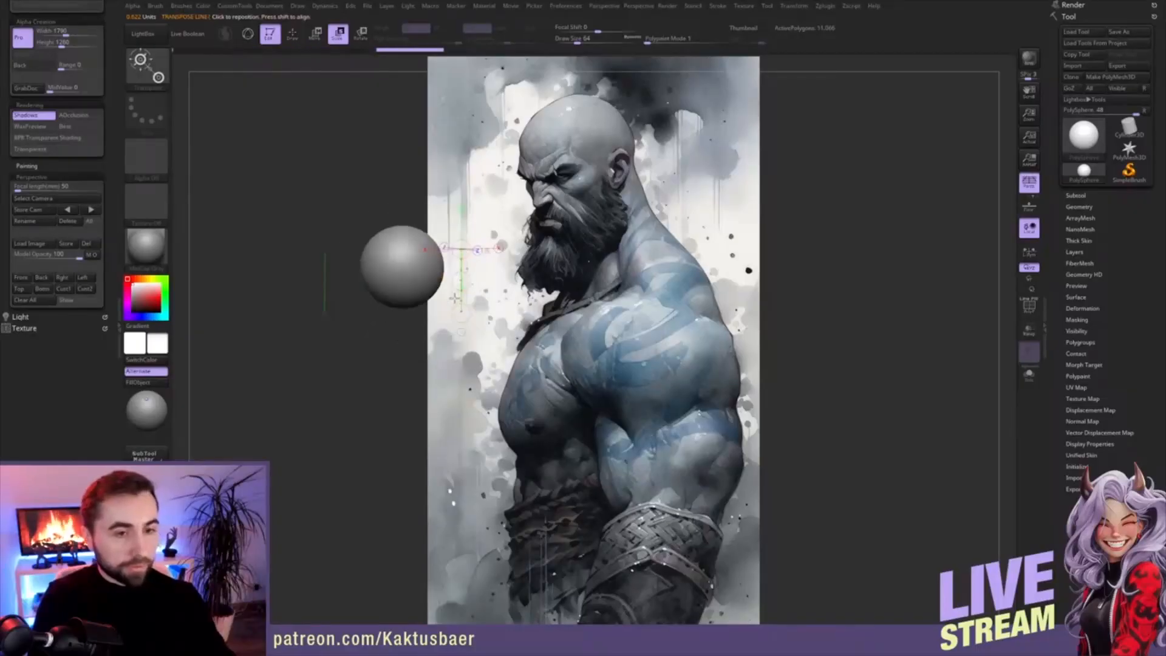
- Choose the ClipCurve brush and slice the sphere's sides flat to form the cranium
{"action": "key", "text": "ctrl+shift+z"}
{"action": "right_click_drag", "start_coordinate": [405, 277], "coordinate": [482, 266], "text": "ctrl"}
{"action": "right_click_drag", "start_coordinate": [482, 266], "coordinate": [499, 284], "text": "alt"}
{"action": "left_click_drag", "start_coordinate": [505, 297], "coordinate": [500, 364]}
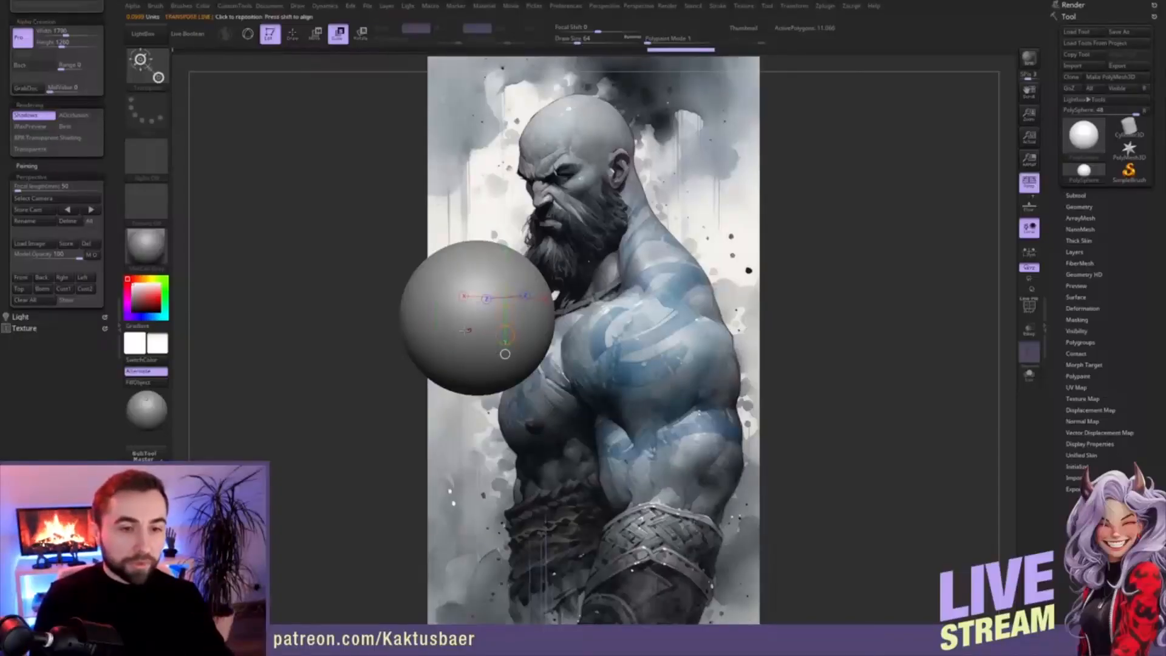
{"action": "key", "text": "q"}
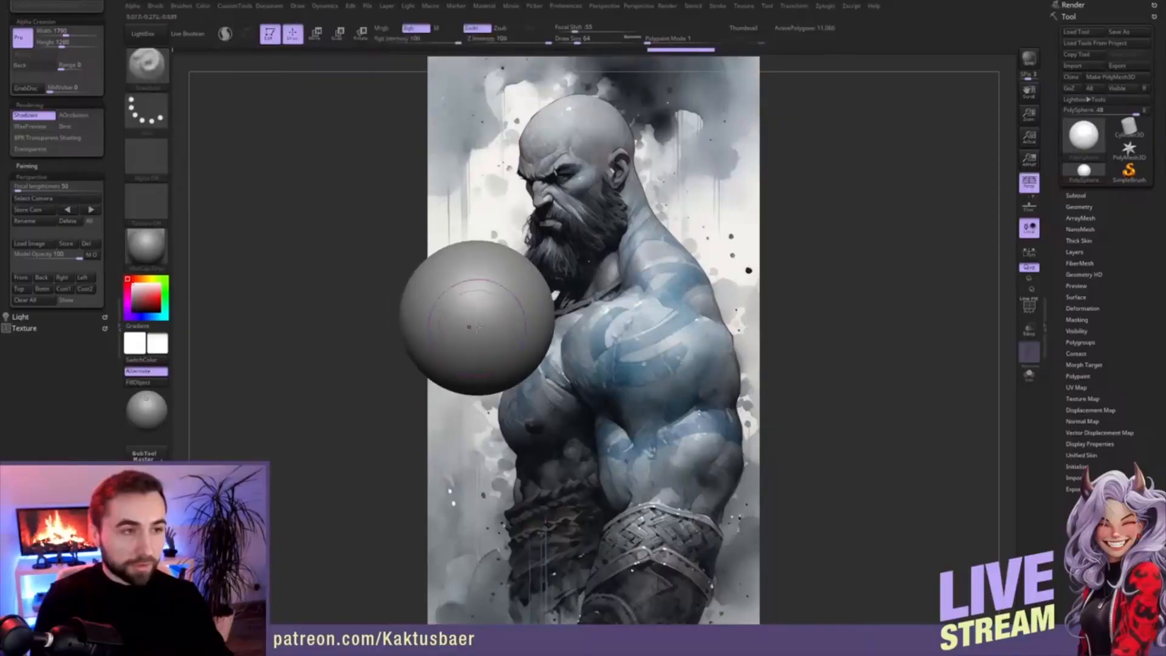
{"action": "key", "text": "b"}
{"action": "left_click", "coordinate": [461, 548]}
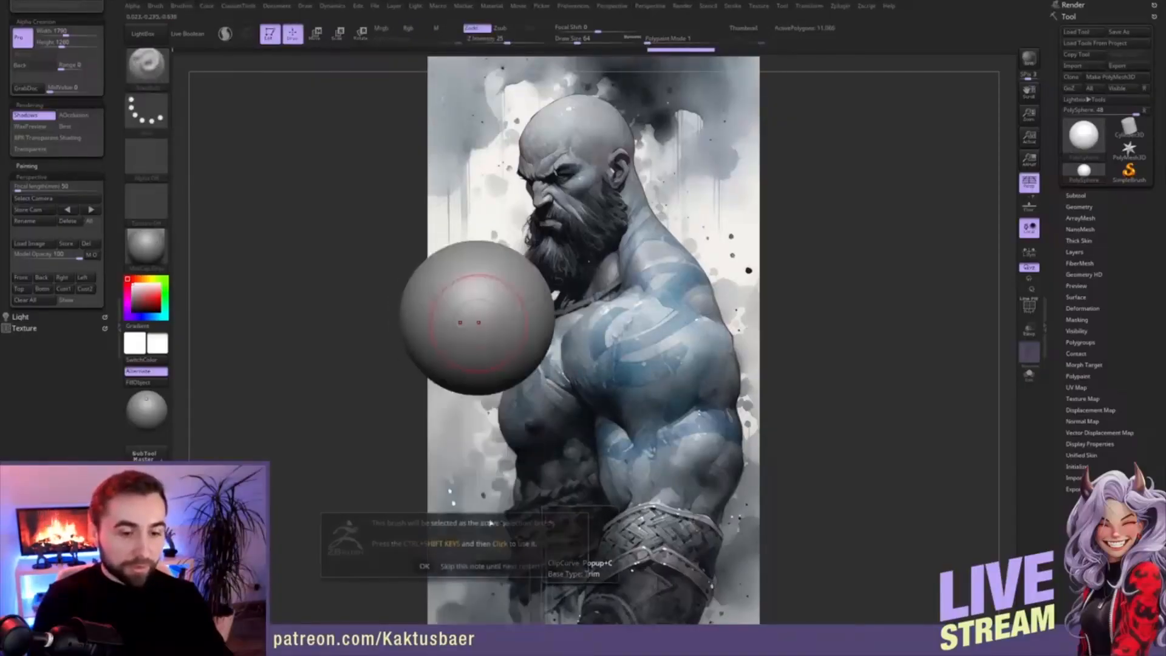
{"action": "left_click", "coordinate": [460, 565]}
{"action": "left_click_drag", "start_coordinate": [550, 212], "coordinate": [547, 415], "text": "ctrl+shift"}
{"action": "right_click_drag", "start_coordinate": [518, 293], "coordinate": [467, 307]}
- Duplicate the flattened sphere downward as a jaw block and, with perspective off, clip away the copy's back and underside
{"action": "key", "text": "w"}
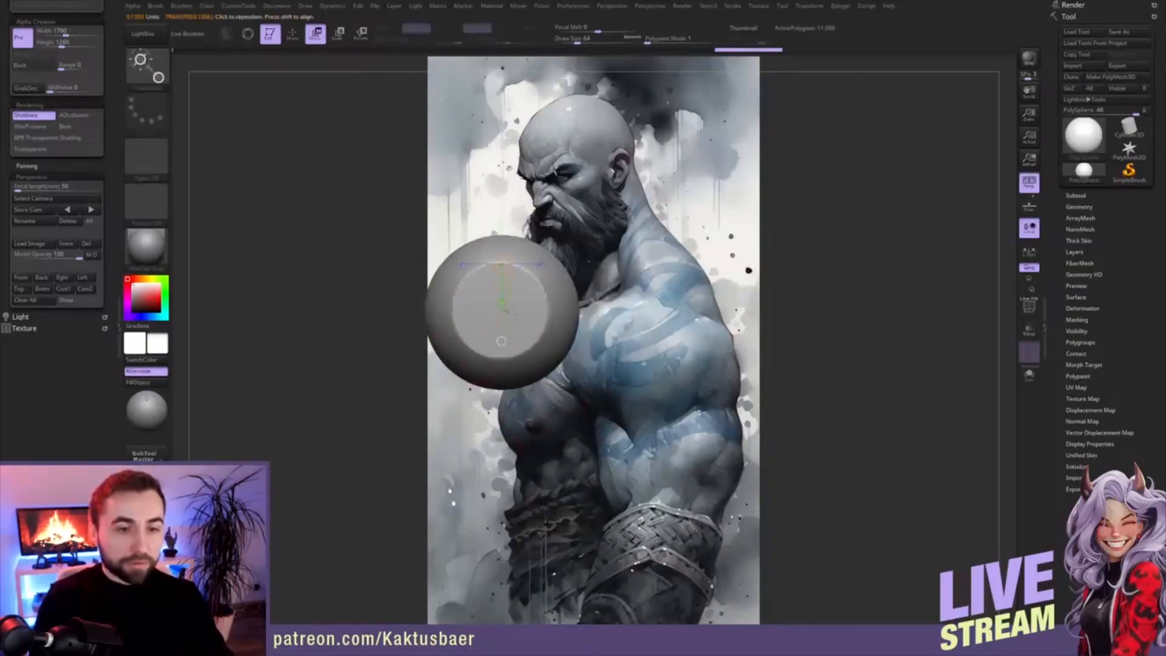
{"action": "left_click_drag", "start_coordinate": [501, 293], "coordinate": [502, 355], "text": "ctrl"}
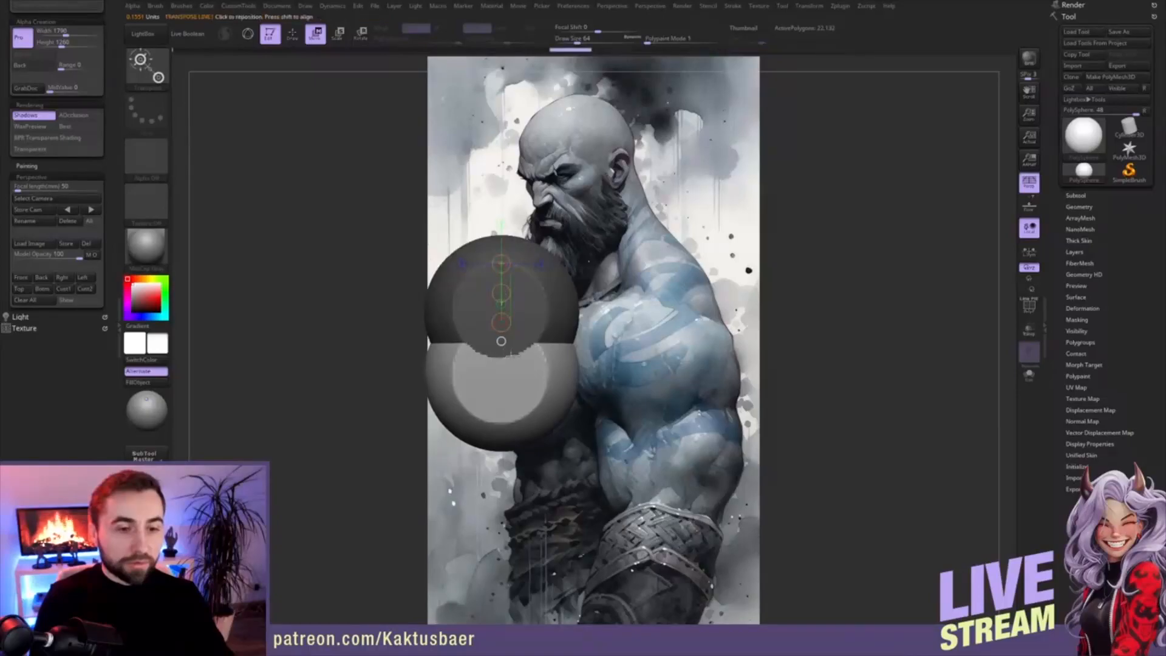
{"action": "key", "text": "q"}
{"action": "left_click_drag", "start_coordinate": [503, 260], "coordinate": [509, 503], "text": "ctrl+shift"}
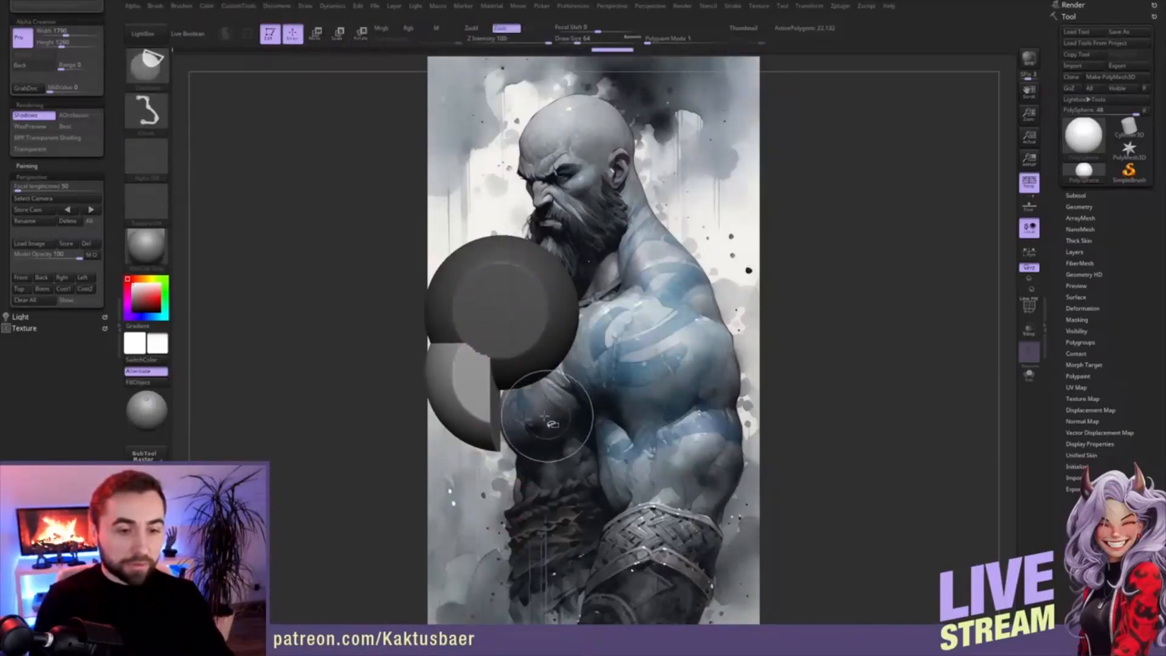
{"action": "left_click", "coordinate": [1031, 192]}
{"action": "key", "text": "ctrl+z"}
{"action": "left_click_drag", "start_coordinate": [503, 261], "coordinate": [508, 495], "text": "ctrl+shift"}
{"action": "left_click_drag", "start_coordinate": [548, 418], "coordinate": [387, 453], "text": "ctrl+shift"}
- Narrow the sides of the jaw block with an enlarged Move brush
{"action": "key", "text": "b"}
{"action": "key", "text": "m"}
{"action": "key", "text": "v"}
{"action": "mouse_move", "coordinate": [456, 426]}
{"action": "right_mouse_down"}
{"action": "mouse_move", "coordinate": [438, 423]}
{"action": "mouse_move", "coordinate": [471, 401]}
{"action": "mouse_move", "coordinate": [466, 426]}
{"action": "right_mouse_up"}
{"action": "left_click_drag", "start_coordinate": [466, 425], "coordinate": [463, 433]}
{"action": "right_click_drag", "start_coordinate": [463, 432], "coordinate": [562, 388]}
{"action": "key", "text": "bracketright"}
{"action": "key", "text": "s"}
{"action": "left_click_drag", "start_coordinate": [565, 387], "coordinate": [555, 387]}
{"action": "right_click_drag", "start_coordinate": [555, 387], "coordinate": [543, 386], "text": "shift"}
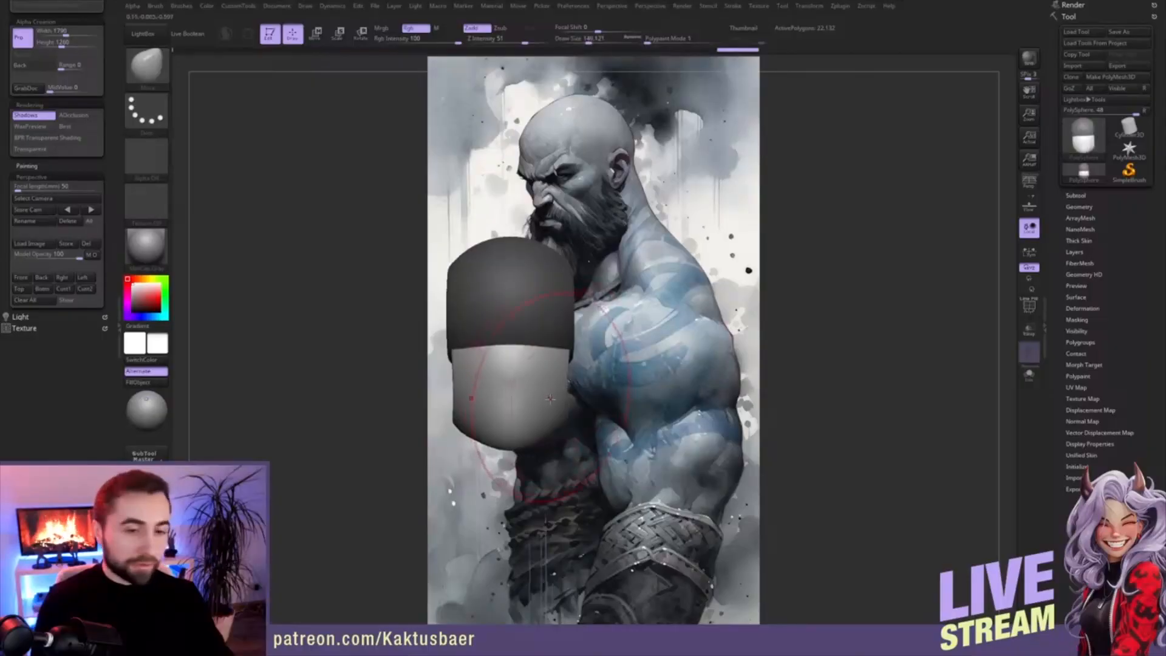
- Refine the chin taper of the jaw block with a smaller Move brush and turn perspective back on
{"action": "key", "text": "w"}
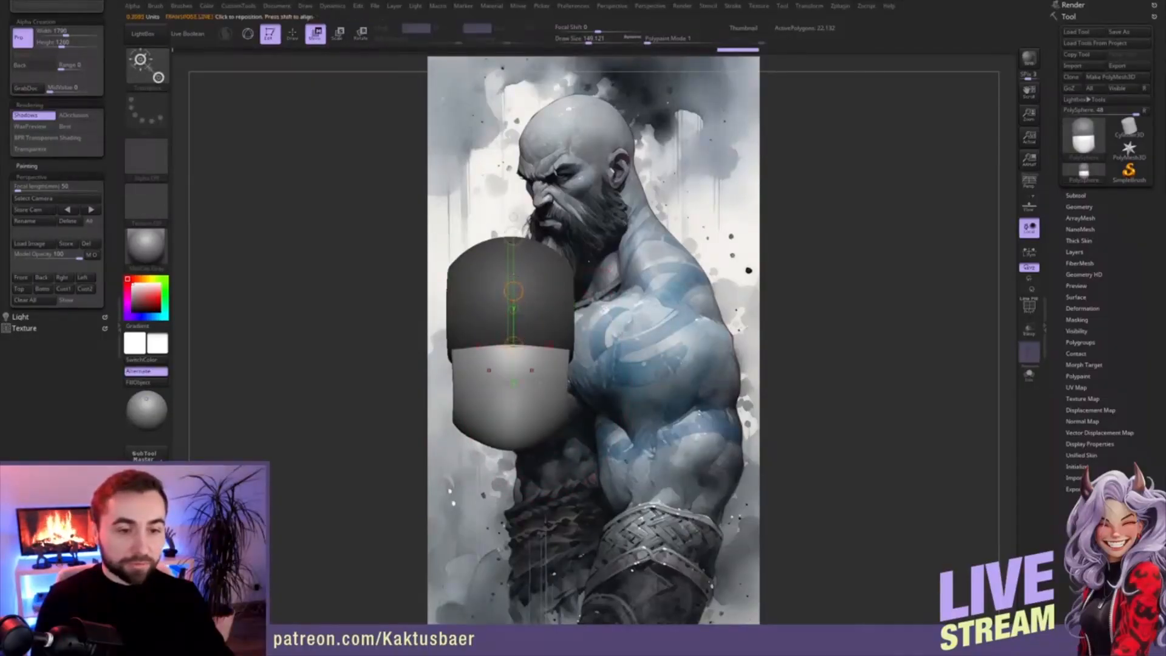
{"action": "key", "text": "q"}
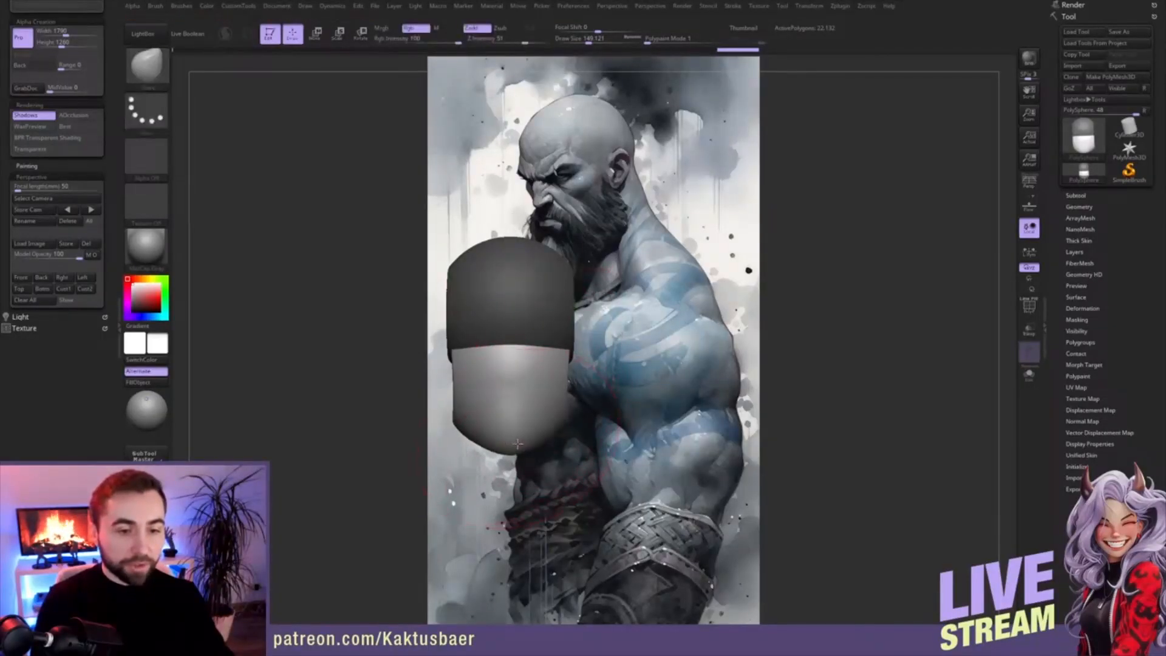
{"action": "key", "text": "bracketleft"}
{"action": "key", "text": "bracketleft"}
{"action": "left_click_drag", "start_coordinate": [537, 406], "coordinate": [536, 401]}
{"action": "mouse_move", "coordinate": [533, 405]}
{"action": "right_mouse_down"}
{"action": "mouse_move", "coordinate": [519, 407]}
{"action": "mouse_move", "coordinate": [509, 388]}
{"action": "mouse_move", "coordinate": [570, 401]}
{"action": "mouse_move", "coordinate": [550, 431]}
{"action": "mouse_move", "coordinate": [555, 354]}
{"action": "right_mouse_up"}
{"action": "left_click", "coordinate": [1028, 184]}
{"action": "right_click_drag", "start_coordinate": [556, 353], "coordinate": [542, 309], "text": "alt"}
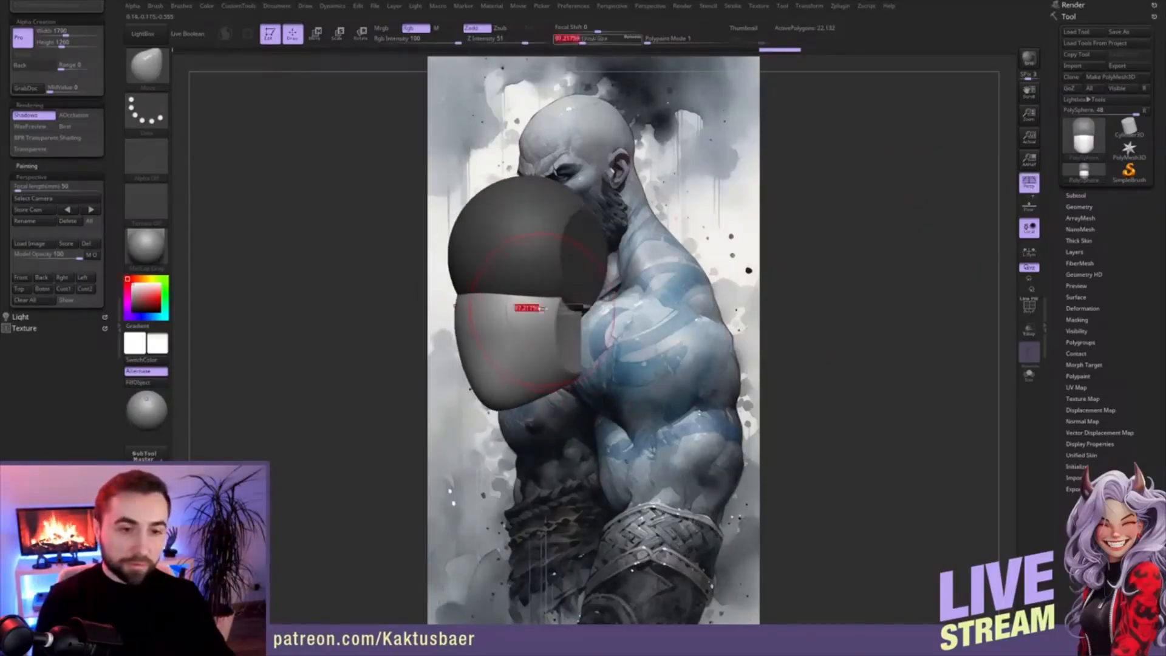
- Insert a small PolySphere from the IMM Primitives brush at the middle of the face as the nose
{"action": "key", "text": "space"}
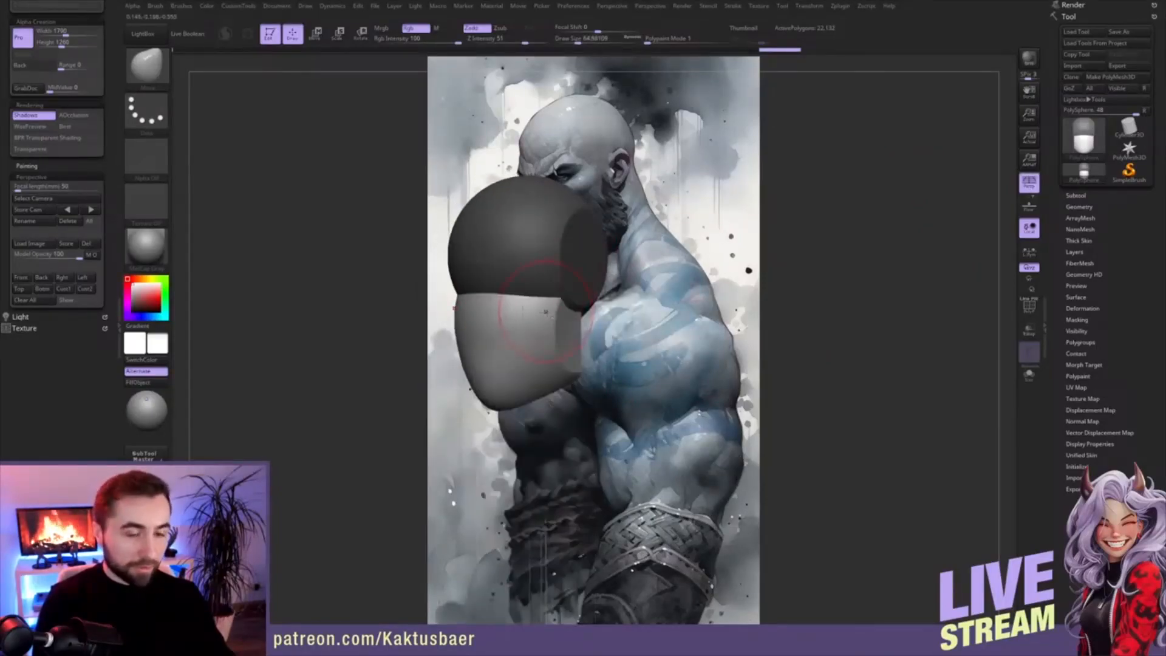
{"action": "key", "text": "b"}
{"action": "left_click", "coordinate": [417, 496]}
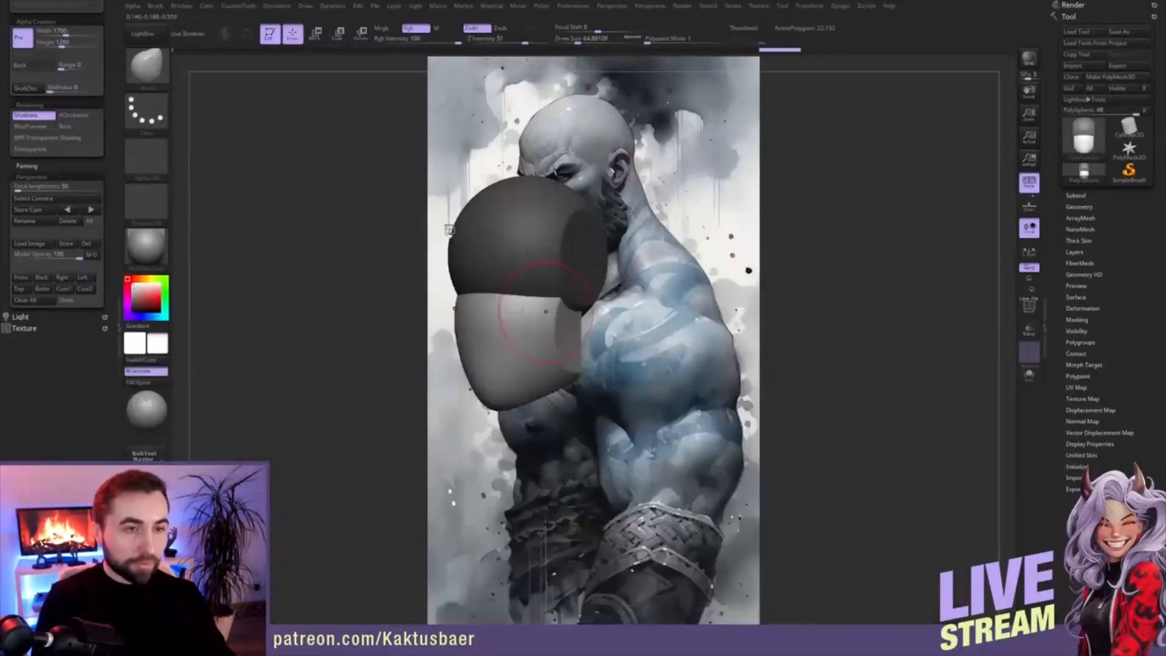
{"action": "mouse_move", "coordinate": [473, 226]}
{"action": "right_mouse_down"}
{"action": "mouse_move", "coordinate": [484, 328]}
{"action": "mouse_move", "coordinate": [514, 325]}
{"action": "right_mouse_up"}
{"action": "key", "text": "s"}
{"action": "left_click_drag", "start_coordinate": [496, 327], "coordinate": [493, 326]}
{"action": "right_click_drag", "start_coordinate": [501, 318], "coordinate": [500, 317], "text": "shift"}
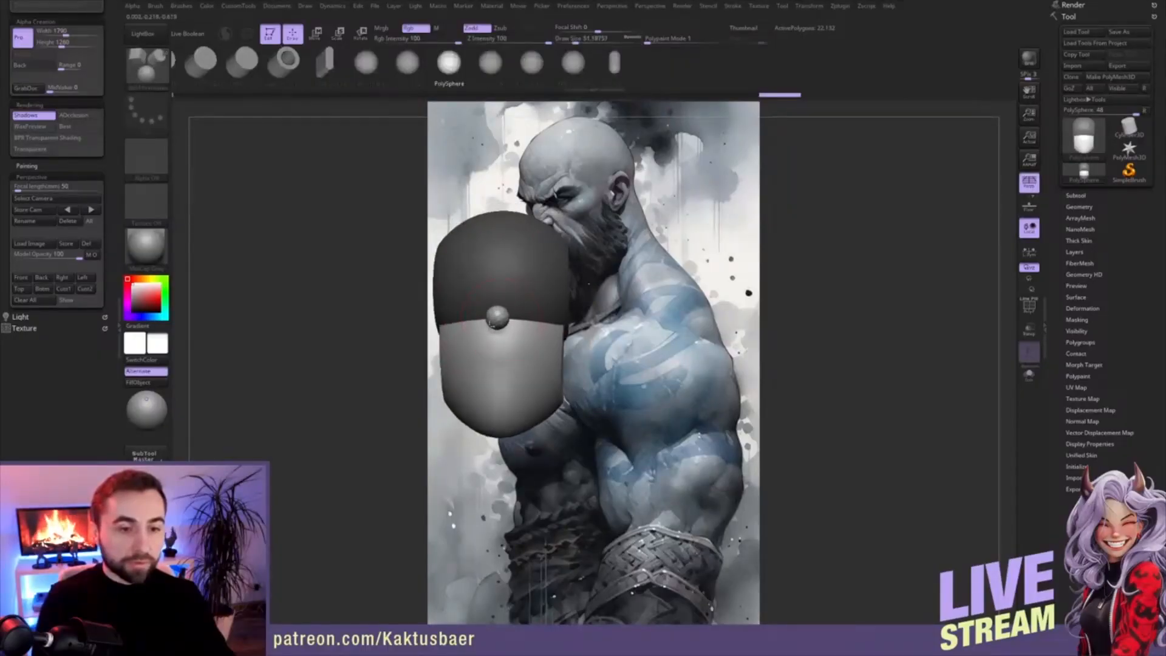
{"action": "left_click_drag", "start_coordinate": [484, 330], "coordinate": [484, 335]}
- Stretch the nose sphere vertically into a long nose shape with the Move brush
{"action": "right_click_drag", "start_coordinate": [543, 315], "coordinate": [524, 331]}
{"action": "key", "text": "b"}
{"action": "key", "text": "m"}
{"action": "key", "text": "v"}
{"action": "key", "text": "s"}
{"action": "left_click_drag", "start_coordinate": [494, 320], "coordinate": [505, 299]}
{"action": "left_click_drag", "start_coordinate": [519, 346], "coordinate": [520, 349]}
- Refine the nose's bridge and tip from several angles with a smaller Move brush
{"action": "key", "text": "bracketleft"}
{"action": "left_click_drag", "start_coordinate": [513, 302], "coordinate": [507, 333]}
{"action": "mouse_move", "coordinate": [508, 333]}
{"action": "right_mouse_down"}
{"action": "mouse_move", "coordinate": [562, 322]}
{"action": "mouse_move", "coordinate": [548, 313]}
{"action": "right_mouse_up"}
{"action": "key", "text": "bracketleft"}
{"action": "left_click_drag", "start_coordinate": [535, 345], "coordinate": [534, 345]}
{"action": "mouse_move", "coordinate": [534, 341]}
{"action": "right_mouse_down"}
{"action": "mouse_move", "coordinate": [558, 314]}
{"action": "mouse_move", "coordinate": [552, 339]}
{"action": "right_mouse_up"}
{"action": "key", "text": "bracketleft"}
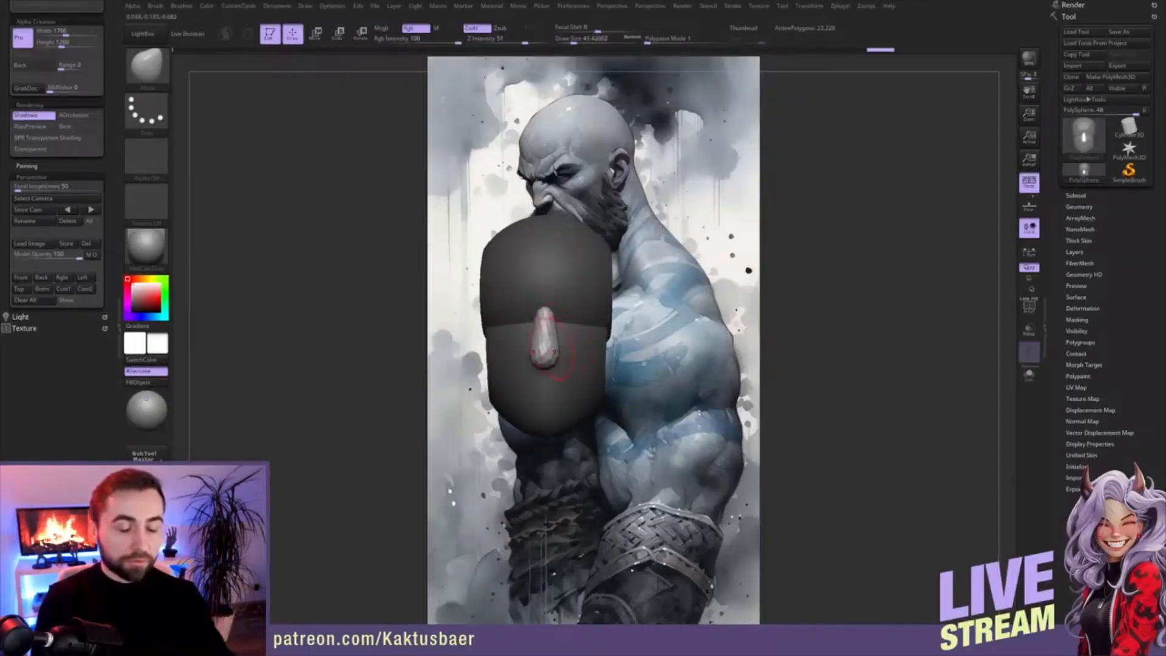
- Insert a PolySphere from the IMM Primitives brush on the side of the head as the ear
{"action": "mouse_move", "coordinate": [552, 339]}
{"action": "right_mouse_down"}
{"action": "mouse_move", "coordinate": [611, 338]}
{"action": "mouse_move", "coordinate": [580, 338]}
{"action": "right_mouse_up"}
{"action": "key", "text": "b"}
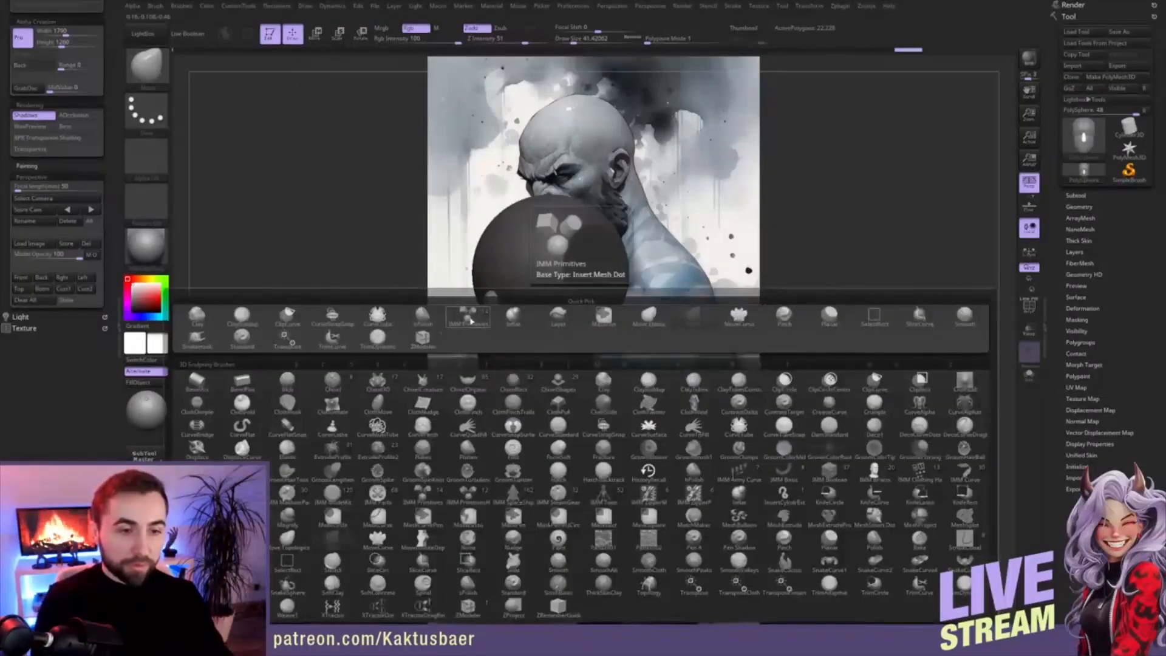
{"action": "left_click", "coordinate": [467, 316]}
{"action": "mouse_move", "coordinate": [592, 350]}
{"action": "left_mouse_down"}
{"action": "mouse_move", "coordinate": [602, 358]}
{"action": "mouse_move", "coordinate": [645, 326]}
{"action": "mouse_move", "coordinate": [615, 326]}
{"action": "mouse_move", "coordinate": [573, 268]}
{"action": "mouse_move", "coordinate": [566, 219]}
{"action": "left_mouse_up"}
{"action": "key", "text": "w"}
{"action": "key", "text": "r"}
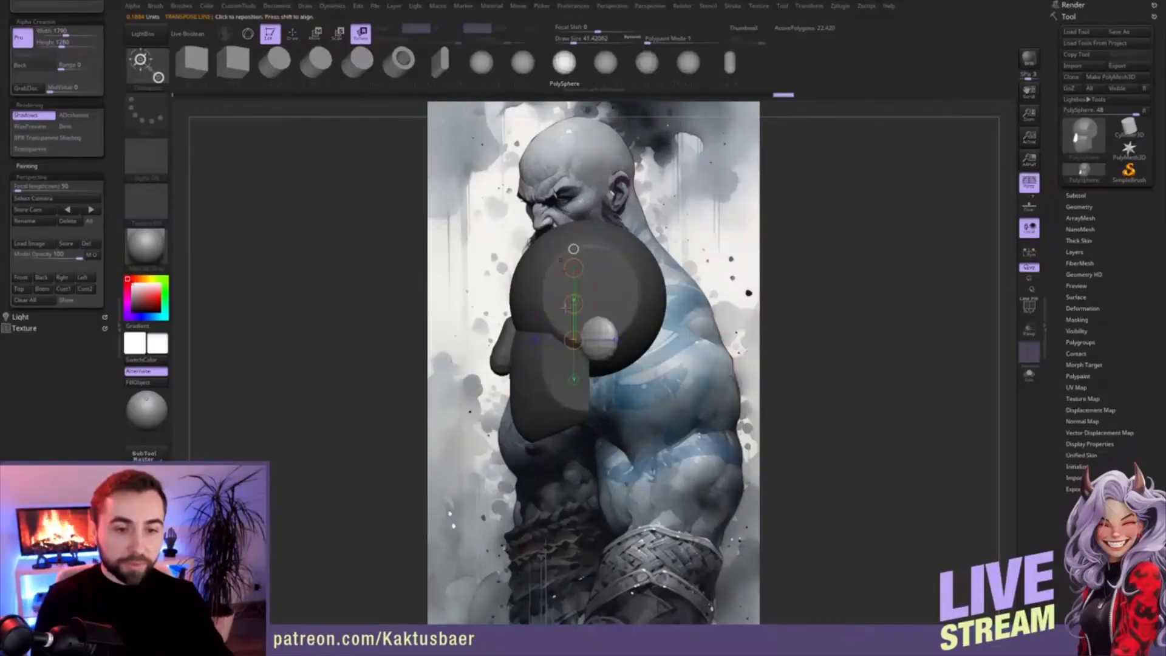
{"action": "key", "text": "q"}
- Pull the ear sphere into a tall, flattened ear shape with a larger Move brush
{"action": "right_click_drag", "start_coordinate": [552, 355], "coordinate": [564, 353]}
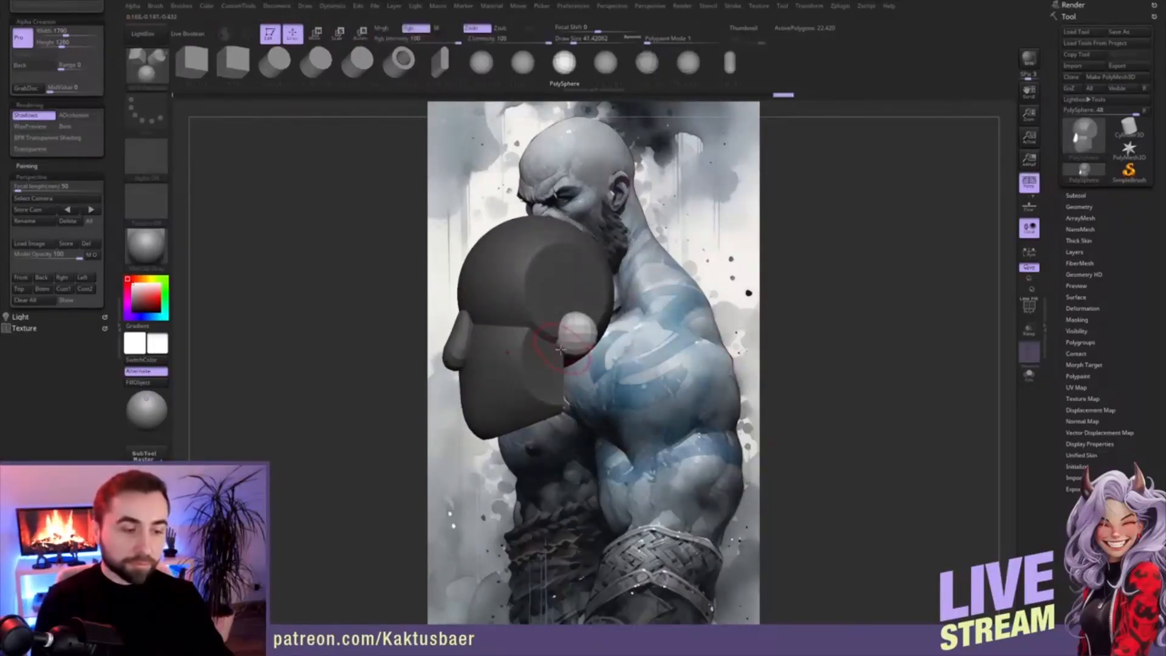
{"action": "key", "text": "b"}
{"action": "key", "text": "m"}
{"action": "key", "text": "v"}
{"action": "key", "text": "bracketright"}
{"action": "key", "text": "bracketright"}
{"action": "left_click_drag", "start_coordinate": [565, 331], "coordinate": [558, 366]}
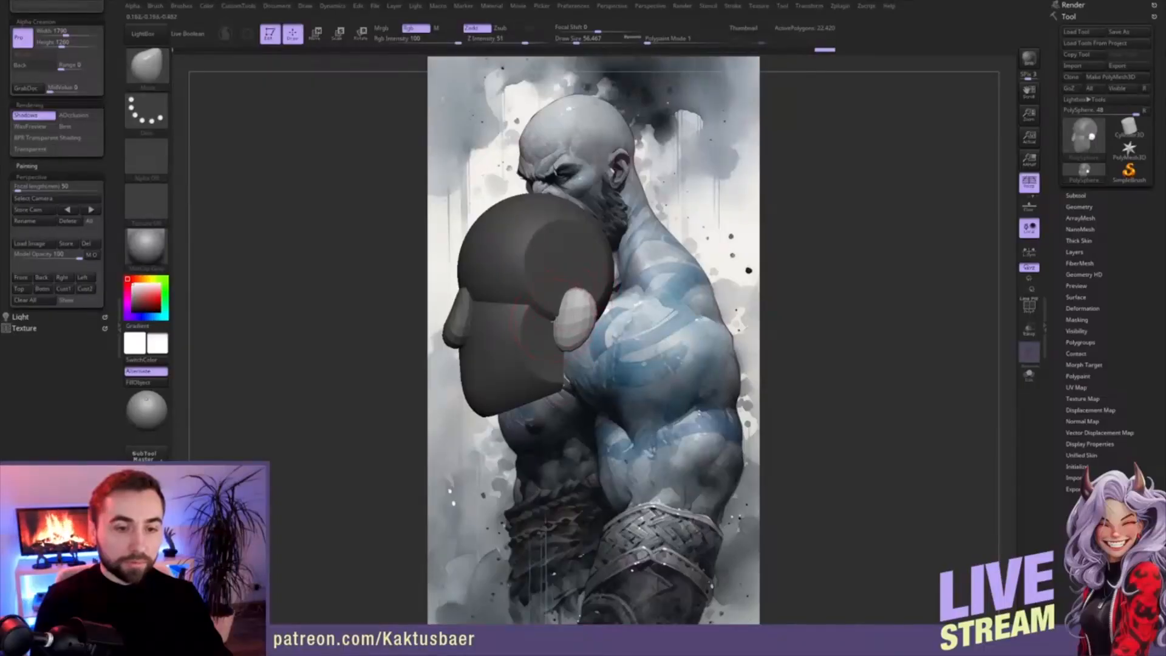
- Split the head's parts into polygroups with Auto Groups and mask everything except the cranium
{"action": "mouse_move", "coordinate": [565, 325]}
{"action": "right_mouse_down"}
{"action": "mouse_move", "coordinate": [546, 332]}
{"action": "mouse_move", "coordinate": [610, 313]}
{"action": "right_mouse_up"}
{"action": "key", "text": "w"}
{"action": "left_click", "coordinate": [609, 273], "text": "alt"}
{"action": "key", "text": "q"}
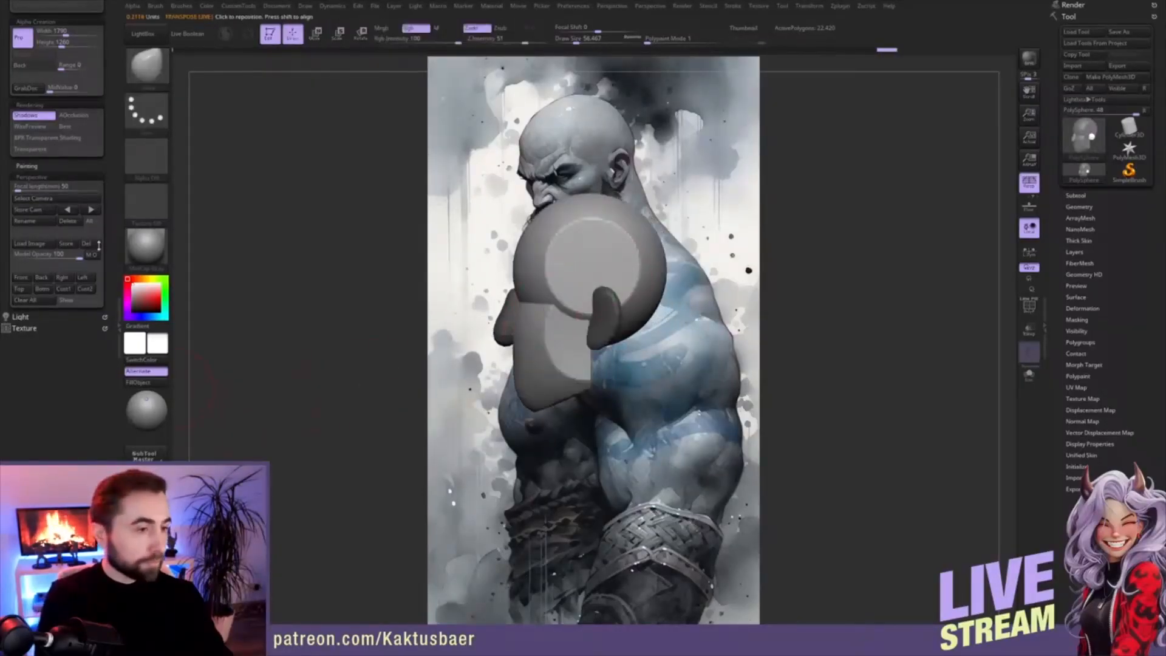
{"action": "left_click_drag", "start_coordinate": [116, 88], "coordinate": [116, 112]}
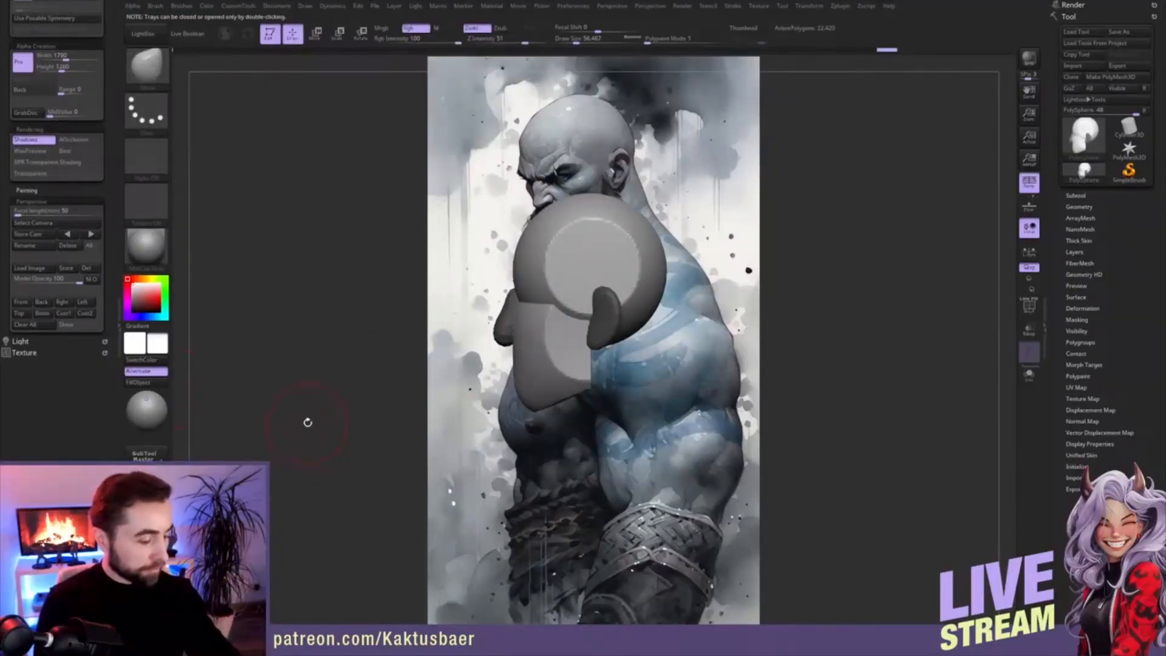
{"action": "left_click_drag", "start_coordinate": [108, 150], "coordinate": [111, 167]}
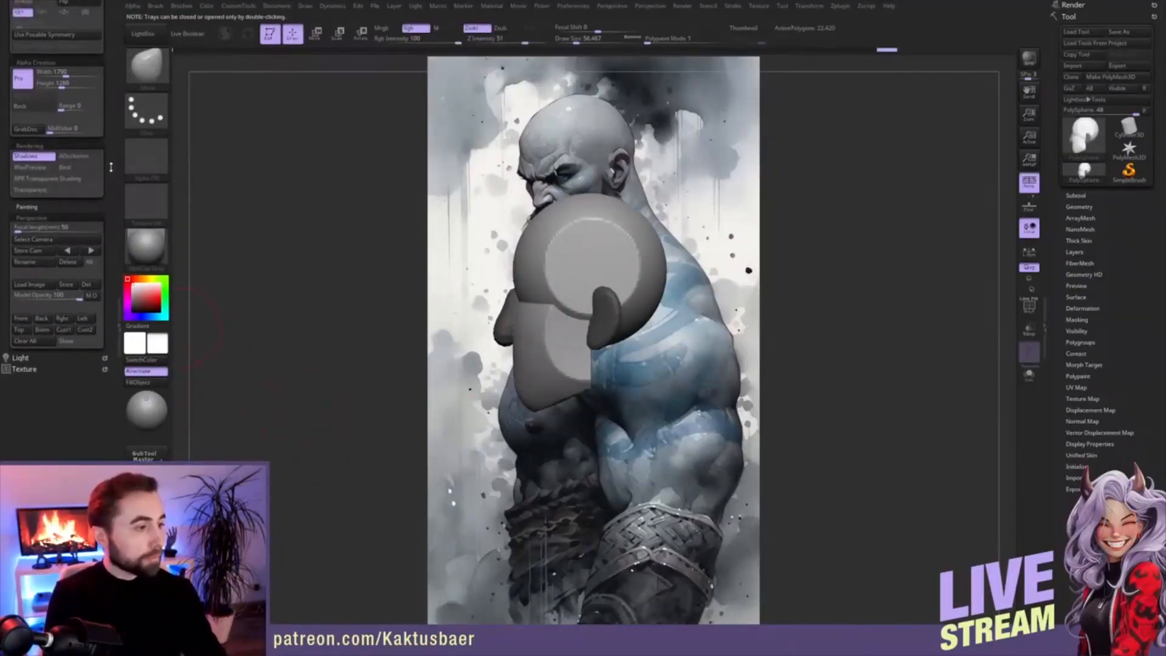
{"action": "left_click_drag", "start_coordinate": [110, 77], "coordinate": [114, 143]}
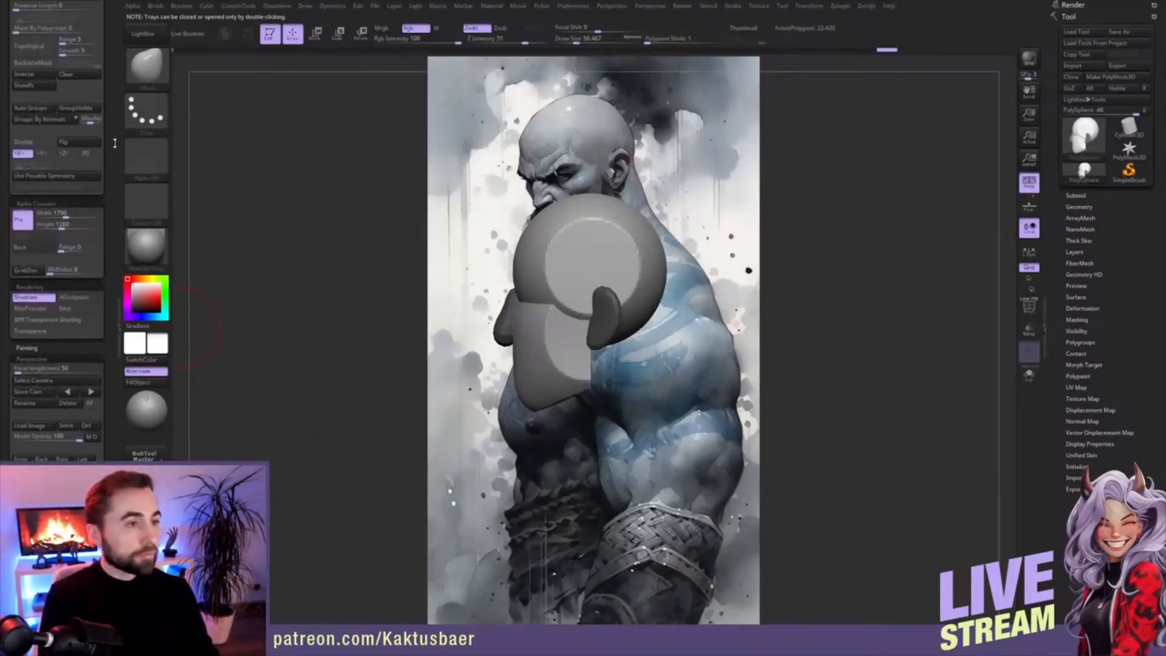
{"action": "left_click", "coordinate": [41, 109]}
{"action": "key", "text": "w"}
{"action": "left_click", "coordinate": [609, 268], "text": "ctrl"}
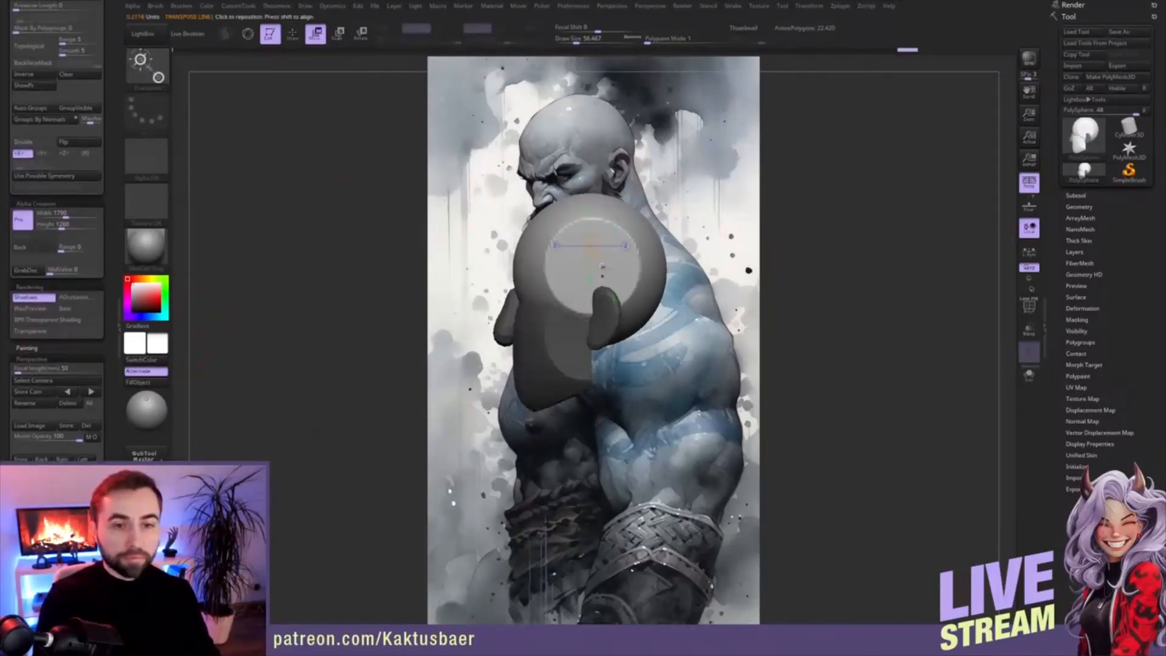
- Extend the back of the skull and adjust the forehead with a large Move brush, varying its size
{"action": "key", "text": "q"}
{"action": "key", "text": "s"}
{"action": "key", "text": "s"}
{"action": "left_click_drag", "start_coordinate": [626, 227], "coordinate": [638, 228]}
{"action": "left_click_drag", "start_coordinate": [652, 234], "coordinate": [662, 235]}
{"action": "left_click_drag", "start_coordinate": [647, 287], "coordinate": [659, 296]}
{"action": "key", "text": "s"}
{"action": "left_click_drag", "start_coordinate": [639, 335], "coordinate": [627, 323]}
{"action": "key", "text": "s"}
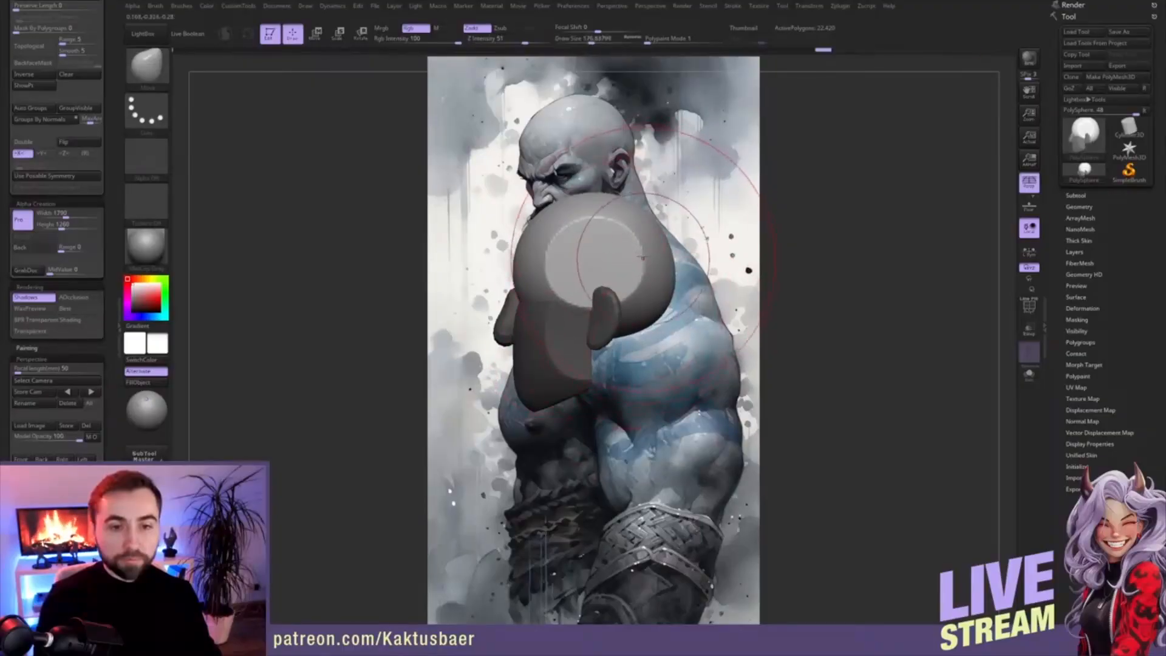
{"action": "key", "text": "s"}
{"action": "left_click_drag", "start_coordinate": [549, 237], "coordinate": [545, 238]}
- Reshape the brow area above the nose with a smaller Move brush
{"action": "mouse_move", "coordinate": [522, 301]}
{"action": "right_mouse_down"}
{"action": "mouse_move", "coordinate": [567, 307]}
{"action": "mouse_move", "coordinate": [513, 293]}
{"action": "right_mouse_up"}
{"action": "key", "text": "s"}
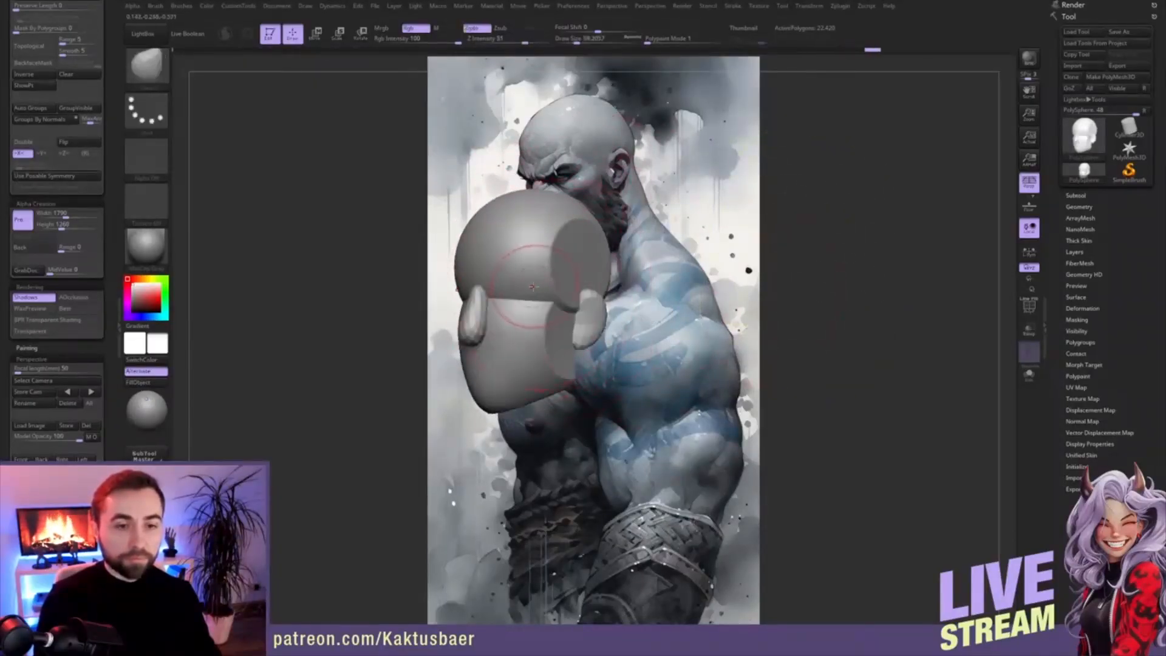
{"action": "left_click_drag", "start_coordinate": [513, 294], "coordinate": [520, 301]}
{"action": "mouse_move", "coordinate": [521, 300]}
{"action": "right_mouse_down"}
{"action": "mouse_move", "coordinate": [550, 303]}
{"action": "mouse_move", "coordinate": [540, 311]}
{"action": "right_mouse_up"}
- Position and scale the head over the reference character's face and set Model Opacity to 52
{"action": "right_click_drag", "start_coordinate": [580, 278], "coordinate": [540, 307]}
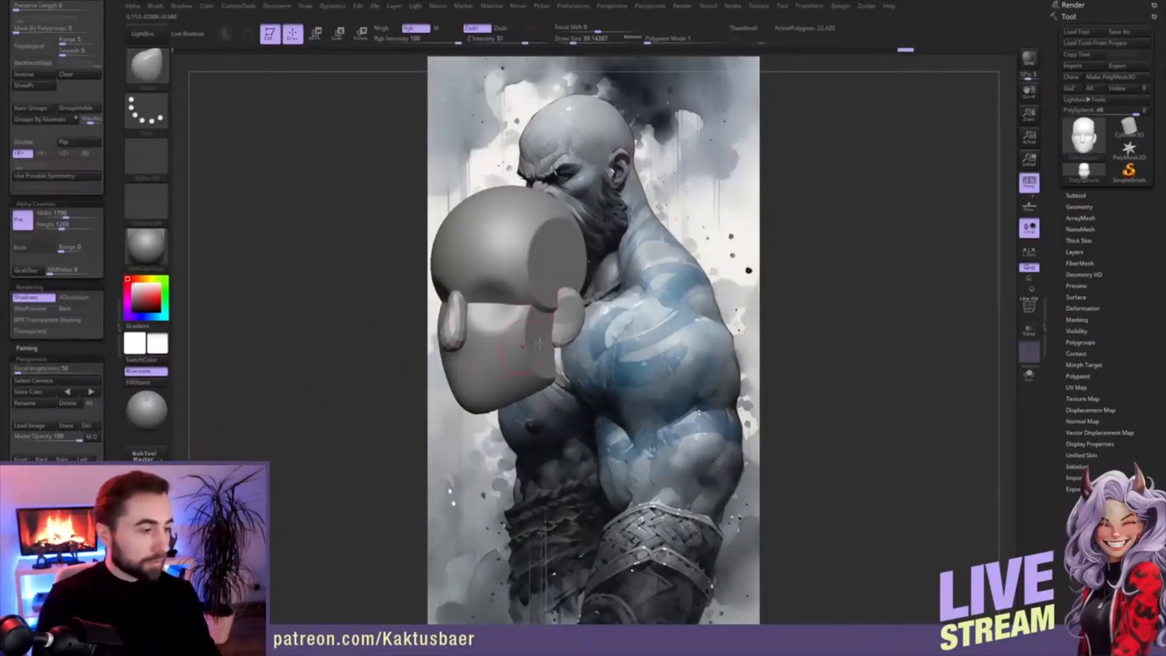
{"action": "right_click_drag", "start_coordinate": [572, 284], "coordinate": [600, 201], "text": "ctrl"}
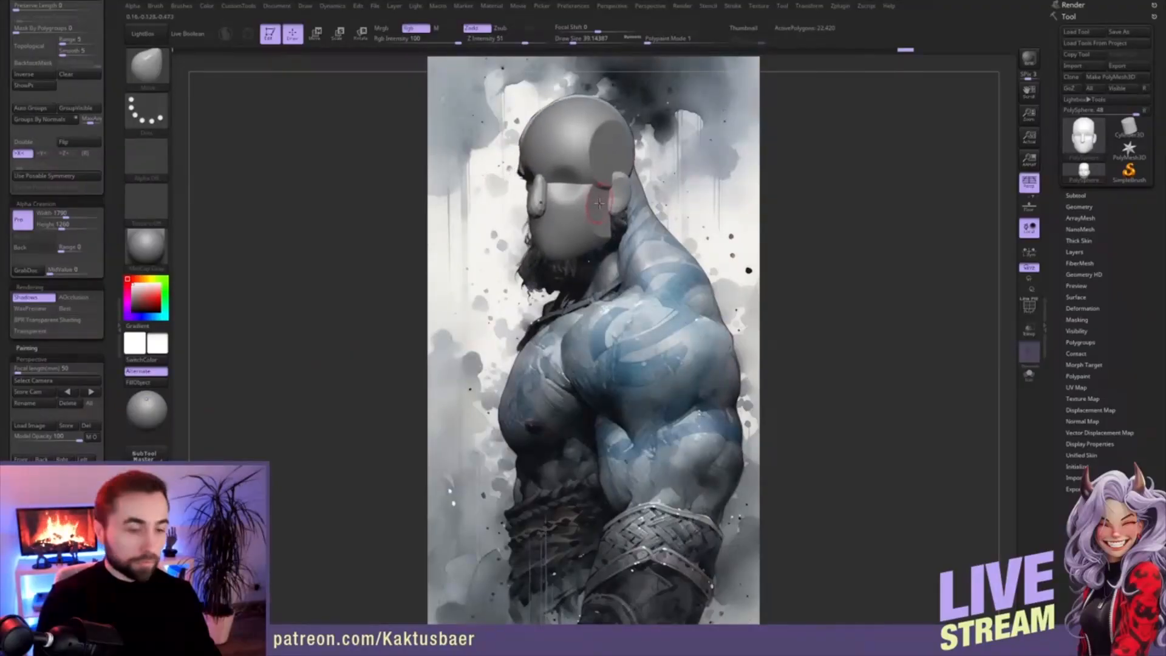
{"action": "key", "text": "shift+z"}
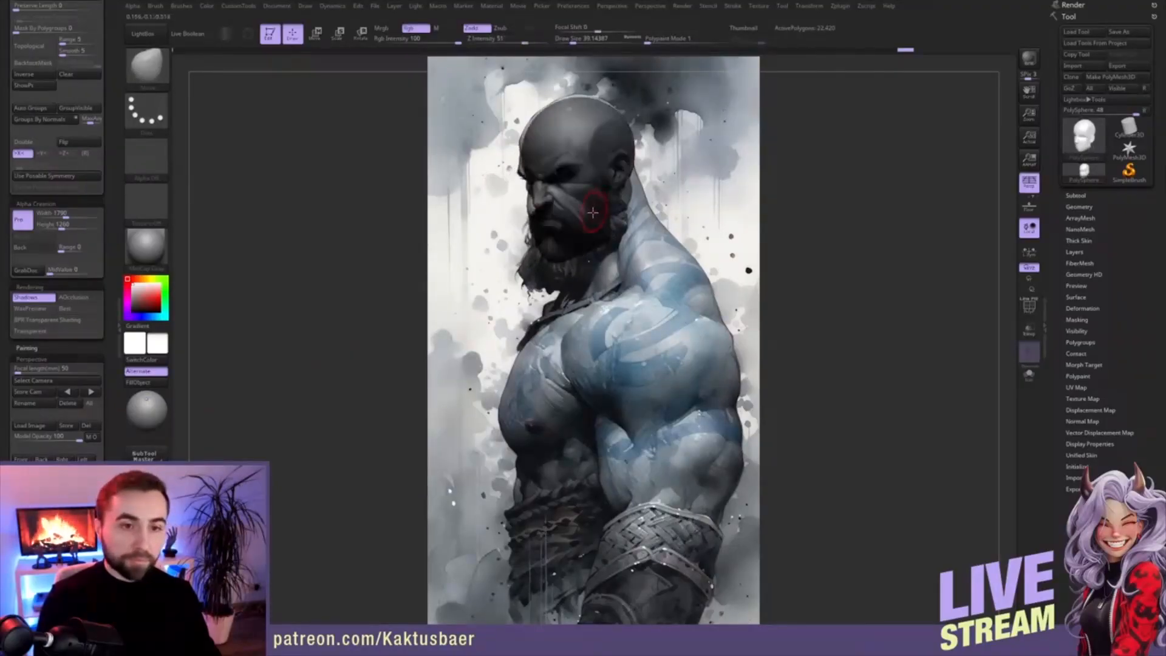
{"action": "scroll", "coordinate": [73, 274], "scroll_direction": "down", "scroll_amount": 3}
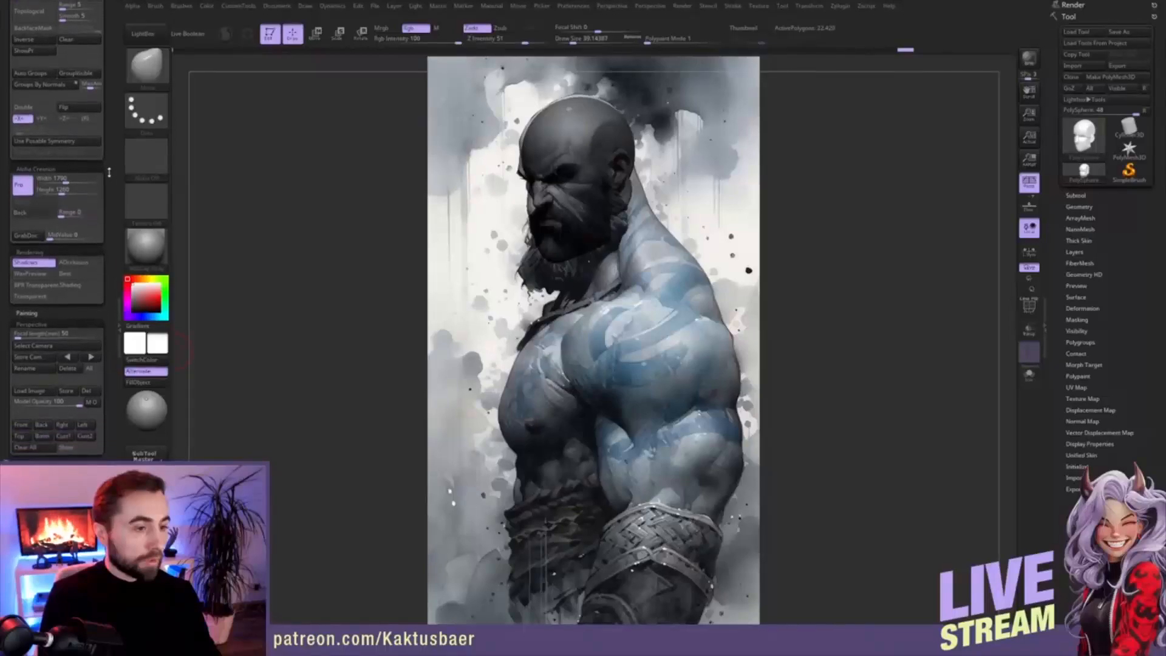
{"action": "left_click", "coordinate": [76, 391]}
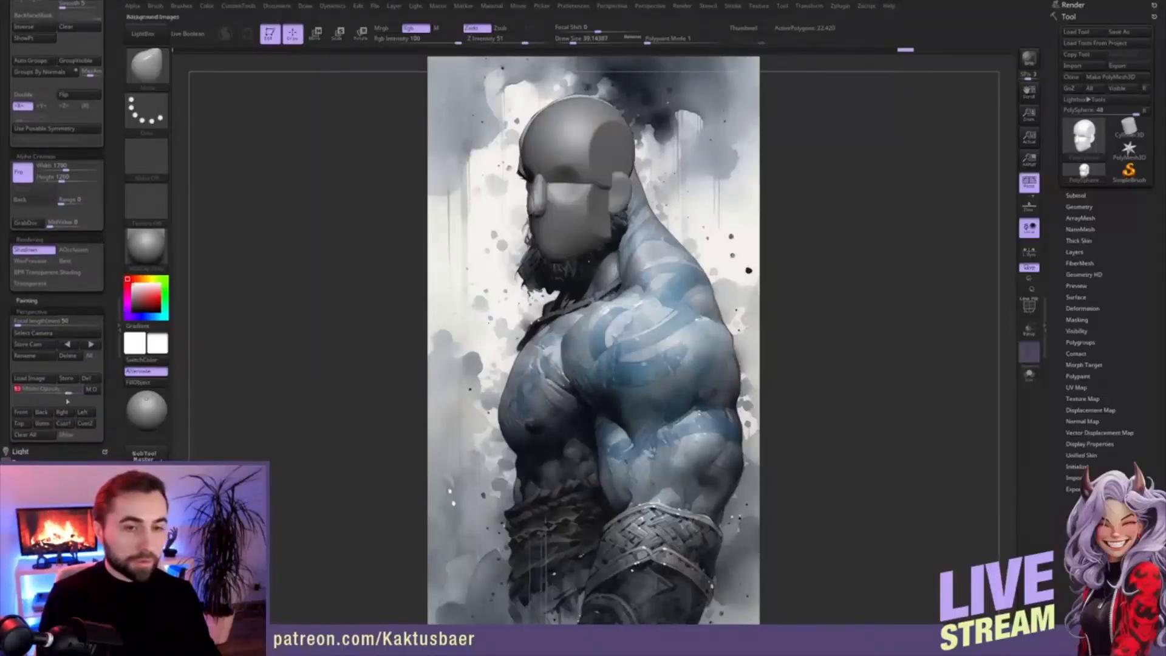
{"action": "left_click", "coordinate": [48, 391]}
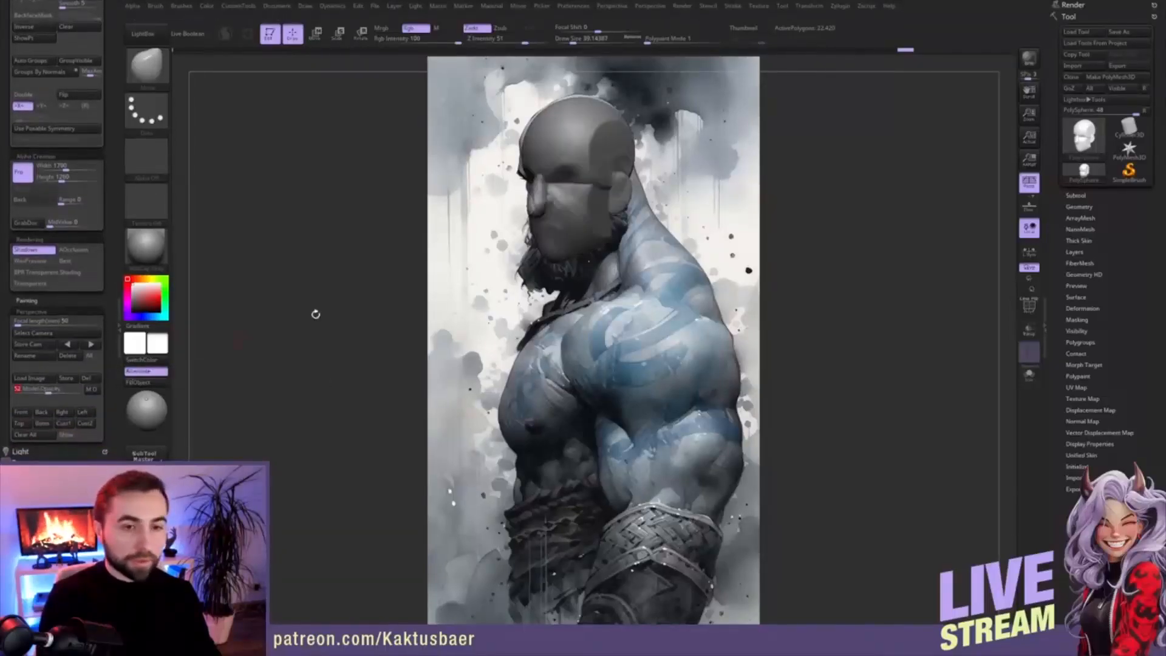
{"action": "mouse_move", "coordinate": [603, 179]}
{"action": "right_mouse_down"}
{"action": "mouse_move", "coordinate": [585, 210]}
{"action": "mouse_move", "coordinate": [596, 191]}
{"action": "right_mouse_up"}
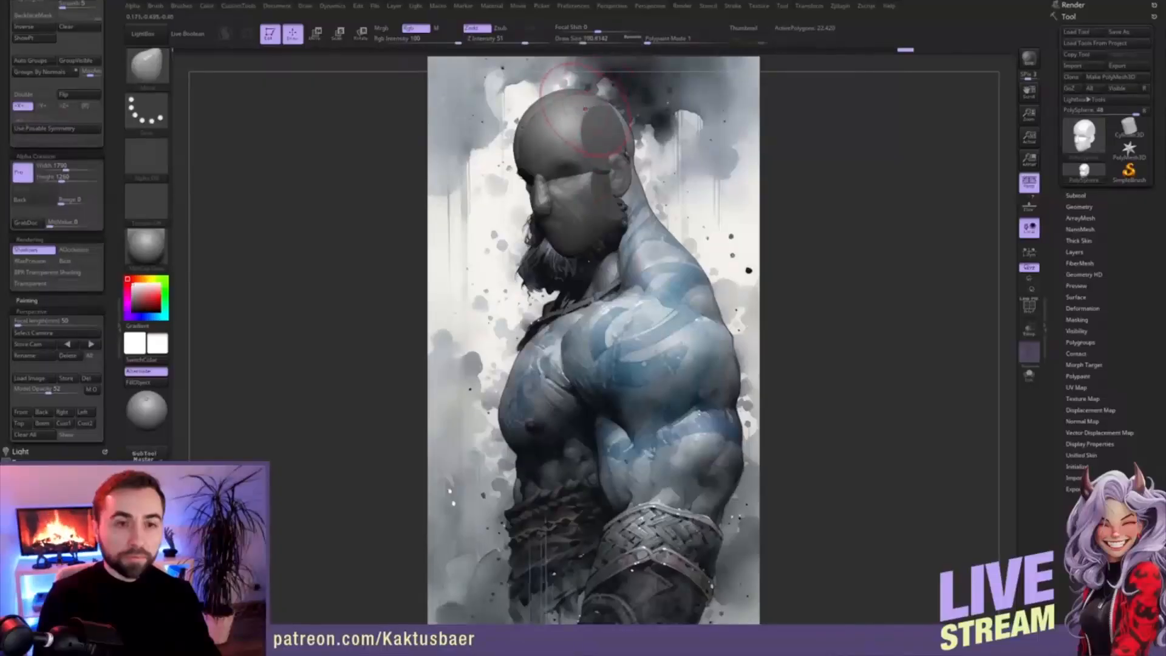
- Adjust the cranium's outline to follow the reference head with the Move brush, varying the brush size
{"action": "left_click_drag", "start_coordinate": [563, 104], "coordinate": [571, 104]}
{"action": "key", "text": "]"}
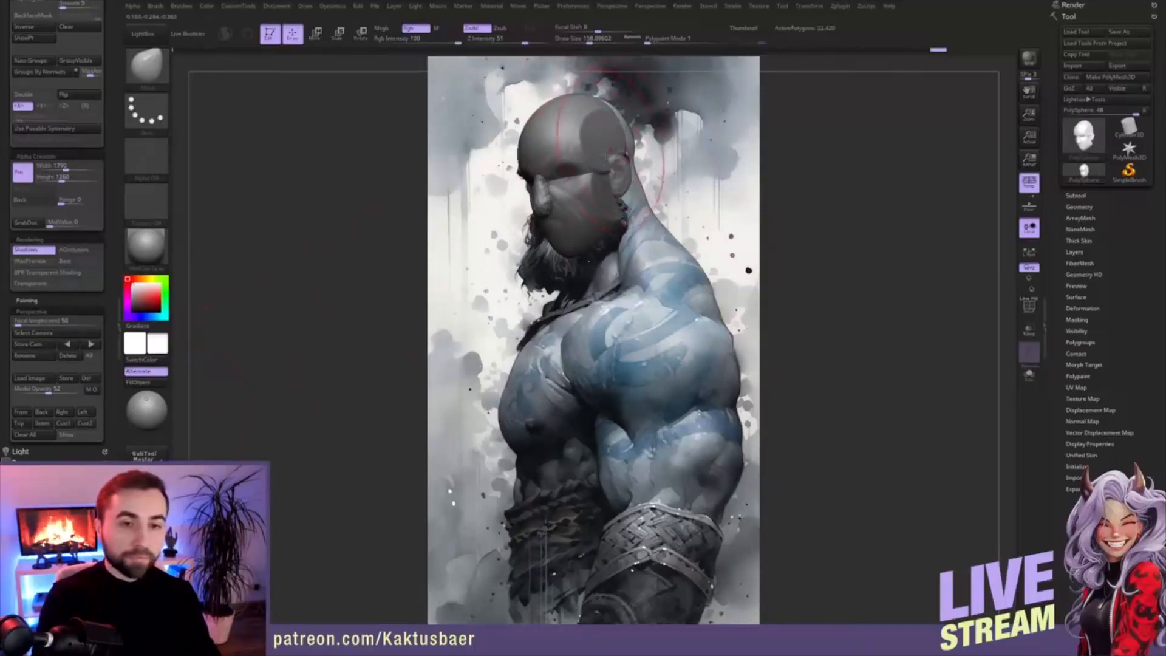
{"action": "key", "text": "["}
{"action": "key", "text": "]"}
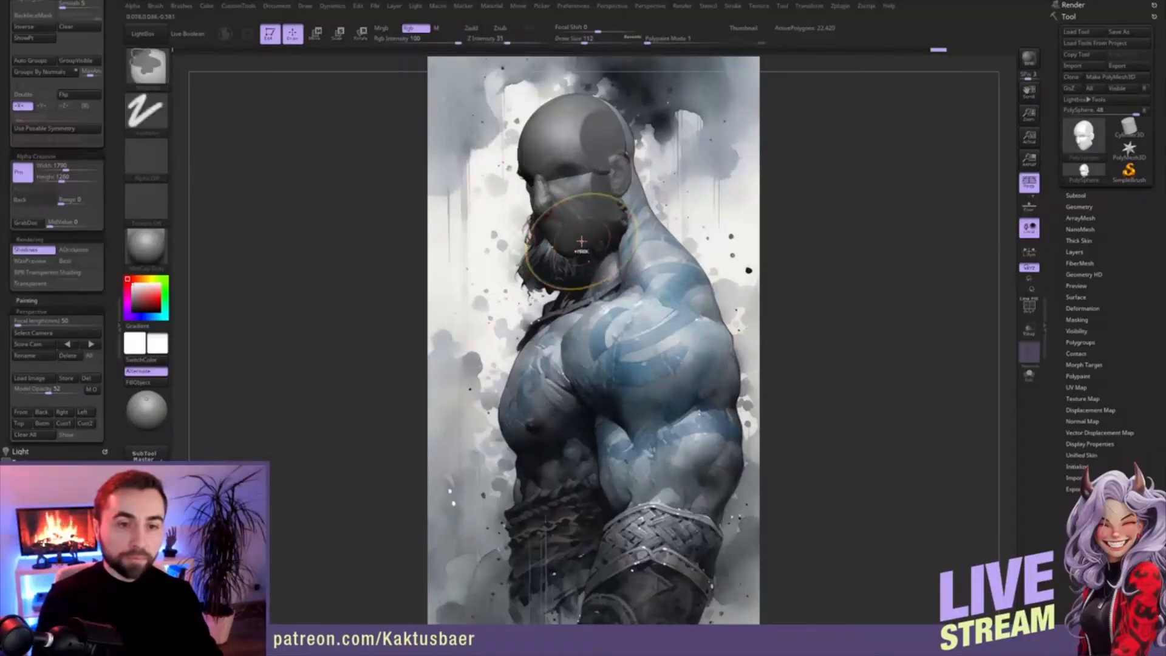
{"action": "key", "text": "["}
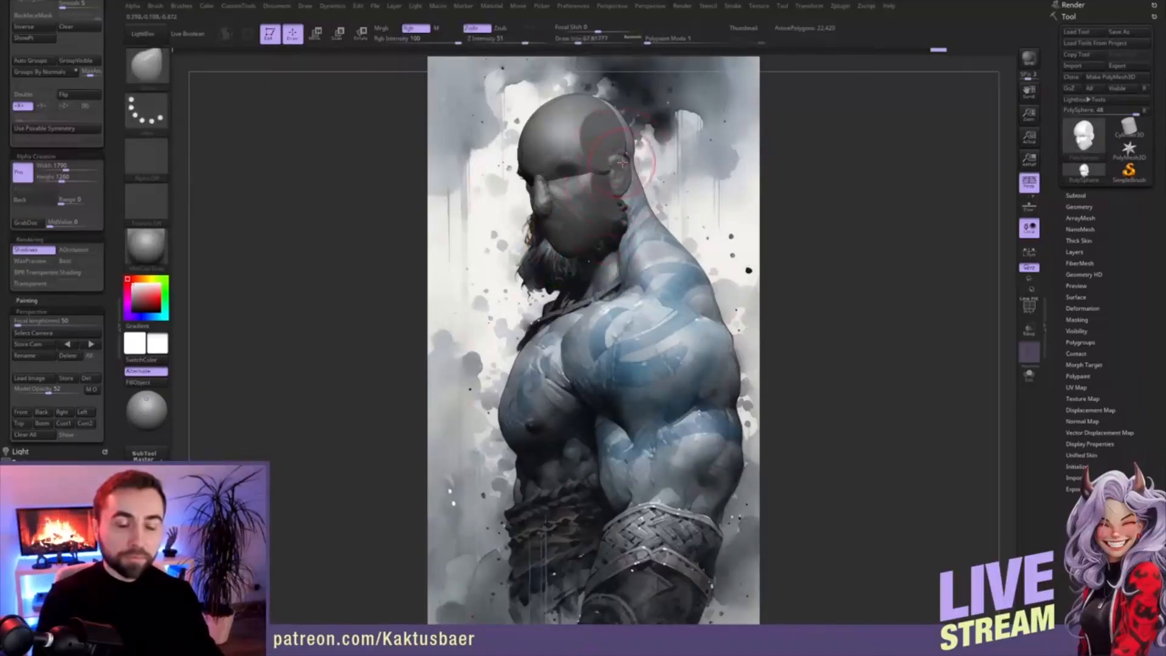
{"action": "key", "text": "]"}
{"action": "key", "text": "]"}
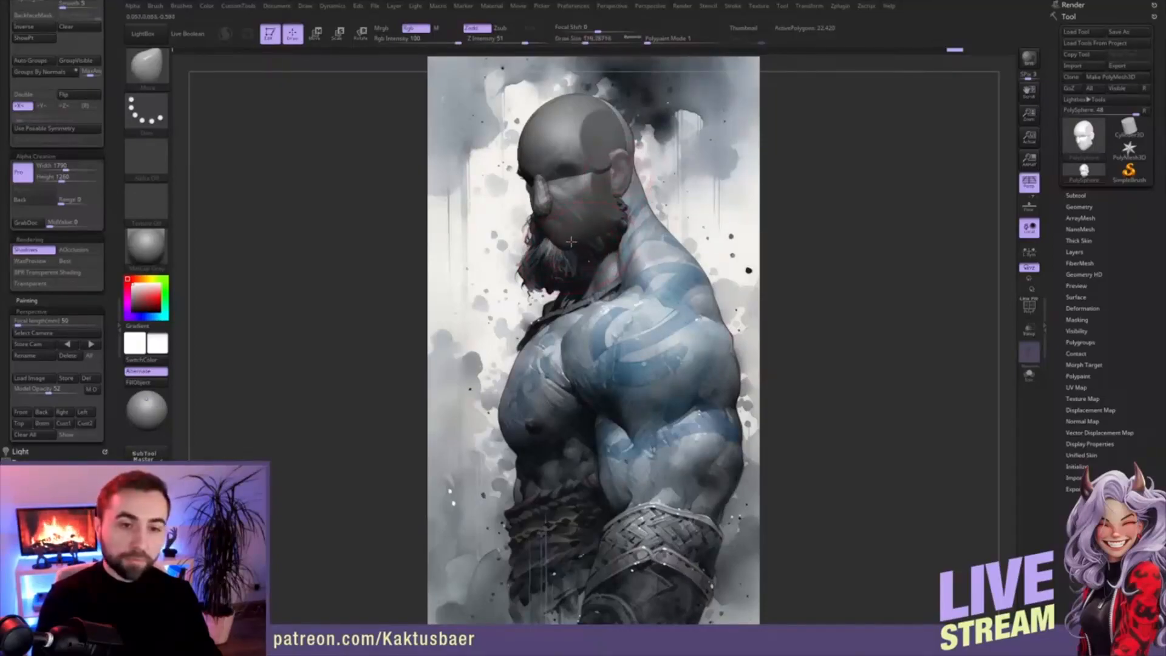
{"action": "key", "text": "["}
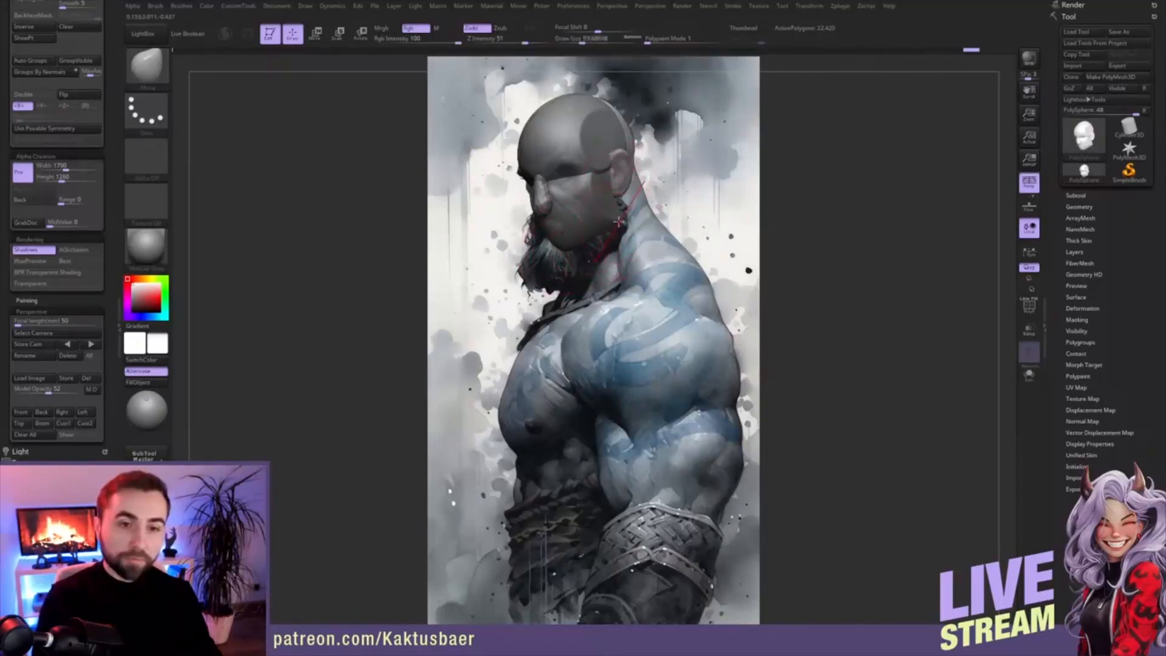
{"action": "key", "text": "["}
- Reshape the side and back of the cranium from a rotated angle and recheck it in the Cust1 camera view
{"action": "mouse_move", "coordinate": [591, 200]}
{"action": "right_mouse_down"}
{"action": "mouse_move", "coordinate": [571, 198]}
{"action": "mouse_move", "coordinate": [599, 173]}
{"action": "mouse_move", "coordinate": [621, 115]}
{"action": "right_mouse_up"}
{"action": "key", "text": "]"}
{"action": "key", "text": "]"}
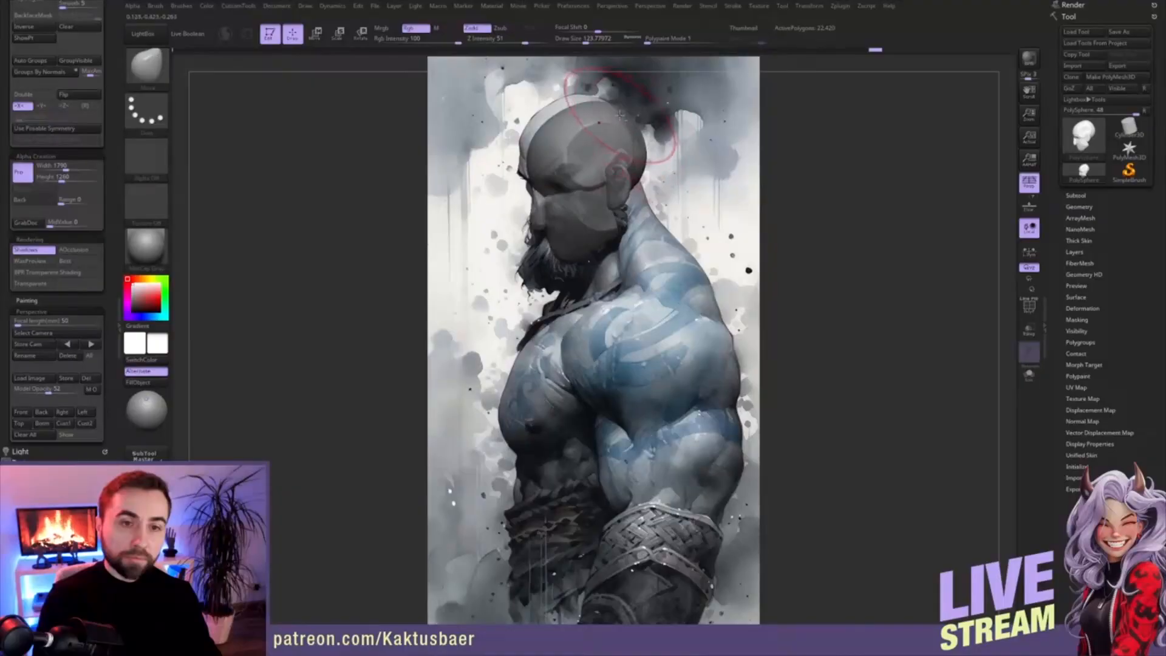
{"action": "left_click", "coordinate": [63, 422]}
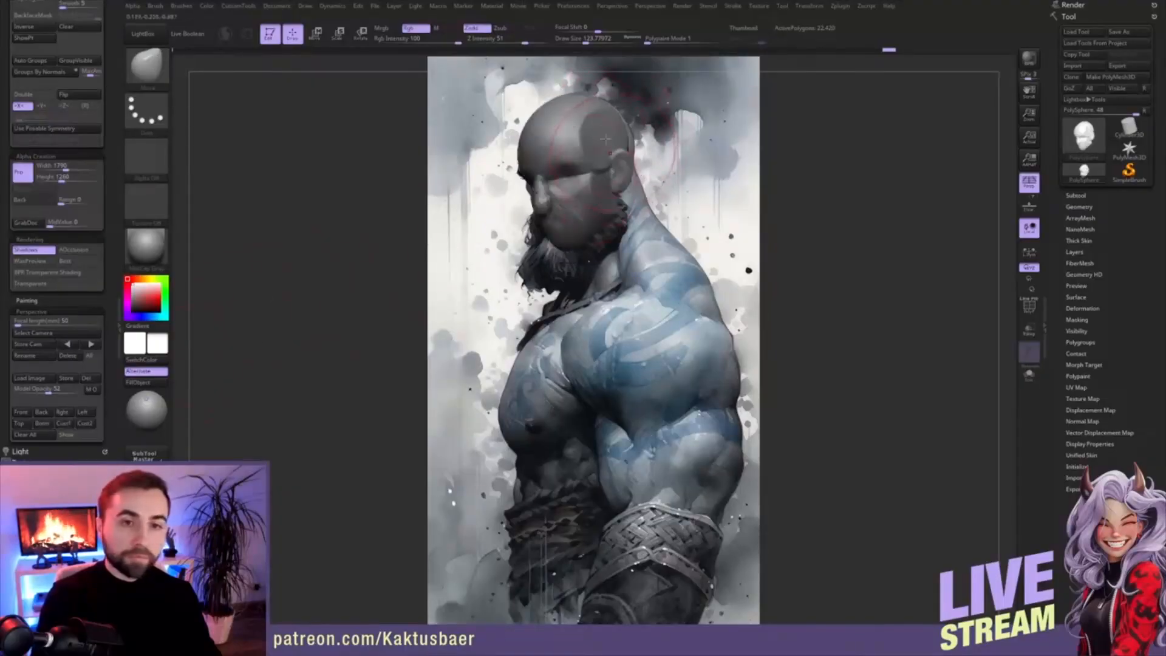
{"action": "right_click_drag", "start_coordinate": [600, 121], "coordinate": [606, 135]}
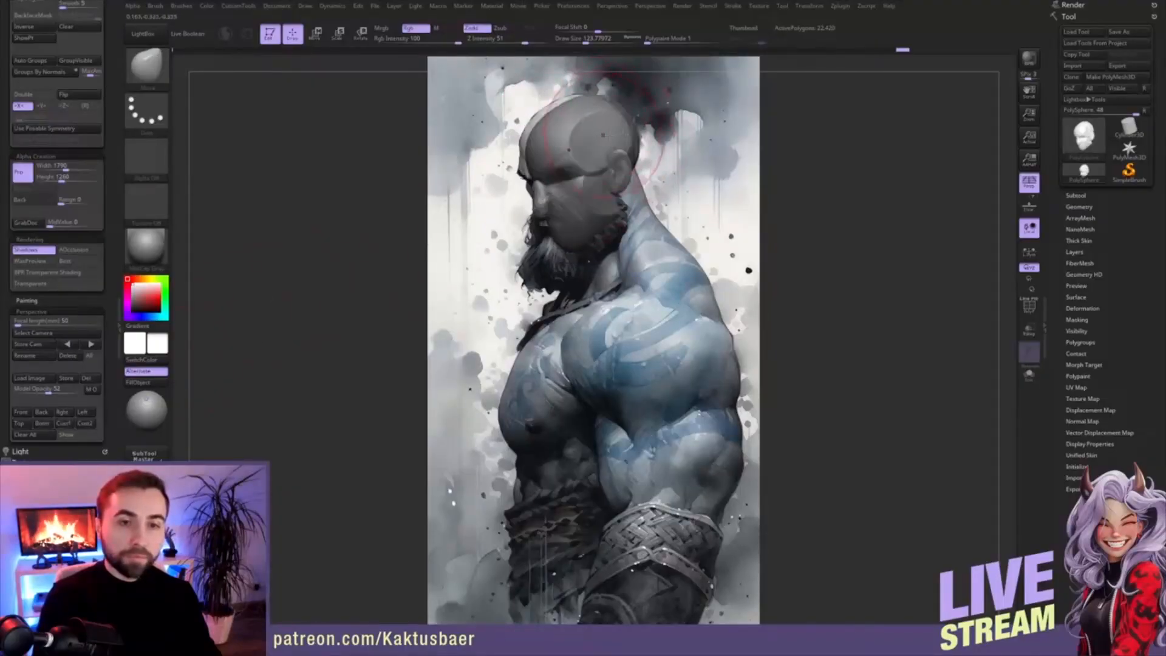
{"action": "left_click_drag", "start_coordinate": [632, 134], "coordinate": [611, 142]}
{"action": "left_click", "coordinate": [64, 424]}
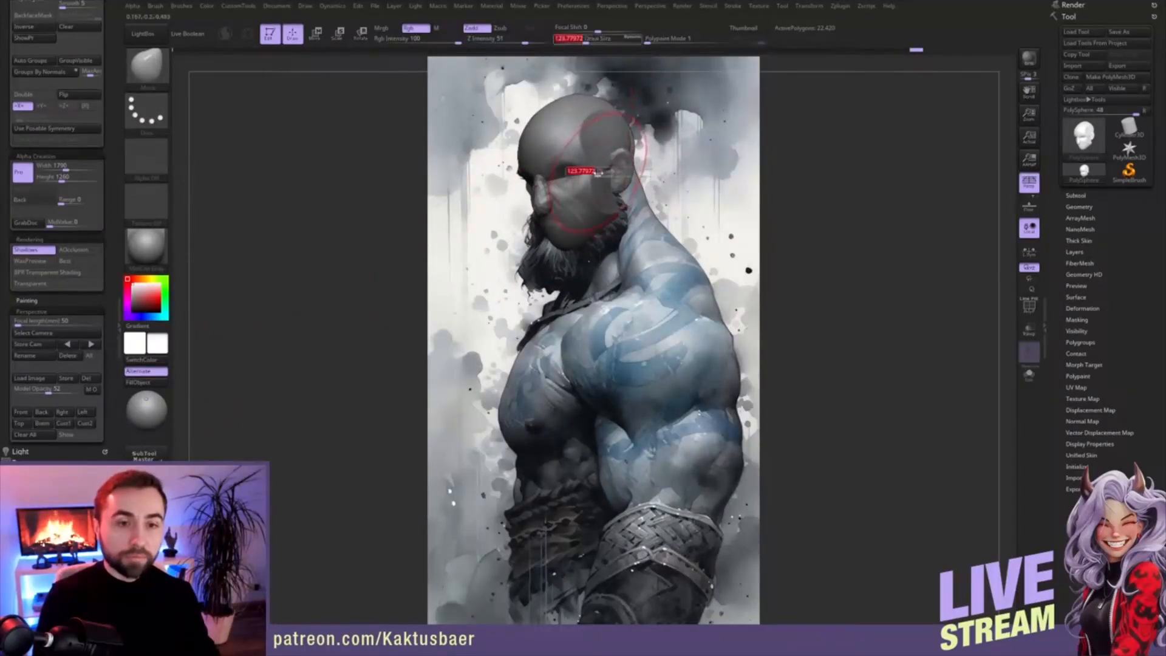
- Refine the brow with a smaller Move brush, and smooth and deepen the eye socket using DamStandard
{"action": "key", "text": "bracketleft"}
{"action": "key", "text": "bracketleft"}
{"action": "key", "text": "bracketright"}
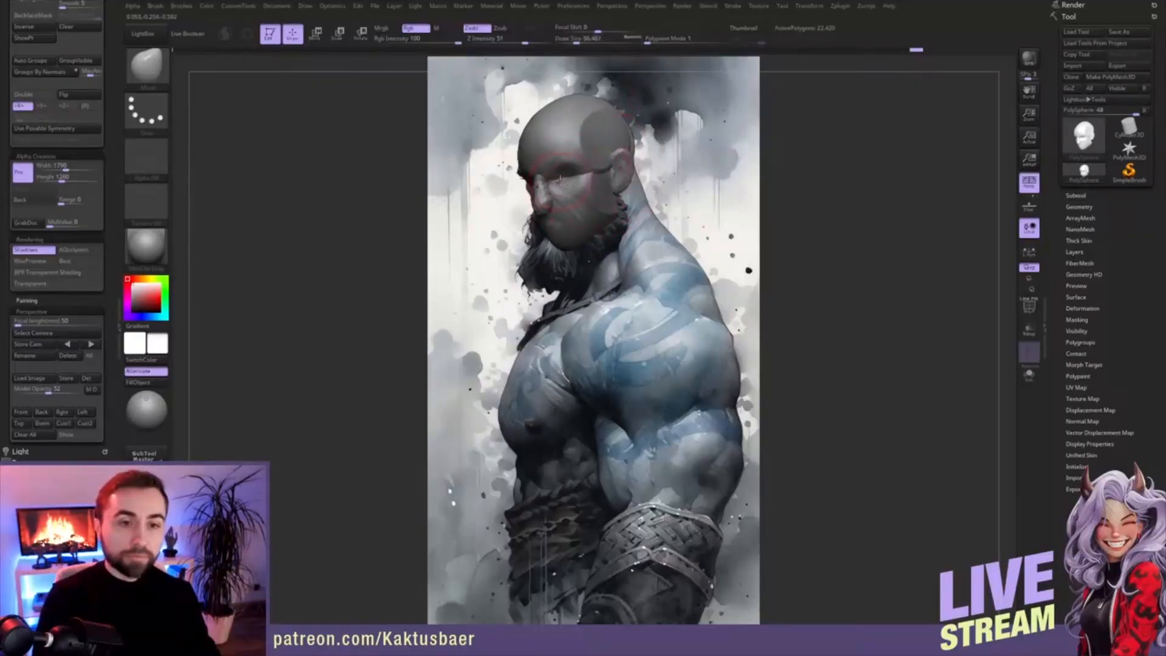
{"action": "key", "text": "bracketleft"}
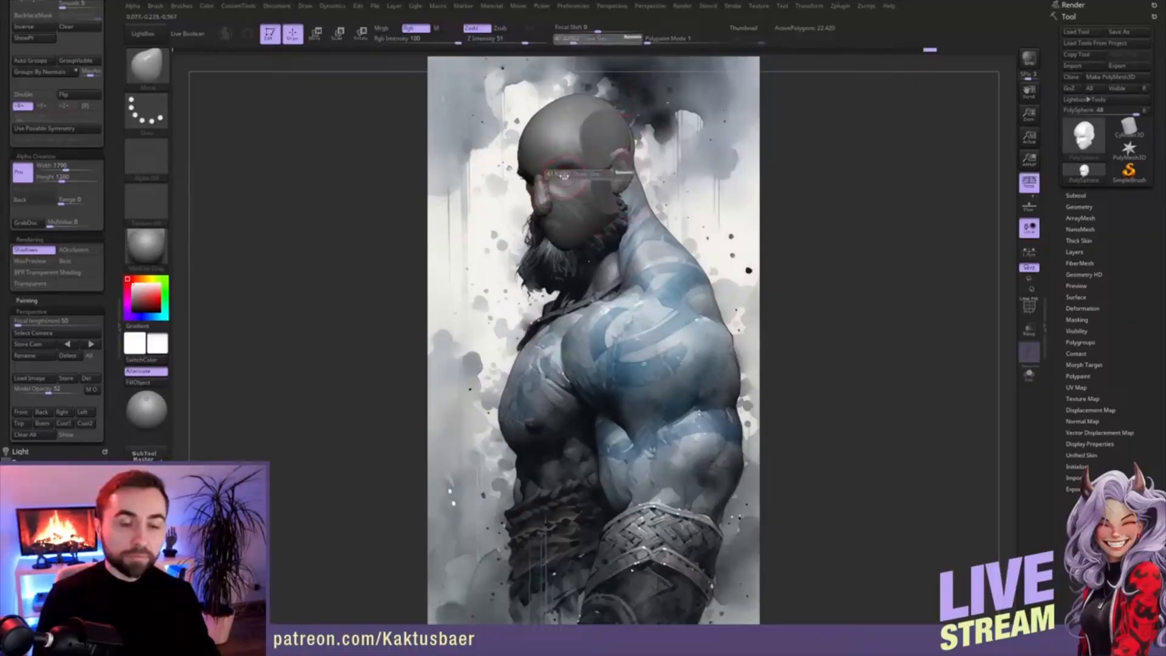
{"action": "key", "text": "shift"}
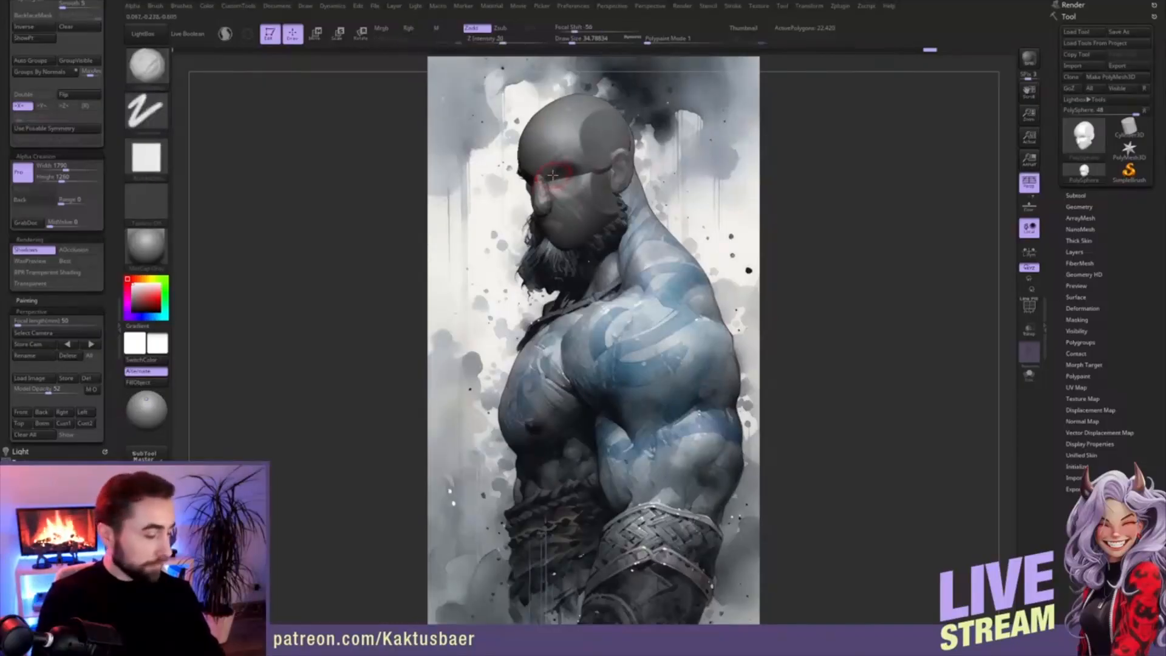
{"action": "key", "text": "b"}
{"action": "key", "text": "d"}
{"action": "key", "text": "s"}
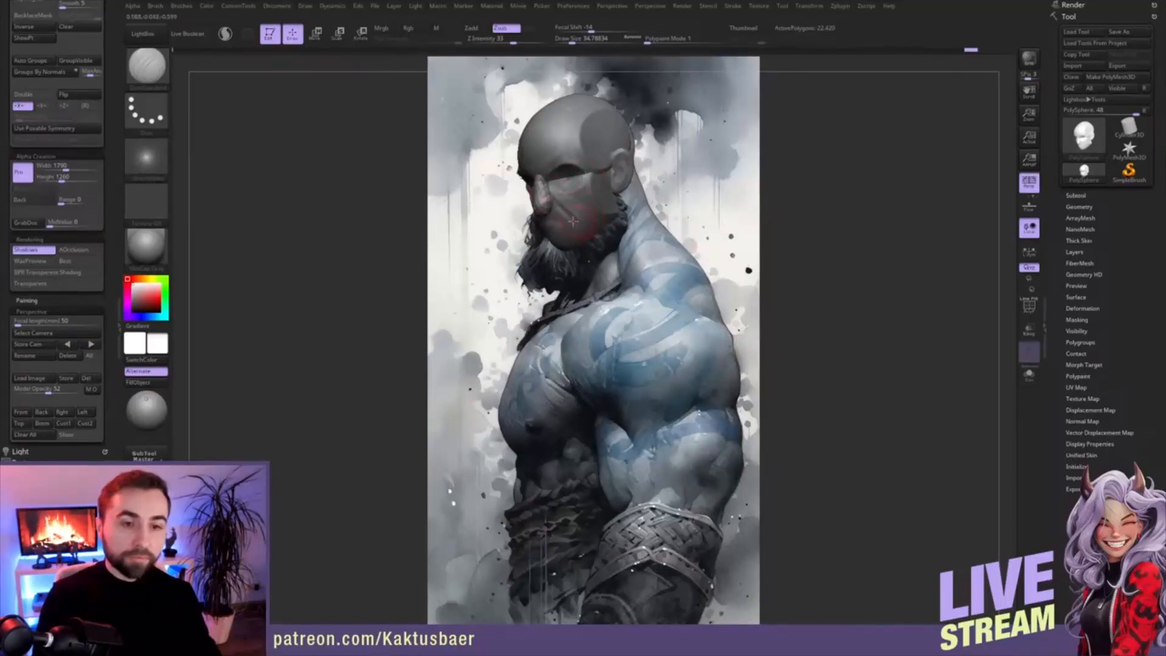
- Isolate the nose area with a mask and adjust the nose tip with a small Move brush
{"action": "key", "text": "b"}
{"action": "key", "text": "m"}
{"action": "key", "text": "v"}
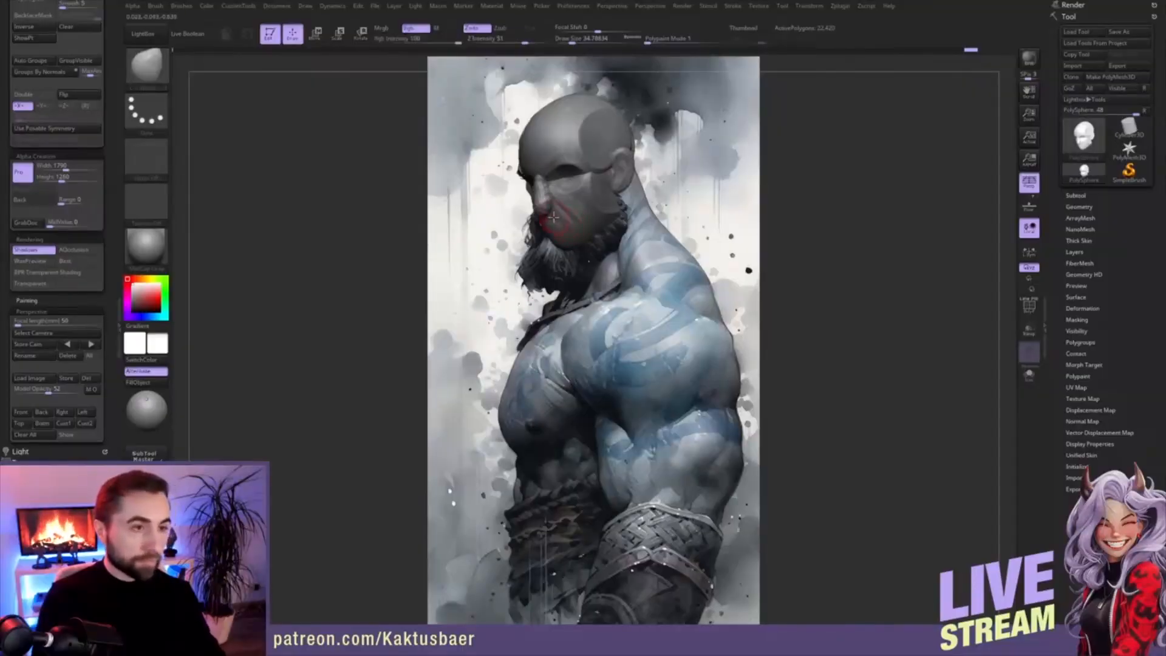
{"action": "key", "text": "w"}
{"action": "left_click", "coordinate": [552, 217], "text": "ctrl"}
{"action": "key", "text": "q"}
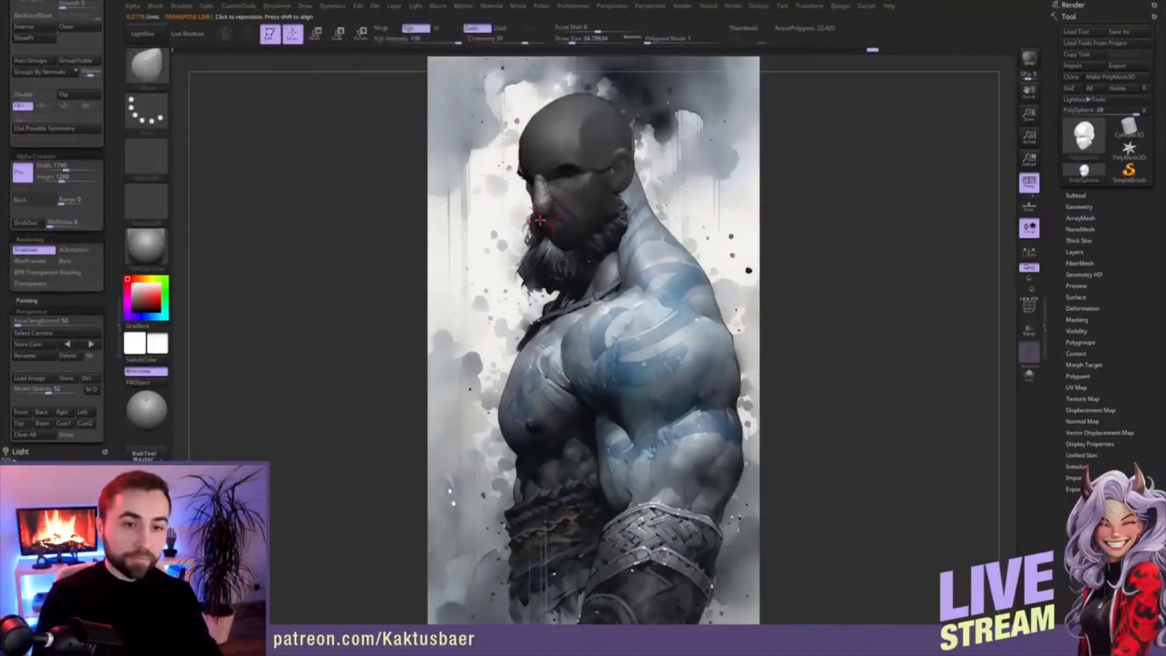
{"action": "left_click_drag", "start_coordinate": [544, 223], "coordinate": [547, 212], "text": "ctrl"}
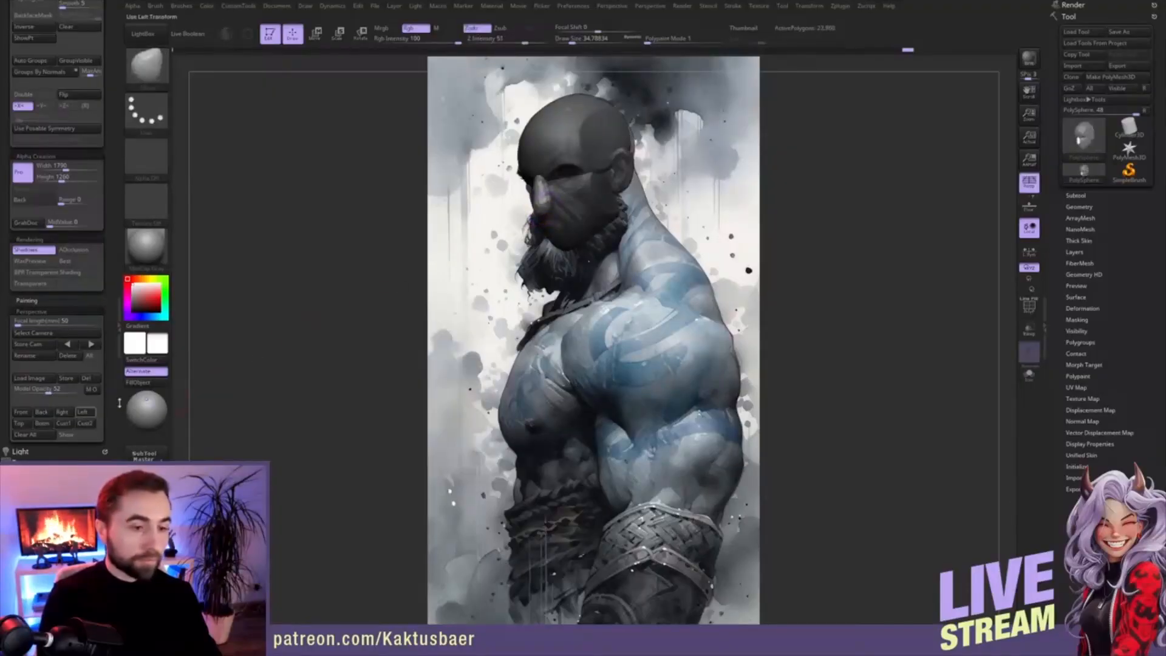
{"action": "key", "text": "s"}
{"action": "left_click_drag", "start_coordinate": [542, 202], "coordinate": [540, 203]}
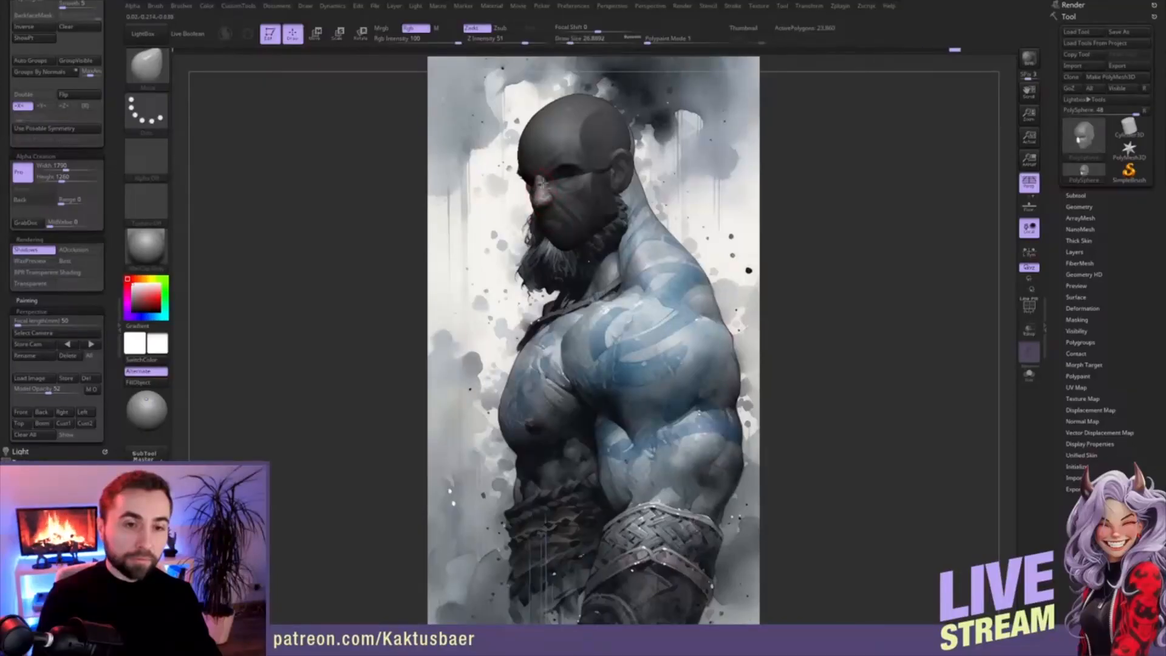
- Mask everything except the lower face and reshape the cheek with a larger Move brush
{"action": "key", "text": "w"}
{"action": "left_click", "coordinate": [592, 198], "text": "alt"}
{"action": "key", "text": "q"}
{"action": "key", "text": "s"}
{"action": "mouse_move", "coordinate": [590, 186]}
{"action": "left_mouse_down"}
{"action": "mouse_move", "coordinate": [600, 181]}
{"action": "mouse_move", "coordinate": [599, 209]}
{"action": "left_mouse_up"}
{"action": "key", "text": "s"}
{"action": "key", "text": "s"}
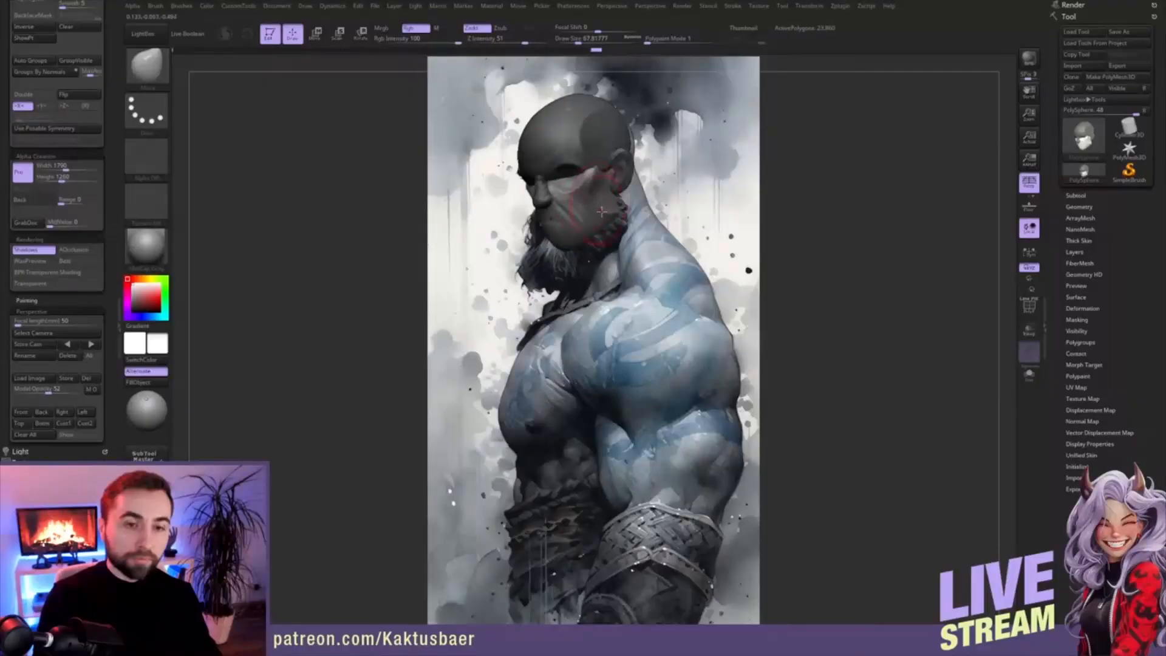
- Refine the jaw corner below the ear with a smaller Move brush and compare it in the Cust1 camera view
{"action": "key", "text": "shift"}
{"action": "key", "text": "s"}
{"action": "left_click_drag", "start_coordinate": [615, 213], "coordinate": [614, 214]}
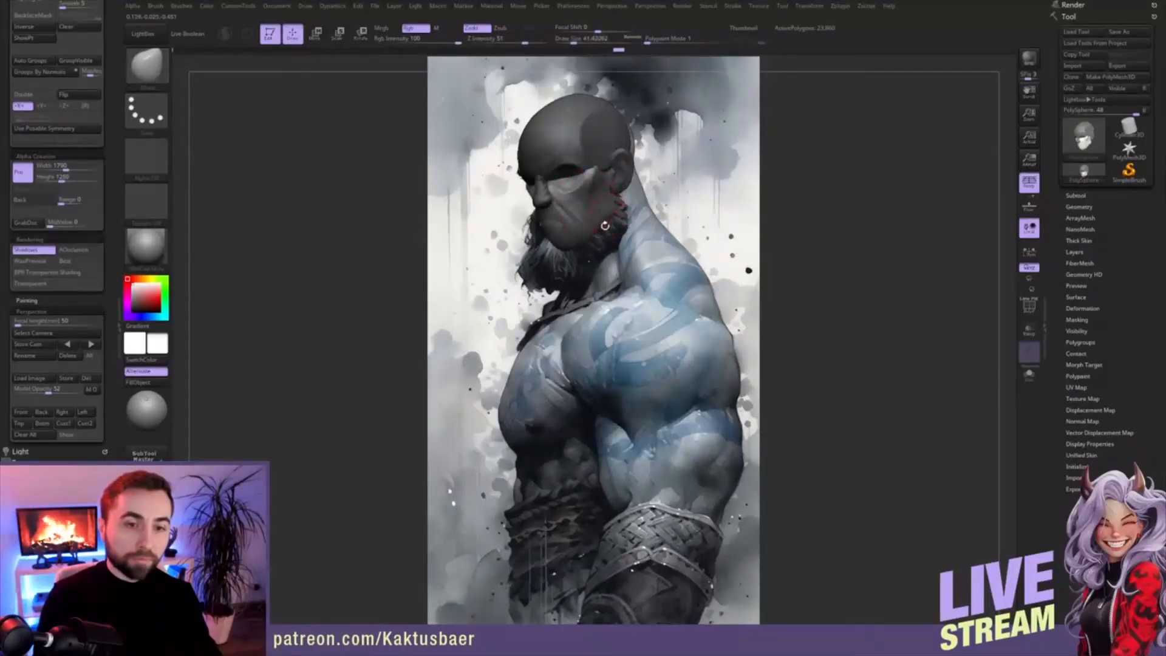
{"action": "mouse_move", "coordinate": [605, 223]}
{"action": "right_mouse_down"}
{"action": "mouse_move", "coordinate": [582, 222]}
{"action": "mouse_move", "coordinate": [611, 211]}
{"action": "mouse_move", "coordinate": [609, 222]}
{"action": "mouse_move", "coordinate": [636, 220]}
{"action": "right_mouse_up"}
{"action": "key", "text": "shift"}
{"action": "key", "text": "shift"}
{"action": "left_click_drag", "start_coordinate": [372, 351], "coordinate": [302, 354]}
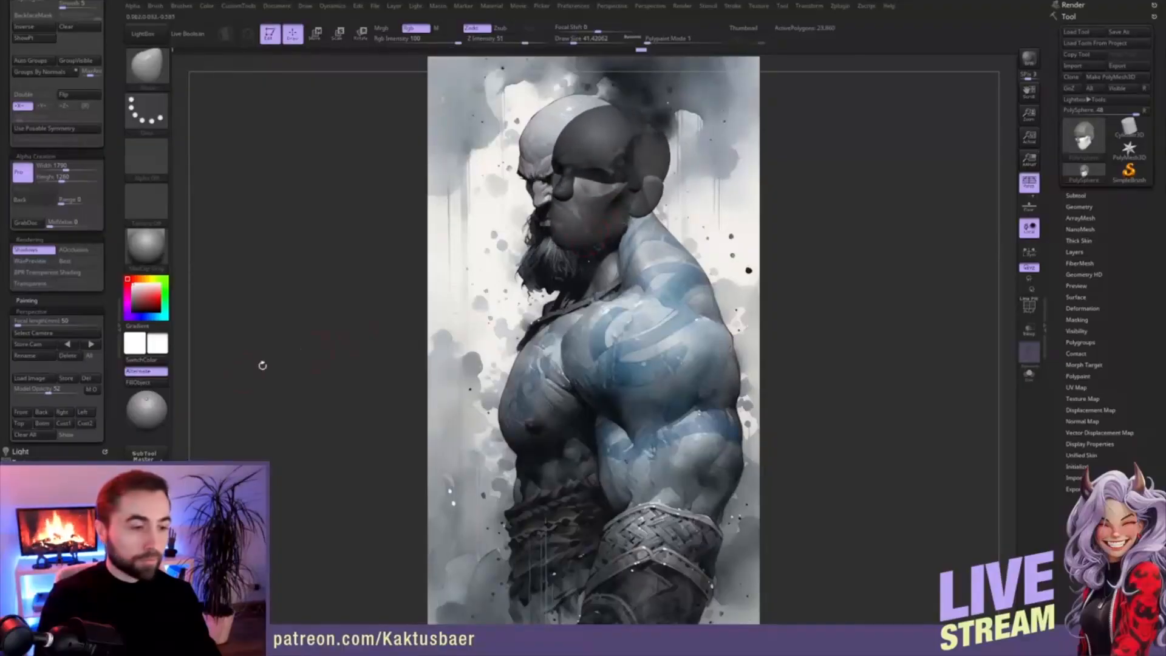
{"action": "left_click", "coordinate": [71, 425]}
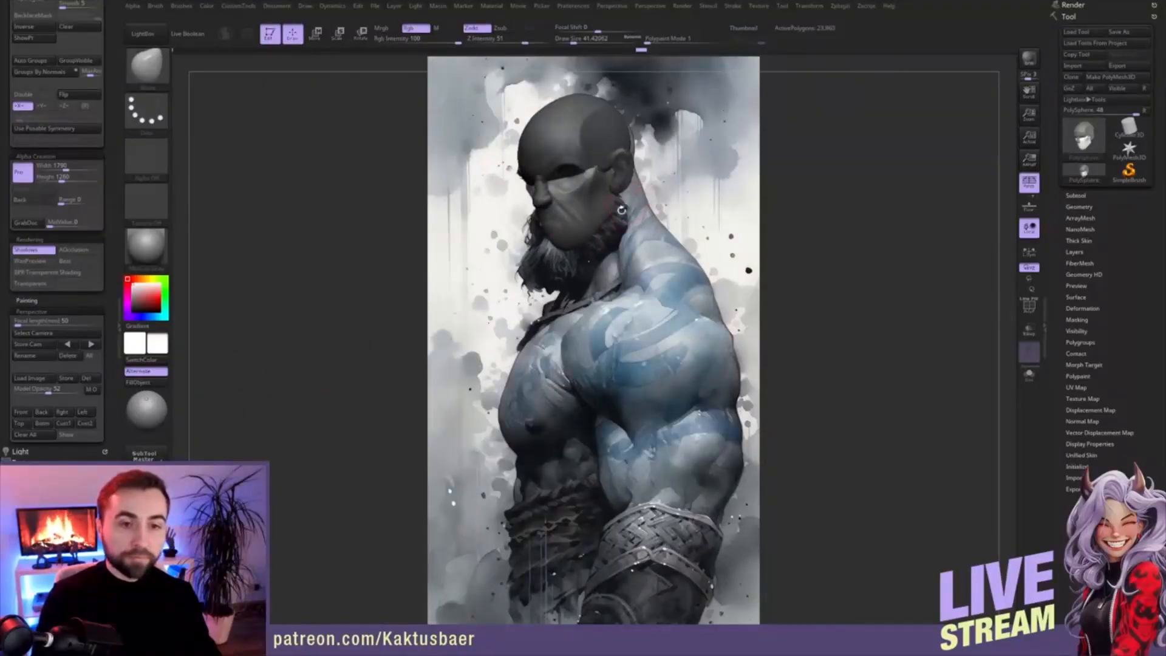
- Insert a cylinder from the primitives insert brush below the back of the skull as the neck
{"action": "mouse_move", "coordinate": [611, 200]}
{"action": "right_mouse_down"}
{"action": "mouse_move", "coordinate": [593, 214]}
{"action": "mouse_move", "coordinate": [609, 213]}
{"action": "mouse_move", "coordinate": [609, 234]}
{"action": "right_mouse_up"}
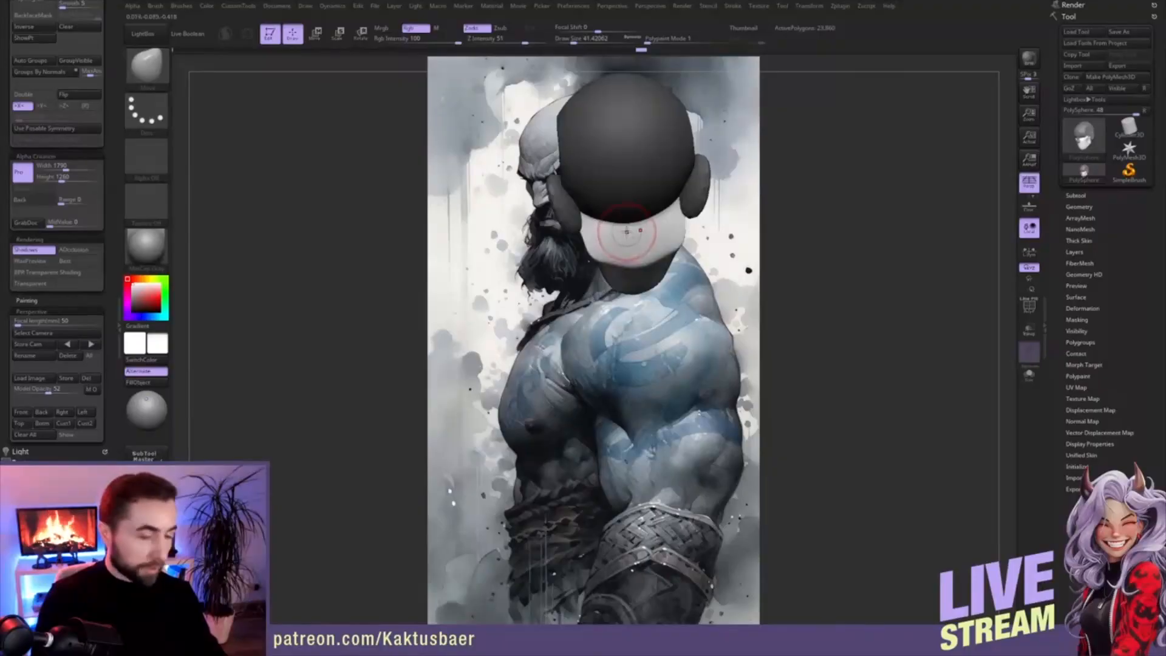
{"action": "key", "text": "b"}
{"action": "left_click", "coordinate": [564, 247]}
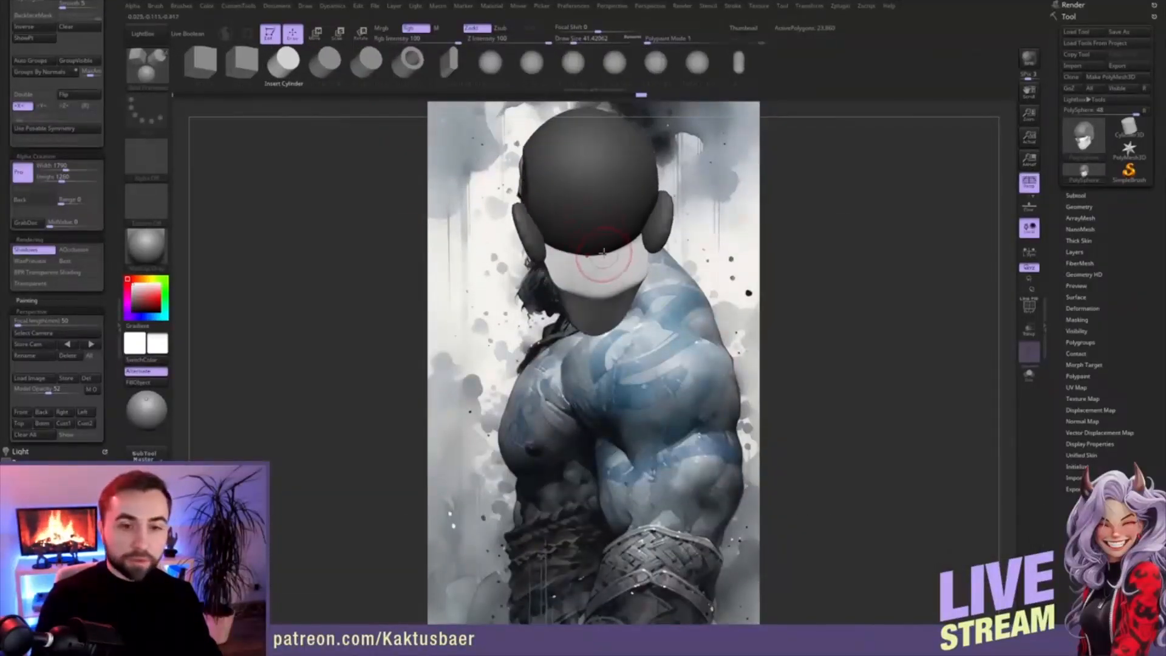
{"action": "left_click_drag", "start_coordinate": [595, 254], "coordinate": [598, 297]}
{"action": "right_click_drag", "start_coordinate": [598, 297], "coordinate": [615, 272]}
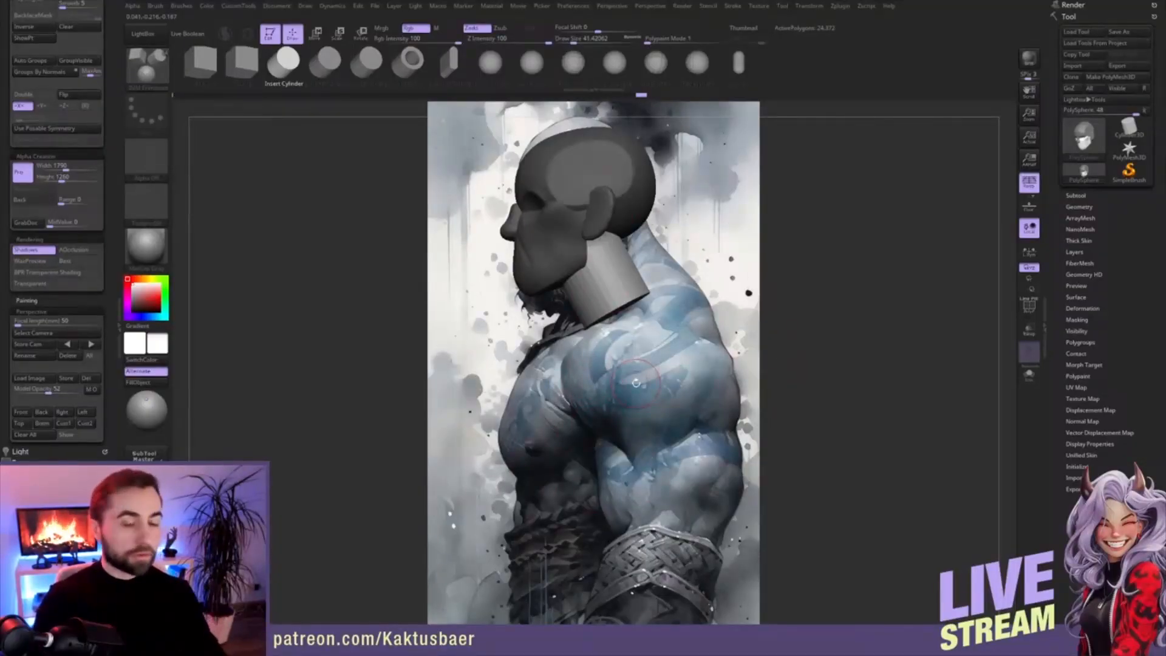
{"action": "mouse_move", "coordinate": [612, 311]}
{"action": "left_mouse_down"}
{"action": "mouse_move", "coordinate": [749, 311]}
{"action": "mouse_move", "coordinate": [642, 321]}
{"action": "left_mouse_up"}
- Insert a large PolySphere below the neck as the torso and rotate it upright
{"action": "right_click_drag", "start_coordinate": [633, 286], "coordinate": [535, 286]}
{"action": "left_click", "coordinate": [573, 64]}
{"action": "right_click_drag", "start_coordinate": [708, 331], "coordinate": [657, 303]}
{"action": "left_click_drag", "start_coordinate": [659, 329], "coordinate": [650, 388]}
{"action": "right_click_drag", "start_coordinate": [650, 388], "coordinate": [705, 340]}
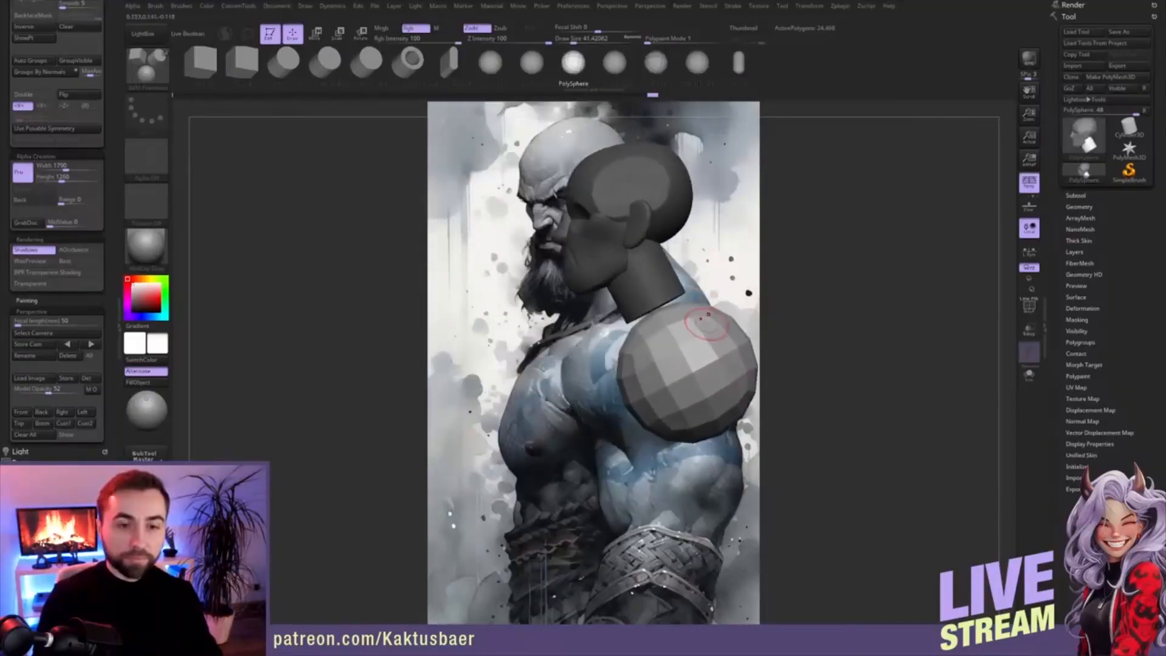
{"action": "key", "text": "r"}
{"action": "left_click_drag", "start_coordinate": [694, 384], "coordinate": [660, 409]}
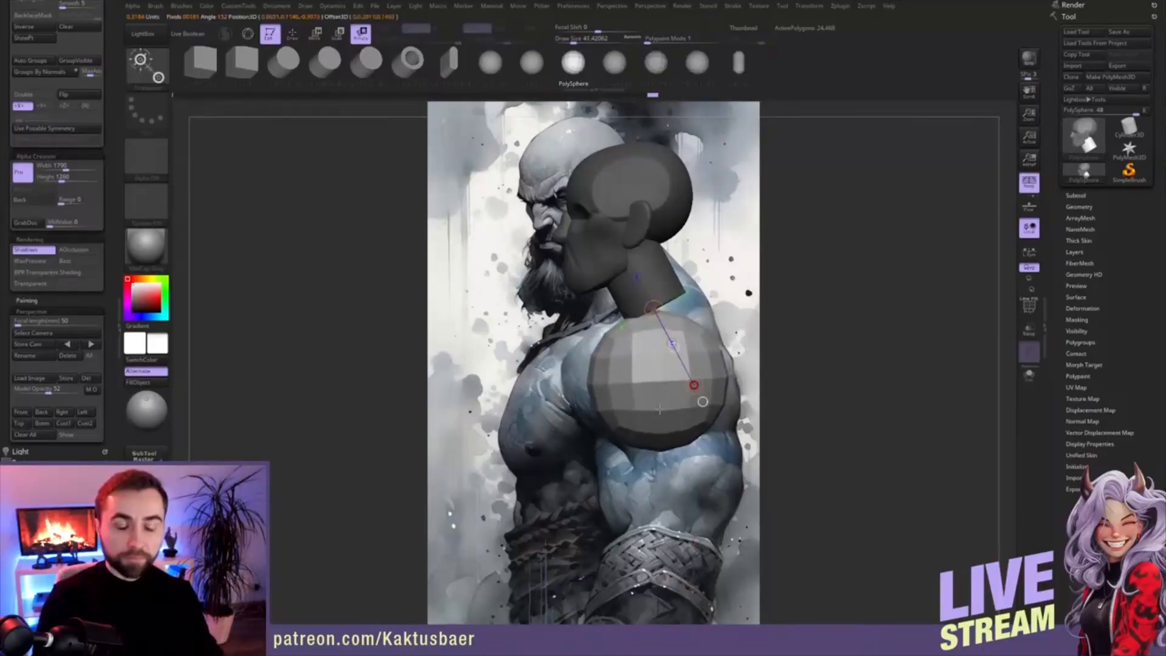
{"action": "key", "text": "q"}
{"action": "right_click_drag", "start_coordinate": [656, 368], "coordinate": [650, 352]}
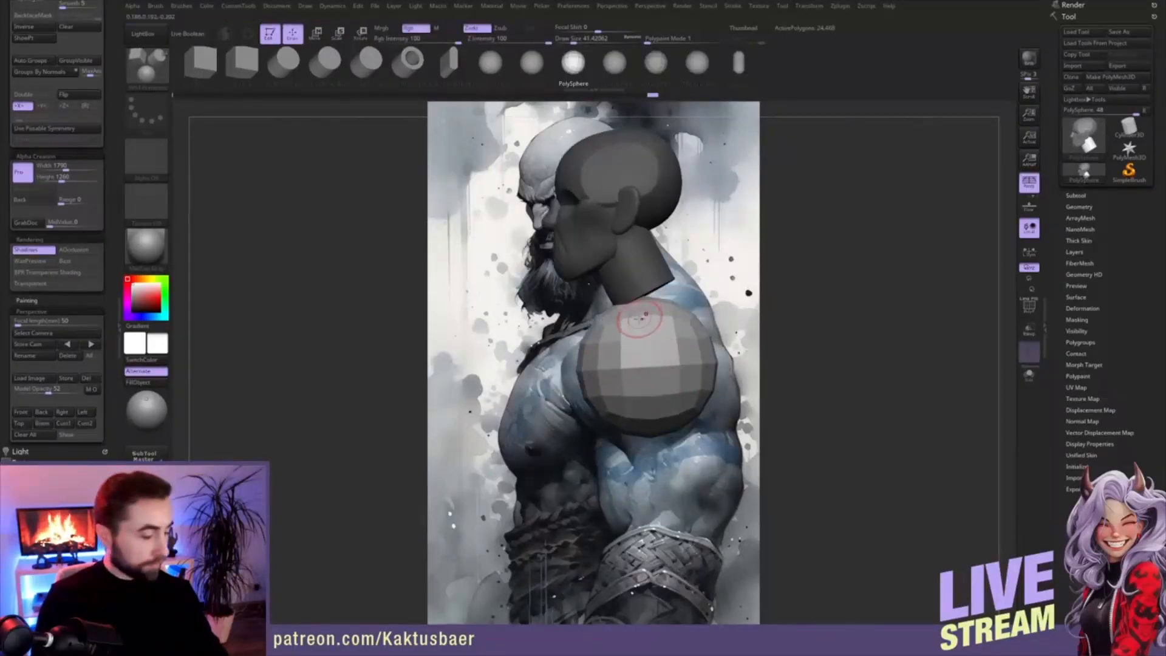
- Stretch the torso sphere up to the neck and down into a long egg shape with the Move brush
{"action": "key", "text": "b"}
{"action": "key", "text": "m"}
{"action": "key", "text": "v"}
{"action": "key", "text": "s"}
{"action": "mouse_move", "coordinate": [635, 315]}
{"action": "left_mouse_down"}
{"action": "mouse_move", "coordinate": [652, 314]}
{"action": "mouse_move", "coordinate": [648, 298]}
{"action": "left_mouse_up"}
{"action": "key", "text": "s"}
{"action": "left_click_drag", "start_coordinate": [644, 394], "coordinate": [648, 490]}
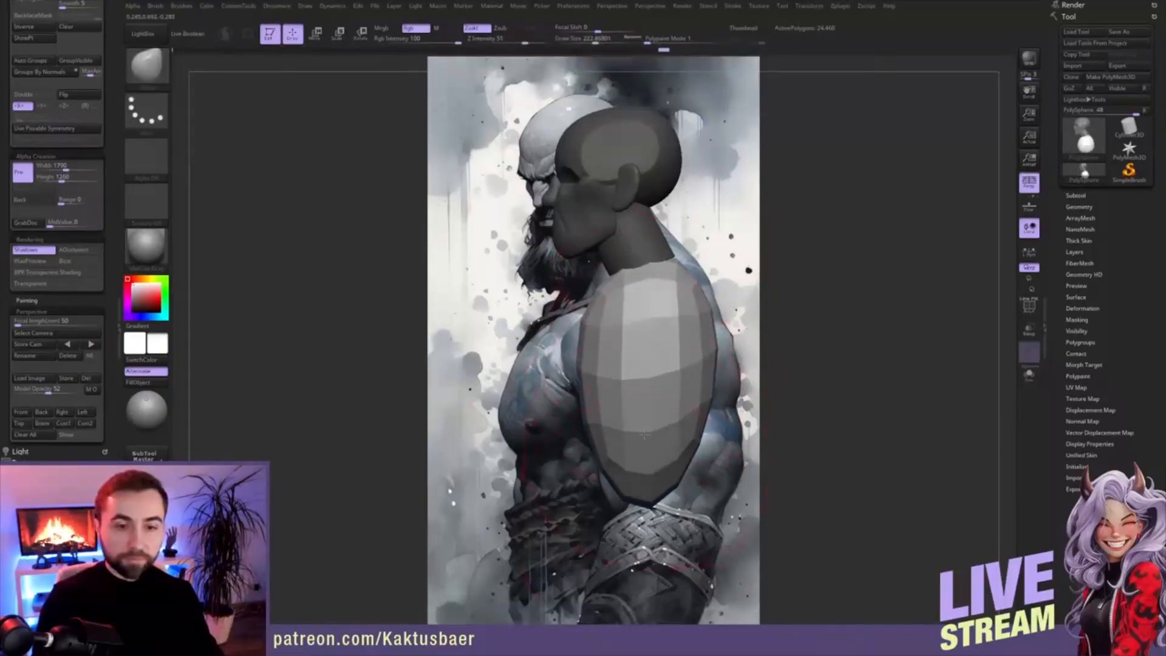
- Subdivide and smooth the torso, and cut off its lower tip at a slant
{"action": "right_click_drag", "start_coordinate": [646, 441], "coordinate": [651, 392], "text": "ctrl"}
{"action": "left_click_drag", "start_coordinate": [713, 407], "coordinate": [578, 338], "text": "ctrl+shift"}
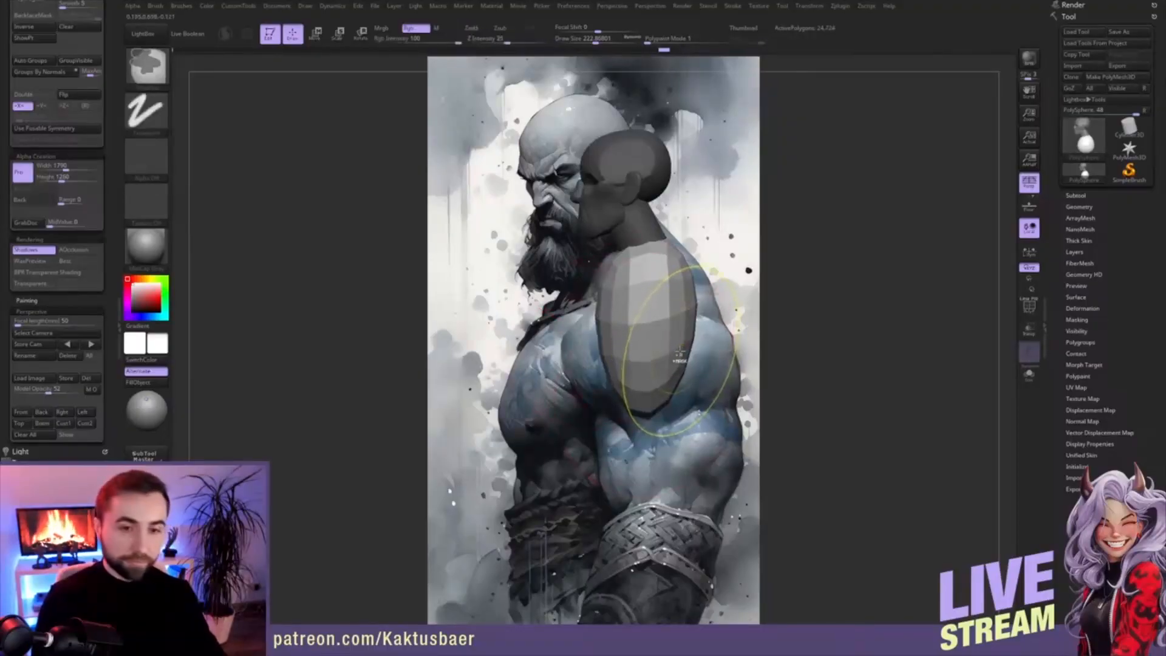
{"action": "key", "text": "ctrl+d"}
{"action": "mouse_move", "coordinate": [676, 358]}
{"action": "left_mouse_down", "text": "shift"}
{"action": "mouse_move", "coordinate": [655, 334]}
{"action": "mouse_move", "coordinate": [673, 383]}
{"action": "left_mouse_up", "text": "shift"}
{"action": "left_click_drag", "start_coordinate": [712, 417], "coordinate": [568, 333], "text": "ctrl+shift"}
- Reshape the torso's chest, back and upper end with a large Move brush, varying its size
{"action": "mouse_move", "coordinate": [590, 335]}
{"action": "right_mouse_down"}
{"action": "mouse_move", "coordinate": [648, 346]}
{"action": "mouse_move", "coordinate": [580, 350]}
{"action": "right_mouse_up"}
{"action": "key", "text": "bracketright"}
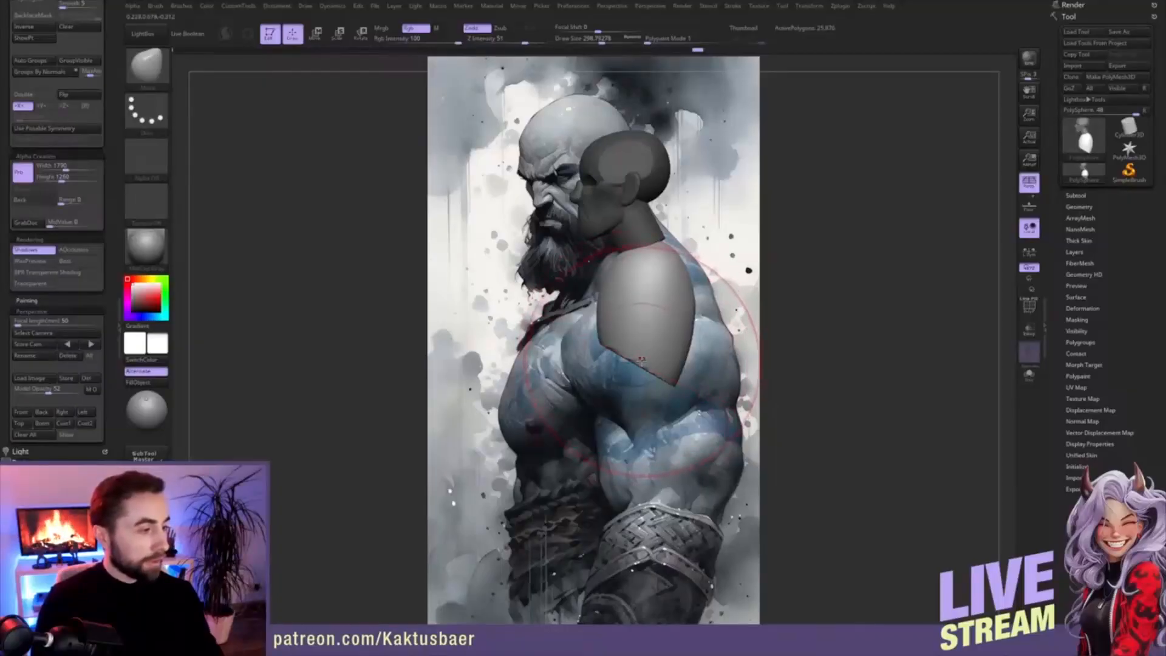
{"action": "left_click_drag", "start_coordinate": [641, 360], "coordinate": [604, 358]}
{"action": "key", "text": "s"}
{"action": "left_click_drag", "start_coordinate": [639, 289], "coordinate": [634, 289]}
{"action": "mouse_move", "coordinate": [664, 265]}
{"action": "left_mouse_down"}
{"action": "mouse_move", "coordinate": [681, 250]}
{"action": "mouse_move", "coordinate": [696, 281]}
{"action": "left_mouse_up"}
{"action": "left_click_drag", "start_coordinate": [719, 243], "coordinate": [661, 243]}
- Mask everything except the neck and reshape it between the skull and torso with the Move brush
{"action": "key", "text": "w"}
{"action": "left_click", "coordinate": [643, 229], "text": "alt"}
{"action": "key", "text": "q"}
{"action": "right_click_drag", "start_coordinate": [645, 230], "coordinate": [656, 278], "text": "ctrl"}
{"action": "key", "text": "s"}
{"action": "left_click_drag", "start_coordinate": [655, 278], "coordinate": [651, 270]}
{"action": "key", "text": "s"}
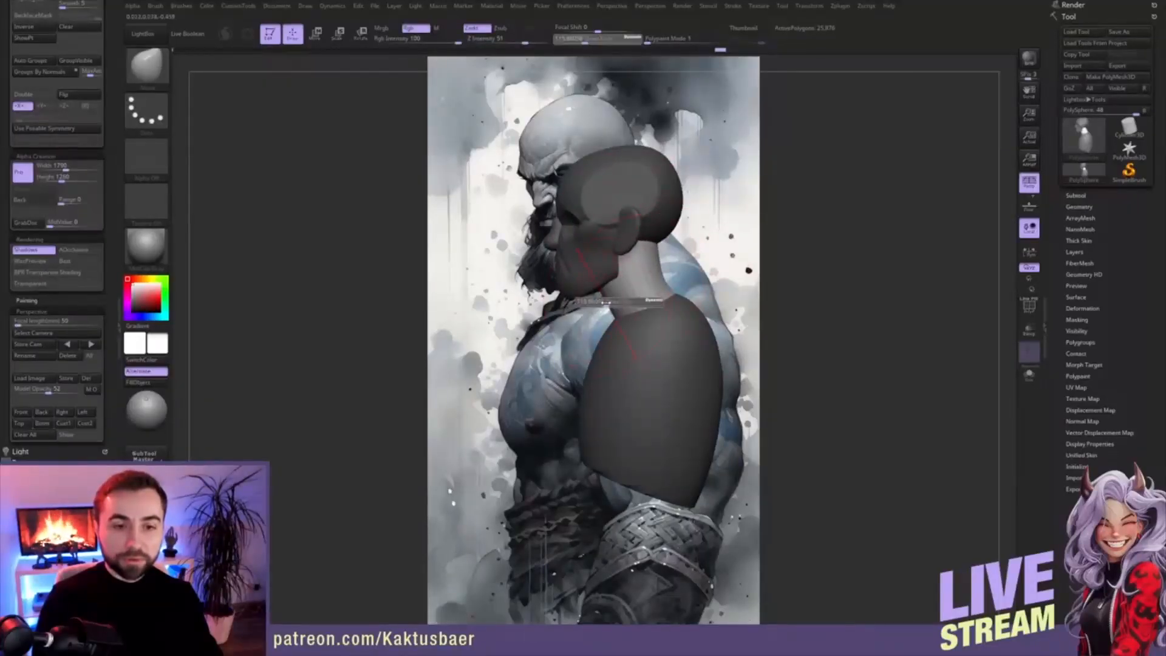
{"action": "key", "text": "s"}
{"action": "left_click_drag", "start_coordinate": [608, 306], "coordinate": [606, 307]}
- Mask everything except the torso and scale it from the front view
{"action": "mouse_move", "coordinate": [587, 307]}
{"action": "right_mouse_down"}
{"action": "mouse_move", "coordinate": [626, 303]}
{"action": "mouse_move", "coordinate": [611, 286]}
{"action": "mouse_move", "coordinate": [632, 260]}
{"action": "mouse_move", "coordinate": [634, 309]}
{"action": "mouse_move", "coordinate": [642, 296]}
{"action": "mouse_move", "coordinate": [628, 308]}
{"action": "mouse_move", "coordinate": [680, 321]}
{"action": "right_mouse_up"}
{"action": "key", "text": "s"}
{"action": "key", "text": "w"}
{"action": "left_click", "coordinate": [630, 328]}
{"action": "key", "text": "q"}
{"action": "key", "text": "w"}
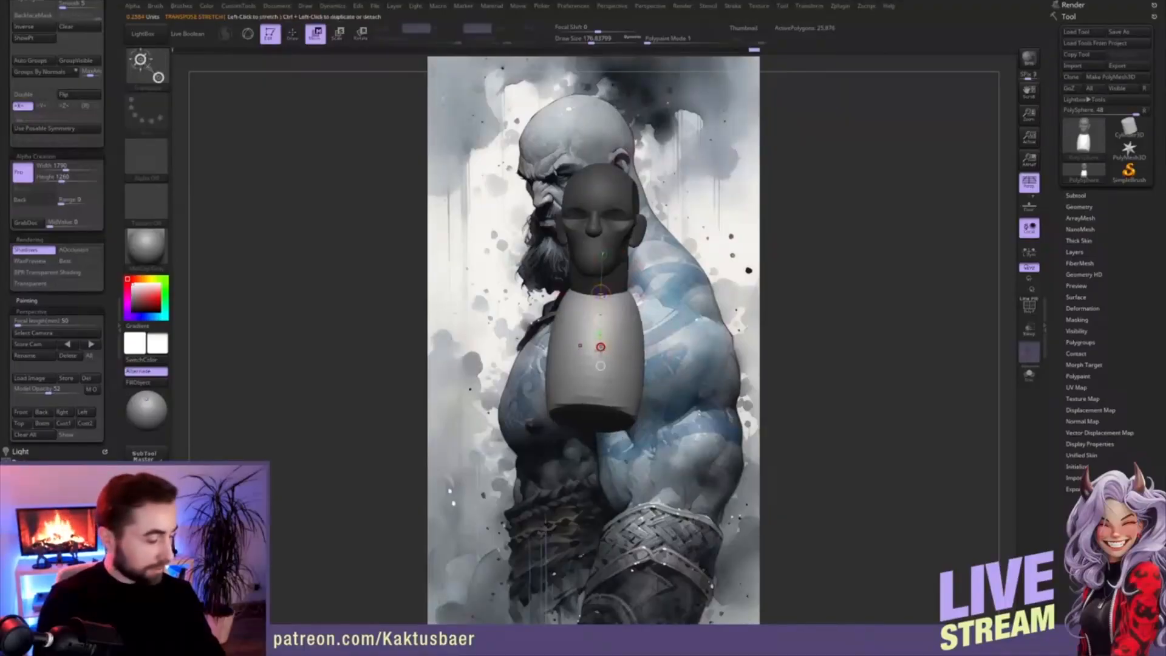
{"action": "key", "text": "e"}
{"action": "left_click_drag", "start_coordinate": [602, 348], "coordinate": [603, 350]}
{"action": "key", "text": "q"}
- Compare the torso's proportions with the reference in the Cust1 camera view and from the side
{"action": "right_click_drag", "start_coordinate": [603, 340], "coordinate": [558, 281]}
{"action": "key", "text": "w"}
{"action": "key", "text": "q"}
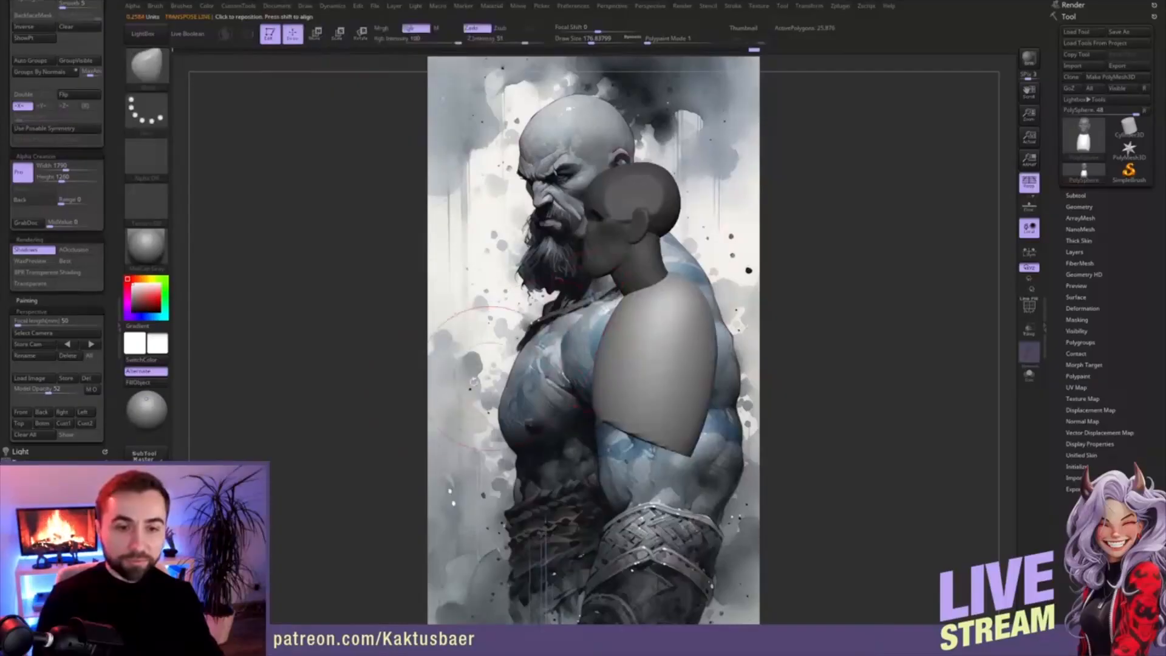
{"action": "left_click", "coordinate": [65, 428]}
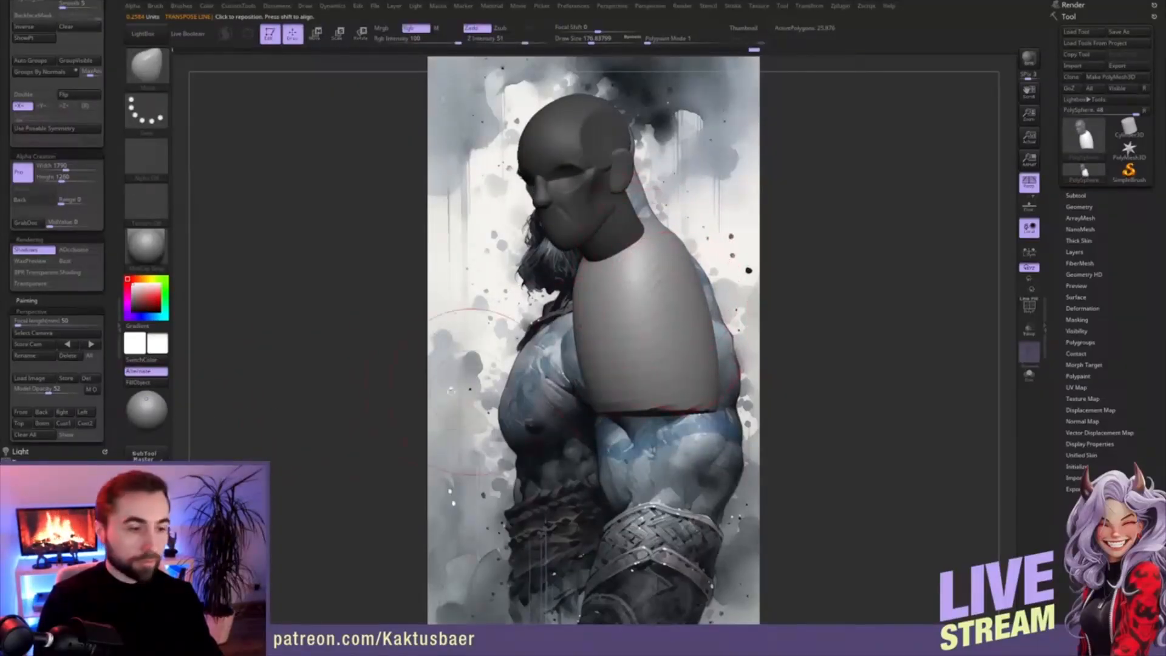
{"action": "right_click_drag", "start_coordinate": [671, 321], "coordinate": [638, 299]}
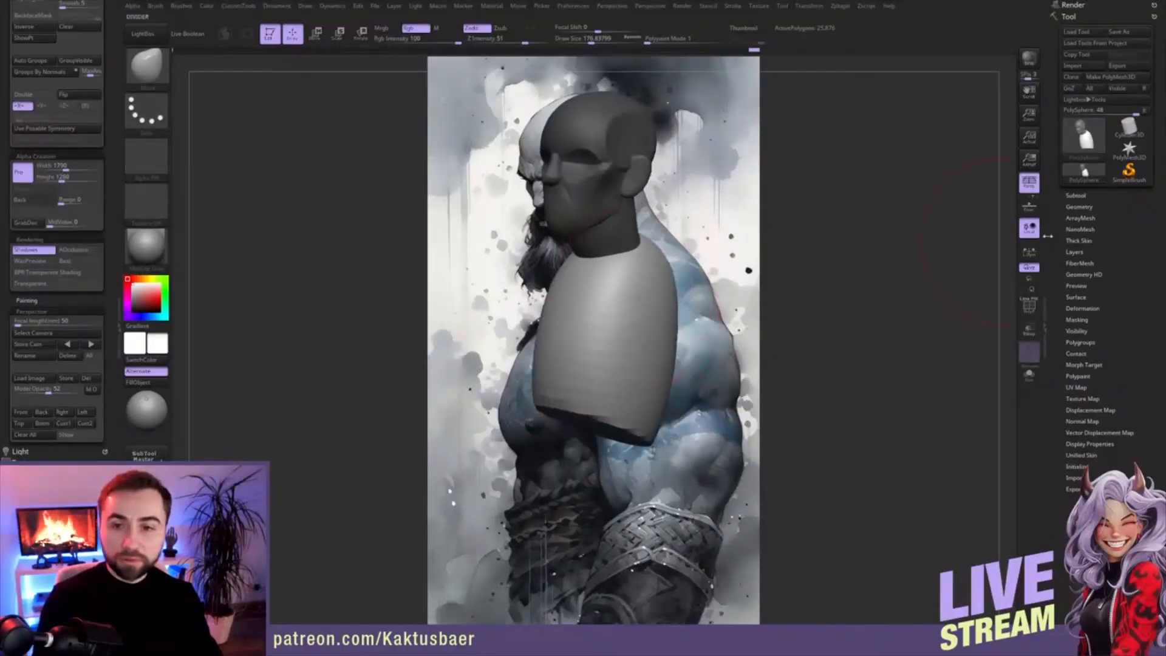
- Insert a mirrored pair of PolySphere primitives beside the upper torso as shoulders with the insert-mesh brush
{"action": "mouse_move", "coordinate": [800, 306]}
{"action": "right_mouse_down"}
{"action": "mouse_move", "coordinate": [868, 307]}
{"action": "mouse_move", "coordinate": [780, 308]}
{"action": "right_mouse_up"}
{"action": "mouse_move", "coordinate": [571, 307]}
{"action": "right_mouse_down"}
{"action": "mouse_move", "coordinate": [607, 320]}
{"action": "mouse_move", "coordinate": [581, 292]}
{"action": "mouse_move", "coordinate": [615, 304]}
{"action": "mouse_move", "coordinate": [826, 307]}
{"action": "mouse_move", "coordinate": [610, 303]}
{"action": "mouse_move", "coordinate": [607, 278]}
{"action": "mouse_move", "coordinate": [616, 283]}
{"action": "right_mouse_up"}
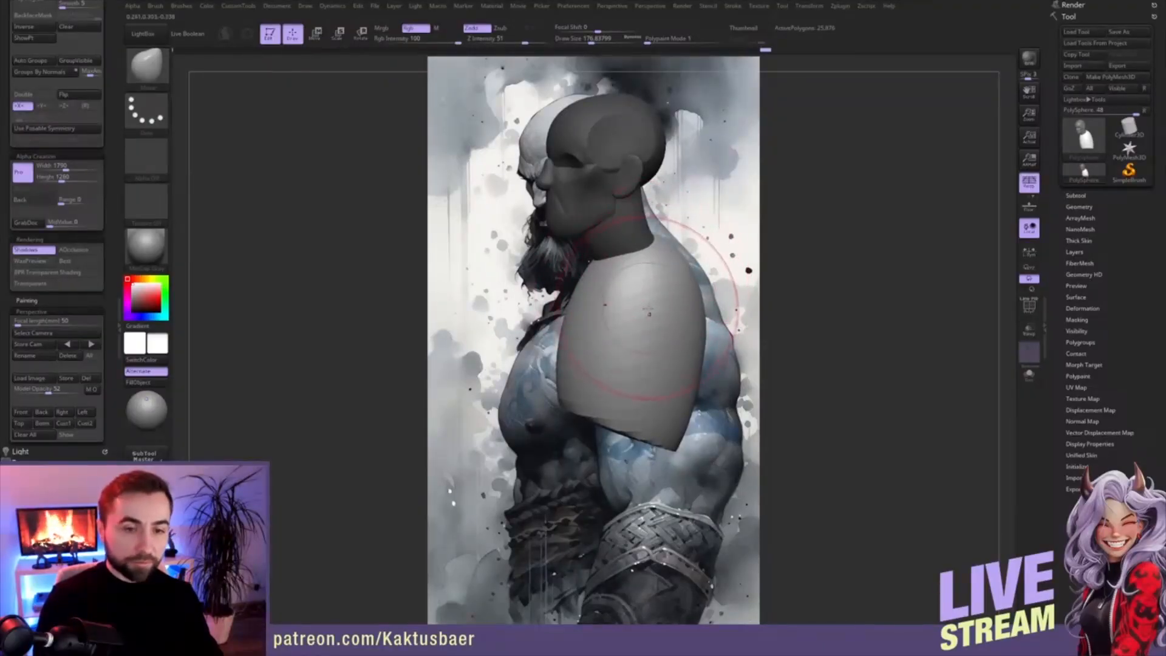
{"action": "key", "text": "b"}
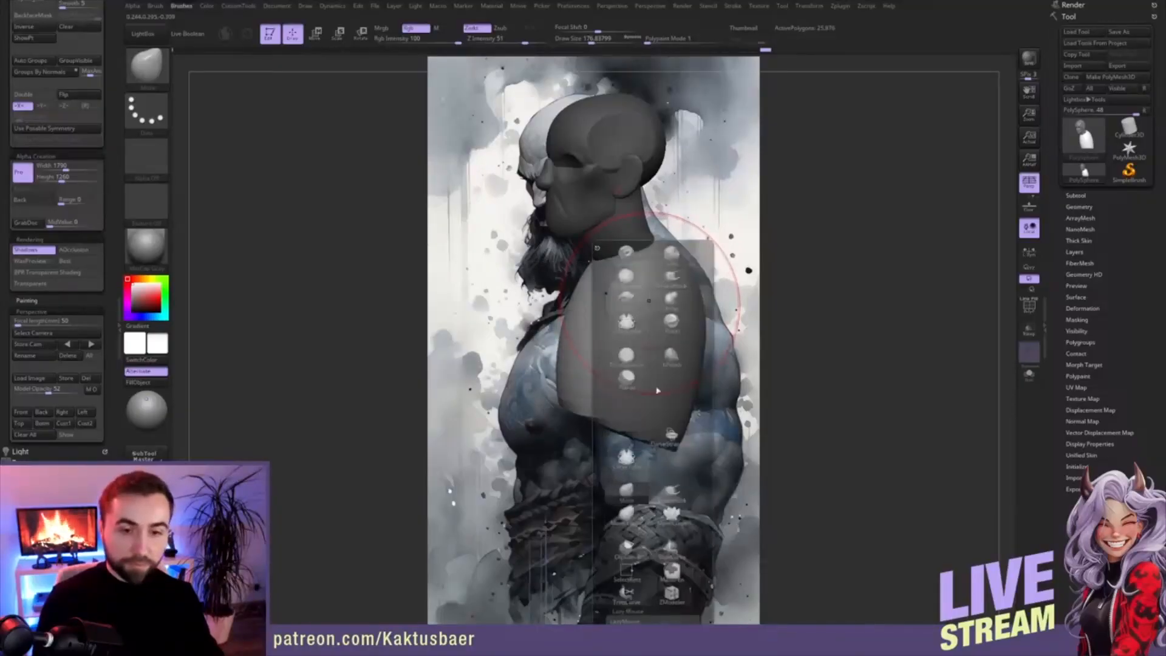
{"action": "key", "text": "b"}
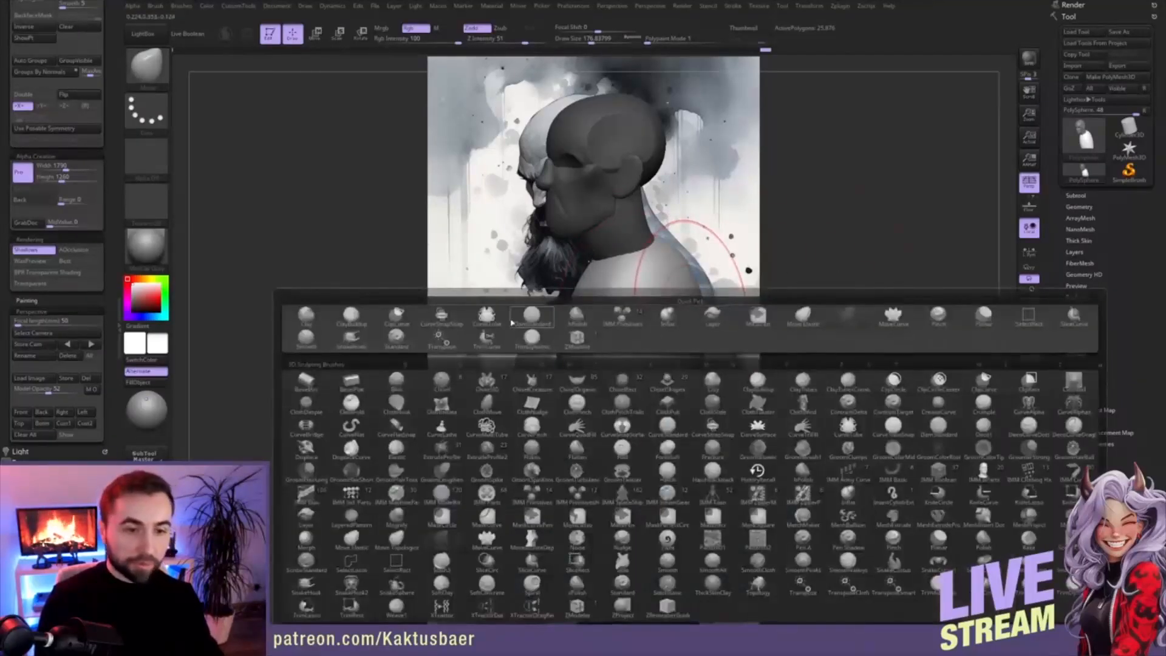
{"action": "left_click", "coordinate": [621, 313]}
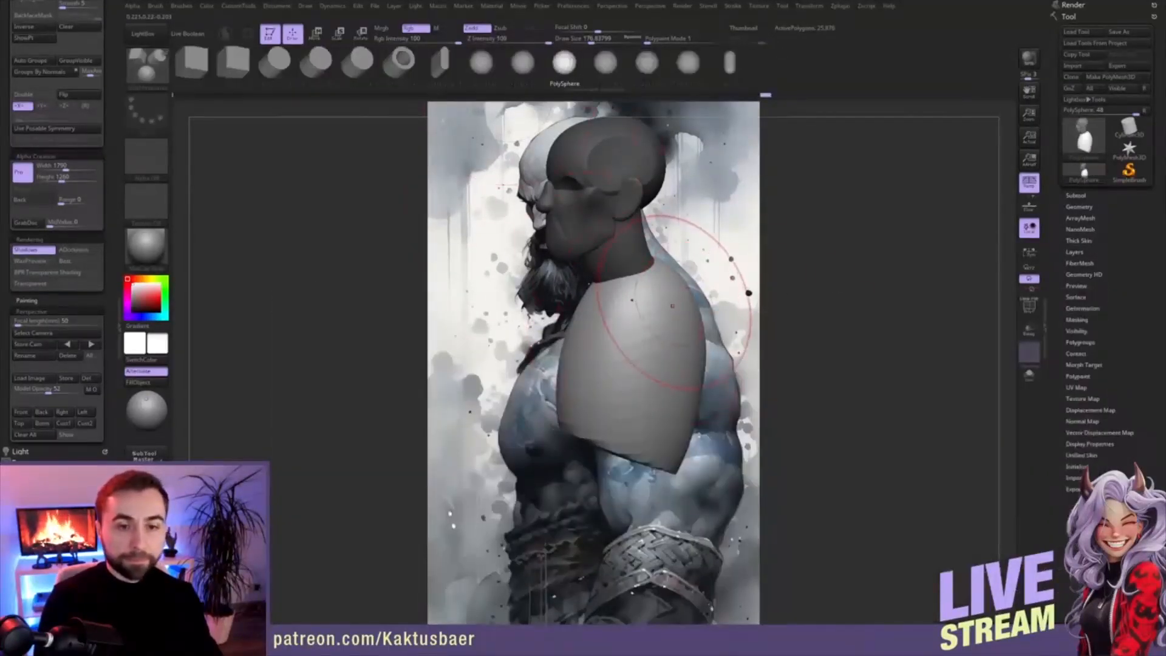
{"action": "left_click_drag", "start_coordinate": [662, 336], "coordinate": [659, 348]}
- Reposition and reshape the shoulder spheres around the upper torso with an enlarged Move brush
{"action": "right_click_drag", "start_coordinate": [660, 348], "coordinate": [653, 308]}
{"action": "key", "text": "b"}
{"action": "key", "text": "m"}
{"action": "key", "text": "v"}
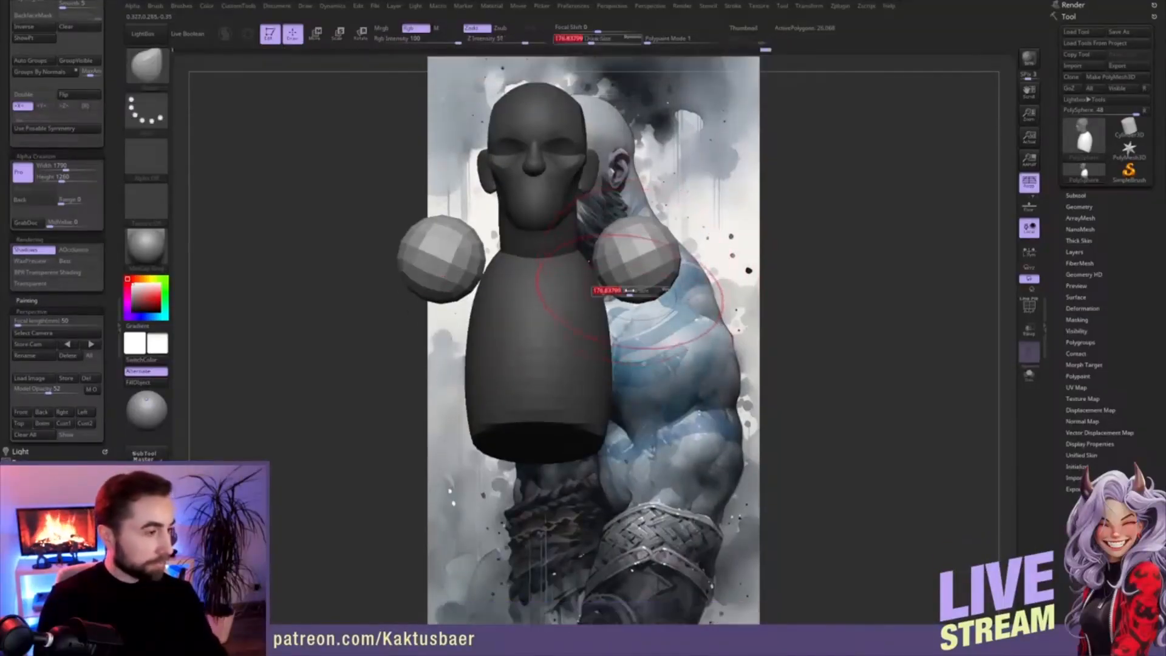
{"action": "key", "text": "bracketright"}
{"action": "key", "text": "bracketright"}
{"action": "key", "text": "bracketright"}
{"action": "left_click_drag", "start_coordinate": [637, 284], "coordinate": [629, 299]}
{"action": "left_click_drag", "start_coordinate": [642, 257], "coordinate": [635, 285]}
{"action": "right_click_drag", "start_coordinate": [632, 288], "coordinate": [502, 293]}
{"action": "left_click_drag", "start_coordinate": [673, 267], "coordinate": [685, 290]}
{"action": "right_click_drag", "start_coordinate": [687, 291], "coordinate": [673, 293]}
- Refine the spheres into tapered deltoid shapes with the Move brush from the front and side, varying its size
{"action": "key", "text": "bracketleft"}
{"action": "key", "text": "bracketleft"}
{"action": "mouse_move", "coordinate": [673, 284]}
{"action": "left_mouse_down"}
{"action": "mouse_move", "coordinate": [657, 277]}
{"action": "mouse_move", "coordinate": [731, 291]}
{"action": "mouse_move", "coordinate": [728, 282]}
{"action": "left_mouse_up"}
{"action": "left_click_drag", "start_coordinate": [662, 306], "coordinate": [641, 294]}
{"action": "key", "text": "s"}
{"action": "key", "text": "s"}
{"action": "right_click_drag", "start_coordinate": [641, 293], "coordinate": [732, 288]}
{"action": "left_click_drag", "start_coordinate": [599, 325], "coordinate": [620, 425]}
{"action": "left_click_drag", "start_coordinate": [571, 315], "coordinate": [611, 290]}
{"action": "key", "text": "s"}
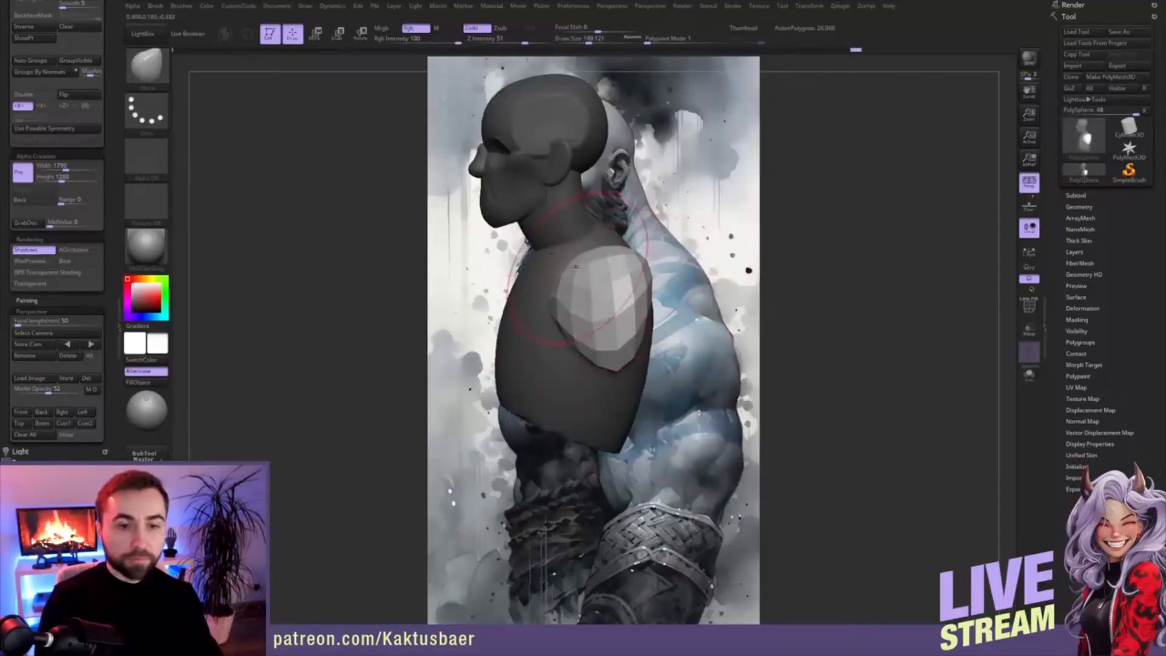
{"action": "right_click_drag", "start_coordinate": [576, 266], "coordinate": [560, 266]}
{"action": "left_click_drag", "start_coordinate": [576, 276], "coordinate": [583, 281]}
{"action": "mouse_move", "coordinate": [614, 303]}
{"action": "right_mouse_down", "text": "alt"}
{"action": "mouse_move", "coordinate": [670, 323]}
{"action": "mouse_move", "coordinate": [664, 336]}
{"action": "mouse_move", "coordinate": [674, 316]}
{"action": "right_mouse_up", "text": "alt"}
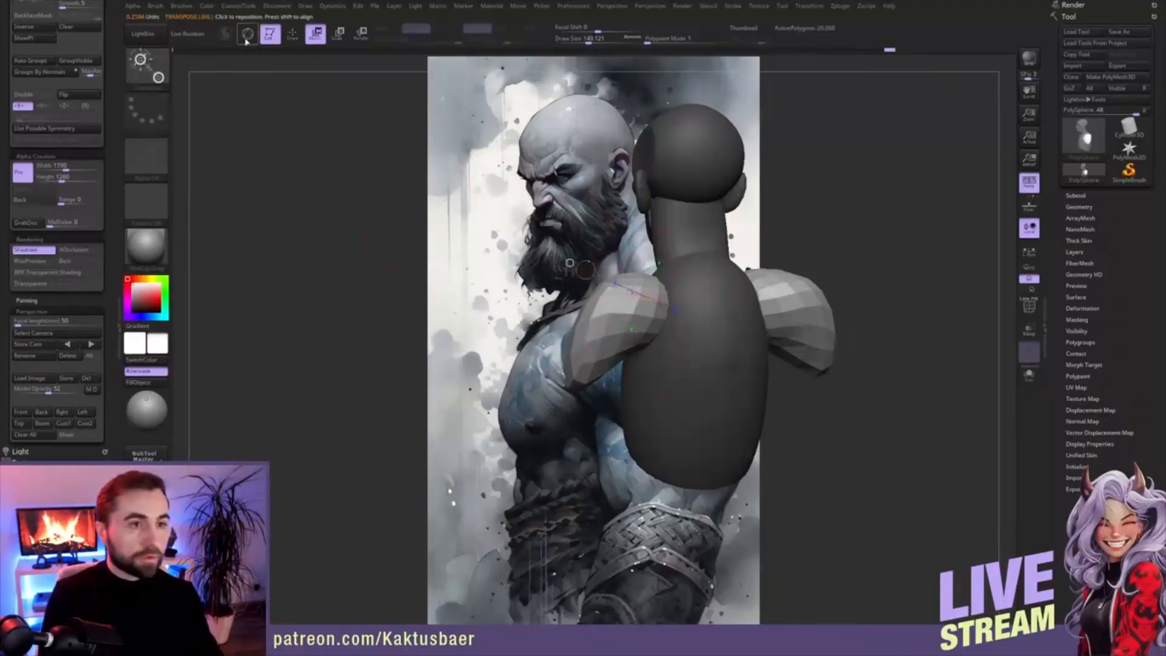
{"action": "left_click", "coordinate": [247, 41]}
{"action": "right_click_drag", "start_coordinate": [674, 310], "coordinate": [646, 313]}
{"action": "mouse_move", "coordinate": [622, 327]}
{"action": "left_mouse_down"}
{"action": "mouse_move", "coordinate": [633, 336]}
{"action": "mouse_move", "coordinate": [622, 329]}
{"action": "left_mouse_up"}
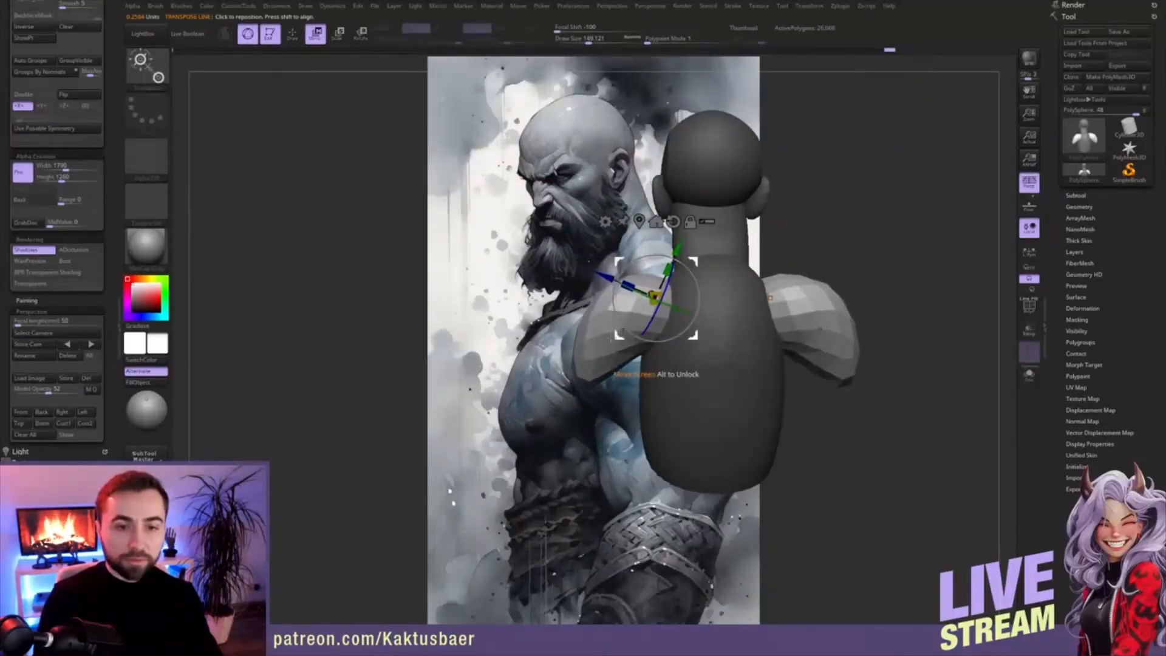
{"action": "key", "text": "q"}
{"action": "key", "text": "w"}
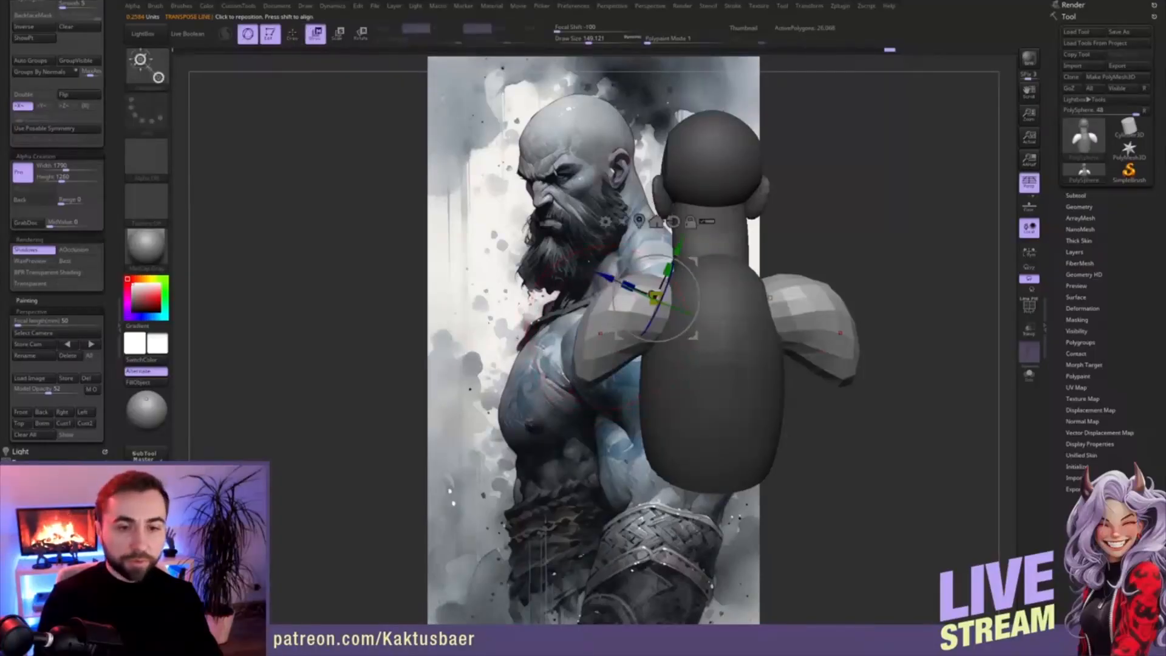
{"action": "left_click", "coordinate": [595, 340], "text": "alt"}
{"action": "left_click_drag", "start_coordinate": [657, 301], "coordinate": [734, 362], "text": "alt"}
{"action": "left_click", "coordinate": [625, 331], "text": "alt"}
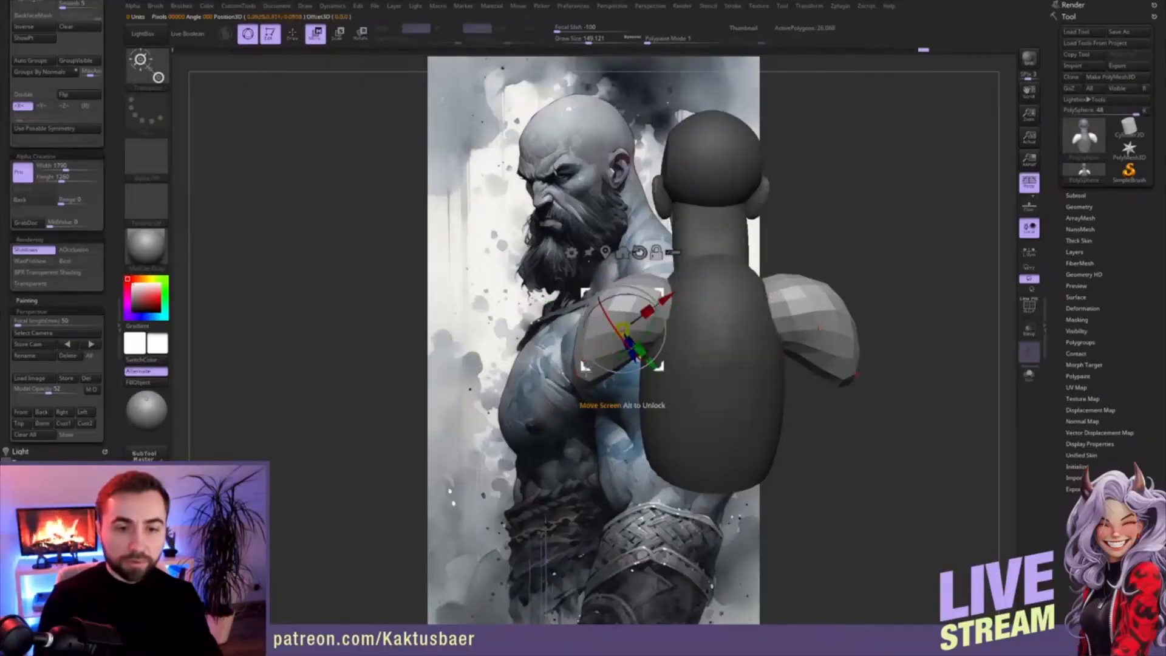
{"action": "left_click_drag", "start_coordinate": [307, 130], "coordinate": [395, 134]}
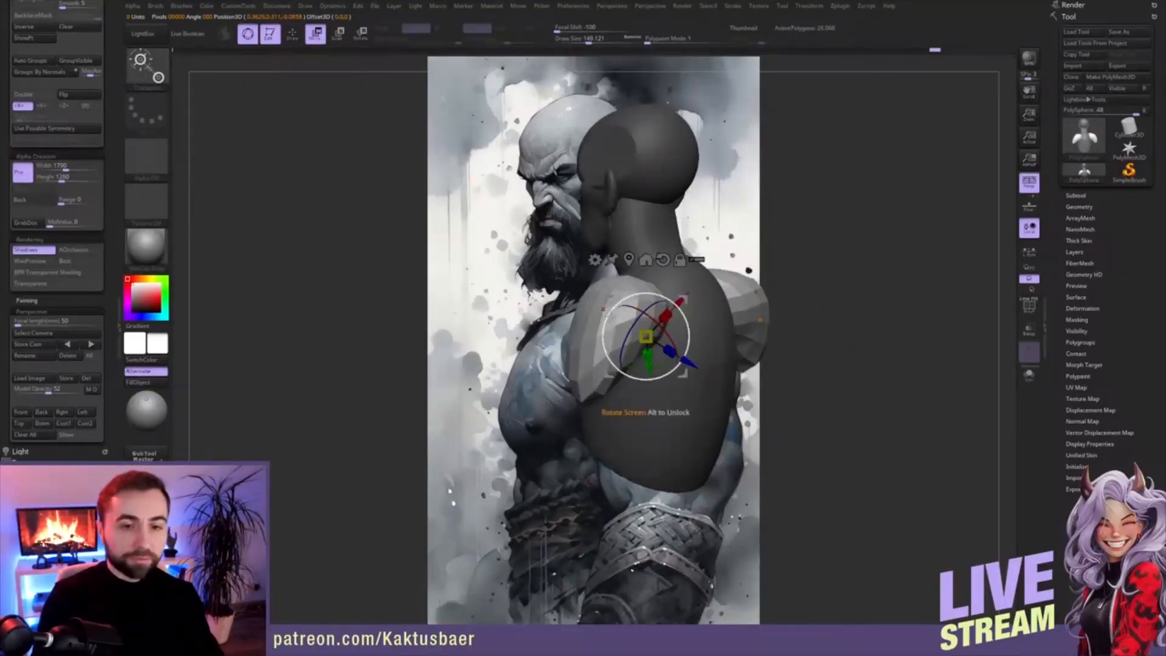
{"action": "key", "text": "y"}
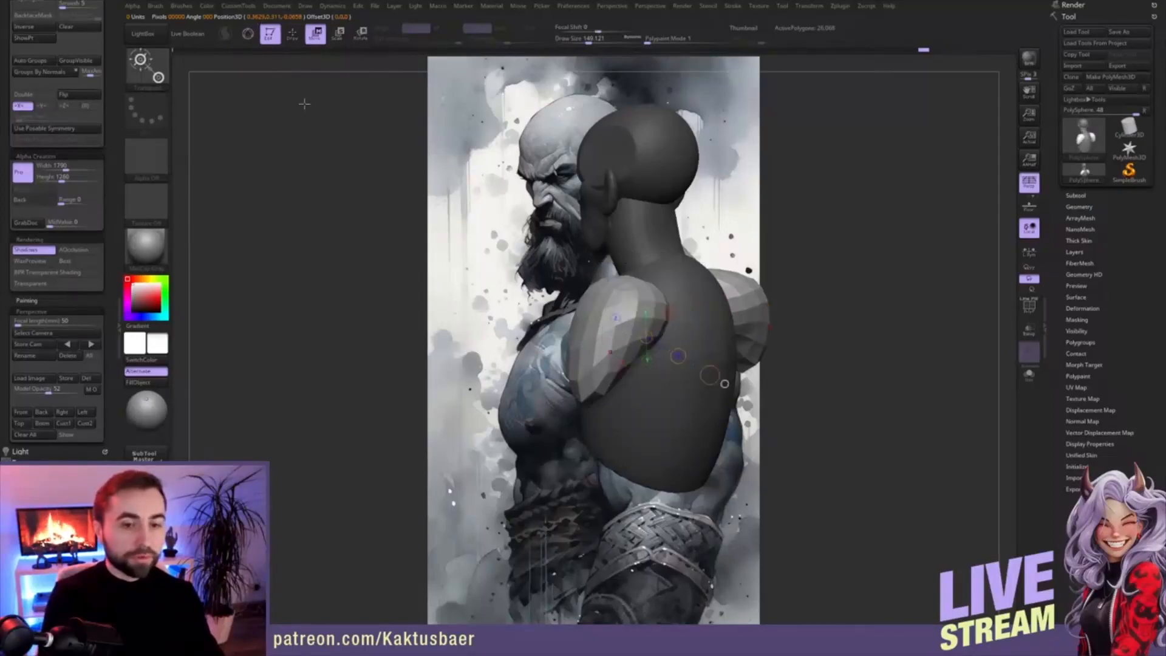
- Adjust the deltoids from the side with a transpose line and reshape their lower tips with the Move brush
{"action": "left_click_drag", "start_coordinate": [802, 364], "coordinate": [875, 364]}
{"action": "left_click_drag", "start_coordinate": [597, 284], "coordinate": [601, 414]}
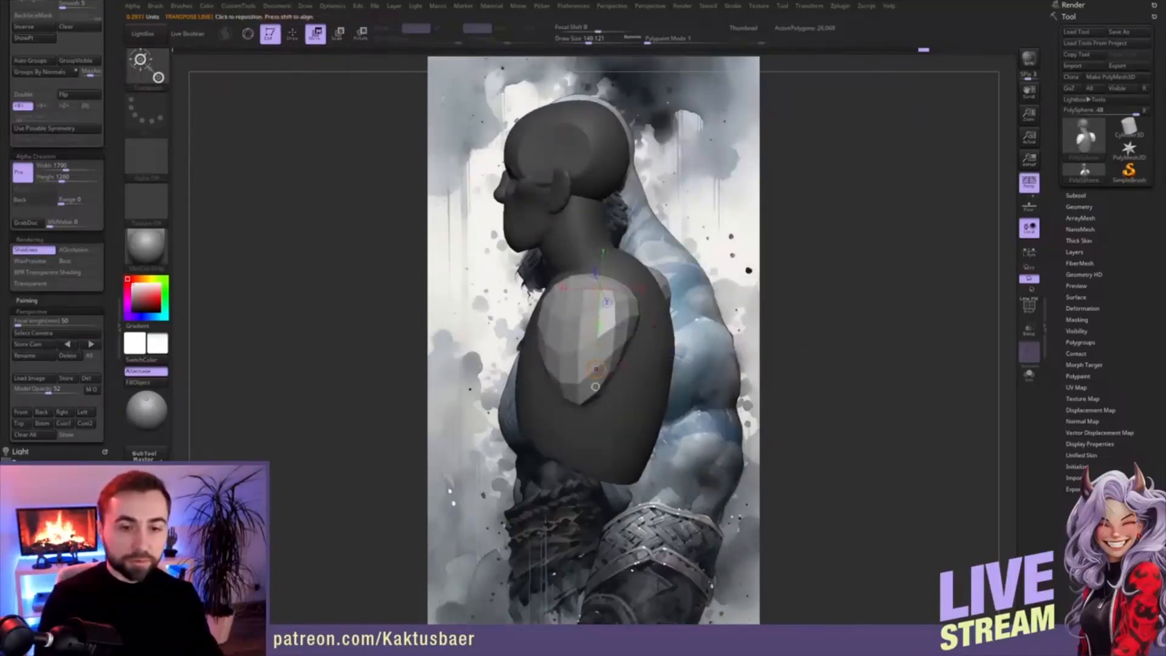
{"action": "mouse_move", "coordinate": [641, 359]}
{"action": "right_mouse_down"}
{"action": "mouse_move", "coordinate": [656, 348]}
{"action": "mouse_move", "coordinate": [634, 342]}
{"action": "right_mouse_up"}
{"action": "key", "text": "q"}
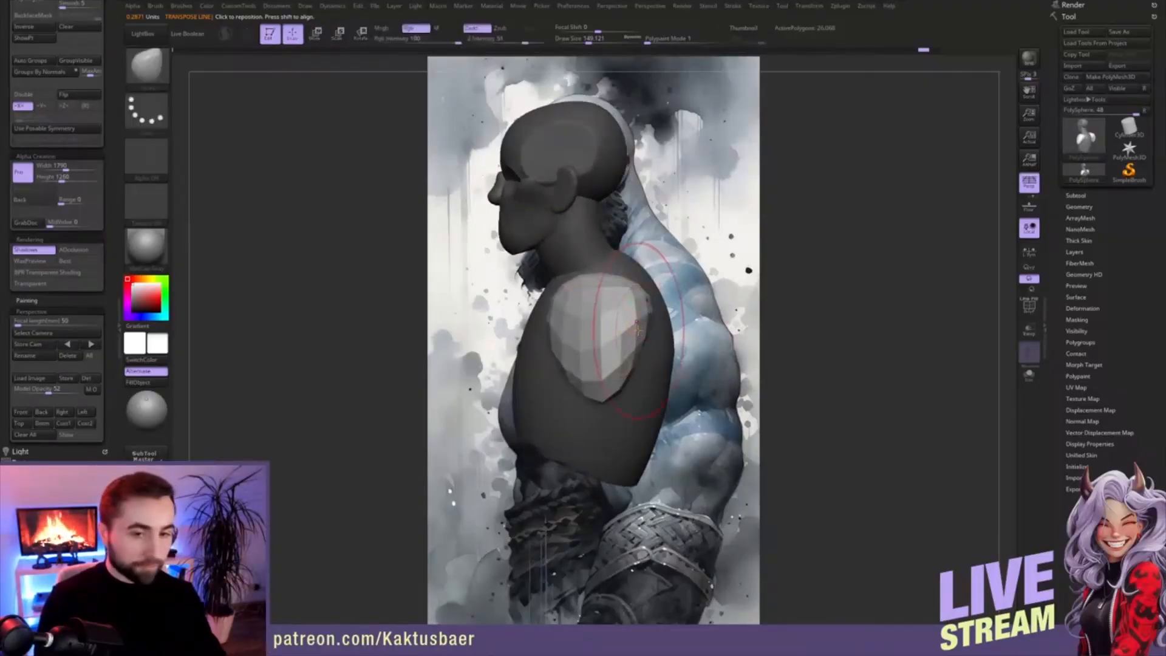
{"action": "mouse_move", "coordinate": [651, 296]}
{"action": "right_mouse_down"}
{"action": "mouse_move", "coordinate": [595, 304]}
{"action": "mouse_move", "coordinate": [624, 296]}
{"action": "right_mouse_up"}
{"action": "right_click_drag", "start_coordinate": [600, 385], "coordinate": [631, 309]}
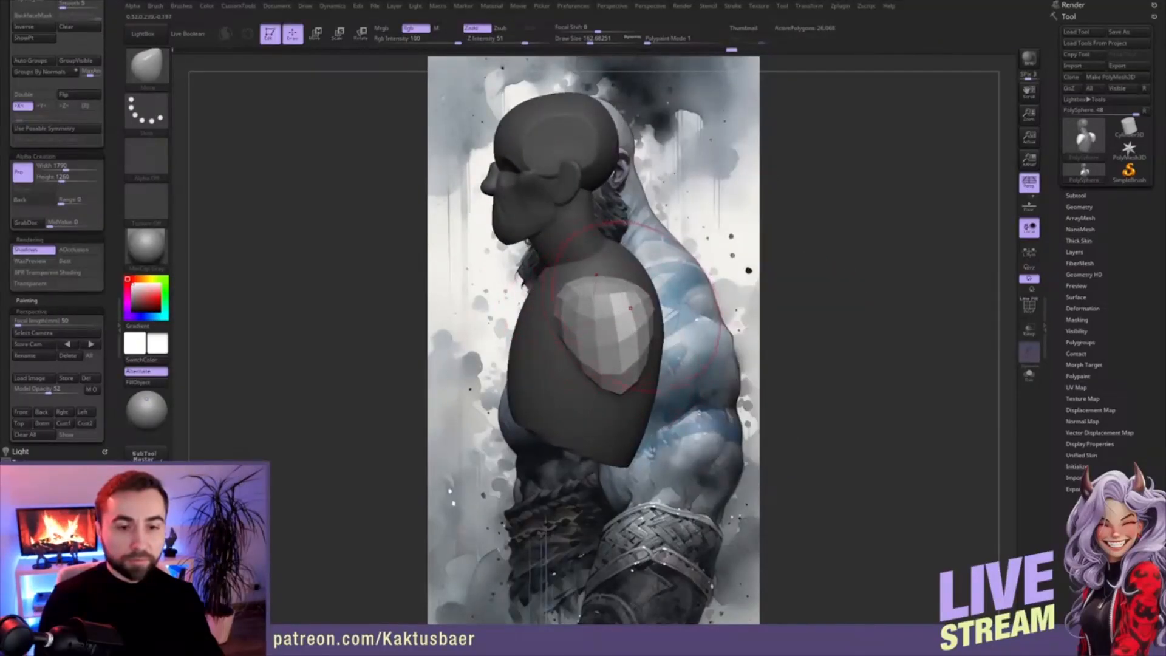
{"action": "left_click_drag", "start_coordinate": [619, 391], "coordinate": [609, 398]}
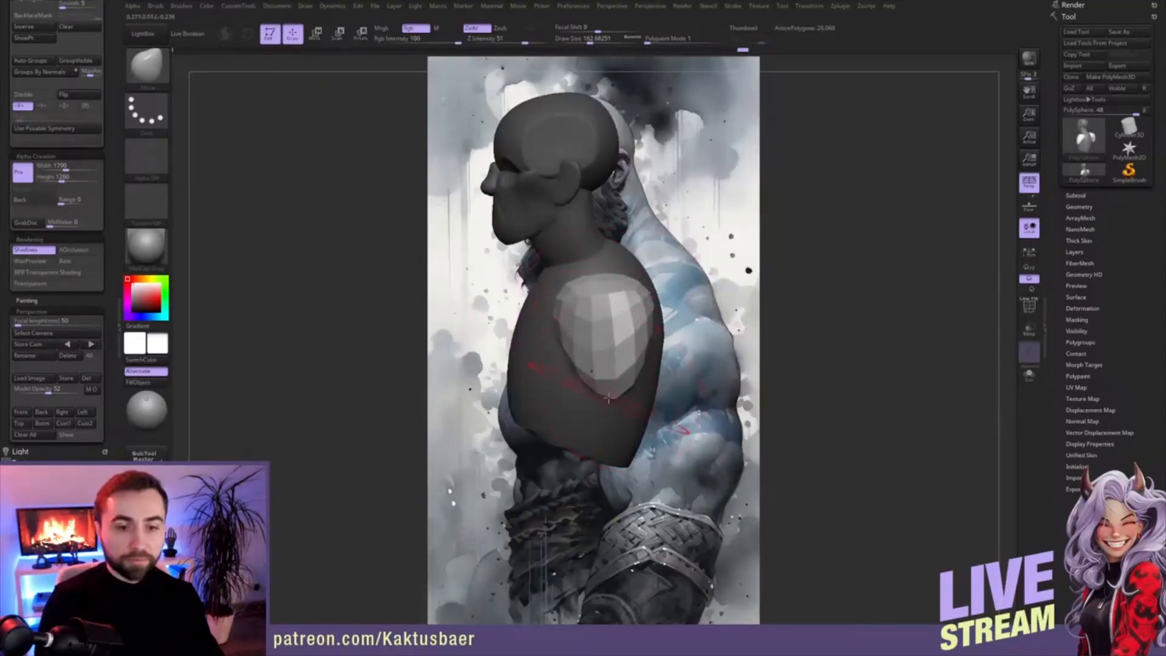
- Check the shoulders against the reference in the Cust1 camera view and clear all stored views
{"action": "left_click", "coordinate": [71, 424]}
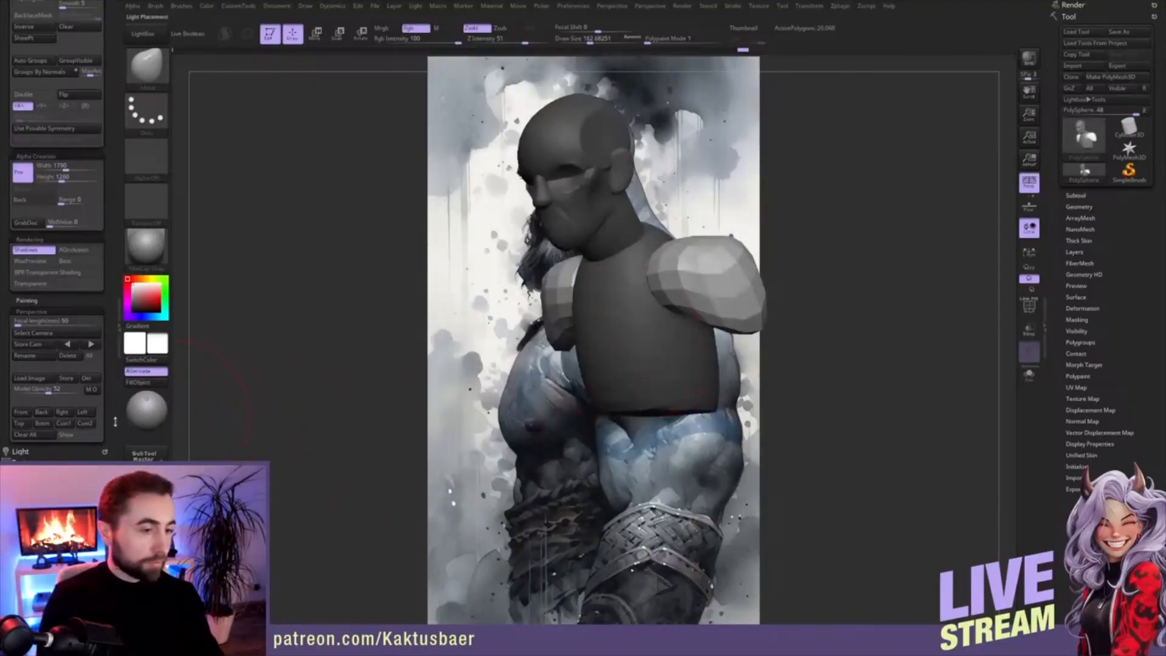
{"action": "left_click", "coordinate": [42, 435]}
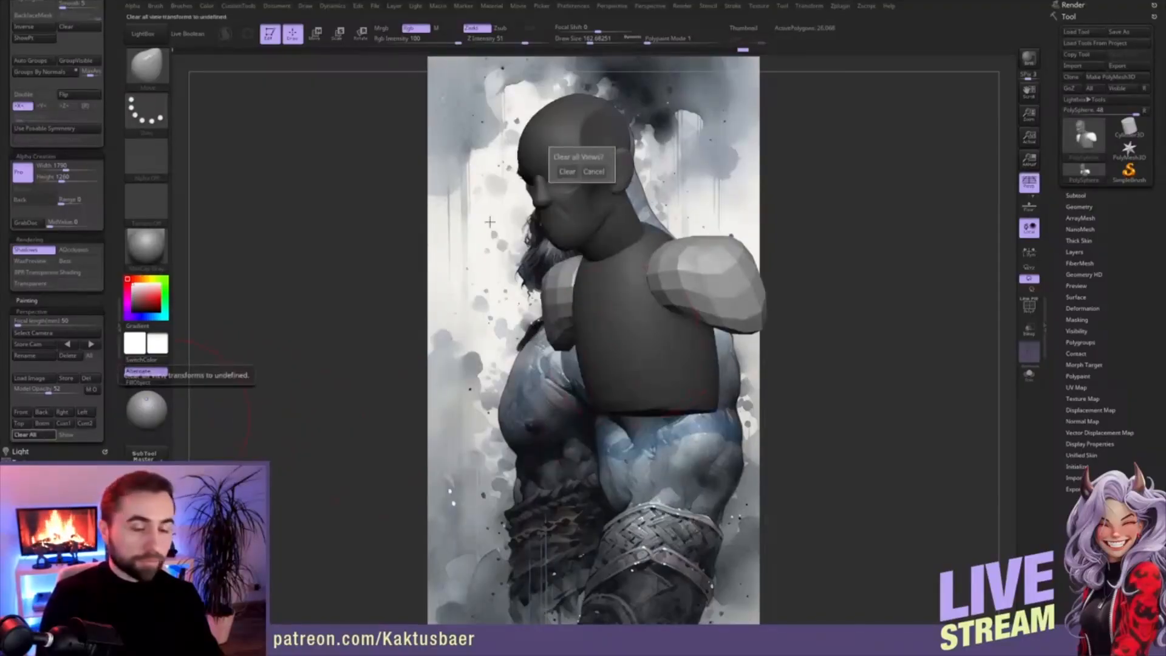
{"action": "left_click", "coordinate": [564, 171]}
{"action": "mouse_move", "coordinate": [335, 370]}
{"action": "left_mouse_down"}
{"action": "mouse_move", "coordinate": [255, 368]}
{"action": "mouse_move", "coordinate": [328, 365]}
{"action": "left_mouse_up"}
{"action": "mouse_move", "coordinate": [778, 301]}
{"action": "left_mouse_down"}
{"action": "mouse_move", "coordinate": [680, 307]}
{"action": "mouse_move", "coordinate": [622, 330]}
{"action": "mouse_move", "coordinate": [650, 329]}
{"action": "mouse_move", "coordinate": [662, 343]}
{"action": "left_mouse_up"}
{"action": "mouse_move", "coordinate": [661, 342]}
{"action": "right_mouse_down"}
{"action": "mouse_move", "coordinate": [673, 341]}
{"action": "mouse_move", "coordinate": [686, 368]}
{"action": "mouse_move", "coordinate": [675, 345]}
{"action": "right_mouse_up"}
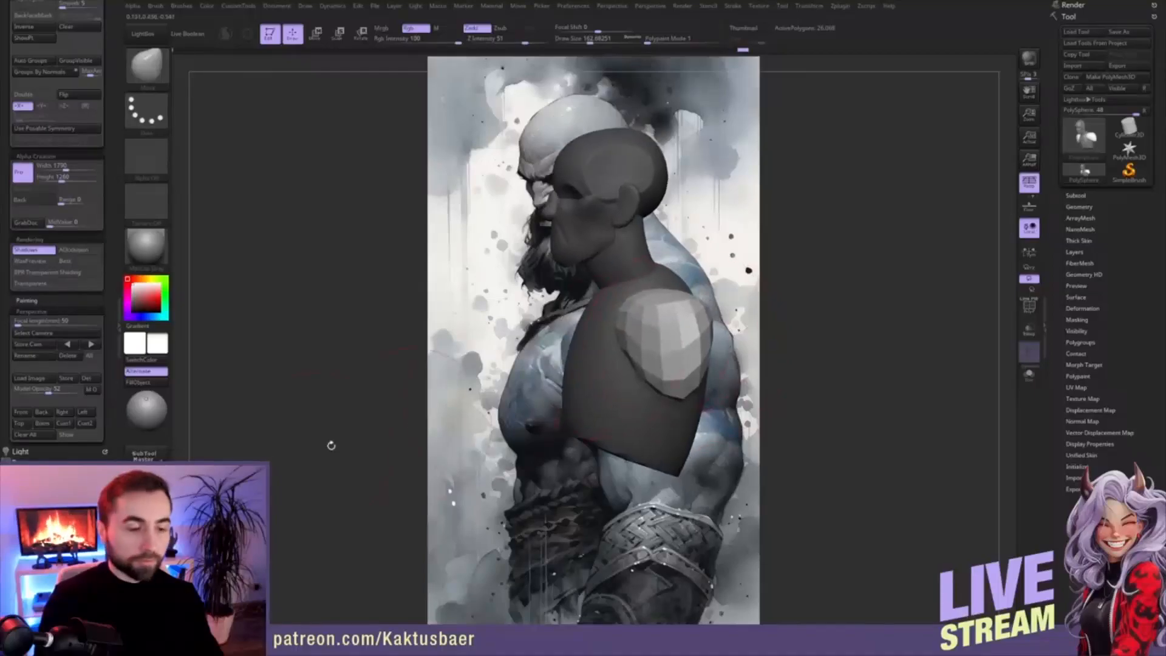
{"action": "left_click", "coordinate": [70, 415]}
- Set the brush size to about 245 and mask everything except the neck
{"action": "mouse_move", "coordinate": [652, 305]}
{"action": "right_mouse_down"}
{"action": "mouse_move", "coordinate": [625, 280]}
{"action": "mouse_move", "coordinate": [616, 357]}
{"action": "mouse_move", "coordinate": [655, 314]}
{"action": "right_mouse_up"}
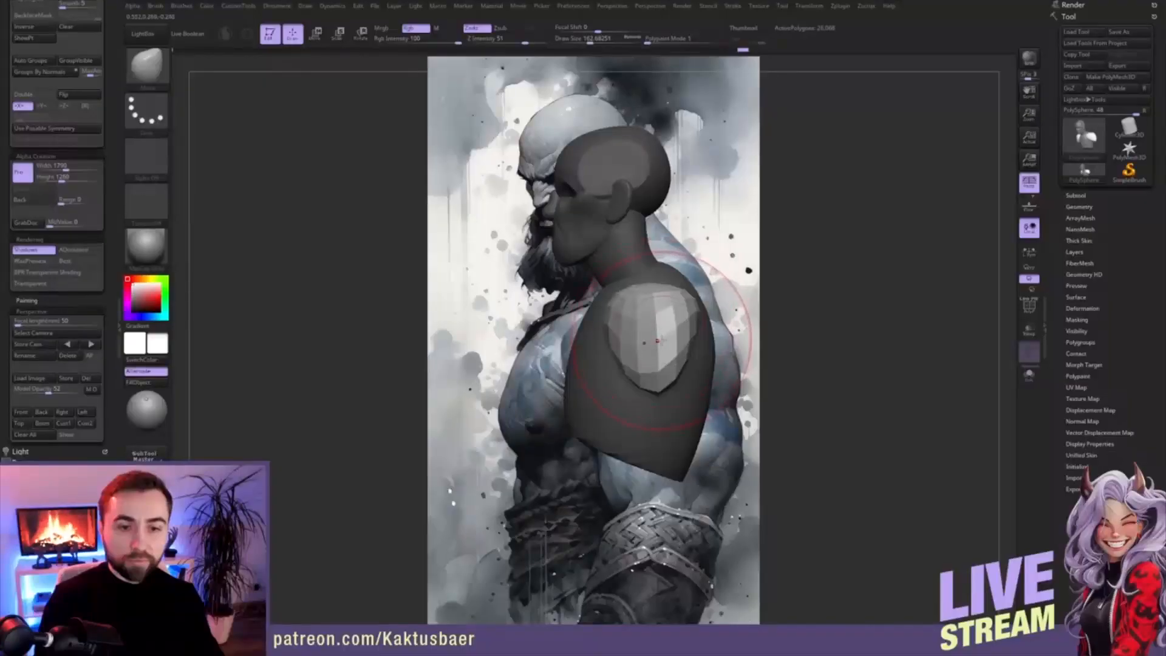
{"action": "key", "text": "s"}
{"action": "left_click_drag", "start_coordinate": [655, 338], "coordinate": [669, 339]}
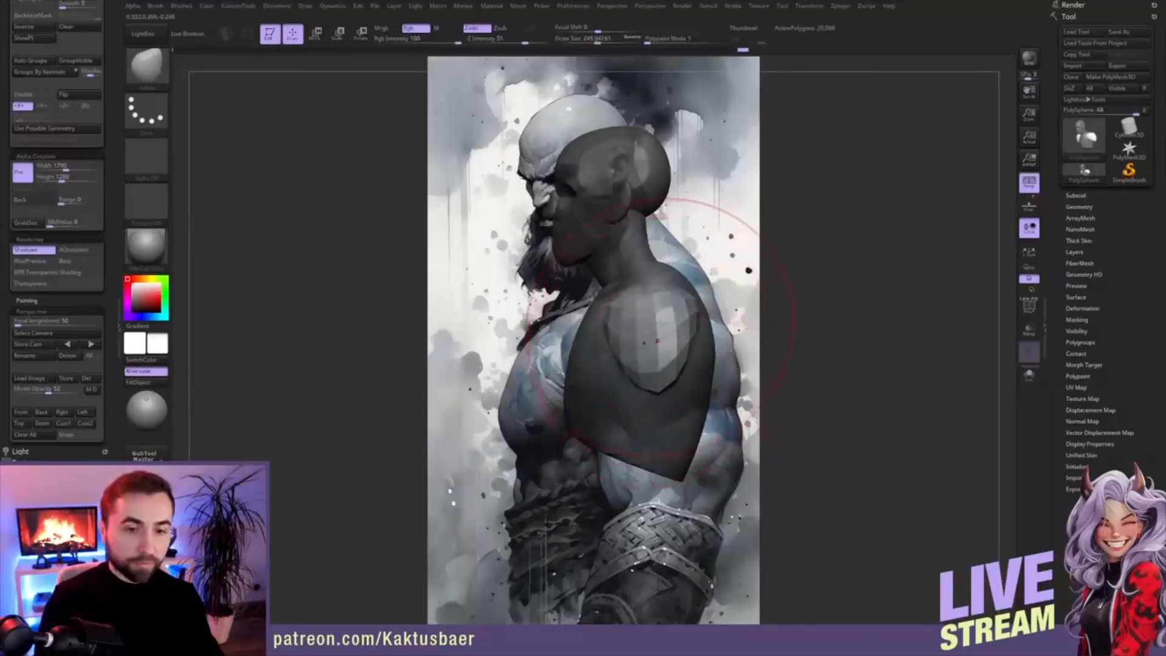
{"action": "right_click_drag", "start_coordinate": [635, 317], "coordinate": [676, 331]}
{"action": "key", "text": "w"}
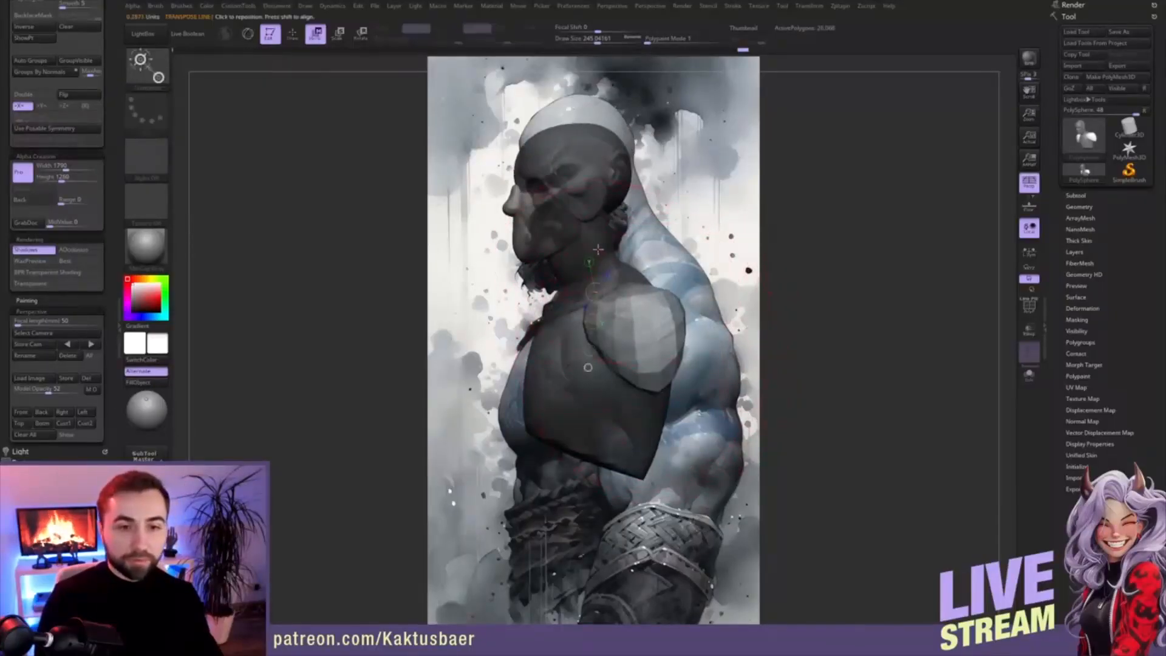
{"action": "left_click", "coordinate": [617, 265], "text": "alt"}
{"action": "key", "text": "q"}
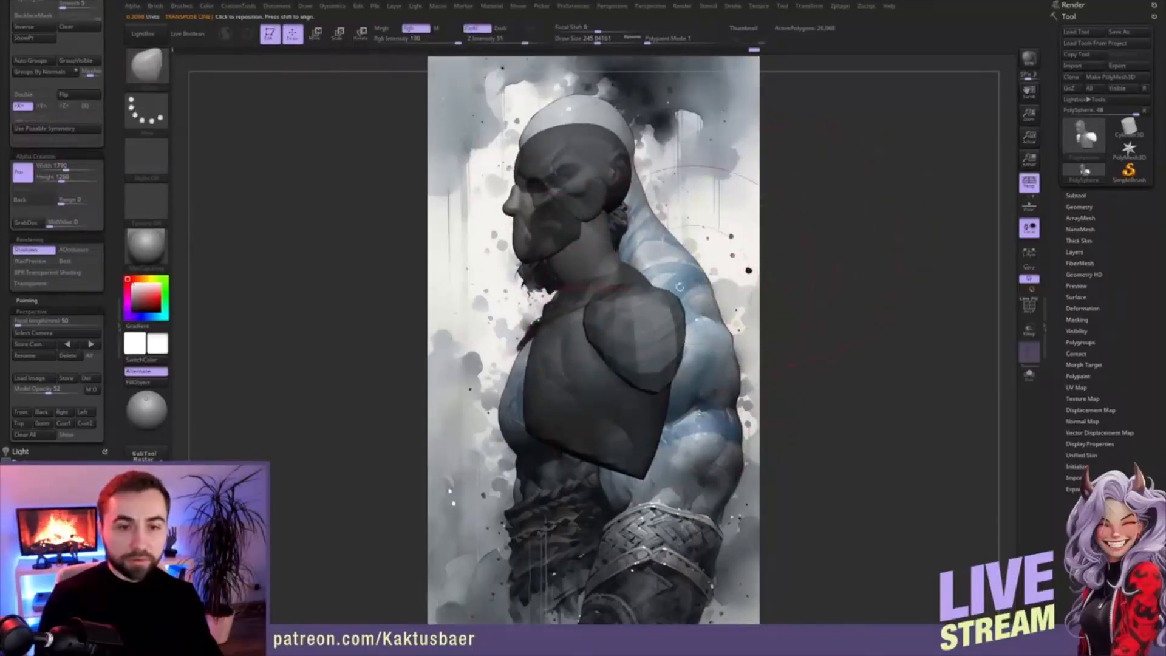
- Lasso the head with the mask brush and invert the mask so only the head and neck are masked
{"action": "right_click_drag", "start_coordinate": [815, 240], "coordinate": [751, 255]}
{"action": "mouse_move", "coordinate": [696, 126]}
{"action": "left_mouse_down", "text": "ctrl"}
{"action": "mouse_move", "coordinate": [522, 130]}
{"action": "mouse_move", "coordinate": [505, 250]}
{"action": "left_mouse_up", "text": "ctrl"}
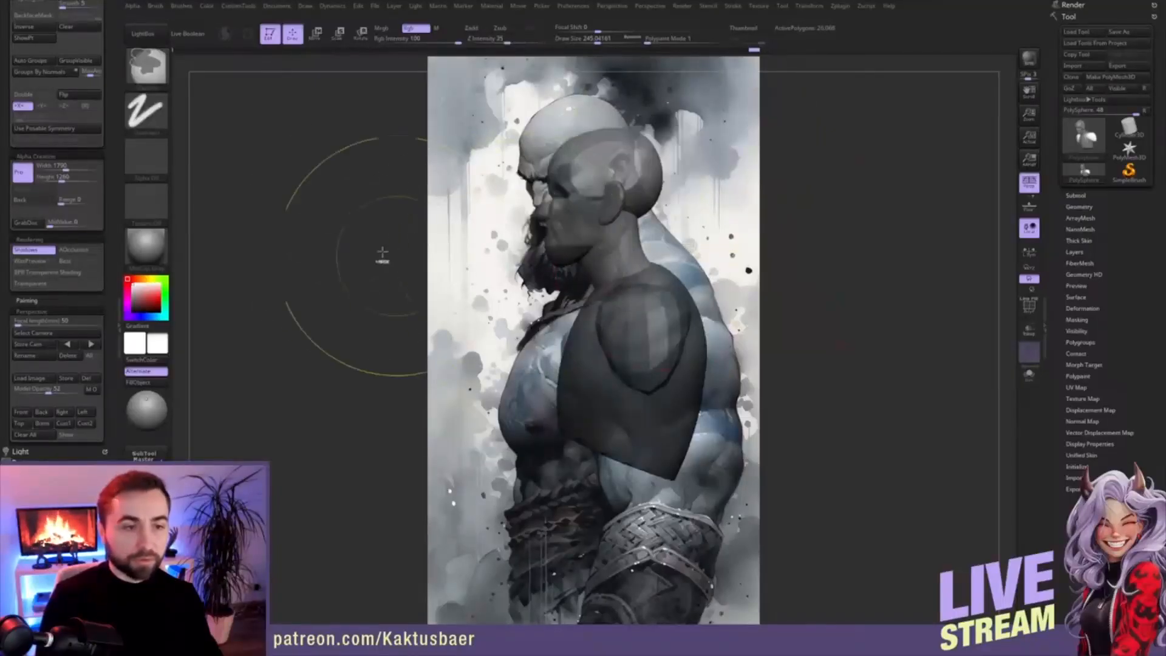
{"action": "left_click", "coordinate": [159, 116], "text": "ctrl"}
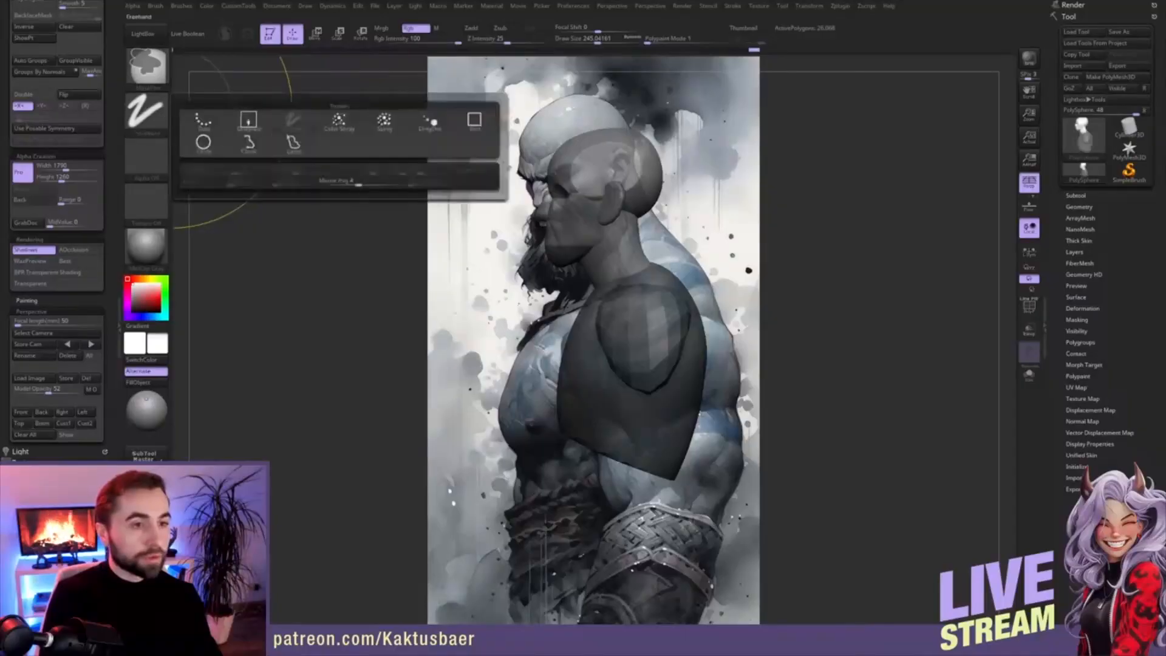
{"action": "left_click", "coordinate": [292, 143], "text": "ctrl"}
{"action": "mouse_move", "coordinate": [521, 193]}
{"action": "left_mouse_down", "text": "ctrl"}
{"action": "mouse_move", "coordinate": [593, 175]}
{"action": "mouse_move", "coordinate": [535, 262]}
{"action": "mouse_move", "coordinate": [514, 243]}
{"action": "left_mouse_up", "text": "ctrl"}
{"action": "mouse_move", "coordinate": [598, 317]}
{"action": "right_mouse_down"}
{"action": "mouse_move", "coordinate": [634, 331]}
{"action": "mouse_move", "coordinate": [649, 312]}
{"action": "mouse_move", "coordinate": [580, 304]}
{"action": "right_mouse_up"}
{"action": "left_click", "coordinate": [794, 286], "text": "ctrl"}
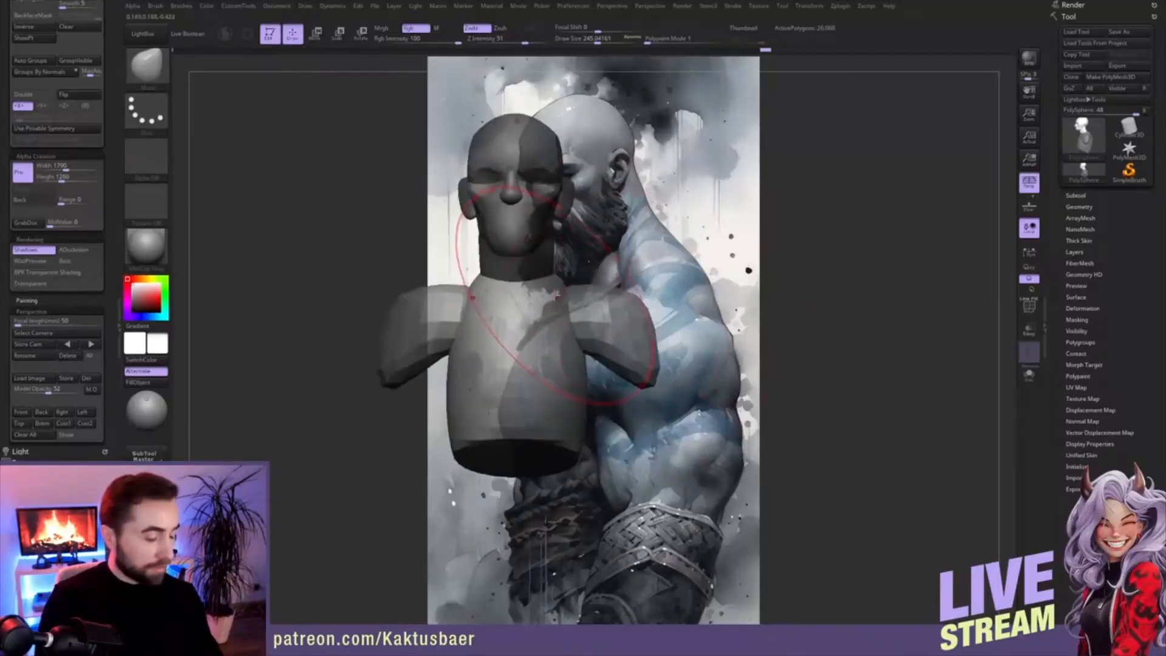
- Scale up the unmasked torso and shoulders from the front and compare them with the reference in the Cust1 view
{"action": "key", "text": "r"}
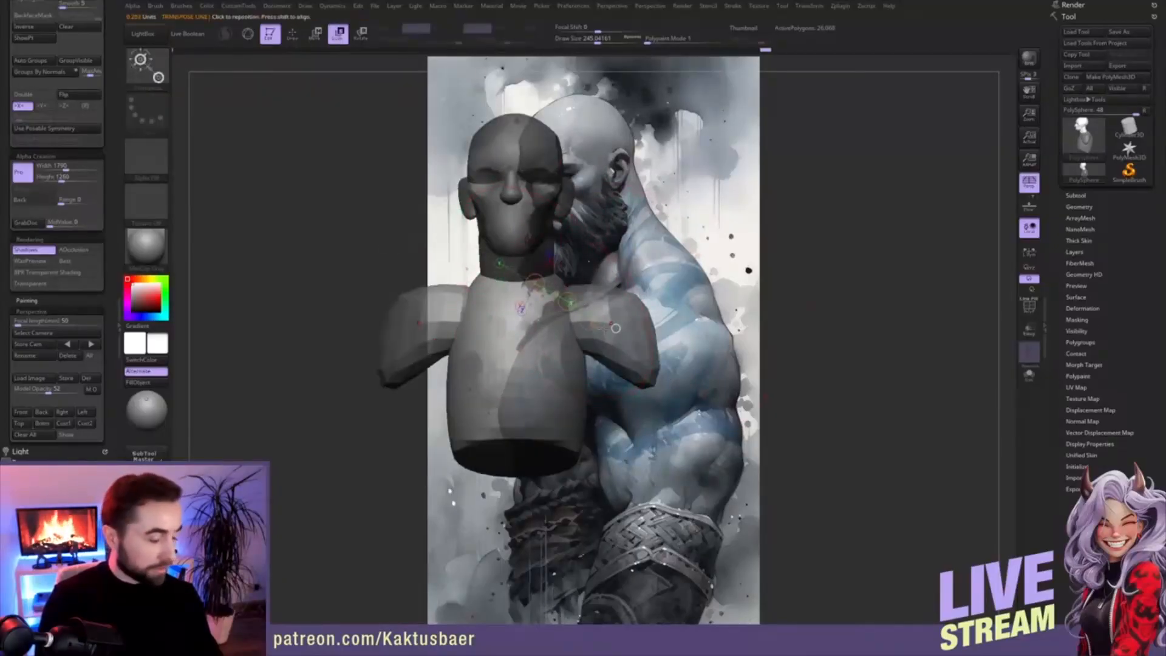
{"action": "left_click_drag", "start_coordinate": [600, 320], "coordinate": [612, 326]}
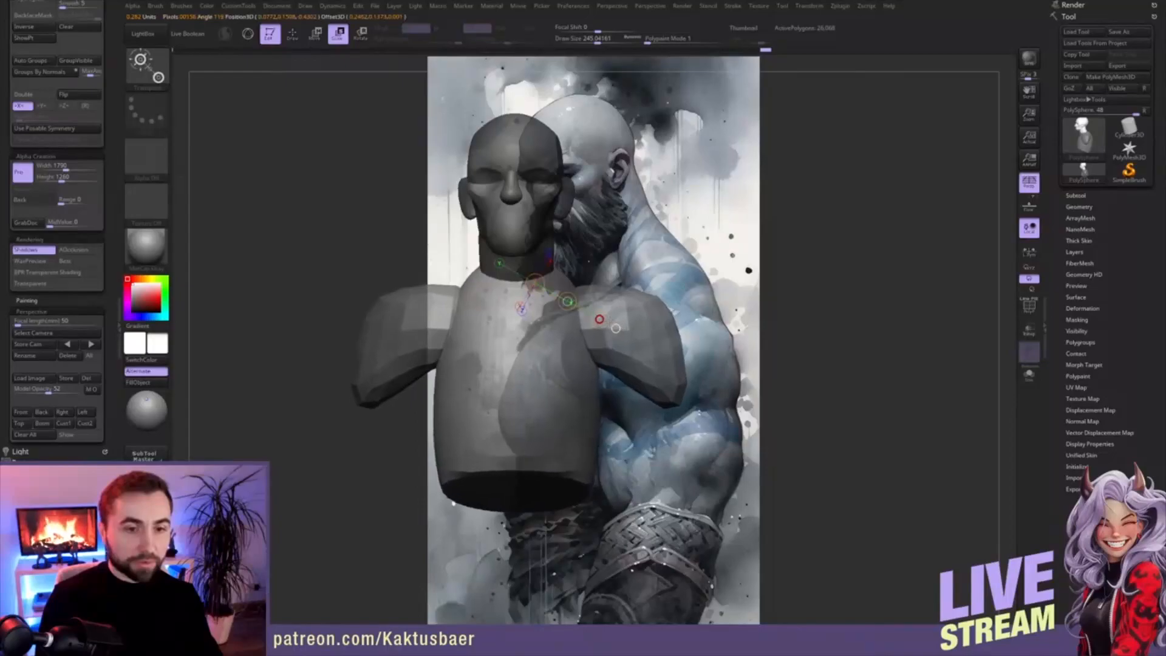
{"action": "key", "text": "q"}
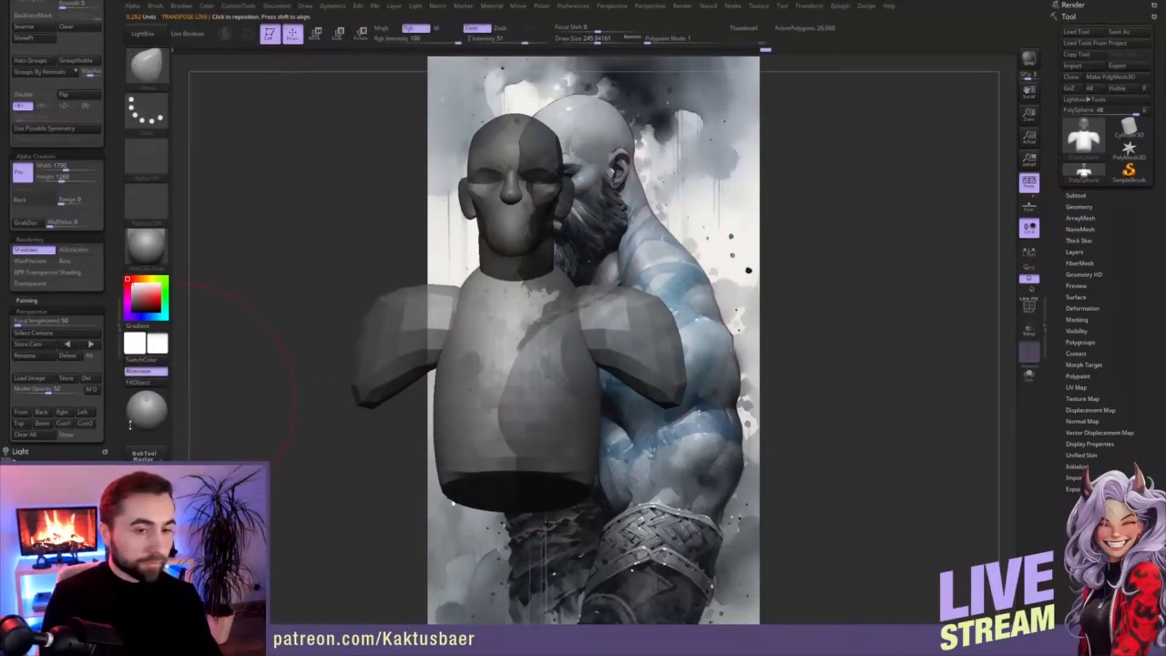
{"action": "left_click", "coordinate": [74, 435]}
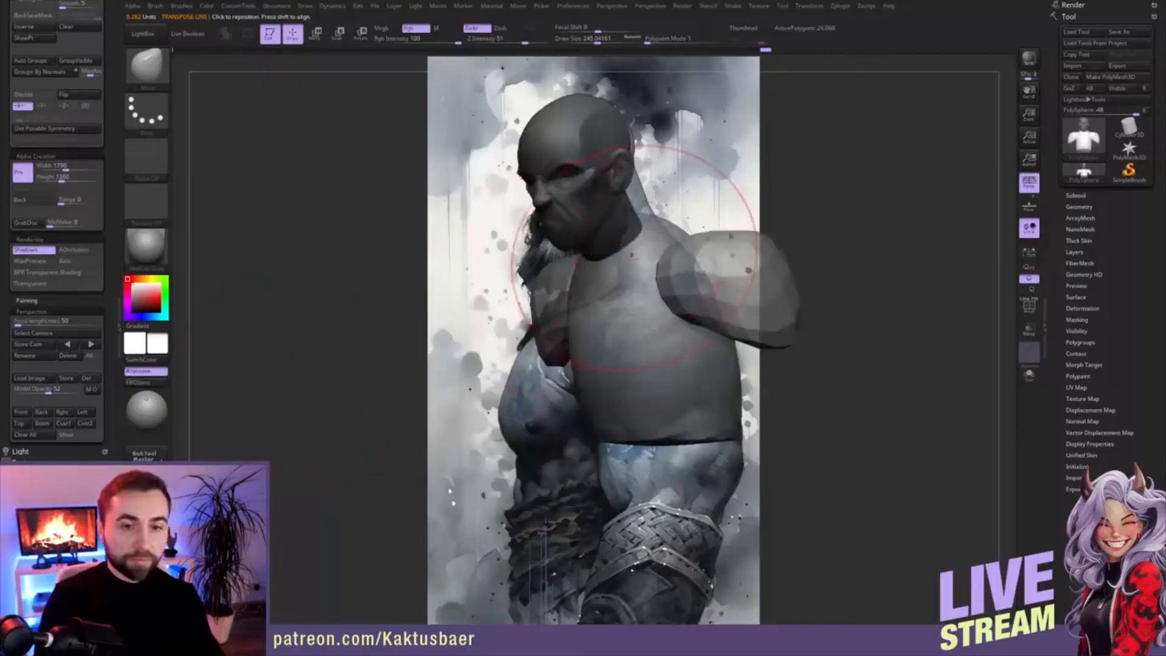
- Clear all stored camera views and store the current view again as Cust1
{"action": "key", "text": "r"}
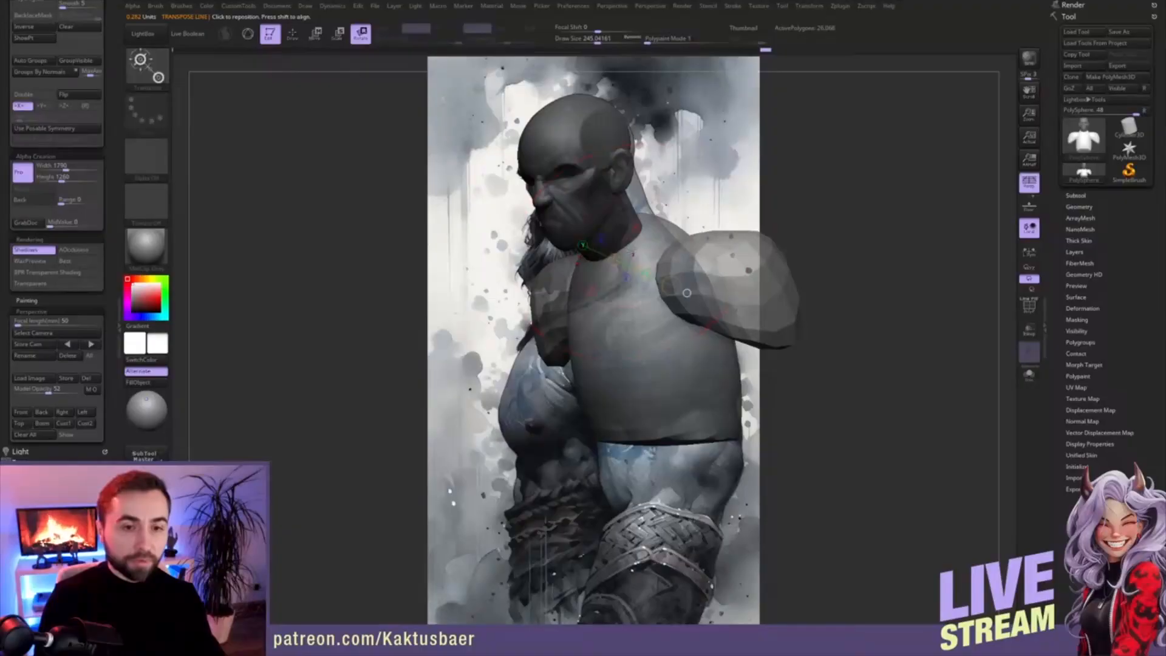
{"action": "key", "text": "q"}
{"action": "left_click", "coordinate": [33, 434]}
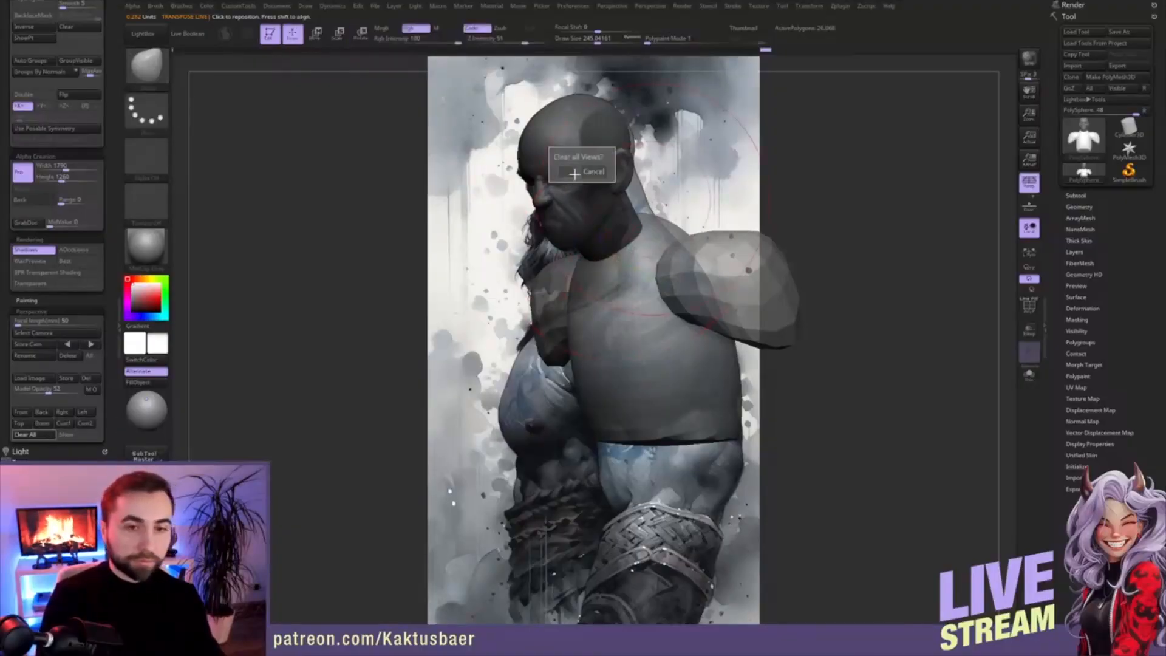
{"action": "left_click", "coordinate": [574, 173]}
{"action": "left_click", "coordinate": [65, 423]}
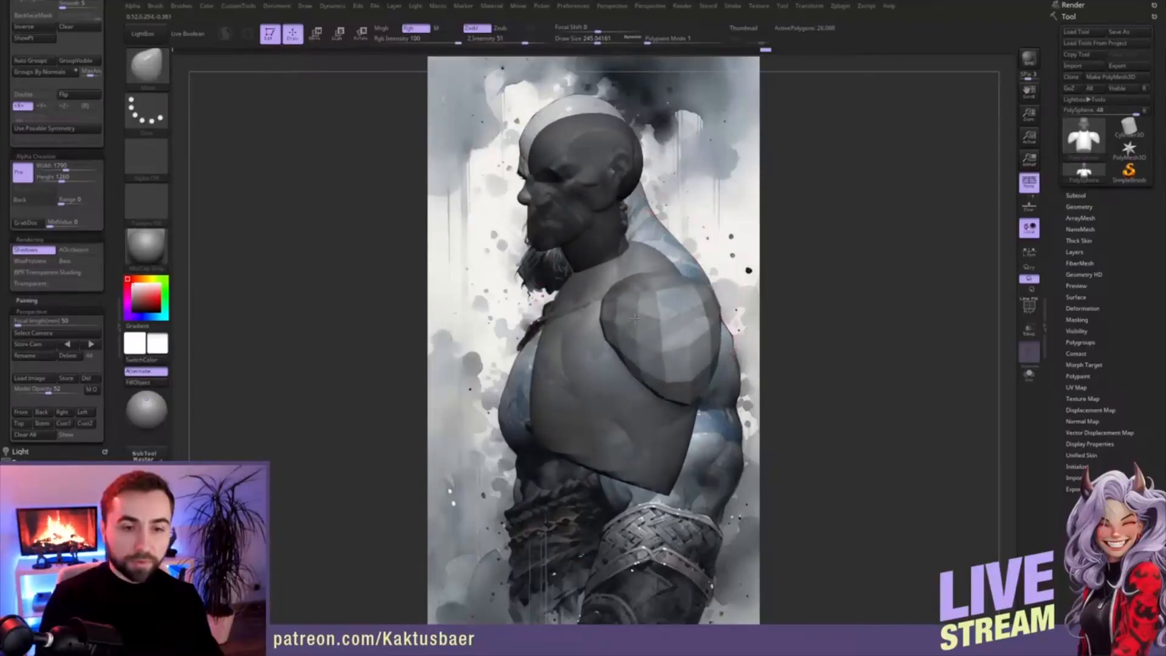
- Pull the torso's chest and abdomen forward and down with the Move brush, enlarging it to about 305
{"action": "right_click_drag", "start_coordinate": [643, 327], "coordinate": [641, 320], "text": "alt"}
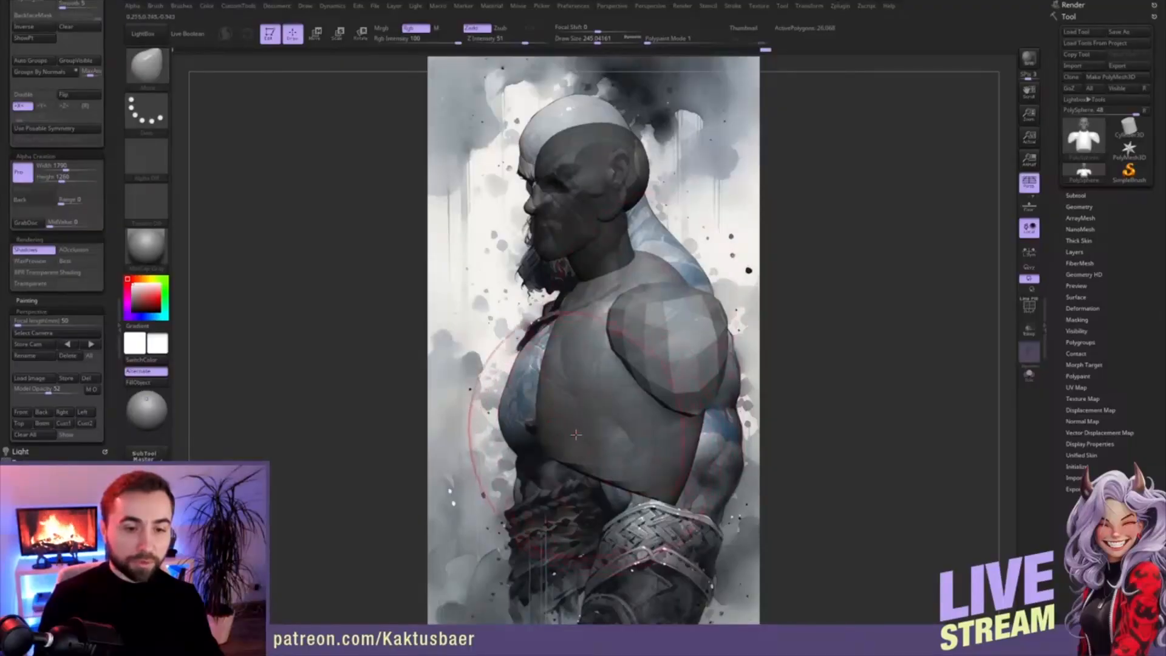
{"action": "key", "text": "s"}
{"action": "mouse_move", "coordinate": [572, 430]}
{"action": "left_mouse_down"}
{"action": "mouse_move", "coordinate": [579, 448]}
{"action": "mouse_move", "coordinate": [549, 471]}
{"action": "left_mouse_up"}
{"action": "key", "text": "s"}
{"action": "key", "text": "s"}
{"action": "left_click_drag", "start_coordinate": [566, 409], "coordinate": [550, 409]}
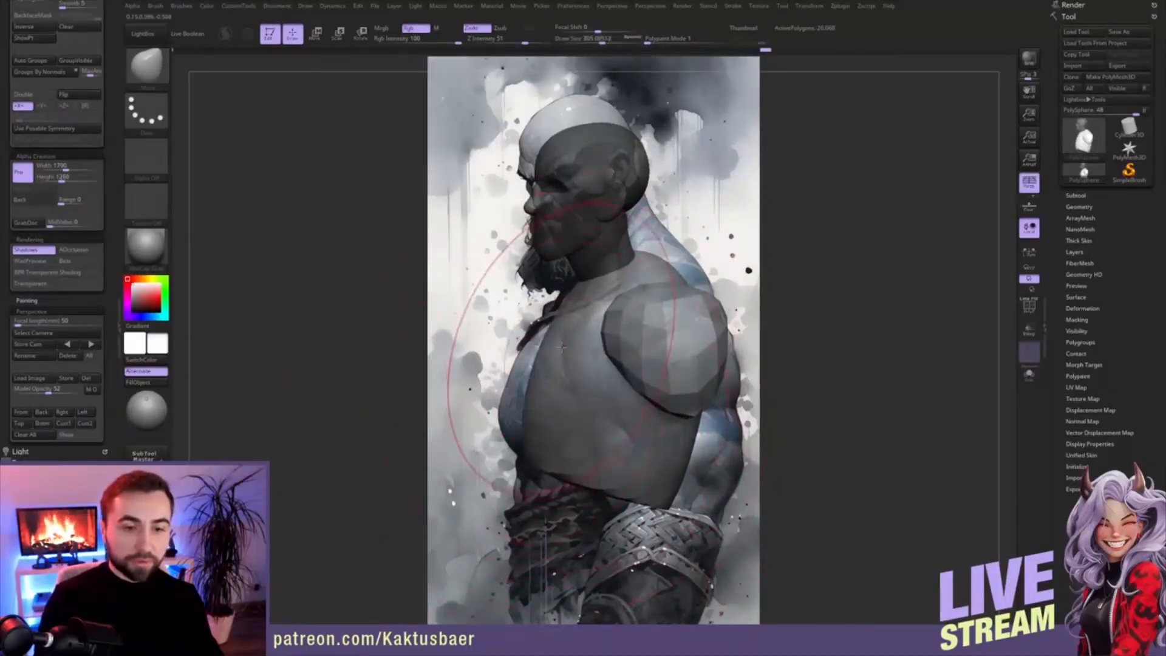
- Push the torso's chest and abdomen back with the Move brush at about 330 and mask everything except the shoulder spheres
{"action": "key", "text": "s"}
{"action": "left_click_drag", "start_coordinate": [552, 457], "coordinate": [562, 457]}
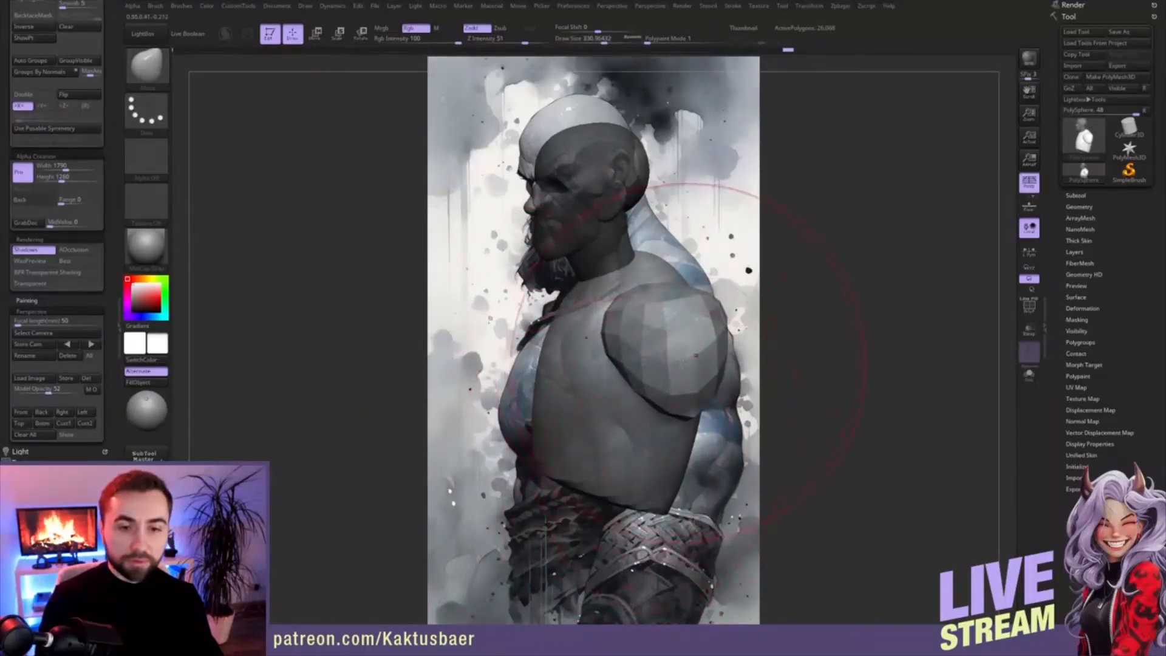
{"action": "key", "text": "w"}
{"action": "key", "text": "q"}
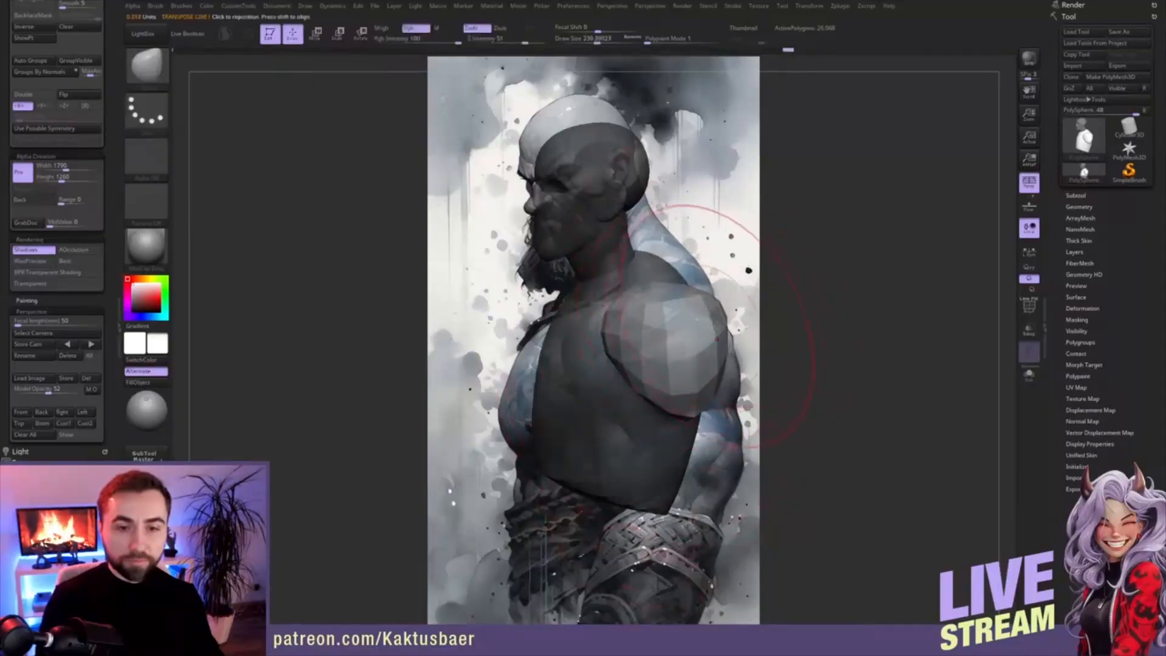
- Pull the shoulder spheres inward and downward into longer shoulder masses with the Move brush, reducing it to about 191
{"action": "key", "text": "s"}
{"action": "left_click_drag", "start_coordinate": [603, 328], "coordinate": [579, 343]}
{"action": "left_click_drag", "start_coordinate": [648, 398], "coordinate": [648, 429]}
{"action": "mouse_move", "coordinate": [719, 366]}
{"action": "left_mouse_down"}
{"action": "mouse_move", "coordinate": [708, 363]}
{"action": "mouse_move", "coordinate": [711, 315]}
{"action": "mouse_move", "coordinate": [649, 298]}
{"action": "mouse_move", "coordinate": [619, 316]}
{"action": "left_mouse_up"}
{"action": "mouse_move", "coordinate": [642, 341]}
{"action": "right_mouse_down", "text": "alt"}
{"action": "mouse_move", "coordinate": [865, 356]}
{"action": "mouse_move", "coordinate": [667, 344]}
{"action": "mouse_move", "coordinate": [635, 355]}
{"action": "right_mouse_up", "text": "alt"}
{"action": "key", "text": "bracketleft"}
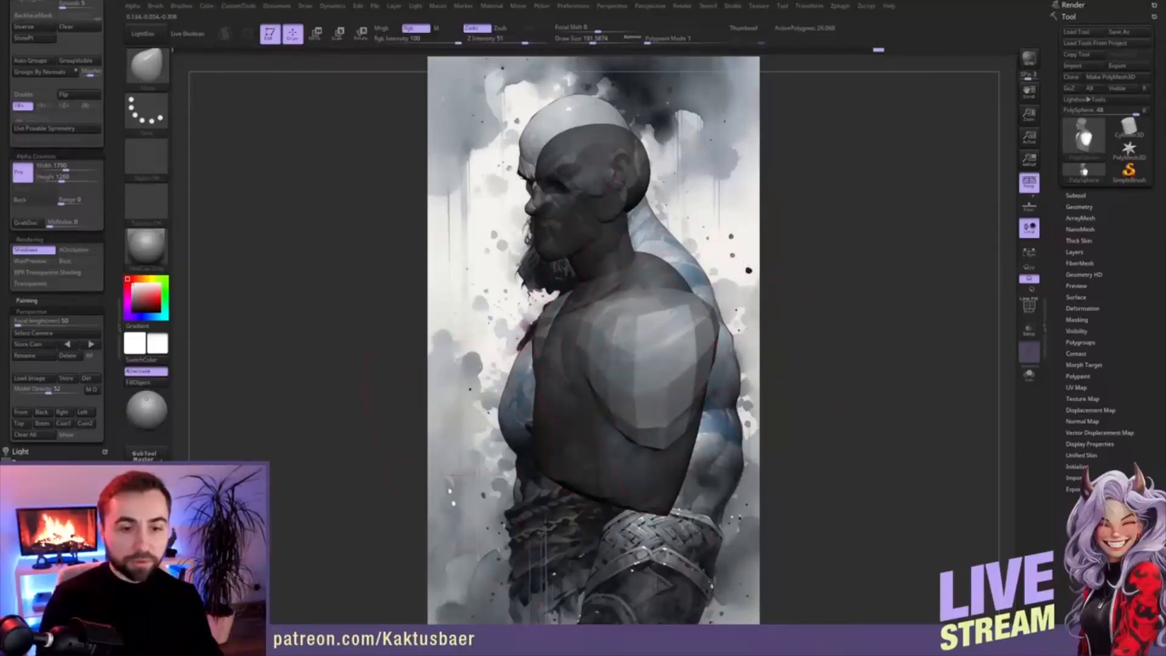
- Mask everything except the torso
{"action": "right_click_drag", "start_coordinate": [592, 212], "coordinate": [706, 208], "text": "alt"}
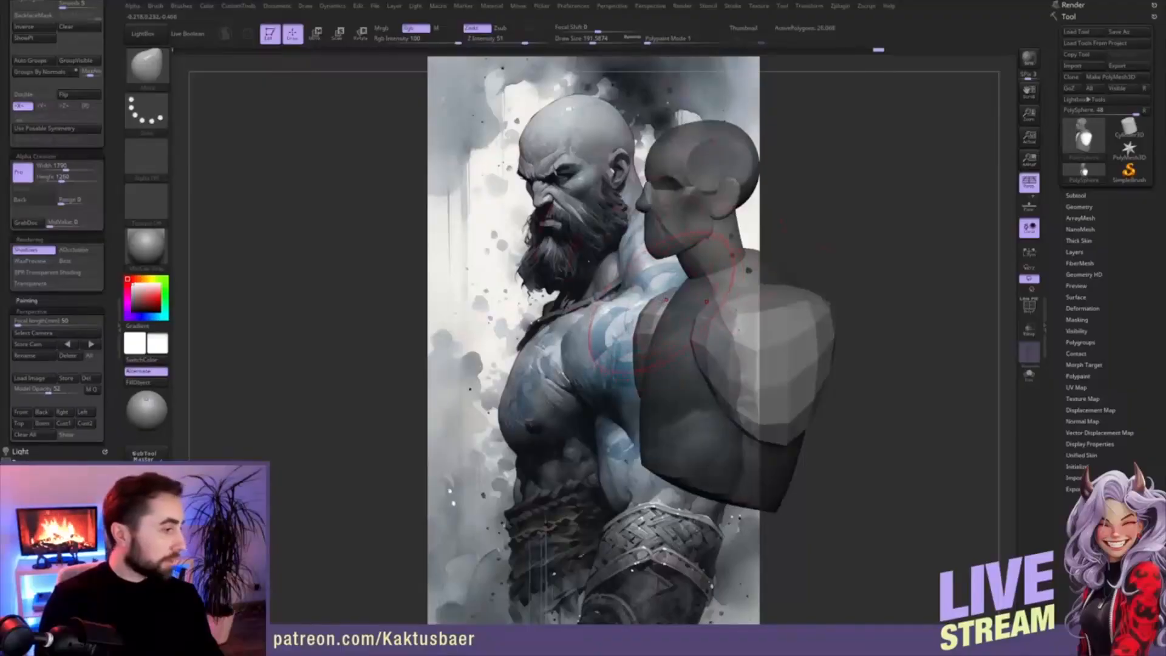
{"action": "mouse_move", "coordinate": [780, 315]}
{"action": "right_mouse_down", "text": "alt"}
{"action": "mouse_move", "coordinate": [608, 334]}
{"action": "mouse_move", "coordinate": [711, 365]}
{"action": "mouse_move", "coordinate": [637, 379]}
{"action": "mouse_move", "coordinate": [619, 353]}
{"action": "mouse_move", "coordinate": [736, 287]}
{"action": "right_mouse_up", "text": "alt"}
{"action": "key", "text": "w"}
{"action": "left_click", "coordinate": [690, 292], "text": "alt"}
{"action": "key", "text": "q"}
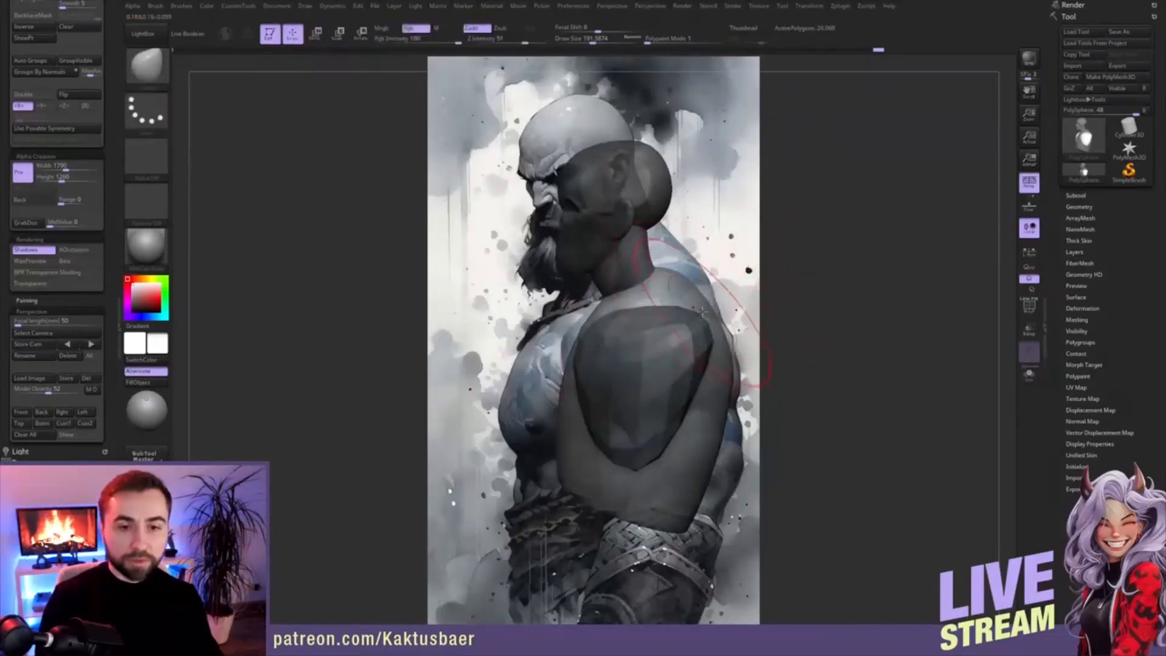
{"action": "right_click_drag", "start_coordinate": [648, 263], "coordinate": [620, 311]}
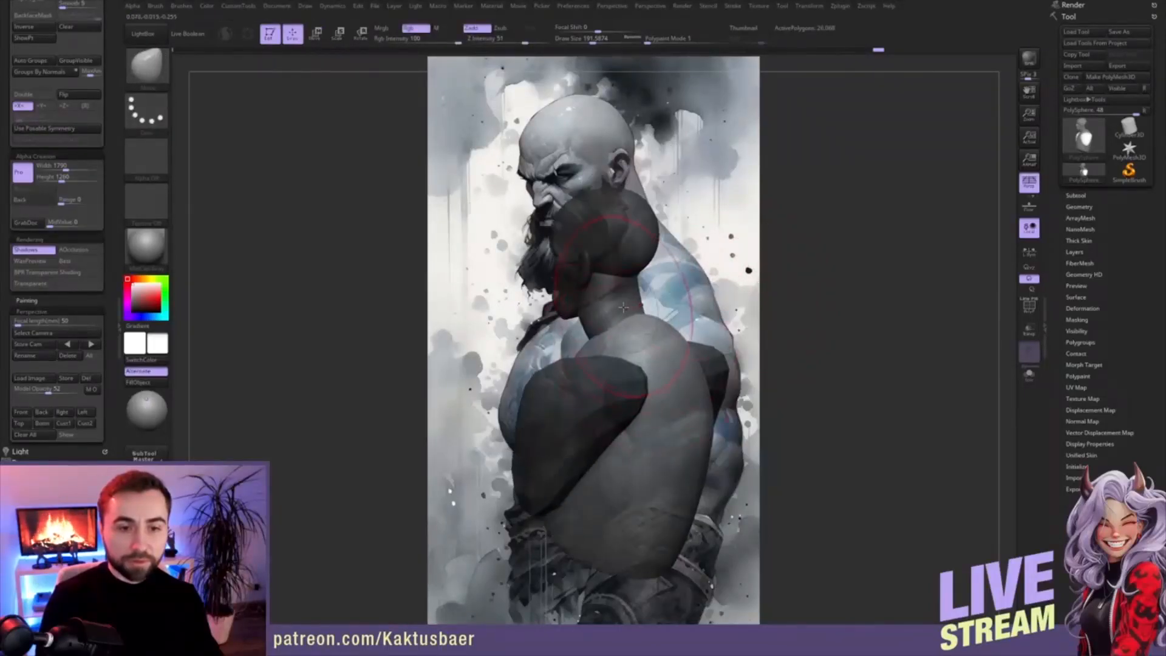
- Mask everything except the neck and adjust its base at the upper back with a smaller Move brush
{"action": "key", "text": "w"}
{"action": "left_click", "coordinate": [619, 313], "text": "alt"}
{"action": "key", "text": "q"}
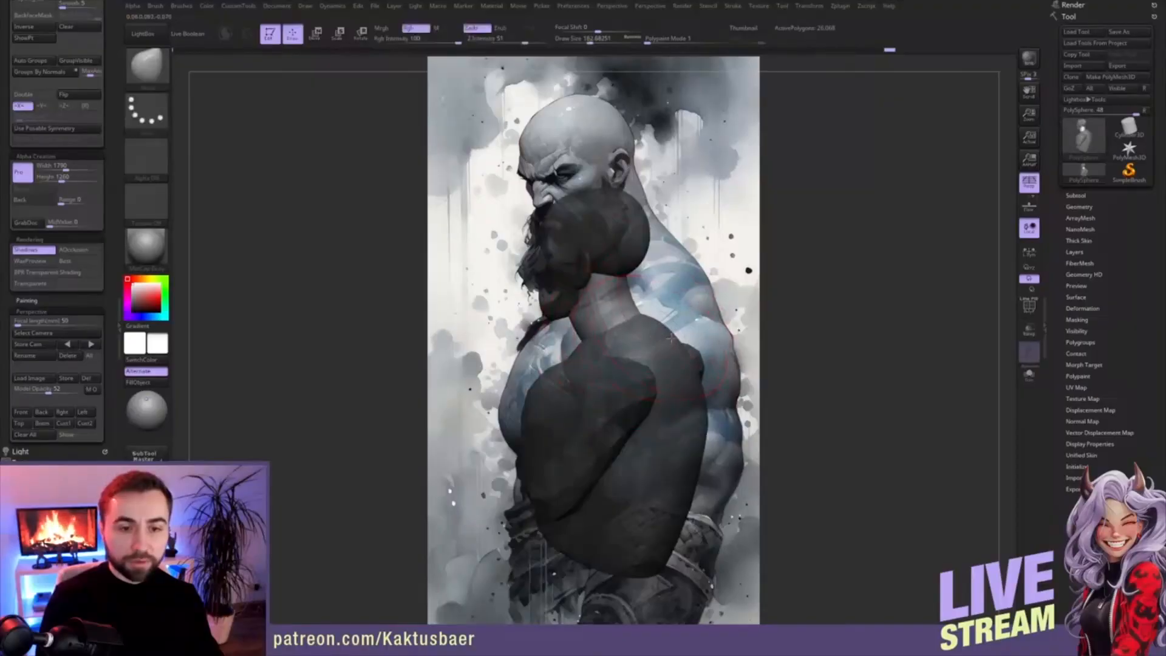
{"action": "key", "text": "s"}
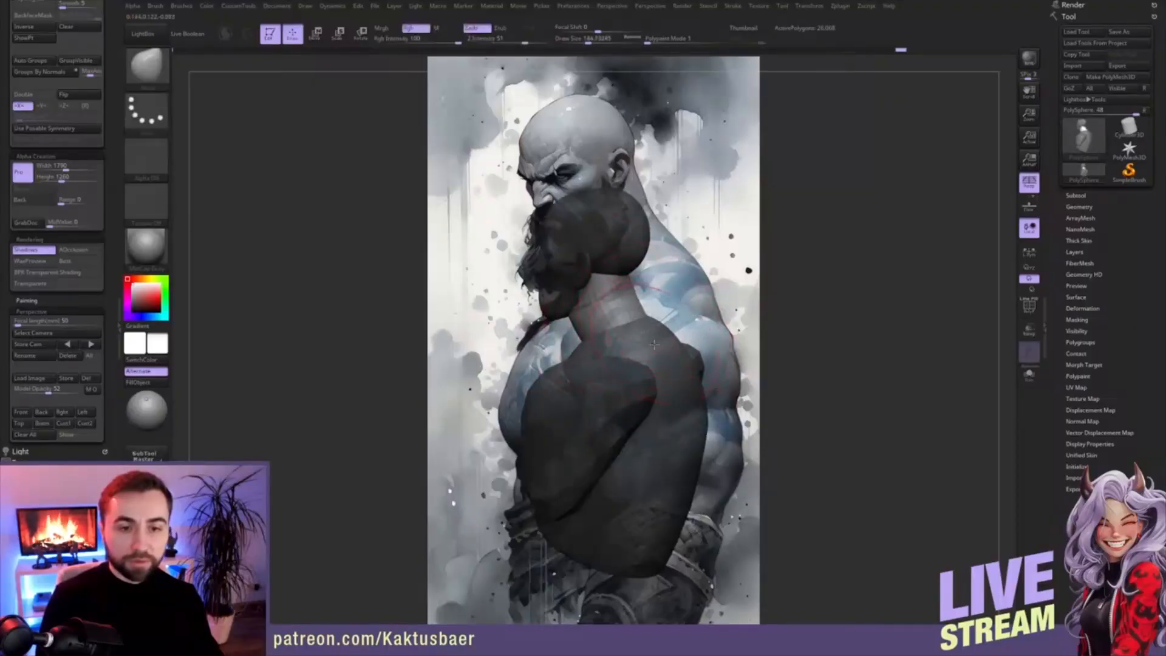
{"action": "mouse_move", "coordinate": [630, 299]}
{"action": "right_mouse_down"}
{"action": "mouse_move", "coordinate": [676, 339]}
{"action": "mouse_move", "coordinate": [704, 344]}
{"action": "mouse_move", "coordinate": [676, 376]}
{"action": "mouse_move", "coordinate": [663, 351]}
{"action": "right_mouse_up"}
- Leave the torso unmasked and insert a mirrored pair of PolySpheres on the chest with the IMM Primitives brush
{"action": "key", "text": "w"}
{"action": "left_click", "coordinate": [661, 336], "text": "alt"}
{"action": "key", "text": "q"}
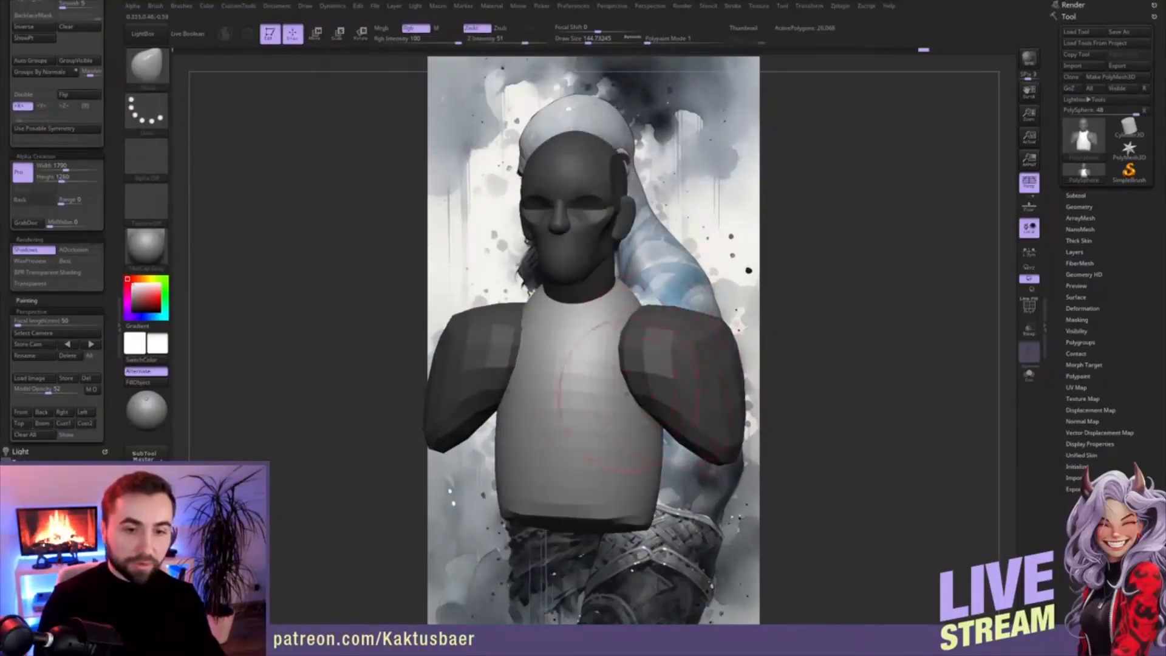
{"action": "key", "text": "b"}
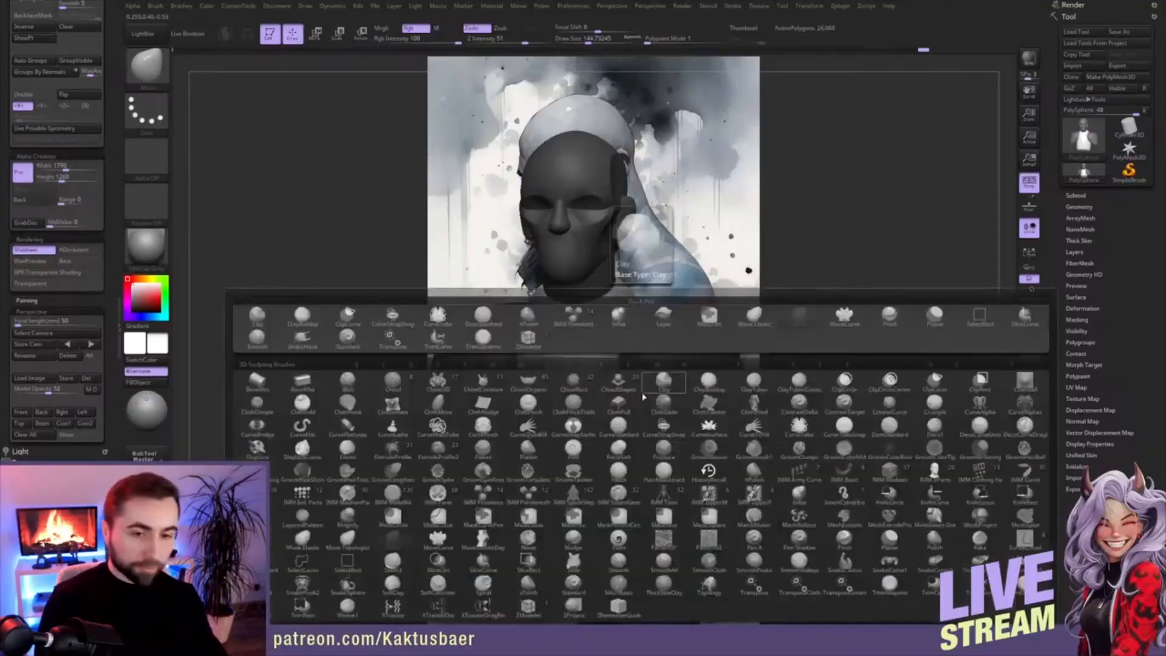
{"action": "left_click", "coordinate": [576, 317]}
{"action": "right_click_drag", "start_coordinate": [626, 424], "coordinate": [626, 343], "text": "alt"}
{"action": "mouse_move", "coordinate": [649, 346]}
{"action": "left_mouse_down"}
{"action": "mouse_move", "coordinate": [628, 412]}
{"action": "mouse_move", "coordinate": [627, 384]}
{"action": "left_mouse_up"}
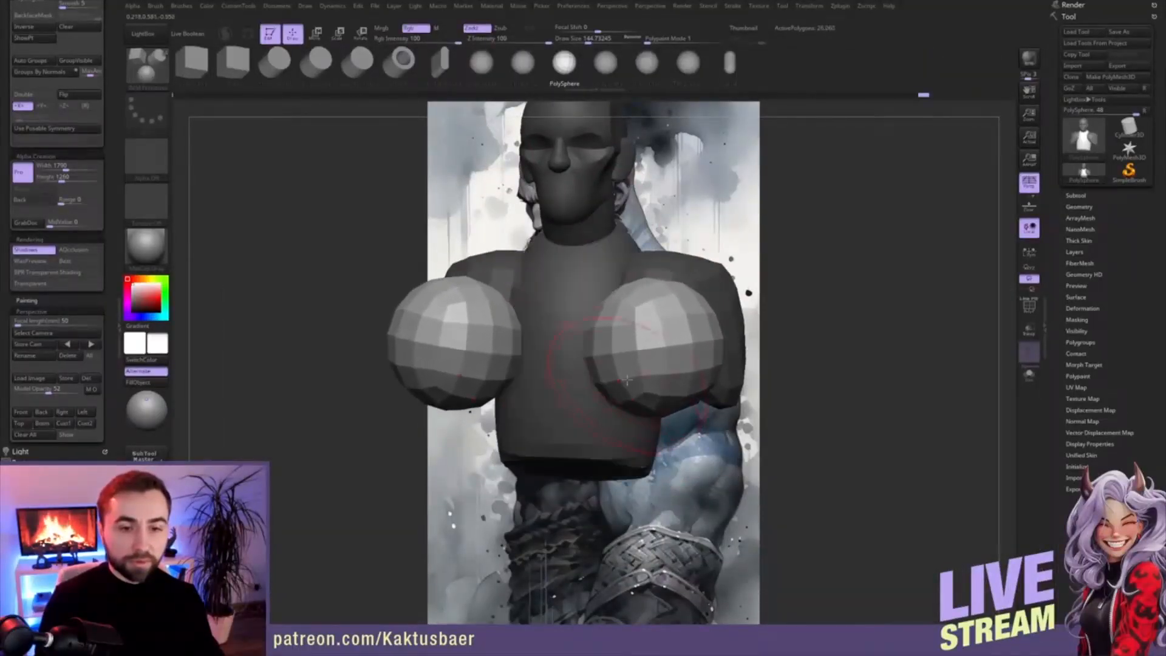
- Push the new chest spheres back into the front of the torso
{"action": "key", "text": "e"}
{"action": "key", "text": "w"}
{"action": "right_click_drag", "start_coordinate": [625, 388], "coordinate": [538, 341]}
{"action": "left_click_drag", "start_coordinate": [538, 341], "coordinate": [556, 344]}
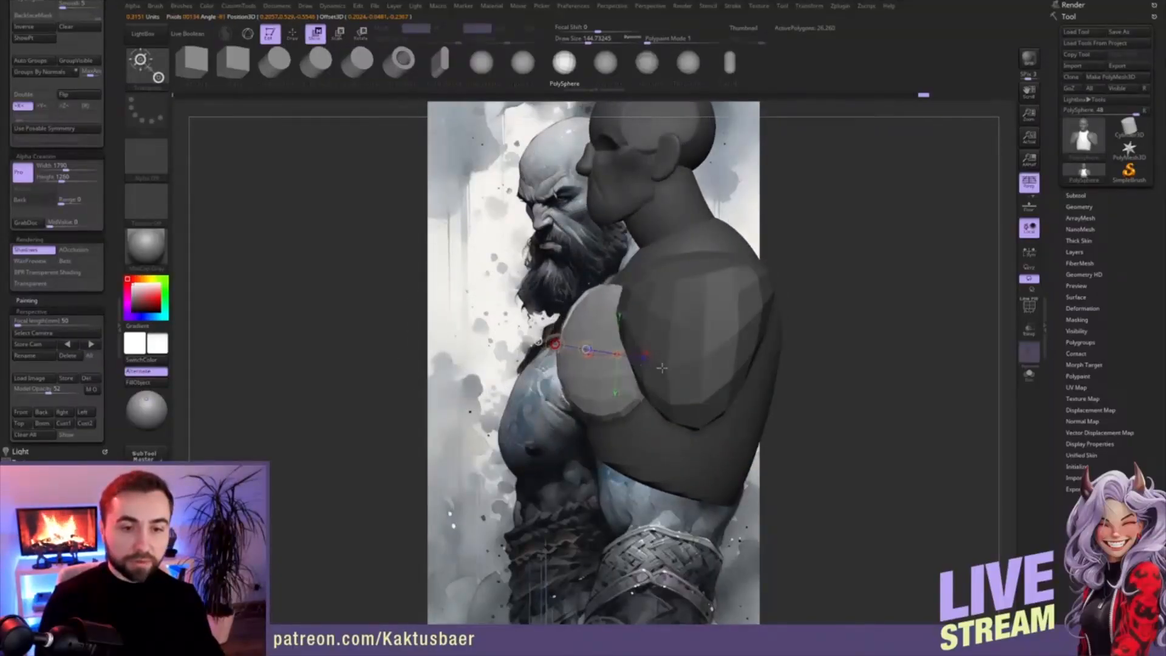
{"action": "key", "text": "q"}
- Shape the chest spheres into broad, flattened pectoral forms with the Move brush, enlarging it to about 153
{"action": "mouse_move", "coordinate": [655, 375]}
{"action": "right_mouse_down"}
{"action": "mouse_move", "coordinate": [698, 365]}
{"action": "mouse_move", "coordinate": [649, 341]}
{"action": "mouse_move", "coordinate": [661, 342]}
{"action": "mouse_move", "coordinate": [604, 336]}
{"action": "mouse_move", "coordinate": [603, 322]}
{"action": "right_mouse_up"}
{"action": "key", "text": "b"}
{"action": "key", "text": "m"}
{"action": "key", "text": "v"}
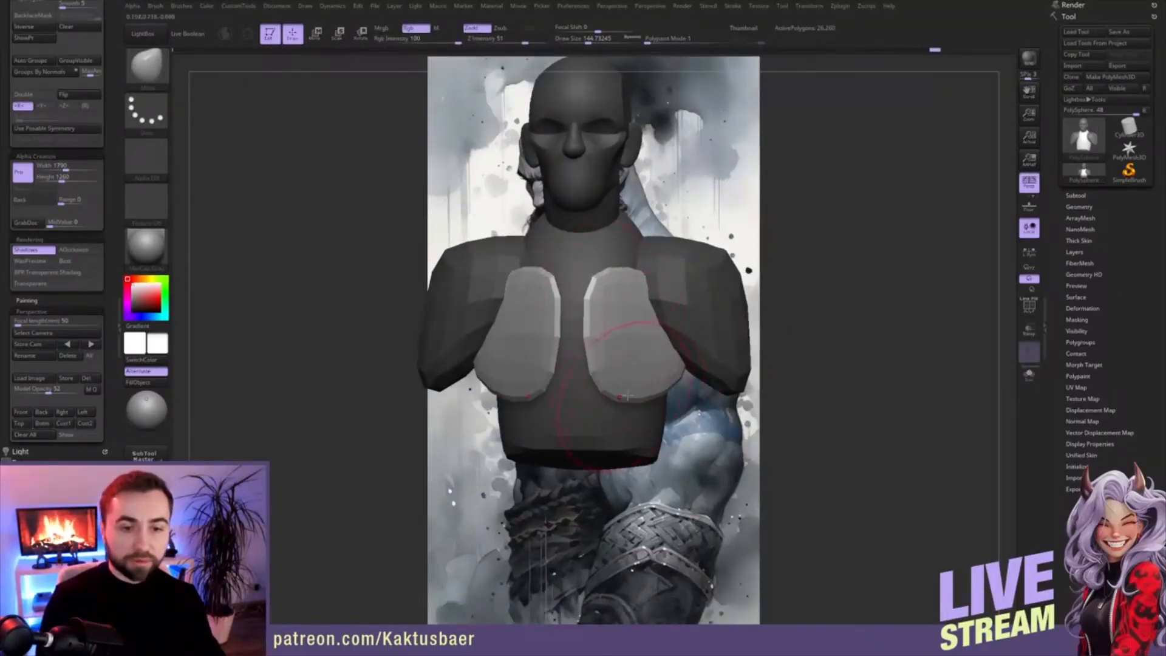
{"action": "right_click_drag", "start_coordinate": [666, 379], "coordinate": [692, 377]}
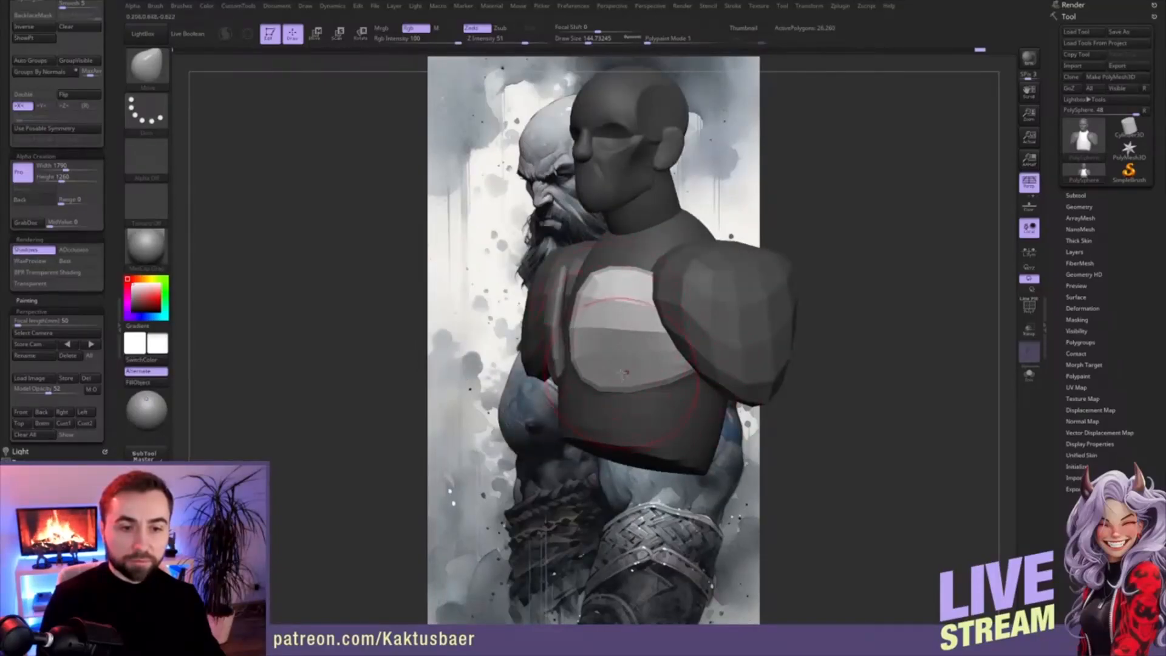
{"action": "left_click_drag", "start_coordinate": [634, 367], "coordinate": [623, 335]}
{"action": "key", "text": "s"}
{"action": "right_click_drag", "start_coordinate": [628, 356], "coordinate": [596, 364]}
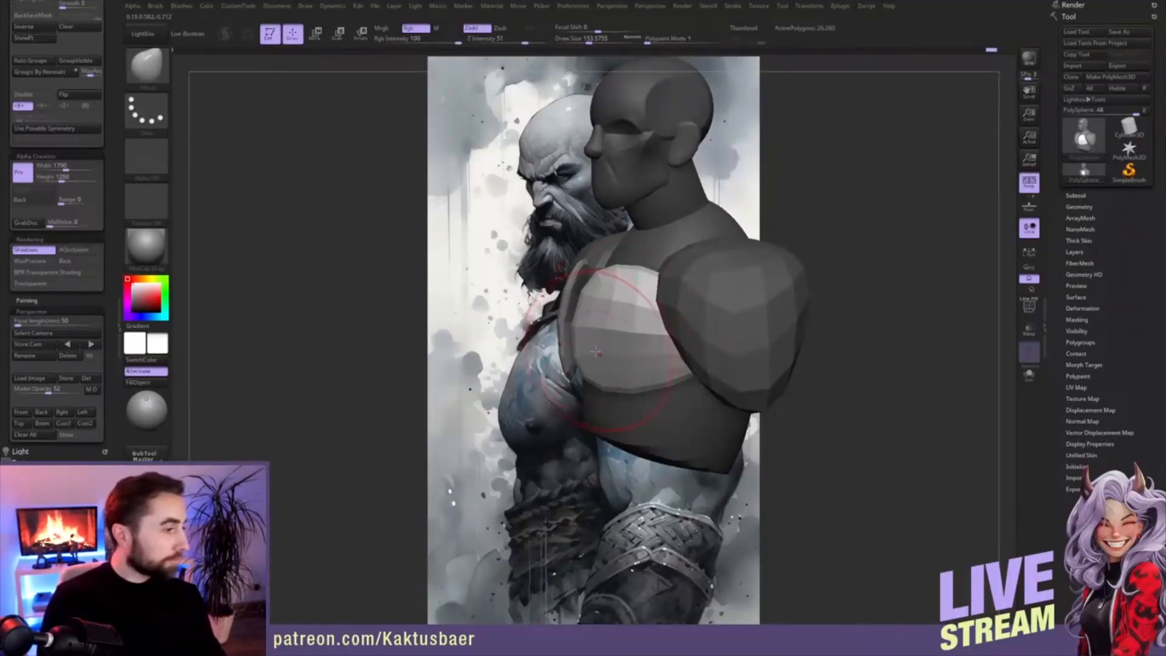
{"action": "mouse_move", "coordinate": [580, 352]}
{"action": "right_mouse_down"}
{"action": "mouse_move", "coordinate": [636, 348]}
{"action": "mouse_move", "coordinate": [480, 364]}
{"action": "right_mouse_up"}
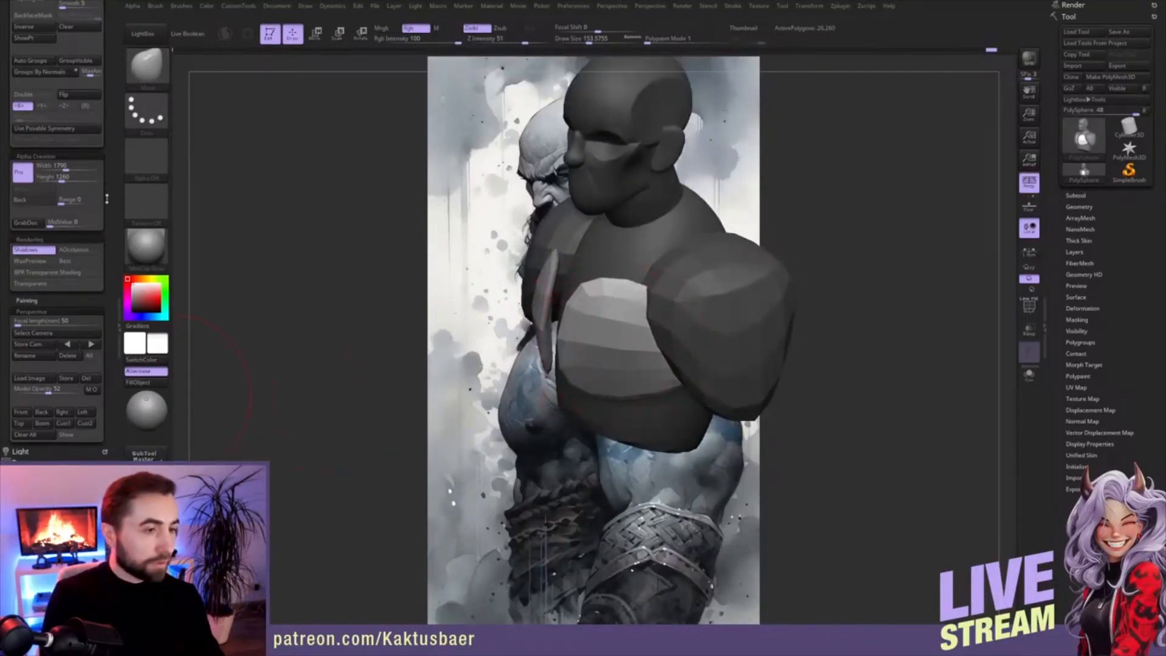
- Inflate the unmasked pectoral forms slightly
{"action": "scroll", "coordinate": [112, 151], "scroll_direction": "up", "scroll_amount": 10}
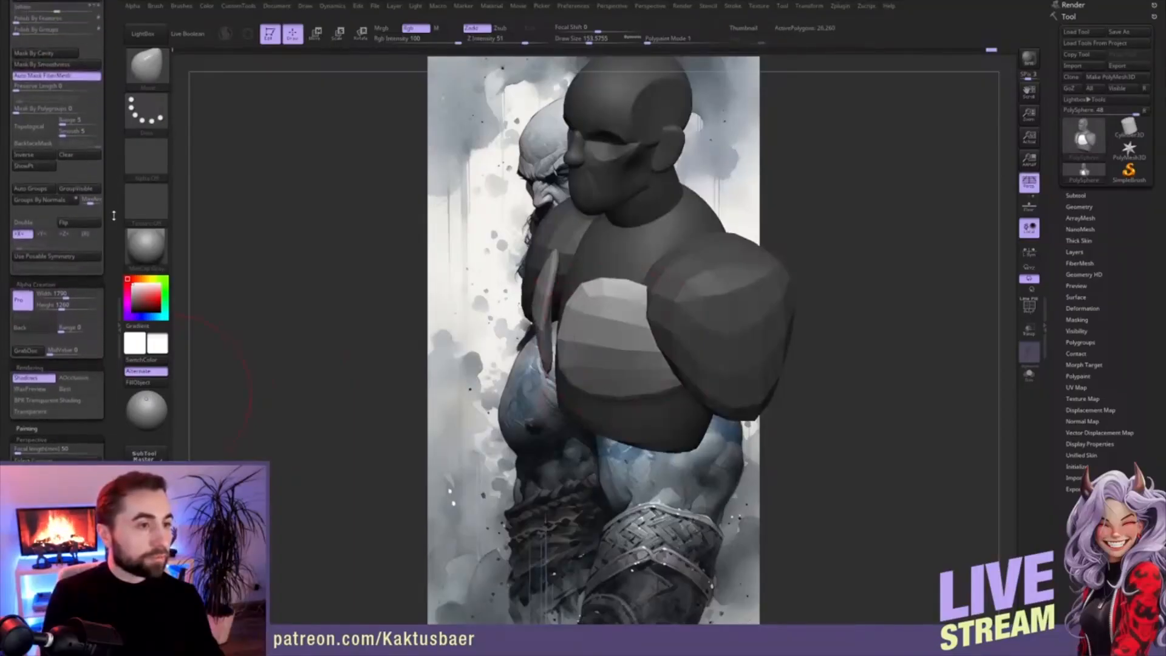
{"action": "scroll", "coordinate": [116, 227], "scroll_direction": "up", "scroll_amount": 10}
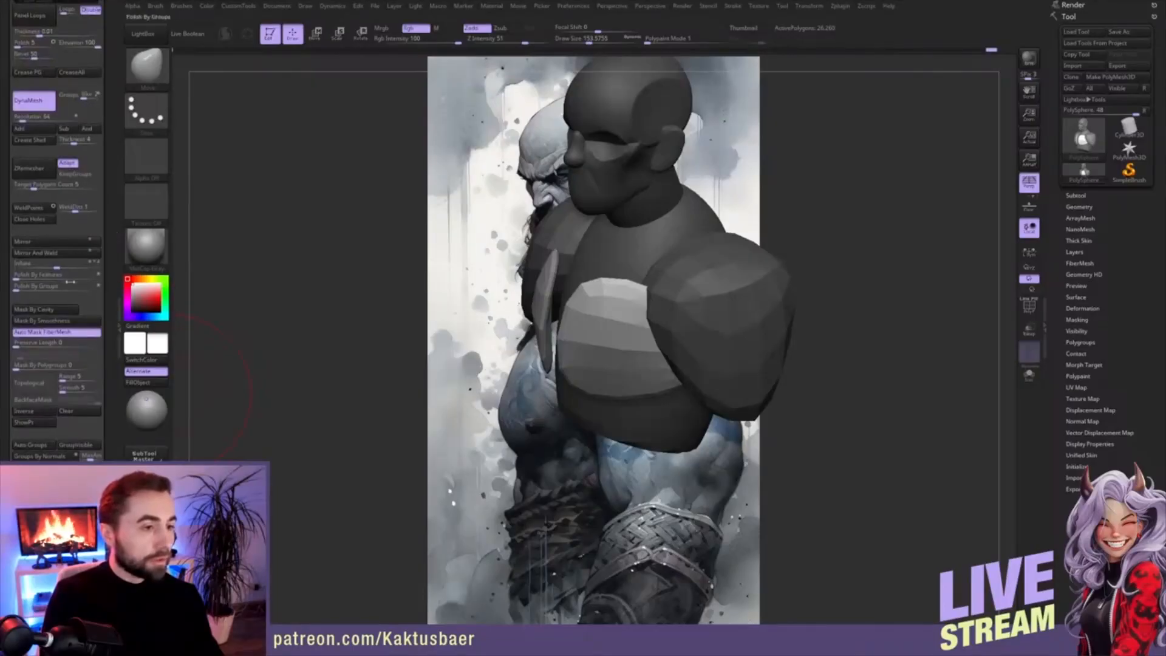
{"action": "left_click_drag", "start_coordinate": [59, 265], "coordinate": [67, 265]}
{"action": "mouse_move", "coordinate": [578, 337]}
{"action": "right_mouse_down"}
{"action": "mouse_move", "coordinate": [571, 413]}
{"action": "mouse_move", "coordinate": [584, 328]}
{"action": "mouse_move", "coordinate": [587, 338]}
{"action": "mouse_move", "coordinate": [577, 328]}
{"action": "right_mouse_up"}
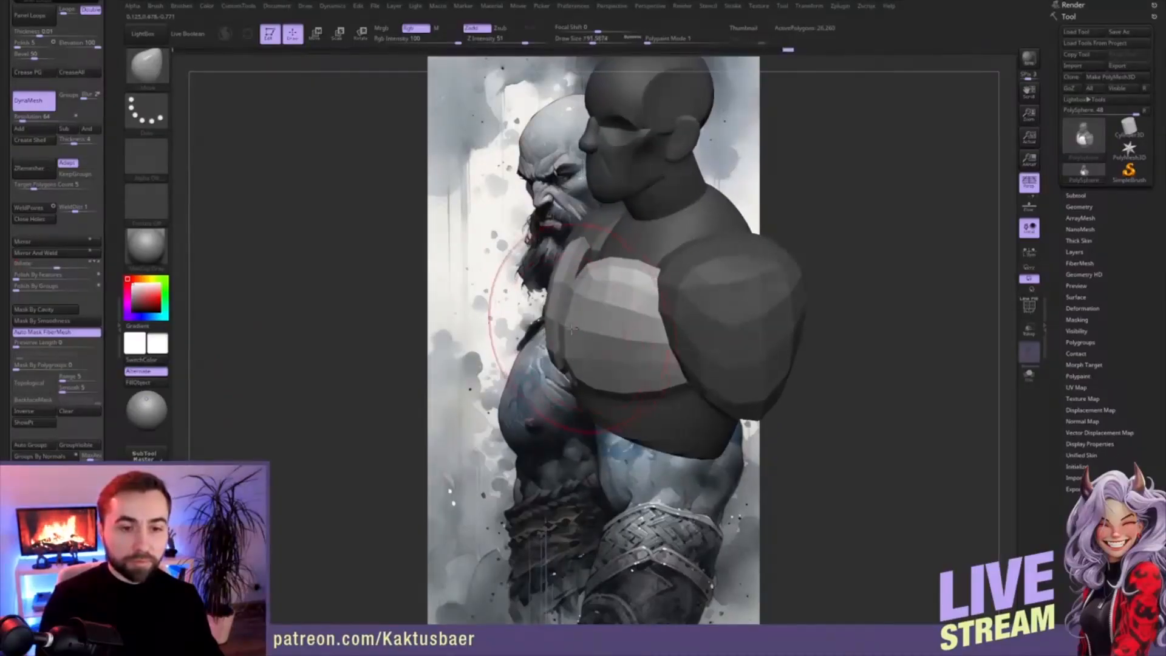
- Recall the Cust2 view and pull the pectorals down and back to match the chest outline in the reference
{"action": "left_click_drag", "start_coordinate": [109, 450], "coordinate": [108, 73]}
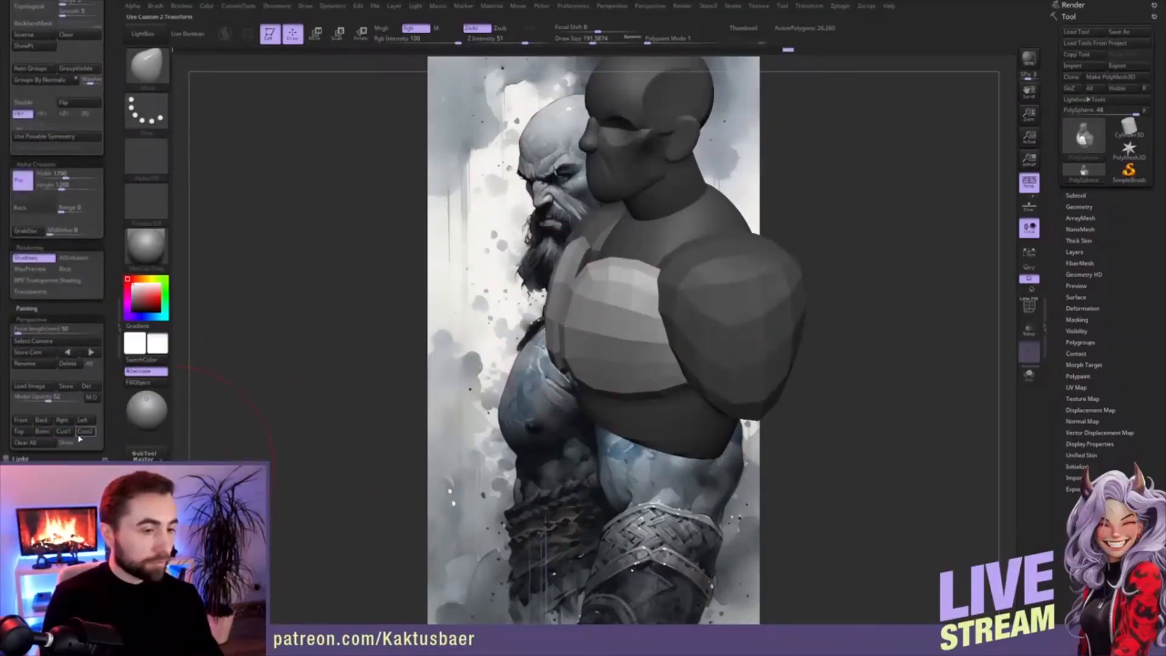
{"action": "left_click", "coordinate": [84, 432]}
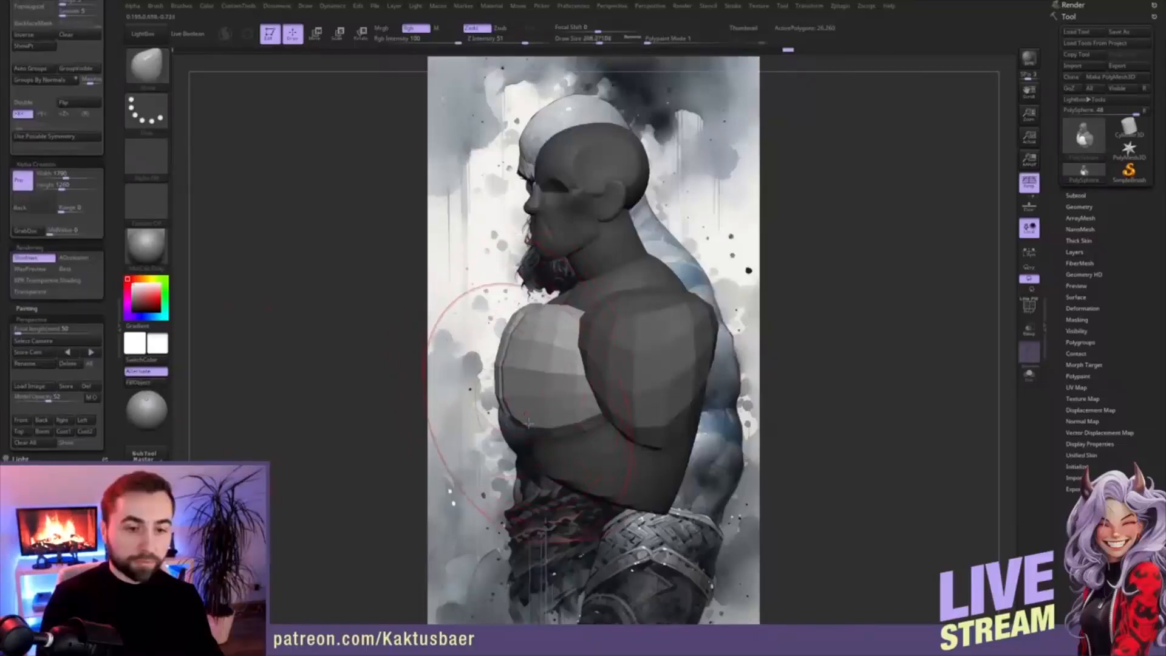
{"action": "left_click_drag", "start_coordinate": [535, 432], "coordinate": [530, 450]}
{"action": "left_click_drag", "start_coordinate": [507, 364], "coordinate": [514, 364]}
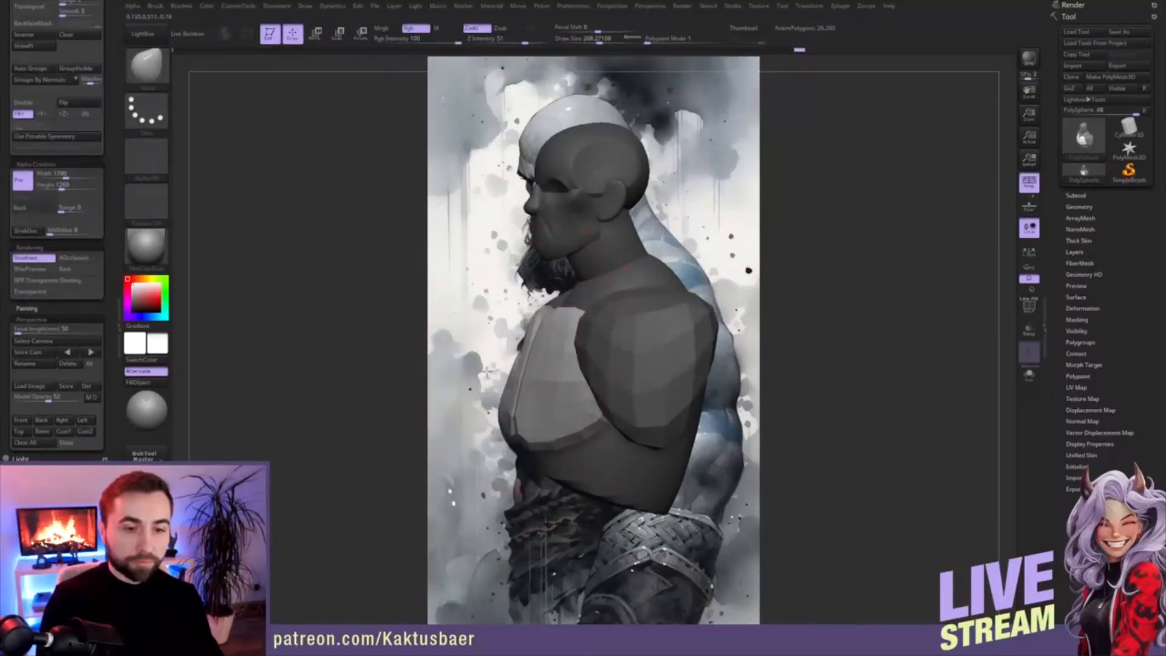
{"action": "key", "text": "bracketleft"}
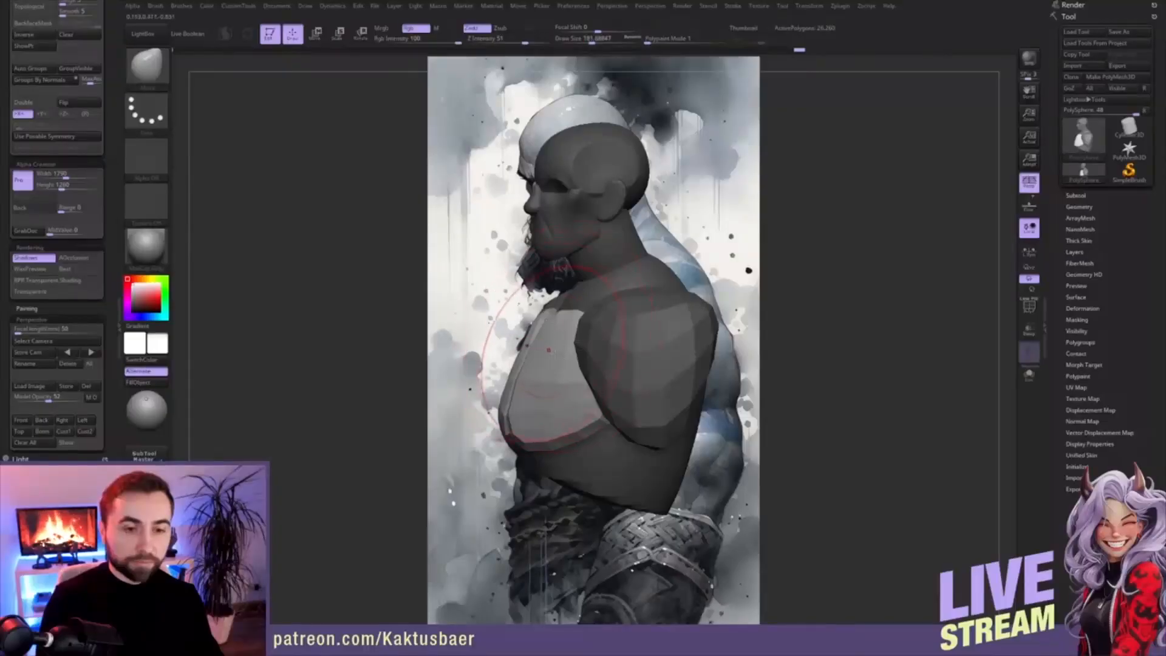
- Show only the pectorals, reshape their outer lower edge with the Move brush, and bring the other parts back into view
{"action": "left_click", "coordinate": [576, 428], "text": "ctrl+shift"}
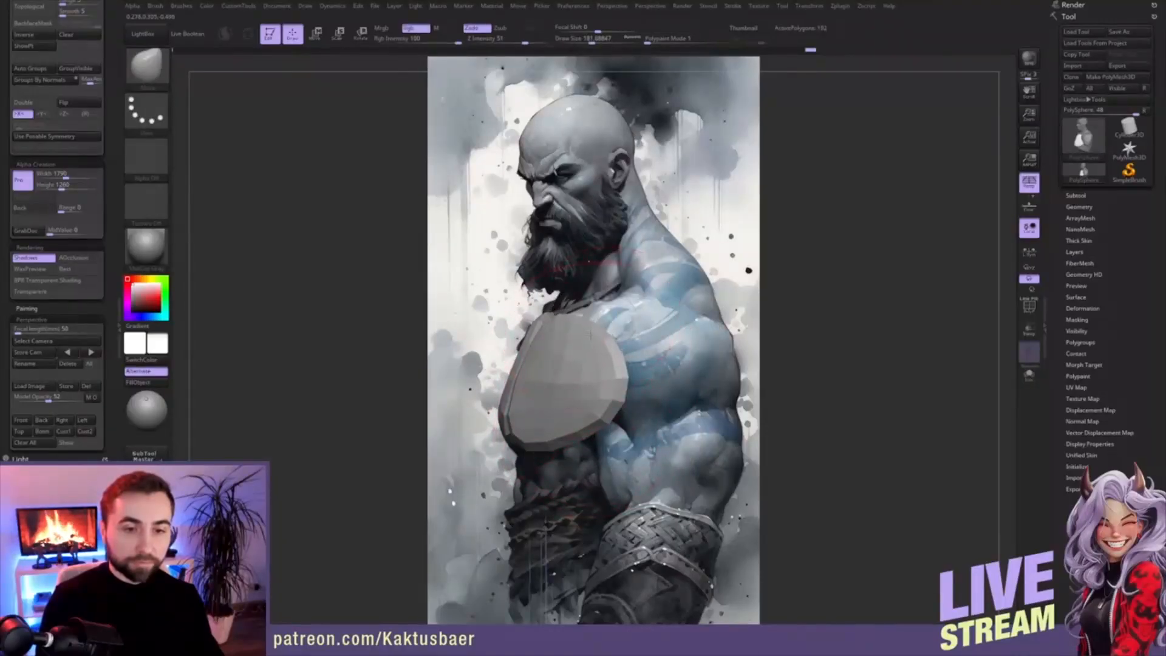
{"action": "key", "text": "bracketleft"}
{"action": "key", "text": "bracketleft"}
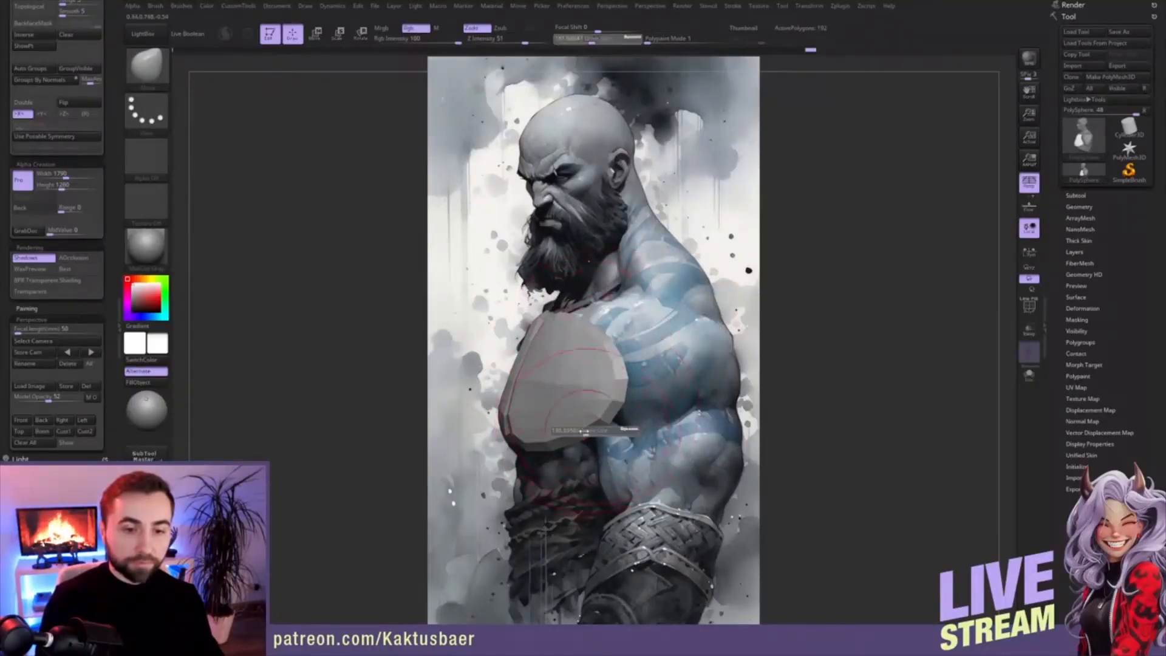
{"action": "left_click_drag", "start_coordinate": [626, 399], "coordinate": [658, 434]}
{"action": "mouse_move", "coordinate": [659, 433]}
{"action": "right_mouse_down"}
{"action": "mouse_move", "coordinate": [623, 419]}
{"action": "mouse_move", "coordinate": [698, 413]}
{"action": "mouse_move", "coordinate": [581, 382]}
{"action": "mouse_move", "coordinate": [607, 358]}
{"action": "mouse_move", "coordinate": [699, 359]}
{"action": "mouse_move", "coordinate": [668, 355]}
{"action": "right_mouse_up"}
{"action": "left_click", "coordinate": [686, 410], "text": "ctrl+shift"}
- Mask everything except the shoulders and adjust their shape with the Move brush
{"action": "key", "text": "w"}
{"action": "left_click", "coordinate": [680, 354], "text": "alt"}
{"action": "key", "text": "q"}
{"action": "key", "text": "s"}
{"action": "left_click_drag", "start_coordinate": [683, 353], "coordinate": [691, 352]}
{"action": "right_click_drag", "start_coordinate": [691, 352], "coordinate": [670, 349], "text": "alt"}
{"action": "left_click_drag", "start_coordinate": [717, 349], "coordinate": [714, 331]}
{"action": "right_click_drag", "start_coordinate": [759, 331], "coordinate": [616, 337]}
{"action": "key", "text": "b"}
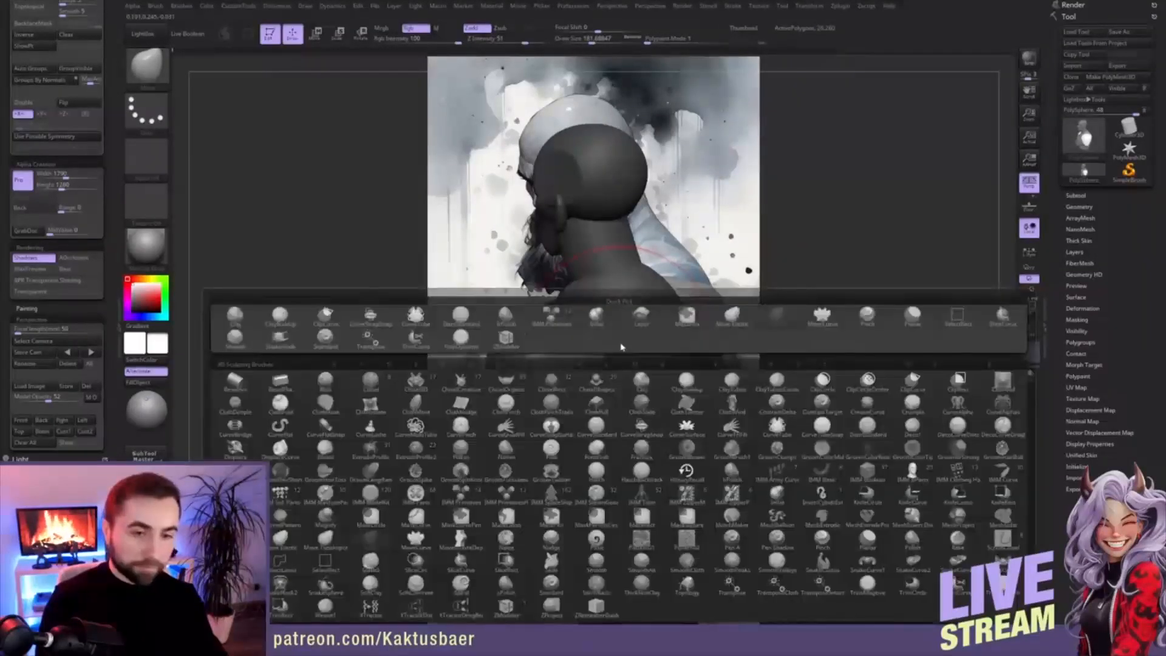
{"action": "left_click", "coordinate": [566, 318]}
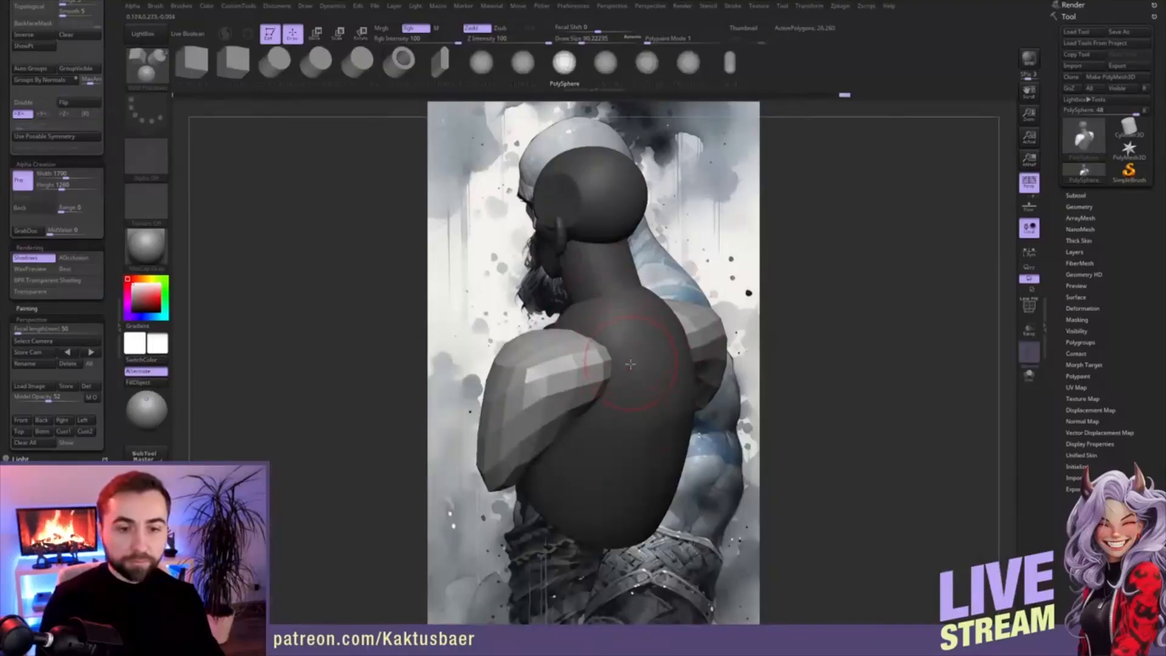
{"action": "key", "text": "w"}
{"action": "key", "text": "q"}
- Pull the shoulders' inner ends across the upper back and up toward the neck with the Move brush
{"action": "key", "text": "b"}
{"action": "key", "text": "m"}
{"action": "key", "text": "v"}
{"action": "mouse_move", "coordinate": [571, 361]}
{"action": "right_mouse_down"}
{"action": "mouse_move", "coordinate": [617, 366]}
{"action": "mouse_move", "coordinate": [595, 358]}
{"action": "right_mouse_up"}
{"action": "left_click_drag", "start_coordinate": [600, 352], "coordinate": [662, 274]}
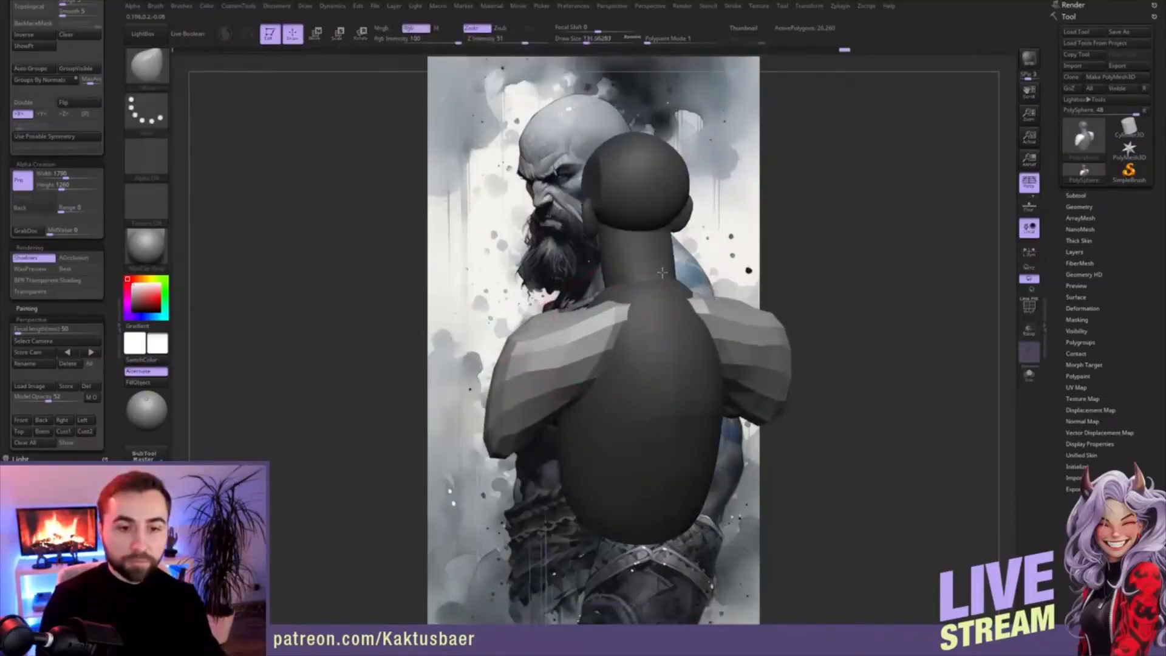
{"action": "key", "text": "ctrl"}
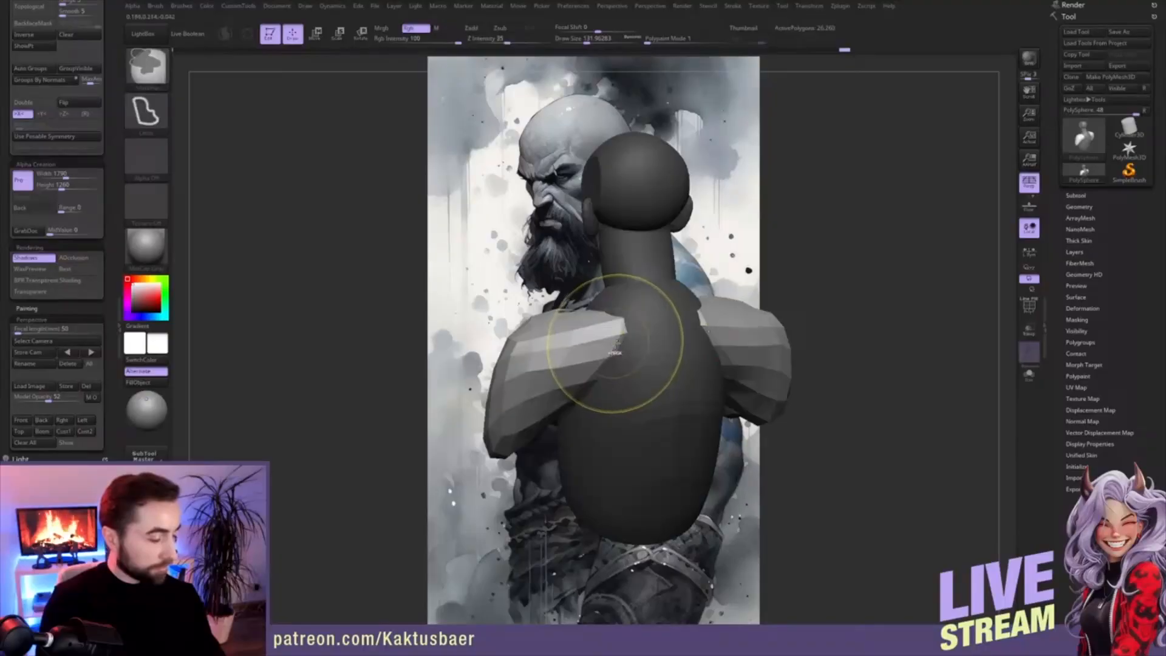
{"action": "mouse_move", "coordinate": [614, 372]}
{"action": "right_mouse_down"}
{"action": "mouse_move", "coordinate": [579, 378]}
{"action": "mouse_move", "coordinate": [586, 319]}
{"action": "mouse_move", "coordinate": [556, 297]}
{"action": "right_mouse_up"}
{"action": "left_click_drag", "start_coordinate": [610, 291], "coordinate": [622, 243]}
{"action": "mouse_move", "coordinate": [608, 277]}
{"action": "right_mouse_down"}
{"action": "mouse_move", "coordinate": [655, 308]}
{"action": "mouse_move", "coordinate": [586, 262]}
{"action": "mouse_move", "coordinate": [601, 309]}
{"action": "mouse_move", "coordinate": [624, 312]}
{"action": "mouse_move", "coordinate": [590, 314]}
{"action": "mouse_move", "coordinate": [554, 356]}
{"action": "right_mouse_up"}
- Leave only the shoulder and trapezius forms unmasked and pull them into shape around the base of the neck
{"action": "key", "text": "w"}
{"action": "left_click", "coordinate": [614, 396], "text": "alt"}
{"action": "key", "text": "q"}
{"action": "key", "text": "shift"}
{"action": "right_click_drag", "start_coordinate": [618, 407], "coordinate": [597, 299]}
{"action": "mouse_move", "coordinate": [596, 473]}
{"action": "right_mouse_down"}
{"action": "mouse_move", "coordinate": [606, 327]}
{"action": "mouse_move", "coordinate": [635, 372]}
{"action": "mouse_move", "coordinate": [691, 398]}
{"action": "right_mouse_up"}
{"action": "key", "text": "w"}
{"action": "left_click", "coordinate": [565, 320], "text": "alt"}
{"action": "key", "text": "q"}
{"action": "left_click_drag", "start_coordinate": [660, 438], "coordinate": [642, 402]}
{"action": "right_click_drag", "start_coordinate": [643, 370], "coordinate": [630, 323]}
{"action": "left_click_drag", "start_coordinate": [660, 271], "coordinate": [663, 263]}
{"action": "mouse_move", "coordinate": [663, 264]}
{"action": "right_mouse_down"}
{"action": "mouse_move", "coordinate": [694, 278]}
{"action": "mouse_move", "coordinate": [704, 303]}
{"action": "right_mouse_up"}
- Refine the trapezius and collar area around the neck with the Move brush, reducing it to about 90
{"action": "right_click_drag", "start_coordinate": [625, 346], "coordinate": [708, 368]}
{"action": "key", "text": "bracketleft"}
{"action": "right_click_drag", "start_coordinate": [633, 368], "coordinate": [580, 372]}
{"action": "right_click_drag", "start_coordinate": [559, 307], "coordinate": [605, 293]}
{"action": "right_click_drag", "start_coordinate": [613, 338], "coordinate": [570, 377]}
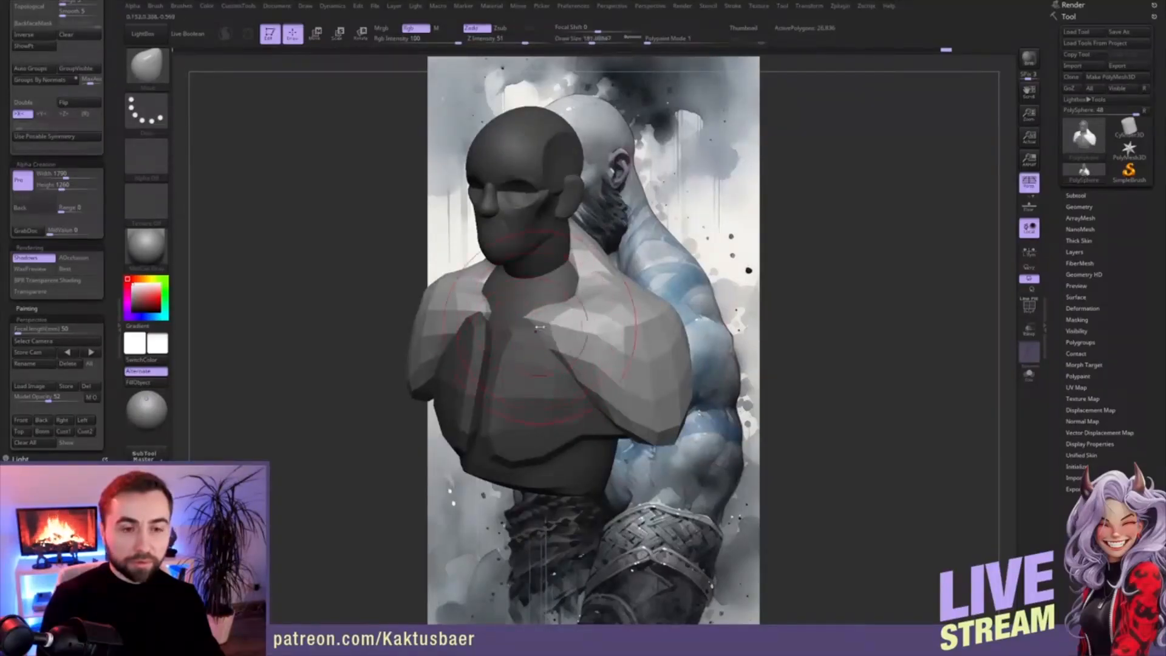
{"action": "right_click_drag", "start_coordinate": [533, 328], "coordinate": [551, 343]}
{"action": "key", "text": "["}
{"action": "mouse_move", "coordinate": [580, 384]}
{"action": "right_mouse_down"}
{"action": "mouse_move", "coordinate": [559, 327]}
{"action": "mouse_move", "coordinate": [566, 308]}
{"action": "right_mouse_up"}
{"action": "key", "text": "["}
{"action": "key", "text": "["}
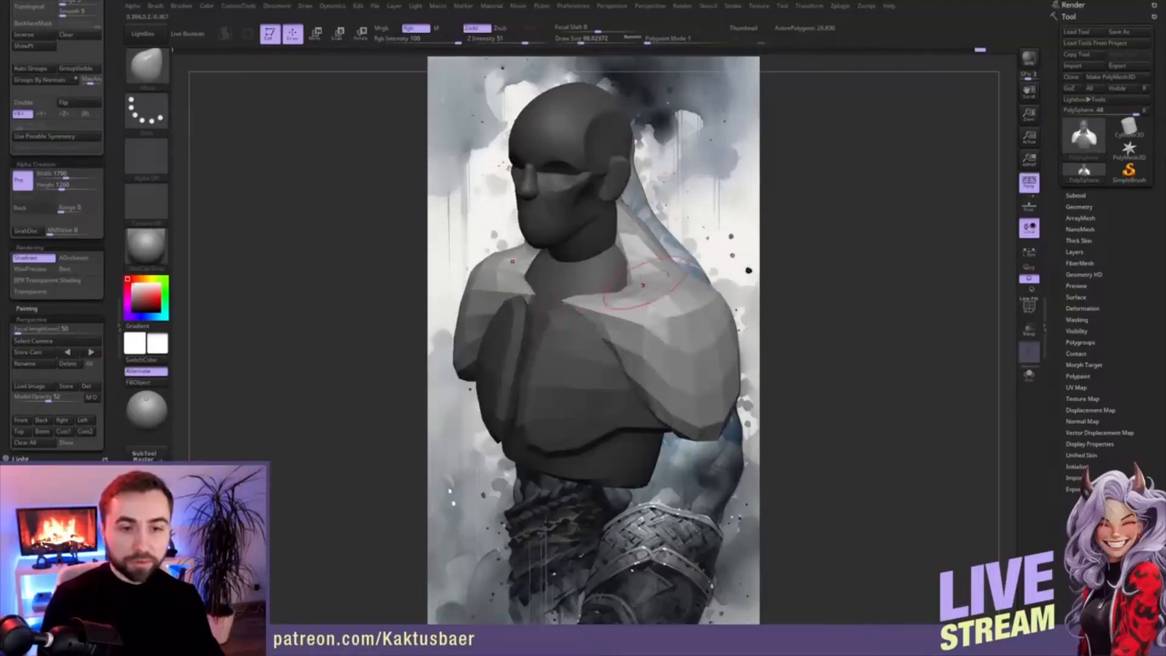
{"action": "mouse_move", "coordinate": [635, 306]}
{"action": "right_mouse_down"}
{"action": "mouse_move", "coordinate": [664, 252]}
{"action": "mouse_move", "coordinate": [636, 246]}
{"action": "right_mouse_up"}
- Recall the Cust2 view and pull the trapezius up and outward to the reference's neckline with the Move brush at about 197
{"action": "left_click", "coordinate": [83, 424]}
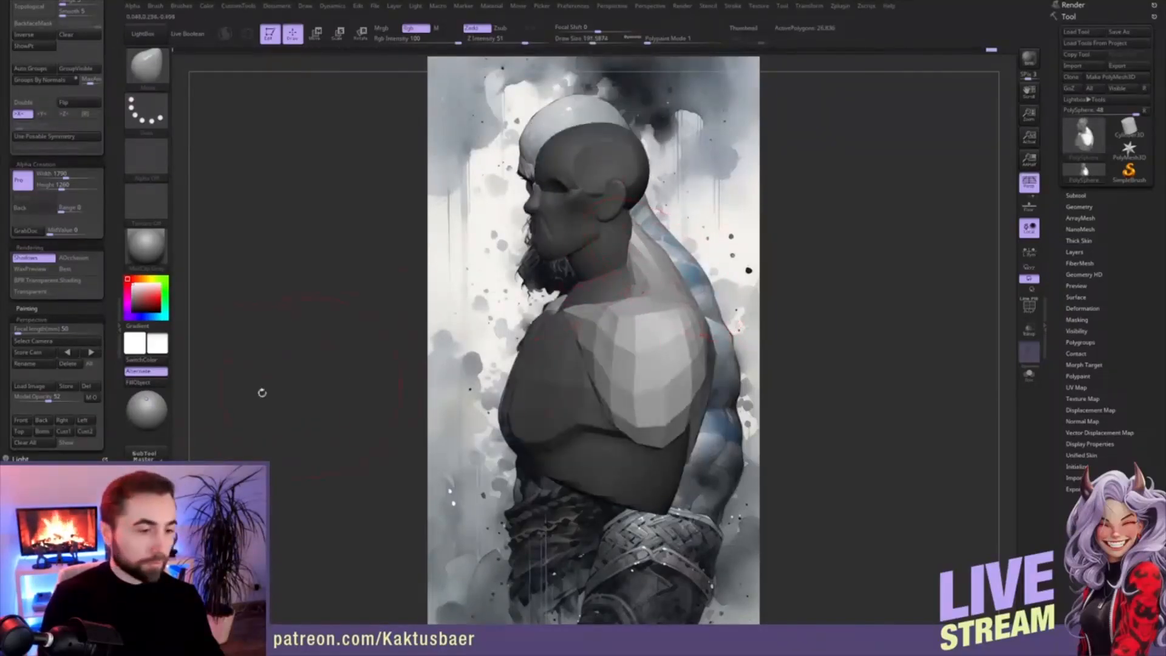
{"action": "left_click", "coordinate": [70, 433]}
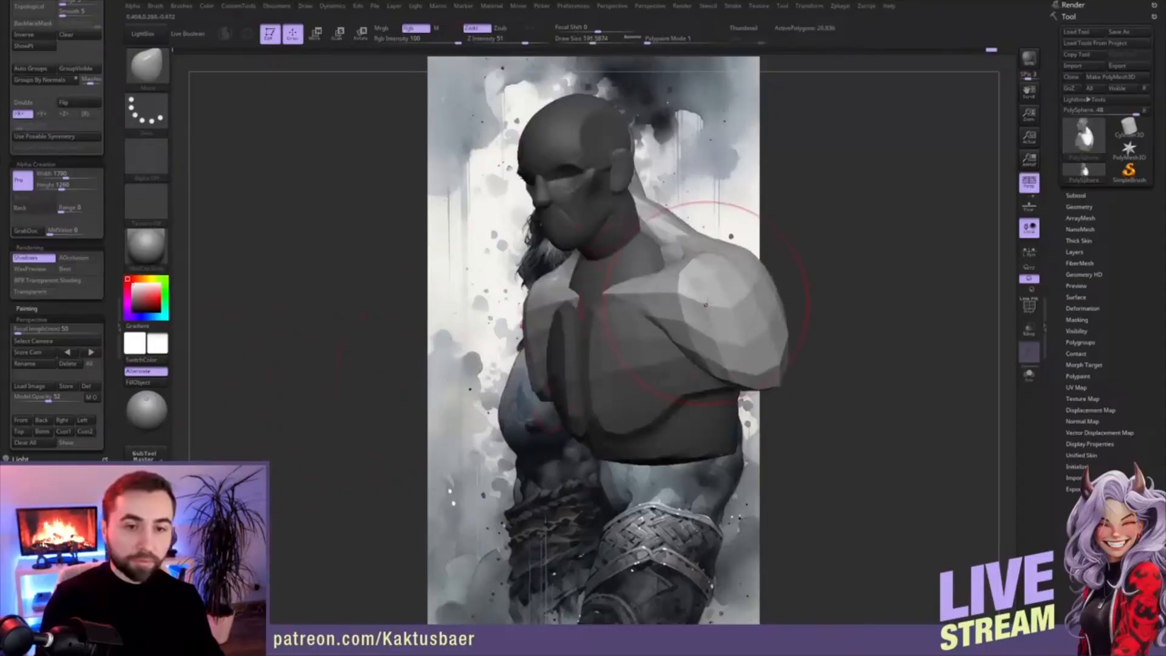
{"action": "right_click_drag", "start_coordinate": [698, 280], "coordinate": [653, 272]}
{"action": "left_click", "coordinate": [85, 431]}
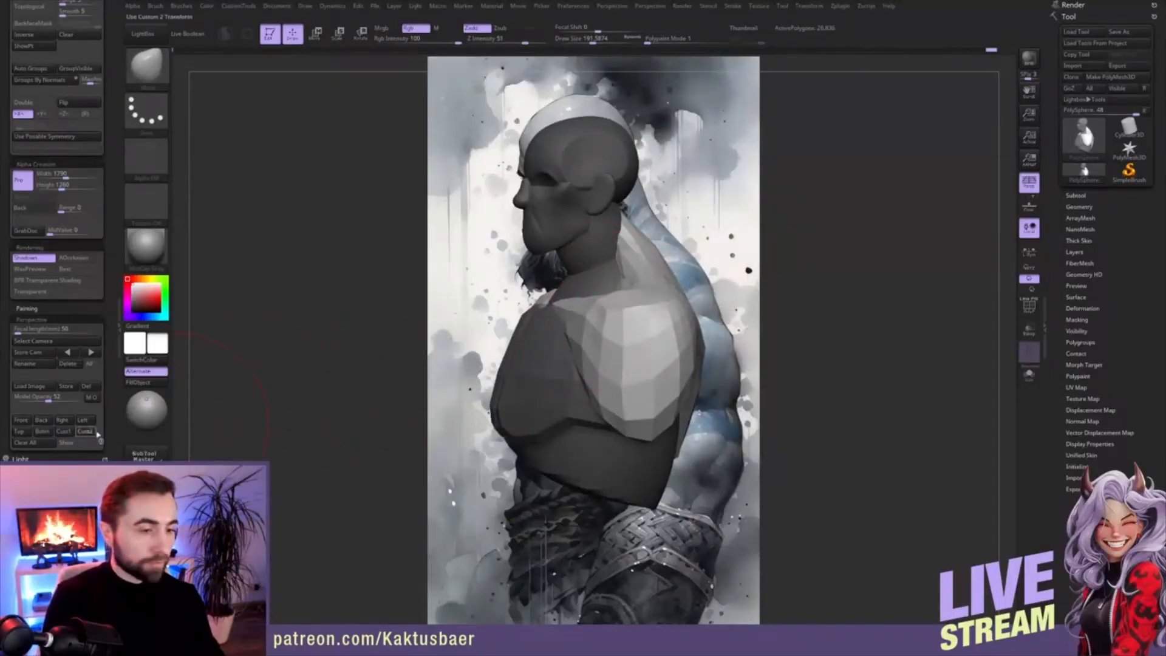
{"action": "left_click", "coordinate": [89, 432]}
{"action": "key", "text": "s"}
{"action": "mouse_move", "coordinate": [674, 266]}
{"action": "left_mouse_down"}
{"action": "mouse_move", "coordinate": [688, 262]}
{"action": "mouse_move", "coordinate": [648, 239]}
{"action": "mouse_move", "coordinate": [654, 218]}
{"action": "left_mouse_up"}
{"action": "key", "text": "s"}
{"action": "left_click_drag", "start_coordinate": [696, 285], "coordinate": [703, 282]}
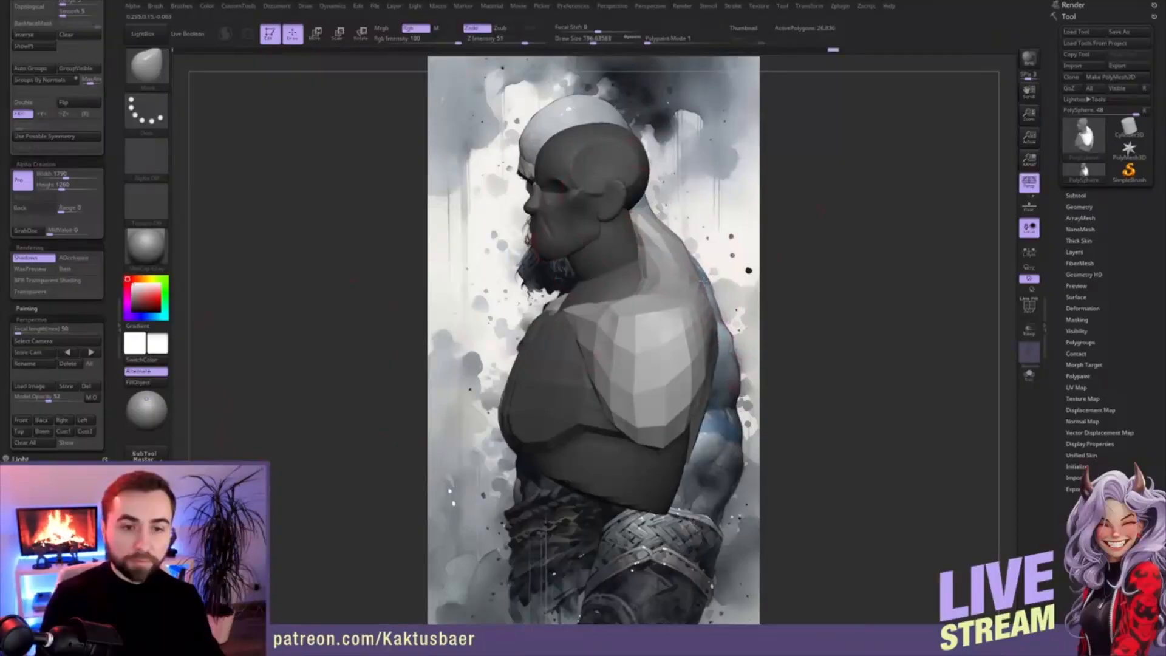
- Pull the shoulder's front edge over the chest toward the reference with the Move brush, adjusting its size to about 182
{"action": "key", "text": "s"}
{"action": "mouse_move", "coordinate": [698, 341]}
{"action": "left_mouse_down"}
{"action": "mouse_move", "coordinate": [710, 341]}
{"action": "mouse_move", "coordinate": [712, 367]}
{"action": "mouse_move", "coordinate": [646, 375]}
{"action": "mouse_move", "coordinate": [564, 347]}
{"action": "left_mouse_up"}
{"action": "key", "text": "s"}
{"action": "key", "text": "ctrl+z"}
{"action": "key", "text": "s"}
{"action": "left_click", "coordinate": [703, 369]}
{"action": "key", "text": "s"}
{"action": "left_click", "coordinate": [591, 367]}
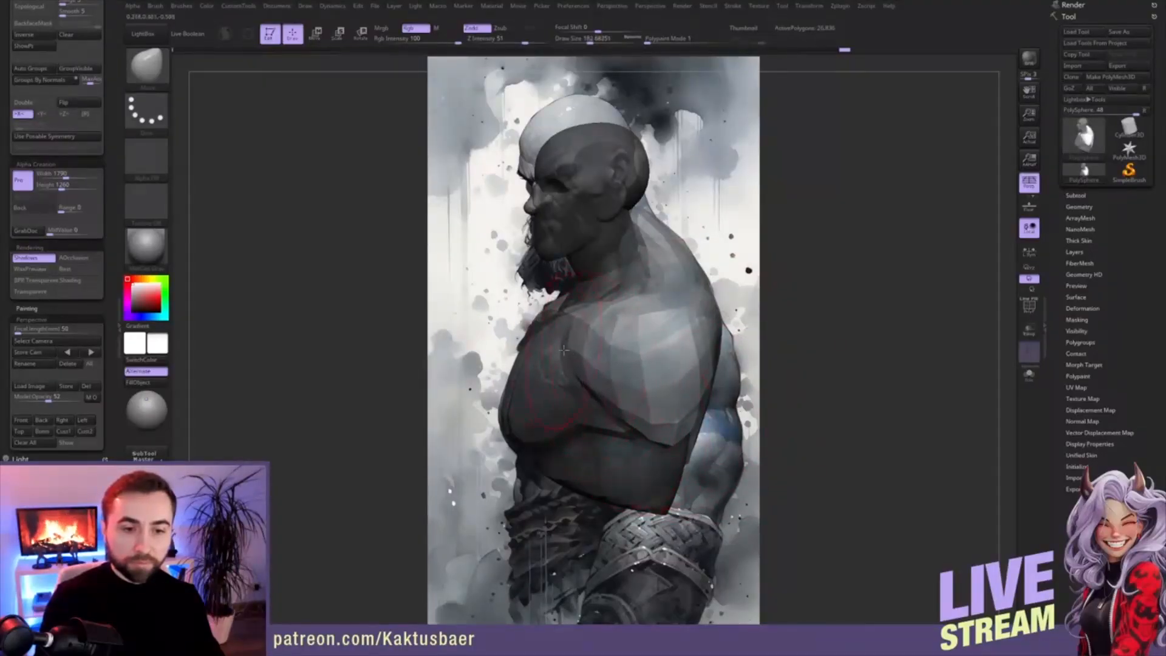
{"action": "left_click_drag", "start_coordinate": [604, 396], "coordinate": [599, 401]}
- Pull the shoulder's back out to the reference silhouette in the stored camera view with the Move brush at about 228
{"action": "key", "text": "s"}
{"action": "left_click", "coordinate": [700, 376]}
{"action": "mouse_move", "coordinate": [705, 371]}
{"action": "left_mouse_down"}
{"action": "mouse_move", "coordinate": [716, 363]}
{"action": "mouse_move", "coordinate": [726, 374]}
{"action": "mouse_move", "coordinate": [714, 368]}
{"action": "left_mouse_up"}
{"action": "right_click_drag", "start_coordinate": [683, 367], "coordinate": [498, 392], "text": "alt"}
{"action": "right_click_drag", "start_coordinate": [629, 341], "coordinate": [653, 339]}
{"action": "left_click", "coordinate": [68, 435]}
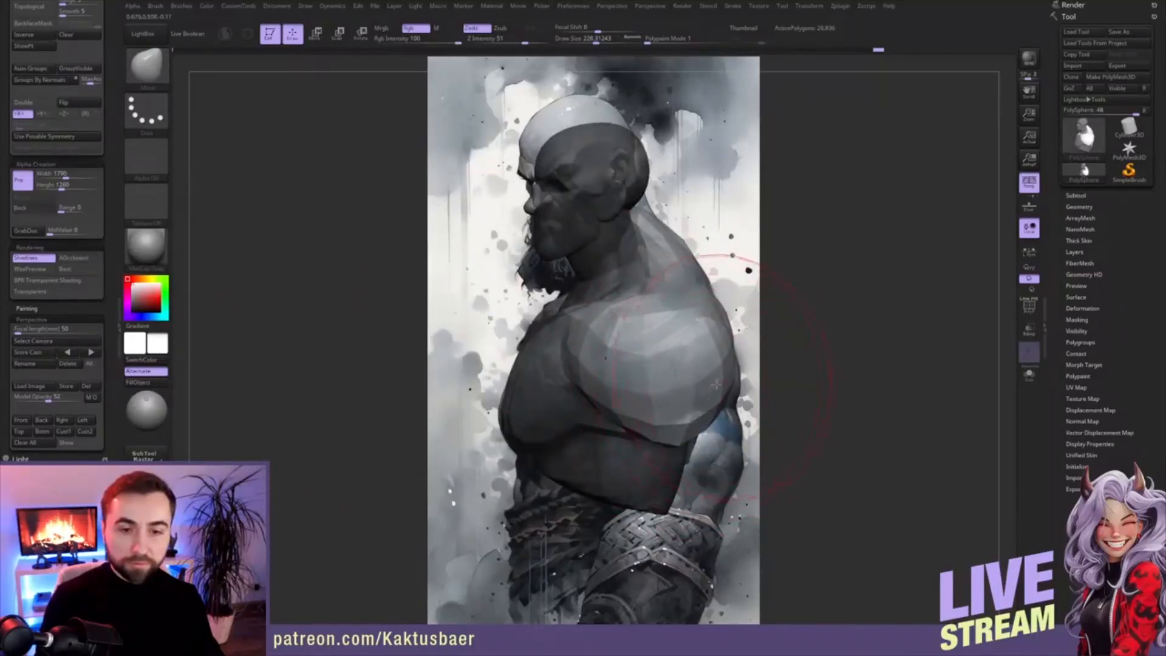
{"action": "key", "text": "s"}
{"action": "left_click", "coordinate": [580, 405]}
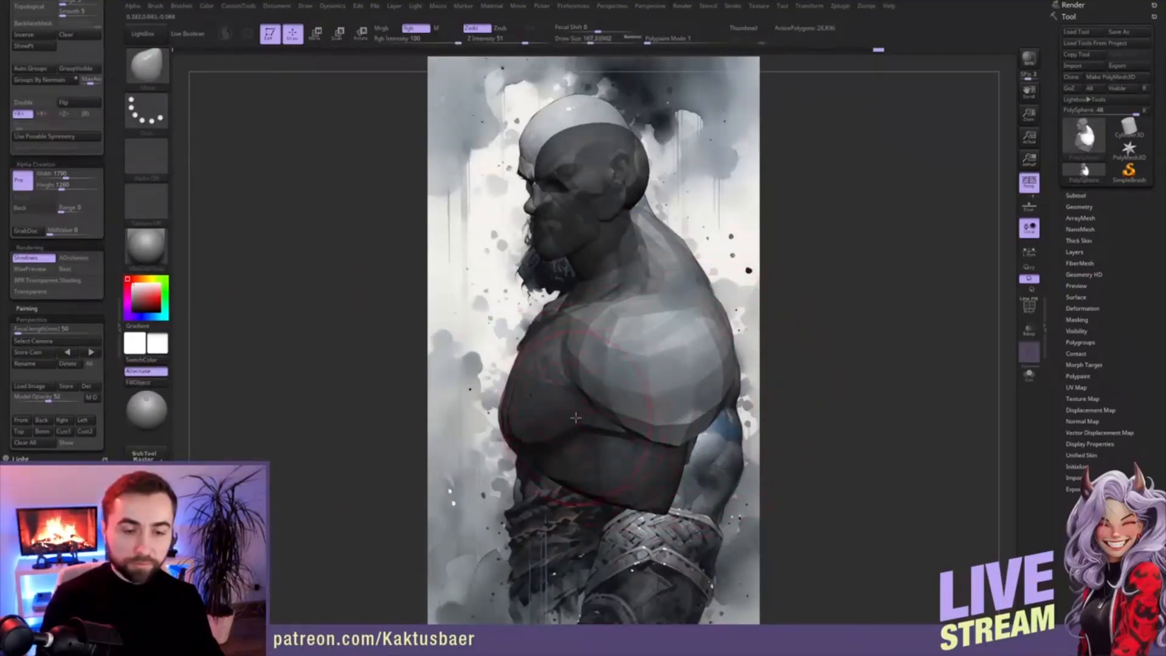
- Leave only the pectorals unmasked and compare them with the reference from another angle and from the Cust2 view
{"action": "key", "text": "w"}
{"action": "left_click", "coordinate": [537, 407], "text": "ctrl"}
{"action": "key", "text": "q"}
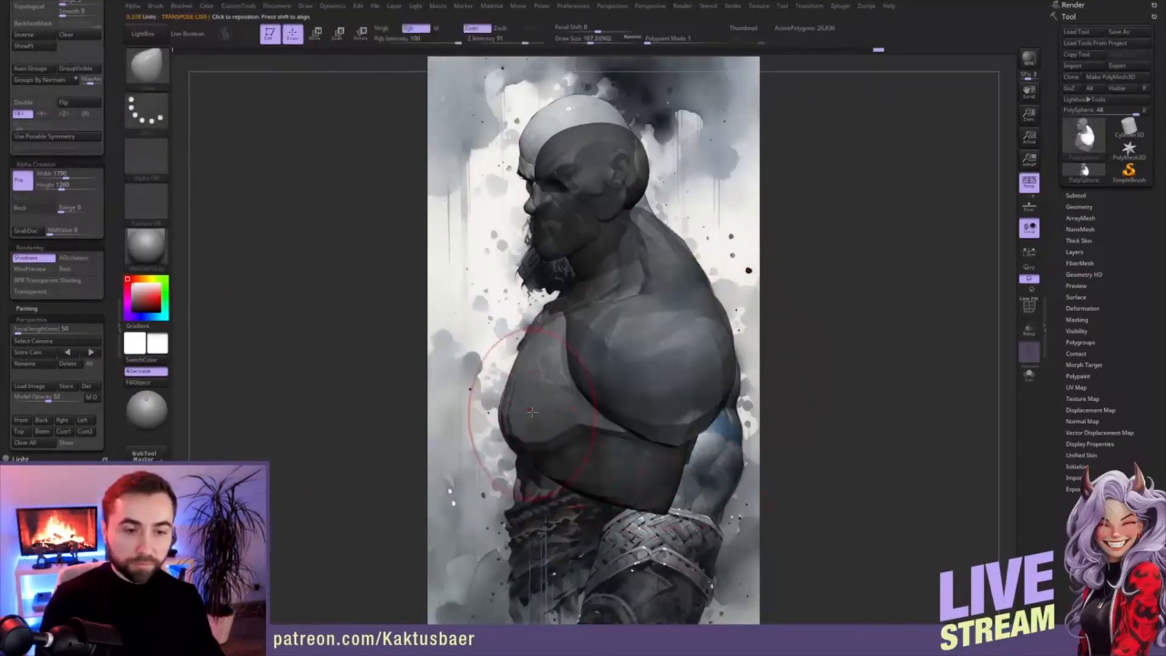
{"action": "mouse_move", "coordinate": [569, 404]}
{"action": "right_mouse_down"}
{"action": "mouse_move", "coordinate": [637, 346]}
{"action": "mouse_move", "coordinate": [595, 290]}
{"action": "mouse_move", "coordinate": [609, 276]}
{"action": "right_mouse_up"}
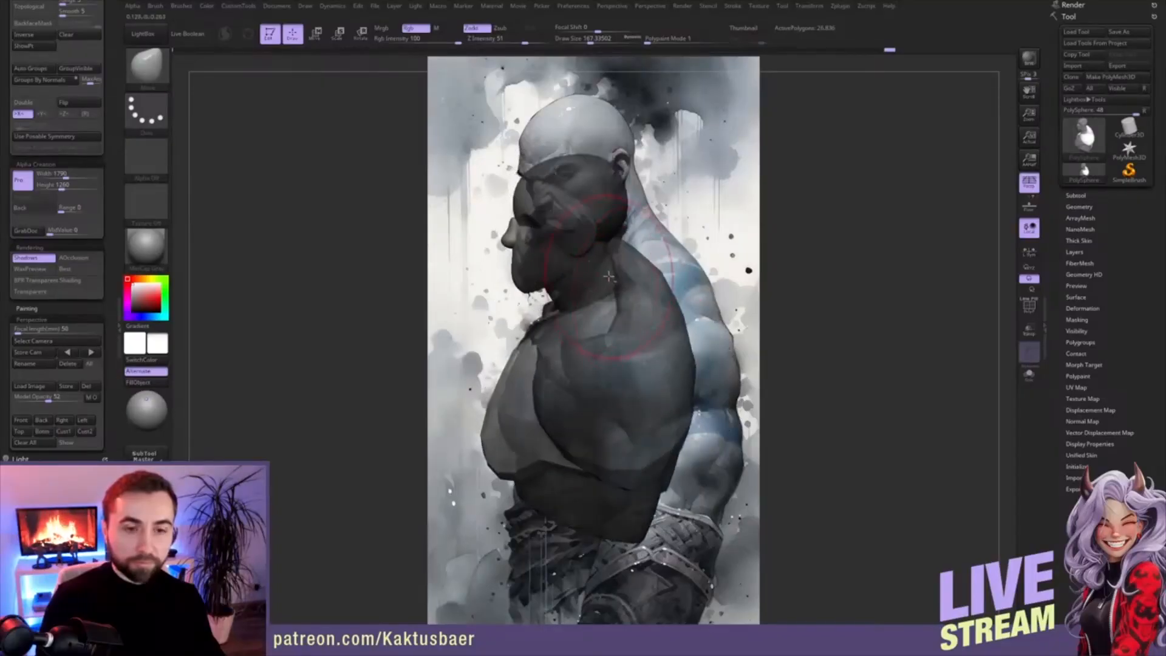
{"action": "left_click", "coordinate": [90, 432]}
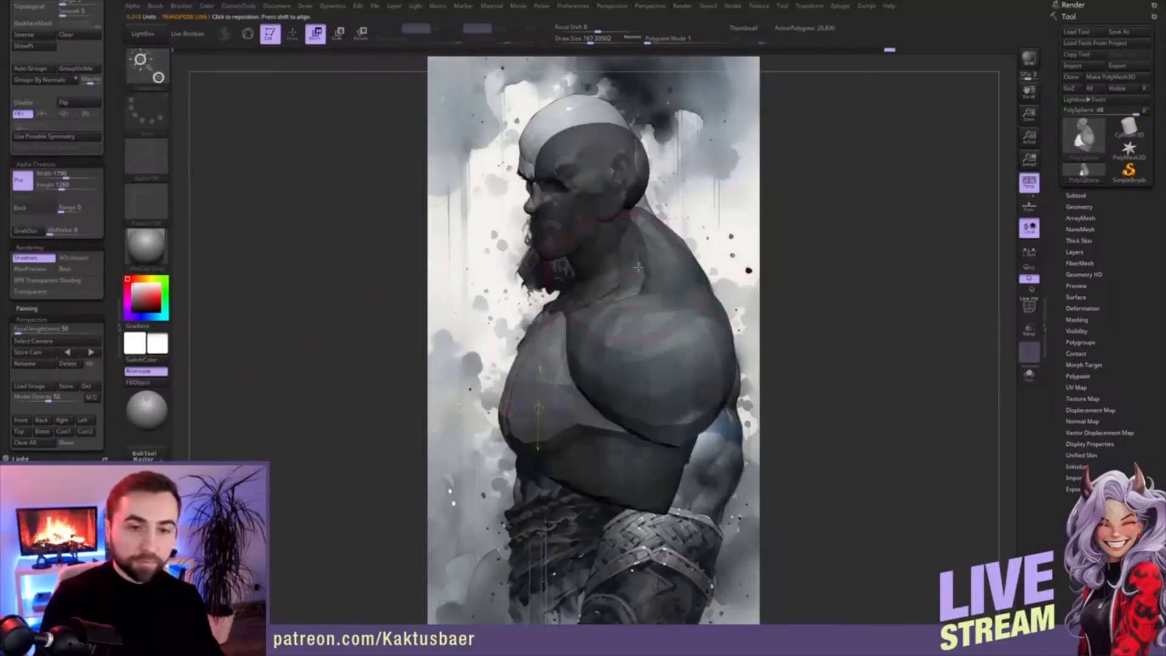
- Leave only the neck unmasked and fit its outline to the reference in the Cust2 view with the Move brush at about 108
{"action": "key", "text": "w"}
{"action": "key", "text": "q"}
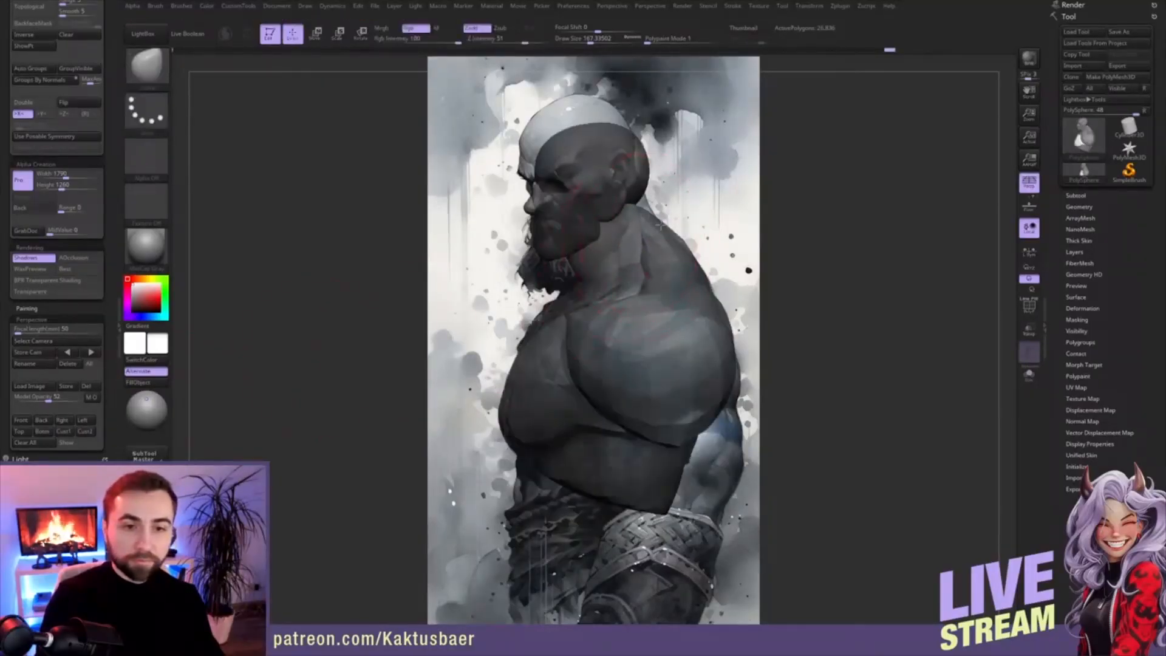
{"action": "key", "text": "s"}
{"action": "left_click_drag", "start_coordinate": [643, 226], "coordinate": [640, 225]}
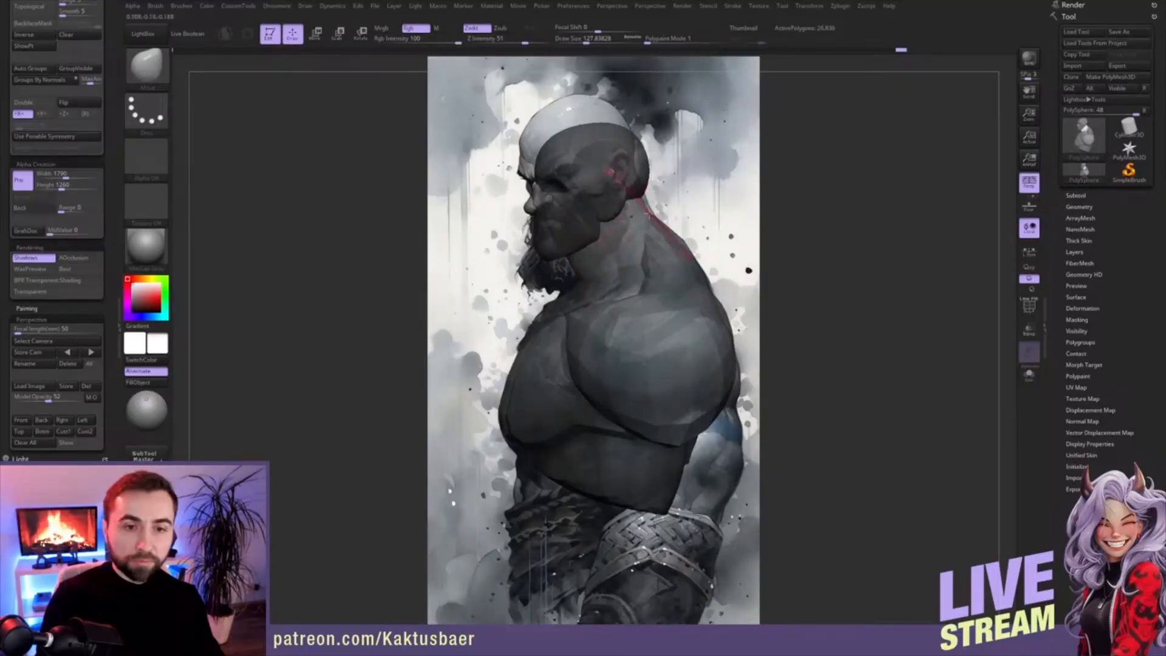
{"action": "mouse_move", "coordinate": [647, 232]}
{"action": "right_mouse_down"}
{"action": "mouse_move", "coordinate": [607, 238]}
{"action": "mouse_move", "coordinate": [661, 240]}
{"action": "mouse_move", "coordinate": [573, 285]}
{"action": "right_mouse_up"}
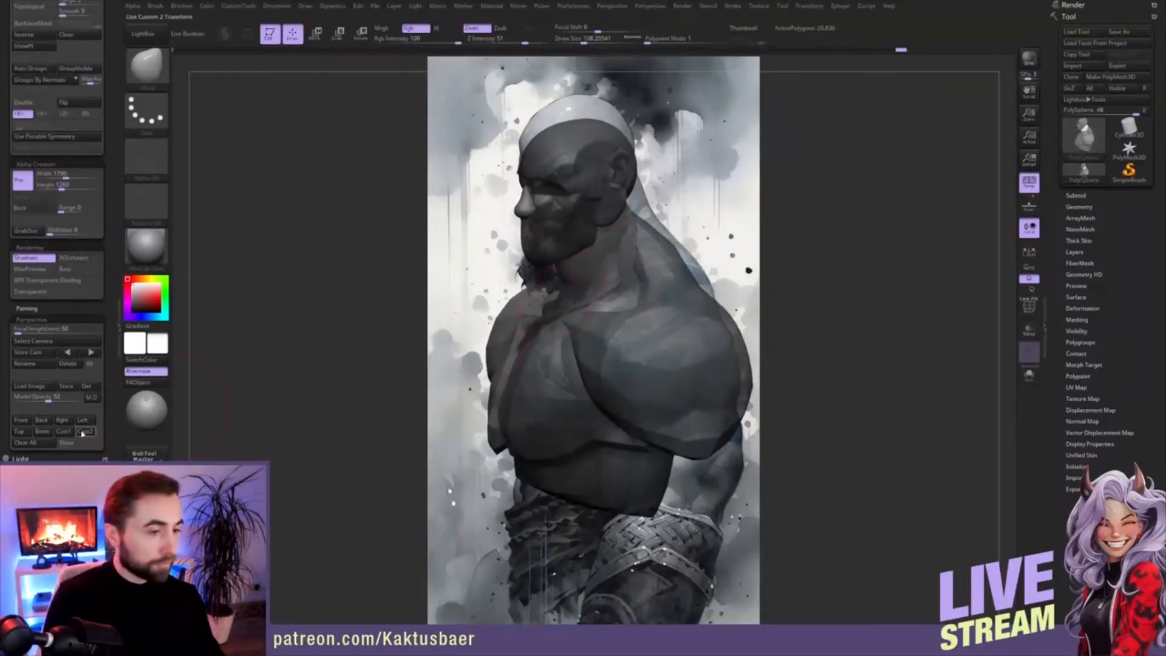
{"action": "left_click", "coordinate": [88, 432]}
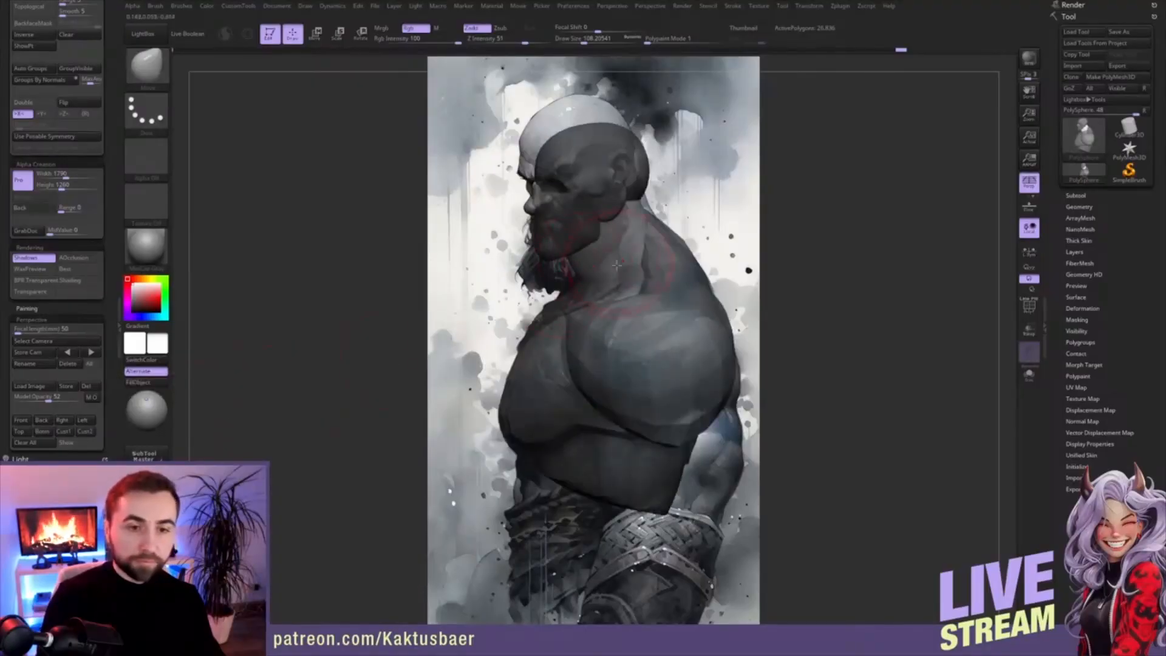
{"action": "left_click_drag", "start_coordinate": [589, 272], "coordinate": [579, 261]}
- Refine the base of the neck between the collar forms with the Move brush, reducing it to about 60
{"action": "mouse_move", "coordinate": [590, 261]}
{"action": "right_mouse_down"}
{"action": "mouse_move", "coordinate": [616, 269]}
{"action": "mouse_move", "coordinate": [626, 291]}
{"action": "mouse_move", "coordinate": [652, 286]}
{"action": "mouse_move", "coordinate": [610, 307]}
{"action": "mouse_move", "coordinate": [596, 301]}
{"action": "mouse_move", "coordinate": [528, 348]}
{"action": "mouse_move", "coordinate": [499, 326]}
{"action": "mouse_move", "coordinate": [466, 378]}
{"action": "right_mouse_up"}
{"action": "key", "text": "s"}
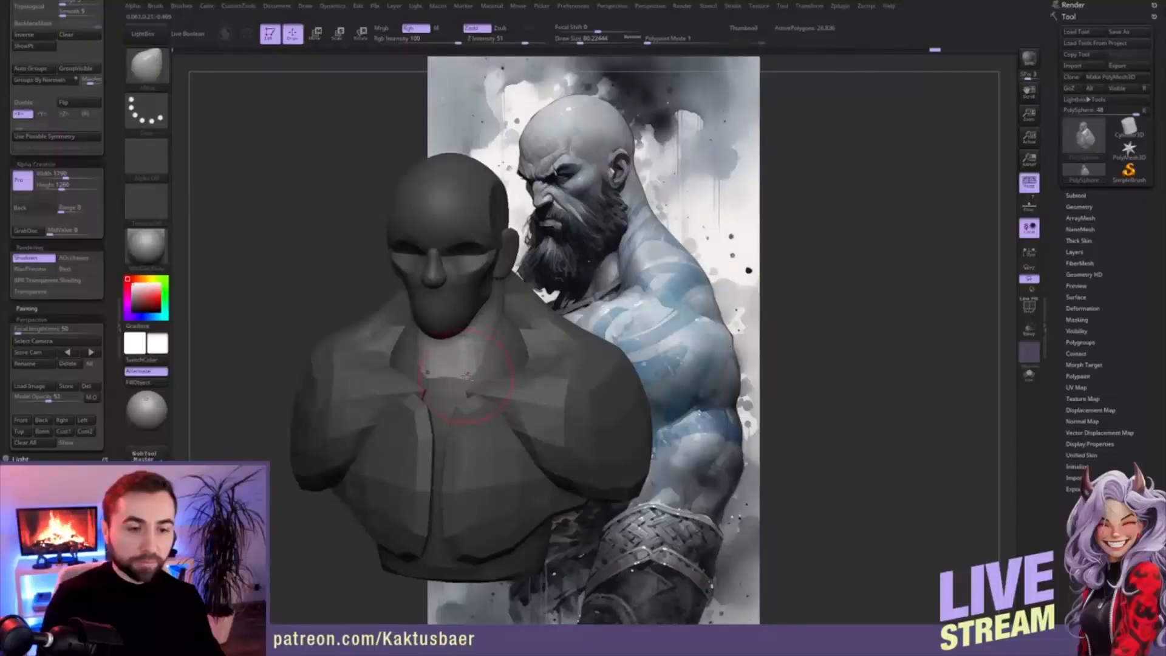
{"action": "mouse_move", "coordinate": [464, 374]}
{"action": "right_mouse_down"}
{"action": "mouse_move", "coordinate": [453, 359]}
{"action": "mouse_move", "coordinate": [480, 370]}
{"action": "right_mouse_up"}
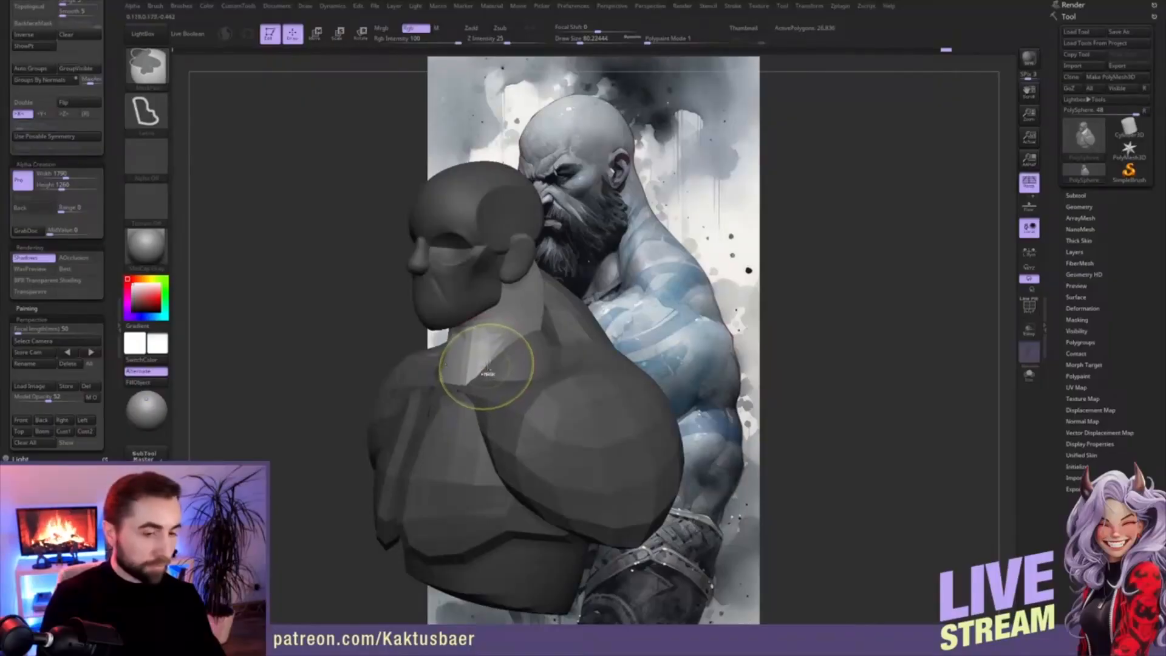
{"action": "mouse_move", "coordinate": [527, 339]}
{"action": "right_mouse_down"}
{"action": "mouse_move", "coordinate": [520, 300]}
{"action": "mouse_move", "coordinate": [530, 331]}
{"action": "mouse_move", "coordinate": [514, 398]}
{"action": "mouse_move", "coordinate": [483, 394]}
{"action": "mouse_move", "coordinate": [476, 338]}
{"action": "mouse_move", "coordinate": [508, 314]}
{"action": "right_mouse_up"}
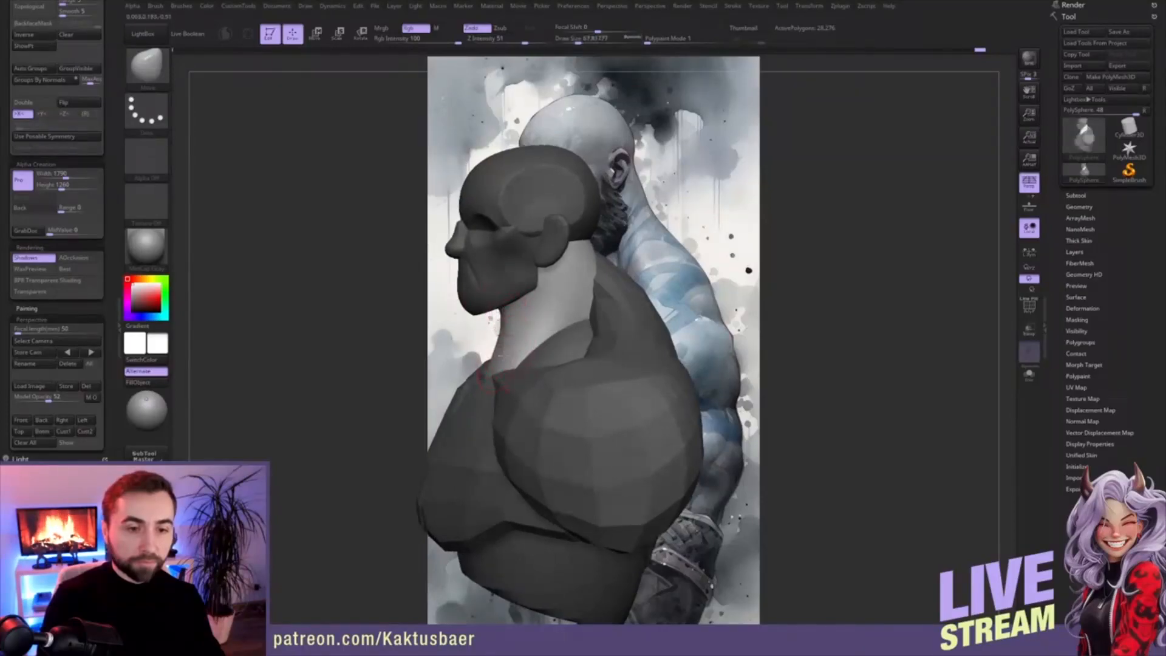
{"action": "right_click_drag", "start_coordinate": [517, 349], "coordinate": [511, 335]}
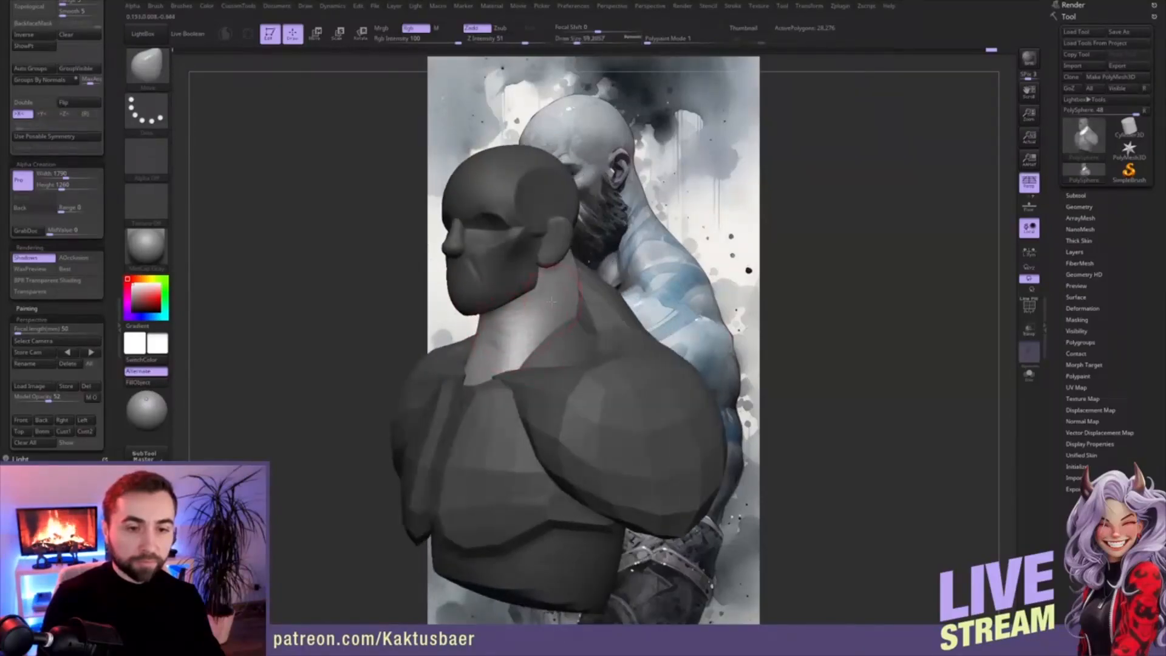
{"action": "right_click_drag", "start_coordinate": [553, 301], "coordinate": [572, 318]}
- Isolate the shoulder and trapezius forms, enable backface masking, and pull their inner edges toward the spine with the Move brush at about 187
{"action": "key", "text": "bracketright"}
{"action": "mouse_move", "coordinate": [602, 359]}
{"action": "right_mouse_down"}
{"action": "mouse_move", "coordinate": [575, 327]}
{"action": "mouse_move", "coordinate": [591, 358]}
{"action": "mouse_move", "coordinate": [588, 319]}
{"action": "mouse_move", "coordinate": [601, 322]}
{"action": "mouse_move", "coordinate": [590, 318]}
{"action": "right_mouse_up"}
{"action": "key", "text": "w"}
{"action": "left_click", "coordinate": [591, 357], "text": "alt"}
{"action": "key", "text": "q"}
{"action": "scroll", "coordinate": [43, 90], "scroll_direction": "up", "scroll_amount": 5}
{"action": "left_click", "coordinate": [36, 190]}
{"action": "left_click_drag", "start_coordinate": [613, 279], "coordinate": [622, 281]}
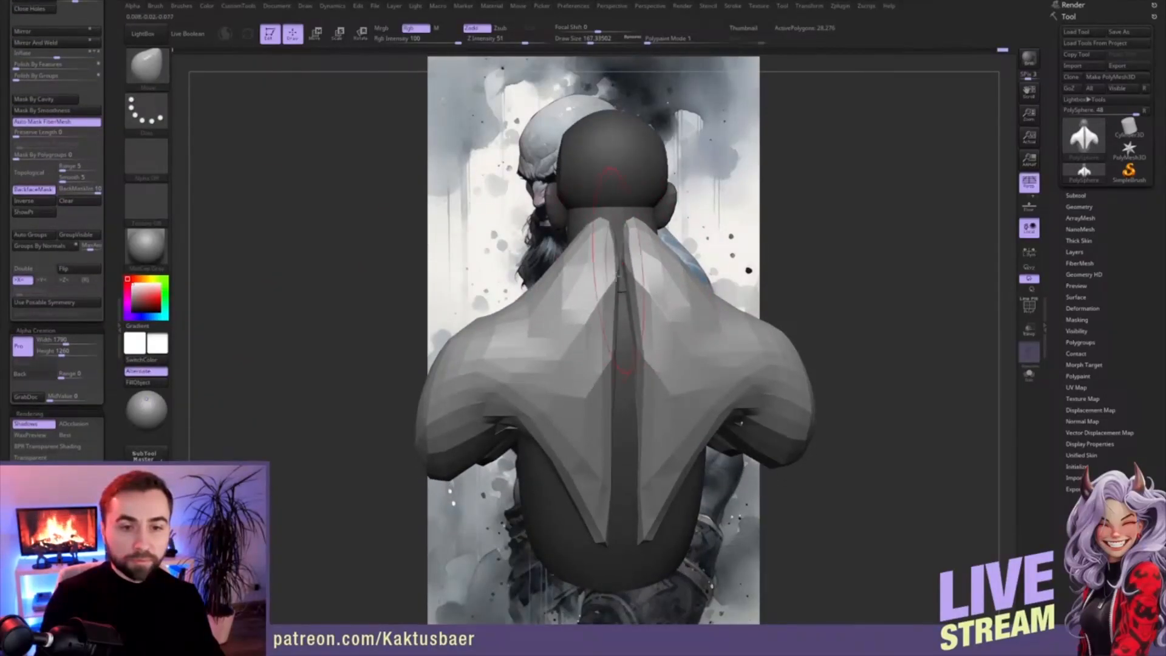
{"action": "left_click_drag", "start_coordinate": [610, 426], "coordinate": [620, 427]}
{"action": "left_click_drag", "start_coordinate": [608, 505], "coordinate": [617, 504]}
- Insert a mirrored pair of PolySpheres on the sides of the back below the shoulders
{"action": "right_click_drag", "start_coordinate": [609, 375], "coordinate": [635, 361]}
{"action": "key", "text": "b"}
{"action": "left_click", "coordinate": [588, 316]}
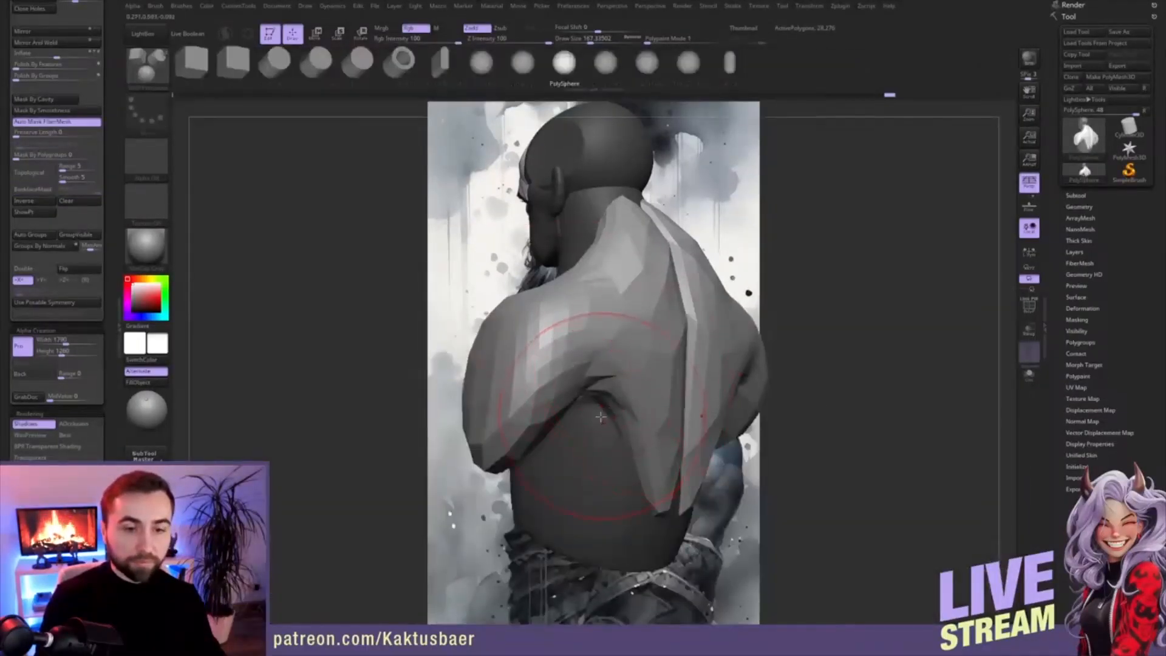
{"action": "left_click_drag", "start_coordinate": [599, 435], "coordinate": [649, 424]}
{"action": "right_click_drag", "start_coordinate": [643, 424], "coordinate": [625, 371], "text": "ctrl"}
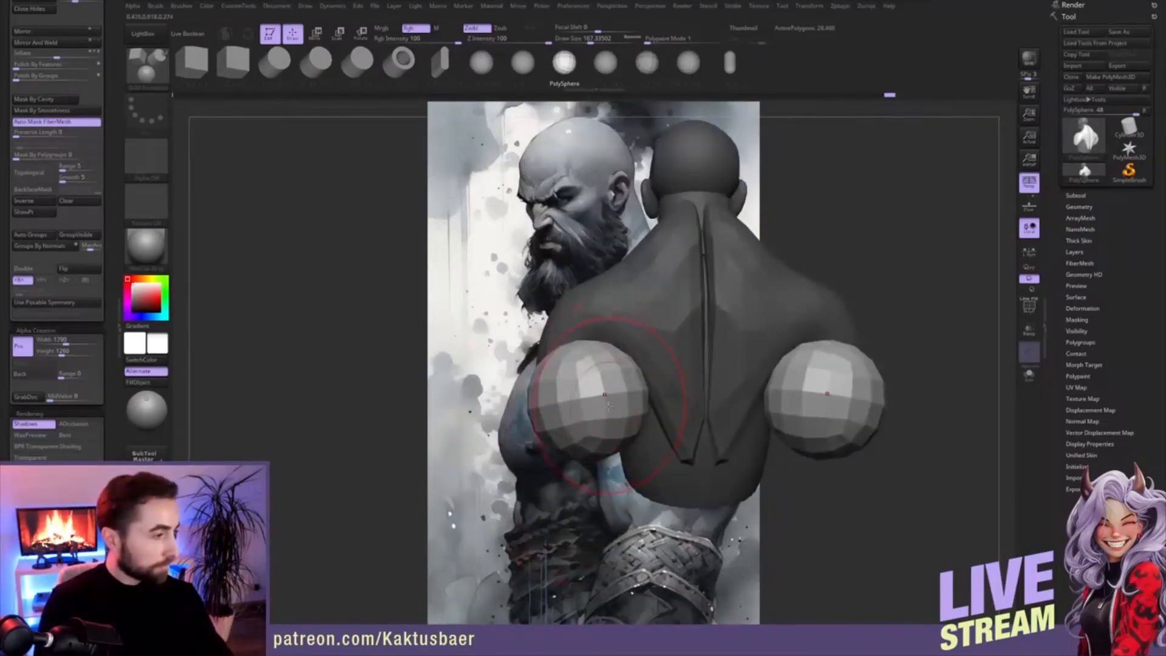
- Stretch the new back spheres toward the spine with the Move brush at about 234 and disable backface masking
{"action": "key", "text": "1"}
{"action": "key", "text": "2"}
{"action": "mouse_move", "coordinate": [609, 389]}
{"action": "right_mouse_down"}
{"action": "mouse_move", "coordinate": [614, 403]}
{"action": "mouse_move", "coordinate": [613, 374]}
{"action": "right_mouse_up"}
{"action": "key", "text": "s"}
{"action": "left_click_drag", "start_coordinate": [614, 374], "coordinate": [657, 406]}
{"action": "right_click_drag", "start_coordinate": [491, 366], "coordinate": [529, 361]}
{"action": "left_click", "coordinate": [36, 189]}
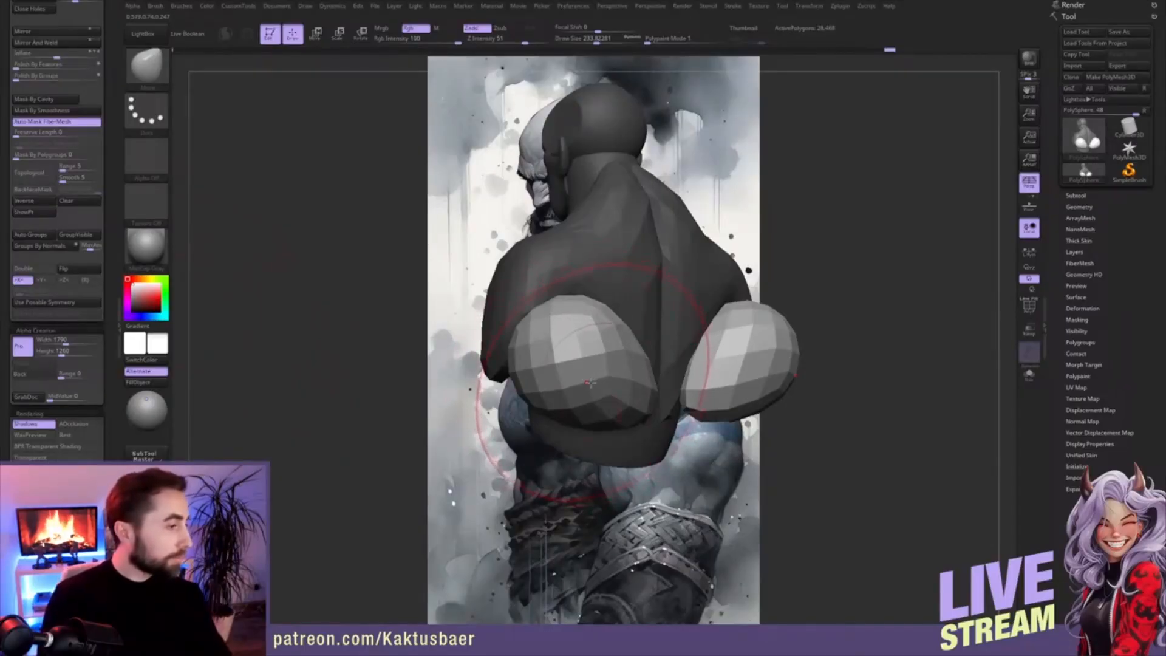
- Reposition the spheres against the back and shape them into latissimus forms that taper toward the lower spine
{"action": "right_click_drag", "start_coordinate": [587, 381], "coordinate": [628, 345]}
{"action": "key", "text": "w"}
{"action": "mouse_move", "coordinate": [608, 330]}
{"action": "left_mouse_down", "text": "shift"}
{"action": "mouse_move", "coordinate": [513, 330]}
{"action": "mouse_move", "coordinate": [596, 330]}
{"action": "mouse_move", "coordinate": [560, 332]}
{"action": "left_mouse_up", "text": "shift"}
{"action": "key", "text": "q"}
{"action": "right_click_drag", "start_coordinate": [692, 325], "coordinate": [604, 311]}
{"action": "left_click_drag", "start_coordinate": [656, 302], "coordinate": [648, 318]}
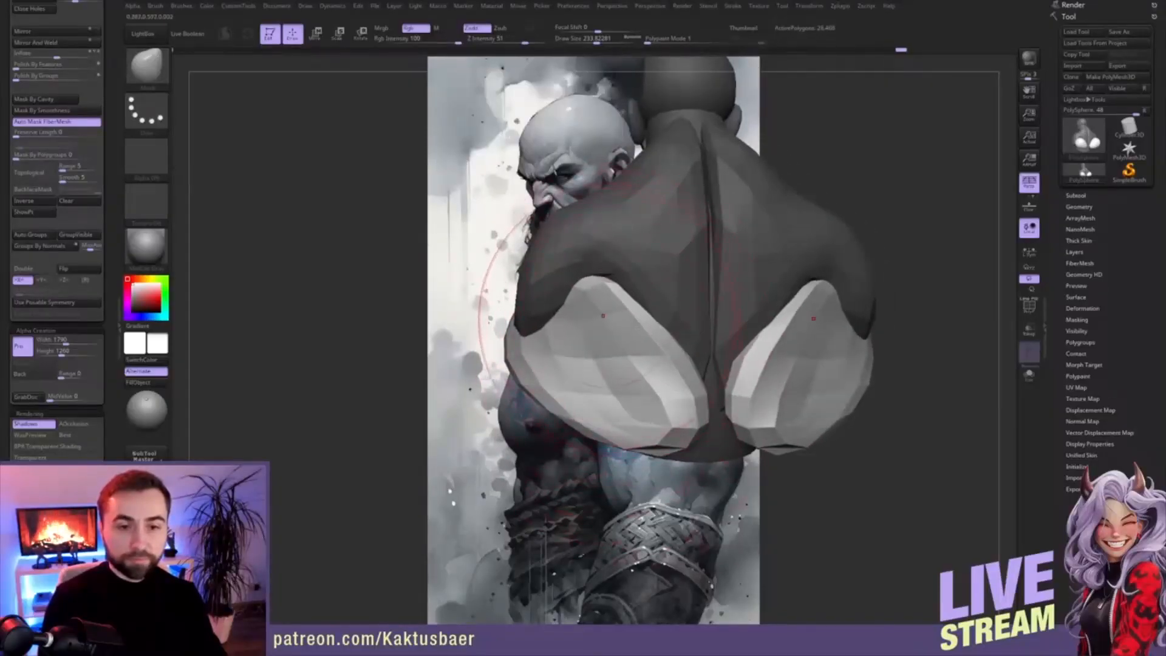
{"action": "left_click_drag", "start_coordinate": [522, 354], "coordinate": [564, 354]}
{"action": "left_click_drag", "start_coordinate": [588, 401], "coordinate": [644, 405]}
{"action": "left_click_drag", "start_coordinate": [642, 303], "coordinate": [599, 321]}
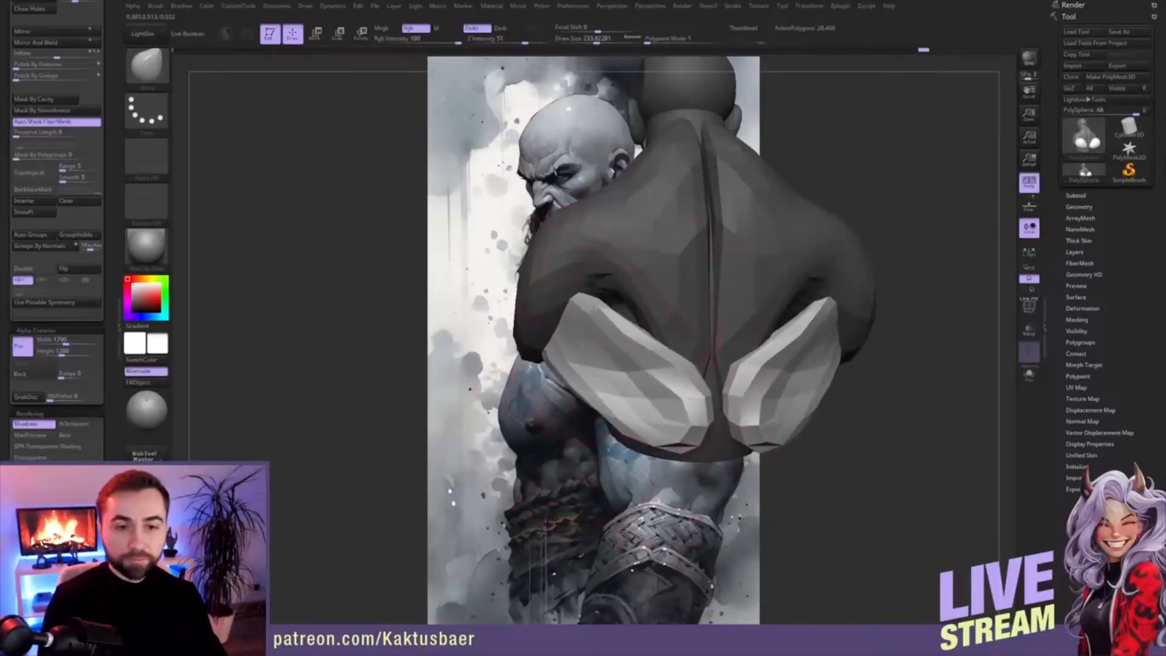
- Slim the latissimus forms and tuck them under the shoulder blades with the Move brush at about 246
{"action": "left_click_drag", "start_coordinate": [697, 398], "coordinate": [675, 428]}
{"action": "right_click_drag", "start_coordinate": [671, 410], "coordinate": [719, 420]}
{"action": "key", "text": "s"}
{"action": "left_click_drag", "start_coordinate": [732, 434], "coordinate": [688, 449]}
{"action": "right_click_drag", "start_coordinate": [671, 443], "coordinate": [638, 435]}
{"action": "mouse_move", "coordinate": [707, 374]}
{"action": "left_mouse_down"}
{"action": "mouse_move", "coordinate": [731, 422]}
{"action": "mouse_move", "coordinate": [677, 386]}
{"action": "left_mouse_up"}
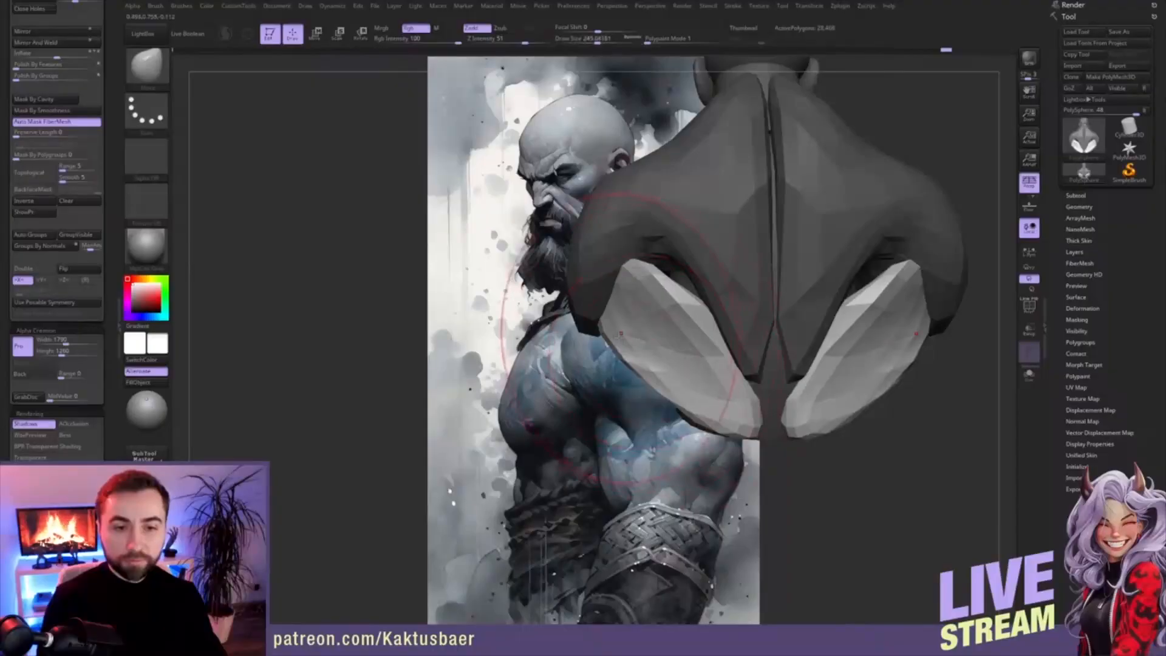
{"action": "left_click_drag", "start_coordinate": [598, 321], "coordinate": [611, 322]}
{"action": "left_click_drag", "start_coordinate": [671, 284], "coordinate": [685, 262]}
{"action": "mouse_move", "coordinate": [665, 276]}
{"action": "right_mouse_down"}
{"action": "mouse_move", "coordinate": [708, 305]}
{"action": "mouse_move", "coordinate": [643, 319]}
{"action": "mouse_move", "coordinate": [662, 347]}
{"action": "mouse_move", "coordinate": [690, 341]}
{"action": "mouse_move", "coordinate": [697, 357]}
{"action": "right_mouse_up"}
- Leave only the torso unmasked and adjust the ribcage around the shoulders and neck with the Move brush, reducing it to about 153
{"action": "key", "text": "w"}
{"action": "left_click", "coordinate": [682, 362], "text": "alt"}
{"action": "key", "text": "q"}
{"action": "key", "text": "s"}
{"action": "left_click_drag", "start_coordinate": [646, 344], "coordinate": [652, 343]}
{"action": "right_click_drag", "start_coordinate": [658, 325], "coordinate": [651, 372]}
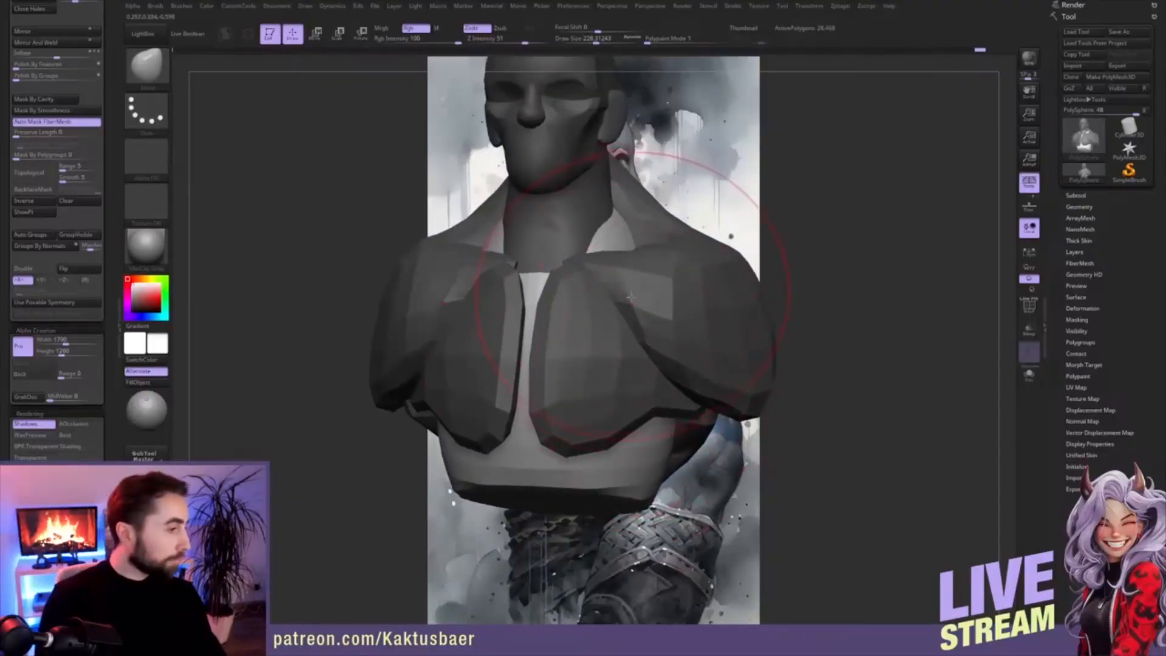
{"action": "key", "text": "s"}
{"action": "left_click_drag", "start_coordinate": [636, 278], "coordinate": [631, 276]}
{"action": "mouse_move", "coordinate": [640, 253]}
{"action": "right_mouse_down"}
{"action": "mouse_move", "coordinate": [629, 240]}
{"action": "mouse_move", "coordinate": [649, 269]}
{"action": "right_mouse_up"}
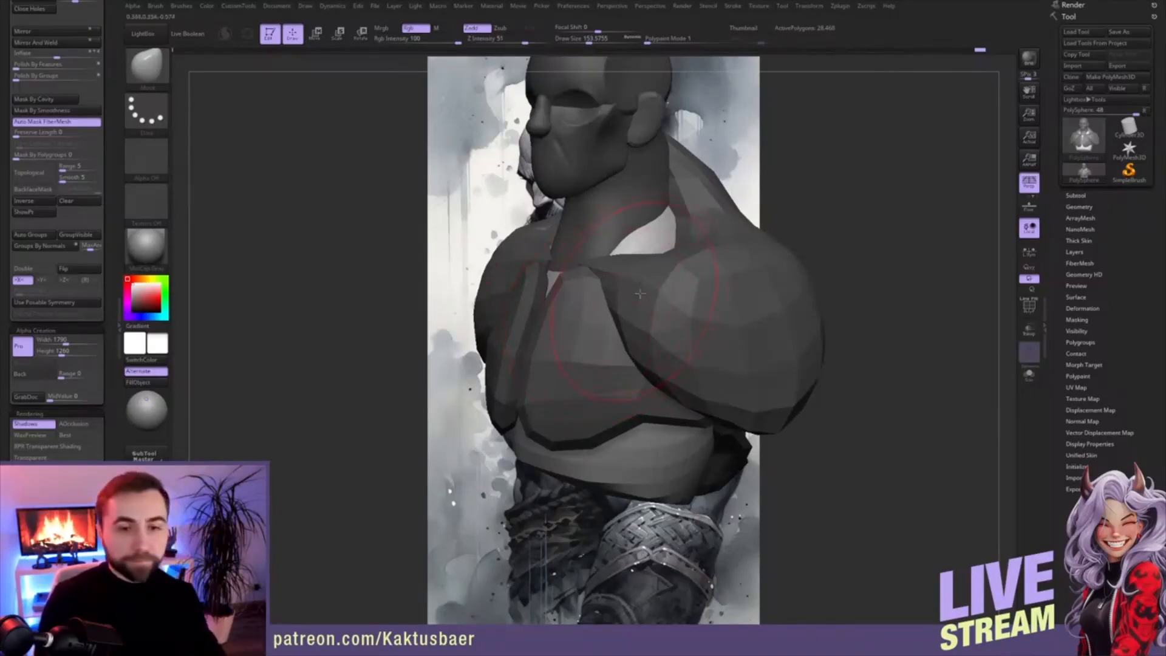
- Hide the head, split the hidden forms into a separate subtool, and select the head subtool
{"action": "right_click_drag", "start_coordinate": [634, 302], "coordinate": [690, 297]}
{"action": "mouse_move", "coordinate": [671, 139]}
{"action": "right_mouse_down", "text": "alt"}
{"action": "mouse_move", "coordinate": [662, 241]}
{"action": "mouse_move", "coordinate": [587, 238]}
{"action": "right_mouse_up", "text": "alt"}
{"action": "key", "text": "bracketleft"}
{"action": "left_click", "coordinate": [634, 222], "text": "ctrl+shift"}
{"action": "left_click", "coordinate": [633, 224], "text": "ctrl+shift"}
{"action": "left_click", "coordinate": [604, 231], "text": "ctrl+shift"}
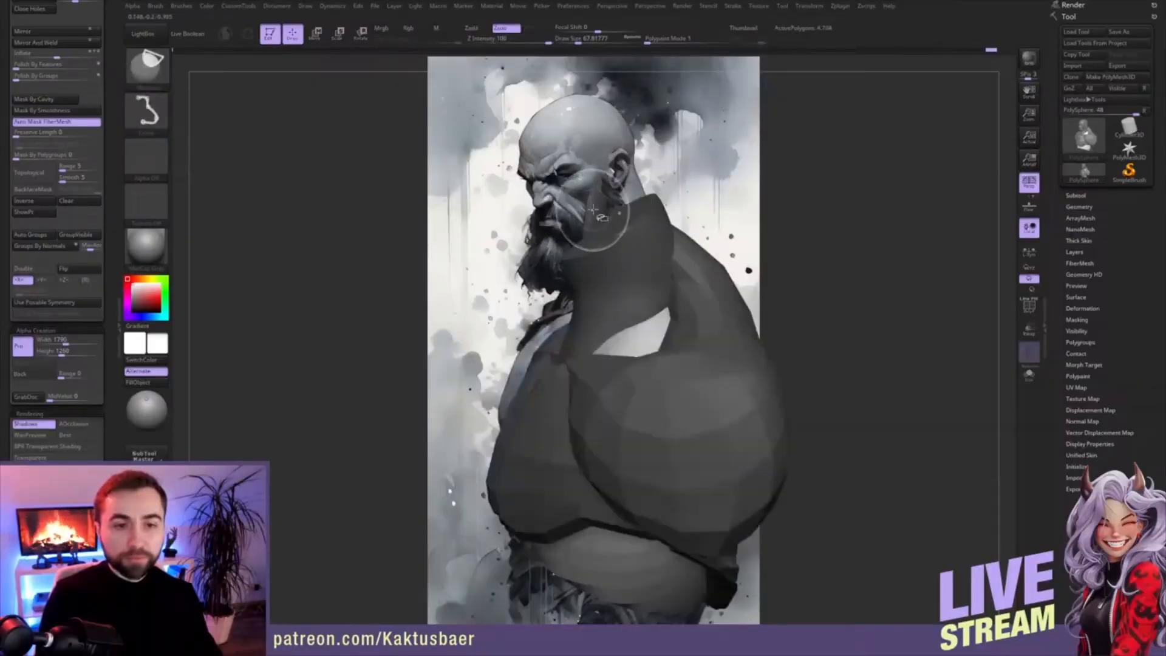
{"action": "left_click_drag", "start_coordinate": [110, 39], "coordinate": [106, 476]}
{"action": "left_click", "coordinate": [34, 107]}
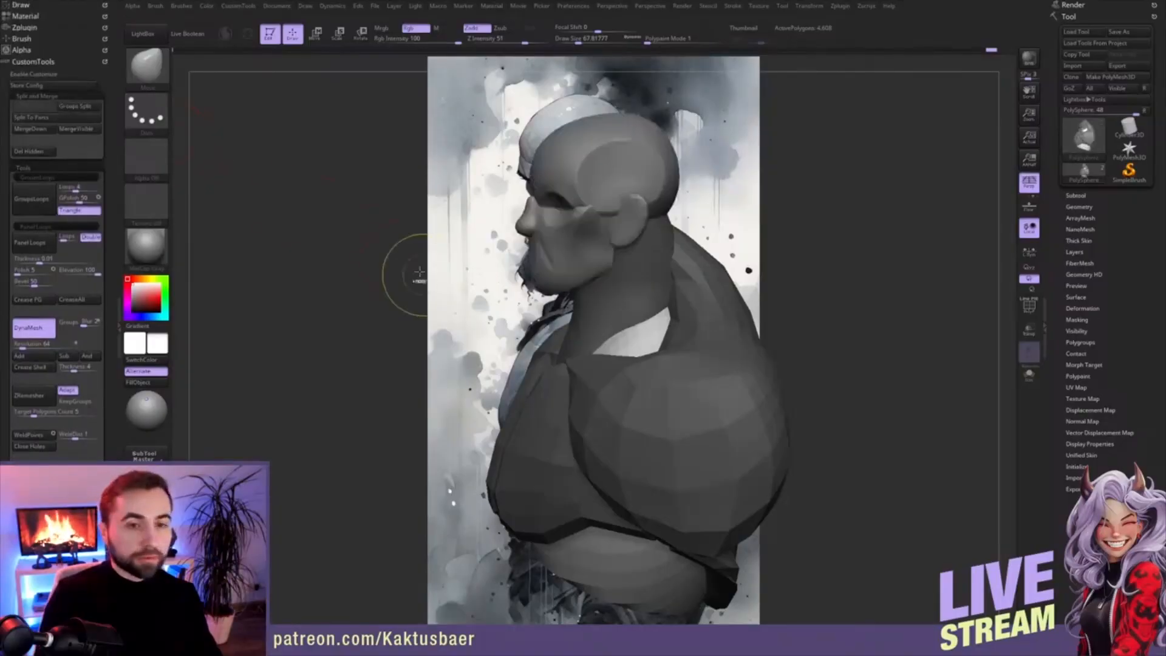
{"action": "left_click", "coordinate": [587, 235], "text": "alt"}
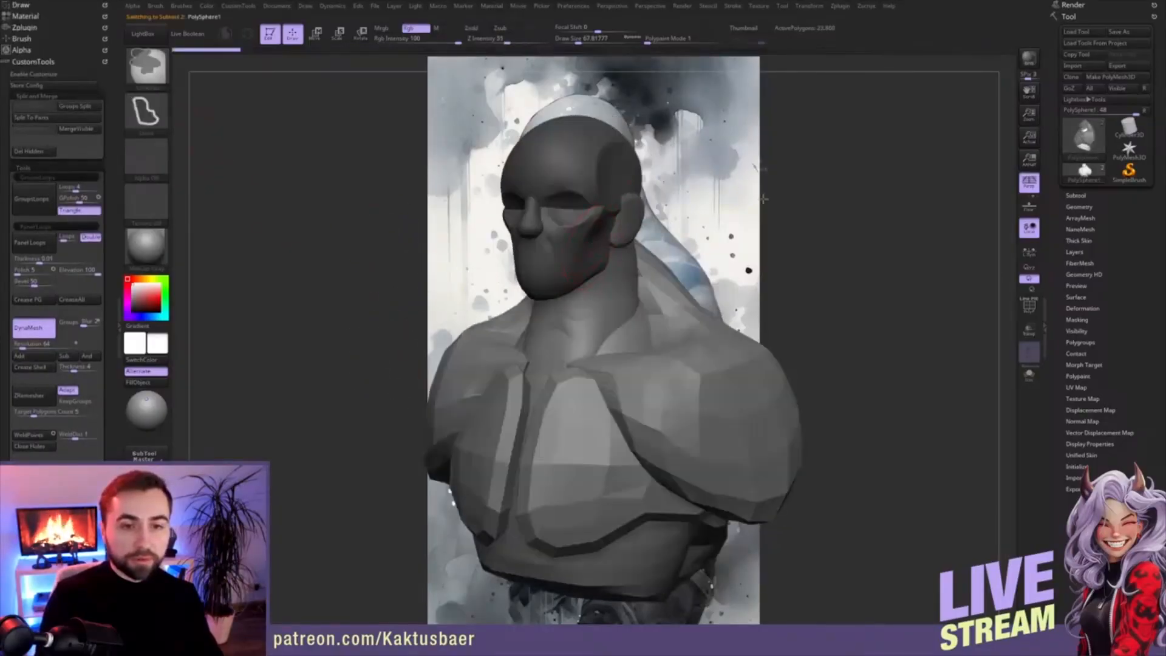
- Clear the head's mask and adjust the jaw and cheek with the Move brush at about 70
{"action": "left_click", "coordinate": [768, 168], "text": "ctrl"}
{"action": "right_click_drag", "start_coordinate": [768, 168], "coordinate": [790, 165]}
{"action": "right_click_drag", "start_coordinate": [660, 300], "coordinate": [668, 340]}
{"action": "mouse_move", "coordinate": [723, 286]}
{"action": "right_mouse_down"}
{"action": "mouse_move", "coordinate": [691, 282]}
{"action": "mouse_move", "coordinate": [780, 271]}
{"action": "right_mouse_up"}
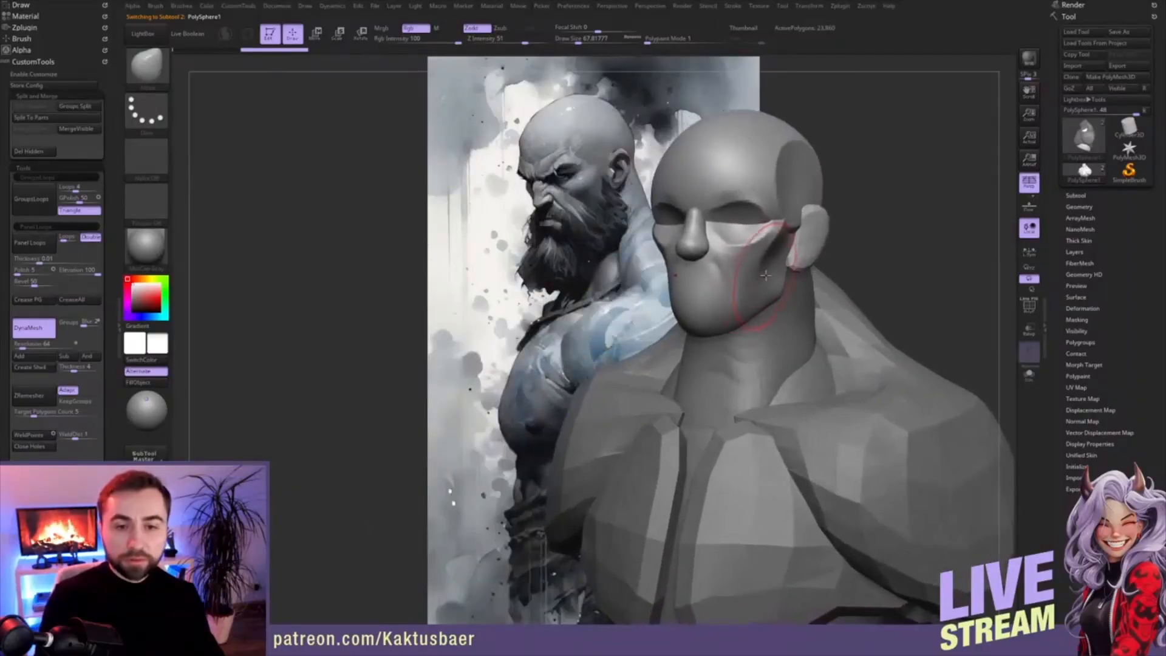
{"action": "key", "text": "s"}
{"action": "left_click_drag", "start_coordinate": [774, 279], "coordinate": [769, 279]}
{"action": "mouse_move", "coordinate": [728, 285]}
{"action": "right_mouse_down"}
{"action": "mouse_move", "coordinate": [773, 283]}
{"action": "mouse_move", "coordinate": [733, 285]}
{"action": "right_mouse_up"}
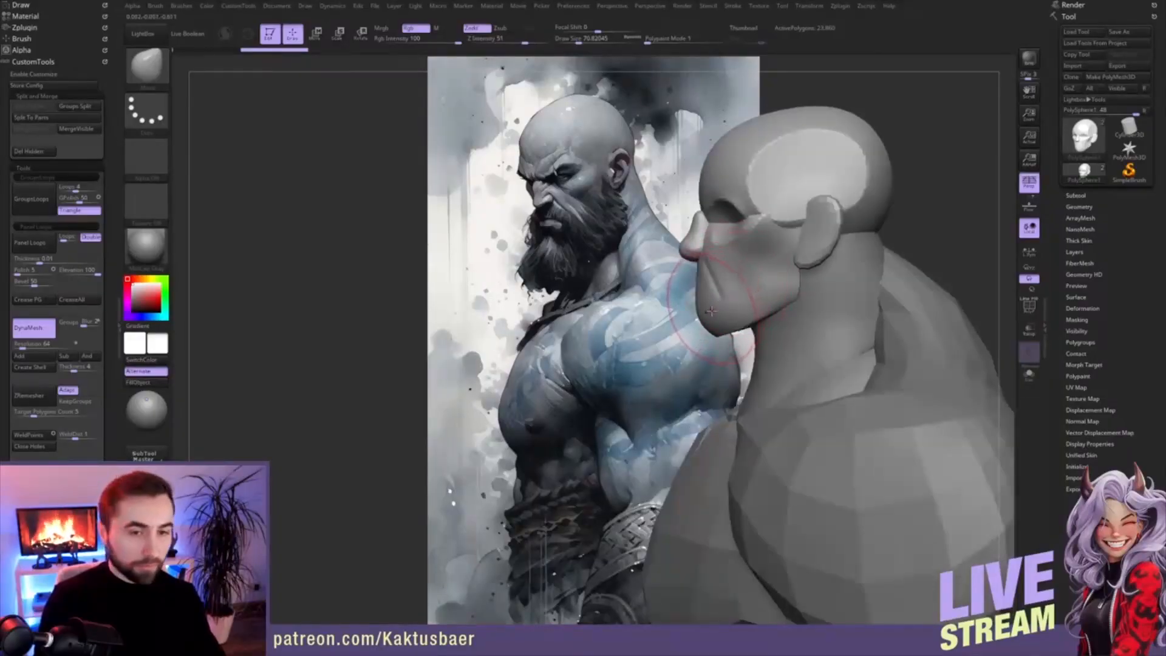
- Mask the beard area over the lower face and jaw with a lasso and make it its own polygroup
{"action": "key", "text": "b"}
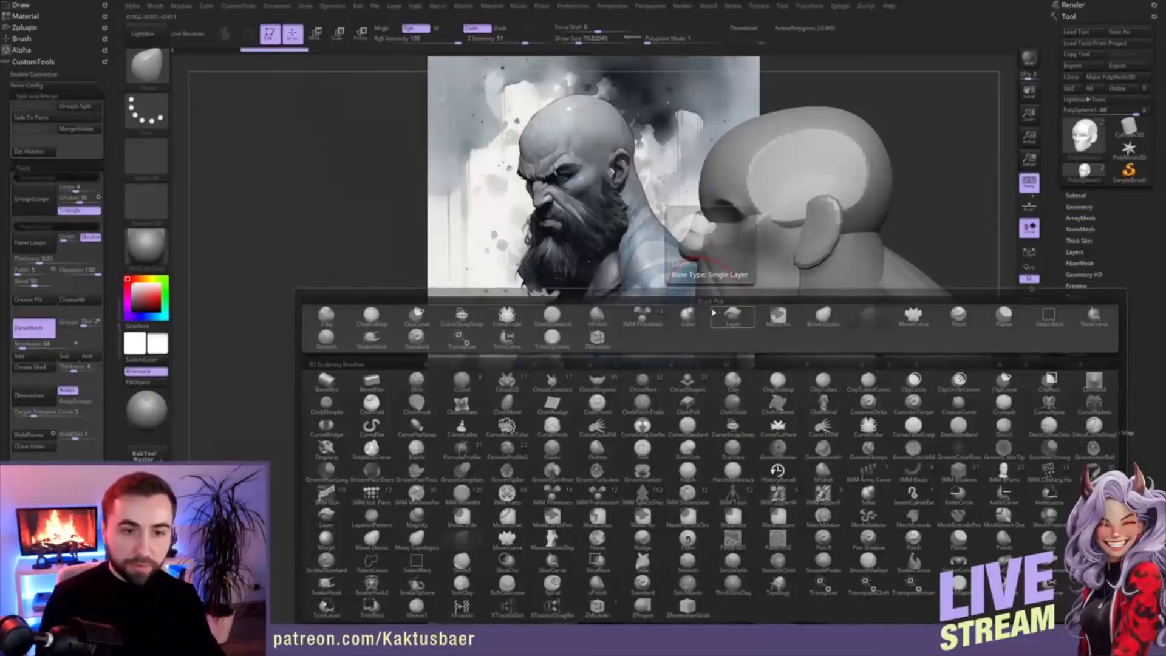
{"action": "left_click", "coordinate": [716, 311]}
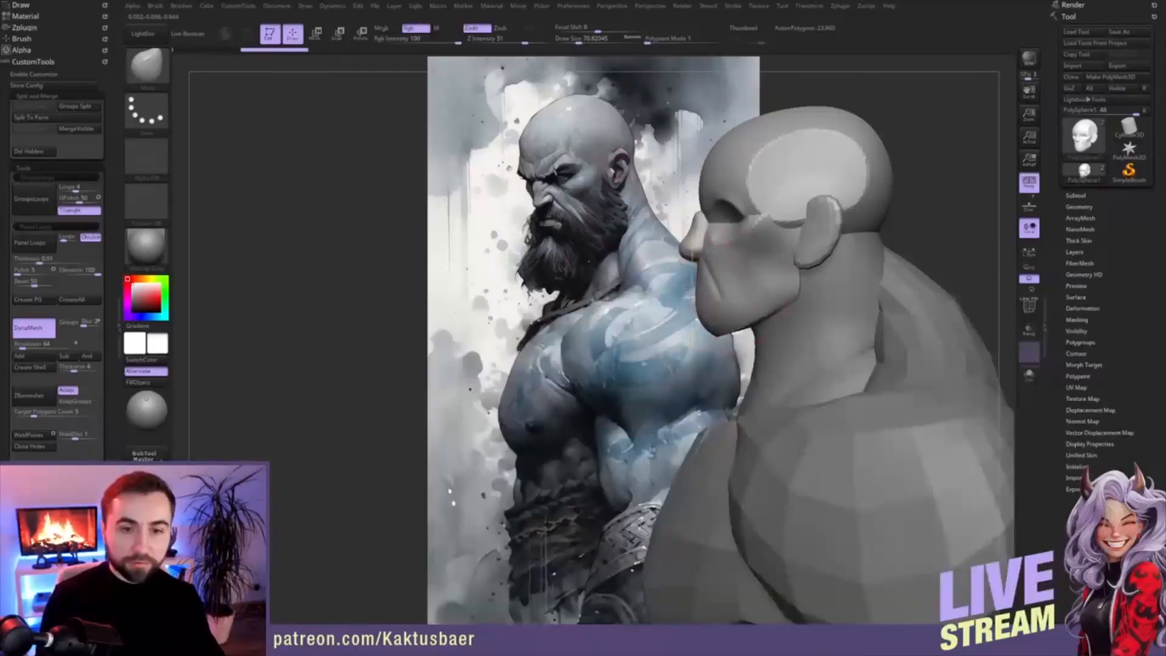
{"action": "key", "text": "ctrl"}
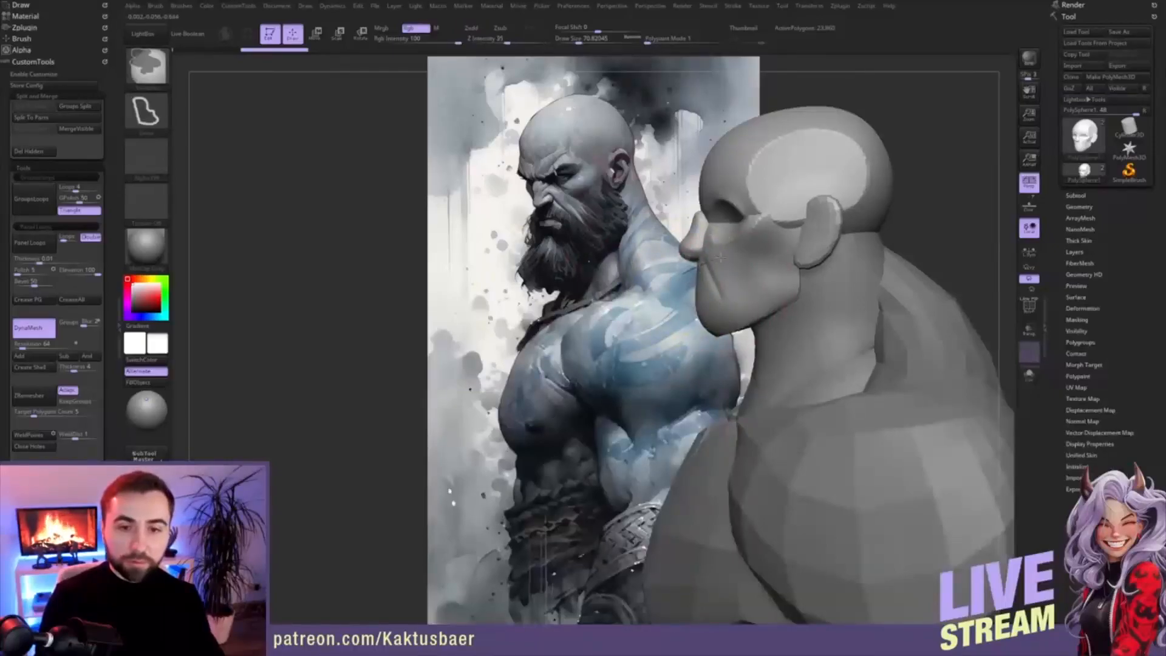
{"action": "left_click_drag", "start_coordinate": [753, 239], "coordinate": [686, 272], "text": "ctrl"}
{"action": "mouse_move", "coordinate": [794, 277]}
{"action": "left_mouse_down", "text": "ctrl"}
{"action": "mouse_move", "coordinate": [800, 317]}
{"action": "mouse_move", "coordinate": [623, 243]}
{"action": "left_mouse_up", "text": "ctrl"}
{"action": "mouse_move", "coordinate": [770, 305]}
{"action": "right_mouse_down"}
{"action": "mouse_move", "coordinate": [788, 286]}
{"action": "mouse_move", "coordinate": [696, 278]}
{"action": "mouse_move", "coordinate": [679, 258]}
{"action": "right_mouse_up"}
{"action": "key", "text": "ctrl+w"}
- Isolate the lower-face polygroup, mask it, and show the rest of the head again
{"action": "left_click", "coordinate": [737, 298], "text": "ctrl+shift"}
{"action": "mouse_move", "coordinate": [738, 238]}
{"action": "left_mouse_down", "text": "ctrl"}
{"action": "mouse_move", "coordinate": [755, 298]}
{"action": "mouse_move", "coordinate": [752, 226]}
{"action": "left_mouse_up", "text": "ctrl"}
{"action": "left_click", "coordinate": [640, 296], "text": "ctrl+shift"}
- Extract the masked beard area with a thickness of 0.02 and accept it as a new subtool
{"action": "right_click_drag", "start_coordinate": [681, 297], "coordinate": [951, 240]}
{"action": "left_click", "coordinate": [1077, 196]}
{"action": "left_click_drag", "start_coordinate": [1054, 253], "coordinate": [1052, 157]}
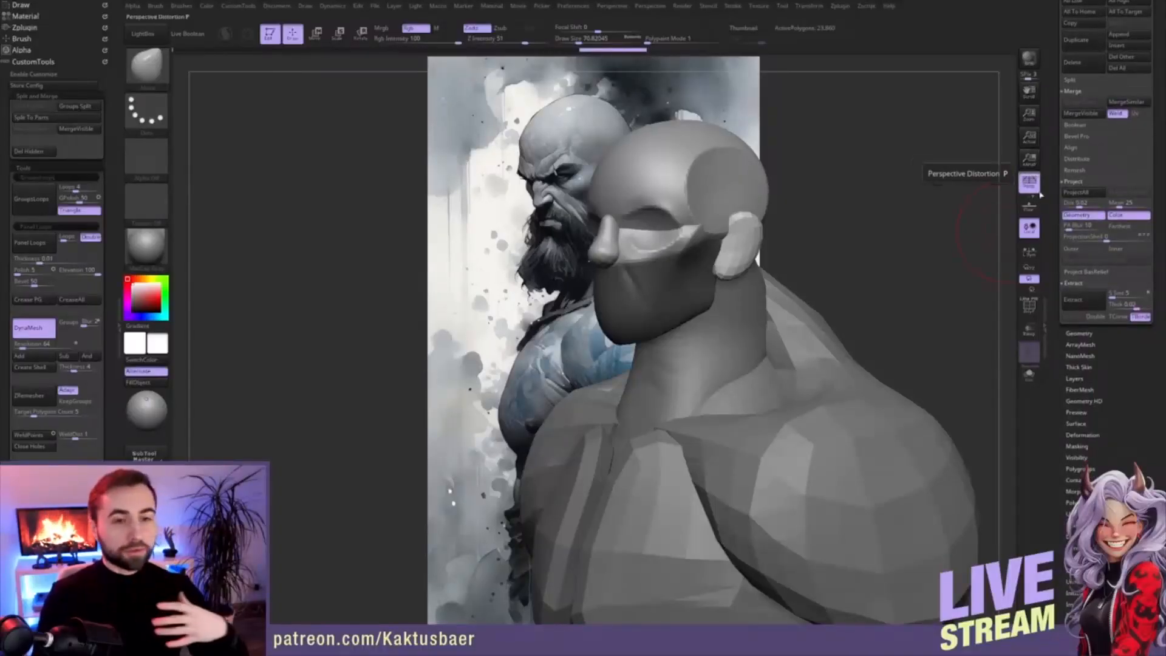
{"action": "right_click_drag", "start_coordinate": [691, 339], "coordinate": [738, 329], "text": "alt"}
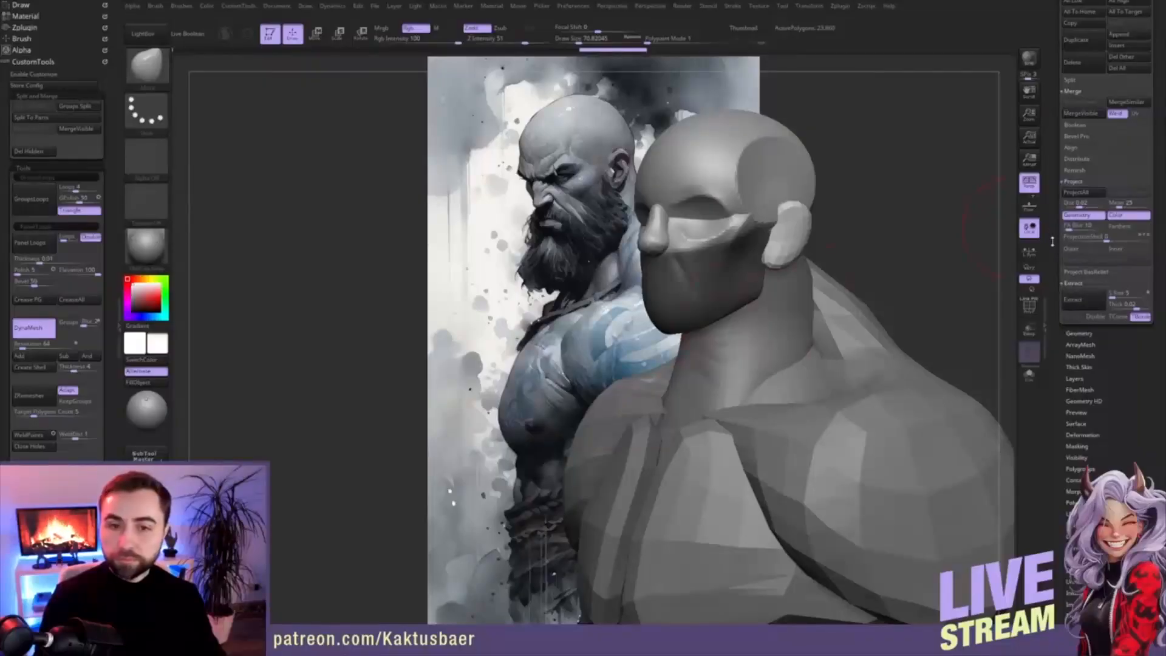
{"action": "scroll", "coordinate": [1057, 246], "scroll_direction": "down", "scroll_amount": 2}
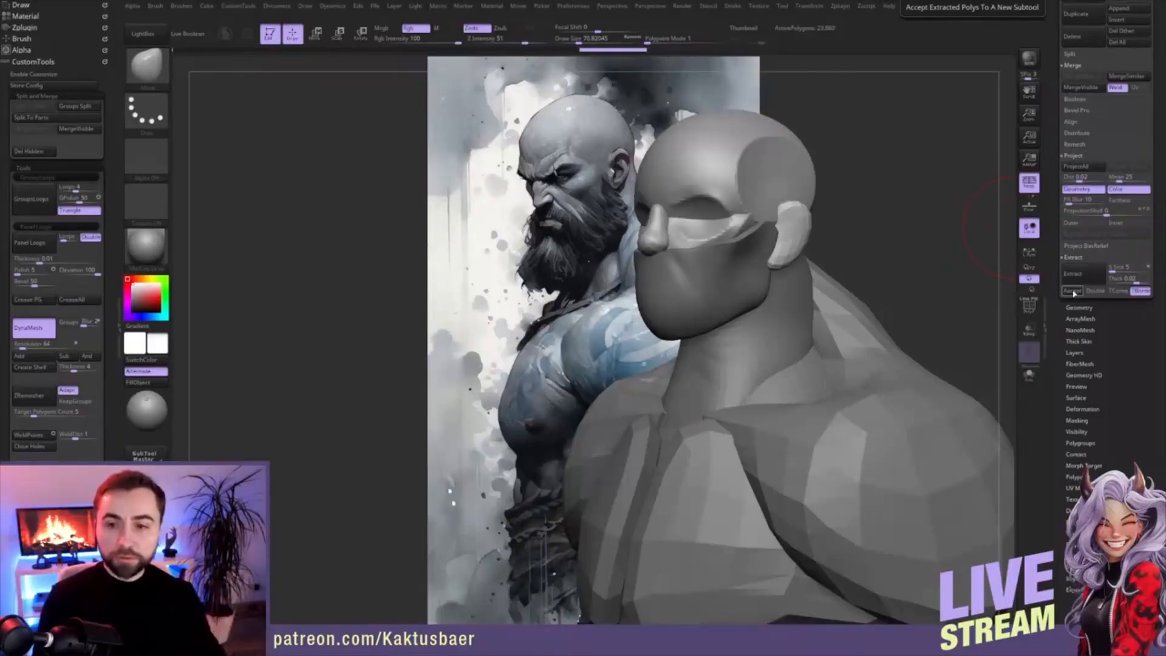
{"action": "left_click", "coordinate": [1077, 292]}
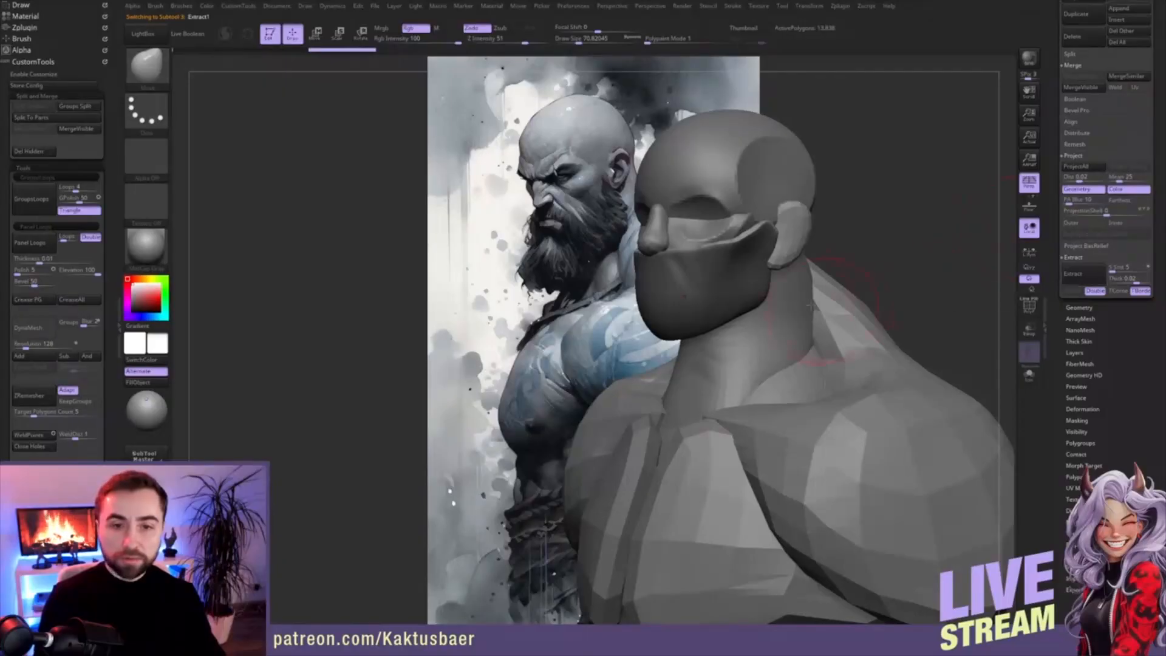
- Lengthen the extracted beard downward below the chin with the Move brush at about 140, and smooth it
{"action": "right_click_drag", "start_coordinate": [730, 286], "coordinate": [759, 290]}
{"action": "key", "text": "s"}
{"action": "left_click_drag", "start_coordinate": [694, 319], "coordinate": [697, 319]}
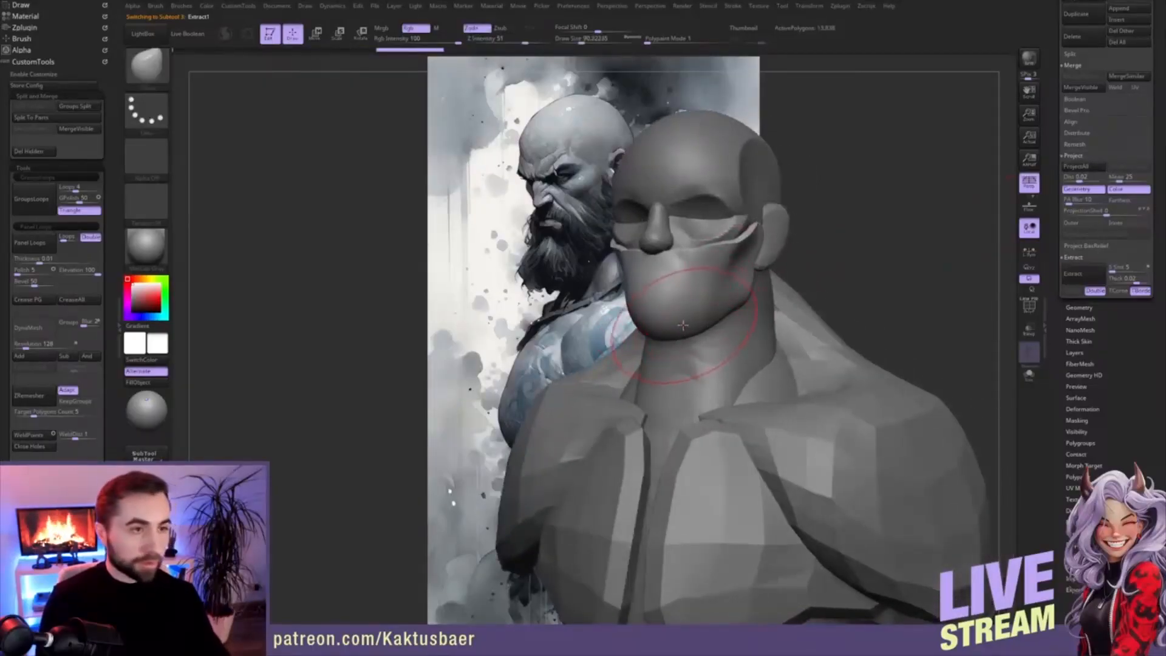
{"action": "key", "text": "w"}
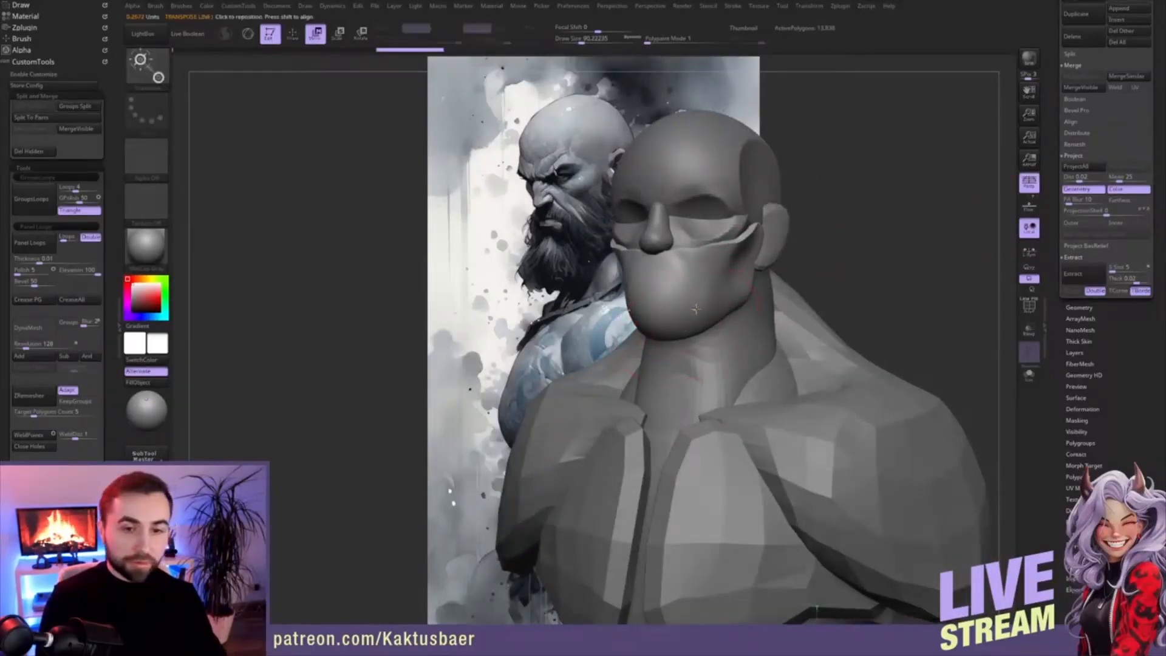
{"action": "key", "text": "q"}
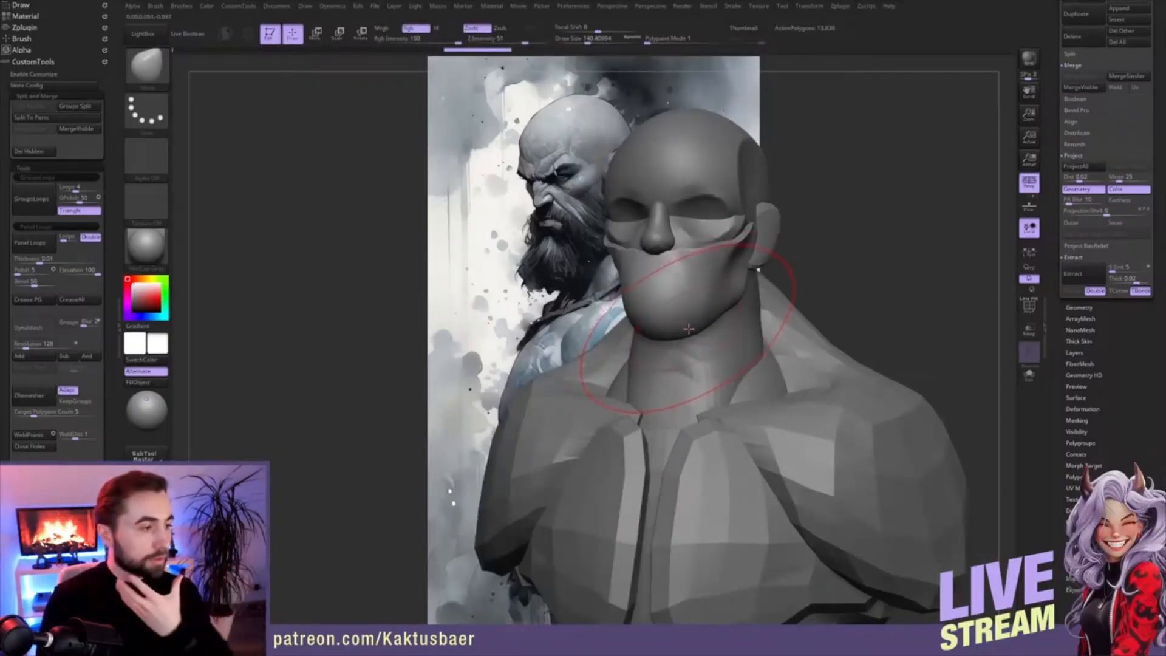
{"action": "right_click_drag", "start_coordinate": [689, 330], "coordinate": [703, 332]}
{"action": "mouse_move", "coordinate": [700, 334]}
{"action": "left_mouse_down"}
{"action": "mouse_move", "coordinate": [709, 380]}
{"action": "mouse_move", "coordinate": [709, 304]}
{"action": "left_mouse_up"}
{"action": "key", "text": "s"}
{"action": "left_click", "coordinate": [710, 357]}
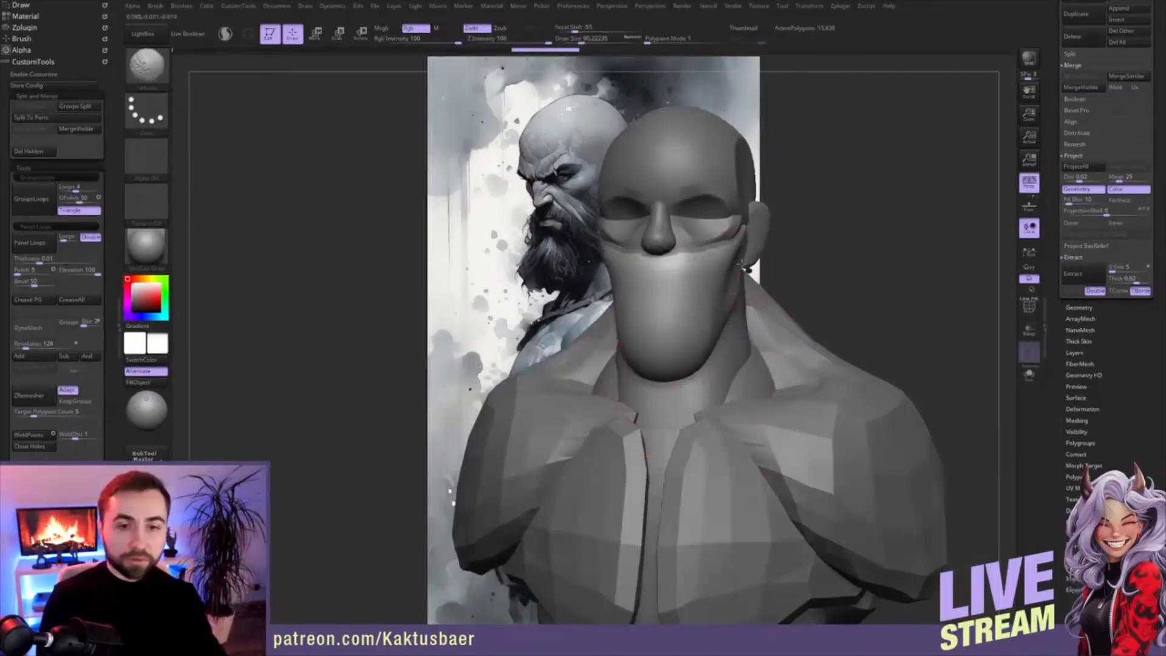
- Push the beard's lower front forward and fill out its sides along the jaw with the Move brush at about 94
{"action": "right_click_drag", "start_coordinate": [692, 316], "coordinate": [660, 316]}
{"action": "key", "text": "s"}
{"action": "left_click_drag", "start_coordinate": [660, 316], "coordinate": [681, 336]}
{"action": "left_click", "coordinate": [700, 327]}
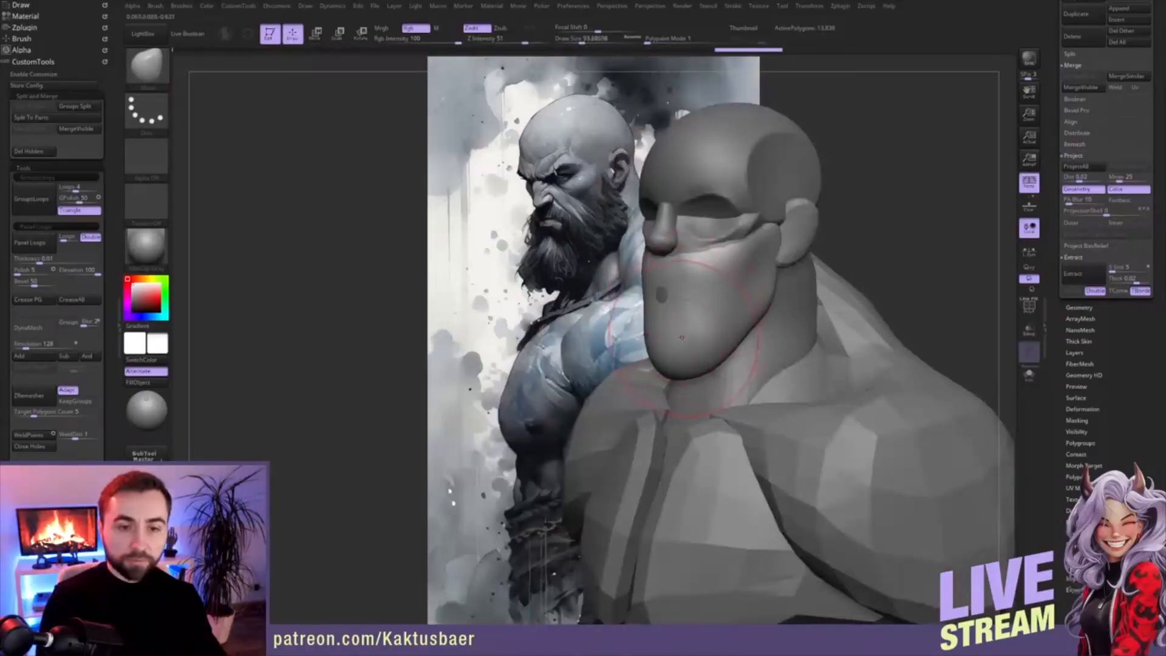
{"action": "right_click_drag", "start_coordinate": [684, 338], "coordinate": [694, 335]}
{"action": "left_click_drag", "start_coordinate": [740, 341], "coordinate": [755, 347]}
{"action": "left_click_drag", "start_coordinate": [684, 351], "coordinate": [674, 362]}
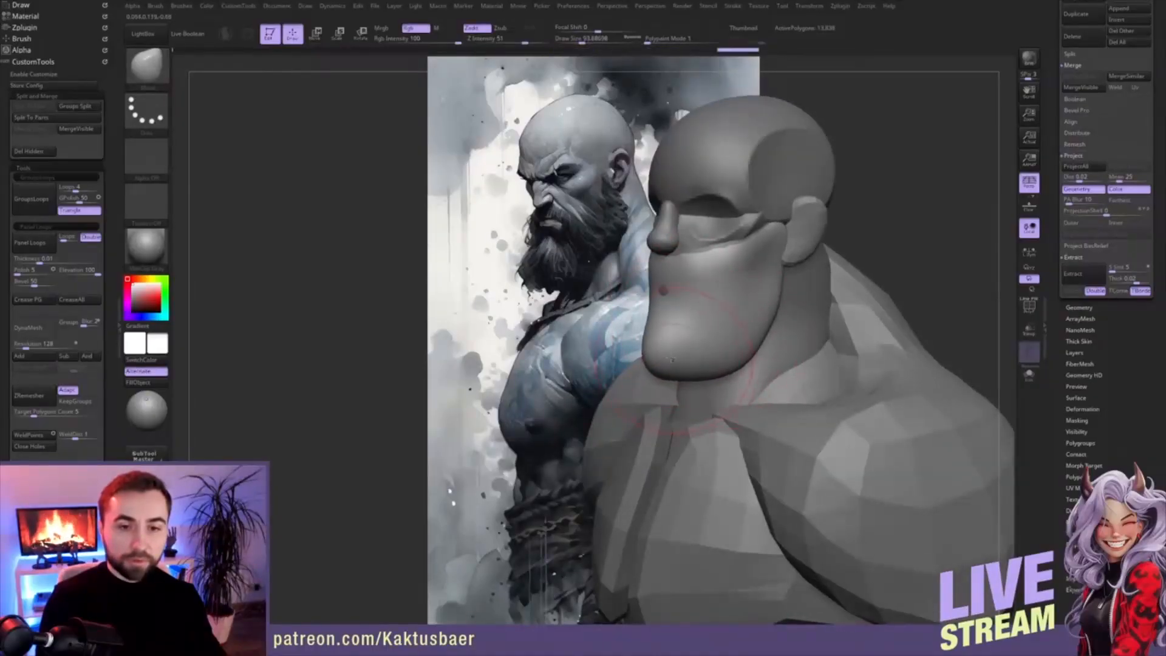
{"action": "right_click_drag", "start_coordinate": [674, 361], "coordinate": [692, 361]}
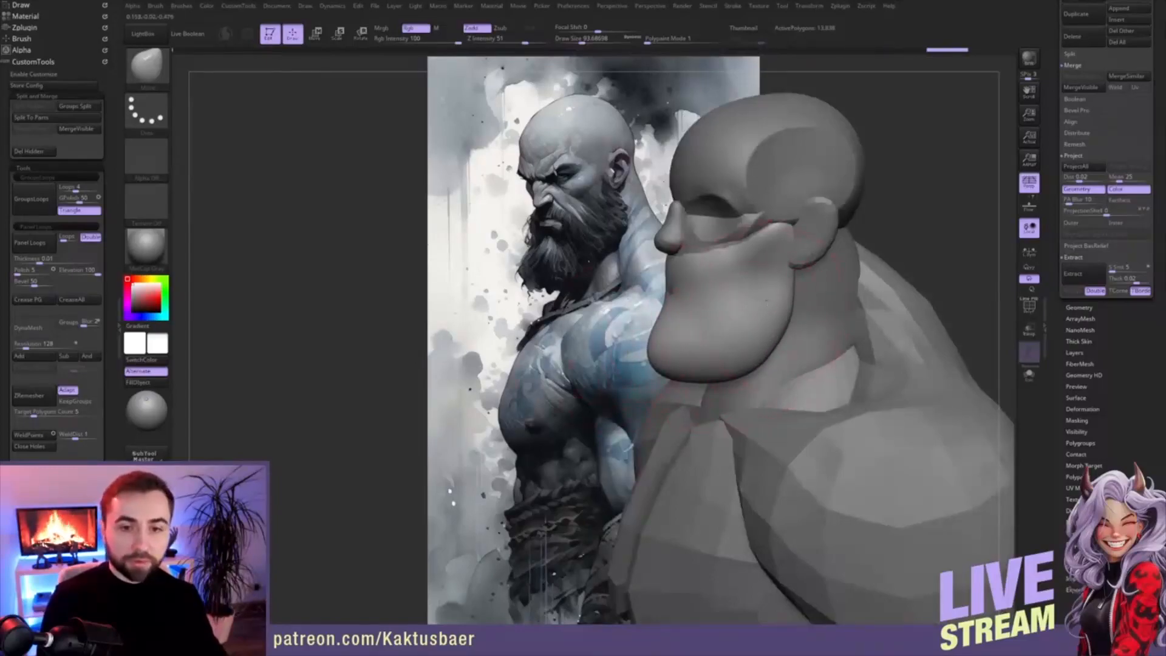
{"action": "right_click_drag", "start_coordinate": [765, 302], "coordinate": [782, 304]}
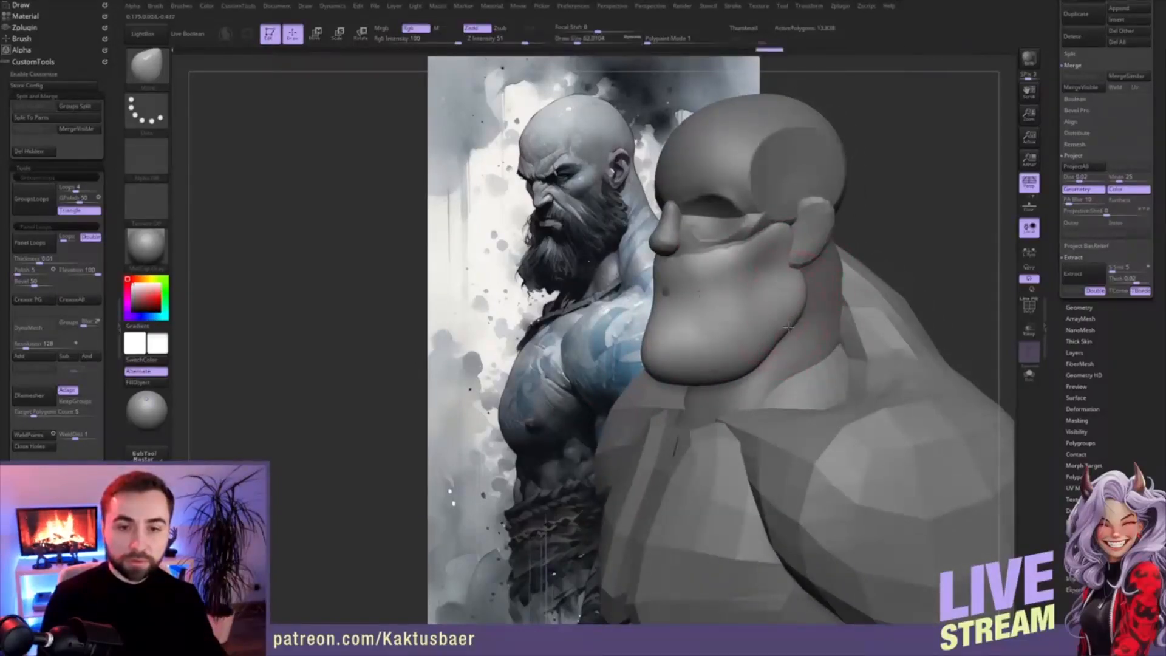
- Restore the stored camera view, then move and smooth the beard to match the reference beard's silhouette
{"action": "scroll", "coordinate": [109, 352], "scroll_direction": "down", "scroll_amount": 10}
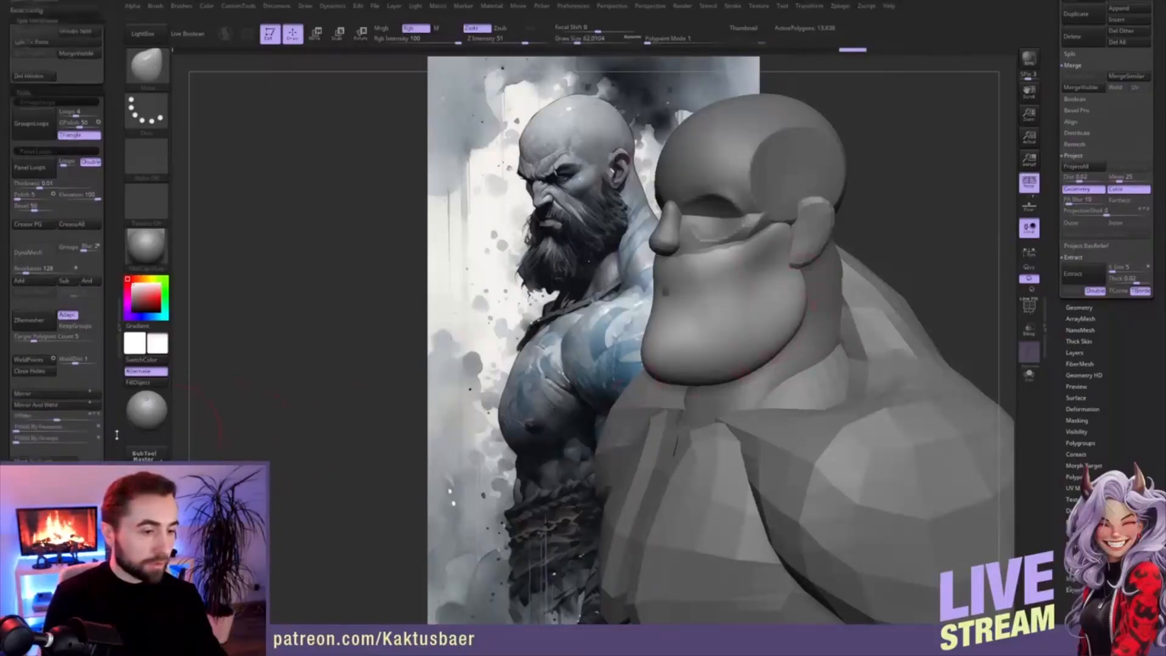
{"action": "left_click", "coordinate": [64, 409]}
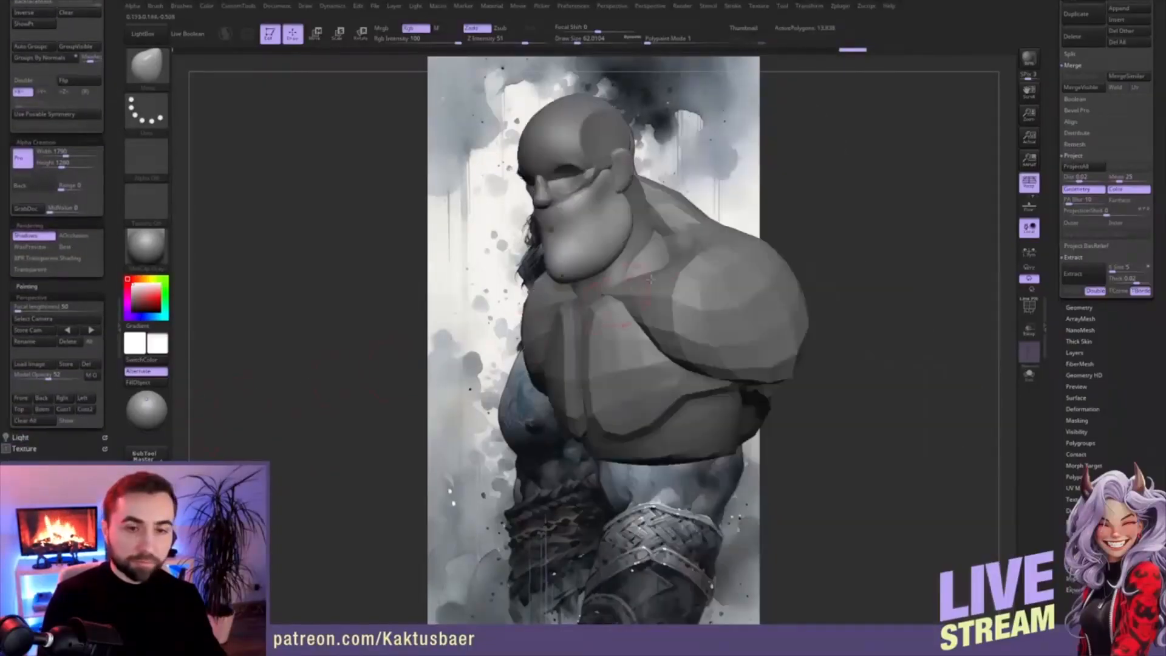
{"action": "key", "text": "s"}
{"action": "mouse_move", "coordinate": [565, 266]}
{"action": "left_mouse_down"}
{"action": "mouse_move", "coordinate": [550, 268]}
{"action": "mouse_move", "coordinate": [587, 268]}
{"action": "mouse_move", "coordinate": [606, 250]}
{"action": "left_mouse_up"}
{"action": "key", "text": "s"}
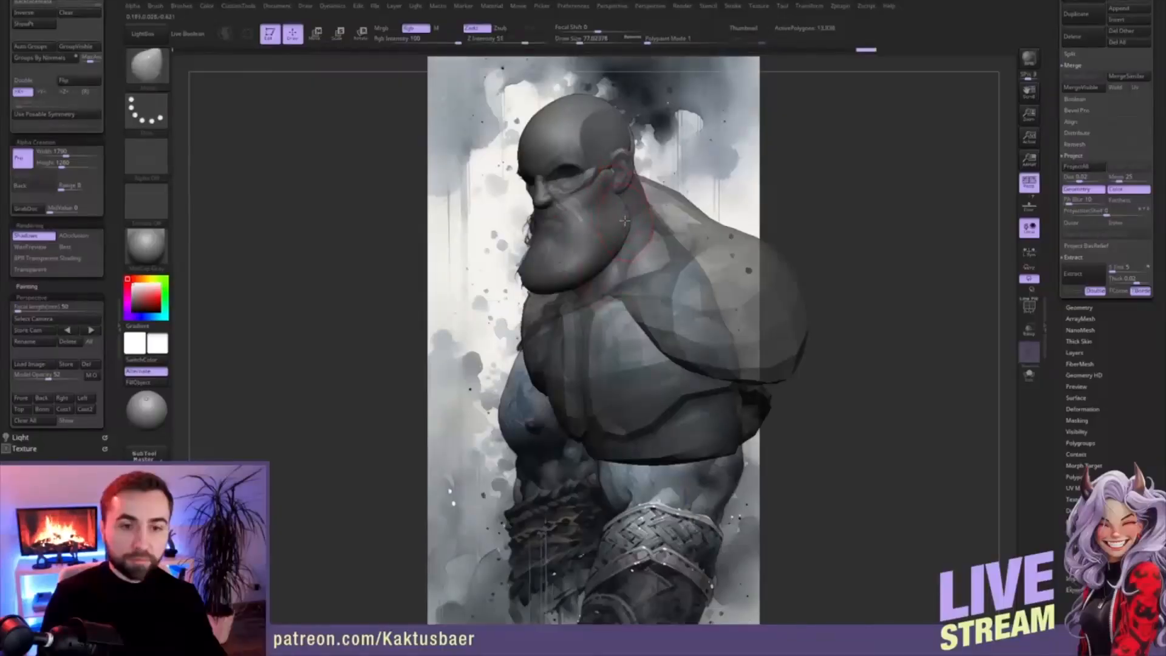
{"action": "left_click_drag", "start_coordinate": [571, 261], "coordinate": [569, 272], "text": "shift"}
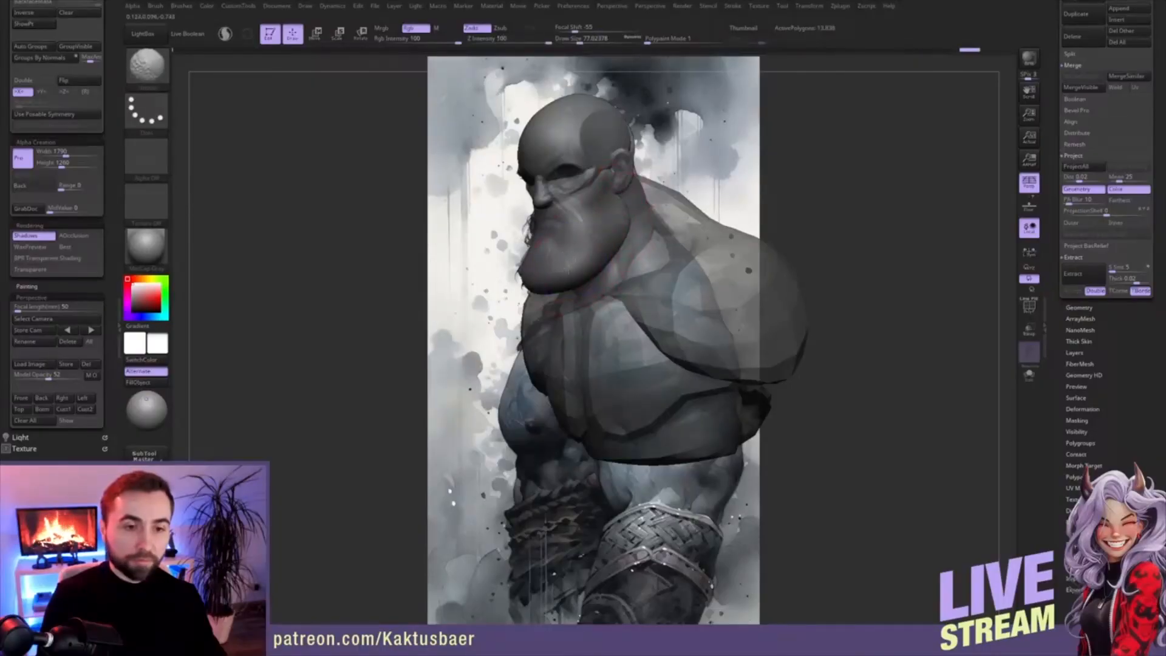
{"action": "key", "text": "s"}
{"action": "left_click", "coordinate": [563, 268]}
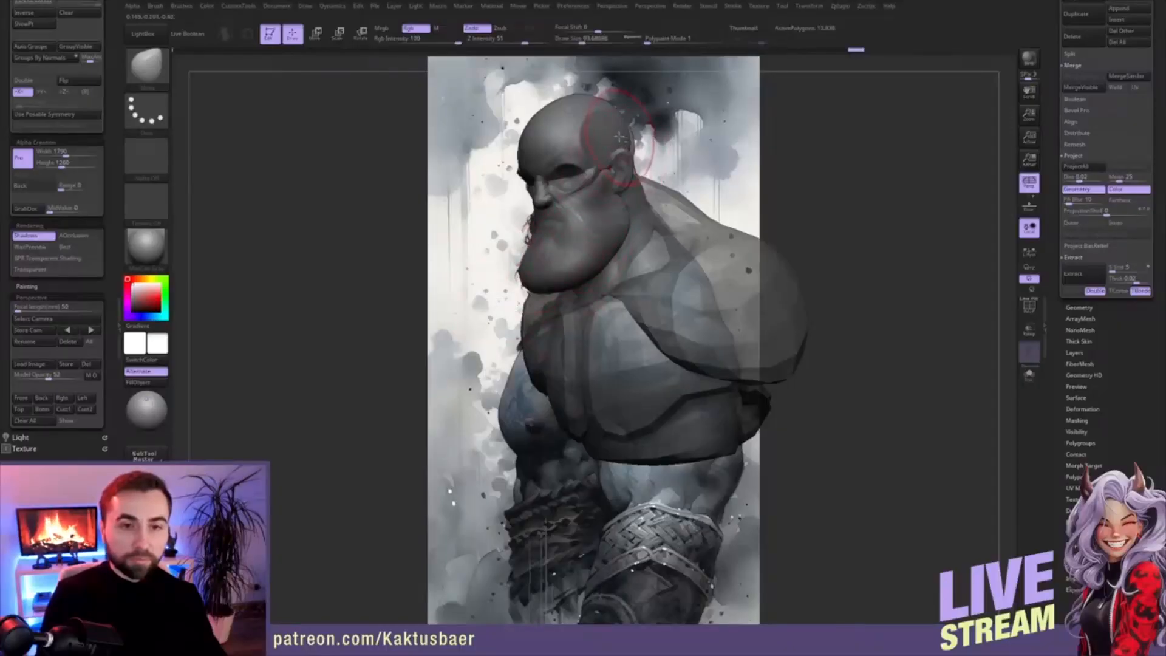
- Switch to the head subtool and adjust its eye area with the Move brush against the reference
{"action": "key", "text": "w"}
{"action": "key", "text": "q"}
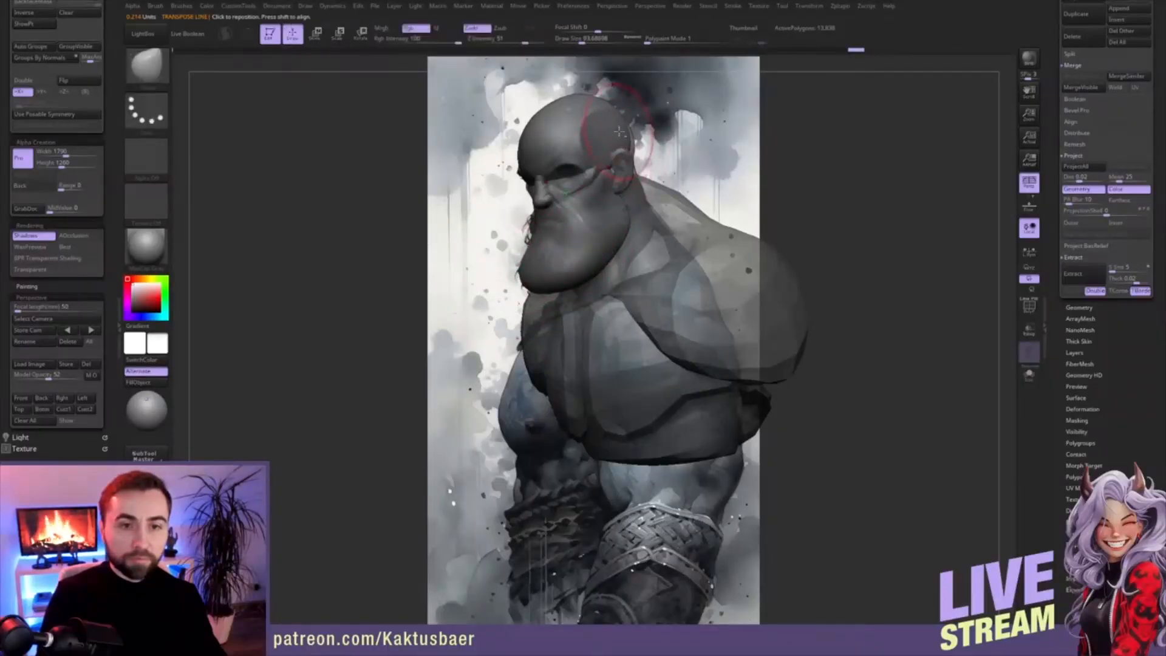
{"action": "key", "text": "w"}
{"action": "key", "text": "q"}
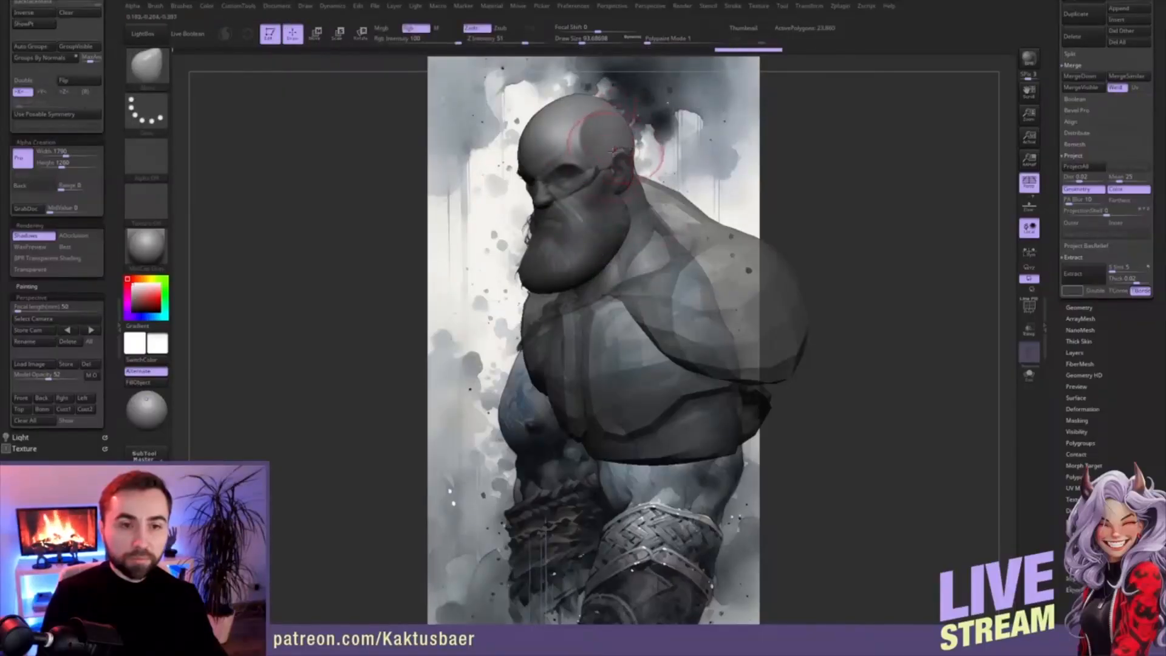
{"action": "key", "text": "s"}
{"action": "left_click_drag", "start_coordinate": [576, 176], "coordinate": [563, 175]}
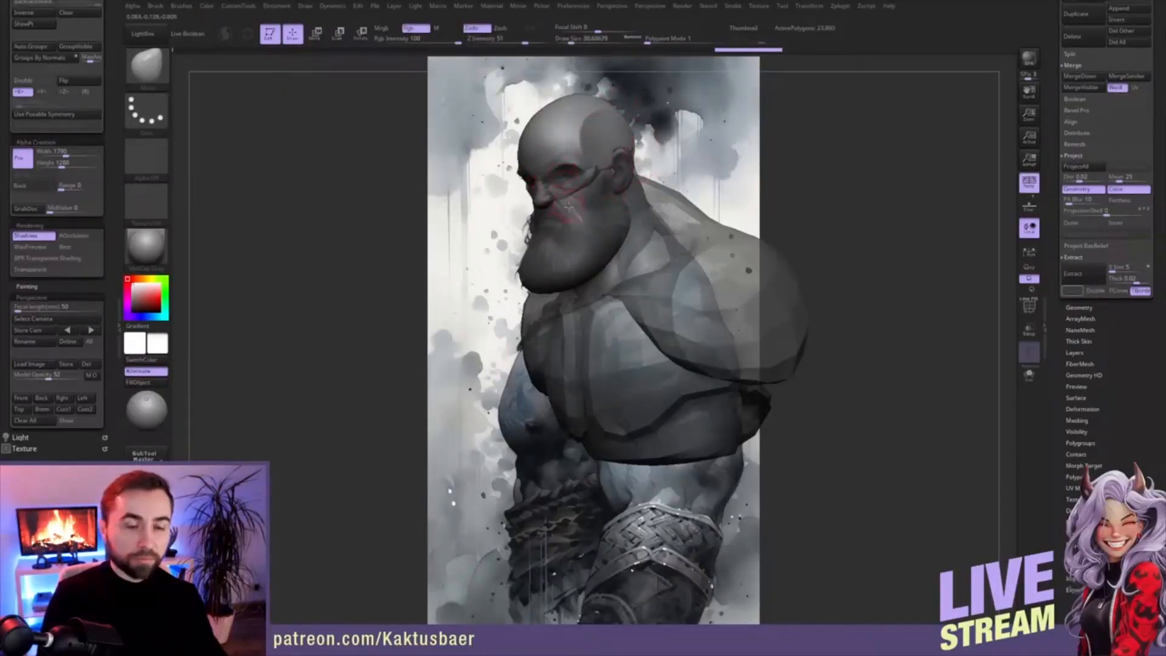
{"action": "right_click_drag", "start_coordinate": [575, 194], "coordinate": [717, 210]}
{"action": "right_click_drag", "start_coordinate": [584, 218], "coordinate": [332, 207]}
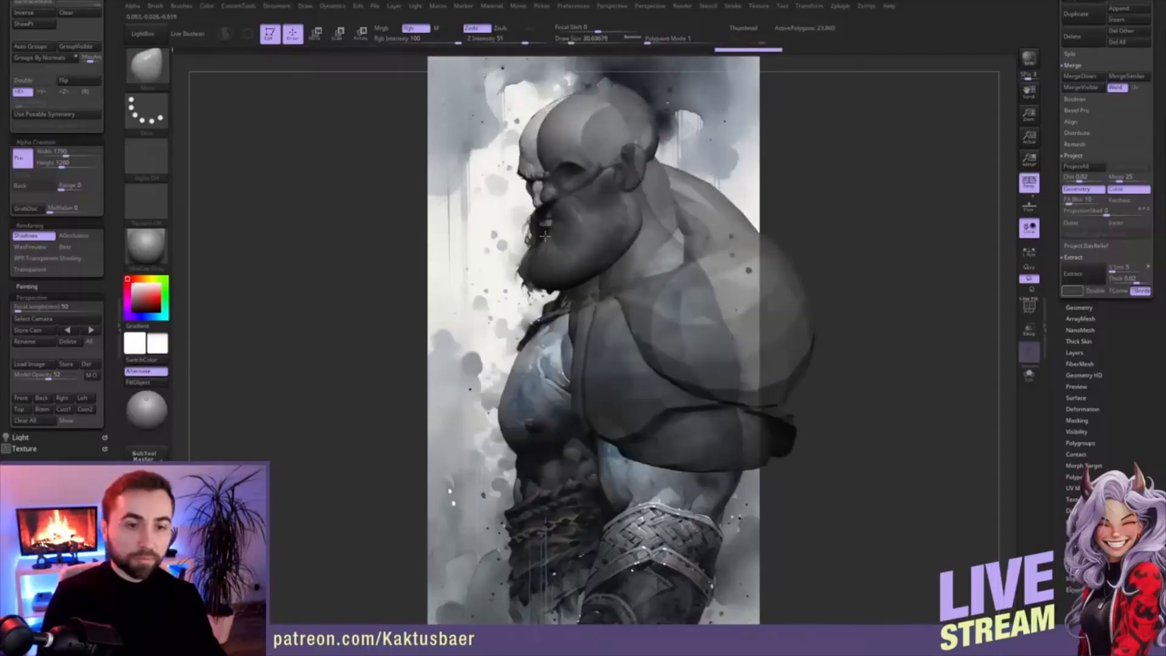
- Reselect the beard subtool and pull its upper cheek edge down away from the cheekbone with the Move brush
{"action": "left_click_drag", "start_coordinate": [108, 78], "coordinate": [113, 182]}
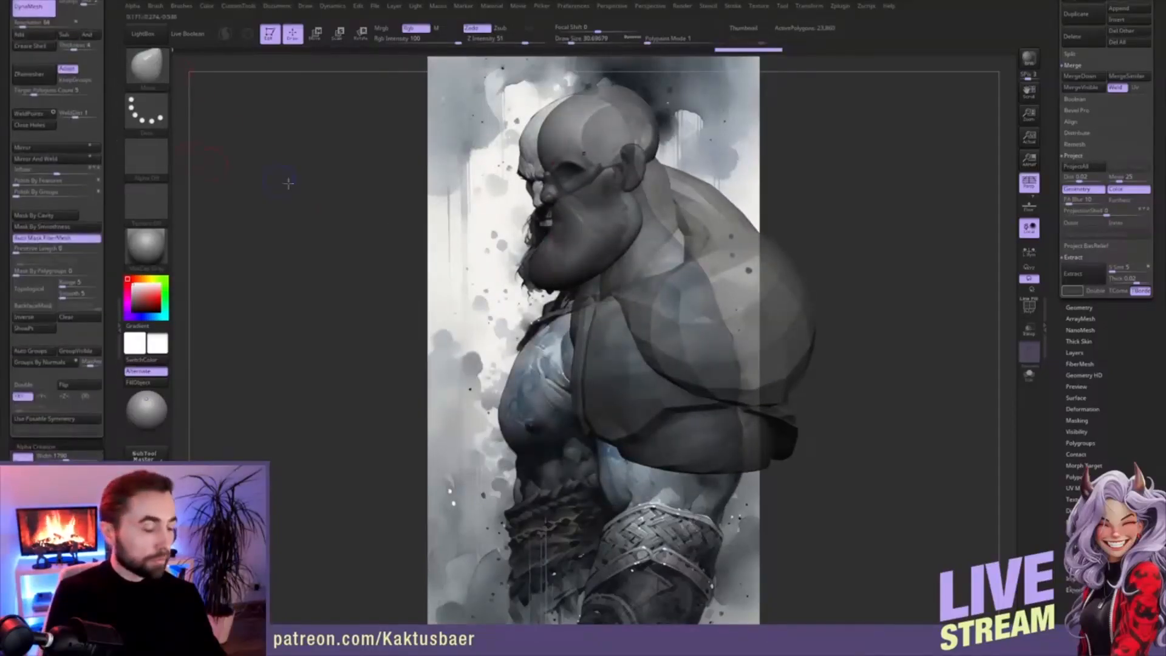
{"action": "right_click_drag", "start_coordinate": [537, 232], "coordinate": [618, 282], "text": "alt"}
{"action": "mouse_move", "coordinate": [608, 308]}
{"action": "right_mouse_down"}
{"action": "mouse_move", "coordinate": [580, 316]}
{"action": "mouse_move", "coordinate": [628, 318]}
{"action": "right_mouse_up"}
{"action": "key", "text": "s"}
{"action": "left_click_drag", "start_coordinate": [629, 320], "coordinate": [636, 325]}
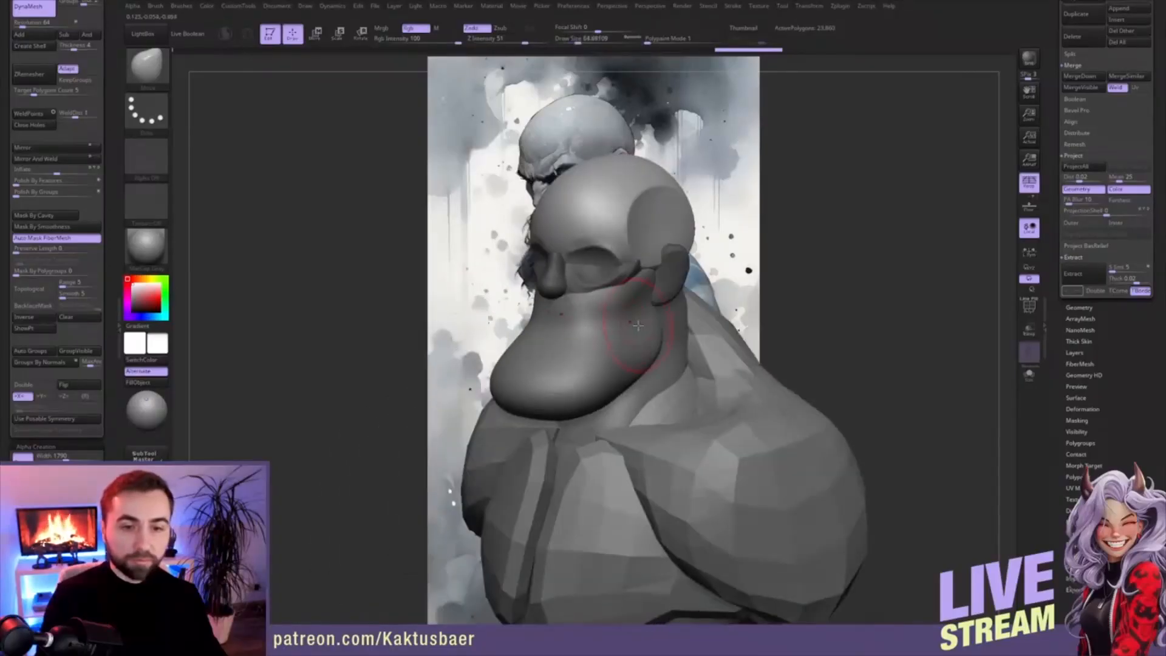
{"action": "left_click", "coordinate": [632, 324], "text": "alt"}
{"action": "left_click_drag", "start_coordinate": [802, 220], "coordinate": [784, 237], "text": "ctrl"}
{"action": "key", "text": "s"}
{"action": "left_click_drag", "start_coordinate": [610, 303], "coordinate": [607, 303]}
{"action": "mouse_move", "coordinate": [615, 309]}
{"action": "left_mouse_down"}
{"action": "mouse_move", "coordinate": [615, 294]}
{"action": "mouse_move", "coordinate": [608, 310]}
{"action": "left_mouse_up"}
{"action": "key", "text": "s"}
{"action": "mouse_move", "coordinate": [648, 311]}
{"action": "right_mouse_down", "text": "alt"}
{"action": "mouse_move", "coordinate": [727, 298]}
{"action": "mouse_move", "coordinate": [690, 286]}
{"action": "right_mouse_up", "text": "alt"}
{"action": "key", "text": "s"}
{"action": "left_click_drag", "start_coordinate": [678, 286], "coordinate": [685, 299]}
{"action": "mouse_move", "coordinate": [704, 305]}
{"action": "right_mouse_down"}
{"action": "mouse_move", "coordinate": [692, 277]}
{"action": "mouse_move", "coordinate": [723, 258]}
{"action": "right_mouse_up"}
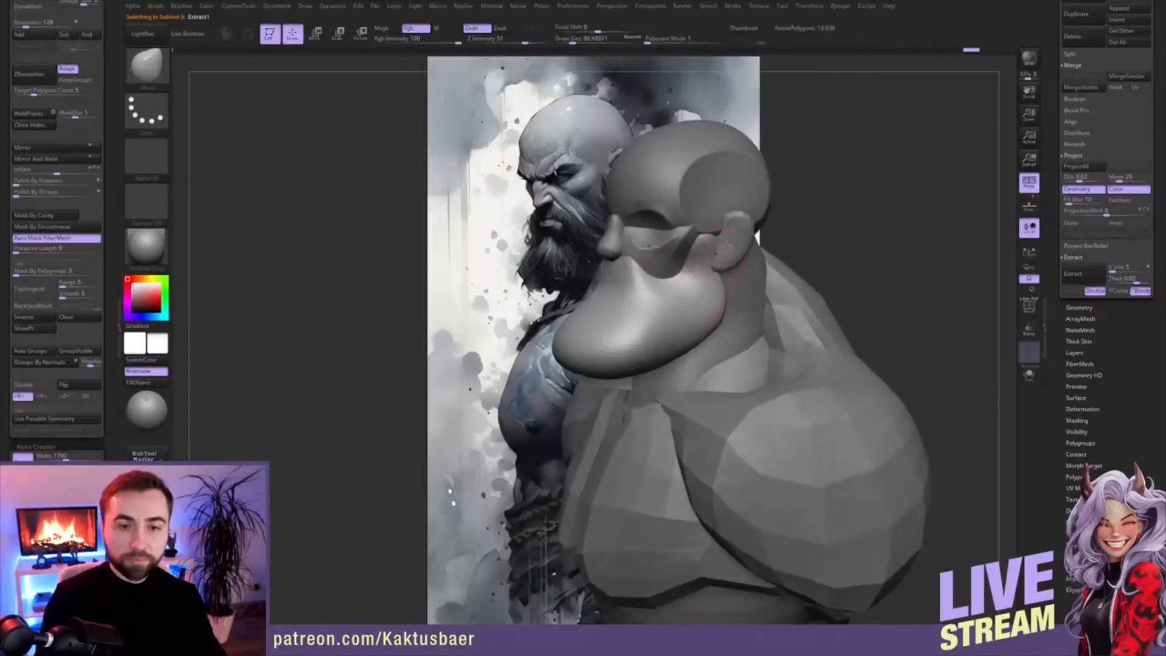
- Append a sphere as a new subtool and make it active
{"action": "scroll", "coordinate": [1054, 231], "scroll_direction": "up", "scroll_amount": 10}
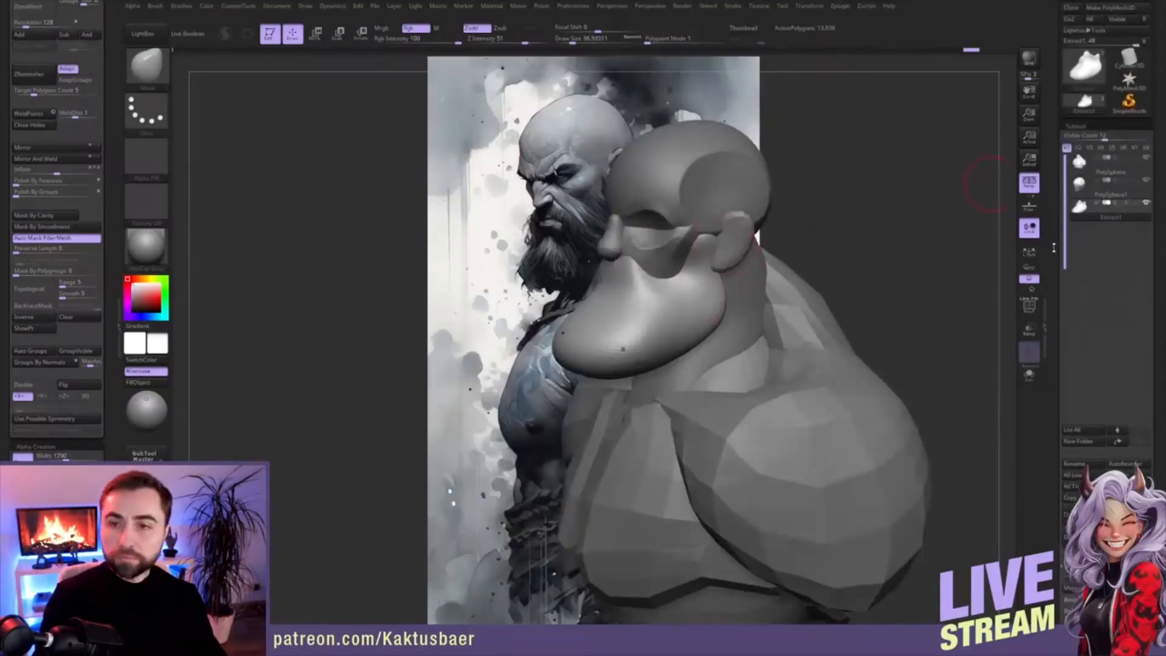
{"action": "left_click", "coordinate": [1113, 396]}
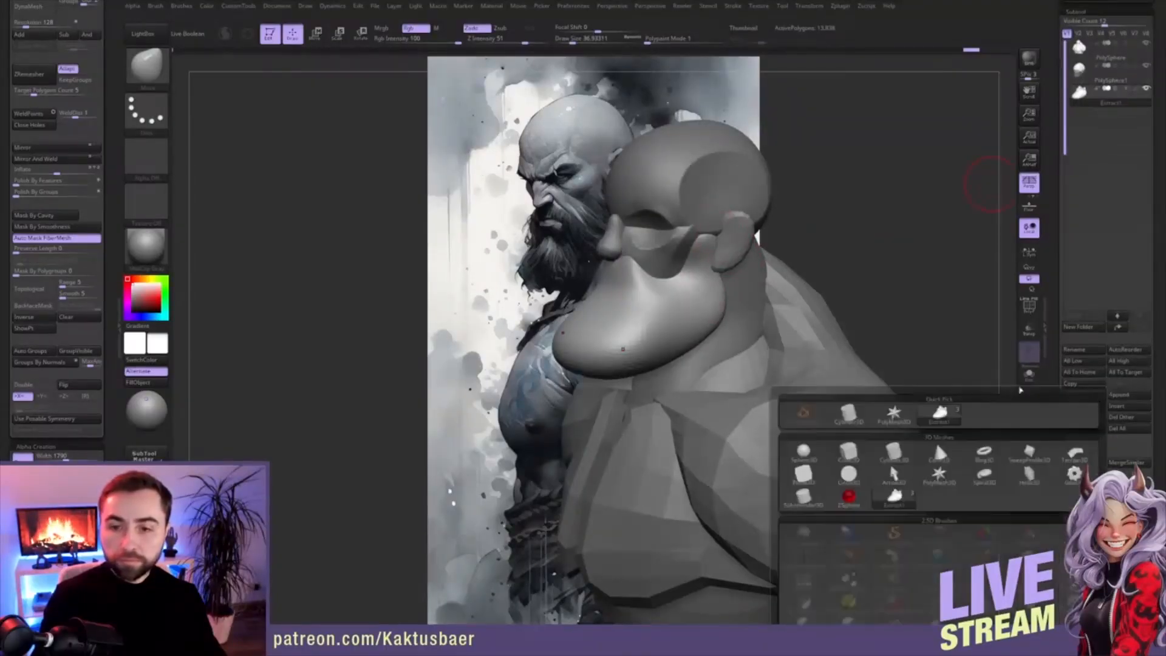
{"action": "left_click", "coordinate": [934, 438]}
{"action": "left_click", "coordinate": [763, 310], "text": "alt"}
- Shrink the appended sphere with the transpose line and repeat the scaling until it is smaller than the head
{"action": "right_click_drag", "start_coordinate": [763, 311], "coordinate": [778, 291], "text": "ctrl"}
{"action": "key", "text": "r"}
{"action": "right_click_drag", "start_coordinate": [913, 285], "coordinate": [794, 288], "text": "alt"}
{"action": "left_click_drag", "start_coordinate": [796, 266], "coordinate": [797, 347], "text": "shift"}
{"action": "key", "text": "e"}
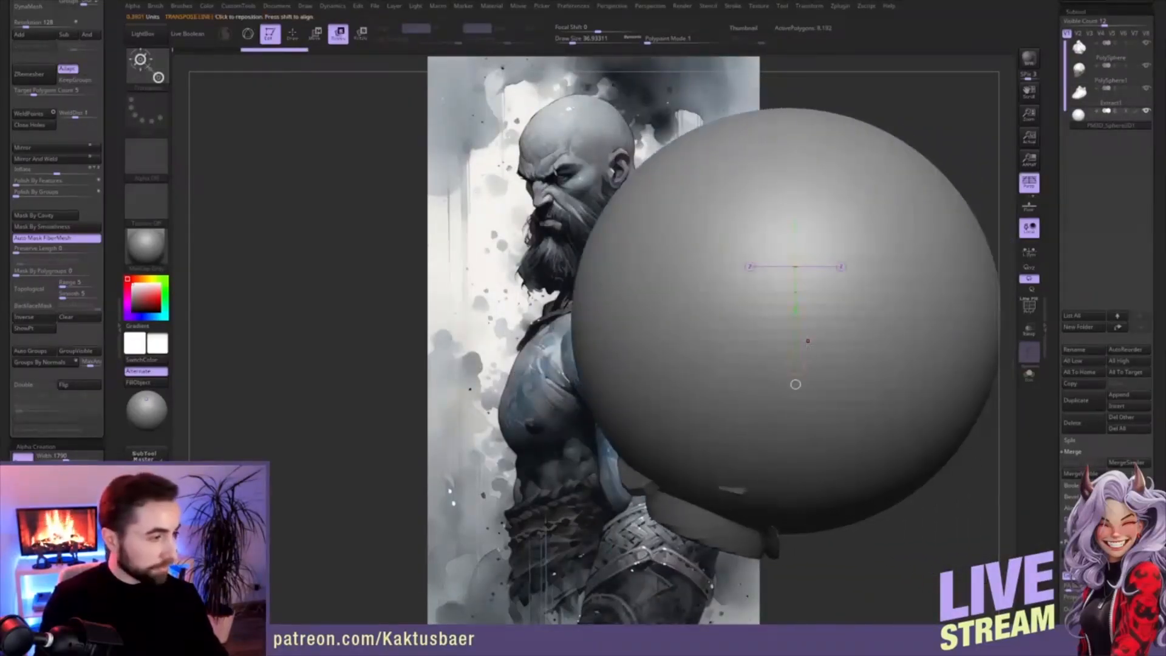
{"action": "left_click_drag", "start_coordinate": [796, 367], "coordinate": [799, 350]}
{"action": "key", "text": "1"}
{"action": "key", "text": "1"}
{"action": "key", "text": "1"}
{"action": "key", "text": "1"}
{"action": "key", "text": "1"}
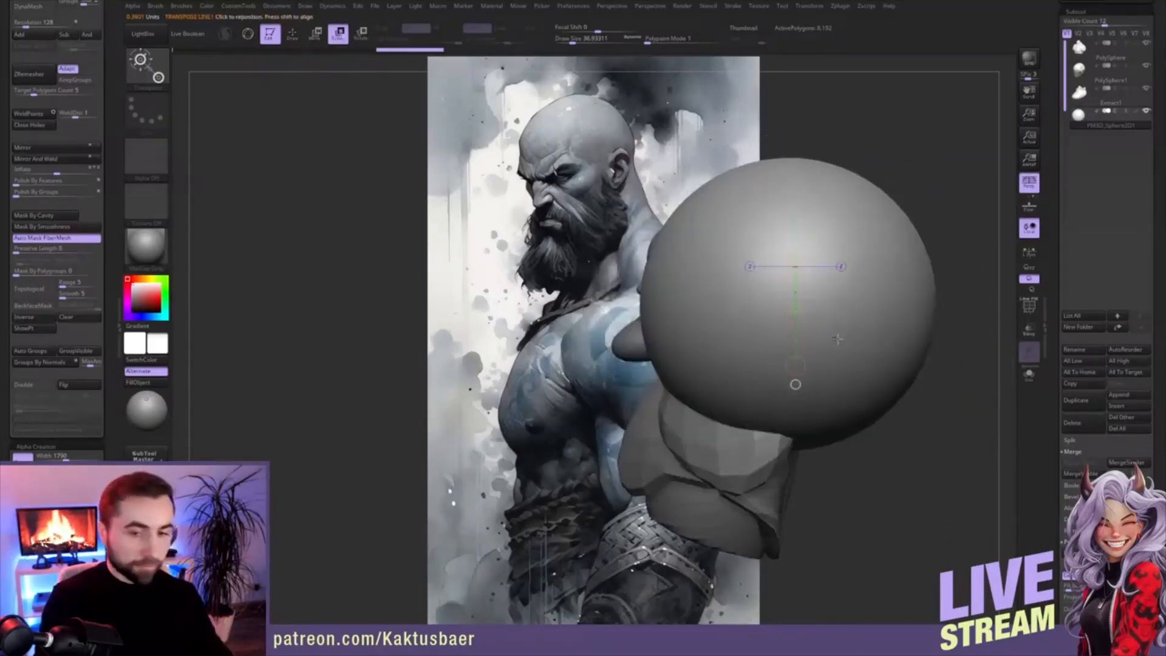
{"action": "key", "text": "1"}
{"action": "key", "text": "1"}
{"action": "key", "text": "1"}
{"action": "key", "text": "1"}
{"action": "key", "text": "1"}
{"action": "key", "text": "1"}
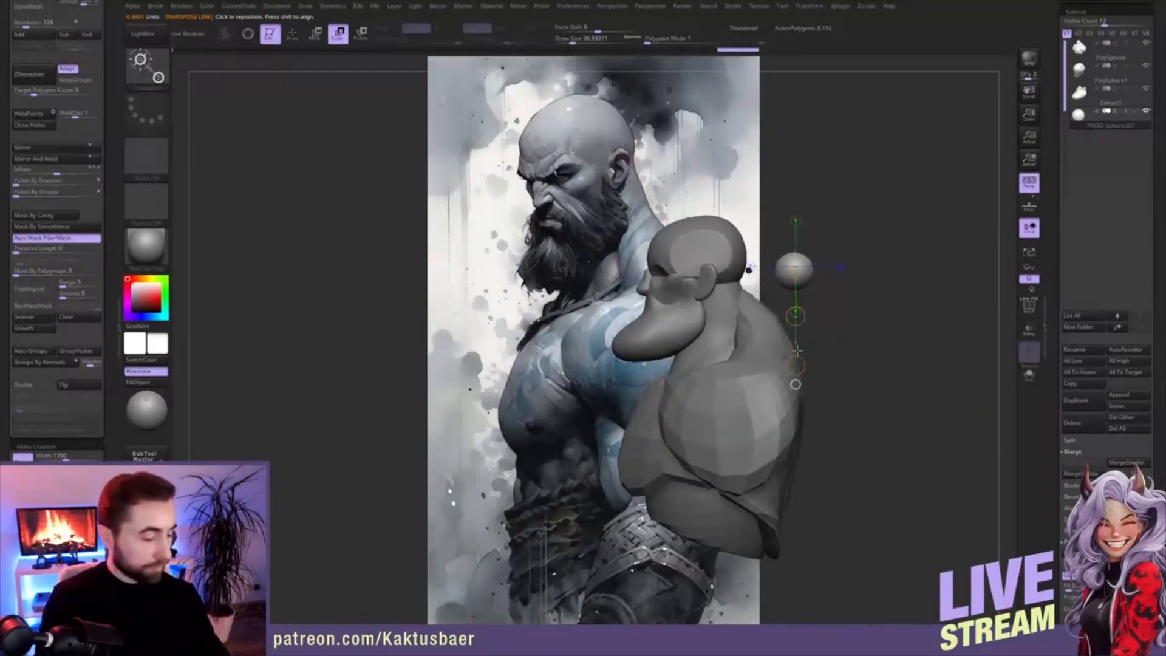
- Turn on the polyframe display, turn off perspective, and scale the sphere down to roughly eyeball size
{"action": "key", "text": "r"}
{"action": "left_click_drag", "start_coordinate": [872, 278], "coordinate": [855, 398], "text": "alt"}
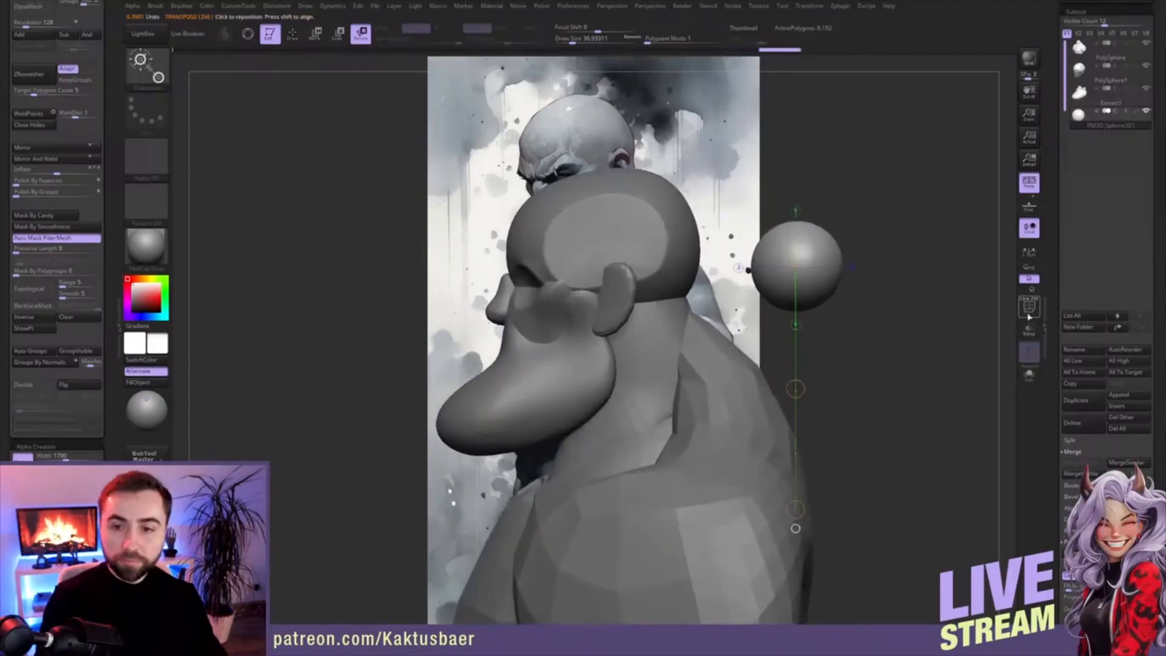
{"action": "left_click", "coordinate": [1029, 310]}
{"action": "left_click", "coordinate": [1035, 187]}
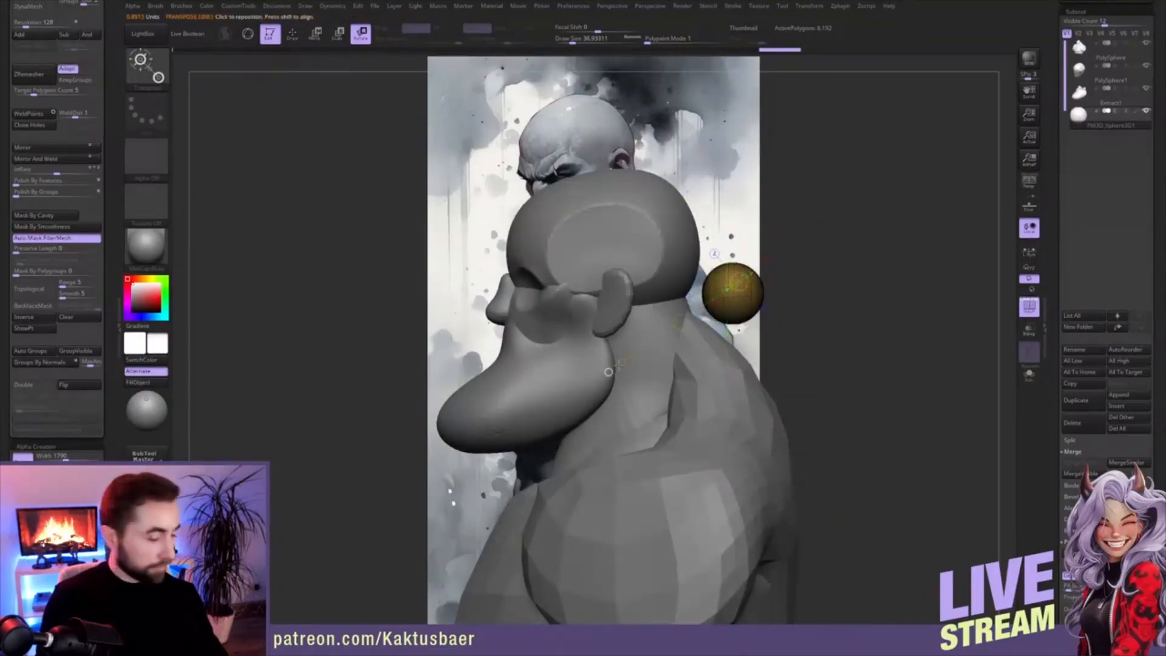
{"action": "key", "text": "e"}
{"action": "mouse_move", "coordinate": [734, 304]}
{"action": "left_mouse_down"}
{"action": "mouse_move", "coordinate": [681, 355]}
{"action": "mouse_move", "coordinate": [696, 339]}
{"action": "mouse_move", "coordinate": [490, 326]}
{"action": "left_mouse_up"}
{"action": "key", "text": "w"}
{"action": "right_click_drag", "start_coordinate": [490, 327], "coordinate": [884, 394], "text": "ctrl"}
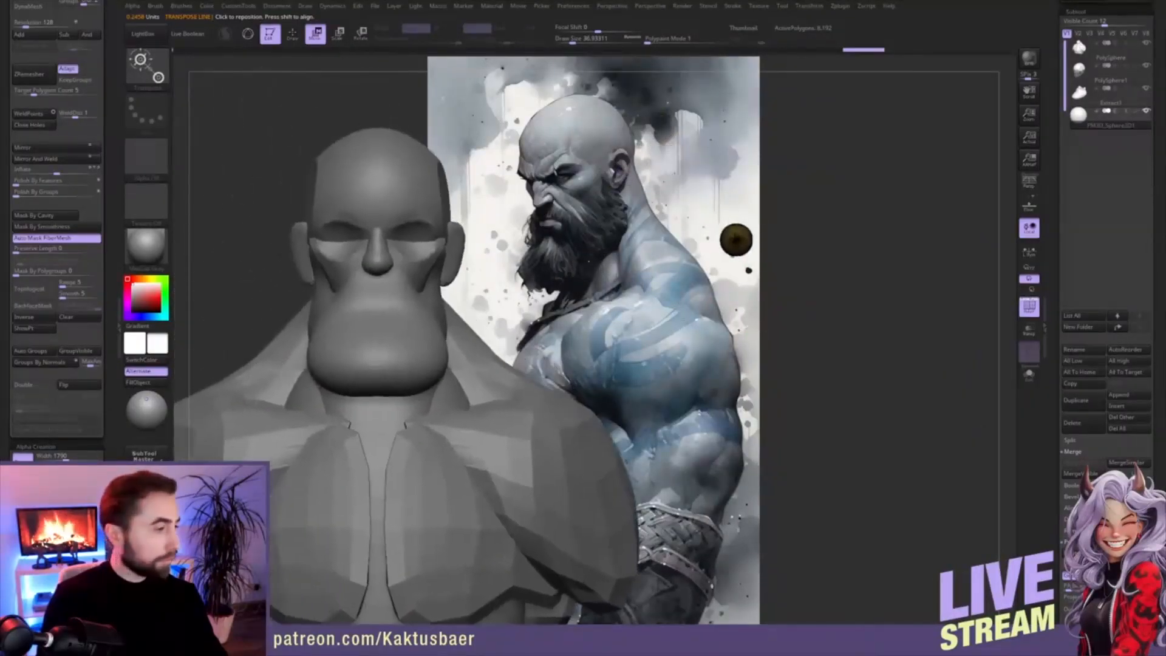
- Move the sphere into the character's left eye socket and scale it down to fit the opening
{"action": "mouse_move", "coordinate": [737, 233]}
{"action": "left_mouse_down"}
{"action": "mouse_move", "coordinate": [532, 325]}
{"action": "mouse_move", "coordinate": [406, 290]}
{"action": "mouse_move", "coordinate": [248, 303]}
{"action": "left_mouse_up"}
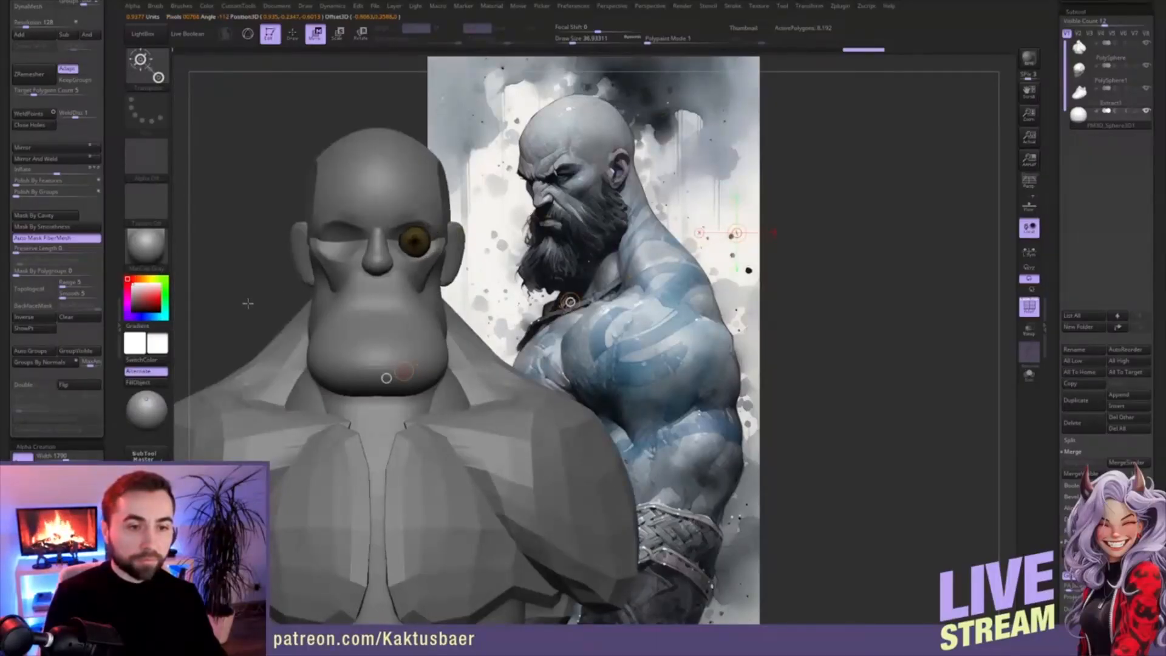
{"action": "key", "text": "q"}
{"action": "mouse_move", "coordinate": [419, 234]}
{"action": "right_mouse_down", "text": "alt"}
{"action": "mouse_move", "coordinate": [565, 262]}
{"action": "mouse_move", "coordinate": [572, 313]}
{"action": "right_mouse_up", "text": "alt"}
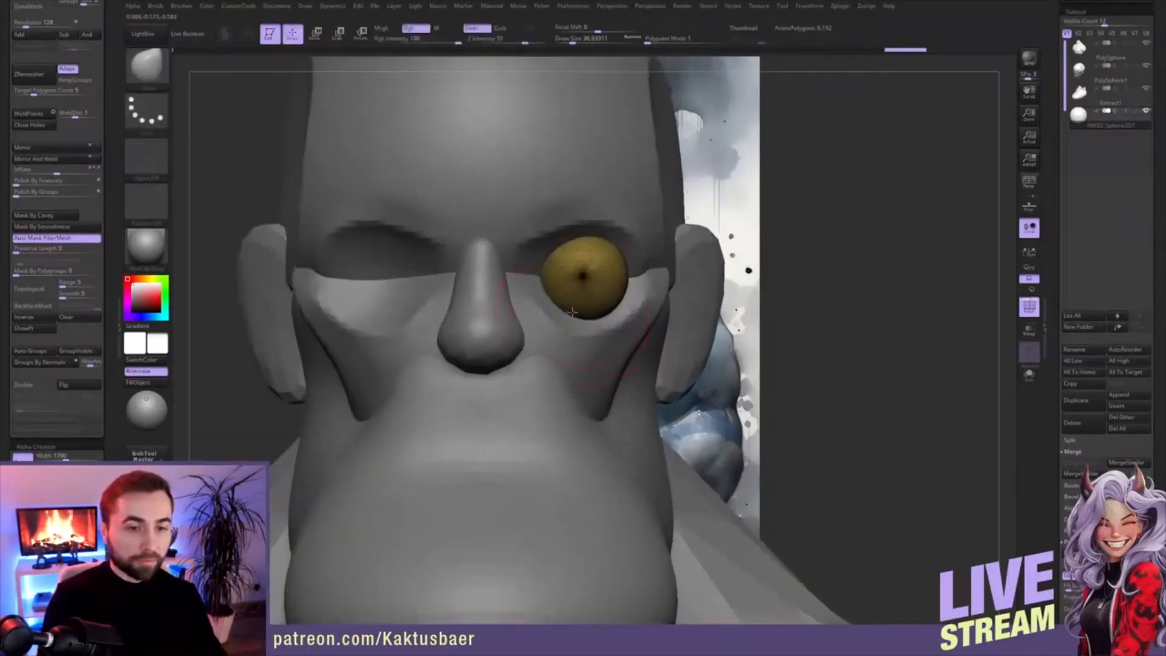
{"action": "key", "text": "e"}
{"action": "mouse_move", "coordinate": [581, 279]}
{"action": "left_mouse_down"}
{"action": "mouse_move", "coordinate": [581, 446]}
{"action": "mouse_move", "coordinate": [583, 391]}
{"action": "left_mouse_up"}
{"action": "mouse_move", "coordinate": [604, 364]}
{"action": "right_mouse_down"}
{"action": "mouse_move", "coordinate": [516, 362]}
{"action": "mouse_move", "coordinate": [596, 358]}
{"action": "right_mouse_up"}
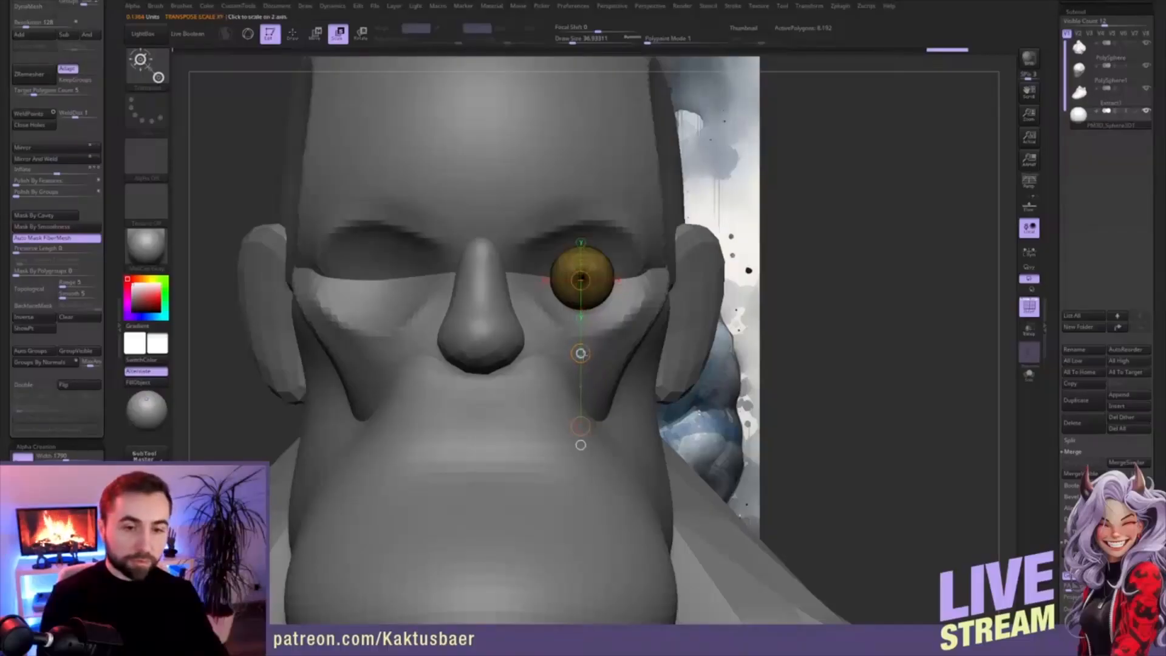
- Fine-tune the eyeball's position and size inside the left eye socket from several angles
{"action": "key", "text": "w"}
{"action": "left_click_drag", "start_coordinate": [580, 354], "coordinate": [576, 353]}
{"action": "right_click_drag", "start_coordinate": [610, 356], "coordinate": [584, 357]}
{"action": "left_click_drag", "start_coordinate": [620, 268], "coordinate": [624, 269]}
{"action": "key", "text": "q"}
{"action": "mouse_move", "coordinate": [626, 341]}
{"action": "right_mouse_down", "text": "ctrl"}
{"action": "mouse_move", "coordinate": [626, 307]}
{"action": "mouse_move", "coordinate": [666, 362]}
{"action": "mouse_move", "coordinate": [653, 368]}
{"action": "right_mouse_up", "text": "ctrl"}
{"action": "key", "text": "e"}
{"action": "mouse_move", "coordinate": [640, 328]}
{"action": "left_mouse_down", "text": "shift"}
{"action": "mouse_move", "coordinate": [644, 408]}
{"action": "mouse_move", "coordinate": [634, 393]}
{"action": "left_mouse_up", "text": "shift"}
{"action": "key", "text": "q"}
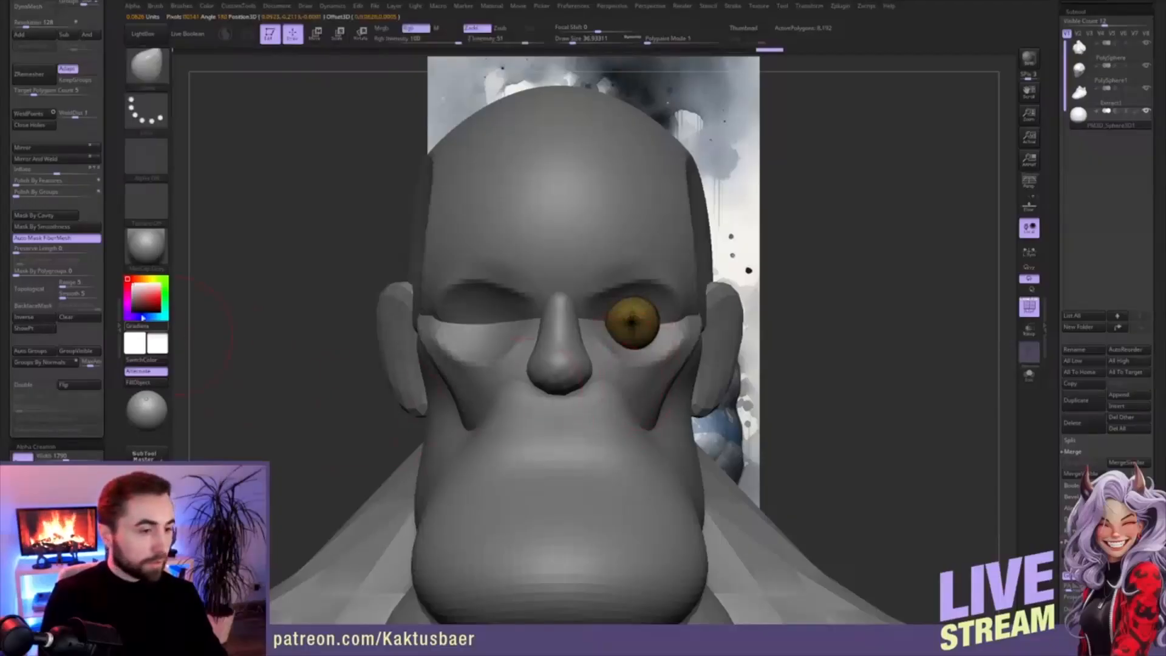
- Mirror and weld the eyeball to create the opposite eye, and turn off the polyframe display
{"action": "mouse_move", "coordinate": [111, 283]}
{"action": "left_mouse_down"}
{"action": "mouse_move", "coordinate": [110, 195]}
{"action": "mouse_move", "coordinate": [112, 272]}
{"action": "left_mouse_up"}
{"action": "left_click", "coordinate": [61, 147]}
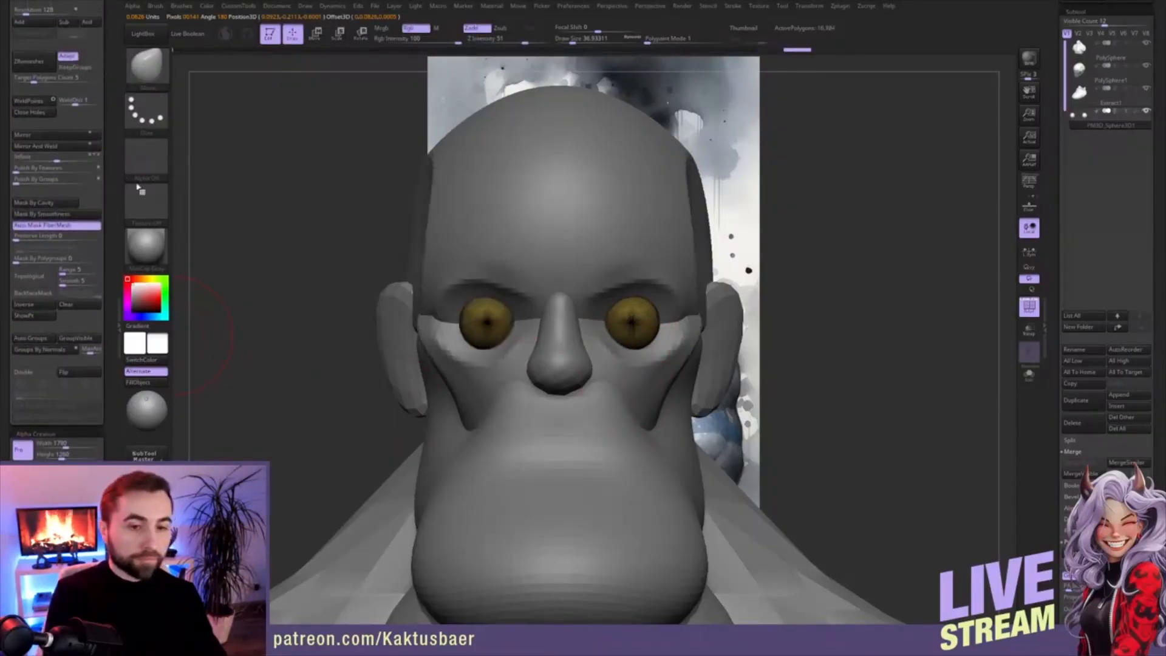
{"action": "left_click", "coordinate": [1030, 309]}
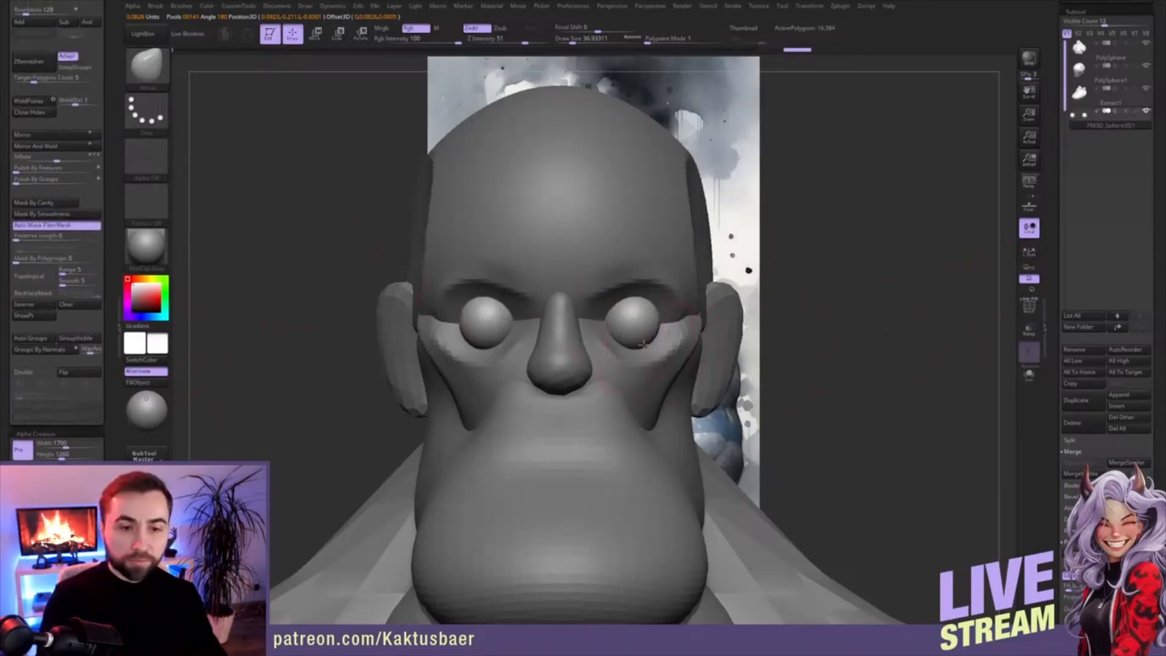
{"action": "left_click_drag", "start_coordinate": [829, 348], "coordinate": [612, 335]}
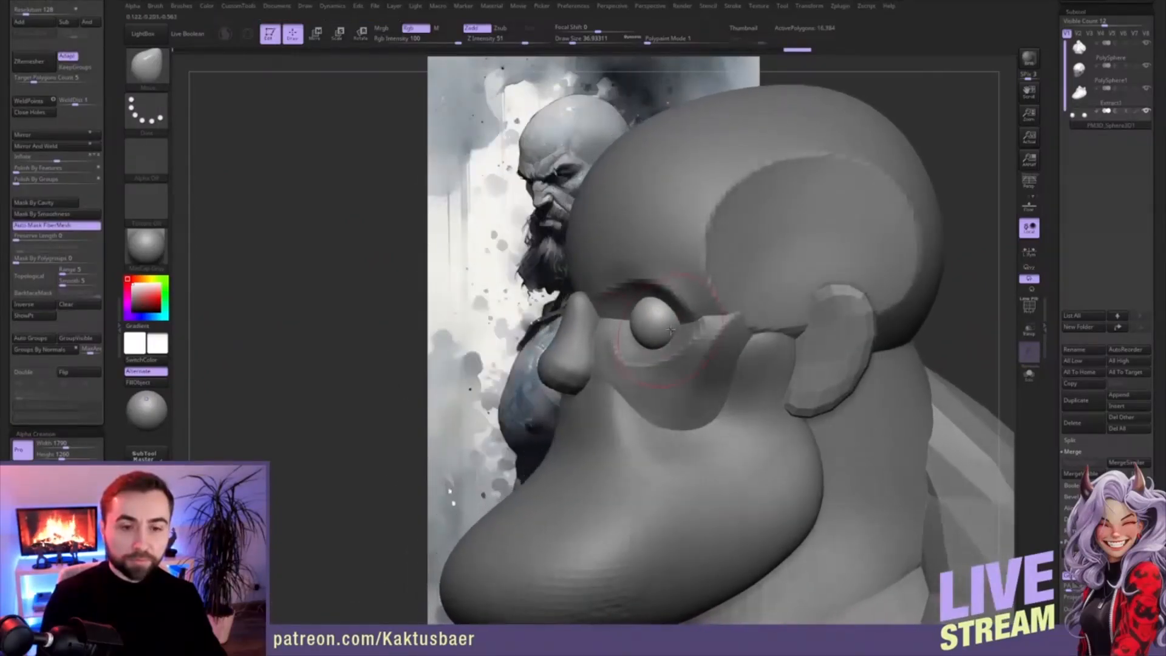
- Duplicate the eyeballs and reduce the copy to its upper half as the base for the upper eyelids
{"action": "right_click_drag", "start_coordinate": [665, 318], "coordinate": [570, 318]}
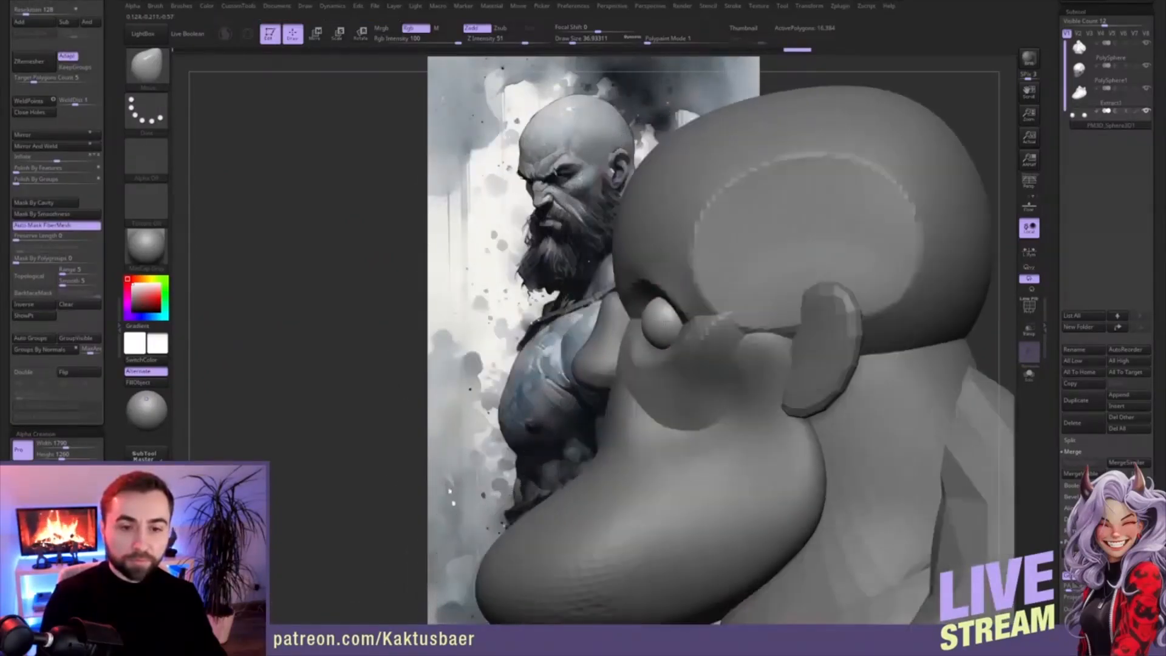
{"action": "left_click", "coordinate": [1076, 400]}
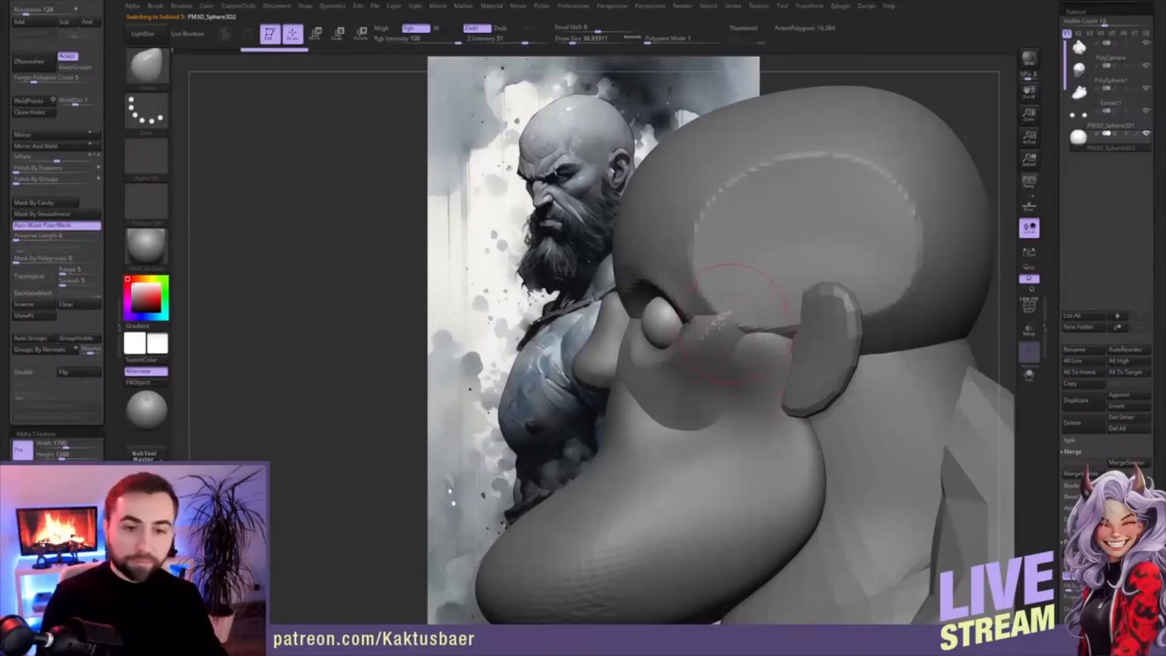
{"action": "key", "text": "w"}
{"action": "right_click_drag", "start_coordinate": [680, 319], "coordinate": [681, 356], "text": "ctrl"}
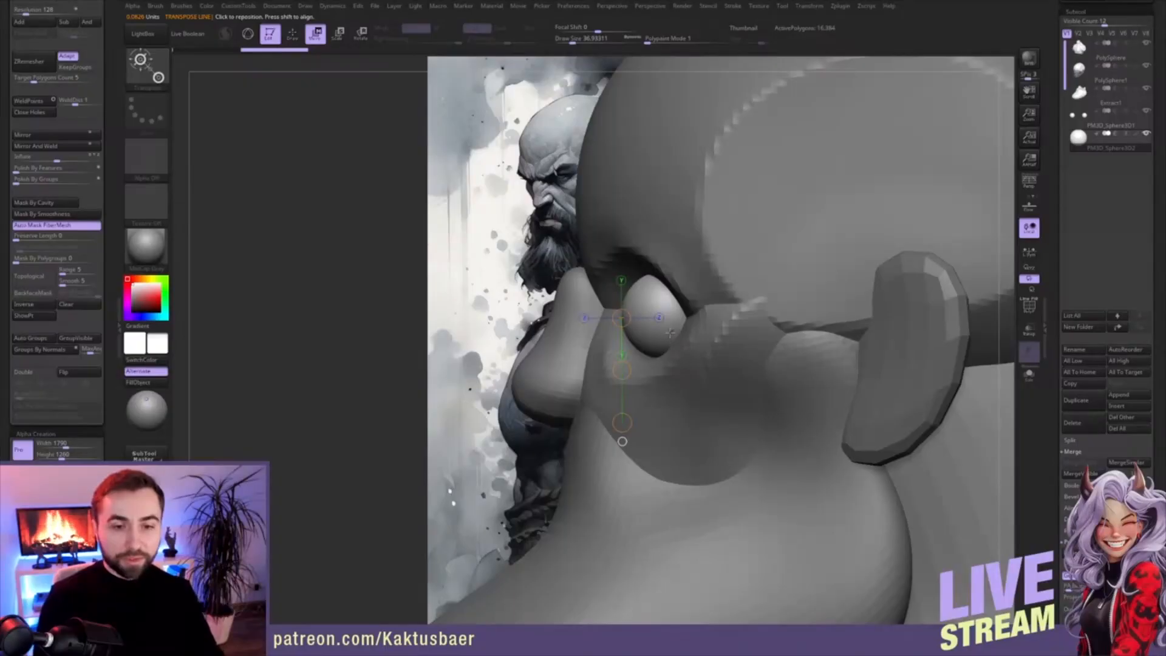
{"action": "key", "text": "q"}
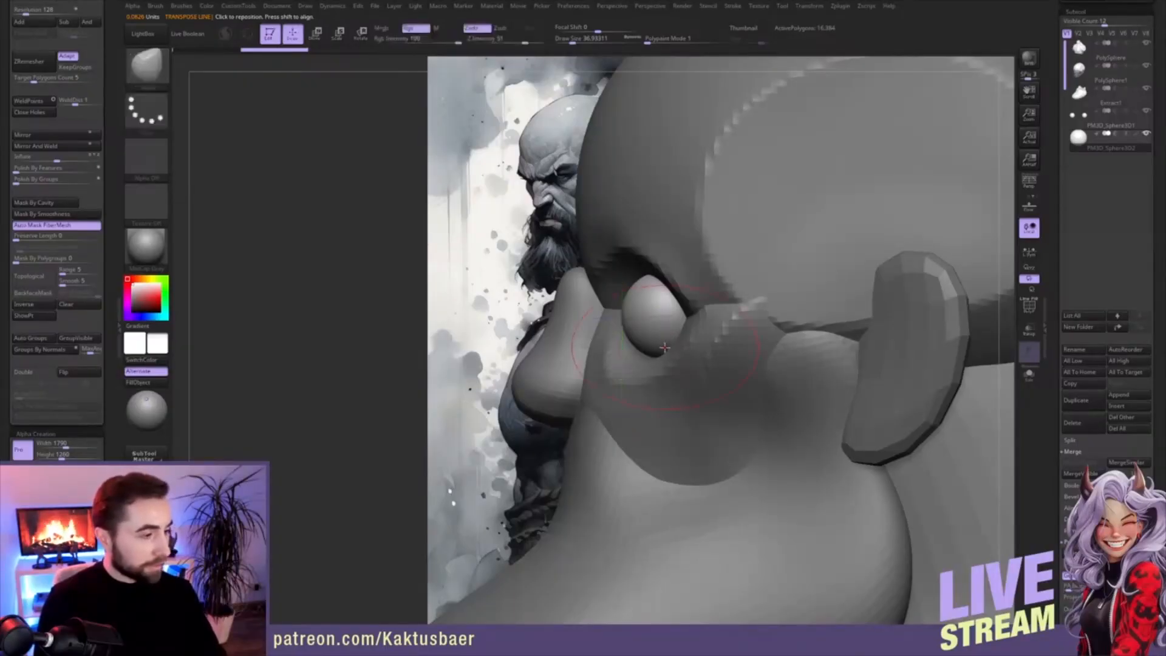
{"action": "mouse_move", "coordinate": [762, 317]}
{"action": "left_mouse_down", "text": "ctrl"}
{"action": "mouse_move", "coordinate": [617, 331]}
{"action": "mouse_move", "coordinate": [561, 314]}
{"action": "left_mouse_up", "text": "ctrl"}
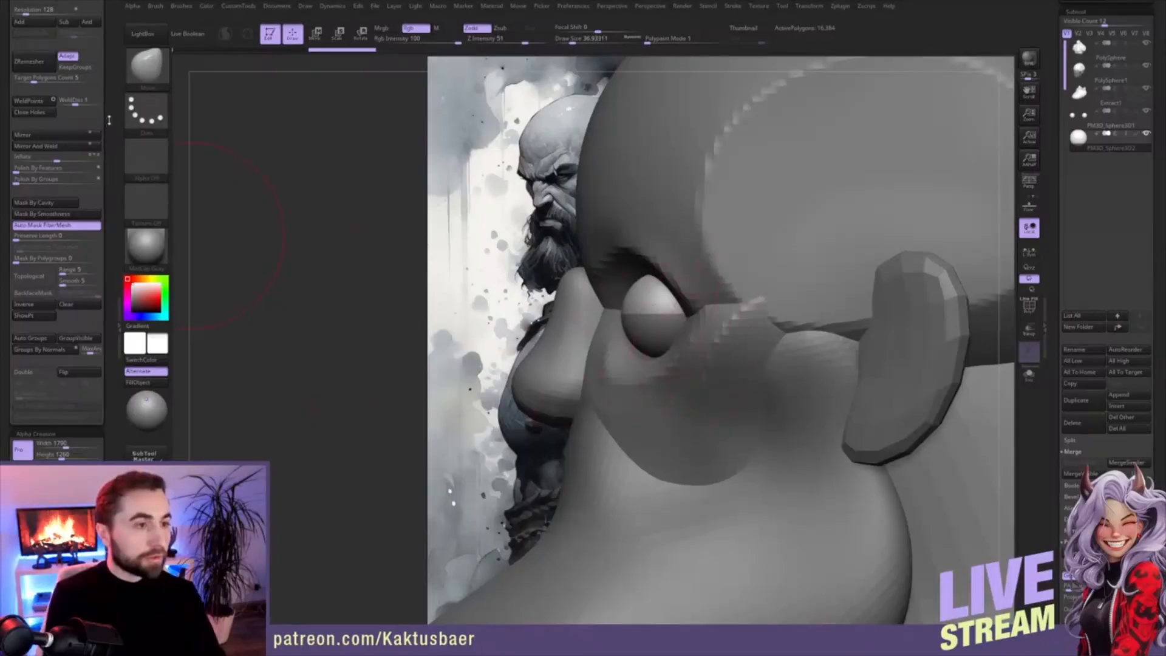
- DynaMesh the upper half spheres at resolution 200 and inflate them slightly to thicken them into eyelids
{"action": "scroll", "coordinate": [111, 101], "scroll_direction": "up", "scroll_amount": 5}
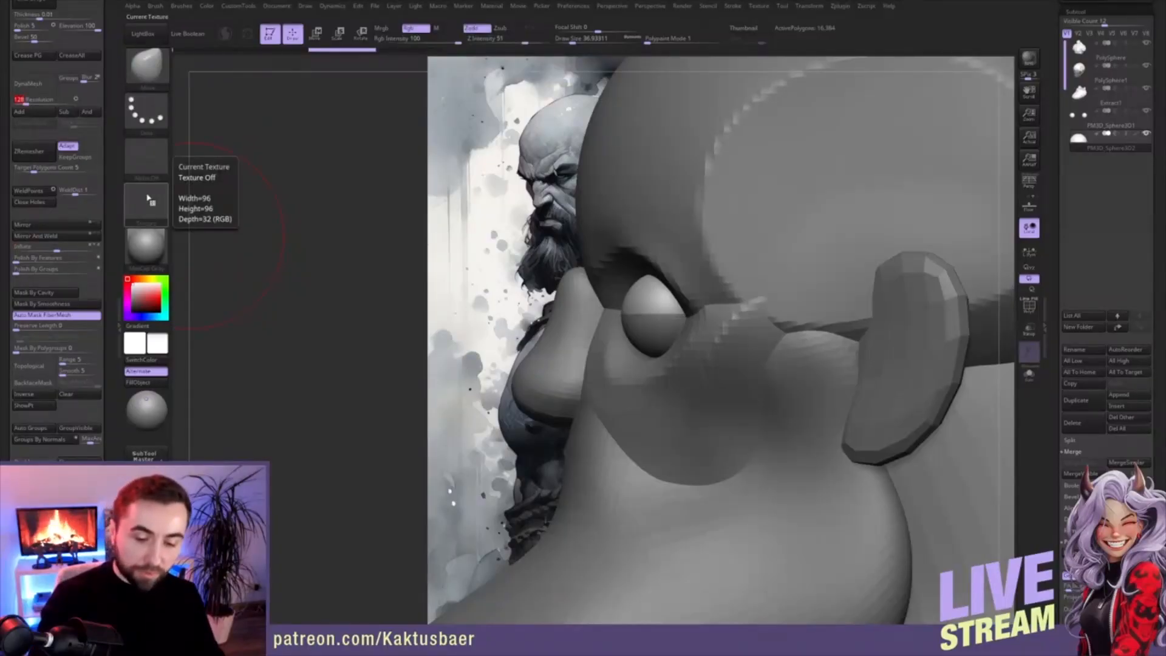
{"action": "left_click", "coordinate": [33, 83]}
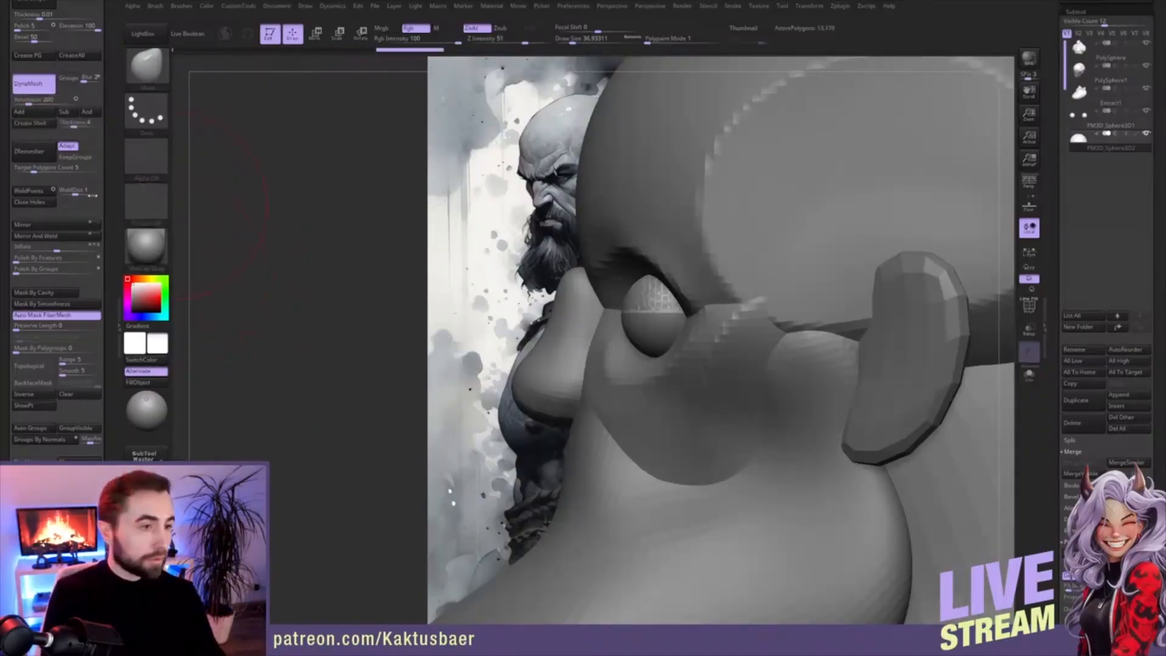
{"action": "left_click_drag", "start_coordinate": [56, 250], "coordinate": [61, 250]}
- Rotate the upper eyelid around the eyeball so its edge slants down toward the outer eye corner
{"action": "key", "text": "r"}
{"action": "mouse_move", "coordinate": [662, 310]}
{"action": "left_mouse_down", "text": "shift"}
{"action": "mouse_move", "coordinate": [742, 310]}
{"action": "mouse_move", "coordinate": [740, 334]}
{"action": "mouse_move", "coordinate": [709, 302]}
{"action": "left_mouse_up", "text": "shift"}
{"action": "key", "text": "w"}
{"action": "key", "text": "q"}
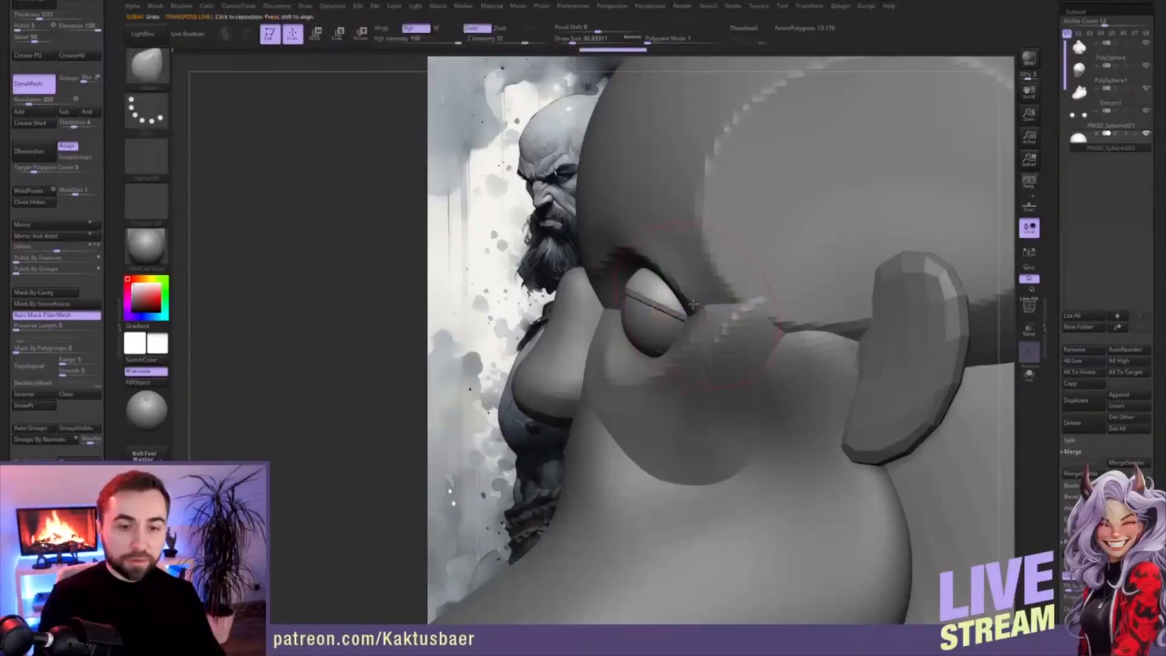
{"action": "key", "text": "r"}
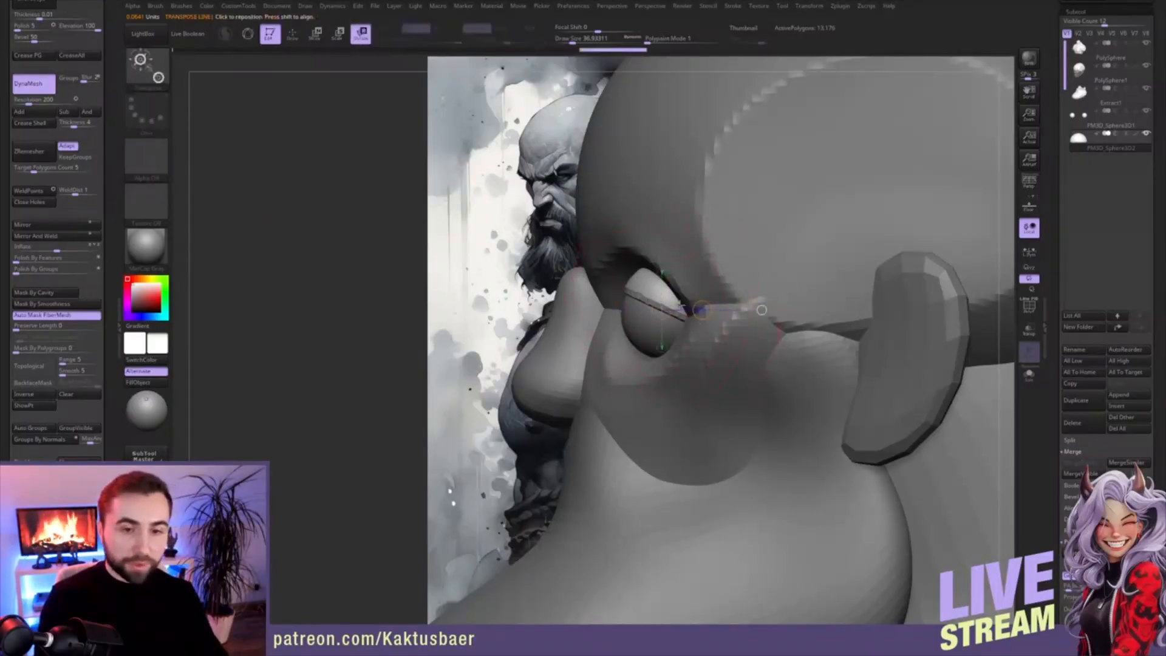
{"action": "left_click_drag", "start_coordinate": [745, 310], "coordinate": [745, 303]}
{"action": "key", "text": "q"}
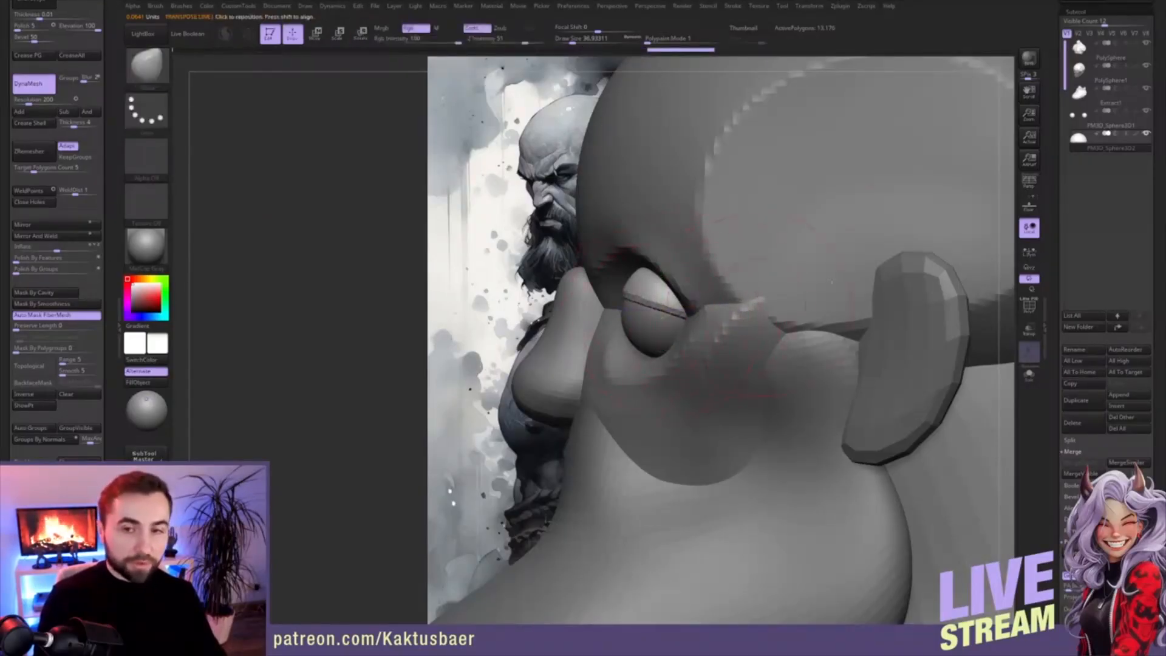
- Duplicate the upper eyelids and rotate the copy around the eyeballs to form the lower eyelids
{"action": "left_click", "coordinate": [1077, 401]}
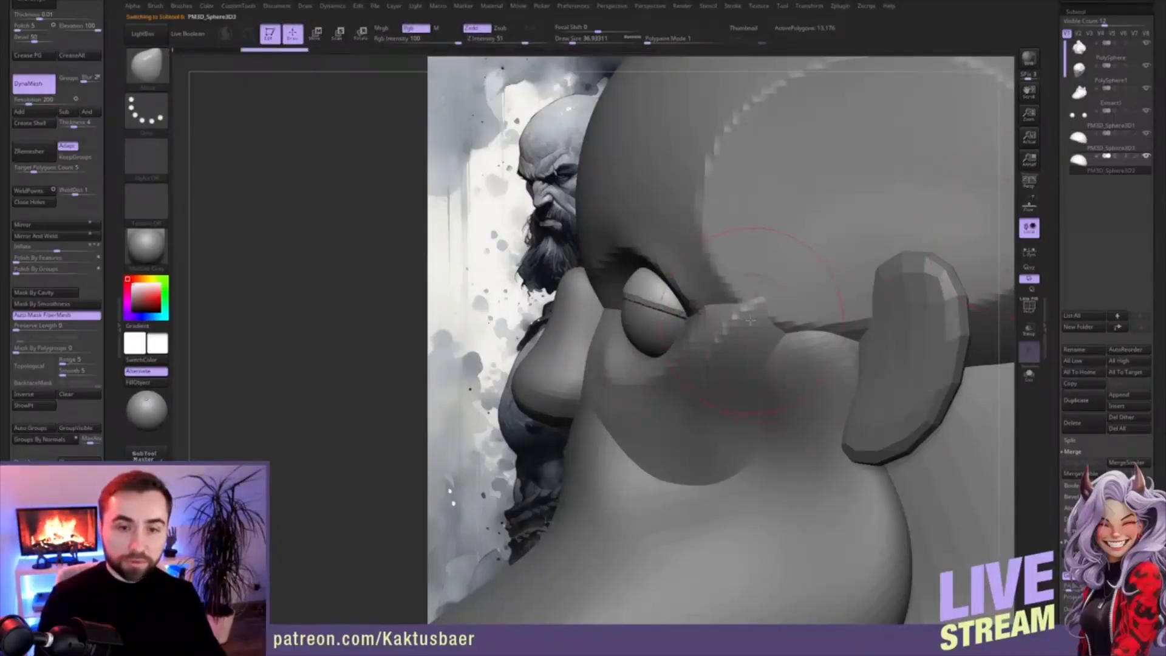
{"action": "key", "text": "r"}
{"action": "left_click_drag", "start_coordinate": [743, 311], "coordinate": [711, 324]}
{"action": "key", "text": "w"}
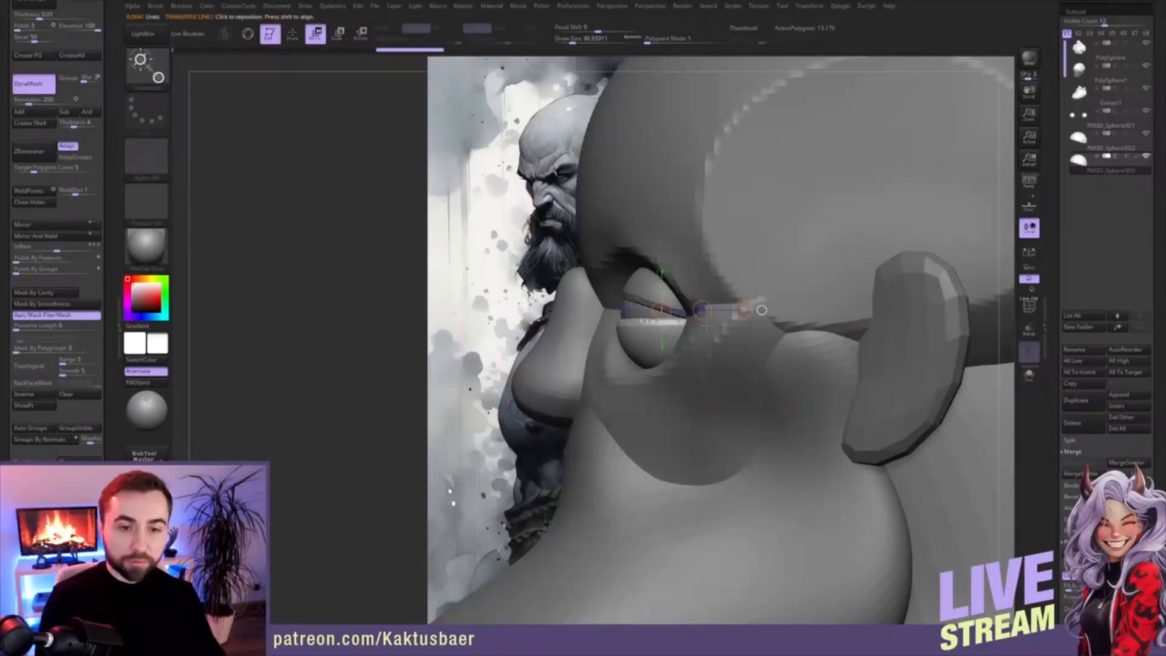
{"action": "key", "text": "r"}
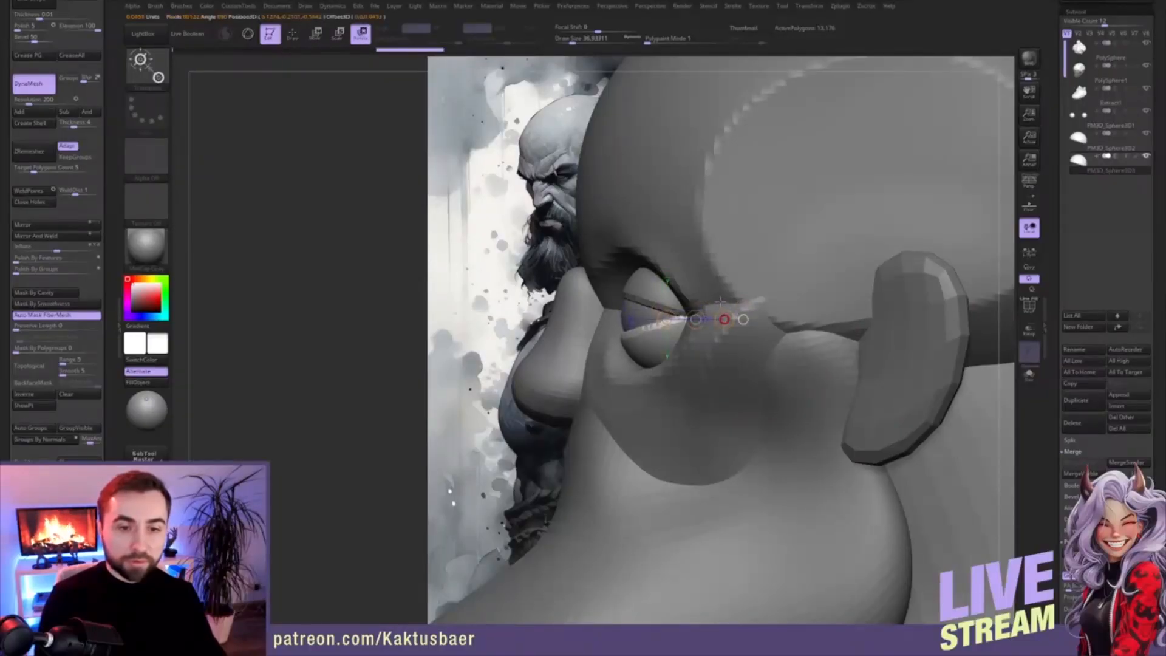
{"action": "key", "text": "q"}
{"action": "right_click_drag", "start_coordinate": [686, 420], "coordinate": [613, 340], "text": "ctrl"}
{"action": "right_click_drag", "start_coordinate": [577, 331], "coordinate": [684, 319]}
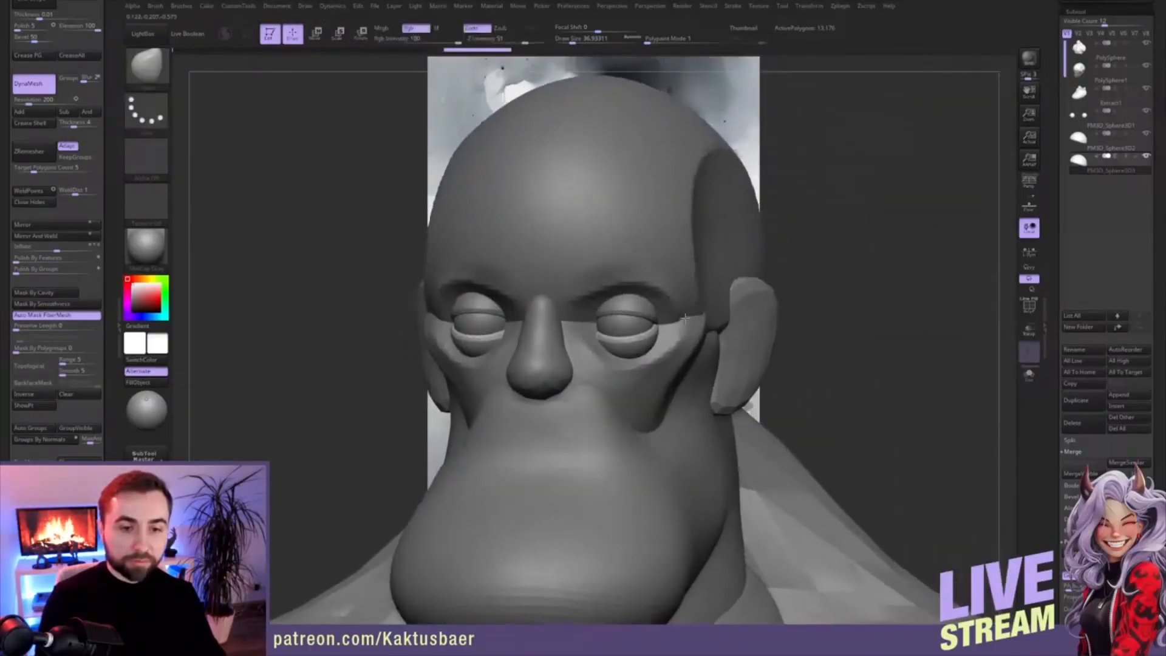
- Switch to the head mesh and mask only its nose, leaving the rest of the head editable
{"action": "left_click", "coordinate": [597, 316], "text": "alt"}
{"action": "right_click_drag", "start_coordinate": [597, 316], "coordinate": [674, 331], "text": "ctrl"}
{"action": "left_click_drag", "start_coordinate": [881, 225], "coordinate": [906, 274], "text": "ctrl"}
{"action": "key", "text": "bracketleft"}
{"action": "key", "text": "bracketleft"}
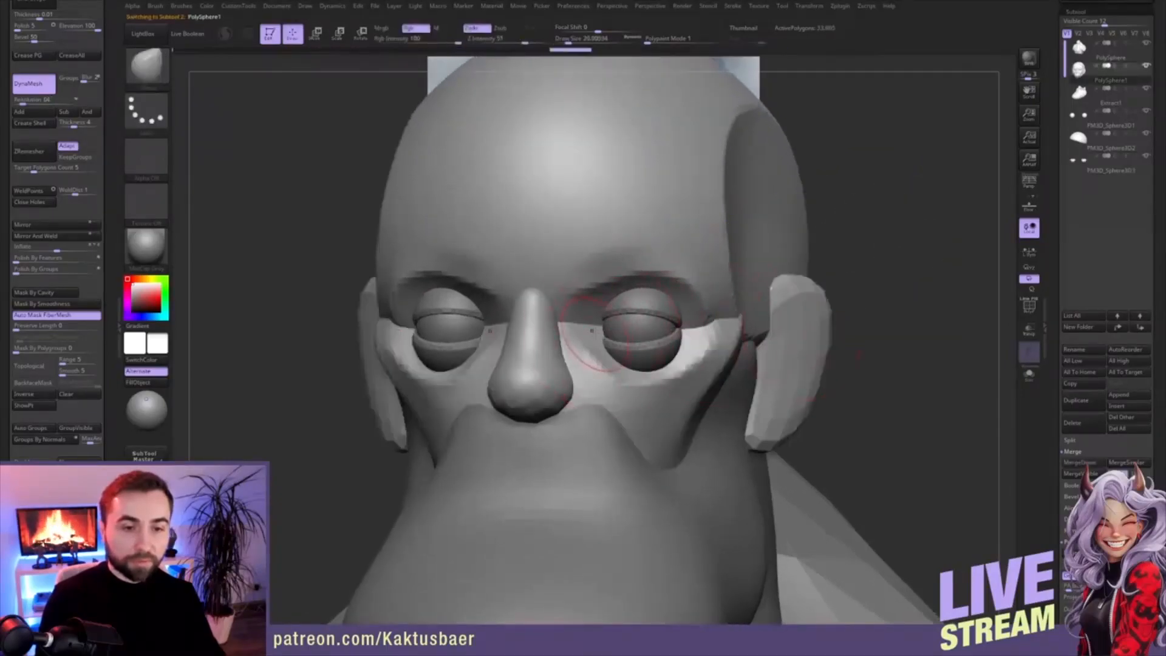
{"action": "key", "text": "w"}
{"action": "left_click", "coordinate": [546, 349], "text": "ctrl"}
{"action": "key", "text": "q"}
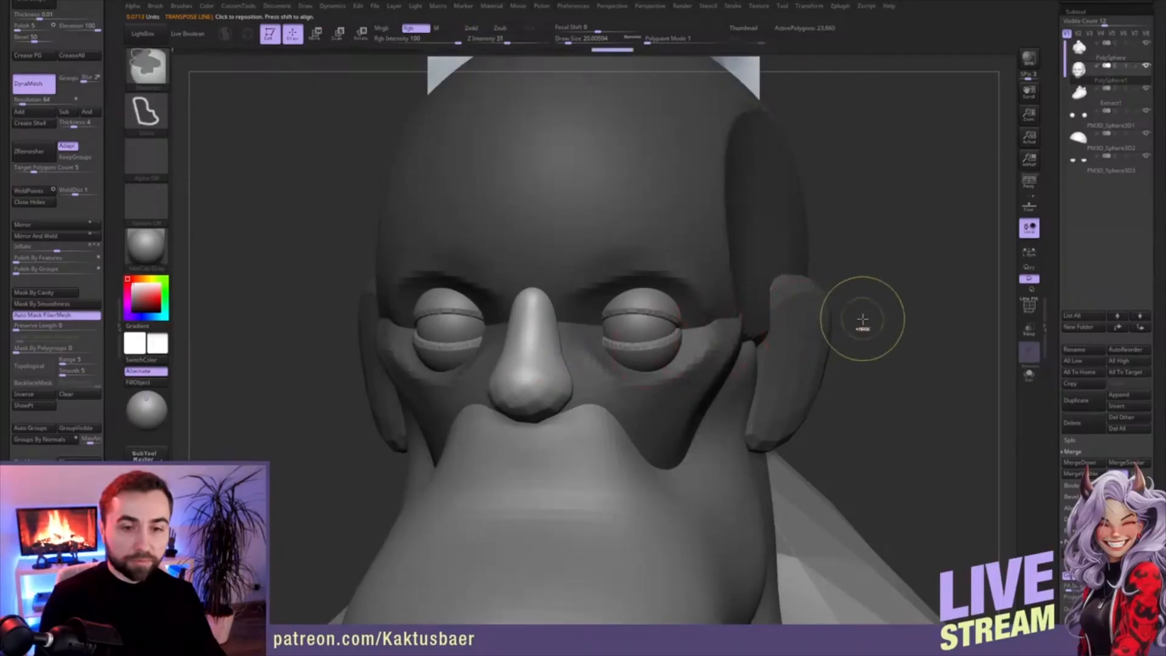
{"action": "left_click", "coordinate": [862, 320], "text": "ctrl"}
- Reshape the inner eye socket areas beside the nose bridge with the Move brush
{"action": "left_click_drag", "start_coordinate": [581, 337], "coordinate": [578, 341]}
{"action": "right_click_drag", "start_coordinate": [579, 340], "coordinate": [618, 321], "text": "alt"}
{"action": "key", "text": "bracketright"}
{"action": "mouse_move", "coordinate": [621, 314]}
{"action": "left_mouse_down"}
{"action": "mouse_move", "coordinate": [610, 318]}
{"action": "mouse_move", "coordinate": [628, 313]}
{"action": "left_mouse_up"}
{"action": "mouse_move", "coordinate": [620, 301]}
{"action": "right_mouse_down", "text": "alt"}
{"action": "mouse_move", "coordinate": [600, 316]}
{"action": "mouse_move", "coordinate": [777, 301]}
{"action": "right_mouse_up", "text": "alt"}
{"action": "key", "text": "bracketleft"}
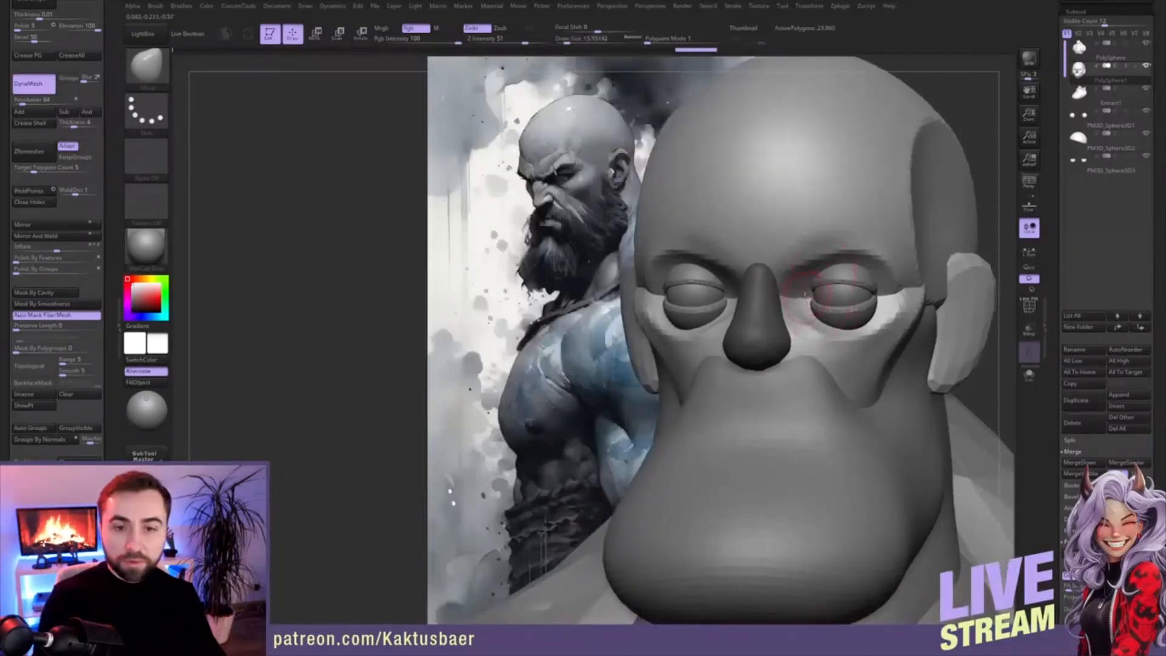
{"action": "key", "text": "bracketright"}
{"action": "left_click_drag", "start_coordinate": [789, 302], "coordinate": [797, 275]}
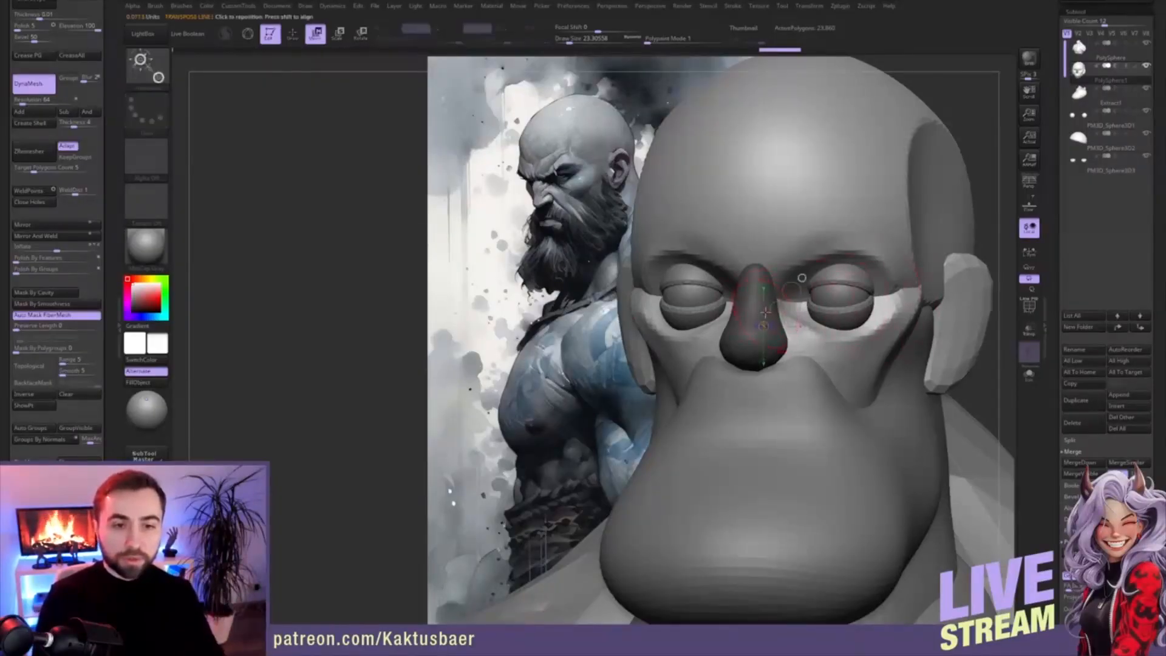
- Invert the mask so only the nose is editable and smooth the nose's surface
{"action": "key", "text": "ctrl+i"}
{"action": "left_click_drag", "start_coordinate": [753, 367], "coordinate": [771, 346], "text": "shift"}
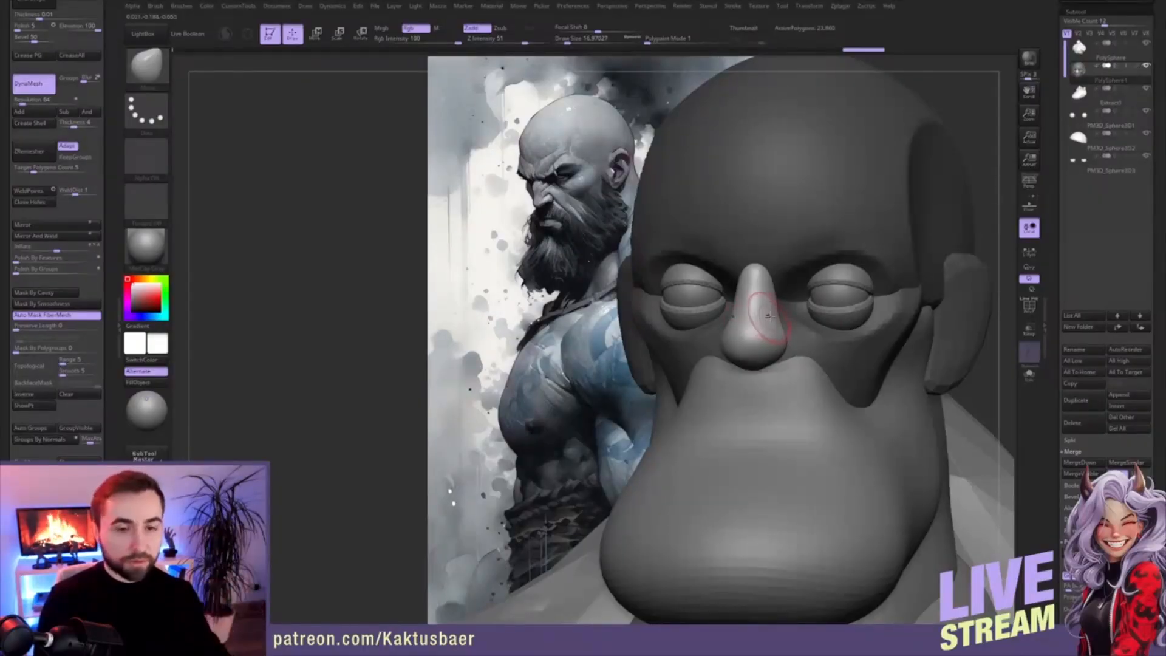
{"action": "right_click_drag", "start_coordinate": [759, 317], "coordinate": [659, 304]}
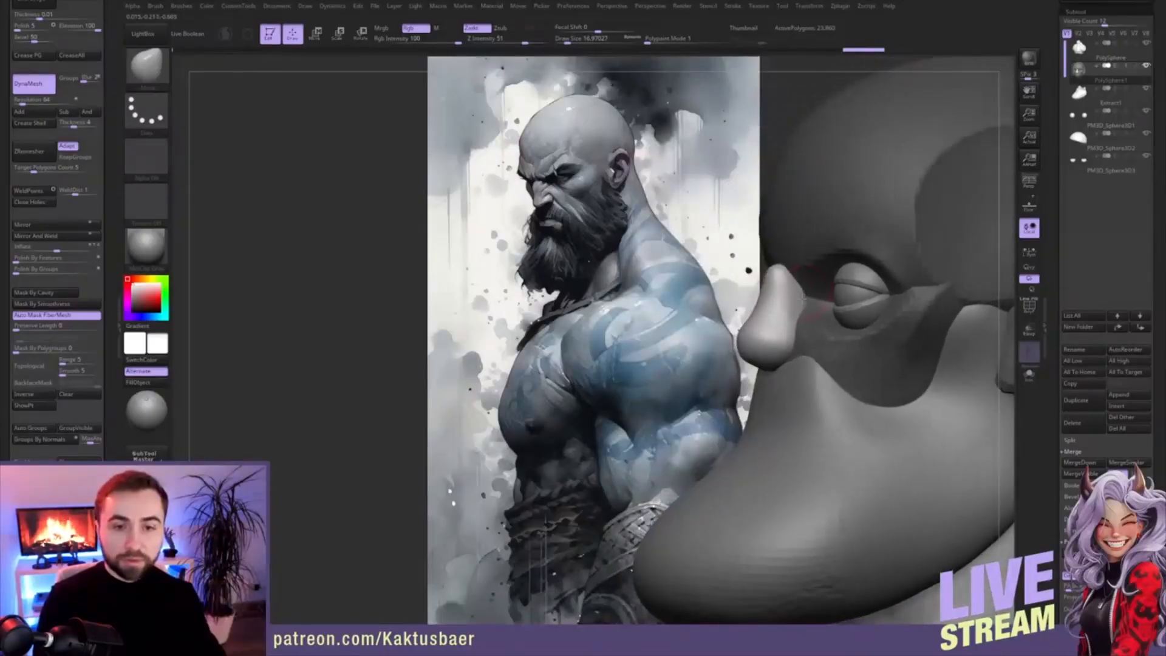
{"action": "right_click_drag", "start_coordinate": [784, 281], "coordinate": [790, 288]}
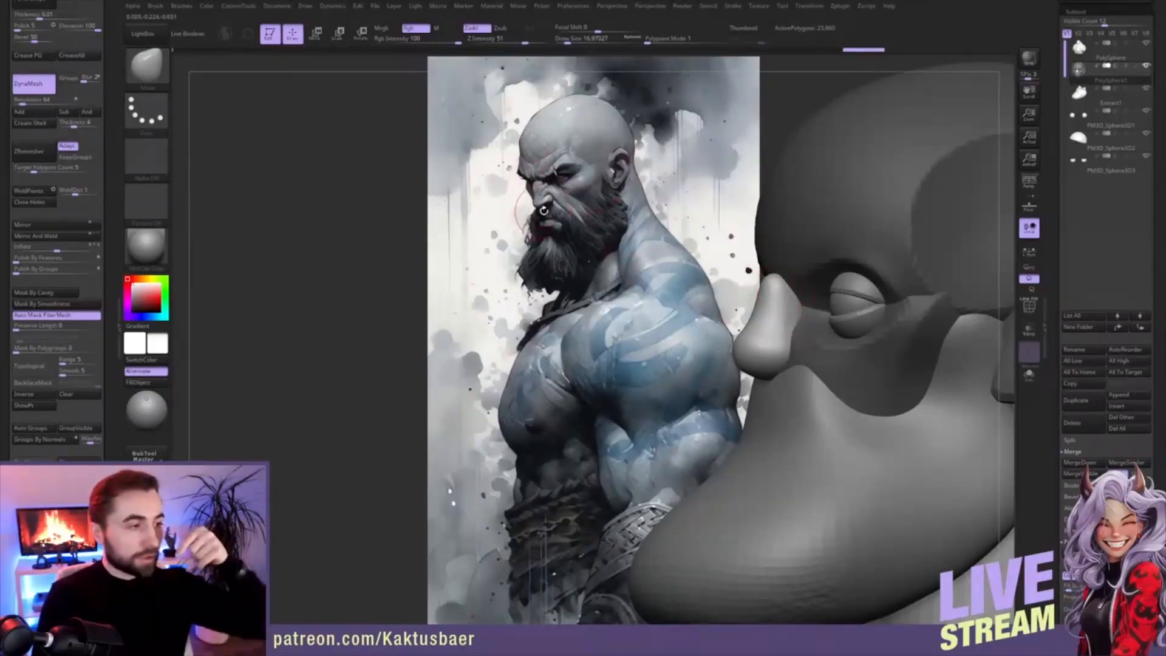
{"action": "right_click_drag", "start_coordinate": [792, 299], "coordinate": [785, 292]}
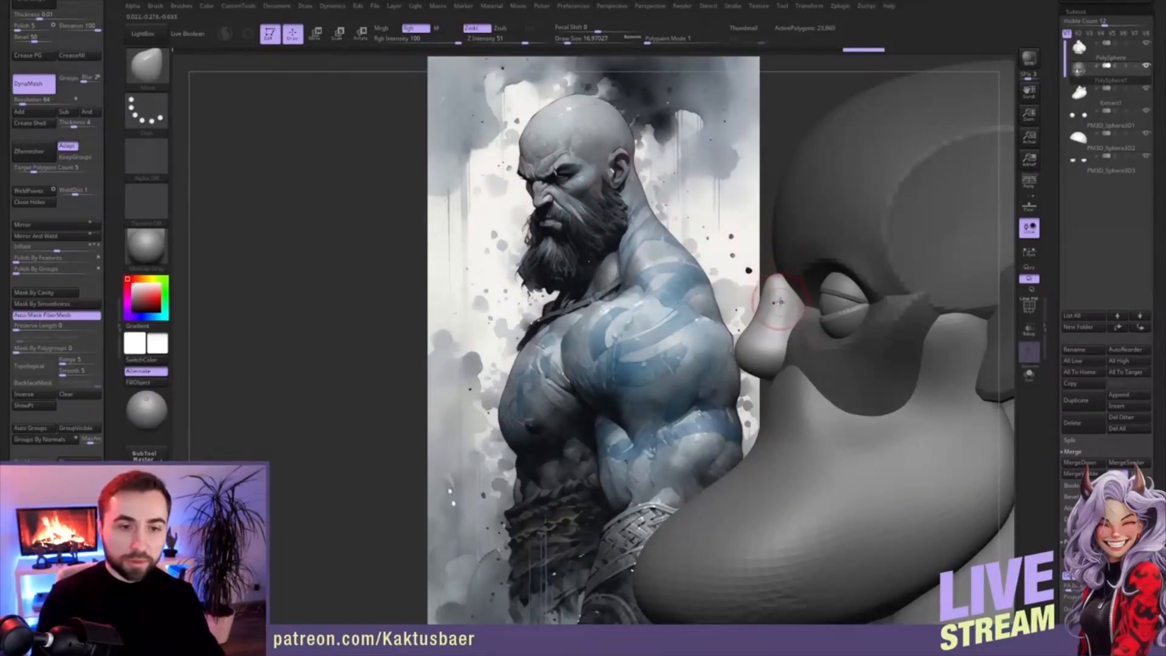
{"action": "right_click_drag", "start_coordinate": [782, 299], "coordinate": [776, 296]}
- Refine the nose bridge's shape and side profile with the Move brush, and smooth it
{"action": "key", "text": "s"}
{"action": "mouse_move", "coordinate": [781, 291]}
{"action": "left_mouse_down"}
{"action": "mouse_move", "coordinate": [788, 283]}
{"action": "mouse_move", "coordinate": [763, 318]}
{"action": "left_mouse_up"}
{"action": "key", "text": "s"}
{"action": "right_click_drag", "start_coordinate": [760, 319], "coordinate": [809, 316]}
{"action": "left_click_drag", "start_coordinate": [768, 313], "coordinate": [774, 308], "text": "shift"}
{"action": "right_click_drag", "start_coordinate": [774, 309], "coordinate": [776, 302]}
{"action": "right_click_drag", "start_coordinate": [781, 313], "coordinate": [787, 298]}
{"action": "left_click_drag", "start_coordinate": [787, 298], "coordinate": [780, 307]}
{"action": "right_click_drag", "start_coordinate": [780, 307], "coordinate": [808, 310]}
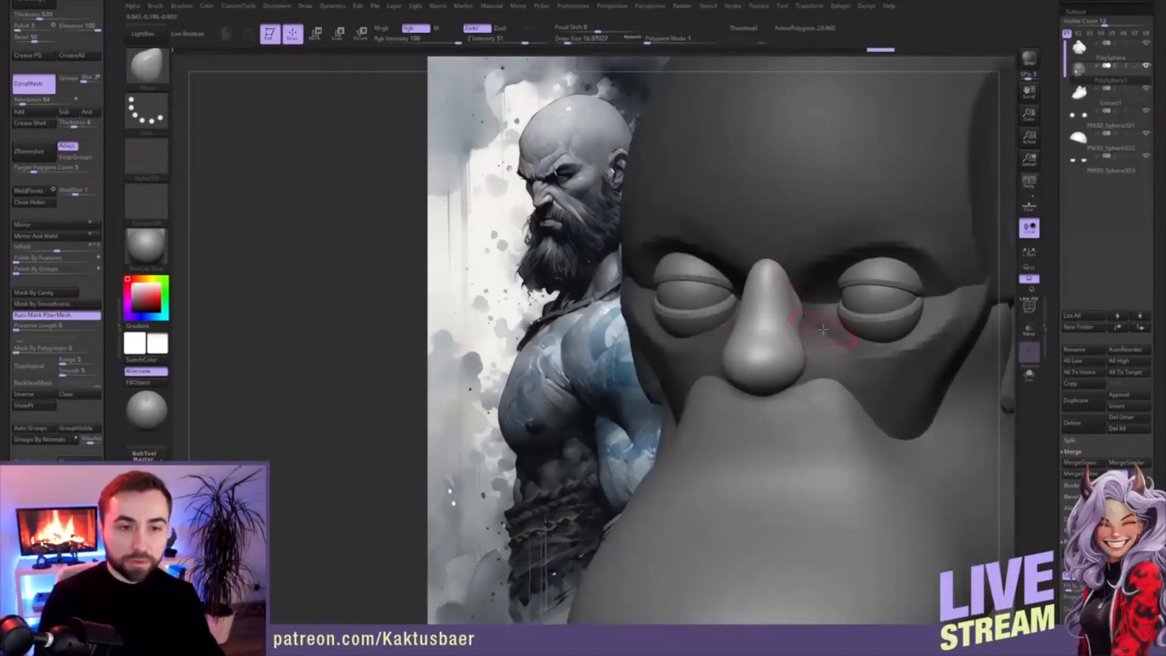
- Invert the mask to protect the nose and smooth the cheekbone beneath the eye
{"action": "mouse_move", "coordinate": [808, 302]}
{"action": "right_mouse_down"}
{"action": "mouse_move", "coordinate": [807, 326]}
{"action": "mouse_move", "coordinate": [839, 341]}
{"action": "mouse_move", "coordinate": [844, 359]}
{"action": "right_mouse_up"}
{"action": "key", "text": "w"}
{"action": "key", "text": "ctrl+i"}
{"action": "key", "text": "q"}
{"action": "left_click_drag", "start_coordinate": [880, 358], "coordinate": [925, 324], "text": "shift"}
- Isolate the nose with a mask and pull out the sides of its tip to form wider nostrils
{"action": "mouse_move", "coordinate": [905, 335]}
{"action": "right_mouse_down"}
{"action": "mouse_move", "coordinate": [808, 328]}
{"action": "mouse_move", "coordinate": [793, 373]}
{"action": "right_mouse_up"}
{"action": "key", "text": "w"}
{"action": "left_click", "coordinate": [795, 345], "text": "ctrl"}
{"action": "key", "text": "q"}
{"action": "key", "text": "s"}
{"action": "key", "text": "s"}
{"action": "mouse_move", "coordinate": [793, 386]}
{"action": "left_mouse_down"}
{"action": "mouse_move", "coordinate": [799, 368]}
{"action": "mouse_move", "coordinate": [817, 372]}
{"action": "left_mouse_up"}
{"action": "right_click_drag", "start_coordinate": [819, 378], "coordinate": [875, 362]}
{"action": "left_click_drag", "start_coordinate": [814, 350], "coordinate": [797, 330]}
{"action": "key", "text": "s"}
- Shape the upper nose bridge between the eyes and adjust the side of the nose with the Move brush
{"action": "left_click_drag", "start_coordinate": [798, 317], "coordinate": [788, 274]}
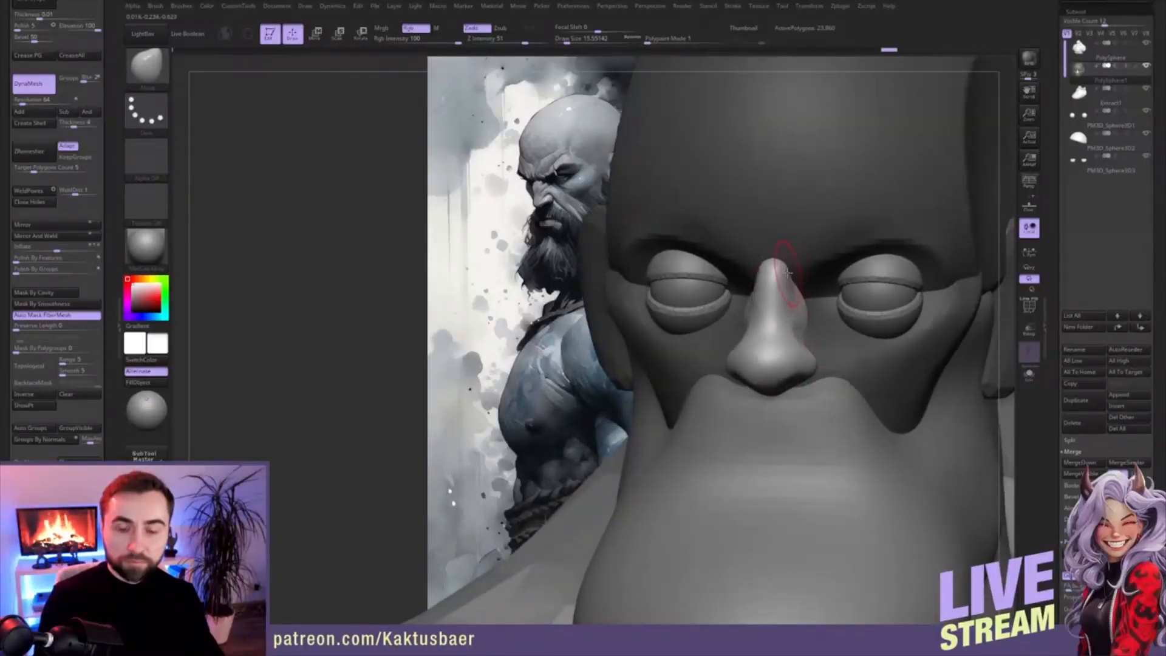
{"action": "right_click_drag", "start_coordinate": [788, 274], "coordinate": [723, 276]}
{"action": "left_click_drag", "start_coordinate": [782, 262], "coordinate": [788, 266]}
{"action": "right_click_drag", "start_coordinate": [750, 290], "coordinate": [812, 298]}
{"action": "left_click_drag", "start_coordinate": [810, 308], "coordinate": [814, 324]}
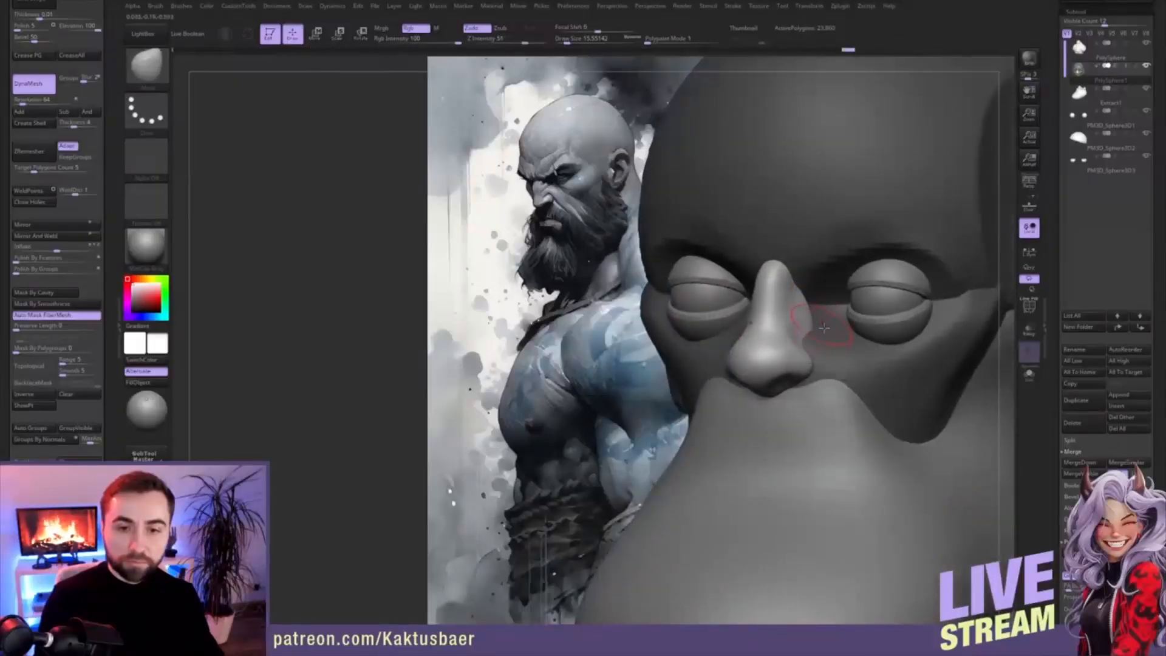
- Mask only the nose again, adjust the inner eye socket edge, and show the head mesh in isolation
{"action": "right_click_drag", "start_coordinate": [823, 326], "coordinate": [834, 324]}
{"action": "key", "text": "w"}
{"action": "left_click", "coordinate": [850, 346], "text": "ctrl"}
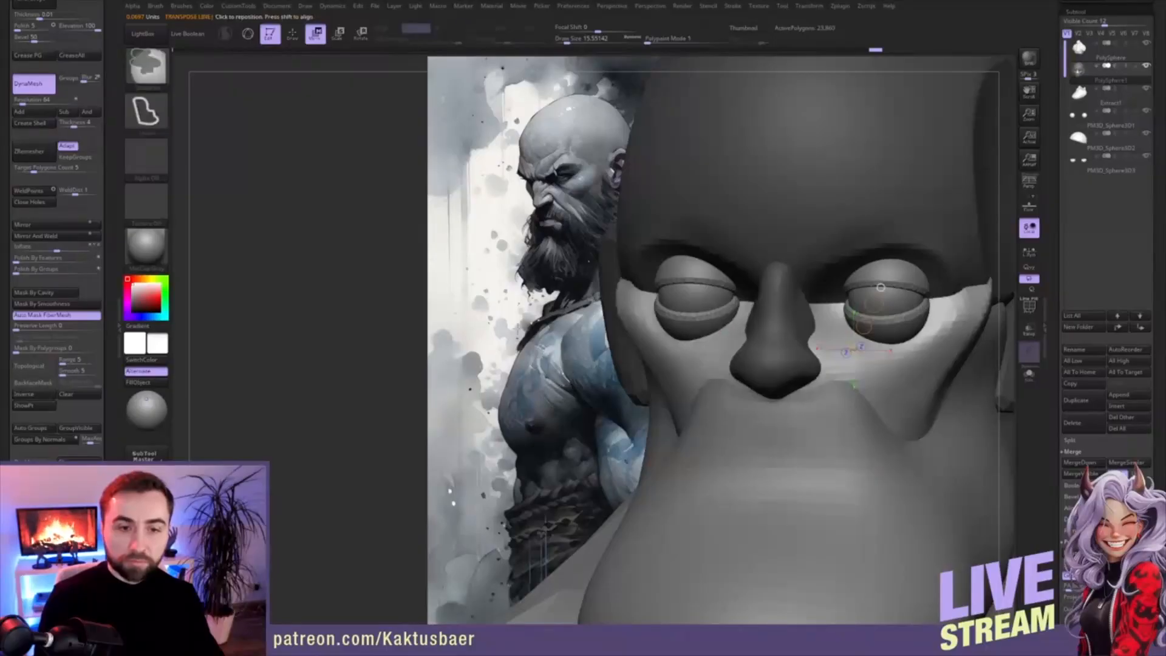
{"action": "left_click", "coordinate": [762, 315], "text": "ctrl"}
{"action": "left_click", "coordinate": [640, 353], "text": "ctrl"}
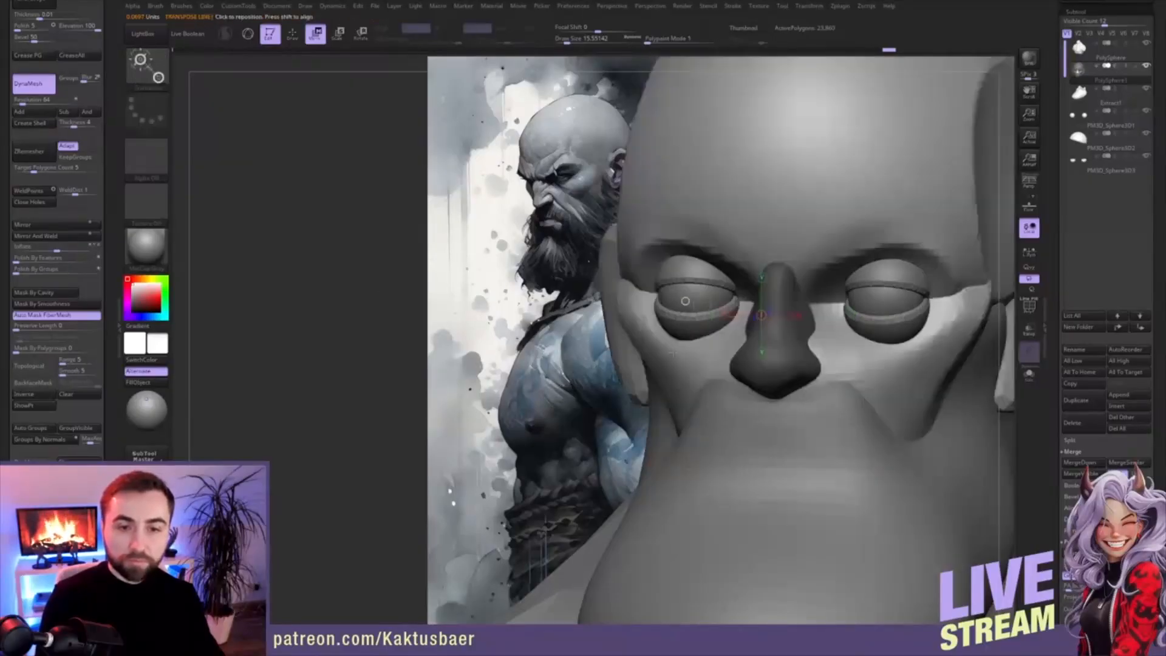
{"action": "key", "text": "q"}
{"action": "mouse_move", "coordinate": [640, 352]}
{"action": "right_mouse_down"}
{"action": "mouse_move", "coordinate": [824, 302]}
{"action": "mouse_move", "coordinate": [777, 311]}
{"action": "right_mouse_up"}
{"action": "left_click_drag", "start_coordinate": [822, 305], "coordinate": [804, 308]}
{"action": "key", "text": "alt+s"}
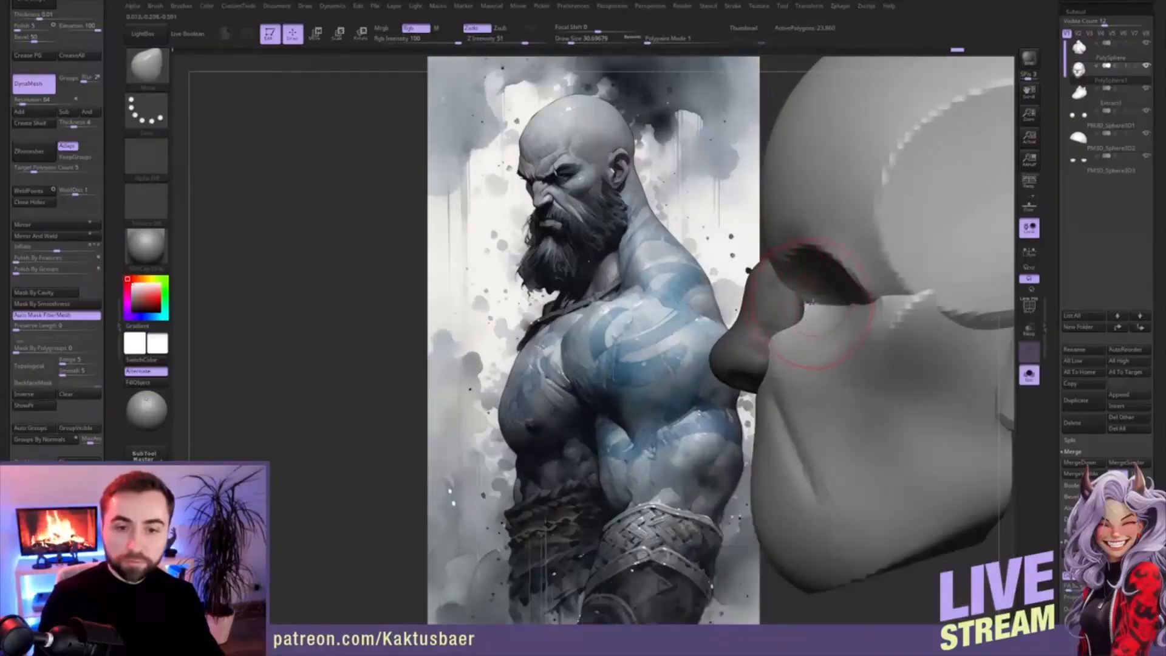
{"action": "key", "text": "bracketleft"}
{"action": "right_click_drag", "start_coordinate": [801, 304], "coordinate": [796, 286]}
{"action": "mouse_move", "coordinate": [793, 286]}
{"action": "left_mouse_down"}
{"action": "mouse_move", "coordinate": [768, 291]}
{"action": "mouse_move", "coordinate": [823, 221]}
{"action": "mouse_move", "coordinate": [859, 209]}
{"action": "left_mouse_up"}
- Build up volume on the brow ridges above the eye sockets with the ClayBuildup brush and smooth them
{"action": "key", "text": "b"}
{"action": "key", "text": "c"}
{"action": "key", "text": "b"}
{"action": "key", "text": "s"}
{"action": "mouse_move", "coordinate": [804, 243]}
{"action": "left_mouse_down"}
{"action": "mouse_move", "coordinate": [890, 204]}
{"action": "mouse_move", "coordinate": [866, 203]}
{"action": "left_mouse_up"}
{"action": "left_click_drag", "start_coordinate": [770, 255], "coordinate": [806, 170]}
{"action": "left_click_drag", "start_coordinate": [784, 234], "coordinate": [860, 173]}
{"action": "mouse_move", "coordinate": [811, 228]}
{"action": "left_mouse_down"}
{"action": "mouse_move", "coordinate": [884, 195]}
{"action": "mouse_move", "coordinate": [820, 201]}
{"action": "left_mouse_up"}
{"action": "right_click_drag", "start_coordinate": [875, 204], "coordinate": [835, 261], "text": "alt"}
{"action": "key", "text": "s"}
{"action": "left_click_drag", "start_coordinate": [834, 261], "coordinate": [888, 234]}
{"action": "right_click_drag", "start_coordinate": [839, 209], "coordinate": [809, 232], "text": "alt"}
{"action": "mouse_move", "coordinate": [850, 268]}
{"action": "right_mouse_down", "text": "ctrl"}
{"action": "mouse_move", "coordinate": [863, 234]}
{"action": "mouse_move", "coordinate": [844, 254]}
{"action": "right_mouse_up", "text": "ctrl"}
{"action": "mouse_move", "coordinate": [841, 256]}
{"action": "left_mouse_down", "text": "shift"}
{"action": "mouse_move", "coordinate": [831, 235]}
{"action": "mouse_move", "coordinate": [896, 240]}
{"action": "left_mouse_up", "text": "shift"}
{"action": "right_click_drag", "start_coordinate": [876, 250], "coordinate": [853, 247], "text": "alt"}
- Adjust the forehead profile and the shape of the brow ridge with the Move brush
{"action": "key", "text": "b"}
{"action": "key", "text": "m"}
{"action": "key", "text": "v"}
{"action": "key", "text": "bracketright"}
{"action": "key", "text": "bracketright"}
{"action": "left_click_drag", "start_coordinate": [794, 203], "coordinate": [807, 205]}
{"action": "right_click_drag", "start_coordinate": [807, 206], "coordinate": [830, 194]}
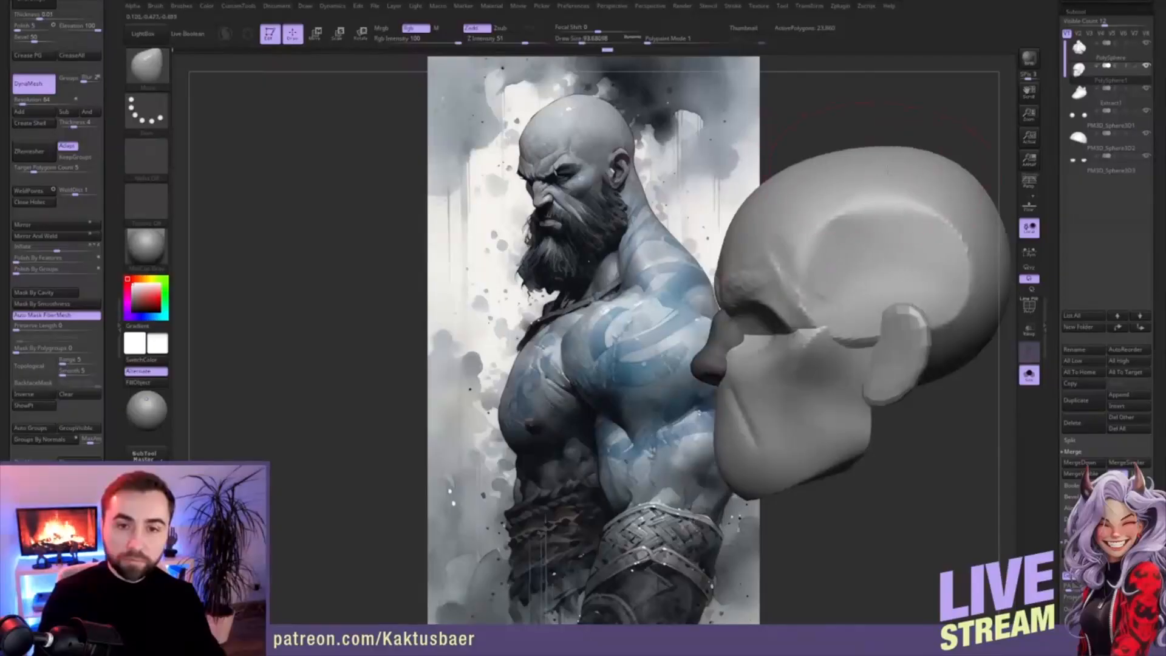
{"action": "key", "text": "s"}
{"action": "left_click_drag", "start_coordinate": [772, 201], "coordinate": [770, 201]}
{"action": "right_click_drag", "start_coordinate": [770, 201], "coordinate": [791, 213]}
{"action": "left_click_drag", "start_coordinate": [791, 213], "coordinate": [784, 201]}
{"action": "right_click_drag", "start_coordinate": [783, 200], "coordinate": [796, 229]}
{"action": "key", "text": "s"}
{"action": "left_click_drag", "start_coordinate": [796, 230], "coordinate": [787, 229]}
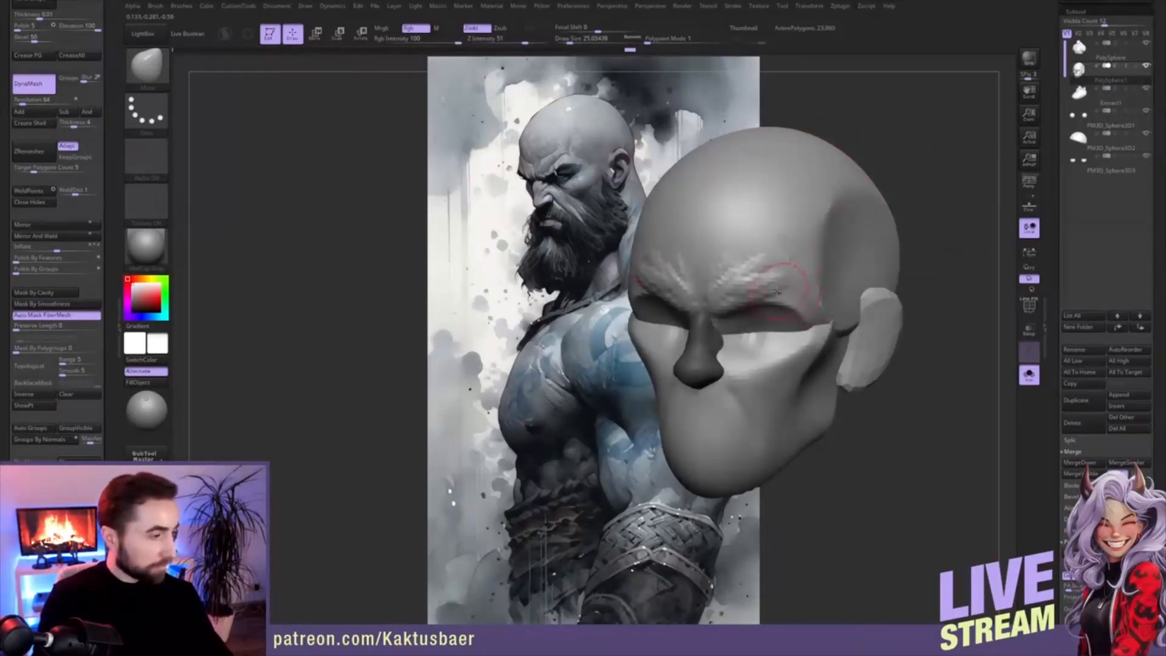
- Add clay to the forehead above the brows, show the whole character again, and smooth the area
{"action": "key", "text": "b"}
{"action": "key", "text": "c"}
{"action": "key", "text": "b"}
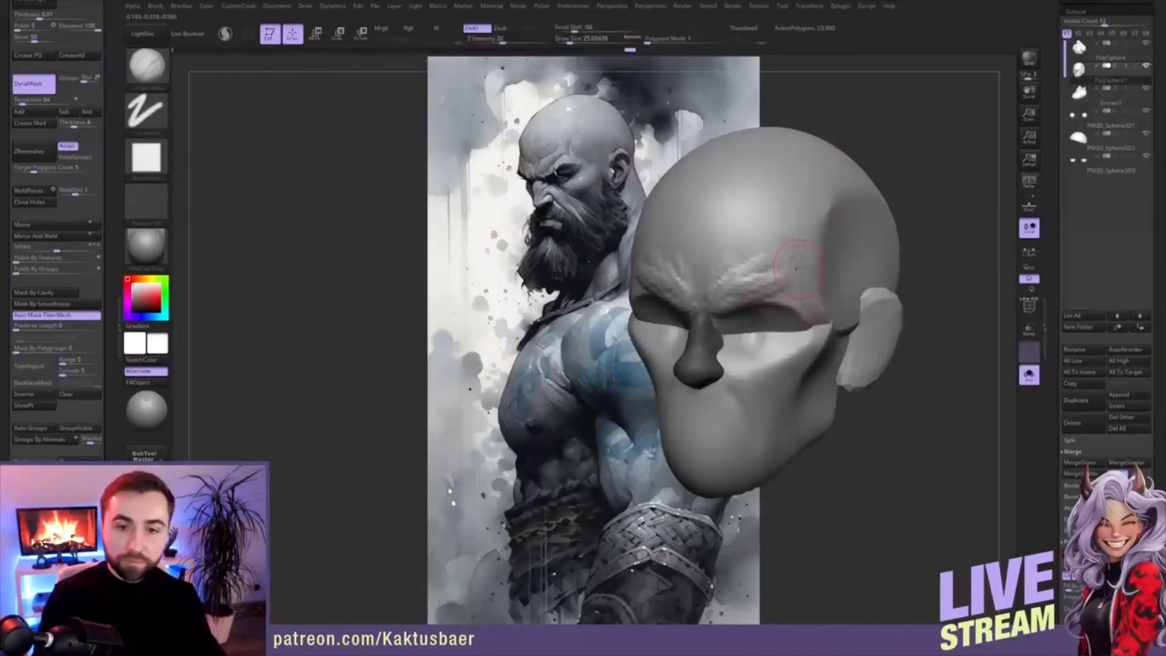
{"action": "right_click_drag", "start_coordinate": [794, 262], "coordinate": [797, 260]}
{"action": "left_click_drag", "start_coordinate": [797, 260], "coordinate": [801, 267]}
{"action": "right_click_drag", "start_coordinate": [801, 267], "coordinate": [800, 252]}
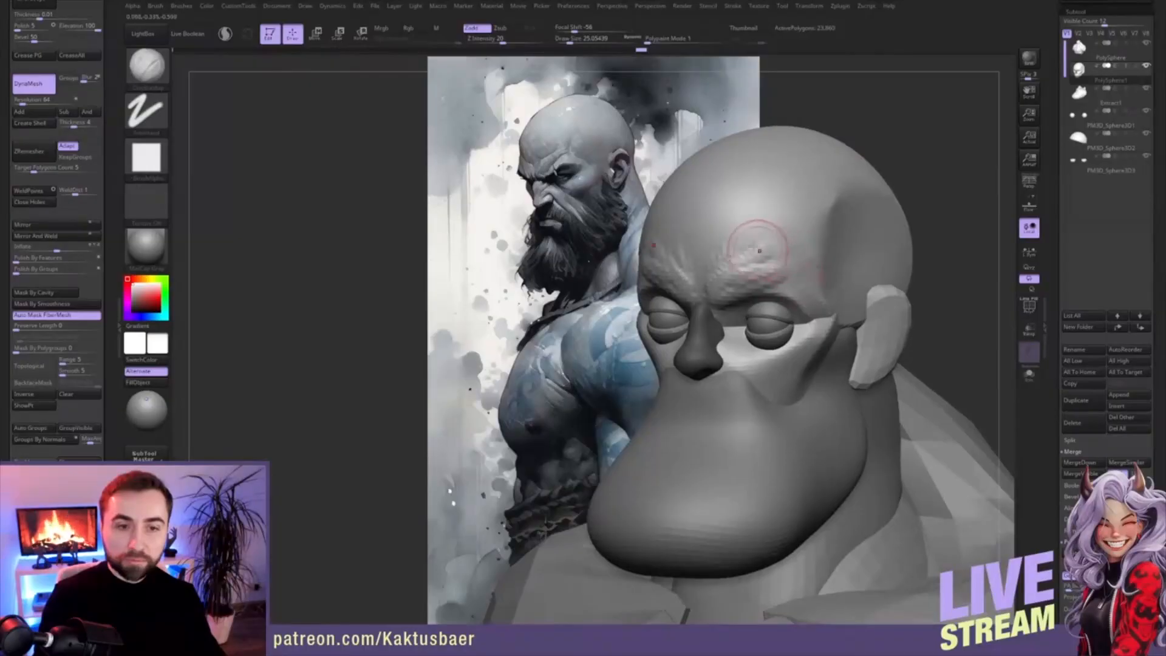
{"action": "mouse_move", "coordinate": [721, 257]}
{"action": "left_mouse_down"}
{"action": "mouse_move", "coordinate": [768, 240]}
{"action": "mouse_move", "coordinate": [726, 257]}
{"action": "mouse_move", "coordinate": [756, 238]}
{"action": "mouse_move", "coordinate": [772, 207]}
{"action": "left_mouse_up"}
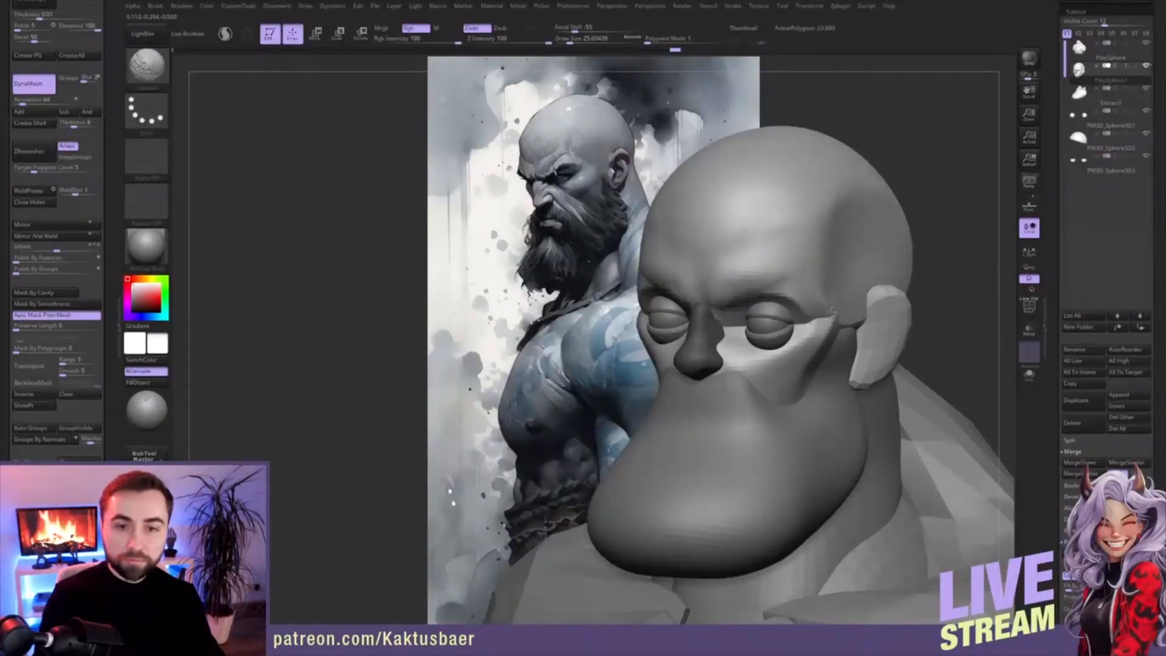
- Push the brow ridges into a lower, angrier shape over the eyes with the Move brush
{"action": "right_click_drag", "start_coordinate": [805, 294], "coordinate": [807, 270], "text": "alt"}
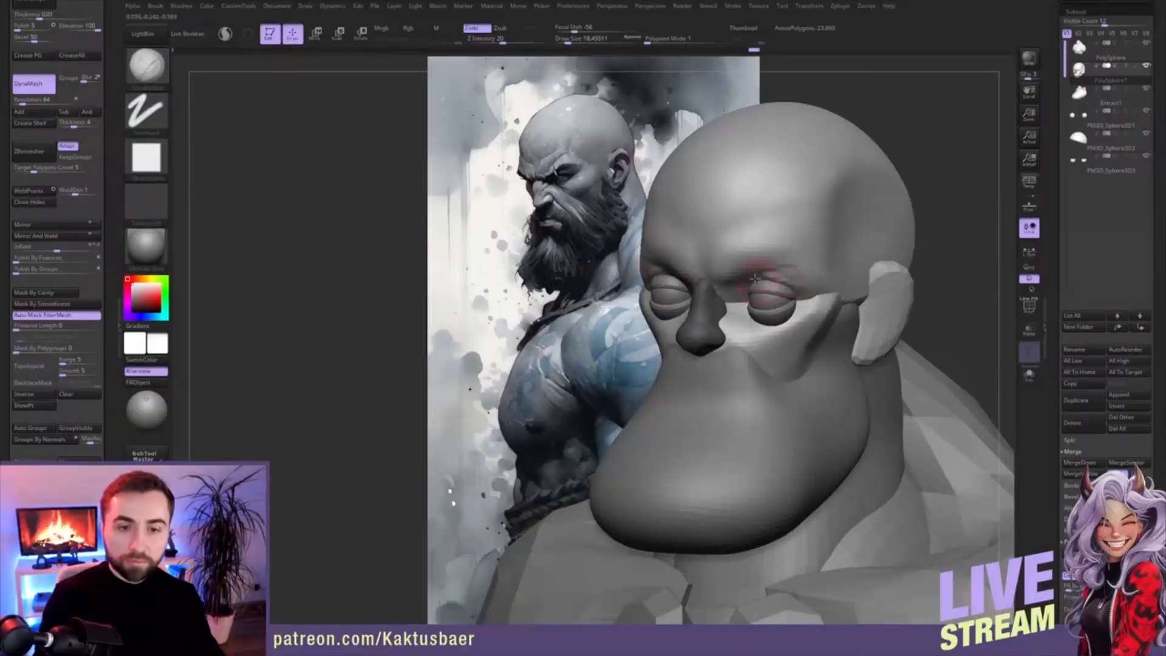
{"action": "key", "text": "b"}
{"action": "key", "text": "m"}
{"action": "key", "text": "v"}
{"action": "mouse_move", "coordinate": [753, 266]}
{"action": "left_mouse_down"}
{"action": "mouse_move", "coordinate": [738, 277]}
{"action": "mouse_move", "coordinate": [770, 267]}
{"action": "left_mouse_up"}
{"action": "key", "text": "s"}
{"action": "mouse_move", "coordinate": [781, 272]}
{"action": "left_mouse_down"}
{"action": "mouse_move", "coordinate": [794, 257]}
{"action": "mouse_move", "coordinate": [783, 272]}
{"action": "left_mouse_up"}
{"action": "key", "text": "s"}
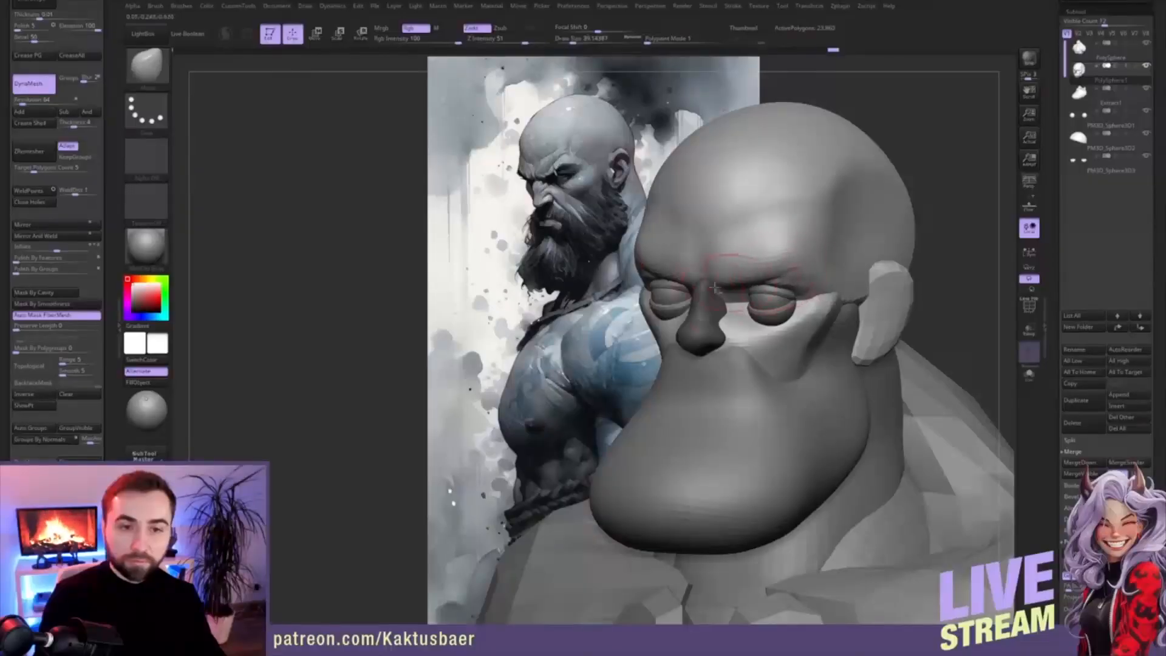
- Restore the stored camera view that lines the character up with the reference and turn on perspective
{"action": "scroll", "coordinate": [62, 443], "scroll_direction": "down", "scroll_amount": 10}
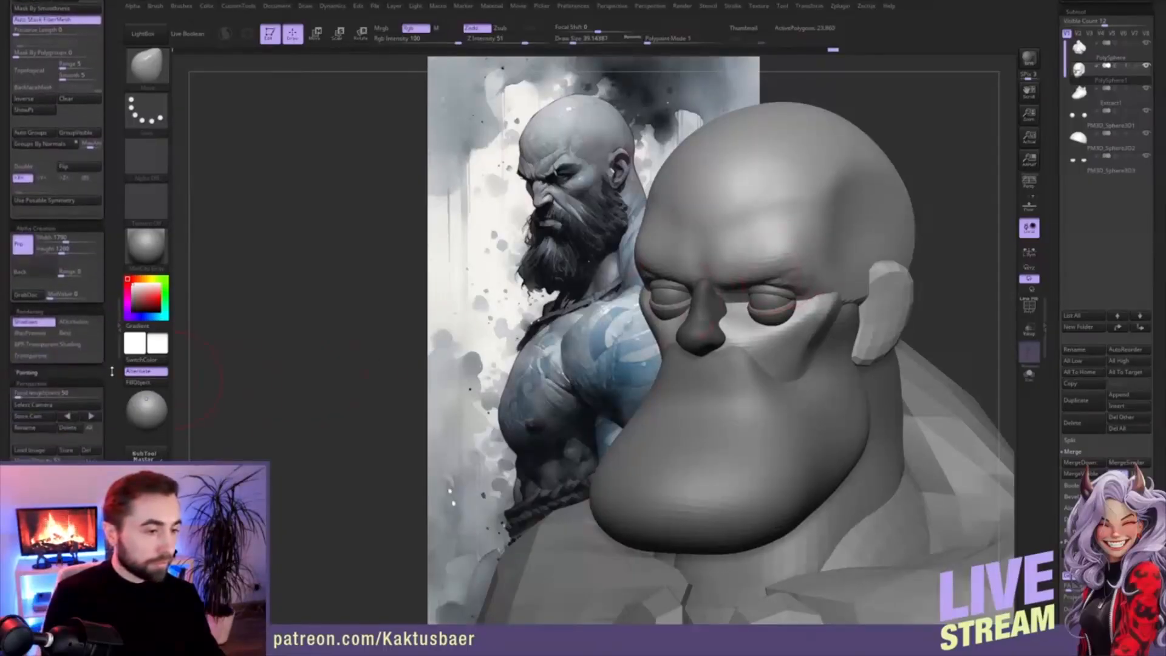
{"action": "left_click", "coordinate": [63, 443]}
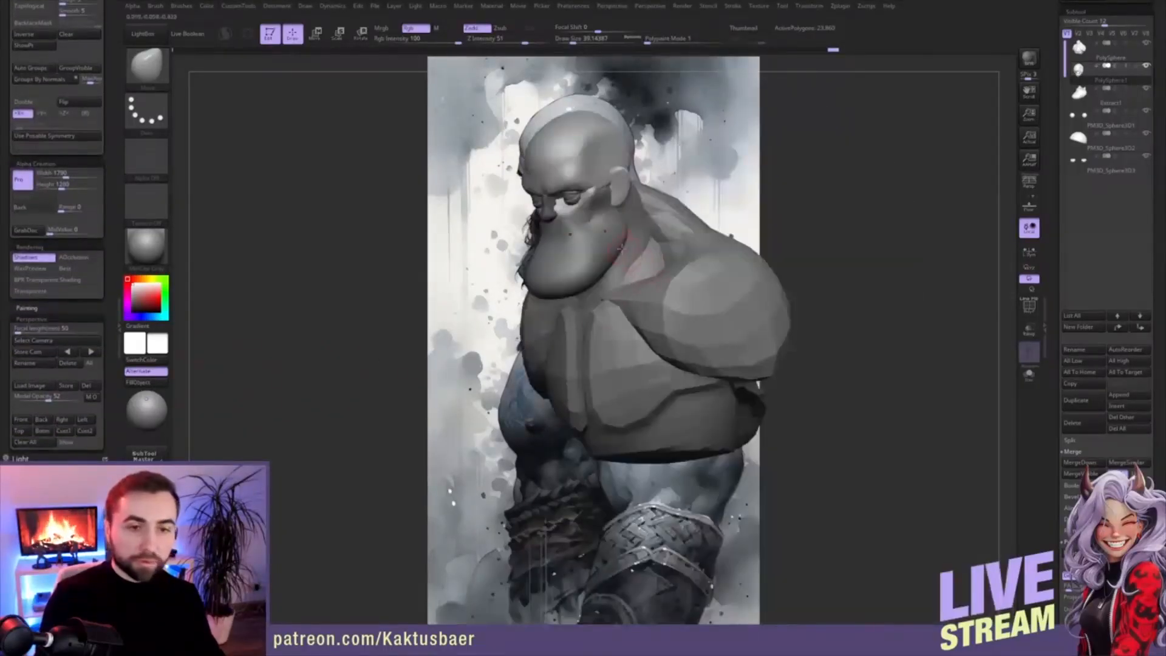
{"action": "left_click", "coordinate": [1029, 182]}
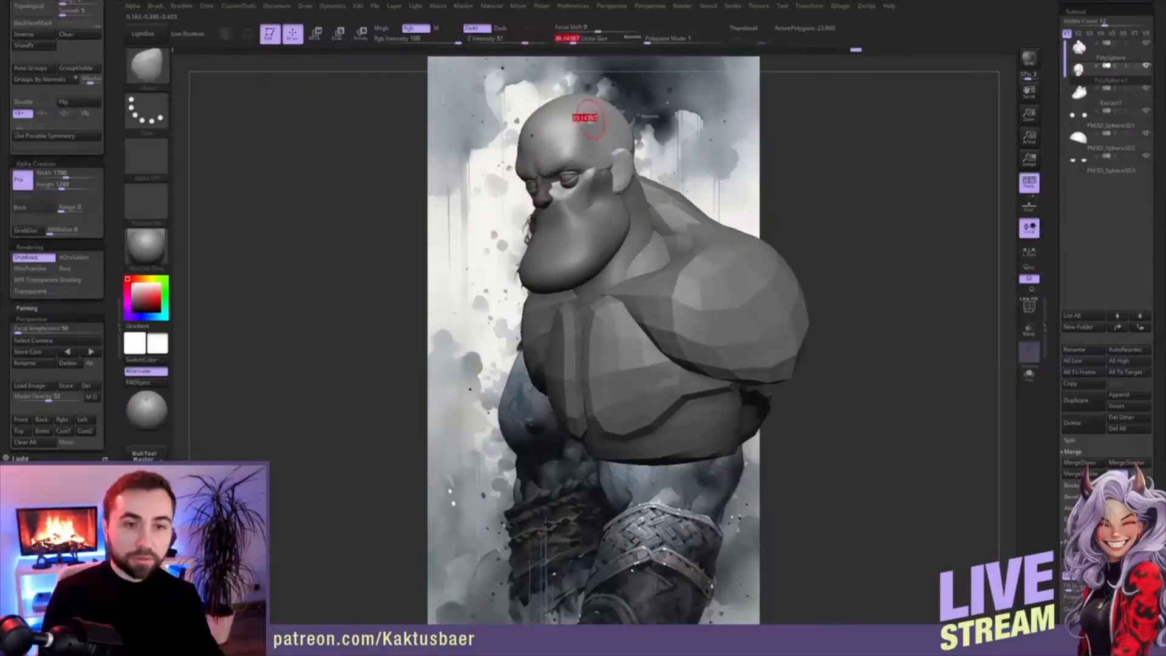
- Adjust the top of the skull against the reference outline using the Move brush with a larger draw size
{"action": "key", "text": "s"}
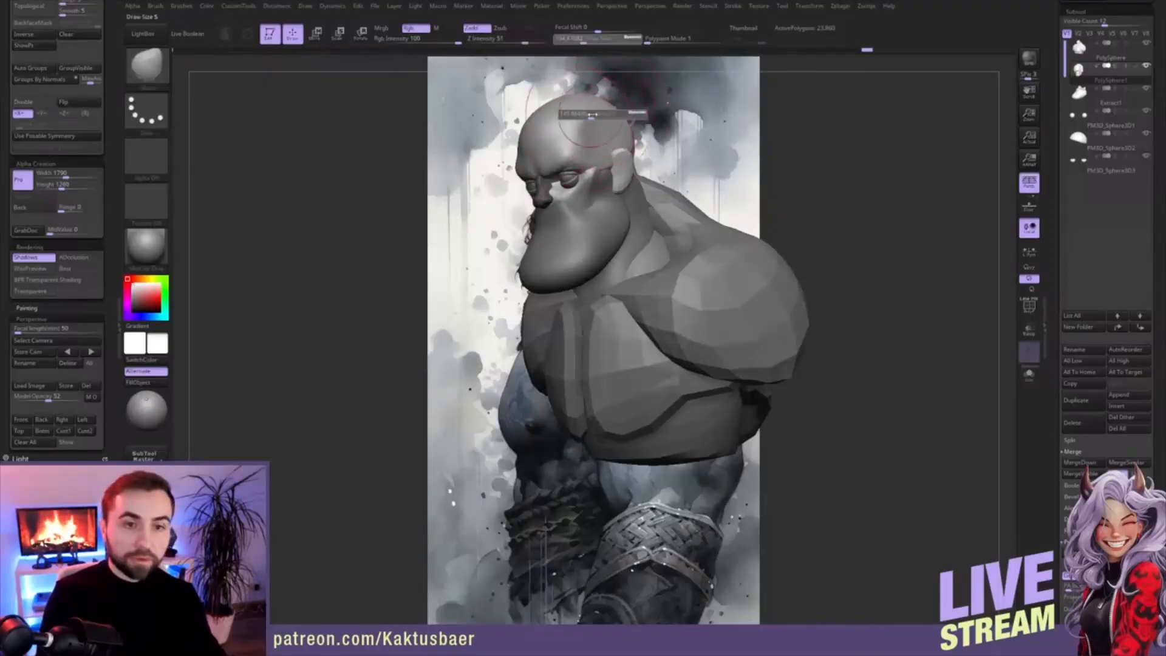
{"action": "left_click_drag", "start_coordinate": [591, 115], "coordinate": [595, 115]}
{"action": "key", "text": "bracketleft"}
{"action": "key", "text": "bracketleft"}
{"action": "key", "text": "bracketleft"}
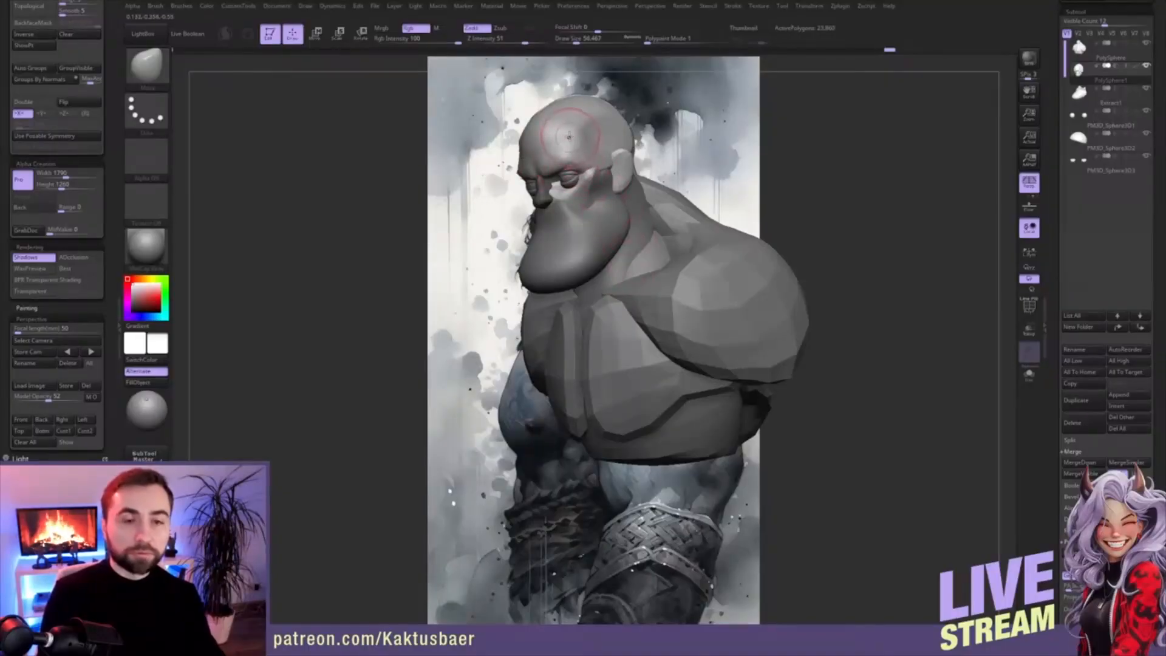
{"action": "key", "text": "bracketleft"}
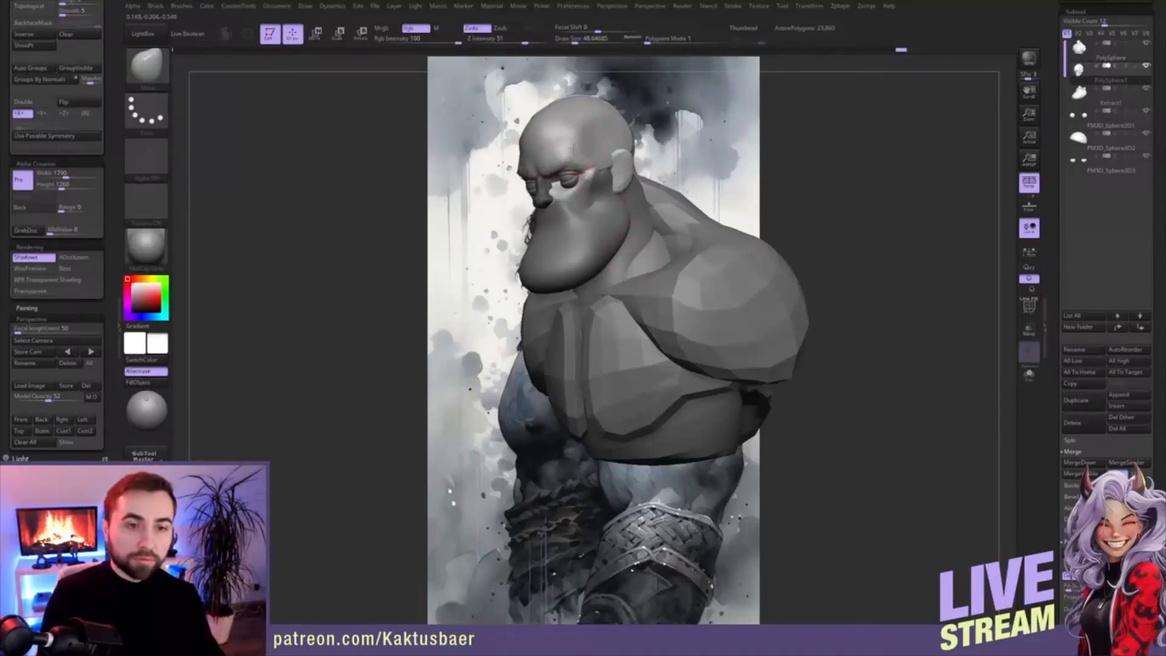
- Build up the brow ridge and lower forehead above the eye with the ClayBuildup brush
{"action": "mouse_move", "coordinate": [570, 153]}
{"action": "right_mouse_down", "text": "ctrl"}
{"action": "mouse_move", "coordinate": [588, 233]}
{"action": "mouse_move", "coordinate": [612, 221]}
{"action": "mouse_move", "coordinate": [601, 219]}
{"action": "right_mouse_up", "text": "ctrl"}
{"action": "key", "text": "bracketleft"}
{"action": "key", "text": "bracketleft"}
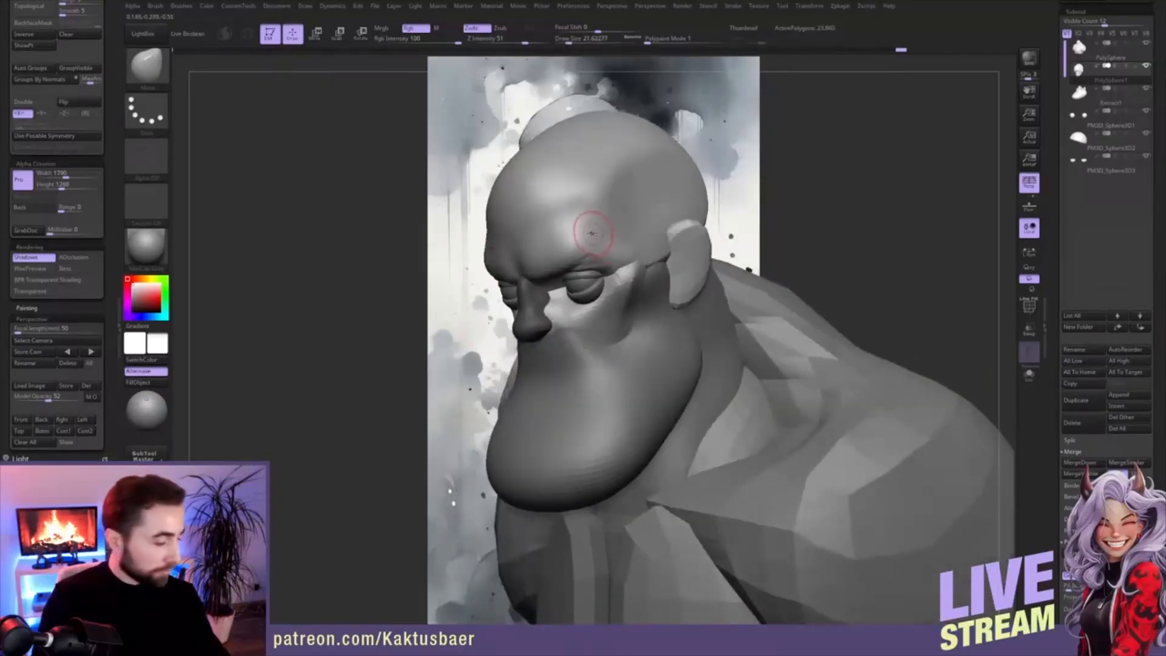
{"action": "key", "text": "b"}
{"action": "key", "text": "c"}
{"action": "key", "text": "b"}
{"action": "key", "text": "bracketright"}
{"action": "mouse_move", "coordinate": [605, 208]}
{"action": "left_mouse_down"}
{"action": "mouse_move", "coordinate": [592, 188]}
{"action": "mouse_move", "coordinate": [622, 173]}
{"action": "mouse_move", "coordinate": [584, 173]}
{"action": "mouse_move", "coordinate": [622, 201]}
{"action": "left_mouse_up"}
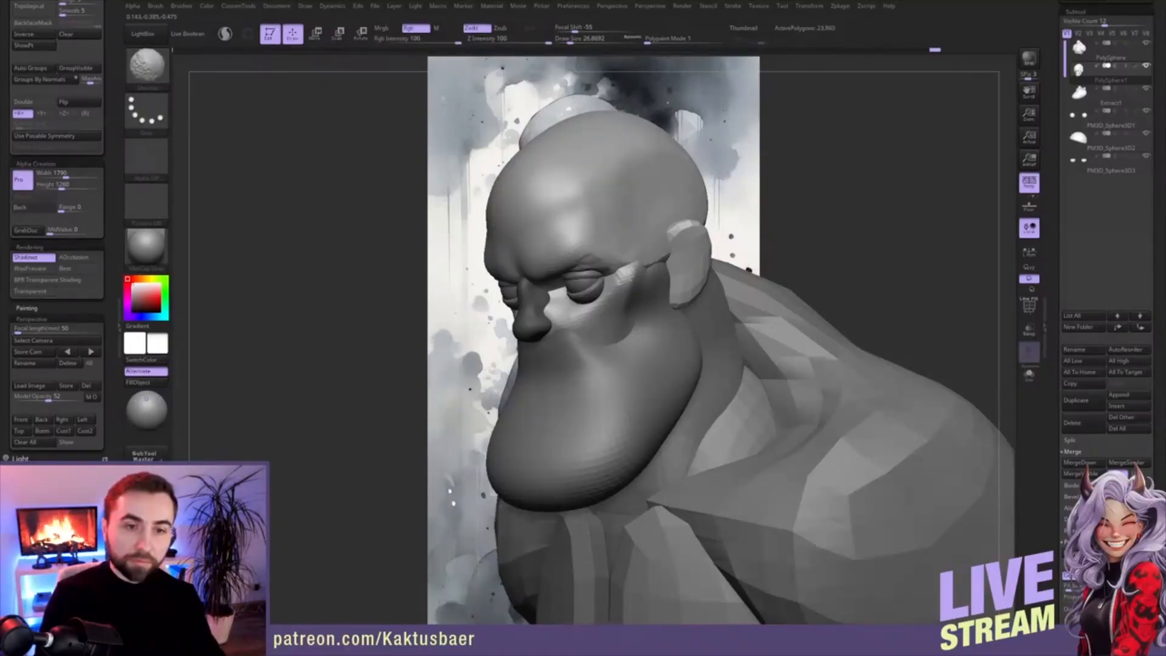
{"action": "mouse_move", "coordinate": [565, 210]}
{"action": "right_mouse_down"}
{"action": "mouse_move", "coordinate": [619, 206]}
{"action": "mouse_move", "coordinate": [594, 211]}
{"action": "mouse_move", "coordinate": [709, 240]}
{"action": "mouse_move", "coordinate": [667, 244]}
{"action": "mouse_move", "coordinate": [711, 258]}
{"action": "mouse_move", "coordinate": [598, 212]}
{"action": "right_mouse_up"}
{"action": "key", "text": "b"}
{"action": "key", "text": "c"}
{"action": "key", "text": "b"}
- Pull the outer brow ridge down over the eye with the Move brush
{"action": "mouse_move", "coordinate": [598, 213]}
{"action": "right_mouse_down", "text": "alt"}
{"action": "mouse_move", "coordinate": [683, 220]}
{"action": "mouse_move", "coordinate": [676, 242]}
{"action": "right_mouse_up", "text": "alt"}
{"action": "key", "text": "s"}
{"action": "key", "text": "b"}
{"action": "key", "text": "m"}
{"action": "key", "text": "v"}
{"action": "key", "text": "s"}
{"action": "mouse_move", "coordinate": [681, 230]}
{"action": "left_mouse_down"}
{"action": "mouse_move", "coordinate": [694, 229]}
{"action": "mouse_move", "coordinate": [683, 249]}
{"action": "left_mouse_up"}
{"action": "key", "text": "s"}
{"action": "key", "text": "s"}
{"action": "mouse_move", "coordinate": [674, 286]}
{"action": "right_mouse_down"}
{"action": "mouse_move", "coordinate": [664, 293]}
{"action": "mouse_move", "coordinate": [769, 289]}
{"action": "right_mouse_up"}
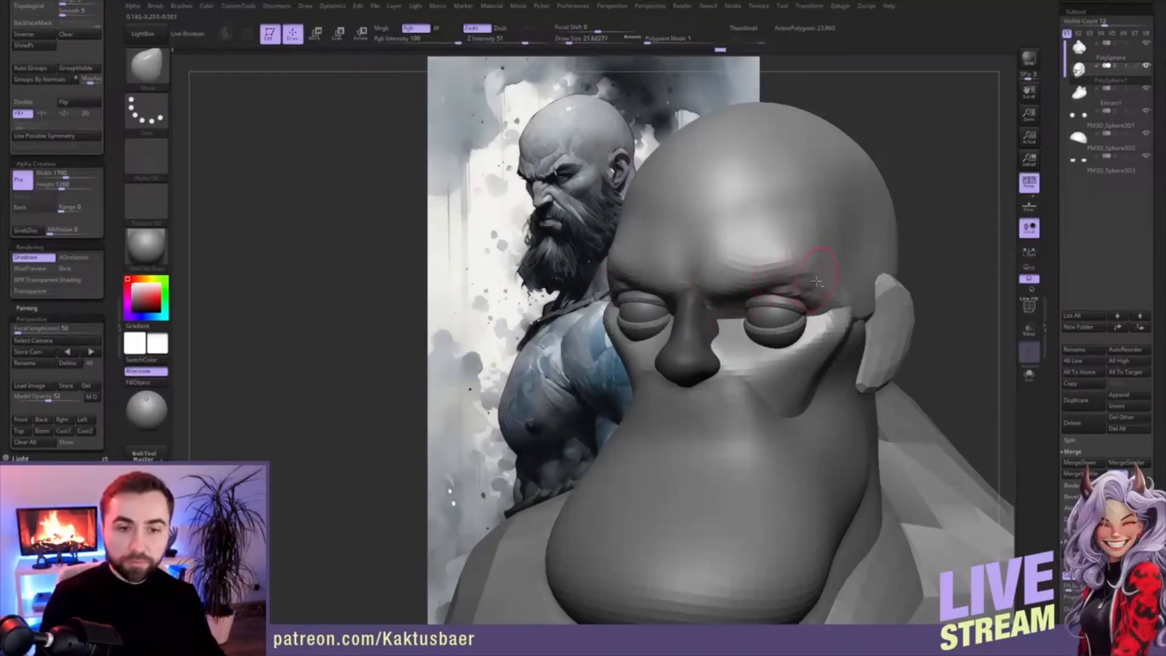
- Mask the cranium, nose and other head parts so that only the lower face stays editable
{"action": "right_click_drag", "start_coordinate": [810, 294], "coordinate": [785, 299]}
{"action": "mouse_move", "coordinate": [737, 330]}
{"action": "right_mouse_down"}
{"action": "mouse_move", "coordinate": [732, 360]}
{"action": "mouse_move", "coordinate": [739, 331]}
{"action": "right_mouse_up"}
{"action": "key", "text": "w"}
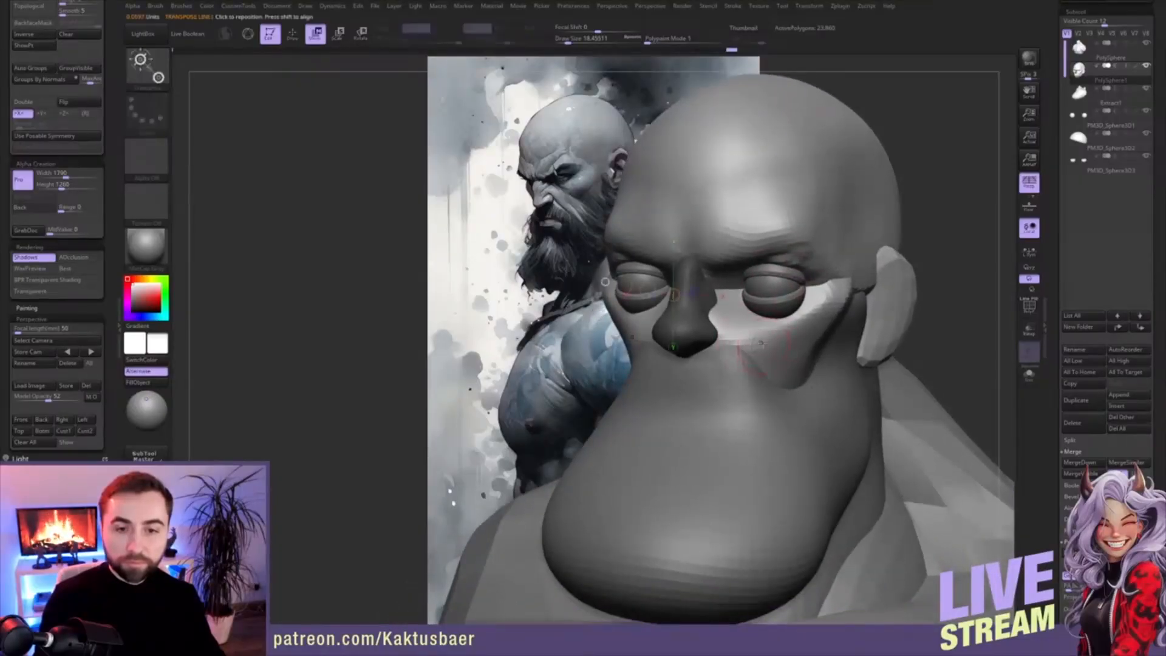
{"action": "key", "text": "q"}
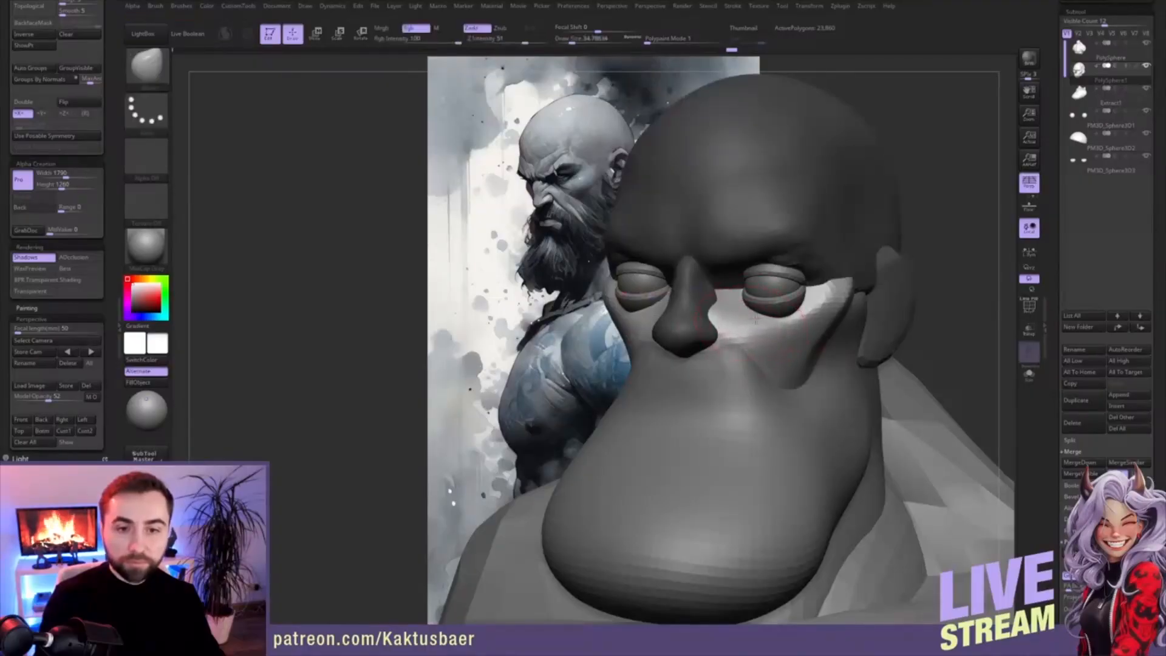
- Shape the cheekbone and the cheek below the eye with the Move brush and smooth the cheek
{"action": "key", "text": "s"}
{"action": "left_click", "coordinate": [823, 330]}
{"action": "left_click_drag", "start_coordinate": [830, 331], "coordinate": [837, 335]}
{"action": "right_click_drag", "start_coordinate": [836, 334], "coordinate": [828, 326], "text": "alt"}
{"action": "left_click_drag", "start_coordinate": [835, 314], "coordinate": [822, 320], "text": "shift"}
{"action": "right_click_drag", "start_coordinate": [814, 320], "coordinate": [817, 337]}
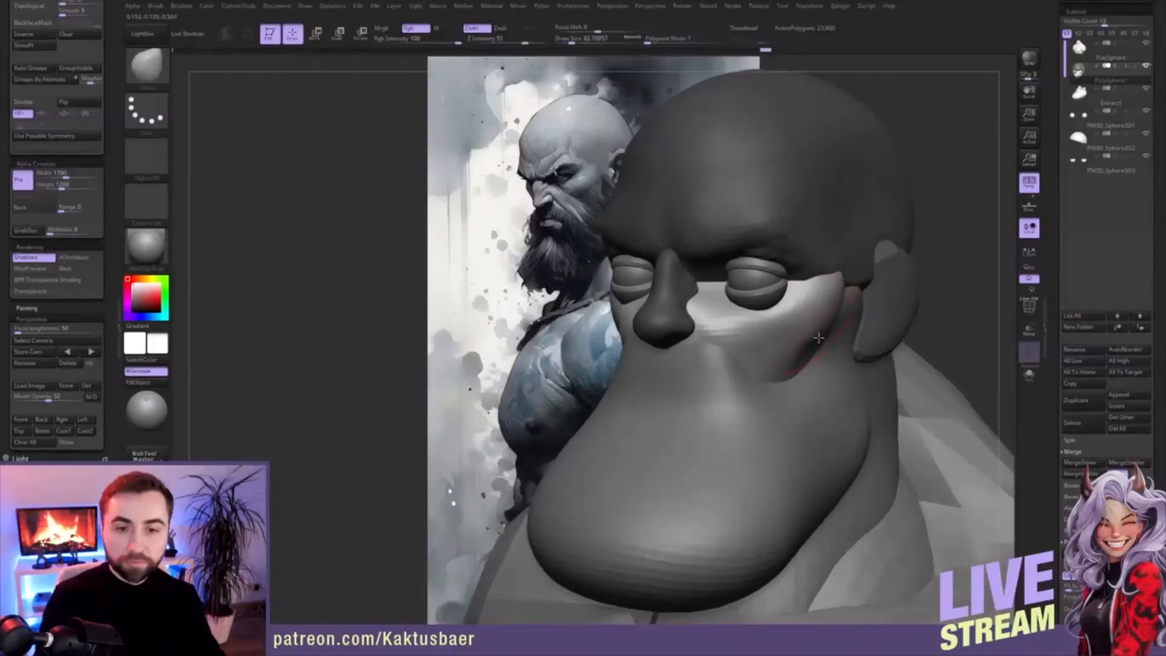
{"action": "left_click_drag", "start_coordinate": [788, 320], "coordinate": [785, 328]}
- Build up the cheek beside the nose and under the eye with ClayBuildup and smooth its outer side
{"action": "key", "text": "s"}
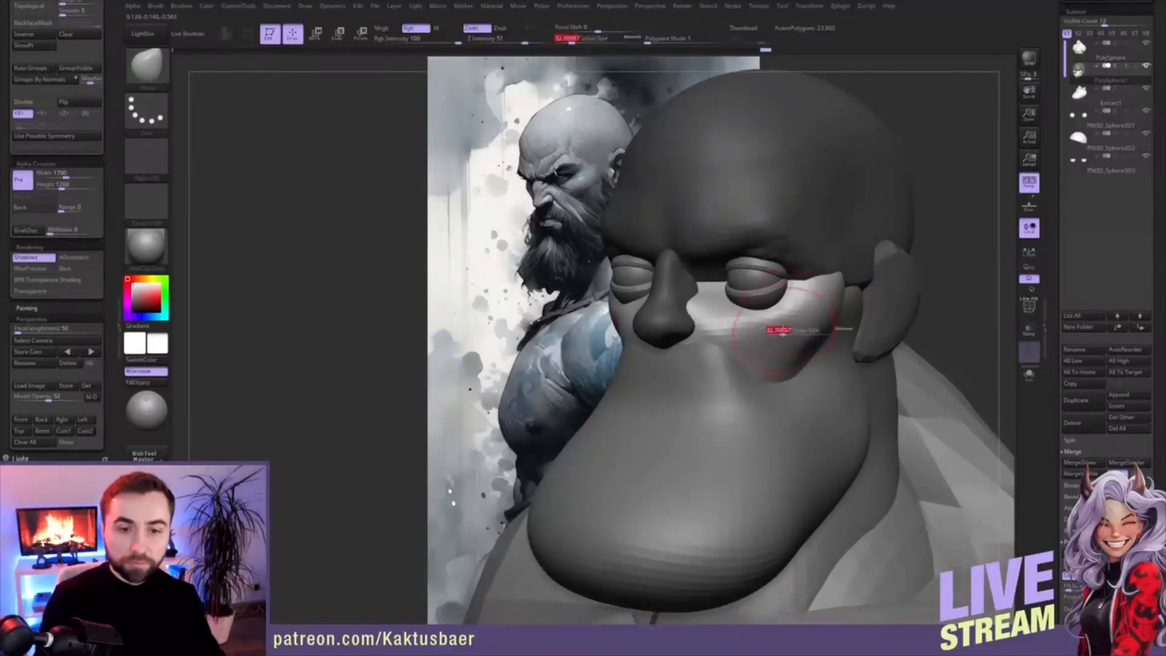
{"action": "key", "text": "b"}
{"action": "key", "text": "c"}
{"action": "key", "text": "b"}
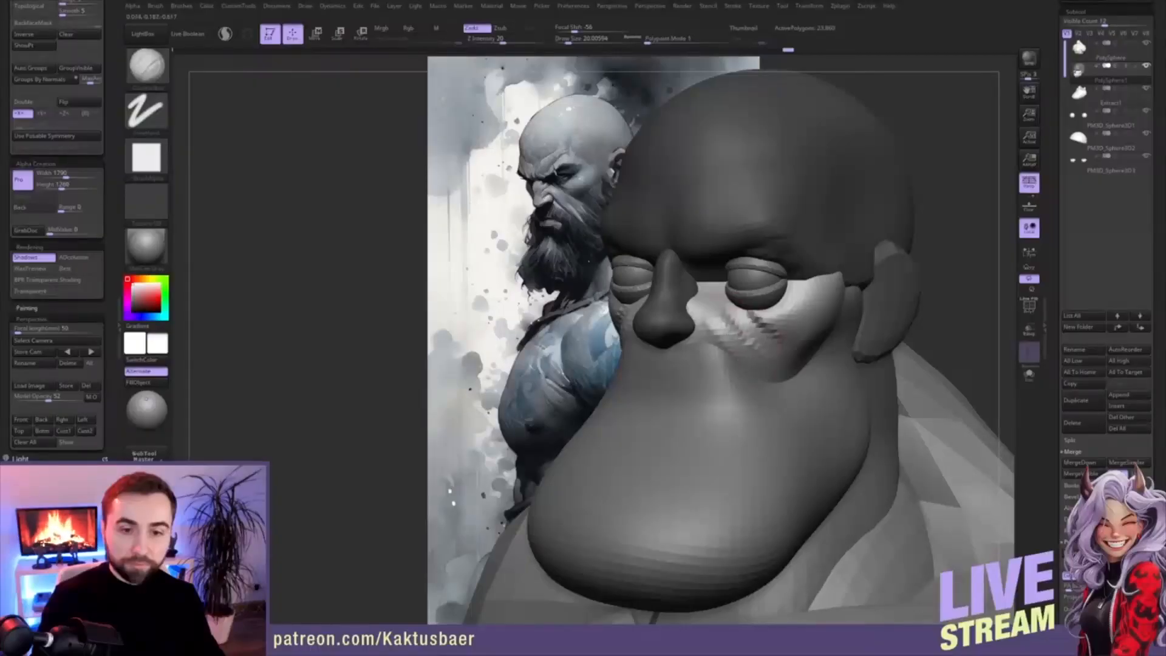
{"action": "left_click_drag", "start_coordinate": [674, 333], "coordinate": [698, 308]}
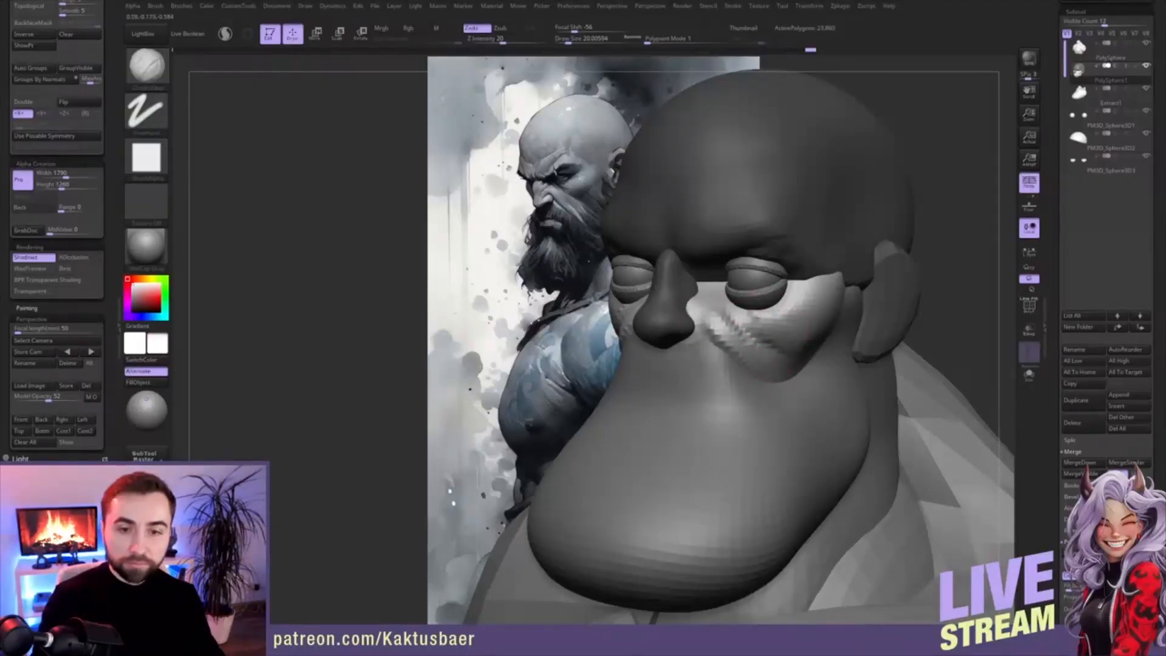
{"action": "mouse_move", "coordinate": [808, 321]}
{"action": "left_mouse_down", "text": "shift"}
{"action": "mouse_move", "coordinate": [817, 331]}
{"action": "mouse_move", "coordinate": [805, 340]}
{"action": "left_mouse_up", "text": "shift"}
{"action": "mouse_move", "coordinate": [792, 353]}
{"action": "right_mouse_down", "text": "alt"}
{"action": "mouse_move", "coordinate": [821, 324]}
{"action": "mouse_move", "coordinate": [808, 310]}
{"action": "mouse_move", "coordinate": [783, 319]}
{"action": "right_mouse_up", "text": "alt"}
- Hide the beard and add clay around the mouth and along the jawline with the ClayBuildup brush
{"action": "left_click", "coordinate": [1146, 90]}
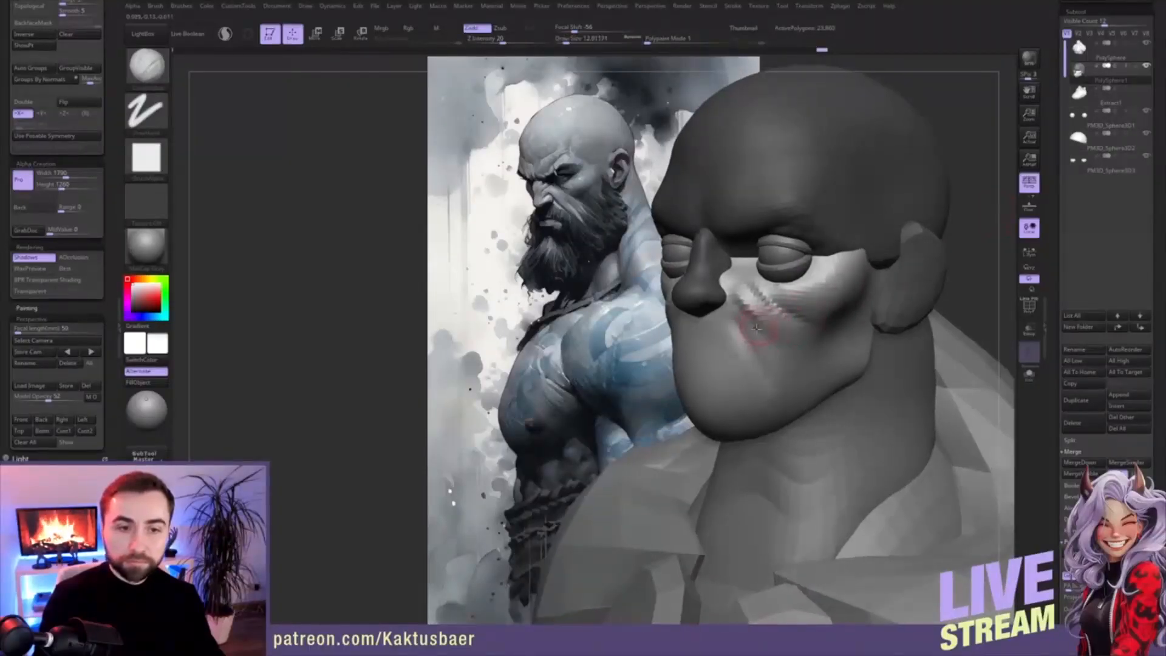
{"action": "mouse_move", "coordinate": [703, 363]}
{"action": "left_mouse_down"}
{"action": "mouse_move", "coordinate": [684, 365]}
{"action": "mouse_move", "coordinate": [729, 372]}
{"action": "mouse_move", "coordinate": [726, 389]}
{"action": "mouse_move", "coordinate": [737, 389]}
{"action": "mouse_move", "coordinate": [726, 401]}
{"action": "mouse_move", "coordinate": [742, 406]}
{"action": "mouse_move", "coordinate": [858, 348]}
{"action": "left_mouse_up"}
{"action": "key", "text": "s"}
{"action": "key", "text": "s"}
{"action": "mouse_move", "coordinate": [850, 380]}
{"action": "left_mouse_down"}
{"action": "mouse_move", "coordinate": [789, 412]}
{"action": "mouse_move", "coordinate": [728, 358]}
{"action": "left_mouse_up"}
{"action": "left_click_drag", "start_coordinate": [750, 408], "coordinate": [755, 407], "text": "shift"}
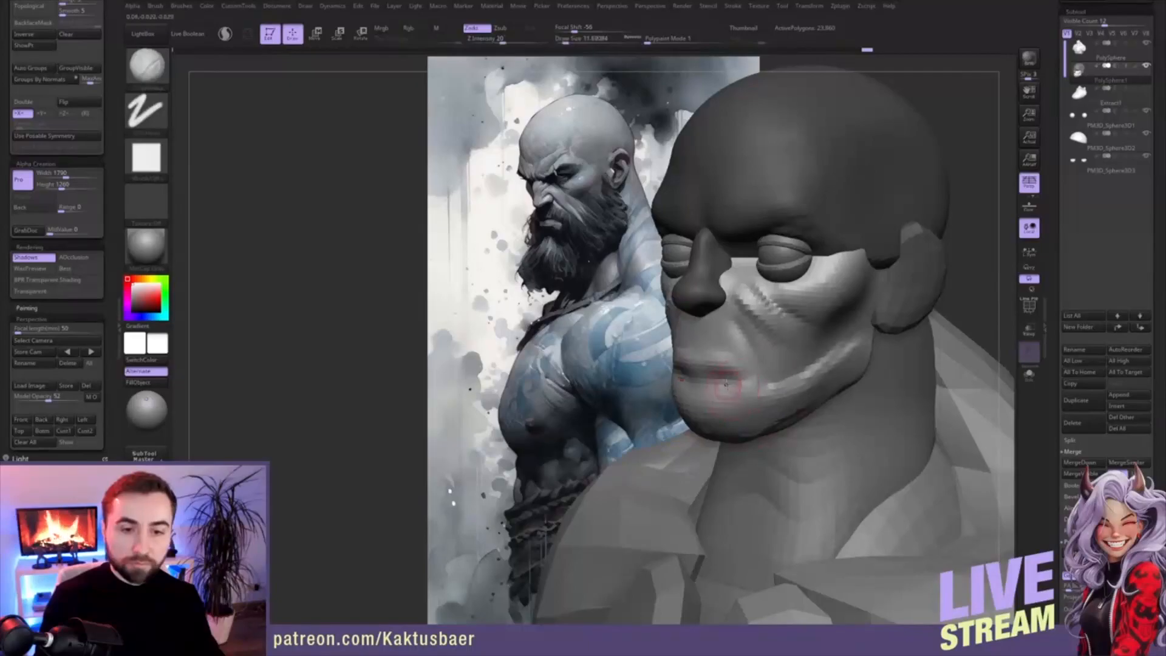
- Carve the mouth line and define the lips and the folds beside the nose with the DamStandard brush
{"action": "key", "text": "b"}
{"action": "key", "text": "d"}
{"action": "key", "text": "s"}
{"action": "left_click", "coordinate": [570, 40]}
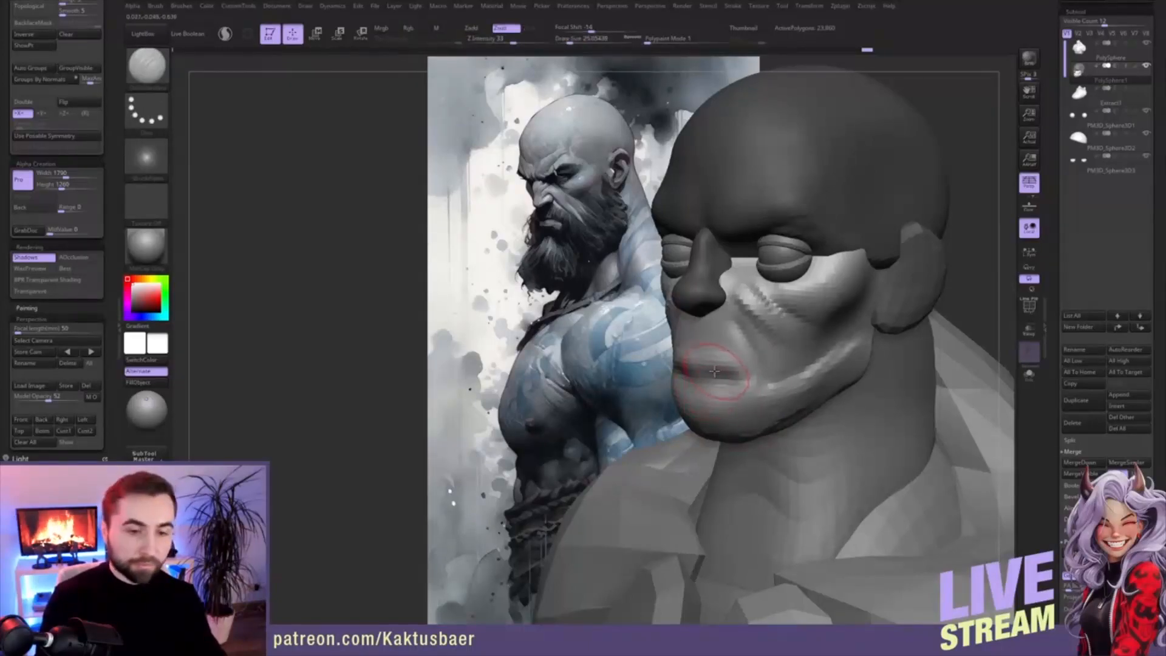
{"action": "left_click_drag", "start_coordinate": [677, 366], "coordinate": [741, 377]}
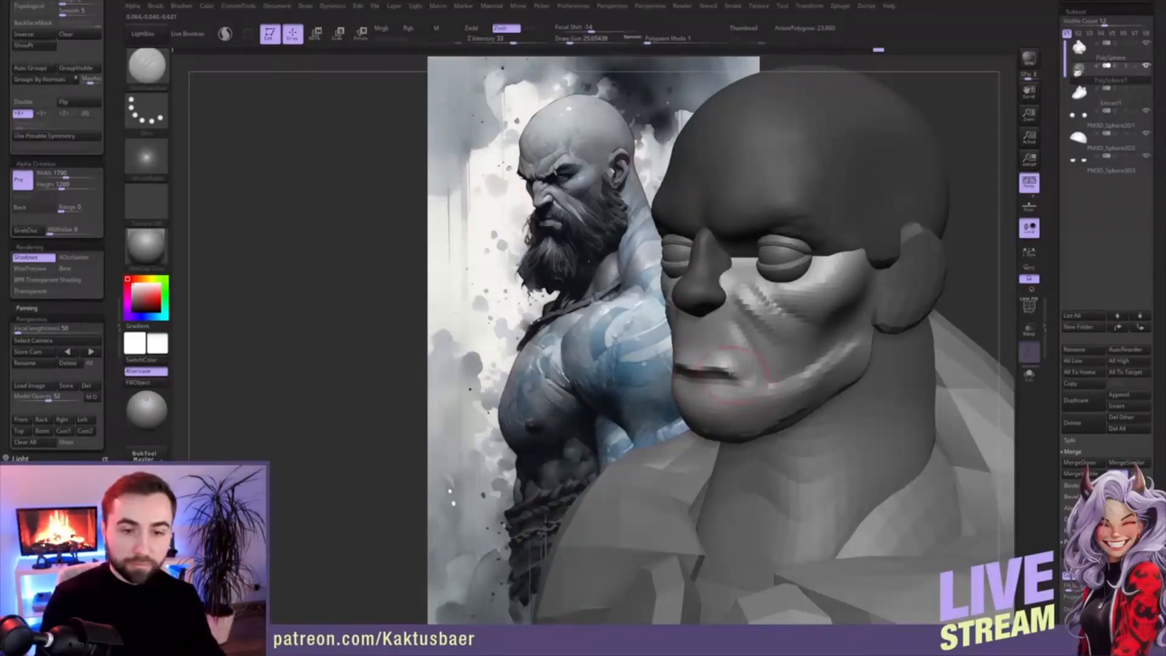
{"action": "left_click_drag", "start_coordinate": [681, 344], "coordinate": [741, 358]}
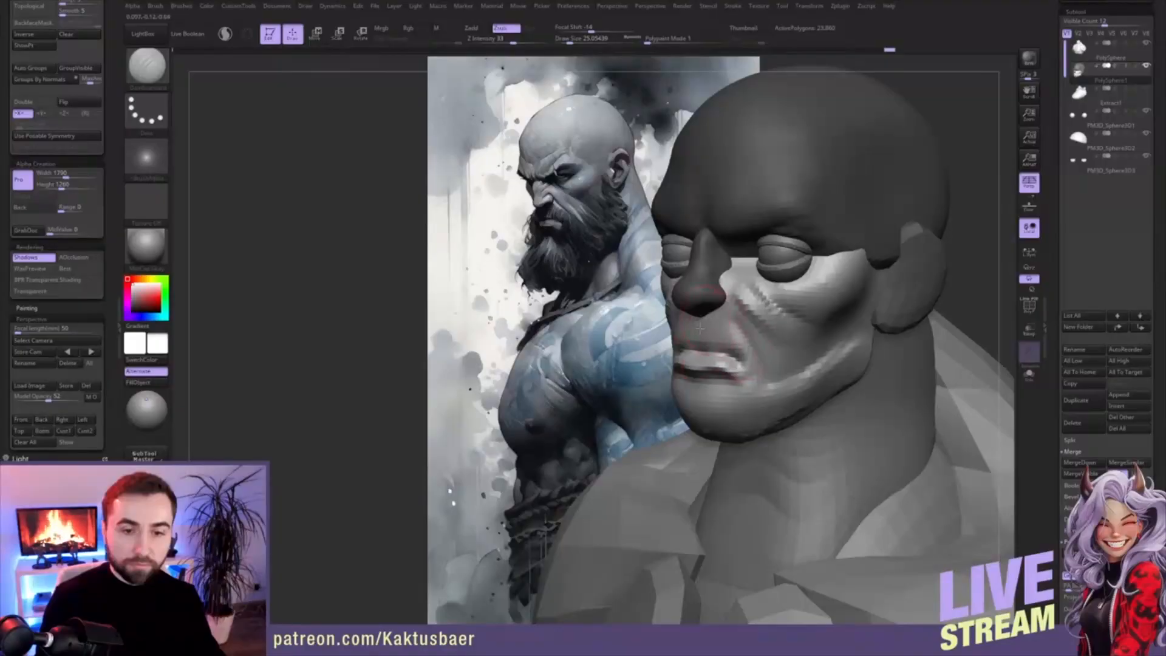
{"action": "left_click_drag", "start_coordinate": [727, 299], "coordinate": [752, 356]}
{"action": "mouse_move", "coordinate": [789, 321]}
{"action": "right_mouse_down"}
{"action": "mouse_move", "coordinate": [786, 334]}
{"action": "mouse_move", "coordinate": [767, 316]}
{"action": "mouse_move", "coordinate": [778, 340]}
{"action": "right_mouse_up"}
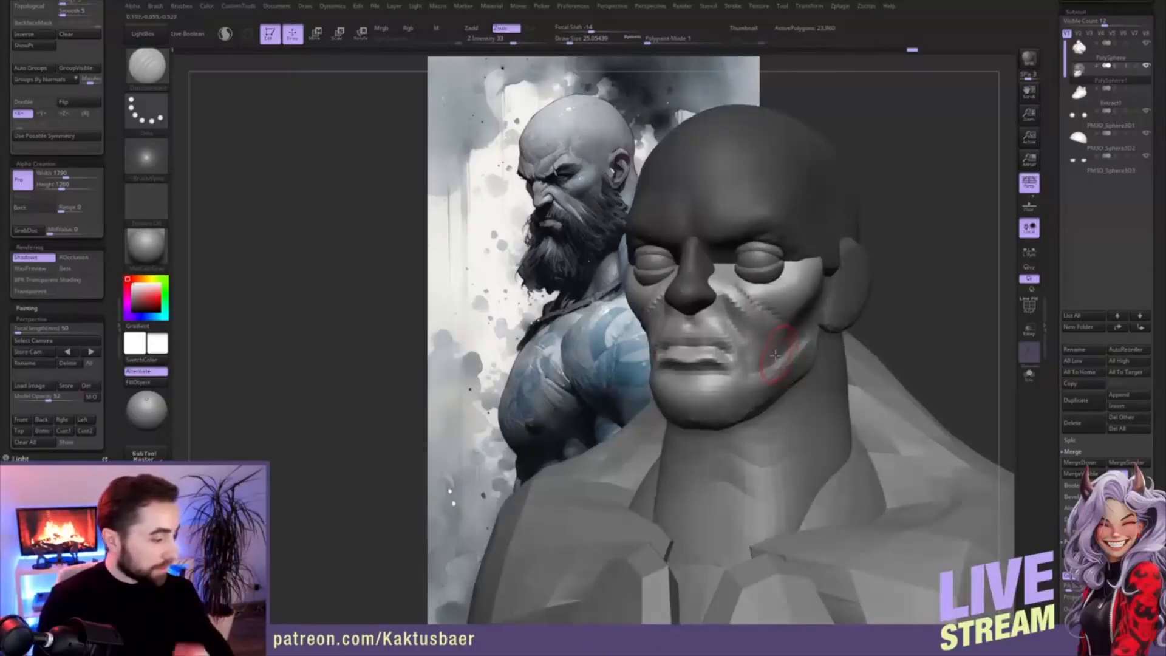
- Adjust the jaw corner and the outer cheek contour with the Move brush
{"action": "key", "text": "b"}
{"action": "key", "text": "m"}
{"action": "key", "text": "v"}
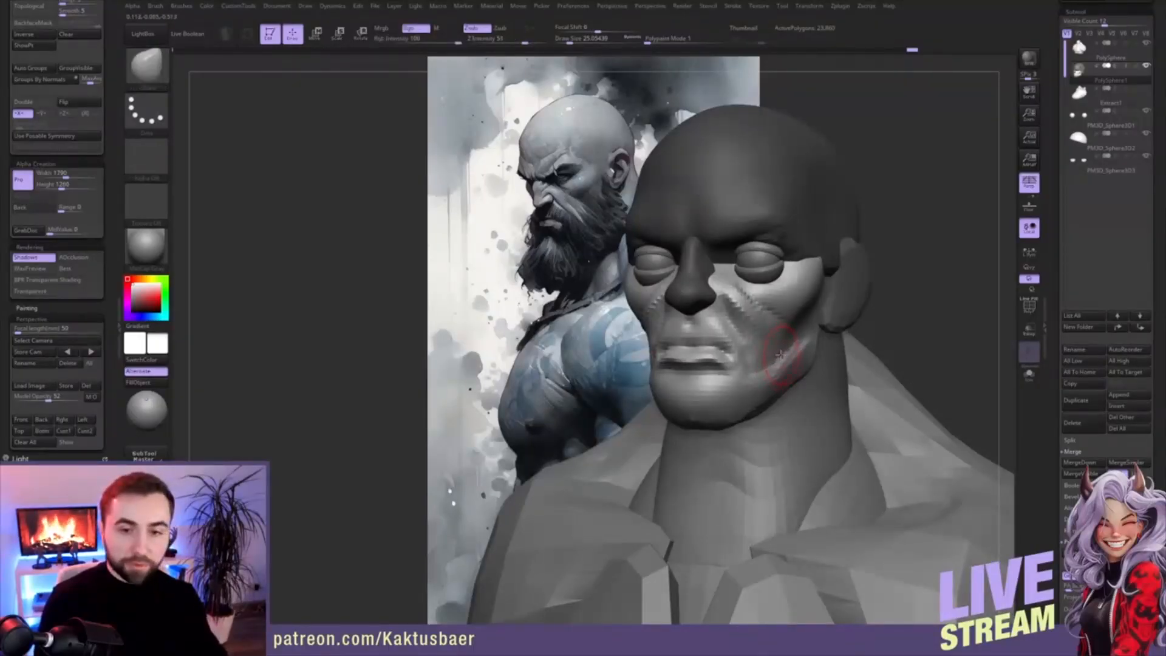
{"action": "key", "text": "s"}
{"action": "mouse_move", "coordinate": [780, 356]}
{"action": "left_mouse_down"}
{"action": "mouse_move", "coordinate": [821, 357]}
{"action": "mouse_move", "coordinate": [815, 377]}
{"action": "mouse_move", "coordinate": [819, 355]}
{"action": "left_mouse_up"}
{"action": "key", "text": "s"}
{"action": "key", "text": "s"}
{"action": "left_click_drag", "start_coordinate": [817, 298], "coordinate": [808, 302]}
- Invert the mask to free the cranium and adjust the side of the head in front of the ear
{"action": "right_click_drag", "start_coordinate": [823, 260], "coordinate": [847, 265]}
{"action": "key", "text": "w"}
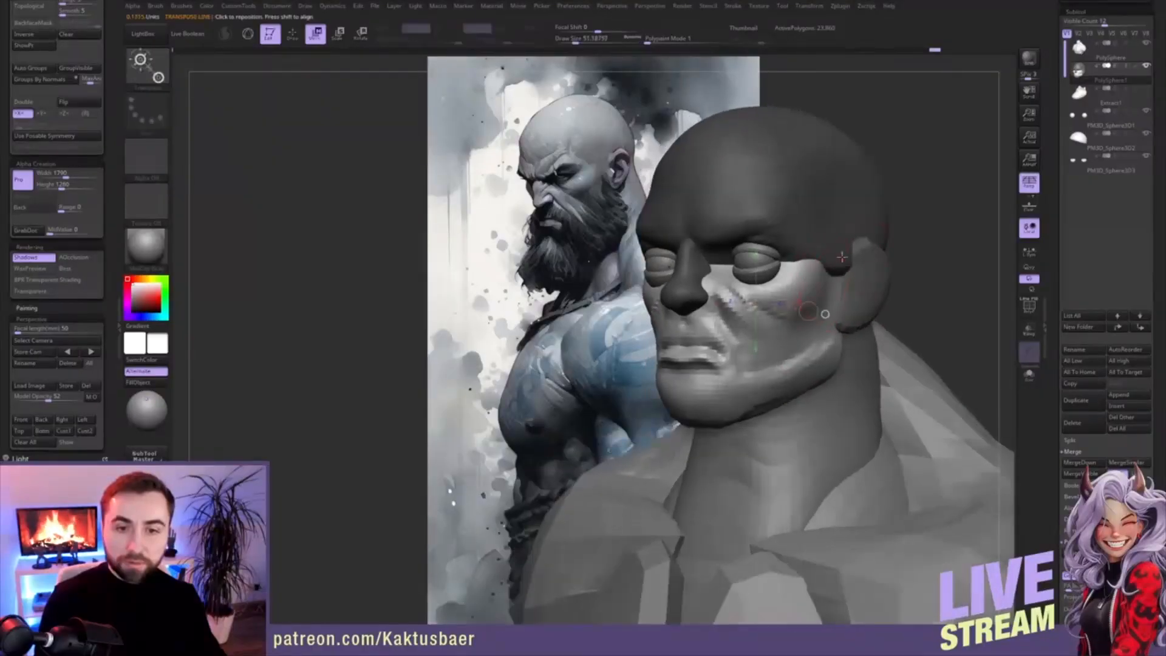
{"action": "left_click", "coordinate": [950, 231], "text": "ctrl"}
{"action": "key", "text": "q"}
{"action": "left_click_drag", "start_coordinate": [849, 263], "coordinate": [852, 256], "text": "shift"}
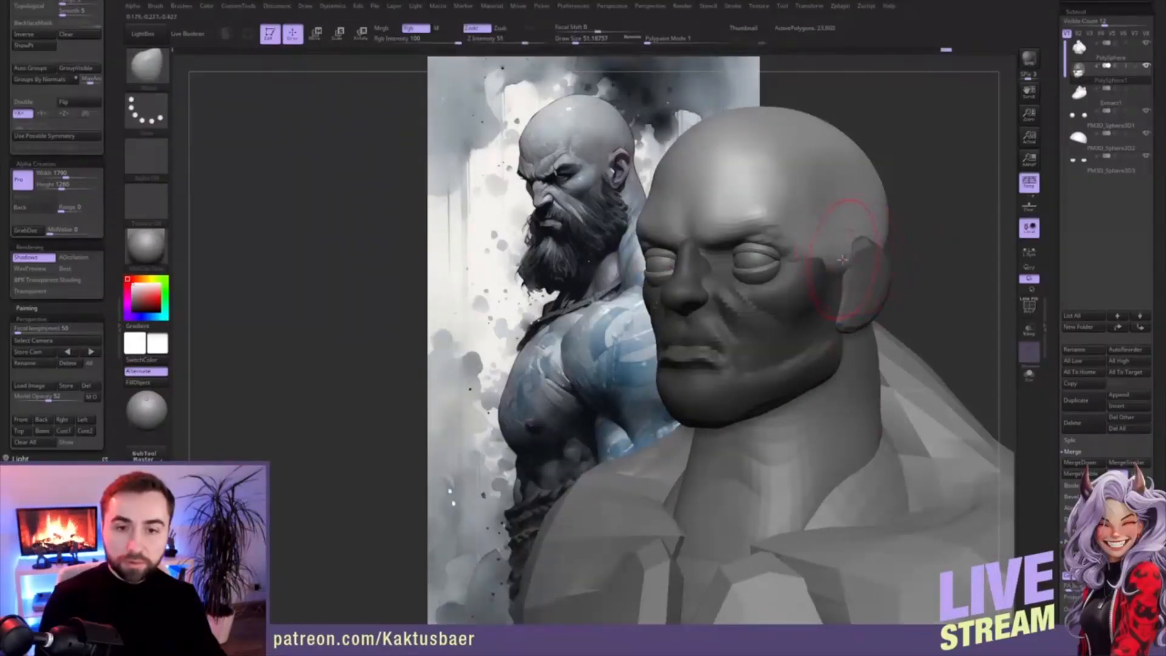
{"action": "key", "text": "]"}
{"action": "mouse_move", "coordinate": [858, 262]}
{"action": "left_mouse_down"}
{"action": "mouse_move", "coordinate": [839, 259]}
{"action": "mouse_move", "coordinate": [844, 243]}
{"action": "mouse_move", "coordinate": [842, 270]}
{"action": "left_mouse_up"}
{"action": "key", "text": "s"}
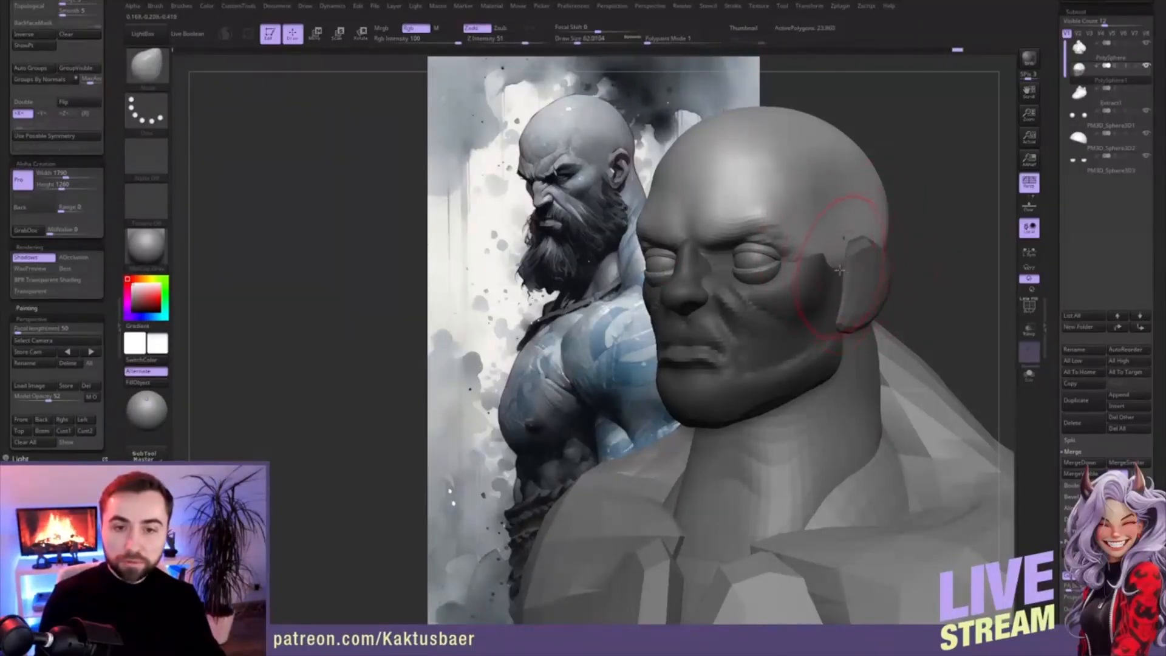
- Invert the mask back to free the lower face and shape the cheekbone toward the ear with the Move brush
{"action": "left_click", "coordinate": [937, 234], "text": "ctrl"}
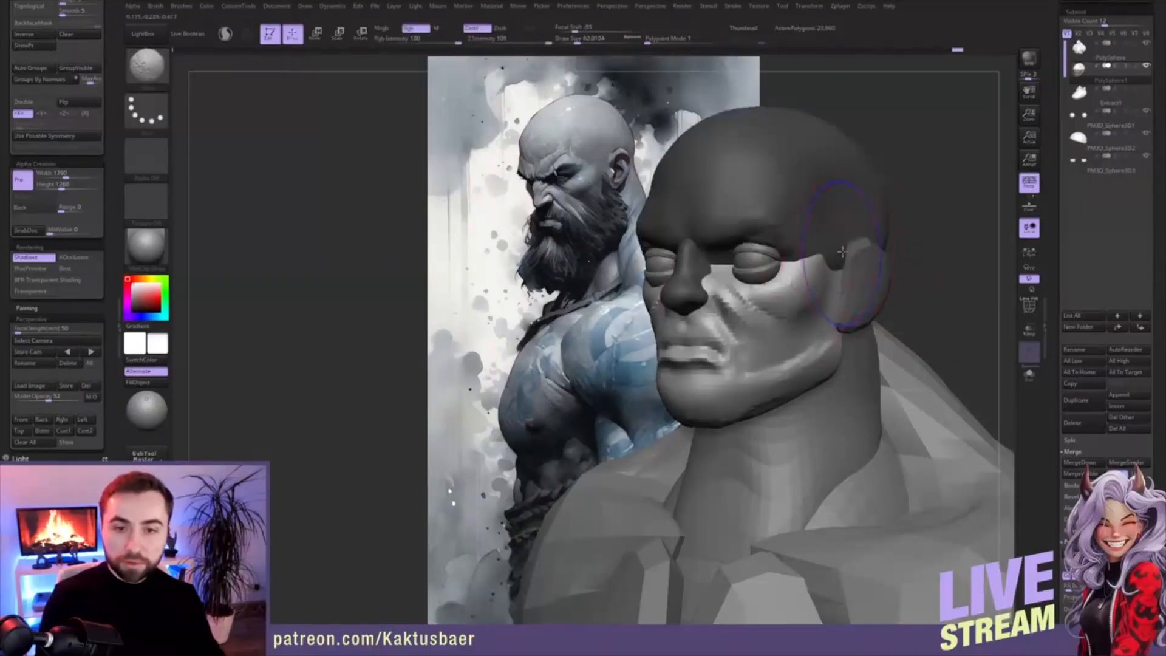
{"action": "key", "text": "s"}
{"action": "left_click_drag", "start_coordinate": [851, 273], "coordinate": [847, 273]}
{"action": "left_click_drag", "start_coordinate": [835, 268], "coordinate": [831, 271]}
{"action": "right_click_drag", "start_coordinate": [772, 308], "coordinate": [841, 313]}
{"action": "key", "text": "s"}
{"action": "left_click_drag", "start_coordinate": [792, 323], "coordinate": [786, 322]}
- Refine the profile of the lips, mouth corner and chin from the side with the Move brush
{"action": "right_click_drag", "start_coordinate": [774, 319], "coordinate": [666, 310]}
{"action": "key", "text": "s"}
{"action": "mouse_move", "coordinate": [768, 316]}
{"action": "left_mouse_down"}
{"action": "mouse_move", "coordinate": [768, 305]}
{"action": "mouse_move", "coordinate": [747, 363]}
{"action": "left_mouse_up"}
{"action": "key", "text": "s"}
{"action": "right_click_drag", "start_coordinate": [769, 387], "coordinate": [752, 371], "text": "alt"}
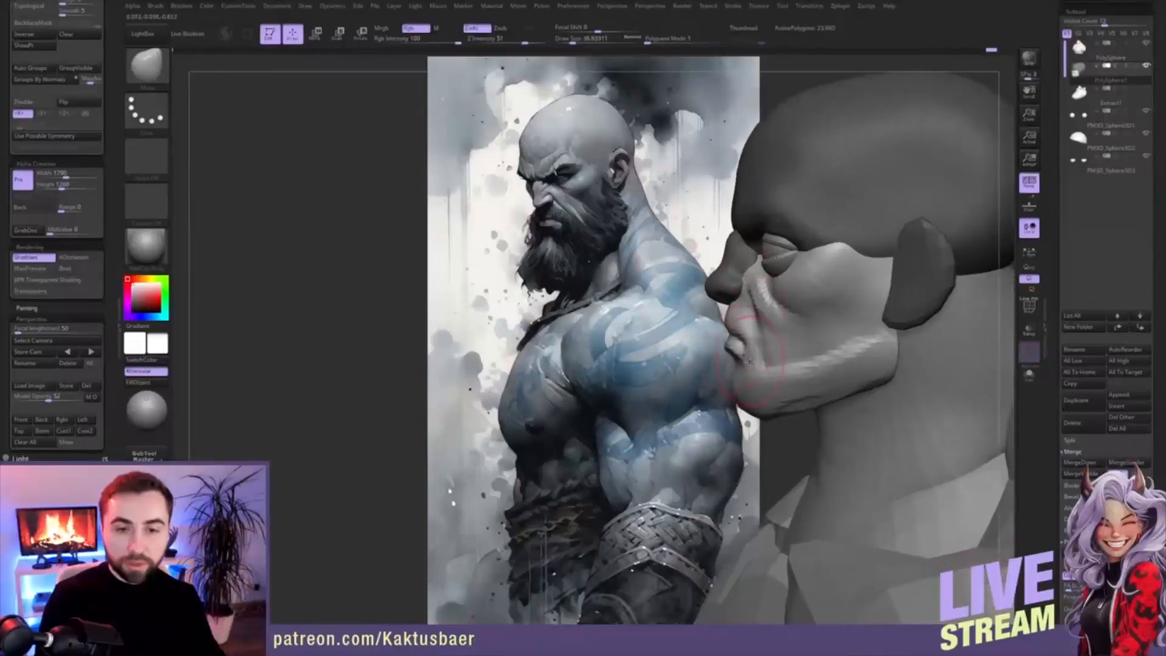
{"action": "key", "text": "s"}
{"action": "left_click_drag", "start_coordinate": [753, 371], "coordinate": [746, 401]}
{"action": "key", "text": "s"}
{"action": "key", "text": "s"}
{"action": "left_click_drag", "start_coordinate": [755, 320], "coordinate": [748, 320]}
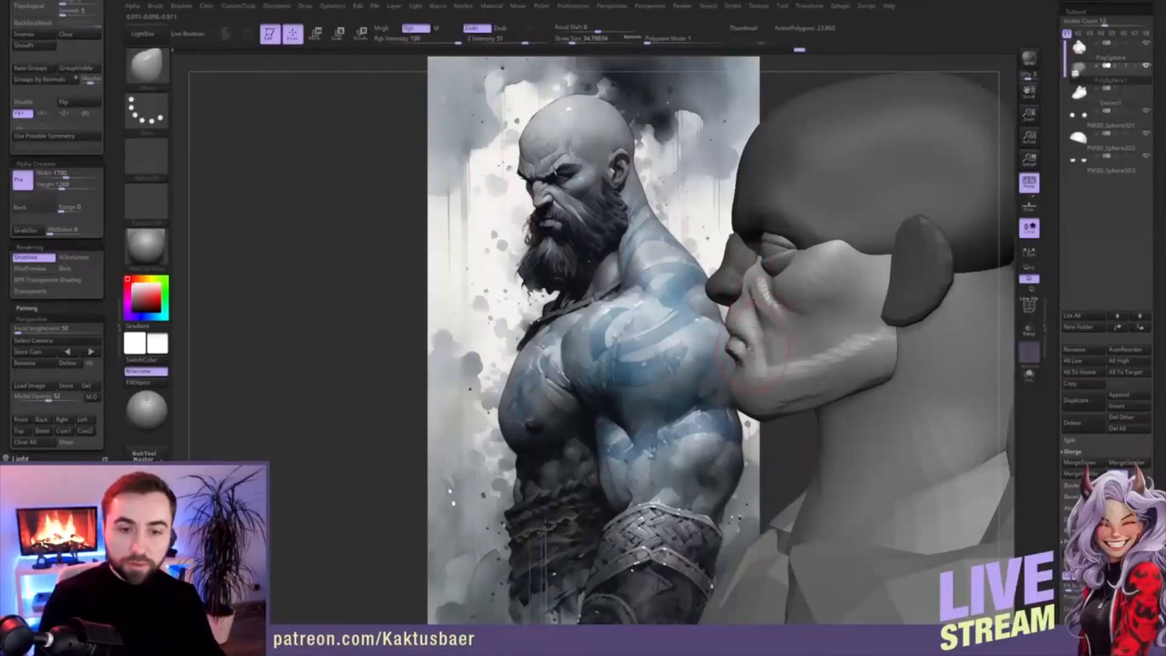
{"action": "left_click_drag", "start_coordinate": [747, 347], "coordinate": [751, 348]}
- Reshape the fold between nose and mouth corner with Move and build up the surrounding cheek with ClayBuildup
{"action": "right_click_drag", "start_coordinate": [779, 365], "coordinate": [881, 333]}
{"action": "key", "text": "s"}
{"action": "left_click_drag", "start_coordinate": [759, 331], "coordinate": [755, 303]}
{"action": "key", "text": "b"}
{"action": "key", "text": "c"}
{"action": "key", "text": "b"}
{"action": "key", "text": "s"}
{"action": "right_click_drag", "start_coordinate": [790, 303], "coordinate": [738, 299]}
{"action": "mouse_move", "coordinate": [764, 280]}
{"action": "left_mouse_down"}
{"action": "mouse_move", "coordinate": [768, 331]}
{"action": "mouse_move", "coordinate": [767, 301]}
{"action": "left_mouse_up"}
{"action": "key", "text": "s"}
{"action": "key", "text": "s"}
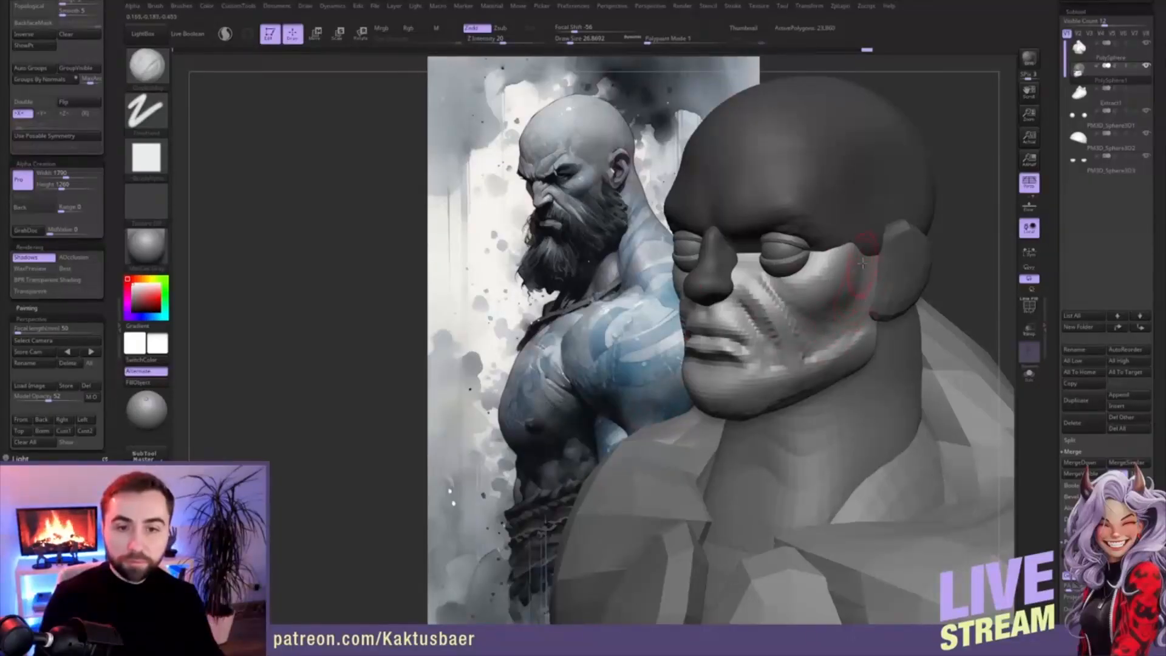
- Mask the rest of the head so that only the ear stays editable
{"action": "key", "text": "w"}
{"action": "left_click", "coordinate": [899, 283], "text": "ctrl"}
{"action": "key", "text": "q"}
{"action": "right_click_drag", "start_coordinate": [908, 273], "coordinate": [864, 272]}
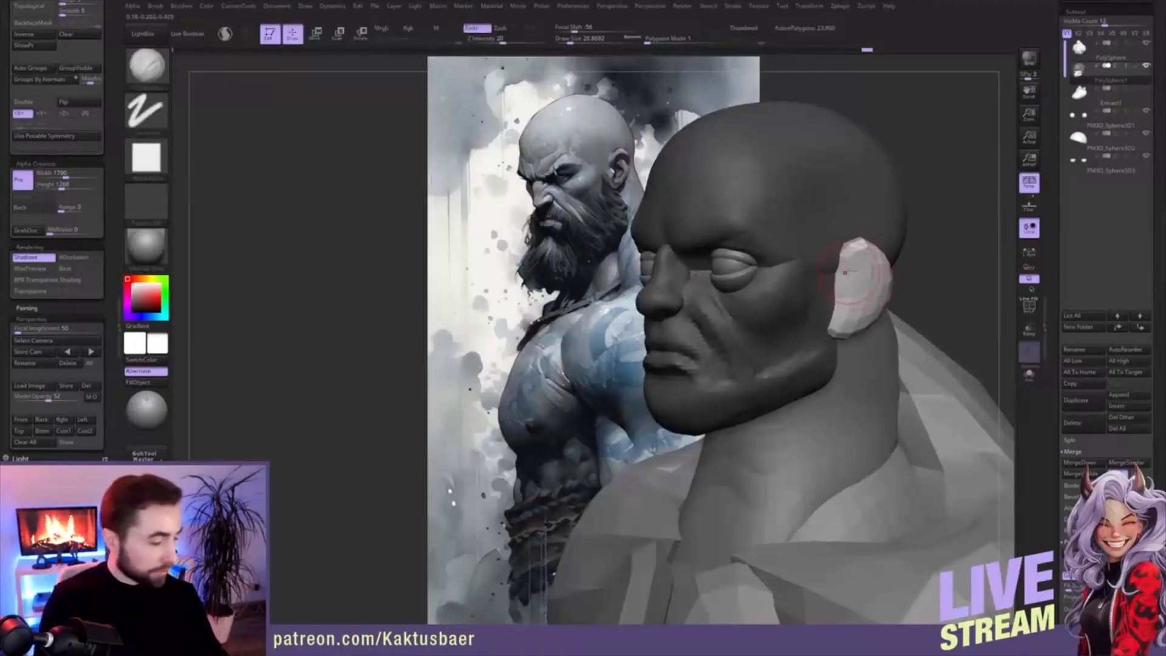
- Reshape the ear's upper edge and lobe with the Move brush, working from several angles
{"action": "key", "text": "b"}
{"action": "key", "text": "m"}
{"action": "key", "text": "v"}
{"action": "left_click_drag", "start_coordinate": [887, 251], "coordinate": [870, 243]}
{"action": "right_click_drag", "start_coordinate": [876, 311], "coordinate": [837, 318]}
{"action": "key", "text": "s"}
{"action": "left_click_drag", "start_coordinate": [827, 328], "coordinate": [833, 328]}
{"action": "right_click_drag", "start_coordinate": [842, 328], "coordinate": [838, 330]}
{"action": "key", "text": "s"}
{"action": "mouse_move", "coordinate": [838, 331]}
{"action": "left_mouse_down"}
{"action": "mouse_move", "coordinate": [853, 327]}
{"action": "mouse_move", "coordinate": [842, 318]}
{"action": "left_mouse_up"}
{"action": "key", "text": "s"}
- Refine the ear's outline at its upper rim and lower back edge in side view with the Move brush
{"action": "right_click_drag", "start_coordinate": [846, 302], "coordinate": [857, 268]}
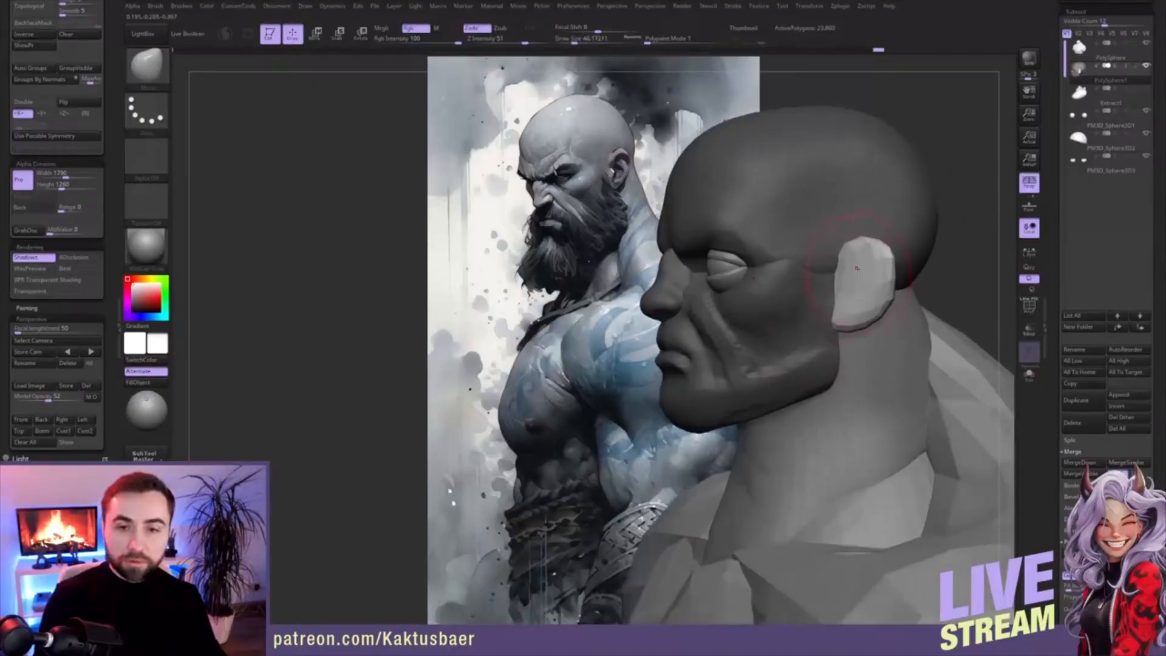
{"action": "left_click_drag", "start_coordinate": [865, 232], "coordinate": [855, 257]}
{"action": "key", "text": "s"}
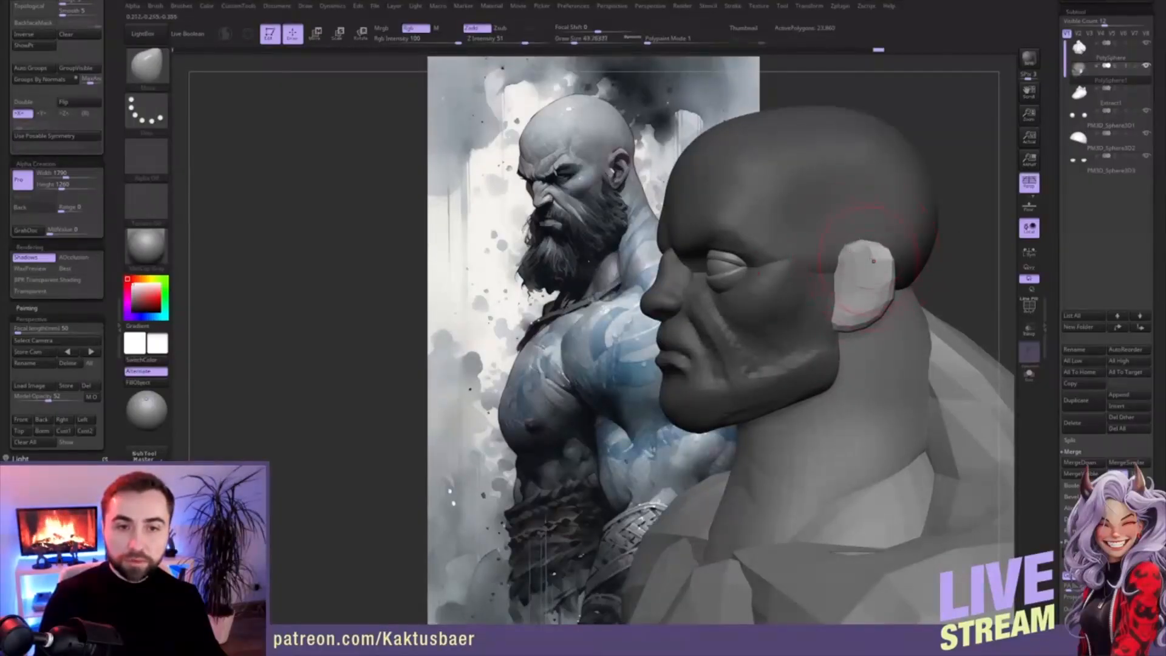
{"action": "key", "text": "s"}
{"action": "left_click_drag", "start_coordinate": [879, 318], "coordinate": [873, 318]}
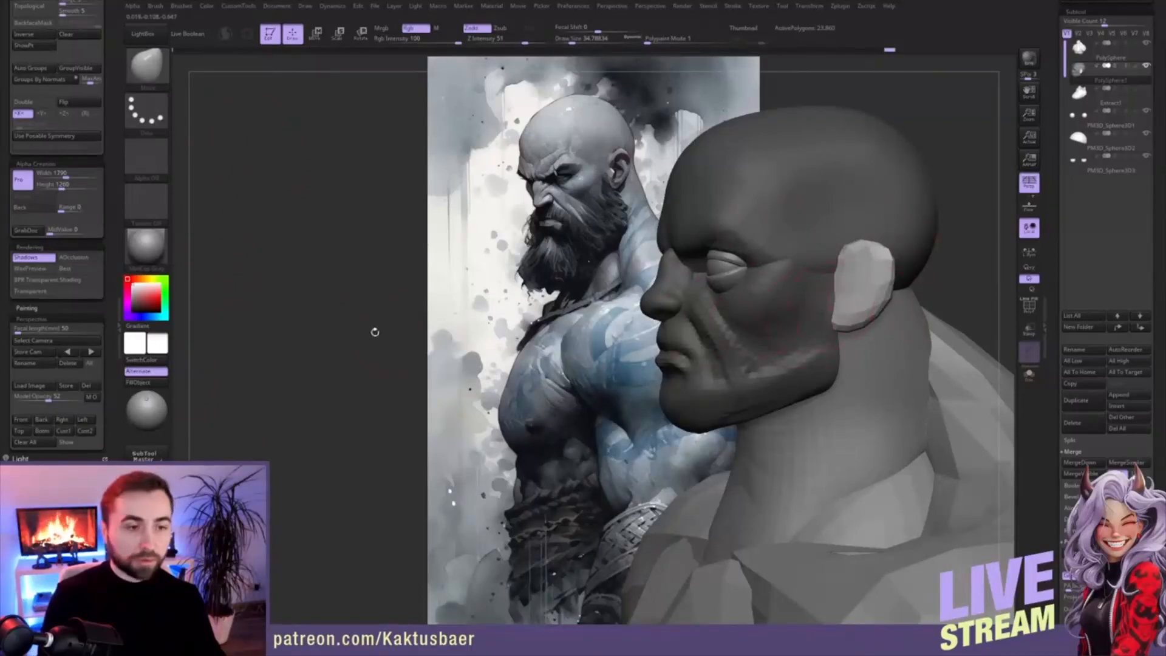
{"action": "left_click_drag", "start_coordinate": [962, 261], "coordinate": [1002, 260]}
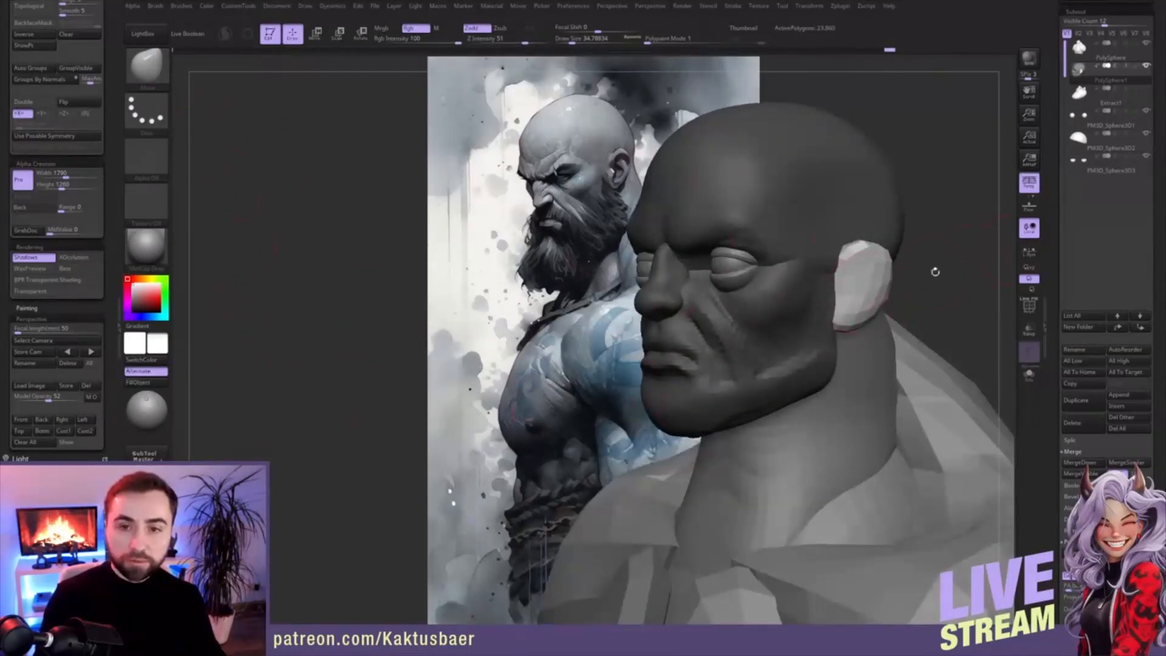
{"action": "mouse_move", "coordinate": [869, 281]}
{"action": "right_mouse_down"}
{"action": "mouse_move", "coordinate": [846, 269]}
{"action": "mouse_move", "coordinate": [828, 296]}
{"action": "right_mouse_up"}
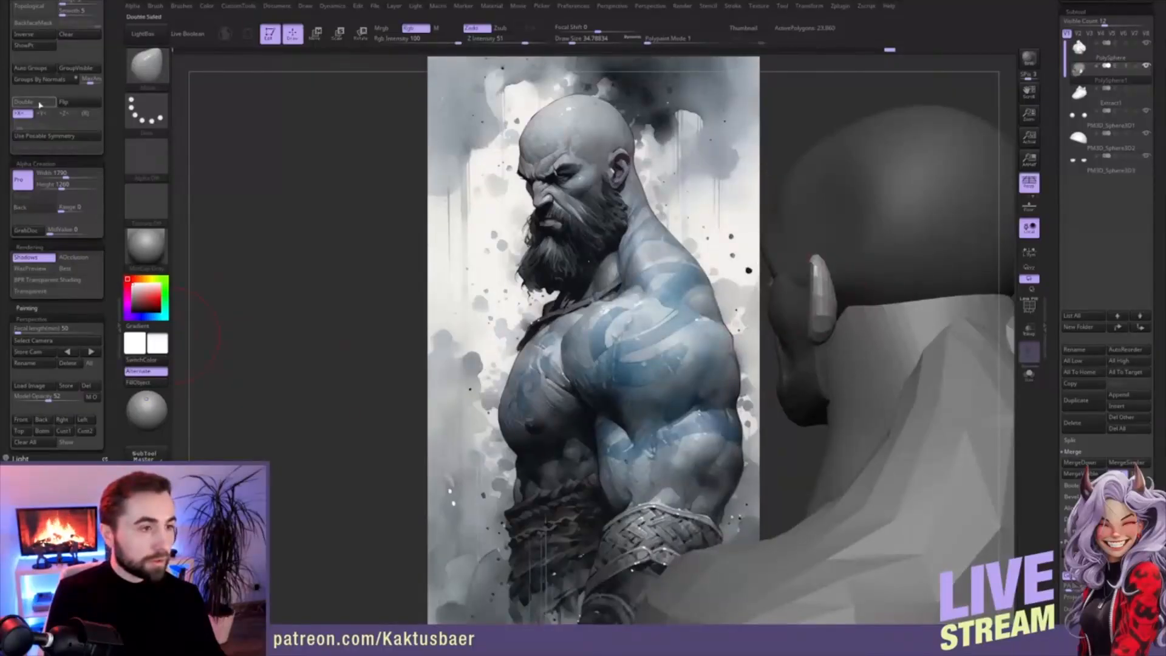
- Pull the ear's rear edge backward with the Move brush using backface masking, and smooth the ear's surface
{"action": "scroll", "coordinate": [82, 46], "scroll_direction": "up", "scroll_amount": 2}
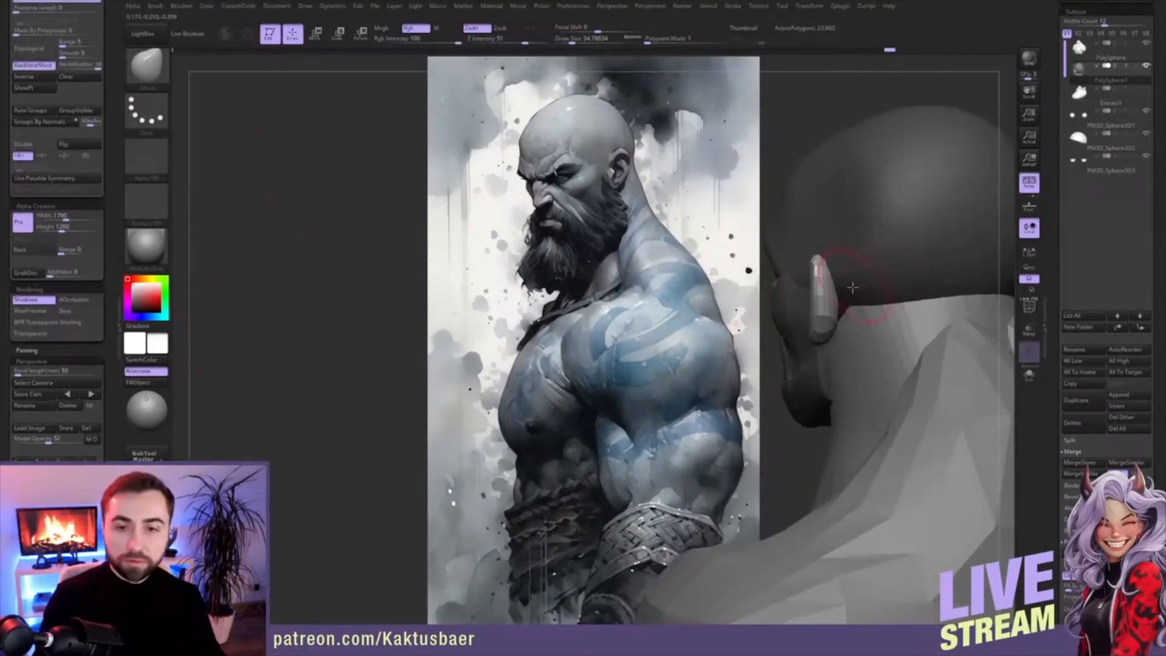
{"action": "mouse_move", "coordinate": [848, 318]}
{"action": "left_mouse_down"}
{"action": "mouse_move", "coordinate": [859, 319]}
{"action": "mouse_move", "coordinate": [856, 296]}
{"action": "left_mouse_up"}
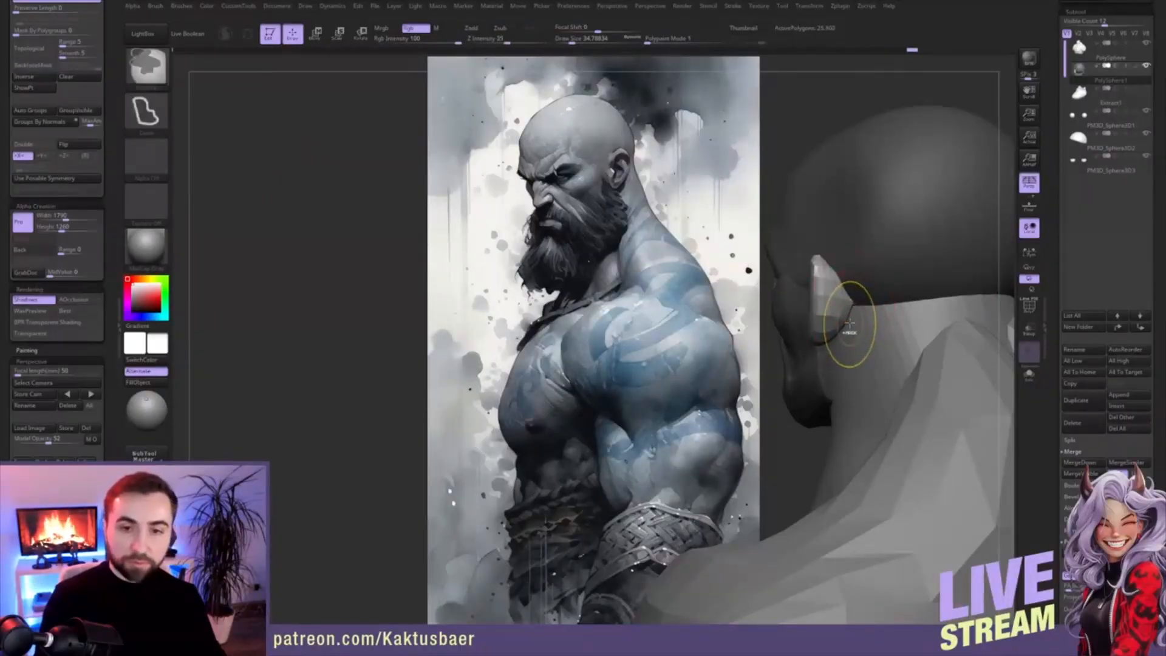
{"action": "left_click_drag", "start_coordinate": [797, 452], "coordinate": [783, 471], "text": "ctrl"}
{"action": "left_click_drag", "start_coordinate": [825, 317], "coordinate": [817, 299], "text": "shift"}
{"action": "right_click_drag", "start_coordinate": [817, 304], "coordinate": [948, 310]}
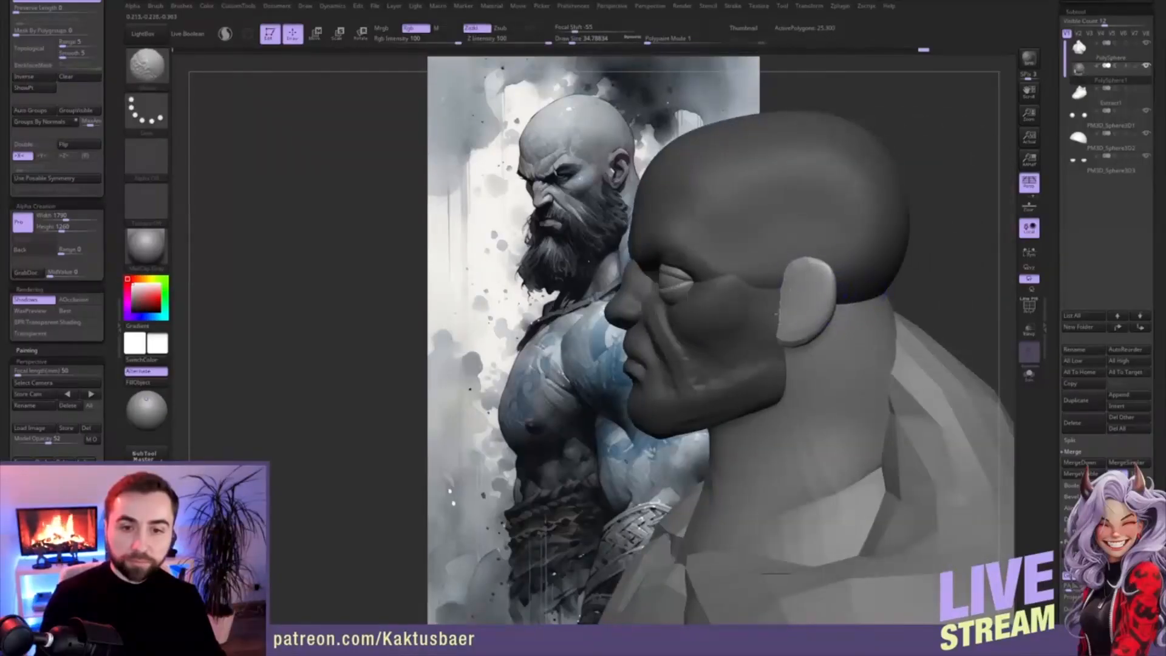
{"action": "mouse_move", "coordinate": [812, 329]}
{"action": "left_mouse_down", "text": "shift"}
{"action": "mouse_move", "coordinate": [792, 314]}
{"action": "mouse_move", "coordinate": [785, 325]}
{"action": "left_mouse_up", "text": "shift"}
{"action": "right_click_drag", "start_coordinate": [784, 302], "coordinate": [824, 315]}
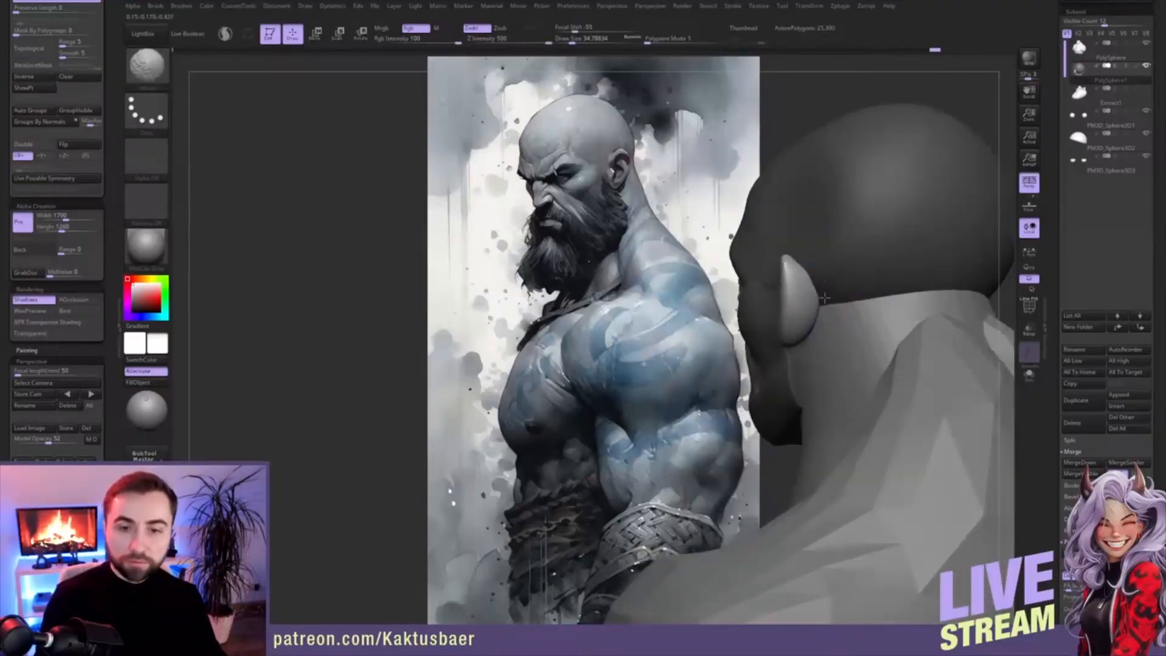
- Carve a groove behind the ear's rim with a smaller brush and build up the back of the ear with ClayBuildup
{"action": "key", "text": "s"}
{"action": "left_click_drag", "start_coordinate": [848, 289], "coordinate": [839, 289]}
{"action": "mouse_move", "coordinate": [799, 315]}
{"action": "right_mouse_down"}
{"action": "mouse_move", "coordinate": [817, 309]}
{"action": "mouse_move", "coordinate": [806, 277]}
{"action": "right_mouse_up"}
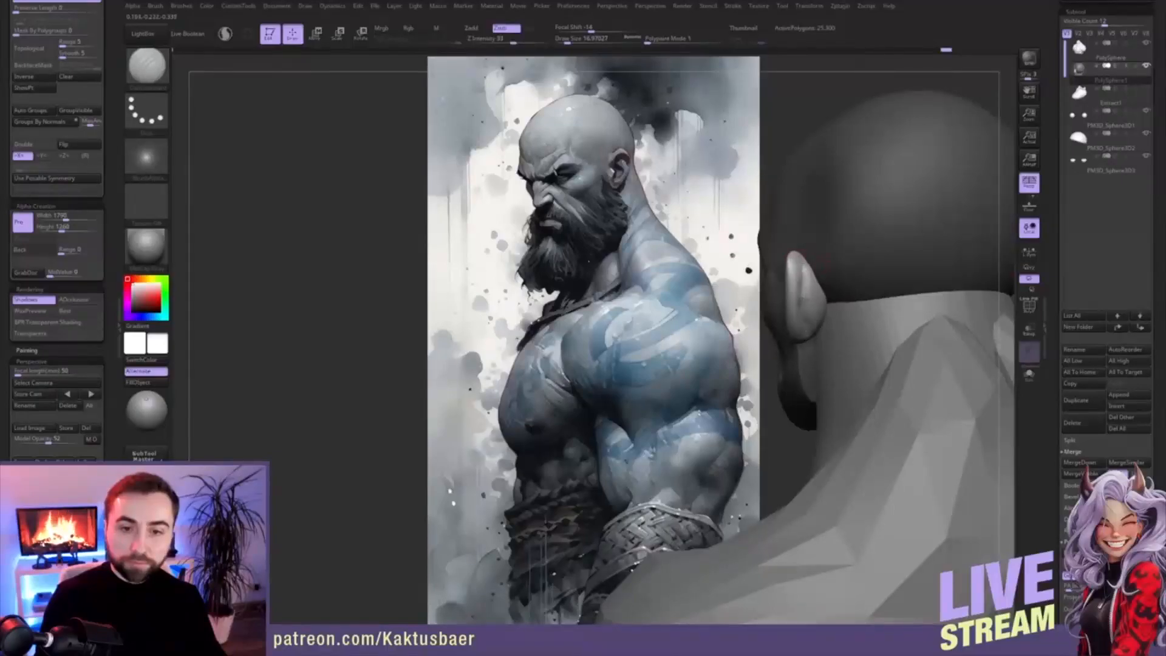
{"action": "key", "text": "shift"}
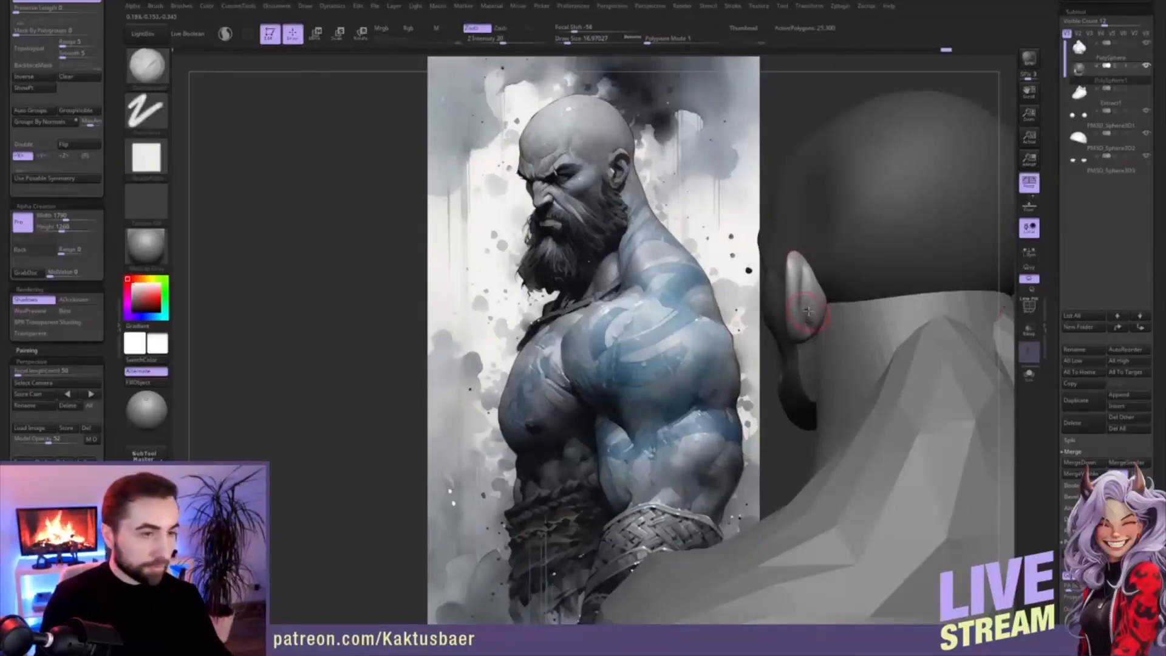
{"action": "mouse_move", "coordinate": [826, 335]}
{"action": "left_mouse_down"}
{"action": "mouse_move", "coordinate": [821, 307]}
{"action": "mouse_move", "coordinate": [813, 330]}
{"action": "left_mouse_up"}
{"action": "mouse_move", "coordinate": [771, 252]}
{"action": "right_mouse_down"}
{"action": "mouse_move", "coordinate": [827, 279]}
{"action": "mouse_move", "coordinate": [770, 297]}
{"action": "mouse_move", "coordinate": [781, 281]}
{"action": "mouse_move", "coordinate": [763, 280]}
{"action": "right_mouse_up"}
- Carve the ear's inner rim and folds with DamStandard, subdividing the unmasked ear once and smoothing the folds
{"action": "key", "text": "b"}
{"action": "key", "text": "d"}
{"action": "key", "text": "s"}
{"action": "mouse_move", "coordinate": [762, 278]}
{"action": "left_mouse_down"}
{"action": "mouse_move", "coordinate": [789, 277]}
{"action": "mouse_move", "coordinate": [779, 330]}
{"action": "mouse_move", "coordinate": [767, 279]}
{"action": "mouse_move", "coordinate": [777, 301]}
{"action": "mouse_move", "coordinate": [785, 296]}
{"action": "mouse_move", "coordinate": [775, 309]}
{"action": "mouse_move", "coordinate": [753, 296]}
{"action": "mouse_move", "coordinate": [786, 267]}
{"action": "mouse_move", "coordinate": [781, 342]}
{"action": "left_mouse_up"}
{"action": "mouse_move", "coordinate": [770, 320]}
{"action": "right_mouse_down", "text": "alt"}
{"action": "mouse_move", "coordinate": [780, 307]}
{"action": "mouse_move", "coordinate": [797, 311]}
{"action": "right_mouse_up", "text": "alt"}
{"action": "mouse_move", "coordinate": [801, 298]}
{"action": "left_mouse_down"}
{"action": "mouse_move", "coordinate": [788, 323]}
{"action": "mouse_move", "coordinate": [768, 329]}
{"action": "mouse_move", "coordinate": [792, 302]}
{"action": "mouse_move", "coordinate": [772, 305]}
{"action": "left_mouse_up"}
{"action": "key", "text": "ctrl+d"}
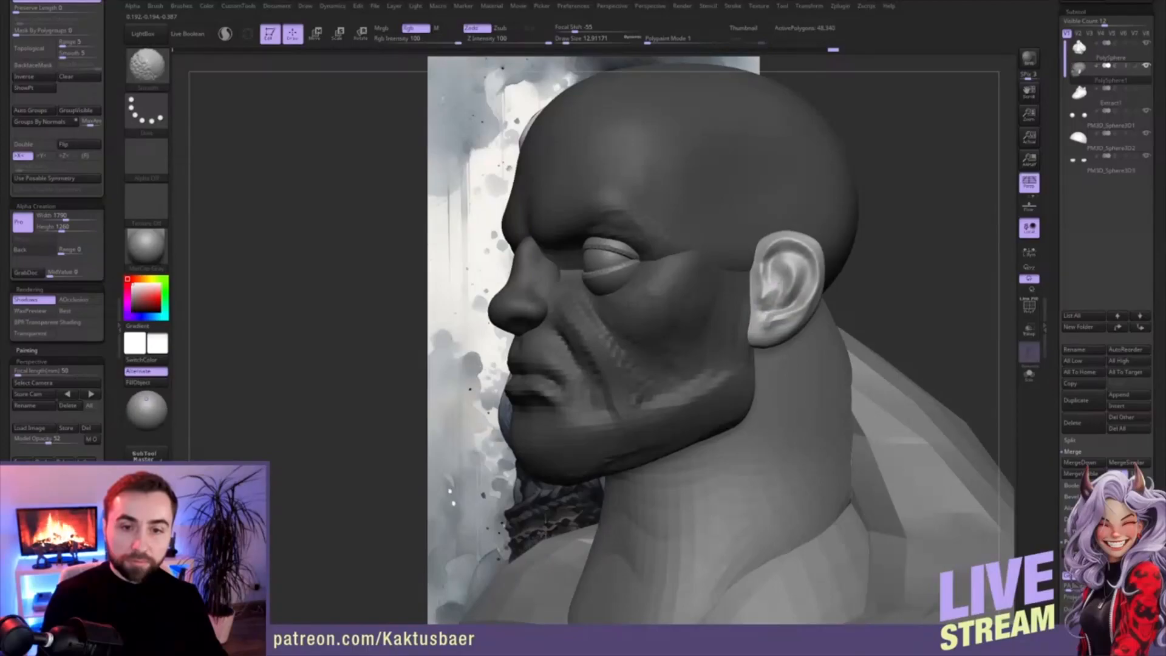
{"action": "mouse_move", "coordinate": [794, 264]}
{"action": "left_mouse_down", "text": "shift"}
{"action": "mouse_move", "coordinate": [768, 285]}
{"action": "mouse_move", "coordinate": [764, 263]}
{"action": "mouse_move", "coordinate": [790, 240]}
{"action": "mouse_move", "coordinate": [813, 273]}
{"action": "mouse_move", "coordinate": [801, 313]}
{"action": "mouse_move", "coordinate": [771, 331]}
{"action": "left_mouse_up", "text": "shift"}
{"action": "right_click_drag", "start_coordinate": [758, 351], "coordinate": [666, 368]}
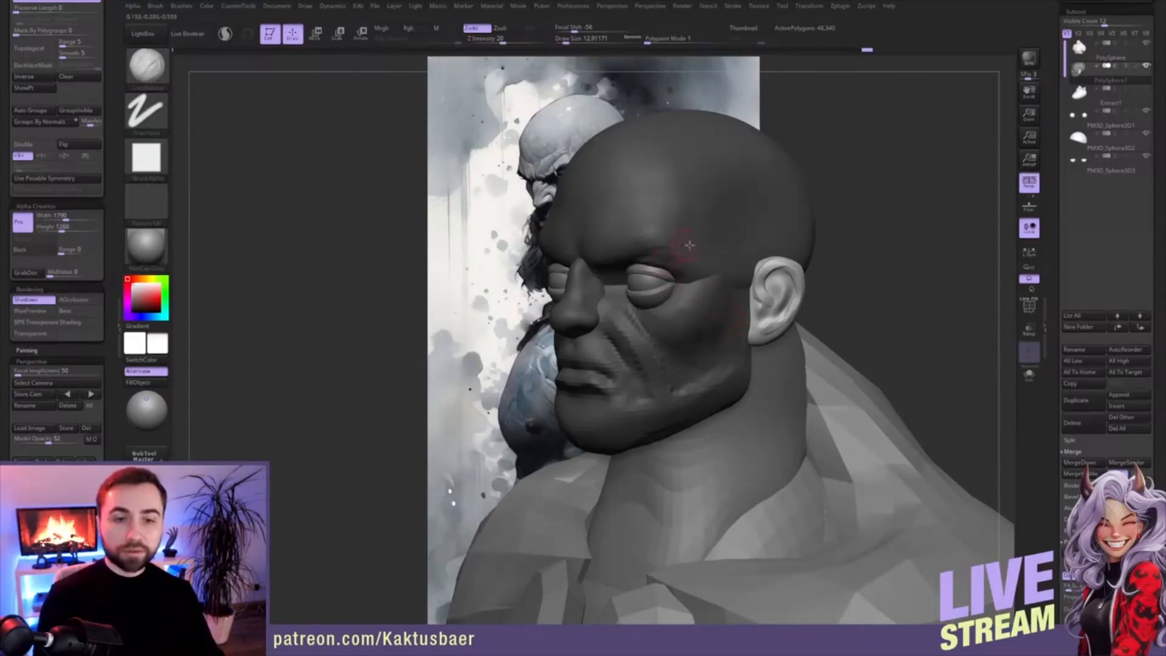
- Refine the ear's inner ridges, hollow and front flap with a smaller ClayBuildup brush, smoothing between strokes
{"action": "right_click_drag", "start_coordinate": [813, 314], "coordinate": [775, 283], "text": "ctrl"}
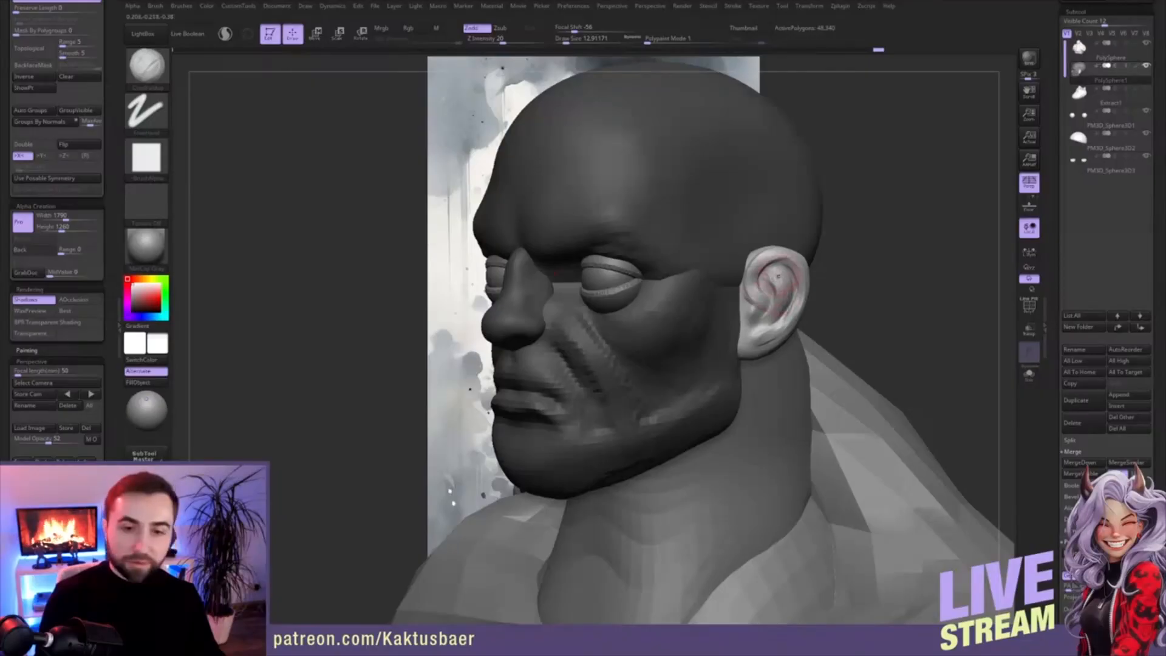
{"action": "mouse_move", "coordinate": [785, 294]}
{"action": "left_mouse_down"}
{"action": "mouse_move", "coordinate": [776, 326]}
{"action": "mouse_move", "coordinate": [757, 314]}
{"action": "left_mouse_up"}
{"action": "key", "text": "s"}
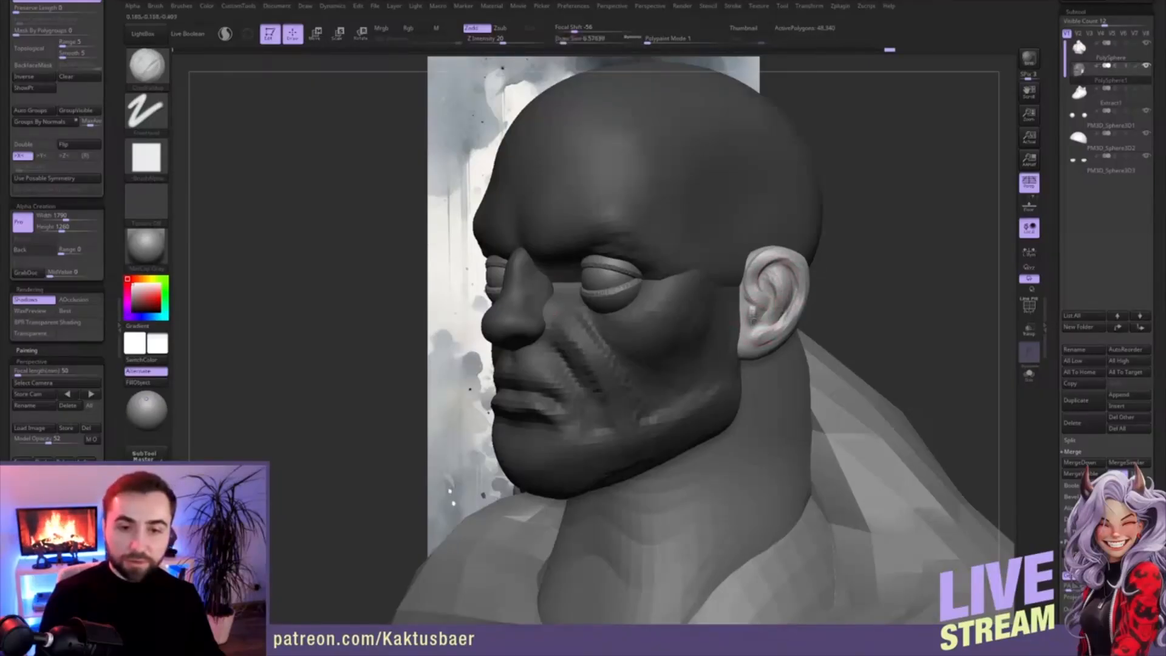
{"action": "right_click_drag", "start_coordinate": [755, 322], "coordinate": [712, 323]}
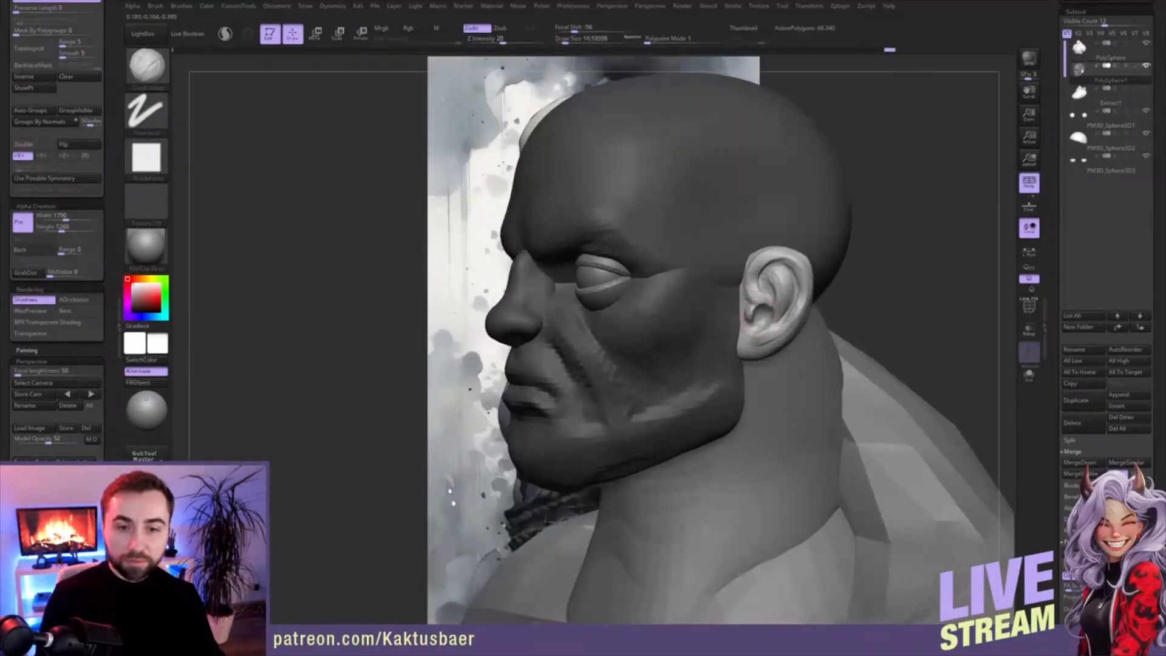
{"action": "right_click_drag", "start_coordinate": [761, 311], "coordinate": [753, 308]}
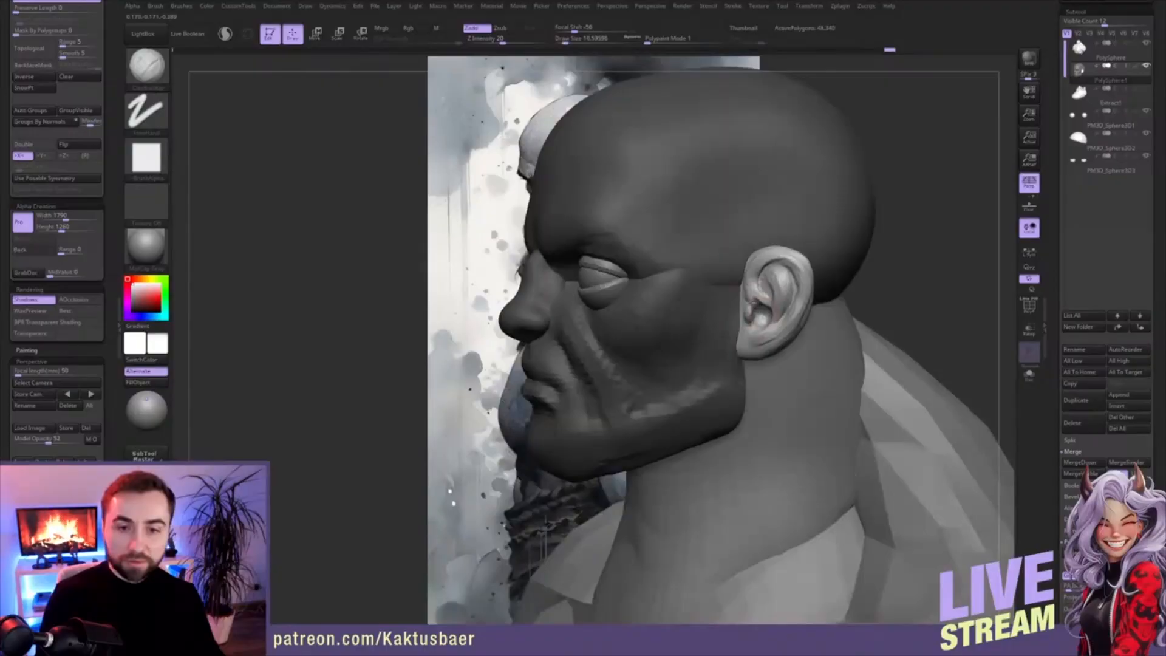
{"action": "left_click_drag", "start_coordinate": [751, 317], "coordinate": [771, 279], "text": "shift"}
{"action": "key", "text": "shift"}
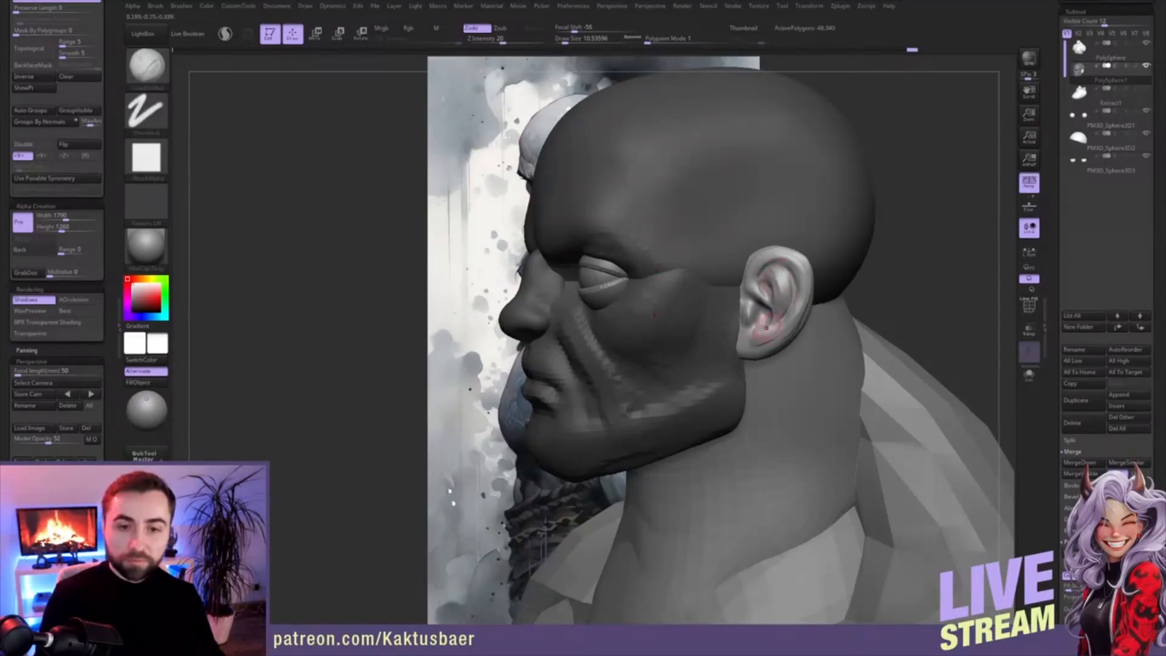
{"action": "right_click_drag", "start_coordinate": [769, 328], "coordinate": [764, 334]}
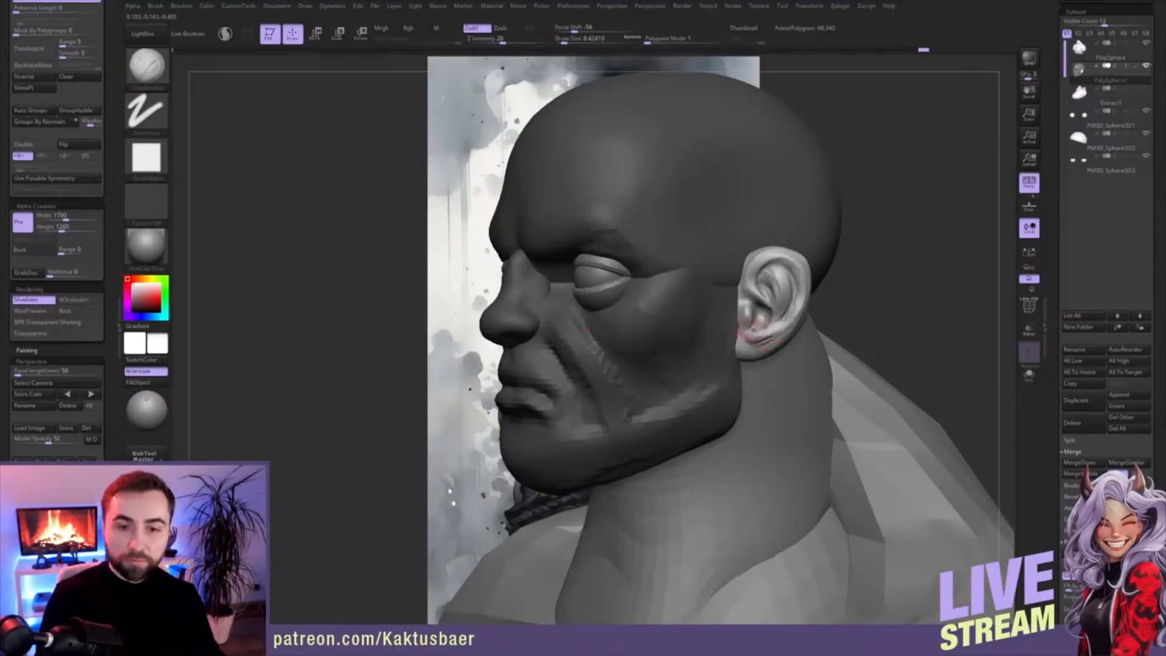
- Reshape the earlobe's lower edge with the Move brush and smooth the ear's rim and upper inner fold
{"action": "key", "text": "b"}
{"action": "key", "text": "m"}
{"action": "key", "text": "v"}
{"action": "key", "text": "s"}
{"action": "left_click_drag", "start_coordinate": [753, 350], "coordinate": [759, 350]}
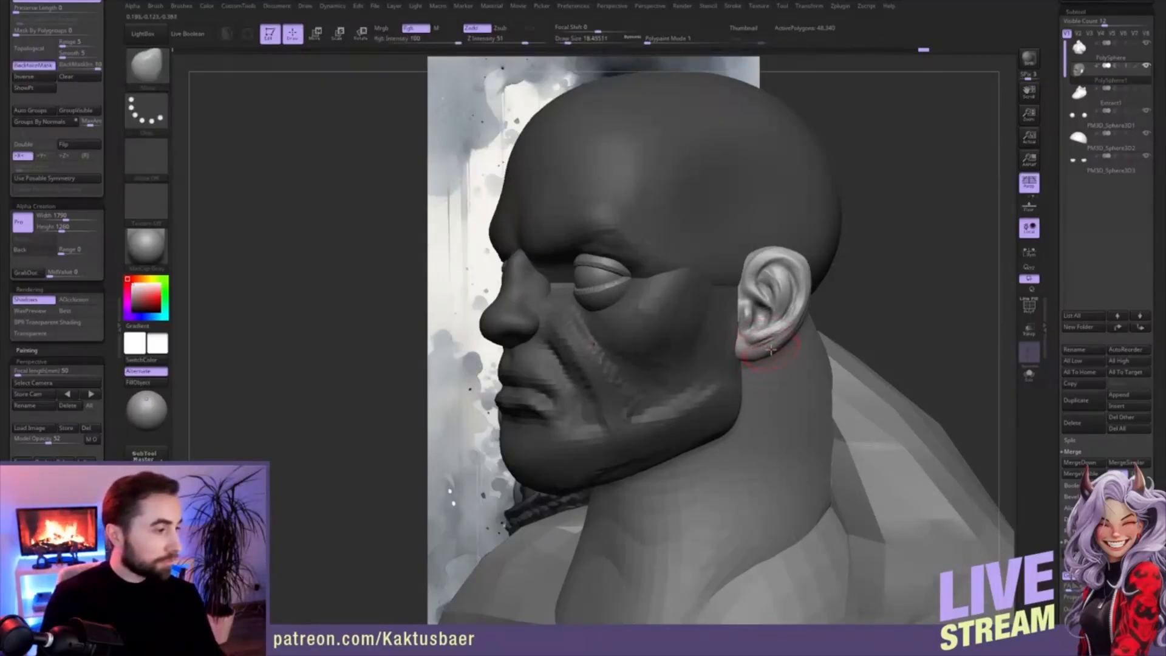
{"action": "left_click_drag", "start_coordinate": [750, 358], "coordinate": [745, 362]}
{"action": "mouse_move", "coordinate": [762, 361]}
{"action": "right_mouse_down", "text": "ctrl"}
{"action": "mouse_move", "coordinate": [820, 325]}
{"action": "mouse_move", "coordinate": [802, 325]}
{"action": "right_mouse_up", "text": "ctrl"}
{"action": "key", "text": "shift"}
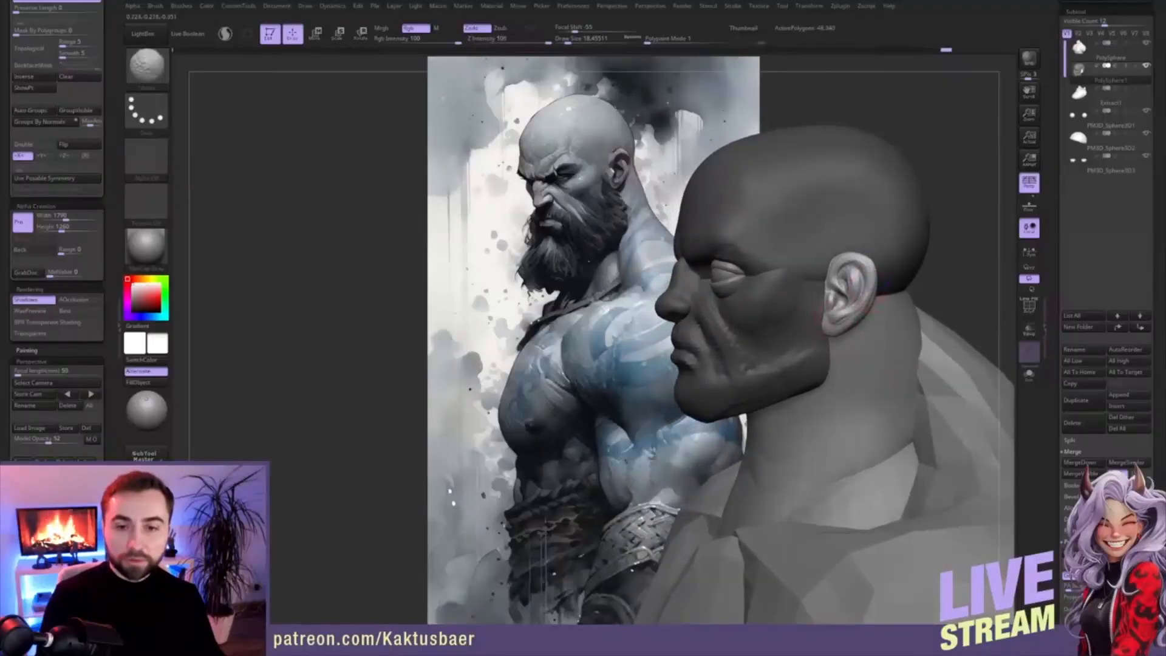
{"action": "left_click_drag", "start_coordinate": [873, 285], "coordinate": [844, 281], "text": "shift"}
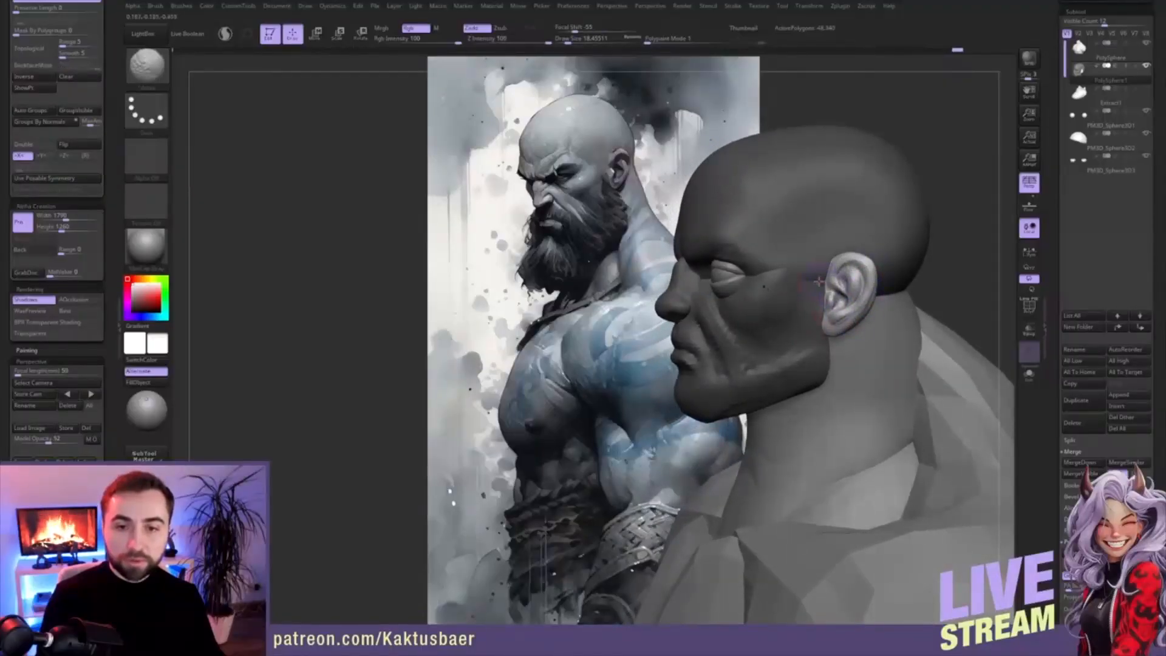
- Adjust the front of the ear where it meets the cheek using an enlarged Move brush
{"action": "key", "text": "bracketright"}
{"action": "right_click_drag", "start_coordinate": [843, 284], "coordinate": [825, 296]}
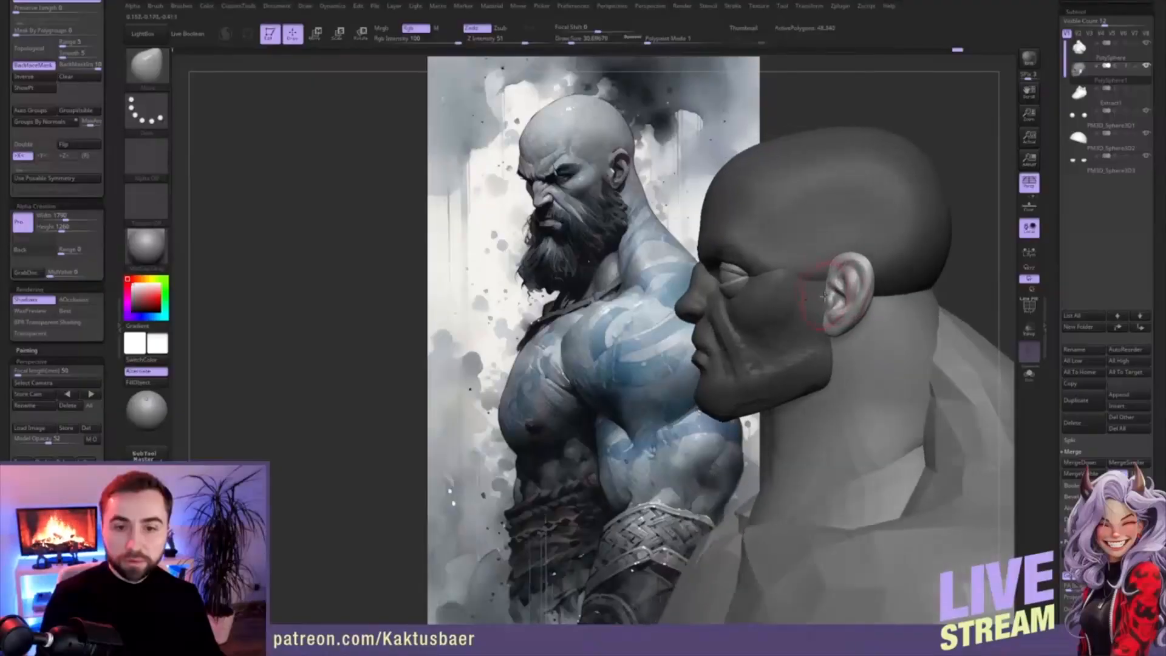
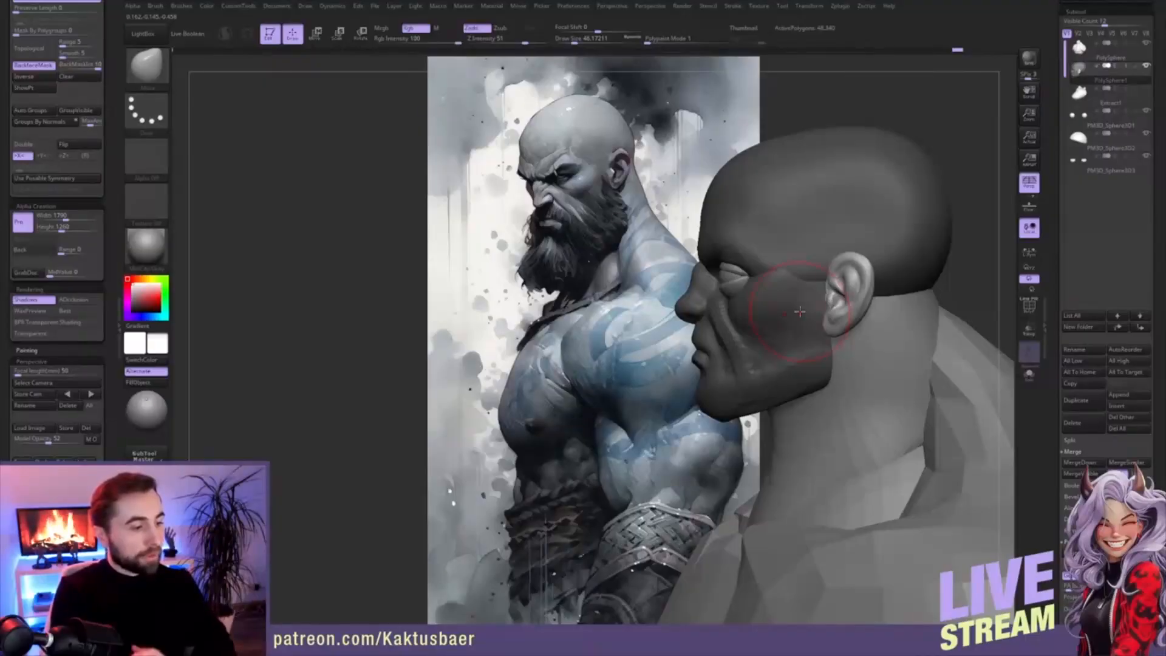
{"action": "mouse_move", "coordinate": [814, 326]}
{"action": "right_mouse_down"}
{"action": "mouse_move", "coordinate": [852, 284]}
{"action": "mouse_move", "coordinate": [705, 323]}
{"action": "right_mouse_up"}
{"action": "key", "text": "s"}
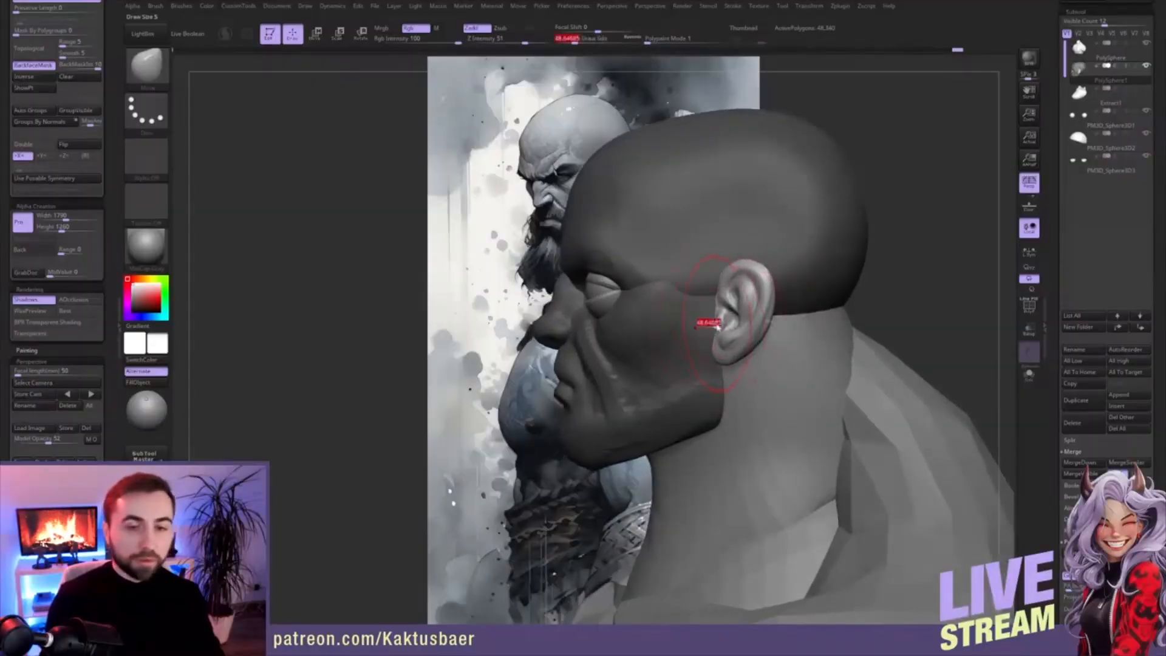
{"action": "left_click_drag", "start_coordinate": [717, 322], "coordinate": [711, 321]}
{"action": "key", "text": "s"}
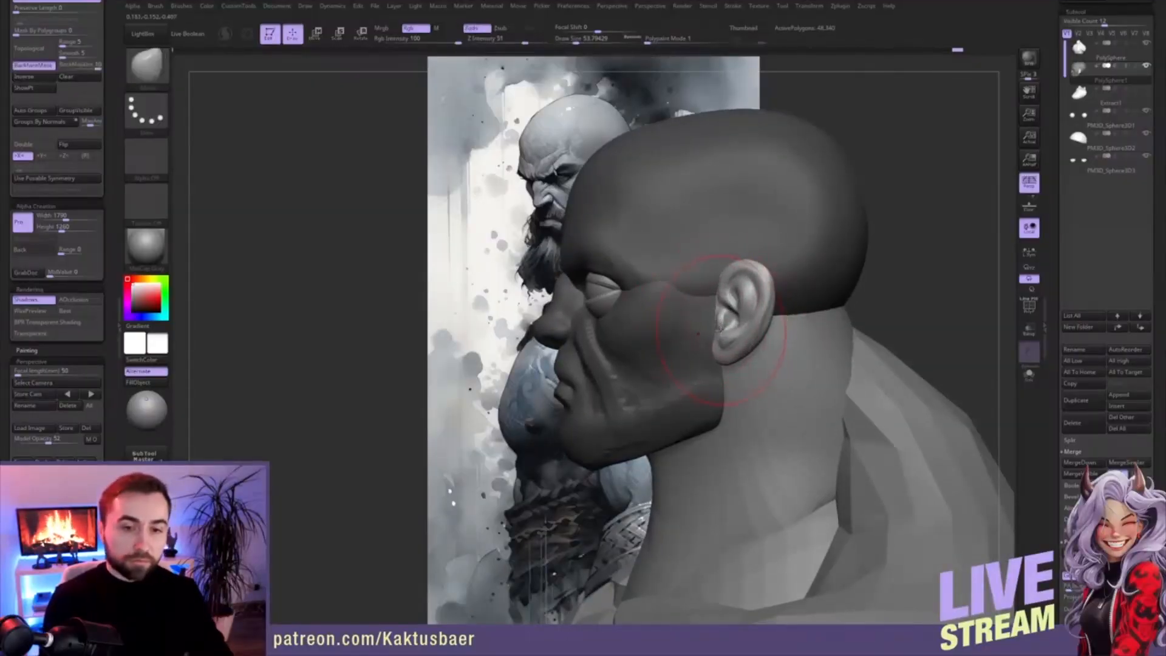
- Turn off backface masking for the Move brush and refine the ear's rim and lobe, smoothing them from several angles
{"action": "left_click", "coordinate": [41, 66]}
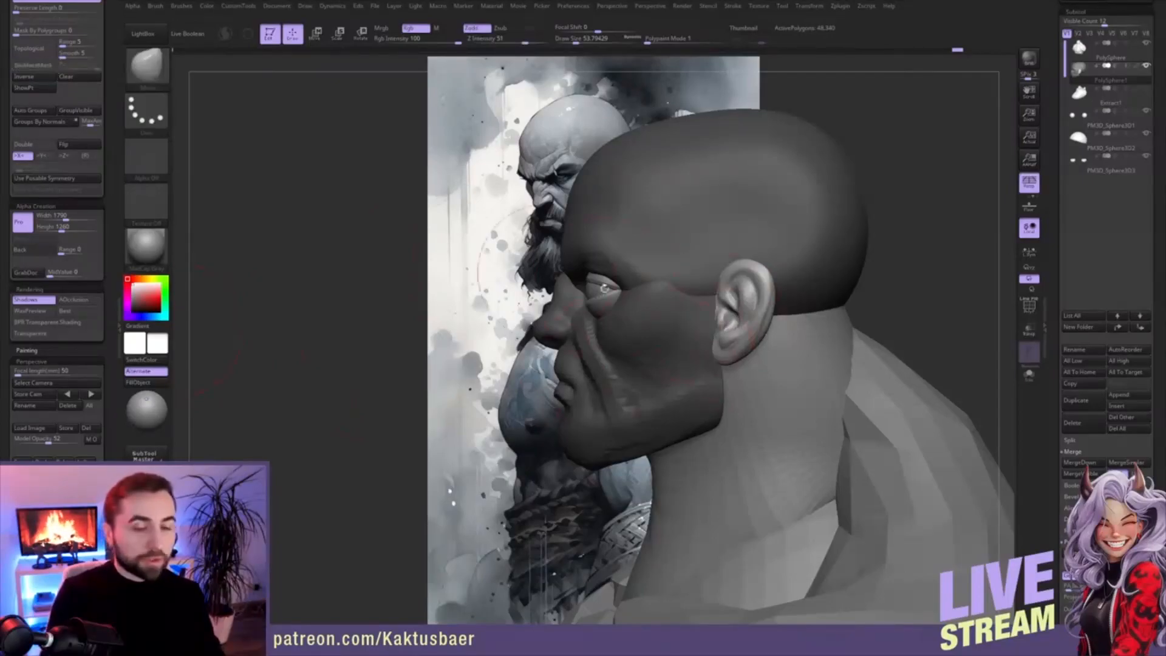
{"action": "right_click_drag", "start_coordinate": [714, 320], "coordinate": [817, 317]}
{"action": "key", "text": "s"}
{"action": "left_click_drag", "start_coordinate": [732, 332], "coordinate": [738, 299], "text": "shift"}
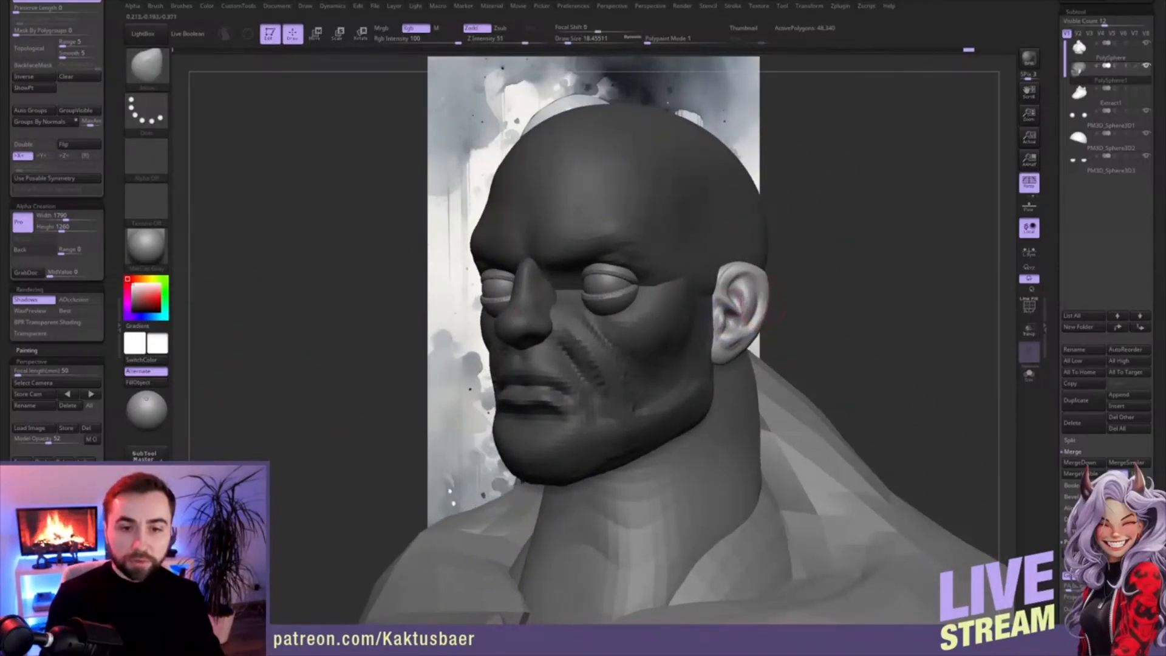
{"action": "right_click_drag", "start_coordinate": [753, 297], "coordinate": [687, 295]}
{"action": "left_click_drag", "start_coordinate": [729, 357], "coordinate": [731, 345], "text": "shift"}
{"action": "key", "text": "s"}
{"action": "key", "text": "shift"}
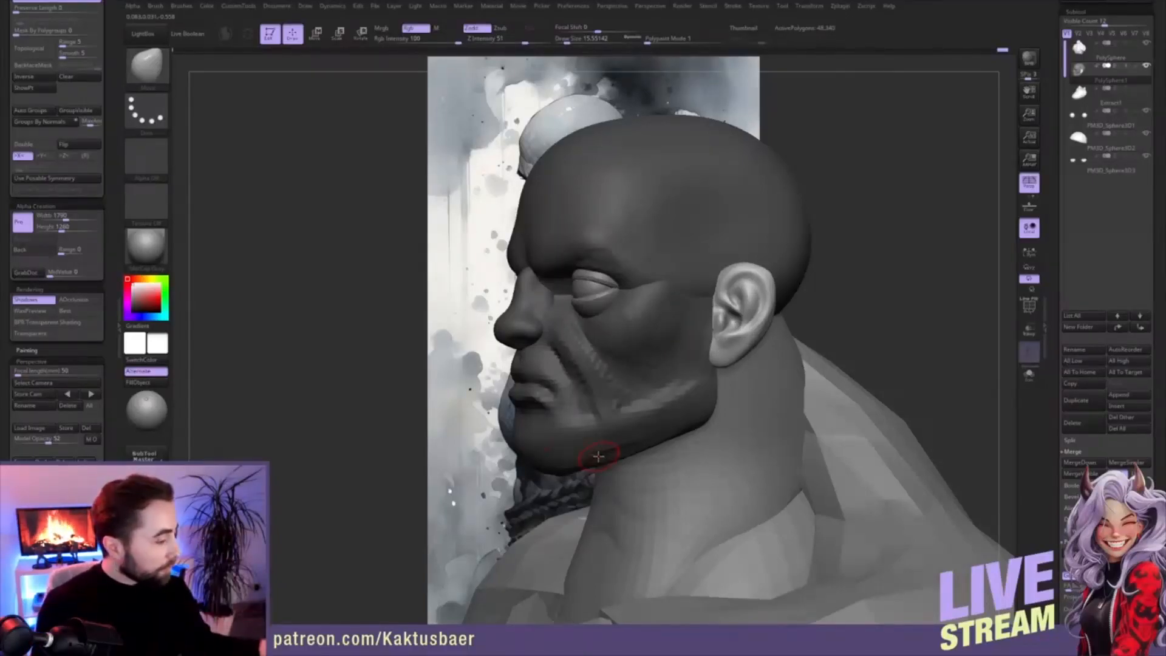
- Show the hidden beard mesh, make it the active subtool and isolate it in Solo view
{"action": "right_click_drag", "start_coordinate": [639, 334], "coordinate": [653, 337]}
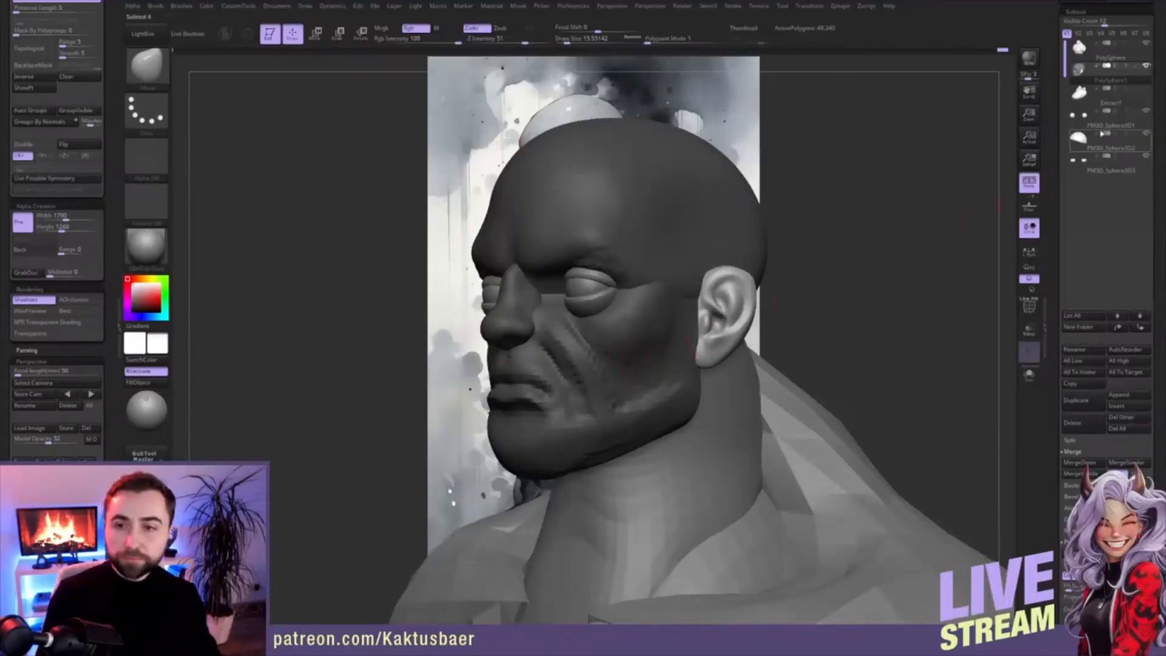
{"action": "left_click", "coordinate": [1146, 88]}
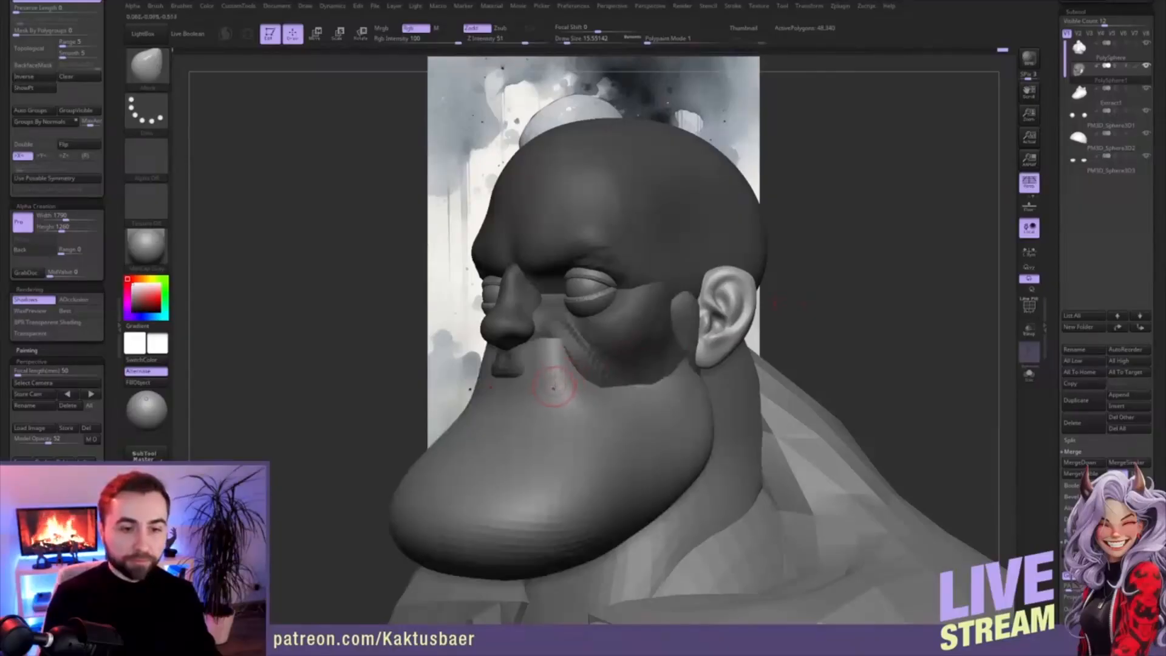
{"action": "left_click", "coordinate": [554, 386], "text": "alt"}
{"action": "key", "text": "w"}
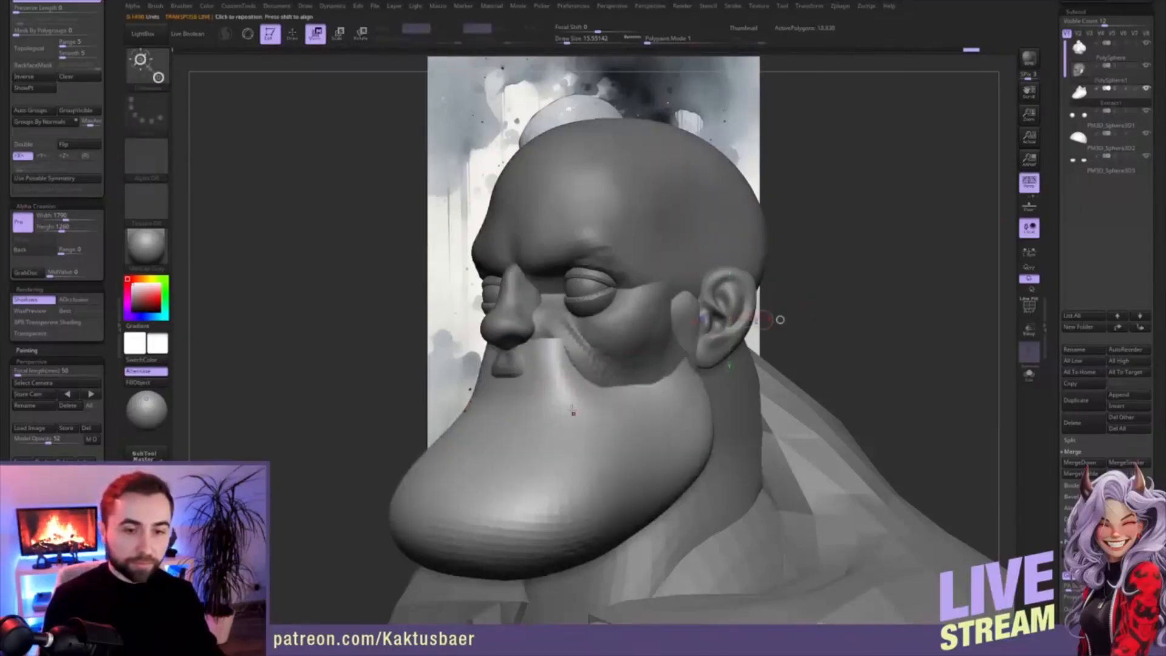
{"action": "key", "text": "q"}
{"action": "key", "text": "s"}
{"action": "left_click_drag", "start_coordinate": [573, 414], "coordinate": [584, 411]}
{"action": "right_click_drag", "start_coordinate": [598, 413], "coordinate": [566, 395], "text": "ctrl"}
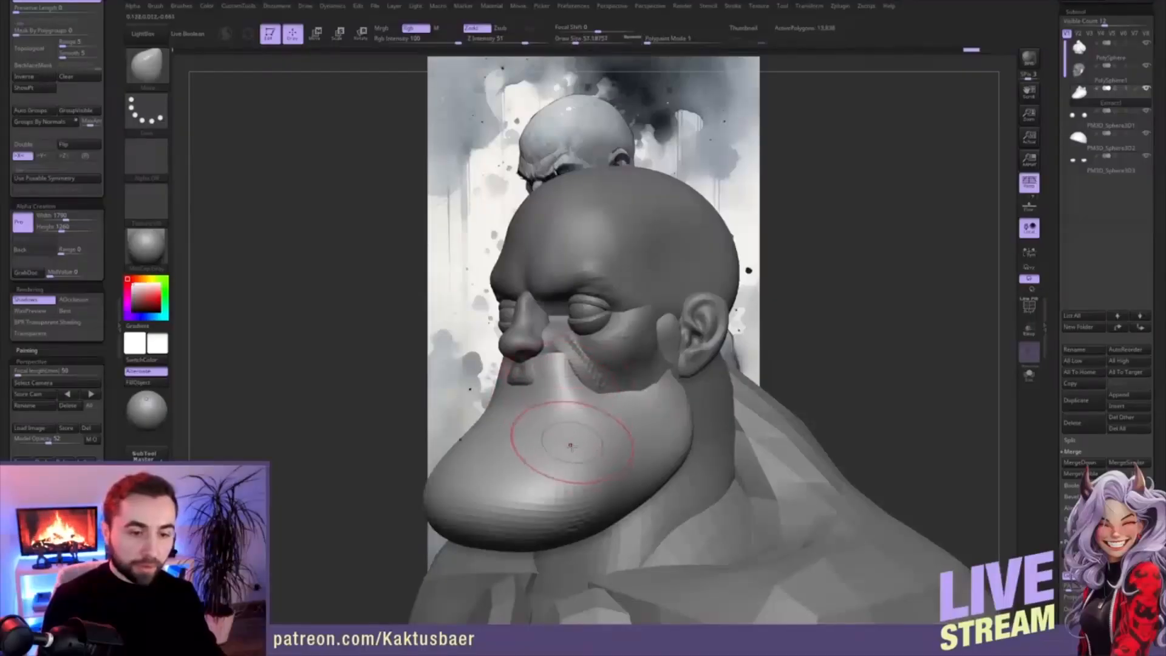
{"action": "key", "text": "alt+s"}
{"action": "right_click_drag", "start_coordinate": [585, 406], "coordinate": [609, 402]}
- Mask the beard's outer surface and build up its hollow inner side with ClayBuildup
{"action": "key", "text": "w"}
{"action": "left_click", "coordinate": [573, 381], "text": "ctrl"}
{"action": "key", "text": "q"}
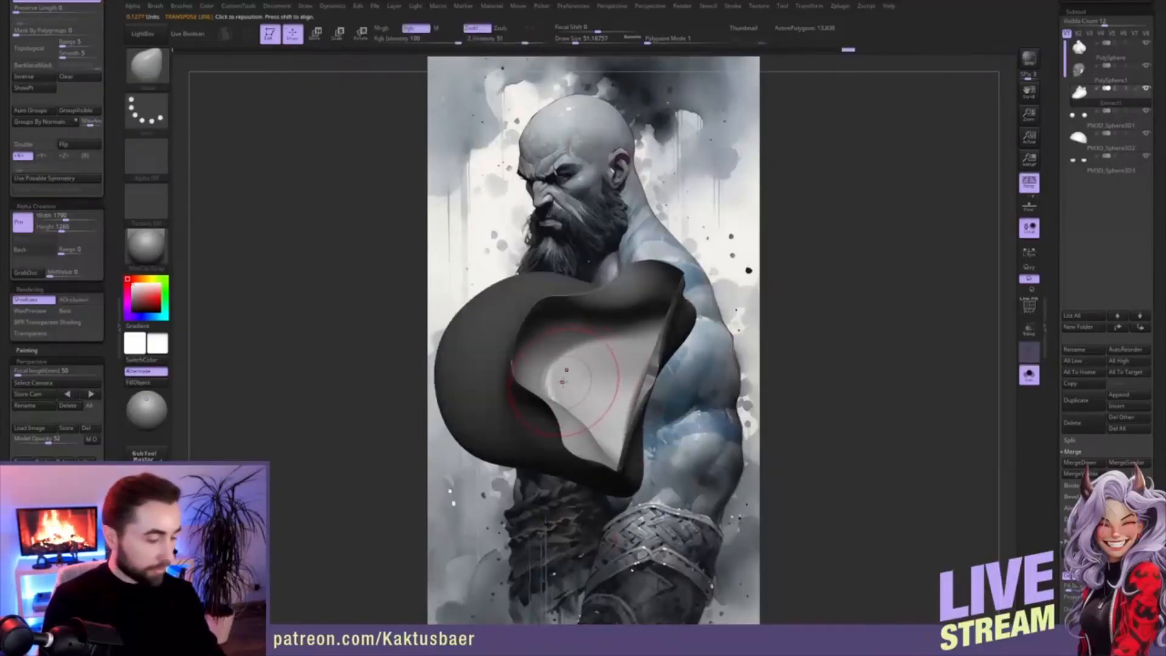
{"action": "key", "text": "b"}
{"action": "key", "text": "c"}
{"action": "key", "text": "b"}
{"action": "left_click_drag", "start_coordinate": [550, 358], "coordinate": [610, 411]}
{"action": "right_click_drag", "start_coordinate": [611, 412], "coordinate": [654, 344]}
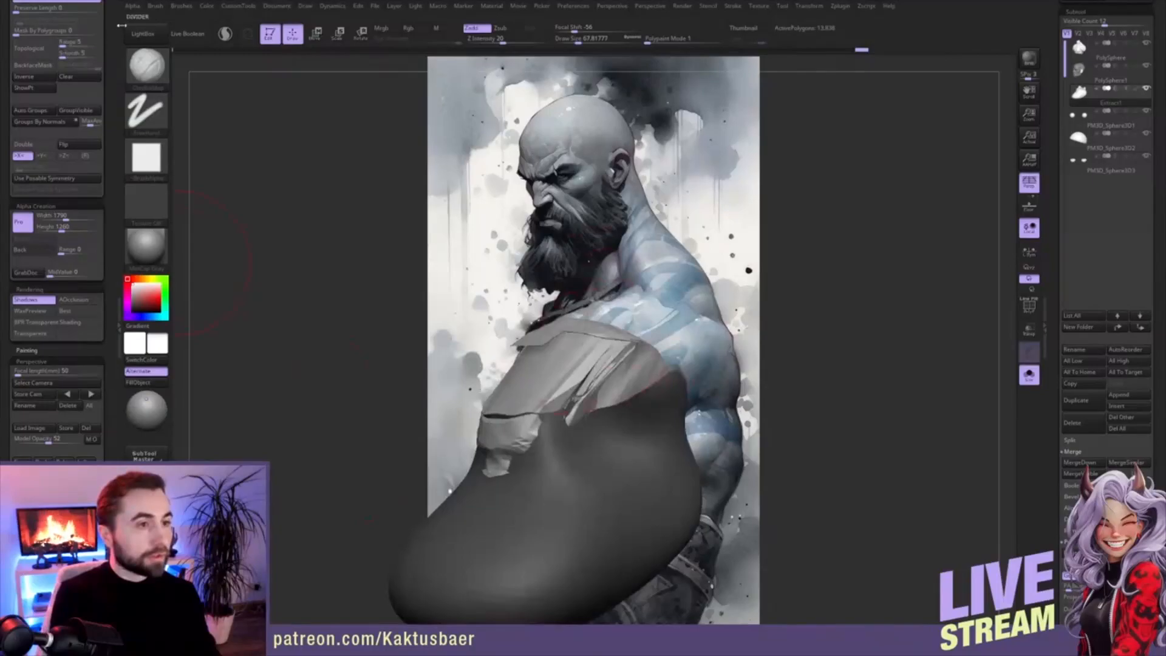
- Clear the beard's mask and convert the mesh to DynaMesh at resolution 128
{"action": "scroll", "coordinate": [69, 87], "scroll_direction": "up", "scroll_amount": 6}
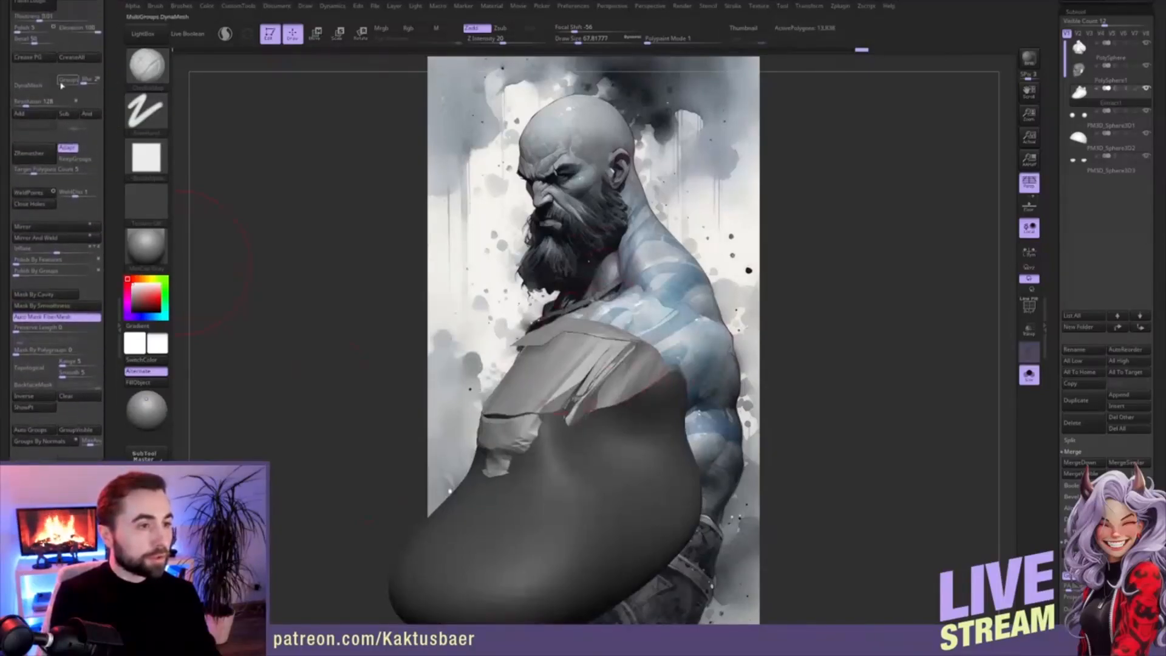
{"action": "left_click", "coordinate": [44, 88]}
{"action": "left_click", "coordinate": [808, 413], "text": "ctrl"}
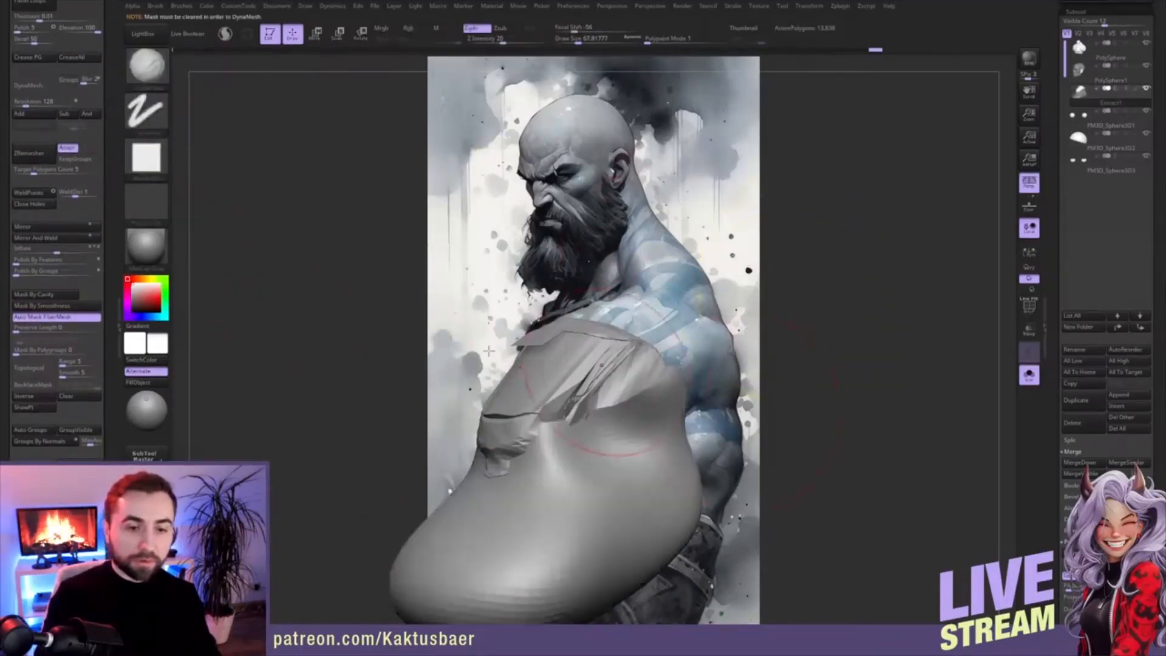
{"action": "left_click", "coordinate": [33, 88]}
- Smooth the rough built-up clay on the beard's inner side, re-DynaMesh it and fill the remaining hollows
{"action": "left_click_drag", "start_coordinate": [656, 358], "coordinate": [583, 340], "text": "shift"}
{"action": "key", "text": "alt+shift+s"}
{"action": "key", "text": "alt+shift+s"}
{"action": "left_click_drag", "start_coordinate": [814, 263], "coordinate": [844, 298], "text": "ctrl"}
{"action": "left_click_drag", "start_coordinate": [624, 367], "coordinate": [644, 389], "text": "shift"}
{"action": "right_click_drag", "start_coordinate": [643, 389], "coordinate": [620, 425]}
{"action": "mouse_move", "coordinate": [619, 450]}
{"action": "left_mouse_down"}
{"action": "mouse_move", "coordinate": [620, 365]}
{"action": "mouse_move", "coordinate": [638, 349]}
{"action": "left_mouse_up"}
{"action": "mouse_move", "coordinate": [638, 349]}
{"action": "right_mouse_down"}
{"action": "mouse_move", "coordinate": [607, 377]}
{"action": "mouse_move", "coordinate": [581, 361]}
{"action": "mouse_move", "coordinate": [608, 389]}
{"action": "right_mouse_up"}
- Bring the head back into view and carve a mouth opening into the beard below the nose with ClayBuildup
{"action": "key", "text": "alt+shift+s"}
{"action": "key", "text": "alt+shift+s"}
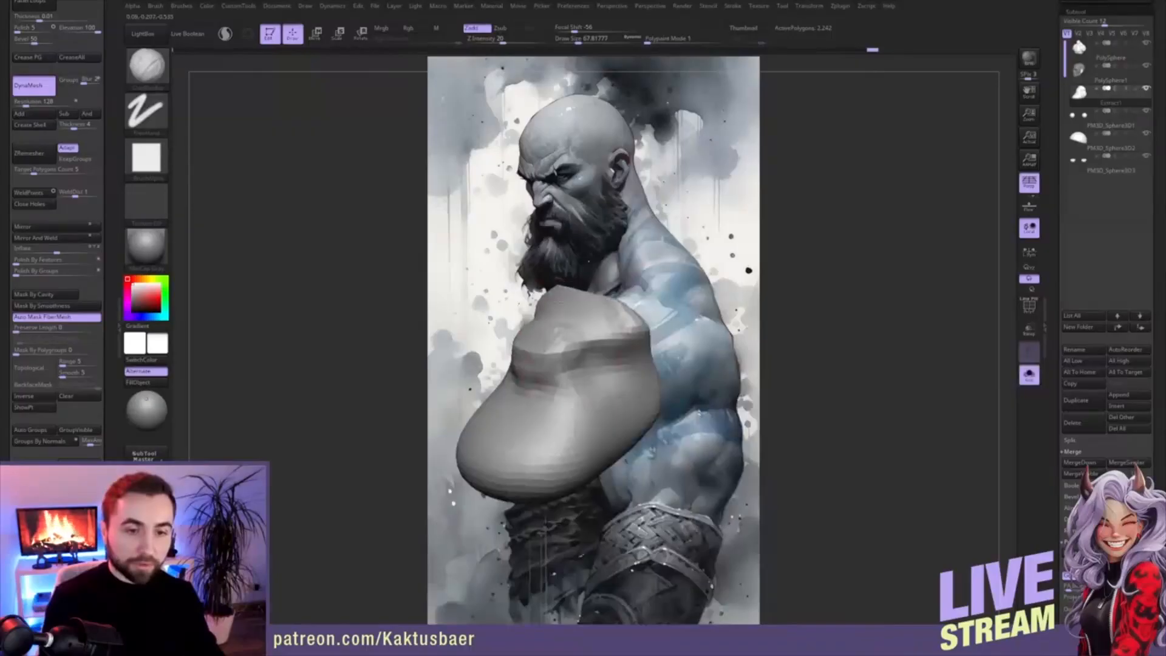
{"action": "key", "text": "alt+shift+s"}
{"action": "mouse_move", "coordinate": [578, 375]}
{"action": "right_mouse_down"}
{"action": "mouse_move", "coordinate": [569, 364]}
{"action": "mouse_move", "coordinate": [457, 378]}
{"action": "right_mouse_up"}
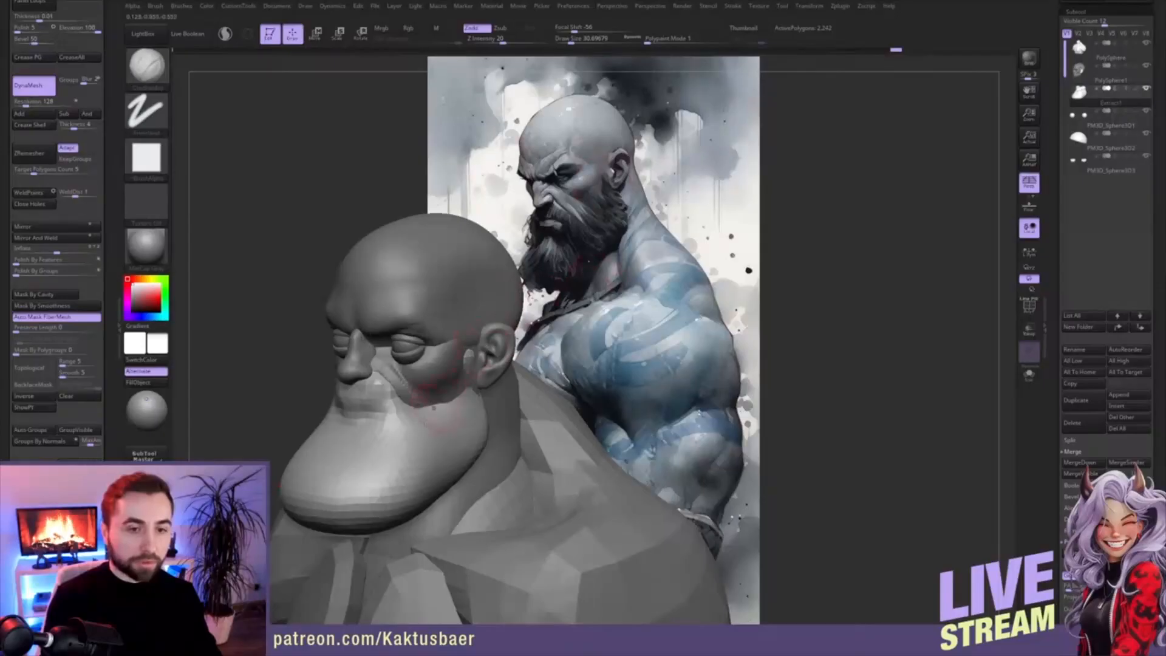
{"action": "mouse_move", "coordinate": [369, 402]}
{"action": "left_mouse_down"}
{"action": "mouse_move", "coordinate": [357, 416]}
{"action": "mouse_move", "coordinate": [381, 384]}
{"action": "mouse_move", "coordinate": [368, 388]}
{"action": "mouse_move", "coordinate": [389, 422]}
{"action": "left_mouse_up"}
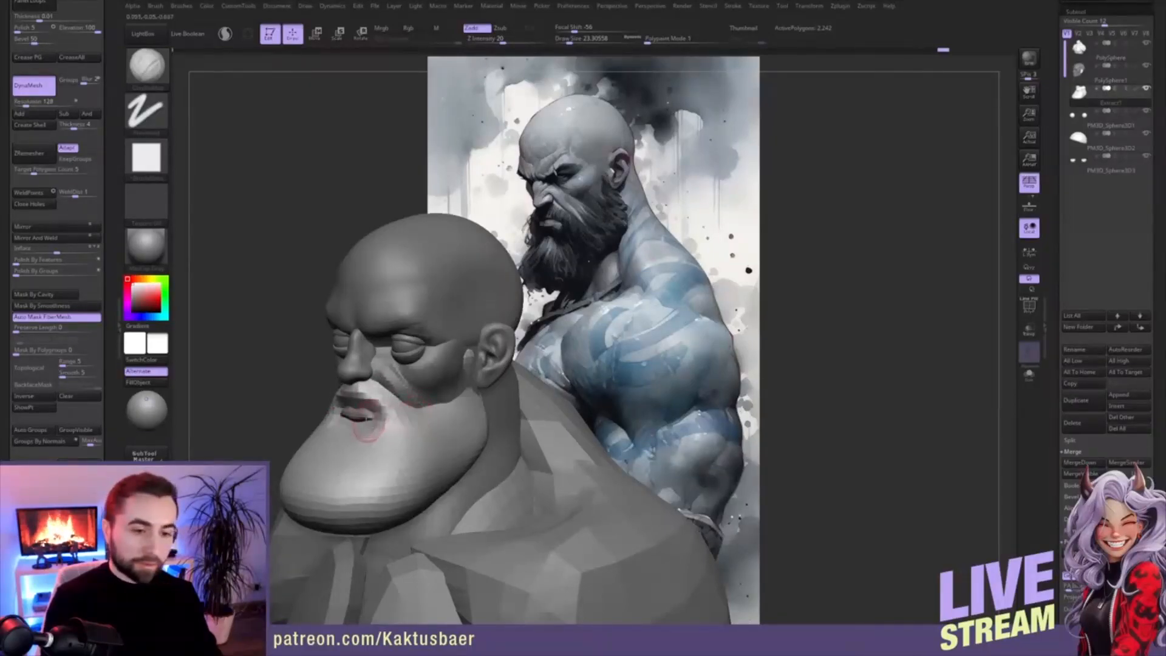
- Shape the beard's surface around the mouth and cheek with ClayBuildup and subdivide the beard mesh once
{"action": "mouse_move", "coordinate": [383, 419]}
{"action": "left_mouse_down"}
{"action": "mouse_move", "coordinate": [390, 459]}
{"action": "mouse_move", "coordinate": [373, 481]}
{"action": "mouse_move", "coordinate": [398, 480]}
{"action": "mouse_move", "coordinate": [364, 469]}
{"action": "mouse_move", "coordinate": [355, 493]}
{"action": "mouse_move", "coordinate": [352, 480]}
{"action": "mouse_move", "coordinate": [427, 468]}
{"action": "left_mouse_up"}
{"action": "key", "text": "s"}
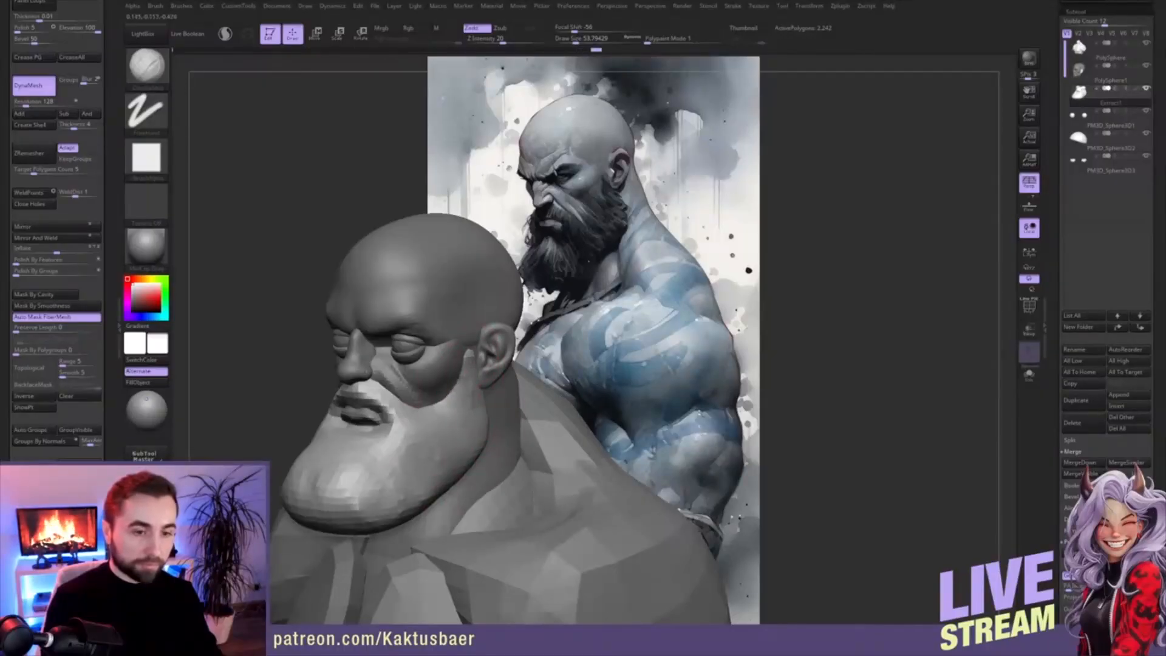
{"action": "left_click_drag", "start_coordinate": [477, 427], "coordinate": [396, 439]}
{"action": "key", "text": "ctrl+d"}
{"action": "key", "text": "s"}
{"action": "right_click_drag", "start_coordinate": [394, 429], "coordinate": [395, 396], "text": "alt"}
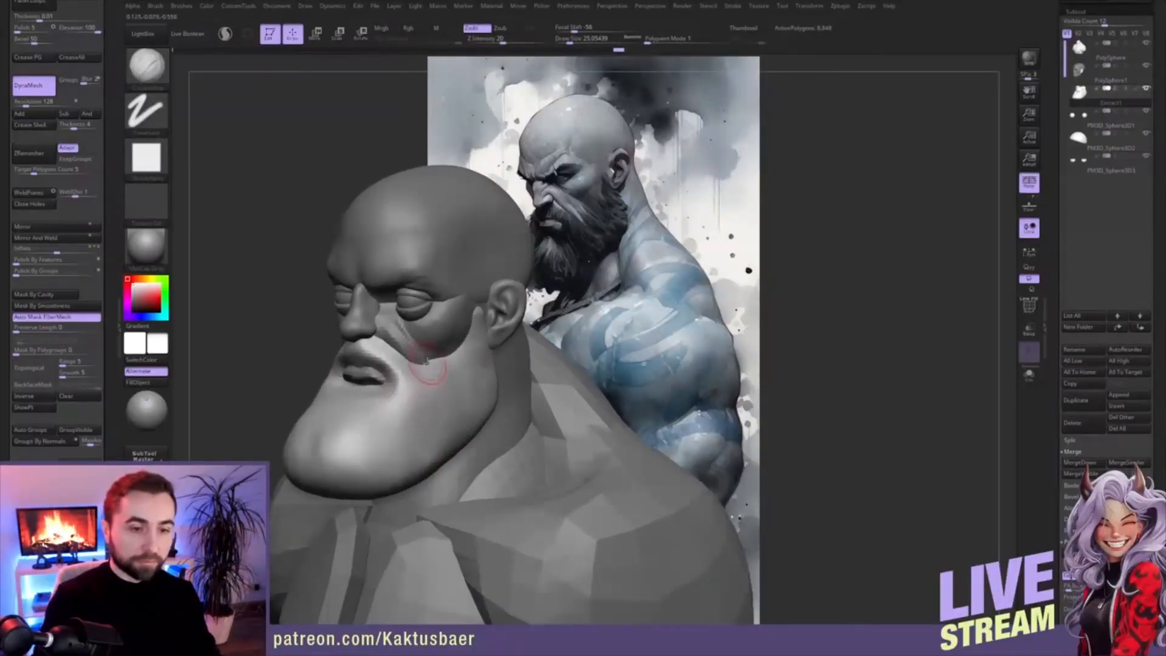
- Build up the moustache and the beard's cheek edge with ClayBuildup and subdivide the beard once more
{"action": "left_click_drag", "start_coordinate": [417, 345], "coordinate": [433, 381]}
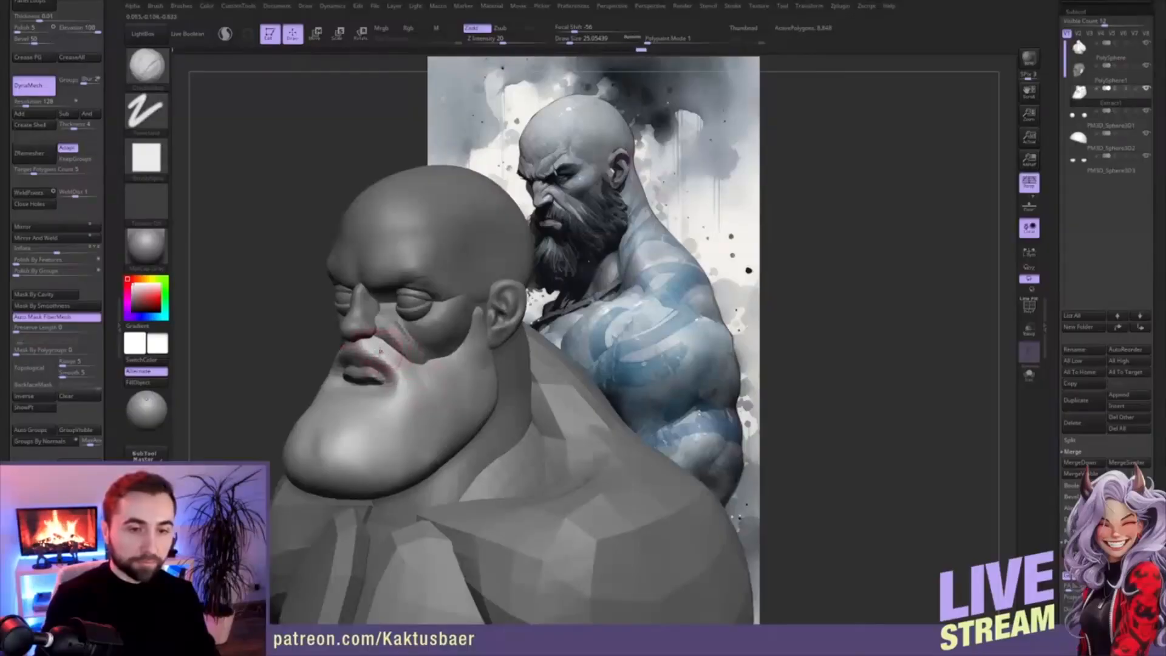
{"action": "right_click_drag", "start_coordinate": [381, 349], "coordinate": [361, 372], "text": "alt"}
{"action": "key", "text": "ctrl+d"}
{"action": "left_click_drag", "start_coordinate": [367, 348], "coordinate": [399, 406]}
{"action": "mouse_move", "coordinate": [400, 407]}
{"action": "right_mouse_down", "text": "alt"}
{"action": "mouse_move", "coordinate": [335, 397]}
{"action": "mouse_move", "coordinate": [339, 382]}
{"action": "right_mouse_up", "text": "alt"}
- Sculpt broad downward hair strands from the moustache over the front and side of the beard with ClayBuildup
{"action": "key", "text": "s"}
{"action": "mouse_move", "coordinate": [328, 385]}
{"action": "left_mouse_down"}
{"action": "mouse_move", "coordinate": [345, 397]}
{"action": "mouse_move", "coordinate": [341, 427]}
{"action": "mouse_move", "coordinate": [326, 405]}
{"action": "mouse_move", "coordinate": [308, 422]}
{"action": "mouse_move", "coordinate": [307, 454]}
{"action": "mouse_move", "coordinate": [325, 468]}
{"action": "left_mouse_up"}
{"action": "right_click_drag", "start_coordinate": [332, 419], "coordinate": [357, 401], "text": "alt"}
{"action": "key", "text": "s"}
{"action": "left_click_drag", "start_coordinate": [325, 424], "coordinate": [334, 424]}
{"action": "left_click_drag", "start_coordinate": [335, 398], "coordinate": [341, 486]}
{"action": "mouse_move", "coordinate": [290, 433]}
{"action": "left_mouse_down"}
{"action": "mouse_move", "coordinate": [292, 497]}
{"action": "mouse_move", "coordinate": [314, 501]}
{"action": "left_mouse_up"}
{"action": "left_click_drag", "start_coordinate": [304, 455], "coordinate": [320, 521]}
{"action": "mouse_move", "coordinate": [267, 447]}
{"action": "left_mouse_down"}
{"action": "mouse_move", "coordinate": [285, 524]}
{"action": "mouse_move", "coordinate": [318, 515]}
{"action": "left_mouse_up"}
{"action": "right_click_drag", "start_coordinate": [320, 467], "coordinate": [215, 451]}
{"action": "mouse_move", "coordinate": [462, 435]}
{"action": "right_mouse_down", "text": "ctrl"}
{"action": "mouse_move", "coordinate": [471, 388]}
{"action": "mouse_move", "coordinate": [692, 337]}
{"action": "mouse_move", "coordinate": [631, 364]}
{"action": "mouse_move", "coordinate": [607, 392]}
{"action": "mouse_move", "coordinate": [616, 402]}
{"action": "mouse_move", "coordinate": [583, 398]}
{"action": "right_mouse_up", "text": "ctrl"}
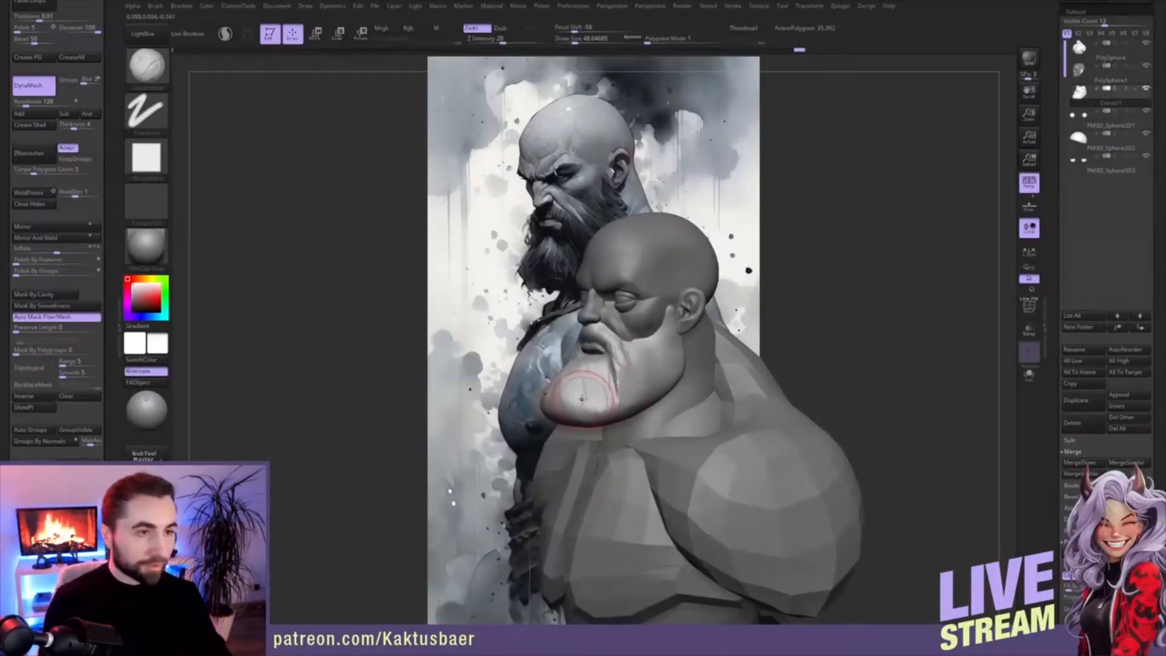
- Reshape the beard's front and the area below the mouth with the Move brush
{"action": "key", "text": "b"}
{"action": "key", "text": "m"}
{"action": "key", "text": "v"}
{"action": "key", "text": "s"}
{"action": "left_click_drag", "start_coordinate": [583, 398], "coordinate": [572, 396]}
{"action": "right_click_drag", "start_coordinate": [611, 398], "coordinate": [588, 406]}
{"action": "left_click_drag", "start_coordinate": [588, 407], "coordinate": [587, 412]}
{"action": "key", "text": "s"}
{"action": "left_click_drag", "start_coordinate": [598, 368], "coordinate": [604, 368]}
{"action": "key", "text": "s"}
{"action": "key", "text": "s"}
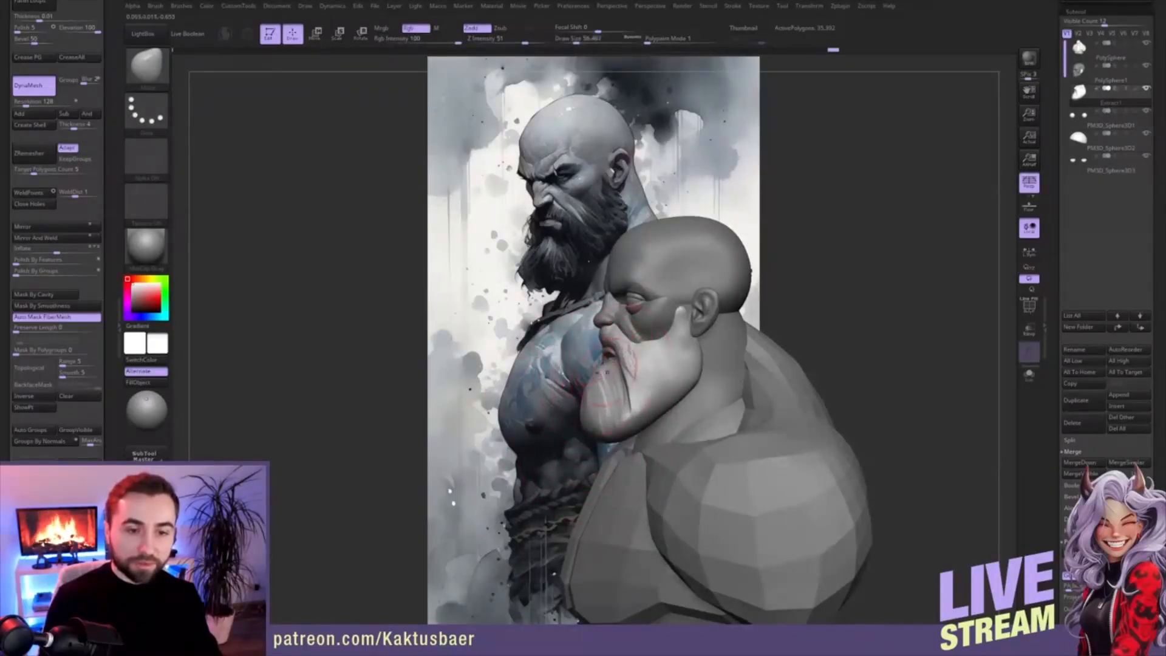
- Recall the stored camera view and adjust the beard's outline against the background reference with the Move brush
{"action": "left_click_drag", "start_coordinate": [108, 449], "coordinate": [108, 162]}
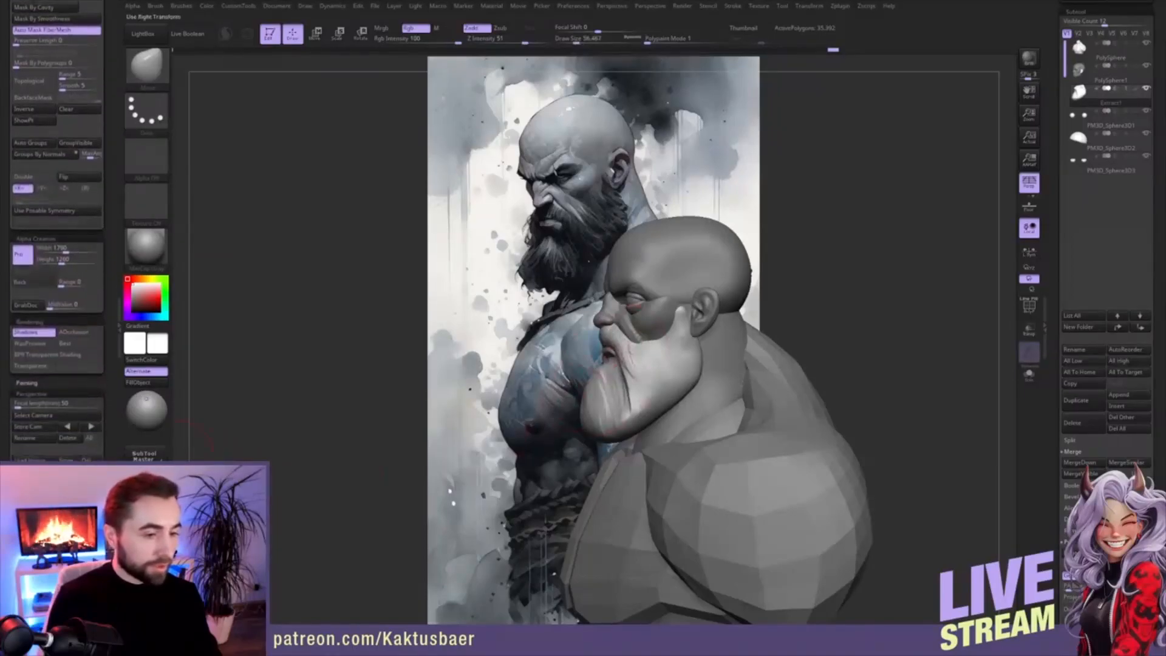
{"action": "left_click", "coordinate": [91, 427]}
{"action": "key", "text": "s"}
{"action": "left_click_drag", "start_coordinate": [579, 279], "coordinate": [581, 279]}
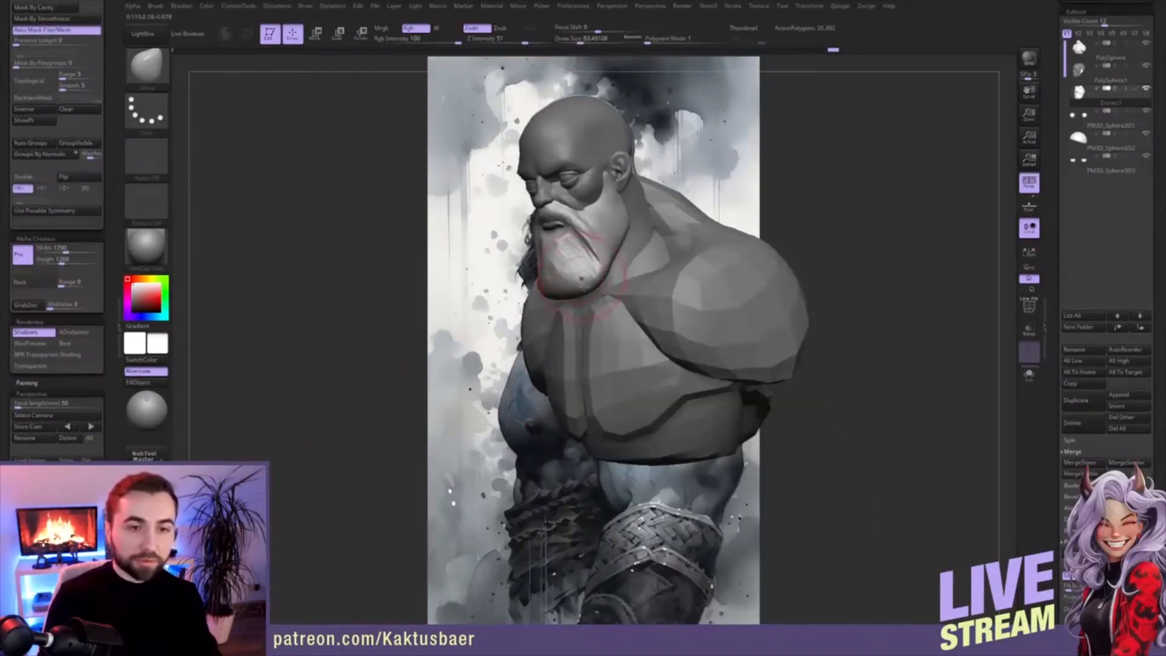
{"action": "key", "text": "shift"}
{"action": "key", "text": "s"}
{"action": "left_click_drag", "start_coordinate": [579, 279], "coordinate": [584, 264]}
{"action": "key", "text": "s"}
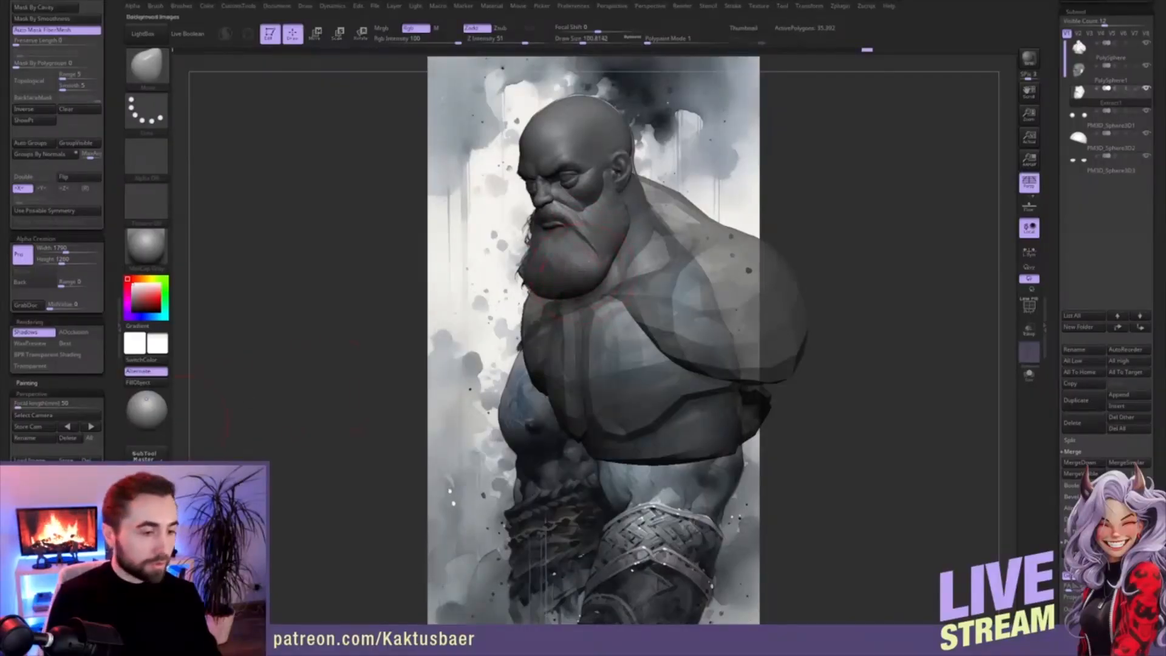
- Toggle the background reference and refine the beard's front shape from closer angles with the Move brush
{"action": "key", "text": "shift"}
{"action": "key", "text": "shift+z"}
{"action": "right_click_drag", "start_coordinate": [608, 314], "coordinate": [607, 340], "text": "ctrl"}
{"action": "right_click_drag", "start_coordinate": [729, 359], "coordinate": [591, 339]}
{"action": "key", "text": "s"}
{"action": "left_click_drag", "start_coordinate": [609, 308], "coordinate": [601, 308]}
{"action": "mouse_move", "coordinate": [601, 309]}
{"action": "right_mouse_down"}
{"action": "mouse_move", "coordinate": [613, 331]}
{"action": "mouse_move", "coordinate": [566, 337]}
{"action": "mouse_move", "coordinate": [599, 341]}
{"action": "right_mouse_up"}
{"action": "key", "text": "s"}
{"action": "left_click_drag", "start_coordinate": [594, 342], "coordinate": [590, 344]}
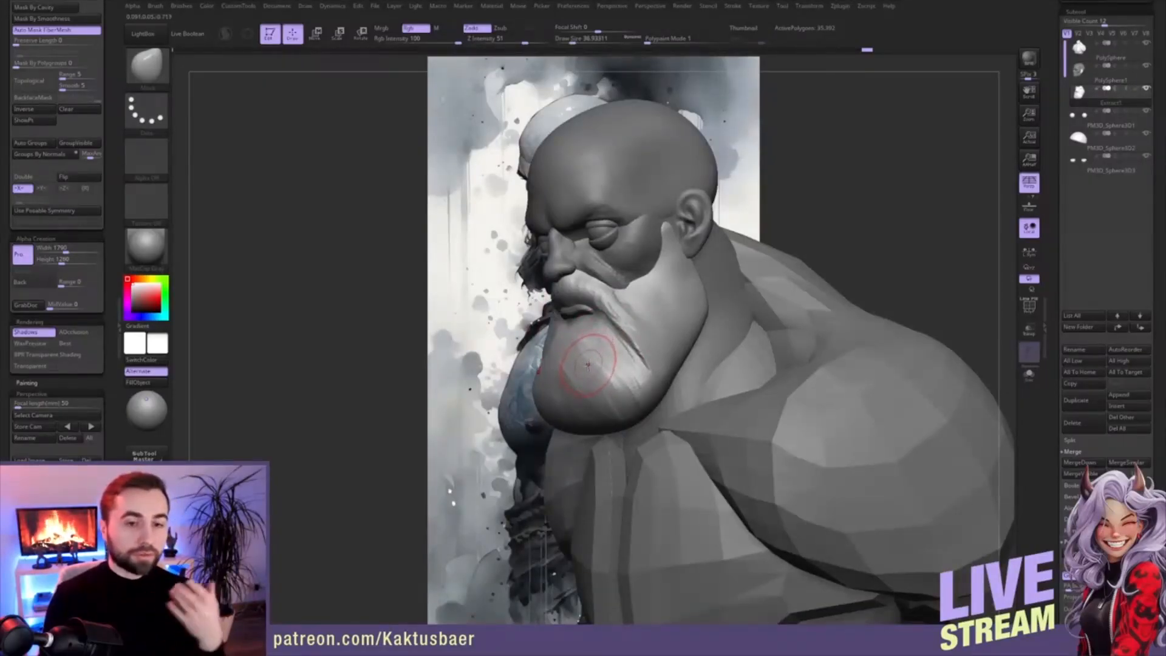
- Switch to the ClayBuildup brush for sculpting the beard and view its side
{"action": "key", "text": "b"}
{"action": "key", "text": "c"}
{"action": "key", "text": "b"}
{"action": "right_click_drag", "start_coordinate": [603, 337], "coordinate": [589, 339]}
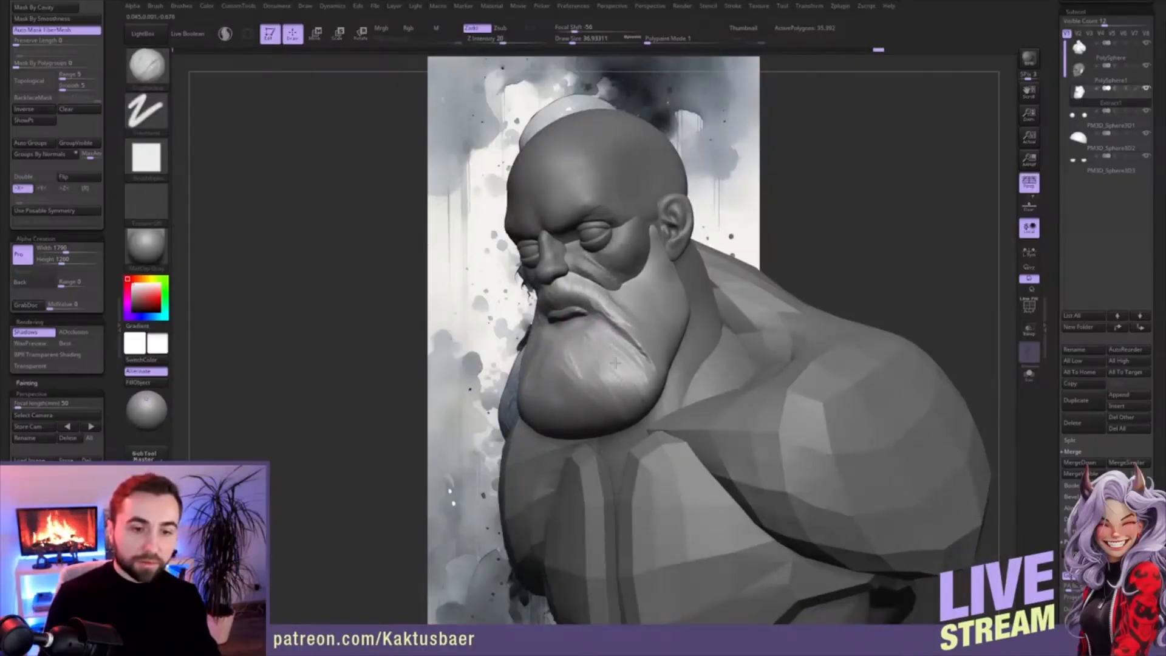
{"action": "mouse_move", "coordinate": [602, 374]}
{"action": "right_mouse_down"}
{"action": "mouse_move", "coordinate": [633, 360]}
{"action": "mouse_move", "coordinate": [633, 341]}
{"action": "mouse_move", "coordinate": [686, 337]}
{"action": "right_mouse_up"}
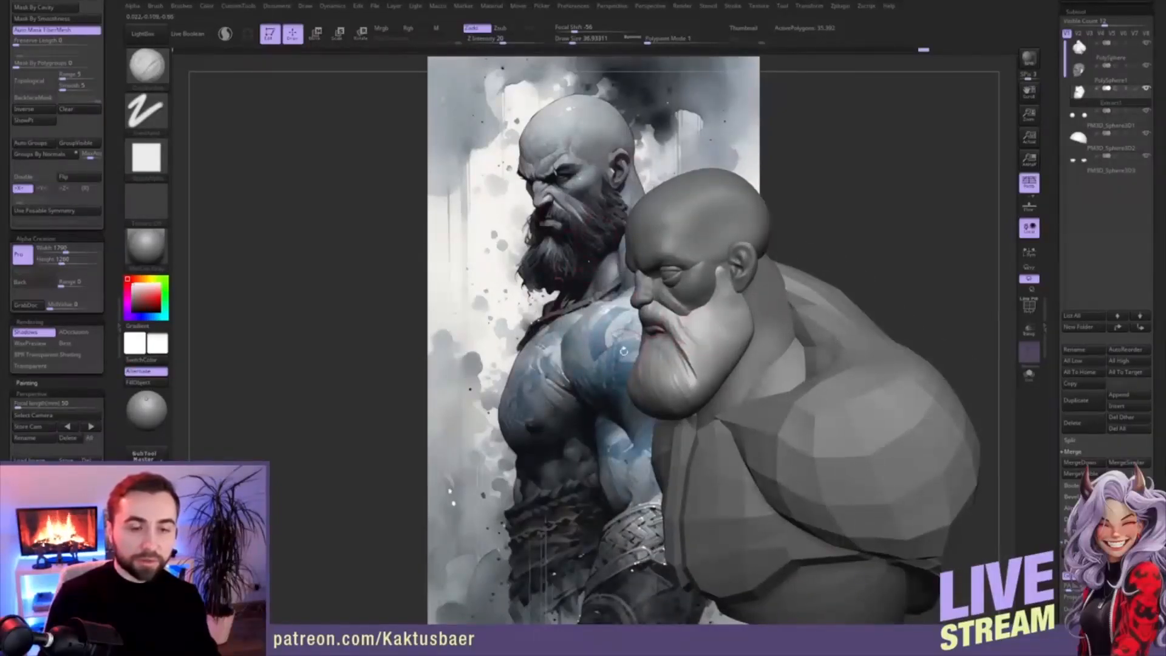
- Build up hair strands on the front and lower edge of the beard with ClayBuildup strokes
{"action": "mouse_move", "coordinate": [699, 361]}
{"action": "right_mouse_down"}
{"action": "mouse_move", "coordinate": [684, 350]}
{"action": "mouse_move", "coordinate": [700, 341]}
{"action": "right_mouse_up"}
{"action": "left_click_drag", "start_coordinate": [688, 334], "coordinate": [706, 377]}
{"action": "right_click_drag", "start_coordinate": [698, 353], "coordinate": [681, 363], "text": "alt"}
{"action": "left_click_drag", "start_coordinate": [667, 345], "coordinate": [683, 407]}
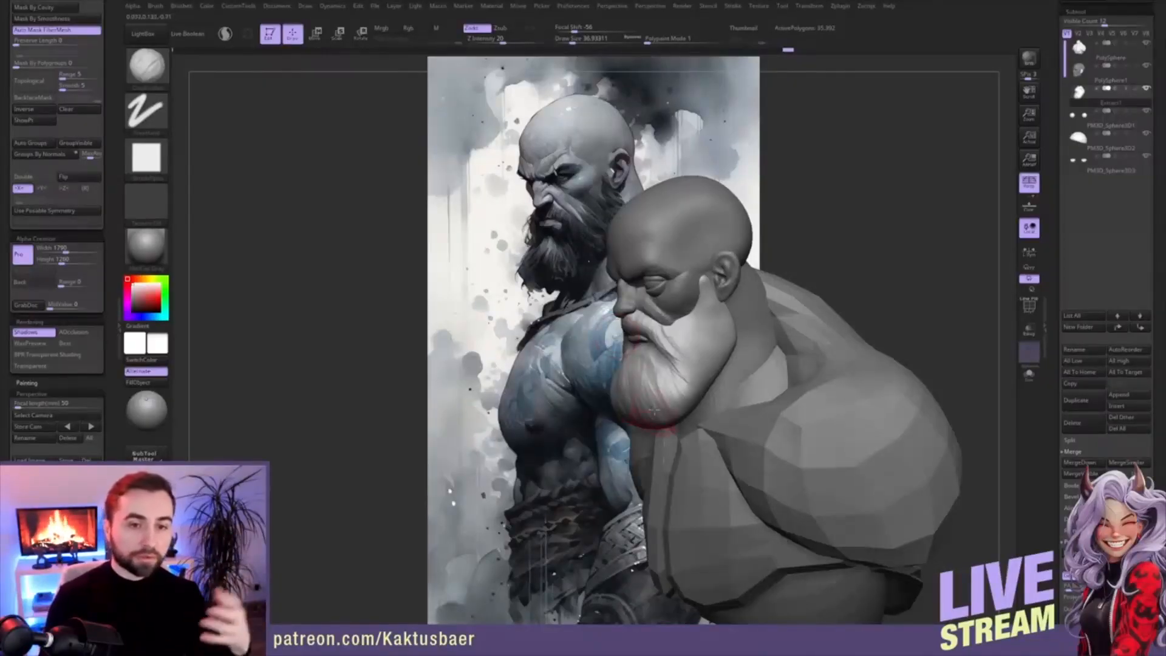
- Sculpt hair strands across the side of the beard, from the mouth corner back along the cheek and jaw
{"action": "right_click_drag", "start_coordinate": [691, 345], "coordinate": [768, 311], "text": "ctrl"}
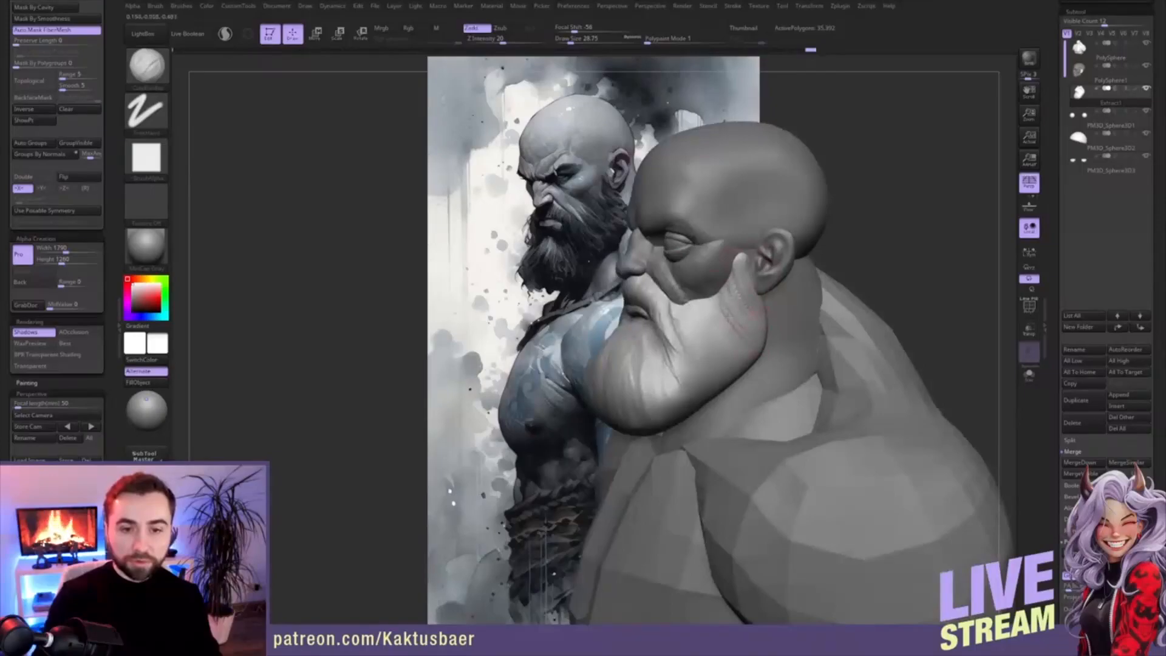
{"action": "mouse_move", "coordinate": [684, 305]}
{"action": "left_mouse_down"}
{"action": "mouse_move", "coordinate": [697, 366]}
{"action": "mouse_move", "coordinate": [701, 350]}
{"action": "mouse_move", "coordinate": [682, 369]}
{"action": "left_mouse_up"}
{"action": "left_click_drag", "start_coordinate": [690, 313], "coordinate": [712, 355]}
{"action": "mouse_move", "coordinate": [694, 329]}
{"action": "left_mouse_down"}
{"action": "mouse_move", "coordinate": [718, 353]}
{"action": "mouse_move", "coordinate": [736, 349]}
{"action": "left_mouse_up"}
{"action": "mouse_move", "coordinate": [680, 305]}
{"action": "left_mouse_down"}
{"action": "mouse_move", "coordinate": [698, 347]}
{"action": "mouse_move", "coordinate": [743, 353]}
{"action": "left_mouse_up"}
{"action": "left_click_drag", "start_coordinate": [721, 300], "coordinate": [758, 315]}
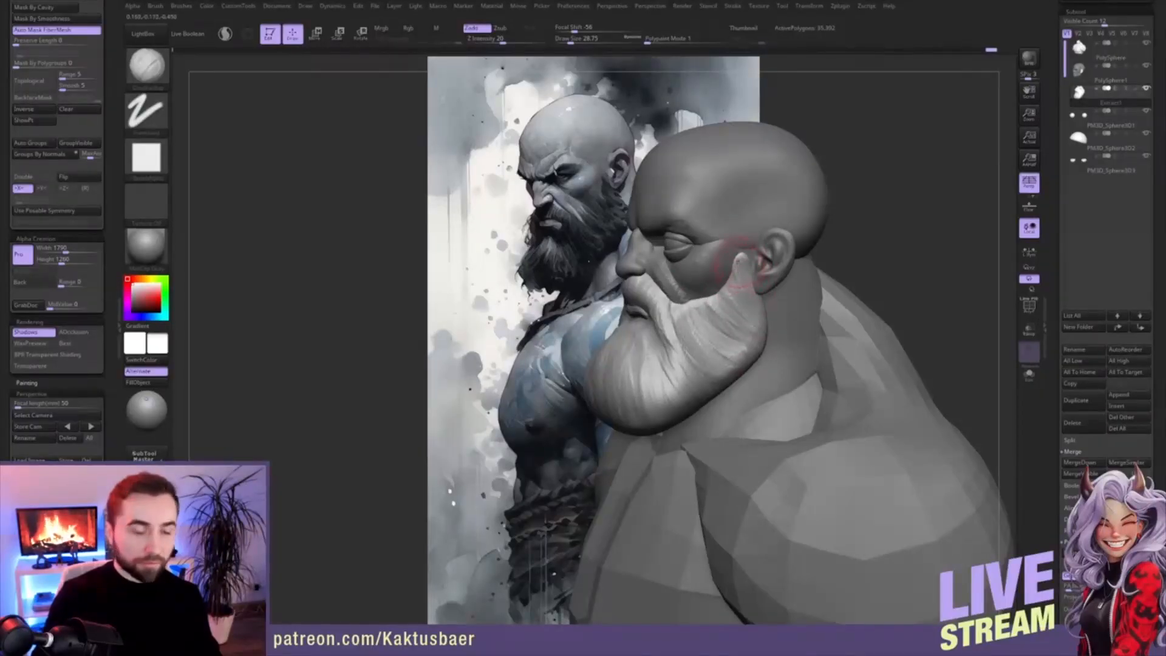
- Pull the top of the sideburn up towards the ear with the Move brush
{"action": "key", "text": "b"}
{"action": "key", "text": "m"}
{"action": "key", "text": "v"}
{"action": "left_click_drag", "start_coordinate": [738, 255], "coordinate": [745, 243]}
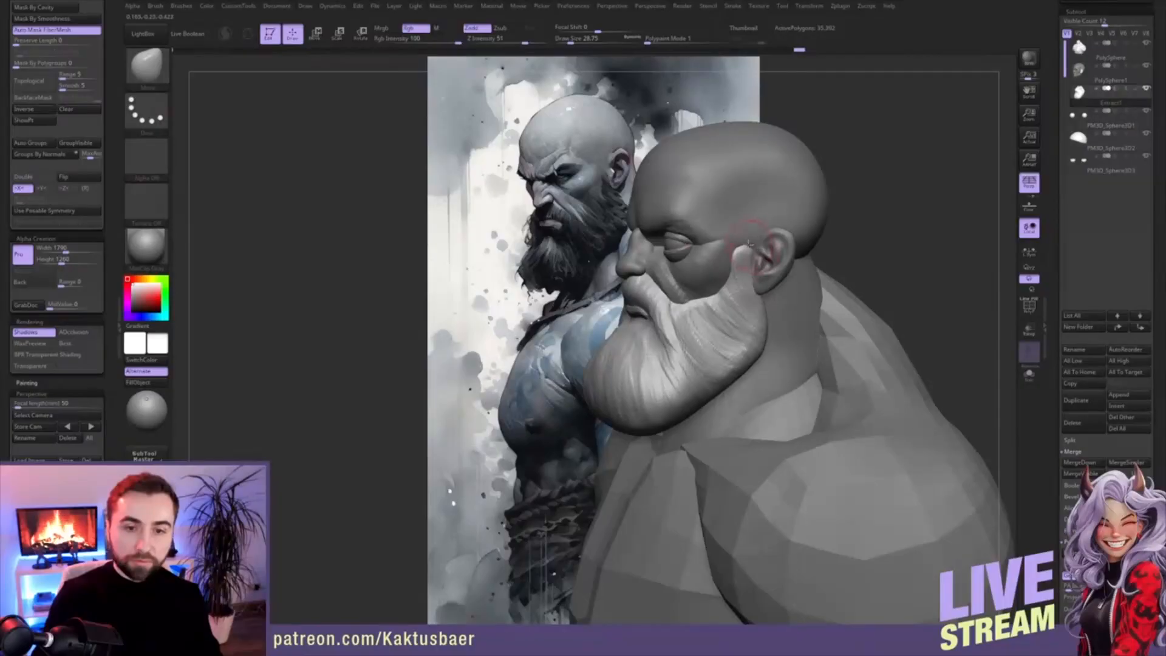
{"action": "key", "text": "b"}
{"action": "key", "text": "c"}
{"action": "key", "text": "b"}
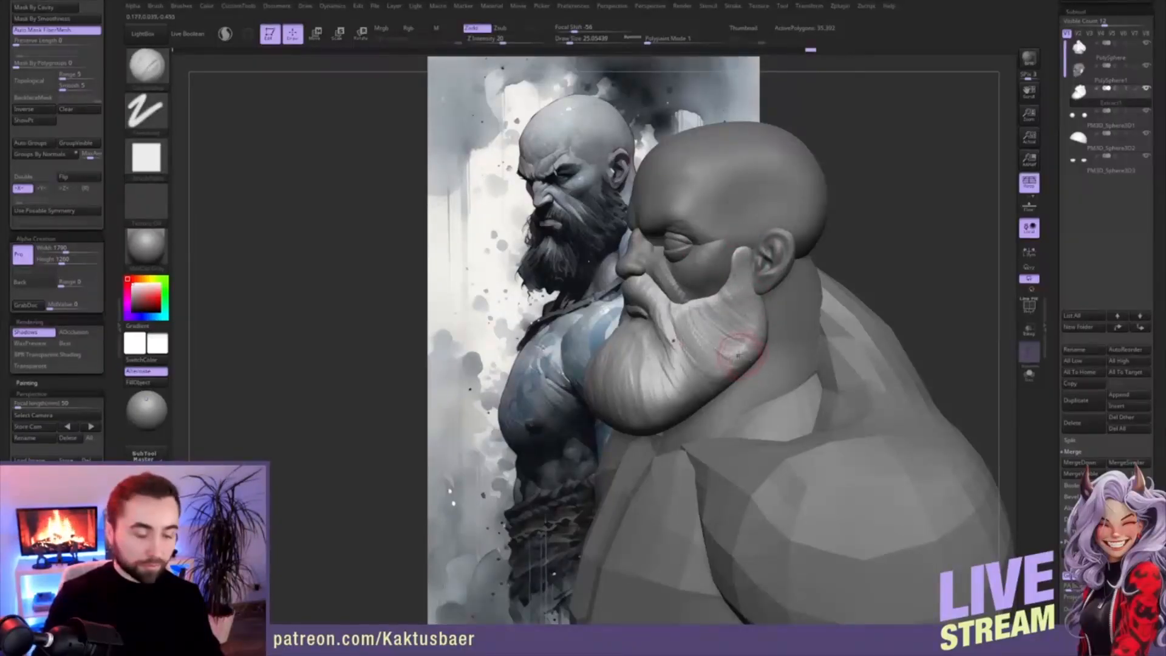
- Reshape the beard's rear jaw corner and lower edge with an enlarged Move brush
{"action": "key", "text": "b"}
{"action": "key", "text": "m"}
{"action": "key", "text": "v"}
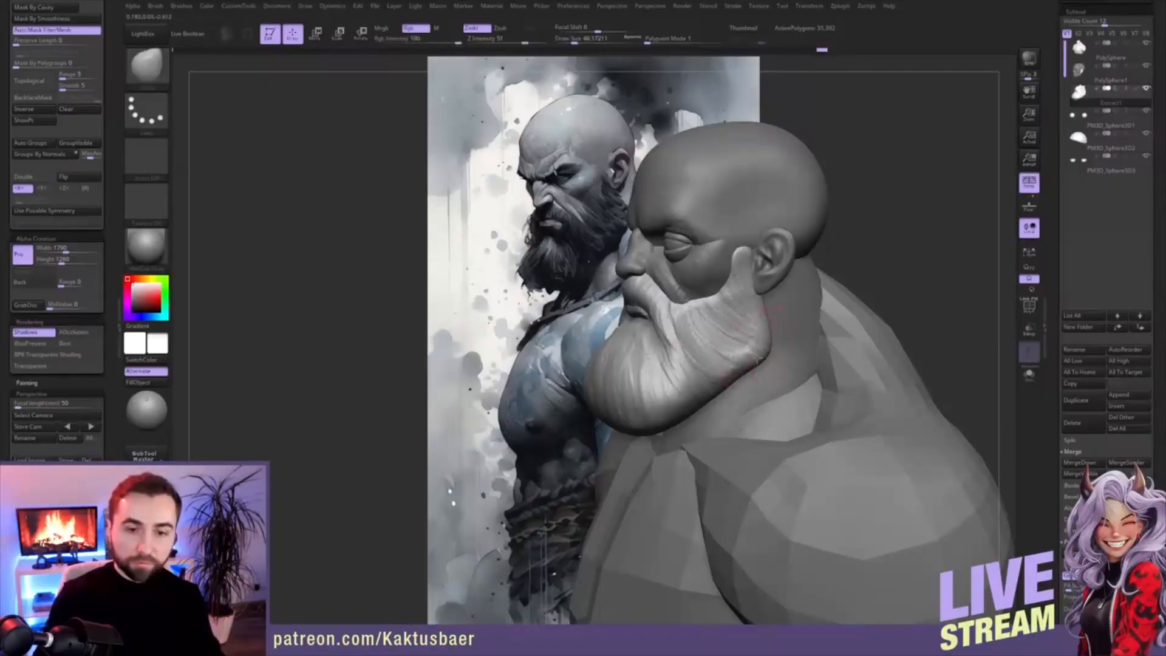
{"action": "right_click_drag", "start_coordinate": [738, 355], "coordinate": [787, 344], "text": "alt"}
{"action": "key", "text": "s"}
{"action": "left_click_drag", "start_coordinate": [762, 373], "coordinate": [721, 389]}
{"action": "key", "text": "s"}
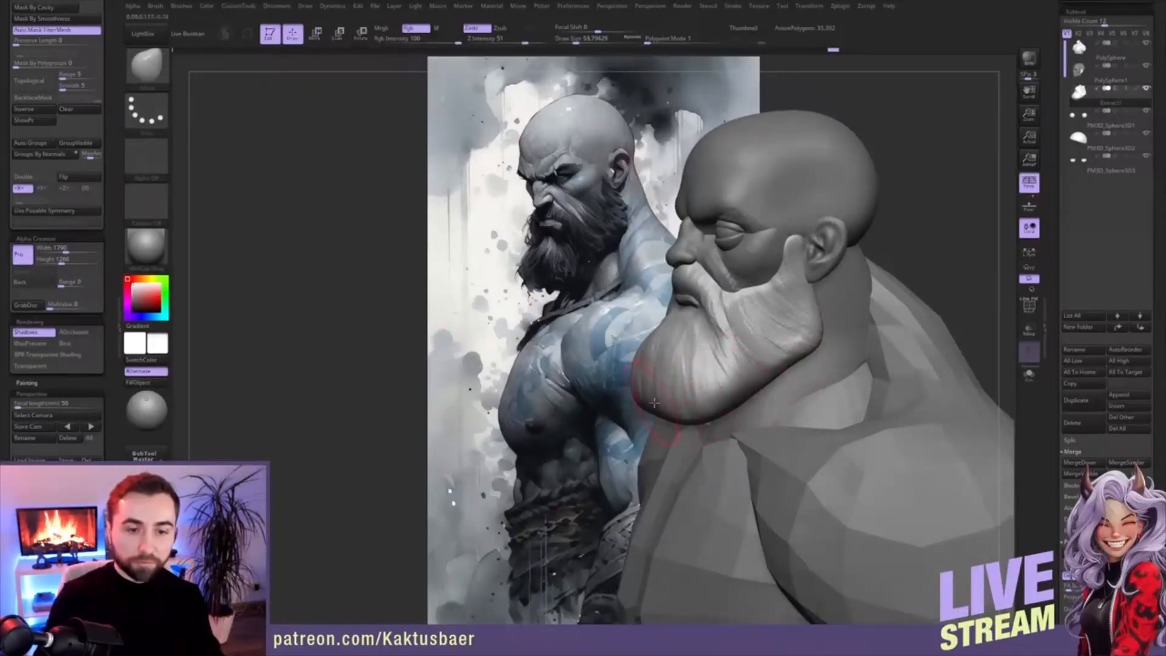
- Adjust the beard outline near the mouth with a smaller Move brush
{"action": "right_click_drag", "start_coordinate": [672, 392], "coordinate": [704, 395]}
{"action": "key", "text": "s"}
{"action": "left_click", "coordinate": [699, 335]}
{"action": "key", "text": "s"}
{"action": "left_click_drag", "start_coordinate": [702, 304], "coordinate": [698, 304]}
- Refine the moustache shape where it meets the cheek beside the mouth corners
{"action": "right_click_drag", "start_coordinate": [686, 306], "coordinate": [774, 314]}
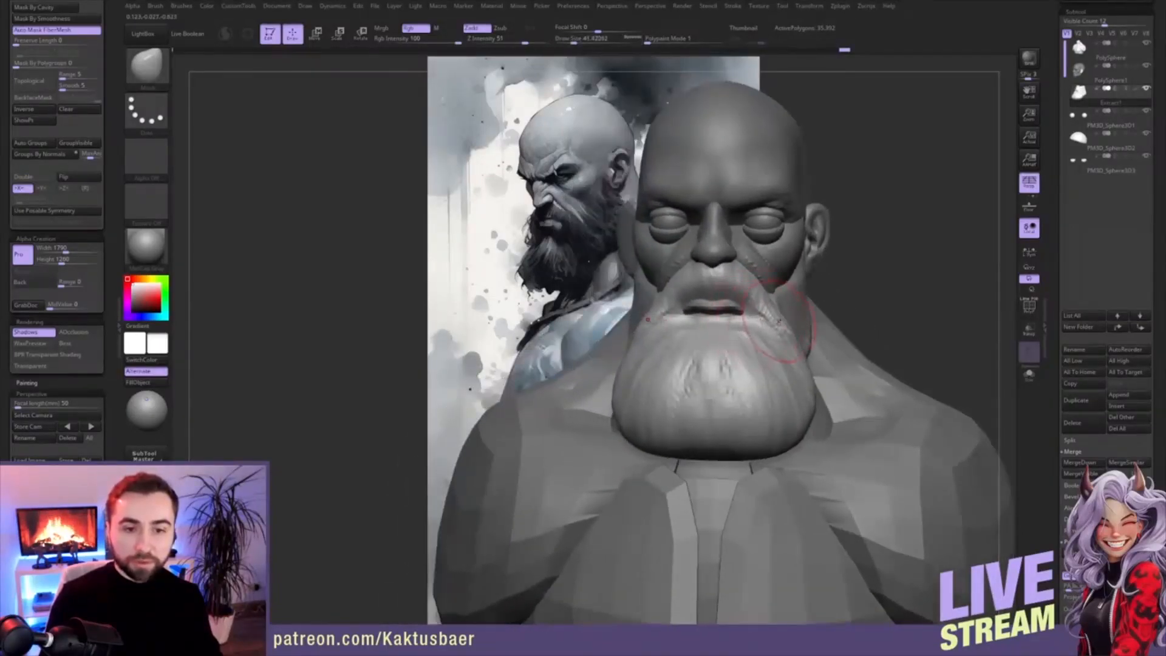
{"action": "left_click_drag", "start_coordinate": [773, 314], "coordinate": [766, 322]}
{"action": "right_click_drag", "start_coordinate": [766, 322], "coordinate": [729, 317]}
{"action": "left_click_drag", "start_coordinate": [764, 309], "coordinate": [769, 302]}
{"action": "key", "text": "bracketleft"}
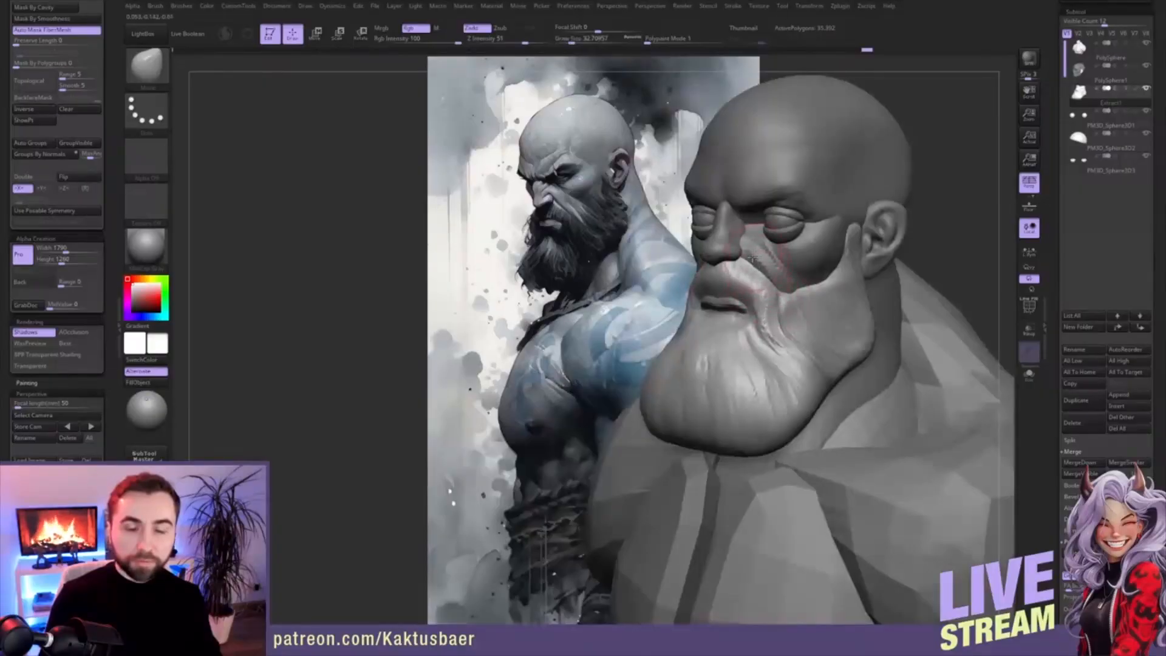
- Reshape the moustache directly under the nose using the Move brush at a reduced size
{"action": "key", "text": "alt+shift+s"}
{"action": "left_click_drag", "start_coordinate": [724, 250], "coordinate": [734, 249]}
{"action": "key", "text": "alt+shift+s"}
{"action": "key", "text": "alt+shift+s"}
{"action": "key", "text": "alt+shift+s"}
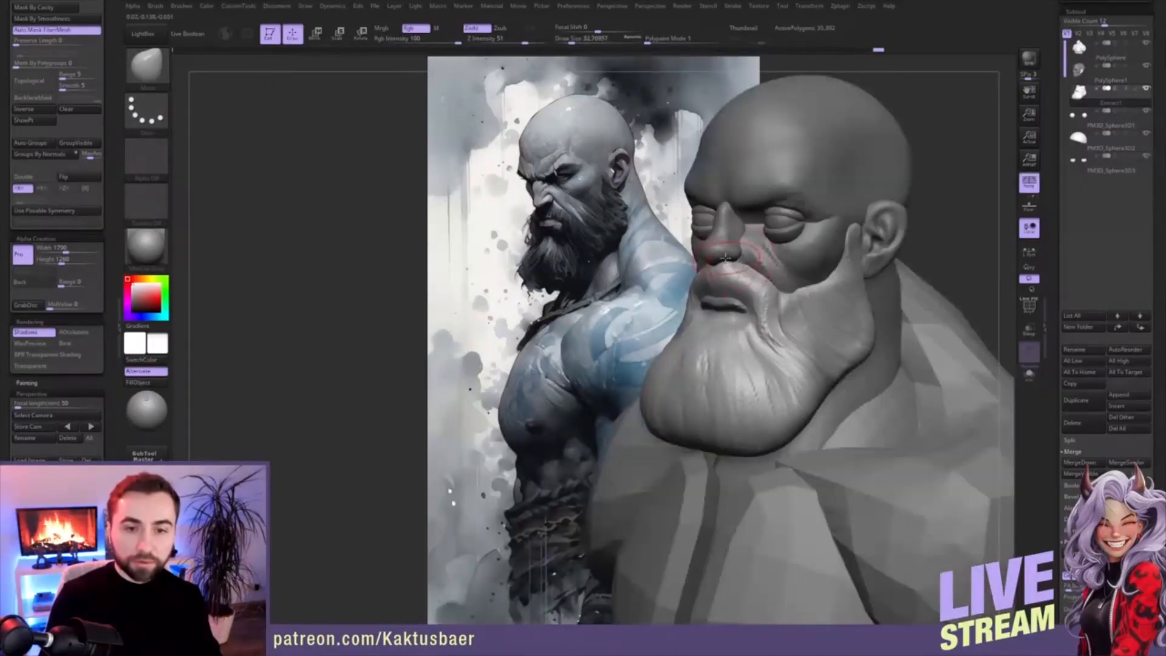
{"action": "key", "text": "alt+shift+s"}
{"action": "right_click_drag", "start_coordinate": [726, 260], "coordinate": [727, 289], "text": "ctrl"}
{"action": "key", "text": "s"}
{"action": "left_click_drag", "start_coordinate": [731, 262], "coordinate": [725, 264]}
{"action": "key", "text": "alt+shift+s"}
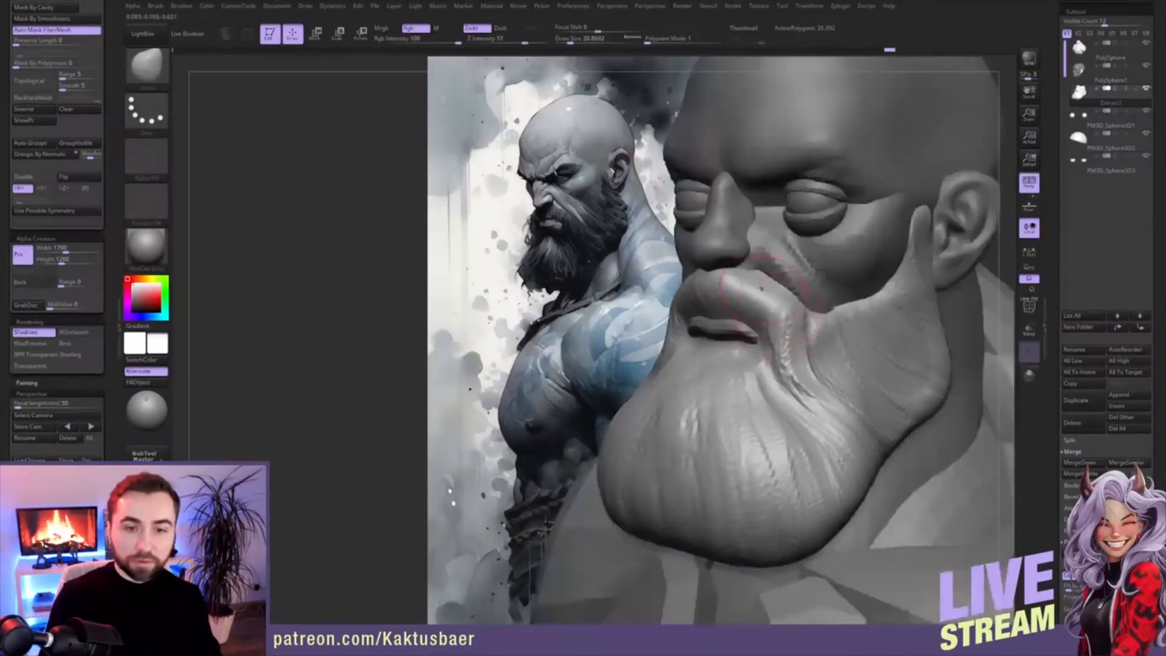
- Adjust the upper edge of the moustache along the cheek fold with the Move brush
{"action": "right_click_drag", "start_coordinate": [773, 274], "coordinate": [754, 274]}
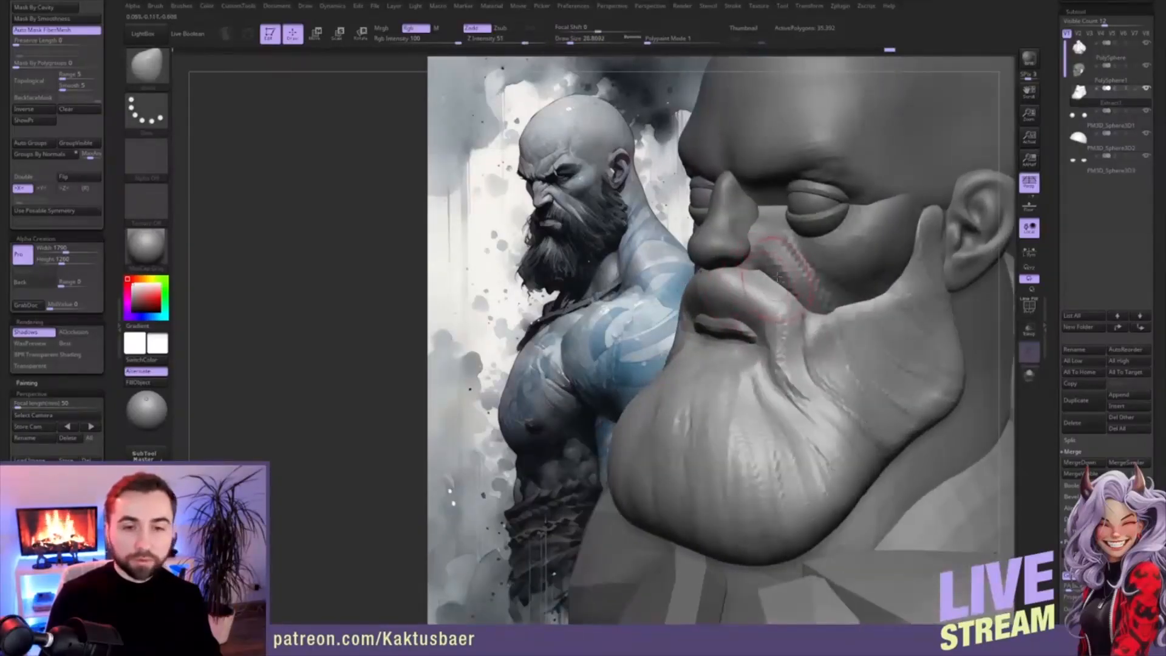
{"action": "key", "text": "alt+shift+s"}
{"action": "left_click_drag", "start_coordinate": [789, 269], "coordinate": [811, 281]}
{"action": "key", "text": "alt+shift+s"}
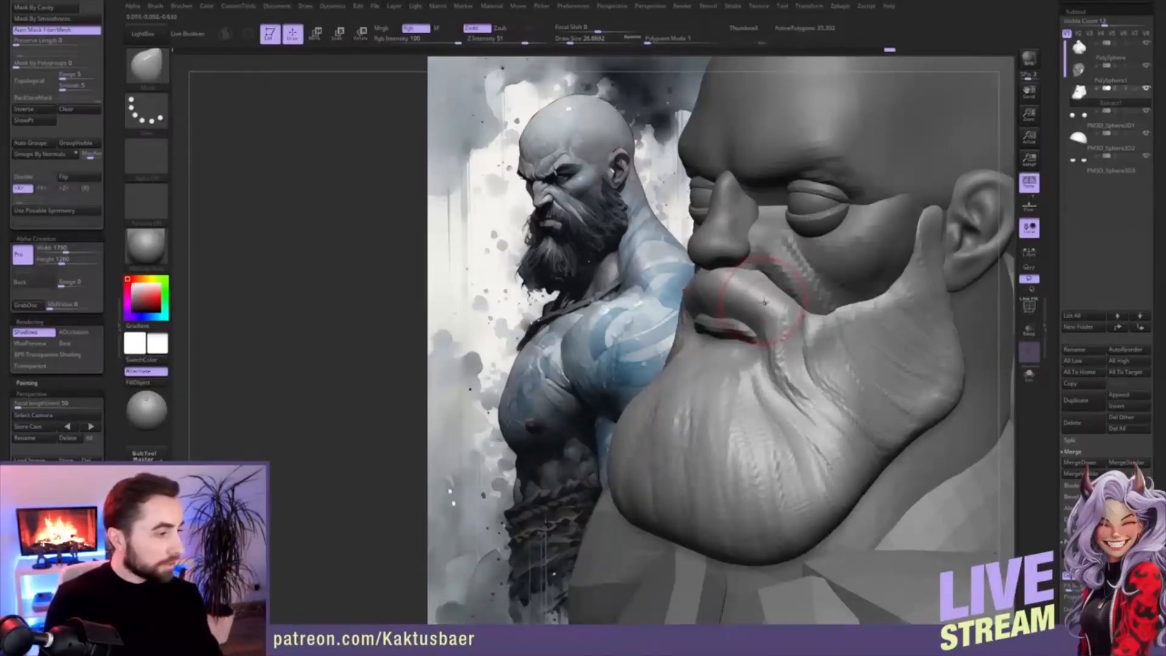
- Sculpt strands into the moustache and its mouth corner with a small ClayBuildup brush
{"action": "right_click_drag", "start_coordinate": [796, 299], "coordinate": [769, 298]}
{"action": "key", "text": "b"}
{"action": "key", "text": "c"}
{"action": "key", "text": "b"}
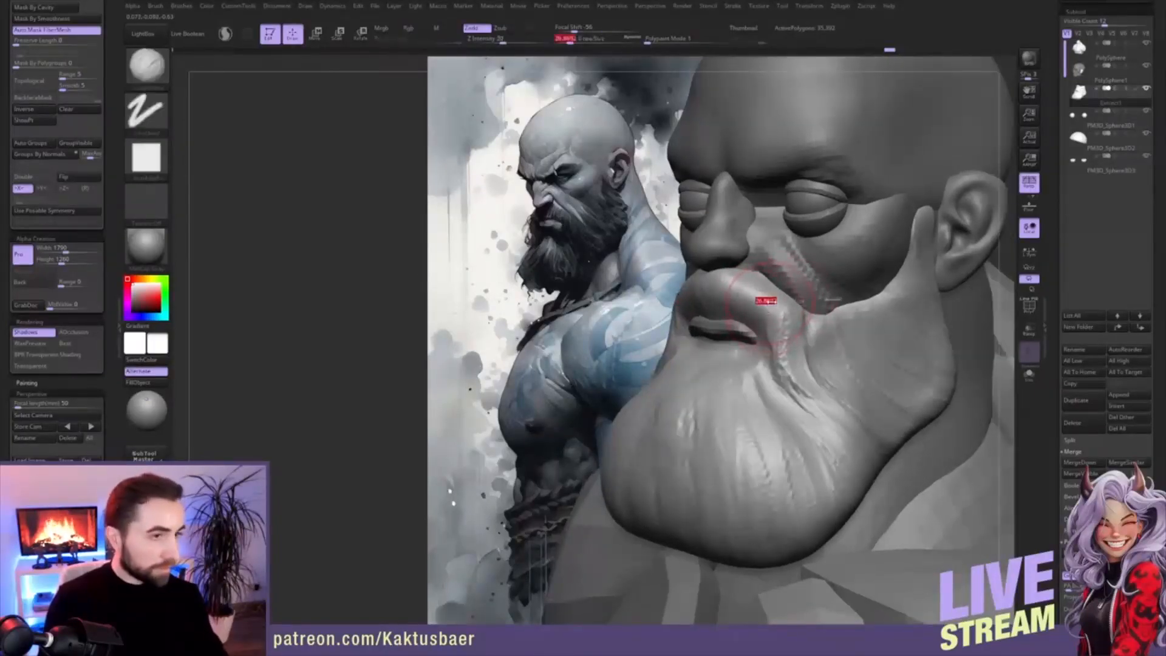
{"action": "key", "text": "s"}
{"action": "mouse_move", "coordinate": [731, 317]}
{"action": "left_mouse_down"}
{"action": "mouse_move", "coordinate": [748, 328]}
{"action": "mouse_move", "coordinate": [709, 321]}
{"action": "left_mouse_up"}
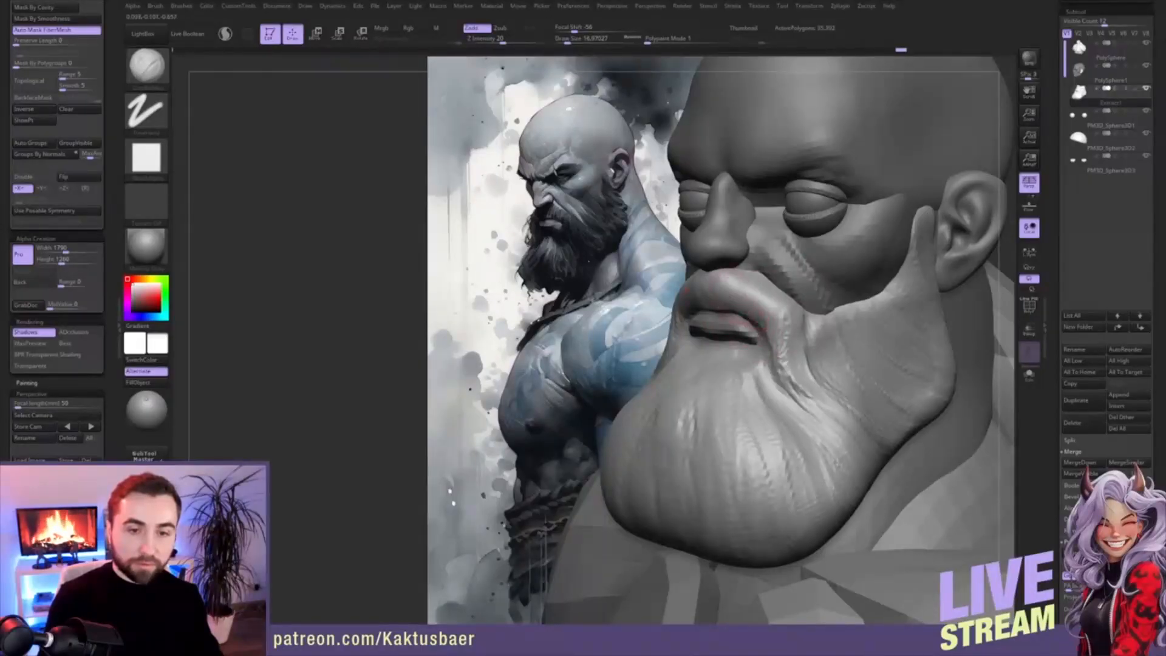
{"action": "left_click_drag", "start_coordinate": [785, 317], "coordinate": [794, 340]}
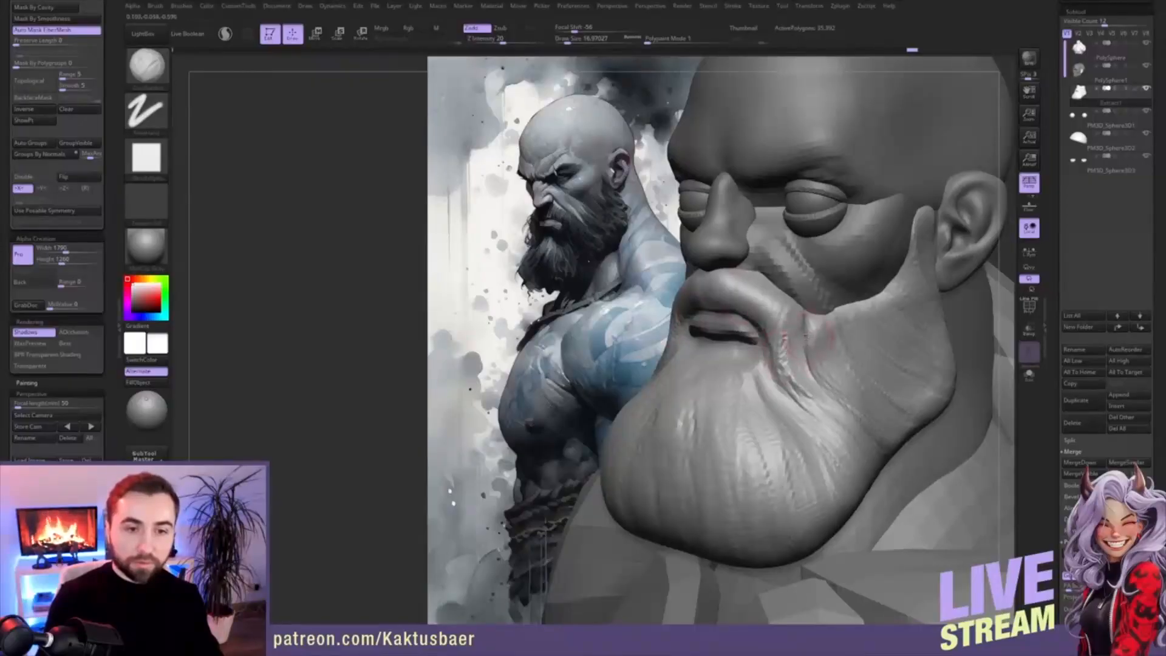
- Add beard strands running down from beside the mouth corner and below the lower lip
{"action": "right_click_drag", "start_coordinate": [793, 336], "coordinate": [812, 331], "text": "alt"}
{"action": "left_click_drag", "start_coordinate": [811, 329], "coordinate": [849, 402]}
{"action": "right_click_drag", "start_coordinate": [847, 399], "coordinate": [844, 392], "text": "alt"}
{"action": "mouse_move", "coordinate": [763, 358]}
{"action": "left_mouse_down"}
{"action": "mouse_move", "coordinate": [779, 376]}
{"action": "mouse_move", "coordinate": [747, 374]}
{"action": "left_mouse_up"}
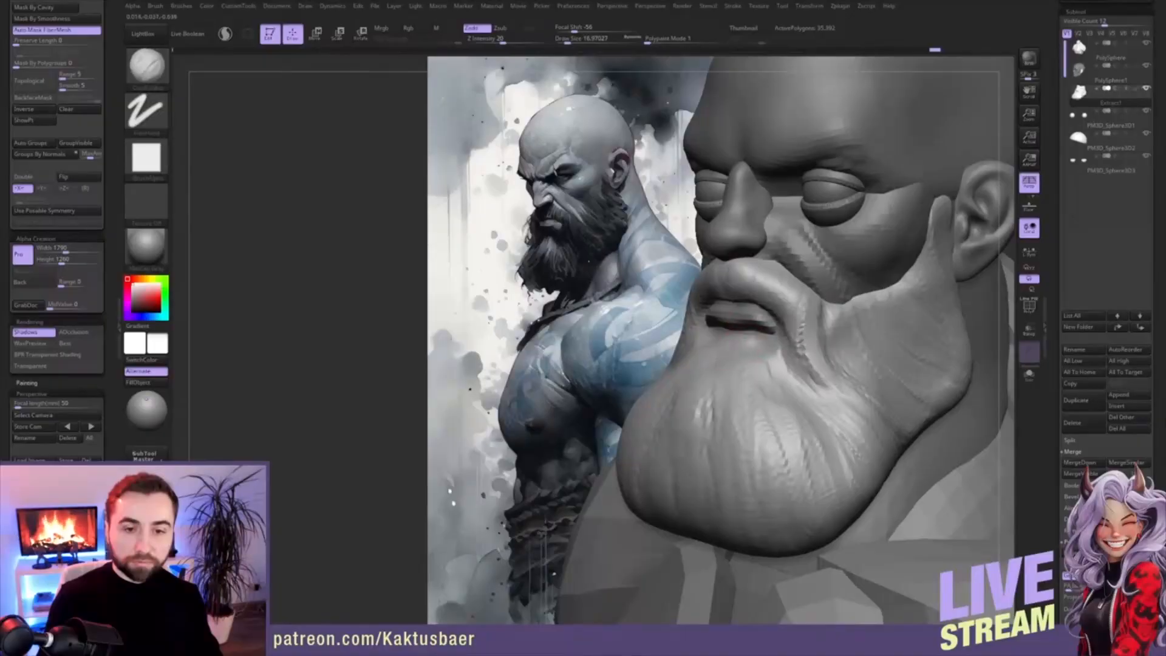
- Build up broader strands on the beard below the mouth corner with an enlarged ClayBuildup brush
{"action": "mouse_move", "coordinate": [729, 388]}
{"action": "right_mouse_down", "text": "ctrl"}
{"action": "mouse_move", "coordinate": [805, 350]}
{"action": "mouse_move", "coordinate": [791, 346]}
{"action": "mouse_move", "coordinate": [870, 347]}
{"action": "mouse_move", "coordinate": [854, 369]}
{"action": "mouse_move", "coordinate": [805, 376]}
{"action": "mouse_move", "coordinate": [805, 366]}
{"action": "mouse_move", "coordinate": [839, 409]}
{"action": "mouse_move", "coordinate": [816, 354]}
{"action": "right_mouse_up", "text": "ctrl"}
{"action": "key", "text": "bracketright"}
{"action": "key", "text": "bracketright"}
{"action": "left_click_drag", "start_coordinate": [801, 351], "coordinate": [816, 372]}
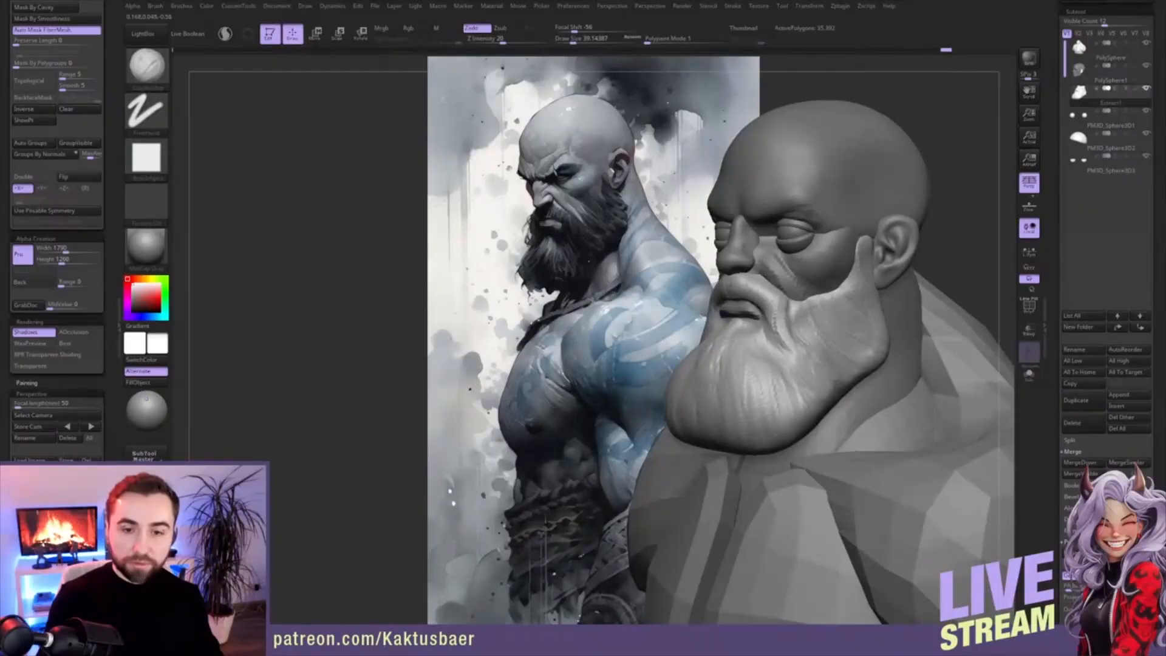
{"action": "left_click_drag", "start_coordinate": [803, 364], "coordinate": [784, 394]}
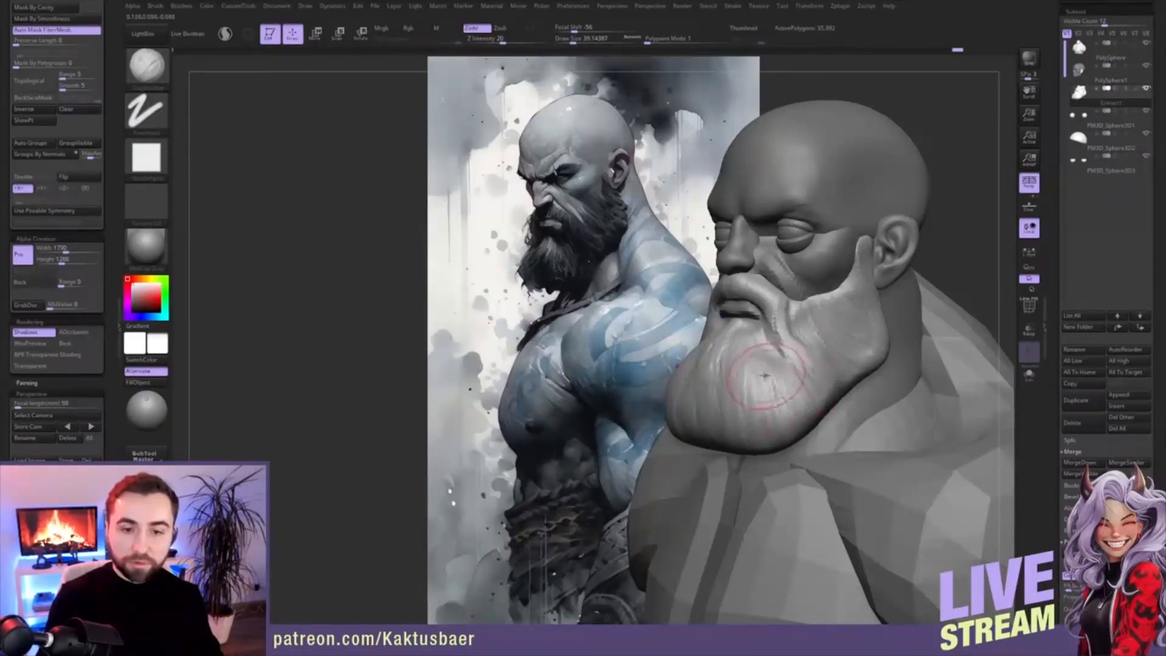
- Make the head mesh the active subtool and clear any mask on it
{"action": "right_click_drag", "start_coordinate": [827, 254], "coordinate": [758, 296], "text": "alt"}
{"action": "right_click_drag", "start_coordinate": [798, 364], "coordinate": [755, 297]}
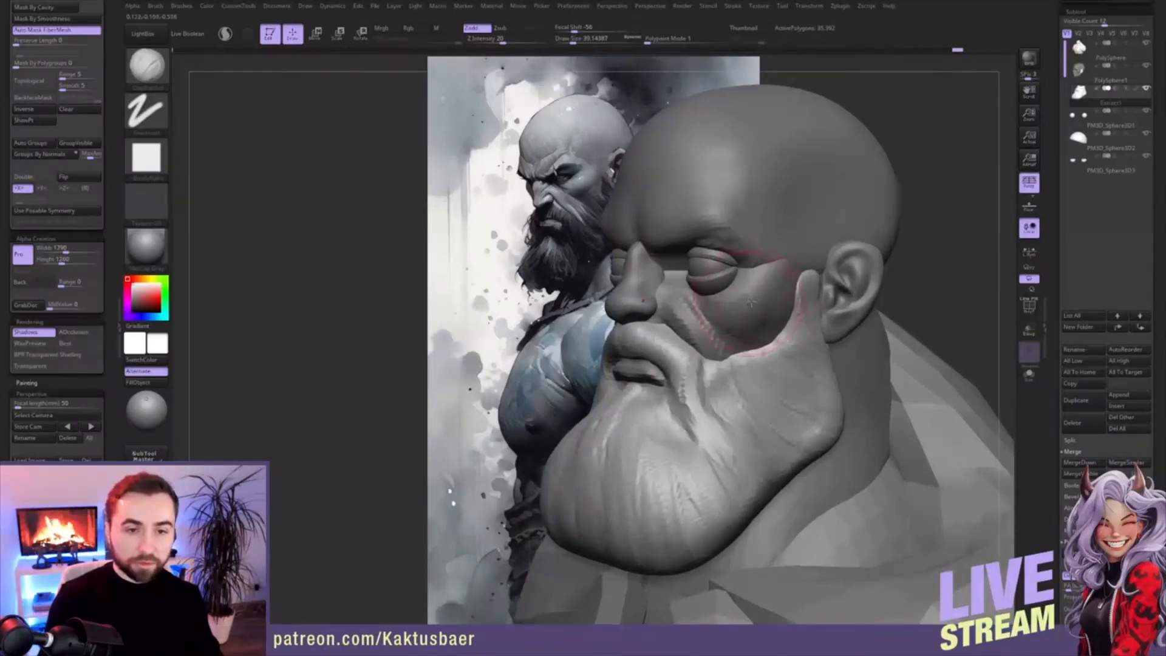
{"action": "left_click", "coordinate": [761, 304], "text": "alt"}
{"action": "left_click_drag", "start_coordinate": [918, 262], "coordinate": [937, 285], "text": "ctrl"}
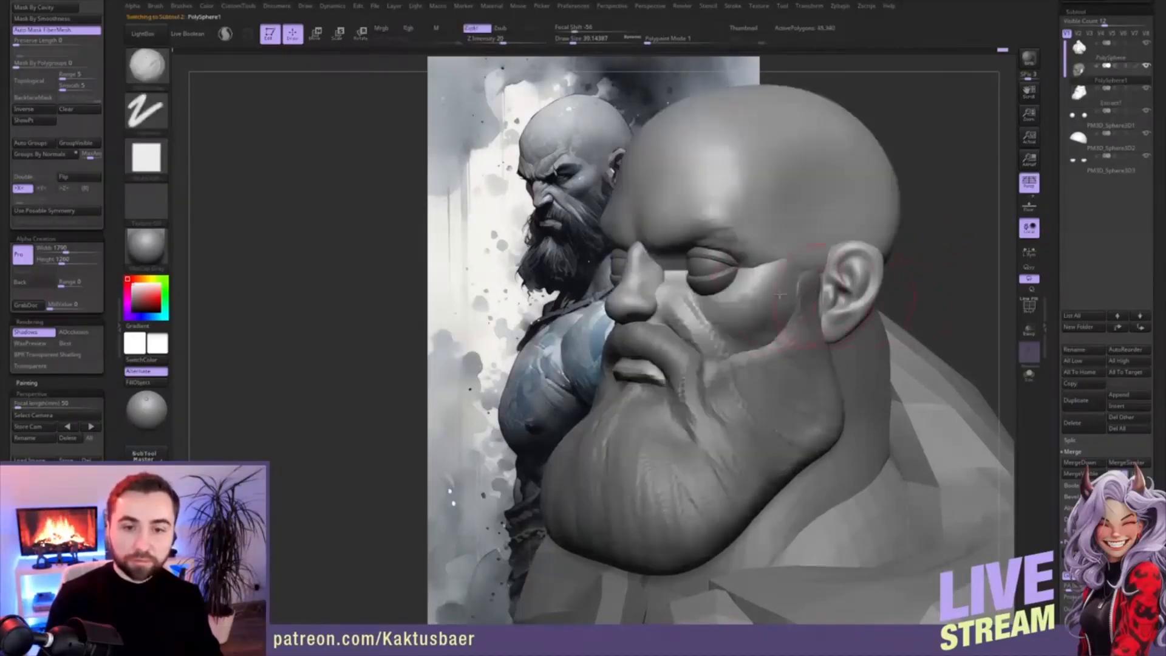
- Select the upper eyelid mesh and shape its inner corner towards the nose with the Move brush
{"action": "right_click_drag", "start_coordinate": [726, 287], "coordinate": [781, 284]}
{"action": "left_click", "coordinate": [704, 249], "text": "alt"}
{"action": "mouse_move", "coordinate": [687, 254]}
{"action": "right_mouse_down", "text": "ctrl"}
{"action": "mouse_move", "coordinate": [690, 287]}
{"action": "mouse_move", "coordinate": [667, 274]}
{"action": "mouse_move", "coordinate": [677, 279]}
{"action": "right_mouse_up", "text": "ctrl"}
{"action": "key", "text": "b"}
{"action": "key", "text": "m"}
{"action": "key", "text": "v"}
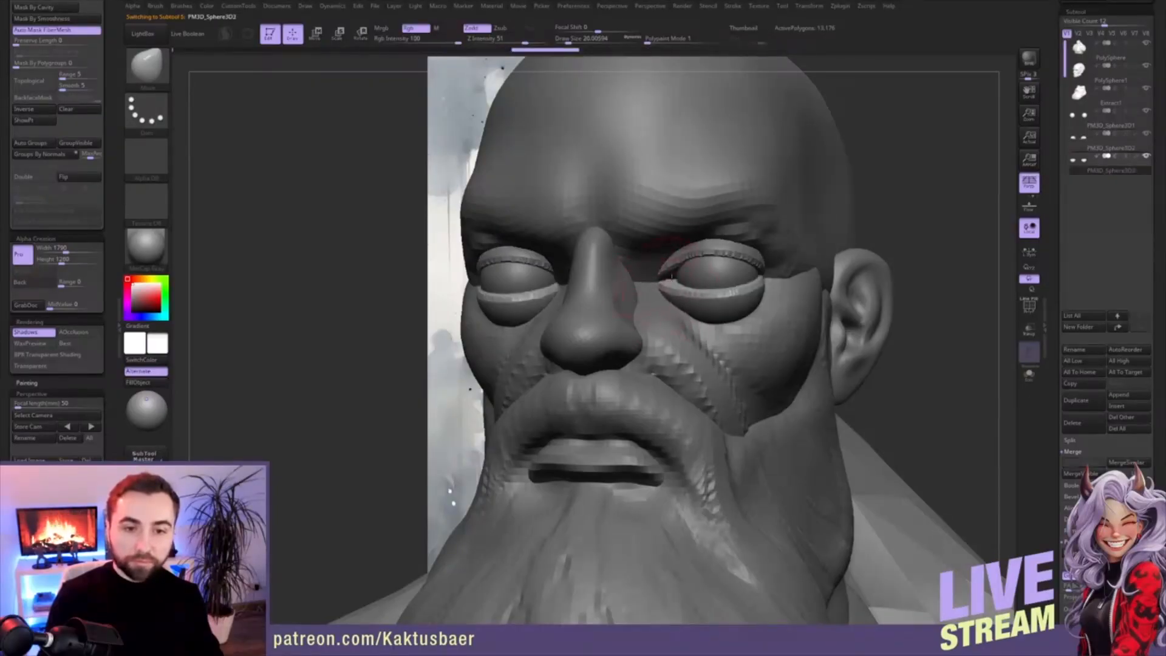
{"action": "right_click_drag", "start_coordinate": [712, 259], "coordinate": [696, 265]}
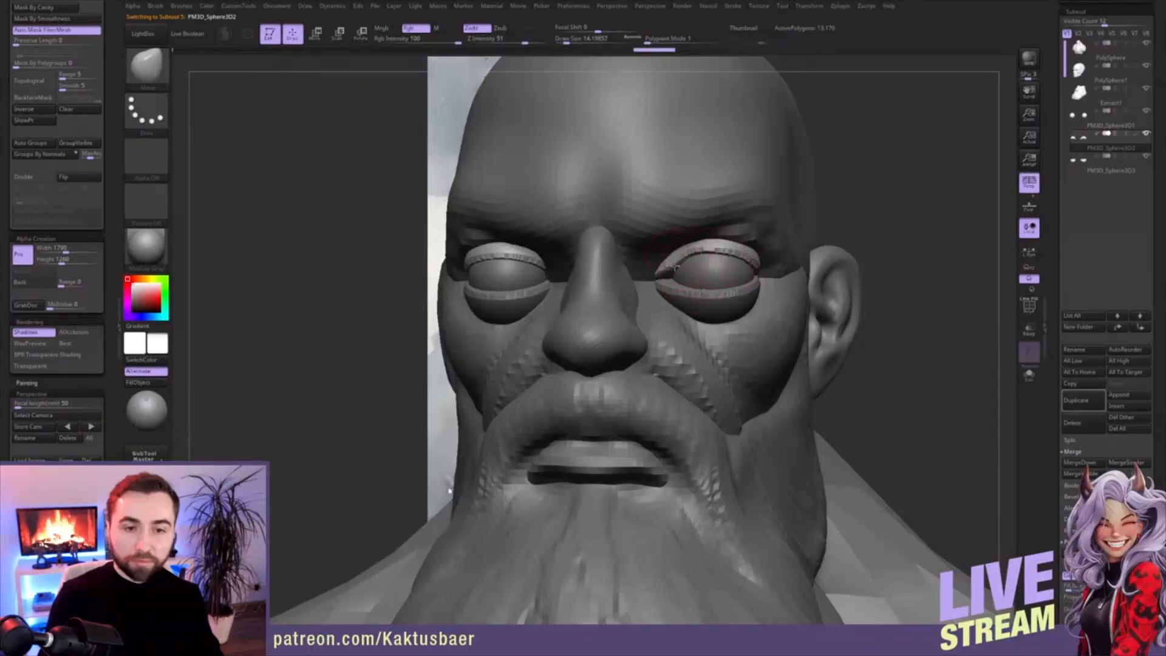
{"action": "right_click_drag", "start_coordinate": [704, 288], "coordinate": [663, 284]}
- Select the eyeball mesh and shift it slightly deeper into the socket with the transpose line
{"action": "key", "text": "bracketleft"}
{"action": "key", "text": "w"}
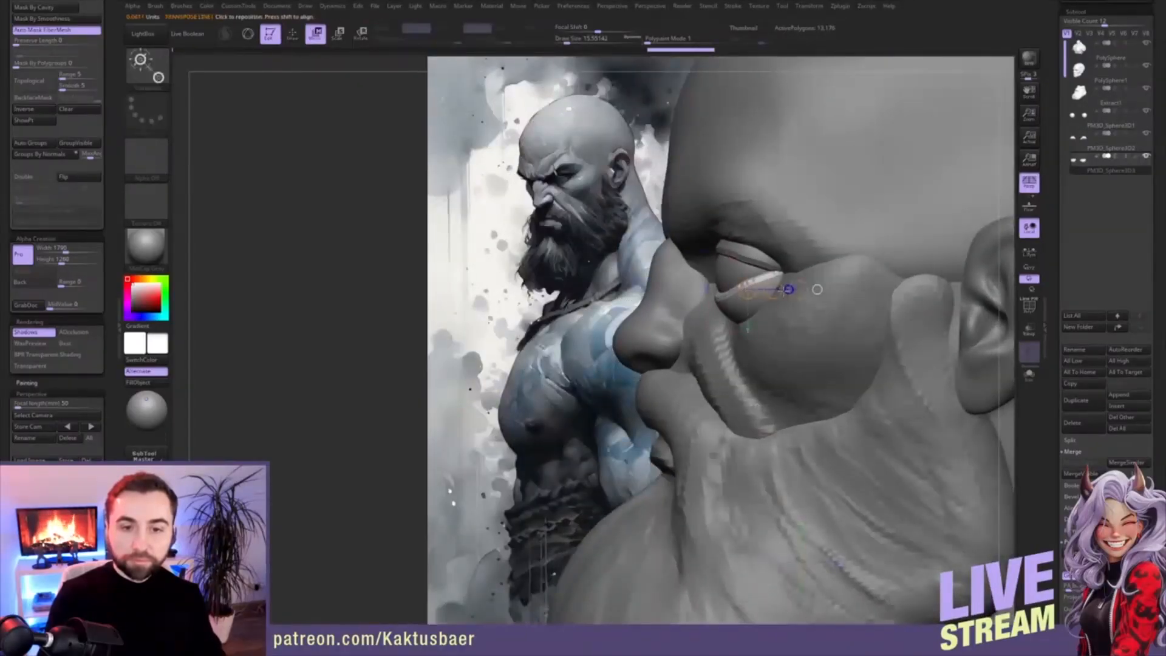
{"action": "key", "text": "q"}
{"action": "left_click", "coordinate": [741, 271], "text": "alt"}
{"action": "key", "text": "w"}
{"action": "left_click", "coordinate": [750, 270]}
{"action": "left_click_drag", "start_coordinate": [774, 271], "coordinate": [777, 271]}
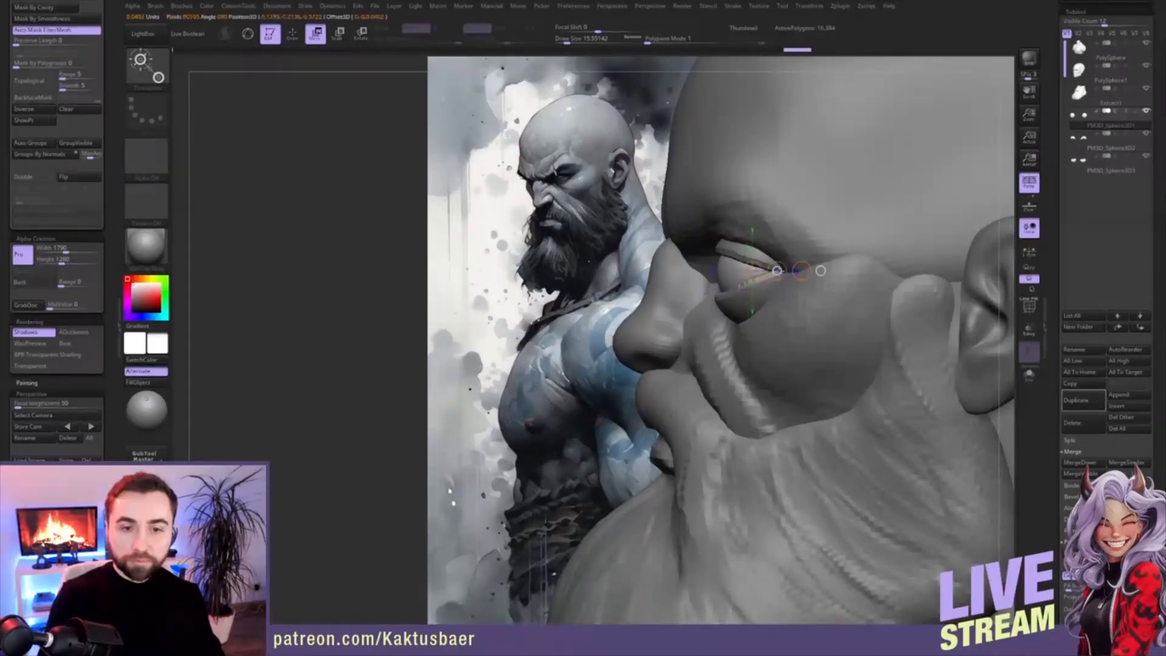
- Select the lower eyelid mesh and shift it slightly forward with the transpose line
{"action": "left_click", "coordinate": [742, 294], "text": "alt"}
{"action": "left_click", "coordinate": [766, 287]}
{"action": "left_click_drag", "start_coordinate": [794, 287], "coordinate": [792, 287]}
{"action": "key", "text": "q"}
{"action": "right_click_drag", "start_coordinate": [662, 288], "coordinate": [791, 293]}
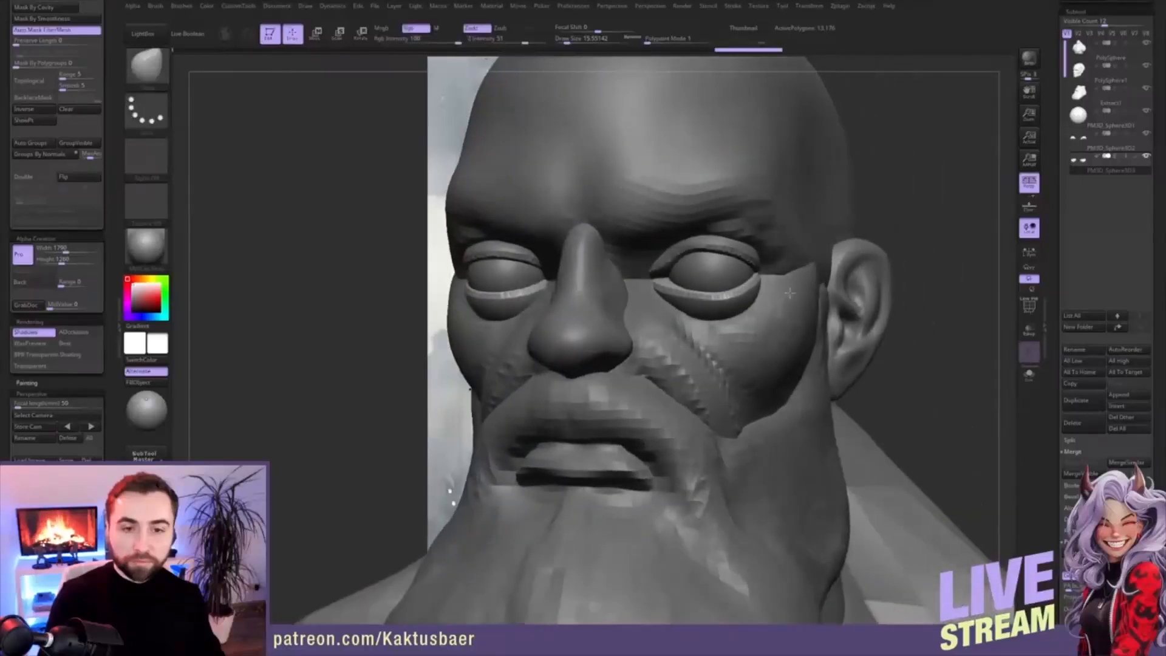
- Subdivide the lower eyelid mesh twice and refine its rim with a different brush
{"action": "key", "text": "ctrl+d"}
{"action": "key", "text": "ctrl+d"}
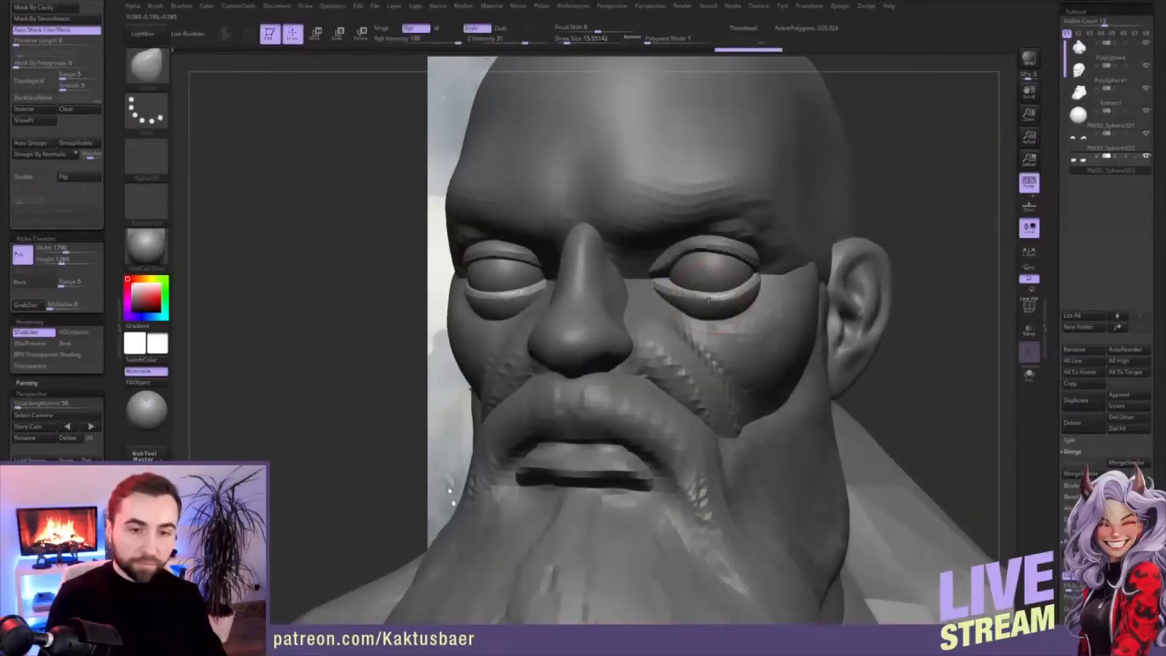
{"action": "key", "text": "ctrl+z"}
{"action": "key", "text": "space"}
{"action": "left_click", "coordinate": [723, 308]}
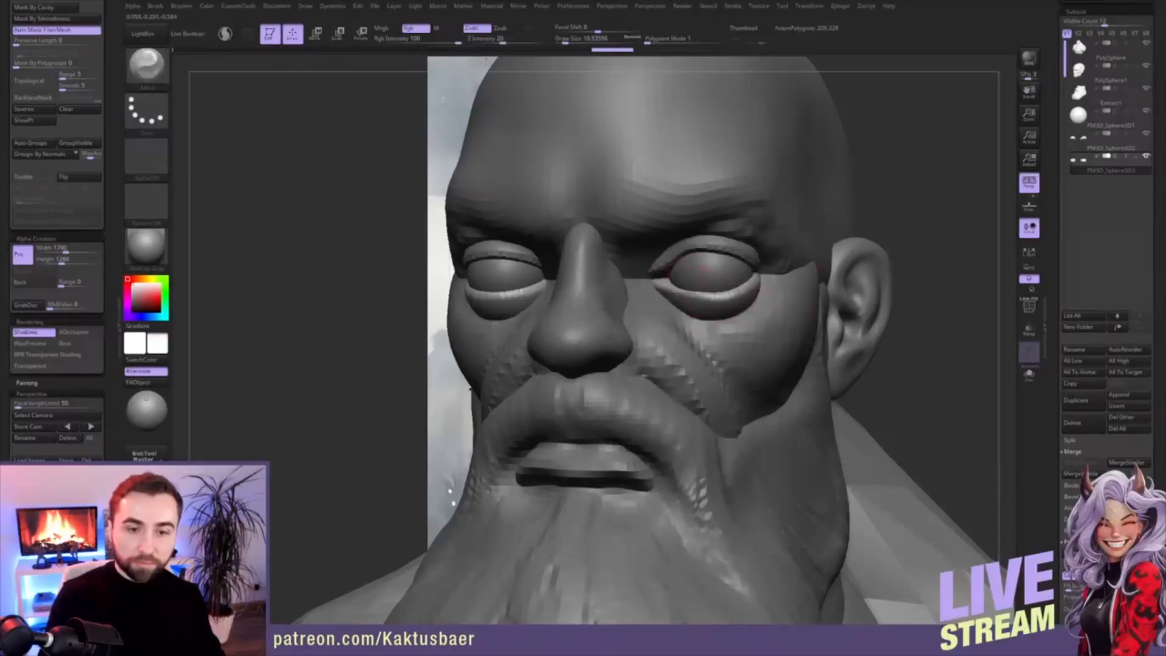
{"action": "left_click_drag", "start_coordinate": [750, 290], "coordinate": [747, 288]}
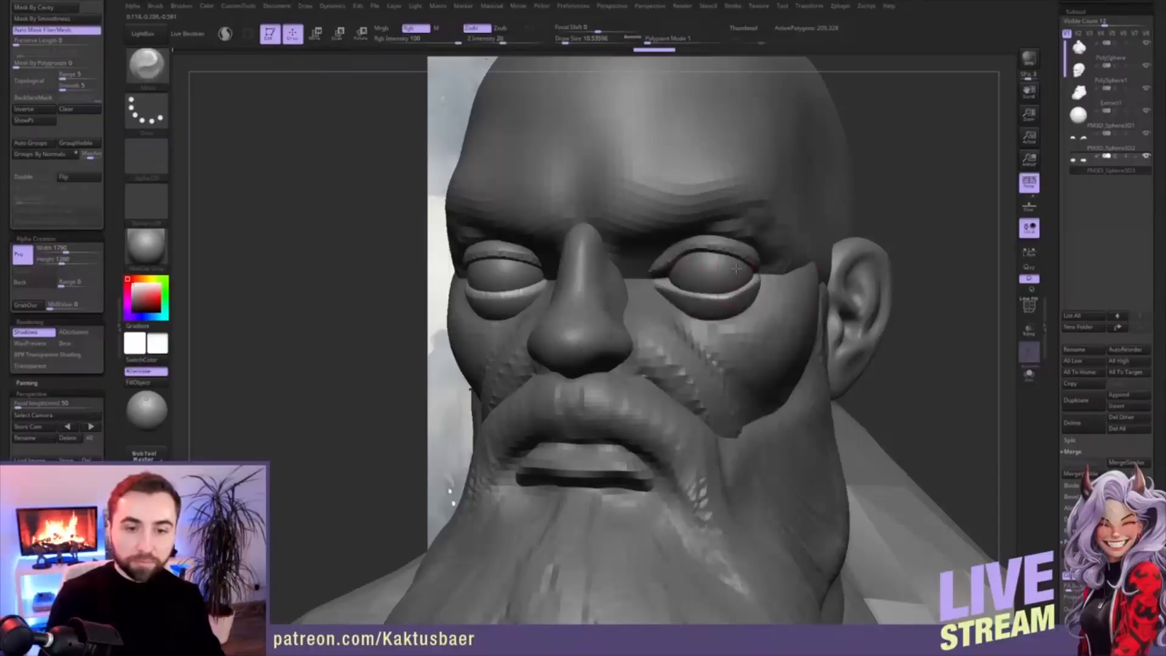
- Select the upper eyelid mesh and refine its rim from the inner to the outer corner
{"action": "left_click", "coordinate": [740, 254], "text": "alt"}
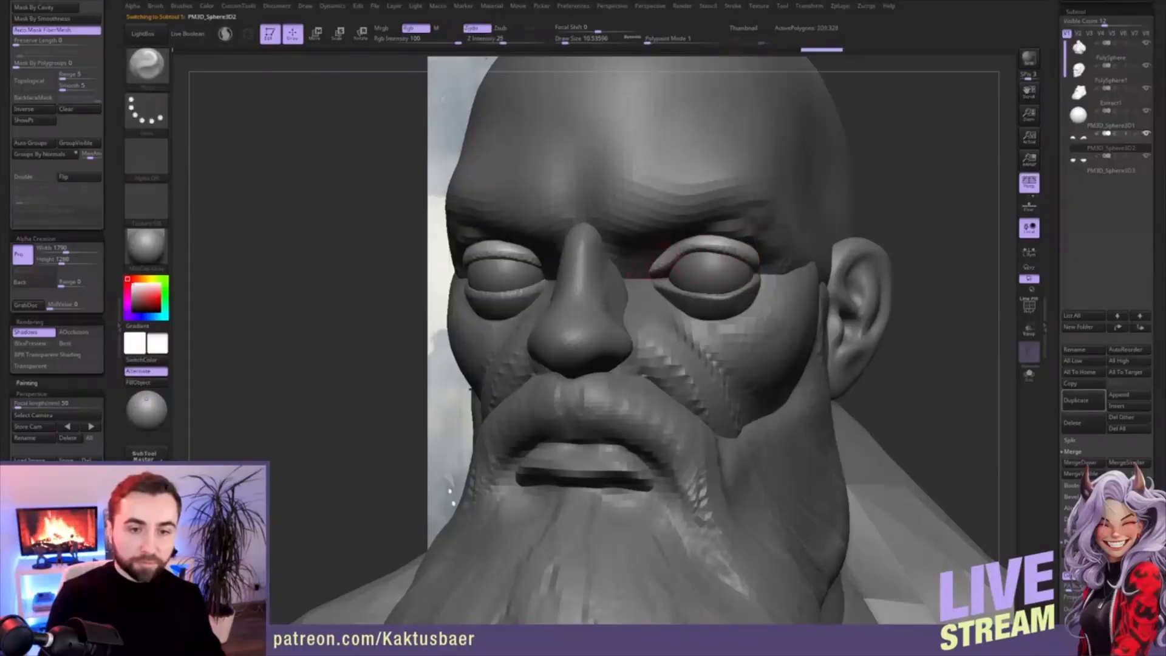
{"action": "mouse_move", "coordinate": [674, 259]}
{"action": "left_mouse_down"}
{"action": "mouse_move", "coordinate": [741, 258]}
{"action": "mouse_move", "coordinate": [760, 273]}
{"action": "left_mouse_up"}
{"action": "mouse_move", "coordinate": [767, 274]}
{"action": "right_mouse_down", "text": "alt"}
{"action": "mouse_move", "coordinate": [751, 322]}
{"action": "mouse_move", "coordinate": [780, 319]}
{"action": "right_mouse_up", "text": "alt"}
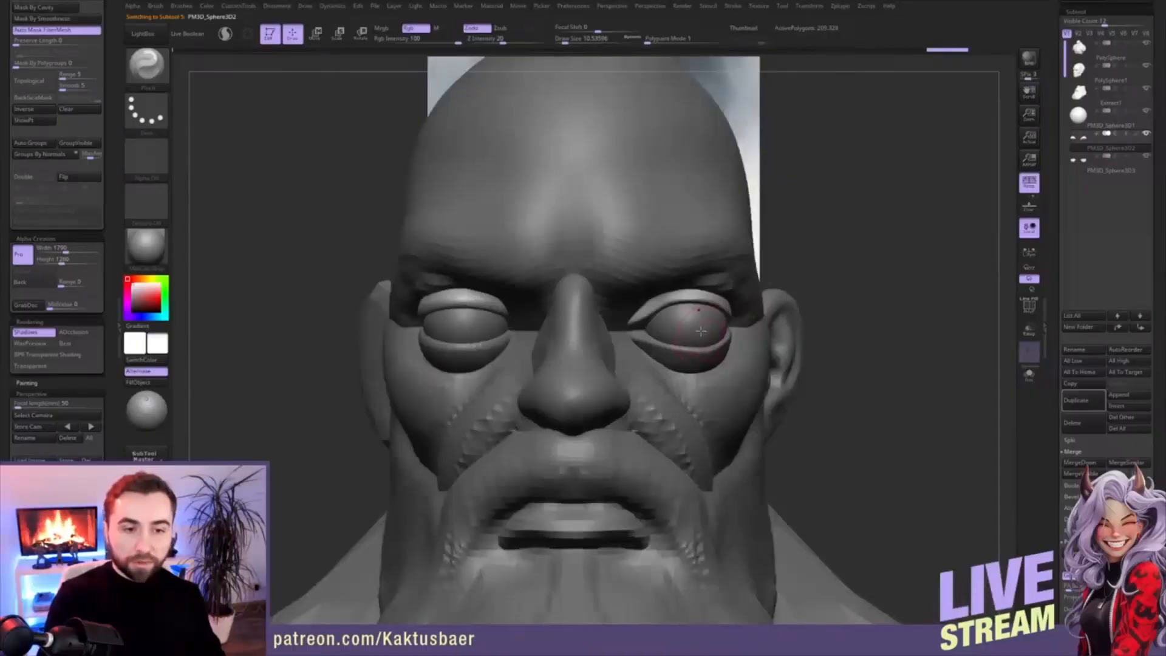
- Mirror the upper eyelid mesh, apply Mirror And Weld to it, and enable X symmetry
{"action": "left_click_drag", "start_coordinate": [1062, 404], "coordinate": [1065, 38]}
{"action": "left_click", "coordinate": [1079, 326]}
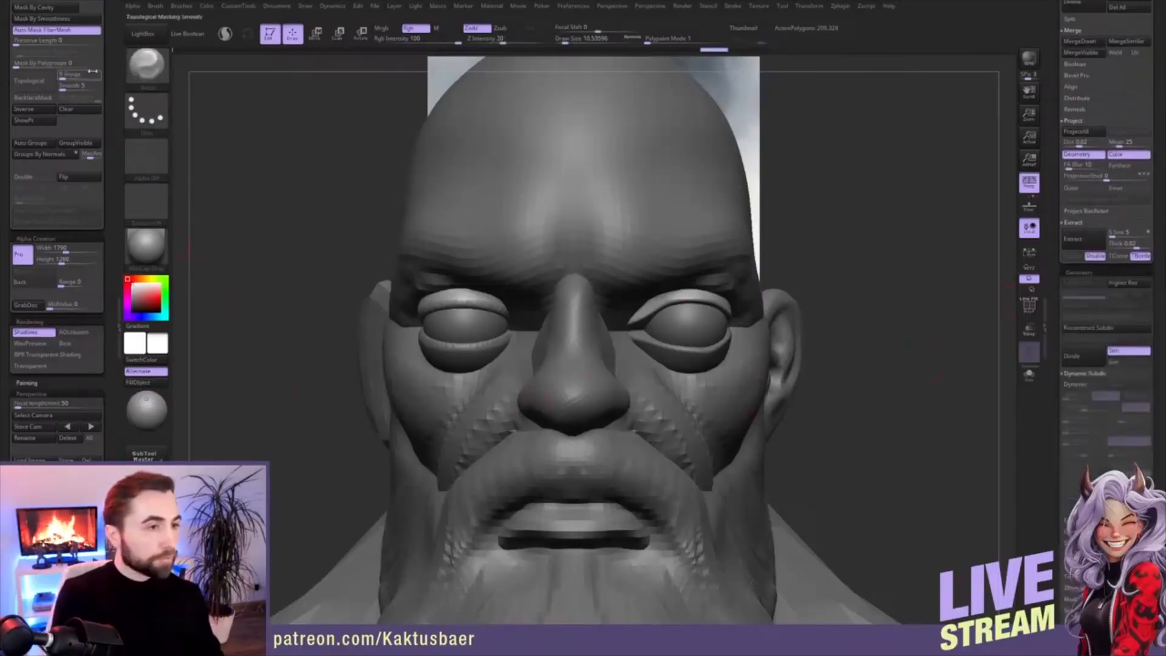
{"action": "scroll", "coordinate": [67, 48], "scroll_direction": "up", "scroll_amount": 3}
{"action": "left_click", "coordinate": [66, 43]}
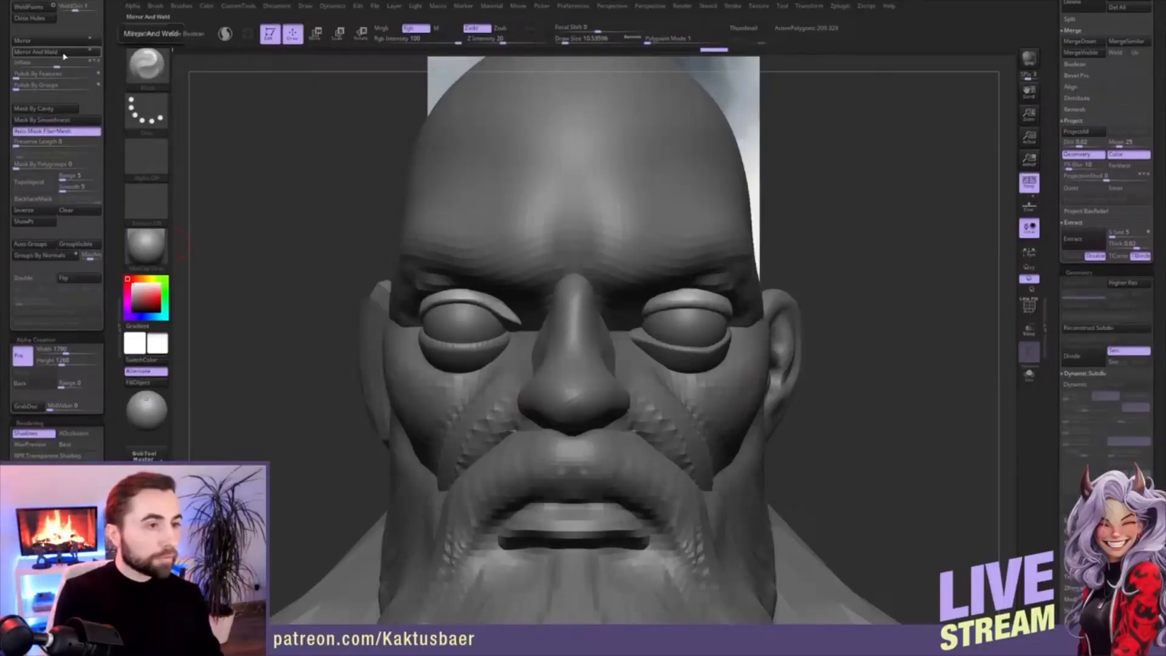
{"action": "left_click", "coordinate": [63, 52]}
{"action": "key", "text": "x"}
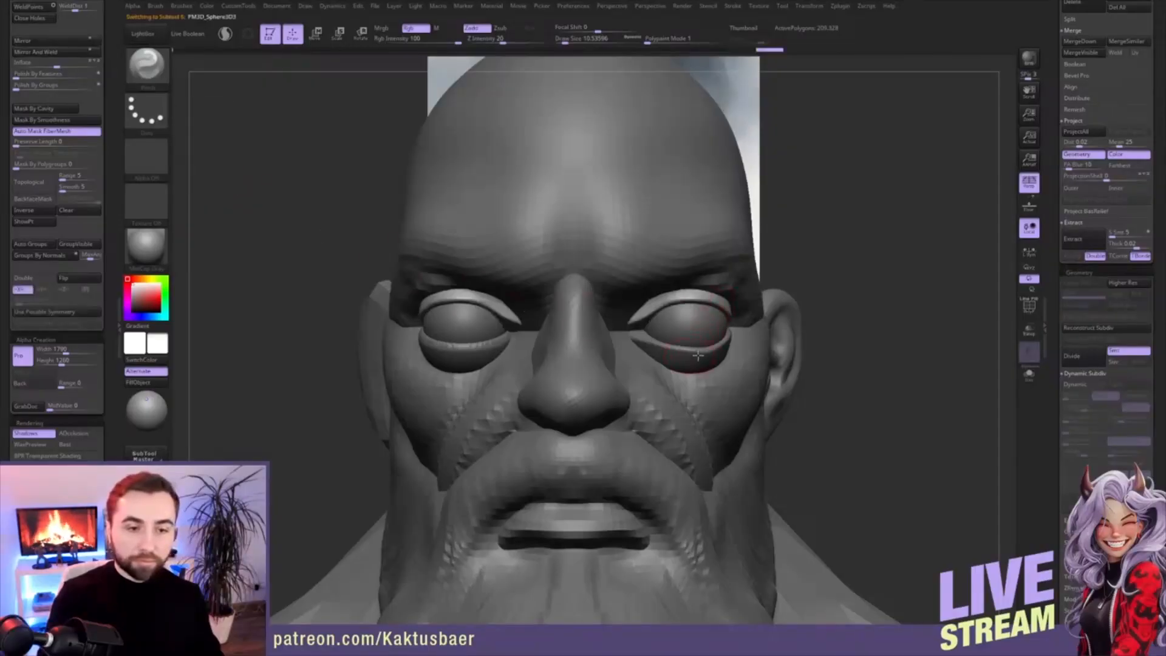
- Select the lower eyelid mesh, mirror it with Mirror And Weld to the other eye, and enable X symmetry
{"action": "left_click", "coordinate": [695, 356], "text": "alt"}
{"action": "left_click", "coordinate": [1076, 305]}
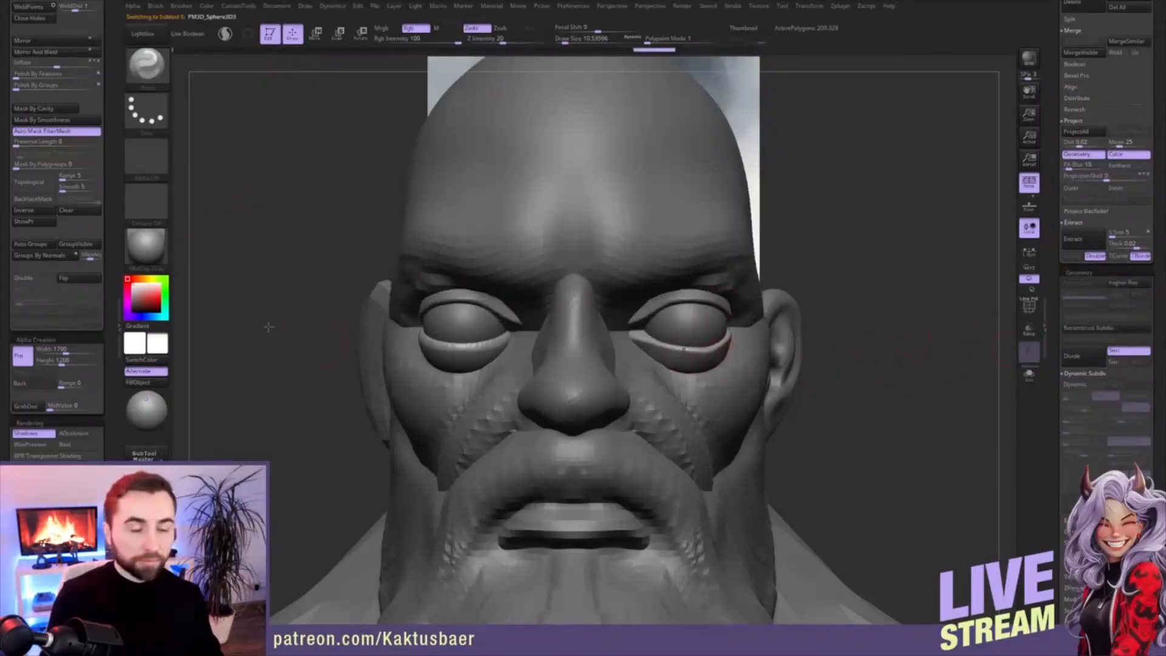
{"action": "left_click", "coordinate": [54, 41]}
{"action": "left_click", "coordinate": [55, 52]}
{"action": "key", "text": "x"}
{"action": "right_click_drag", "start_coordinate": [710, 343], "coordinate": [679, 344]}
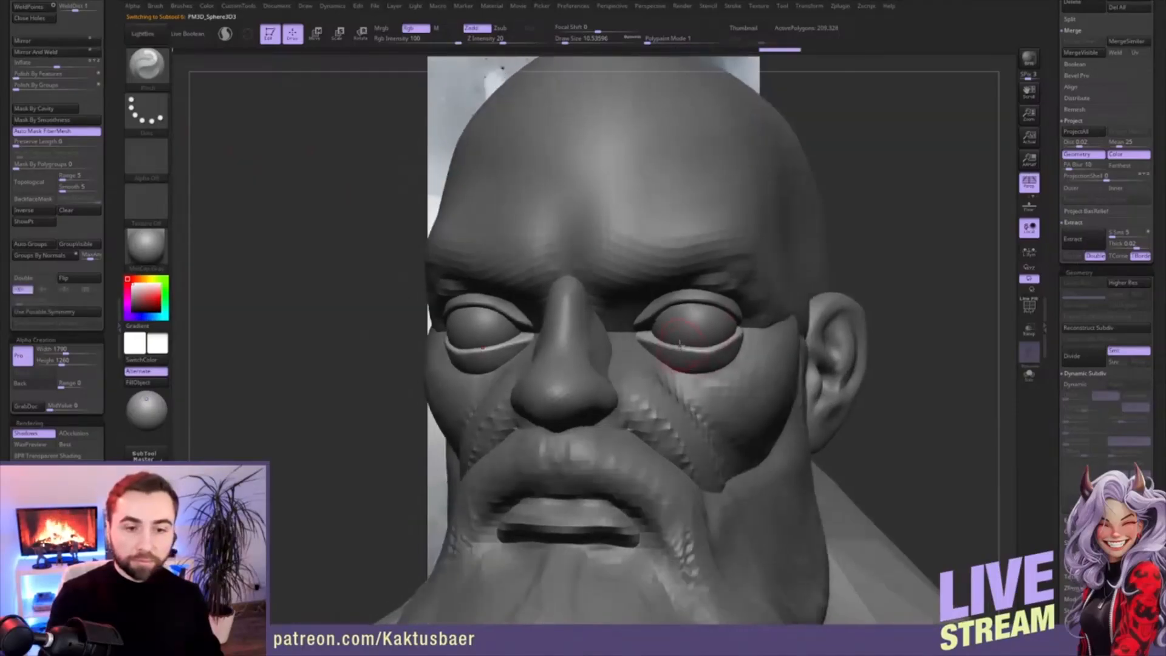
- Select the head mesh and fit the skin around the outer eye corner and upper cheek to the eyelids with the Move brush
{"action": "left_click", "coordinate": [762, 334], "text": "alt"}
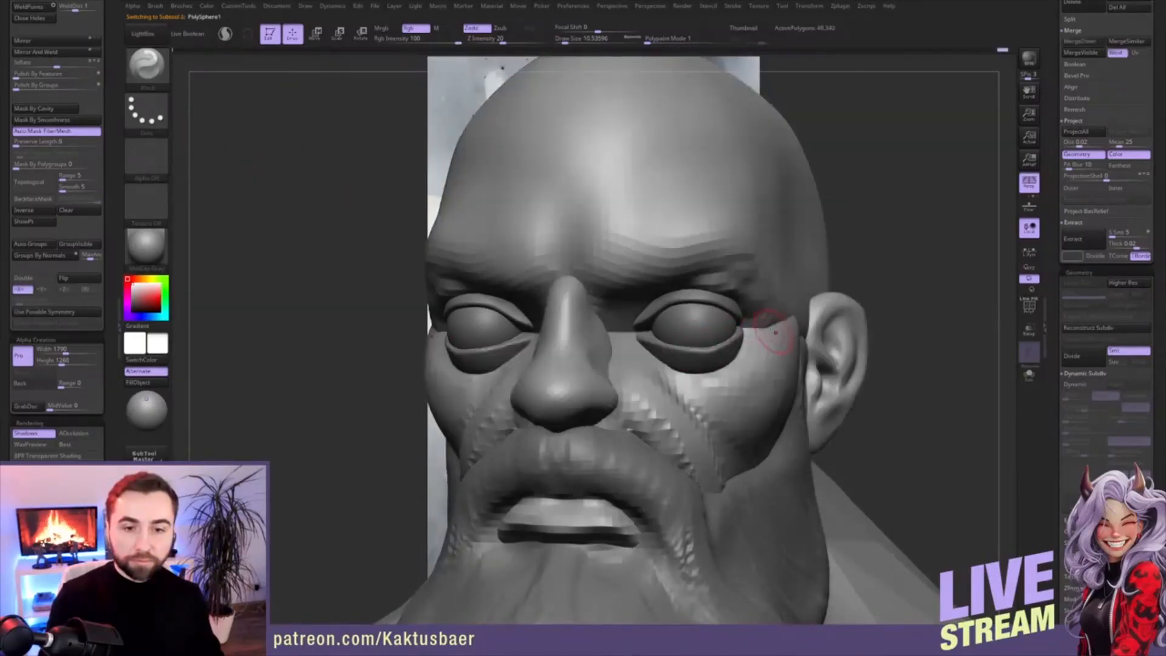
{"action": "right_click_drag", "start_coordinate": [776, 331], "coordinate": [674, 334]}
{"action": "key", "text": "b"}
{"action": "key", "text": "m"}
{"action": "key", "text": "v"}
{"action": "key", "text": "s"}
{"action": "left_click_drag", "start_coordinate": [755, 334], "coordinate": [771, 334]}
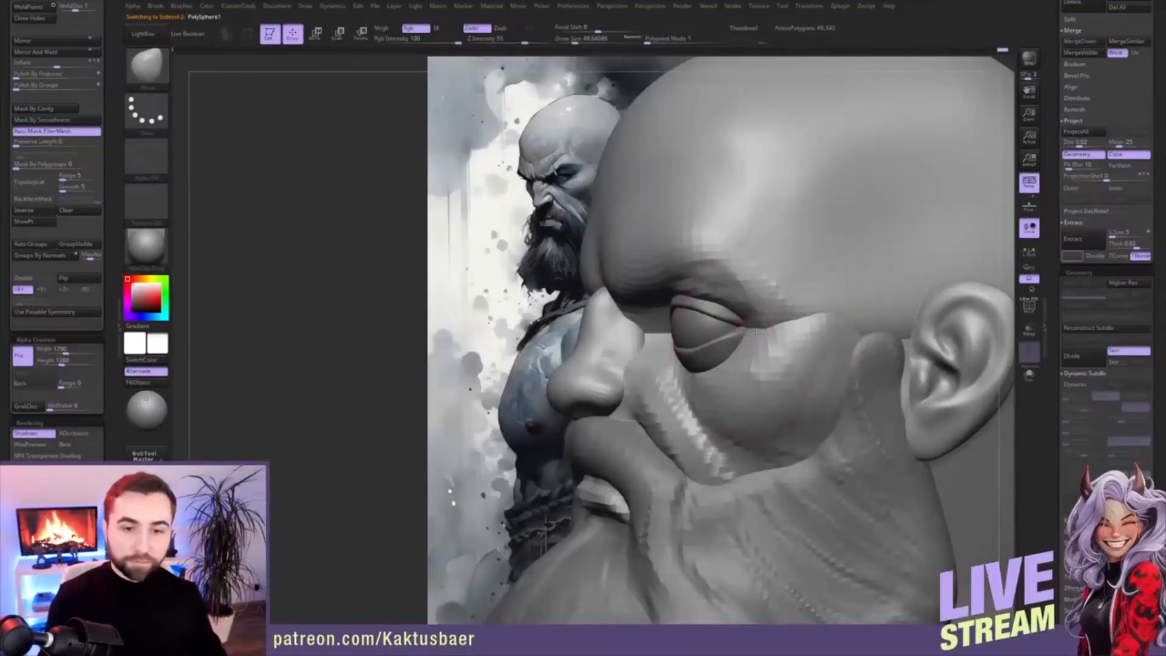
{"action": "right_click_drag", "start_coordinate": [784, 333], "coordinate": [753, 328]}
{"action": "key", "text": "s"}
{"action": "left_click_drag", "start_coordinate": [746, 331], "coordinate": [739, 331]}
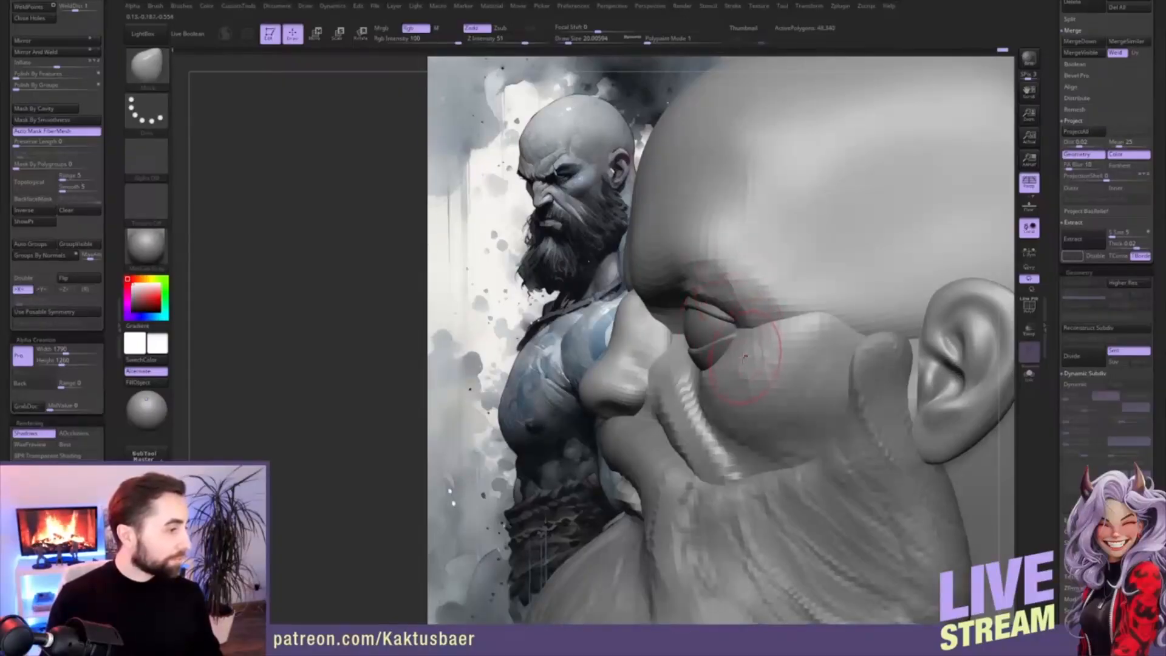
- Pull the skin beneath the inner eye corner against the lower eyelid with the Move brush
{"action": "right_click_drag", "start_coordinate": [734, 326], "coordinate": [675, 383]}
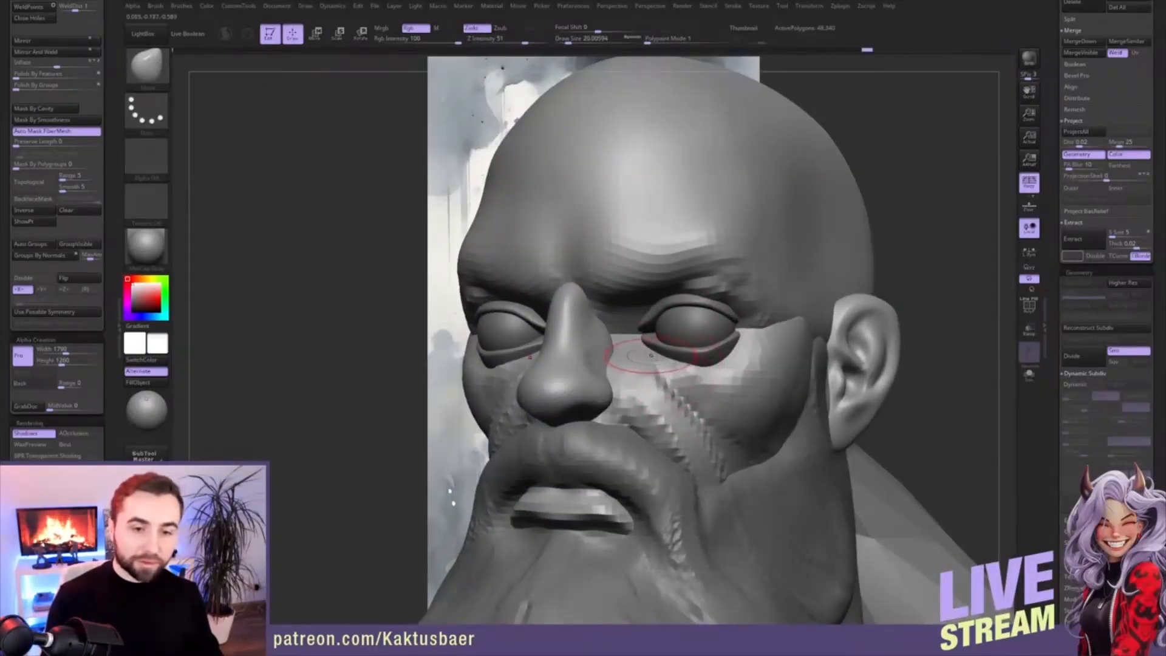
{"action": "mouse_move", "coordinate": [702, 363]}
{"action": "left_mouse_down"}
{"action": "mouse_move", "coordinate": [682, 369]}
{"action": "mouse_move", "coordinate": [656, 351]}
{"action": "left_mouse_up"}
{"action": "right_click_drag", "start_coordinate": [670, 337], "coordinate": [693, 336]}
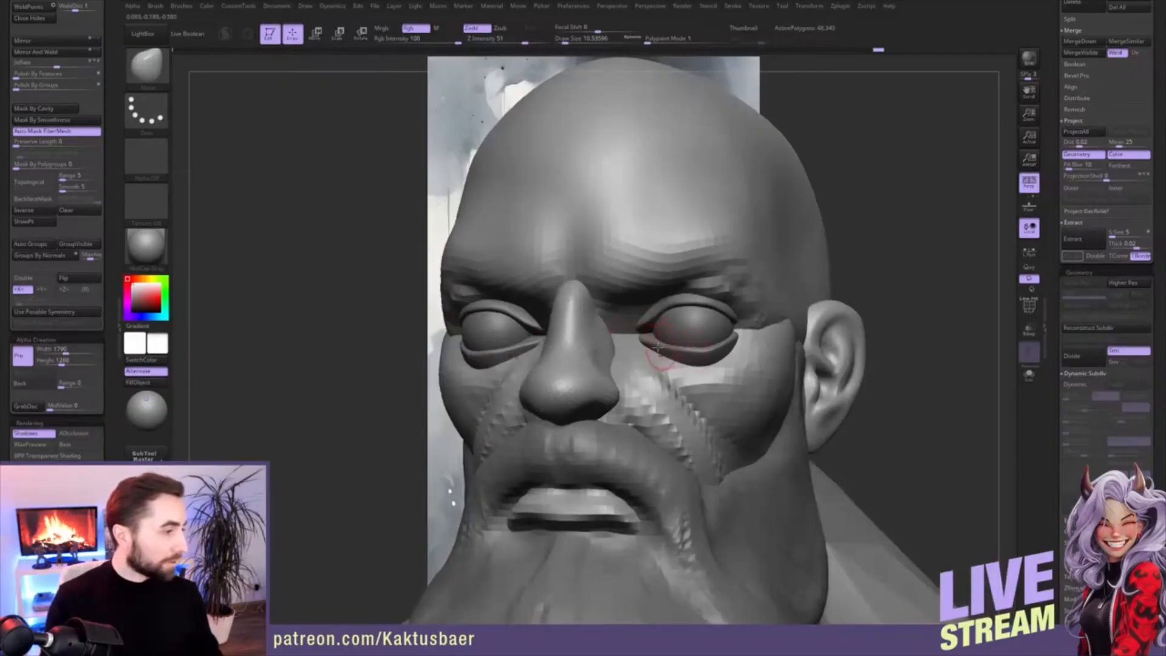
- Reshape and smooth the outer brow ridge and temple with a larger brush
{"action": "mouse_move", "coordinate": [680, 356]}
{"action": "right_mouse_down"}
{"action": "mouse_move", "coordinate": [663, 309]}
{"action": "mouse_move", "coordinate": [690, 266]}
{"action": "right_mouse_up"}
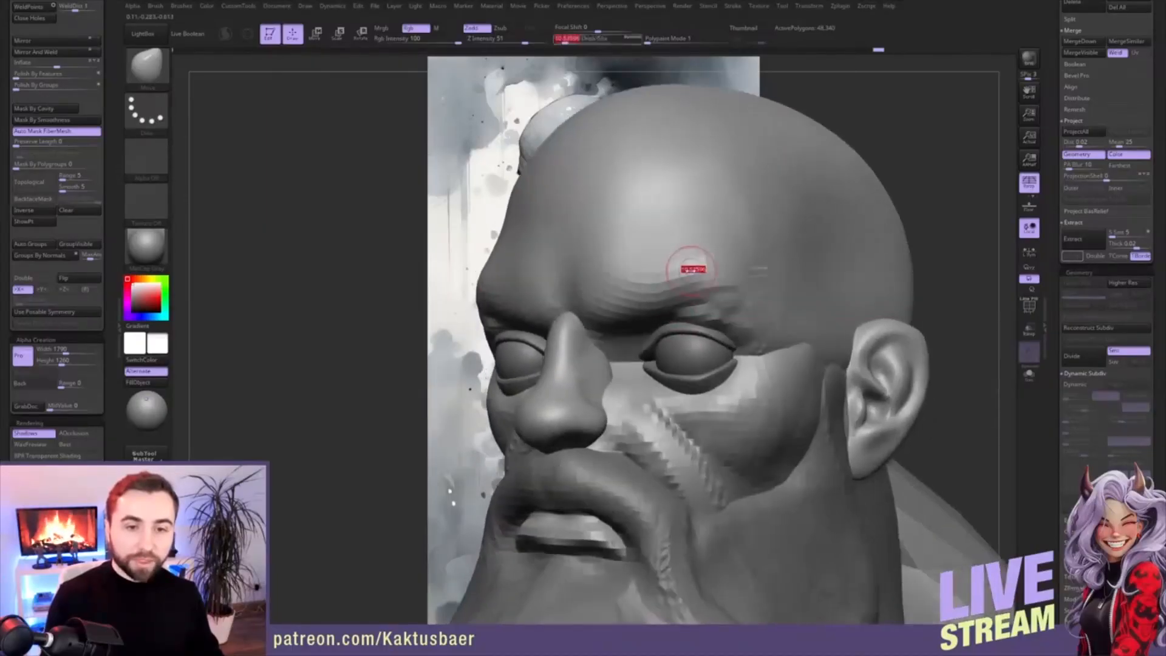
{"action": "mouse_move", "coordinate": [693, 250]}
{"action": "left_mouse_down", "text": "shift"}
{"action": "mouse_move", "coordinate": [703, 234]}
{"action": "mouse_move", "coordinate": [775, 234]}
{"action": "left_mouse_up", "text": "shift"}
{"action": "key", "text": "s"}
{"action": "left_click_drag", "start_coordinate": [780, 222], "coordinate": [793, 208], "text": "shift"}
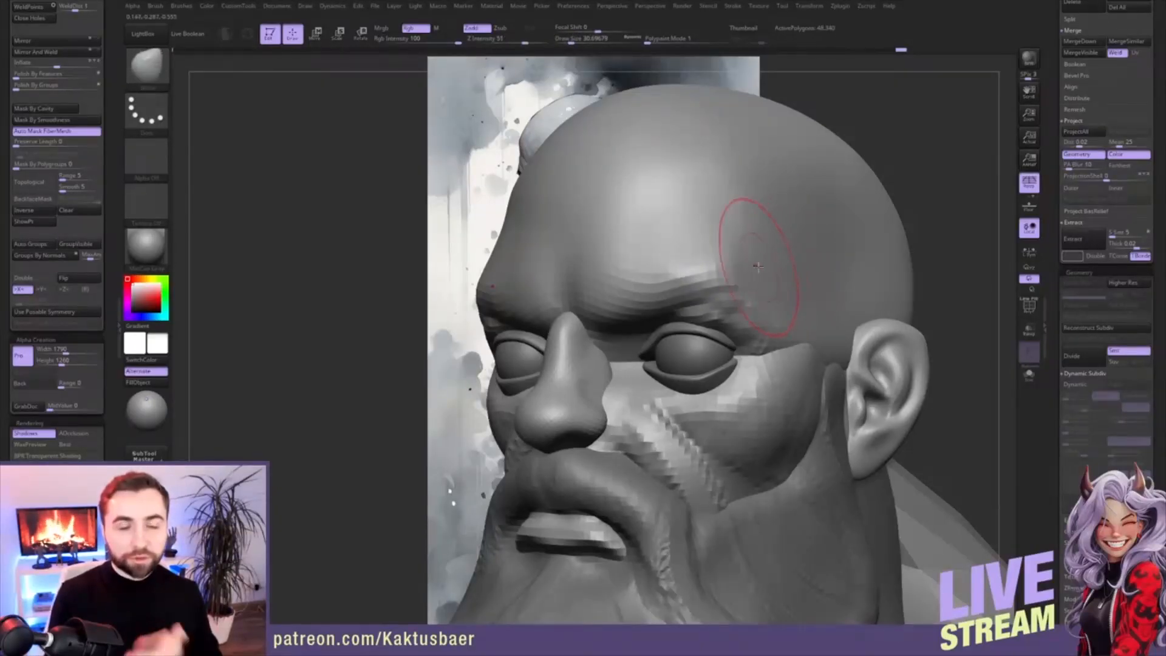
{"action": "key", "text": "shift"}
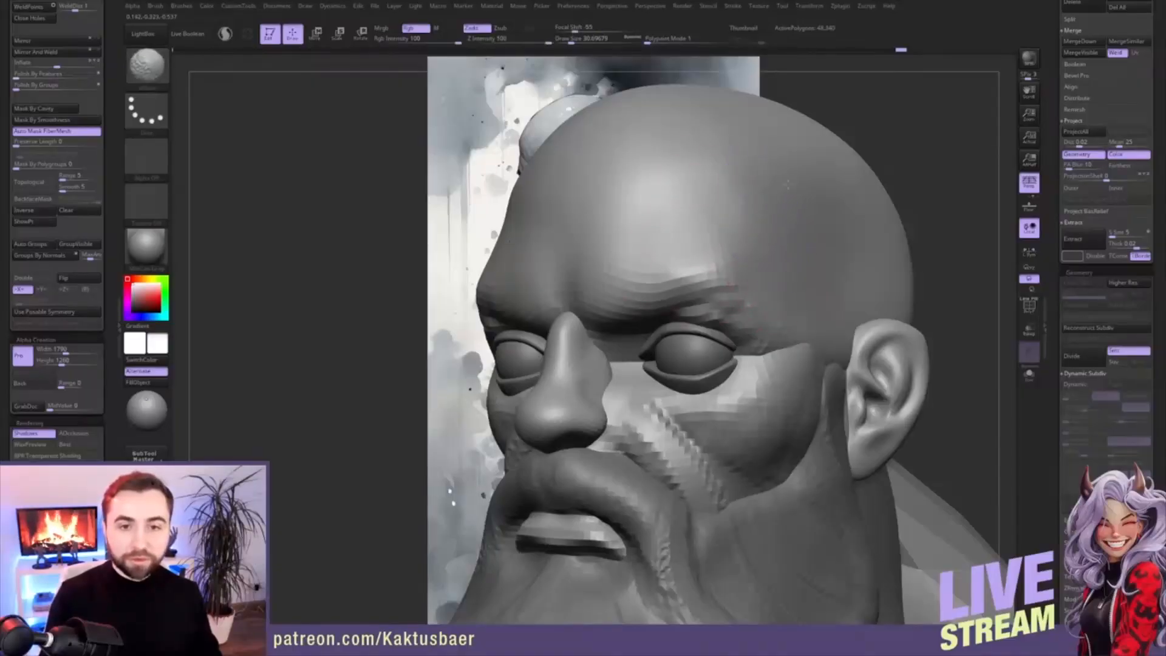
{"action": "left_click_drag", "start_coordinate": [782, 312], "coordinate": [776, 314], "text": "shift"}
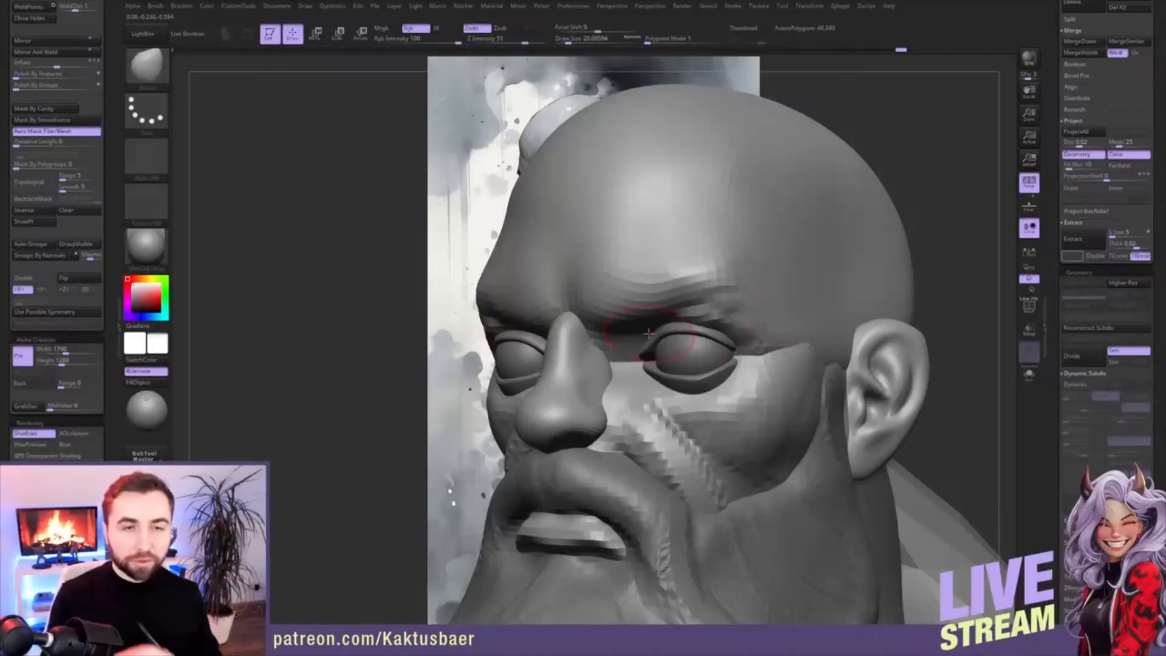
- Adjust the eye socket between brow and upper eyelid with a smaller Move brush
{"action": "right_click_drag", "start_coordinate": [720, 323], "coordinate": [722, 331]}
{"action": "key", "text": "s"}
{"action": "left_click_drag", "start_coordinate": [723, 334], "coordinate": [720, 329]}
{"action": "mouse_move", "coordinate": [720, 329]}
{"action": "right_mouse_down"}
{"action": "mouse_move", "coordinate": [799, 323]}
{"action": "mouse_move", "coordinate": [755, 324]}
{"action": "right_mouse_up"}
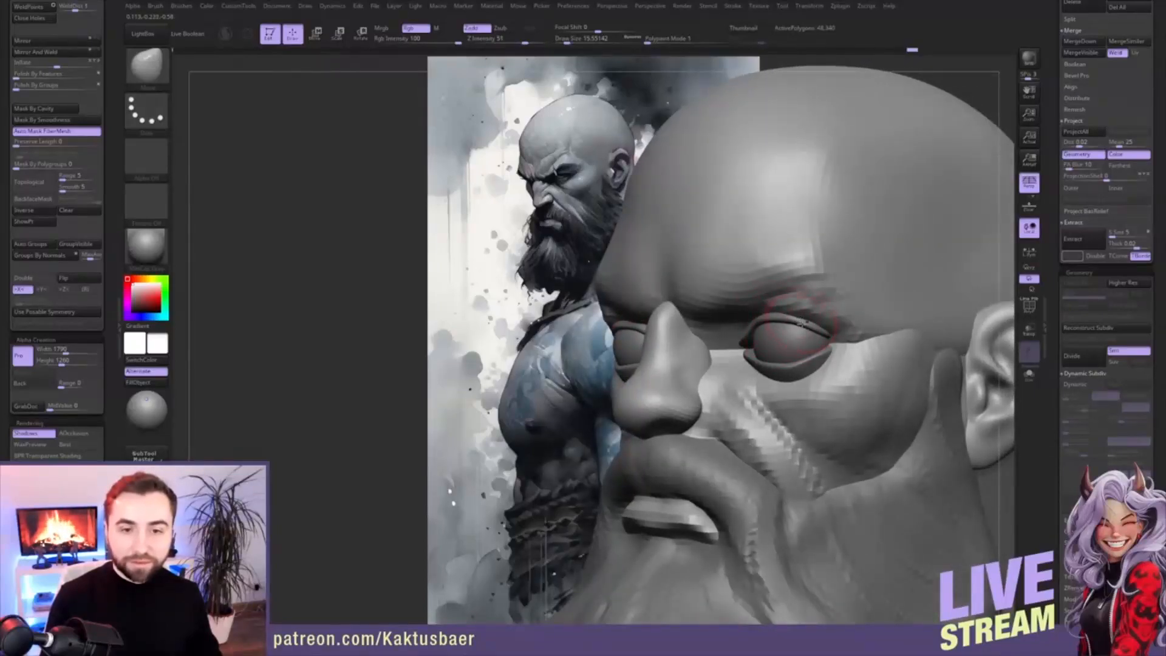
- Select the separate mesh at the upper part of the eye and rotate it with the transpose line
{"action": "left_click", "coordinate": [803, 323], "text": "alt"}
{"action": "right_click_drag", "start_coordinate": [804, 324], "coordinate": [791, 327], "text": "shift"}
{"action": "key", "text": "r"}
{"action": "left_click_drag", "start_coordinate": [832, 333], "coordinate": [903, 332]}
{"action": "key", "text": "q"}
- Try to scale the neighbouring eye mesh with the transpose line, toggle X symmetry and undo the last change
{"action": "right_click_drag", "start_coordinate": [903, 331], "coordinate": [757, 344]}
{"action": "left_click", "coordinate": [794, 344], "text": "alt"}
{"action": "key", "text": "e"}
{"action": "left_click_drag", "start_coordinate": [758, 346], "coordinate": [713, 346], "text": "shift"}
{"action": "key", "text": "x"}
{"action": "key", "text": "ctrl+z"}
- Reselect the head mesh and smooth the stepped surface along the brow ridge
{"action": "left_click", "coordinate": [789, 304], "text": "alt"}
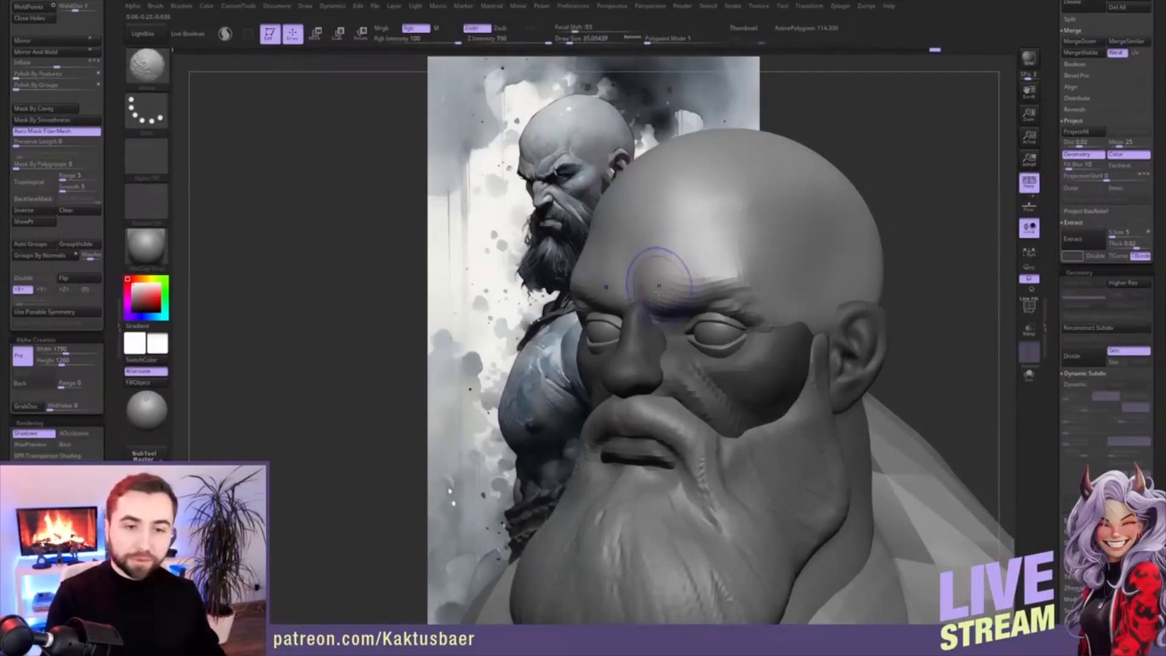
{"action": "mouse_move", "coordinate": [732, 258]}
{"action": "left_mouse_down", "text": "shift"}
{"action": "mouse_move", "coordinate": [722, 298]}
{"action": "mouse_move", "coordinate": [780, 287]}
{"action": "mouse_move", "coordinate": [695, 316]}
{"action": "left_mouse_up", "text": "shift"}
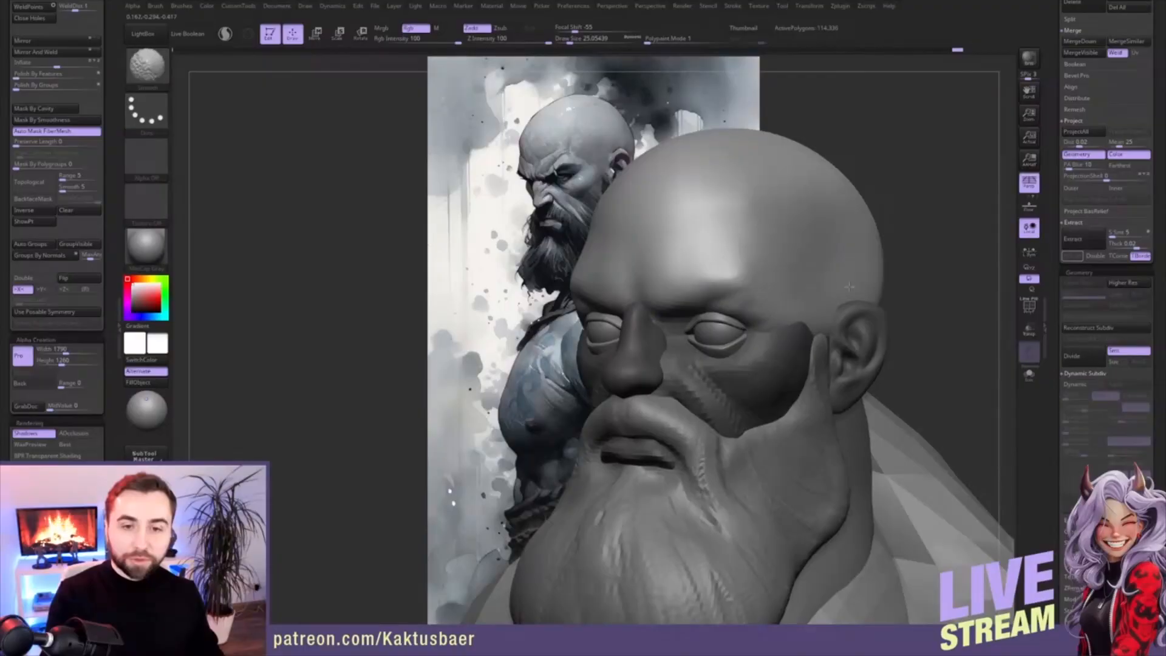
{"action": "key", "text": "s"}
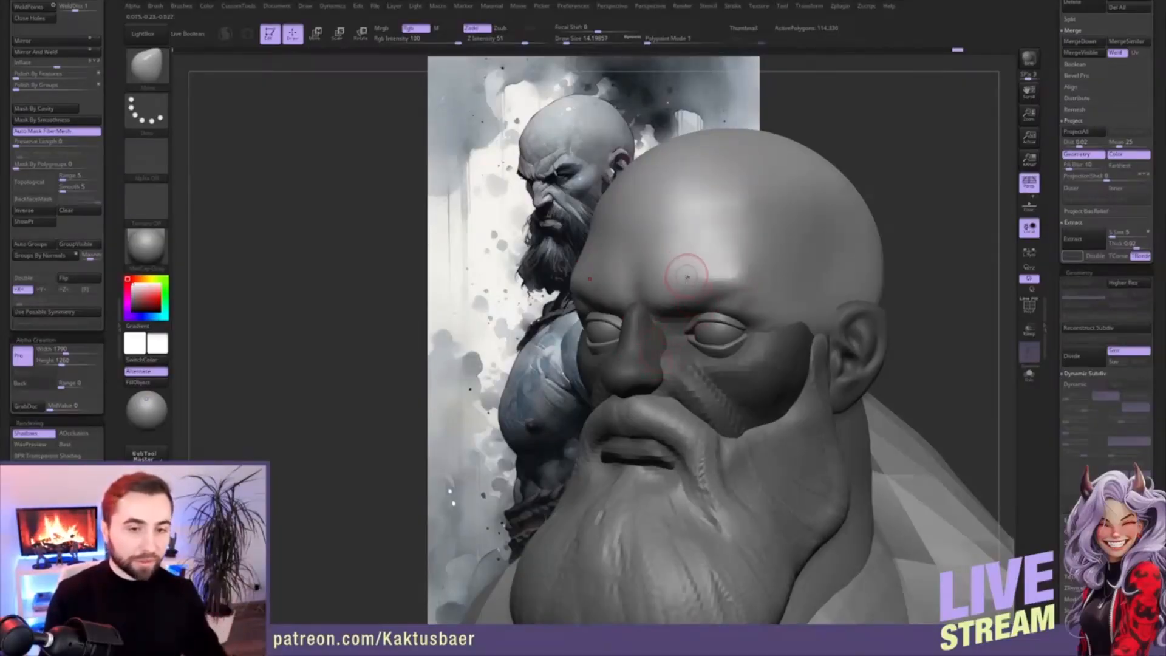
- Build up volume over the outer brow above the upper eyelid with the Clay Buildup brush
{"action": "key", "text": "b"}
{"action": "key", "text": "c"}
{"action": "key", "text": "b"}
{"action": "key", "text": "s"}
{"action": "left_click_drag", "start_coordinate": [671, 267], "coordinate": [666, 270]}
{"action": "mouse_move", "coordinate": [705, 322]}
{"action": "right_mouse_down", "text": "ctrl"}
{"action": "mouse_move", "coordinate": [698, 273]}
{"action": "mouse_move", "coordinate": [702, 295]}
{"action": "right_mouse_up", "text": "ctrl"}
{"action": "right_click_drag", "start_coordinate": [714, 419], "coordinate": [675, 363], "text": "ctrl"}
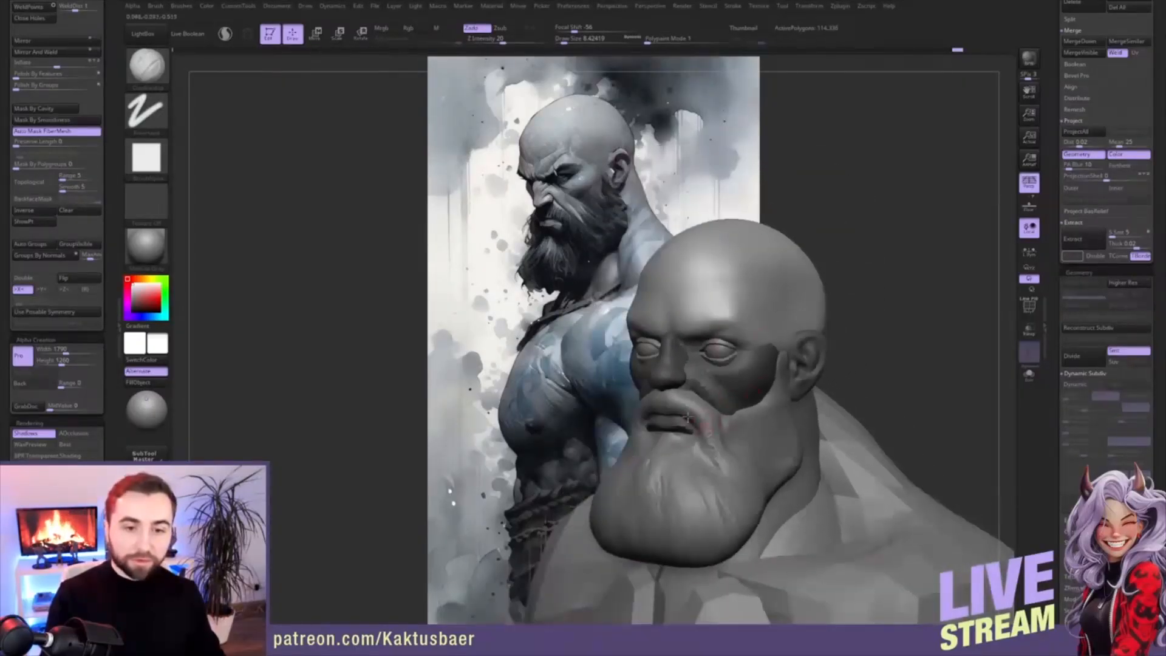
{"action": "right_click_drag", "start_coordinate": [688, 417], "coordinate": [687, 336], "text": "alt"}
{"action": "mouse_move", "coordinate": [706, 295]}
{"action": "right_mouse_down"}
{"action": "mouse_move", "coordinate": [784, 298]}
{"action": "mouse_move", "coordinate": [702, 303]}
{"action": "mouse_move", "coordinate": [708, 359]}
{"action": "right_mouse_up"}
{"action": "left_click_drag", "start_coordinate": [719, 255], "coordinate": [735, 263]}
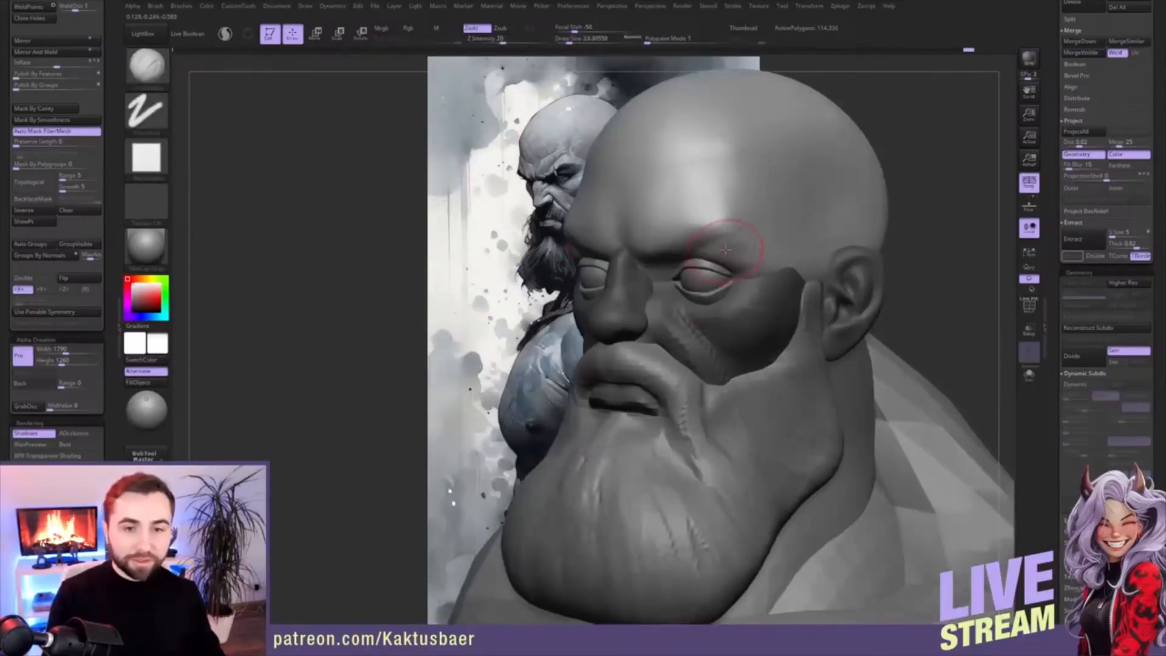
{"action": "right_click_drag", "start_coordinate": [742, 258], "coordinate": [745, 279], "text": "alt"}
{"action": "key", "text": "s"}
{"action": "left_click_drag", "start_coordinate": [745, 279], "coordinate": [741, 278]}
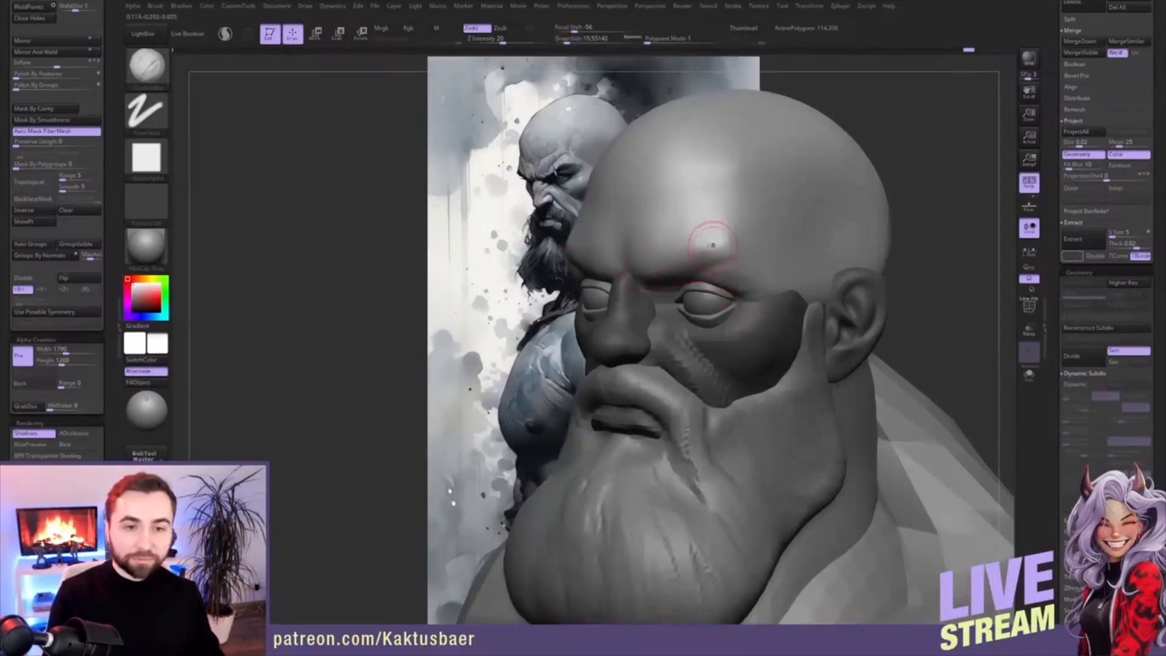
- Carve a sharp crease along the underside of the brow with the Dam Standard brush, redoing the first stroke
{"action": "key", "text": "b"}
{"action": "key", "text": "m"}
{"action": "key", "text": "v"}
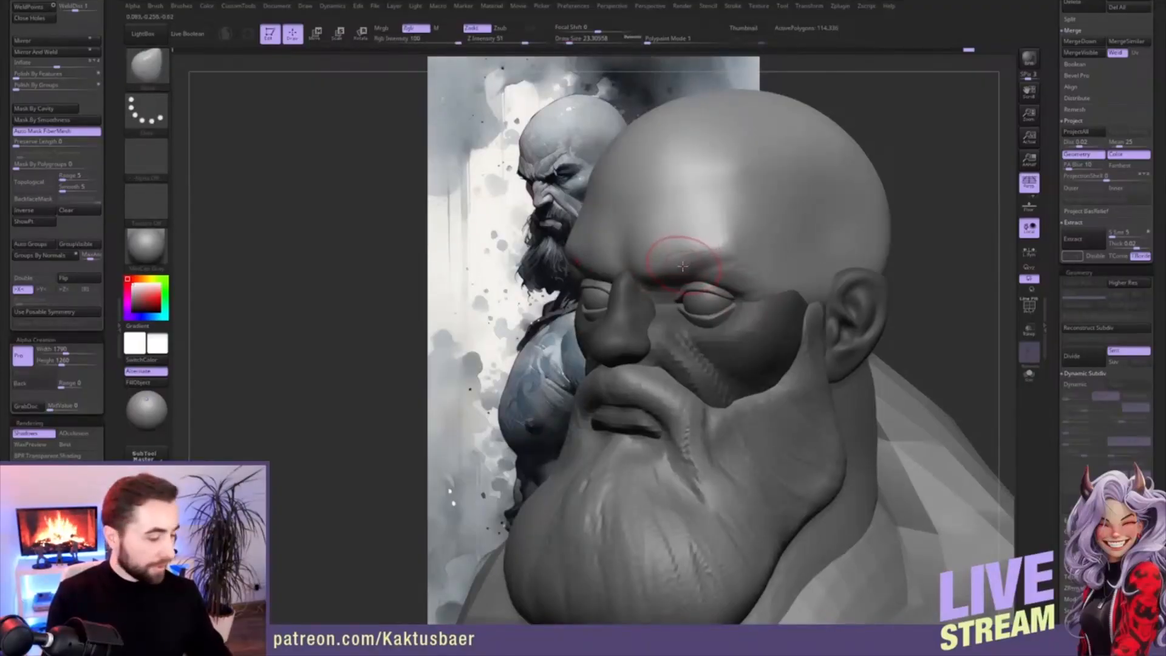
{"action": "key", "text": "b"}
{"action": "key", "text": "d"}
{"action": "key", "text": "s"}
{"action": "key", "text": "s"}
{"action": "left_click_drag", "start_coordinate": [684, 266], "coordinate": [736, 252]}
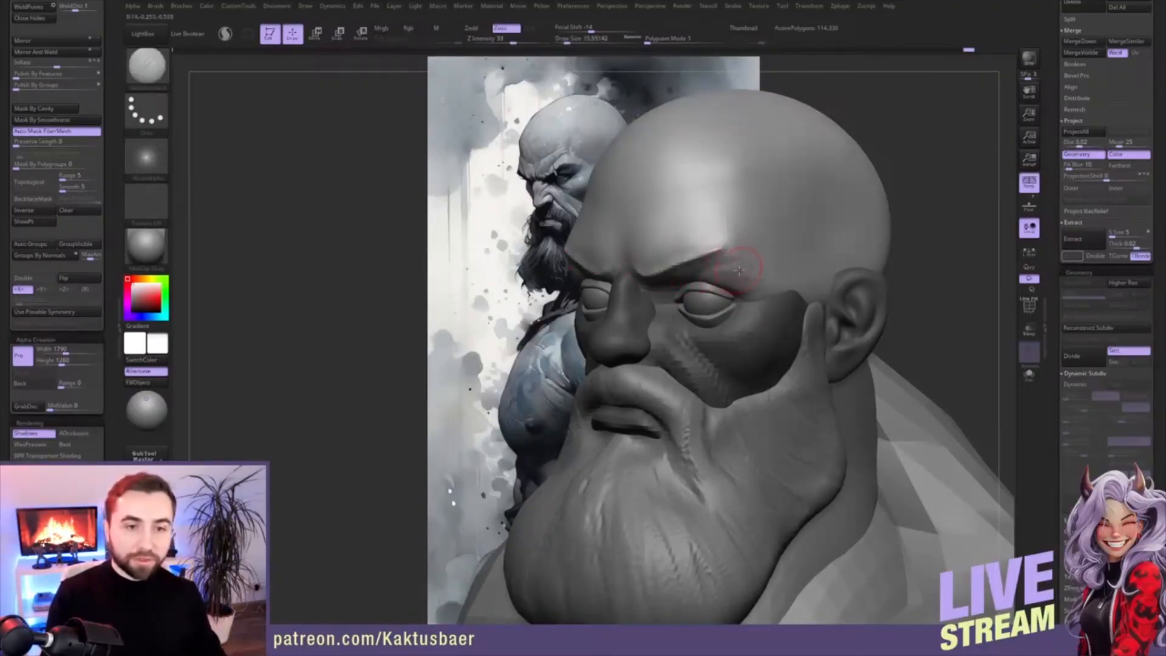
{"action": "key", "text": "ctrl+z"}
{"action": "left_click_drag", "start_coordinate": [648, 278], "coordinate": [699, 259]}
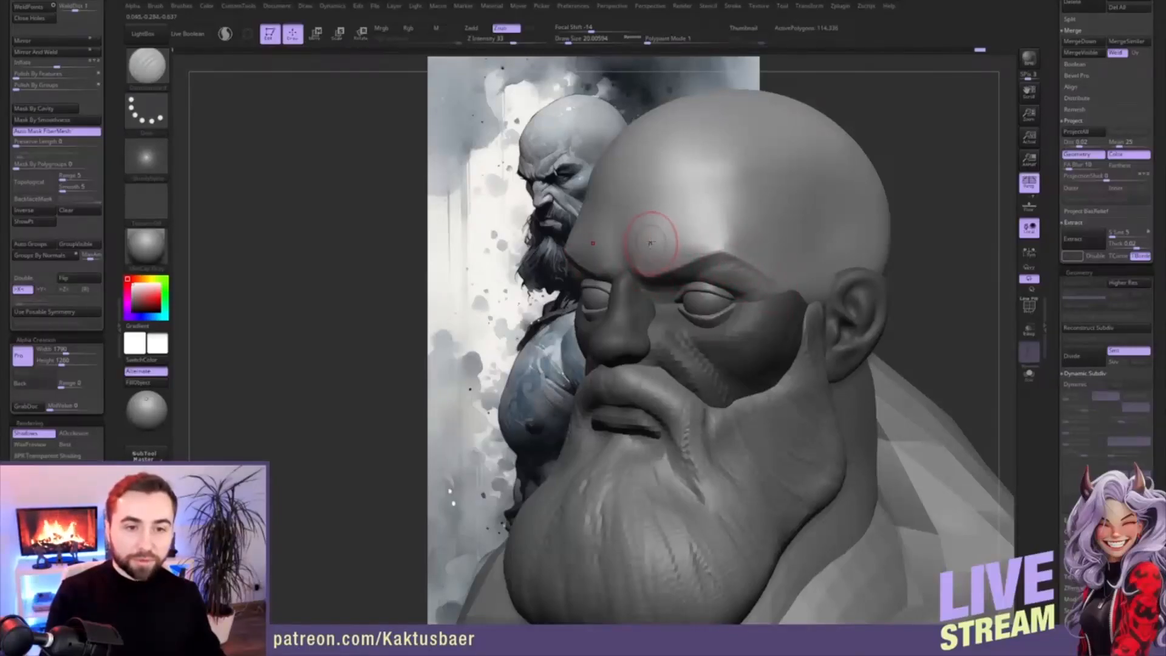
- Carve slanted frown wrinkles across the forehead above the brow, retrying the lower one and comparing with undo and redo
{"action": "mouse_move", "coordinate": [641, 230]}
{"action": "left_mouse_down"}
{"action": "mouse_move", "coordinate": [651, 207]}
{"action": "mouse_move", "coordinate": [723, 184]}
{"action": "left_mouse_up"}
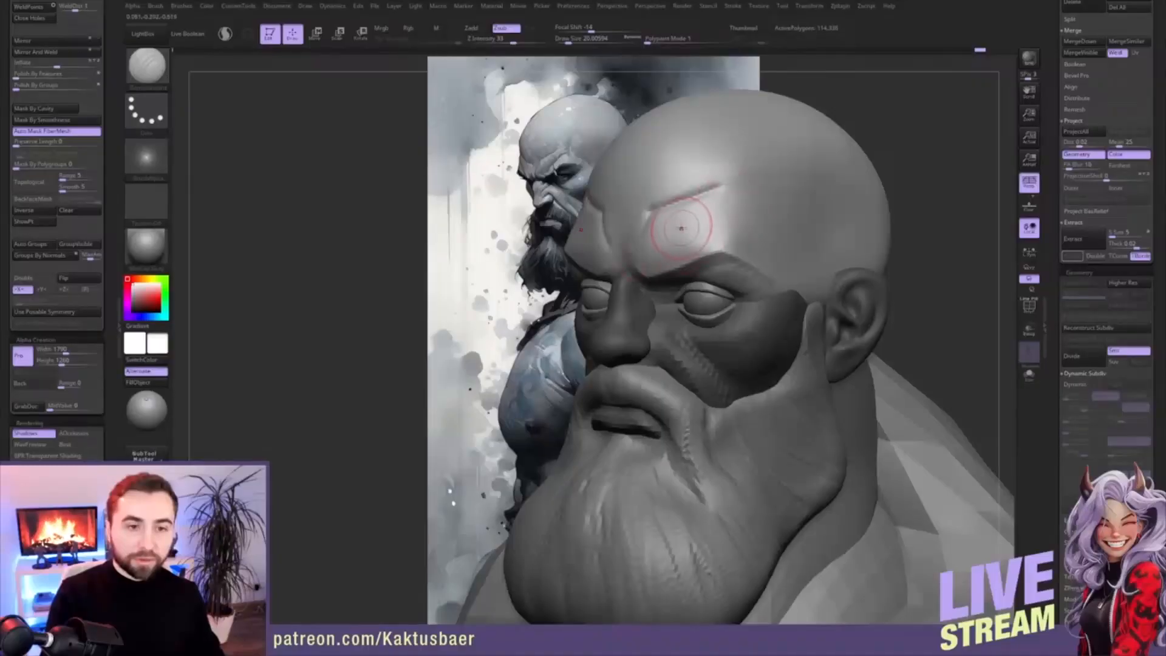
{"action": "left_click_drag", "start_coordinate": [653, 254], "coordinate": [729, 207]}
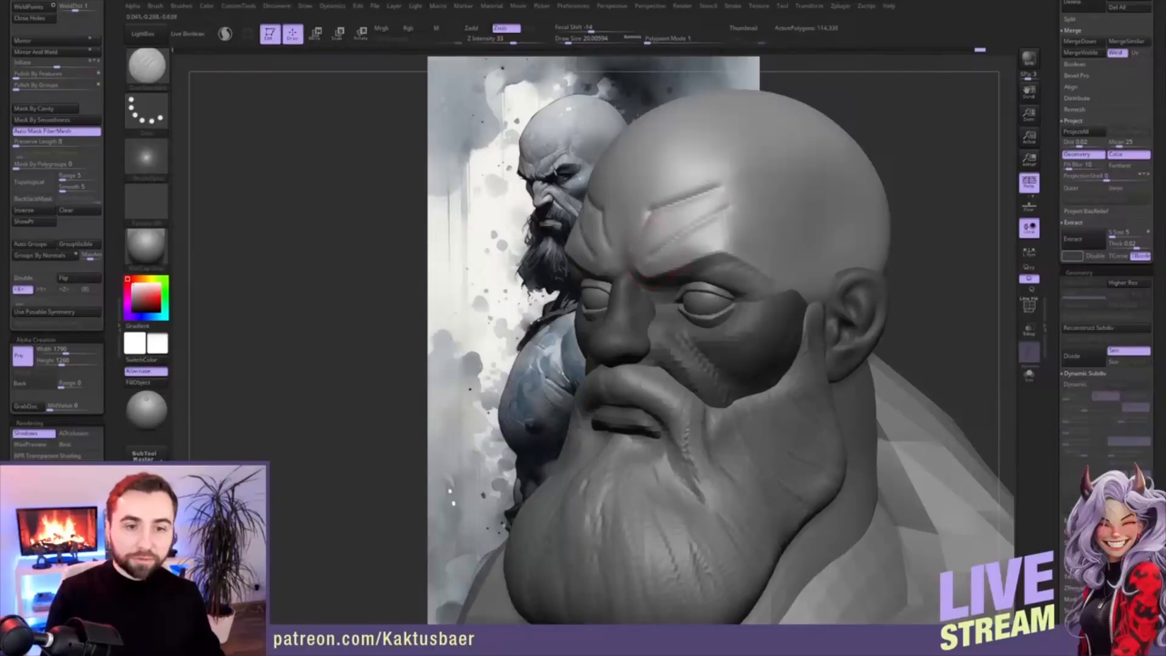
{"action": "key", "text": "ctrl+z"}
{"action": "left_click_drag", "start_coordinate": [658, 249], "coordinate": [714, 213]}
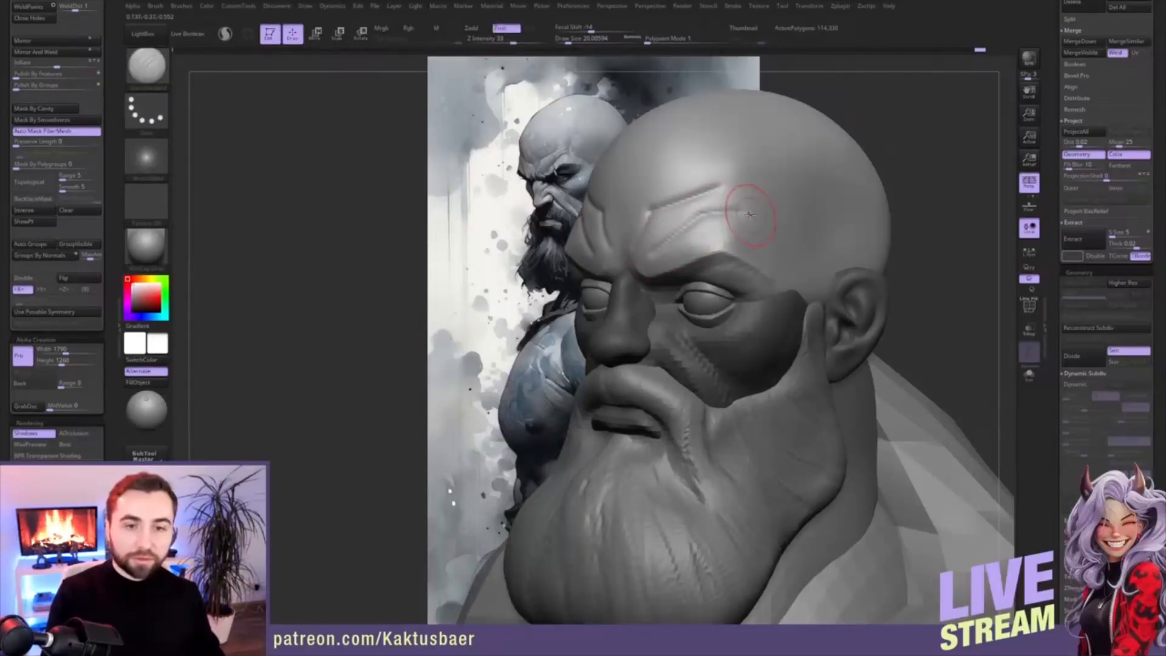
{"action": "key", "text": "ctrl+z"}
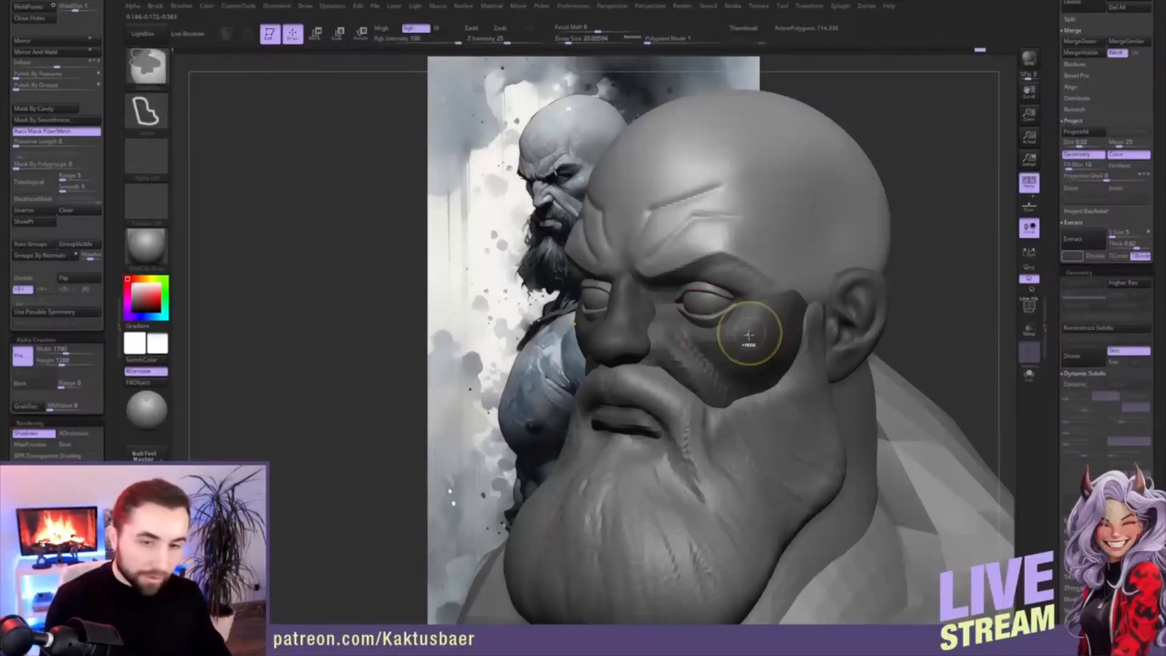
{"action": "key", "text": "ctrl+z"}
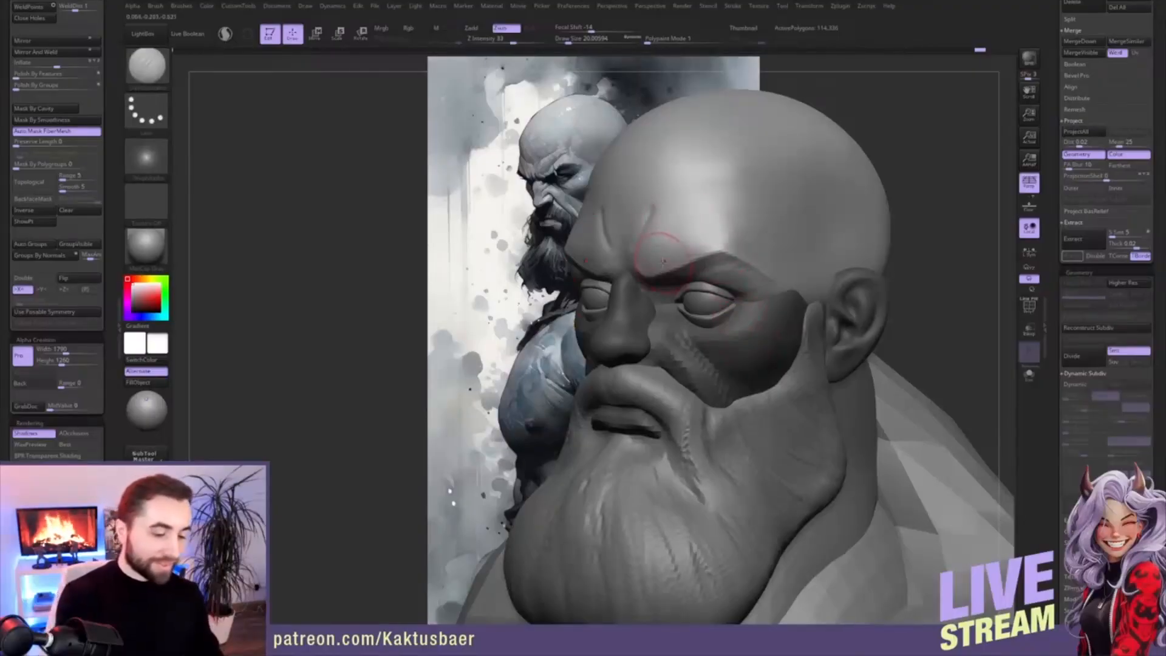
{"action": "key", "text": "ctrl+shift+z"}
{"action": "key", "text": "ctrl+shift+z"}
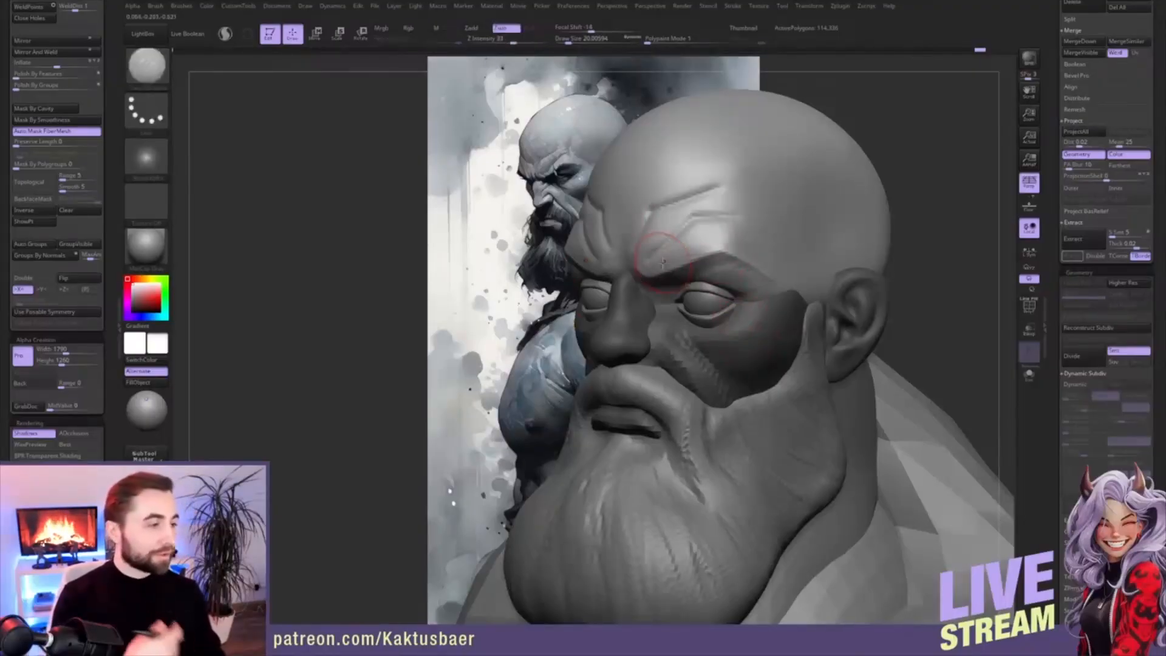
- Build up the skin folds between the forehead wrinkles and above the inner brow with Clay Buildup
{"action": "key", "text": "s"}
{"action": "left_click_drag", "start_coordinate": [693, 238], "coordinate": [691, 238]}
{"action": "mouse_move", "coordinate": [670, 241]}
{"action": "right_mouse_down"}
{"action": "mouse_move", "coordinate": [689, 234]}
{"action": "mouse_move", "coordinate": [657, 246]}
{"action": "mouse_move", "coordinate": [684, 228]}
{"action": "right_mouse_up"}
{"action": "key", "text": "b"}
{"action": "key", "text": "c"}
{"action": "key", "text": "b"}
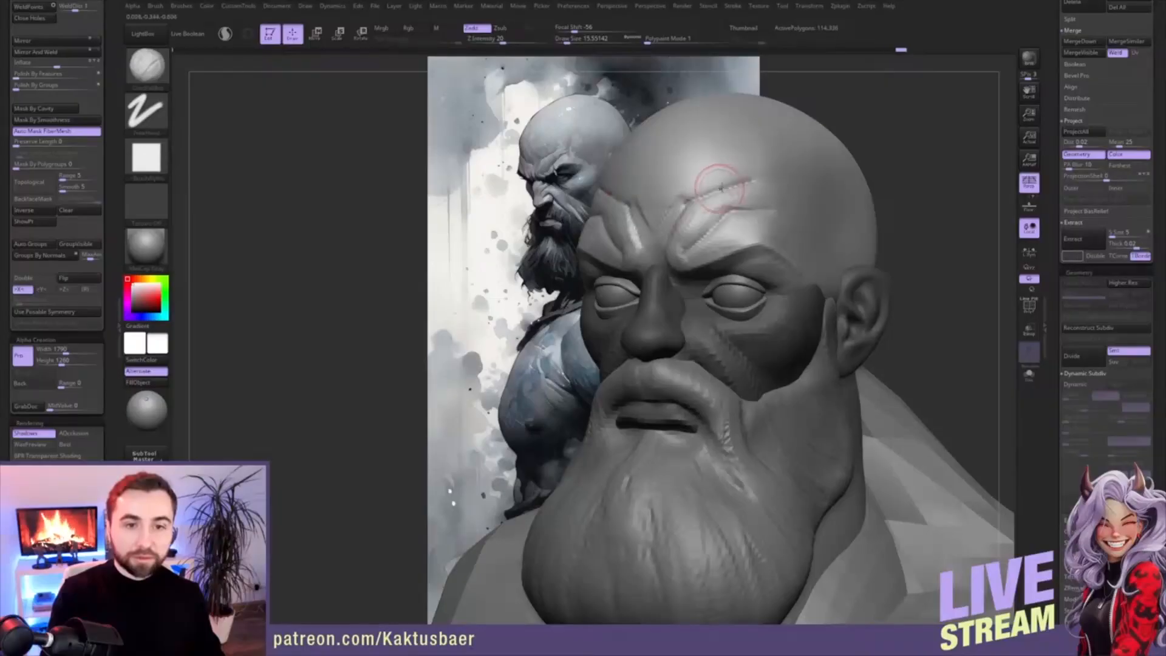
{"action": "left_click_drag", "start_coordinate": [685, 188], "coordinate": [674, 210]}
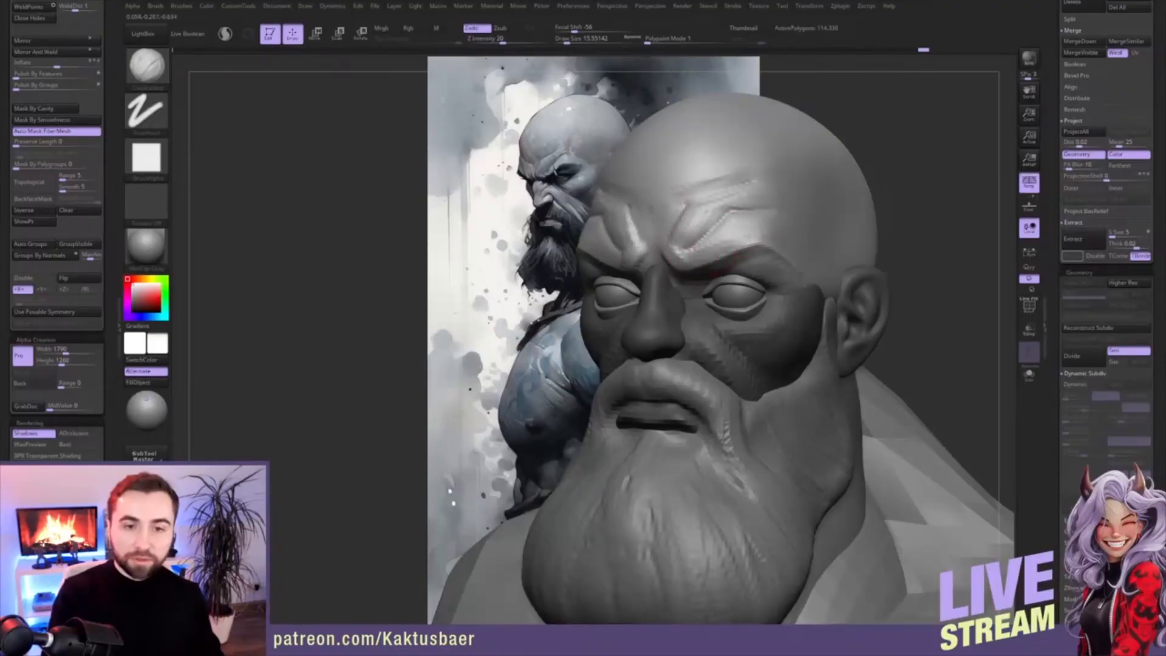
{"action": "mouse_move", "coordinate": [702, 258]}
{"action": "left_mouse_down"}
{"action": "mouse_move", "coordinate": [751, 225]}
{"action": "mouse_move", "coordinate": [702, 216]}
{"action": "mouse_move", "coordinate": [729, 209]}
{"action": "mouse_move", "coordinate": [723, 240]}
{"action": "mouse_move", "coordinate": [708, 238]}
{"action": "left_mouse_up"}
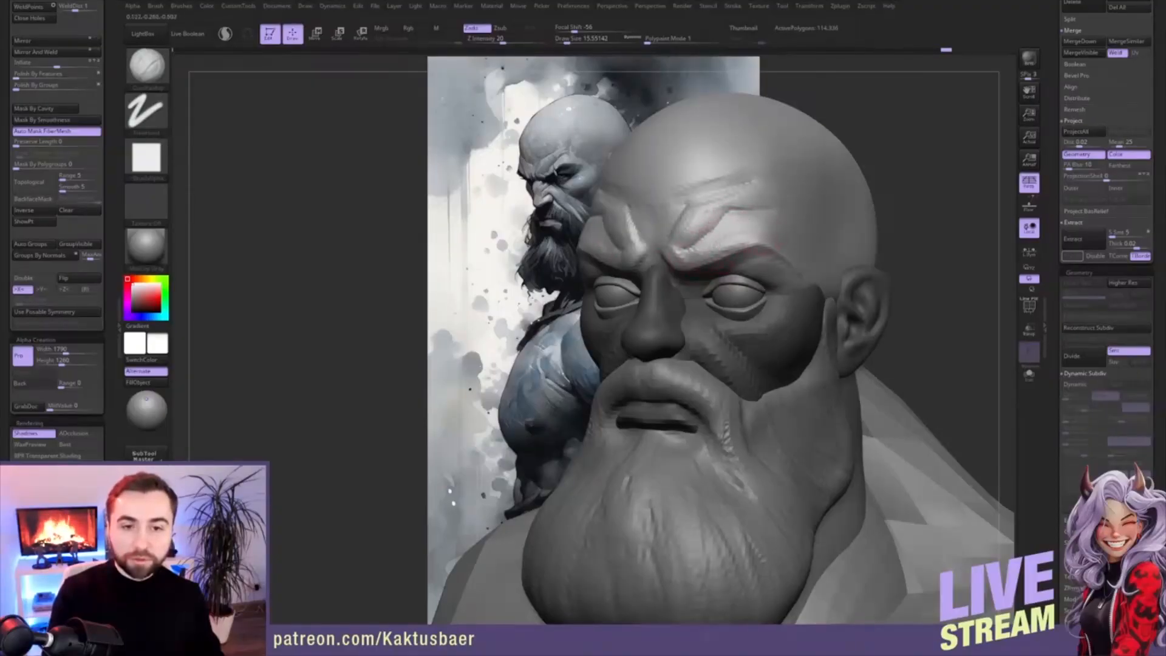
- Fill out the outer end of the brow and the inner eye corner with Clay Buildup, varying the brush size
{"action": "right_click_drag", "start_coordinate": [789, 244], "coordinate": [777, 222]}
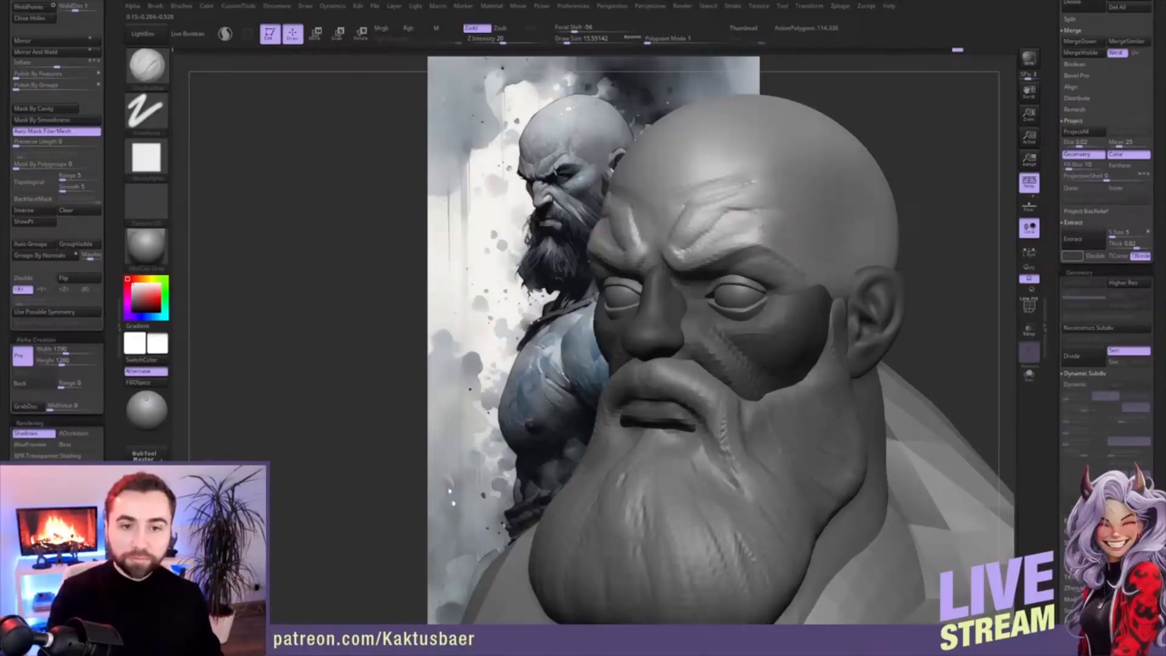
{"action": "right_click_drag", "start_coordinate": [807, 237], "coordinate": [782, 241]}
{"action": "key", "text": "bracketright"}
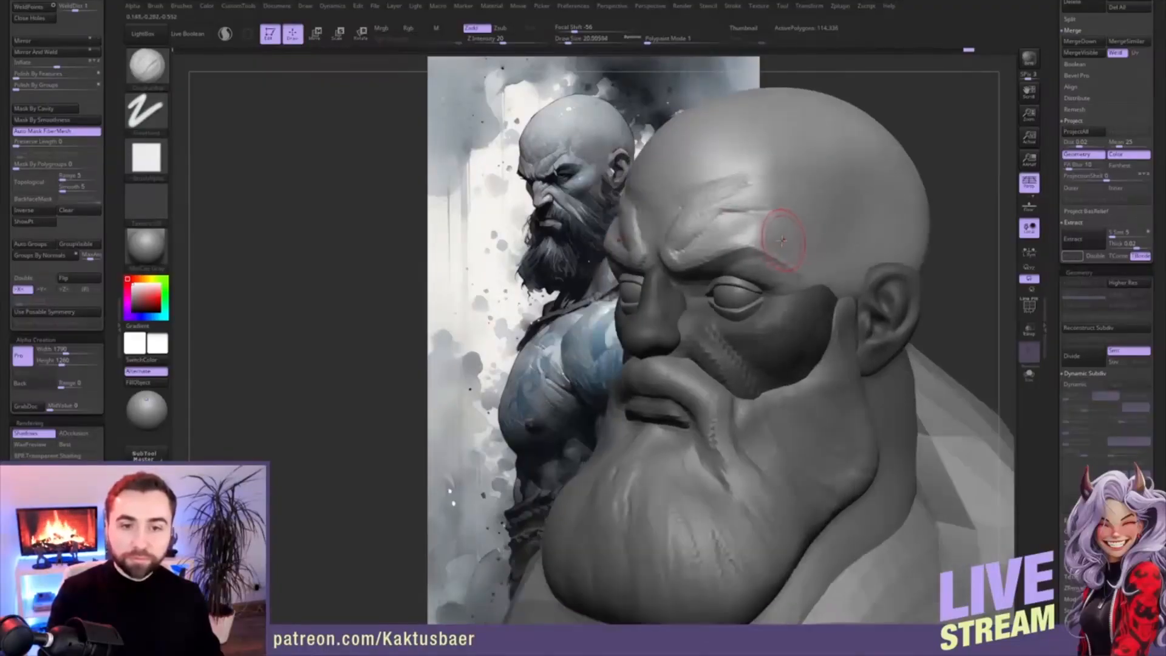
{"action": "key", "text": "bracketleft"}
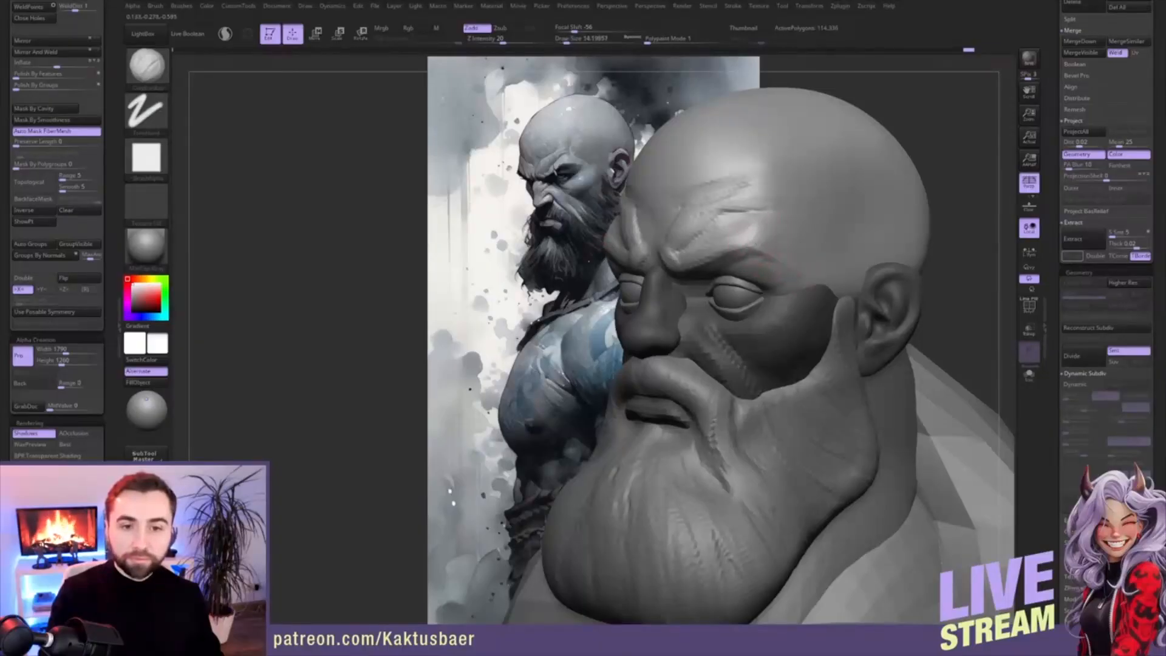
{"action": "mouse_move", "coordinate": [759, 246]}
{"action": "right_mouse_down"}
{"action": "mouse_move", "coordinate": [751, 255]}
{"action": "mouse_move", "coordinate": [758, 244]}
{"action": "right_mouse_up"}
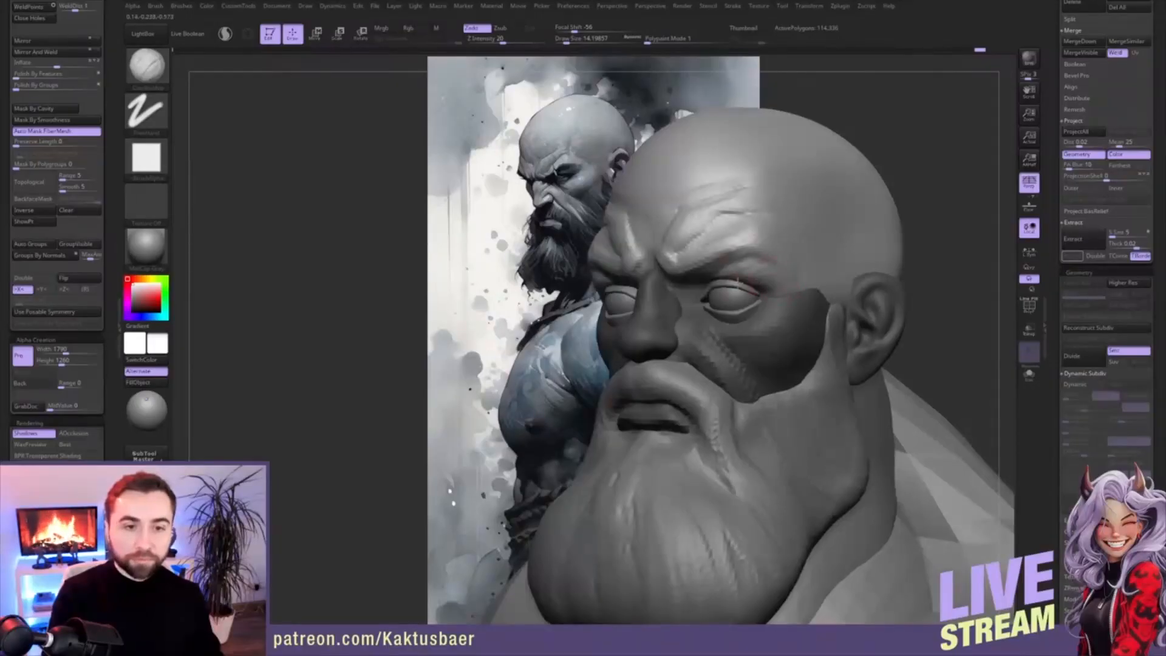
{"action": "right_click_drag", "start_coordinate": [722, 275], "coordinate": [705, 286]}
{"action": "mouse_move", "coordinate": [695, 301]}
{"action": "right_mouse_down", "text": "ctrl"}
{"action": "mouse_move", "coordinate": [705, 284]}
{"action": "mouse_move", "coordinate": [668, 298]}
{"action": "right_mouse_up", "text": "ctrl"}
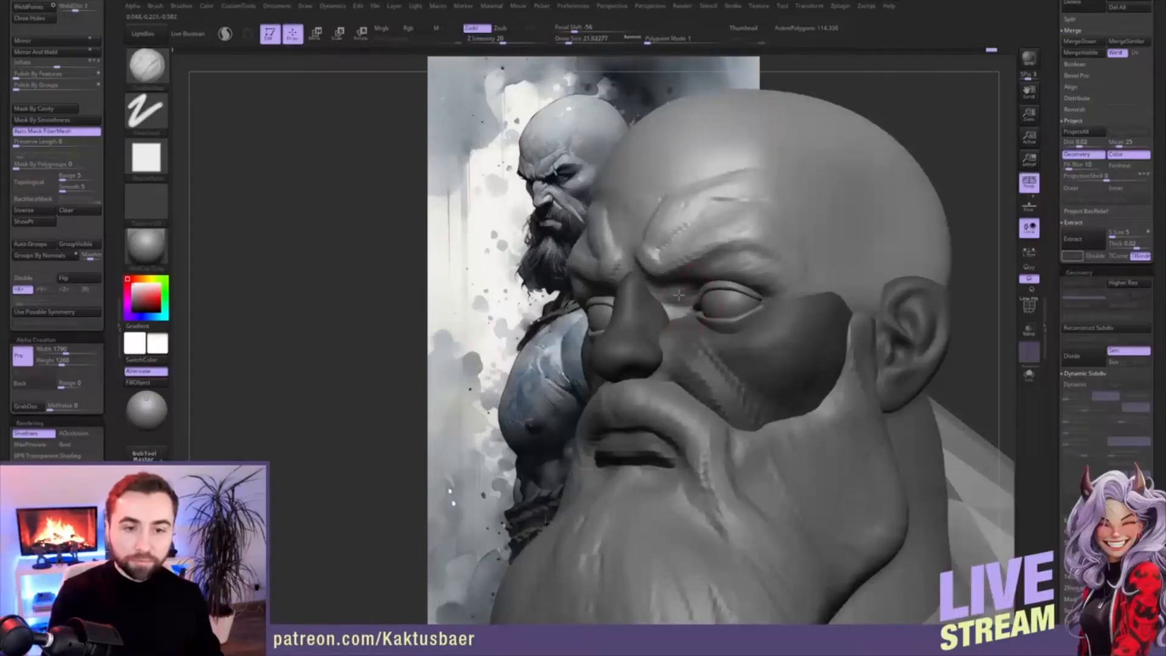
- Mask everything except the nose and smooth the upper part of its bridge
{"action": "key", "text": "shift"}
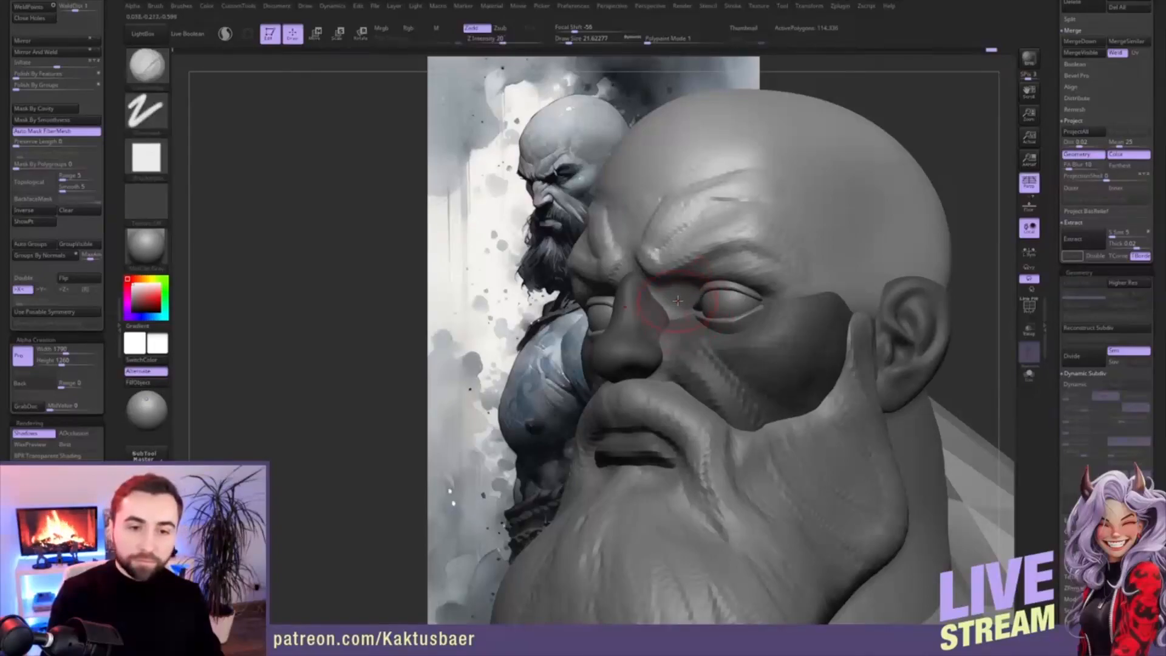
{"action": "key", "text": "w"}
{"action": "left_click", "coordinate": [643, 315], "text": "ctrl"}
{"action": "key", "text": "q"}
{"action": "right_click_drag", "start_coordinate": [644, 313], "coordinate": [696, 312]}
{"action": "key", "text": "s"}
{"action": "left_click_drag", "start_coordinate": [701, 313], "coordinate": [699, 312]}
{"action": "left_click_drag", "start_coordinate": [699, 315], "coordinate": [697, 323], "text": "shift"}
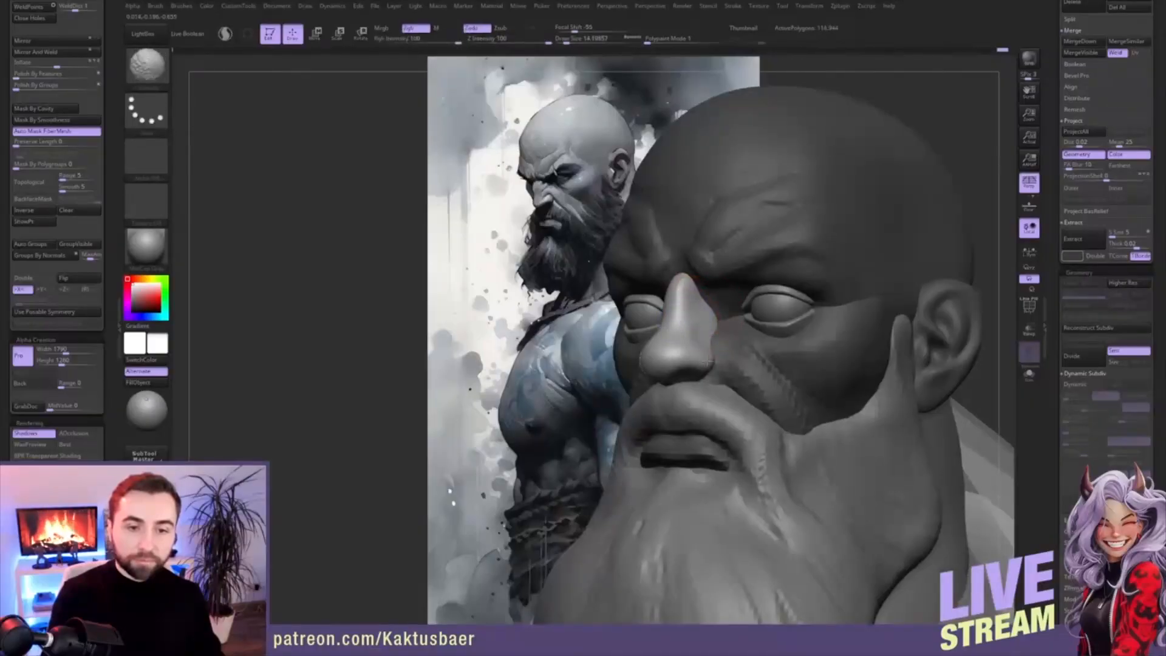
- Flatten the bridge and side planes of the nose with a small flattening brush
{"action": "mouse_move", "coordinate": [664, 301]}
{"action": "right_mouse_down", "text": "ctrl"}
{"action": "mouse_move", "coordinate": [665, 315]}
{"action": "mouse_move", "coordinate": [681, 312]}
{"action": "right_mouse_up", "text": "ctrl"}
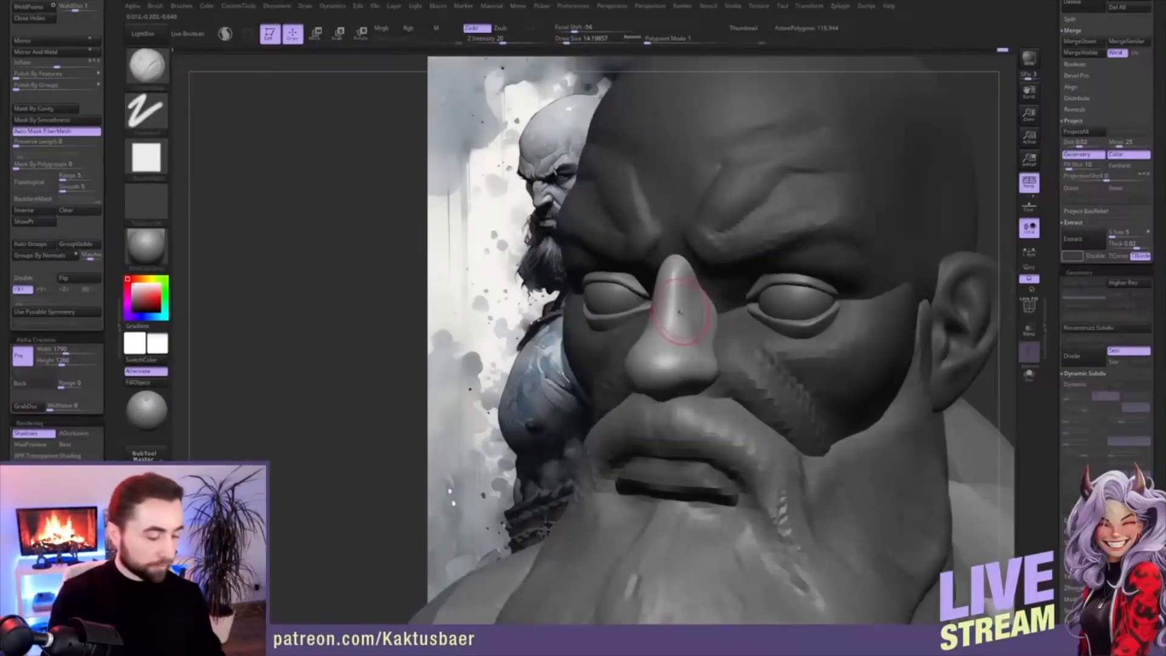
{"action": "key", "text": "1"}
{"action": "key", "text": "s"}
{"action": "left_click_drag", "start_coordinate": [677, 309], "coordinate": [674, 308]}
{"action": "right_click_drag", "start_coordinate": [675, 308], "coordinate": [667, 267]}
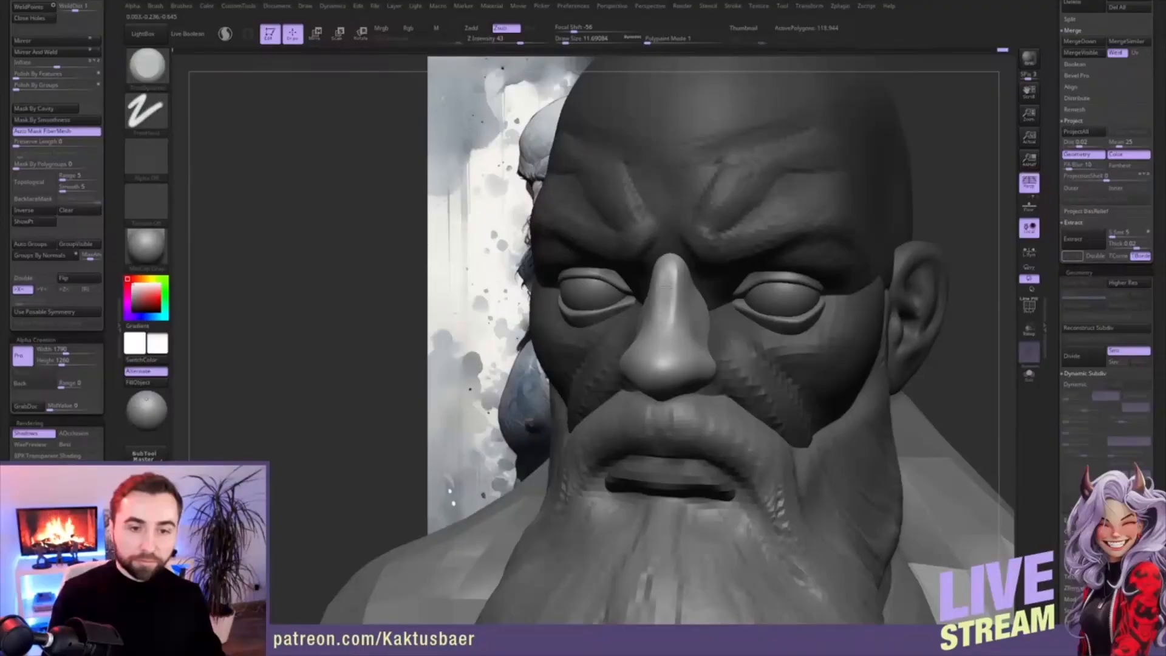
{"action": "right_click_drag", "start_coordinate": [678, 306], "coordinate": [695, 304]}
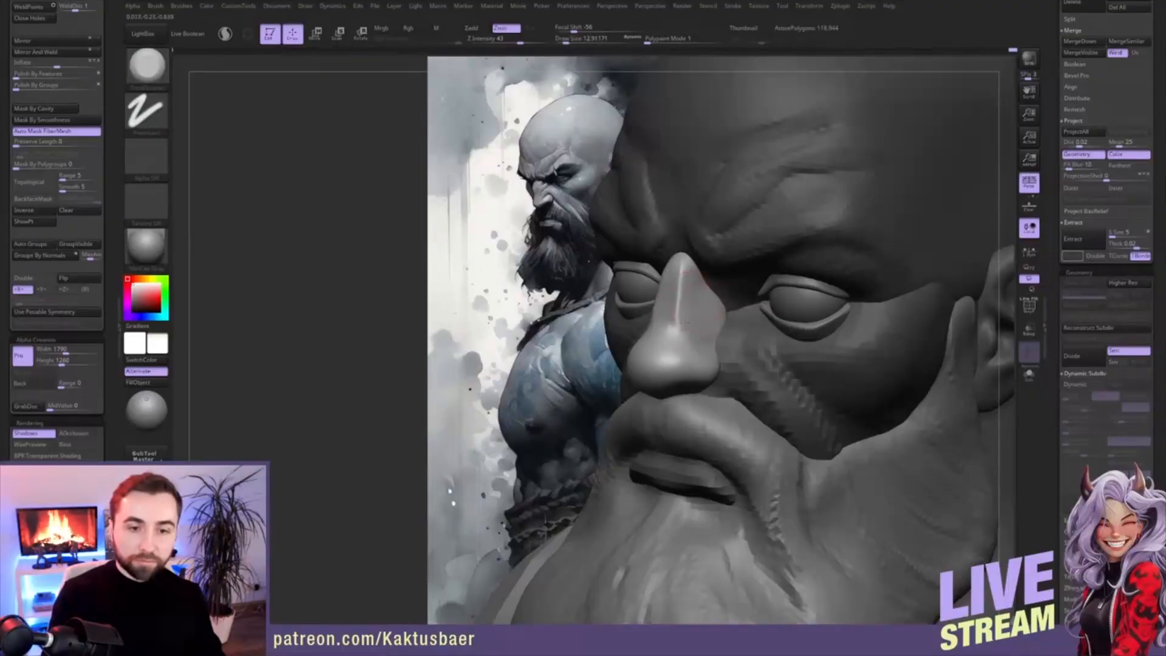
- Adjust the nose tip and nostril wings with the Move brush and add volume to them with Clay Buildup
{"action": "mouse_move", "coordinate": [681, 317]}
{"action": "right_mouse_down"}
{"action": "mouse_move", "coordinate": [698, 345]}
{"action": "mouse_move", "coordinate": [719, 342]}
{"action": "right_mouse_up"}
{"action": "key", "text": "b"}
{"action": "key", "text": "m"}
{"action": "key", "text": "v"}
{"action": "key", "text": "b"}
{"action": "key", "text": "c"}
{"action": "key", "text": "b"}
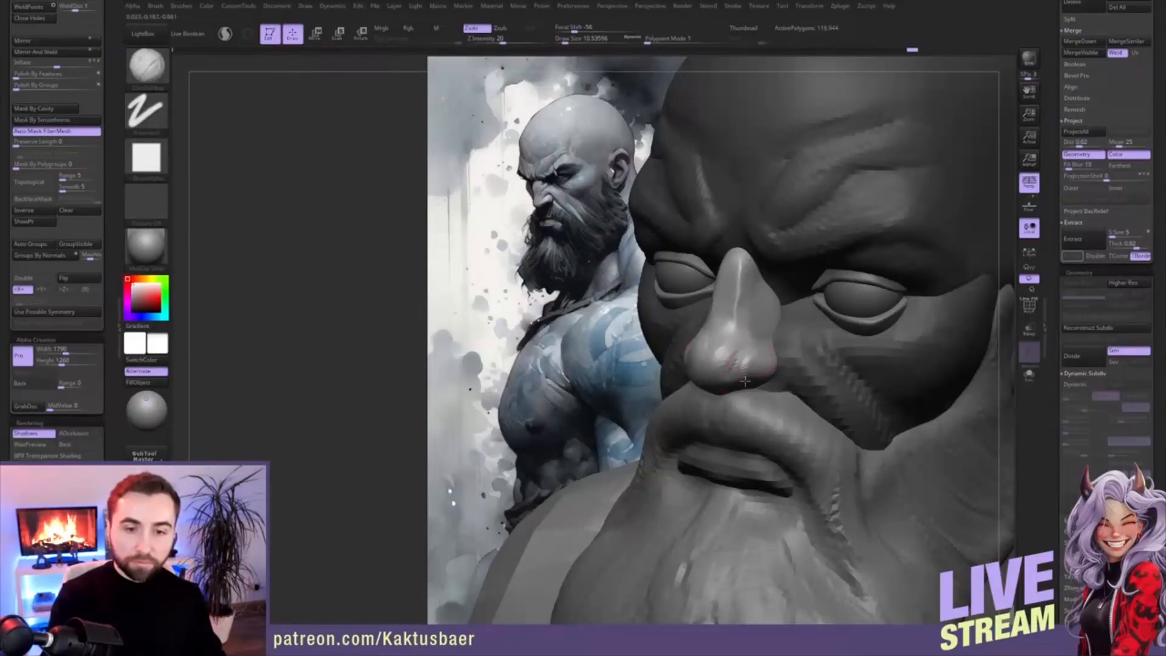
{"action": "right_click_drag", "start_coordinate": [772, 363], "coordinate": [773, 350]}
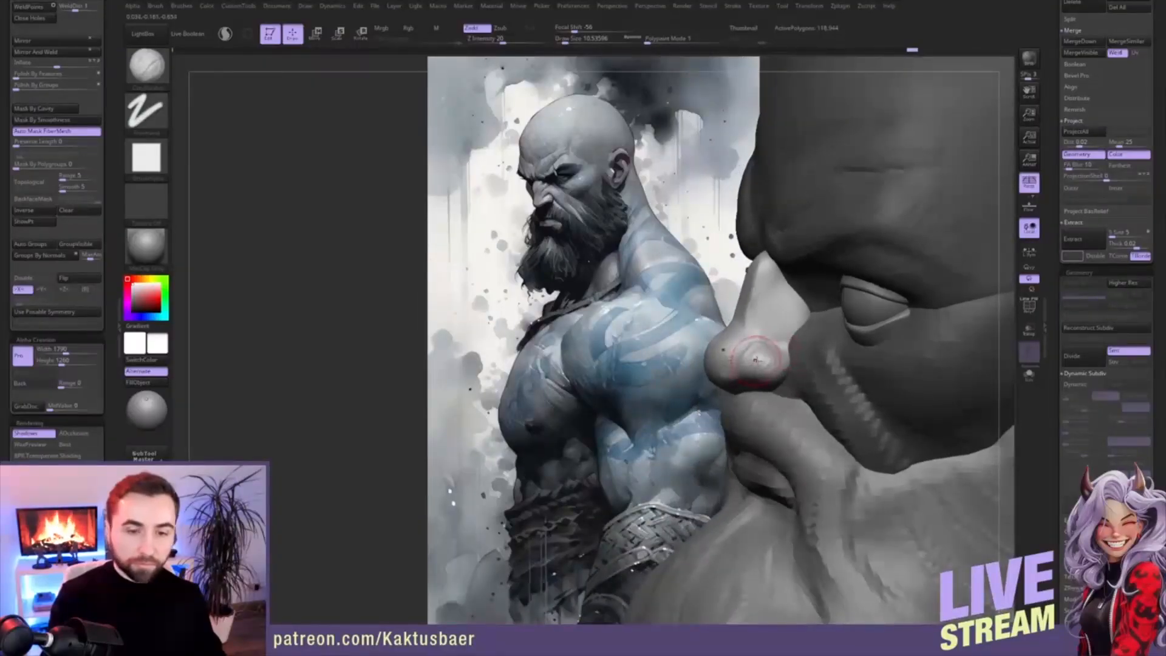
- Refine the nose profile, tip and underside with the Move brush, varying the brush size
{"action": "key", "text": "b"}
{"action": "key", "text": "m"}
{"action": "key", "text": "v"}
{"action": "right_click_drag", "start_coordinate": [756, 358], "coordinate": [725, 358]}
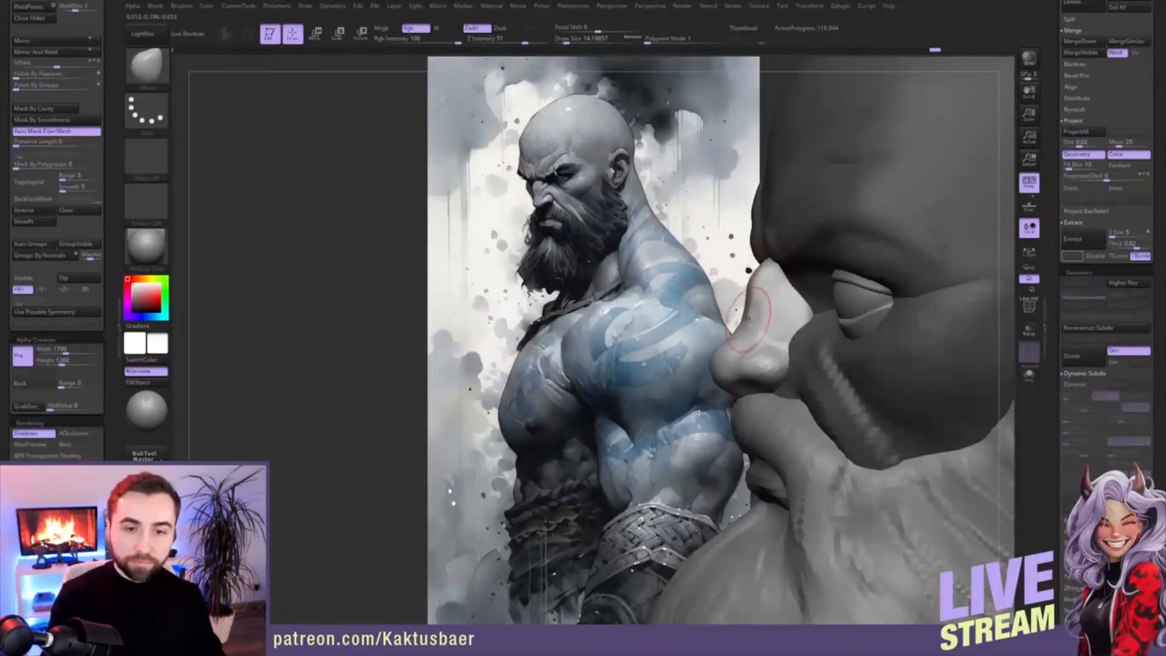
{"action": "key", "text": "s"}
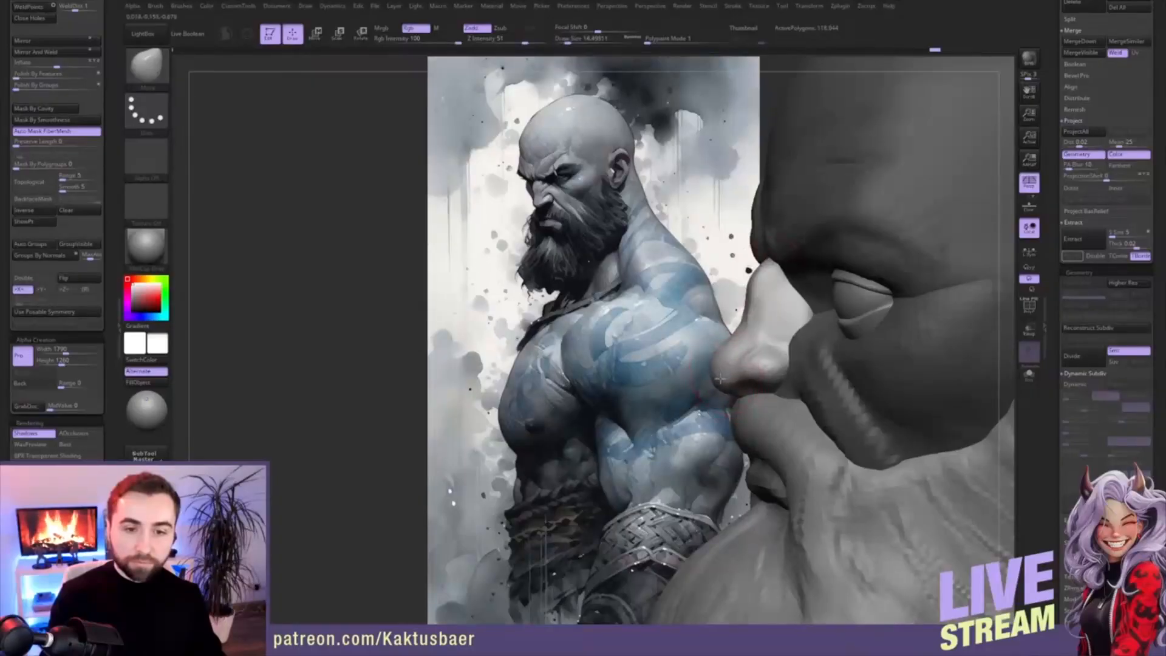
{"action": "mouse_move", "coordinate": [720, 375]}
{"action": "right_mouse_down", "text": "alt"}
{"action": "mouse_move", "coordinate": [705, 331]}
{"action": "mouse_move", "coordinate": [760, 372]}
{"action": "mouse_move", "coordinate": [737, 347]}
{"action": "mouse_move", "coordinate": [753, 333]}
{"action": "right_mouse_up", "text": "alt"}
{"action": "key", "text": "s"}
{"action": "left_click_drag", "start_coordinate": [747, 329], "coordinate": [748, 338]}
{"action": "key", "text": "s"}
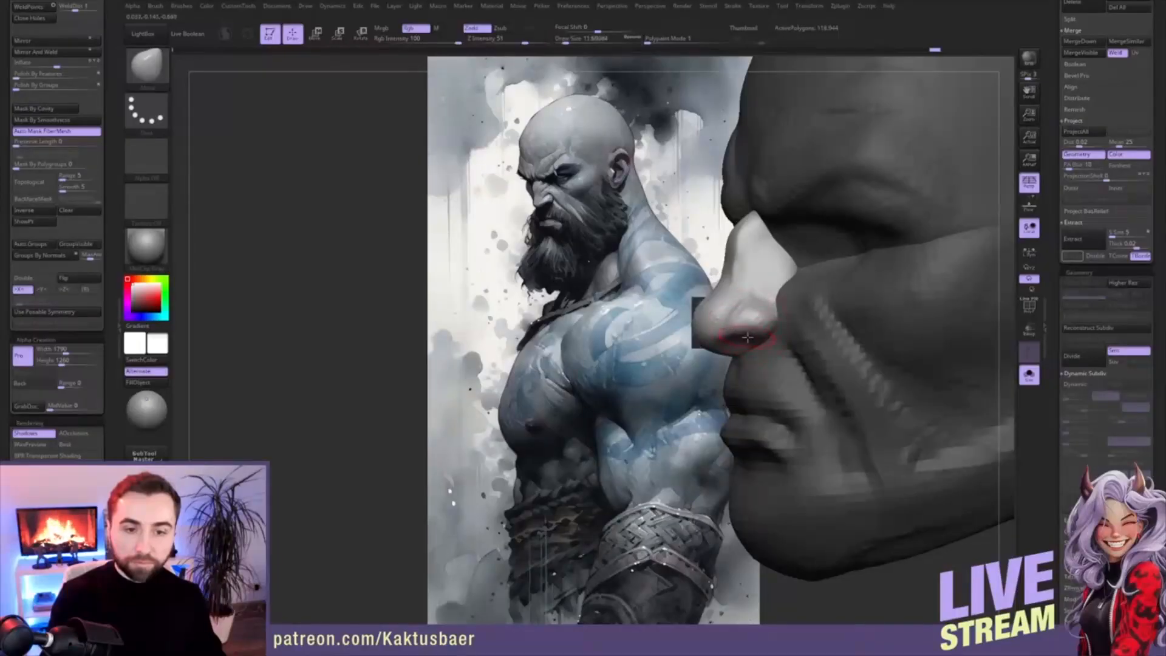
- Carve the crease above and around the nostril wing with the Dam Standard brush
{"action": "mouse_move", "coordinate": [756, 341]}
{"action": "right_mouse_down"}
{"action": "mouse_move", "coordinate": [774, 322]}
{"action": "mouse_move", "coordinate": [771, 304]}
{"action": "mouse_move", "coordinate": [752, 303]}
{"action": "mouse_move", "coordinate": [775, 311]}
{"action": "mouse_move", "coordinate": [774, 301]}
{"action": "right_mouse_up"}
{"action": "key", "text": "b"}
{"action": "key", "text": "d"}
{"action": "key", "text": "s"}
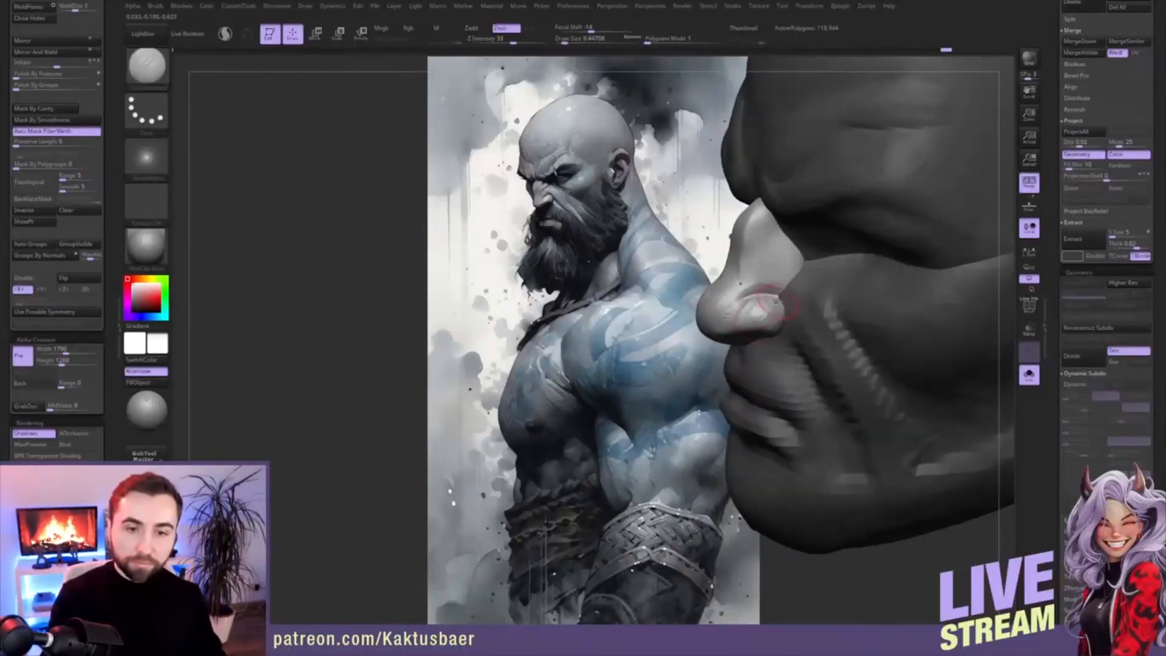
{"action": "left_click_drag", "start_coordinate": [757, 295], "coordinate": [735, 304]}
{"action": "mouse_move", "coordinate": [755, 309]}
{"action": "right_mouse_down"}
{"action": "mouse_move", "coordinate": [784, 307]}
{"action": "mouse_move", "coordinate": [791, 328]}
{"action": "mouse_move", "coordinate": [789, 318]}
{"action": "right_mouse_up"}
- Mask everything except the lower face and reshape the cheek and upper lip beside the nose with the Move brush
{"action": "key", "text": "w"}
{"action": "left_click", "coordinate": [815, 331], "text": "alt"}
{"action": "key", "text": "q"}
{"action": "key", "text": "b"}
{"action": "key", "text": "m"}
{"action": "key", "text": "v"}
{"action": "key", "text": "s"}
{"action": "left_click_drag", "start_coordinate": [785, 318], "coordinate": [801, 308]}
{"action": "key", "text": "s"}
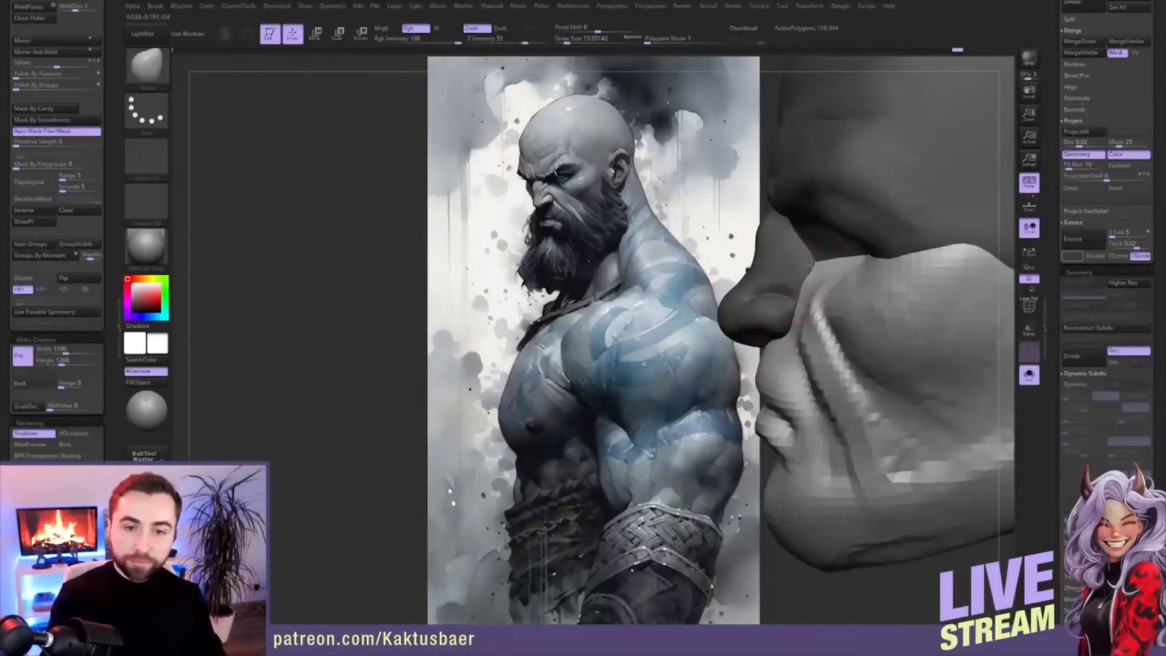
{"action": "key", "text": "shift"}
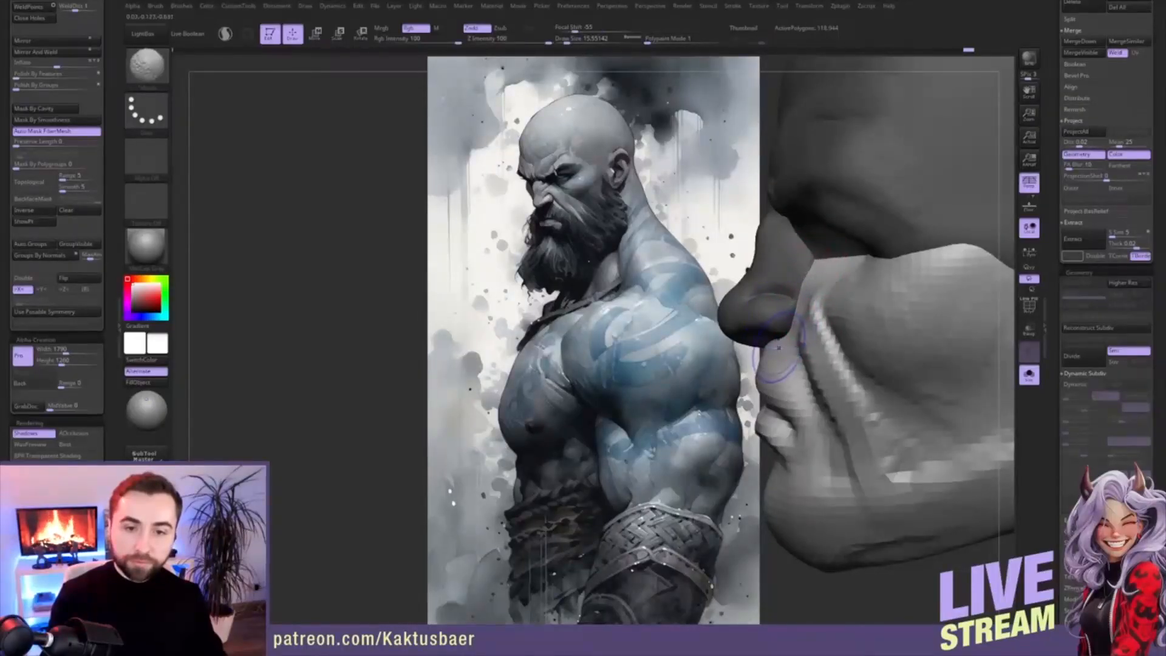
- Flatten and smooth the upper lip area directly below the nose
{"action": "right_click_drag", "start_coordinate": [771, 356], "coordinate": [789, 352]}
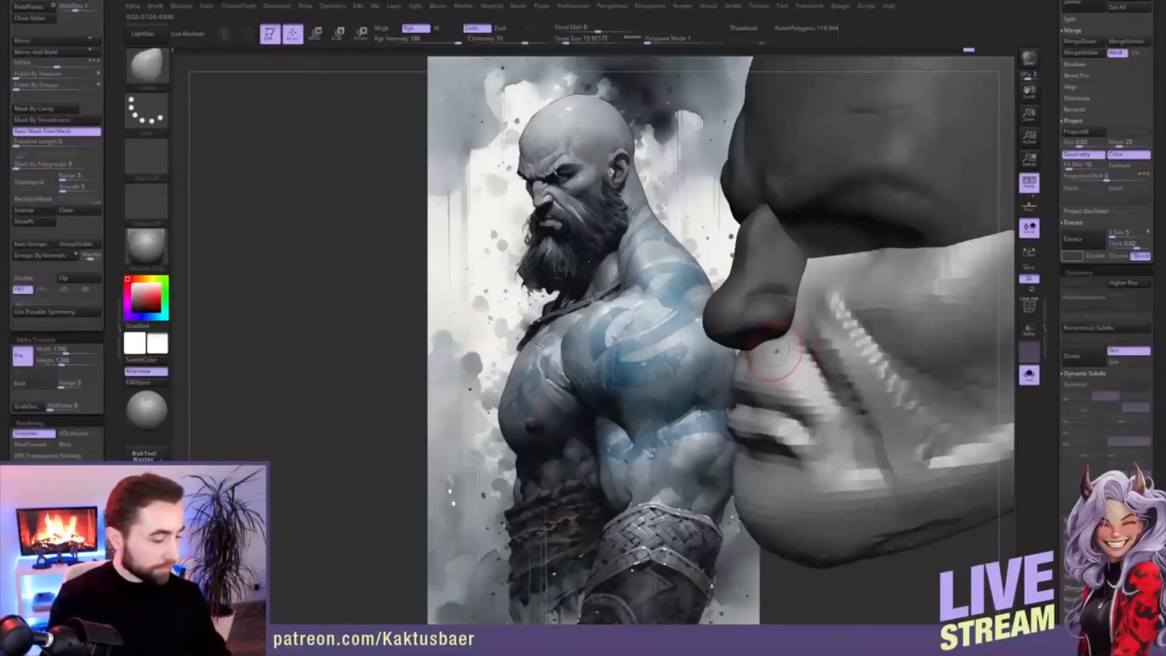
{"action": "key", "text": "shift"}
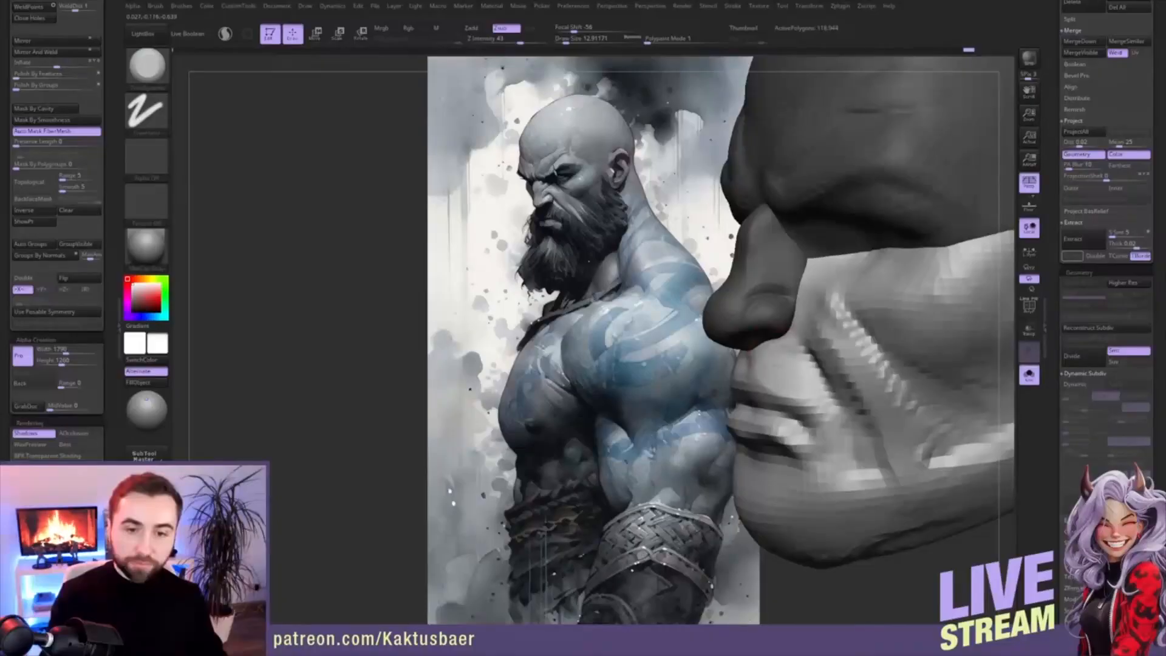
{"action": "right_click_drag", "start_coordinate": [821, 405], "coordinate": [744, 344]}
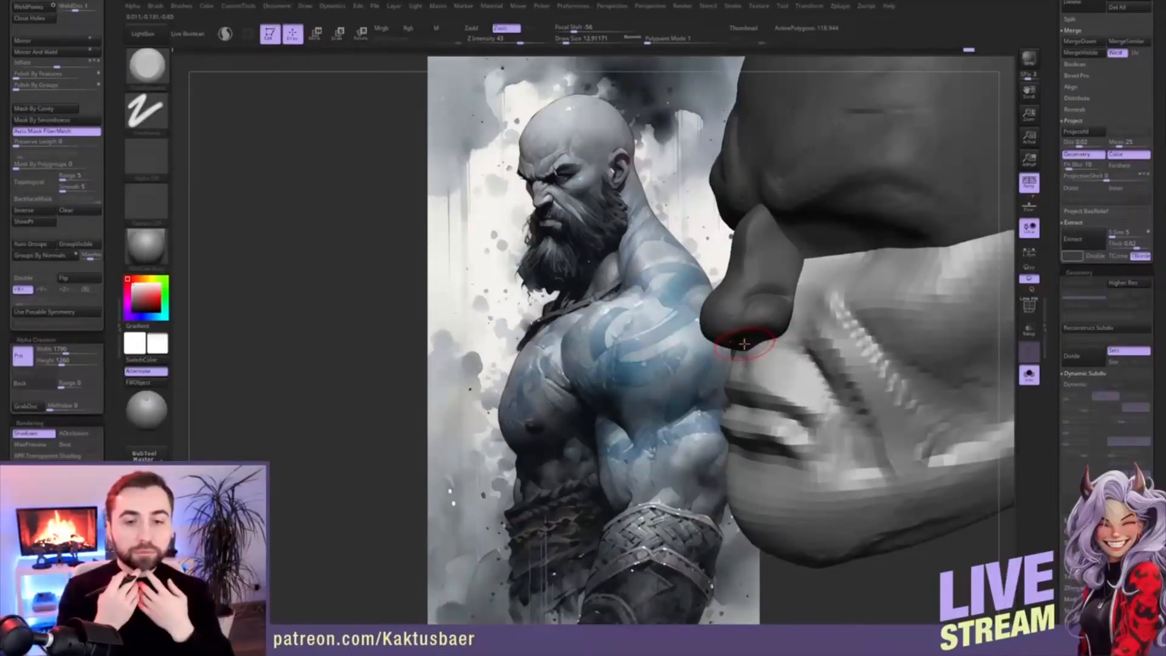
{"action": "right_click_drag", "start_coordinate": [744, 344], "coordinate": [753, 376]}
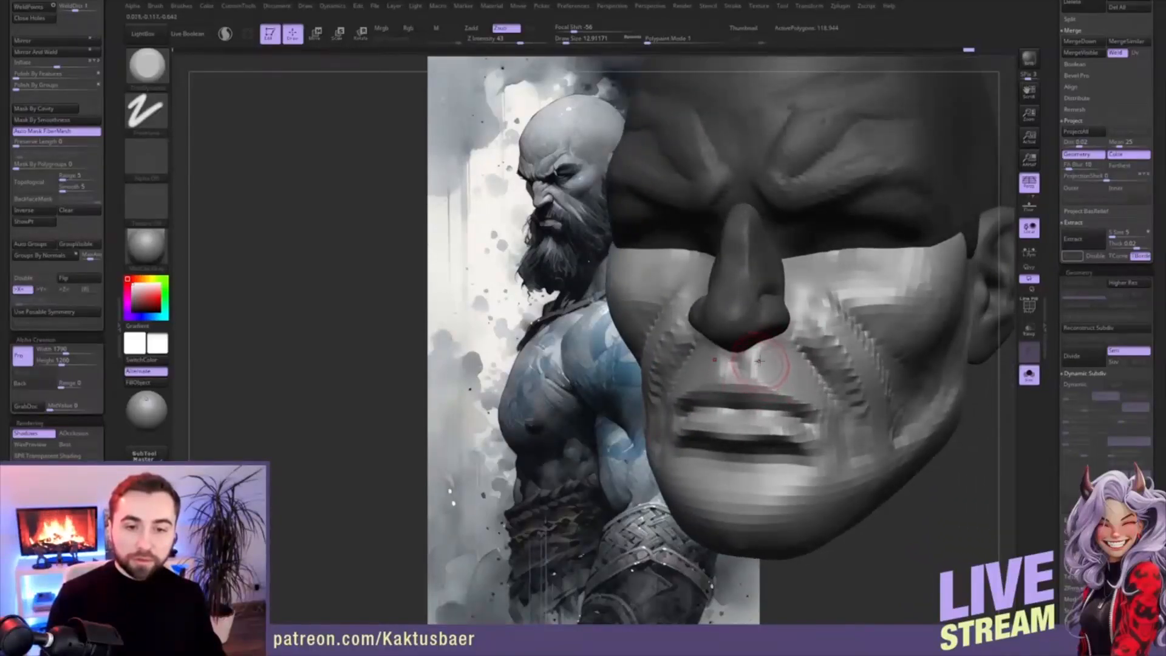
{"action": "left_click_drag", "start_coordinate": [753, 357], "coordinate": [769, 362]}
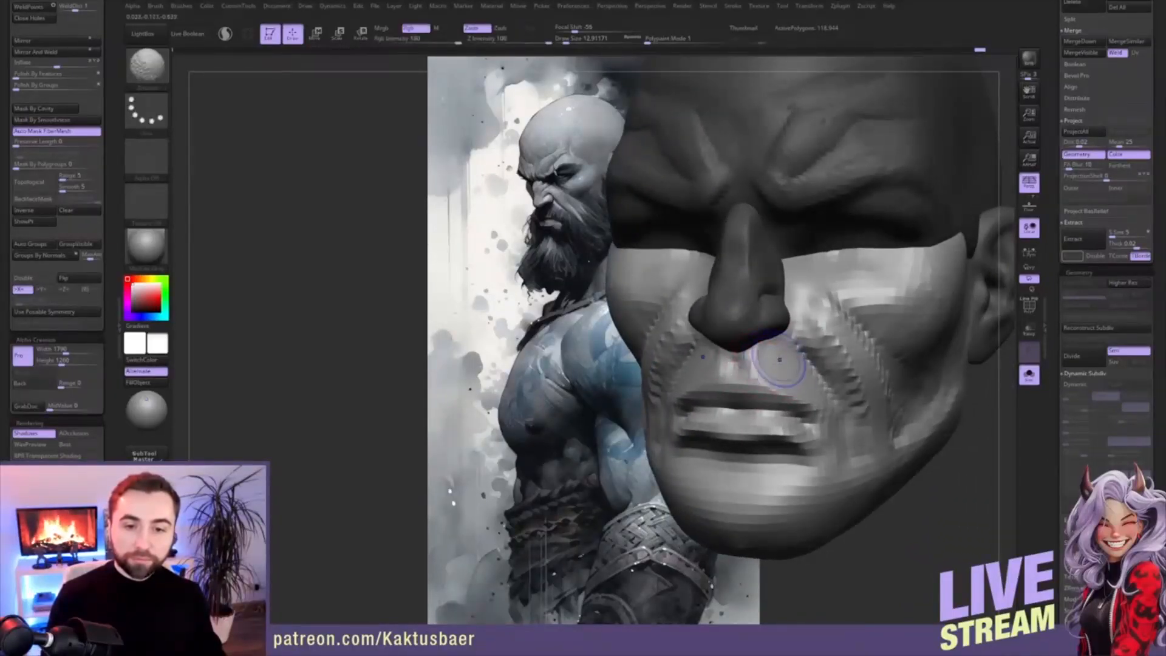
{"action": "right_click_drag", "start_coordinate": [753, 365], "coordinate": [737, 401]}
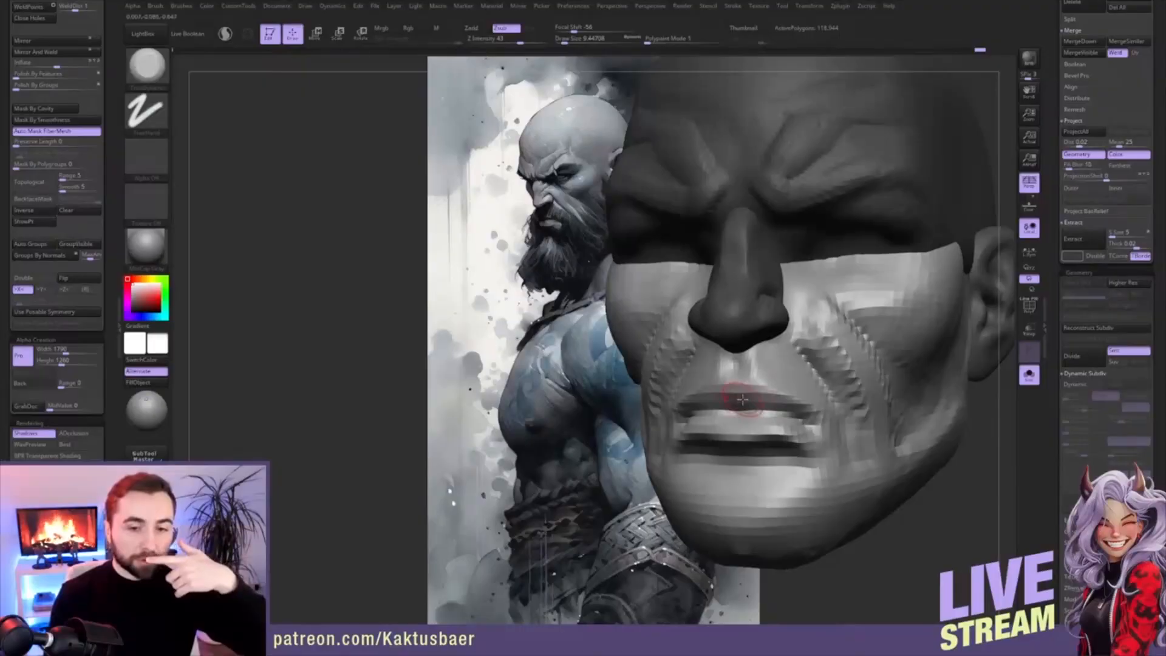
- Shape the lips and build up the mouth corner and adjoining smile fold with Clay Buildup
{"action": "right_click_drag", "start_coordinate": [762, 422], "coordinate": [793, 442]}
{"action": "mouse_move", "coordinate": [788, 447]}
{"action": "left_mouse_down"}
{"action": "mouse_move", "coordinate": [784, 438]}
{"action": "mouse_move", "coordinate": [816, 443]}
{"action": "mouse_move", "coordinate": [795, 445]}
{"action": "mouse_move", "coordinate": [801, 460]}
{"action": "mouse_move", "coordinate": [787, 449]}
{"action": "mouse_move", "coordinate": [836, 442]}
{"action": "left_mouse_up"}
{"action": "key", "text": "b"}
{"action": "key", "text": "c"}
{"action": "key", "text": "b"}
{"action": "key", "text": "s"}
{"action": "key", "text": "s"}
{"action": "right_click_drag", "start_coordinate": [836, 442], "coordinate": [808, 438]}
{"action": "left_click_drag", "start_coordinate": [839, 424], "coordinate": [824, 424]}
{"action": "right_click_drag", "start_coordinate": [853, 401], "coordinate": [855, 398]}
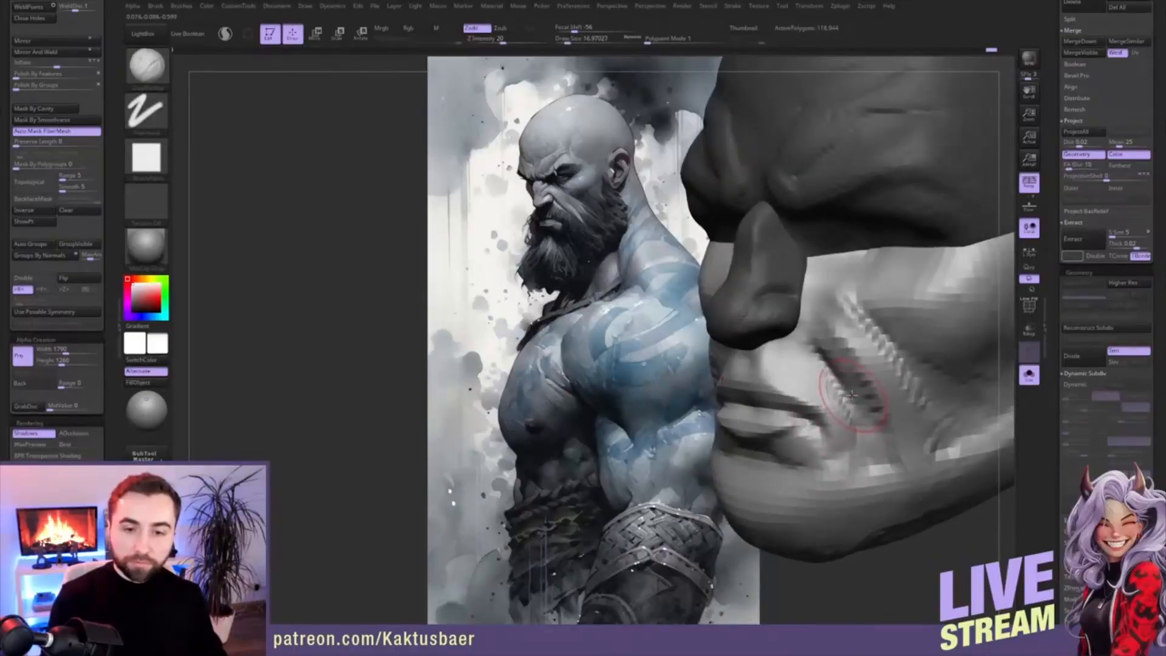
- Show the beard again, touch up and smooth the moustache end beside the mouth, and make the head active again
{"action": "key", "text": "alt+s"}
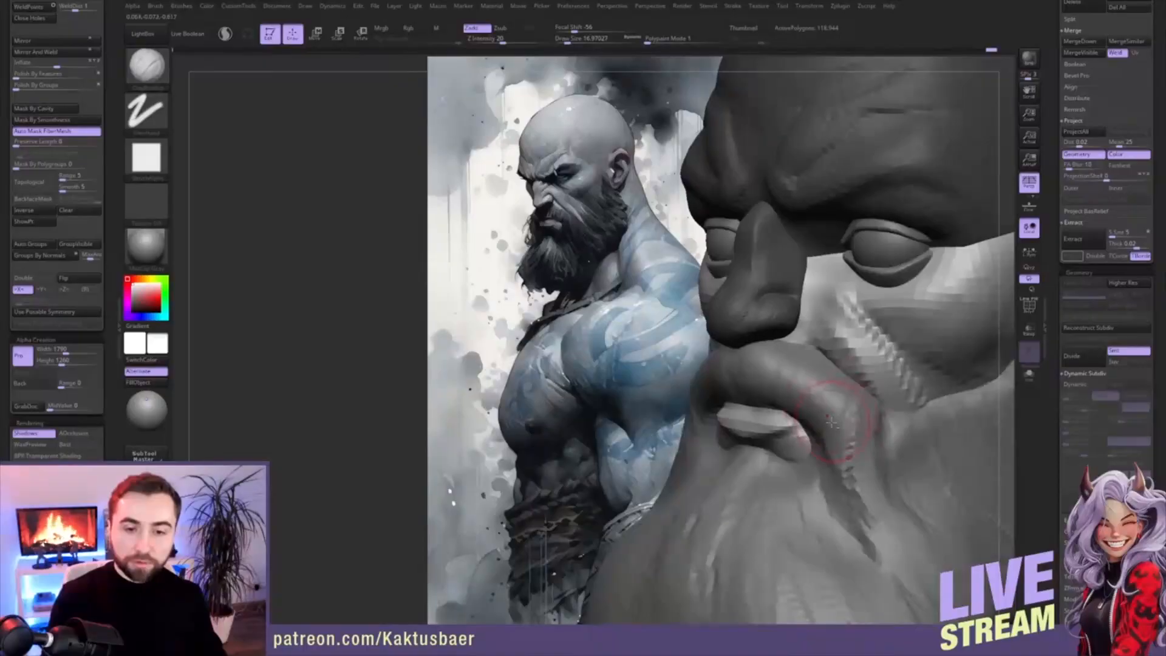
{"action": "left_click", "coordinate": [832, 422], "text": "alt"}
{"action": "right_click_drag", "start_coordinate": [815, 415], "coordinate": [855, 421]}
{"action": "mouse_move", "coordinate": [809, 432]}
{"action": "left_mouse_down"}
{"action": "mouse_move", "coordinate": [820, 447]}
{"action": "mouse_move", "coordinate": [816, 420]}
{"action": "left_mouse_up"}
{"action": "key", "text": "s"}
{"action": "right_click_drag", "start_coordinate": [800, 419], "coordinate": [820, 417]}
{"action": "left_click_drag", "start_coordinate": [819, 417], "coordinate": [825, 439], "text": "shift"}
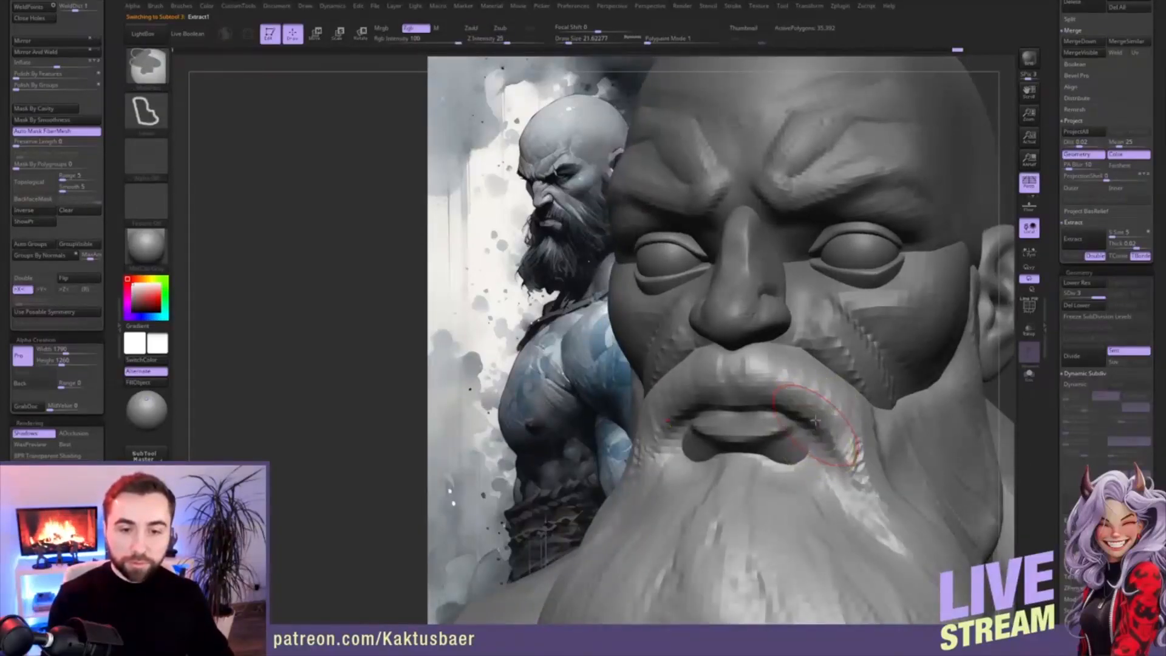
{"action": "left_click", "coordinate": [810, 429], "text": "alt"}
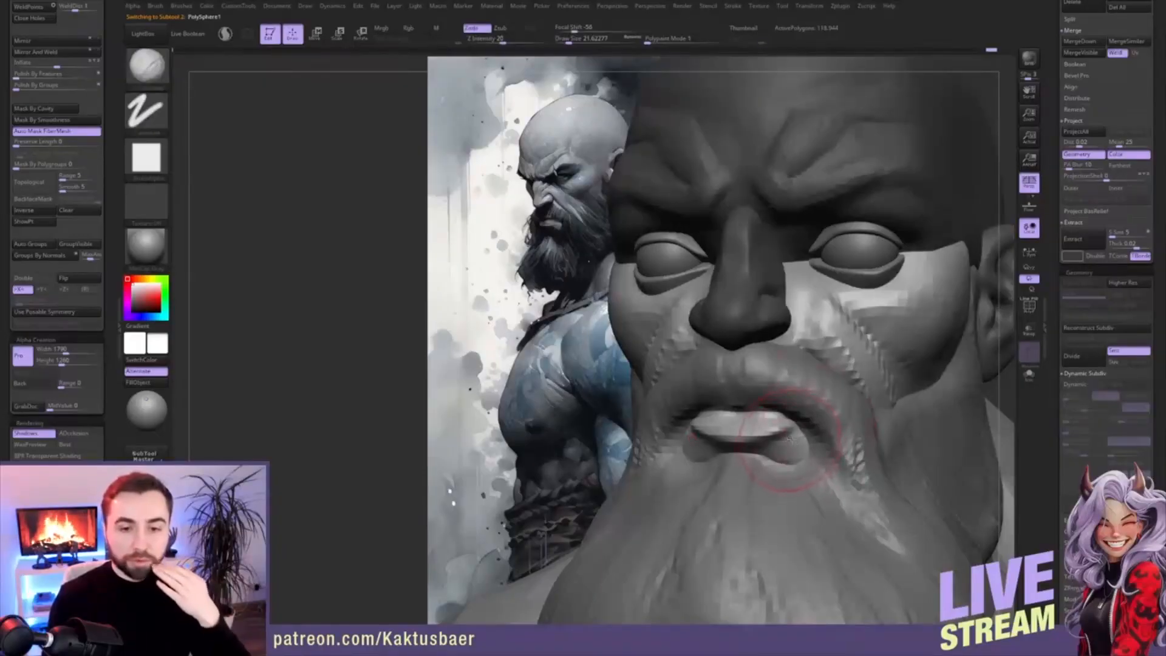
- Build up the fold between nose and cheek with a smaller Clay Buildup brush, checking it with the beard shown
{"action": "mouse_move", "coordinate": [793, 446]}
{"action": "right_mouse_down"}
{"action": "mouse_move", "coordinate": [789, 430]}
{"action": "mouse_move", "coordinate": [811, 419]}
{"action": "mouse_move", "coordinate": [790, 413]}
{"action": "mouse_move", "coordinate": [800, 378]}
{"action": "mouse_move", "coordinate": [783, 344]}
{"action": "right_mouse_up"}
{"action": "key", "text": "bracketleft"}
{"action": "key", "text": "bracketleft"}
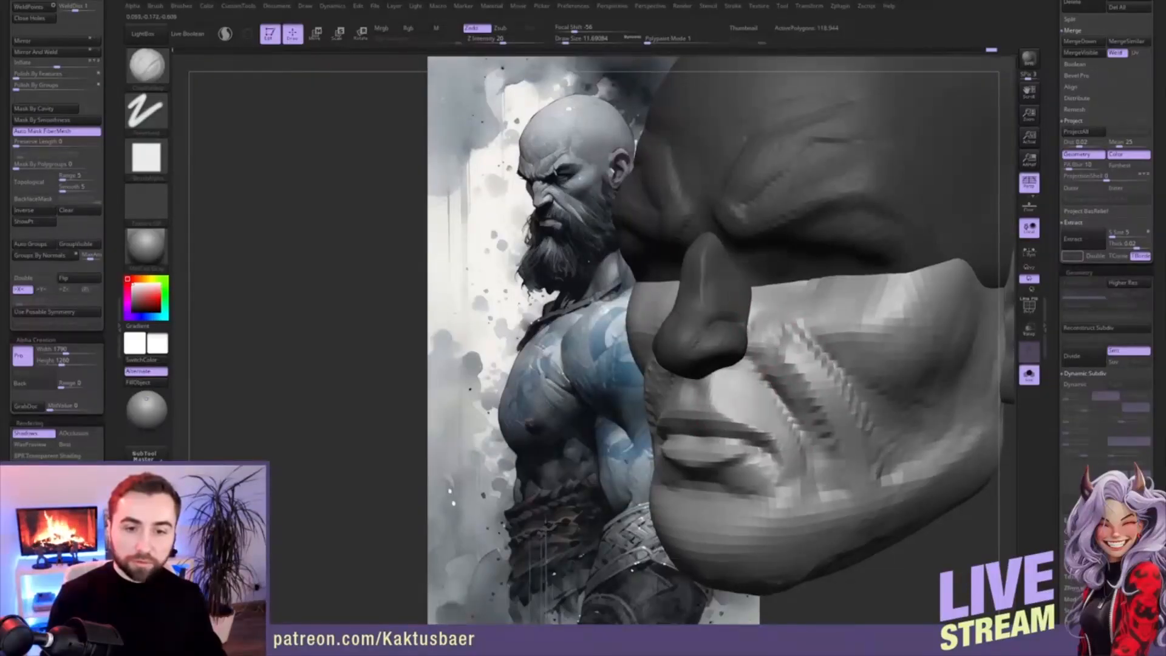
{"action": "right_click_drag", "start_coordinate": [824, 389], "coordinate": [800, 335]}
{"action": "right_click_drag", "start_coordinate": [813, 378], "coordinate": [831, 369]}
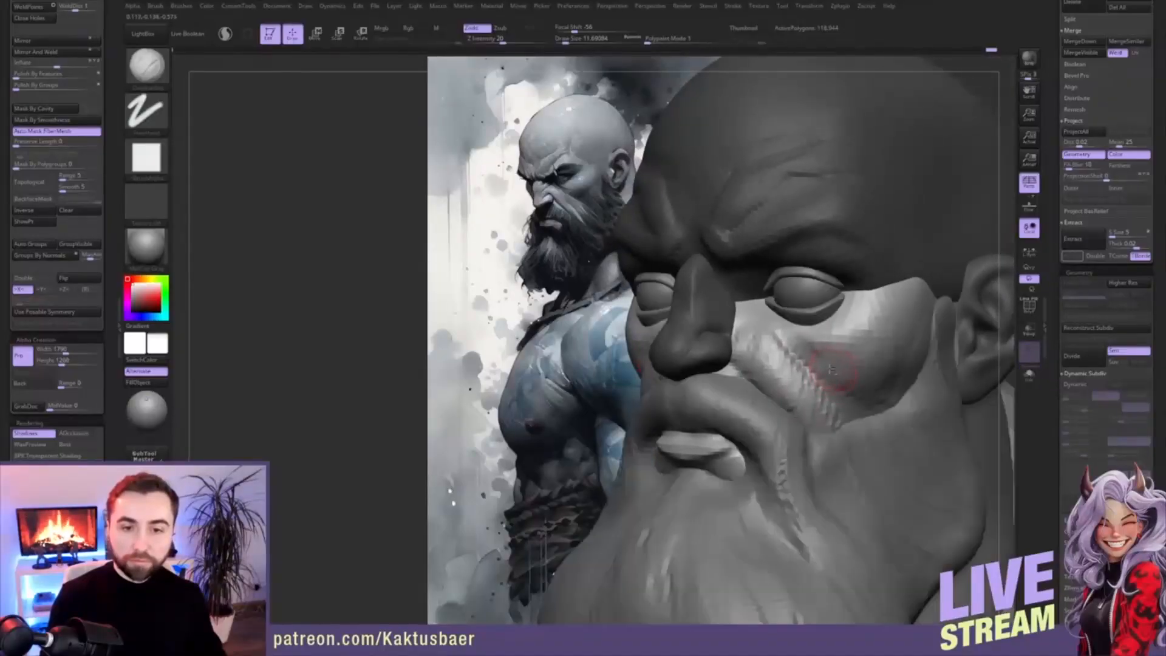
{"action": "right_click_drag", "start_coordinate": [783, 324], "coordinate": [757, 310]}
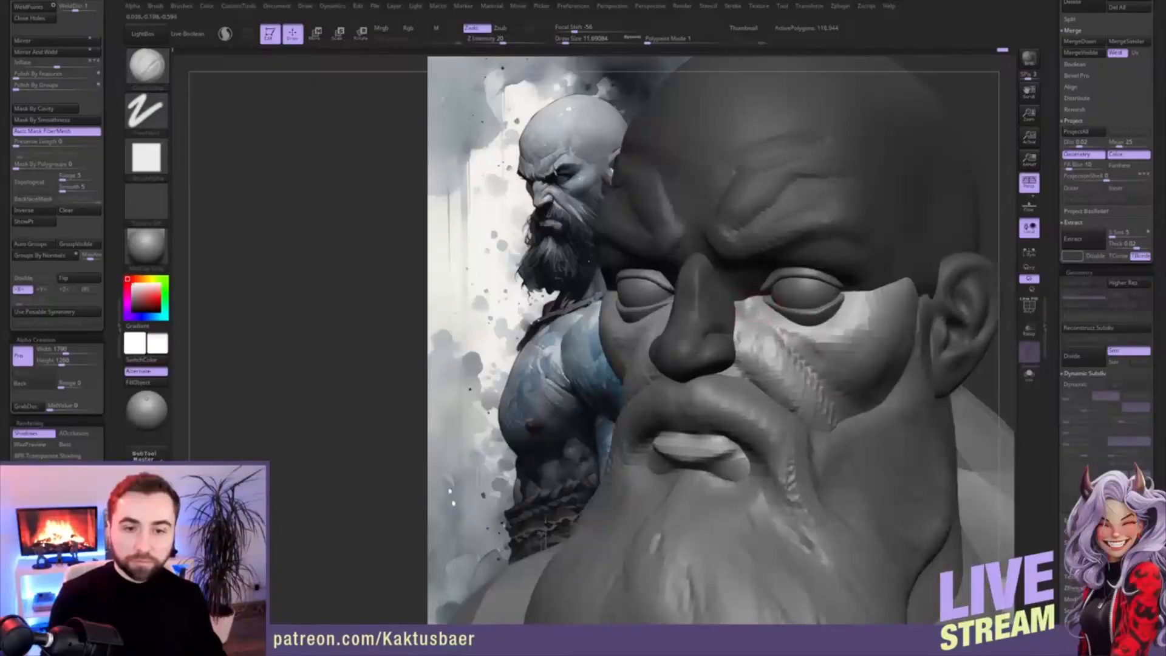
{"action": "right_click_drag", "start_coordinate": [805, 328], "coordinate": [723, 317]}
{"action": "key", "text": "w"}
{"action": "left_click", "coordinate": [805, 298], "text": "alt"}
{"action": "left_click_drag", "start_coordinate": [808, 290], "coordinate": [864, 290], "text": "shift"}
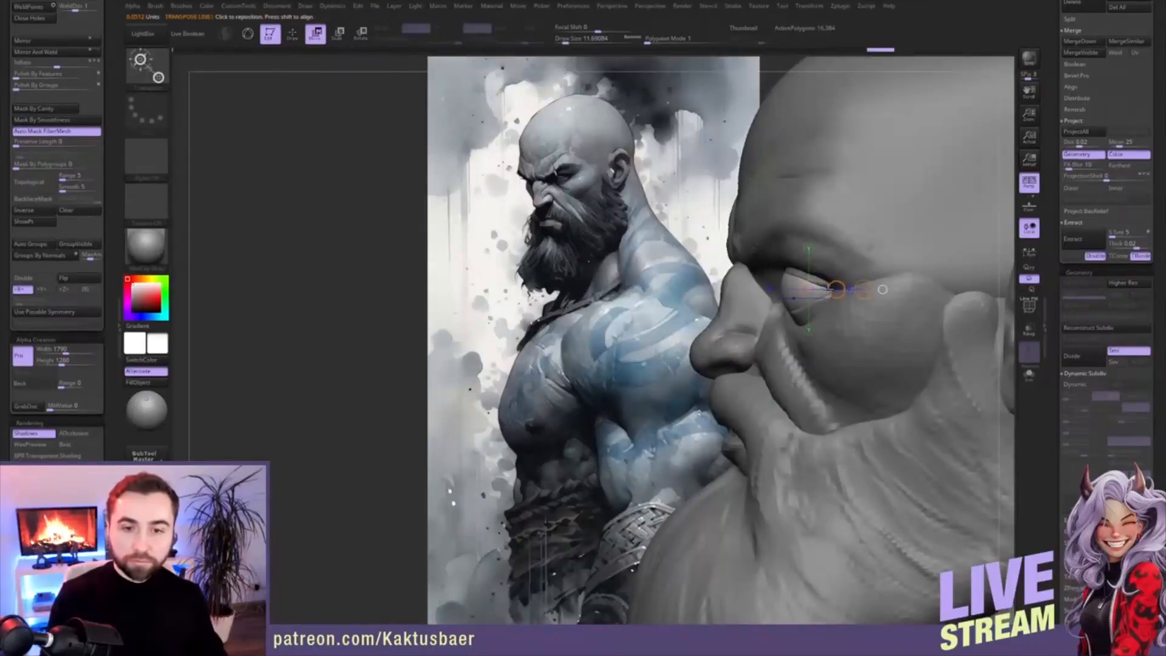
{"action": "key", "text": "Down"}
{"action": "key", "text": "Down"}
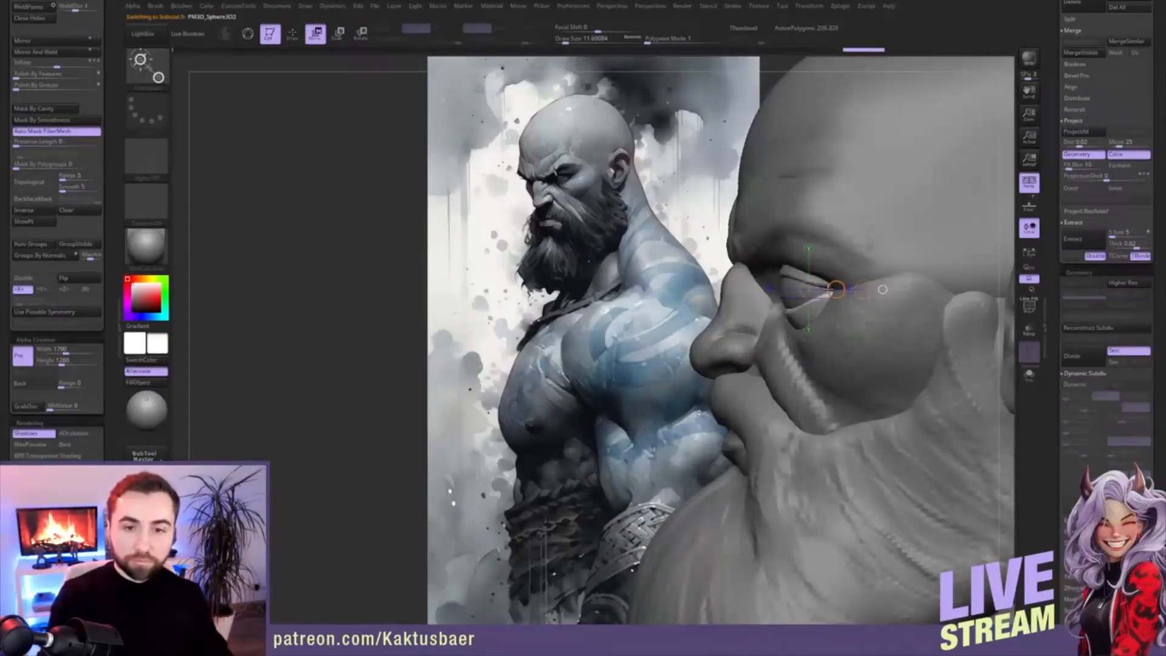
{"action": "key", "text": "q"}
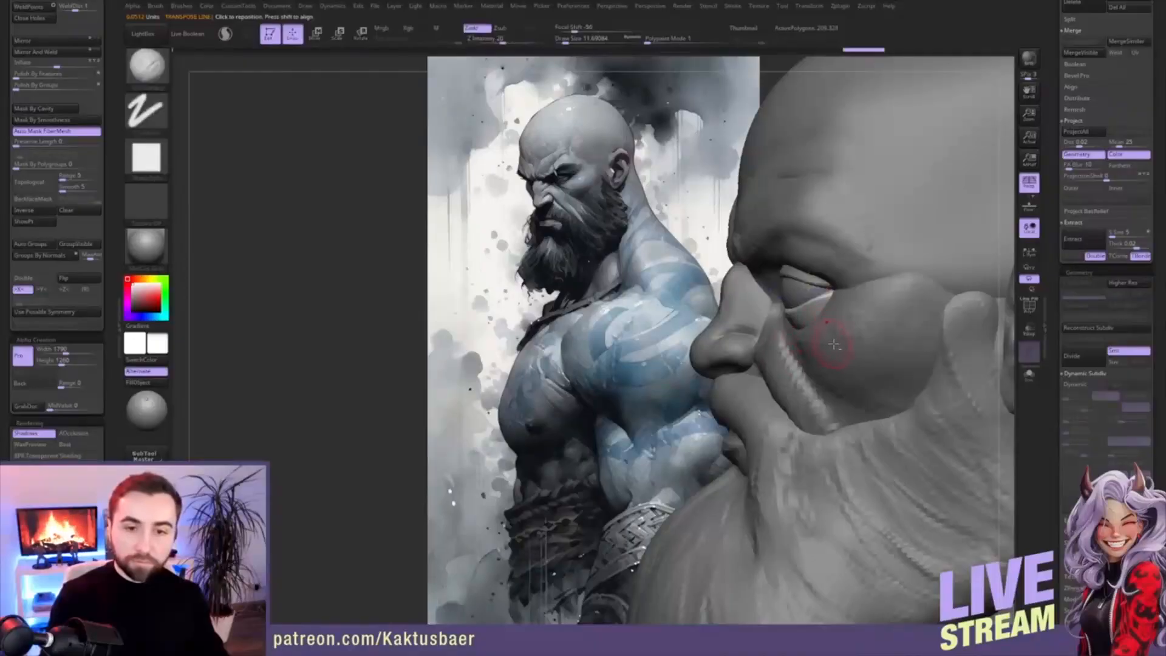
{"action": "left_click", "coordinate": [811, 317], "text": "alt"}
{"action": "right_click_drag", "start_coordinate": [789, 316], "coordinate": [772, 309]}
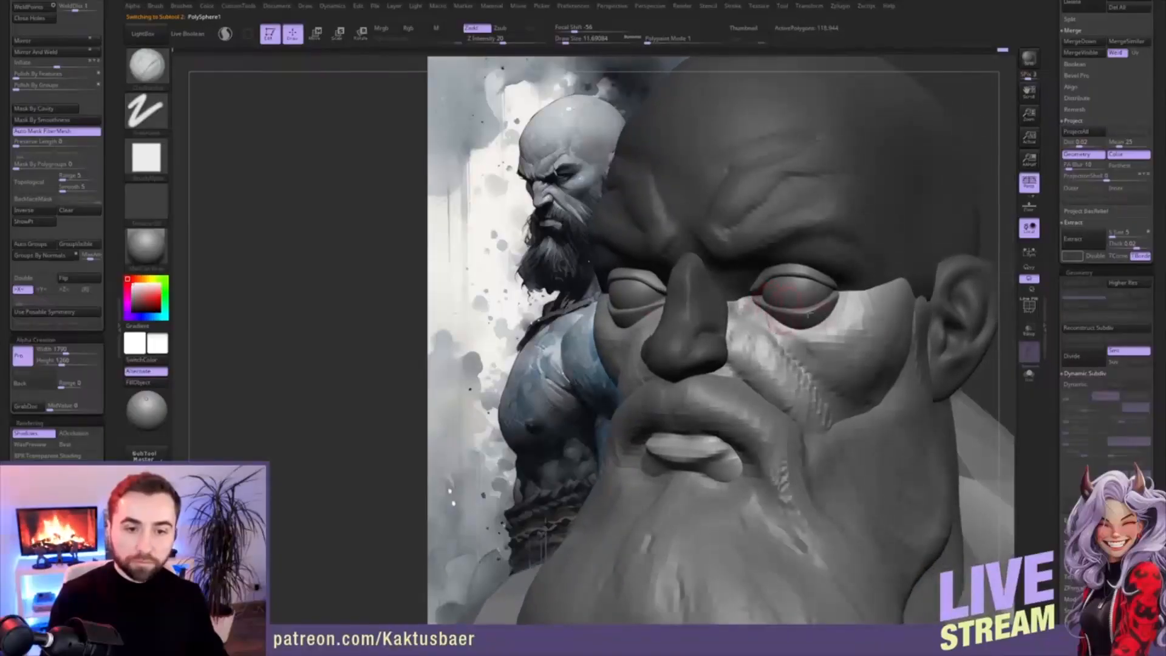
- Clear the mask and adjust the outer eye corner in side view with the Move brush at varying sizes
{"action": "left_click_drag", "start_coordinate": [390, 259], "coordinate": [362, 229], "text": "ctrl"}
{"action": "right_click_drag", "start_coordinate": [810, 314], "coordinate": [817, 324], "text": "alt"}
{"action": "key", "text": "s"}
{"action": "left_click_drag", "start_coordinate": [808, 317], "coordinate": [814, 317]}
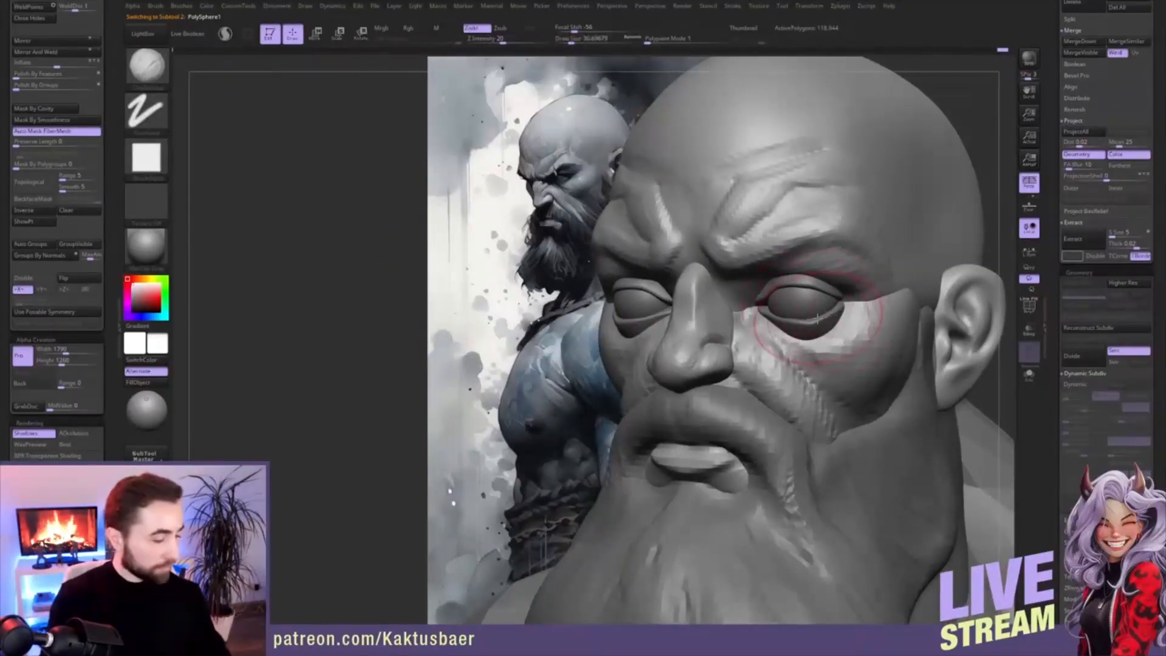
{"action": "key", "text": "b"}
{"action": "key", "text": "m"}
{"action": "key", "text": "v"}
{"action": "right_click_drag", "start_coordinate": [817, 318], "coordinate": [778, 316]}
{"action": "key", "text": "s"}
{"action": "left_click_drag", "start_coordinate": [841, 304], "coordinate": [848, 303]}
{"action": "right_click_drag", "start_coordinate": [869, 310], "coordinate": [846, 314]}
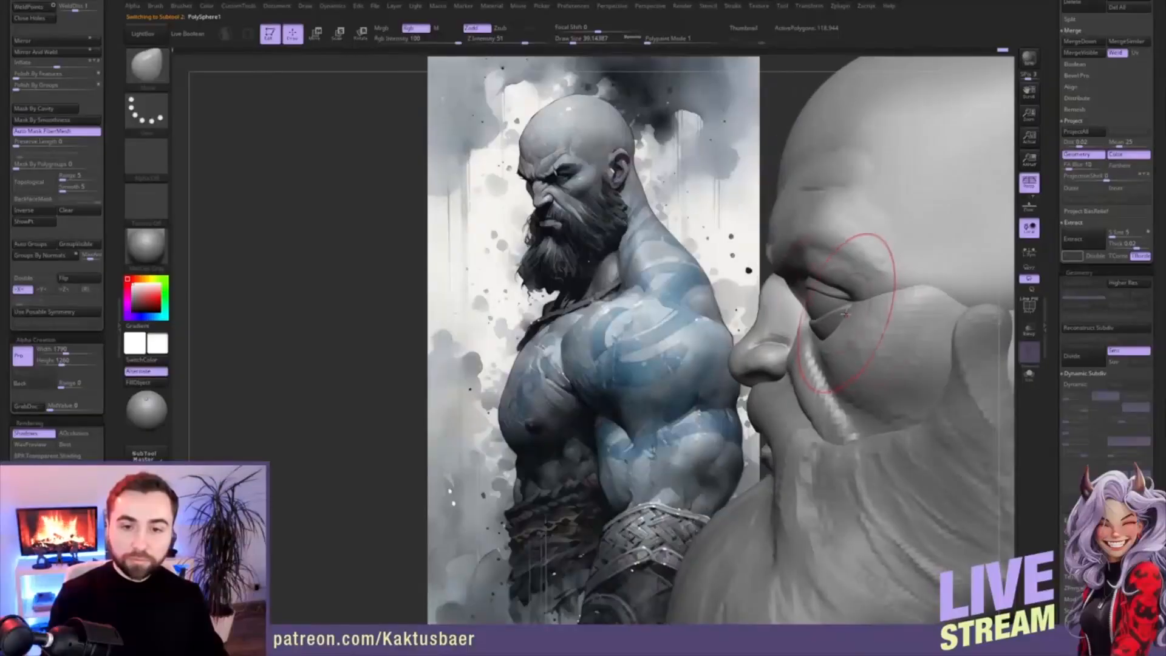
{"action": "left_click_drag", "start_coordinate": [863, 296], "coordinate": [875, 295]}
{"action": "key", "text": "s"}
{"action": "left_click_drag", "start_coordinate": [868, 297], "coordinate": [861, 298]}
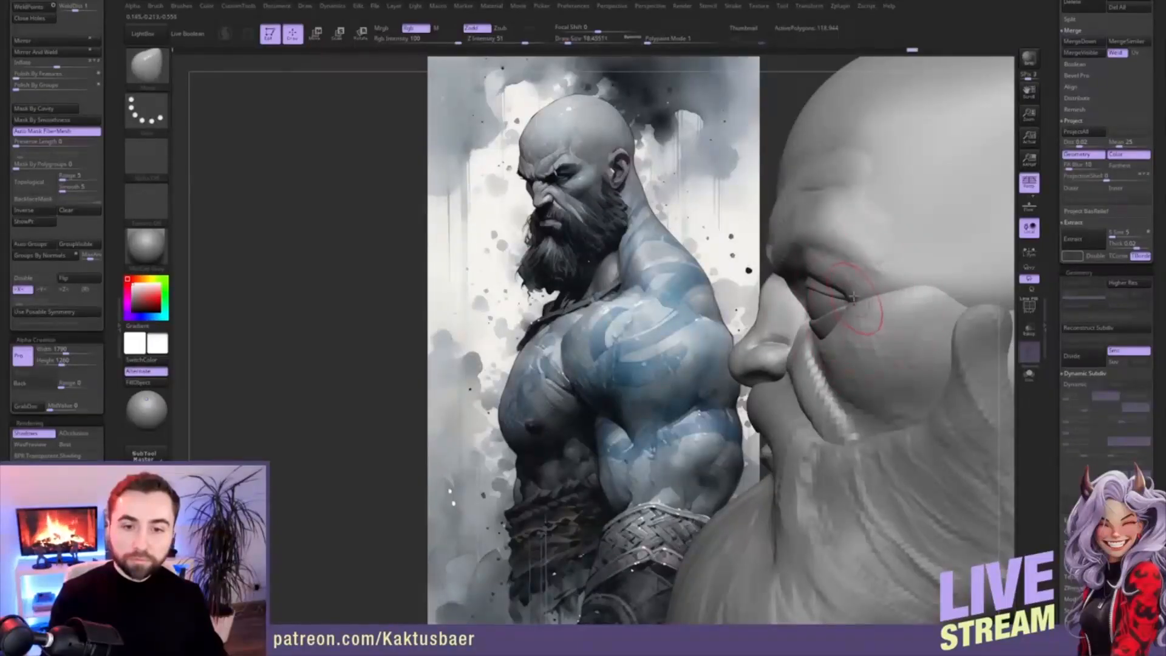
- Adjust the skin fold above the outer eye corner with a smaller Move brush from side and three-quarter views
{"action": "right_click_drag", "start_coordinate": [841, 293], "coordinate": [830, 290]}
{"action": "left_click_drag", "start_coordinate": [829, 288], "coordinate": [827, 283]}
{"action": "mouse_move", "coordinate": [829, 283]}
{"action": "right_mouse_down"}
{"action": "mouse_move", "coordinate": [808, 275]}
{"action": "mouse_move", "coordinate": [838, 282]}
{"action": "right_mouse_up"}
{"action": "key", "text": "s"}
{"action": "left_click_drag", "start_coordinate": [780, 282], "coordinate": [776, 282]}
{"action": "right_click_drag", "start_coordinate": [780, 282], "coordinate": [824, 276]}
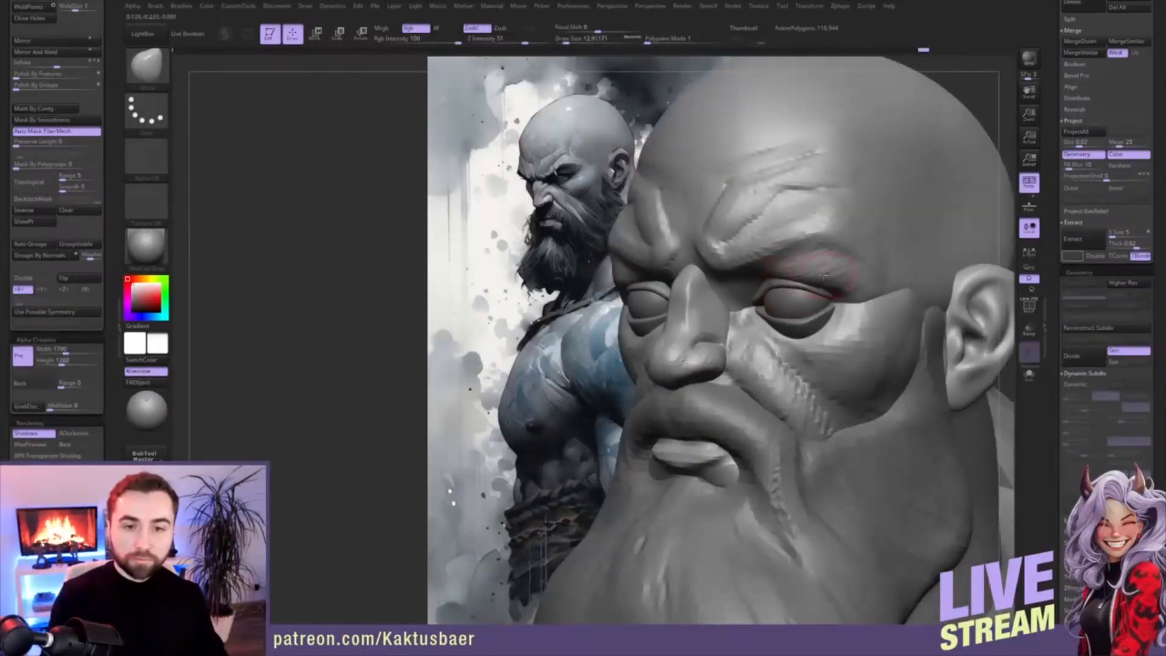
{"action": "key", "text": "2"}
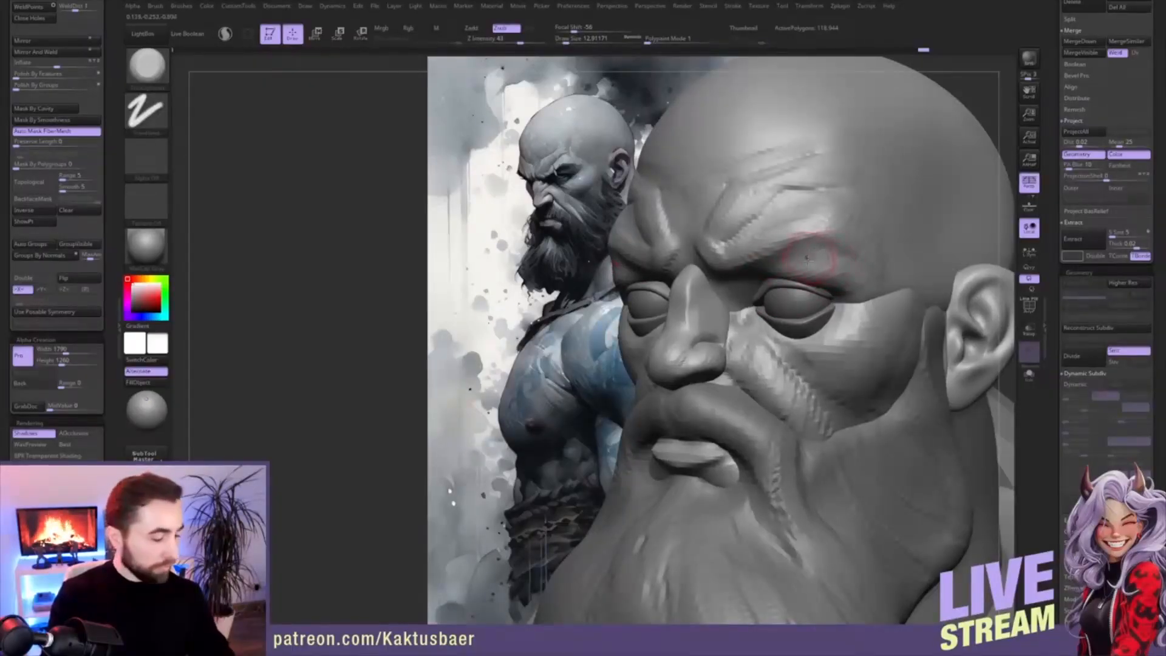
{"action": "key", "text": "1"}
- Recall the stored reference view to compare the head with the painting, and refine the brow area with a small brush
{"action": "left_click_drag", "start_coordinate": [110, 499], "coordinate": [110, 282]}
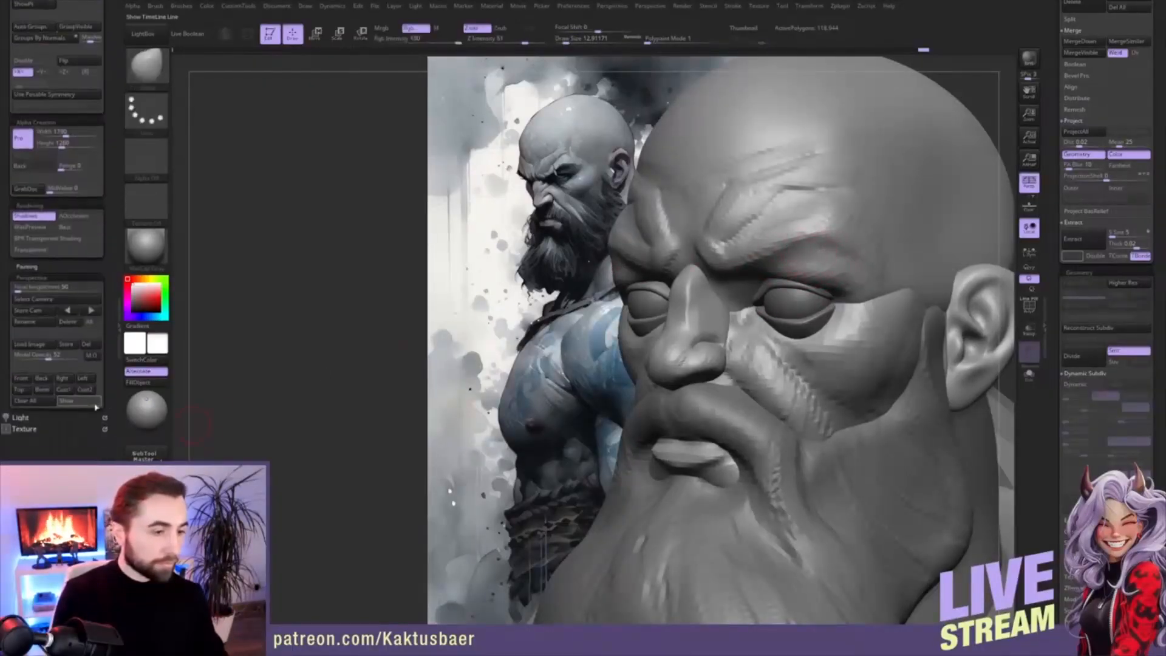
{"action": "left_click", "coordinate": [71, 391]}
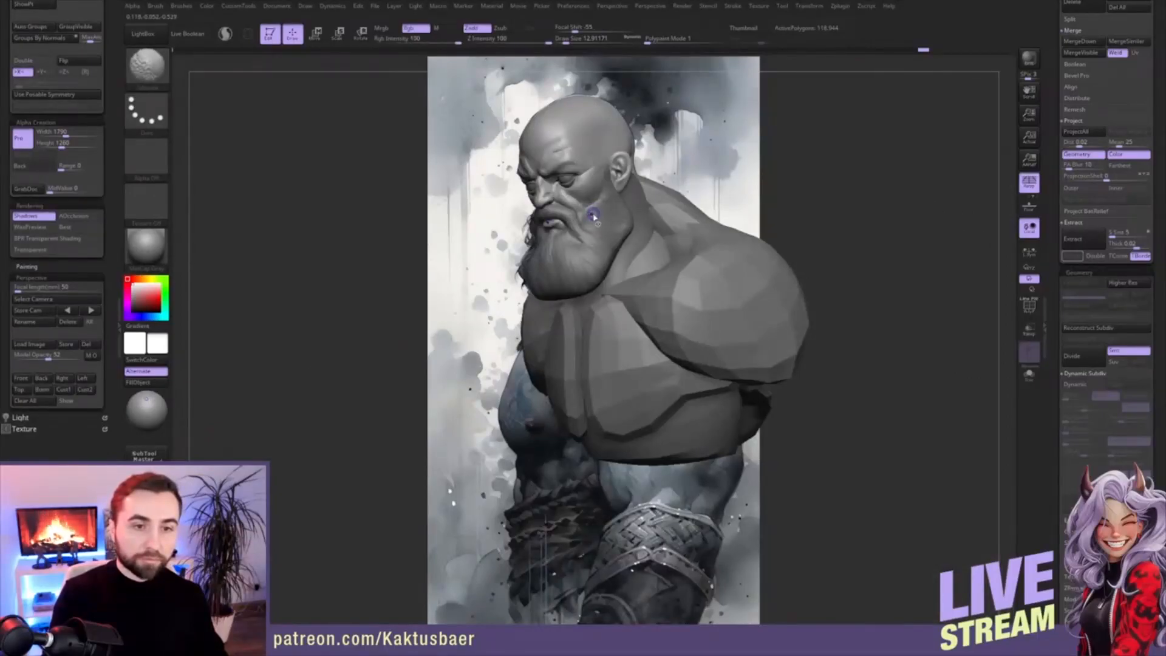
{"action": "key", "text": "1"}
{"action": "key", "text": "s"}
{"action": "left_click_drag", "start_coordinate": [574, 161], "coordinate": [579, 162]}
{"action": "mouse_move", "coordinate": [592, 176]}
{"action": "right_mouse_down", "text": "alt"}
{"action": "mouse_move", "coordinate": [707, 212]}
{"action": "mouse_move", "coordinate": [699, 292]}
{"action": "mouse_move", "coordinate": [731, 234]}
{"action": "right_mouse_up", "text": "alt"}
{"action": "key", "text": "1"}
{"action": "key", "text": "s"}
{"action": "left_click_drag", "start_coordinate": [730, 192], "coordinate": [729, 192]}
{"action": "right_click_drag", "start_coordinate": [732, 252], "coordinate": [747, 264]}
- Reshape the side of the skull and temple from the front with a Move brush enlarged to about 100
{"action": "left_click_drag", "start_coordinate": [850, 322], "coordinate": [857, 364], "text": "alt"}
{"action": "left_click_drag", "start_coordinate": [887, 328], "coordinate": [798, 288]}
{"action": "key", "text": "]"}
{"action": "right_click_drag", "start_coordinate": [753, 291], "coordinate": [817, 289]}
{"action": "right_click_drag", "start_coordinate": [817, 289], "coordinate": [822, 250], "text": "ctrl"}
{"action": "key", "text": "w"}
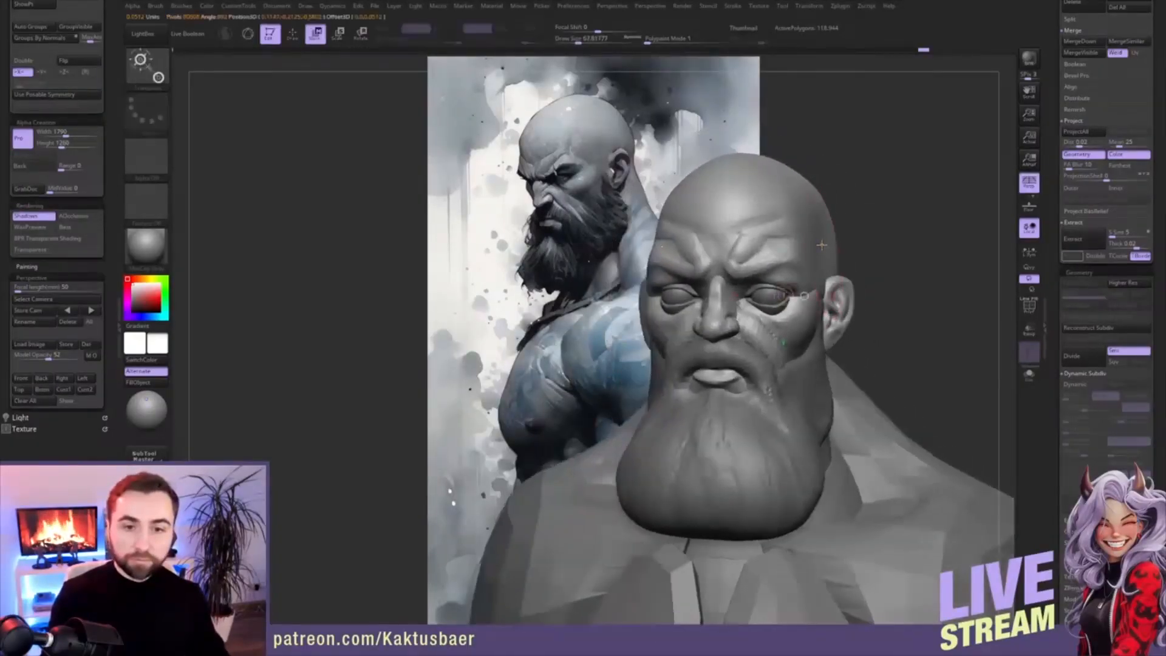
{"action": "left_click", "coordinate": [820, 246], "text": "ctrl"}
{"action": "key", "text": "q"}
{"action": "key", "text": "s"}
{"action": "left_click_drag", "start_coordinate": [813, 245], "coordinate": [818, 246]}
{"action": "right_click_drag", "start_coordinate": [818, 245], "coordinate": [820, 242]}
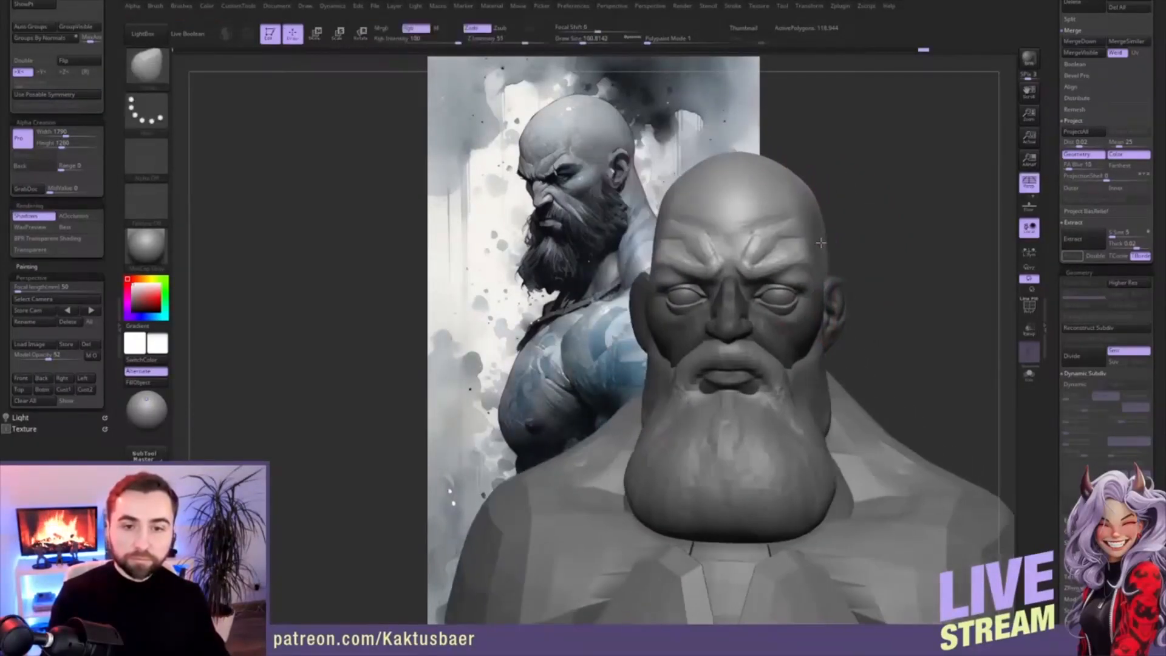
{"action": "left_click_drag", "start_coordinate": [819, 241], "coordinate": [820, 247]}
{"action": "right_click_drag", "start_coordinate": [826, 250], "coordinate": [822, 252]}
{"action": "left_click_drag", "start_coordinate": [814, 217], "coordinate": [808, 224]}
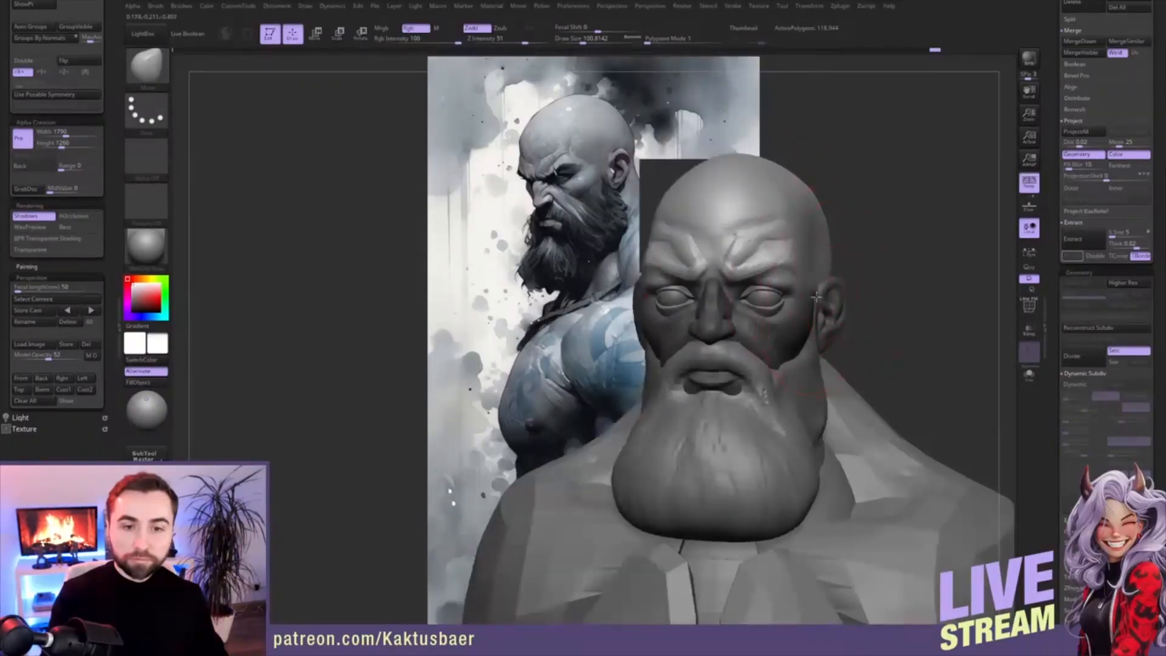
- Invert the mask to free the cheek area, check the cheekbone against the head, and invert the mask back
{"action": "right_click_drag", "start_coordinate": [817, 296], "coordinate": [799, 306]}
{"action": "key", "text": "w"}
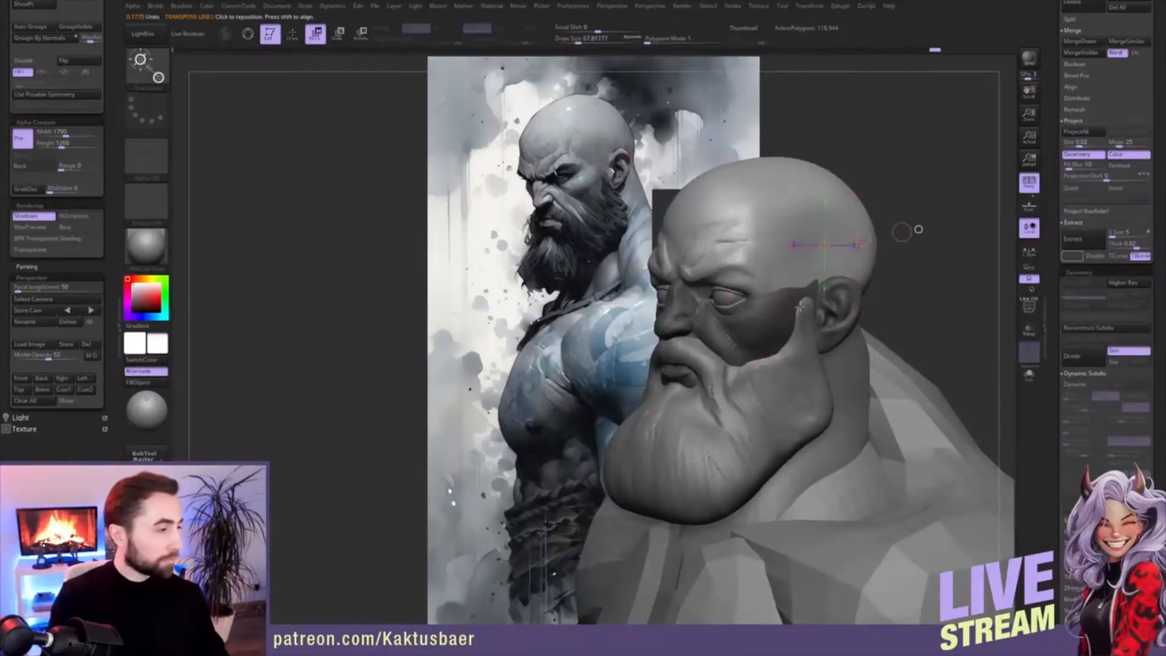
{"action": "key", "text": "q"}
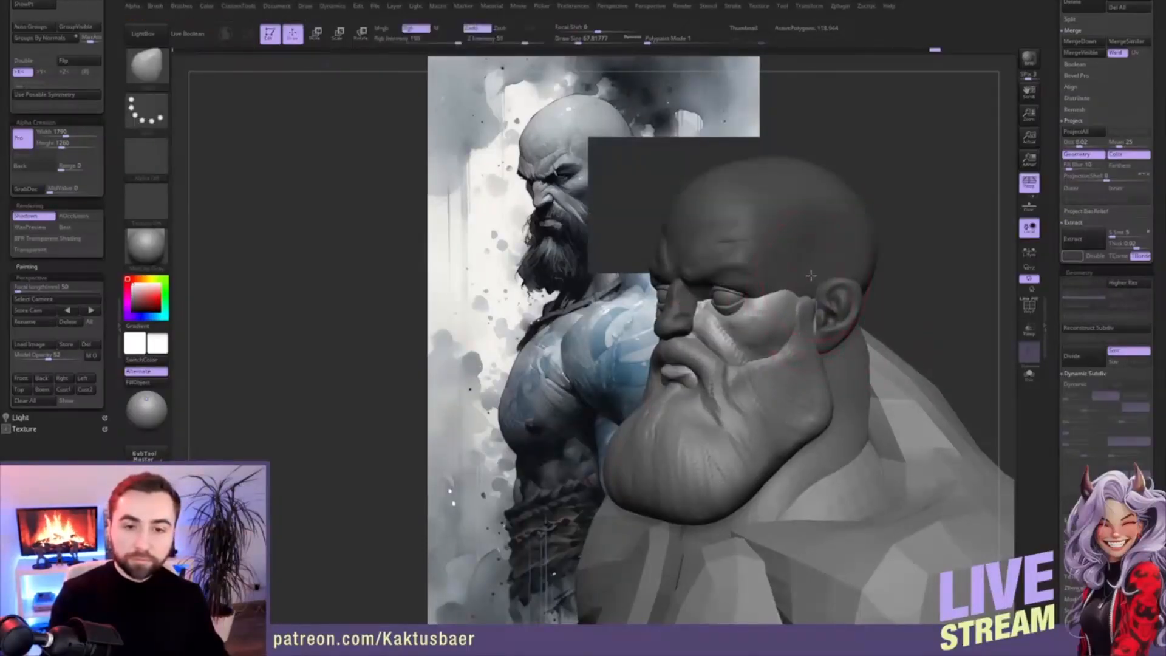
{"action": "right_click_drag", "start_coordinate": [773, 286], "coordinate": [780, 307]}
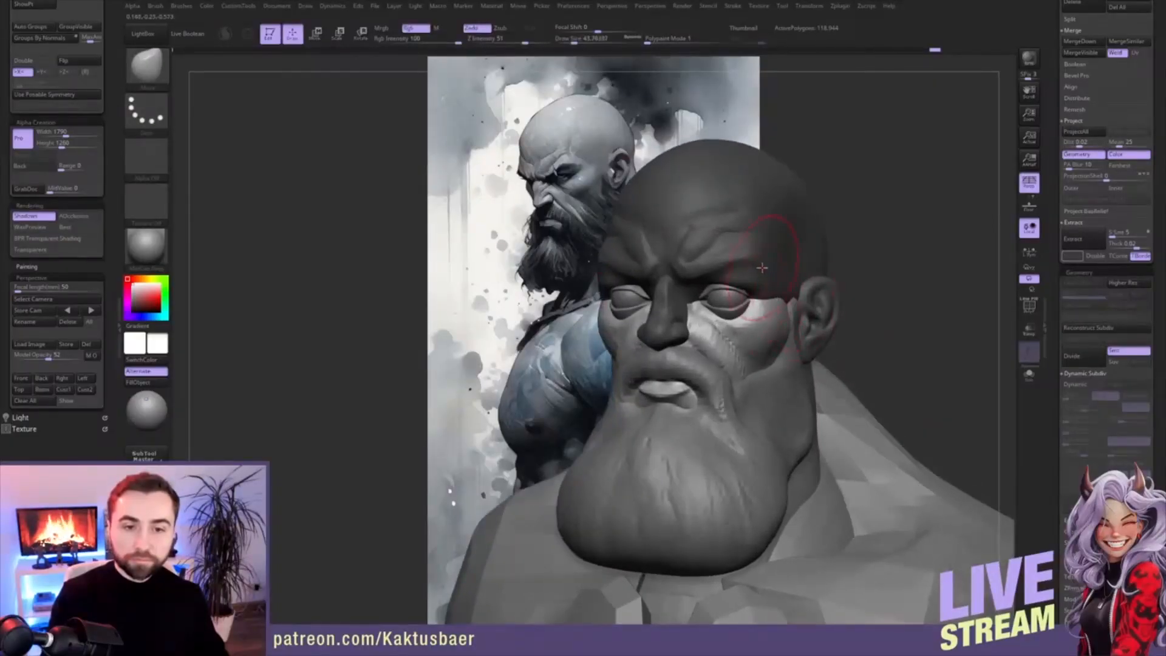
{"action": "left_click", "coordinate": [899, 321], "text": "ctrl"}
- Adjust the skin over the outer upper eyelid with the Move brush, reducing its size to about 18
{"action": "key", "text": "s"}
{"action": "left_click_drag", "start_coordinate": [748, 265], "coordinate": [744, 266]}
{"action": "right_click_drag", "start_coordinate": [744, 288], "coordinate": [748, 304], "text": "ctrl"}
{"action": "key", "text": "s"}
{"action": "left_click_drag", "start_coordinate": [753, 282], "coordinate": [740, 284]}
{"action": "key", "text": "s"}
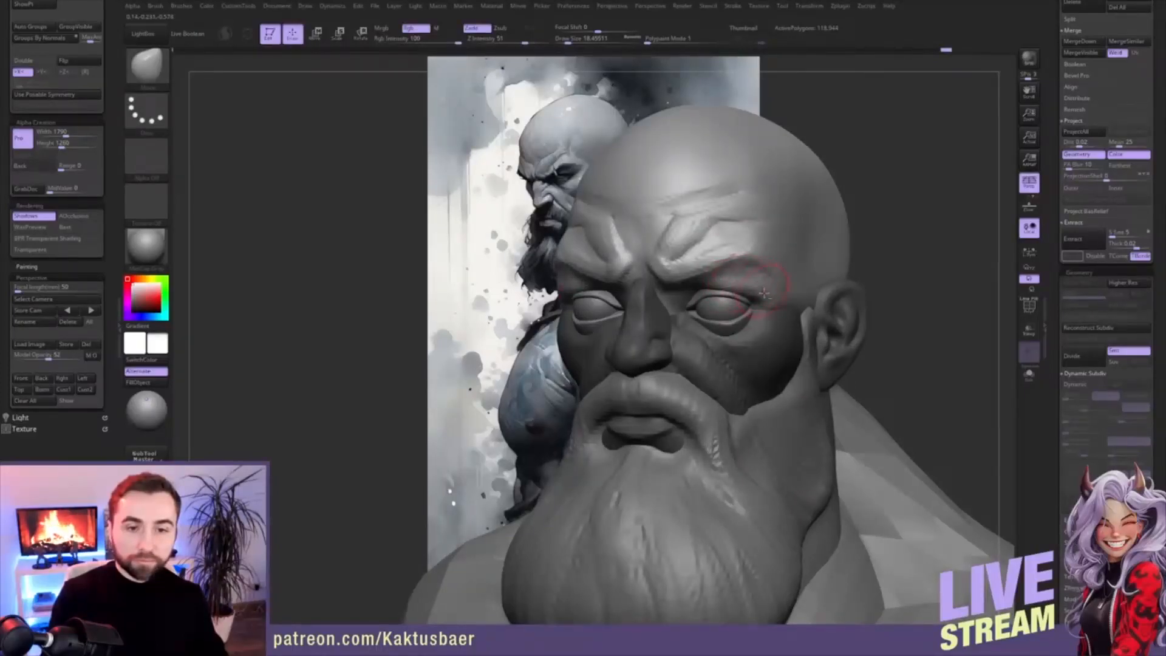
- Refine the brow line and the lid fold beneath it with the Move brush at a size of about 22
{"action": "right_click_drag", "start_coordinate": [743, 279], "coordinate": [716, 274]}
{"action": "key", "text": "s"}
{"action": "left_click_drag", "start_coordinate": [740, 267], "coordinate": [726, 265]}
{"action": "key", "text": "s"}
{"action": "key", "text": "s"}
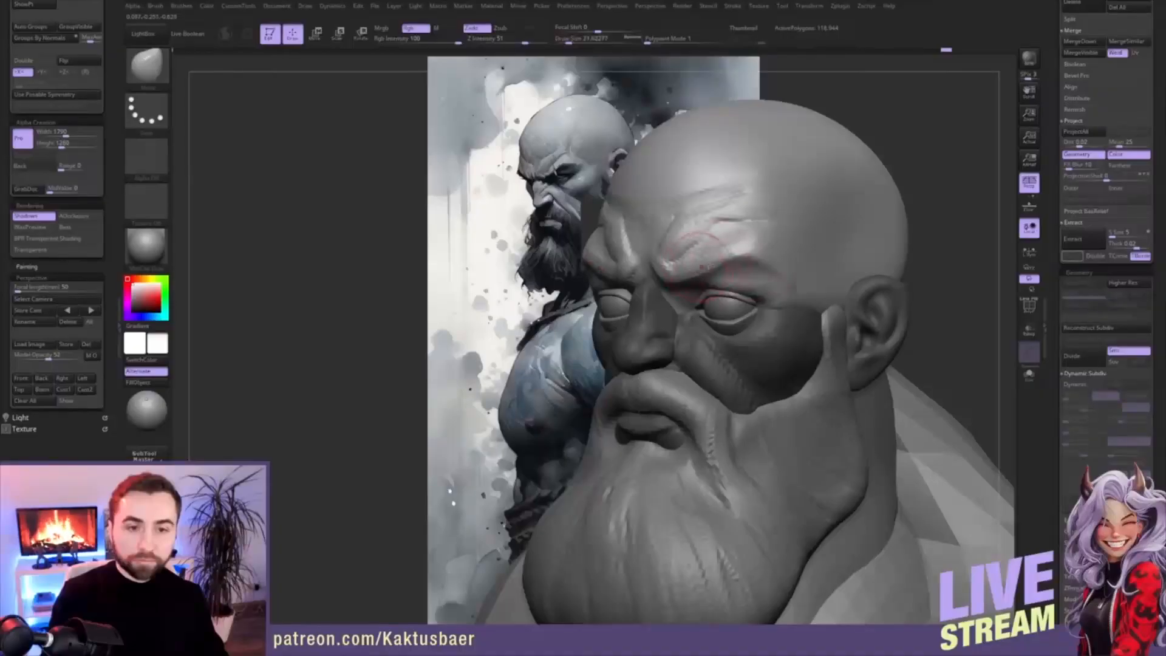
{"action": "left_click_drag", "start_coordinate": [740, 248], "coordinate": [735, 249]}
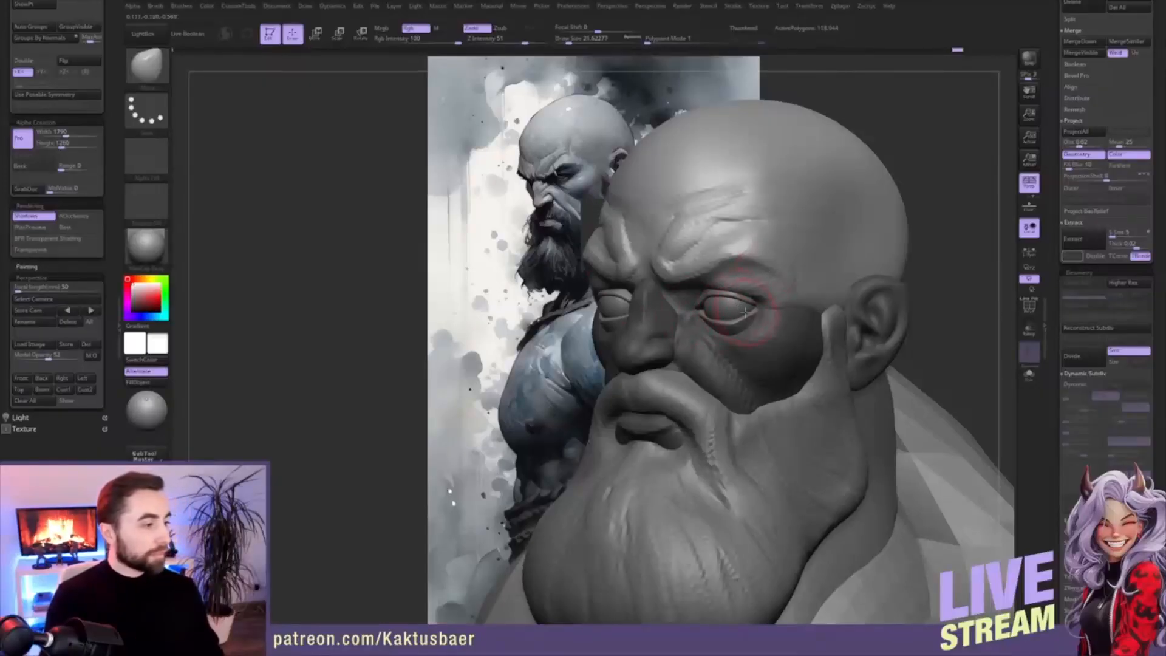
{"action": "mouse_move", "coordinate": [758, 269]}
{"action": "right_mouse_down"}
{"action": "mouse_move", "coordinate": [734, 270]}
{"action": "mouse_move", "coordinate": [745, 272]}
{"action": "right_mouse_up"}
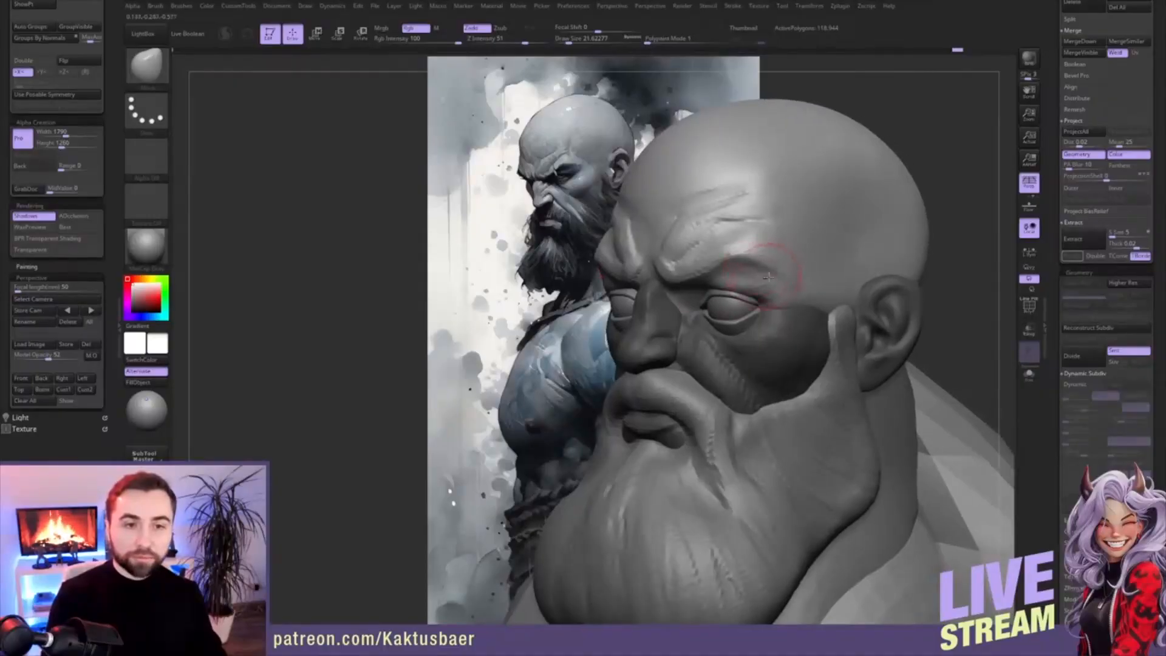
- Build up the temple ridge along the side of the forehead with Clay Buildup
{"action": "key", "text": "b"}
{"action": "key", "text": "c"}
{"action": "key", "text": "b"}
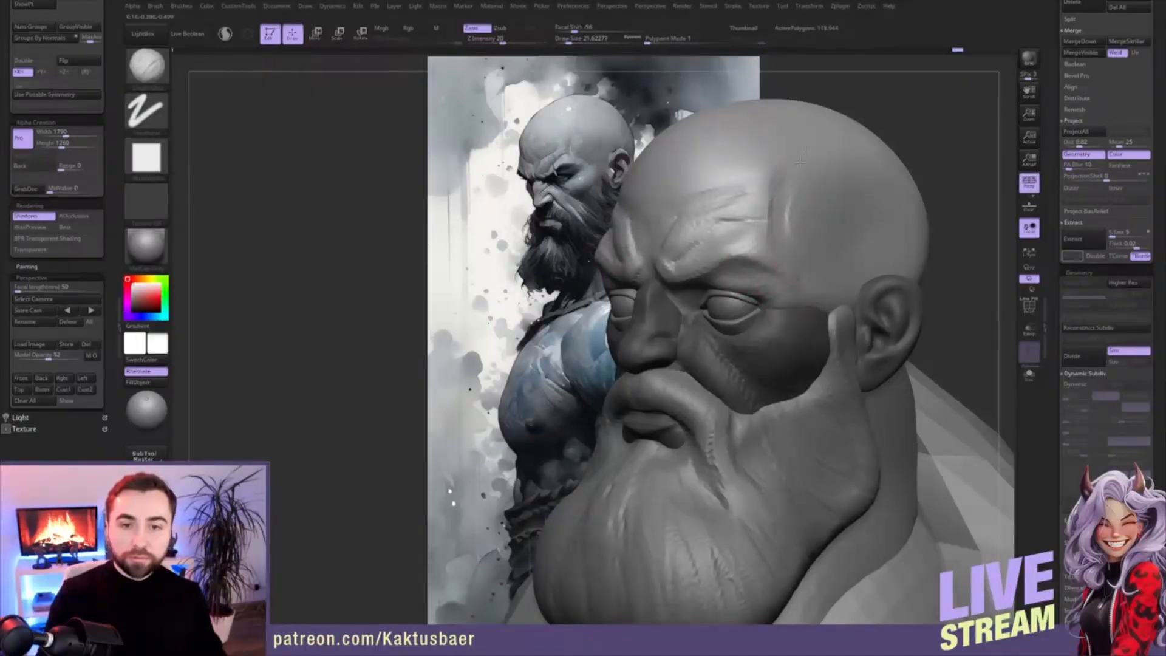
{"action": "mouse_move", "coordinate": [780, 195]}
{"action": "left_mouse_down"}
{"action": "mouse_move", "coordinate": [779, 231]}
{"action": "mouse_move", "coordinate": [772, 189]}
{"action": "mouse_move", "coordinate": [694, 192]}
{"action": "left_mouse_up"}
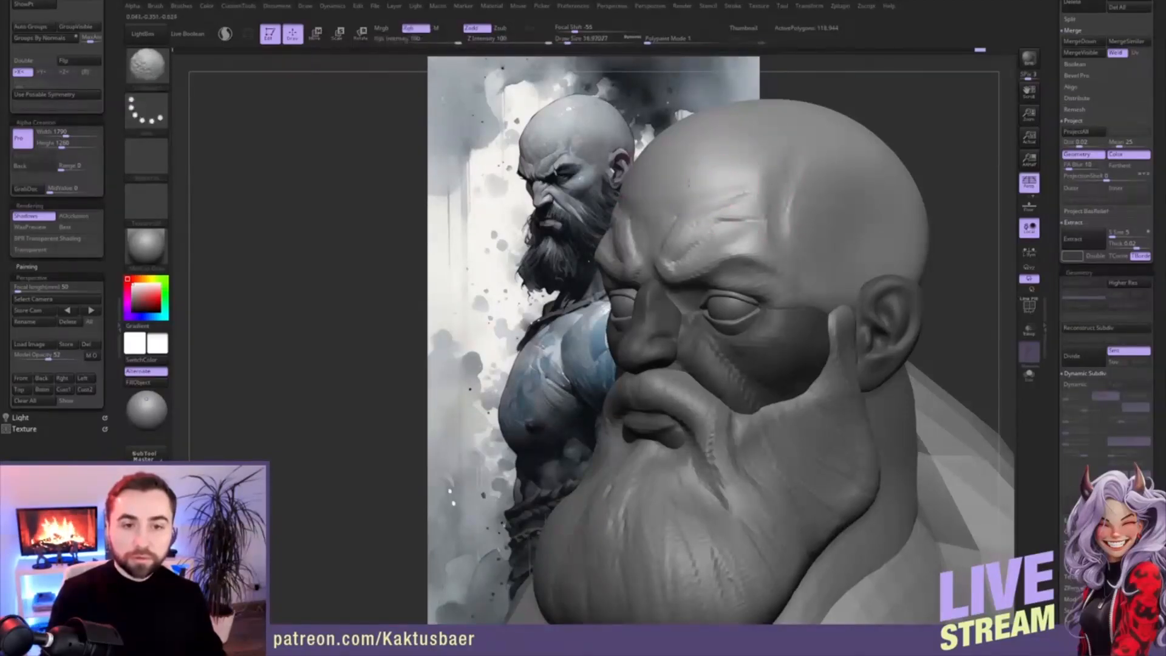
- Rework the frown area between the brows with a smaller Clay Buildup brush and smooth the forehead wrinkles above the eye
{"action": "key", "text": "bracketleft"}
{"action": "right_click_drag", "start_coordinate": [681, 216], "coordinate": [726, 218]}
{"action": "left_click_drag", "start_coordinate": [661, 217], "coordinate": [648, 281]}
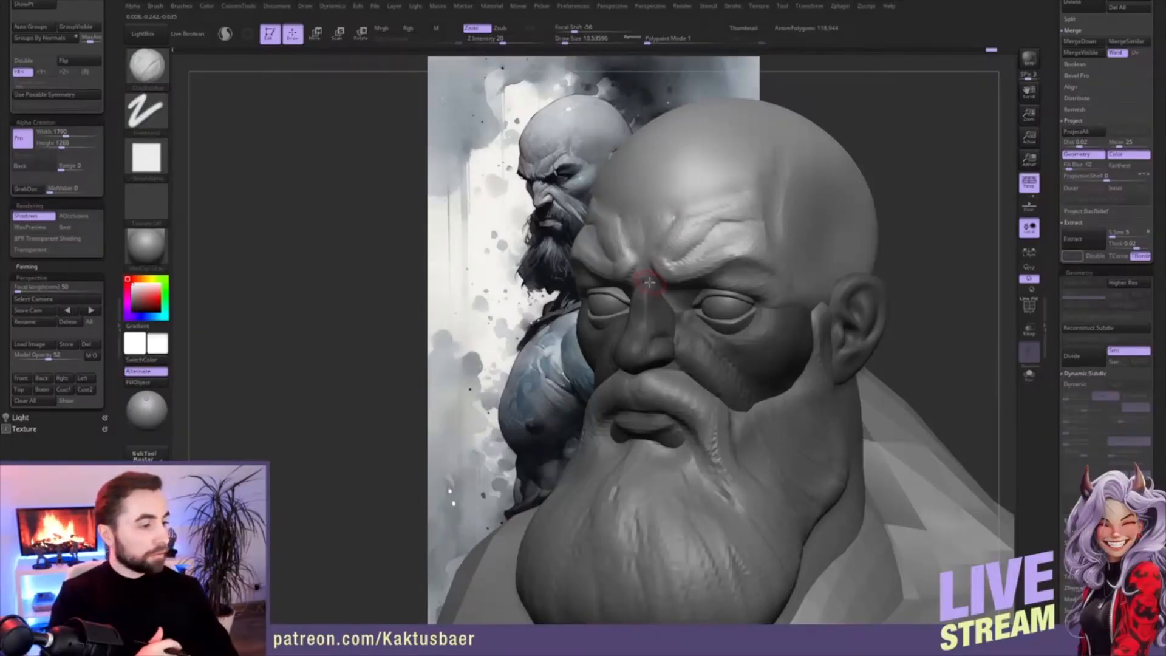
{"action": "key", "text": "shift"}
{"action": "left_click_drag", "start_coordinate": [688, 231], "coordinate": [716, 209], "text": "shift"}
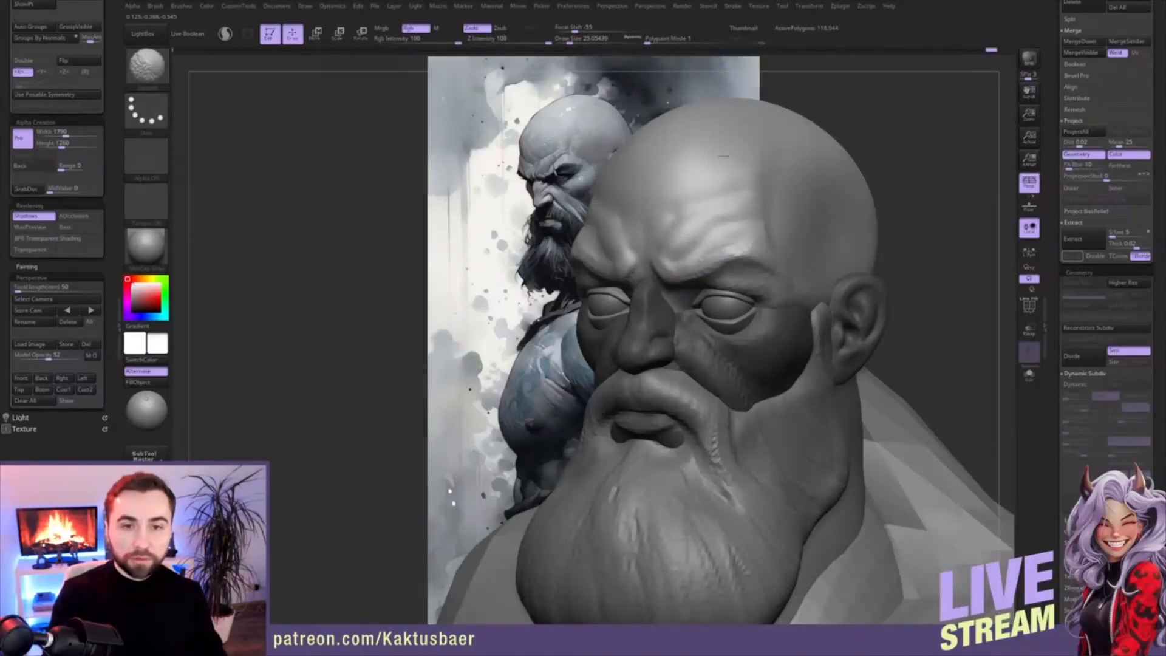
- Add volume to the upper forehead near the temple ridge and blend it, reducing the brush size to about 15.5
{"action": "mouse_move", "coordinate": [735, 187]}
{"action": "right_mouse_down", "text": "alt"}
{"action": "mouse_move", "coordinate": [754, 204]}
{"action": "mouse_move", "coordinate": [724, 189]}
{"action": "right_mouse_up", "text": "alt"}
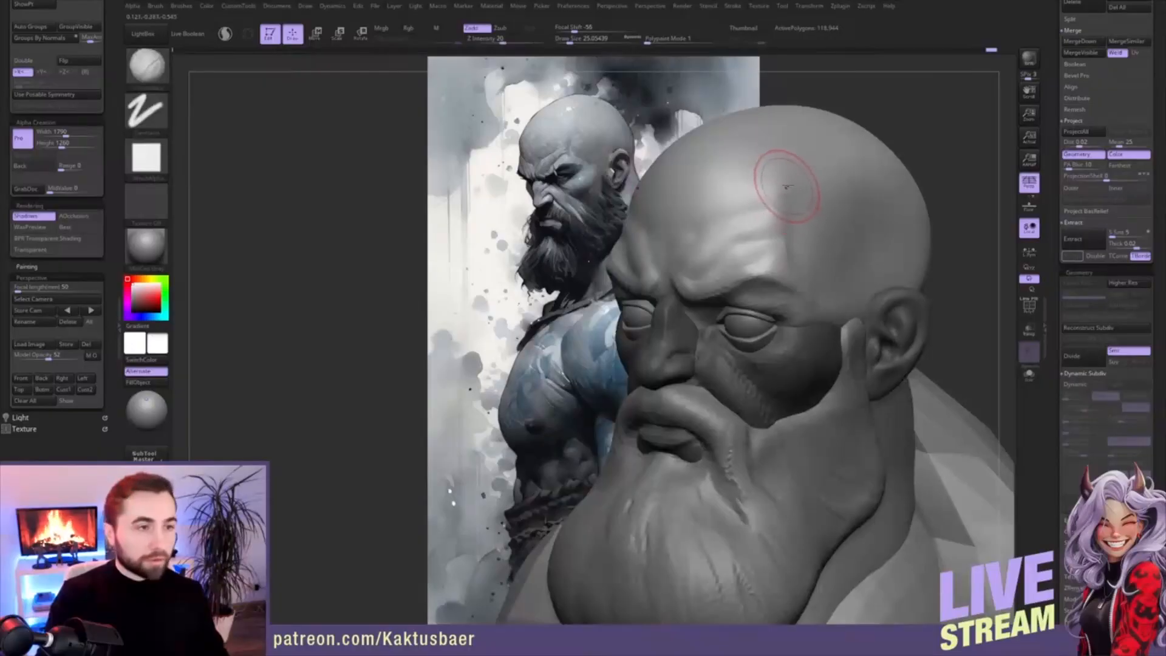
{"action": "left_click_drag", "start_coordinate": [796, 156], "coordinate": [779, 161]}
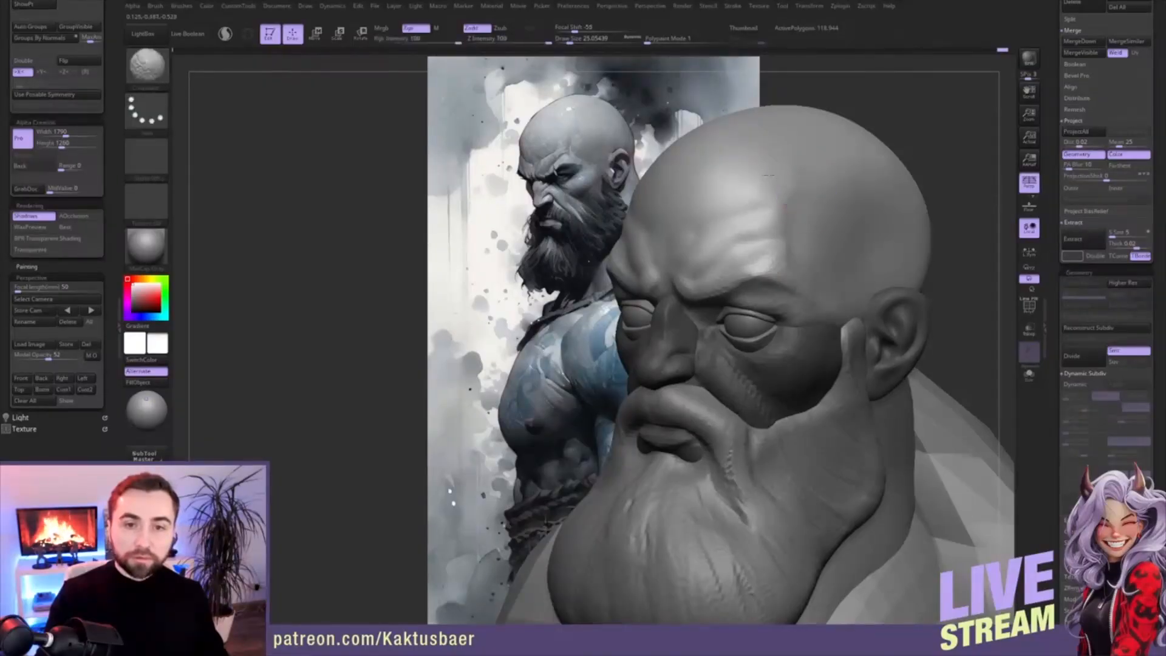
{"action": "key", "text": "s"}
{"action": "left_click_drag", "start_coordinate": [789, 242], "coordinate": [783, 244]}
{"action": "right_click_drag", "start_coordinate": [737, 266], "coordinate": [755, 268]}
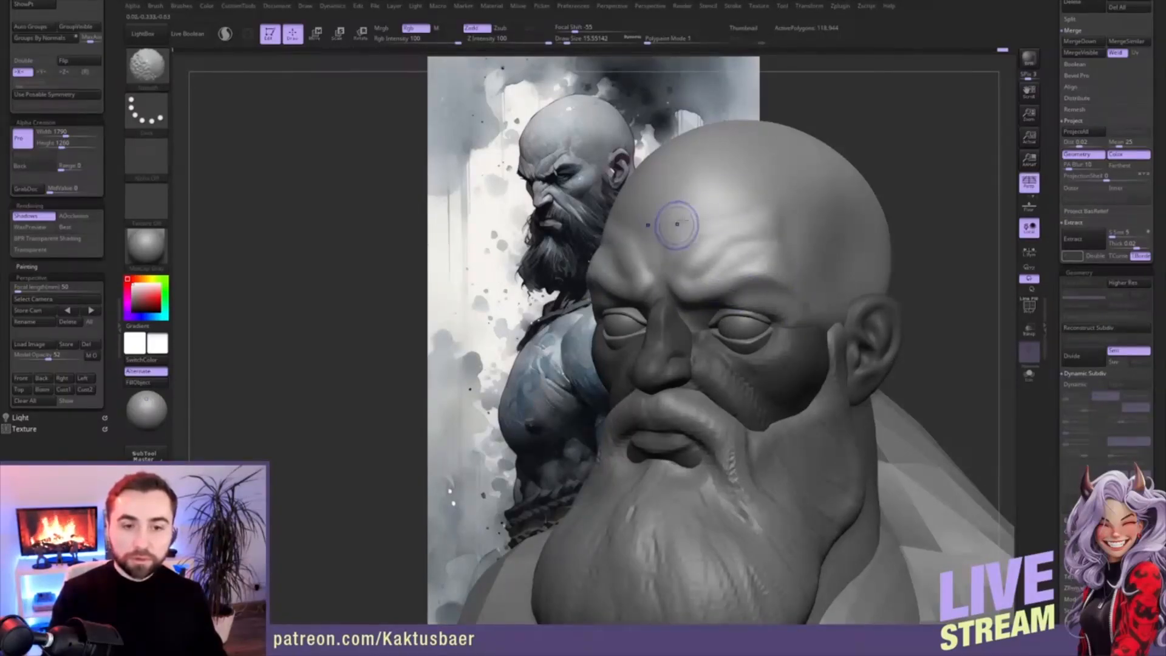
- Smooth the brow ridge above the eye and its transition toward the temple
{"action": "left_click_drag", "start_coordinate": [745, 262], "coordinate": [763, 278], "text": "shift"}
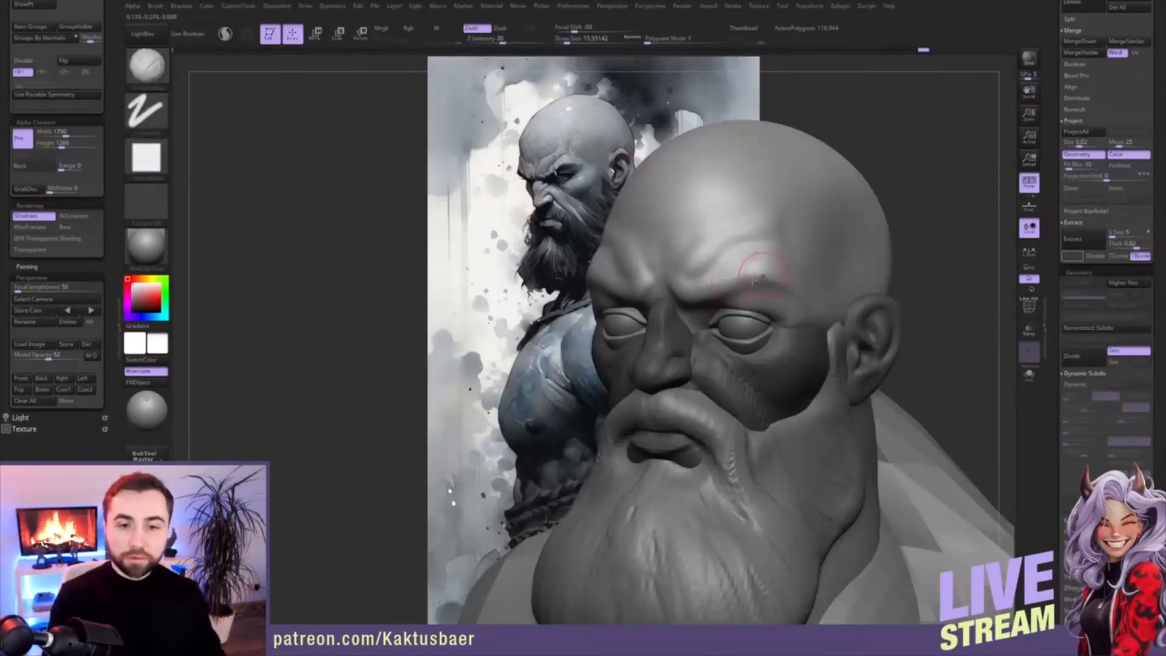
{"action": "key", "text": "shift"}
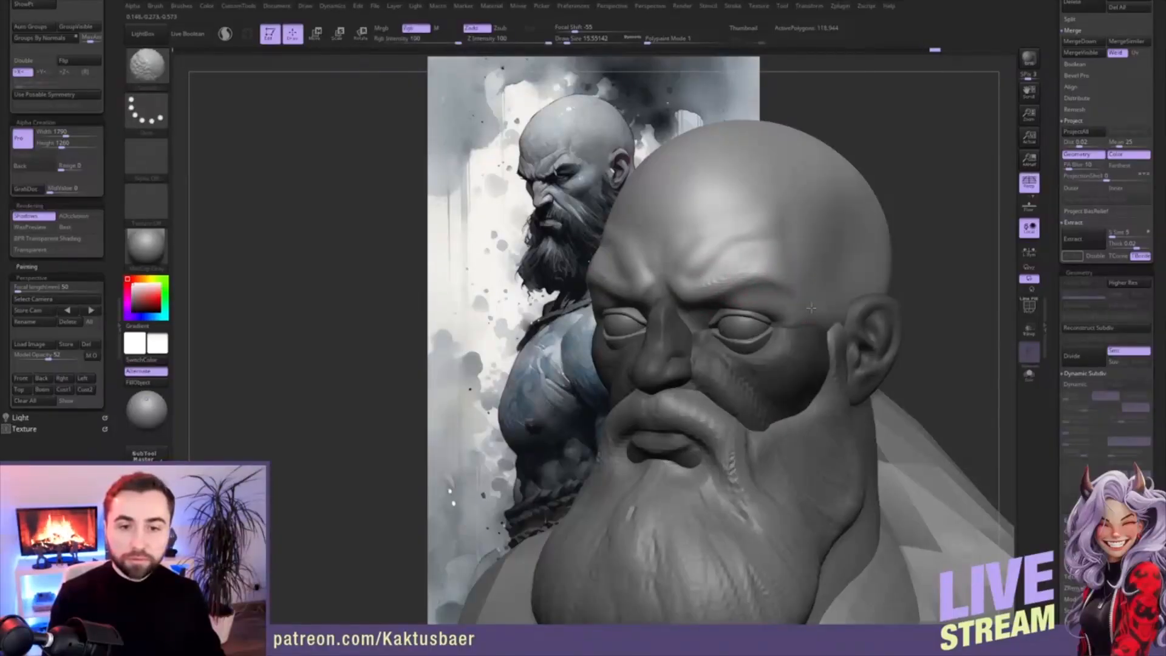
{"action": "left_click_drag", "start_coordinate": [795, 301], "coordinate": [815, 313], "text": "shift"}
{"action": "left_click_drag", "start_coordinate": [724, 274], "coordinate": [766, 274], "text": "shift"}
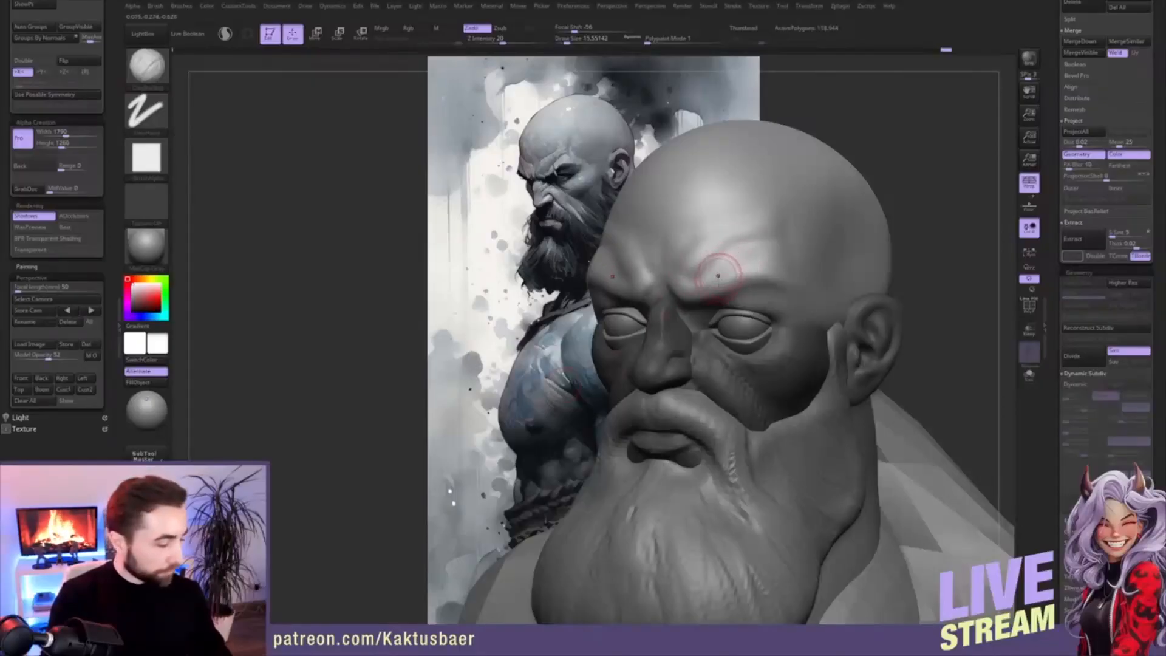
- Build up the inner brow and frown muscles with Clay Buildup at a size of about 11.7, checking from several angles
{"action": "key", "text": "s"}
{"action": "left_click_drag", "start_coordinate": [727, 263], "coordinate": [725, 263]}
{"action": "right_click_drag", "start_coordinate": [705, 252], "coordinate": [713, 268]}
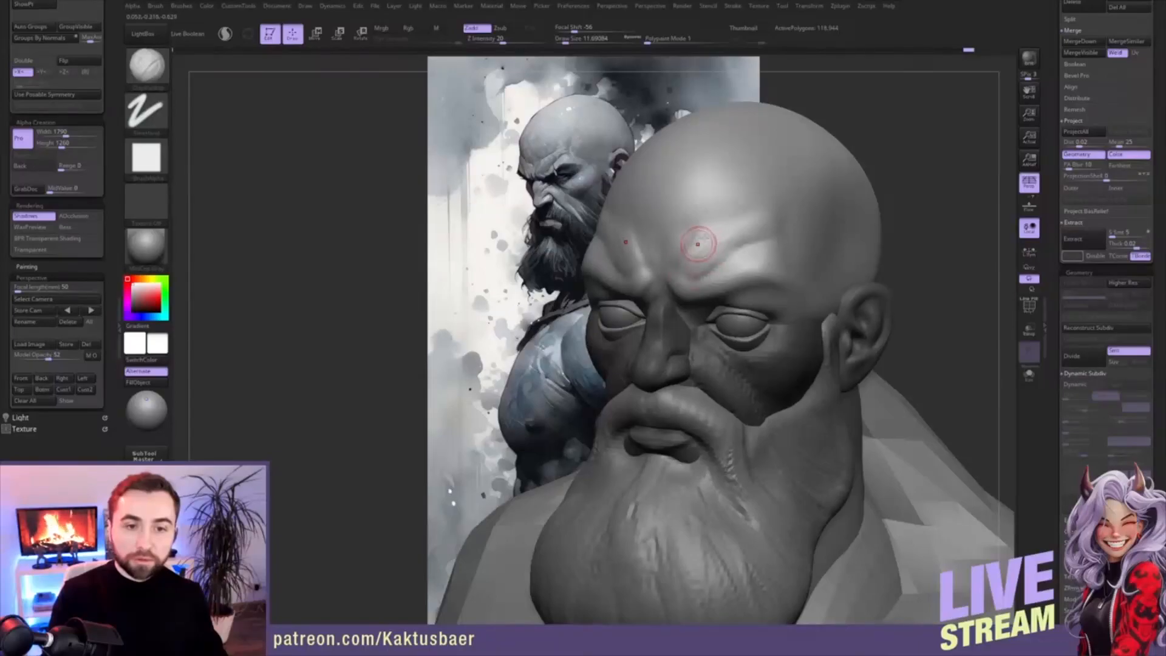
{"action": "right_click_drag", "start_coordinate": [772, 218], "coordinate": [752, 221]}
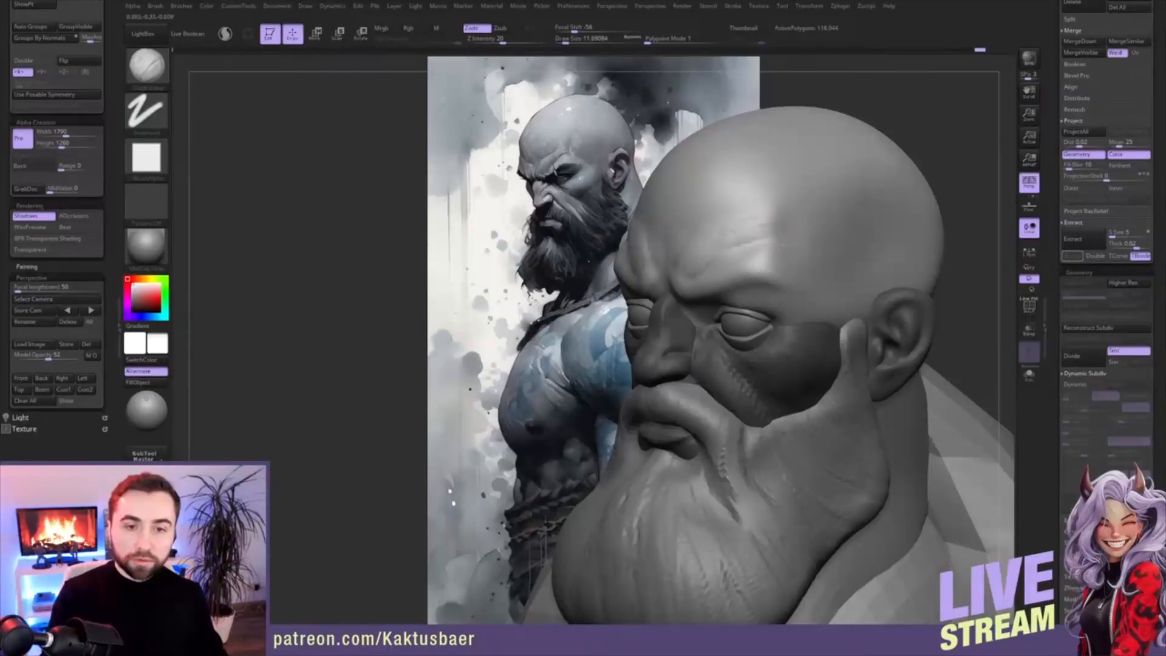
{"action": "right_click_drag", "start_coordinate": [708, 234], "coordinate": [709, 242]}
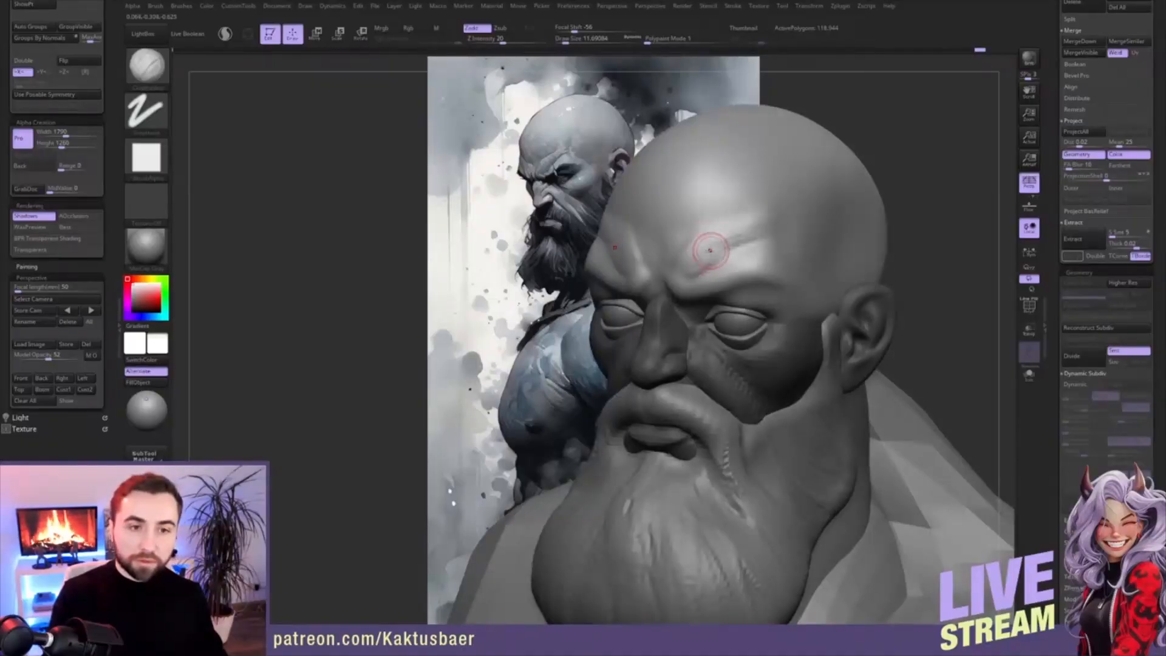
{"action": "mouse_move", "coordinate": [692, 252]}
{"action": "right_mouse_down"}
{"action": "mouse_move", "coordinate": [669, 274]}
{"action": "mouse_move", "coordinate": [669, 261]}
{"action": "right_mouse_up"}
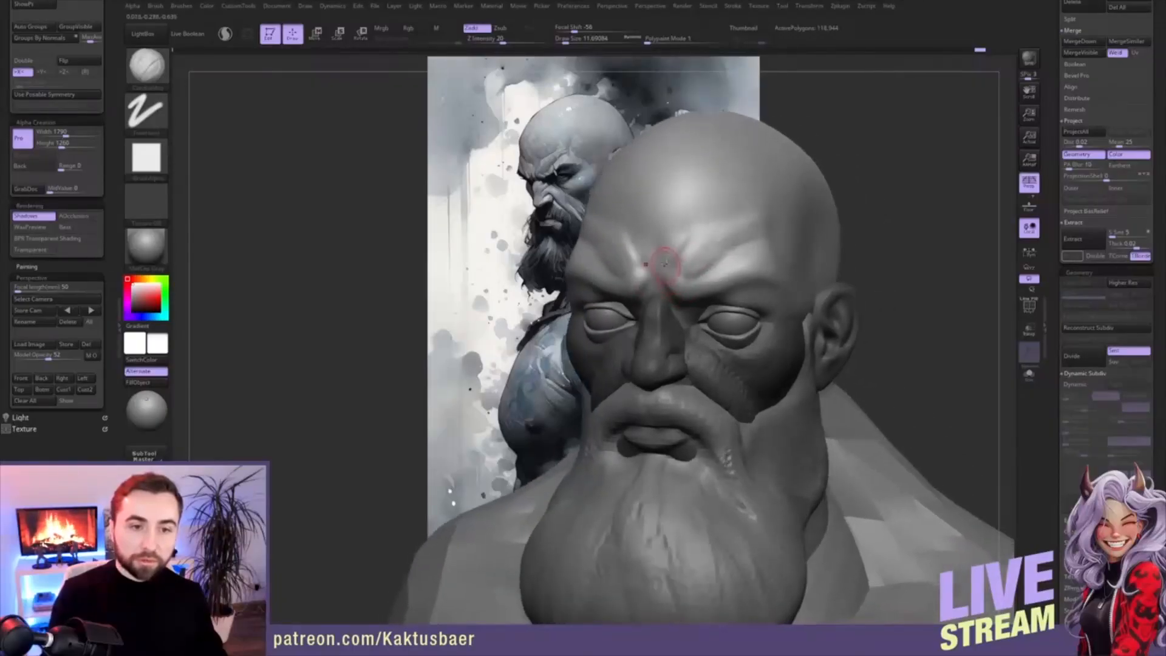
{"action": "mouse_move", "coordinate": [683, 238]}
{"action": "left_mouse_down"}
{"action": "mouse_move", "coordinate": [670, 250]}
{"action": "mouse_move", "coordinate": [699, 246]}
{"action": "left_mouse_up"}
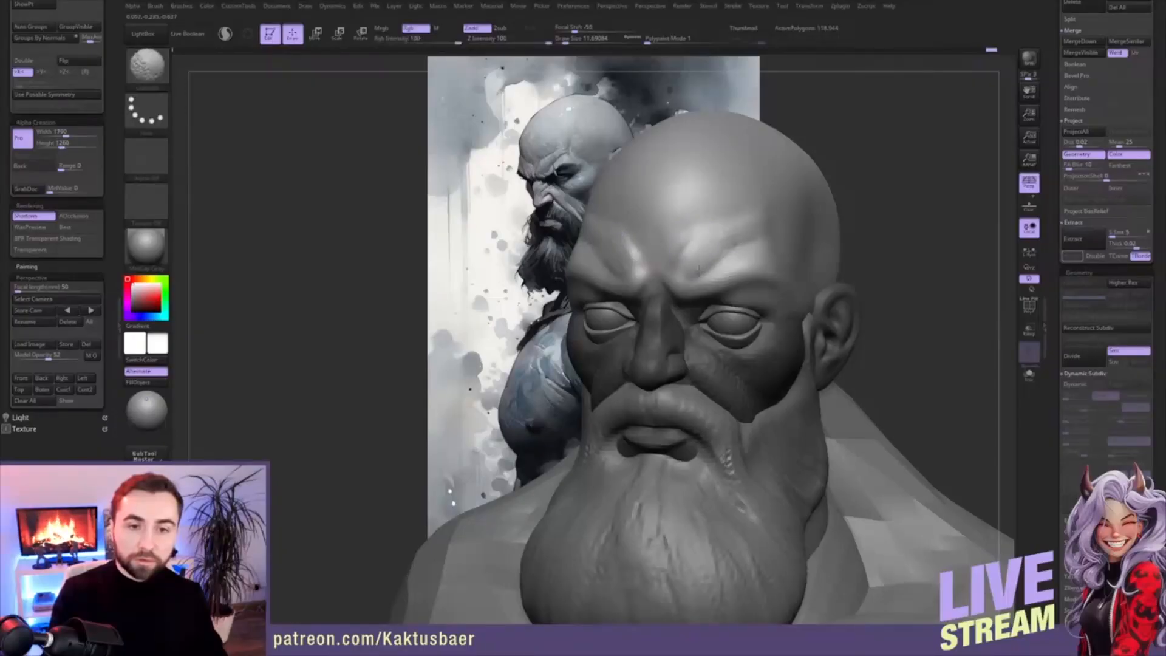
- Smooth and fill the forehead plane above the middle of the brow in three-quarter view
{"action": "right_click_drag", "start_coordinate": [711, 240], "coordinate": [738, 253]}
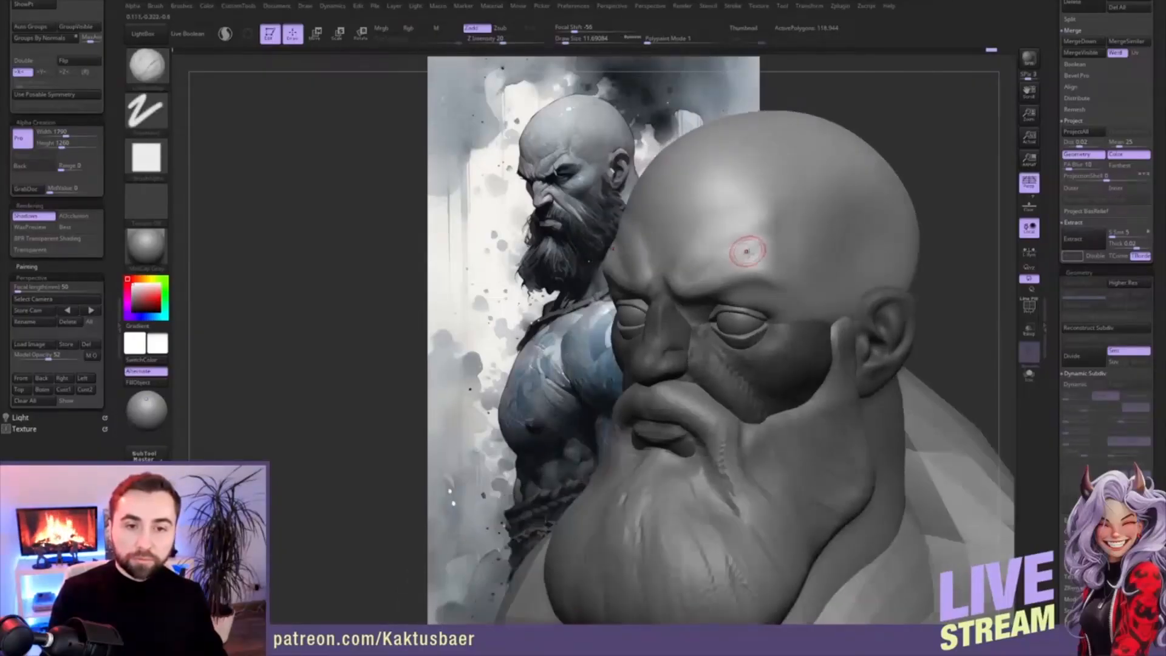
{"action": "left_click_drag", "start_coordinate": [732, 236], "coordinate": [736, 227], "text": "shift"}
{"action": "right_click_drag", "start_coordinate": [744, 239], "coordinate": [741, 252], "text": "alt"}
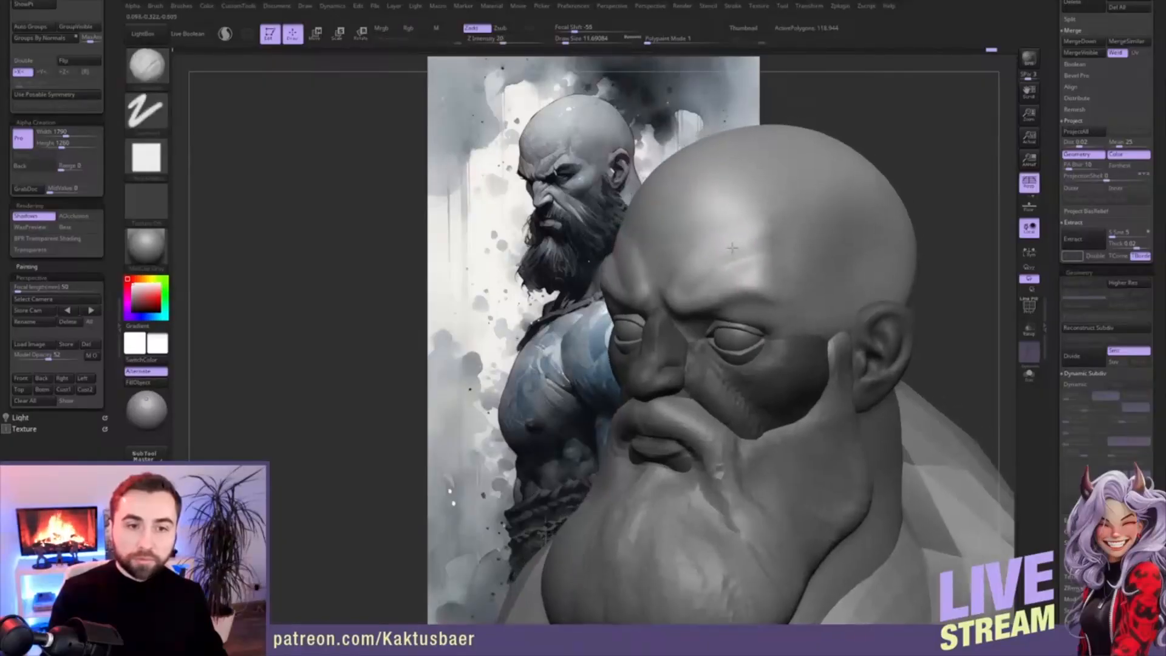
{"action": "mouse_move", "coordinate": [735, 252]}
{"action": "left_mouse_down"}
{"action": "mouse_move", "coordinate": [749, 250]}
{"action": "mouse_move", "coordinate": [741, 271]}
{"action": "left_mouse_up"}
{"action": "mouse_move", "coordinate": [735, 349]}
{"action": "right_mouse_down", "text": "alt"}
{"action": "mouse_move", "coordinate": [745, 314]}
{"action": "mouse_move", "coordinate": [769, 305]}
{"action": "right_mouse_up", "text": "alt"}
- Define the skin folds at the outer eye corner with Clay Buildup and soften them by smoothing
{"action": "key", "text": "s"}
{"action": "left_click_drag", "start_coordinate": [792, 286], "coordinate": [789, 285]}
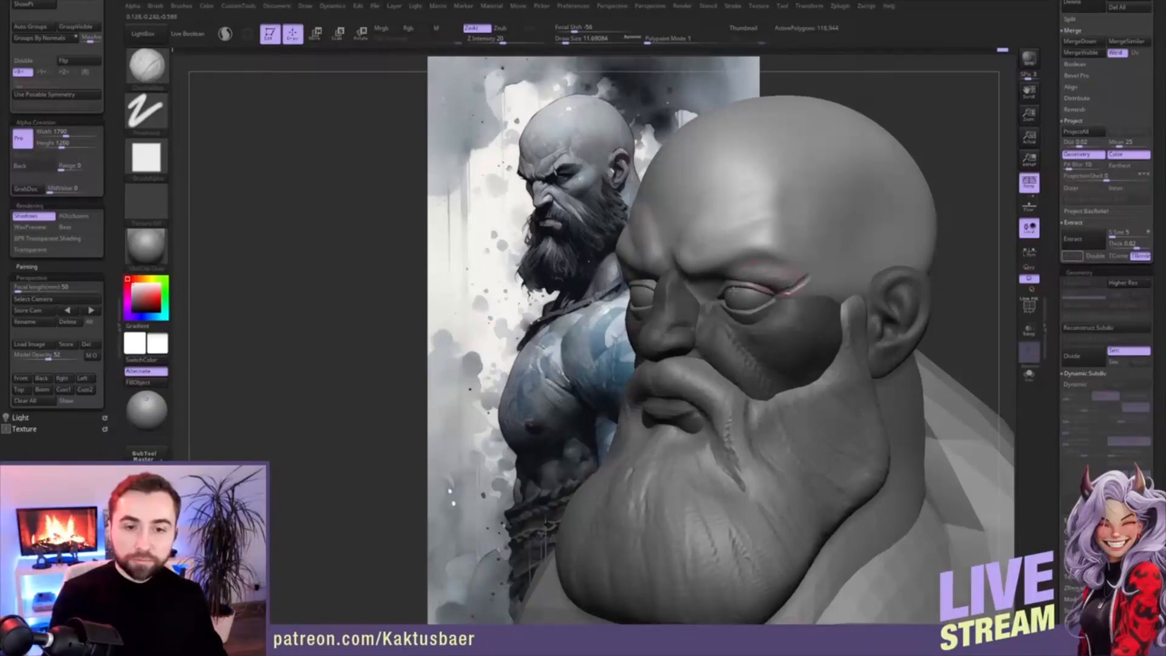
{"action": "key", "text": "shift"}
{"action": "right_click_drag", "start_coordinate": [810, 291], "coordinate": [802, 288]}
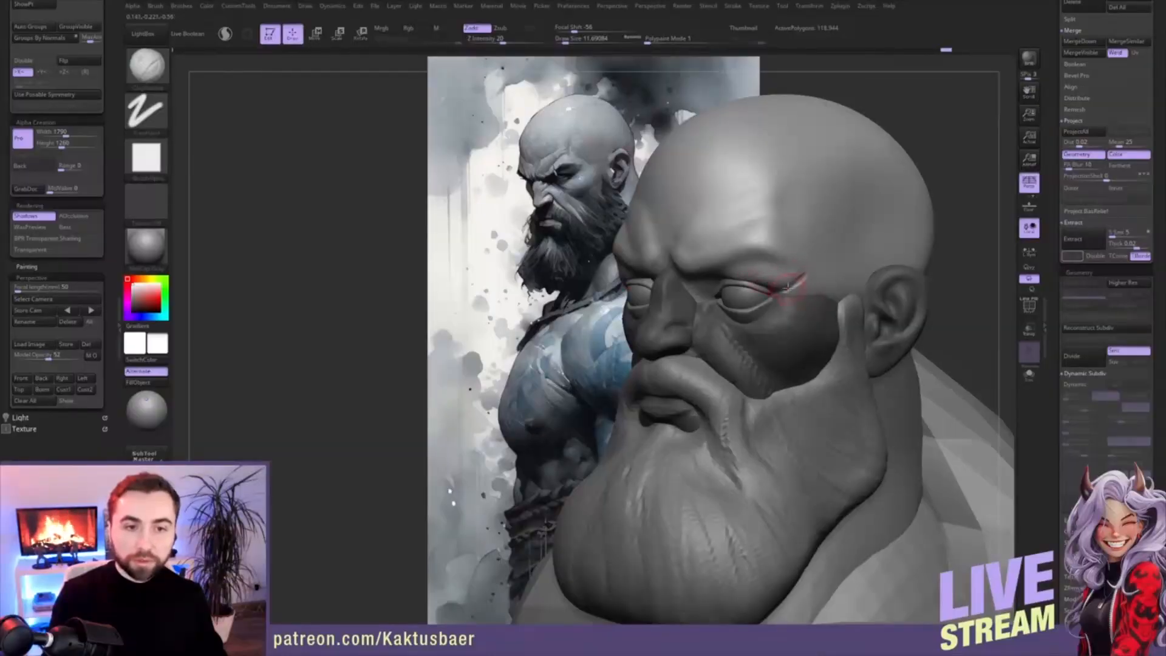
{"action": "key", "text": "shift"}
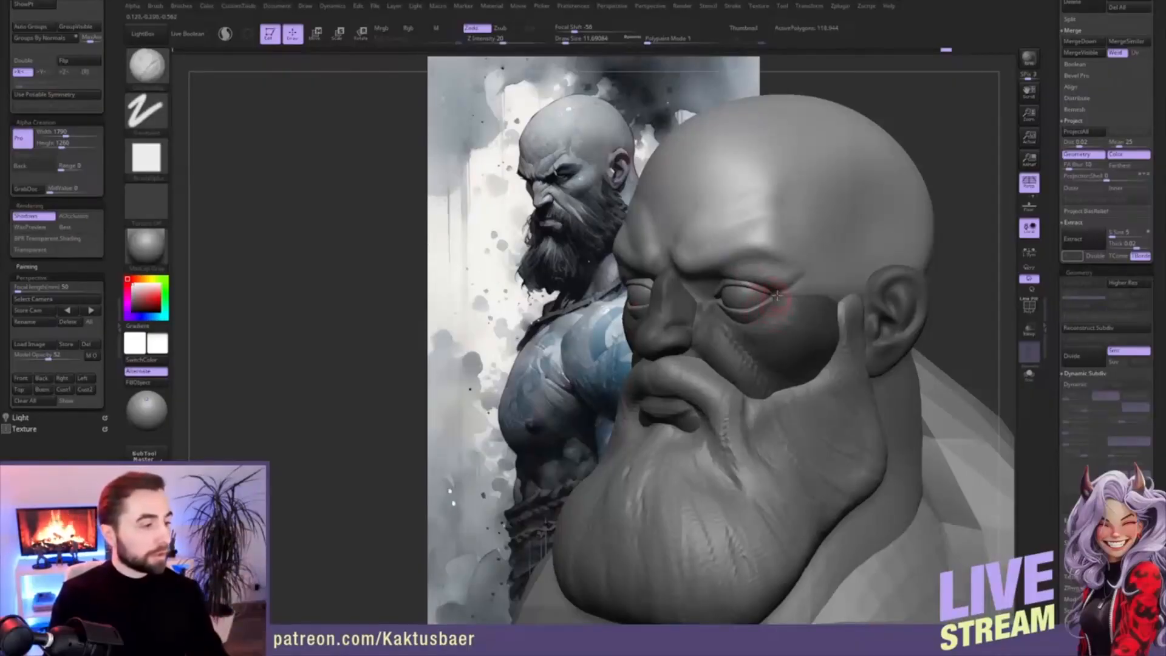
{"action": "left_click_drag", "start_coordinate": [768, 277], "coordinate": [778, 282], "text": "shift"}
{"action": "mouse_move", "coordinate": [757, 289]}
{"action": "right_mouse_down", "text": "ctrl"}
{"action": "mouse_move", "coordinate": [747, 272]}
{"action": "mouse_move", "coordinate": [784, 274]}
{"action": "mouse_move", "coordinate": [682, 221]}
{"action": "right_mouse_up", "text": "ctrl"}
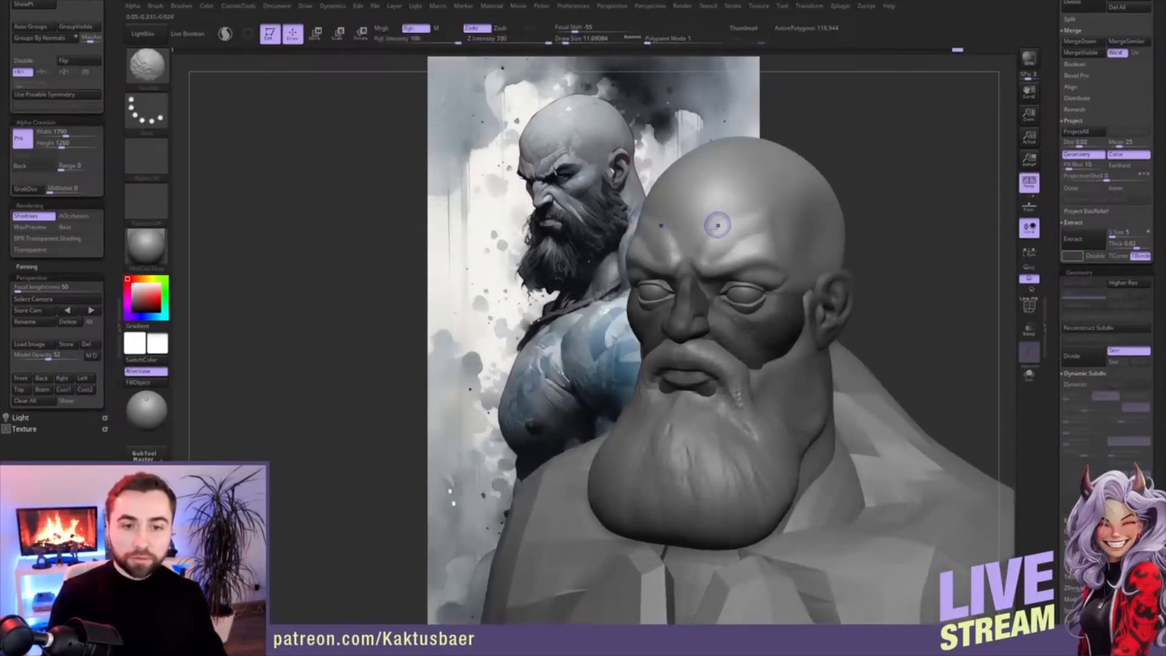
- Isolate the cheek polygroup with a mask and refine the skin under the eye with smoothing and Clay Buildup at a size of about 14.2
{"action": "mouse_move", "coordinate": [755, 260]}
{"action": "right_mouse_down", "text": "alt"}
{"action": "mouse_move", "coordinate": [792, 263]}
{"action": "mouse_move", "coordinate": [795, 248]}
{"action": "mouse_move", "coordinate": [802, 277]}
{"action": "right_mouse_up", "text": "alt"}
{"action": "key", "text": "w"}
{"action": "left_click", "coordinate": [801, 275], "text": "ctrl"}
{"action": "key", "text": "q"}
{"action": "left_click_drag", "start_coordinate": [801, 278], "coordinate": [802, 271], "text": "shift"}
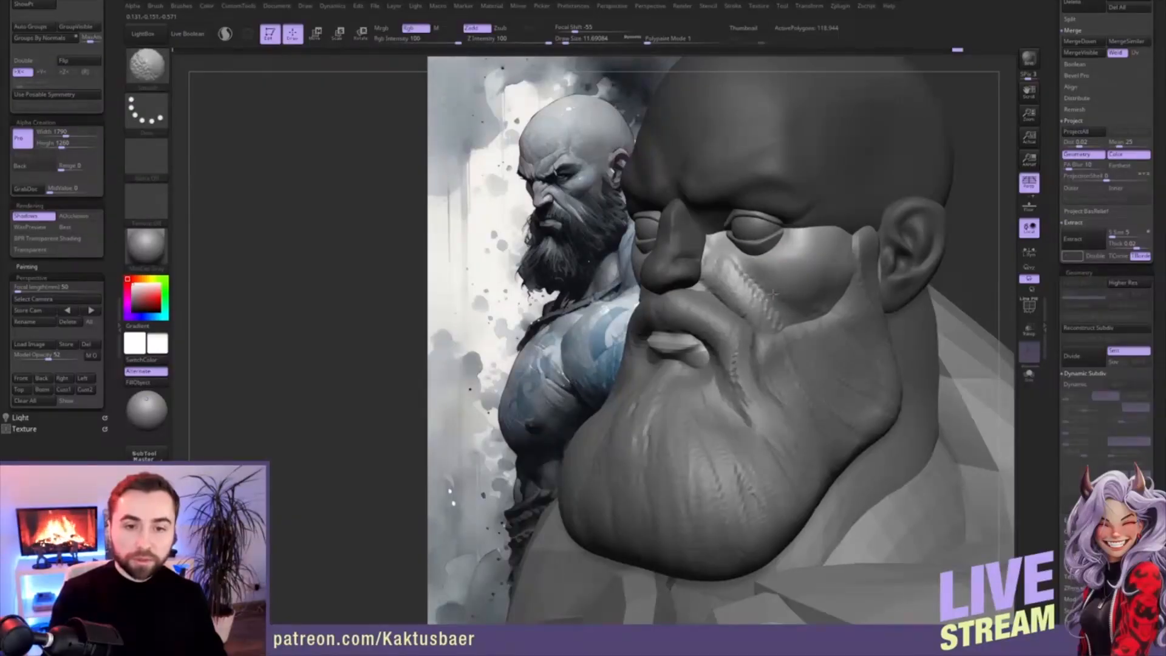
{"action": "key", "text": "]"}
{"action": "key", "text": "]"}
{"action": "key", "text": "]"}
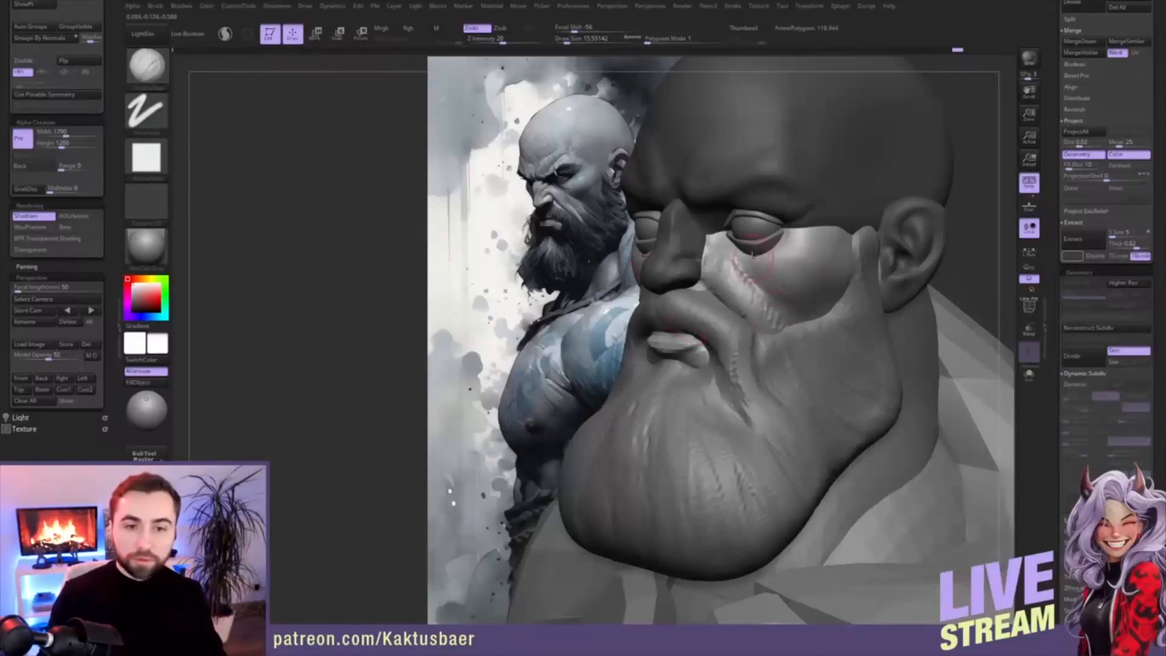
{"action": "key", "text": "["}
{"action": "right_click_drag", "start_coordinate": [745, 249], "coordinate": [751, 249]}
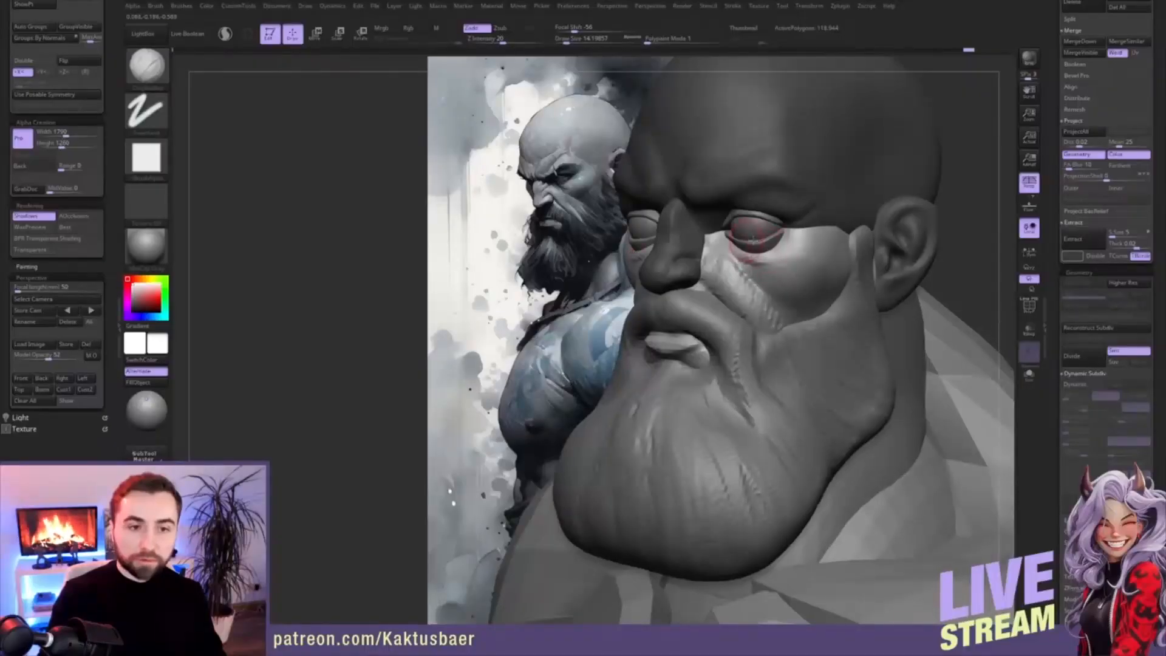
- Select the eyeball and nudge it within its socket in side view
{"action": "left_click", "coordinate": [764, 246], "text": "alt"}
{"action": "right_click_drag", "start_coordinate": [763, 250], "coordinate": [790, 255], "text": "ctrl"}
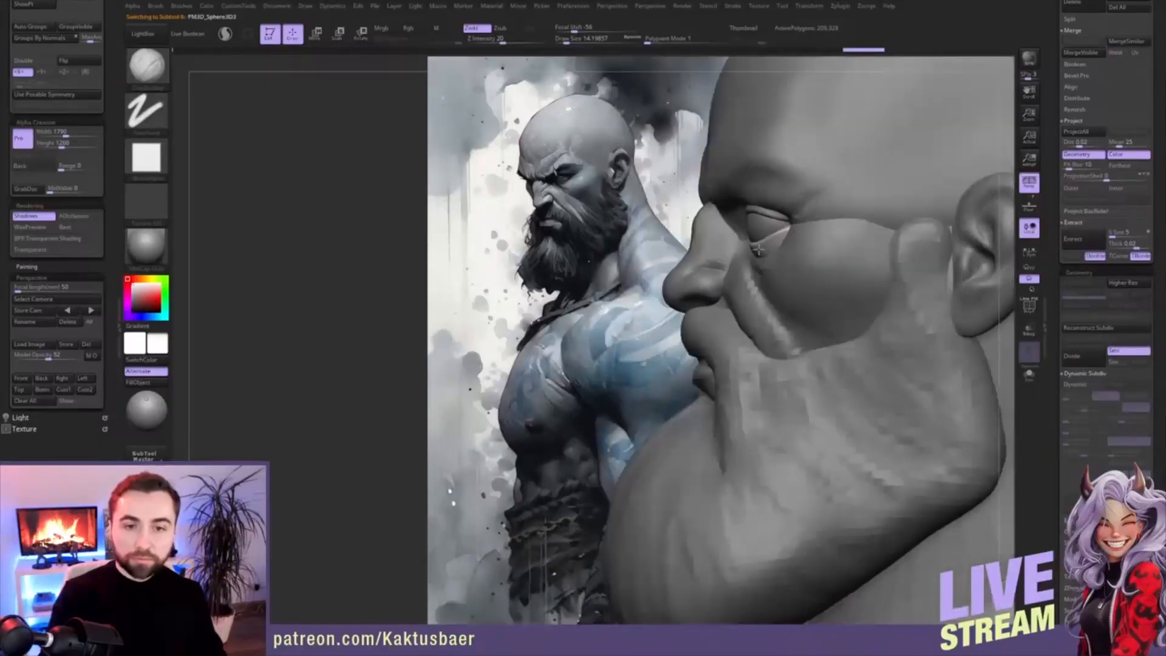
{"action": "key", "text": "r"}
{"action": "left_click_drag", "start_coordinate": [796, 226], "coordinate": [844, 230]}
{"action": "key", "text": "q"}
{"action": "key", "text": "w"}
{"action": "left_click", "coordinate": [761, 223], "text": "alt"}
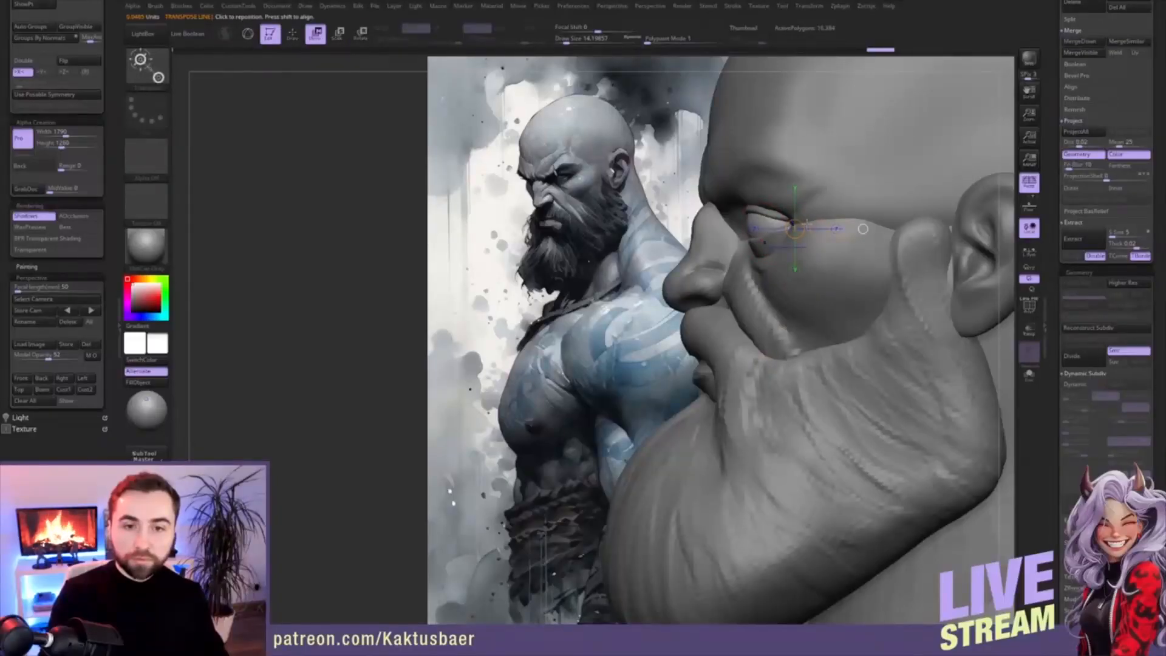
{"action": "left_click_drag", "start_coordinate": [820, 228], "coordinate": [820, 229]}
{"action": "key", "text": "q"}
- Select the eyelids and adjust the lower lid with the Move brush at a size of about 20
{"action": "right_click_drag", "start_coordinate": [686, 242], "coordinate": [808, 260]}
{"action": "left_click", "coordinate": [768, 243], "text": "alt"}
{"action": "key", "text": "s"}
{"action": "left_click_drag", "start_coordinate": [817, 264], "coordinate": [820, 264]}
{"action": "key", "text": "b"}
{"action": "key", "text": "m"}
{"action": "key", "text": "v"}
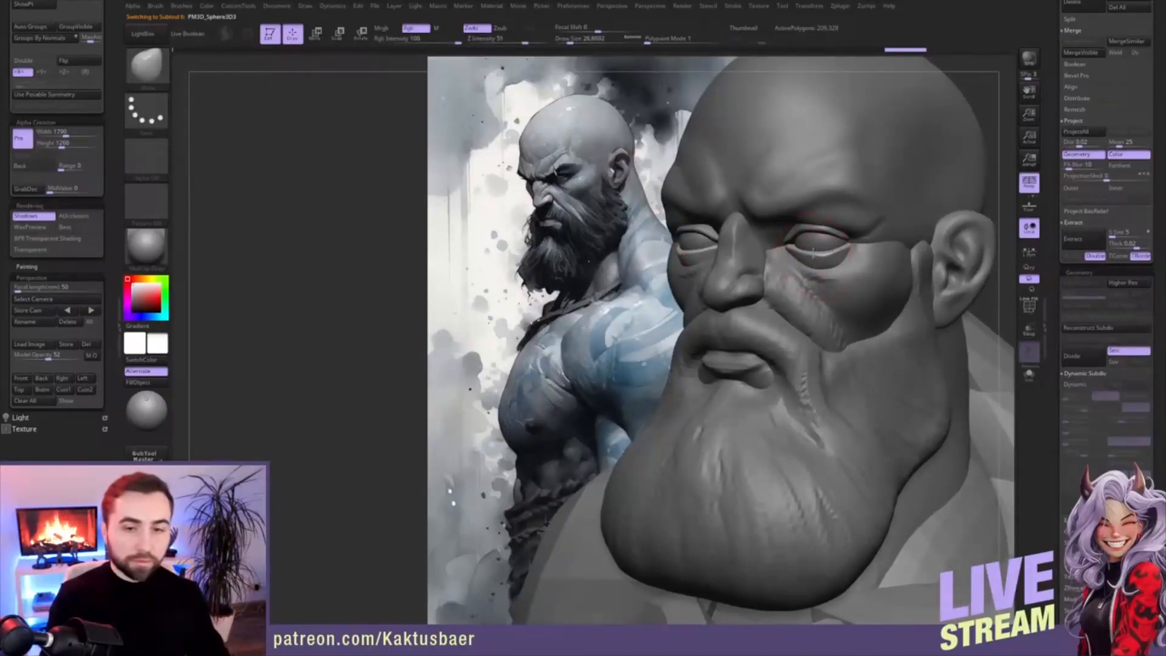
{"action": "right_click_drag", "start_coordinate": [822, 265], "coordinate": [817, 262]}
{"action": "left_click_drag", "start_coordinate": [818, 259], "coordinate": [806, 258]}
{"action": "key", "text": "s"}
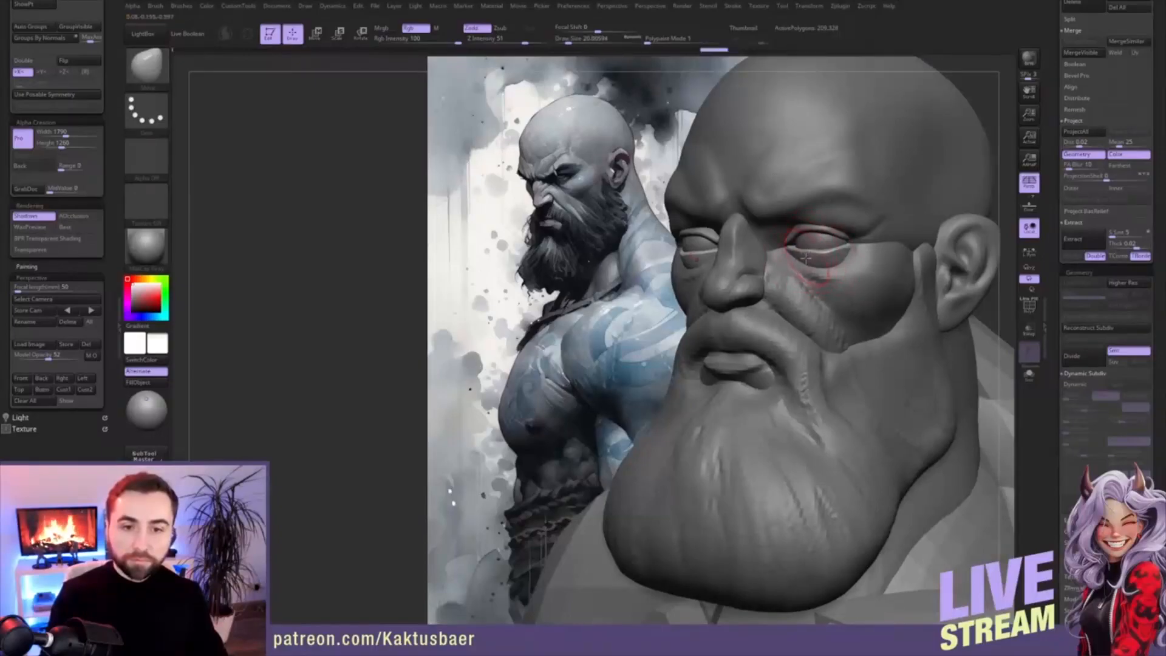
- Return to the head mesh and fit the skin below the eye to the lower lid with the Move brush at a size of about 15
{"action": "left_click", "coordinate": [807, 261], "text": "alt"}
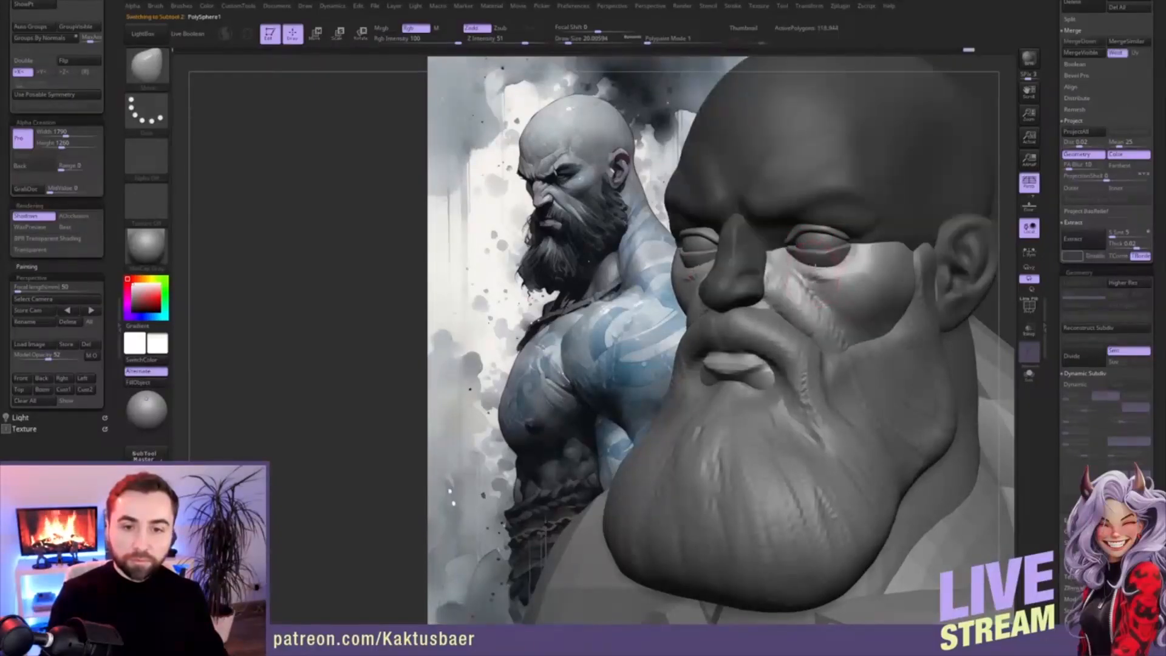
{"action": "key", "text": "s"}
{"action": "left_click_drag", "start_coordinate": [837, 269], "coordinate": [833, 269]}
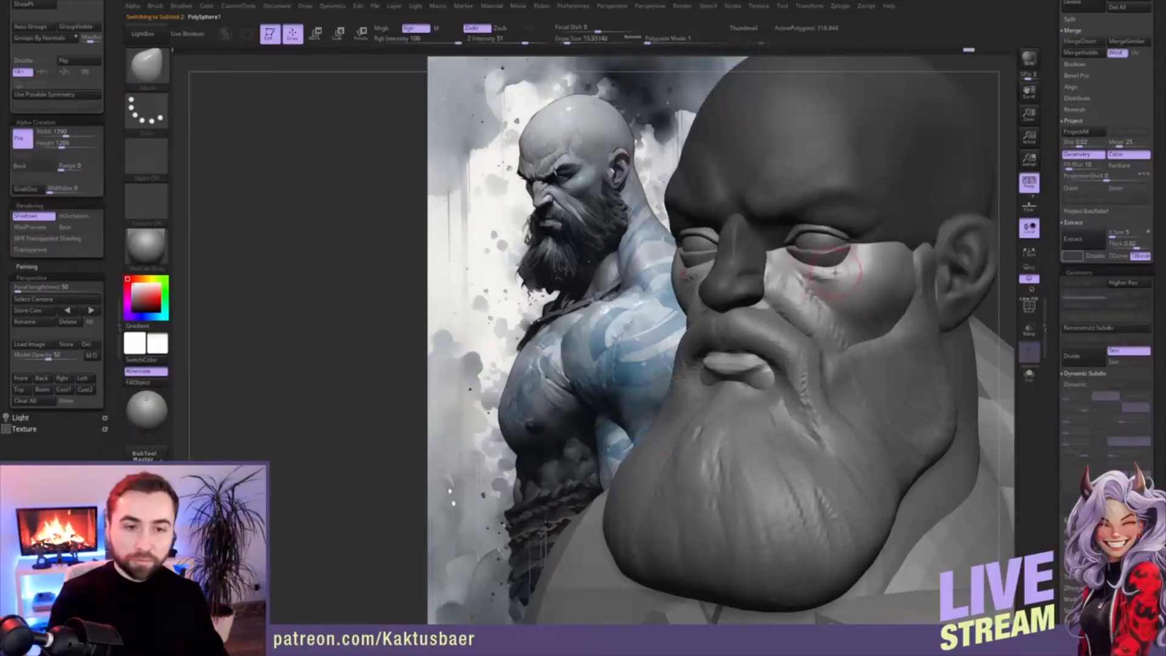
{"action": "right_click_drag", "start_coordinate": [863, 269], "coordinate": [793, 261]}
{"action": "key", "text": "bracketleft"}
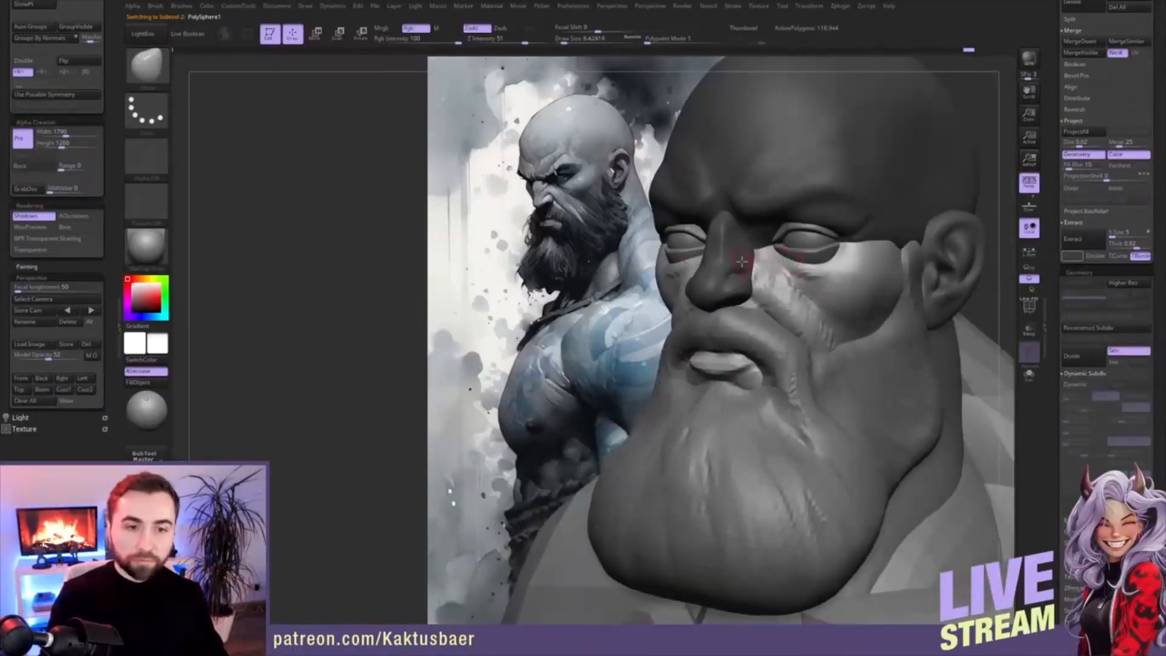
- Isolate the nose, then reshape its side and bridge with the Move brush and smooth it, checking the front view
{"action": "right_click_drag", "start_coordinate": [741, 256], "coordinate": [724, 244]}
{"action": "key", "text": "bracketright"}
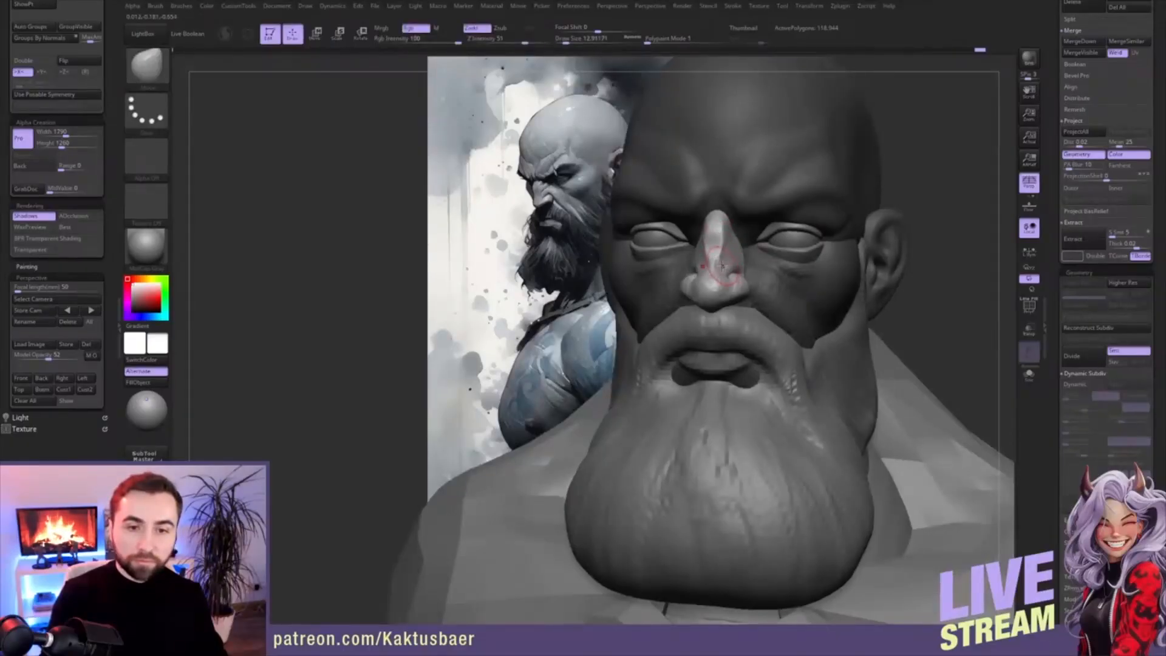
{"action": "right_click_drag", "start_coordinate": [721, 265], "coordinate": [715, 257]}
{"action": "left_click_drag", "start_coordinate": [716, 257], "coordinate": [738, 282], "text": "shift"}
{"action": "right_click_drag", "start_coordinate": [748, 272], "coordinate": [746, 267]}
{"action": "left_click_drag", "start_coordinate": [734, 235], "coordinate": [739, 233]}
{"action": "key", "text": "bracketright"}
{"action": "right_click_drag", "start_coordinate": [741, 243], "coordinate": [744, 209]}
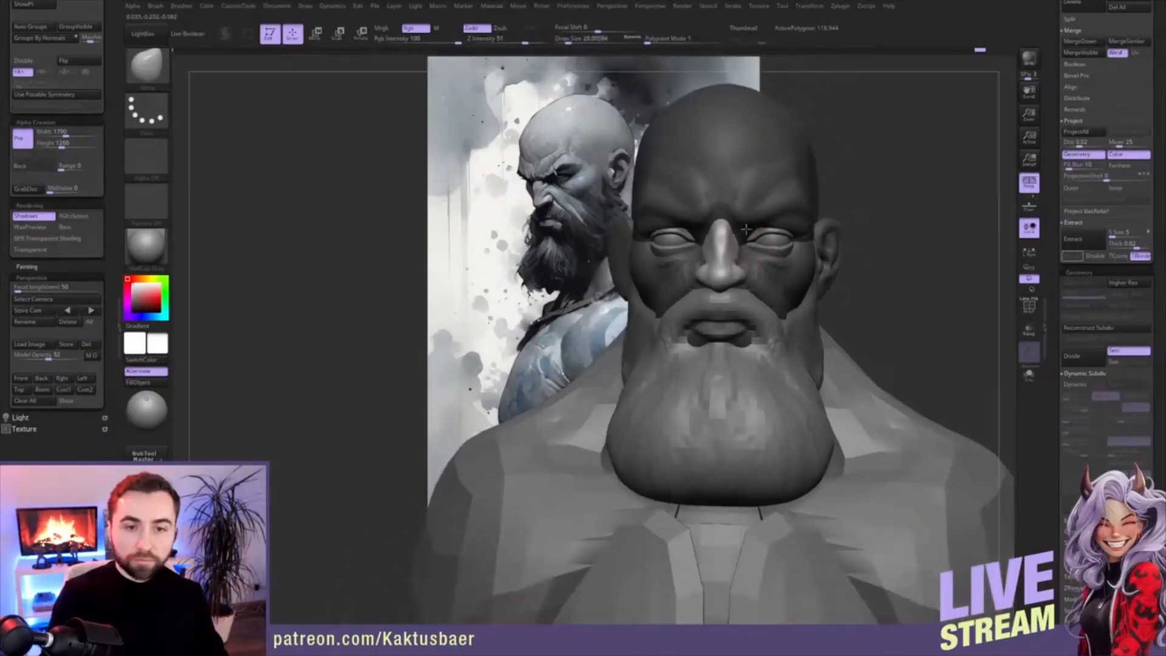
- Clear the mask and apply Mirror And Weld to the head mesh
{"action": "right_click_drag", "start_coordinate": [787, 253], "coordinate": [784, 280], "text": "alt"}
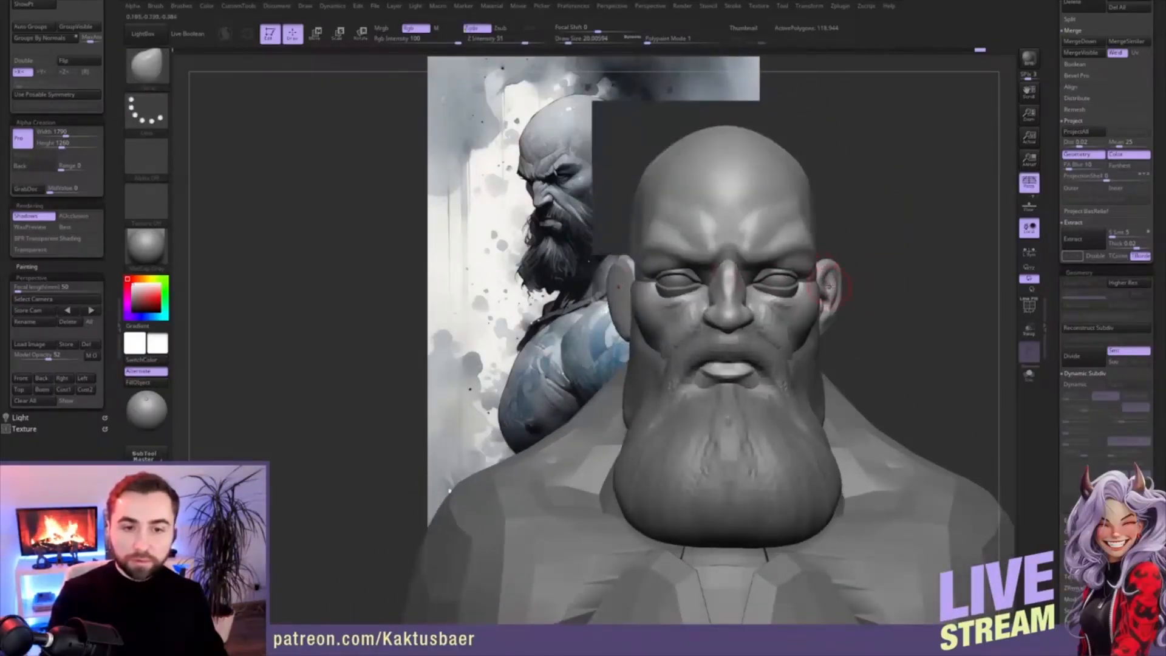
{"action": "mouse_move", "coordinate": [821, 296]}
{"action": "right_mouse_down"}
{"action": "mouse_move", "coordinate": [775, 296]}
{"action": "mouse_move", "coordinate": [828, 297]}
{"action": "mouse_move", "coordinate": [806, 306]}
{"action": "right_mouse_up"}
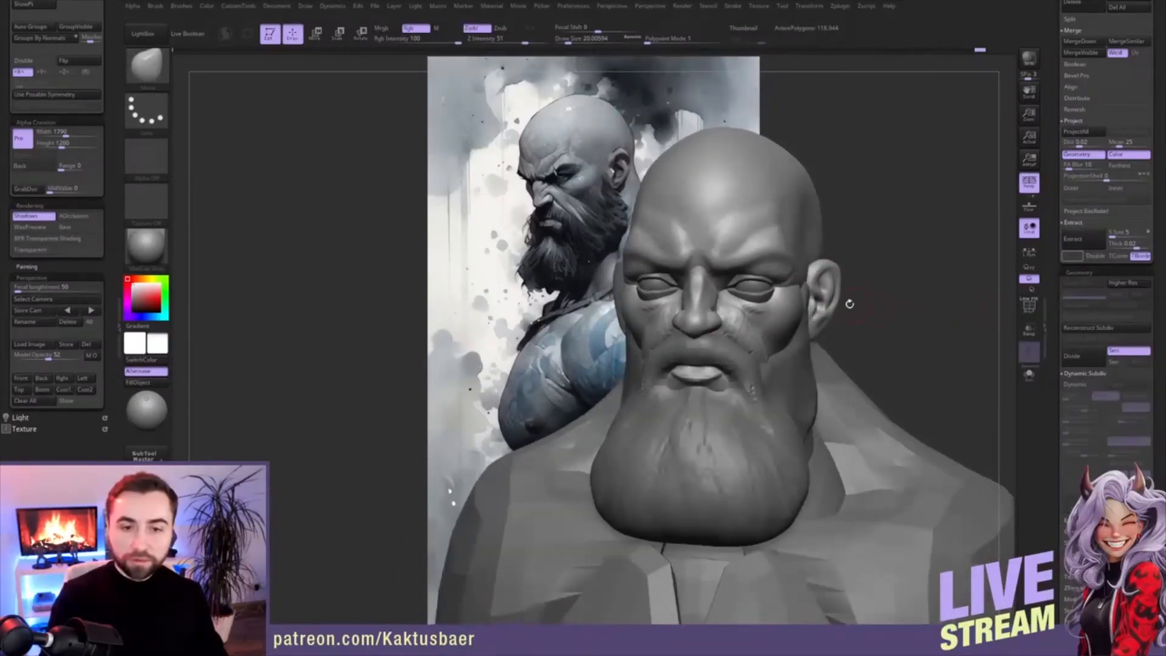
{"action": "scroll", "coordinate": [98, 114], "scroll_direction": "up", "scroll_amount": 5}
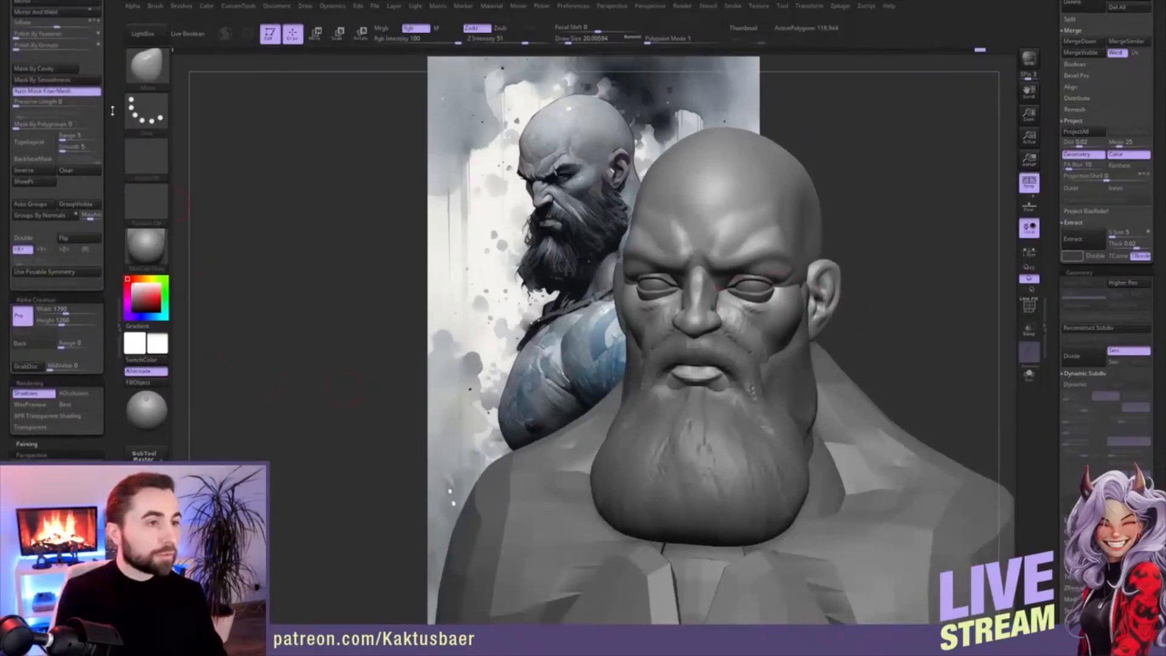
{"action": "right_click_drag", "start_coordinate": [755, 287], "coordinate": [752, 274]}
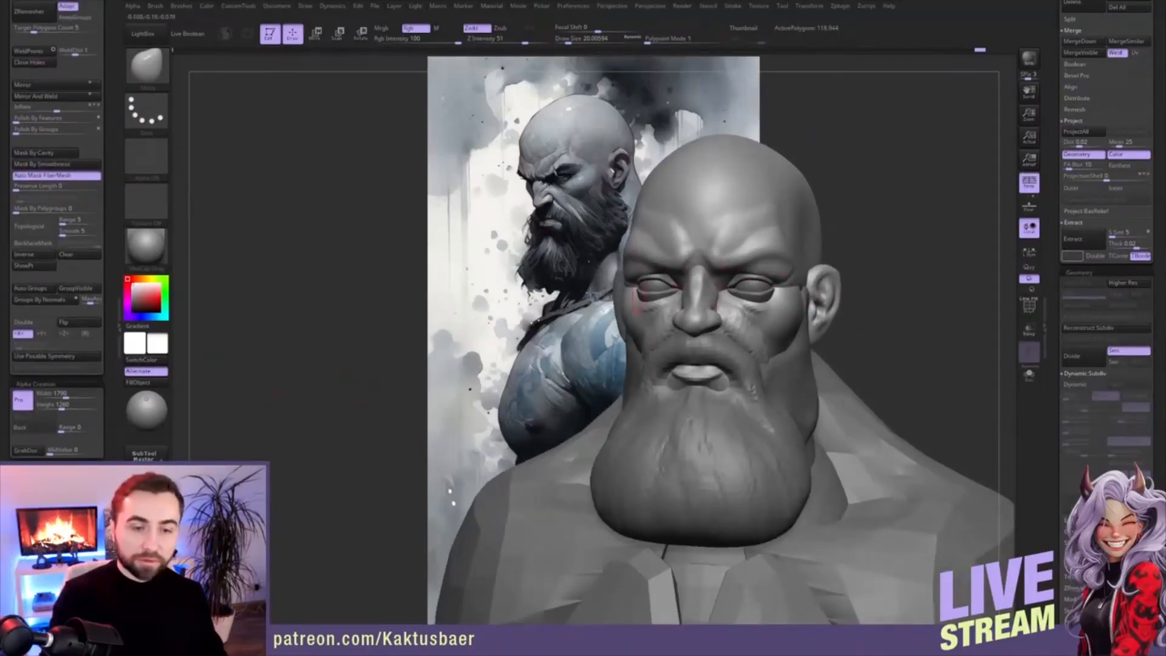
{"action": "left_click", "coordinate": [69, 97]}
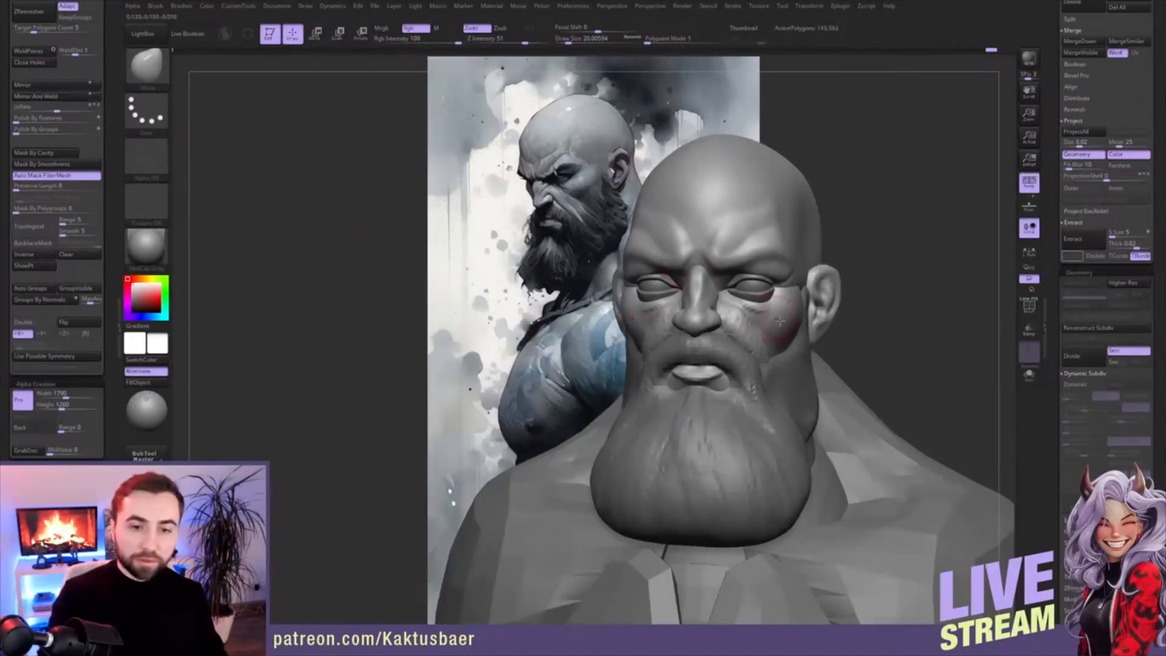
- Smooth the upper cheek below the eye in three-quarter view
{"action": "right_click_drag", "start_coordinate": [805, 311], "coordinate": [761, 318]}
{"action": "mouse_move", "coordinate": [742, 308]}
{"action": "left_mouse_down", "text": "shift"}
{"action": "mouse_move", "coordinate": [755, 317]}
{"action": "mouse_move", "coordinate": [752, 307]}
{"action": "left_mouse_up", "text": "shift"}
{"action": "key", "text": "s"}
- Isolate the cheek polygroup and build up the fold beside the nose with Clay Buildup at a size of about 10.5
{"action": "key", "text": "w"}
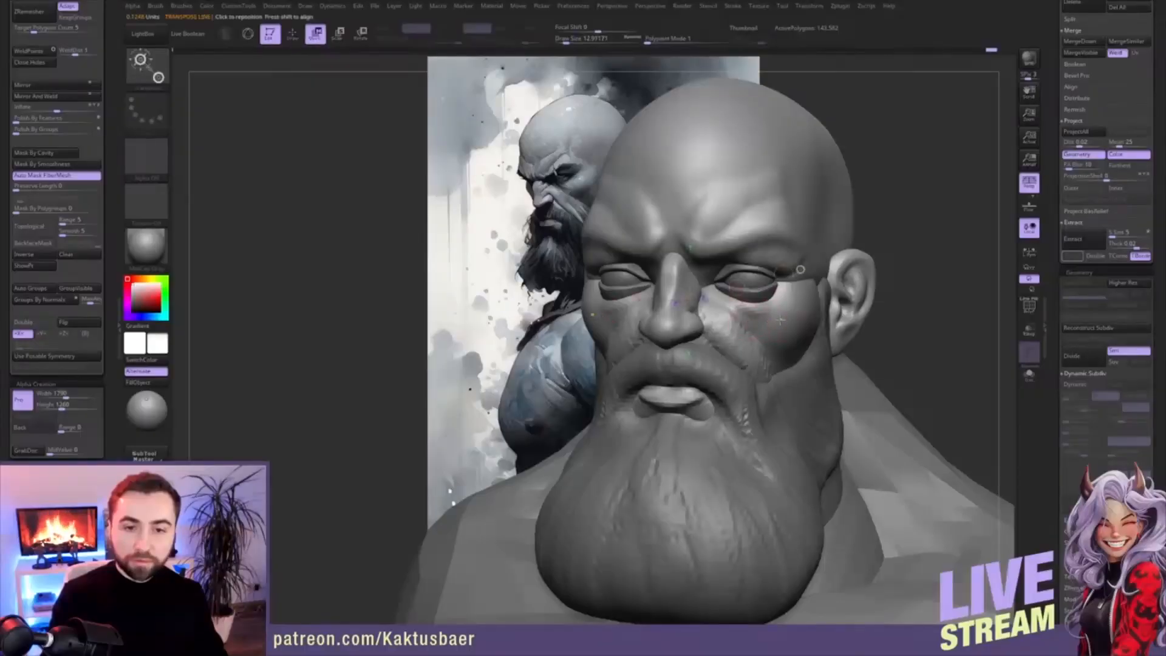
{"action": "left_click", "coordinate": [765, 320], "text": "ctrl"}
{"action": "key", "text": "q"}
{"action": "mouse_move", "coordinate": [744, 297]}
{"action": "right_mouse_down"}
{"action": "mouse_move", "coordinate": [702, 297]}
{"action": "mouse_move", "coordinate": [740, 297]}
{"action": "mouse_move", "coordinate": [715, 311]}
{"action": "mouse_move", "coordinate": [725, 340]}
{"action": "mouse_move", "coordinate": [715, 333]}
{"action": "right_mouse_up"}
{"action": "key", "text": "s"}
{"action": "left_click_drag", "start_coordinate": [709, 325], "coordinate": [704, 324]}
{"action": "key", "text": "b"}
{"action": "key", "text": "c"}
{"action": "key", "text": "b"}
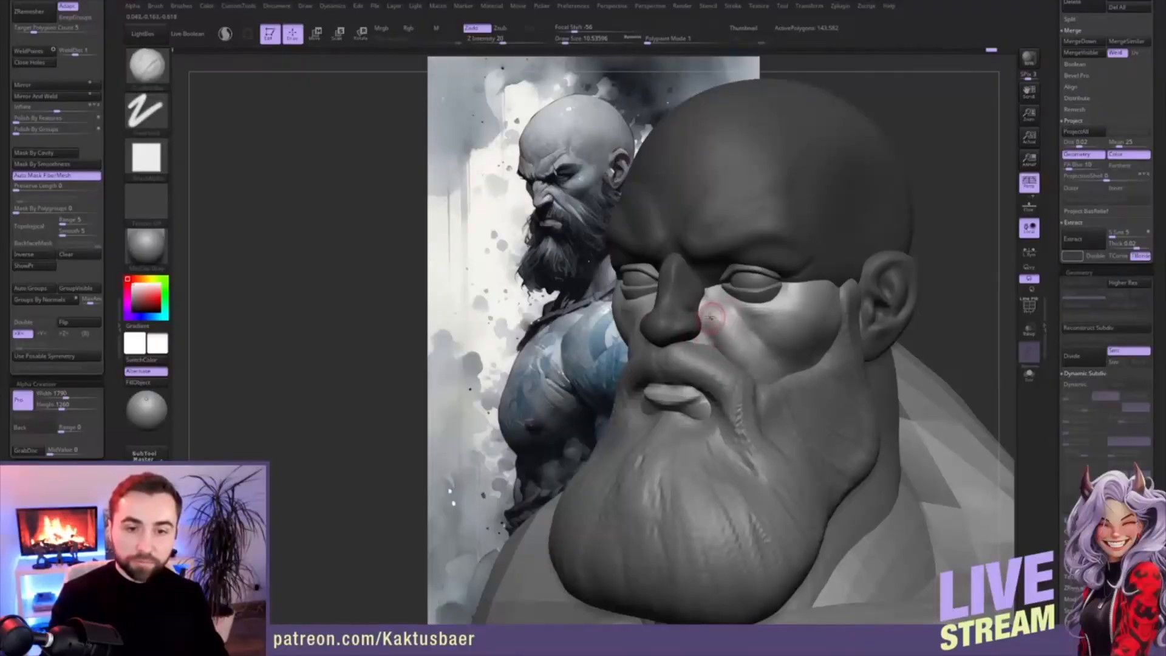
{"action": "right_click_drag", "start_coordinate": [720, 315], "coordinate": [705, 301]}
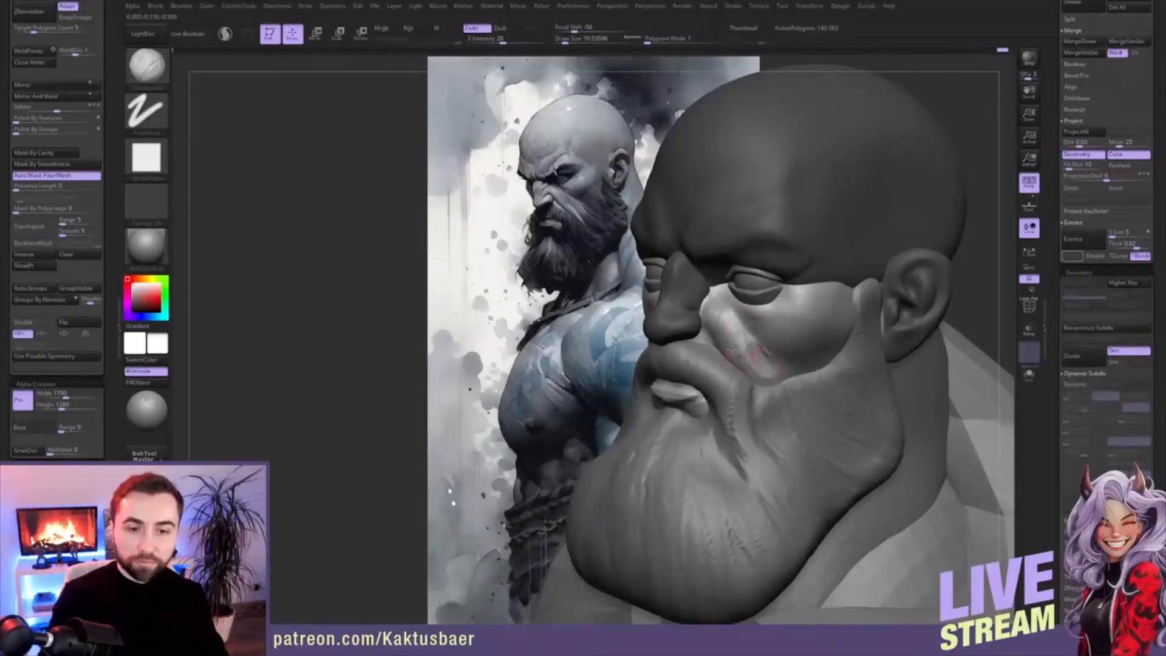
- Solo the head mesh, then fill and smooth the cheek along the nasolabial fold with Clay Buildup at a size of about 18.5
{"action": "key", "text": "alt+s"}
{"action": "key", "text": "bracketright"}
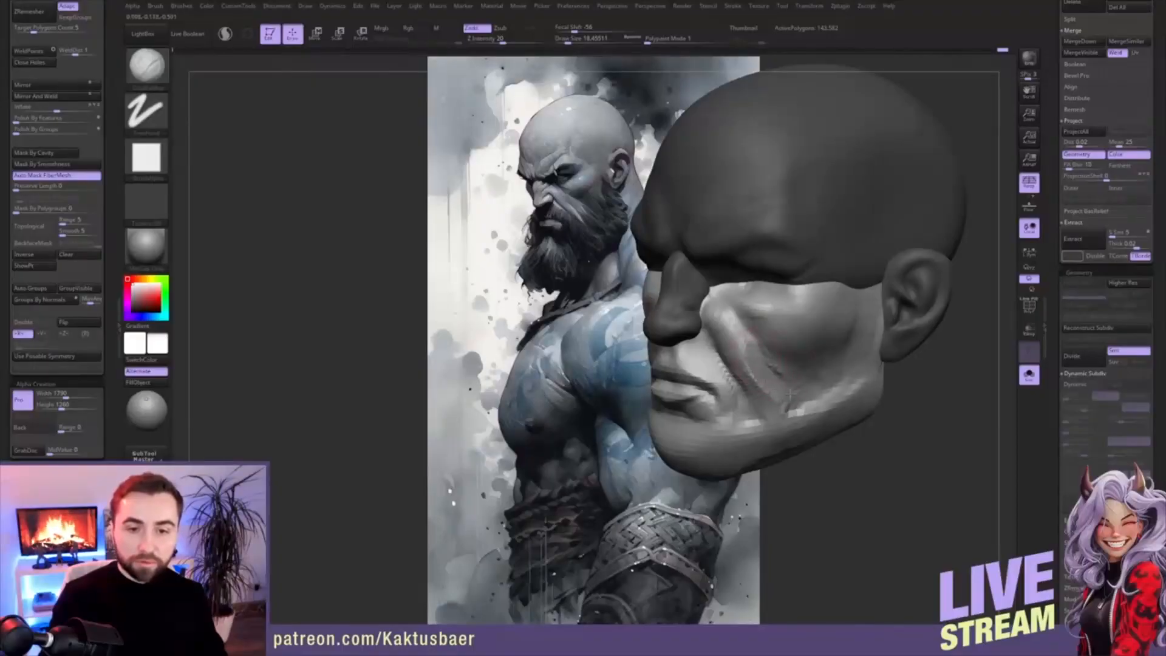
{"action": "mouse_move", "coordinate": [777, 361]}
{"action": "right_mouse_down"}
{"action": "mouse_move", "coordinate": [796, 347]}
{"action": "mouse_move", "coordinate": [784, 331]}
{"action": "right_mouse_up"}
{"action": "mouse_move", "coordinate": [790, 322]}
{"action": "left_mouse_down", "text": "shift"}
{"action": "mouse_move", "coordinate": [794, 336]}
{"action": "mouse_move", "coordinate": [755, 318]}
{"action": "mouse_move", "coordinate": [747, 359]}
{"action": "left_mouse_up", "text": "shift"}
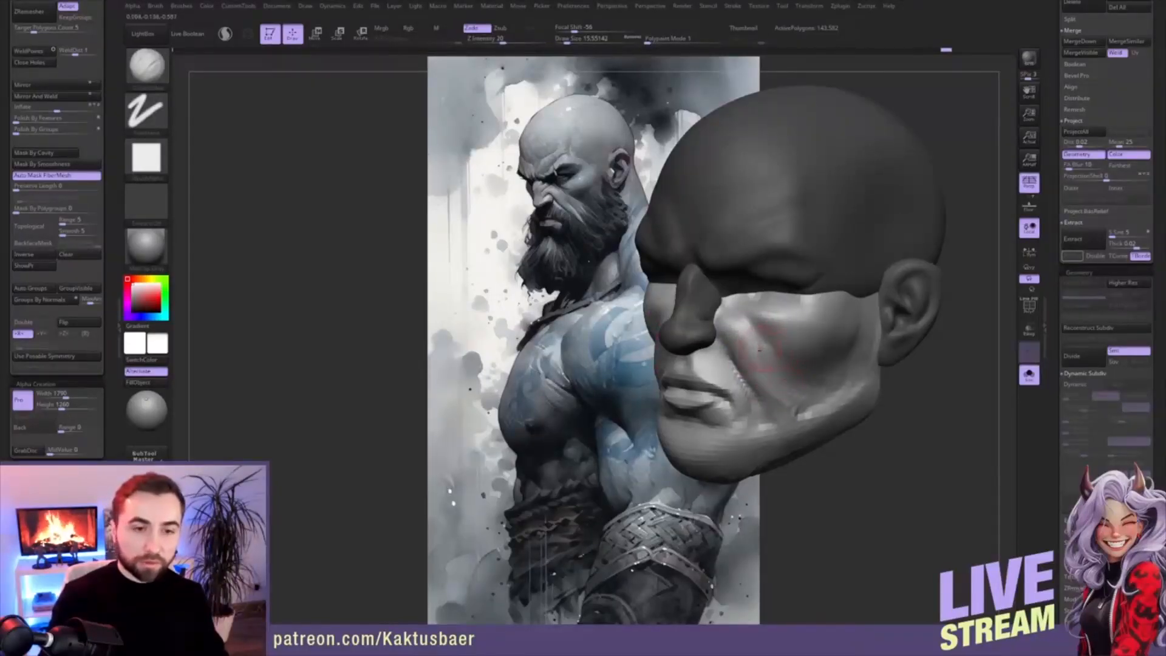
- Carve the crease running from beside the nose down the cheek with DamStandard at a size of about 14.2
{"action": "left_click_drag", "start_coordinate": [770, 348], "coordinate": [767, 345]}
{"action": "key", "text": "b"}
{"action": "key", "text": "d"}
{"action": "key", "text": "s"}
{"action": "key", "text": "s"}
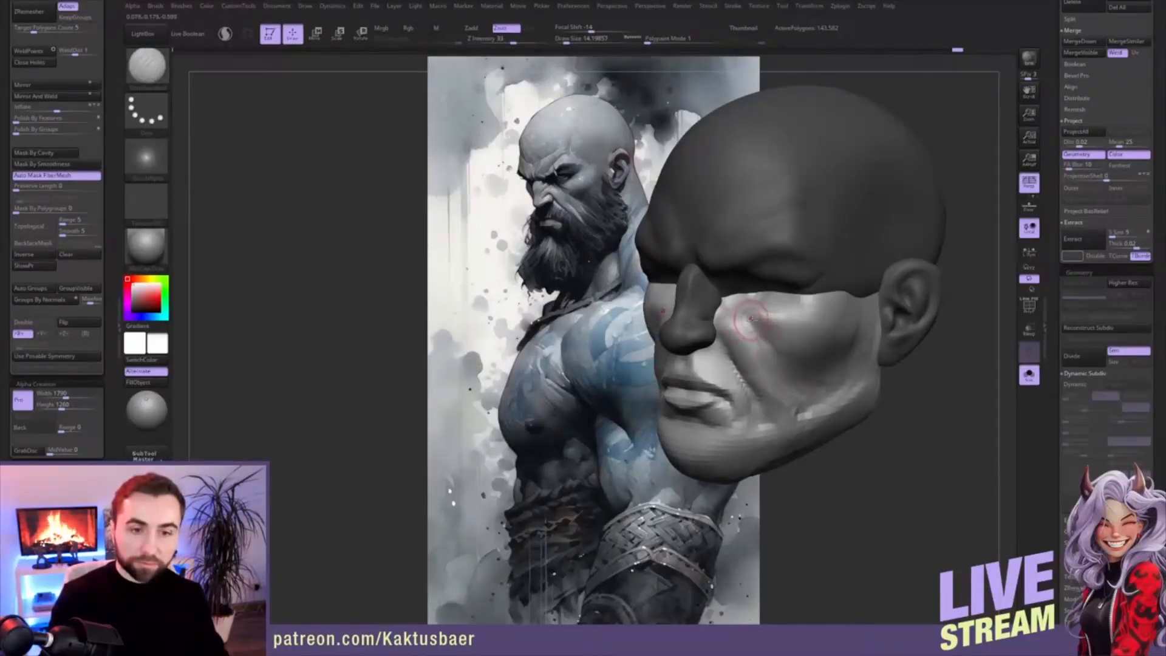
{"action": "left_click_drag", "start_coordinate": [737, 312], "coordinate": [753, 340]}
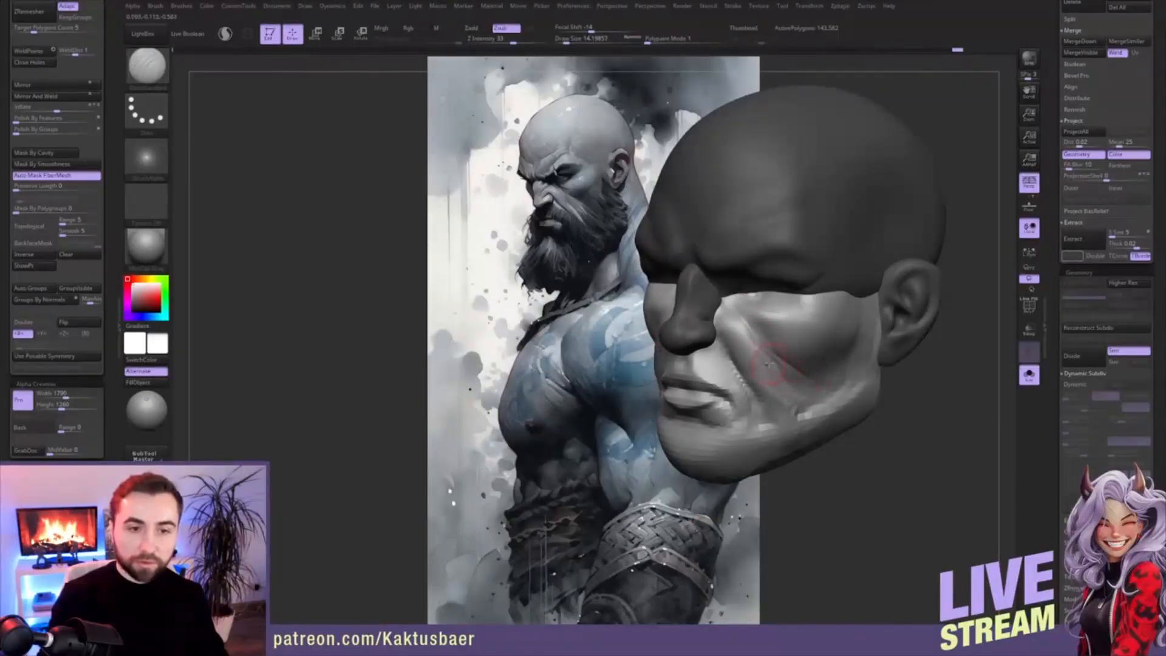
- Soften the nasolabial fold with Clay Buildup and smoothing, and show the other meshes again
{"action": "key", "text": "b"}
{"action": "key", "text": "c"}
{"action": "key", "text": "b"}
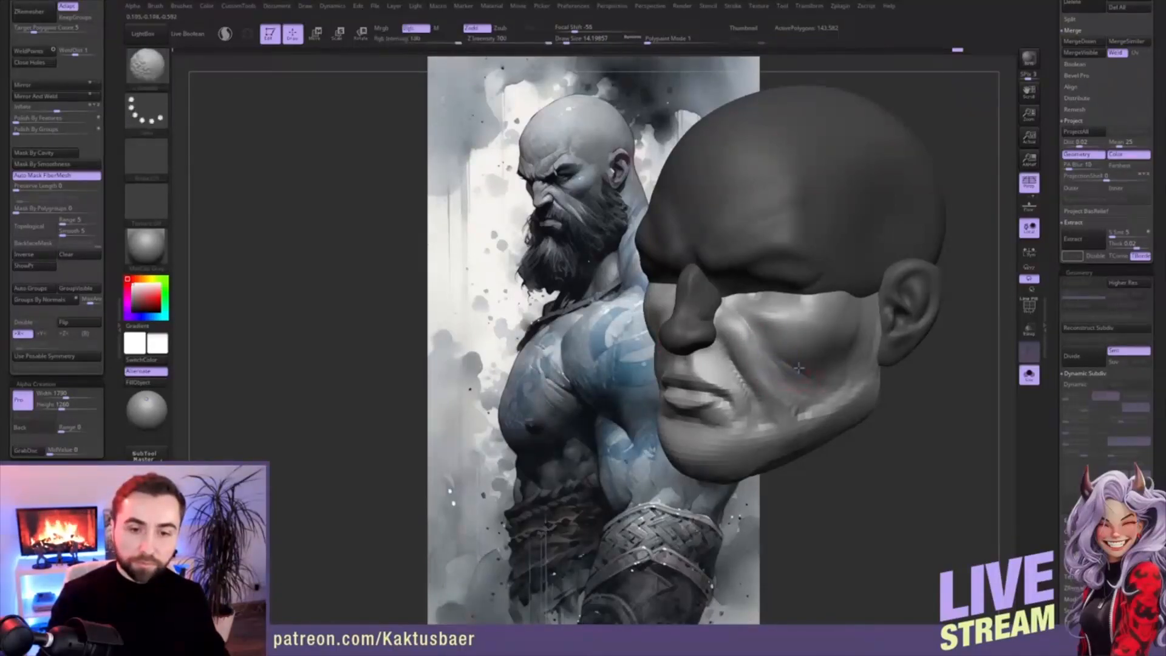
{"action": "left_click_drag", "start_coordinate": [734, 320], "coordinate": [755, 347], "text": "shift"}
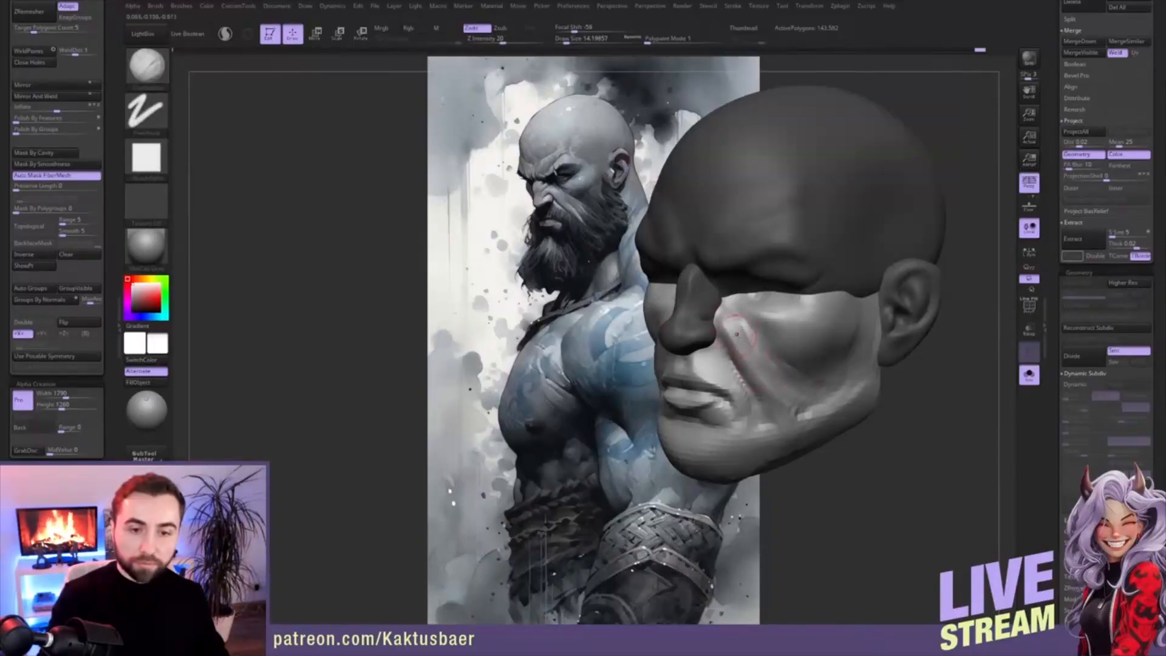
{"action": "left_click_drag", "start_coordinate": [737, 334], "coordinate": [740, 330], "text": "shift"}
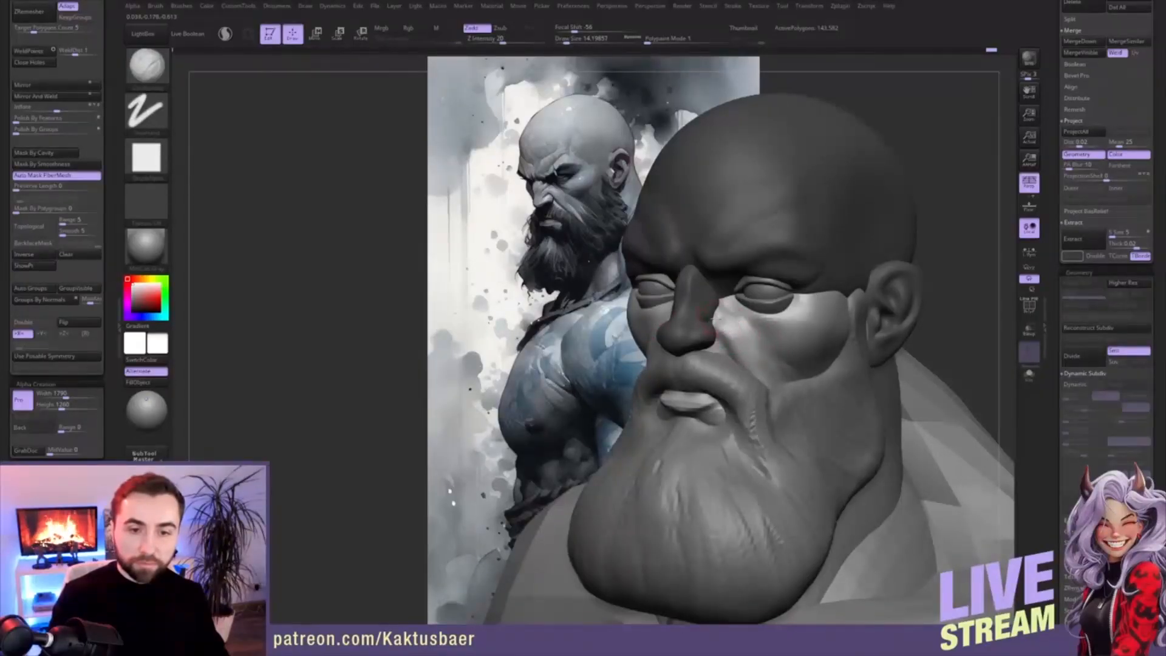
- Isolate the nose polygroup and refine the side of its bridge with Clay Buildup at a size of about 7.5
{"action": "key", "text": "w"}
{"action": "left_click", "coordinate": [699, 307], "text": "alt"}
{"action": "key", "text": "q"}
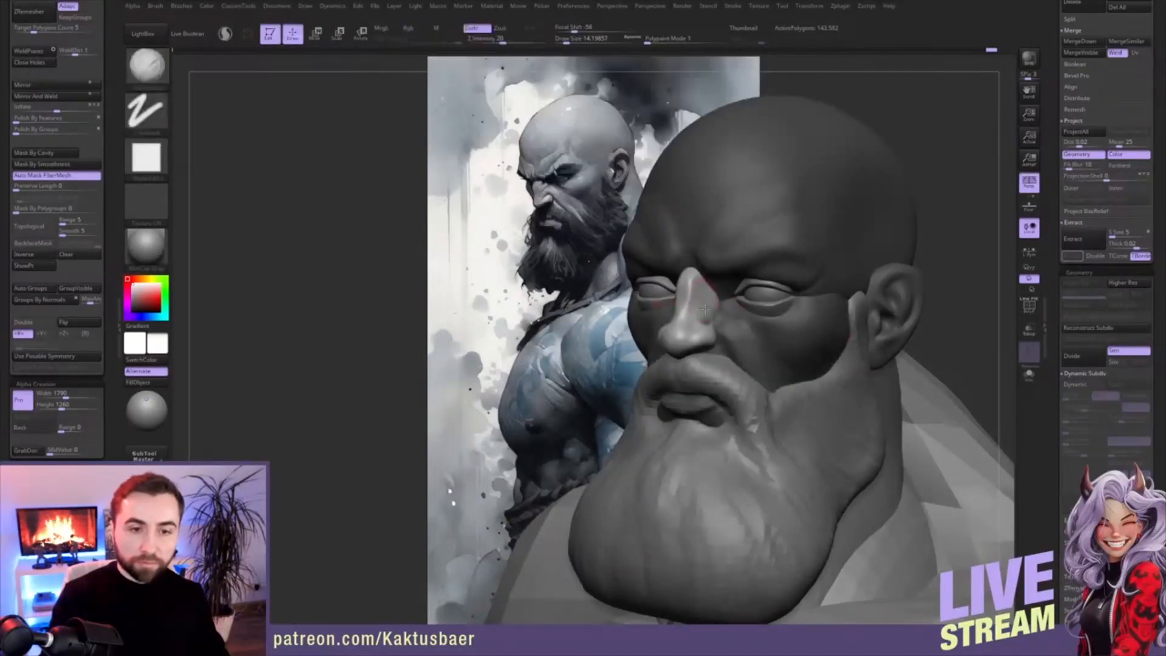
{"action": "right_click_drag", "start_coordinate": [711, 286], "coordinate": [716, 298], "text": "ctrl"}
{"action": "key", "text": "s"}
{"action": "left_click_drag", "start_coordinate": [716, 298], "coordinate": [714, 298]}
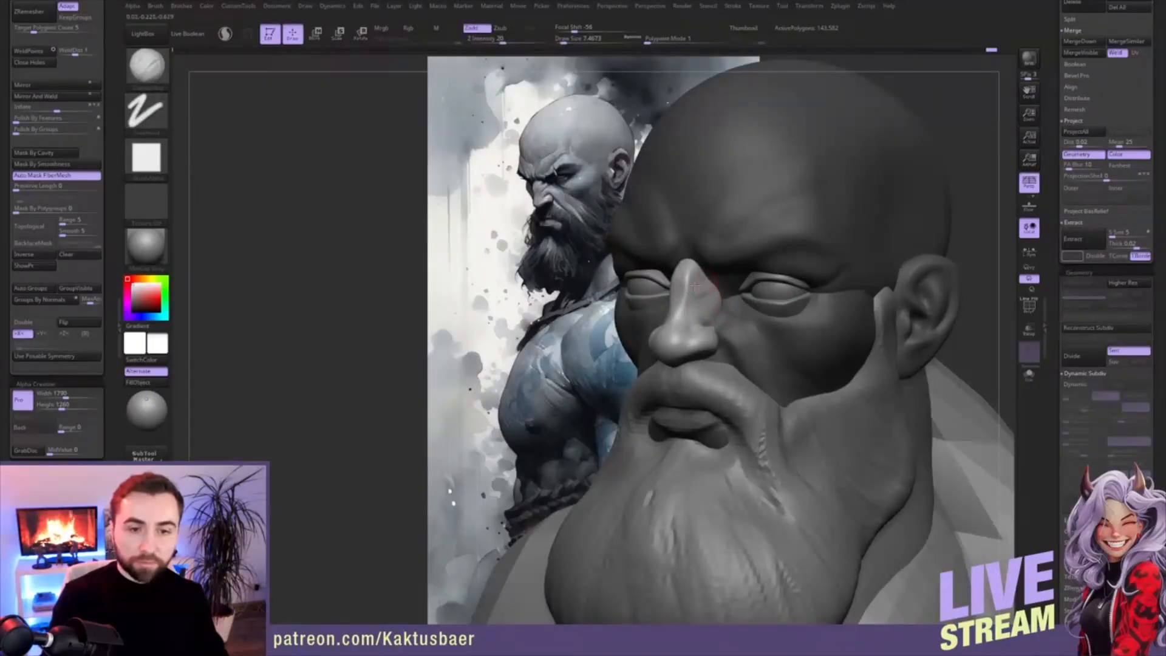
- Isolate the cheek polygroup and adjust the area between nose and inner eye corner with the Move brush at a size of about 20
{"action": "key", "text": "w"}
{"action": "key", "text": "ctrl+shift"}
{"action": "right_click_drag", "start_coordinate": [742, 303], "coordinate": [715, 323]}
{"action": "key", "text": "b"}
{"action": "key", "text": "m"}
{"action": "key", "text": "v"}
{"action": "key", "text": "s"}
{"action": "left_click_drag", "start_coordinate": [712, 325], "coordinate": [726, 300]}
{"action": "key", "text": "s"}
{"action": "key", "text": "s"}
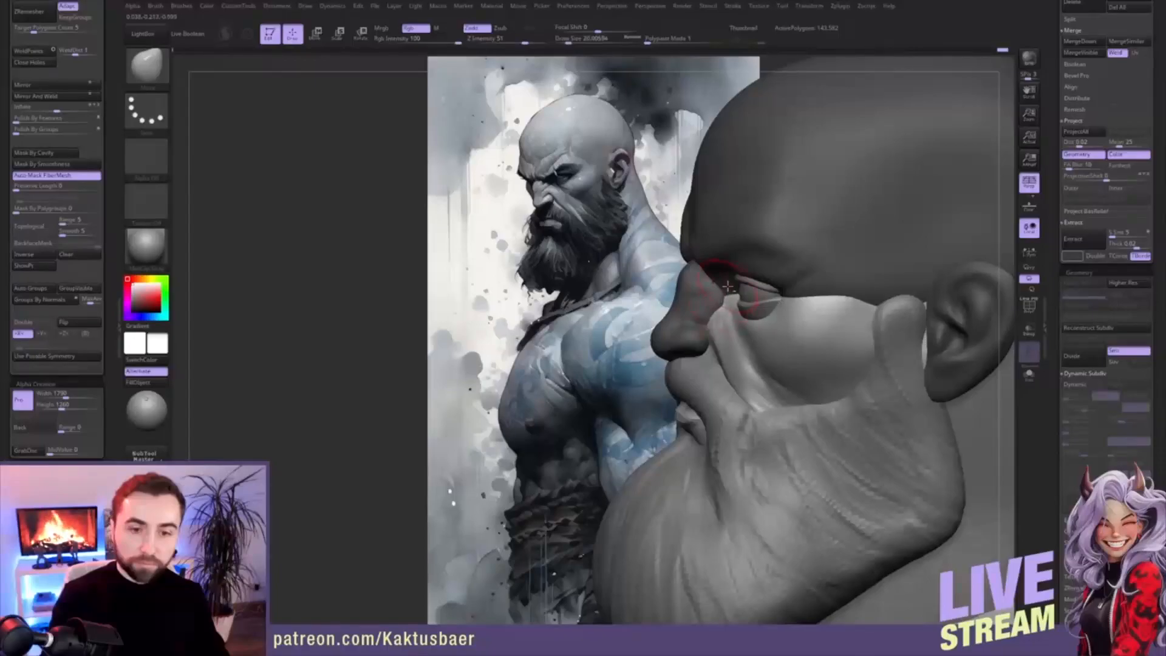
- Isolate the forehead polygroup and adjust the inner brow above the nose root with the Move brush
{"action": "key", "text": "w"}
{"action": "left_click", "coordinate": [730, 268], "text": "ctrl"}
{"action": "key", "text": "q"}
{"action": "mouse_move", "coordinate": [723, 279]}
{"action": "right_mouse_down"}
{"action": "mouse_move", "coordinate": [731, 297]}
{"action": "mouse_move", "coordinate": [696, 304]}
{"action": "right_mouse_up"}
- Isolate the nose again and reshape its upper bridge with the Move brush at a size of about 10.5
{"action": "key", "text": "w"}
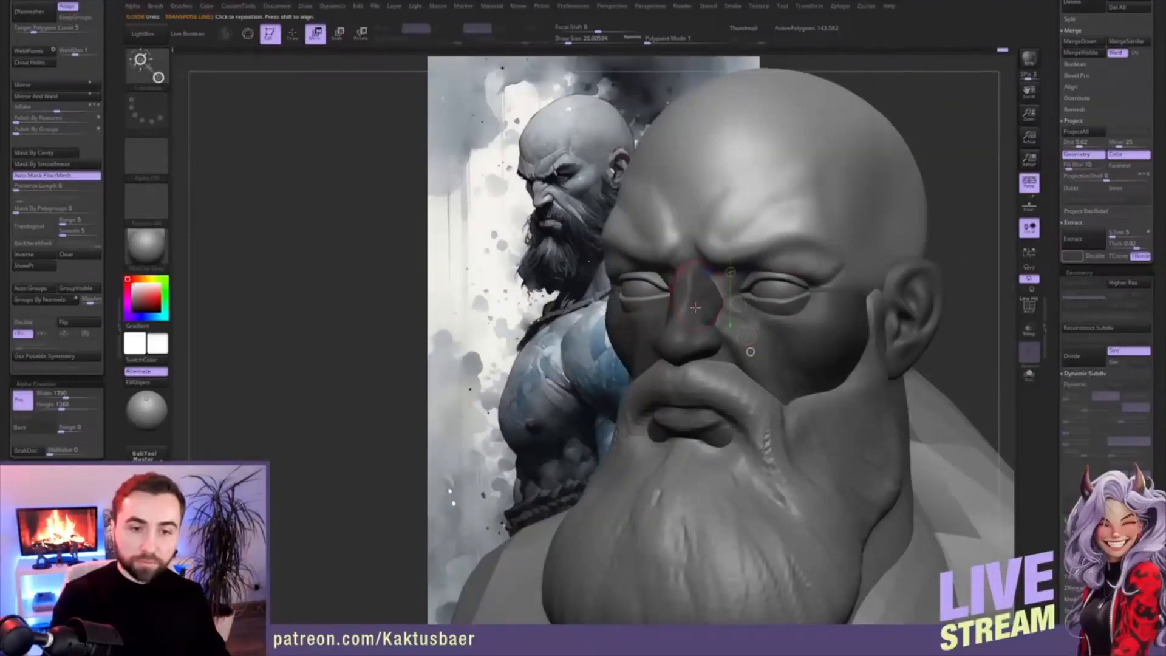
{"action": "left_click", "coordinate": [696, 315], "text": "ctrl"}
{"action": "key", "text": "q"}
{"action": "mouse_move", "coordinate": [702, 283]}
{"action": "right_mouse_down", "text": "ctrl"}
{"action": "mouse_move", "coordinate": [702, 302]}
{"action": "mouse_move", "coordinate": [676, 298]}
{"action": "right_mouse_up", "text": "ctrl"}
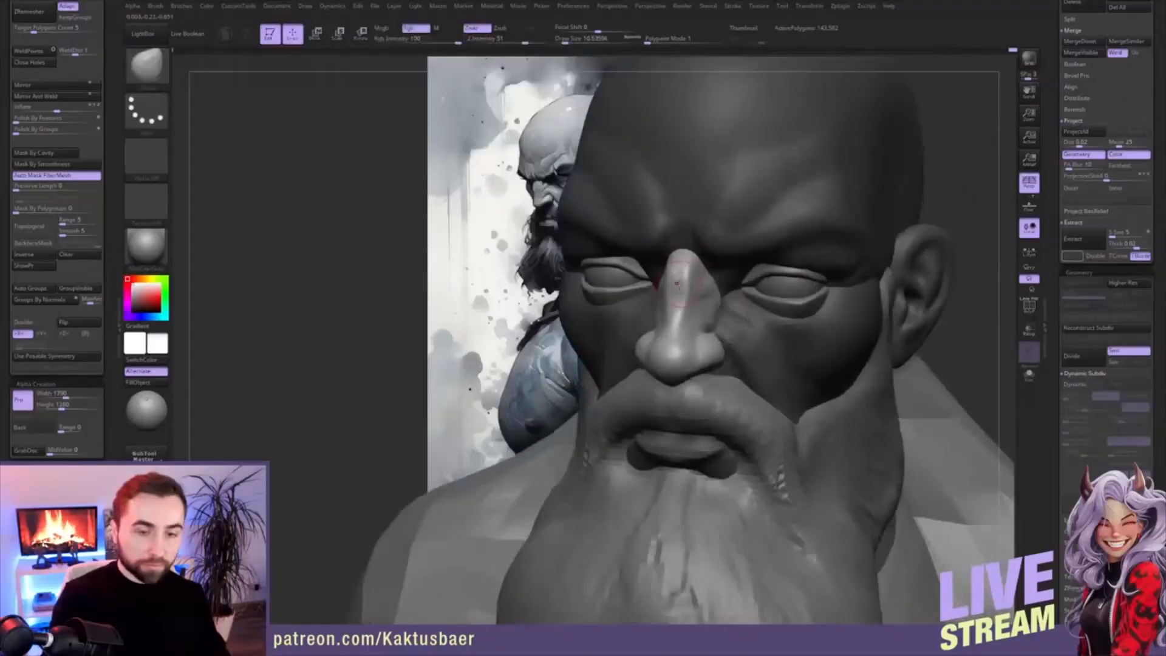
- Flatten the top plane of the nose bridge with TrimDynamic at a size of about 10.5 and check it from the front
{"action": "key", "text": "b"}
{"action": "key", "text": "t"}
{"action": "key", "text": "d"}
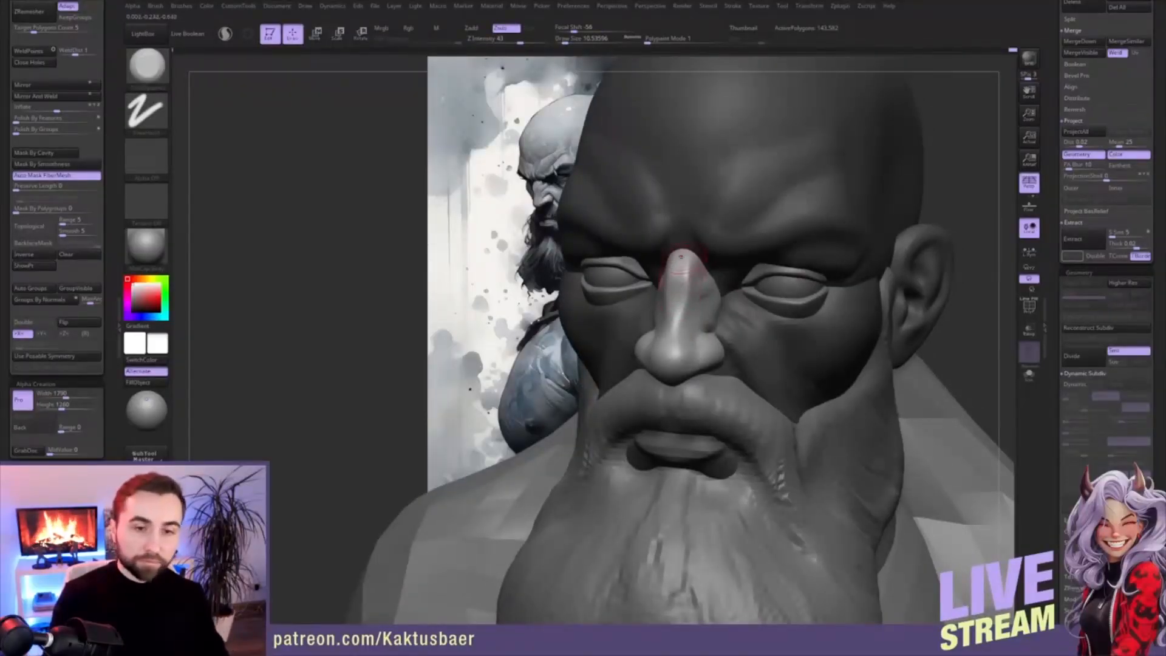
{"action": "left_click_drag", "start_coordinate": [687, 286], "coordinate": [689, 261]}
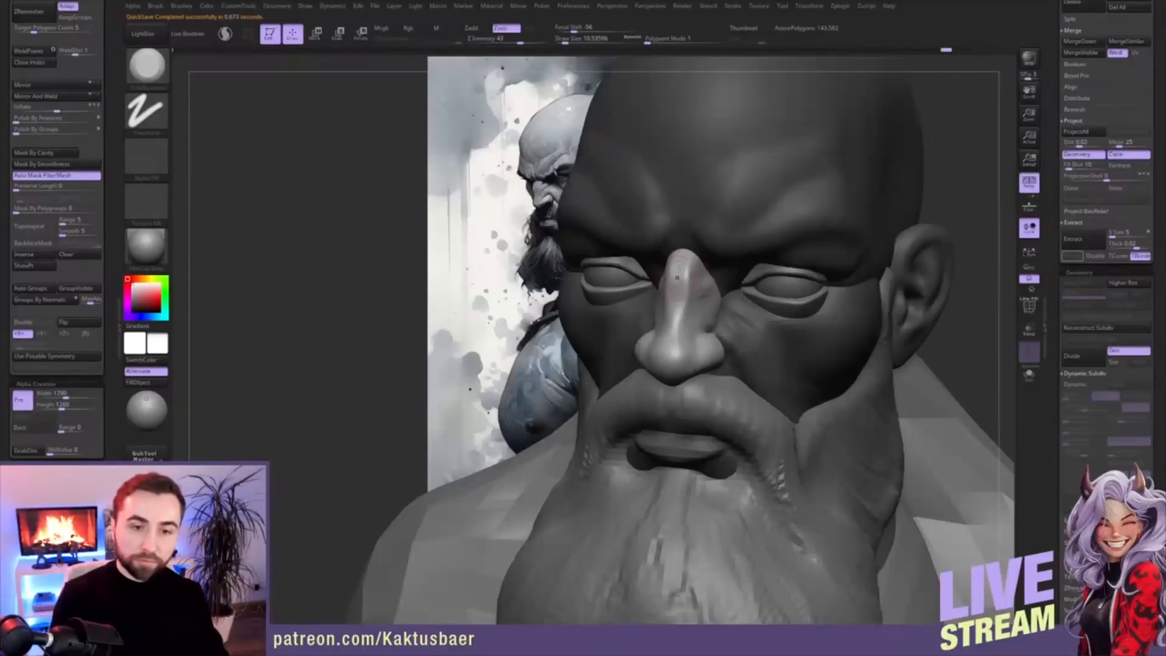
{"action": "right_click_drag", "start_coordinate": [675, 304], "coordinate": [772, 267], "text": "alt"}
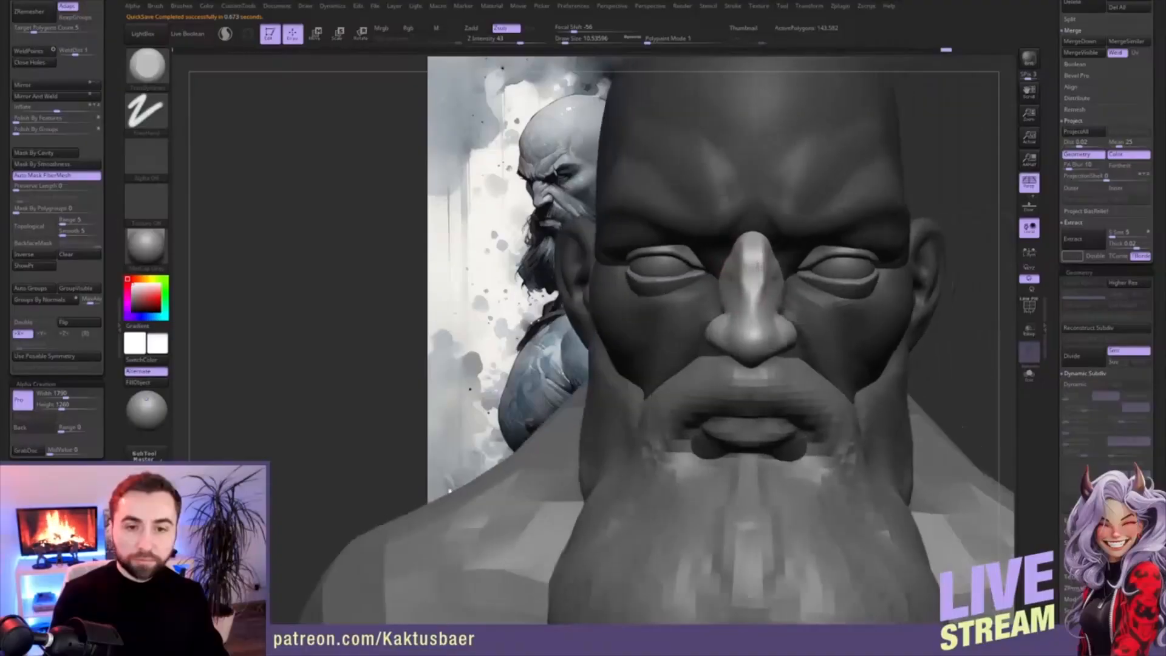
- Adjust the nose root between the brows with the Move brush at a size of about 11.7
{"action": "key", "text": "b"}
{"action": "key", "text": "m"}
{"action": "key", "text": "v"}
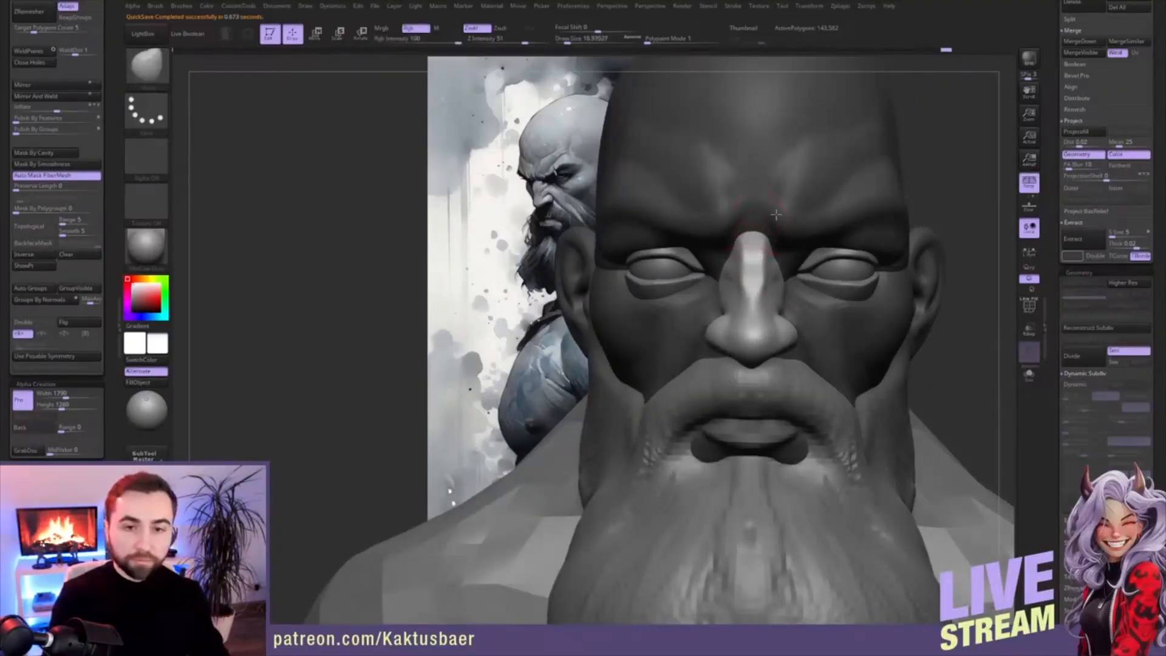
{"action": "key", "text": "s"}
{"action": "left_click_drag", "start_coordinate": [755, 238], "coordinate": [753, 239]}
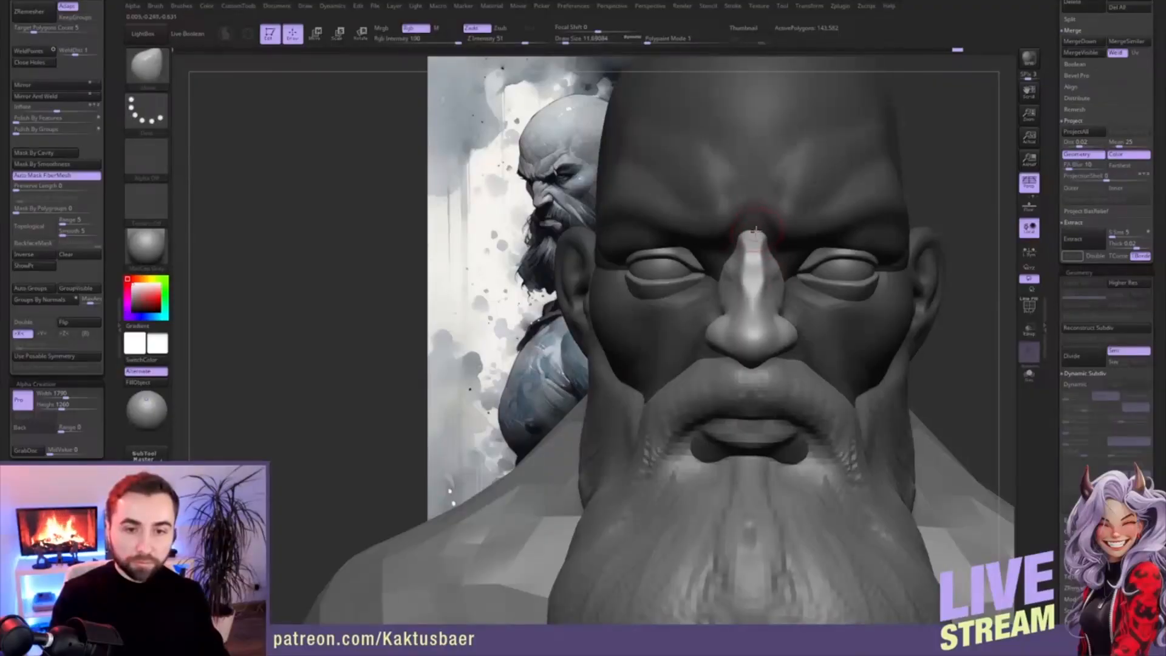
{"action": "mouse_move", "coordinate": [756, 245]}
{"action": "right_mouse_down"}
{"action": "mouse_move", "coordinate": [675, 243]}
{"action": "mouse_move", "coordinate": [820, 251]}
{"action": "mouse_move", "coordinate": [757, 246]}
{"action": "right_mouse_up"}
- Refine the upper nose bridge with the Move brush at a size of about 14.2 and smooth its surface
{"action": "key", "text": "s"}
{"action": "left_click_drag", "start_coordinate": [757, 245], "coordinate": [757, 271]}
{"action": "key", "text": "s"}
{"action": "right_click_drag", "start_coordinate": [757, 258], "coordinate": [823, 254]}
{"action": "left_click_drag", "start_coordinate": [756, 259], "coordinate": [756, 299], "text": "shift"}
{"action": "key", "text": "s"}
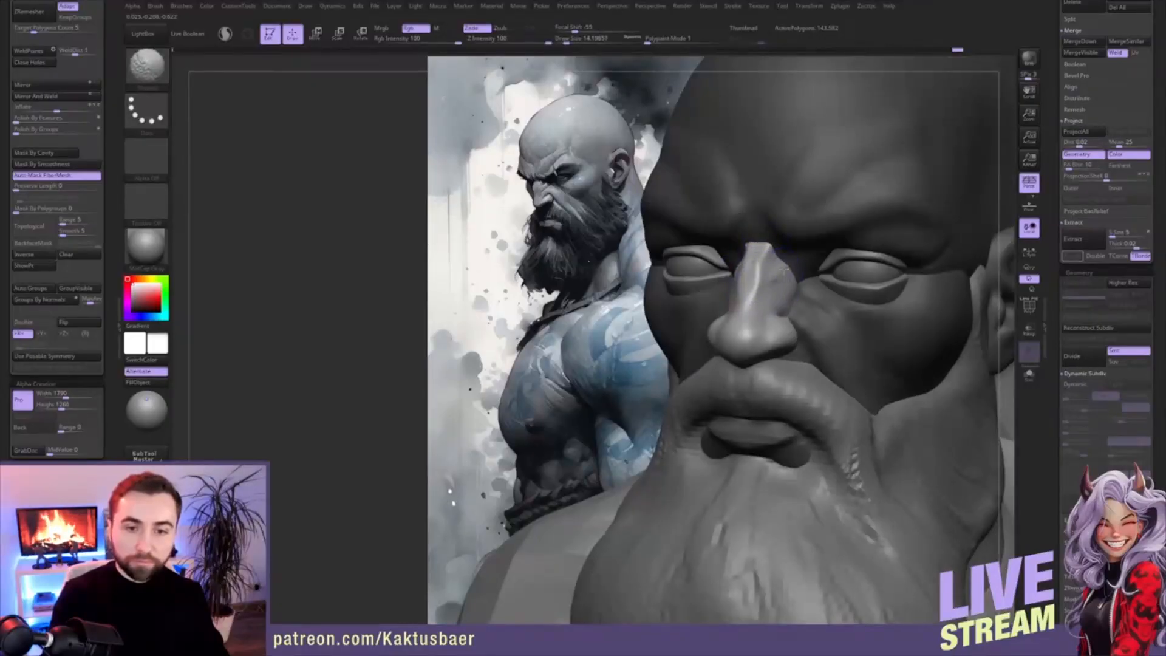
{"action": "right_click_drag", "start_coordinate": [756, 304], "coordinate": [773, 305]}
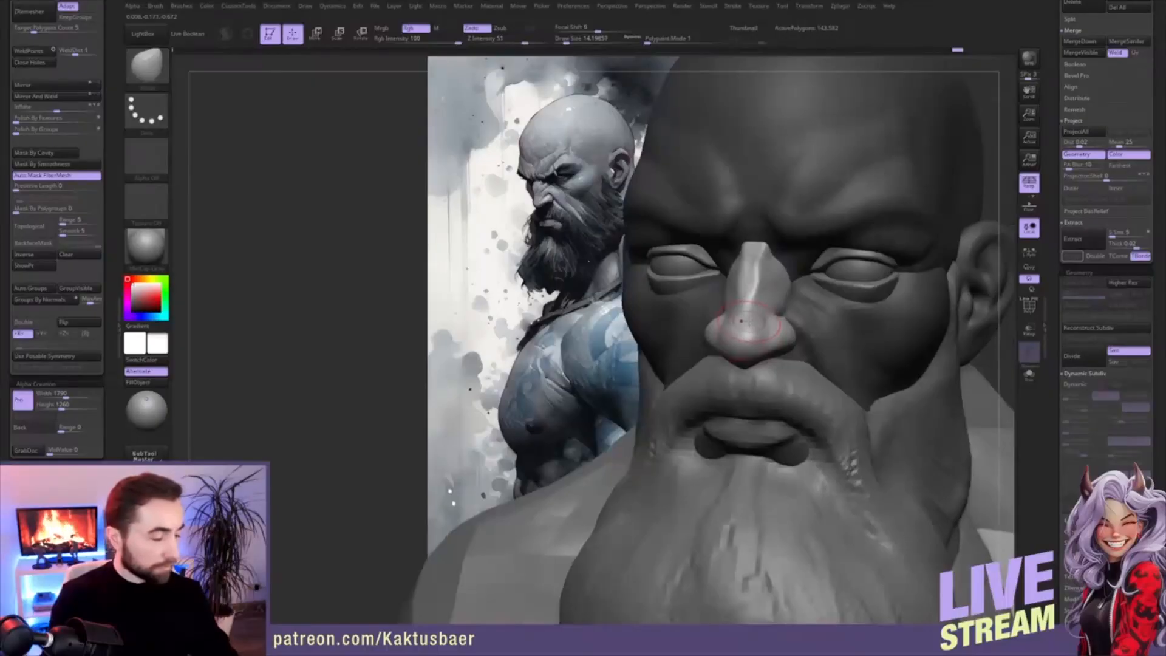
- Build up volume on the nose tip with ClayBuildup at a size of about 11.7
{"action": "key", "text": "b"}
{"action": "key", "text": "d"}
{"action": "key", "text": "s"}
{"action": "key", "text": "b"}
{"action": "key", "text": "c"}
{"action": "key", "text": "b"}
{"action": "key", "text": "s"}
{"action": "left_click_drag", "start_coordinate": [752, 317], "coordinate": [749, 317]}
{"action": "right_click_drag", "start_coordinate": [749, 318], "coordinate": [758, 330]}
{"action": "key", "text": "s"}
{"action": "left_click_drag", "start_coordinate": [759, 330], "coordinate": [757, 330]}
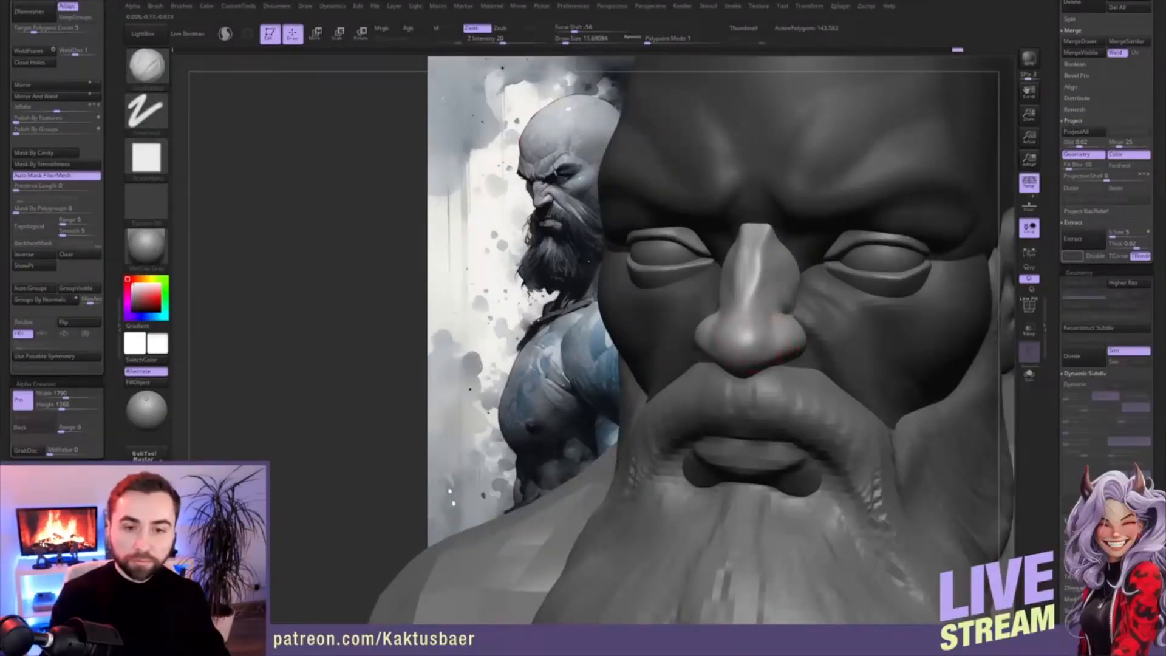
{"action": "left_click_drag", "start_coordinate": [757, 333], "coordinate": [761, 328]}
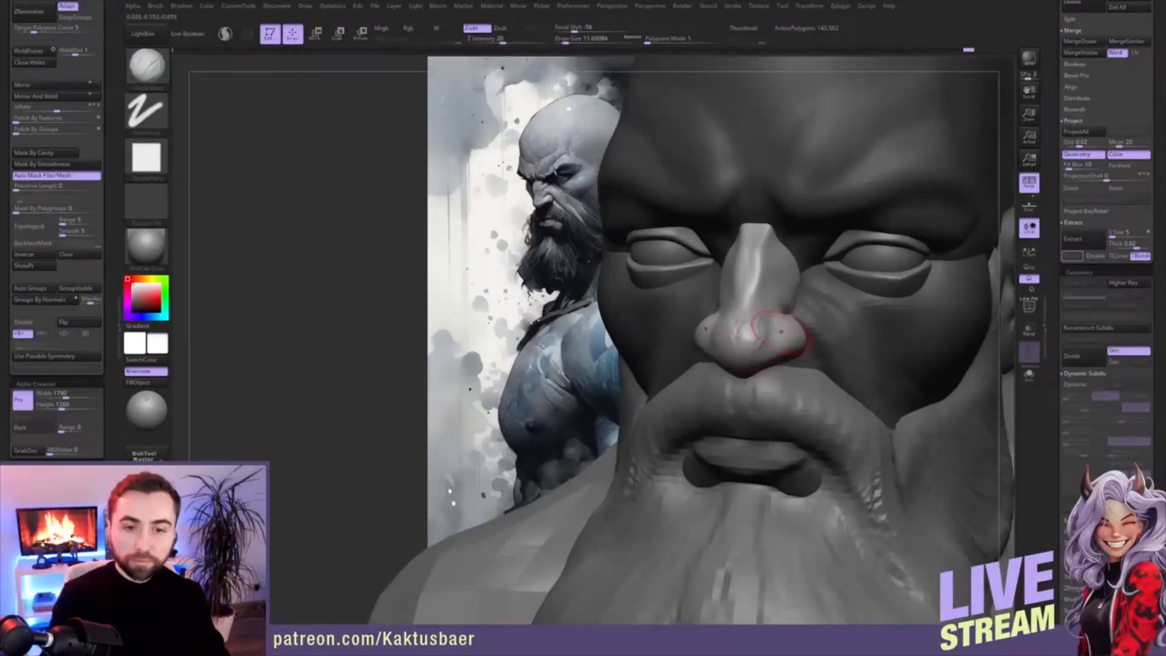
- Add volume to the nostril wing with ClayBuildup at a size of about 13
{"action": "right_click_drag", "start_coordinate": [763, 328], "coordinate": [712, 331]}
{"action": "key", "text": "s"}
{"action": "mouse_move", "coordinate": [784, 336]}
{"action": "left_mouse_down"}
{"action": "mouse_move", "coordinate": [761, 336]}
{"action": "mouse_move", "coordinate": [811, 340]}
{"action": "left_mouse_up"}
{"action": "key", "text": "s"}
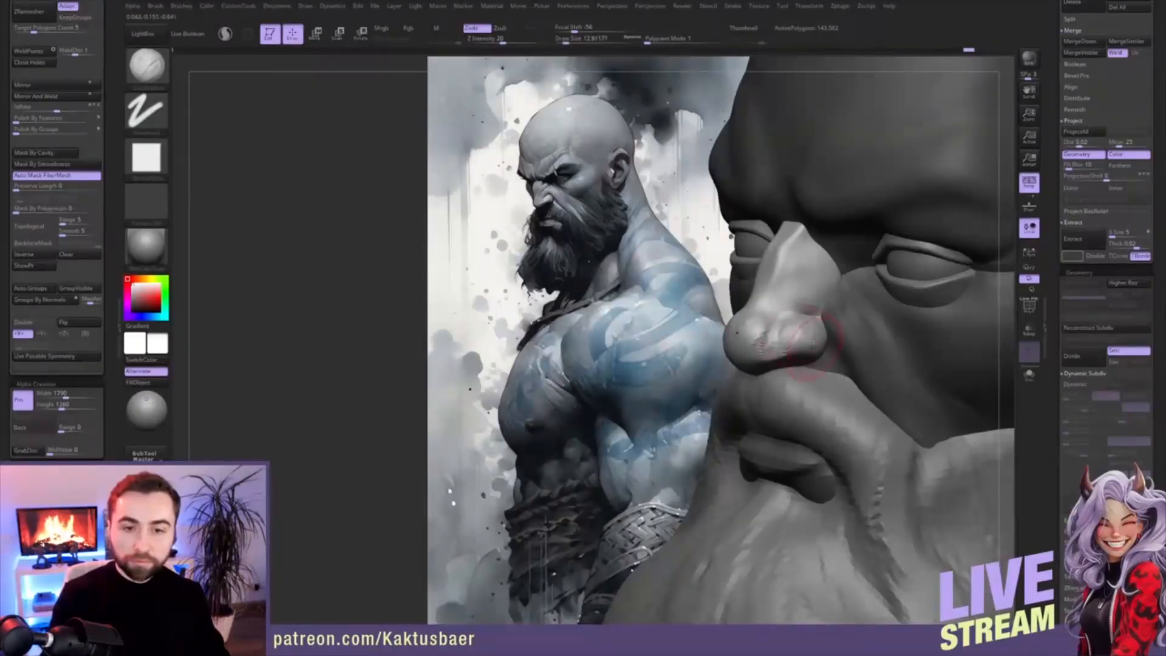
{"action": "right_click_drag", "start_coordinate": [815, 345], "coordinate": [793, 342]}
{"action": "left_click_drag", "start_coordinate": [793, 340], "coordinate": [802, 339]}
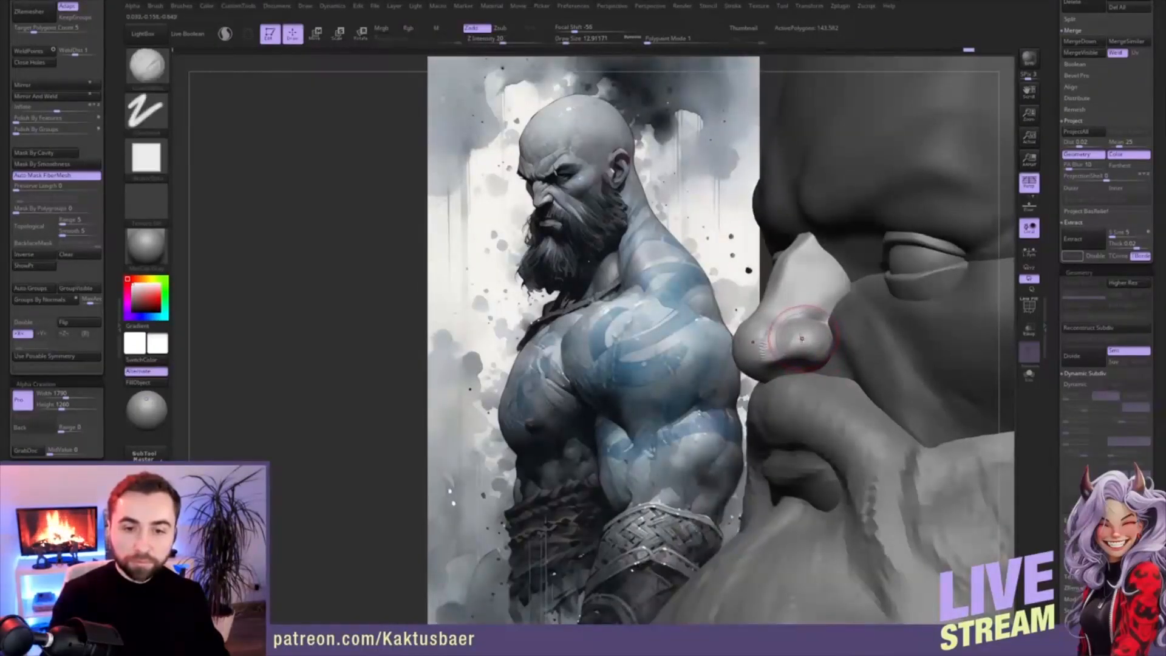
- Flatten the planes of the nostril wing and nose tip with TrimDynamic at a size of about 13
{"action": "key", "text": "3"}
{"action": "right_click_drag", "start_coordinate": [775, 338], "coordinate": [791, 336]}
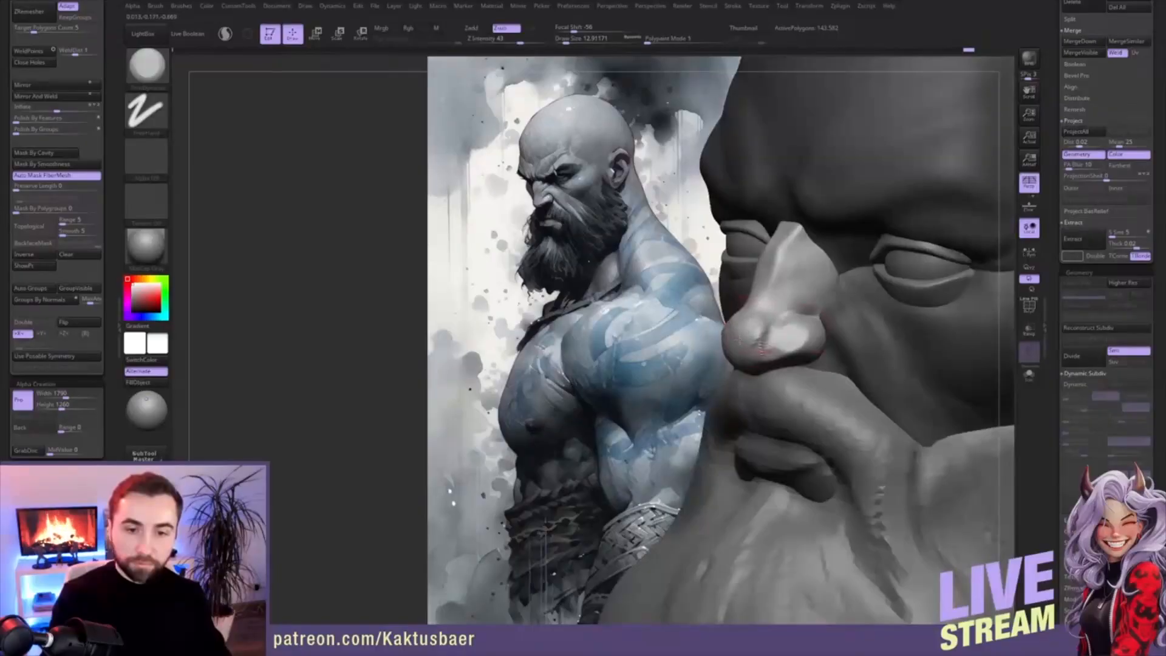
{"action": "left_click_drag", "start_coordinate": [753, 327], "coordinate": [749, 334]}
{"action": "right_click_drag", "start_coordinate": [730, 369], "coordinate": [749, 357]}
- Trim the underside of the nose tip with TrimDynamic at a size of about 8.6 and smooth it
{"action": "key", "text": "s"}
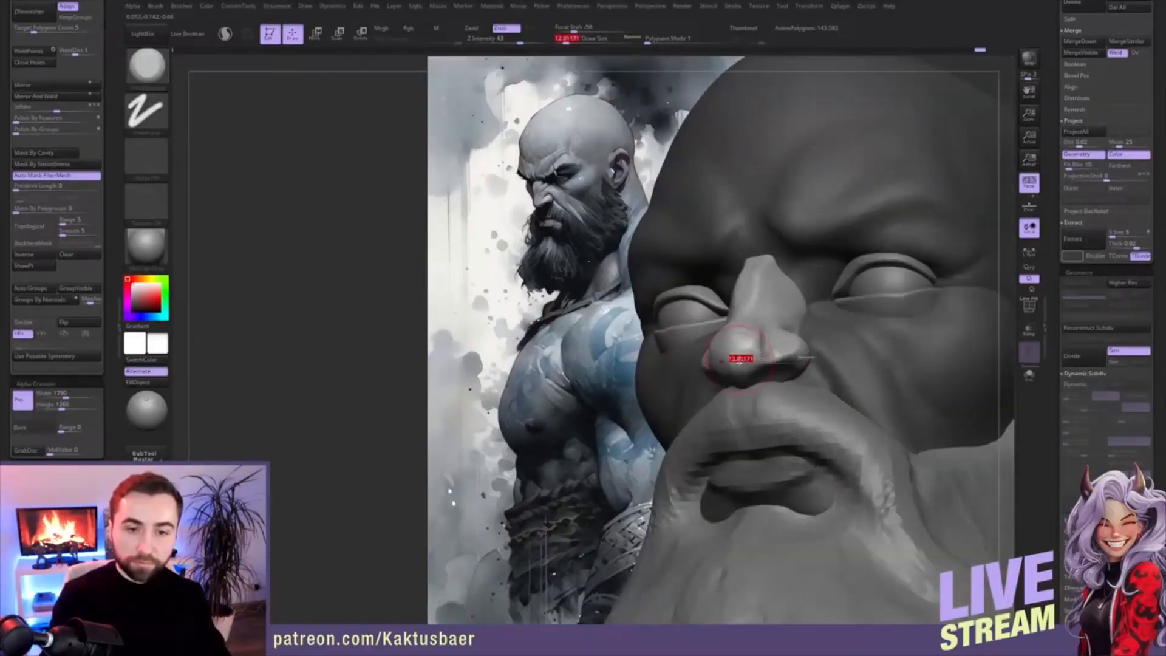
{"action": "left_click_drag", "start_coordinate": [741, 357], "coordinate": [738, 357]}
{"action": "right_click_drag", "start_coordinate": [742, 345], "coordinate": [748, 360]}
{"action": "left_click_drag", "start_coordinate": [759, 341], "coordinate": [748, 366], "text": "shift"}
{"action": "right_click_drag", "start_coordinate": [767, 368], "coordinate": [751, 349]}
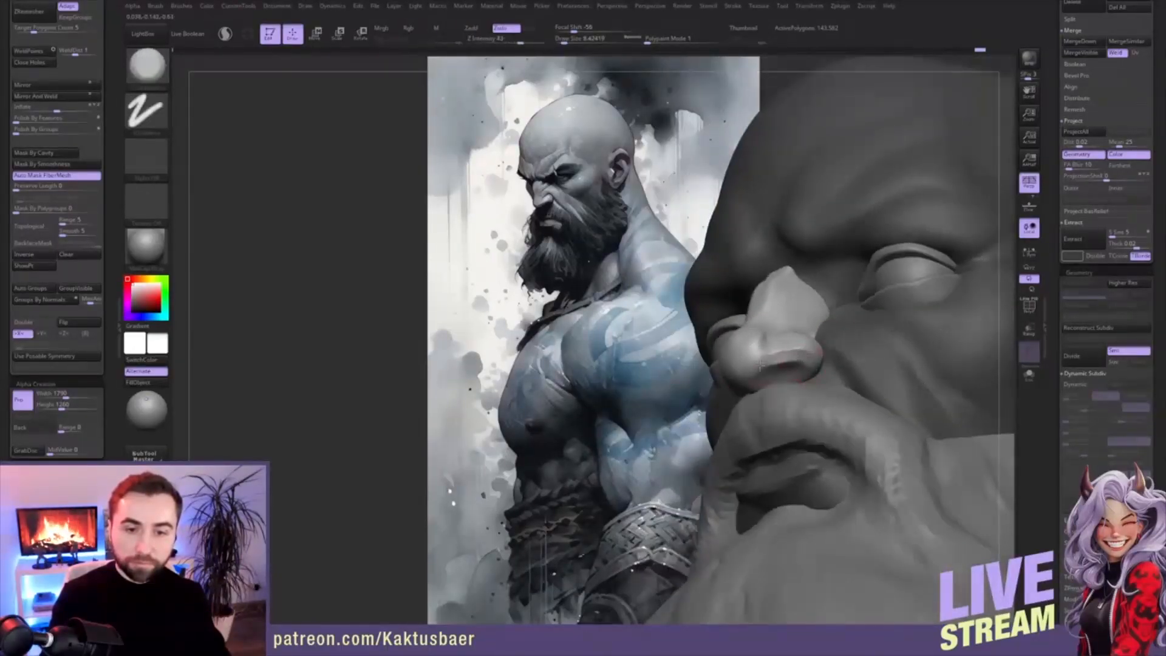
- Isolate the head mesh and refine the nostril opening and wing with TrimDynamic at a size of about 6.6
{"action": "mouse_move", "coordinate": [779, 378]}
{"action": "right_mouse_down"}
{"action": "mouse_move", "coordinate": [759, 363]}
{"action": "mouse_move", "coordinate": [759, 333]}
{"action": "mouse_move", "coordinate": [788, 336]}
{"action": "mouse_move", "coordinate": [781, 317]}
{"action": "mouse_move", "coordinate": [795, 306]}
{"action": "mouse_move", "coordinate": [785, 329]}
{"action": "right_mouse_up"}
{"action": "key", "text": "2"}
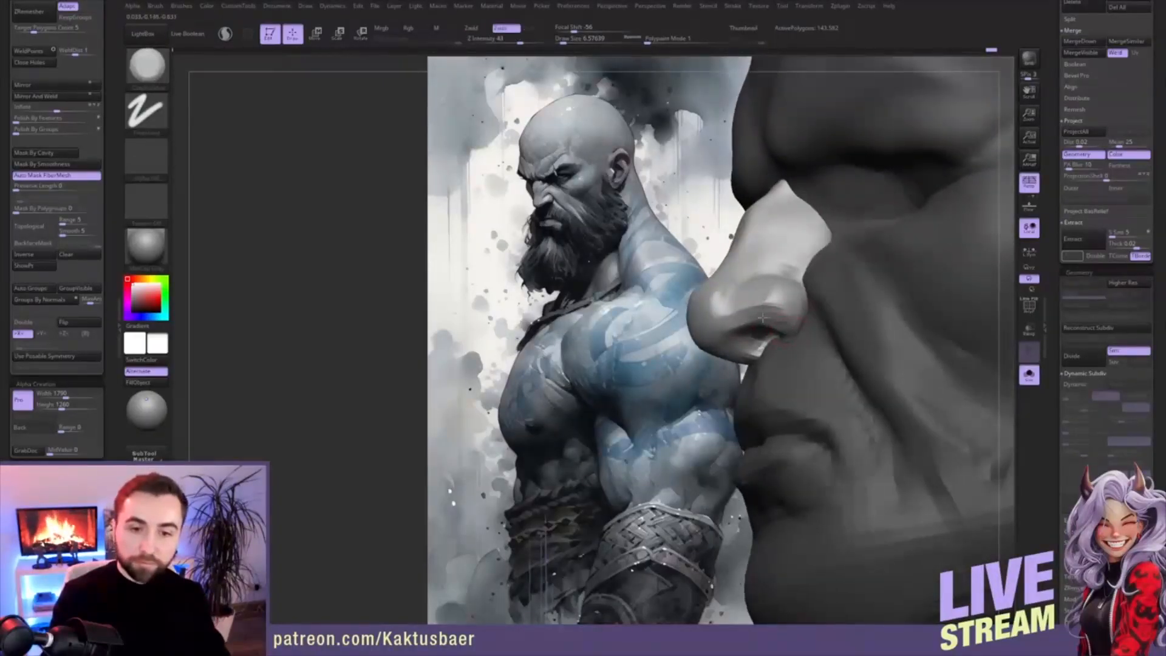
{"action": "right_click_drag", "start_coordinate": [733, 327], "coordinate": [735, 327]}
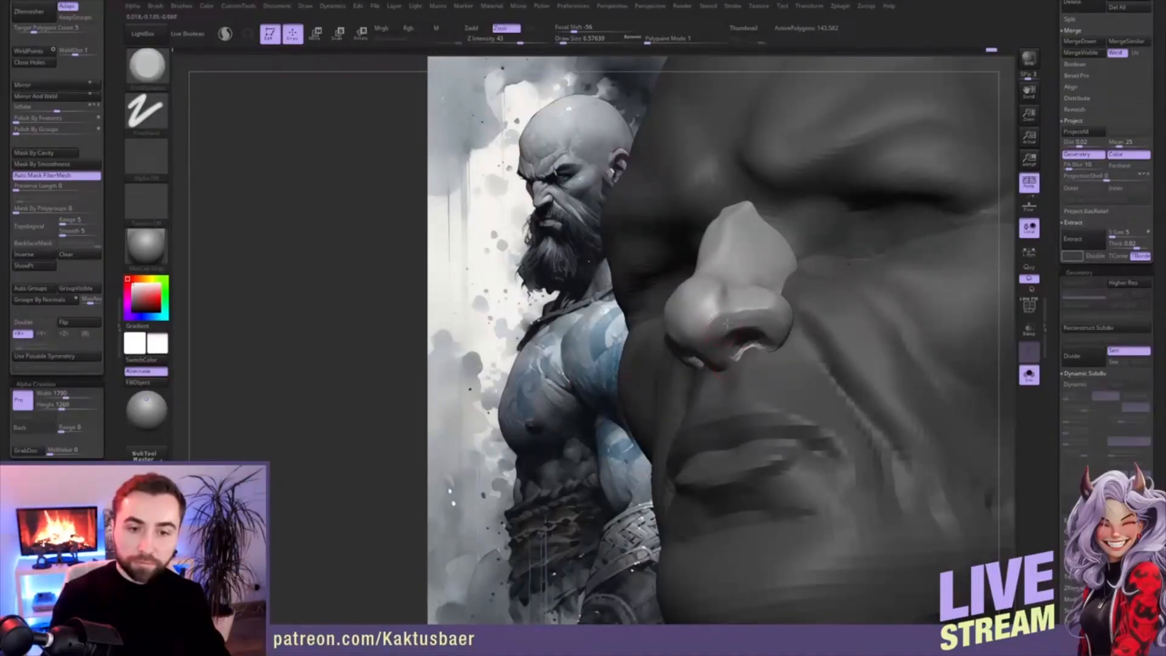
{"action": "right_click_drag", "start_coordinate": [776, 321], "coordinate": [765, 358]}
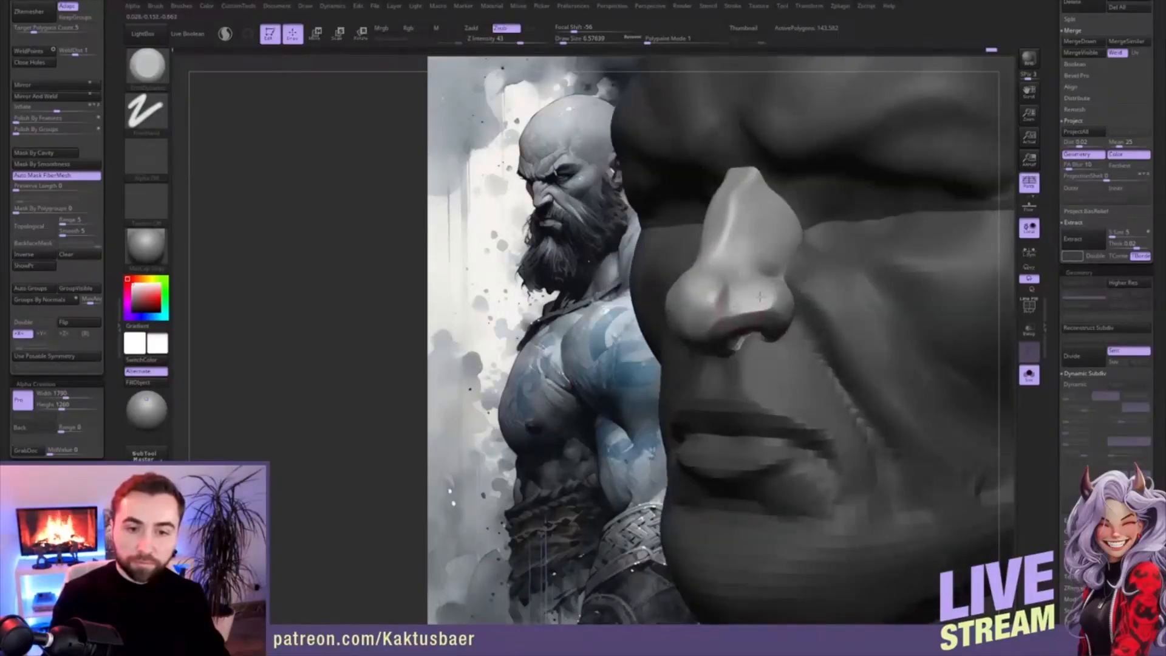
{"action": "right_click_drag", "start_coordinate": [749, 302], "coordinate": [781, 301]}
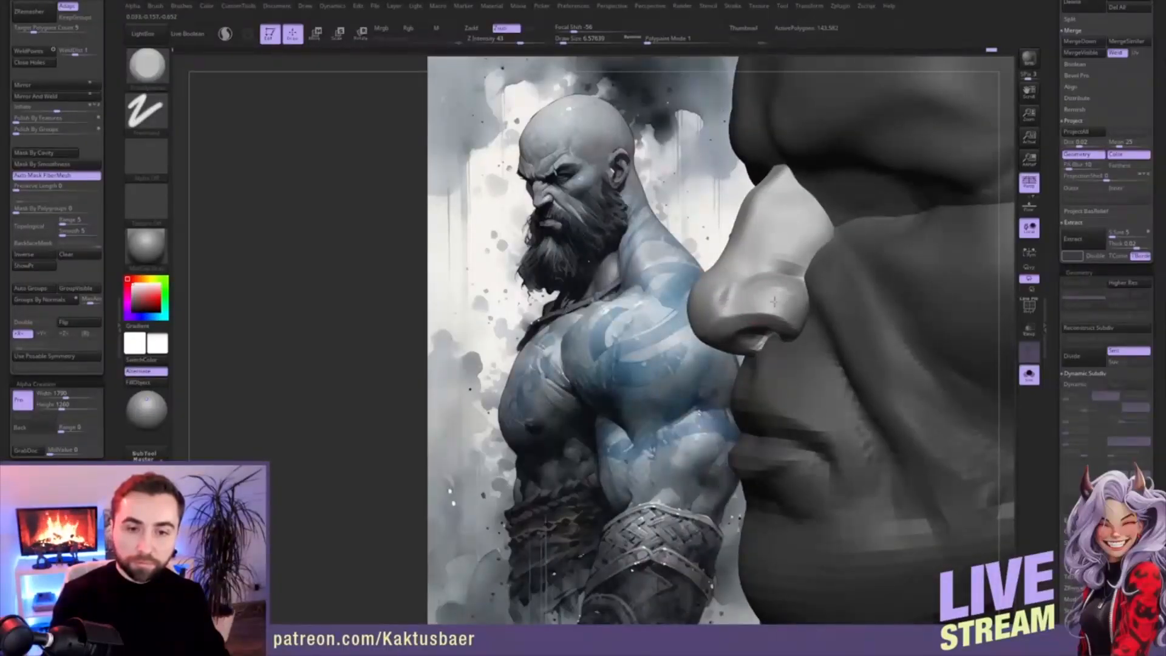
{"action": "mouse_move", "coordinate": [774, 301]}
{"action": "right_mouse_down"}
{"action": "mouse_move", "coordinate": [799, 296]}
{"action": "mouse_move", "coordinate": [770, 280]}
{"action": "mouse_move", "coordinate": [784, 275]}
{"action": "right_mouse_up"}
- Smooth the nose tip and the outer nostril wing
{"action": "left_click_drag", "start_coordinate": [752, 280], "coordinate": [709, 297], "text": "shift"}
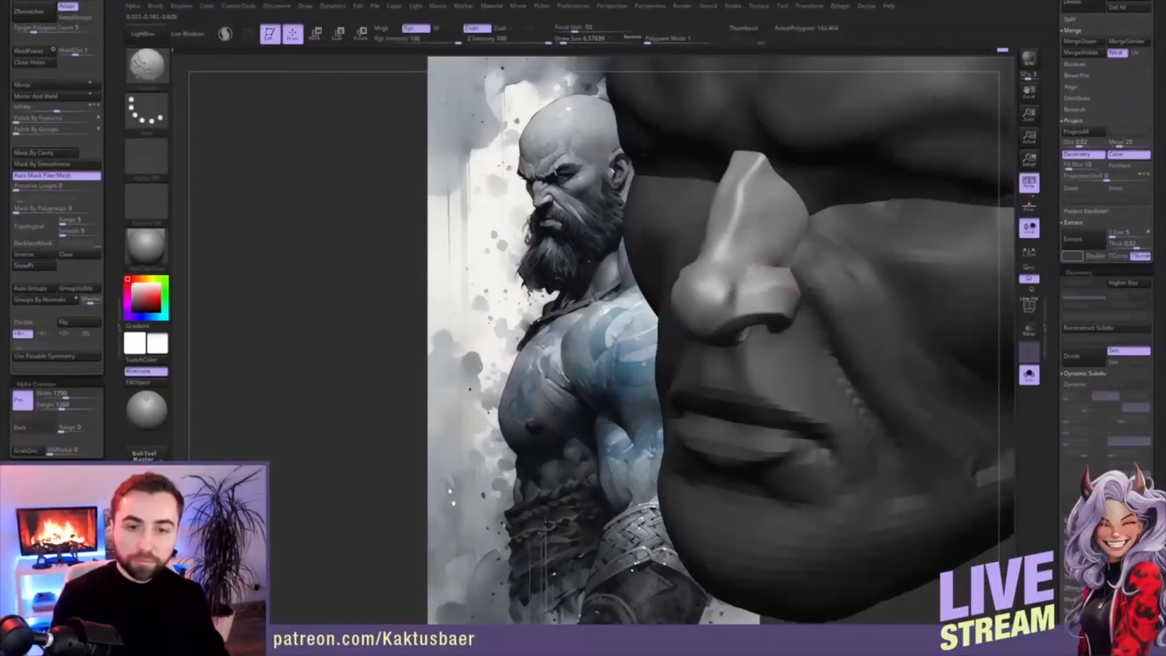
{"action": "right_click_drag", "start_coordinate": [766, 285], "coordinate": [787, 283]}
{"action": "left_click_drag", "start_coordinate": [772, 285], "coordinate": [800, 281], "text": "shift"}
{"action": "right_click_drag", "start_coordinate": [800, 281], "coordinate": [792, 279]}
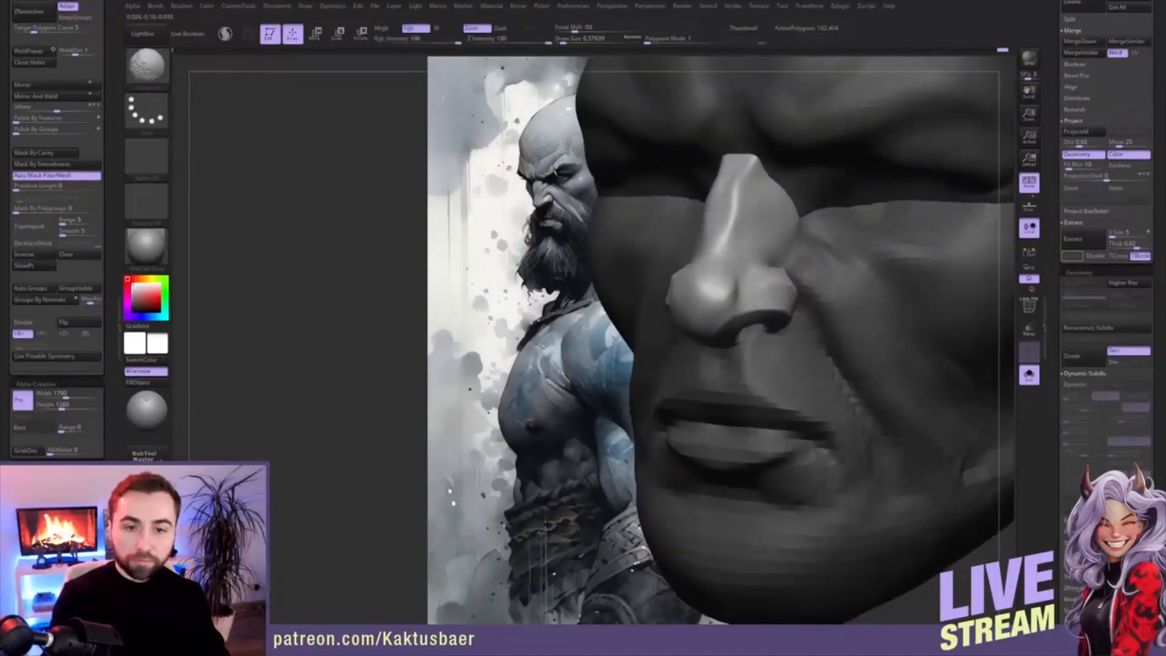
- Shape the nostril wing with TrimDynamic and the Move brush, checking it from the front and below
{"action": "key", "text": "b"}
{"action": "key", "text": "t"}
{"action": "key", "text": "d"}
{"action": "mouse_move", "coordinate": [711, 330]}
{"action": "right_mouse_down", "text": "ctrl"}
{"action": "mouse_move", "coordinate": [732, 314]}
{"action": "mouse_move", "coordinate": [708, 273]}
{"action": "mouse_move", "coordinate": [746, 304]}
{"action": "mouse_move", "coordinate": [738, 311]}
{"action": "right_mouse_up", "text": "ctrl"}
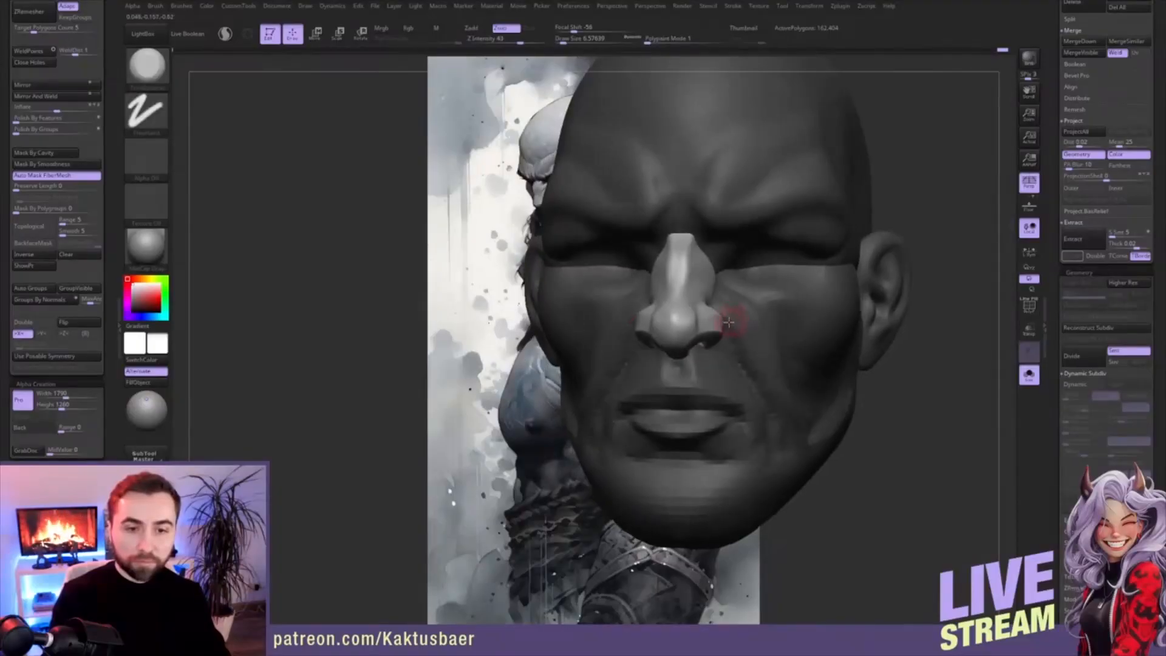
{"action": "key", "text": "b"}
{"action": "key", "text": "m"}
{"action": "key", "text": "v"}
{"action": "key", "text": "s"}
{"action": "left_click_drag", "start_coordinate": [720, 319], "coordinate": [726, 321]}
{"action": "mouse_move", "coordinate": [740, 328]}
{"action": "right_mouse_down"}
{"action": "mouse_move", "coordinate": [721, 338]}
{"action": "mouse_move", "coordinate": [707, 307]}
{"action": "mouse_move", "coordinate": [707, 340]}
{"action": "mouse_move", "coordinate": [686, 349]}
{"action": "right_mouse_up"}
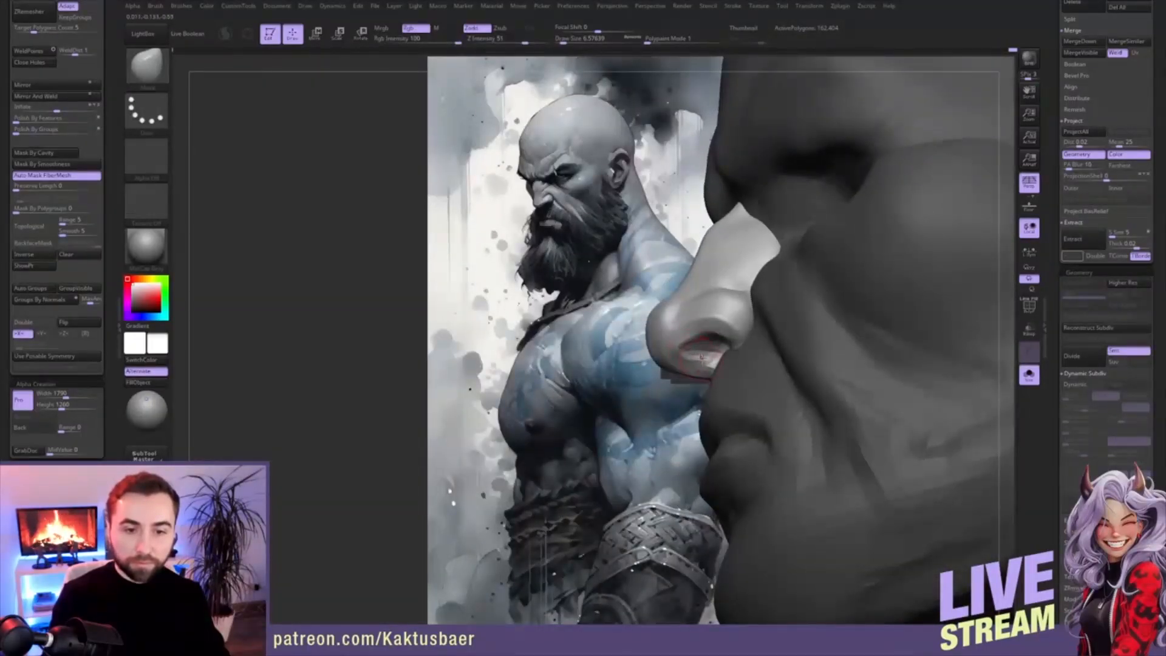
- Show the whole bust again and make the beard the active subtool
{"action": "mouse_move", "coordinate": [701, 358]}
{"action": "right_mouse_down"}
{"action": "mouse_move", "coordinate": [763, 411]}
{"action": "mouse_move", "coordinate": [734, 357]}
{"action": "mouse_move", "coordinate": [711, 345]}
{"action": "right_mouse_up"}
{"action": "key", "text": "shift+alt+s"}
{"action": "left_click", "coordinate": [732, 362], "text": "alt"}
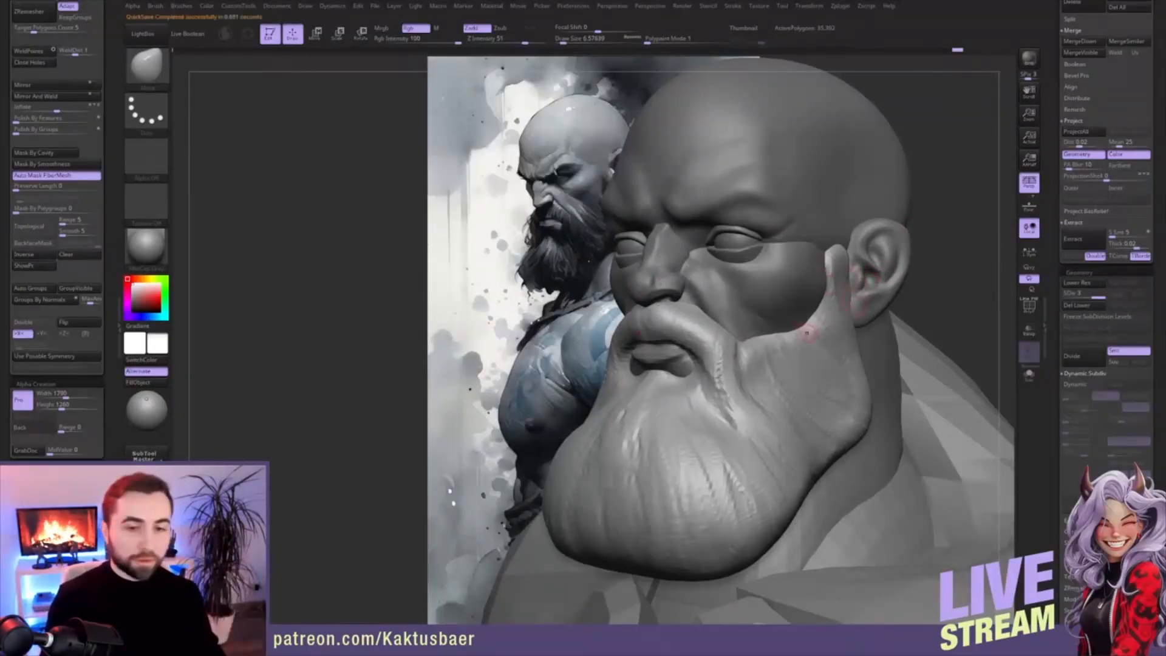
{"action": "left_click", "coordinate": [761, 322], "text": "alt"}
{"action": "key", "text": "alt+s"}
{"action": "mouse_move", "coordinate": [753, 328]}
{"action": "right_mouse_down", "text": "ctrl"}
{"action": "mouse_move", "coordinate": [682, 364]}
{"action": "mouse_move", "coordinate": [705, 383]}
{"action": "mouse_move", "coordinate": [739, 341]}
{"action": "right_mouse_up", "text": "ctrl"}
{"action": "key", "text": "alt+s"}
{"action": "mouse_move", "coordinate": [812, 349]}
{"action": "right_mouse_down", "text": "ctrl"}
{"action": "mouse_move", "coordinate": [810, 335]}
{"action": "mouse_move", "coordinate": [804, 350]}
{"action": "right_mouse_up", "text": "ctrl"}
{"action": "left_click", "coordinate": [803, 351], "text": "alt"}
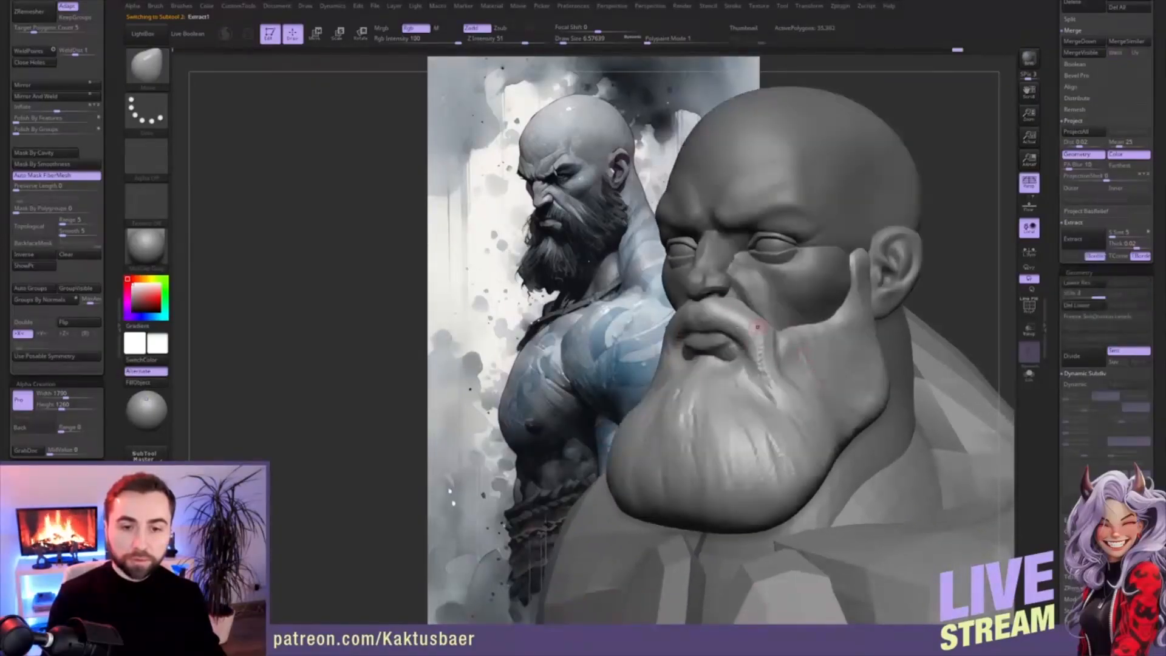
- Sculpt the beard's upper cheek edge and the moustache with ClayBuildup at a size of about 19
{"action": "right_click_drag", "start_coordinate": [768, 301], "coordinate": [794, 342]}
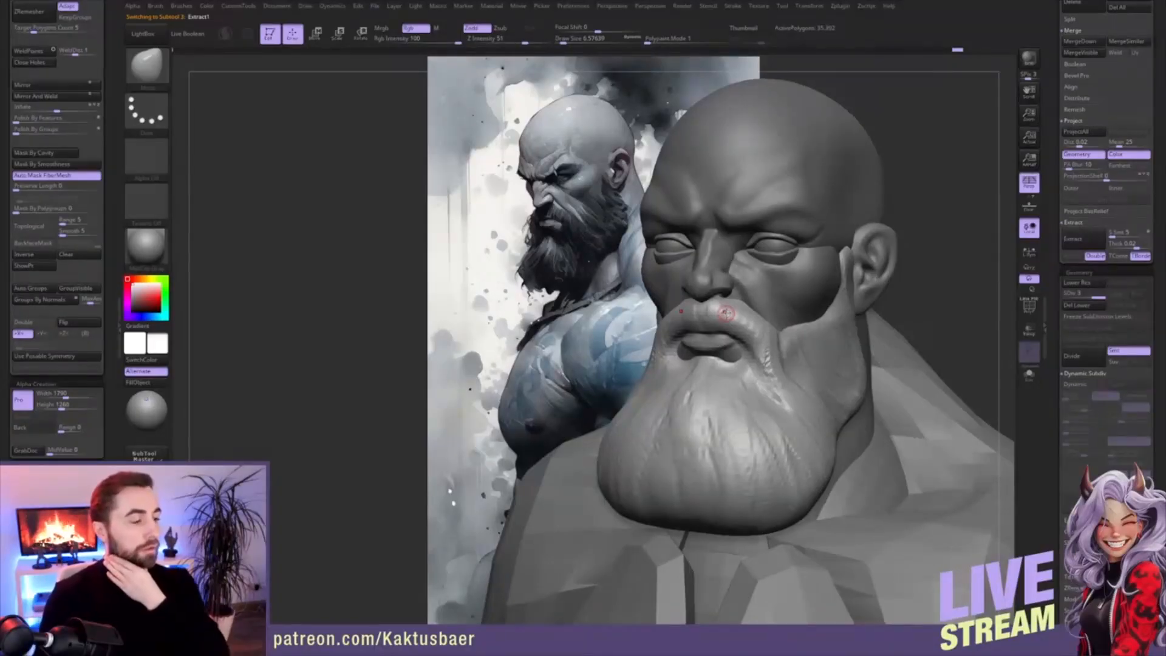
{"action": "mouse_move", "coordinate": [802, 342]}
{"action": "right_mouse_down"}
{"action": "mouse_move", "coordinate": [770, 306]}
{"action": "mouse_move", "coordinate": [770, 274]}
{"action": "right_mouse_up"}
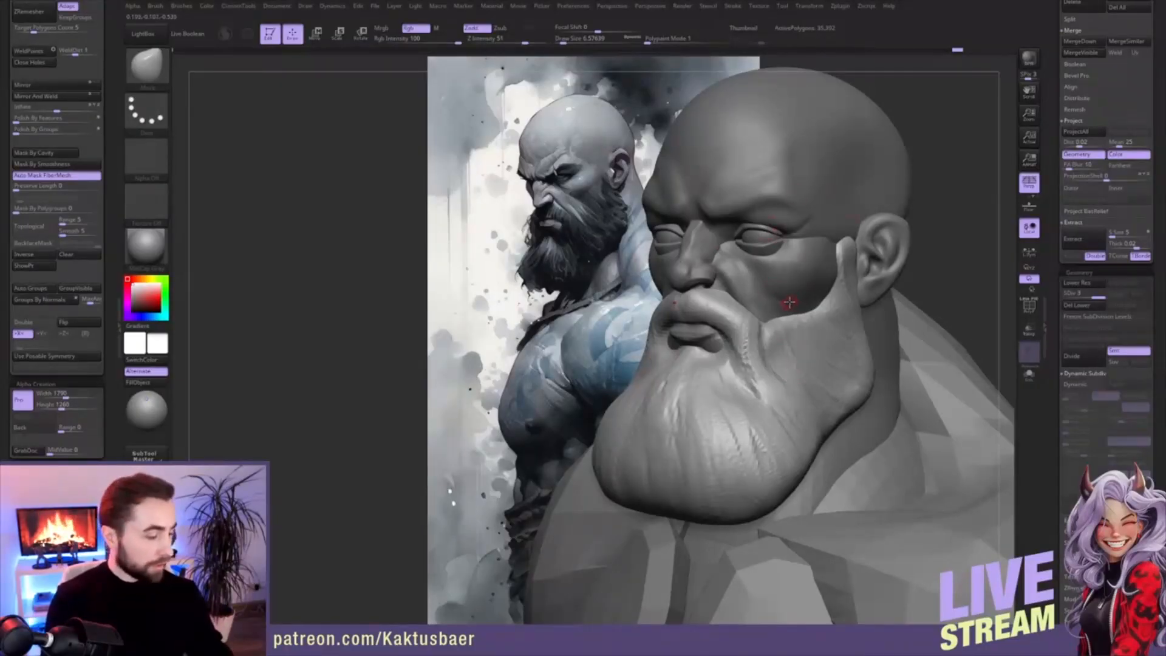
{"action": "key", "text": "b"}
{"action": "key", "text": "s"}
{"action": "key", "text": "t"}
{"action": "key", "text": "b"}
{"action": "key", "text": "c"}
{"action": "key", "text": "b"}
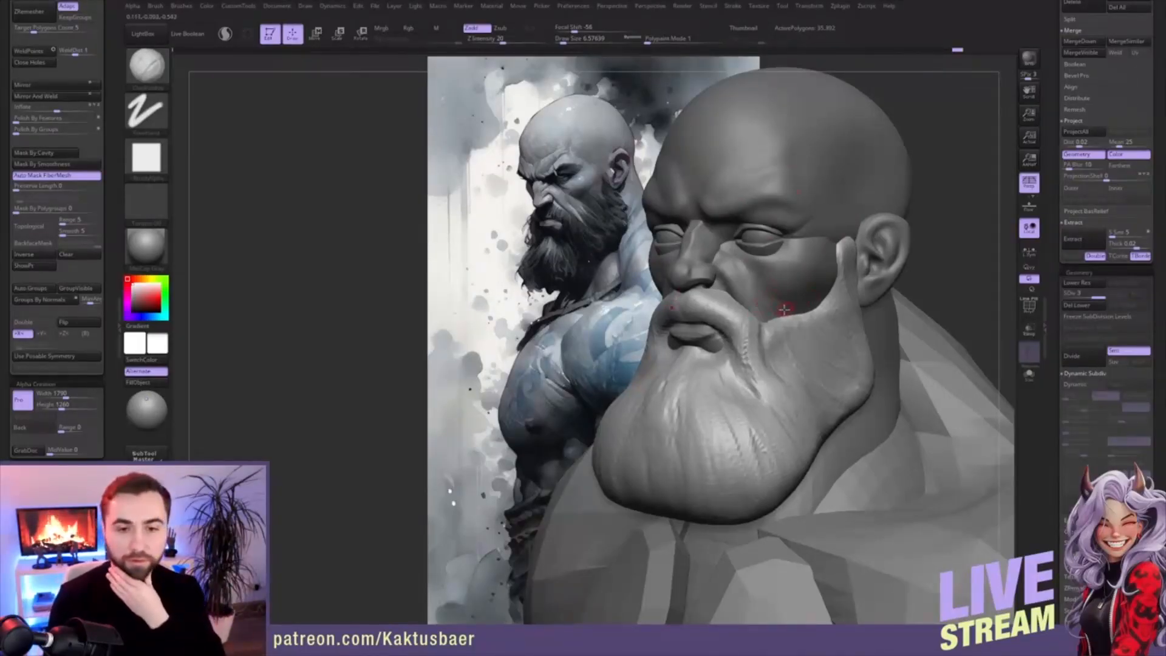
{"action": "right_click_drag", "start_coordinate": [786, 334], "coordinate": [757, 333]}
{"action": "key", "text": "bracketright"}
{"action": "mouse_move", "coordinate": [808, 318]}
{"action": "left_mouse_down", "text": "alt"}
{"action": "mouse_move", "coordinate": [772, 326]}
{"action": "mouse_move", "coordinate": [789, 331]}
{"action": "left_mouse_up", "text": "alt"}
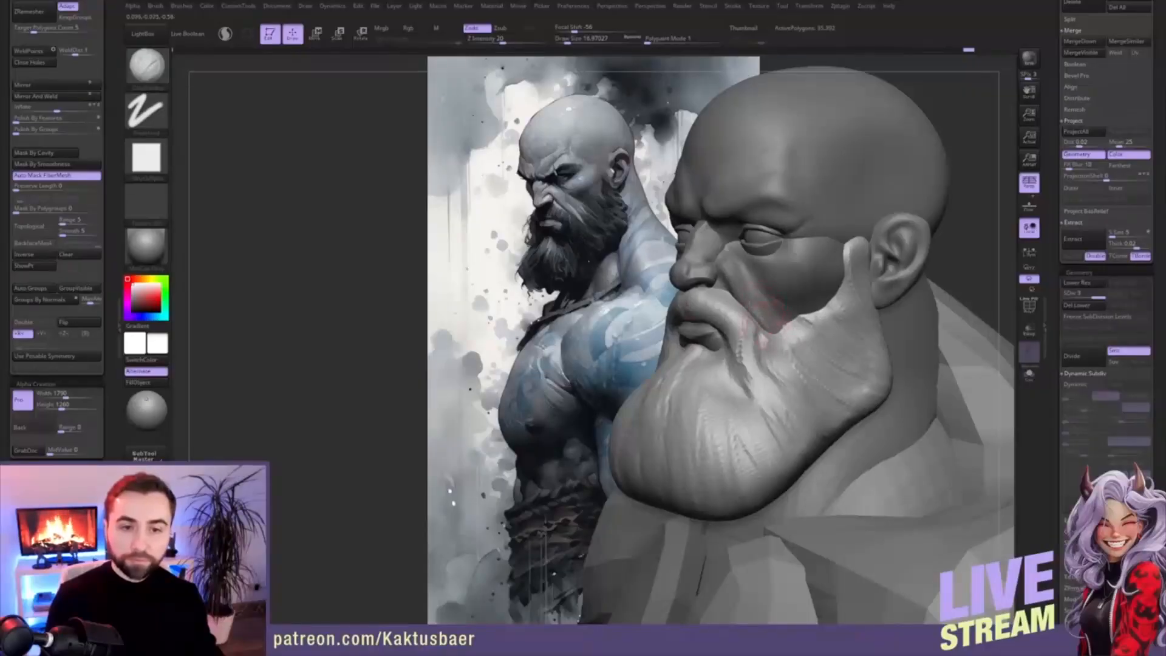
{"action": "mouse_move", "coordinate": [735, 291]}
{"action": "left_mouse_down", "text": "alt"}
{"action": "mouse_move", "coordinate": [750, 341]}
{"action": "mouse_move", "coordinate": [733, 316]}
{"action": "mouse_move", "coordinate": [743, 324]}
{"action": "left_mouse_up", "text": "alt"}
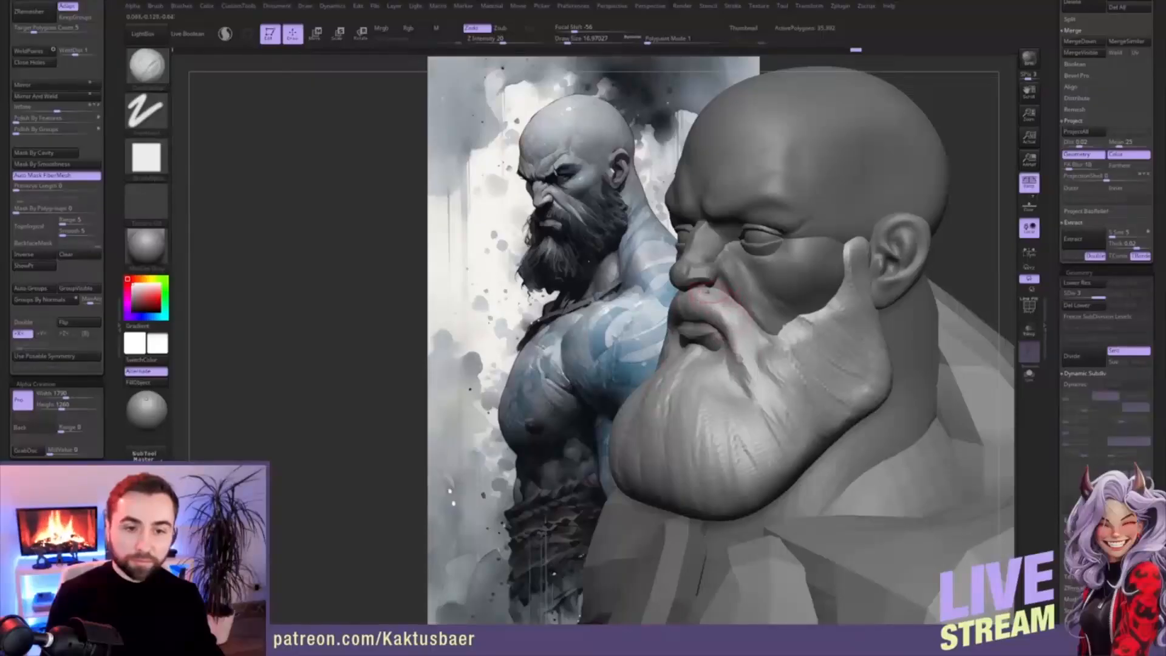
- Build up the main volume of the lower beard with long ClayBuildup strokes
{"action": "mouse_move", "coordinate": [735, 363]}
{"action": "left_mouse_down"}
{"action": "mouse_move", "coordinate": [749, 395]}
{"action": "mouse_move", "coordinate": [760, 392]}
{"action": "mouse_move", "coordinate": [742, 453]}
{"action": "mouse_move", "coordinate": [740, 438]}
{"action": "left_mouse_up"}
{"action": "key", "text": "s"}
{"action": "left_click_drag", "start_coordinate": [739, 430], "coordinate": [746, 431]}
{"action": "mouse_move", "coordinate": [742, 428]}
{"action": "left_mouse_down"}
{"action": "mouse_move", "coordinate": [738, 463]}
{"action": "mouse_move", "coordinate": [708, 467]}
{"action": "left_mouse_up"}
{"action": "left_click_drag", "start_coordinate": [714, 413], "coordinate": [682, 459]}
{"action": "mouse_move", "coordinate": [695, 401]}
{"action": "left_mouse_down"}
{"action": "mouse_move", "coordinate": [691, 441]}
{"action": "mouse_move", "coordinate": [761, 480]}
{"action": "left_mouse_up"}
- Adjust the beard's lower silhouette with the Move brush, enlarging it to a size of about 71
{"action": "key", "text": "b"}
{"action": "key", "text": "m"}
{"action": "key", "text": "v"}
{"action": "key", "text": "s"}
{"action": "right_click_drag", "start_coordinate": [739, 485], "coordinate": [754, 487]}
{"action": "mouse_move", "coordinate": [766, 495]}
{"action": "left_mouse_down"}
{"action": "mouse_move", "coordinate": [741, 446]}
{"action": "mouse_move", "coordinate": [728, 465]}
{"action": "left_mouse_up"}
{"action": "key", "text": "s"}
{"action": "mouse_move", "coordinate": [664, 522]}
{"action": "left_mouse_down"}
{"action": "mouse_move", "coordinate": [647, 517]}
{"action": "mouse_move", "coordinate": [665, 517]}
{"action": "left_mouse_up"}
{"action": "key", "text": "bracketright"}
{"action": "key", "text": "bracketright"}
{"action": "mouse_move", "coordinate": [697, 517]}
{"action": "right_mouse_down"}
{"action": "mouse_move", "coordinate": [788, 393]}
{"action": "mouse_move", "coordinate": [738, 364]}
{"action": "right_mouse_up"}
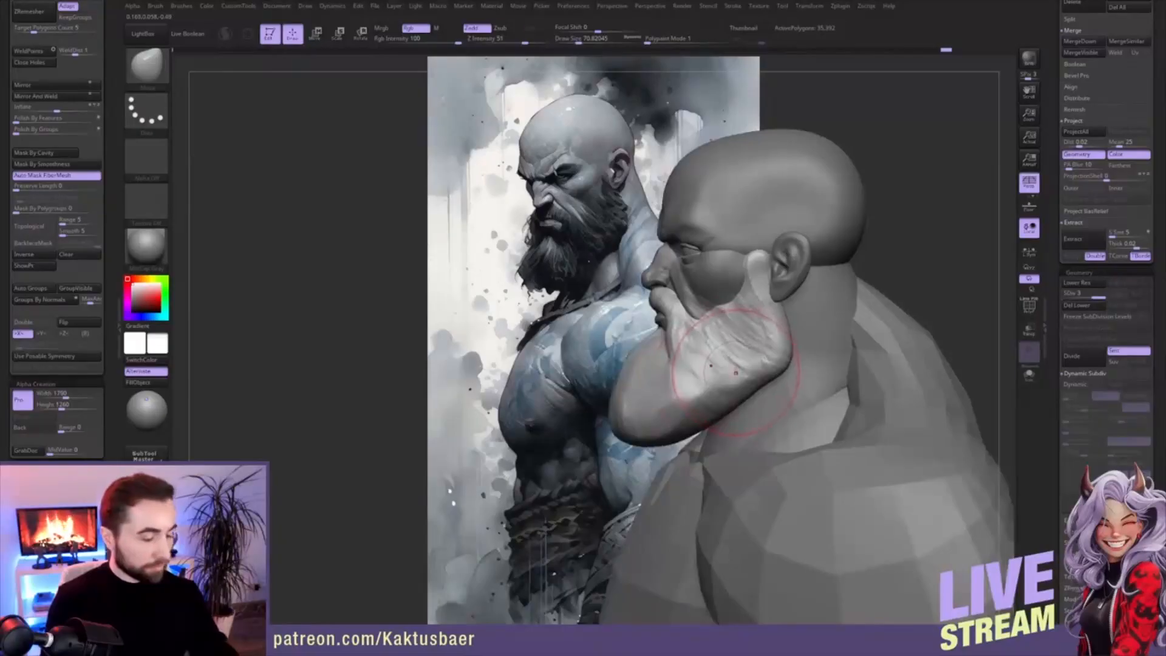
- Flatten the beard's jaw side and lower front with TrimDynamic at a size of about 39
{"action": "key", "text": "b"}
{"action": "key", "text": "t"}
{"action": "key", "text": "d"}
{"action": "key", "text": "bracketleft"}
{"action": "key", "text": "bracketleft"}
{"action": "key", "text": "bracketleft"}
{"action": "left_click_drag", "start_coordinate": [731, 351], "coordinate": [743, 363]}
{"action": "right_click_drag", "start_coordinate": [736, 354], "coordinate": [759, 356]}
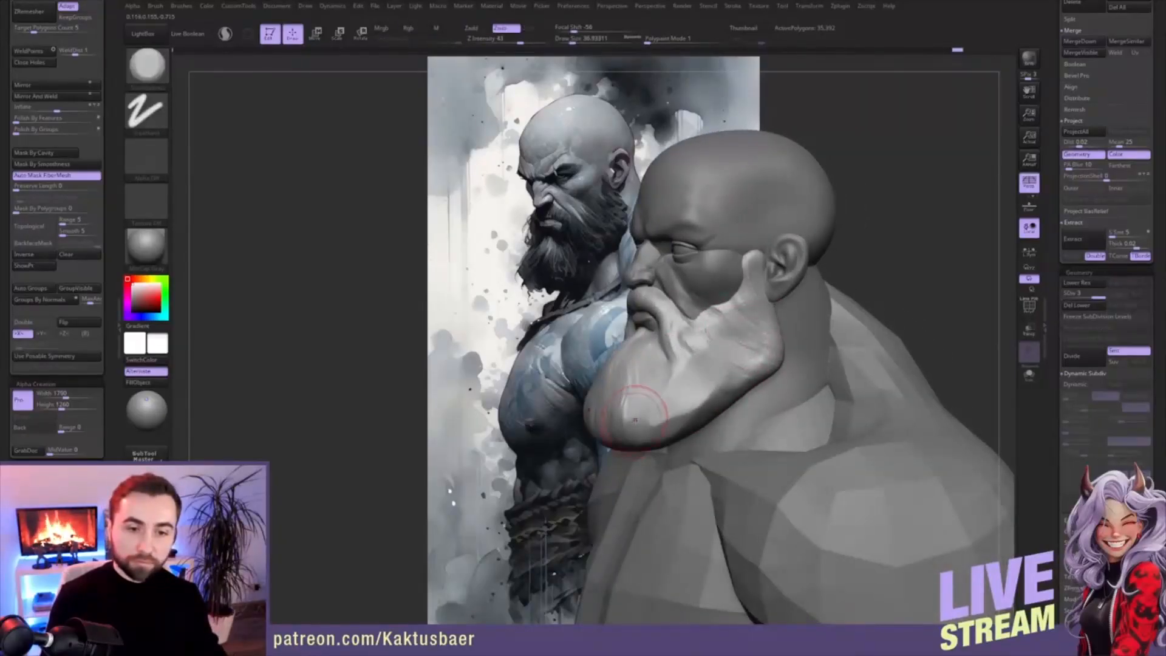
{"action": "right_click_drag", "start_coordinate": [679, 390], "coordinate": [638, 364]}
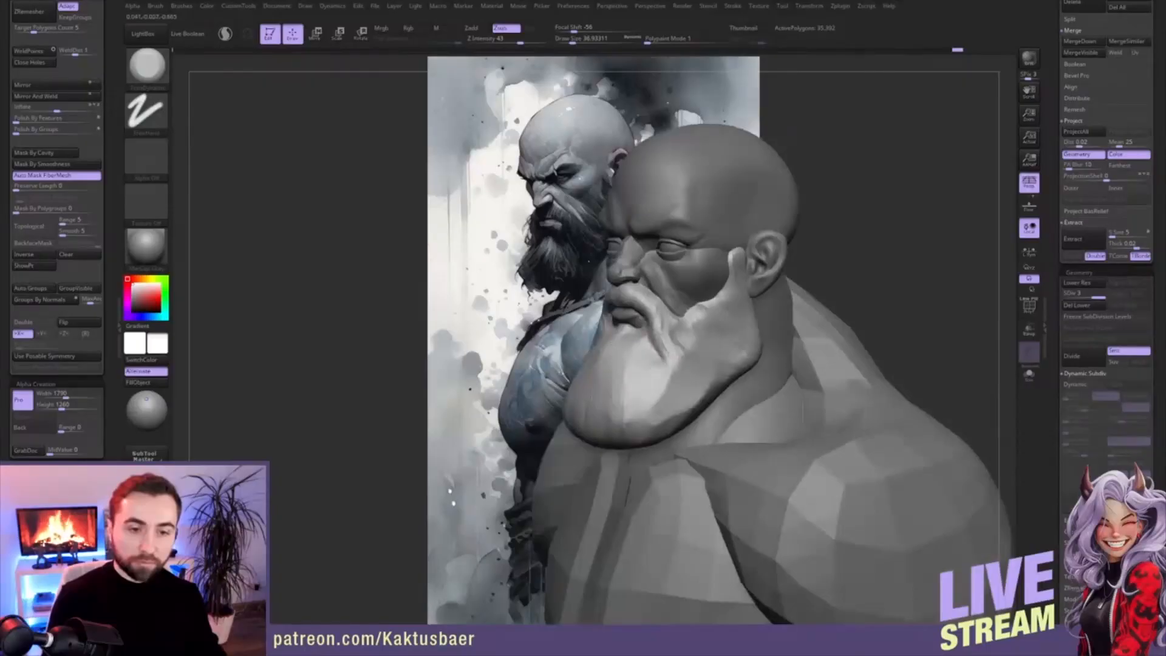
{"action": "left_click_drag", "start_coordinate": [588, 434], "coordinate": [625, 435]}
- Define the beard's side planes below the cheek with TrimDynamic, starting at a size of about 51
{"action": "key", "text": "bracketright"}
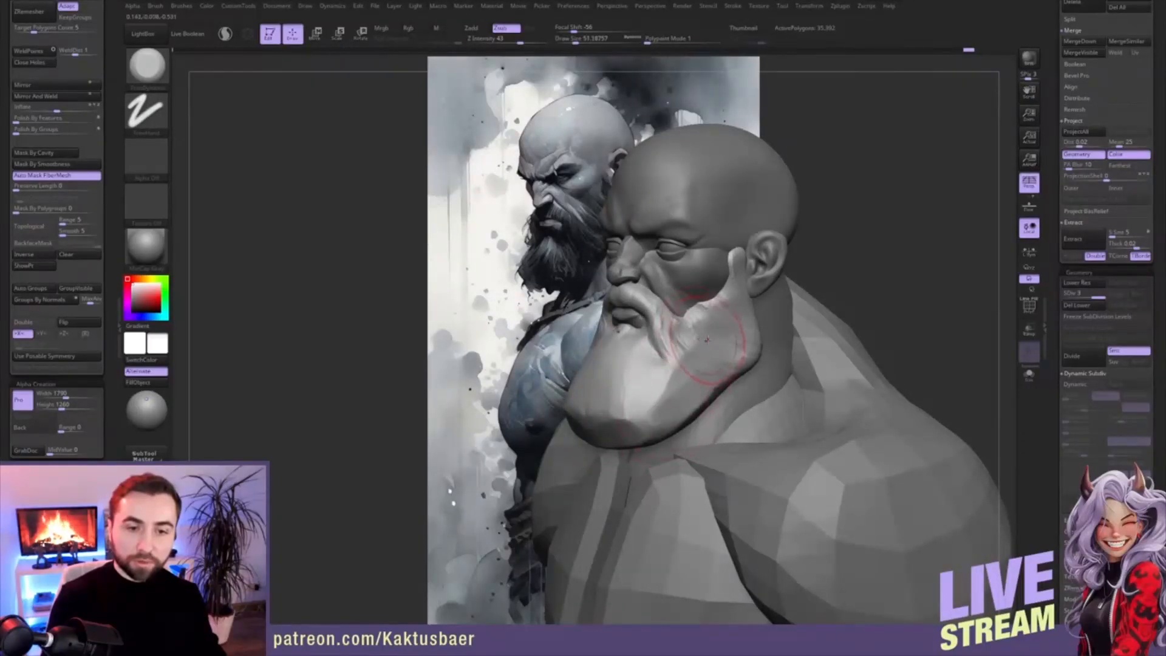
{"action": "right_click_drag", "start_coordinate": [780, 331], "coordinate": [744, 324]}
{"action": "right_click_drag", "start_coordinate": [807, 340], "coordinate": [773, 322]}
{"action": "key", "text": "s"}
{"action": "left_click_drag", "start_coordinate": [774, 322], "coordinate": [769, 322]}
{"action": "mouse_move", "coordinate": [775, 311]}
{"action": "left_mouse_down"}
{"action": "mouse_move", "coordinate": [777, 338]}
{"action": "mouse_move", "coordinate": [773, 307]}
{"action": "left_mouse_up"}
{"action": "left_click_drag", "start_coordinate": [776, 360], "coordinate": [741, 381]}
{"action": "mouse_move", "coordinate": [728, 377]}
{"action": "right_mouse_down"}
{"action": "mouse_move", "coordinate": [758, 380]}
{"action": "mouse_move", "coordinate": [799, 322]}
{"action": "right_mouse_up"}
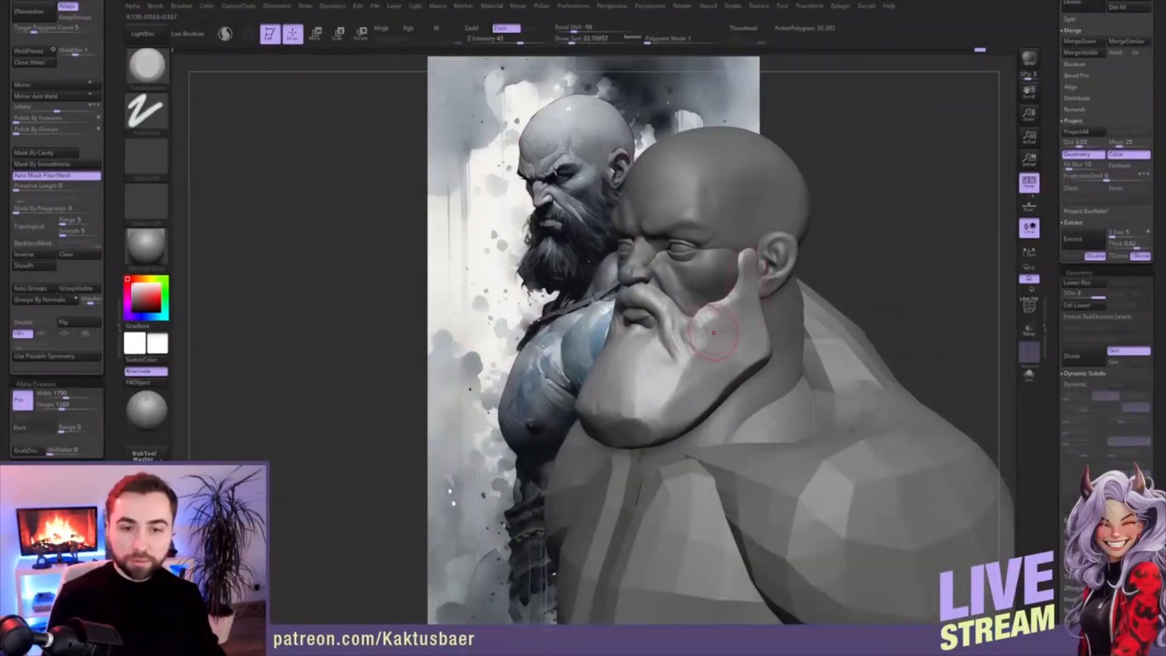
- Trim the beard around the mouth and the moustache planes with TrimDynamic at a size of about 24
{"action": "right_click_drag", "start_coordinate": [713, 333], "coordinate": [759, 325]}
{"action": "key", "text": "s"}
{"action": "left_click_drag", "start_coordinate": [763, 322], "coordinate": [759, 322]}
{"action": "right_click_drag", "start_coordinate": [745, 364], "coordinate": [706, 376]}
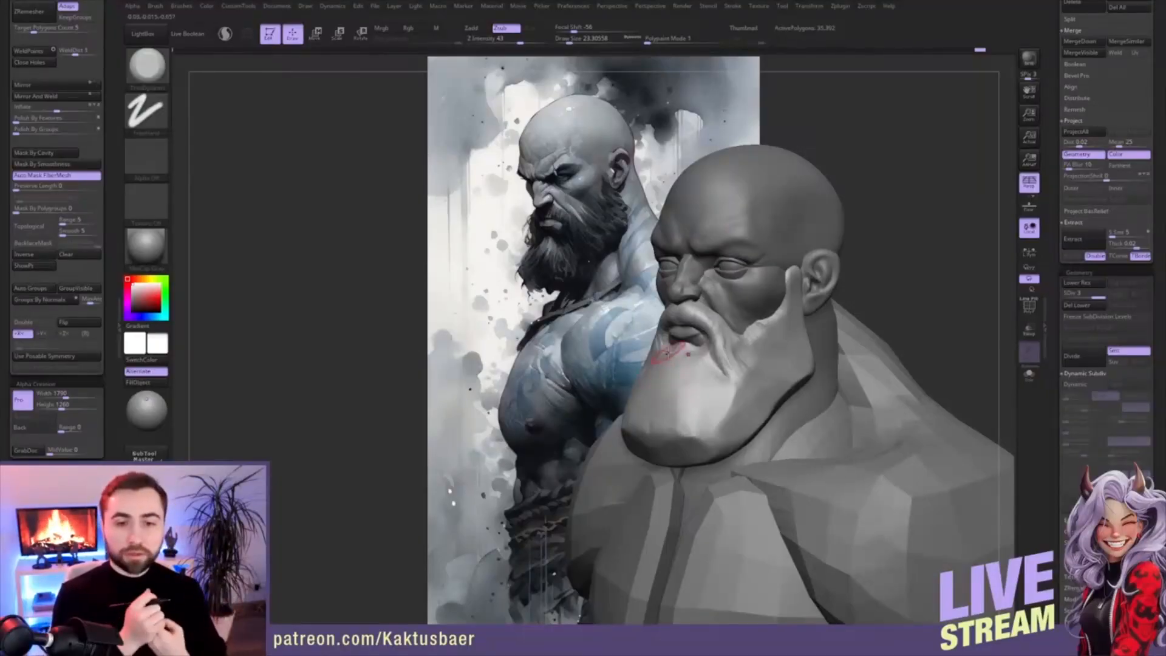
{"action": "mouse_move", "coordinate": [732, 392]}
{"action": "right_mouse_down"}
{"action": "mouse_move", "coordinate": [749, 401]}
{"action": "mouse_move", "coordinate": [726, 392]}
{"action": "right_mouse_up"}
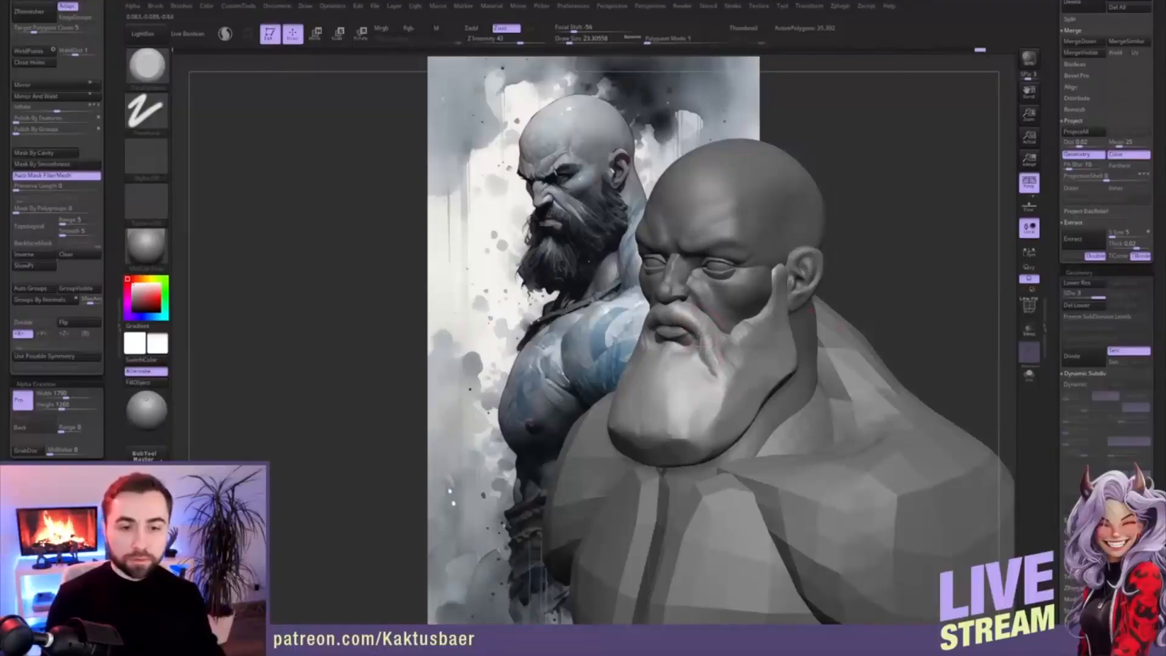
{"action": "right_click_drag", "start_coordinate": [696, 319], "coordinate": [701, 331], "text": "ctrl"}
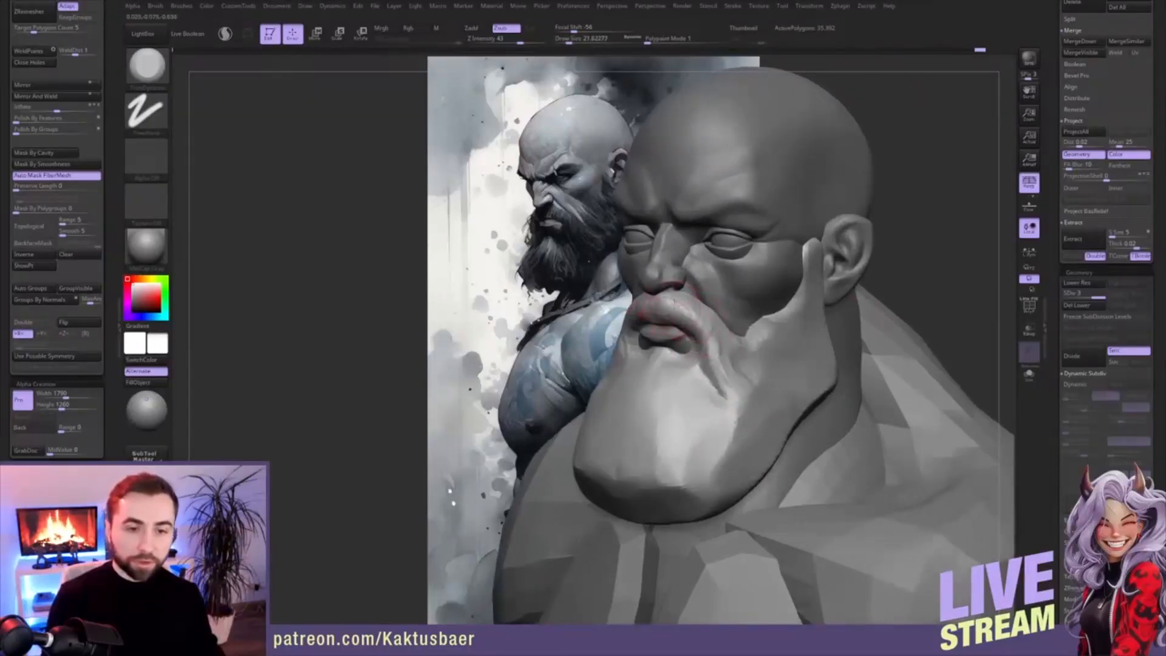
{"action": "right_click_drag", "start_coordinate": [674, 328], "coordinate": [685, 305], "text": "ctrl"}
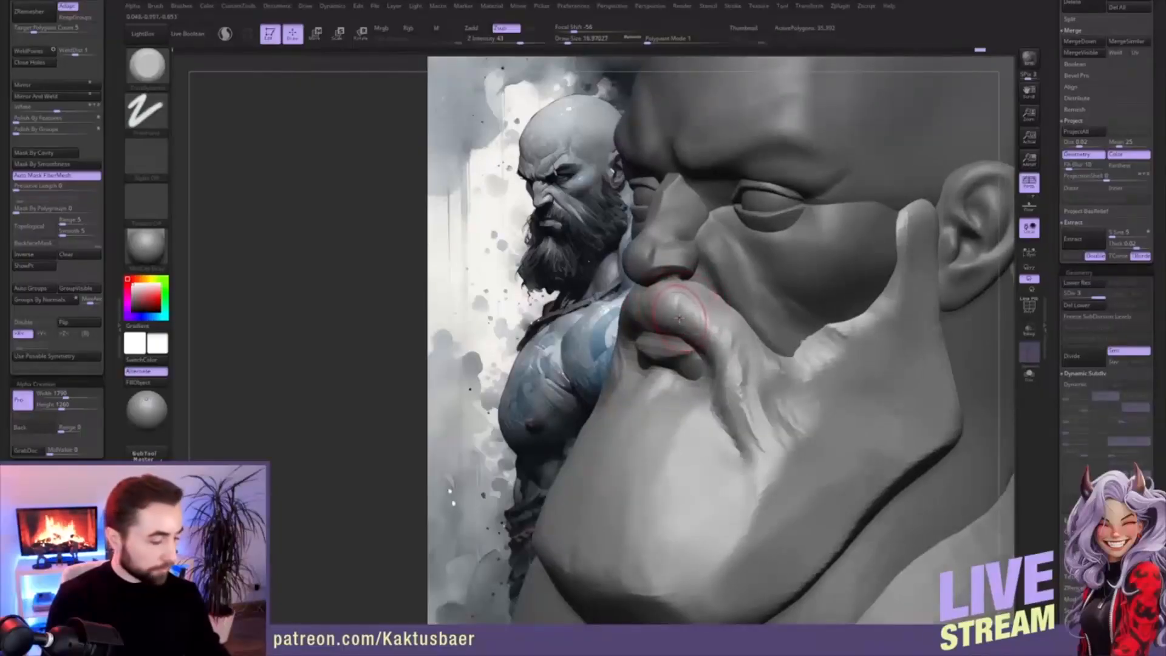
- Build up the centre of the moustache below the nose with ClayBuildup and smooth the strokes
{"action": "key", "text": "b"}
{"action": "key", "text": "c"}
{"action": "key", "text": "b"}
{"action": "mouse_move", "coordinate": [708, 316]}
{"action": "left_mouse_down"}
{"action": "mouse_move", "coordinate": [668, 290]}
{"action": "mouse_move", "coordinate": [689, 306]}
{"action": "mouse_move", "coordinate": [644, 307]}
{"action": "left_mouse_up"}
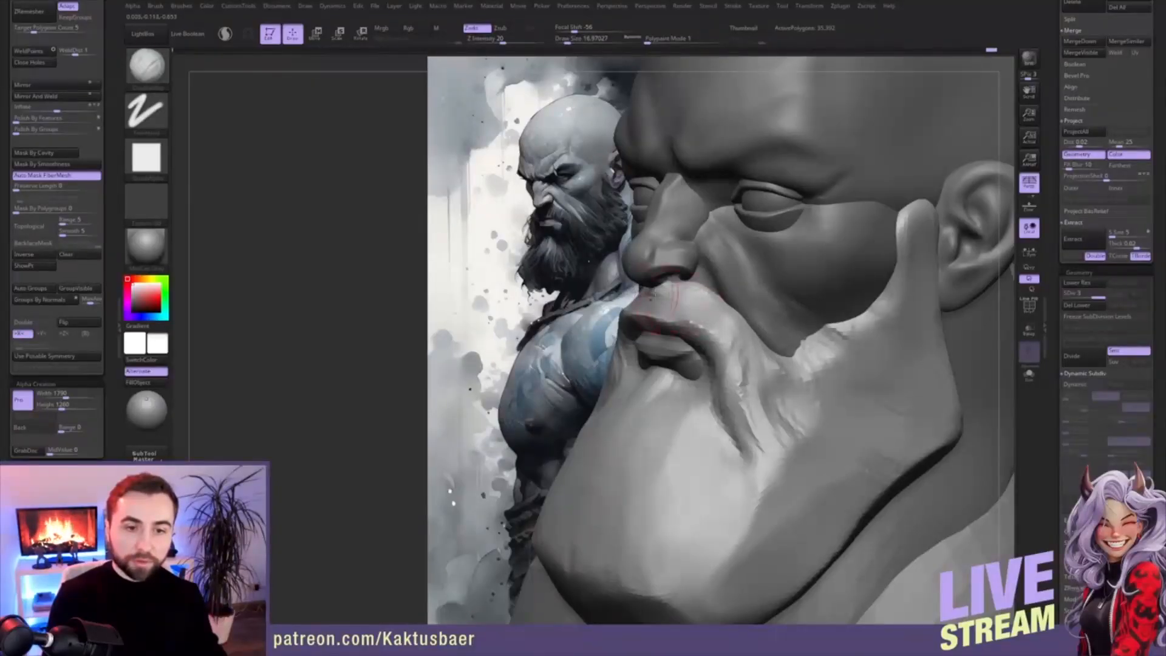
{"action": "key", "text": "shift"}
{"action": "left_click_drag", "start_coordinate": [672, 312], "coordinate": [643, 311], "text": "shift"}
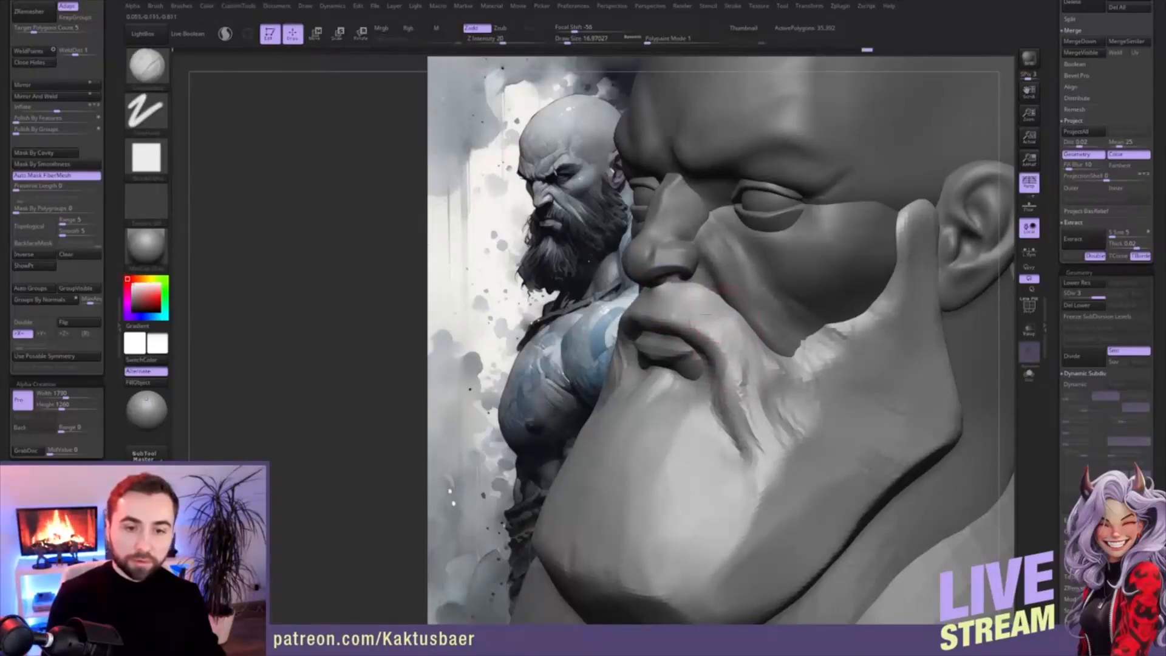
- Add ClayBuildup volume from the moustache side down onto the beard front, enlarging the brush to about 46
{"action": "mouse_move", "coordinate": [680, 328]}
{"action": "left_mouse_down"}
{"action": "mouse_move", "coordinate": [742, 357]}
{"action": "mouse_move", "coordinate": [796, 453]}
{"action": "mouse_move", "coordinate": [760, 484]}
{"action": "mouse_move", "coordinate": [773, 512]}
{"action": "left_mouse_up"}
{"action": "key", "text": "bracketright"}
{"action": "left_click_drag", "start_coordinate": [736, 449], "coordinate": [728, 489]}
{"action": "left_click_drag", "start_coordinate": [687, 451], "coordinate": [716, 470]}
{"action": "mouse_move", "coordinate": [717, 471]}
{"action": "right_mouse_down", "text": "ctrl"}
{"action": "mouse_move", "coordinate": [693, 423]}
{"action": "mouse_move", "coordinate": [715, 415]}
{"action": "right_mouse_up", "text": "ctrl"}
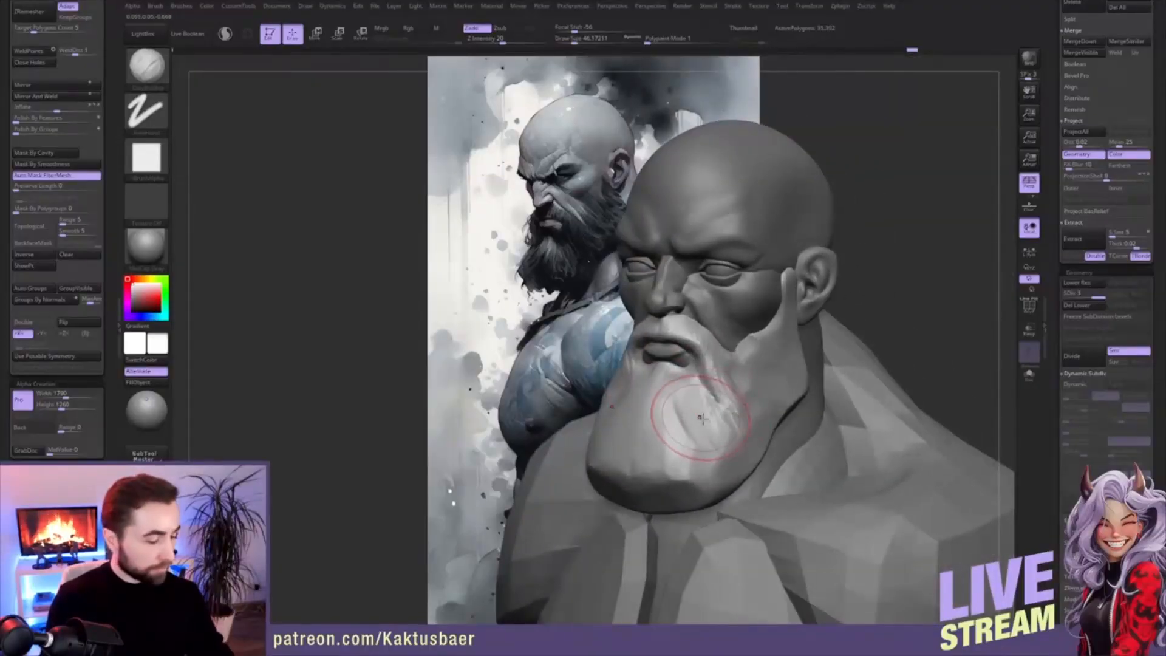
- Polish the beard's front planes below the mouth with hPolish at a size of about 29
{"action": "key", "text": "b"}
{"action": "key", "text": "h"}
{"action": "key", "text": "p"}
{"action": "key", "text": "s"}
{"action": "left_click_drag", "start_coordinate": [707, 423], "coordinate": [703, 425]}
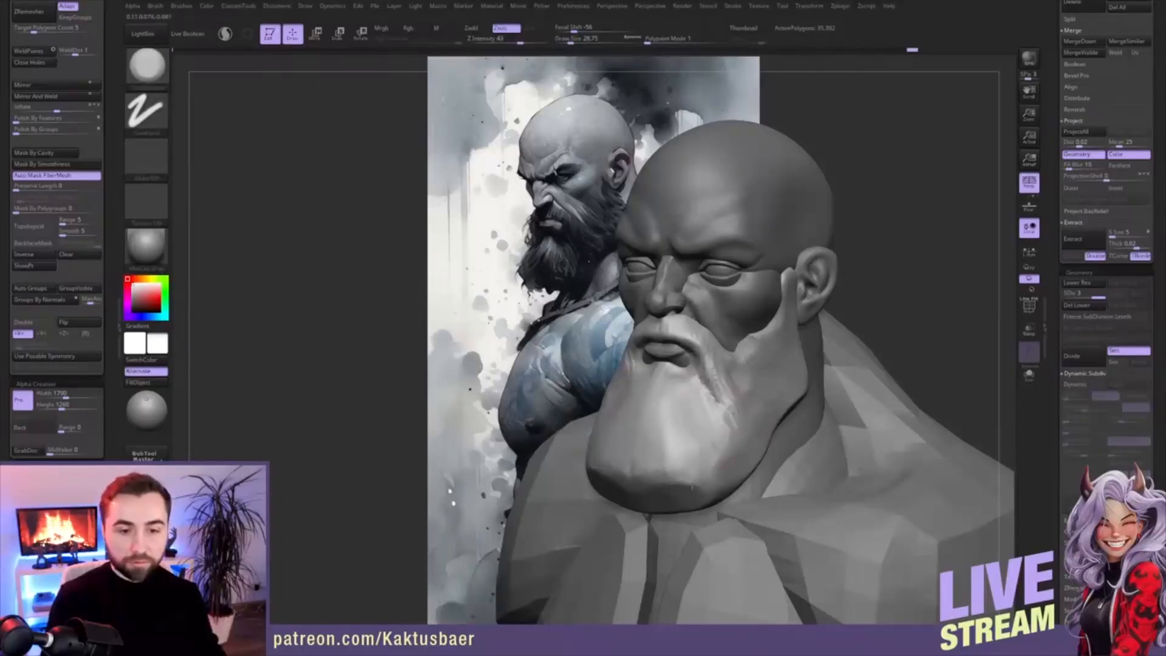
{"action": "mouse_move", "coordinate": [694, 465]}
{"action": "right_mouse_down", "text": "ctrl"}
{"action": "mouse_move", "coordinate": [701, 372]}
{"action": "mouse_move", "coordinate": [762, 370]}
{"action": "mouse_move", "coordinate": [744, 368]}
{"action": "right_mouse_up", "text": "ctrl"}
- Examine the bust's head, beard and torso proportions against the reference painting, with the Move brush ready at a size of about 59
{"action": "key", "text": "b"}
{"action": "key", "text": "m"}
{"action": "key", "text": "v"}
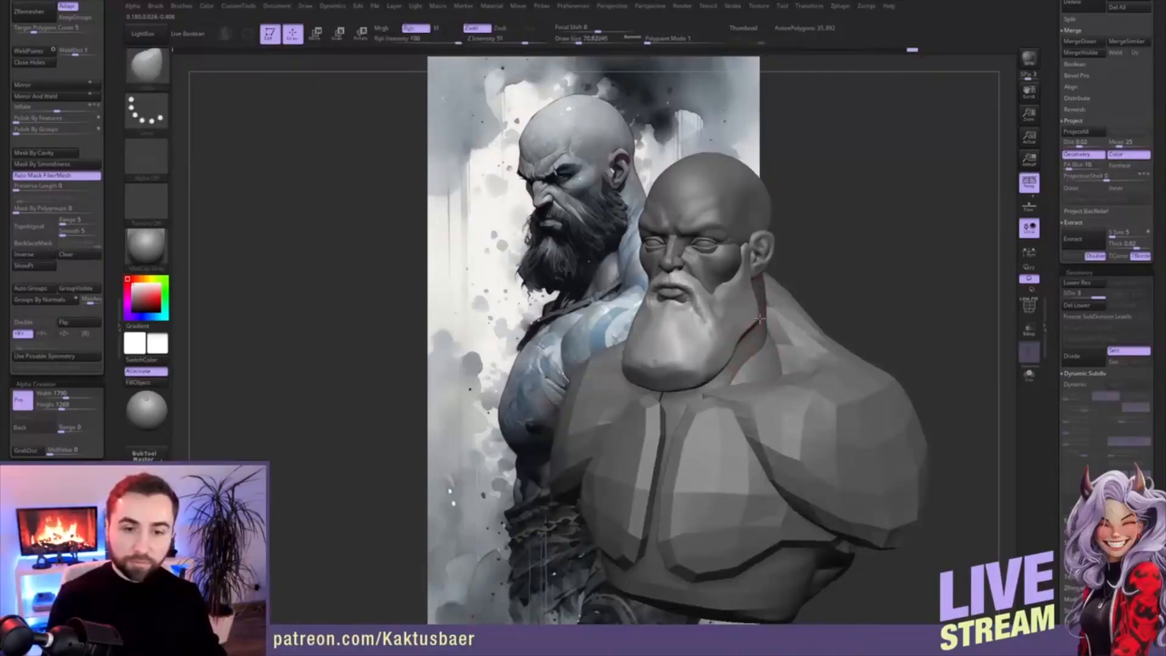
{"action": "mouse_move", "coordinate": [762, 320]}
{"action": "right_mouse_down"}
{"action": "mouse_move", "coordinate": [757, 300]}
{"action": "mouse_move", "coordinate": [749, 333]}
{"action": "right_mouse_up"}
{"action": "key", "text": "s"}
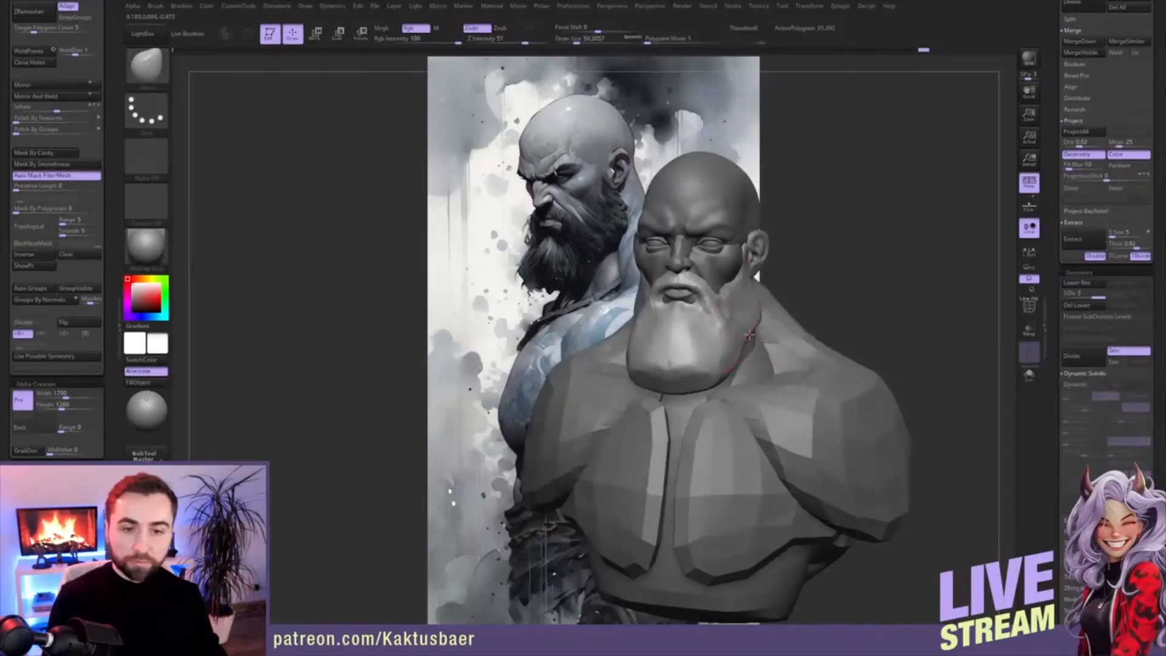
{"action": "right_click_drag", "start_coordinate": [756, 328], "coordinate": [789, 351]}
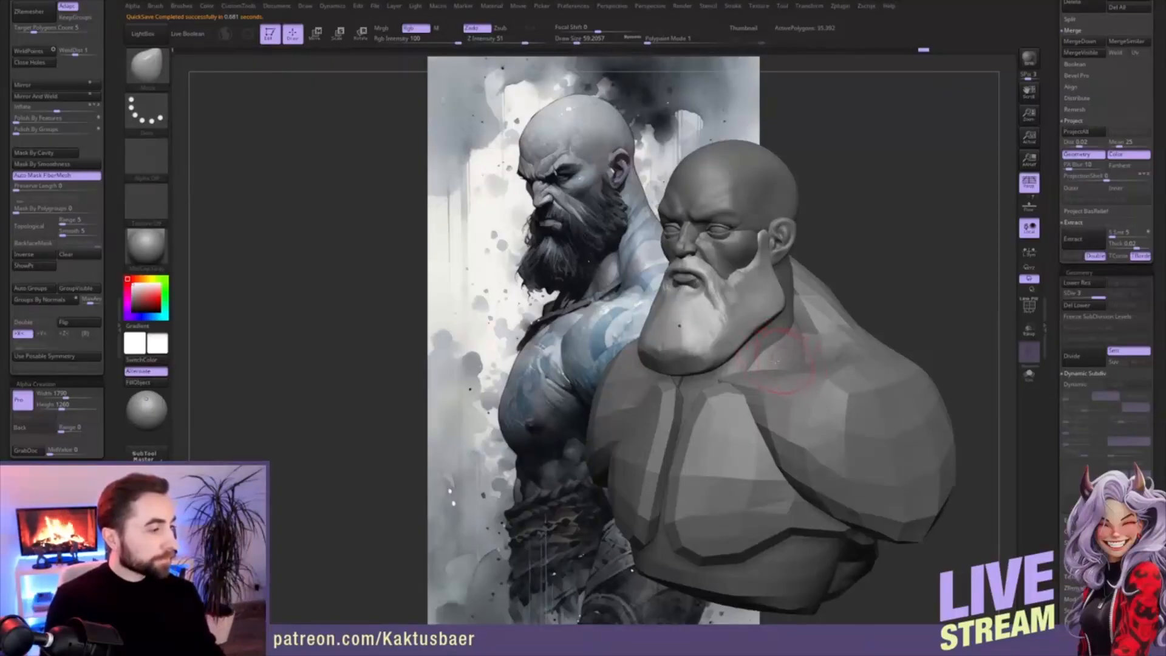
{"action": "right_click_drag", "start_coordinate": [788, 341], "coordinate": [769, 336]}
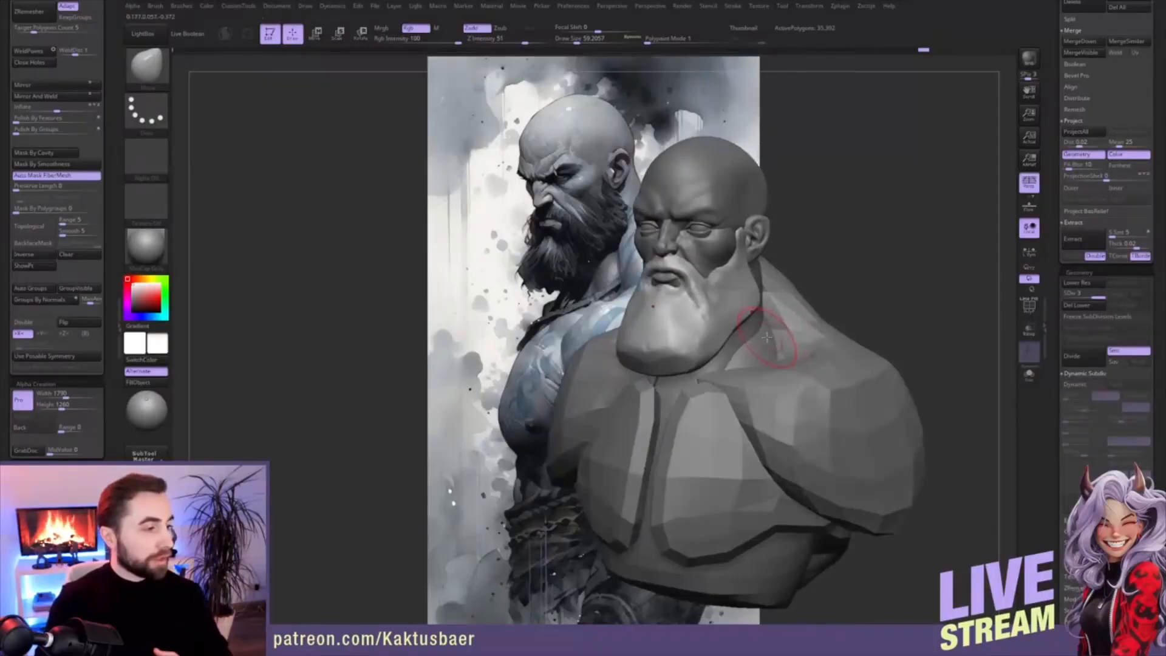
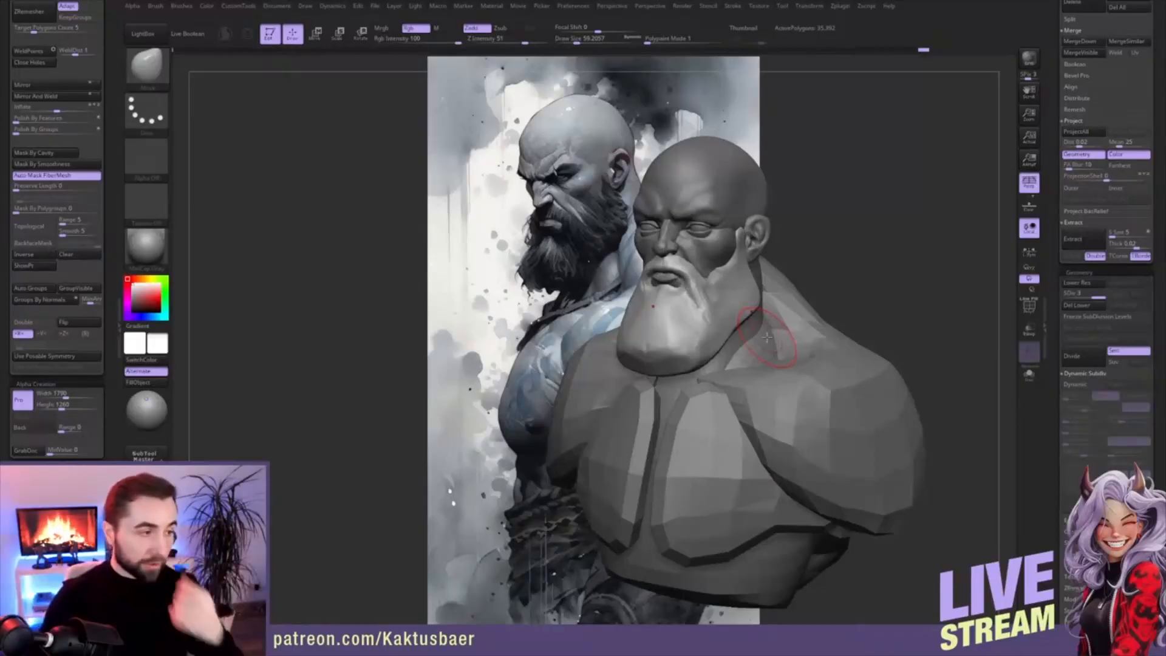
{"action": "right_click_drag", "start_coordinate": [635, 339], "coordinate": [932, 335], "text": "alt"}
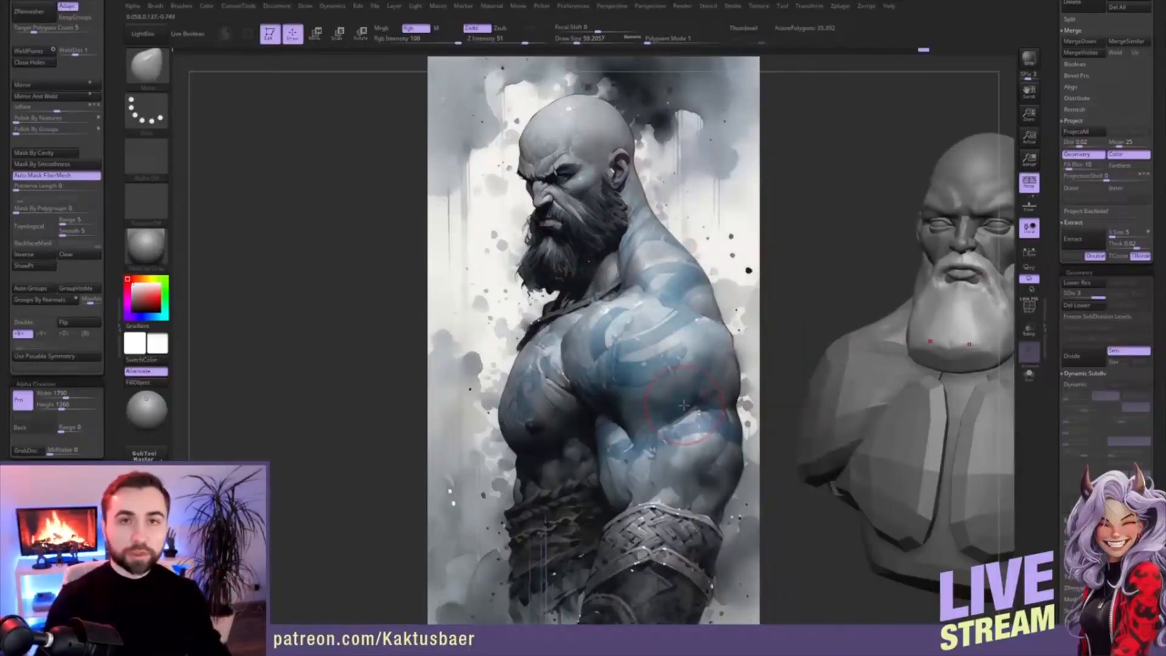
{"action": "right_click_drag", "start_coordinate": [849, 385], "coordinate": [566, 368], "text": "alt"}
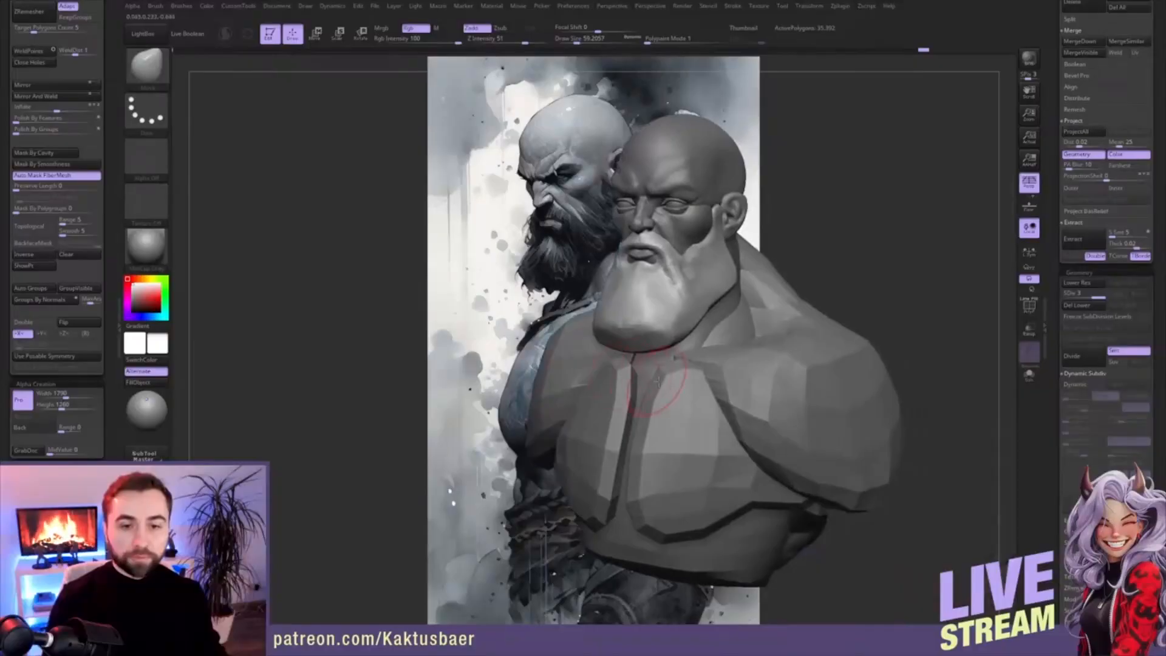
{"action": "right_click_drag", "start_coordinate": [769, 395], "coordinate": [921, 406], "text": "alt"}
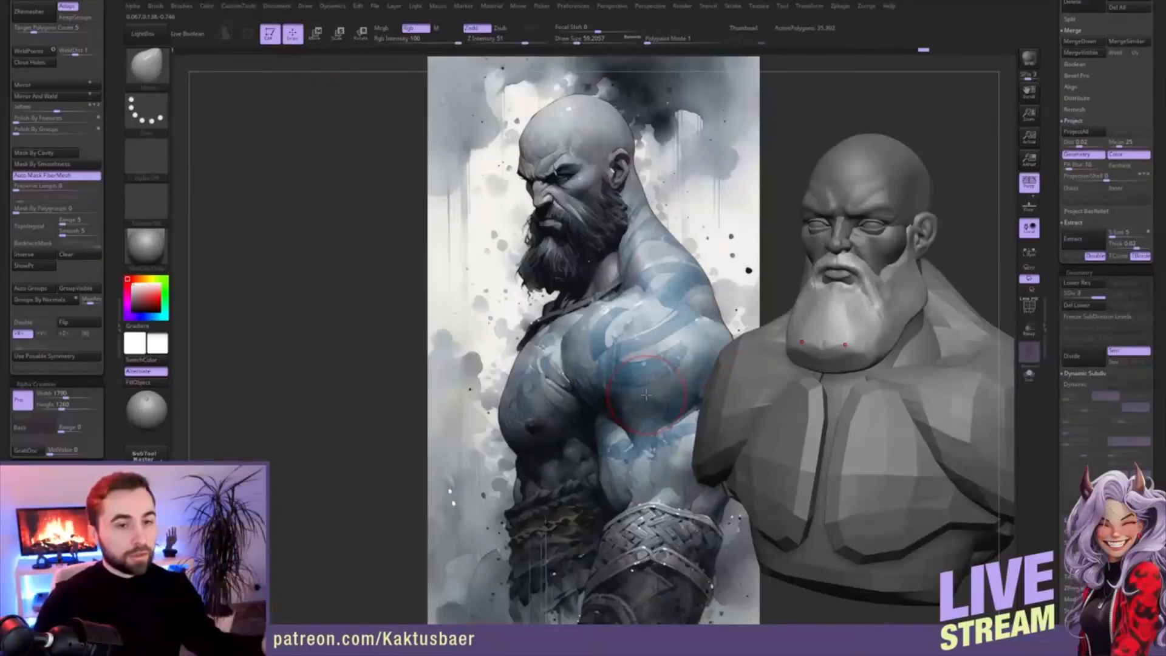
{"action": "right_click_drag", "start_coordinate": [868, 379], "coordinate": [686, 363], "text": "alt"}
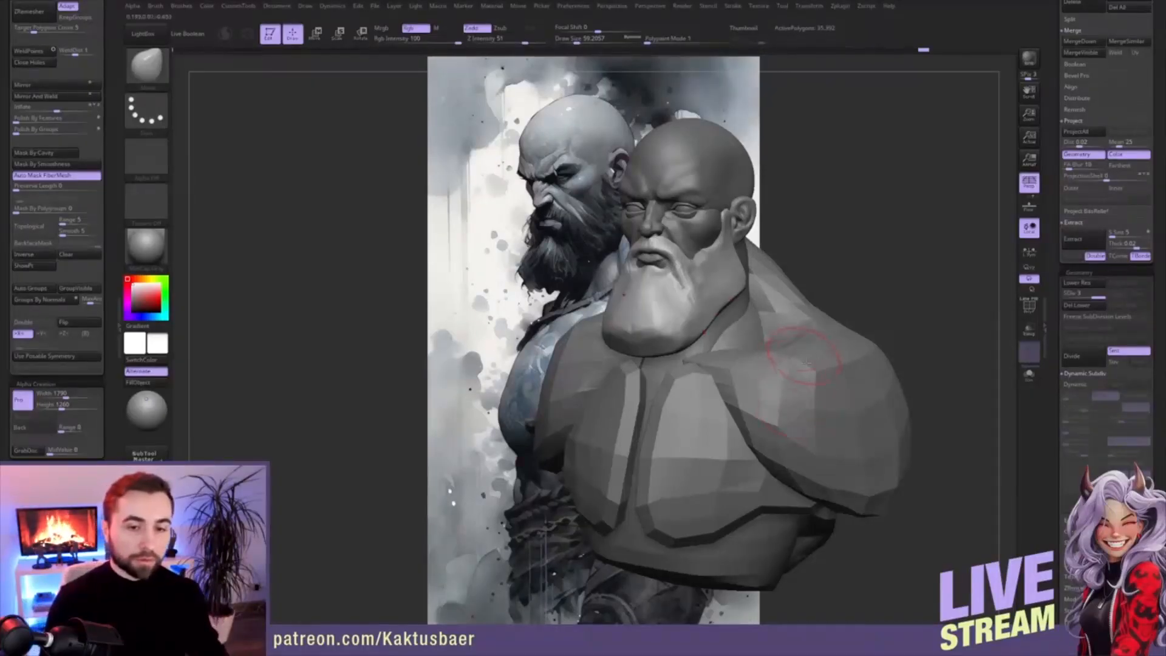
{"action": "left_click", "coordinate": [822, 395], "text": "alt"}
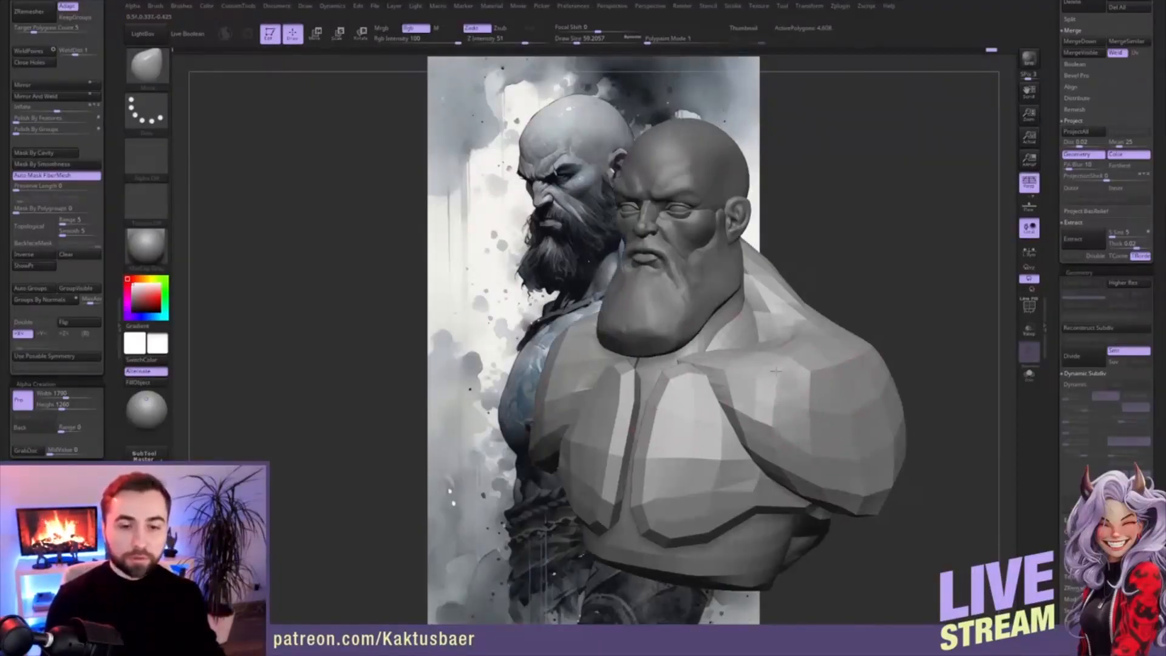
{"action": "right_click_drag", "start_coordinate": [830, 391], "coordinate": [727, 347], "text": "alt"}
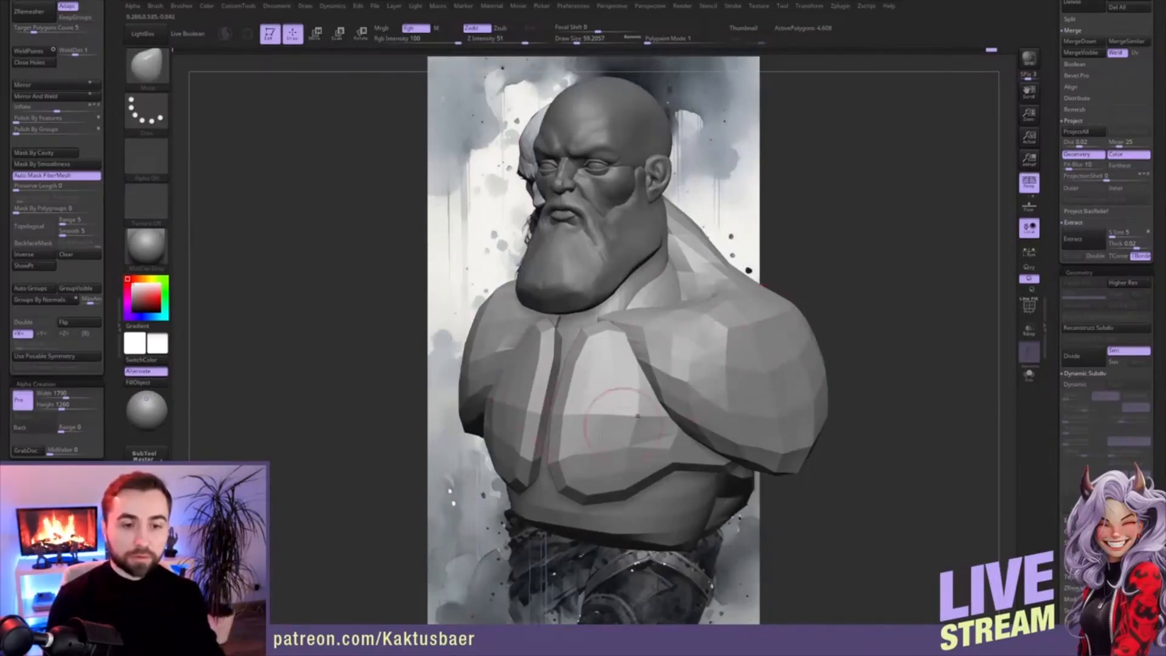
{"action": "right_click_drag", "start_coordinate": [705, 378], "coordinate": [846, 387]}
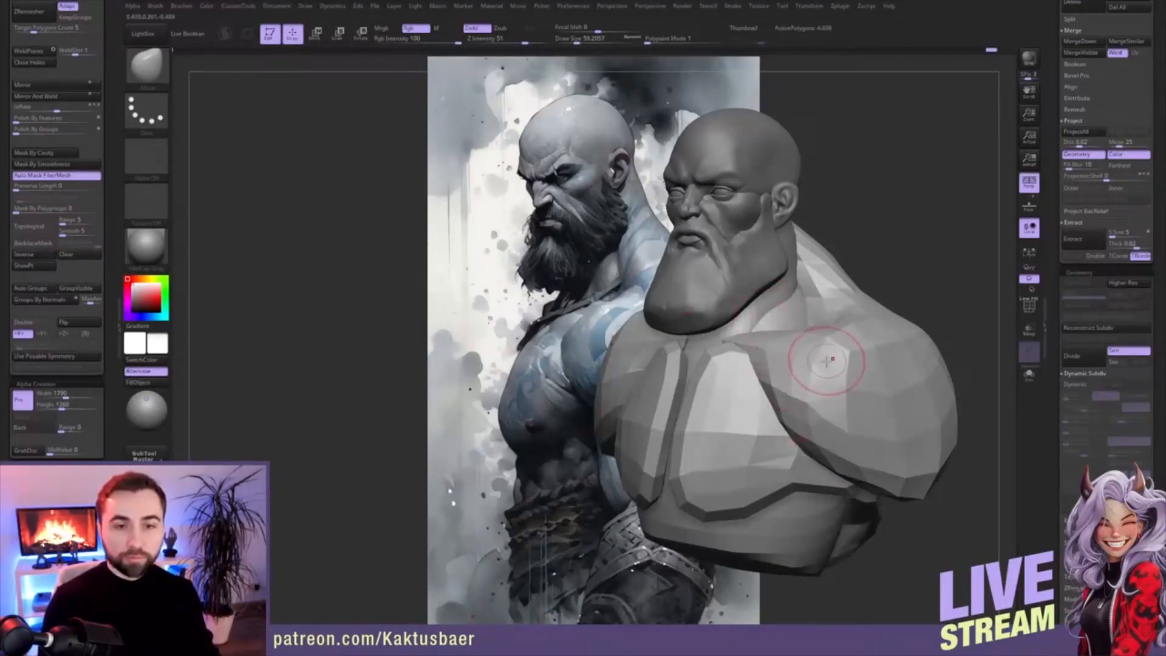
{"action": "right_click_drag", "start_coordinate": [840, 368], "coordinate": [835, 371]}
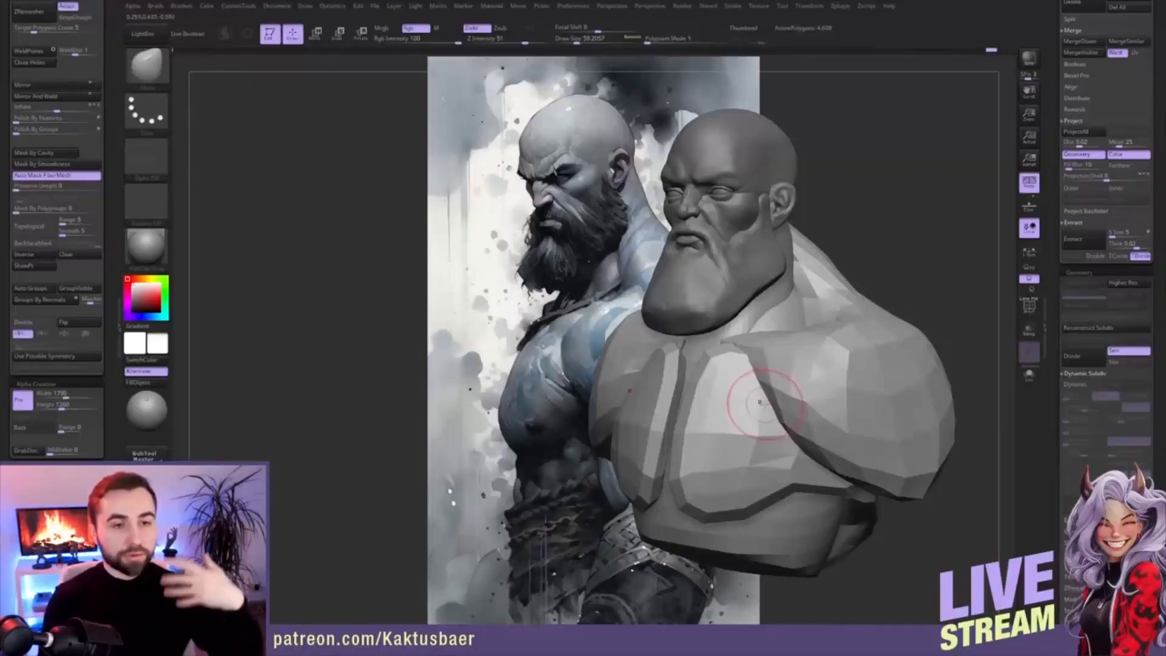
- Switch to the head subtool and clear its mask
{"action": "left_click", "coordinate": [738, 210], "text": "alt"}
{"action": "right_click_drag", "start_coordinate": [738, 211], "coordinate": [736, 188]}
{"action": "right_click_drag", "start_coordinate": [736, 188], "coordinate": [732, 223], "text": "ctrl"}
{"action": "key", "text": "s"}
{"action": "left_click_drag", "start_coordinate": [732, 223], "coordinate": [721, 222]}
{"action": "right_click_drag", "start_coordinate": [721, 222], "coordinate": [740, 246], "text": "alt"}
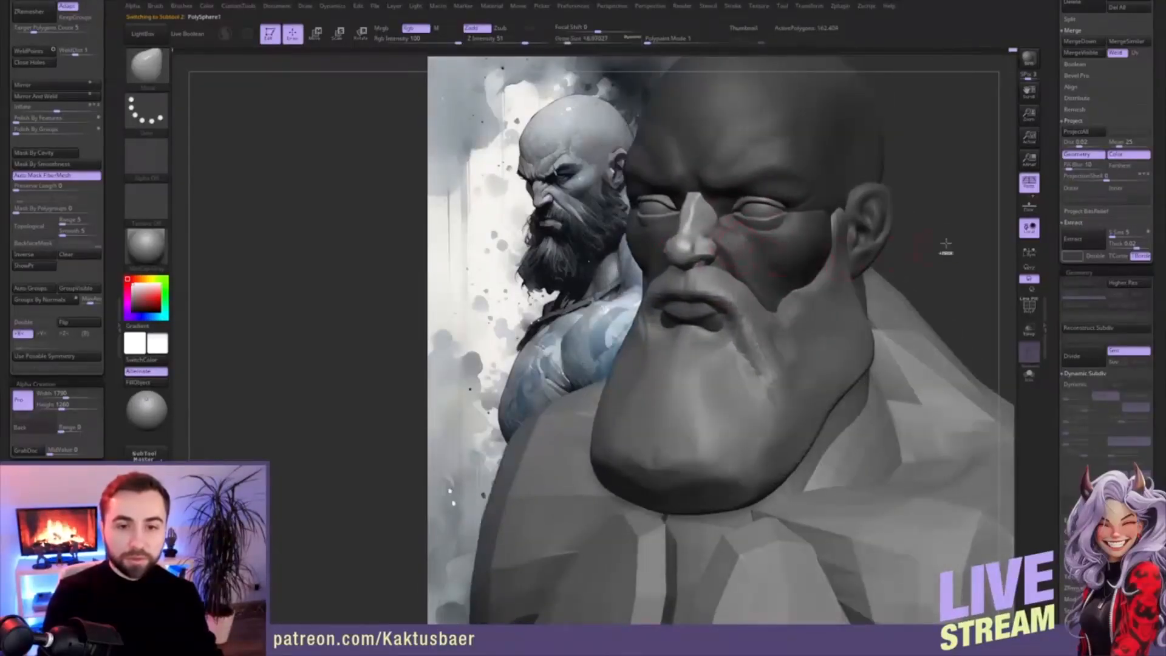
{"action": "left_click_drag", "start_coordinate": [947, 243], "coordinate": [963, 261], "text": "ctrl"}
{"action": "mouse_move", "coordinate": [737, 236]}
{"action": "right_mouse_down", "text": "ctrl"}
{"action": "mouse_move", "coordinate": [738, 247]}
{"action": "mouse_move", "coordinate": [773, 249]}
{"action": "right_mouse_up", "text": "ctrl"}
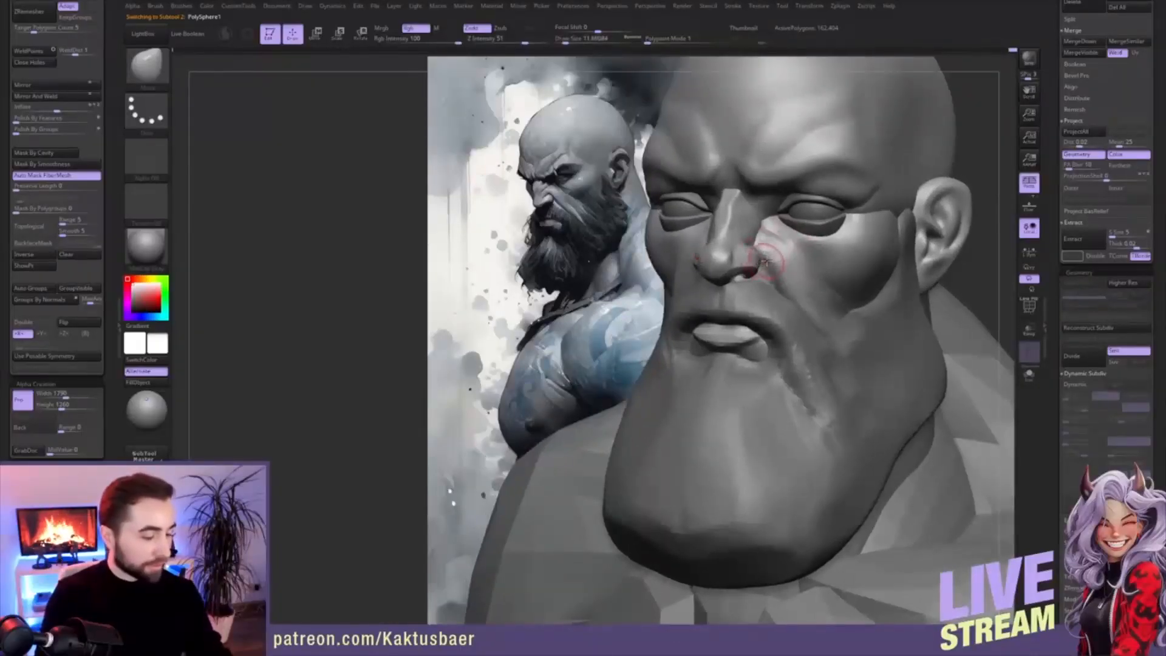
- Shape the cheek fold beside the nose with smoothing and ClayBuildup at a size of about 12
{"action": "left_click_drag", "start_coordinate": [767, 260], "coordinate": [776, 242], "text": "shift"}
{"action": "key", "text": "b"}
{"action": "key", "text": "c"}
{"action": "key", "text": "b"}
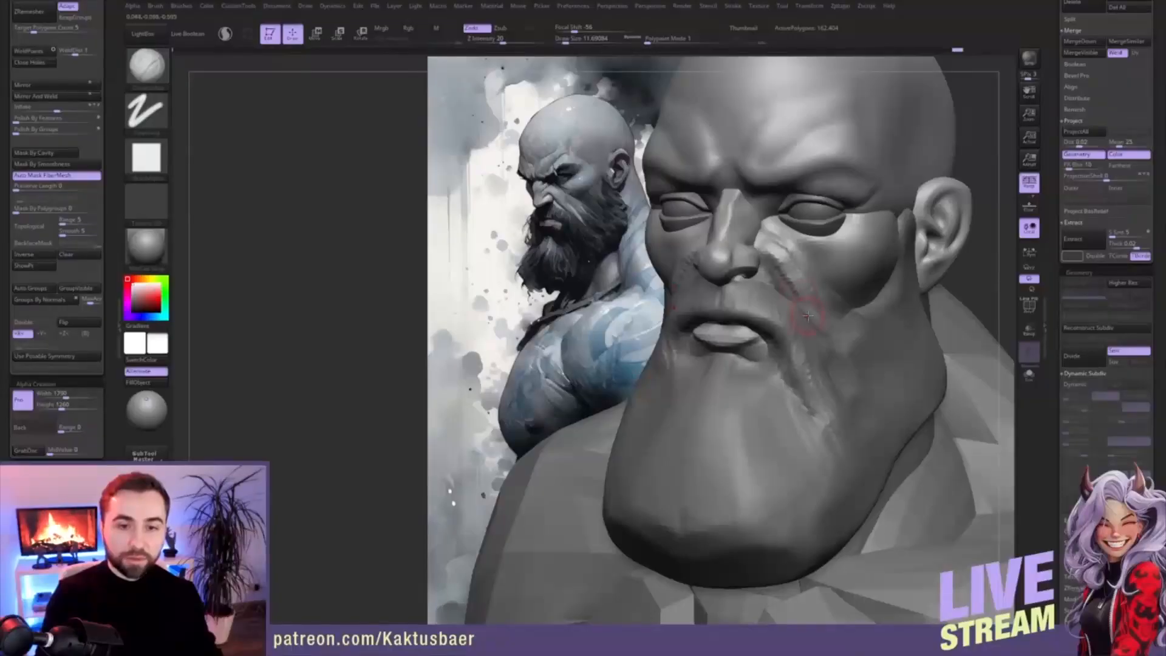
{"action": "key", "text": "ctrl"}
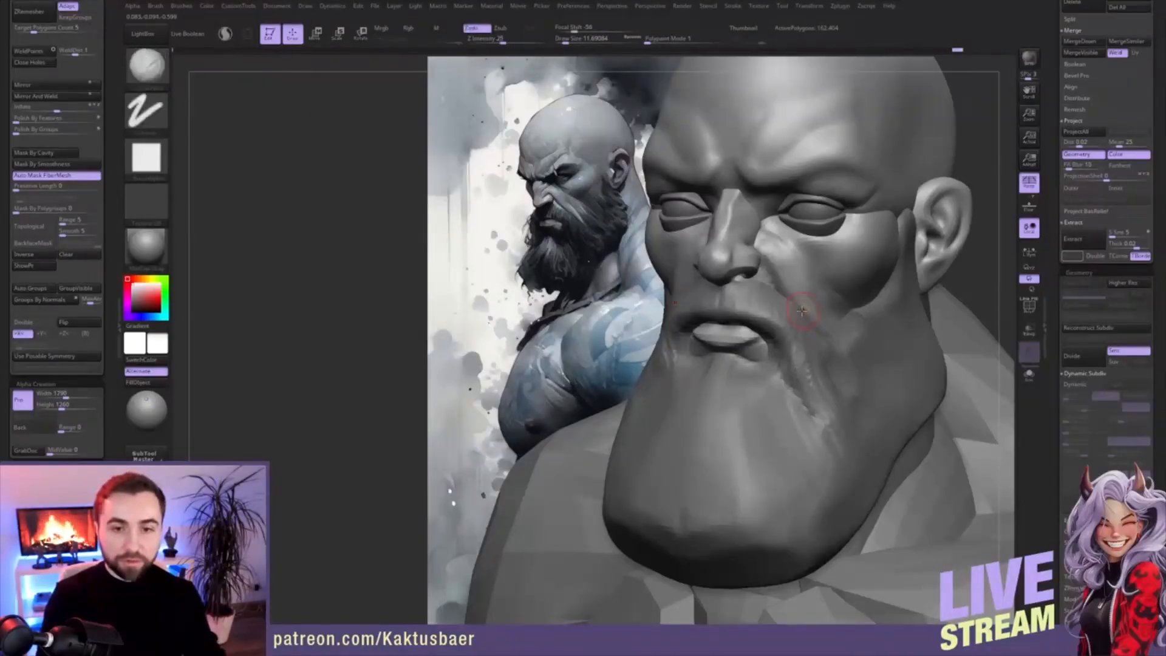
{"action": "right_click_drag", "start_coordinate": [804, 318], "coordinate": [778, 331], "text": "ctrl"}
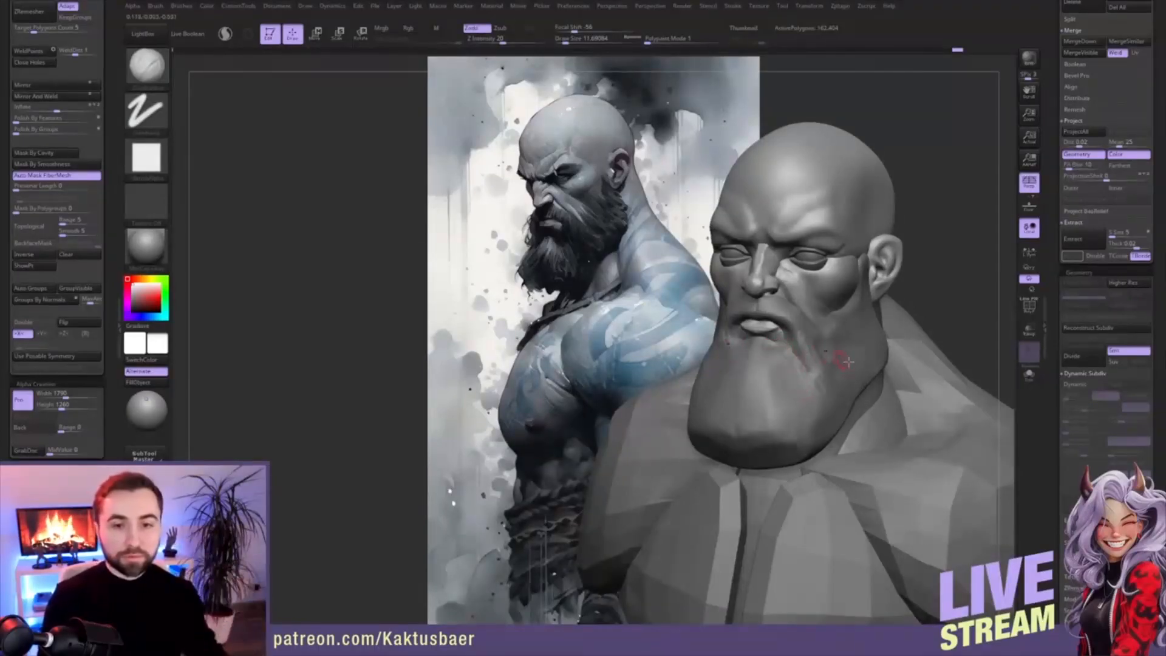
{"action": "right_click_drag", "start_coordinate": [880, 384], "coordinate": [821, 329], "text": "alt"}
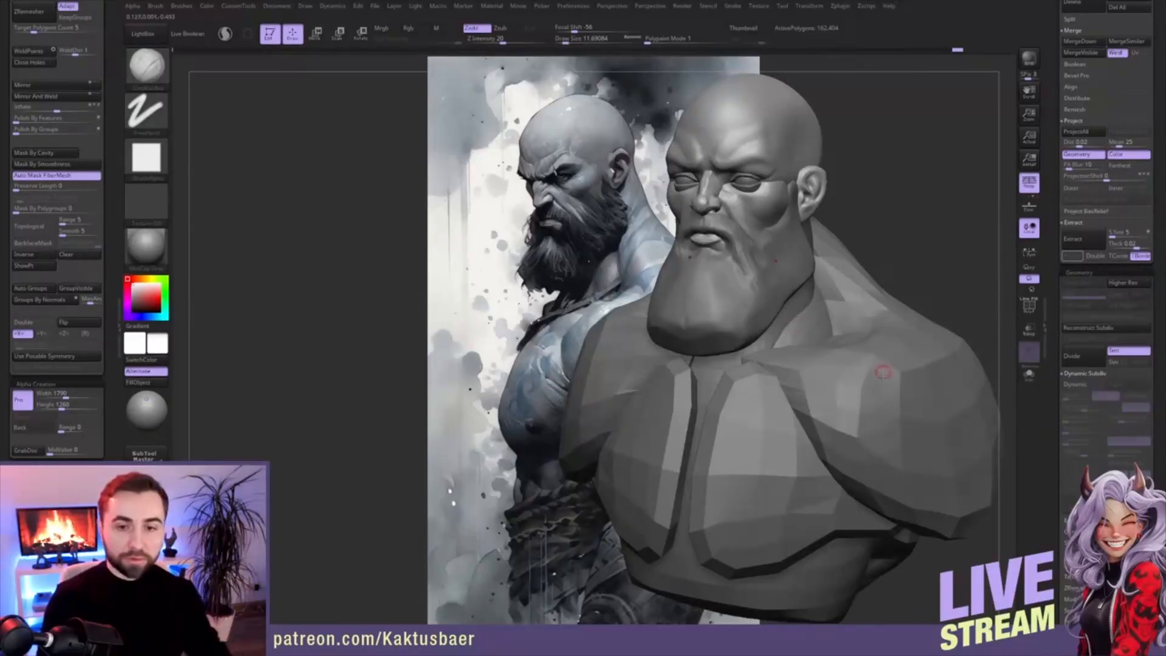
{"action": "right_click_drag", "start_coordinate": [836, 364], "coordinate": [845, 341], "text": "ctrl"}
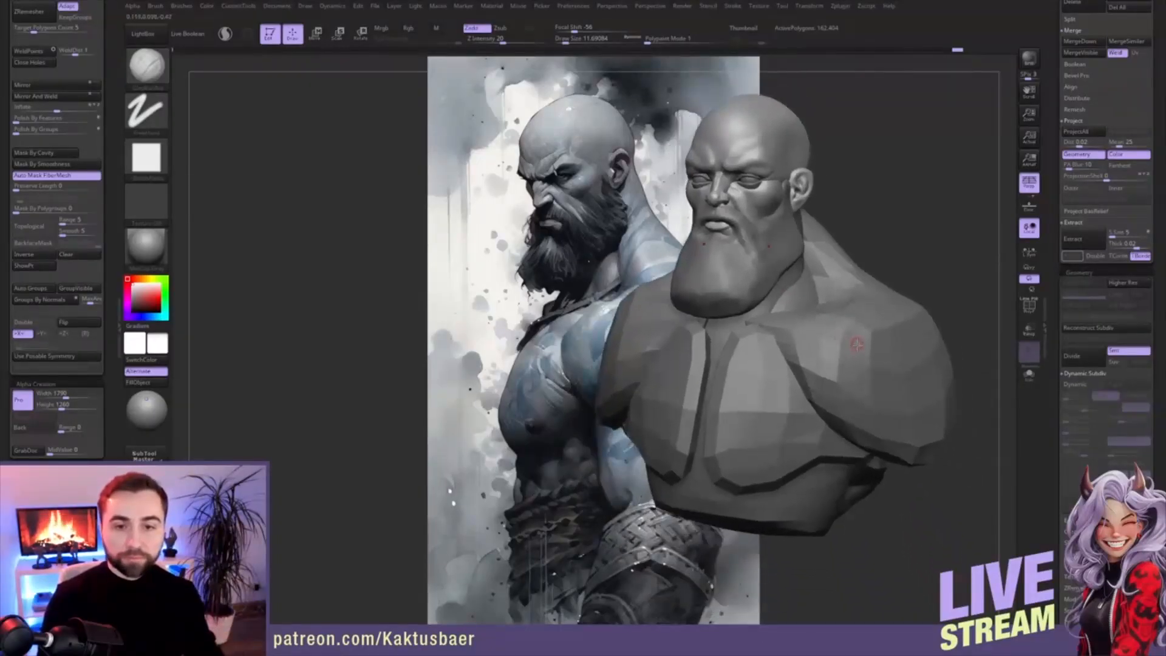
- Switch to the torso subtool and enlarge the brush to a size of about 80
{"action": "left_click", "coordinate": [857, 345], "text": "alt"}
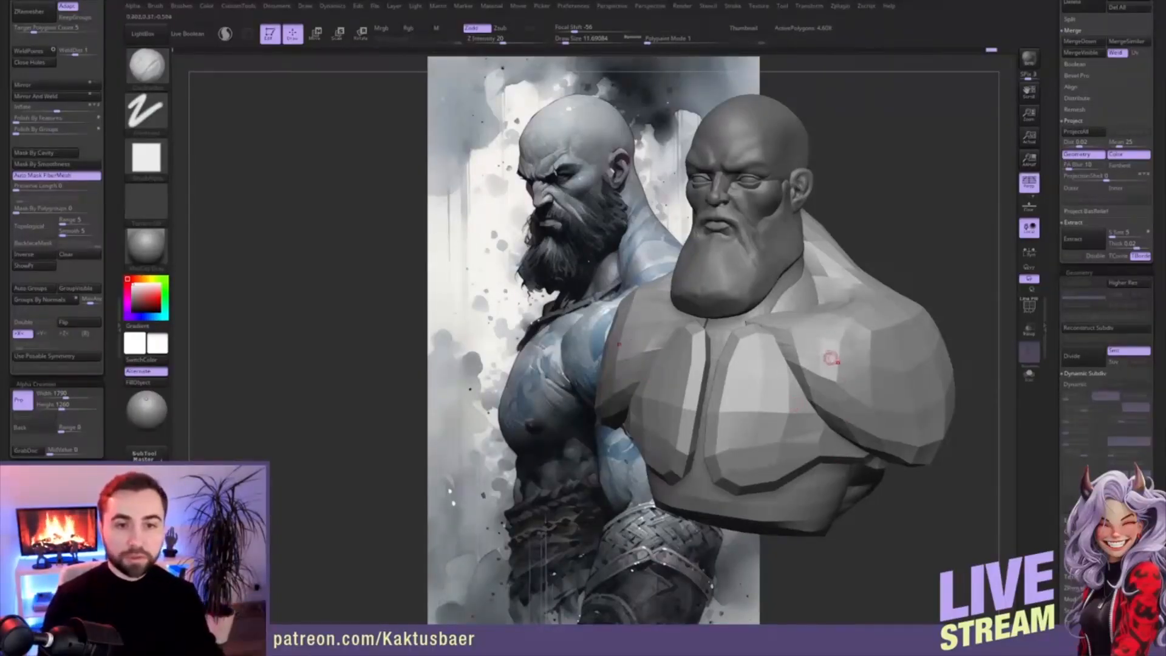
{"action": "mouse_move", "coordinate": [823, 352]}
{"action": "right_mouse_down"}
{"action": "mouse_move", "coordinate": [774, 353]}
{"action": "mouse_move", "coordinate": [788, 350]}
{"action": "right_mouse_up"}
{"action": "key", "text": "bracketright"}
{"action": "key", "text": "bracketright"}
{"action": "key", "text": "ctrl+d"}
{"action": "key", "text": "ctrl+d"}
{"action": "right_click_drag", "start_coordinate": [784, 346], "coordinate": [794, 340]}
{"action": "key", "text": "ctrl+z"}
{"action": "key", "text": "ctrl+z"}
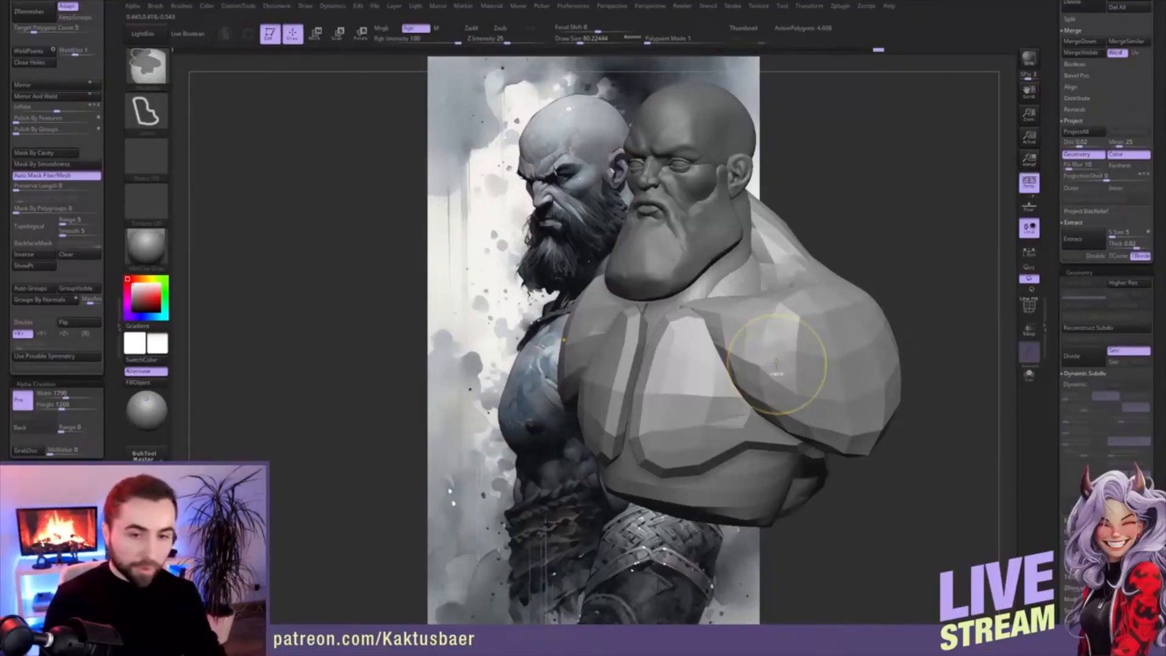
- Subdivide the torso mesh twice
{"action": "key", "text": "ctrl+d"}
{"action": "key", "text": "ctrl+d"}
{"action": "right_click_drag", "start_coordinate": [732, 356], "coordinate": [726, 367], "text": "ctrl"}
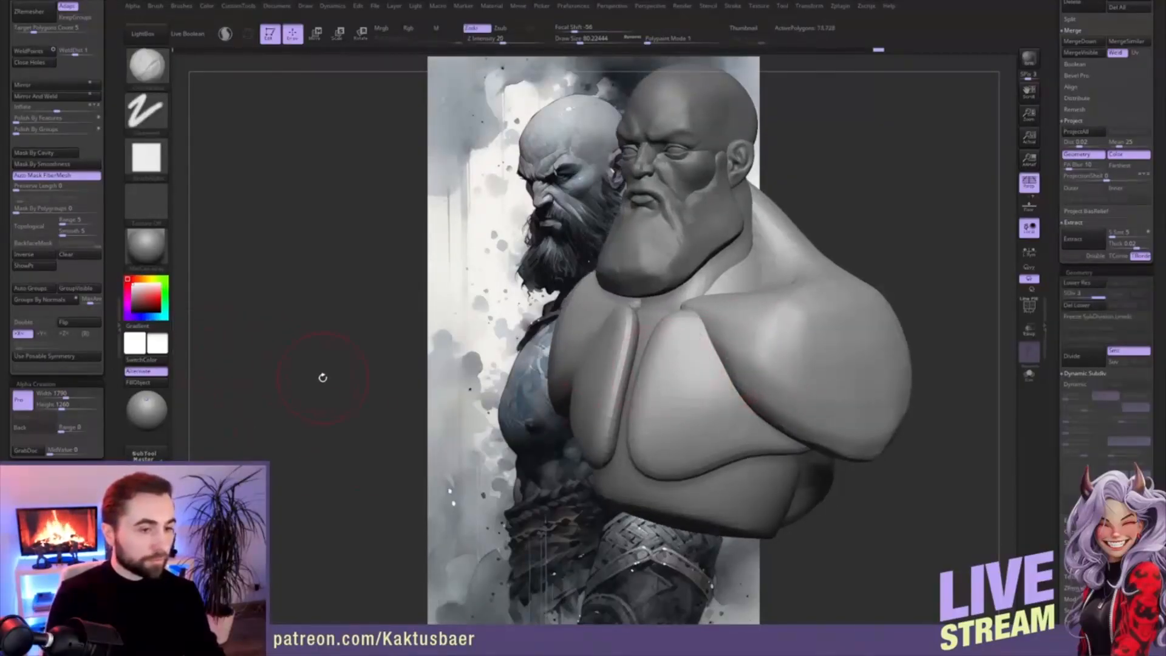
{"action": "right_click_drag", "start_coordinate": [690, 338], "coordinate": [828, 366]}
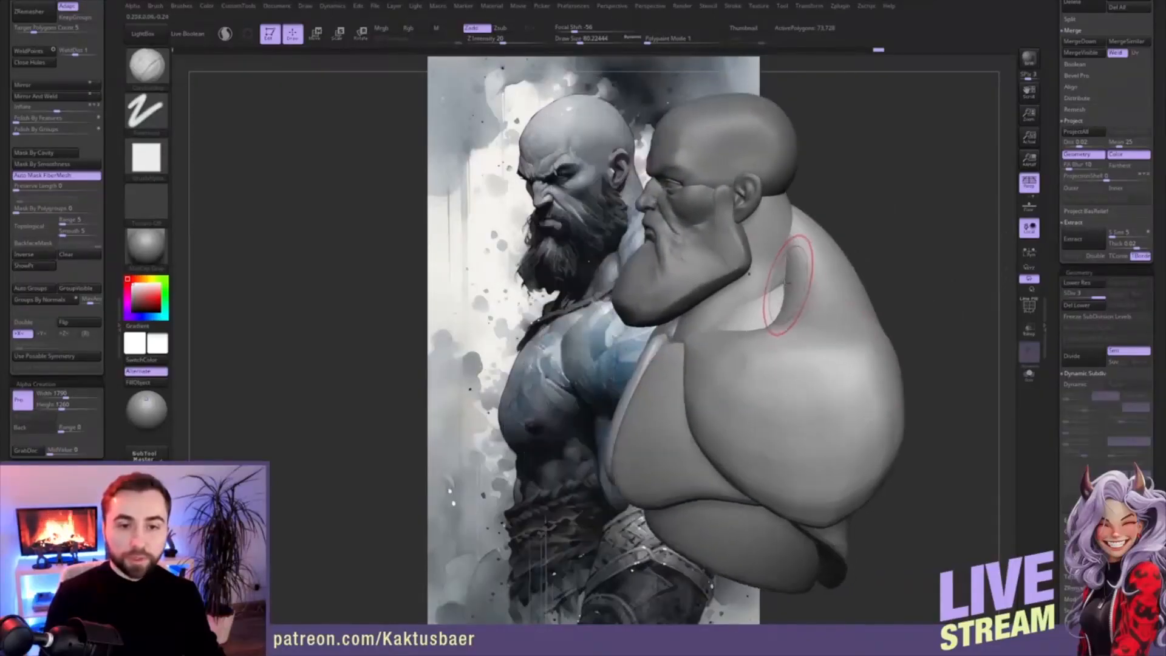
- Isolate the neck piece of the torso and hide the extracted beard subtool
{"action": "left_click", "coordinate": [766, 284], "text": "ctrl+shift"}
{"action": "right_click_drag", "start_coordinate": [768, 288], "coordinate": [781, 339], "text": "alt"}
{"action": "mouse_move", "coordinate": [780, 338]}
{"action": "right_mouse_down", "text": "ctrl"}
{"action": "mouse_move", "coordinate": [782, 365]}
{"action": "mouse_move", "coordinate": [766, 337]}
{"action": "right_mouse_up", "text": "ctrl"}
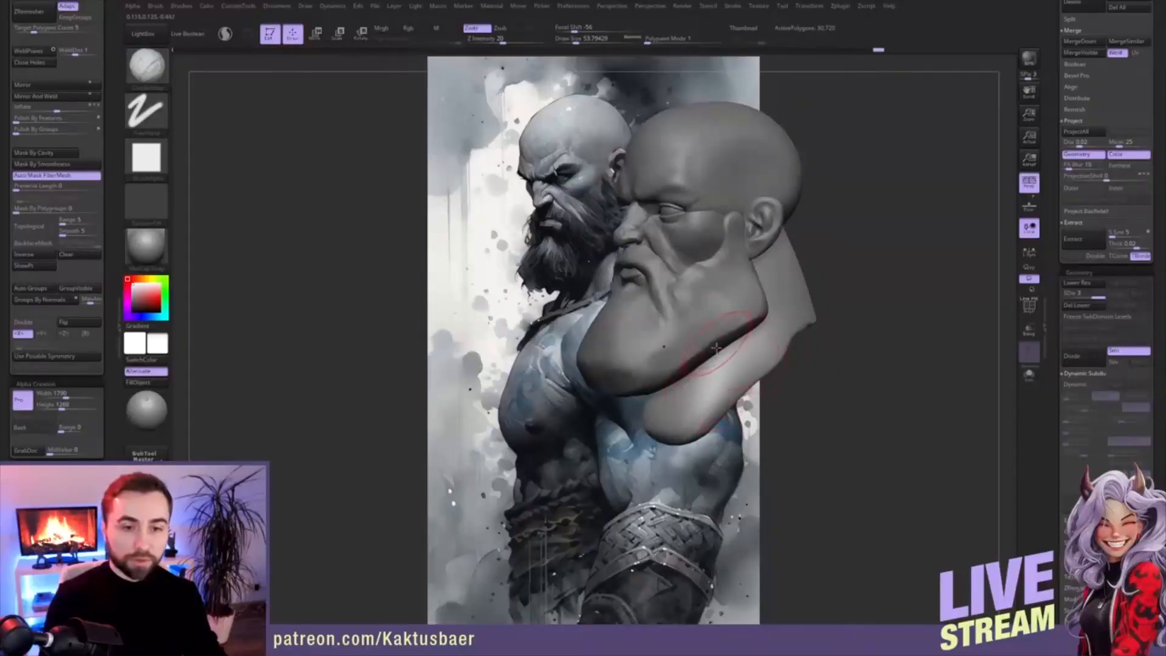
{"action": "left_click_drag", "start_coordinate": [1051, 166], "coordinate": [1058, 291]}
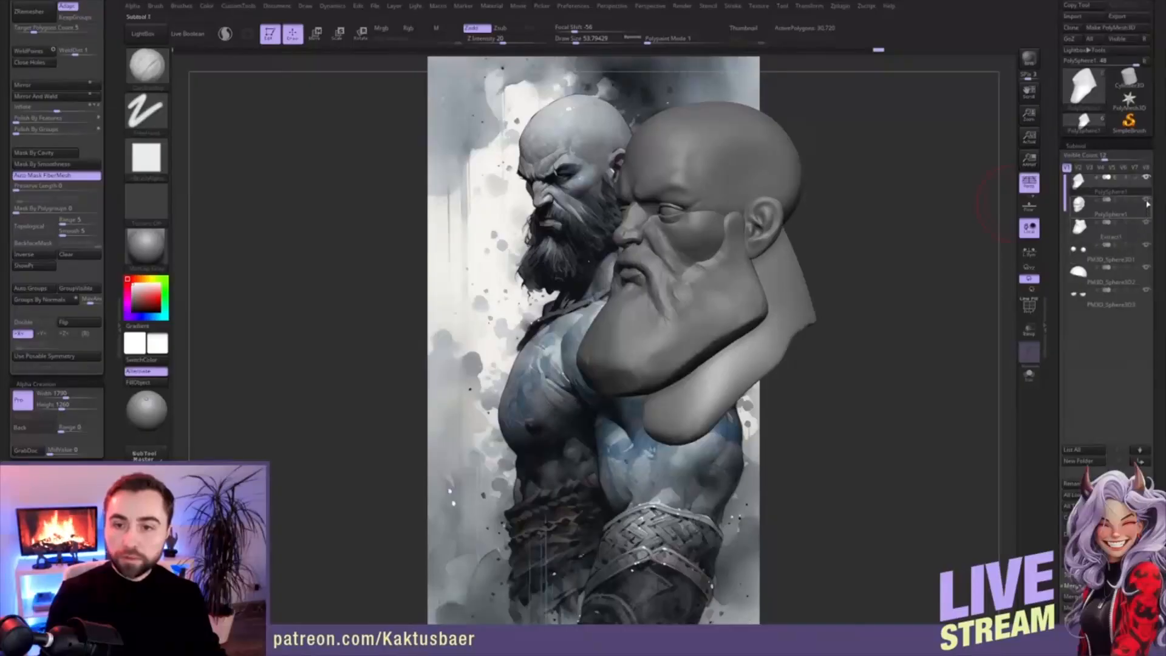
{"action": "left_click", "coordinate": [1146, 224]}
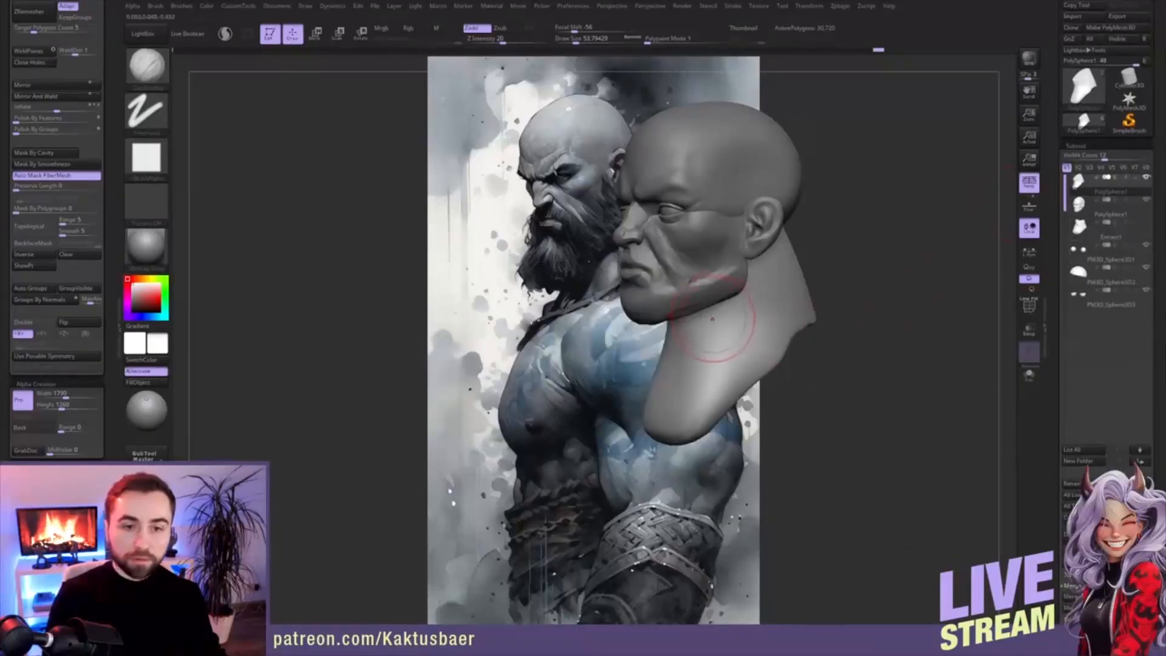
{"action": "right_click_drag", "start_coordinate": [719, 301], "coordinate": [711, 319]}
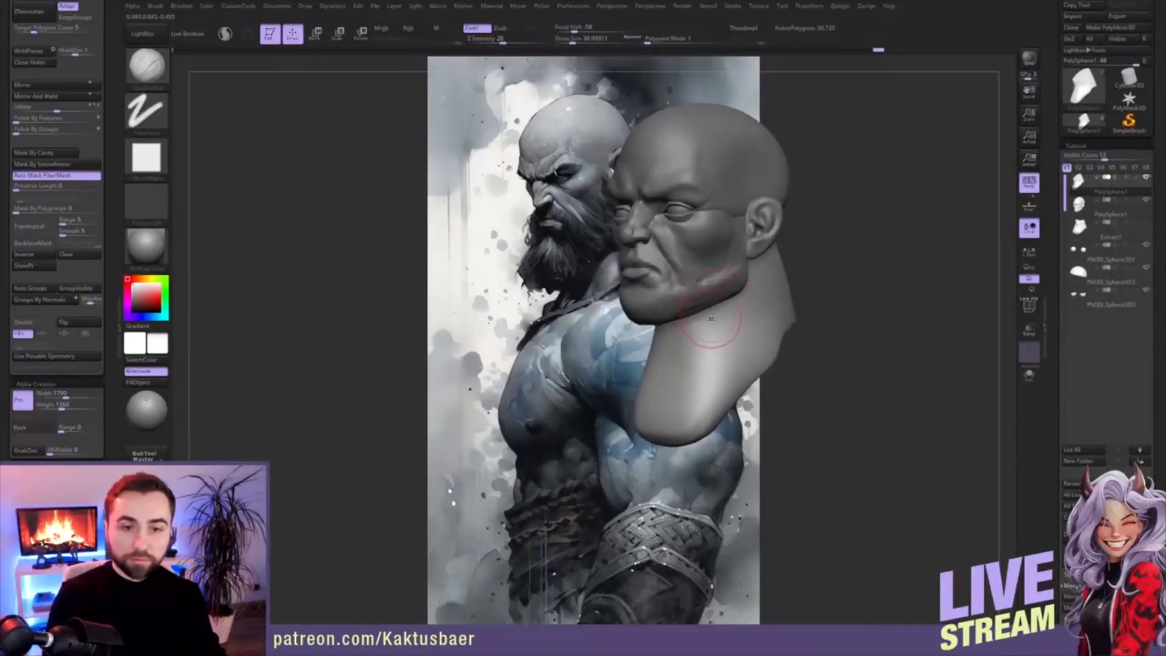
- Solo the neck and block out its diagonal front and side muscles with ClayBuildup at a size of about 51, then show the head again
{"action": "mouse_move", "coordinate": [690, 362]}
{"action": "right_mouse_down"}
{"action": "mouse_move", "coordinate": [702, 348]}
{"action": "mouse_move", "coordinate": [711, 355]}
{"action": "right_mouse_up"}
{"action": "key", "text": "alt+s"}
{"action": "left_click_drag", "start_coordinate": [689, 316], "coordinate": [668, 434]}
{"action": "left_click_drag", "start_coordinate": [705, 334], "coordinate": [699, 416]}
{"action": "left_click_drag", "start_coordinate": [721, 292], "coordinate": [717, 350]}
{"action": "right_click_drag", "start_coordinate": [717, 350], "coordinate": [751, 334]}
{"action": "left_click_drag", "start_coordinate": [759, 291], "coordinate": [736, 362]}
{"action": "left_click_drag", "start_coordinate": [738, 264], "coordinate": [706, 422]}
{"action": "mouse_move", "coordinate": [760, 292]}
{"action": "left_mouse_down"}
{"action": "mouse_move", "coordinate": [732, 392]}
{"action": "mouse_move", "coordinate": [721, 350]}
{"action": "left_mouse_up"}
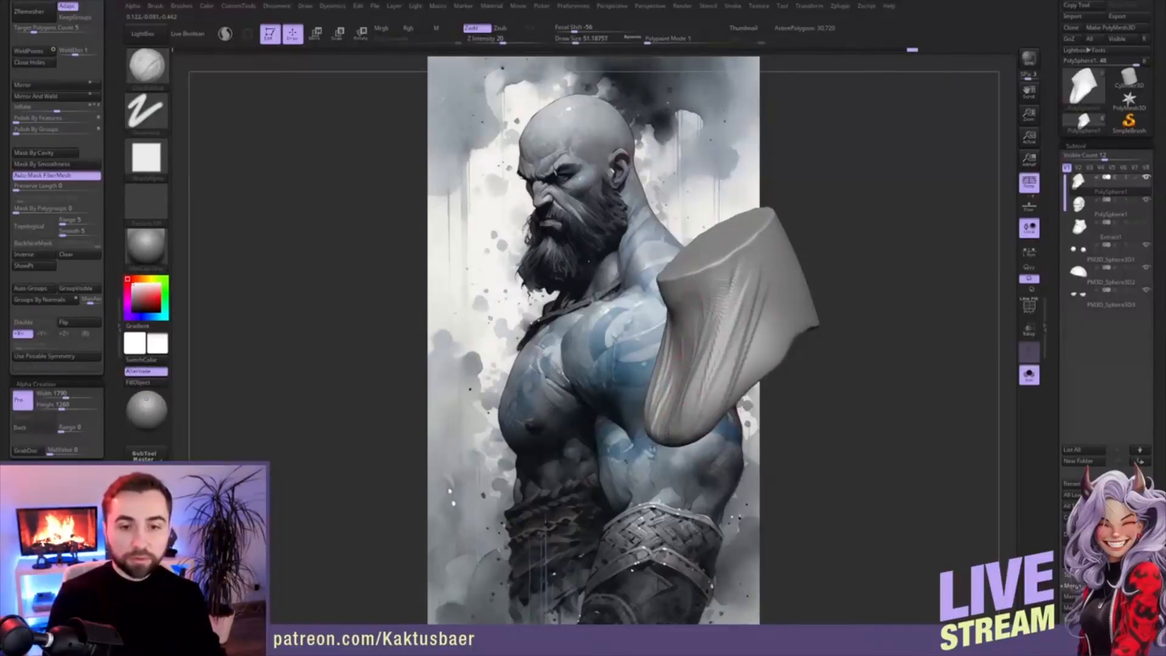
{"action": "key", "text": "alt+s"}
- Extend the ClayBuildup muscle strokes along the side of the neck below the ear
{"action": "right_click_drag", "start_coordinate": [754, 365], "coordinate": [717, 340]}
{"action": "mouse_move", "coordinate": [790, 252]}
{"action": "left_mouse_down"}
{"action": "mouse_move", "coordinate": [759, 355]}
{"action": "mouse_move", "coordinate": [756, 326]}
{"action": "mouse_move", "coordinate": [752, 337]}
{"action": "left_mouse_up"}
{"action": "right_click_drag", "start_coordinate": [757, 303], "coordinate": [740, 331], "text": "alt"}
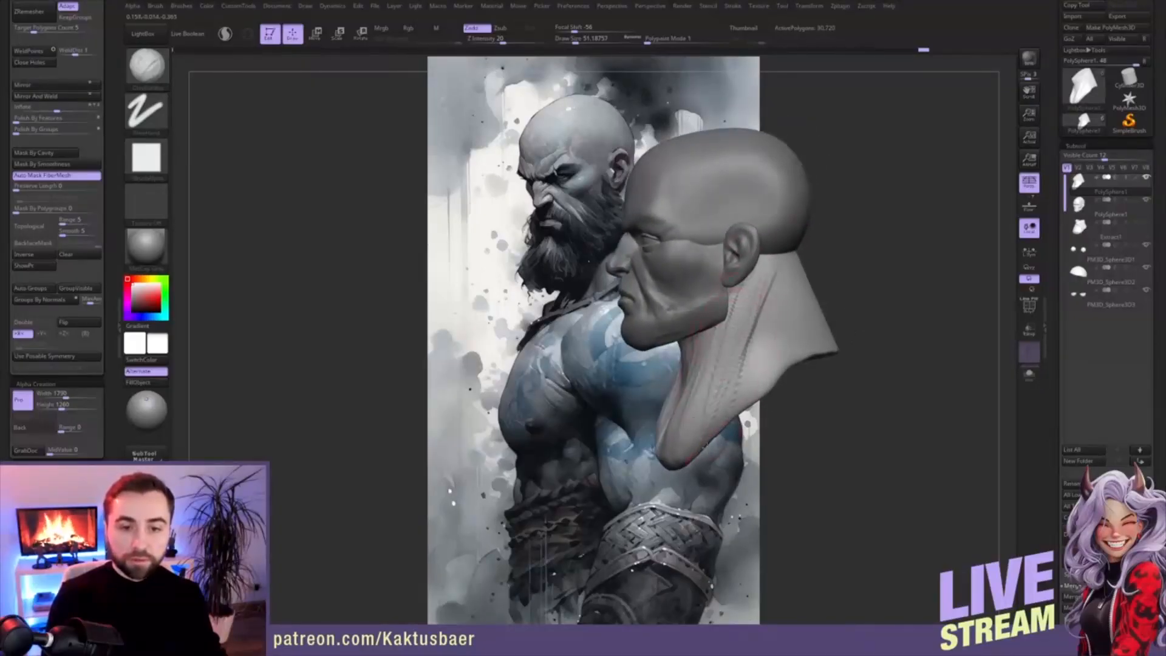
{"action": "mouse_move", "coordinate": [720, 395]}
{"action": "right_mouse_down"}
{"action": "mouse_move", "coordinate": [673, 416]}
{"action": "mouse_move", "coordinate": [664, 373]}
{"action": "right_mouse_up"}
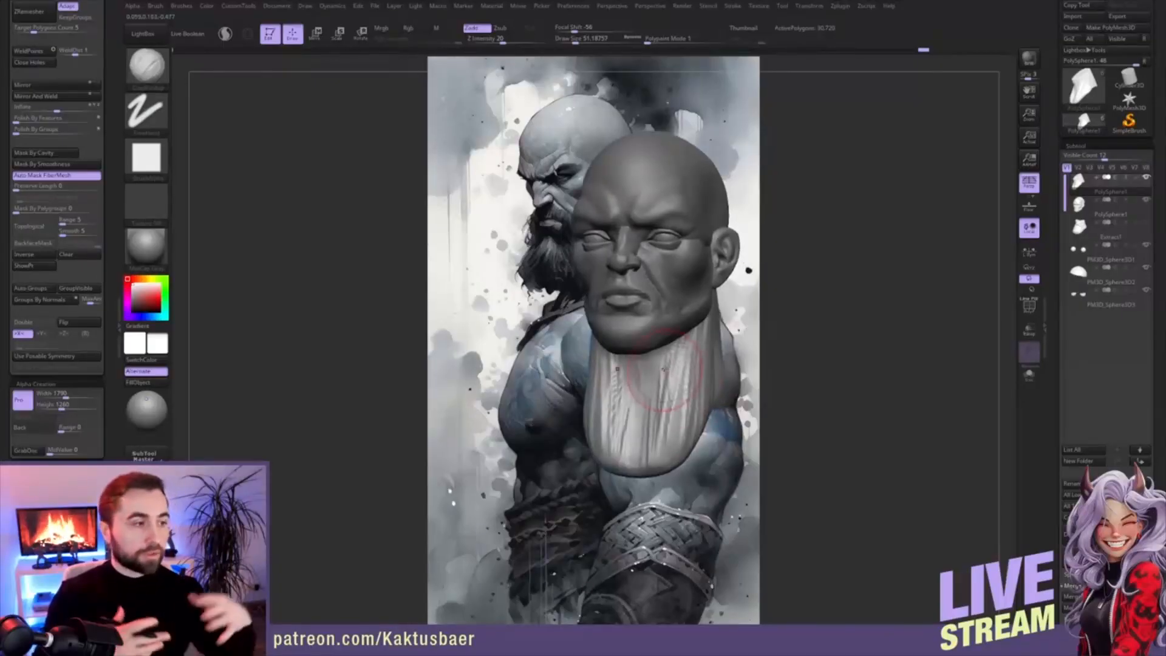
- Check the extracted beard and hide it again, then reshape the neck muscles with the Move brush at a size of about 74
{"action": "left_click", "coordinate": [1146, 223]}
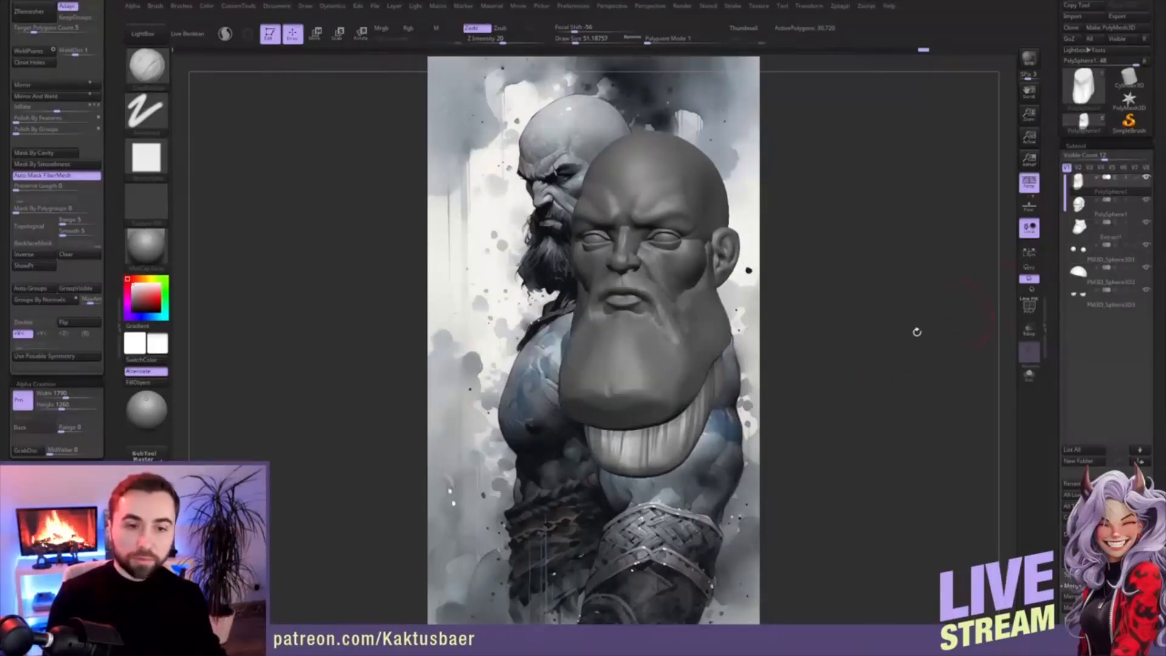
{"action": "left_click", "coordinate": [1147, 223]}
{"action": "mouse_move", "coordinate": [692, 395]}
{"action": "right_mouse_down"}
{"action": "mouse_move", "coordinate": [703, 392]}
{"action": "mouse_move", "coordinate": [658, 392]}
{"action": "mouse_move", "coordinate": [676, 401]}
{"action": "right_mouse_up"}
{"action": "key", "text": "b"}
{"action": "key", "text": "m"}
{"action": "key", "text": "v"}
{"action": "key", "text": "bracketright"}
{"action": "key", "text": "bracketright"}
{"action": "left_click_drag", "start_coordinate": [697, 431], "coordinate": [675, 419]}
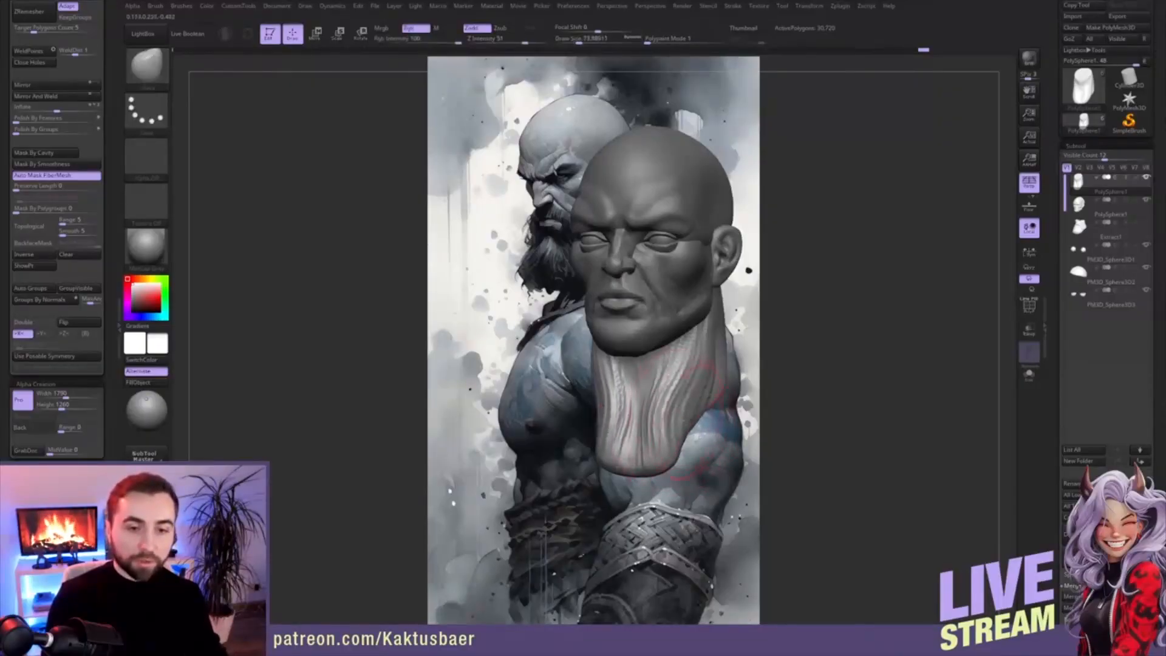
{"action": "right_click_drag", "start_coordinate": [693, 389], "coordinate": [905, 374], "text": "alt"}
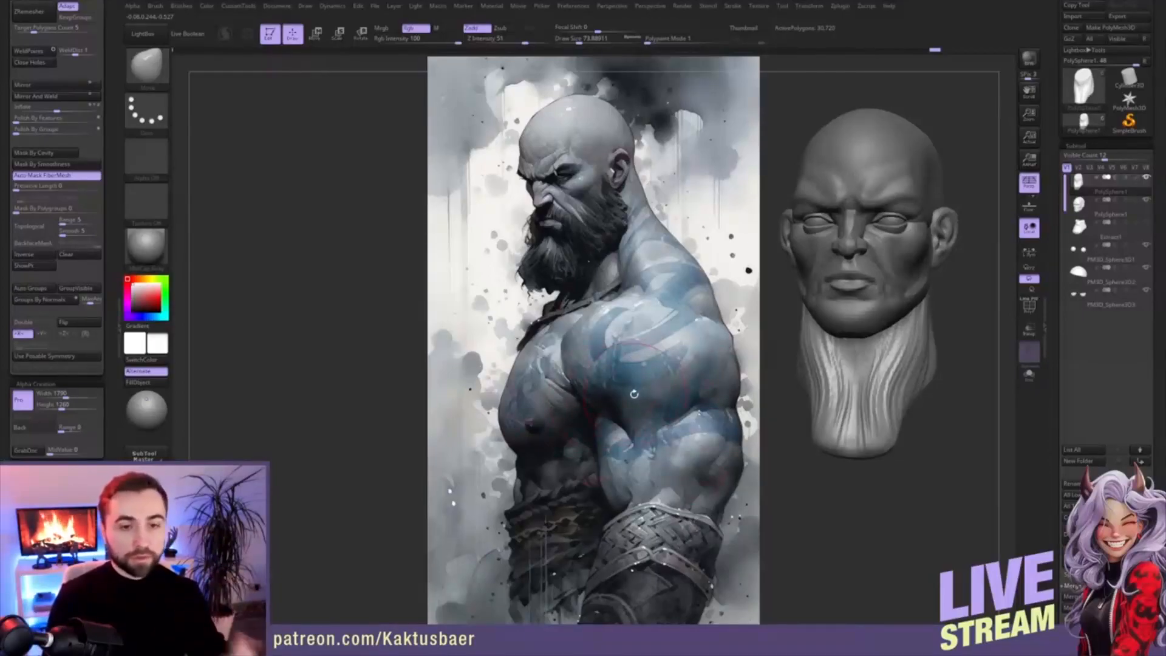
{"action": "right_click_drag", "start_coordinate": [856, 378], "coordinate": [693, 376], "text": "alt"}
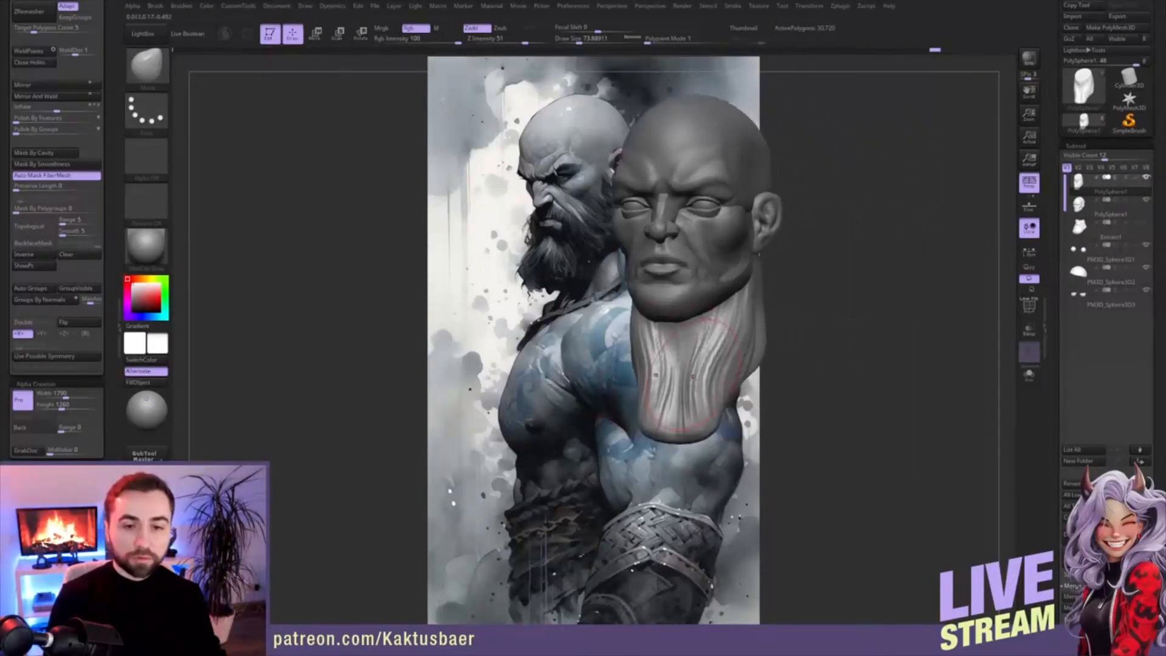
- Smooth the clay strokes on the front and side of the neck at a brush size of about 62
{"action": "mouse_move", "coordinate": [707, 382]}
{"action": "left_mouse_down", "text": "shift"}
{"action": "mouse_move", "coordinate": [705, 342]}
{"action": "mouse_move", "coordinate": [693, 408]}
{"action": "left_mouse_up", "text": "shift"}
{"action": "key", "text": "s"}
{"action": "left_click_drag", "start_coordinate": [693, 408], "coordinate": [692, 336]}
{"action": "right_click_drag", "start_coordinate": [726, 353], "coordinate": [687, 357]}
{"action": "left_click_drag", "start_coordinate": [738, 368], "coordinate": [771, 275], "text": "shift"}
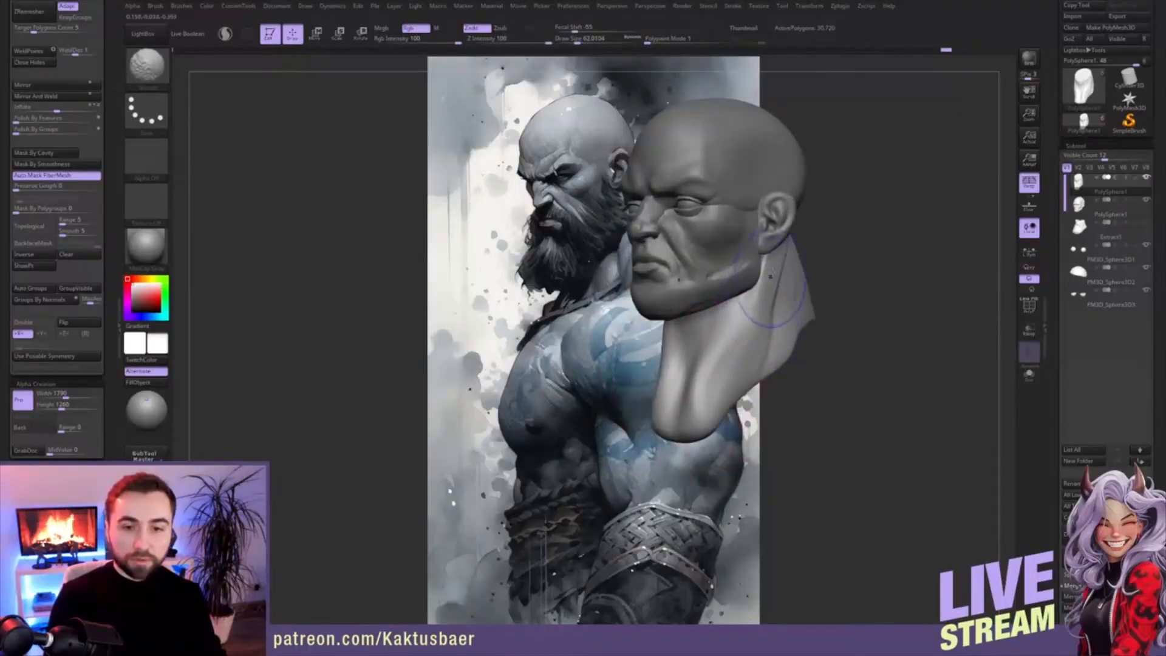
{"action": "mouse_move", "coordinate": [709, 401]}
{"action": "right_mouse_down"}
{"action": "mouse_move", "coordinate": [683, 397]}
{"action": "mouse_move", "coordinate": [708, 395]}
{"action": "right_mouse_up"}
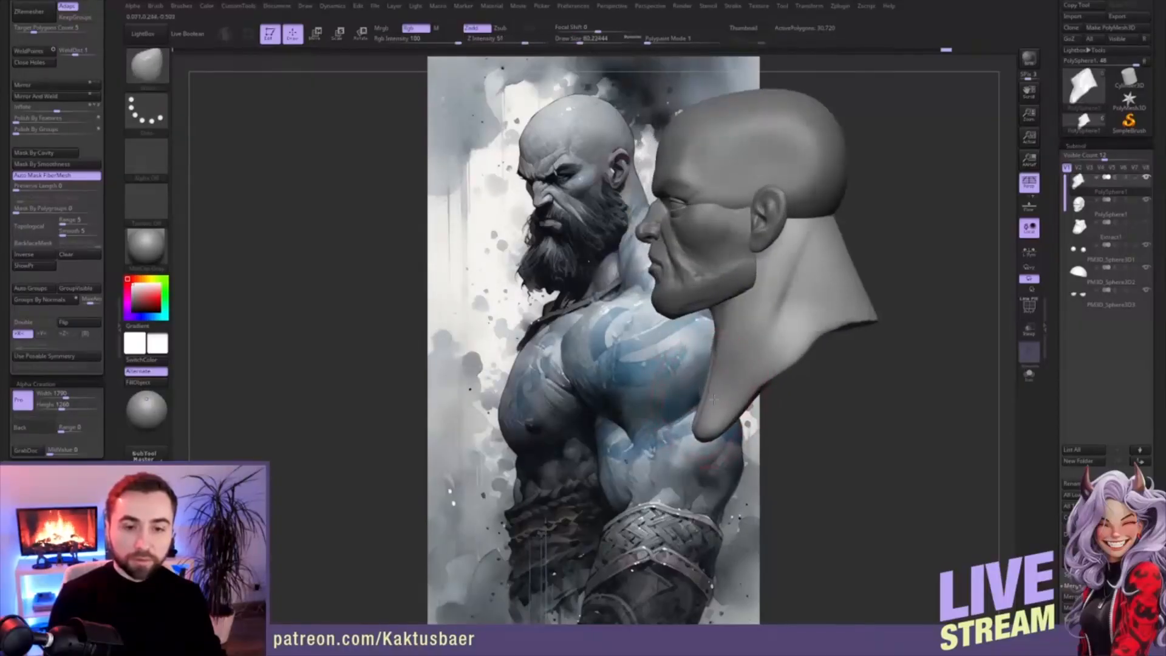
- Build up the diagonal side muscle of the neck below the ear with ClayBuildup at a size of about 49 and soften it
{"action": "key", "text": "bracketleft"}
{"action": "mouse_move", "coordinate": [716, 316]}
{"action": "right_mouse_down"}
{"action": "mouse_move", "coordinate": [756, 358]}
{"action": "mouse_move", "coordinate": [740, 363]}
{"action": "mouse_move", "coordinate": [761, 345]}
{"action": "right_mouse_up"}
{"action": "key", "text": "bracketleft"}
{"action": "key", "text": "bracketleft"}
{"action": "key", "text": "bracketleft"}
{"action": "key", "text": "bracketright"}
{"action": "key", "text": "bracketright"}
{"action": "key", "text": "b"}
{"action": "key", "text": "c"}
{"action": "key", "text": "b"}
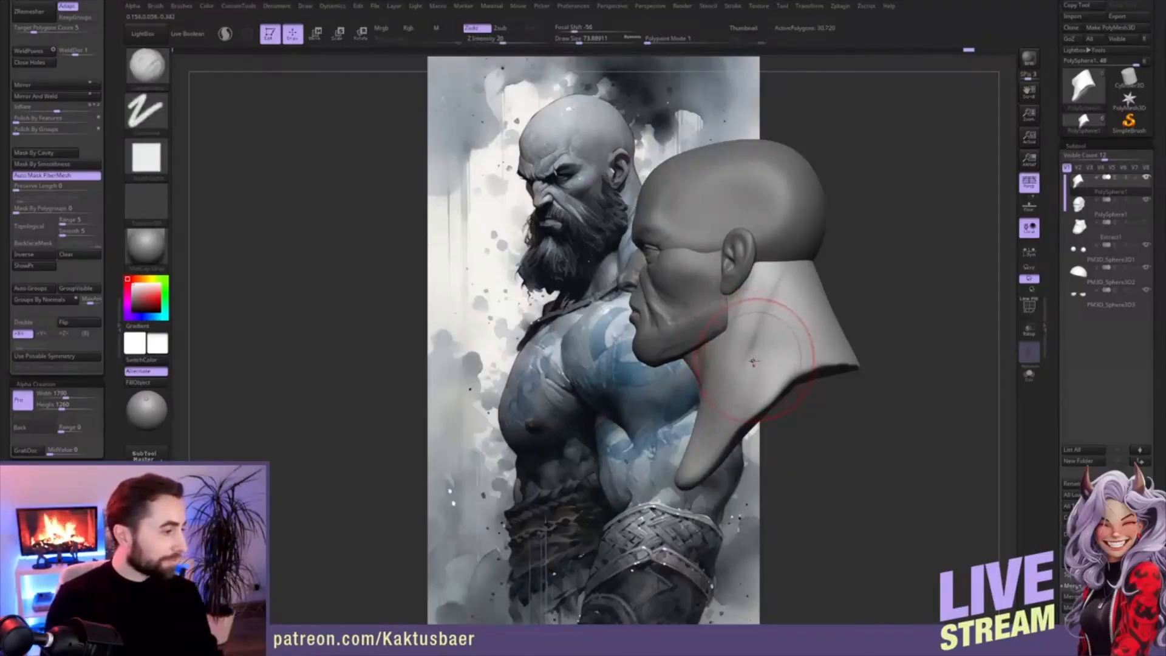
{"action": "right_click_drag", "start_coordinate": [763, 370], "coordinate": [778, 342]}
{"action": "key", "text": "s"}
{"action": "left_click_drag", "start_coordinate": [776, 339], "coordinate": [767, 339]}
{"action": "mouse_move", "coordinate": [763, 339]}
{"action": "right_mouse_down"}
{"action": "mouse_move", "coordinate": [778, 342]}
{"action": "mouse_move", "coordinate": [752, 333]}
{"action": "right_mouse_up"}
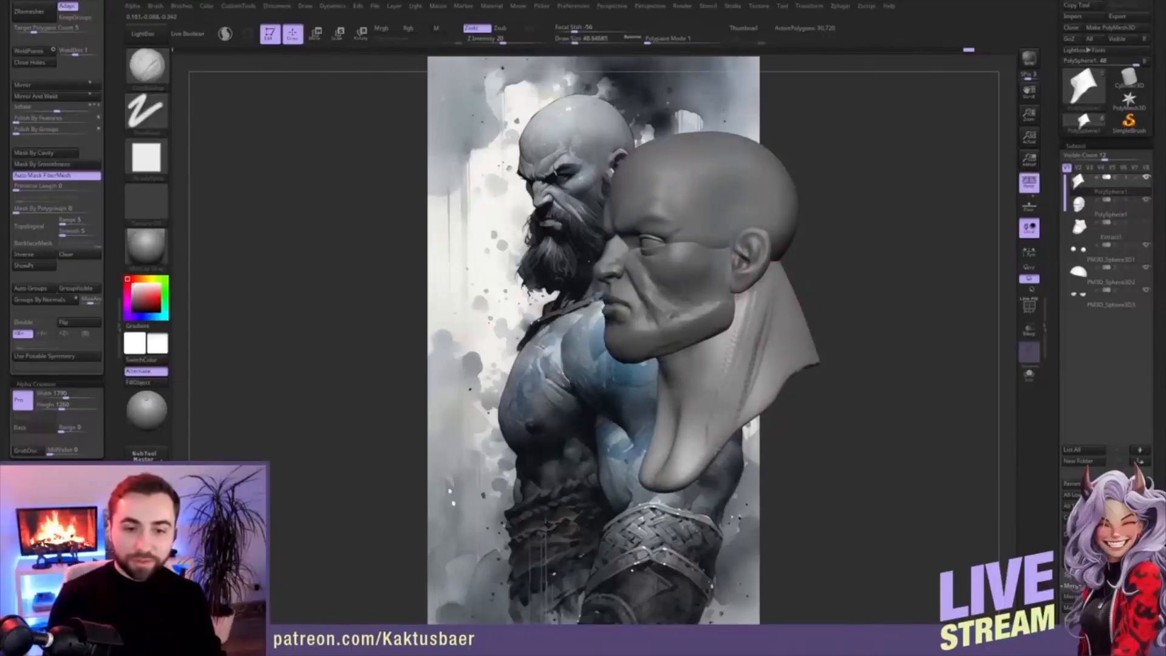
{"action": "right_click_drag", "start_coordinate": [718, 390], "coordinate": [724, 395]}
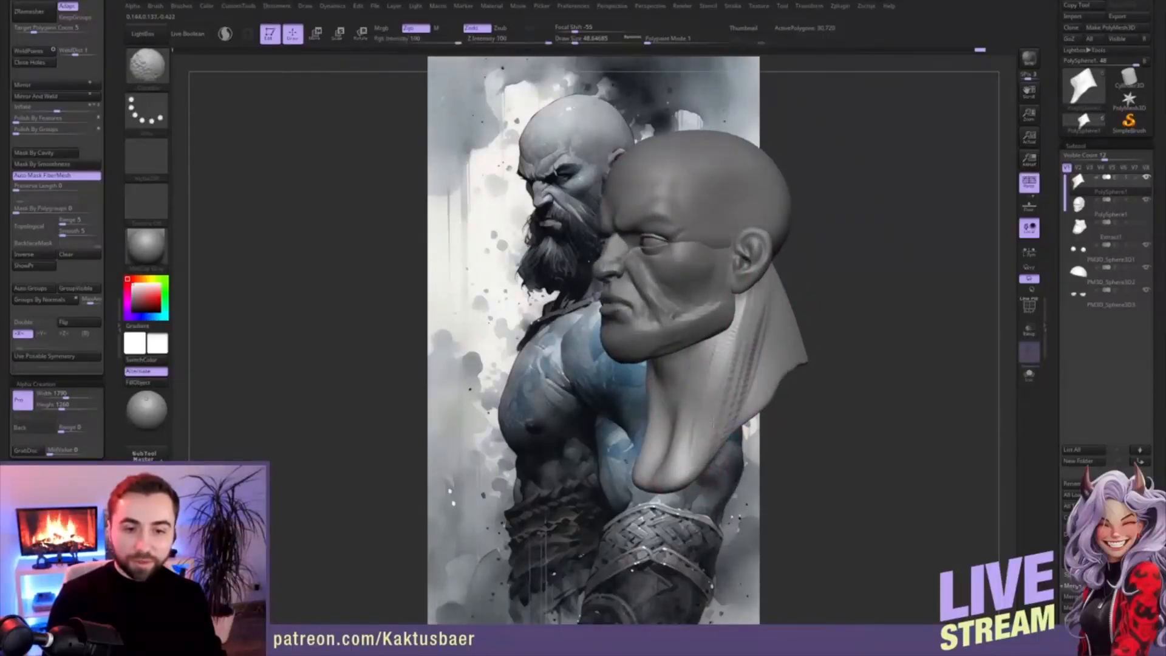
- Unhide the rest of the torso and show the extracted beard again
{"action": "right_click_drag", "start_coordinate": [681, 461], "coordinate": [739, 398], "text": "ctrl"}
{"action": "key", "text": "v"}
{"action": "key", "text": "v"}
{"action": "key", "text": "shift+v"}
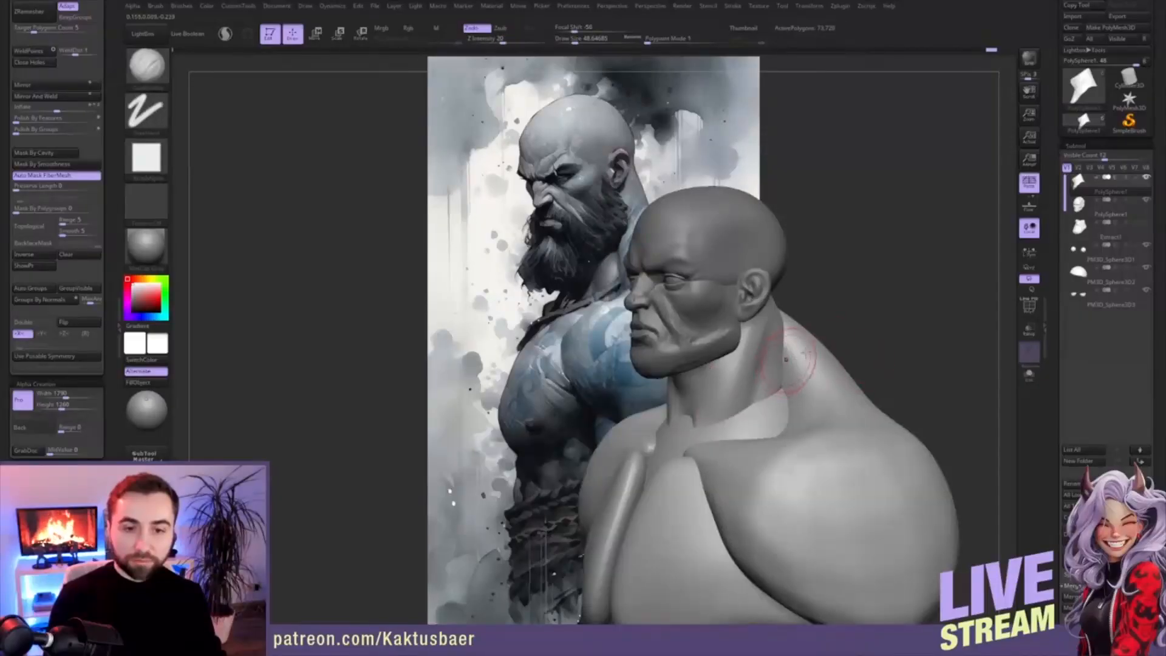
{"action": "left_click", "coordinate": [891, 336], "text": "ctrl+shift"}
{"action": "mouse_move", "coordinate": [796, 371]}
{"action": "right_mouse_down"}
{"action": "mouse_move", "coordinate": [842, 370]}
{"action": "mouse_move", "coordinate": [745, 368]}
{"action": "mouse_move", "coordinate": [802, 370]}
{"action": "mouse_move", "coordinate": [753, 370]}
{"action": "mouse_move", "coordinate": [771, 371]}
{"action": "mouse_move", "coordinate": [760, 406]}
{"action": "mouse_move", "coordinate": [780, 395]}
{"action": "mouse_move", "coordinate": [827, 341]}
{"action": "mouse_move", "coordinate": [792, 328]}
{"action": "mouse_move", "coordinate": [873, 263]}
{"action": "right_mouse_up"}
{"action": "mouse_move", "coordinate": [784, 350]}
{"action": "right_mouse_down"}
{"action": "mouse_move", "coordinate": [802, 344]}
{"action": "mouse_move", "coordinate": [806, 297]}
{"action": "mouse_move", "coordinate": [834, 282]}
{"action": "right_mouse_up"}
{"action": "mouse_move", "coordinate": [684, 372]}
{"action": "right_mouse_down", "text": "alt"}
{"action": "mouse_move", "coordinate": [717, 342]}
{"action": "mouse_move", "coordinate": [719, 370]}
{"action": "mouse_move", "coordinate": [732, 361]}
{"action": "mouse_move", "coordinate": [721, 377]}
{"action": "right_mouse_up", "text": "alt"}
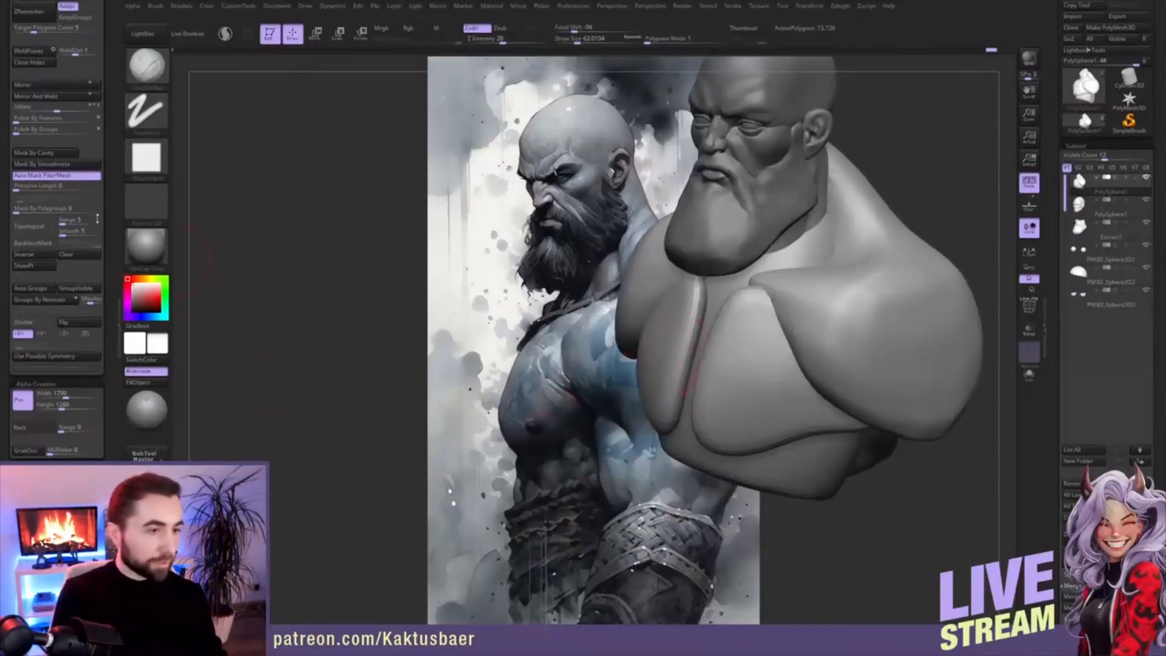
- Reshape the inner edges of the pectorals along the breastbone with a large Move brush, checking the chest from below
{"action": "key", "text": "b"}
{"action": "key", "text": "m"}
{"action": "key", "text": "v"}
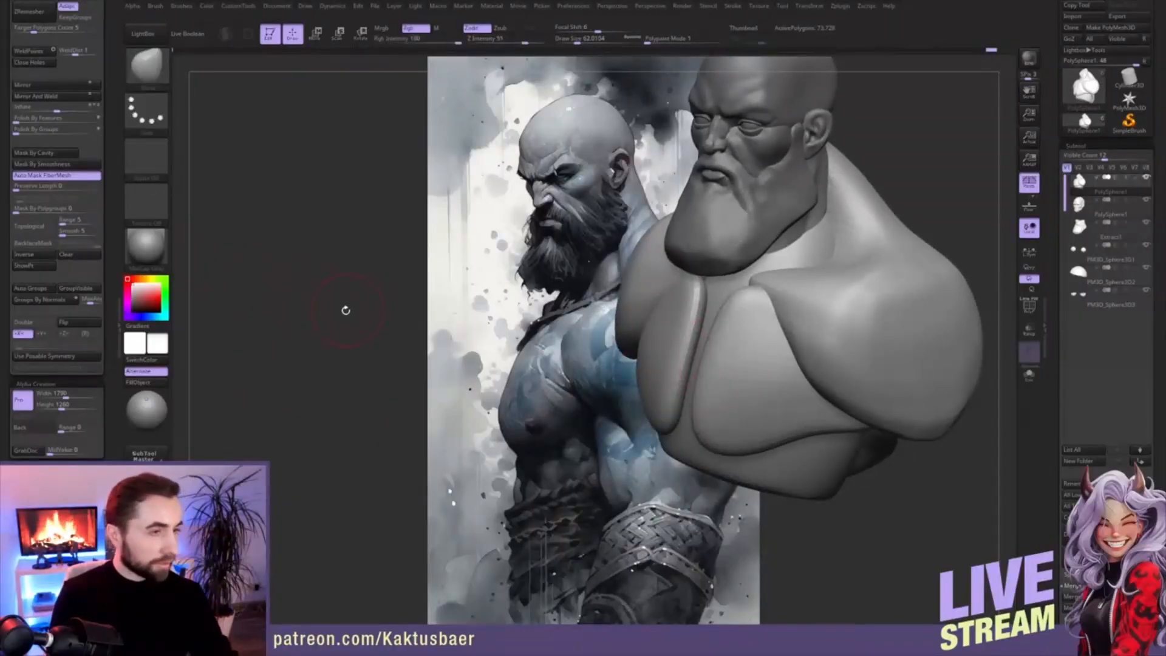
{"action": "left_click_drag", "start_coordinate": [116, 50], "coordinate": [115, 280]}
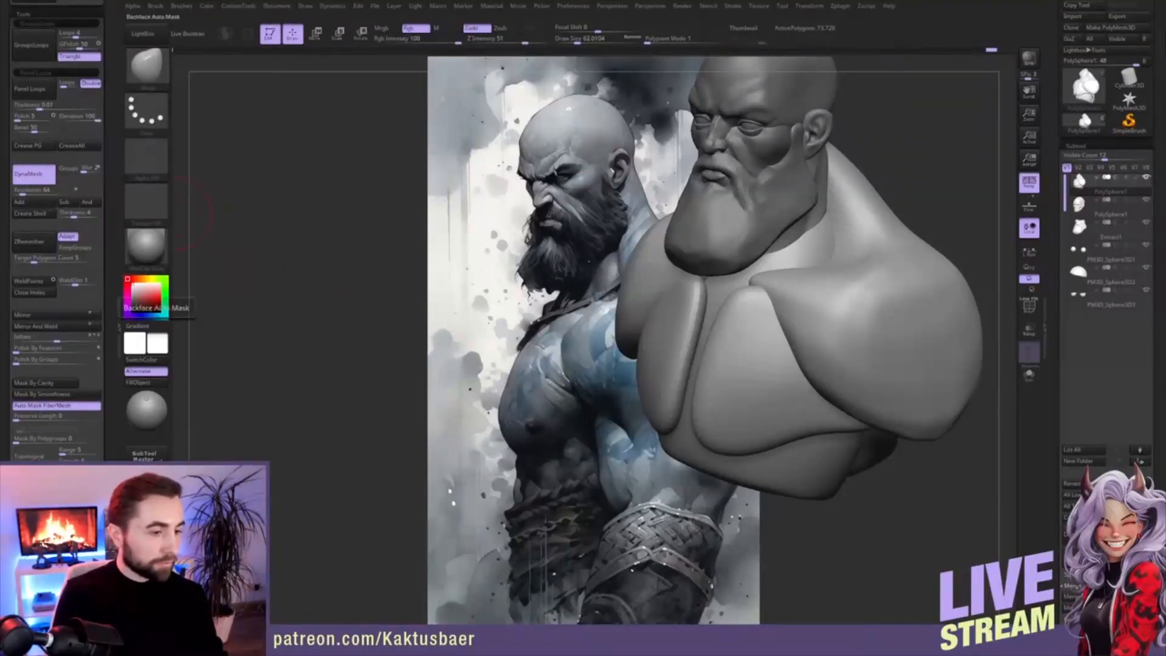
{"action": "right_click_drag", "start_coordinate": [665, 350], "coordinate": [635, 346]}
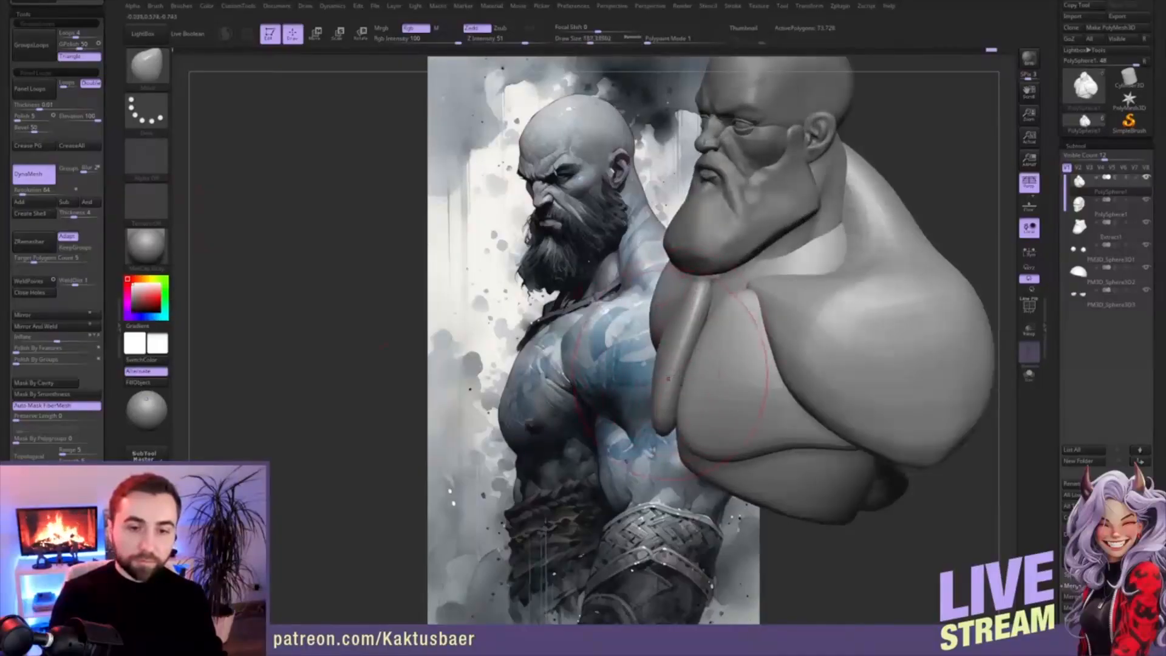
{"action": "left_click_drag", "start_coordinate": [690, 363], "coordinate": [679, 367]}
{"action": "right_click_drag", "start_coordinate": [709, 297], "coordinate": [705, 243]}
{"action": "mouse_move", "coordinate": [669, 429]}
{"action": "right_mouse_down"}
{"action": "mouse_move", "coordinate": [790, 428]}
{"action": "mouse_move", "coordinate": [696, 373]}
{"action": "mouse_move", "coordinate": [693, 282]}
{"action": "mouse_move", "coordinate": [691, 438]}
{"action": "mouse_move", "coordinate": [679, 424]}
{"action": "right_mouse_up"}
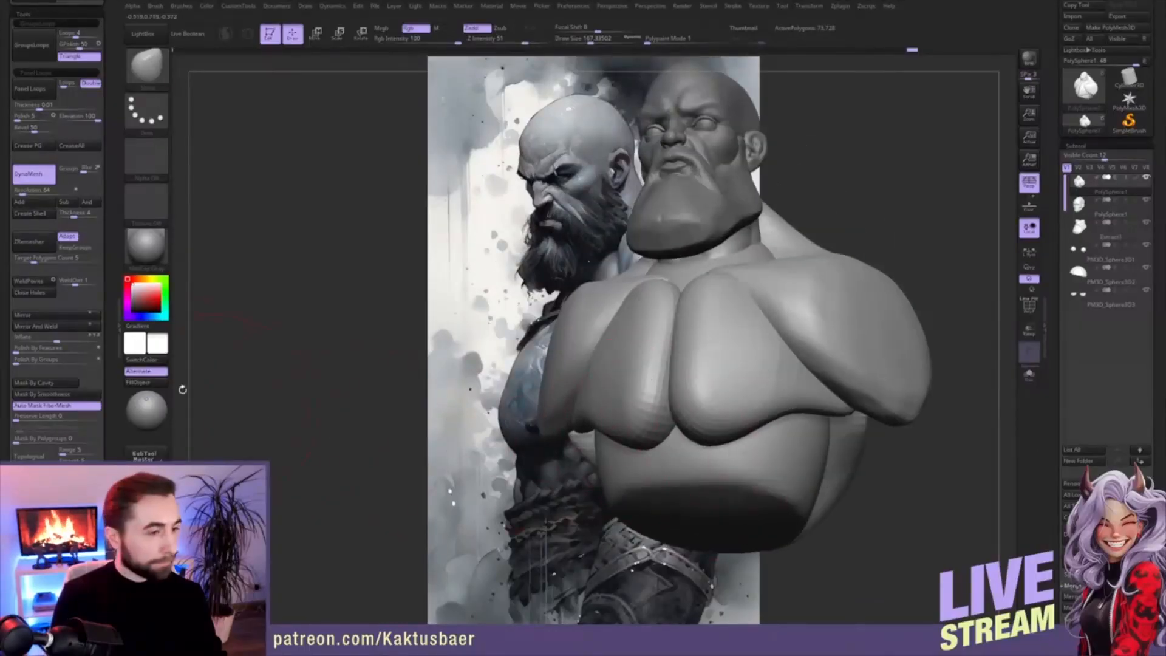
- Shift the lower edge of the pectoral with the Move brush at a size of about 112 and smooth the pectoral's surface
{"action": "left_click_drag", "start_coordinate": [764, 420], "coordinate": [763, 429]}
{"action": "key", "text": "s"}
{"action": "mouse_move", "coordinate": [763, 414]}
{"action": "left_mouse_down"}
{"action": "mouse_move", "coordinate": [753, 412]}
{"action": "mouse_move", "coordinate": [782, 422]}
{"action": "mouse_move", "coordinate": [770, 426]}
{"action": "left_mouse_up"}
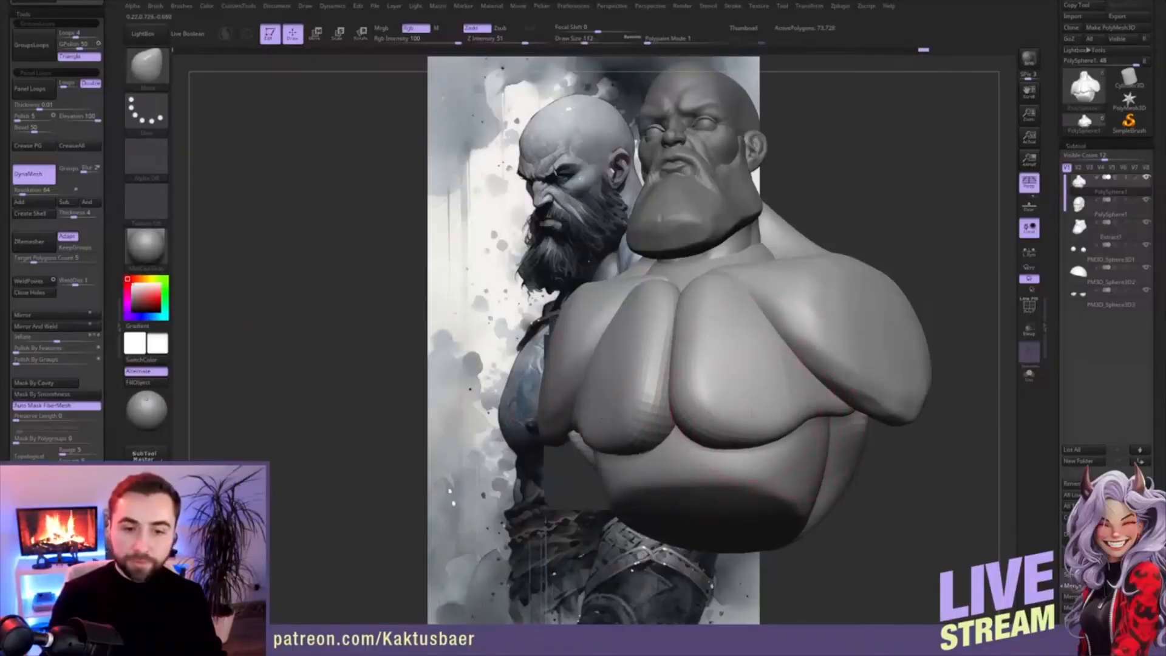
{"action": "right_click_drag", "start_coordinate": [748, 389], "coordinate": [778, 409]}
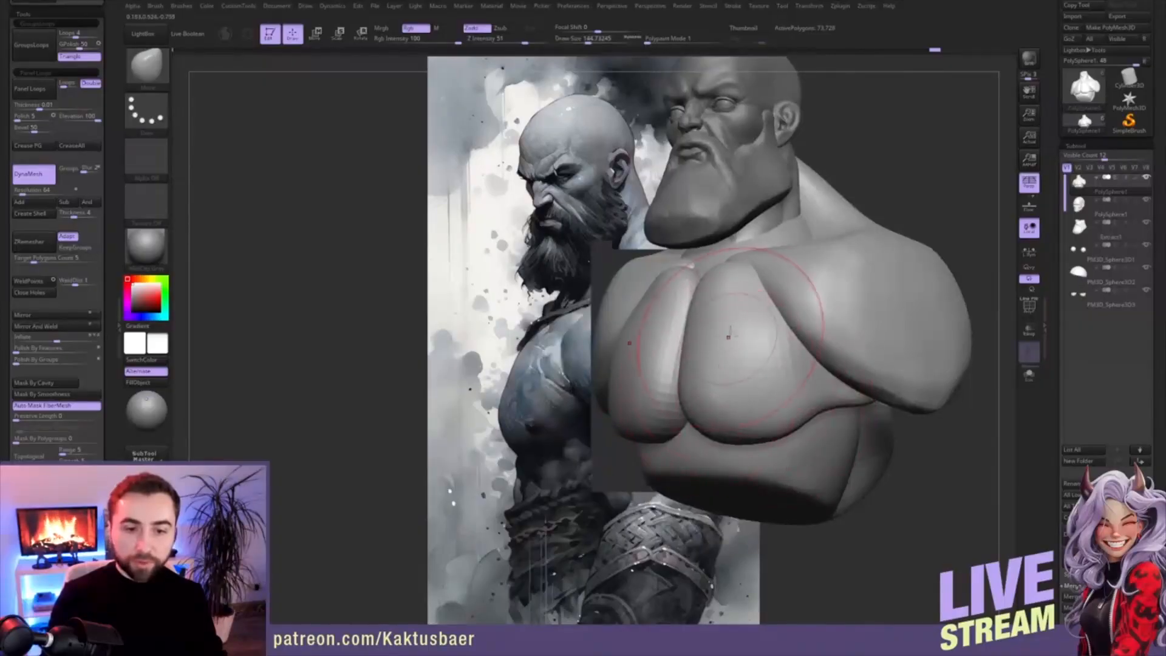
{"action": "left_click_drag", "start_coordinate": [721, 354], "coordinate": [760, 350], "text": "shift"}
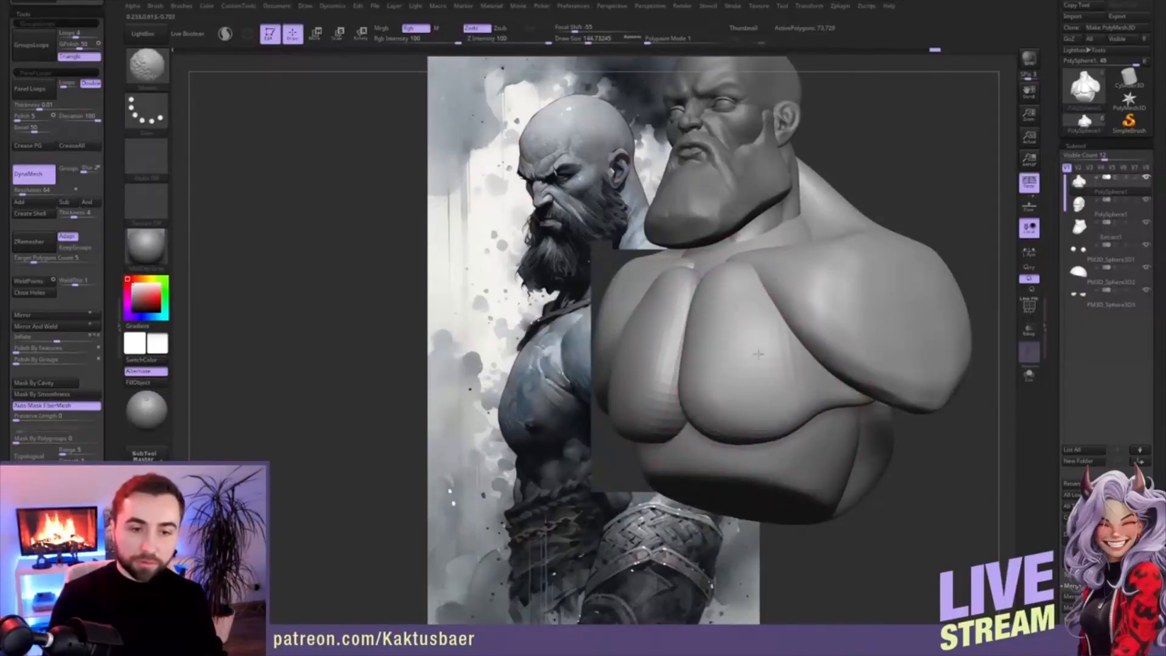
- Refine the pectoral's lower curve with another Move stroke and smooth its outer corner toward the armpit
{"action": "right_click_drag", "start_coordinate": [784, 358], "coordinate": [762, 359], "text": "alt"}
{"action": "left_click_drag", "start_coordinate": [763, 413], "coordinate": [760, 426]}
{"action": "key", "text": "s"}
{"action": "right_click_drag", "start_coordinate": [759, 433], "coordinate": [762, 414], "text": "ctrl"}
{"action": "mouse_move", "coordinate": [807, 406]}
{"action": "left_mouse_down", "text": "shift"}
{"action": "mouse_move", "coordinate": [819, 401]}
{"action": "mouse_move", "coordinate": [808, 401]}
{"action": "left_mouse_up", "text": "shift"}
{"action": "right_click_drag", "start_coordinate": [797, 402], "coordinate": [784, 418]}
{"action": "mouse_move", "coordinate": [775, 325]}
{"action": "right_mouse_down", "text": "alt"}
{"action": "mouse_move", "coordinate": [750, 342]}
{"action": "mouse_move", "coordinate": [758, 329]}
{"action": "mouse_move", "coordinate": [791, 360]}
{"action": "mouse_move", "coordinate": [812, 355]}
{"action": "right_mouse_up", "text": "alt"}
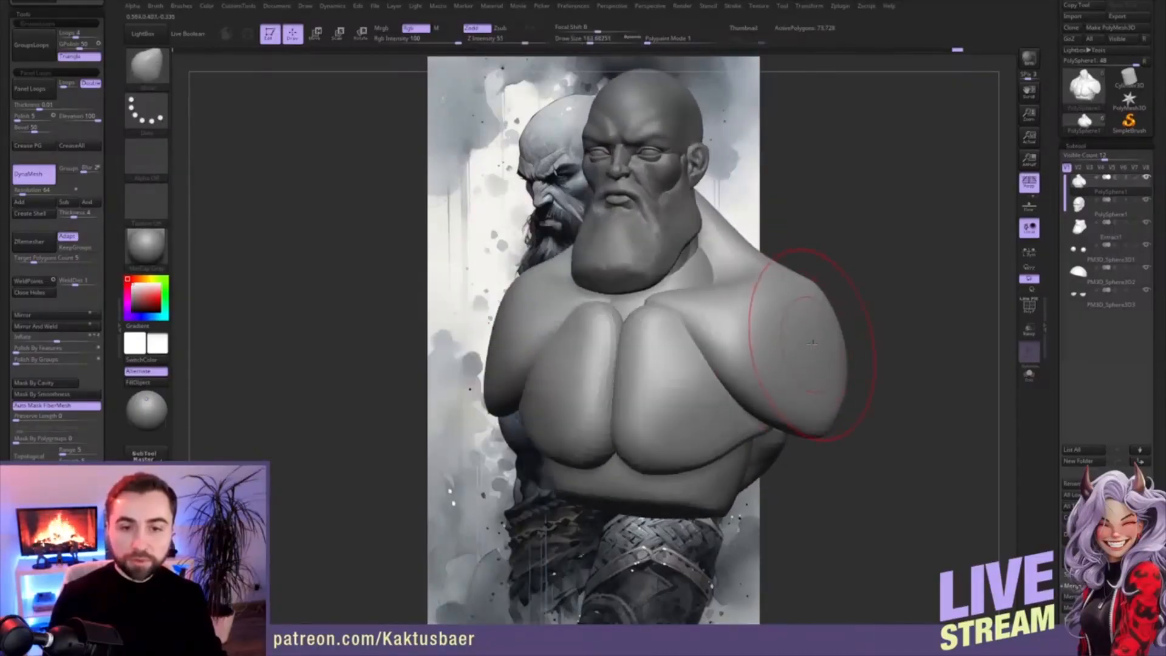
- Pull the shoulder outward with a large Move brush to widen the deltoids
{"action": "left_click_drag", "start_coordinate": [805, 353], "coordinate": [811, 346]}
{"action": "right_click_drag", "start_coordinate": [841, 348], "coordinate": [824, 348]}
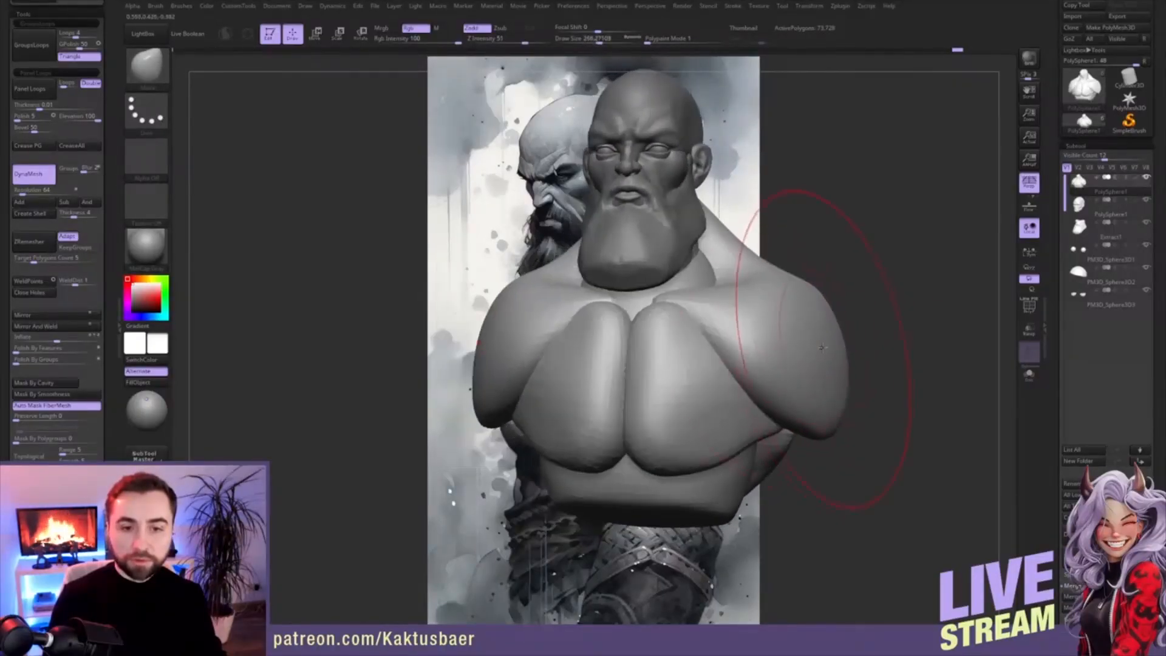
{"action": "left_click_drag", "start_coordinate": [824, 347], "coordinate": [837, 341]}
{"action": "key", "text": "bracketright"}
{"action": "right_click_drag", "start_coordinate": [815, 344], "coordinate": [862, 339], "text": "alt"}
{"action": "key", "text": "s"}
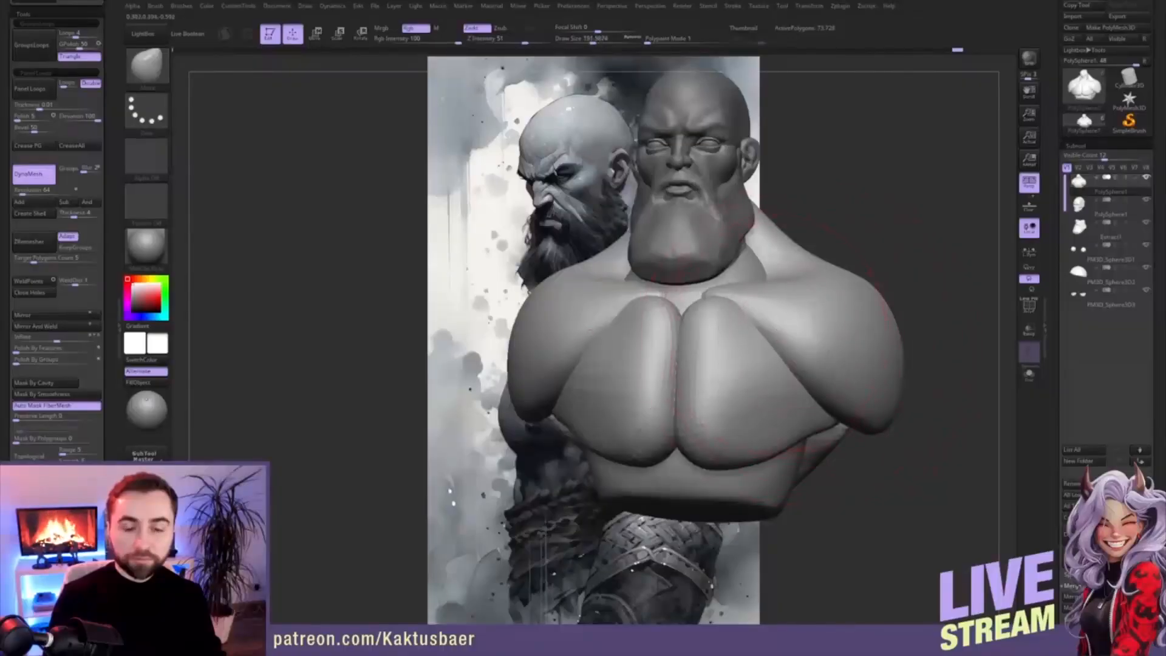
- Reshape the side and back of the lats below the shoulder with the Move brush at a size of about 136
{"action": "mouse_move", "coordinate": [807, 365]}
{"action": "right_mouse_down"}
{"action": "mouse_move", "coordinate": [864, 368]}
{"action": "mouse_move", "coordinate": [901, 344]}
{"action": "mouse_move", "coordinate": [832, 307]}
{"action": "mouse_move", "coordinate": [801, 351]}
{"action": "mouse_move", "coordinate": [833, 391]}
{"action": "mouse_move", "coordinate": [787, 411]}
{"action": "right_mouse_up"}
{"action": "mouse_move", "coordinate": [787, 439]}
{"action": "left_mouse_down"}
{"action": "mouse_move", "coordinate": [798, 446]}
{"action": "mouse_move", "coordinate": [763, 439]}
{"action": "left_mouse_up"}
{"action": "left_click_drag", "start_coordinate": [815, 474], "coordinate": [797, 457], "text": "shift"}
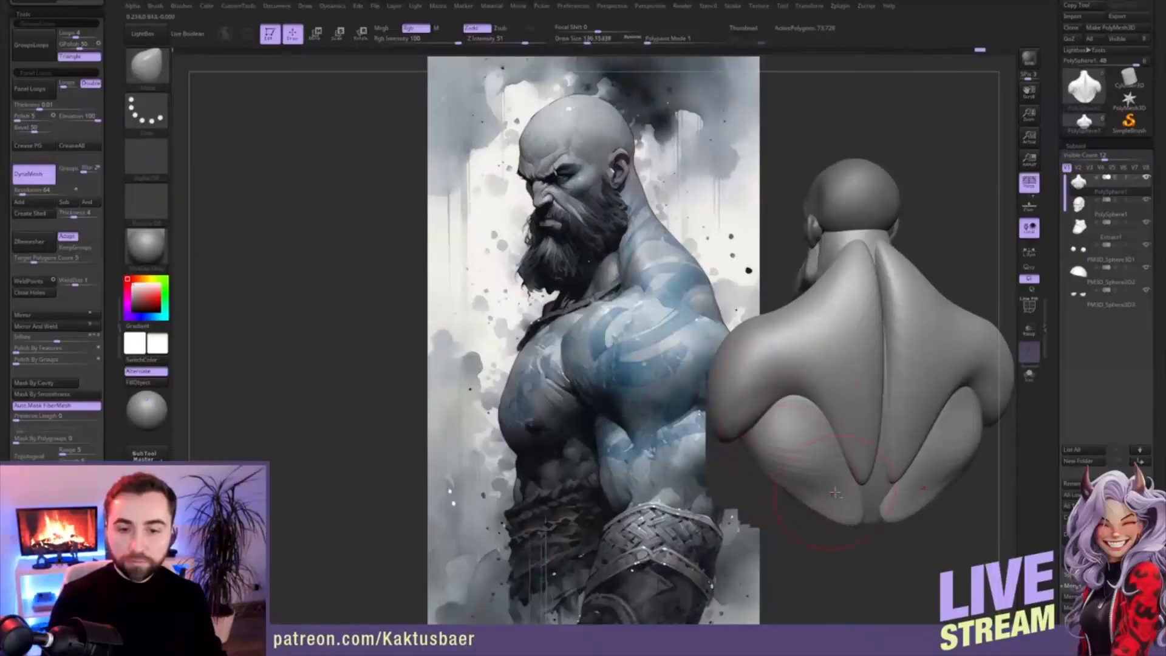
{"action": "mouse_move", "coordinate": [799, 448]}
{"action": "right_mouse_down", "text": "alt"}
{"action": "mouse_move", "coordinate": [765, 427]}
{"action": "mouse_move", "coordinate": [746, 433]}
{"action": "right_mouse_up", "text": "alt"}
{"action": "left_click_drag", "start_coordinate": [754, 448], "coordinate": [736, 445]}
{"action": "mouse_move", "coordinate": [745, 413]}
{"action": "right_mouse_down"}
{"action": "mouse_move", "coordinate": [767, 411]}
{"action": "mouse_move", "coordinate": [737, 348]}
{"action": "right_mouse_up"}
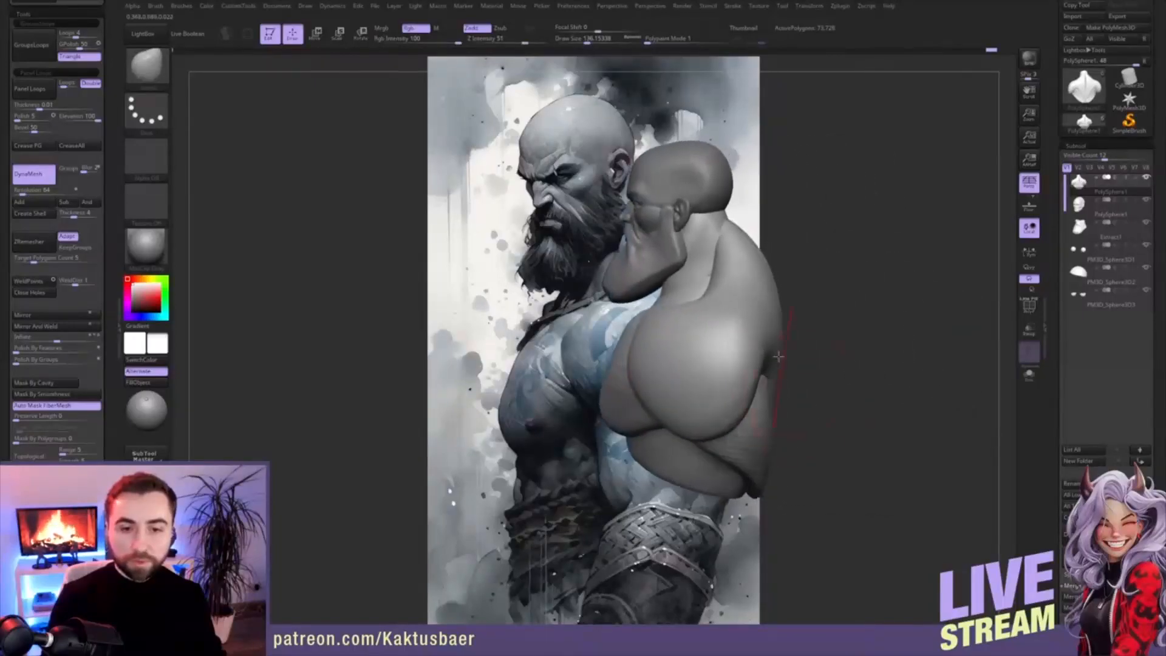
{"action": "mouse_move", "coordinate": [801, 365]}
{"action": "right_mouse_down"}
{"action": "mouse_move", "coordinate": [739, 397]}
{"action": "mouse_move", "coordinate": [757, 387]}
{"action": "right_mouse_up"}
- Mask everything except the trapezius and shoulder polygroup, then reshape and smooth the upper back
{"action": "key", "text": "w"}
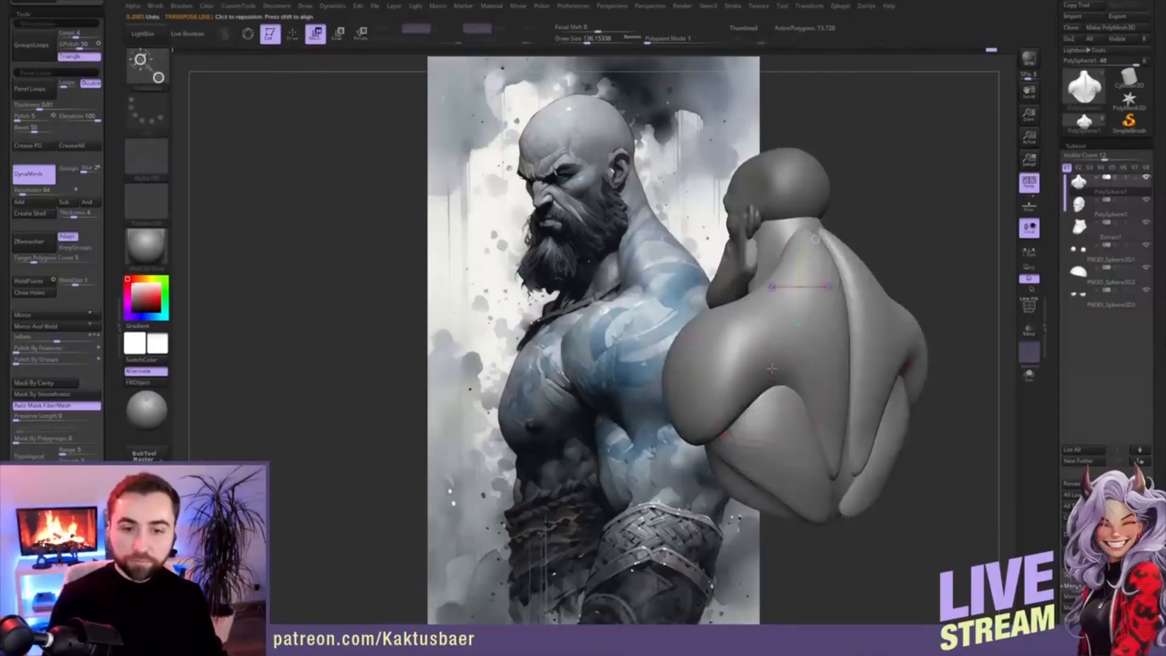
{"action": "left_click", "coordinate": [766, 372], "text": "ctrl"}
{"action": "key", "text": "q"}
{"action": "left_click_drag", "start_coordinate": [798, 399], "coordinate": [776, 402]}
{"action": "right_click_drag", "start_coordinate": [770, 396], "coordinate": [764, 355]}
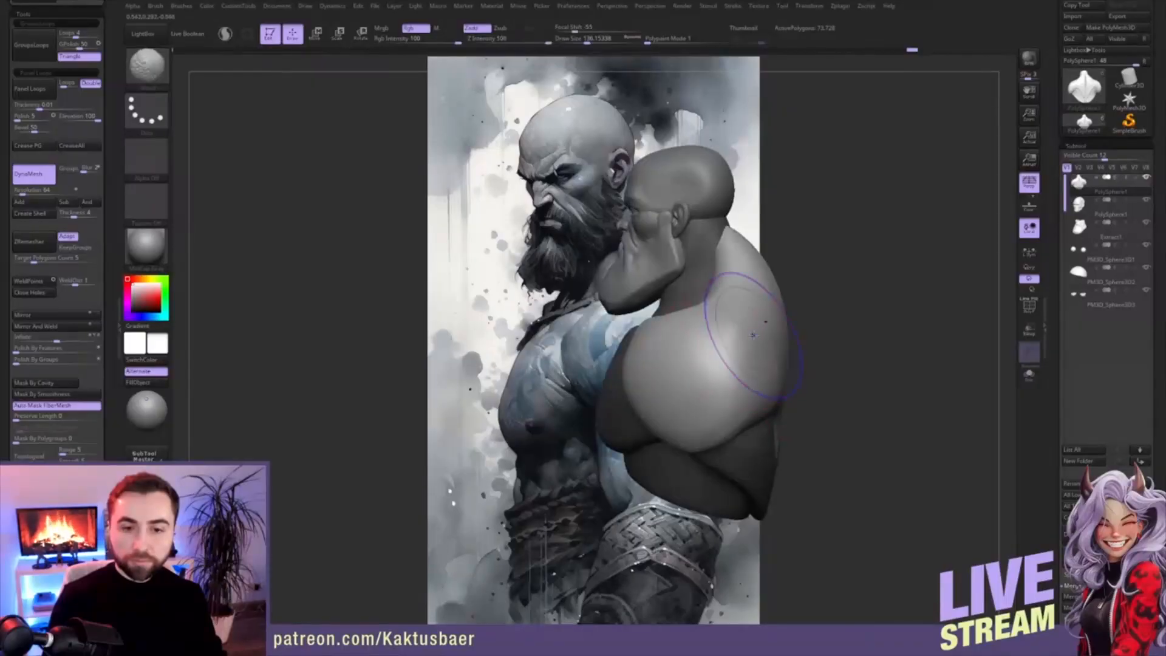
{"action": "mouse_move", "coordinate": [723, 408]}
{"action": "right_mouse_down"}
{"action": "mouse_move", "coordinate": [820, 356]}
{"action": "mouse_move", "coordinate": [703, 344]}
{"action": "mouse_move", "coordinate": [695, 327]}
{"action": "right_mouse_up"}
- Carve the diagonal shoulder-blade groove from the top of the shoulder toward the spine at a size of about 97, redoing the first stroke
{"action": "key", "text": "2"}
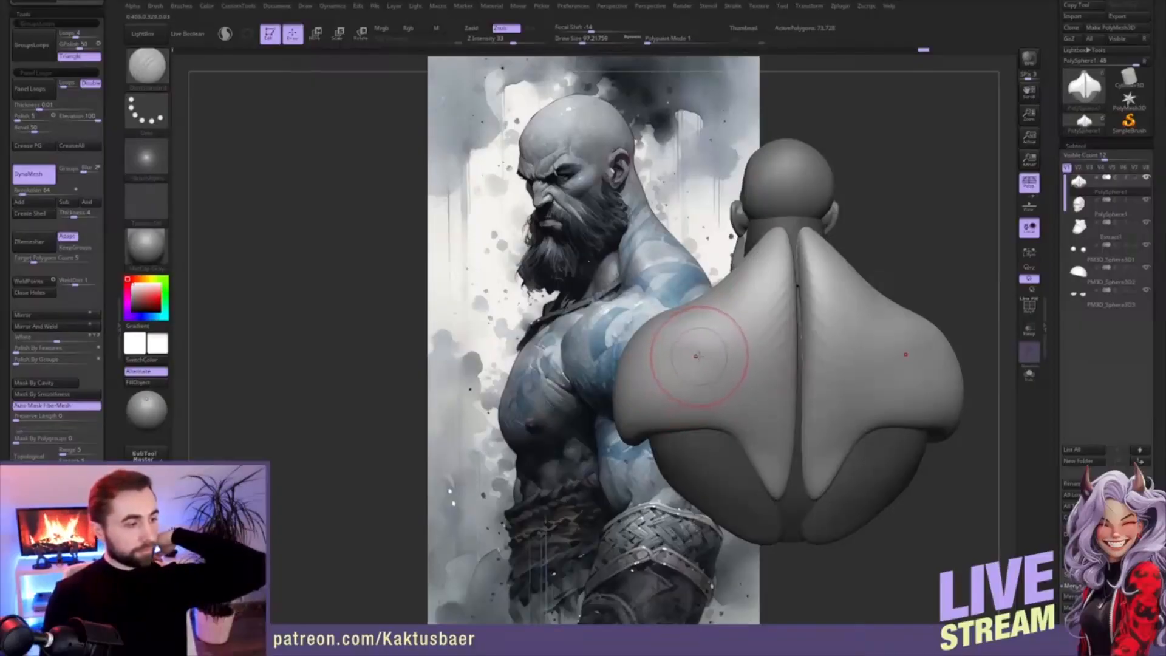
{"action": "mouse_move", "coordinate": [704, 356]}
{"action": "right_mouse_down"}
{"action": "mouse_move", "coordinate": [720, 349]}
{"action": "mouse_move", "coordinate": [695, 325]}
{"action": "right_mouse_up"}
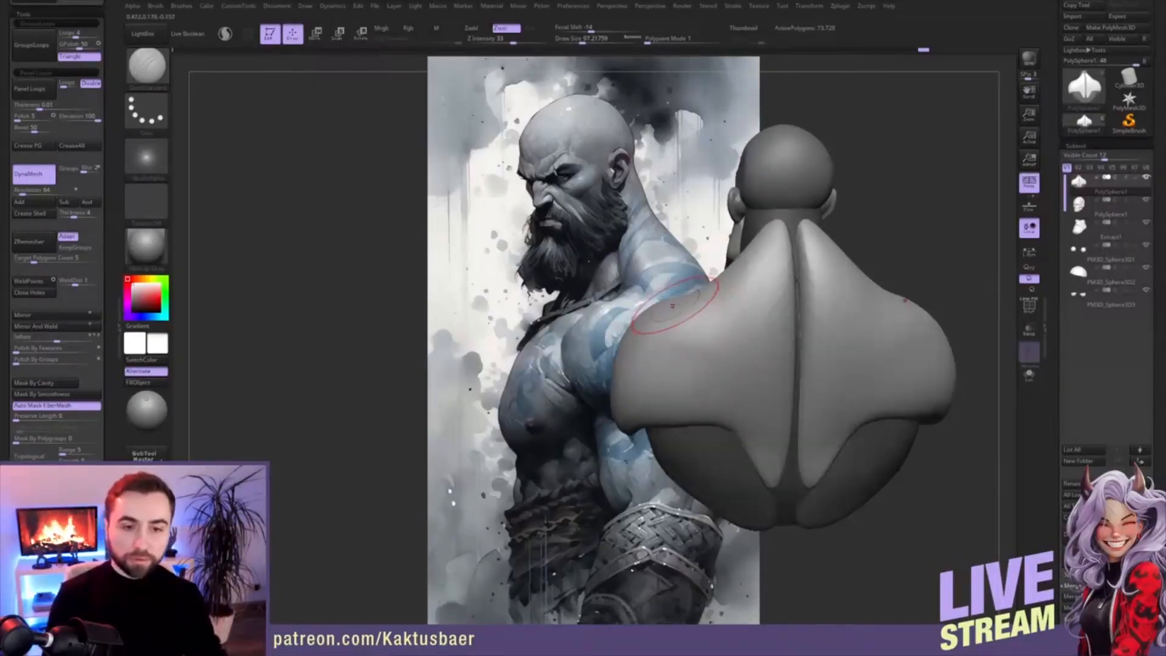
{"action": "left_click_drag", "start_coordinate": [687, 330], "coordinate": [748, 449]}
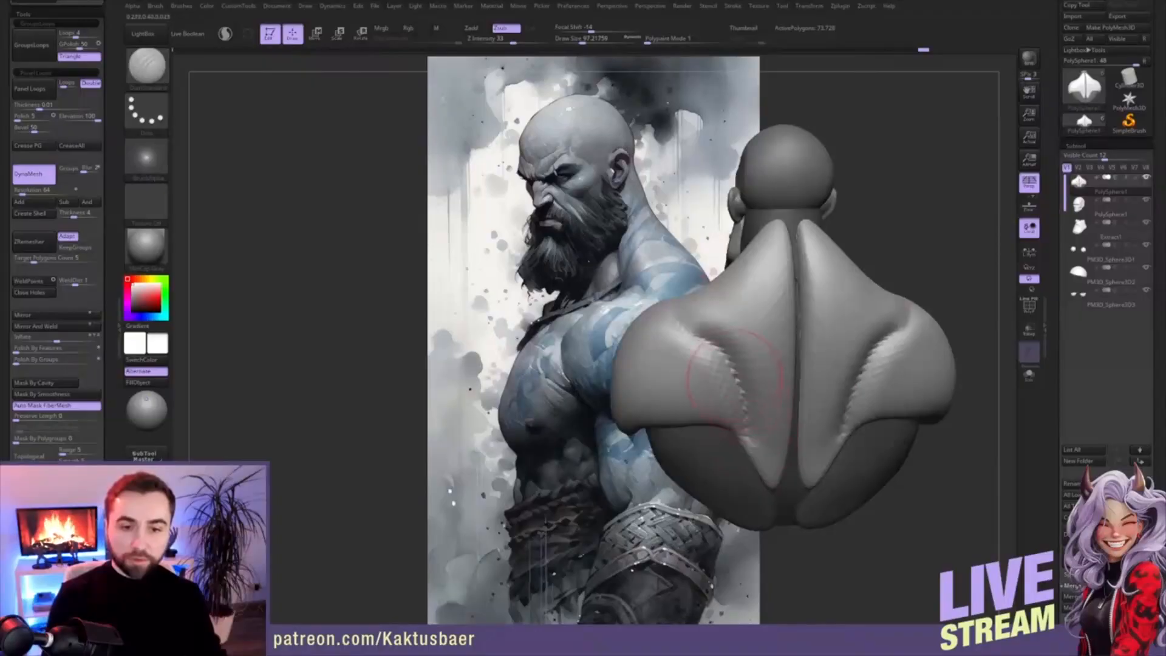
{"action": "right_click_drag", "start_coordinate": [735, 382], "coordinate": [744, 368]}
{"action": "key", "text": "ctrl+z"}
{"action": "mouse_move", "coordinate": [681, 326]}
{"action": "left_mouse_down"}
{"action": "mouse_move", "coordinate": [744, 370]}
{"action": "mouse_move", "coordinate": [743, 396]}
{"action": "left_mouse_up"}
{"action": "right_click_drag", "start_coordinate": [752, 387], "coordinate": [677, 415]}
- Pull the lower edge of the shoulder area on the back downward with the Move brush at a size of about 97
{"action": "key", "text": "b"}
{"action": "key", "text": "m"}
{"action": "key", "text": "v"}
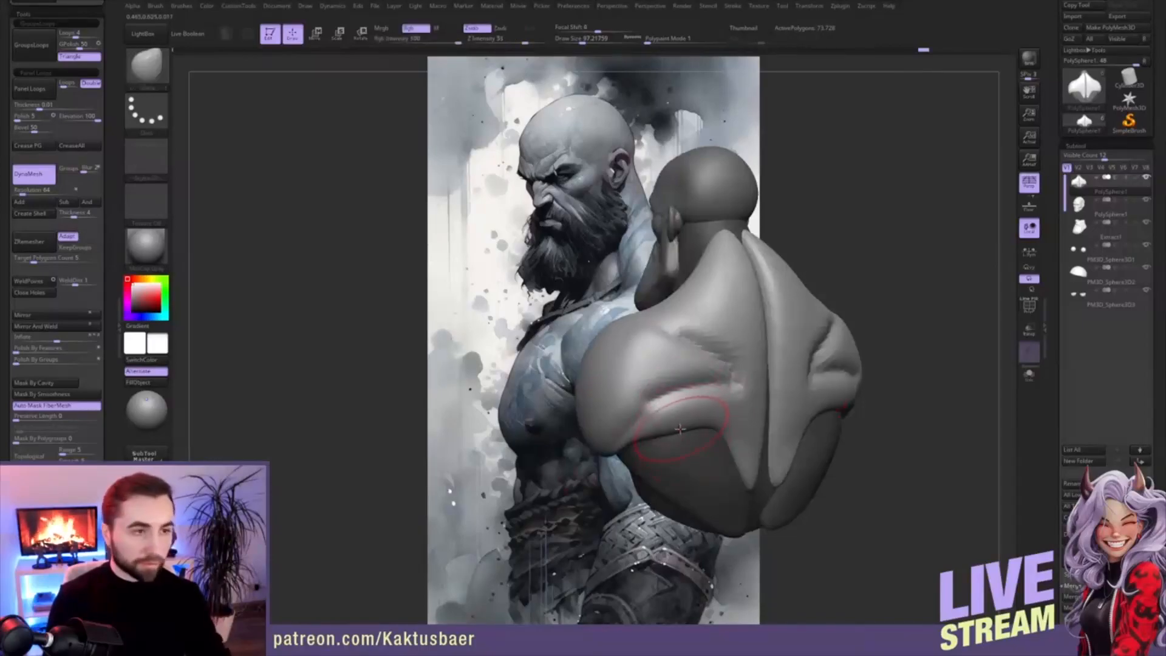
{"action": "left_click_drag", "start_coordinate": [682, 429], "coordinate": [692, 439]}
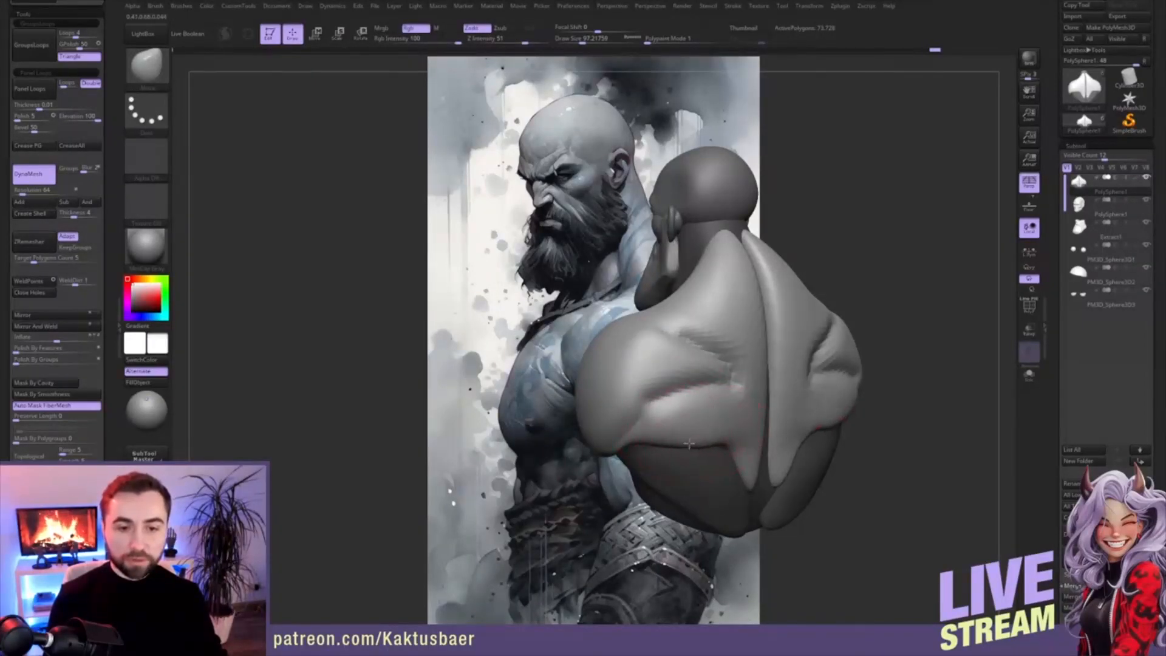
{"action": "right_click_drag", "start_coordinate": [681, 405], "coordinate": [737, 382]}
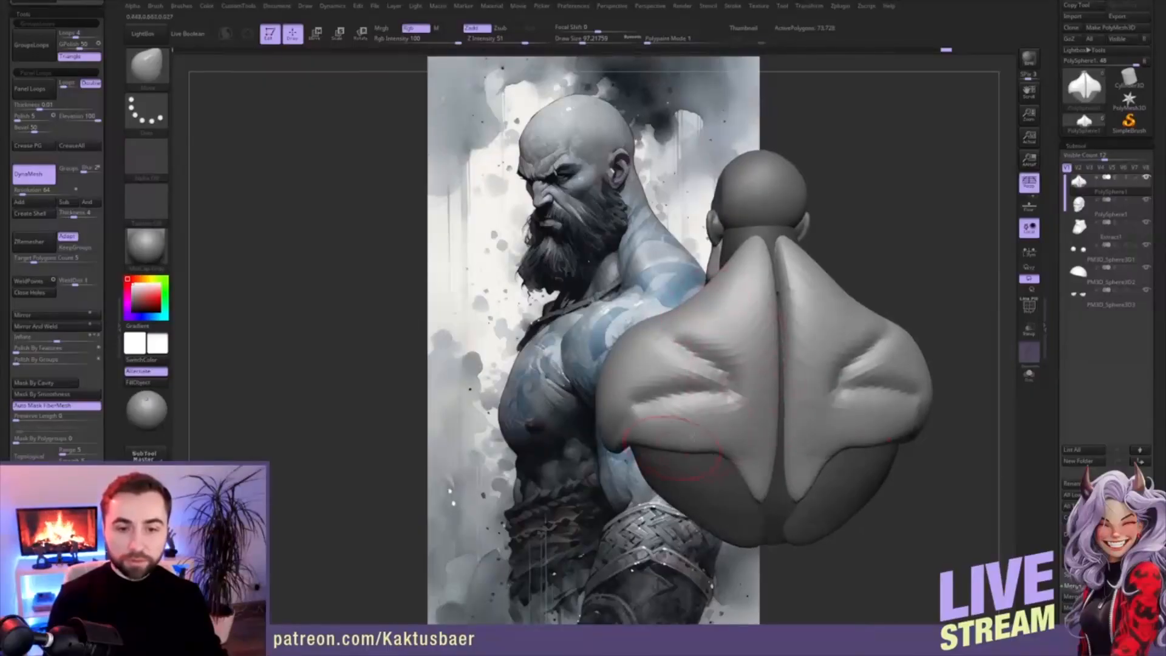
- Blend the inner end of the shoulder-blade grooves beside the spine and enlarge the Move brush to about 140
{"action": "key", "text": "shift"}
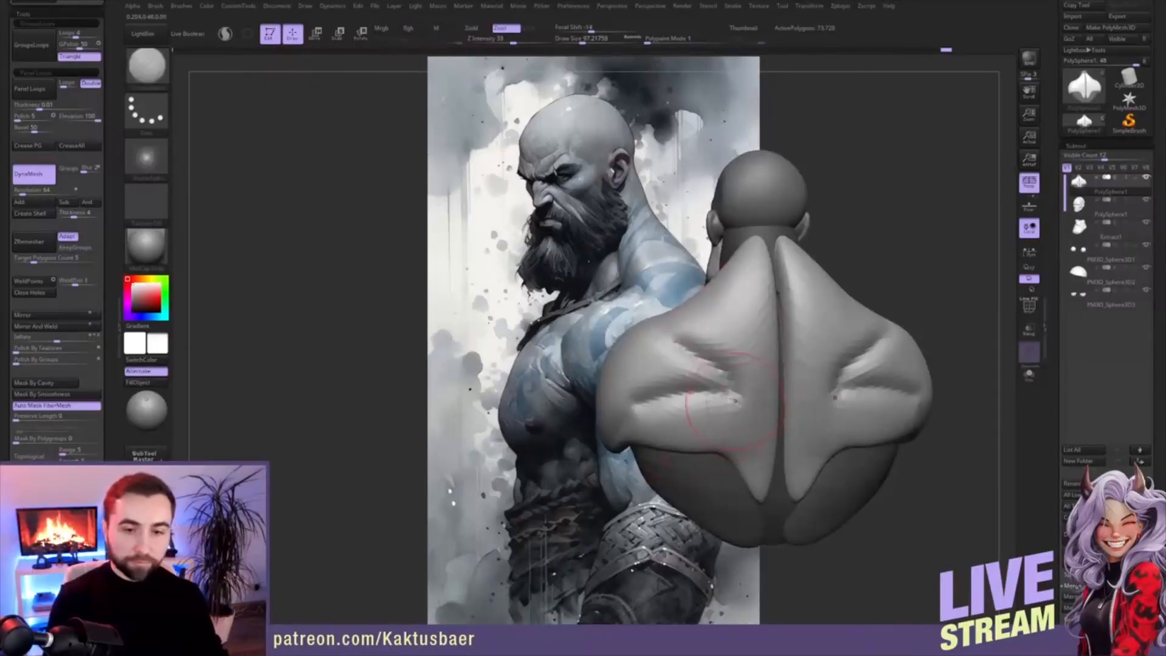
{"action": "left_click_drag", "start_coordinate": [735, 401], "coordinate": [741, 402], "text": "shift"}
{"action": "right_click_drag", "start_coordinate": [731, 433], "coordinate": [733, 408]}
{"action": "key", "text": "m"}
{"action": "key", "text": "bracketright"}
{"action": "right_click_drag", "start_coordinate": [763, 448], "coordinate": [742, 468]}
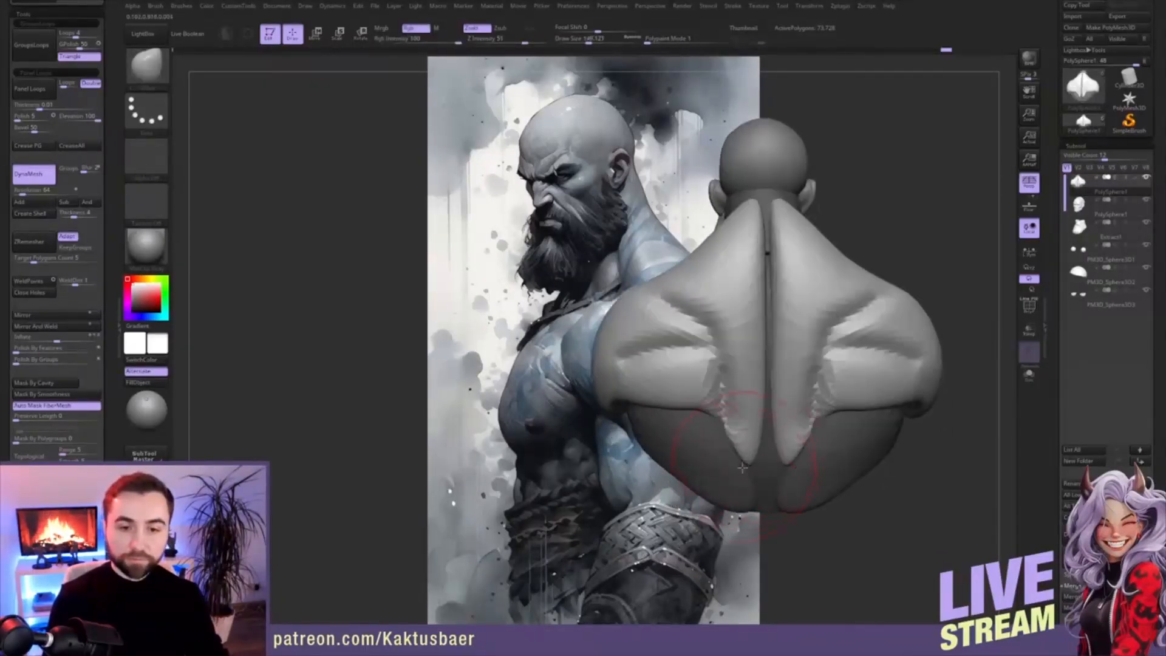
- Shift the lower tip and outer border of the trapezius with the Move brush
{"action": "left_click_drag", "start_coordinate": [743, 467], "coordinate": [758, 506]}
{"action": "key", "text": "bracketleft"}
{"action": "mouse_move", "coordinate": [730, 437]}
{"action": "left_mouse_down"}
{"action": "mouse_move", "coordinate": [700, 403]}
{"action": "mouse_move", "coordinate": [712, 449]}
{"action": "left_mouse_up"}
{"action": "mouse_move", "coordinate": [736, 372]}
{"action": "left_mouse_down"}
{"action": "mouse_move", "coordinate": [714, 371]}
{"action": "mouse_move", "coordinate": [720, 398]}
{"action": "left_mouse_up"}
- Refine the upper trapezius contour from the shoulder blades up toward the neck with Move strokes
{"action": "left_click_drag", "start_coordinate": [743, 322], "coordinate": [720, 319]}
{"action": "right_click_drag", "start_coordinate": [729, 344], "coordinate": [761, 346]}
{"action": "right_click_drag", "start_coordinate": [732, 305], "coordinate": [736, 276]}
{"action": "left_click_drag", "start_coordinate": [720, 279], "coordinate": [724, 277]}
{"action": "right_click_drag", "start_coordinate": [724, 277], "coordinate": [740, 278]}
{"action": "left_click_drag", "start_coordinate": [716, 243], "coordinate": [715, 248]}
- Adjust the slope between the trapezius and shoulder with the Move brush, trying larger and smaller sizes
{"action": "key", "text": "bracketright"}
{"action": "key", "text": "bracketright"}
{"action": "key", "text": "bracketright"}
{"action": "key", "text": "bracketright"}
{"action": "right_click_drag", "start_coordinate": [715, 287], "coordinate": [746, 288]}
{"action": "key", "text": "bracketleft"}
{"action": "key", "text": "bracketleft"}
{"action": "key", "text": "bracketleft"}
{"action": "key", "text": "bracketleft"}
{"action": "left_click_drag", "start_coordinate": [692, 303], "coordinate": [680, 305]}
- Carve the groove between the shoulder and the trapezius toward the collarbone with DamStandard
{"action": "key", "text": "b"}
{"action": "key", "text": "d"}
{"action": "key", "text": "s"}
{"action": "right_click_drag", "start_coordinate": [661, 283], "coordinate": [682, 302]}
{"action": "key", "text": "bracketleft"}
{"action": "key", "text": "bracketleft"}
{"action": "key", "text": "bracketleft"}
{"action": "key", "text": "bracketleft"}
{"action": "mouse_move", "coordinate": [661, 318]}
{"action": "left_mouse_down"}
{"action": "mouse_move", "coordinate": [605, 322]}
{"action": "mouse_move", "coordinate": [617, 278]}
{"action": "left_mouse_up"}
{"action": "mouse_move", "coordinate": [608, 274]}
{"action": "right_mouse_down"}
{"action": "mouse_move", "coordinate": [639, 296]}
{"action": "mouse_move", "coordinate": [617, 277]}
{"action": "mouse_move", "coordinate": [601, 280]}
{"action": "mouse_move", "coordinate": [646, 305]}
{"action": "mouse_move", "coordinate": [629, 273]}
{"action": "mouse_move", "coordinate": [598, 261]}
{"action": "right_mouse_up"}
- Reshape the hollow where the trapezius meets the collarbone with the Move brush and smooth the transition to the shoulder
{"action": "key", "text": "b"}
{"action": "key", "text": "m"}
{"action": "key", "text": "v"}
{"action": "key", "text": "s"}
{"action": "left_click_drag", "start_coordinate": [570, 266], "coordinate": [579, 268]}
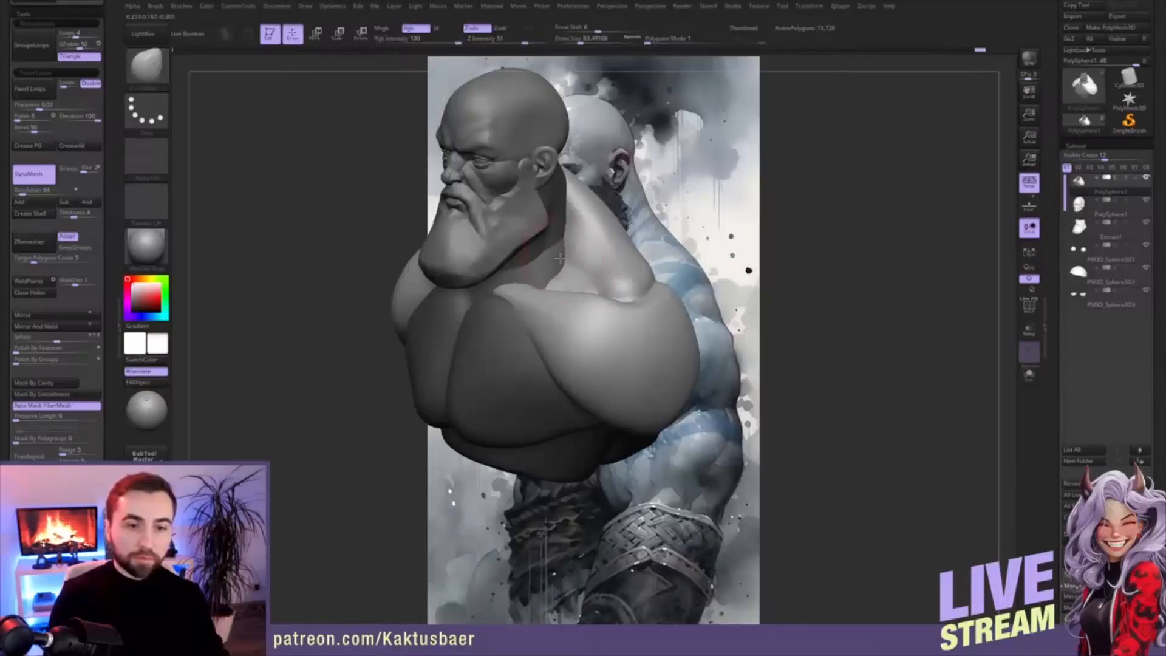
{"action": "right_click_drag", "start_coordinate": [588, 277], "coordinate": [606, 274]}
{"action": "left_click_drag", "start_coordinate": [629, 262], "coordinate": [614, 271], "text": "shift"}
{"action": "mouse_move", "coordinate": [598, 273]}
{"action": "right_mouse_down"}
{"action": "mouse_move", "coordinate": [645, 295]}
{"action": "mouse_move", "coordinate": [670, 277]}
{"action": "right_mouse_up"}
{"action": "left_click_drag", "start_coordinate": [669, 277], "coordinate": [716, 285], "text": "shift"}
- Adjust the outline of the front deltoids and shoulders with the Move brush at a size of about 112
{"action": "right_click_drag", "start_coordinate": [699, 285], "coordinate": [620, 329]}
{"action": "key", "text": "s"}
{"action": "left_click_drag", "start_coordinate": [582, 335], "coordinate": [593, 336]}
{"action": "mouse_move", "coordinate": [593, 335]}
{"action": "right_mouse_down"}
{"action": "mouse_move", "coordinate": [648, 387]}
{"action": "mouse_move", "coordinate": [721, 377]}
{"action": "mouse_move", "coordinate": [638, 340]}
{"action": "mouse_move", "coordinate": [676, 351]}
{"action": "right_mouse_up"}
{"action": "left_click_drag", "start_coordinate": [676, 351], "coordinate": [659, 342]}
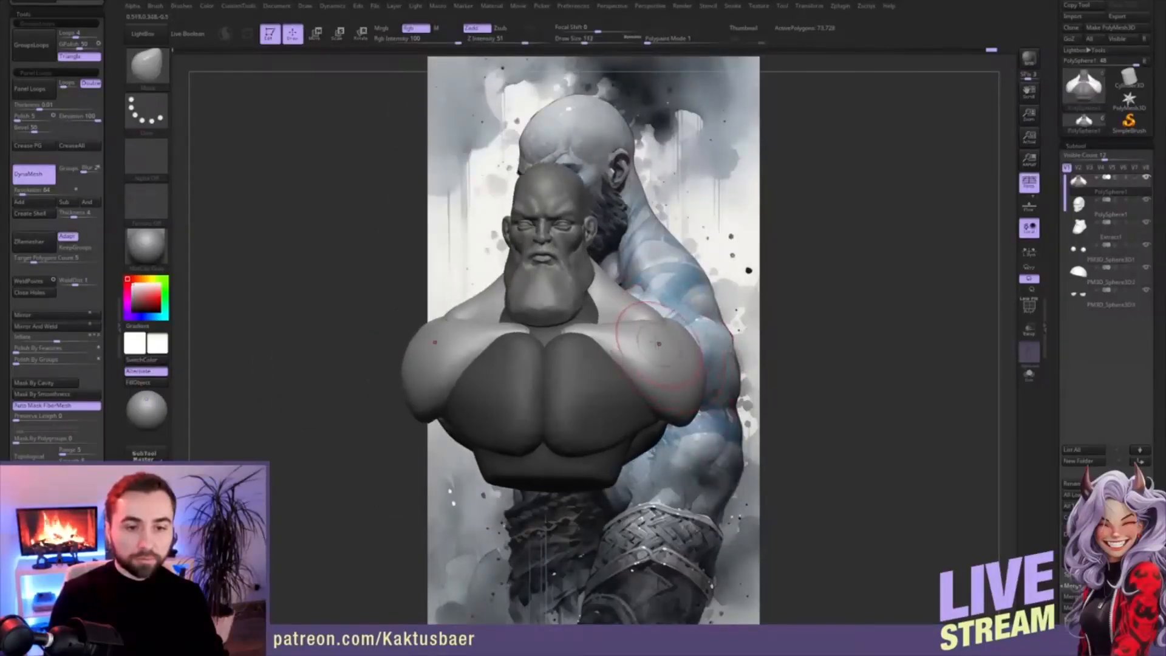
- Refine the curve of the front deltoid and its transition to the collarbone with the Move brush, varying the brush size
{"action": "right_click_drag", "start_coordinate": [681, 340], "coordinate": [652, 328]}
{"action": "key", "text": "bracketleft"}
{"action": "left_click_drag", "start_coordinate": [653, 325], "coordinate": [656, 325]}
{"action": "right_click_drag", "start_coordinate": [656, 325], "coordinate": [652, 390]}
{"action": "key", "text": "bracketright"}
{"action": "left_click_drag", "start_coordinate": [655, 382], "coordinate": [642, 365]}
{"action": "right_click_drag", "start_coordinate": [641, 364], "coordinate": [626, 347]}
{"action": "key", "text": "bracketleft"}
{"action": "left_click_drag", "start_coordinate": [635, 358], "coordinate": [631, 365]}
- Adjust the collarbone line at the base of the neck with the Move brush at size 112
{"action": "mouse_move", "coordinate": [632, 365]}
{"action": "right_mouse_down"}
{"action": "mouse_move", "coordinate": [604, 347]}
{"action": "mouse_move", "coordinate": [590, 362]}
{"action": "right_mouse_up"}
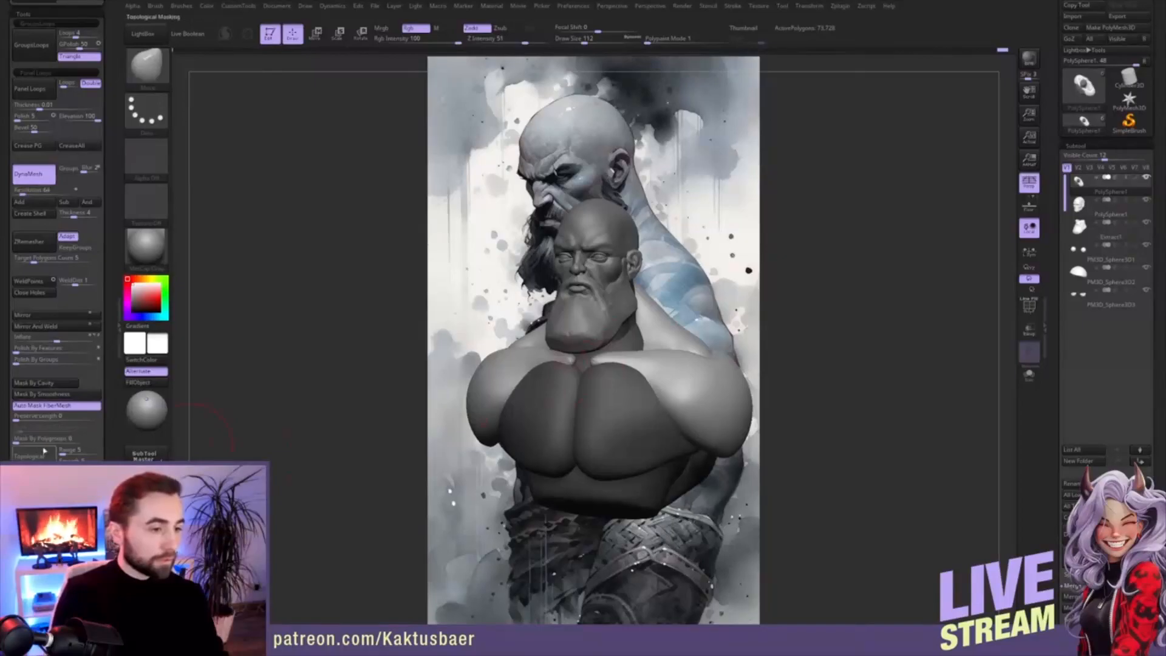
{"action": "right_click_drag", "start_coordinate": [523, 389], "coordinate": [586, 370]}
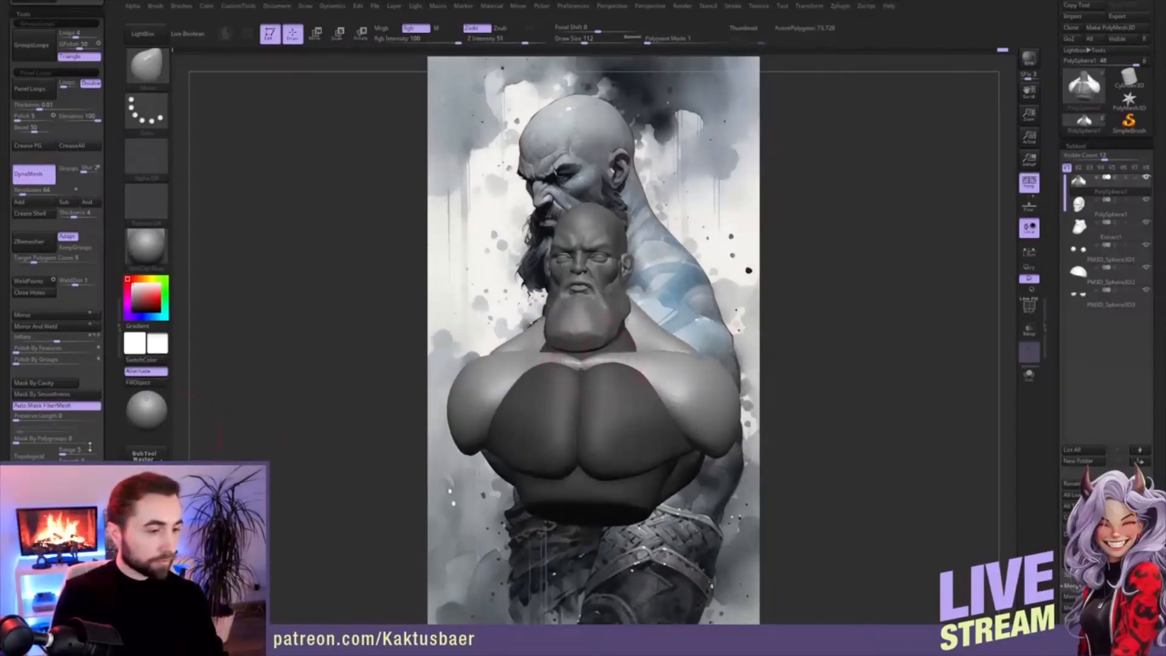
{"action": "right_click_drag", "start_coordinate": [629, 380], "coordinate": [653, 363]}
{"action": "left_click_drag", "start_coordinate": [647, 359], "coordinate": [614, 355]}
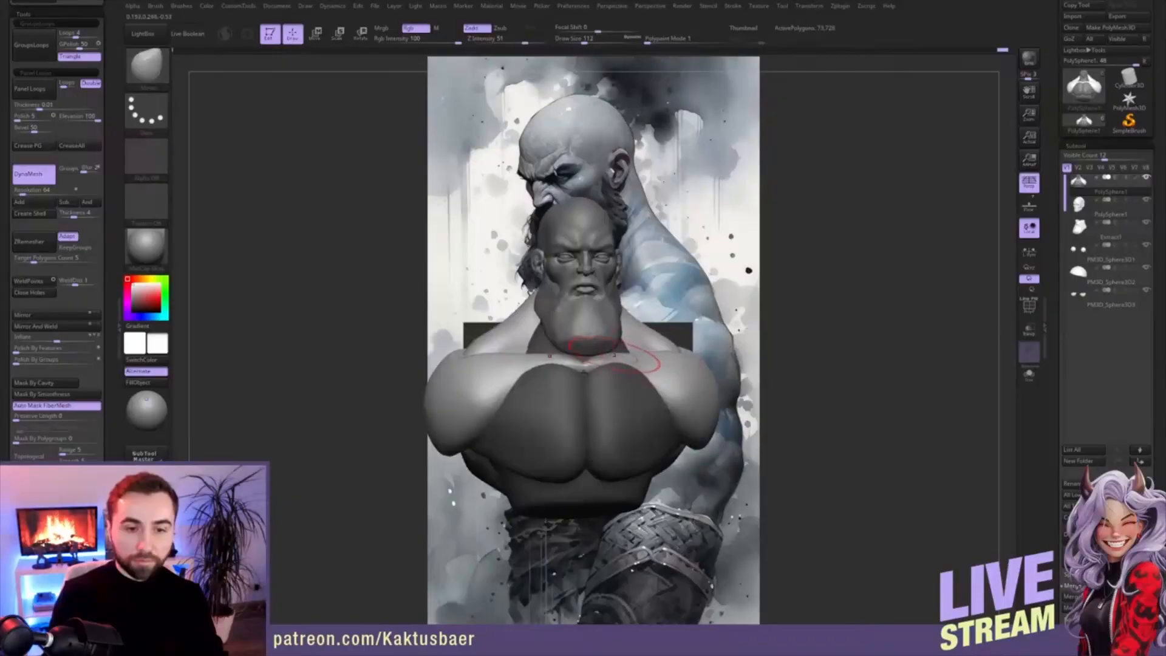
- Reshape the hollow between the collarbone, trapezius and deltoid with the Move brush and smooth its surface
{"action": "right_click_drag", "start_coordinate": [599, 351], "coordinate": [633, 410]}
{"action": "key", "text": "bracketright"}
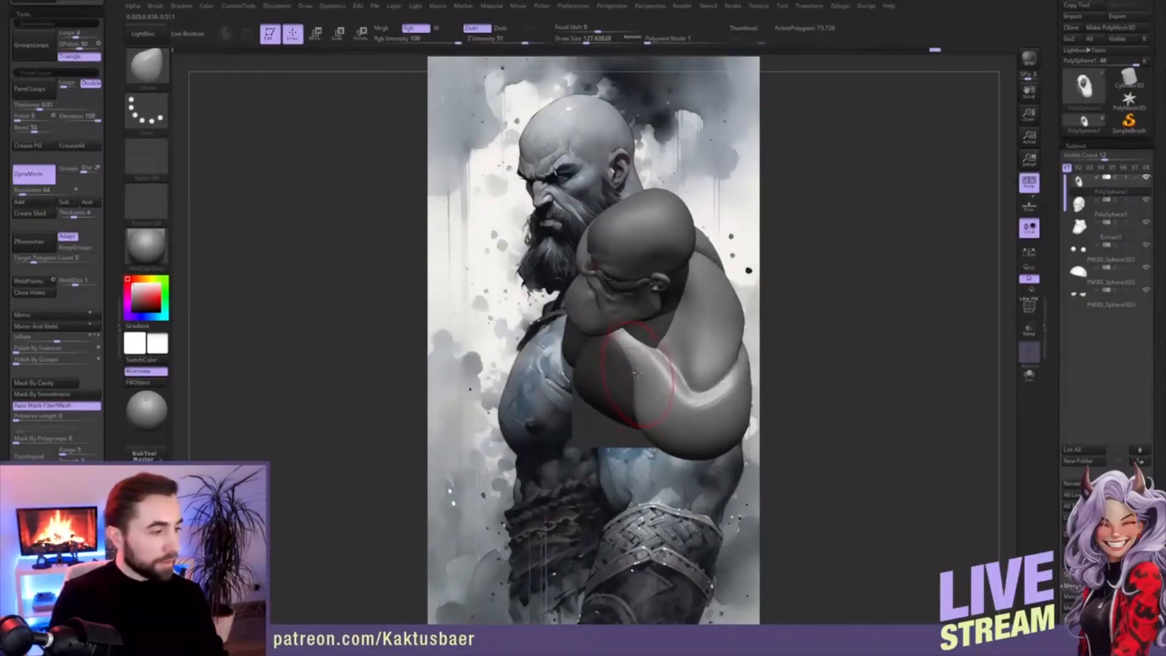
{"action": "mouse_move", "coordinate": [637, 370]}
{"action": "right_mouse_down"}
{"action": "mouse_move", "coordinate": [624, 367]}
{"action": "mouse_move", "coordinate": [635, 383]}
{"action": "right_mouse_up"}
{"action": "key", "text": "bracketleft"}
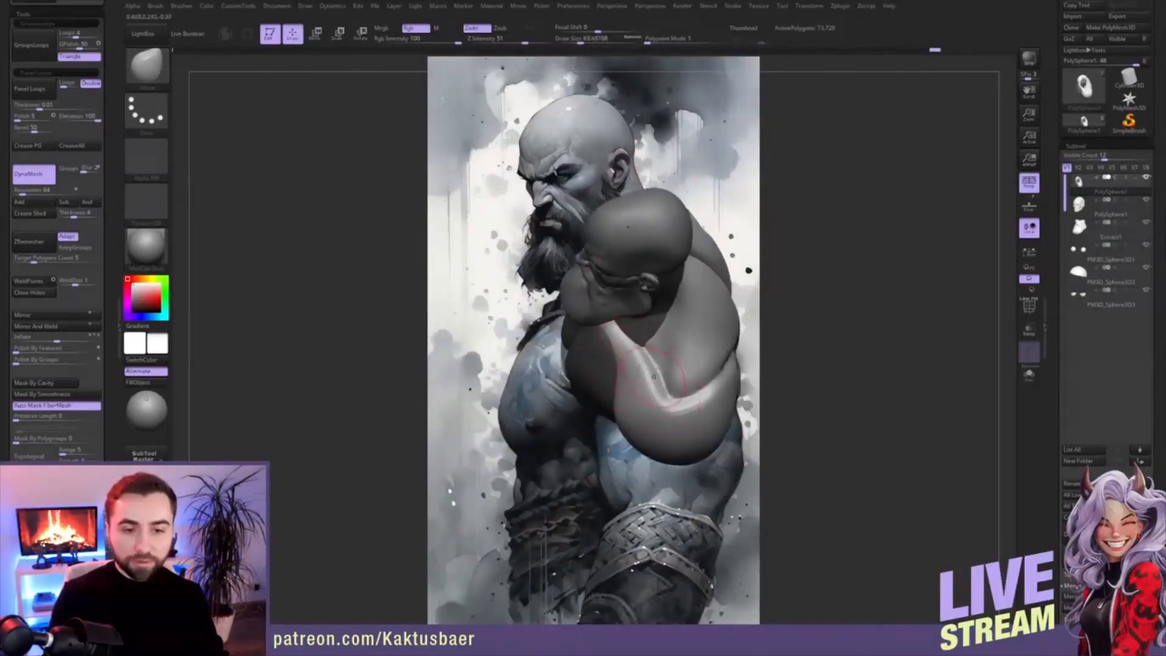
{"action": "mouse_move", "coordinate": [646, 378]}
{"action": "left_mouse_down", "text": "shift"}
{"action": "mouse_move", "coordinate": [640, 364]}
{"action": "mouse_move", "coordinate": [648, 372]}
{"action": "left_mouse_up", "text": "shift"}
- Build up the surface between the collarbone and the shoulder with the ClayBuildup brush
{"action": "key", "text": "b"}
{"action": "key", "text": "c"}
{"action": "key", "text": "b"}
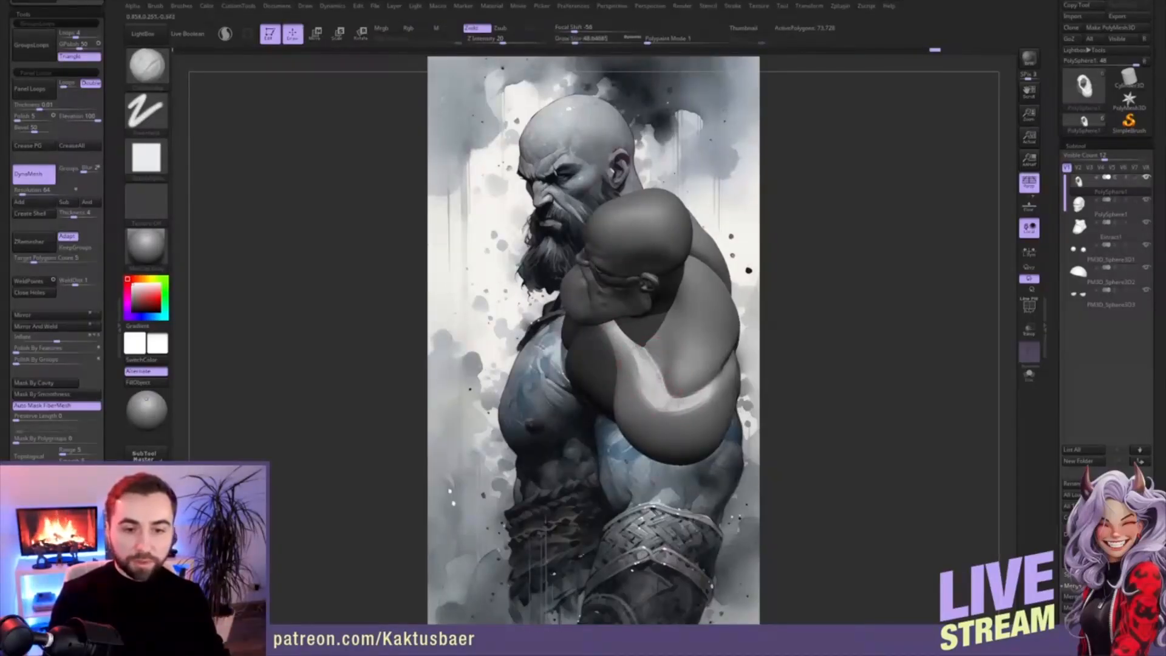
{"action": "mouse_move", "coordinate": [688, 390]}
{"action": "right_mouse_down"}
{"action": "mouse_move", "coordinate": [735, 372]}
{"action": "mouse_move", "coordinate": [729, 359]}
{"action": "mouse_move", "coordinate": [677, 357]}
{"action": "mouse_move", "coordinate": [673, 378]}
{"action": "mouse_move", "coordinate": [671, 358]}
{"action": "right_mouse_up"}
{"action": "key", "text": "s"}
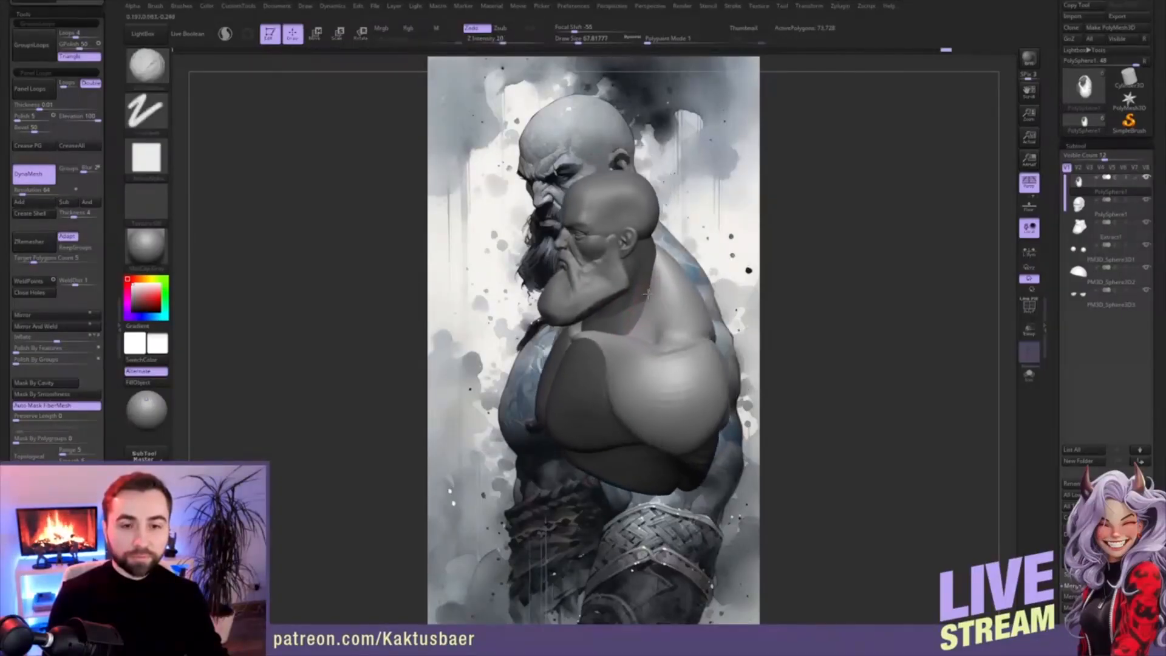
- Adjust the upper trapezius along the back and side of the neck with the Move brush, reducing its size to about 77
{"action": "right_click_drag", "start_coordinate": [650, 280], "coordinate": [653, 282]}
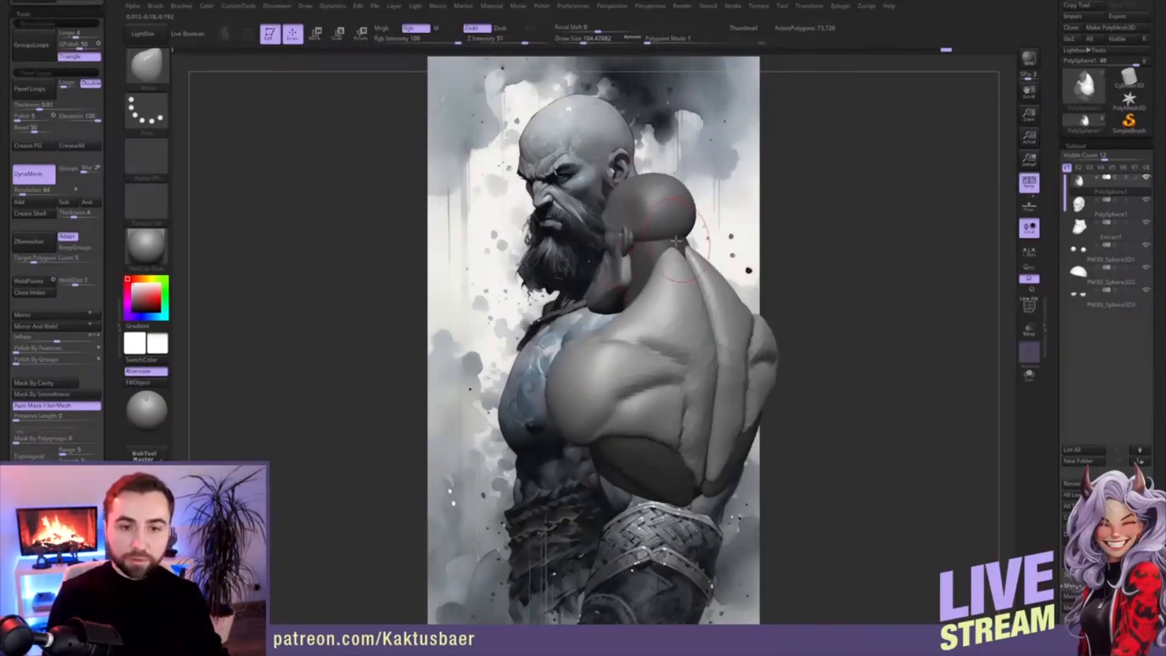
{"action": "left_click_drag", "start_coordinate": [676, 241], "coordinate": [679, 255]}
{"action": "right_click_drag", "start_coordinate": [660, 257], "coordinate": [714, 260]}
{"action": "left_click_drag", "start_coordinate": [674, 260], "coordinate": [666, 267]}
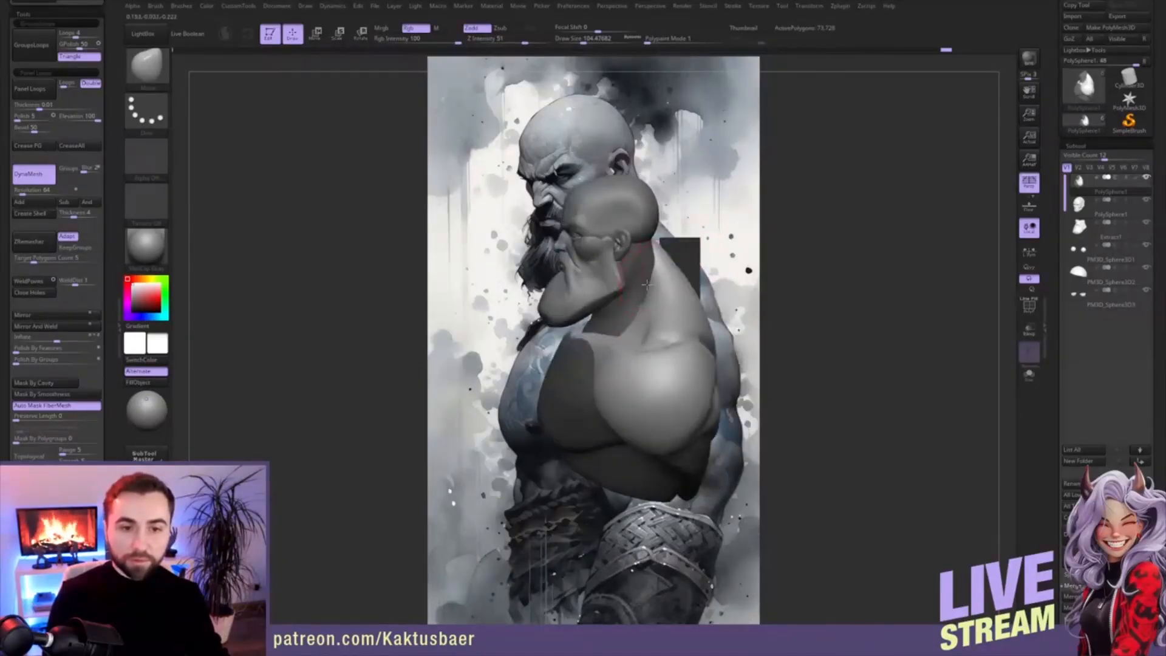
{"action": "right_click_drag", "start_coordinate": [659, 265], "coordinate": [659, 316], "text": "alt"}
{"action": "key", "text": "["}
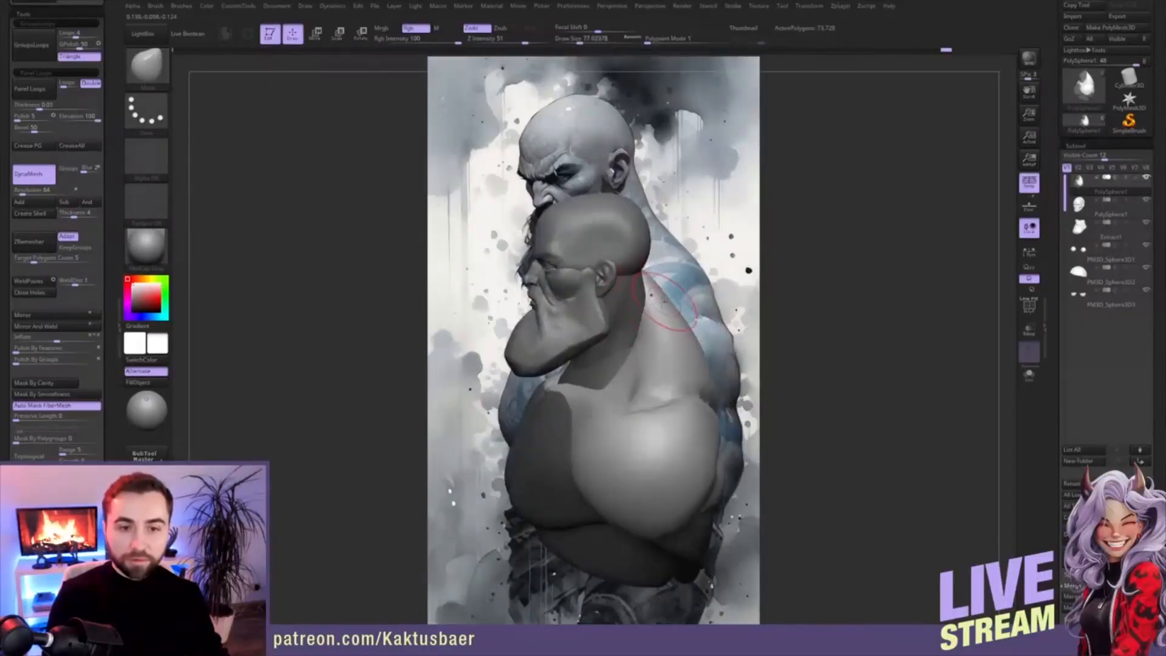
{"action": "left_click_drag", "start_coordinate": [670, 305], "coordinate": [660, 300]}
{"action": "mouse_move", "coordinate": [671, 317]}
{"action": "right_mouse_down"}
{"action": "mouse_move", "coordinate": [633, 316]}
{"action": "mouse_move", "coordinate": [683, 318]}
{"action": "mouse_move", "coordinate": [644, 318]}
{"action": "right_mouse_up"}
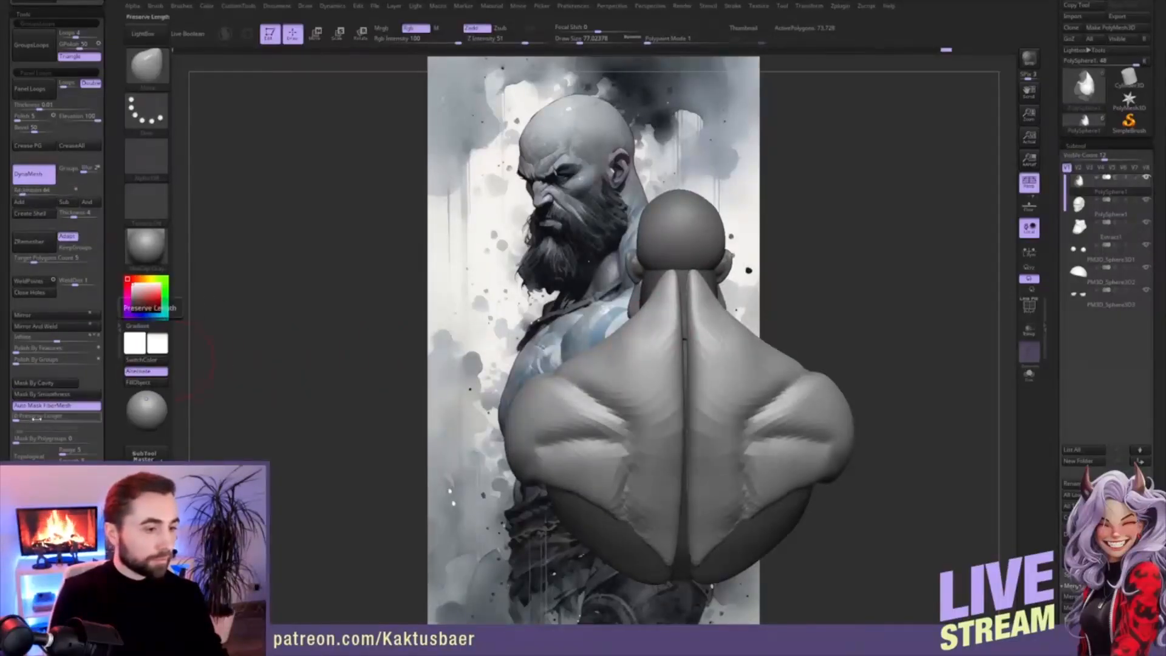
- Refine the trapezius edges along the spine and its lower tips on the back with the Move brush
{"action": "mouse_move", "coordinate": [668, 307]}
{"action": "left_mouse_down"}
{"action": "mouse_move", "coordinate": [678, 305]}
{"action": "mouse_move", "coordinate": [680, 339]}
{"action": "left_mouse_up"}
{"action": "key", "text": "bracketright"}
{"action": "right_click_drag", "start_coordinate": [652, 410], "coordinate": [670, 387]}
{"action": "right_click_drag", "start_coordinate": [668, 489], "coordinate": [661, 481]}
{"action": "left_click_drag", "start_coordinate": [673, 464], "coordinate": [658, 452]}
{"action": "mouse_move", "coordinate": [649, 450]}
{"action": "right_mouse_down"}
{"action": "mouse_move", "coordinate": [644, 419]}
{"action": "mouse_move", "coordinate": [636, 445]}
{"action": "right_mouse_up"}
{"action": "key", "text": "["}
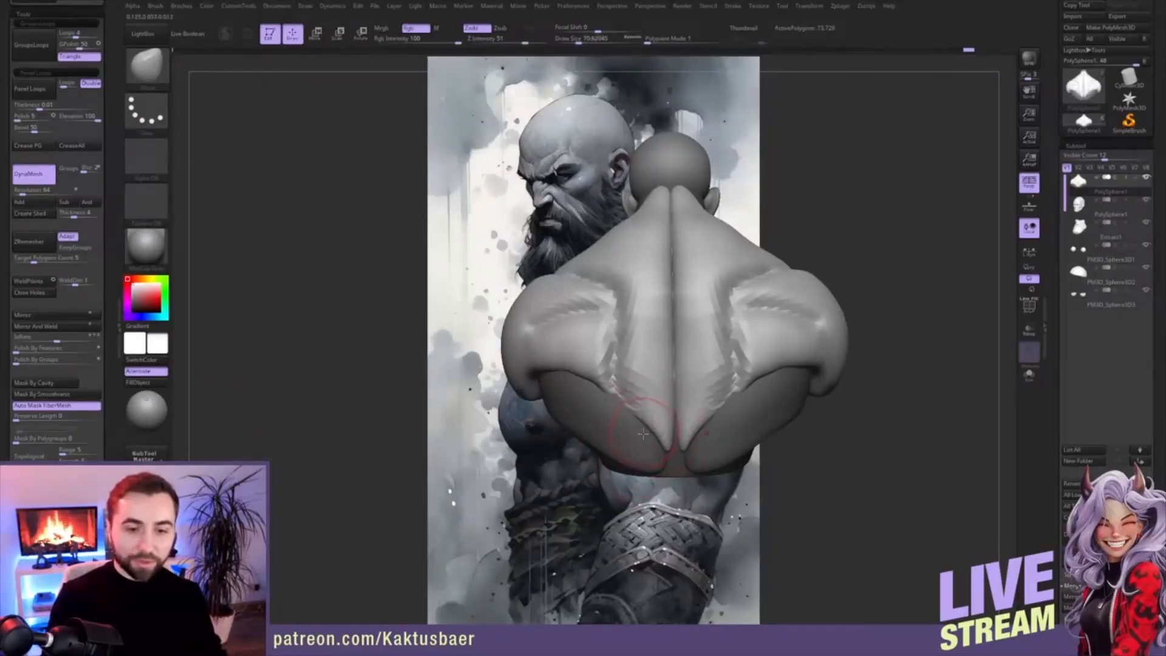
- Reshape the nape and the slope of the upper trapezius with the Move brush, using sizes of about 40 to 74
{"action": "mouse_move", "coordinate": [632, 420]}
{"action": "right_mouse_down"}
{"action": "mouse_move", "coordinate": [651, 461]}
{"action": "mouse_move", "coordinate": [656, 397]}
{"action": "mouse_move", "coordinate": [682, 419]}
{"action": "right_mouse_up"}
{"action": "key", "text": "]"}
{"action": "mouse_move", "coordinate": [672, 302]}
{"action": "right_mouse_down"}
{"action": "mouse_move", "coordinate": [650, 228]}
{"action": "mouse_move", "coordinate": [625, 245]}
{"action": "right_mouse_up"}
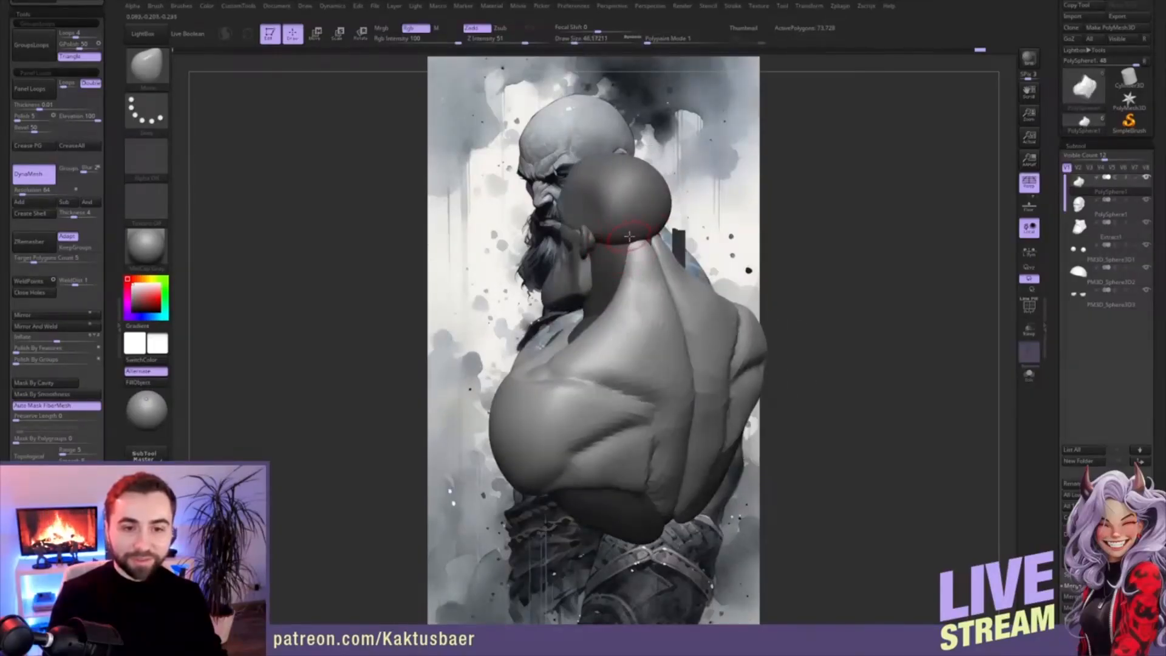
{"action": "mouse_move", "coordinate": [629, 240]}
{"action": "right_mouse_down"}
{"action": "mouse_move", "coordinate": [651, 243]}
{"action": "mouse_move", "coordinate": [621, 272]}
{"action": "mouse_move", "coordinate": [607, 209]}
{"action": "mouse_move", "coordinate": [632, 292]}
{"action": "mouse_move", "coordinate": [607, 208]}
{"action": "mouse_move", "coordinate": [645, 290]}
{"action": "mouse_move", "coordinate": [638, 261]}
{"action": "mouse_move", "coordinate": [602, 249]}
{"action": "right_mouse_up"}
{"action": "key", "text": "s"}
{"action": "left_click_drag", "start_coordinate": [654, 289], "coordinate": [664, 300]}
{"action": "mouse_move", "coordinate": [664, 309]}
{"action": "right_mouse_down"}
{"action": "mouse_move", "coordinate": [681, 328]}
{"action": "mouse_move", "coordinate": [601, 286]}
{"action": "mouse_move", "coordinate": [684, 336]}
{"action": "right_mouse_up"}
{"action": "key", "text": "shift"}
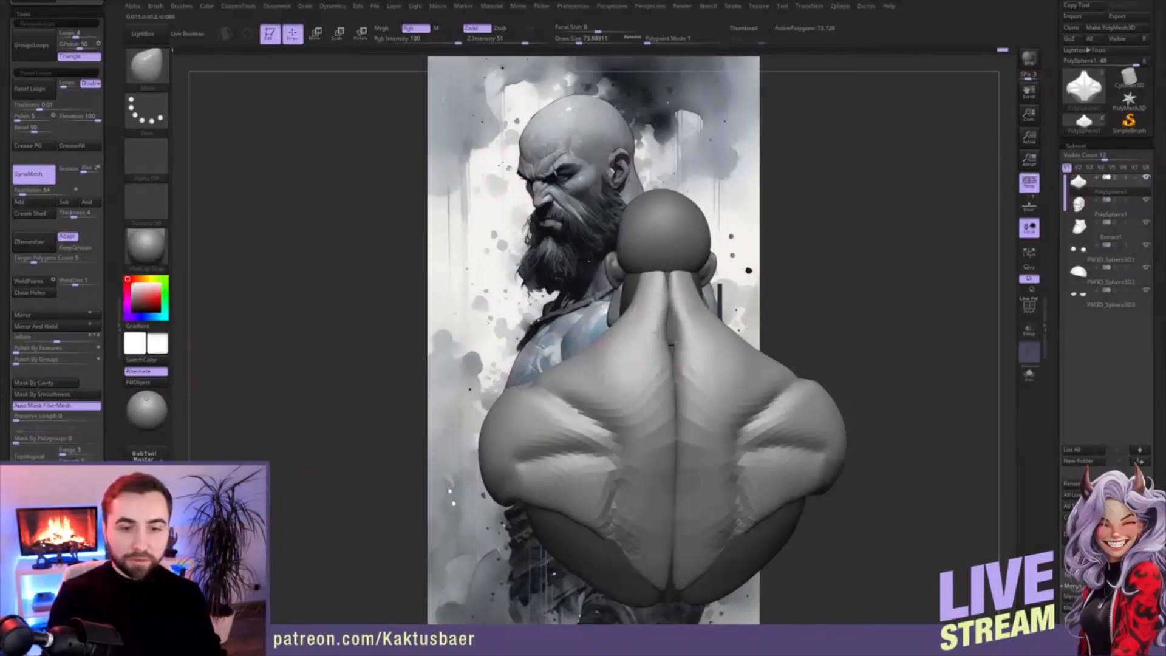
- Smooth the upper trapezius beside the spine from the neck down to the shoulder blades
{"action": "left_click_drag", "start_coordinate": [658, 341], "coordinate": [655, 364], "text": "shift"}
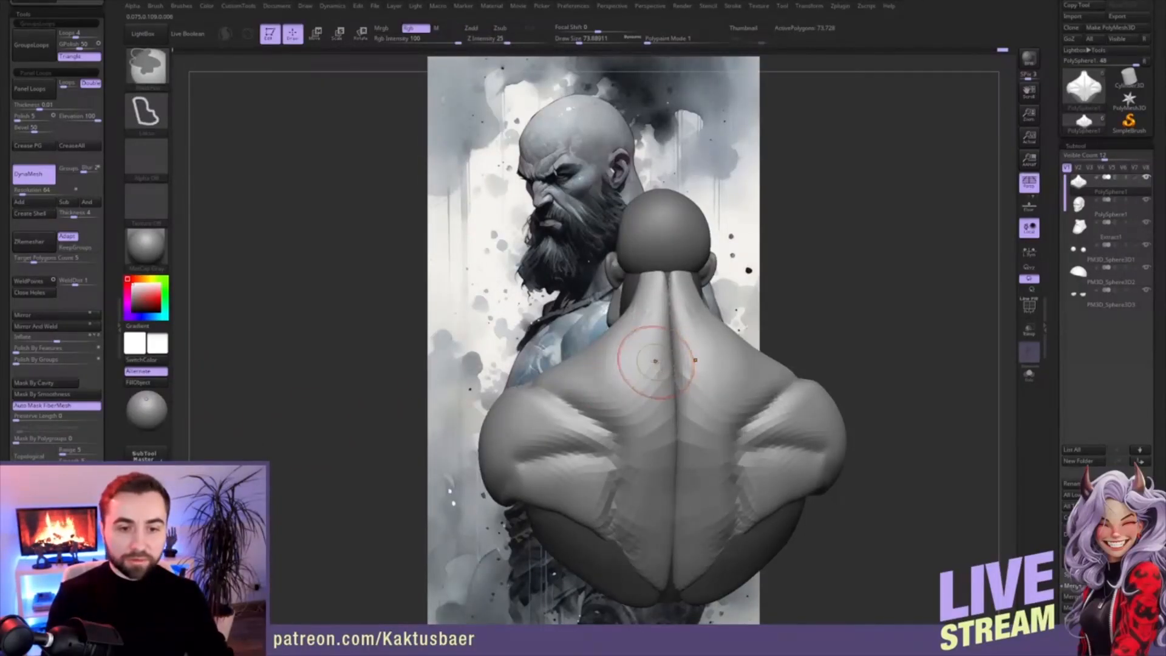
{"action": "right_click_drag", "start_coordinate": [636, 317], "coordinate": [659, 322]}
{"action": "left_click_drag", "start_coordinate": [644, 320], "coordinate": [638, 346], "text": "shift"}
{"action": "mouse_move", "coordinate": [638, 349]}
{"action": "right_mouse_down", "text": "alt"}
{"action": "mouse_move", "coordinate": [638, 324]}
{"action": "mouse_move", "coordinate": [625, 355]}
{"action": "mouse_move", "coordinate": [660, 362]}
{"action": "mouse_move", "coordinate": [726, 331]}
{"action": "right_mouse_up", "text": "alt"}
{"action": "right_click_drag", "start_coordinate": [726, 332], "coordinate": [677, 322]}
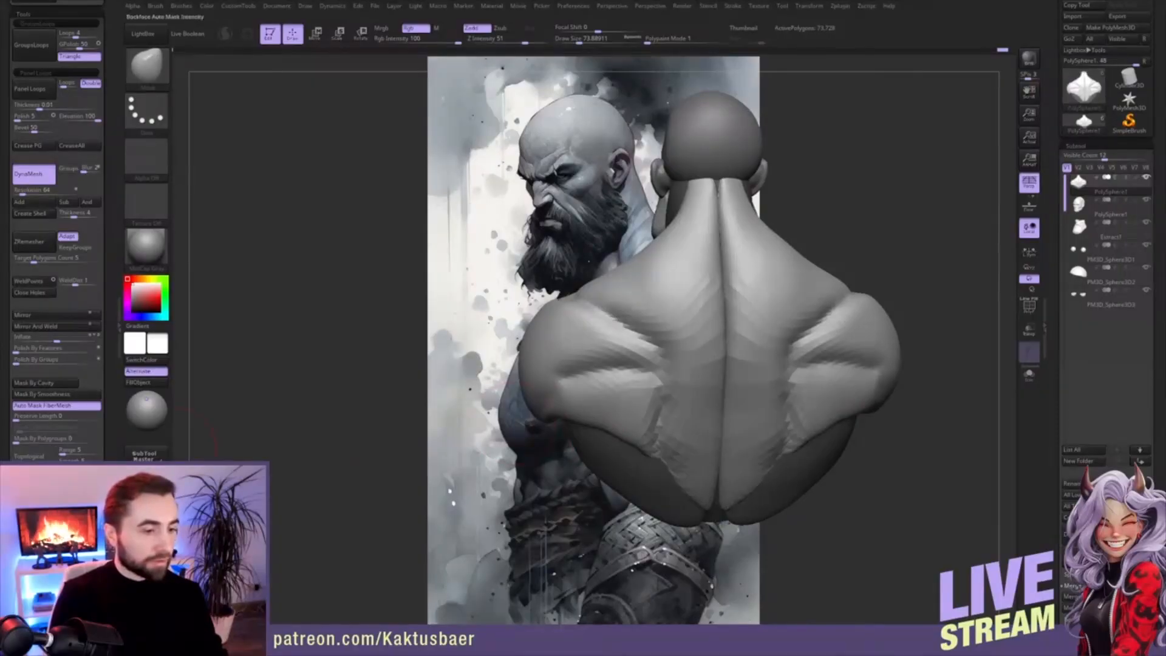
- Reshape the muscle edges below the shoulder blade with the Move brush and smooth them toward the spine
{"action": "mouse_move", "coordinate": [585, 419]}
{"action": "right_mouse_down"}
{"action": "mouse_move", "coordinate": [608, 426]}
{"action": "mouse_move", "coordinate": [636, 460]}
{"action": "right_mouse_up"}
{"action": "left_click_drag", "start_coordinate": [650, 461], "coordinate": [632, 447]}
{"action": "right_click_drag", "start_coordinate": [621, 418], "coordinate": [663, 433]}
{"action": "mouse_move", "coordinate": [639, 414]}
{"action": "left_mouse_down", "text": "shift"}
{"action": "mouse_move", "coordinate": [673, 406]}
{"action": "mouse_move", "coordinate": [690, 419]}
{"action": "left_mouse_up", "text": "shift"}
{"action": "right_click_drag", "start_coordinate": [690, 422], "coordinate": [692, 381], "text": "alt"}
{"action": "key", "text": "s"}
{"action": "left_click_drag", "start_coordinate": [691, 380], "coordinate": [697, 380]}
{"action": "mouse_move", "coordinate": [679, 365]}
{"action": "right_mouse_down"}
{"action": "mouse_move", "coordinate": [698, 384]}
{"action": "mouse_move", "coordinate": [675, 394]}
{"action": "right_mouse_up"}
{"action": "right_click_drag", "start_coordinate": [624, 365], "coordinate": [615, 370]}
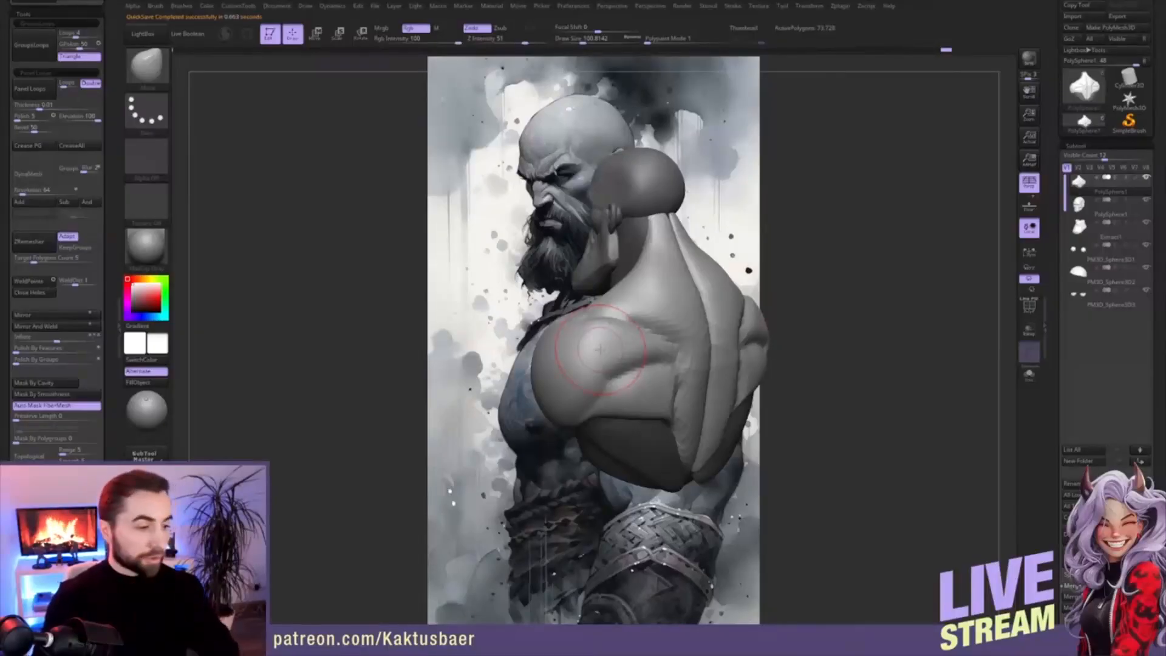
- Mask all torso parts except the abdomen section below the chest muscles
{"action": "mouse_move", "coordinate": [676, 344]}
{"action": "right_mouse_down"}
{"action": "mouse_move", "coordinate": [614, 328]}
{"action": "mouse_move", "coordinate": [664, 308]}
{"action": "mouse_move", "coordinate": [629, 300]}
{"action": "mouse_move", "coordinate": [611, 313]}
{"action": "mouse_move", "coordinate": [634, 304]}
{"action": "mouse_move", "coordinate": [652, 314]}
{"action": "mouse_move", "coordinate": [668, 286]}
{"action": "mouse_move", "coordinate": [637, 300]}
{"action": "mouse_move", "coordinate": [637, 376]}
{"action": "mouse_move", "coordinate": [625, 314]}
{"action": "mouse_move", "coordinate": [618, 333]}
{"action": "right_mouse_up"}
{"action": "key", "text": "w"}
{"action": "left_click", "coordinate": [677, 387], "text": "ctrl"}
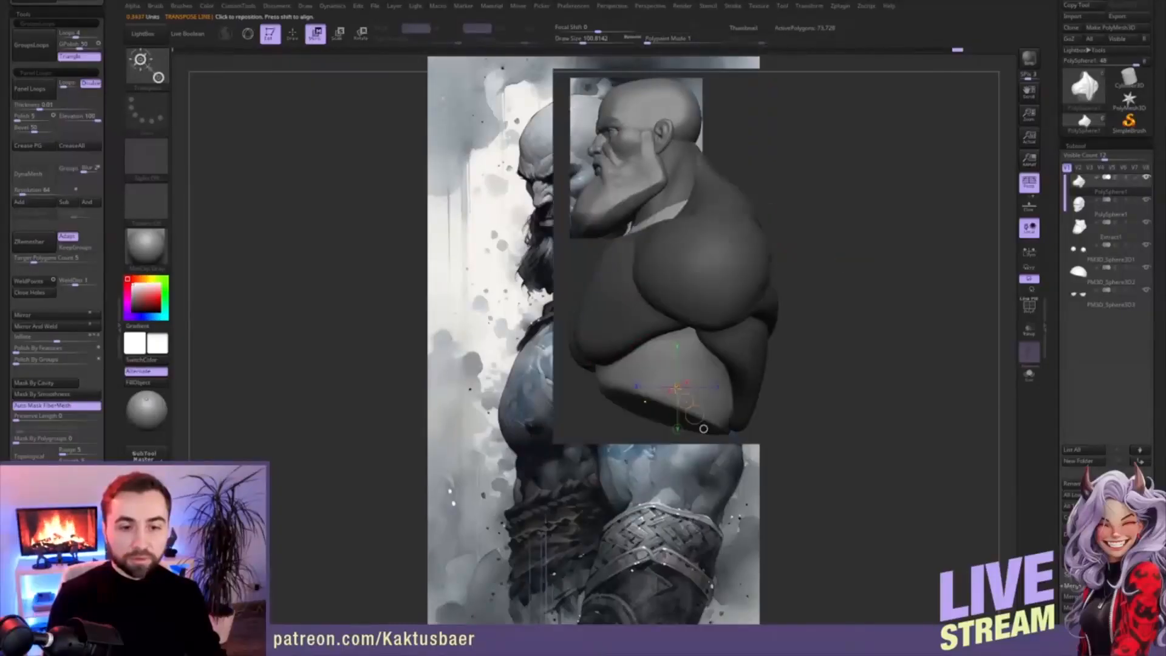
{"action": "key", "text": "q"}
- Adjust the unmasked abdomen's outline under the chest and at its sides with the Move brush, using sizes of about 212 to 130
{"action": "right_click_drag", "start_coordinate": [679, 388], "coordinate": [626, 401], "text": "alt"}
{"action": "key", "text": "s"}
{"action": "left_click_drag", "start_coordinate": [605, 403], "coordinate": [616, 398]}
{"action": "mouse_move", "coordinate": [617, 399]}
{"action": "right_mouse_down"}
{"action": "mouse_move", "coordinate": [574, 388]}
{"action": "mouse_move", "coordinate": [661, 389]}
{"action": "mouse_move", "coordinate": [713, 414]}
{"action": "mouse_move", "coordinate": [712, 376]}
{"action": "mouse_move", "coordinate": [710, 400]}
{"action": "mouse_move", "coordinate": [697, 375]}
{"action": "right_mouse_up"}
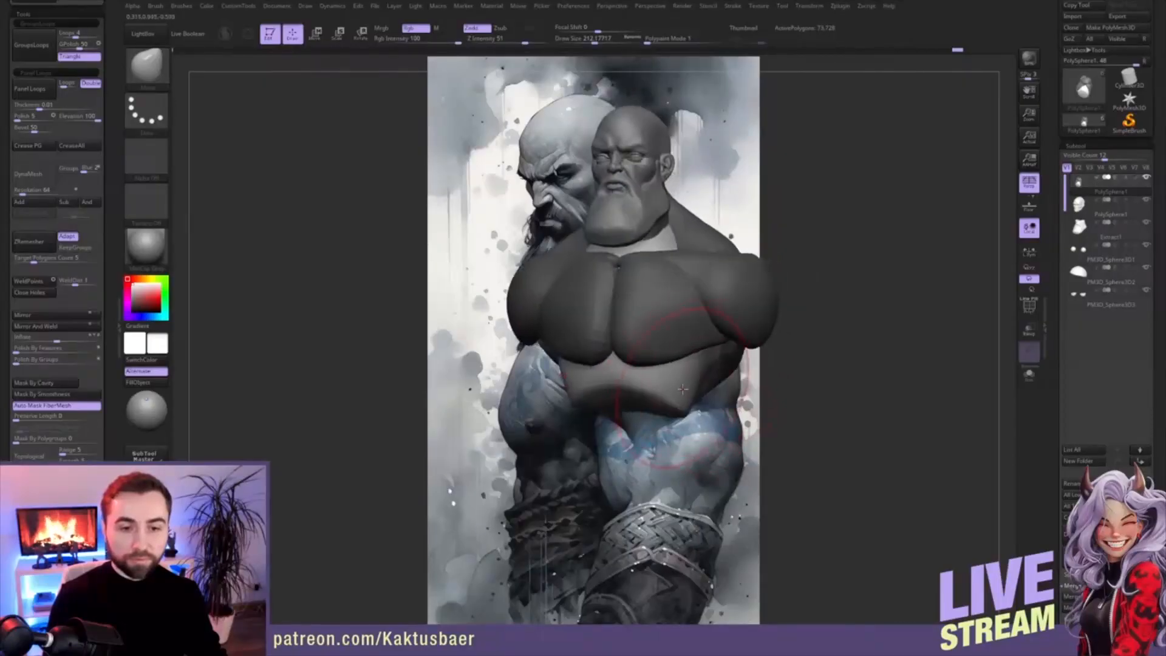
{"action": "key", "text": "s"}
{"action": "left_click_drag", "start_coordinate": [700, 375], "coordinate": [697, 373]}
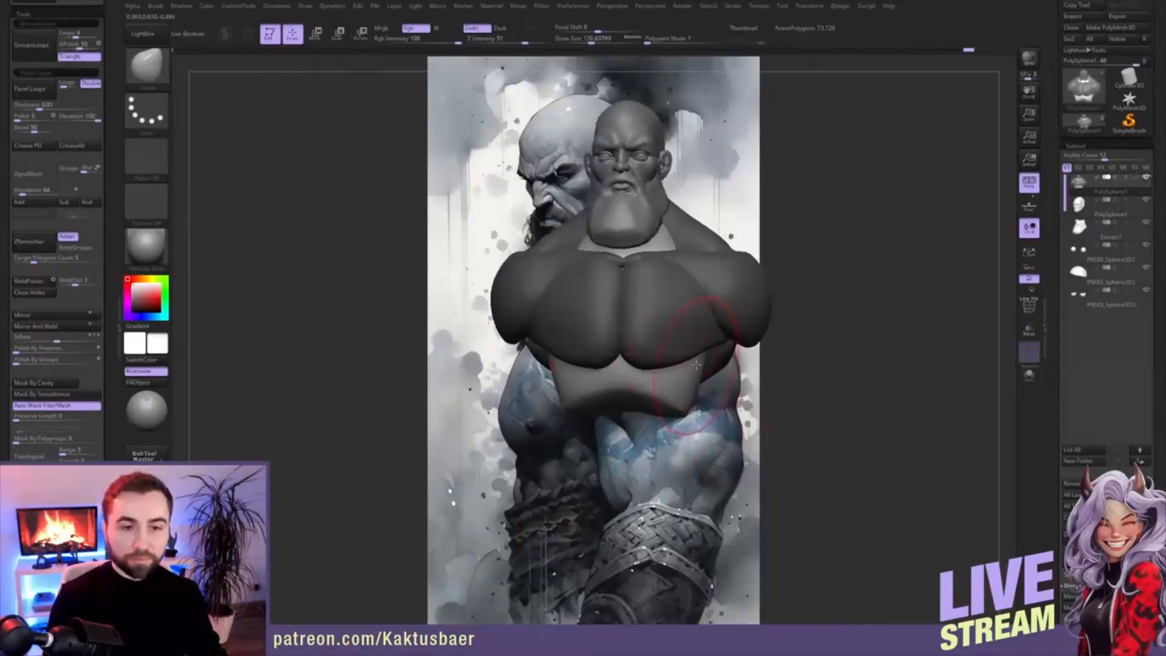
{"action": "key", "text": "alt+s"}
{"action": "key", "text": "alt+s"}
{"action": "right_click_drag", "start_coordinate": [692, 339], "coordinate": [688, 376], "text": "alt"}
{"action": "right_click_drag", "start_coordinate": [688, 376], "coordinate": [632, 367]}
- Recall the stored Cust2 camera view that lines the bust up with the reference painting and clear the mask
{"action": "scroll", "coordinate": [57, 243], "scroll_direction": "down", "scroll_amount": 5}
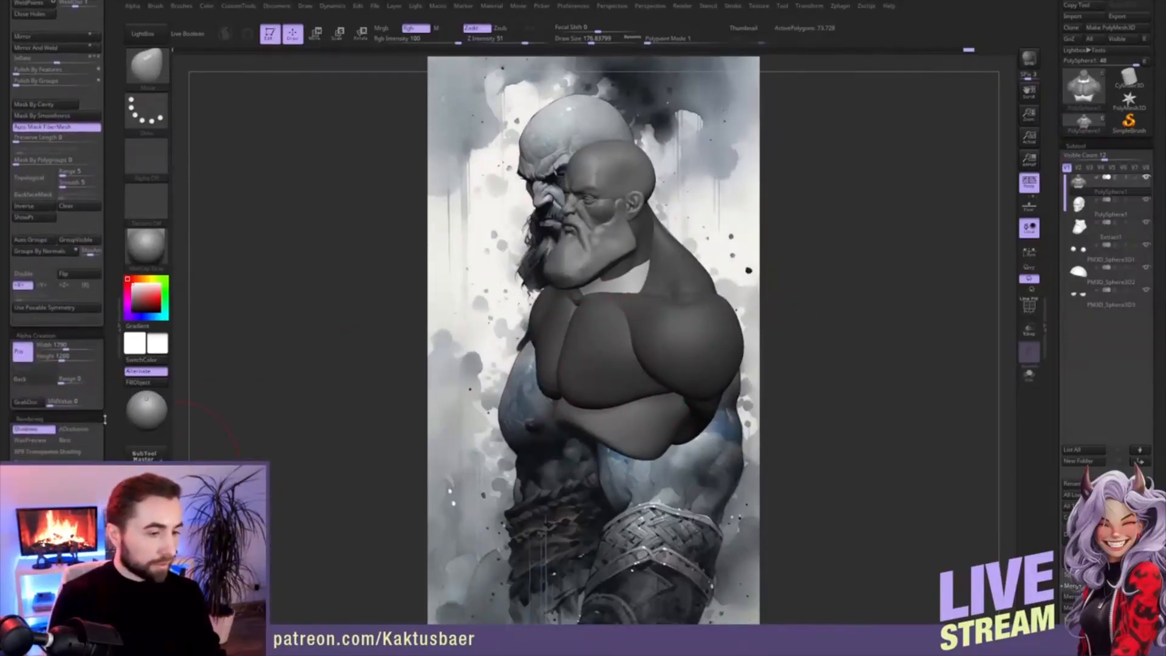
{"action": "left_click", "coordinate": [61, 516]}
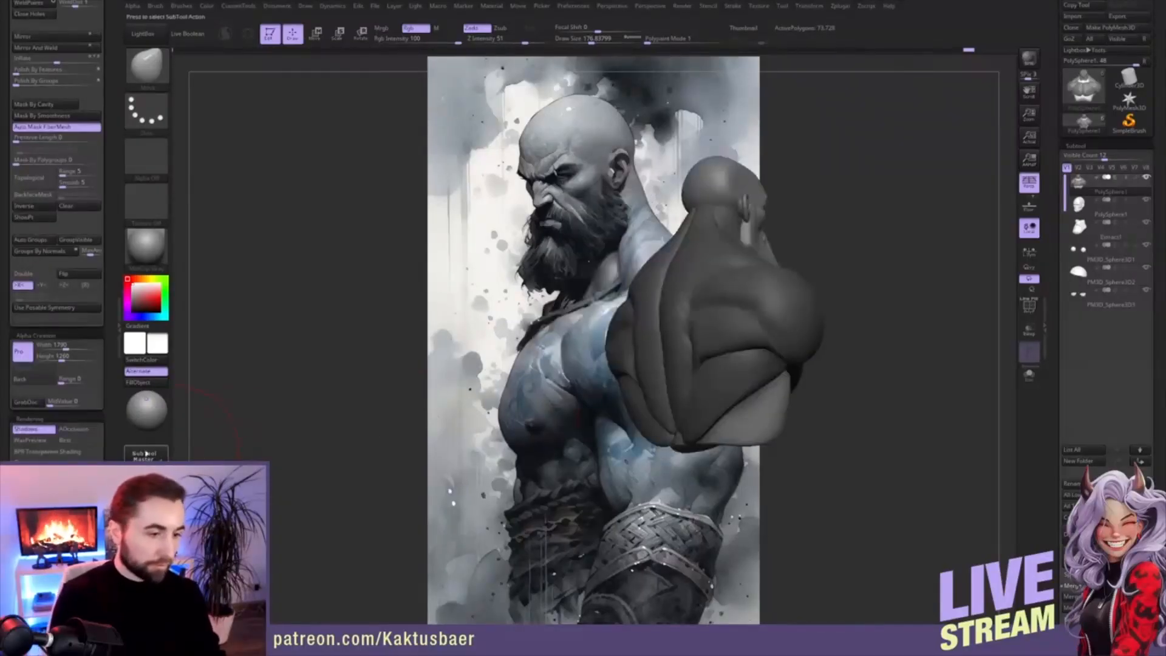
{"action": "left_click_drag", "start_coordinate": [111, 457], "coordinate": [112, 203]}
{"action": "left_click", "coordinate": [86, 350]}
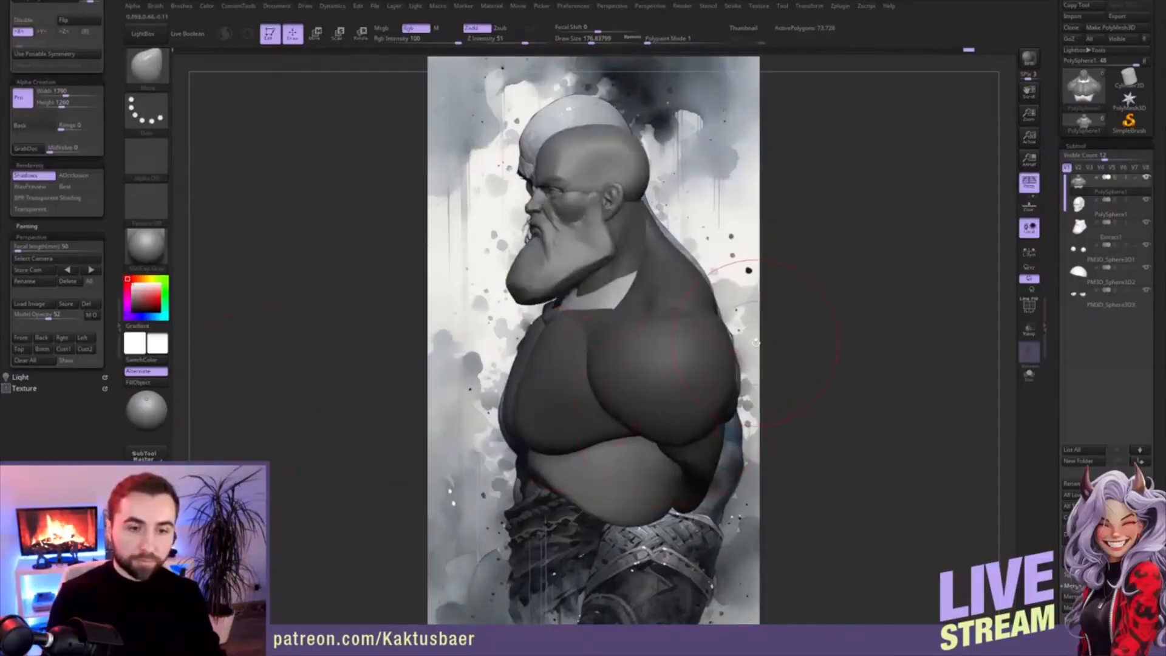
{"action": "left_click_drag", "start_coordinate": [809, 322], "coordinate": [815, 392], "text": "ctrl"}
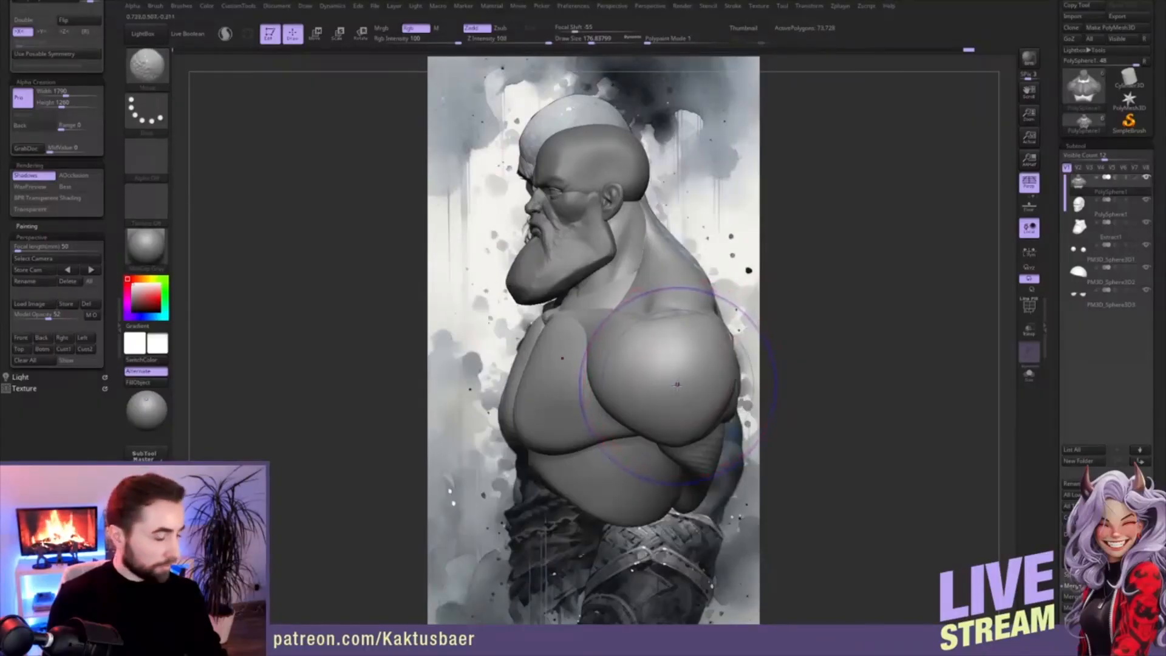
- Match the chest and upper trapezius outlines to the reference with the Move brush, using a large size and reducing it for the neck
{"action": "left_click", "coordinate": [676, 385], "text": "shift"}
{"action": "key", "text": "bracketright"}
{"action": "key", "text": "bracketright"}
{"action": "left_click_drag", "start_coordinate": [554, 423], "coordinate": [566, 407]}
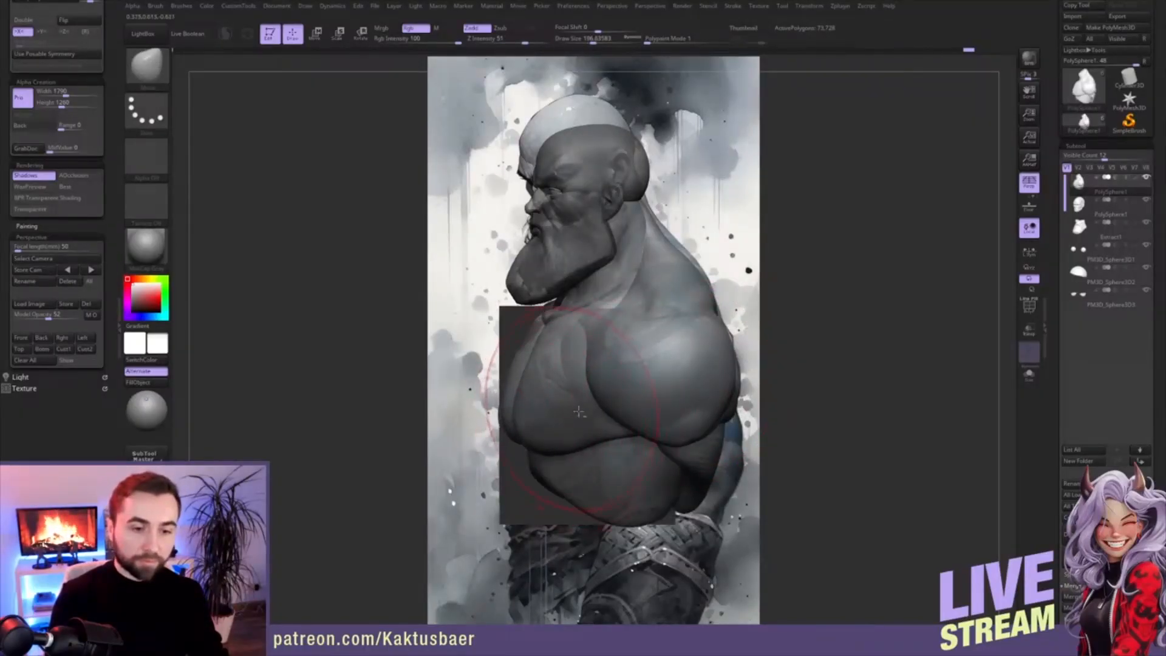
{"action": "key", "text": "bracketleft"}
{"action": "mouse_move", "coordinate": [681, 246]}
{"action": "left_mouse_down"}
{"action": "mouse_move", "coordinate": [671, 231]}
{"action": "mouse_move", "coordinate": [640, 248]}
{"action": "mouse_move", "coordinate": [644, 227]}
{"action": "left_mouse_up"}
{"action": "key", "text": "bracketleft"}
{"action": "key", "text": "bracketleft"}
{"action": "key", "text": "bracketleft"}
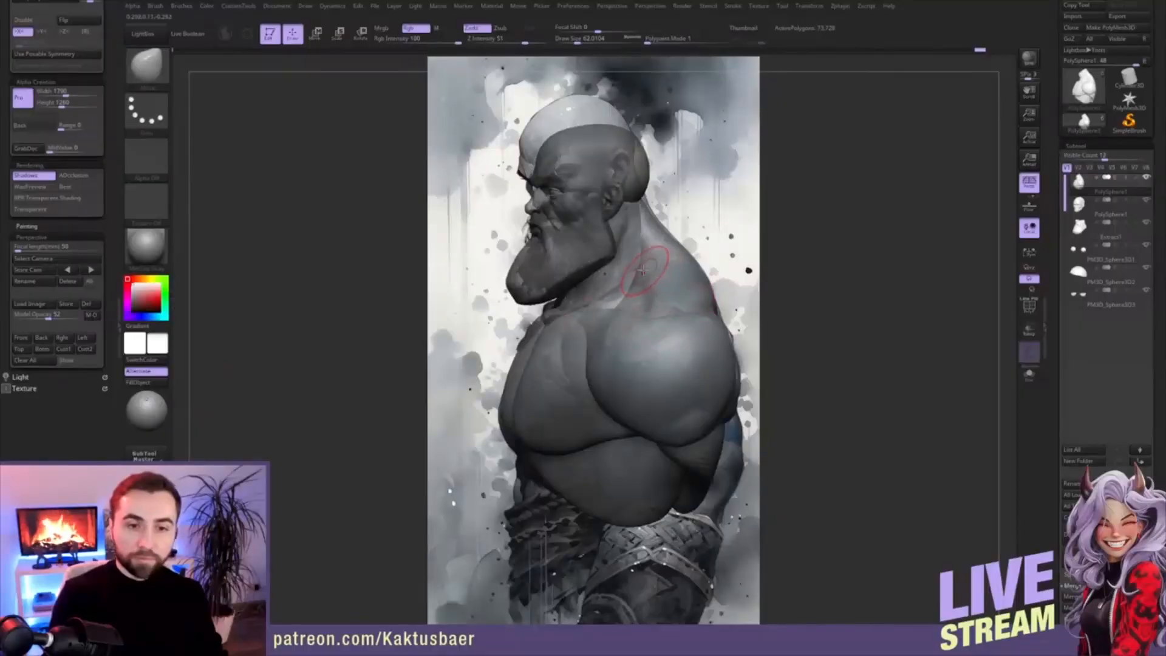
- Reshape the lower rear edge of the deltoid to follow the reference with the Move brush, and inspect it from behind
{"action": "key", "text": "bracketright"}
{"action": "key", "text": "bracketright"}
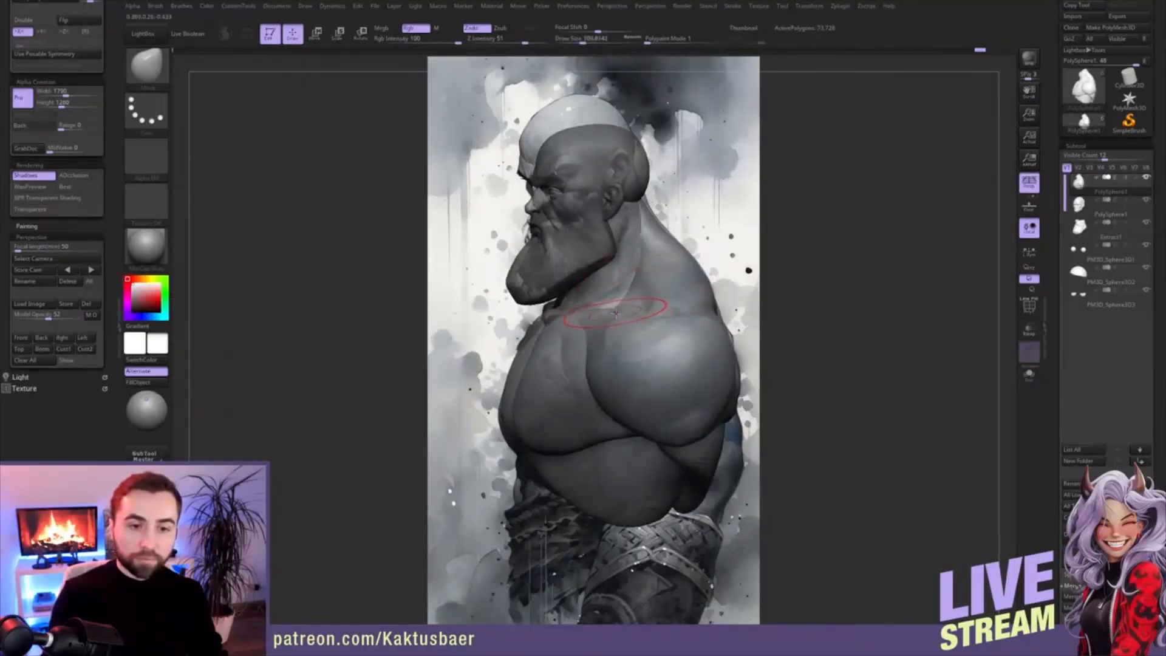
{"action": "key", "text": "b"}
{"action": "key", "text": "m"}
{"action": "key", "text": "v"}
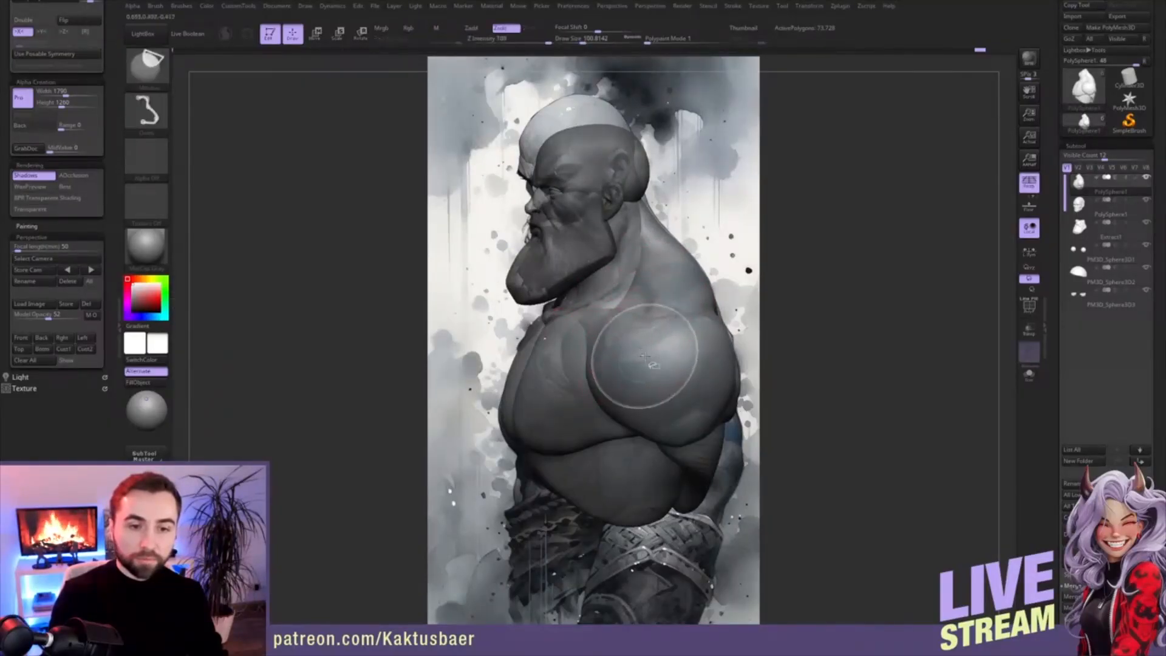
{"action": "left_click", "coordinate": [644, 357], "text": "ctrl+shift"}
{"action": "left_click", "coordinate": [825, 328], "text": "ctrl+shift"}
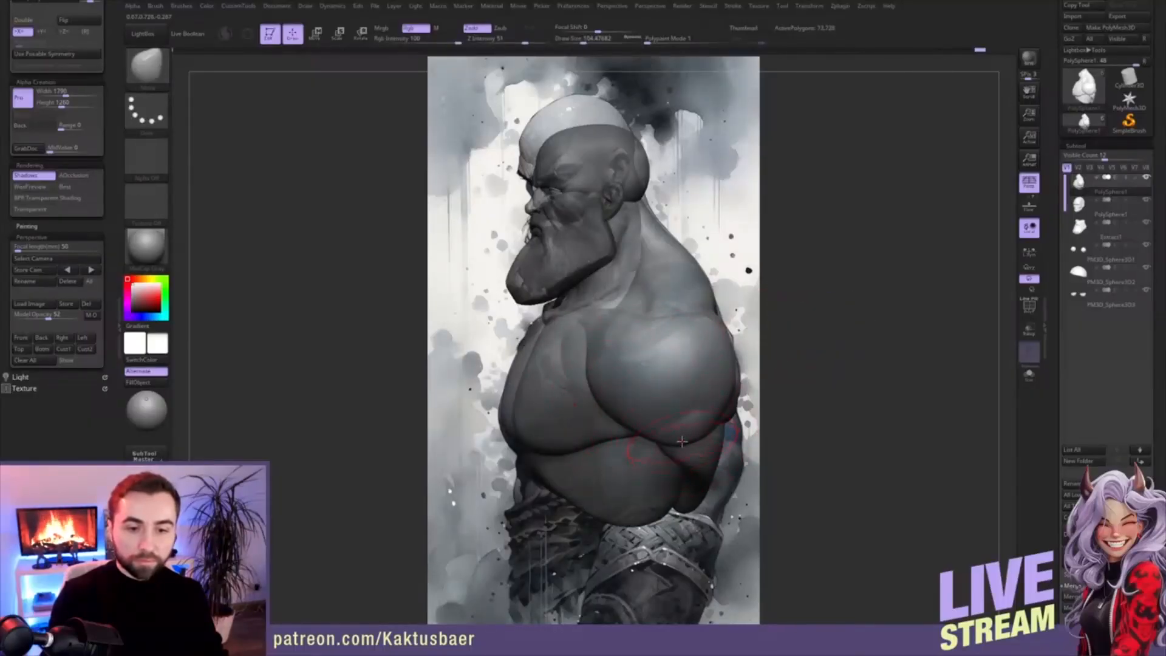
{"action": "key", "text": "w"}
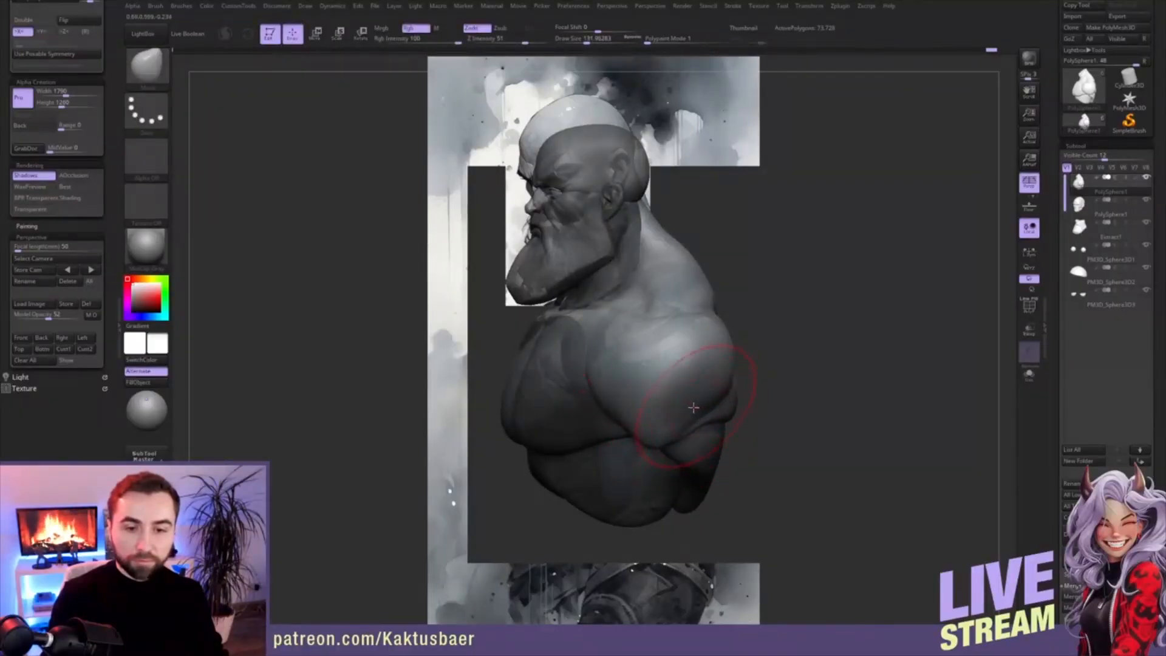
{"action": "right_click_drag", "start_coordinate": [708, 395], "coordinate": [760, 390]}
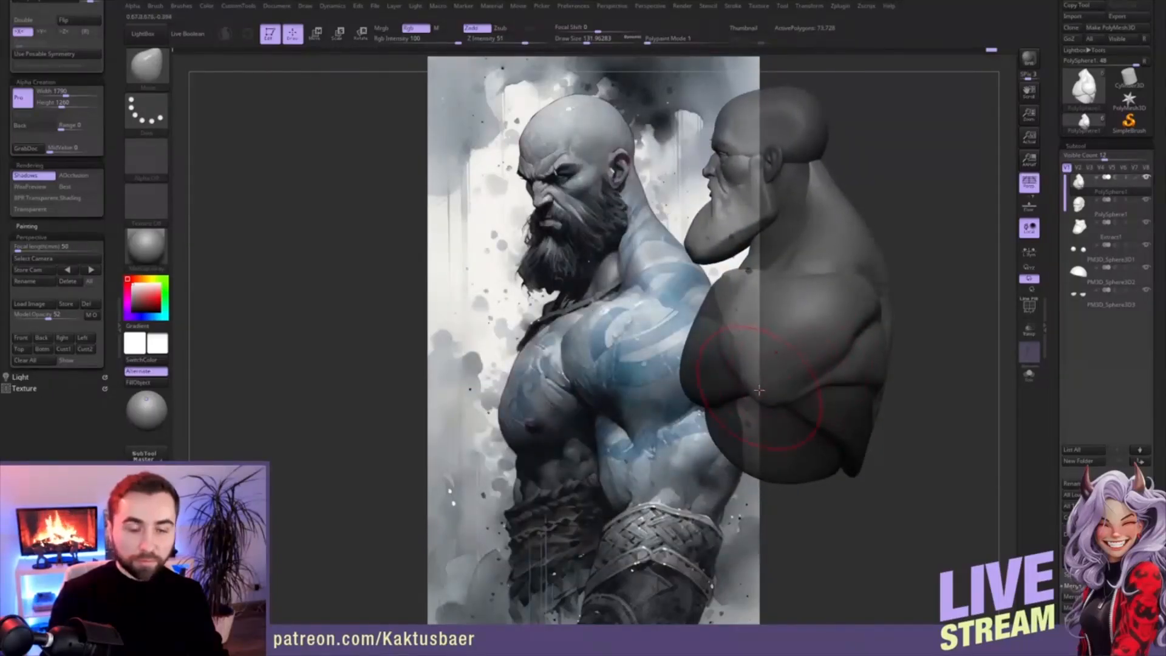
{"action": "mouse_move", "coordinate": [654, 390]}
{"action": "right_mouse_down"}
{"action": "mouse_move", "coordinate": [684, 389]}
{"action": "mouse_move", "coordinate": [565, 405]}
{"action": "right_mouse_up"}
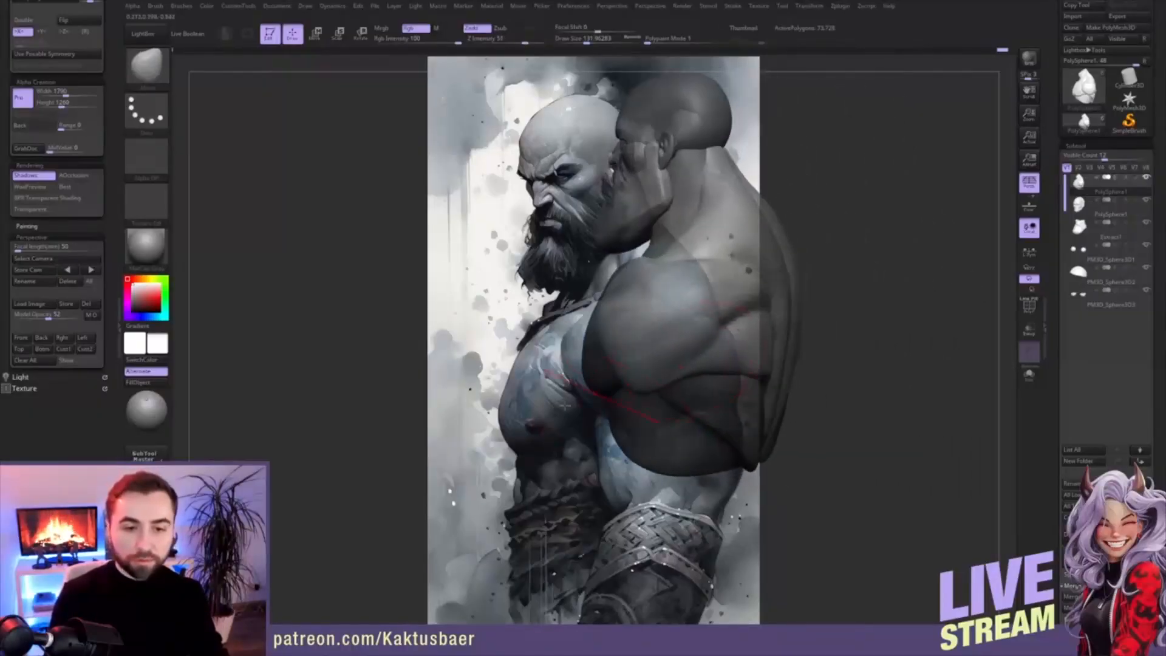
- Return to the Cust2 camera view, extend the front deltoid over the chest muscle with the Move brush and smooth the border
{"action": "left_click", "coordinate": [89, 350]}
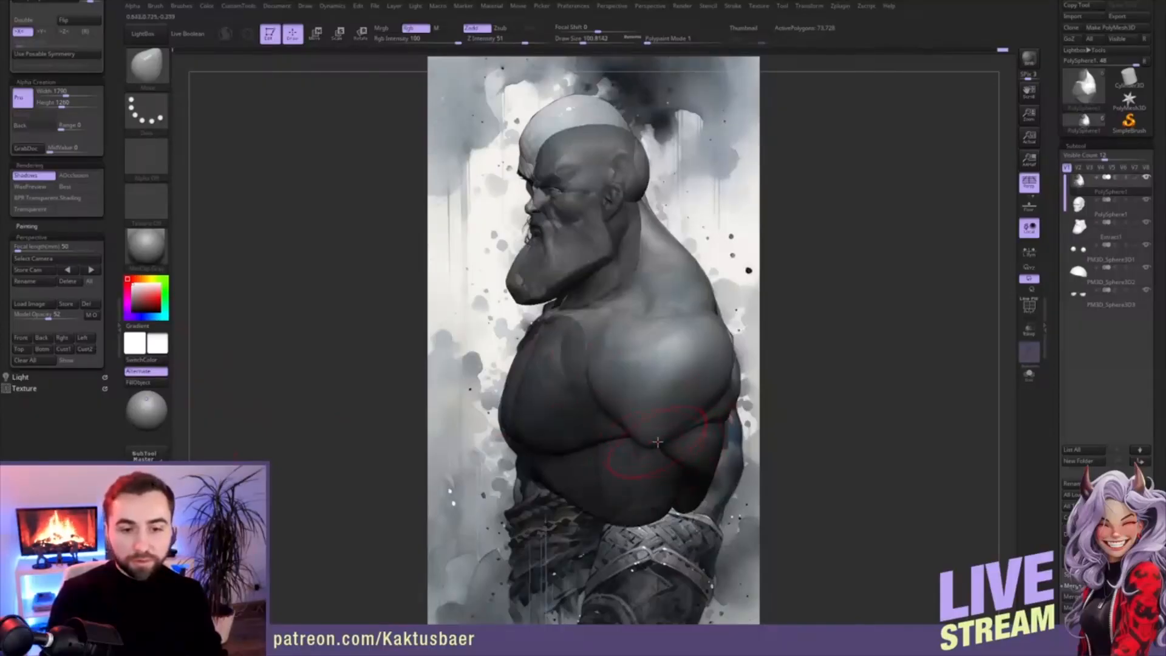
{"action": "key", "text": "s"}
{"action": "mouse_move", "coordinate": [592, 353]}
{"action": "left_mouse_down"}
{"action": "mouse_move", "coordinate": [572, 367]}
{"action": "mouse_move", "coordinate": [569, 347]}
{"action": "left_mouse_up"}
{"action": "key", "text": "s"}
{"action": "key", "text": "s"}
{"action": "key", "text": "shift"}
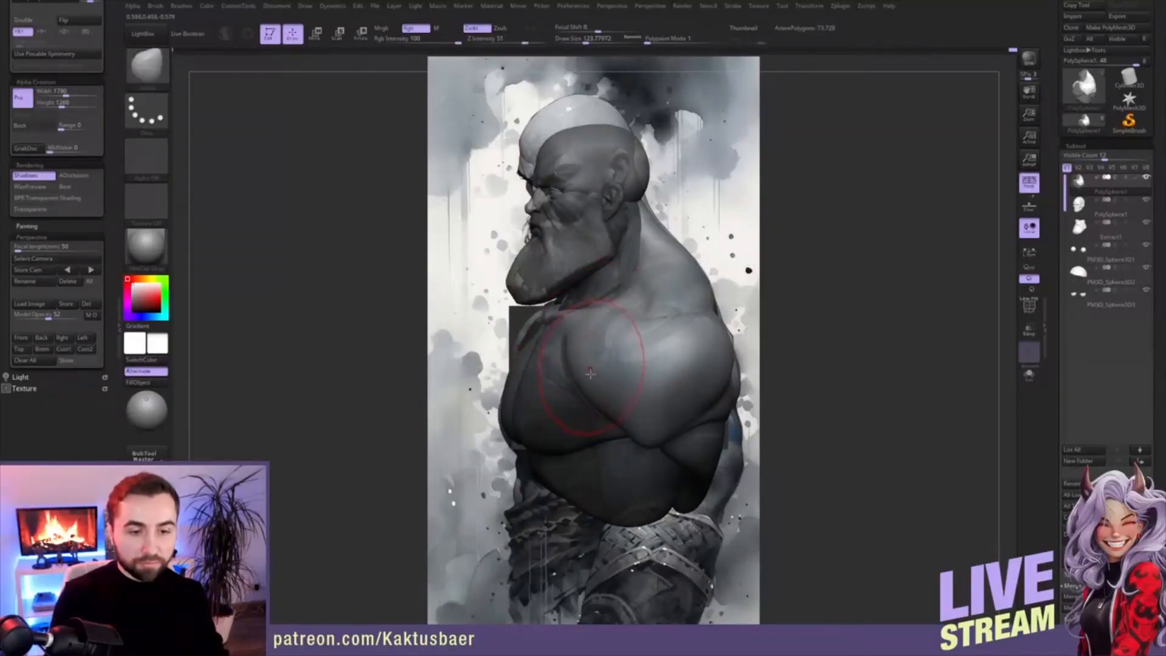
{"action": "left_click_drag", "start_coordinate": [574, 352], "coordinate": [575, 362], "text": "shift"}
{"action": "key", "text": "shift"}
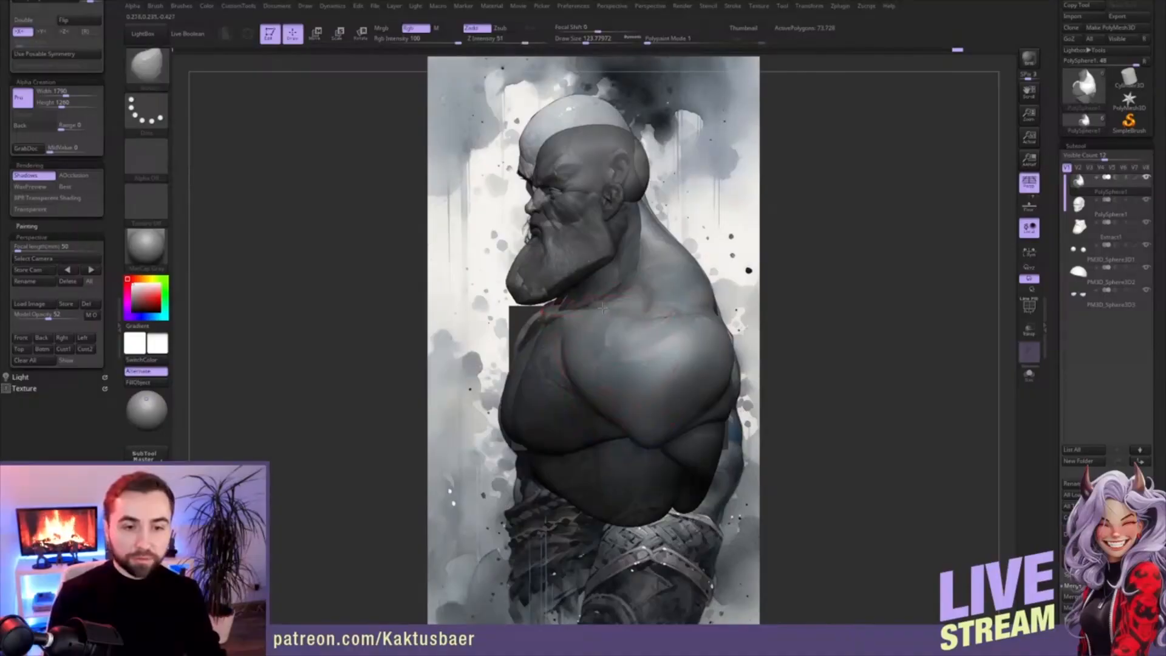
- Smooth the transition between the neck base and the front deltoid, and adjust the shoulder's upper surface with the Move brush
{"action": "left_click_drag", "start_coordinate": [592, 314], "coordinate": [653, 319], "text": "shift"}
{"action": "key", "text": "["}
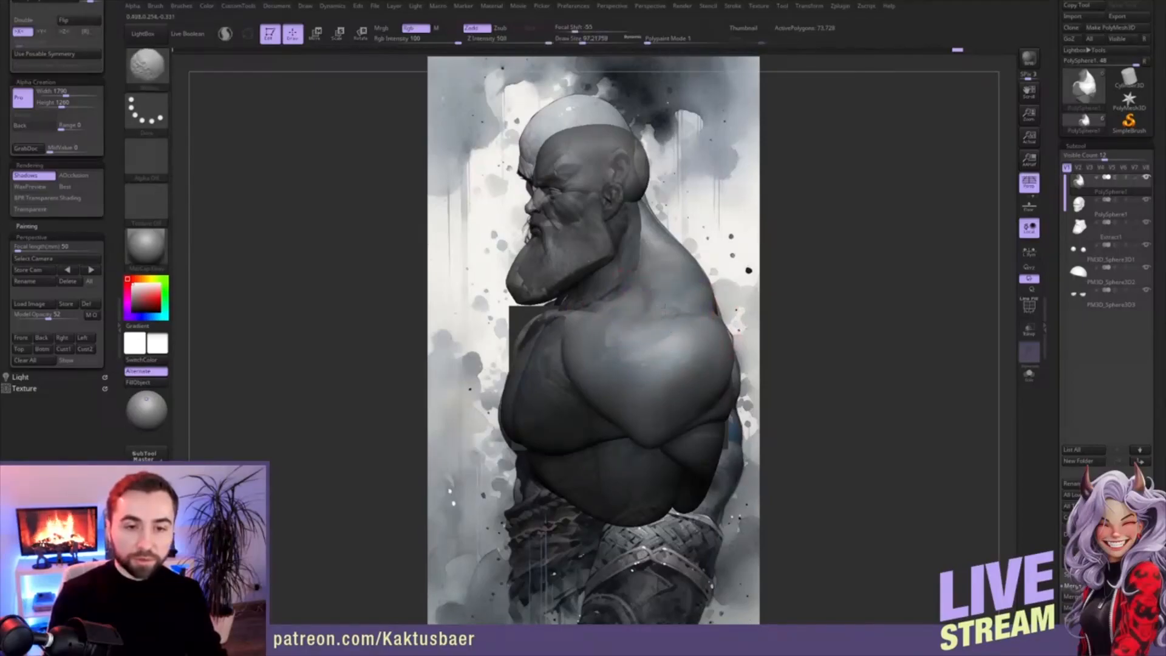
{"action": "key", "text": "s"}
{"action": "left_click_drag", "start_coordinate": [673, 335], "coordinate": [680, 334]}
{"action": "mouse_move", "coordinate": [638, 341]}
{"action": "right_mouse_down", "text": "alt"}
{"action": "mouse_move", "coordinate": [813, 348]}
{"action": "mouse_move", "coordinate": [649, 332]}
{"action": "right_mouse_up", "text": "alt"}
{"action": "key", "text": "s"}
{"action": "mouse_move", "coordinate": [649, 332]}
{"action": "left_mouse_down"}
{"action": "mouse_move", "coordinate": [645, 313]}
{"action": "mouse_move", "coordinate": [609, 317]}
{"action": "mouse_move", "coordinate": [669, 323]}
{"action": "left_mouse_up"}
{"action": "key", "text": "s"}
- Refine the collarbone line above the deltoid with a resized Move brush, and recall the Cust2 camera view
{"action": "key", "text": "s"}
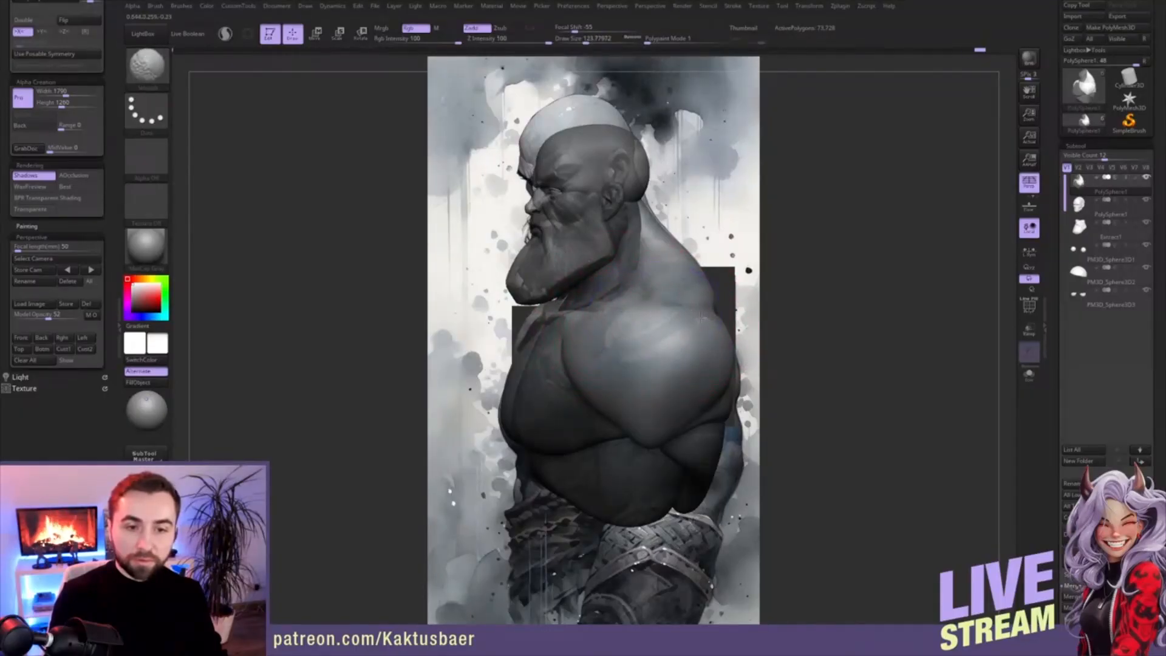
{"action": "key", "text": "s"}
{"action": "left_click_drag", "start_coordinate": [702, 319], "coordinate": [696, 319]}
{"action": "key", "text": "shift"}
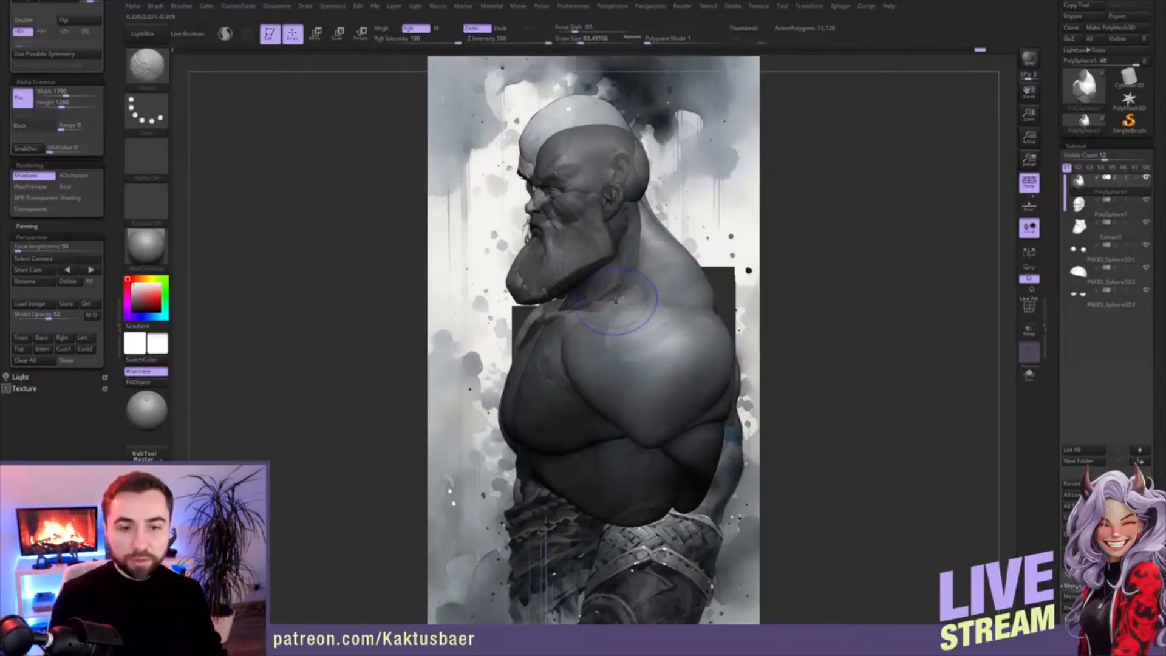
{"action": "key", "text": "bracketright"}
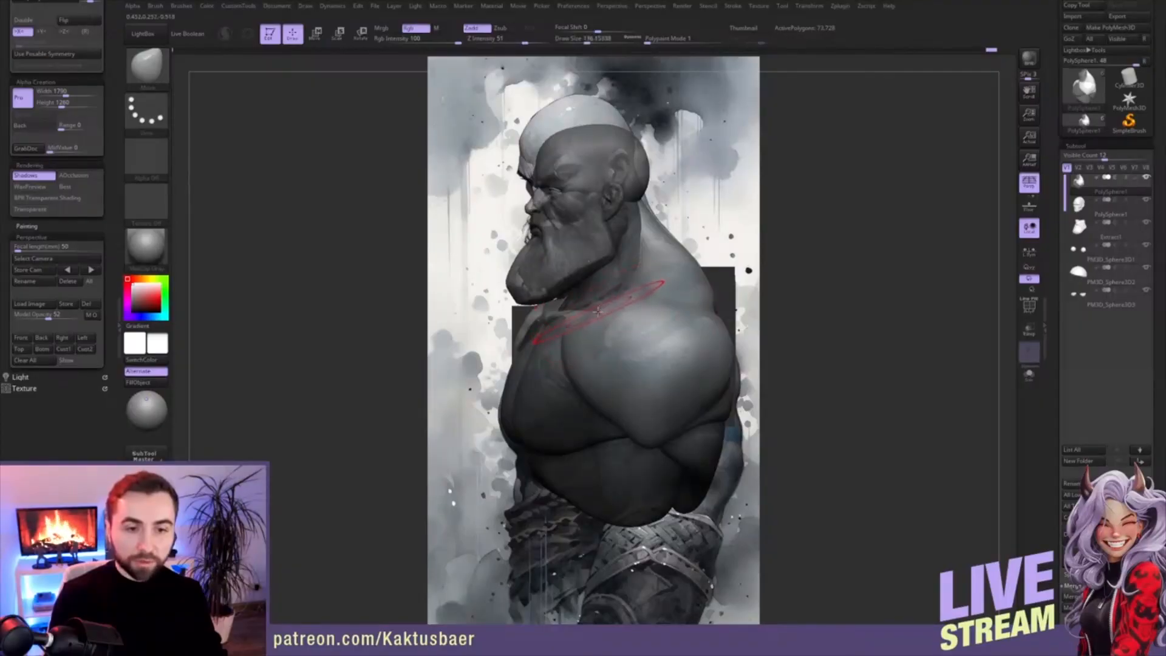
{"action": "key", "text": "bracketleft"}
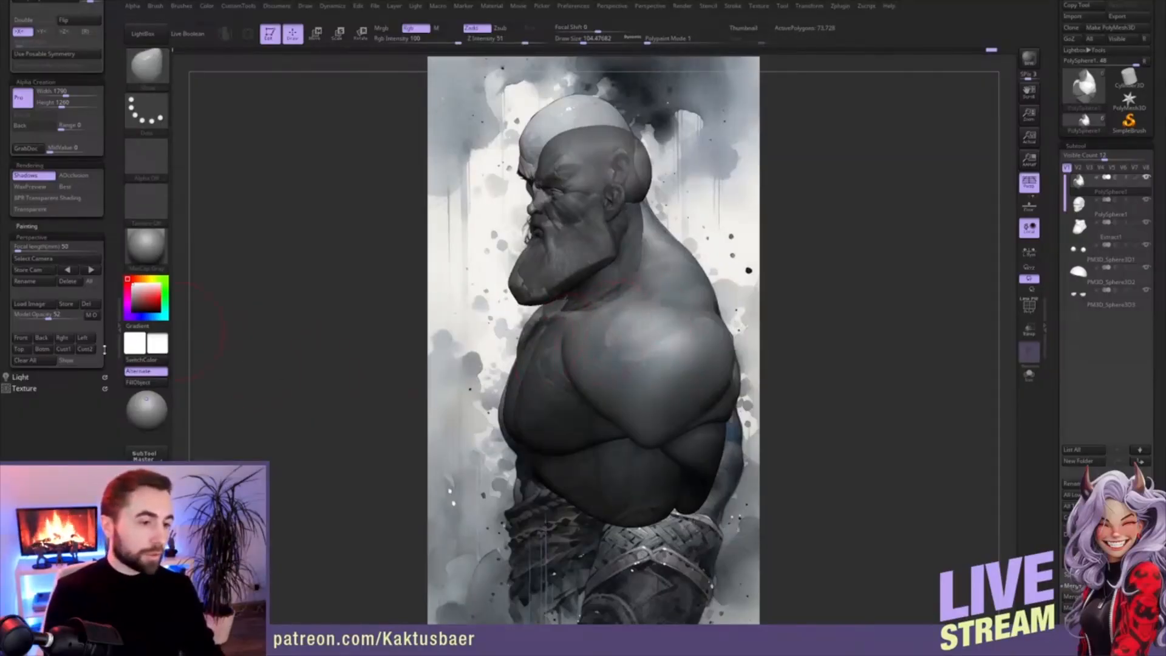
{"action": "key", "text": "shift"}
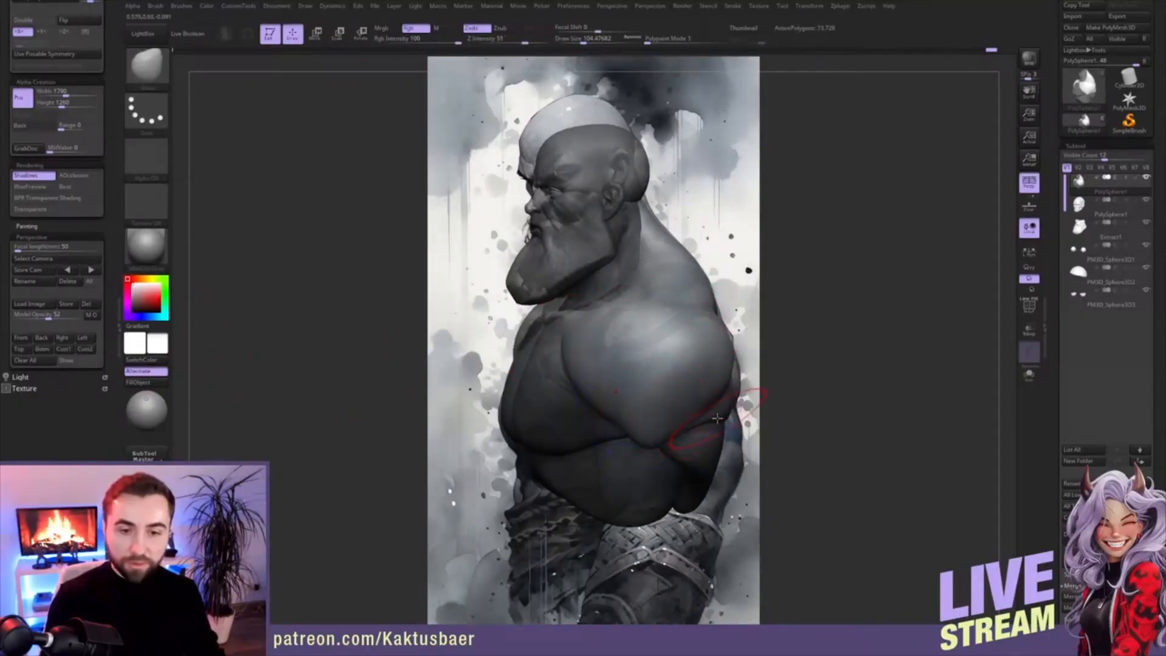
- Check the bust from another angle, return to the Cust2 camera view and nudge the rear deltoid outline to the reference
{"action": "right_click_drag", "start_coordinate": [703, 394], "coordinate": [576, 405], "text": "alt"}
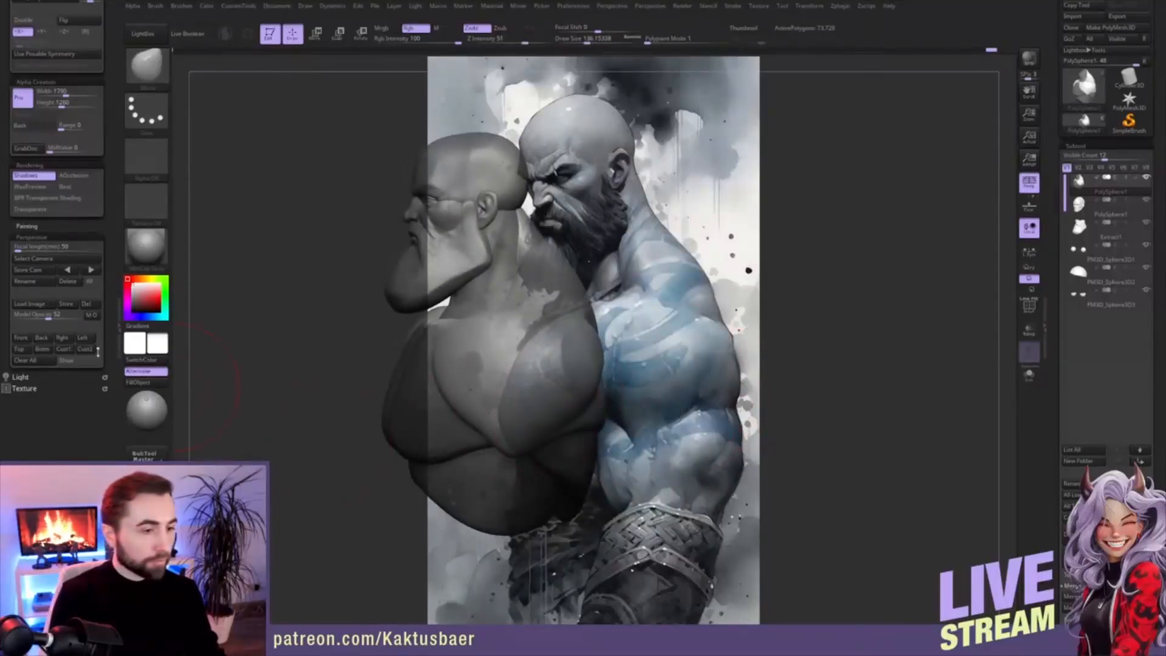
{"action": "left_click", "coordinate": [87, 349]}
{"action": "left_click_drag", "start_coordinate": [729, 393], "coordinate": [736, 389]}
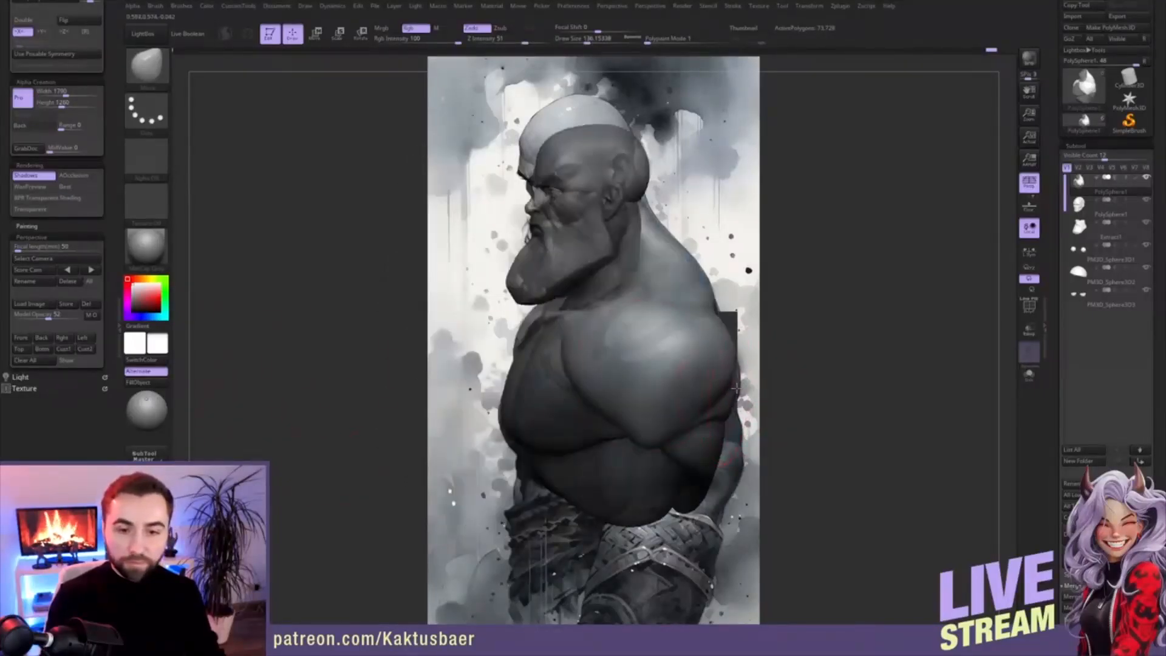
- Reshape the shoulder blade area behind the deltoid with the Move brush and smooth its muscle border
{"action": "right_click_drag", "start_coordinate": [729, 350], "coordinate": [638, 344]}
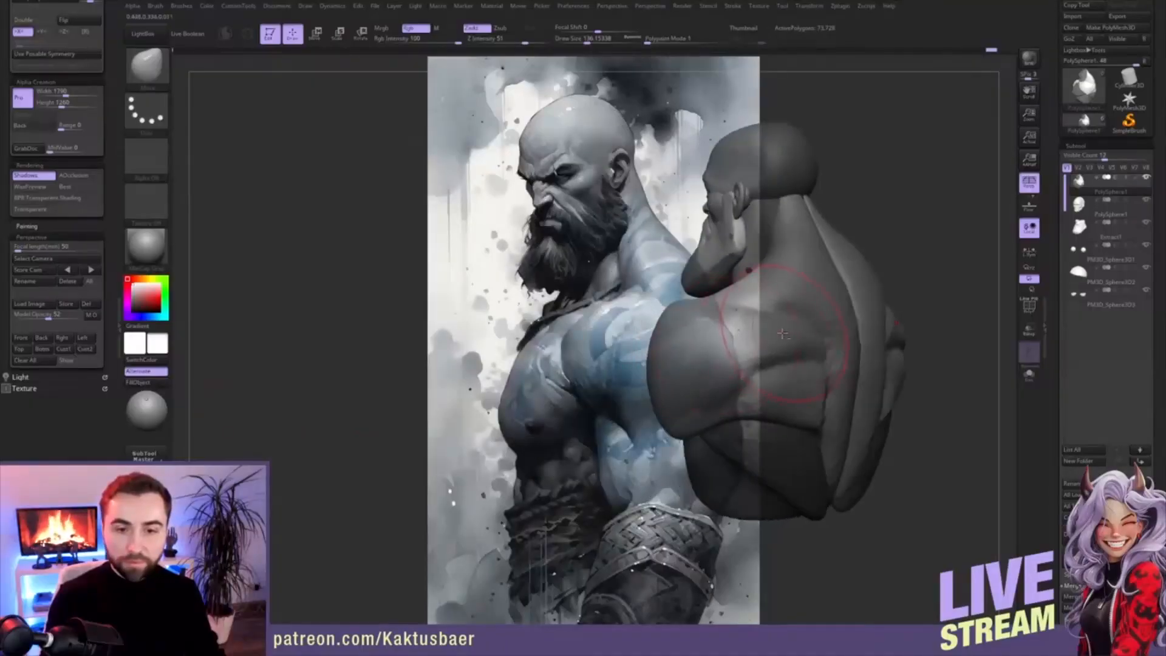
{"action": "left_click_drag", "start_coordinate": [752, 351], "coordinate": [751, 360]}
{"action": "mouse_move", "coordinate": [685, 380]}
{"action": "right_mouse_down"}
{"action": "mouse_move", "coordinate": [817, 376]}
{"action": "mouse_move", "coordinate": [677, 376]}
{"action": "right_mouse_up"}
{"action": "left_click_drag", "start_coordinate": [775, 346], "coordinate": [737, 373], "text": "shift"}
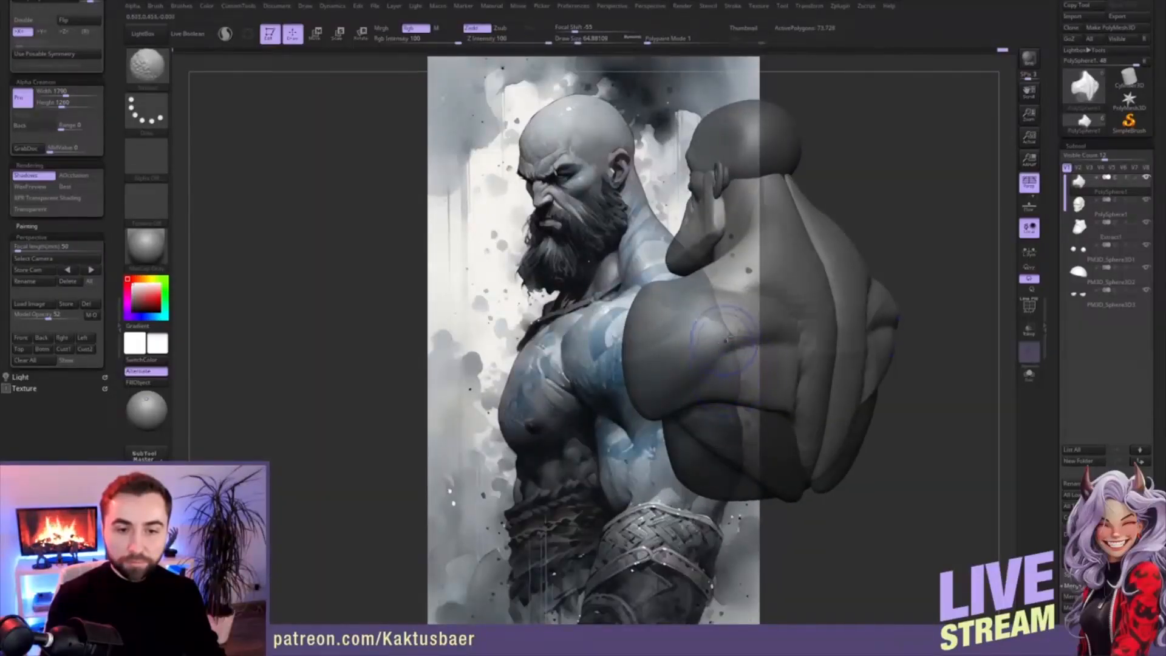
- Face the bust straight from the front and adjust the front deltoids beside the chest with an enlarged Move brush
{"action": "mouse_move", "coordinate": [649, 312]}
{"action": "right_mouse_down"}
{"action": "mouse_move", "coordinate": [693, 304]}
{"action": "mouse_move", "coordinate": [635, 304]}
{"action": "mouse_move", "coordinate": [626, 326]}
{"action": "mouse_move", "coordinate": [535, 347]}
{"action": "mouse_move", "coordinate": [455, 348]}
{"action": "mouse_move", "coordinate": [550, 368]}
{"action": "mouse_move", "coordinate": [510, 372]}
{"action": "mouse_move", "coordinate": [586, 379]}
{"action": "mouse_move", "coordinate": [575, 378]}
{"action": "mouse_move", "coordinate": [585, 367]}
{"action": "mouse_move", "coordinate": [573, 351]}
{"action": "mouse_move", "coordinate": [588, 318]}
{"action": "mouse_move", "coordinate": [639, 330]}
{"action": "mouse_move", "coordinate": [651, 361]}
{"action": "mouse_move", "coordinate": [680, 360]}
{"action": "mouse_move", "coordinate": [650, 340]}
{"action": "mouse_move", "coordinate": [664, 331]}
{"action": "right_mouse_up"}
{"action": "left_click_drag", "start_coordinate": [802, 315], "coordinate": [820, 333], "text": "ctrl"}
{"action": "left_click_drag", "start_coordinate": [708, 345], "coordinate": [697, 342]}
{"action": "right_click_drag", "start_coordinate": [697, 343], "coordinate": [692, 340], "text": "shift"}
{"action": "key", "text": "s"}
{"action": "mouse_move", "coordinate": [692, 341]}
{"action": "left_mouse_down"}
{"action": "mouse_move", "coordinate": [702, 341]}
{"action": "mouse_move", "coordinate": [681, 346]}
{"action": "mouse_move", "coordinate": [732, 344]}
{"action": "mouse_move", "coordinate": [669, 337]}
{"action": "left_mouse_up"}
{"action": "key", "text": "s"}
{"action": "key", "text": "s"}
{"action": "key", "text": "s"}
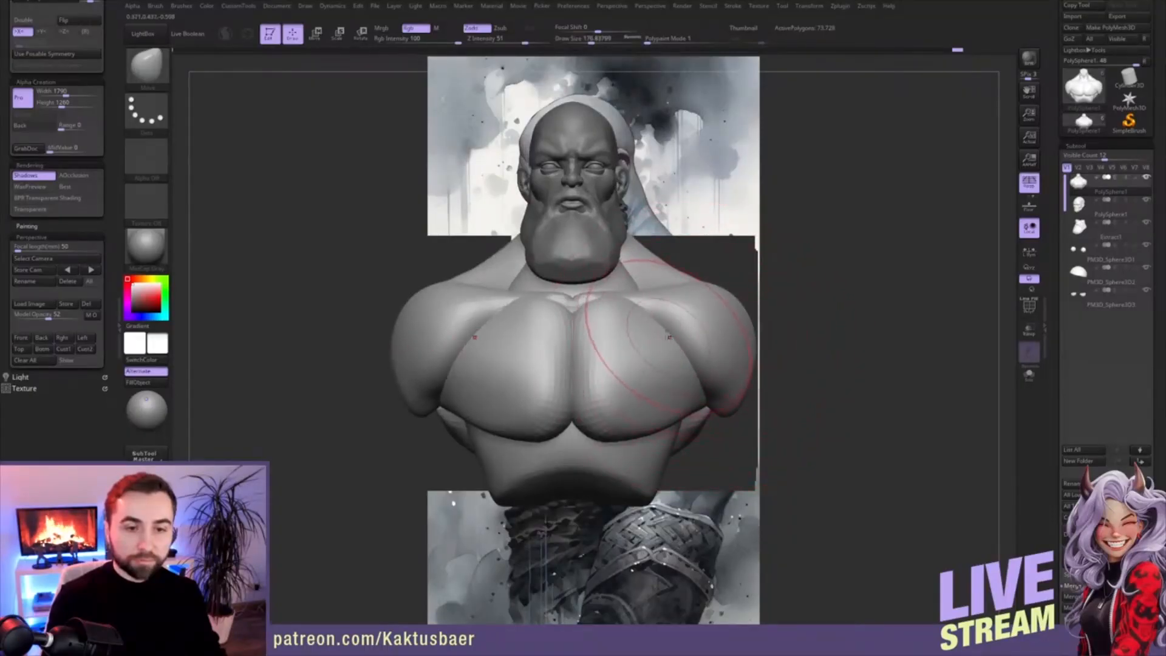
- Isolate the chest polygroup with a mask, smooth its surface near the sternum, and clear the mask
{"action": "key", "text": "w"}
{"action": "left_click", "coordinate": [626, 320], "text": "ctrl"}
{"action": "key", "text": "q"}
{"action": "right_click_drag", "start_coordinate": [626, 319], "coordinate": [648, 346]}
{"action": "key", "text": "s"}
{"action": "left_click_drag", "start_coordinate": [648, 347], "coordinate": [655, 358], "text": "shift"}
{"action": "mouse_move", "coordinate": [632, 334]}
{"action": "right_mouse_down"}
{"action": "mouse_move", "coordinate": [683, 334]}
{"action": "mouse_move", "coordinate": [662, 364]}
{"action": "mouse_move", "coordinate": [702, 353]}
{"action": "right_mouse_up"}
{"action": "left_click_drag", "start_coordinate": [802, 316], "coordinate": [810, 382], "text": "ctrl"}
- Reshape the lower part of the chest muscle with the Move brush
{"action": "right_click_drag", "start_coordinate": [656, 367], "coordinate": [638, 370]}
{"action": "key", "text": "s"}
{"action": "mouse_move", "coordinate": [520, 373]}
{"action": "left_mouse_down"}
{"action": "mouse_move", "coordinate": [533, 374]}
{"action": "mouse_move", "coordinate": [530, 395]}
{"action": "left_mouse_up"}
{"action": "mouse_move", "coordinate": [533, 402]}
{"action": "right_mouse_down"}
{"action": "mouse_move", "coordinate": [602, 377]}
{"action": "mouse_move", "coordinate": [565, 383]}
{"action": "mouse_move", "coordinate": [568, 328]}
{"action": "right_mouse_up"}
- Mask everything except the shoulders and upper back, and reshape the deltoid's lower edge and rear with the Move brush
{"action": "key", "text": "w"}
{"action": "left_click", "coordinate": [651, 414], "text": "ctrl"}
{"action": "key", "text": "q"}
{"action": "right_click_drag", "start_coordinate": [646, 412], "coordinate": [651, 435]}
{"action": "key", "text": "s"}
{"action": "left_click_drag", "start_coordinate": [652, 437], "coordinate": [648, 437]}
{"action": "left_click_drag", "start_coordinate": [645, 444], "coordinate": [632, 428]}
{"action": "left_click_drag", "start_coordinate": [635, 477], "coordinate": [625, 465]}
{"action": "mouse_move", "coordinate": [630, 441]}
{"action": "right_mouse_down"}
{"action": "mouse_move", "coordinate": [660, 360]}
{"action": "mouse_move", "coordinate": [650, 334]}
{"action": "mouse_move", "coordinate": [674, 352]}
{"action": "mouse_move", "coordinate": [657, 379]}
{"action": "mouse_move", "coordinate": [648, 316]}
{"action": "right_mouse_up"}
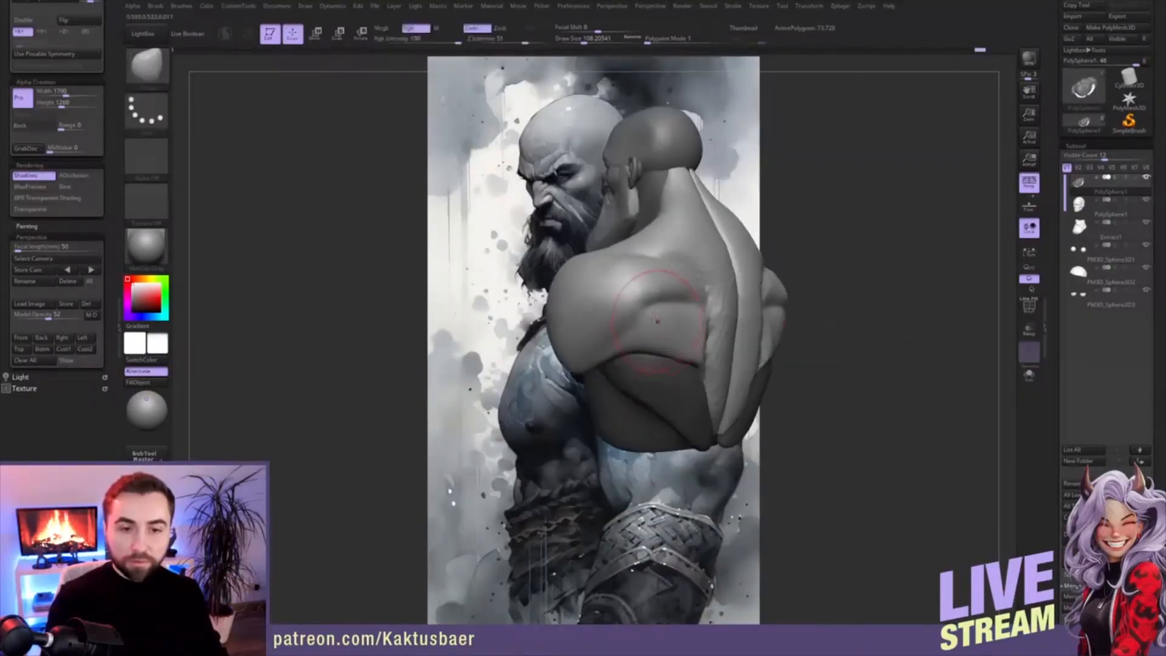
{"action": "mouse_move", "coordinate": [665, 304]}
{"action": "left_mouse_down"}
{"action": "mouse_move", "coordinate": [661, 316]}
{"action": "mouse_move", "coordinate": [630, 316]}
{"action": "left_mouse_up"}
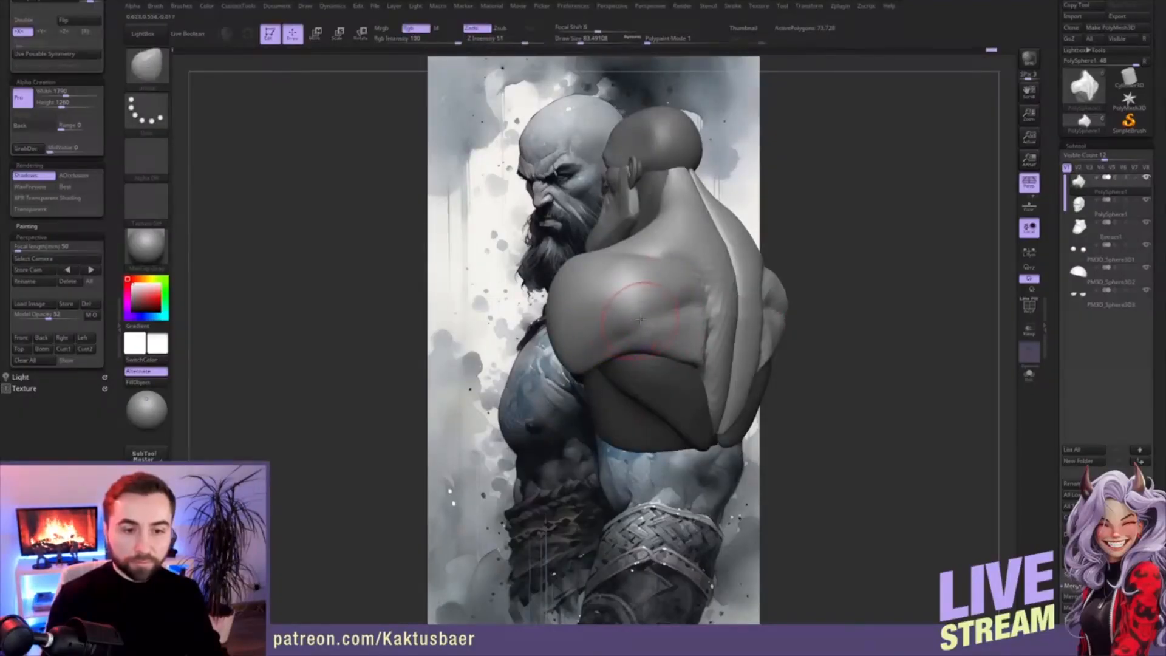
- Carve a crease beneath the rear deltoid towards the shoulder blade with the DamStandard brush at a draw size of about 49
{"action": "key", "text": "b"}
{"action": "key", "text": "d"}
{"action": "key", "text": "s"}
{"action": "right_click_drag", "start_coordinate": [649, 385], "coordinate": [662, 383]}
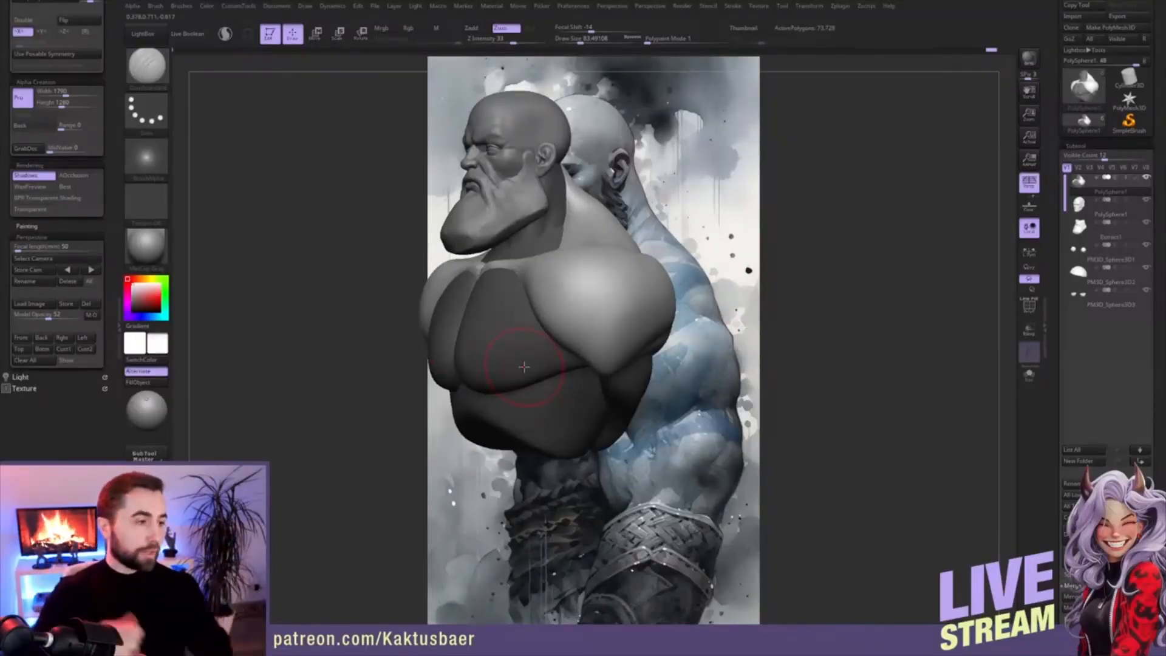
{"action": "left_click_drag", "start_coordinate": [693, 396], "coordinate": [620, 414]}
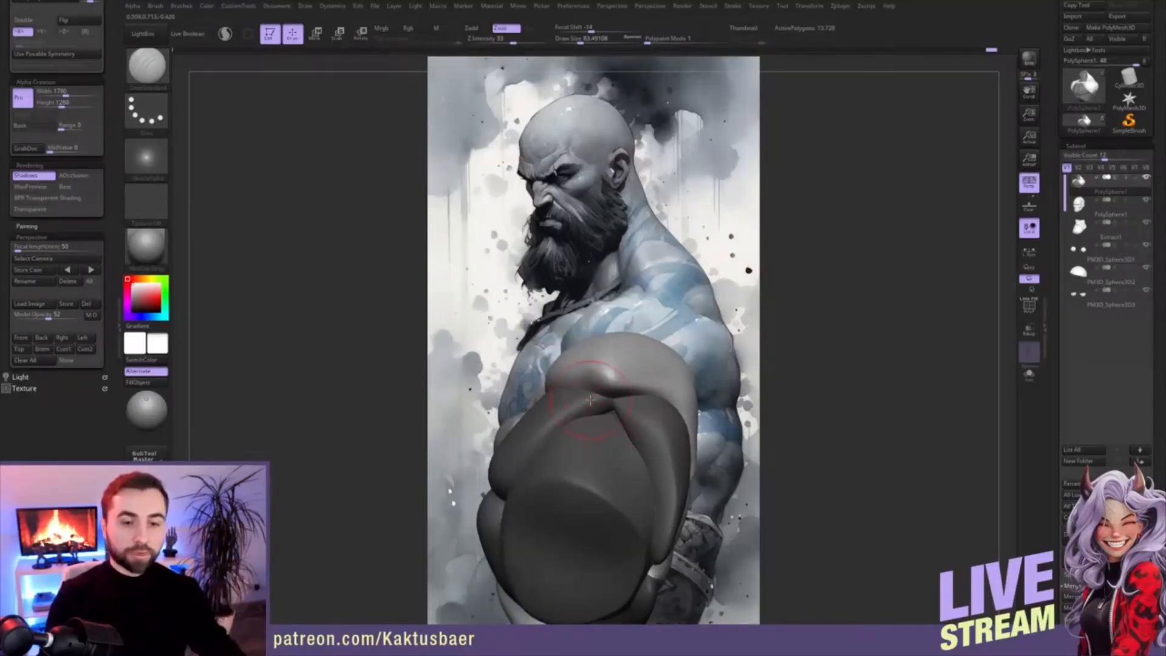
{"action": "mouse_move", "coordinate": [584, 404]}
{"action": "right_mouse_down"}
{"action": "mouse_move", "coordinate": [639, 398]}
{"action": "mouse_move", "coordinate": [677, 363]}
{"action": "right_mouse_up"}
{"action": "key", "text": "bracketright"}
{"action": "key", "text": "bracketright"}
{"action": "key", "text": "bracketright"}
{"action": "key", "text": "bracketleft"}
{"action": "key", "text": "bracketleft"}
{"action": "key", "text": "bracketleft"}
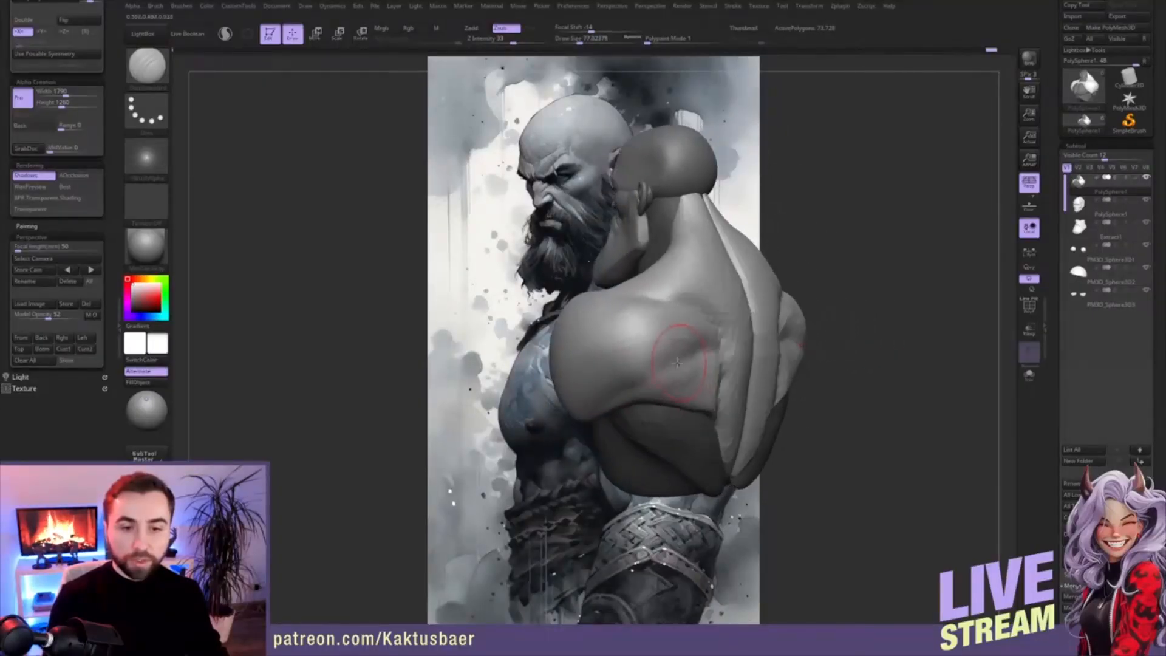
{"action": "key", "text": "bracketleft"}
{"action": "key", "text": "bracketleft"}
{"action": "key", "text": "bracketleft"}
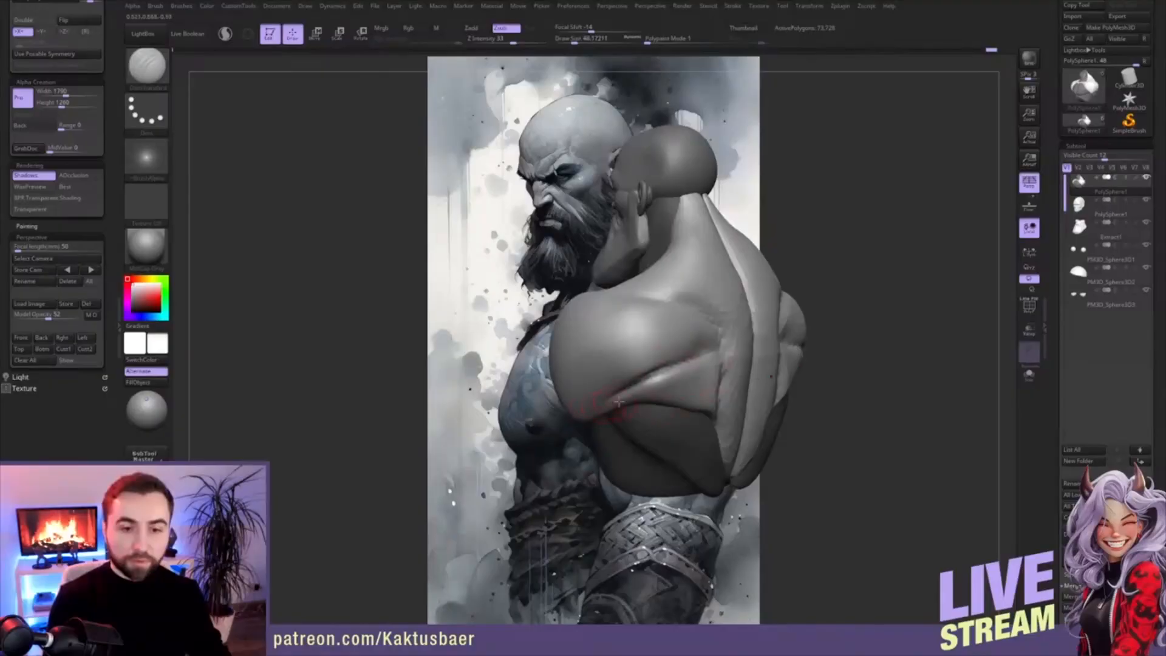
- Build up the rear deltoid and shoulder blade area with the ClayBuildup brush at a draw size of about 62
{"action": "key", "text": "b"}
{"action": "key", "text": "c"}
{"action": "key", "text": "b"}
{"action": "key", "text": "s"}
{"action": "left_click_drag", "start_coordinate": [644, 389], "coordinate": [650, 387]}
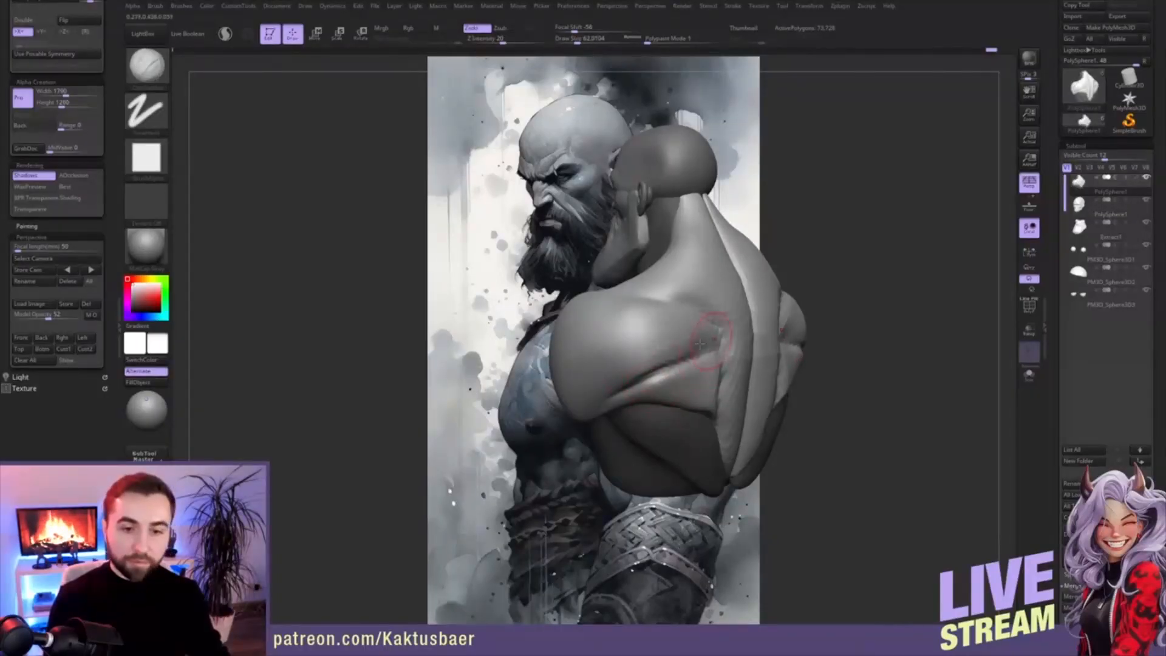
{"action": "right_click_drag", "start_coordinate": [584, 399], "coordinate": [675, 365]}
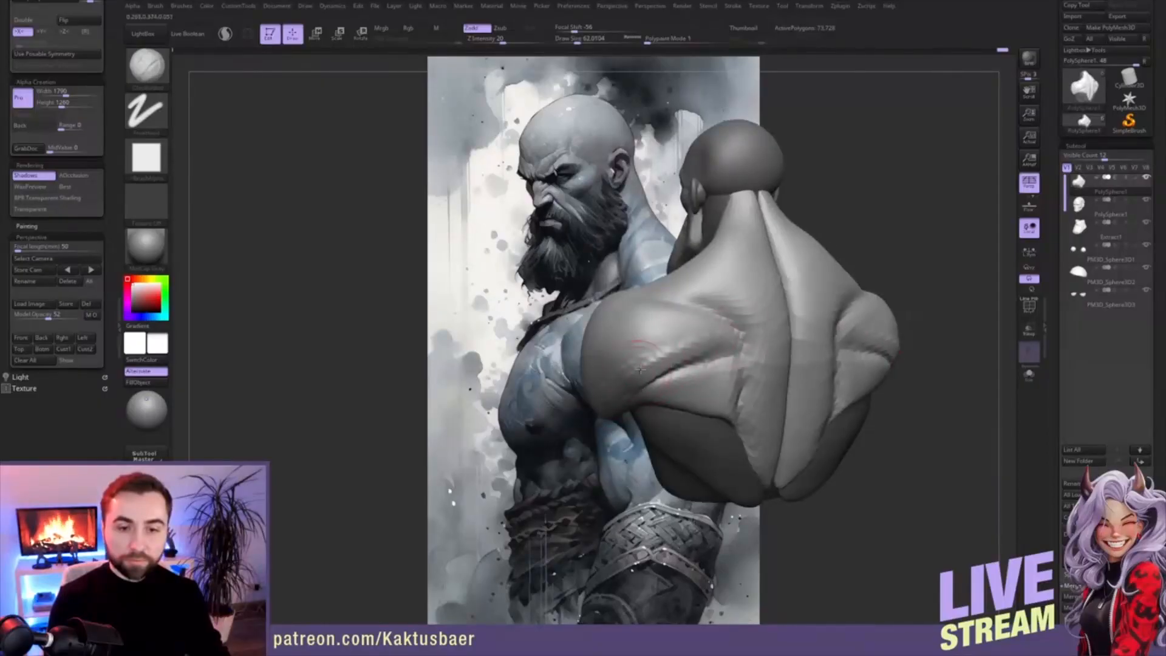
- Smooth the clay strokes on the rear deltoid where it meets the upper back
{"action": "right_click_drag", "start_coordinate": [612, 378], "coordinate": [516, 380]}
{"action": "left_click_drag", "start_coordinate": [634, 352], "coordinate": [620, 380], "text": "shift"}
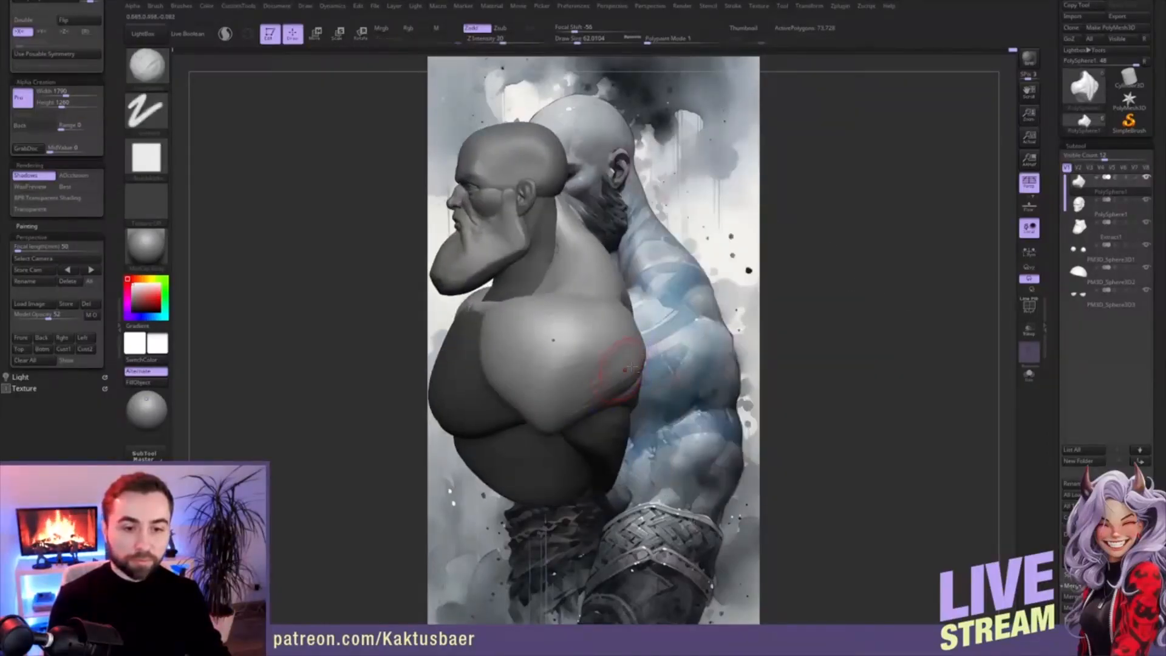
{"action": "right_click_drag", "start_coordinate": [568, 379], "coordinate": [626, 370]}
{"action": "left_click_drag", "start_coordinate": [612, 389], "coordinate": [658, 365], "text": "shift"}
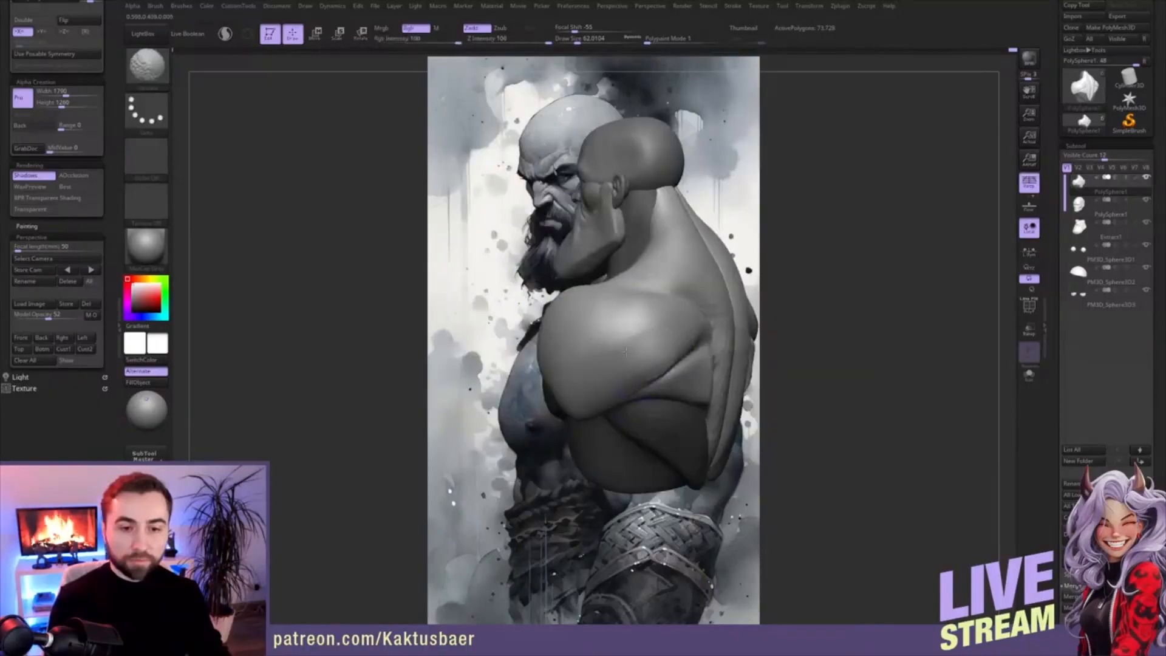
{"action": "left_click_drag", "start_coordinate": [698, 336], "coordinate": [632, 359], "text": "shift"}
- Add ClayBuildup strokes along the side of the deltoid, converging at its lower tip
{"action": "right_click_drag", "start_coordinate": [586, 376], "coordinate": [480, 375]}
{"action": "mouse_move", "coordinate": [675, 377]}
{"action": "right_mouse_down"}
{"action": "mouse_move", "coordinate": [618, 377]}
{"action": "mouse_move", "coordinate": [649, 344]}
{"action": "mouse_move", "coordinate": [622, 354]}
{"action": "mouse_move", "coordinate": [649, 331]}
{"action": "right_mouse_up"}
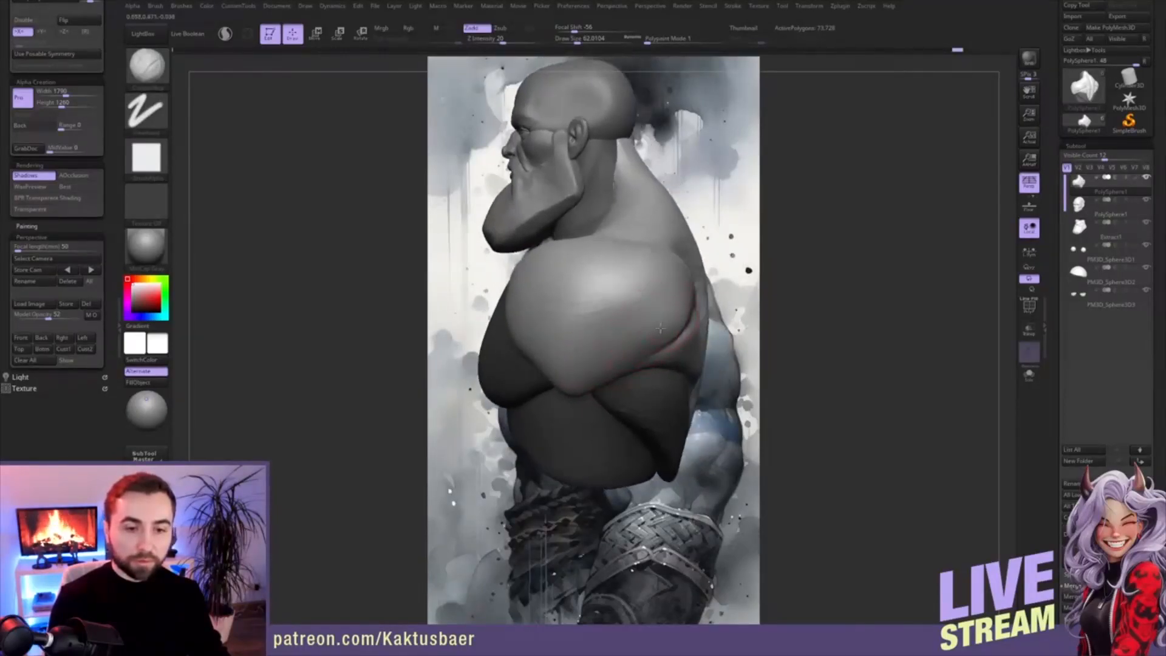
{"action": "right_click_drag", "start_coordinate": [607, 364], "coordinate": [630, 325]}
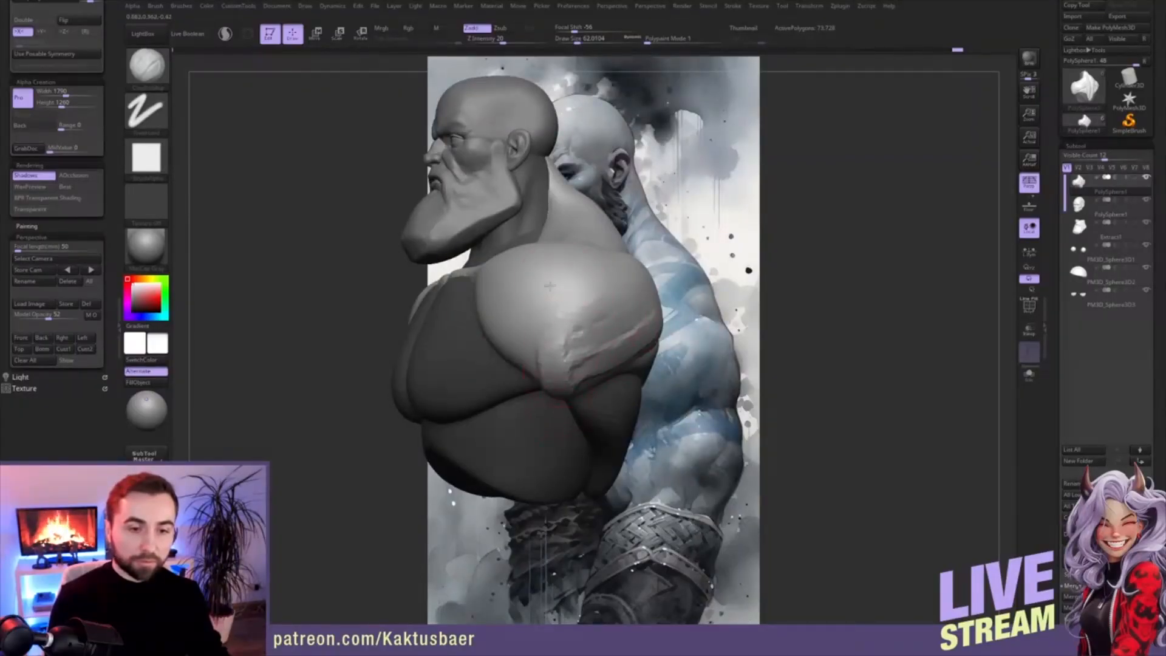
{"action": "right_click_drag", "start_coordinate": [534, 331], "coordinate": [521, 299]}
{"action": "left_click_drag", "start_coordinate": [521, 299], "coordinate": [550, 386]}
{"action": "right_click_drag", "start_coordinate": [549, 386], "coordinate": [535, 319]}
{"action": "left_click_drag", "start_coordinate": [537, 316], "coordinate": [575, 387]}
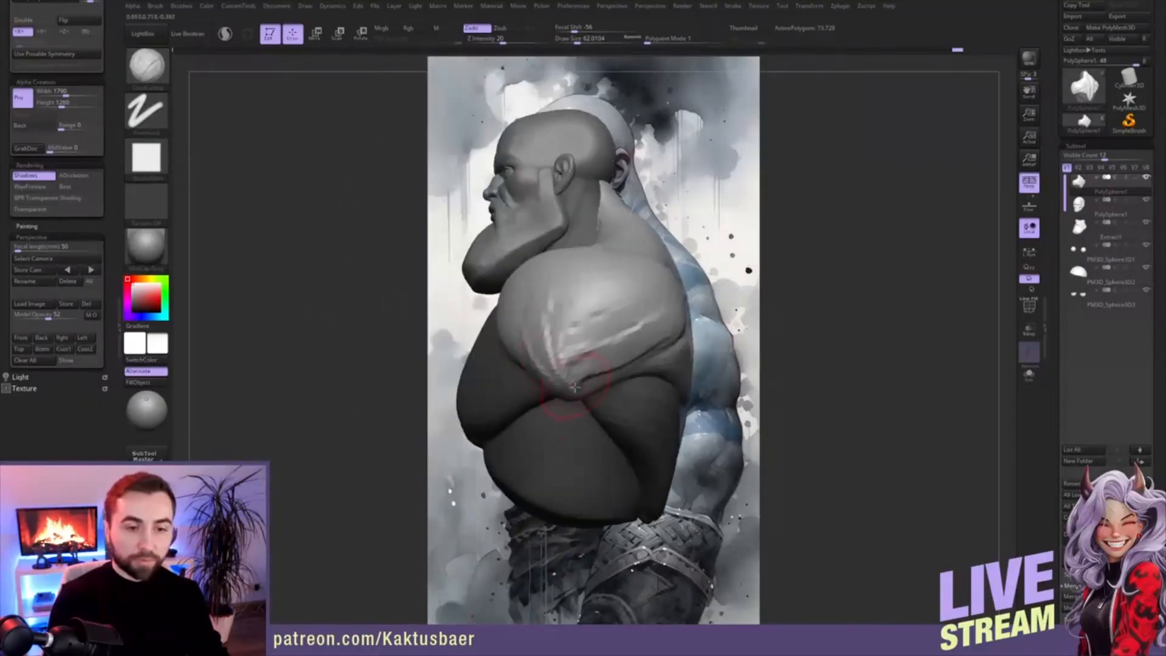
- Refine the deltoid's lower tip with another sculpting brush and reshape it with the Move brush
{"action": "key", "text": "space"}
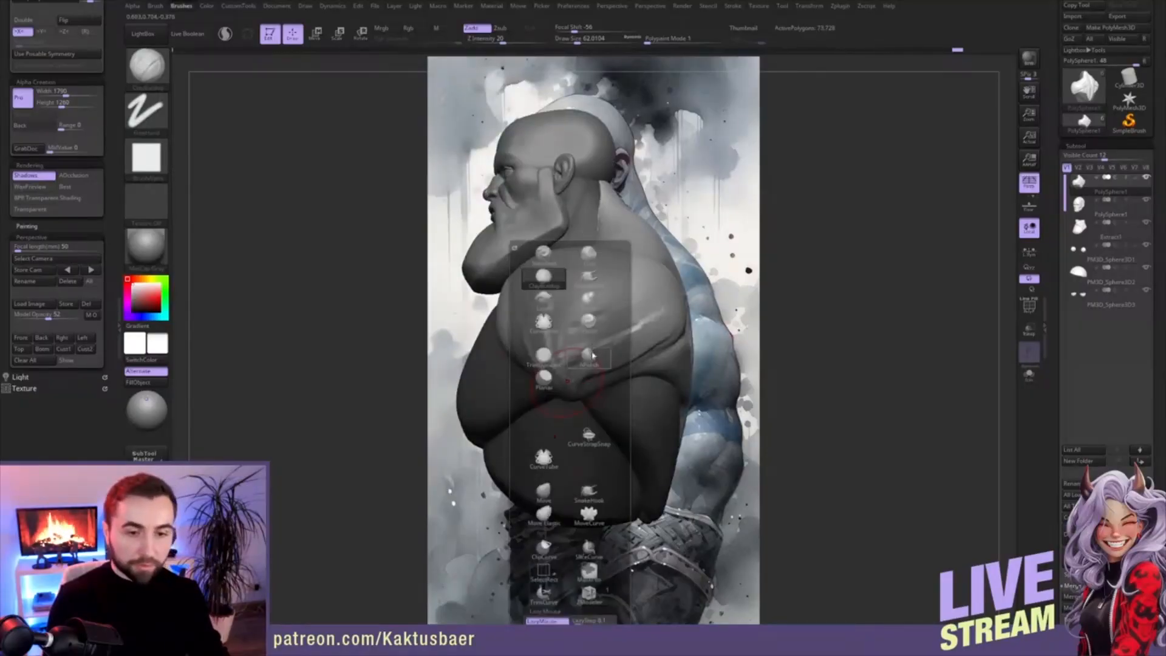
{"action": "left_click", "coordinate": [597, 363]}
{"action": "left_click_drag", "start_coordinate": [565, 393], "coordinate": [583, 396]}
{"action": "mouse_move", "coordinate": [583, 396]}
{"action": "right_mouse_down"}
{"action": "mouse_move", "coordinate": [526, 403]}
{"action": "mouse_move", "coordinate": [541, 368]}
{"action": "right_mouse_up"}
{"action": "key", "text": "b"}
{"action": "key", "text": "m"}
{"action": "key", "text": "v"}
{"action": "mouse_move", "coordinate": [571, 385]}
{"action": "left_mouse_down"}
{"action": "mouse_move", "coordinate": [550, 328]}
{"action": "mouse_move", "coordinate": [538, 330]}
{"action": "left_mouse_up"}
- Smooth the clay strokes over the front and side of the deltoid
{"action": "right_click_drag", "start_coordinate": [538, 329], "coordinate": [583, 328]}
{"action": "mouse_move", "coordinate": [556, 318]}
{"action": "left_mouse_down", "text": "shift"}
{"action": "mouse_move", "coordinate": [568, 310]}
{"action": "mouse_move", "coordinate": [523, 325]}
{"action": "left_mouse_up", "text": "shift"}
{"action": "right_click_drag", "start_coordinate": [513, 326], "coordinate": [556, 331]}
{"action": "right_click_drag", "start_coordinate": [471, 359], "coordinate": [467, 299]}
{"action": "left_click_drag", "start_coordinate": [531, 333], "coordinate": [568, 308], "text": "shift"}
{"action": "right_click_drag", "start_coordinate": [577, 322], "coordinate": [549, 331]}
{"action": "mouse_move", "coordinate": [555, 331]}
{"action": "left_mouse_down", "text": "shift"}
{"action": "mouse_move", "coordinate": [578, 328]}
{"action": "mouse_move", "coordinate": [535, 359]}
{"action": "left_mouse_up", "text": "shift"}
{"action": "mouse_move", "coordinate": [537, 360]}
{"action": "right_mouse_down"}
{"action": "mouse_move", "coordinate": [586, 359]}
{"action": "mouse_move", "coordinate": [563, 356]}
{"action": "right_mouse_up"}
- Refine the lower edge of the rear deltoid with ClayBuildup strokes and smoothing
{"action": "key", "text": "1"}
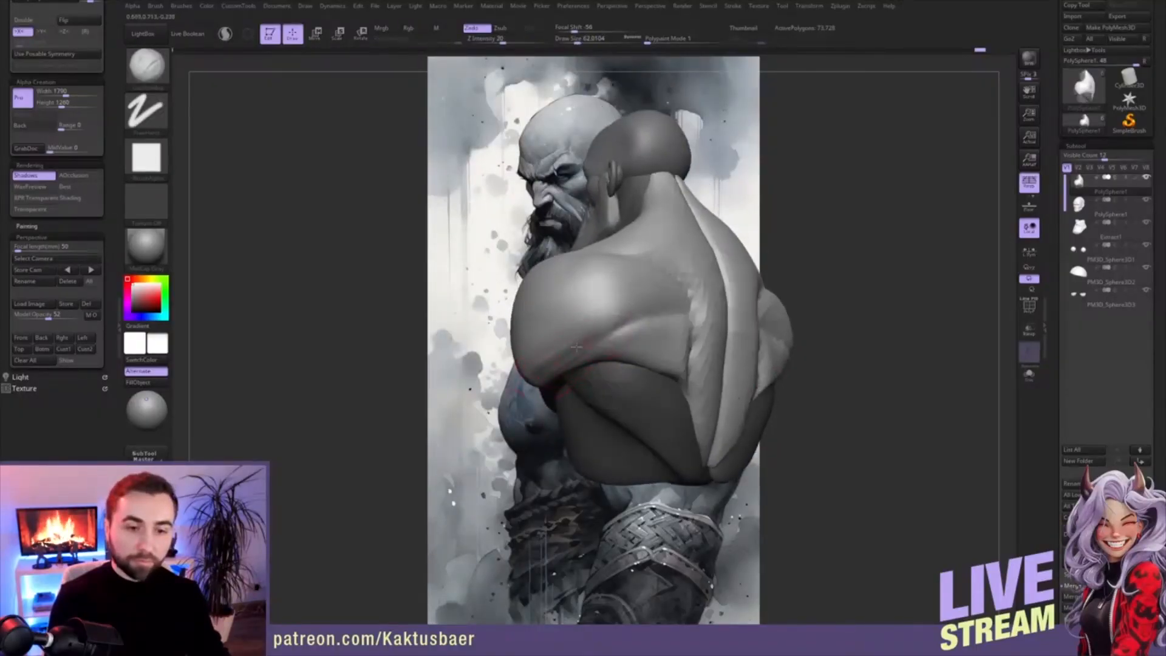
{"action": "key", "text": "shift"}
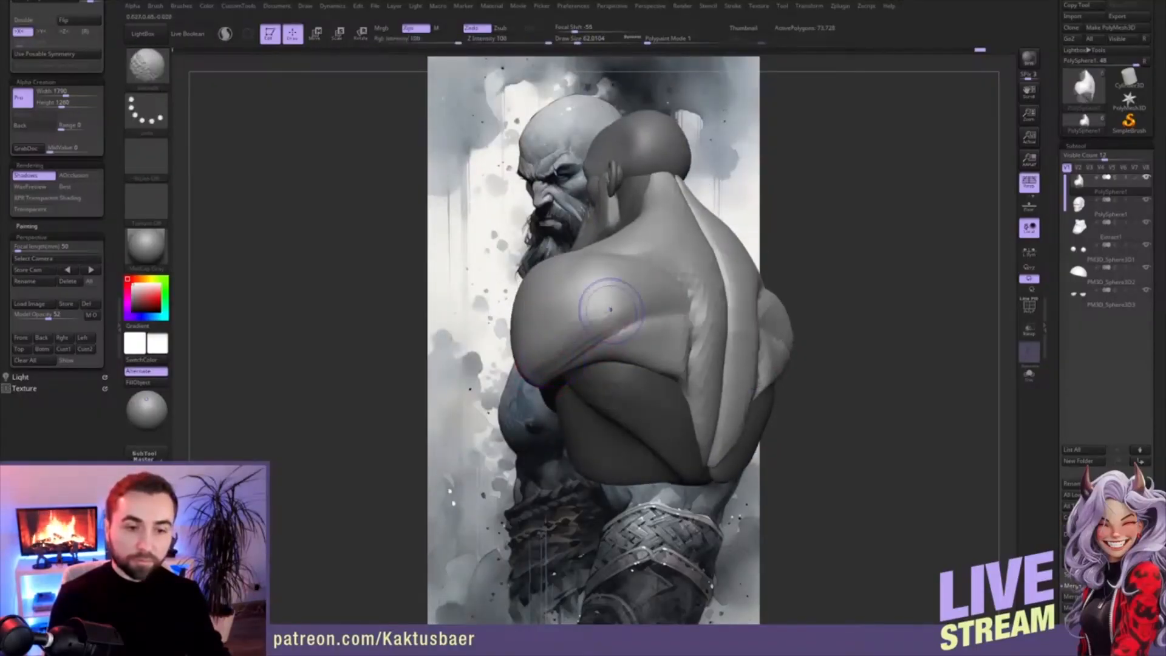
{"action": "mouse_move", "coordinate": [583, 347]}
{"action": "right_mouse_down"}
{"action": "mouse_move", "coordinate": [625, 346]}
{"action": "mouse_move", "coordinate": [651, 321]}
{"action": "right_mouse_up"}
{"action": "mouse_move", "coordinate": [622, 366]}
{"action": "right_mouse_down"}
{"action": "mouse_move", "coordinate": [659, 364]}
{"action": "mouse_move", "coordinate": [642, 367]}
{"action": "right_mouse_up"}
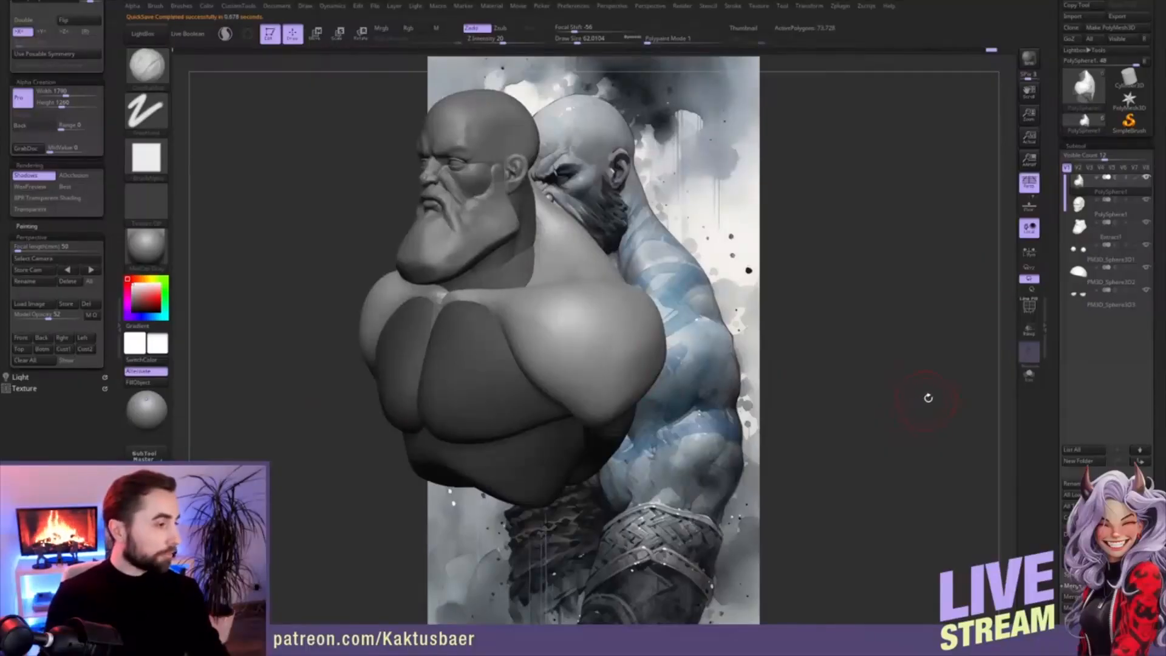
- Duplicate the torso subtool and show the unmasked copy for further sculpting
{"action": "scroll", "coordinate": [1067, 411], "scroll_direction": "down", "scroll_amount": 1}
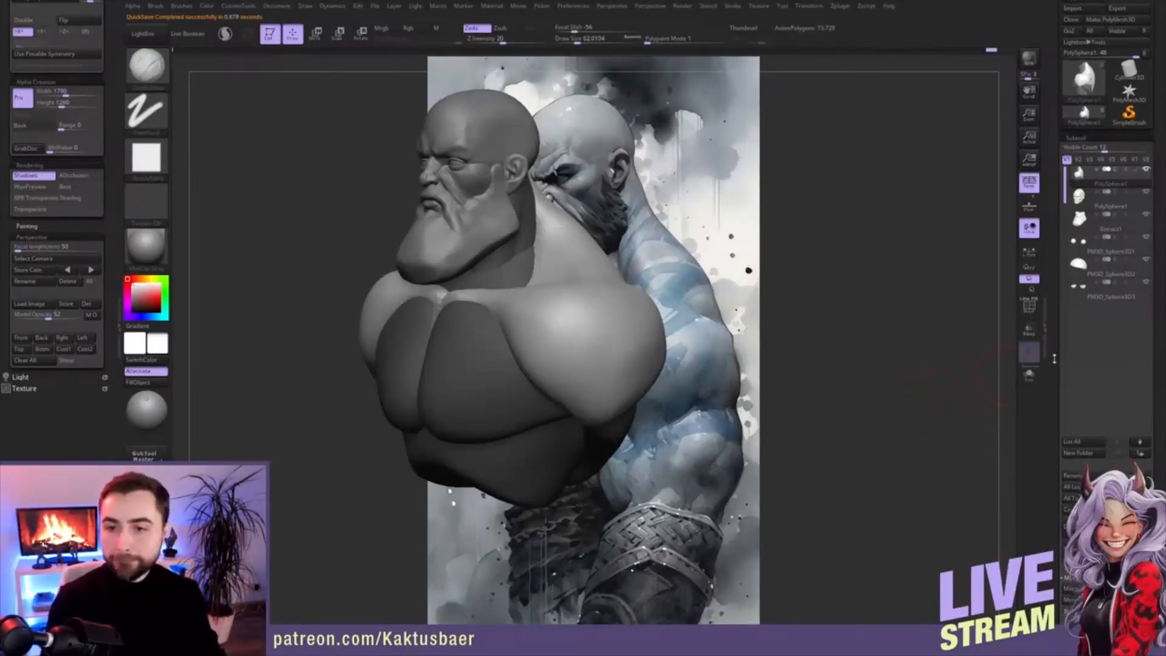
{"action": "left_click", "coordinate": [1081, 523]}
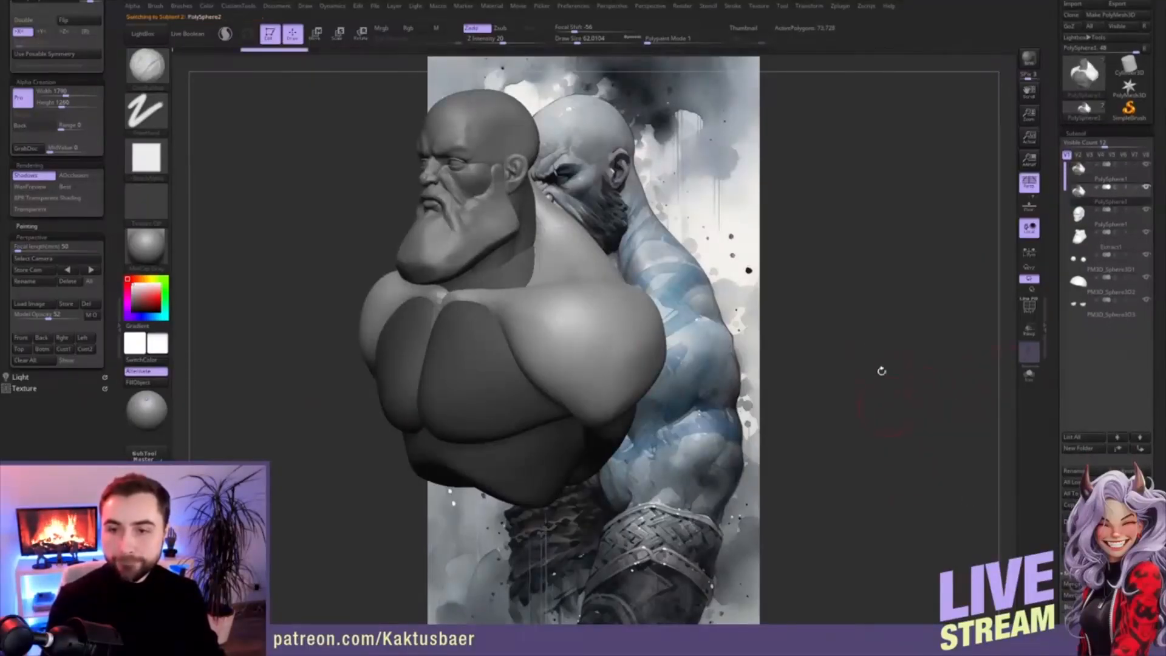
{"action": "right_click_drag", "start_coordinate": [632, 337], "coordinate": [635, 365]}
{"action": "key", "text": "alt+s"}
{"action": "key", "text": "alt+s"}
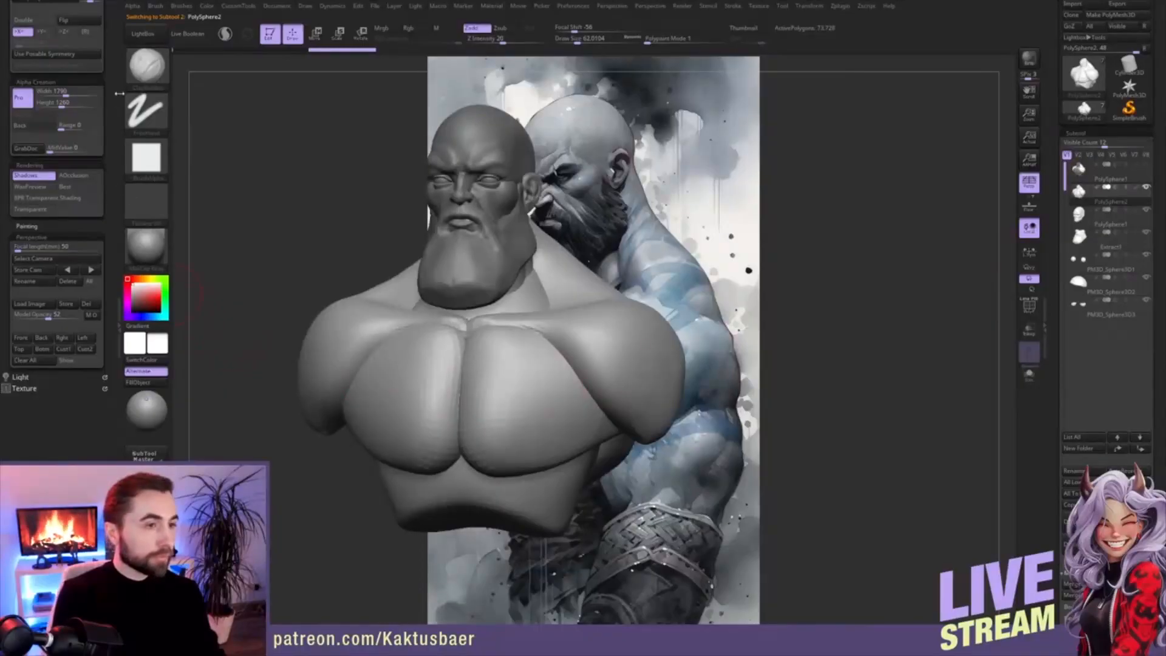
- Try to DynaMesh the torso copy at a low resolution without freezing its subdivision levels
{"action": "scroll", "coordinate": [119, 93], "scroll_direction": "up", "scroll_amount": 10}
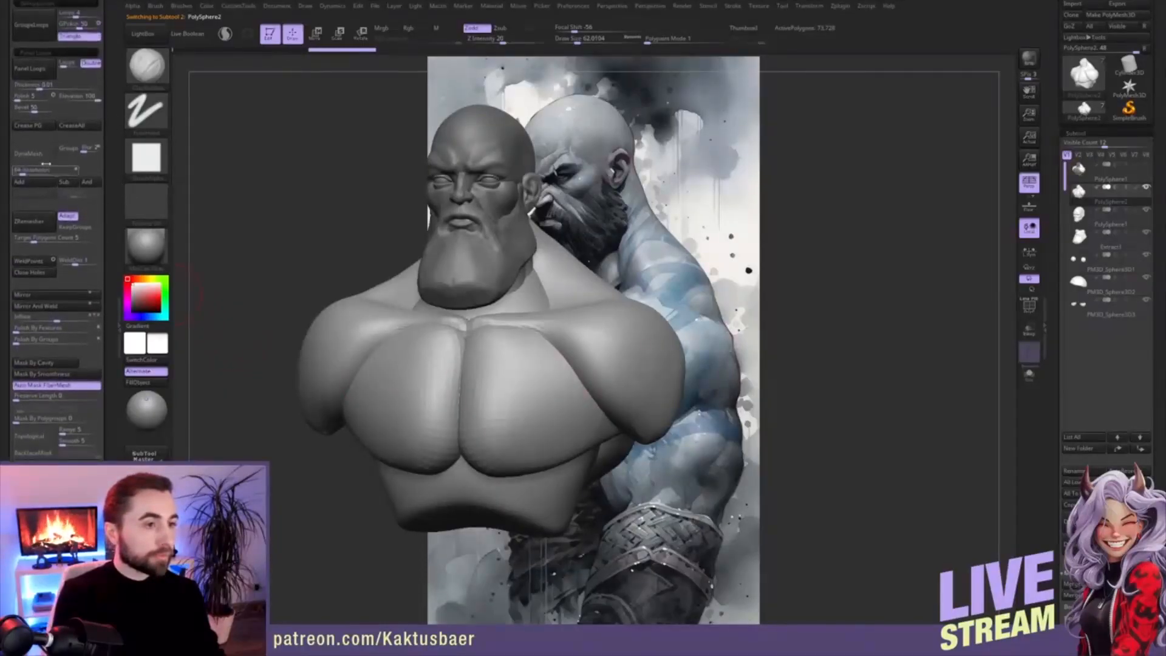
{"action": "left_click", "coordinate": [34, 154]}
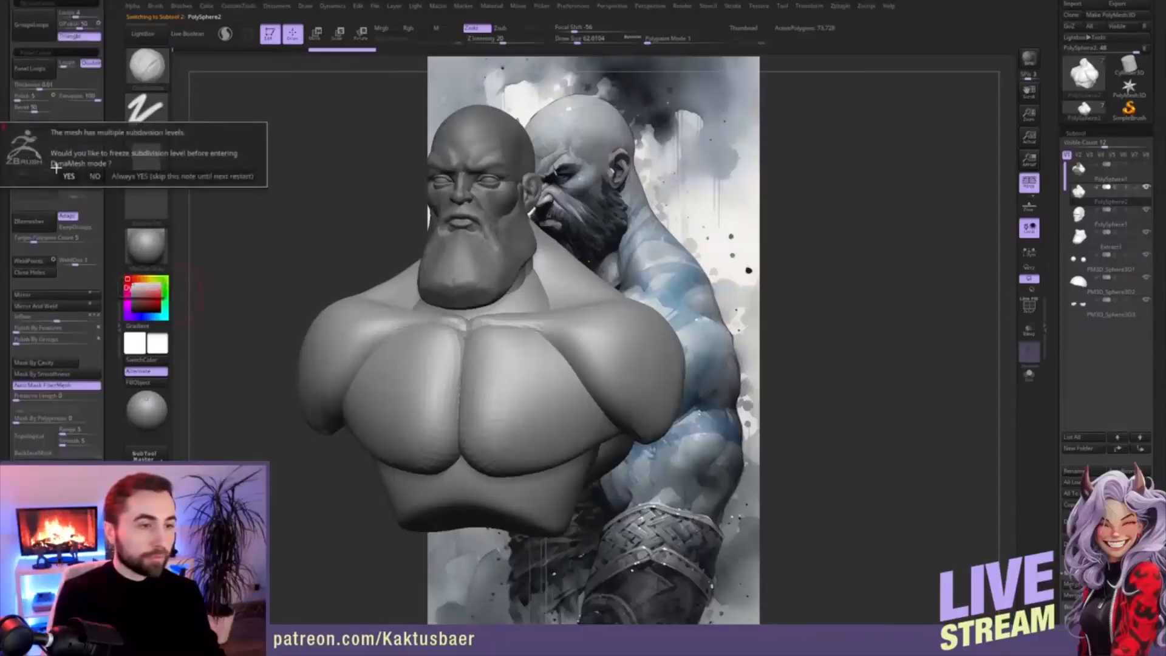
{"action": "left_click", "coordinate": [94, 176]}
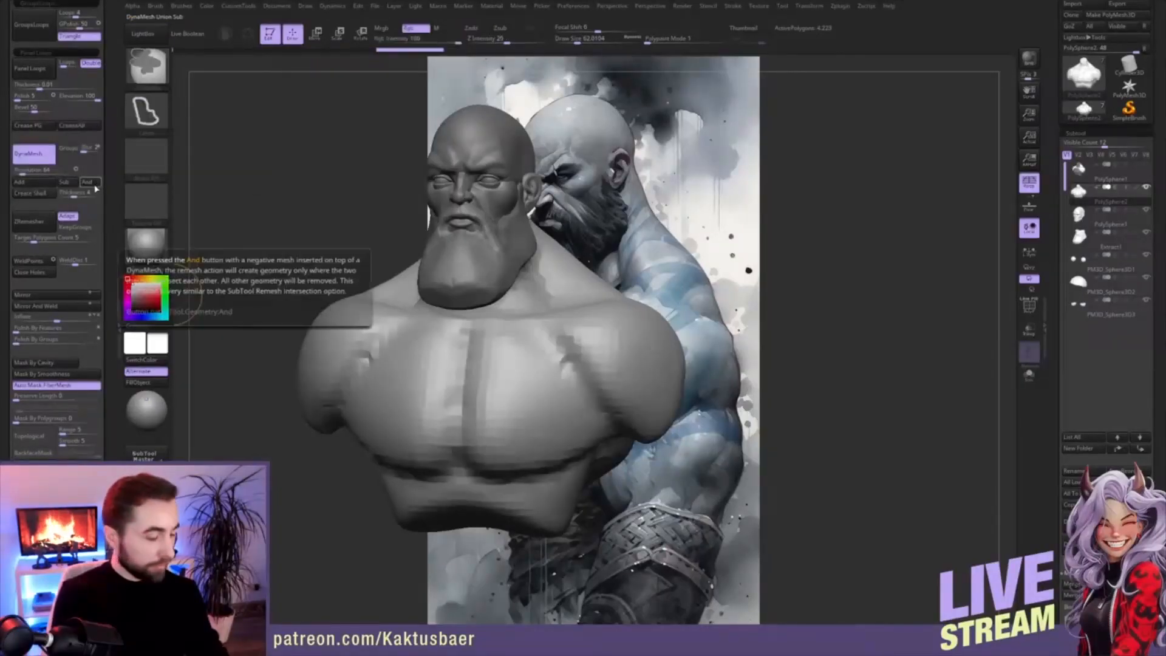
{"action": "key", "text": "ctrl+z"}
- Set the DynaMesh resolution to 192 and remesh the torso copy without freezing its subdivision levels
{"action": "left_click_drag", "start_coordinate": [23, 173], "coordinate": [28, 173]}
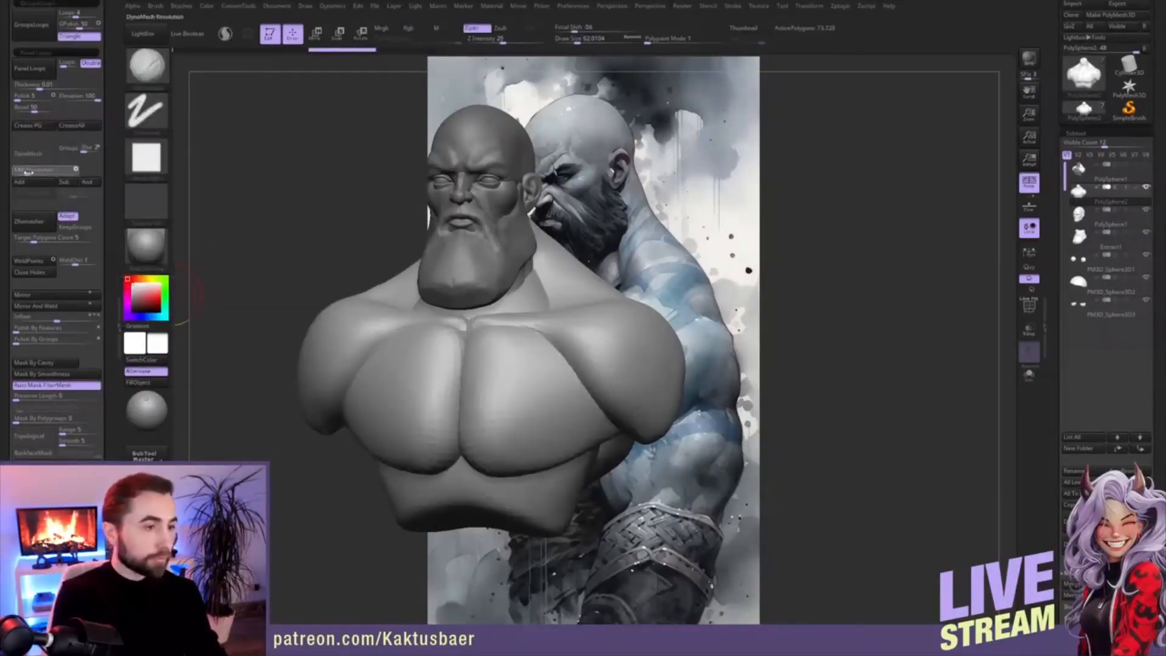
{"action": "left_click", "coordinate": [40, 161]}
{"action": "left_click", "coordinate": [94, 175]}
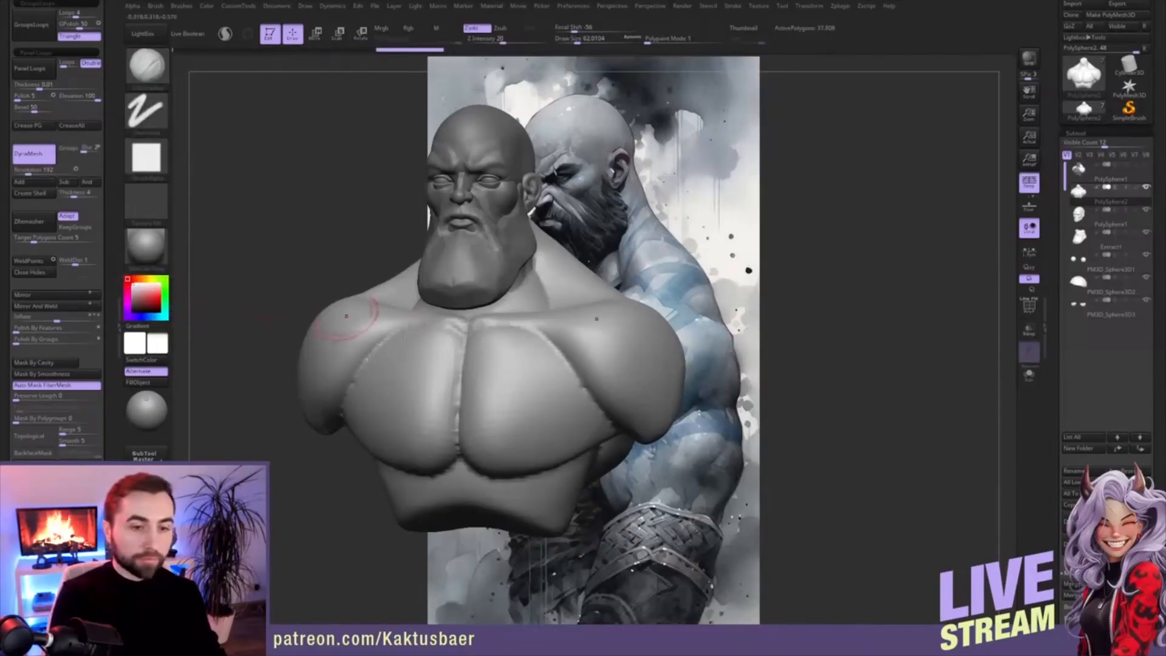
- Smooth the jagged seams around the collarbones, down the sternum, and between the chest and shoulders
{"action": "right_click_drag", "start_coordinate": [483, 378], "coordinate": [528, 383]}
{"action": "mouse_move", "coordinate": [568, 296]}
{"action": "left_mouse_down", "text": "shift"}
{"action": "mouse_move", "coordinate": [553, 291]}
{"action": "mouse_move", "coordinate": [581, 303]}
{"action": "left_mouse_up", "text": "shift"}
{"action": "right_click_drag", "start_coordinate": [585, 294], "coordinate": [629, 306]}
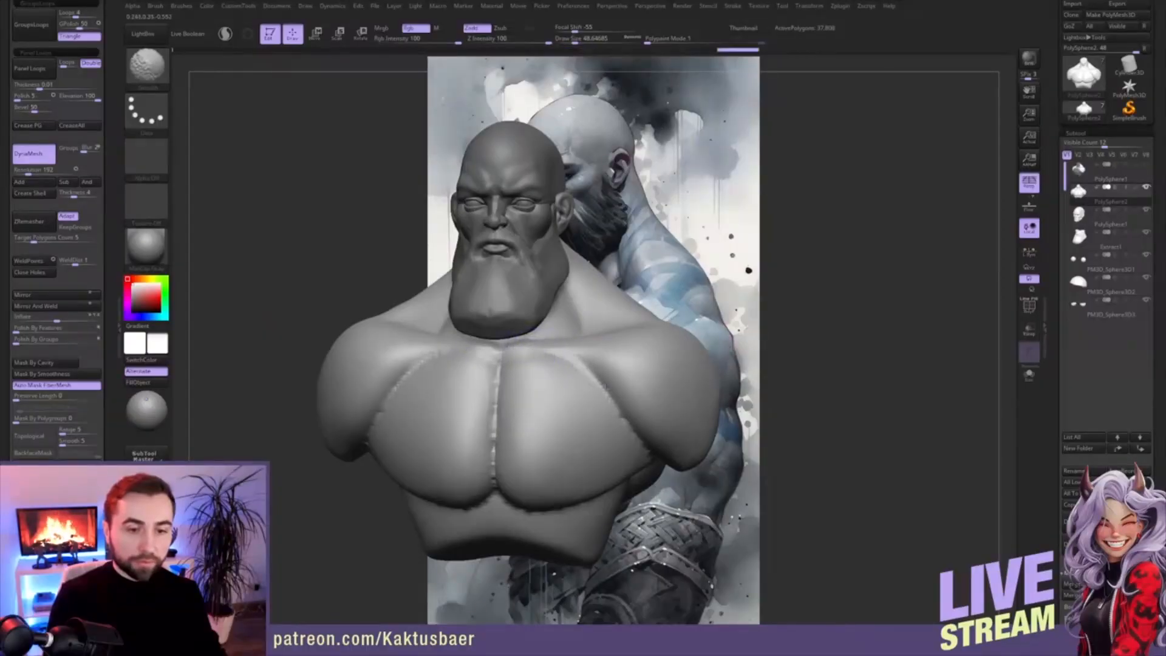
{"action": "left_click_drag", "start_coordinate": [519, 469], "coordinate": [524, 464], "text": "shift"}
{"action": "right_click_drag", "start_coordinate": [536, 450], "coordinate": [535, 406]}
{"action": "mouse_move", "coordinate": [534, 413]}
{"action": "right_mouse_down"}
{"action": "mouse_move", "coordinate": [556, 421]}
{"action": "mouse_move", "coordinate": [540, 414]}
{"action": "right_mouse_up"}
{"action": "left_click_drag", "start_coordinate": [528, 377], "coordinate": [528, 435], "text": "shift"}
{"action": "mouse_move", "coordinate": [545, 461]}
{"action": "right_mouse_down"}
{"action": "mouse_move", "coordinate": [585, 472]}
{"action": "mouse_move", "coordinate": [565, 426]}
{"action": "mouse_move", "coordinate": [614, 430]}
{"action": "right_mouse_up"}
{"action": "left_click_drag", "start_coordinate": [559, 376], "coordinate": [585, 391], "text": "shift"}
{"action": "mouse_move", "coordinate": [588, 384]}
{"action": "right_mouse_down"}
{"action": "mouse_move", "coordinate": [548, 388]}
{"action": "mouse_move", "coordinate": [610, 389]}
{"action": "right_mouse_up"}
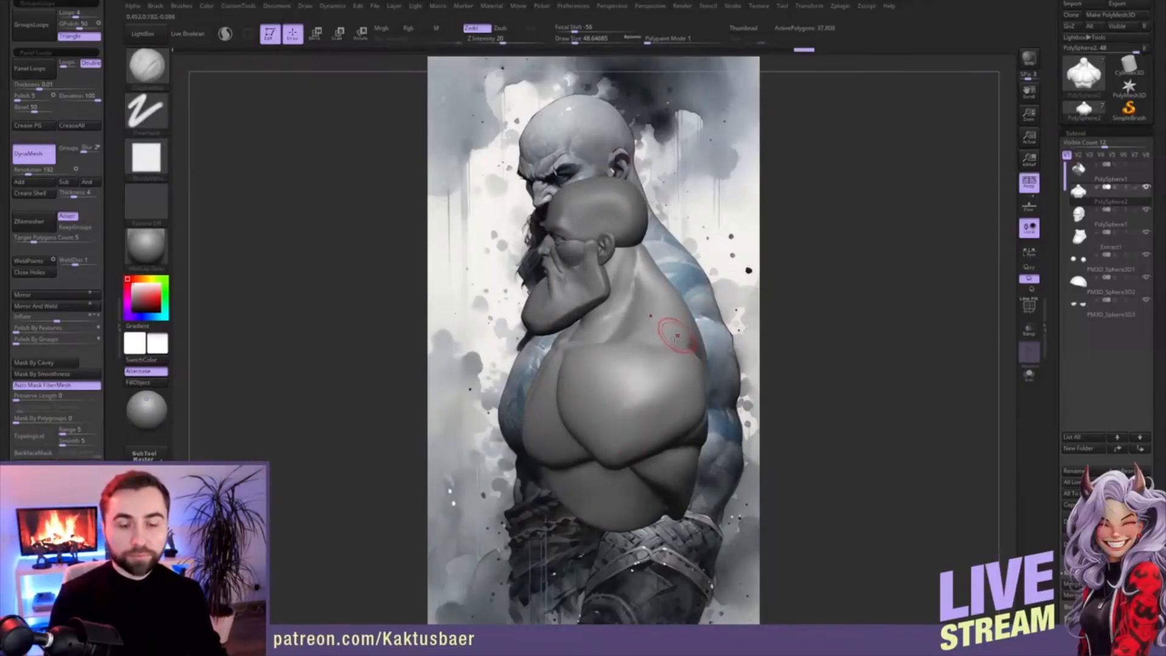
- Isolate the remeshed torso in Solo mode so the head is hidden
{"action": "left_click", "coordinate": [1107, 183]}
{"action": "left_click_drag", "start_coordinate": [775, 311], "coordinate": [837, 316]}
{"action": "left_click", "coordinate": [1115, 205]}
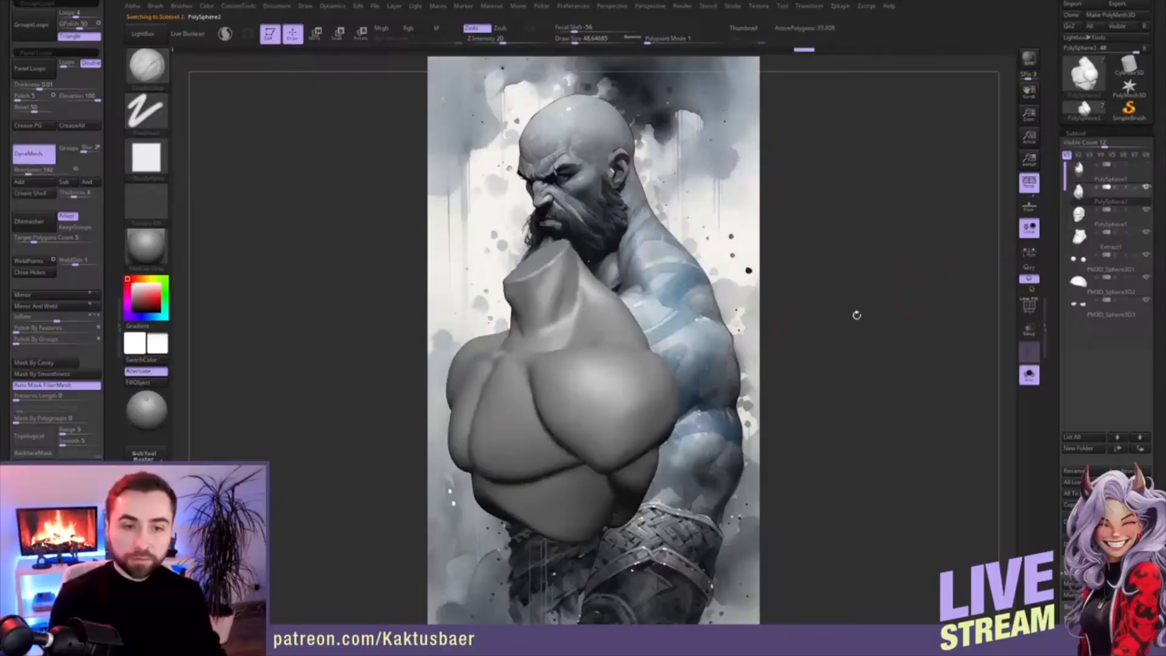
- Build up the throat above the collarbones with the ClayBuildup brush at draw size 28.75
{"action": "mouse_move", "coordinate": [588, 331]}
{"action": "right_mouse_down", "text": "alt"}
{"action": "mouse_move", "coordinate": [618, 352]}
{"action": "mouse_move", "coordinate": [614, 389]}
{"action": "mouse_move", "coordinate": [628, 369]}
{"action": "right_mouse_up", "text": "alt"}
{"action": "key", "text": "s"}
{"action": "left_click_drag", "start_coordinate": [625, 367], "coordinate": [615, 369]}
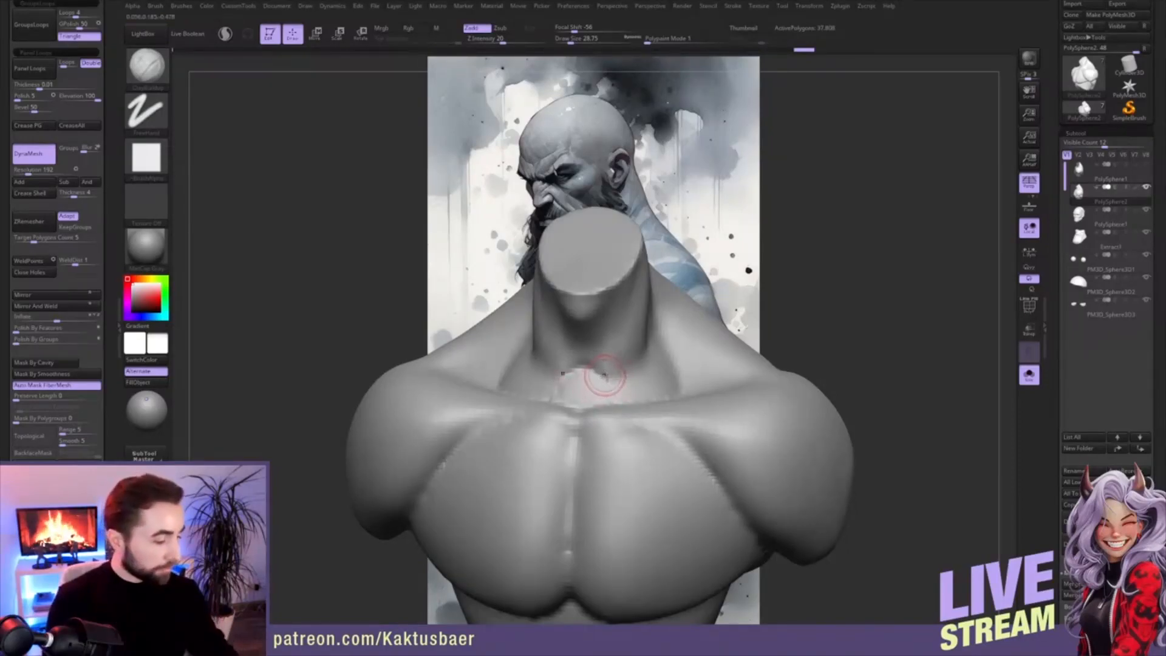
{"action": "right_click_drag", "start_coordinate": [611, 371], "coordinate": [604, 406]}
{"action": "left_click_drag", "start_coordinate": [610, 373], "coordinate": [611, 373]}
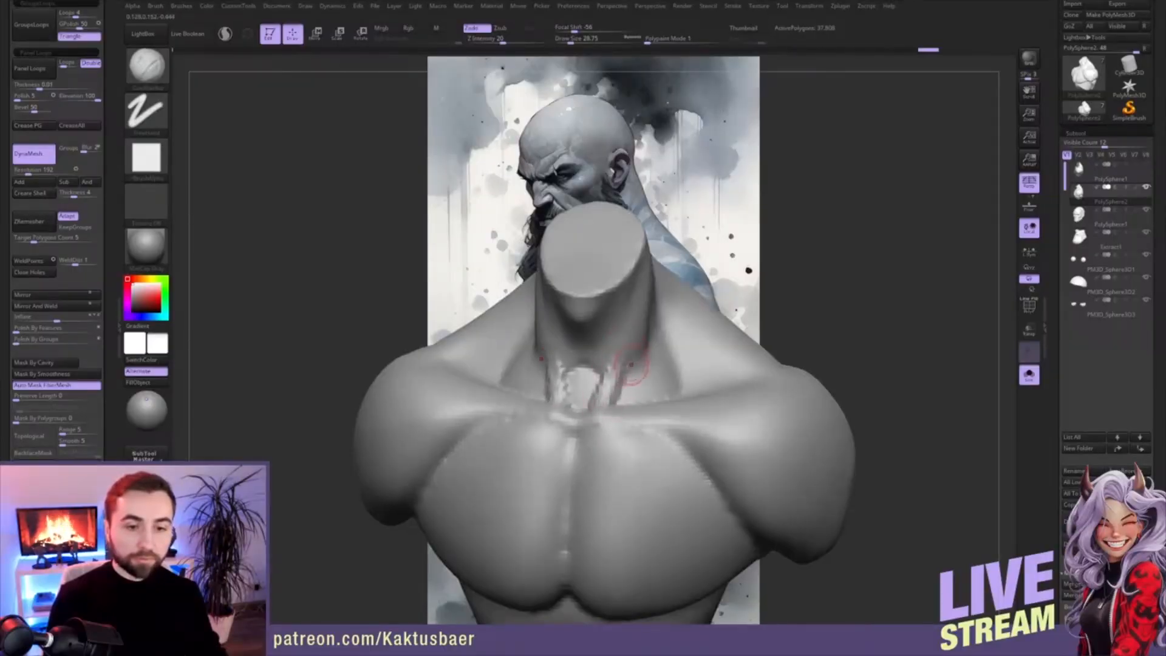
{"action": "right_click_drag", "start_coordinate": [606, 384], "coordinate": [632, 394]}
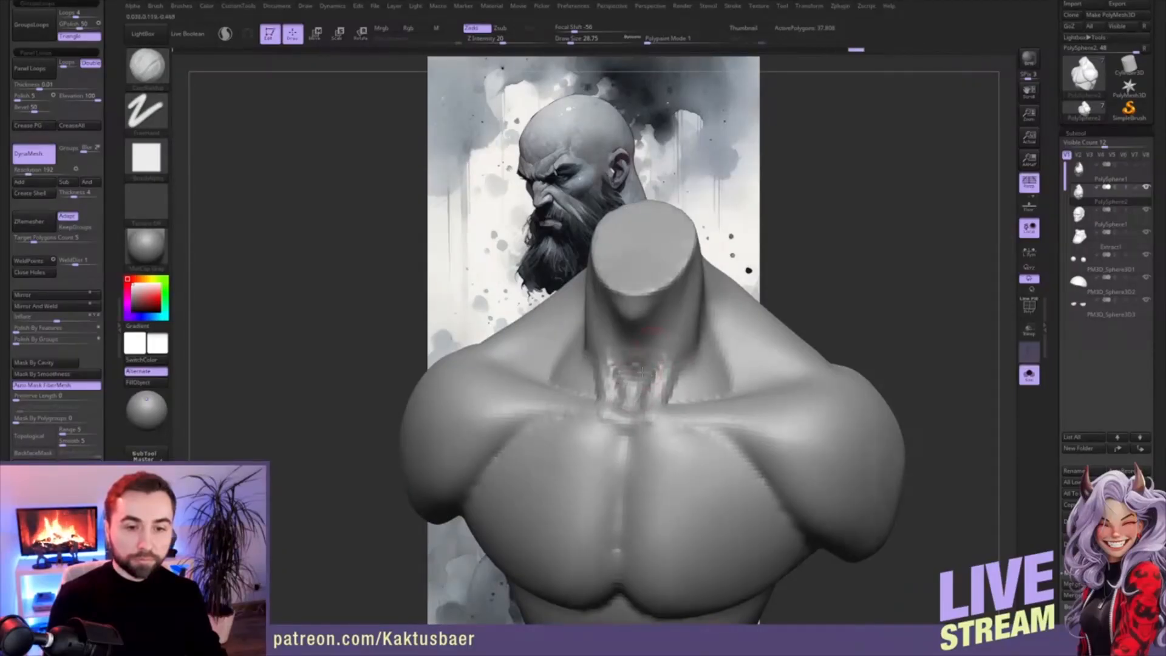
- Add ClayBuildup strokes along the front neck muscles down to the collarbone
{"action": "right_click_drag", "start_coordinate": [681, 383], "coordinate": [687, 372]}
{"action": "left_click_drag", "start_coordinate": [692, 401], "coordinate": [695, 365]}
{"action": "left_click_drag", "start_coordinate": [675, 406], "coordinate": [673, 365]}
{"action": "right_click_drag", "start_coordinate": [699, 334], "coordinate": [693, 352]}
{"action": "left_click_drag", "start_coordinate": [705, 378], "coordinate": [710, 307]}
{"action": "right_click_drag", "start_coordinate": [700, 371], "coordinate": [685, 368]}
- Enlarge the brush and build up the side of the neck towards the trapezius
{"action": "key", "text": "bracketright"}
{"action": "key", "text": "bracketright"}
{"action": "left_click_drag", "start_coordinate": [717, 331], "coordinate": [708, 371]}
{"action": "right_click_drag", "start_coordinate": [723, 365], "coordinate": [712, 356]}
{"action": "left_click_drag", "start_coordinate": [740, 331], "coordinate": [717, 363]}
{"action": "mouse_move", "coordinate": [732, 343]}
{"action": "right_mouse_down"}
{"action": "mouse_move", "coordinate": [741, 318]}
{"action": "mouse_move", "coordinate": [763, 321]}
{"action": "right_mouse_up"}
- Adjust the brush size and build up the trapezius from the back of the neck to the upper spine
{"action": "key", "text": "s"}
{"action": "left_click", "coordinate": [759, 297]}
{"action": "left_click_drag", "start_coordinate": [762, 265], "coordinate": [768, 313]}
{"action": "right_click_drag", "start_coordinate": [768, 313], "coordinate": [735, 297]}
{"action": "left_click_drag", "start_coordinate": [760, 305], "coordinate": [757, 349]}
{"action": "right_click_drag", "start_coordinate": [762, 340], "coordinate": [735, 332]}
{"action": "left_click_drag", "start_coordinate": [782, 305], "coordinate": [768, 362]}
{"action": "mouse_move", "coordinate": [772, 343]}
{"action": "right_mouse_down"}
{"action": "mouse_move", "coordinate": [765, 315]}
{"action": "mouse_move", "coordinate": [784, 313]}
{"action": "right_mouse_up"}
{"action": "left_click_drag", "start_coordinate": [785, 301], "coordinate": [792, 406]}
{"action": "mouse_move", "coordinate": [791, 354]}
{"action": "left_mouse_down"}
{"action": "mouse_move", "coordinate": [779, 438]}
{"action": "mouse_move", "coordinate": [791, 241]}
{"action": "left_mouse_up"}
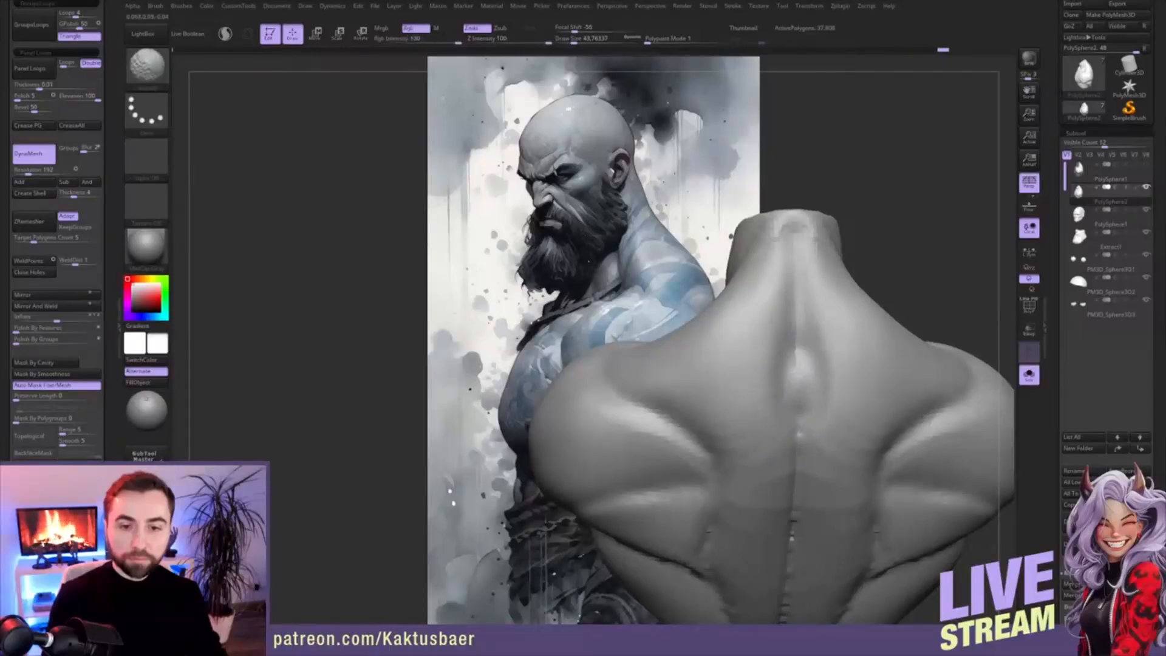
- Smooth the back of the neck and the seam along the upper spine
{"action": "left_click_drag", "start_coordinate": [759, 298], "coordinate": [784, 331], "text": "shift"}
{"action": "right_click_drag", "start_coordinate": [786, 374], "coordinate": [786, 339], "text": "alt"}
{"action": "left_click_drag", "start_coordinate": [786, 436], "coordinate": [788, 464], "text": "shift"}
{"action": "right_click_drag", "start_coordinate": [785, 419], "coordinate": [783, 355], "text": "ctrl"}
- Build up the muscles on both sides of the mid spine with ClayBuildup strokes
{"action": "right_click_drag", "start_coordinate": [780, 402], "coordinate": [754, 386]}
{"action": "mouse_move", "coordinate": [752, 375]}
{"action": "left_mouse_down"}
{"action": "mouse_move", "coordinate": [726, 363]}
{"action": "mouse_move", "coordinate": [754, 363]}
{"action": "mouse_move", "coordinate": [728, 368]}
{"action": "left_mouse_up"}
{"action": "mouse_move", "coordinate": [749, 384]}
{"action": "right_mouse_down"}
{"action": "mouse_move", "coordinate": [720, 346]}
{"action": "mouse_move", "coordinate": [716, 364]}
{"action": "right_mouse_up"}
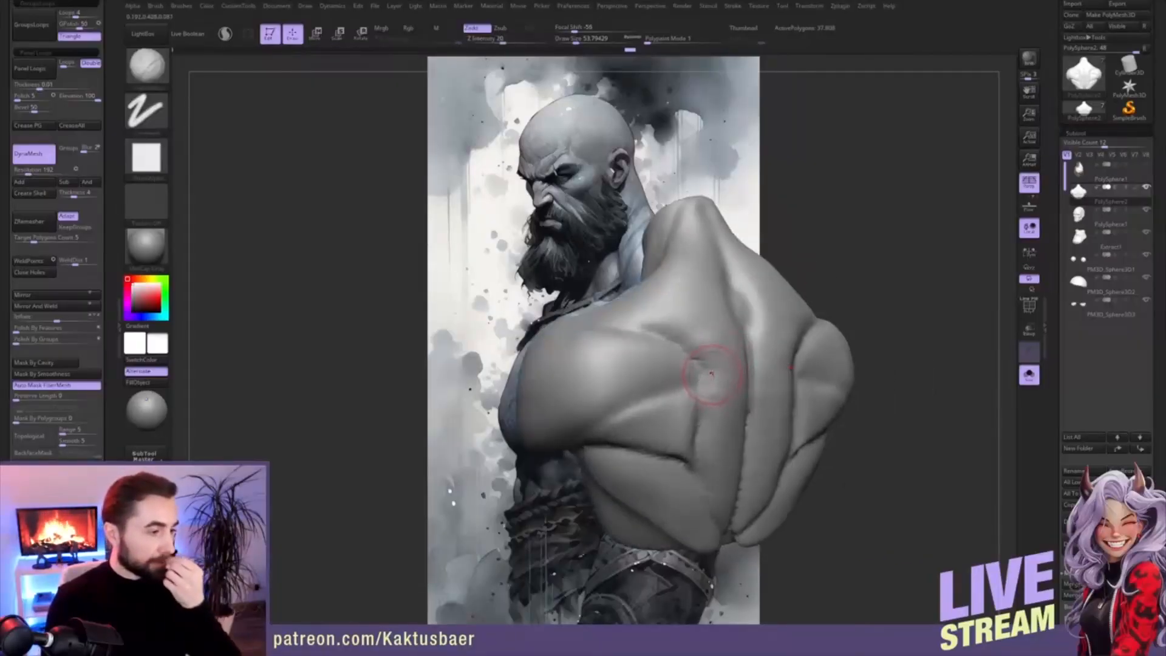
{"action": "mouse_move", "coordinate": [710, 353]}
{"action": "right_mouse_down"}
{"action": "mouse_move", "coordinate": [711, 337]}
{"action": "mouse_move", "coordinate": [720, 347]}
{"action": "mouse_move", "coordinate": [700, 344]}
{"action": "right_mouse_up"}
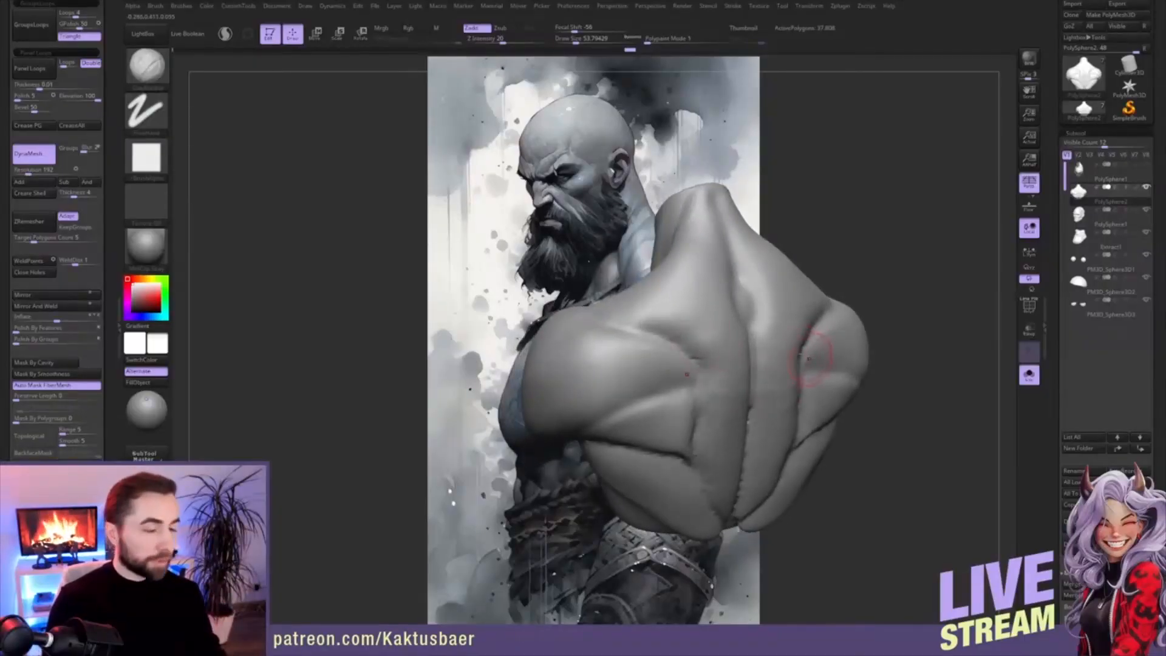
{"action": "right_click_drag", "start_coordinate": [705, 353], "coordinate": [802, 331]}
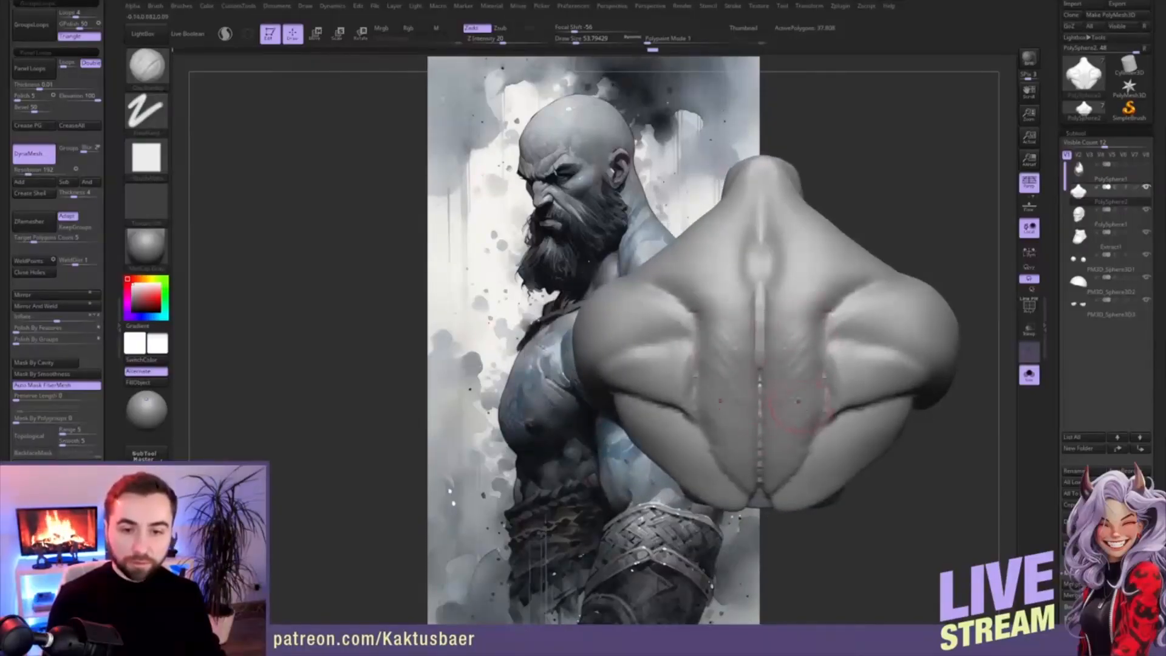
{"action": "right_click_drag", "start_coordinate": [798, 401], "coordinate": [791, 368]}
- Switch to the Move brush and smooth the built-up strokes beside the mid spine
{"action": "key", "text": "b"}
{"action": "key", "text": "m"}
{"action": "key", "text": "v"}
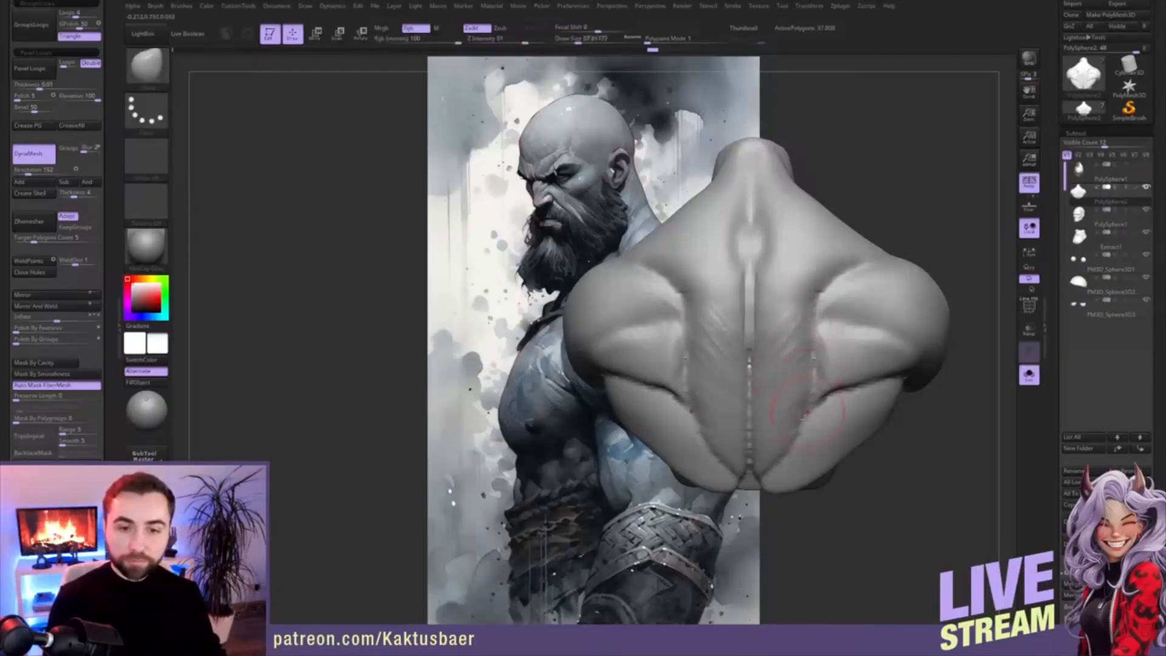
{"action": "mouse_move", "coordinate": [777, 440]}
{"action": "right_mouse_down", "text": "alt"}
{"action": "mouse_move", "coordinate": [771, 416]}
{"action": "mouse_move", "coordinate": [786, 419]}
{"action": "right_mouse_up", "text": "alt"}
{"action": "mouse_move", "coordinate": [809, 378]}
{"action": "left_mouse_down", "text": "shift"}
{"action": "mouse_move", "coordinate": [863, 351]}
{"action": "mouse_move", "coordinate": [813, 333]}
{"action": "mouse_move", "coordinate": [784, 285]}
{"action": "left_mouse_up", "text": "shift"}
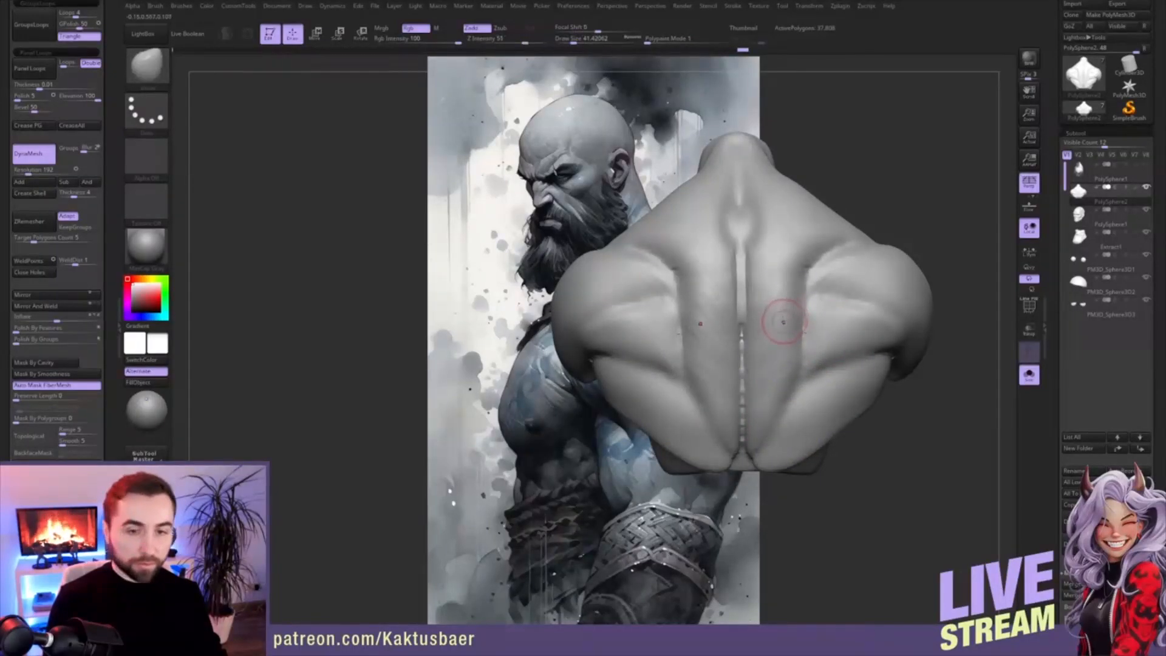
- Layer ClayBuildup strokes from the inner edges of the shoulder blades down along the spine
{"action": "key", "text": "b"}
{"action": "key", "text": "d"}
{"action": "key", "text": "s"}
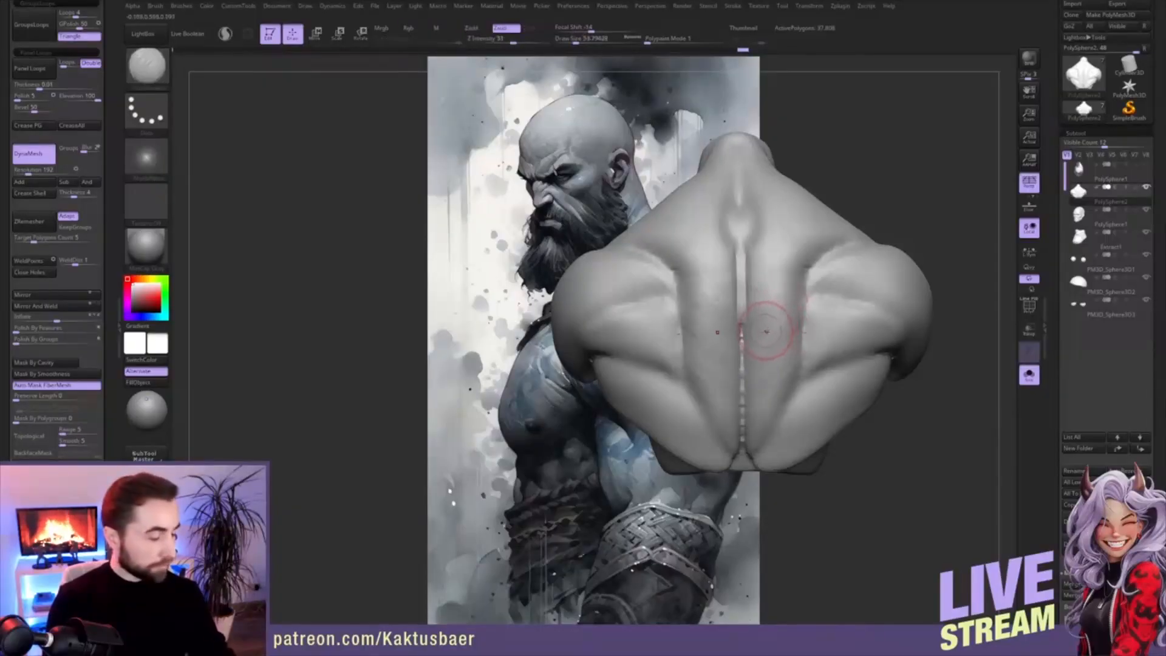
{"action": "key", "text": "b"}
{"action": "key", "text": "c"}
{"action": "key", "text": "b"}
{"action": "left_click_drag", "start_coordinate": [816, 265], "coordinate": [798, 251]}
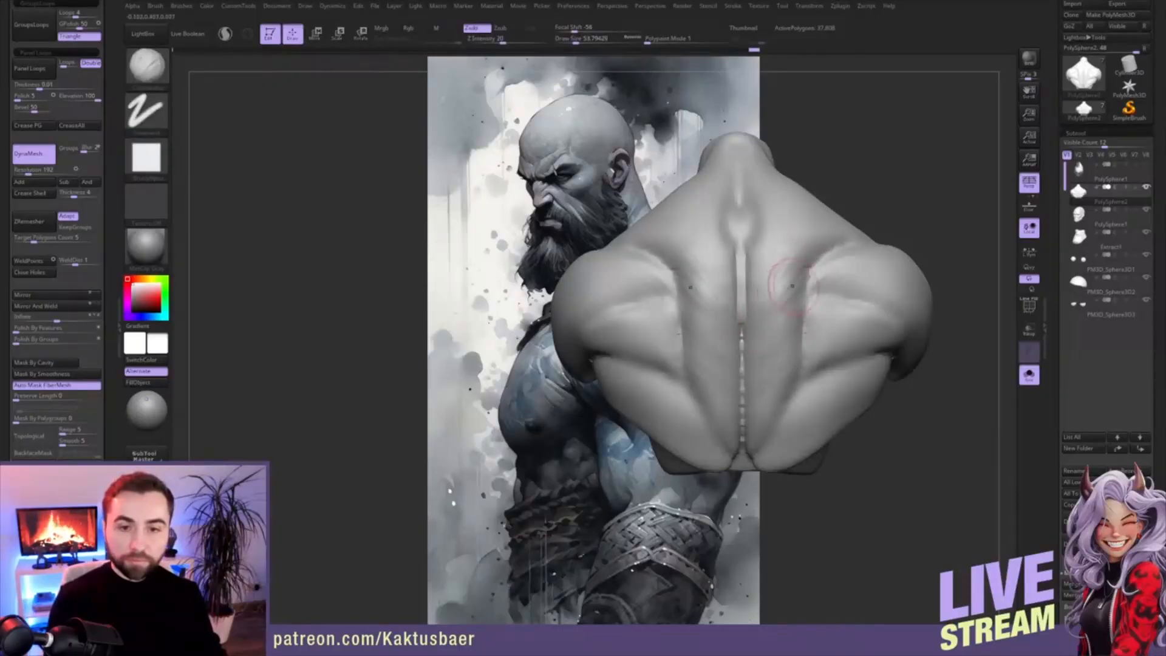
{"action": "right_click_drag", "start_coordinate": [758, 375], "coordinate": [742, 383]}
{"action": "left_click_drag", "start_coordinate": [808, 267], "coordinate": [767, 350]}
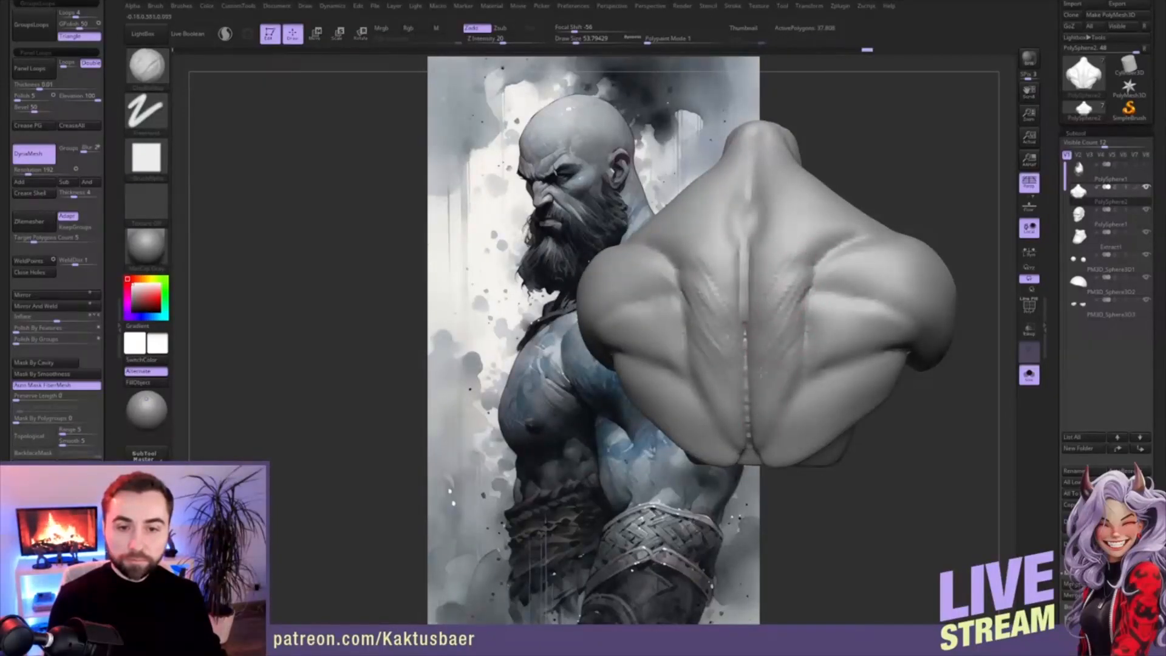
- Smooth the fresh clay strokes between the shoulder blades and the spine
{"action": "right_click_drag", "start_coordinate": [767, 396], "coordinate": [751, 378]}
{"action": "key", "text": "shift"}
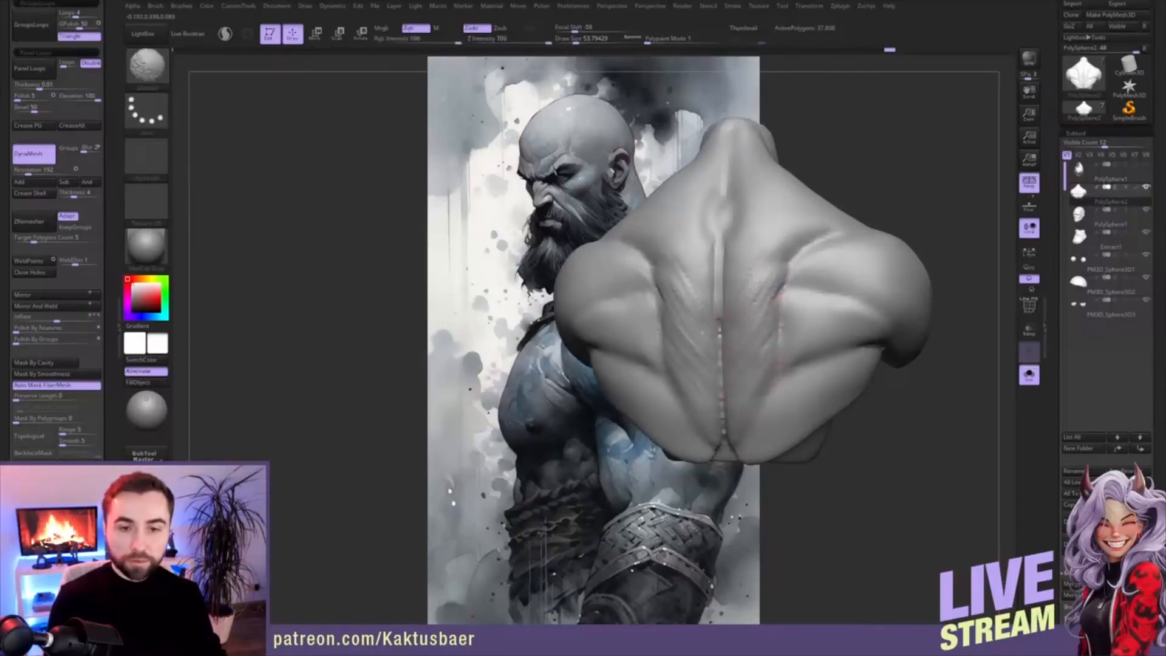
{"action": "mouse_move", "coordinate": [755, 329]}
{"action": "right_mouse_down"}
{"action": "mouse_move", "coordinate": [735, 344]}
{"action": "mouse_move", "coordinate": [749, 364]}
{"action": "mouse_move", "coordinate": [741, 376]}
{"action": "right_mouse_up"}
{"action": "right_click_drag", "start_coordinate": [741, 377], "coordinate": [729, 393], "text": "alt"}
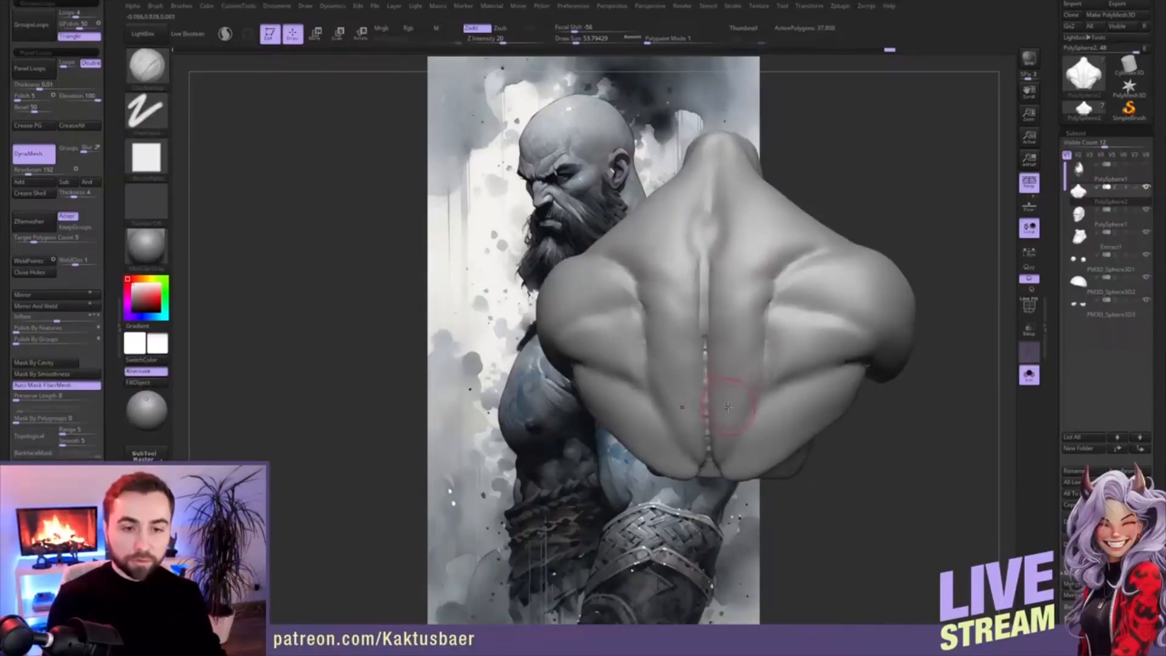
{"action": "key", "text": "shift"}
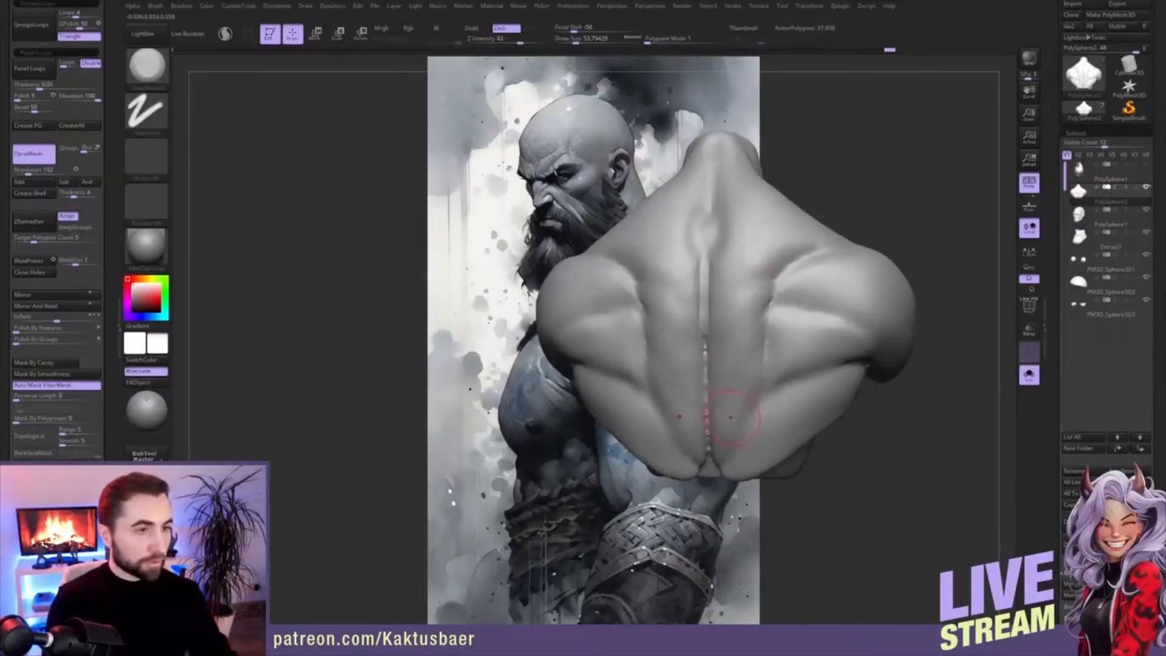
- Enlarge the Move brush and adjust the muscle contours between the spine and the shoulder blades
{"action": "key", "text": "b"}
{"action": "key", "text": "m"}
{"action": "key", "text": "v"}
{"action": "key", "text": "bracketright"}
{"action": "right_click_drag", "start_coordinate": [733, 398], "coordinate": [712, 396]}
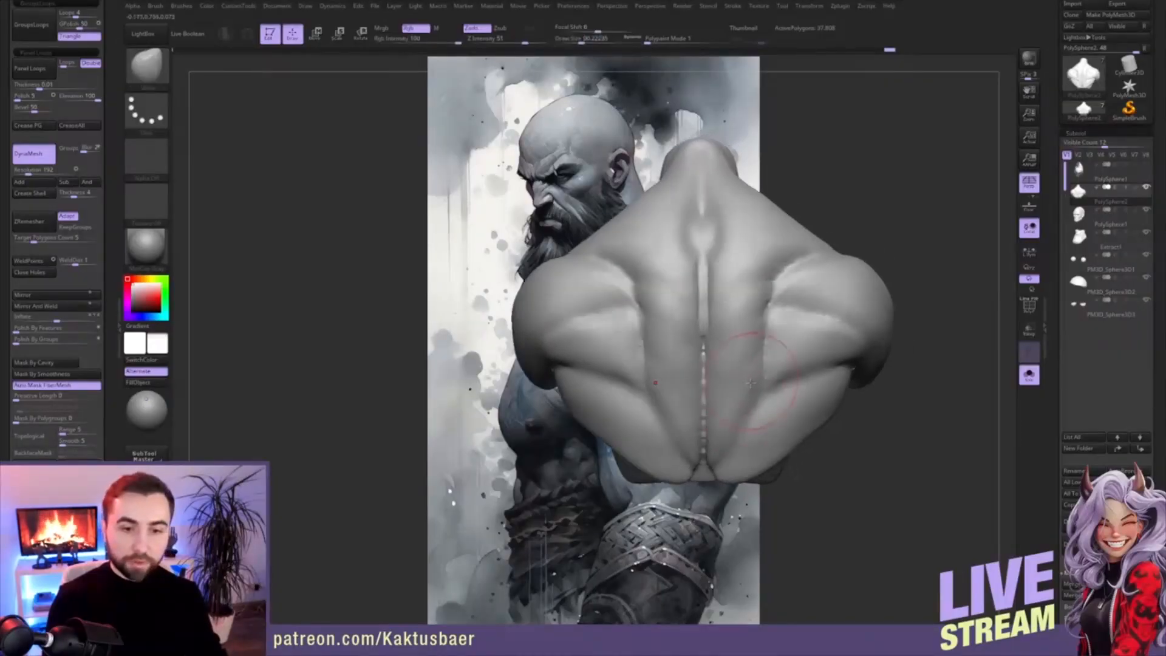
{"action": "key", "text": "bracketright"}
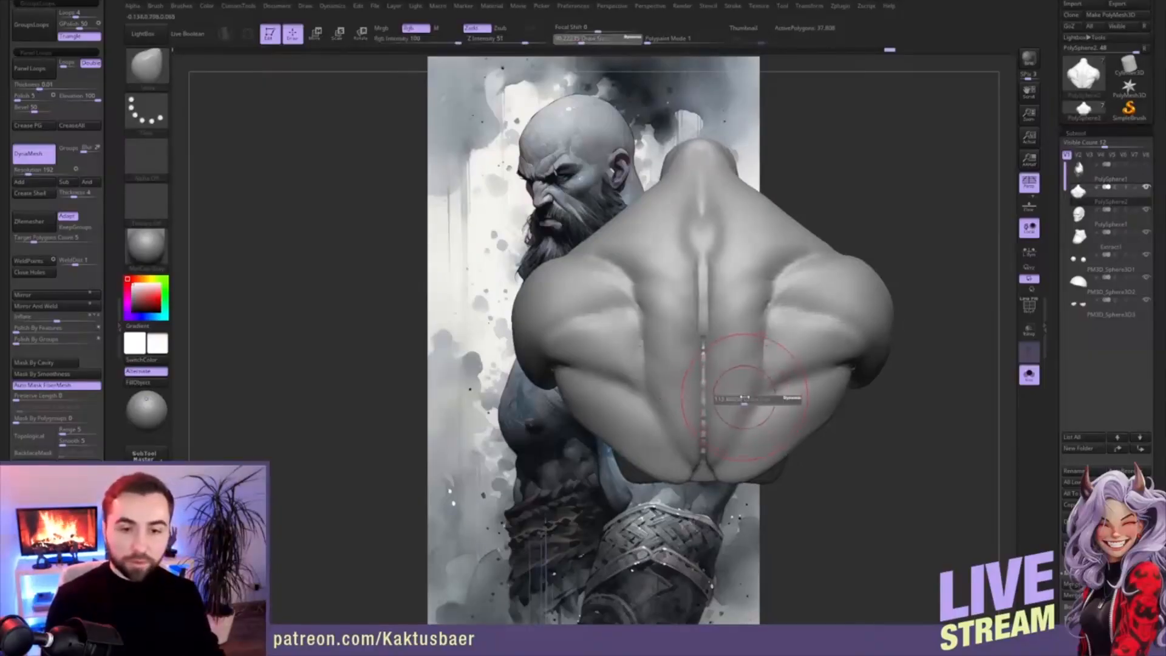
{"action": "left_click_drag", "start_coordinate": [769, 341], "coordinate": [770, 309]}
{"action": "right_click_drag", "start_coordinate": [756, 281], "coordinate": [781, 274]}
{"action": "left_click_drag", "start_coordinate": [782, 274], "coordinate": [789, 270]}
{"action": "right_click_drag", "start_coordinate": [817, 267], "coordinate": [797, 260]}
{"action": "left_click_drag", "start_coordinate": [796, 261], "coordinate": [816, 246]}
{"action": "right_click_drag", "start_coordinate": [816, 246], "coordinate": [805, 276]}
- Reduce the brush size and smooth out the beaded seam down the centre of the back
{"action": "key", "text": "s"}
{"action": "left_click_drag", "start_coordinate": [793, 295], "coordinate": [786, 295]}
{"action": "right_click_drag", "start_coordinate": [784, 299], "coordinate": [760, 354]}
{"action": "key", "text": "s"}
{"action": "left_click_drag", "start_coordinate": [716, 359], "coordinate": [699, 380]}
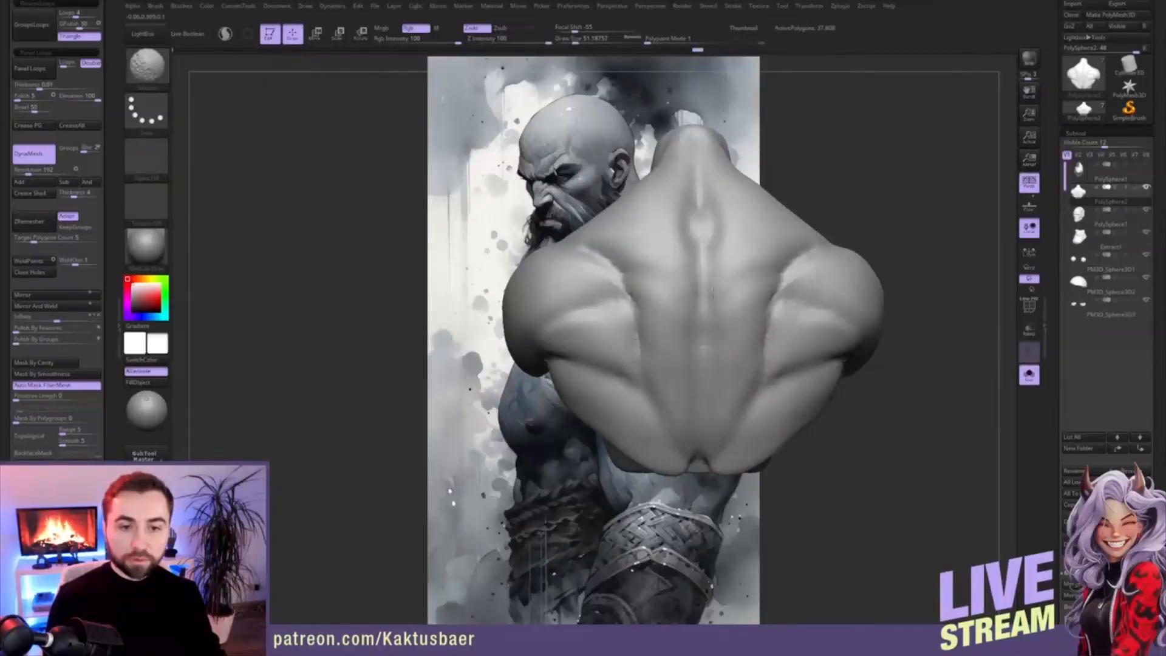
{"action": "left_click_drag", "start_coordinate": [714, 296], "coordinate": [714, 284], "text": "shift"}
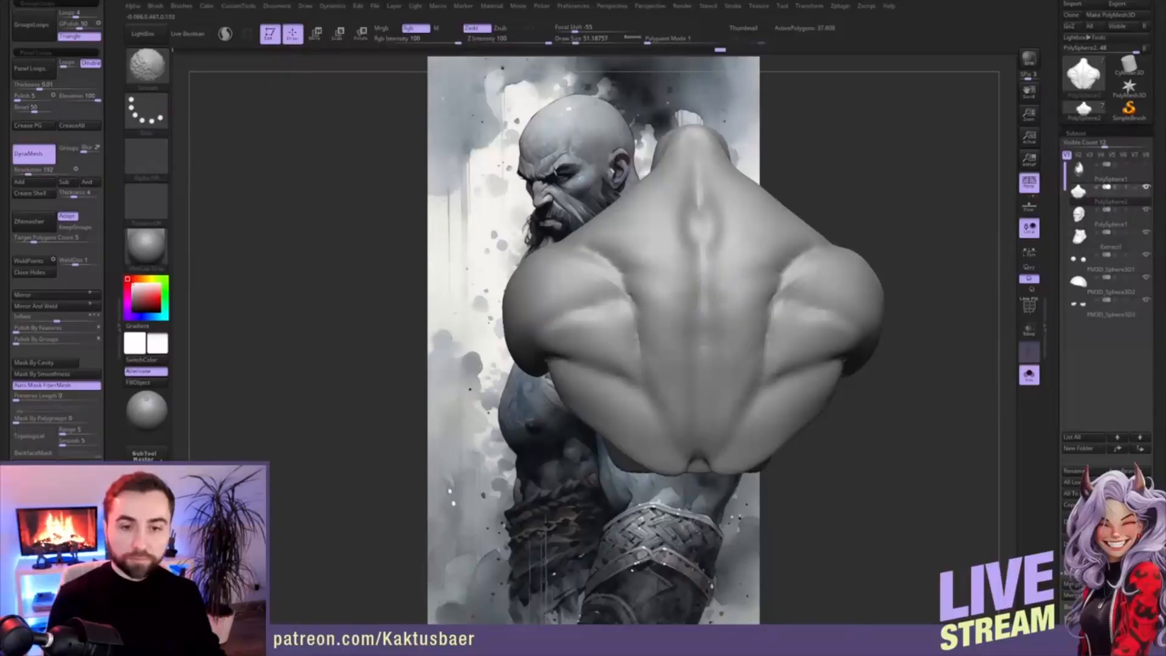
{"action": "left_click_drag", "start_coordinate": [729, 410], "coordinate": [727, 401], "text": "shift"}
{"action": "mouse_move", "coordinate": [723, 378]}
{"action": "left_mouse_down", "text": "shift"}
{"action": "mouse_move", "coordinate": [730, 388]}
{"action": "mouse_move", "coordinate": [726, 366]}
{"action": "left_mouse_up", "text": "shift"}
{"action": "right_click_drag", "start_coordinate": [710, 336], "coordinate": [705, 373]}
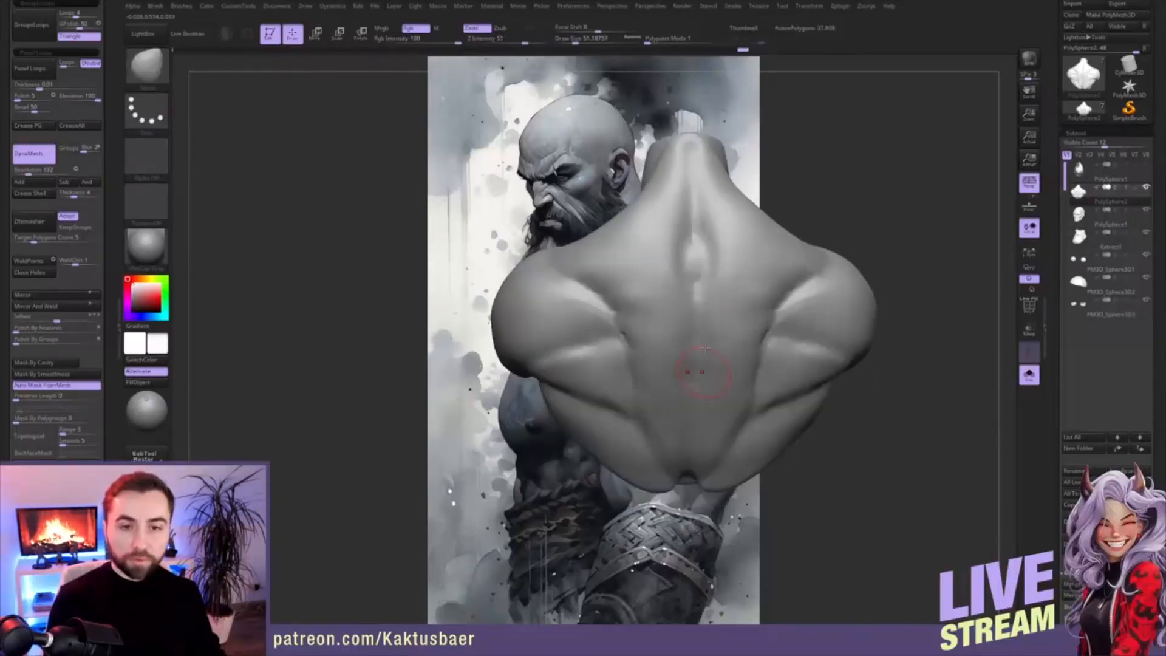
{"action": "mouse_move", "coordinate": [714, 290]}
{"action": "left_mouse_down", "text": "shift"}
{"action": "mouse_move", "coordinate": [702, 261]}
{"action": "mouse_move", "coordinate": [710, 267]}
{"action": "mouse_move", "coordinate": [727, 234]}
{"action": "mouse_move", "coordinate": [731, 265]}
{"action": "mouse_move", "coordinate": [749, 217]}
{"action": "mouse_move", "coordinate": [728, 224]}
{"action": "mouse_move", "coordinate": [733, 215]}
{"action": "mouse_move", "coordinate": [731, 274]}
{"action": "mouse_move", "coordinate": [751, 246]}
{"action": "mouse_move", "coordinate": [739, 276]}
{"action": "mouse_move", "coordinate": [796, 270]}
{"action": "mouse_move", "coordinate": [717, 251]}
{"action": "left_mouse_up", "text": "shift"}
- Refine the upper back and trapezius forms and smooth them into the shoulder
{"action": "right_click_drag", "start_coordinate": [656, 259], "coordinate": [682, 265]}
{"action": "mouse_move", "coordinate": [679, 262]}
{"action": "left_mouse_down"}
{"action": "mouse_move", "coordinate": [642, 275]}
{"action": "mouse_move", "coordinate": [651, 214]}
{"action": "left_mouse_up"}
{"action": "mouse_move", "coordinate": [612, 252]}
{"action": "left_mouse_down", "text": "shift"}
{"action": "mouse_move", "coordinate": [639, 213]}
{"action": "mouse_move", "coordinate": [672, 271]}
{"action": "left_mouse_up", "text": "shift"}
{"action": "right_click_drag", "start_coordinate": [707, 281], "coordinate": [777, 296]}
{"action": "left_click_drag", "start_coordinate": [634, 213], "coordinate": [639, 244], "text": "shift"}
{"action": "mouse_move", "coordinate": [640, 253]}
{"action": "right_mouse_down"}
{"action": "mouse_move", "coordinate": [730, 278]}
{"action": "mouse_move", "coordinate": [586, 288]}
{"action": "mouse_move", "coordinate": [593, 260]}
{"action": "right_mouse_up"}
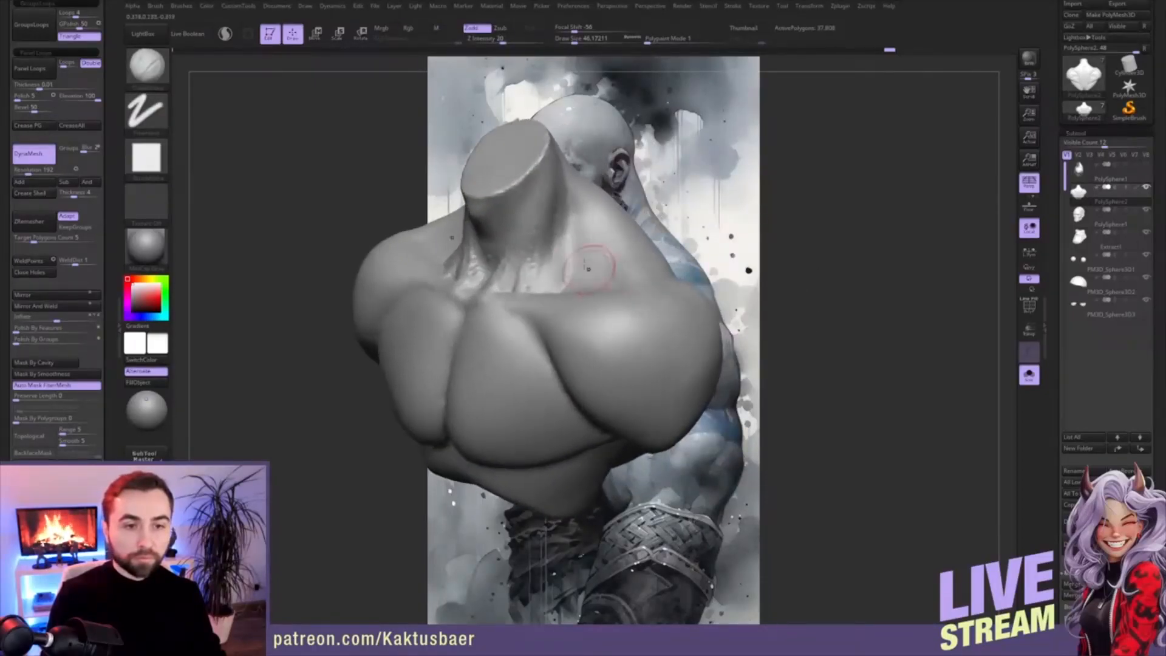
- Build up the side of the neck and the front of the trapezius with ClayBuildup strokes
{"action": "left_click_drag", "start_coordinate": [561, 257], "coordinate": [559, 262]}
{"action": "right_click_drag", "start_coordinate": [559, 260], "coordinate": [573, 260]}
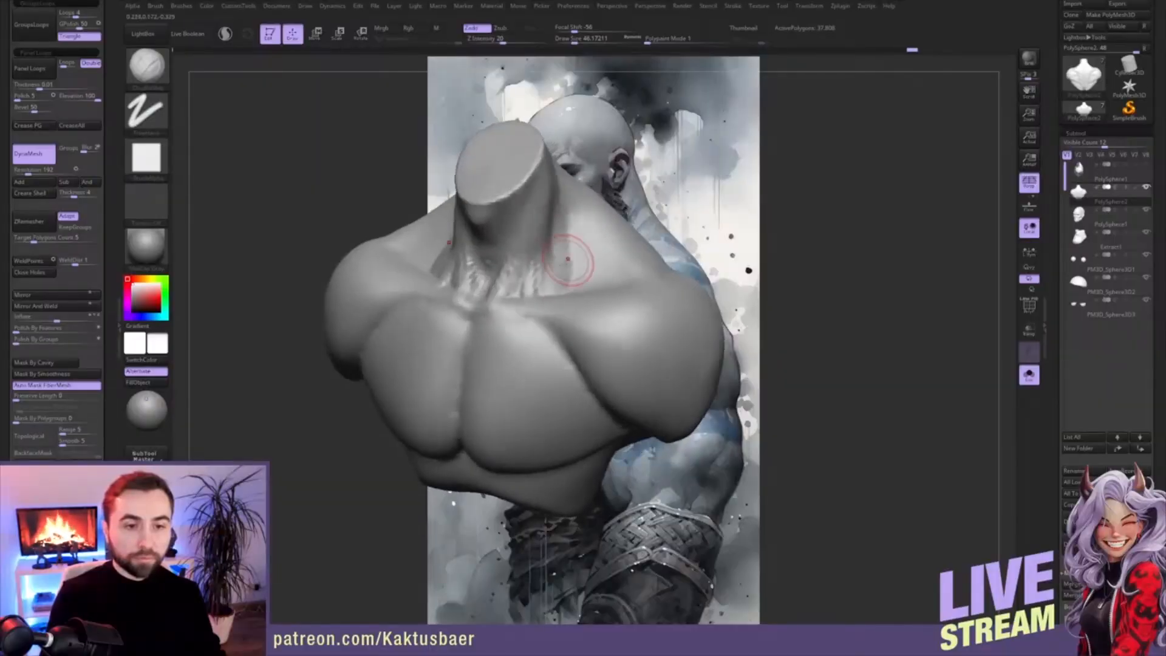
{"action": "left_click_drag", "start_coordinate": [566, 274], "coordinate": [573, 222]}
{"action": "right_click_drag", "start_coordinate": [631, 252], "coordinate": [598, 219]}
{"action": "mouse_move", "coordinate": [598, 214]}
{"action": "left_mouse_down"}
{"action": "mouse_move", "coordinate": [587, 193]}
{"action": "mouse_move", "coordinate": [599, 230]}
{"action": "mouse_move", "coordinate": [588, 258]}
{"action": "mouse_move", "coordinate": [588, 205]}
{"action": "left_mouse_up"}
{"action": "right_click_drag", "start_coordinate": [607, 220], "coordinate": [531, 238], "text": "alt"}
{"action": "mouse_move", "coordinate": [503, 223]}
{"action": "left_mouse_down"}
{"action": "mouse_move", "coordinate": [499, 232]}
{"action": "mouse_move", "coordinate": [527, 226]}
{"action": "mouse_move", "coordinate": [539, 262]}
{"action": "left_mouse_up"}
{"action": "mouse_move", "coordinate": [540, 261]}
{"action": "right_mouse_down", "text": "alt"}
{"action": "mouse_move", "coordinate": [524, 274]}
{"action": "mouse_move", "coordinate": [546, 276]}
{"action": "mouse_move", "coordinate": [487, 231]}
{"action": "right_mouse_up", "text": "alt"}
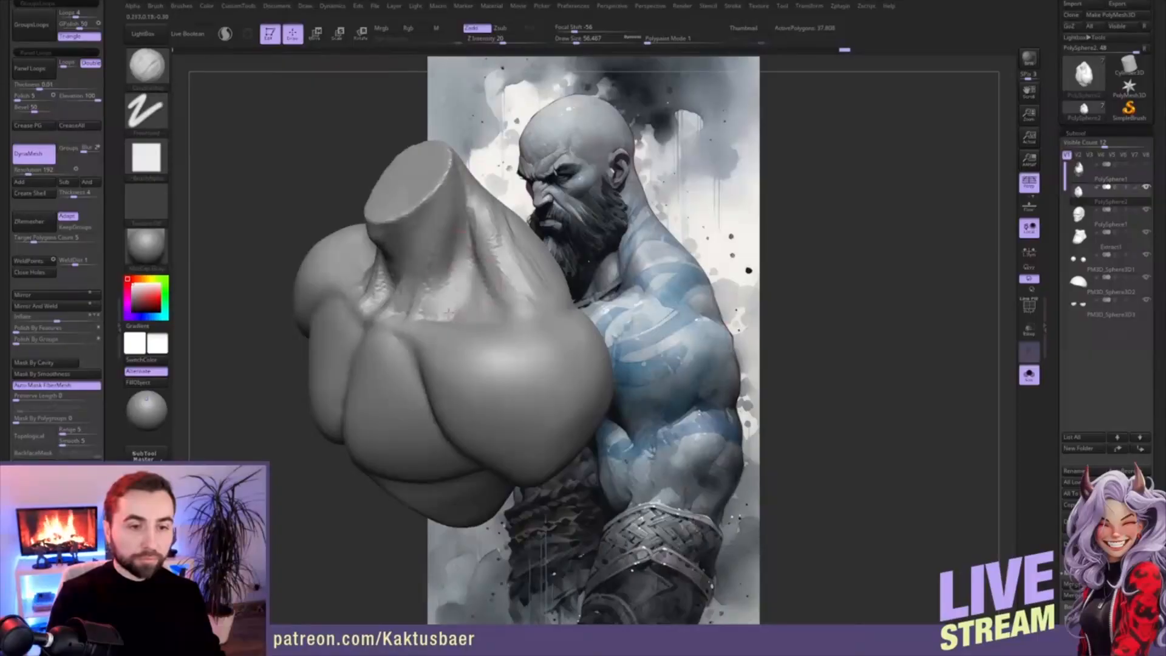
{"action": "left_click_drag", "start_coordinate": [472, 275], "coordinate": [472, 310]}
{"action": "right_click_drag", "start_coordinate": [473, 310], "coordinate": [449, 306]}
{"action": "right_click_drag", "start_coordinate": [508, 271], "coordinate": [501, 249]}
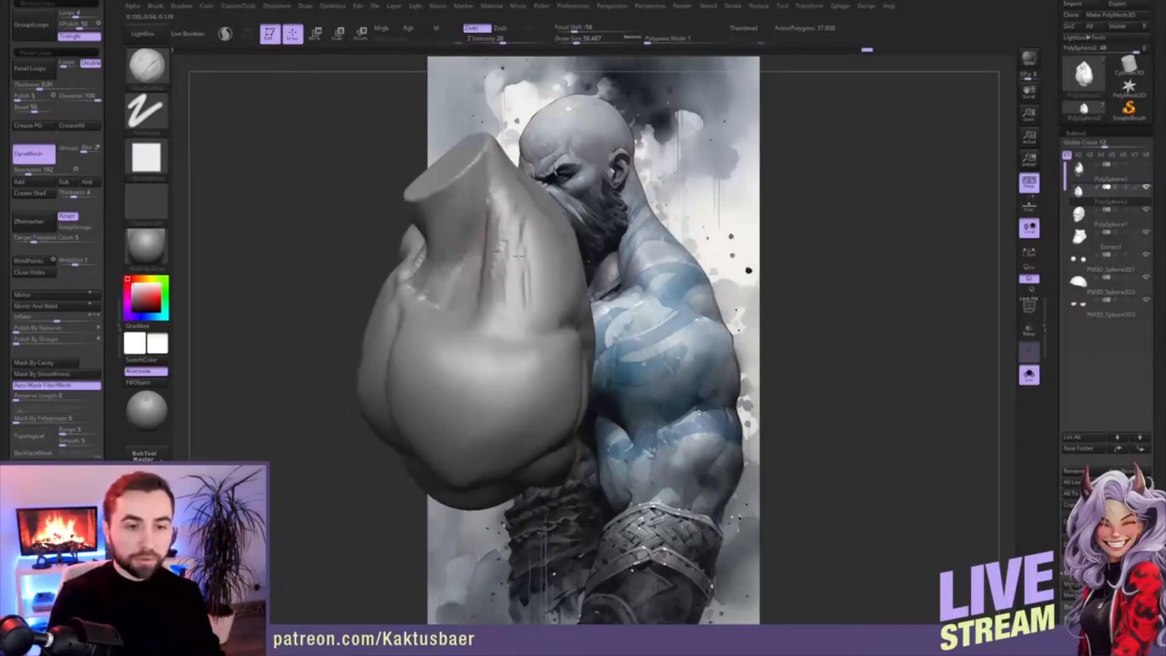
- Smooth the clay strokes on the front of the trapezius beside the neck
{"action": "key", "text": "shift"}
{"action": "mouse_move", "coordinate": [515, 225]}
{"action": "left_mouse_down"}
{"action": "mouse_move", "coordinate": [505, 267]}
{"action": "mouse_move", "coordinate": [504, 237]}
{"action": "left_mouse_up"}
{"action": "right_click_drag", "start_coordinate": [520, 240], "coordinate": [541, 265]}
{"action": "key", "text": "shift"}
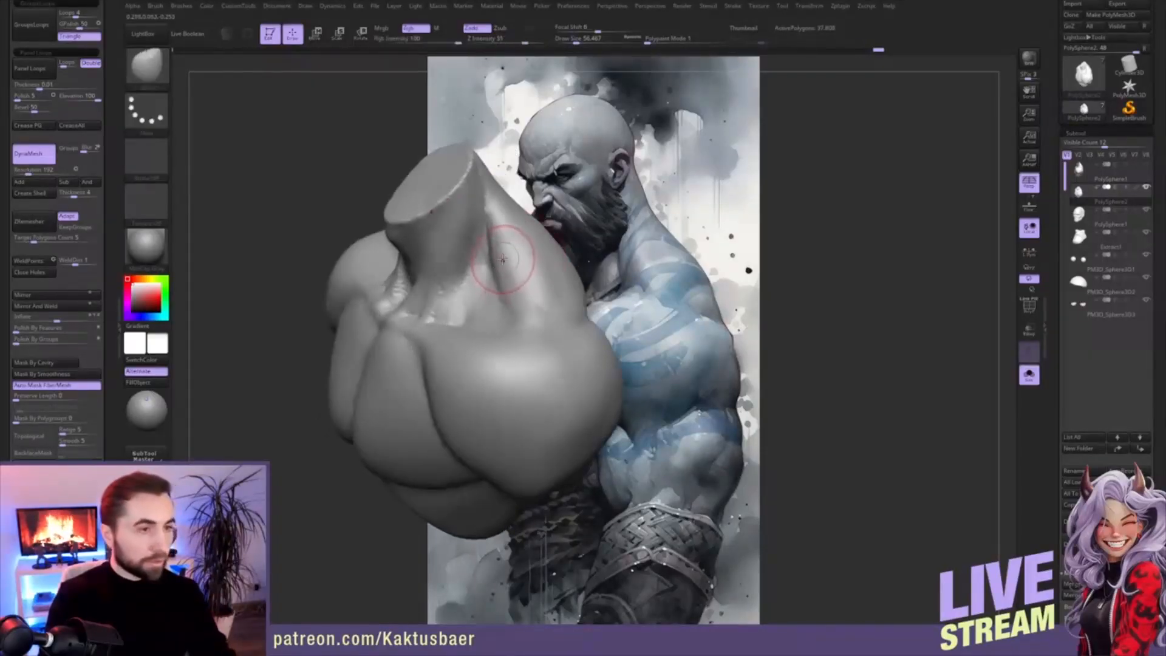
- Shape the trapezius edge and the hollow beside the neck with the Move brush, varying its size
{"action": "right_click_drag", "start_coordinate": [493, 269], "coordinate": [504, 246]}
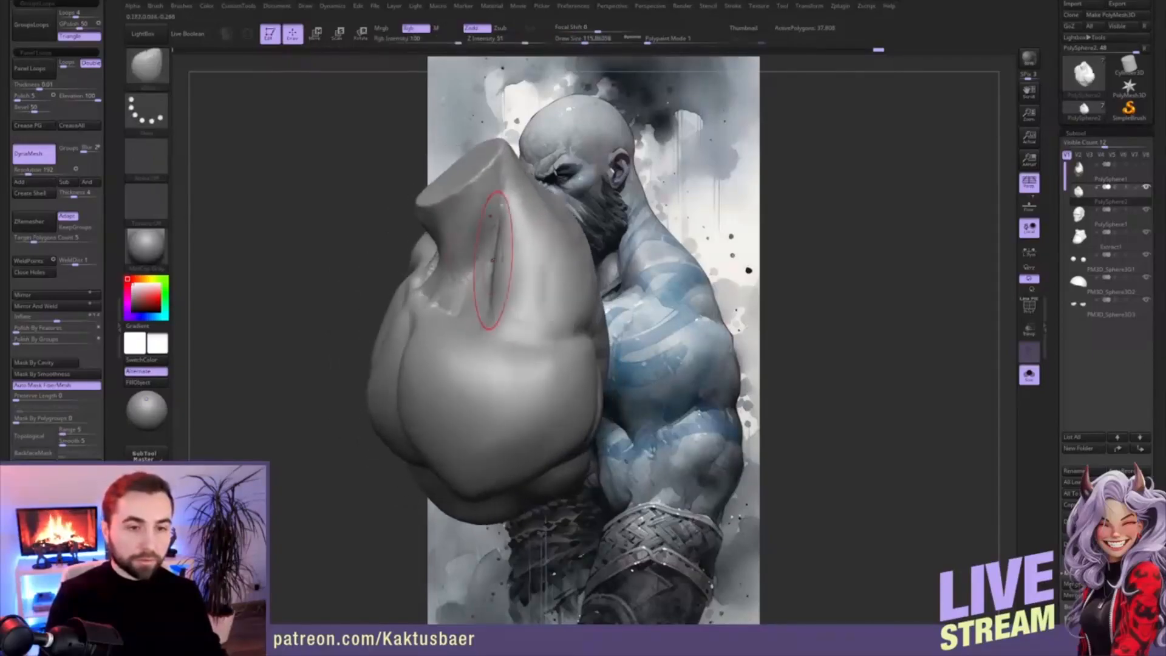
{"action": "key", "text": "s"}
{"action": "left_click_drag", "start_coordinate": [518, 254], "coordinate": [518, 240]}
{"action": "key", "text": "s"}
{"action": "right_click_drag", "start_coordinate": [501, 243], "coordinate": [519, 234]}
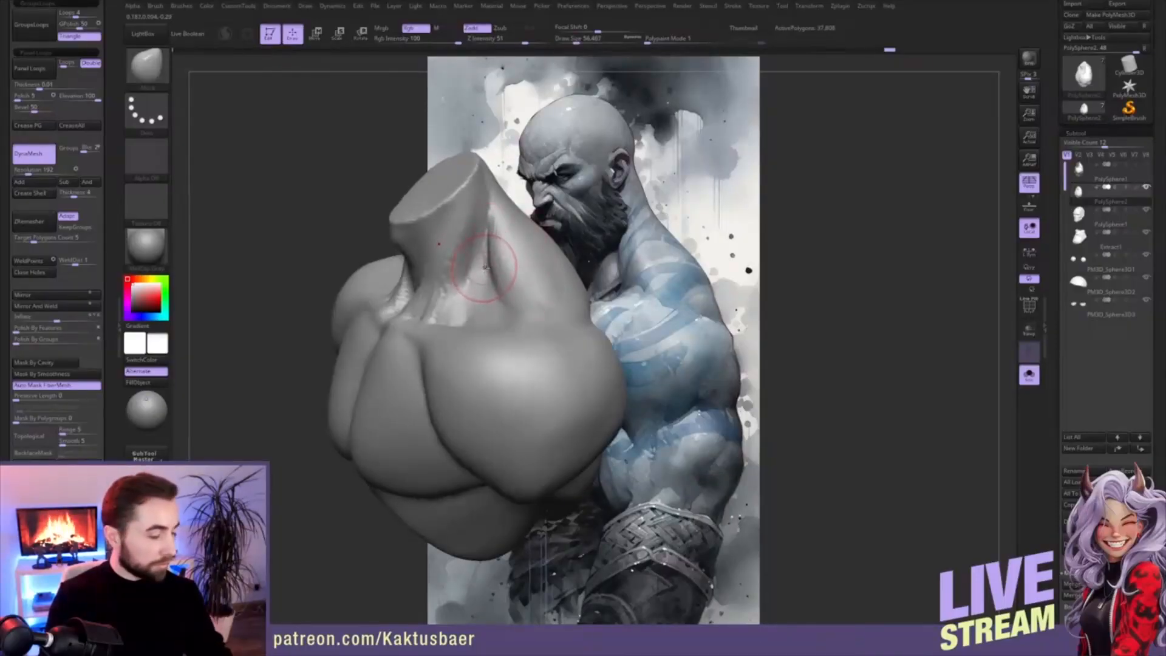
- Shrink the ClayBuildup brush and build up the muscle running down the side of the neck
{"action": "key", "text": "2"}
{"action": "key", "text": "s"}
{"action": "left_click_drag", "start_coordinate": [485, 260], "coordinate": [482, 260]}
{"action": "right_click_drag", "start_coordinate": [485, 262], "coordinate": [465, 243]}
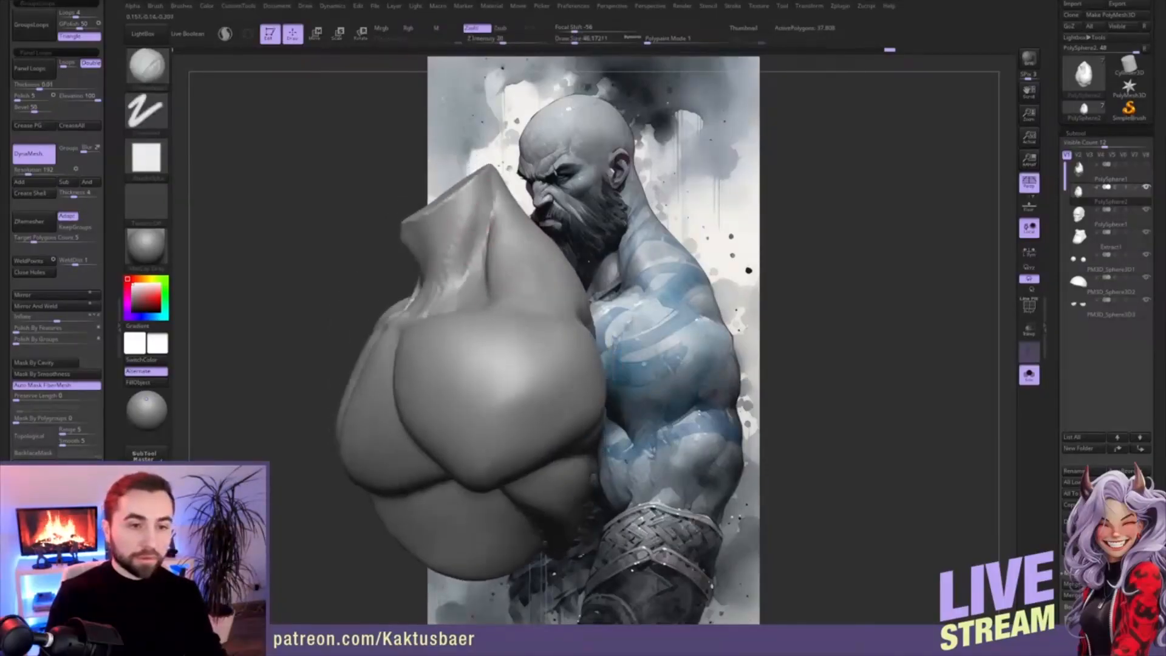
{"action": "right_click_drag", "start_coordinate": [453, 283], "coordinate": [460, 239]}
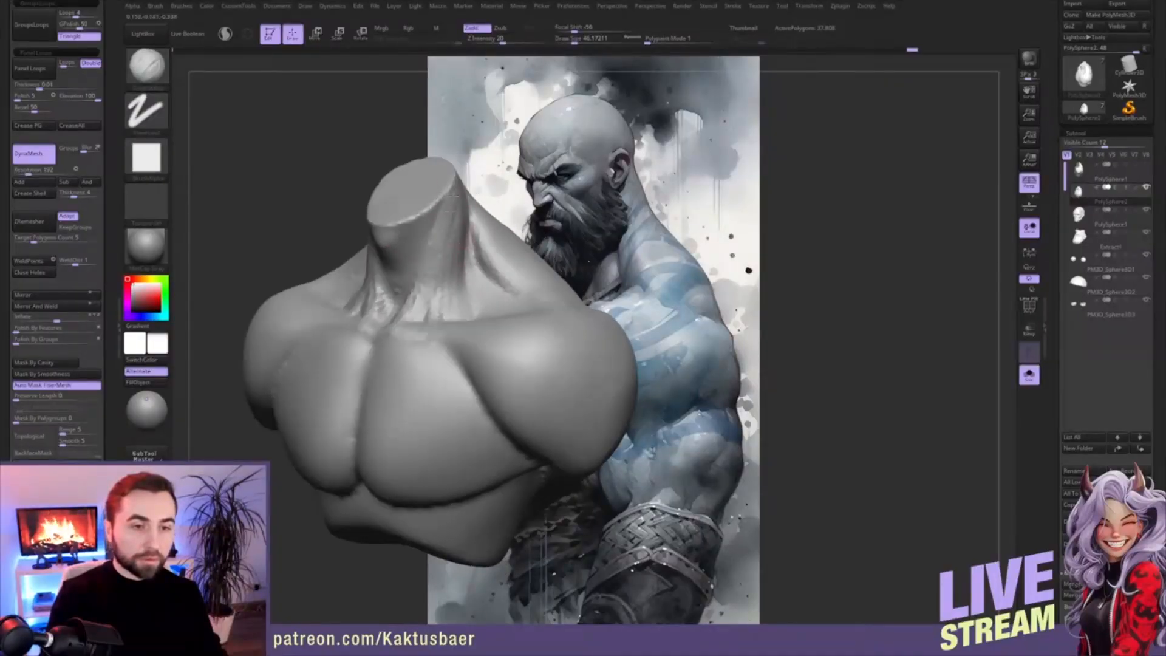
- Show the head with the torso again and adjust the neck behind the ear with the Move brush
{"action": "key", "text": "shift+s"}
{"action": "mouse_move", "coordinate": [465, 240]}
{"action": "right_mouse_down"}
{"action": "mouse_move", "coordinate": [492, 169]}
{"action": "mouse_move", "coordinate": [484, 178]}
{"action": "right_mouse_up"}
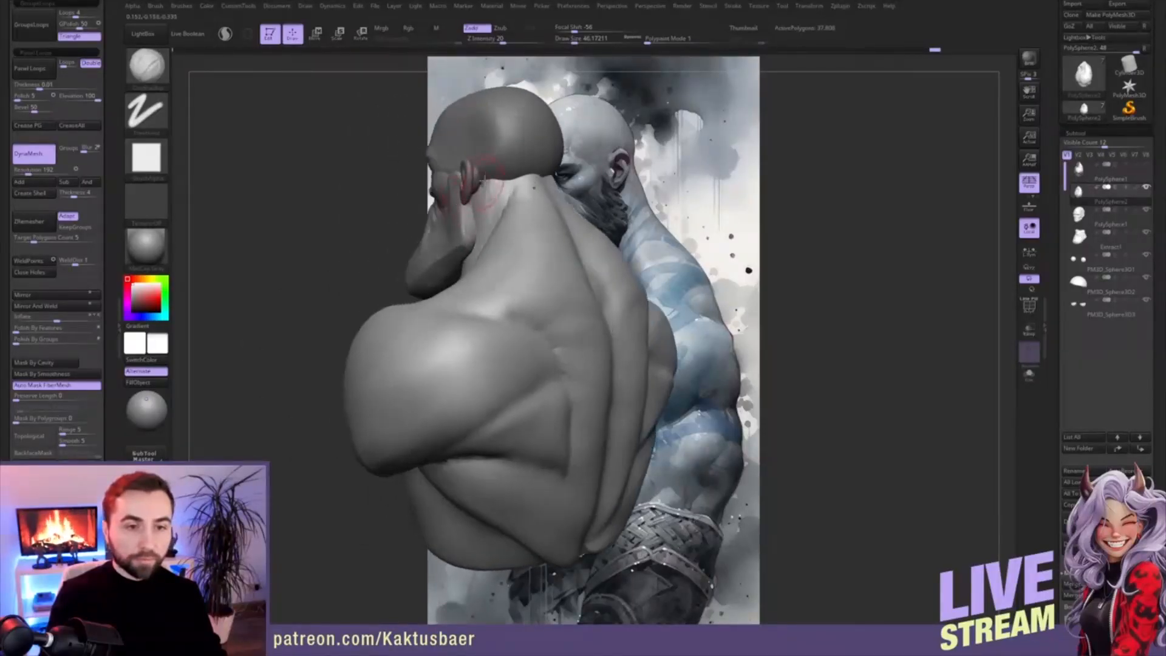
{"action": "key", "text": "b"}
{"action": "key", "text": "m"}
{"action": "key", "text": "v"}
{"action": "key", "text": "s"}
{"action": "left_click_drag", "start_coordinate": [477, 187], "coordinate": [480, 186]}
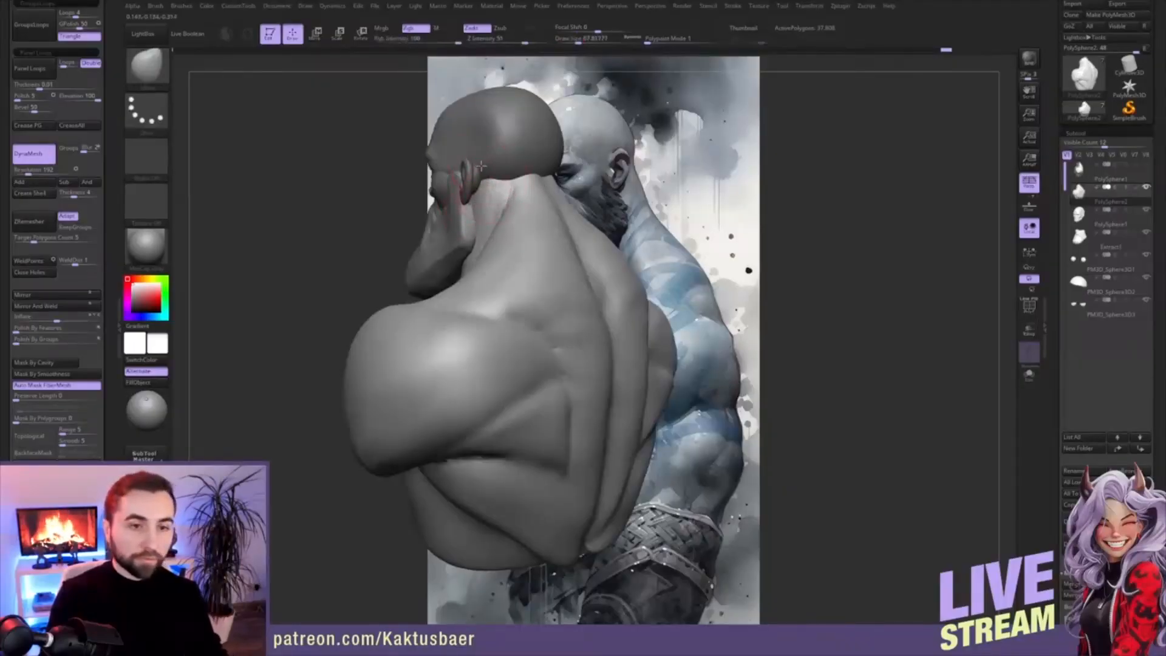
{"action": "right_click_drag", "start_coordinate": [475, 164], "coordinate": [492, 226]}
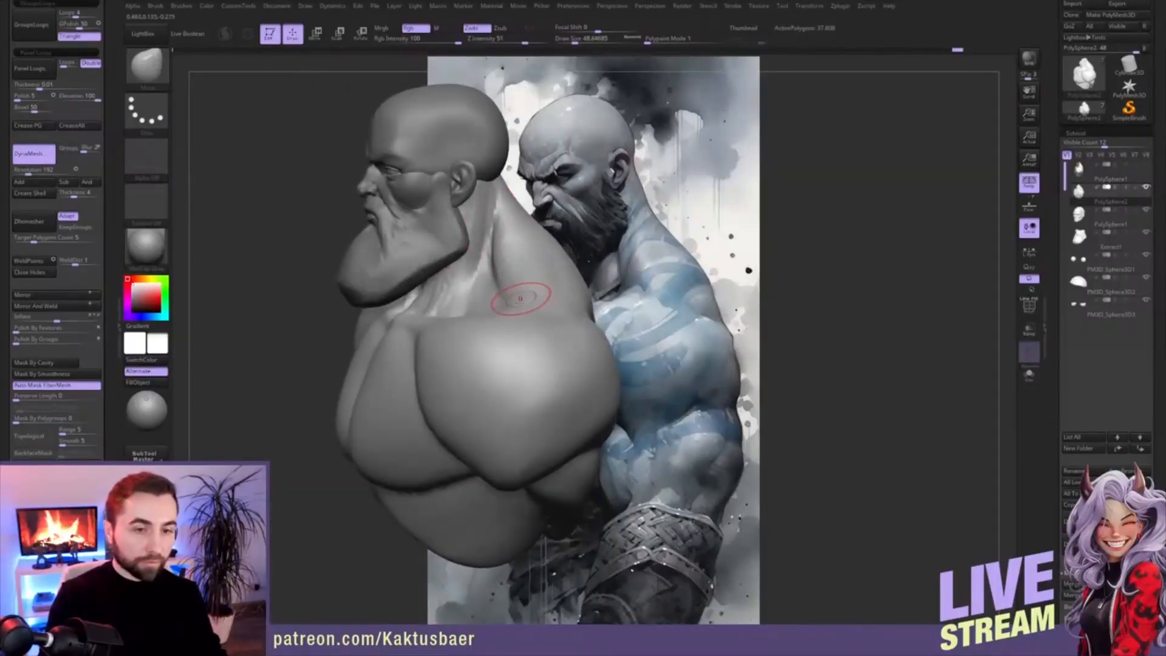
- Enlarge the ClayBuildup brush and add strokes over the top of the shoulder and down the front deltoid
{"action": "key", "text": "b"}
{"action": "key", "text": "c"}
{"action": "key", "text": "b"}
{"action": "mouse_move", "coordinate": [524, 305]}
{"action": "right_mouse_down"}
{"action": "mouse_move", "coordinate": [534, 308]}
{"action": "mouse_move", "coordinate": [534, 285]}
{"action": "mouse_move", "coordinate": [520, 319]}
{"action": "right_mouse_up"}
{"action": "key", "text": "bracketright"}
{"action": "left_click_drag", "start_coordinate": [519, 318], "coordinate": [487, 323]}
{"action": "right_click_drag", "start_coordinate": [485, 326], "coordinate": [414, 304], "text": "alt"}
{"action": "left_click_drag", "start_coordinate": [378, 321], "coordinate": [430, 437]}
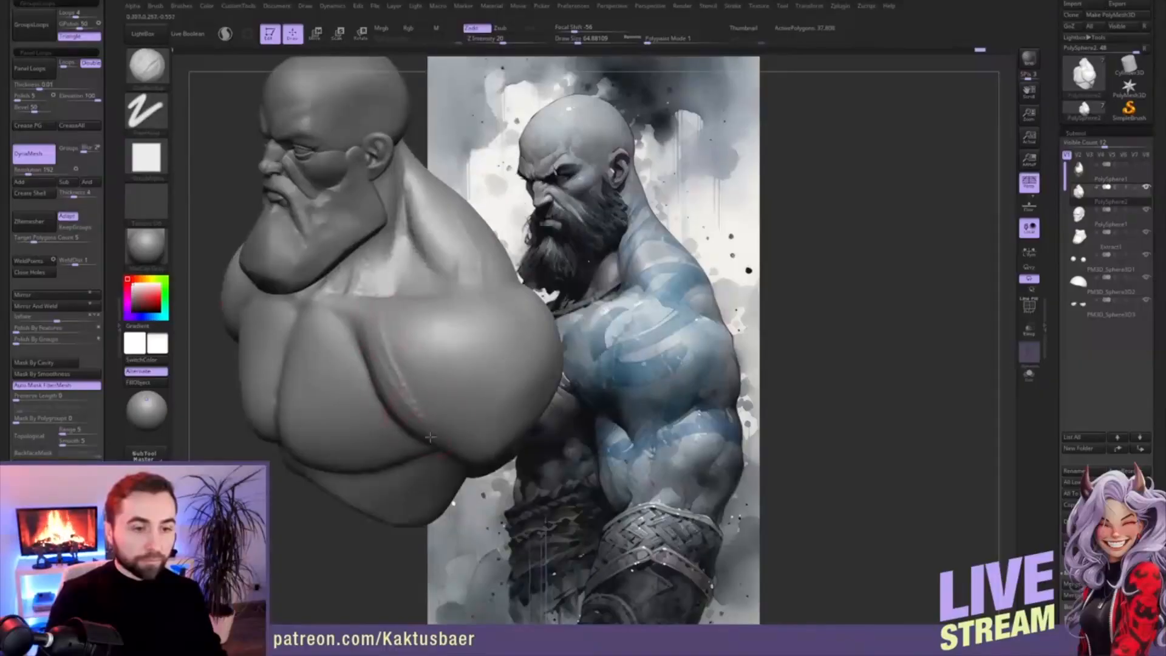
{"action": "right_click_drag", "start_coordinate": [433, 353], "coordinate": [419, 345]}
{"action": "left_click_drag", "start_coordinate": [401, 340], "coordinate": [422, 351]}
{"action": "right_click_drag", "start_coordinate": [422, 351], "coordinate": [423, 339]}
- Carve the front and rear divisions between the deltoid heads with the DamStandard brush
{"action": "key", "text": "b"}
{"action": "key", "text": "d"}
{"action": "key", "text": "s"}
{"action": "left_click_drag", "start_coordinate": [427, 312], "coordinate": [472, 452]}
{"action": "right_click_drag", "start_coordinate": [465, 343], "coordinate": [483, 351]}
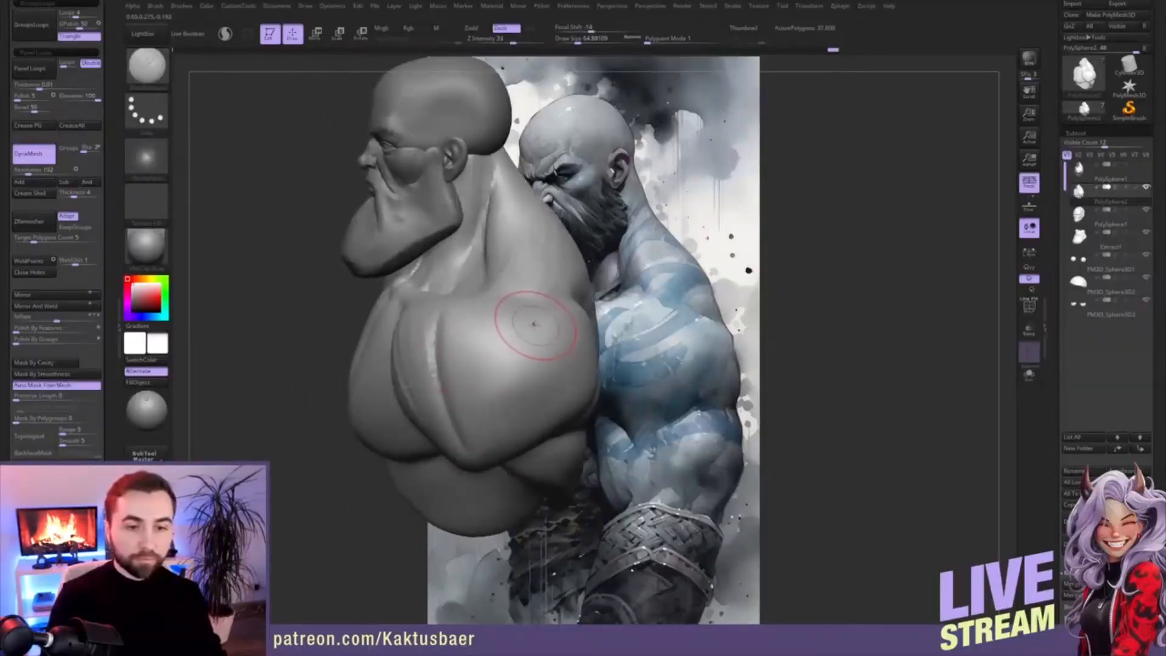
{"action": "left_click_drag", "start_coordinate": [552, 324], "coordinate": [508, 443]}
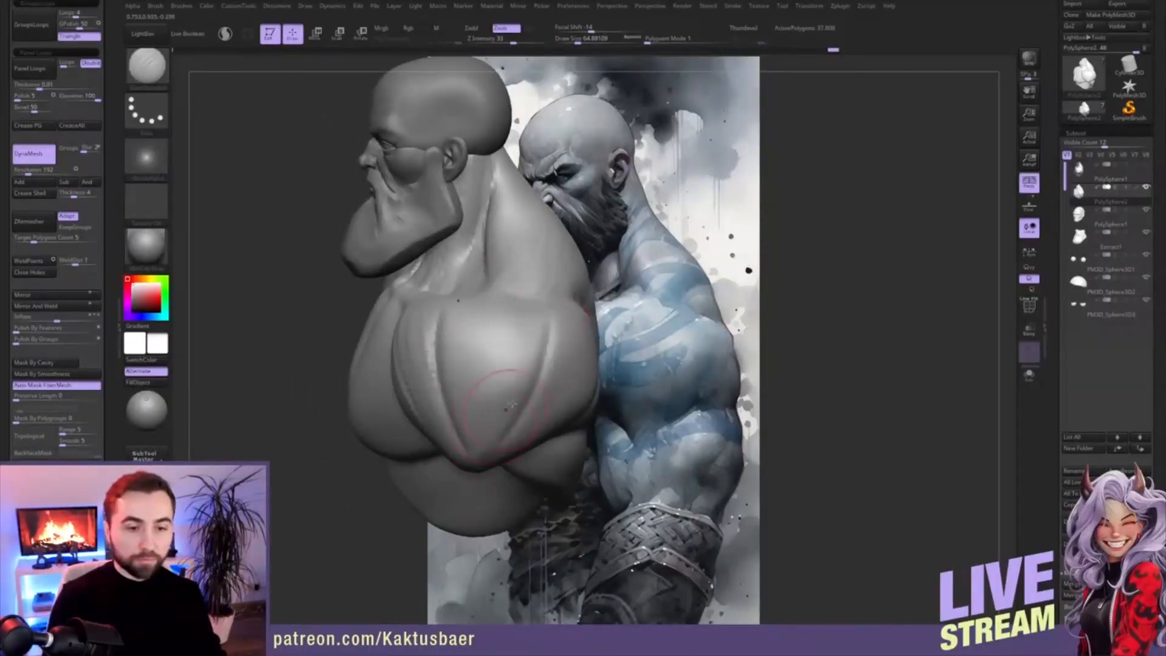
- Build up the middle and rear deltoid with ClayBuildup strokes running down towards its lower tip
{"action": "key", "text": "b"}
{"action": "key", "text": "c"}
{"action": "key", "text": "b"}
{"action": "mouse_move", "coordinate": [534, 351]}
{"action": "right_mouse_down"}
{"action": "mouse_move", "coordinate": [528, 339]}
{"action": "mouse_move", "coordinate": [563, 336]}
{"action": "right_mouse_up"}
{"action": "mouse_move", "coordinate": [525, 356]}
{"action": "left_mouse_down"}
{"action": "mouse_move", "coordinate": [541, 331]}
{"action": "mouse_move", "coordinate": [514, 393]}
{"action": "left_mouse_up"}
{"action": "right_click_drag", "start_coordinate": [514, 419], "coordinate": [493, 394]}
{"action": "key", "text": "s"}
{"action": "left_click", "coordinate": [493, 392]}
{"action": "left_click_drag", "start_coordinate": [514, 317], "coordinate": [462, 402]}
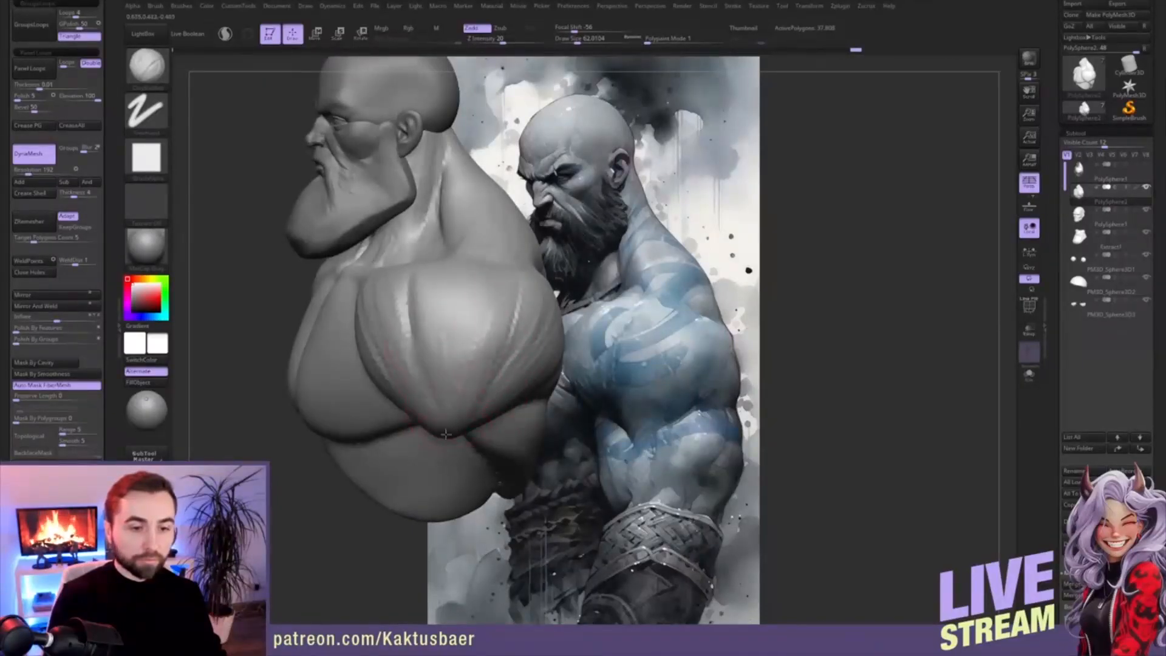
- Resize the Move brush and reshape the lower tip of the deltoid
{"action": "key", "text": "b"}
{"action": "key", "text": "m"}
{"action": "key", "text": "v"}
{"action": "key", "text": "s"}
{"action": "left_click", "coordinate": [455, 418]}
{"action": "mouse_move", "coordinate": [457, 409]}
{"action": "right_mouse_down"}
{"action": "mouse_move", "coordinate": [472, 396]}
{"action": "mouse_move", "coordinate": [499, 404]}
{"action": "right_mouse_up"}
- Resize the ClayBuildup brush and fill out the lower part of the deltoid
{"action": "key", "text": "b"}
{"action": "key", "text": "c"}
{"action": "key", "text": "b"}
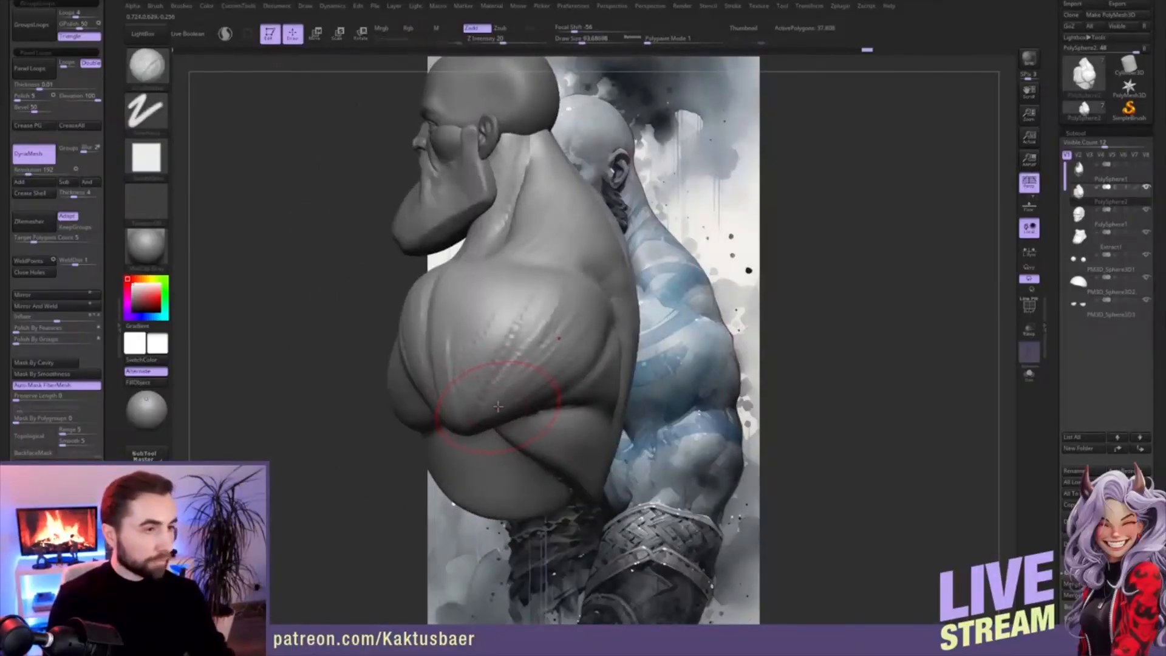
{"action": "key", "text": "s"}
{"action": "left_click", "coordinate": [500, 404]}
{"action": "left_click_drag", "start_coordinate": [501, 404], "coordinate": [497, 428]}
{"action": "mouse_move", "coordinate": [497, 421]}
{"action": "right_mouse_down"}
{"action": "mouse_move", "coordinate": [483, 404]}
{"action": "mouse_move", "coordinate": [472, 415]}
{"action": "right_mouse_up"}
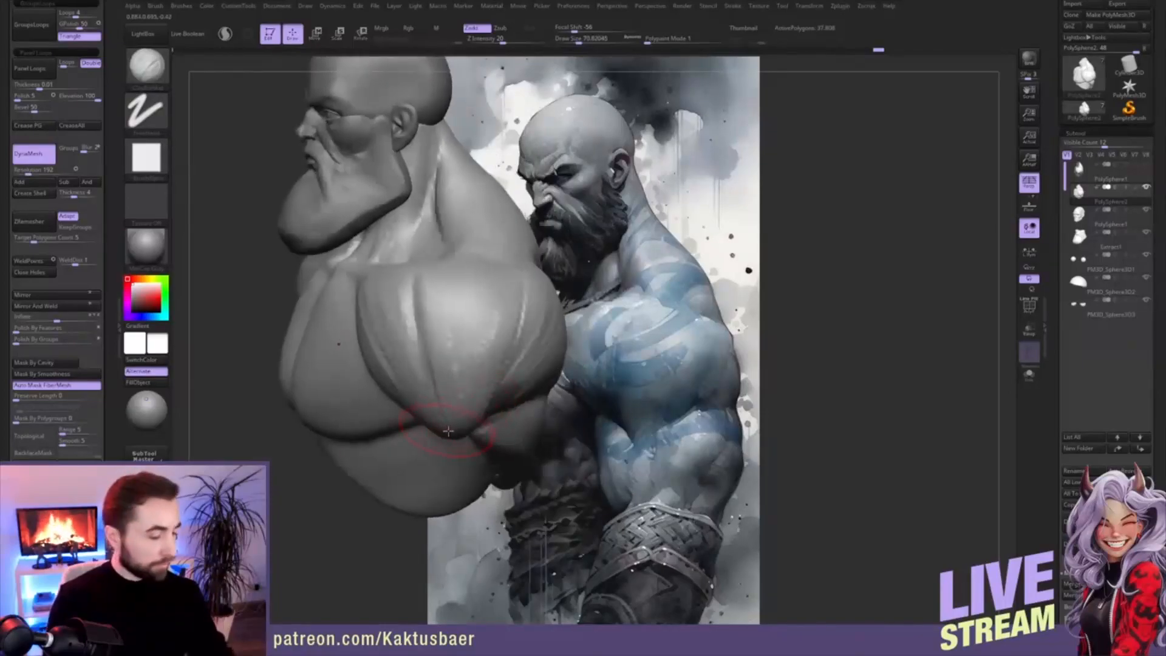
- Enlarge the Move brush and adjust the lower tip of the deltoid
{"action": "key", "text": "b"}
{"action": "key", "text": "m"}
{"action": "key", "text": "v"}
{"action": "key", "text": "s"}
{"action": "left_click_drag", "start_coordinate": [448, 429], "coordinate": [453, 429]}
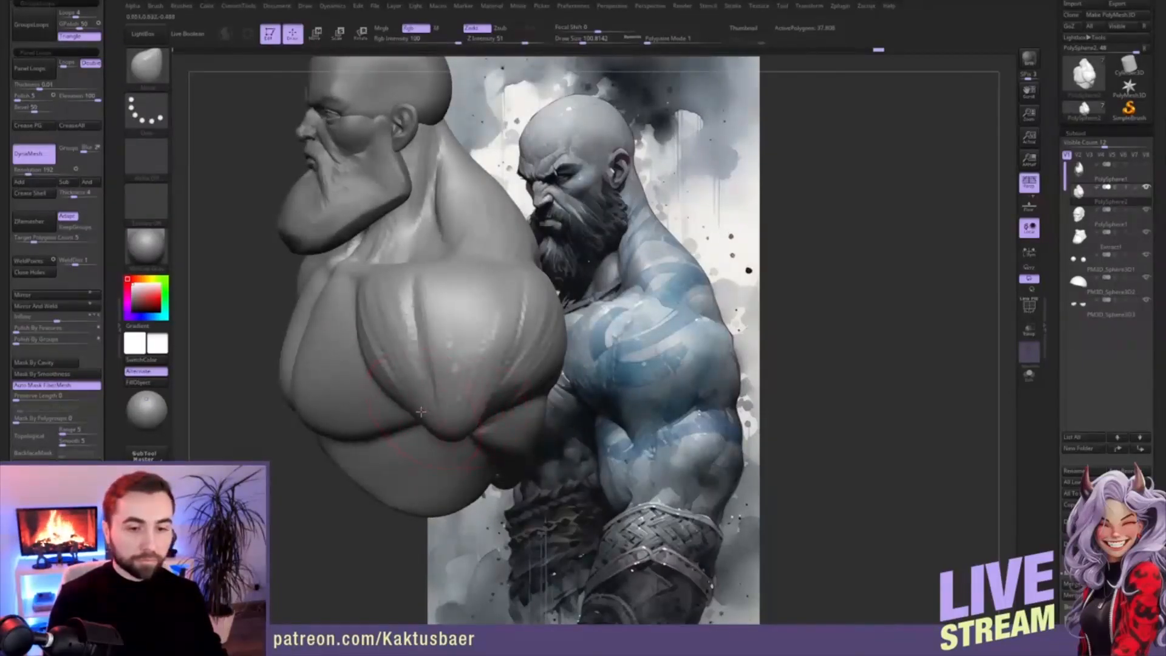
- Build up vertical muscle bands running into the deltoid's lower tip with resized ClayBuildup strokes
{"action": "key", "text": "b"}
{"action": "key", "text": "c"}
{"action": "key", "text": "b"}
{"action": "key", "text": "s"}
{"action": "left_click_drag", "start_coordinate": [425, 372], "coordinate": [421, 372]}
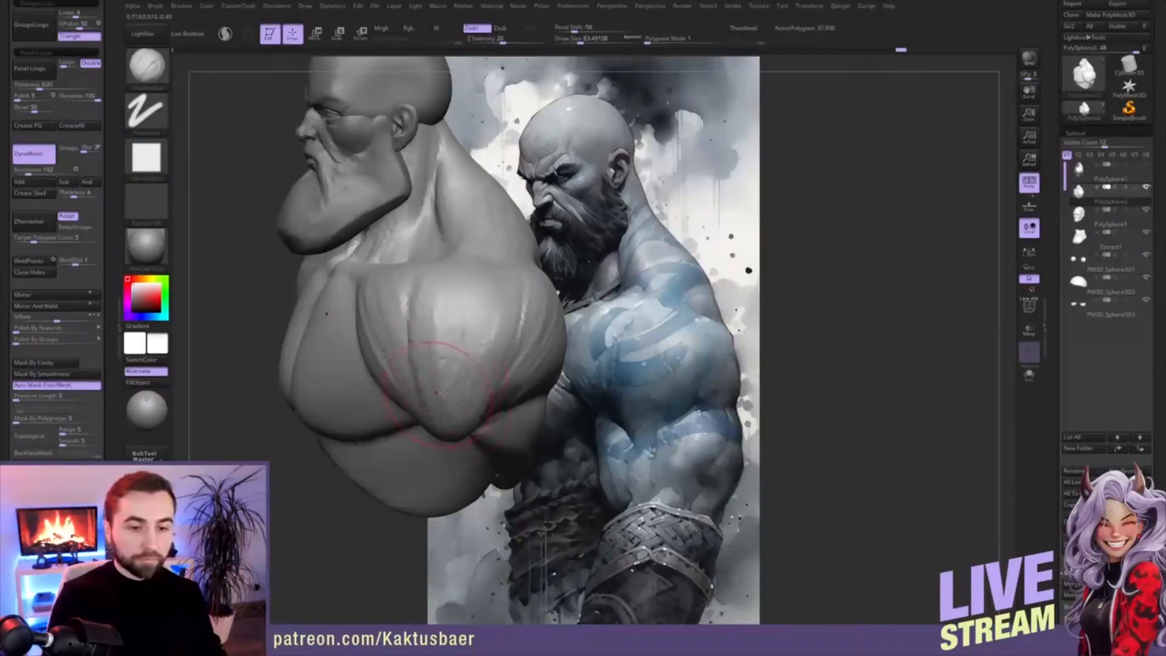
{"action": "key", "text": "s"}
{"action": "left_click_drag", "start_coordinate": [454, 439], "coordinate": [451, 438]}
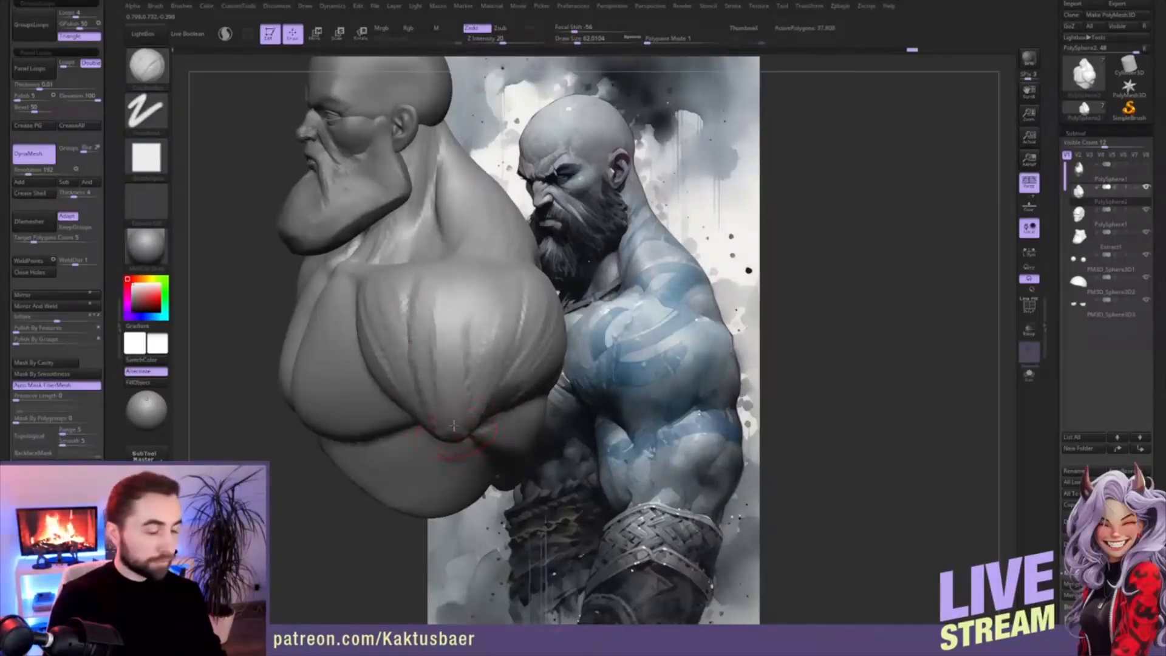
{"action": "right_click_drag", "start_coordinate": [459, 444], "coordinate": [455, 438]}
{"action": "right_click_drag", "start_coordinate": [403, 380], "coordinate": [402, 396]}
{"action": "left_click_drag", "start_coordinate": [353, 330], "coordinate": [359, 304]}
{"action": "left_click_drag", "start_coordinate": [391, 350], "coordinate": [420, 347]}
- Smooth the clay strokes and groove across the middle and rear deltoid
{"action": "mouse_move", "coordinate": [404, 347]}
{"action": "right_mouse_down", "text": "alt"}
{"action": "mouse_move", "coordinate": [490, 325]}
{"action": "mouse_move", "coordinate": [505, 352]}
{"action": "right_mouse_up", "text": "alt"}
{"action": "mouse_move", "coordinate": [544, 304]}
{"action": "left_mouse_down", "text": "shift"}
{"action": "mouse_move", "coordinate": [534, 336]}
{"action": "mouse_move", "coordinate": [573, 385]}
{"action": "left_mouse_up", "text": "shift"}
{"action": "right_click_drag", "start_coordinate": [615, 362], "coordinate": [653, 385]}
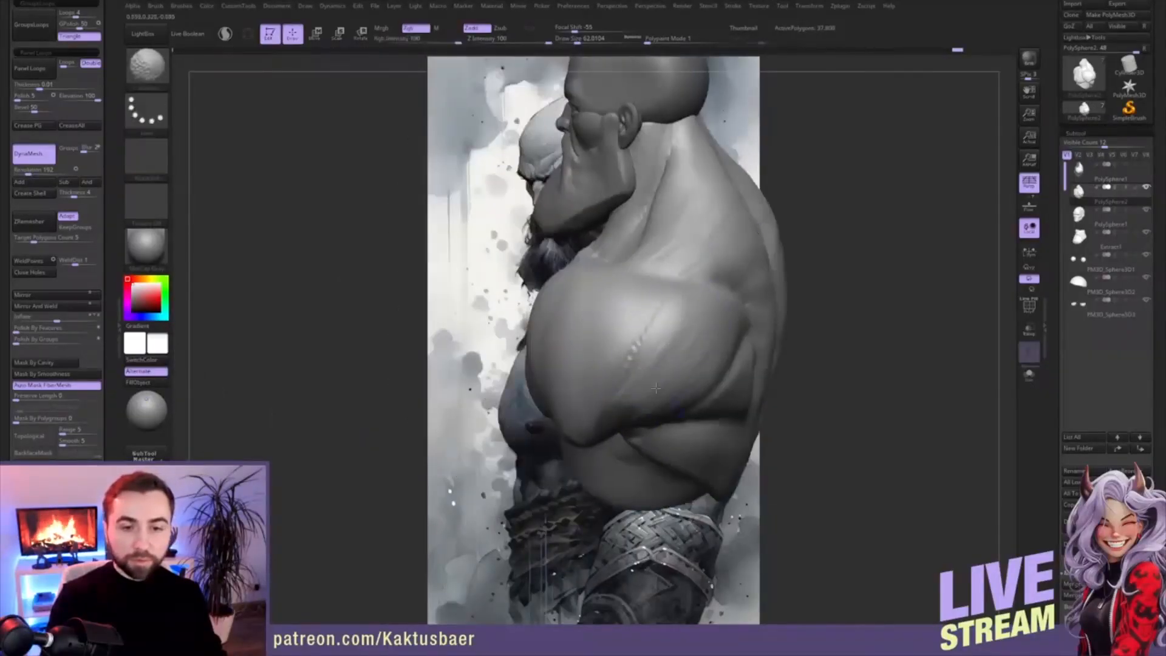
{"action": "right_click_drag", "start_coordinate": [698, 217], "coordinate": [670, 289], "text": "alt"}
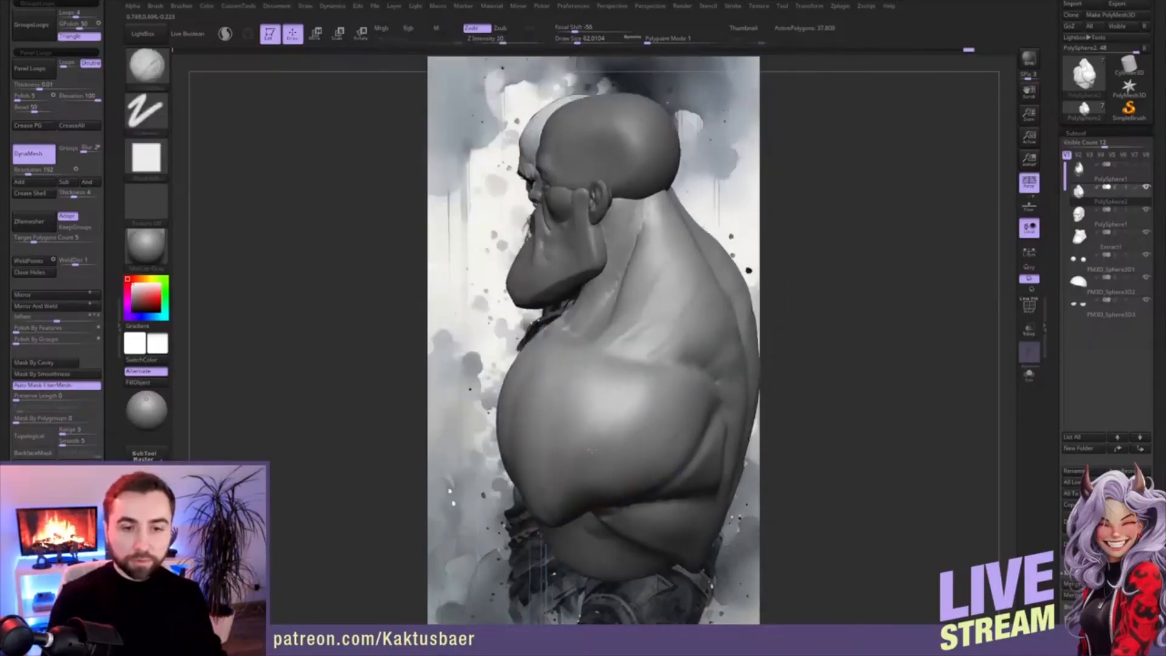
{"action": "left_click_drag", "start_coordinate": [659, 304], "coordinate": [674, 279], "text": "shift"}
- Smooth the side of the neck, the front deltoid and the flank below the armpit
{"action": "right_click_drag", "start_coordinate": [673, 283], "coordinate": [630, 282]}
{"action": "left_click_drag", "start_coordinate": [585, 252], "coordinate": [560, 312], "text": "shift"}
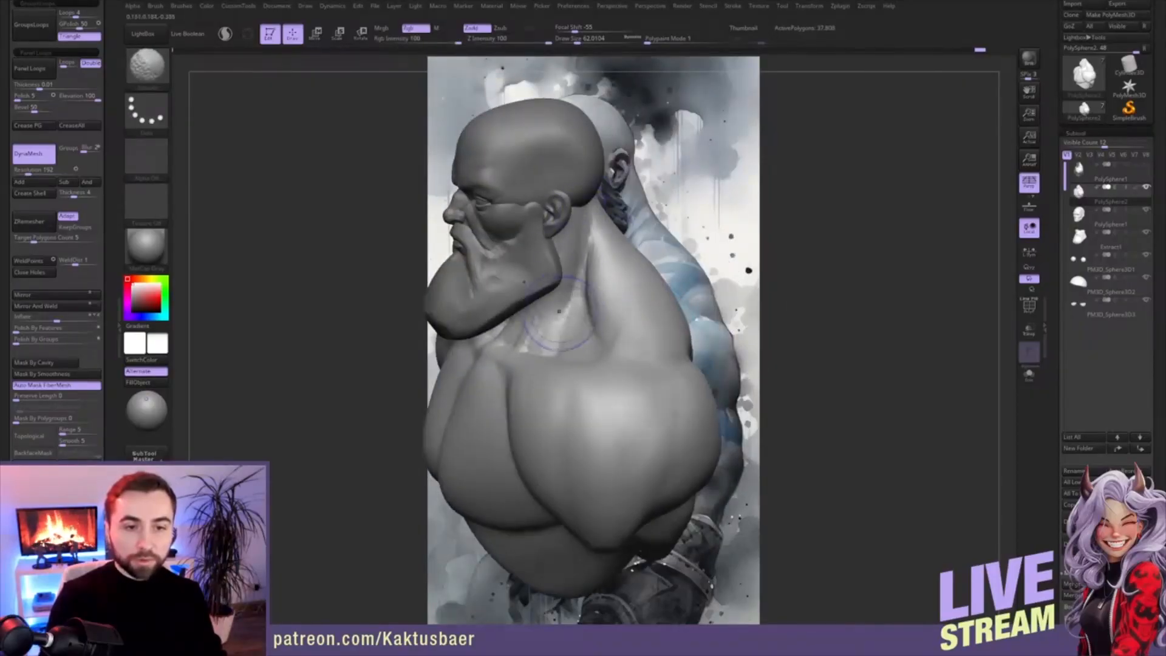
{"action": "right_click_drag", "start_coordinate": [538, 322], "coordinate": [599, 347]}
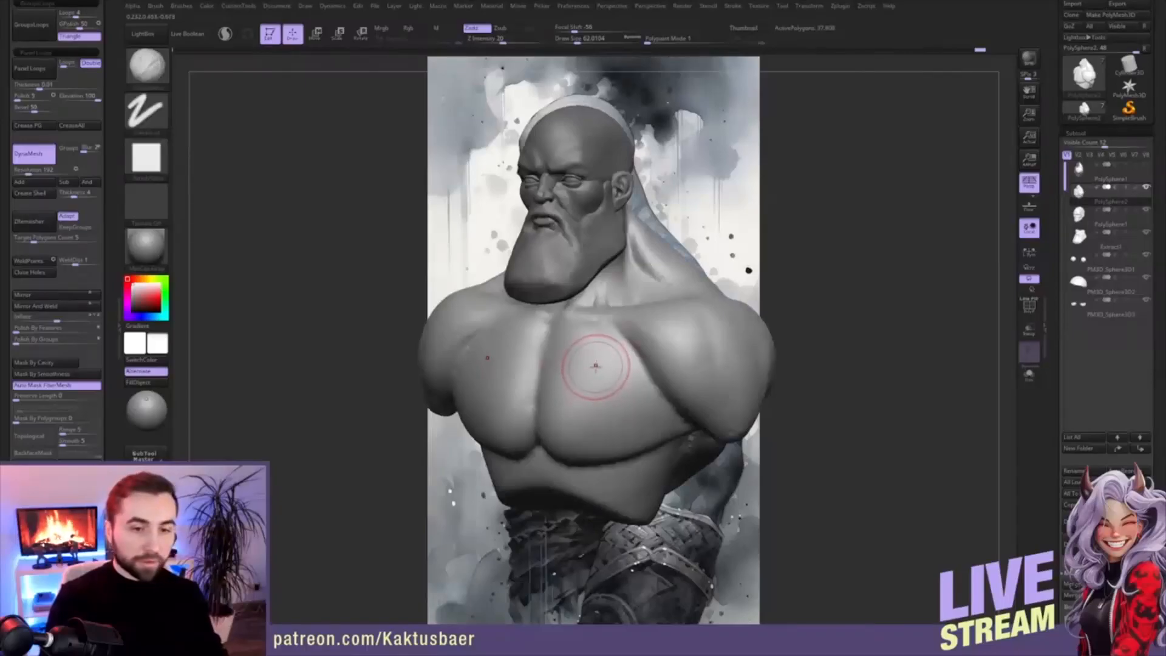
{"action": "left_click_drag", "start_coordinate": [668, 338], "coordinate": [686, 364], "text": "shift"}
{"action": "right_click_drag", "start_coordinate": [662, 366], "coordinate": [656, 368]}
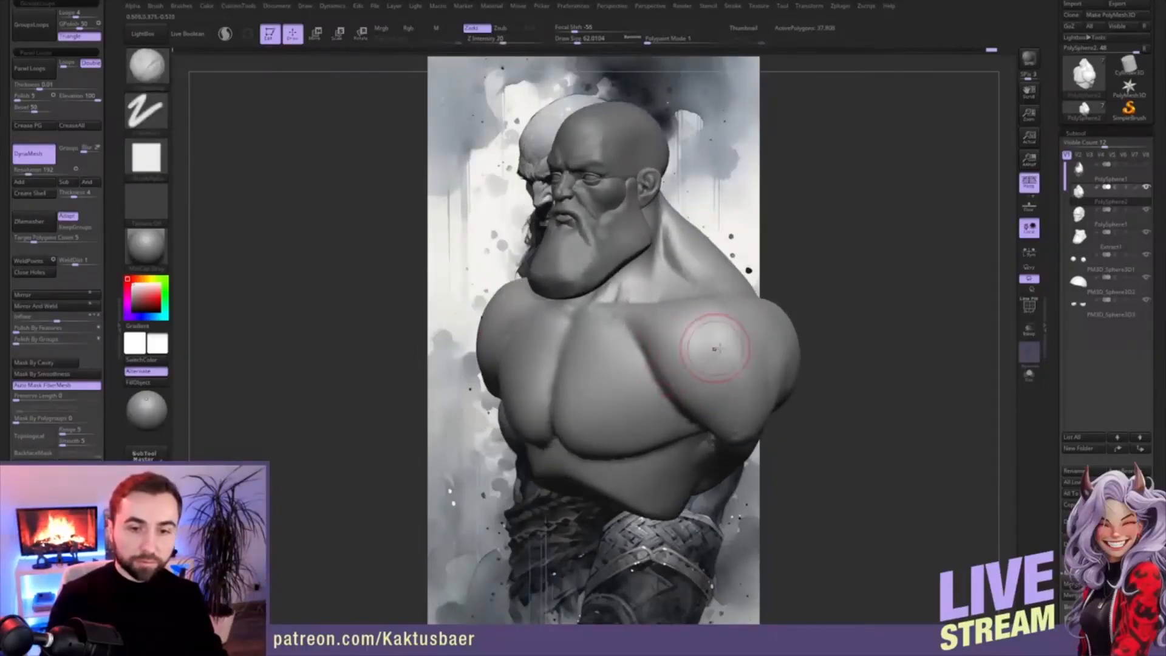
{"action": "key", "text": "shift"}
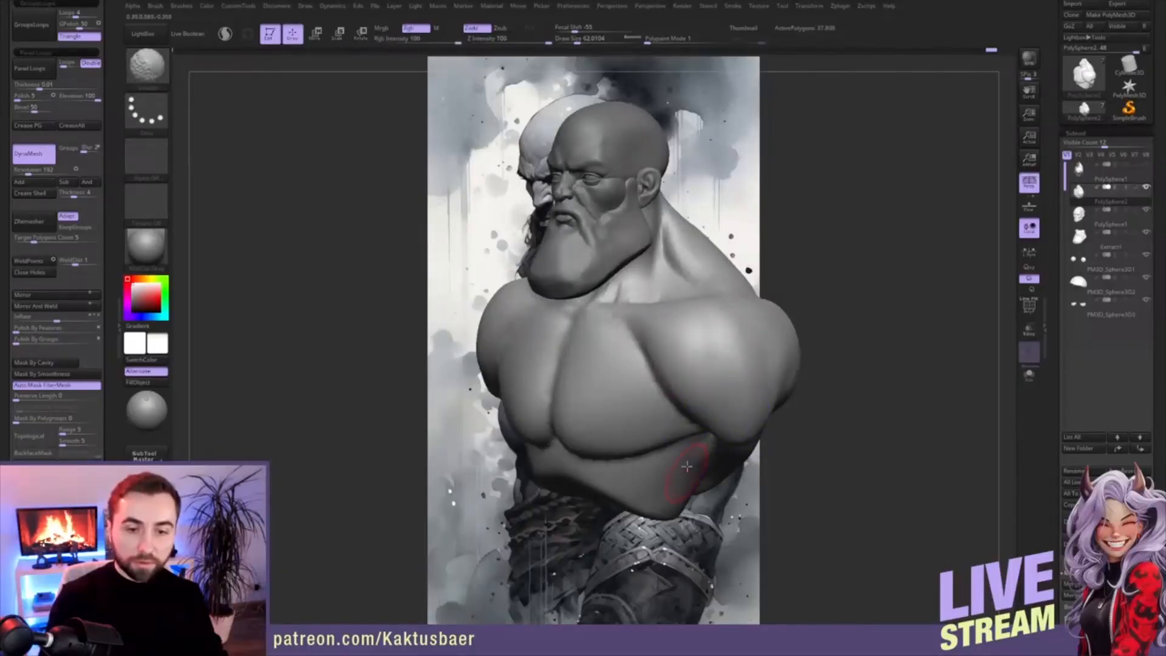
{"action": "left_click_drag", "start_coordinate": [687, 467], "coordinate": [679, 460], "text": "shift"}
- Build up the pectorals with ClayBuildup strokes following the muscle fibres across the chest
{"action": "right_click_drag", "start_coordinate": [665, 440], "coordinate": [606, 351]}
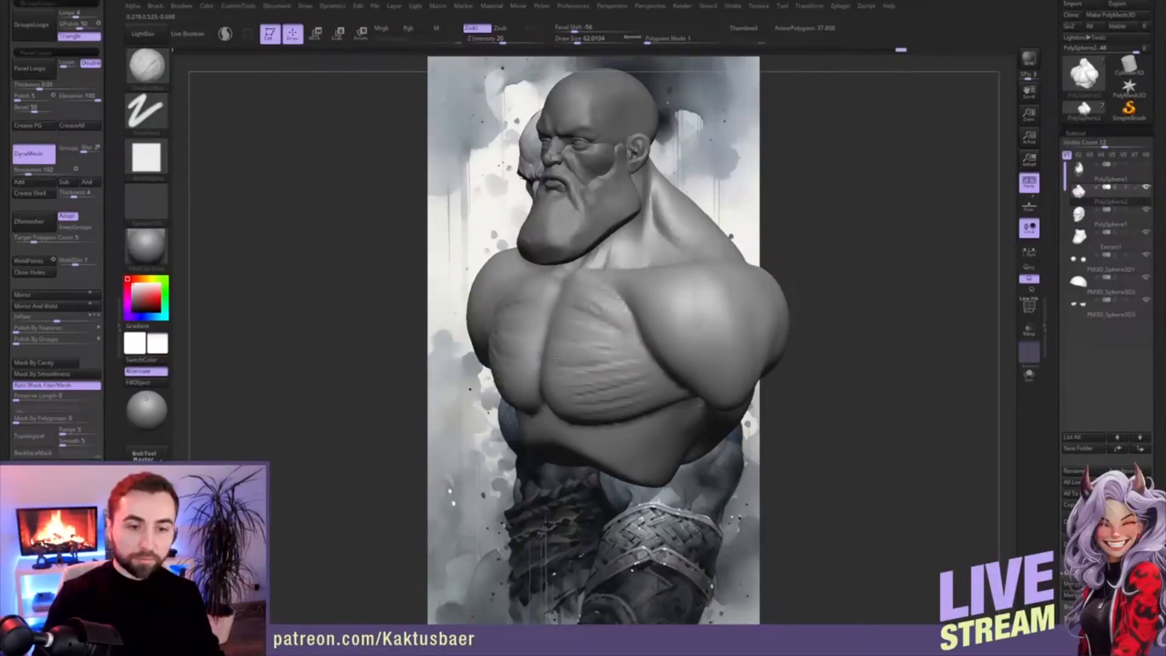
{"action": "mouse_move", "coordinate": [598, 360]}
{"action": "right_mouse_down"}
{"action": "mouse_move", "coordinate": [621, 347]}
{"action": "mouse_move", "coordinate": [631, 366]}
{"action": "mouse_move", "coordinate": [665, 372]}
{"action": "right_mouse_up"}
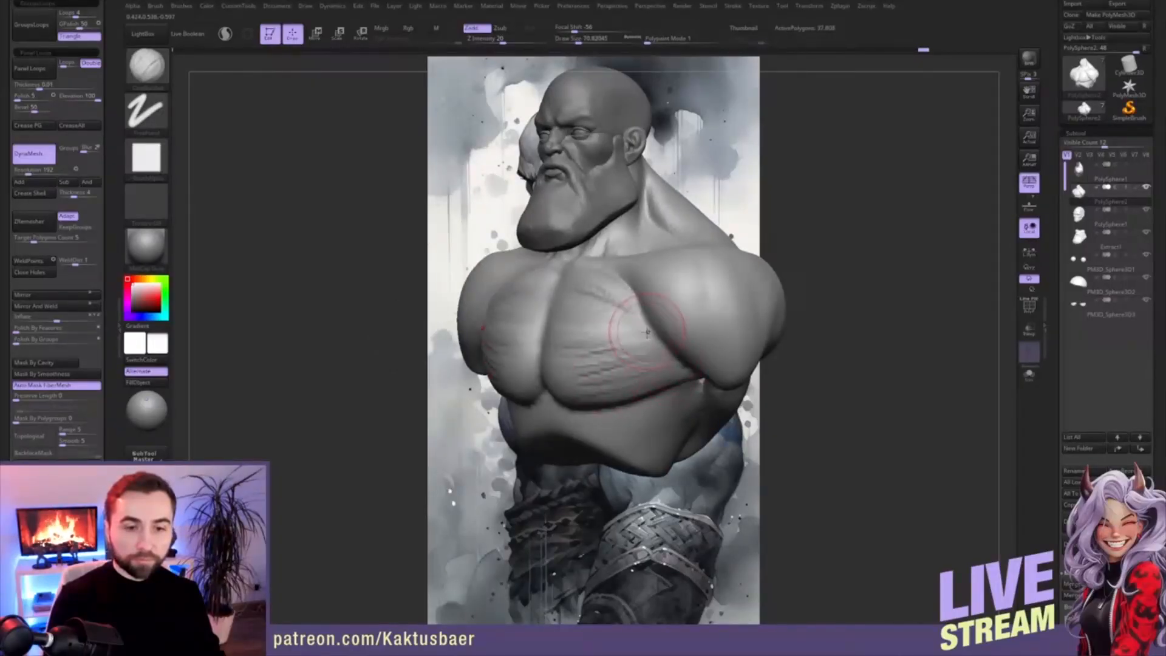
{"action": "mouse_move", "coordinate": [579, 339]}
{"action": "right_mouse_down", "text": "alt"}
{"action": "mouse_move", "coordinate": [376, 376]}
{"action": "mouse_move", "coordinate": [457, 367]}
{"action": "mouse_move", "coordinate": [478, 305]}
{"action": "right_mouse_up", "text": "alt"}
- Resize the Move brush and reshape the chest volume and the upper transition from pectoral to shoulder
{"action": "key", "text": "b"}
{"action": "key", "text": "m"}
{"action": "key", "text": "v"}
{"action": "key", "text": "s"}
{"action": "left_click_drag", "start_coordinate": [437, 408], "coordinate": [440, 377]}
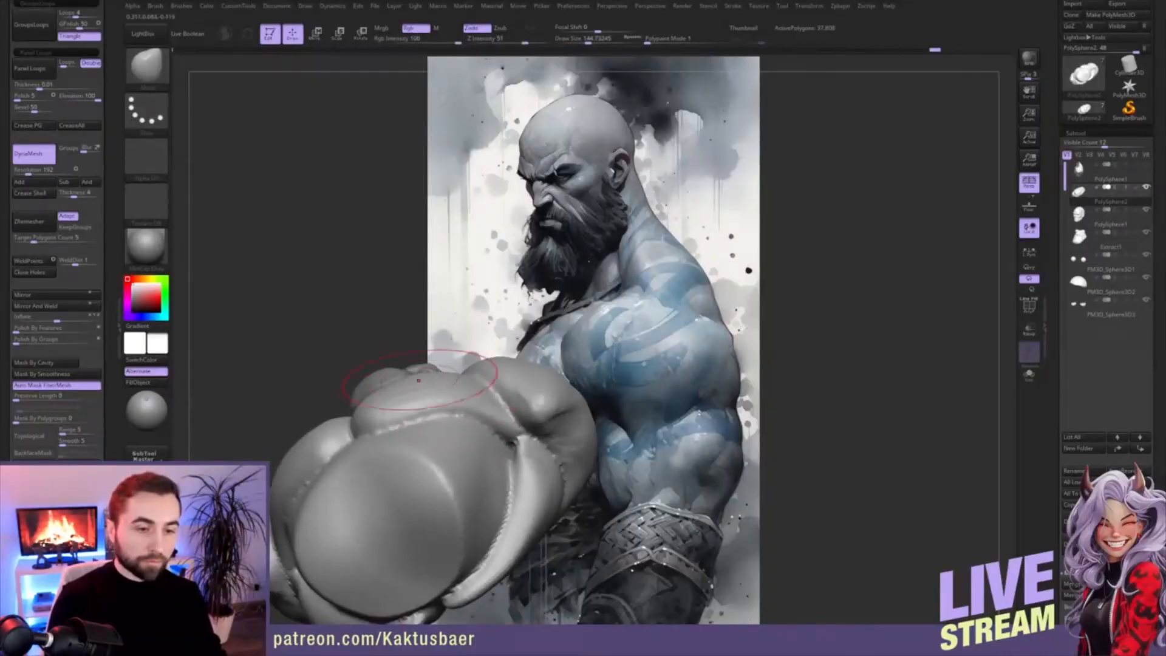
{"action": "key", "text": "bracketleft"}
{"action": "mouse_move", "coordinate": [389, 382]}
{"action": "right_mouse_down"}
{"action": "mouse_move", "coordinate": [433, 348]}
{"action": "mouse_move", "coordinate": [444, 320]}
{"action": "right_mouse_up"}
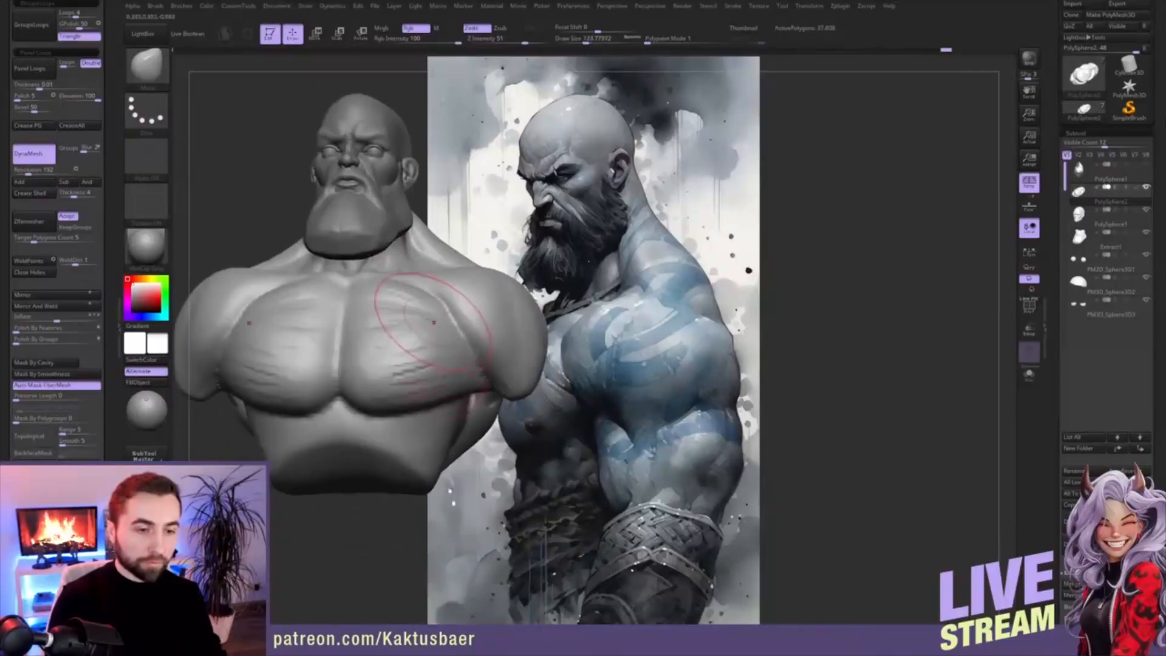
{"action": "left_click_drag", "start_coordinate": [466, 274], "coordinate": [466, 260]}
{"action": "right_click_drag", "start_coordinate": [467, 260], "coordinate": [431, 343]}
- Smooth the fibre strokes across the upper and lower pectorals
{"action": "left_click_drag", "start_coordinate": [402, 301], "coordinate": [388, 297], "text": "shift"}
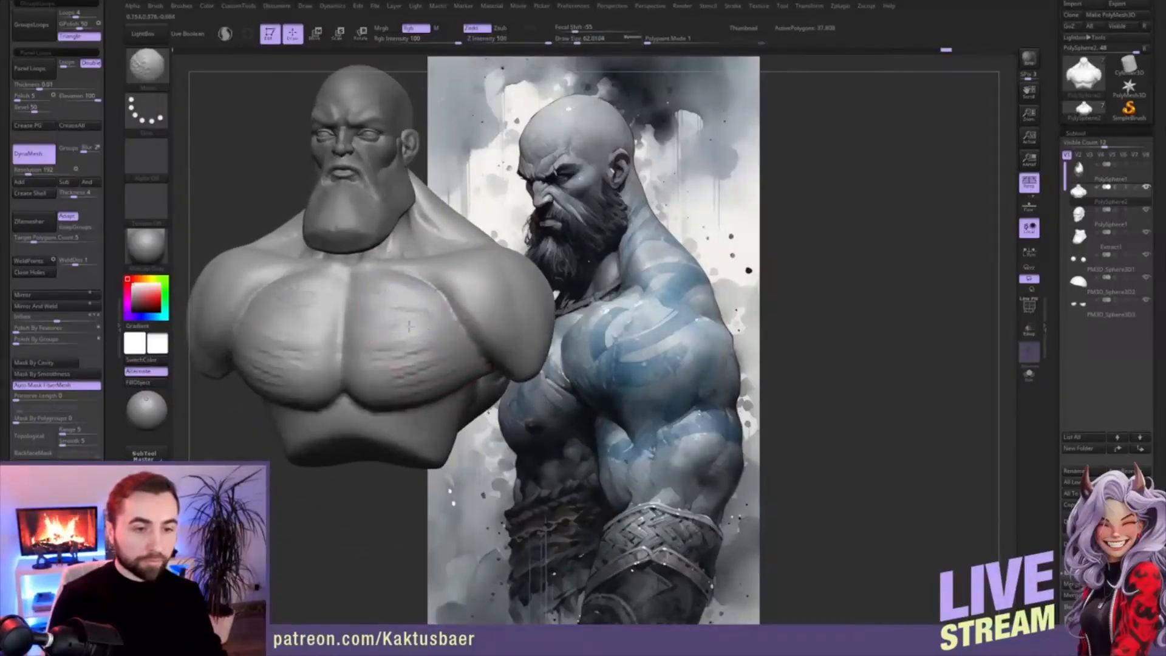
{"action": "left_click_drag", "start_coordinate": [404, 378], "coordinate": [389, 389], "text": "shift"}
{"action": "right_click_drag", "start_coordinate": [398, 362], "coordinate": [424, 382], "text": "alt"}
{"action": "left_click_drag", "start_coordinate": [430, 372], "coordinate": [446, 352], "text": "shift"}
- Enlarge the Move brush and check the slope from trapezius to shoulder from the front and side
{"action": "mouse_move", "coordinate": [455, 313]}
{"action": "right_mouse_down", "text": "alt"}
{"action": "mouse_move", "coordinate": [501, 374]}
{"action": "mouse_move", "coordinate": [487, 357]}
{"action": "mouse_move", "coordinate": [527, 347]}
{"action": "mouse_move", "coordinate": [557, 283]}
{"action": "right_mouse_up", "text": "alt"}
{"action": "key", "text": "bracketright"}
{"action": "key", "text": "bracketright"}
{"action": "key", "text": "bracketright"}
{"action": "key", "text": "bracketright"}
{"action": "key", "text": "bracketright"}
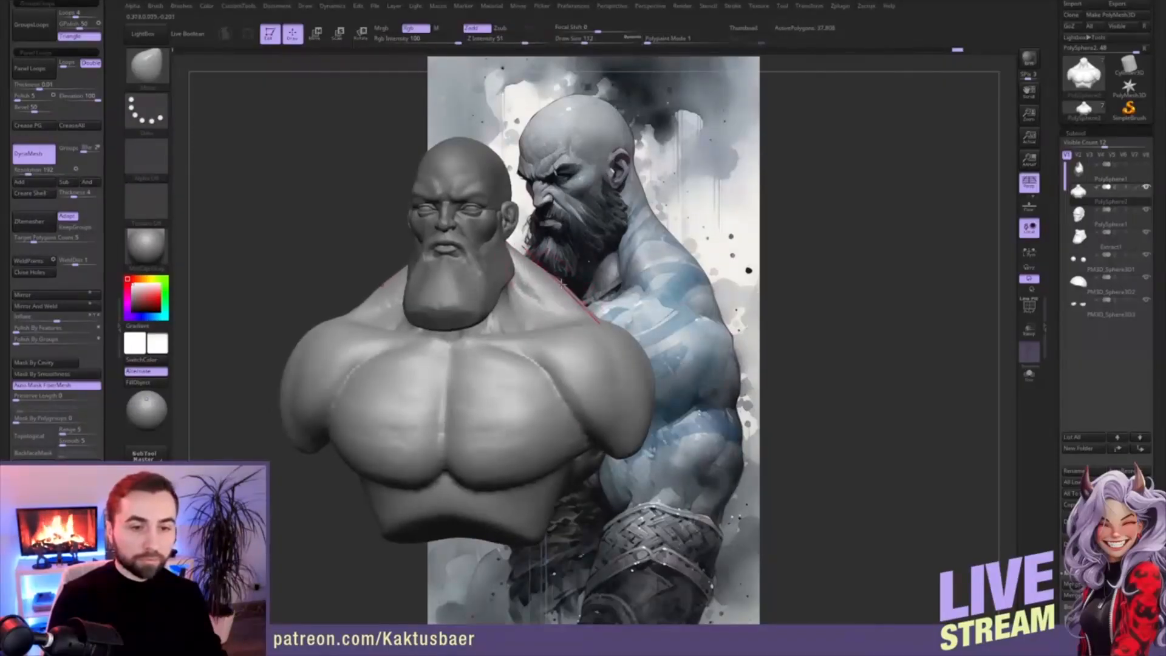
{"action": "right_click_drag", "start_coordinate": [543, 267], "coordinate": [434, 286]}
{"action": "mouse_move", "coordinate": [542, 318]}
{"action": "right_mouse_down"}
{"action": "mouse_move", "coordinate": [492, 315]}
{"action": "mouse_move", "coordinate": [670, 312]}
{"action": "right_mouse_up"}
- Reduce the Move brush size and refine the contour of the upper shoulder
{"action": "key", "text": "bracketleft"}
{"action": "key", "text": "bracketleft"}
{"action": "key", "text": "bracketleft"}
{"action": "left_click_drag", "start_coordinate": [539, 320], "coordinate": [527, 315]}
{"action": "right_click_drag", "start_coordinate": [516, 302], "coordinate": [513, 276]}
{"action": "right_click_drag", "start_coordinate": [513, 277], "coordinate": [567, 310]}
{"action": "right_click_drag", "start_coordinate": [541, 360], "coordinate": [535, 388]}
{"action": "right_click_drag", "start_coordinate": [484, 318], "coordinate": [425, 314], "text": "ctrl"}
{"action": "right_click_drag", "start_coordinate": [521, 406], "coordinate": [480, 349], "text": "ctrl"}
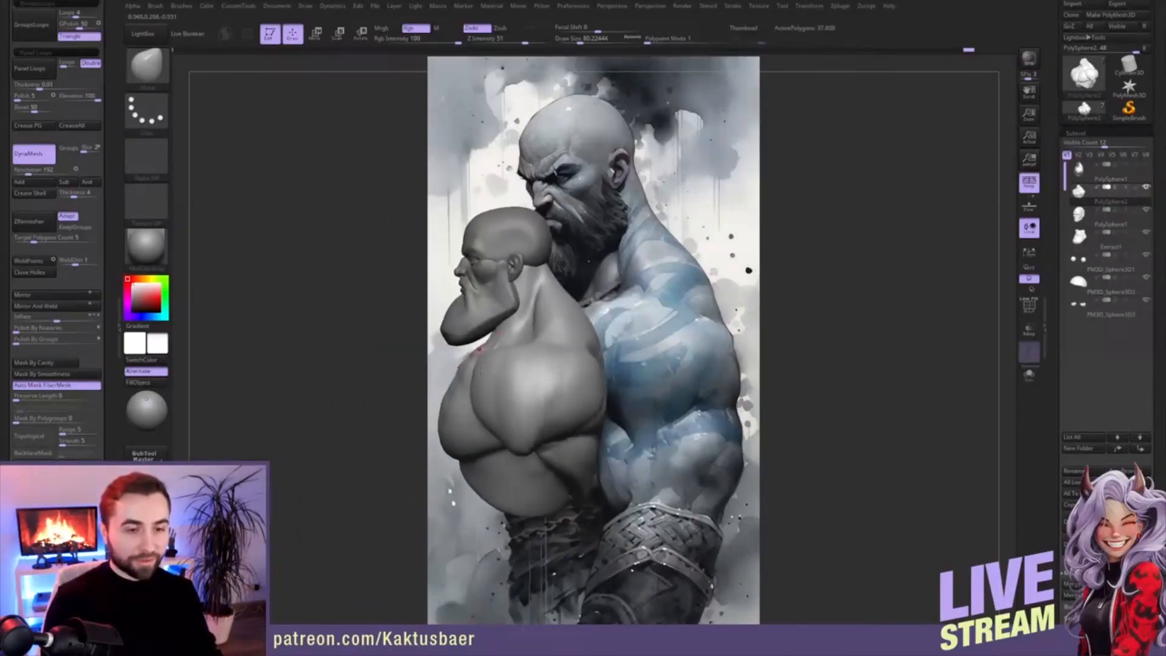
- Recall the second custom view, enlarge the Move brush and show the model see-through over the reference painting
{"action": "scroll", "coordinate": [95, 365], "scroll_direction": "down", "scroll_amount": 15}
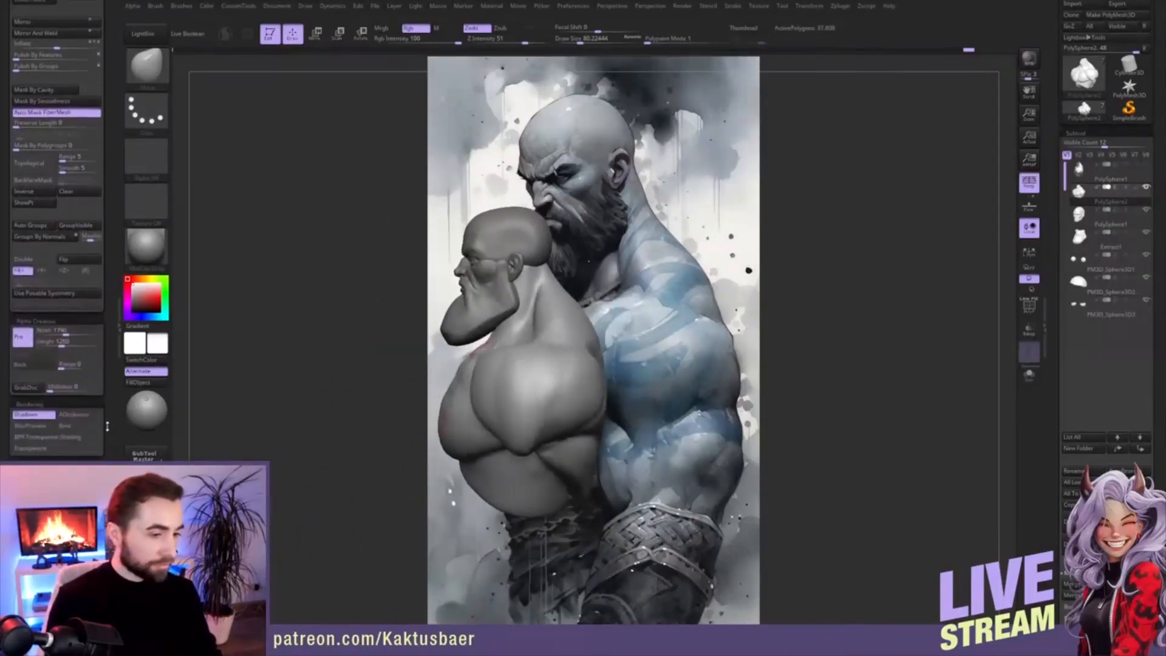
{"action": "left_click", "coordinate": [91, 358]}
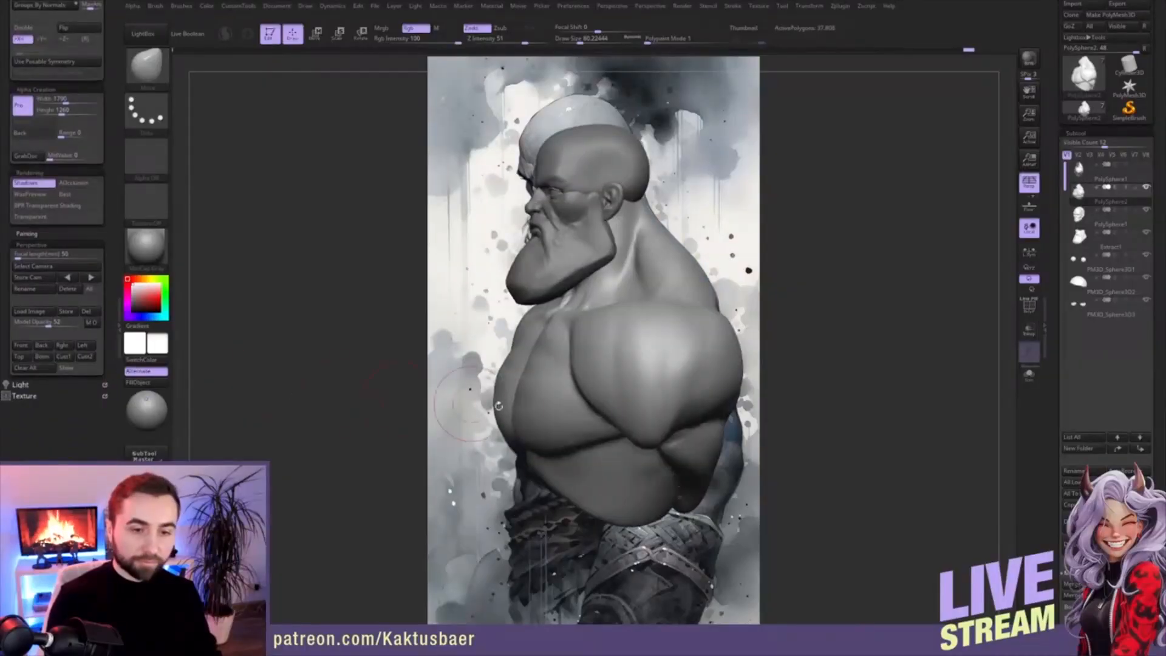
{"action": "key", "text": "s"}
{"action": "mouse_move", "coordinate": [533, 417]}
{"action": "left_mouse_down"}
{"action": "mouse_move", "coordinate": [576, 364]}
{"action": "mouse_move", "coordinate": [626, 359]}
{"action": "left_mouse_up"}
{"action": "key", "text": "s"}
{"action": "key", "text": "s"}
{"action": "key", "text": "s"}
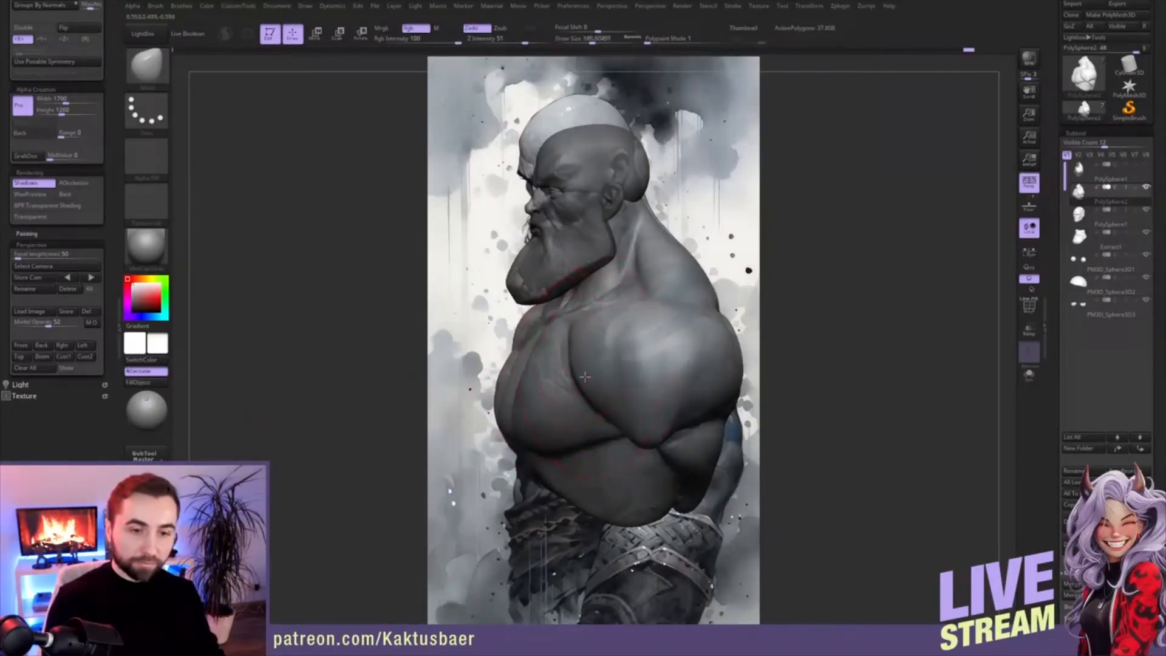
- Compare the bust's proportions with the reference painting, recalling the first and second custom views
{"action": "mouse_move", "coordinate": [597, 363]}
{"action": "right_mouse_down"}
{"action": "mouse_move", "coordinate": [611, 363]}
{"action": "mouse_move", "coordinate": [586, 366]}
{"action": "mouse_move", "coordinate": [594, 355]}
{"action": "right_mouse_up"}
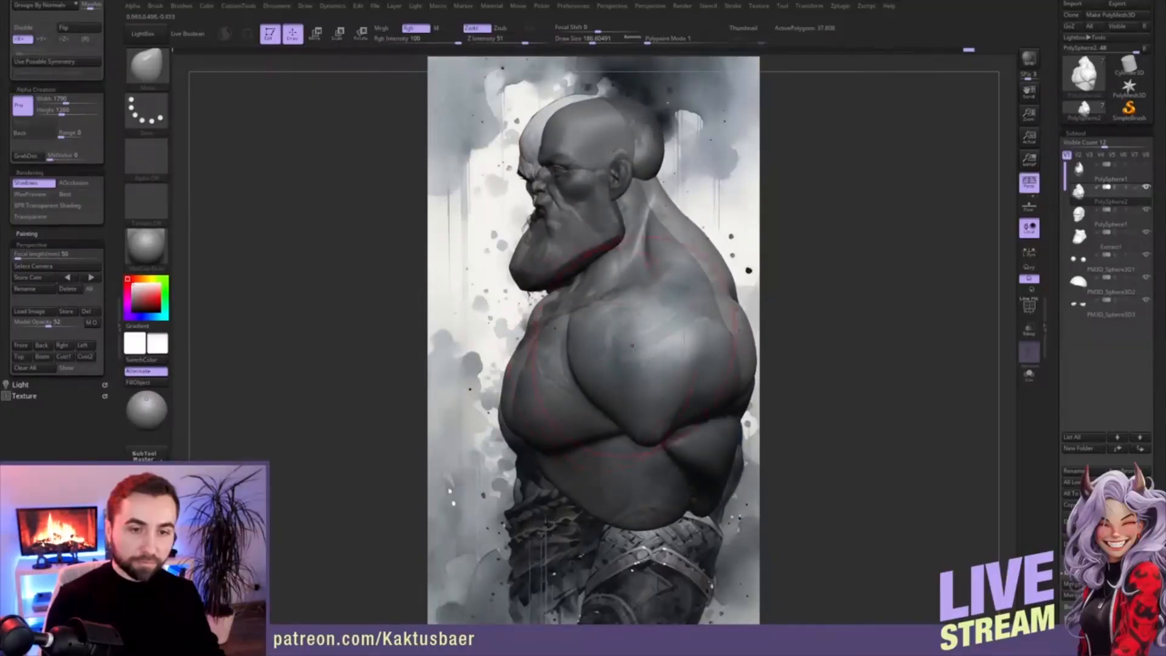
{"action": "right_click_drag", "start_coordinate": [675, 339], "coordinate": [693, 336]}
{"action": "left_click", "coordinate": [64, 357]}
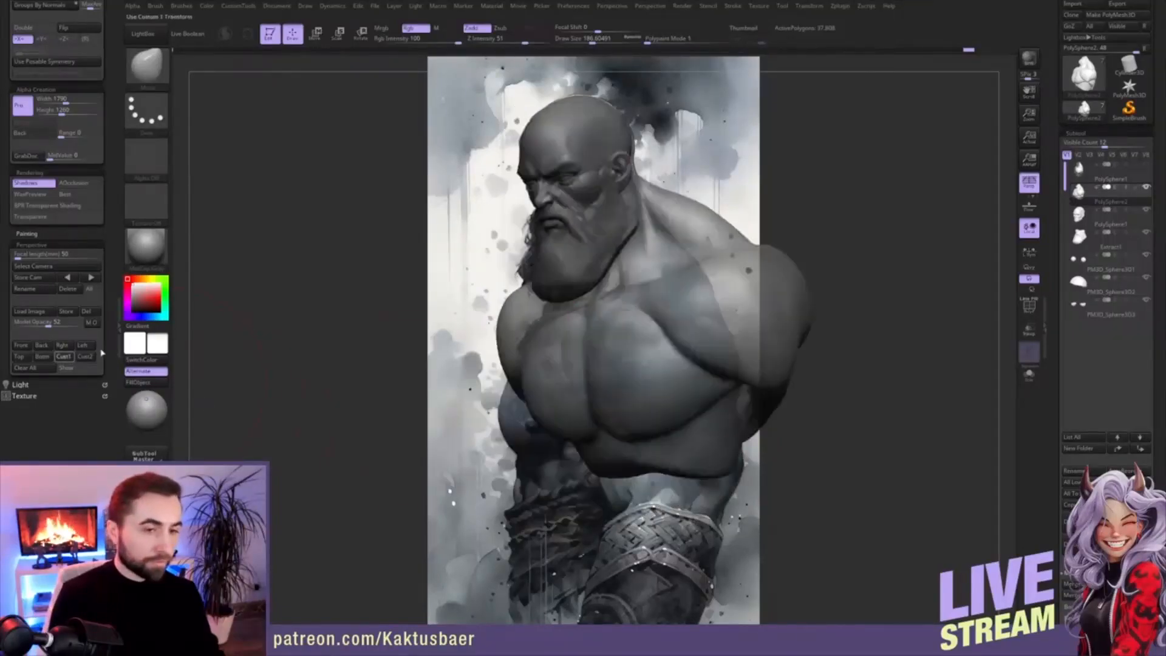
{"action": "mouse_move", "coordinate": [751, 278]}
{"action": "right_mouse_down", "text": "shift"}
{"action": "mouse_move", "coordinate": [742, 316]}
{"action": "mouse_move", "coordinate": [677, 349]}
{"action": "mouse_move", "coordinate": [651, 342]}
{"action": "mouse_move", "coordinate": [598, 373]}
{"action": "right_mouse_up", "text": "shift"}
{"action": "left_click", "coordinate": [86, 357]}
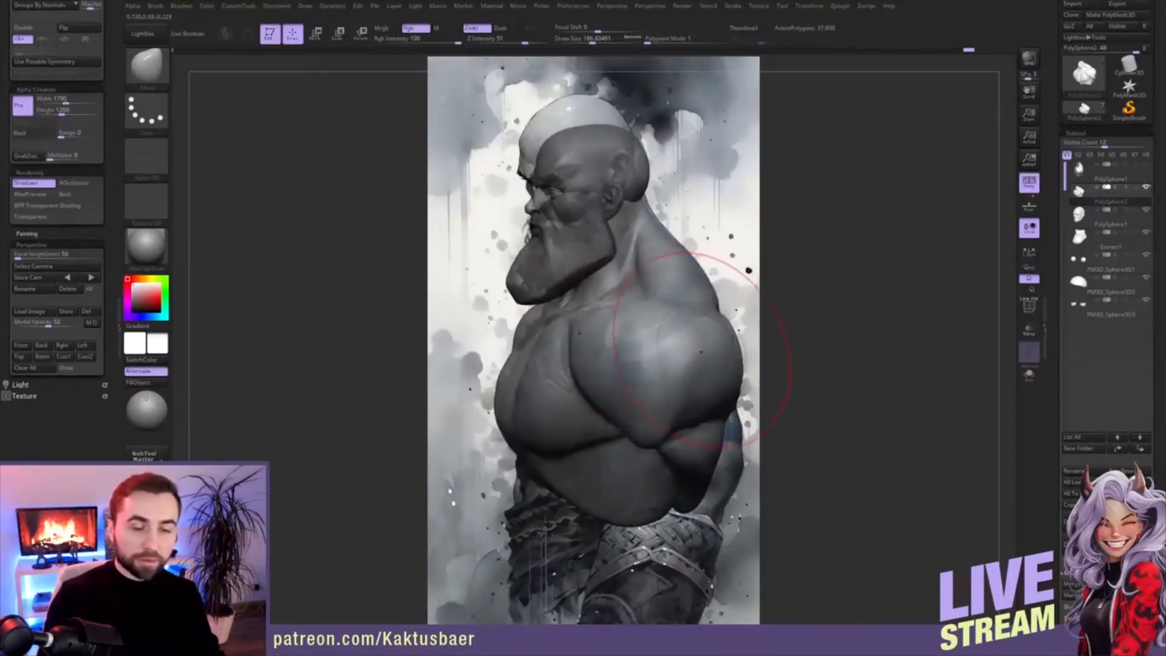
- Scale the torso down from the neck with a transpose line, then return to sculpting
{"action": "right_click_drag", "start_coordinate": [663, 336], "coordinate": [685, 344]}
{"action": "key", "text": "e"}
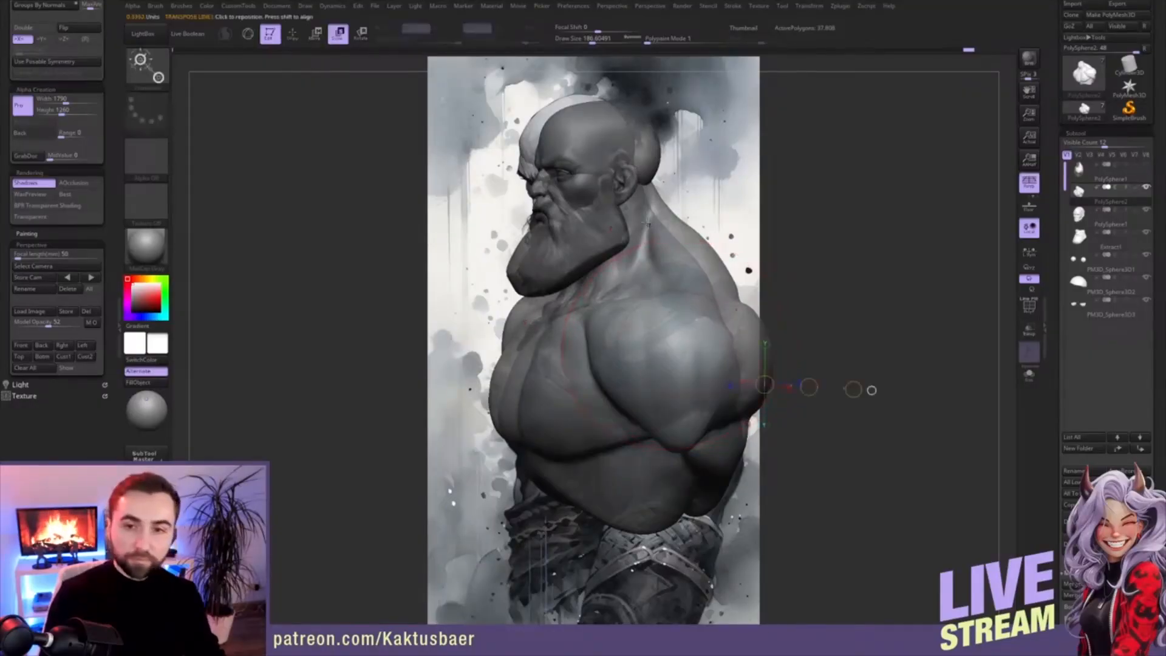
{"action": "mouse_move", "coordinate": [640, 211]}
{"action": "left_mouse_down"}
{"action": "mouse_move", "coordinate": [701, 335]}
{"action": "mouse_move", "coordinate": [683, 294]}
{"action": "left_mouse_up"}
{"action": "key", "text": "q"}
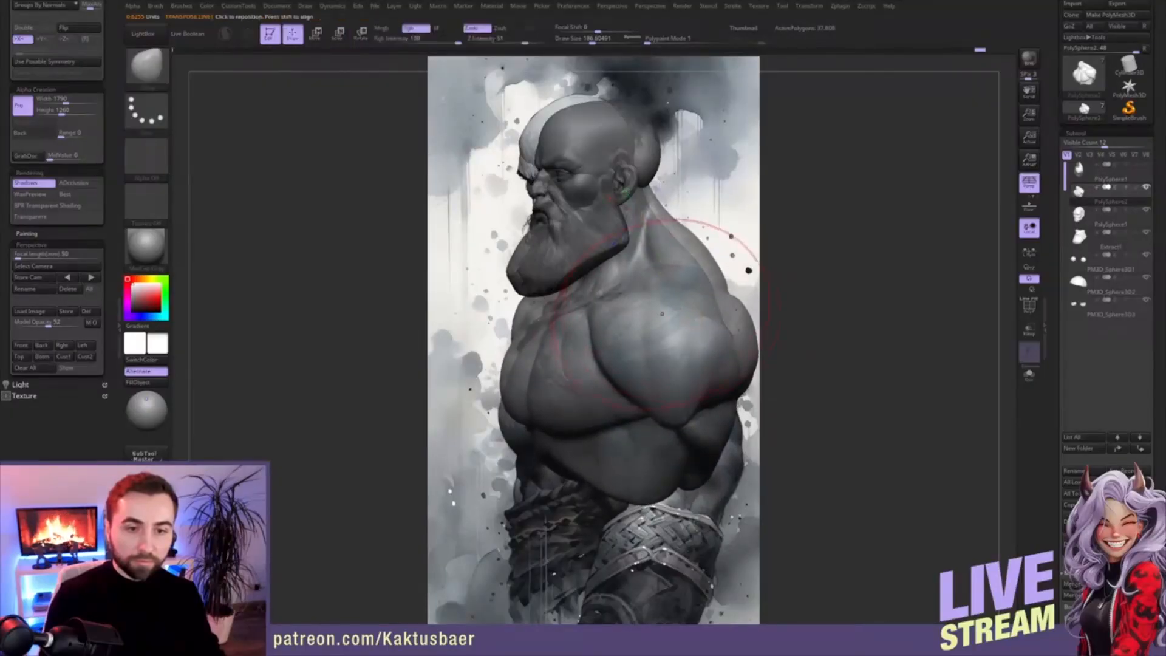
- Define the crease between the upper pectoral and front deltoid with a small ClayBuildup brush
{"action": "right_click_drag", "start_coordinate": [662, 317], "coordinate": [723, 328]}
{"action": "mouse_move", "coordinate": [631, 333]}
{"action": "right_mouse_down"}
{"action": "mouse_move", "coordinate": [649, 340]}
{"action": "mouse_move", "coordinate": [620, 345]}
{"action": "mouse_move", "coordinate": [738, 362]}
{"action": "mouse_move", "coordinate": [732, 342]}
{"action": "right_mouse_up"}
{"action": "mouse_move", "coordinate": [732, 341]}
{"action": "right_mouse_down"}
{"action": "mouse_move", "coordinate": [750, 343]}
{"action": "mouse_move", "coordinate": [703, 339]}
{"action": "mouse_move", "coordinate": [778, 346]}
{"action": "right_mouse_up"}
{"action": "key", "text": "bracketleft"}
{"action": "key", "text": "bracketleft"}
{"action": "key", "text": "bracketleft"}
{"action": "key", "text": "bracketleft"}
{"action": "key", "text": "bracketleft"}
{"action": "key", "text": "bracketleft"}
{"action": "key", "text": "bracketleft"}
{"action": "key", "text": "bracketleft"}
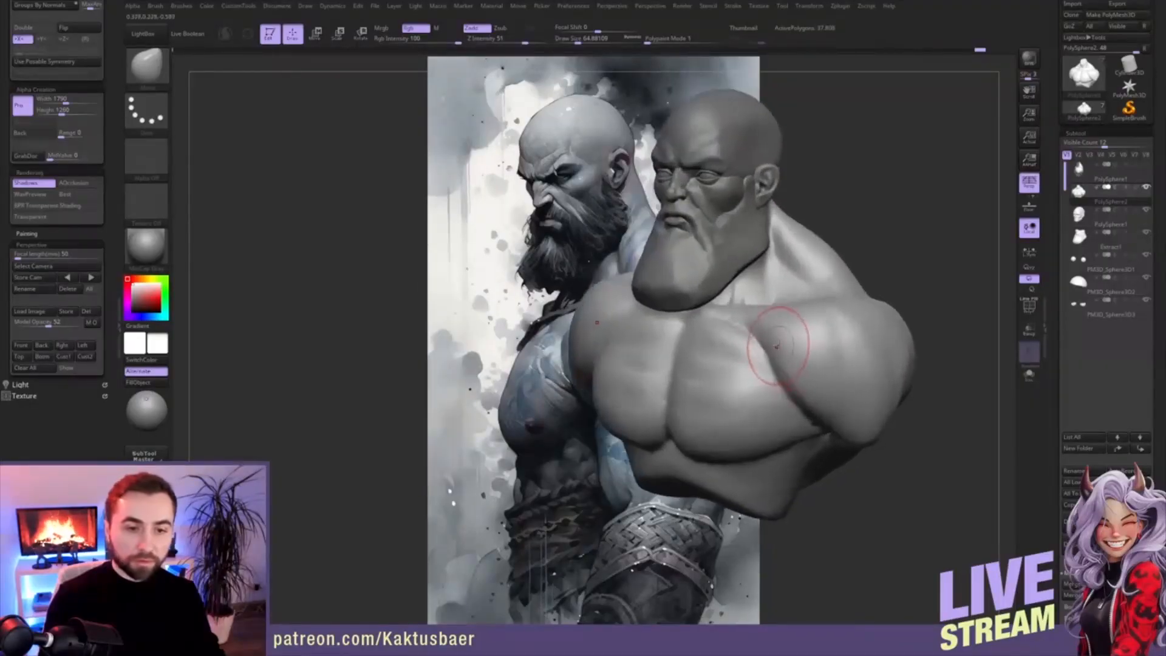
{"action": "key", "text": "b"}
{"action": "key", "text": "c"}
{"action": "key", "text": "b"}
{"action": "left_click_drag", "start_coordinate": [753, 334], "coordinate": [757, 330]}
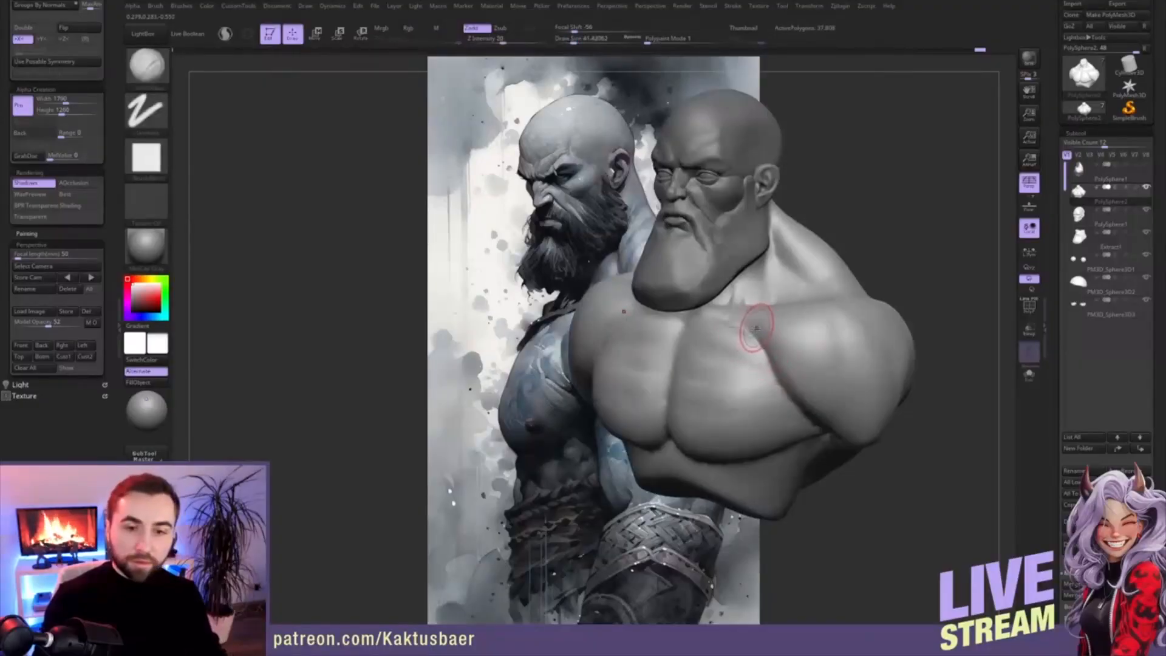
{"action": "right_click_drag", "start_coordinate": [757, 332], "coordinate": [760, 329]}
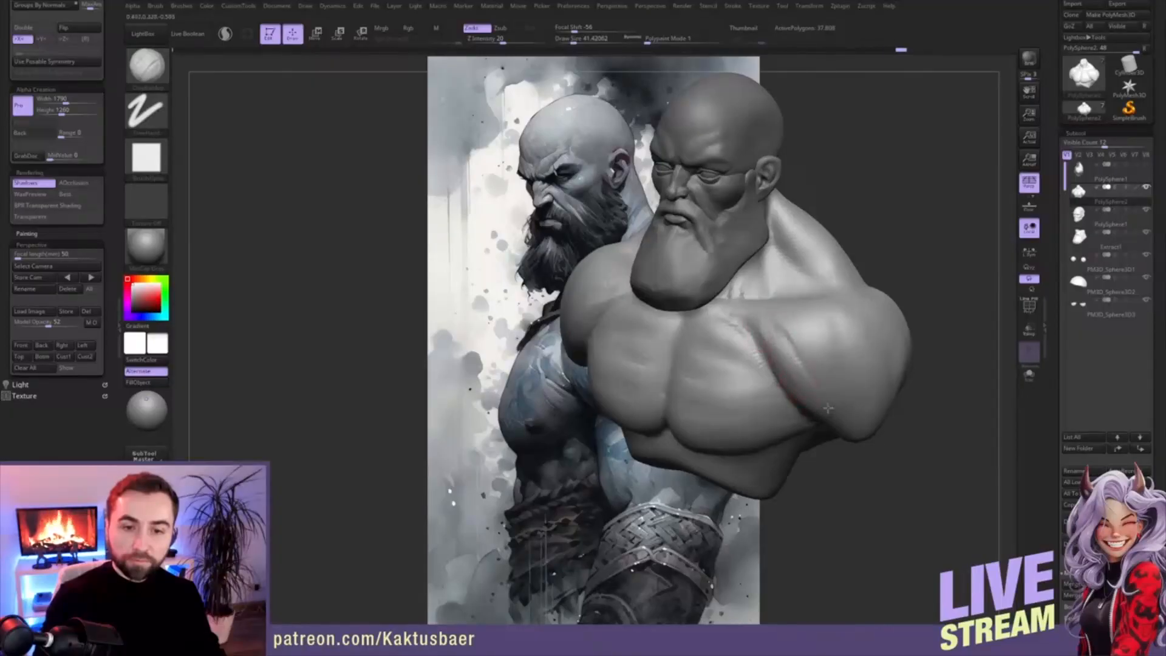
- Smooth the crease between front deltoid and pectoral and the adjacent chest surface
{"action": "left_click_drag", "start_coordinate": [792, 367], "coordinate": [789, 353], "text": "shift"}
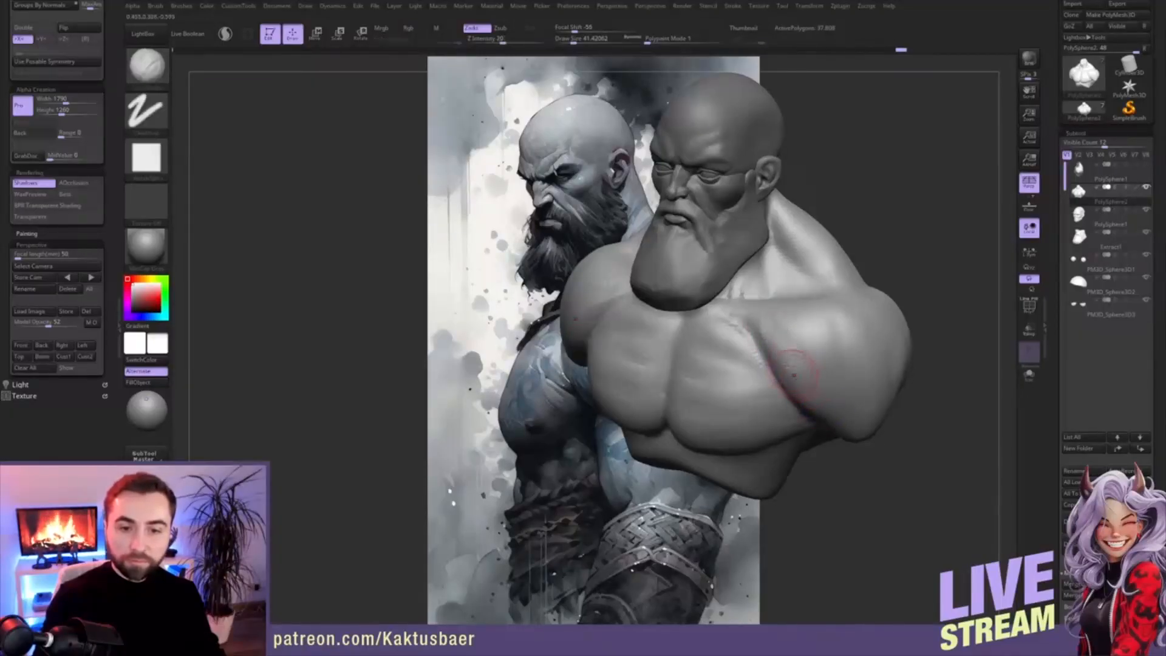
{"action": "right_click_drag", "start_coordinate": [761, 338], "coordinate": [763, 338], "text": "alt"}
{"action": "left_click_drag", "start_coordinate": [763, 339], "coordinate": [744, 331], "text": "shift"}
{"action": "right_click_drag", "start_coordinate": [703, 384], "coordinate": [705, 370]}
{"action": "mouse_move", "coordinate": [726, 346]}
{"action": "left_mouse_down", "text": "shift"}
{"action": "mouse_move", "coordinate": [721, 334]}
{"action": "mouse_move", "coordinate": [710, 389]}
{"action": "mouse_move", "coordinate": [786, 408]}
{"action": "mouse_move", "coordinate": [719, 399]}
{"action": "left_mouse_up", "text": "shift"}
- Resize the ClayBuildup brush, then build up and smooth the lower sternum where the pectorals meet
{"action": "right_click_drag", "start_coordinate": [711, 378], "coordinate": [694, 387]}
{"action": "key", "text": "s"}
{"action": "left_click_drag", "start_coordinate": [693, 386], "coordinate": [691, 385]}
{"action": "mouse_move", "coordinate": [692, 386]}
{"action": "right_mouse_down"}
{"action": "mouse_move", "coordinate": [697, 366]}
{"action": "mouse_move", "coordinate": [701, 382]}
{"action": "right_mouse_up"}
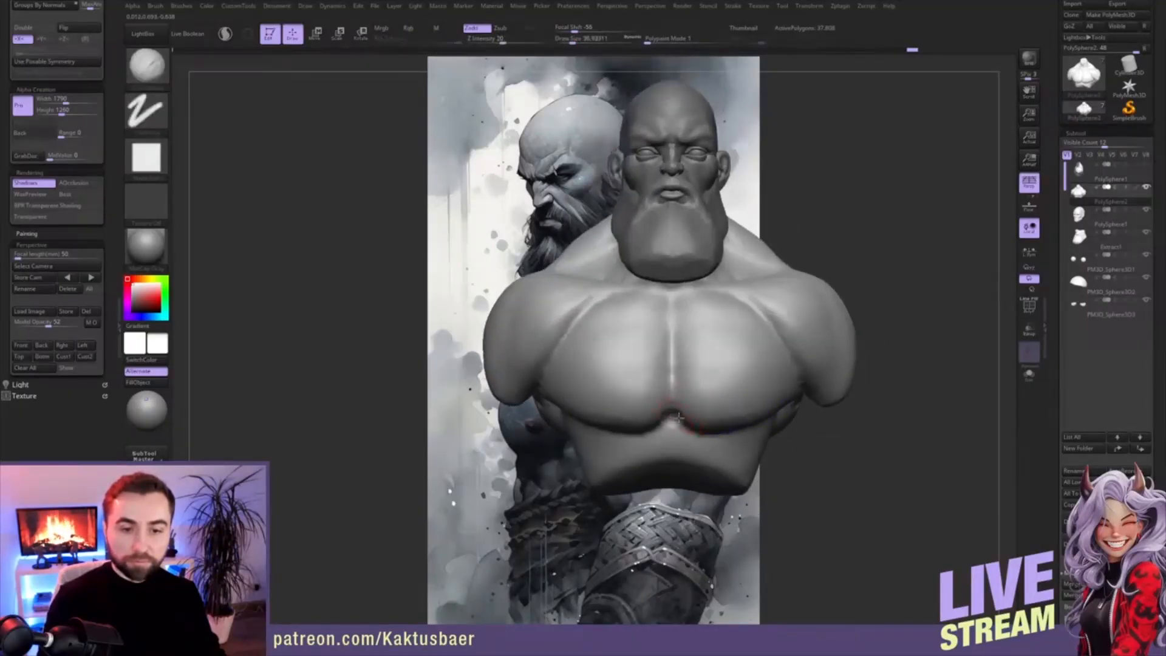
{"action": "right_click_drag", "start_coordinate": [684, 411], "coordinate": [698, 394]}
{"action": "left_click_drag", "start_coordinate": [690, 434], "coordinate": [680, 441]}
{"action": "right_click_drag", "start_coordinate": [686, 428], "coordinate": [668, 436]}
{"action": "left_click_drag", "start_coordinate": [683, 413], "coordinate": [679, 404], "text": "shift"}
- Review the torso from several angles, then make the head the active subtool and frame the face
{"action": "mouse_move", "coordinate": [660, 398]}
{"action": "right_mouse_down"}
{"action": "mouse_move", "coordinate": [701, 426]}
{"action": "mouse_move", "coordinate": [753, 390]}
{"action": "mouse_move", "coordinate": [733, 383]}
{"action": "right_mouse_up"}
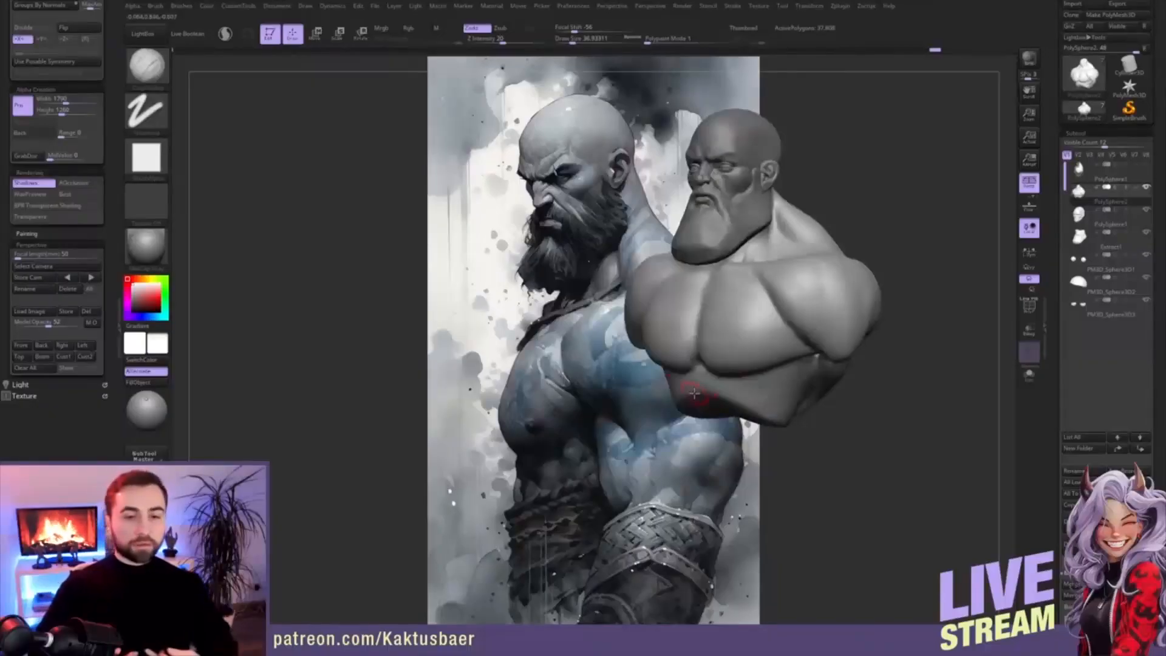
{"action": "right_click_drag", "start_coordinate": [726, 374], "coordinate": [756, 390]}
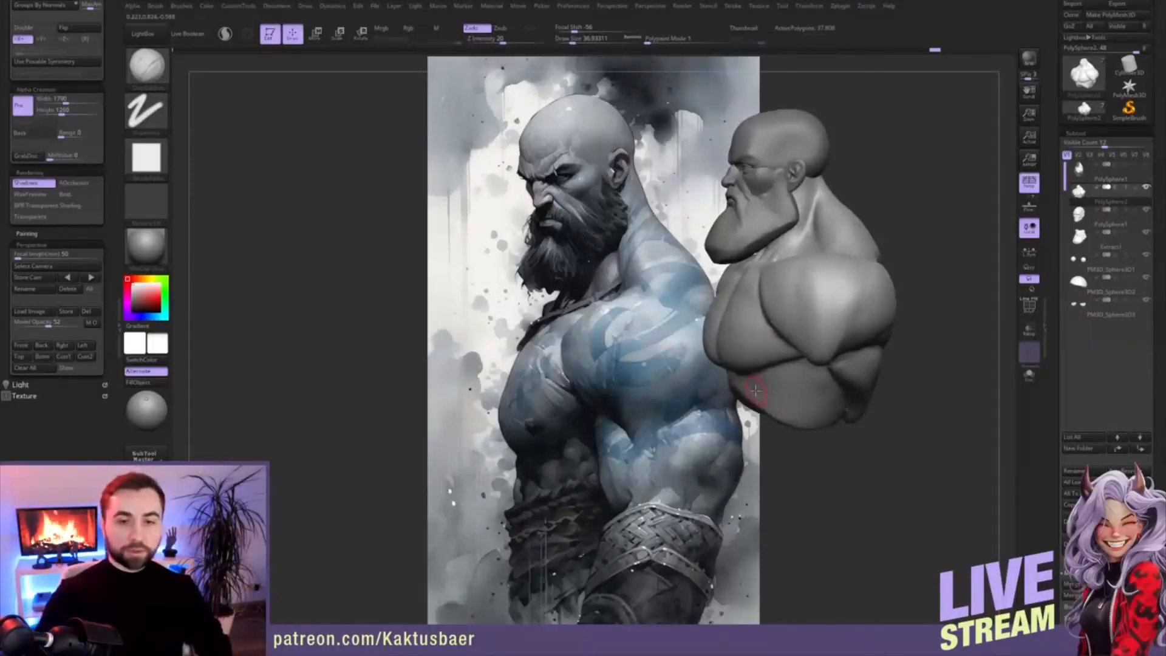
{"action": "right_click_drag", "start_coordinate": [752, 344], "coordinate": [748, 399]}
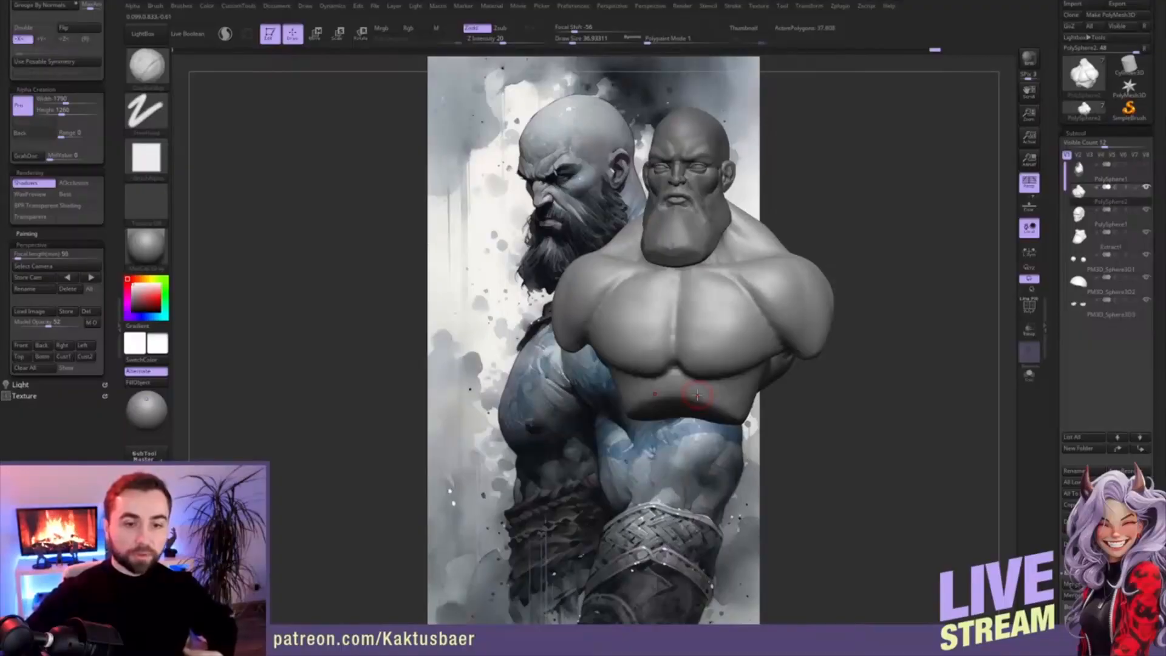
{"action": "mouse_move", "coordinate": [730, 328]}
{"action": "right_mouse_down"}
{"action": "mouse_move", "coordinate": [771, 347]}
{"action": "mouse_move", "coordinate": [865, 349]}
{"action": "mouse_move", "coordinate": [812, 240]}
{"action": "mouse_move", "coordinate": [818, 335]}
{"action": "mouse_move", "coordinate": [792, 337]}
{"action": "right_mouse_up"}
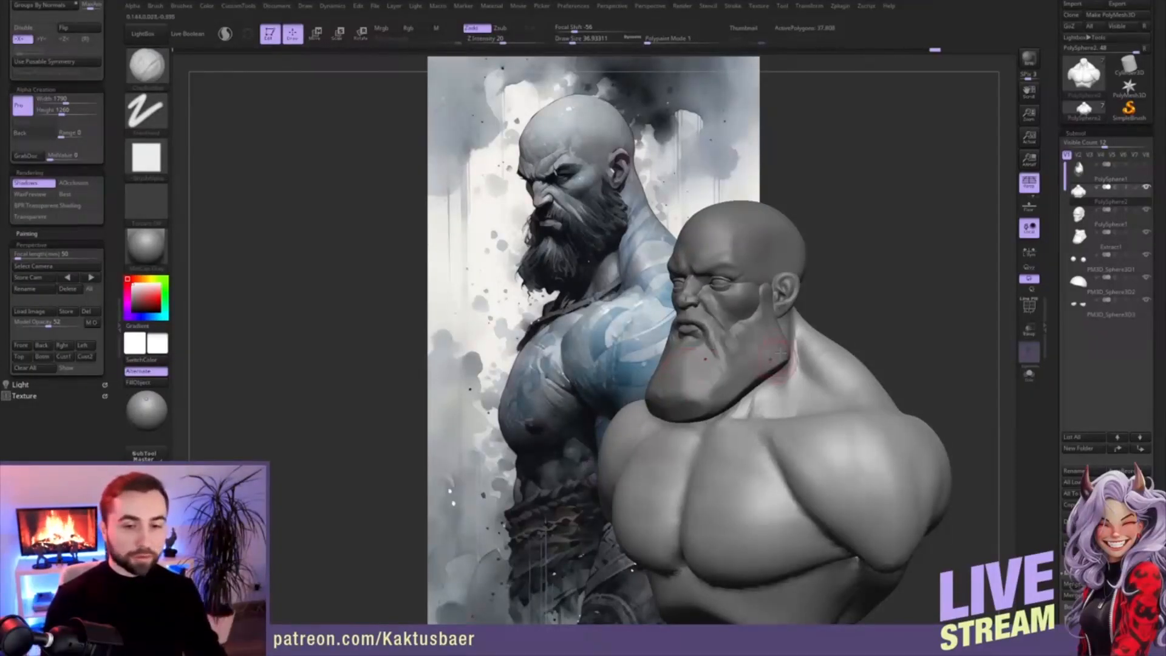
{"action": "right_click_drag", "start_coordinate": [792, 382], "coordinate": [825, 377]}
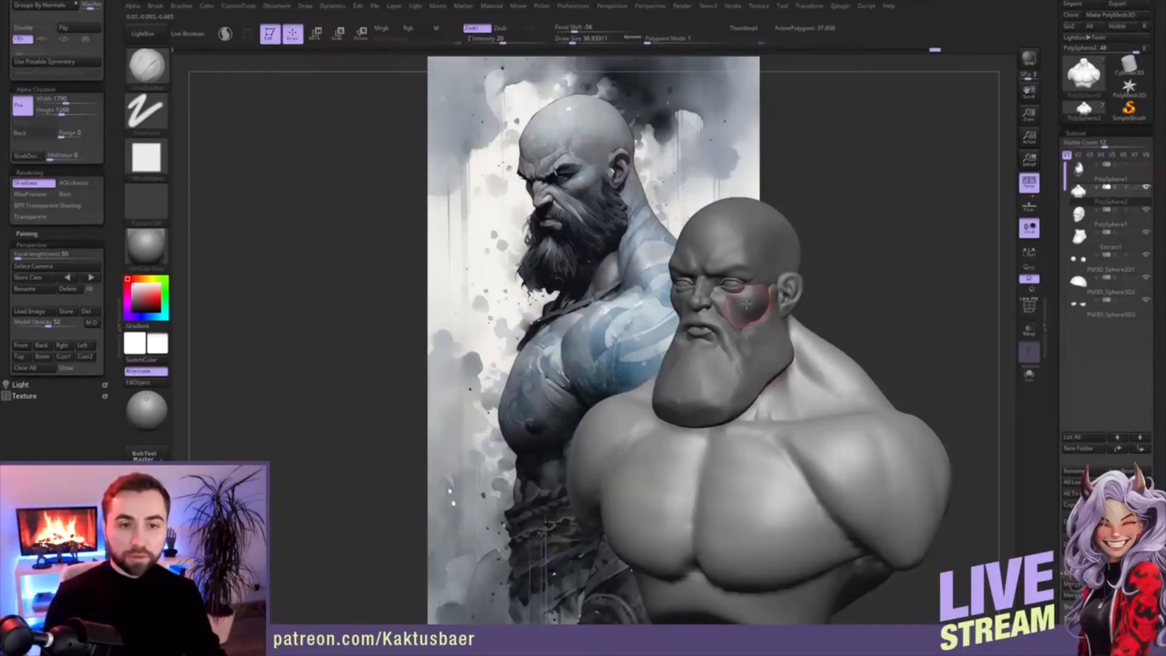
{"action": "left_click", "coordinate": [754, 275], "text": "alt"}
{"action": "right_click_drag", "start_coordinate": [753, 266], "coordinate": [762, 293], "text": "ctrl"}
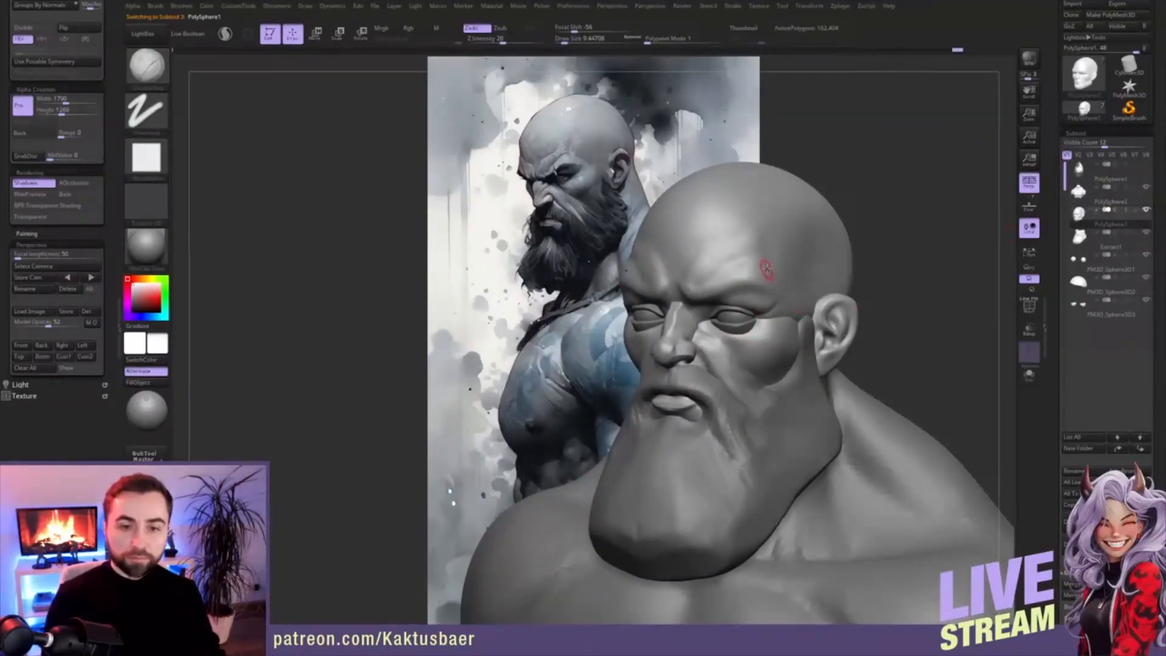
- Paint a freehand mask over the eyebrow areas along the brow ridge of the head
{"action": "right_click_drag", "start_coordinate": [767, 269], "coordinate": [771, 269]}
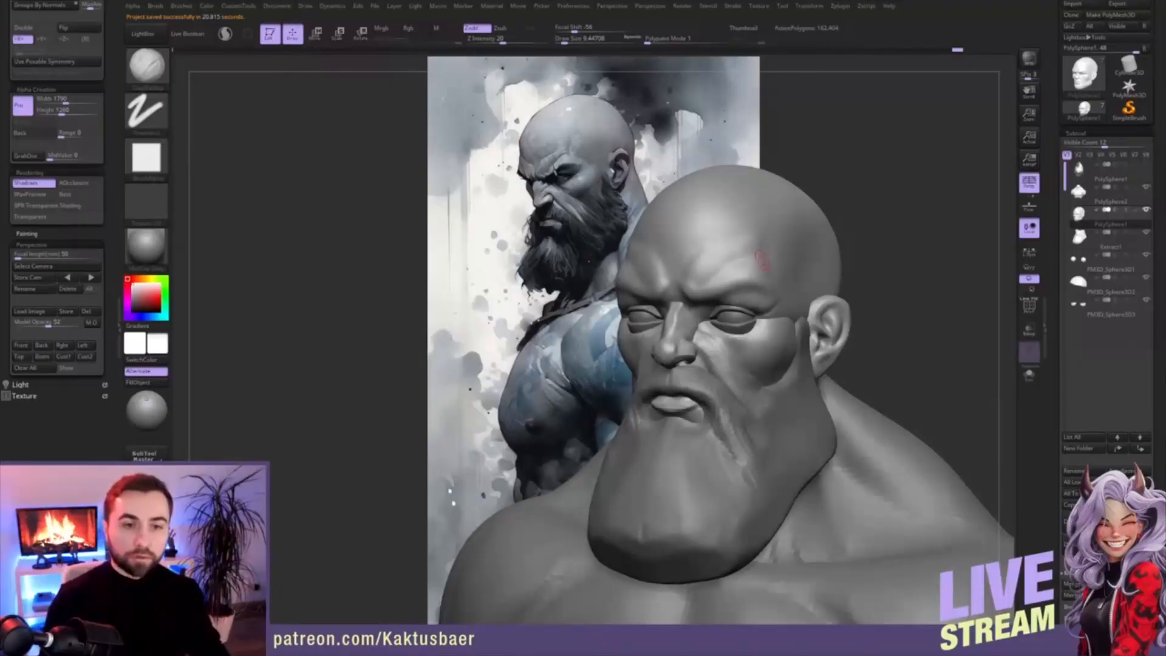
{"action": "right_click_drag", "start_coordinate": [728, 275], "coordinate": [706, 304], "text": "ctrl"}
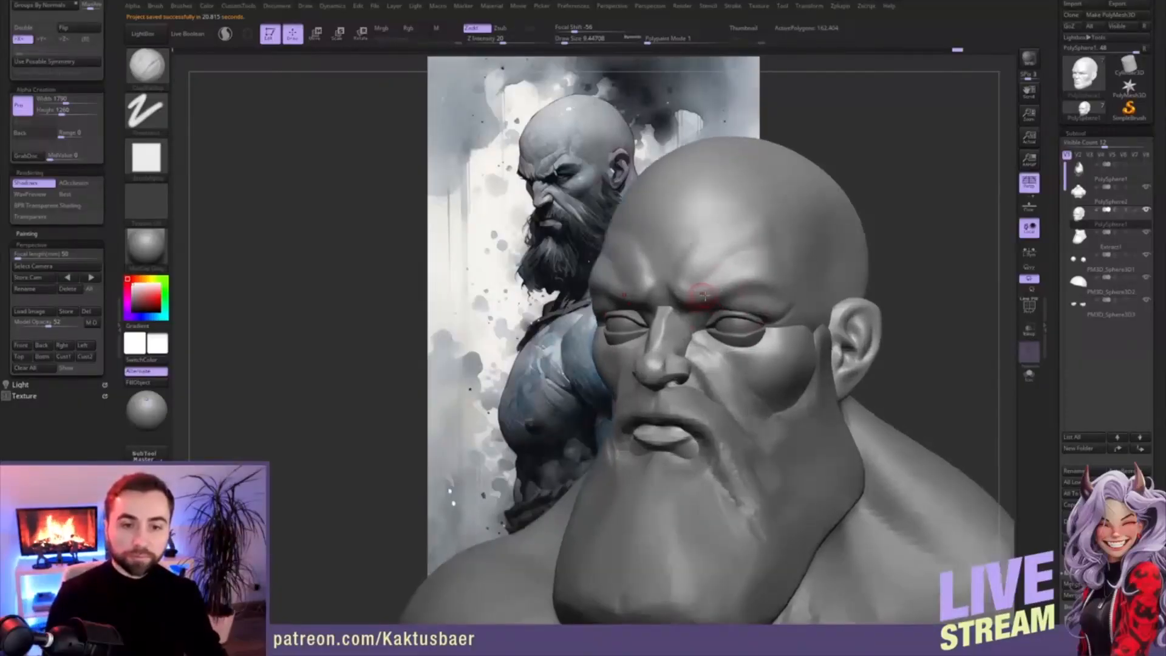
{"action": "key", "text": "ctrl"}
{"action": "left_click", "coordinate": [145, 114], "text": "ctrl"}
{"action": "left_click", "coordinate": [204, 124], "text": "ctrl"}
{"action": "mouse_move", "coordinate": [697, 293]}
{"action": "left_mouse_down", "text": "ctrl"}
{"action": "mouse_move", "coordinate": [753, 281]}
{"action": "mouse_move", "coordinate": [693, 274]}
{"action": "mouse_move", "coordinate": [778, 290]}
{"action": "mouse_move", "coordinate": [761, 288]}
{"action": "left_mouse_up", "text": "ctrl"}
{"action": "mouse_move", "coordinate": [772, 337]}
{"action": "right_mouse_down"}
{"action": "mouse_move", "coordinate": [768, 293]}
{"action": "mouse_move", "coordinate": [747, 302]}
{"action": "right_mouse_up"}
- Extract the masked eyebrow areas with a thickness of 0 and accept them as a new subtool
{"action": "scroll", "coordinate": [1057, 358], "scroll_direction": "down", "scroll_amount": 10}
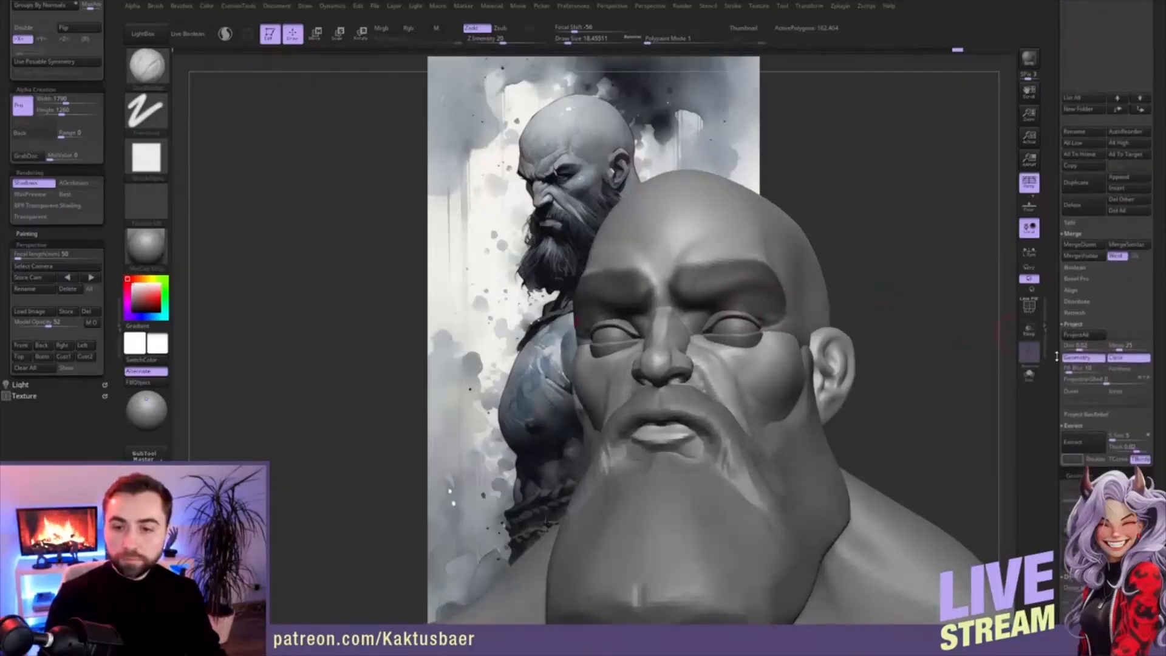
{"action": "left_click_drag", "start_coordinate": [1057, 357], "coordinate": [1057, 320]}
{"action": "left_click", "coordinate": [1121, 410]}
{"action": "type", "text": "0"}
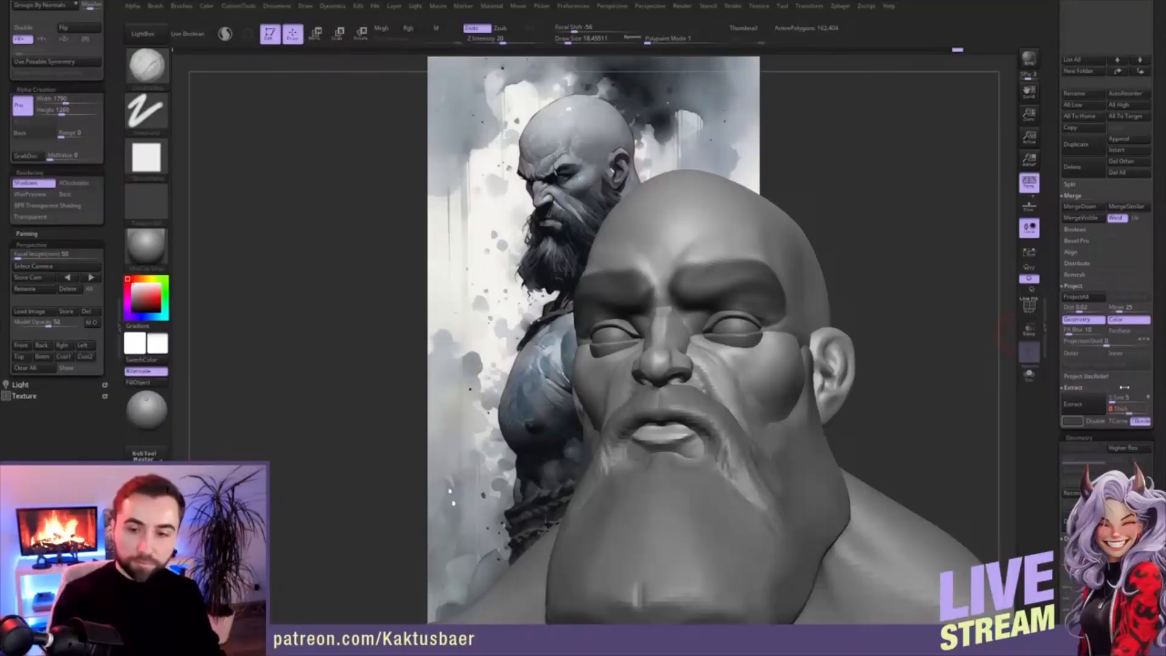
{"action": "left_click", "coordinate": [1086, 406]}
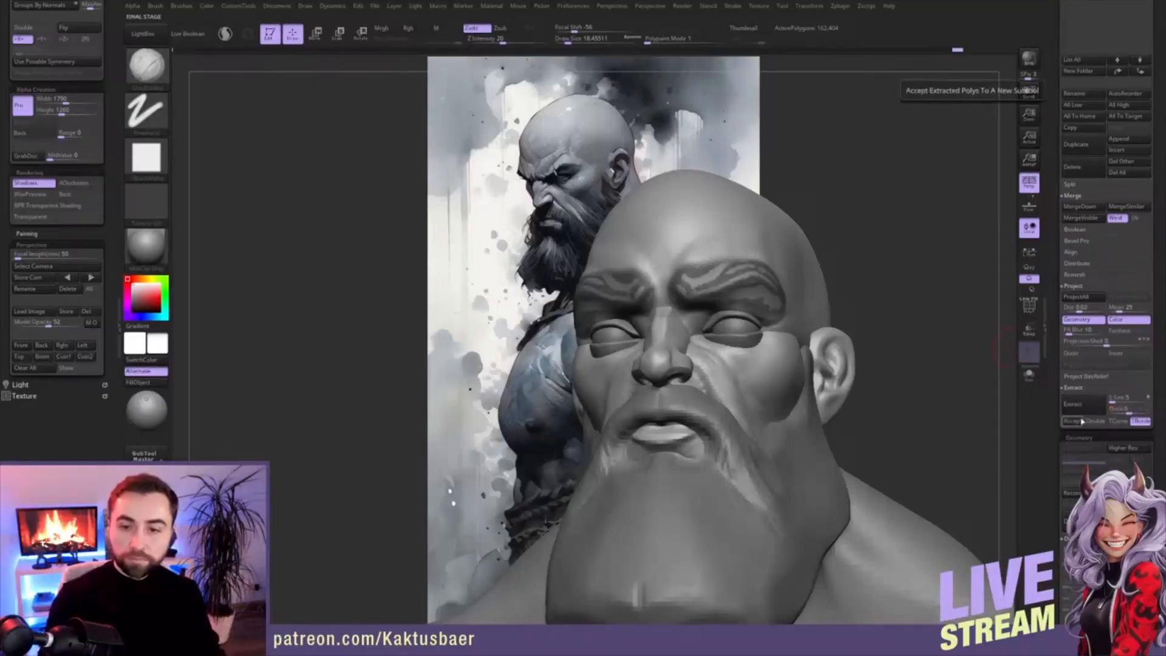
{"action": "left_click", "coordinate": [1073, 421]}
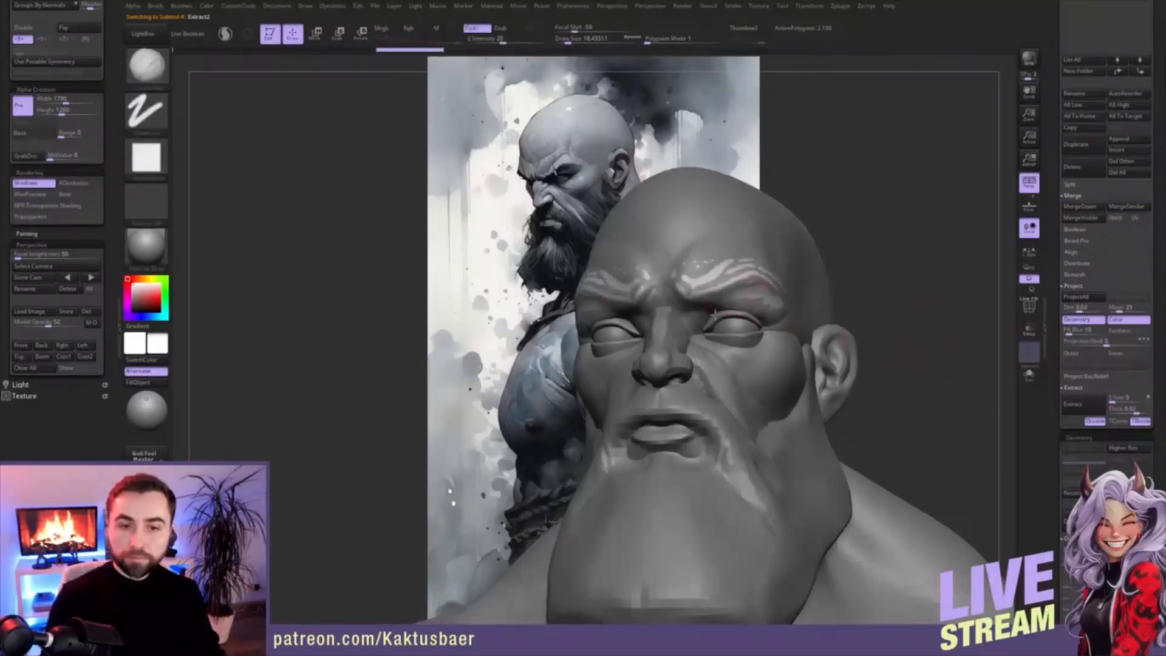
- Smooth the extracted eyebrow mesh and subdivide it twice
{"action": "right_click_drag", "start_coordinate": [711, 266], "coordinate": [724, 307], "text": "ctrl"}
{"action": "left_click_drag", "start_coordinate": [723, 307], "coordinate": [732, 284], "text": "shift"}
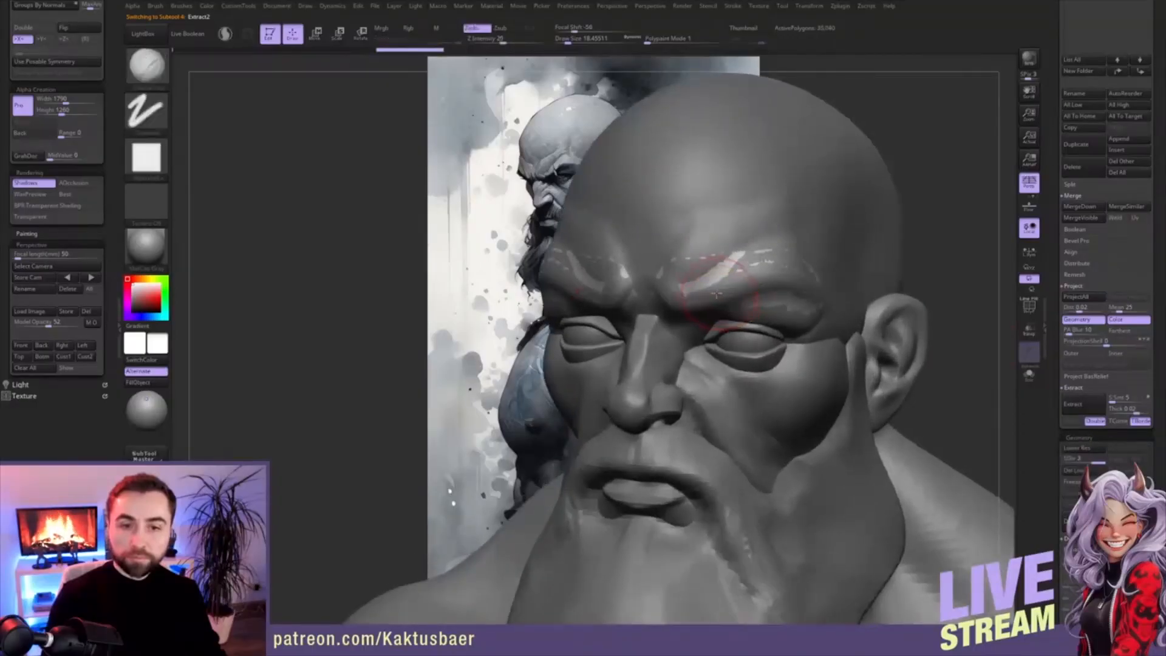
{"action": "key", "text": "ctrl+d"}
{"action": "key", "text": "ctrl+d"}
{"action": "right_click_drag", "start_coordinate": [732, 284], "coordinate": [738, 267]}
- Adjust the ClayBuildup brush size and build up the eyebrow from its inner end to the outer tail
{"action": "key", "text": "bracketleft"}
{"action": "right_click_drag", "start_coordinate": [684, 301], "coordinate": [733, 291]}
{"action": "key", "text": "bracketleft"}
{"action": "key", "text": "bracketright"}
{"action": "key", "text": "bracketright"}
{"action": "left_click_drag", "start_coordinate": [738, 297], "coordinate": [854, 263]}
- Reduce the ClayBuildup draw size to about 7.5 and add volume to the outer tail of the eyebrow
{"action": "right_click_drag", "start_coordinate": [863, 269], "coordinate": [842, 272]}
{"action": "key", "text": "s"}
{"action": "left_click_drag", "start_coordinate": [842, 272], "coordinate": [838, 273]}
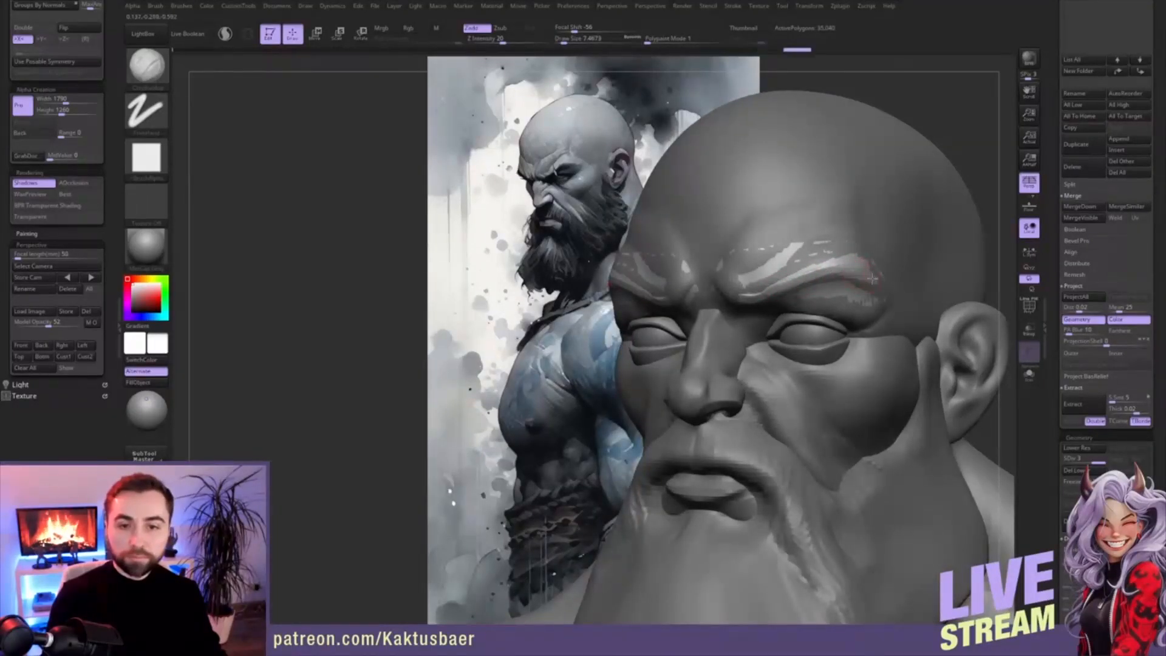
{"action": "left_click_drag", "start_coordinate": [862, 288], "coordinate": [863, 291]}
{"action": "right_click_drag", "start_coordinate": [863, 291], "coordinate": [840, 275]}
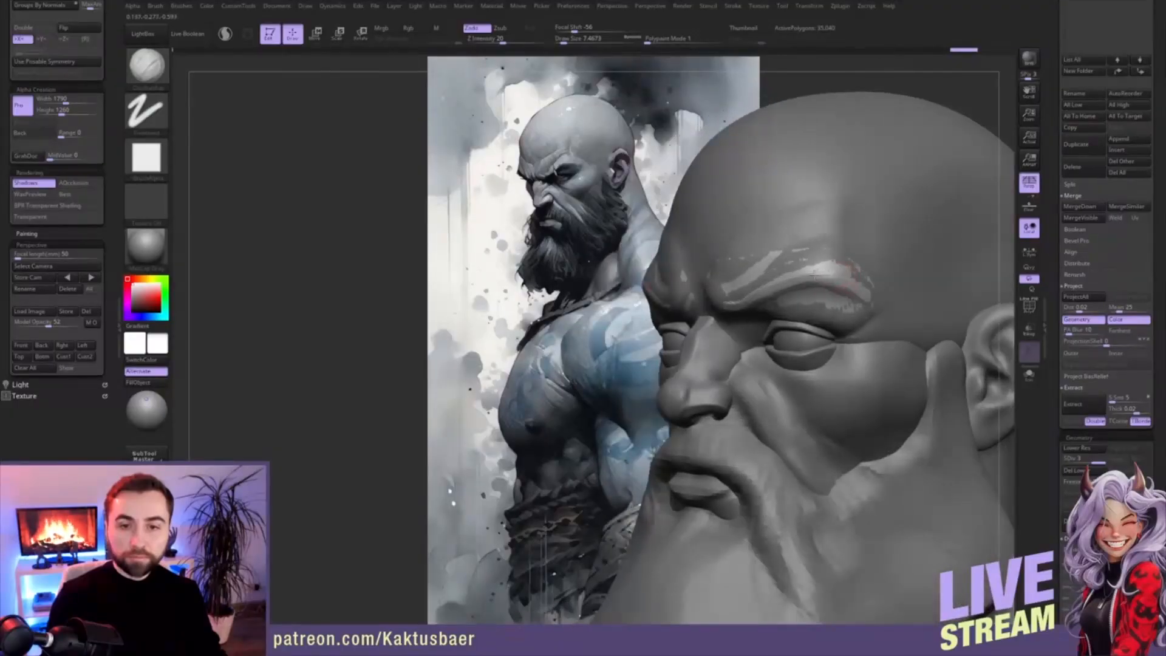
{"action": "mouse_move", "coordinate": [841, 268]}
{"action": "left_mouse_down"}
{"action": "mouse_move", "coordinate": [867, 290]}
{"action": "mouse_move", "coordinate": [821, 269]}
{"action": "left_mouse_up"}
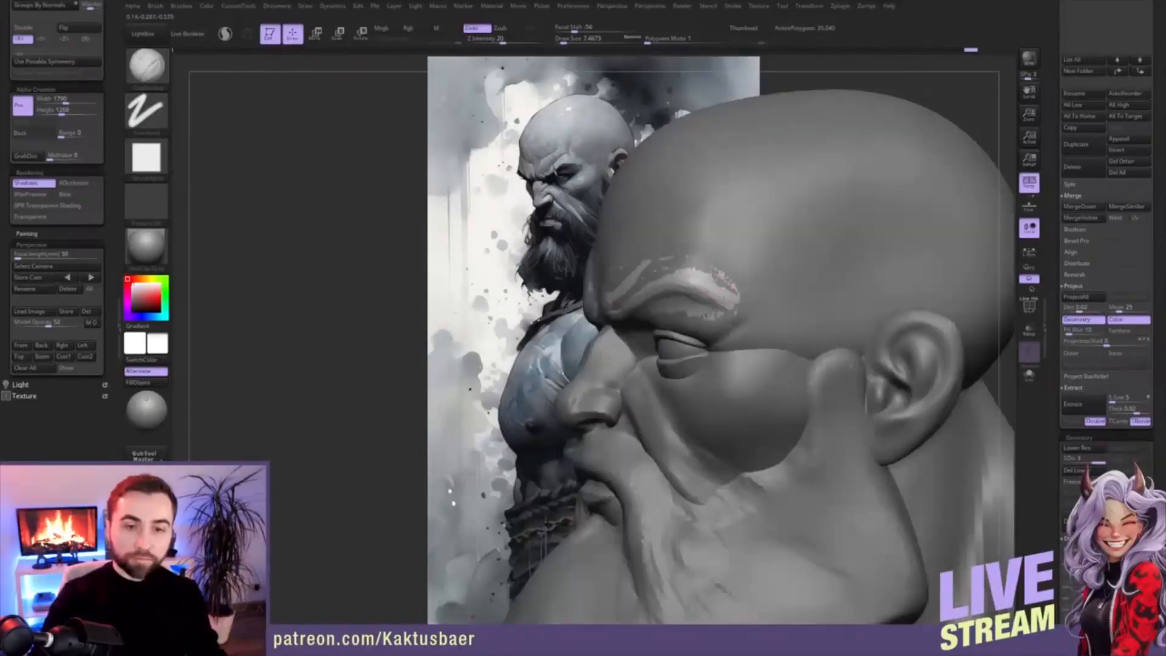
{"action": "mouse_move", "coordinate": [709, 284]}
{"action": "left_mouse_down"}
{"action": "mouse_move", "coordinate": [725, 281]}
{"action": "mouse_move", "coordinate": [729, 298]}
{"action": "left_mouse_up"}
{"action": "right_click_drag", "start_coordinate": [689, 280], "coordinate": [716, 281]}
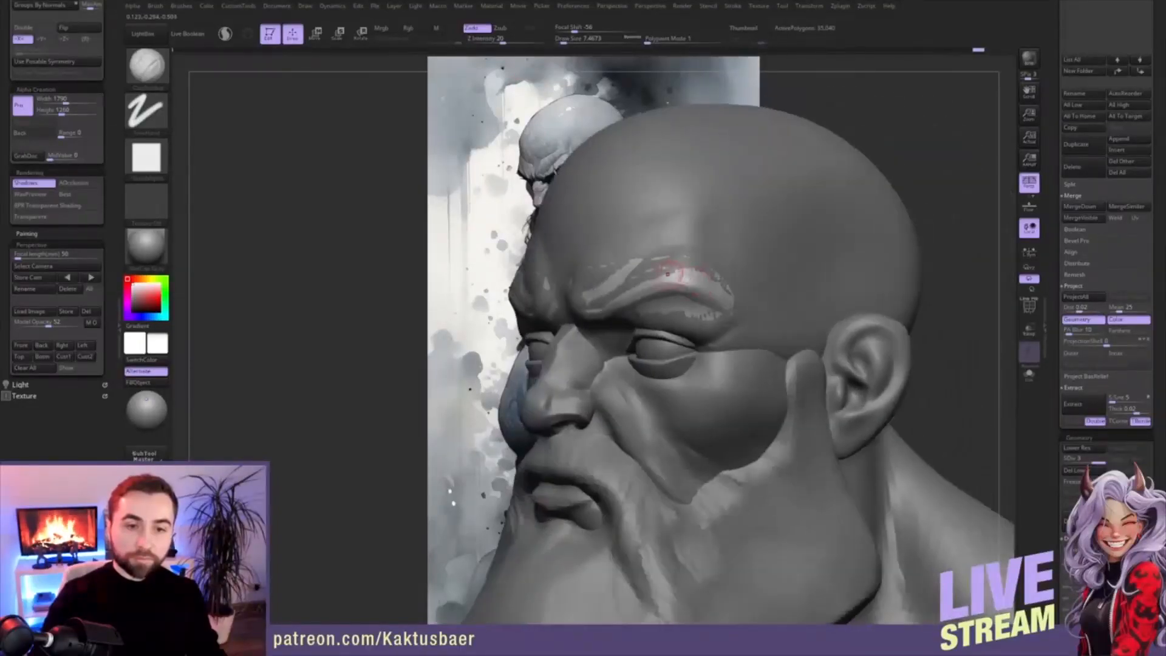
- Build up the arch of the eyebrow and carry the volume toward its inner end
{"action": "mouse_move", "coordinate": [686, 280]}
{"action": "left_mouse_down"}
{"action": "mouse_move", "coordinate": [659, 271]}
{"action": "mouse_move", "coordinate": [663, 299]}
{"action": "left_mouse_up"}
{"action": "right_click_drag", "start_coordinate": [671, 299], "coordinate": [683, 295]}
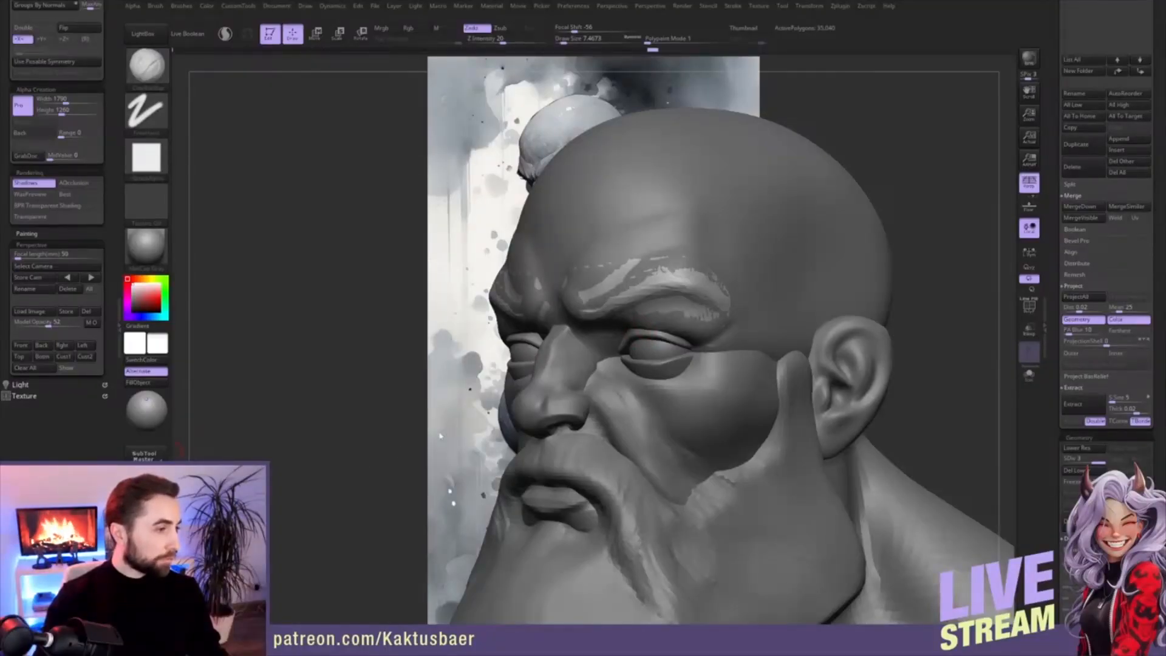
{"action": "mouse_move", "coordinate": [654, 284]}
{"action": "right_mouse_down"}
{"action": "mouse_move", "coordinate": [663, 289]}
{"action": "mouse_move", "coordinate": [660, 328]}
{"action": "right_mouse_up"}
{"action": "mouse_move", "coordinate": [673, 278]}
{"action": "left_mouse_down"}
{"action": "mouse_move", "coordinate": [642, 291]}
{"action": "mouse_move", "coordinate": [604, 287]}
{"action": "mouse_move", "coordinate": [551, 312]}
{"action": "mouse_move", "coordinate": [601, 299]}
{"action": "left_mouse_up"}
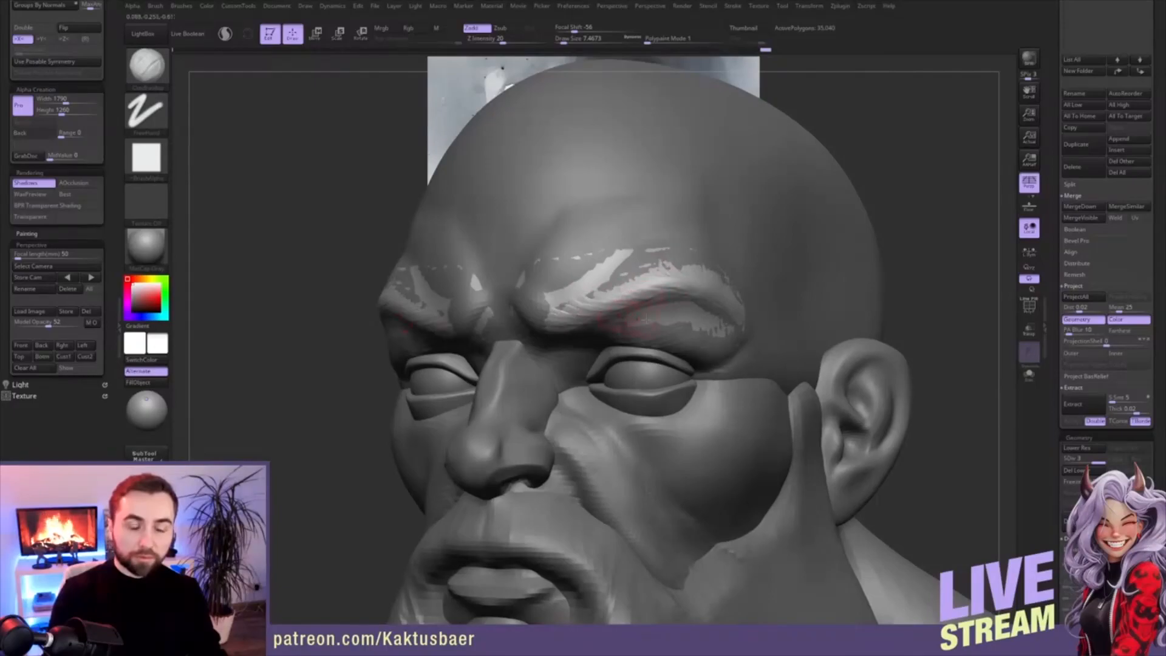
- Thicken the lower edge of the eyebrow above the upper eyelid
{"action": "right_click_drag", "start_coordinate": [645, 329], "coordinate": [646, 277]}
{"action": "mouse_move", "coordinate": [646, 298]}
{"action": "left_mouse_down"}
{"action": "mouse_move", "coordinate": [574, 322]}
{"action": "mouse_move", "coordinate": [665, 296]}
{"action": "mouse_move", "coordinate": [577, 319]}
{"action": "left_mouse_up"}
{"action": "left_click_drag", "start_coordinate": [720, 305], "coordinate": [685, 313]}
{"action": "right_click_drag", "start_coordinate": [690, 299], "coordinate": [700, 334]}
{"action": "left_click_drag", "start_coordinate": [693, 298], "coordinate": [644, 305]}
- Puff up the inner part of the eyebrow with the Inflate brush
{"action": "key", "text": "b"}
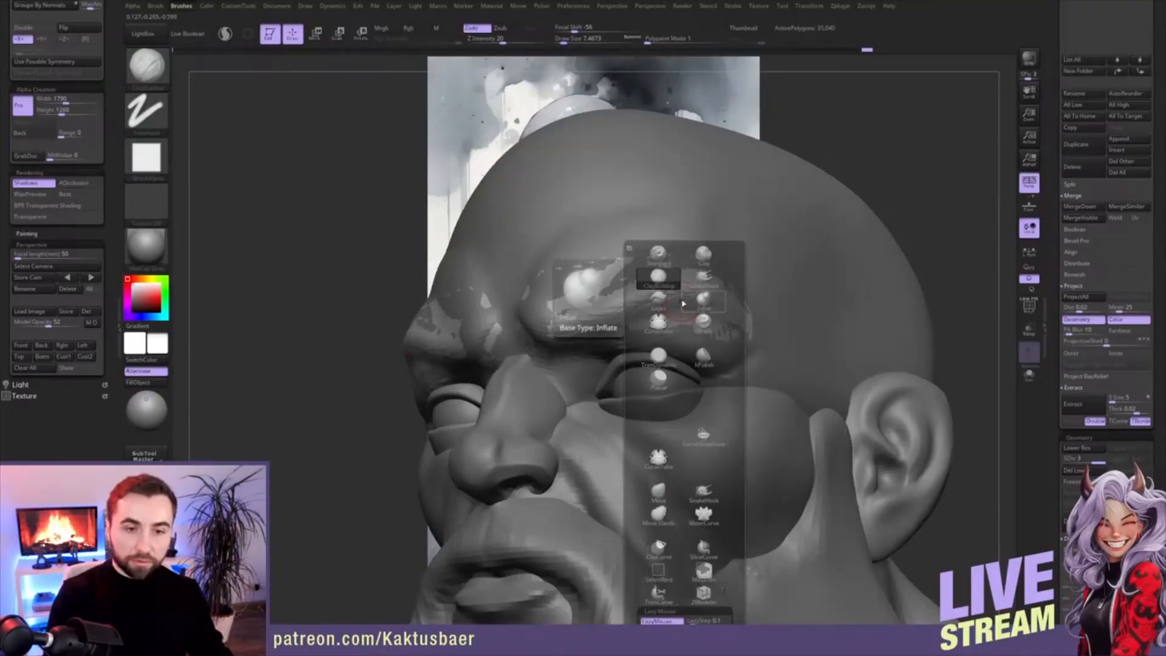
{"action": "left_click", "coordinate": [702, 303]}
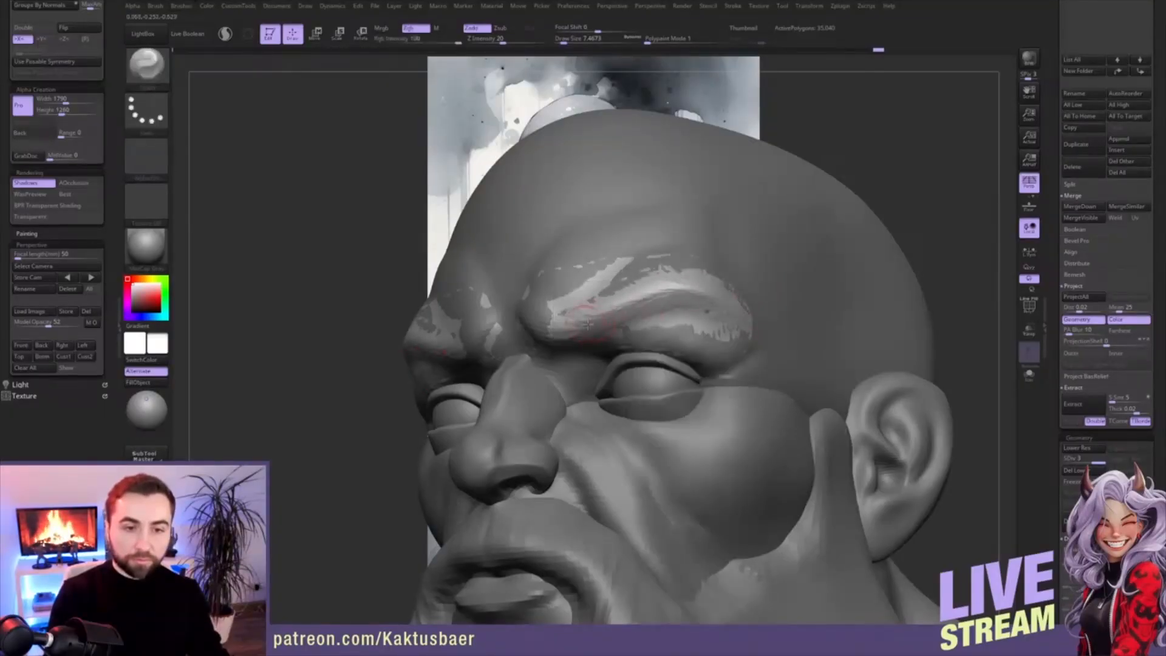
{"action": "left_click_drag", "start_coordinate": [602, 323], "coordinate": [589, 301]}
{"action": "left_click_drag", "start_coordinate": [589, 300], "coordinate": [620, 297]}
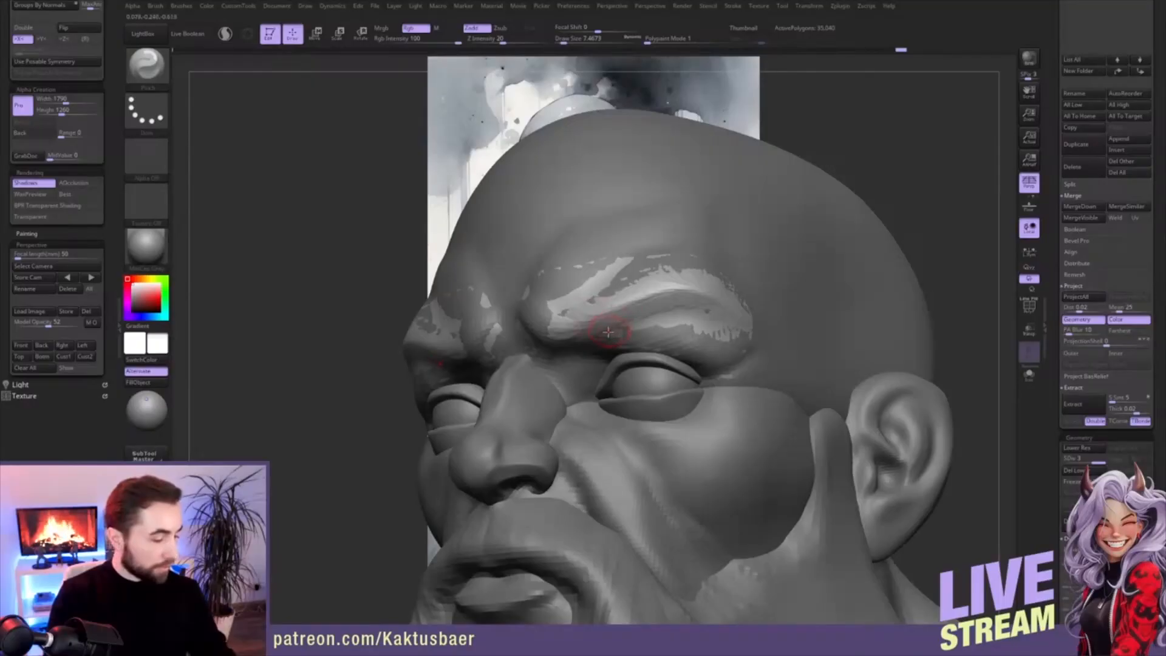
- With ClayBuildup at a draw size of about 14, sink the stray patches above the eyebrow into the forehead
{"action": "key", "text": "1"}
{"action": "right_click_drag", "start_coordinate": [625, 298], "coordinate": [593, 291]}
{"action": "key", "text": "s"}
{"action": "left_click_drag", "start_coordinate": [594, 292], "coordinate": [598, 292]}
{"action": "left_click_drag", "start_coordinate": [587, 277], "coordinate": [544, 308]}
{"action": "left_click_drag", "start_coordinate": [618, 256], "coordinate": [588, 289]}
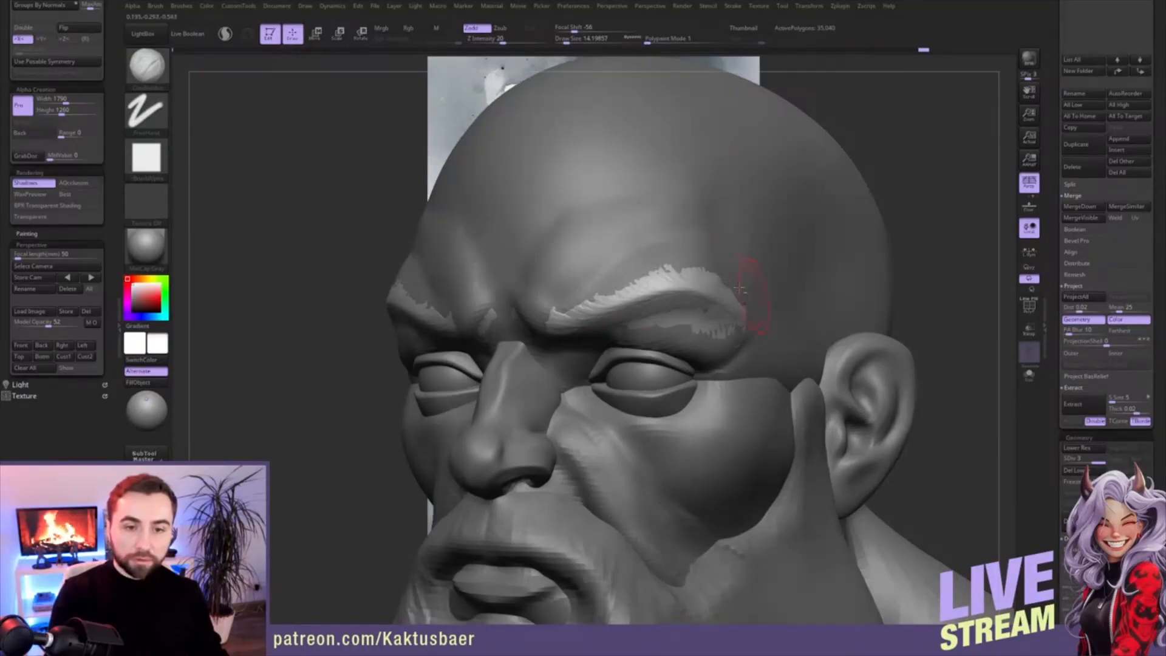
- Sink the excess eyebrow patches near the nose bridge and above the eyelid beneath the skin
{"action": "mouse_move", "coordinate": [550, 302]}
{"action": "right_mouse_down"}
{"action": "mouse_move", "coordinate": [598, 267]}
{"action": "mouse_move", "coordinate": [596, 256]}
{"action": "right_mouse_up"}
{"action": "left_click_drag", "start_coordinate": [505, 313], "coordinate": [514, 336]}
{"action": "right_click_drag", "start_coordinate": [559, 352], "coordinate": [593, 351]}
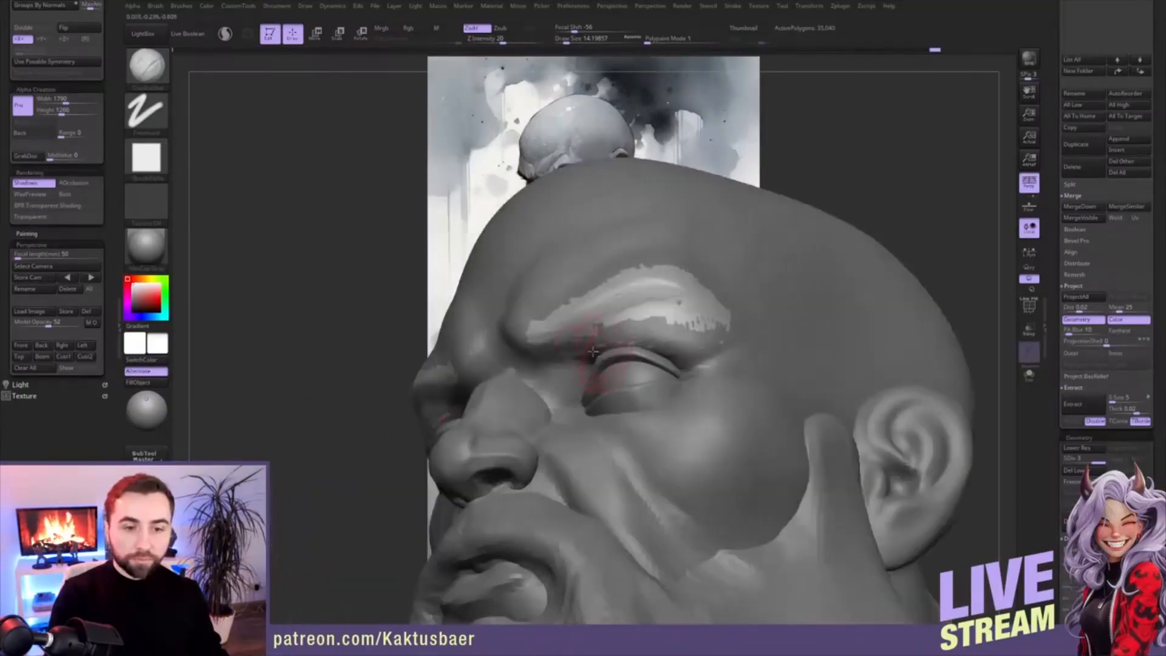
{"action": "left_click_drag", "start_coordinate": [616, 318], "coordinate": [701, 323]}
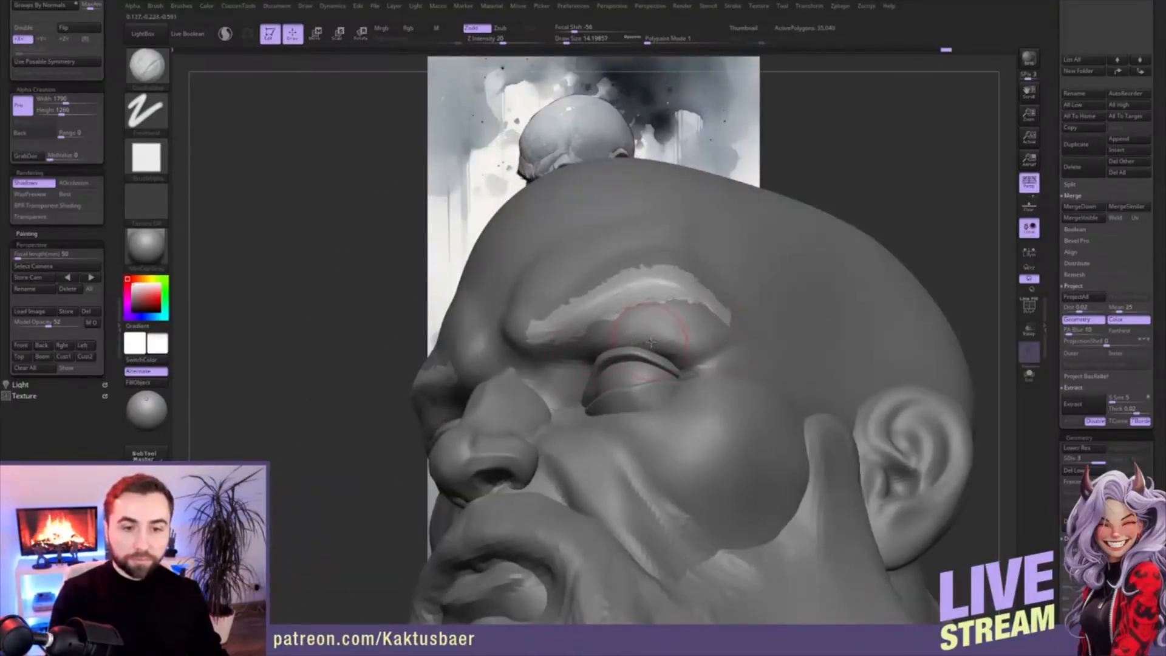
- Refine the upper edge of the eyebrow from several angles, finishing with a smaller ClayBuildup brush
{"action": "right_click_drag", "start_coordinate": [651, 342], "coordinate": [741, 297]}
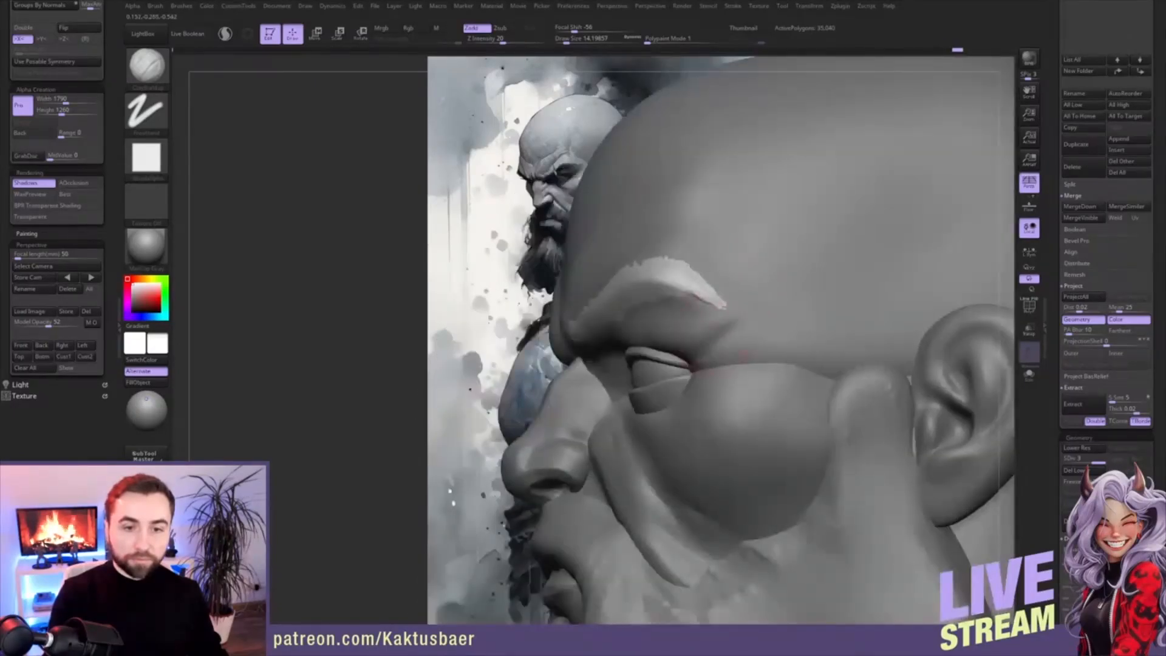
{"action": "mouse_move", "coordinate": [704, 309]}
{"action": "right_mouse_down", "text": "ctrl"}
{"action": "mouse_move", "coordinate": [671, 286]}
{"action": "mouse_move", "coordinate": [722, 320]}
{"action": "mouse_move", "coordinate": [646, 304]}
{"action": "right_mouse_up", "text": "ctrl"}
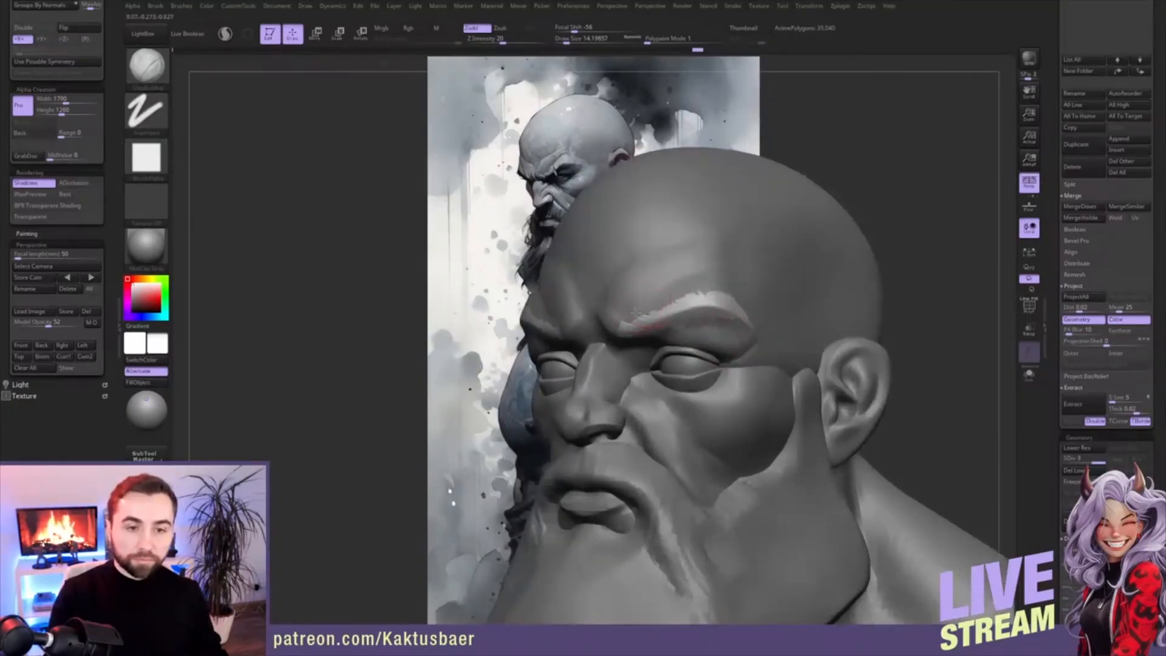
{"action": "left_click_drag", "start_coordinate": [662, 300], "coordinate": [671, 286]}
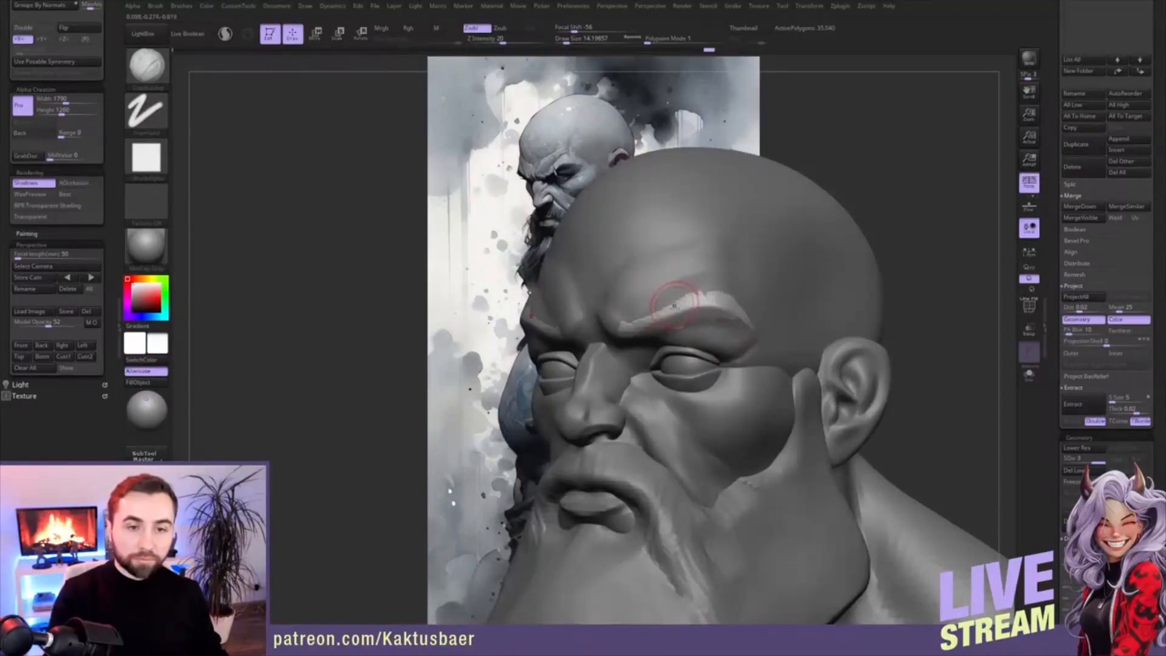
{"action": "right_click_drag", "start_coordinate": [682, 297], "coordinate": [698, 312]}
{"action": "key", "text": "s"}
{"action": "left_click_drag", "start_coordinate": [688, 299], "coordinate": [681, 309]}
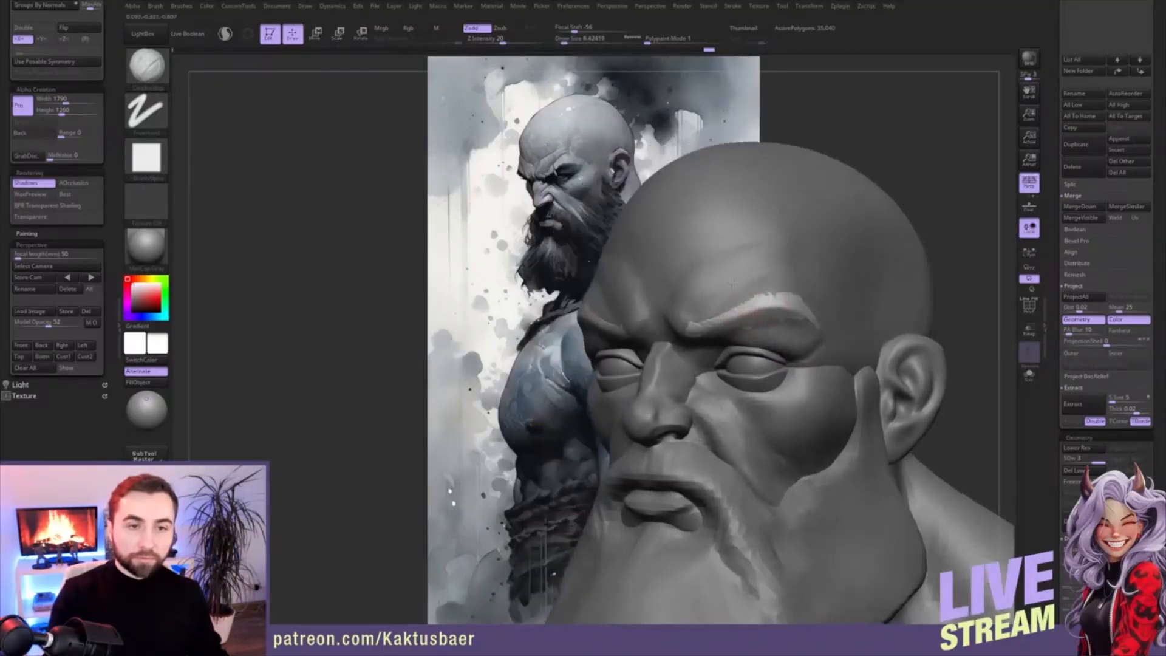
- Make the head the active subtool and hide the torso, eyebrow, beard and eye subtools
{"action": "left_click", "coordinate": [755, 290], "text": "alt"}
{"action": "left_click_drag", "start_coordinate": [930, 167], "coordinate": [965, 234]}
{"action": "right_click_drag", "start_coordinate": [854, 289], "coordinate": [865, 283], "text": "alt"}
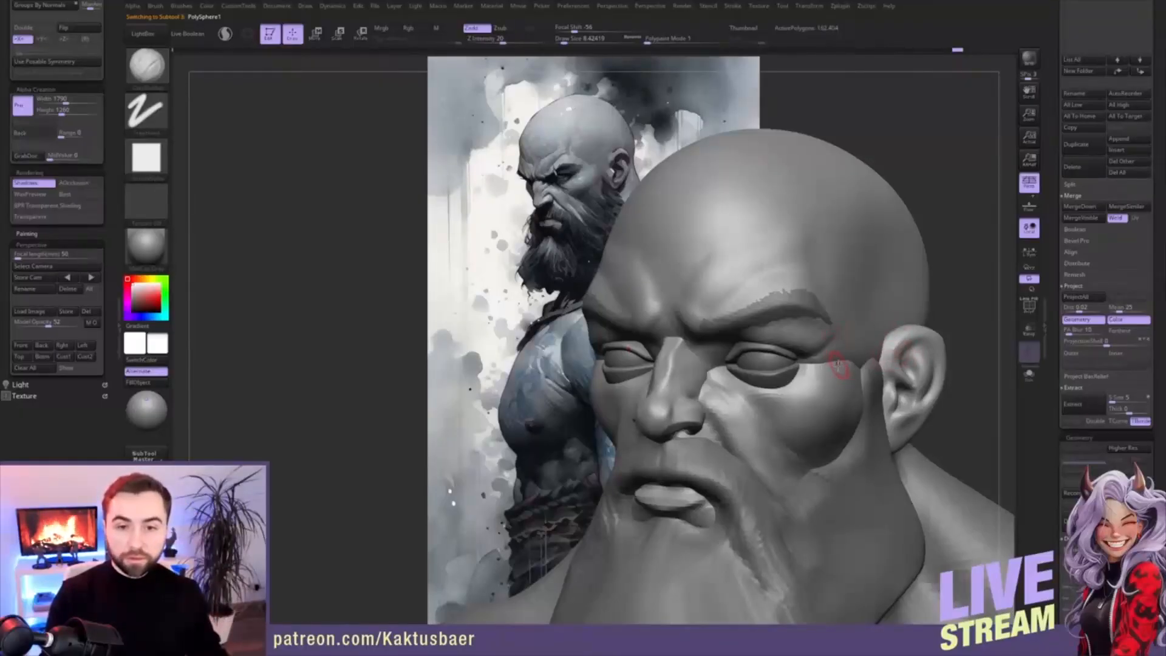
{"action": "scroll", "coordinate": [1079, 276], "scroll_direction": "up", "scroll_amount": 10}
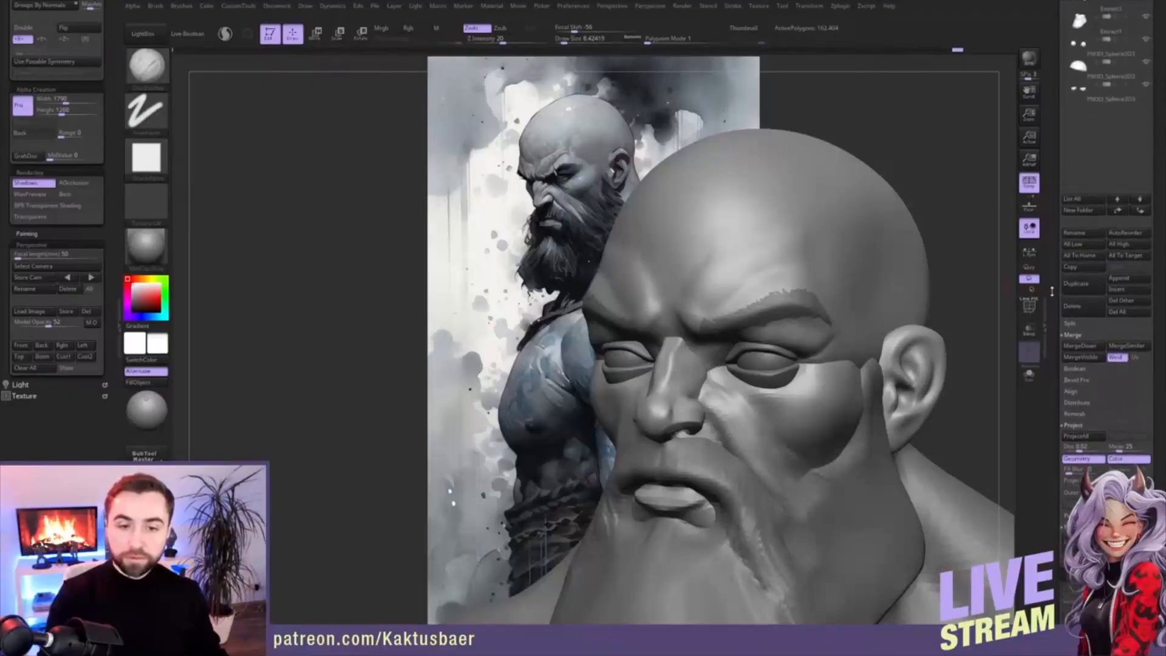
{"action": "left_click", "coordinate": [1131, 164]}
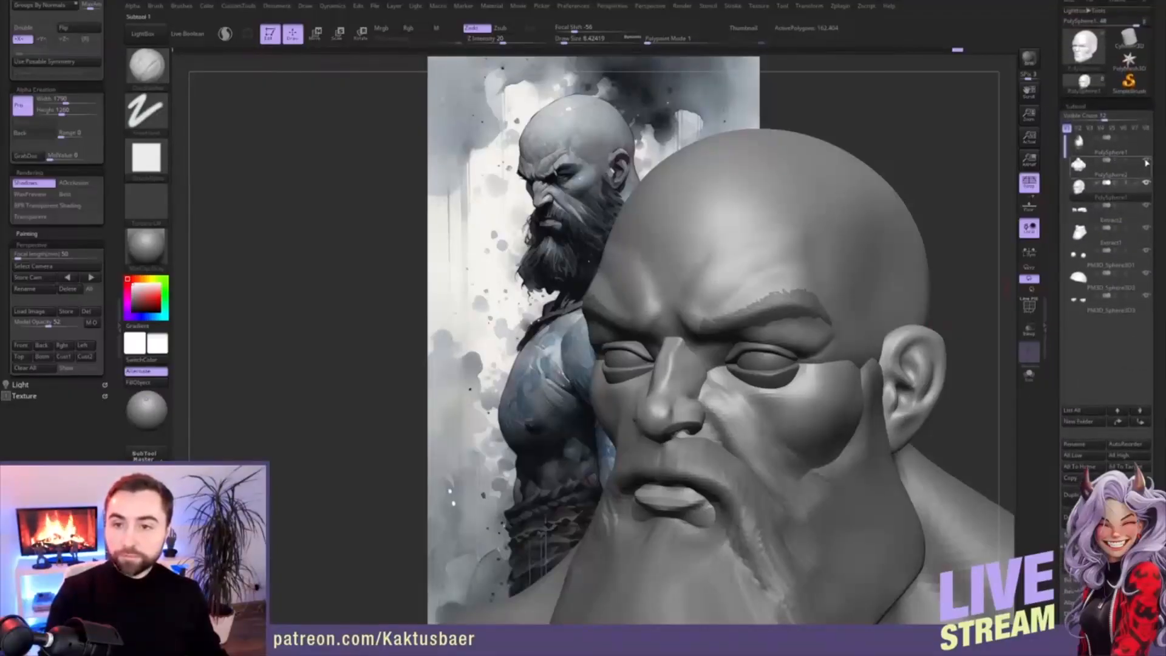
{"action": "left_click", "coordinate": [1150, 234]}
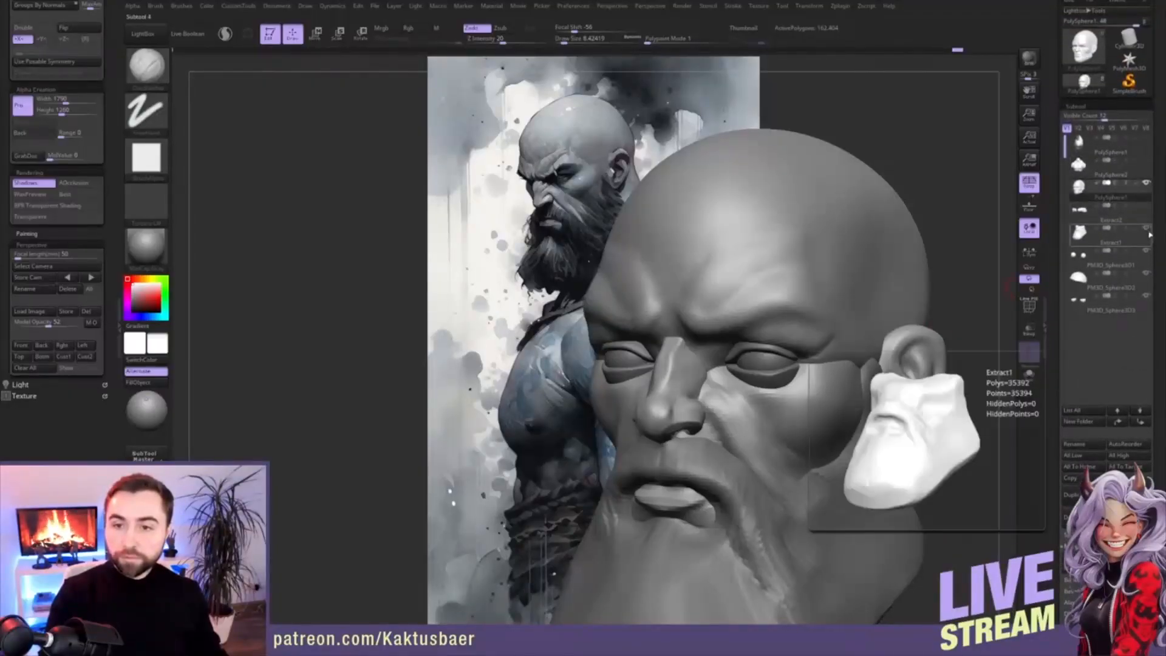
{"action": "left_click", "coordinate": [1149, 259]}
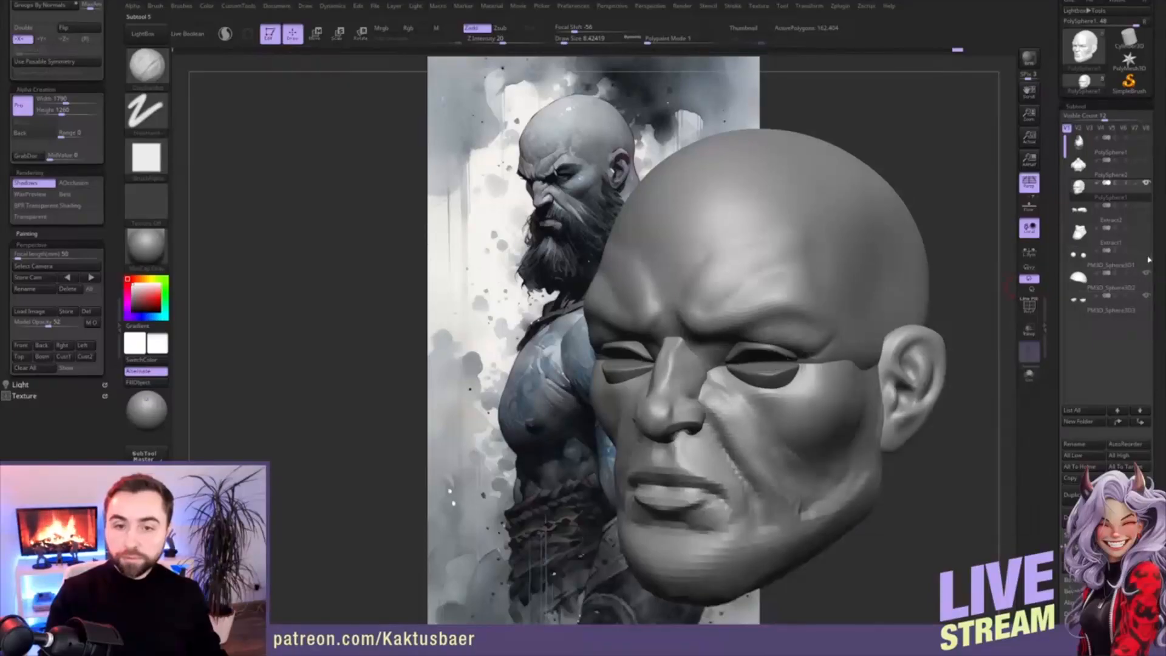
- Merge the visible head pieces into a new tool and append the merged head as a subtool
{"action": "left_click_drag", "start_coordinate": [1055, 384], "coordinate": [1054, 310]}
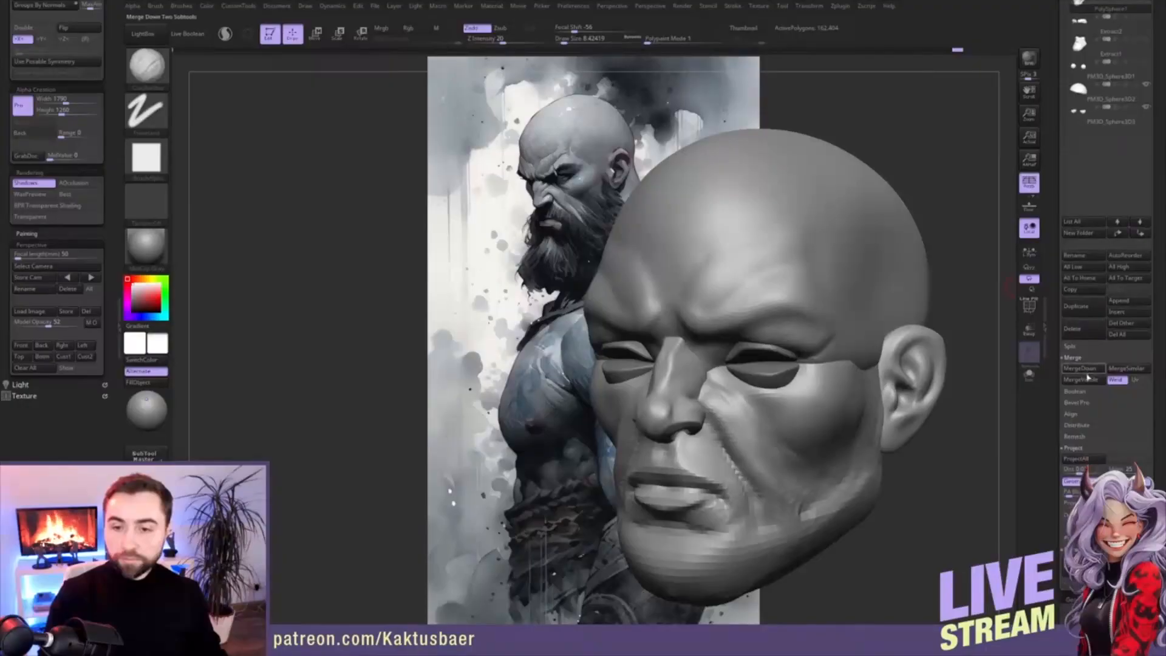
{"action": "left_click_drag", "start_coordinate": [1068, 244], "coordinate": [1070, 352]}
{"action": "left_click", "coordinate": [1124, 517]}
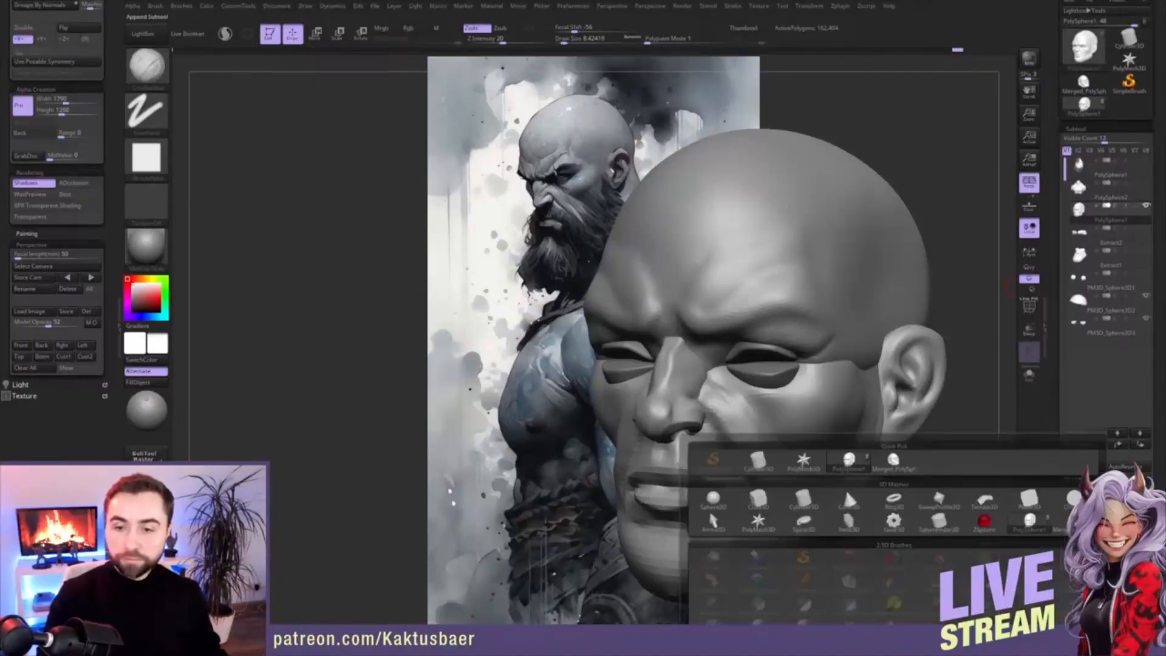
{"action": "left_click", "coordinate": [893, 460]}
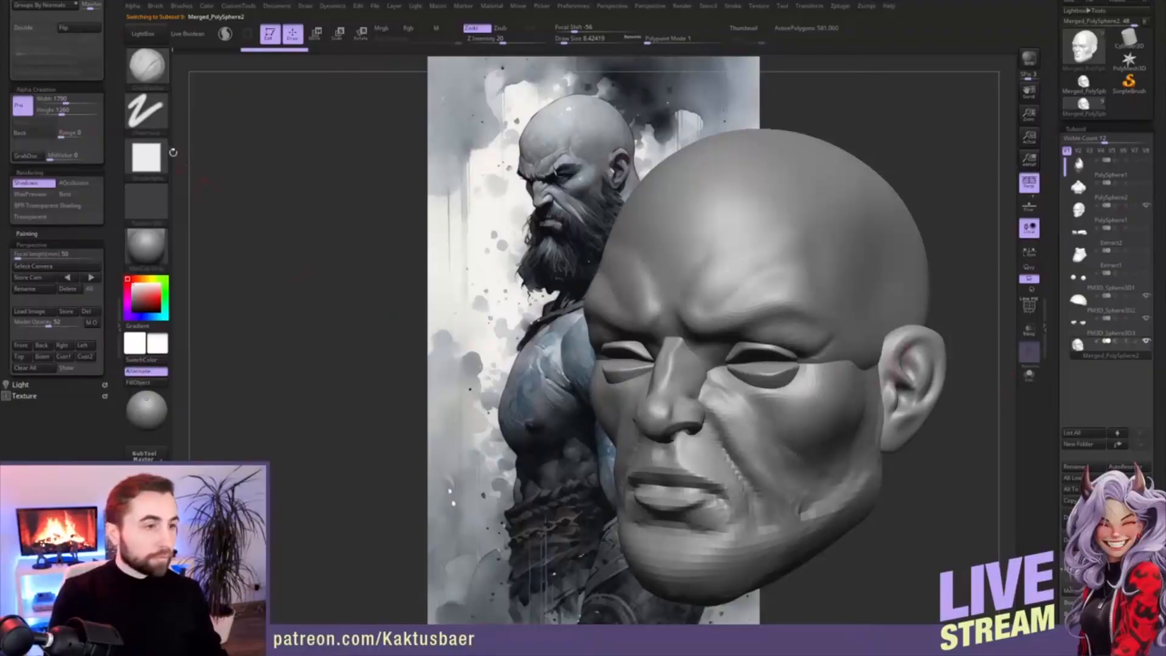
- Convert the merged head to a DynaMesh at resolution 304 and check its wireframe
{"action": "scroll", "coordinate": [120, 140], "scroll_direction": "up", "scroll_amount": 3}
{"action": "scroll", "coordinate": [119, 140], "scroll_direction": "up", "scroll_amount": 4}
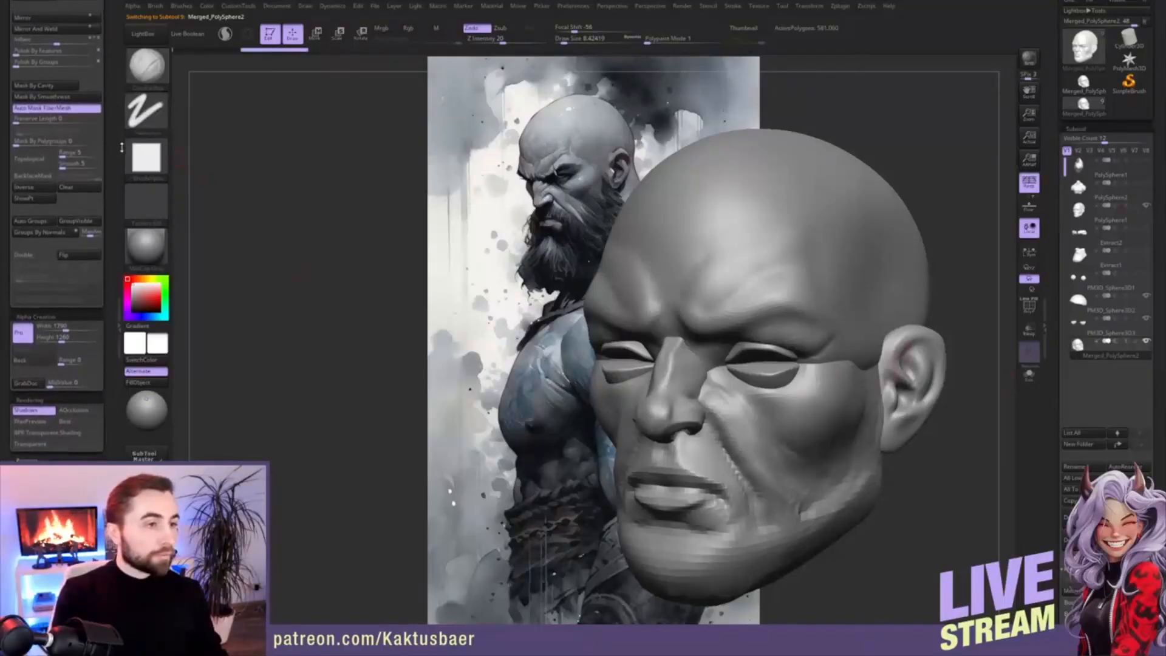
{"action": "left_click", "coordinate": [33, 86]}
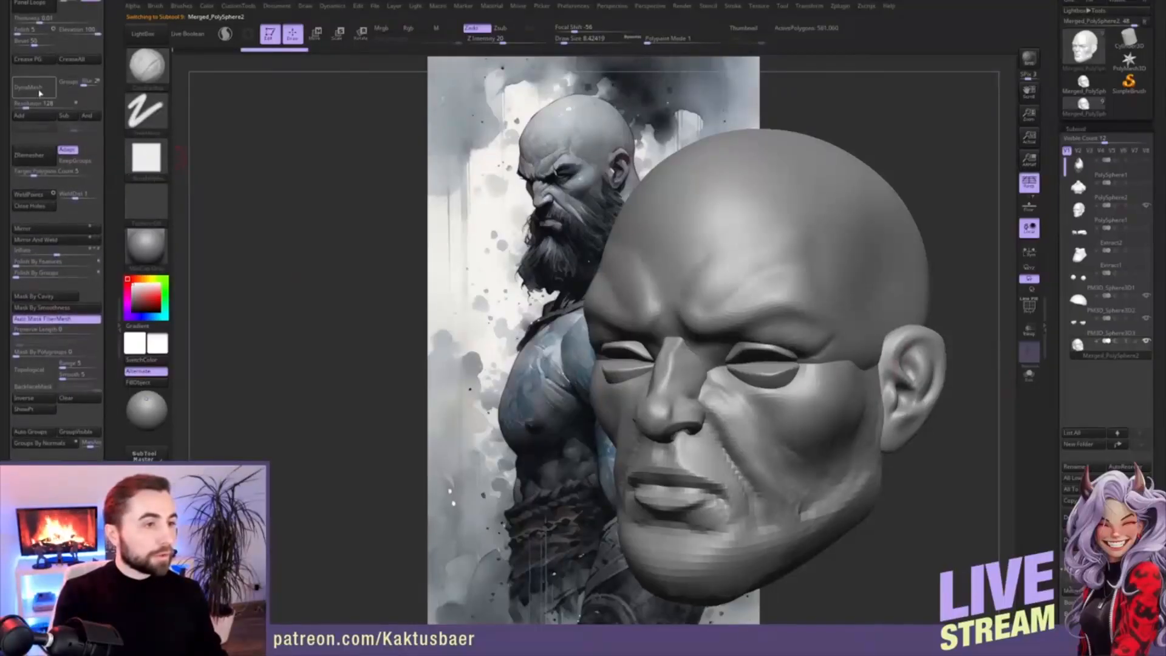
{"action": "key", "text": "ctrl+z"}
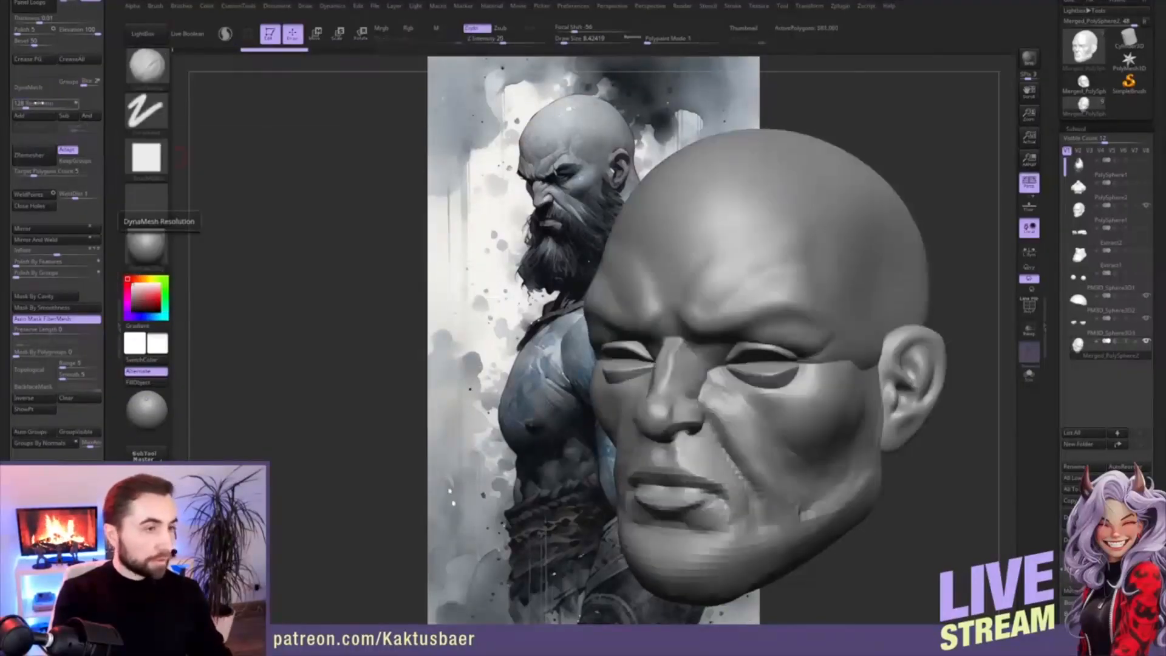
{"action": "key", "text": "Return"}
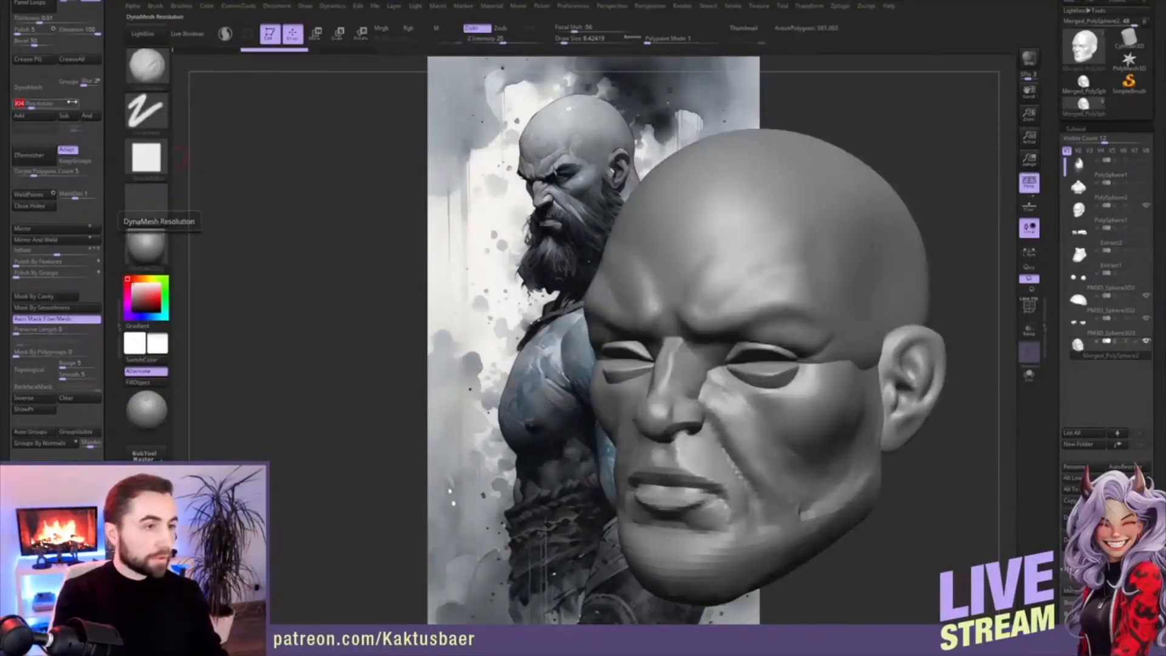
{"action": "left_click", "coordinate": [34, 87]}
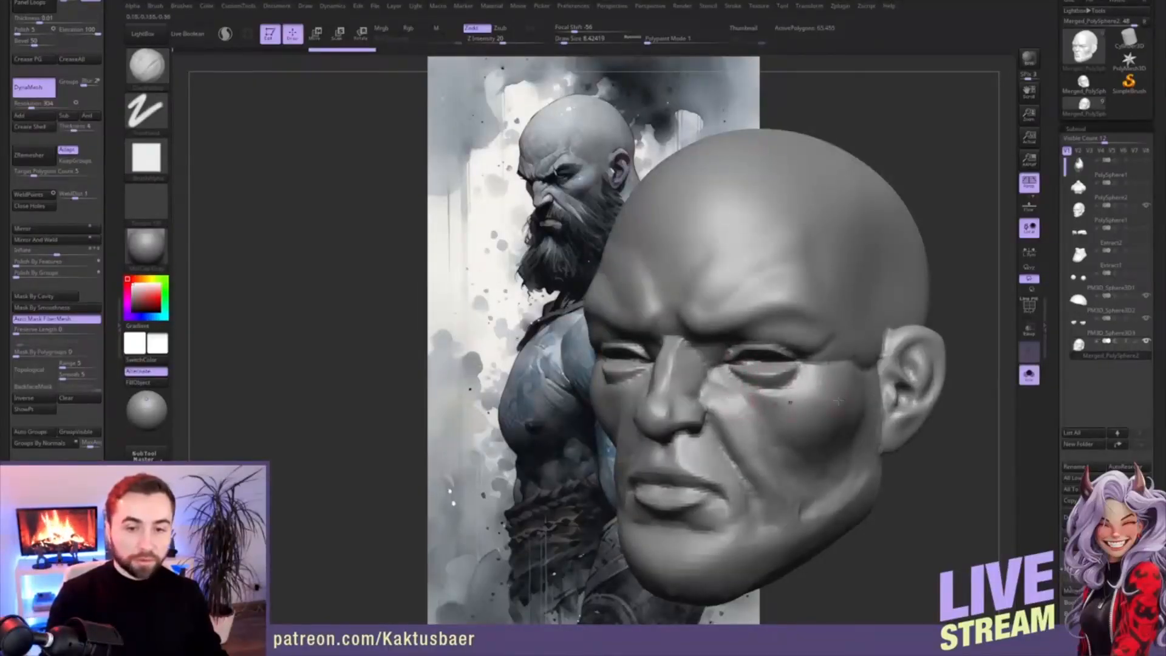
{"action": "key", "text": "shift+f"}
{"action": "mouse_move", "coordinate": [796, 370]}
{"action": "right_mouse_down"}
{"action": "mouse_move", "coordinate": [869, 368]}
{"action": "mouse_move", "coordinate": [735, 372]}
{"action": "mouse_move", "coordinate": [796, 368]}
{"action": "right_mouse_up"}
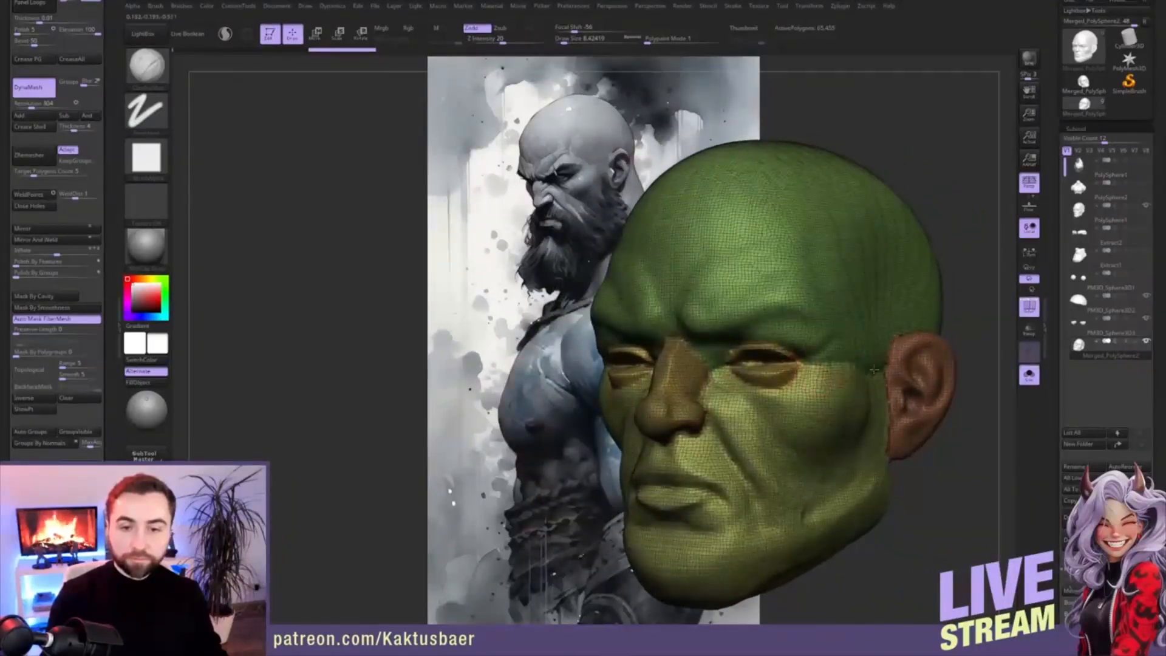
{"action": "key", "text": "shift+f"}
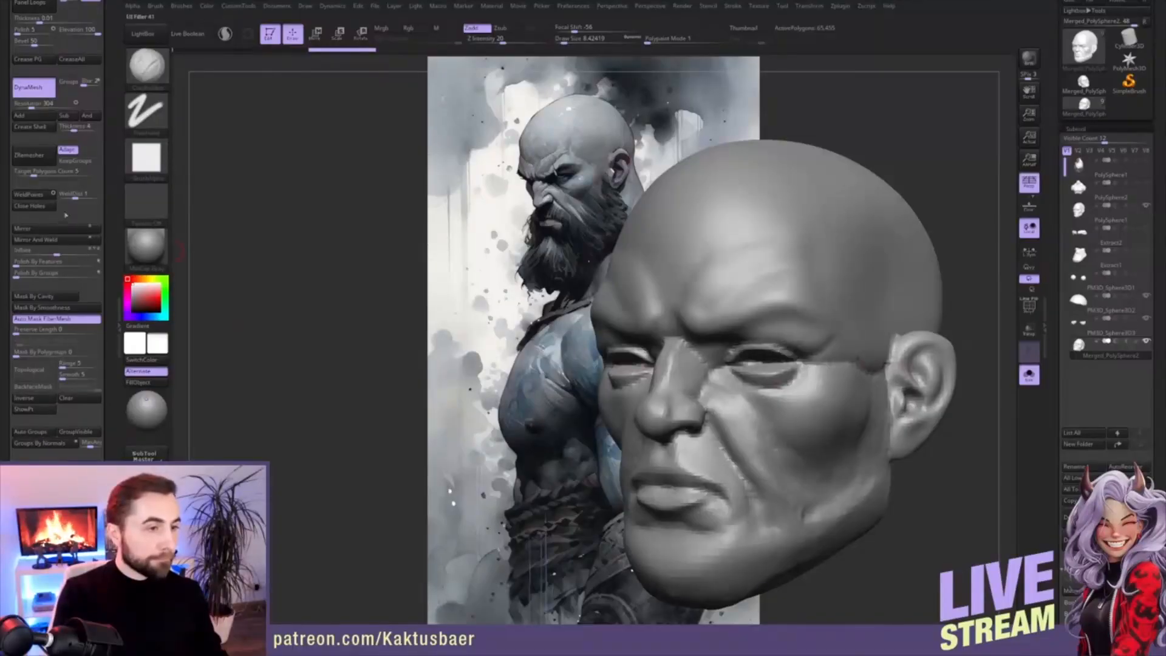
- Remesh the head with ZRemesher, keeping polygroups and using a target polygon count of 1
{"action": "scroll", "coordinate": [118, 236], "scroll_direction": "up", "scroll_amount": 4}
{"action": "scroll", "coordinate": [118, 236], "scroll_direction": "down", "scroll_amount": 6}
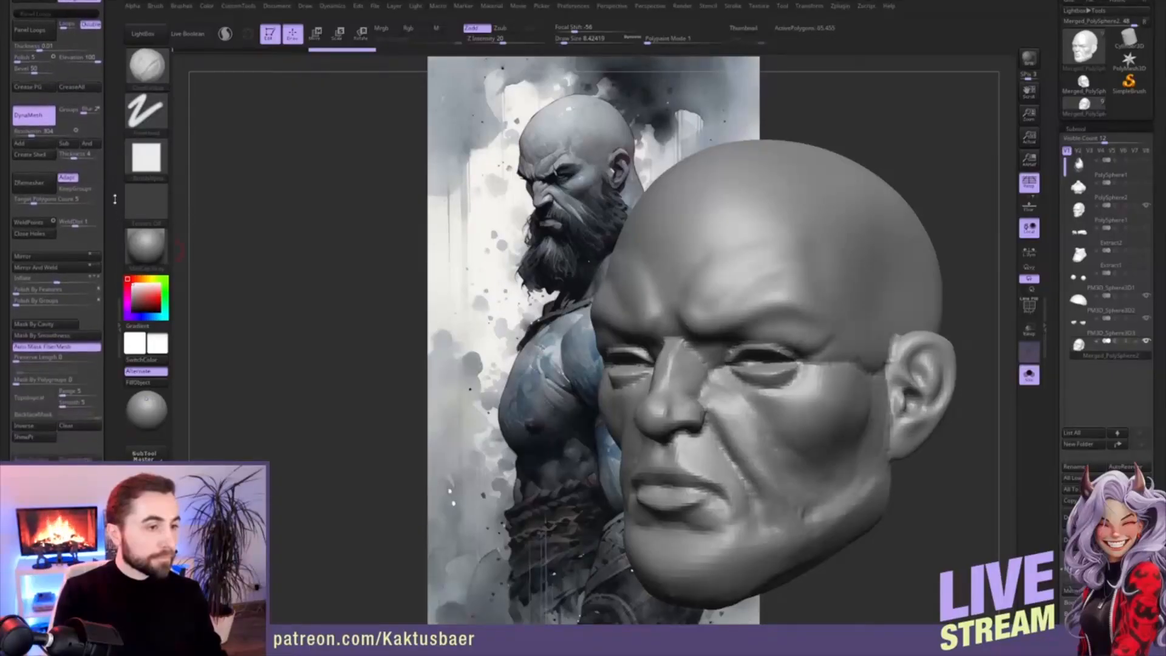
{"action": "scroll", "coordinate": [78, 165], "scroll_direction": "up", "scroll_amount": 2}
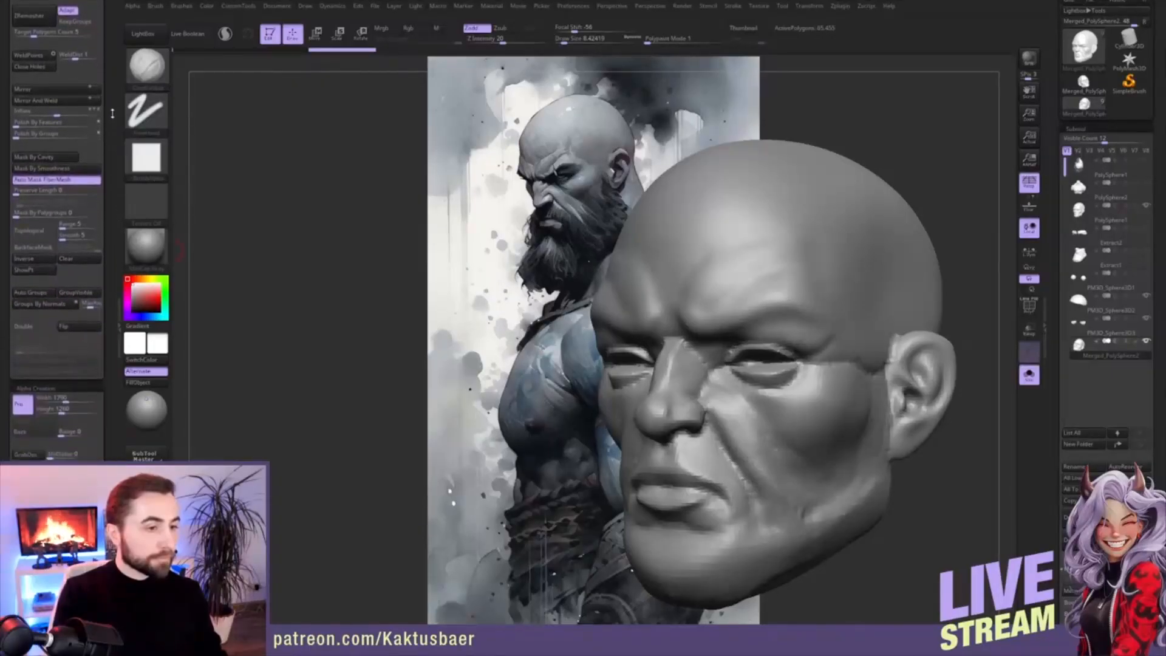
{"action": "left_click", "coordinate": [78, 168]}
{"action": "type", "text": "1"}
{"action": "key", "text": "Return"}
{"action": "left_click", "coordinate": [29, 154]}
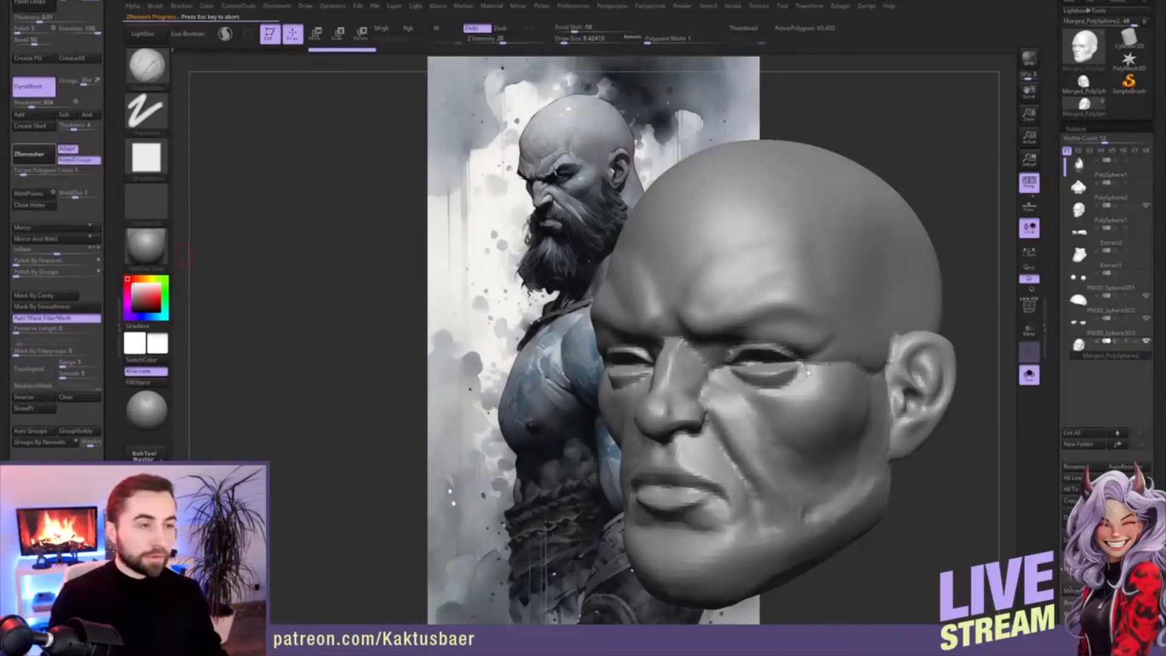
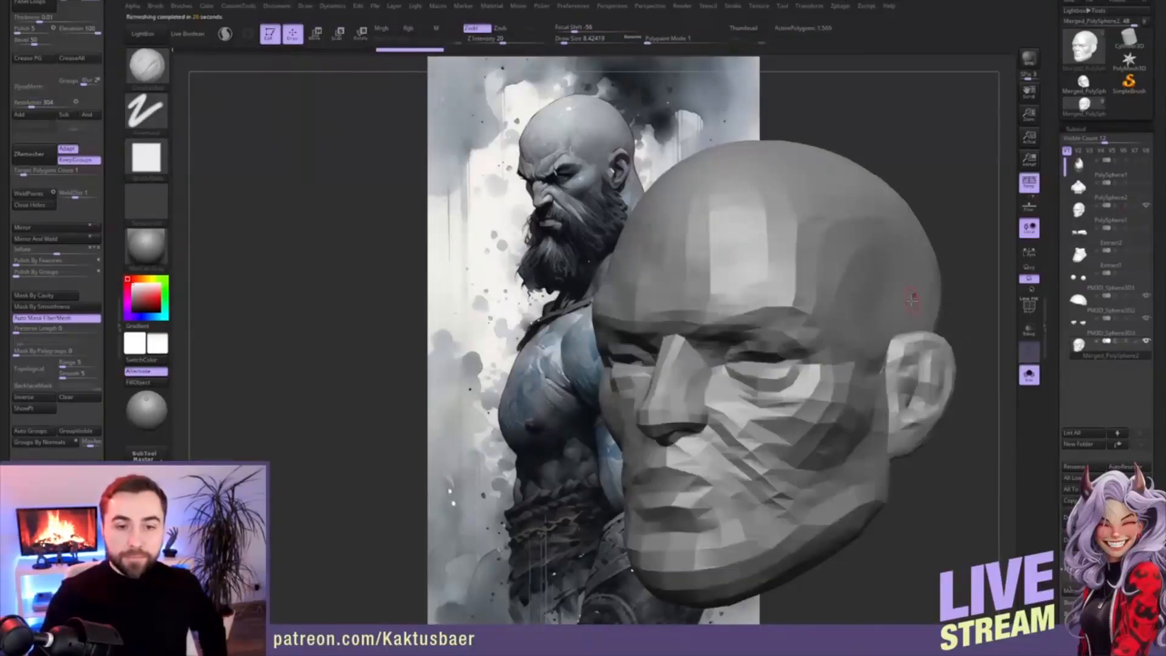
- Inspect the remeshed head's polygroup wireframe from the front and undo the remesh
{"action": "left_click", "coordinate": [1035, 310]}
{"action": "left_click_drag", "start_coordinate": [967, 352], "coordinate": [1013, 333]}
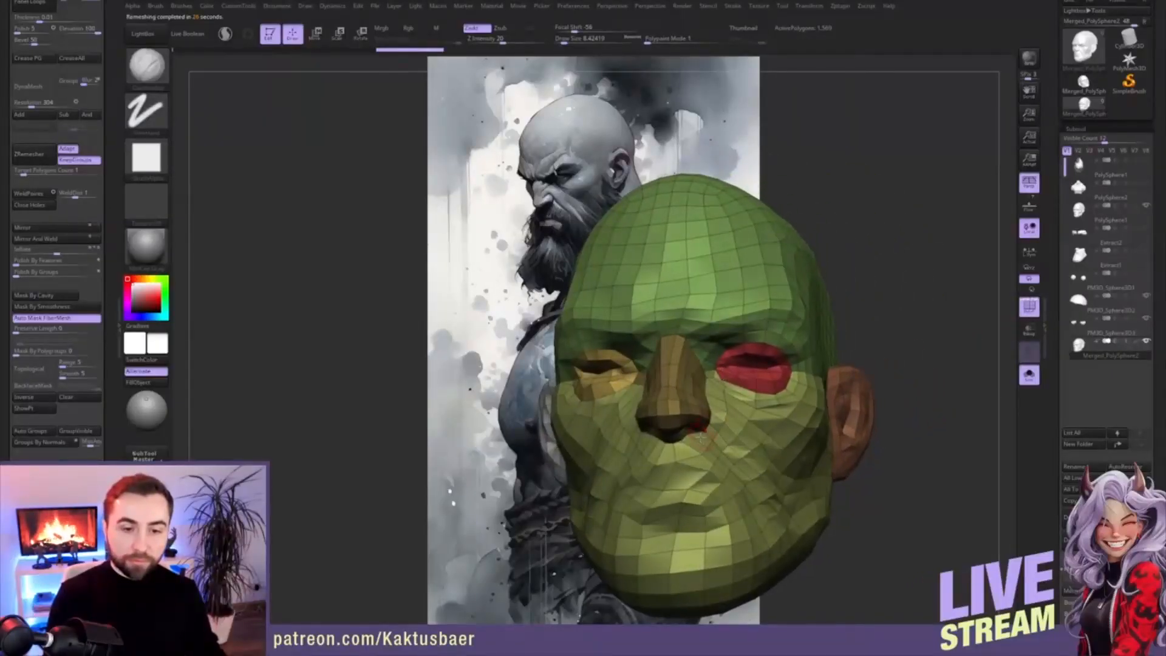
{"action": "right_click_drag", "start_coordinate": [712, 415], "coordinate": [716, 447]}
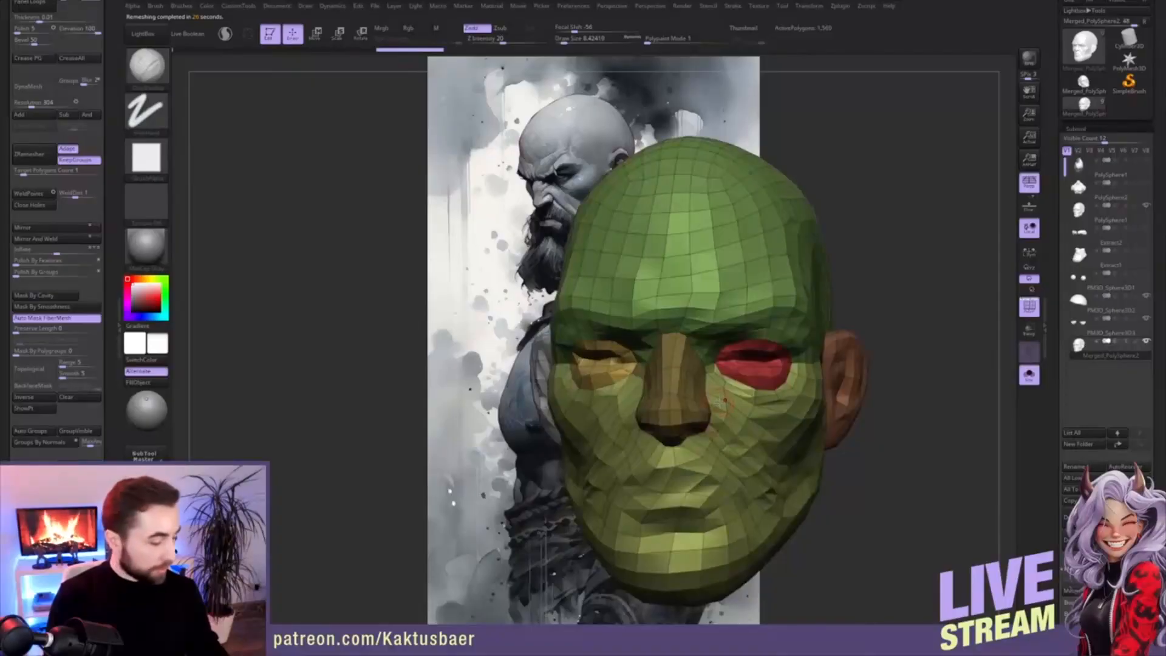
{"action": "key", "text": "ctrl"}
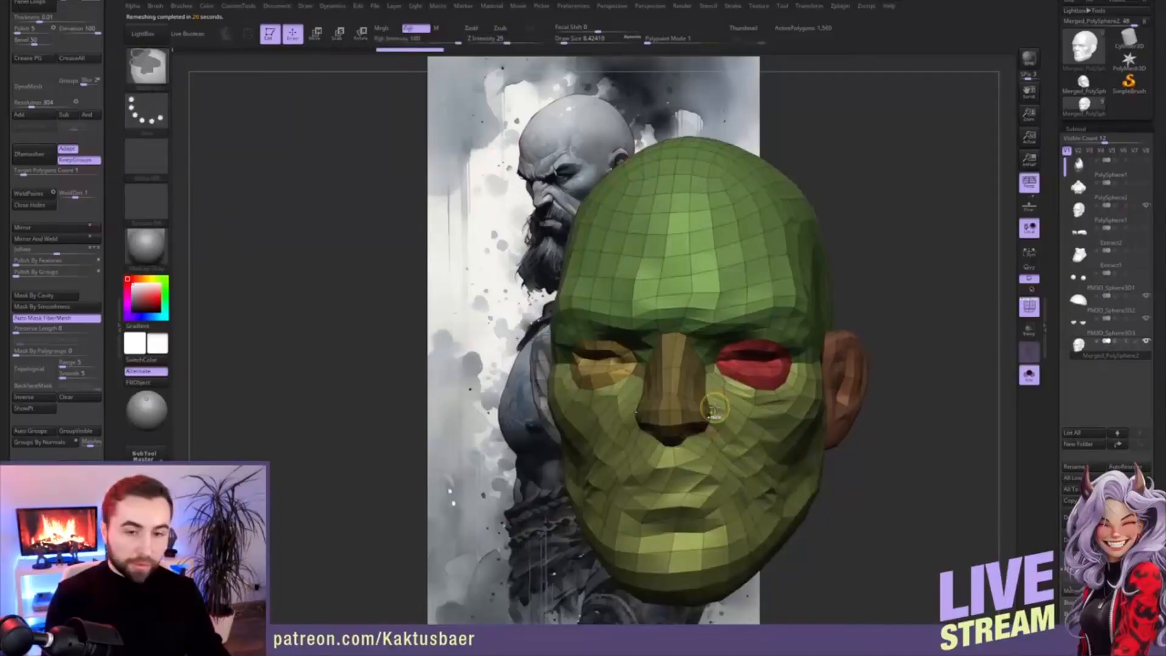
{"action": "key", "text": "ctrl+z"}
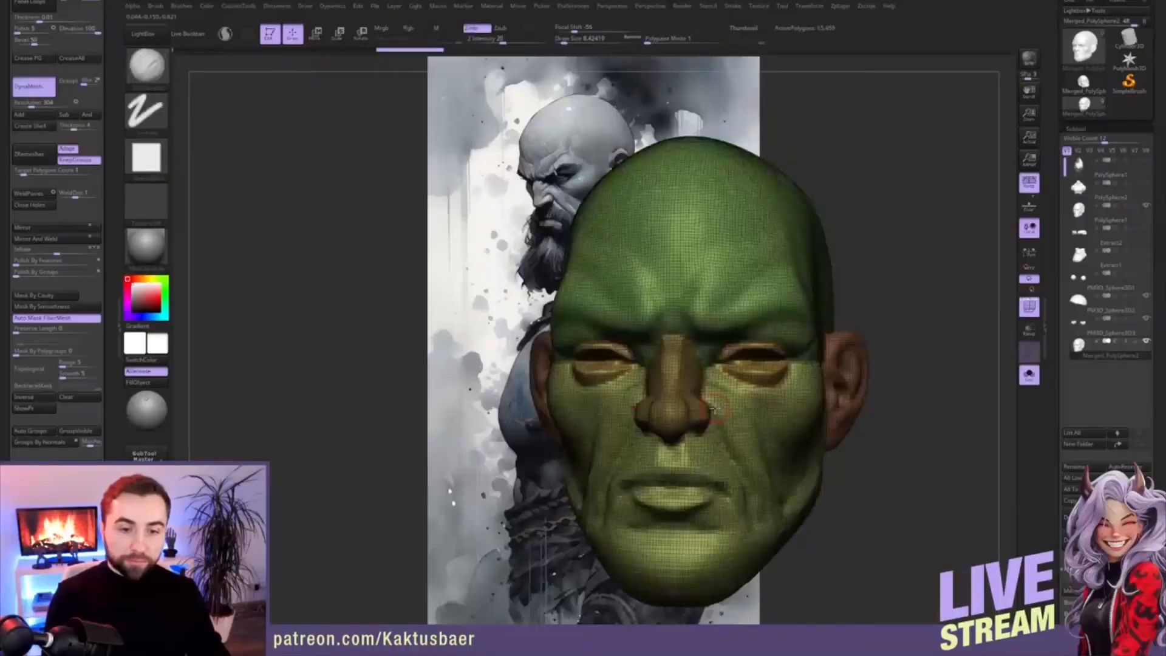
- Turn off the wireframe, run ZRemesher on the head again and subdivide the result twice
{"action": "left_click", "coordinate": [1029, 306]}
{"action": "left_click", "coordinate": [44, 159]}
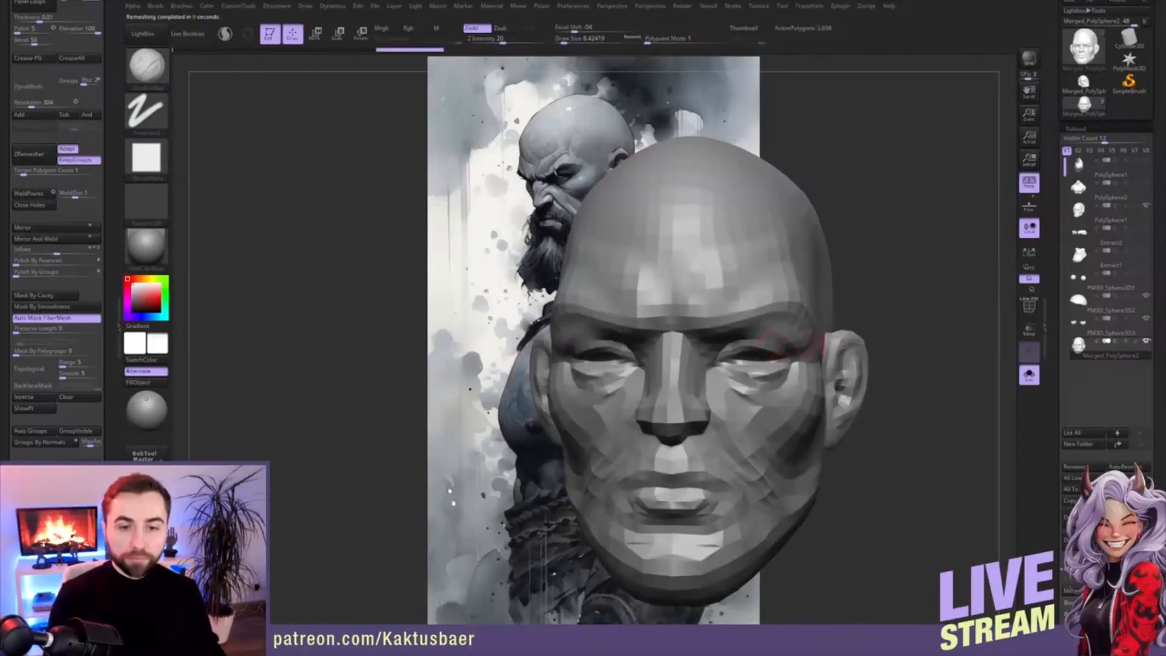
{"action": "key", "text": "ctrl+d"}
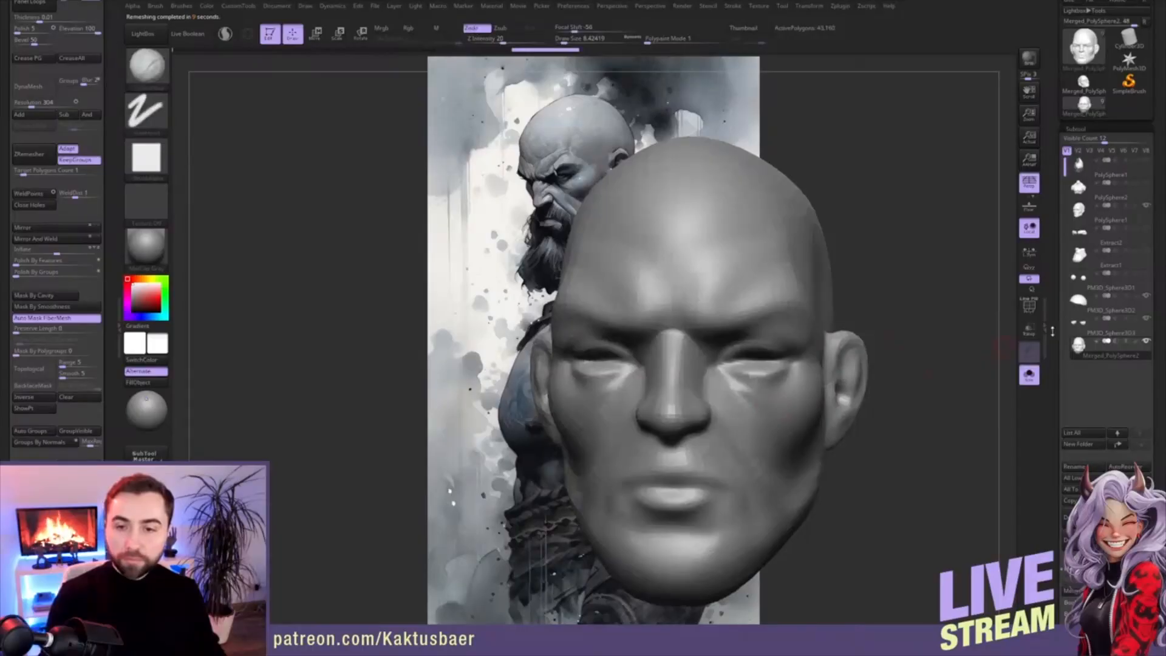
- Project the original head's sculpted details onto the subdivided remeshed head
{"action": "left_click_drag", "start_coordinate": [1056, 359], "coordinate": [1060, 263]}
{"action": "left_click_drag", "start_coordinate": [1055, 413], "coordinate": [1058, 361]}
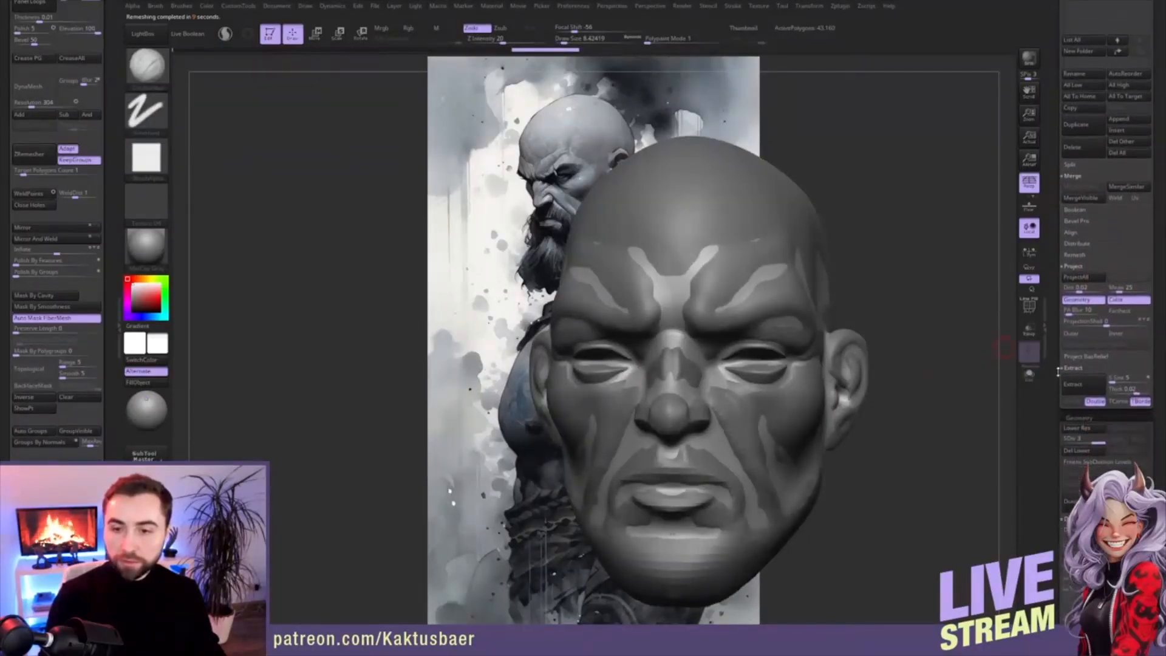
{"action": "left_click", "coordinate": [1078, 278]}
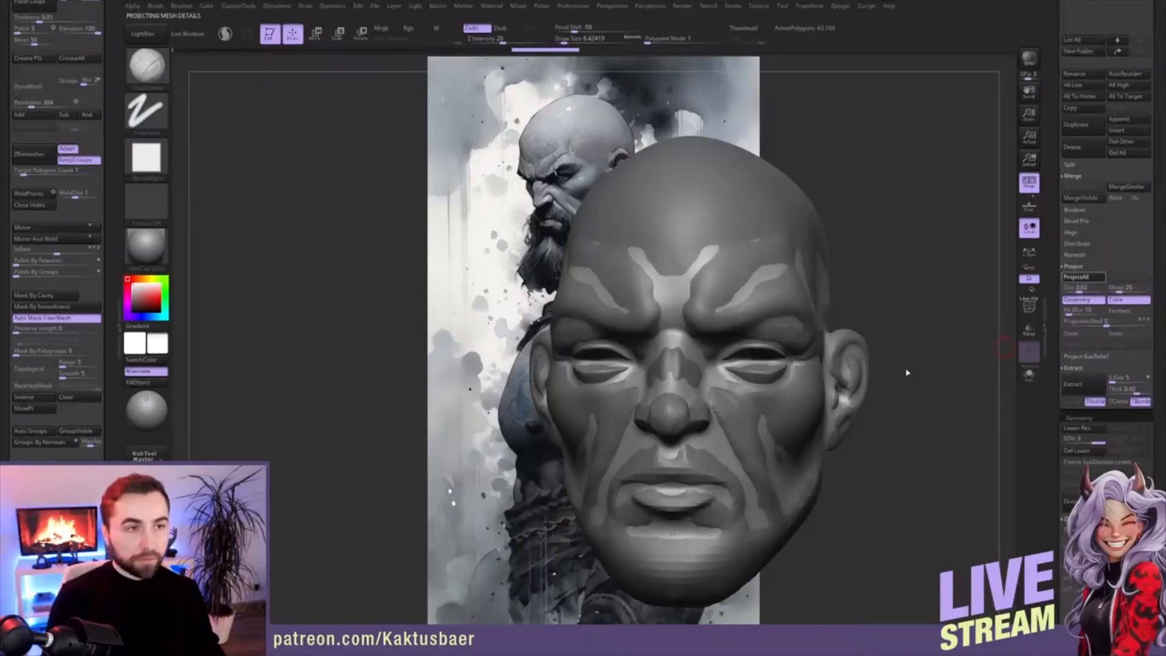
- Show the torso, eyebrow and beard subtools with the merged head and make the merged head active
{"action": "key", "text": "alt+s"}
{"action": "left_click_drag", "start_coordinate": [1057, 23], "coordinate": [1059, 290]}
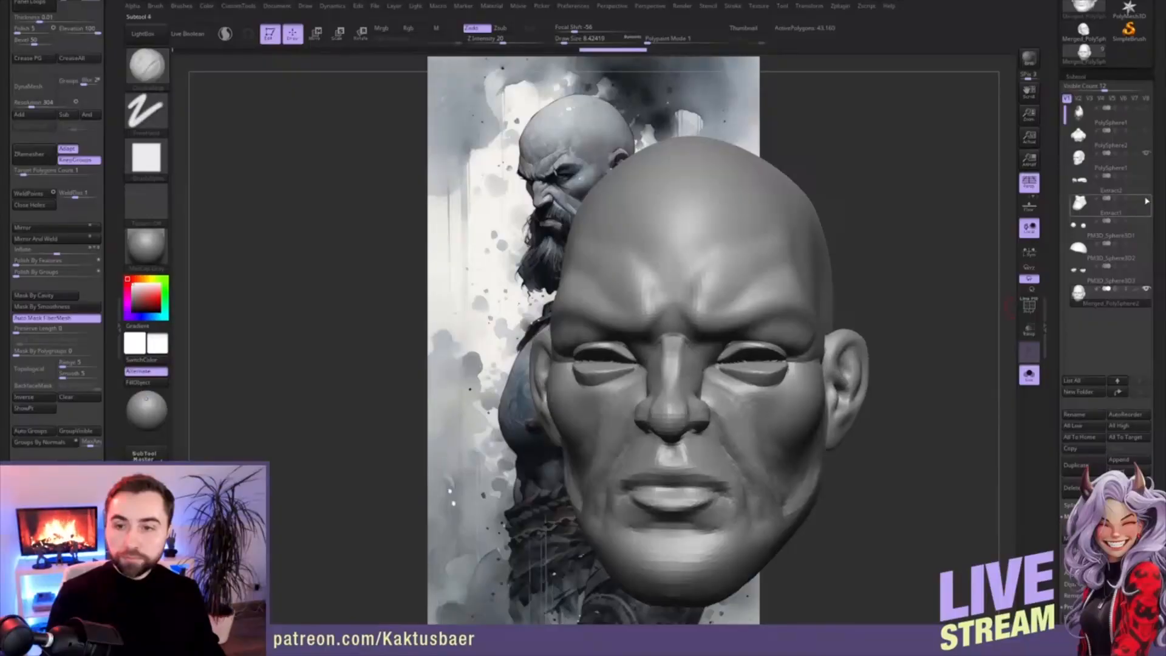
{"action": "left_click", "coordinate": [1148, 132]}
{"action": "key", "text": "alt+s"}
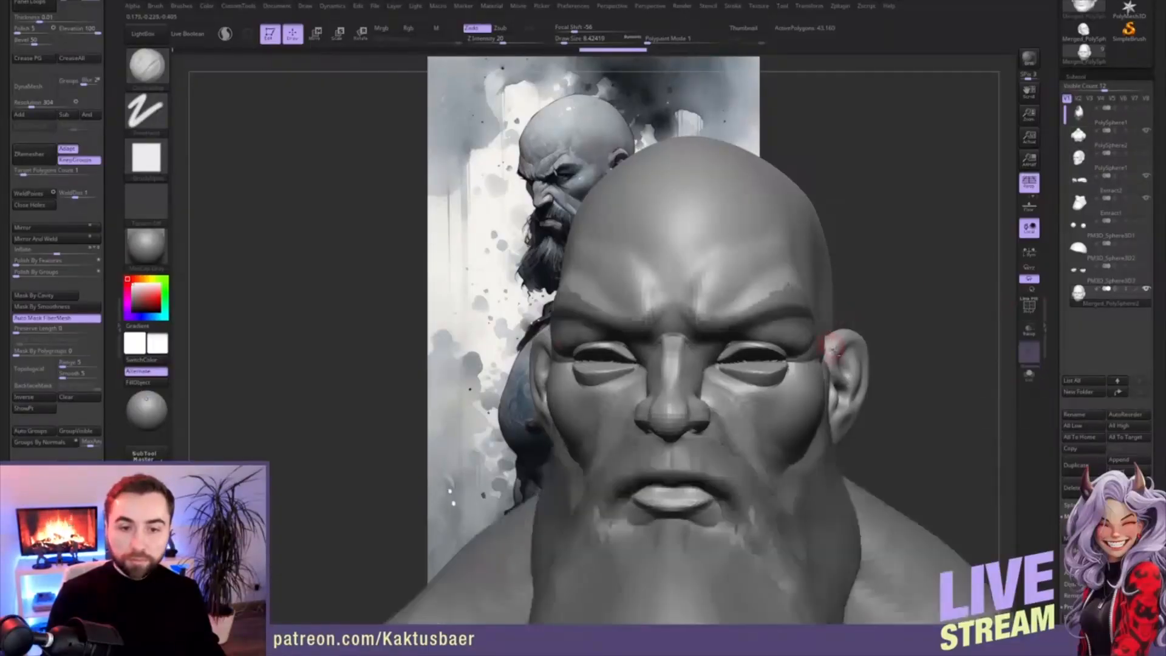
{"action": "right_click_drag", "start_coordinate": [808, 381], "coordinate": [711, 292], "text": "alt"}
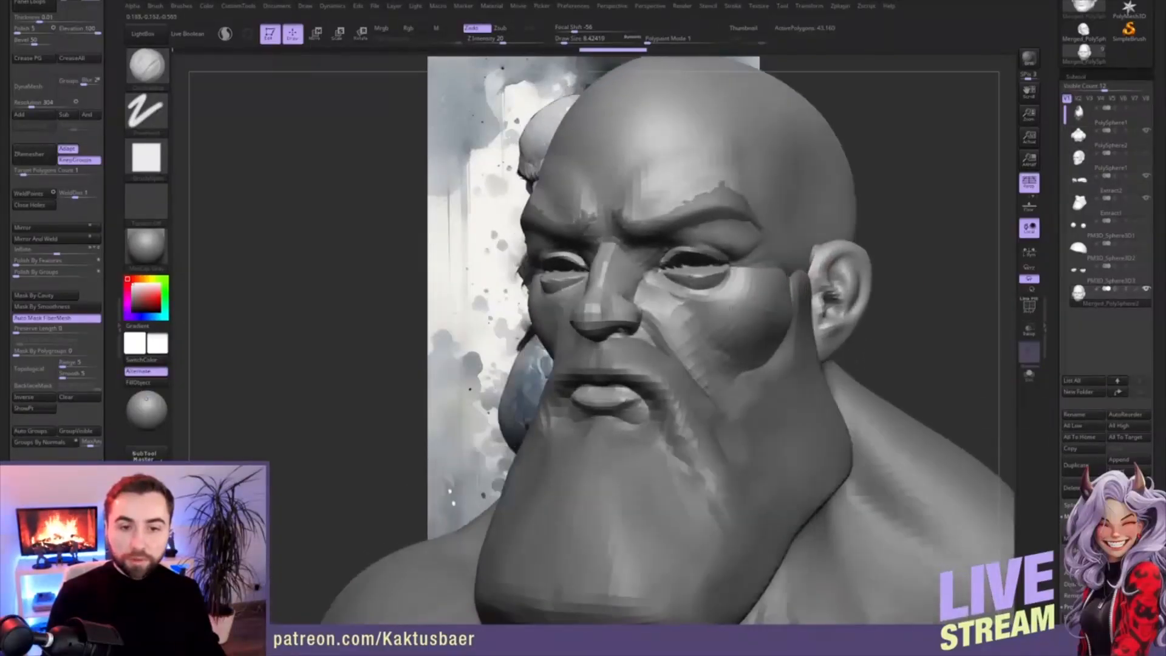
{"action": "left_click", "coordinate": [1104, 170]}
{"action": "left_click", "coordinate": [1116, 302]}
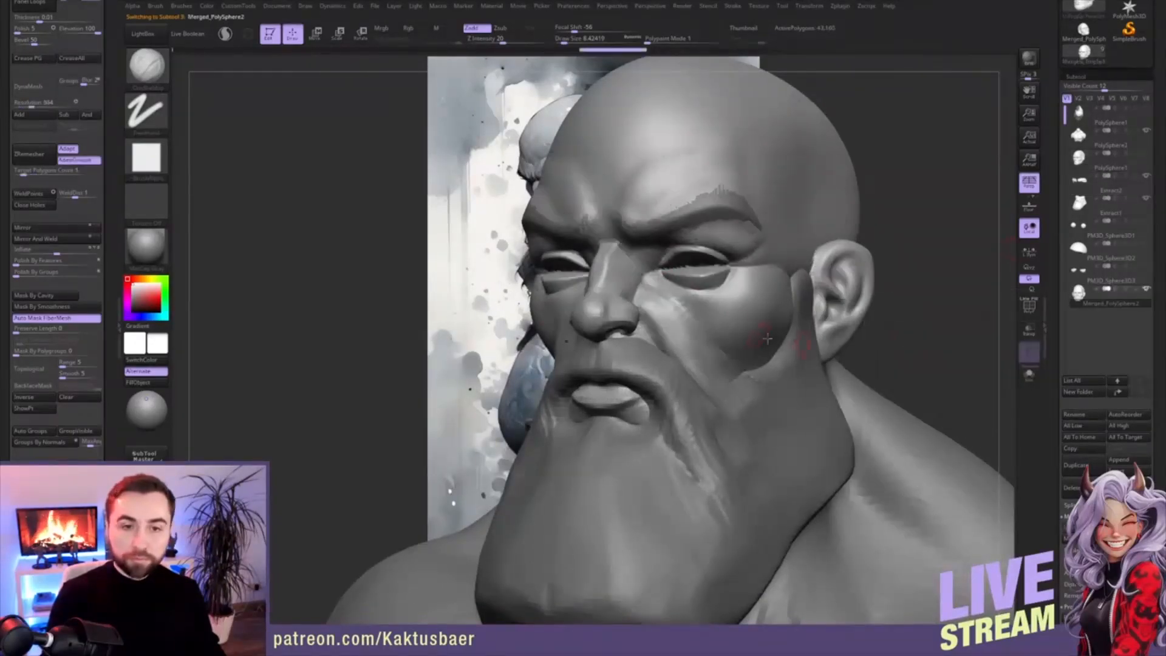
- Subdivide the merged head once more and smooth the nose, the nose bridge and the area around the eye
{"action": "left_click_drag", "start_coordinate": [603, 307], "coordinate": [605, 276], "text": "shift"}
{"action": "key", "text": "ctrl+d"}
{"action": "key", "text": "bracketright"}
{"action": "left_click_drag", "start_coordinate": [613, 209], "coordinate": [637, 203], "text": "shift"}
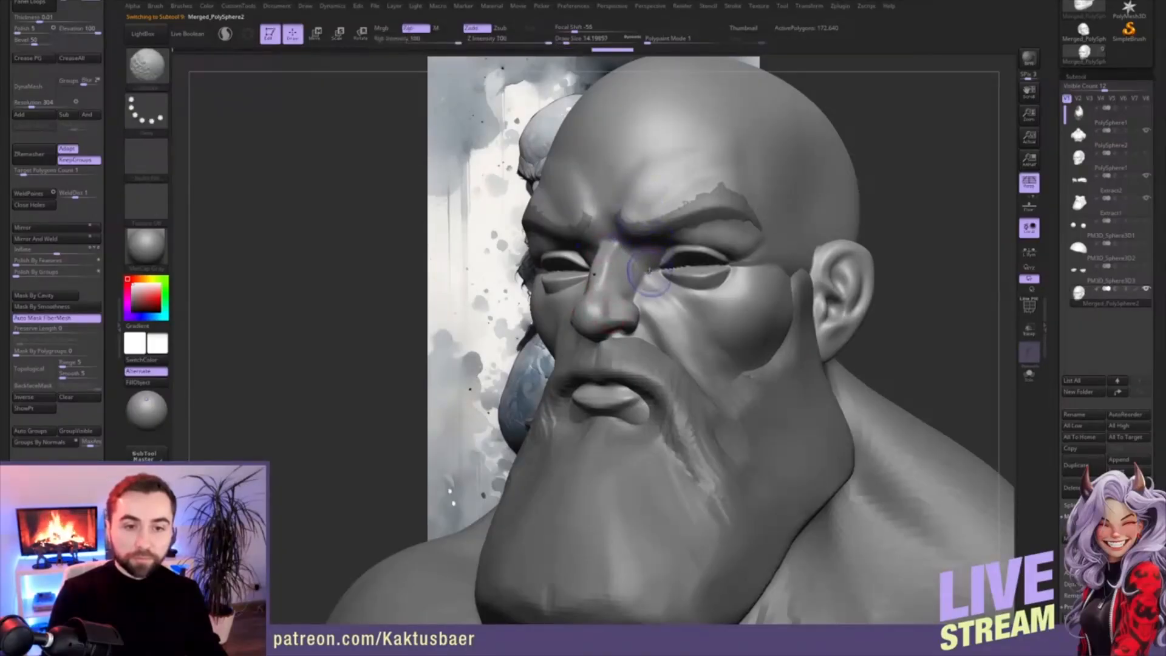
{"action": "left_click_drag", "start_coordinate": [654, 272], "coordinate": [734, 269], "text": "shift"}
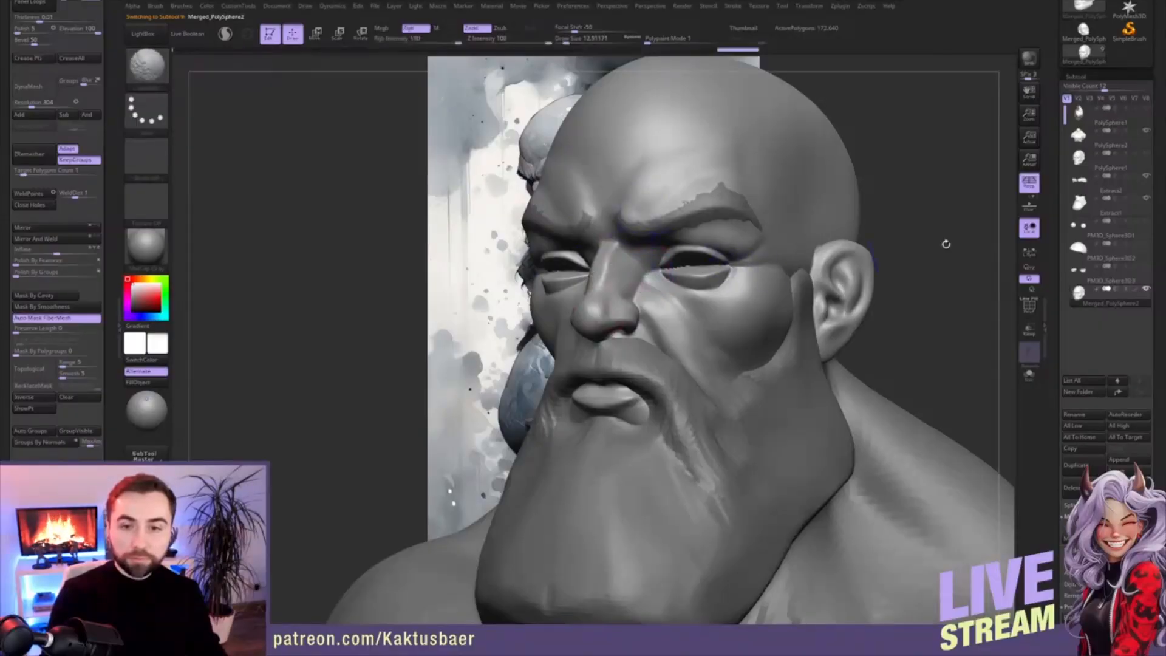
- Show the eyeball subtool in the sockets and frame the eye area
{"action": "left_click", "coordinate": [1147, 222]}
{"action": "left_click_drag", "start_coordinate": [911, 258], "coordinate": [979, 260]}
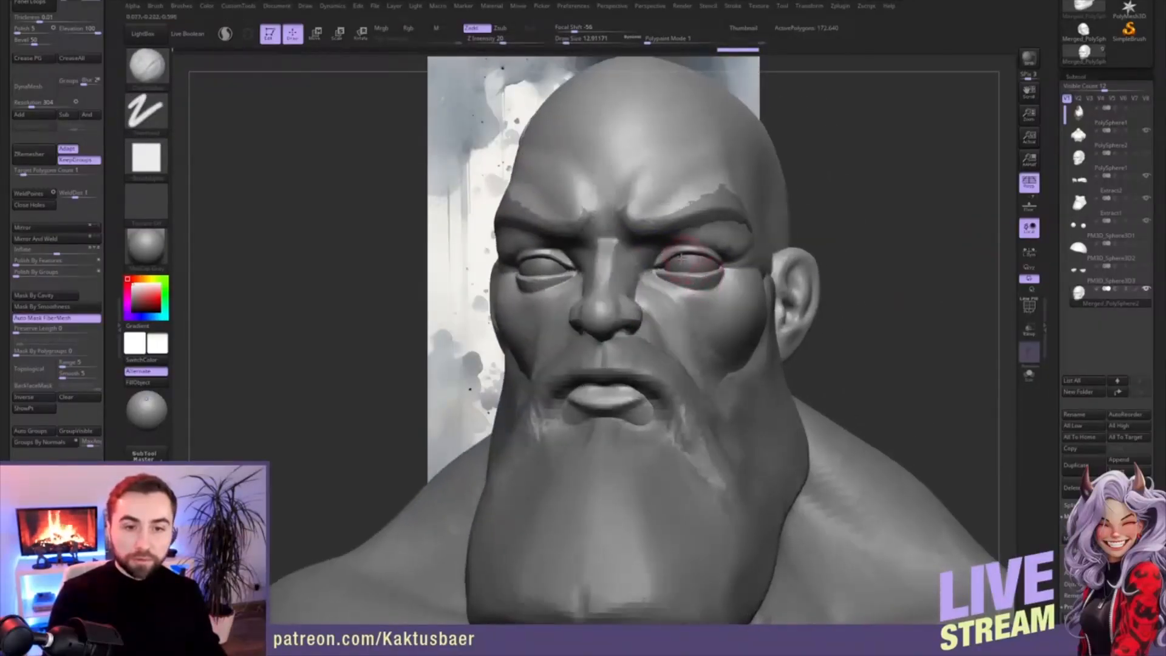
{"action": "right_click_drag", "start_coordinate": [687, 261], "coordinate": [690, 253], "text": "ctrl"}
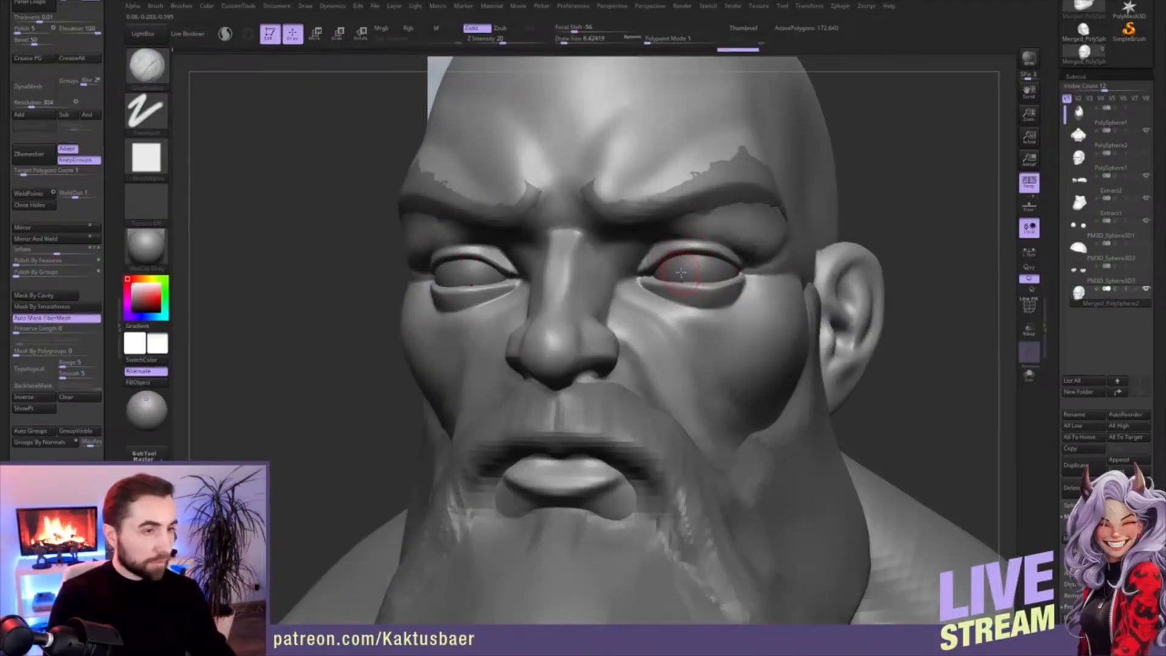
{"action": "key", "text": "b"}
{"action": "key", "text": "d"}
{"action": "key", "text": "s"}
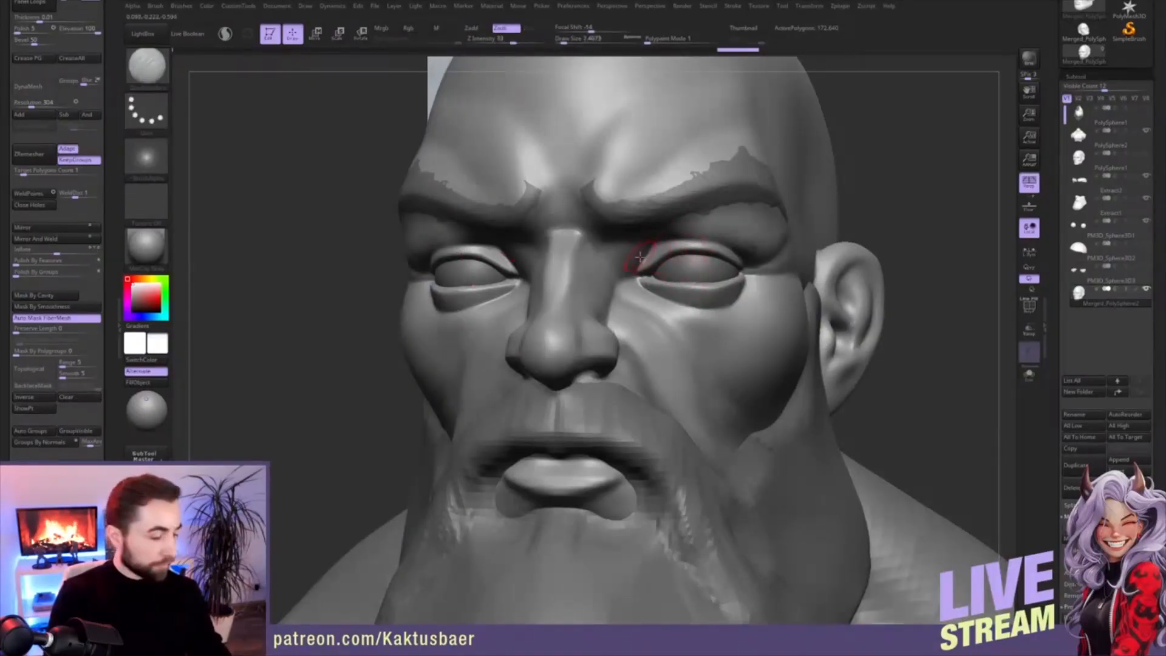
- Isolate the head and sculpt the inner eye corners and the sides of the nose bridge with ClayBuildup
{"action": "key", "text": "b"}
{"action": "key", "text": "c"}
{"action": "key", "text": "b"}
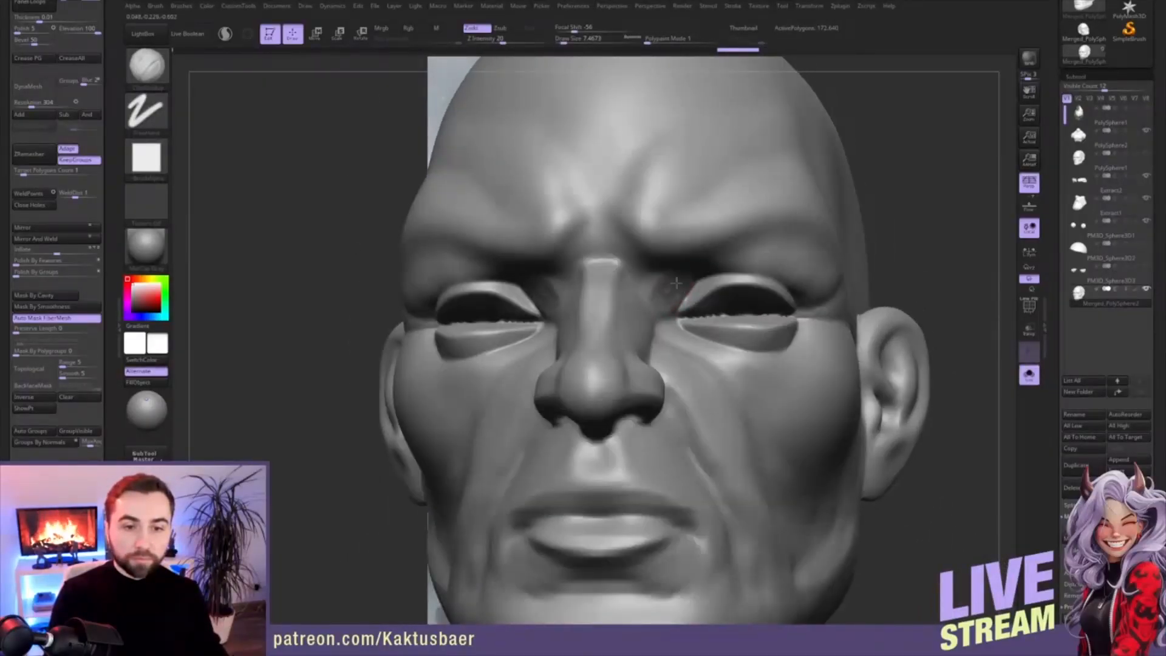
{"action": "mouse_move", "coordinate": [677, 283]}
{"action": "left_mouse_down"}
{"action": "mouse_move", "coordinate": [653, 286]}
{"action": "mouse_move", "coordinate": [593, 212]}
{"action": "left_mouse_up"}
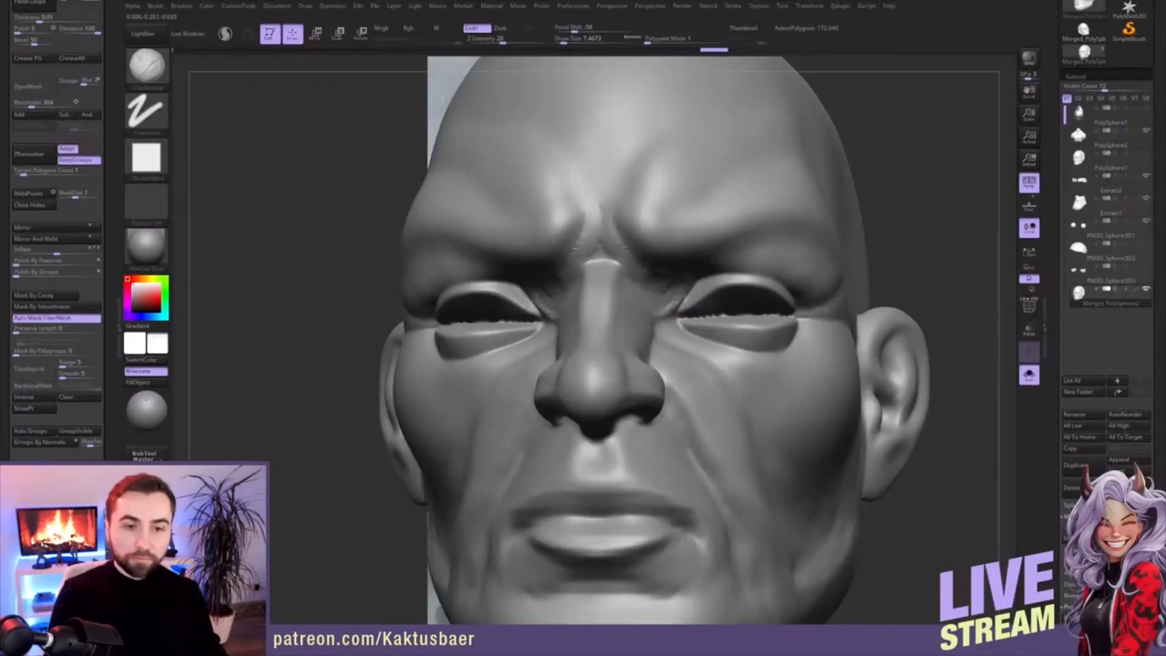
{"action": "left_click_drag", "start_coordinate": [653, 287], "coordinate": [641, 292]}
{"action": "right_click_drag", "start_coordinate": [647, 292], "coordinate": [875, 297], "text": "alt"}
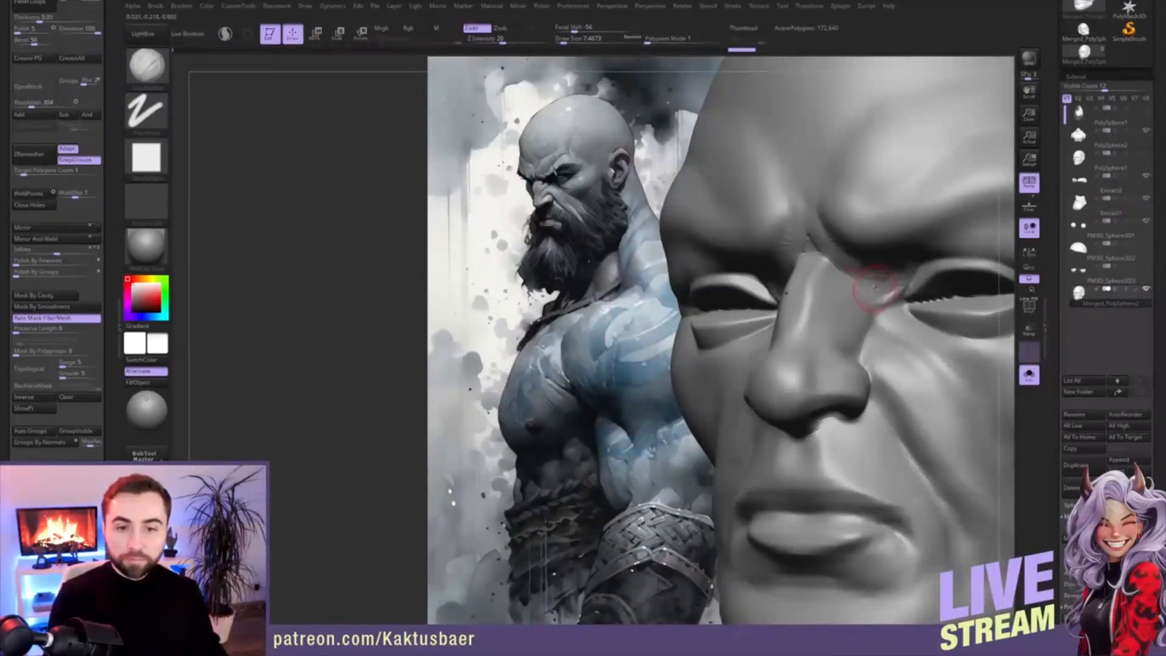
{"action": "left_click_drag", "start_coordinate": [857, 296], "coordinate": [836, 303]}
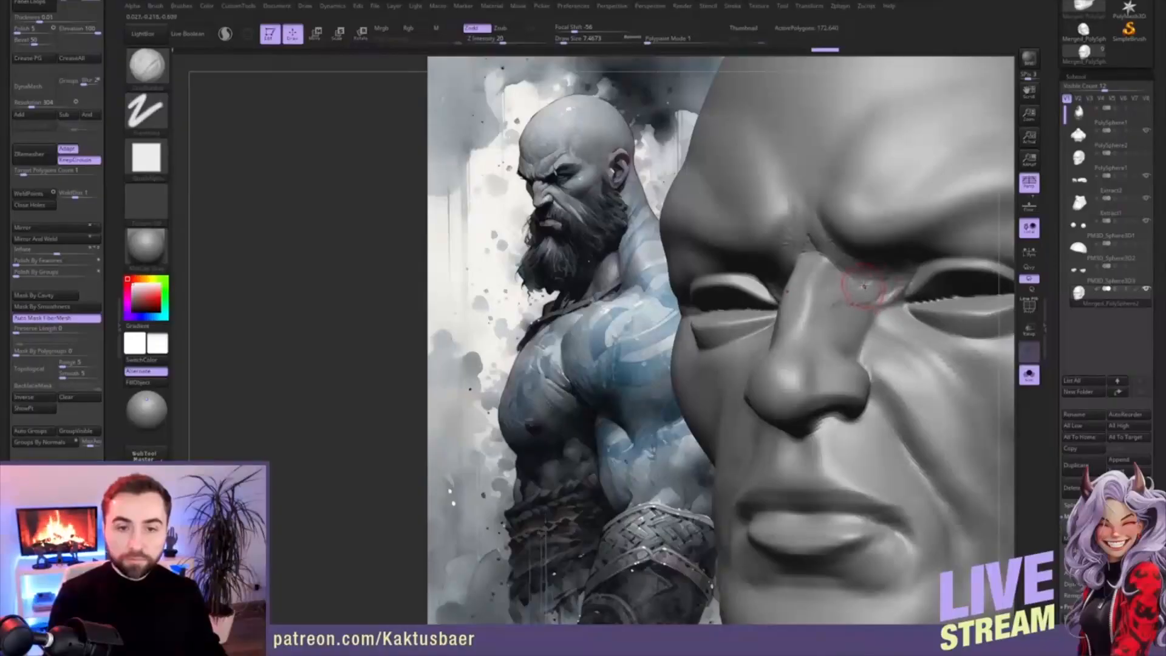
- Build up the inner brow ridge above the nose bridge using a larger ClayBuildup brush
{"action": "right_click_drag", "start_coordinate": [864, 280], "coordinate": [841, 285], "text": "alt"}
{"action": "right_click_drag", "start_coordinate": [840, 280], "coordinate": [833, 263]}
{"action": "key", "text": "s"}
{"action": "mouse_move", "coordinate": [833, 263]}
{"action": "left_mouse_down"}
{"action": "mouse_move", "coordinate": [850, 247]}
{"action": "mouse_move", "coordinate": [809, 226]}
{"action": "mouse_move", "coordinate": [825, 219]}
{"action": "mouse_move", "coordinate": [814, 238]}
{"action": "mouse_move", "coordinate": [861, 230]}
{"action": "left_mouse_up"}
{"action": "key", "text": "s"}
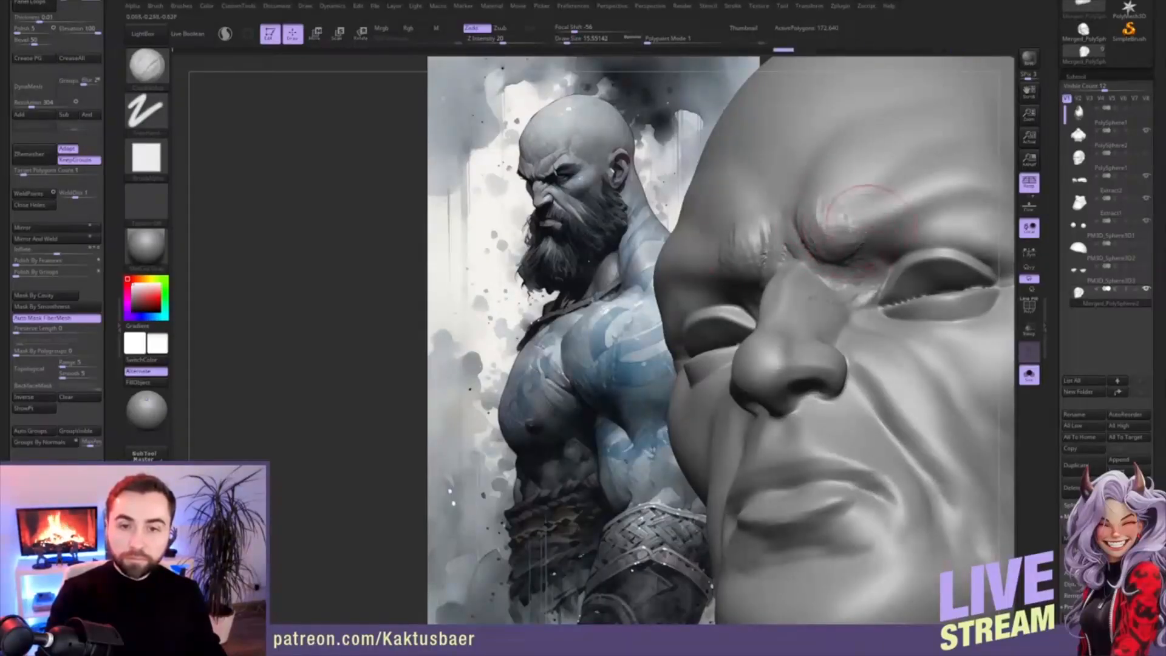
{"action": "mouse_move", "coordinate": [908, 201]}
{"action": "left_mouse_down"}
{"action": "mouse_move", "coordinate": [879, 230]}
{"action": "mouse_move", "coordinate": [895, 225]}
{"action": "left_mouse_up"}
{"action": "mouse_move", "coordinate": [895, 225]}
{"action": "right_mouse_down"}
{"action": "mouse_move", "coordinate": [893, 261]}
{"action": "mouse_move", "coordinate": [863, 240]}
{"action": "right_mouse_up"}
{"action": "left_click_drag", "start_coordinate": [858, 236], "coordinate": [823, 245]}
{"action": "left_click_drag", "start_coordinate": [846, 202], "coordinate": [800, 248]}
{"action": "mouse_move", "coordinate": [885, 192]}
{"action": "left_mouse_down"}
{"action": "mouse_move", "coordinate": [821, 223]}
{"action": "mouse_move", "coordinate": [861, 218]}
{"action": "mouse_move", "coordinate": [835, 234]}
{"action": "left_mouse_up"}
- Build up and define the brow ridge from its inner end outward with a smaller ClayBuildup brush
{"action": "key", "text": "bracketleft"}
{"action": "left_click_drag", "start_coordinate": [891, 204], "coordinate": [867, 222]}
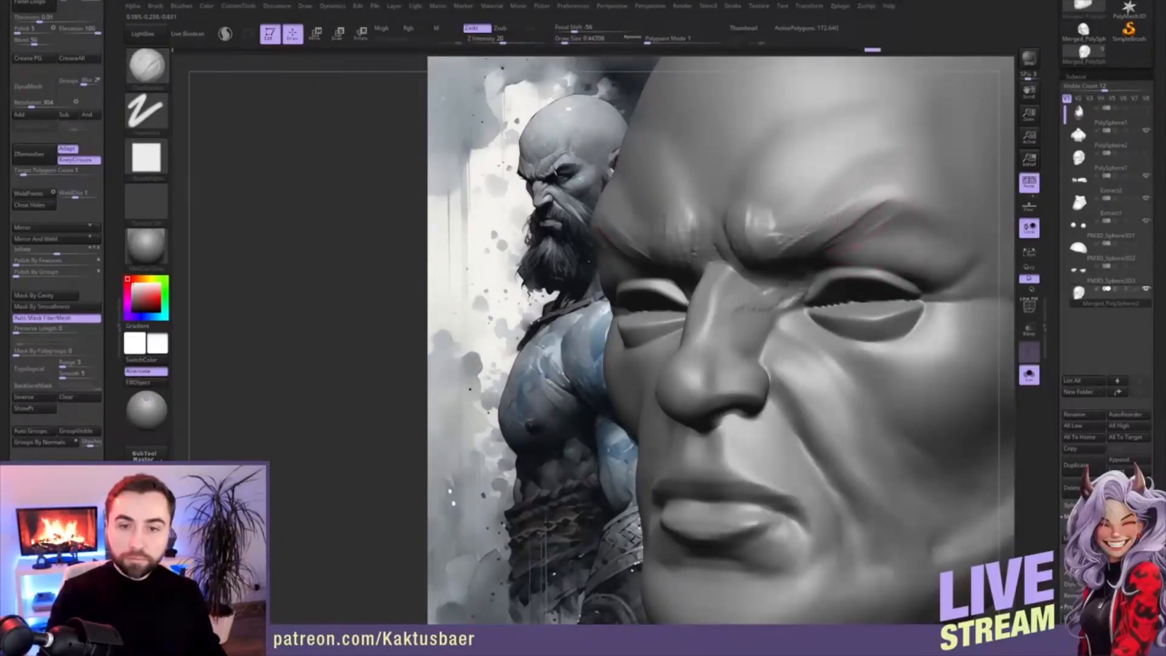
{"action": "left_click_drag", "start_coordinate": [853, 178], "coordinate": [812, 213]}
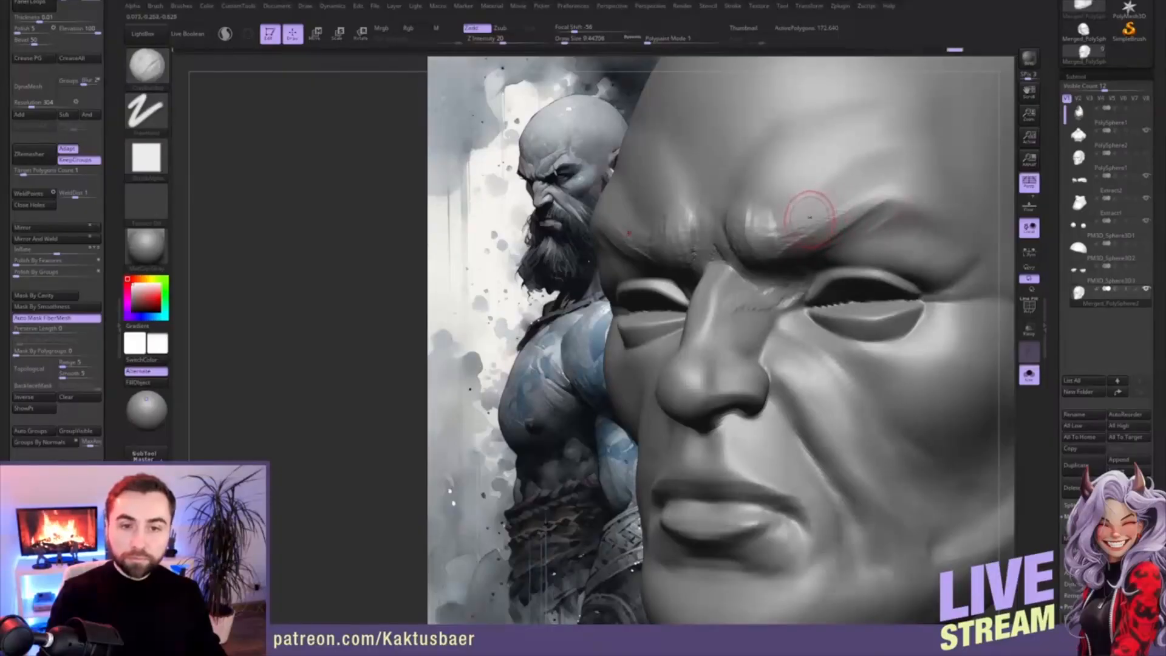
{"action": "right_click_drag", "start_coordinate": [783, 248], "coordinate": [811, 244]}
{"action": "left_click_drag", "start_coordinate": [790, 228], "coordinate": [735, 231]}
- Sculpt the gap between the brows and the top of the nose bridge using ClayBuildup at a smaller draw size
{"action": "key", "text": "b"}
{"action": "key", "text": "m"}
{"action": "key", "text": "v"}
{"action": "right_click_drag", "start_coordinate": [753, 245], "coordinate": [727, 247]}
{"action": "key", "text": "s"}
{"action": "mouse_move", "coordinate": [728, 249]}
{"action": "left_mouse_down"}
{"action": "mouse_move", "coordinate": [728, 231]}
{"action": "mouse_move", "coordinate": [744, 249]}
{"action": "left_mouse_up"}
{"action": "key", "text": "["}
{"action": "key", "text": "b"}
{"action": "key", "text": "c"}
{"action": "key", "text": "b"}
{"action": "right_click_drag", "start_coordinate": [728, 254], "coordinate": [745, 252]}
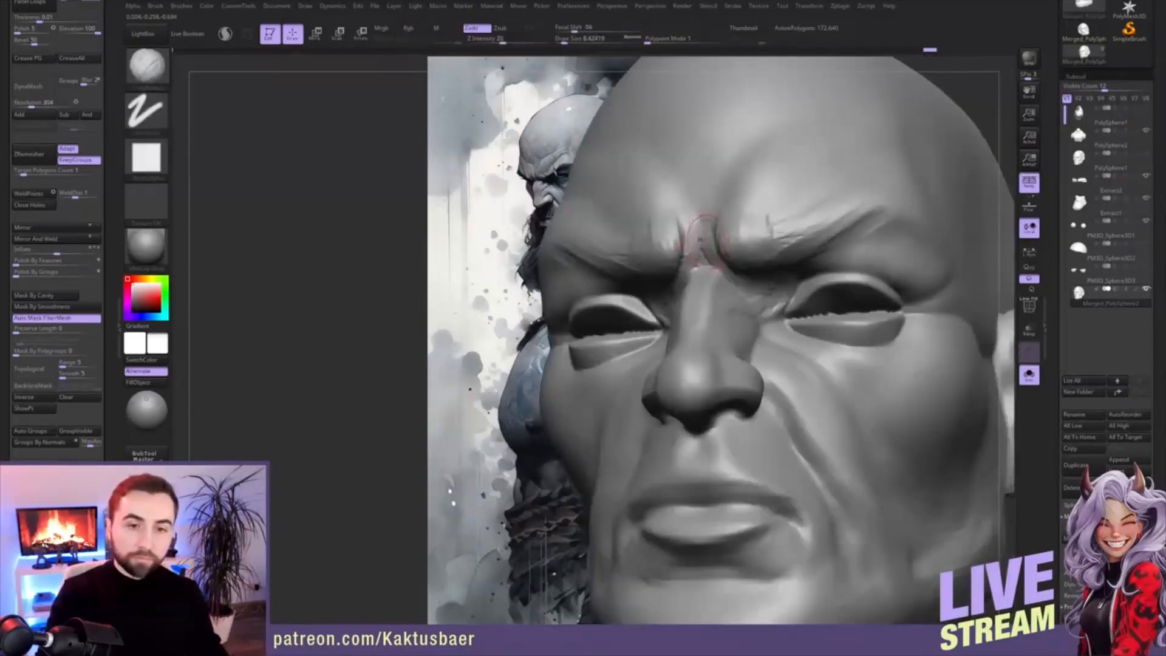
{"action": "mouse_move", "coordinate": [701, 217]}
{"action": "left_mouse_down"}
{"action": "mouse_move", "coordinate": [691, 244]}
{"action": "mouse_move", "coordinate": [729, 282]}
{"action": "left_mouse_up"}
{"action": "right_click_drag", "start_coordinate": [740, 292], "coordinate": [719, 296]}
{"action": "left_click_drag", "start_coordinate": [700, 257], "coordinate": [718, 280]}
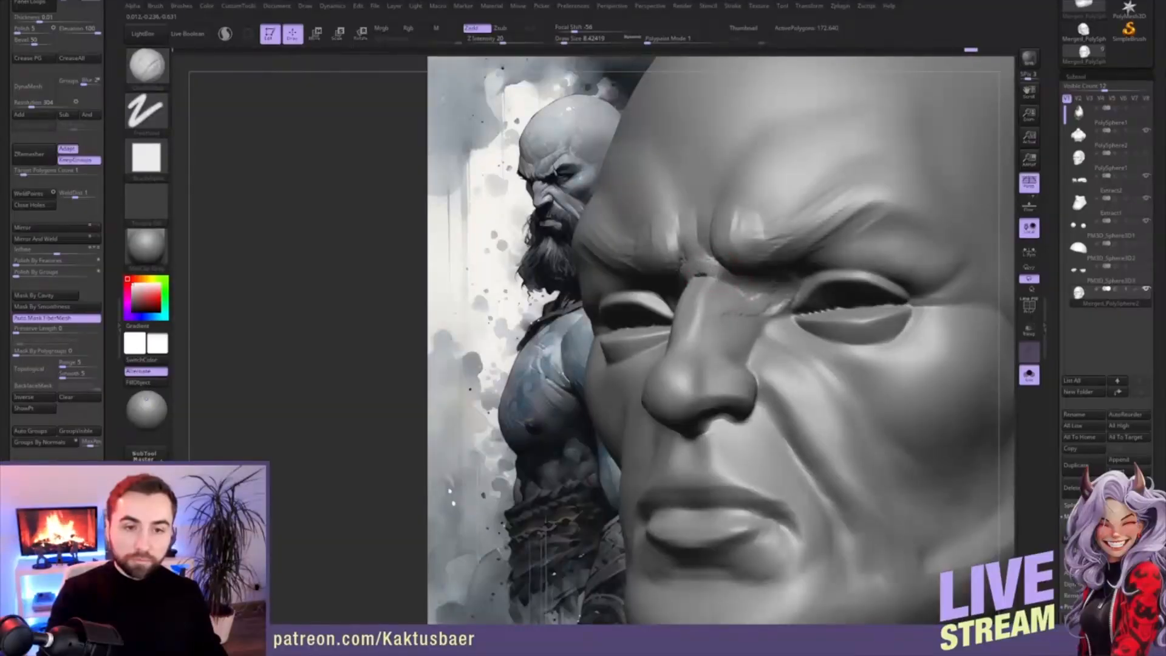
{"action": "left_click_drag", "start_coordinate": [738, 281], "coordinate": [738, 298]}
{"action": "right_click_drag", "start_coordinate": [752, 310], "coordinate": [736, 316]}
- Smooth and build up the transition between the nostril wing and the cheek with ClayBuildup
{"action": "right_click_drag", "start_coordinate": [742, 375], "coordinate": [753, 351]}
{"action": "left_click_drag", "start_coordinate": [758, 342], "coordinate": [752, 351], "text": "shift"}
{"action": "key", "text": "b"}
{"action": "key", "text": "h"}
{"action": "key", "text": "p"}
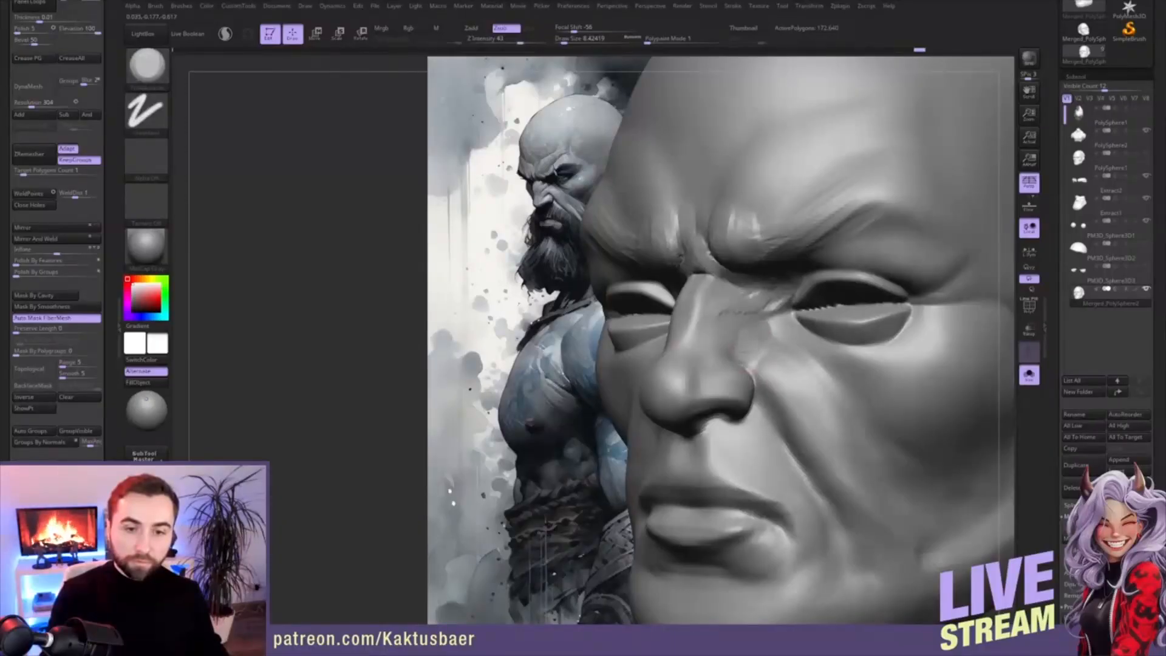
{"action": "key", "text": "b"}
{"action": "key", "text": "c"}
{"action": "key", "text": "b"}
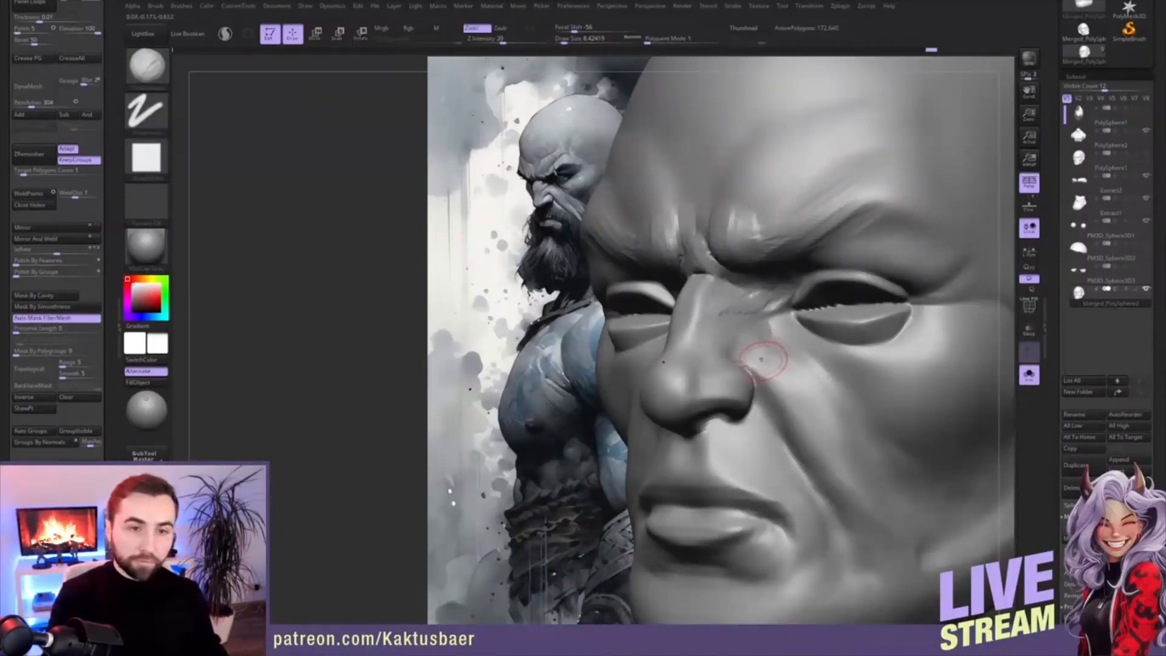
{"action": "mouse_move", "coordinate": [729, 353]}
{"action": "left_mouse_down"}
{"action": "mouse_move", "coordinate": [759, 365]}
{"action": "mouse_move", "coordinate": [767, 354]}
{"action": "mouse_move", "coordinate": [752, 357]}
{"action": "left_mouse_up"}
{"action": "key", "text": "]"}
{"action": "key", "text": "["}
{"action": "key", "text": "["}
- Carve wrinkles along the side of the nose bridge with DamStandard and smooth the area between the brows
{"action": "key", "text": "b"}
{"action": "key", "text": "d"}
{"action": "key", "text": "s"}
{"action": "right_click_drag", "start_coordinate": [763, 360], "coordinate": [742, 359]}
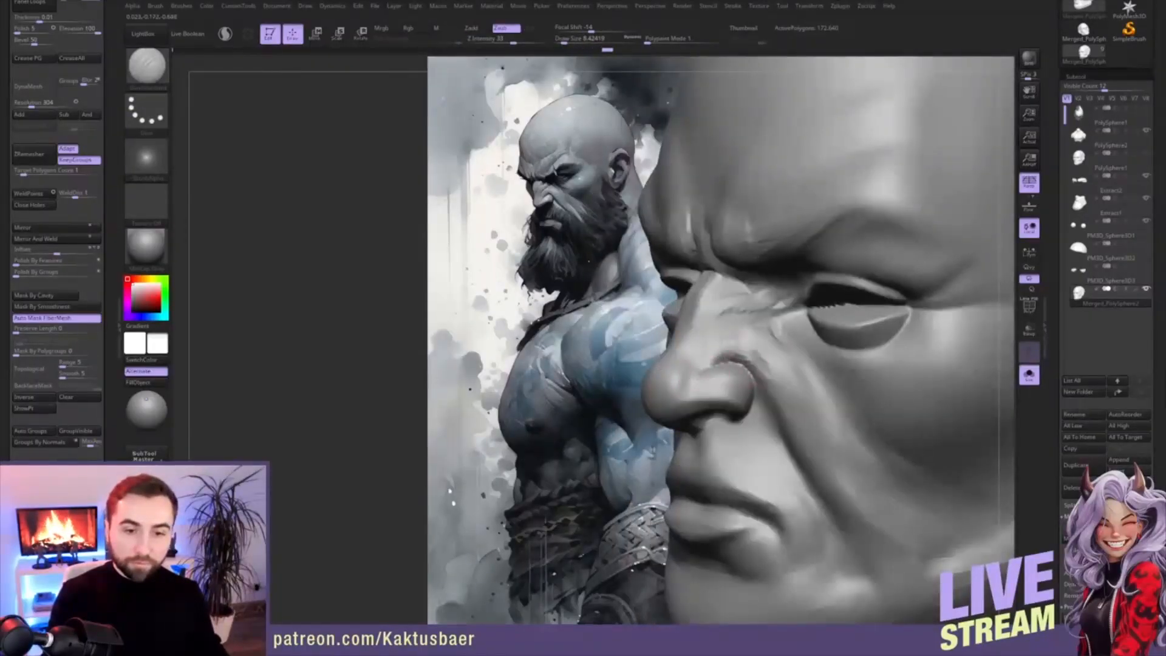
{"action": "left_click_drag", "start_coordinate": [753, 342], "coordinate": [747, 332]}
{"action": "right_click_drag", "start_coordinate": [746, 328], "coordinate": [771, 319]}
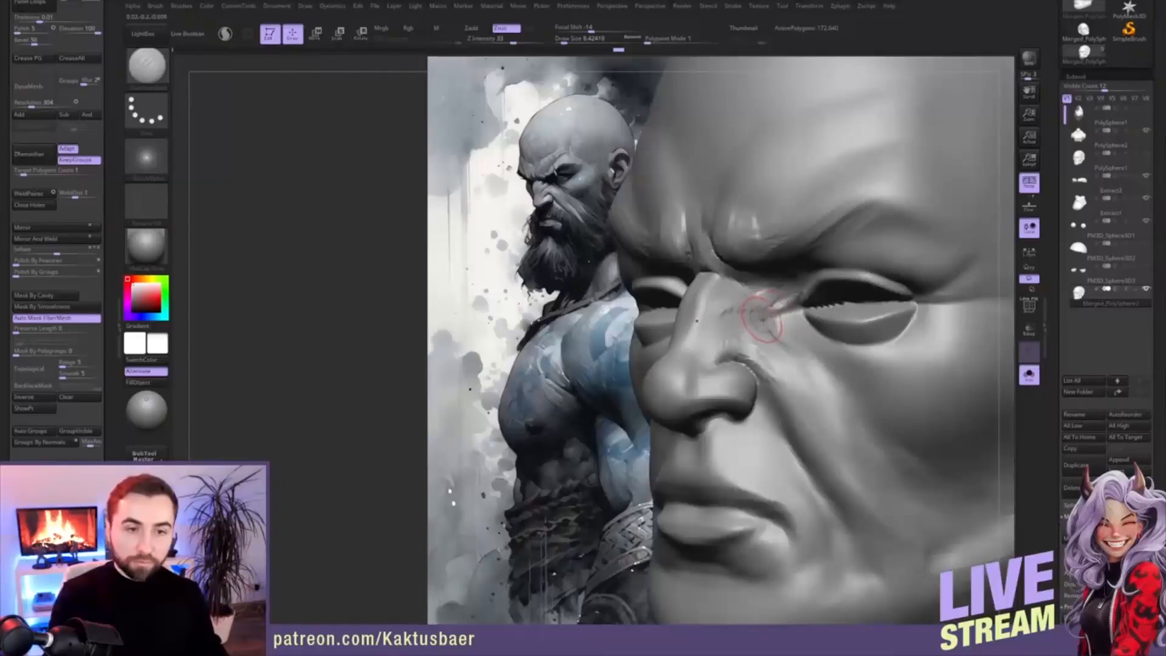
{"action": "mouse_move", "coordinate": [748, 328]}
{"action": "left_mouse_down"}
{"action": "mouse_move", "coordinate": [718, 321]}
{"action": "mouse_move", "coordinate": [722, 291]}
{"action": "left_mouse_up"}
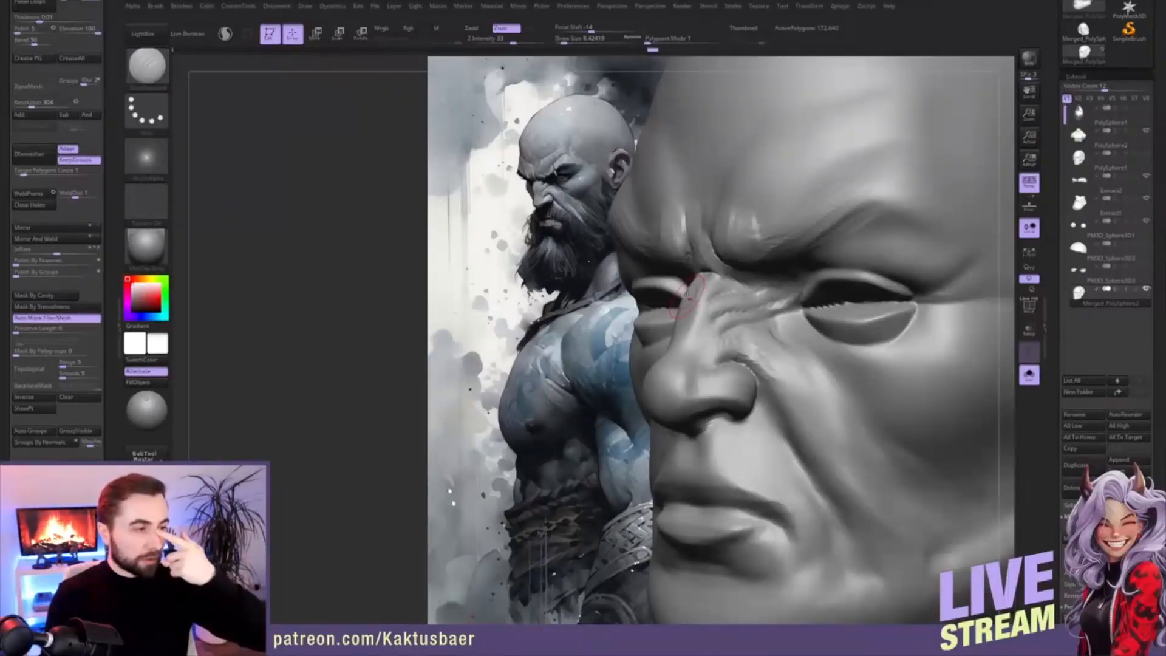
{"action": "left_click_drag", "start_coordinate": [706, 269], "coordinate": [708, 271], "text": "shift"}
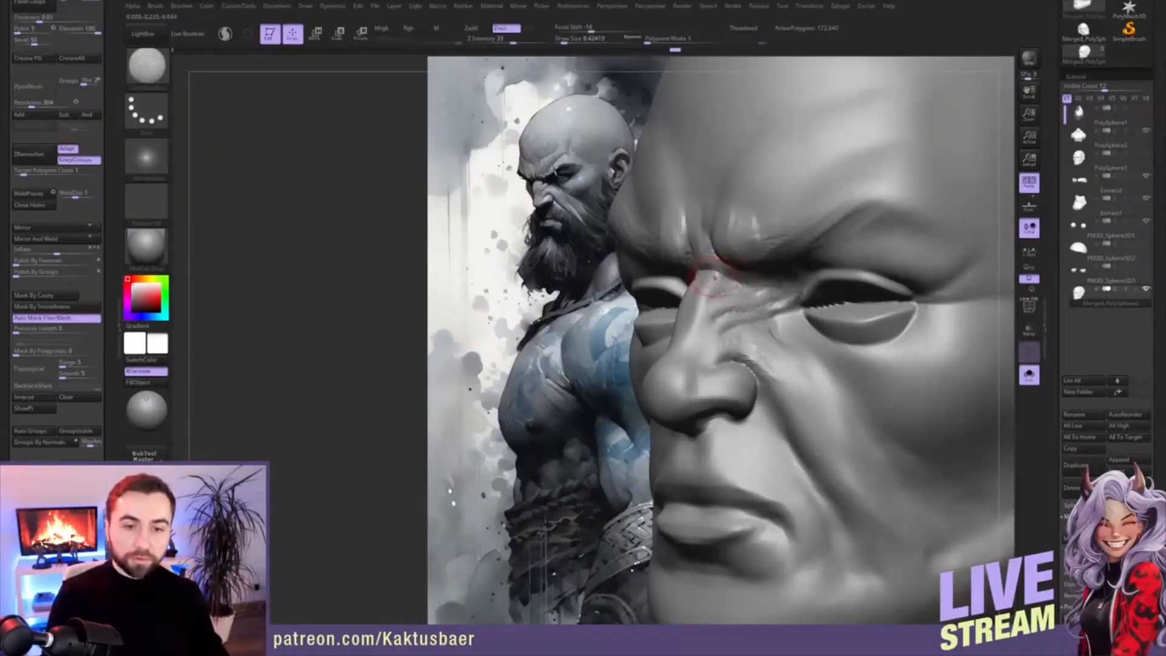
{"action": "right_click_drag", "start_coordinate": [708, 271], "coordinate": [722, 269]}
{"action": "left_click_drag", "start_coordinate": [705, 247], "coordinate": [701, 231], "text": "shift"}
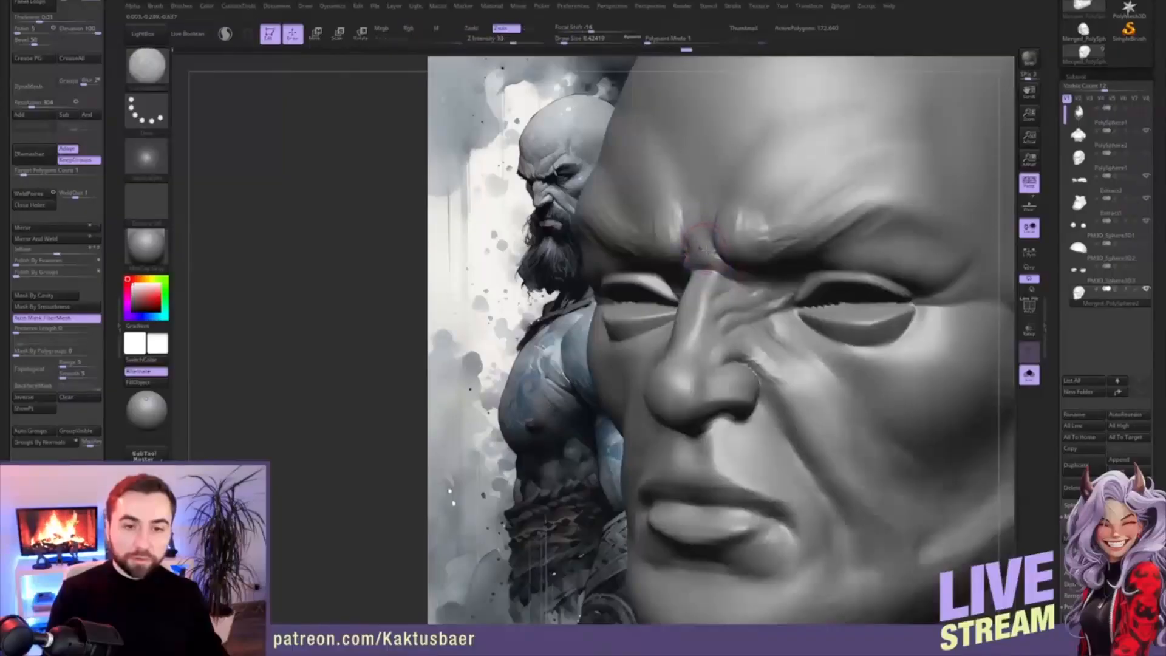
- Build up the frown folds rising from the inner brows onto the forehead with ClayBuildup
{"action": "key", "text": "b"}
{"action": "key", "text": "c"}
{"action": "key", "text": "b"}
{"action": "right_click_drag", "start_coordinate": [696, 255], "coordinate": [700, 241]}
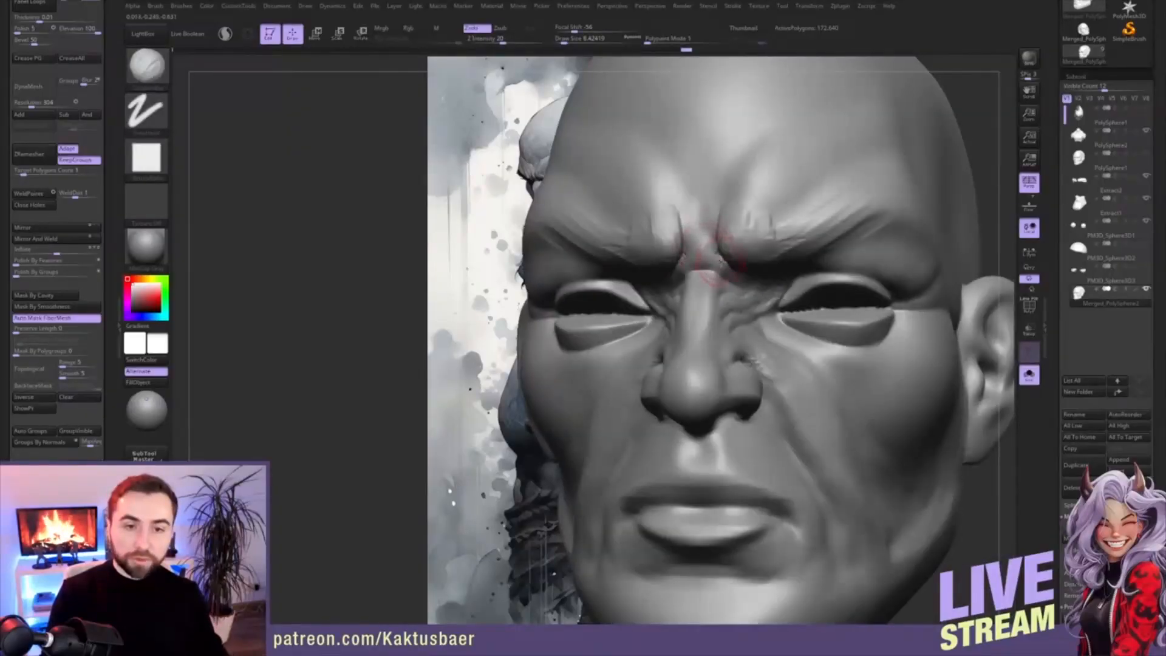
{"action": "mouse_move", "coordinate": [707, 243]}
{"action": "left_mouse_down"}
{"action": "mouse_move", "coordinate": [718, 200]}
{"action": "mouse_move", "coordinate": [753, 181]}
{"action": "mouse_move", "coordinate": [753, 222]}
{"action": "left_mouse_up"}
{"action": "mouse_move", "coordinate": [755, 246]}
{"action": "right_mouse_down"}
{"action": "mouse_move", "coordinate": [755, 268]}
{"action": "mouse_move", "coordinate": [770, 225]}
{"action": "right_mouse_up"}
{"action": "mouse_move", "coordinate": [762, 198]}
{"action": "left_mouse_down"}
{"action": "mouse_move", "coordinate": [785, 156]}
{"action": "mouse_move", "coordinate": [744, 231]}
{"action": "mouse_move", "coordinate": [771, 205]}
{"action": "mouse_move", "coordinate": [759, 207]}
{"action": "mouse_move", "coordinate": [776, 186]}
{"action": "mouse_move", "coordinate": [760, 206]}
{"action": "mouse_move", "coordinate": [767, 183]}
{"action": "left_mouse_up"}
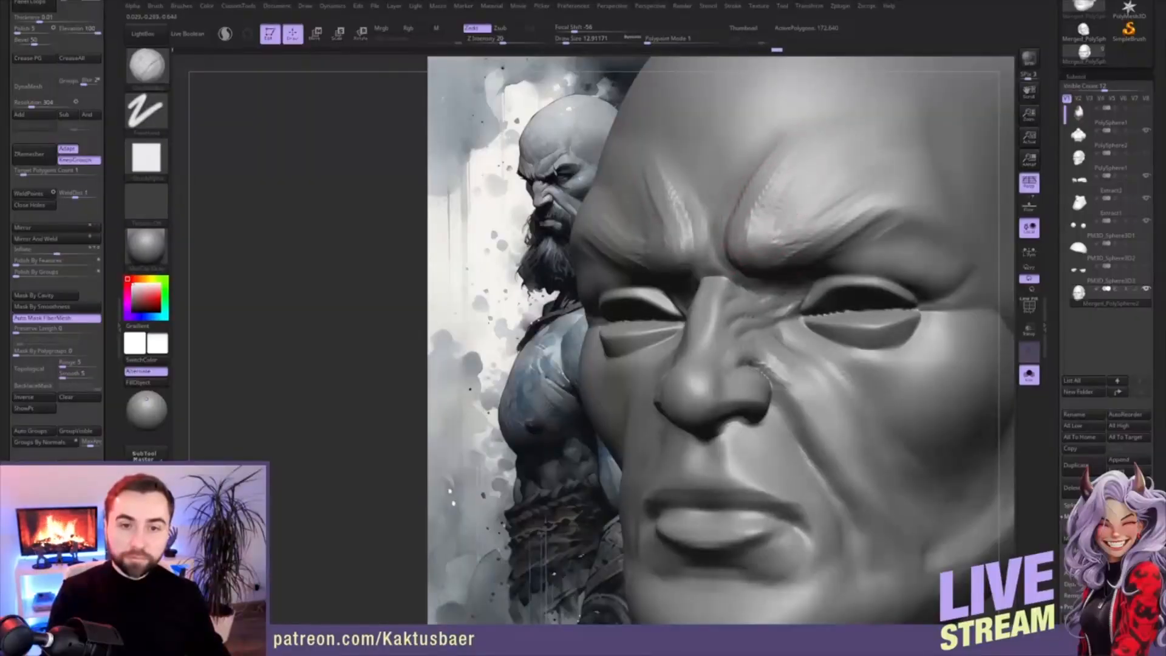
{"action": "mouse_move", "coordinate": [742, 223]}
{"action": "left_mouse_down"}
{"action": "mouse_move", "coordinate": [754, 222]}
{"action": "mouse_move", "coordinate": [773, 249]}
{"action": "left_mouse_up"}
{"action": "right_click_drag", "start_coordinate": [783, 252], "coordinate": [812, 253]}
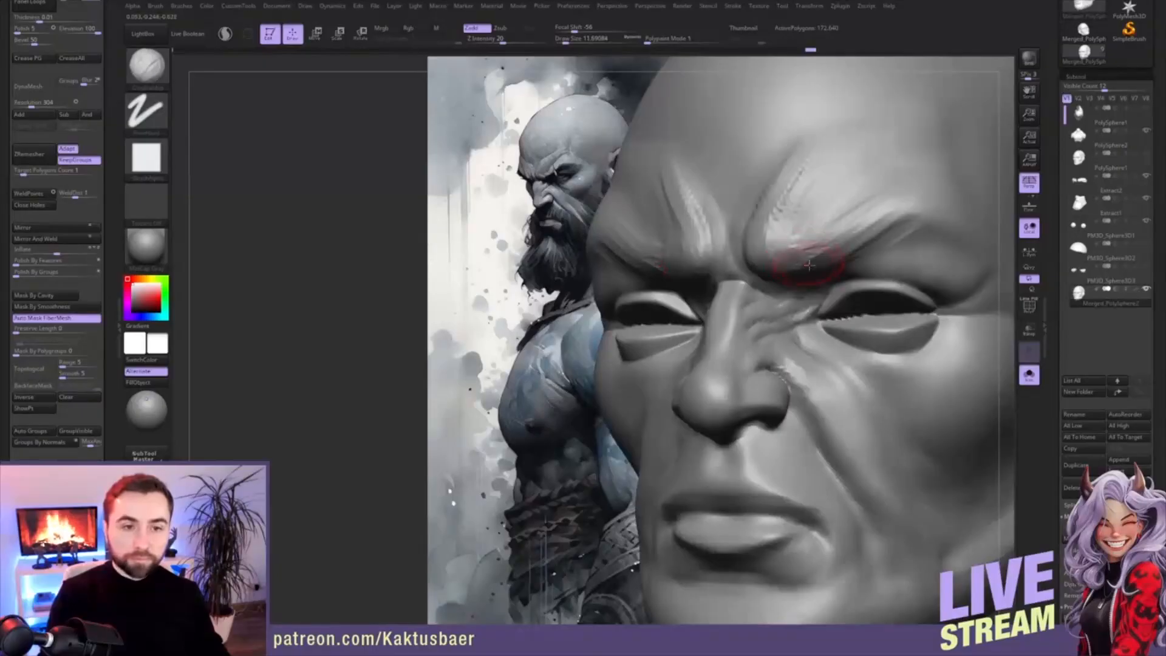
- Carve the crease at the lower edge of the inner brow with DamStandard
{"action": "key", "text": "b"}
{"action": "key", "text": "d"}
{"action": "key", "text": "s"}
{"action": "mouse_move", "coordinate": [798, 269]}
{"action": "left_mouse_down"}
{"action": "mouse_move", "coordinate": [841, 260]}
{"action": "mouse_move", "coordinate": [775, 253]}
{"action": "left_mouse_up"}
- Flatten the inner edges of the frown folds above the brows with TrimDynamic
{"action": "key", "text": "b"}
{"action": "key", "text": "t"}
{"action": "key", "text": "d"}
{"action": "key", "text": "s"}
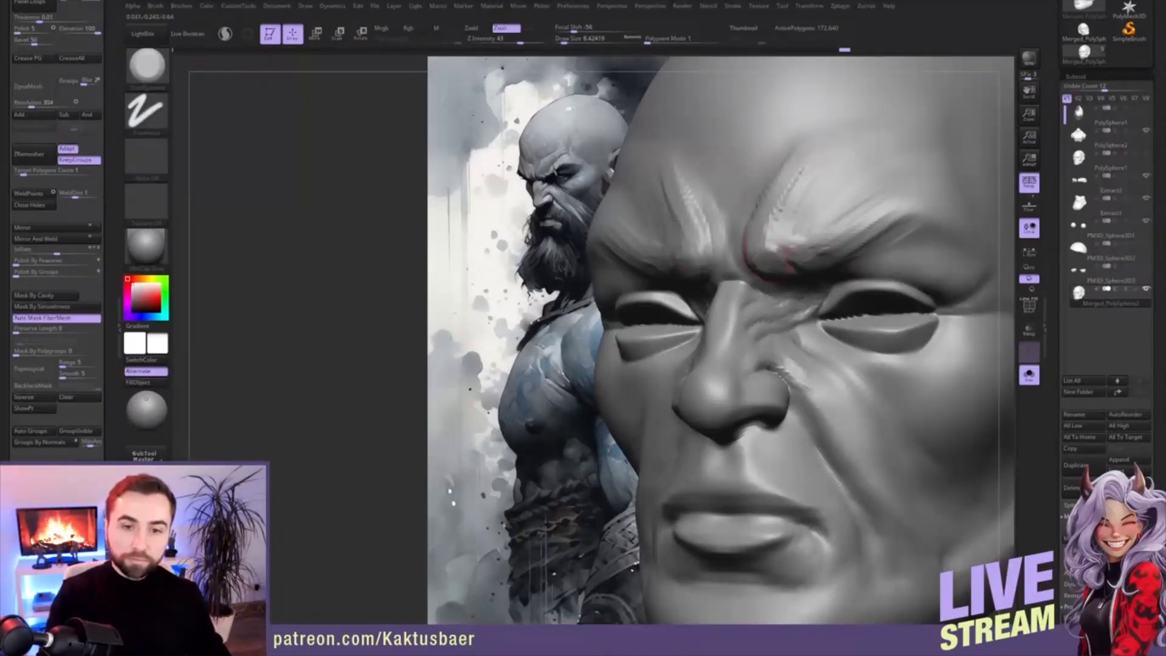
{"action": "mouse_move", "coordinate": [785, 191]}
{"action": "left_mouse_down"}
{"action": "mouse_move", "coordinate": [808, 159]}
{"action": "mouse_move", "coordinate": [785, 188]}
{"action": "mouse_move", "coordinate": [769, 188]}
{"action": "left_mouse_up"}
{"action": "key", "text": "]"}
{"action": "key", "text": "s"}
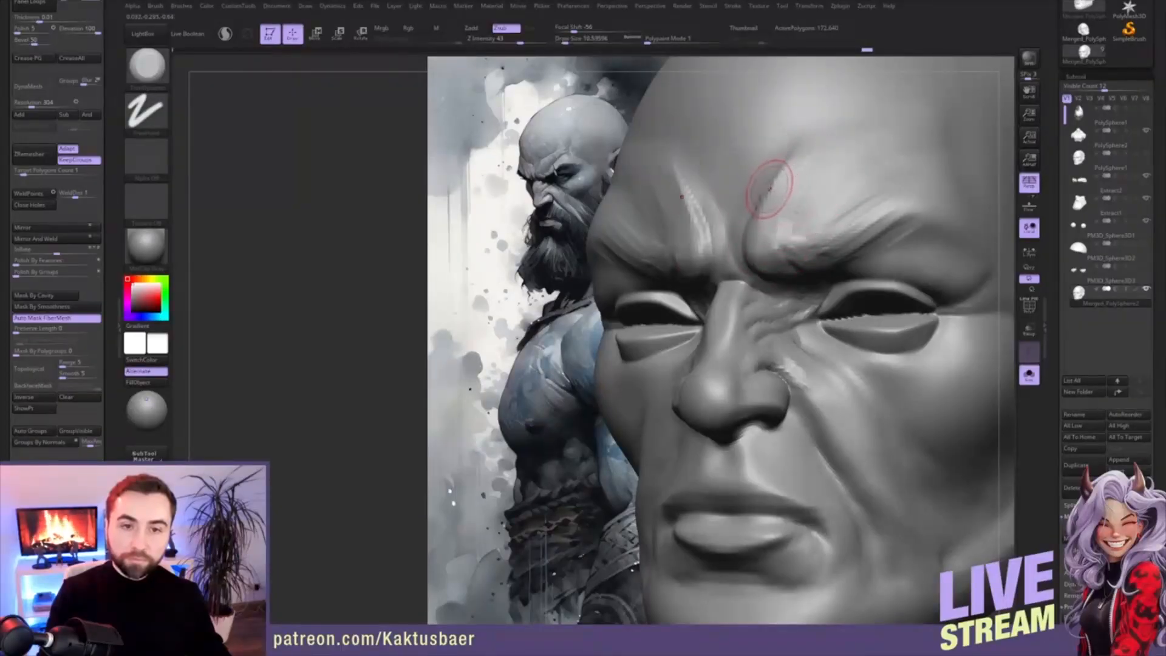
{"action": "right_click_drag", "start_coordinate": [767, 188], "coordinate": [776, 207], "text": "shift"}
{"action": "key", "text": "["}
{"action": "left_click_drag", "start_coordinate": [755, 216], "coordinate": [788, 156]}
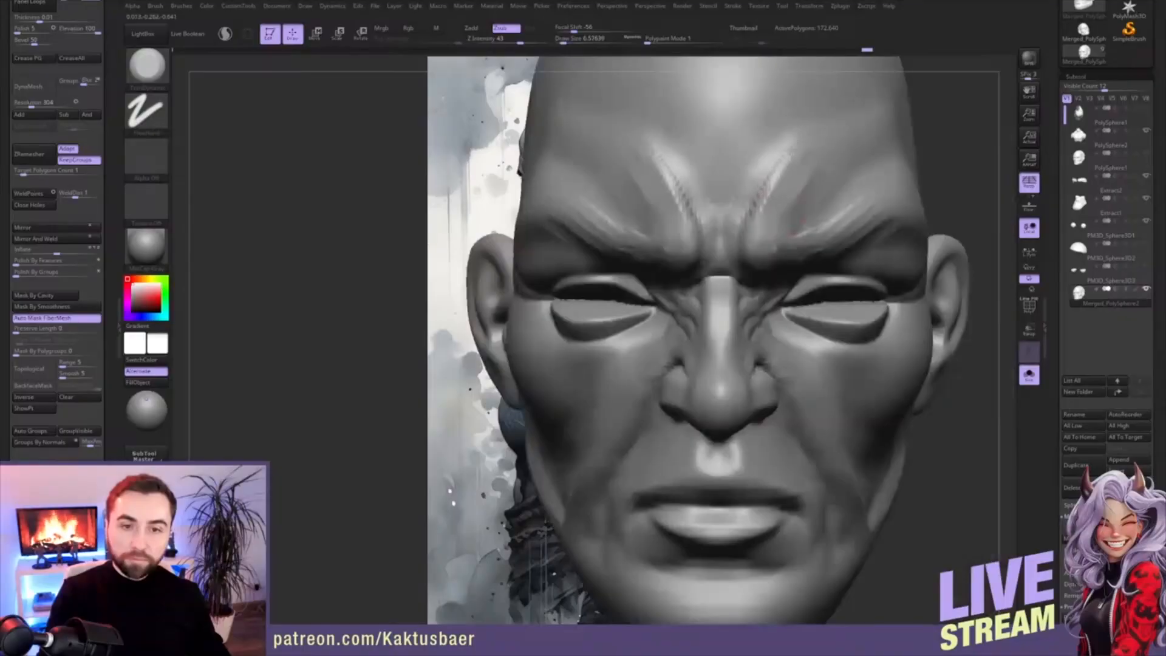
- Plane the upper part of the frown fold and blend it into the forehead with a larger TrimDynamic brush
{"action": "key", "text": "]"}
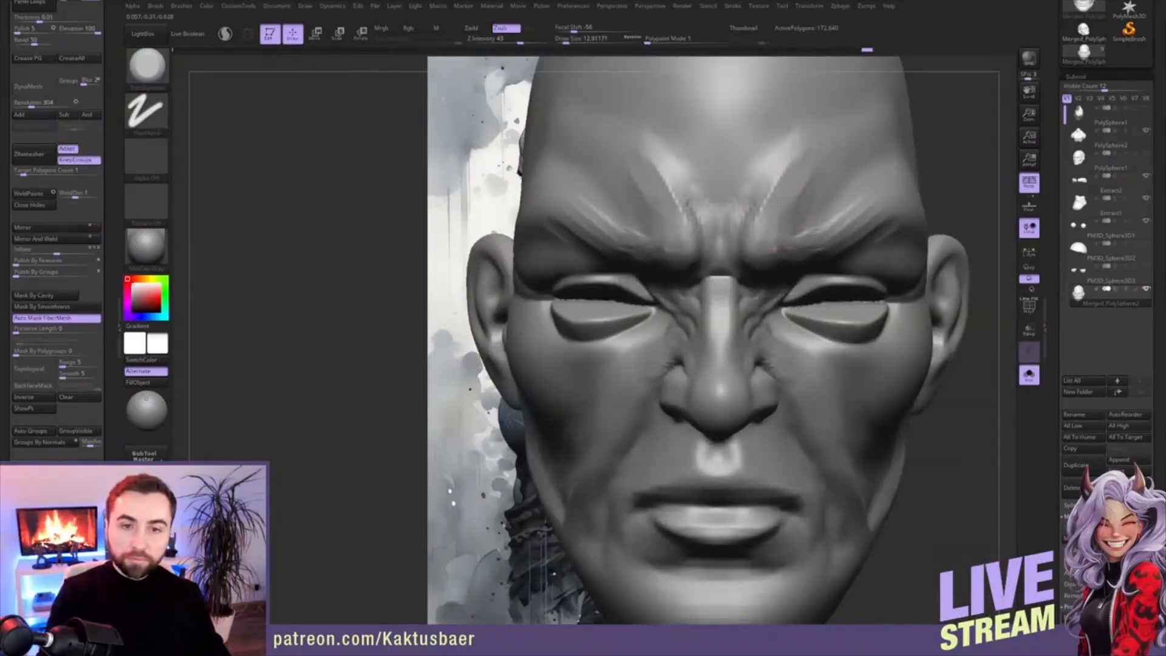
{"action": "right_click_drag", "start_coordinate": [767, 227], "coordinate": [790, 206]}
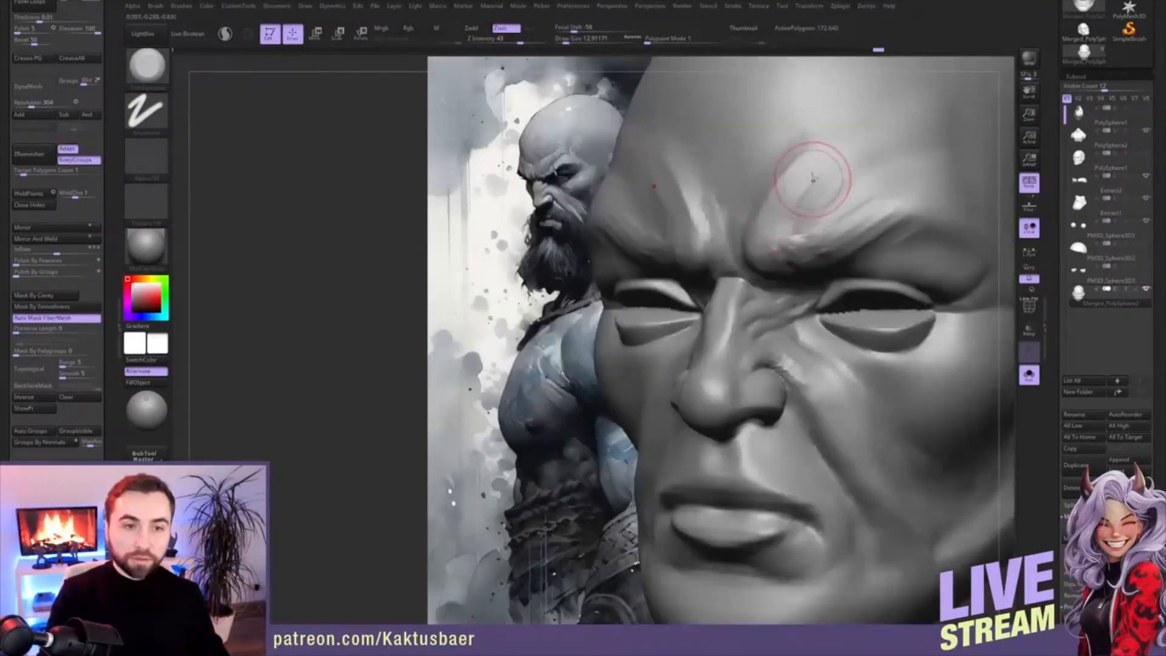
{"action": "left_click_drag", "start_coordinate": [801, 176], "coordinate": [842, 139]}
{"action": "left_click_drag", "start_coordinate": [787, 195], "coordinate": [822, 157]}
{"action": "key", "text": "["}
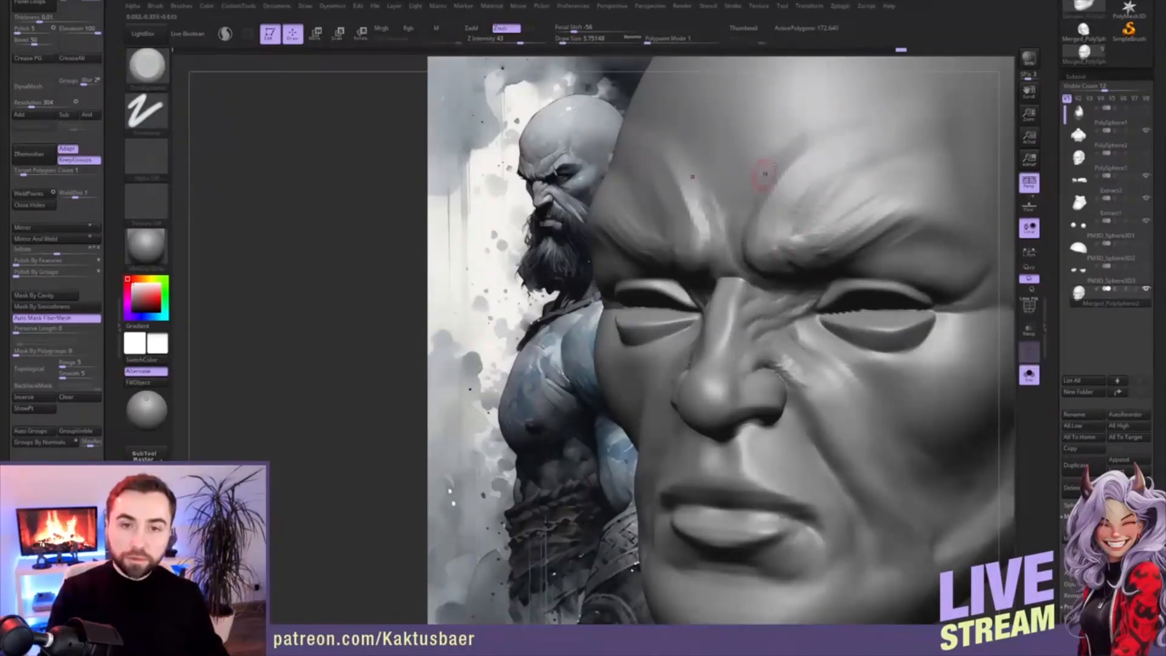
{"action": "key", "text": "]"}
{"action": "left_click_drag", "start_coordinate": [774, 206], "coordinate": [850, 146]}
{"action": "mouse_move", "coordinate": [789, 182]}
{"action": "left_mouse_down"}
{"action": "mouse_move", "coordinate": [834, 155]}
{"action": "mouse_move", "coordinate": [817, 164]}
{"action": "left_mouse_up"}
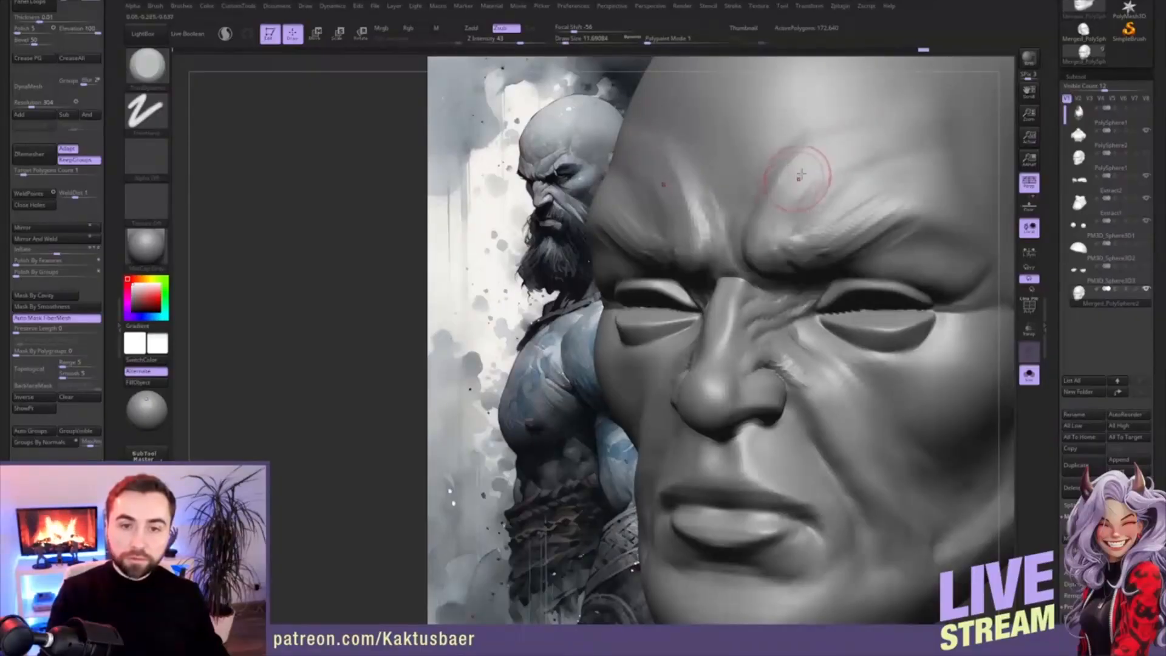
{"action": "left_click_drag", "start_coordinate": [770, 237], "coordinate": [800, 195]}
{"action": "key", "text": "["}
{"action": "right_click_drag", "start_coordinate": [773, 260], "coordinate": [779, 249]}
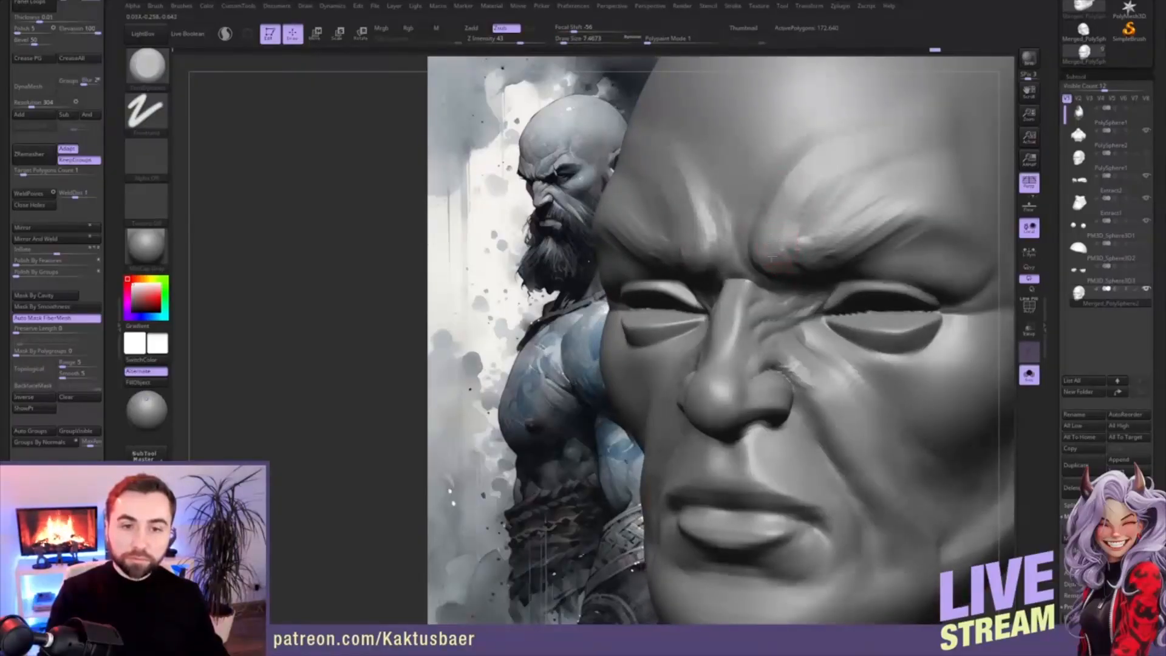
- Smooth the inner brow, the forehead above it and the groove between the brows
{"action": "key", "text": "]"}
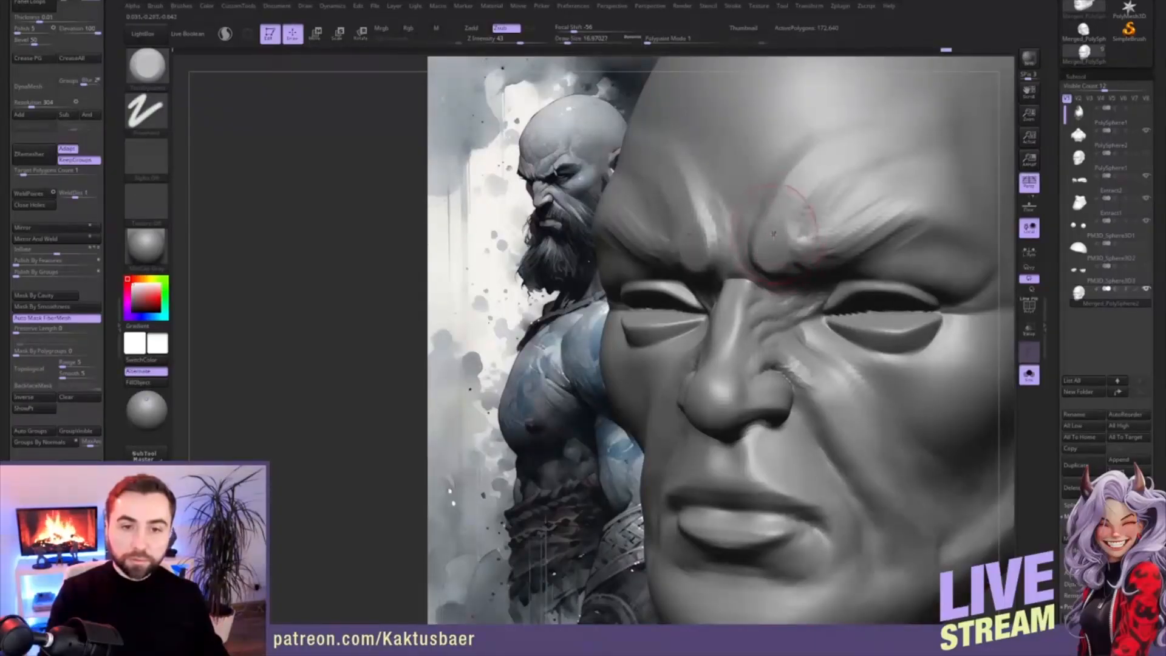
{"action": "mouse_move", "coordinate": [776, 247]}
{"action": "left_mouse_down", "text": "shift"}
{"action": "mouse_move", "coordinate": [786, 204]}
{"action": "mouse_move", "coordinate": [796, 244]}
{"action": "left_mouse_up", "text": "shift"}
{"action": "left_click_drag", "start_coordinate": [850, 149], "coordinate": [875, 147], "text": "shift"}
{"action": "key", "text": "s"}
{"action": "mouse_move", "coordinate": [820, 204]}
{"action": "left_mouse_down"}
{"action": "mouse_move", "coordinate": [887, 150]}
{"action": "mouse_move", "coordinate": [768, 221]}
{"action": "mouse_move", "coordinate": [767, 169]}
{"action": "left_mouse_up"}
{"action": "left_click_drag", "start_coordinate": [739, 246], "coordinate": [744, 199], "text": "shift"}
{"action": "mouse_move", "coordinate": [744, 199]}
{"action": "left_mouse_down", "text": "shift"}
{"action": "mouse_move", "coordinate": [728, 206]}
{"action": "mouse_move", "coordinate": [725, 178]}
{"action": "left_mouse_up", "text": "shift"}
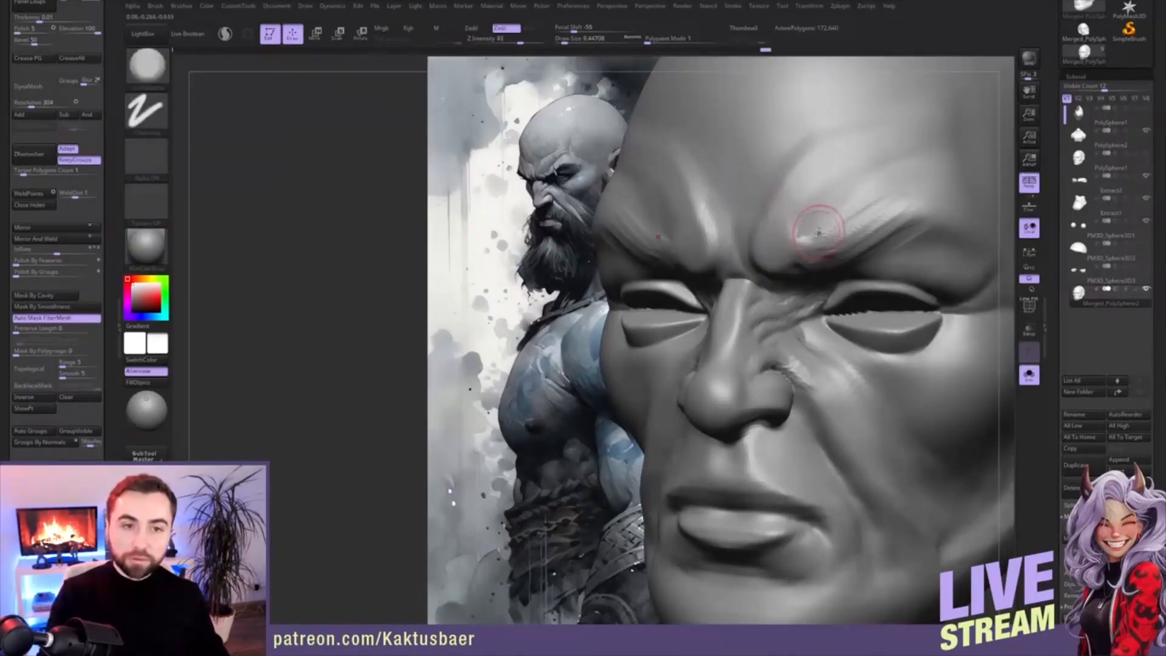
- Flatten the lower edge of the brow ridge with TrimDynamic and smooth the middle of the brow
{"action": "right_click_drag", "start_coordinate": [824, 229], "coordinate": [805, 239], "text": "alt"}
{"action": "mouse_move", "coordinate": [805, 239]}
{"action": "left_mouse_down"}
{"action": "mouse_move", "coordinate": [836, 253]}
{"action": "mouse_move", "coordinate": [824, 230]}
{"action": "mouse_move", "coordinate": [820, 243]}
{"action": "mouse_move", "coordinate": [882, 218]}
{"action": "mouse_move", "coordinate": [836, 265]}
{"action": "left_mouse_up"}
{"action": "right_click_drag", "start_coordinate": [836, 265], "coordinate": [828, 237]}
{"action": "mouse_move", "coordinate": [854, 231]}
{"action": "left_mouse_down", "text": "shift"}
{"action": "mouse_move", "coordinate": [889, 226]}
{"action": "mouse_move", "coordinate": [839, 227]}
{"action": "left_mouse_up", "text": "shift"}
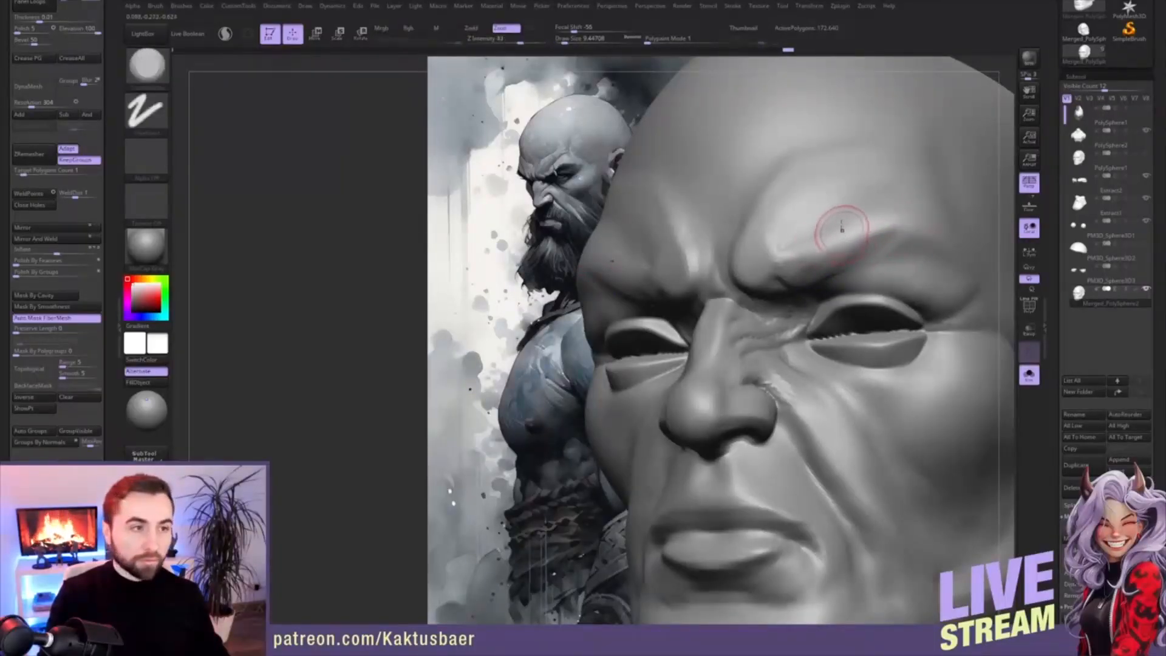
{"action": "right_click_drag", "start_coordinate": [839, 228], "coordinate": [822, 230]}
{"action": "left_click_drag", "start_coordinate": [835, 256], "coordinate": [881, 235], "text": "shift"}
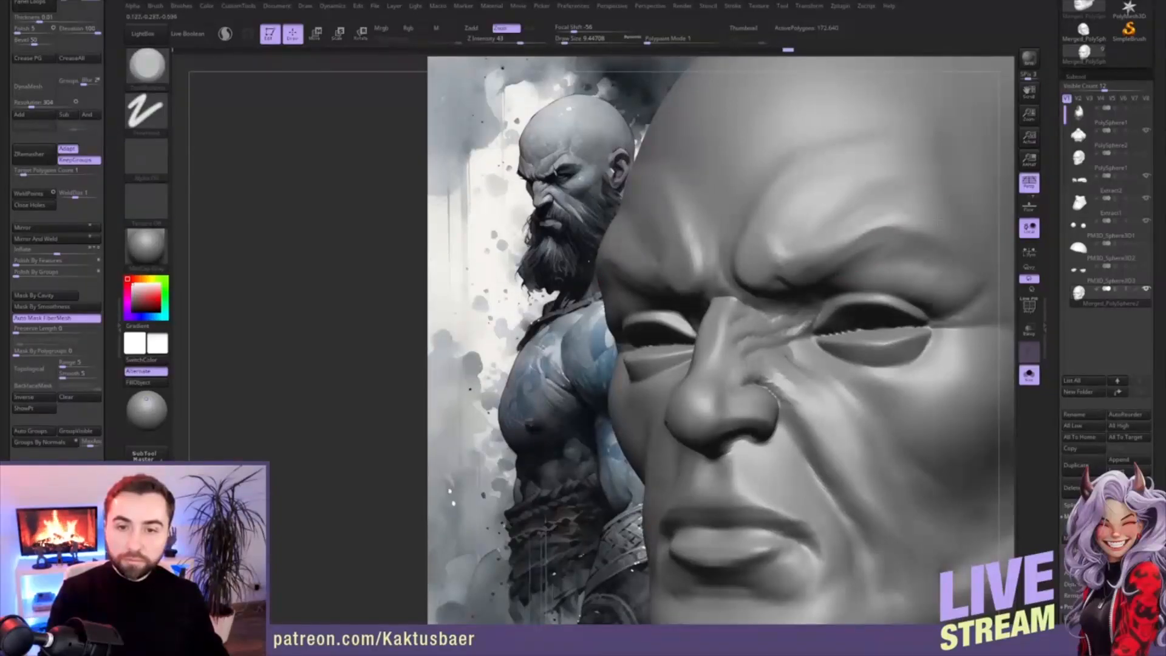
- Flatten the outer brow and its arch over the eye with a larger TrimDynamic brush
{"action": "left_click_drag", "start_coordinate": [963, 223], "coordinate": [940, 221]}
{"action": "mouse_move", "coordinate": [939, 210]}
{"action": "right_mouse_down"}
{"action": "mouse_move", "coordinate": [913, 229]}
{"action": "mouse_move", "coordinate": [916, 241]}
{"action": "right_mouse_up"}
{"action": "key", "text": "s"}
{"action": "left_click_drag", "start_coordinate": [917, 242], "coordinate": [881, 230]}
{"action": "key", "text": "s"}
{"action": "mouse_move", "coordinate": [854, 230]}
{"action": "right_mouse_down"}
{"action": "mouse_move", "coordinate": [910, 240]}
{"action": "mouse_move", "coordinate": [913, 255]}
{"action": "right_mouse_up"}
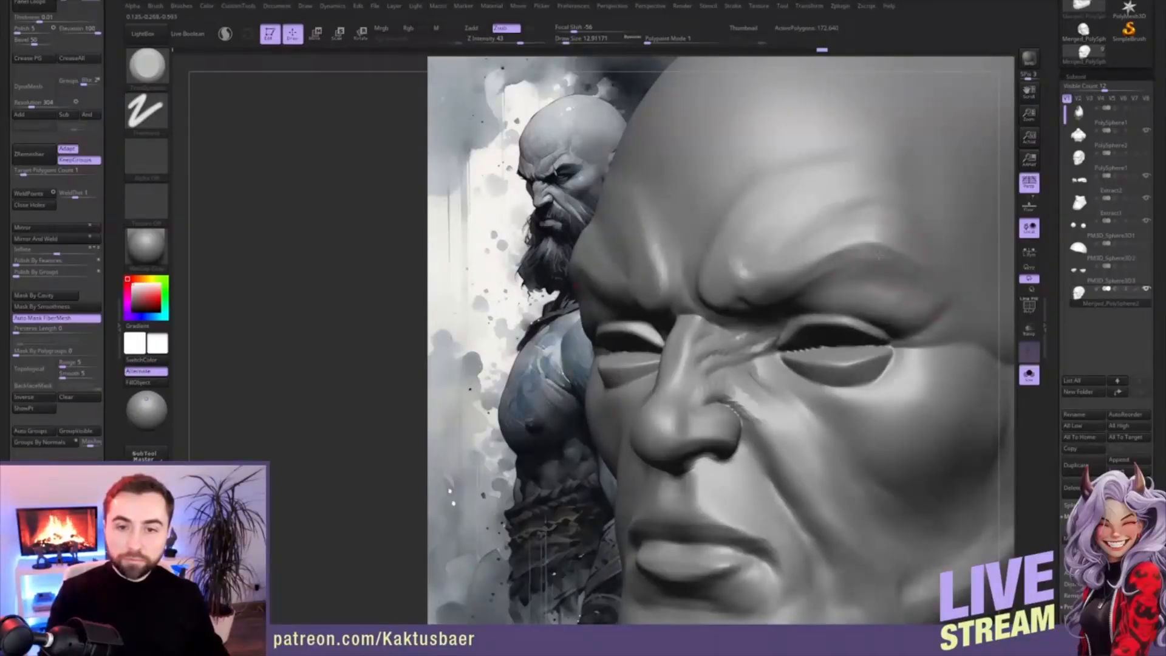
{"action": "left_click_drag", "start_coordinate": [867, 258], "coordinate": [846, 262]}
- Trim the brow arch at a smaller draw size and smooth the inner brow bulge
{"action": "key", "text": "s"}
{"action": "key", "text": "s"}
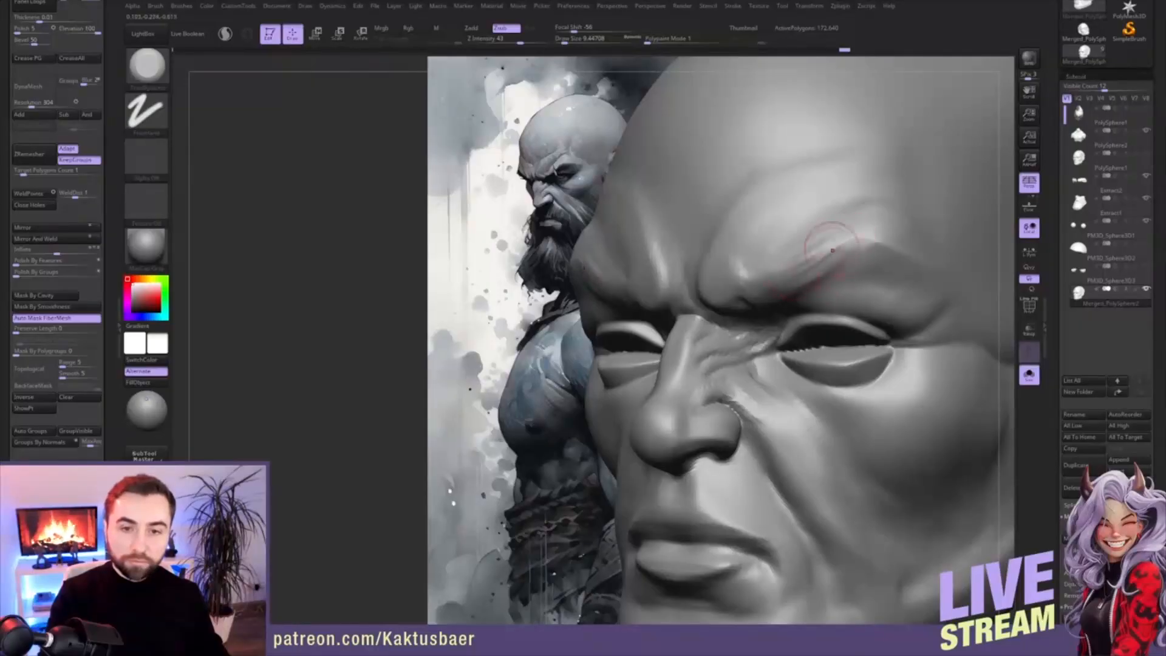
{"action": "mouse_move", "coordinate": [794, 289]}
{"action": "left_mouse_down"}
{"action": "mouse_move", "coordinate": [850, 230]}
{"action": "mouse_move", "coordinate": [891, 231]}
{"action": "mouse_move", "coordinate": [859, 211]}
{"action": "left_mouse_up"}
{"action": "mouse_move", "coordinate": [768, 251]}
{"action": "left_mouse_down", "text": "shift"}
{"action": "mouse_move", "coordinate": [739, 268]}
{"action": "mouse_move", "coordinate": [734, 252]}
{"action": "mouse_move", "coordinate": [756, 222]}
{"action": "left_mouse_up", "text": "shift"}
{"action": "left_click_drag", "start_coordinate": [739, 297], "coordinate": [752, 247], "text": "shift"}
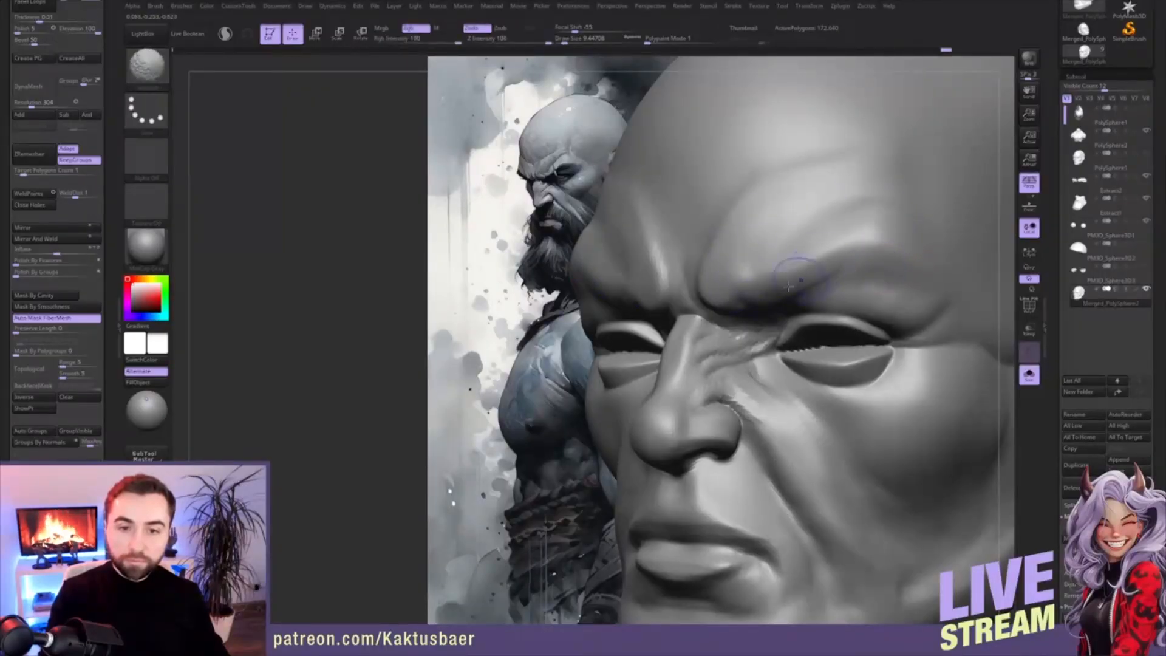
- Smooth the outer fold above the upper eyelid and add volume to it with ClayBuildup
{"action": "left_click_drag", "start_coordinate": [892, 303], "coordinate": [896, 299], "text": "shift"}
{"action": "key", "text": "b"}
{"action": "key", "text": "c"}
{"action": "key", "text": "b"}
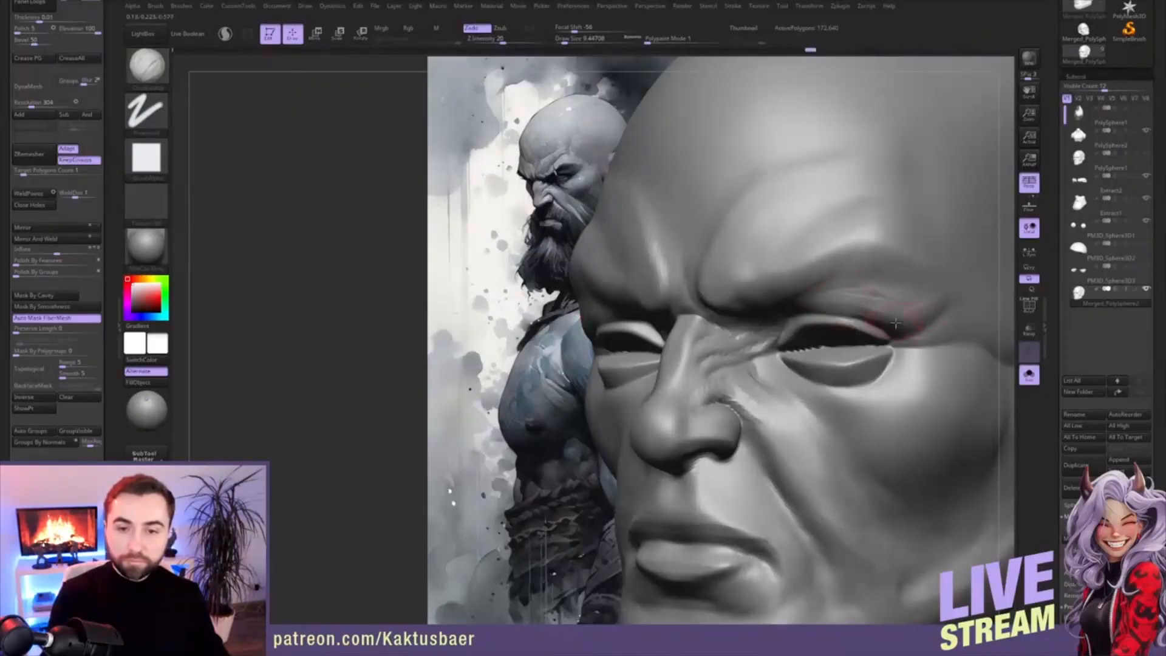
- Show the other head parts, mask the lower face and reshape the fold above the upper eyelid with a larger Move brush
{"action": "key", "text": "alt+s"}
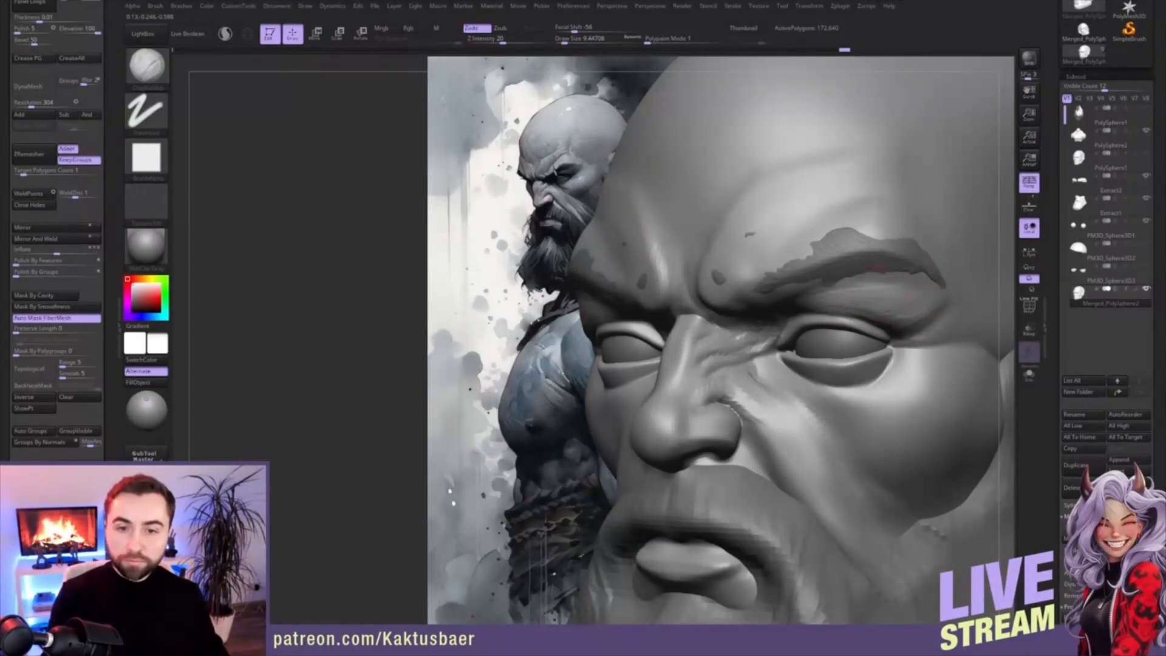
{"action": "key", "text": "w"}
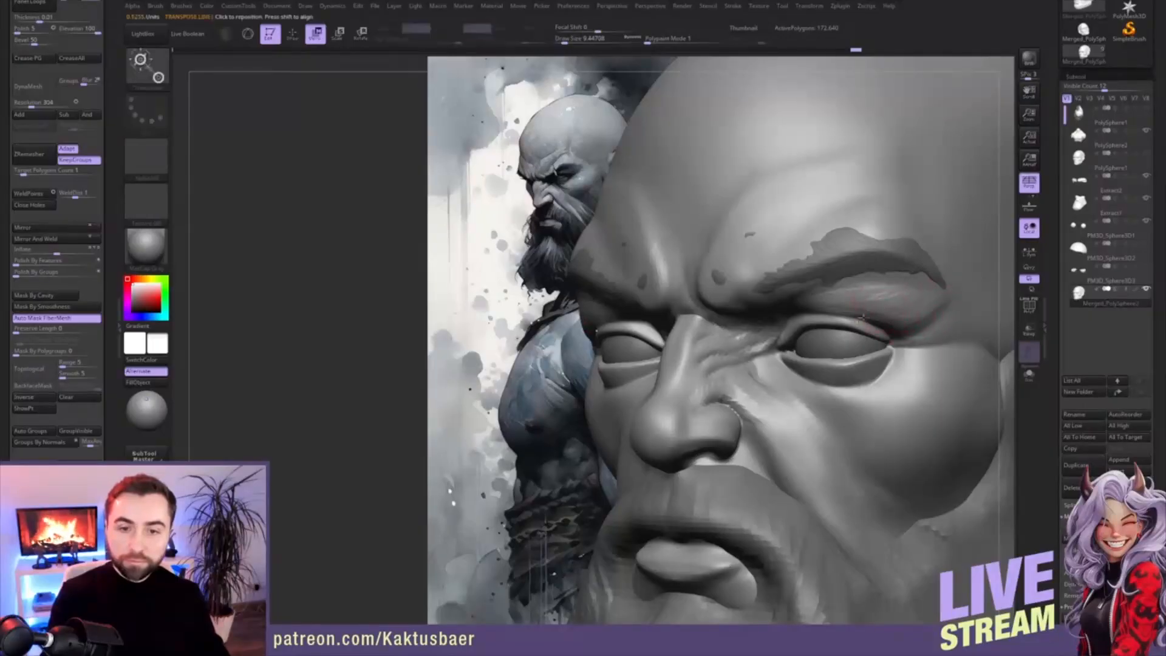
{"action": "left_click", "coordinate": [893, 399], "text": "ctrl"}
{"action": "key", "text": "q"}
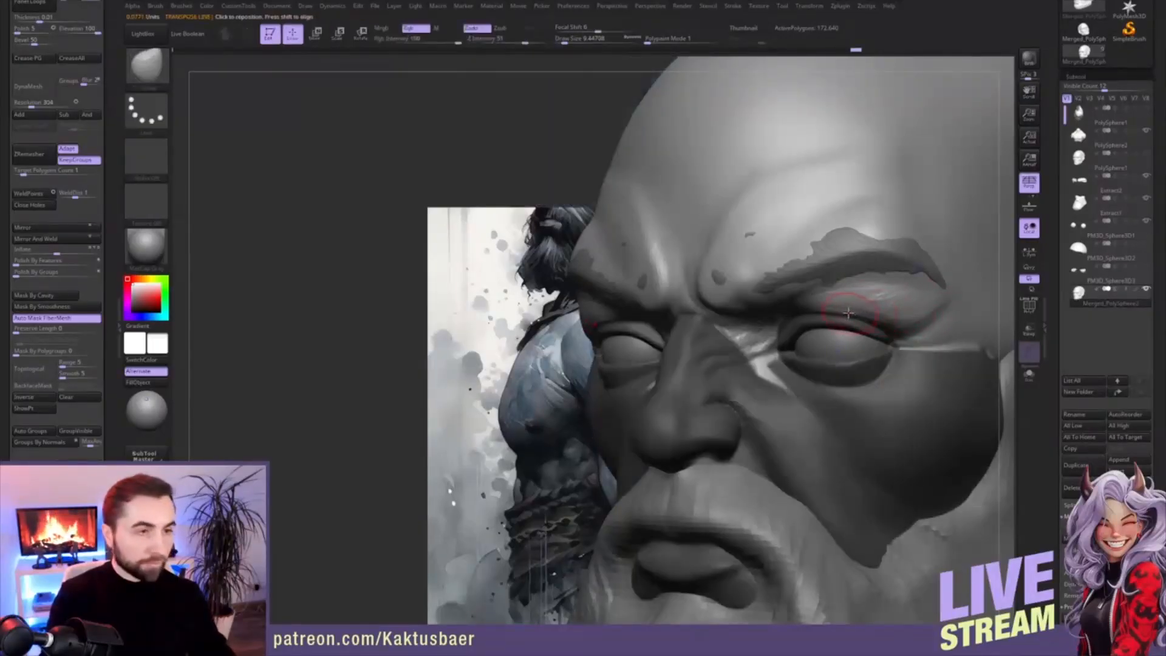
{"action": "key", "text": "s"}
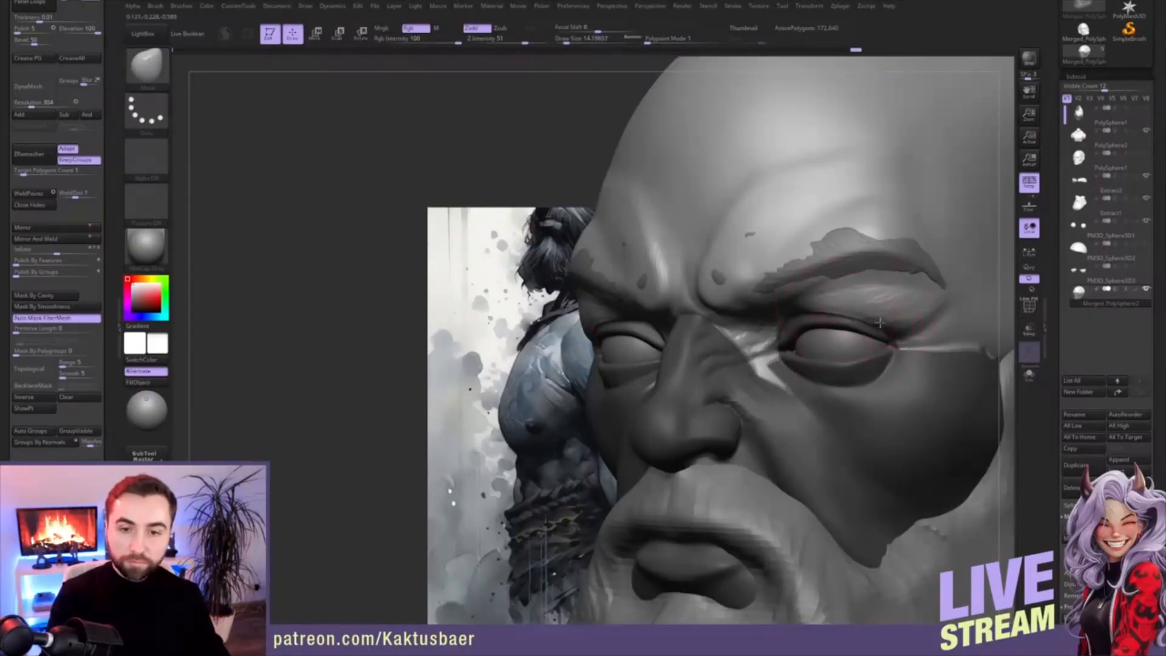
{"action": "right_click_drag", "start_coordinate": [861, 309], "coordinate": [878, 311], "text": "alt"}
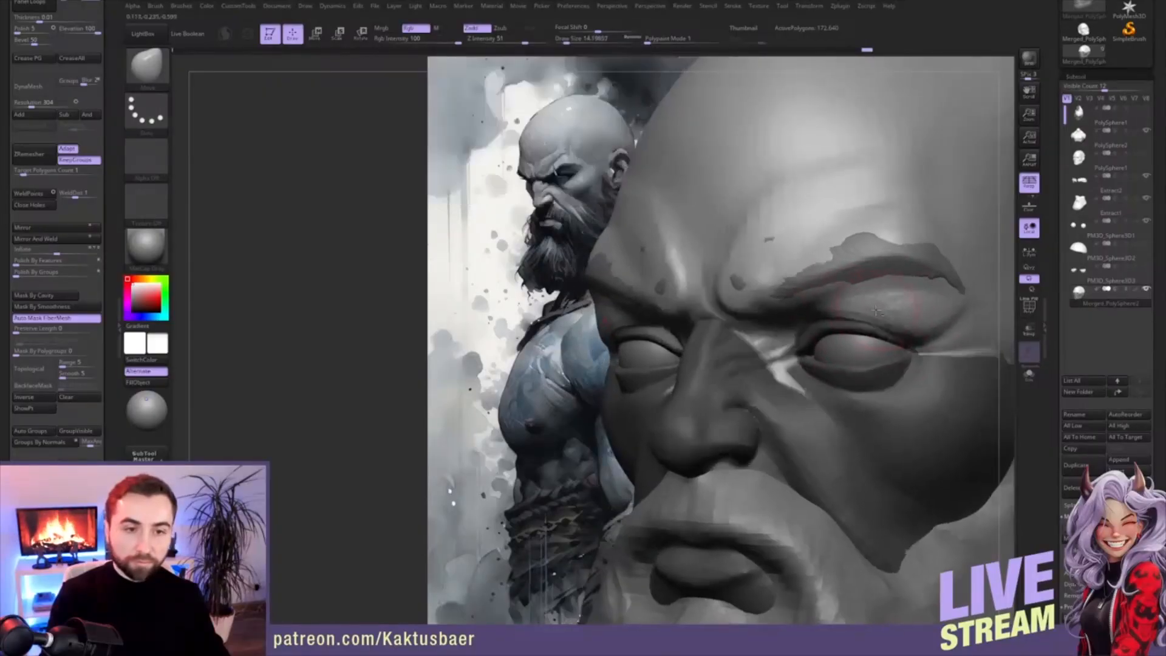
{"action": "key", "text": "bracketright"}
{"action": "key", "text": "s"}
{"action": "left_click_drag", "start_coordinate": [836, 333], "coordinate": [834, 334]}
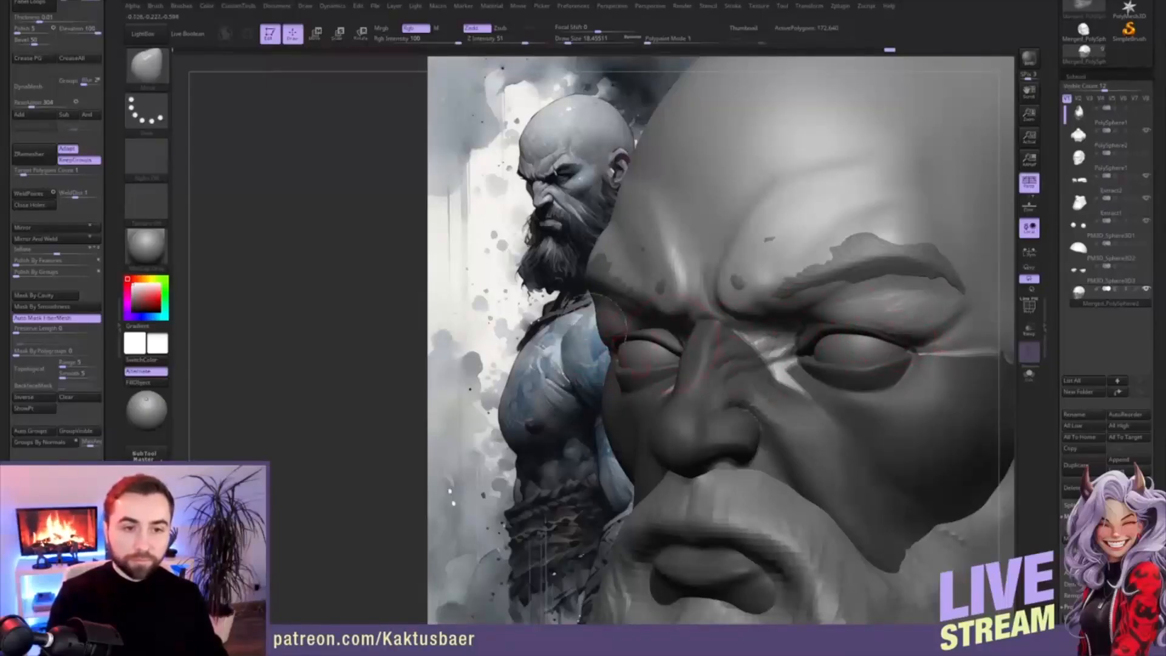
- Clear the lower-face mask, mask only the eyelids and smooth the skin fold above the outer upper eyelid
{"action": "left_click_drag", "start_coordinate": [540, 176], "coordinate": [562, 206], "text": "ctrl"}
{"action": "key", "text": "s"}
{"action": "left_click_drag", "start_coordinate": [904, 333], "coordinate": [899, 334]}
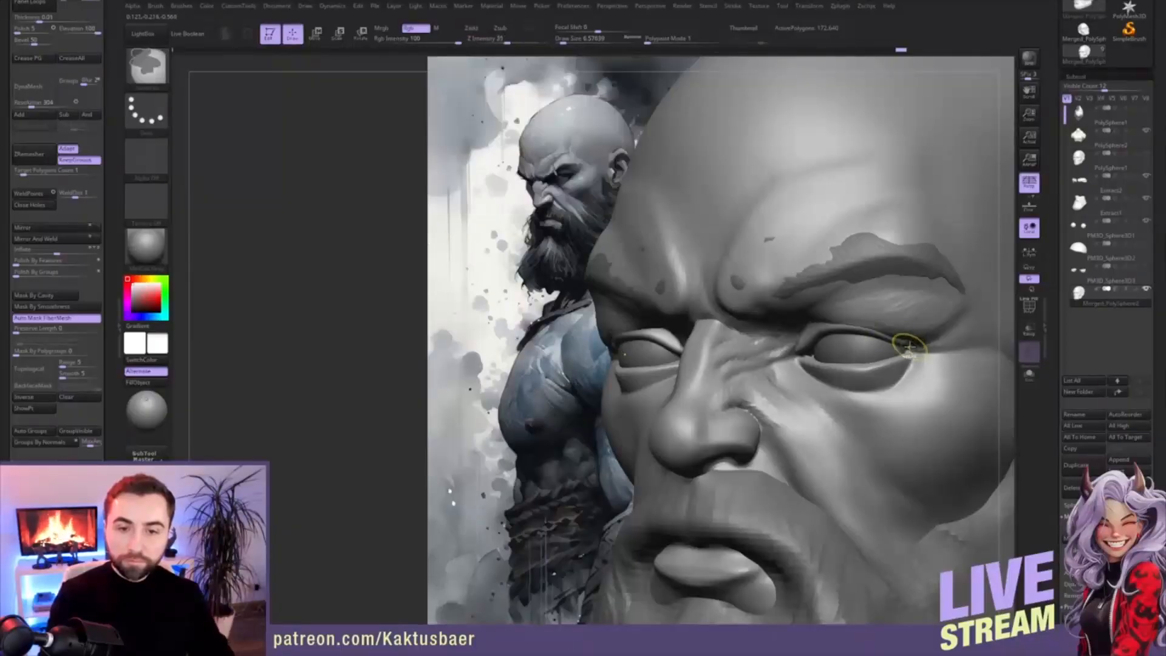
{"action": "key", "text": "w"}
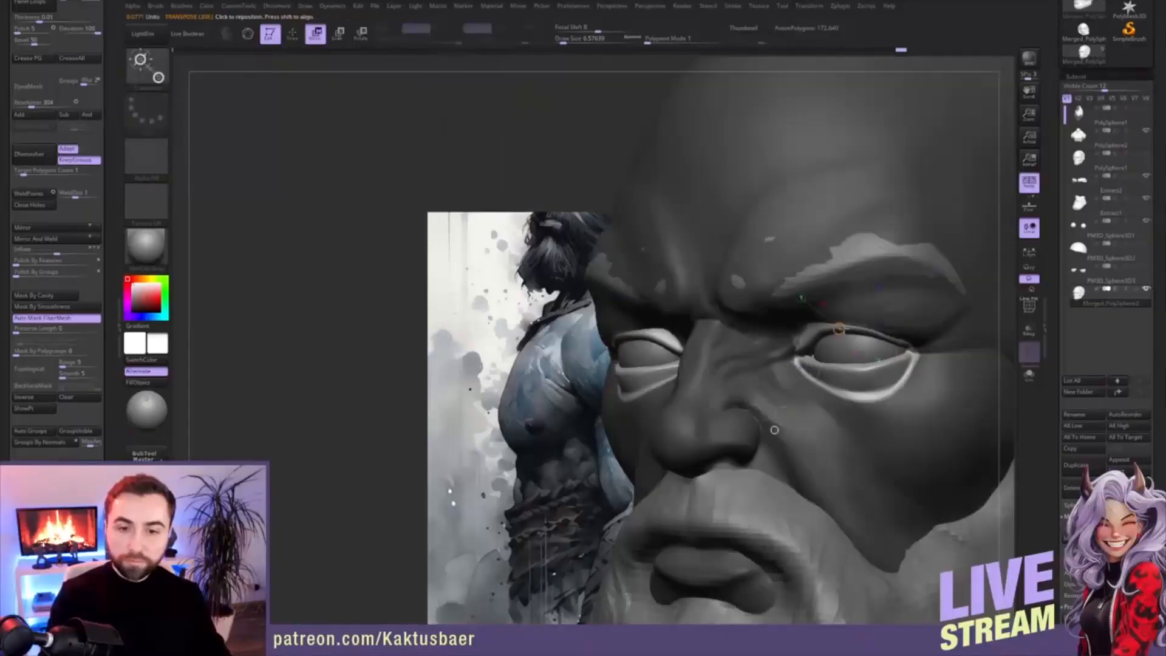
{"action": "key", "text": "q"}
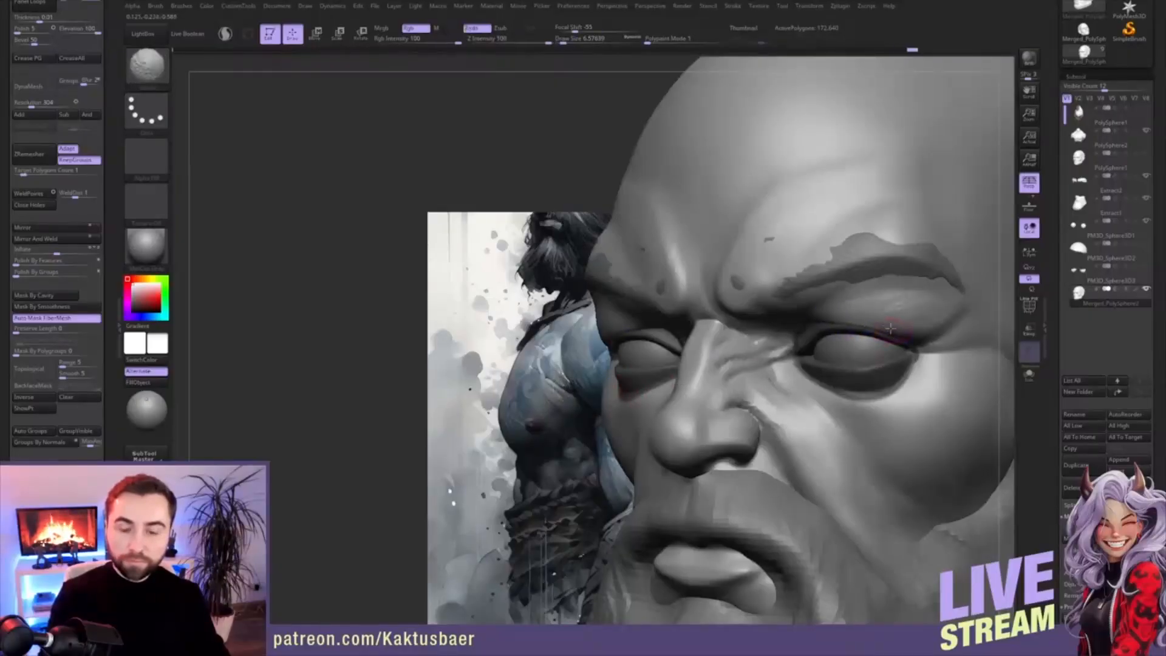
{"action": "left_click_drag", "start_coordinate": [890, 312], "coordinate": [889, 324], "text": "shift"}
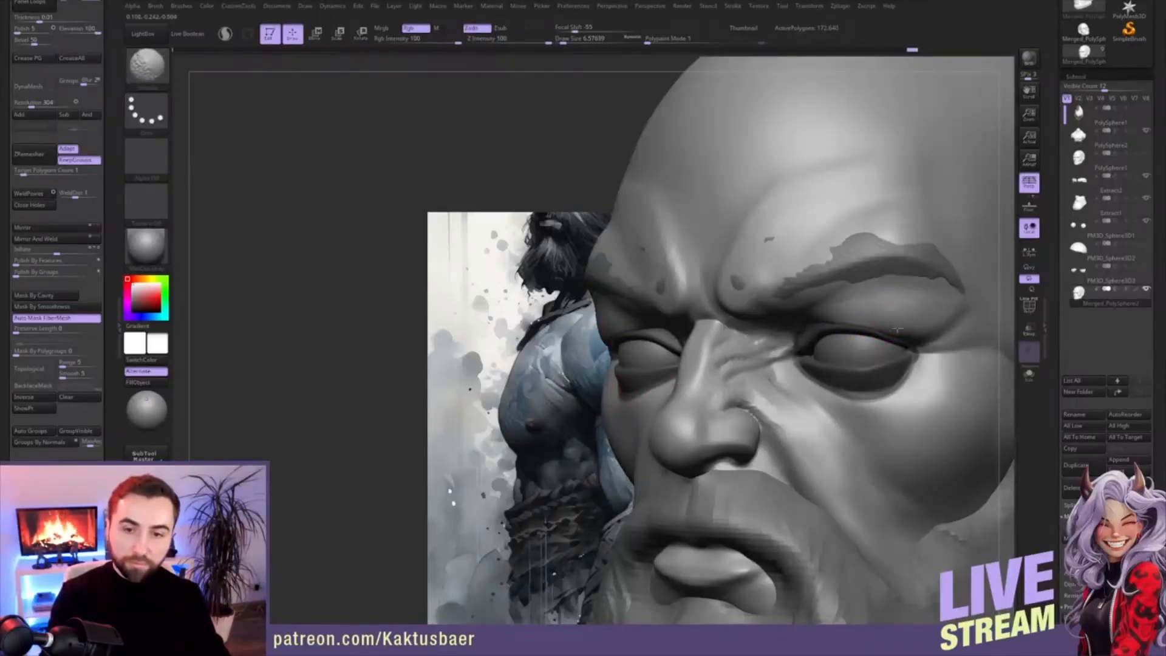
- Try to move the skin above the upper eyelid over the lid with a large Move brush from below
{"action": "mouse_move", "coordinate": [917, 309]}
{"action": "right_mouse_down", "text": "alt"}
{"action": "mouse_move", "coordinate": [934, 309]}
{"action": "mouse_move", "coordinate": [928, 246]}
{"action": "right_mouse_up", "text": "alt"}
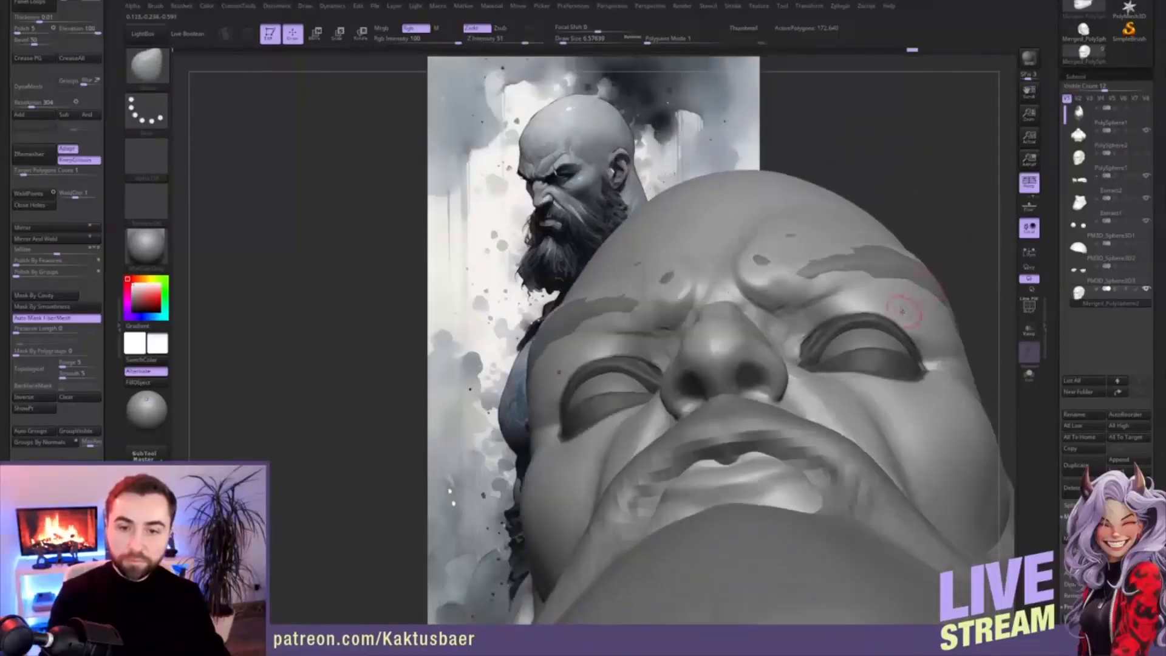
{"action": "right_click_drag", "start_coordinate": [877, 314], "coordinate": [886, 305]}
{"action": "left_click", "coordinate": [924, 320], "text": "ctrl"}
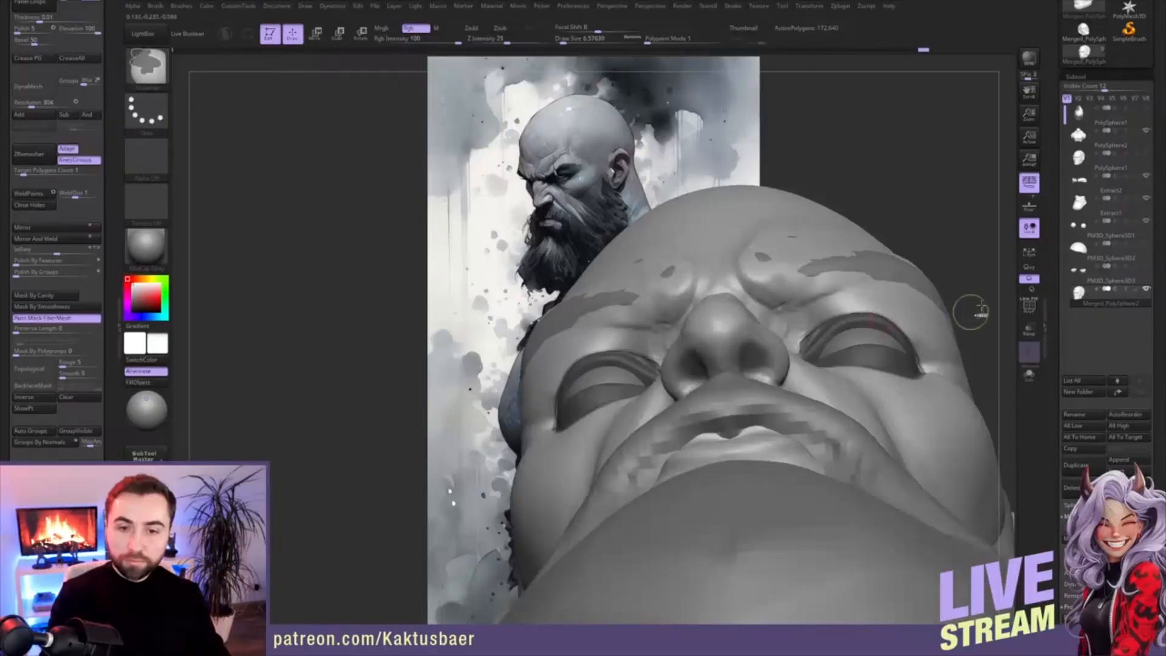
{"action": "left_click", "coordinate": [979, 298], "text": "ctrl"}
{"action": "left_click", "coordinate": [968, 294], "text": "ctrl"}
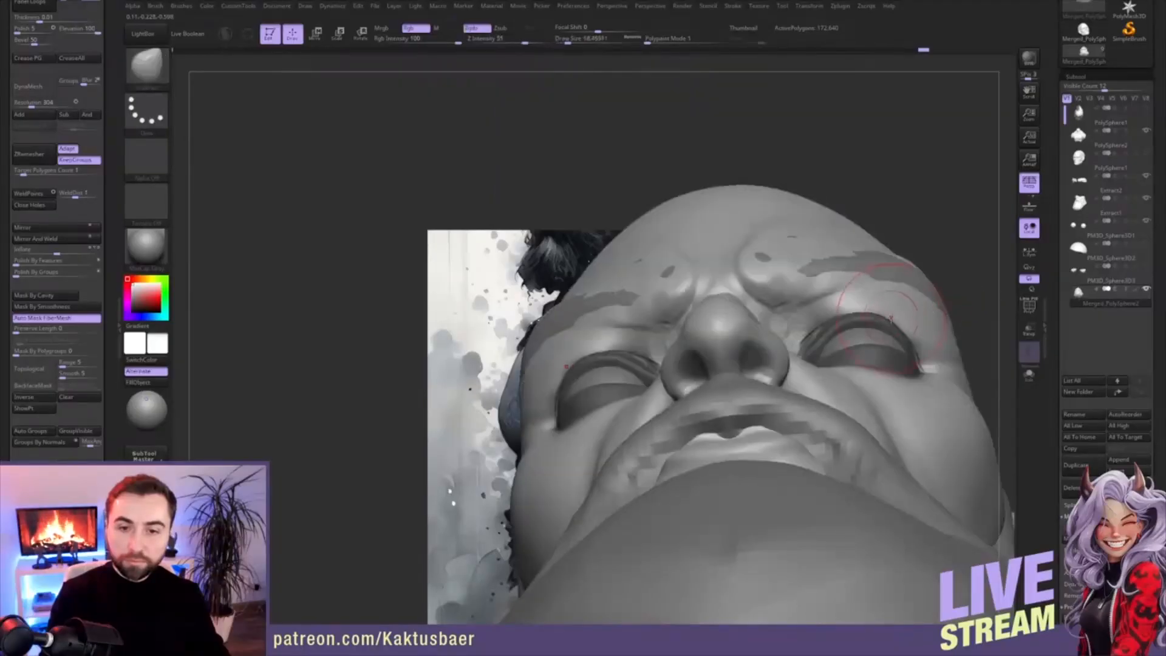
{"action": "left_click_drag", "start_coordinate": [859, 330], "coordinate": [854, 357]}
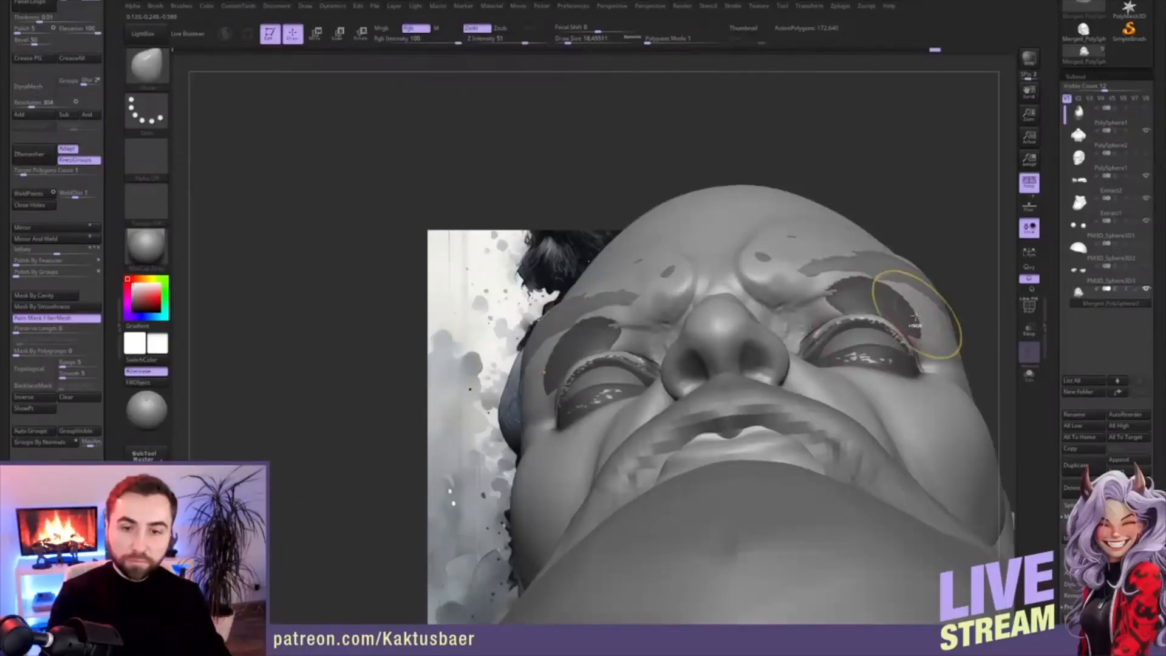
{"action": "key", "text": "ctrl+z"}
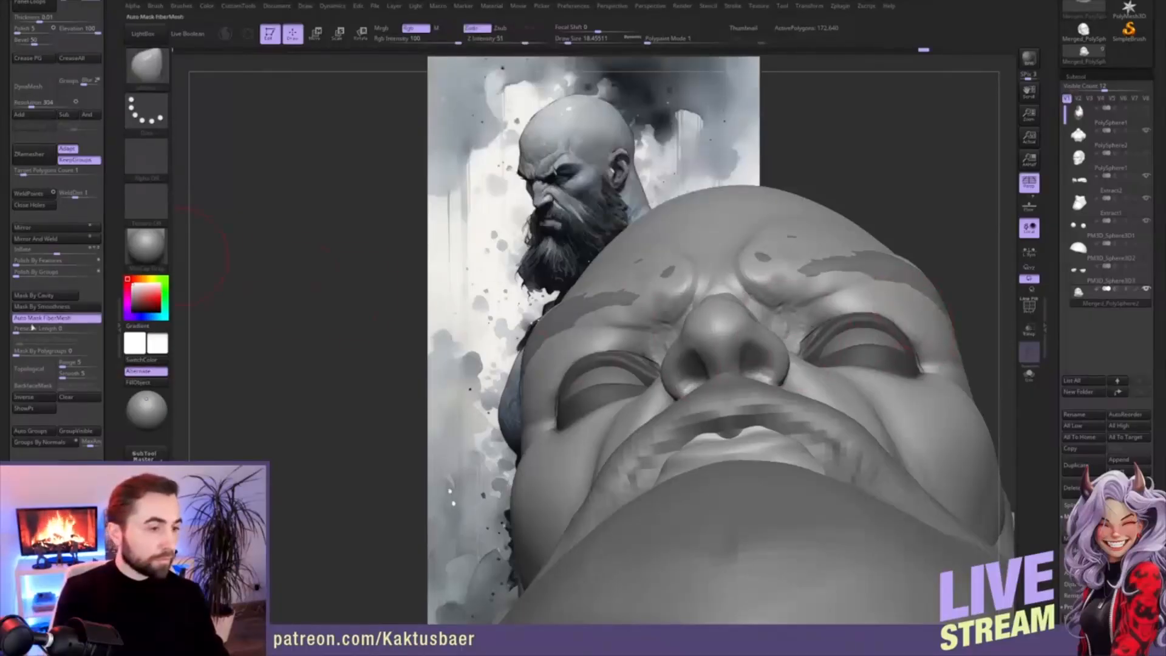
- Turn on BackfaceMask, move the skin above the upper eyelid from below and smooth its inner corner
{"action": "left_click", "coordinate": [33, 385]}
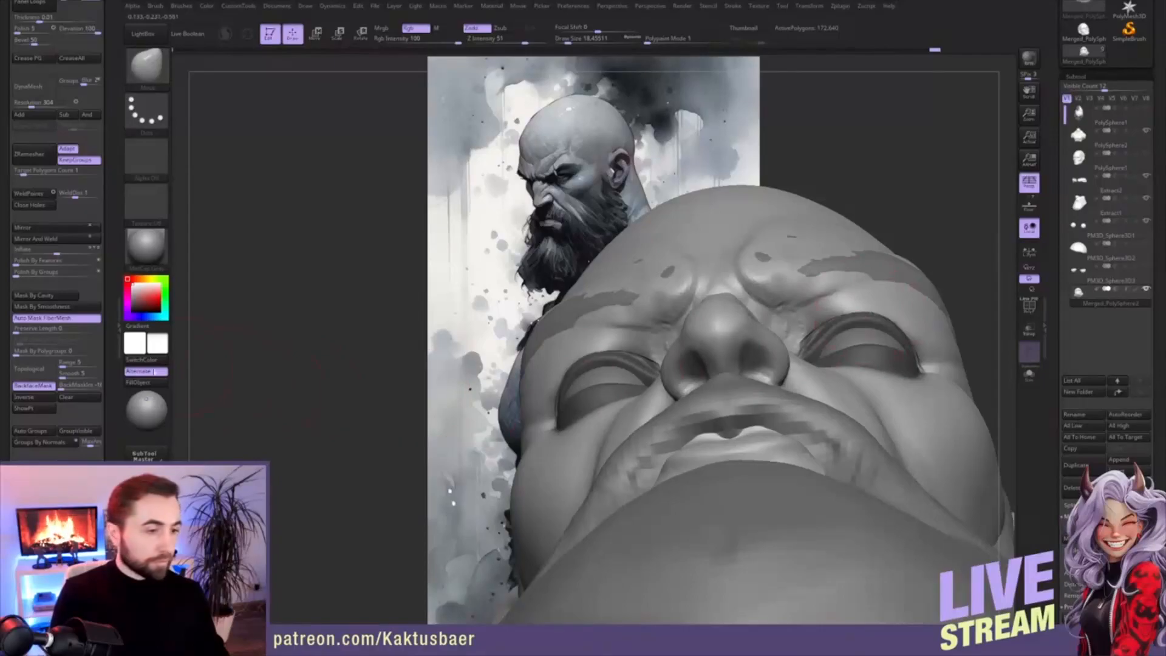
{"action": "left_click_drag", "start_coordinate": [876, 332], "coordinate": [861, 323]}
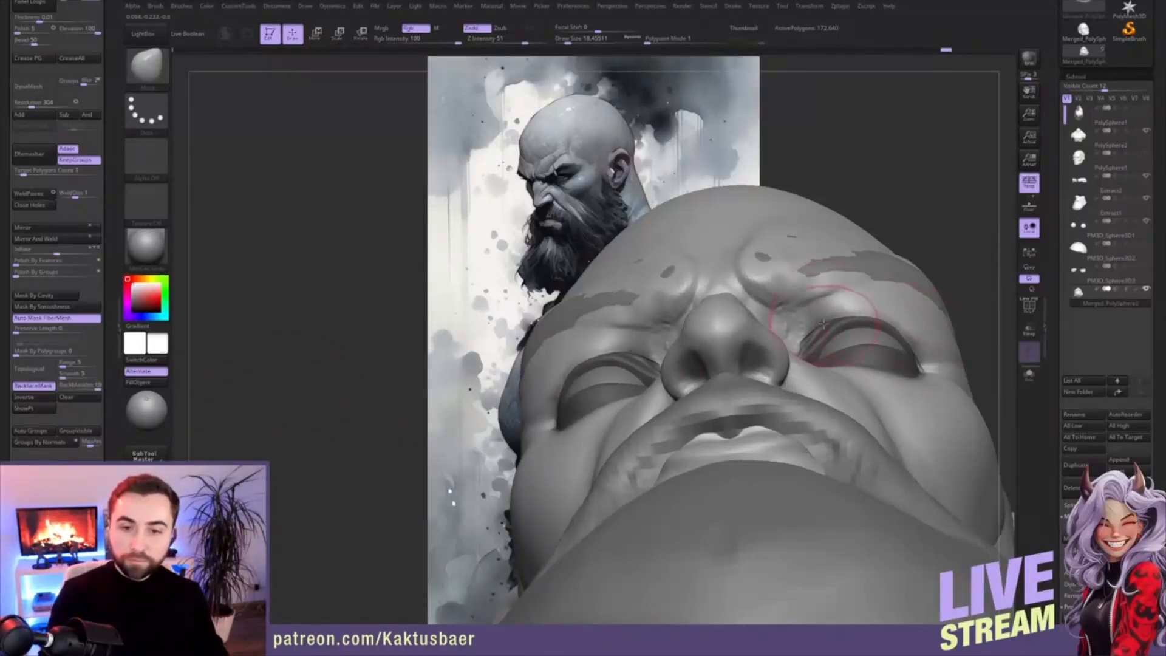
{"action": "key", "text": "s"}
{"action": "left_click_drag", "start_coordinate": [876, 325], "coordinate": [871, 325]}
{"action": "left_click_drag", "start_coordinate": [858, 323], "coordinate": [872, 318], "text": "shift"}
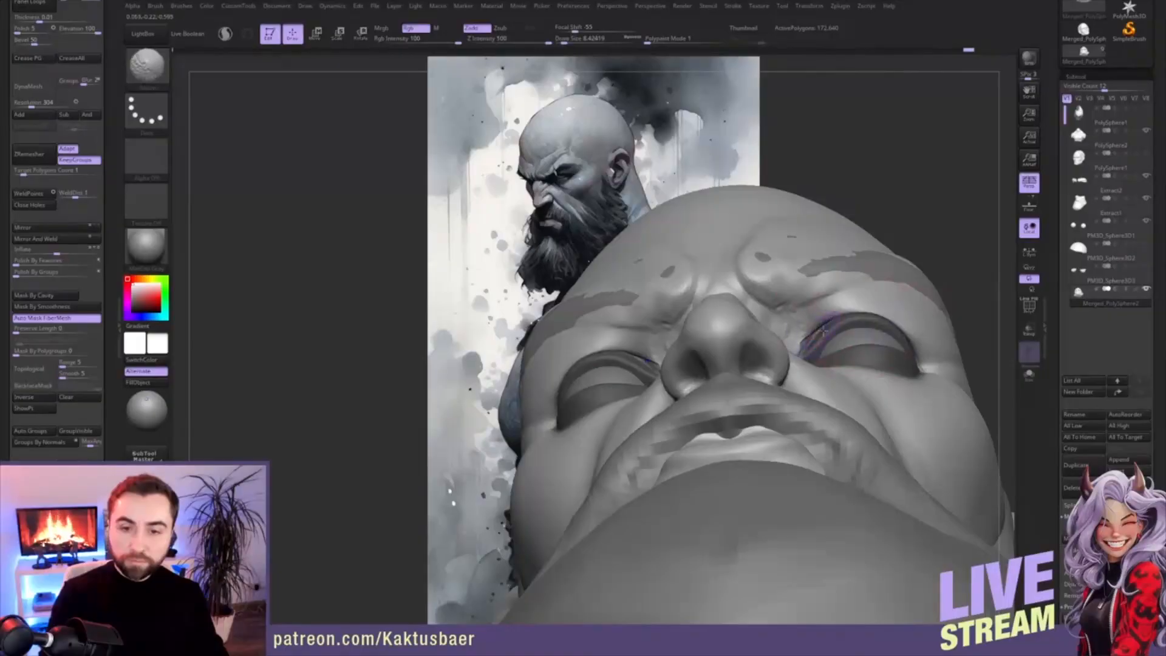
{"action": "key", "text": "s"}
{"action": "mouse_move", "coordinate": [863, 318]}
{"action": "left_mouse_down"}
{"action": "mouse_move", "coordinate": [891, 329]}
{"action": "mouse_move", "coordinate": [823, 334]}
{"action": "mouse_move", "coordinate": [868, 325]}
{"action": "left_mouse_up"}
- Adjust the outer half of the upper eyelid fold from the front with the Move brush at progressively smaller draw sizes
{"action": "mouse_move", "coordinate": [918, 322]}
{"action": "right_mouse_down"}
{"action": "mouse_move", "coordinate": [887, 379]}
{"action": "mouse_move", "coordinate": [893, 337]}
{"action": "right_mouse_up"}
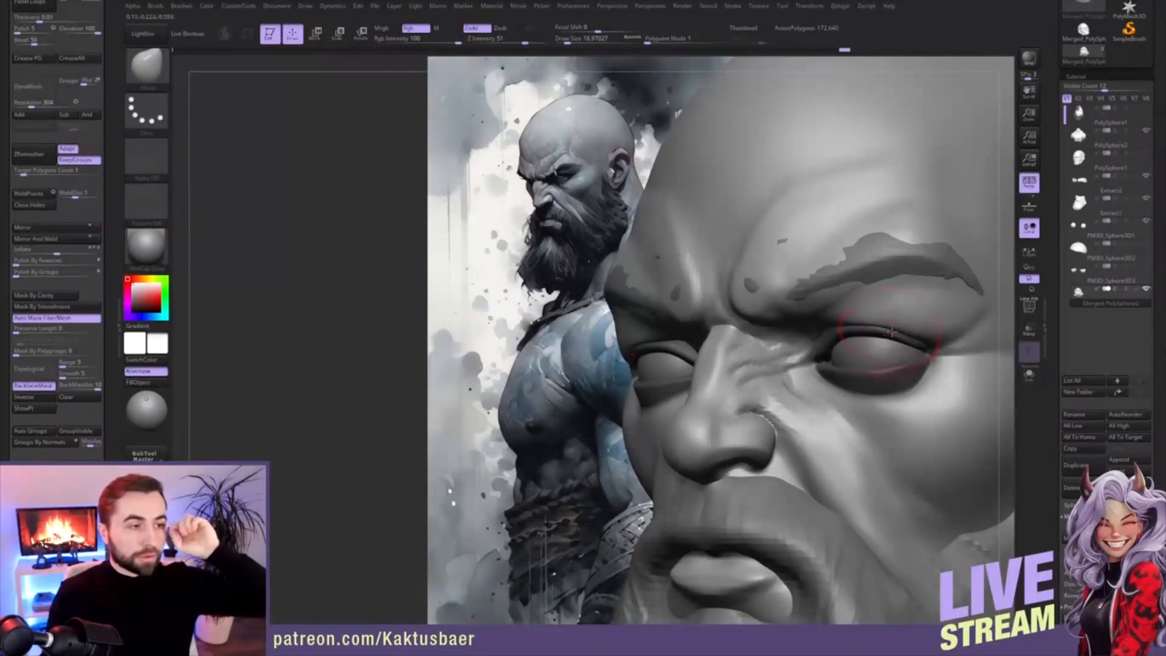
{"action": "right_click_drag", "start_coordinate": [888, 335], "coordinate": [877, 323]}
{"action": "key", "text": "bracketleft"}
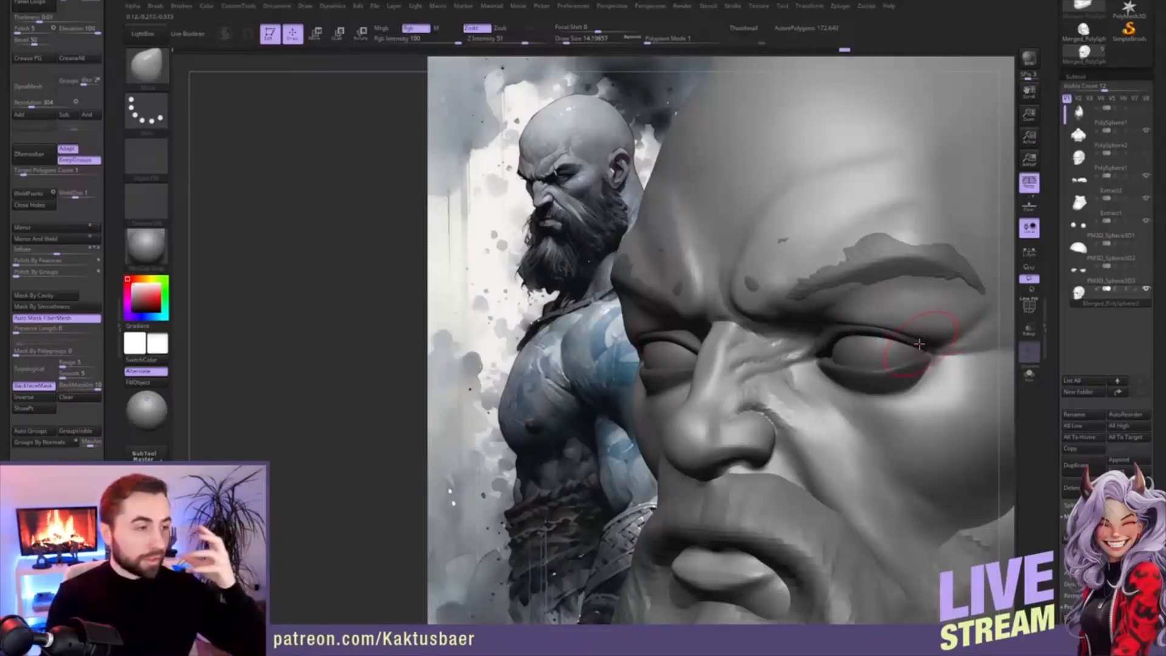
{"action": "right_click_drag", "start_coordinate": [912, 335], "coordinate": [902, 320]}
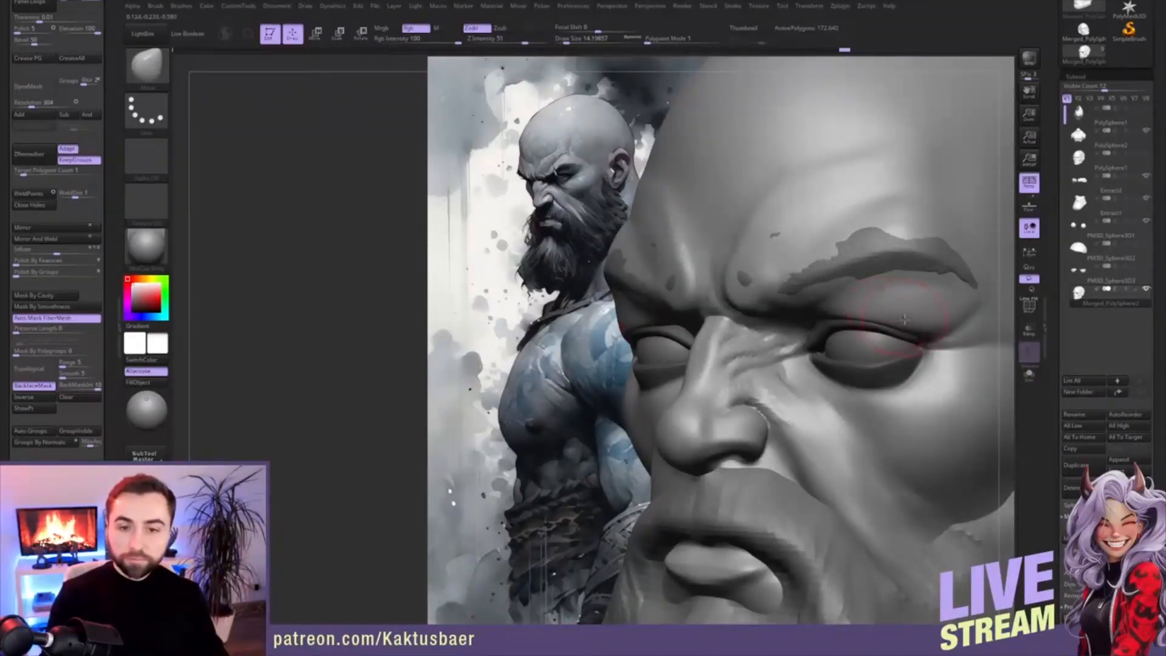
{"action": "key", "text": "s"}
{"action": "left_click_drag", "start_coordinate": [905, 319], "coordinate": [910, 327]}
- Hide the eyebrows and smooth the outer brow ridge above the eyelid fold
{"action": "key", "text": "b"}
{"action": "key", "text": "c"}
{"action": "key", "text": "b"}
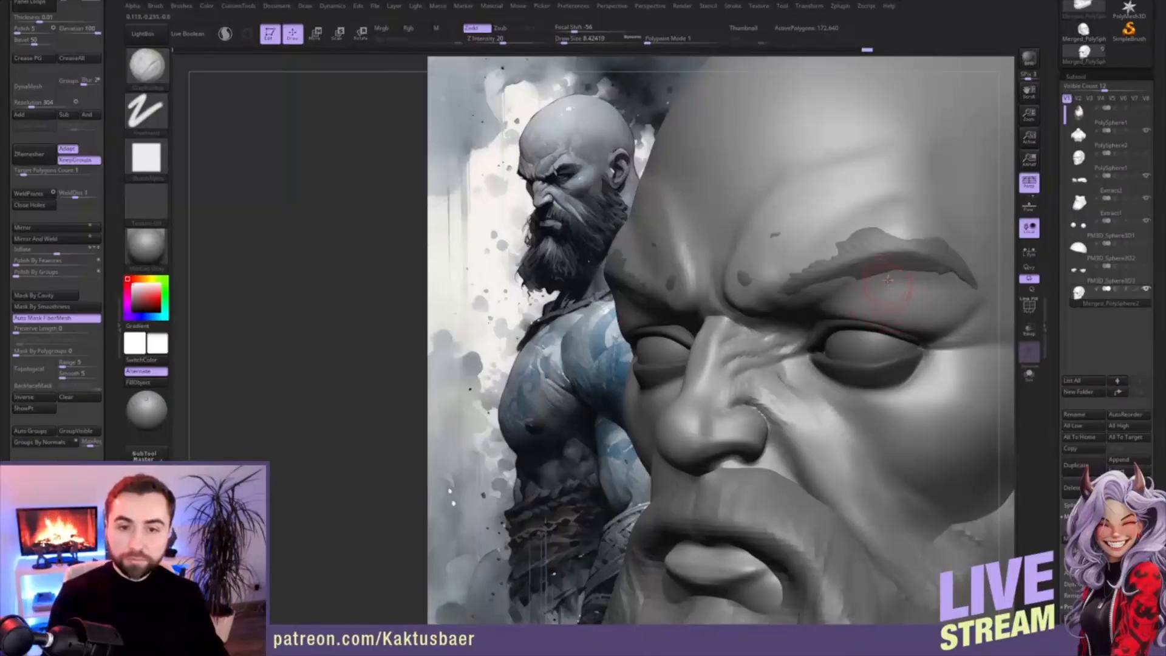
{"action": "key", "text": "ctrl+z"}
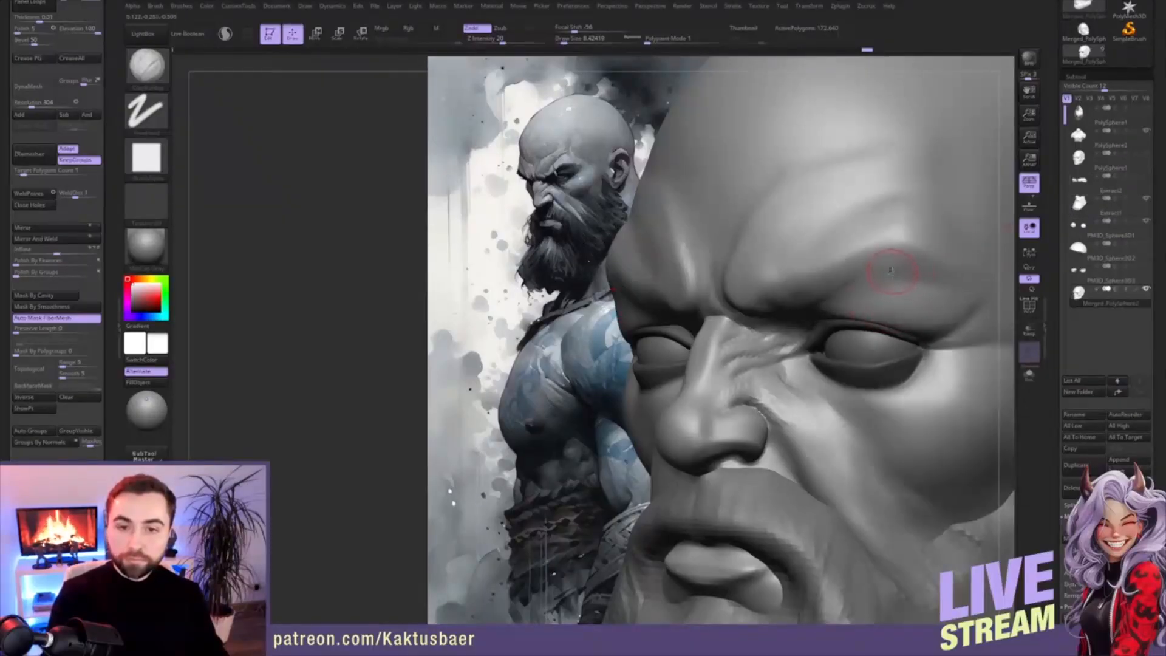
{"action": "key", "text": "shift"}
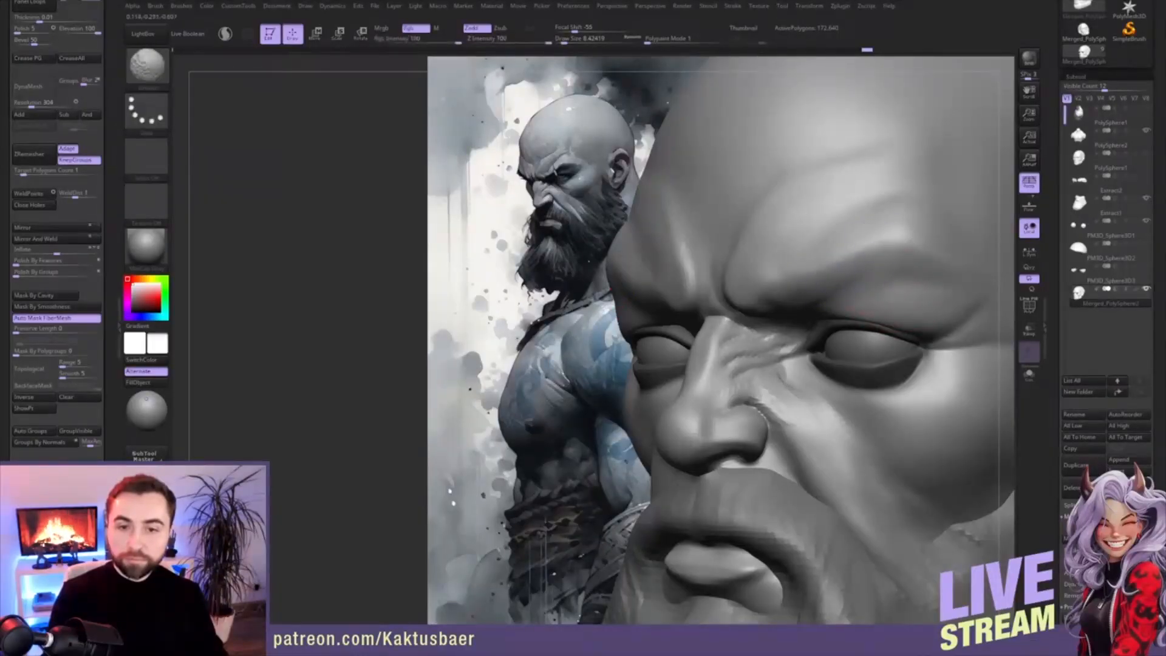
{"action": "left_click_drag", "start_coordinate": [910, 240], "coordinate": [905, 221], "text": "shift"}
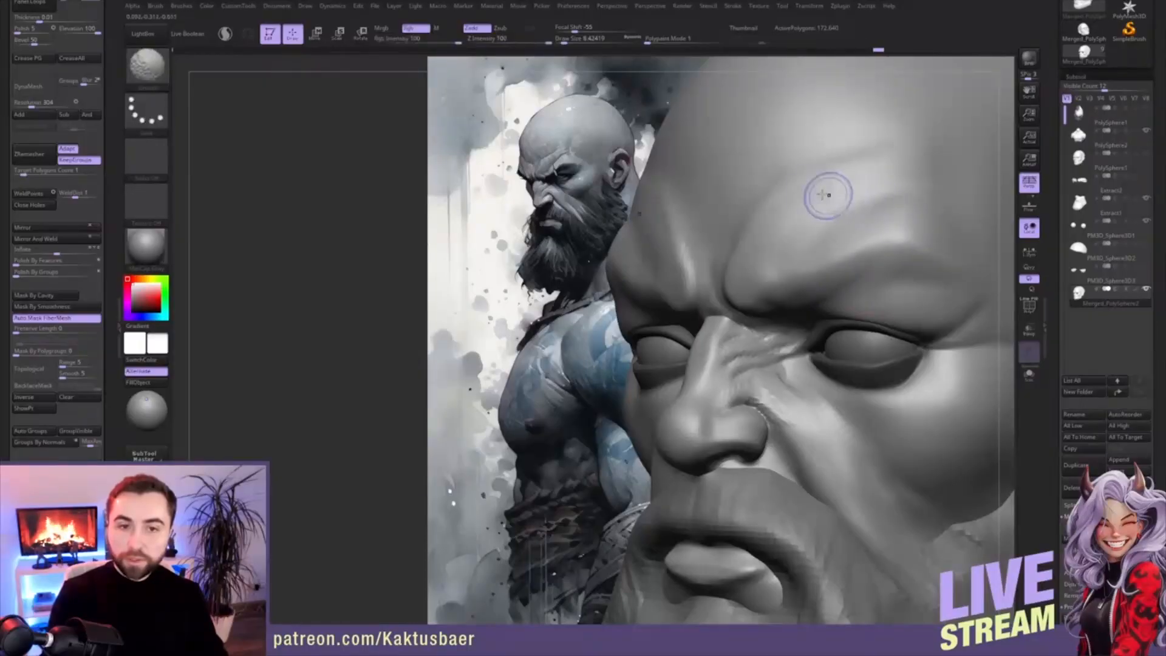
- Define the upper inner edge of the brow bulge with ClayBuildup at a draw size of about 13
{"action": "key", "text": "s"}
{"action": "left_click_drag", "start_coordinate": [779, 230], "coordinate": [782, 231]}
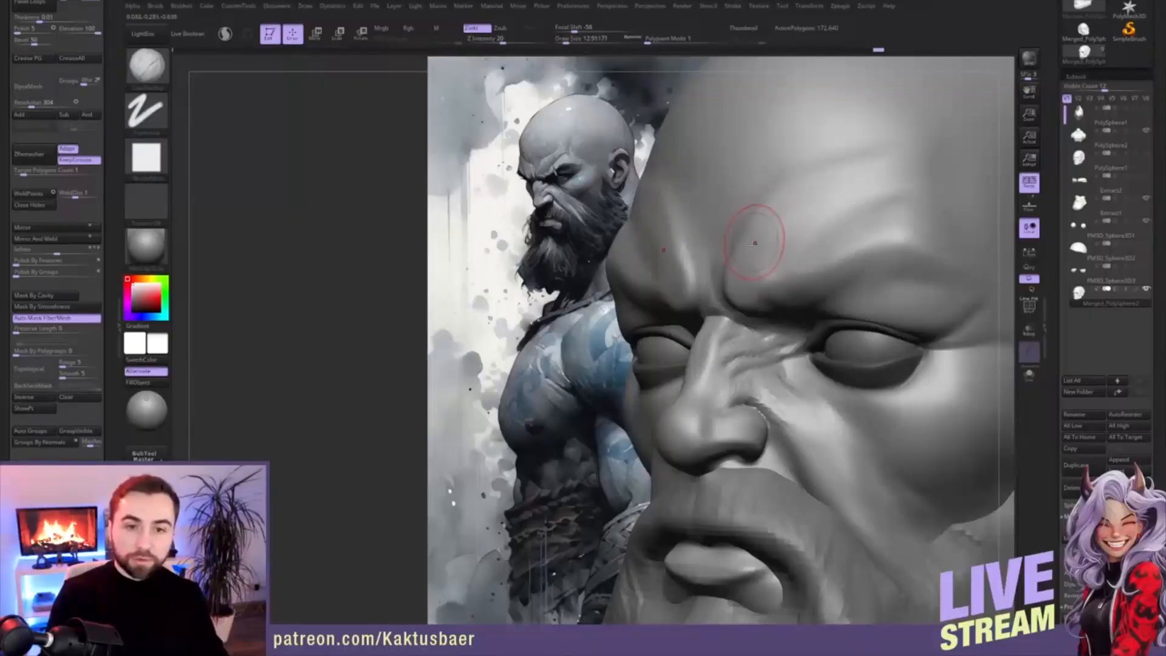
{"action": "left_click_drag", "start_coordinate": [738, 270], "coordinate": [808, 189]}
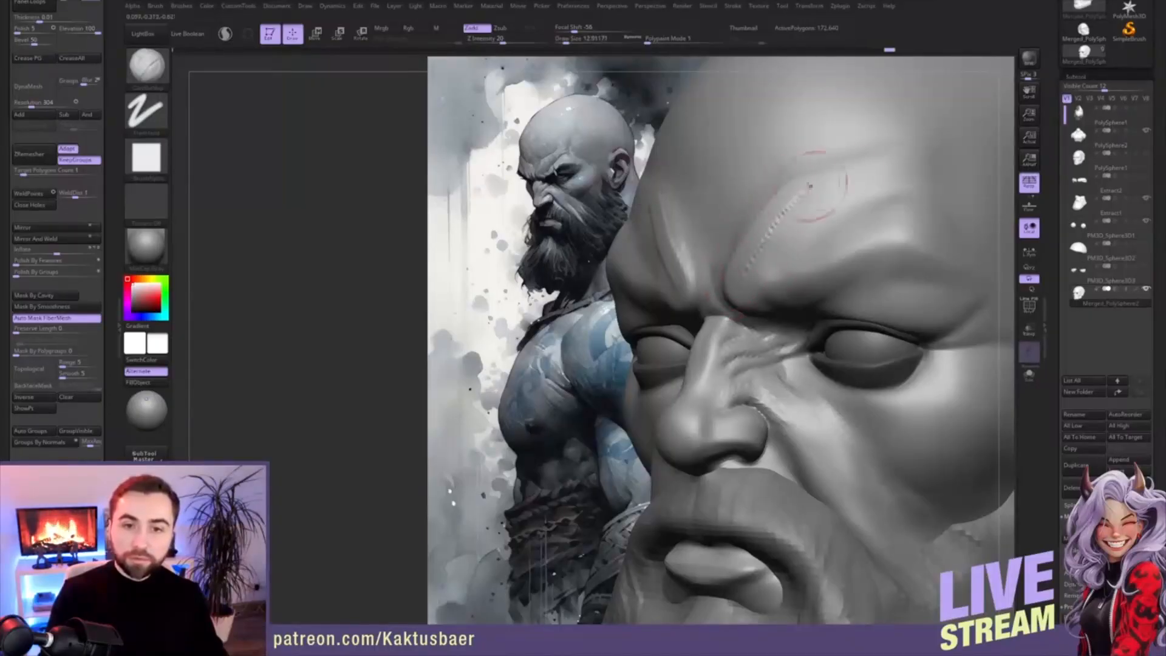
{"action": "key", "text": "s"}
{"action": "left_click_drag", "start_coordinate": [755, 262], "coordinate": [752, 263]}
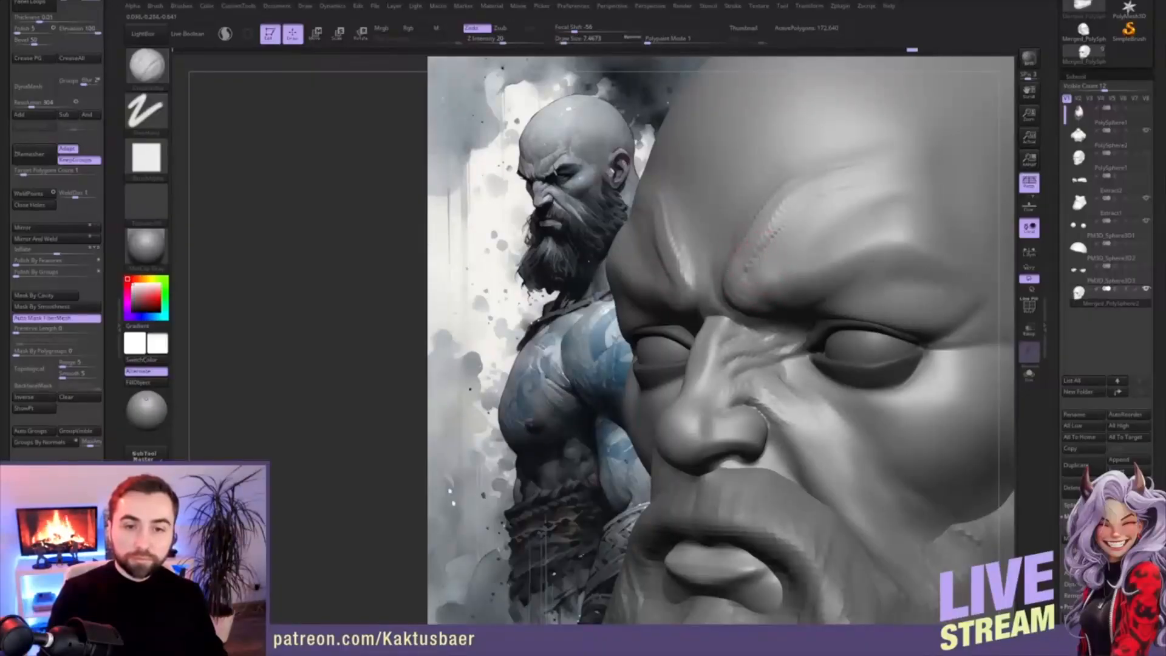
- Sculpt a diagonal fold across the brow bulge with ClayBuildup, reducing the draw size from about 11.7 to 6.6
{"action": "key", "text": "s"}
{"action": "left_click_drag", "start_coordinate": [794, 226], "coordinate": [796, 226]}
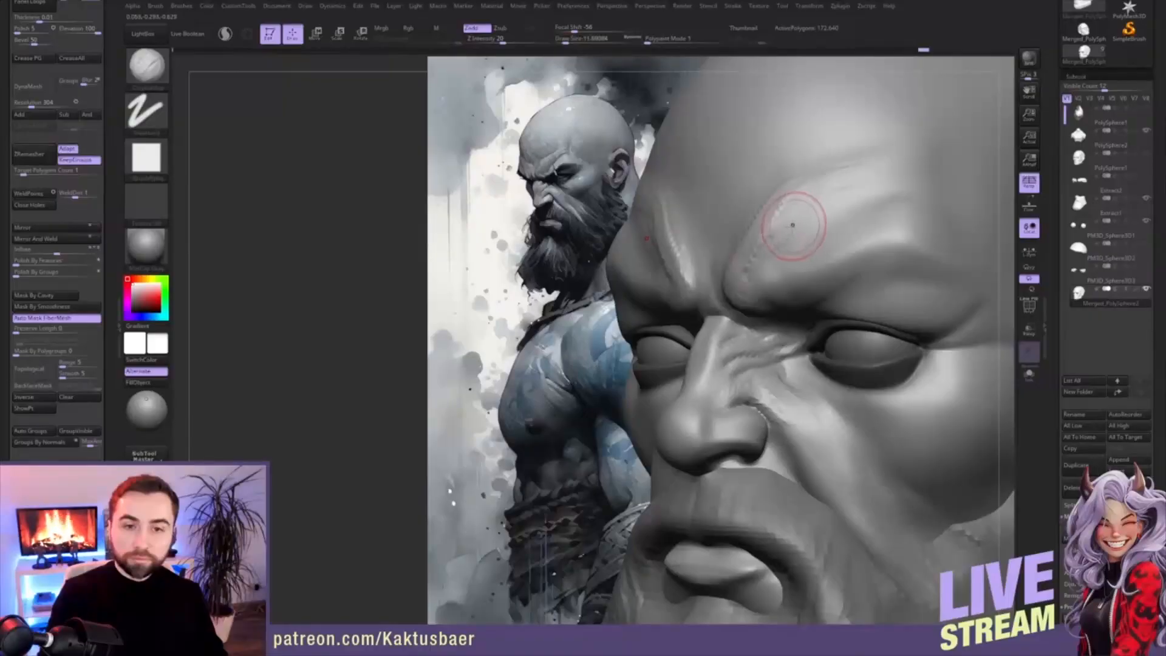
{"action": "mouse_move", "coordinate": [747, 262]}
{"action": "left_mouse_down"}
{"action": "mouse_move", "coordinate": [816, 208]}
{"action": "mouse_move", "coordinate": [783, 233]}
{"action": "left_mouse_up"}
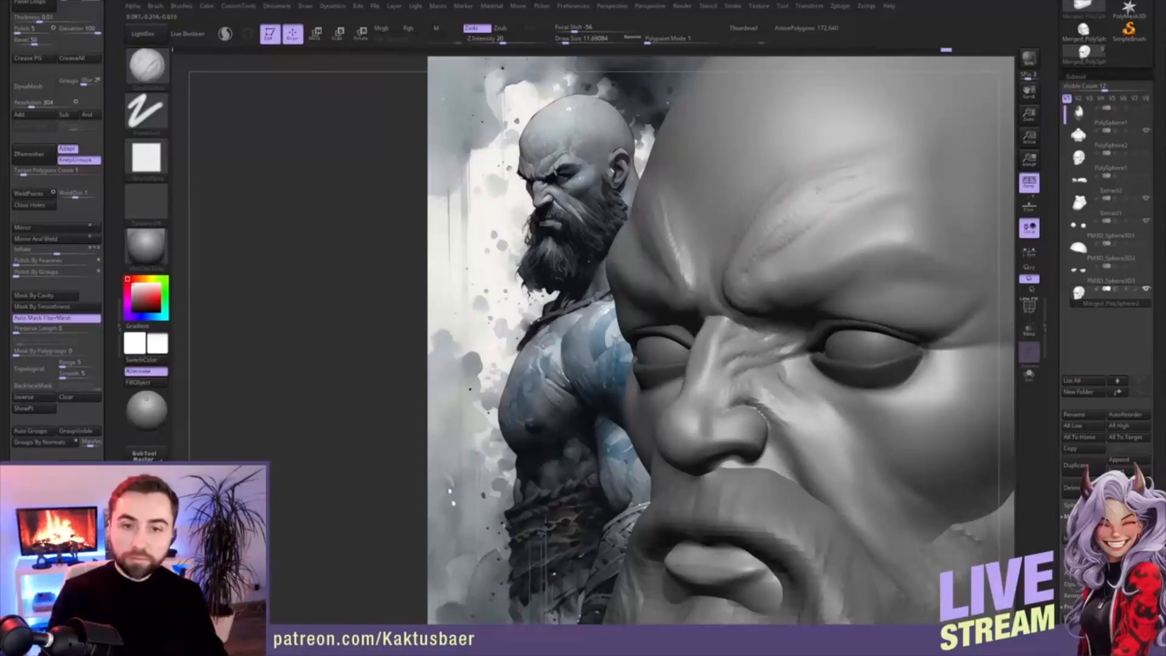
{"action": "left_click_drag", "start_coordinate": [753, 260], "coordinate": [835, 205]}
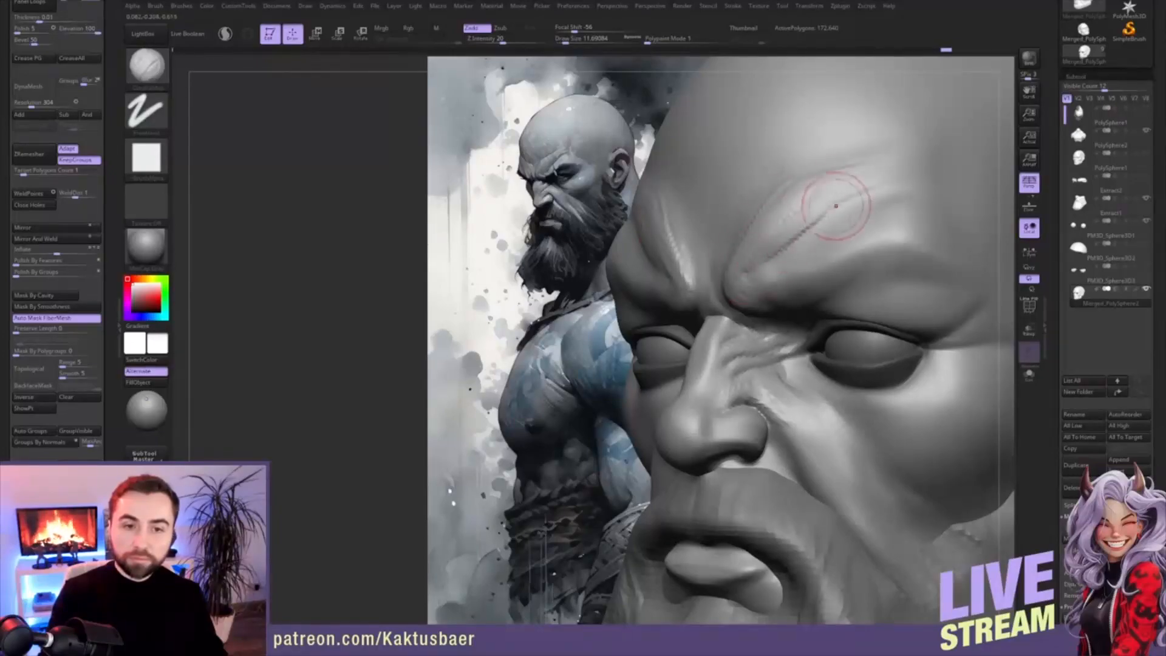
{"action": "left_click_drag", "start_coordinate": [781, 238], "coordinate": [837, 209]}
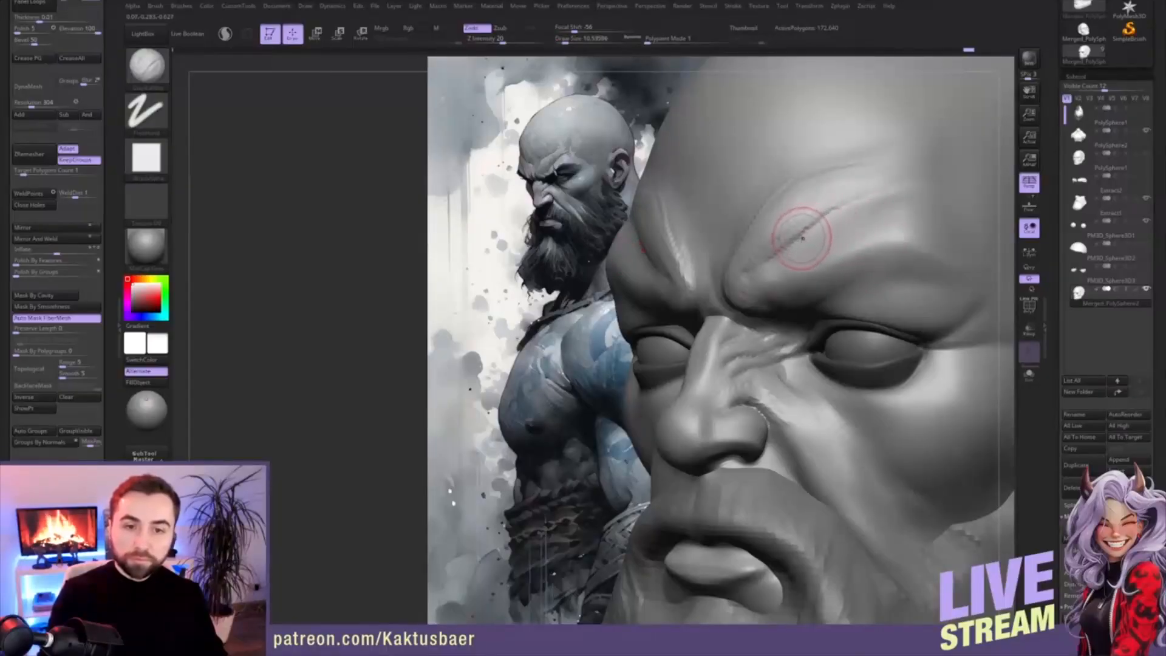
{"action": "key", "text": "s"}
{"action": "left_click_drag", "start_coordinate": [792, 245], "coordinate": [789, 243]}
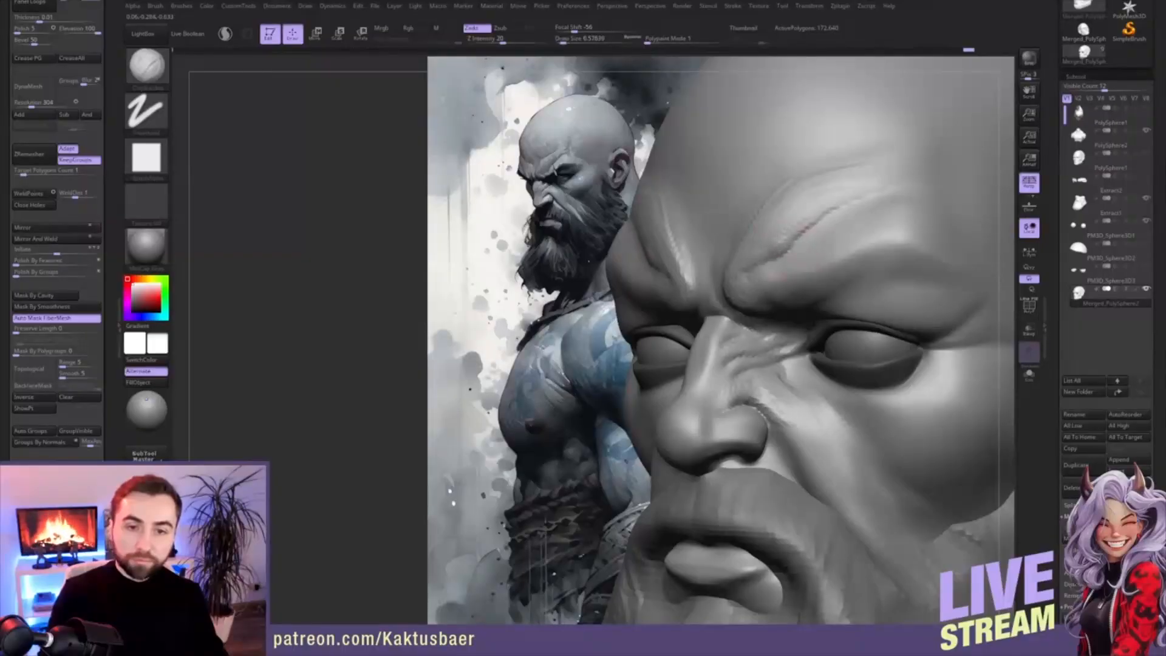
{"action": "mouse_move", "coordinate": [825, 207]}
{"action": "left_mouse_down"}
{"action": "mouse_move", "coordinate": [830, 224]}
{"action": "mouse_move", "coordinate": [886, 200]}
{"action": "mouse_move", "coordinate": [798, 235]}
{"action": "left_mouse_up"}
- Sharpen the diagonal crease across the brow bulge with DamStandard, undoing one stroke
{"action": "key", "text": "b"}
{"action": "key", "text": "d"}
{"action": "key", "text": "s"}
{"action": "key", "text": "ctrl+z"}
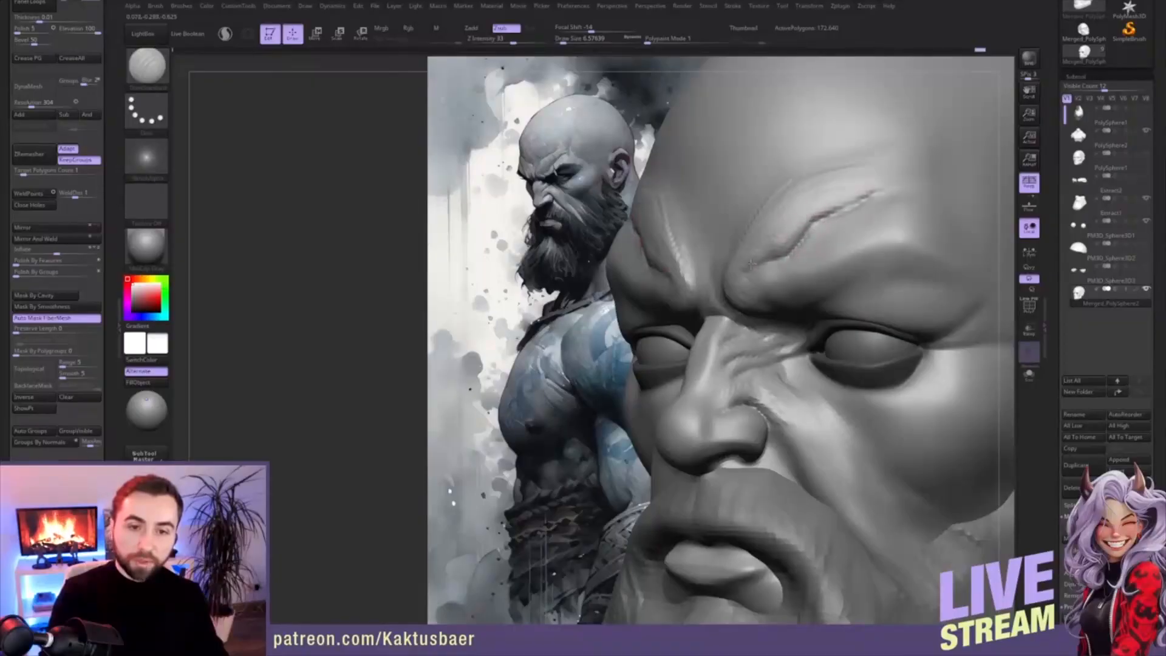
{"action": "left_click_drag", "start_coordinate": [802, 250], "coordinate": [799, 246]}
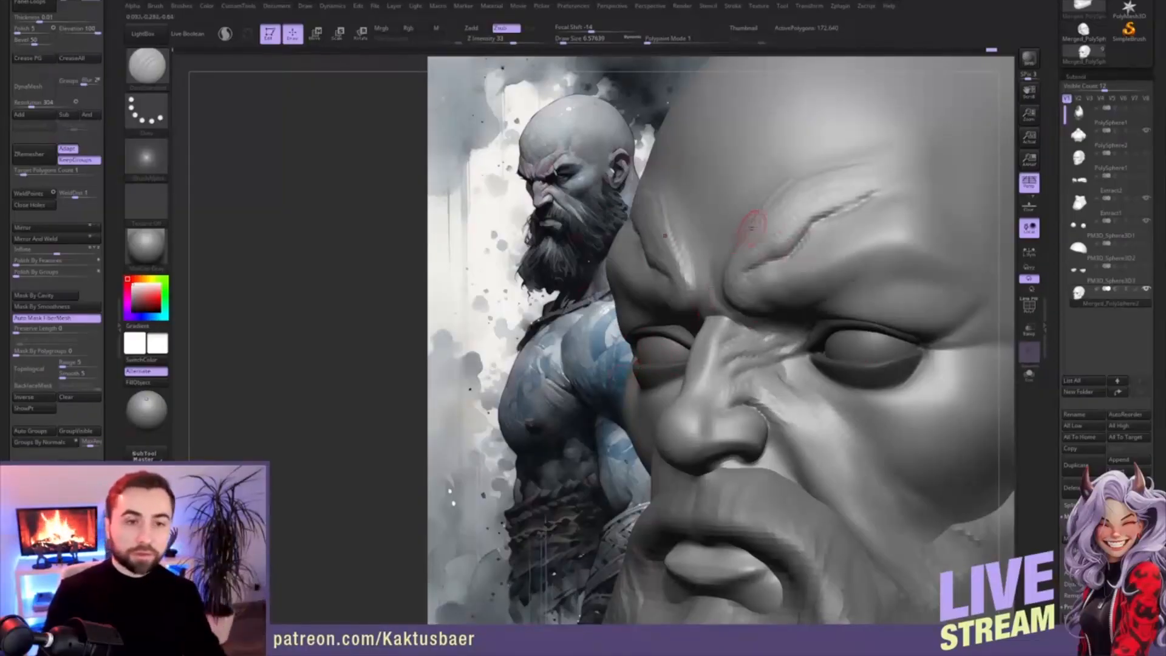
- Carve the upper and inner edges of the brow bulge with DamStandard at a draw size of about 6.6
{"action": "right_click_drag", "start_coordinate": [762, 210], "coordinate": [751, 229]}
{"action": "mouse_move", "coordinate": [767, 195]}
{"action": "left_mouse_down"}
{"action": "mouse_move", "coordinate": [731, 244]}
{"action": "mouse_move", "coordinate": [754, 212]}
{"action": "left_mouse_up"}
{"action": "right_click_drag", "start_coordinate": [744, 222], "coordinate": [790, 209]}
{"action": "left_click_drag", "start_coordinate": [773, 202], "coordinate": [859, 169]}
{"action": "mouse_move", "coordinate": [778, 198]}
{"action": "left_mouse_down"}
{"action": "mouse_move", "coordinate": [739, 251]}
{"action": "mouse_move", "coordinate": [779, 219]}
{"action": "mouse_move", "coordinate": [746, 248]}
{"action": "left_mouse_up"}
- Build up and smooth the inner brow beside the frown furrow with ClayBuildup at a draw size of about 10.5
{"action": "key", "text": "b"}
{"action": "key", "text": "c"}
{"action": "key", "text": "b"}
{"action": "key", "text": "s"}
{"action": "left_click_drag", "start_coordinate": [786, 195], "coordinate": [745, 255], "text": "shift"}
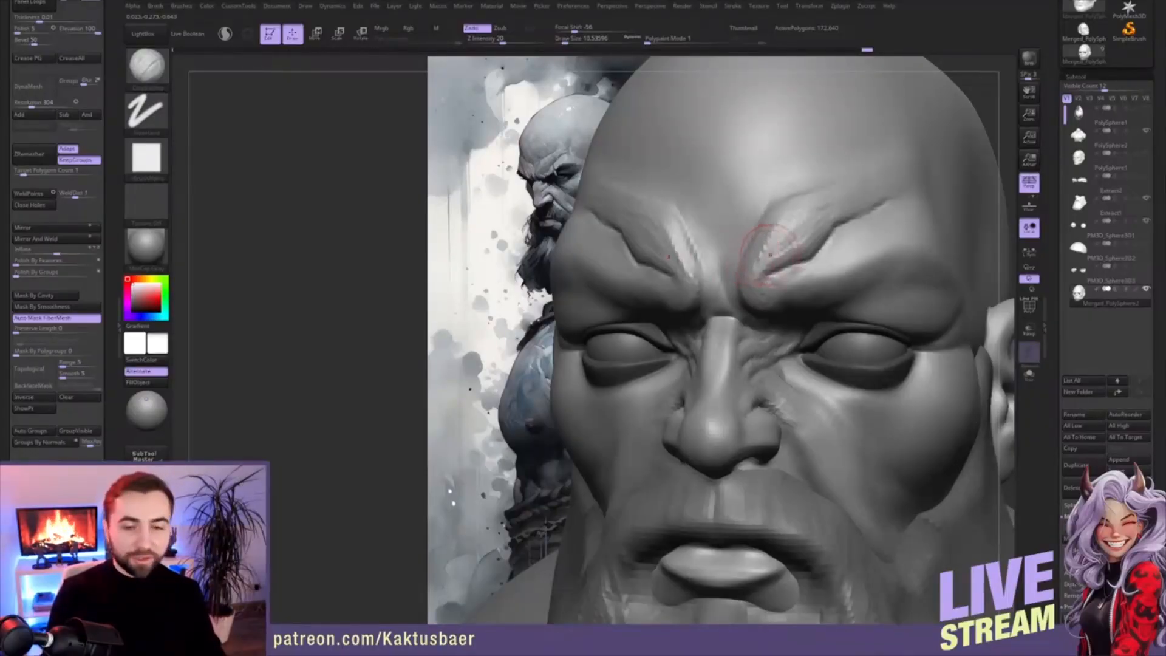
{"action": "right_click_drag", "start_coordinate": [769, 254], "coordinate": [790, 238]}
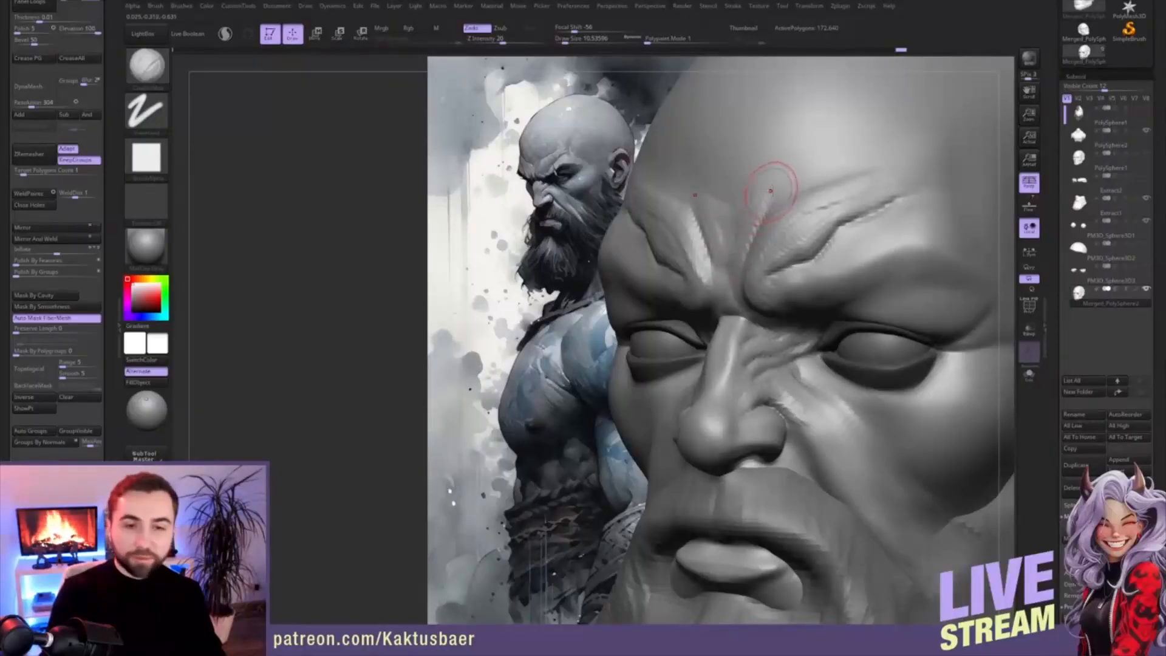
{"action": "key", "text": "bracketright"}
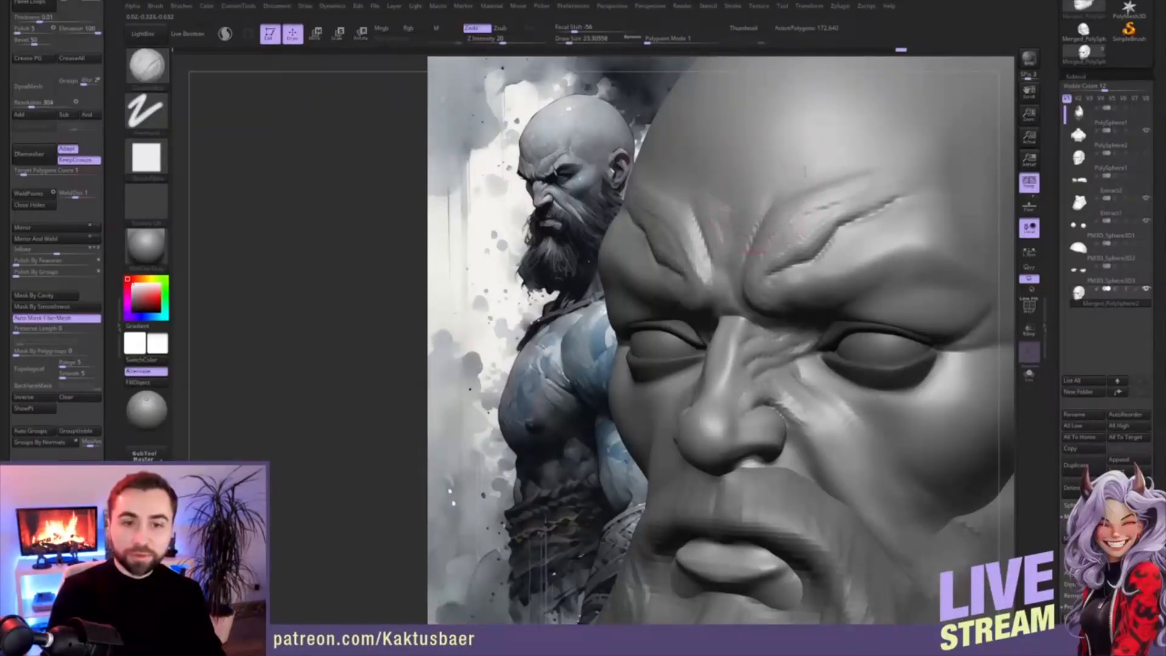
- Carve wrinkles above the outer brow with DamStandard, reducing the draw size from about 13.9 to 8.6 and undoing one stroke
{"action": "right_click_drag", "start_coordinate": [870, 160], "coordinate": [857, 228], "text": "alt"}
{"action": "key", "text": "b"}
{"action": "key", "text": "d"}
{"action": "key", "text": "s"}
{"action": "key", "text": "bracketleft"}
{"action": "mouse_move", "coordinate": [937, 215]}
{"action": "left_mouse_down"}
{"action": "mouse_move", "coordinate": [871, 221]}
{"action": "mouse_move", "coordinate": [844, 242]}
{"action": "left_mouse_up"}
{"action": "key", "text": "bracketleft"}
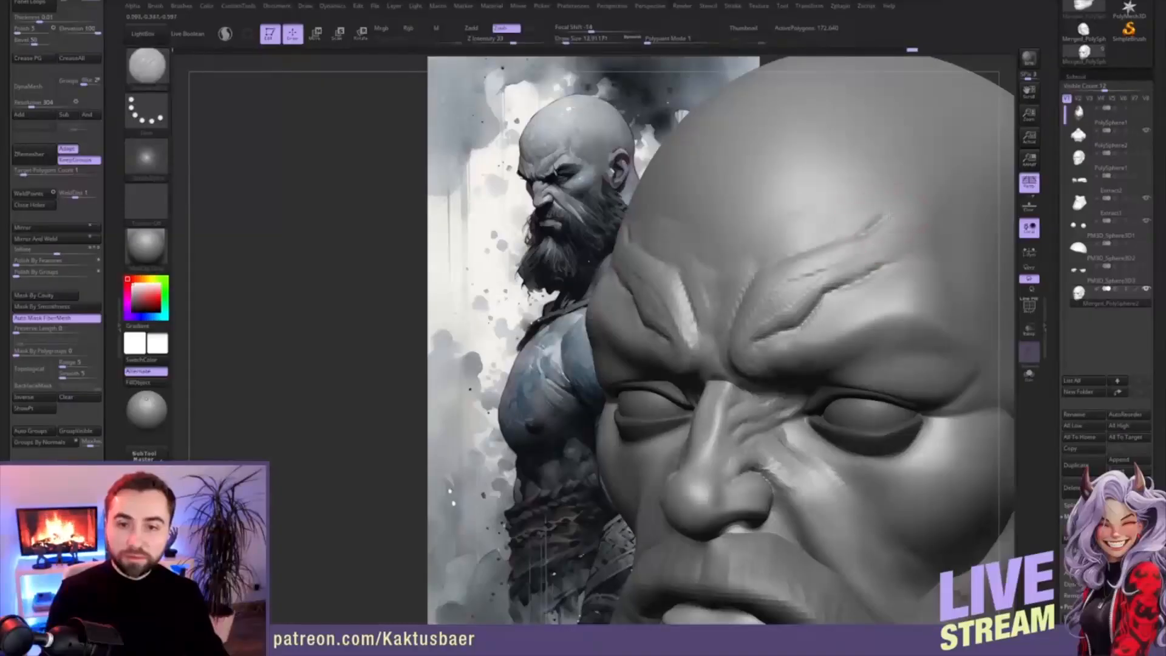
{"action": "mouse_move", "coordinate": [949, 241]}
{"action": "left_mouse_down"}
{"action": "mouse_move", "coordinate": [890, 240]}
{"action": "mouse_move", "coordinate": [887, 259]}
{"action": "left_mouse_up"}
{"action": "key", "text": "ctrl+z"}
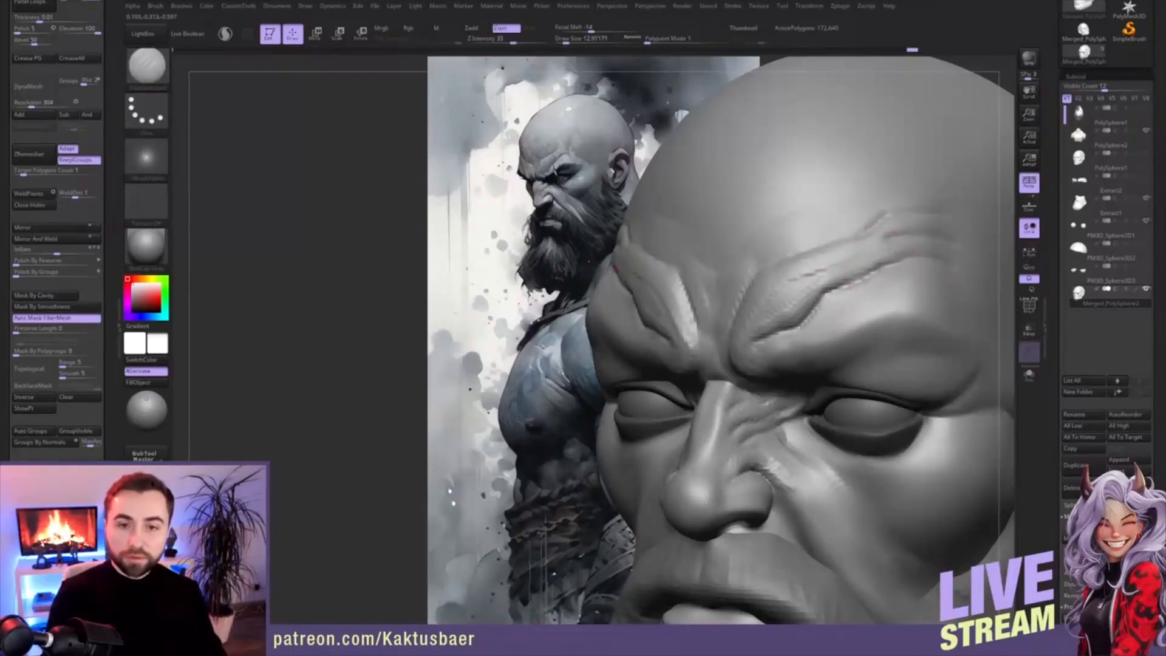
{"action": "key", "text": "["}
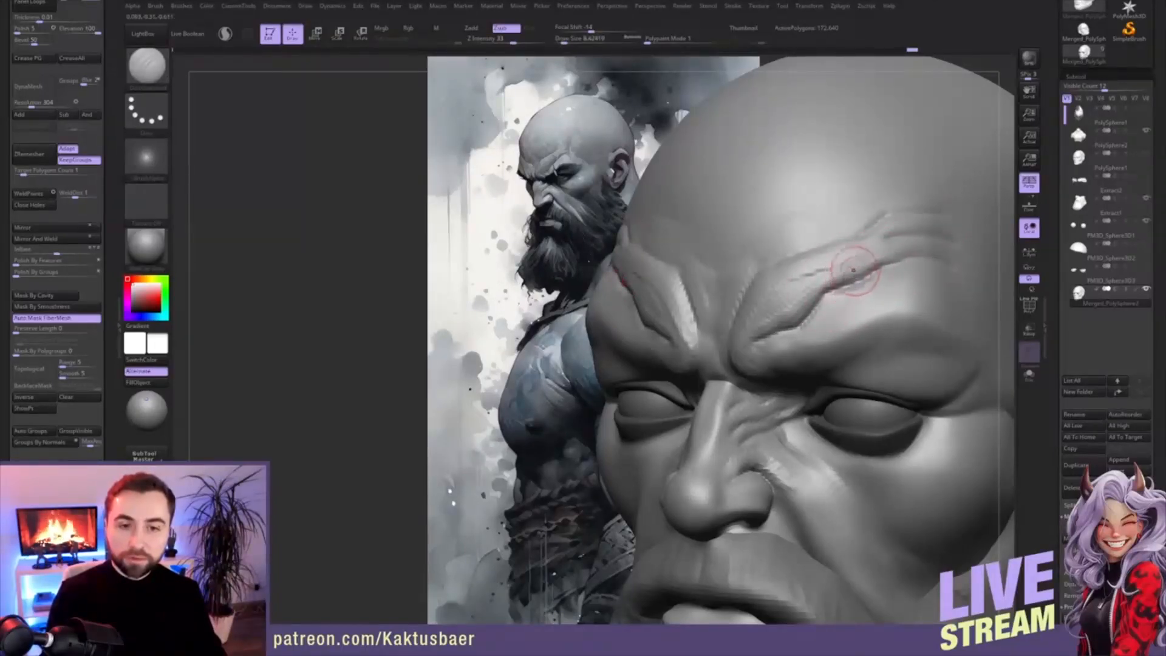
{"action": "left_click_drag", "start_coordinate": [796, 281], "coordinate": [792, 281]}
{"action": "key", "text": "shift"}
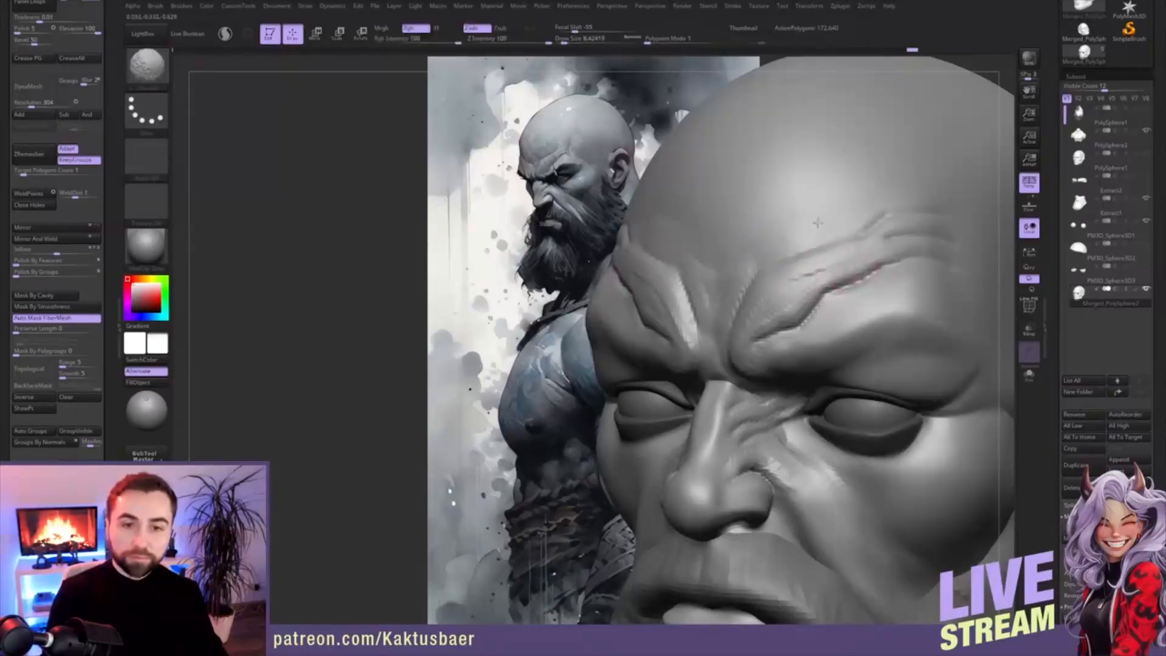
- Build up the skin folds between the brow wrinkles with ClayBuildup, varying the draw size between about 6.6 and 12.8
{"action": "key", "text": "b"}
{"action": "key", "text": "c"}
{"action": "key", "text": "b"}
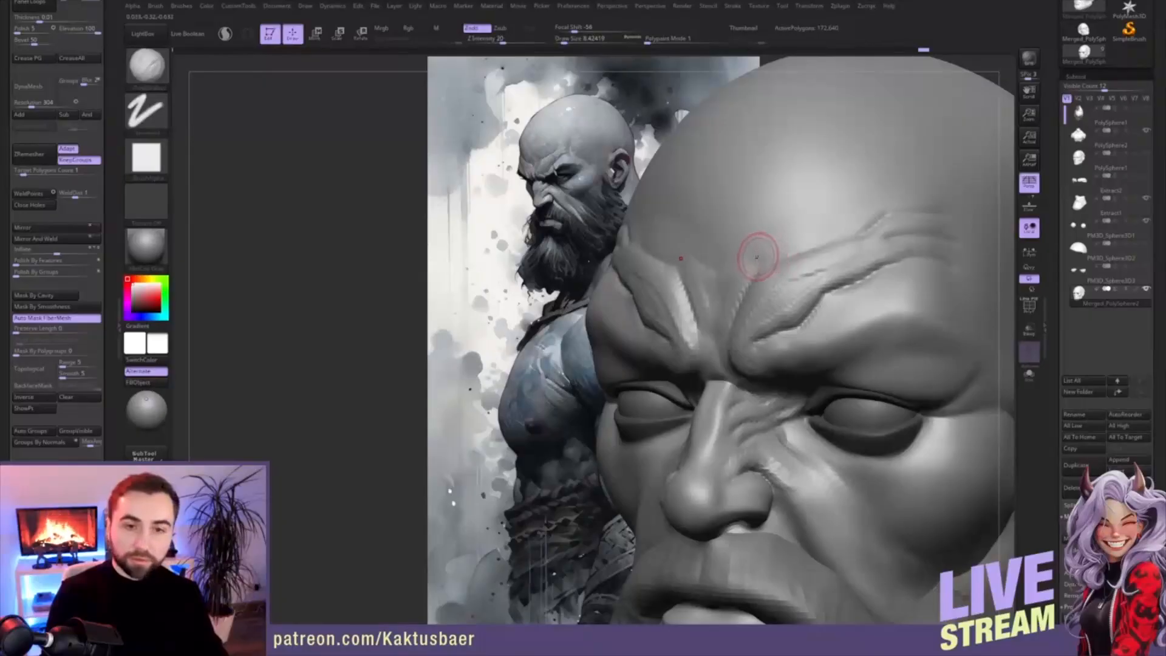
{"action": "key", "text": "bracketright"}
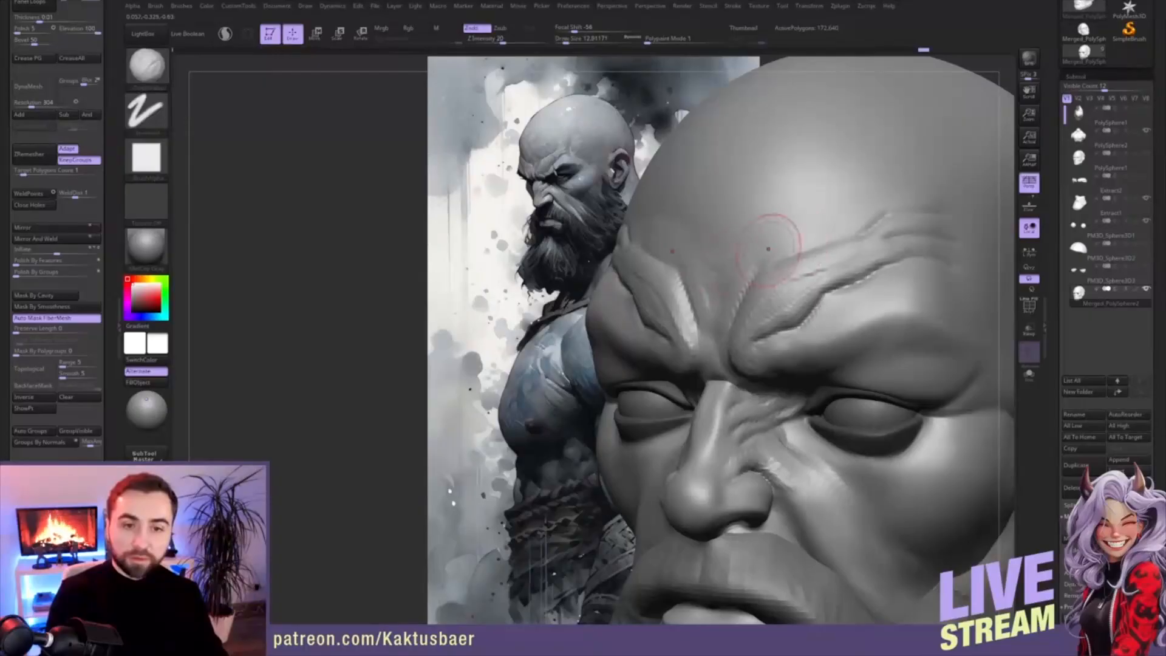
{"action": "key", "text": "bracketleft"}
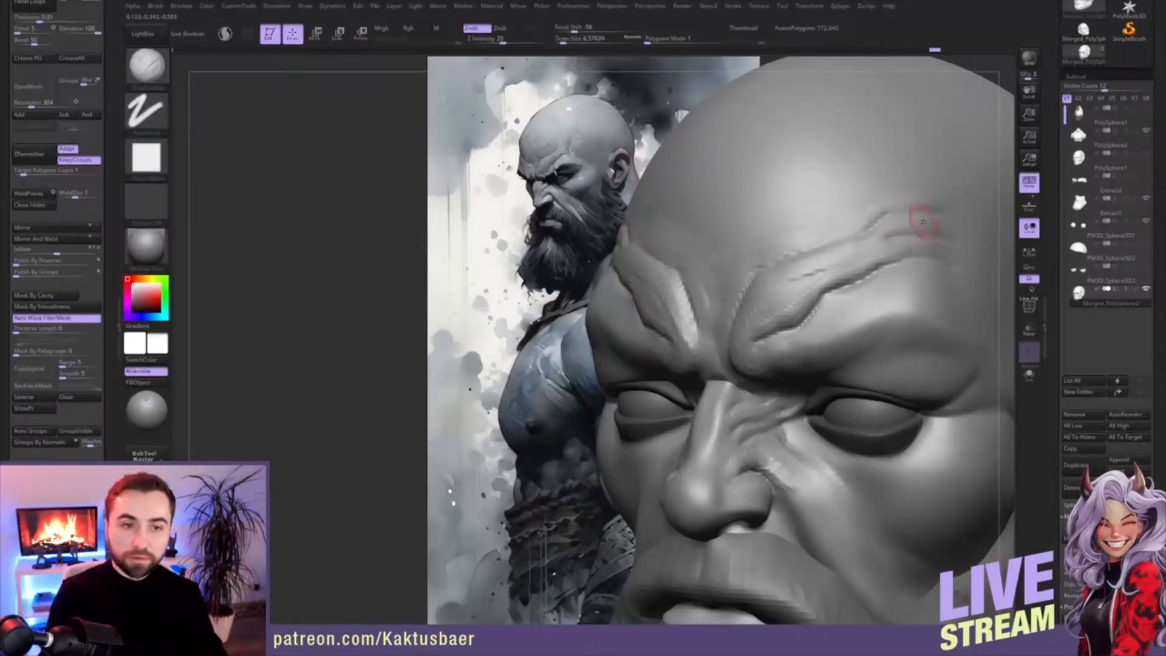
{"action": "key", "text": "bracketright"}
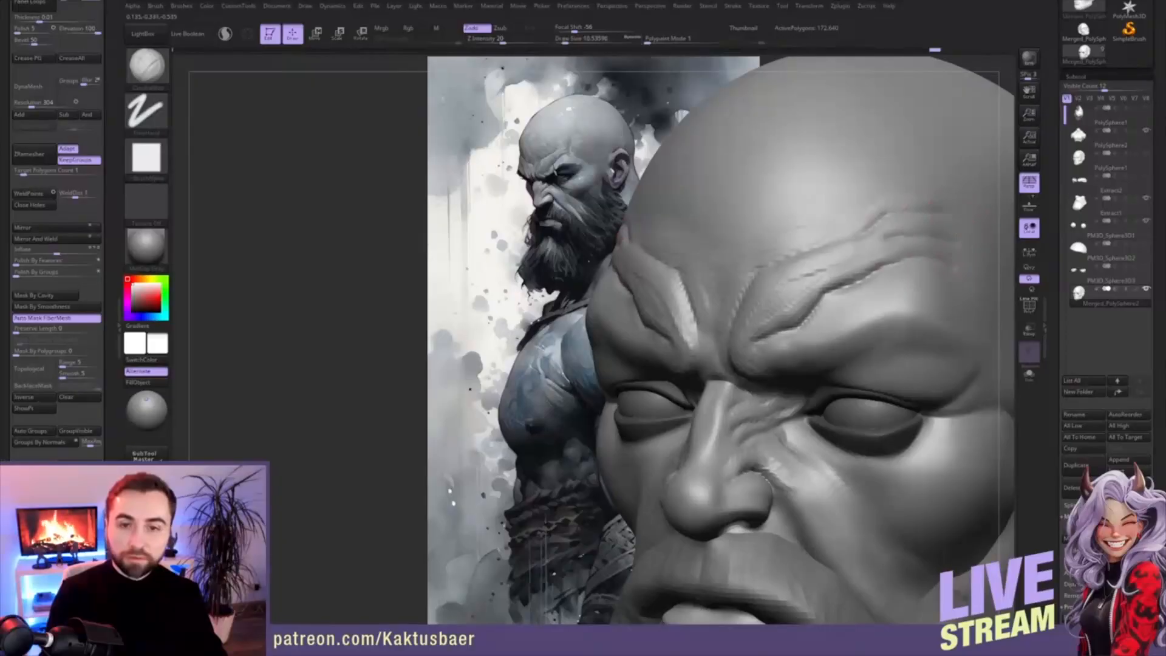
{"action": "left_click_drag", "start_coordinate": [846, 252], "coordinate": [806, 288]}
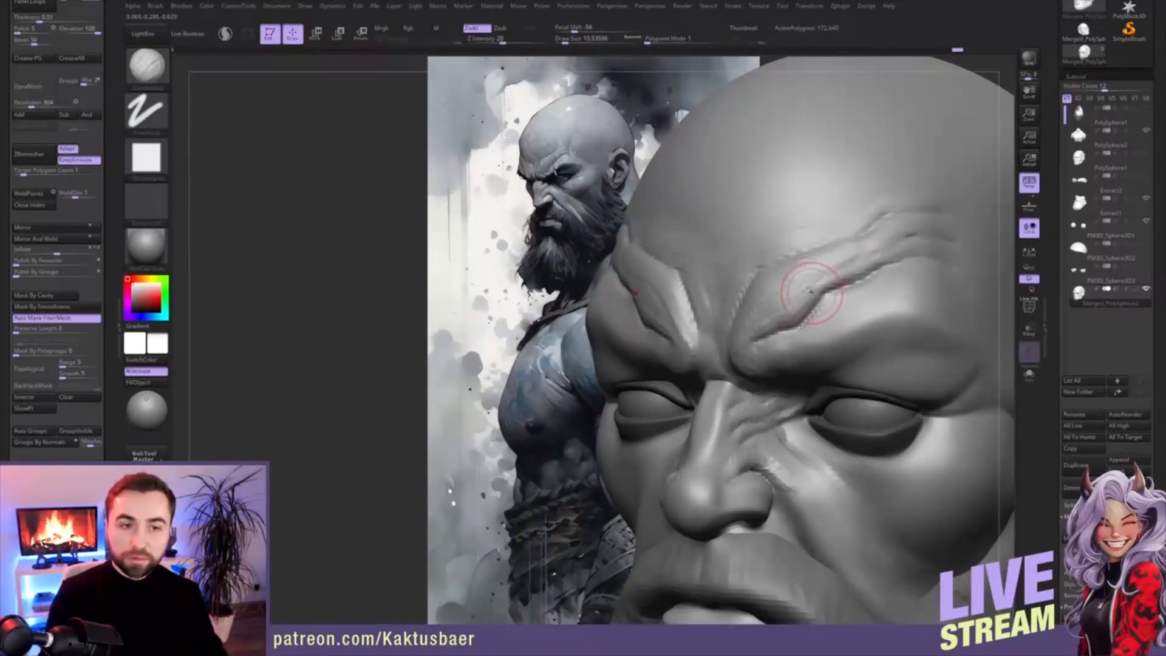
- Flatten and smooth the brow bulge and the forehead area above it at a draw size of about 10.5
{"action": "key", "text": "2"}
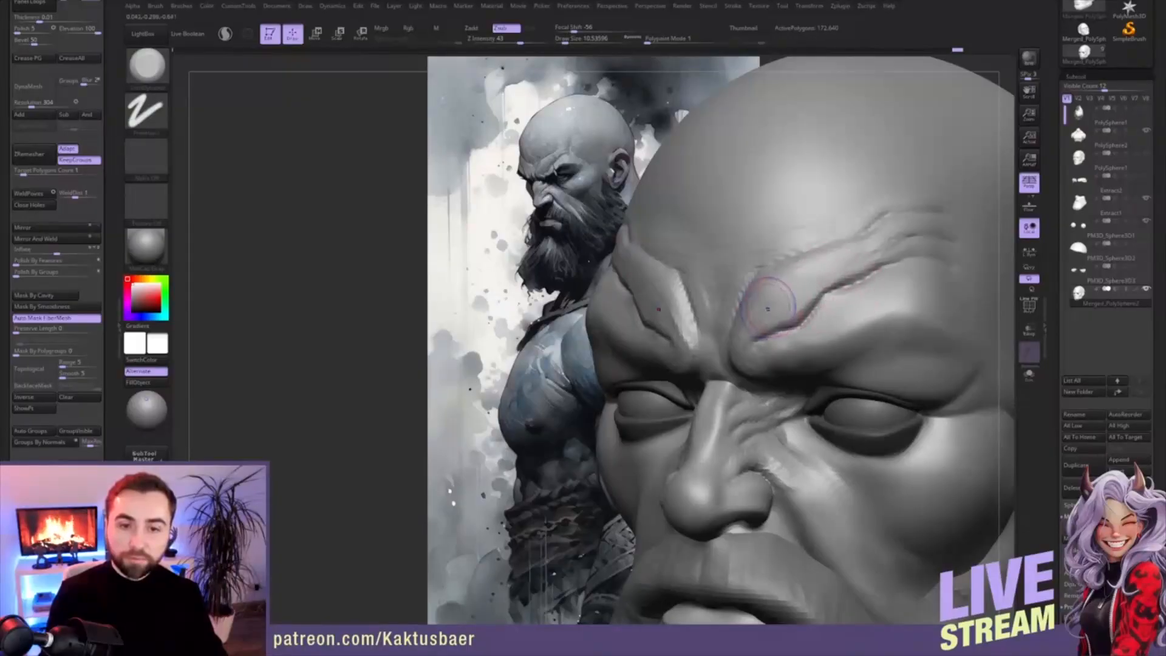
{"action": "key", "text": "shift"}
{"action": "left_click_drag", "start_coordinate": [779, 314], "coordinate": [786, 304], "text": "shift"}
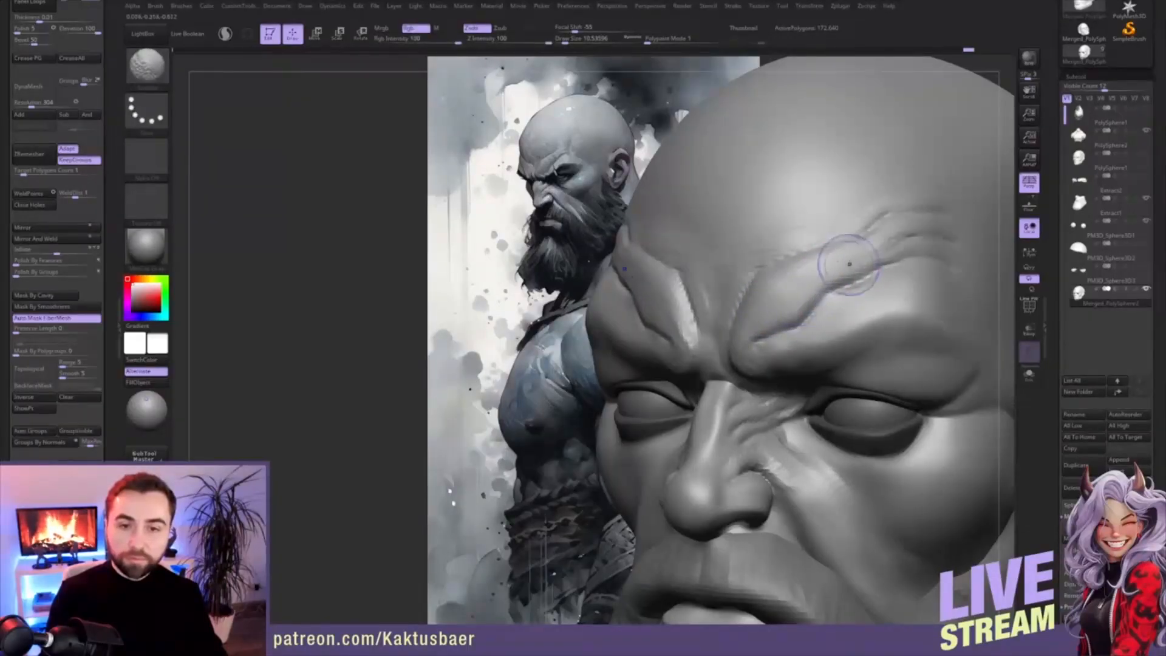
{"action": "left_click_drag", "start_coordinate": [735, 261], "coordinate": [825, 218], "text": "shift"}
{"action": "mouse_move", "coordinate": [825, 297]}
{"action": "right_mouse_down", "text": "alt"}
{"action": "mouse_move", "coordinate": [788, 238]}
{"action": "mouse_move", "coordinate": [791, 212]}
{"action": "mouse_move", "coordinate": [863, 273]}
{"action": "right_mouse_up", "text": "alt"}
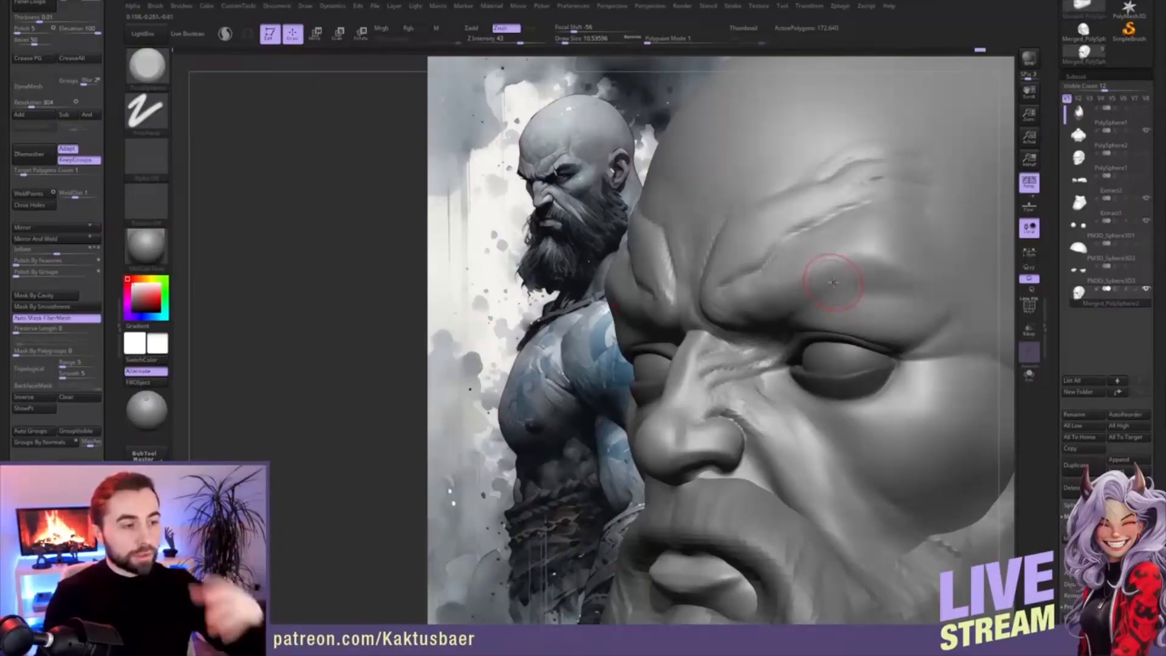
- Reduce the draw size to about 9.4 and smooth the lower inner part of the brow bulge
{"action": "right_click_drag", "start_coordinate": [843, 334], "coordinate": [850, 332]}
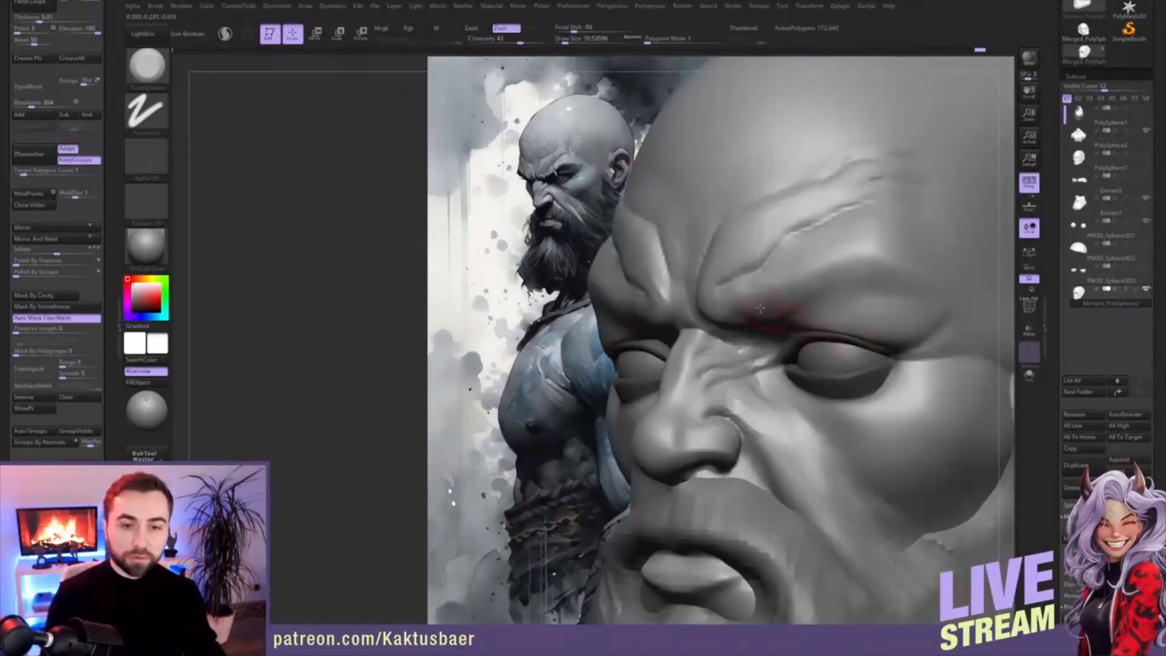
{"action": "right_click_drag", "start_coordinate": [760, 308], "coordinate": [742, 296]}
{"action": "key", "text": "s"}
{"action": "key", "text": "s"}
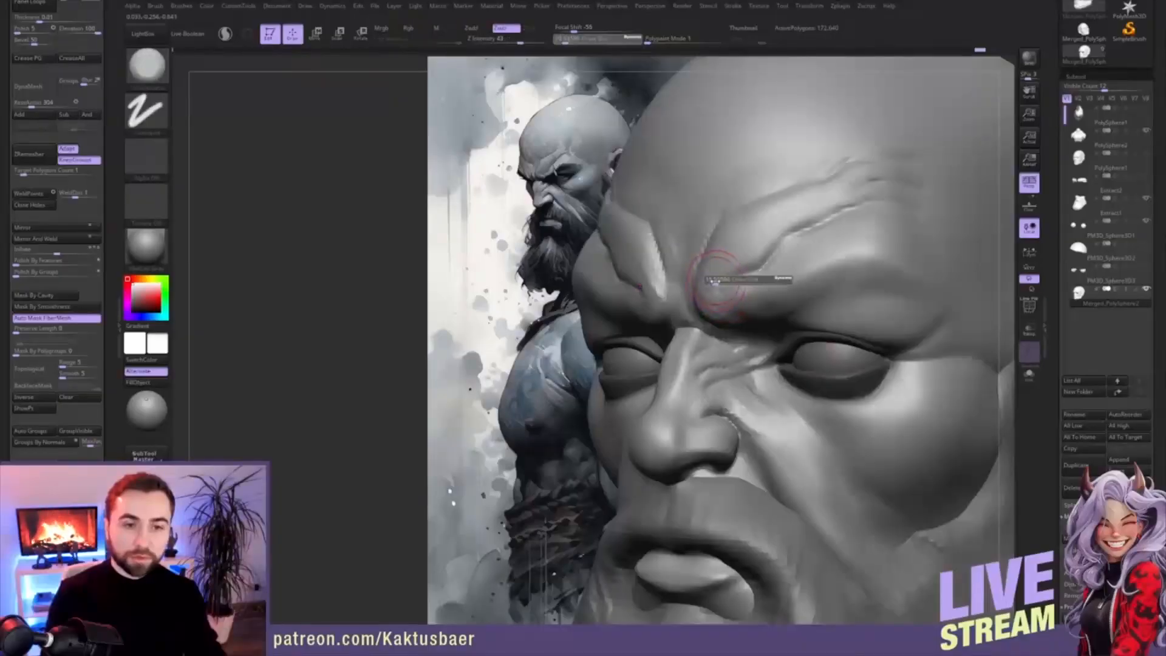
{"action": "left_click_drag", "start_coordinate": [718, 306], "coordinate": [783, 273], "text": "shift"}
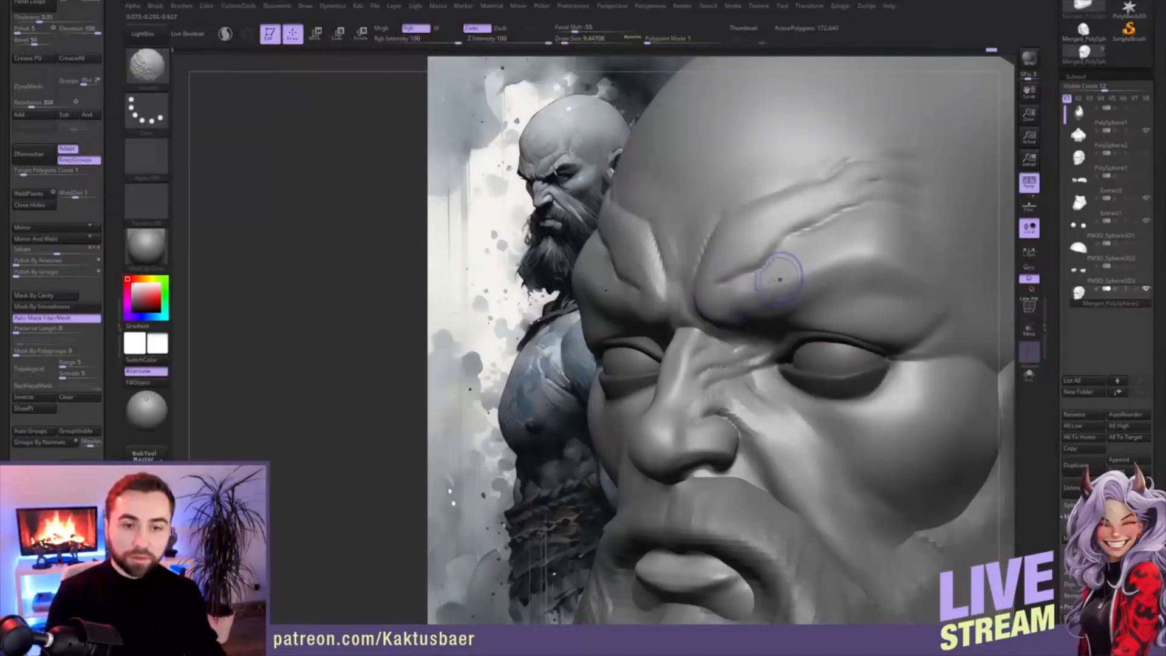
{"action": "mouse_move", "coordinate": [760, 293]}
{"action": "right_mouse_down"}
{"action": "mouse_move", "coordinate": [750, 289]}
{"action": "mouse_move", "coordinate": [761, 284]}
{"action": "right_mouse_up"}
- Soften the frown furrow and the outer ends of the forehead wrinkles, and quick-save the project
{"action": "key", "text": "2"}
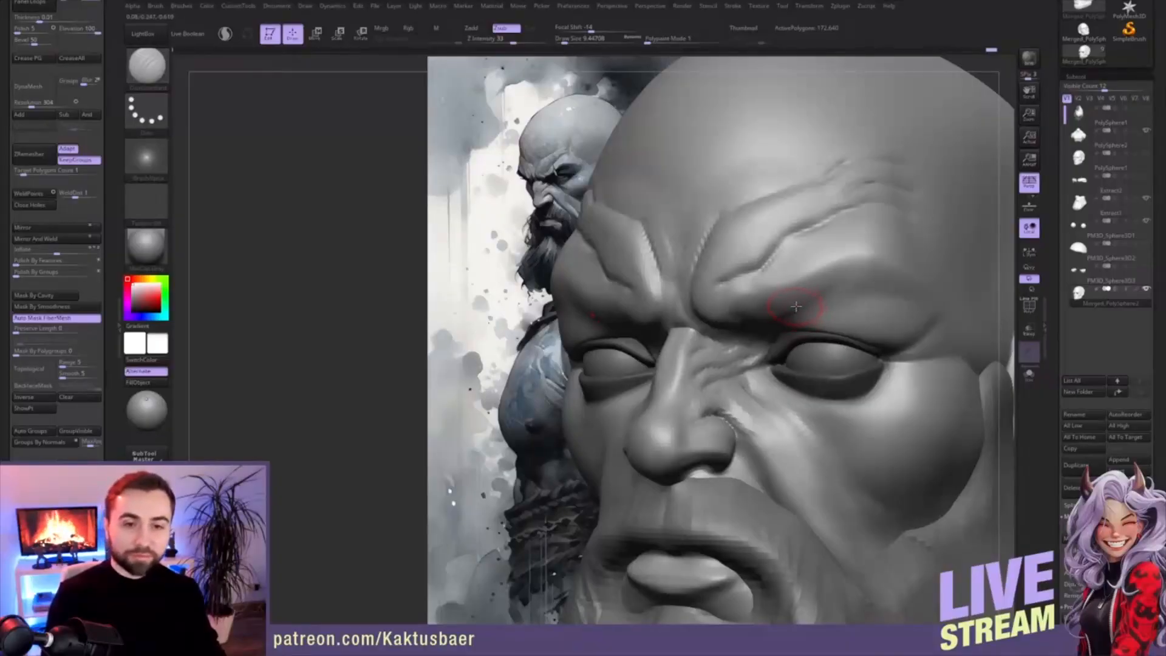
{"action": "right_click_drag", "start_coordinate": [724, 262], "coordinate": [706, 237]}
{"action": "left_click_drag", "start_coordinate": [692, 235], "coordinate": [687, 243], "text": "shift"}
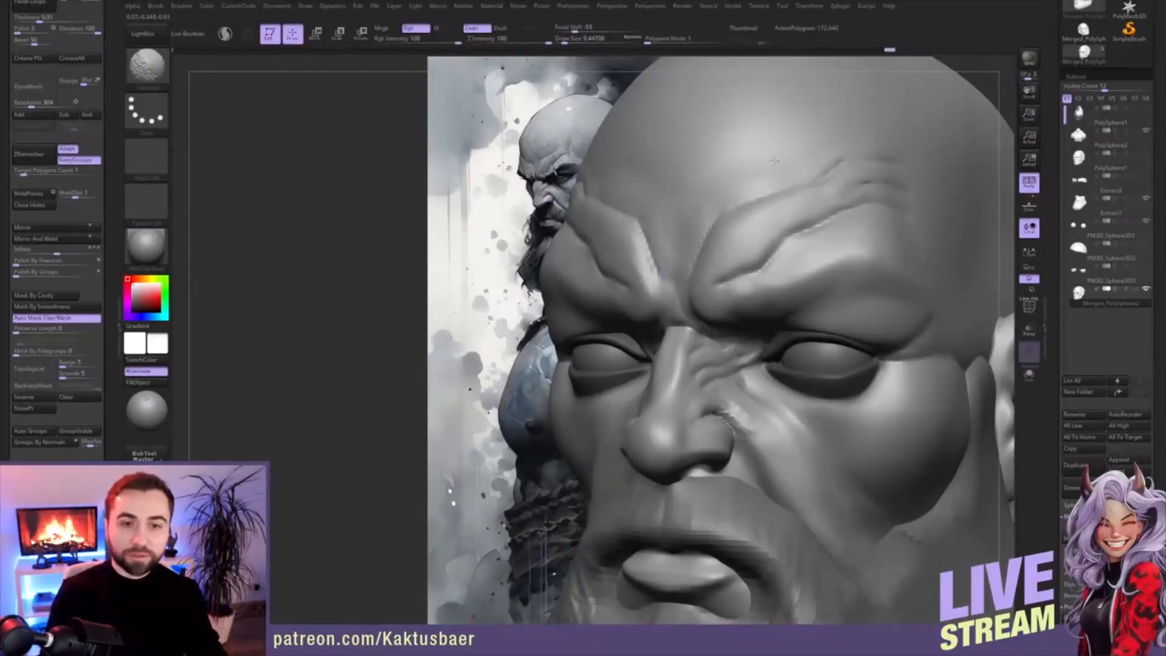
{"action": "right_click_drag", "start_coordinate": [777, 156], "coordinate": [840, 144]}
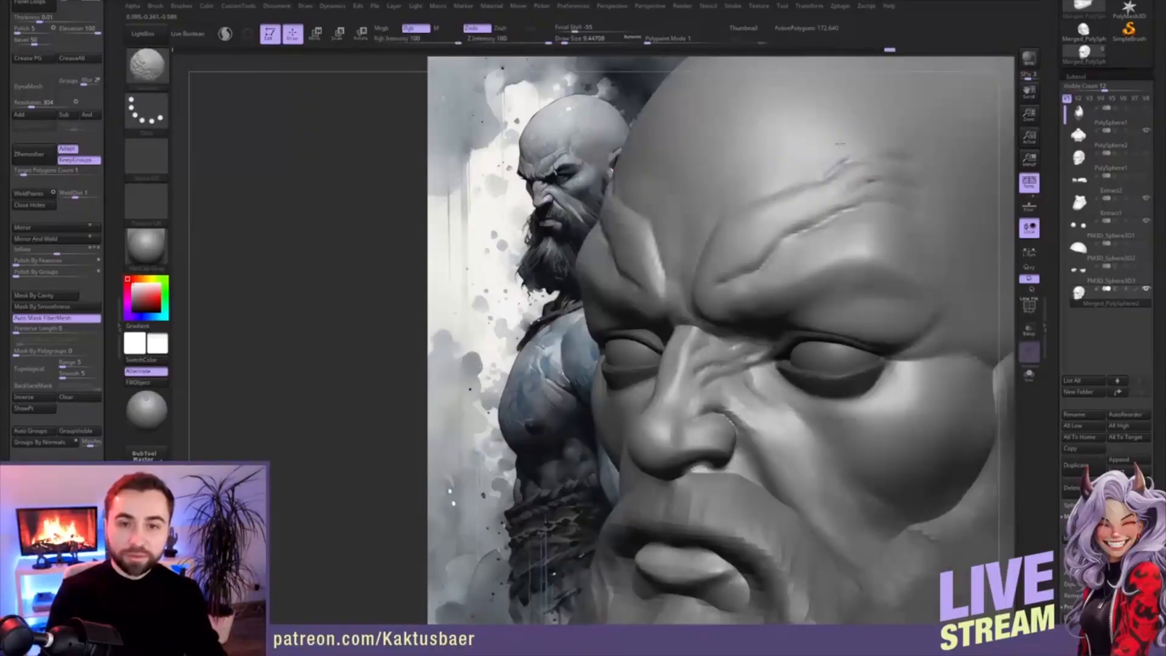
{"action": "left_click_drag", "start_coordinate": [912, 144], "coordinate": [928, 151], "text": "shift"}
{"action": "right_click_drag", "start_coordinate": [904, 223], "coordinate": [906, 235]}
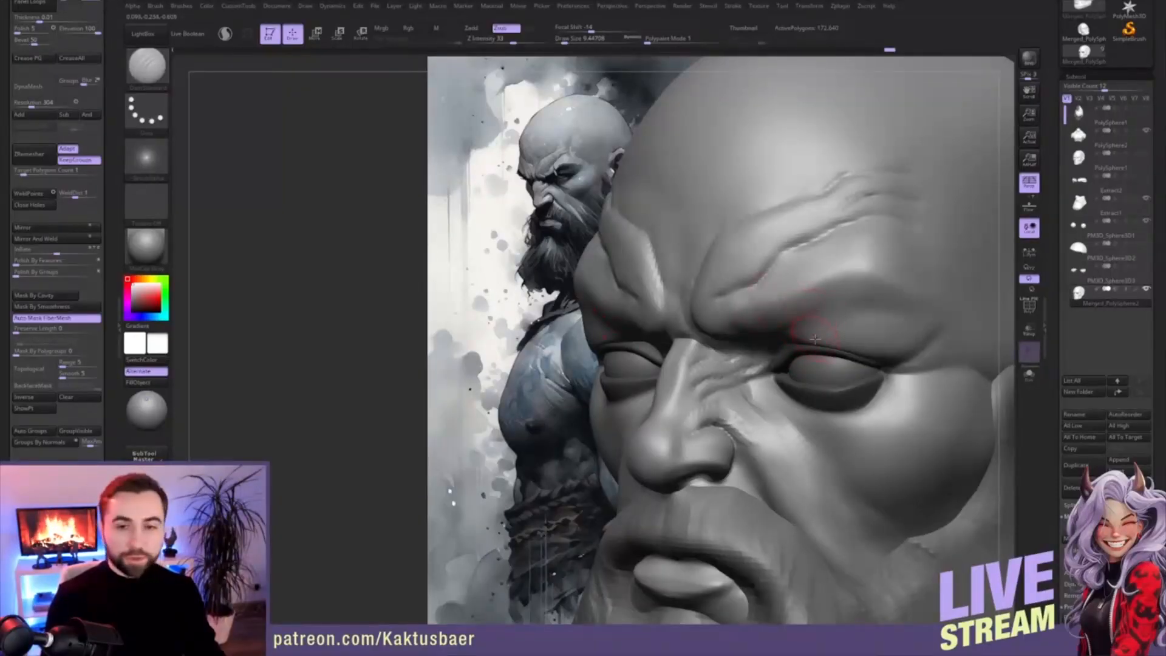
{"action": "key", "text": "ctrl+s"}
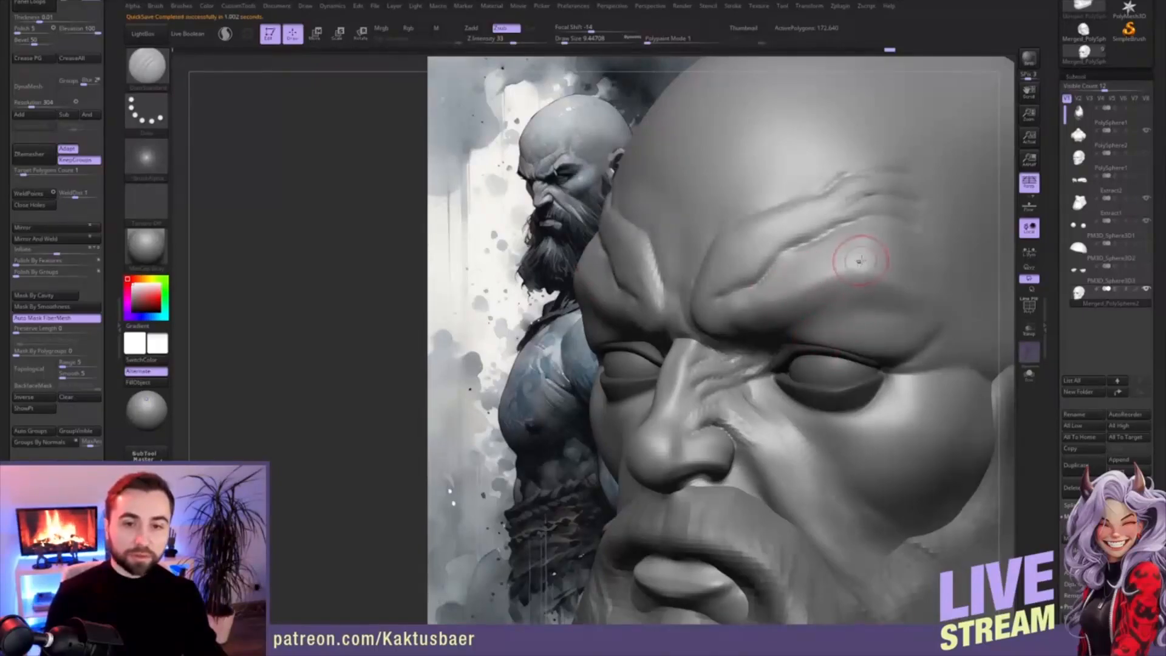
- Smooth the outer brow ridge and the transition between the brow bulge and the upper eyelid fold
{"action": "mouse_move", "coordinate": [877, 245]}
{"action": "left_mouse_down", "text": "shift"}
{"action": "mouse_move", "coordinate": [860, 242]}
{"action": "mouse_move", "coordinate": [937, 253]}
{"action": "left_mouse_up", "text": "shift"}
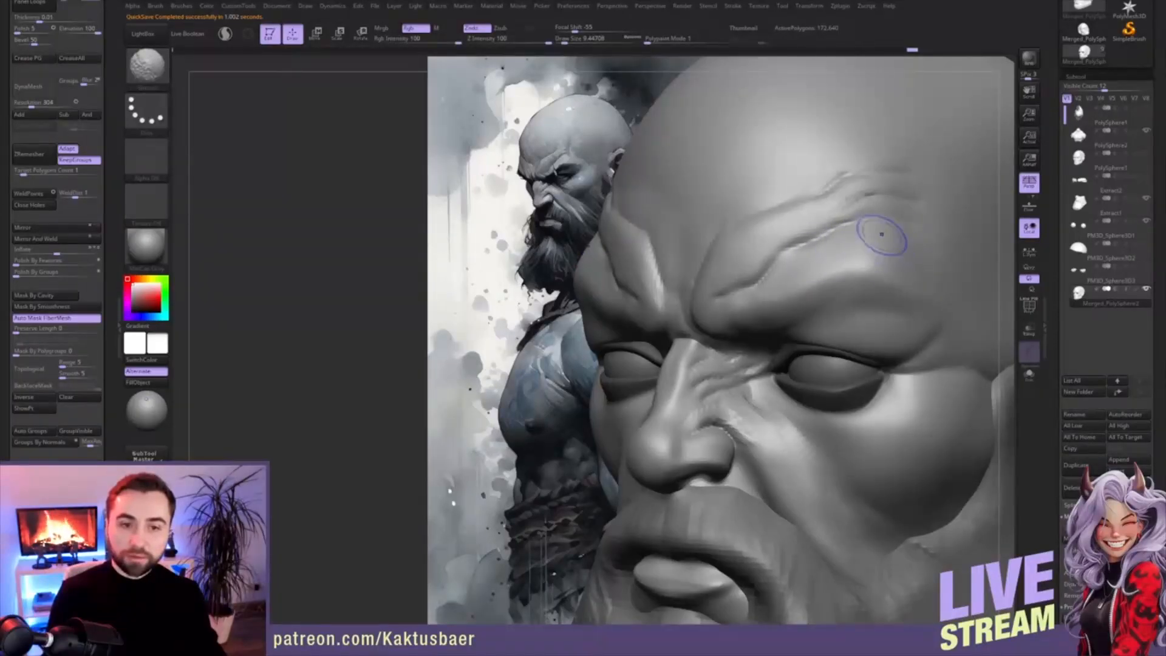
{"action": "left_click_drag", "start_coordinate": [885, 281], "coordinate": [875, 293], "text": "shift"}
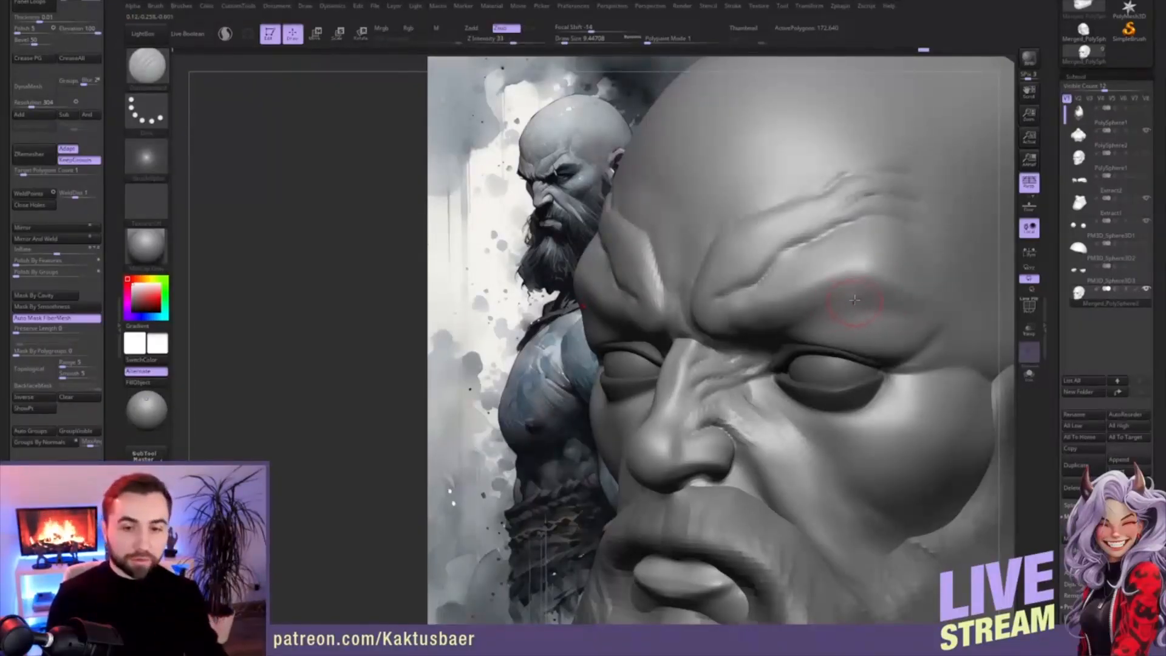
{"action": "mouse_move", "coordinate": [796, 309]}
{"action": "left_mouse_down", "text": "shift"}
{"action": "mouse_move", "coordinate": [758, 316]}
{"action": "mouse_move", "coordinate": [765, 291]}
{"action": "left_mouse_up", "text": "shift"}
{"action": "mouse_move", "coordinate": [894, 260]}
{"action": "left_mouse_down", "text": "shift"}
{"action": "mouse_move", "coordinate": [858, 262]}
{"action": "mouse_move", "coordinate": [955, 277]}
{"action": "left_mouse_up", "text": "shift"}
{"action": "right_click_drag", "start_coordinate": [935, 276], "coordinate": [919, 228], "text": "ctrl"}
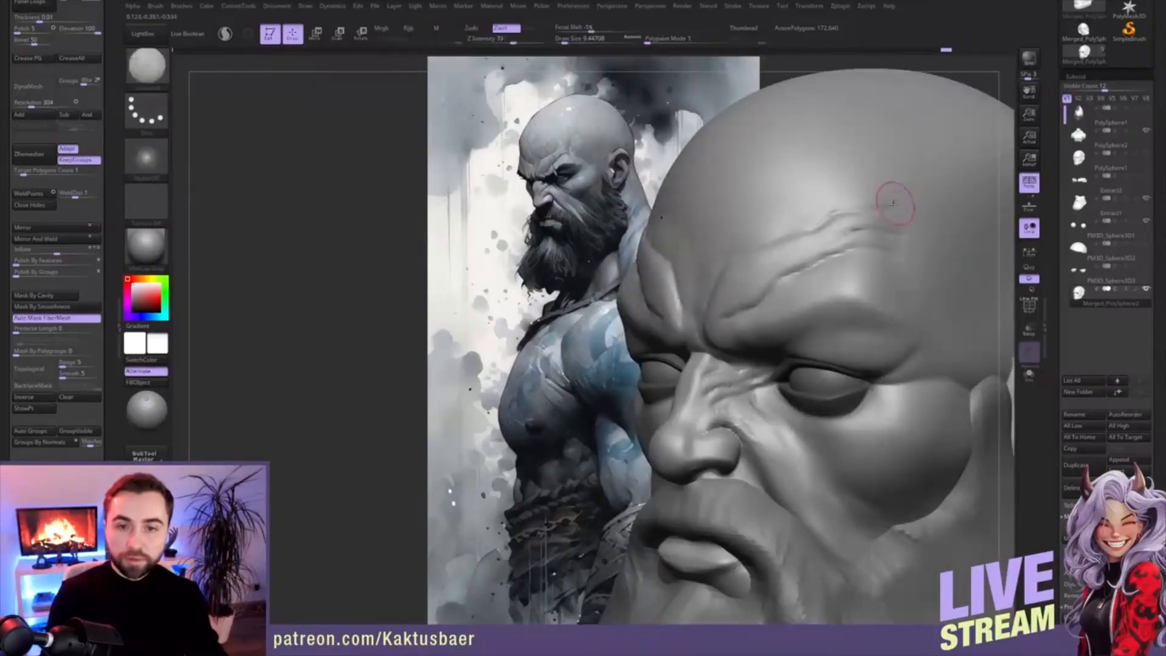
- Carve the eyelid crease outward from the outer eye corner with DamStandard at a draw size of about 6.6, undoing one stroke
{"action": "right_click_drag", "start_coordinate": [886, 311], "coordinate": [885, 291]}
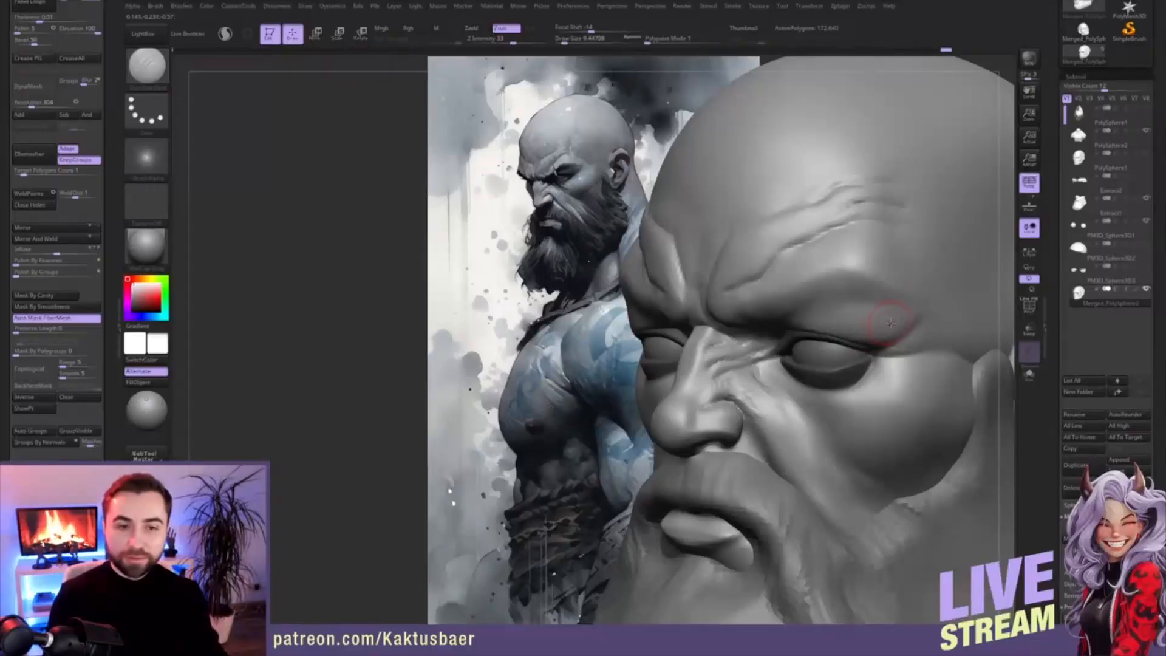
{"action": "key", "text": "bracketleft"}
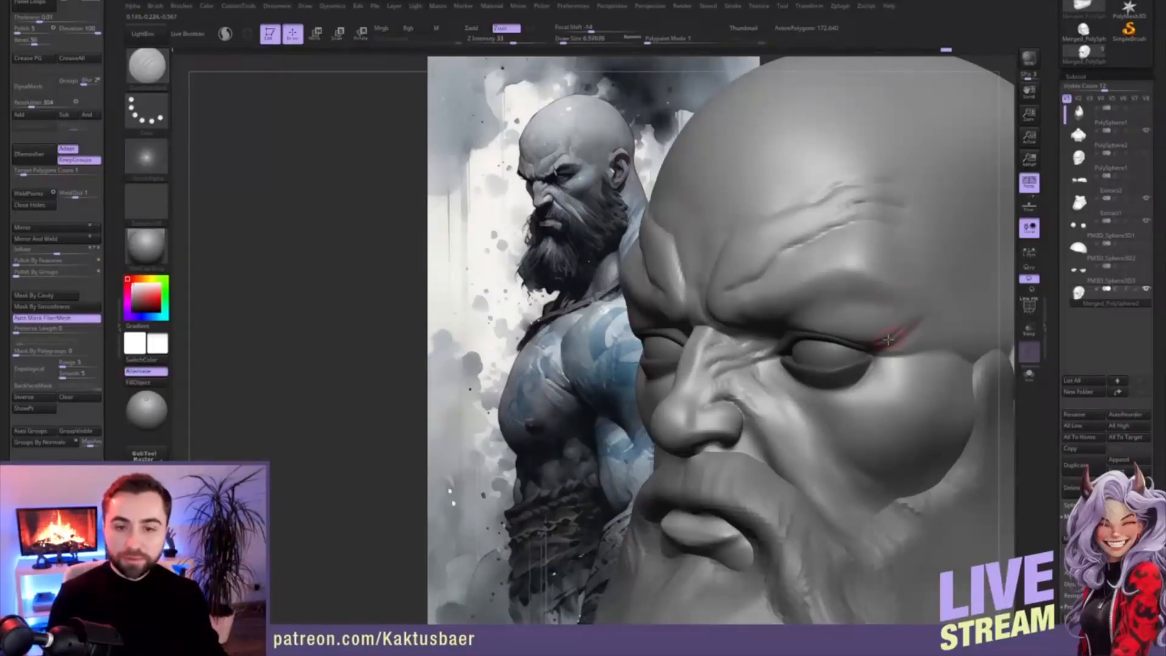
{"action": "key", "text": "ctrl+z"}
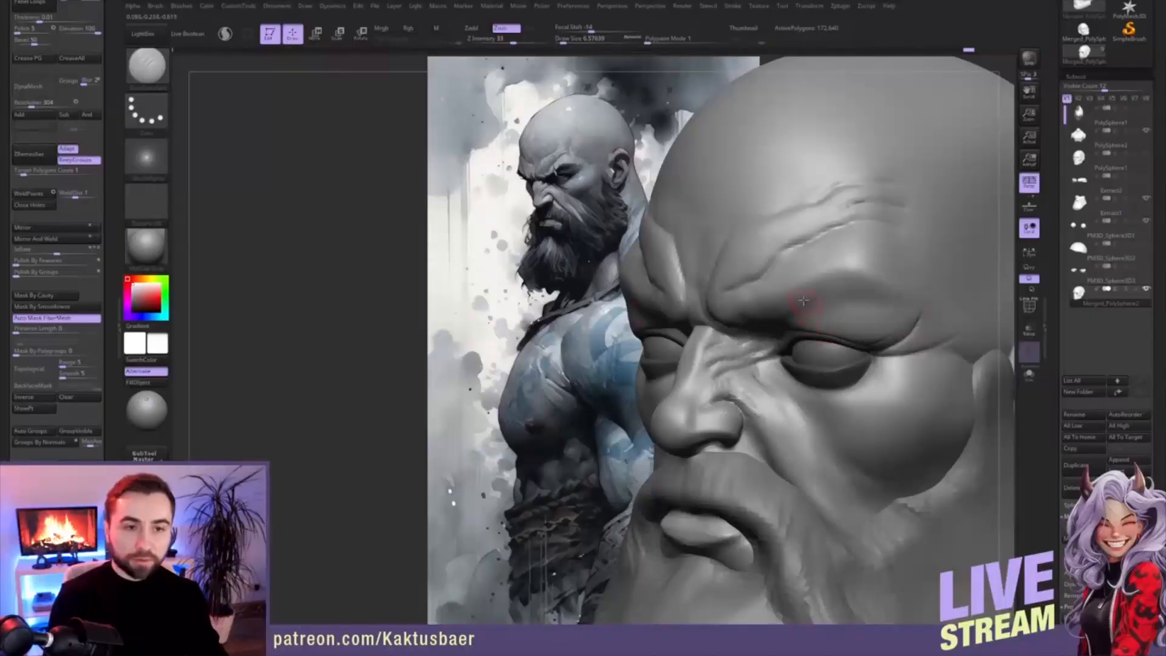
- Cut a short crease into the lower inner brow bulge with DamStandard at a draw size of about 6.6
{"action": "left_click_drag", "start_coordinate": [799, 288], "coordinate": [754, 302]}
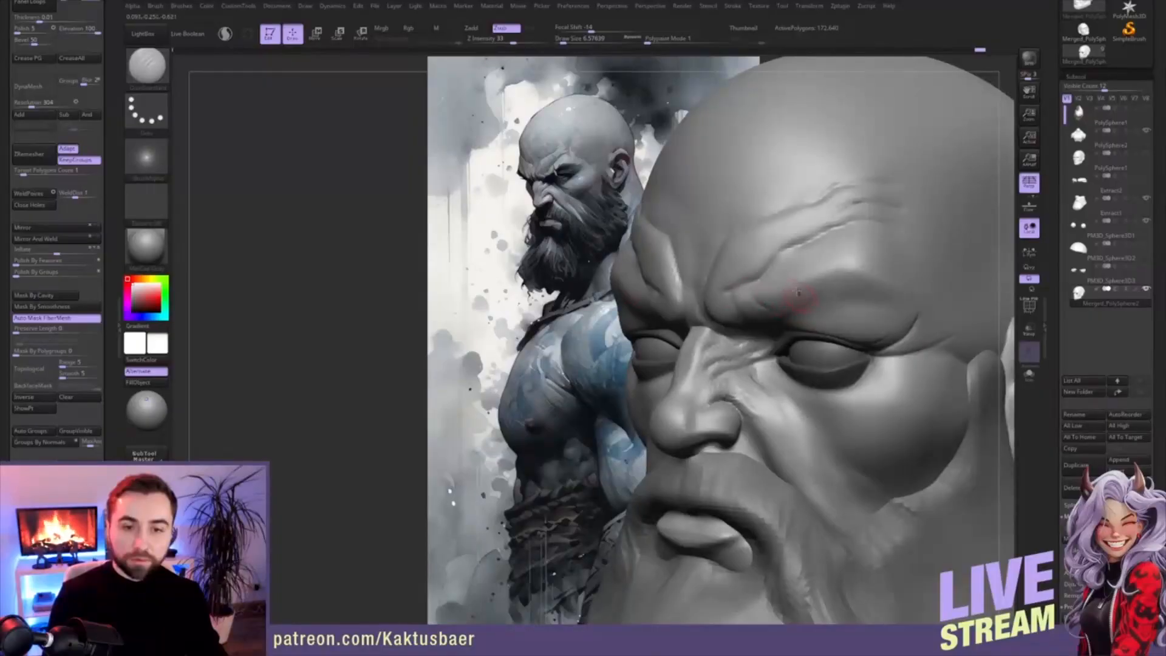
{"action": "right_click_drag", "start_coordinate": [798, 292], "coordinate": [792, 298]}
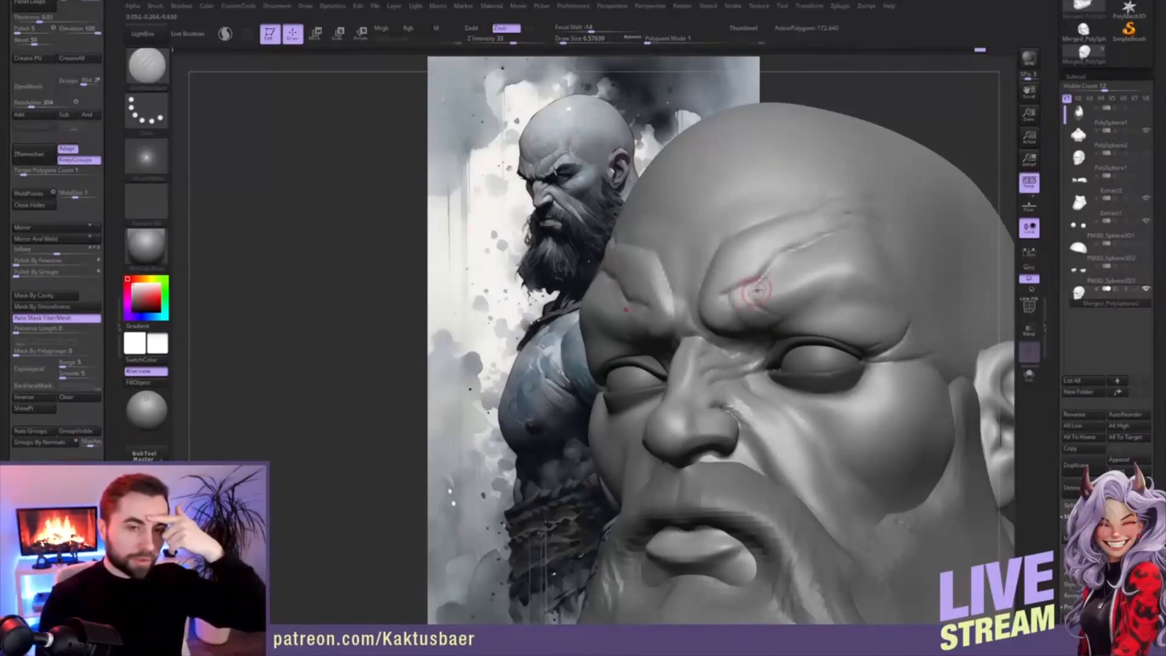
{"action": "right_click_drag", "start_coordinate": [763, 281], "coordinate": [720, 307]}
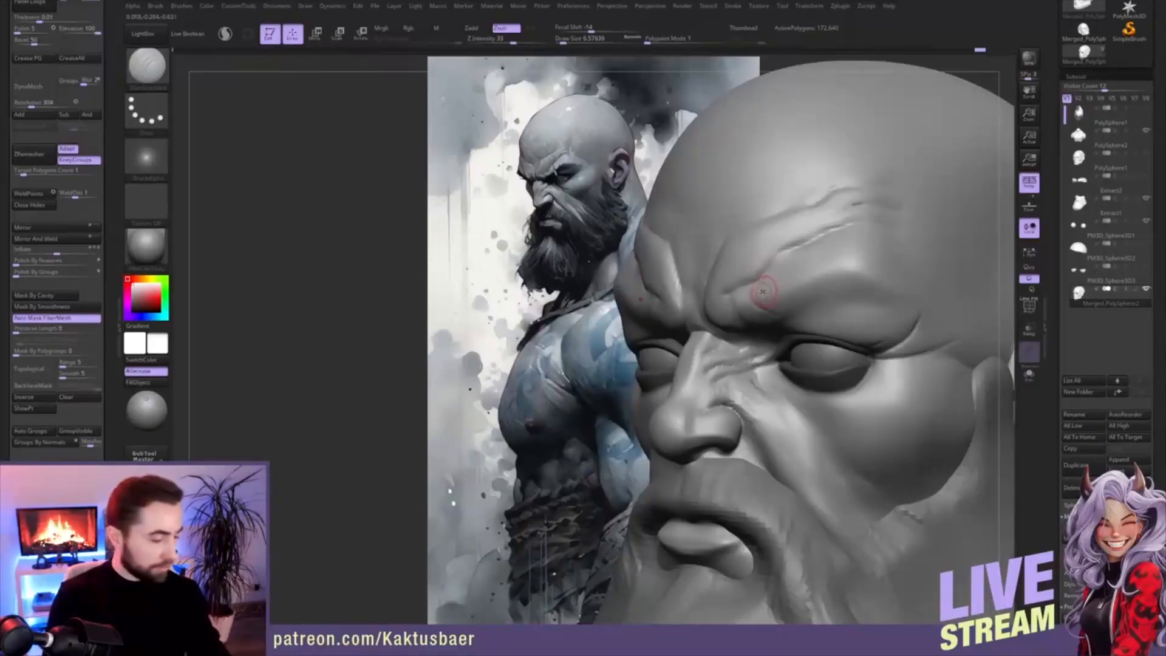
- Fill out the inner brow fold beside the diagonal crease with ClayBuildup at a draw size of about 9.4
{"action": "key", "text": "b"}
{"action": "key", "text": "c"}
{"action": "key", "text": "b"}
{"action": "right_click_drag", "start_coordinate": [768, 279], "coordinate": [748, 274]}
{"action": "left_click_drag", "start_coordinate": [751, 276], "coordinate": [780, 247]}
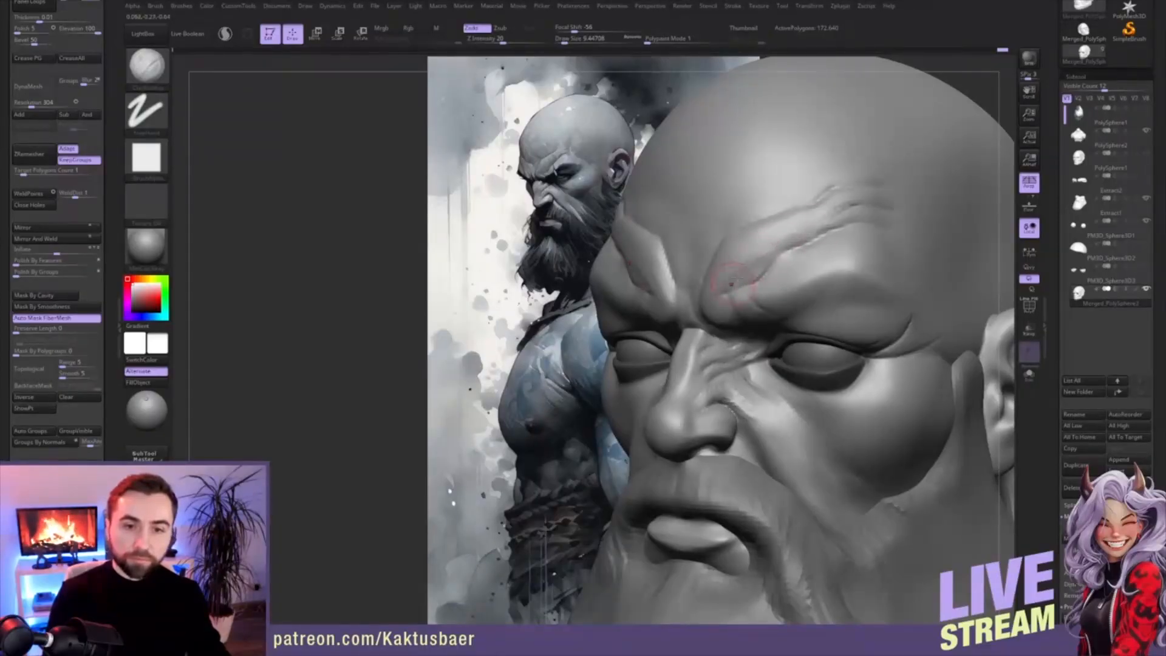
{"action": "mouse_move", "coordinate": [744, 265]}
{"action": "left_mouse_down"}
{"action": "mouse_move", "coordinate": [753, 231]}
{"action": "mouse_move", "coordinate": [784, 233]}
{"action": "mouse_move", "coordinate": [767, 228]}
{"action": "mouse_move", "coordinate": [765, 245]}
{"action": "left_mouse_up"}
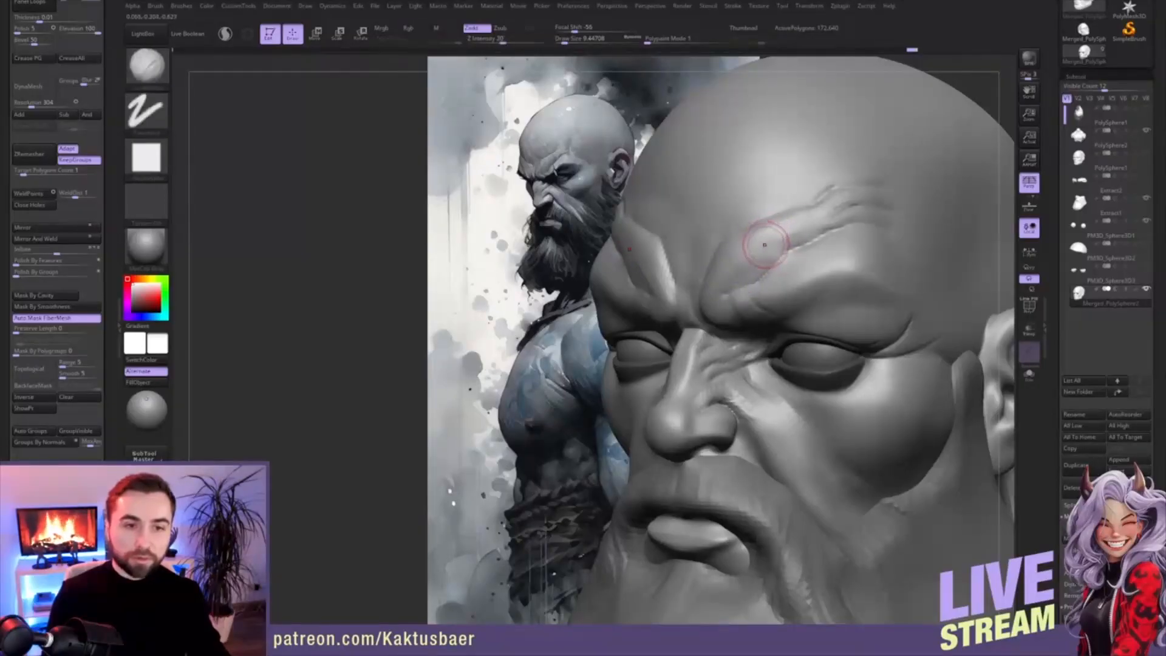
{"action": "right_click_drag", "start_coordinate": [791, 268], "coordinate": [730, 350], "text": "ctrl"}
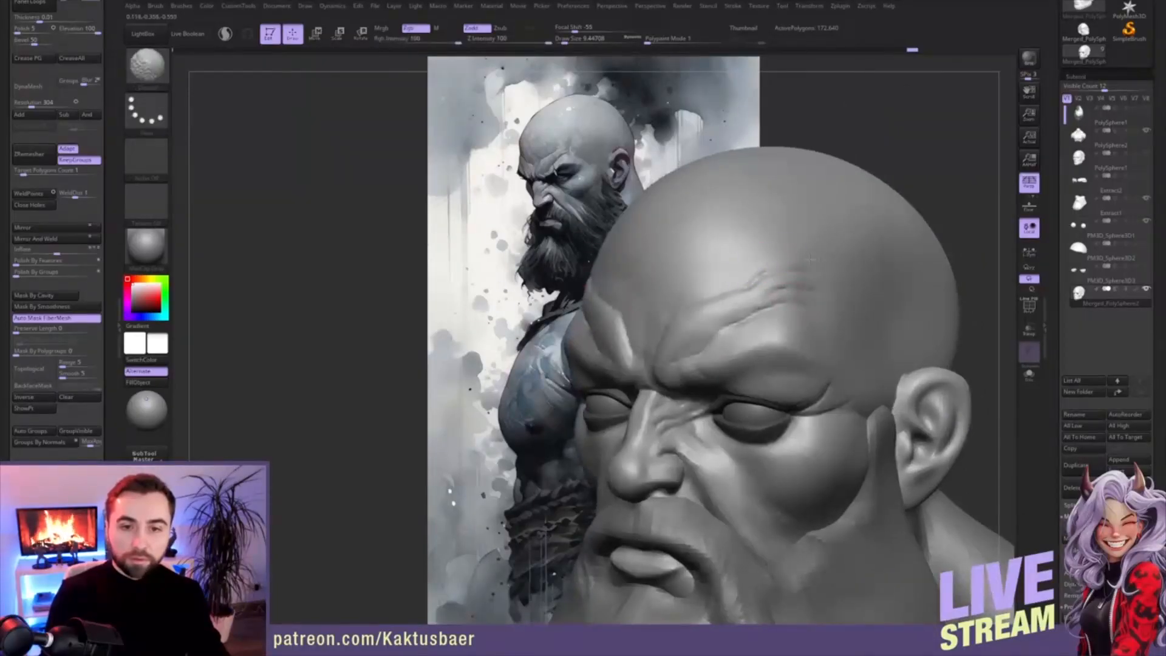
- Adjust the upper forehead's form with the Move brush at the lowest subdivision level, draw size about 51, with BackfaceMask switched off
{"action": "left_click_drag", "start_coordinate": [801, 261], "coordinate": [803, 231], "text": "shift"}
{"action": "key", "text": "s"}
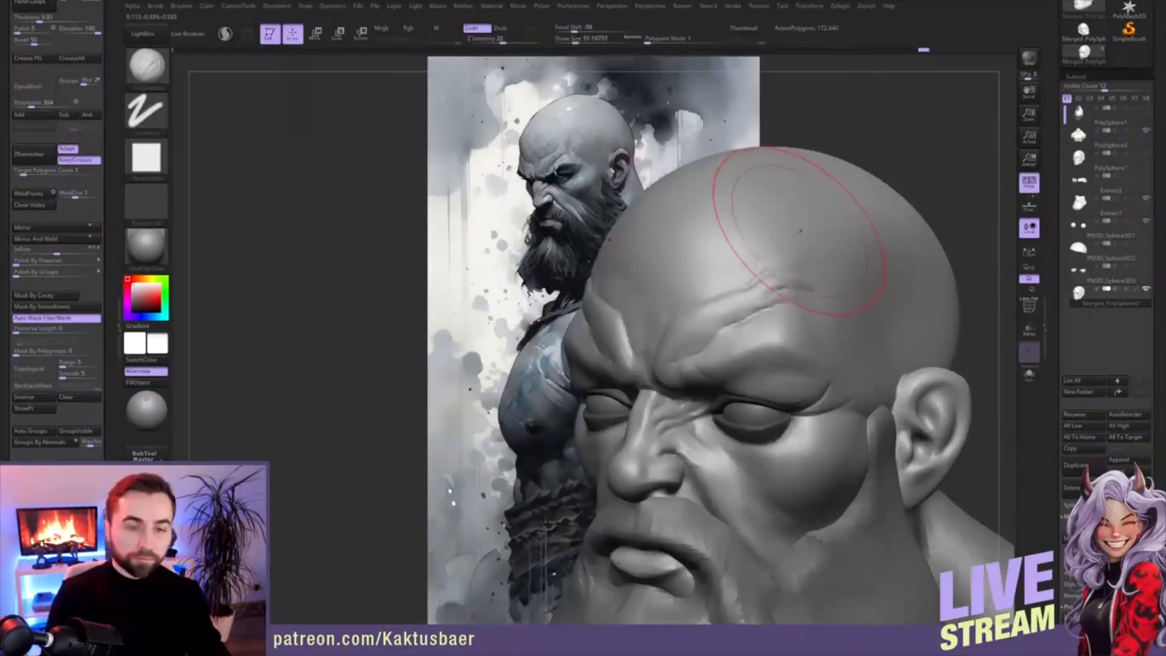
{"action": "key", "text": "shift+d"}
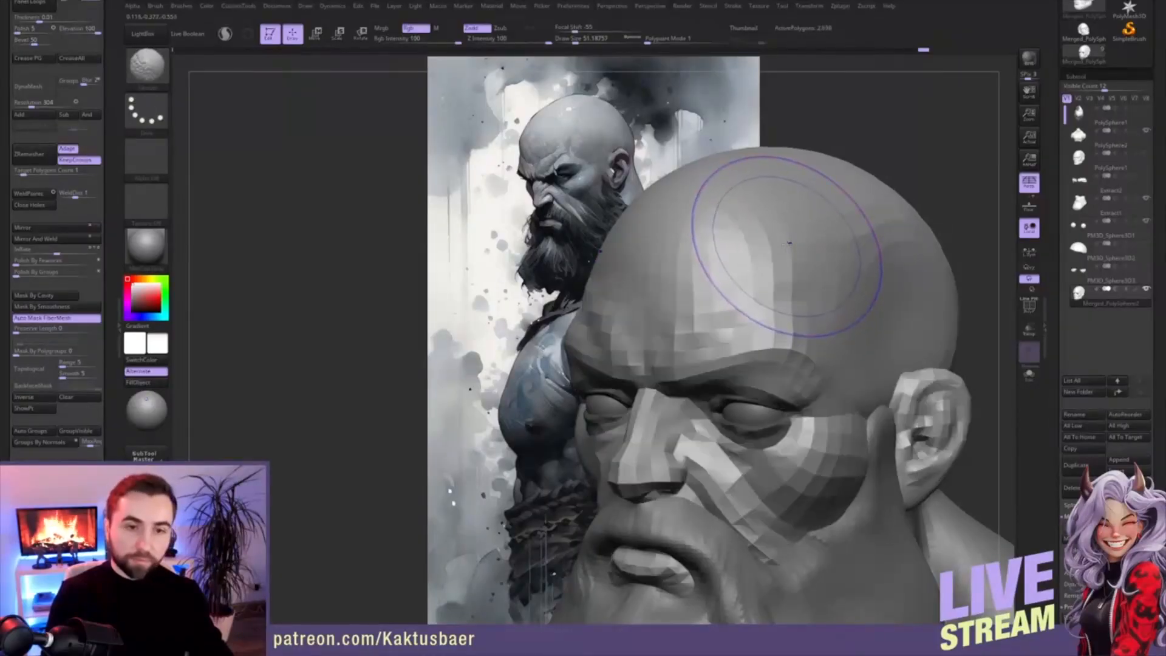
{"action": "right_click_drag", "start_coordinate": [765, 239], "coordinate": [760, 221]}
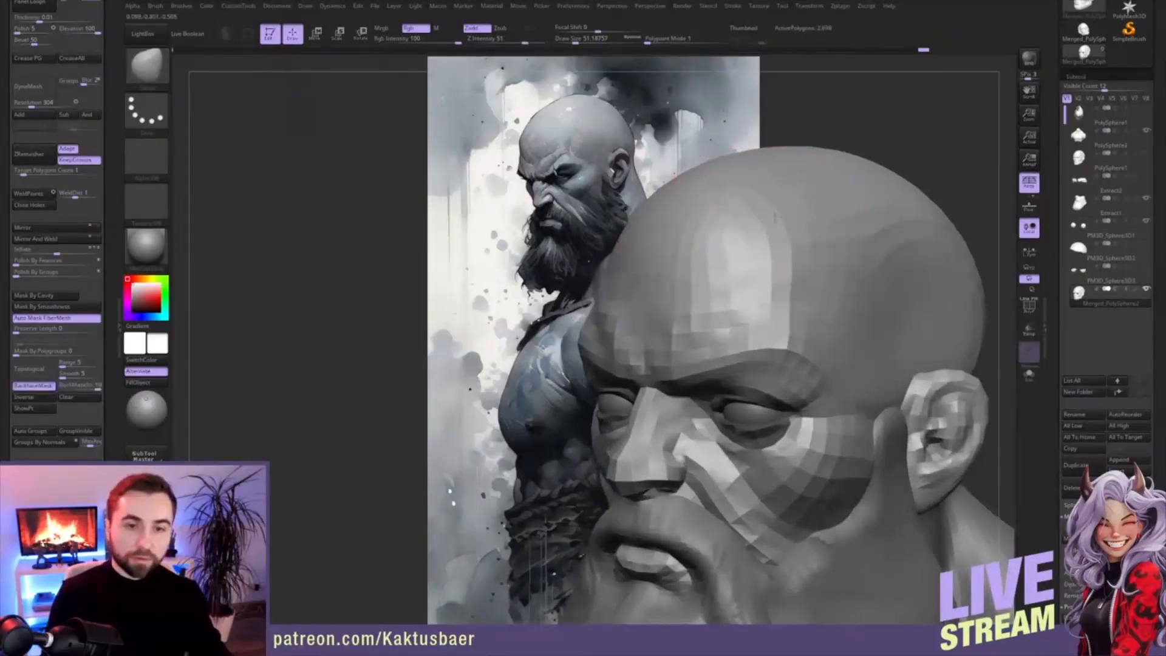
{"action": "left_click", "coordinate": [34, 385]}
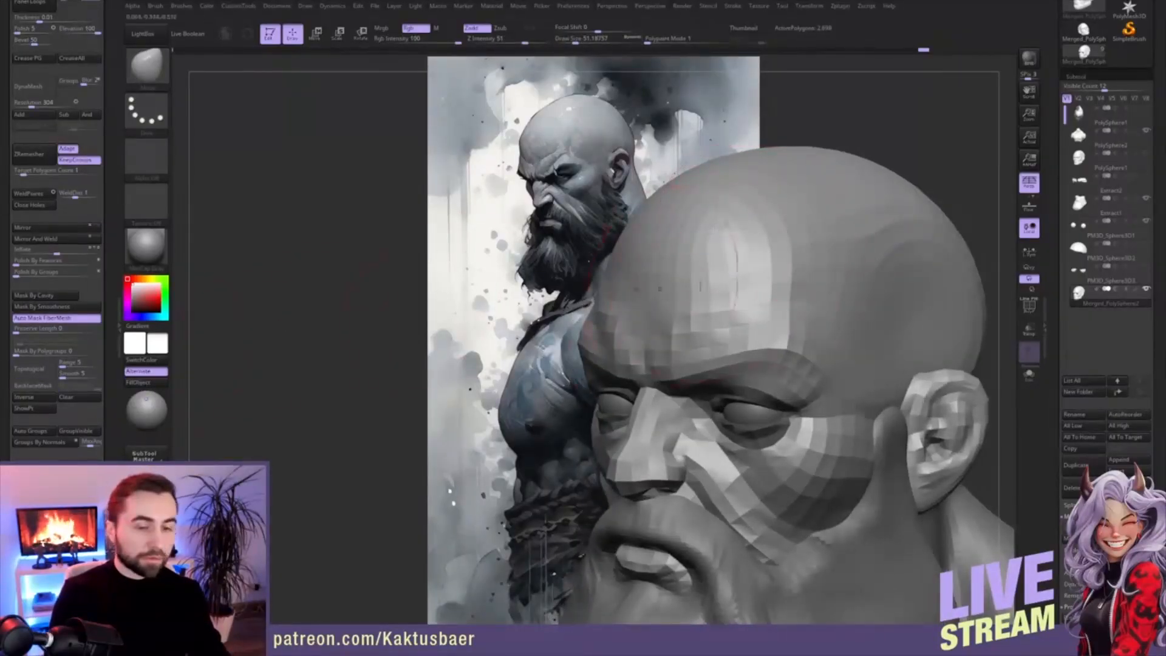
{"action": "left_click_drag", "start_coordinate": [773, 238], "coordinate": [767, 230]}
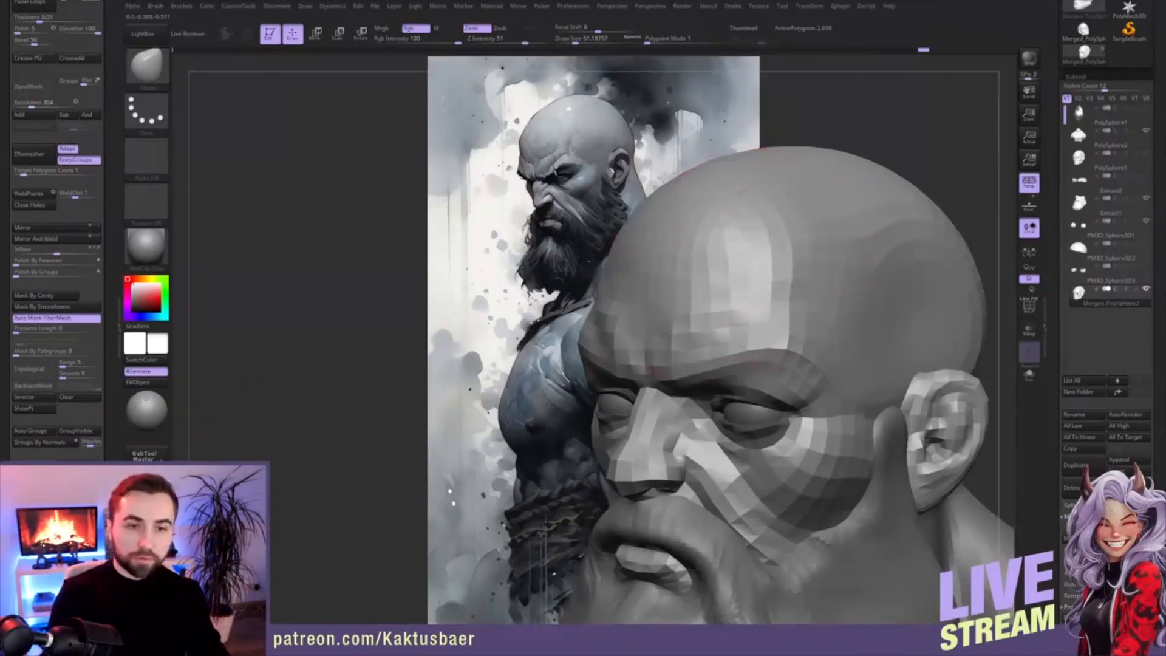
- Raise the head's subdivision level and smooth the forehead above the brow wrinkle
{"action": "key", "text": "d"}
{"action": "key", "text": "["}
{"action": "key", "text": "["}
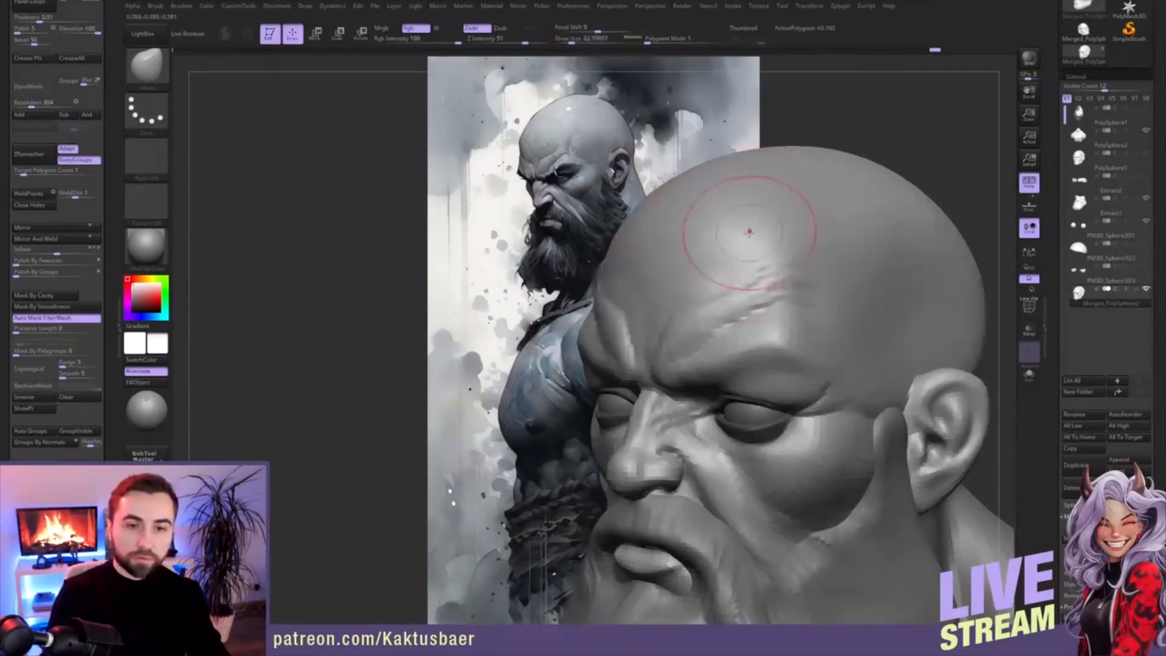
{"action": "mouse_move", "coordinate": [773, 188]}
{"action": "left_mouse_down", "text": "shift"}
{"action": "mouse_move", "coordinate": [739, 225]}
{"action": "mouse_move", "coordinate": [742, 247]}
{"action": "mouse_move", "coordinate": [781, 250]}
{"action": "mouse_move", "coordinate": [768, 252]}
{"action": "left_mouse_up", "text": "shift"}
{"action": "key", "text": "["}
{"action": "key", "text": "["}
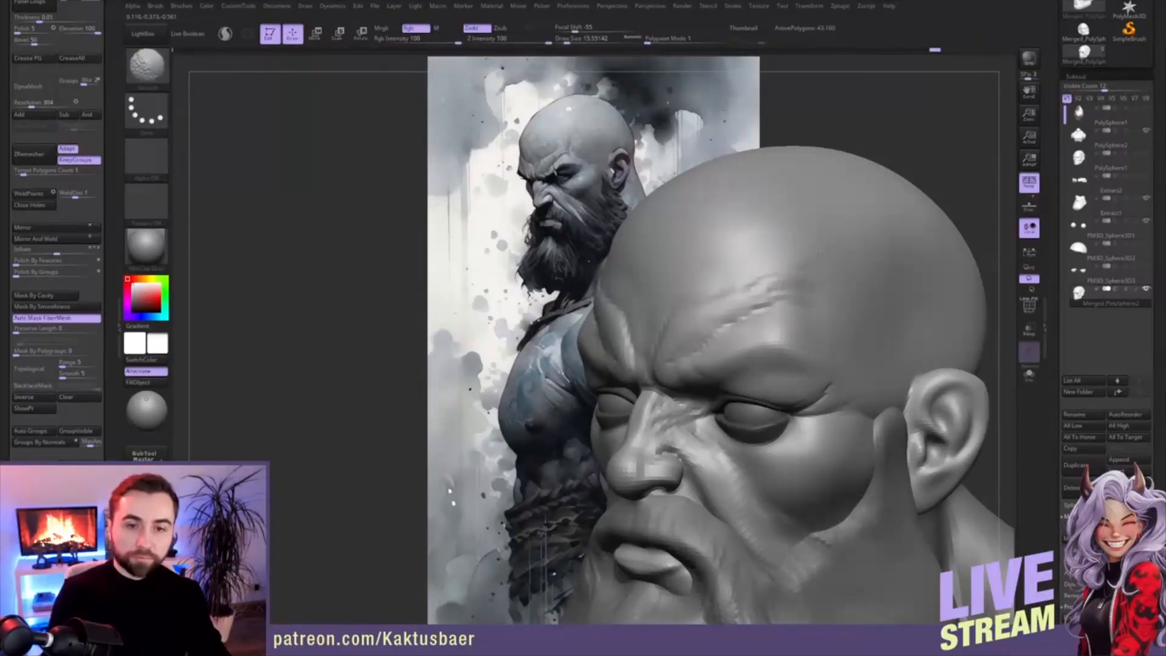
- Shape the middle of the forehead with the Move brush at a draw size of about 23.6, smoothing the surface
{"action": "key", "text": "bracketright"}
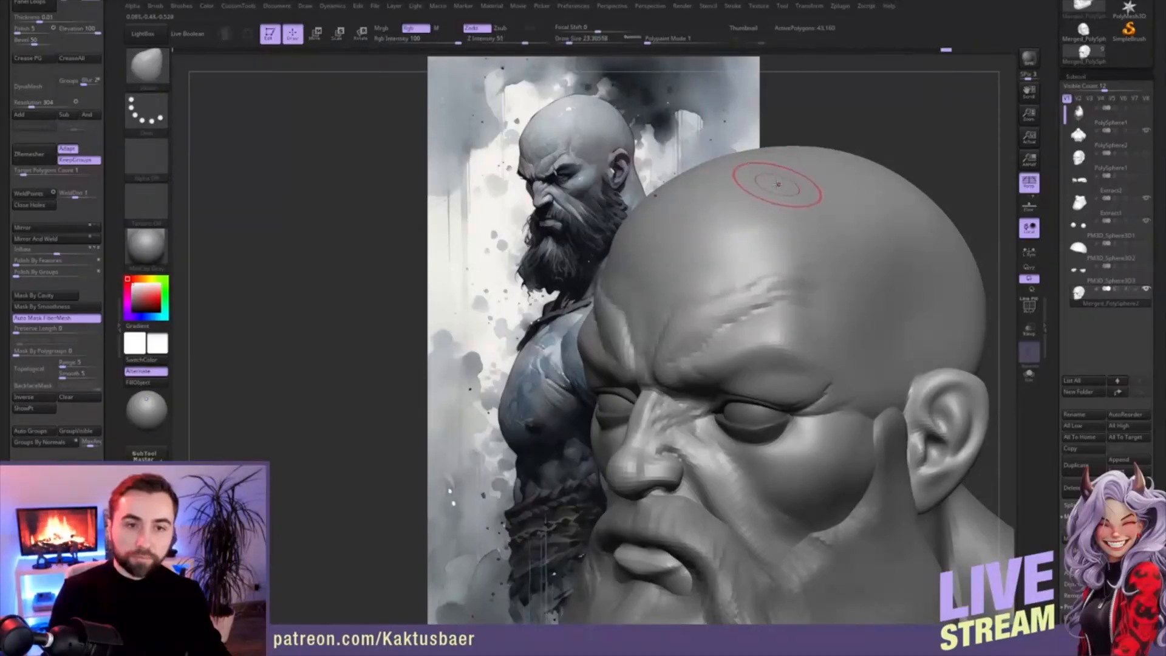
{"action": "key", "text": "shift"}
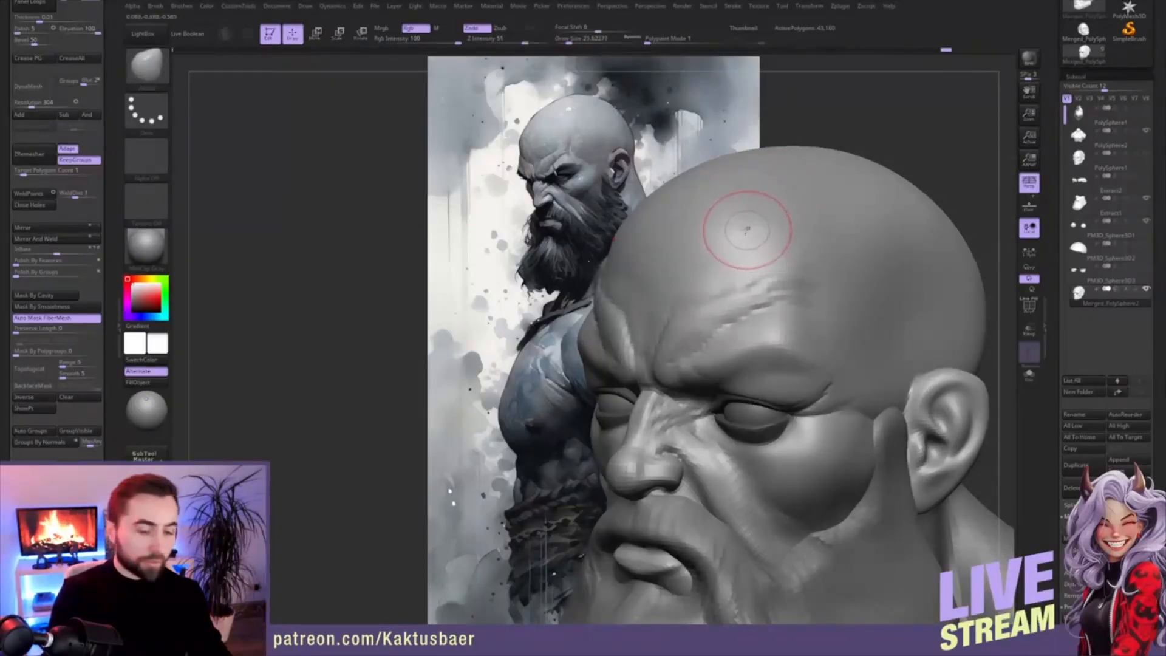
{"action": "left_click_drag", "start_coordinate": [706, 230], "coordinate": [801, 223]}
{"action": "mouse_move", "coordinate": [682, 252]}
{"action": "left_mouse_down", "text": "shift"}
{"action": "mouse_move", "coordinate": [737, 253]}
{"action": "mouse_move", "coordinate": [740, 210]}
{"action": "mouse_move", "coordinate": [772, 233]}
{"action": "mouse_move", "coordinate": [657, 237]}
{"action": "mouse_move", "coordinate": [770, 233]}
{"action": "mouse_move", "coordinate": [748, 212]}
{"action": "left_mouse_up", "text": "shift"}
- Define the temple ridge along the side of the forehead and smooth the surrounding surface at a draw size of about 21.6
{"action": "key", "text": "s"}
{"action": "left_click_drag", "start_coordinate": [798, 245], "coordinate": [827, 235]}
{"action": "mouse_move", "coordinate": [782, 271]}
{"action": "left_mouse_down"}
{"action": "mouse_move", "coordinate": [801, 236]}
{"action": "mouse_move", "coordinate": [856, 245]}
{"action": "mouse_move", "coordinate": [840, 273]}
{"action": "mouse_move", "coordinate": [805, 241]}
{"action": "left_mouse_up"}
{"action": "key", "text": "s"}
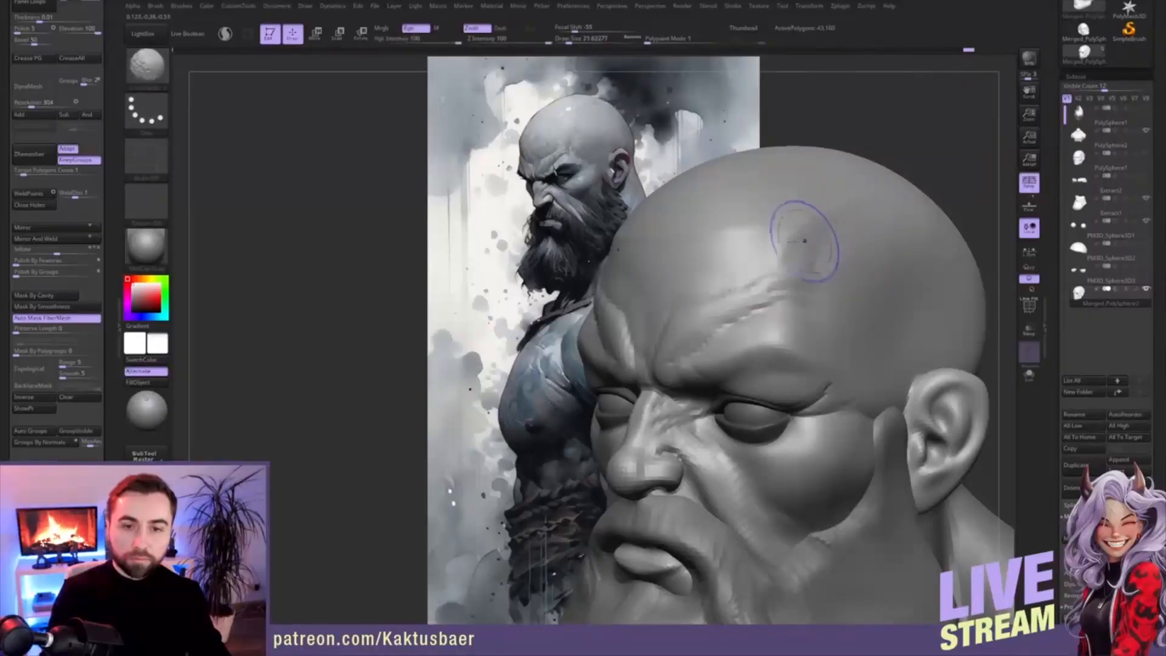
{"action": "mouse_move", "coordinate": [724, 197]}
{"action": "left_mouse_down", "text": "shift"}
{"action": "mouse_move", "coordinate": [735, 238]}
{"action": "mouse_move", "coordinate": [721, 253]}
{"action": "mouse_move", "coordinate": [732, 257]}
{"action": "left_mouse_up", "text": "shift"}
{"action": "key", "text": "s"}
{"action": "key", "text": "shift"}
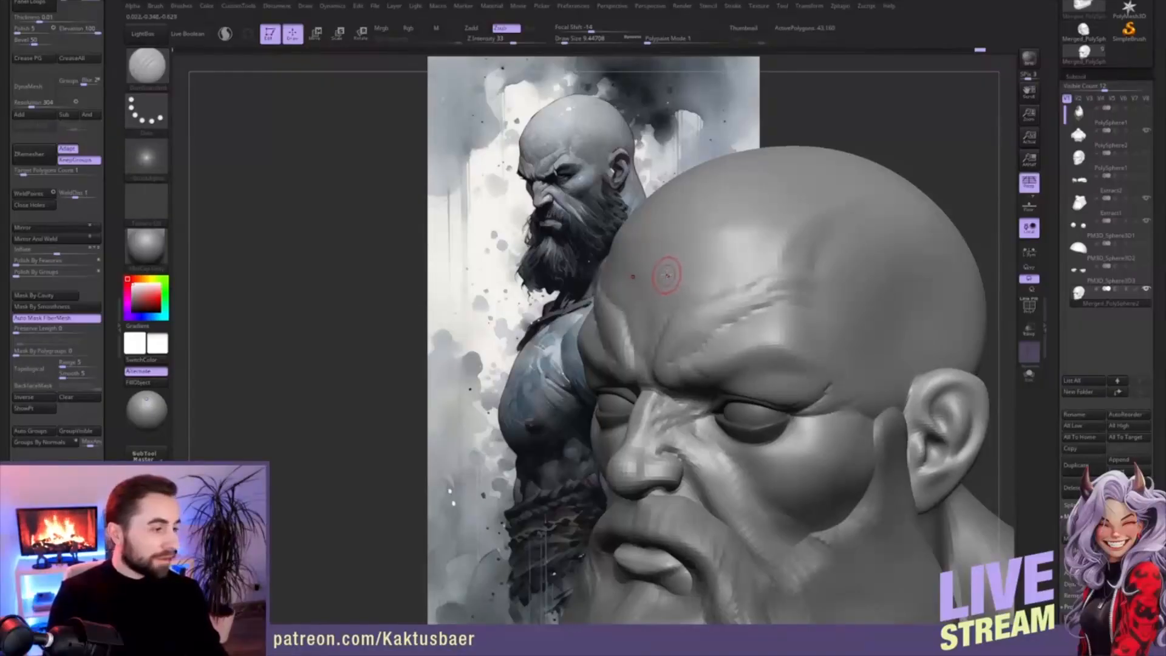
- Soften the temple ridge and the centre of the forehead with Smooth at a draw size of about 12.9
{"action": "right_click_drag", "start_coordinate": [727, 250], "coordinate": [727, 243]}
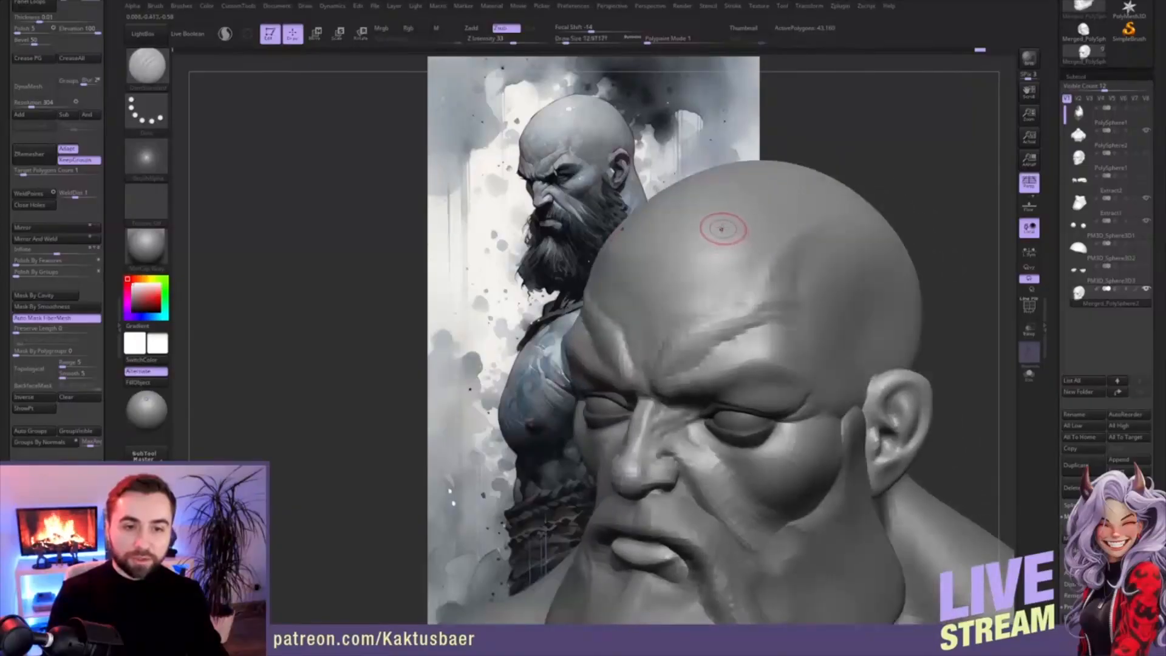
{"action": "key", "text": "3"}
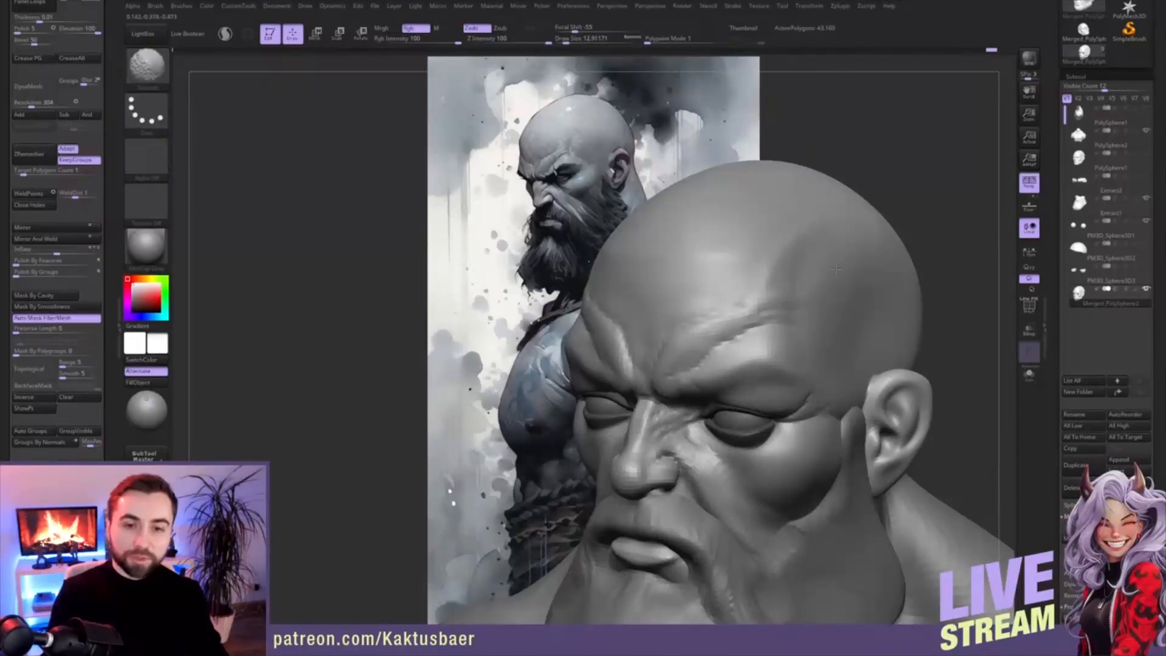
{"action": "left_click_drag", "start_coordinate": [837, 269], "coordinate": [820, 313], "text": "shift"}
{"action": "left_click_drag", "start_coordinate": [737, 252], "coordinate": [717, 242], "text": "shift"}
{"action": "right_click_drag", "start_coordinate": [698, 212], "coordinate": [729, 231]}
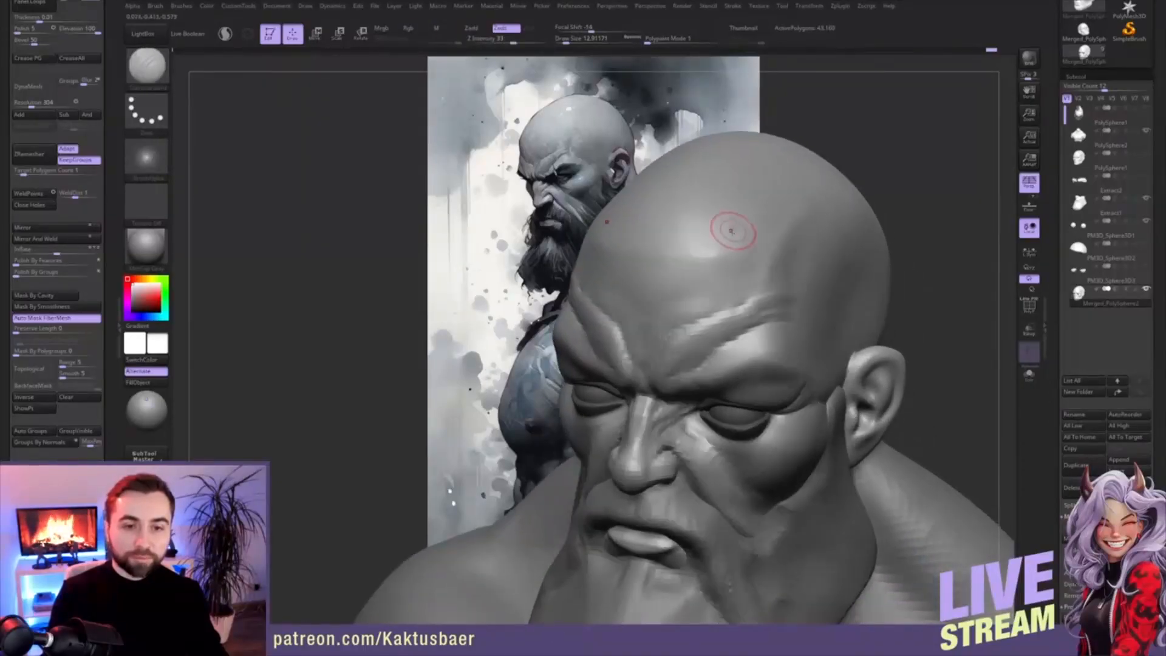
{"action": "mouse_move", "coordinate": [732, 237]}
{"action": "left_mouse_down", "text": "shift"}
{"action": "mouse_move", "coordinate": [669, 235]}
{"action": "mouse_move", "coordinate": [708, 236]}
{"action": "left_mouse_up", "text": "shift"}
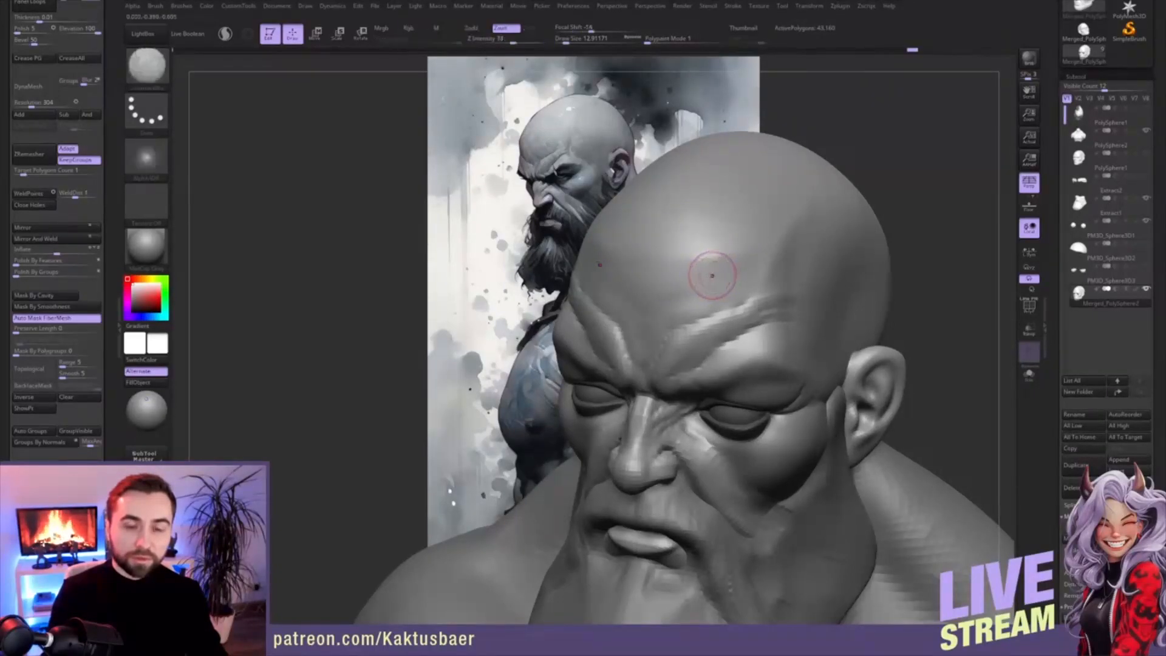
{"action": "mouse_move", "coordinate": [732, 303]}
{"action": "right_mouse_down"}
{"action": "mouse_move", "coordinate": [757, 289]}
{"action": "mouse_move", "coordinate": [740, 294]}
{"action": "right_mouse_up"}
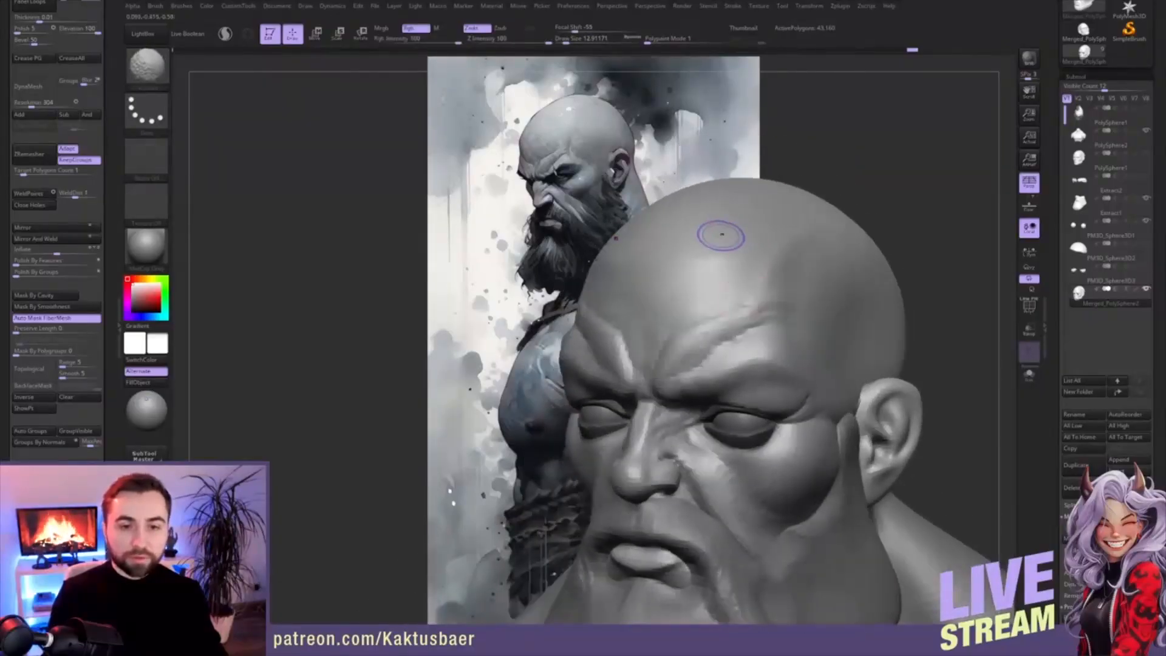
{"action": "key", "text": "2"}
{"action": "left_click_drag", "start_coordinate": [709, 273], "coordinate": [729, 276]}
{"action": "key", "text": "ctrl+z"}
{"action": "key", "text": "ctrl+z"}
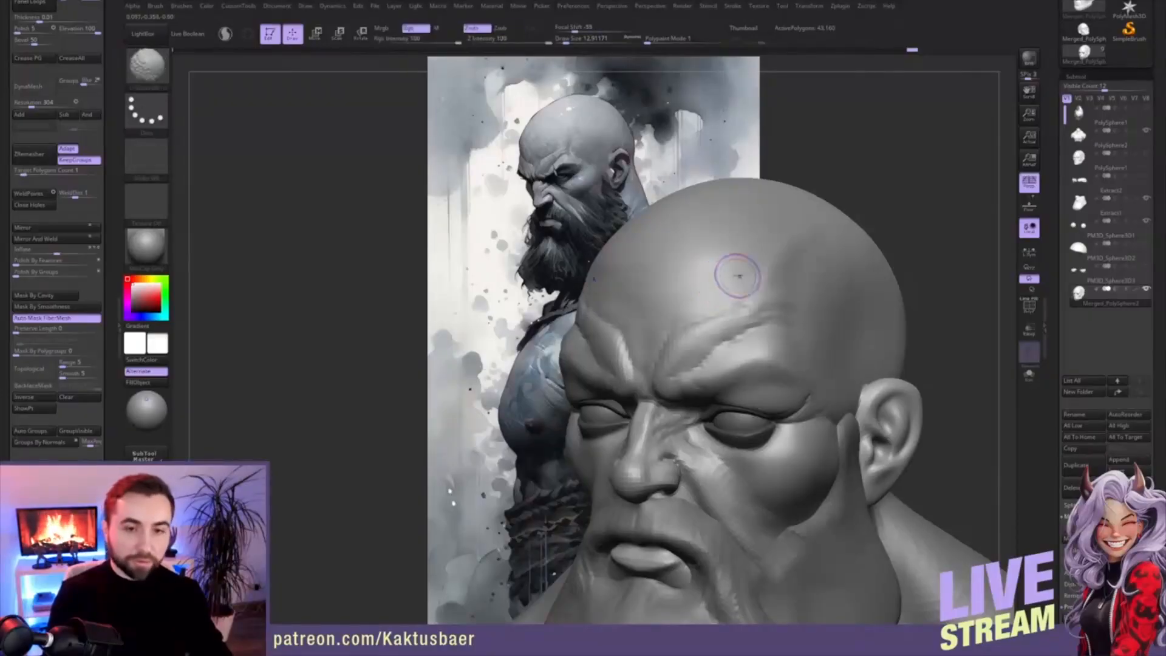
- Raise the head to the 172,640-polygon level and refine the inner brow fold at a draw size of about 5
{"action": "key", "text": "3"}
{"action": "key", "text": "d"}
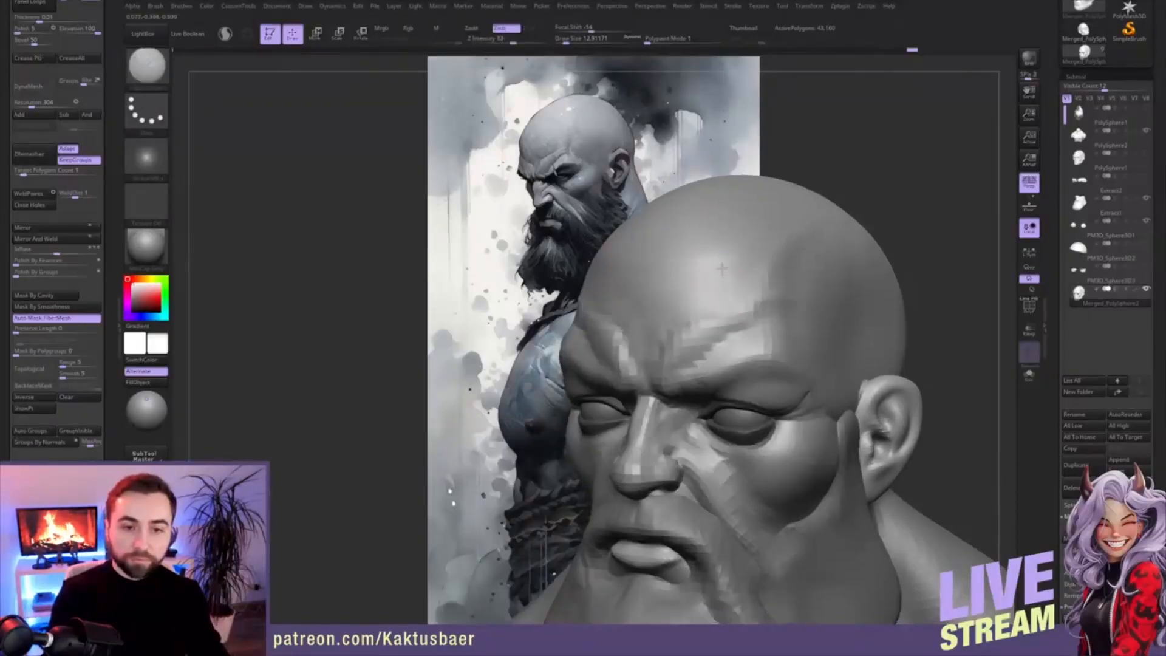
{"action": "right_click_drag", "start_coordinate": [737, 278], "coordinate": [737, 243], "text": "ctrl"}
{"action": "right_click_drag", "start_coordinate": [700, 300], "coordinate": [704, 315], "text": "ctrl"}
{"action": "key", "text": "s"}
{"action": "left_click_drag", "start_coordinate": [708, 315], "coordinate": [697, 309]}
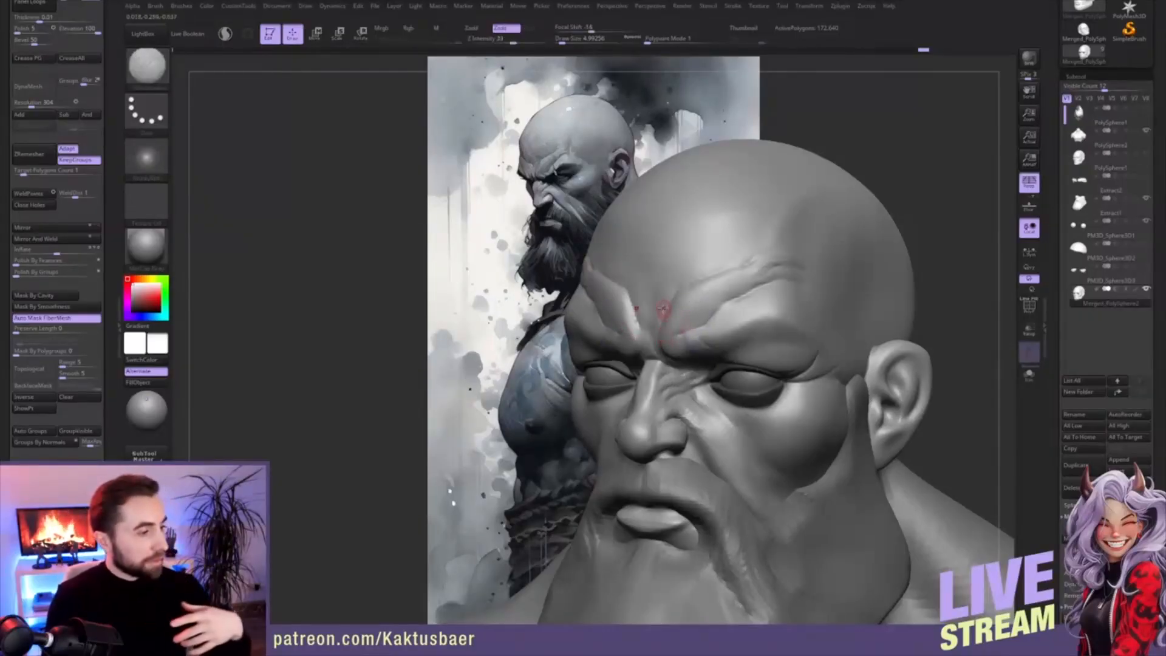
{"action": "mouse_move", "coordinate": [784, 297]}
{"action": "right_mouse_down"}
{"action": "mouse_move", "coordinate": [869, 297]}
{"action": "mouse_move", "coordinate": [772, 295]}
{"action": "right_mouse_up"}
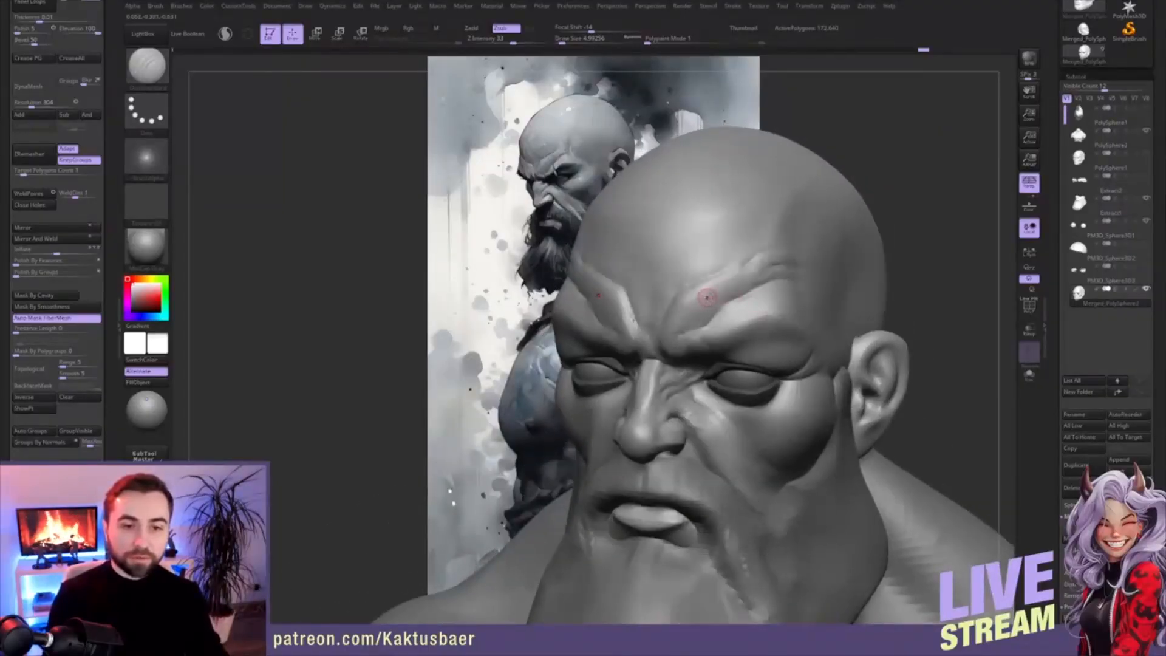
{"action": "right_click_drag", "start_coordinate": [761, 260], "coordinate": [732, 271]}
- Soften the brow wrinkle and the vertical frown crease between the brows, reducing the draw size to about 8.4
{"action": "key", "text": "shift"}
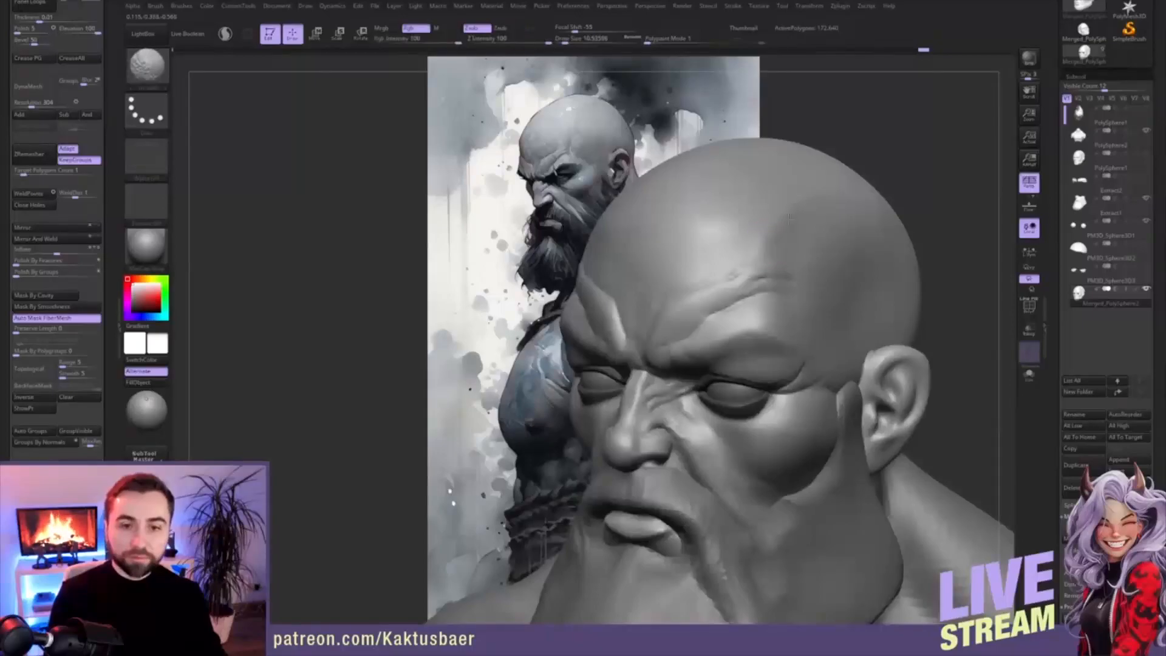
{"action": "left_click_drag", "start_coordinate": [743, 260], "coordinate": [733, 262], "text": "shift"}
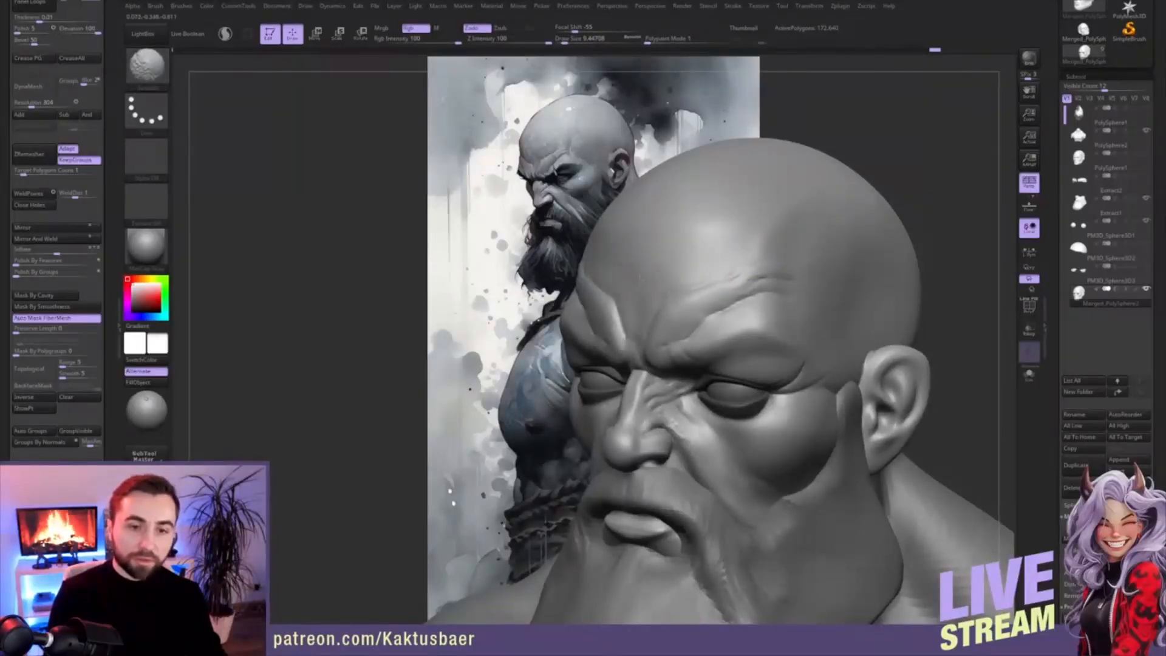
{"action": "left_click_drag", "start_coordinate": [653, 302], "coordinate": [652, 328]}
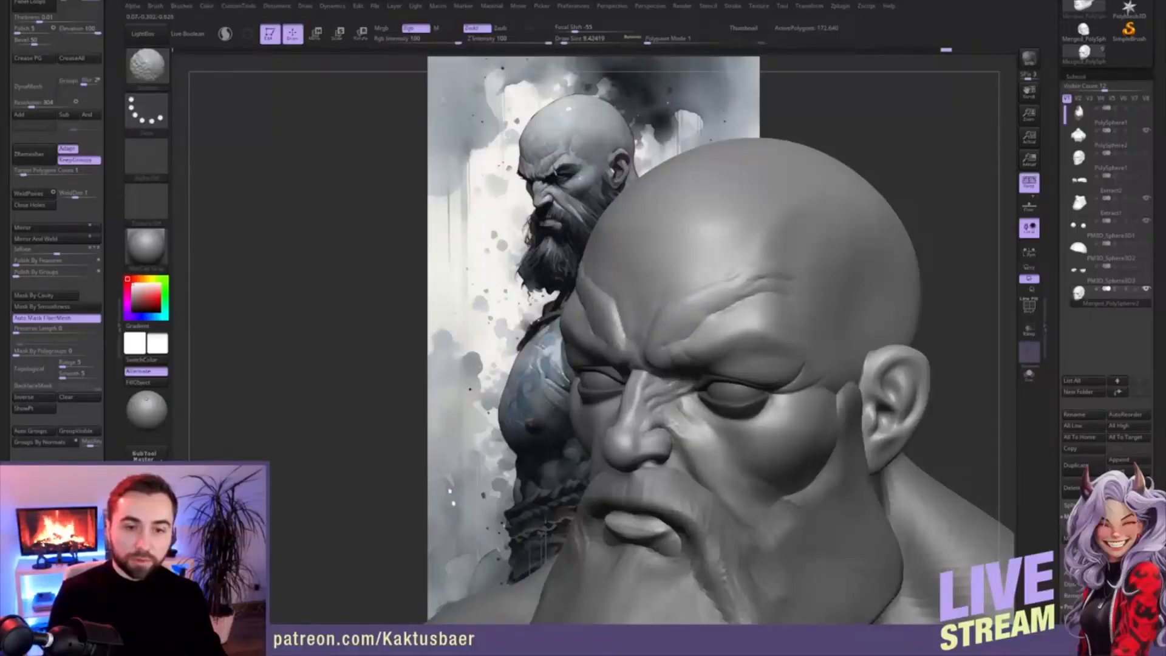
{"action": "left_click_drag", "start_coordinate": [653, 329], "coordinate": [665, 334], "text": "shift"}
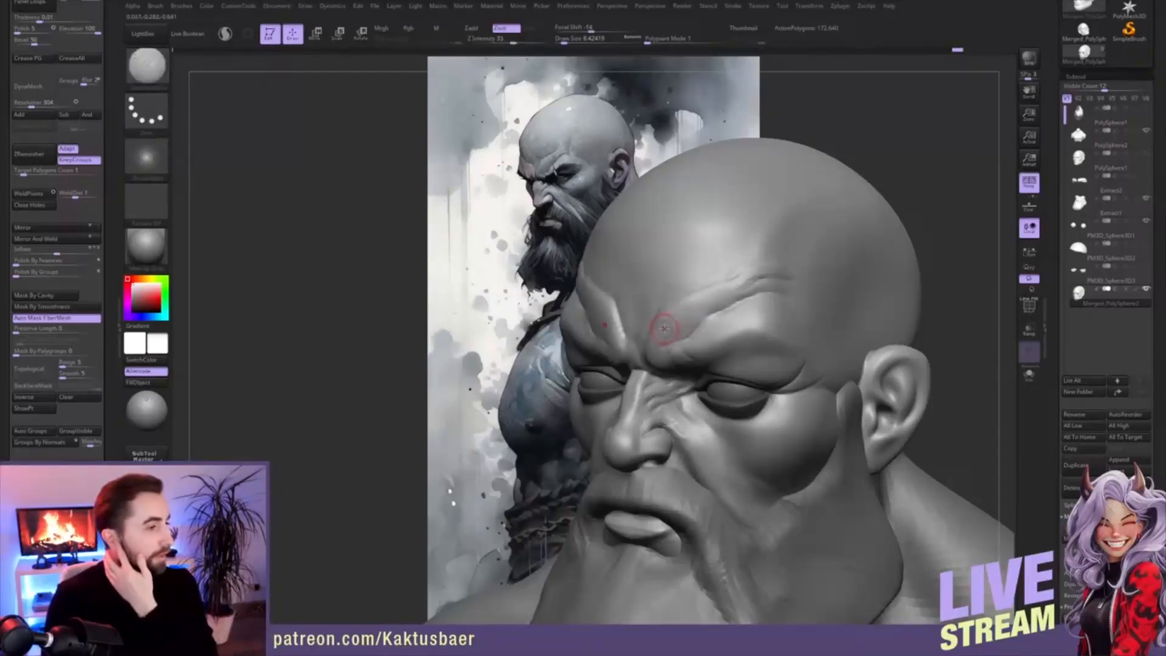
- Smooth the outer end of the brow wrinkle into the temple at a draw size of about 8.4
{"action": "left_click_drag", "start_coordinate": [755, 279], "coordinate": [796, 267], "text": "shift"}
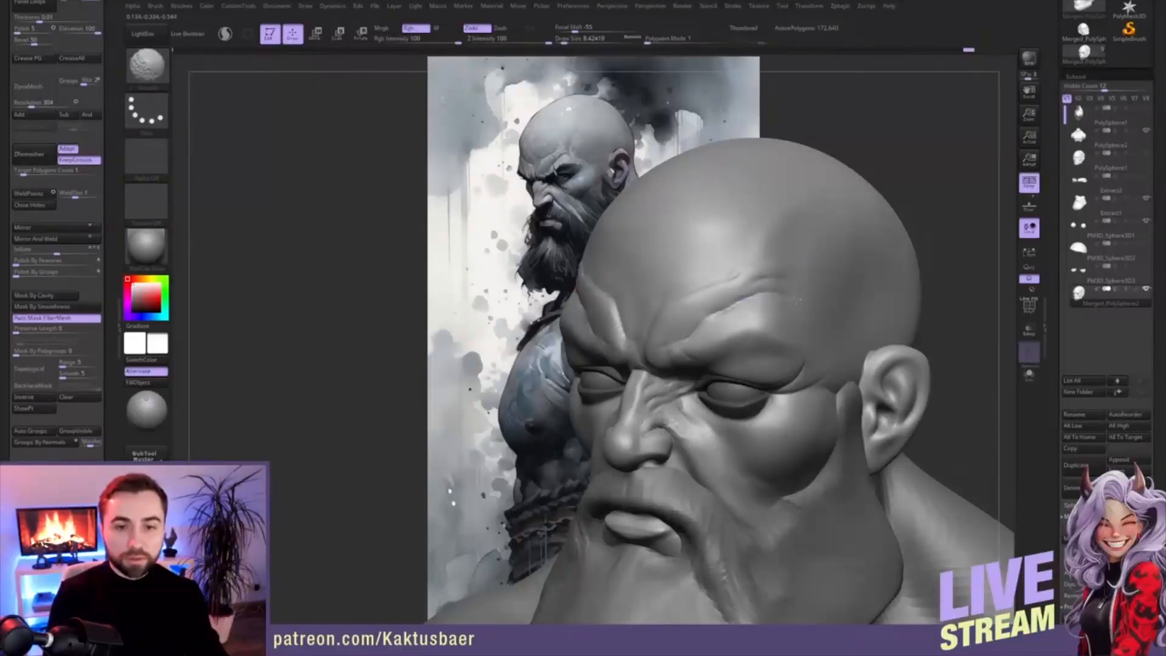
{"action": "right_click_drag", "start_coordinate": [788, 309], "coordinate": [787, 310]}
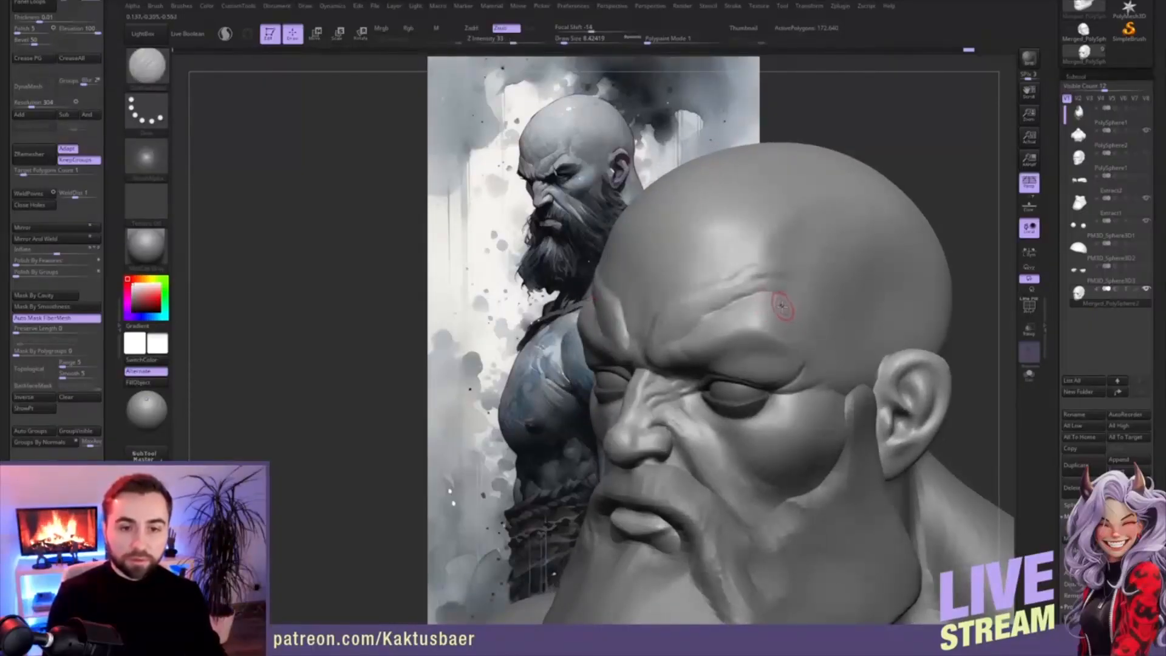
{"action": "left_click_drag", "start_coordinate": [751, 258], "coordinate": [801, 274], "text": "shift"}
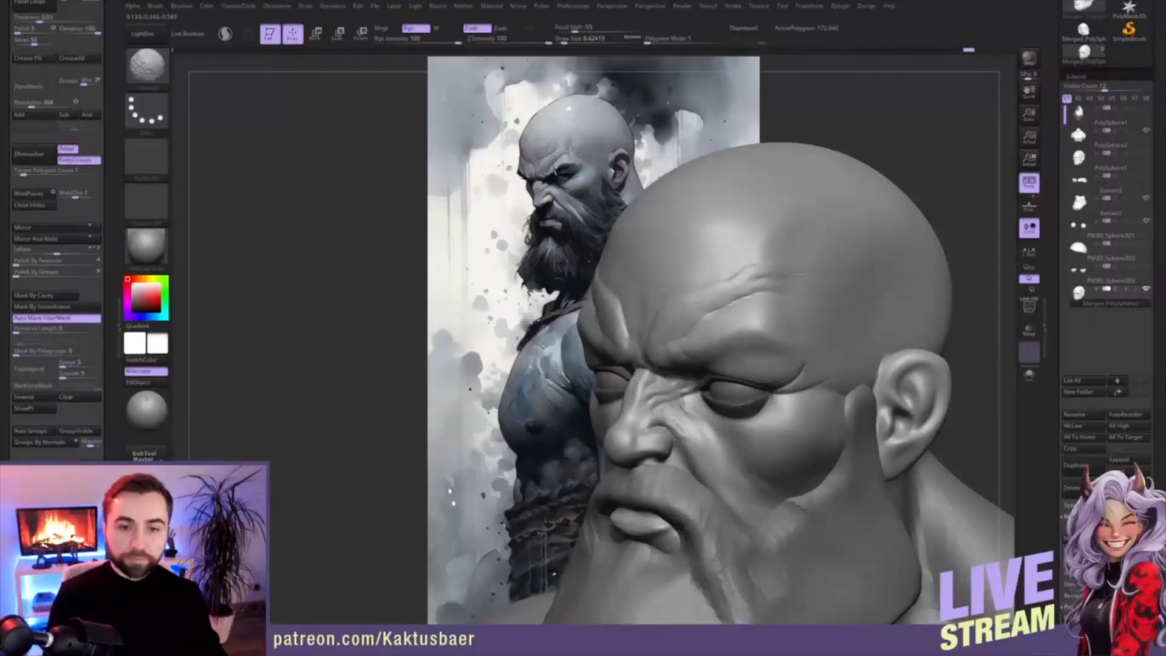
{"action": "key", "text": "shift"}
- Sculpt the outer brow where it turns into the temple with a draw size of about 19
{"action": "right_click_drag", "start_coordinate": [807, 317], "coordinate": [800, 300]}
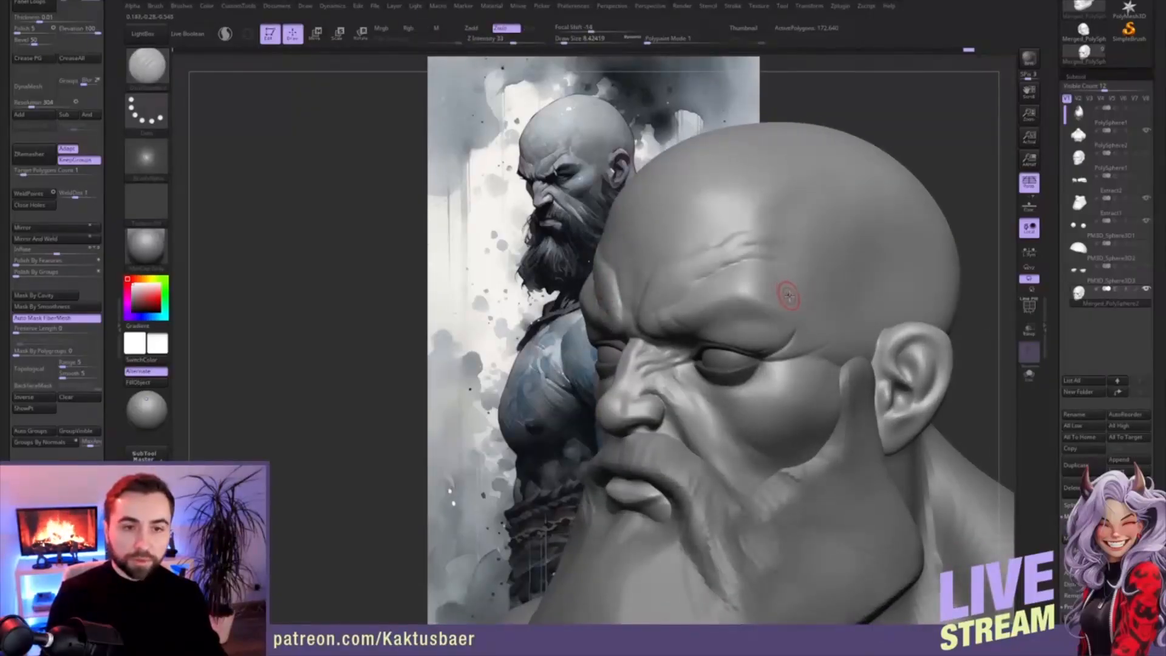
{"action": "key", "text": "s"}
{"action": "left_click_drag", "start_coordinate": [785, 288], "coordinate": [789, 283]}
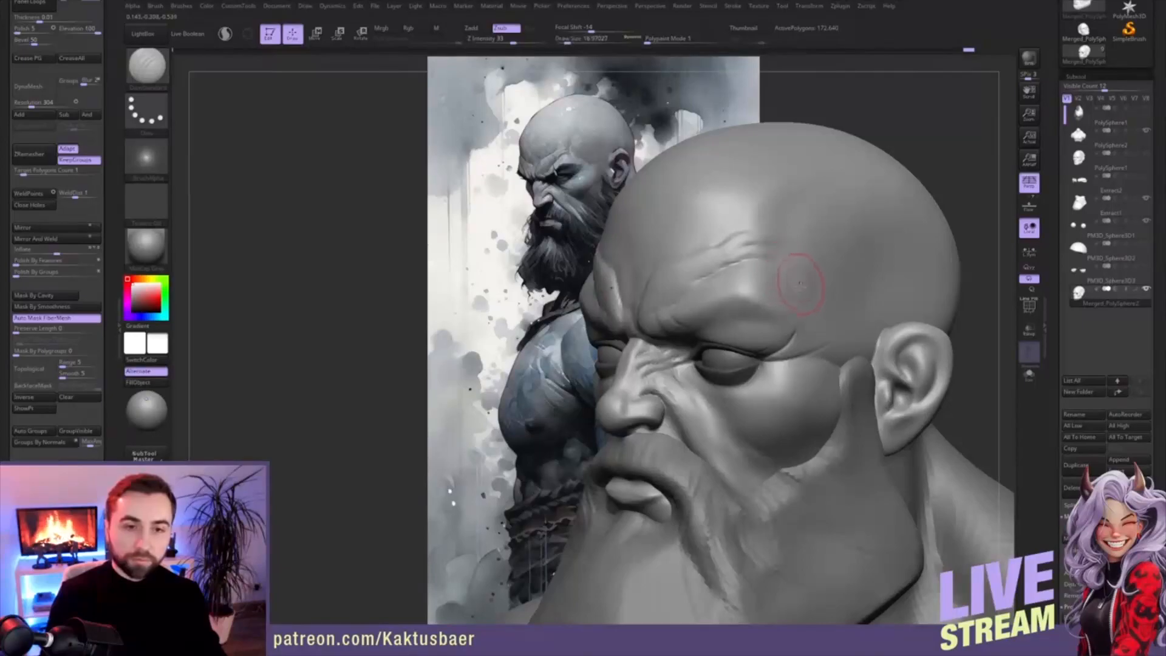
{"action": "mouse_move", "coordinate": [799, 290]}
{"action": "left_mouse_down"}
{"action": "mouse_move", "coordinate": [812, 306]}
{"action": "mouse_move", "coordinate": [785, 271]}
{"action": "left_mouse_up"}
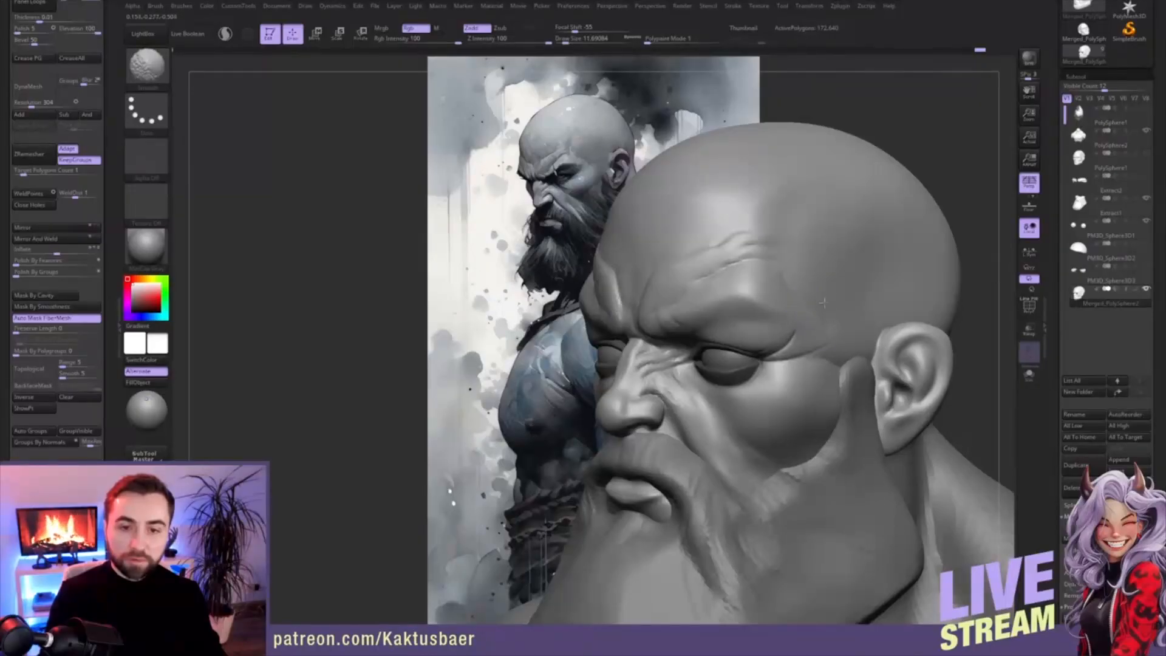
- Smooth the temple beside the outer brow at a draw size of about 11.7
{"action": "mouse_move", "coordinate": [794, 268]}
{"action": "right_mouse_down"}
{"action": "mouse_move", "coordinate": [810, 292]}
{"action": "mouse_move", "coordinate": [864, 310]}
{"action": "right_mouse_up"}
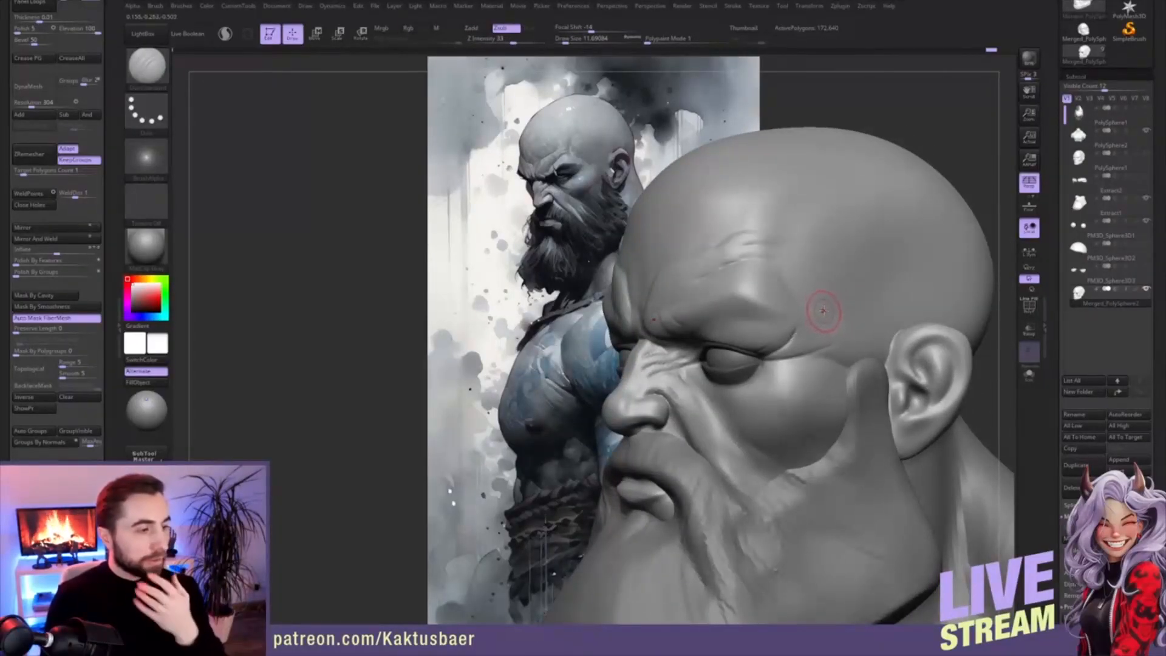
{"action": "left_click_drag", "start_coordinate": [1055, 148], "coordinate": [1055, 289]}
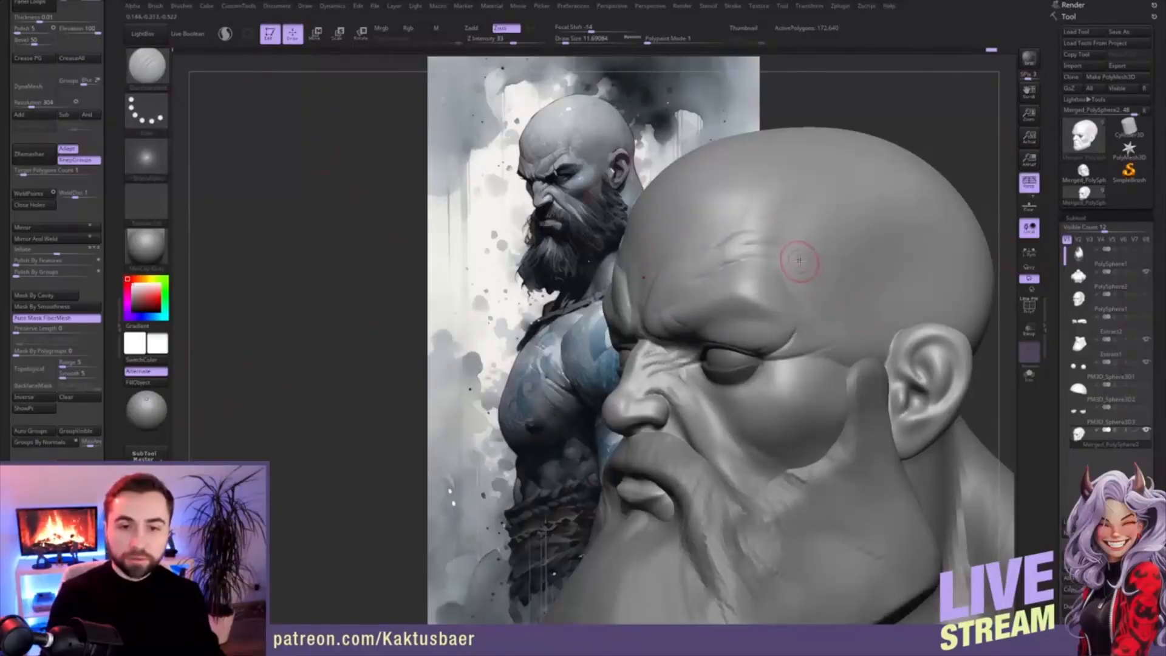
{"action": "key", "text": "shift"}
{"action": "mouse_move", "coordinate": [872, 357]}
{"action": "right_mouse_down", "text": "alt"}
{"action": "mouse_move", "coordinate": [857, 293]}
{"action": "mouse_move", "coordinate": [879, 298]}
{"action": "right_mouse_up", "text": "alt"}
{"action": "left_click_drag", "start_coordinate": [822, 292], "coordinate": [823, 310], "text": "shift"}
- Isolate the head, then sculpt and smooth the rear end of the cheekbone in front of the ear at a draw size of about 14.2
{"action": "key", "text": "alt+s"}
{"action": "right_click_drag", "start_coordinate": [857, 310], "coordinate": [807, 315]}
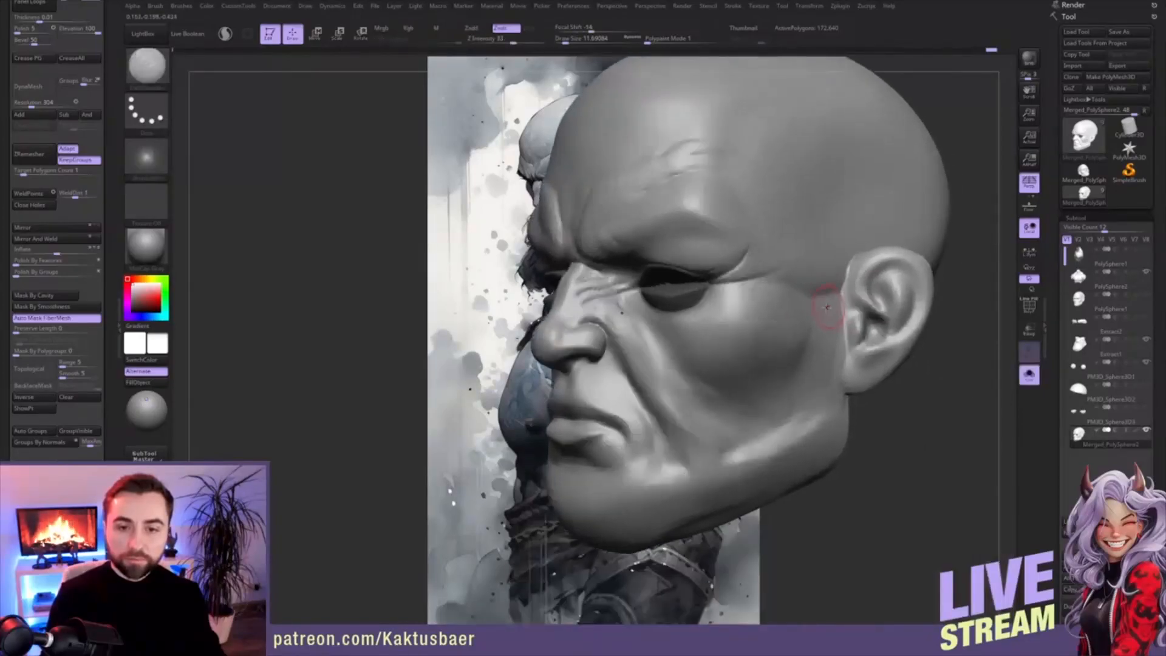
{"action": "key", "text": "1"}
{"action": "key", "text": "2"}
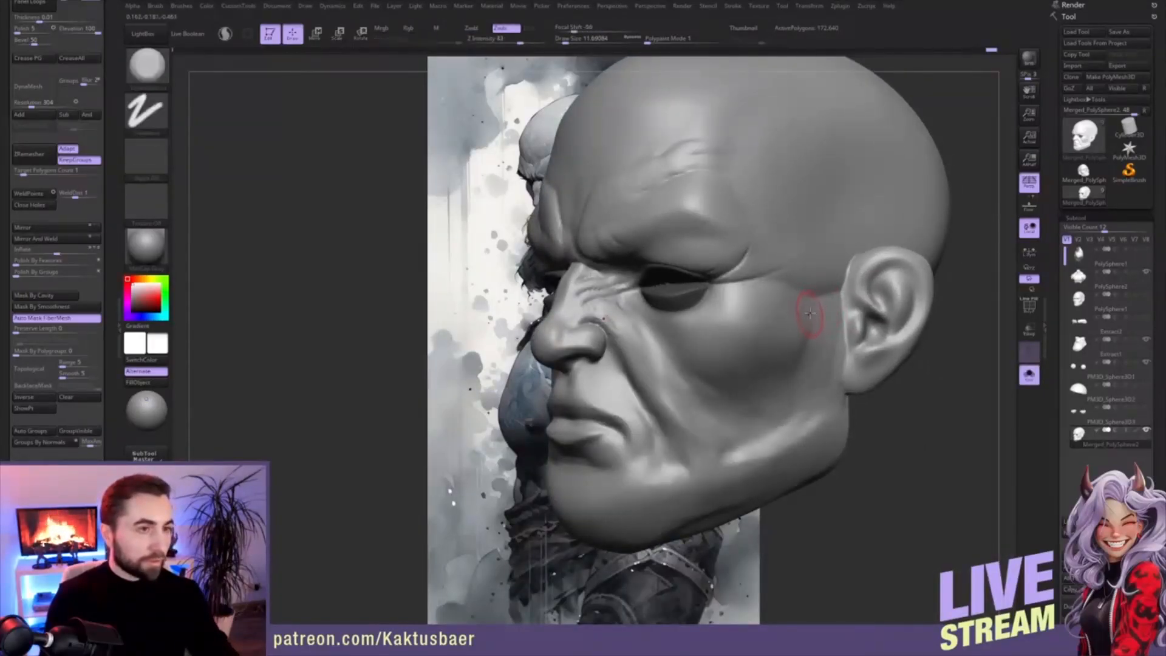
{"action": "key", "text": "]"}
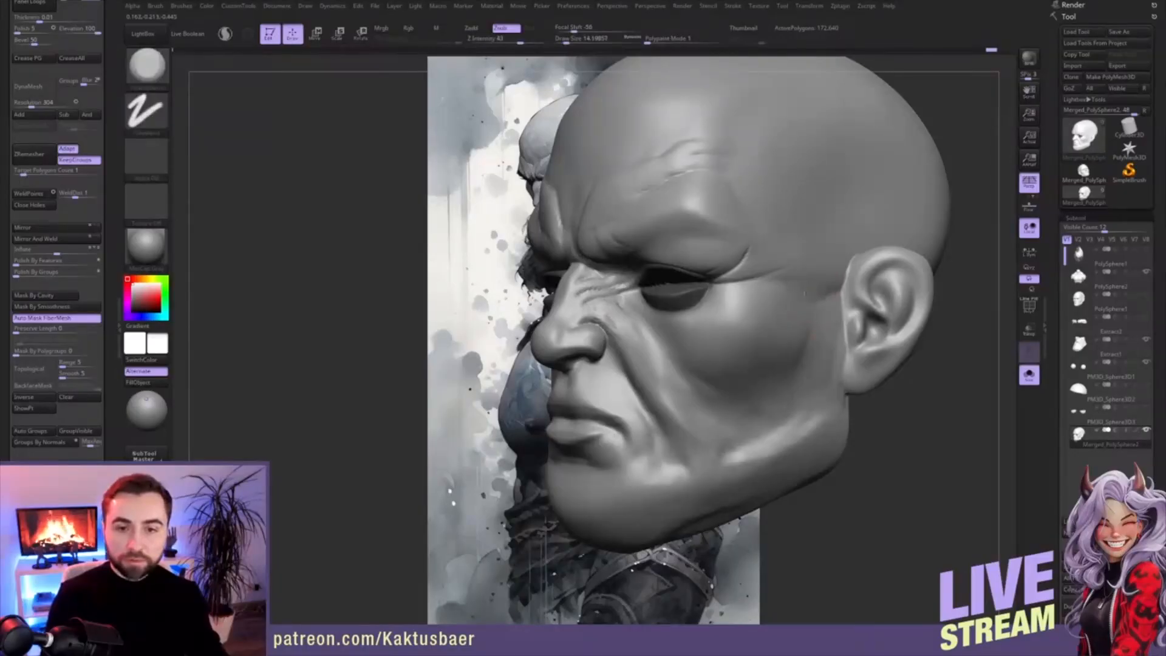
{"action": "left_click_drag", "start_coordinate": [832, 300], "coordinate": [841, 285]}
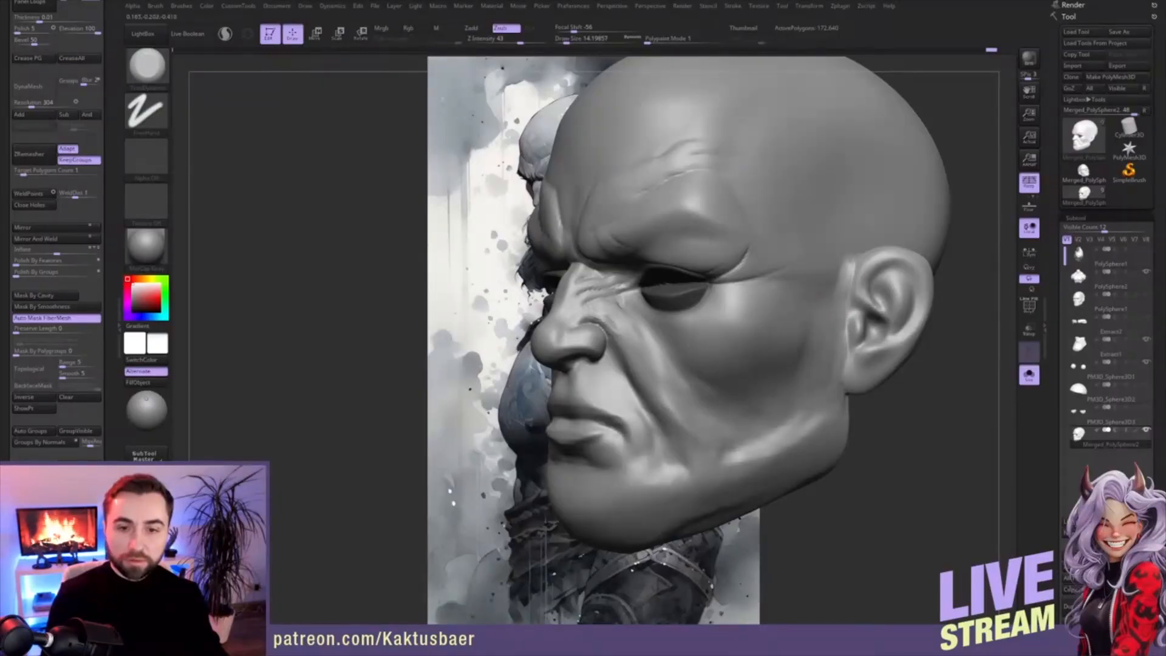
{"action": "left_click_drag", "start_coordinate": [839, 328], "coordinate": [847, 329], "text": "shift"}
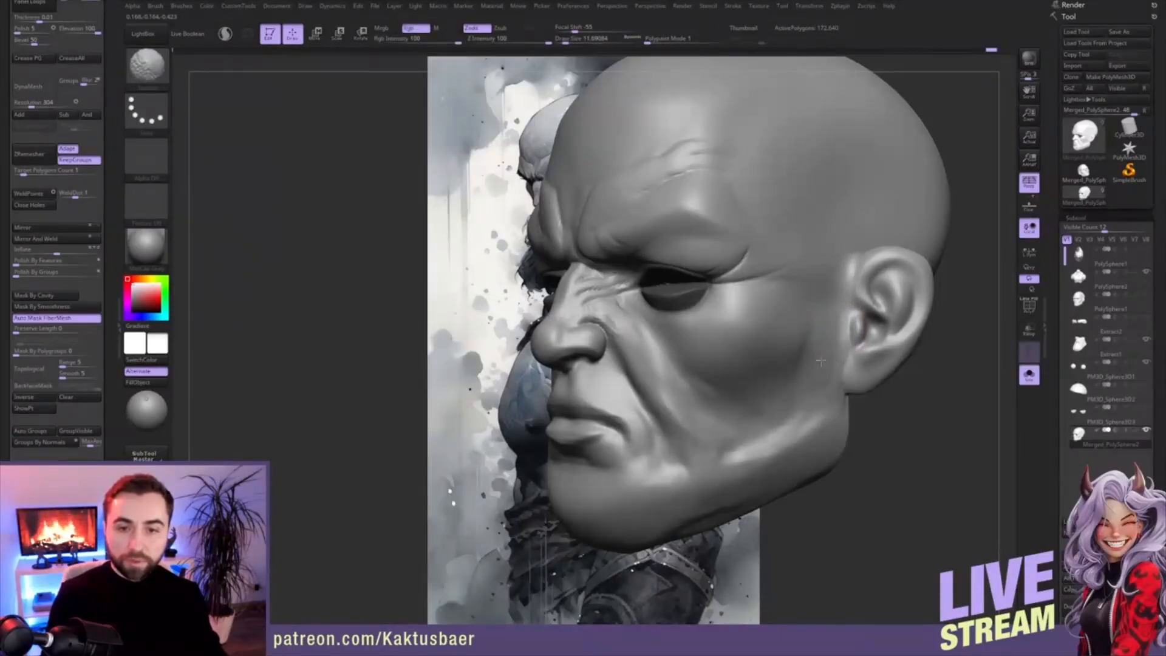
- Smooth the cheek hollow below the rear cheekbone, enlarge the draw size to about 20 and show the whole bust again
{"action": "left_click_drag", "start_coordinate": [814, 328], "coordinate": [800, 368], "text": "shift"}
{"action": "key", "text": "s"}
{"action": "mouse_move", "coordinate": [794, 360]}
{"action": "left_mouse_down"}
{"action": "mouse_move", "coordinate": [807, 334]}
{"action": "mouse_move", "coordinate": [803, 350]}
{"action": "left_mouse_up"}
{"action": "key", "text": "s"}
{"action": "left_click_drag", "start_coordinate": [814, 315], "coordinate": [782, 349], "text": "shift"}
{"action": "key", "text": "alt+s"}
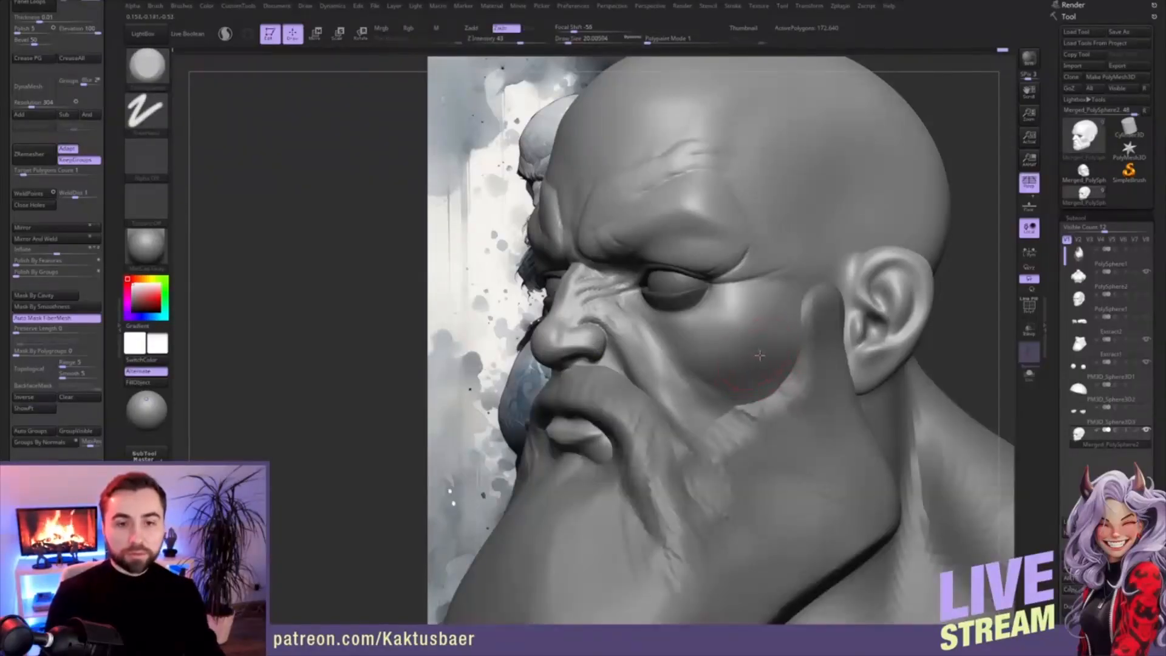
- Refine the front of the cheekbone below the outer eye corner at a draw size of about 17
{"action": "right_click_drag", "start_coordinate": [760, 355], "coordinate": [765, 363]}
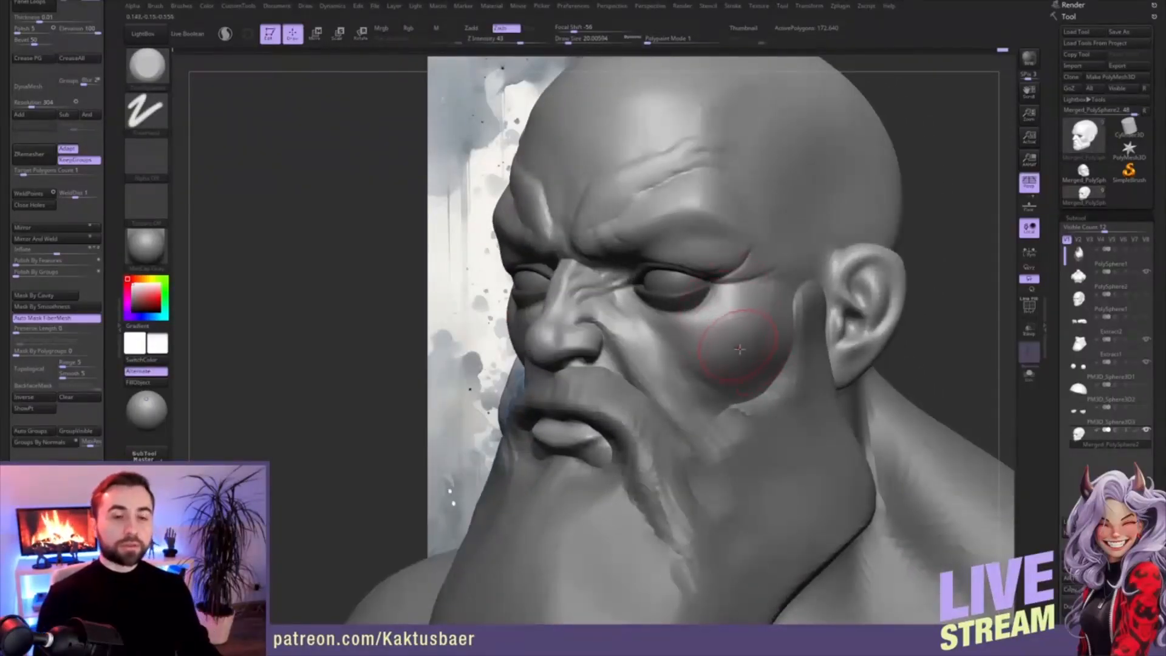
{"action": "key", "text": "s"}
{"action": "left_click_drag", "start_coordinate": [752, 355], "coordinate": [750, 355]}
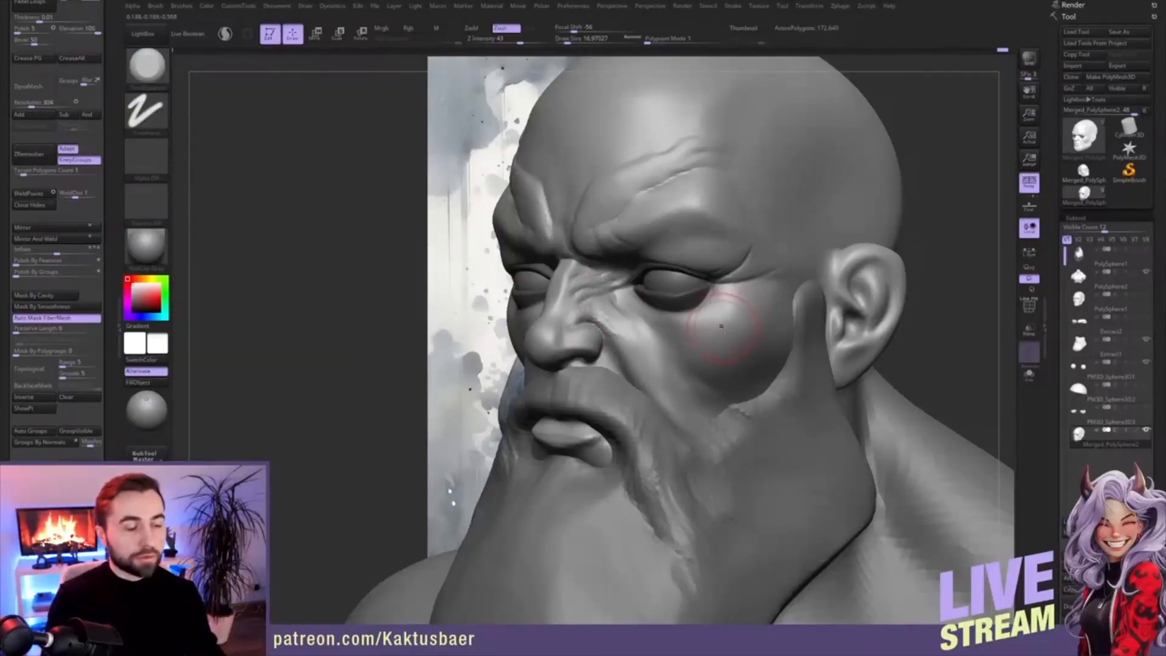
- Build up the brow fold above the upper eyelid at a draw size of about 9.4 and intensity 10, smoothing its outer end
{"action": "key", "text": "s"}
{"action": "left_click_drag", "start_coordinate": [748, 283], "coordinate": [745, 283]}
{"action": "right_click_drag", "start_coordinate": [737, 289], "coordinate": [861, 301], "text": "alt"}
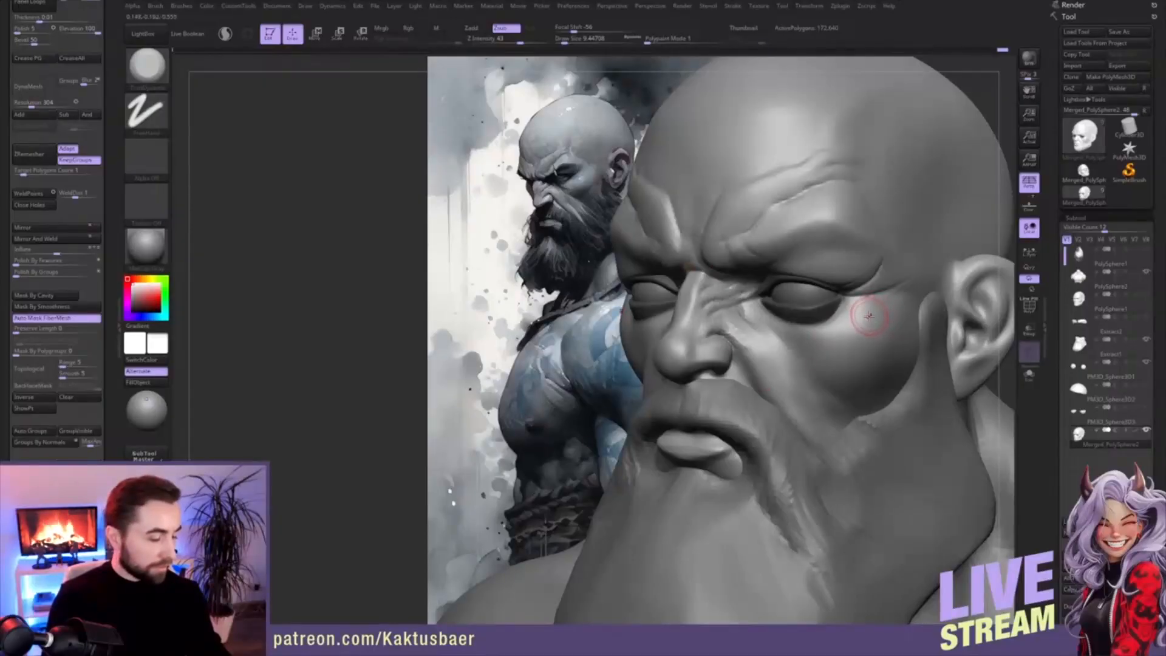
{"action": "key", "text": "b"}
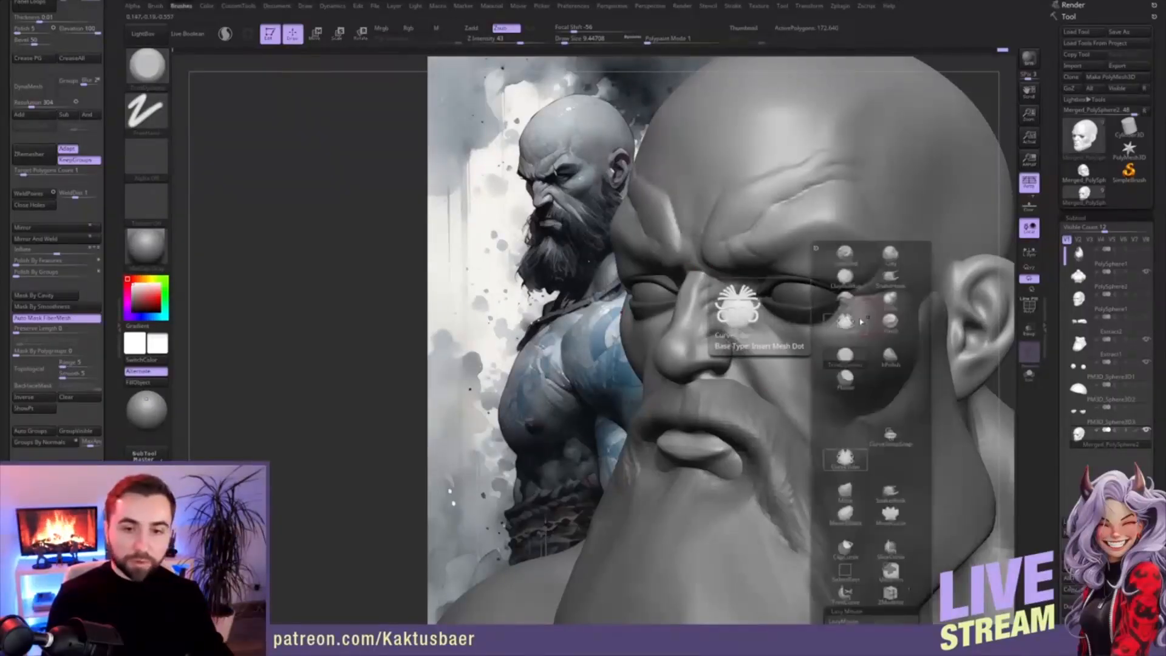
{"action": "left_click", "coordinate": [896, 323]}
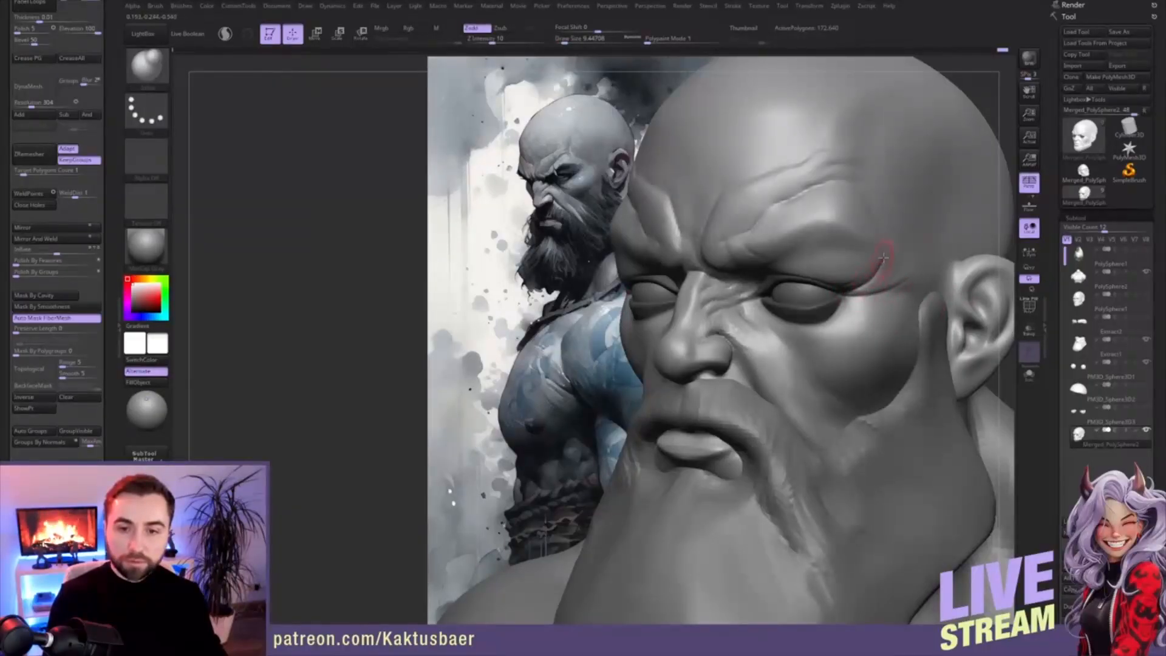
{"action": "left_click_drag", "start_coordinate": [859, 282], "coordinate": [851, 279]}
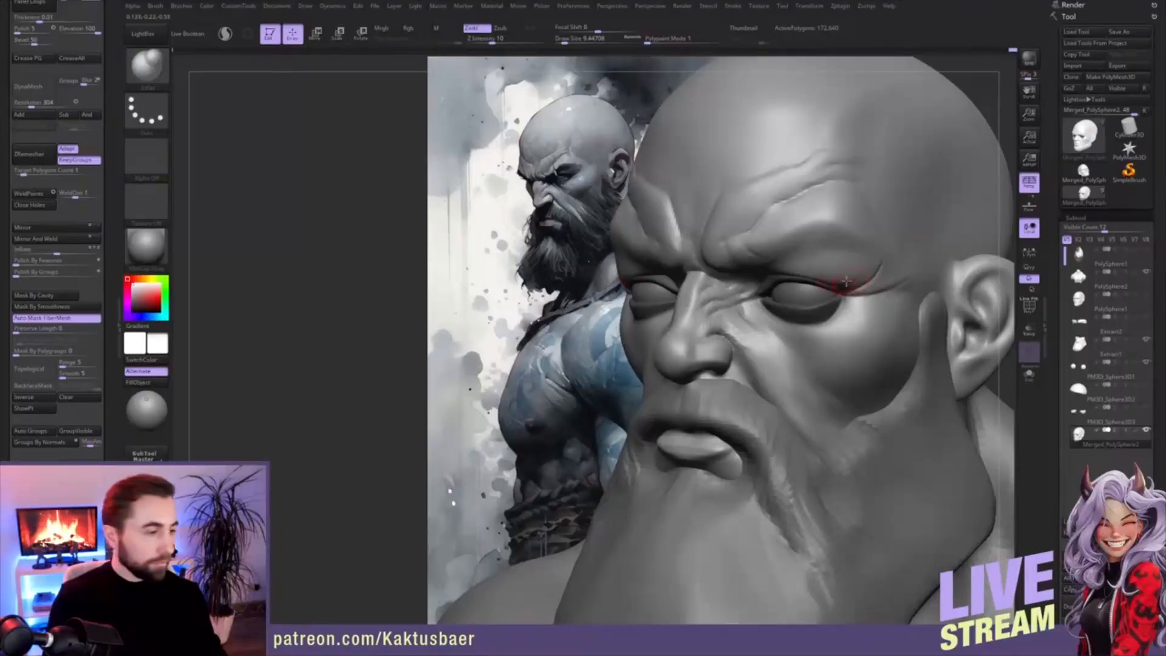
{"action": "right_click_drag", "start_coordinate": [847, 281], "coordinate": [772, 262]}
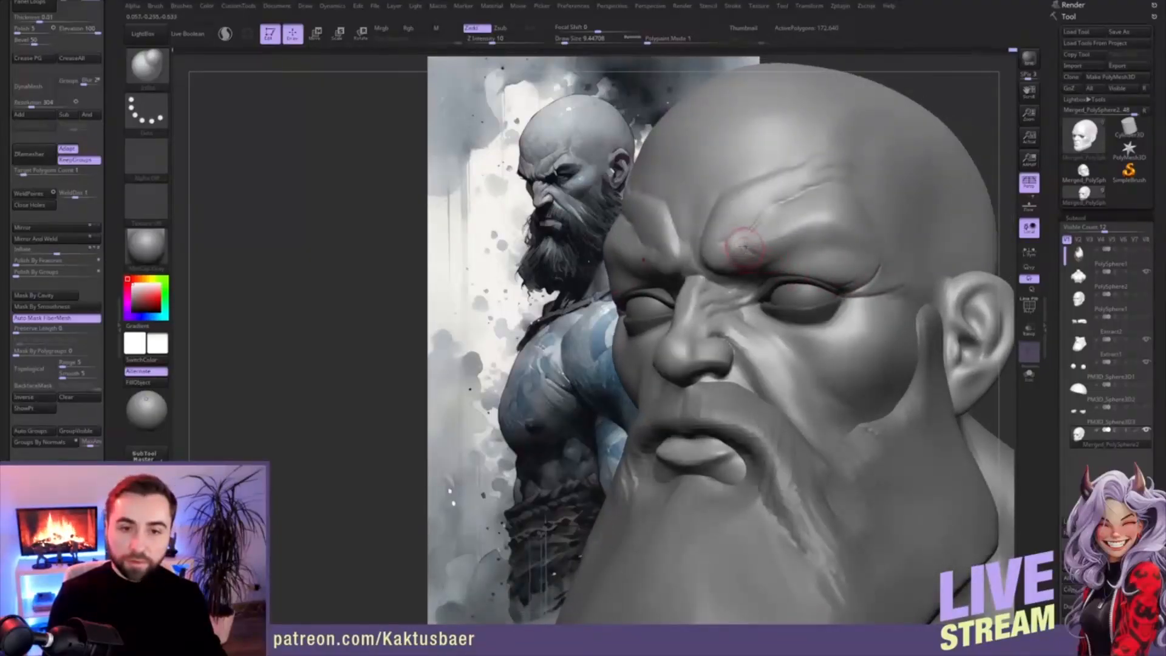
{"action": "left_click_drag", "start_coordinate": [756, 260], "coordinate": [791, 276]}
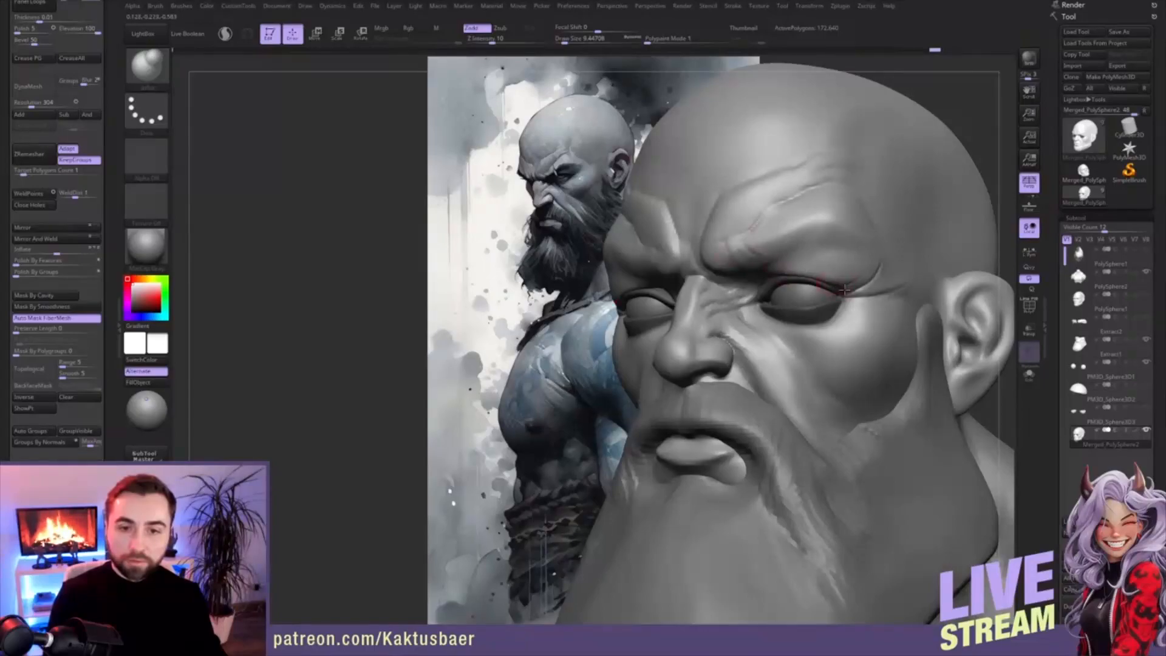
{"action": "left_click_drag", "start_coordinate": [846, 281], "coordinate": [852, 285], "text": "shift"}
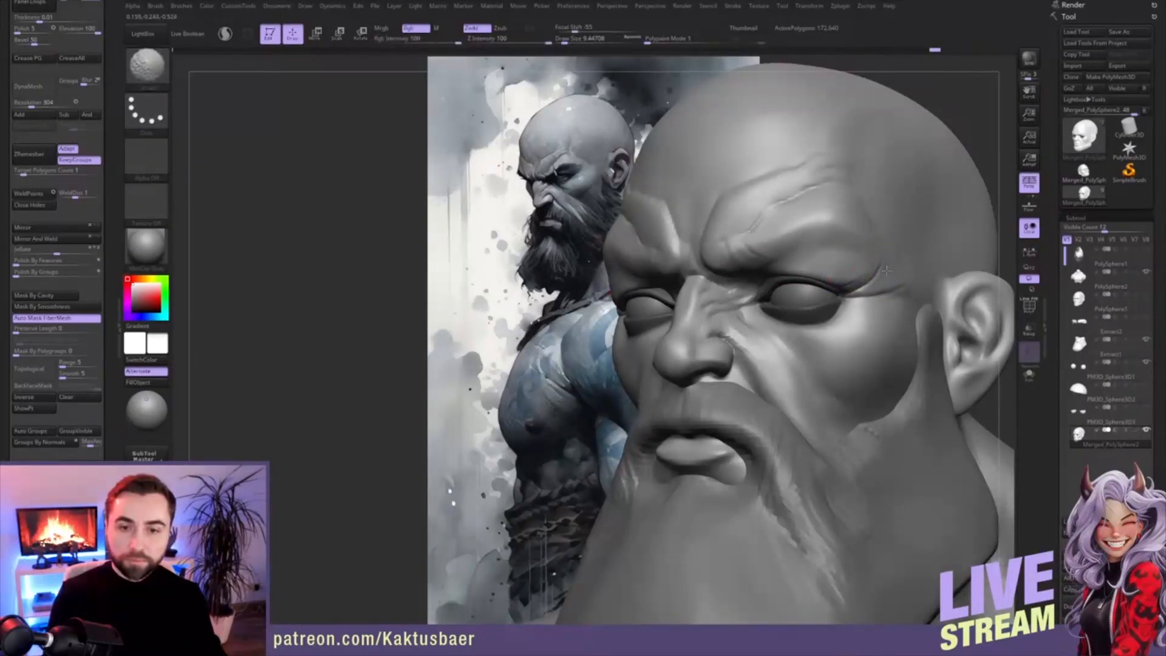
- Smooth the crease running from the outer eye corner into the temple
{"action": "left_click_drag", "start_coordinate": [887, 258], "coordinate": [882, 270], "text": "shift"}
{"action": "right_click_drag", "start_coordinate": [915, 275], "coordinate": [899, 282]}
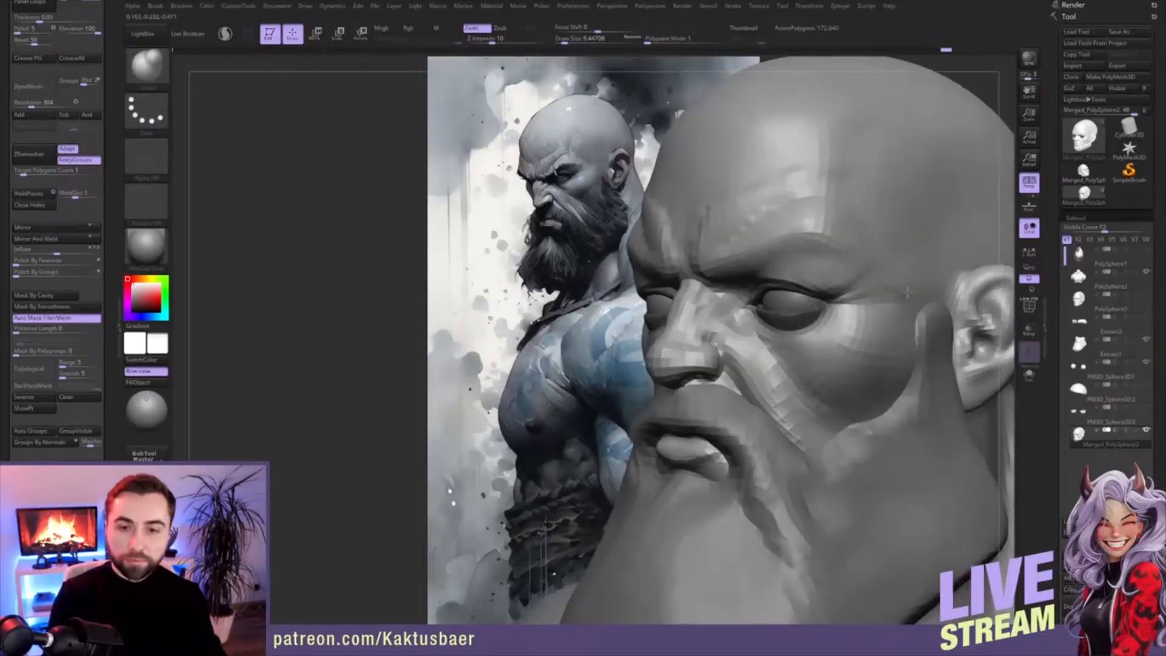
{"action": "left_click_drag", "start_coordinate": [906, 294], "coordinate": [917, 278], "text": "shift"}
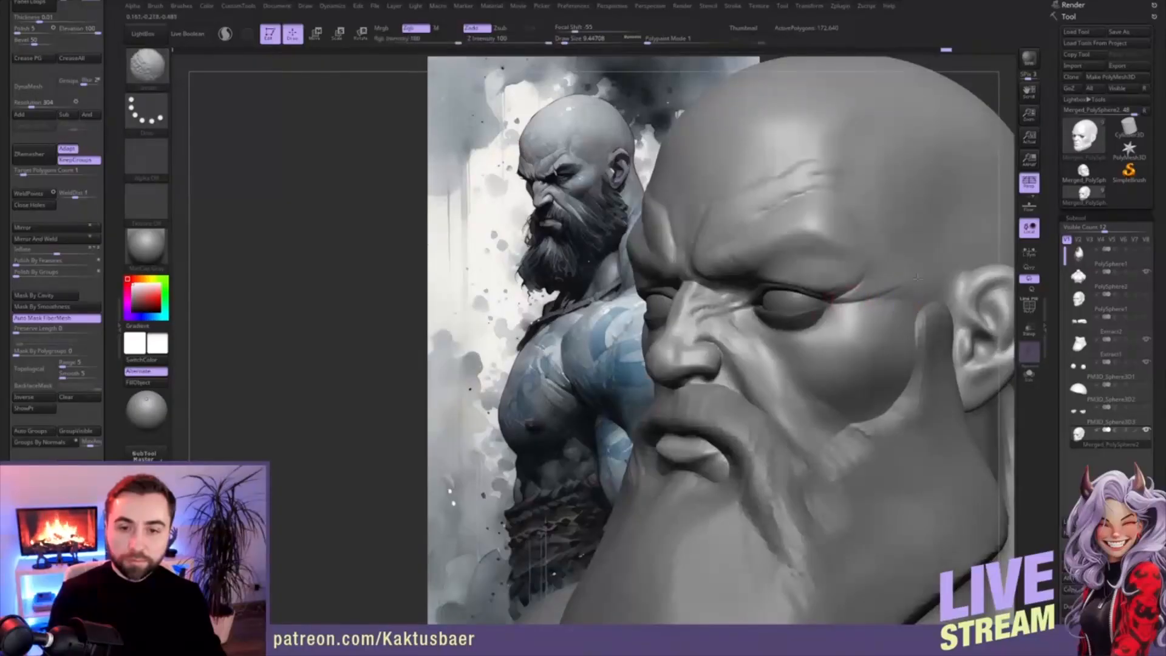
{"action": "mouse_move", "coordinate": [911, 273]}
{"action": "right_mouse_down"}
{"action": "mouse_move", "coordinate": [784, 255]}
{"action": "mouse_move", "coordinate": [748, 304]}
{"action": "mouse_move", "coordinate": [747, 326]}
{"action": "right_mouse_up"}
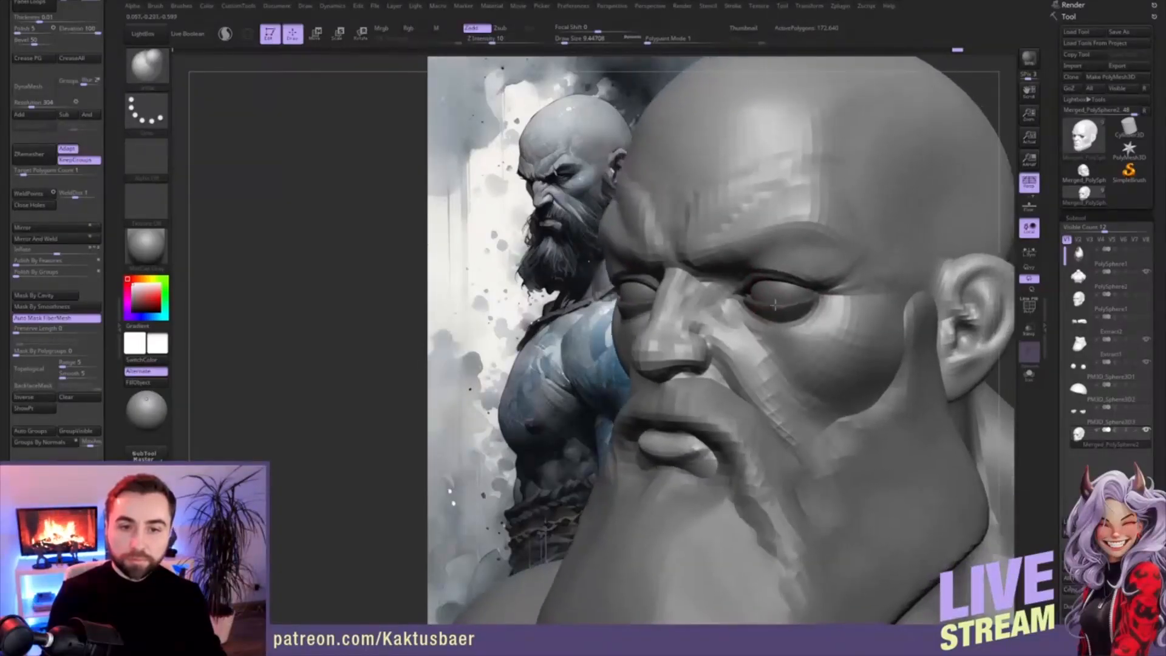
- Smooth the side of the nose, the nostril wing and the fold between nose and cheek
{"action": "key", "text": "shift"}
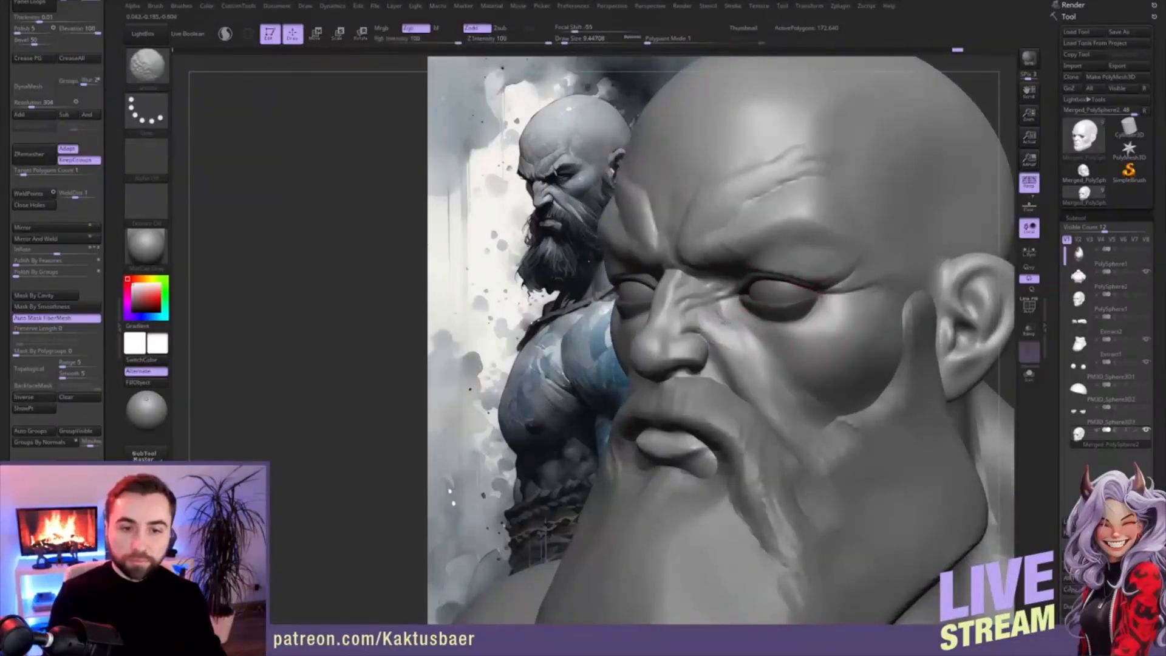
{"action": "left_click_drag", "start_coordinate": [690, 315], "coordinate": [698, 331], "text": "shift"}
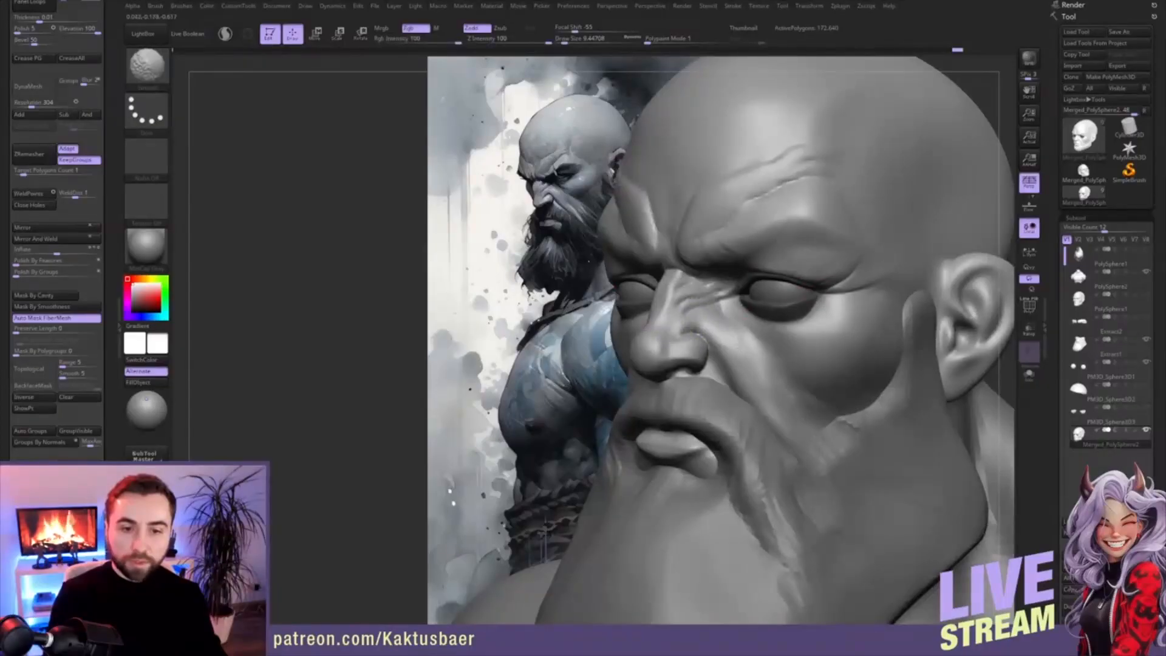
{"action": "left_click_drag", "start_coordinate": [734, 358], "coordinate": [758, 387], "text": "shift"}
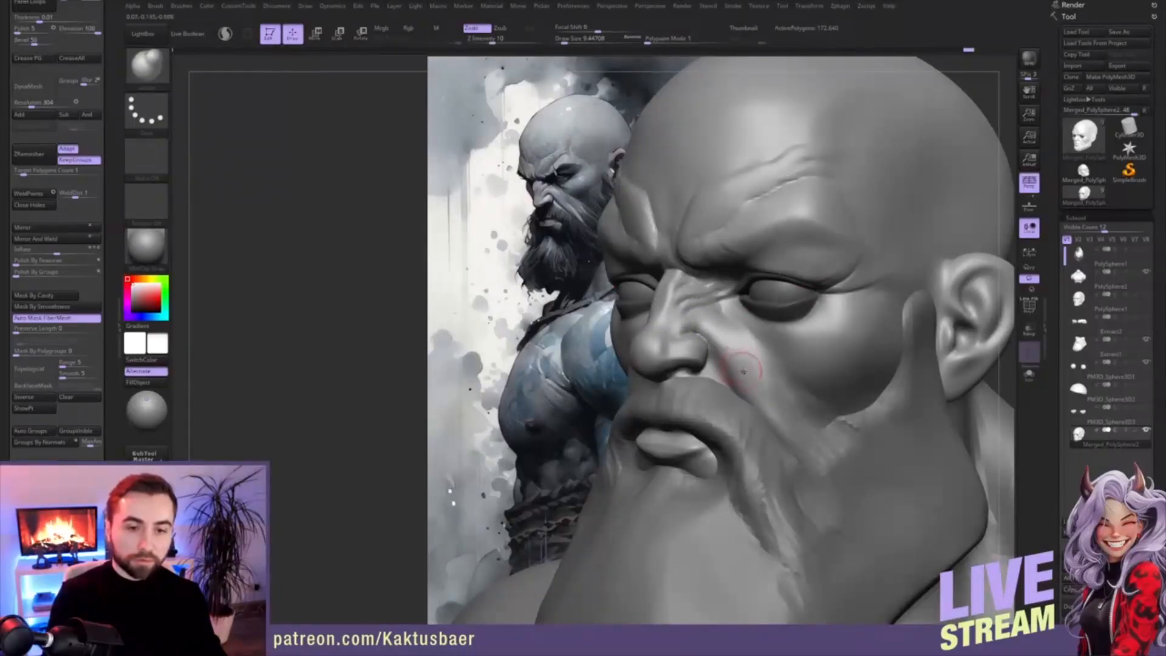
{"action": "left_click_drag", "start_coordinate": [687, 350], "coordinate": [696, 357], "text": "shift"}
{"action": "right_click_drag", "start_coordinate": [696, 358], "coordinate": [711, 347]}
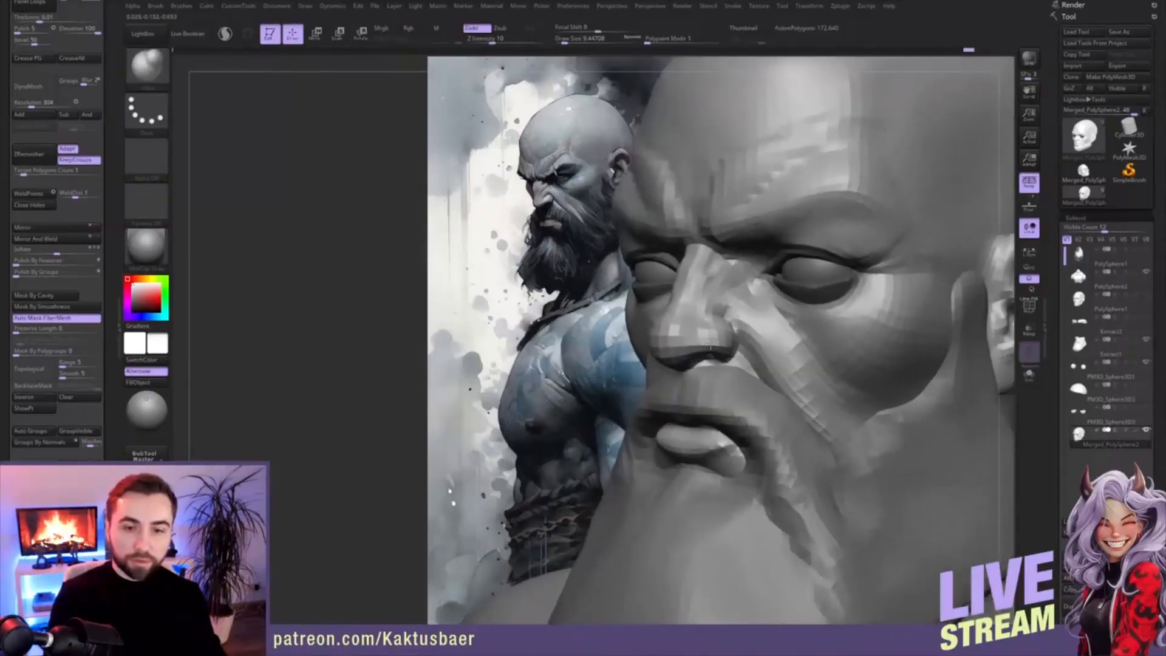
{"action": "right_click_drag", "start_coordinate": [768, 307], "coordinate": [783, 313]}
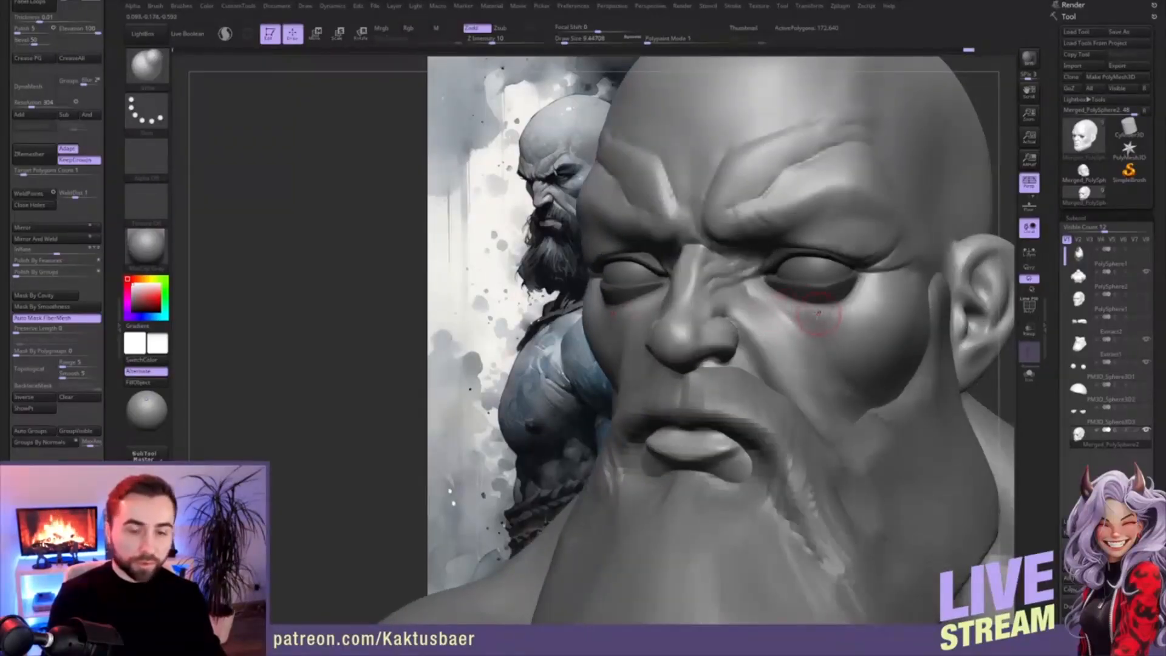
- Build up the lower eyelids with the ClayBuildup brush at a draw size of about 6.6
{"action": "key", "text": "b"}
{"action": "key", "text": "c"}
{"action": "key", "text": "b"}
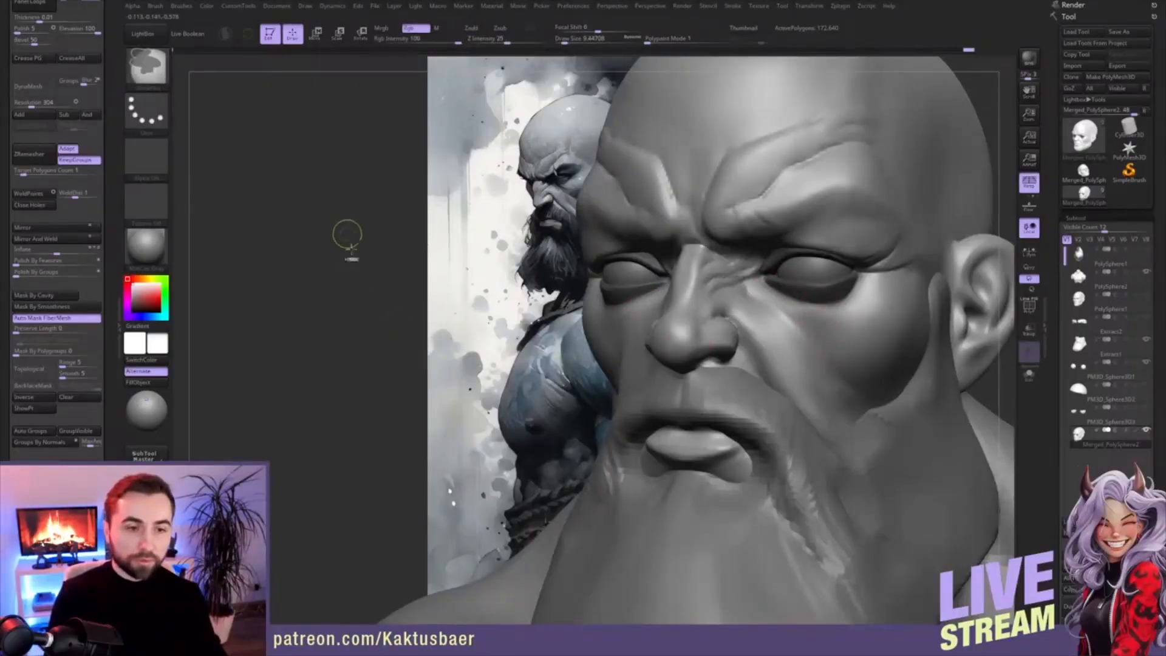
{"action": "left_click_drag", "start_coordinate": [346, 234], "coordinate": [379, 261], "text": "ctrl"}
{"action": "right_click_drag", "start_coordinate": [773, 301], "coordinate": [797, 305]}
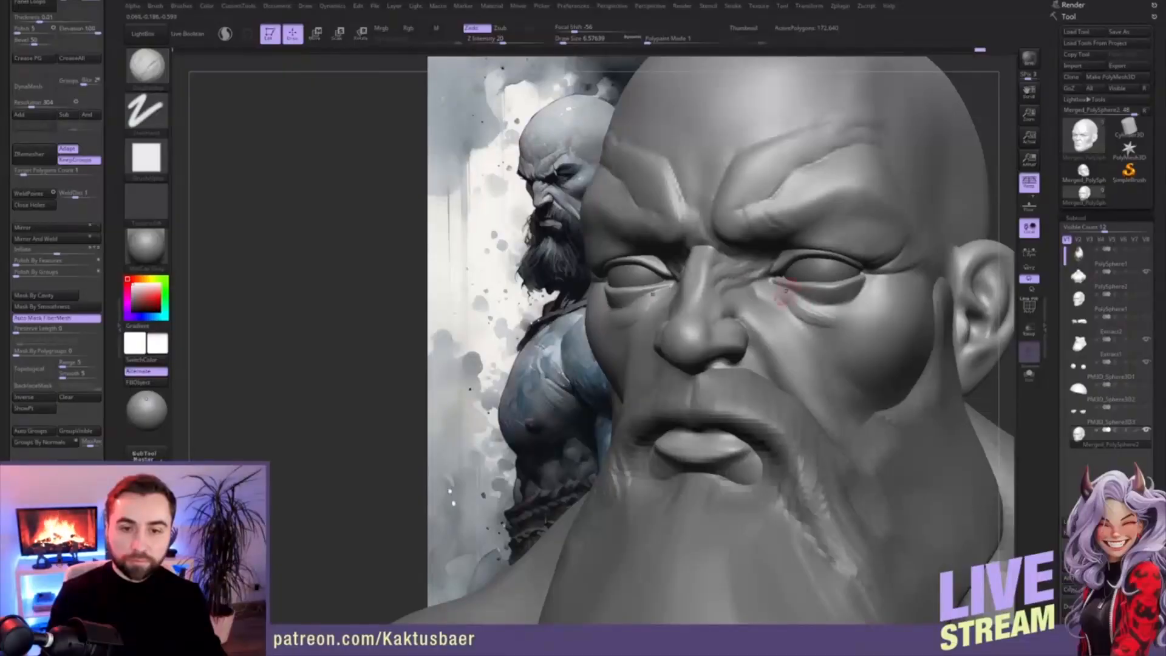
- Carve and soften the creases below the lower eyelid with the DamStandard brush, smoothing near the inner eye corner
{"action": "left_click_drag", "start_coordinate": [757, 270], "coordinate": [767, 272], "text": "shift"}
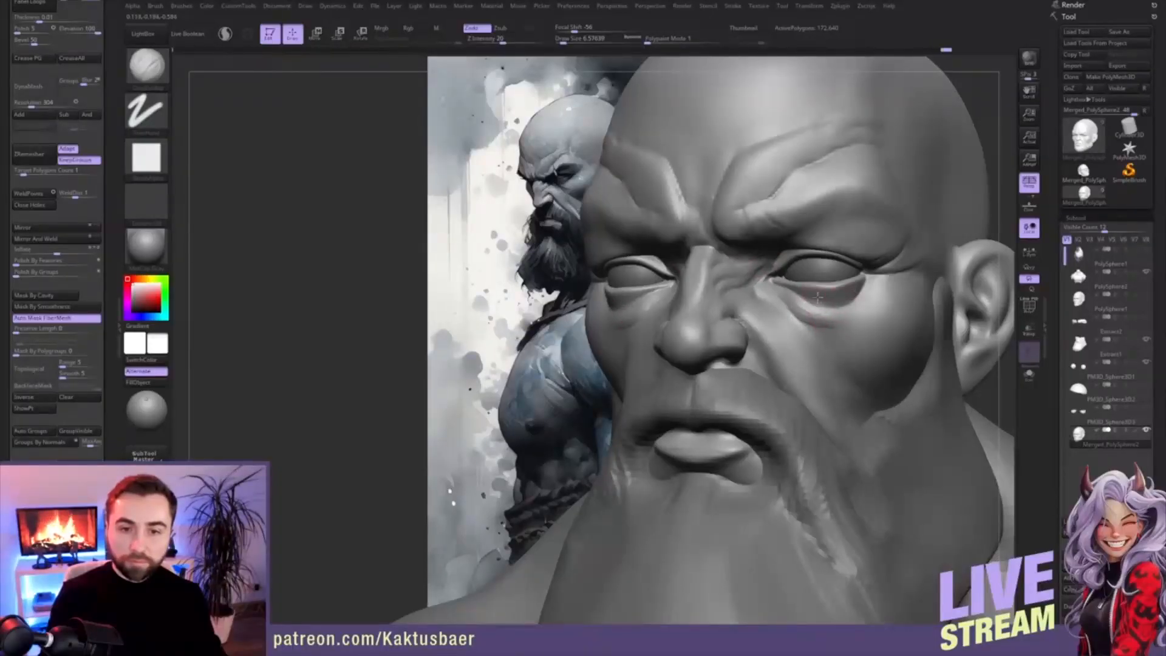
{"action": "key", "text": "b"}
{"action": "key", "text": "d"}
{"action": "key", "text": "s"}
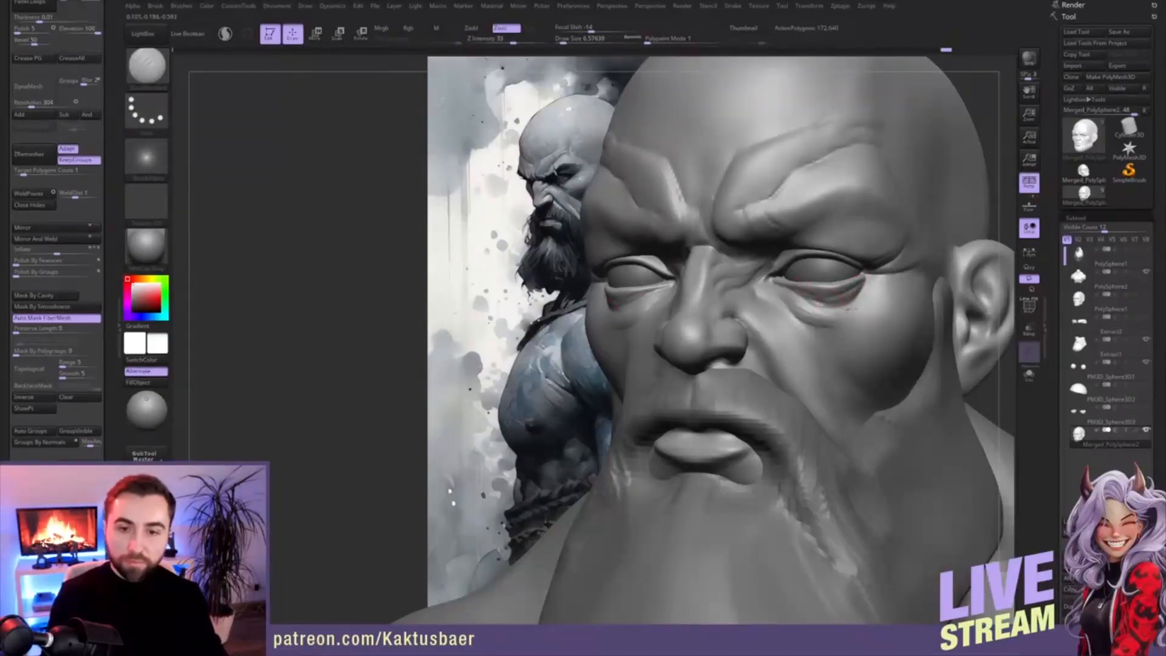
{"action": "mouse_move", "coordinate": [894, 334]}
{"action": "left_mouse_down"}
{"action": "mouse_move", "coordinate": [803, 311]}
{"action": "mouse_move", "coordinate": [830, 322]}
{"action": "left_mouse_up"}
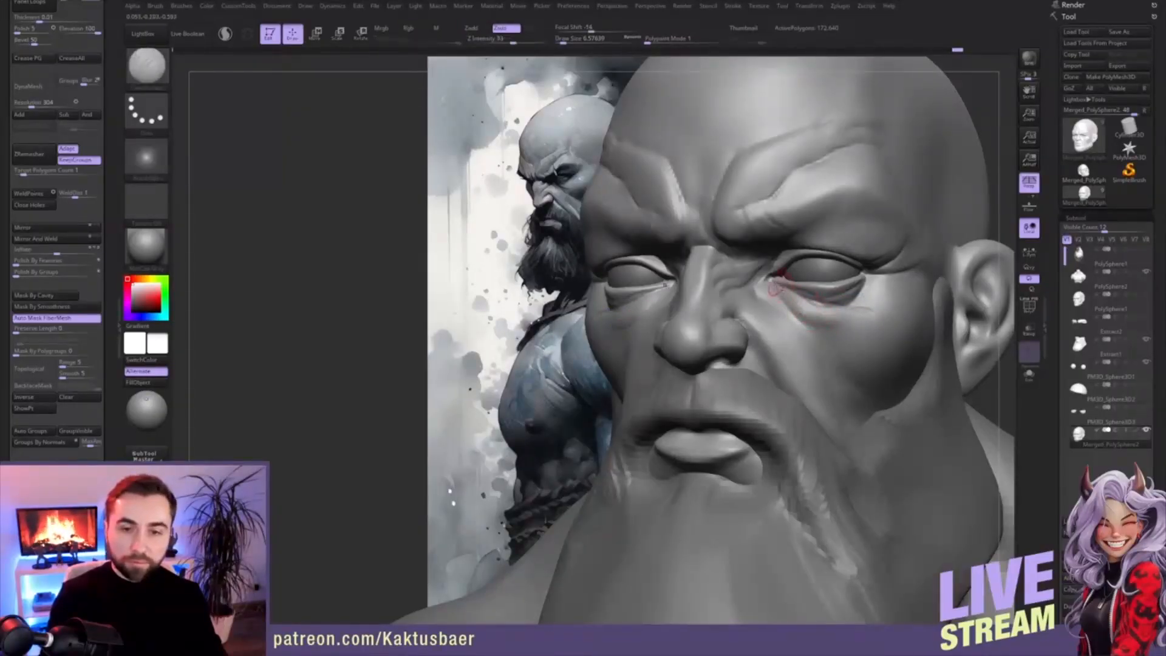
{"action": "mouse_move", "coordinate": [777, 294]}
{"action": "left_mouse_down", "text": "shift"}
{"action": "mouse_move", "coordinate": [854, 335]}
{"action": "mouse_move", "coordinate": [787, 308]}
{"action": "left_mouse_up", "text": "shift"}
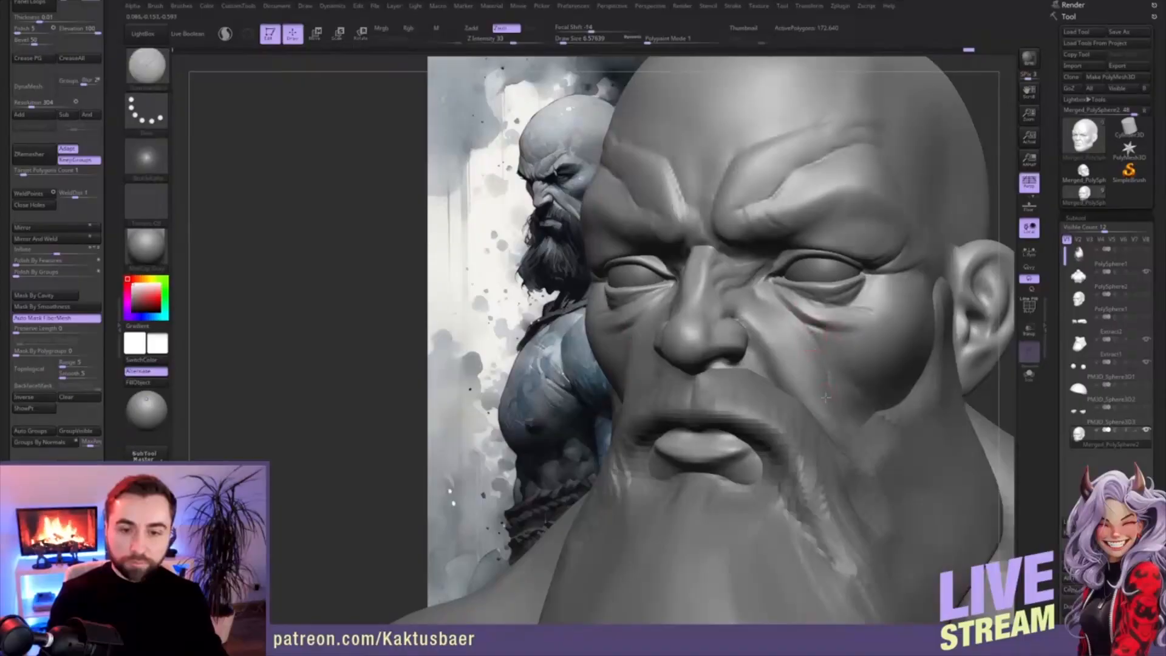
{"action": "right_click_drag", "start_coordinate": [809, 337], "coordinate": [790, 346]}
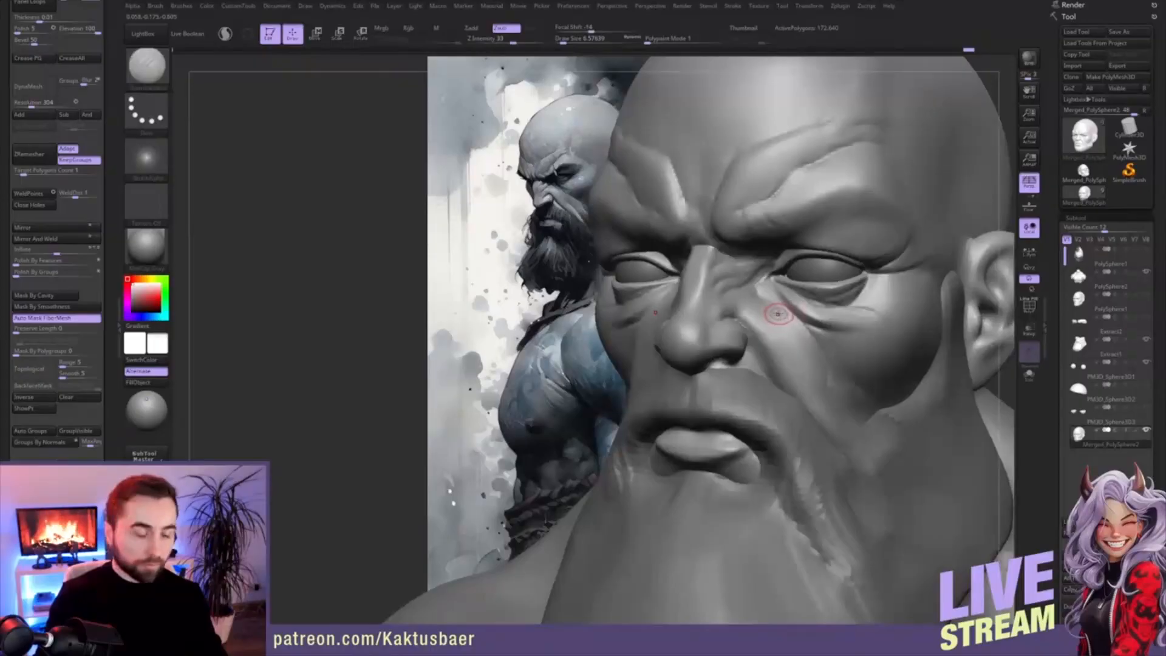
- Build up and smooth the cheek fold beside the nostril with the ClayBuildup brush at a larger draw size of about 11.7
{"action": "key", "text": "b"}
{"action": "key", "text": "c"}
{"action": "key", "text": "b"}
{"action": "key", "text": "bracketright"}
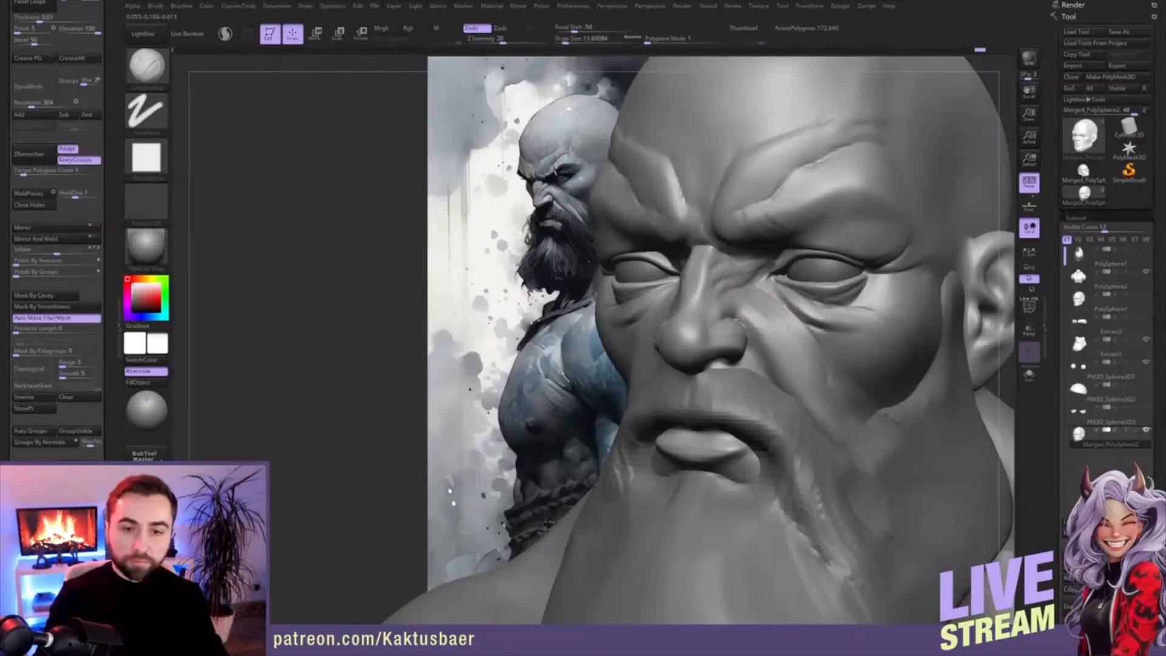
{"action": "left_click_drag", "start_coordinate": [763, 312], "coordinate": [805, 377], "text": "shift"}
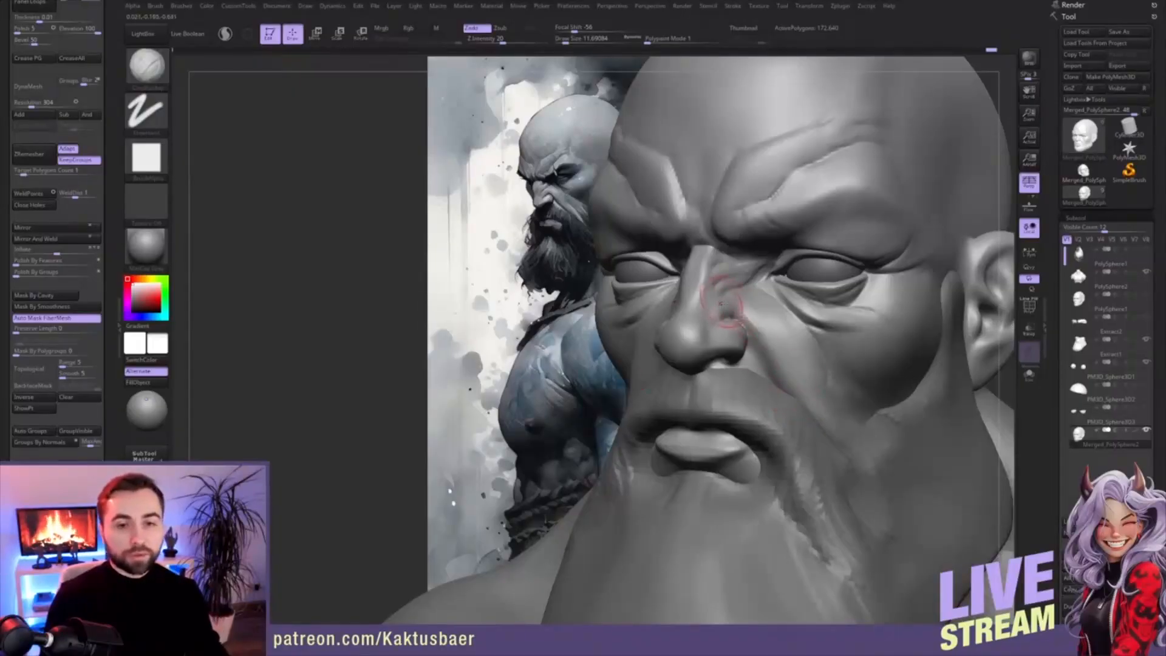
- Reshape the side of the nose bridge with the Move brush at a draw size of about 7.5
{"action": "key", "text": "b"}
{"action": "key", "text": "m"}
{"action": "key", "text": "v"}
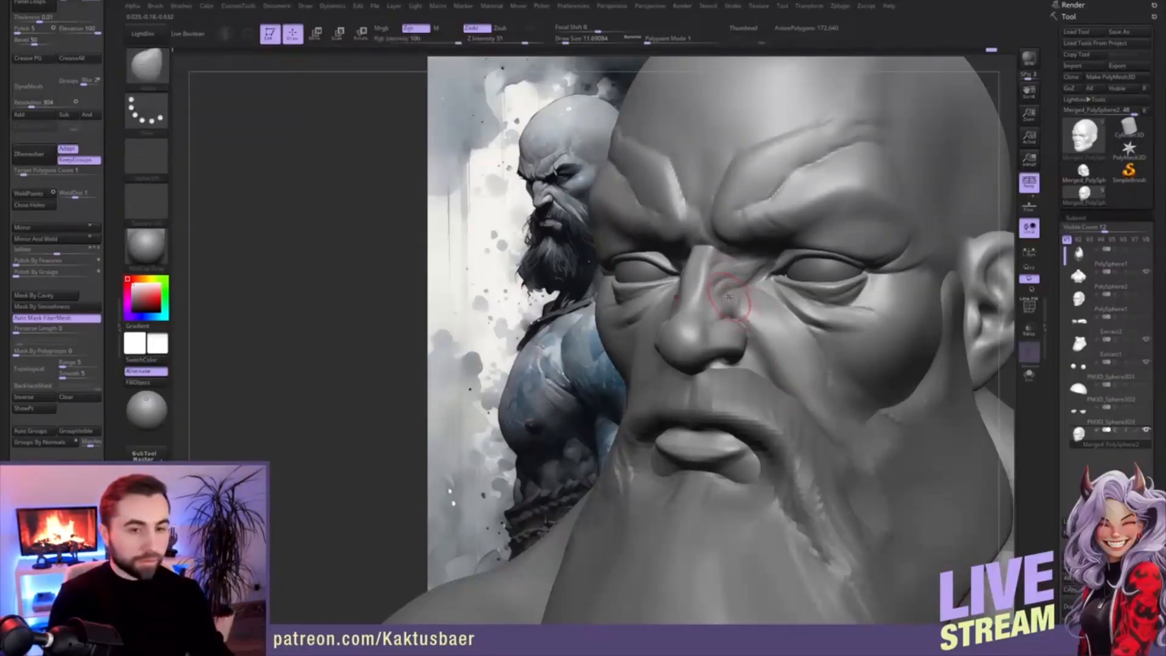
{"action": "right_click_drag", "start_coordinate": [736, 305], "coordinate": [770, 280]}
{"action": "mouse_move", "coordinate": [712, 264]}
{"action": "left_mouse_down"}
{"action": "mouse_move", "coordinate": [721, 260]}
{"action": "mouse_move", "coordinate": [715, 268]}
{"action": "left_mouse_up"}
{"action": "key", "text": "s"}
{"action": "mouse_move", "coordinate": [714, 269]}
{"action": "right_mouse_down"}
{"action": "mouse_move", "coordinate": [744, 277]}
{"action": "mouse_move", "coordinate": [723, 281]}
{"action": "right_mouse_up"}
{"action": "key", "text": "s"}
{"action": "mouse_move", "coordinate": [735, 277]}
{"action": "left_mouse_down"}
{"action": "mouse_move", "coordinate": [720, 271]}
{"action": "mouse_move", "coordinate": [739, 269]}
{"action": "mouse_move", "coordinate": [740, 255]}
{"action": "left_mouse_up"}
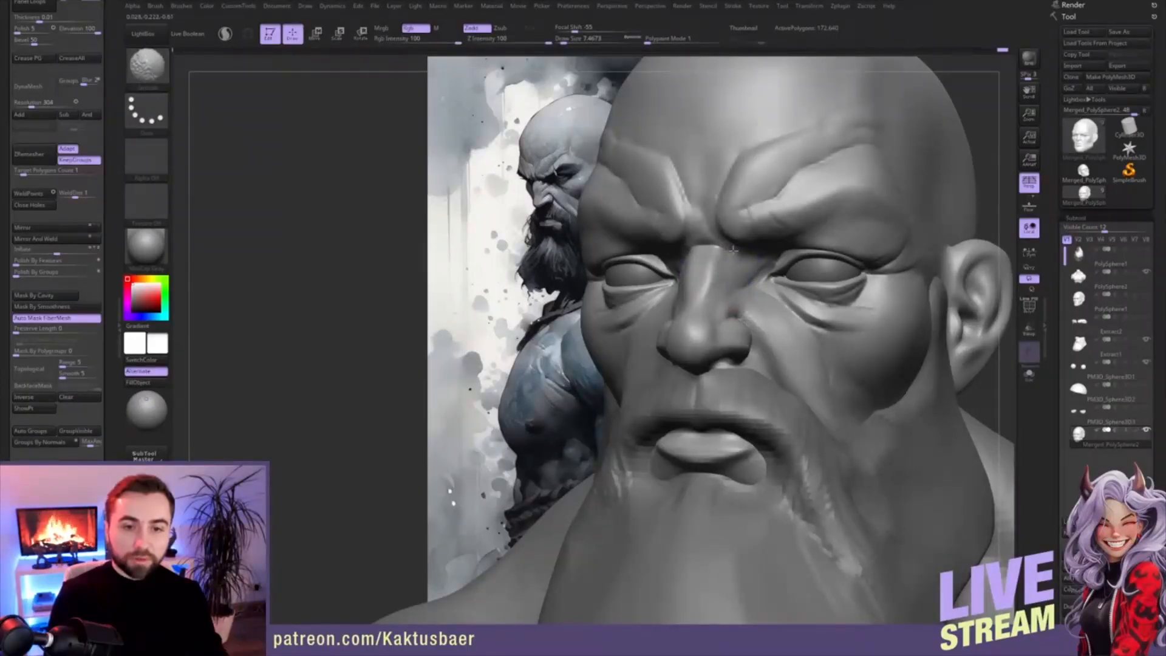
- Smooth the root of the nose where it meets the brows
{"action": "mouse_move", "coordinate": [738, 261]}
{"action": "right_mouse_down"}
{"action": "mouse_move", "coordinate": [758, 260]}
{"action": "mouse_move", "coordinate": [734, 280]}
{"action": "right_mouse_up"}
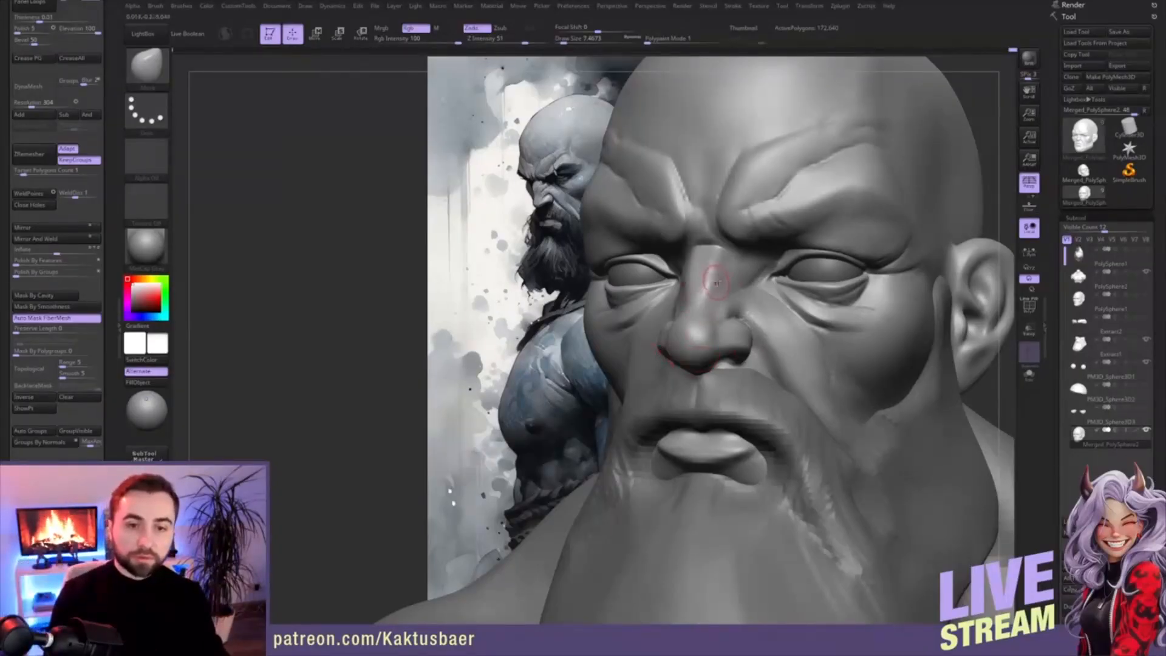
{"action": "key", "text": "shift"}
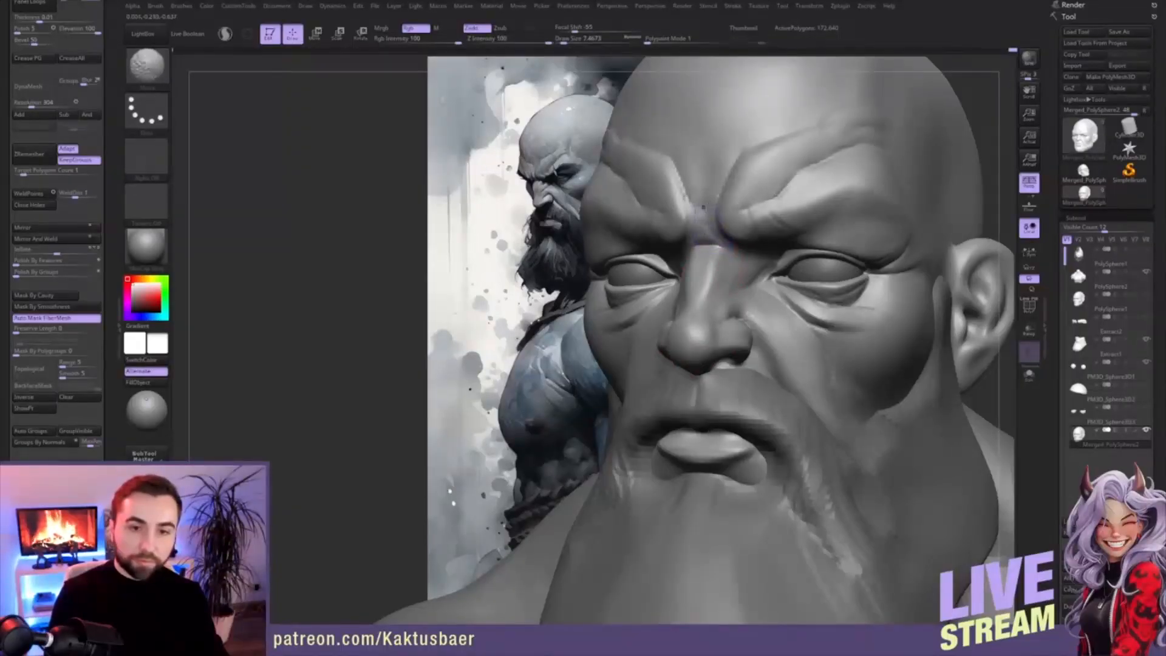
{"action": "left_click_drag", "start_coordinate": [709, 228], "coordinate": [715, 234], "text": "shift"}
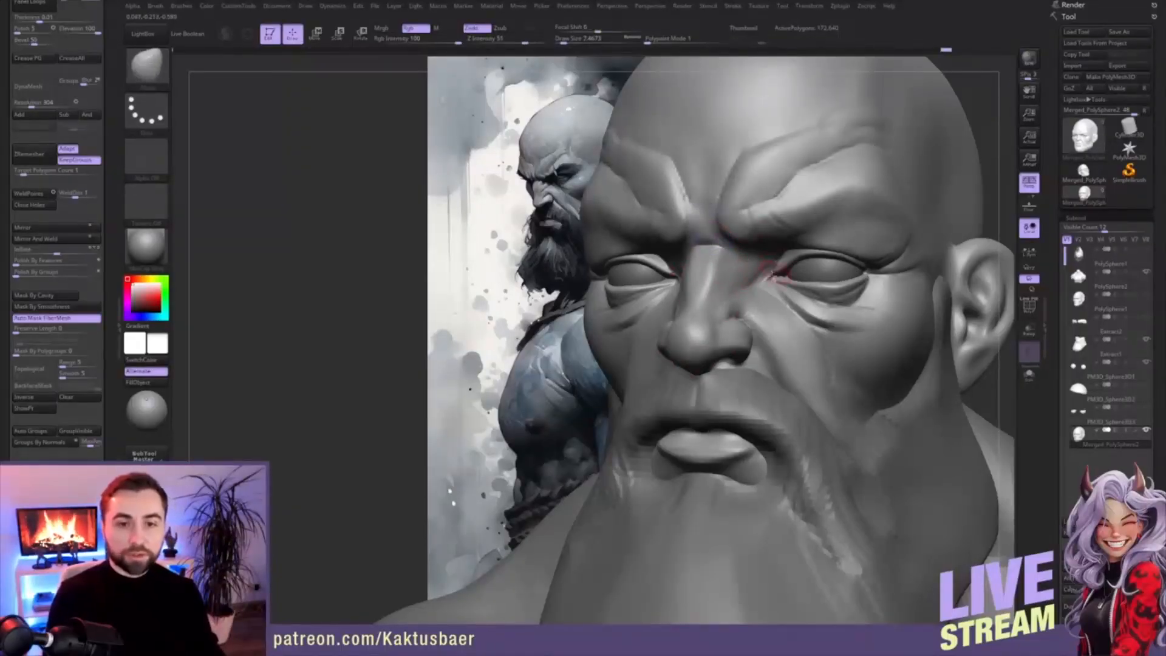
- Build up volume between the brows at the root of the nose with the ClayBuildup brush
{"action": "key", "text": "b"}
{"action": "key", "text": "c"}
{"action": "key", "text": "b"}
{"action": "right_click_drag", "start_coordinate": [737, 243], "coordinate": [783, 242]}
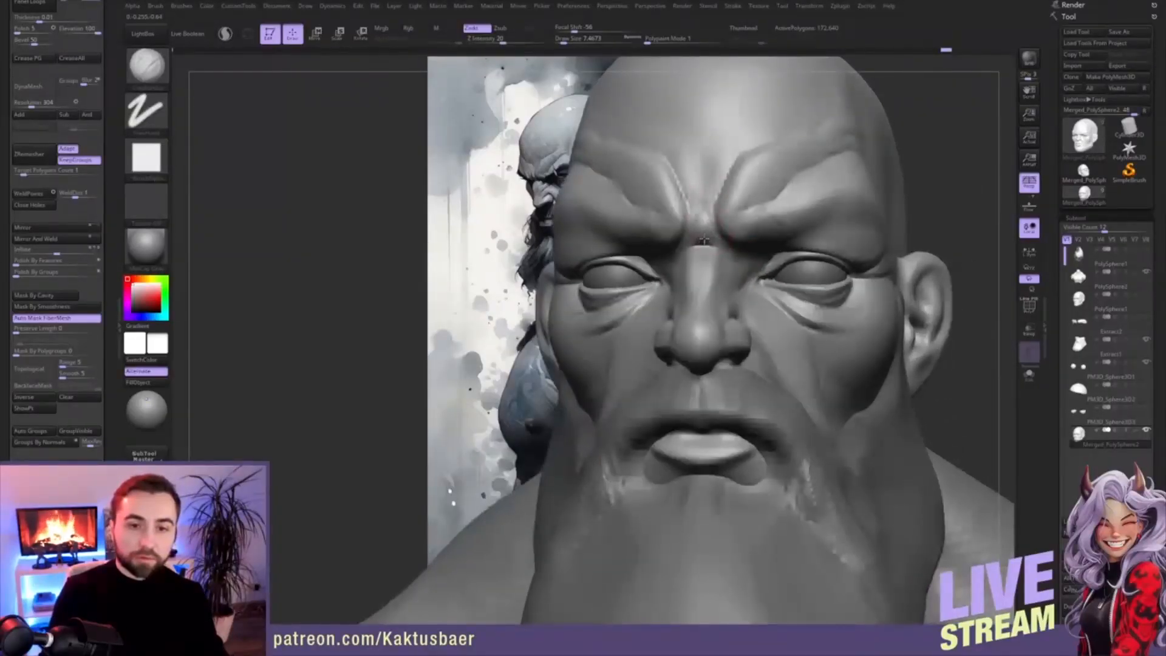
{"action": "right_click_drag", "start_coordinate": [754, 292], "coordinate": [734, 294]}
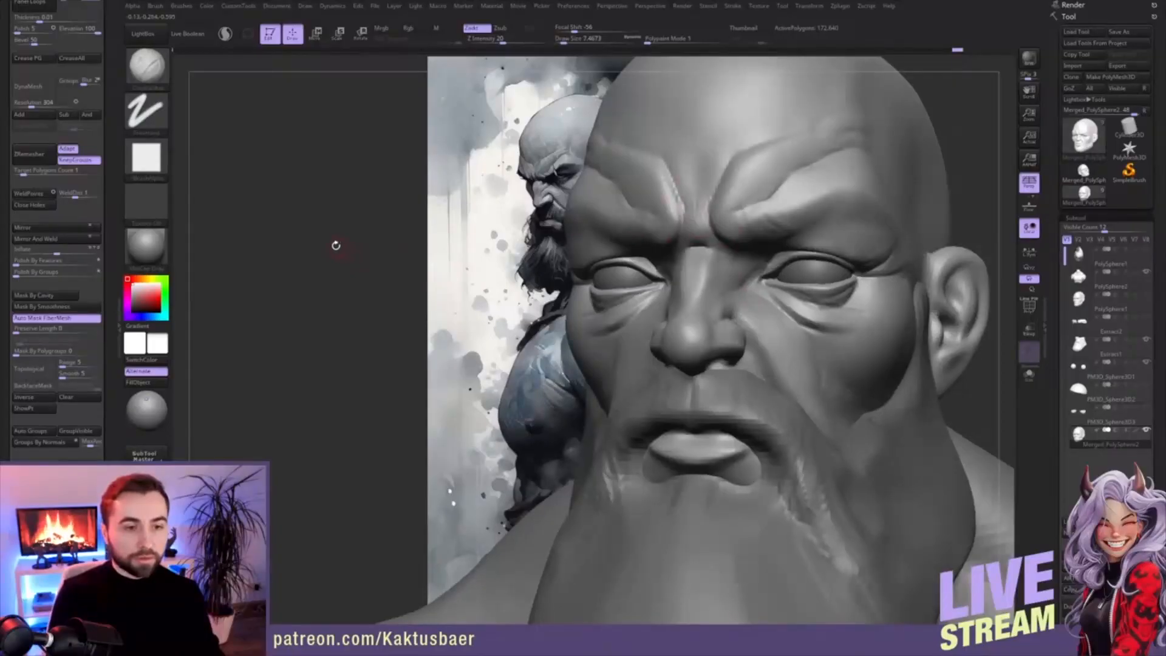
{"action": "left_click_drag", "start_coordinate": [301, 249], "coordinate": [306, 253]}
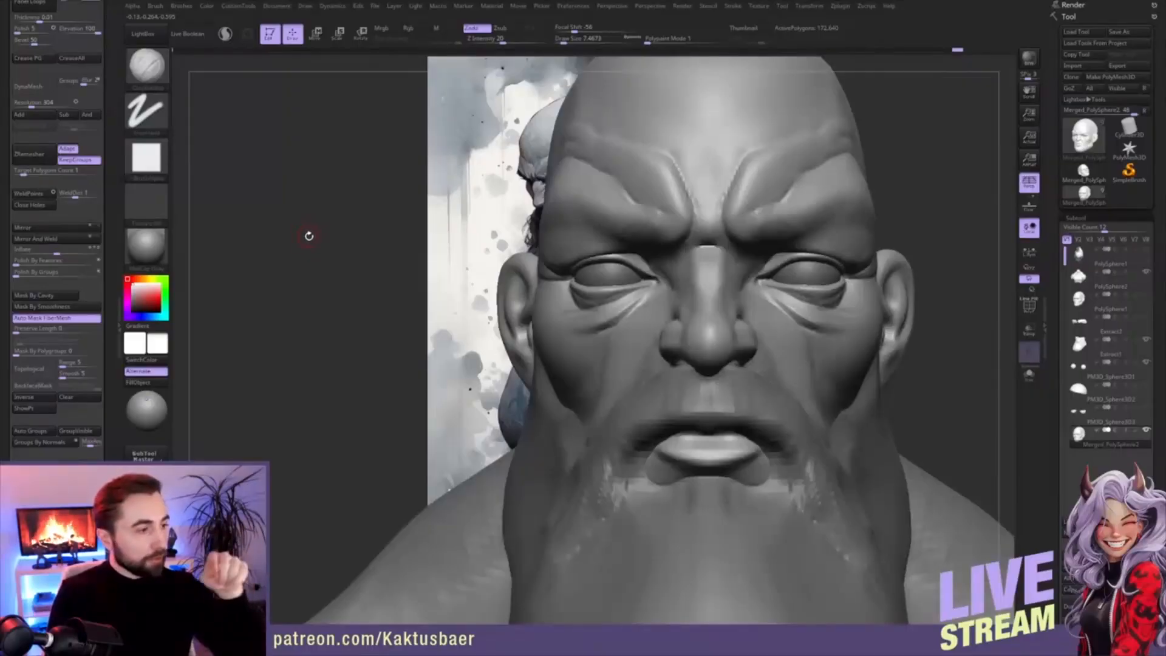
{"action": "left_click_drag", "start_coordinate": [319, 237], "coordinate": [308, 214]}
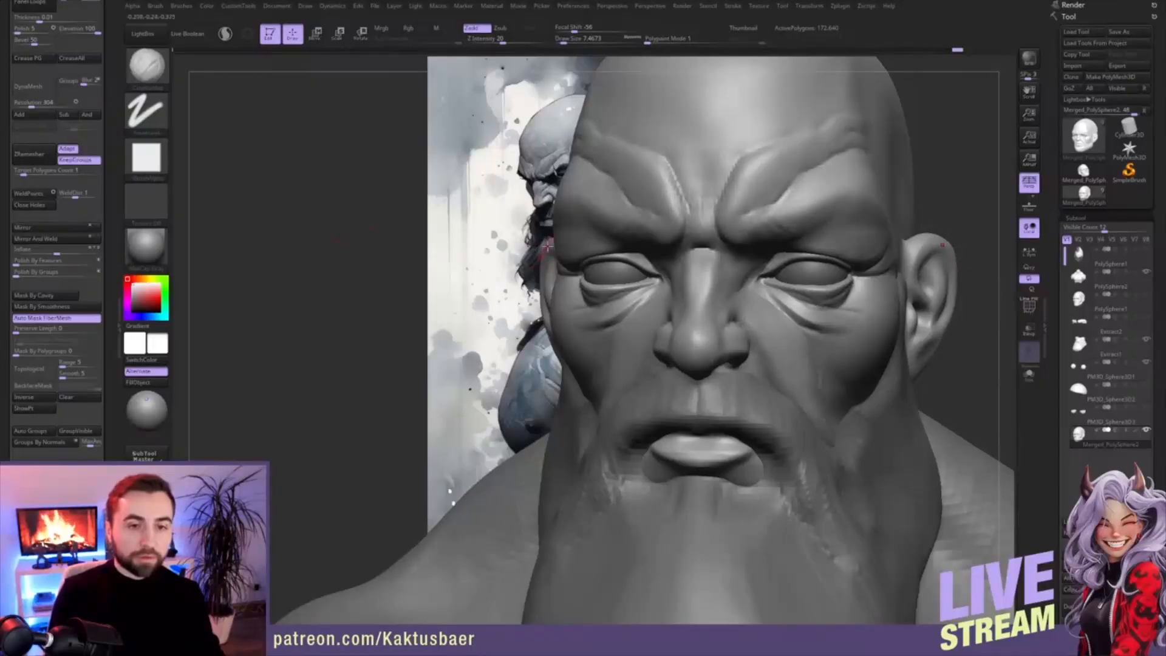
- Refine the furrow between the brows with clay strokes and smooth it into the nose root
{"action": "mouse_move", "coordinate": [554, 222]}
{"action": "right_mouse_down"}
{"action": "mouse_move", "coordinate": [565, 220]}
{"action": "mouse_move", "coordinate": [504, 237]}
{"action": "right_mouse_up"}
{"action": "left_click_drag", "start_coordinate": [715, 218], "coordinate": [708, 221], "text": "shift"}
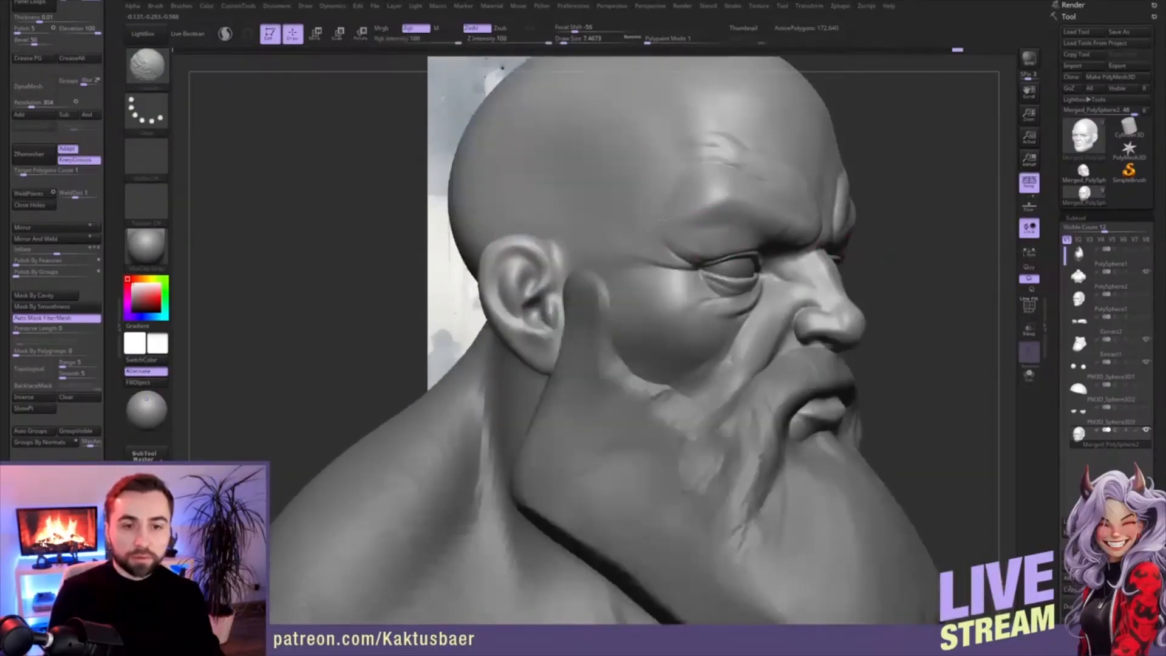
{"action": "mouse_move", "coordinate": [729, 231]}
{"action": "right_mouse_down"}
{"action": "mouse_move", "coordinate": [681, 231]}
{"action": "mouse_move", "coordinate": [708, 208]}
{"action": "mouse_move", "coordinate": [731, 219]}
{"action": "mouse_move", "coordinate": [700, 206]}
{"action": "right_mouse_up"}
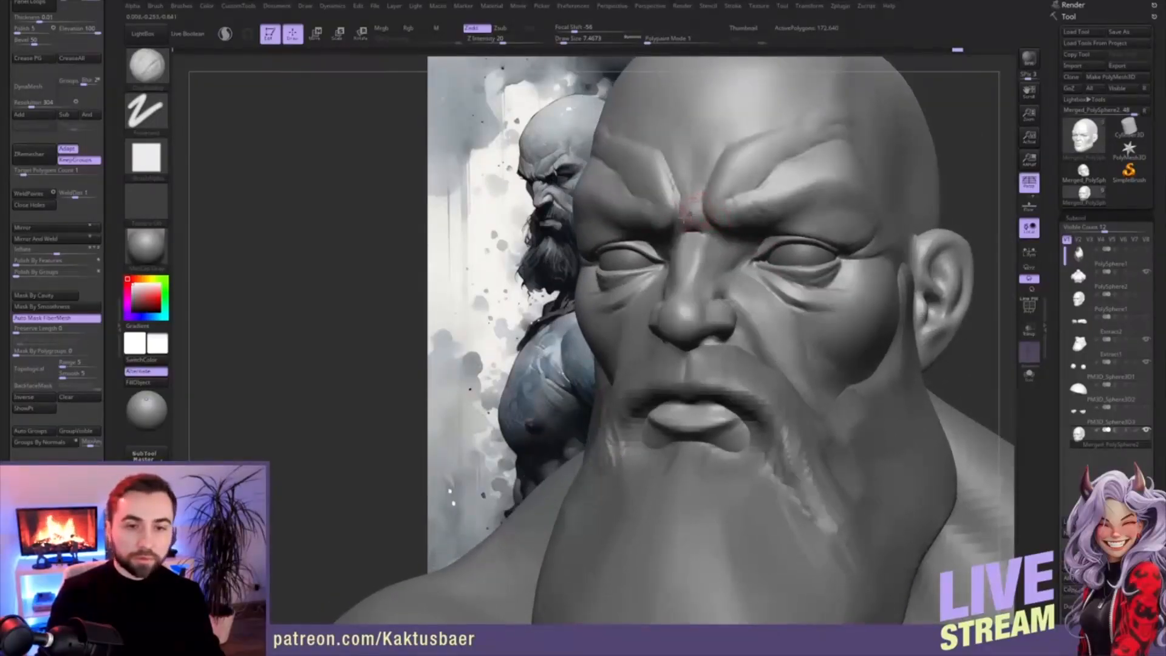
{"action": "mouse_move", "coordinate": [382, 231]}
{"action": "right_mouse_down"}
{"action": "mouse_move", "coordinate": [346, 242]}
{"action": "mouse_move", "coordinate": [357, 243]}
{"action": "mouse_move", "coordinate": [336, 229]}
{"action": "mouse_move", "coordinate": [341, 213]}
{"action": "right_mouse_up"}
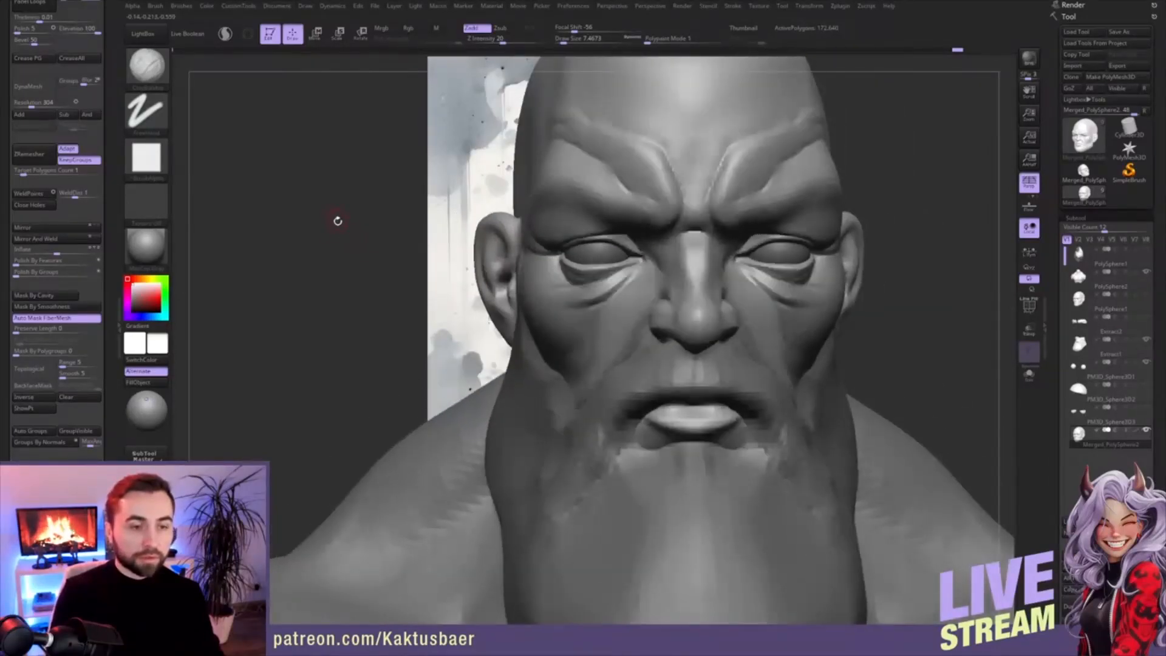
{"action": "right_click_drag", "start_coordinate": [698, 235], "coordinate": [698, 212]}
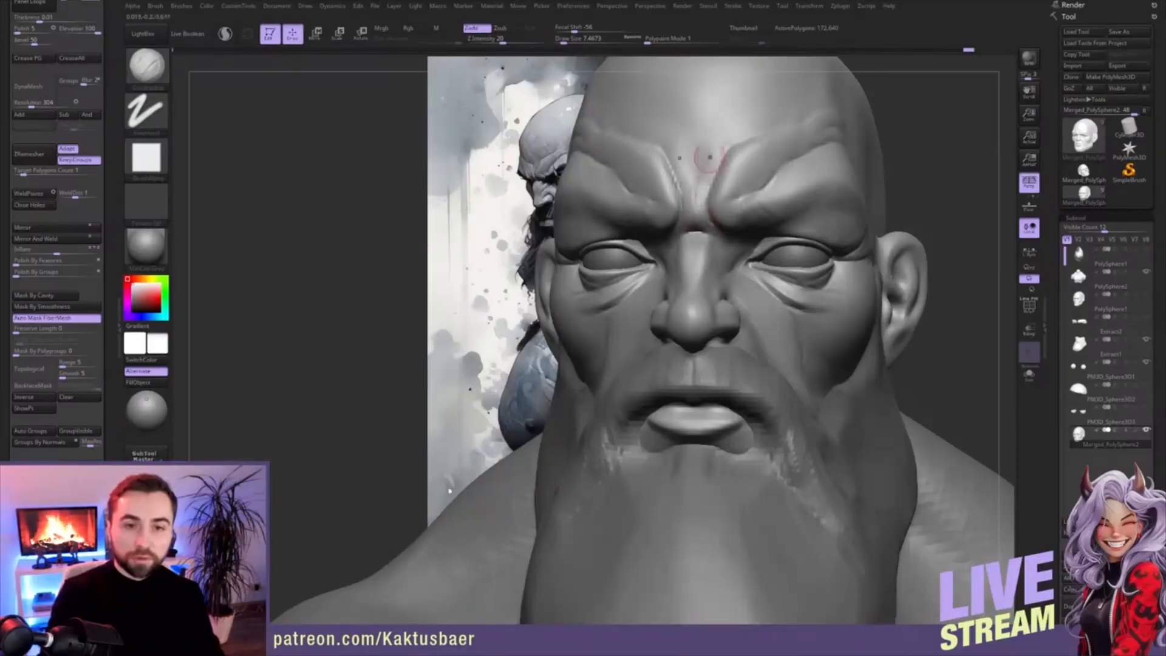
{"action": "key", "text": "shift"}
{"action": "left_click_drag", "start_coordinate": [696, 207], "coordinate": [696, 222], "text": "shift"}
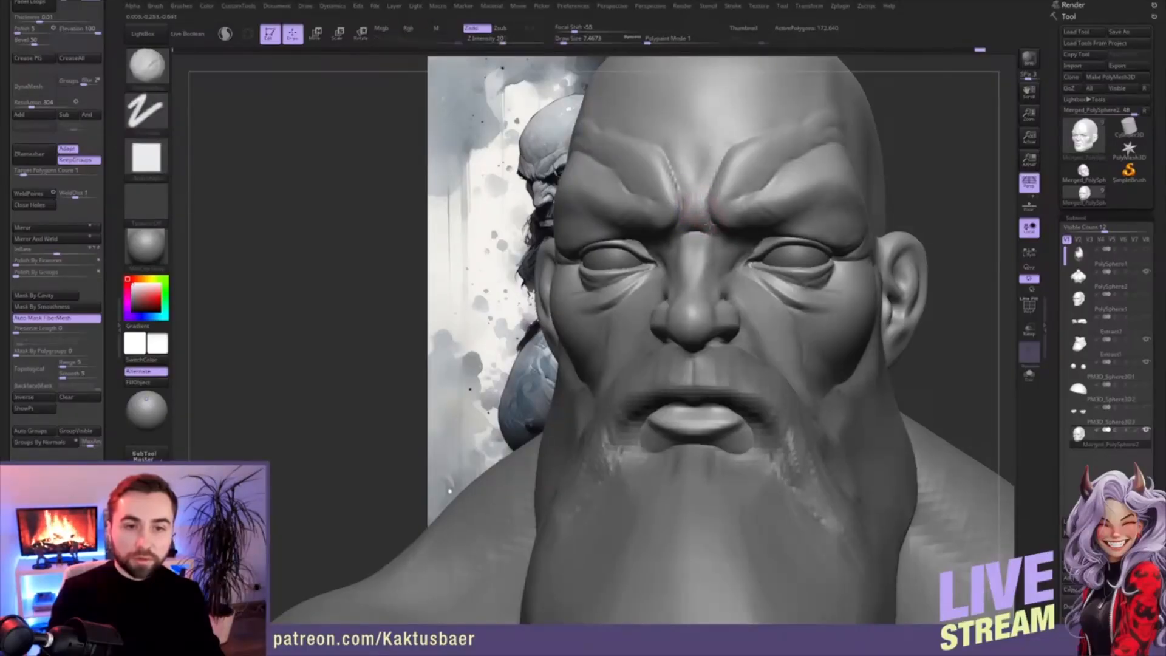
- Blend the lower forehead into the frown area and refine the upper side of the nose with the ClayBuildup brush
{"action": "right_click_drag", "start_coordinate": [695, 227], "coordinate": [703, 228]}
{"action": "mouse_move", "coordinate": [399, 237]}
{"action": "left_mouse_down"}
{"action": "mouse_move", "coordinate": [395, 250]}
{"action": "mouse_move", "coordinate": [505, 277]}
{"action": "left_mouse_up"}
{"action": "left_click_drag", "start_coordinate": [380, 249], "coordinate": [381, 226]}
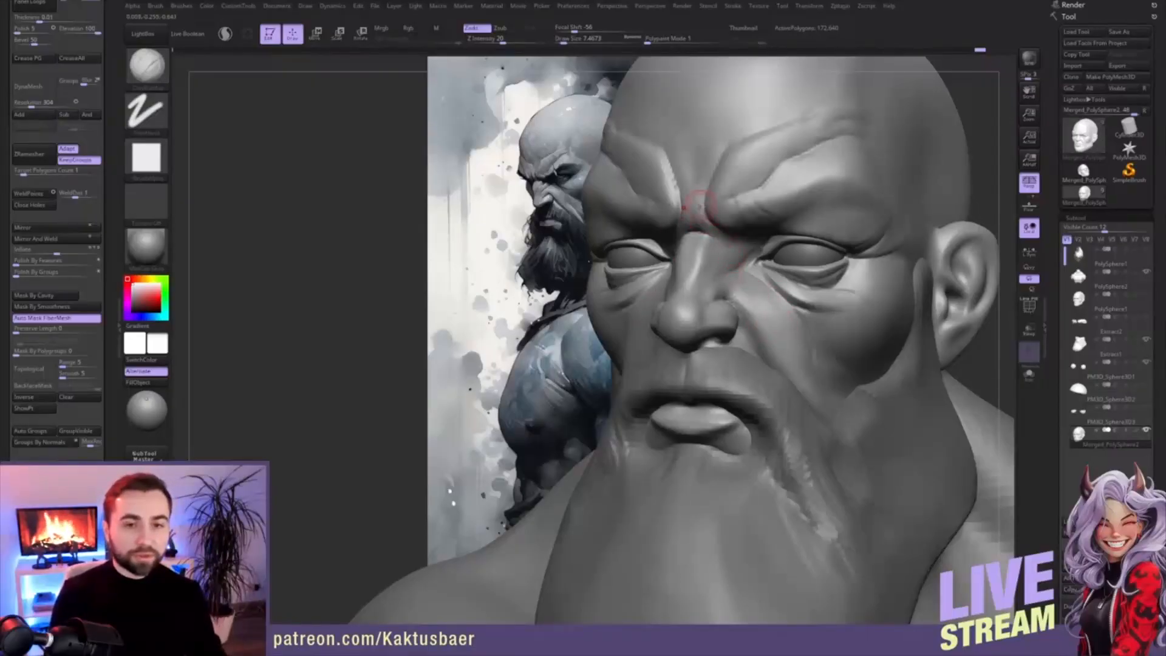
{"action": "left_click_drag", "start_coordinate": [696, 165], "coordinate": [696, 190], "text": "shift"}
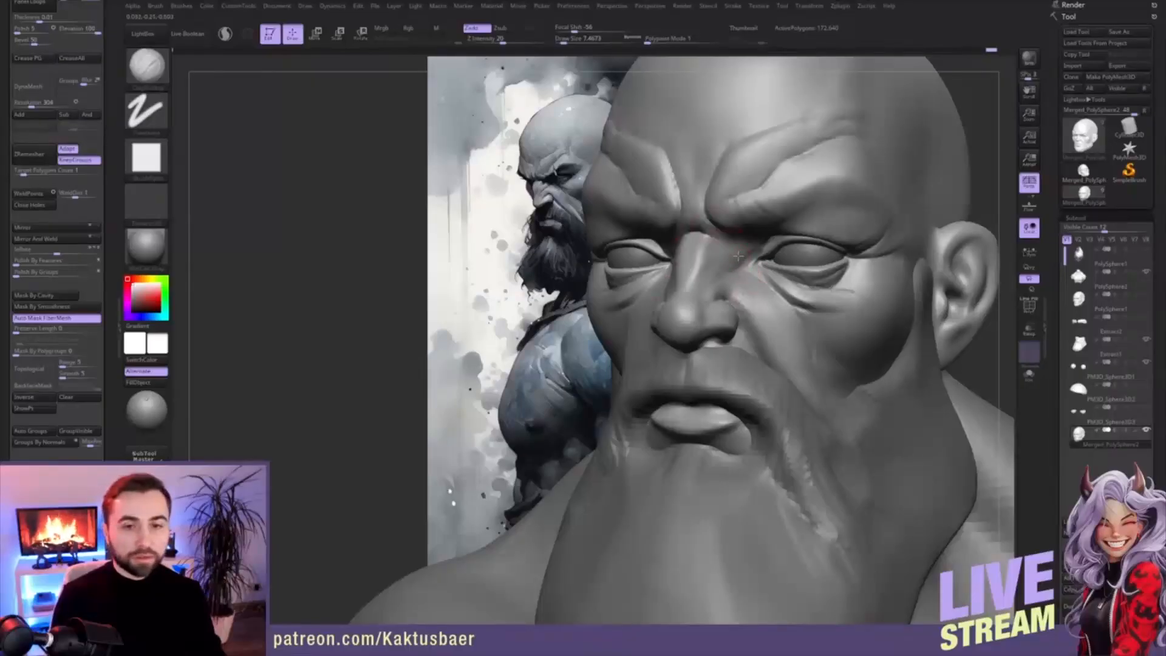
{"action": "right_click_drag", "start_coordinate": [738, 259], "coordinate": [735, 256]}
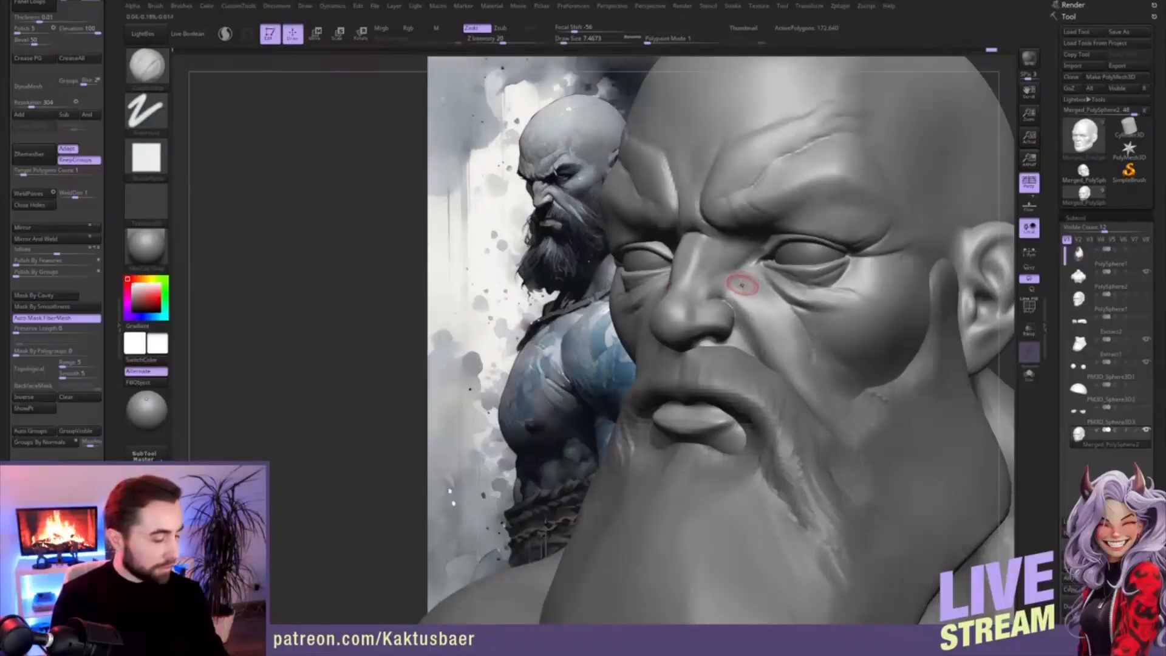
- Carve wrinkles from the nose bridge toward the inner eye corner with the DamStandard brush and soften them
{"action": "key", "text": "b"}
{"action": "key", "text": "d"}
{"action": "key", "text": "s"}
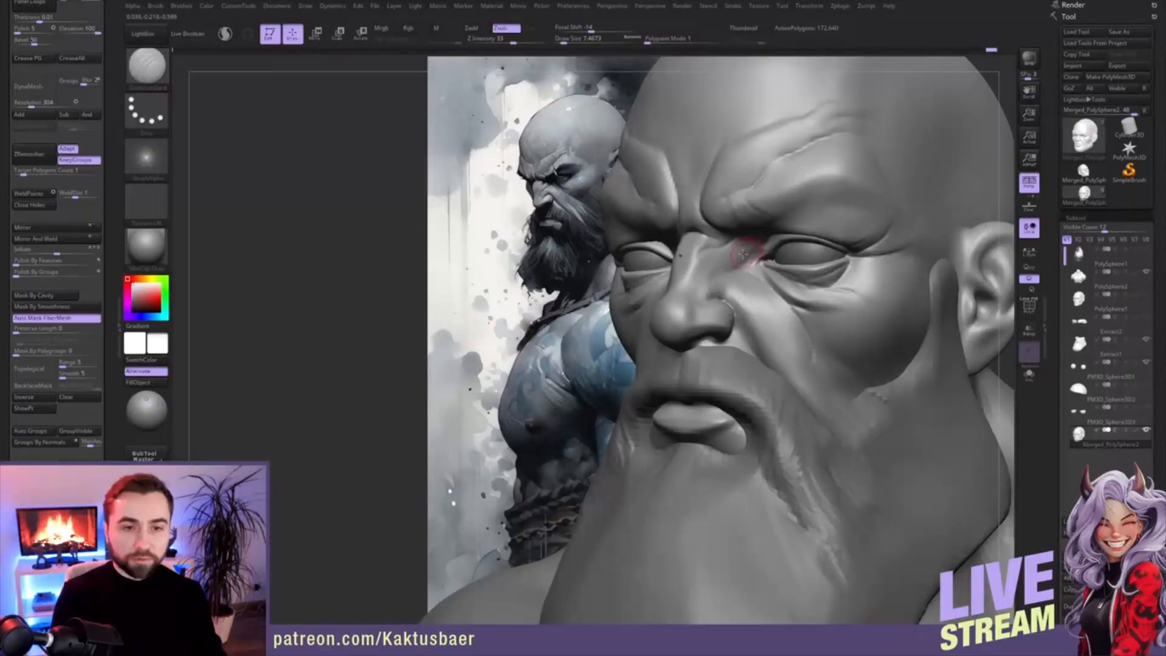
{"action": "mouse_move", "coordinate": [716, 263]}
{"action": "left_mouse_down"}
{"action": "mouse_move", "coordinate": [713, 273]}
{"action": "mouse_move", "coordinate": [742, 254]}
{"action": "left_mouse_up"}
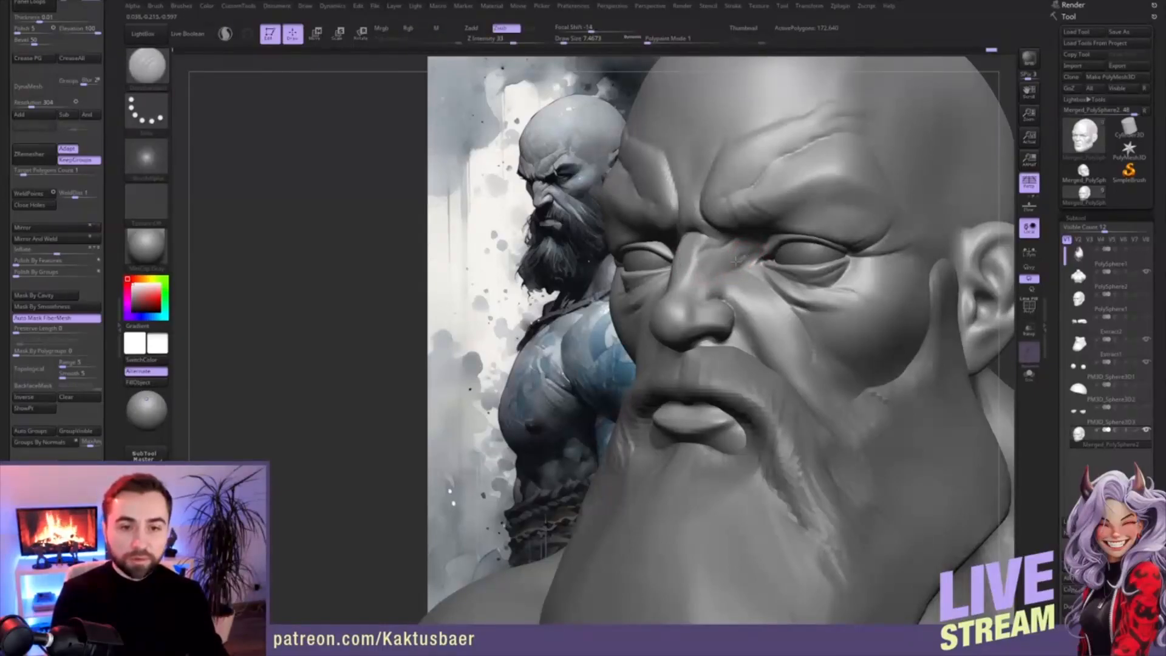
{"action": "left_click_drag", "start_coordinate": [742, 255], "coordinate": [706, 266], "text": "shift"}
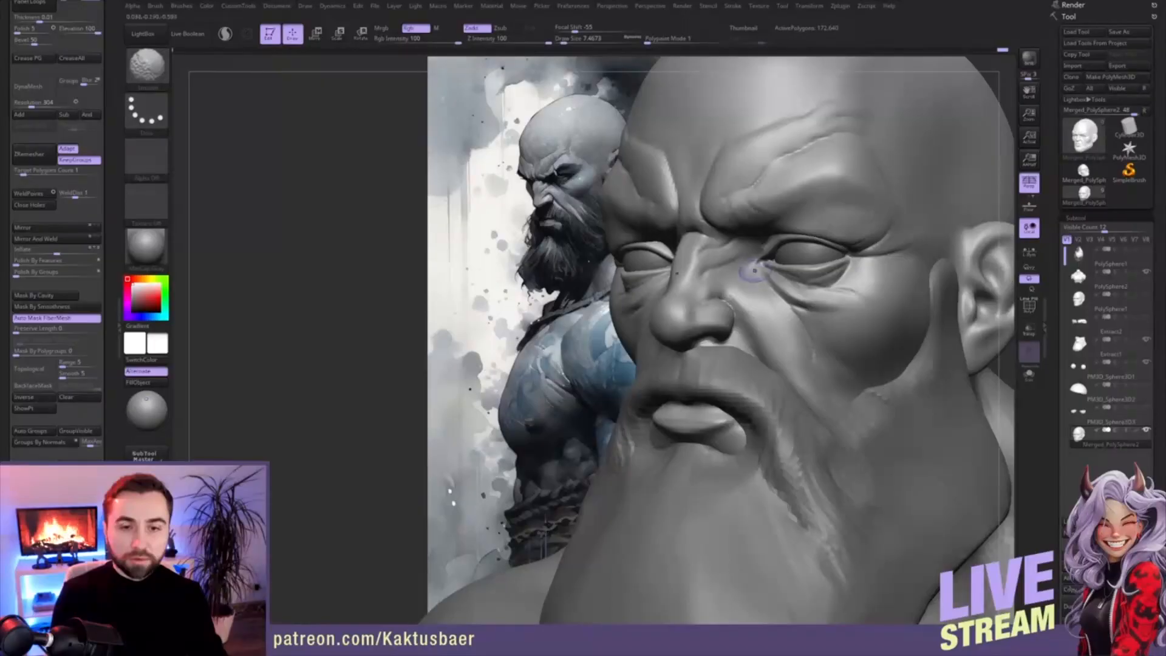
{"action": "key", "text": "shift"}
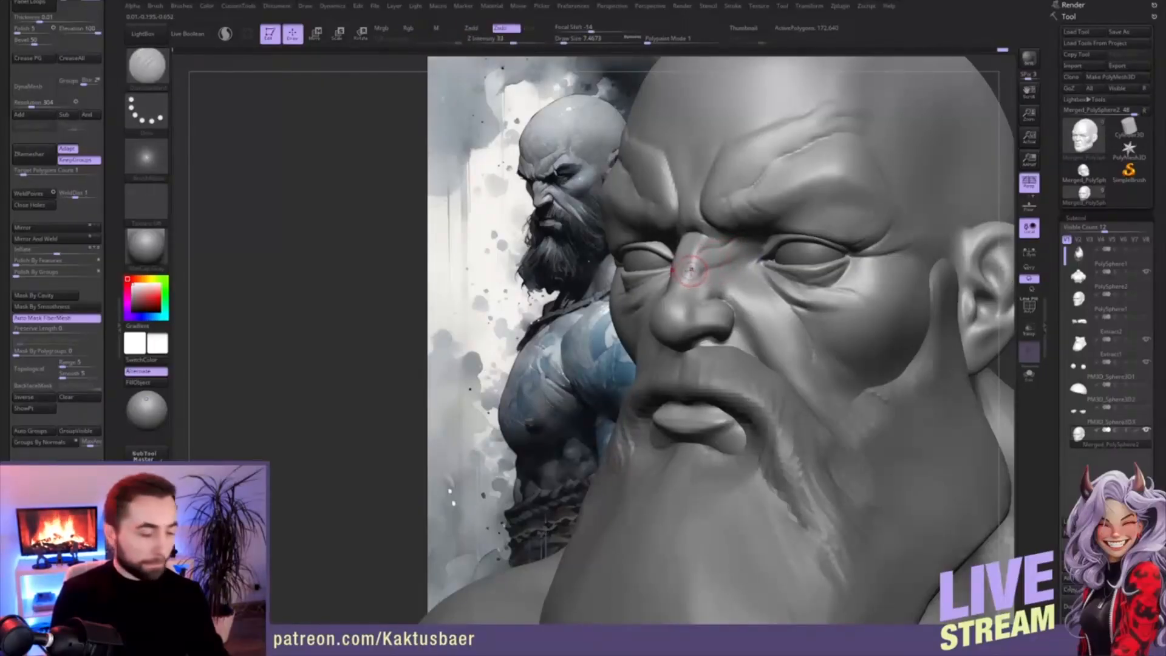
- Adjust the shape of the nose bridge with the Move brush
{"action": "key", "text": "b"}
{"action": "key", "text": "m"}
{"action": "key", "text": "v"}
{"action": "right_click_drag", "start_coordinate": [693, 258], "coordinate": [703, 258]}
{"action": "left_click_drag", "start_coordinate": [703, 258], "coordinate": [700, 284]}
{"action": "right_click_drag", "start_coordinate": [700, 284], "coordinate": [712, 290]}
- Build up the nasolabial fold beside the nostril with the ClayBuildup brush at a draw size of about 10.5 and smooth it
{"action": "key", "text": "b"}
{"action": "key", "text": "c"}
{"action": "key", "text": "b"}
{"action": "left_click_drag", "start_coordinate": [703, 300], "coordinate": [721, 294]}
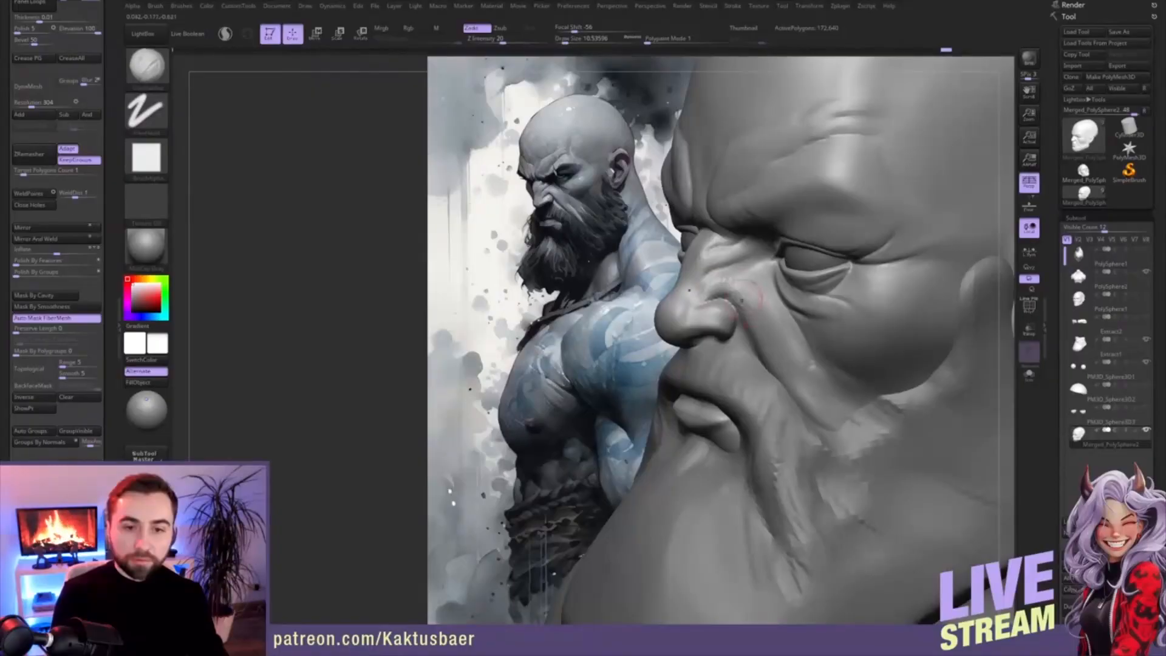
{"action": "left_click_drag", "start_coordinate": [753, 316], "coordinate": [782, 367]}
{"action": "key", "text": "shift"}
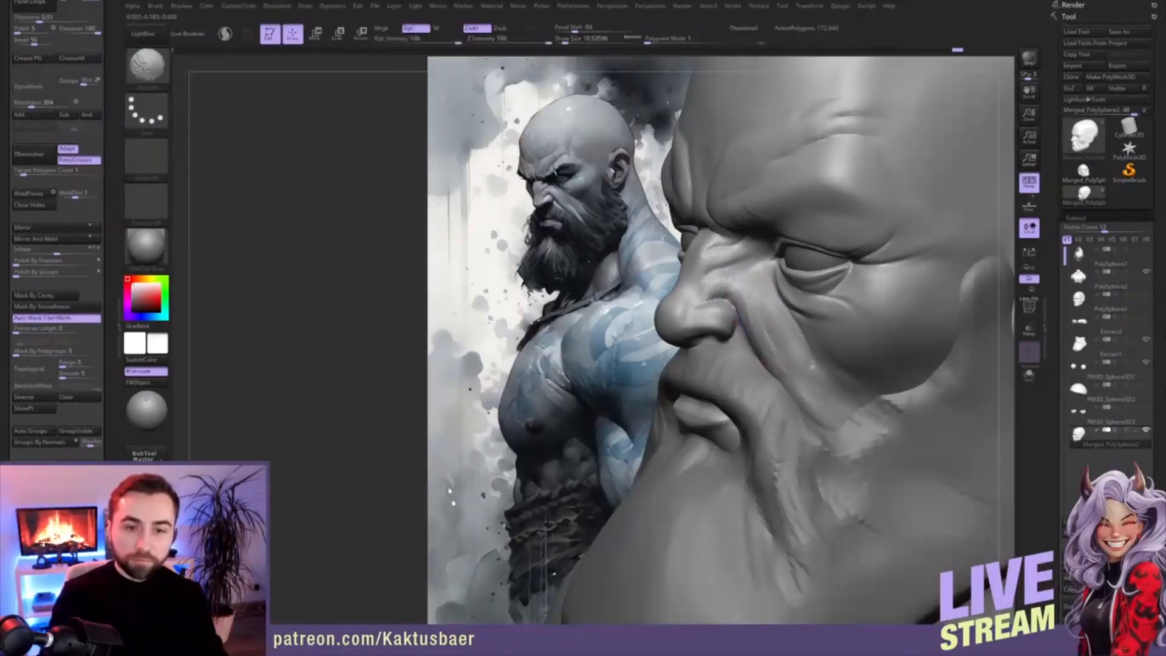
{"action": "mouse_move", "coordinate": [732, 308]}
{"action": "left_mouse_down", "text": "shift"}
{"action": "mouse_move", "coordinate": [759, 310]}
{"action": "mouse_move", "coordinate": [741, 293]}
{"action": "mouse_move", "coordinate": [788, 353]}
{"action": "left_mouse_up", "text": "shift"}
{"action": "right_click_drag", "start_coordinate": [803, 381], "coordinate": [862, 374]}
{"action": "left_click_drag", "start_coordinate": [760, 286], "coordinate": [812, 376], "text": "shift"}
- Carve the inner folds of the ear with the DamStandard brush, undoing an unwanted stroke and recarving them
{"action": "mouse_move", "coordinate": [812, 376]}
{"action": "right_mouse_down", "text": "ctrl"}
{"action": "mouse_move", "coordinate": [779, 306]}
{"action": "mouse_move", "coordinate": [860, 289]}
{"action": "mouse_move", "coordinate": [859, 368]}
{"action": "right_mouse_up", "text": "ctrl"}
{"action": "mouse_move", "coordinate": [908, 286]}
{"action": "right_mouse_down"}
{"action": "mouse_move", "coordinate": [864, 274]}
{"action": "mouse_move", "coordinate": [839, 294]}
{"action": "right_mouse_up"}
{"action": "key", "text": "b"}
{"action": "key", "text": "d"}
{"action": "key", "text": "s"}
{"action": "mouse_move", "coordinate": [841, 265]}
{"action": "left_mouse_down"}
{"action": "mouse_move", "coordinate": [857, 255]}
{"action": "mouse_move", "coordinate": [877, 273]}
{"action": "mouse_move", "coordinate": [879, 301]}
{"action": "mouse_move", "coordinate": [836, 332]}
{"action": "left_mouse_up"}
{"action": "right_click_drag", "start_coordinate": [852, 330], "coordinate": [870, 326]}
{"action": "key", "text": "ctrl+z"}
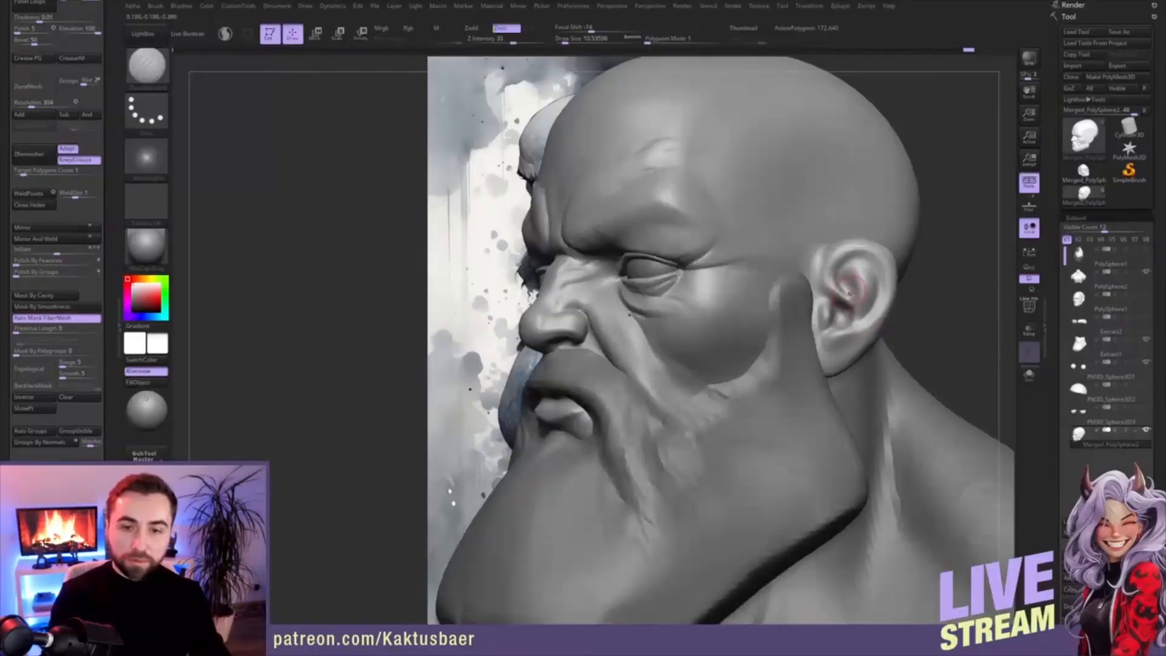
{"action": "mouse_move", "coordinate": [844, 284]}
{"action": "left_mouse_down"}
{"action": "mouse_move", "coordinate": [845, 297]}
{"action": "mouse_move", "coordinate": [857, 257]}
{"action": "mouse_move", "coordinate": [875, 263]}
{"action": "mouse_move", "coordinate": [879, 301]}
{"action": "mouse_move", "coordinate": [862, 329]}
{"action": "left_mouse_up"}
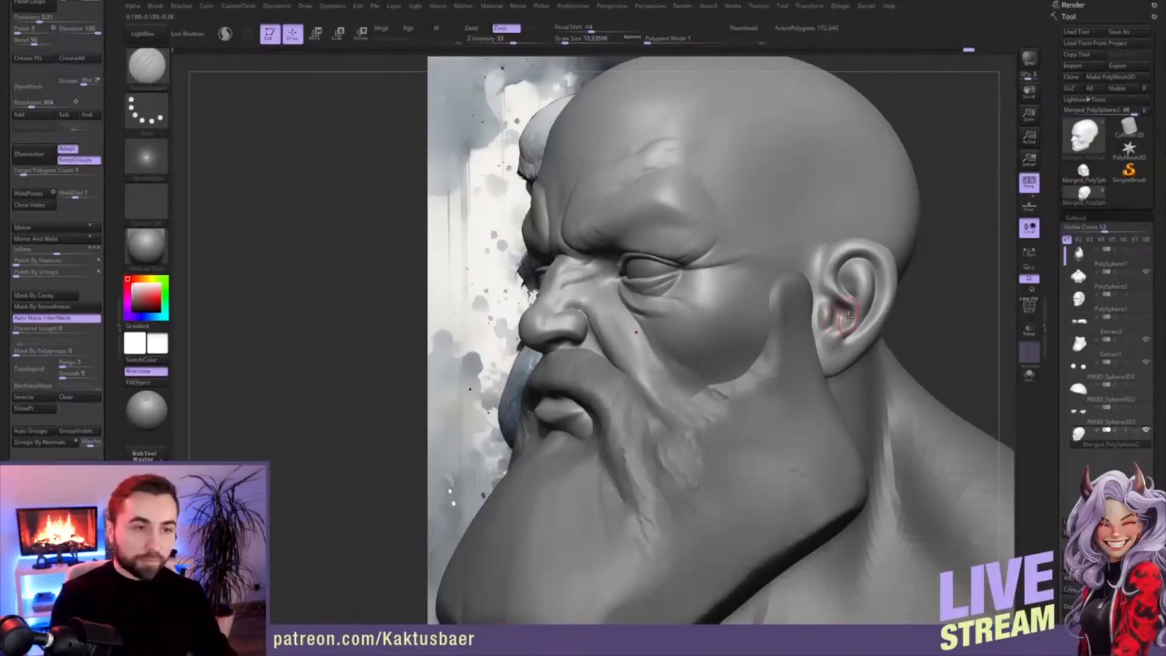
- Build up the inner folds of the ear with the ClayBuildup brush and smooth them
{"action": "key", "text": "b"}
{"action": "key", "text": "c"}
{"action": "key", "text": "b"}
{"action": "key", "text": "["}
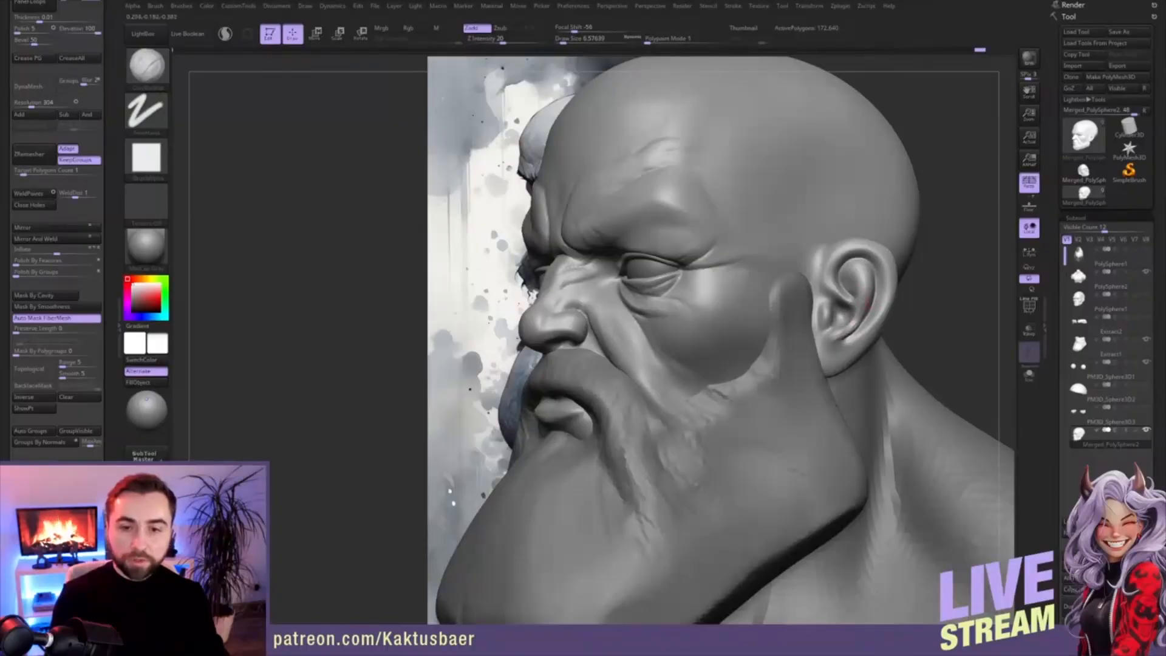
{"action": "right_click_drag", "start_coordinate": [851, 298], "coordinate": [857, 305]}
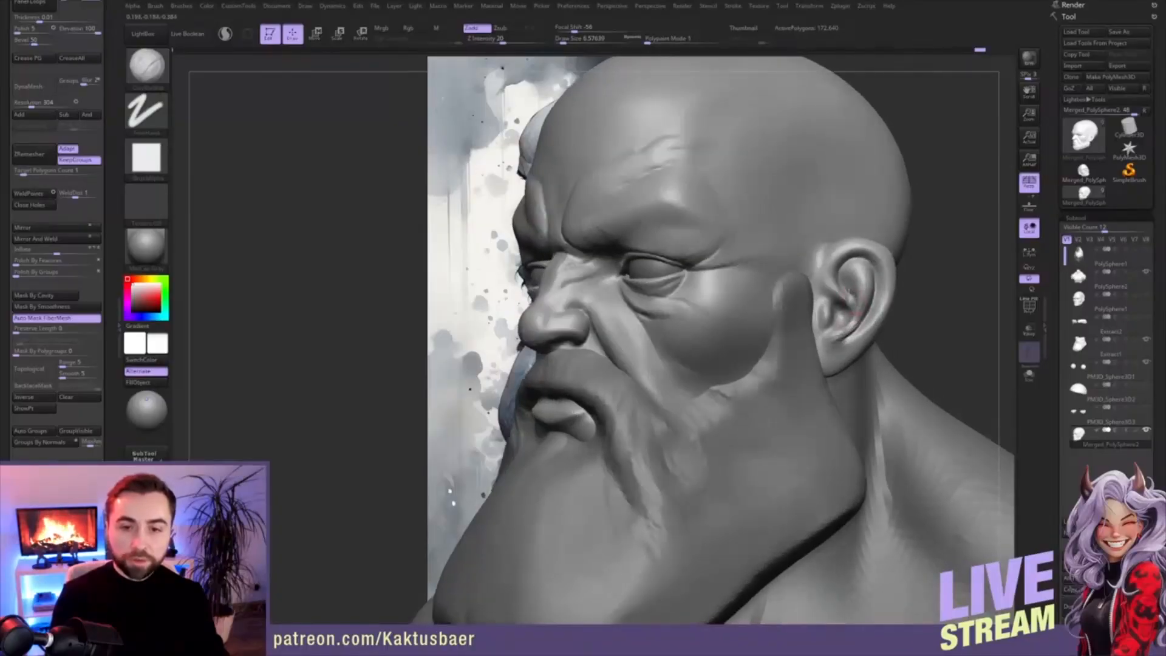
{"action": "key", "text": "shift"}
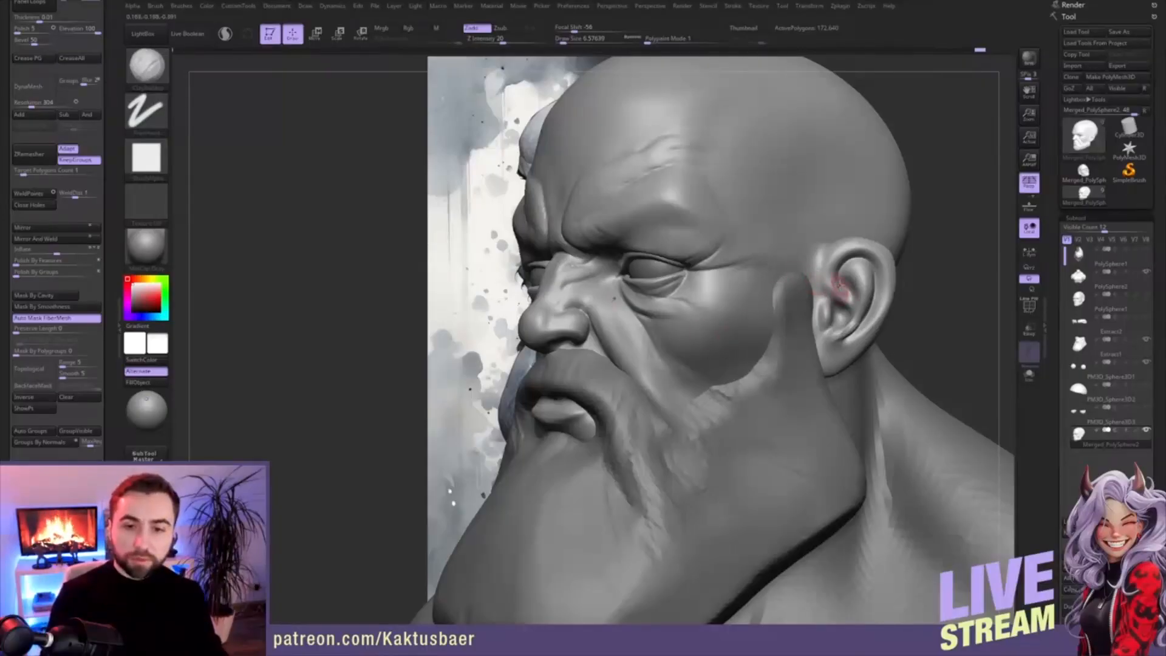
- Build up the upper ear rim and the hollow beneath it with ClayBuildup, varying the draw size between about 8.4 and 10.5
{"action": "key", "text": "bracketright"}
{"action": "left_click_drag", "start_coordinate": [836, 271], "coordinate": [843, 261]}
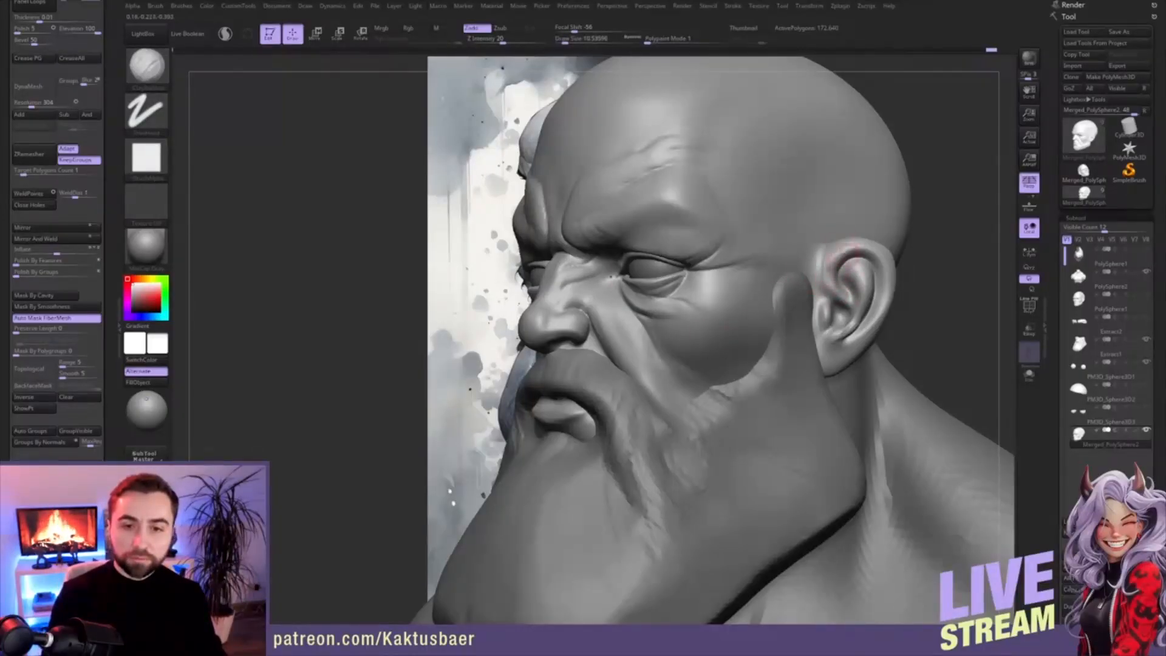
{"action": "key", "text": "bracketleft"}
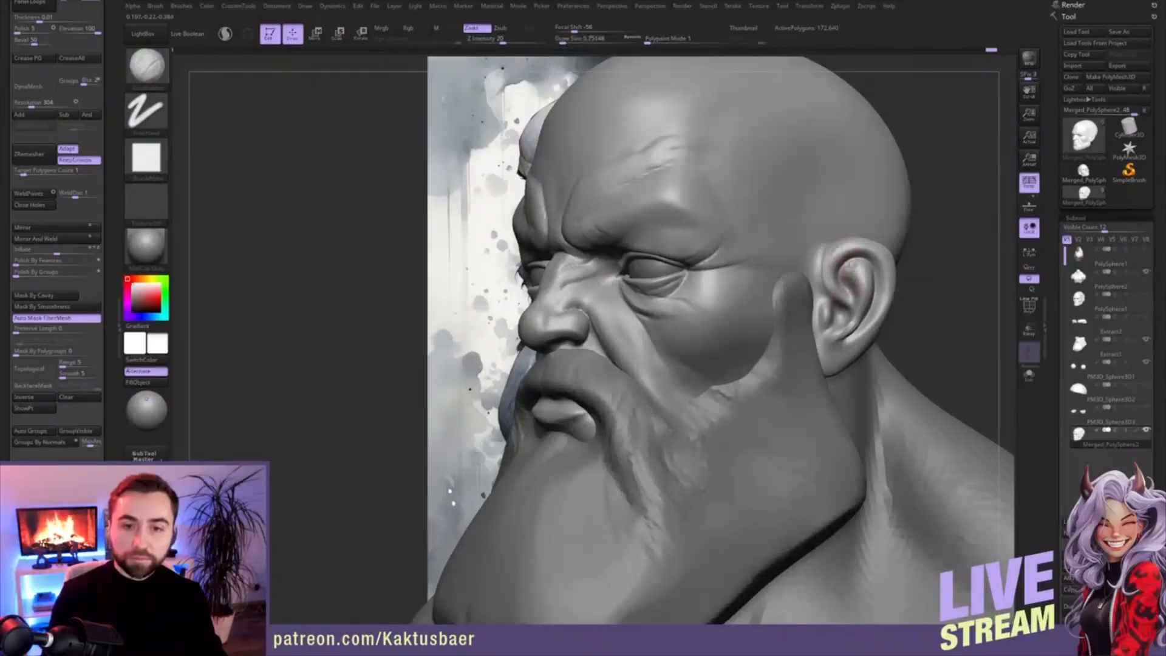
{"action": "key", "text": "bracketright"}
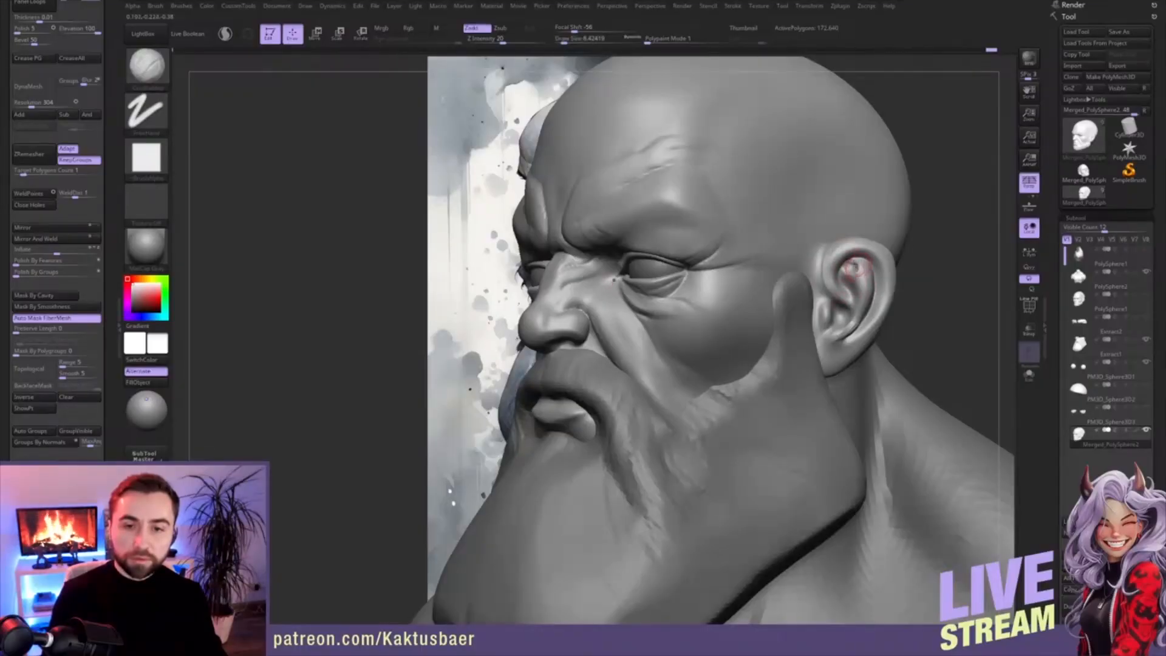
{"action": "mouse_move", "coordinate": [860, 273]}
{"action": "right_mouse_down"}
{"action": "mouse_move", "coordinate": [935, 268]}
{"action": "mouse_move", "coordinate": [836, 283]}
{"action": "right_mouse_up"}
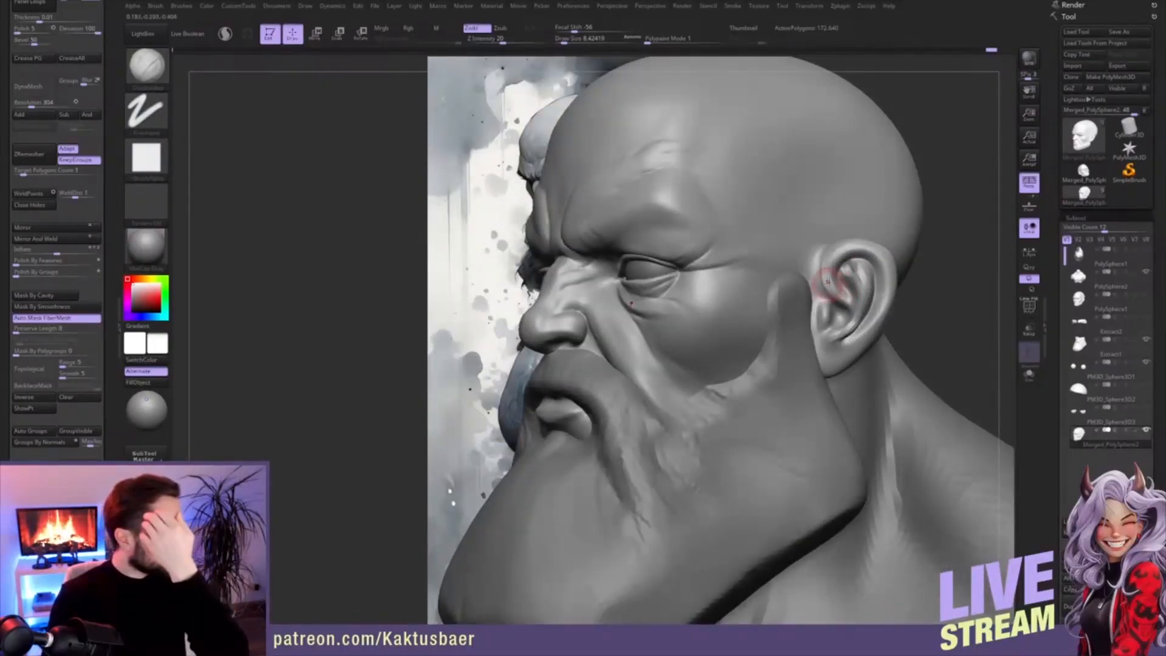
- Refine and smooth the lower inner ear fold, enlarging the ClayBuildup draw size to about 14.2 for the lobe area
{"action": "right_click_drag", "start_coordinate": [840, 291], "coordinate": [827, 309]}
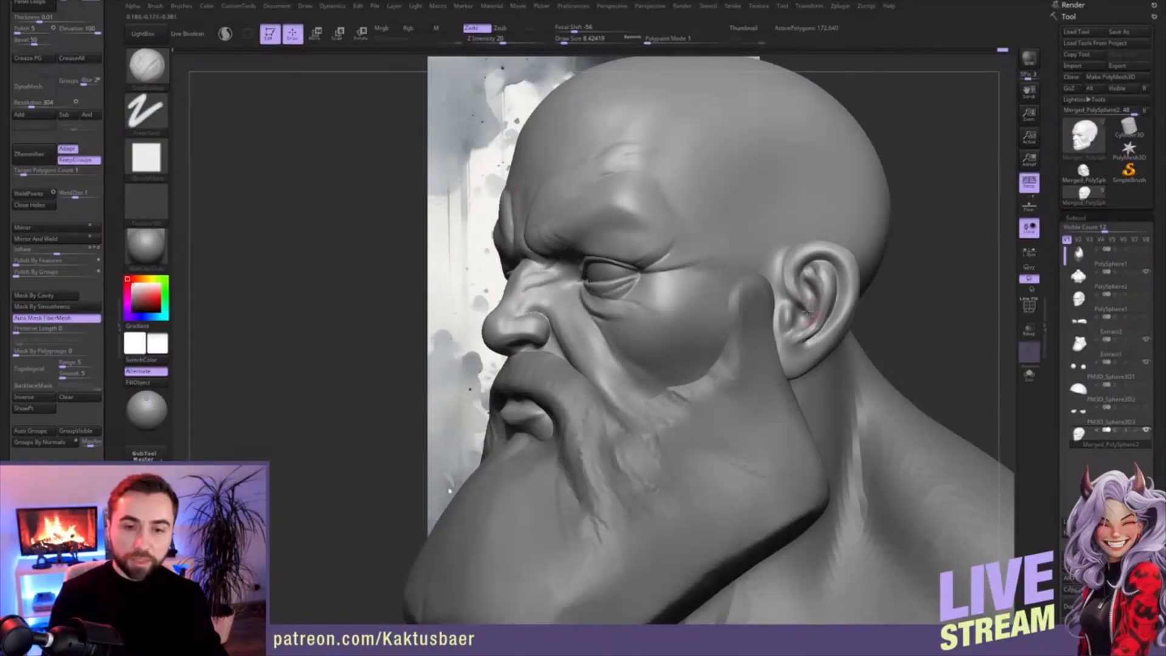
{"action": "key", "text": "shift"}
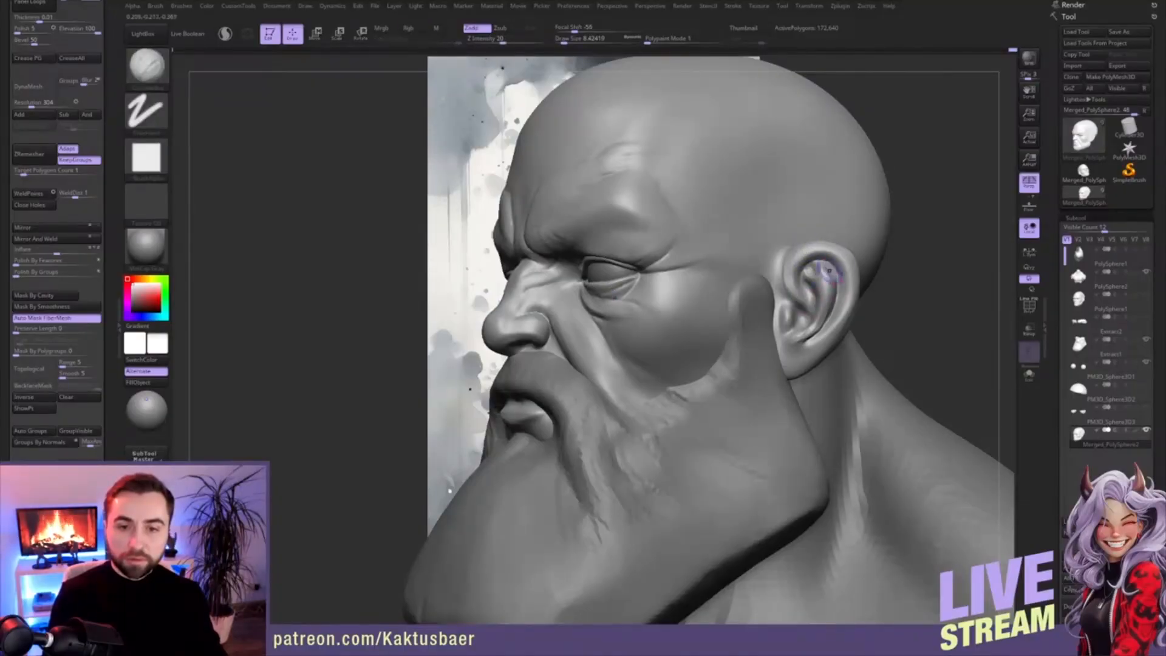
{"action": "key", "text": "shift"}
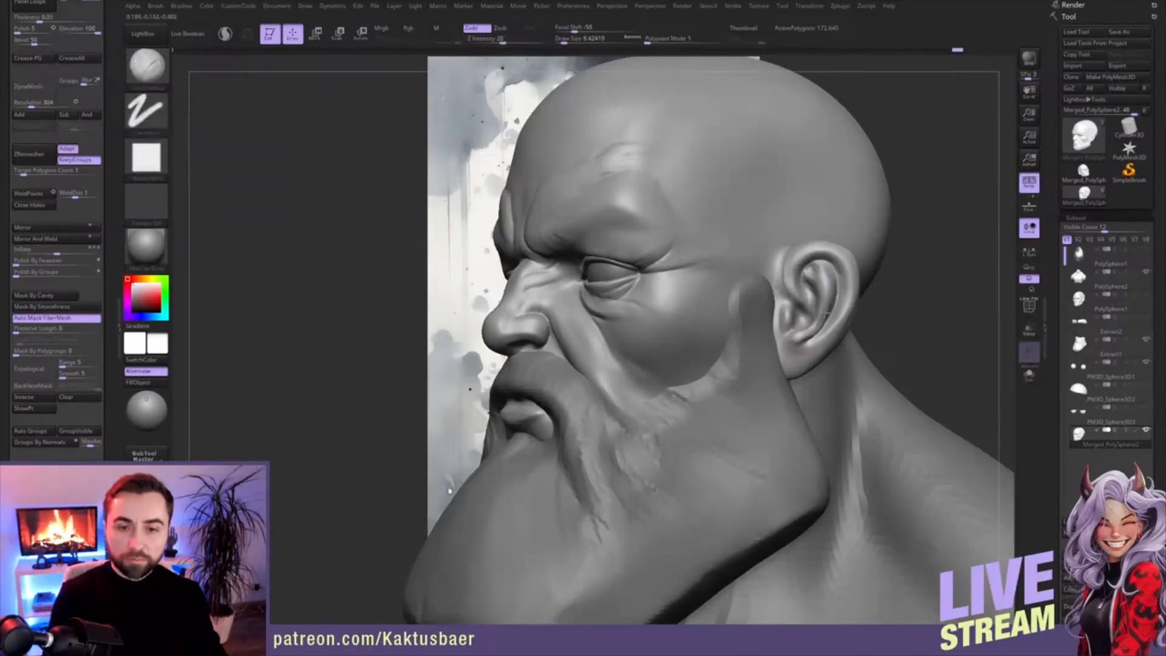
{"action": "key", "text": "s"}
{"action": "left_click_drag", "start_coordinate": [813, 352], "coordinate": [815, 352]}
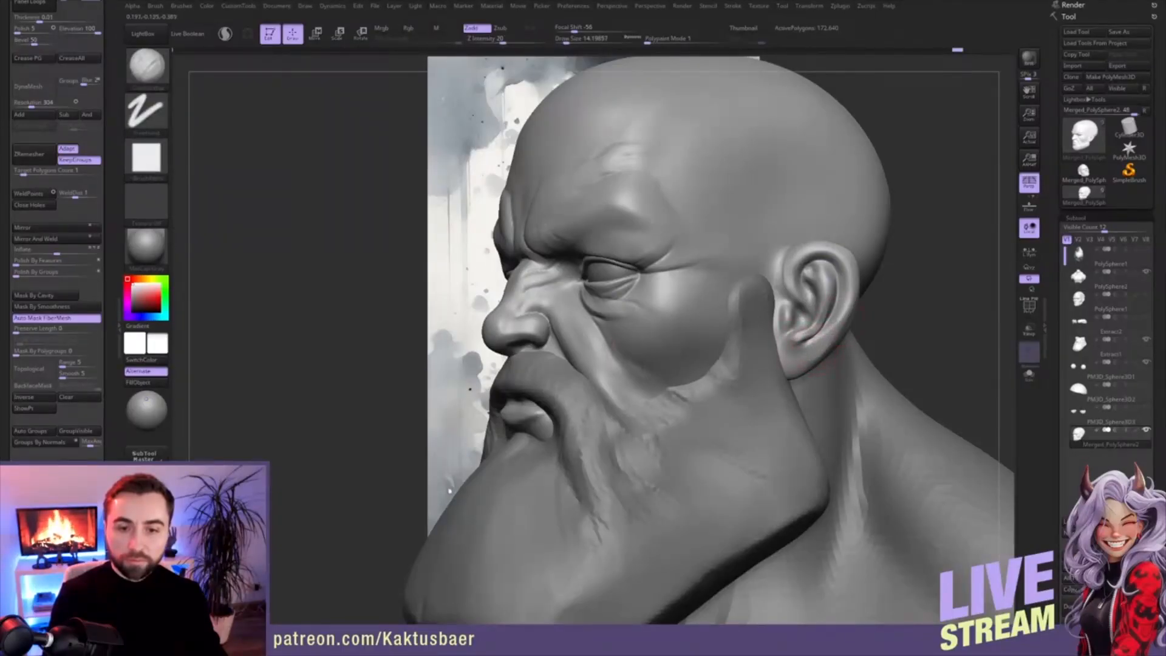
- Sharpen the outer rim of the ear with the Pinch brush at a draw size of about 15.6, undoing an unwanted stroke
{"action": "key", "text": "b"}
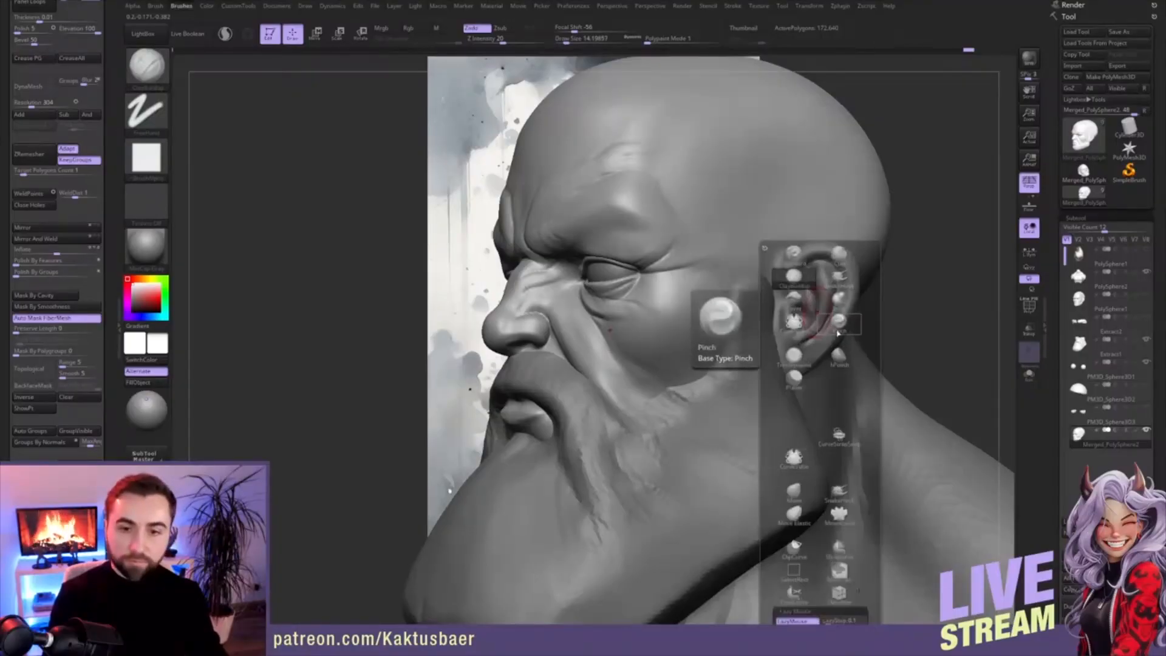
{"action": "left_click", "coordinate": [838, 331]}
{"action": "key", "text": "ctrl+z"}
{"action": "key", "text": "s"}
{"action": "mouse_move", "coordinate": [837, 297]}
{"action": "left_mouse_down"}
{"action": "mouse_move", "coordinate": [809, 254]}
{"action": "mouse_move", "coordinate": [831, 246]}
{"action": "mouse_move", "coordinate": [849, 260]}
{"action": "mouse_move", "coordinate": [855, 298]}
{"action": "mouse_move", "coordinate": [812, 346]}
{"action": "left_mouse_up"}
{"action": "key", "text": "s"}
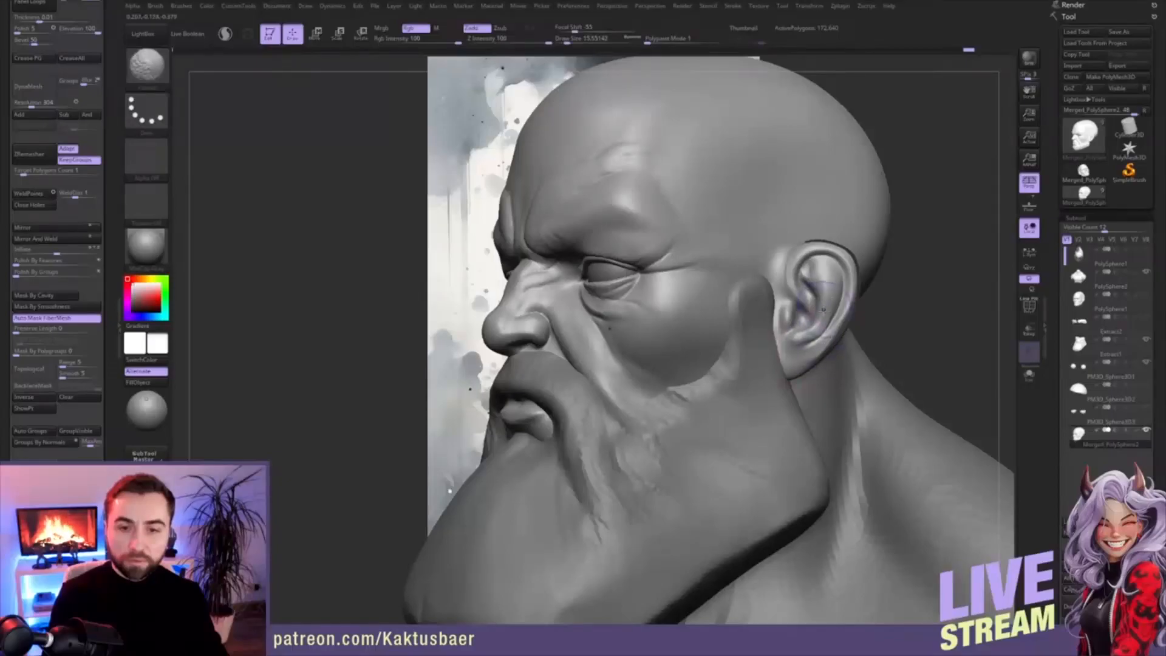
- Reshape the inner ear ridge with the Move brush at a draw size of about 11.7 and smooth the front of the ear
{"action": "key", "text": "b"}
{"action": "key", "text": "m"}
{"action": "key", "text": "v"}
{"action": "key", "text": "s"}
{"action": "left_click_drag", "start_coordinate": [820, 298], "coordinate": [818, 302]}
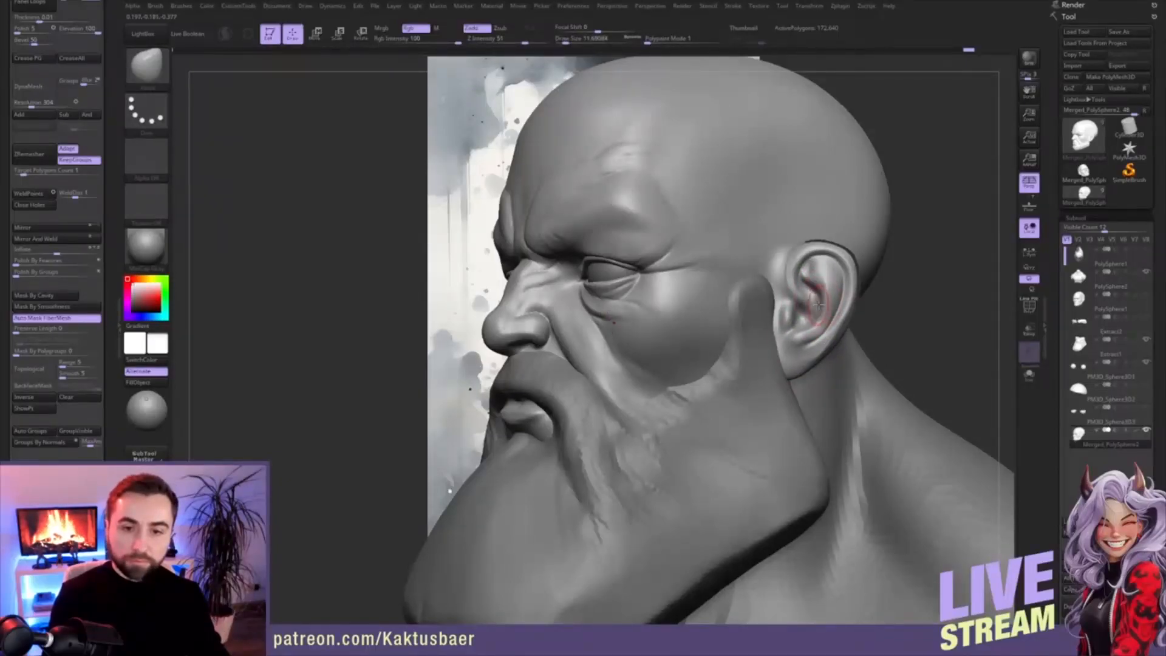
{"action": "left_click_drag", "start_coordinate": [783, 272], "coordinate": [801, 246], "text": "shift"}
{"action": "mouse_move", "coordinate": [890, 277]}
{"action": "right_mouse_down"}
{"action": "mouse_move", "coordinate": [851, 275]}
{"action": "mouse_move", "coordinate": [859, 270]}
{"action": "right_mouse_up"}
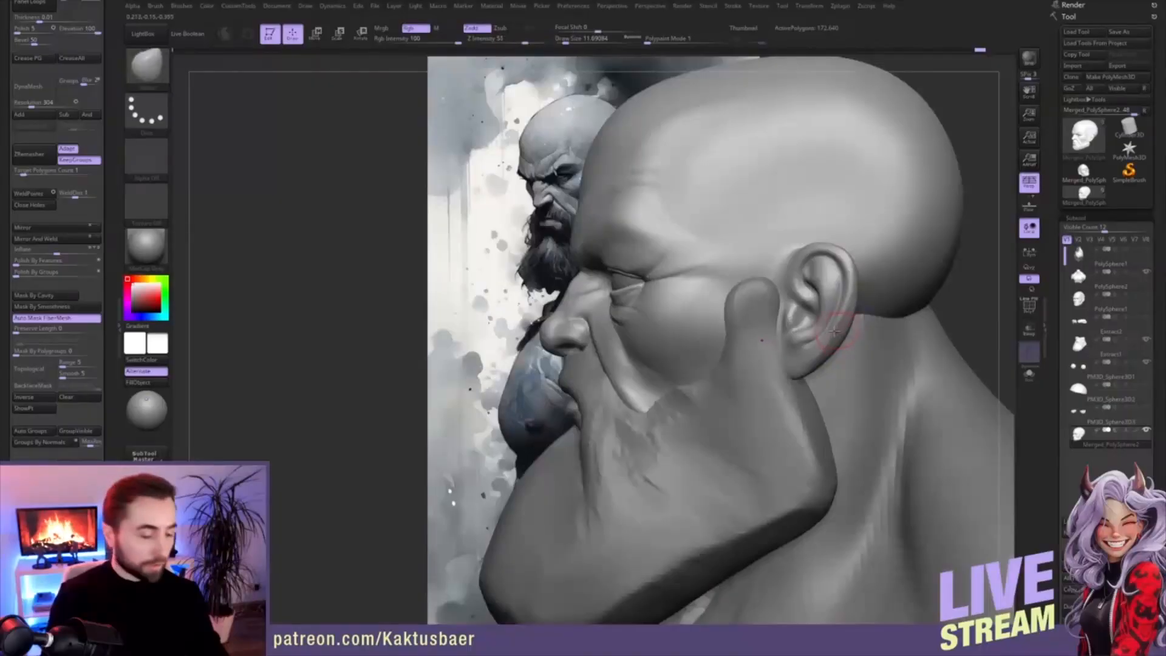
- Refine the volume of the earlobe and lower outer rim at Z Intensity 10 and smooth the ear's outer edge
{"action": "key", "text": "space"}
{"action": "left_click", "coordinate": [865, 297]}
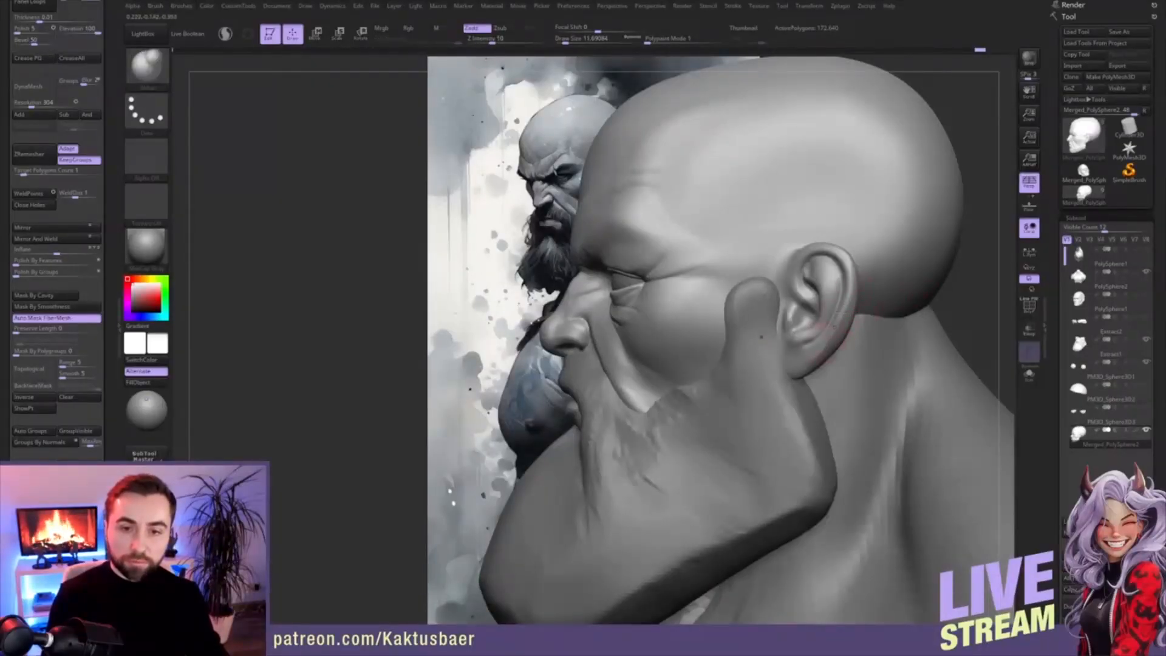
{"action": "left_click_drag", "start_coordinate": [815, 366], "coordinate": [833, 342], "text": "shift"}
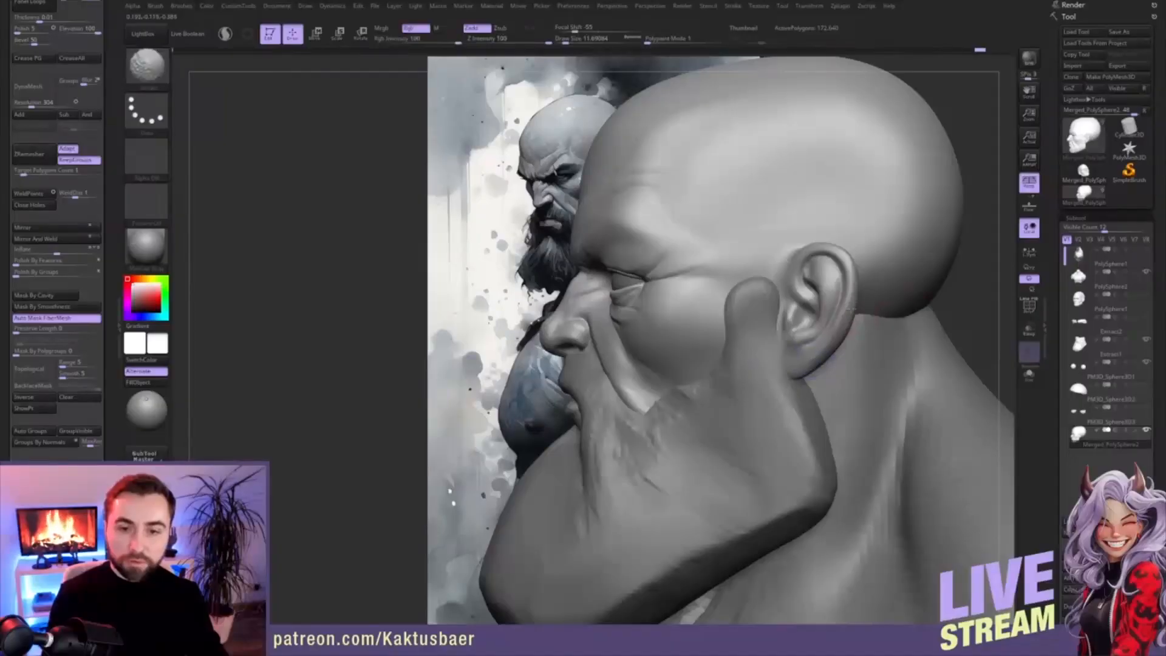
{"action": "mouse_move", "coordinate": [887, 333]}
{"action": "right_mouse_down"}
{"action": "mouse_move", "coordinate": [836, 323]}
{"action": "mouse_move", "coordinate": [847, 308]}
{"action": "right_mouse_up"}
{"action": "left_click_drag", "start_coordinate": [853, 299], "coordinate": [850, 278], "text": "shift"}
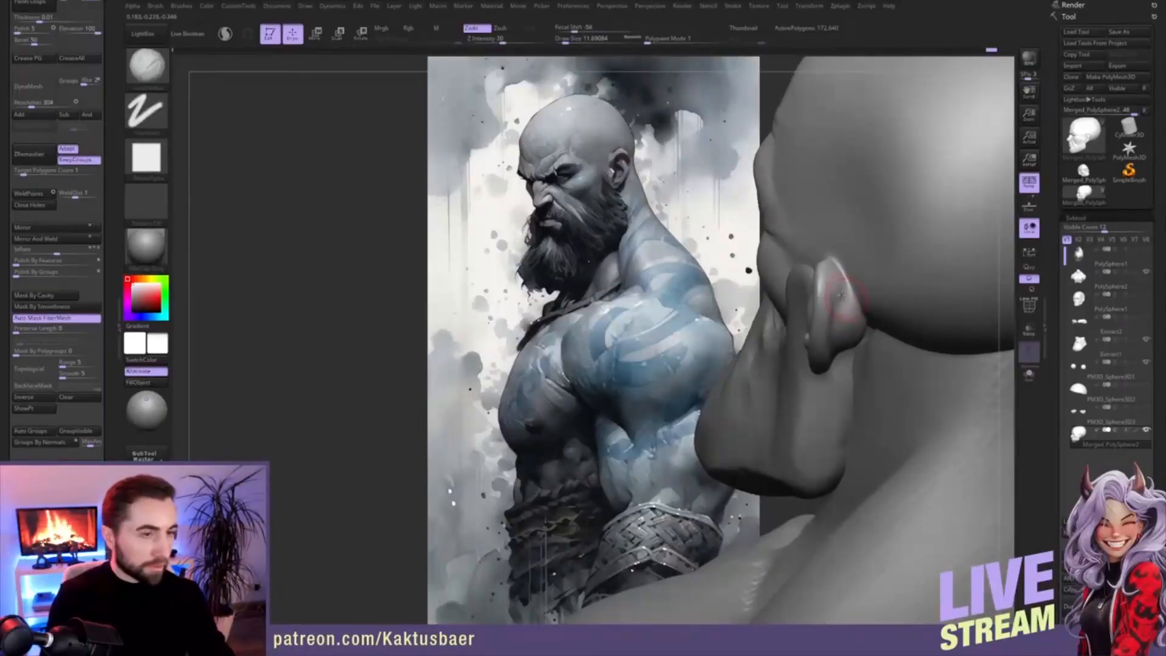
- Sculpt the back surface of the ear at a draw size of about 11.7 and smooth it from several angles
{"action": "right_click_drag", "start_coordinate": [856, 296], "coordinate": [841, 292]}
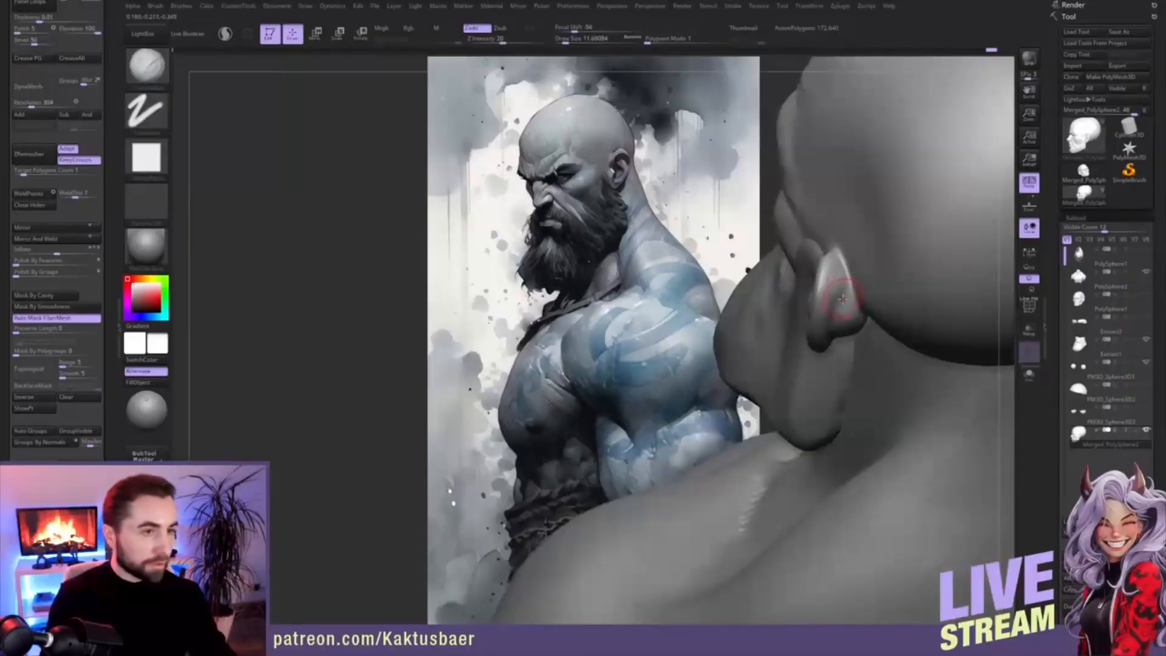
{"action": "key", "text": "b"}
{"action": "key", "text": "d"}
{"action": "key", "text": "s"}
{"action": "left_click_drag", "start_coordinate": [843, 269], "coordinate": [832, 317]}
{"action": "right_click_drag", "start_coordinate": [835, 325], "coordinate": [841, 299]}
{"action": "left_click_drag", "start_coordinate": [841, 299], "coordinate": [836, 277], "text": "shift"}
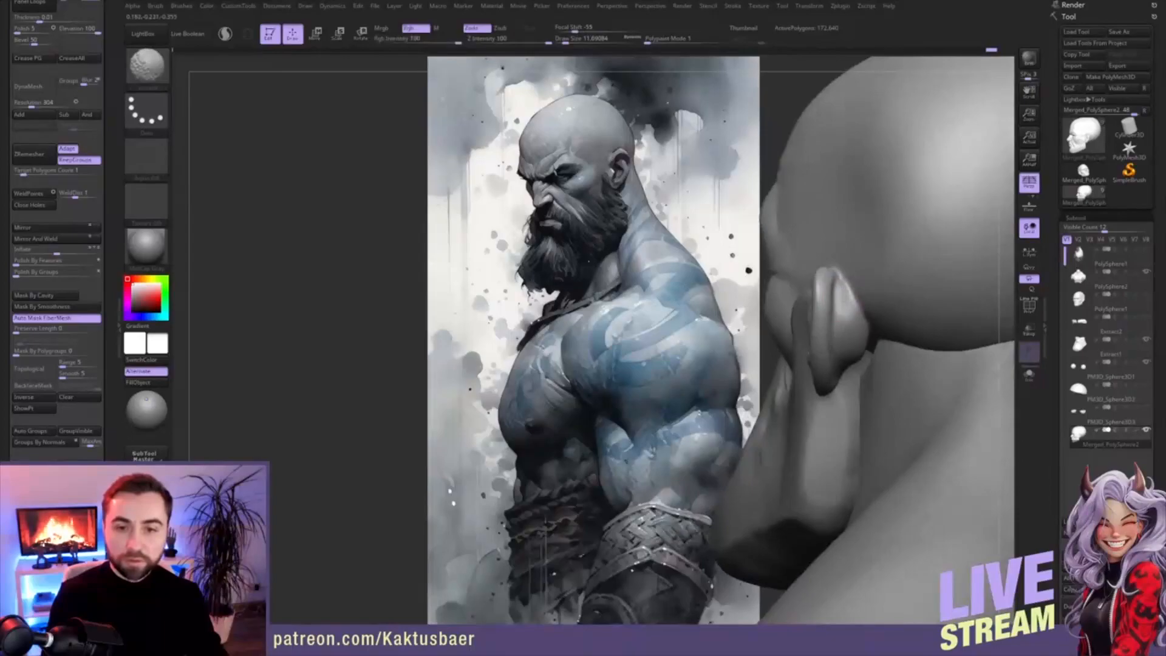
{"action": "mouse_move", "coordinate": [866, 312]}
{"action": "right_mouse_down"}
{"action": "mouse_move", "coordinate": [860, 295]}
{"action": "mouse_move", "coordinate": [850, 310]}
{"action": "right_mouse_up"}
{"action": "left_click_drag", "start_coordinate": [851, 311], "coordinate": [842, 300], "text": "shift"}
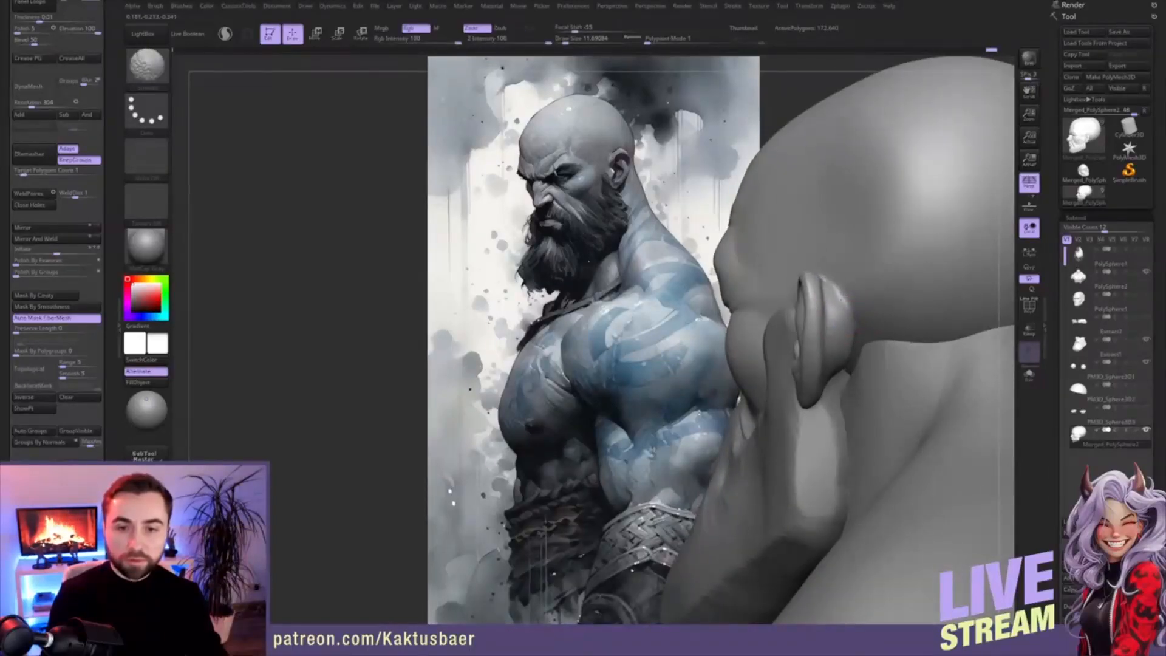
{"action": "mouse_move", "coordinate": [861, 342]}
{"action": "right_mouse_down"}
{"action": "mouse_move", "coordinate": [749, 337]}
{"action": "mouse_move", "coordinate": [736, 313]}
{"action": "right_mouse_up"}
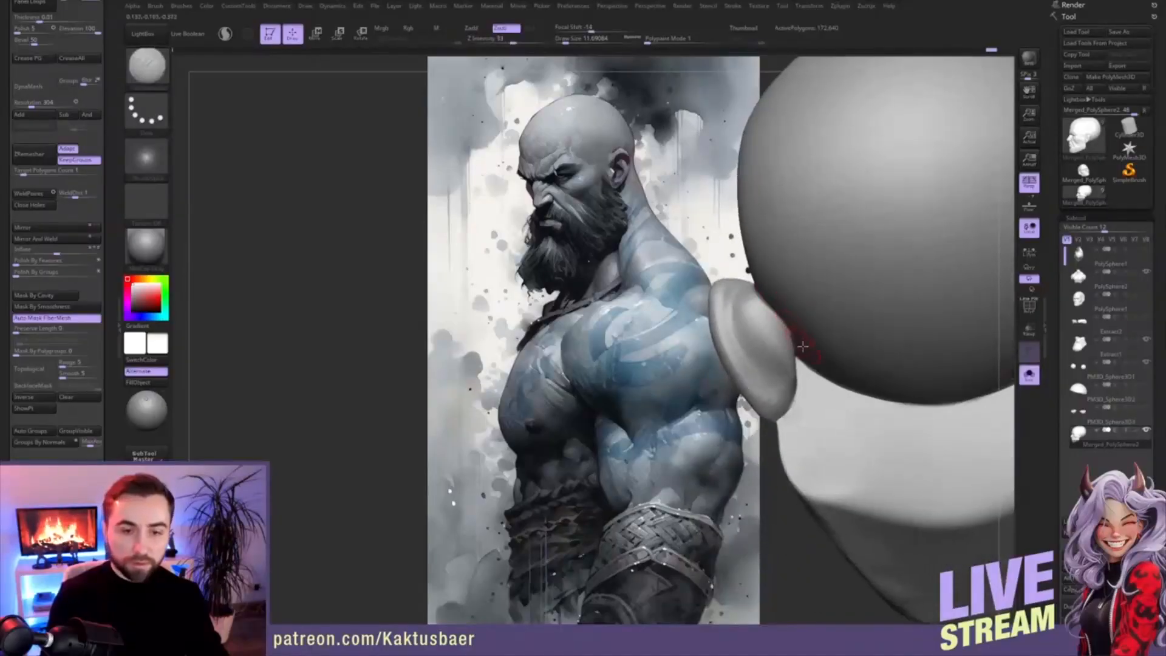
- Shape the junction between the back of the ear and the skull, building it up with ClayBuildup and smoothing it
{"action": "key", "text": "1"}
{"action": "key", "text": "2"}
{"action": "right_click_drag", "start_coordinate": [793, 350], "coordinate": [797, 367]}
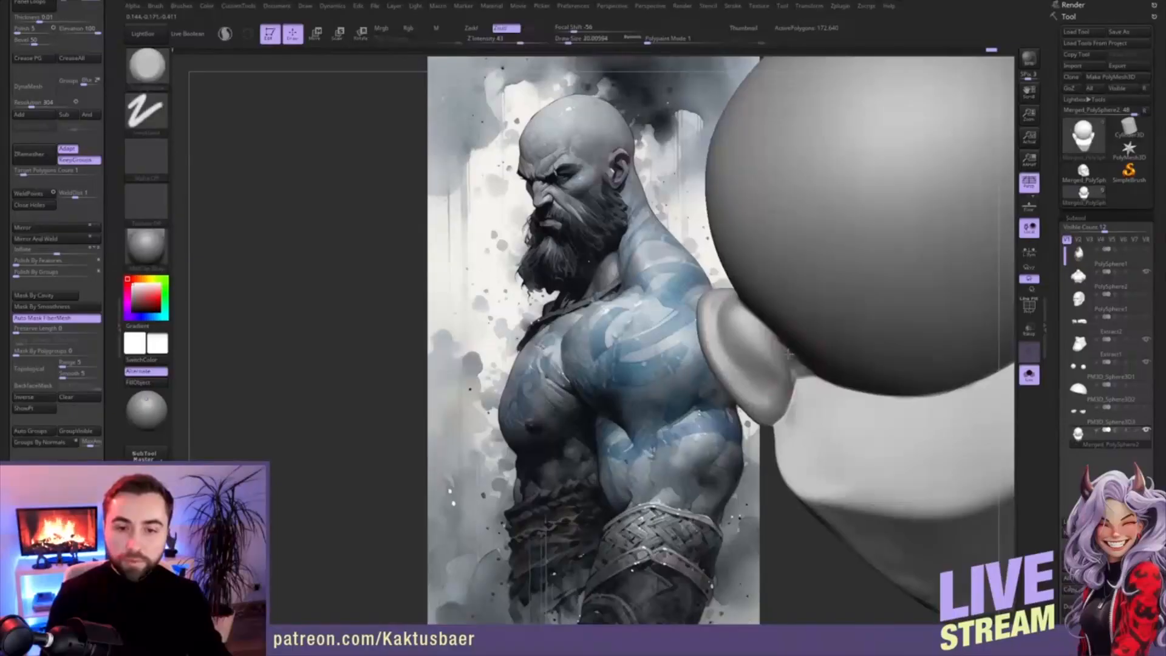
{"action": "mouse_move", "coordinate": [798, 373]}
{"action": "right_mouse_down"}
{"action": "mouse_move", "coordinate": [812, 377]}
{"action": "mouse_move", "coordinate": [789, 370]}
{"action": "right_mouse_up"}
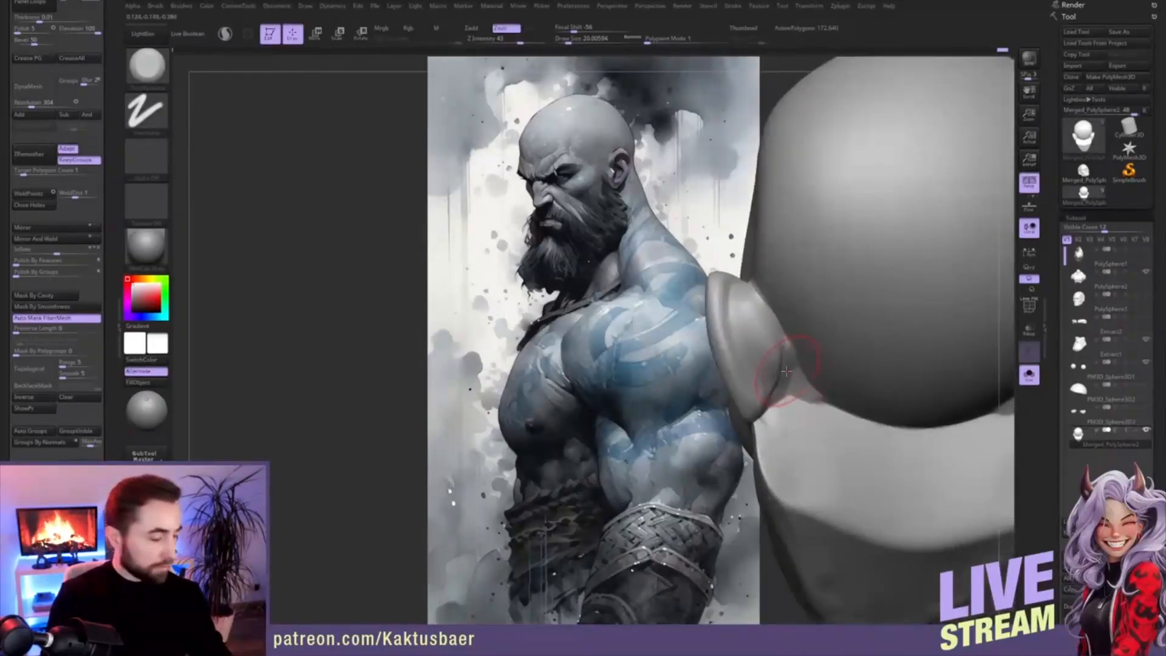
{"action": "key", "text": "1"}
{"action": "key", "text": "bracketleft"}
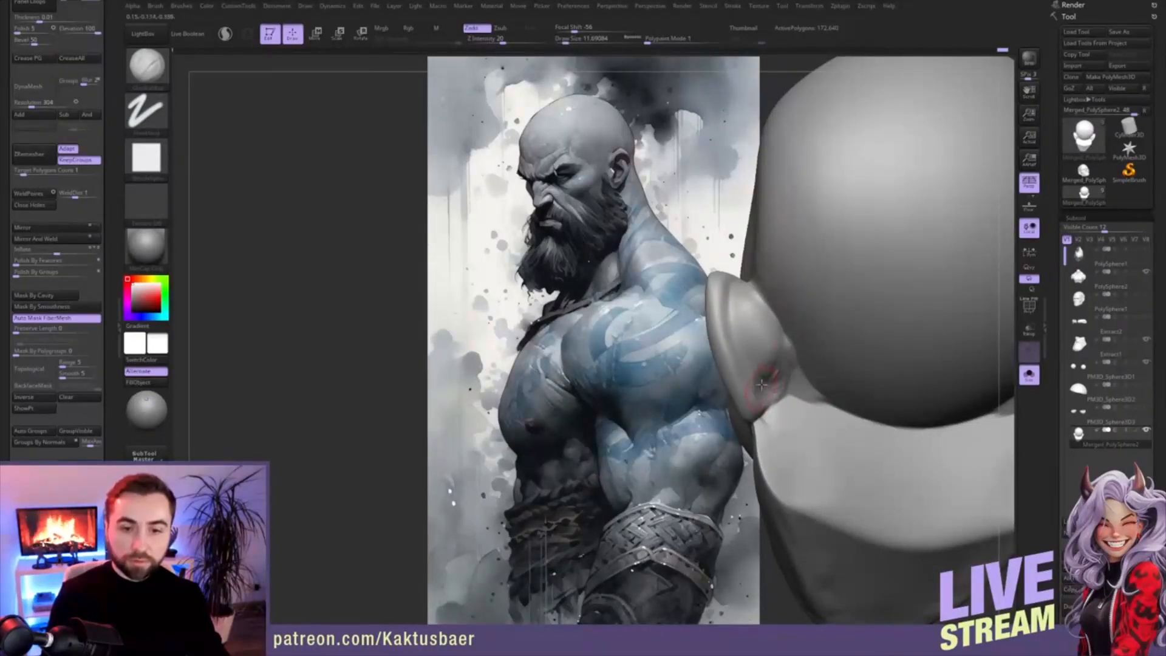
{"action": "right_click_drag", "start_coordinate": [762, 384], "coordinate": [782, 358]}
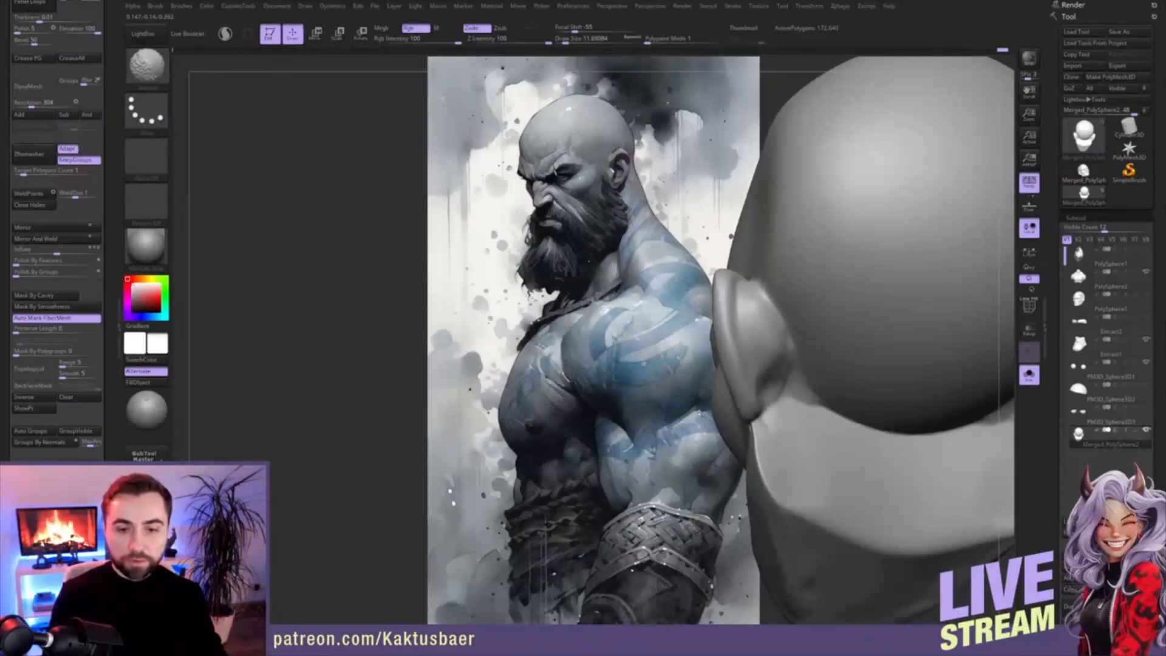
{"action": "mouse_move", "coordinate": [753, 373]}
{"action": "right_mouse_down"}
{"action": "mouse_move", "coordinate": [785, 389]}
{"action": "mouse_move", "coordinate": [793, 376]}
{"action": "right_mouse_up"}
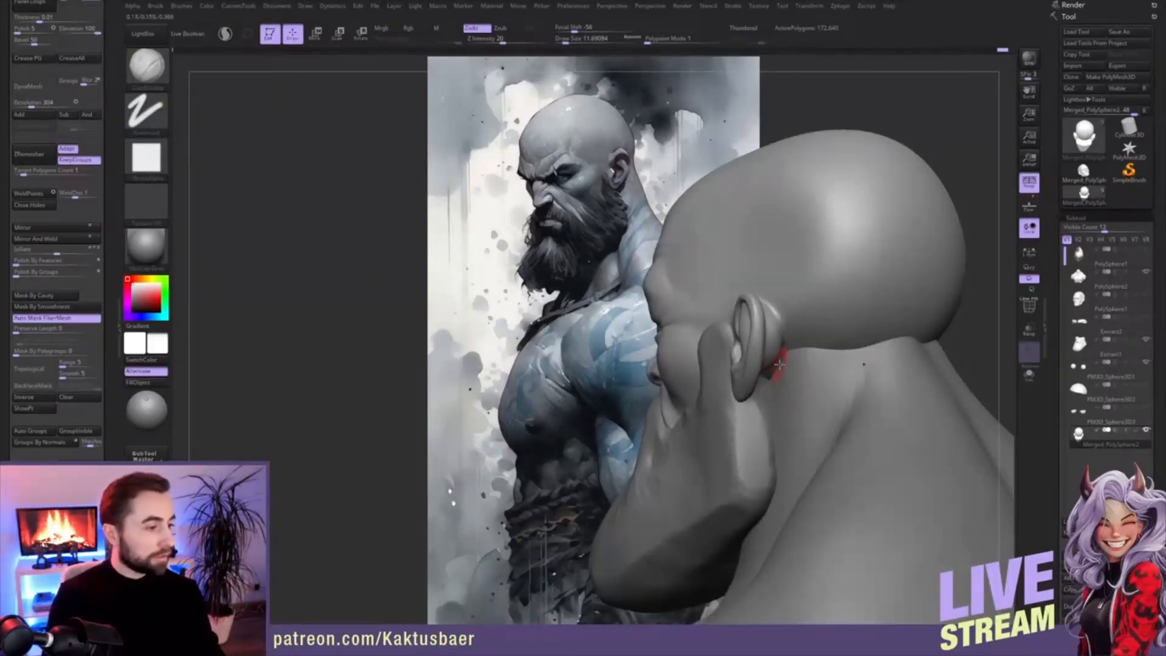
- Lower the head's subdivision level, then adjust the area behind the ear with the Move brush and smooth it
{"action": "right_click_drag", "start_coordinate": [784, 365], "coordinate": [774, 395]}
{"action": "key", "text": "shift+alt+s"}
{"action": "key", "text": "b"}
{"action": "key", "text": "m"}
{"action": "key", "text": "v"}
{"action": "mouse_move", "coordinate": [774, 390]}
{"action": "left_mouse_down"}
{"action": "mouse_move", "coordinate": [767, 404]}
{"action": "mouse_move", "coordinate": [840, 401]}
{"action": "left_mouse_up"}
{"action": "key", "text": "bracketright"}
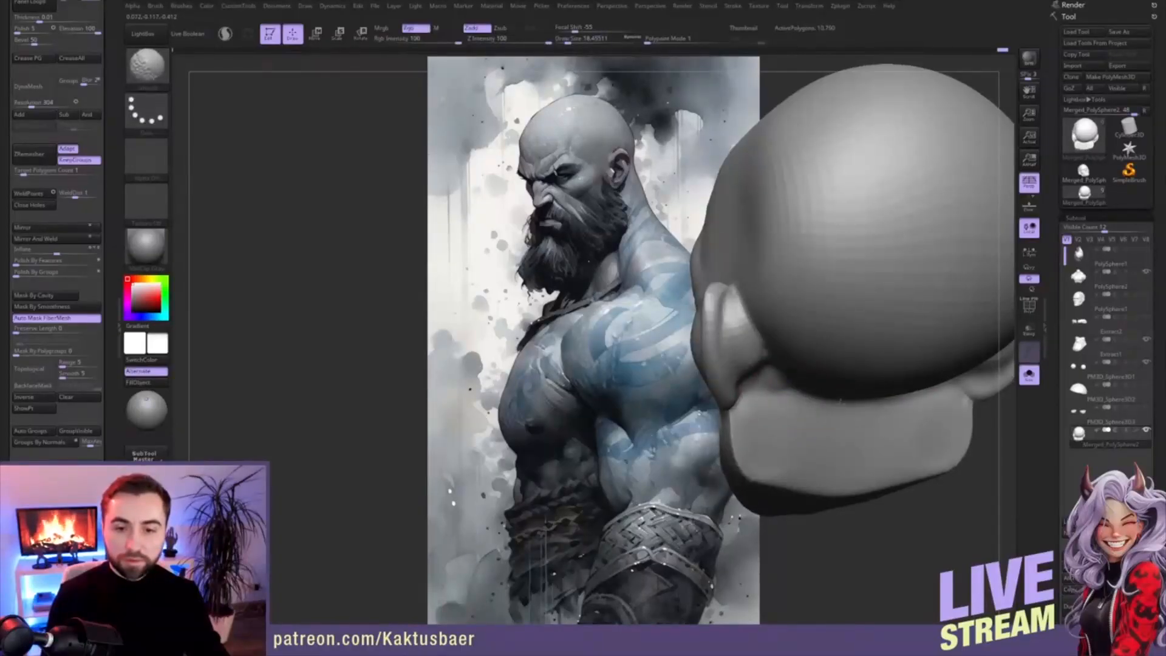
{"action": "mouse_move", "coordinate": [757, 330]}
{"action": "left_mouse_down", "text": "shift"}
{"action": "mouse_move", "coordinate": [755, 314]}
{"action": "mouse_move", "coordinate": [763, 345]}
{"action": "left_mouse_up", "text": "shift"}
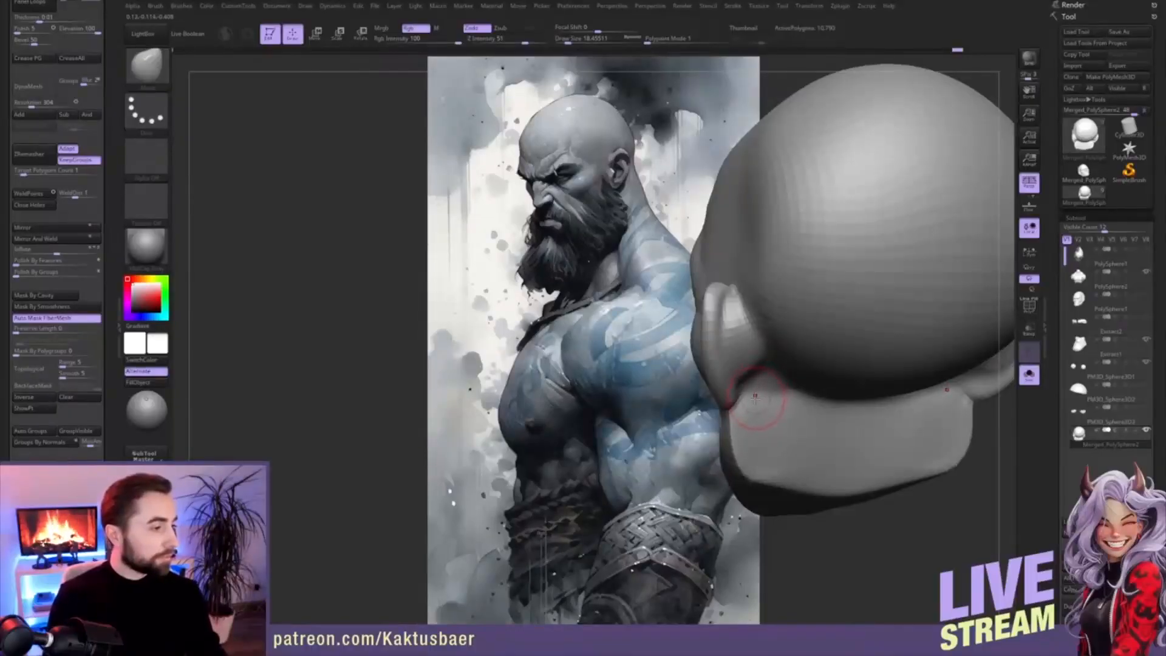
{"action": "mouse_move", "coordinate": [683, 347]}
{"action": "right_mouse_down"}
{"action": "mouse_move", "coordinate": [754, 342]}
{"action": "mouse_move", "coordinate": [764, 329]}
{"action": "mouse_move", "coordinate": [782, 370]}
{"action": "mouse_move", "coordinate": [709, 376]}
{"action": "mouse_move", "coordinate": [771, 416]}
{"action": "mouse_move", "coordinate": [790, 376]}
{"action": "mouse_move", "coordinate": [815, 364]}
{"action": "mouse_move", "coordinate": [781, 347]}
{"action": "right_mouse_up"}
{"action": "key", "text": "shift"}
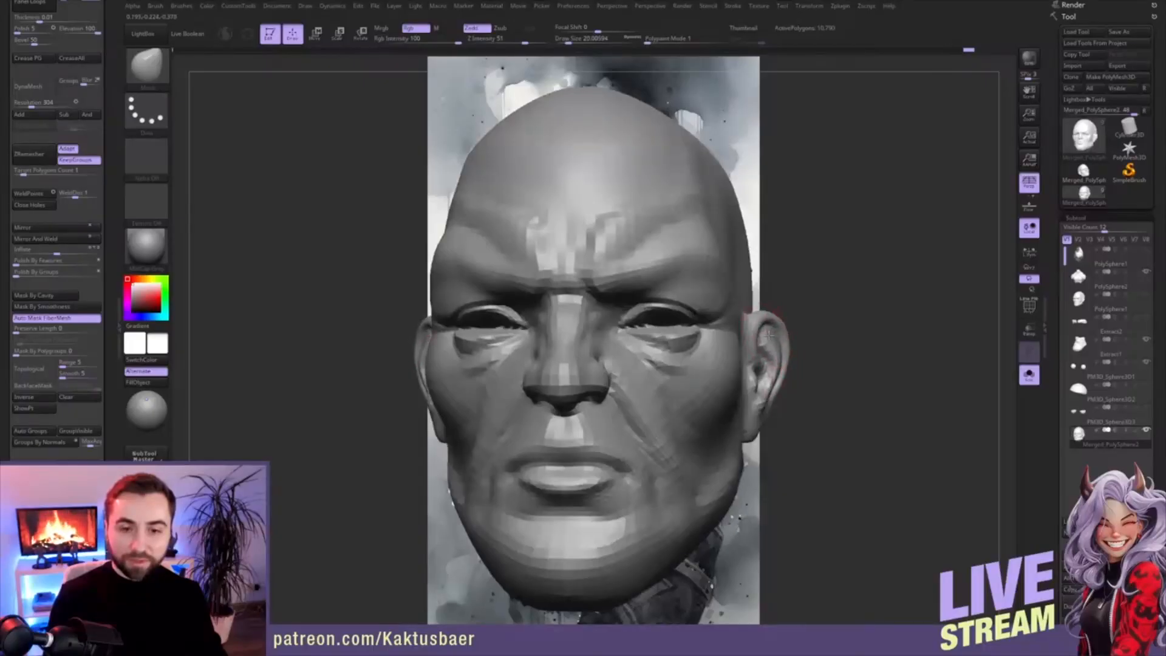
- Adjust the ear's front silhouette with the Move brush at a draw size of about 14.2 and restore the higher subdivision level
{"action": "key", "text": "s"}
{"action": "left_click_drag", "start_coordinate": [776, 353], "coordinate": [772, 350]}
{"action": "key", "text": "alt+s"}
{"action": "right_click_drag", "start_coordinate": [769, 351], "coordinate": [736, 347], "text": "ctrl"}
{"action": "key", "text": "d"}
{"action": "key", "text": "d"}
{"action": "right_click_drag", "start_coordinate": [767, 267], "coordinate": [733, 244]}
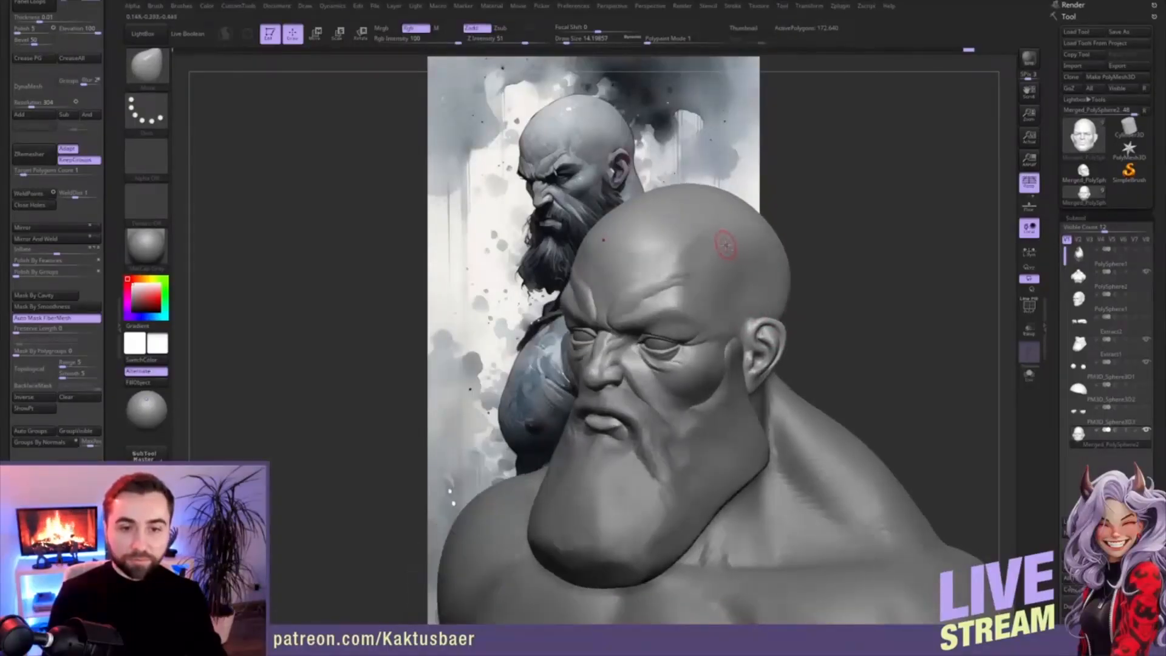
- Smooth the side of the head and adjust the ear's inner shape with the Move brush at a draw size of about 10.5
{"action": "left_click_drag", "start_coordinate": [698, 242], "coordinate": [710, 219], "text": "shift"}
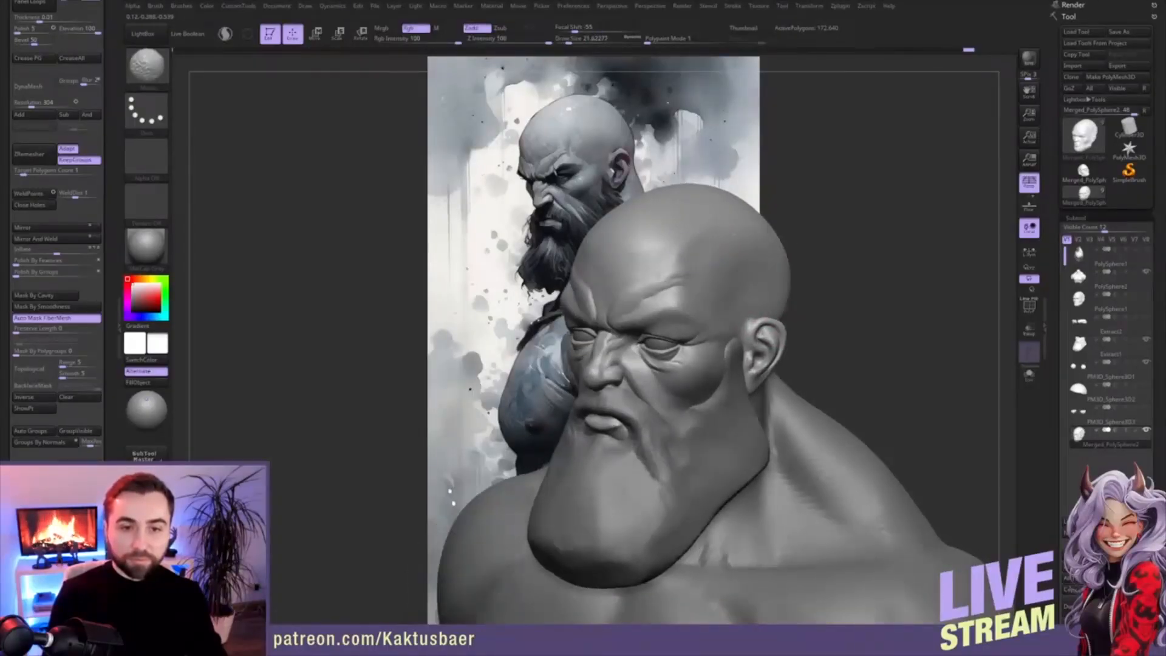
{"action": "left_click_drag", "start_coordinate": [738, 273], "coordinate": [745, 293], "text": "shift"}
{"action": "mouse_move", "coordinate": [763, 328]}
{"action": "right_mouse_down", "text": "ctrl"}
{"action": "mouse_move", "coordinate": [769, 362]}
{"action": "mouse_move", "coordinate": [690, 342]}
{"action": "right_mouse_up", "text": "ctrl"}
{"action": "right_click_drag", "start_coordinate": [712, 302], "coordinate": [722, 330], "text": "ctrl"}
{"action": "key", "text": "s"}
{"action": "left_click_drag", "start_coordinate": [724, 330], "coordinate": [719, 328]}
{"action": "mouse_move", "coordinate": [713, 326]}
{"action": "right_mouse_down"}
{"action": "mouse_move", "coordinate": [751, 328]}
{"action": "mouse_move", "coordinate": [718, 322]}
{"action": "right_mouse_up"}
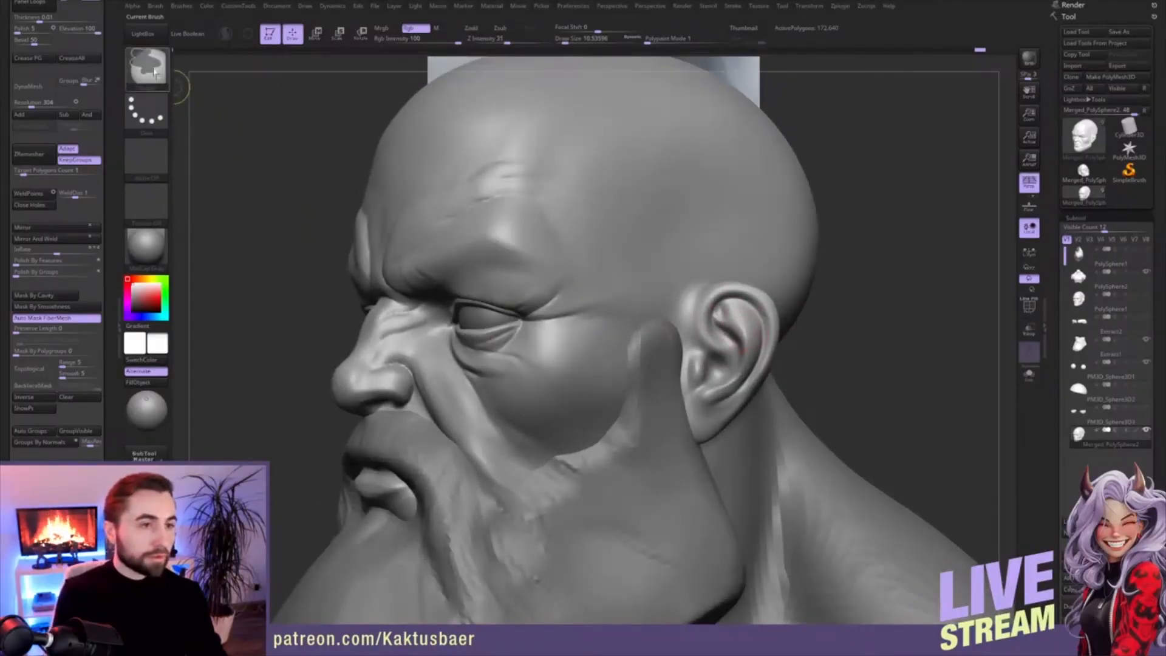
- Mask everything except the ear's inner hollow by lassoing the hollow and inverting the mask
{"action": "left_click", "coordinate": [147, 109]}
{"action": "left_click", "coordinate": [293, 144]}
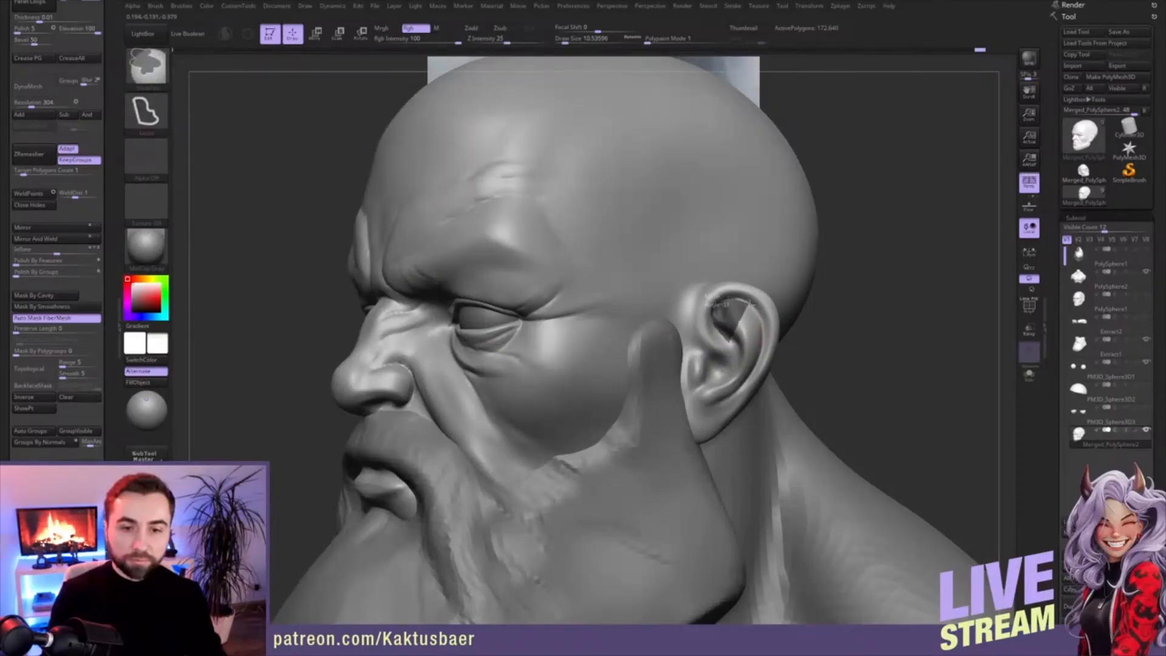
{"action": "mouse_move", "coordinate": [763, 331]}
{"action": "left_mouse_down", "text": "ctrl"}
{"action": "mouse_move", "coordinate": [751, 372]}
{"action": "mouse_move", "coordinate": [709, 398]}
{"action": "mouse_move", "coordinate": [723, 354]}
{"action": "left_mouse_up", "text": "ctrl"}
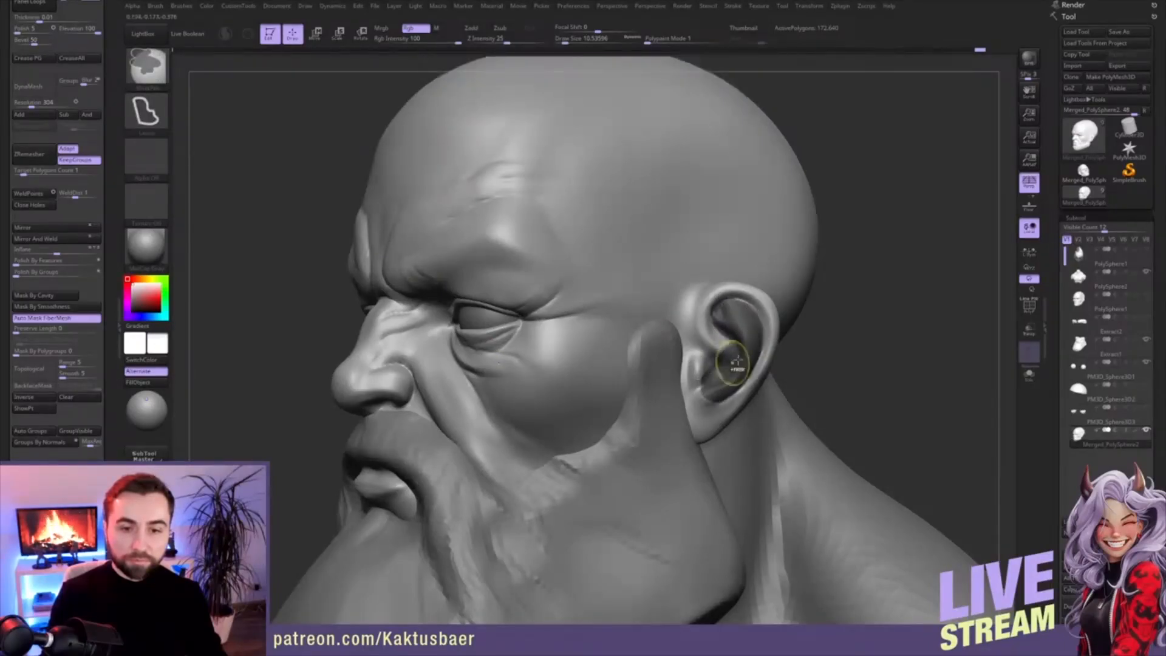
{"action": "left_click", "coordinate": [814, 353], "text": "ctrl"}
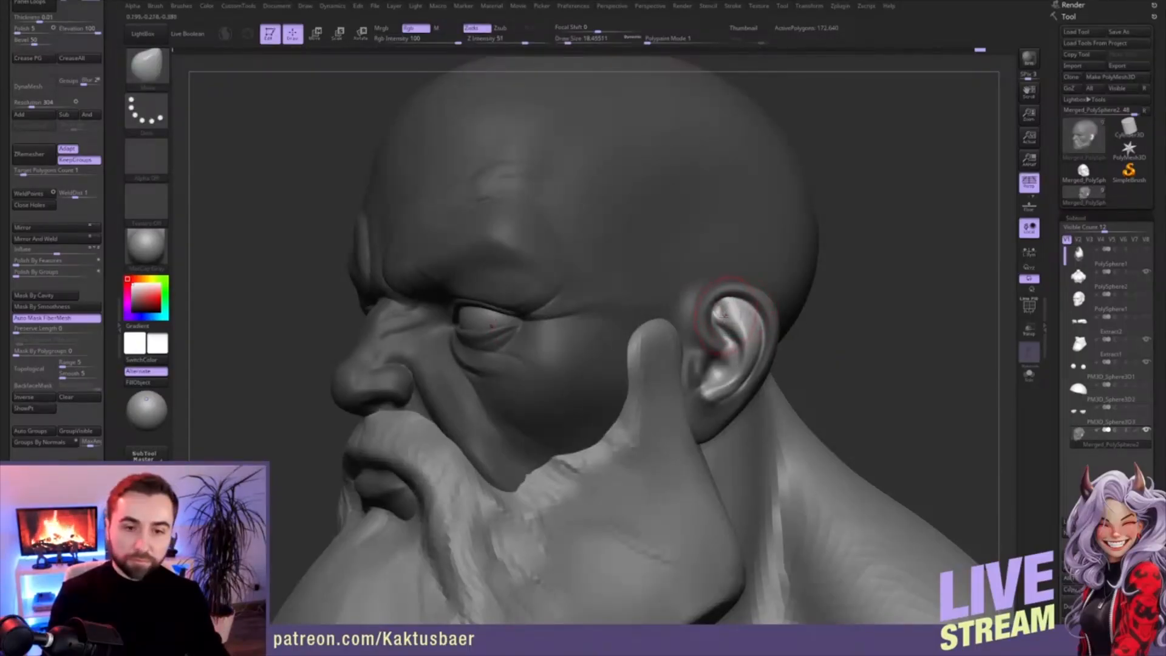
- Reshape the unmasked inner ear with the Move brush, using draw sizes of about 10.5 and 14.2
{"action": "right_click_drag", "start_coordinate": [724, 322], "coordinate": [767, 325]}
{"action": "key", "text": "s"}
{"action": "mouse_move", "coordinate": [725, 323]}
{"action": "left_mouse_down"}
{"action": "mouse_move", "coordinate": [723, 311]}
{"action": "mouse_move", "coordinate": [730, 330]}
{"action": "left_mouse_up"}
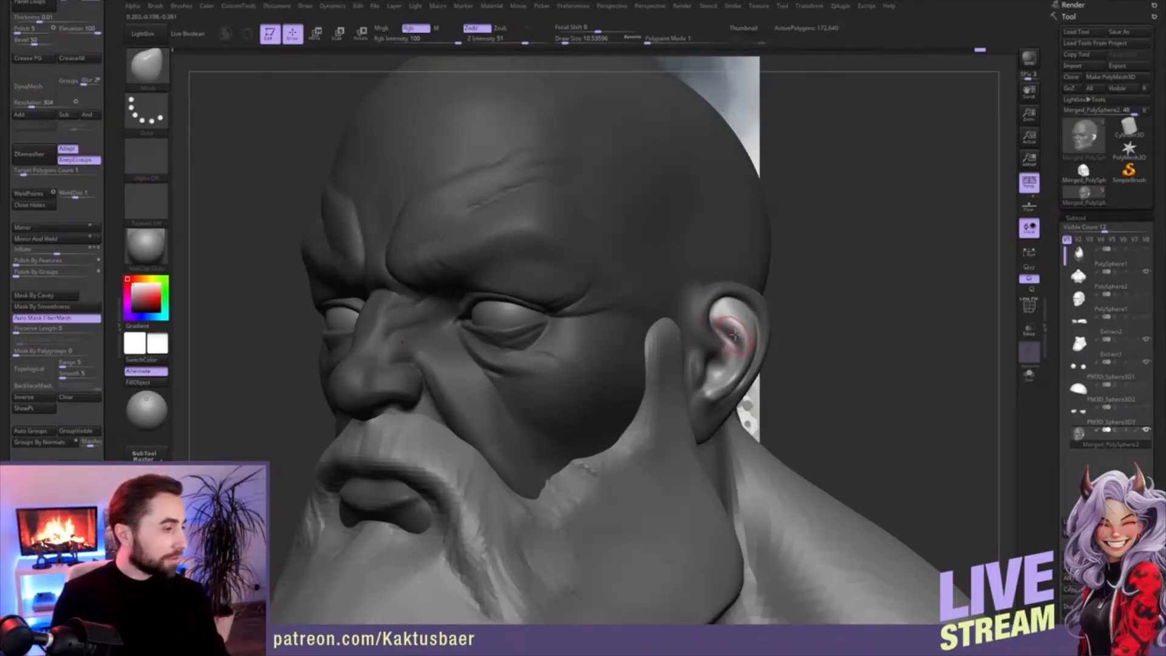
{"action": "right_click_drag", "start_coordinate": [738, 320], "coordinate": [685, 316]}
{"action": "key", "text": "s"}
{"action": "left_click_drag", "start_coordinate": [741, 308], "coordinate": [743, 308]}
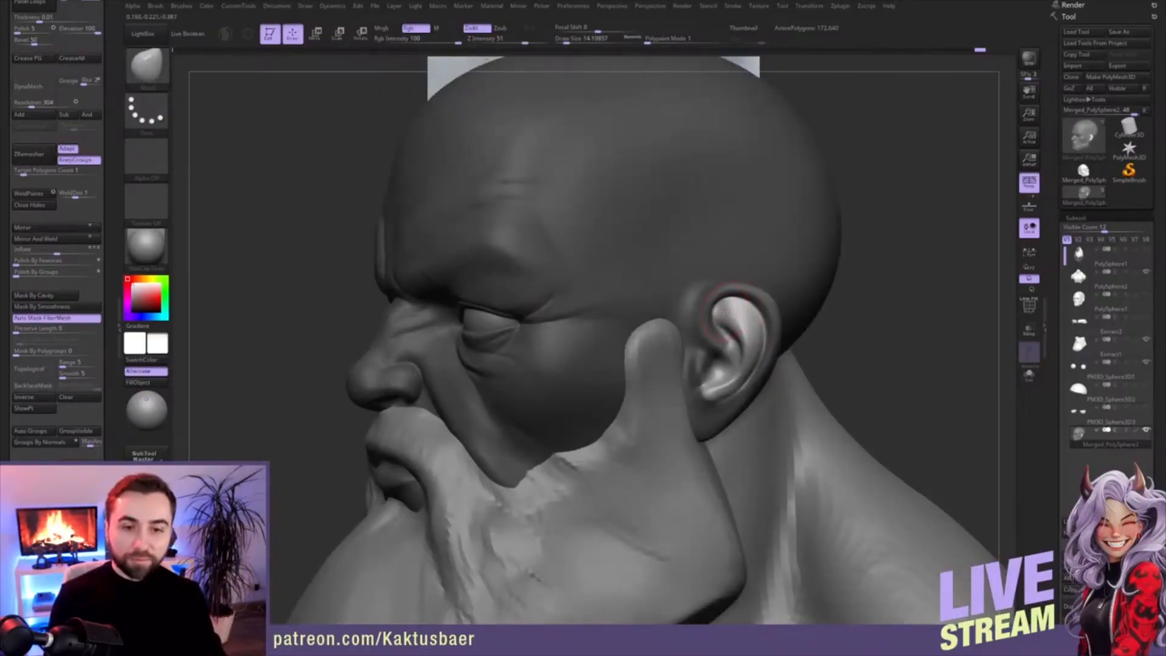
- Invert the mask to protect the inner ear, adjust the outer rim with the Move brush, and clear the mask
{"action": "left_click", "coordinate": [848, 322], "text": "ctrl"}
{"action": "mouse_move", "coordinate": [745, 317]}
{"action": "right_mouse_down"}
{"action": "mouse_move", "coordinate": [768, 316]}
{"action": "mouse_move", "coordinate": [715, 310]}
{"action": "right_mouse_up"}
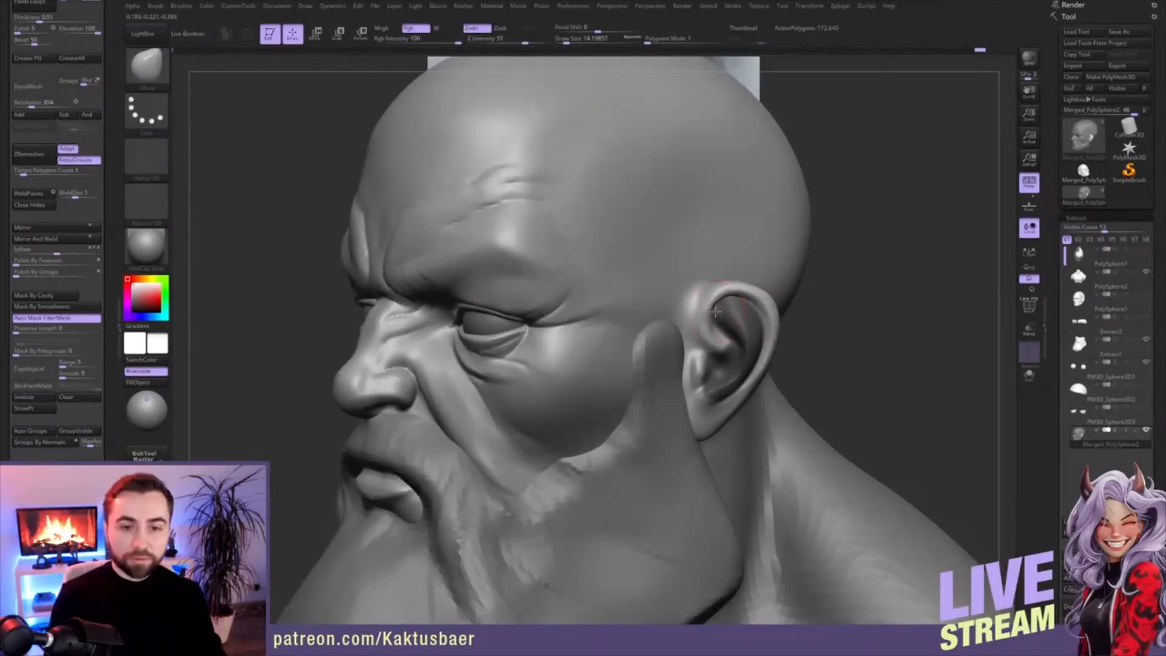
{"action": "key", "text": "shift"}
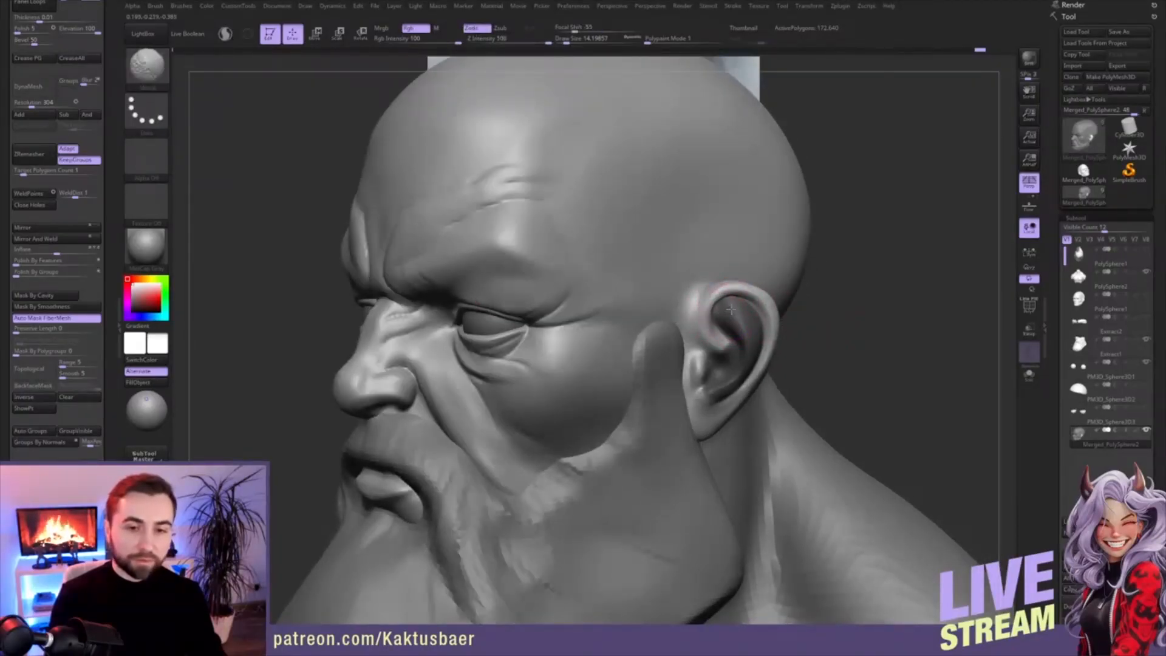
{"action": "right_click_drag", "start_coordinate": [733, 308], "coordinate": [730, 313]}
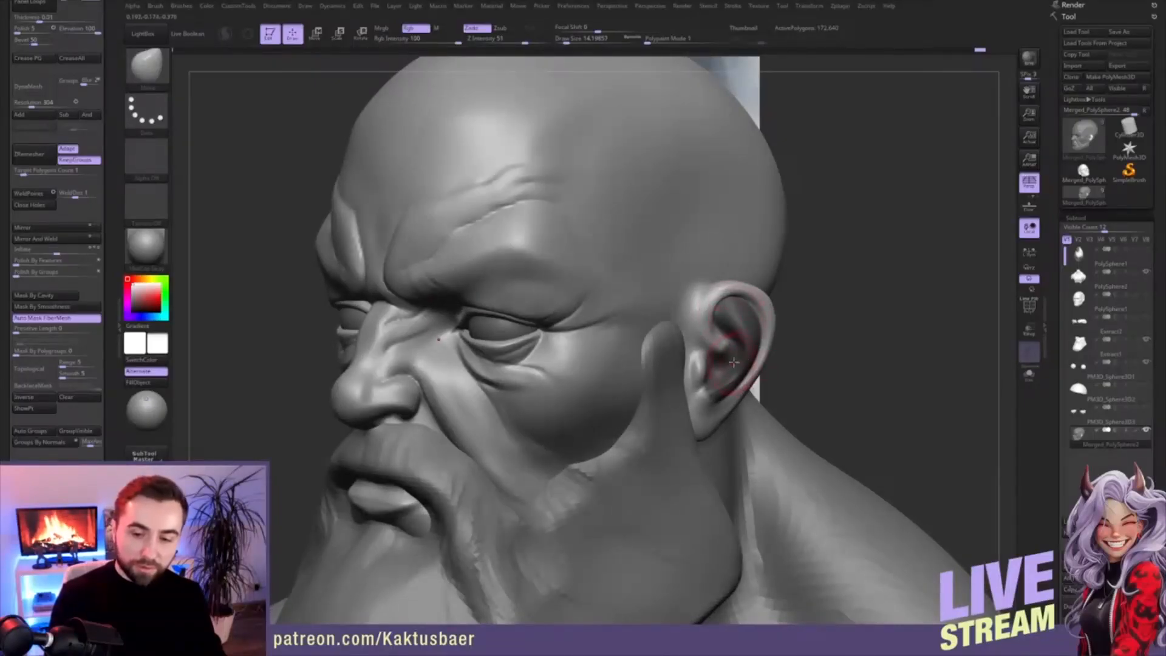
{"action": "right_click_drag", "start_coordinate": [742, 347], "coordinate": [744, 327]}
{"action": "key", "text": "ctrl+z"}
{"action": "right_click_drag", "start_coordinate": [743, 329], "coordinate": [740, 319]}
{"action": "left_click_drag", "start_coordinate": [727, 300], "coordinate": [720, 317]}
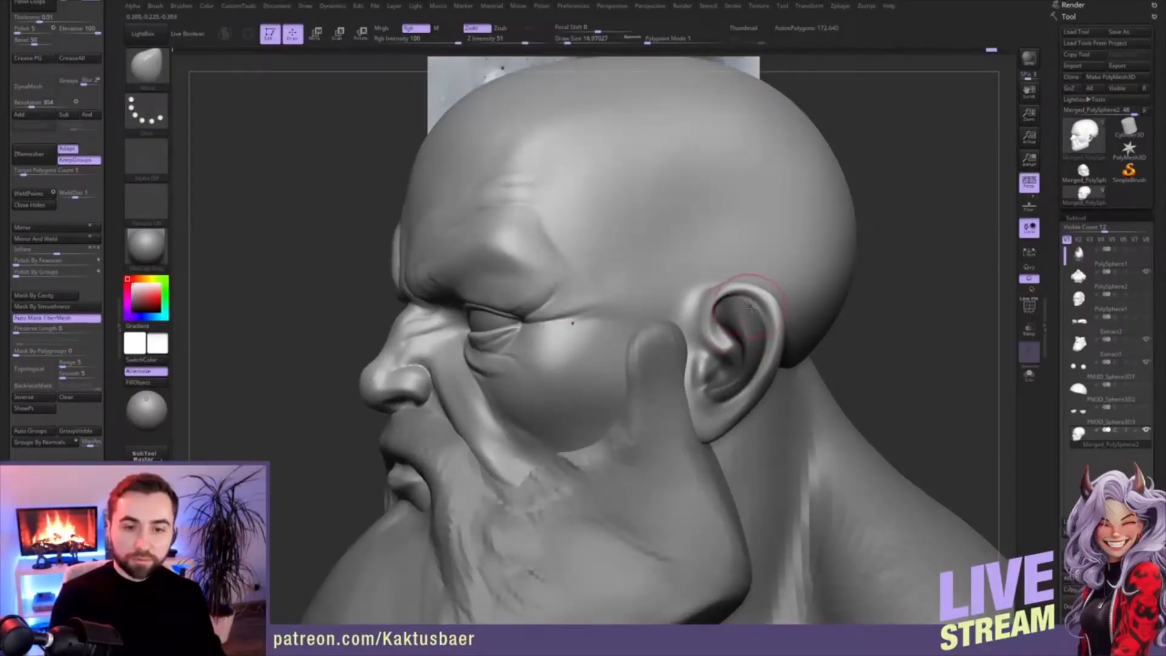
{"action": "left_click_drag", "start_coordinate": [878, 309], "coordinate": [891, 323], "text": "ctrl"}
- Build up the upper fold inside the ear with ClayBuildup at a draw size of about 8.4 and smooth it
{"action": "key", "text": "bracketleft"}
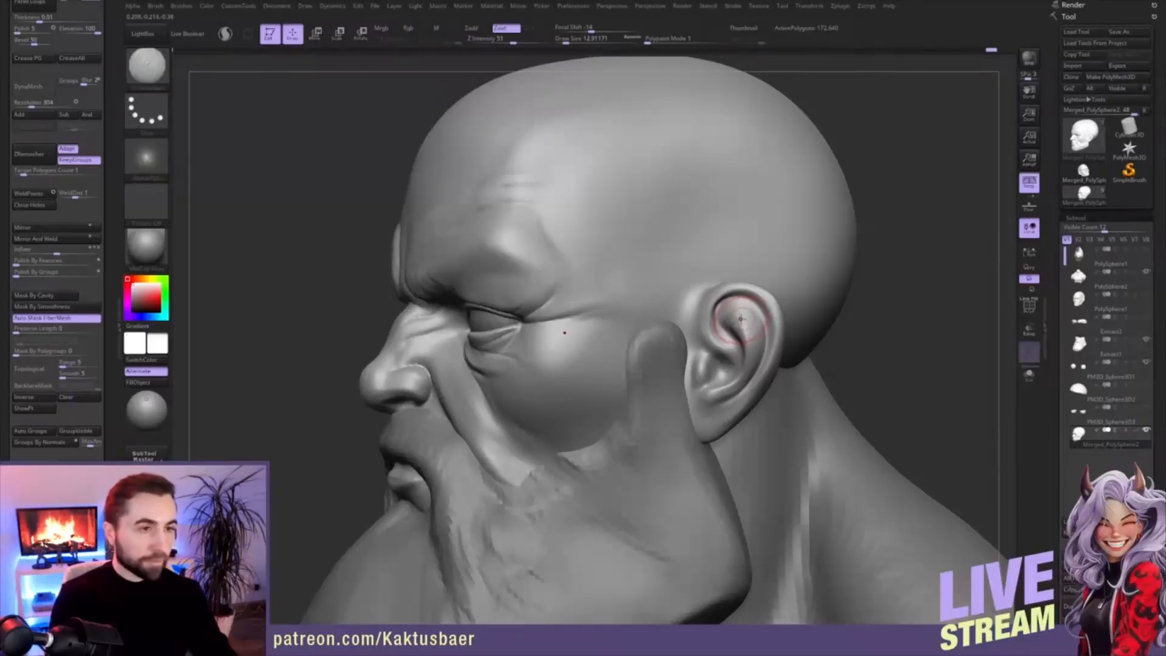
{"action": "key", "text": "1"}
{"action": "key", "text": "s"}
{"action": "left_click_drag", "start_coordinate": [736, 314], "coordinate": [732, 313]}
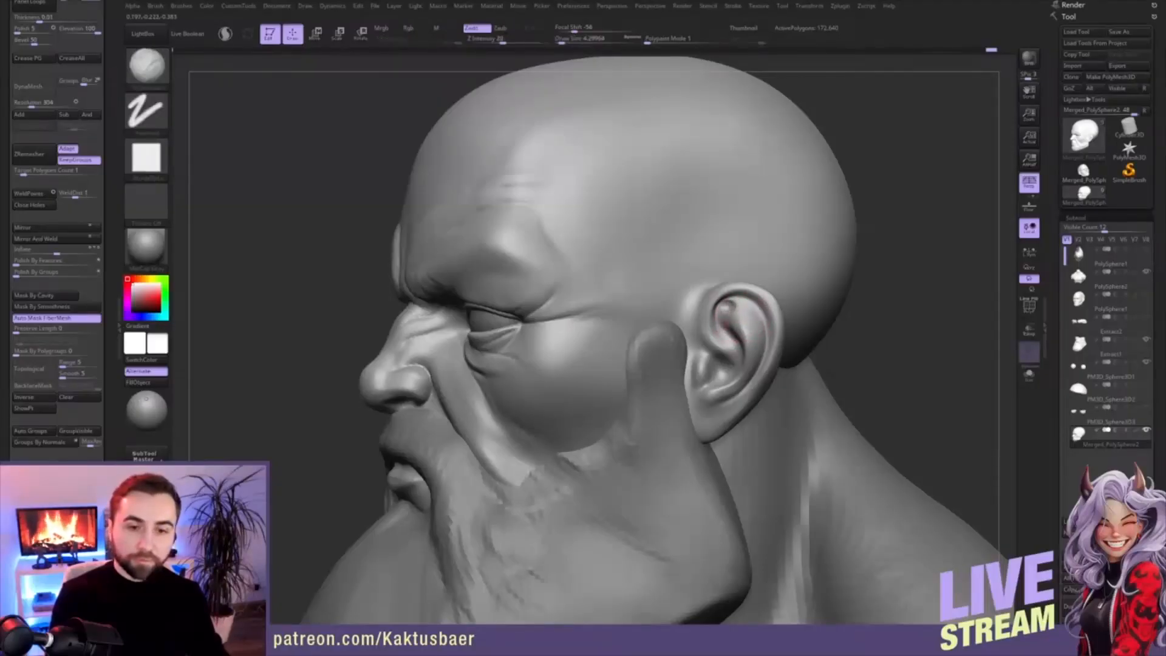
{"action": "key", "text": "bracketright"}
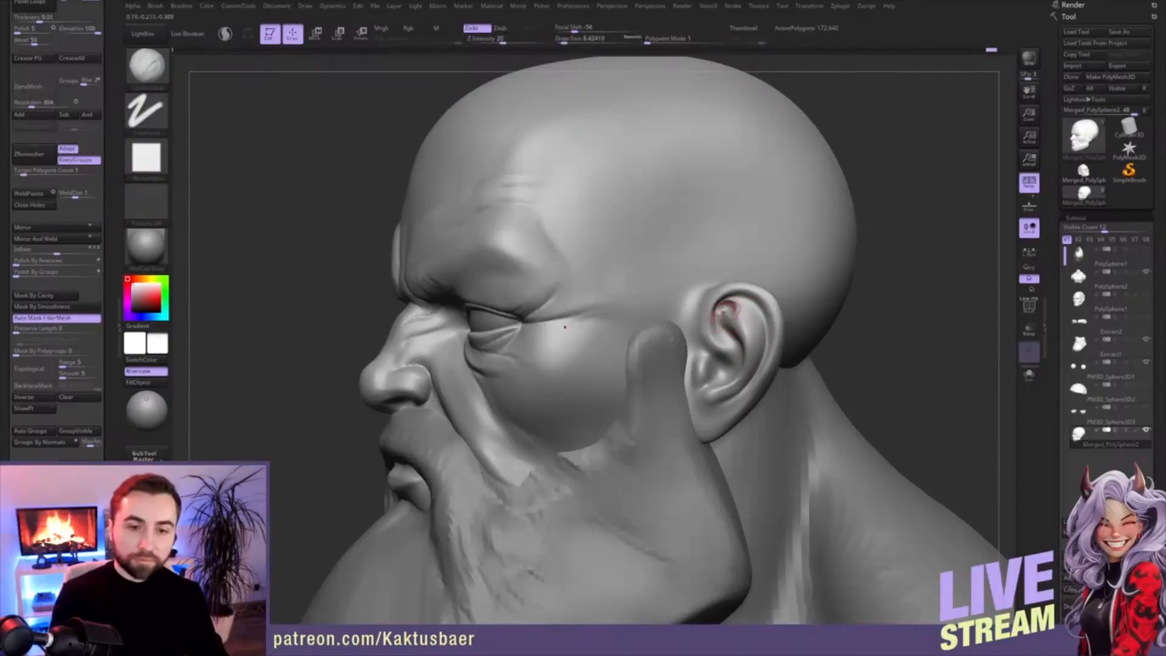
{"action": "key", "text": "shift"}
{"action": "mouse_move", "coordinate": [738, 339]}
{"action": "right_mouse_down"}
{"action": "mouse_move", "coordinate": [752, 327]}
{"action": "mouse_move", "coordinate": [736, 308]}
{"action": "right_mouse_up"}
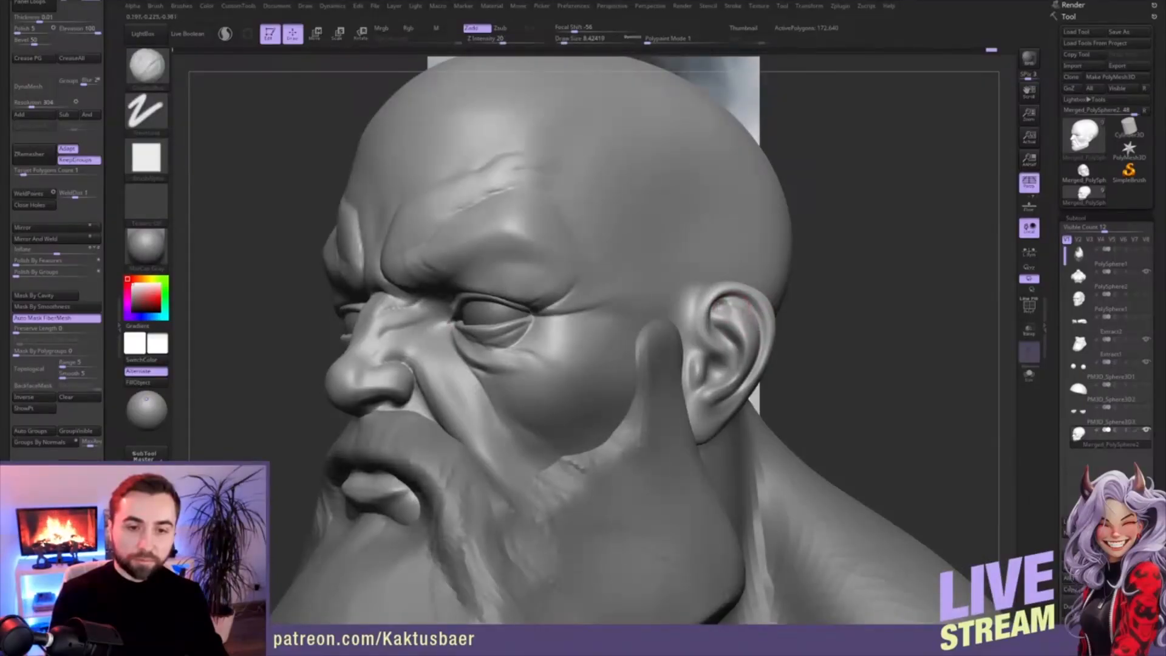
{"action": "left_click_drag", "start_coordinate": [723, 304], "coordinate": [731, 312]}
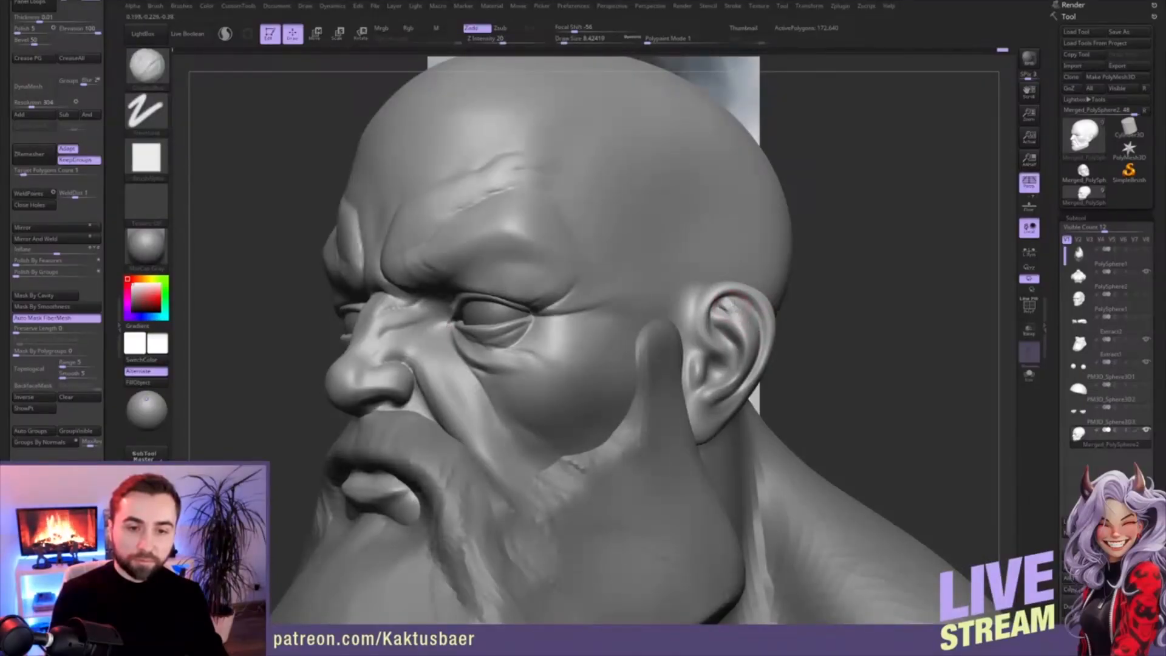
{"action": "key", "text": "shift"}
- Lasso-mask the ear's inner hollow again, from the upper fold down to the lobe
{"action": "mouse_move", "coordinate": [747, 331]}
{"action": "right_mouse_down", "text": "ctrl"}
{"action": "mouse_move", "coordinate": [743, 285]}
{"action": "mouse_move", "coordinate": [730, 326]}
{"action": "mouse_move", "coordinate": [706, 319]}
{"action": "mouse_move", "coordinate": [732, 308]}
{"action": "right_mouse_up", "text": "ctrl"}
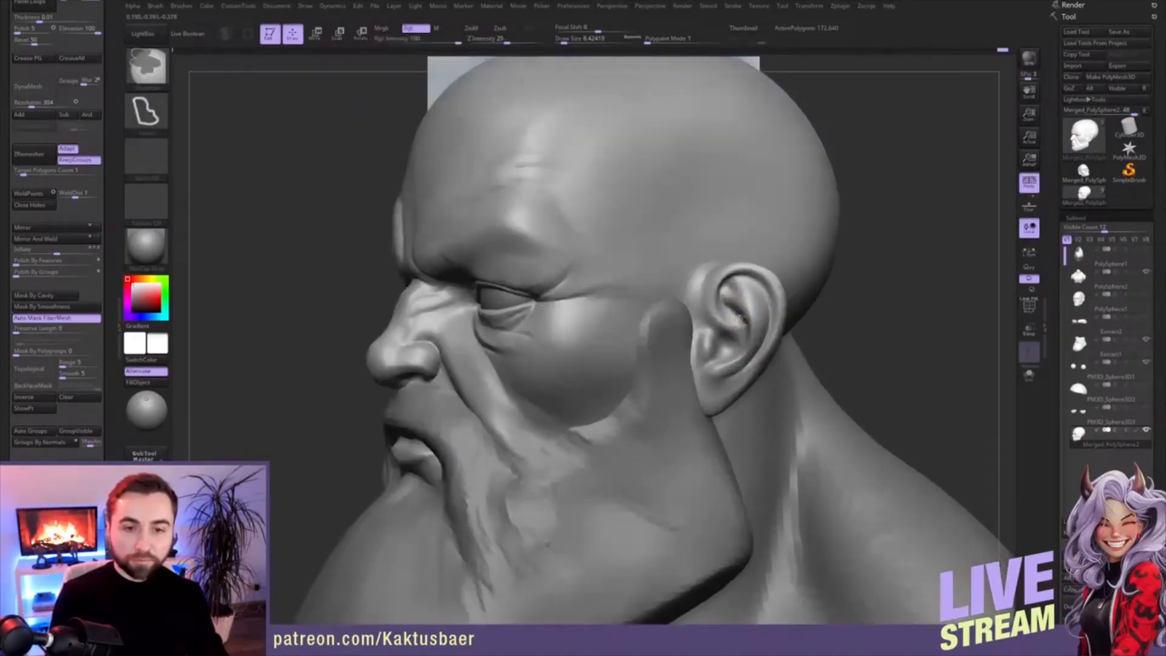
{"action": "left_click_drag", "start_coordinate": [724, 284], "coordinate": [739, 276], "text": "ctrl"}
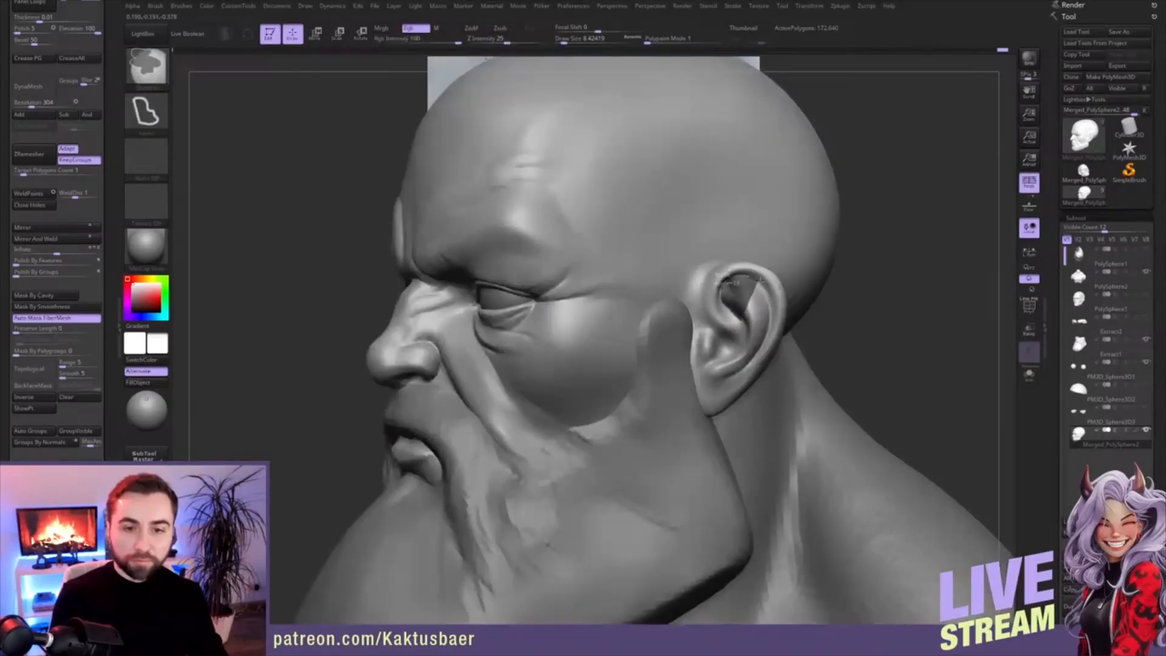
{"action": "mouse_move", "coordinate": [766, 321]}
{"action": "left_mouse_down", "text": "ctrl"}
{"action": "mouse_move", "coordinate": [748, 358]}
{"action": "mouse_move", "coordinate": [717, 373]}
{"action": "left_mouse_up", "text": "ctrl"}
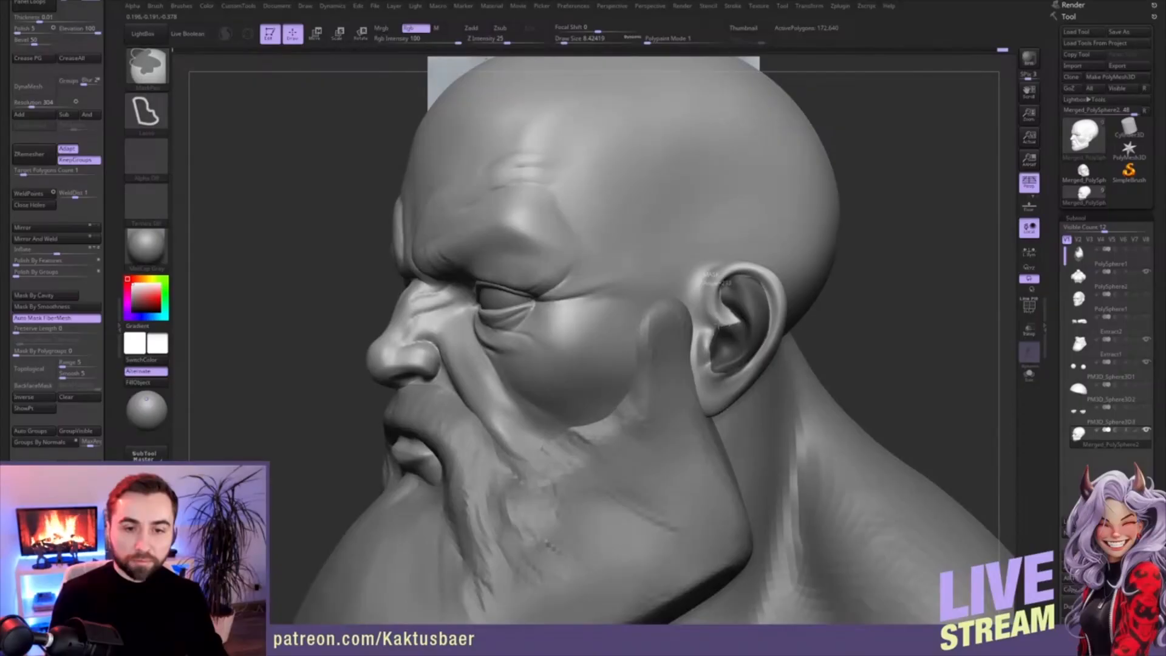
{"action": "left_click_drag", "start_coordinate": [740, 296], "coordinate": [734, 293], "text": "ctrl"}
{"action": "mouse_move", "coordinate": [739, 330]}
{"action": "right_mouse_down", "text": "ctrl"}
{"action": "mouse_move", "coordinate": [723, 329]}
{"action": "mouse_move", "coordinate": [739, 307]}
{"action": "mouse_move", "coordinate": [772, 325]}
{"action": "mouse_move", "coordinate": [753, 331]}
{"action": "right_mouse_up", "text": "ctrl"}
- Adjust the ear's outer rim from the front and side with the Move brush at a draw size of about 20
{"action": "key", "text": "b"}
{"action": "key", "text": "m"}
{"action": "key", "text": "v"}
{"action": "key", "text": "s"}
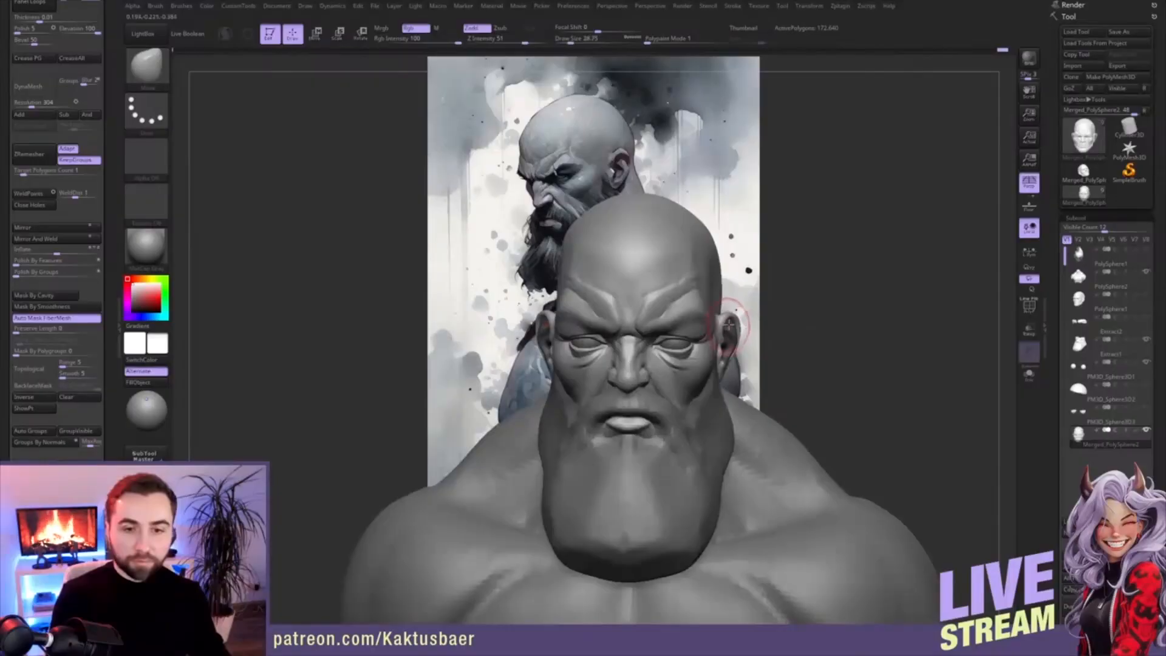
{"action": "key", "text": "s"}
{"action": "left_click_drag", "start_coordinate": [731, 326], "coordinate": [730, 325]}
{"action": "key", "text": "s"}
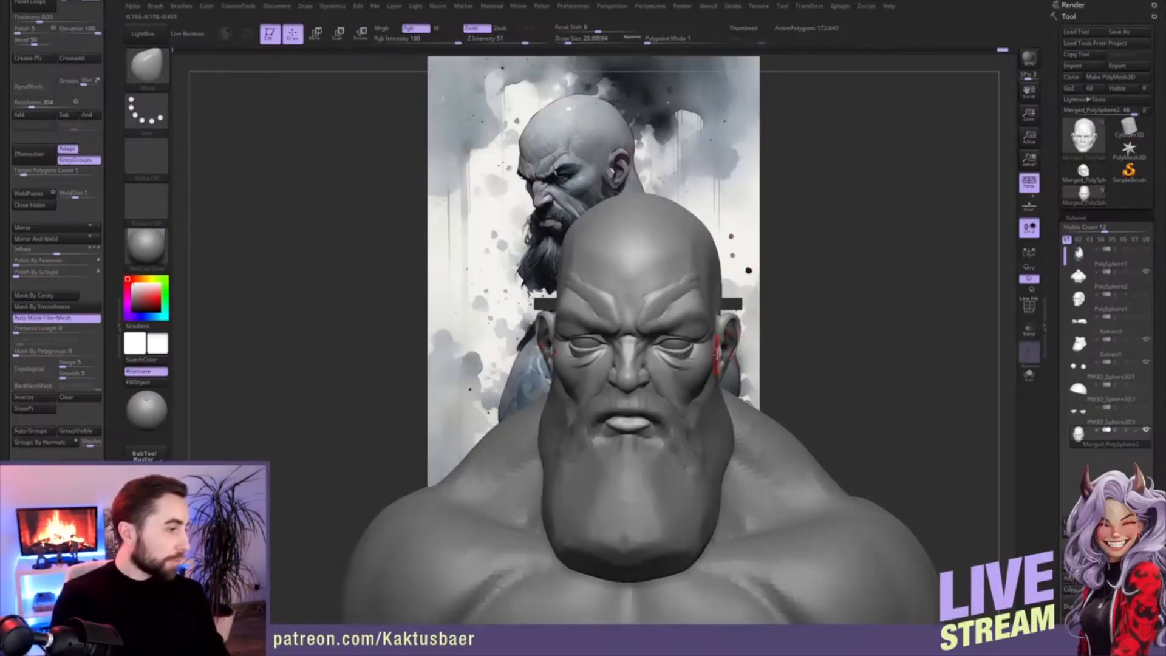
{"action": "mouse_move", "coordinate": [729, 344]}
{"action": "right_mouse_down"}
{"action": "mouse_move", "coordinate": [666, 338]}
{"action": "mouse_move", "coordinate": [754, 311]}
{"action": "mouse_move", "coordinate": [725, 308]}
{"action": "mouse_move", "coordinate": [733, 302]}
{"action": "mouse_move", "coordinate": [736, 352]}
{"action": "right_mouse_up"}
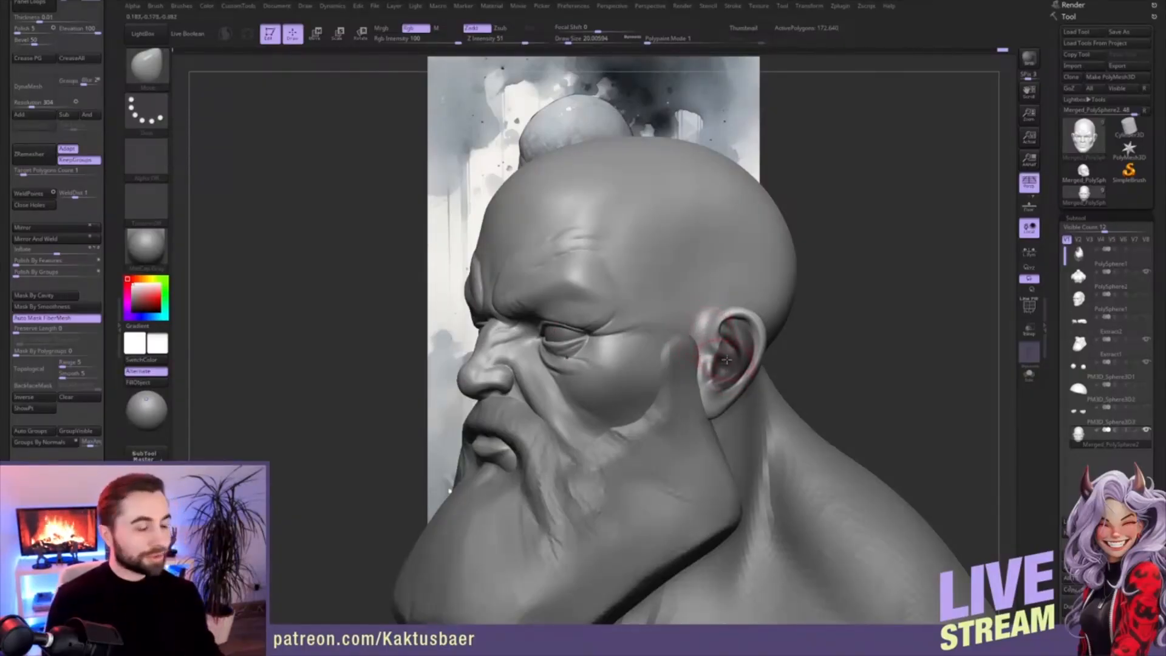
{"action": "right_click_drag", "start_coordinate": [735, 337], "coordinate": [726, 361]}
- Invert the mask to refine the inner ear at a draw size of about 10.5, and invert it back
{"action": "left_click", "coordinate": [804, 355], "text": "ctrl"}
{"action": "left_click_drag", "start_coordinate": [719, 352], "coordinate": [728, 365], "text": "shift"}
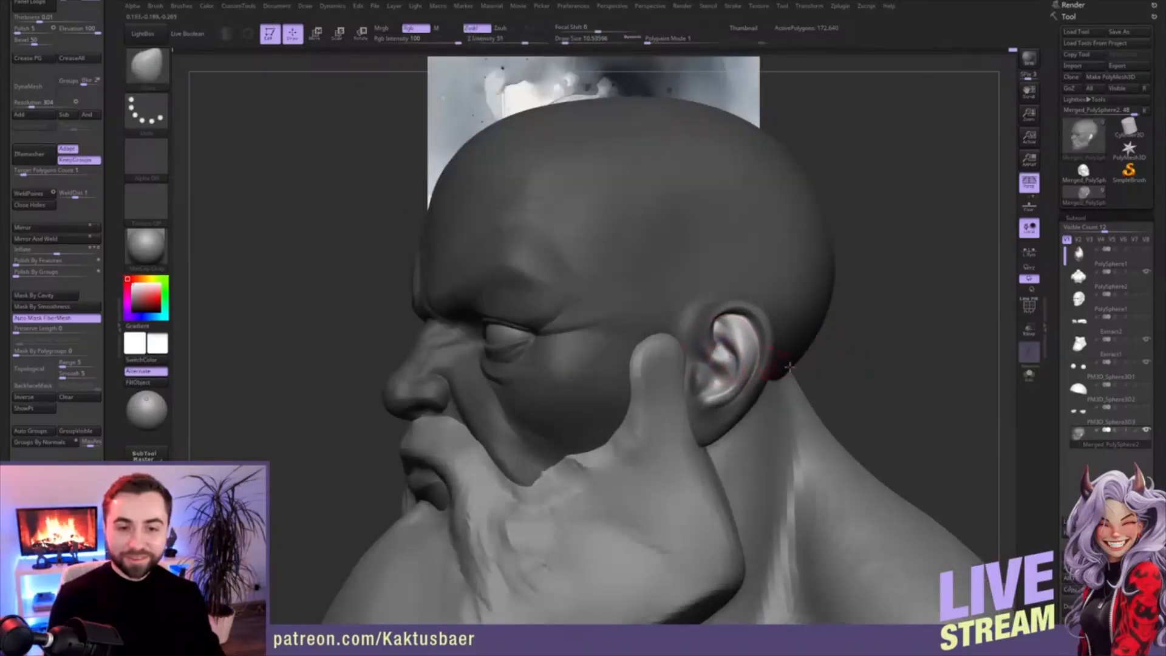
{"action": "left_click", "coordinate": [844, 352], "text": "ctrl"}
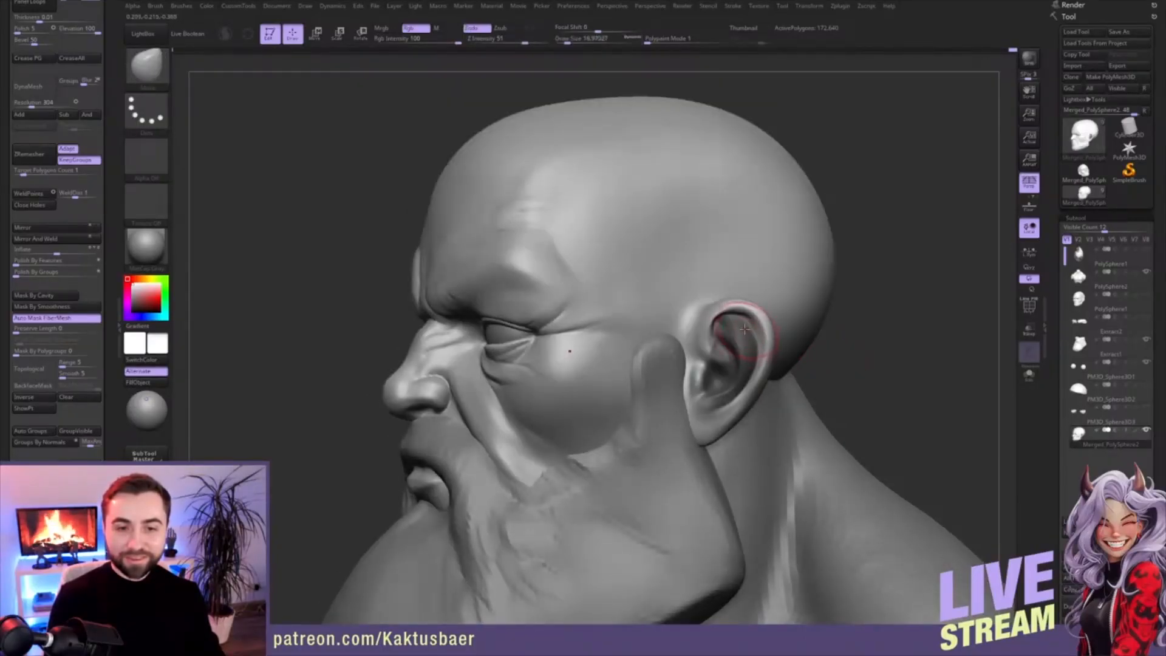
- Refine the ear's outer shape around the masked hollow with the Move brush, varying the draw size between about 17 and 25
{"action": "right_click_drag", "start_coordinate": [750, 336], "coordinate": [729, 325]}
{"action": "key", "text": "bracketright"}
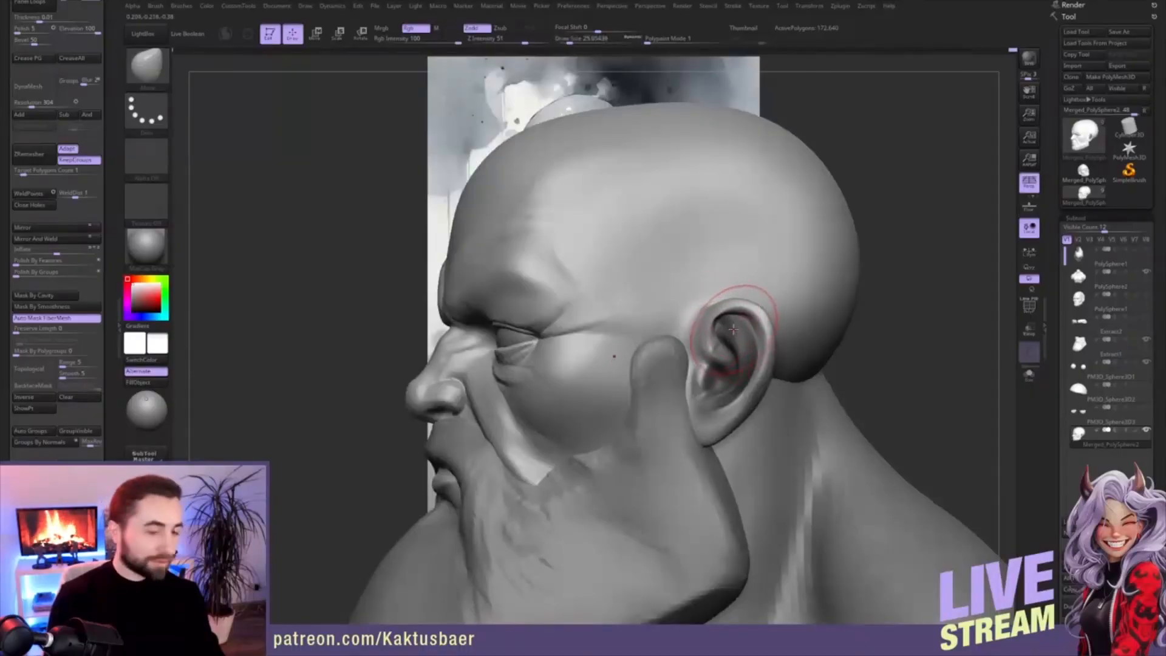
{"action": "right_click_drag", "start_coordinate": [739, 332], "coordinate": [836, 337]}
{"action": "mouse_move", "coordinate": [727, 336]}
{"action": "right_mouse_down"}
{"action": "mouse_move", "coordinate": [790, 333]}
{"action": "mouse_move", "coordinate": [733, 314]}
{"action": "mouse_move", "coordinate": [732, 295]}
{"action": "mouse_move", "coordinate": [753, 313]}
{"action": "right_mouse_up"}
{"action": "key", "text": "bracketleft"}
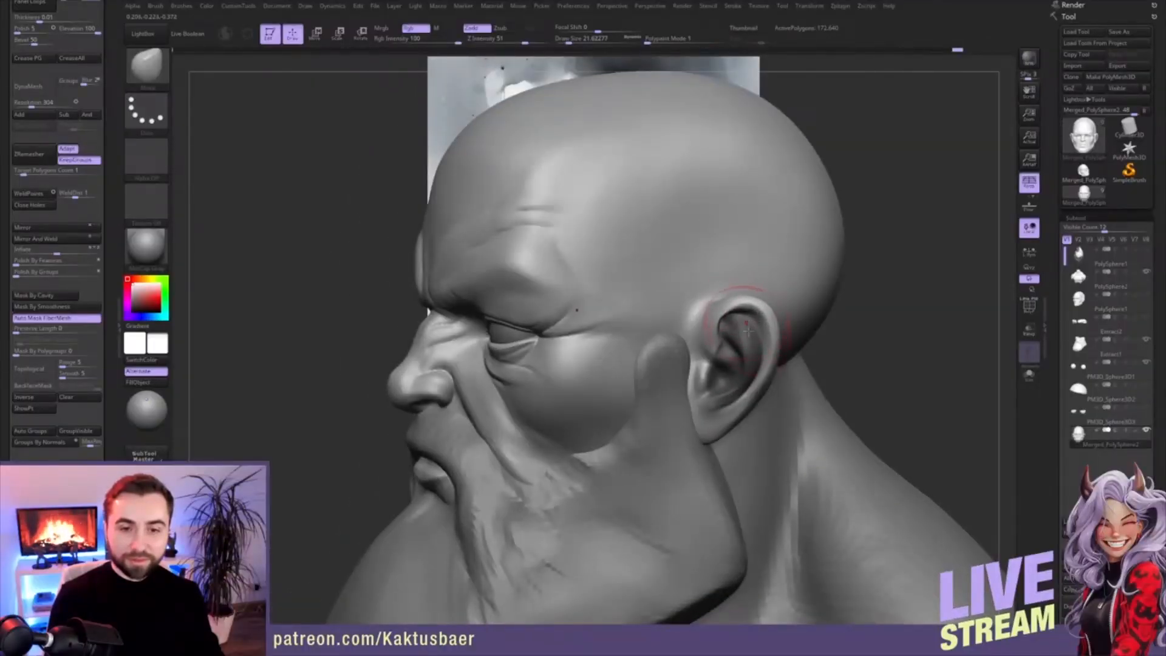
{"action": "mouse_move", "coordinate": [728, 334]}
{"action": "right_mouse_down"}
{"action": "mouse_move", "coordinate": [708, 336]}
{"action": "mouse_move", "coordinate": [711, 317]}
{"action": "mouse_move", "coordinate": [694, 368]}
{"action": "mouse_move", "coordinate": [717, 369]}
{"action": "mouse_move", "coordinate": [676, 382]}
{"action": "right_mouse_up"}
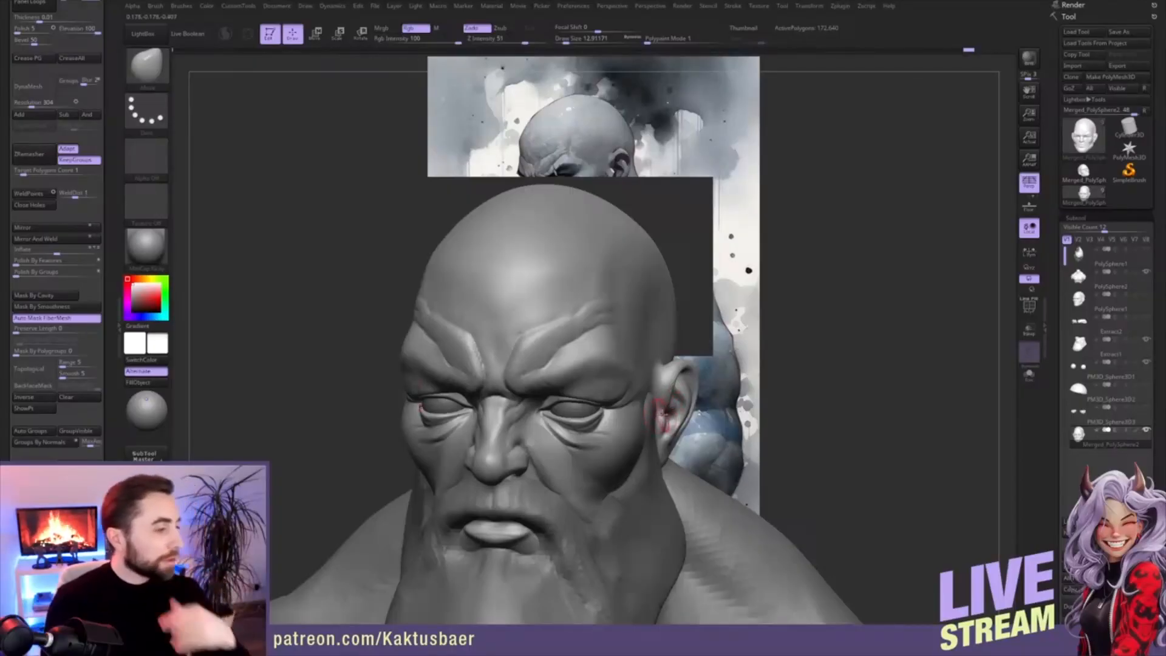
- Smooth the ear's inner folds, refine them at a draw size of about 7.5, and compare the head with the reference painting
{"action": "mouse_move", "coordinate": [685, 415]}
{"action": "right_mouse_down"}
{"action": "mouse_move", "coordinate": [657, 334]}
{"action": "mouse_move", "coordinate": [663, 360]}
{"action": "right_mouse_up"}
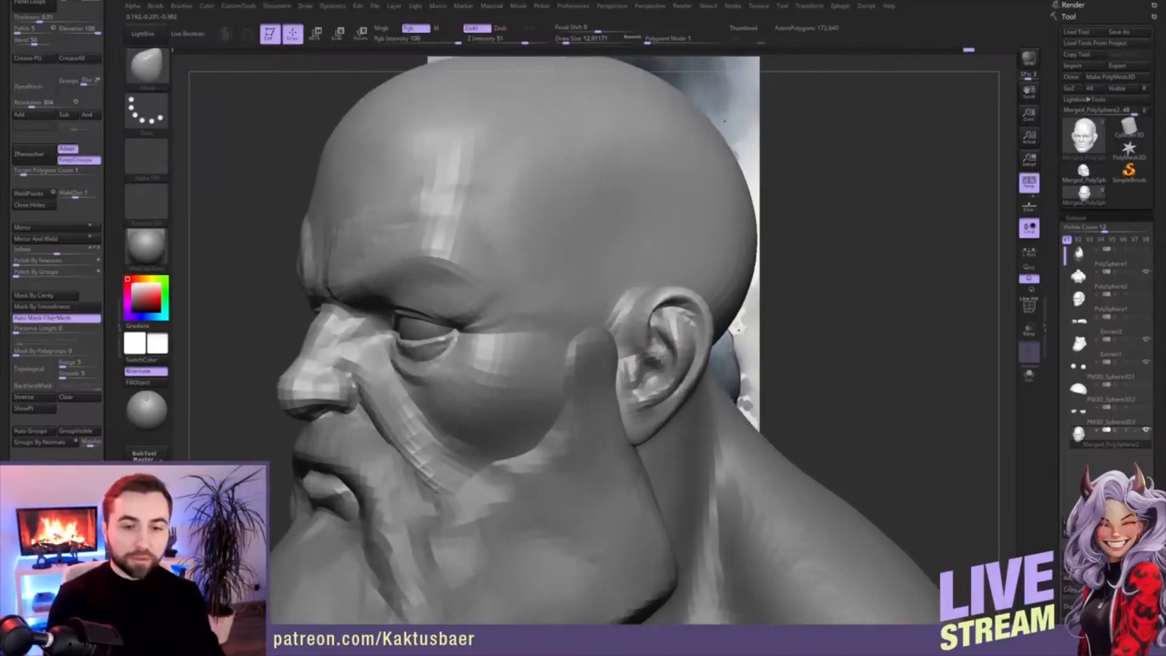
{"action": "key", "text": "shift"}
{"action": "left_click_drag", "start_coordinate": [648, 351], "coordinate": [643, 356], "text": "shift"}
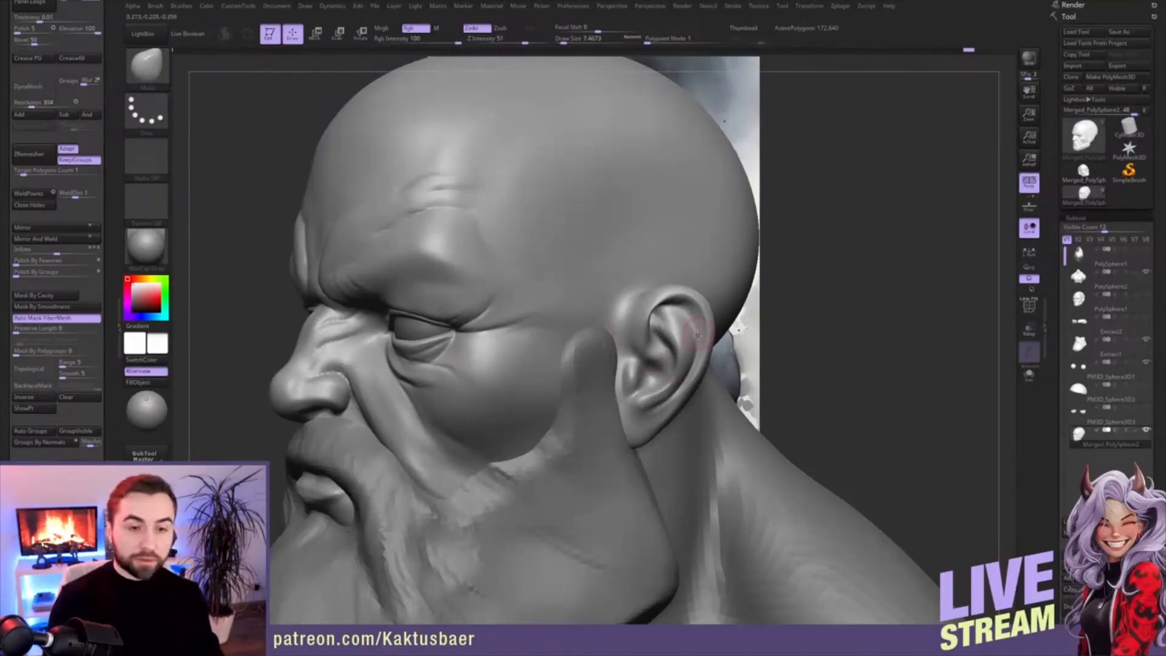
{"action": "mouse_move", "coordinate": [652, 335]}
{"action": "right_mouse_down"}
{"action": "mouse_move", "coordinate": [610, 328]}
{"action": "mouse_move", "coordinate": [632, 349]}
{"action": "mouse_move", "coordinate": [798, 296]}
{"action": "mouse_move", "coordinate": [769, 304]}
{"action": "right_mouse_up"}
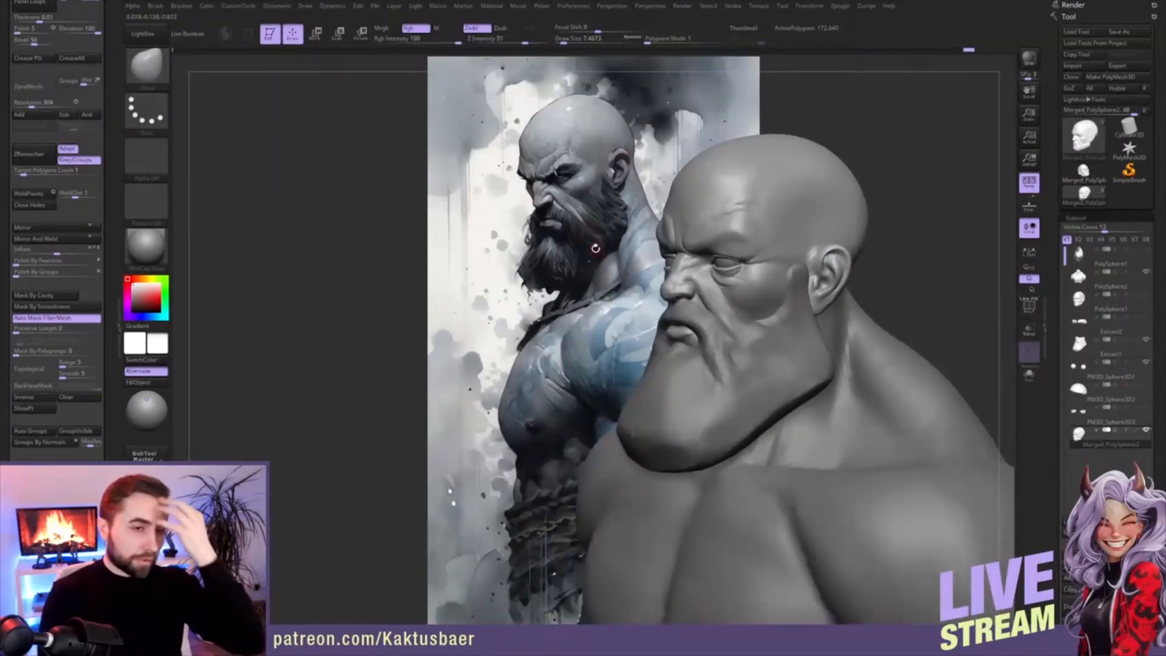
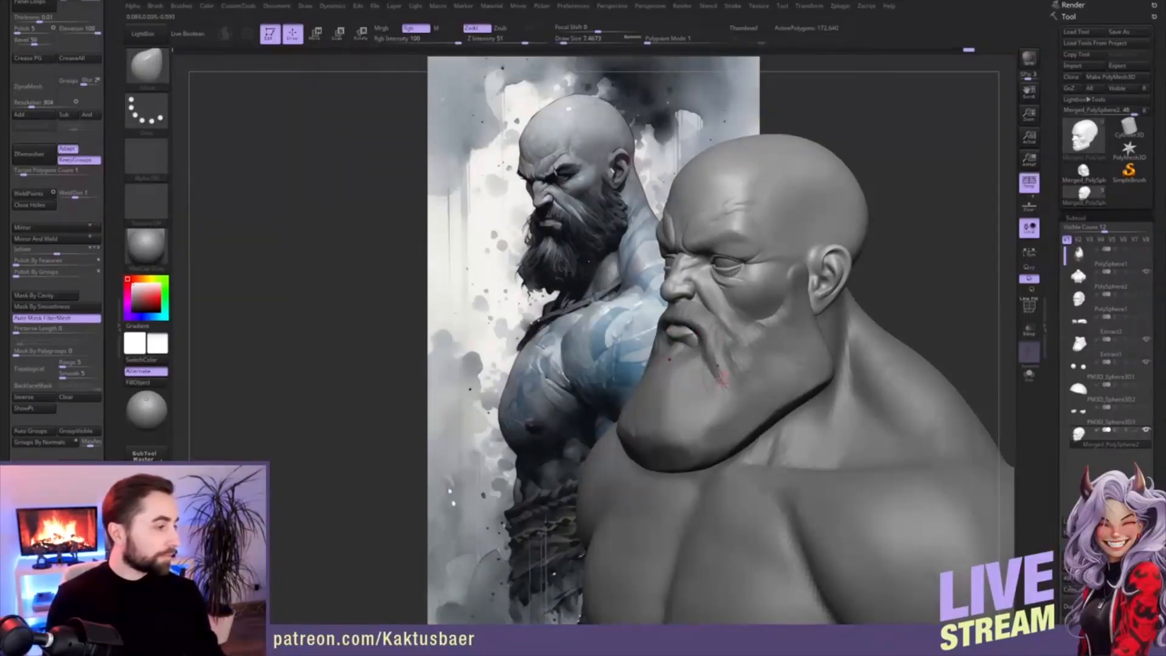
- Adjust the brow ridge above the eye with the Move brush at a draw size of 28.75
{"action": "mouse_move", "coordinate": [726, 336]}
{"action": "right_mouse_down"}
{"action": "mouse_move", "coordinate": [757, 258]}
{"action": "mouse_move", "coordinate": [740, 267]}
{"action": "mouse_move", "coordinate": [774, 317]}
{"action": "mouse_move", "coordinate": [763, 301]}
{"action": "right_mouse_up"}
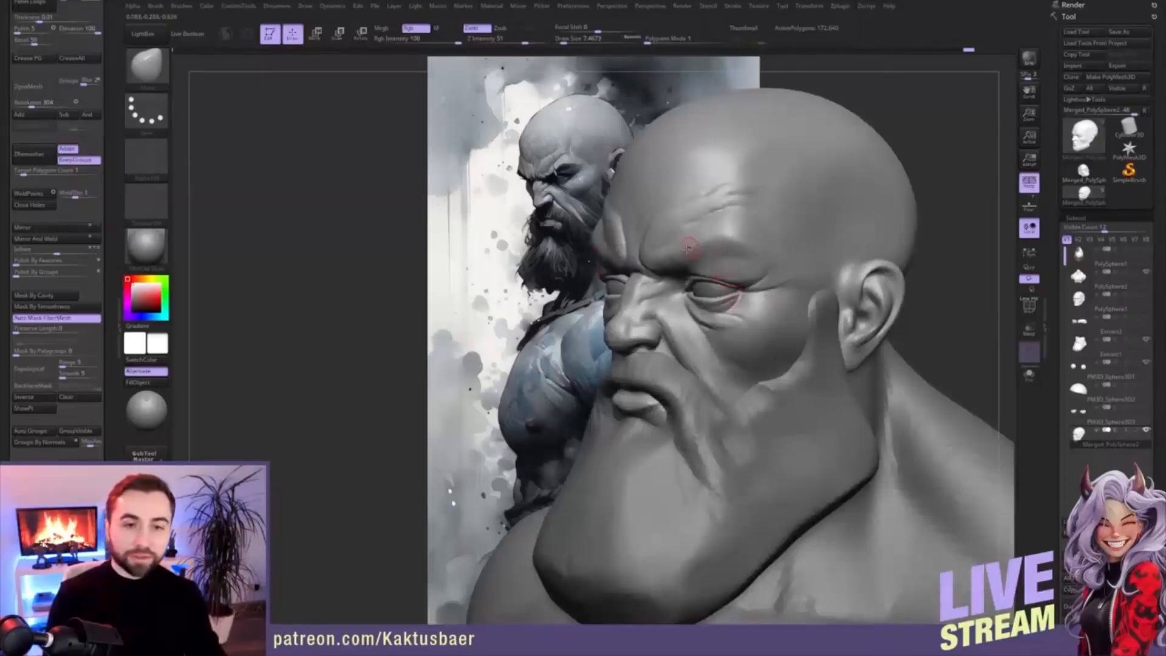
{"action": "right_click_drag", "start_coordinate": [677, 262], "coordinate": [696, 260]}
{"action": "key", "text": "s"}
{"action": "left_click_drag", "start_coordinate": [697, 261], "coordinate": [666, 269]}
{"action": "key", "text": "s"}
{"action": "key", "text": "s"}
{"action": "left_click", "coordinate": [662, 266]}
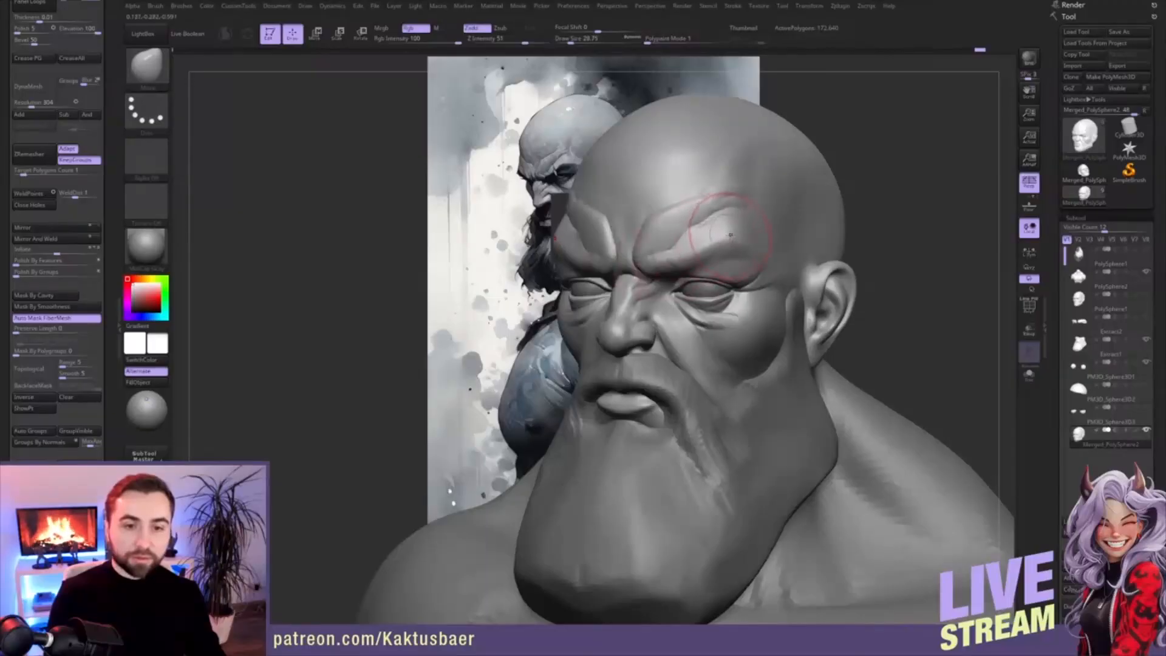
{"action": "right_click_drag", "start_coordinate": [723, 238], "coordinate": [691, 237]}
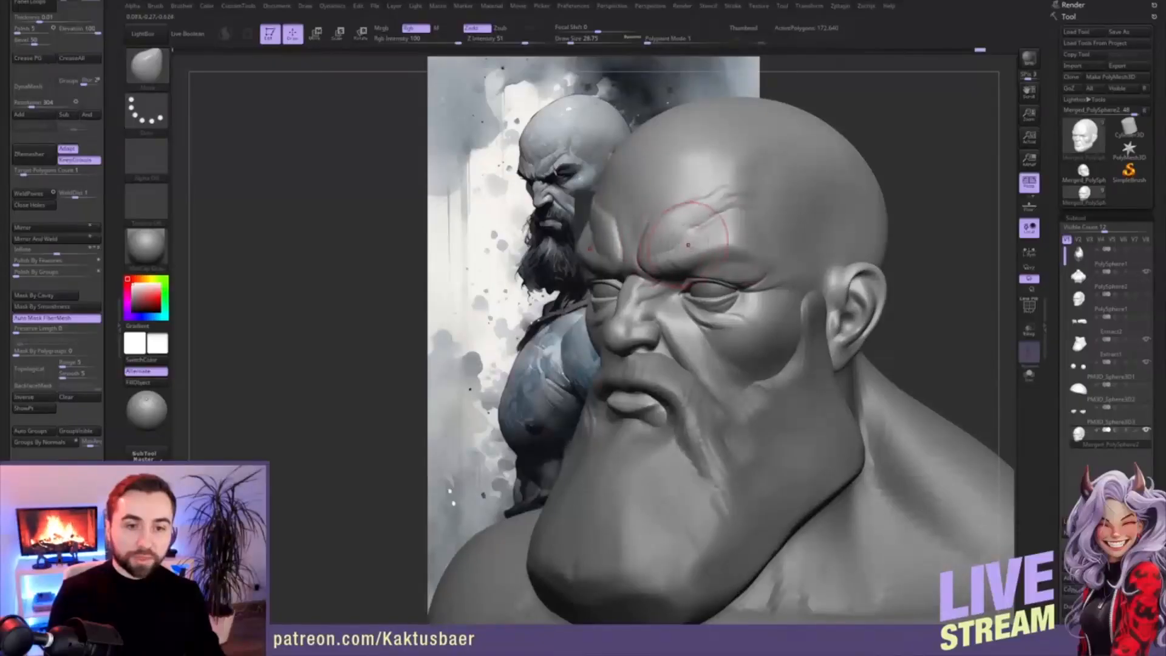
- Reshape the nose tip and the outer side of the nostril with the Move brush at a draw size of about 10.5
{"action": "key", "text": "bracketleft"}
{"action": "key", "text": "bracketleft"}
{"action": "key", "text": "bracketleft"}
{"action": "key", "text": "bracketleft"}
{"action": "key", "text": "bracketleft"}
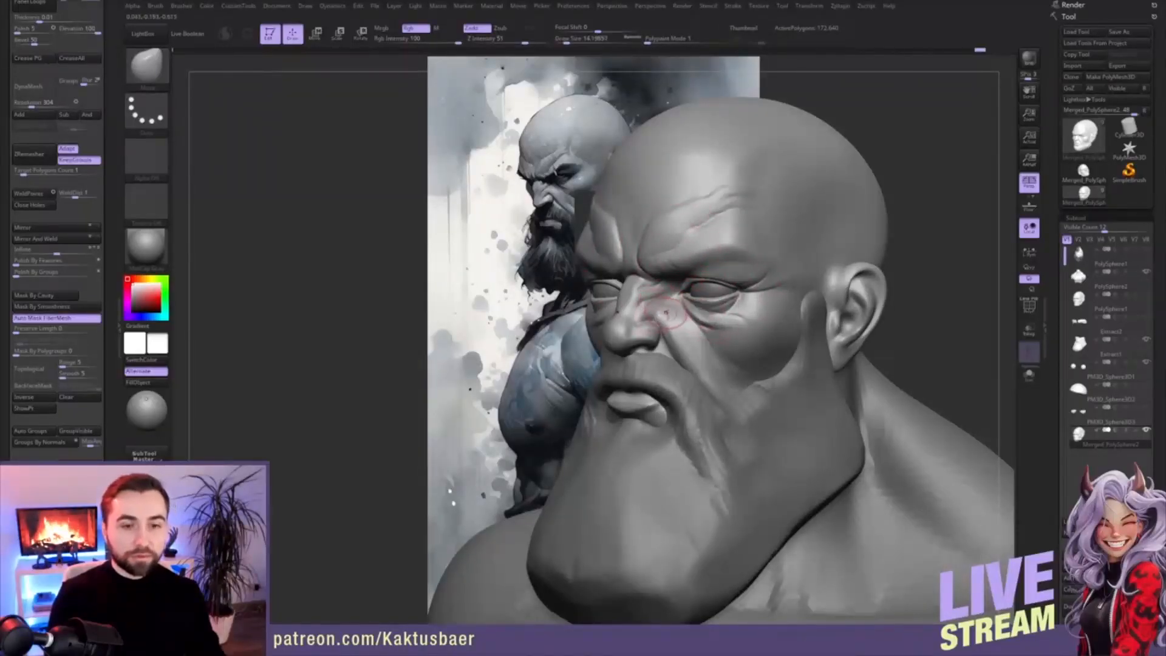
{"action": "right_click_drag", "start_coordinate": [681, 293], "coordinate": [679, 268], "text": "ctrl"}
{"action": "mouse_move", "coordinate": [679, 319]}
{"action": "right_mouse_down", "text": "alt"}
{"action": "mouse_move", "coordinate": [683, 281]}
{"action": "mouse_move", "coordinate": [665, 282]}
{"action": "mouse_move", "coordinate": [673, 358]}
{"action": "right_mouse_up", "text": "alt"}
{"action": "key", "text": "s"}
{"action": "mouse_move", "coordinate": [673, 296]}
{"action": "left_mouse_down"}
{"action": "mouse_move", "coordinate": [671, 281]}
{"action": "mouse_move", "coordinate": [647, 283]}
{"action": "left_mouse_up"}
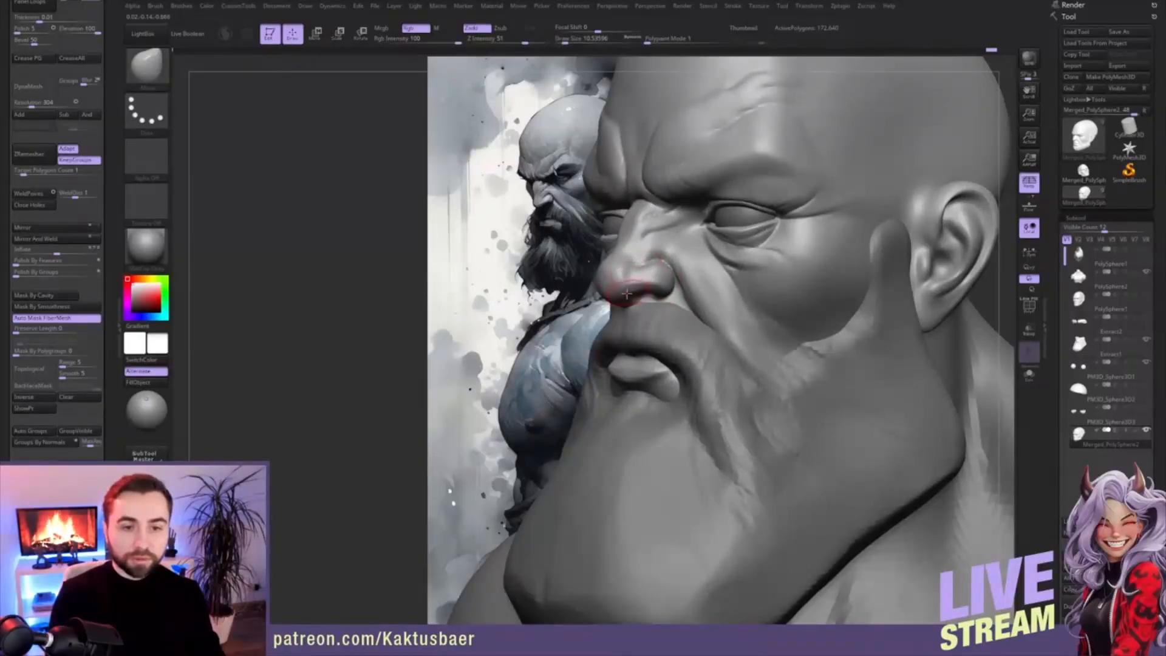
{"action": "right_click_drag", "start_coordinate": [610, 293], "coordinate": [568, 290]}
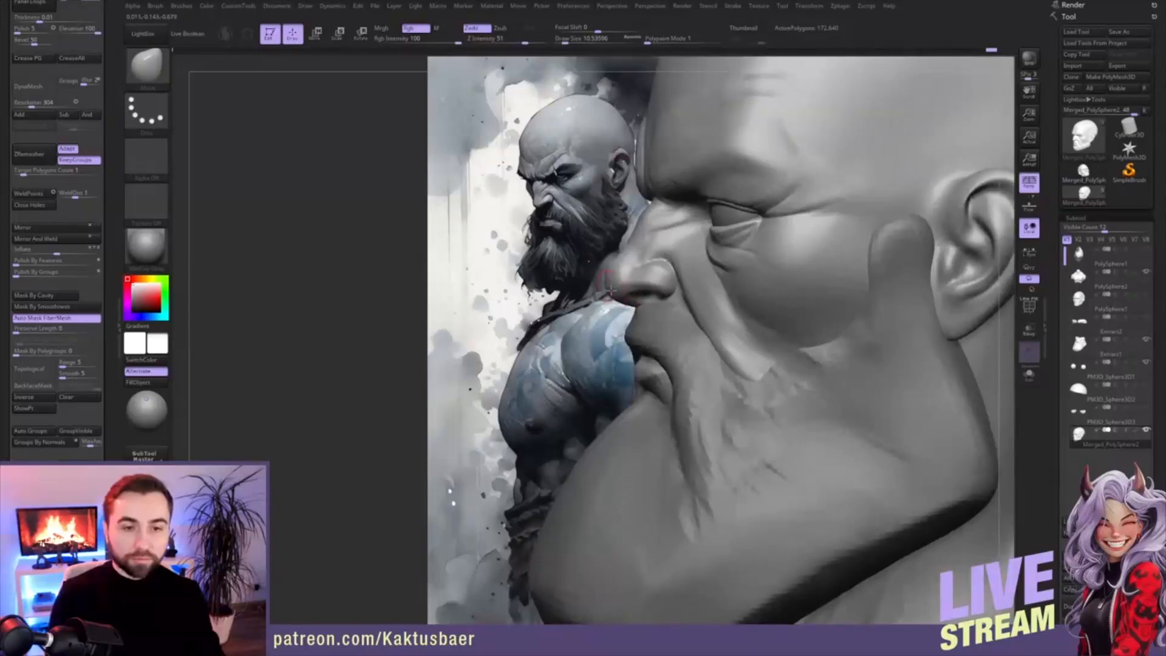
{"action": "left_click_drag", "start_coordinate": [609, 282], "coordinate": [617, 264]}
- Flatten the nose tip and the surface above the nostril with a subtractive brush at a draw size of about 7.5
{"action": "mouse_move", "coordinate": [644, 255]}
{"action": "right_mouse_down"}
{"action": "mouse_move", "coordinate": [616, 325]}
{"action": "mouse_move", "coordinate": [699, 270]}
{"action": "mouse_move", "coordinate": [646, 300]}
{"action": "right_mouse_up"}
{"action": "key", "text": "2"}
{"action": "key", "text": "s"}
{"action": "key", "text": "s"}
{"action": "left_click_drag", "start_coordinate": [645, 298], "coordinate": [648, 298]}
{"action": "right_click_drag", "start_coordinate": [644, 297], "coordinate": [693, 294], "text": "alt"}
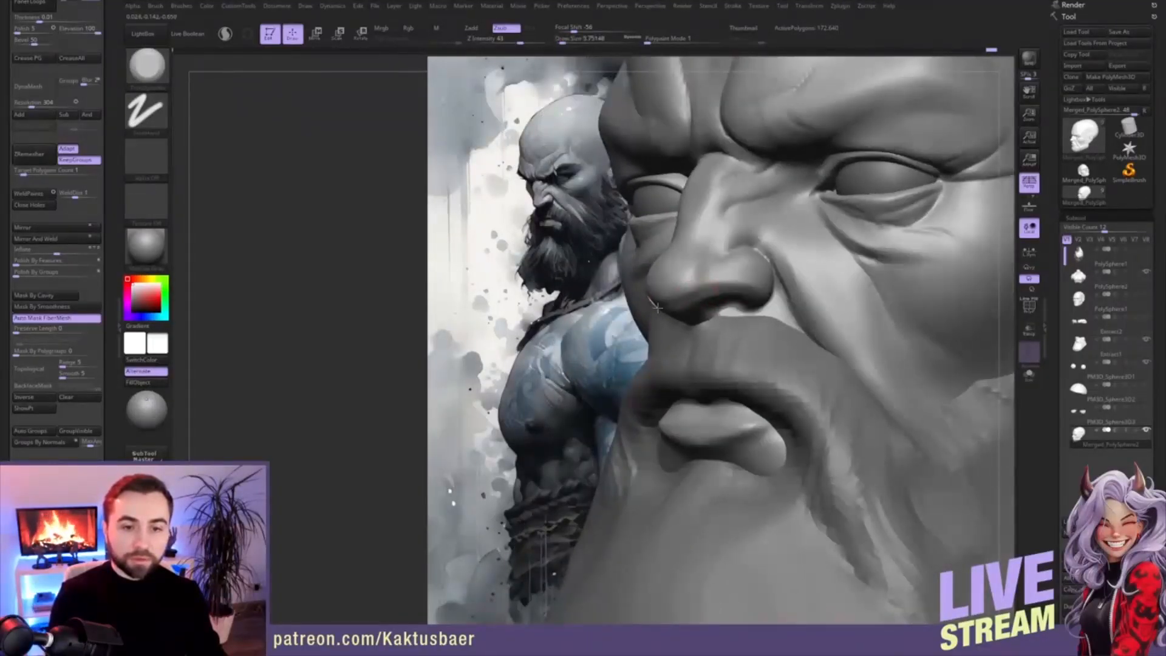
{"action": "mouse_move", "coordinate": [712, 290]}
{"action": "left_mouse_down"}
{"action": "mouse_move", "coordinate": [755, 295]}
{"action": "mouse_move", "coordinate": [735, 293]}
{"action": "left_mouse_up"}
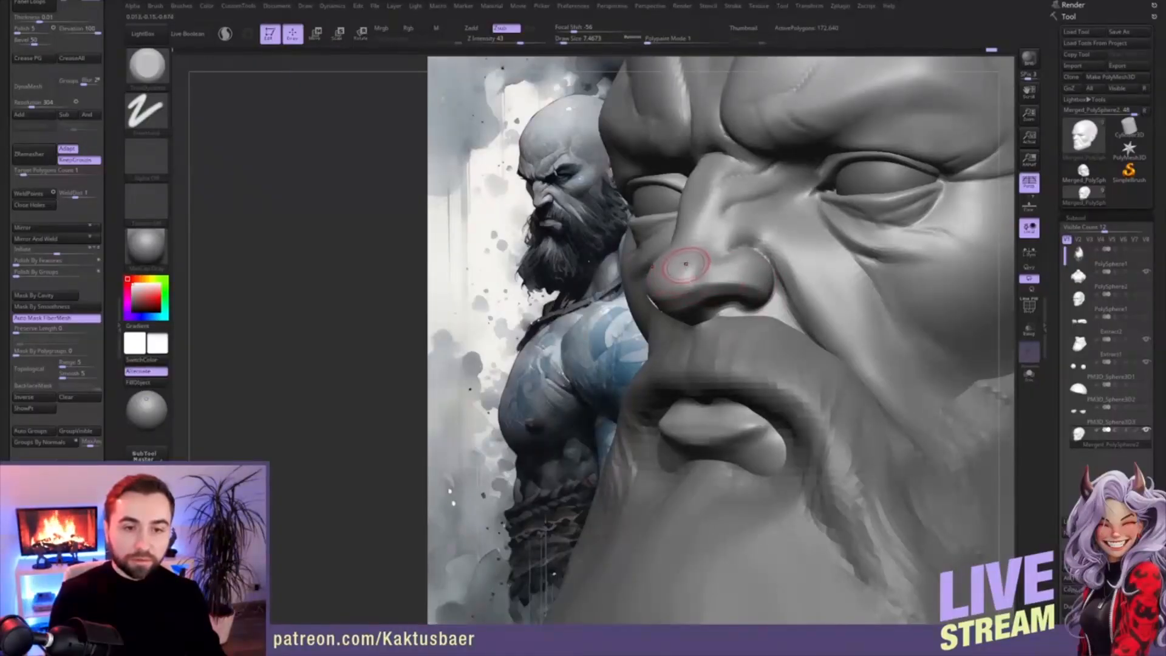
- Smooth the underside of the nose tip and refine the planes along the nose bridge at a draw size of about 7.5
{"action": "right_click_drag", "start_coordinate": [682, 260], "coordinate": [696, 263]}
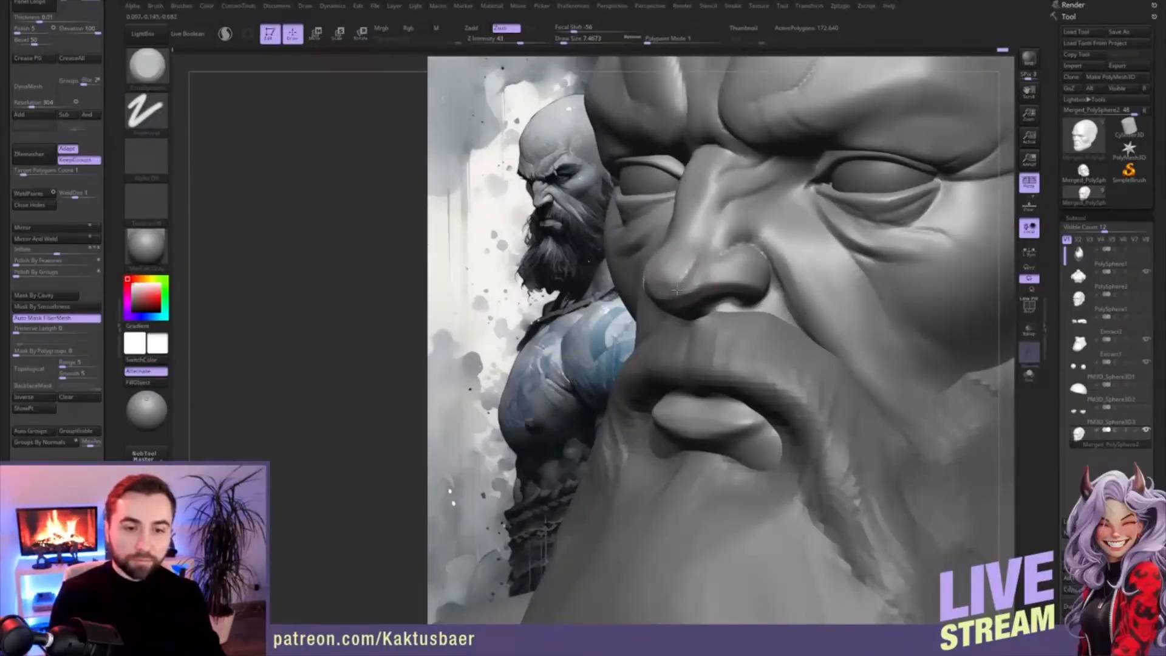
{"action": "key", "text": "shift"}
{"action": "mouse_move", "coordinate": [677, 300]}
{"action": "left_mouse_down", "text": "shift"}
{"action": "mouse_move", "coordinate": [722, 268]}
{"action": "mouse_move", "coordinate": [708, 277]}
{"action": "left_mouse_up", "text": "shift"}
{"action": "mouse_move", "coordinate": [706, 278]}
{"action": "right_mouse_down", "text": "ctrl"}
{"action": "mouse_move", "coordinate": [720, 280]}
{"action": "mouse_move", "coordinate": [664, 285]}
{"action": "right_mouse_up", "text": "ctrl"}
{"action": "key", "text": "shift"}
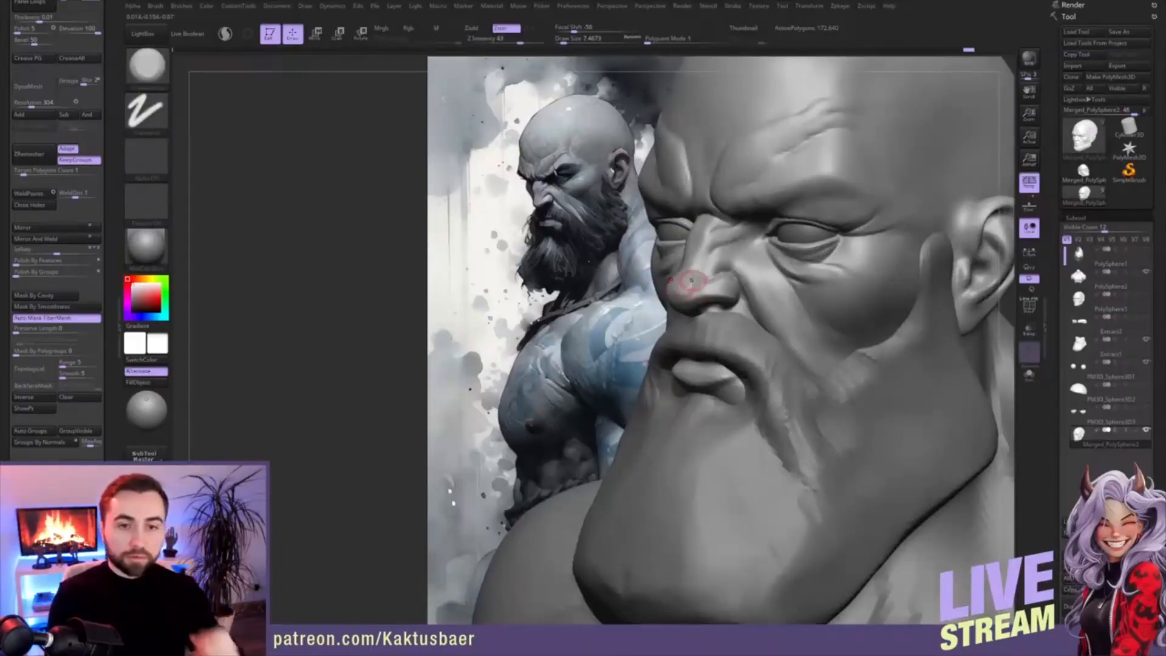
{"action": "mouse_move", "coordinate": [706, 258]}
{"action": "right_mouse_down"}
{"action": "mouse_move", "coordinate": [720, 255]}
{"action": "mouse_move", "coordinate": [717, 313]}
{"action": "right_mouse_up"}
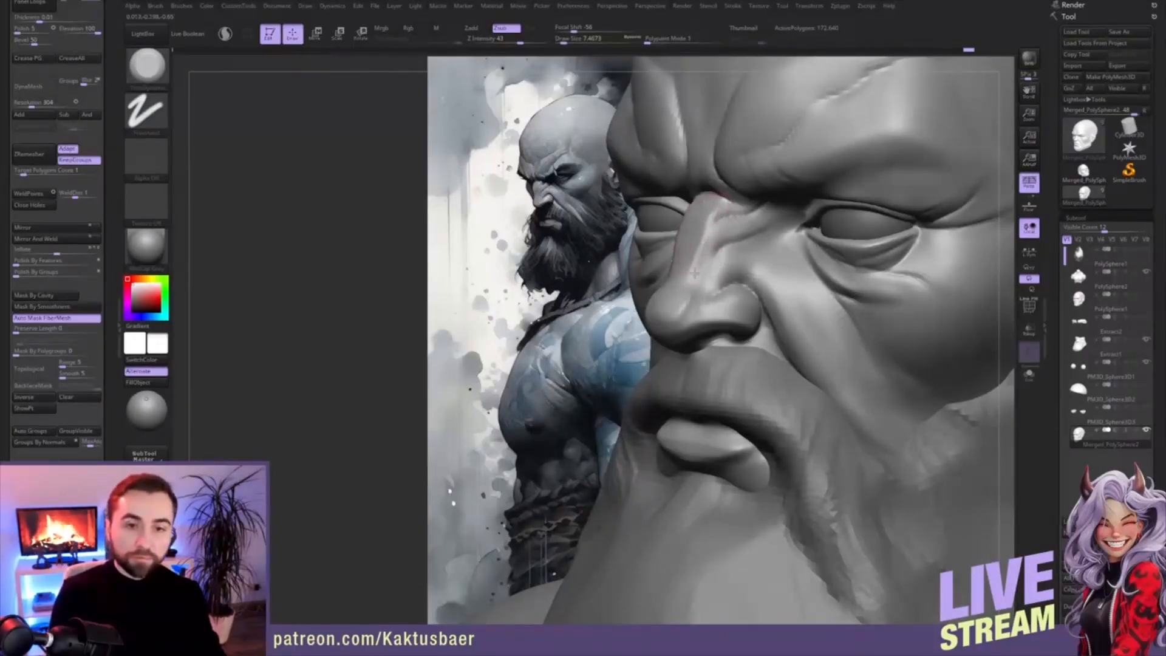
{"action": "mouse_move", "coordinate": [693, 225]}
{"action": "right_mouse_down"}
{"action": "mouse_move", "coordinate": [722, 226]}
{"action": "mouse_move", "coordinate": [691, 227]}
{"action": "mouse_move", "coordinate": [706, 237]}
{"action": "right_mouse_up"}
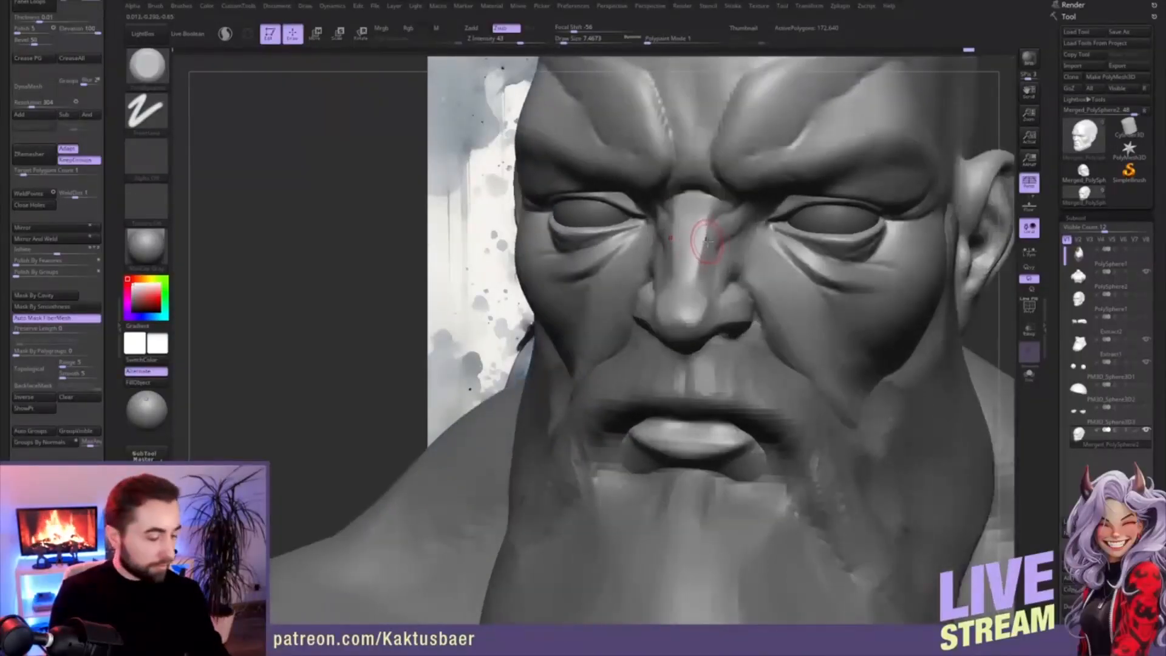
- Adjust the side contour of the nose bridge with the Move brush at a draw size of about 8.6
{"action": "key", "text": "b"}
{"action": "key", "text": "m"}
{"action": "key", "text": "v"}
{"action": "key", "text": "bracketright"}
{"action": "key", "text": "bracketright"}
{"action": "key", "text": "bracketleft"}
{"action": "key", "text": "bracketleft"}
{"action": "left_click_drag", "start_coordinate": [714, 209], "coordinate": [707, 270]}
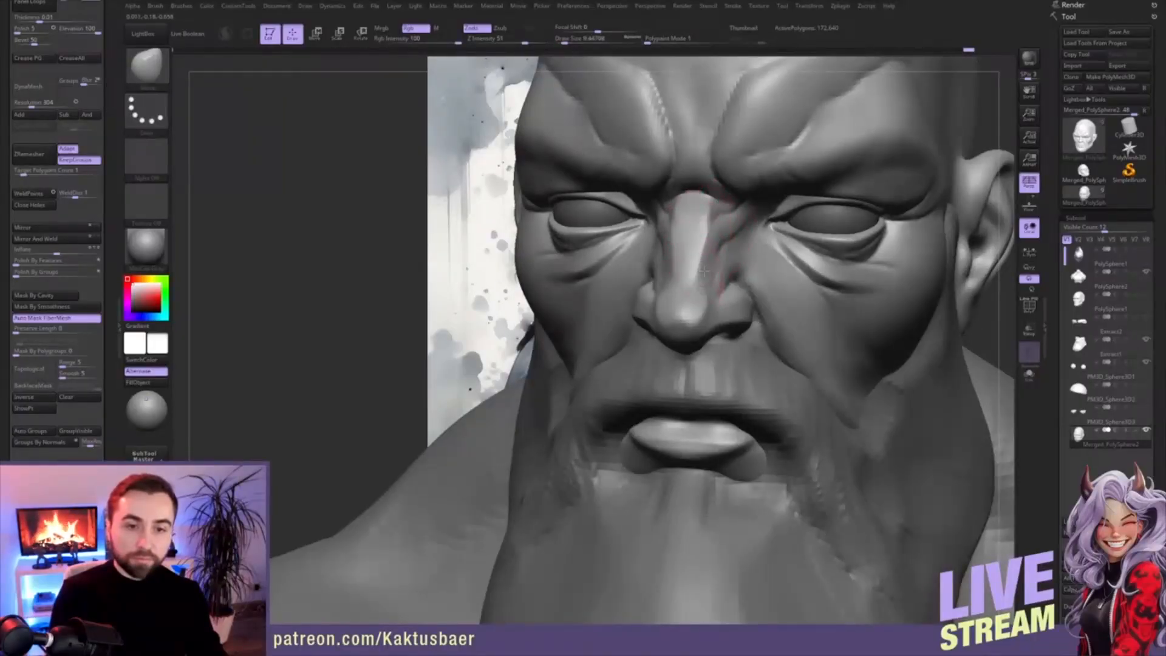
- Soften the surfaces around the nose at a draw size of about 7.5 and check the head in three-quarter view
{"action": "mouse_move", "coordinate": [698, 278]}
{"action": "right_mouse_down"}
{"action": "mouse_move", "coordinate": [764, 322]}
{"action": "mouse_move", "coordinate": [738, 304]}
{"action": "mouse_move", "coordinate": [699, 308]}
{"action": "mouse_move", "coordinate": [686, 277]}
{"action": "mouse_move", "coordinate": [659, 279]}
{"action": "mouse_move", "coordinate": [729, 313]}
{"action": "mouse_move", "coordinate": [709, 303]}
{"action": "mouse_move", "coordinate": [705, 321]}
{"action": "right_mouse_up"}
{"action": "key", "text": "1"}
{"action": "key", "text": "s"}
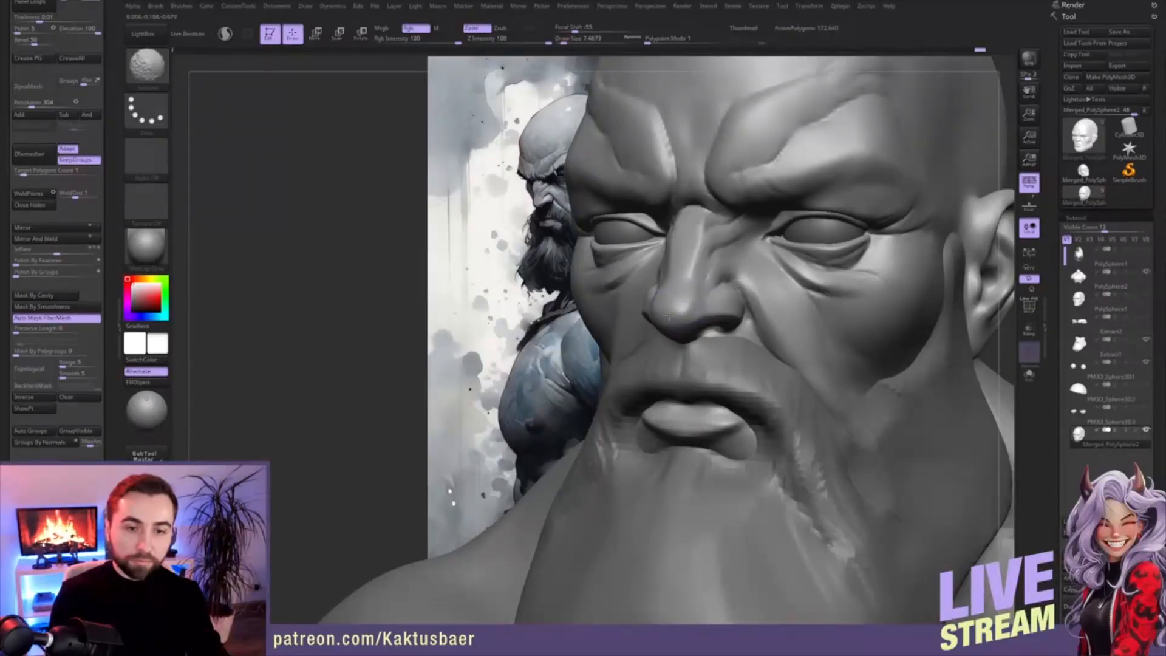
{"action": "mouse_move", "coordinate": [732, 300]}
{"action": "right_mouse_down"}
{"action": "mouse_move", "coordinate": [723, 311]}
{"action": "mouse_move", "coordinate": [814, 300]}
{"action": "mouse_move", "coordinate": [763, 302]}
{"action": "right_mouse_up"}
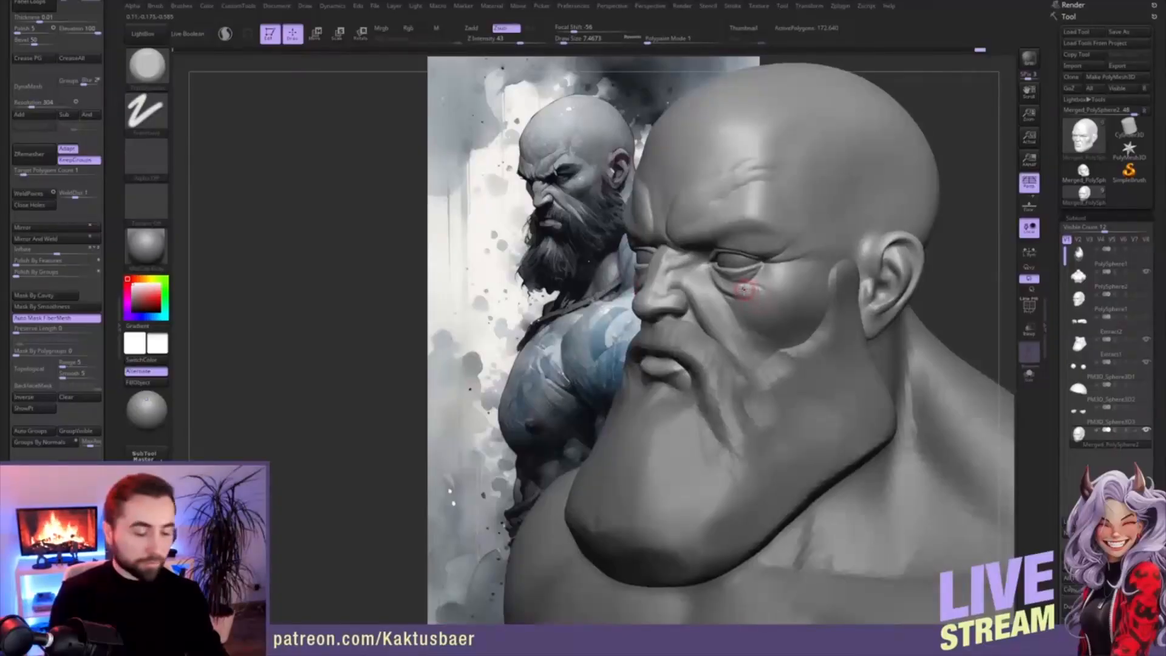
- Adjust the eye area from the front with the Move brush at a draw size of about 13
{"action": "key", "text": "b"}
{"action": "key", "text": "m"}
{"action": "key", "text": "v"}
{"action": "right_click_drag", "start_coordinate": [741, 286], "coordinate": [775, 281]}
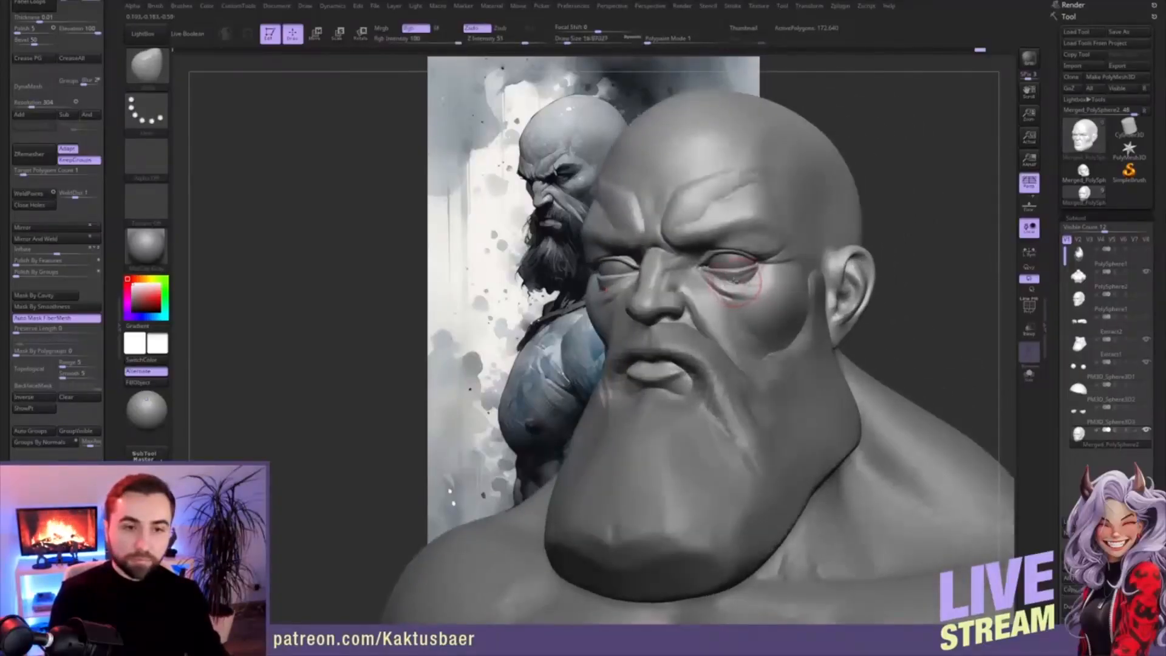
{"action": "right_click_drag", "start_coordinate": [720, 274], "coordinate": [714, 268]}
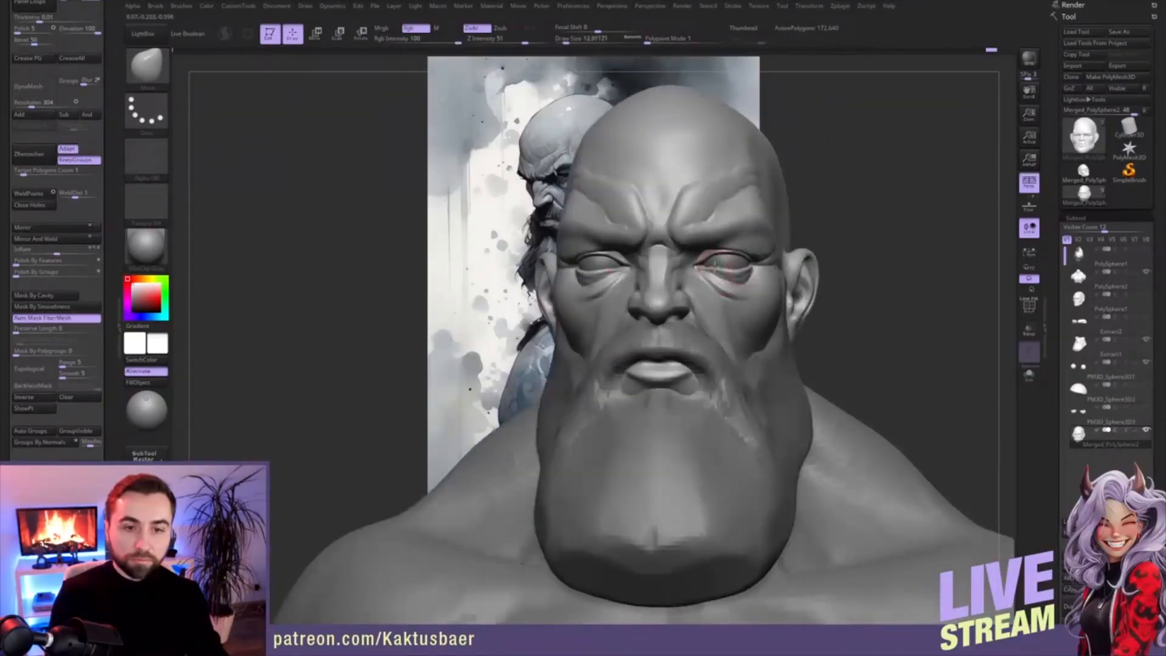
{"action": "left_click_drag", "start_coordinate": [720, 277], "coordinate": [721, 270]}
- Build up and smooth the inner corner of the eye with the ClayBuildup brush at a draw size of about 3.7
{"action": "right_click_drag", "start_coordinate": [721, 270], "coordinate": [637, 200], "text": "ctrl"}
{"action": "key", "text": "b"}
{"action": "key", "text": "c"}
{"action": "key", "text": "b"}
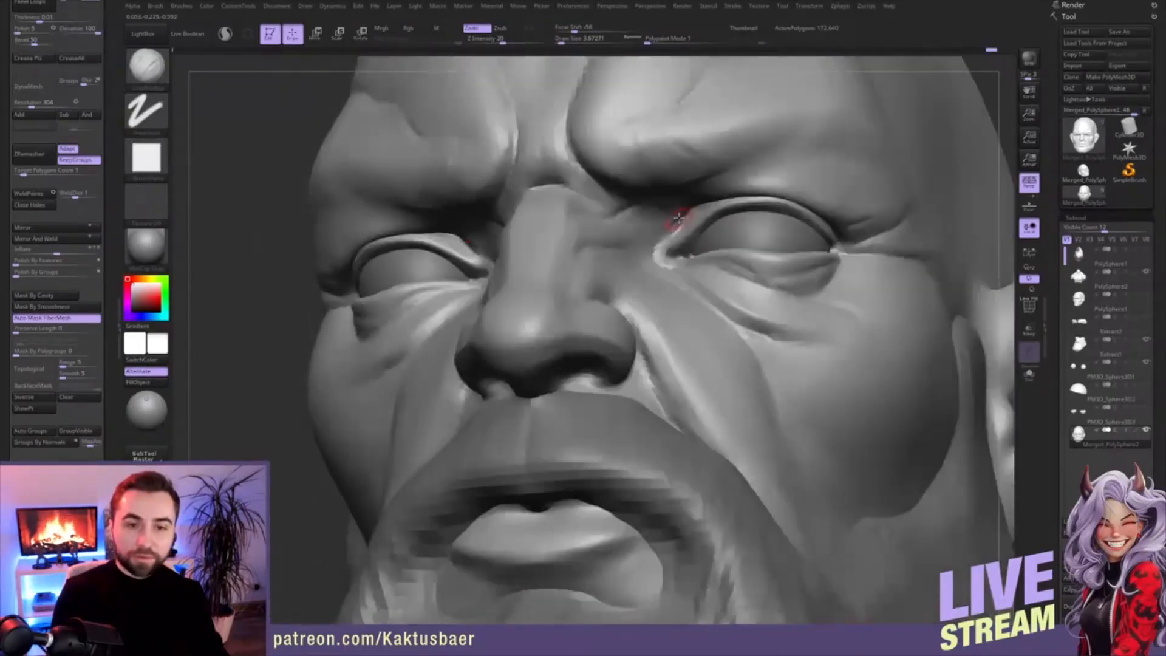
{"action": "left_click_drag", "start_coordinate": [676, 222], "coordinate": [687, 212], "text": "shift"}
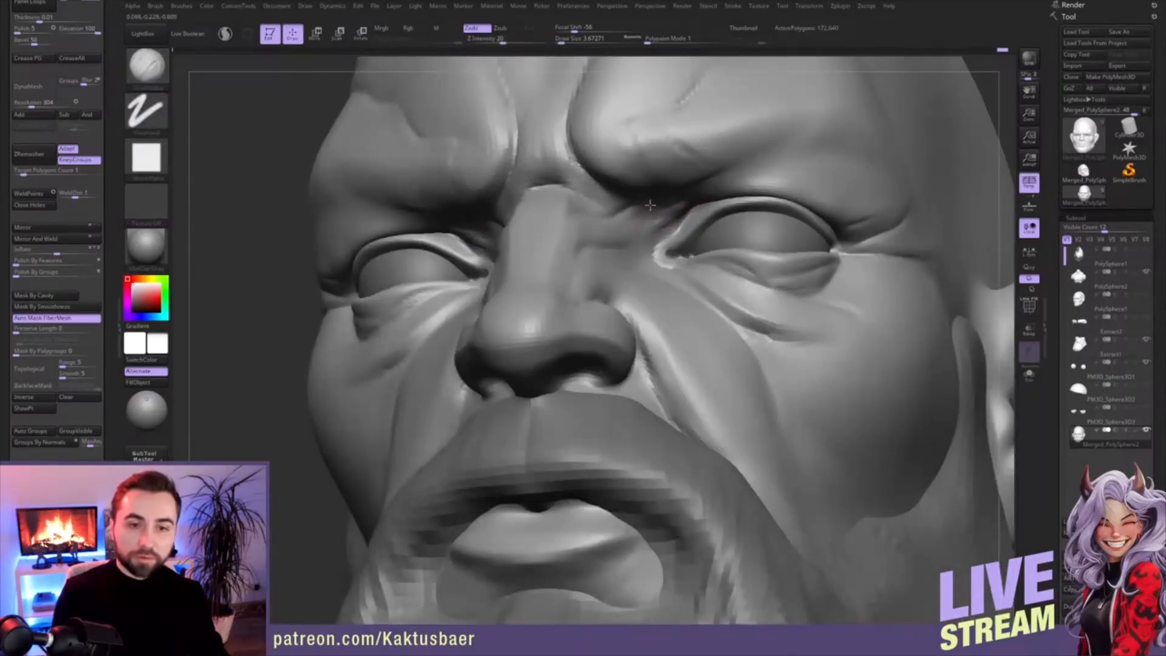
{"action": "key", "text": "shift"}
{"action": "mouse_move", "coordinate": [664, 252]}
{"action": "right_mouse_down"}
{"action": "mouse_move", "coordinate": [707, 267]}
{"action": "mouse_move", "coordinate": [704, 277]}
{"action": "right_mouse_up"}
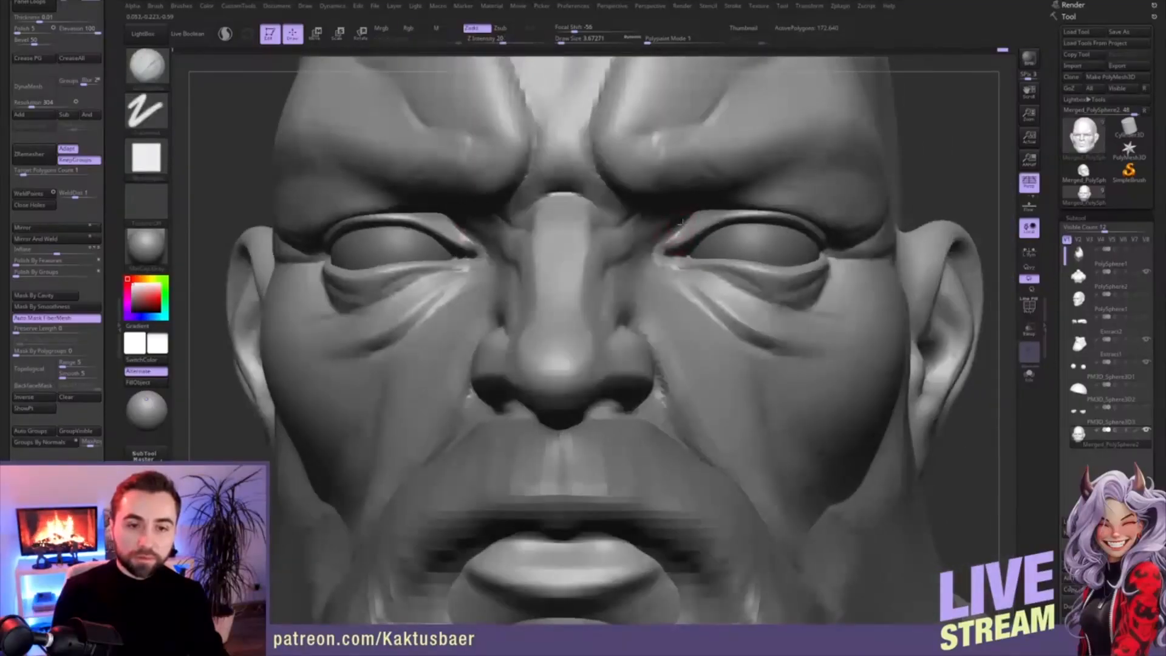
{"action": "key", "text": "shift"}
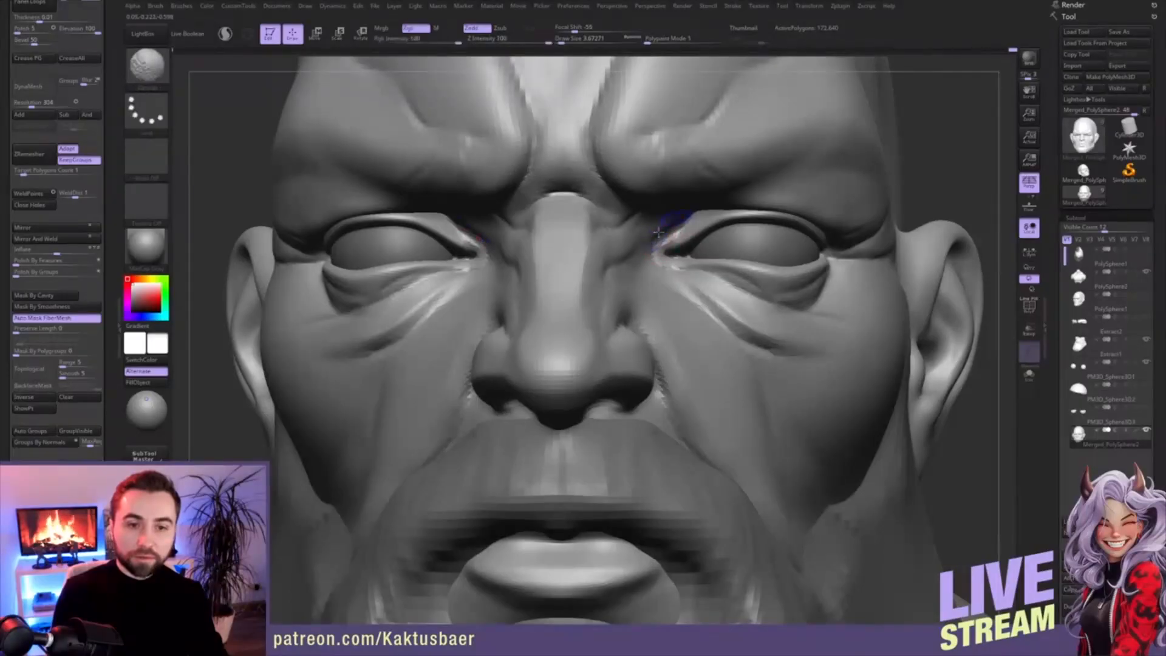
- Reshape the bag under the eye with the Move brush at a draw size of about 15.5
{"action": "mouse_move", "coordinate": [708, 268]}
{"action": "right_mouse_down"}
{"action": "mouse_move", "coordinate": [714, 304]}
{"action": "mouse_move", "coordinate": [716, 281]}
{"action": "right_mouse_up"}
{"action": "key", "text": "s"}
{"action": "mouse_move", "coordinate": [726, 275]}
{"action": "left_mouse_down"}
{"action": "mouse_move", "coordinate": [749, 280]}
{"action": "mouse_move", "coordinate": [753, 307]}
{"action": "mouse_move", "coordinate": [769, 298]}
{"action": "left_mouse_up"}
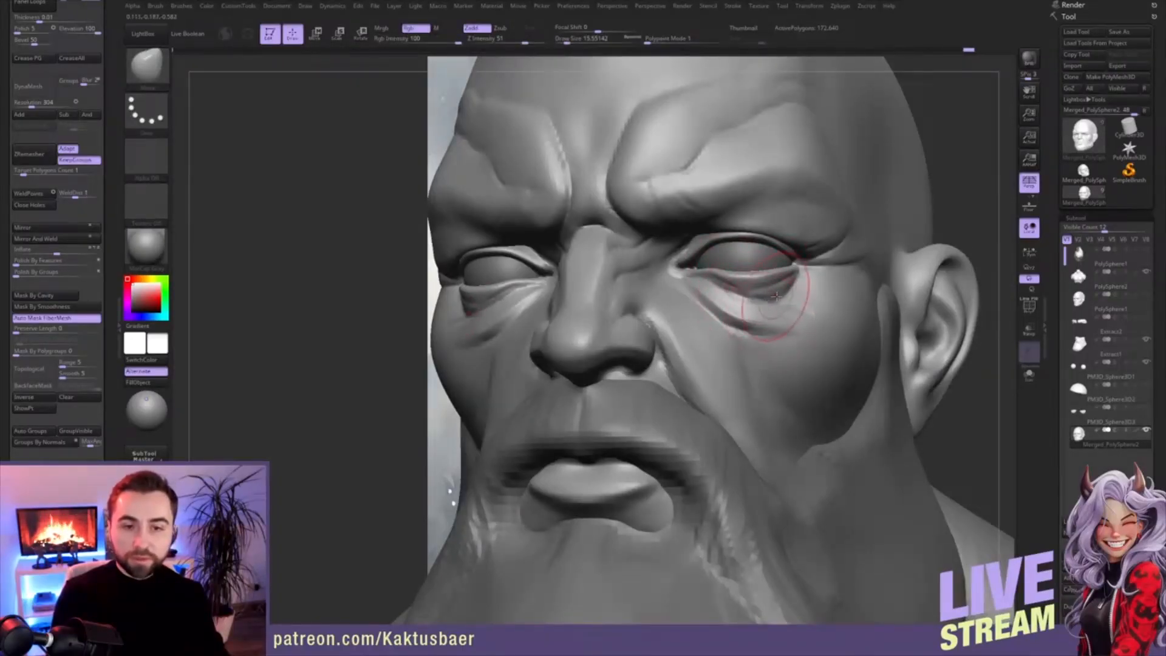
- Build up and smooth the cheekbone beside the outer eye corner with the ClayBuildup brush at a draw size of about 9.4
{"action": "mouse_move", "coordinate": [803, 304]}
{"action": "right_mouse_down"}
{"action": "mouse_move", "coordinate": [791, 307]}
{"action": "mouse_move", "coordinate": [800, 283]}
{"action": "right_mouse_up"}
{"action": "key", "text": "b"}
{"action": "key", "text": "c"}
{"action": "key", "text": "b"}
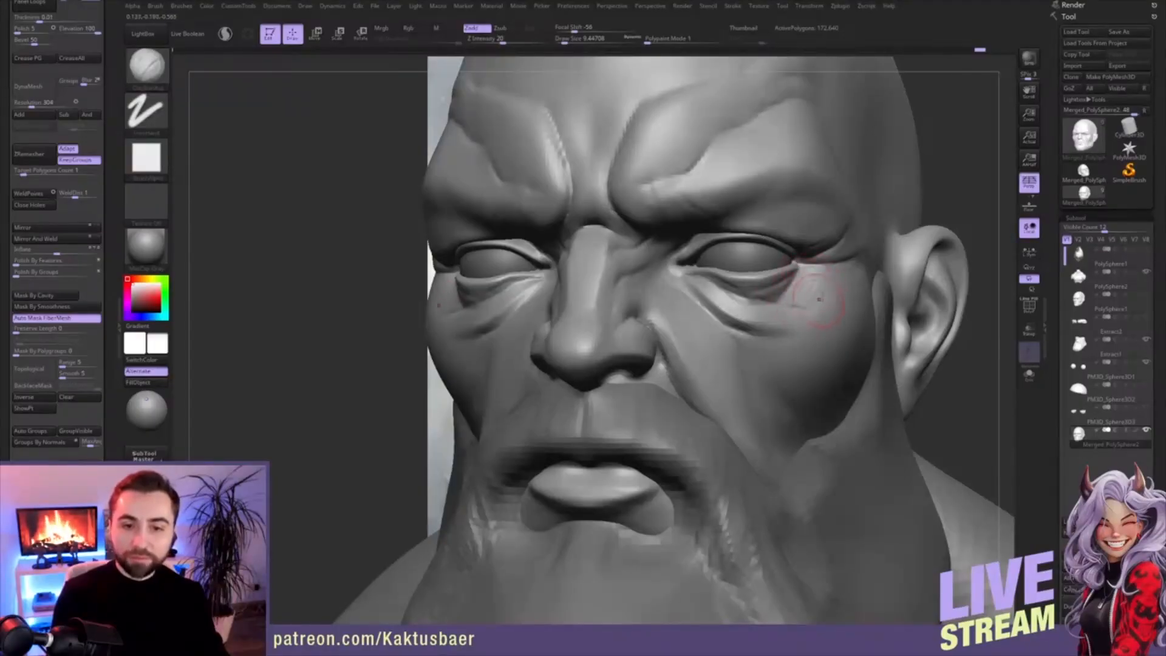
{"action": "mouse_move", "coordinate": [818, 299]}
{"action": "right_mouse_down"}
{"action": "mouse_move", "coordinate": [802, 301]}
{"action": "mouse_move", "coordinate": [826, 297]}
{"action": "right_mouse_up"}
{"action": "left_click_drag", "start_coordinate": [826, 297], "coordinate": [840, 285], "text": "shift"}
- Carve wrinkles from the outer eye corner across the cheekbone with the DamStandard brush at a draw size of about 5.75
{"action": "mouse_move", "coordinate": [859, 286]}
{"action": "right_mouse_down", "text": "ctrl"}
{"action": "mouse_move", "coordinate": [786, 324]}
{"action": "mouse_move", "coordinate": [753, 294]}
{"action": "right_mouse_up", "text": "ctrl"}
{"action": "key", "text": "b"}
{"action": "key", "text": "d"}
{"action": "key", "text": "s"}
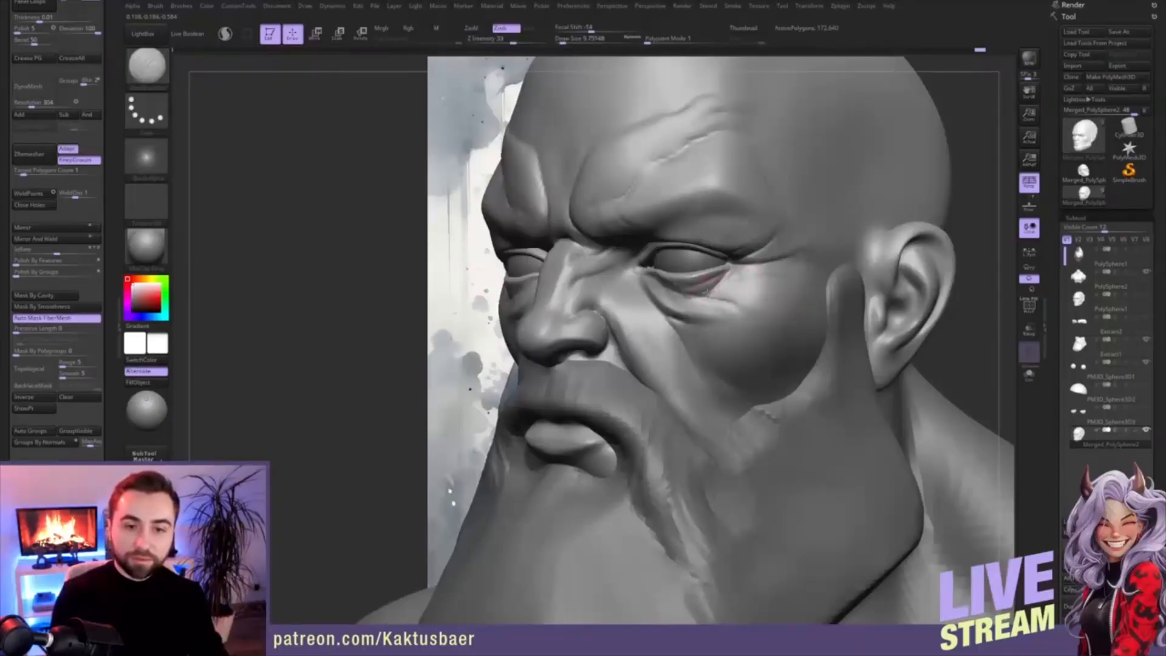
{"action": "left_click_drag", "start_coordinate": [743, 293], "coordinate": [794, 309]}
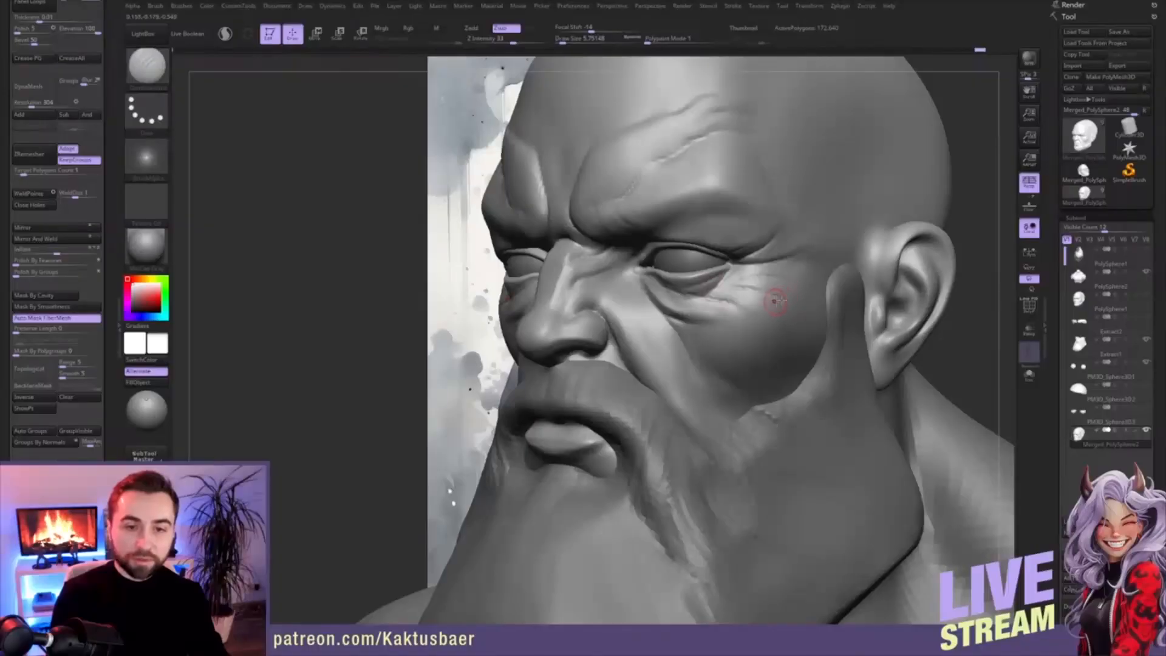
- Compare the whole bust with the reference painting and make the beard the active subtool
{"action": "mouse_move", "coordinate": [788, 296]}
{"action": "right_mouse_down", "text": "ctrl"}
{"action": "mouse_move", "coordinate": [762, 243]}
{"action": "mouse_move", "coordinate": [773, 258]}
{"action": "mouse_move", "coordinate": [738, 258]}
{"action": "mouse_move", "coordinate": [732, 271]}
{"action": "mouse_move", "coordinate": [777, 270]}
{"action": "mouse_move", "coordinate": [762, 266]}
{"action": "right_mouse_up", "text": "ctrl"}
{"action": "mouse_move", "coordinate": [756, 306]}
{"action": "right_mouse_down"}
{"action": "mouse_move", "coordinate": [788, 328]}
{"action": "mouse_move", "coordinate": [784, 317]}
{"action": "mouse_move", "coordinate": [786, 340]}
{"action": "mouse_move", "coordinate": [859, 334]}
{"action": "right_mouse_up"}
{"action": "left_click", "coordinate": [787, 334], "text": "alt"}
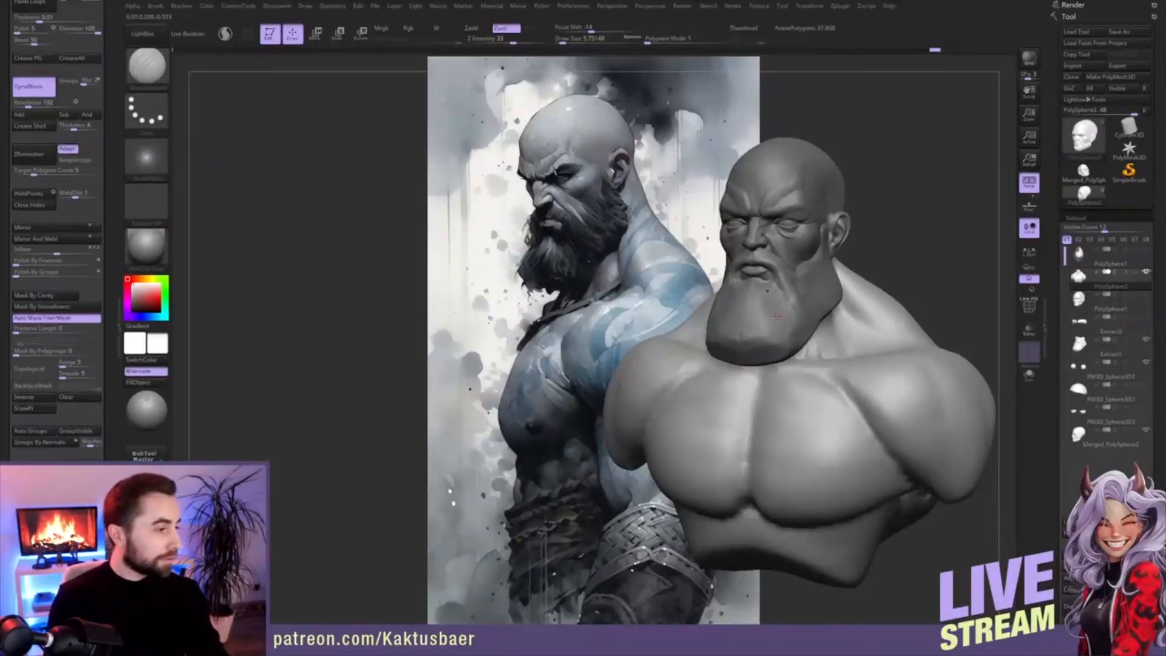
{"action": "mouse_move", "coordinate": [785, 323]}
{"action": "right_mouse_down"}
{"action": "mouse_move", "coordinate": [744, 322]}
{"action": "mouse_move", "coordinate": [723, 339]}
{"action": "mouse_move", "coordinate": [778, 313]}
{"action": "mouse_move", "coordinate": [747, 341]}
{"action": "right_mouse_up"}
{"action": "left_click", "coordinate": [778, 325], "text": "alt"}
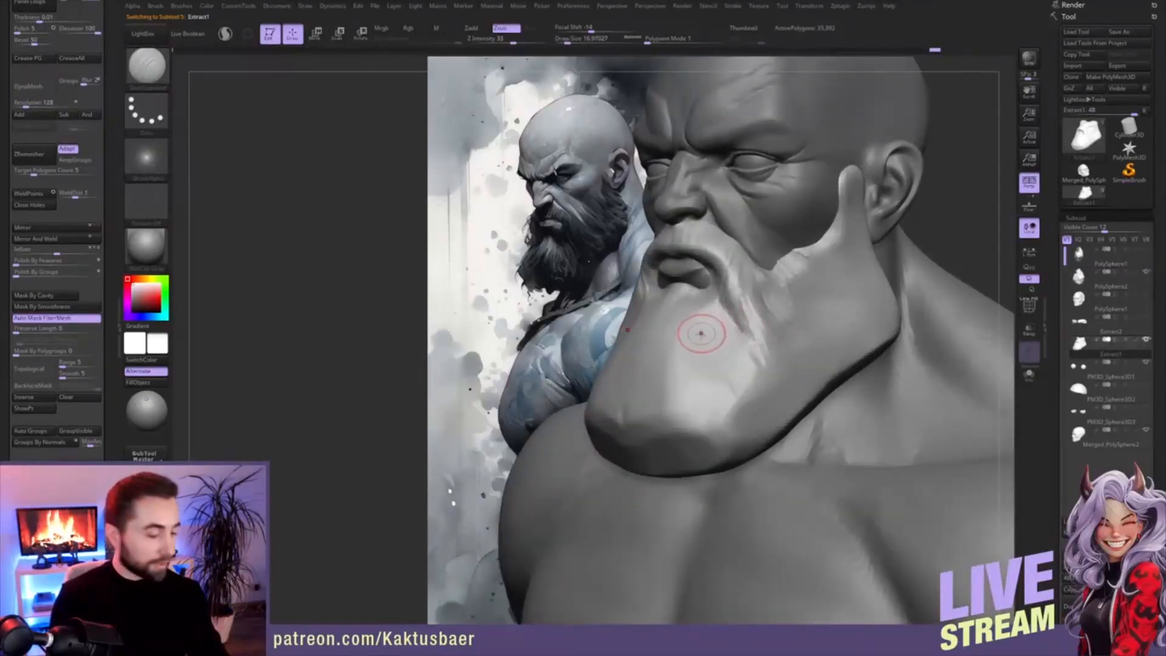
- Build up the front of the beard below the lower lip with the ClayBuildup brush at a draw size of about 20
{"action": "key", "text": "b"}
{"action": "key", "text": "c"}
{"action": "key", "text": "b"}
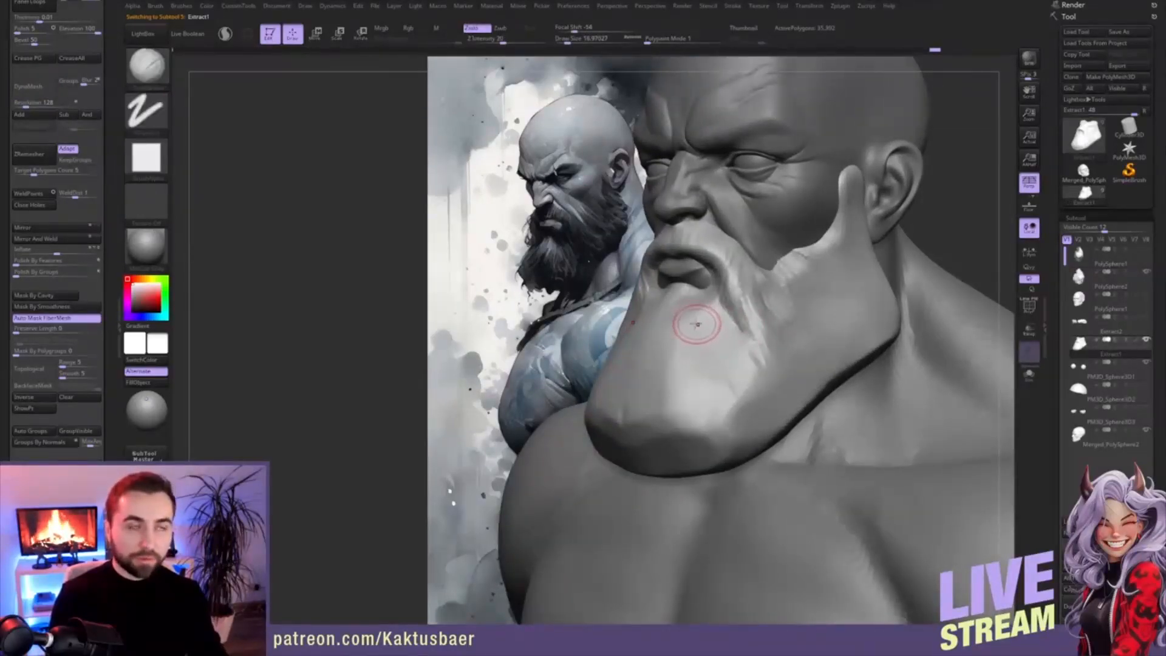
{"action": "key", "text": "s"}
{"action": "left_click_drag", "start_coordinate": [698, 316], "coordinate": [712, 375]}
{"action": "key", "text": "b"}
{"action": "key", "text": "d"}
{"action": "key", "text": "s"}
{"action": "key", "text": "b"}
{"action": "key", "text": "m"}
{"action": "key", "text": "v"}
- Build up the moustache above and beside the mouth with the ClayBuildup brush at a draw size of about 17
{"action": "key", "text": "s"}
{"action": "key", "text": "s"}
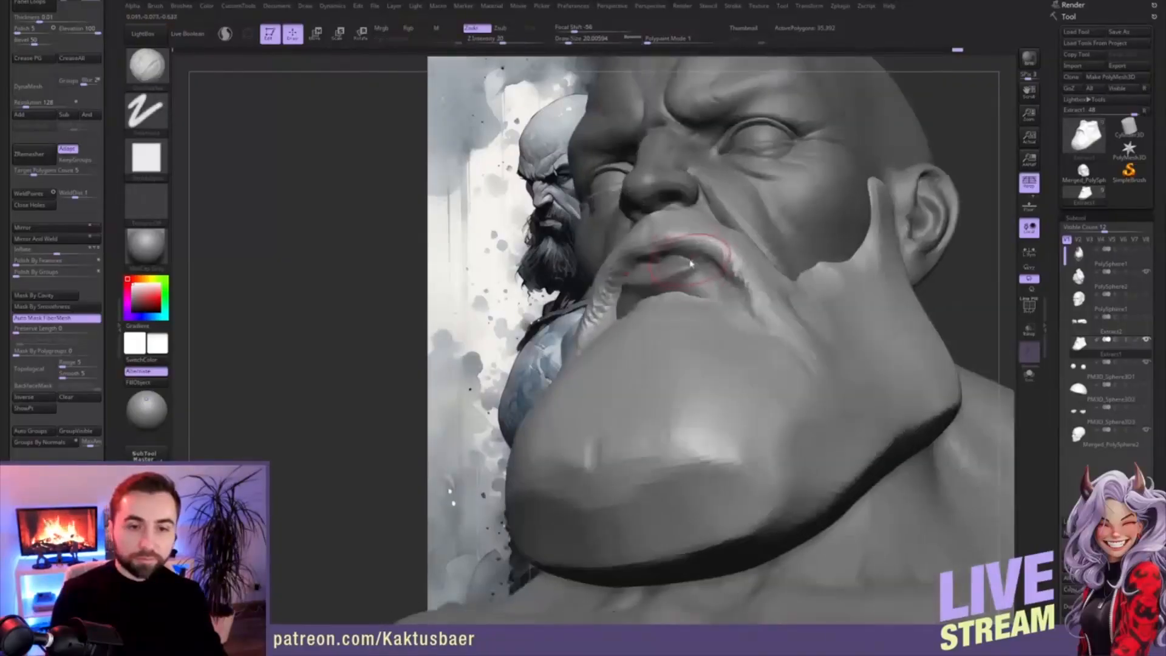
{"action": "mouse_move", "coordinate": [718, 251]}
{"action": "left_mouse_down"}
{"action": "mouse_move", "coordinate": [667, 254]}
{"action": "mouse_move", "coordinate": [681, 255]}
{"action": "left_mouse_up"}
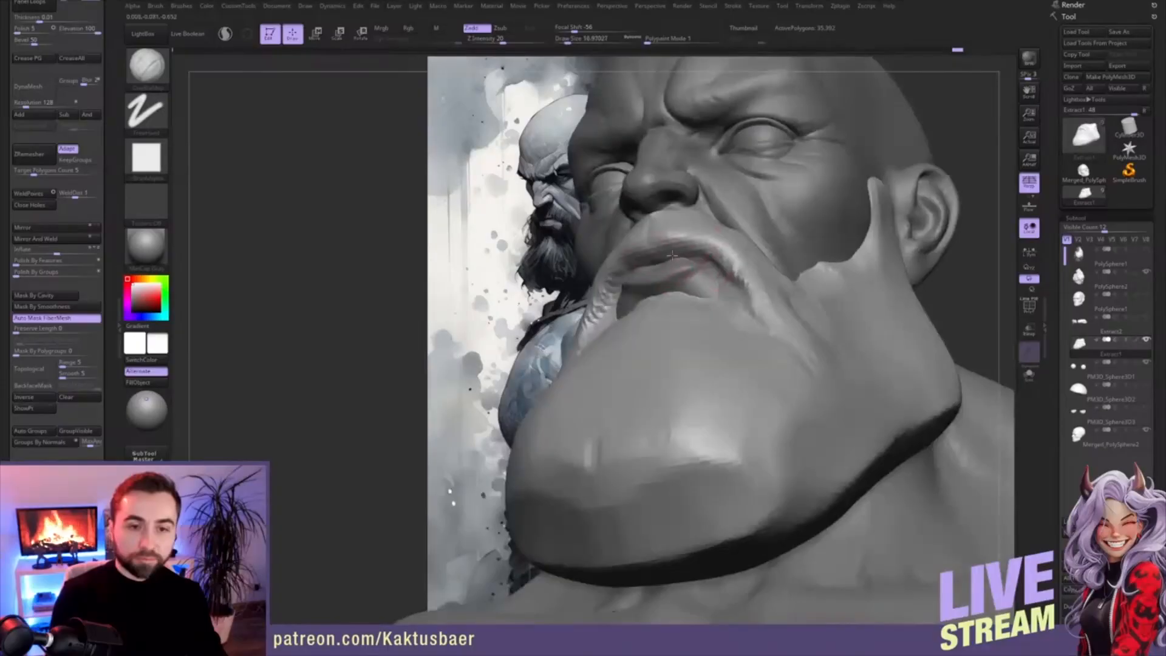
{"action": "mouse_move", "coordinate": [733, 283]}
{"action": "left_mouse_down"}
{"action": "mouse_move", "coordinate": [689, 251]}
{"action": "mouse_move", "coordinate": [753, 316]}
{"action": "left_mouse_up"}
{"action": "mouse_move", "coordinate": [738, 274]}
{"action": "right_mouse_down"}
{"action": "mouse_move", "coordinate": [743, 303]}
{"action": "mouse_move", "coordinate": [786, 282]}
{"action": "right_mouse_up"}
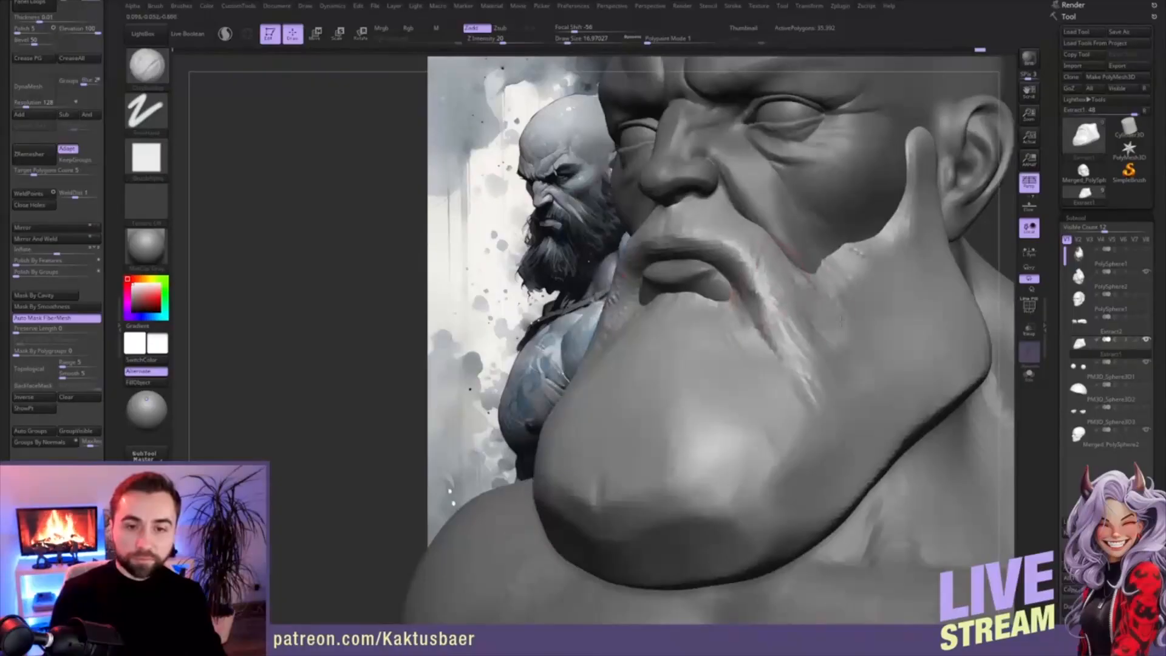
{"action": "right_click_drag", "start_coordinate": [817, 319], "coordinate": [820, 298], "text": "ctrl"}
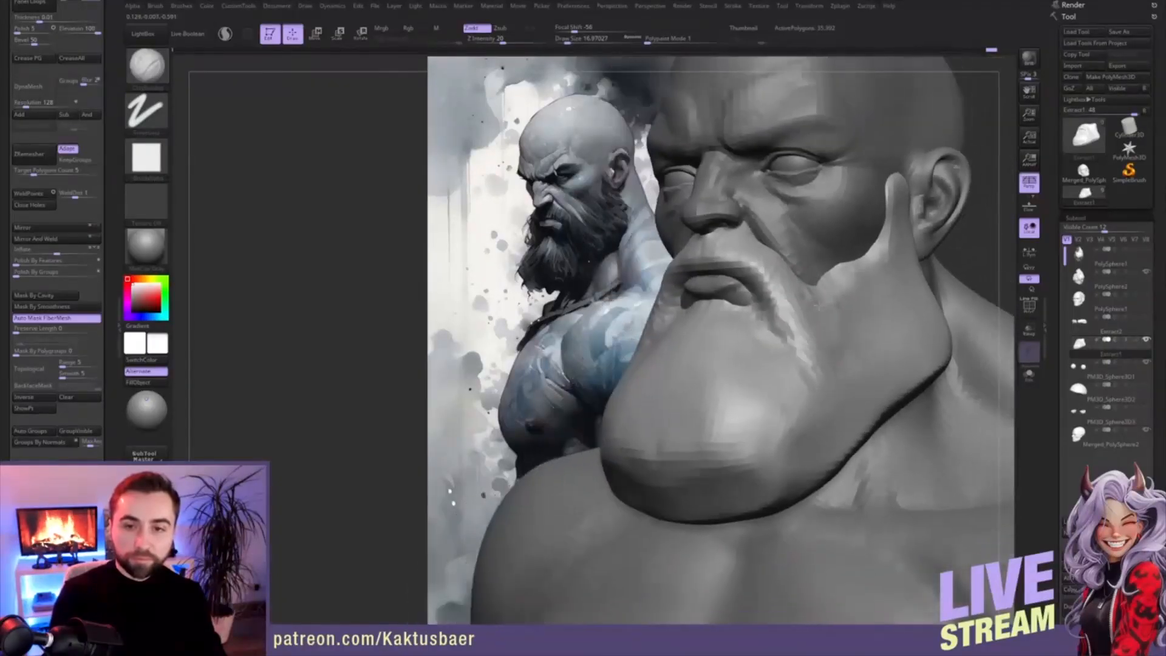
- Subdivide the beard mesh once and choose the DamStandard brush at a draw size of about 15.5 for the moustache edge
{"action": "key", "text": "ctrl+d"}
{"action": "key", "text": "s"}
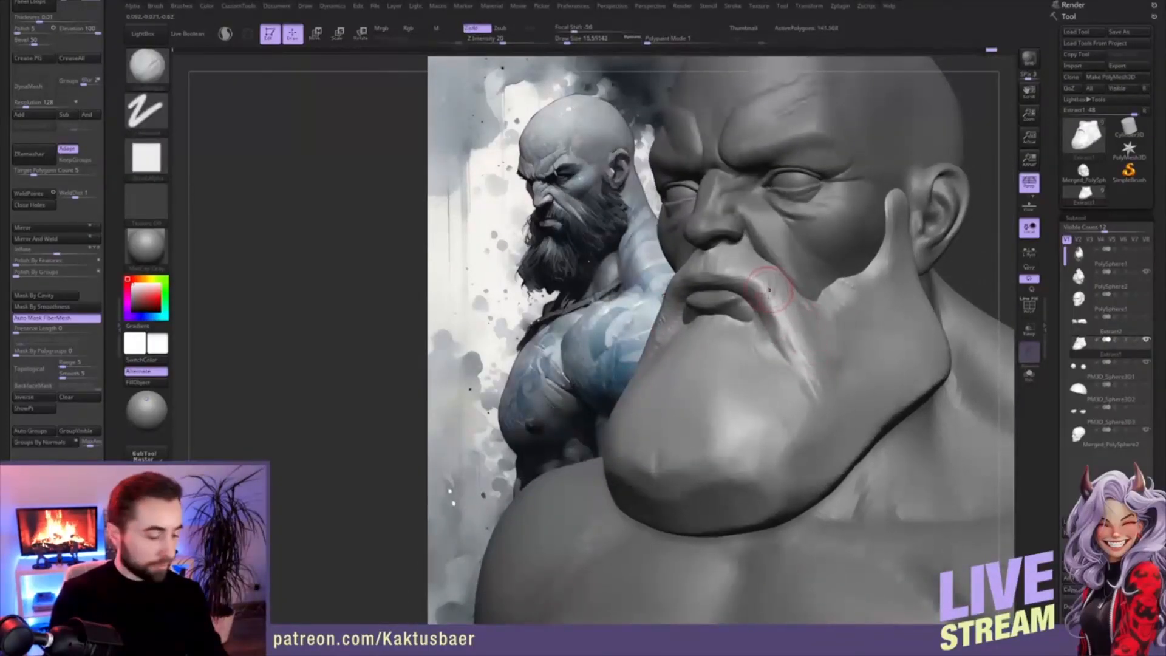
{"action": "key", "text": "b"}
{"action": "key", "text": "d"}
{"action": "key", "text": "s"}
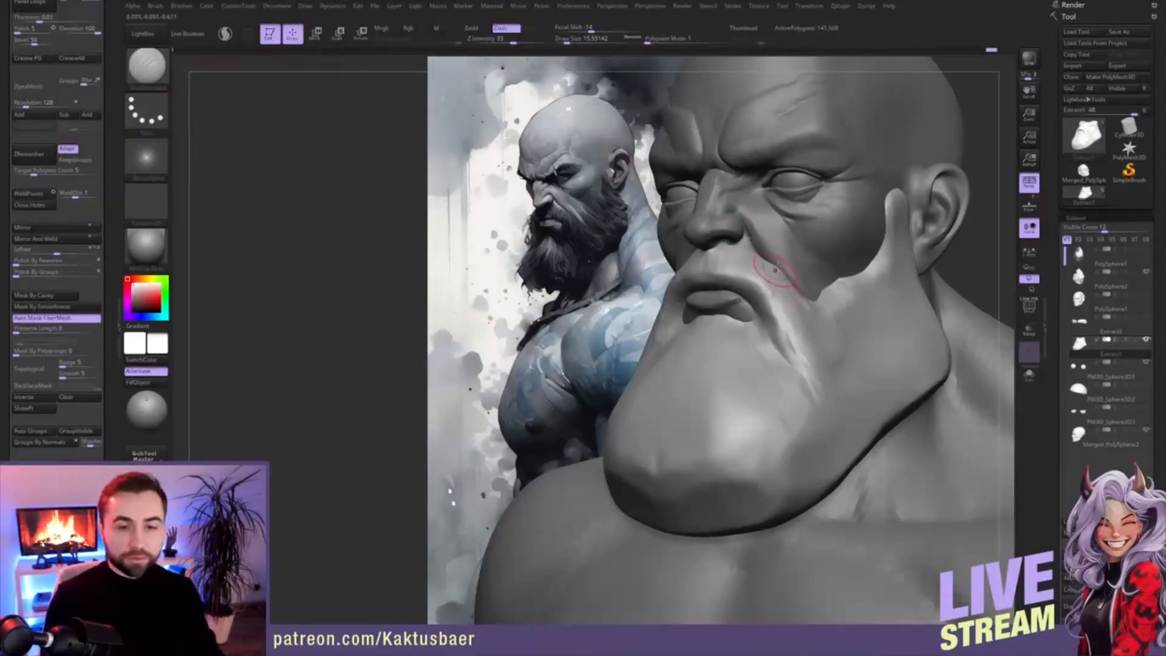
- Sculpt fine hair strands along the drooping end of the moustache with the freehand-stroke brush at a draw size of about 12.9
{"action": "mouse_move", "coordinate": [741, 265]}
{"action": "right_mouse_down"}
{"action": "mouse_move", "coordinate": [736, 257]}
{"action": "mouse_move", "coordinate": [745, 268]}
{"action": "right_mouse_up"}
{"action": "type", "text": "s"}
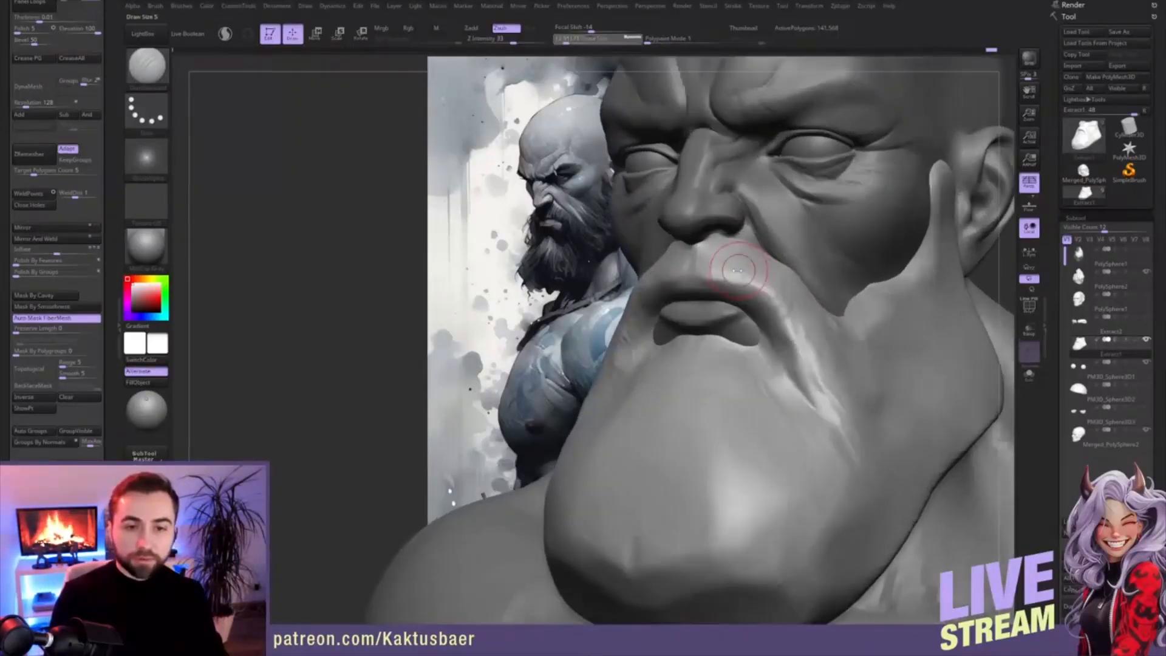
{"action": "type", "text": "32"}
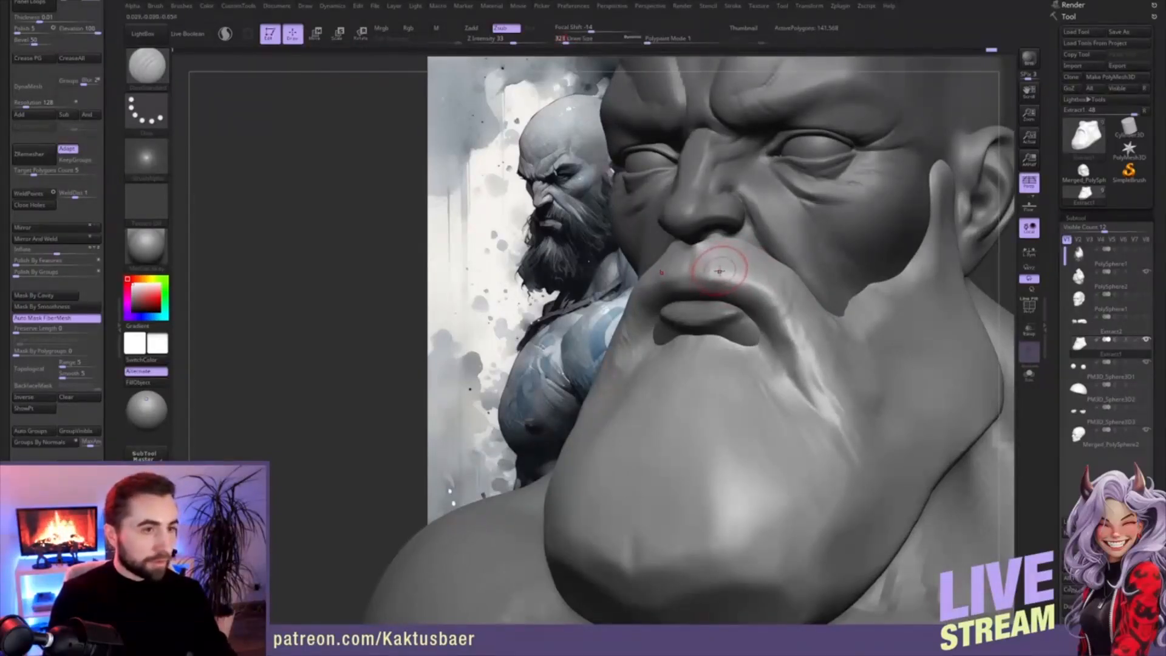
{"action": "right_click_drag", "start_coordinate": [720, 267], "coordinate": [722, 270]}
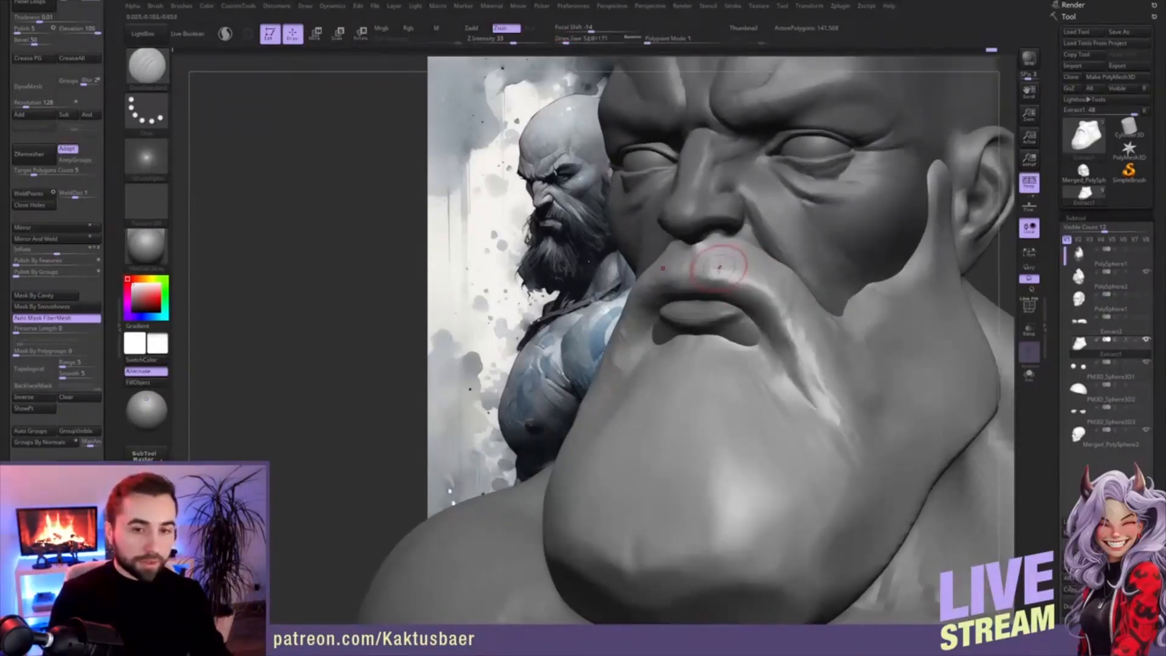
{"action": "key", "text": "3"}
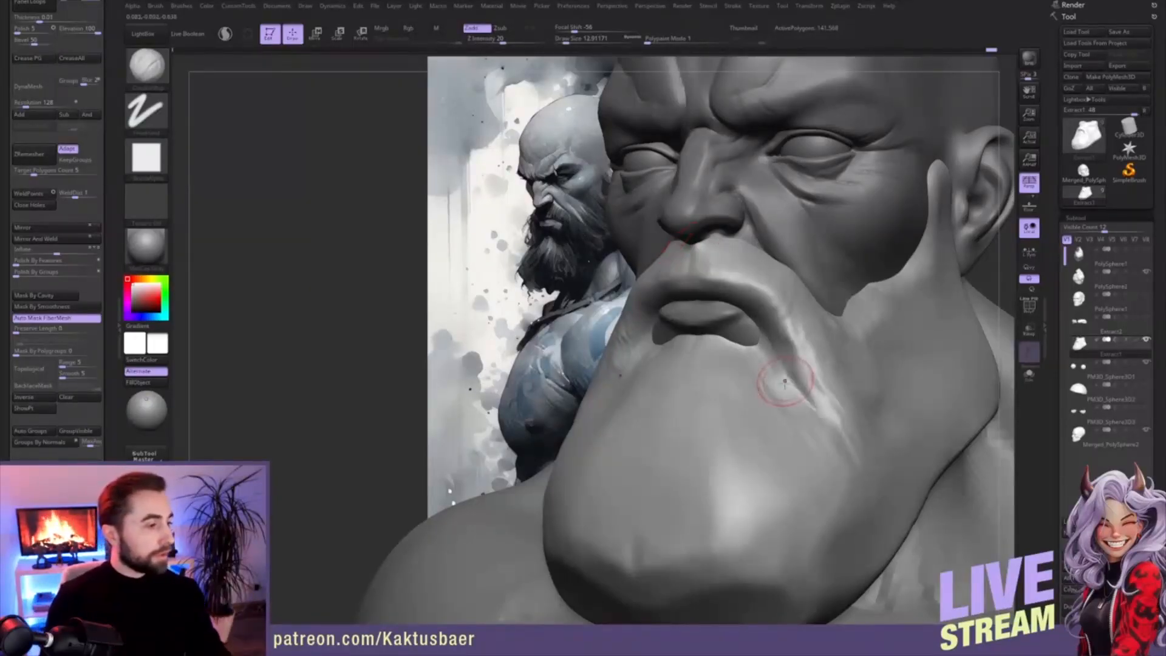
{"action": "right_click_drag", "start_coordinate": [735, 271], "coordinate": [712, 253]}
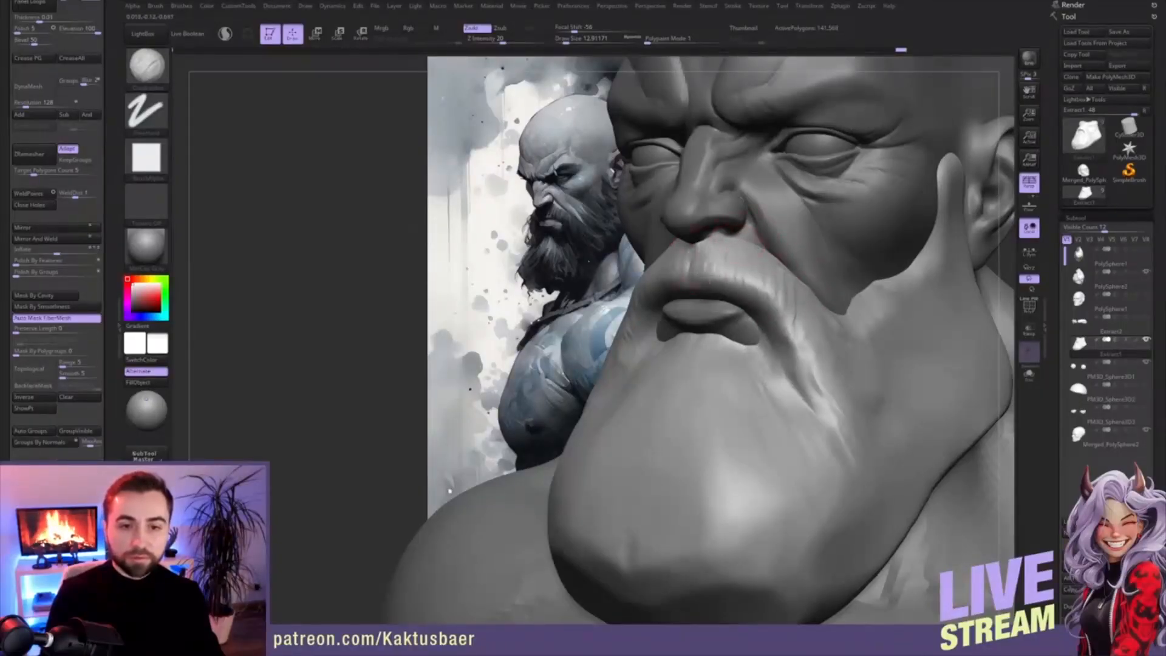
{"action": "left_click_drag", "start_coordinate": [821, 337], "coordinate": [809, 357]}
{"action": "right_click_drag", "start_coordinate": [818, 350], "coordinate": [784, 346]}
{"action": "mouse_move", "coordinate": [798, 352]}
{"action": "left_mouse_down"}
{"action": "mouse_move", "coordinate": [819, 301]}
{"action": "mouse_move", "coordinate": [821, 398]}
{"action": "left_mouse_up"}
{"action": "mouse_move", "coordinate": [818, 319]}
{"action": "left_mouse_down"}
{"action": "mouse_move", "coordinate": [833, 406]}
{"action": "mouse_move", "coordinate": [853, 364]}
{"action": "left_mouse_up"}
{"action": "left_click_drag", "start_coordinate": [814, 311], "coordinate": [831, 413]}
{"action": "left_click_drag", "start_coordinate": [827, 340], "coordinate": [855, 433]}
{"action": "left_click_drag", "start_coordinate": [797, 358], "coordinate": [808, 387]}
- Sculpt long, nearly straight hair strands down the front of the beard below the lower lip
{"action": "left_click_drag", "start_coordinate": [709, 342], "coordinate": [669, 418]}
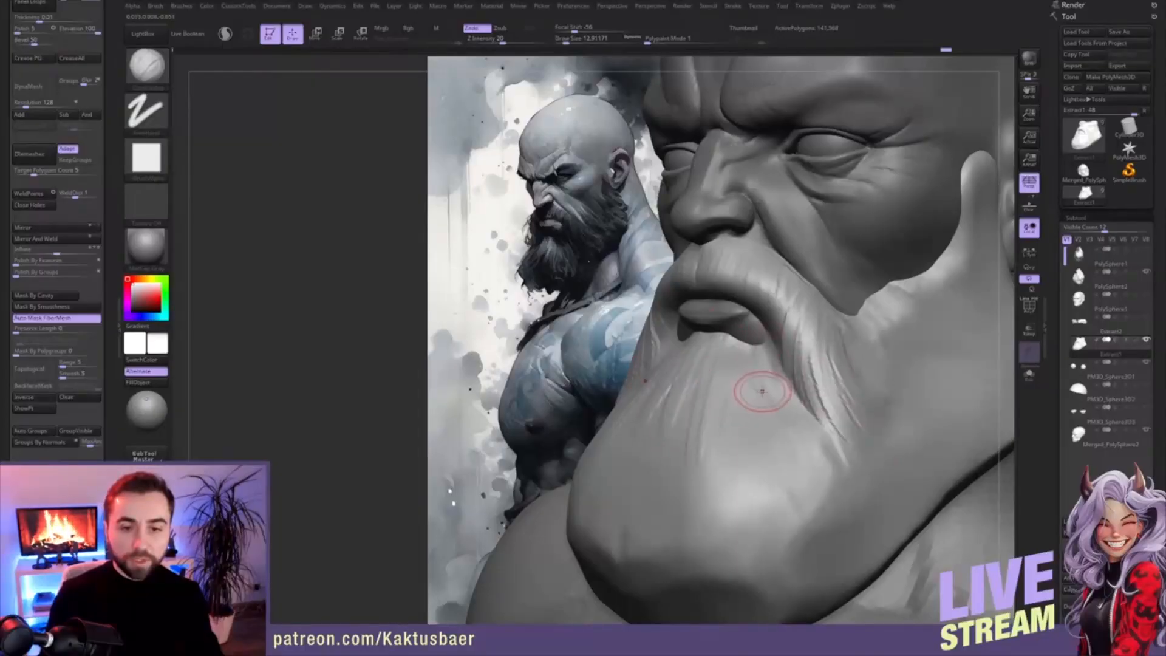
{"action": "right_click_drag", "start_coordinate": [761, 384], "coordinate": [742, 338], "text": "ctrl"}
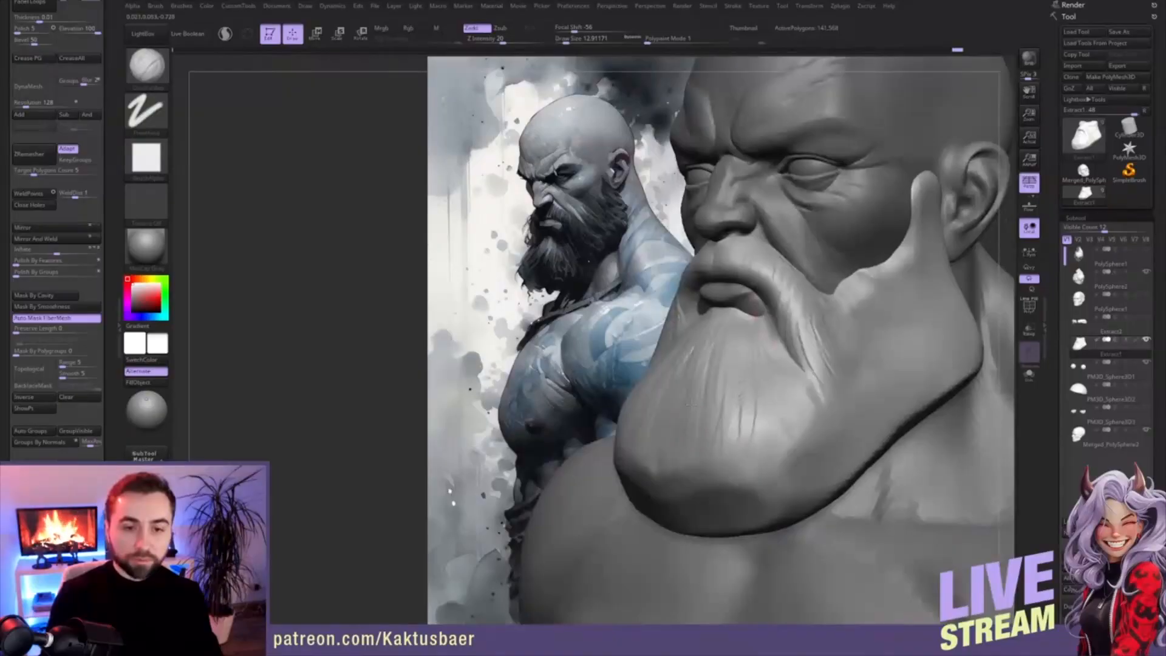
{"action": "left_click_drag", "start_coordinate": [722, 393], "coordinate": [719, 460]}
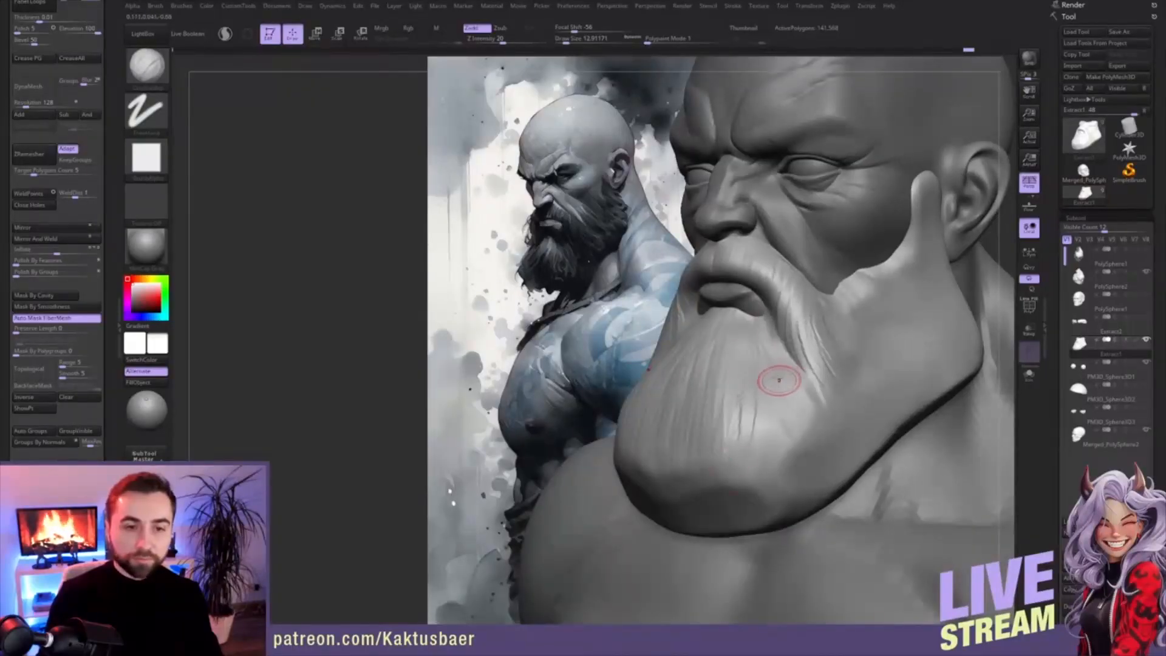
{"action": "right_click_drag", "start_coordinate": [748, 260], "coordinate": [751, 285], "text": "ctrl"}
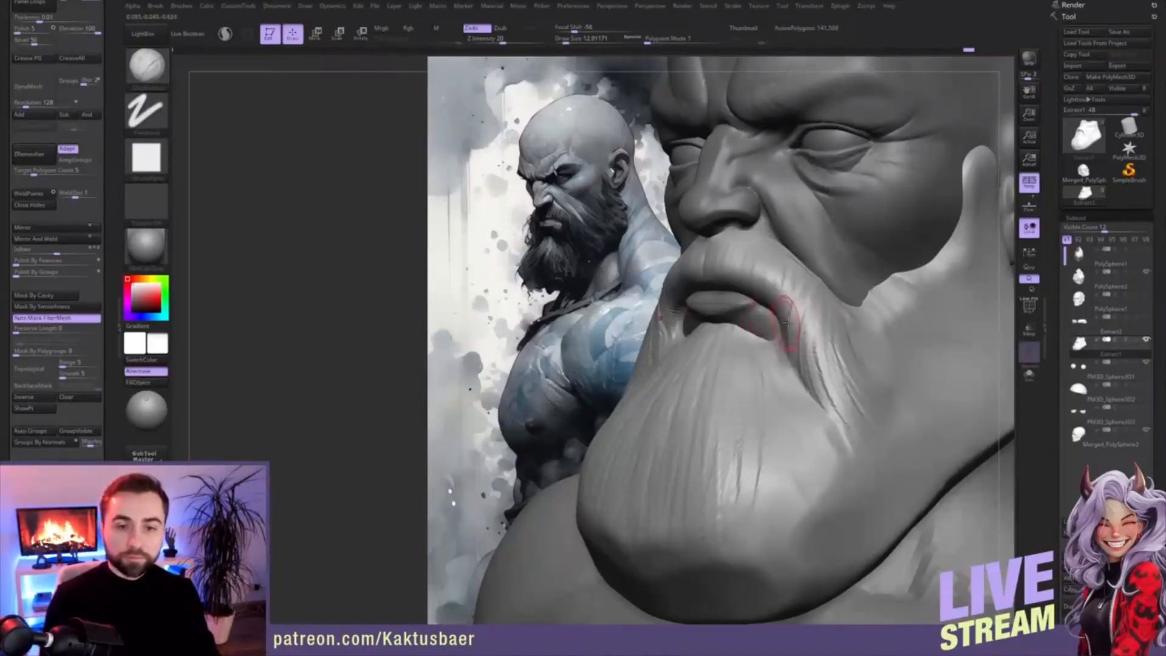
- Reduce the draw size to about 10.5 and sculpt strands along the moustache from under the nose to its drooping tip
{"action": "right_click_drag", "start_coordinate": [795, 317], "coordinate": [803, 325]}
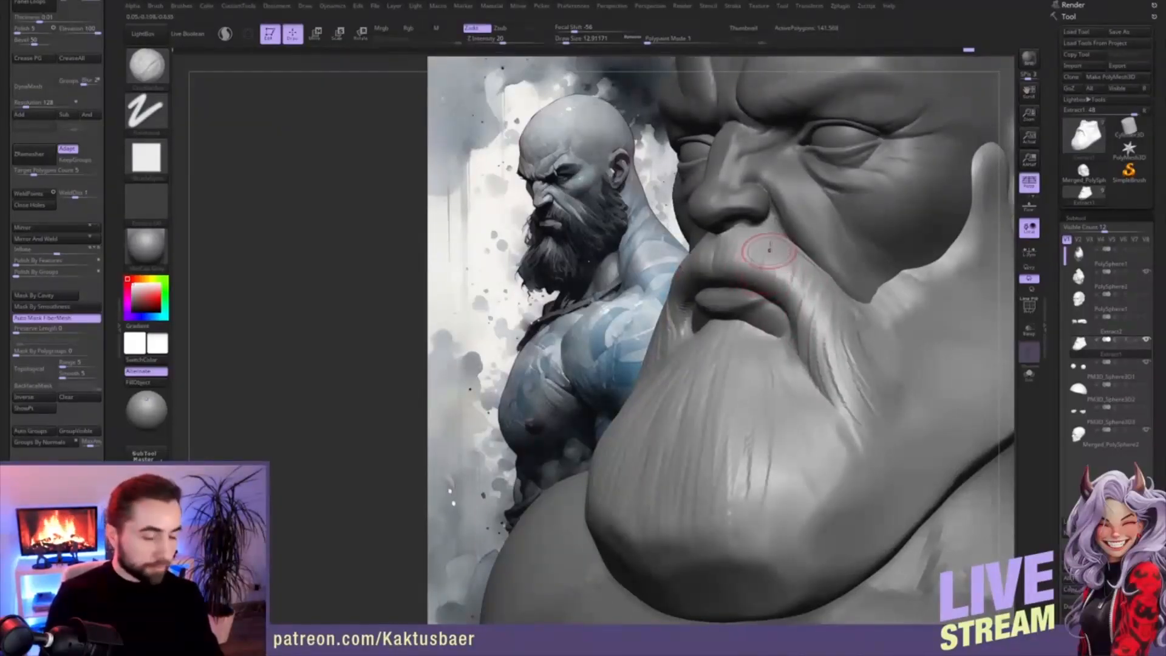
{"action": "key", "text": "s"}
{"action": "left_click_drag", "start_coordinate": [751, 243], "coordinate": [745, 243]}
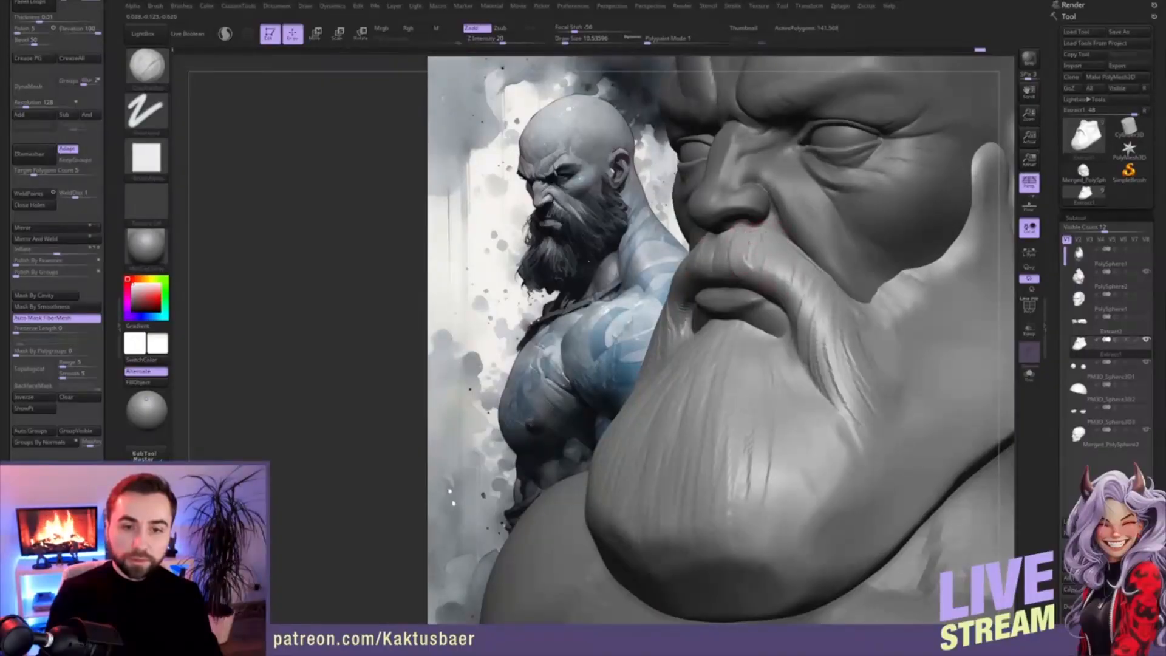
{"action": "left_click_drag", "start_coordinate": [772, 261], "coordinate": [800, 295]}
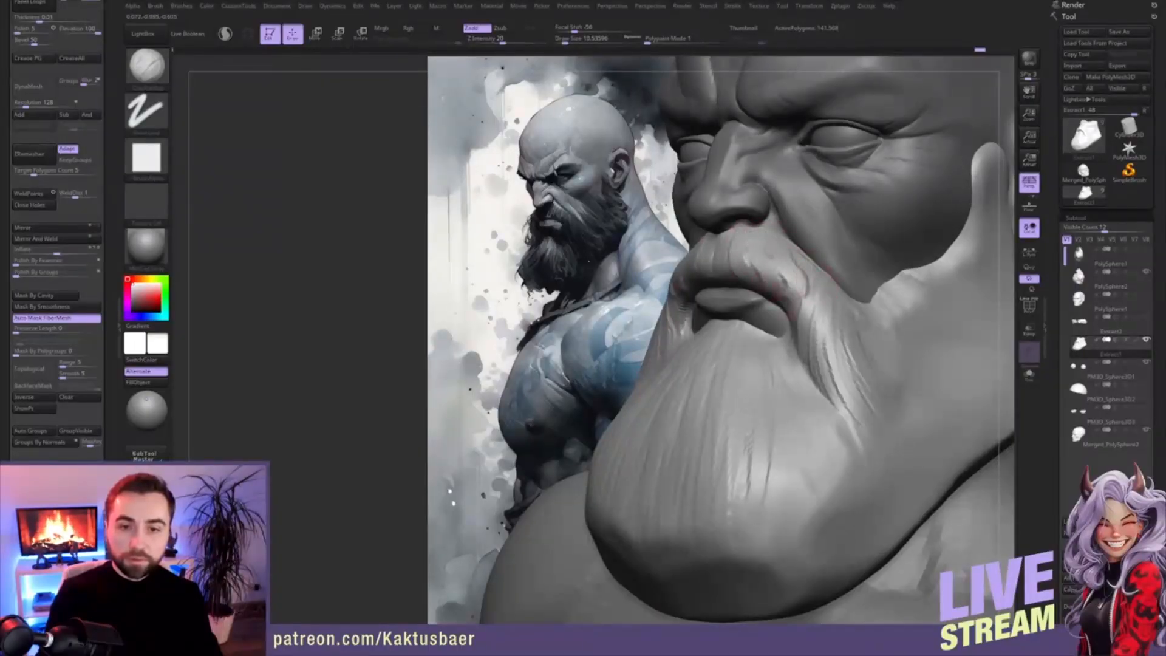
{"action": "left_click_drag", "start_coordinate": [783, 255], "coordinate": [817, 322]}
{"action": "mouse_move", "coordinate": [821, 273]}
{"action": "left_mouse_down"}
{"action": "mouse_move", "coordinate": [817, 319]}
{"action": "mouse_move", "coordinate": [872, 359]}
{"action": "left_mouse_up"}
{"action": "left_click_drag", "start_coordinate": [854, 316], "coordinate": [870, 383]}
{"action": "right_click_drag", "start_coordinate": [856, 378], "coordinate": [874, 359]}
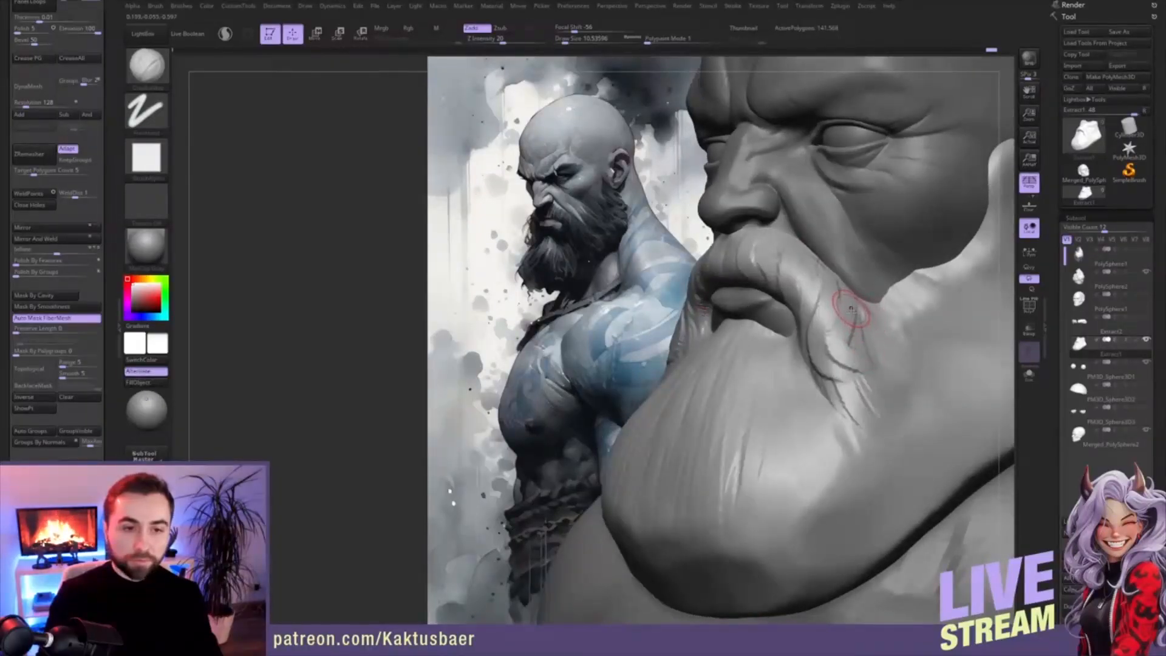
- Undo the last stroke at the moustache tip, rework its curled end and add curved strands on the beard beside it
{"action": "key", "text": "ctrl+z"}
{"action": "left_click_drag", "start_coordinate": [848, 318], "coordinate": [820, 394]}
{"action": "key", "text": "ctrl+z"}
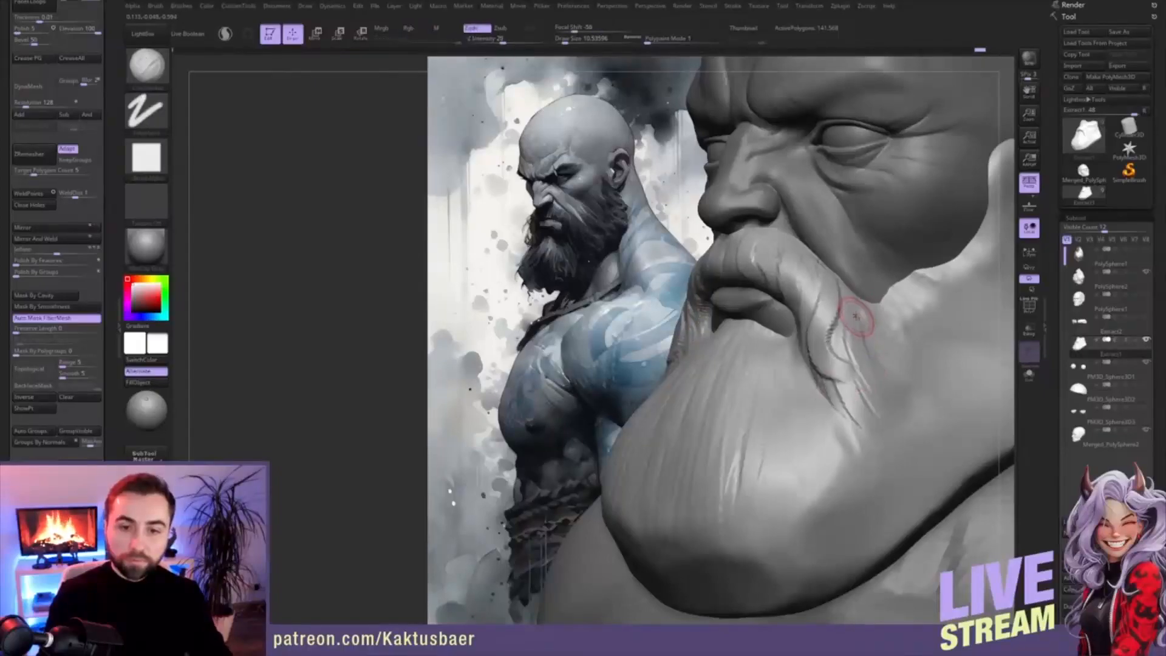
{"action": "mouse_move", "coordinate": [843, 330]}
{"action": "left_mouse_down"}
{"action": "mouse_move", "coordinate": [862, 375]}
{"action": "mouse_move", "coordinate": [836, 404]}
{"action": "left_mouse_up"}
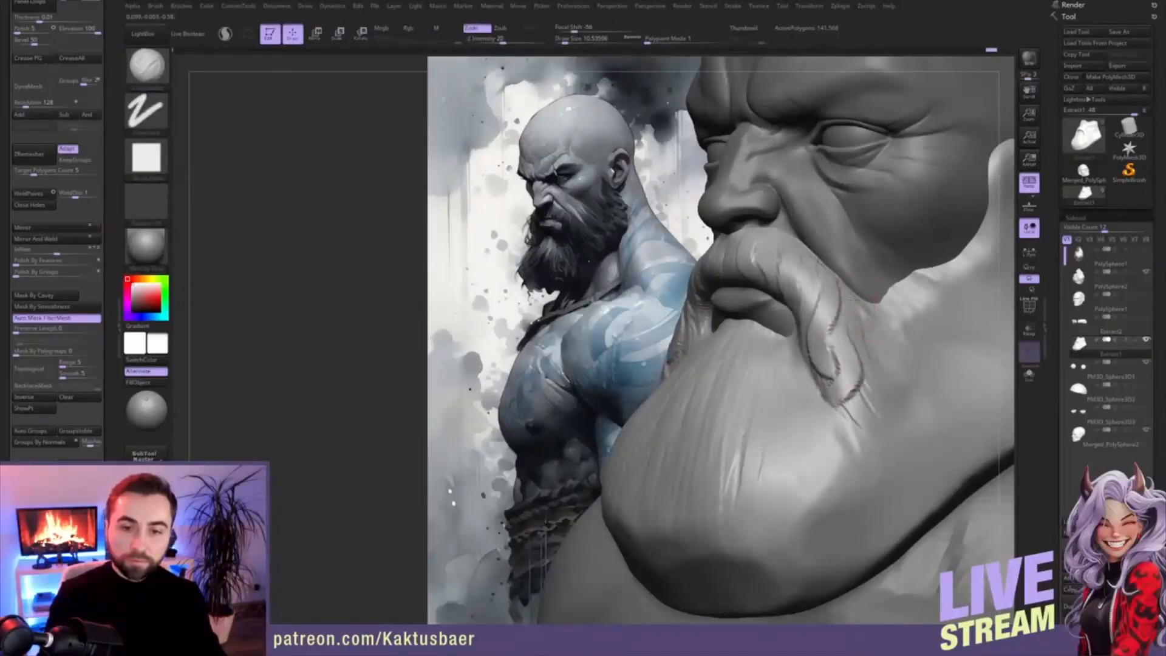
{"action": "left_click_drag", "start_coordinate": [855, 301], "coordinate": [880, 402]}
{"action": "mouse_move", "coordinate": [884, 341]}
{"action": "right_mouse_down"}
{"action": "mouse_move", "coordinate": [893, 359]}
{"action": "mouse_move", "coordinate": [885, 367]}
{"action": "mouse_move", "coordinate": [876, 354]}
{"action": "right_mouse_up"}
{"action": "left_click_drag", "start_coordinate": [892, 331], "coordinate": [905, 393]}
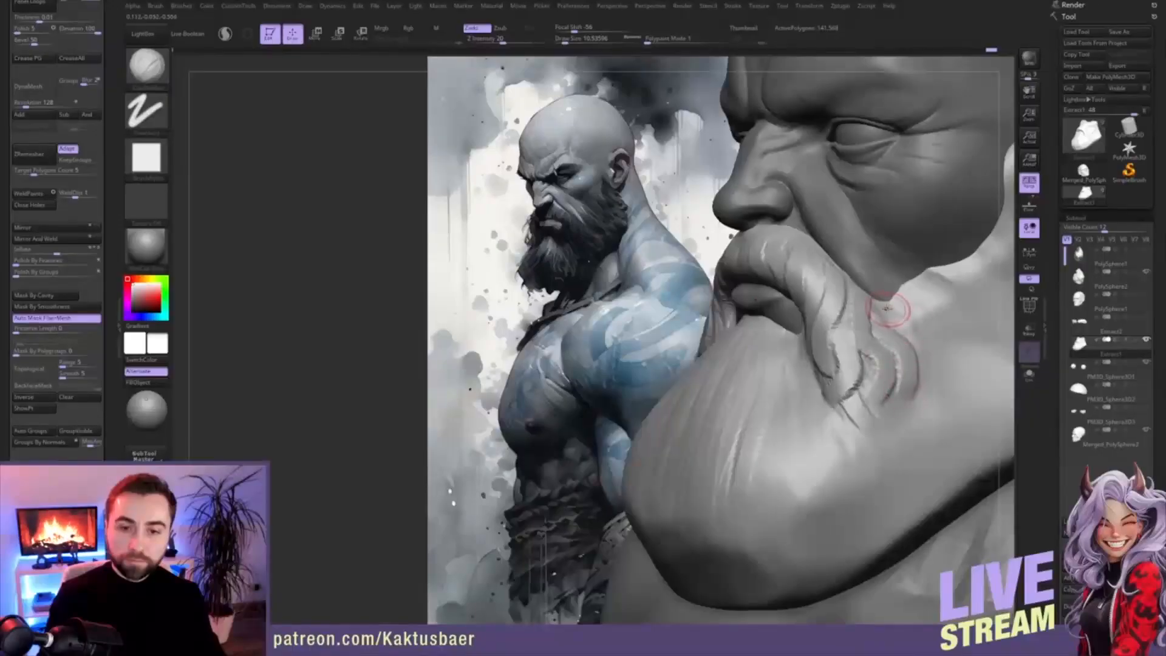
{"action": "left_click_drag", "start_coordinate": [880, 312], "coordinate": [934, 389]}
- Extend wavy, curling locks from the moustache tip down the side of the beard, redoing the stroke that does not fit
{"action": "mouse_move", "coordinate": [894, 366]}
{"action": "right_mouse_down", "text": "alt"}
{"action": "mouse_move", "coordinate": [848, 364]}
{"action": "mouse_move", "coordinate": [898, 342]}
{"action": "right_mouse_up", "text": "alt"}
{"action": "mouse_move", "coordinate": [837, 369]}
{"action": "left_mouse_down"}
{"action": "mouse_move", "coordinate": [809, 405]}
{"action": "mouse_move", "coordinate": [843, 462]}
{"action": "left_mouse_up"}
{"action": "left_click_drag", "start_coordinate": [842, 392], "coordinate": [865, 461]}
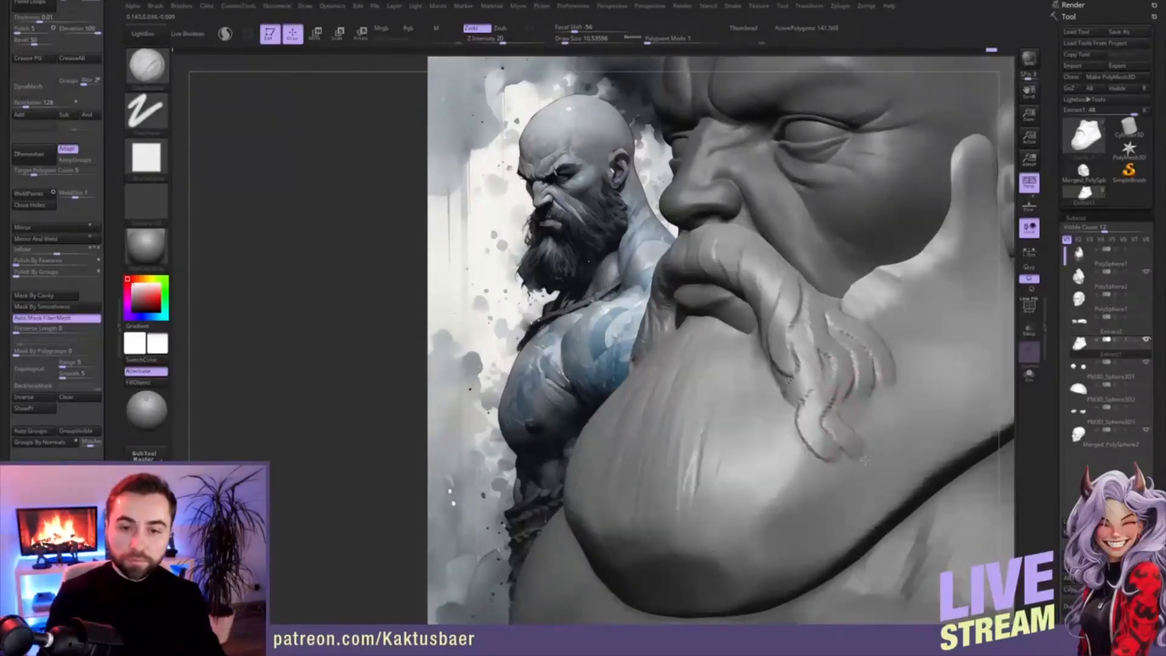
{"action": "key", "text": "ctrl+z"}
{"action": "left_click_drag", "start_coordinate": [841, 403], "coordinate": [832, 500]}
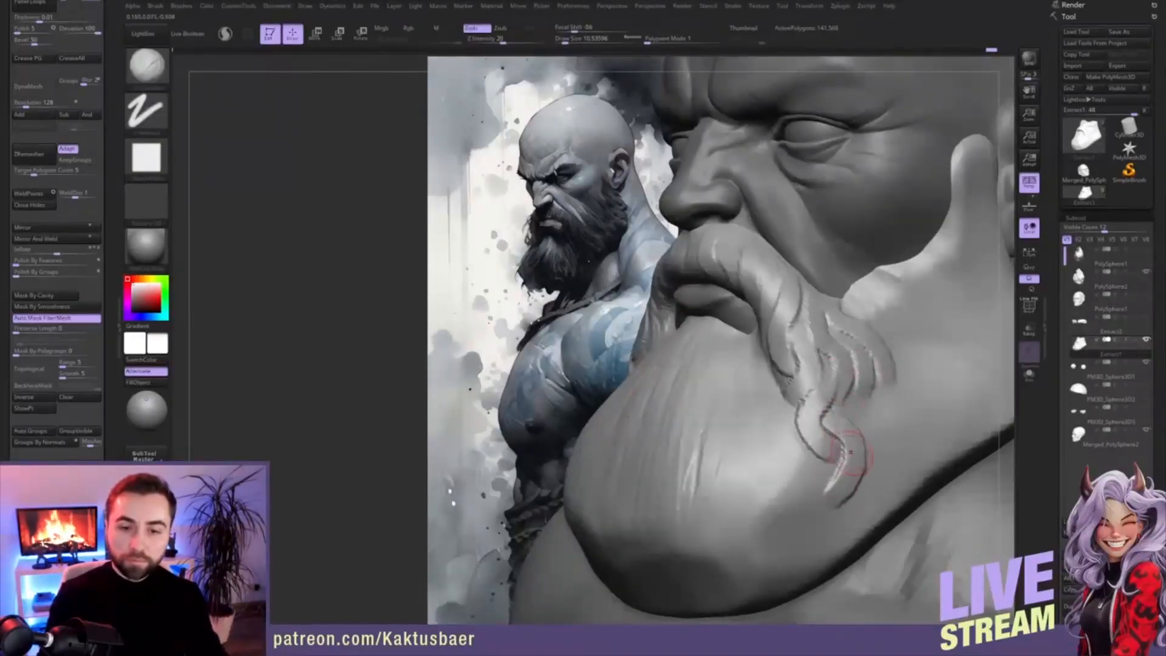
{"action": "mouse_move", "coordinate": [847, 367]}
{"action": "left_mouse_down"}
{"action": "mouse_move", "coordinate": [840, 402]}
{"action": "mouse_move", "coordinate": [872, 417]}
{"action": "mouse_move", "coordinate": [853, 477]}
{"action": "left_mouse_up"}
{"action": "mouse_move", "coordinate": [864, 436]}
{"action": "right_mouse_down"}
{"action": "mouse_move", "coordinate": [825, 418]}
{"action": "mouse_move", "coordinate": [799, 366]}
{"action": "right_mouse_up"}
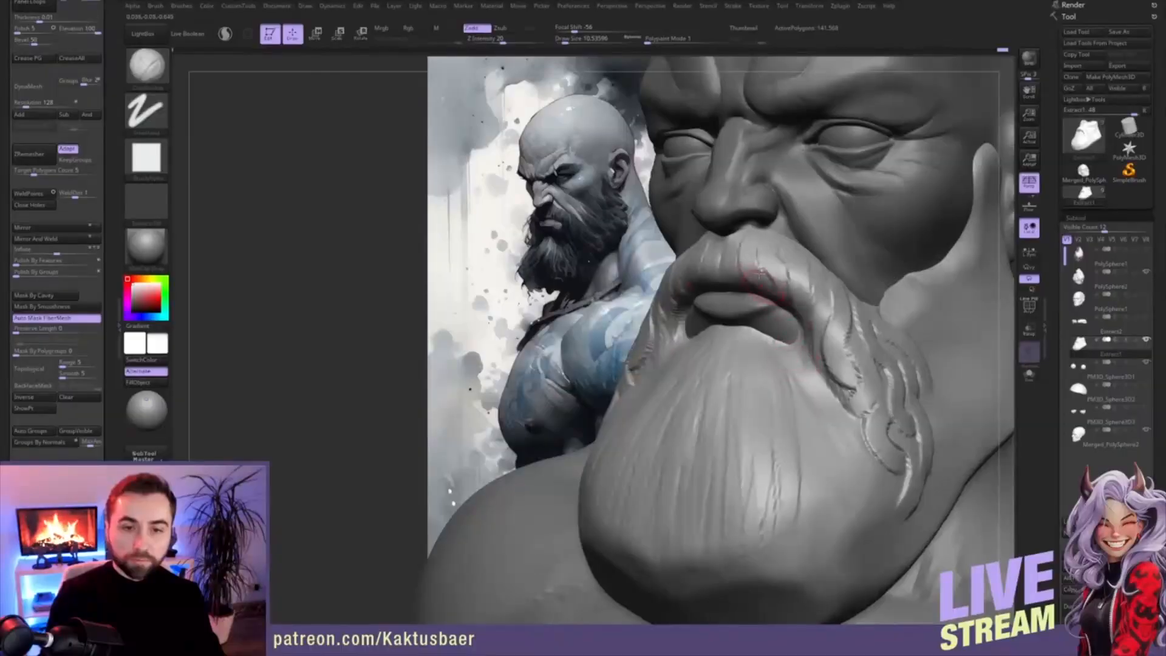
- Add more hair strands to the moustache above the lip and around the corner of the mouth
{"action": "left_click_drag", "start_coordinate": [773, 248], "coordinate": [800, 302]}
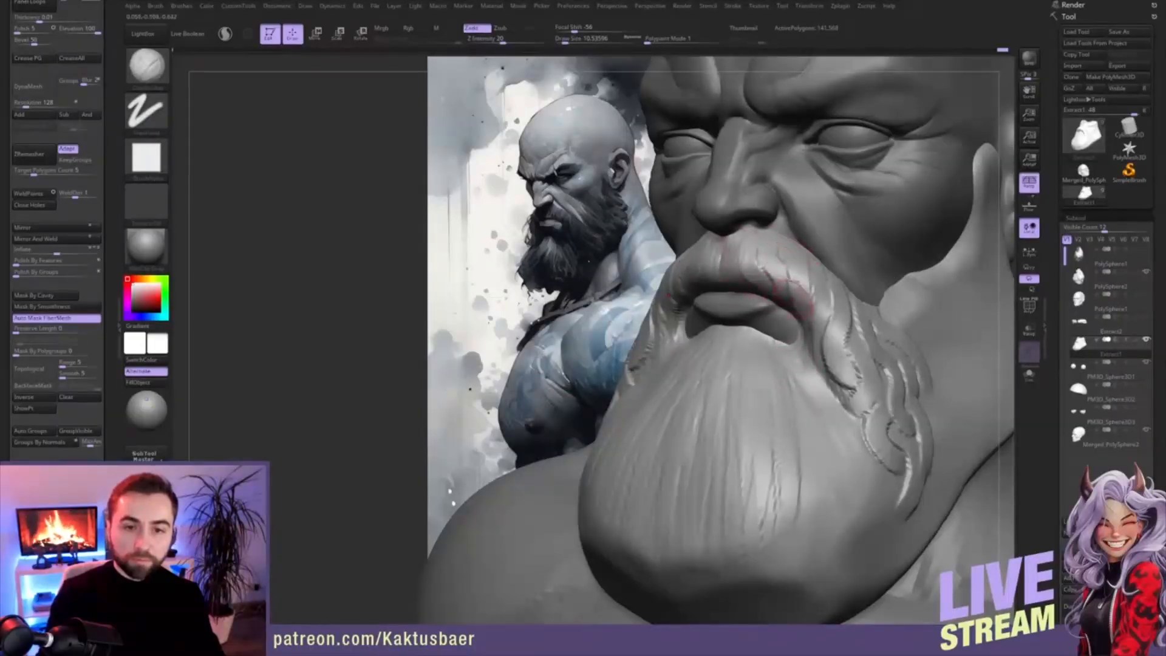
{"action": "left_click_drag", "start_coordinate": [795, 256], "coordinate": [828, 305]}
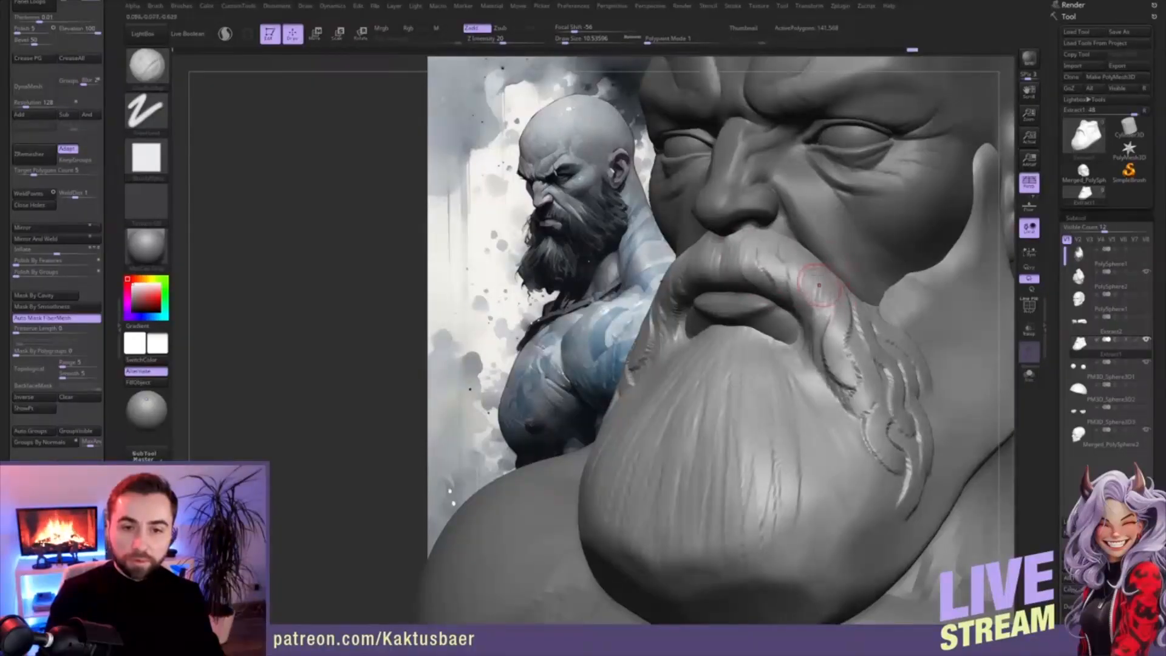
{"action": "mouse_move", "coordinate": [790, 254]}
{"action": "left_mouse_down"}
{"action": "mouse_move", "coordinate": [738, 238]}
{"action": "mouse_move", "coordinate": [808, 346]}
{"action": "left_mouse_up"}
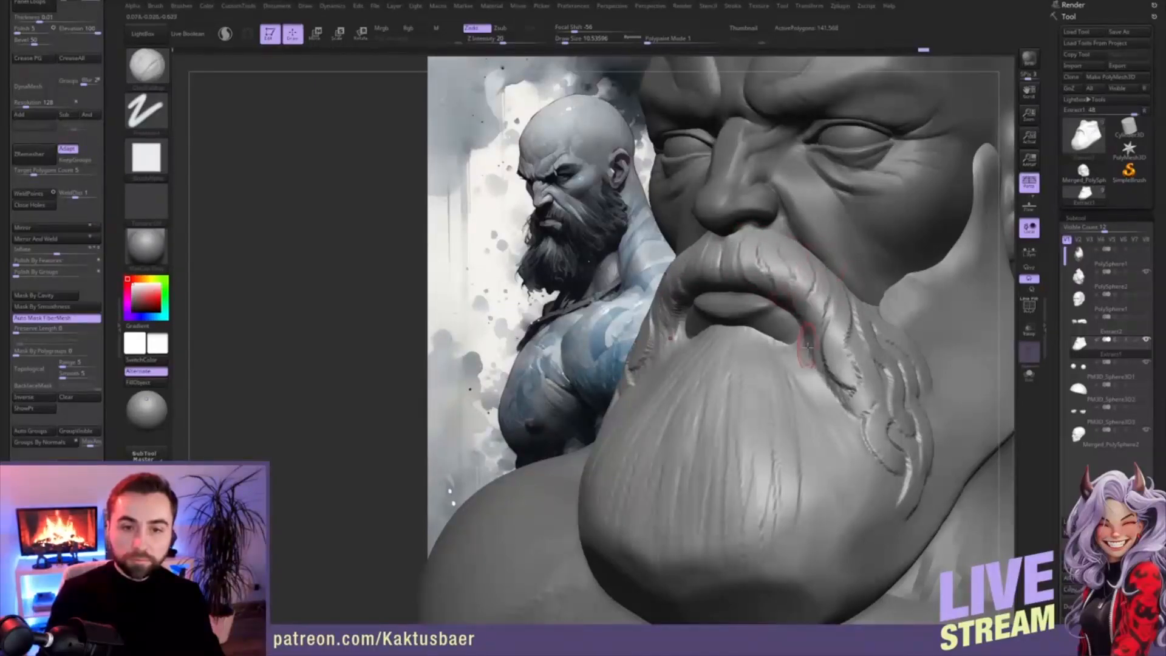
{"action": "left_click_drag", "start_coordinate": [830, 303], "coordinate": [809, 349]}
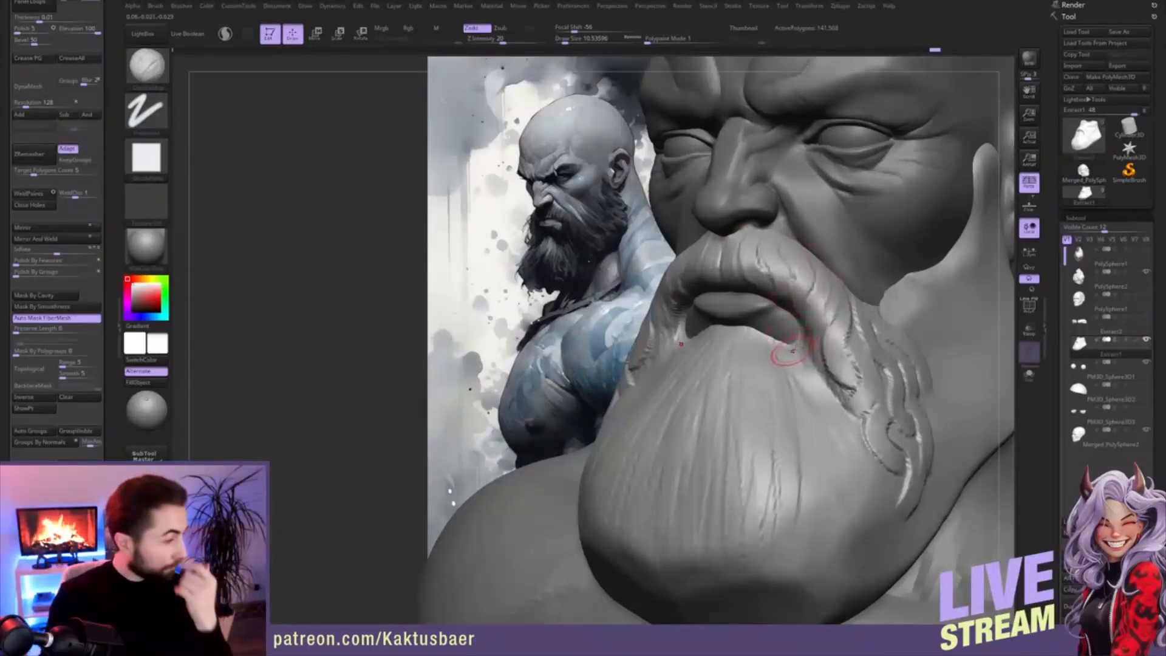
- Sculpt S-shaped wavy locks on the beard directly below the lower lip and undo the last stroke there
{"action": "mouse_move", "coordinate": [788, 346]}
{"action": "right_mouse_down"}
{"action": "mouse_move", "coordinate": [810, 341]}
{"action": "mouse_move", "coordinate": [742, 348]}
{"action": "mouse_move", "coordinate": [732, 323]}
{"action": "right_mouse_up"}
{"action": "left_click_drag", "start_coordinate": [708, 328], "coordinate": [729, 418]}
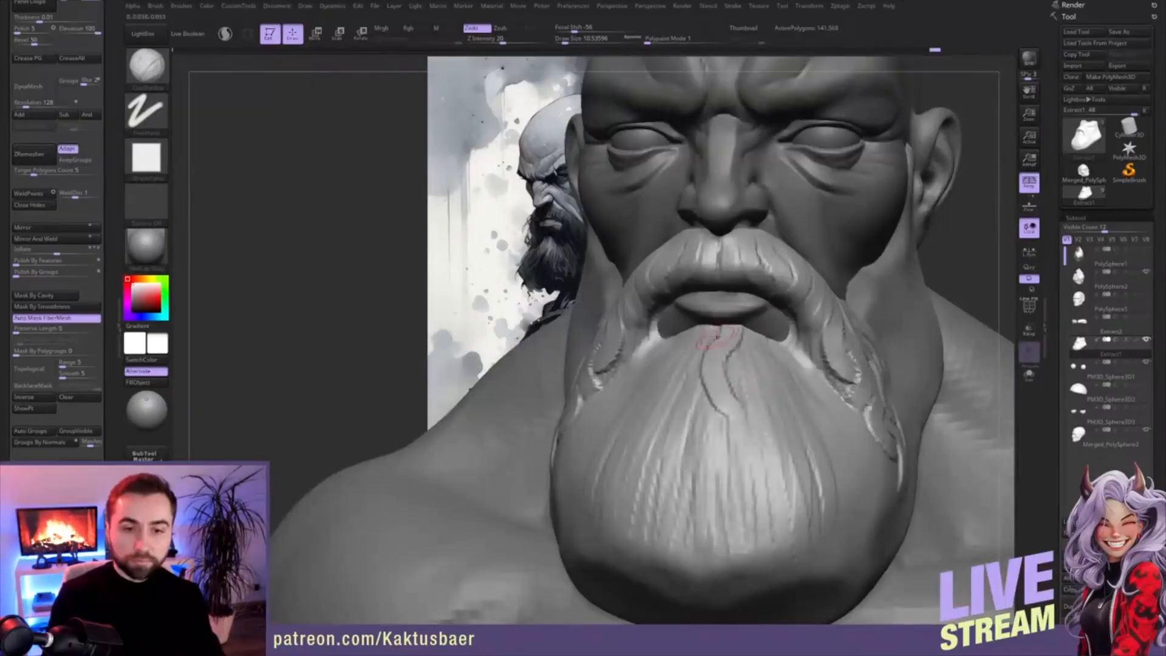
{"action": "mouse_move", "coordinate": [704, 343]}
{"action": "left_mouse_down"}
{"action": "mouse_move", "coordinate": [702, 401]}
{"action": "mouse_move", "coordinate": [688, 418]}
{"action": "left_mouse_up"}
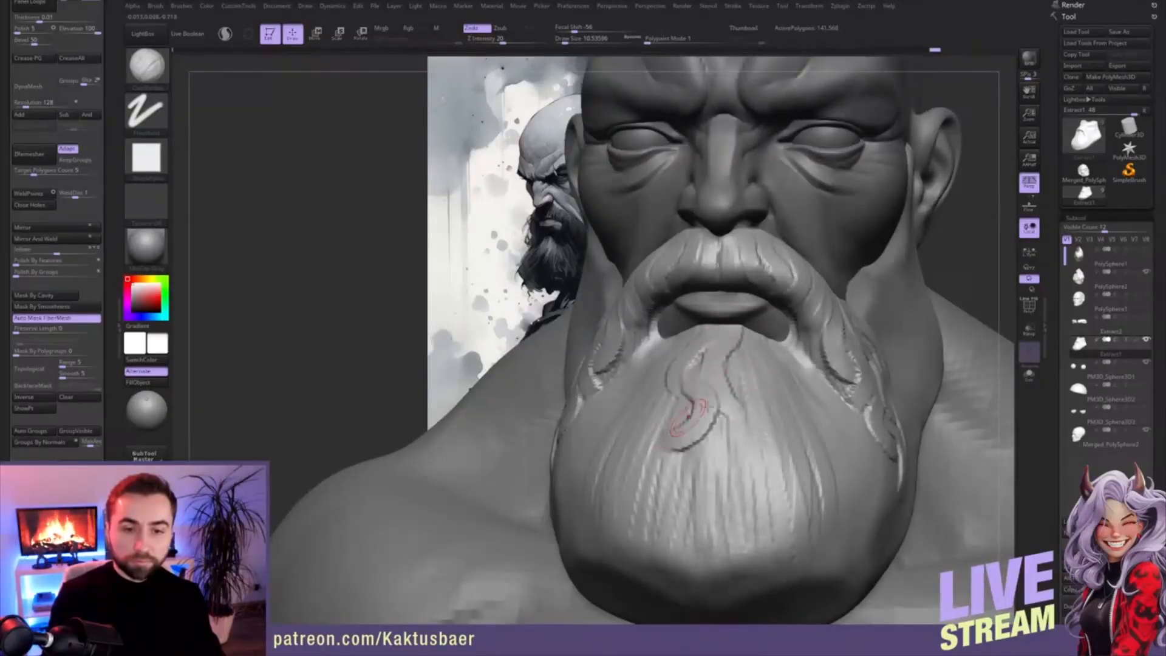
{"action": "left_click_drag", "start_coordinate": [749, 379], "coordinate": [727, 445]}
{"action": "right_click_drag", "start_coordinate": [753, 372], "coordinate": [722, 375]}
{"action": "mouse_move", "coordinate": [702, 366]}
{"action": "left_mouse_down"}
{"action": "mouse_move", "coordinate": [712, 411]}
{"action": "mouse_move", "coordinate": [756, 328]}
{"action": "left_mouse_up"}
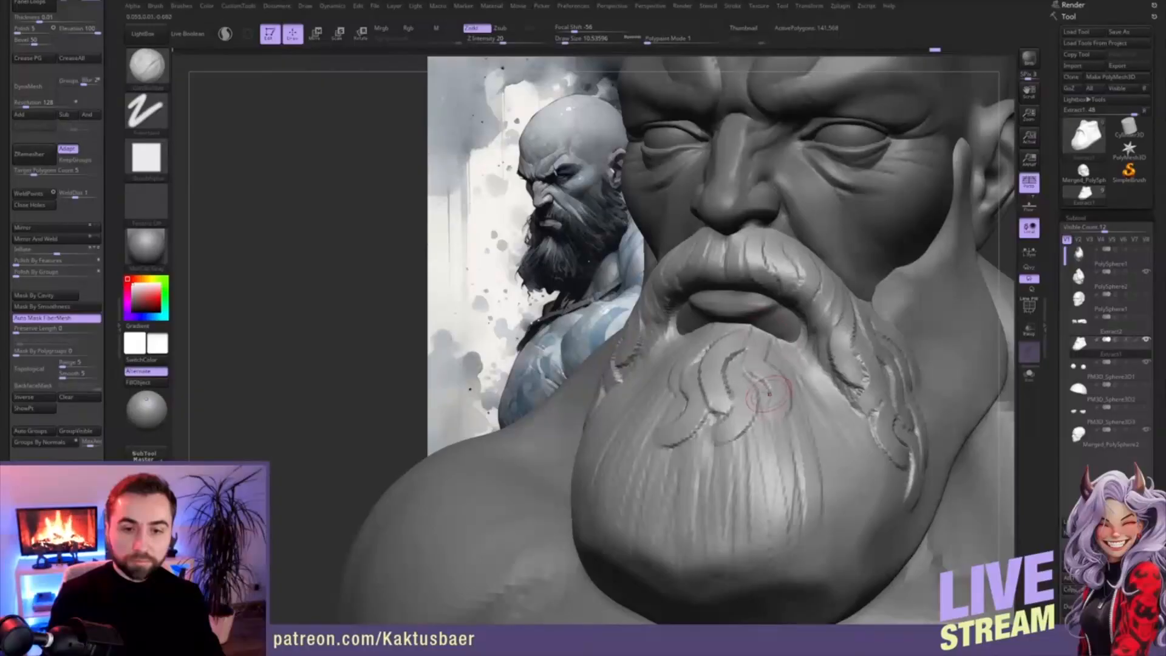
{"action": "key", "text": "ctrl"}
{"action": "key", "text": "ctrl+z"}
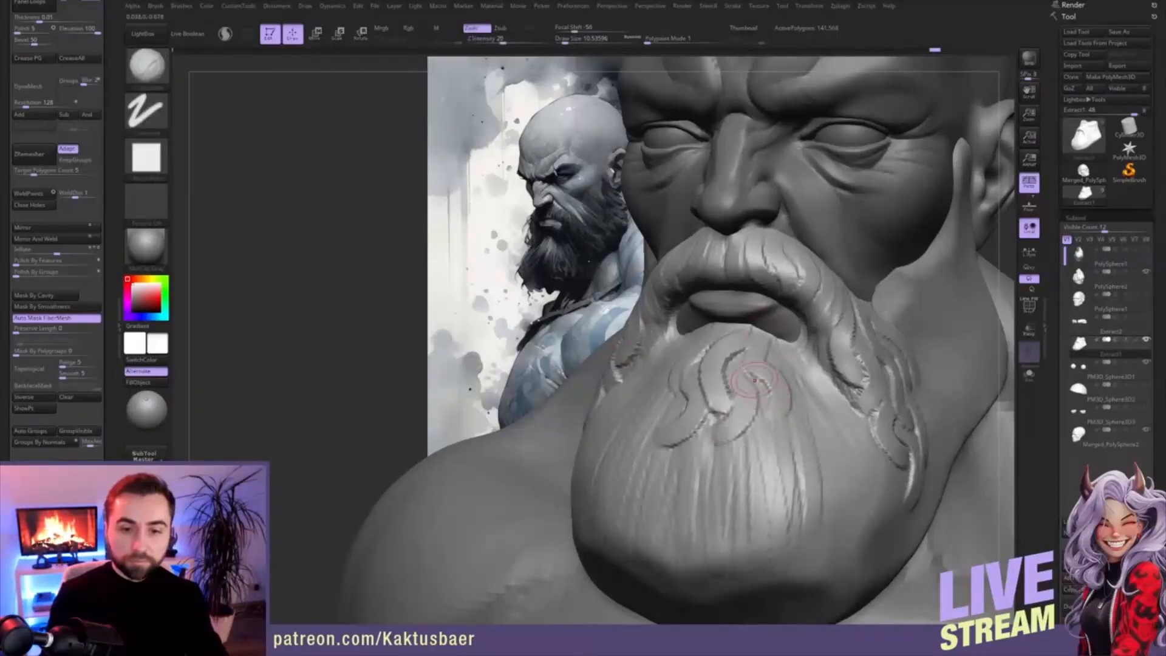
- Sculpt further wavy locks across the upper beard between the chin's centre and the moustache tip
{"action": "mouse_move", "coordinate": [734, 359]}
{"action": "left_mouse_down"}
{"action": "mouse_move", "coordinate": [759, 397]}
{"action": "mouse_move", "coordinate": [737, 472]}
{"action": "left_mouse_up"}
{"action": "mouse_move", "coordinate": [783, 377]}
{"action": "right_mouse_down"}
{"action": "mouse_move", "coordinate": [729, 367]}
{"action": "mouse_move", "coordinate": [772, 371]}
{"action": "right_mouse_up"}
{"action": "mouse_move", "coordinate": [753, 364]}
{"action": "left_mouse_down"}
{"action": "mouse_move", "coordinate": [788, 393]}
{"action": "mouse_move", "coordinate": [790, 449]}
{"action": "left_mouse_up"}
{"action": "left_click_drag", "start_coordinate": [819, 363], "coordinate": [851, 432]}
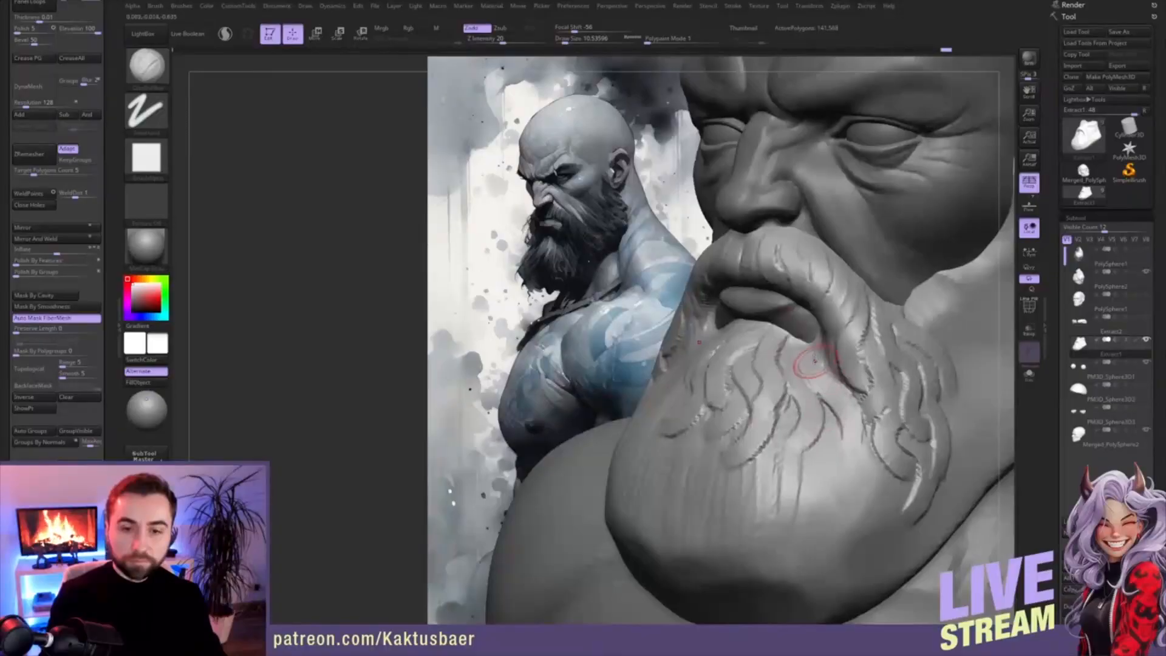
{"action": "mouse_move", "coordinate": [801, 348]}
{"action": "left_mouse_down"}
{"action": "mouse_move", "coordinate": [836, 381]}
{"action": "mouse_move", "coordinate": [847, 415]}
{"action": "left_mouse_up"}
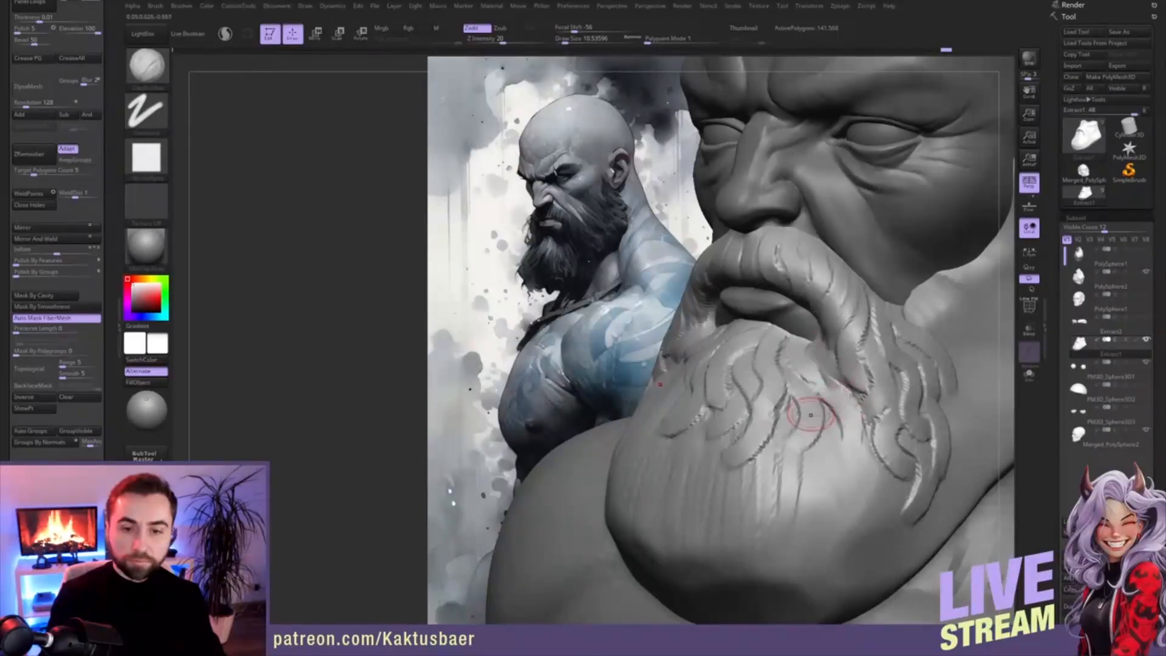
- Sculpt curved hair locks on the beard between the chin's centre and the moustache tip, redoing the stroke that does not fit
{"action": "right_click_drag", "start_coordinate": [833, 421], "coordinate": [802, 365]}
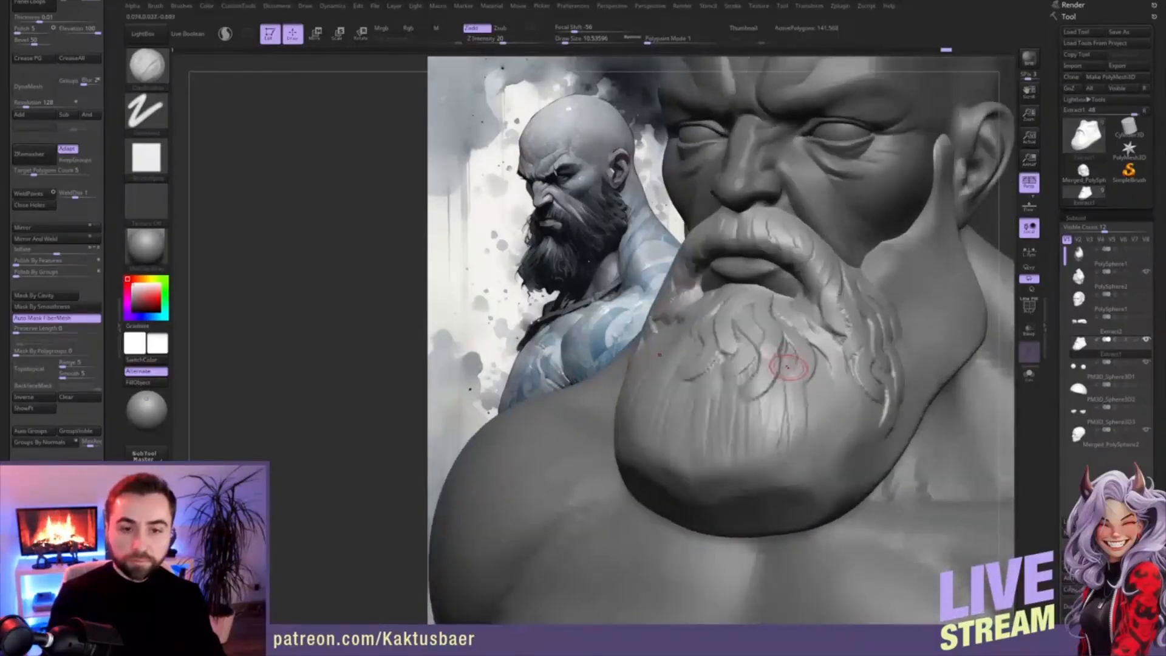
{"action": "mouse_move", "coordinate": [782, 365]}
{"action": "left_mouse_down"}
{"action": "mouse_move", "coordinate": [811, 418]}
{"action": "mouse_move", "coordinate": [790, 458]}
{"action": "left_mouse_up"}
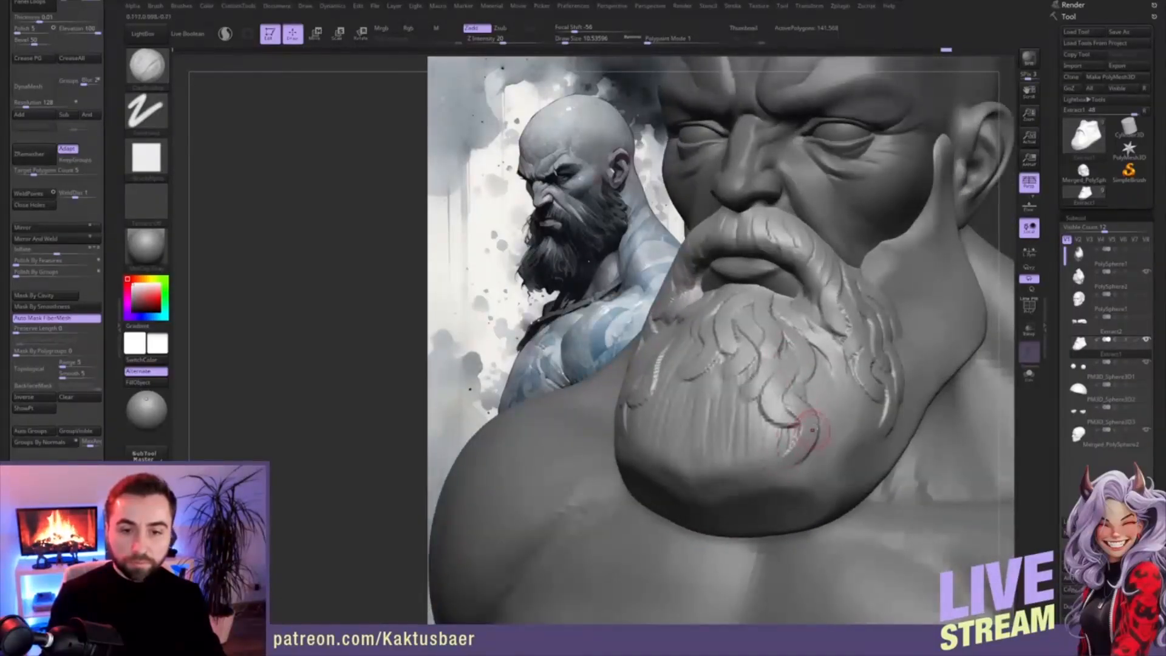
{"action": "key", "text": "ctrl+z"}
{"action": "key", "text": "ctrl+z"}
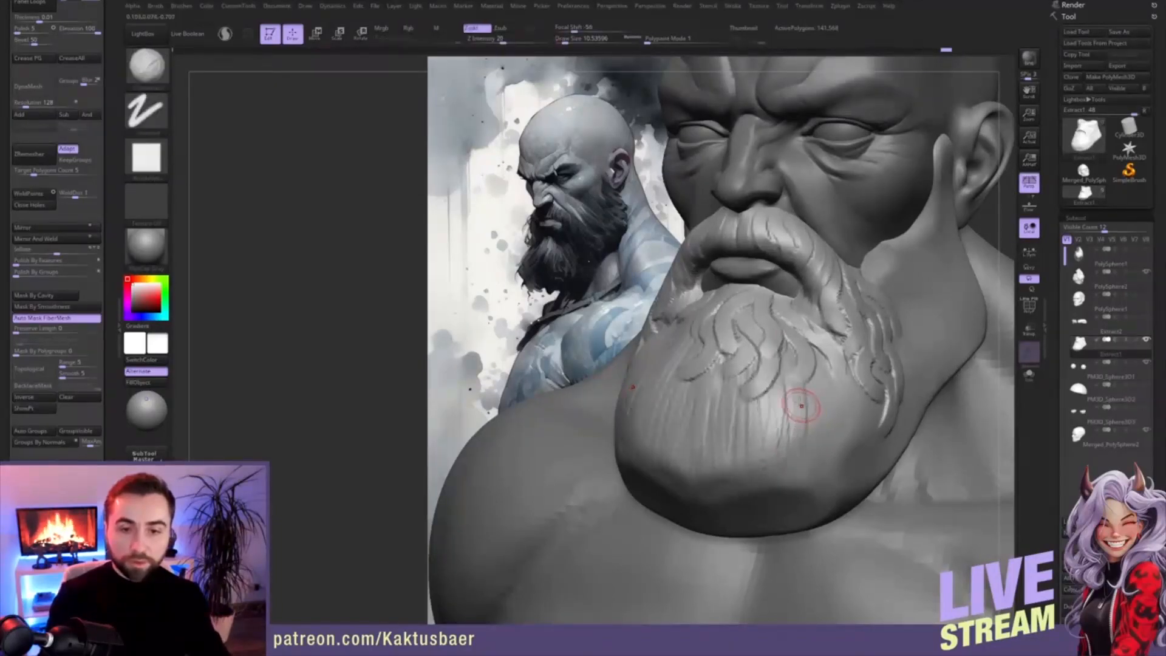
{"action": "mouse_move", "coordinate": [789, 350]}
{"action": "left_mouse_down"}
{"action": "mouse_move", "coordinate": [776, 408]}
{"action": "mouse_move", "coordinate": [797, 461]}
{"action": "left_mouse_up"}
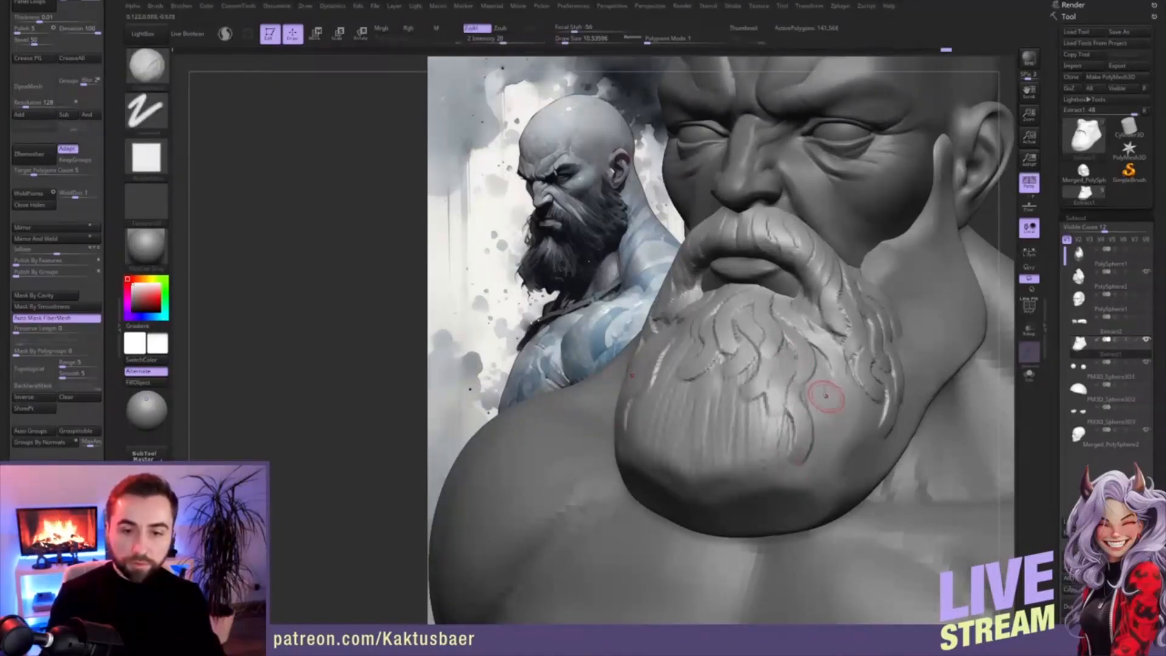
{"action": "right_click_drag", "start_coordinate": [833, 413], "coordinate": [820, 392]}
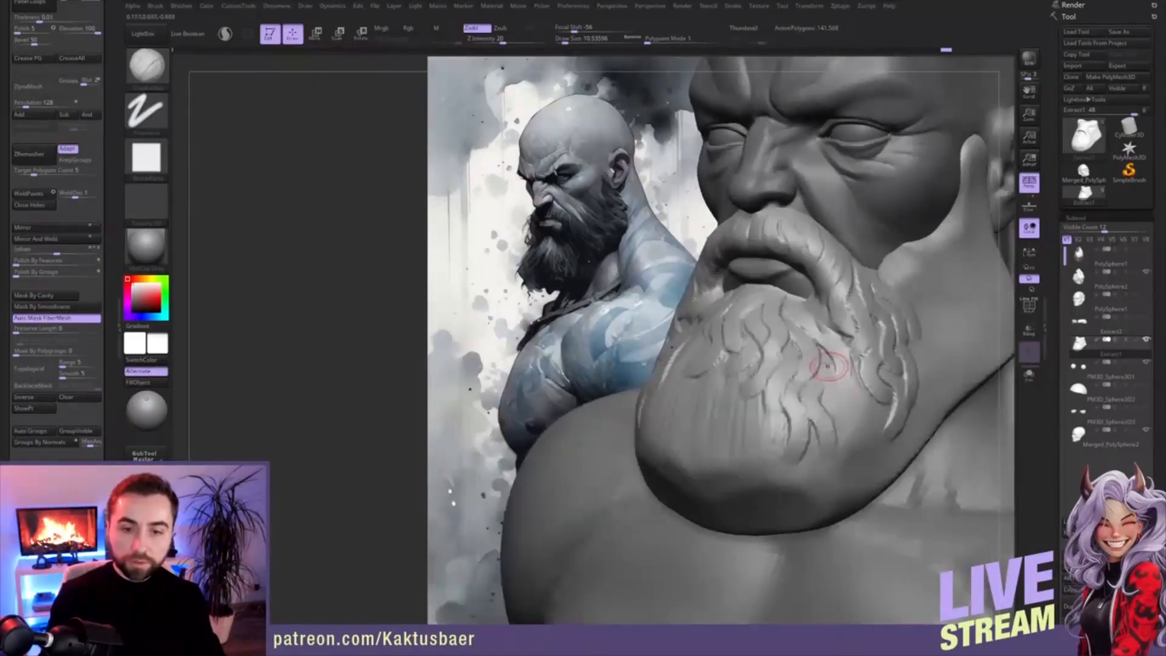
{"action": "mouse_move", "coordinate": [824, 357]}
{"action": "left_mouse_down"}
{"action": "mouse_move", "coordinate": [851, 414]}
{"action": "mouse_move", "coordinate": [825, 453]}
{"action": "left_mouse_up"}
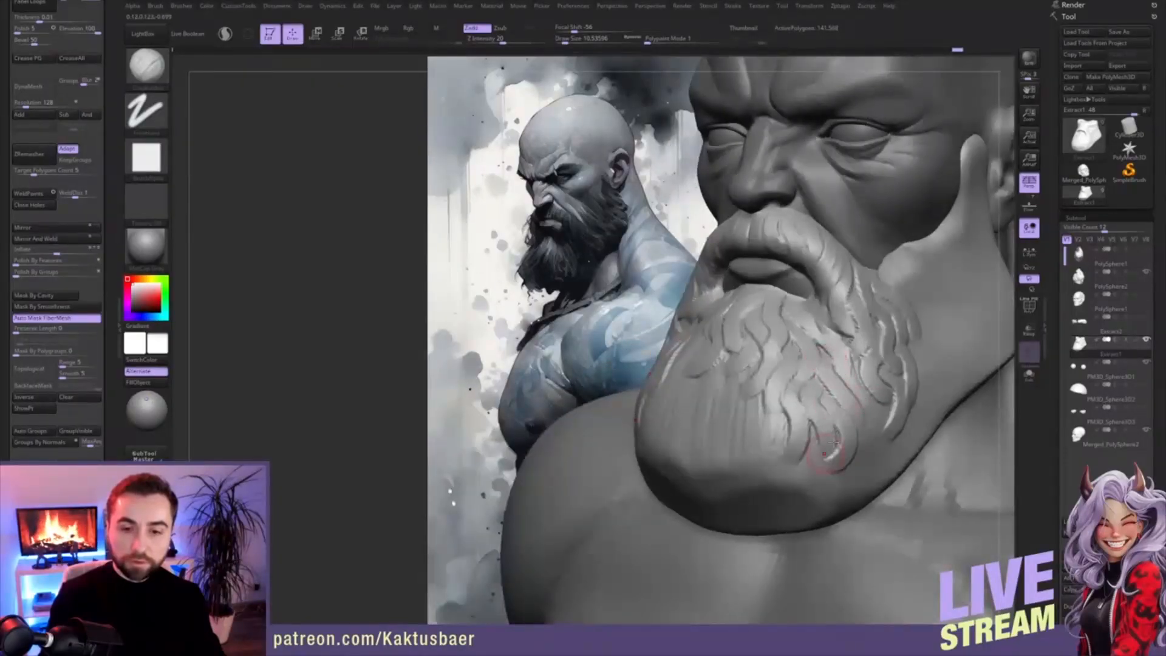
{"action": "left_click_drag", "start_coordinate": [848, 375], "coordinate": [850, 430]}
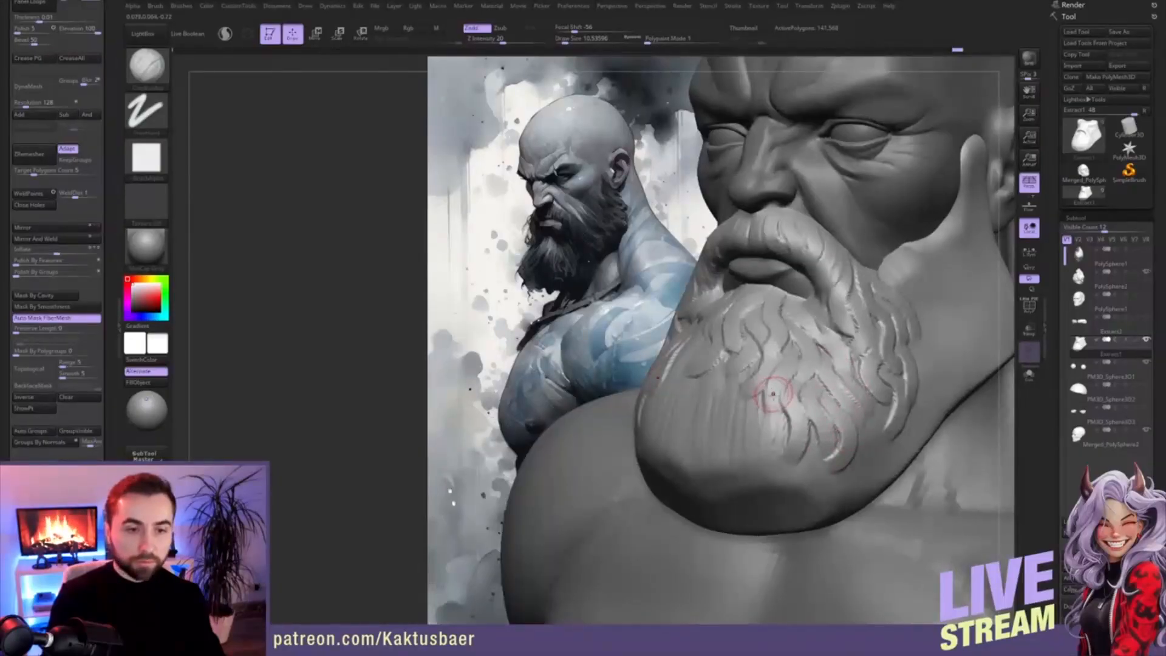
- Sculpt long flowing hair strands across the cheek part of the beard, sweeping from its upper edge back towards the jaw
{"action": "right_click_drag", "start_coordinate": [875, 354], "coordinate": [861, 351]}
{"action": "right_click_drag", "start_coordinate": [849, 353], "coordinate": [841, 361]}
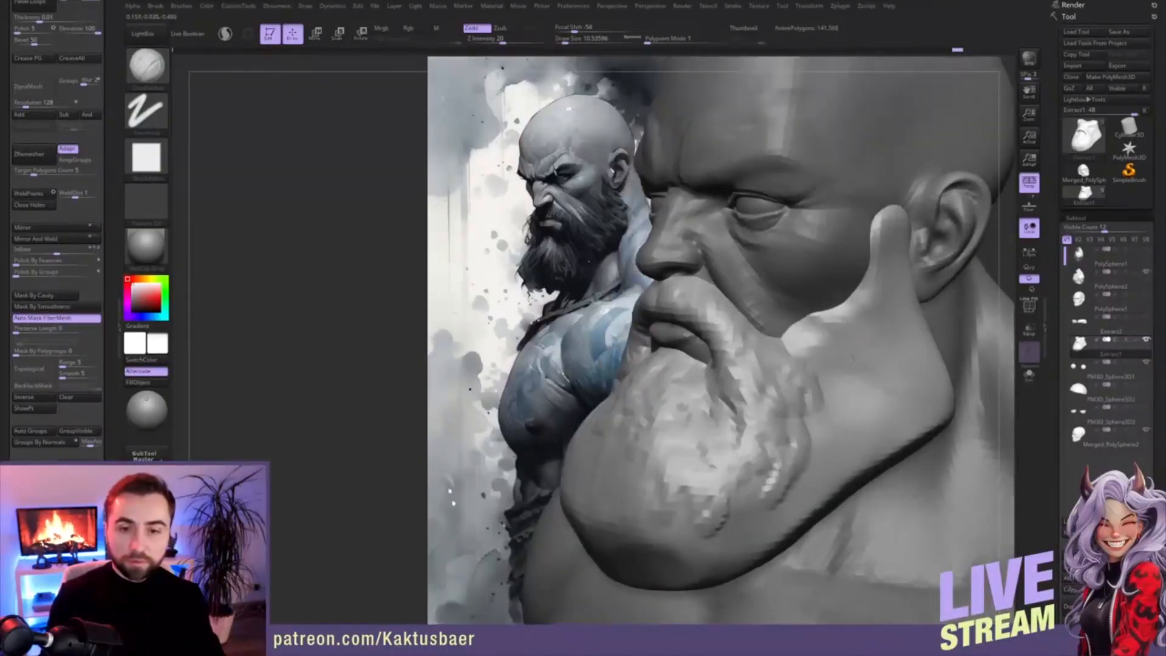
{"action": "mouse_move", "coordinate": [803, 338]}
{"action": "left_mouse_down"}
{"action": "mouse_move", "coordinate": [830, 366]}
{"action": "mouse_move", "coordinate": [849, 363]}
{"action": "left_mouse_up"}
{"action": "mouse_move", "coordinate": [828, 322]}
{"action": "left_mouse_down"}
{"action": "mouse_move", "coordinate": [870, 349]}
{"action": "mouse_move", "coordinate": [858, 414]}
{"action": "left_mouse_up"}
{"action": "left_click_drag", "start_coordinate": [811, 342], "coordinate": [860, 385]}
{"action": "left_click_drag", "start_coordinate": [806, 336], "coordinate": [888, 392]}
{"action": "left_click_drag", "start_coordinate": [840, 329], "coordinate": [896, 374]}
{"action": "mouse_move", "coordinate": [837, 299]}
{"action": "left_mouse_down"}
{"action": "mouse_move", "coordinate": [893, 367]}
{"action": "mouse_move", "coordinate": [890, 348]}
{"action": "left_mouse_up"}
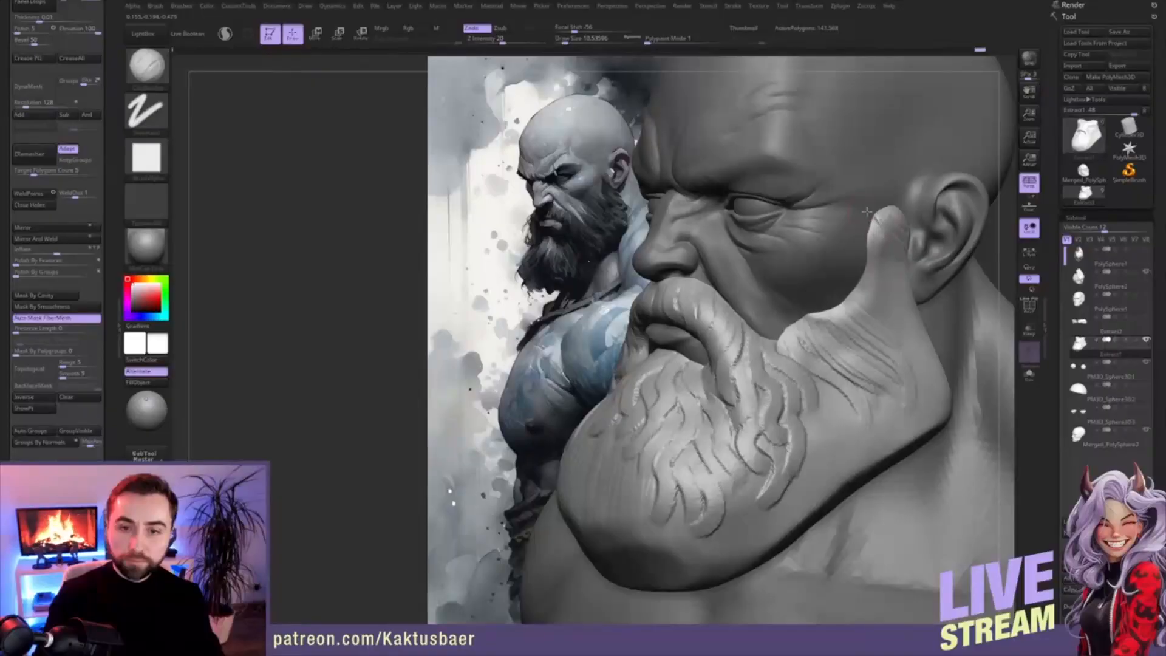
- Sculpt hair strands down the sideburn, running from beside the ear to the back corner of the jaw
{"action": "right_click_drag", "start_coordinate": [869, 213], "coordinate": [893, 218]}
{"action": "mouse_move", "coordinate": [901, 215]}
{"action": "left_mouse_down"}
{"action": "mouse_move", "coordinate": [873, 287]}
{"action": "mouse_move", "coordinate": [929, 369]}
{"action": "left_mouse_up"}
{"action": "mouse_move", "coordinate": [874, 301]}
{"action": "left_mouse_down"}
{"action": "mouse_move", "coordinate": [925, 367]}
{"action": "mouse_move", "coordinate": [914, 379]}
{"action": "mouse_move", "coordinate": [938, 373]}
{"action": "left_mouse_up"}
{"action": "left_click_drag", "start_coordinate": [889, 279], "coordinate": [937, 325]}
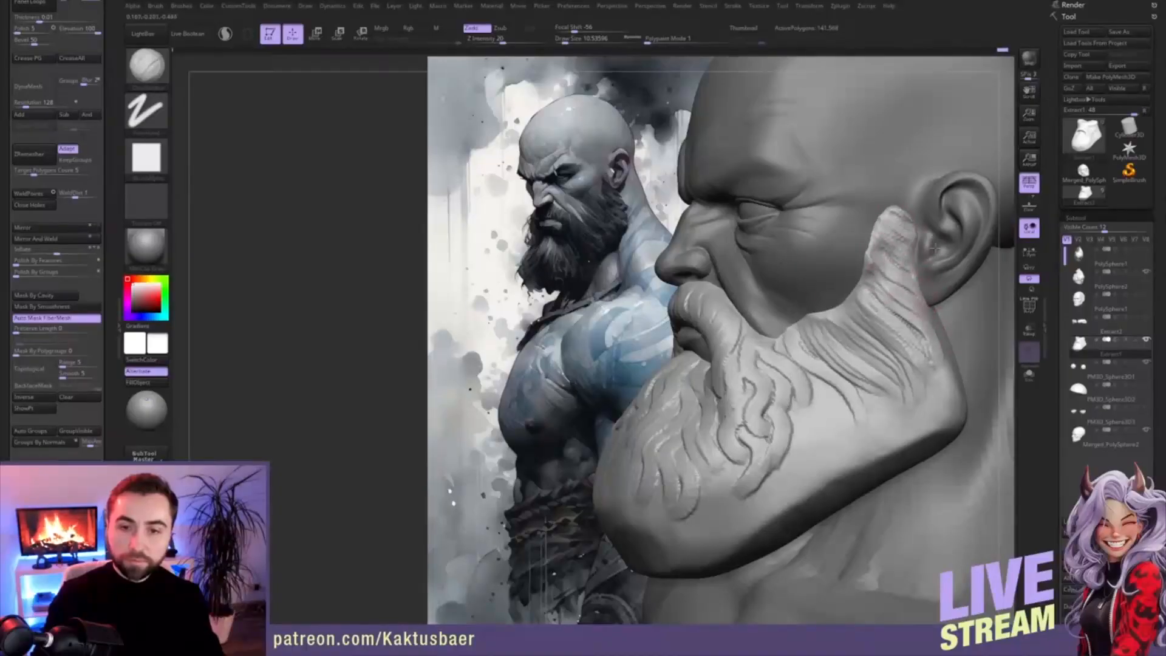
{"action": "mouse_move", "coordinate": [882, 230]}
{"action": "left_mouse_down"}
{"action": "mouse_move", "coordinate": [909, 242]}
{"action": "mouse_move", "coordinate": [906, 307]}
{"action": "mouse_move", "coordinate": [932, 338]}
{"action": "left_mouse_up"}
{"action": "left_click_drag", "start_coordinate": [878, 294], "coordinate": [925, 342]}
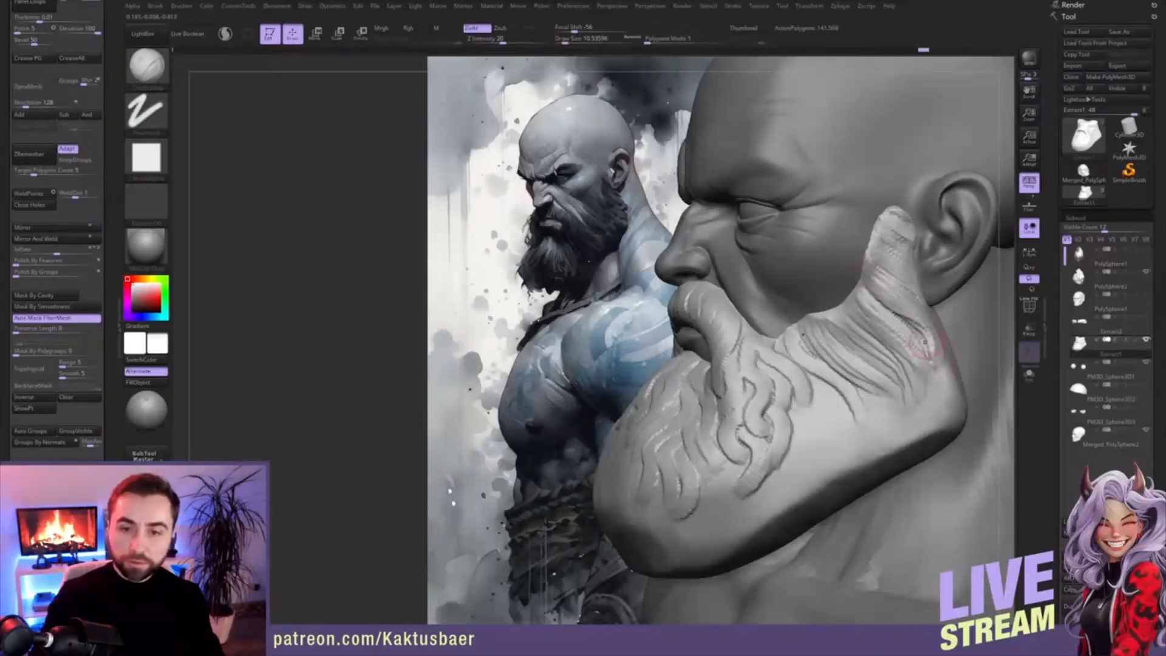
{"action": "left_click_drag", "start_coordinate": [879, 294], "coordinate": [932, 352]}
- Fill the side of the beard between the moustache tip and the jaw corner with further hair strands
{"action": "right_click_drag", "start_coordinate": [934, 363], "coordinate": [917, 359]}
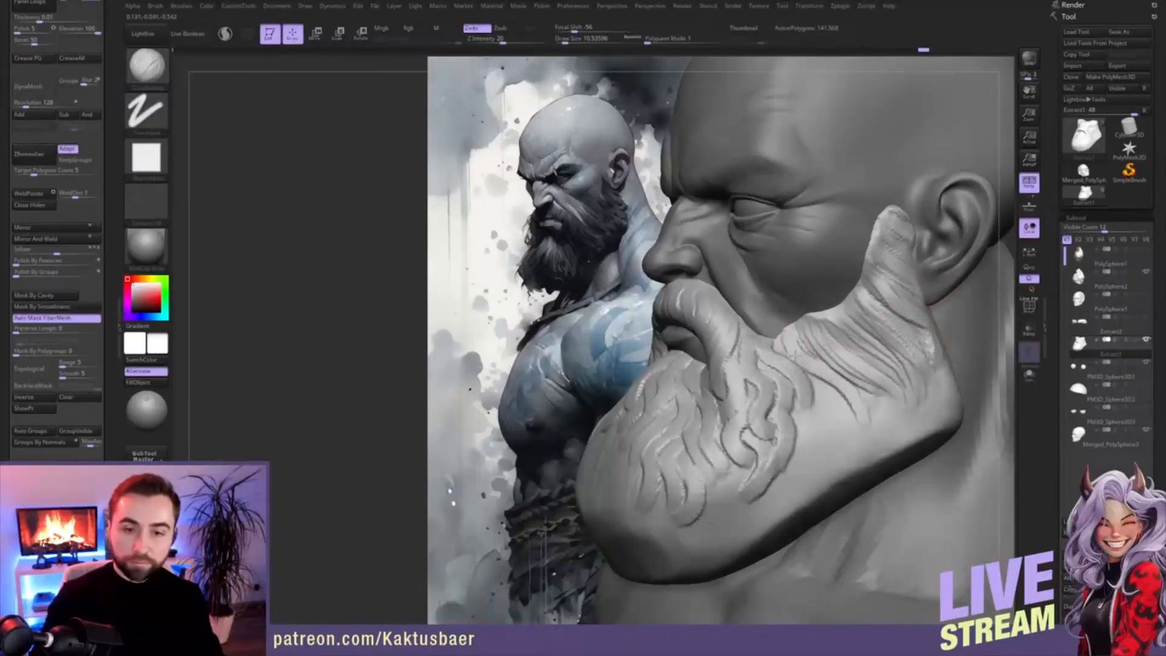
{"action": "left_click_drag", "start_coordinate": [850, 402], "coordinate": [908, 426]}
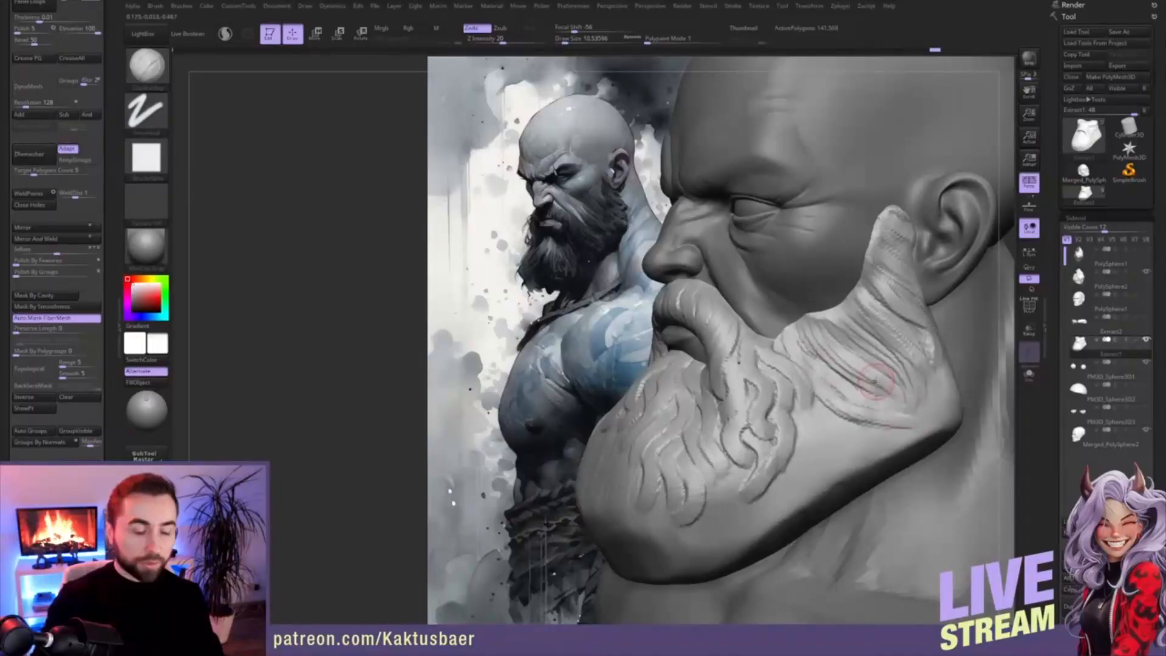
{"action": "mouse_move", "coordinate": [819, 387]}
{"action": "left_mouse_down"}
{"action": "mouse_move", "coordinate": [865, 386]}
{"action": "mouse_move", "coordinate": [890, 402]}
{"action": "left_mouse_up"}
{"action": "left_click_drag", "start_coordinate": [851, 363], "coordinate": [877, 372]}
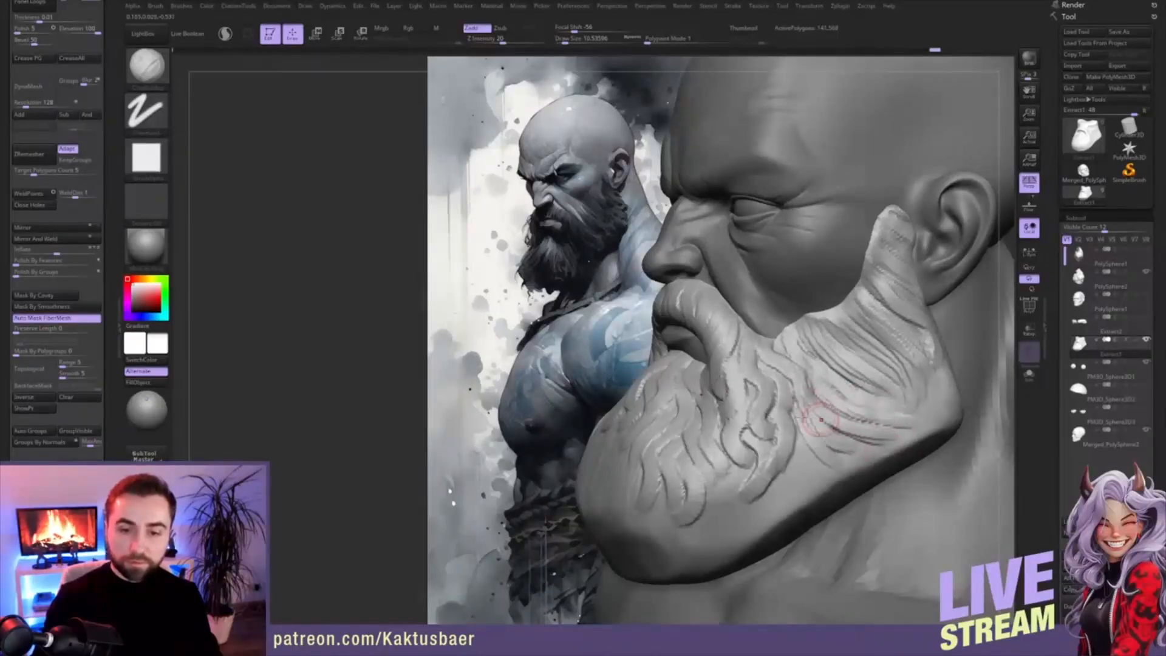
{"action": "left_click_drag", "start_coordinate": [791, 406], "coordinate": [767, 384]}
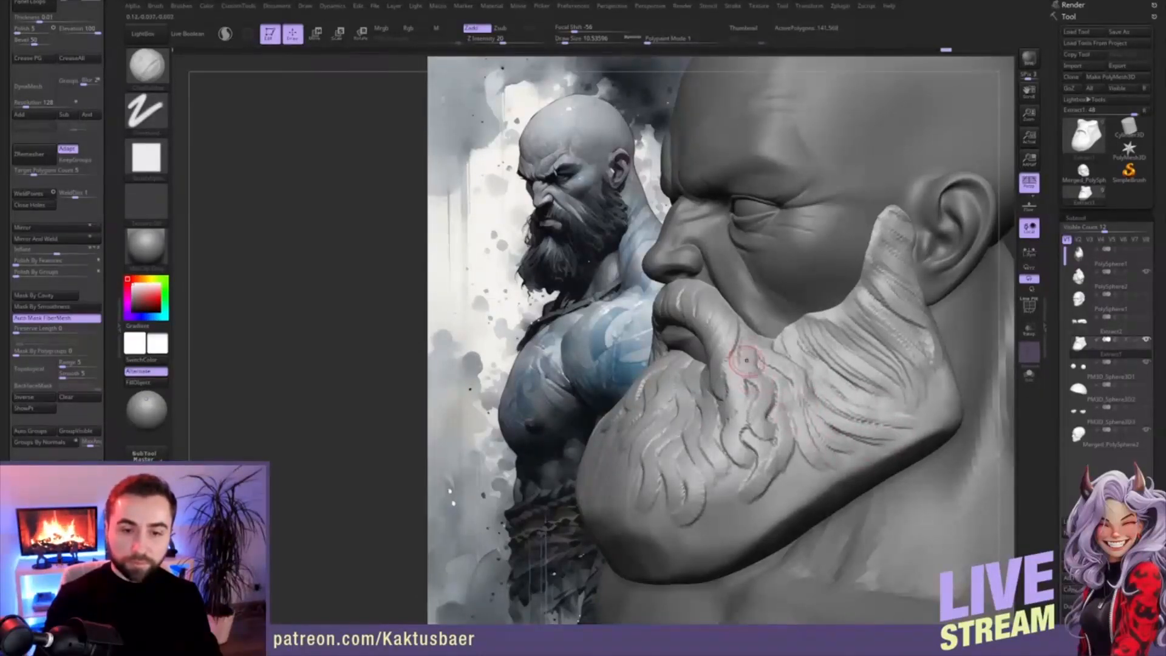
- Sculpt overlapping strands from the drooping moustache tip down the side of the beard
{"action": "right_click_drag", "start_coordinate": [762, 390], "coordinate": [736, 384]}
{"action": "mouse_move", "coordinate": [736, 362]}
{"action": "left_mouse_down"}
{"action": "mouse_move", "coordinate": [735, 425]}
{"action": "mouse_move", "coordinate": [749, 463]}
{"action": "mouse_move", "coordinate": [751, 413]}
{"action": "mouse_move", "coordinate": [764, 475]}
{"action": "left_mouse_up"}
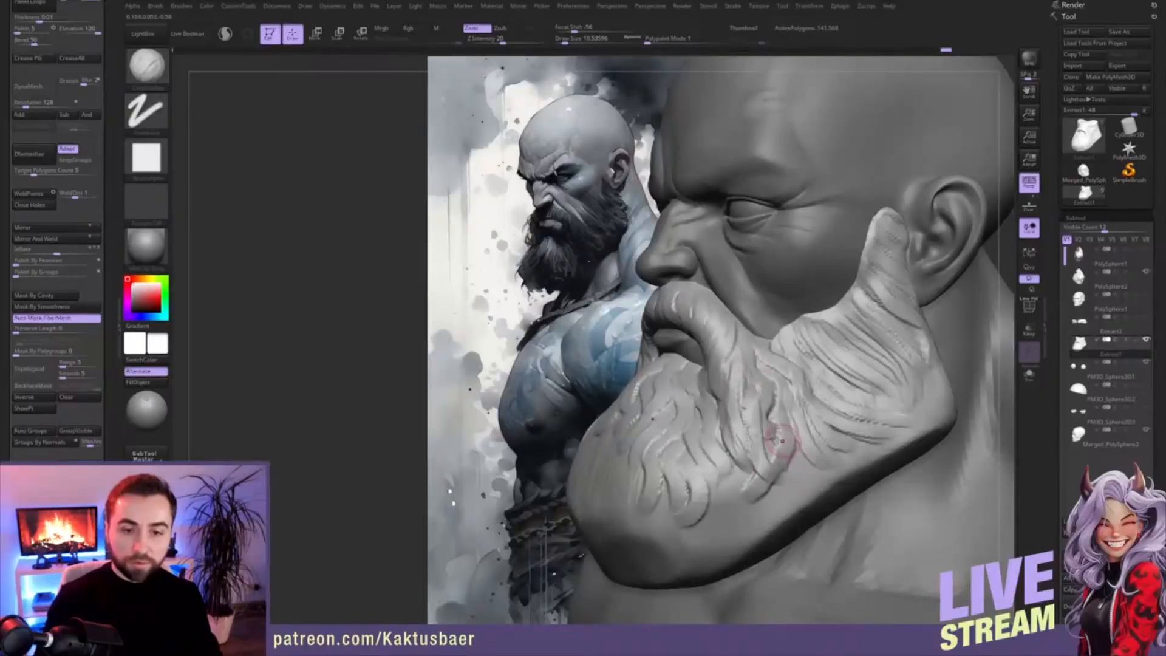
{"action": "left_click_drag", "start_coordinate": [780, 416], "coordinate": [763, 472]}
{"action": "left_click_drag", "start_coordinate": [770, 375], "coordinate": [794, 478]}
{"action": "left_click_drag", "start_coordinate": [786, 421], "coordinate": [813, 482]}
- Sculpt backward-sweeping strands along the jawline to the lower edge of the beard and up the rear of the cheek
{"action": "mouse_move", "coordinate": [778, 419]}
{"action": "left_mouse_down"}
{"action": "mouse_move", "coordinate": [803, 478]}
{"action": "mouse_move", "coordinate": [788, 414]}
{"action": "mouse_move", "coordinate": [809, 419]}
{"action": "mouse_move", "coordinate": [831, 478]}
{"action": "mouse_move", "coordinate": [839, 463]}
{"action": "mouse_move", "coordinate": [887, 456]}
{"action": "left_mouse_up"}
{"action": "left_click_drag", "start_coordinate": [809, 407], "coordinate": [934, 436]}
{"action": "left_click_drag", "start_coordinate": [858, 407], "coordinate": [955, 421]}
{"action": "left_click_drag", "start_coordinate": [851, 366], "coordinate": [921, 395]}
{"action": "left_click_drag", "start_coordinate": [895, 348], "coordinate": [947, 398]}
{"action": "left_click_drag", "start_coordinate": [903, 332], "coordinate": [922, 351]}
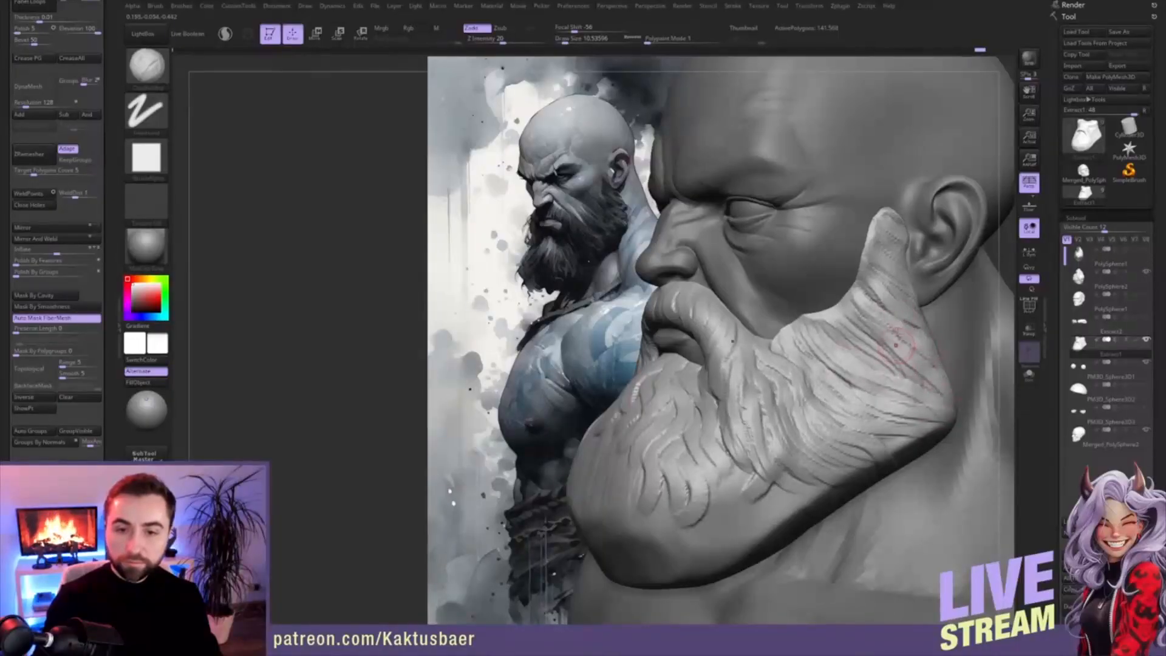
- Sculpt long downward strands on the upper beard beneath the lower lip and beside the moustache
{"action": "right_click_drag", "start_coordinate": [851, 393], "coordinate": [837, 402]}
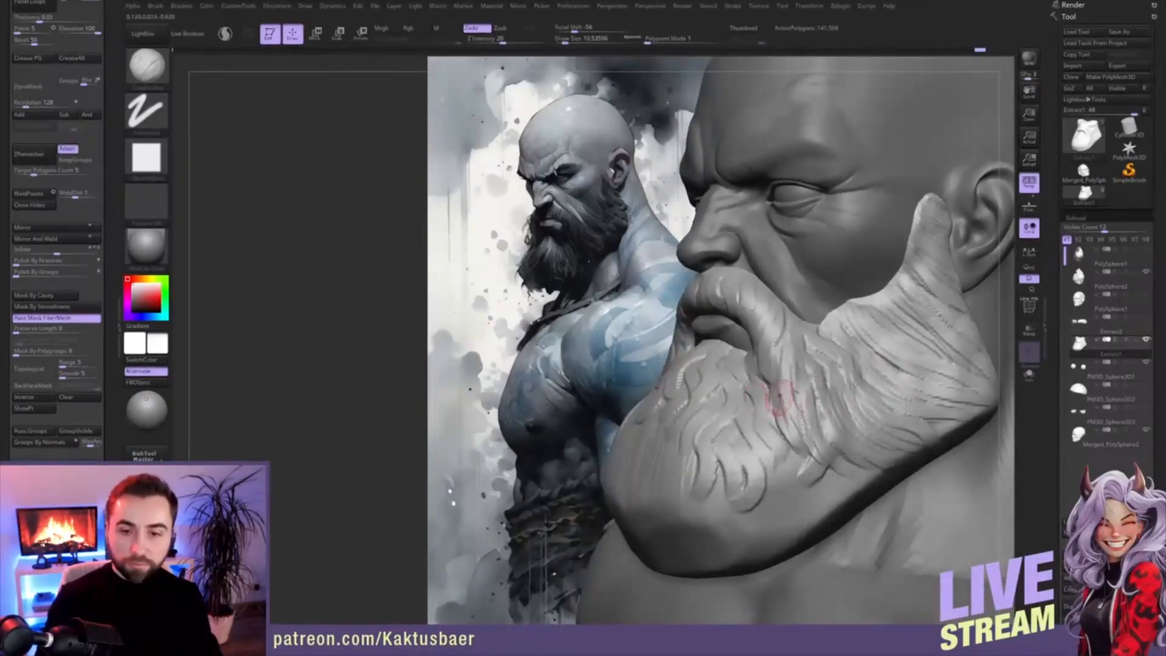
{"action": "right_click_drag", "start_coordinate": [767, 373], "coordinate": [757, 366]}
{"action": "left_click_drag", "start_coordinate": [755, 333], "coordinate": [725, 421]}
{"action": "left_click_drag", "start_coordinate": [756, 368], "coordinate": [728, 434]}
{"action": "left_click_drag", "start_coordinate": [749, 344], "coordinate": [721, 446]}
{"action": "left_click_drag", "start_coordinate": [777, 375], "coordinate": [774, 454]}
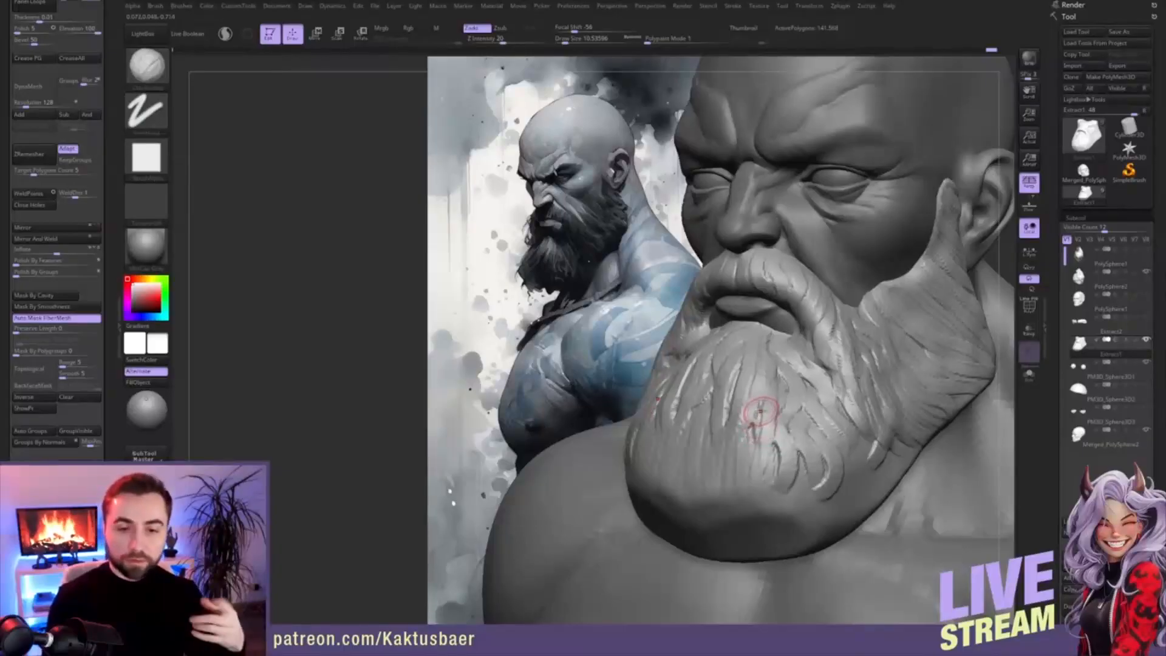
- Continue the strands down the front of the chin towards the beard's lower edge
{"action": "right_click_drag", "start_coordinate": [790, 388], "coordinate": [813, 374]}
{"action": "mouse_move", "coordinate": [804, 359]}
{"action": "left_mouse_down"}
{"action": "mouse_move", "coordinate": [817, 433]}
{"action": "mouse_move", "coordinate": [807, 456]}
{"action": "left_mouse_up"}
{"action": "mouse_move", "coordinate": [800, 378]}
{"action": "left_mouse_down"}
{"action": "mouse_move", "coordinate": [790, 472]}
{"action": "mouse_move", "coordinate": [800, 465]}
{"action": "mouse_move", "coordinate": [787, 486]}
{"action": "left_mouse_up"}
{"action": "mouse_move", "coordinate": [777, 428]}
{"action": "left_mouse_down"}
{"action": "mouse_move", "coordinate": [783, 498]}
{"action": "mouse_move", "coordinate": [769, 486]}
{"action": "mouse_move", "coordinate": [761, 506]}
{"action": "mouse_move", "coordinate": [742, 508]}
{"action": "left_mouse_up"}
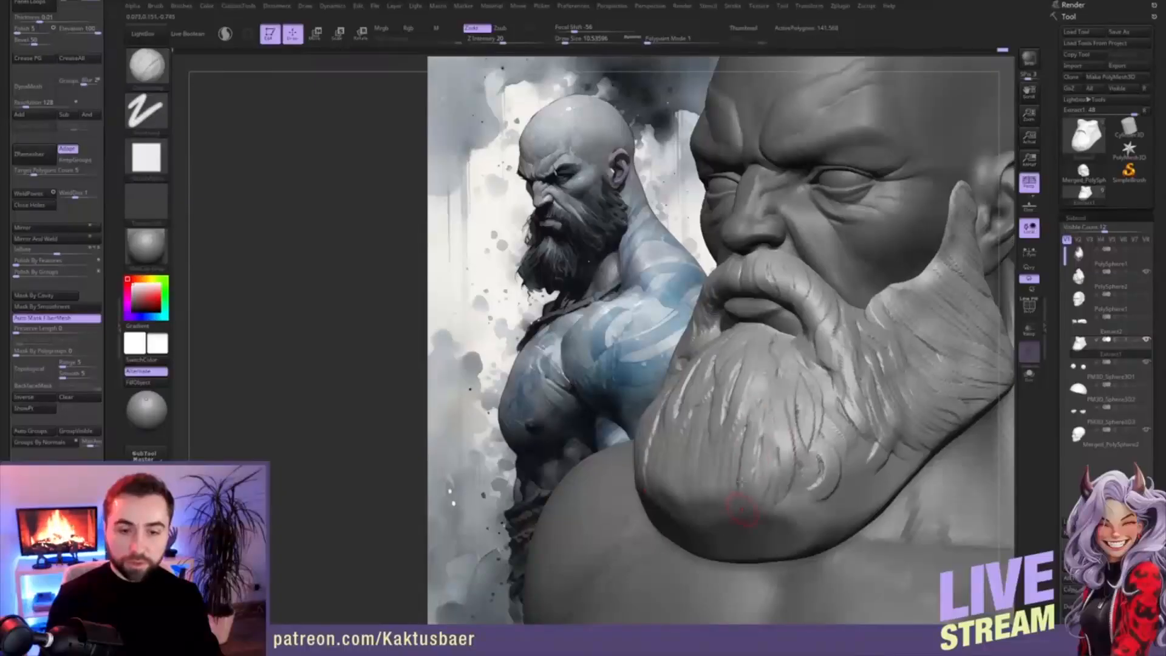
- Cover the front of the beard, from the chin's centre to its far side, with vertical hair strands
{"action": "right_click_drag", "start_coordinate": [735, 380], "coordinate": [790, 384]}
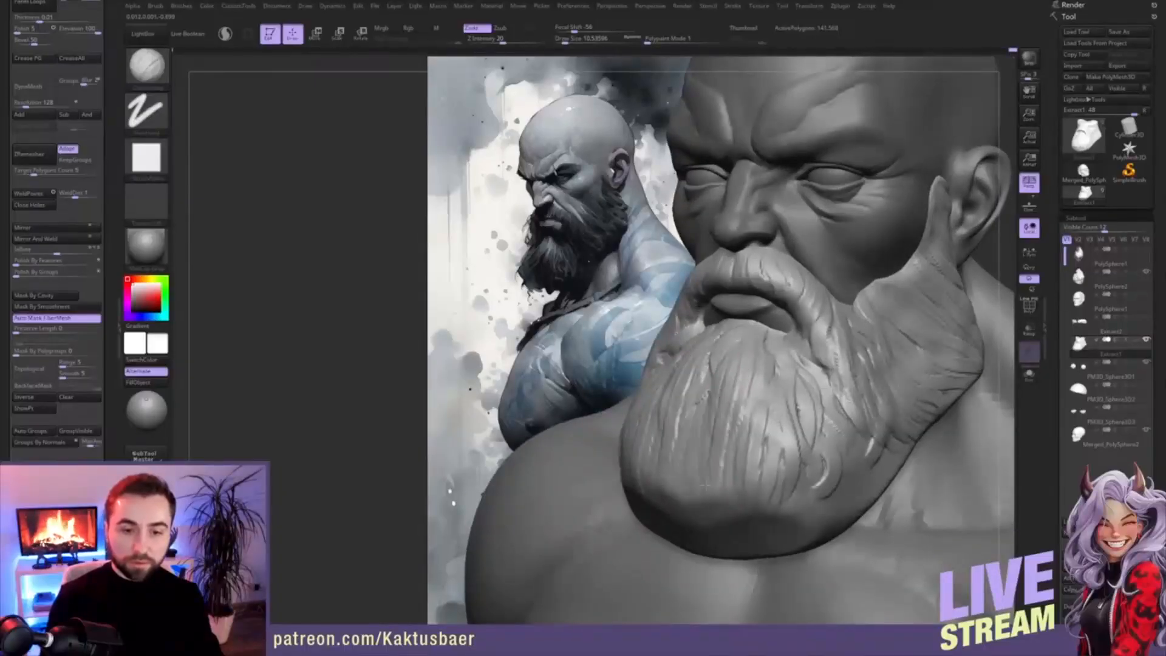
{"action": "left_click_drag", "start_coordinate": [729, 359], "coordinate": [745, 447]}
{"action": "left_click_drag", "start_coordinate": [693, 368], "coordinate": [690, 419]}
{"action": "left_click_drag", "start_coordinate": [738, 386], "coordinate": [749, 437]}
{"action": "left_click_drag", "start_coordinate": [668, 391], "coordinate": [665, 410]}
{"action": "left_click_drag", "start_coordinate": [735, 419], "coordinate": [736, 504]}
{"action": "left_click_drag", "start_coordinate": [659, 412], "coordinate": [653, 464]}
{"action": "left_click_drag", "start_coordinate": [747, 419], "coordinate": [750, 482]}
{"action": "left_click_drag", "start_coordinate": [647, 412], "coordinate": [649, 492]}
{"action": "mouse_move", "coordinate": [685, 392]}
{"action": "left_mouse_down"}
{"action": "mouse_move", "coordinate": [711, 425]}
{"action": "mouse_move", "coordinate": [705, 501]}
{"action": "left_mouse_up"}
{"action": "left_click_drag", "start_coordinate": [675, 410], "coordinate": [677, 472]}
{"action": "left_click_drag", "start_coordinate": [716, 425], "coordinate": [720, 496]}
{"action": "left_click_drag", "start_coordinate": [658, 432], "coordinate": [658, 473]}
- Sculpt strands on the near side of the beard below the moustache tip, reaching down to the jaw's underside
{"action": "right_click_drag", "start_coordinate": [758, 460], "coordinate": [788, 453]}
{"action": "left_click_drag", "start_coordinate": [789, 402], "coordinate": [827, 483]}
{"action": "left_click_drag", "start_coordinate": [835, 402], "coordinate": [843, 474]}
{"action": "mouse_move", "coordinate": [849, 419]}
{"action": "left_mouse_down"}
{"action": "mouse_move", "coordinate": [848, 522]}
{"action": "mouse_move", "coordinate": [861, 518]}
{"action": "left_mouse_up"}
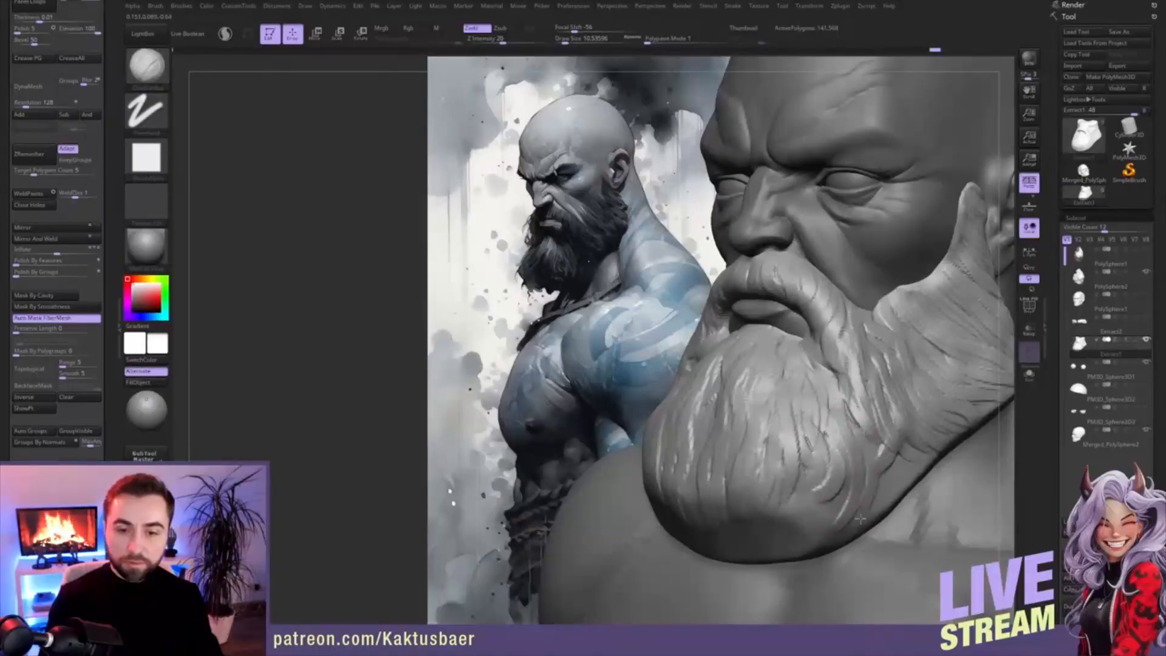
{"action": "right_click_drag", "start_coordinate": [865, 419], "coordinate": [896, 415]}
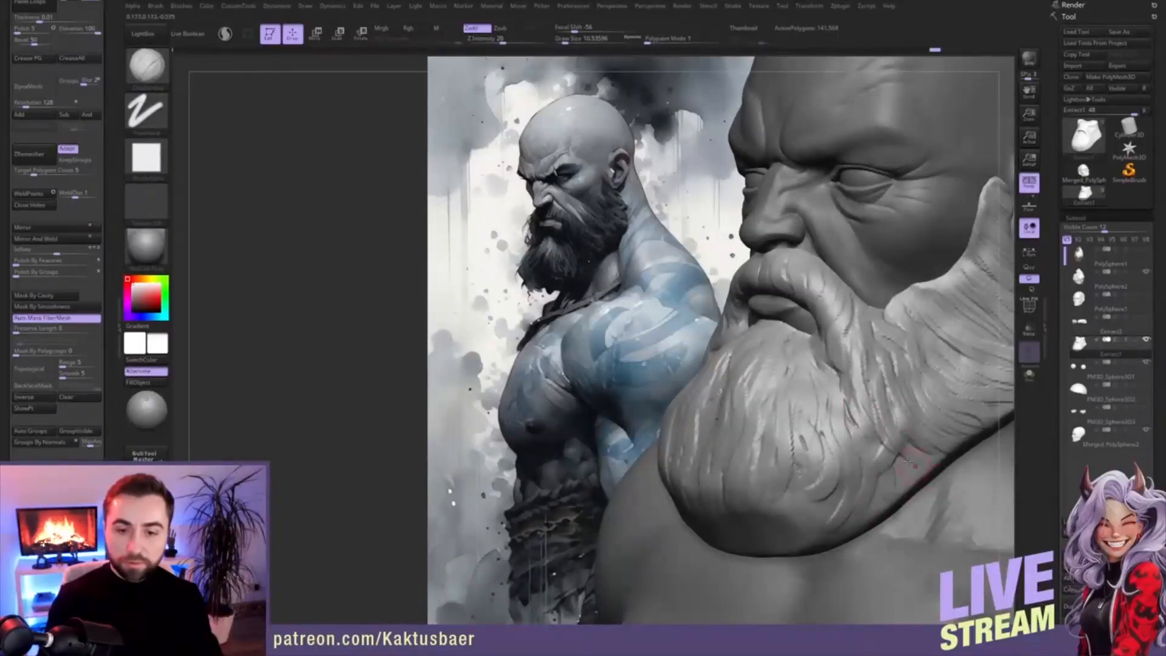
{"action": "mouse_move", "coordinate": [884, 414]}
{"action": "left_mouse_down"}
{"action": "mouse_move", "coordinate": [916, 456]}
{"action": "mouse_move", "coordinate": [924, 443]}
{"action": "left_mouse_up"}
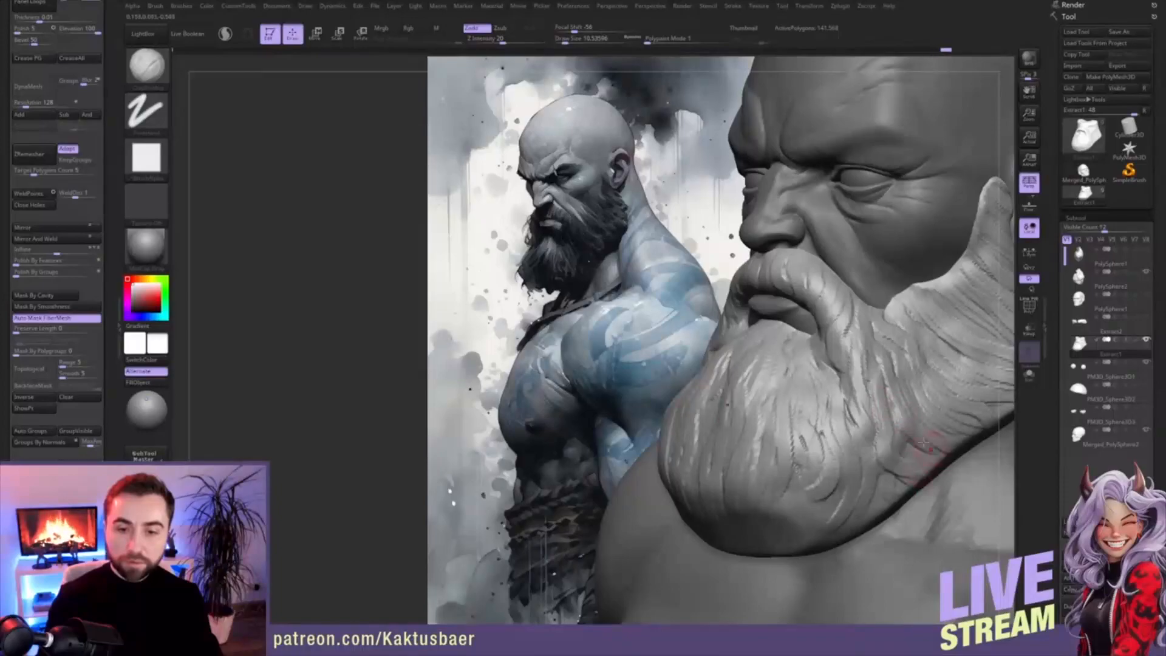
- Sculpt curved strands around the rounded bottom of the beard, wrapping them over its lower edge
{"action": "left_click_drag", "start_coordinate": [537, 272], "coordinate": [565, 271]}
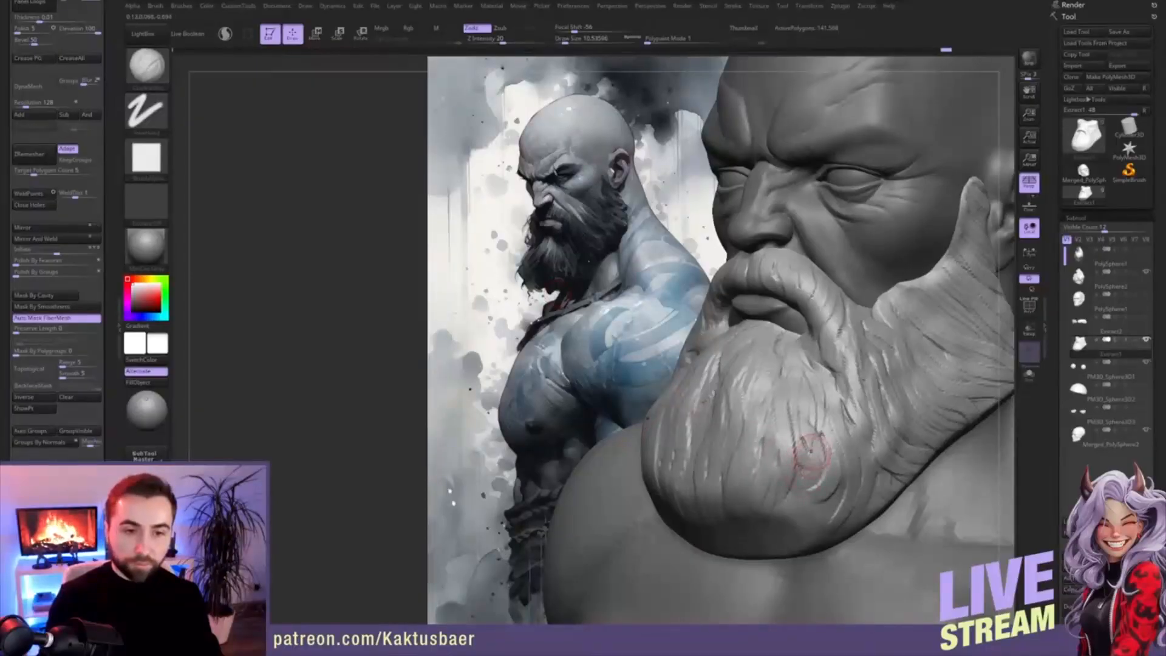
{"action": "left_click_drag", "start_coordinate": [802, 417], "coordinate": [826, 518]}
{"action": "mouse_move", "coordinate": [814, 477]}
{"action": "left_mouse_down"}
{"action": "mouse_move", "coordinate": [833, 493]}
{"action": "mouse_move", "coordinate": [821, 516]}
{"action": "mouse_move", "coordinate": [780, 505]}
{"action": "mouse_move", "coordinate": [788, 538]}
{"action": "mouse_move", "coordinate": [787, 527]}
{"action": "left_mouse_up"}
{"action": "left_click_drag", "start_coordinate": [784, 463], "coordinate": [761, 539]}
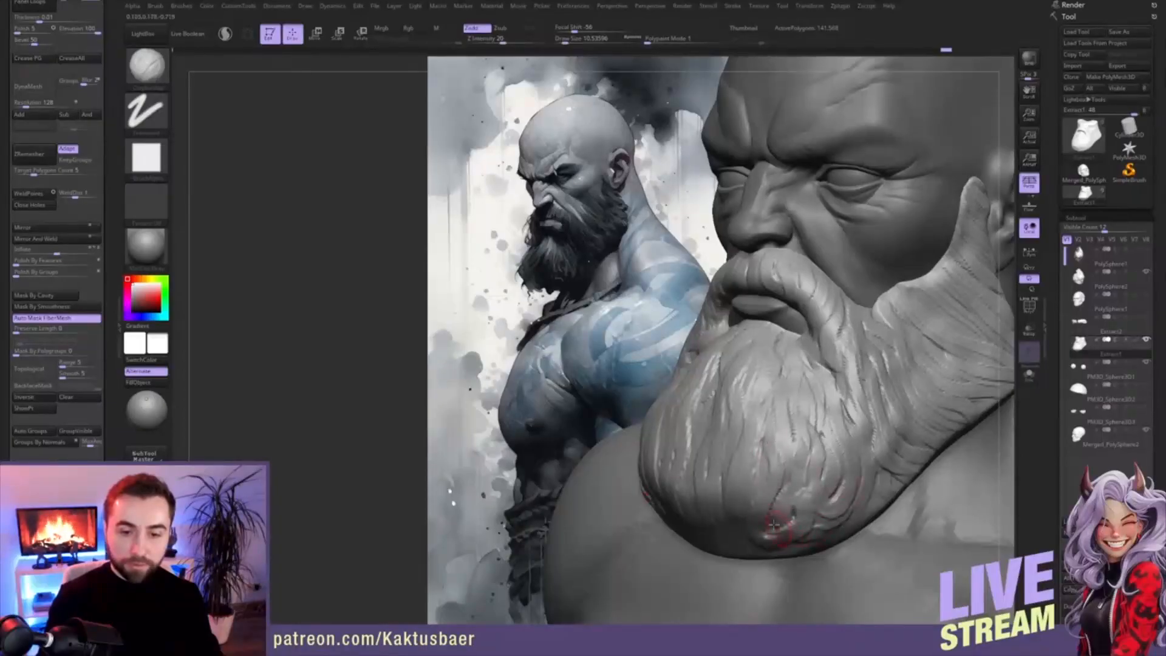
{"action": "left_click_drag", "start_coordinate": [763, 445], "coordinate": [755, 531]}
{"action": "mouse_move", "coordinate": [753, 463]}
{"action": "right_mouse_down", "text": "alt"}
{"action": "mouse_move", "coordinate": [808, 403]}
{"action": "mouse_move", "coordinate": [869, 408]}
{"action": "right_mouse_up", "text": "alt"}
{"action": "left_click_drag", "start_coordinate": [768, 425], "coordinate": [763, 491]}
{"action": "mouse_move", "coordinate": [716, 428]}
{"action": "left_mouse_down"}
{"action": "mouse_move", "coordinate": [749, 476]}
{"action": "mouse_move", "coordinate": [796, 425]}
{"action": "mouse_move", "coordinate": [791, 468]}
{"action": "left_mouse_up"}
{"action": "mouse_move", "coordinate": [881, 443]}
{"action": "right_mouse_down"}
{"action": "mouse_move", "coordinate": [839, 429]}
{"action": "mouse_move", "coordinate": [774, 442]}
{"action": "right_mouse_up"}
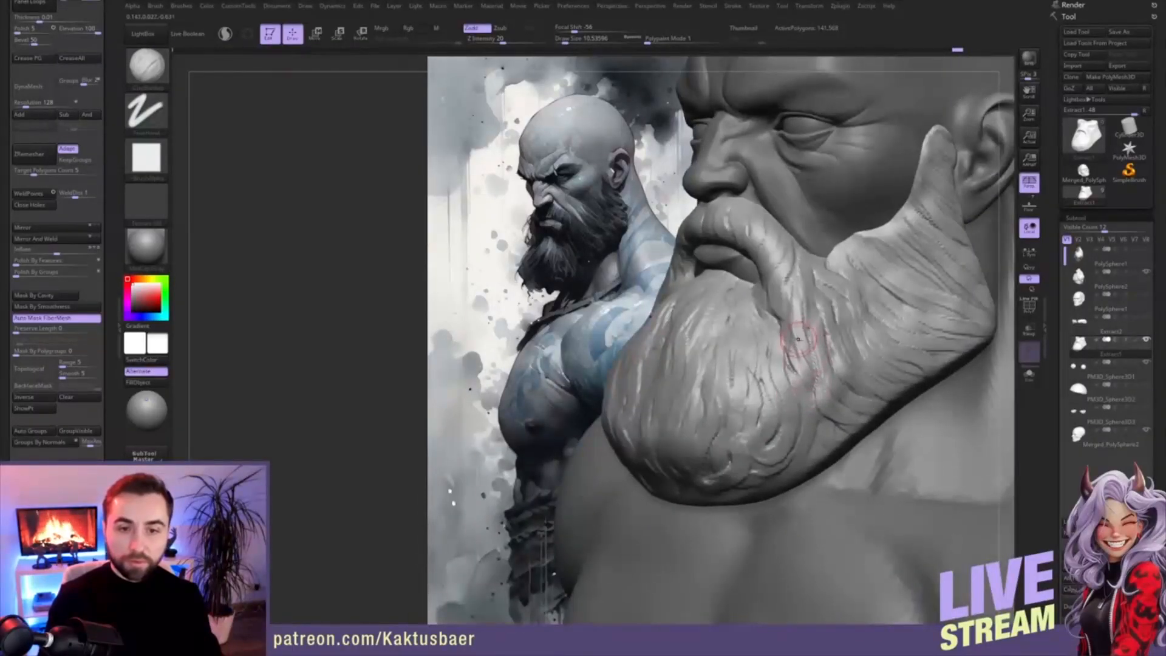
- Switch to the Move brush, adjust its size and nudge the beard's shape beside the moustache tip
{"action": "key", "text": "1"}
{"action": "key", "text": "s"}
{"action": "left_click_drag", "start_coordinate": [737, 346], "coordinate": [745, 347]}
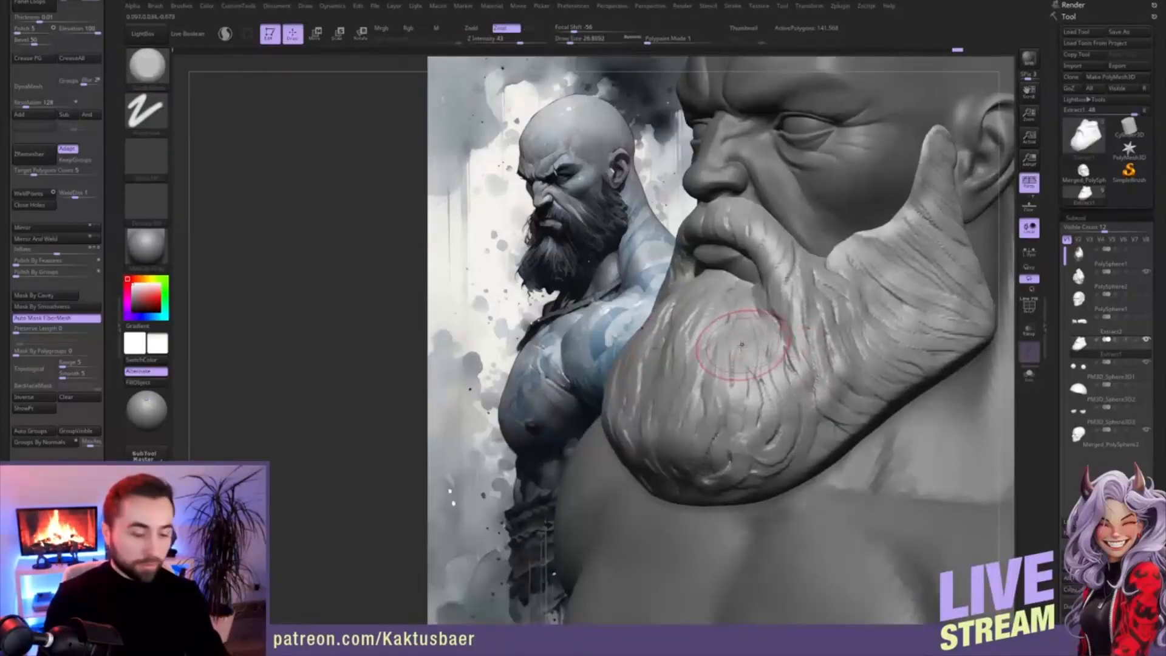
{"action": "key", "text": "2"}
{"action": "key", "text": "3"}
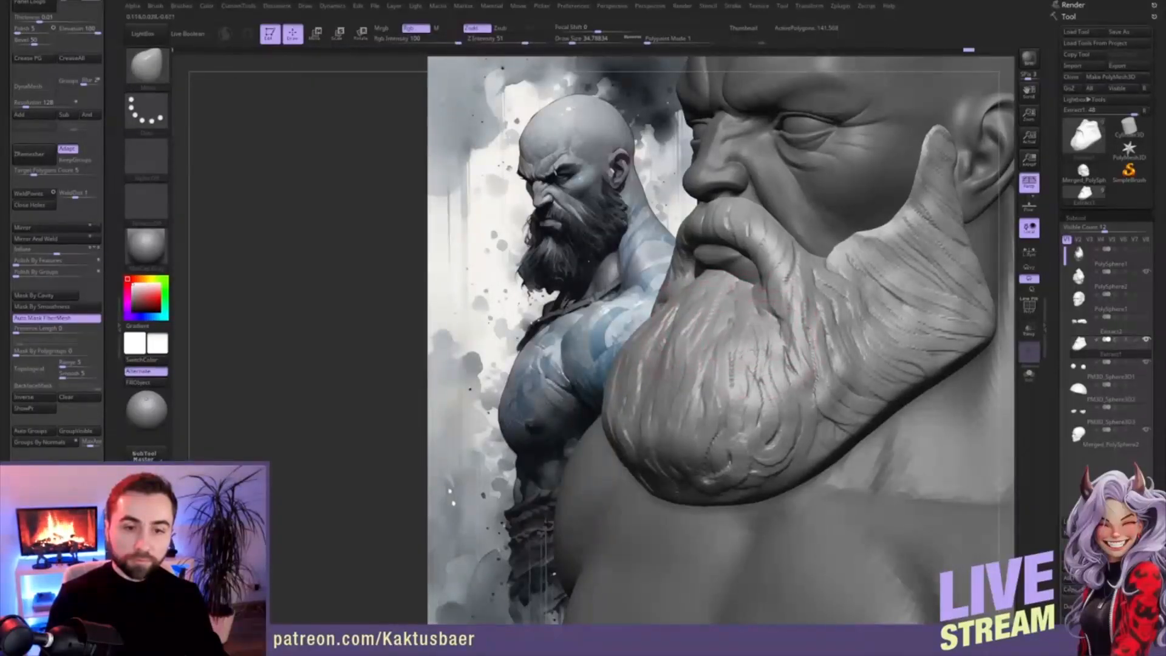
{"action": "mouse_move", "coordinate": [671, 344]}
{"action": "right_mouse_down", "text": "ctrl"}
{"action": "mouse_move", "coordinate": [677, 304]}
{"action": "mouse_move", "coordinate": [766, 356]}
{"action": "mouse_move", "coordinate": [757, 346]}
{"action": "right_mouse_up", "text": "ctrl"}
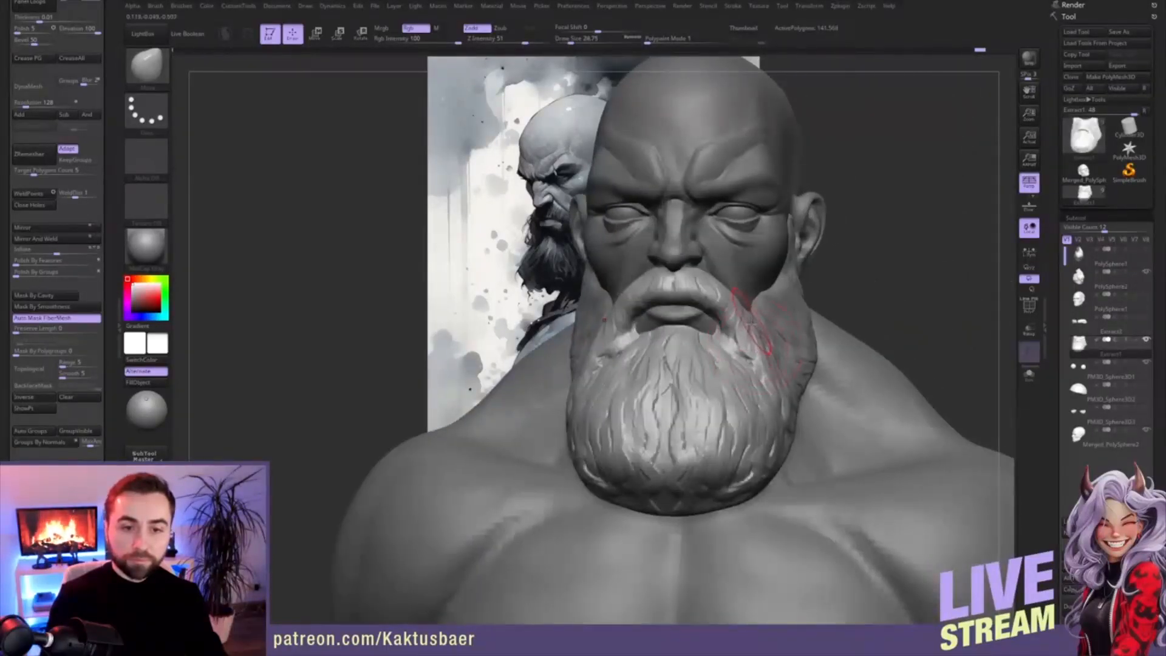
{"action": "left_click_drag", "start_coordinate": [756, 346], "coordinate": [760, 341]}
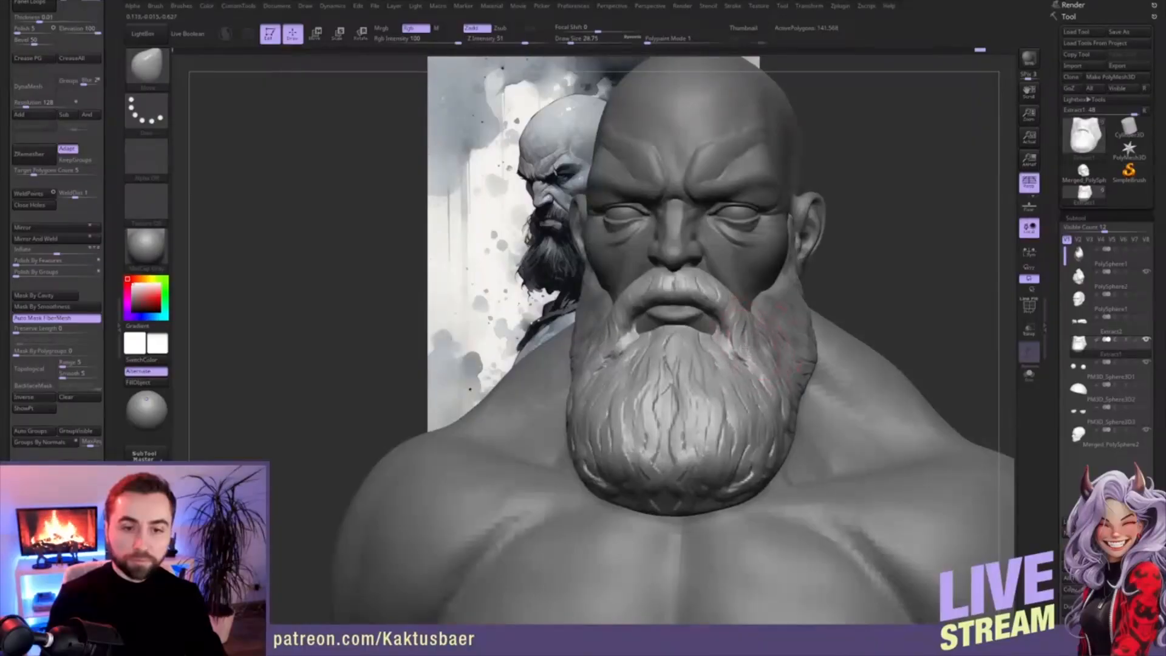
- Switch from the beard to the head mesh and isolate it with the mouth in close view
{"action": "mouse_move", "coordinate": [734, 301]}
{"action": "right_mouse_down"}
{"action": "mouse_move", "coordinate": [771, 331]}
{"action": "mouse_move", "coordinate": [737, 342]}
{"action": "mouse_move", "coordinate": [709, 311]}
{"action": "mouse_move", "coordinate": [720, 313]}
{"action": "right_mouse_up"}
{"action": "left_click", "coordinate": [724, 311], "text": "alt"}
{"action": "key", "text": "shift"}
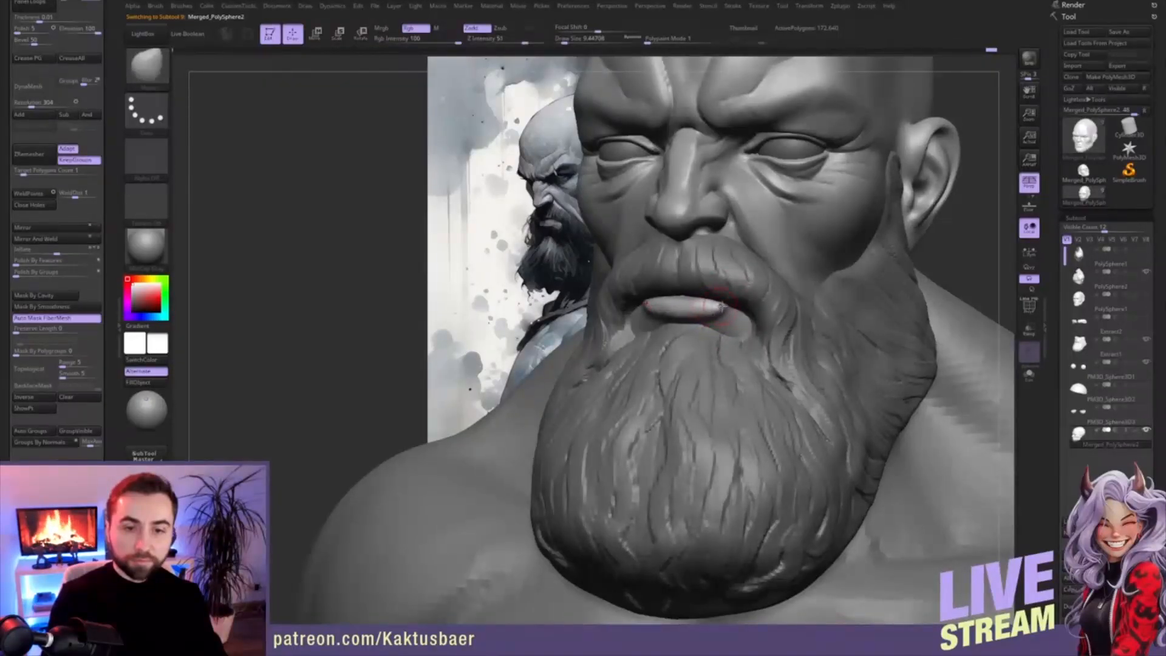
{"action": "right_click_drag", "start_coordinate": [717, 314], "coordinate": [686, 313]}
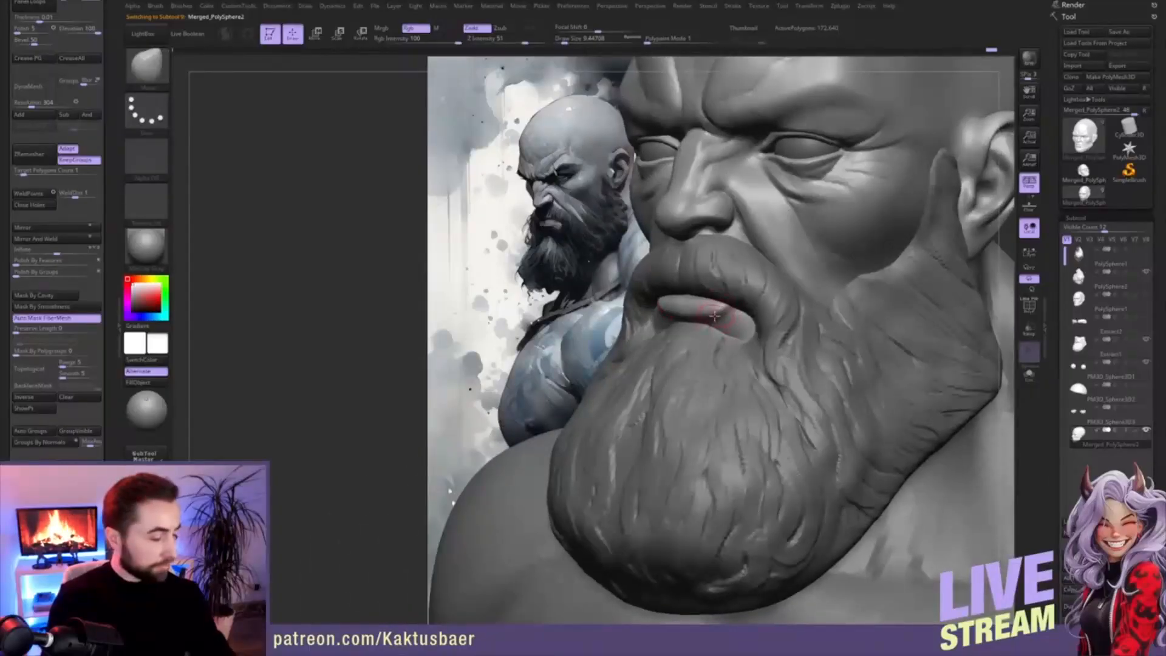
{"action": "key", "text": "2"}
{"action": "key", "text": "s"}
{"action": "key", "text": "alt+s"}
{"action": "right_click_drag", "start_coordinate": [723, 300], "coordinate": [727, 311], "text": "ctrl"}
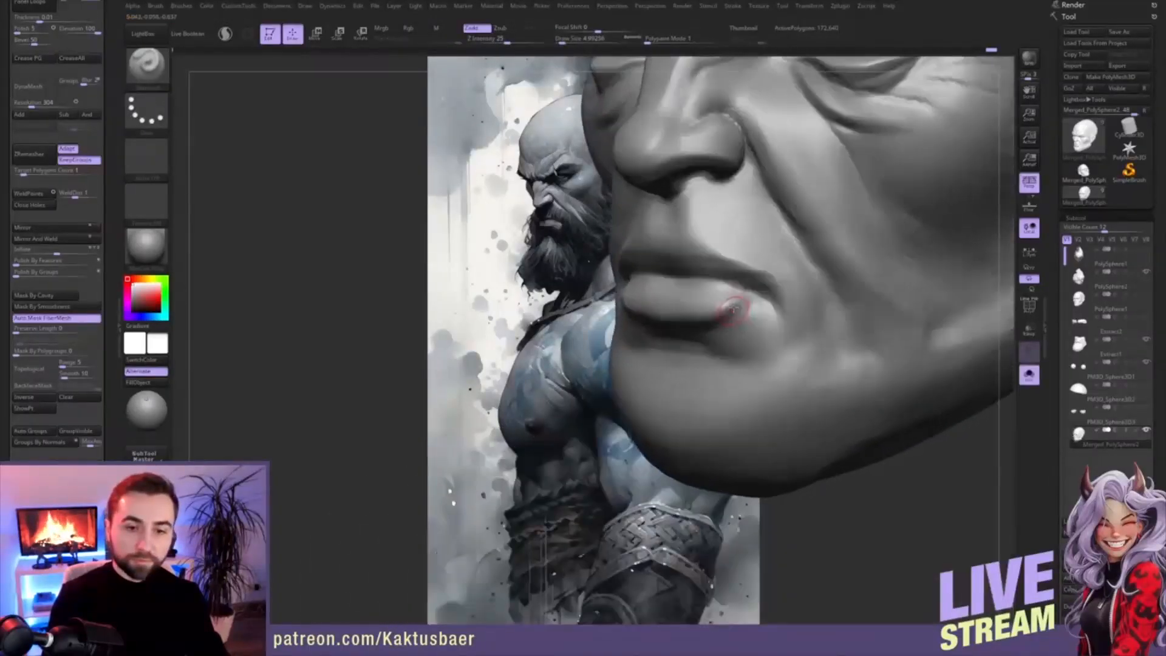
- Sharpen the lower lip's rim with a DamStandard stroke along its length, and show the whole model again
{"action": "key", "text": "3"}
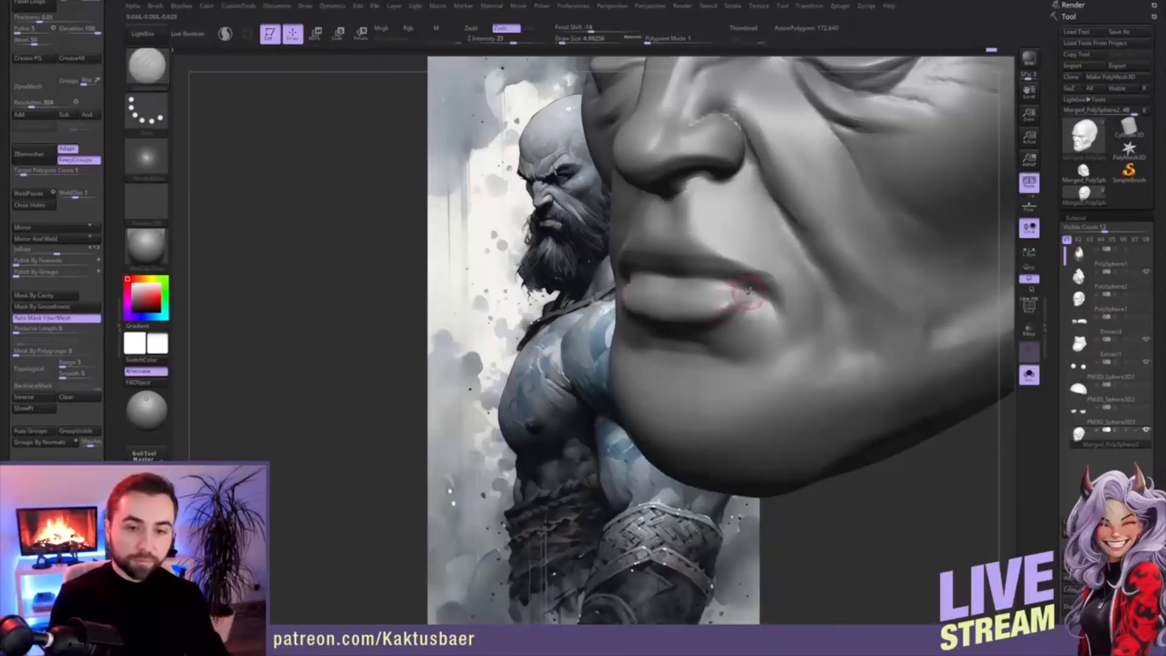
{"action": "left_click_drag", "start_coordinate": [718, 312], "coordinate": [665, 311]}
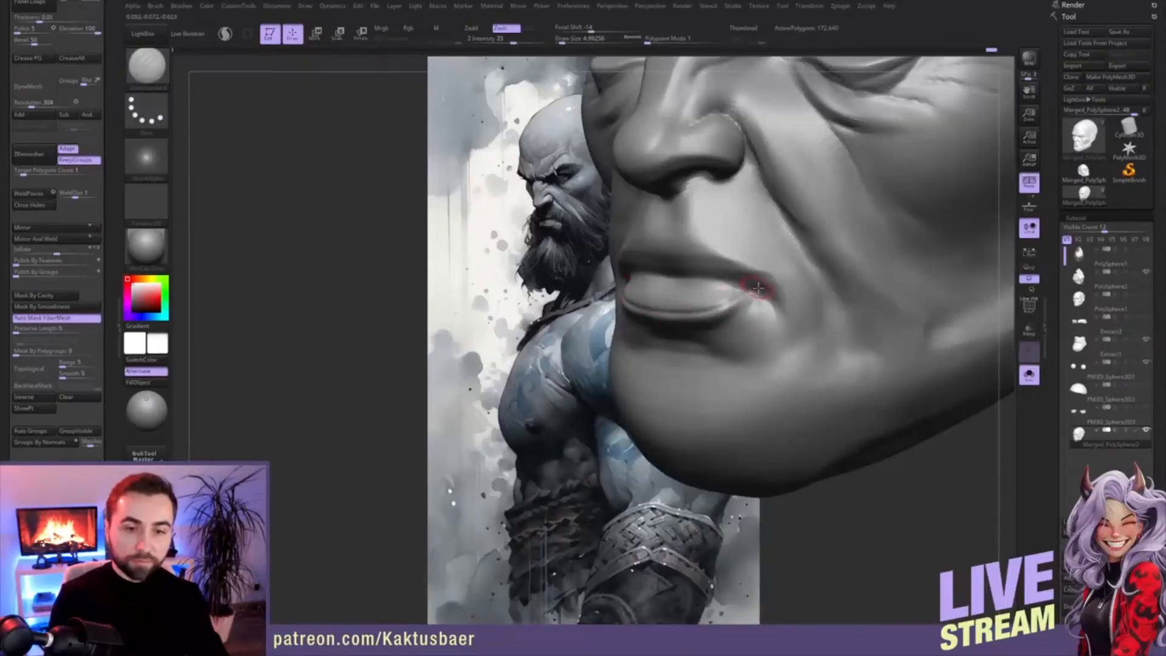
{"action": "key", "text": "alt+s"}
{"action": "right_click_drag", "start_coordinate": [717, 339], "coordinate": [721, 334], "text": "ctrl"}
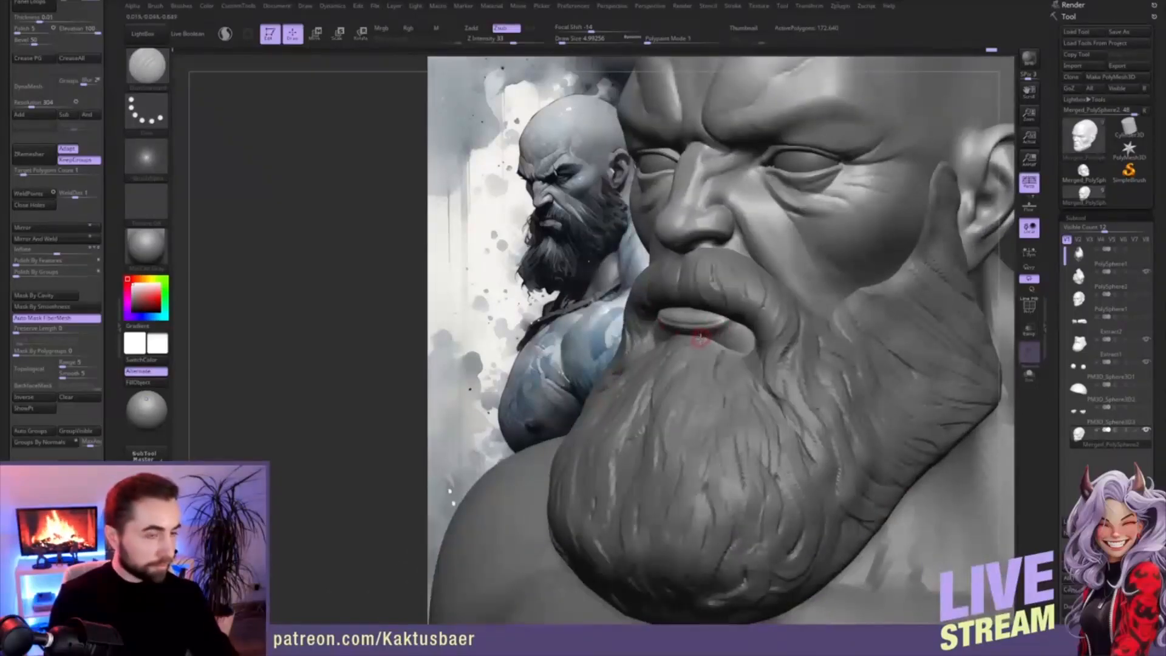
- Try TrimDynamic, switch to ClayBuildup and smooth the skin around the near corner of the lower lip
{"action": "key", "text": "b"}
{"action": "key", "text": "t"}
{"action": "key", "text": "d"}
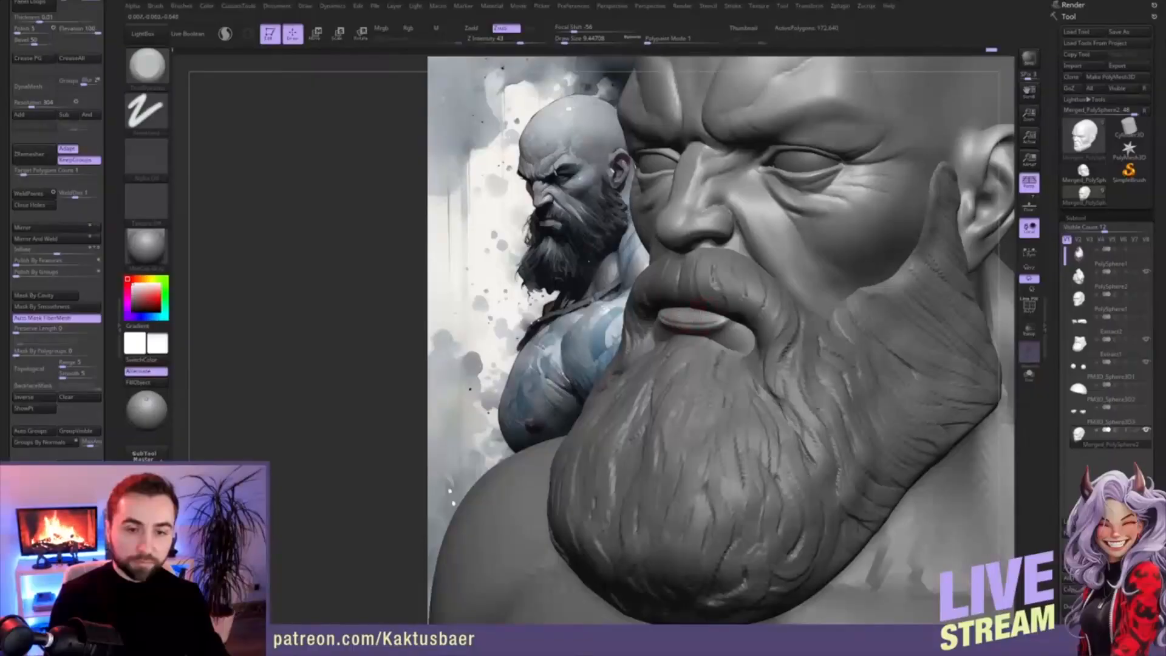
{"action": "key", "text": "s"}
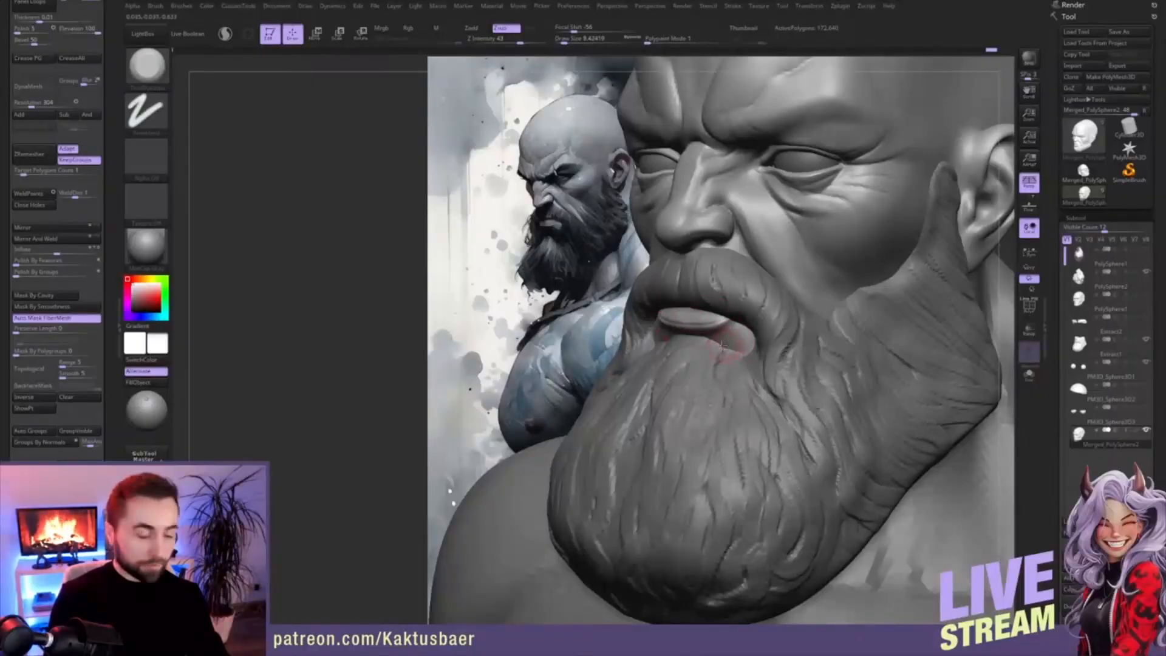
{"action": "key", "text": "b"}
{"action": "key", "text": "c"}
{"action": "key", "text": "b"}
{"action": "right_click_drag", "start_coordinate": [728, 338], "coordinate": [751, 321]}
{"action": "mouse_move", "coordinate": [732, 336]}
{"action": "left_mouse_down", "text": "shift"}
{"action": "mouse_move", "coordinate": [735, 349]}
{"action": "mouse_move", "coordinate": [744, 331]}
{"action": "left_mouse_up", "text": "shift"}
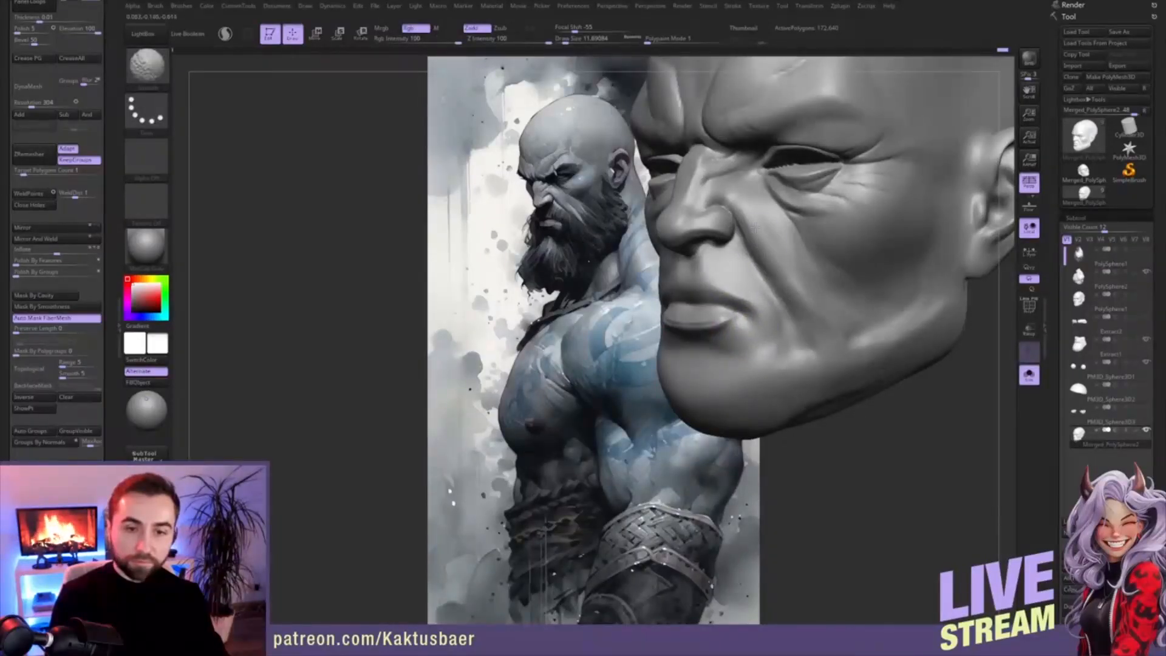
- Undo the last clay stroke, carve a crease from under the lower lip down past its near corner, and show the beard again
{"action": "key", "text": "s"}
{"action": "left_click_drag", "start_coordinate": [745, 322], "coordinate": [743, 321]}
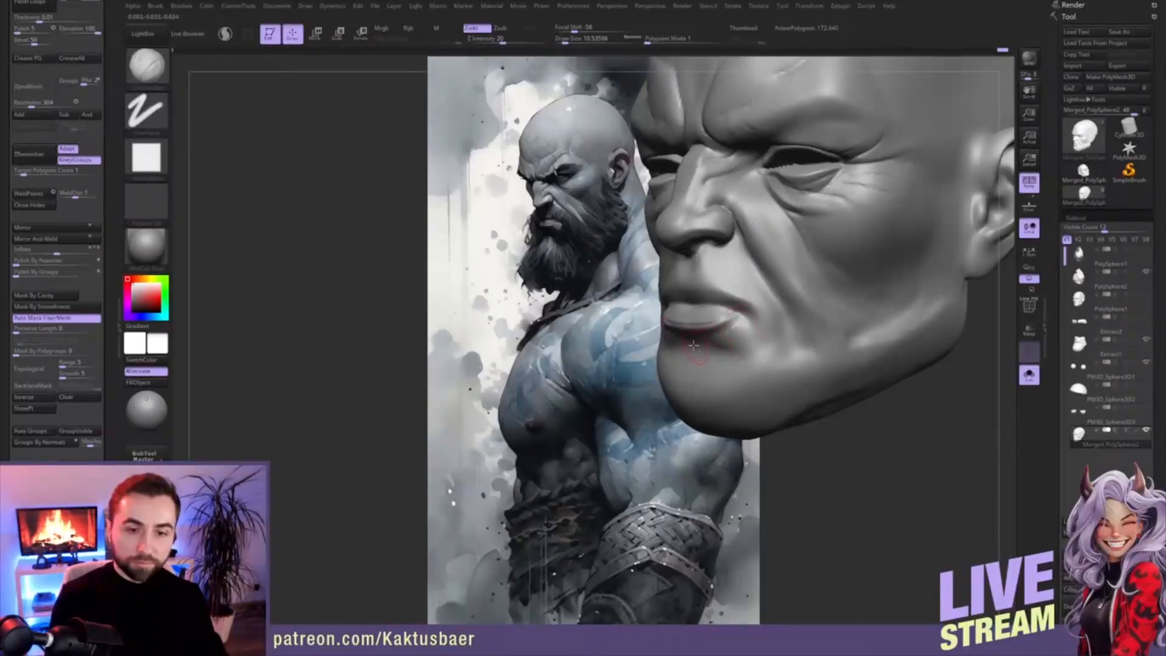
{"action": "key", "text": "ctrl+z"}
{"action": "key", "text": "2"}
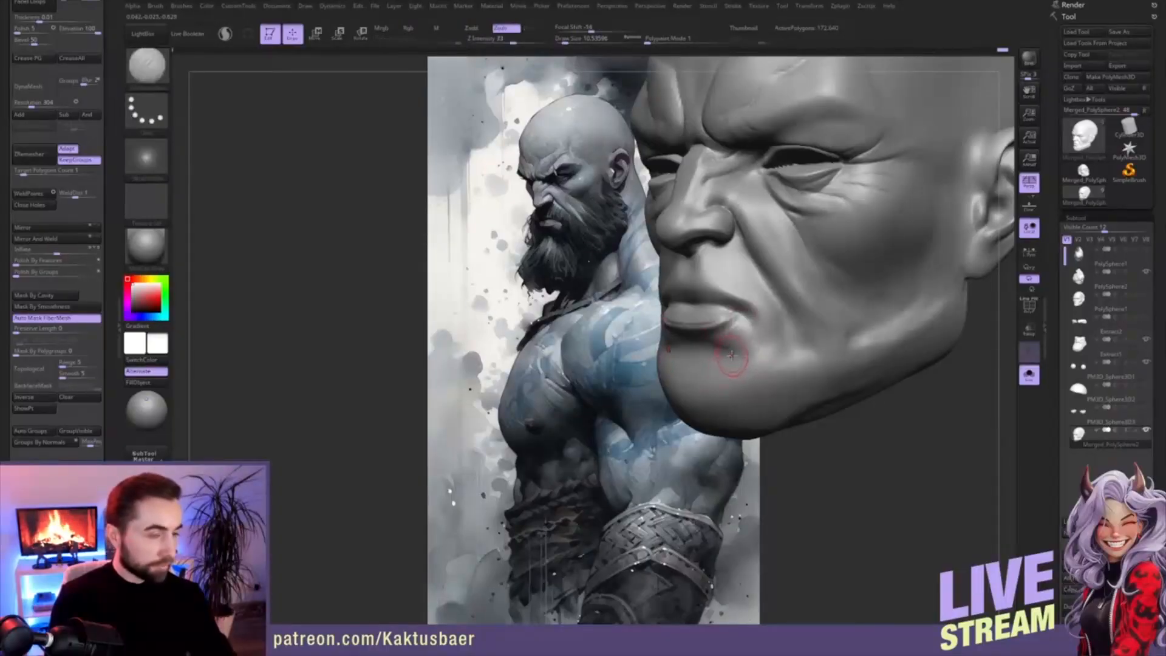
{"action": "left_click_drag", "start_coordinate": [712, 347], "coordinate": [761, 365]}
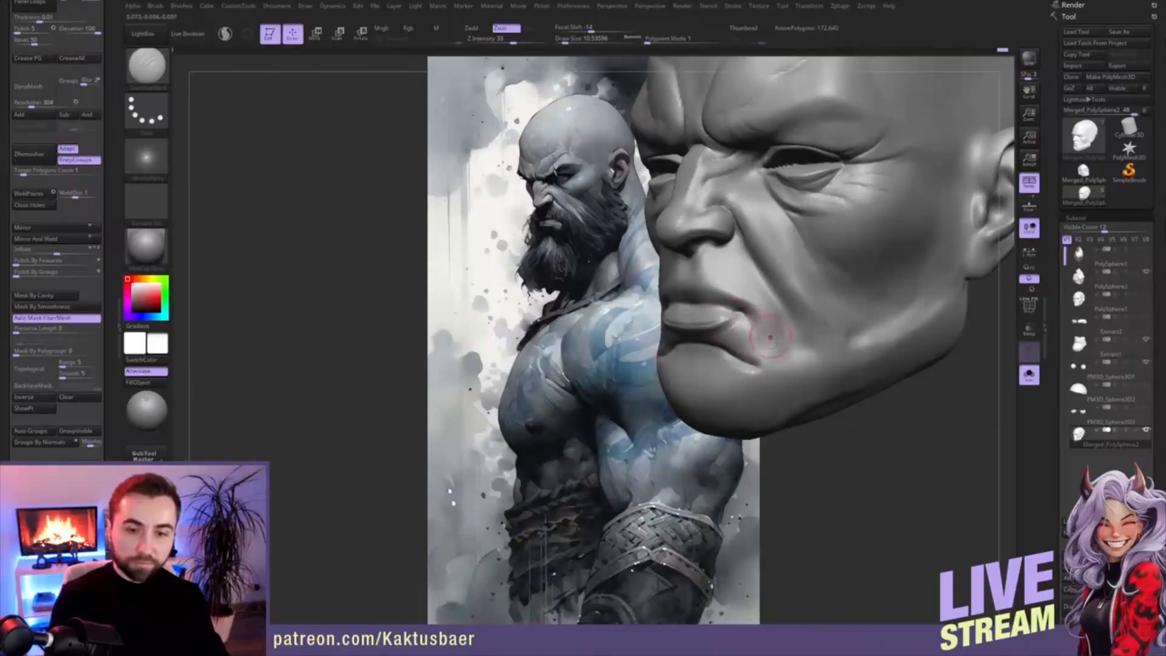
{"action": "key", "text": "alt+s"}
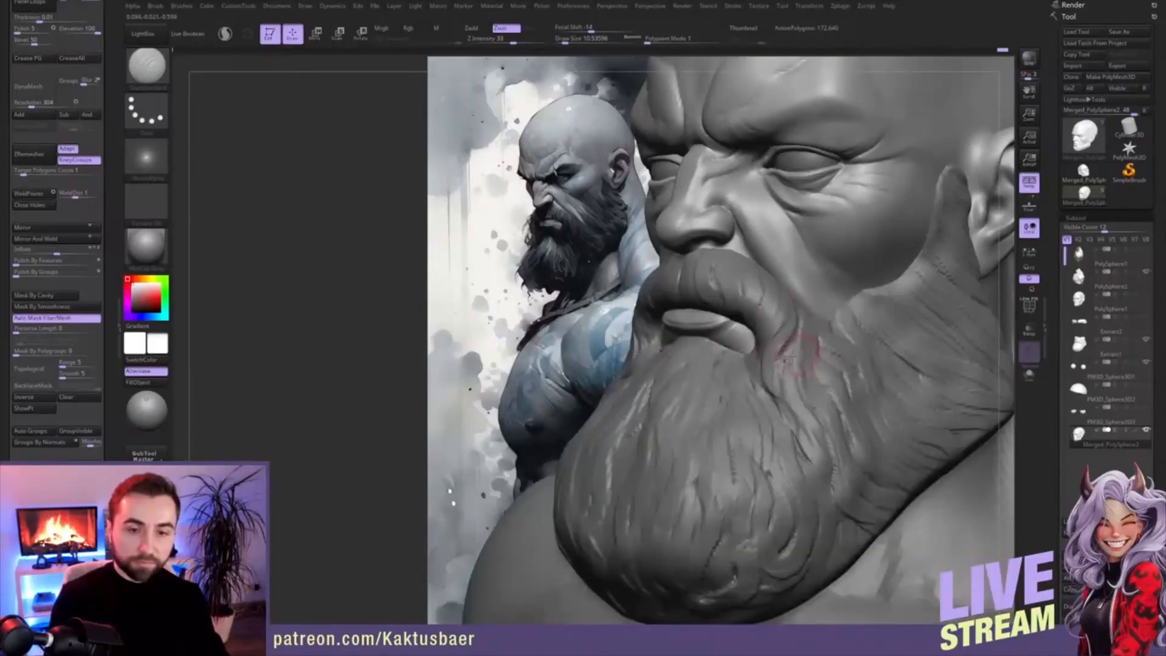
{"action": "right_click_drag", "start_coordinate": [757, 361], "coordinate": [799, 360]}
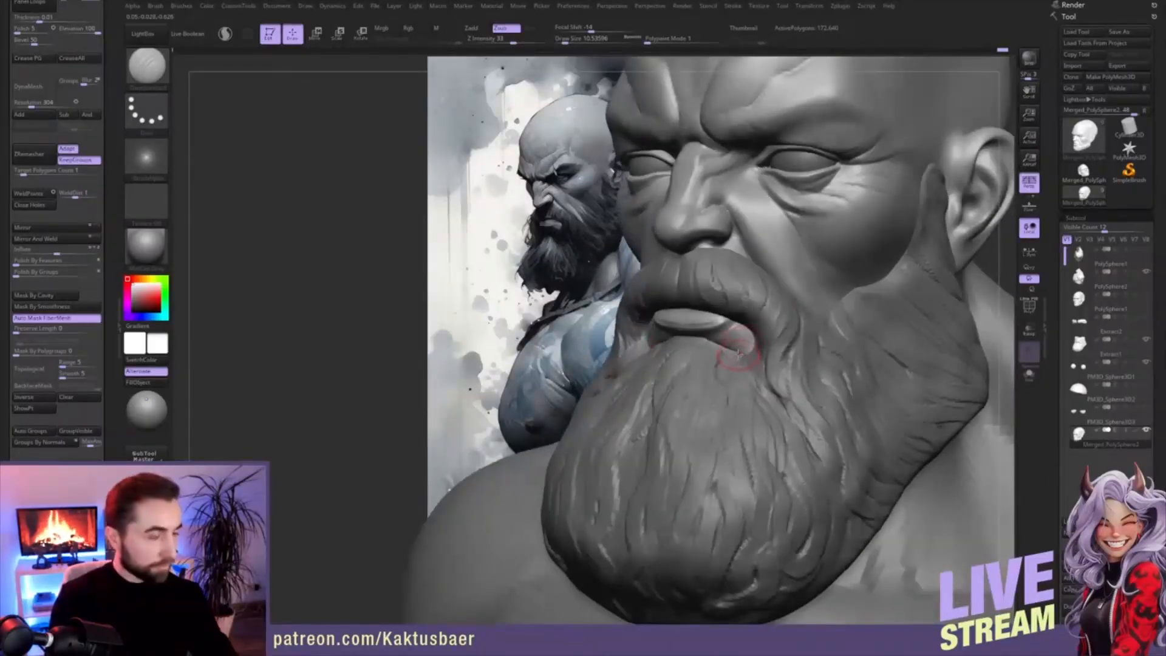
- Adjust the mouth with the Move brush at different sizes and smooth the skin beside the lower lip's near corner
{"action": "key", "text": "b"}
{"action": "key", "text": "m"}
{"action": "key", "text": "v"}
{"action": "key", "text": "bracketright"}
{"action": "key", "text": "bracketleft"}
{"action": "left_click_drag", "start_coordinate": [746, 344], "coordinate": [735, 344], "text": "shift"}
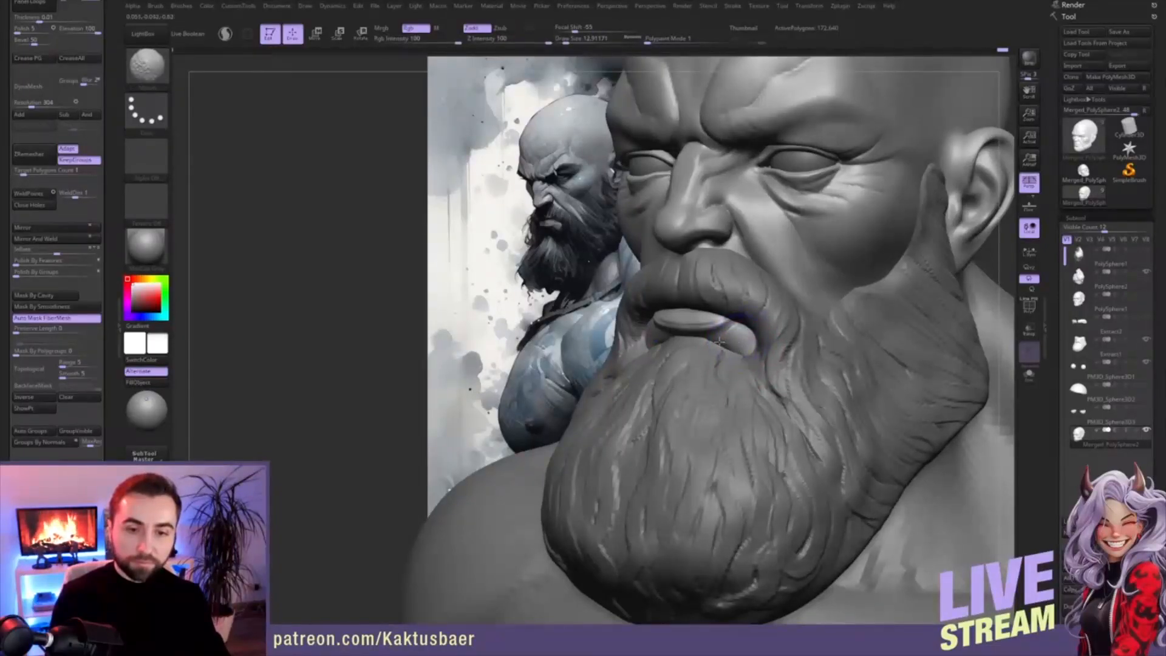
{"action": "mouse_move", "coordinate": [737, 344]}
{"action": "right_mouse_down", "text": "ctrl"}
{"action": "mouse_move", "coordinate": [729, 322]}
{"action": "mouse_move", "coordinate": [711, 328]}
{"action": "mouse_move", "coordinate": [735, 343]}
{"action": "mouse_move", "coordinate": [703, 320]}
{"action": "right_mouse_up", "text": "ctrl"}
{"action": "key", "text": "s"}
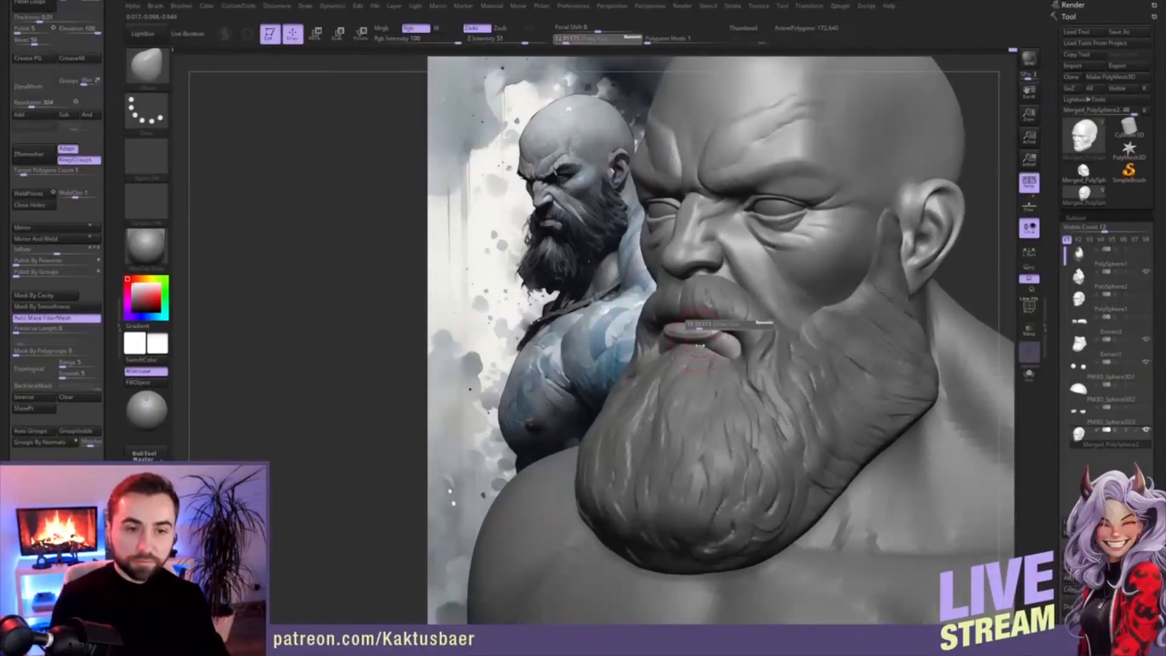
{"action": "left_click_drag", "start_coordinate": [702, 336], "coordinate": [700, 337]}
{"action": "mouse_move", "coordinate": [699, 336]}
{"action": "right_mouse_down"}
{"action": "mouse_move", "coordinate": [695, 372]}
{"action": "mouse_move", "coordinate": [705, 317]}
{"action": "mouse_move", "coordinate": [703, 363]}
{"action": "mouse_move", "coordinate": [696, 331]}
{"action": "right_mouse_up"}
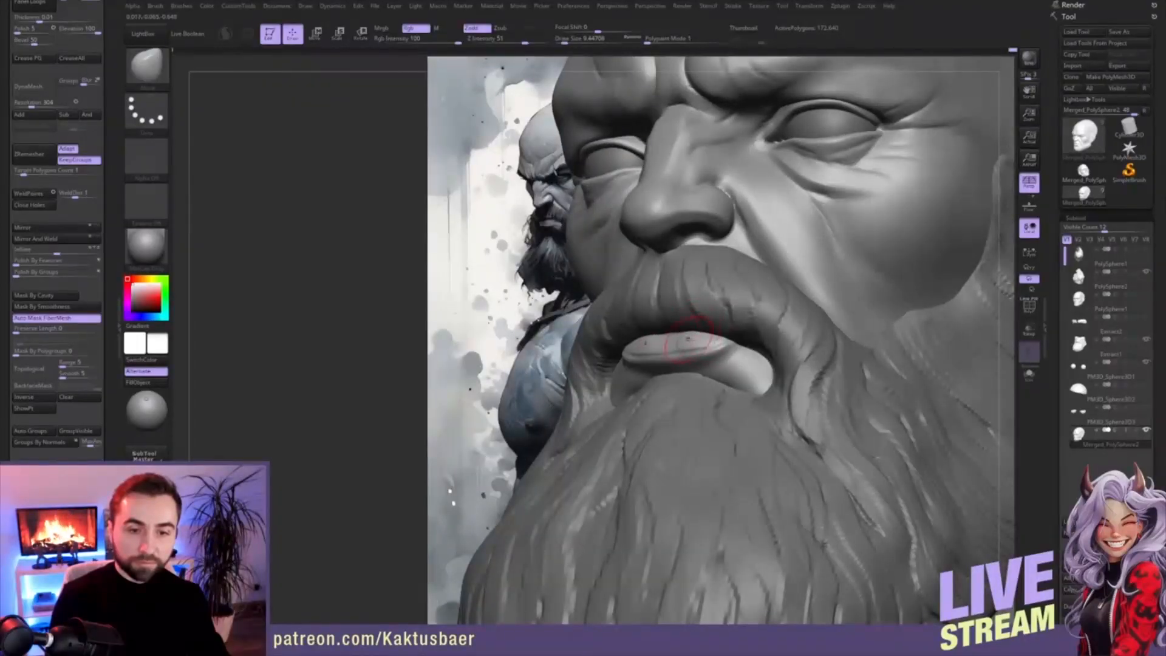
- Isolate the head, flatten the lower lip's surface with the hPolish brush, and show the whole model again
{"action": "right_click_drag", "start_coordinate": [704, 344], "coordinate": [752, 342], "text": "alt"}
{"action": "key", "text": "b"}
{"action": "key", "text": "h"}
{"action": "key", "text": "p"}
{"action": "key", "text": "s"}
{"action": "key", "text": "alt+s"}
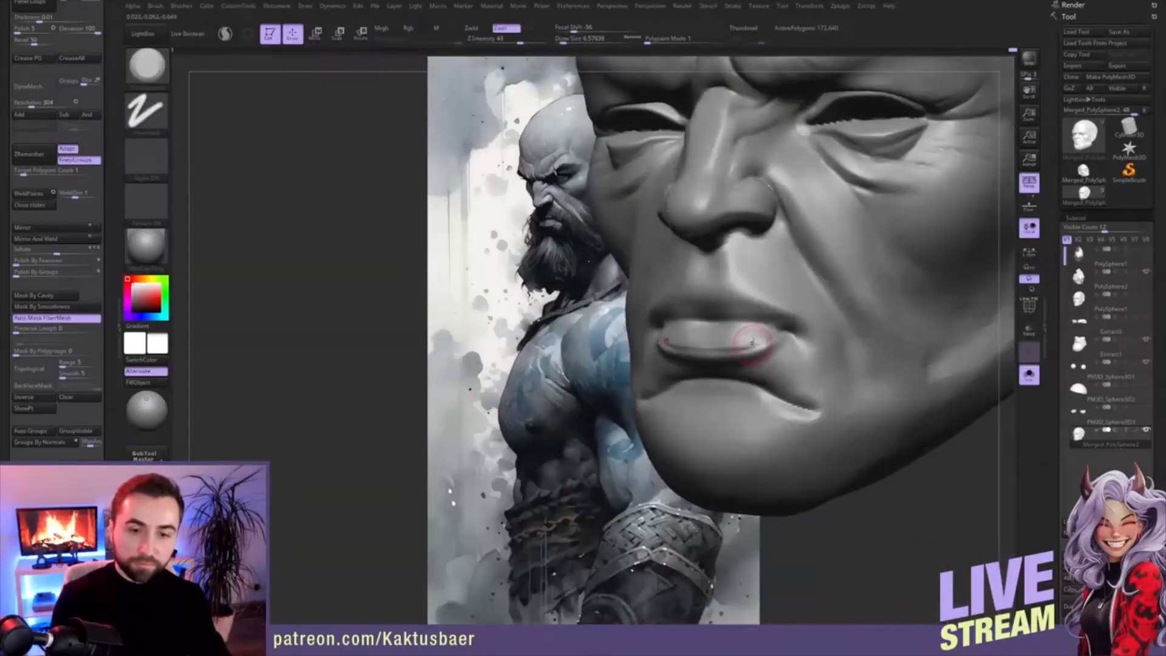
{"action": "left_click_drag", "start_coordinate": [748, 342], "coordinate": [705, 345]}
{"action": "key", "text": "bracketright"}
{"action": "key", "text": "bracketleft"}
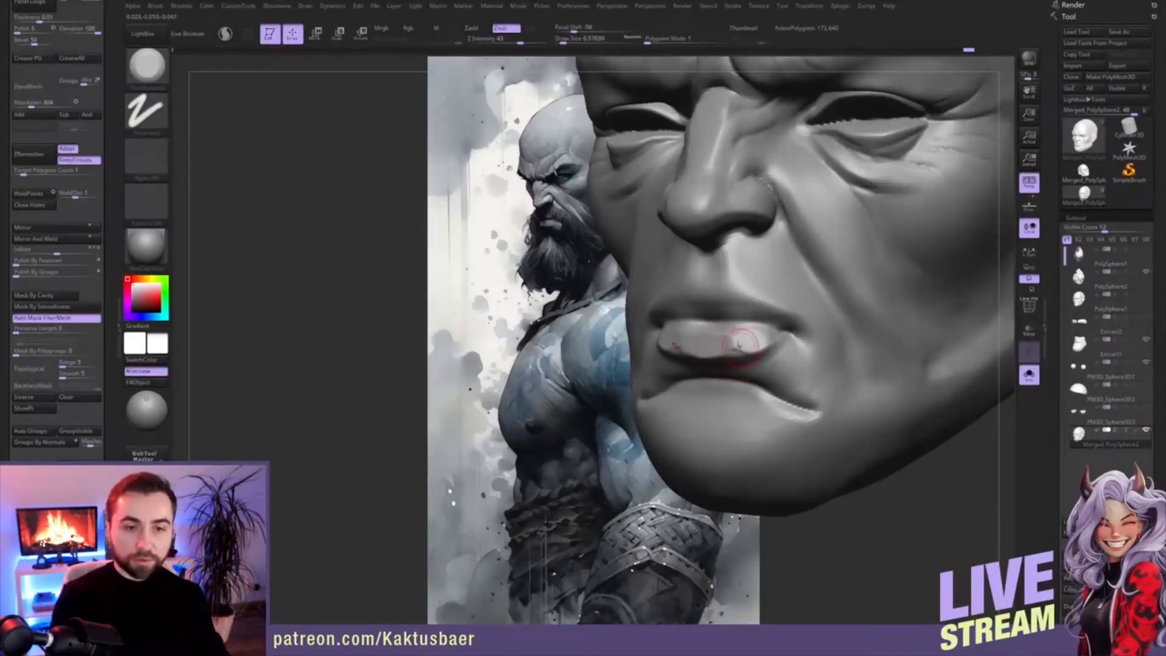
{"action": "left_click_drag", "start_coordinate": [757, 344], "coordinate": [747, 345]}
{"action": "right_click_drag", "start_coordinate": [752, 343], "coordinate": [841, 360], "text": "alt"}
{"action": "key", "text": "alt+s"}
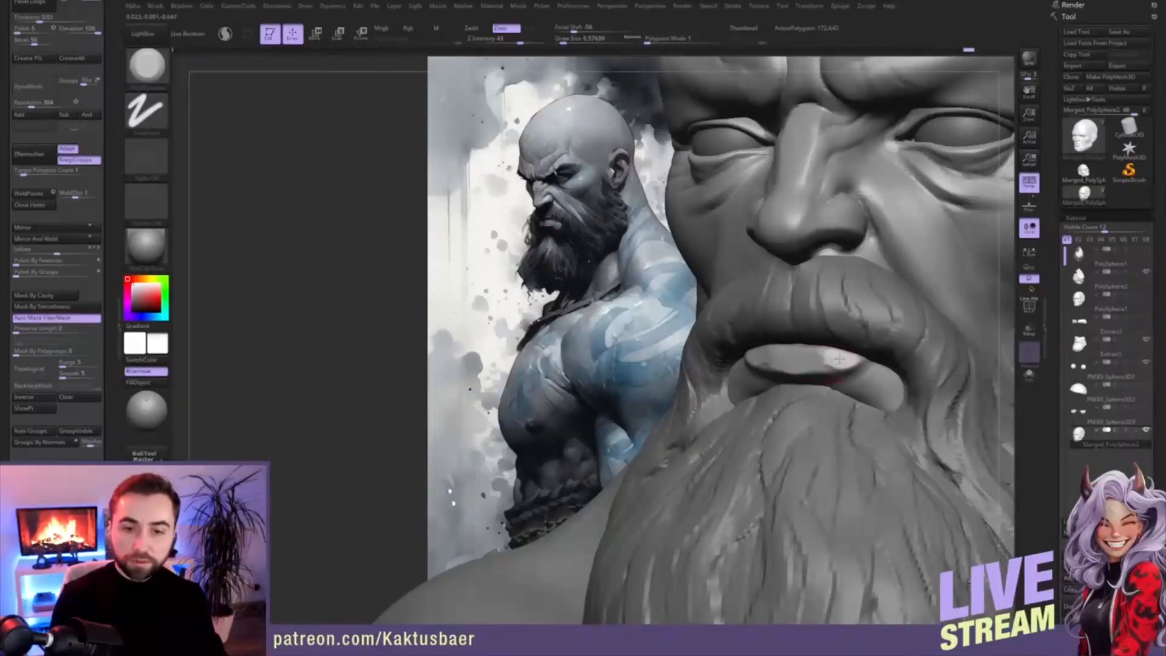
- Smooth the near half of the lower lip and refine its lower edge with a polish brush size of about 5
{"action": "mouse_move", "coordinate": [820, 359]}
{"action": "left_mouse_down", "text": "shift"}
{"action": "mouse_move", "coordinate": [808, 349]}
{"action": "mouse_move", "coordinate": [850, 360]}
{"action": "mouse_move", "coordinate": [838, 363]}
{"action": "left_mouse_up", "text": "shift"}
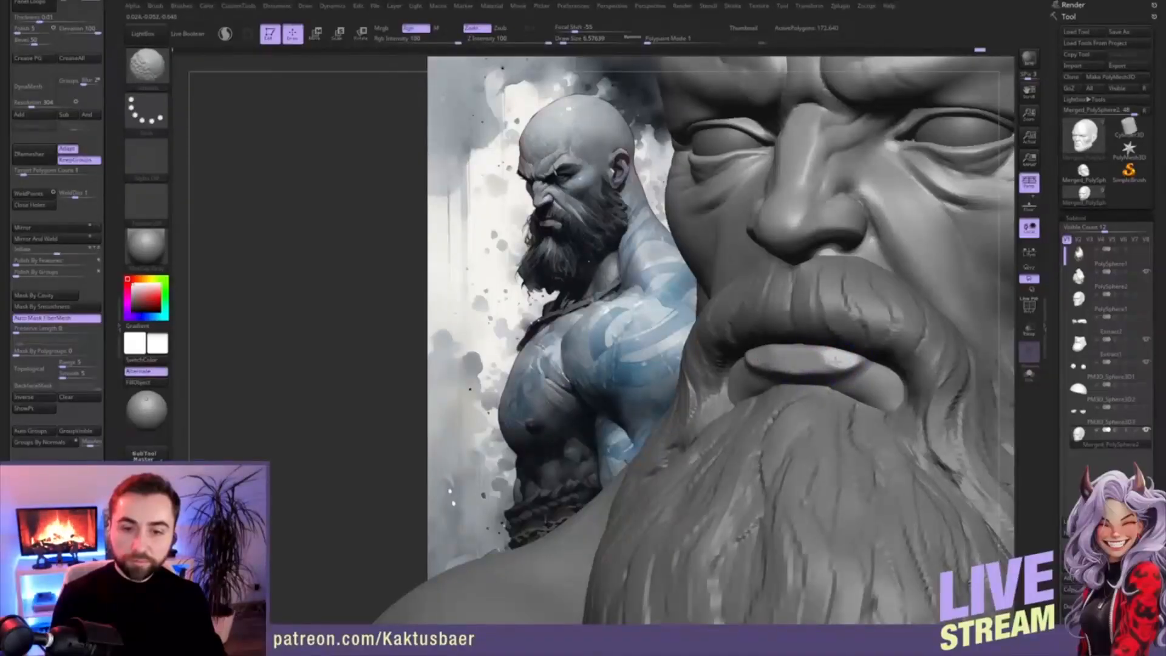
{"action": "right_click_drag", "start_coordinate": [841, 366], "coordinate": [852, 371]}
{"action": "key", "text": "s"}
{"action": "mouse_move", "coordinate": [857, 374]}
{"action": "left_mouse_down"}
{"action": "mouse_move", "coordinate": [879, 379]}
{"action": "mouse_move", "coordinate": [863, 379]}
{"action": "left_mouse_up"}
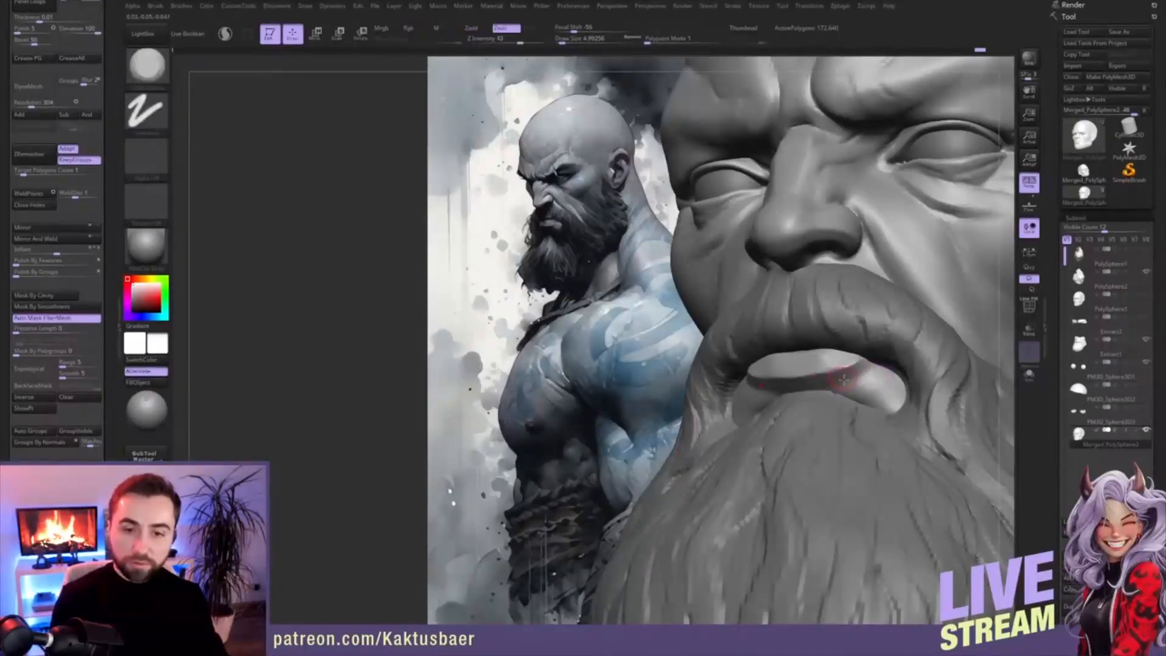
{"action": "right_click_drag", "start_coordinate": [857, 371], "coordinate": [841, 360]}
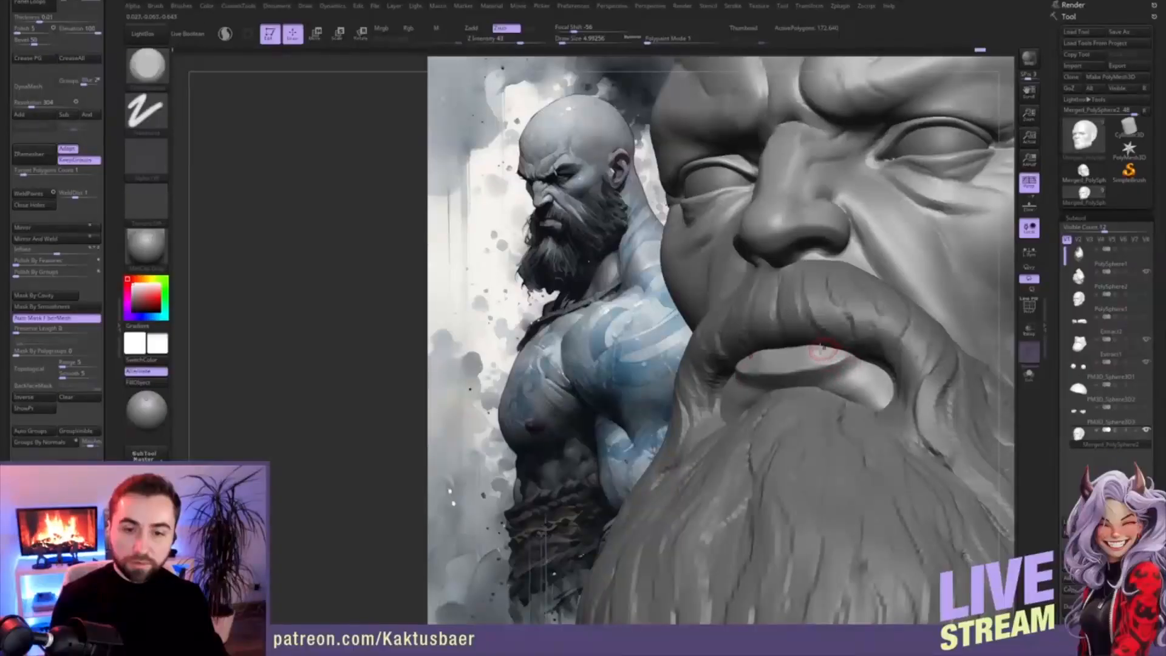
- Smooth the middle of the lower lip and soften the skin under its near corner
{"action": "left_click_drag", "start_coordinate": [821, 348], "coordinate": [803, 357], "text": "shift"}
{"action": "right_click_drag", "start_coordinate": [804, 358], "coordinate": [822, 371]}
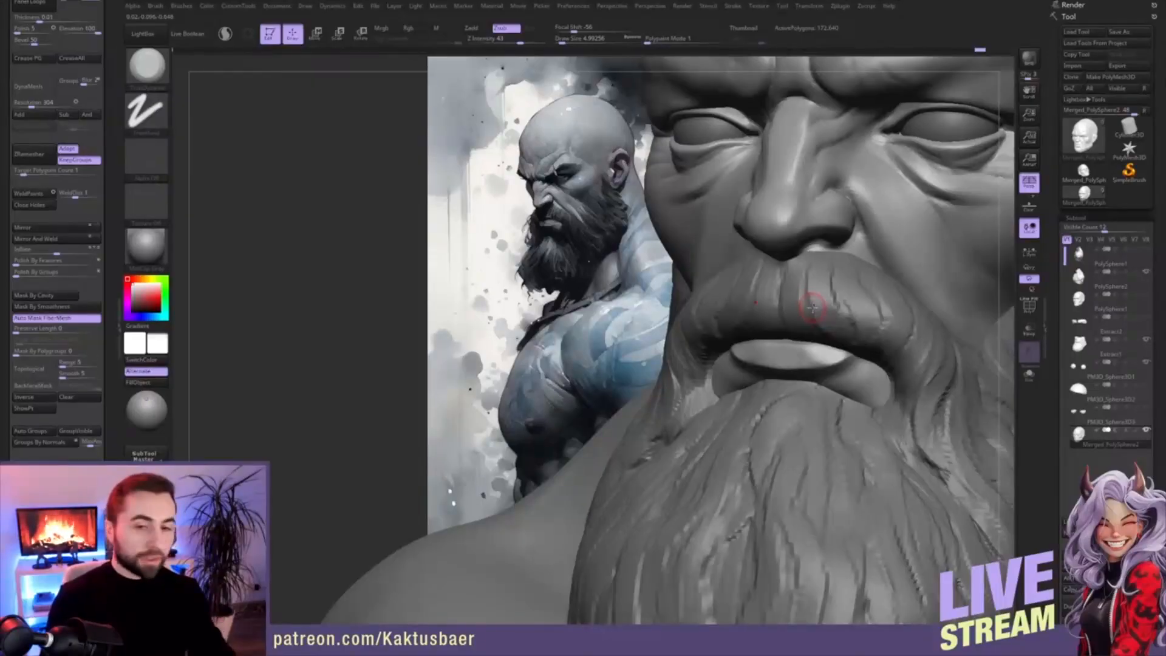
{"action": "mouse_move", "coordinate": [843, 355]}
{"action": "right_mouse_down", "text": "ctrl"}
{"action": "mouse_move", "coordinate": [852, 344]}
{"action": "mouse_move", "coordinate": [797, 336]}
{"action": "right_mouse_up", "text": "ctrl"}
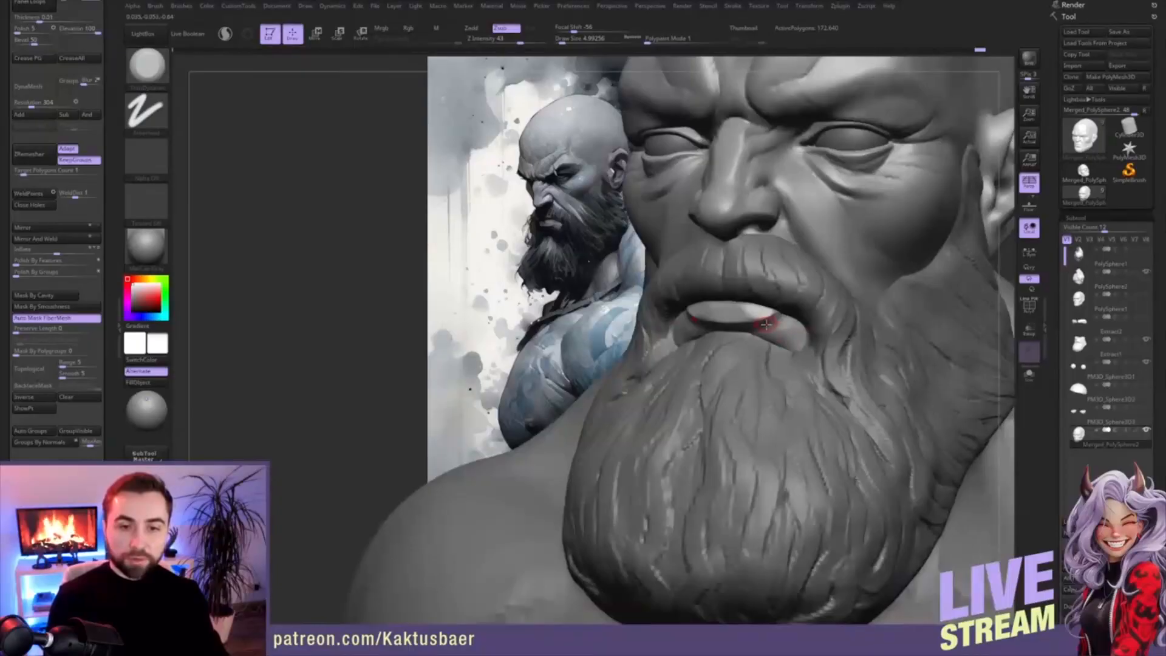
{"action": "mouse_move", "coordinate": [783, 331]}
{"action": "left_mouse_down", "text": "shift"}
{"action": "mouse_move", "coordinate": [774, 340]}
{"action": "mouse_move", "coordinate": [784, 353]}
{"action": "mouse_move", "coordinate": [786, 332]}
{"action": "mouse_move", "coordinate": [753, 330]}
{"action": "left_mouse_up", "text": "shift"}
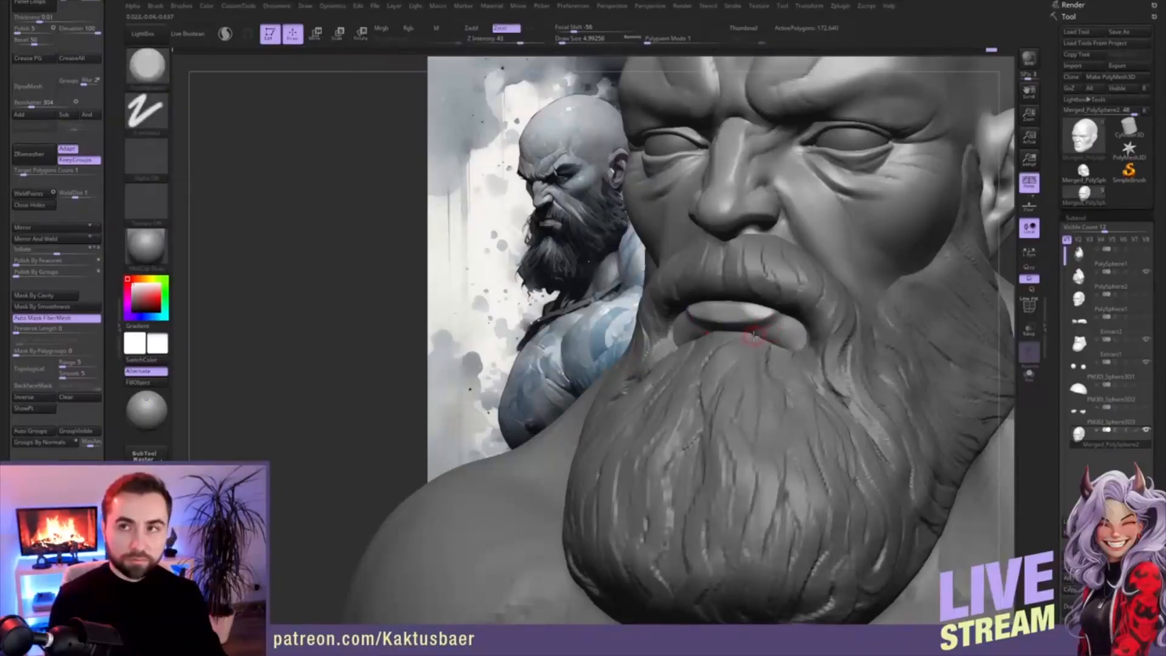
- Isolate the head, define the near end of the lower lip's rim with a brush size of about 3, and restore the full view
{"action": "key", "text": "shift"}
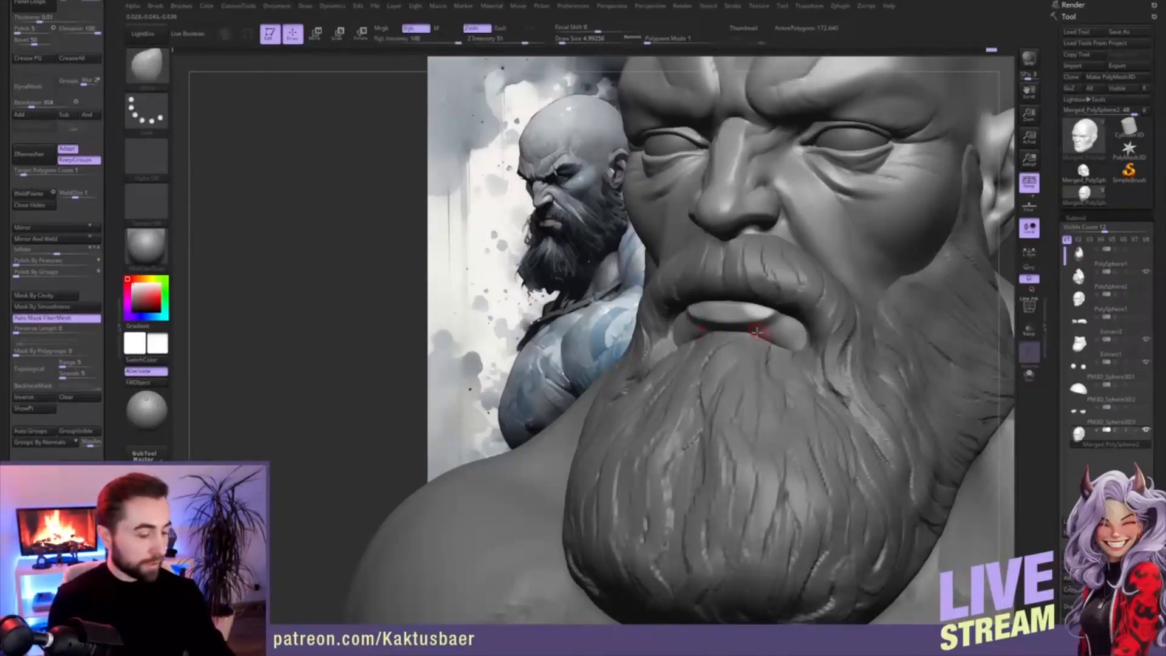
{"action": "key", "text": "alt+s"}
{"action": "right_click_drag", "start_coordinate": [760, 324], "coordinate": [773, 311], "text": "ctrl"}
{"action": "mouse_move", "coordinate": [773, 311]}
{"action": "left_mouse_down"}
{"action": "mouse_move", "coordinate": [740, 317]}
{"action": "mouse_move", "coordinate": [785, 308]}
{"action": "left_mouse_up"}
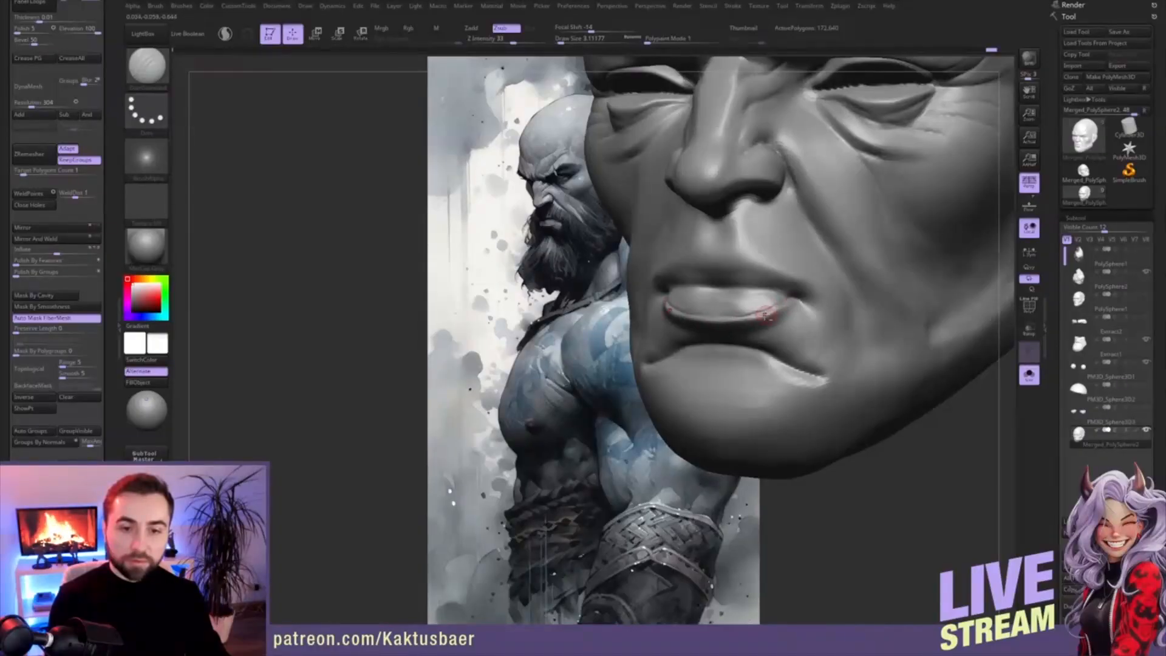
{"action": "key", "text": "alt+s"}
{"action": "mouse_move", "coordinate": [760, 333]}
{"action": "right_mouse_down"}
{"action": "mouse_move", "coordinate": [753, 281]}
{"action": "mouse_move", "coordinate": [751, 338]}
{"action": "right_mouse_up"}
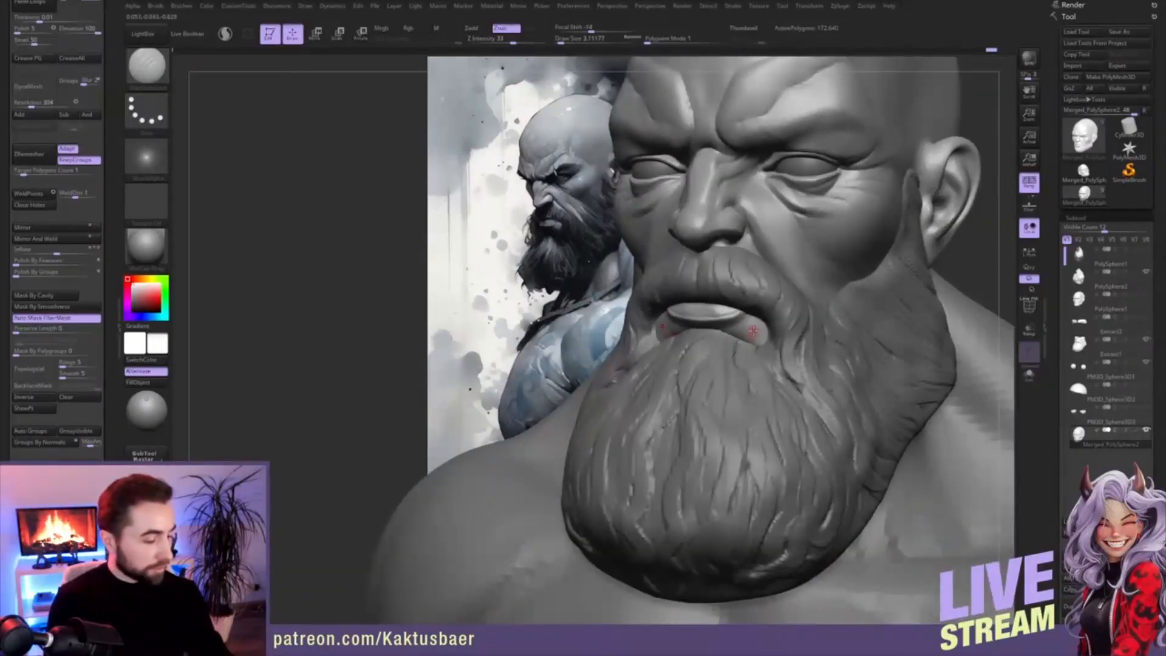
{"action": "key", "text": "3"}
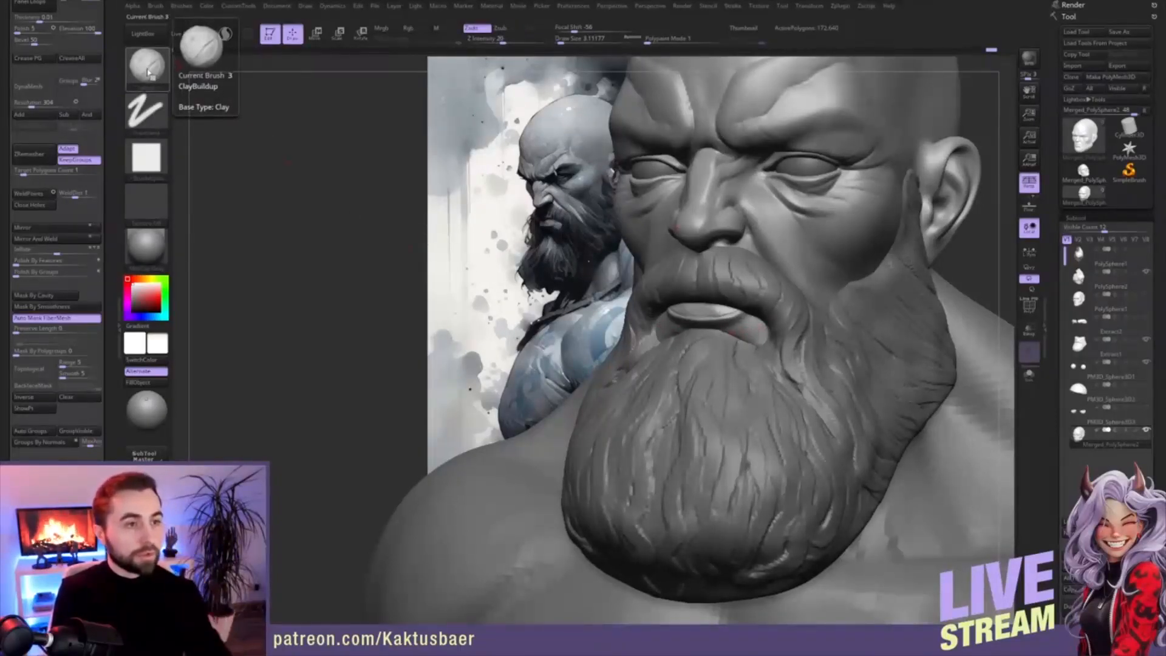
{"action": "key", "text": "1"}
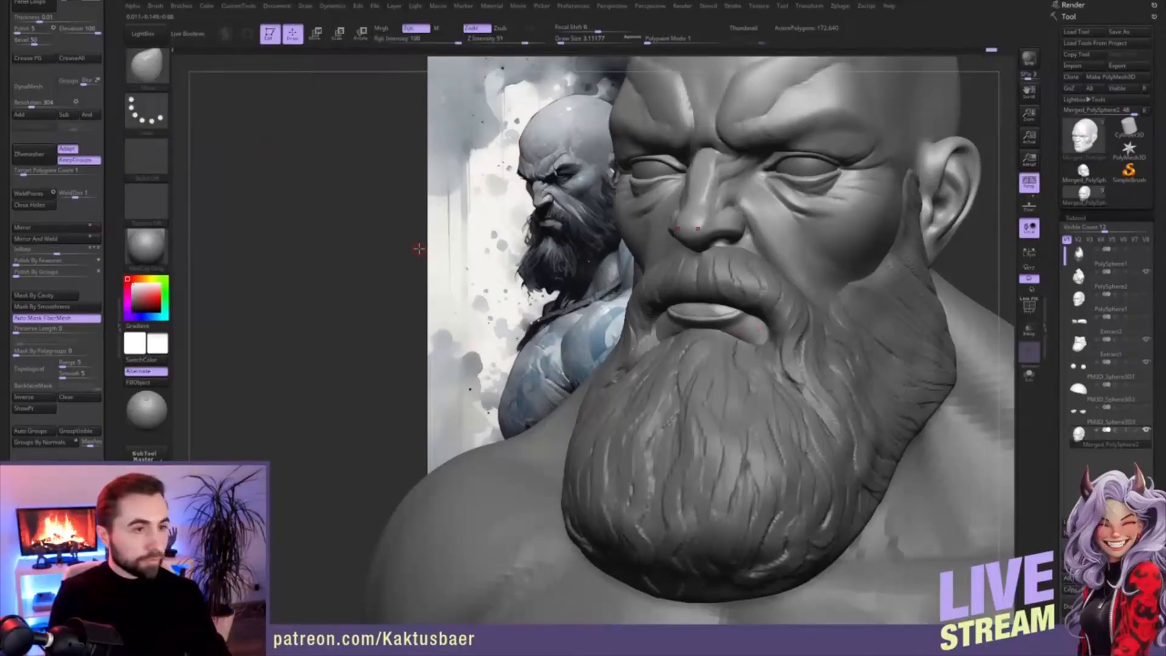
{"action": "key", "text": "2"}
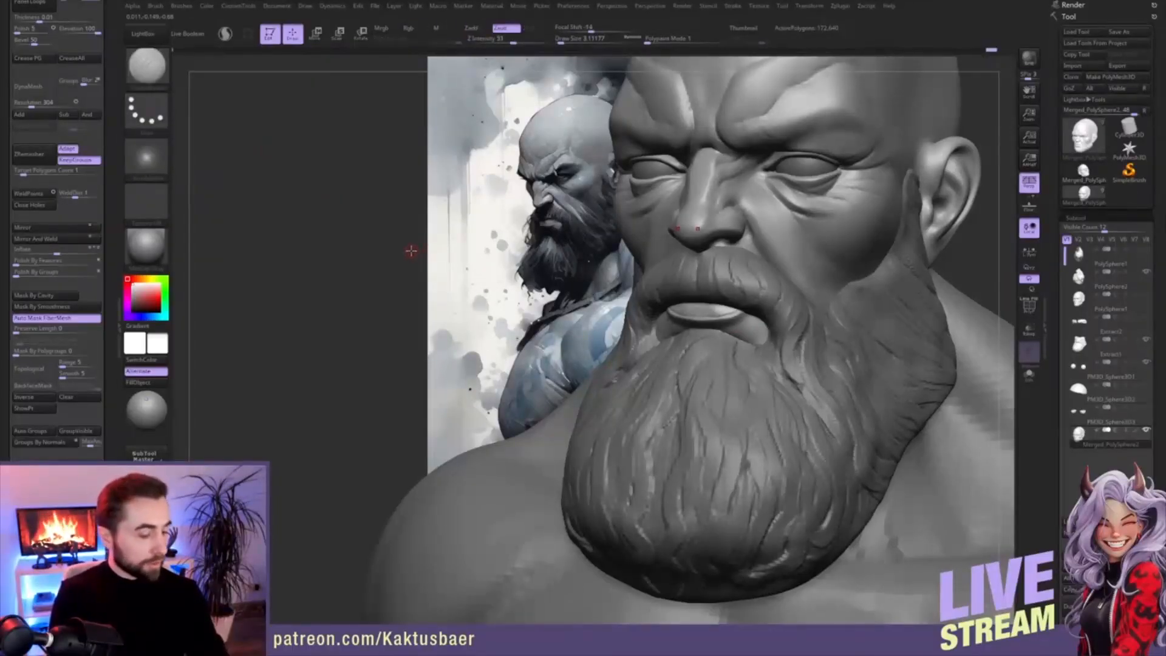
{"action": "key", "text": "3"}
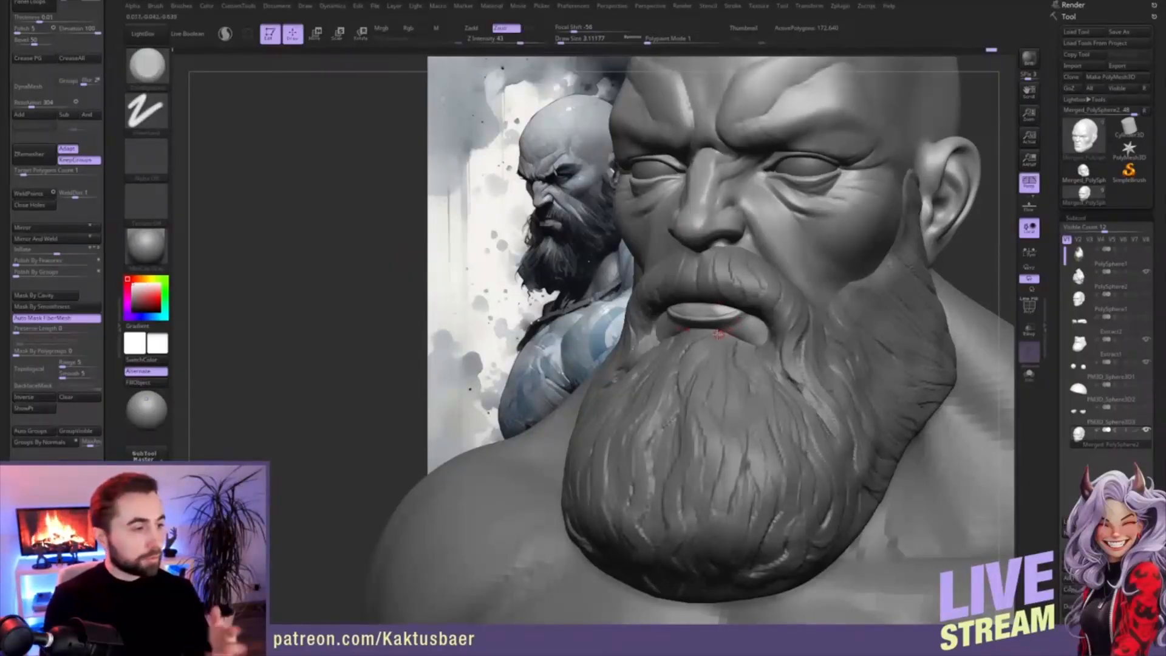
- Isolate the head, flatten the nasolabial fold beside the nose with the TrimDynamic brush at size about 7.5, and restore the full view
{"action": "mouse_move", "coordinate": [746, 324]}
{"action": "right_mouse_down"}
{"action": "mouse_move", "coordinate": [727, 269]}
{"action": "mouse_move", "coordinate": [742, 273]}
{"action": "right_mouse_up"}
{"action": "key", "text": "b"}
{"action": "key", "text": "d"}
{"action": "key", "text": "s"}
{"action": "key", "text": "alt+s"}
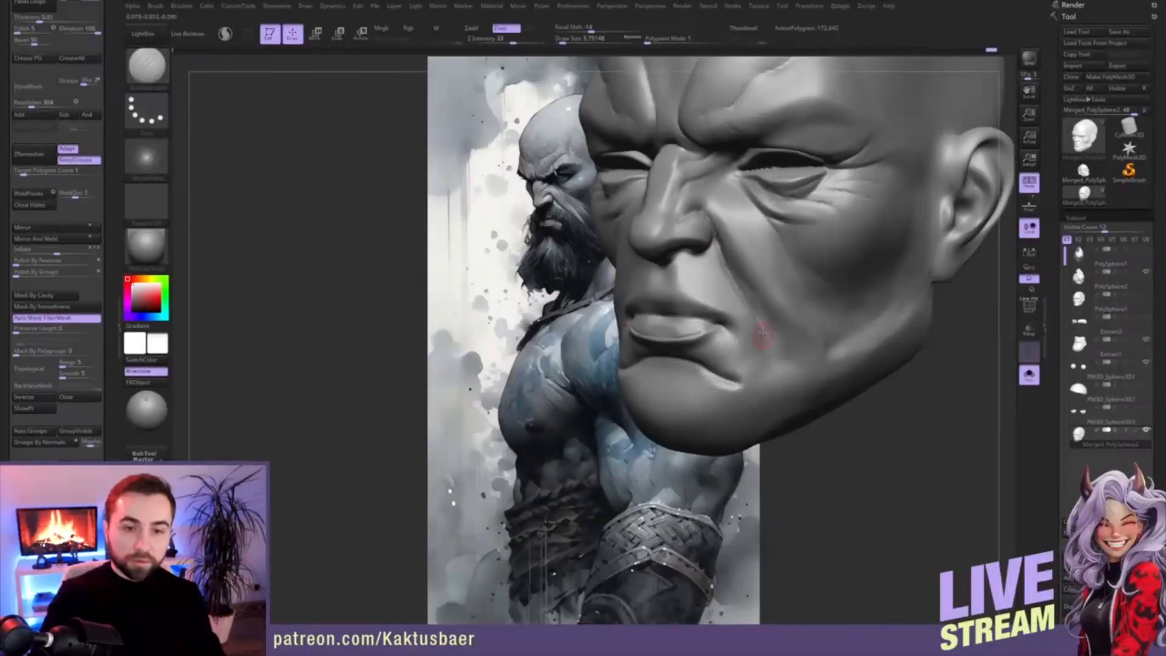
{"action": "key", "text": "b"}
{"action": "key", "text": "t"}
{"action": "key", "text": "d"}
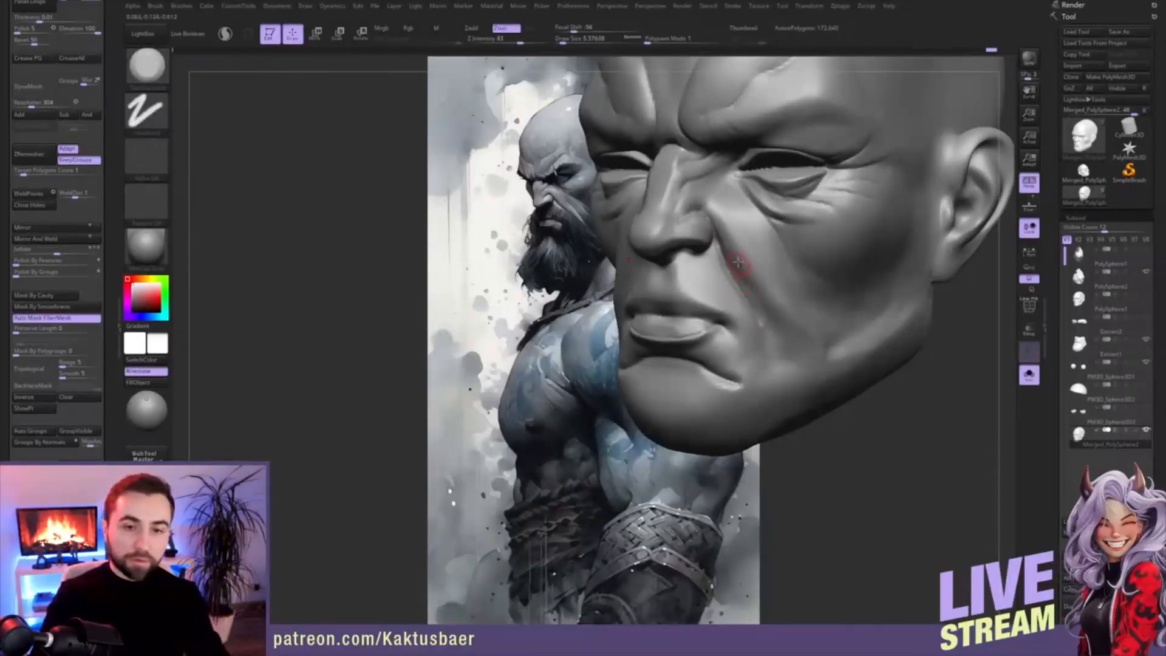
{"action": "key", "text": "]"}
{"action": "key", "text": "["}
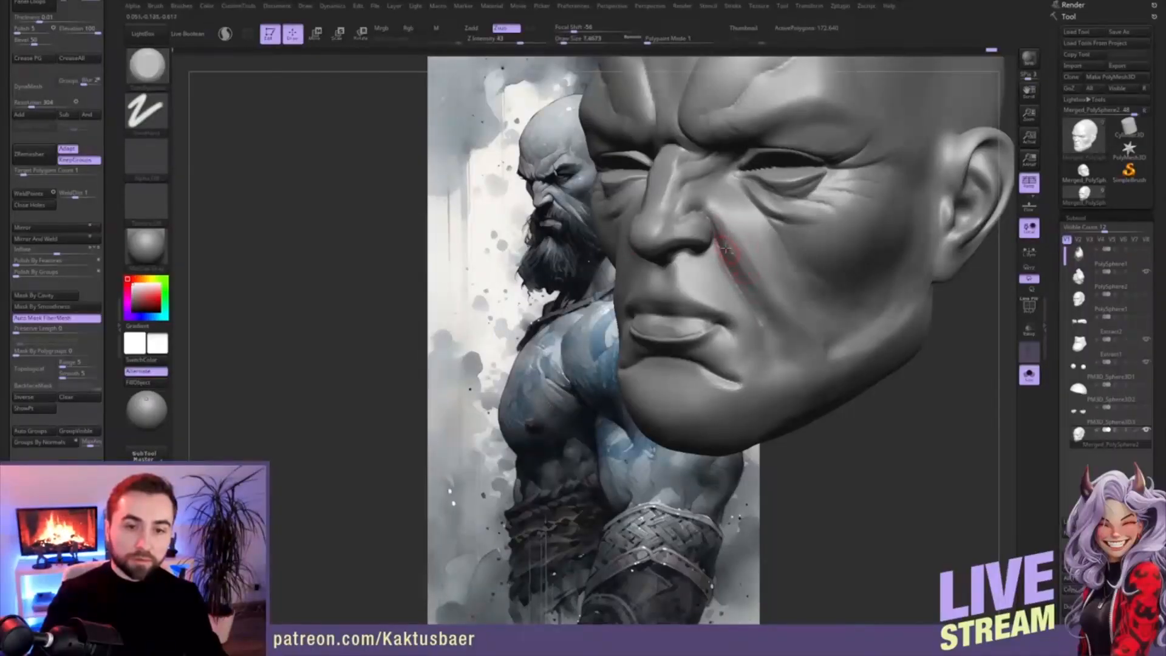
{"action": "left_click_drag", "start_coordinate": [754, 300], "coordinate": [726, 253]}
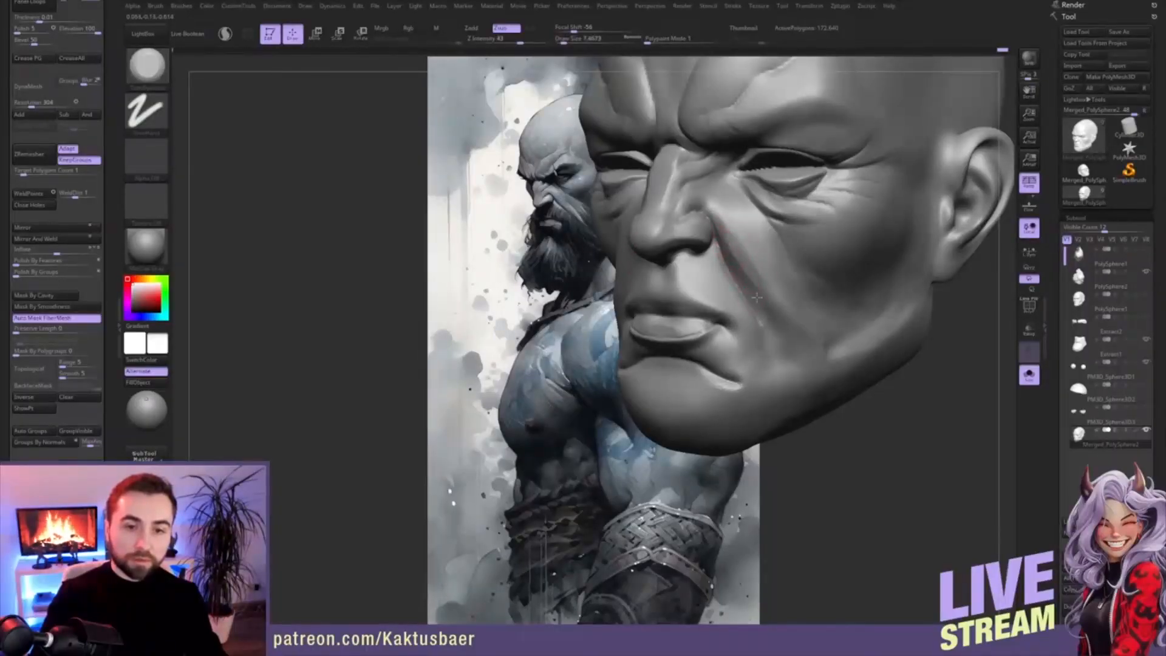
{"action": "key", "text": "alt+s"}
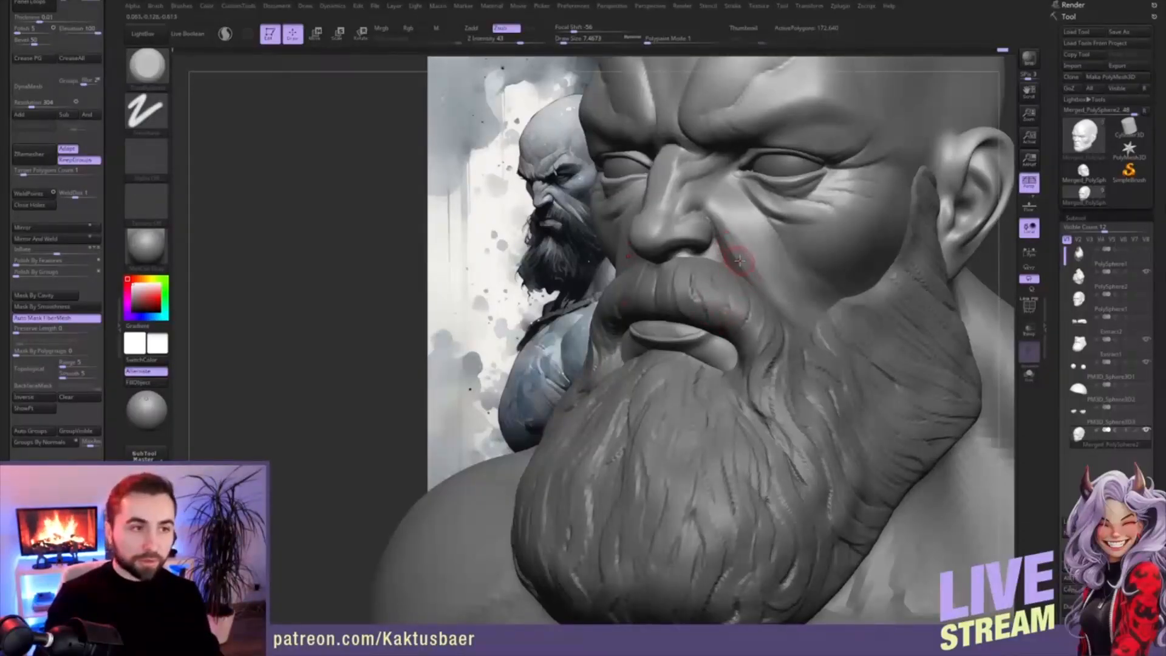
{"action": "key", "text": "3"}
{"action": "key", "text": "1"}
{"action": "key", "text": "2"}
{"action": "key", "text": "3"}
{"action": "key", "text": "4"}
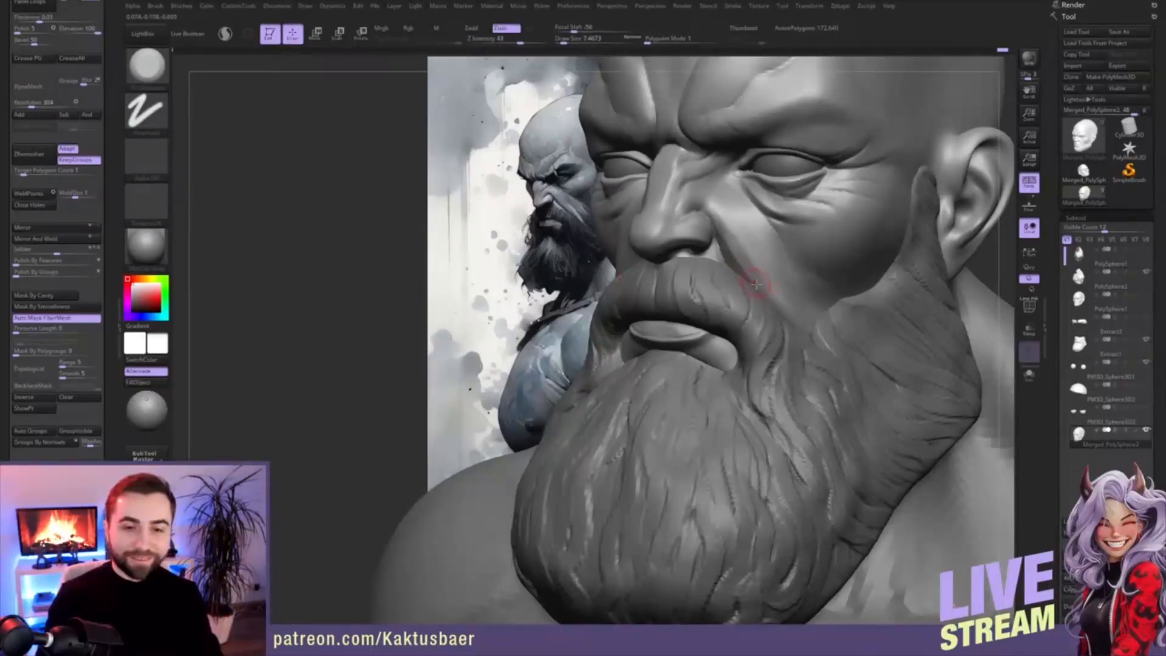
- Reshape the nasolabial fold above the moustache with the Move brush at size about 9.4, checking it with the head isolated
{"action": "key", "text": "1"}
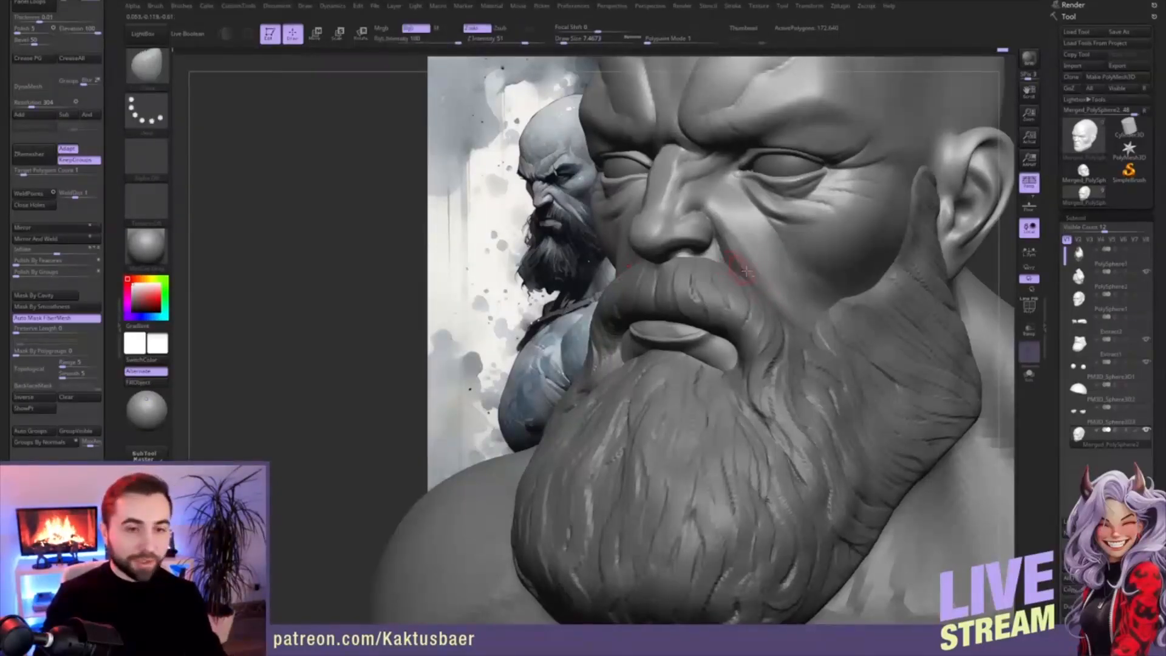
{"action": "right_click_drag", "start_coordinate": [746, 272], "coordinate": [732, 270]}
{"action": "key", "text": "s"}
{"action": "mouse_move", "coordinate": [745, 269]}
{"action": "left_mouse_down"}
{"action": "mouse_move", "coordinate": [759, 274]}
{"action": "mouse_move", "coordinate": [758, 263]}
{"action": "mouse_move", "coordinate": [794, 299]}
{"action": "left_mouse_up"}
{"action": "key", "text": "s"}
{"action": "key", "text": "s"}
{"action": "key", "text": "alt+s"}
{"action": "key", "text": "s"}
{"action": "key", "text": "s"}
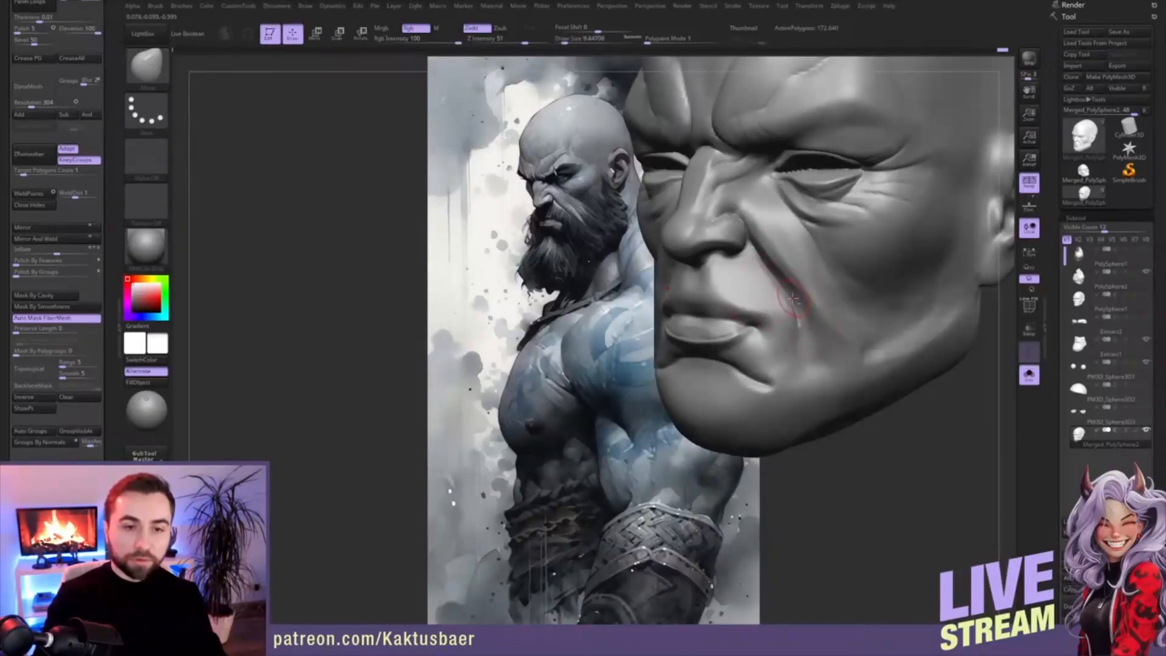
{"action": "key", "text": "alt+s"}
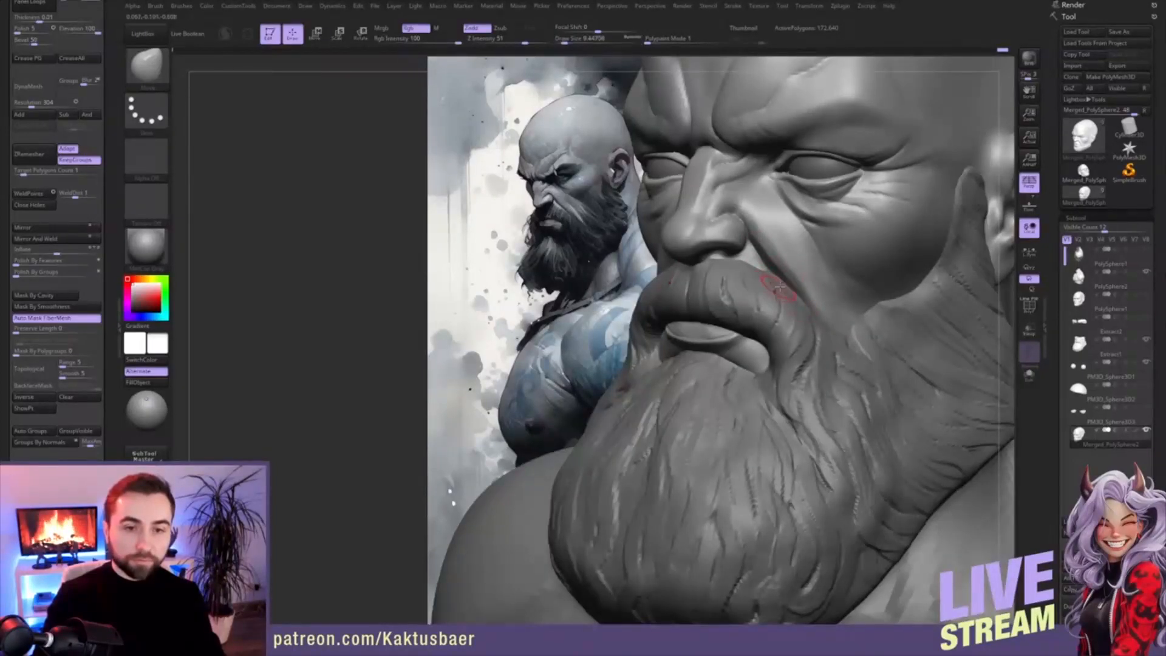
- Select the beard, adjust the moustache's edge beside the nasolabial fold, and make the head active again
{"action": "left_click", "coordinate": [784, 281], "text": "alt"}
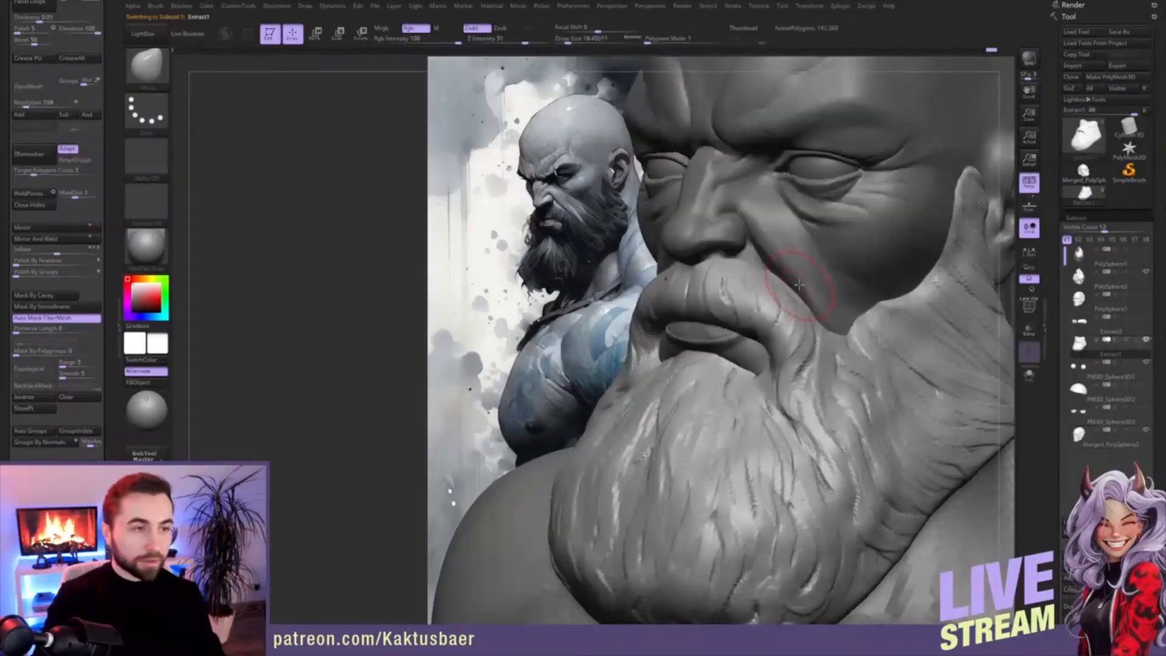
{"action": "key", "text": "alt+s"}
{"action": "key", "text": "alt+s"}
{"action": "mouse_move", "coordinate": [795, 280]}
{"action": "left_mouse_down"}
{"action": "mouse_move", "coordinate": [809, 299]}
{"action": "mouse_move", "coordinate": [791, 288]}
{"action": "left_mouse_up"}
{"action": "left_click", "coordinate": [796, 279], "text": "alt"}
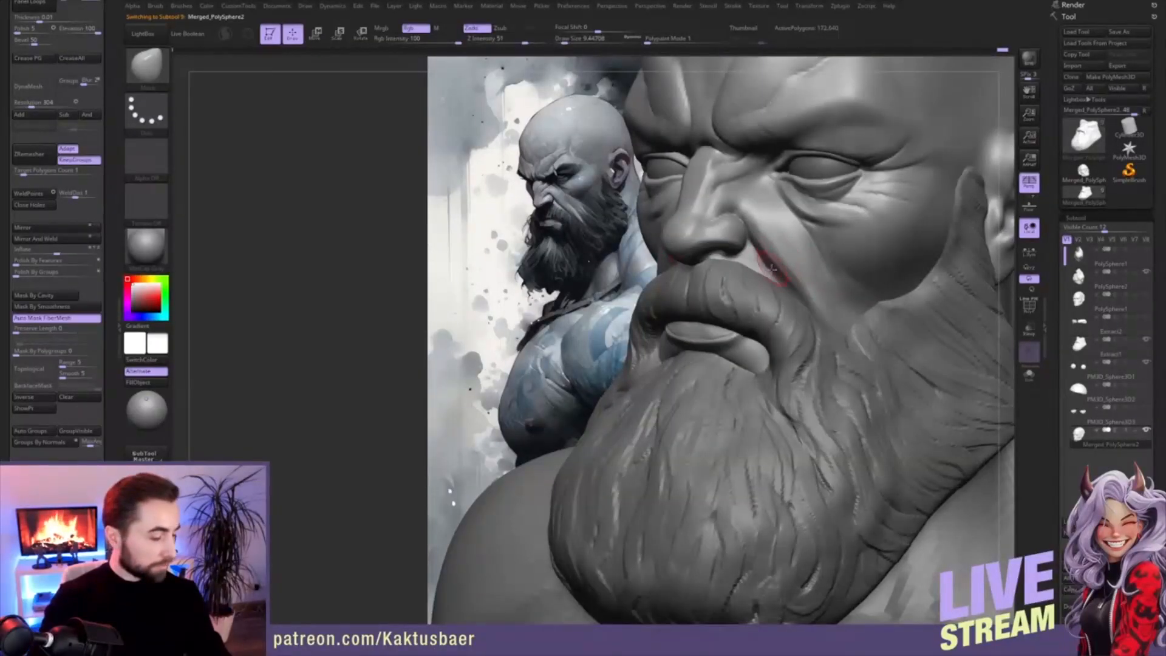
- Select the beard and reshape its upper edge along the near cheek with the Move brush
{"action": "key", "text": "b"}
{"action": "key", "text": "c"}
{"action": "key", "text": "b"}
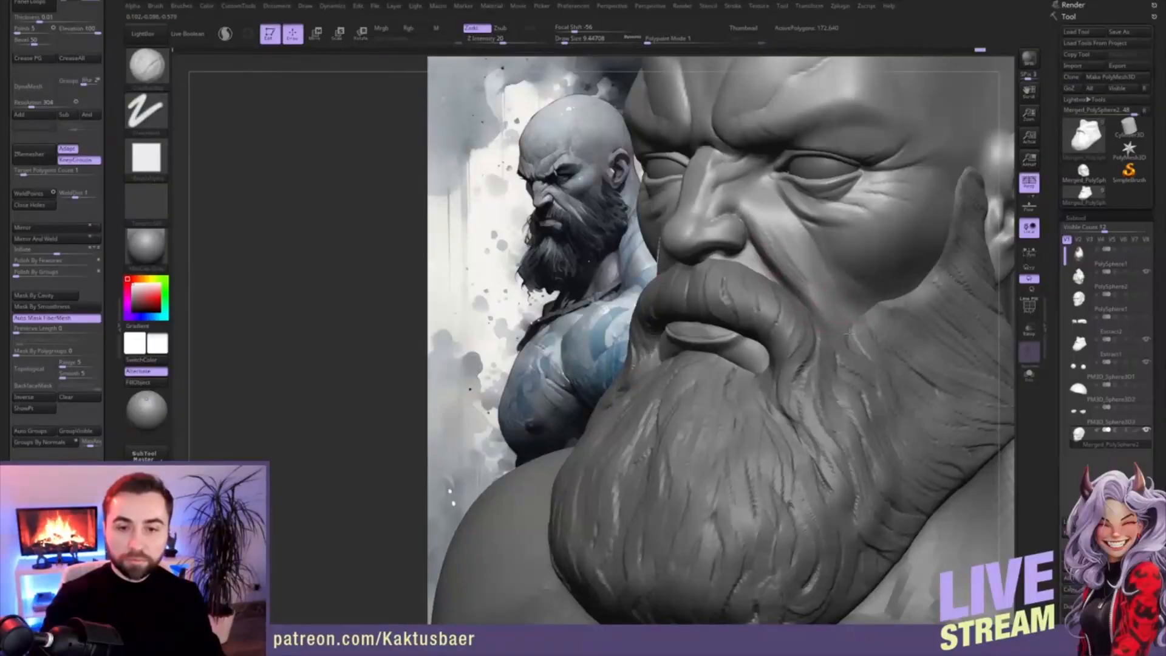
{"action": "left_click", "coordinate": [868, 347], "text": "alt"}
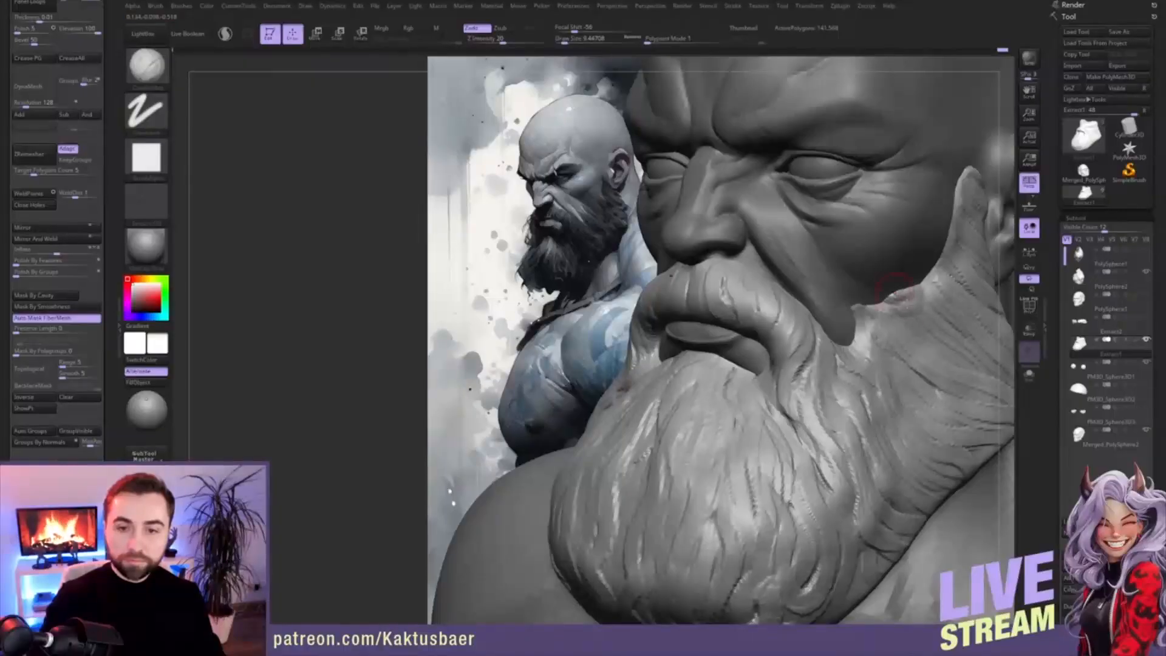
{"action": "right_click_drag", "start_coordinate": [928, 317], "coordinate": [862, 271]}
{"action": "key", "text": "b"}
{"action": "key", "text": "m"}
{"action": "key", "text": "v"}
{"action": "left_click_drag", "start_coordinate": [864, 269], "coordinate": [849, 250]}
{"action": "right_click_drag", "start_coordinate": [866, 270], "coordinate": [875, 257]}
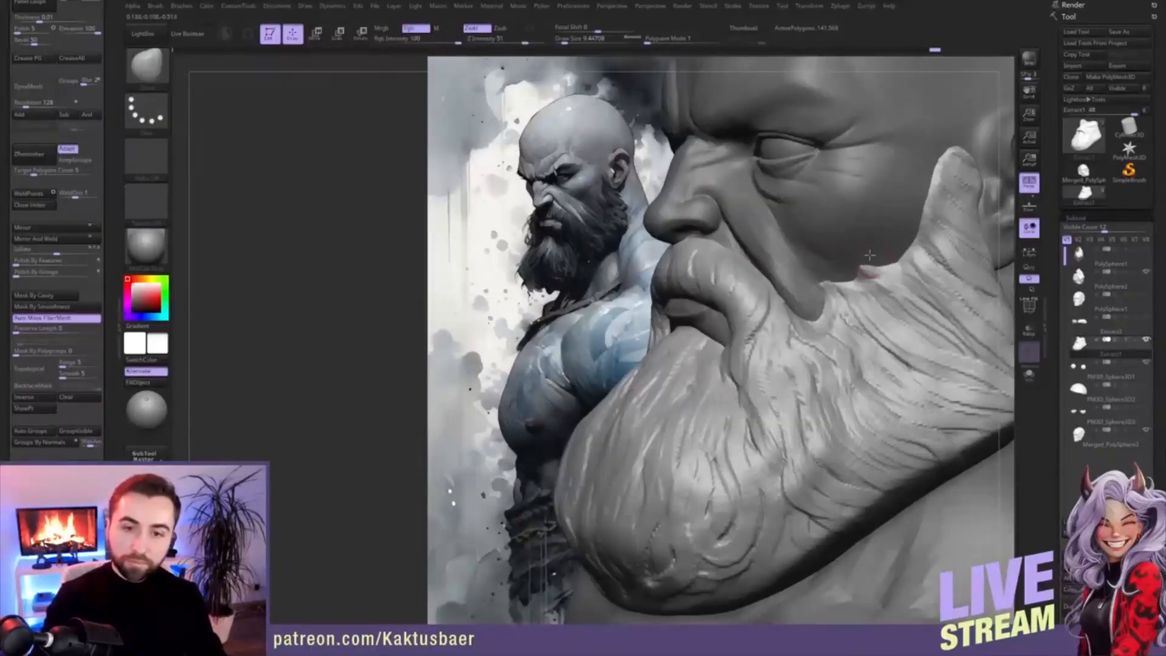
- Go through the main sculpting brushes in the brush palette, including Standard, ClayBuildup, SnakeHook, CurveTube and Planar
{"action": "key", "text": "b"}
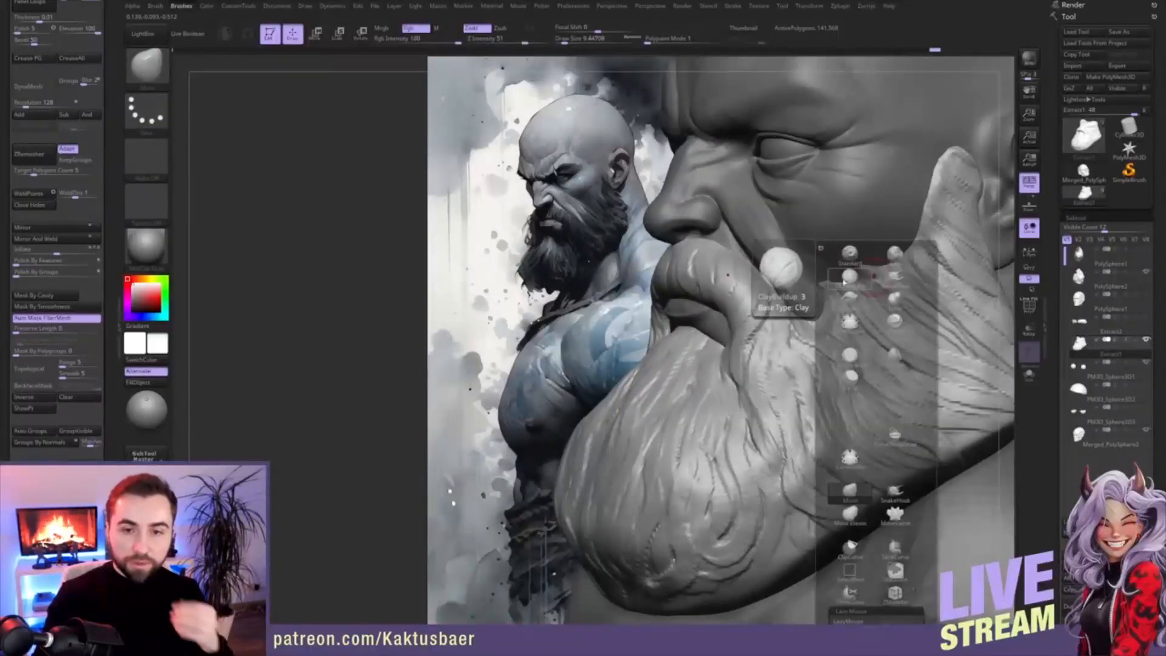
{"action": "key", "text": "b"}
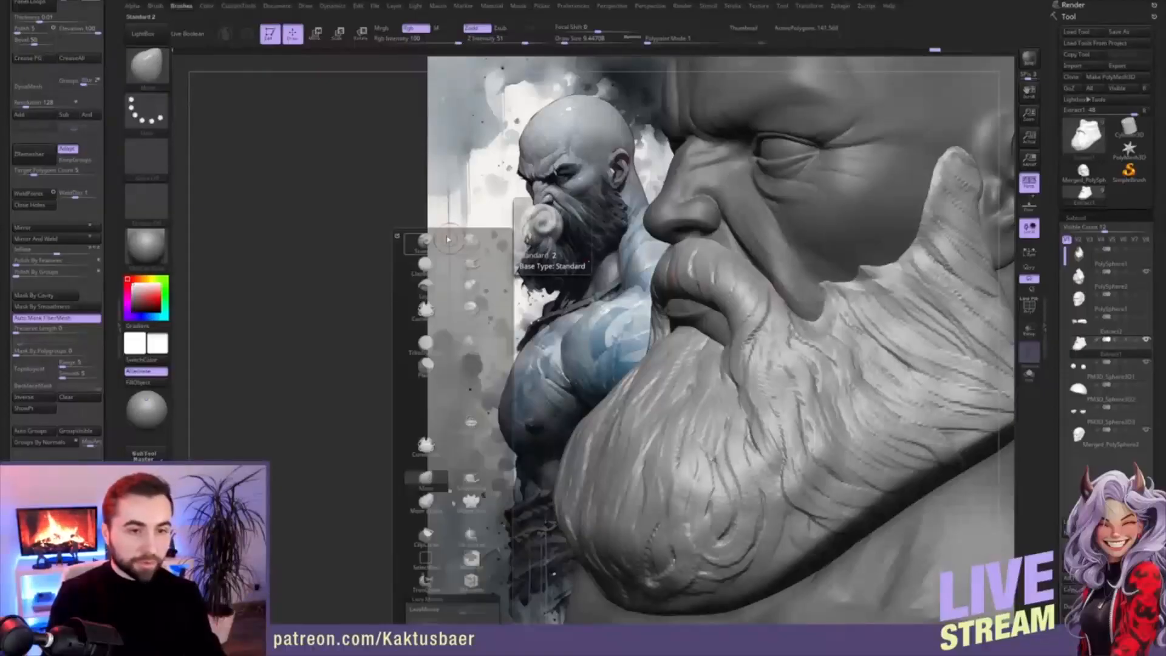
{"action": "key", "text": "b"}
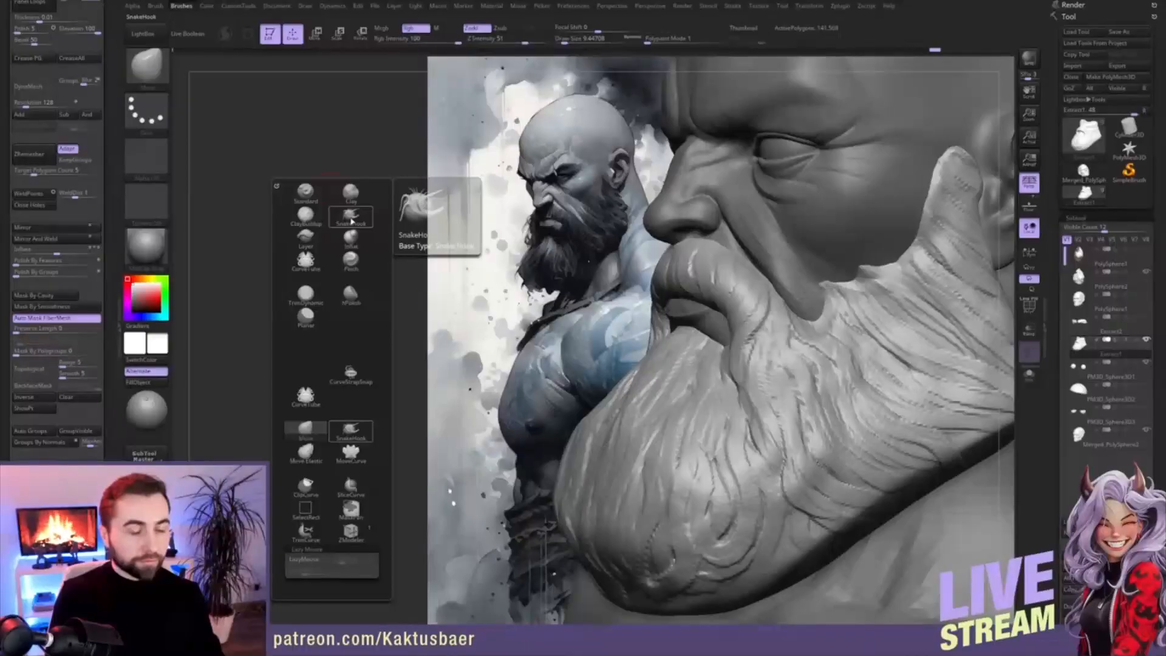
{"action": "left_click", "coordinate": [306, 396]}
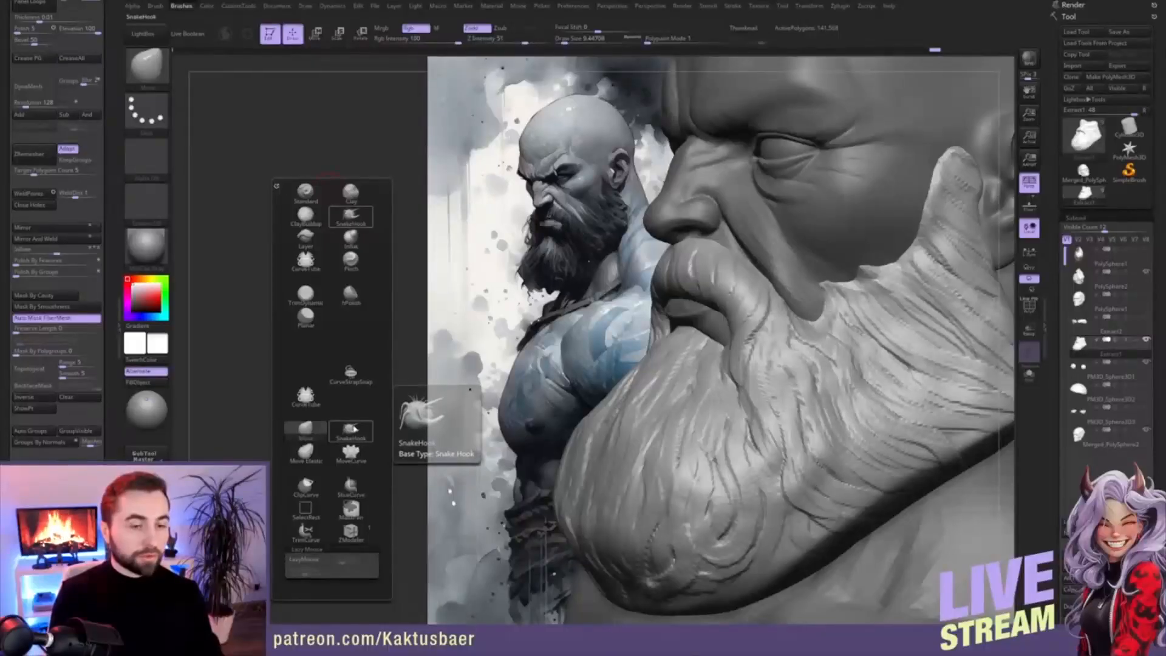
{"action": "left_click", "coordinate": [355, 217]}
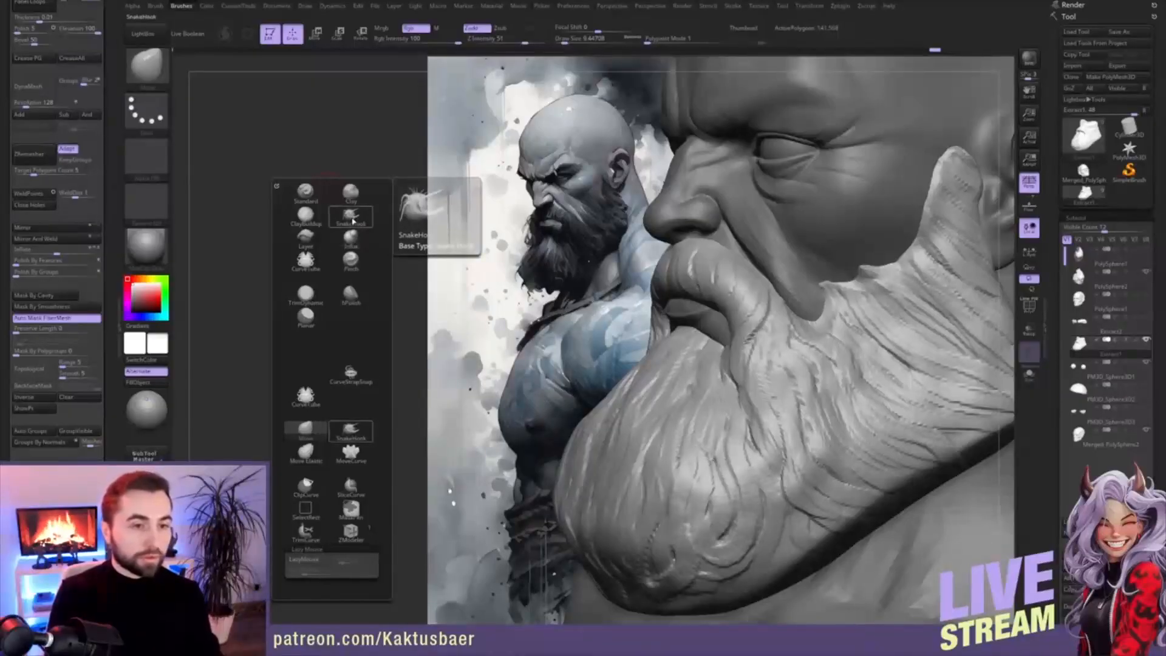
{"action": "left_click", "coordinate": [356, 199]}
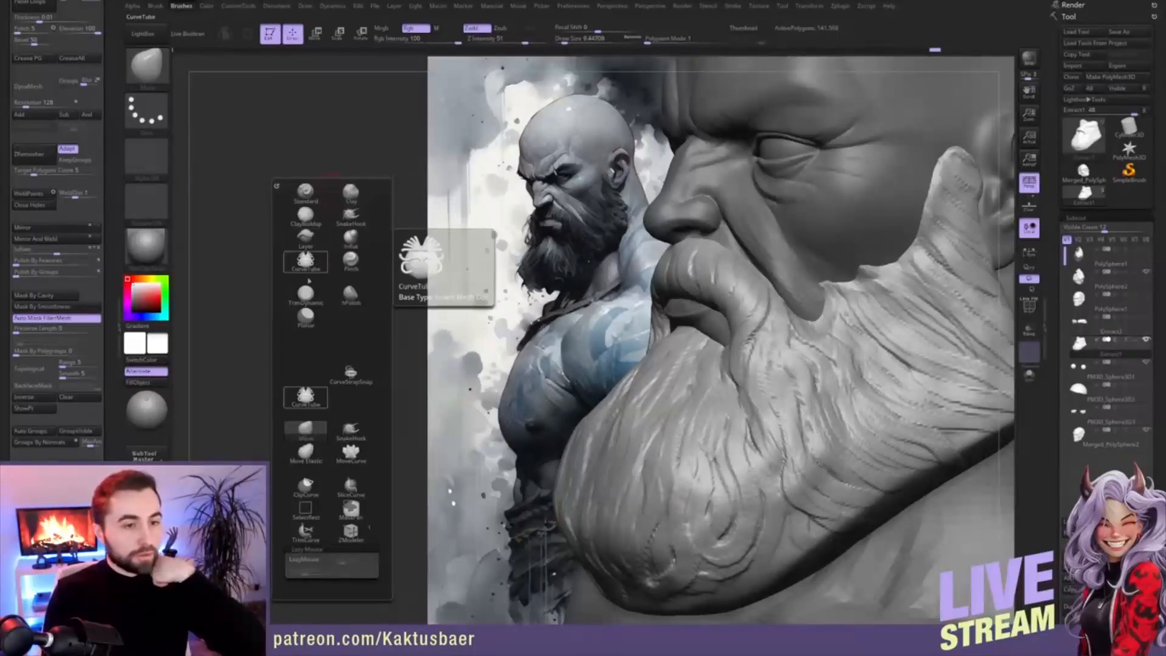
{"action": "left_click", "coordinate": [308, 400]}
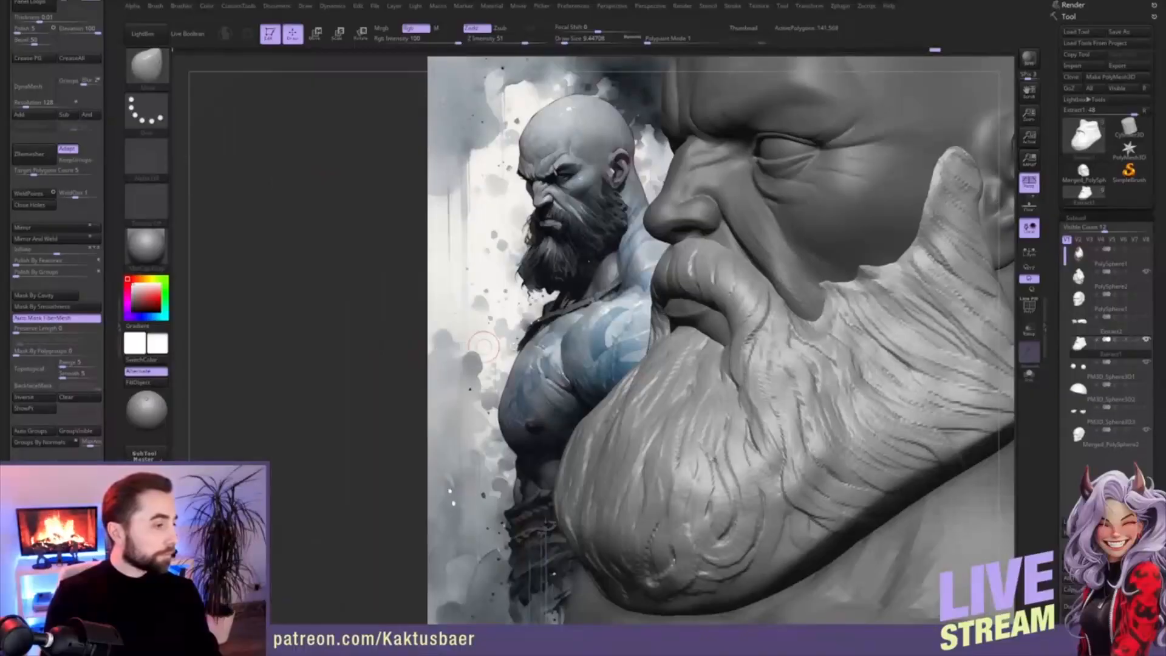
{"action": "left_click_drag", "start_coordinate": [645, 355], "coordinate": [630, 373]}
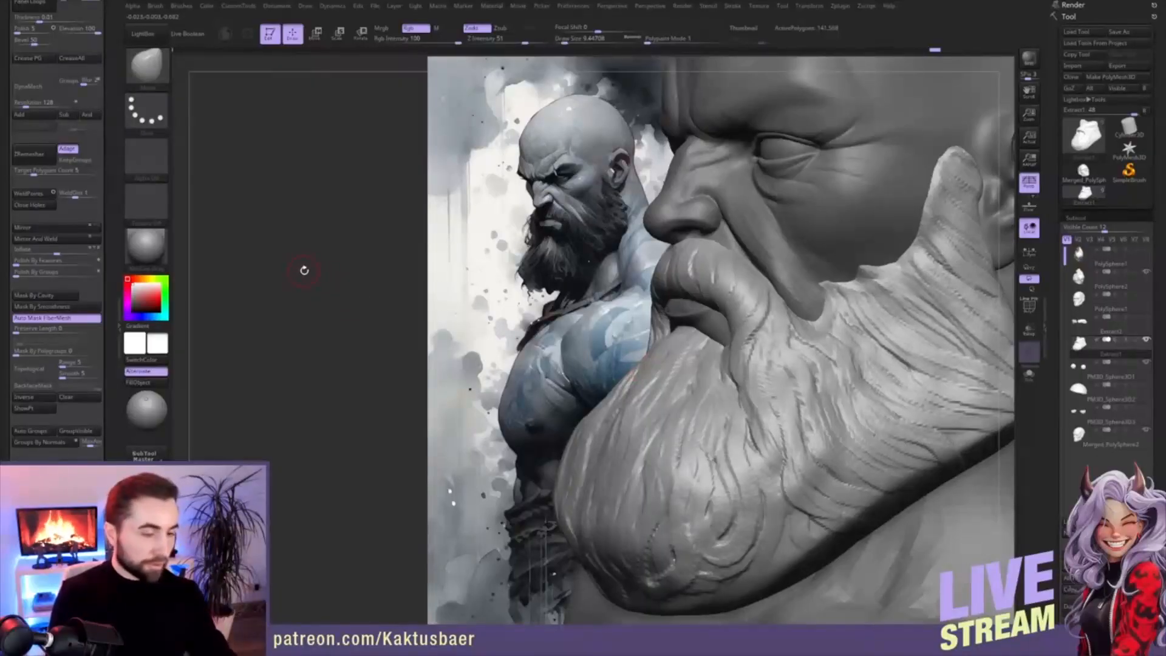
{"action": "key", "text": "b"}
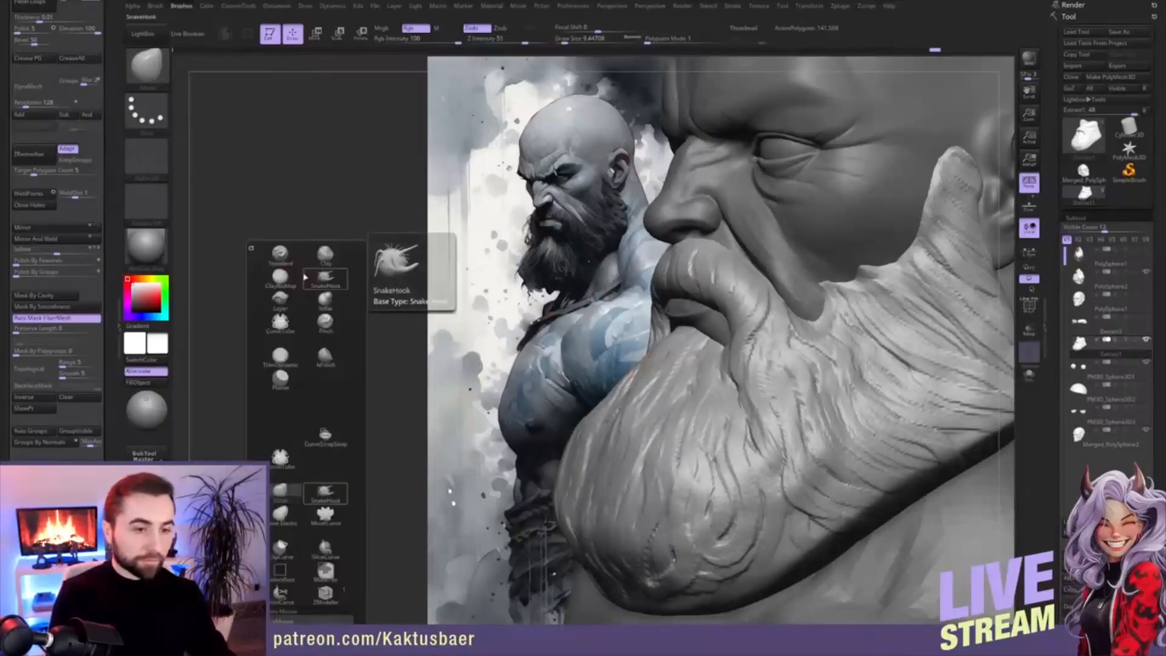
{"action": "left_click", "coordinate": [280, 380]}
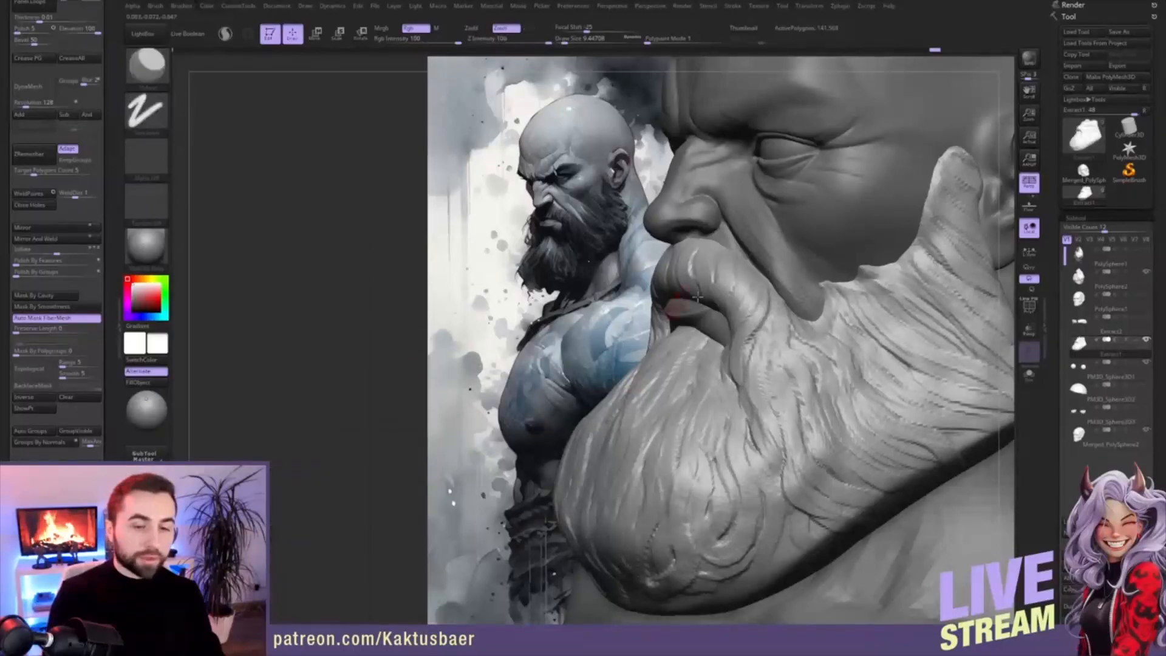
- Select the head and flatten and smooth the nasolabial fold and the adjoining cheek above the moustache
{"action": "right_click_drag", "start_coordinate": [708, 277], "coordinate": [762, 235]}
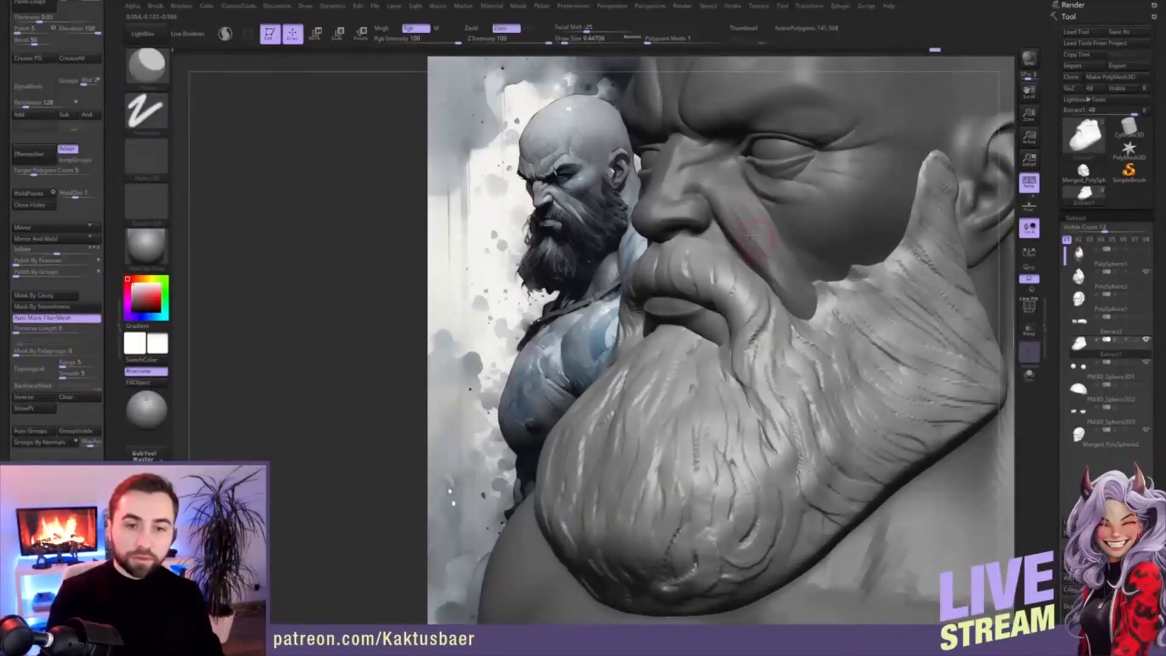
{"action": "left_click", "coordinate": [752, 236], "text": "alt"}
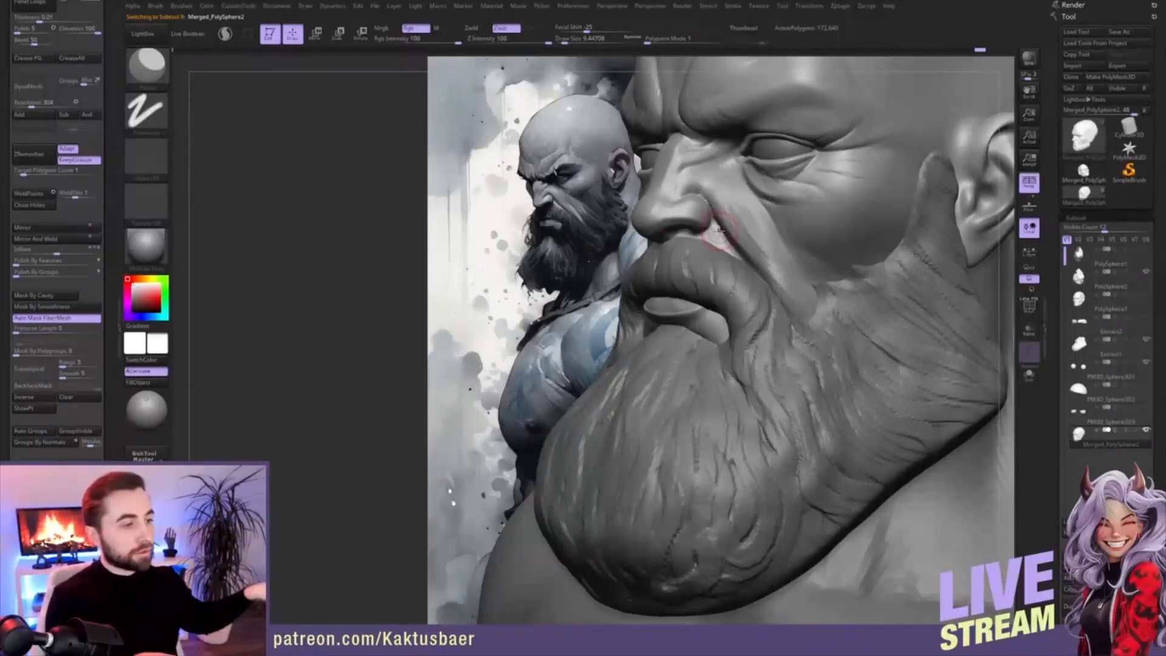
{"action": "mouse_move", "coordinate": [739, 249]}
{"action": "right_mouse_down"}
{"action": "mouse_move", "coordinate": [777, 248]}
{"action": "mouse_move", "coordinate": [747, 240]}
{"action": "right_mouse_up"}
{"action": "key", "text": "1"}
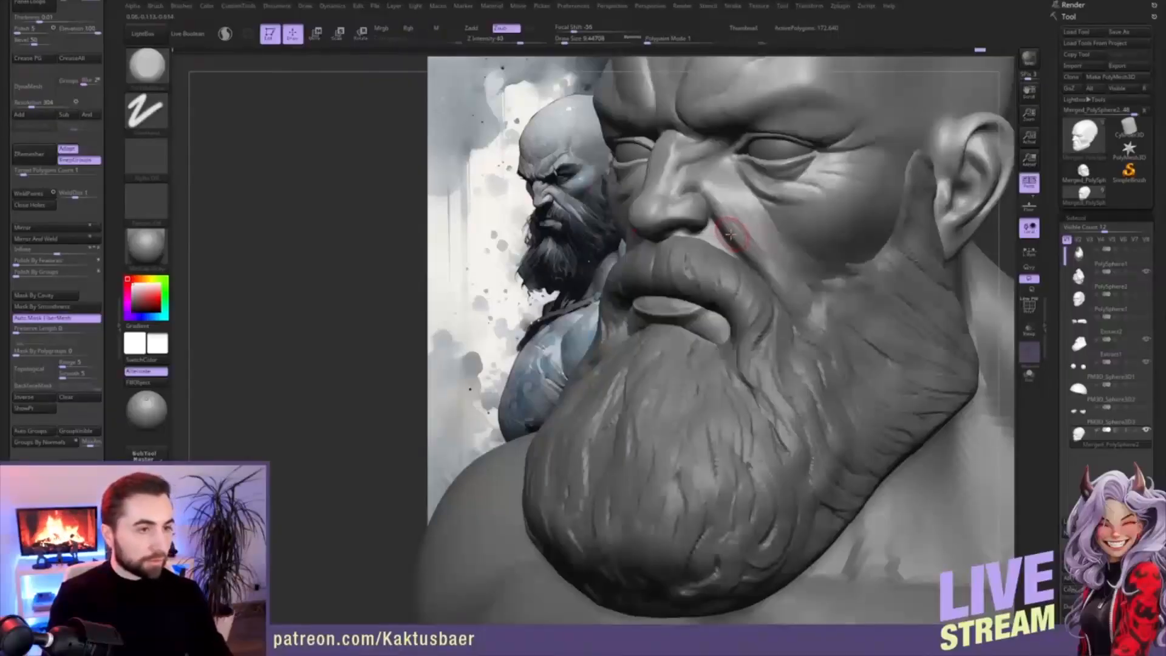
{"action": "key", "text": "shift"}
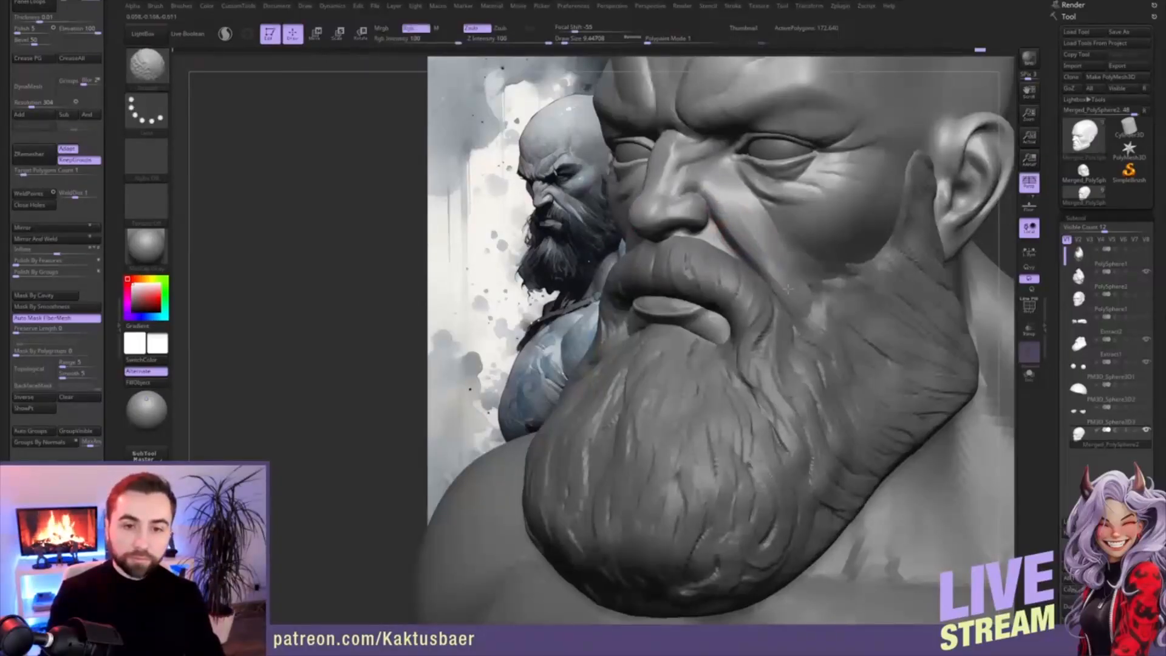
{"action": "mouse_move", "coordinate": [803, 278]}
{"action": "right_mouse_down"}
{"action": "mouse_move", "coordinate": [774, 270]}
{"action": "mouse_move", "coordinate": [794, 262]}
{"action": "mouse_move", "coordinate": [785, 272]}
{"action": "right_mouse_up"}
{"action": "key", "text": "shift"}
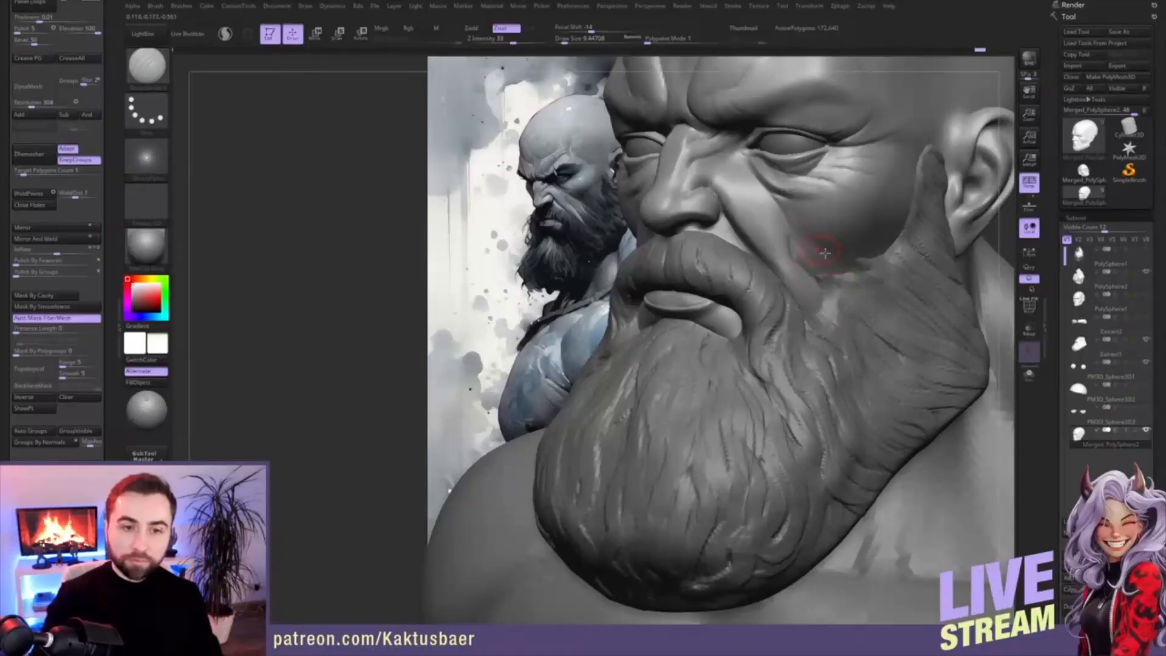
- Carve creases across the near cheek between the nasolabial fold and the beard, enlarging the brush and undoing unwanted strokes
{"action": "left_click_drag", "start_coordinate": [799, 223], "coordinate": [857, 259]}
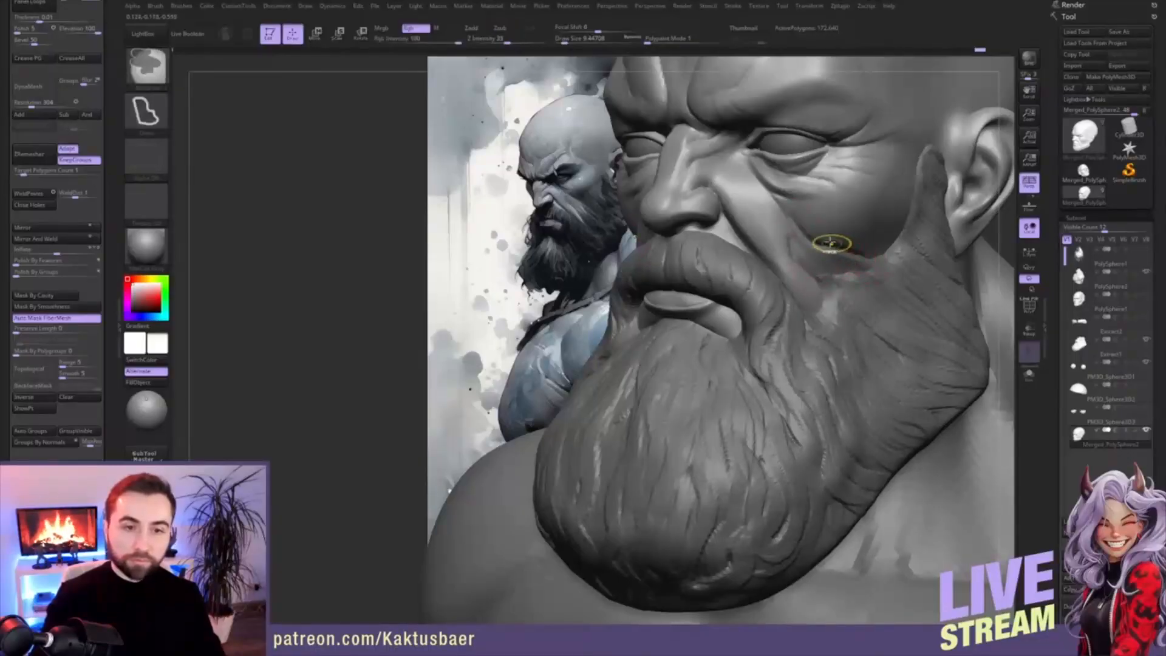
{"action": "key", "text": "ctrl+z"}
{"action": "left_click_drag", "start_coordinate": [800, 221], "coordinate": [856, 255]}
{"action": "key", "text": "]"}
{"action": "key", "text": "]"}
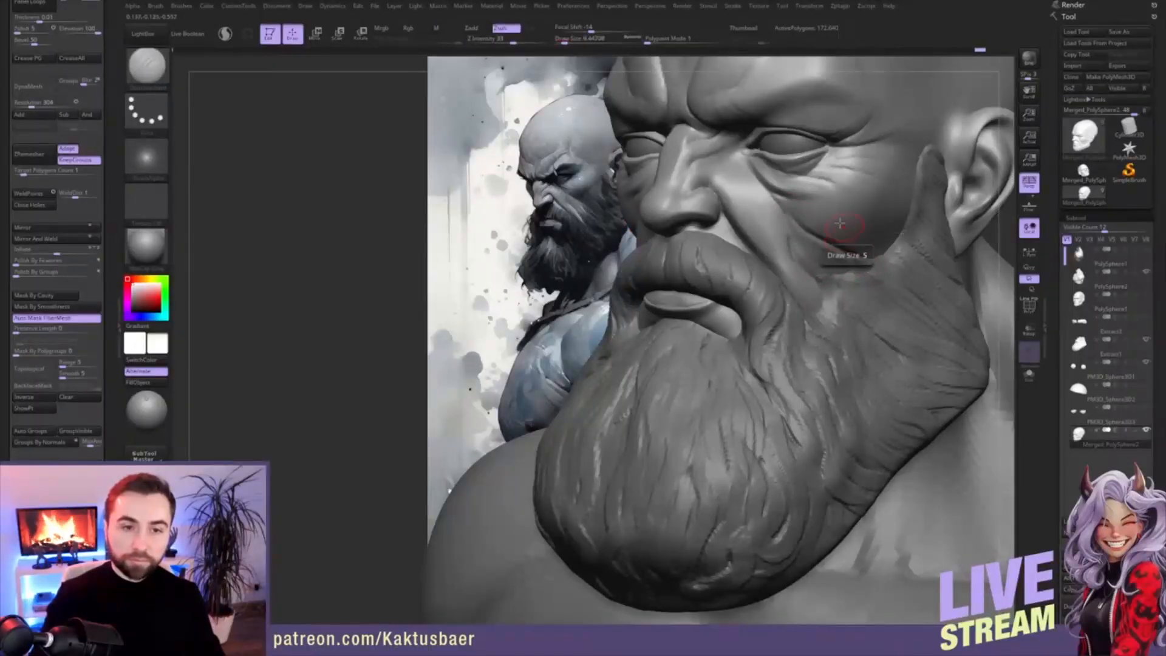
{"action": "left_click_drag", "start_coordinate": [816, 217], "coordinate": [887, 208]}
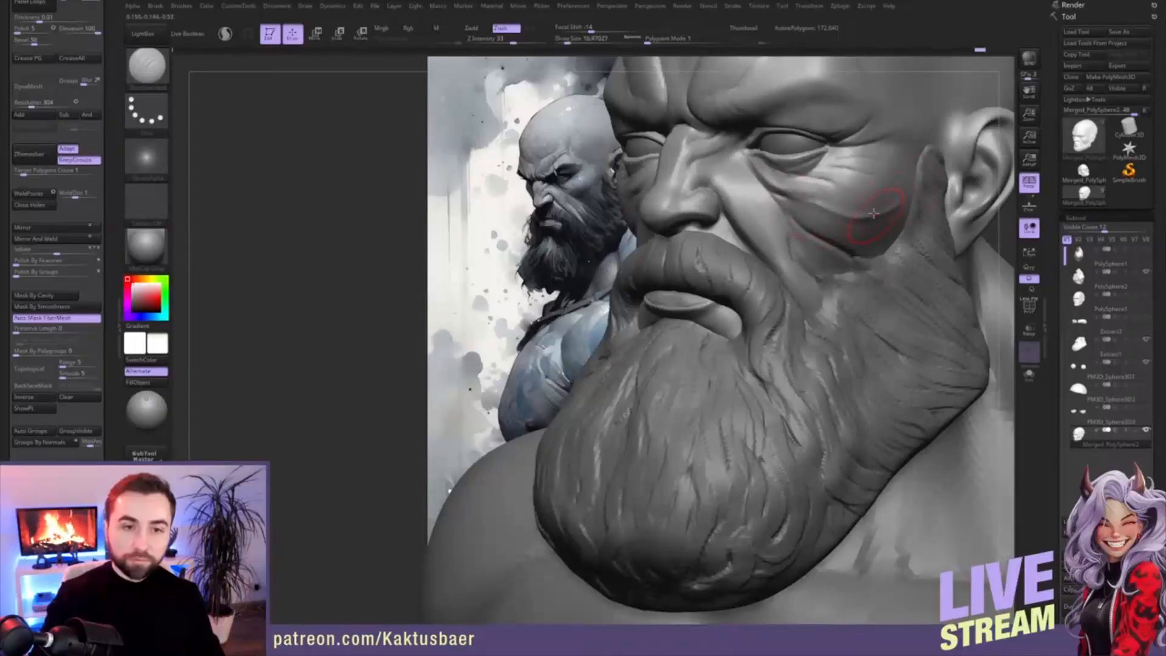
{"action": "key", "text": "ctrl+z"}
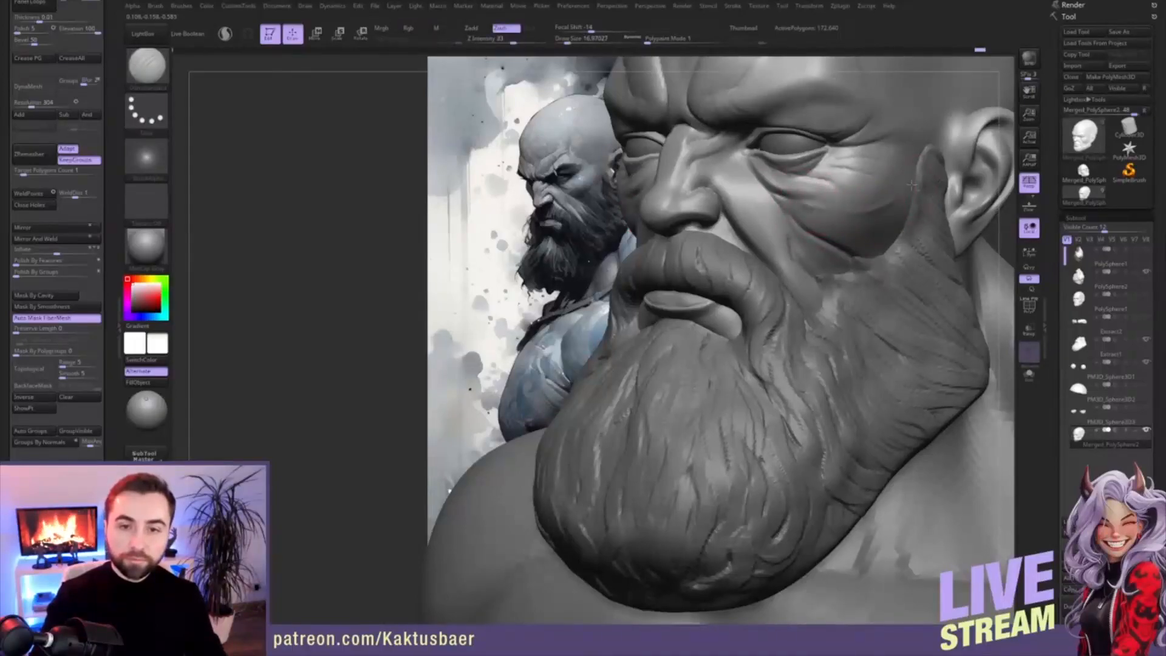
- Select the head and soften the lower near cheek beside the beard, resizing the brush and undoing unwanted strokes
{"action": "left_click", "coordinate": [866, 277], "text": "alt"}
{"action": "left_click", "coordinate": [850, 215], "text": "alt"}
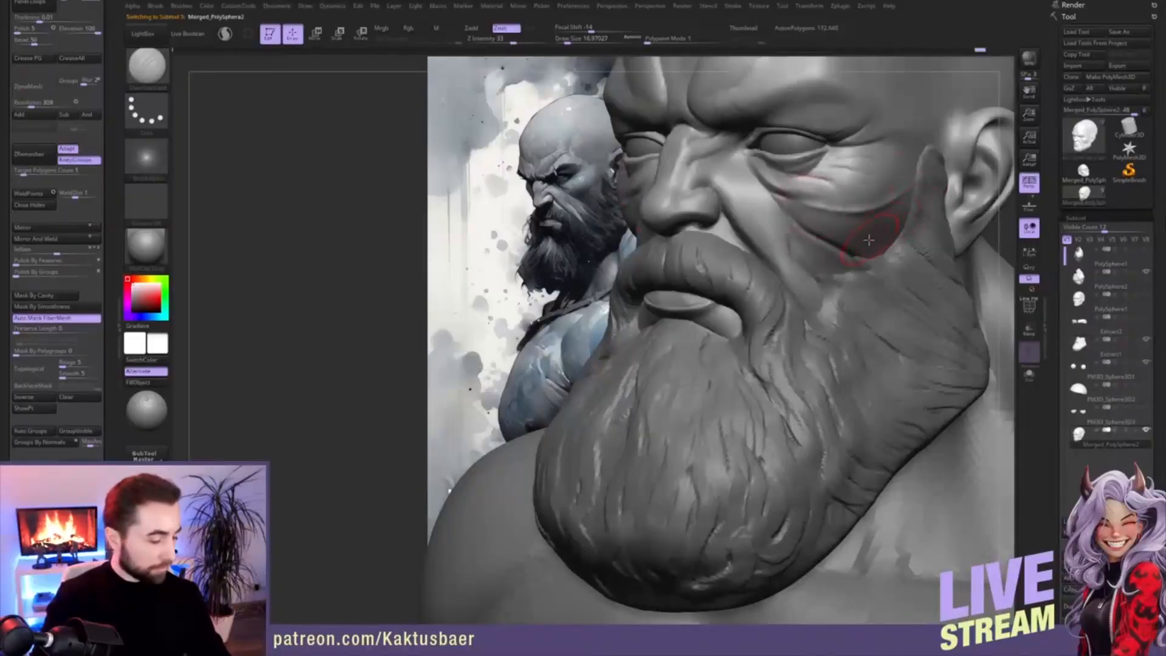
{"action": "key", "text": "b"}
{"action": "left_click", "coordinate": [888, 347]}
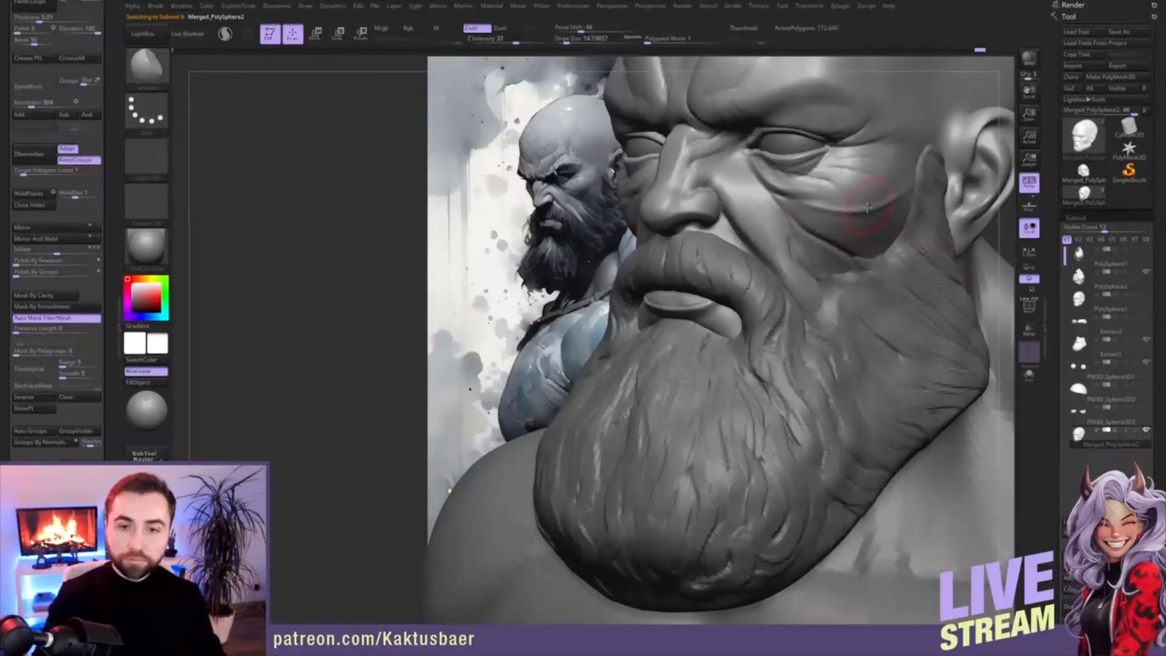
{"action": "mouse_move", "coordinate": [896, 191]}
{"action": "left_mouse_down", "text": "shift"}
{"action": "mouse_move", "coordinate": [865, 210]}
{"action": "mouse_move", "coordinate": [884, 224]}
{"action": "mouse_move", "coordinate": [844, 228]}
{"action": "mouse_move", "coordinate": [895, 204]}
{"action": "mouse_move", "coordinate": [878, 228]}
{"action": "left_mouse_up", "text": "shift"}
{"action": "key", "text": "s"}
{"action": "key", "text": "s"}
{"action": "key", "text": "s"}
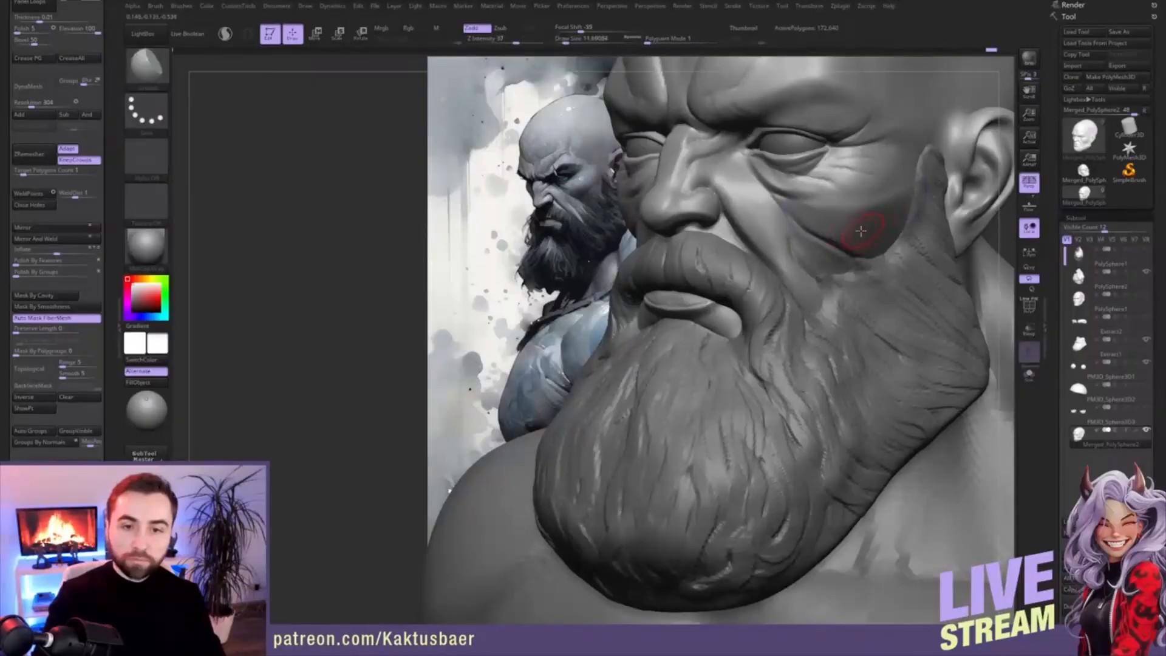
{"action": "key", "text": "shift"}
{"action": "key", "text": "ctrl+z"}
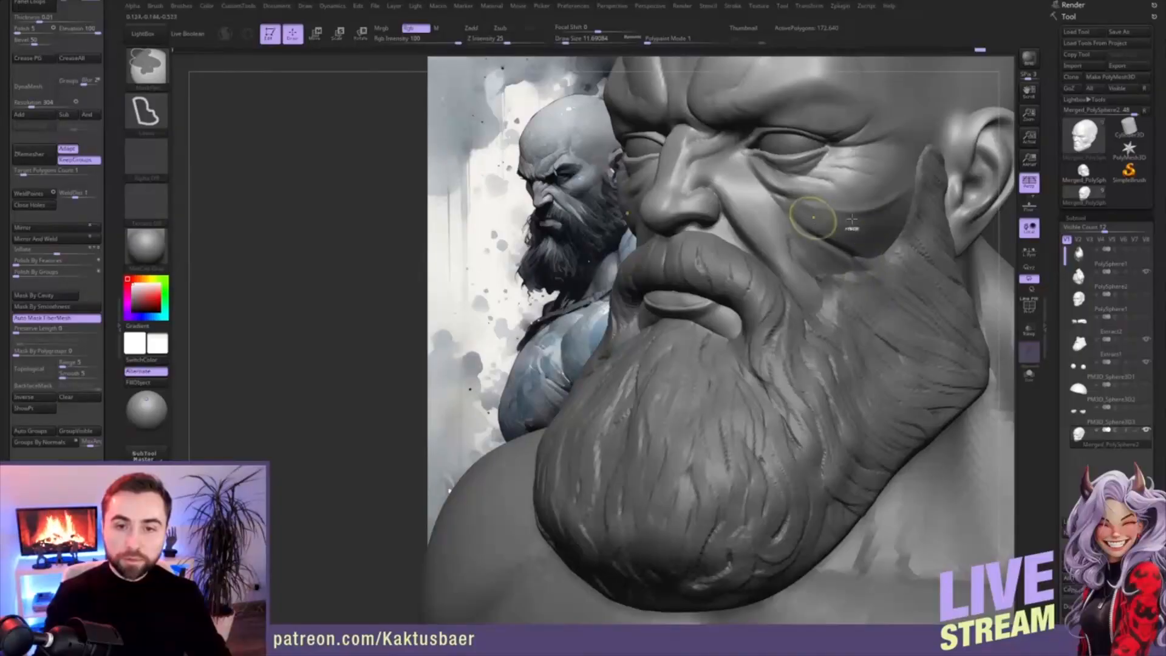
{"action": "key", "text": "ctrl+z"}
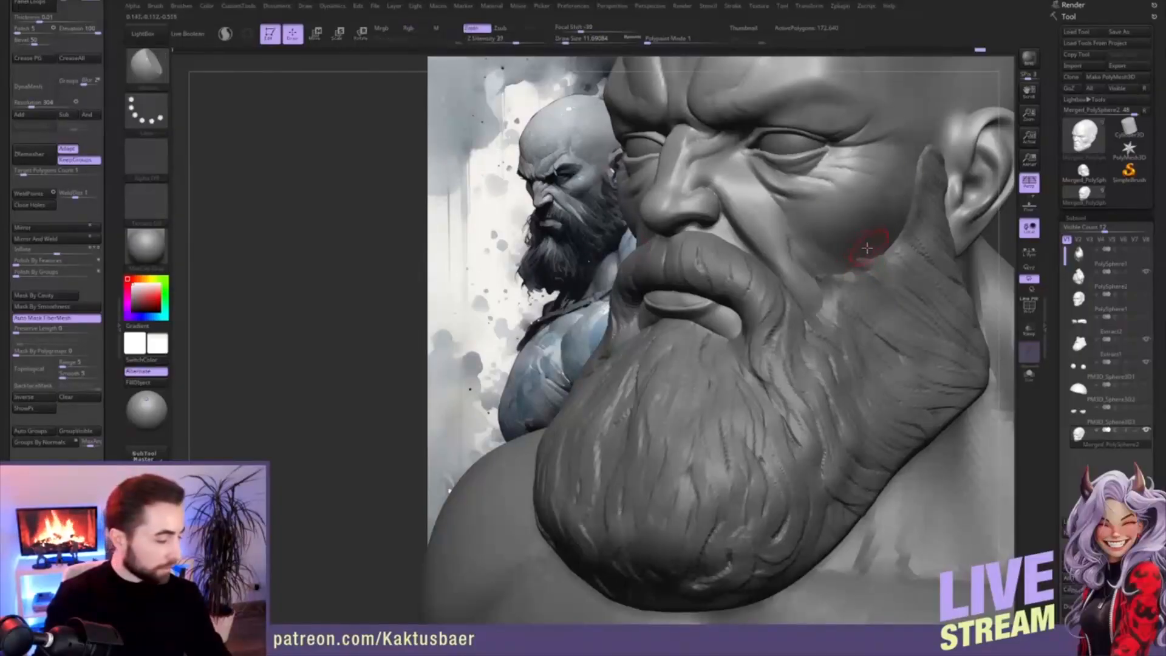
- Carve and smooth the creases between the nasolabial fold and the beard on the near cheek, using a smaller brush
{"action": "key", "text": "b"}
{"action": "key", "text": "d"}
{"action": "key", "text": "a"}
{"action": "key", "text": "s"}
{"action": "left_click_drag", "start_coordinate": [798, 224], "coordinate": [800, 225]}
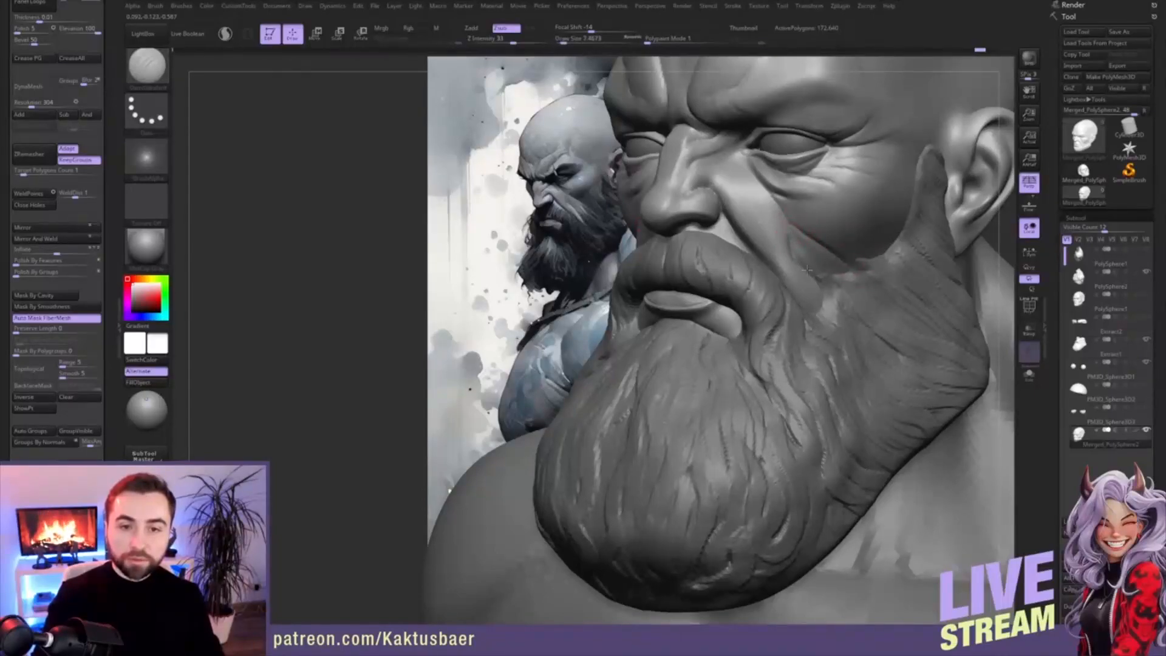
{"action": "right_click_drag", "start_coordinate": [849, 279], "coordinate": [816, 254]}
{"action": "left_click_drag", "start_coordinate": [791, 238], "coordinate": [816, 288], "text": "shift"}
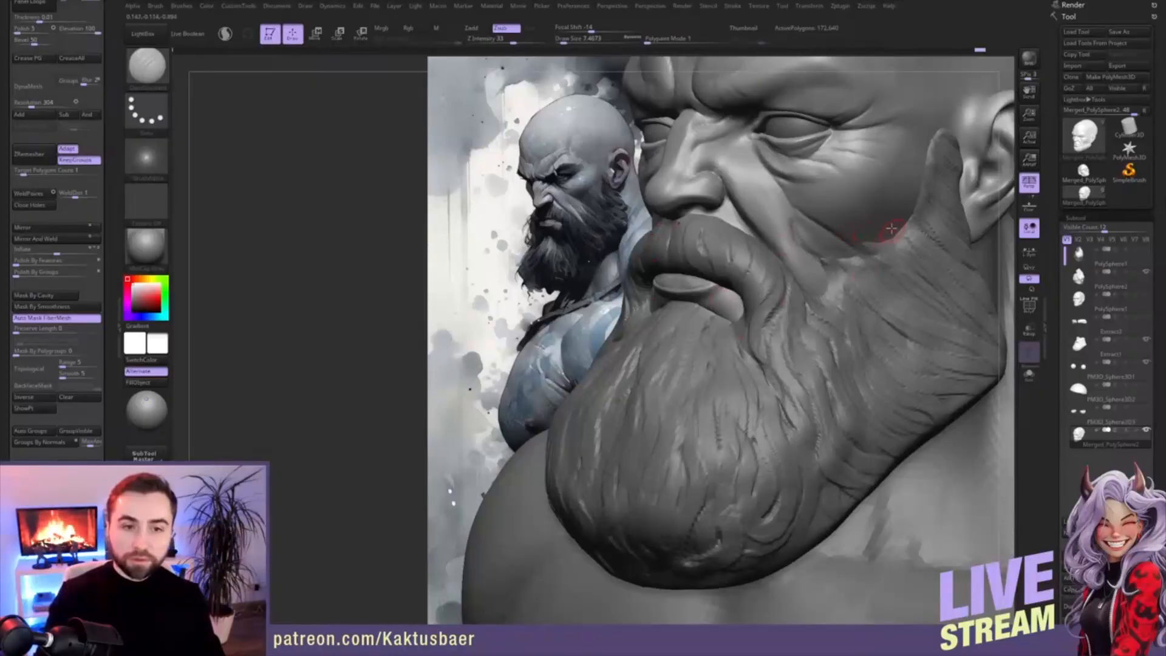
{"action": "key", "text": "alt+s"}
{"action": "key", "text": "alt+s"}
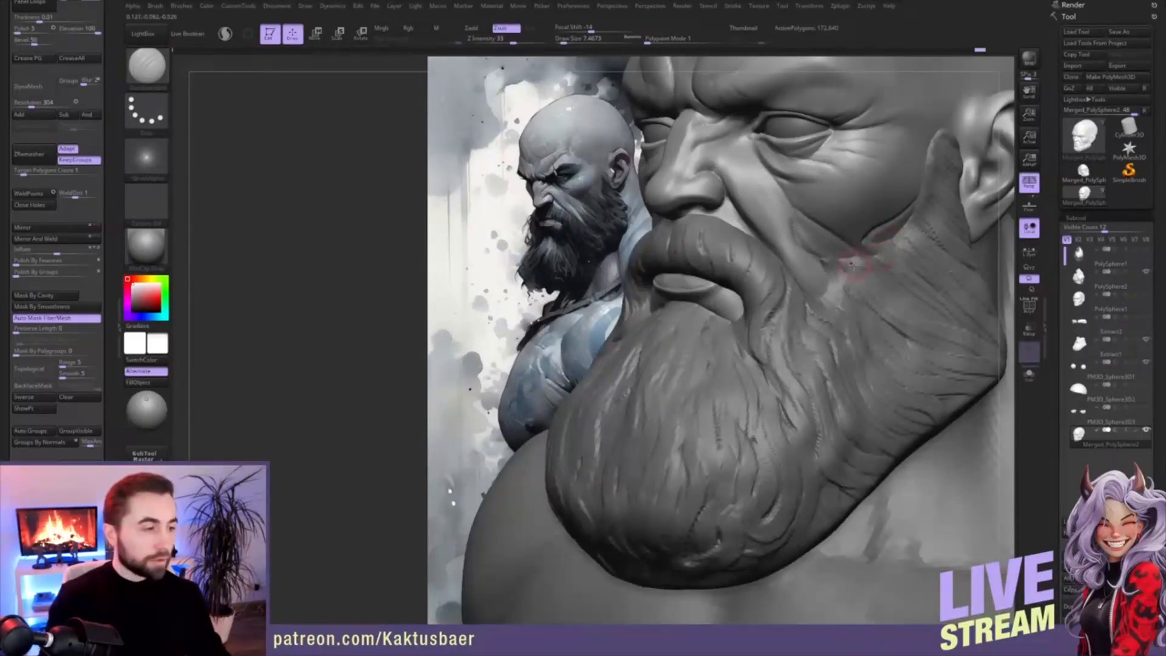
- Build up and smooth the near cheek where it meets the sideburn, using the ClayBuildup brush at a larger size
{"action": "key", "text": "b"}
{"action": "key", "text": "c"}
{"action": "key", "text": "b"}
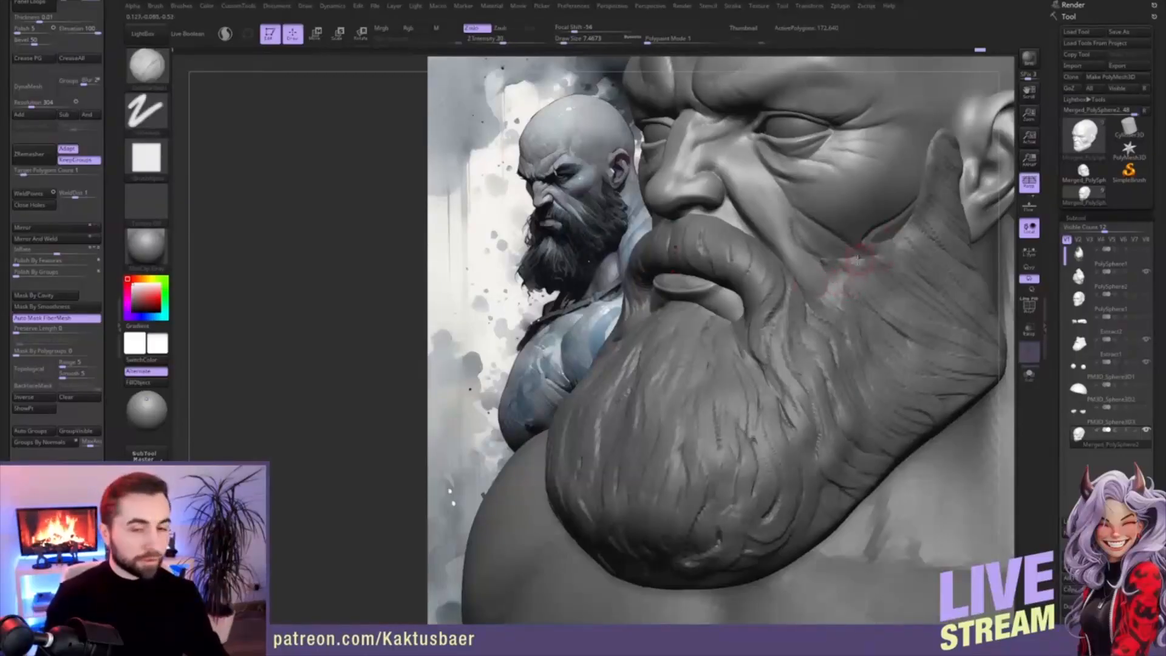
{"action": "left_click_drag", "start_coordinate": [912, 209], "coordinate": [873, 236], "text": "shift"}
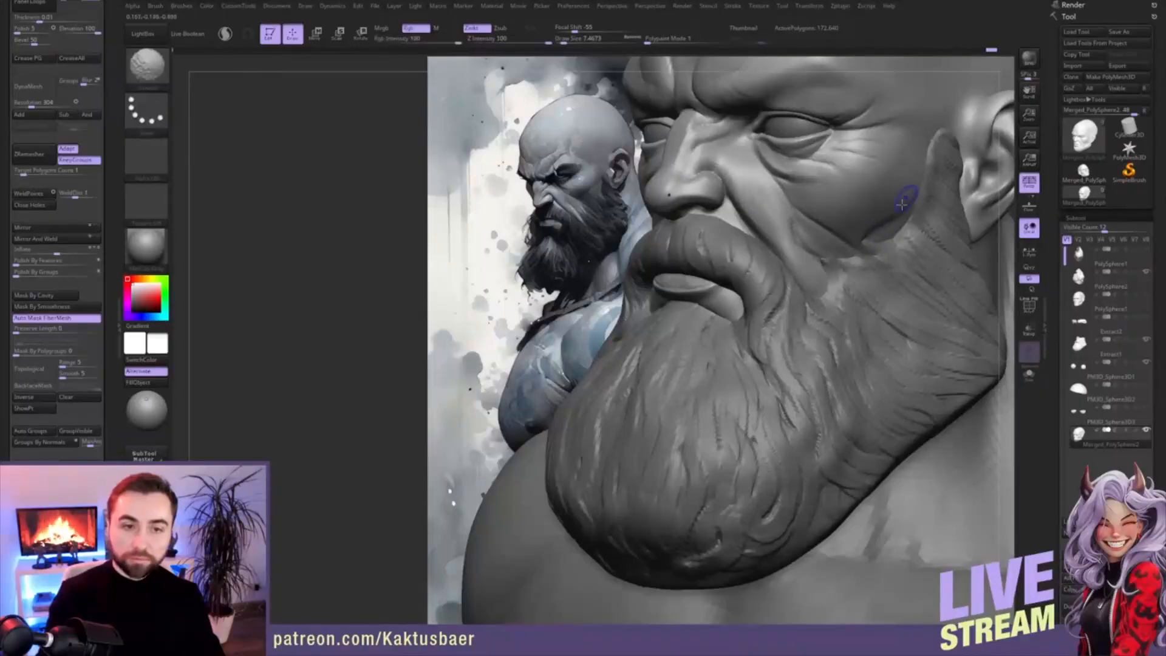
{"action": "key", "text": "s"}
{"action": "left_click_drag", "start_coordinate": [882, 213], "coordinate": [885, 213]}
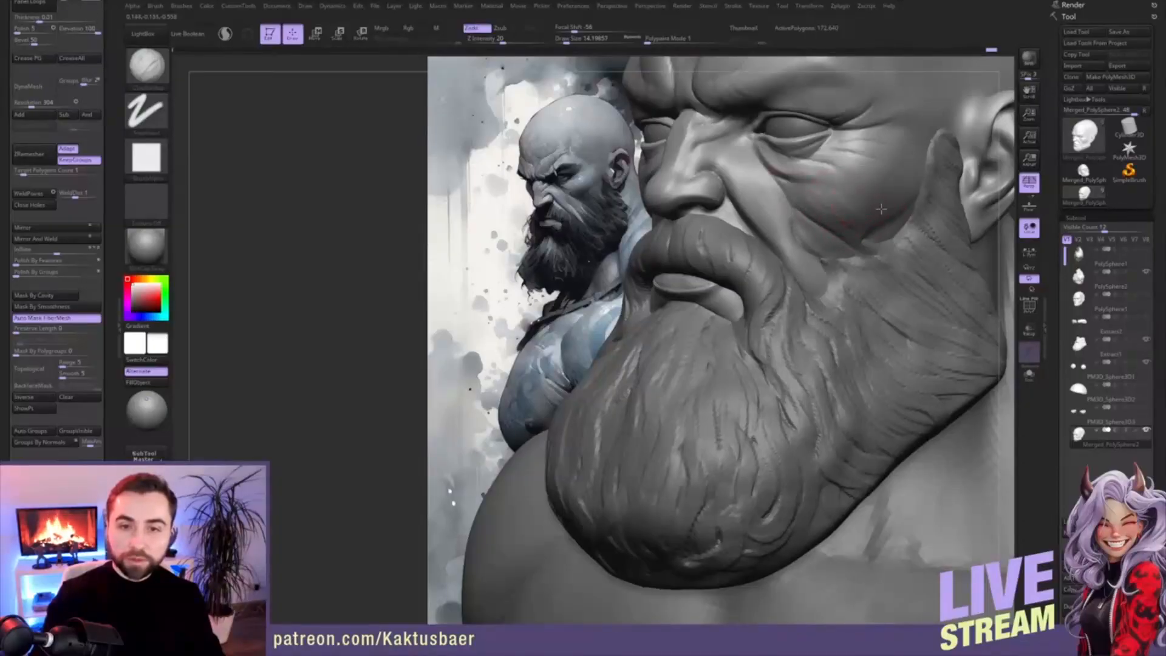
{"action": "key", "text": "shift"}
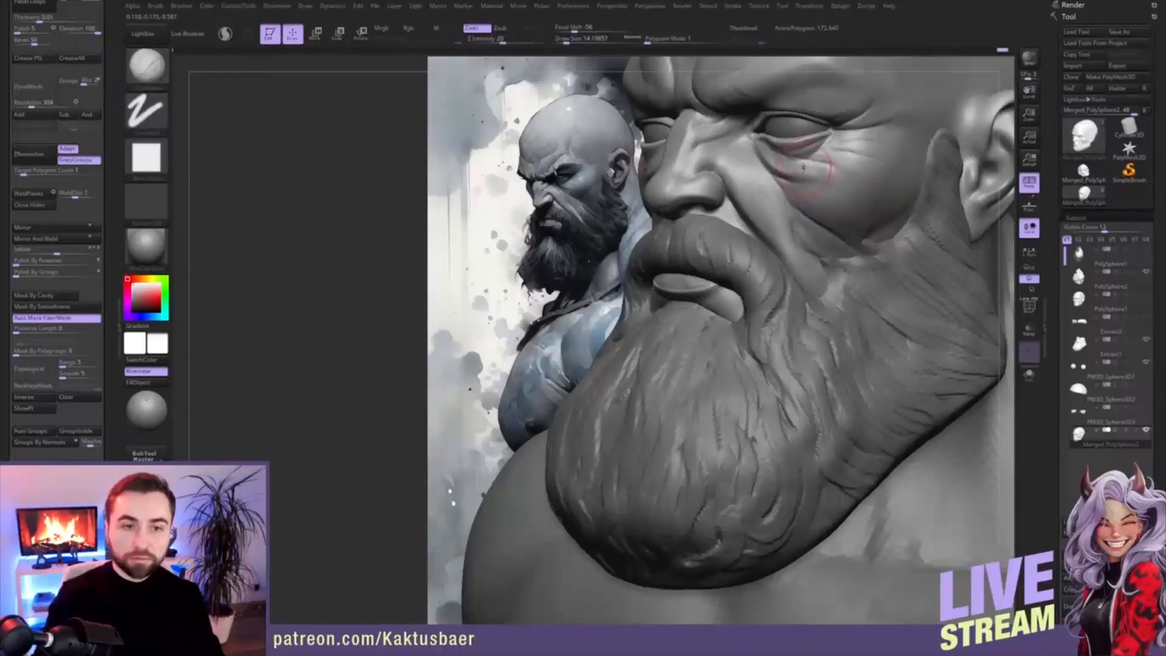
- Refine the inner corner of the near eye beside the nose bridge with a small brush
{"action": "right_click_drag", "start_coordinate": [798, 153], "coordinate": [808, 181], "text": "alt"}
{"action": "key", "text": "bracketleft"}
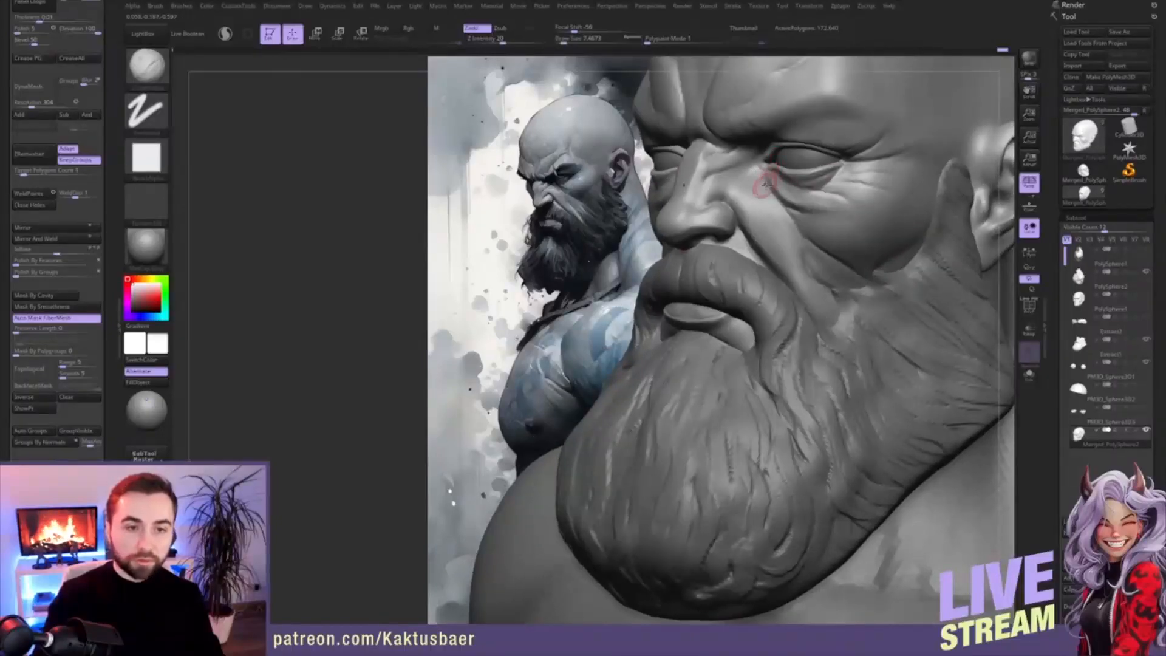
{"action": "key", "text": "3"}
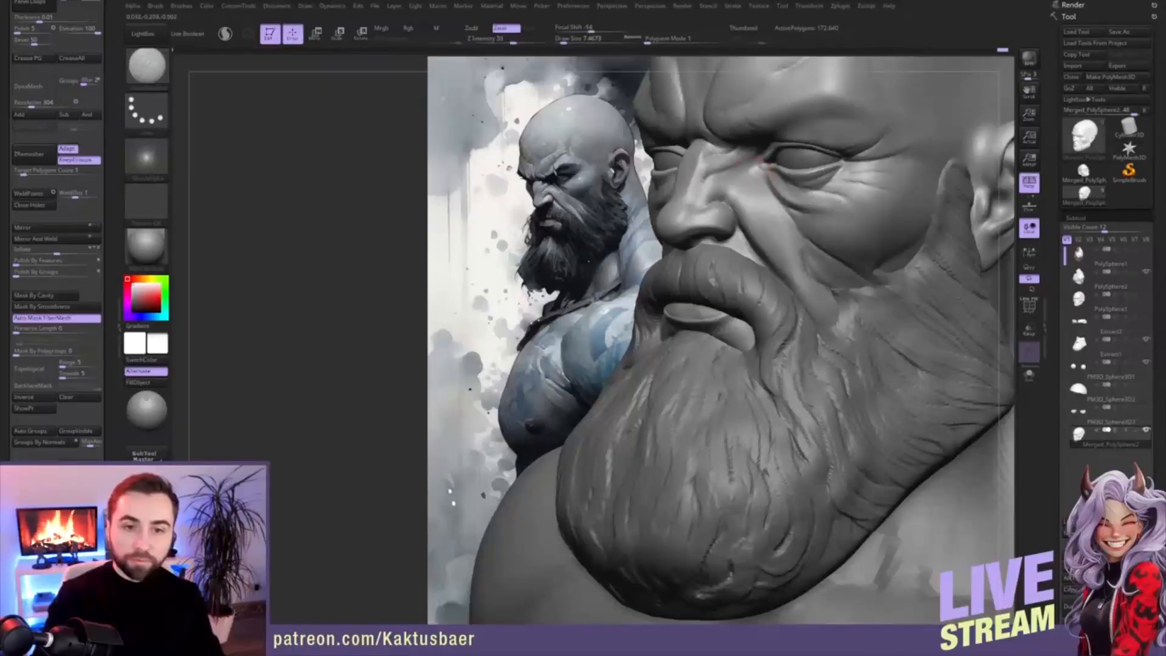
{"action": "mouse_move", "coordinate": [824, 258]}
{"action": "right_mouse_down", "text": "ctrl"}
{"action": "mouse_move", "coordinate": [827, 210]}
{"action": "mouse_move", "coordinate": [836, 280]}
{"action": "right_mouse_up", "text": "ctrl"}
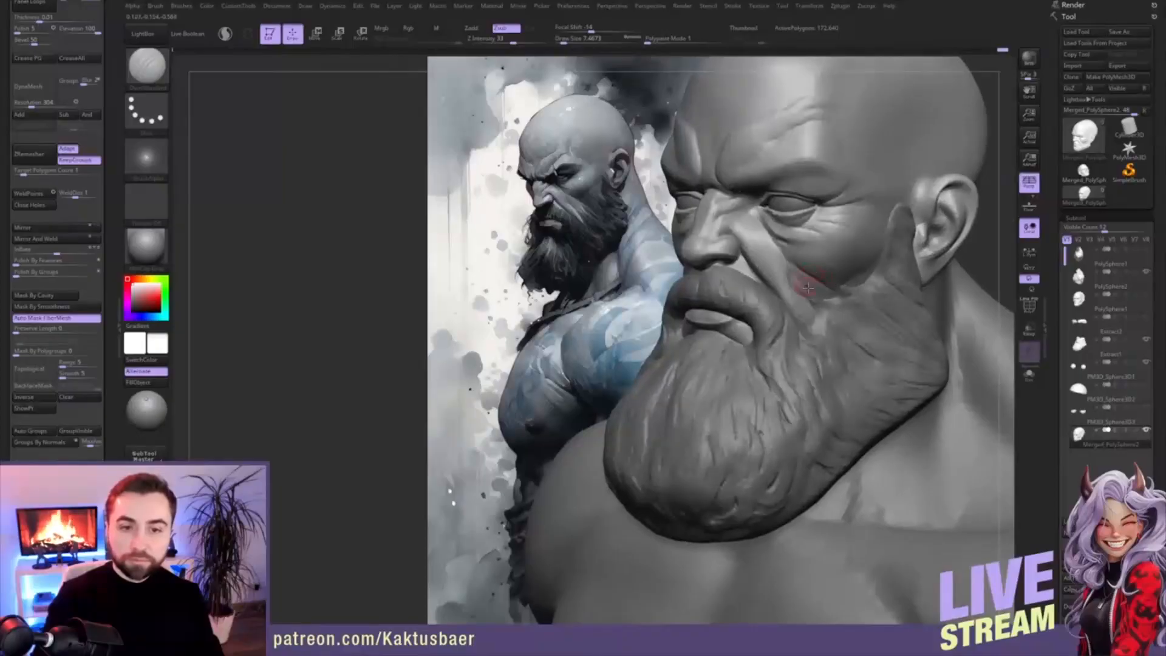
- Build up the near cheek below the eye with an enlarged ClayBuildup brush
{"action": "key", "text": "2"}
{"action": "key", "text": "s"}
{"action": "left_click_drag", "start_coordinate": [802, 280], "coordinate": [804, 279]}
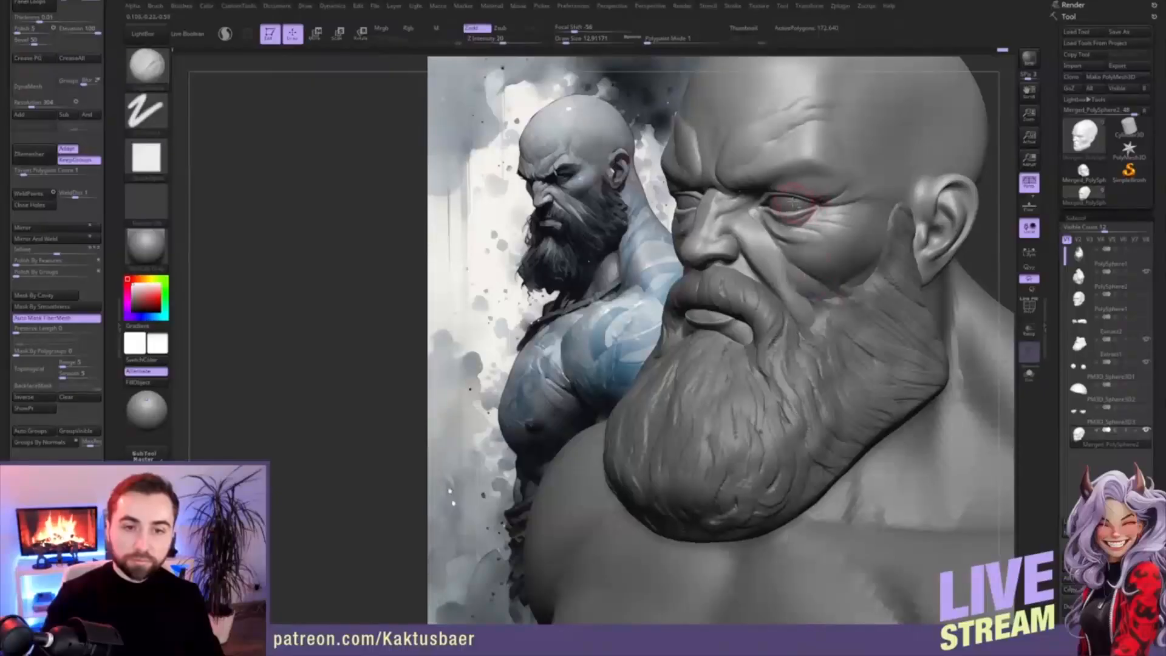
- Select the eyeballs and mask the irises freehand with perspective turned off, restoring perspective to check the gaze
{"action": "left_click", "coordinate": [794, 202], "text": "alt"}
{"action": "left_click_drag", "start_coordinate": [769, 261], "coordinate": [790, 258], "text": "shift"}
{"action": "left_click", "coordinate": [1030, 184]}
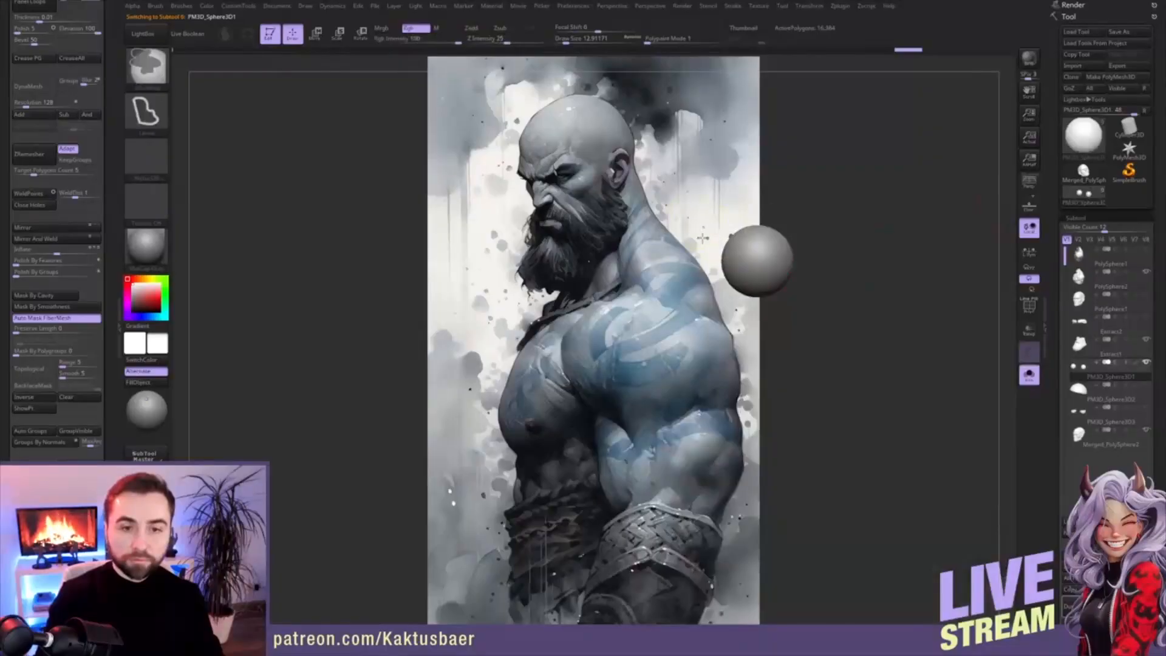
{"action": "left_click", "coordinate": [147, 113]}
{"action": "left_click", "coordinate": [206, 119]}
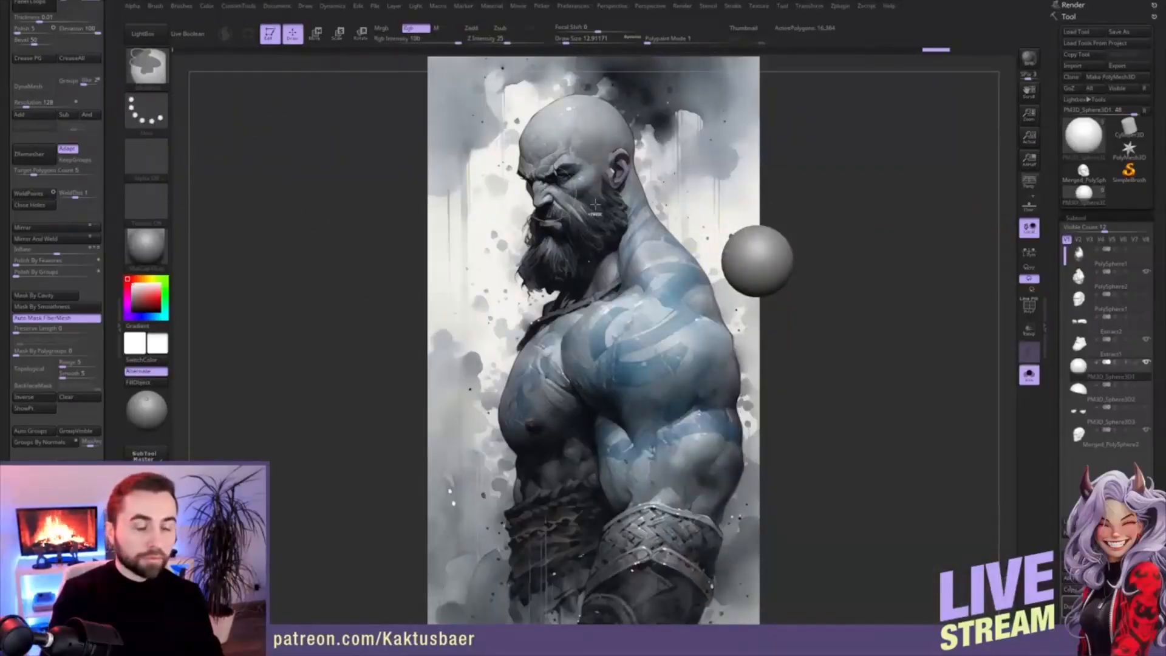
{"action": "left_click_drag", "start_coordinate": [695, 227], "coordinate": [728, 289], "text": "ctrl"}
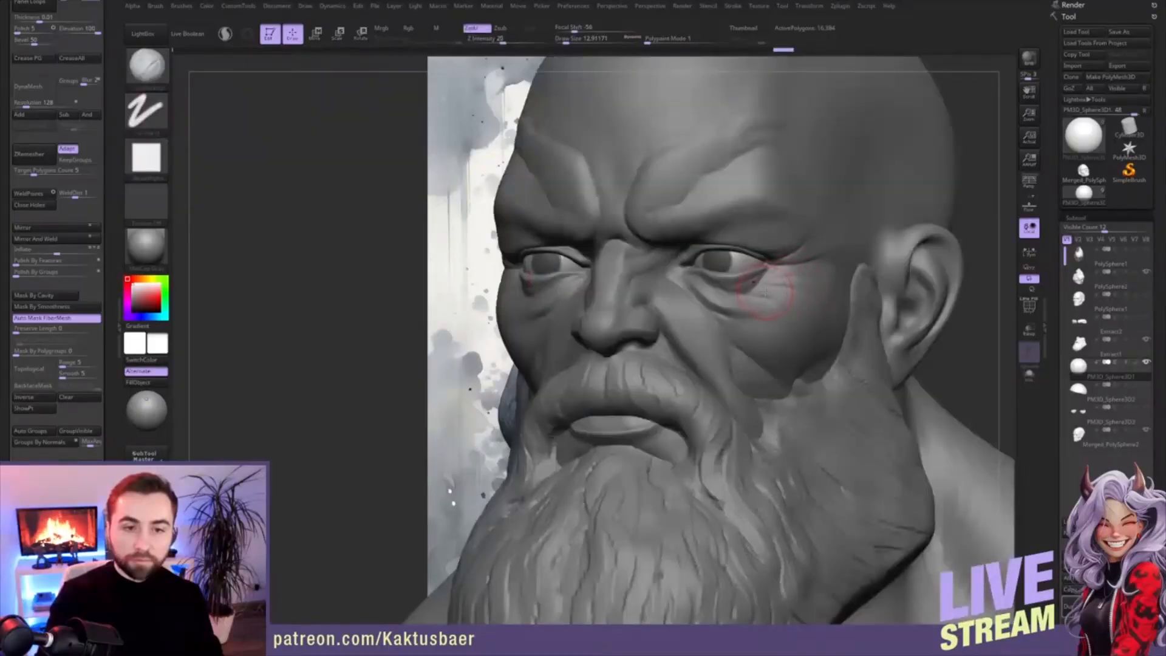
{"action": "mouse_move", "coordinate": [765, 293]}
{"action": "right_mouse_down", "text": "ctrl"}
{"action": "mouse_move", "coordinate": [784, 262]}
{"action": "mouse_move", "coordinate": [846, 273]}
{"action": "mouse_move", "coordinate": [834, 283]}
{"action": "right_mouse_up", "text": "ctrl"}
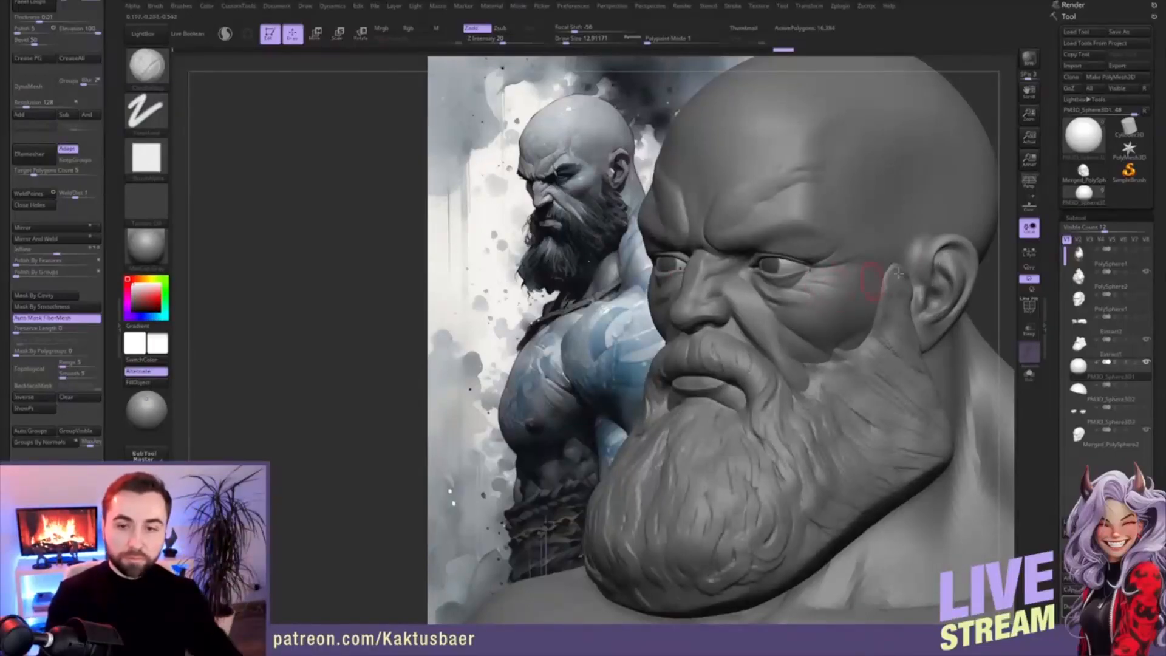
{"action": "left_click", "coordinate": [1029, 183]}
{"action": "right_click_drag", "start_coordinate": [827, 313], "coordinate": [760, 291], "text": "ctrl"}
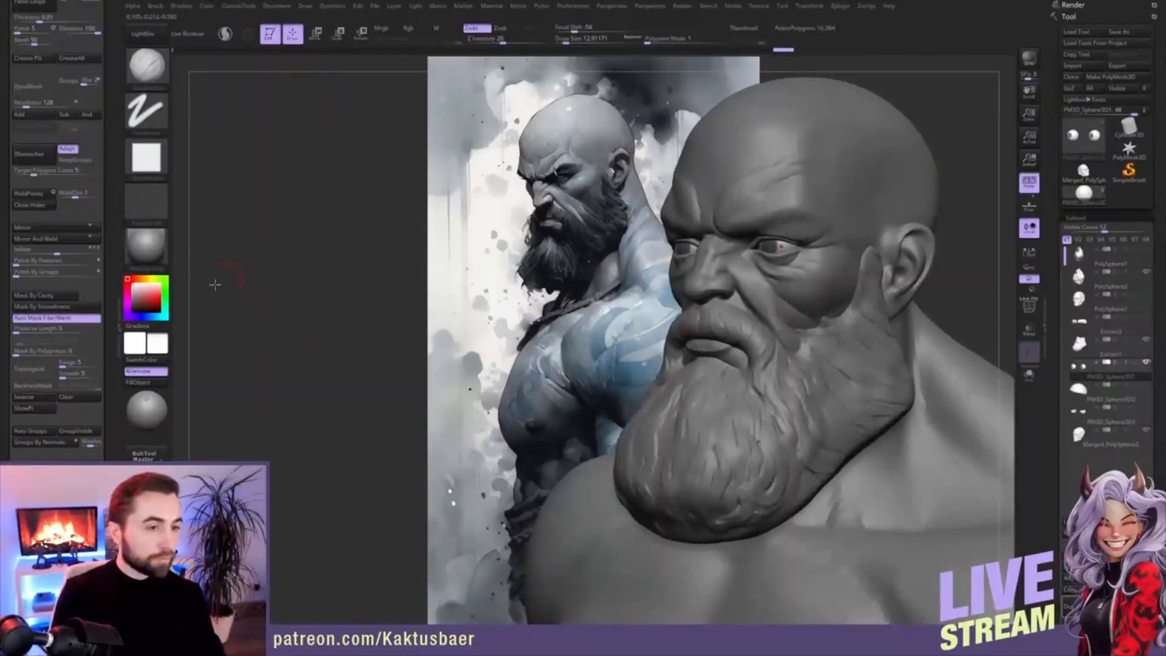
- Fill the eyeballs with colour, trying a grey shade before returning to white, and clear the iris mask
{"action": "left_click", "coordinate": [144, 383]}
{"action": "key", "text": "b"}
{"action": "key", "text": "p"}
{"action": "key", "text": "a"}
{"action": "key", "text": "b"}
{"action": "key", "text": "c"}
{"action": "key", "text": "b"}
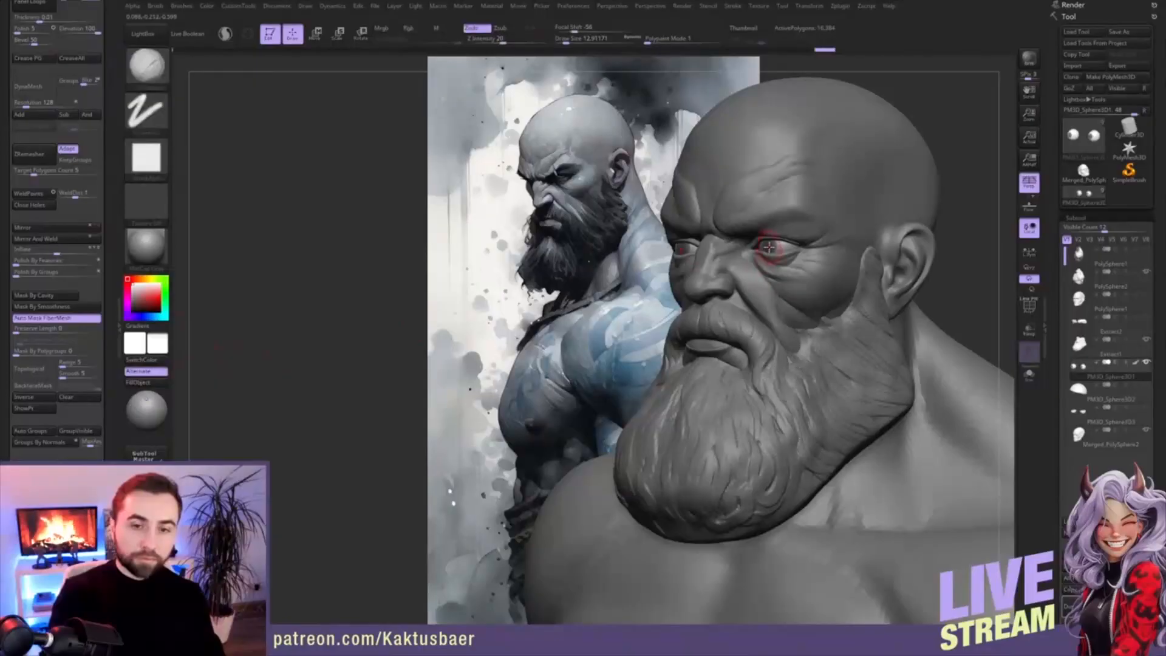
{"action": "scroll", "coordinate": [111, 369], "scroll_direction": "down", "scroll_amount": 3}
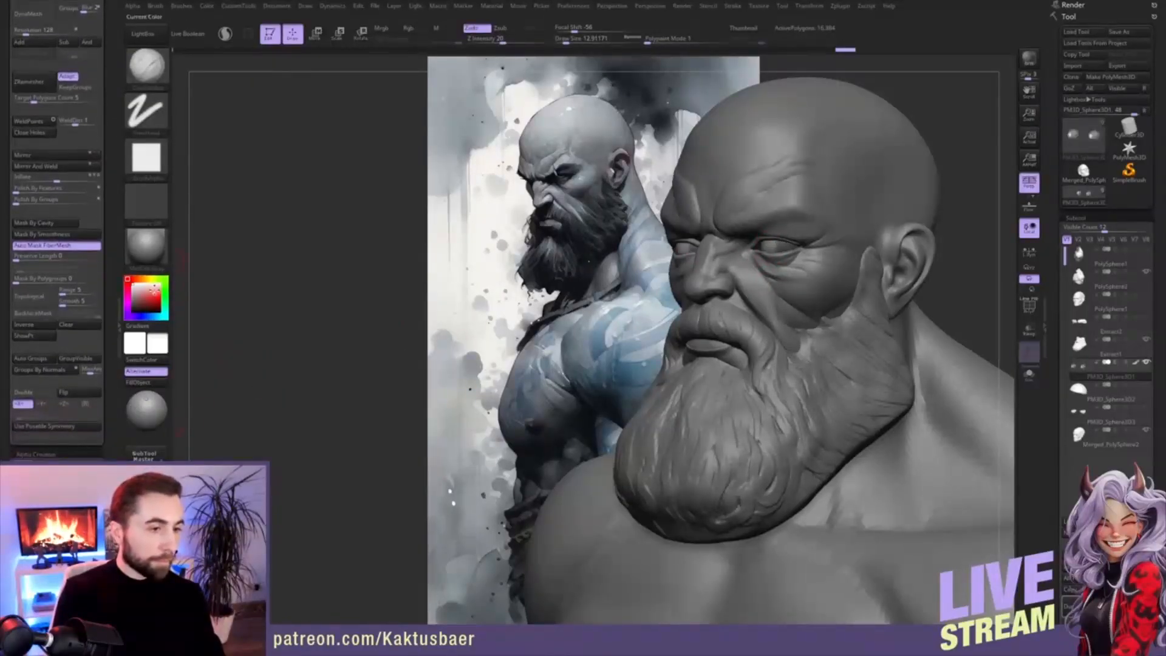
{"action": "left_click", "coordinate": [133, 295]}
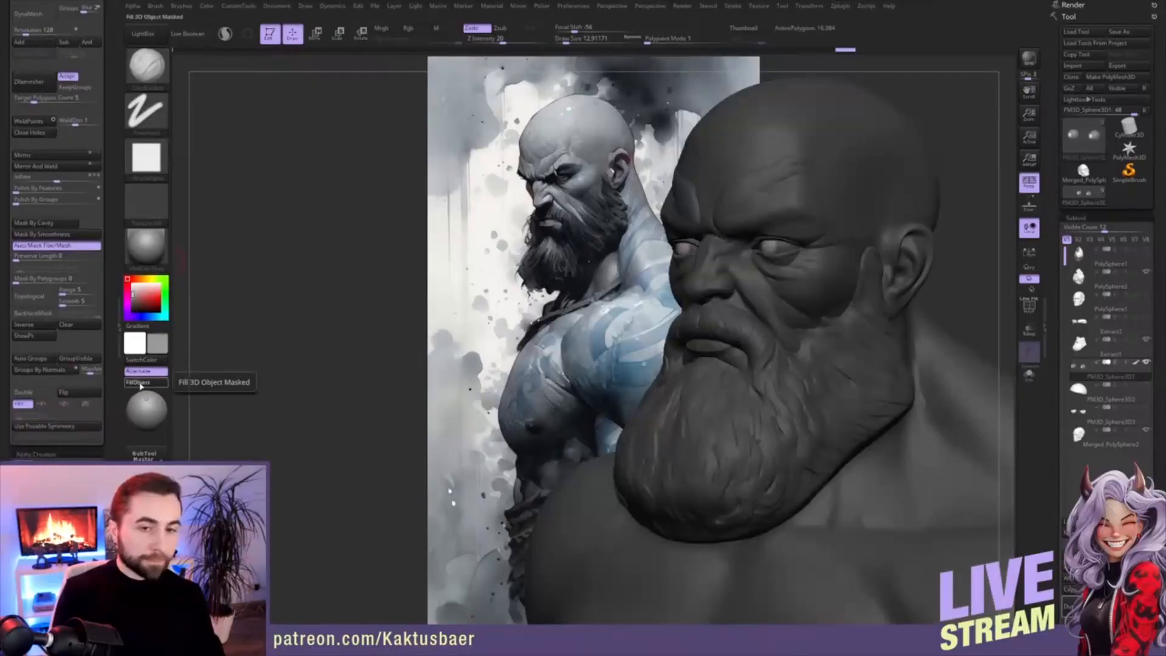
{"action": "left_click", "coordinate": [129, 281]}
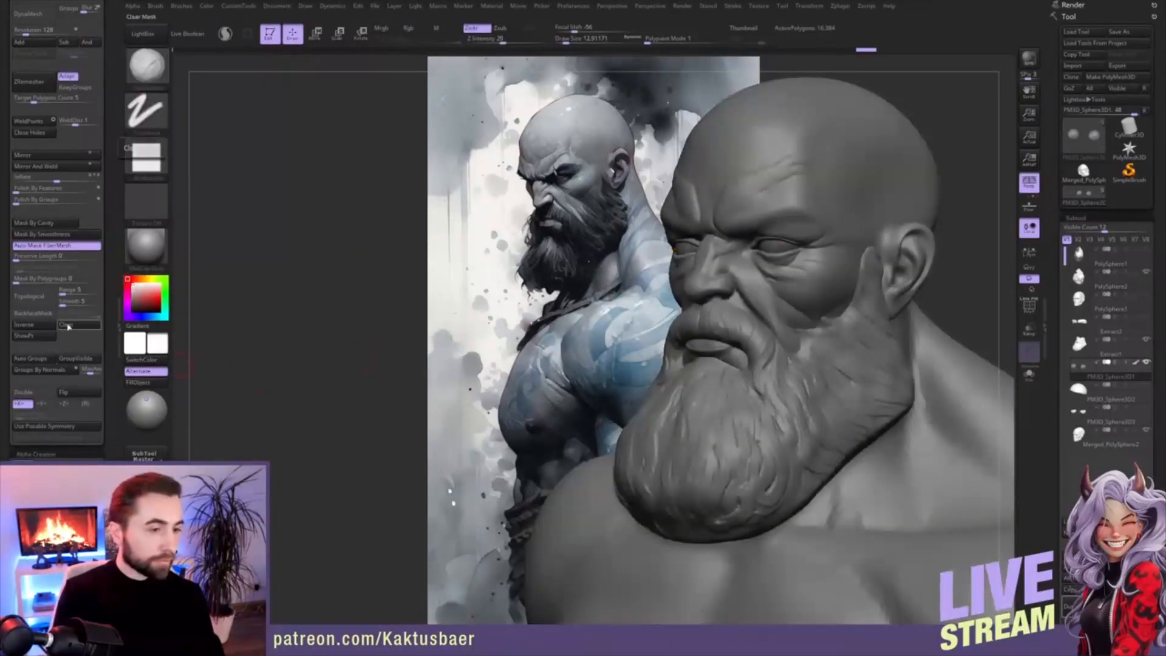
- Select the head and adjust the outer corner of the near eye with the Move brush at a reduced size
{"action": "mouse_move", "coordinate": [746, 267]}
{"action": "right_mouse_down"}
{"action": "mouse_move", "coordinate": [796, 252]}
{"action": "mouse_move", "coordinate": [787, 284]}
{"action": "mouse_move", "coordinate": [820, 266]}
{"action": "mouse_move", "coordinate": [814, 255]}
{"action": "right_mouse_up"}
{"action": "left_click", "coordinate": [820, 263], "text": "alt"}
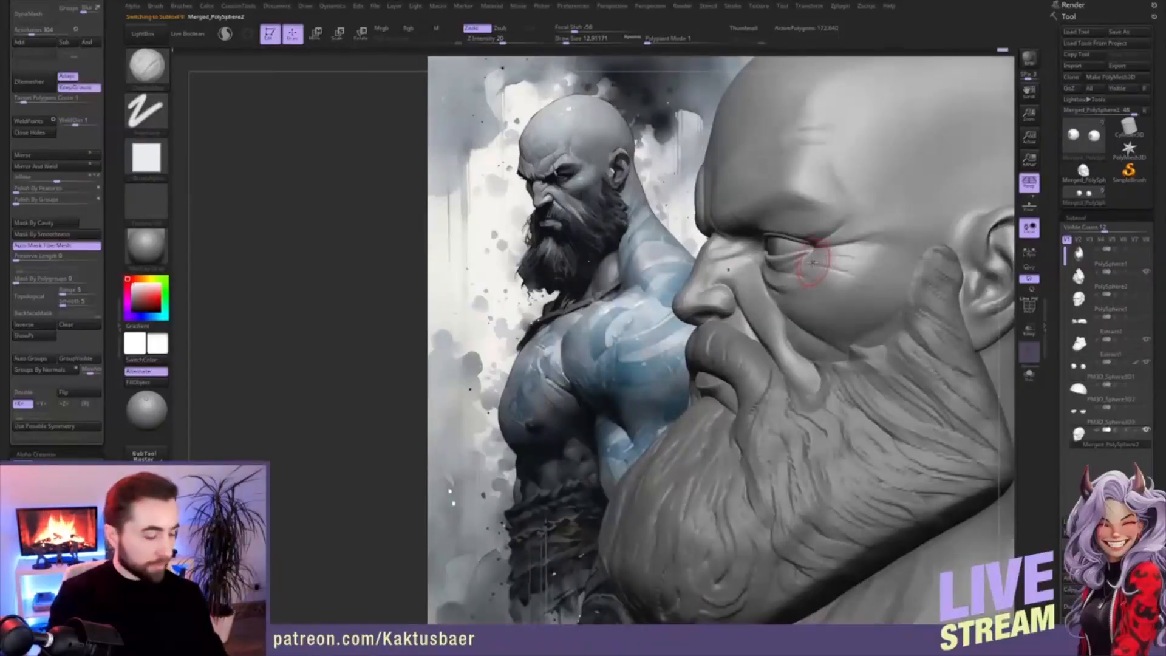
{"action": "key", "text": "b"}
{"action": "key", "text": "m"}
{"action": "key", "text": "v"}
{"action": "key", "text": "bracketright"}
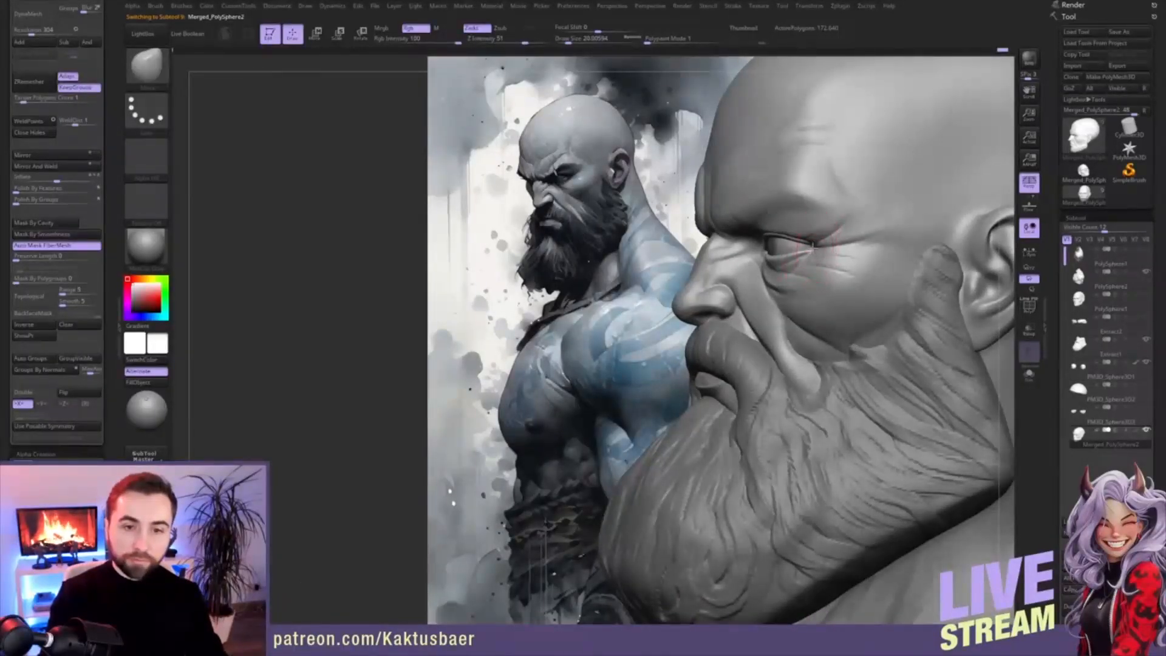
{"action": "key", "text": "bracketleft"}
{"action": "key", "text": "bracketleft"}
- Refine the eyelid corner and crow's-feet wrinkles beside the near eye, returning to the Move brush for the larger shape
{"action": "key", "text": "b"}
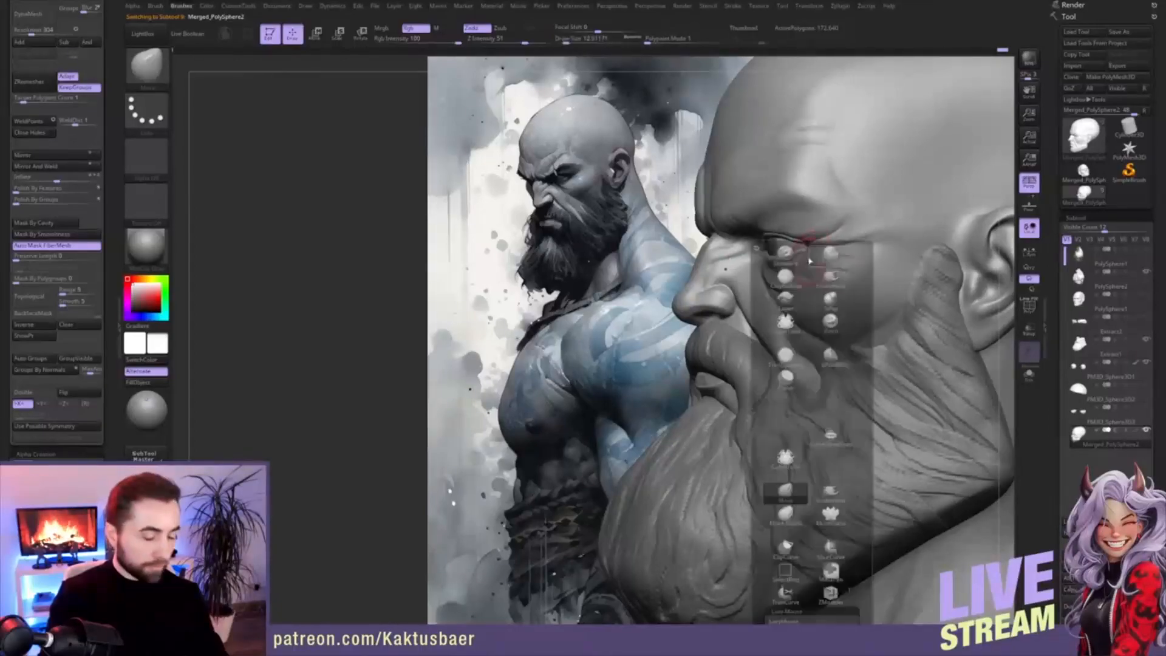
{"action": "left_click", "coordinate": [833, 313]}
{"action": "mouse_move", "coordinate": [780, 258]}
{"action": "right_mouse_down"}
{"action": "mouse_move", "coordinate": [817, 251]}
{"action": "mouse_move", "coordinate": [811, 273]}
{"action": "right_mouse_up"}
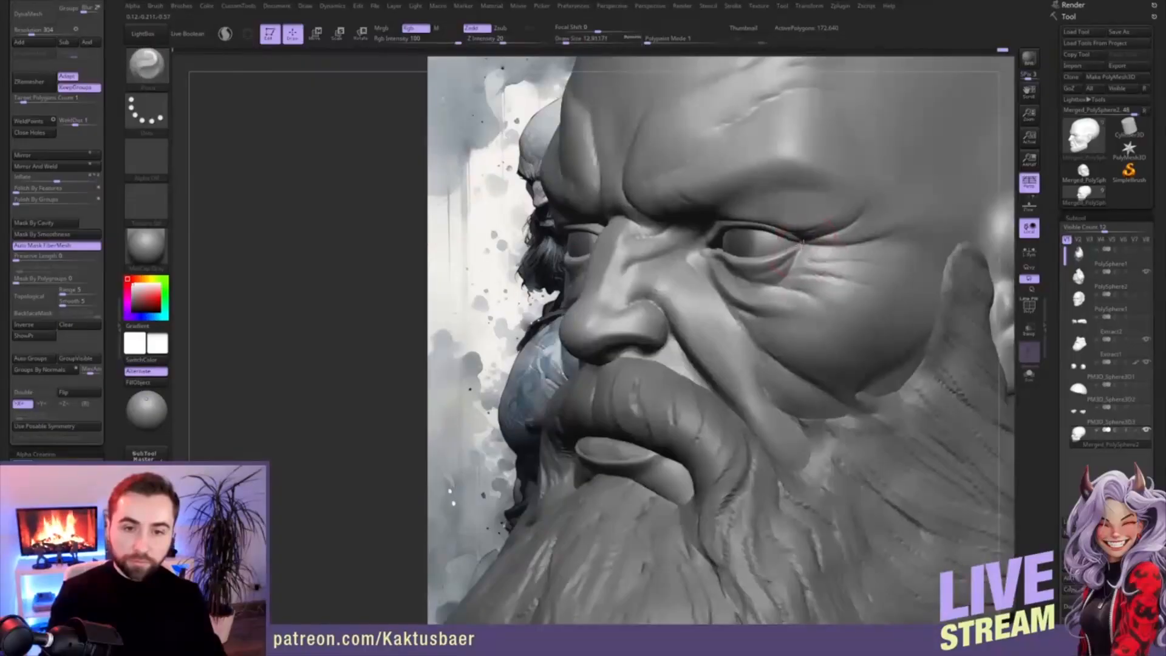
{"action": "right_click_drag", "start_coordinate": [796, 252], "coordinate": [820, 245], "text": "ctrl"}
{"action": "key", "text": "b"}
{"action": "key", "text": "m"}
{"action": "key", "text": "v"}
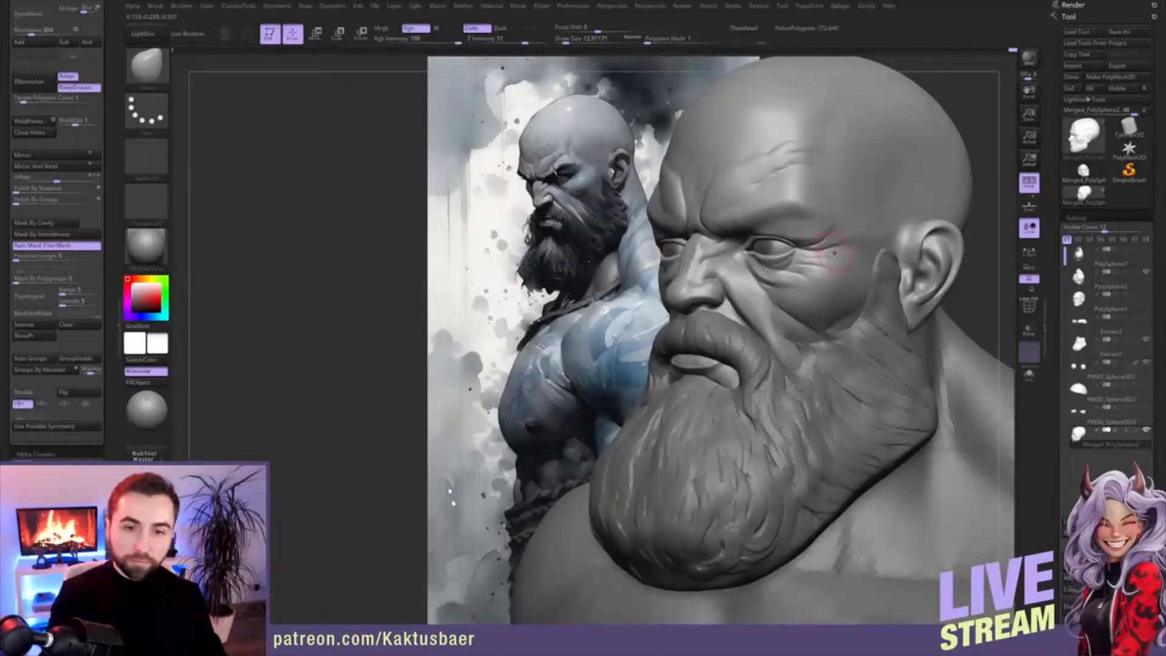
{"action": "right_click_drag", "start_coordinate": [817, 258], "coordinate": [905, 234], "text": "ctrl"}
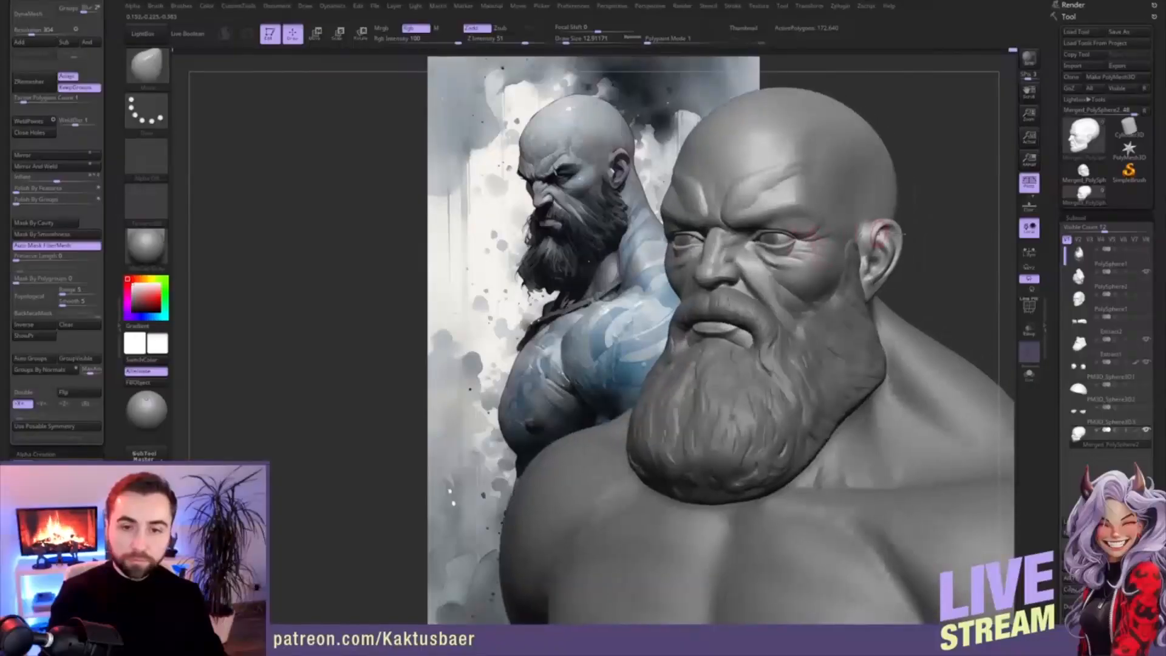
- Select the Extract2 eyebrows and reshape their inner ends over the brow ridge with an enlarged Move brush
{"action": "mouse_move", "coordinate": [1134, 331]}
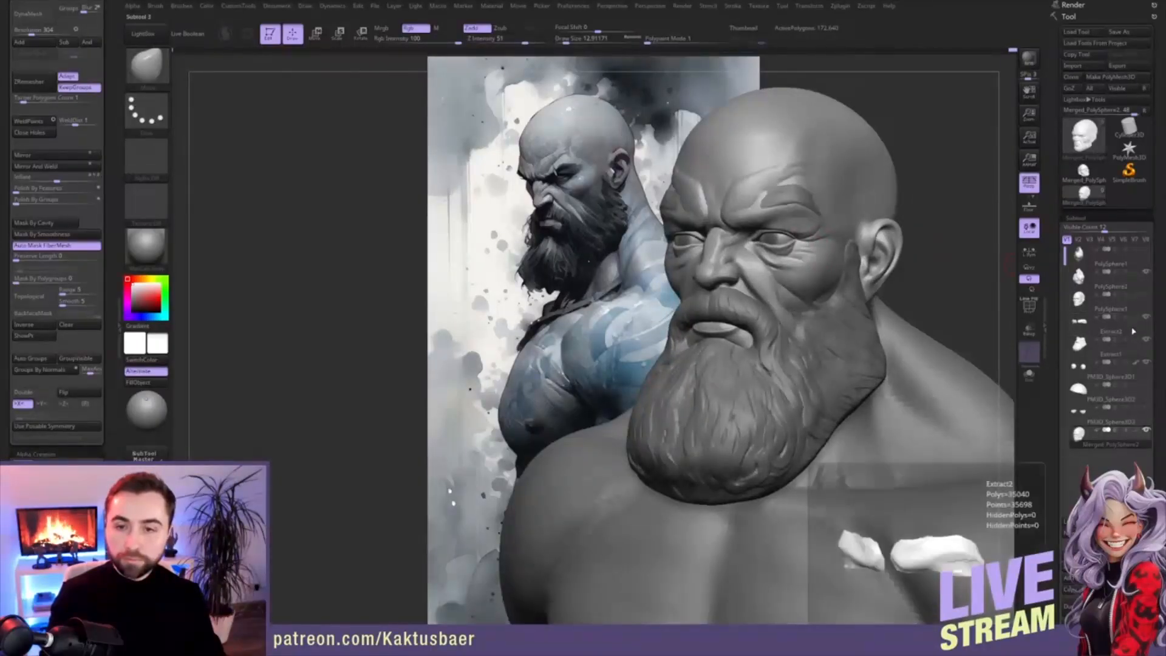
{"action": "left_click", "coordinate": [827, 253], "text": "alt"}
{"action": "mouse_move", "coordinate": [758, 209]}
{"action": "left_mouse_down"}
{"action": "mouse_move", "coordinate": [738, 223]}
{"action": "mouse_move", "coordinate": [747, 219]}
{"action": "left_mouse_up"}
{"action": "key", "text": "s"}
{"action": "key", "text": "s"}
{"action": "mouse_move", "coordinate": [767, 250]}
{"action": "right_mouse_down"}
{"action": "mouse_move", "coordinate": [757, 221]}
{"action": "mouse_move", "coordinate": [757, 261]}
{"action": "right_mouse_up"}
{"action": "key", "text": "s"}
{"action": "left_click_drag", "start_coordinate": [740, 236], "coordinate": [732, 228]}
{"action": "right_click_drag", "start_coordinate": [724, 237], "coordinate": [764, 227]}
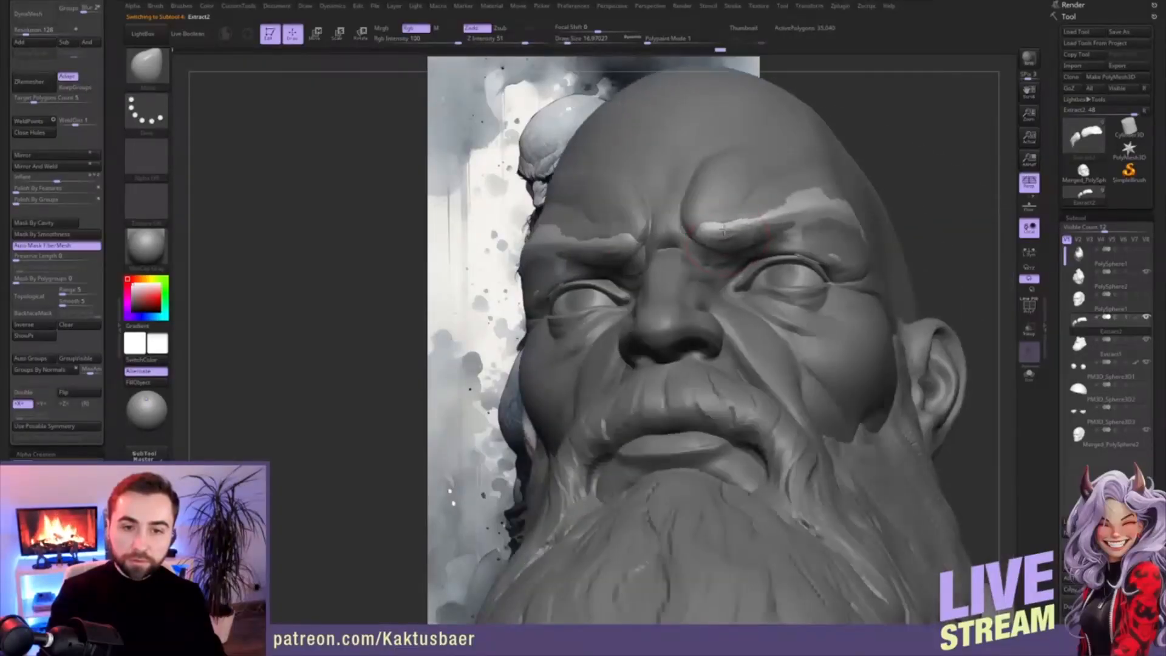
- Fit the inner ends and lower edges of the eyebrows closely to the brow from several angles with the Move brush
{"action": "left_click_drag", "start_coordinate": [733, 248], "coordinate": [711, 246]}
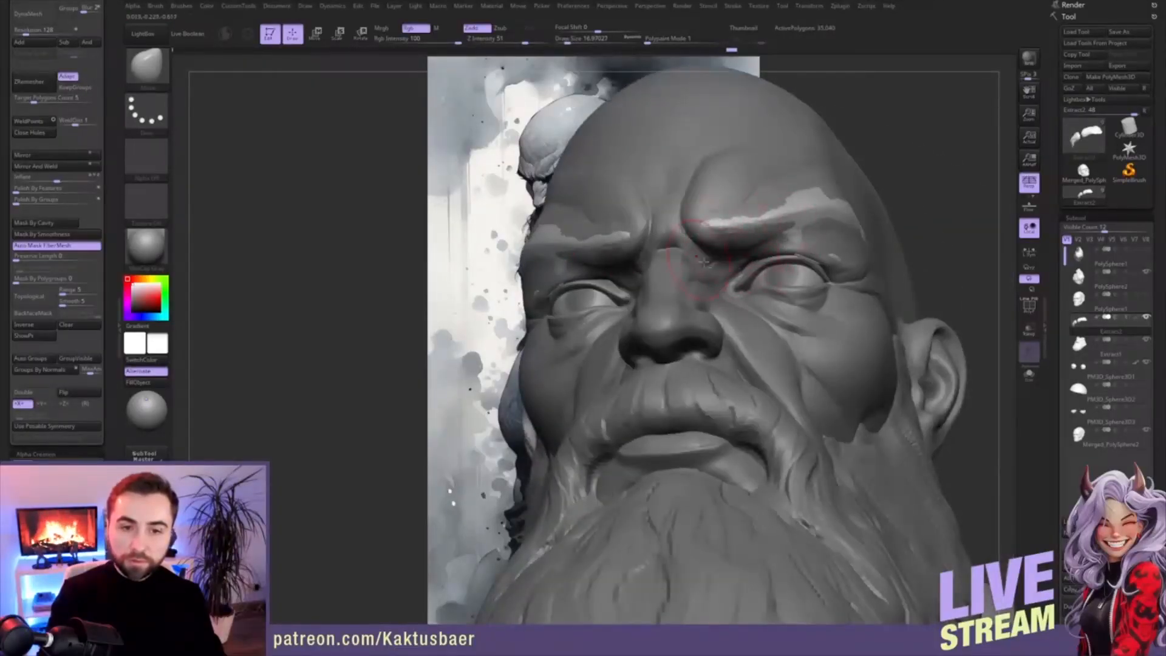
{"action": "mouse_move", "coordinate": [723, 257]}
{"action": "right_mouse_down"}
{"action": "mouse_move", "coordinate": [711, 234]}
{"action": "mouse_move", "coordinate": [722, 222]}
{"action": "right_mouse_up"}
{"action": "left_click_drag", "start_coordinate": [715, 231], "coordinate": [717, 241]}
{"action": "mouse_move", "coordinate": [720, 241]}
{"action": "right_mouse_down"}
{"action": "mouse_move", "coordinate": [727, 261]}
{"action": "mouse_move", "coordinate": [749, 257]}
{"action": "right_mouse_up"}
{"action": "left_click_drag", "start_coordinate": [766, 242], "coordinate": [759, 236]}
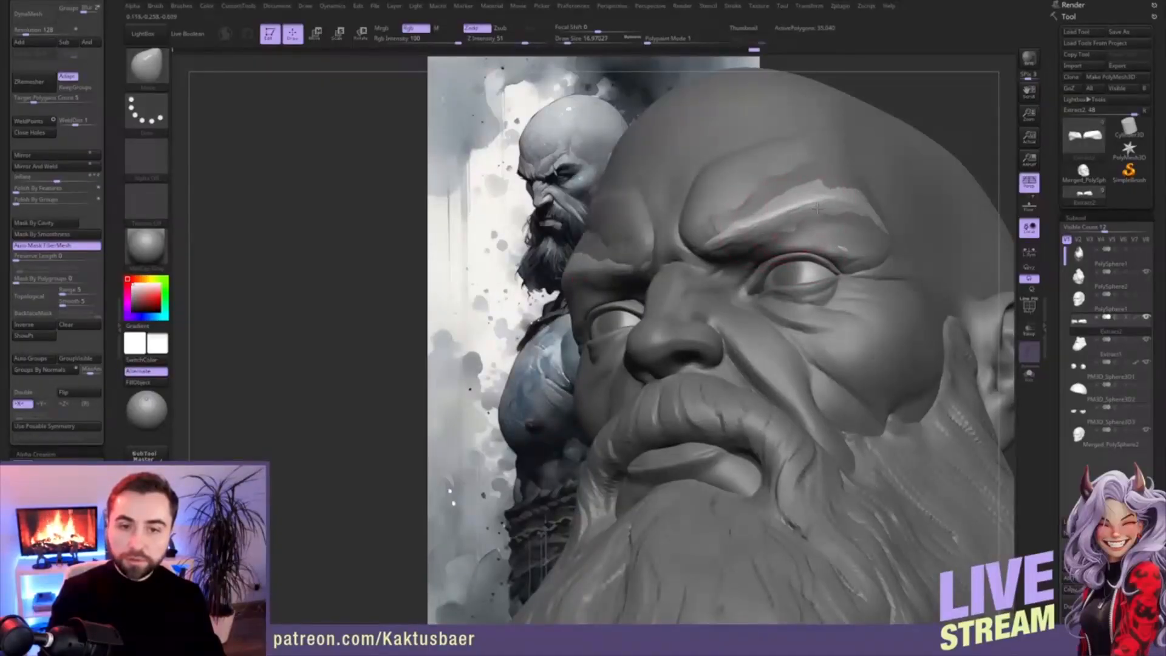
- Reshape the near eyebrow's arch and outer end with the Move brush, checking front and low views
{"action": "right_click_drag", "start_coordinate": [848, 210], "coordinate": [790, 180]}
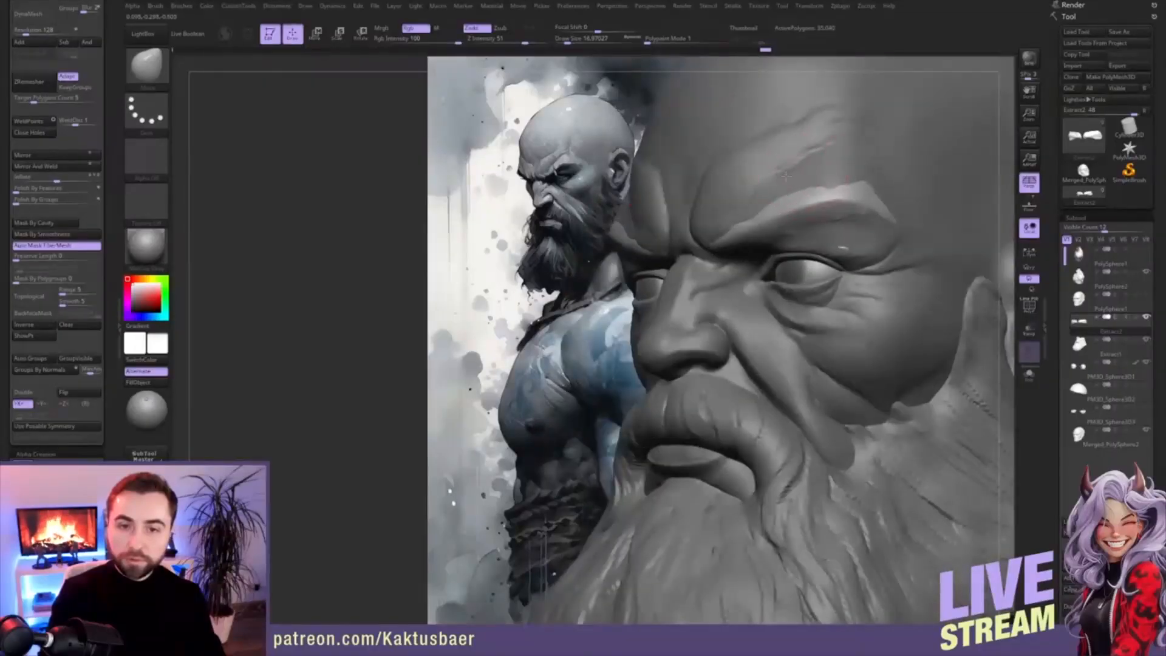
{"action": "left_click_drag", "start_coordinate": [774, 185], "coordinate": [867, 181]}
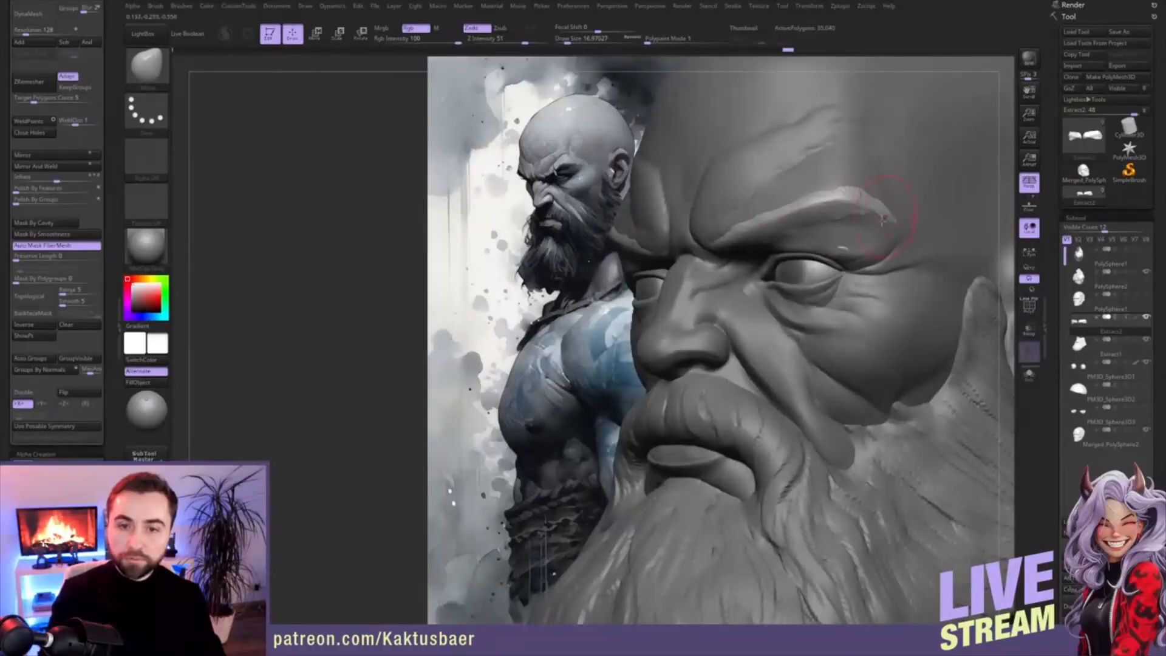
{"action": "mouse_move", "coordinate": [785, 253]}
{"action": "right_mouse_down"}
{"action": "mouse_move", "coordinate": [845, 263]}
{"action": "mouse_move", "coordinate": [732, 226]}
{"action": "right_mouse_up"}
{"action": "left_click_drag", "start_coordinate": [768, 250], "coordinate": [751, 242]}
{"action": "key", "text": "bracketleft"}
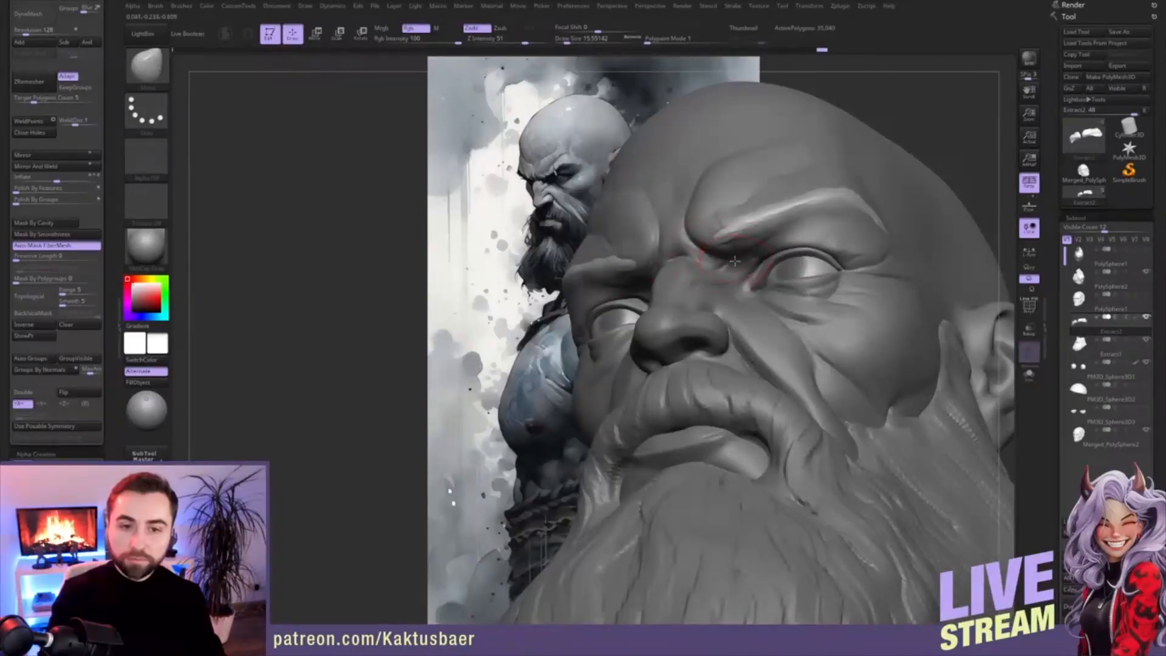
- Refine the eyebrow's inner lower edge and upper arch with a smaller Move brush
{"action": "right_click_drag", "start_coordinate": [742, 253], "coordinate": [728, 248]}
{"action": "key", "text": "bracketleft"}
{"action": "key", "text": "bracketleft"}
{"action": "key", "text": "bracketleft"}
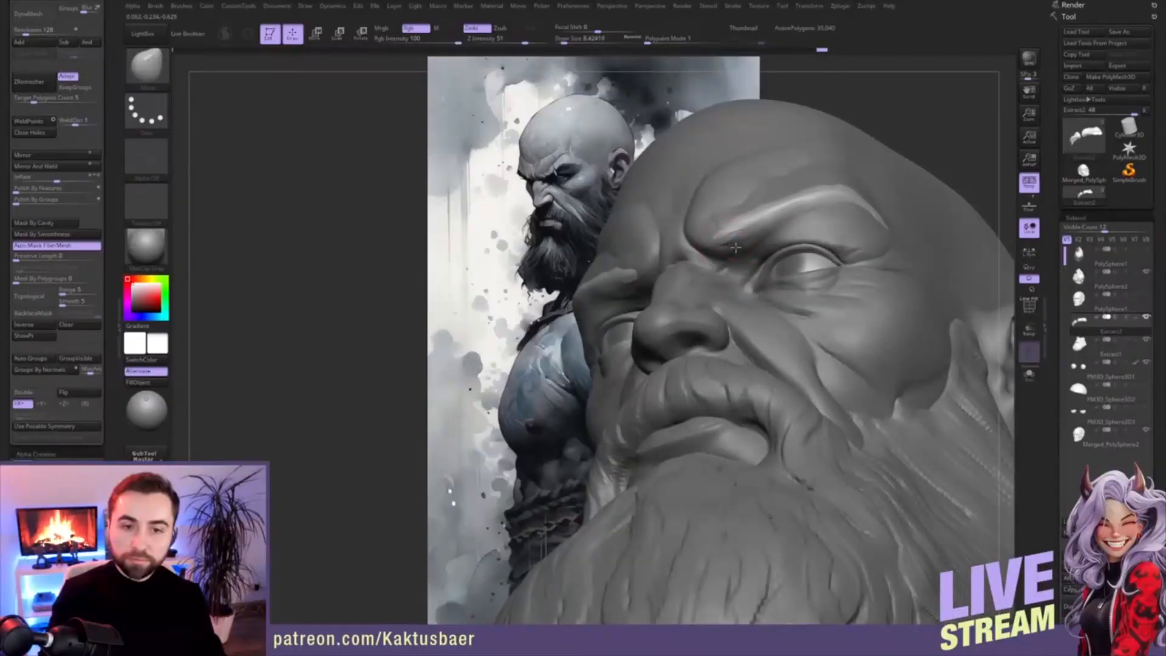
{"action": "left_click_drag", "start_coordinate": [772, 234], "coordinate": [780, 234]}
{"action": "right_click_drag", "start_coordinate": [793, 226], "coordinate": [798, 224]}
{"action": "left_click_drag", "start_coordinate": [775, 202], "coordinate": [759, 205]}
{"action": "right_click_drag", "start_coordinate": [784, 177], "coordinate": [834, 165]}
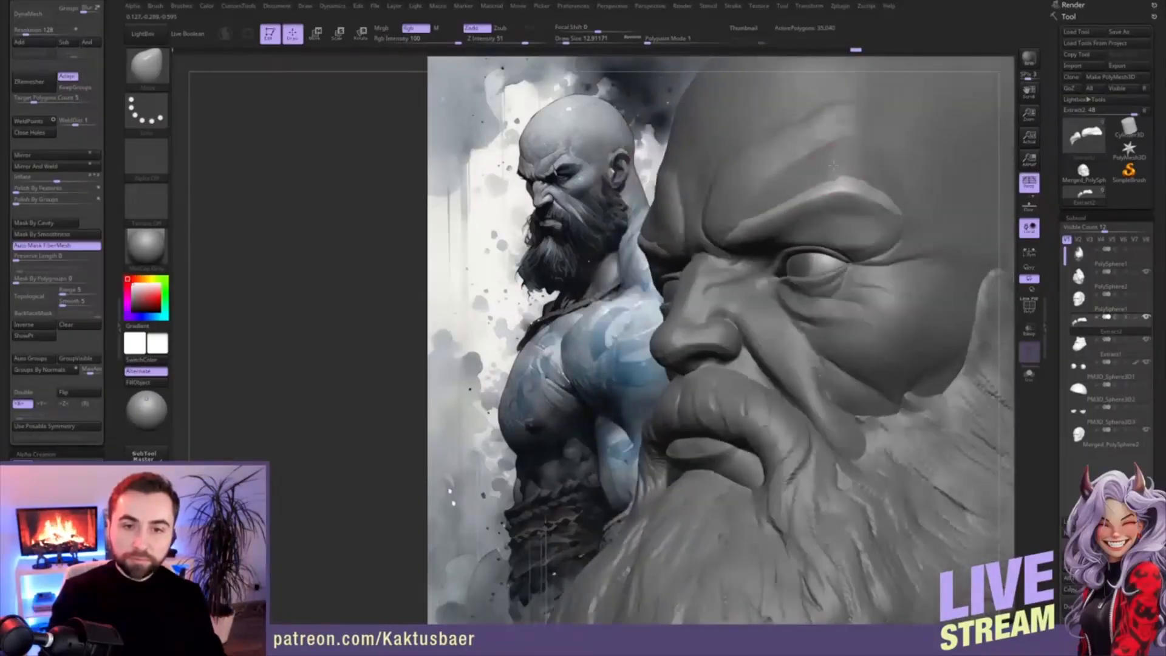
{"action": "left_click_drag", "start_coordinate": [832, 165], "coordinate": [834, 173]}
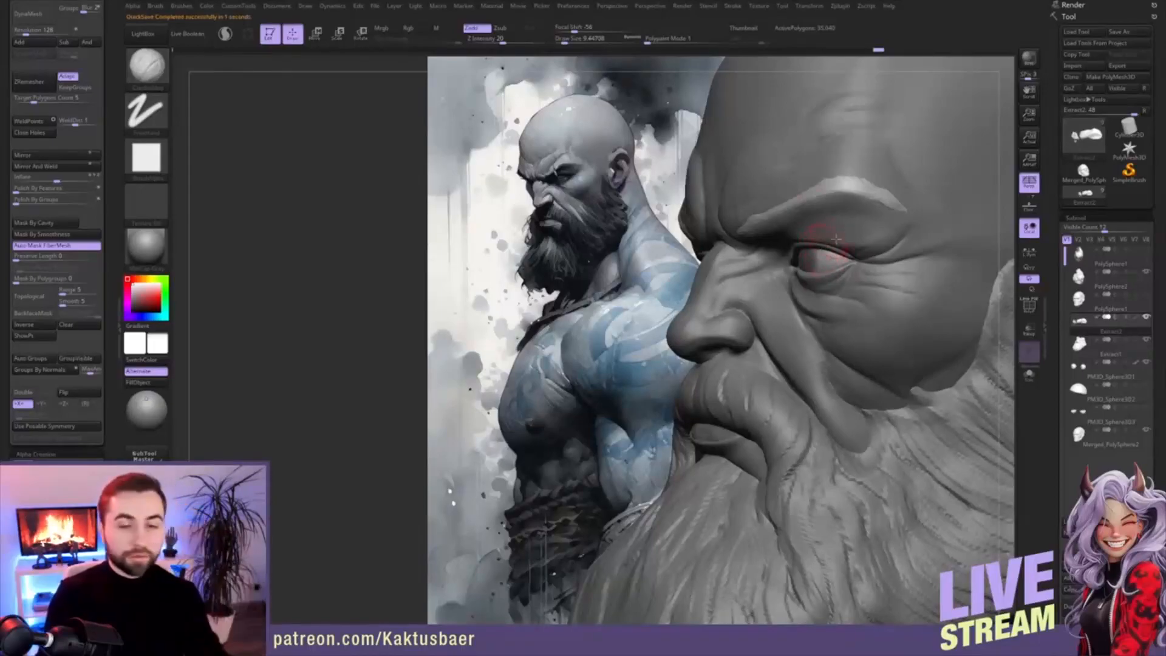
- Build up the outer half of the eyebrows with the ClayBuildup brush at a reduced size
{"action": "right_click_drag", "start_coordinate": [871, 177], "coordinate": [788, 249], "text": "alt"}
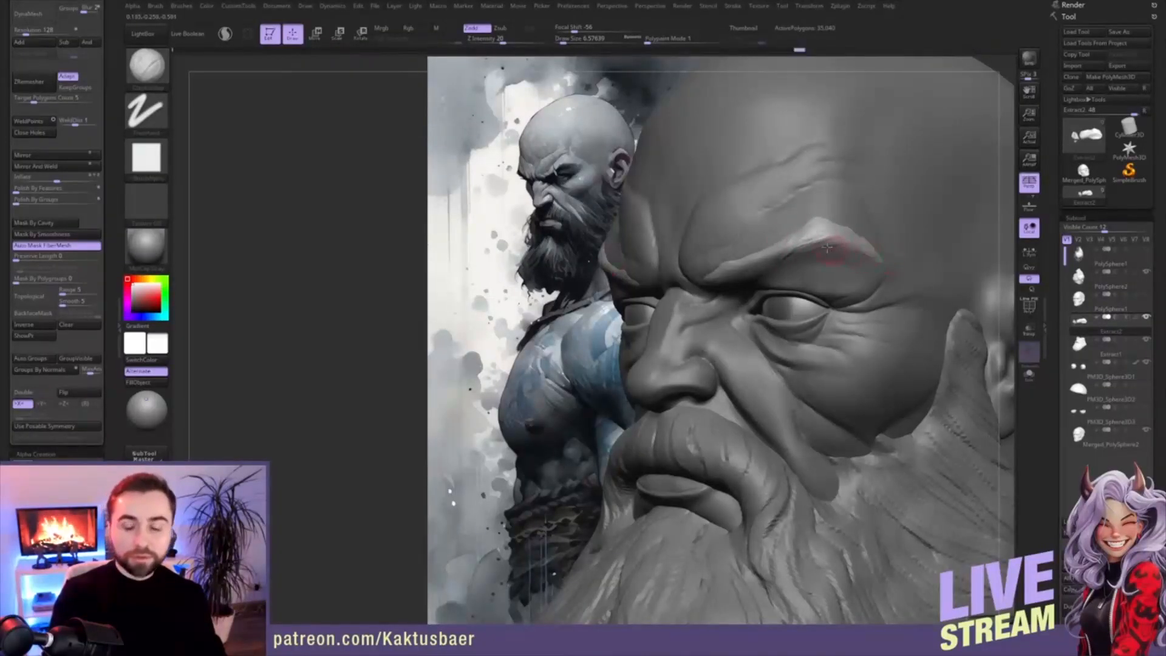
{"action": "mouse_move", "coordinate": [756, 250]}
{"action": "right_mouse_down", "text": "ctrl"}
{"action": "mouse_move", "coordinate": [811, 251]}
{"action": "mouse_move", "coordinate": [784, 276]}
{"action": "mouse_move", "coordinate": [831, 282]}
{"action": "right_mouse_up", "text": "ctrl"}
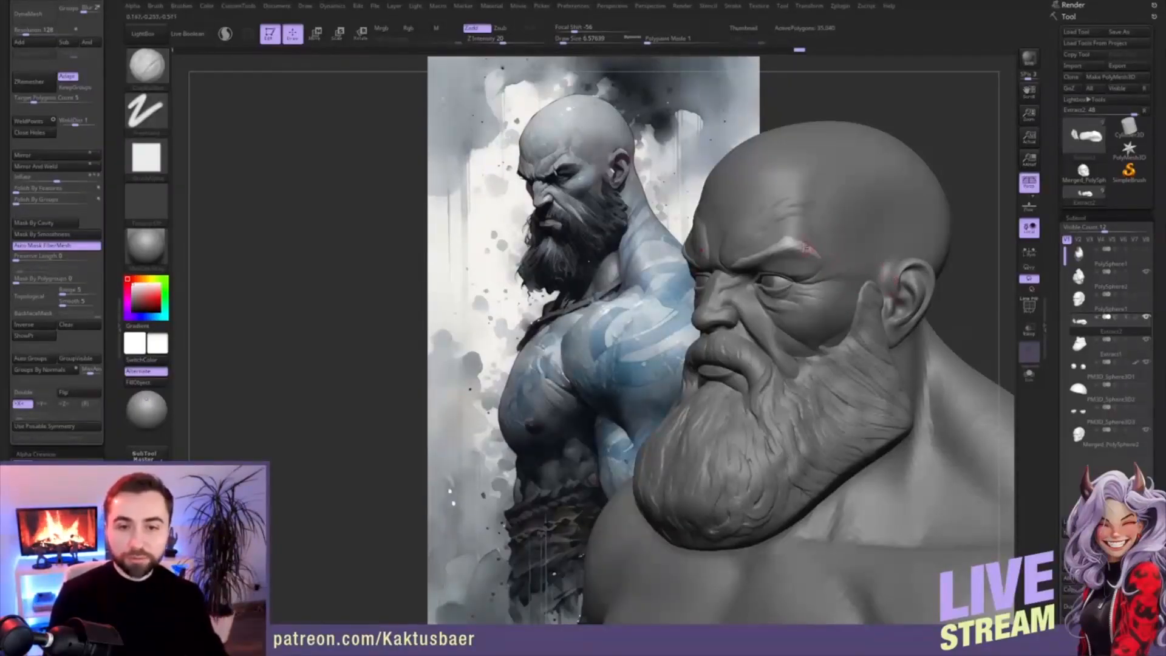
{"action": "mouse_move", "coordinate": [810, 259]}
{"action": "right_mouse_down", "text": "ctrl"}
{"action": "mouse_move", "coordinate": [811, 289]}
{"action": "mouse_move", "coordinate": [792, 287]}
{"action": "mouse_move", "coordinate": [838, 281]}
{"action": "mouse_move", "coordinate": [796, 297]}
{"action": "mouse_move", "coordinate": [785, 271]}
{"action": "right_mouse_up", "text": "ctrl"}
- Select the head and adjust the fold between the outer eyebrow and eye corner with an enlarged Move brush
{"action": "left_click", "coordinate": [810, 280], "text": "alt"}
{"action": "key", "text": "b"}
{"action": "key", "text": "m"}
{"action": "key", "text": "v"}
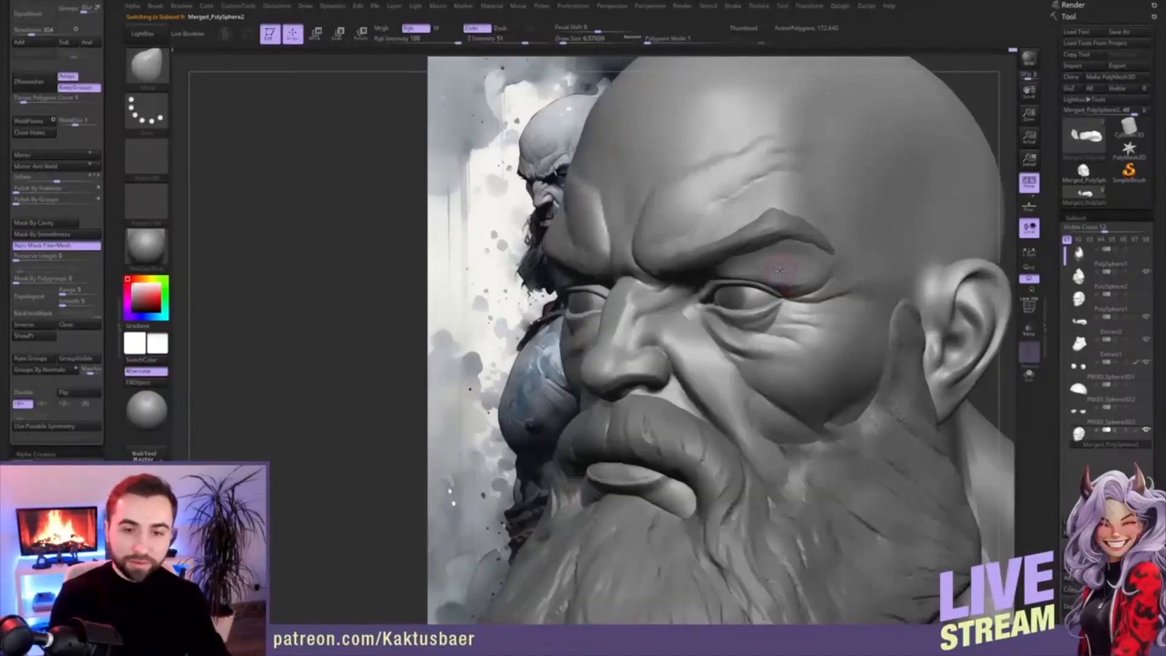
{"action": "key", "text": "bracketright"}
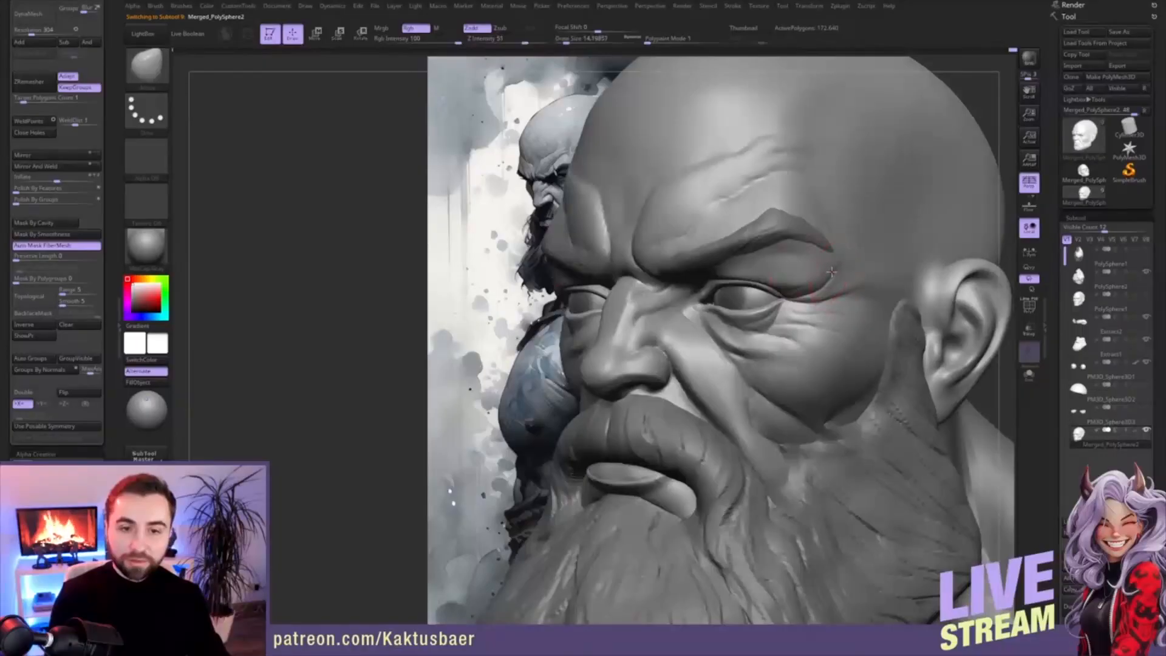
{"action": "right_click_drag", "start_coordinate": [843, 280], "coordinate": [861, 266]}
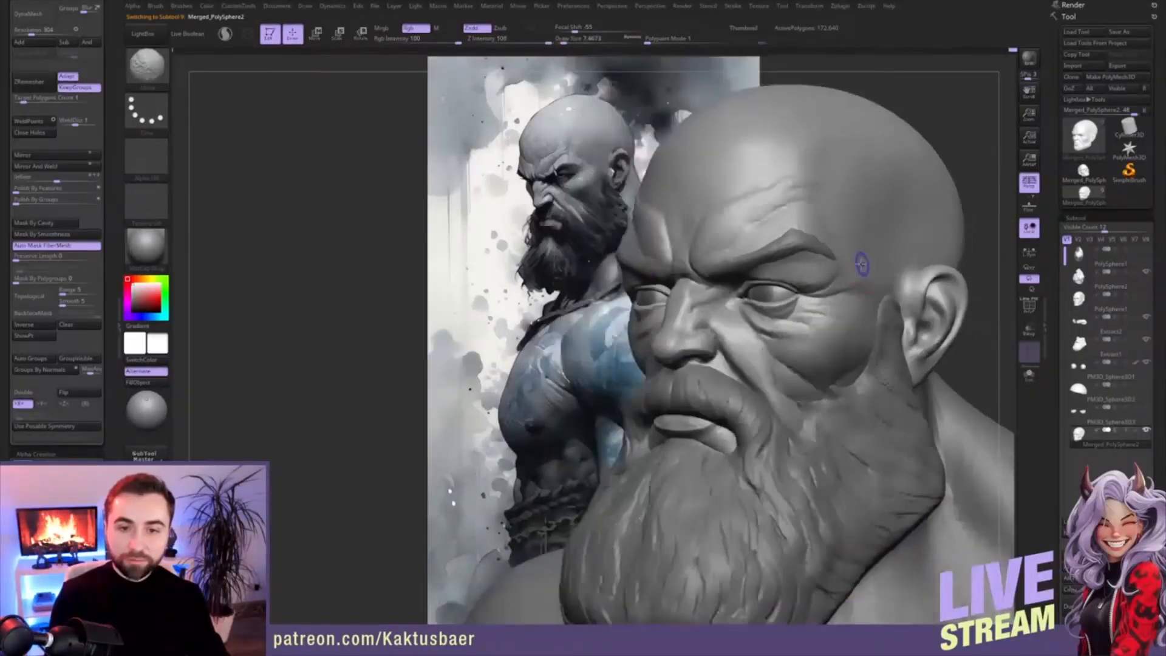
- Adjust the temple and side of the head with a much larger Move brush, checking the overall proportions
{"action": "key", "text": "b"}
{"action": "key", "text": "m"}
{"action": "key", "text": "v"}
{"action": "right_click_drag", "start_coordinate": [861, 289], "coordinate": [866, 297], "text": "ctrl"}
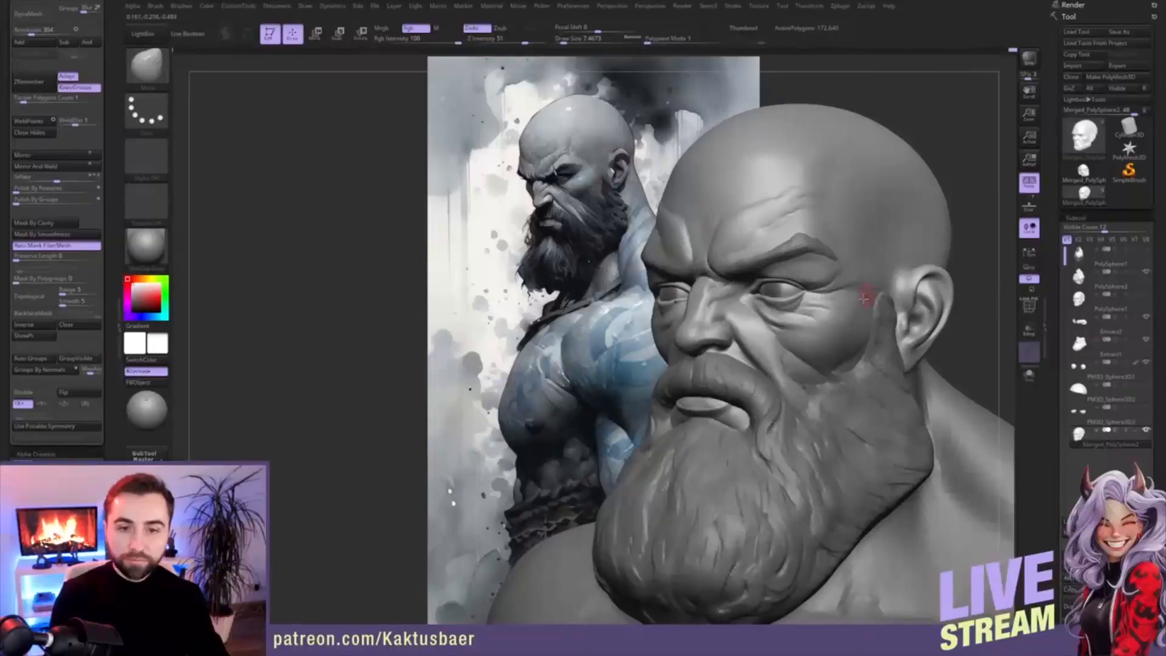
{"action": "key", "text": "s"}
{"action": "left_click_drag", "start_coordinate": [849, 299], "coordinate": [871, 297]}
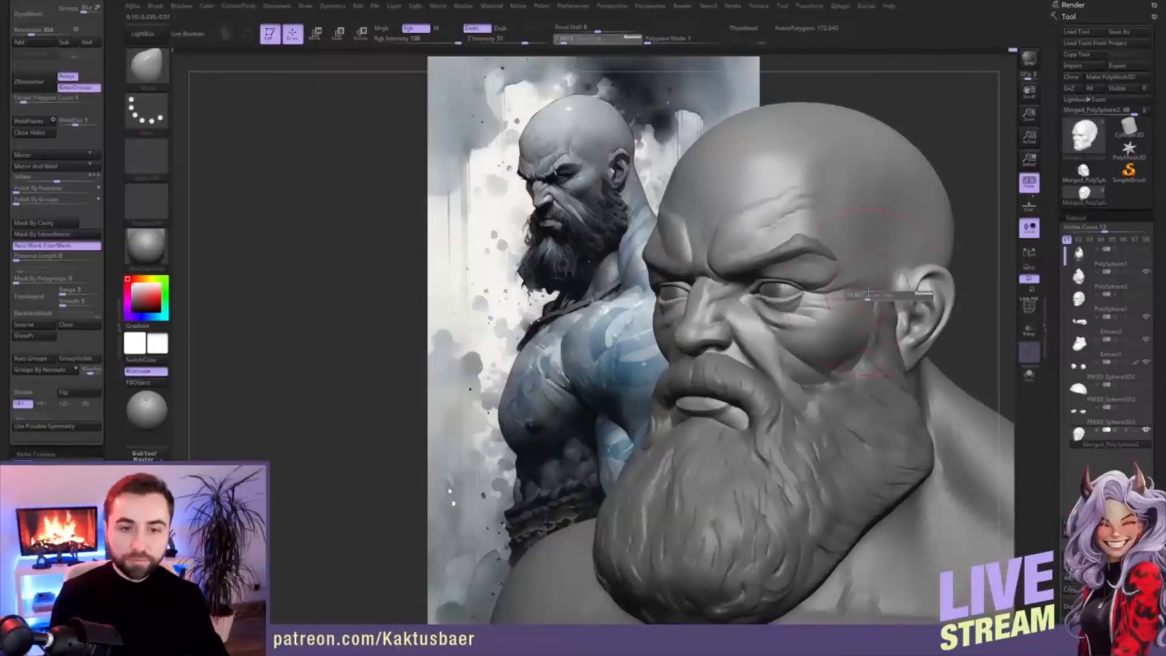
{"action": "right_click_drag", "start_coordinate": [846, 278], "coordinate": [889, 281]}
{"action": "mouse_move", "coordinate": [823, 264]}
{"action": "right_mouse_down"}
{"action": "mouse_move", "coordinate": [790, 296]}
{"action": "mouse_move", "coordinate": [805, 294]}
{"action": "mouse_move", "coordinate": [797, 279]}
{"action": "right_mouse_up"}
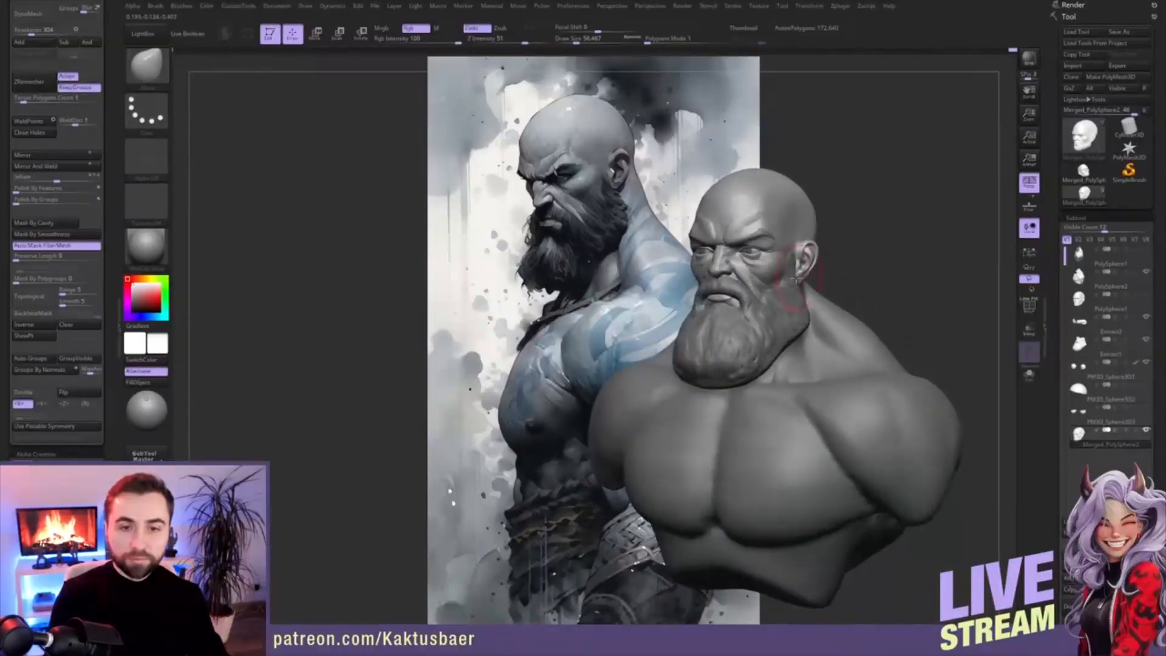
- Select the torso and restore the stored camera view aligned with the reference painting
{"action": "left_click", "coordinate": [856, 333], "text": "alt"}
{"action": "mouse_move", "coordinate": [856, 331]}
{"action": "right_mouse_down"}
{"action": "mouse_move", "coordinate": [836, 319]}
{"action": "mouse_move", "coordinate": [871, 325]}
{"action": "right_mouse_up"}
{"action": "scroll", "coordinate": [111, 351], "scroll_direction": "down", "scroll_amount": 5}
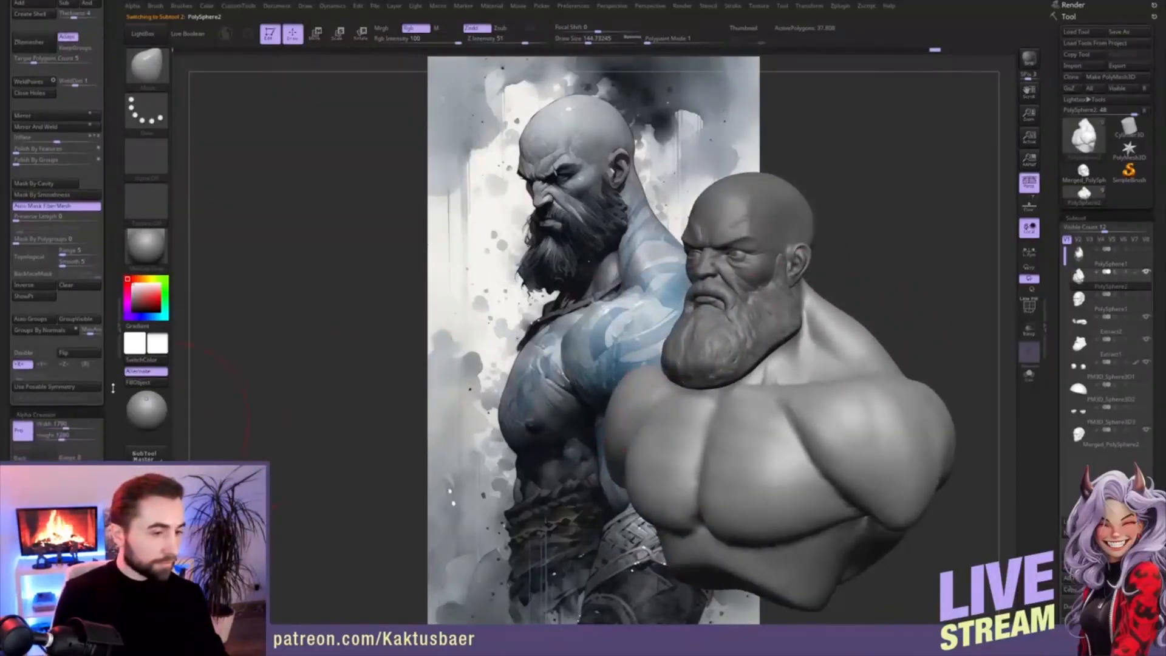
{"action": "scroll", "coordinate": [111, 351], "scroll_direction": "down", "scroll_amount": 3}
{"action": "left_click", "coordinate": [92, 407]}
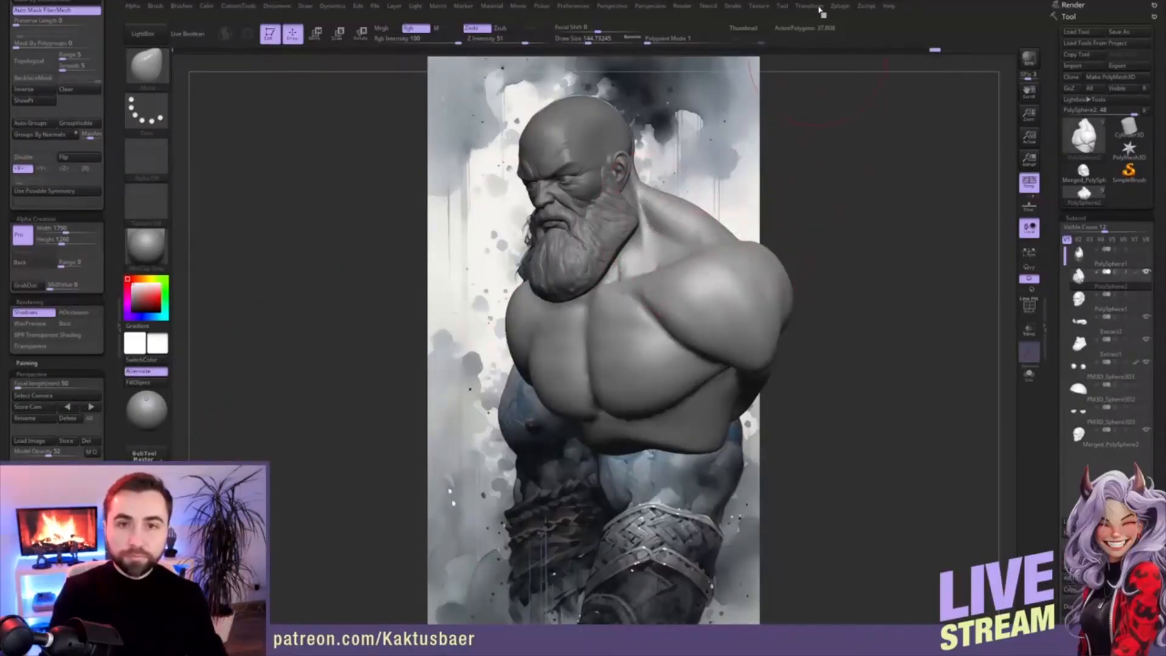
- Mirror and weld the torso and set up posable symmetry for it
{"action": "left_click", "coordinate": [818, 8]}
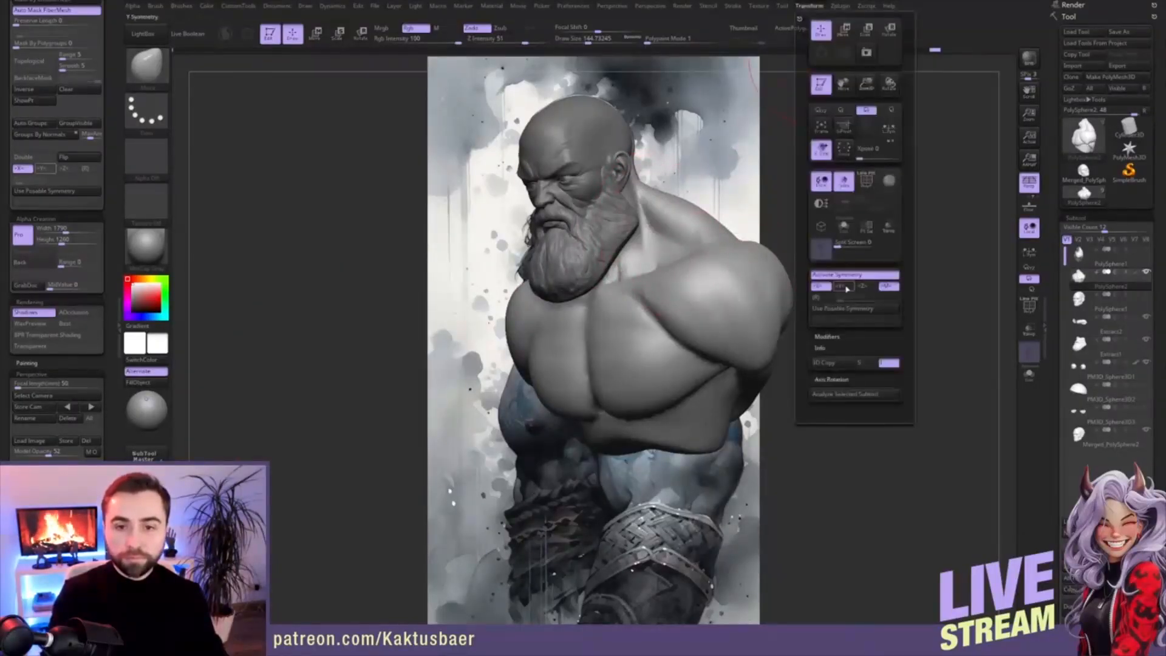
{"action": "left_click", "coordinate": [848, 310]}
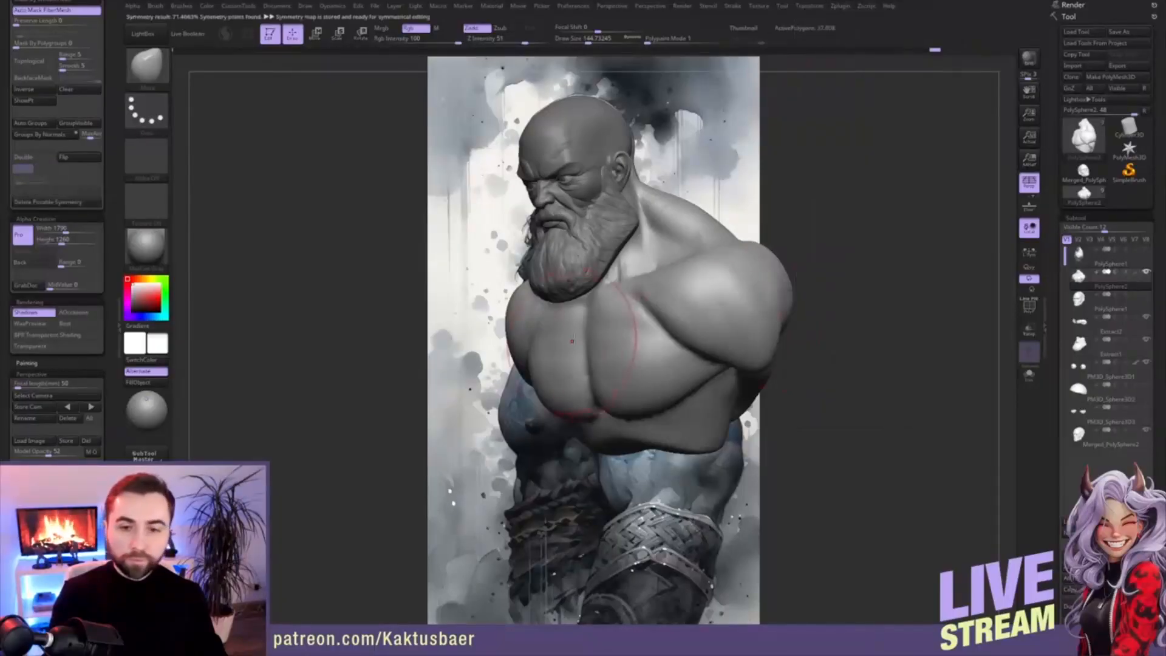
{"action": "left_click_drag", "start_coordinate": [1057, 381], "coordinate": [1059, 243]}
{"action": "left_click_drag", "start_coordinate": [113, 59], "coordinate": [115, 135]}
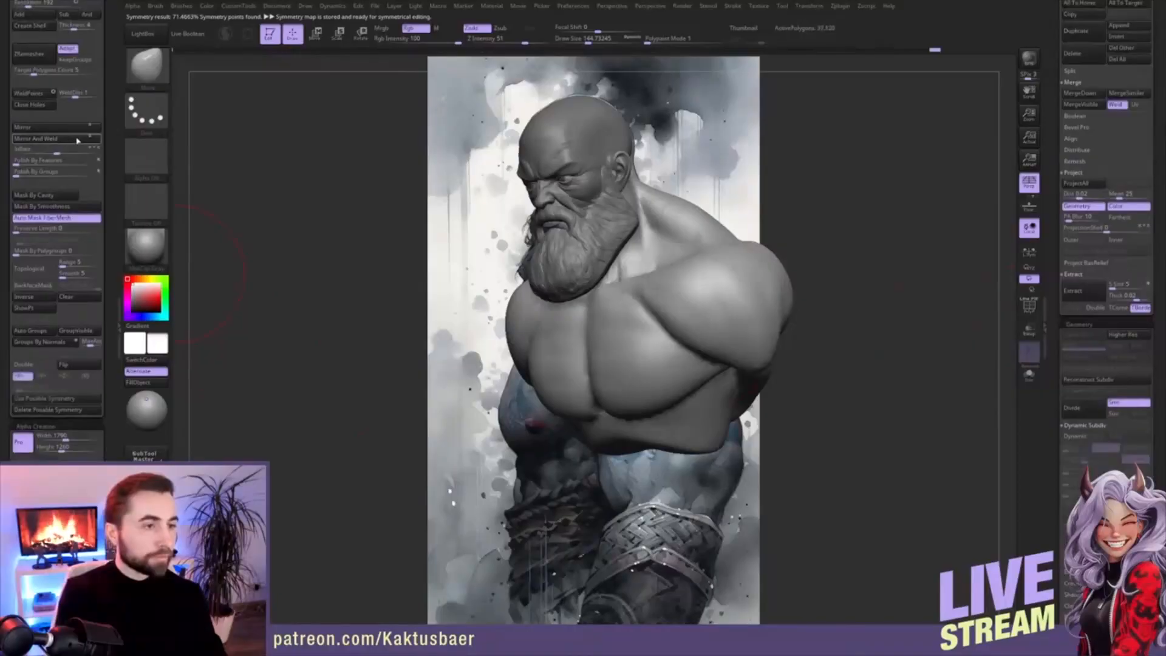
{"action": "left_click", "coordinate": [810, 7]}
{"action": "left_click", "coordinate": [848, 311]}
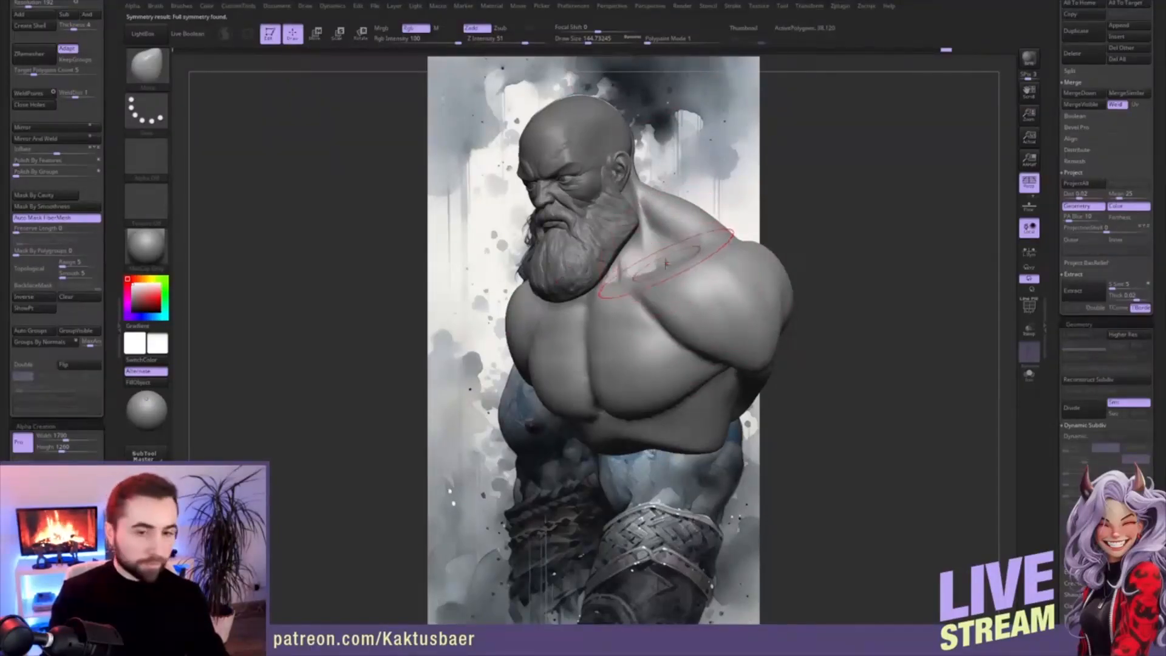
- Set up a rotation transpose line across the head and neck in side view
{"action": "key", "text": "r"}
{"action": "left_click_drag", "start_coordinate": [639, 202], "coordinate": [743, 152]}
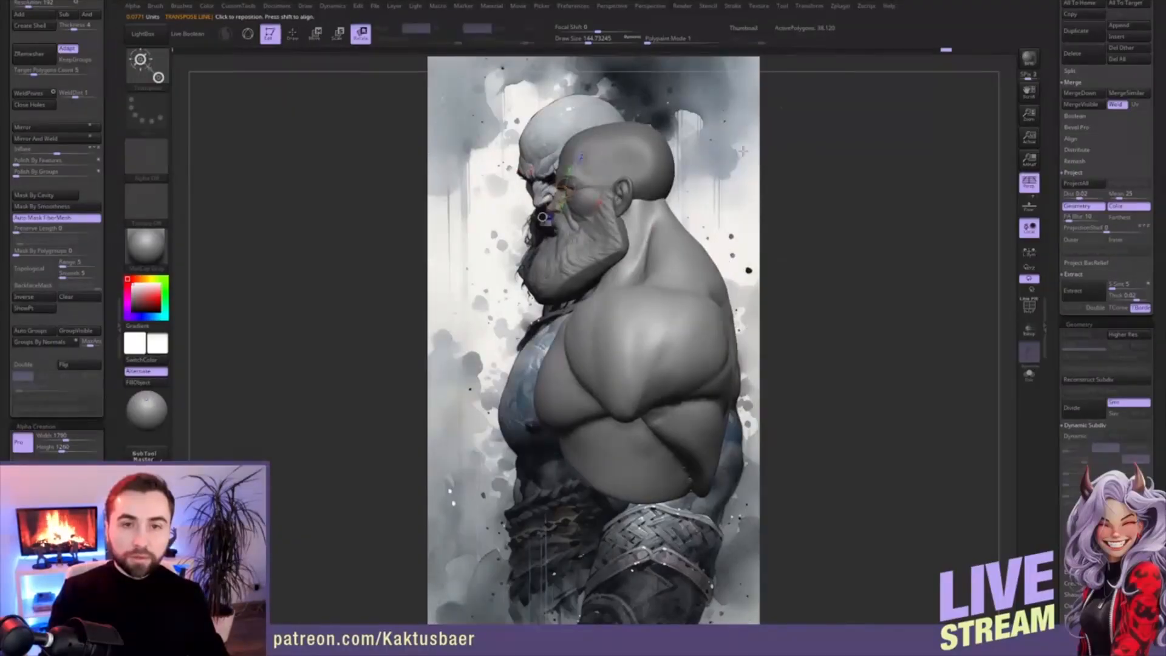
{"action": "left_click", "coordinate": [816, 7]}
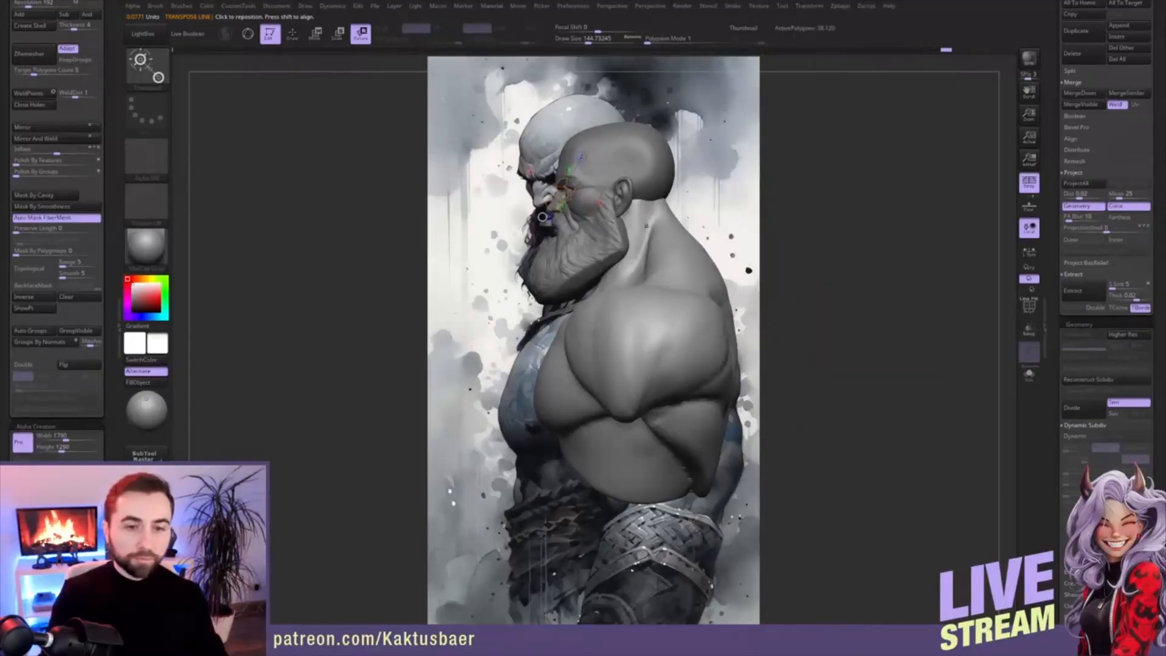
{"action": "left_click_drag", "start_coordinate": [542, 217], "coordinate": [635, 246]}
{"action": "right_click_drag", "start_coordinate": [538, 333], "coordinate": [644, 339]}
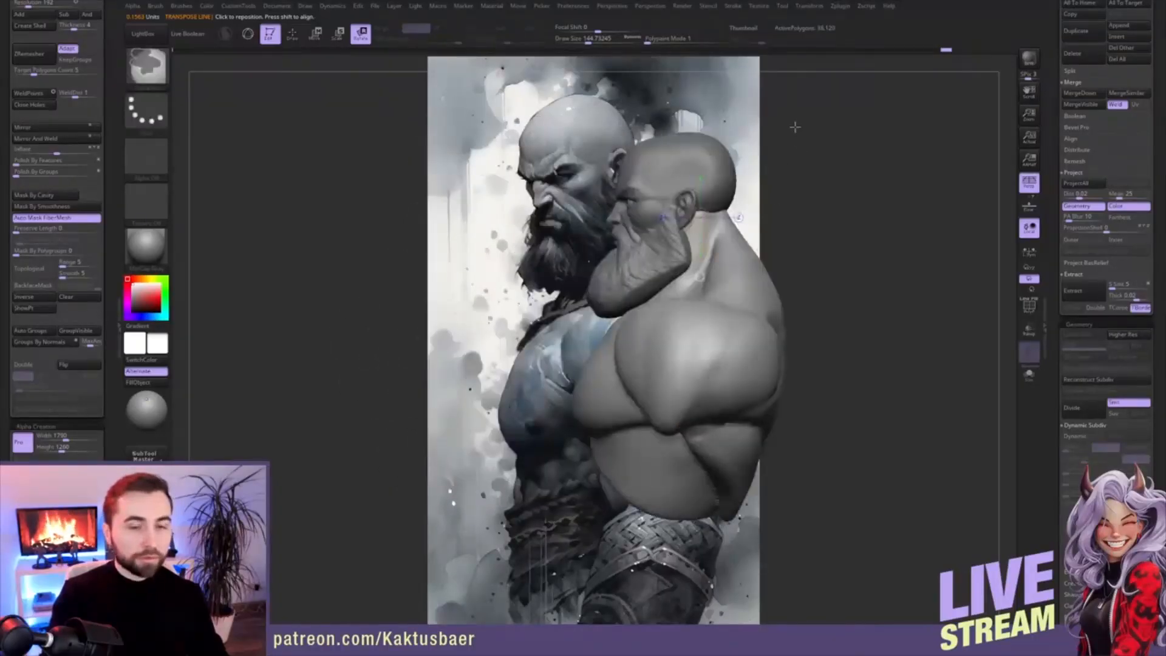
- Switch the masking stroke to Lasso and isolate the torso for masking the neck
{"action": "left_click", "coordinate": [146, 111]}
{"action": "left_click", "coordinate": [292, 144], "text": "ctrl"}
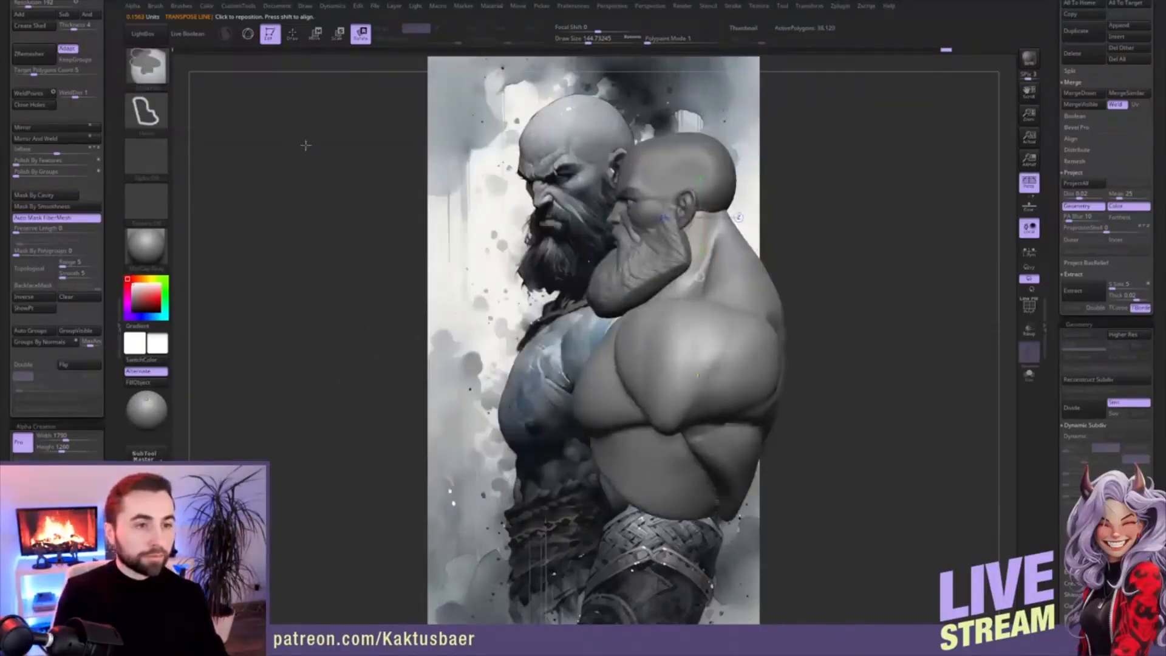
{"action": "key", "text": "alt+s"}
{"action": "left_click_drag", "start_coordinate": [768, 161], "coordinate": [624, 201], "text": "ctrl"}
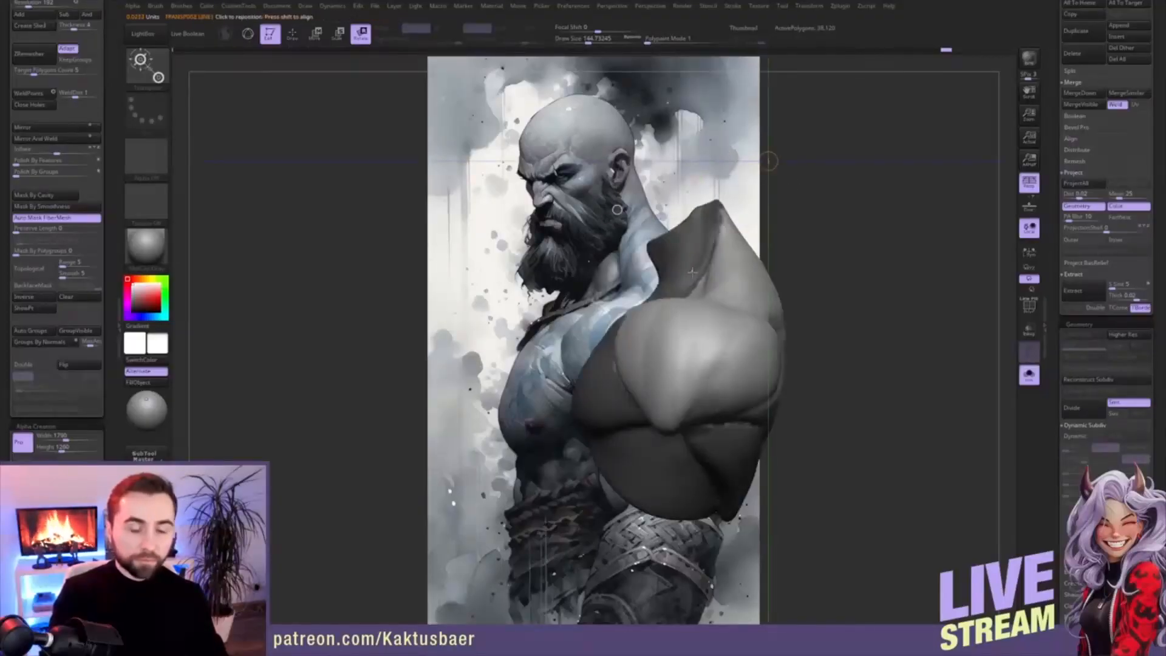
- Mask the torso's neck with a lasso in Draw mode and soften the mask's edge
{"action": "key", "text": "q"}
{"action": "left_click_drag", "start_coordinate": [818, 236], "coordinate": [795, 238], "text": "ctrl"}
{"action": "mouse_move", "coordinate": [761, 180]}
{"action": "left_mouse_down", "text": "ctrl"}
{"action": "mouse_move", "coordinate": [745, 172]}
{"action": "mouse_move", "coordinate": [630, 238]}
{"action": "mouse_move", "coordinate": [645, 279]}
{"action": "mouse_move", "coordinate": [804, 227]}
{"action": "left_mouse_up", "text": "ctrl"}
{"action": "left_click", "coordinate": [761, 267], "text": "ctrl"}
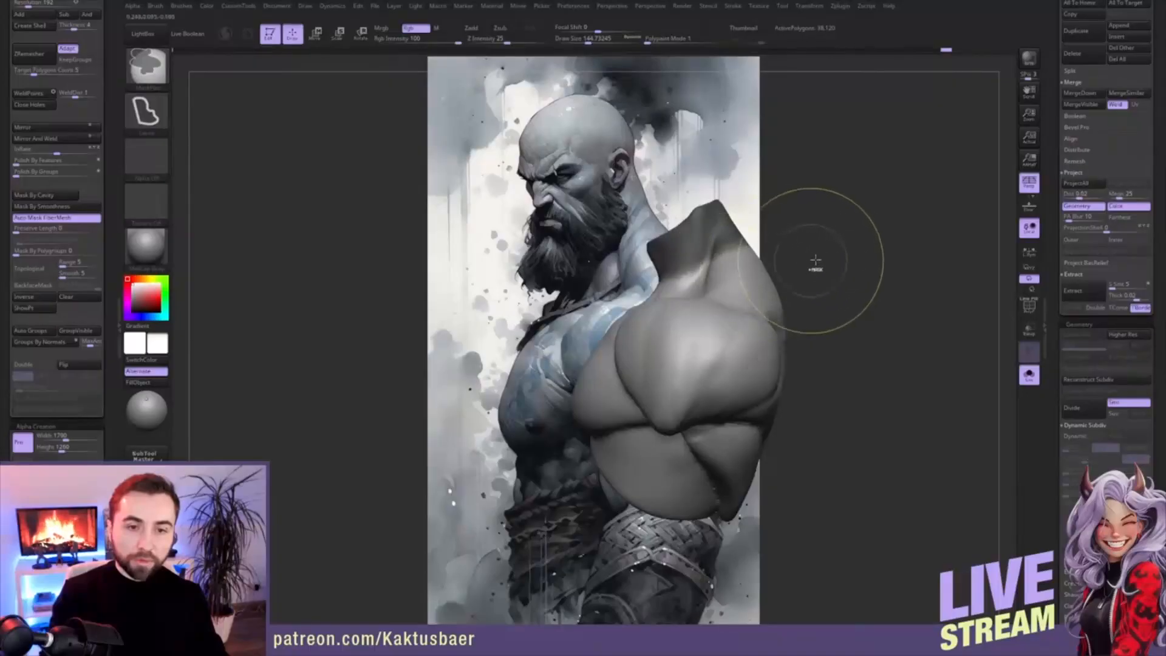
{"action": "left_click", "coordinate": [812, 265], "text": "ctrl"}
{"action": "left_click", "coordinate": [814, 271], "text": "ctrl"}
{"action": "left_click_drag", "start_coordinate": [817, 270], "coordinate": [848, 274]}
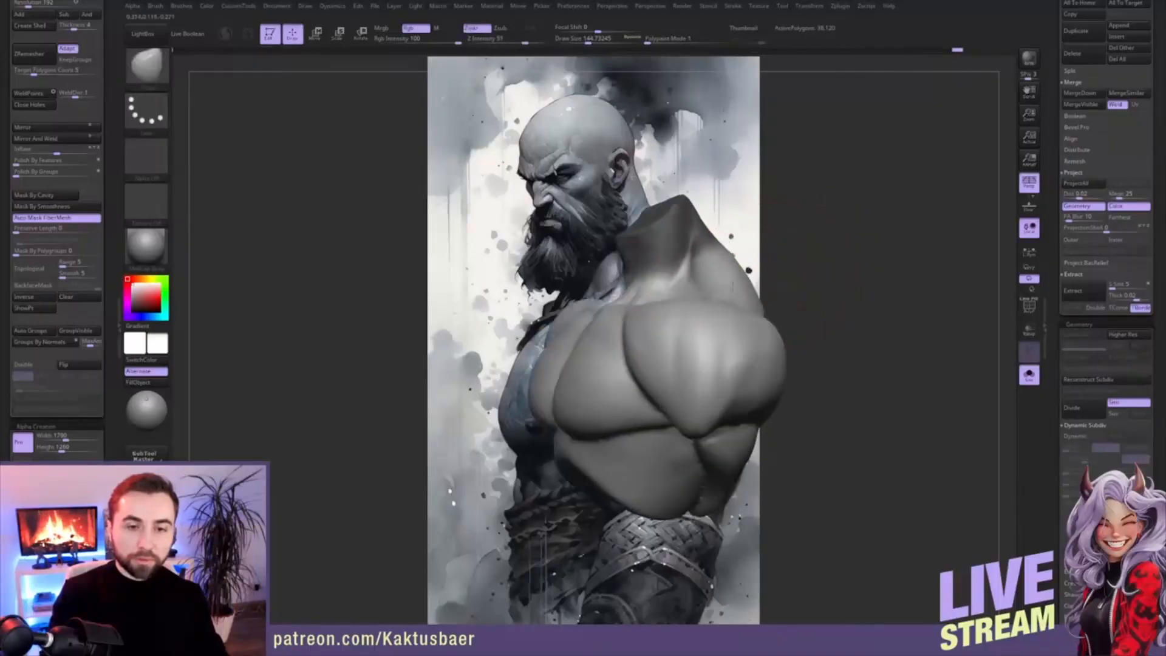
- Show the full bust and rotate the unmasked torso about the neck with a transpose line
{"action": "right_click_drag", "start_coordinate": [720, 297], "coordinate": [664, 313]}
{"action": "key", "text": "r"}
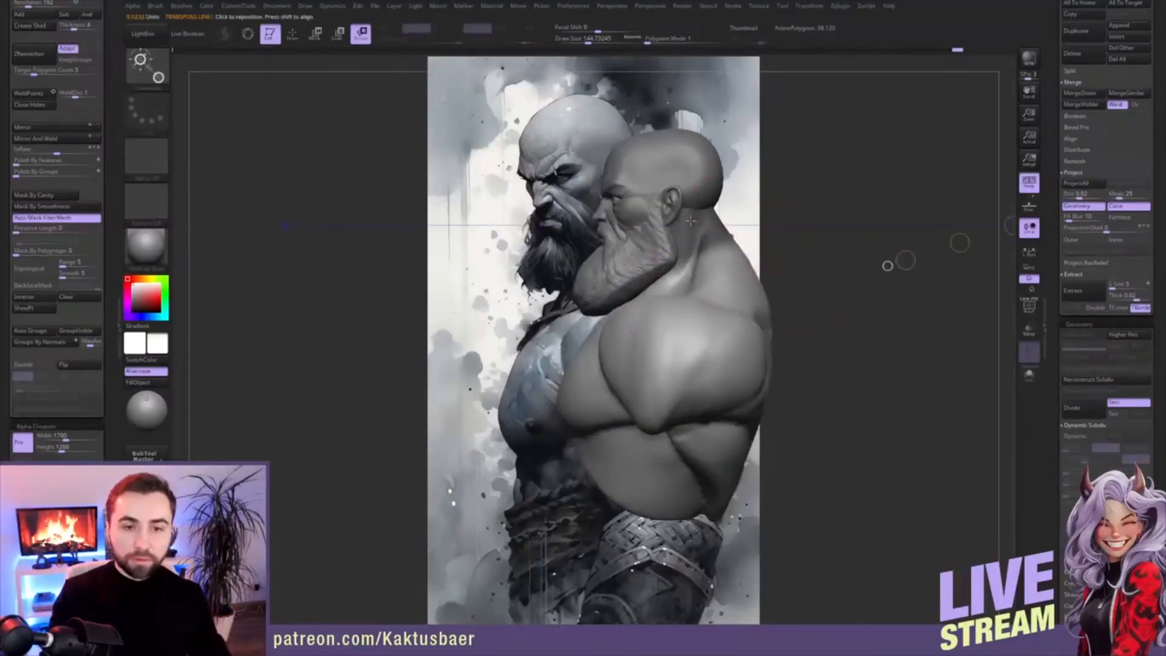
{"action": "left_click_drag", "start_coordinate": [690, 234], "coordinate": [656, 156]}
{"action": "mouse_move", "coordinate": [677, 206]}
{"action": "left_mouse_down"}
{"action": "mouse_move", "coordinate": [667, 225]}
{"action": "mouse_move", "coordinate": [663, 212]}
{"action": "mouse_move", "coordinate": [687, 211]}
{"action": "mouse_move", "coordinate": [676, 205]}
{"action": "left_mouse_up"}
{"action": "key", "text": "w"}
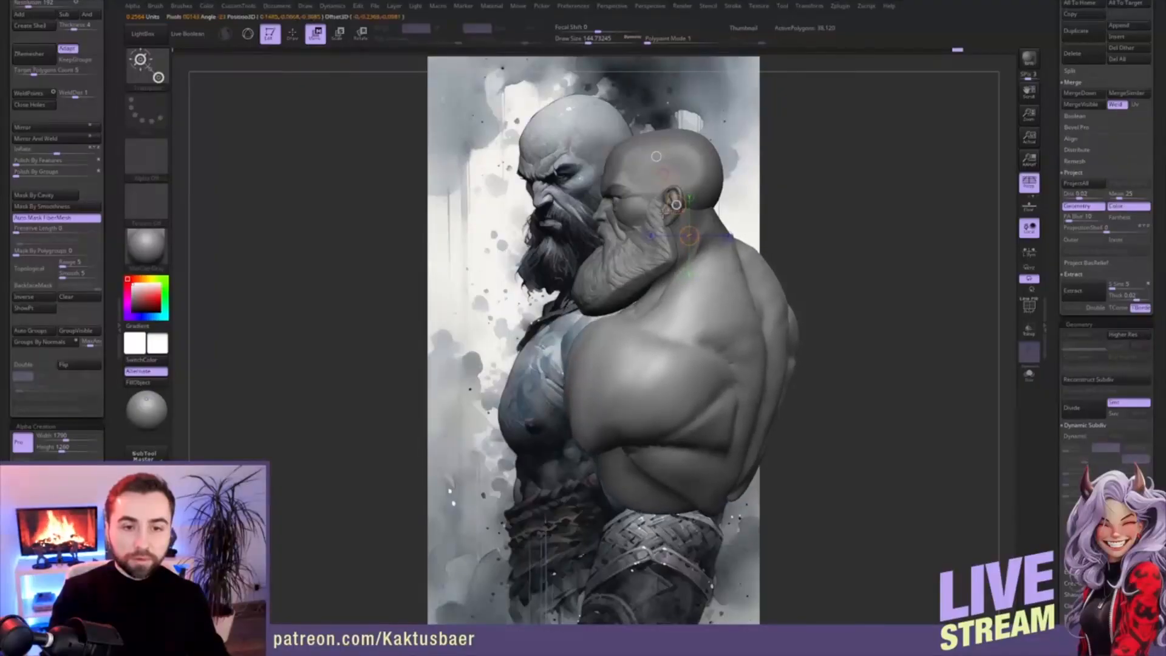
- Restore the stored camera view and overlay the reference painting on the model
{"action": "key", "text": "q"}
{"action": "left_click_drag", "start_coordinate": [106, 401], "coordinate": [105, 210]}
{"action": "left_click", "coordinate": [91, 423]}
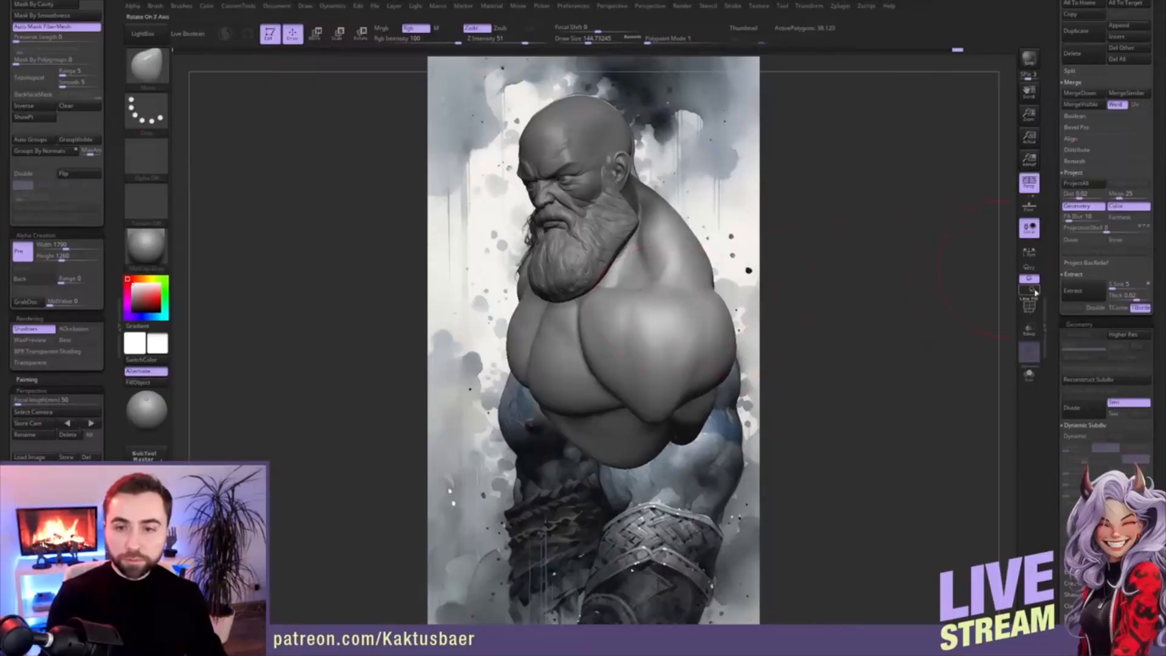
{"action": "key", "text": "shift+z"}
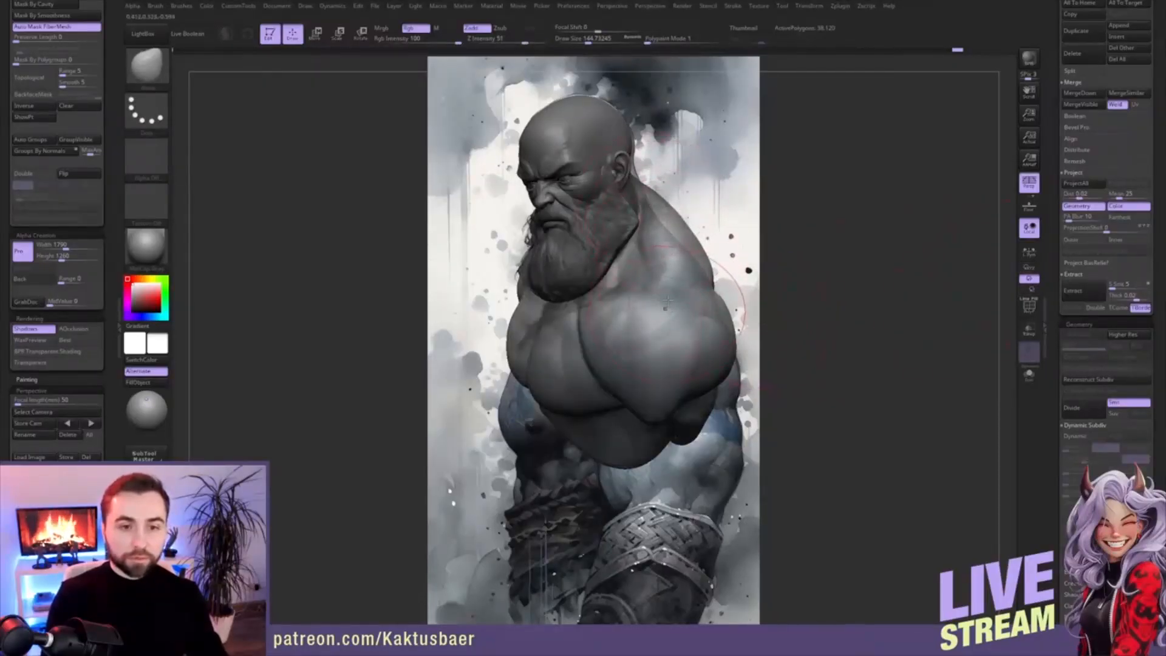
- Refine the torso's rotation about the neck with the transpose line to match the painted shoulders and chest
{"action": "key", "text": "r"}
{"action": "left_click_drag", "start_coordinate": [616, 170], "coordinate": [618, 205]}
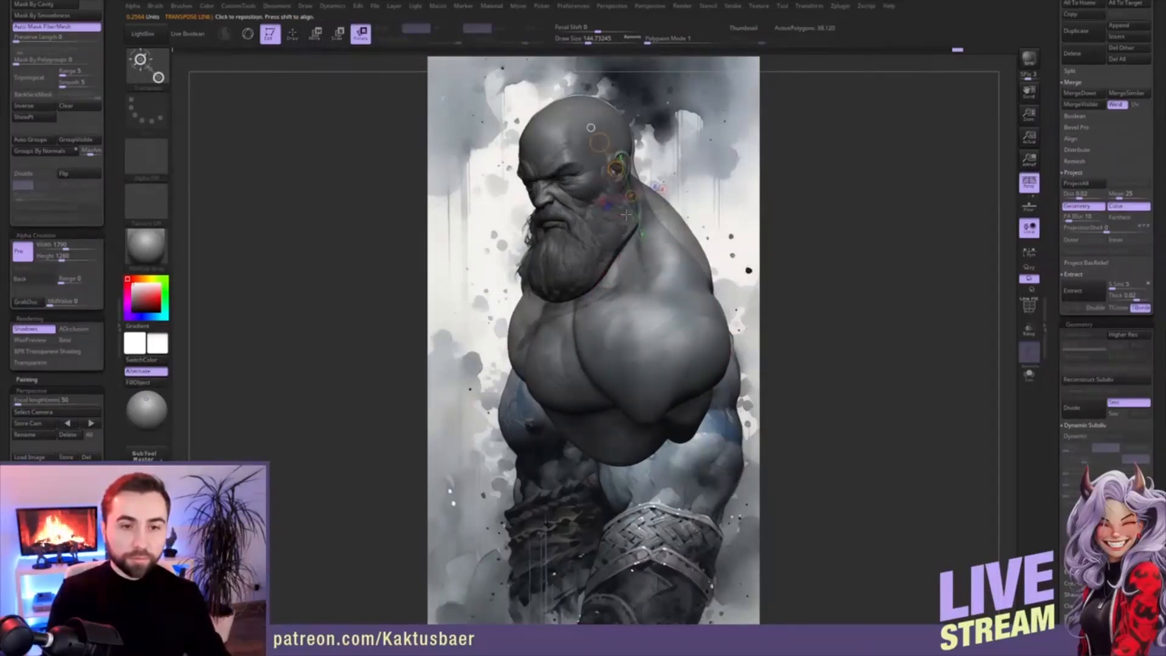
{"action": "mouse_move", "coordinate": [644, 202]}
{"action": "left_mouse_down"}
{"action": "mouse_move", "coordinate": [555, 229]}
{"action": "mouse_move", "coordinate": [657, 225]}
{"action": "mouse_move", "coordinate": [637, 206]}
{"action": "left_mouse_up"}
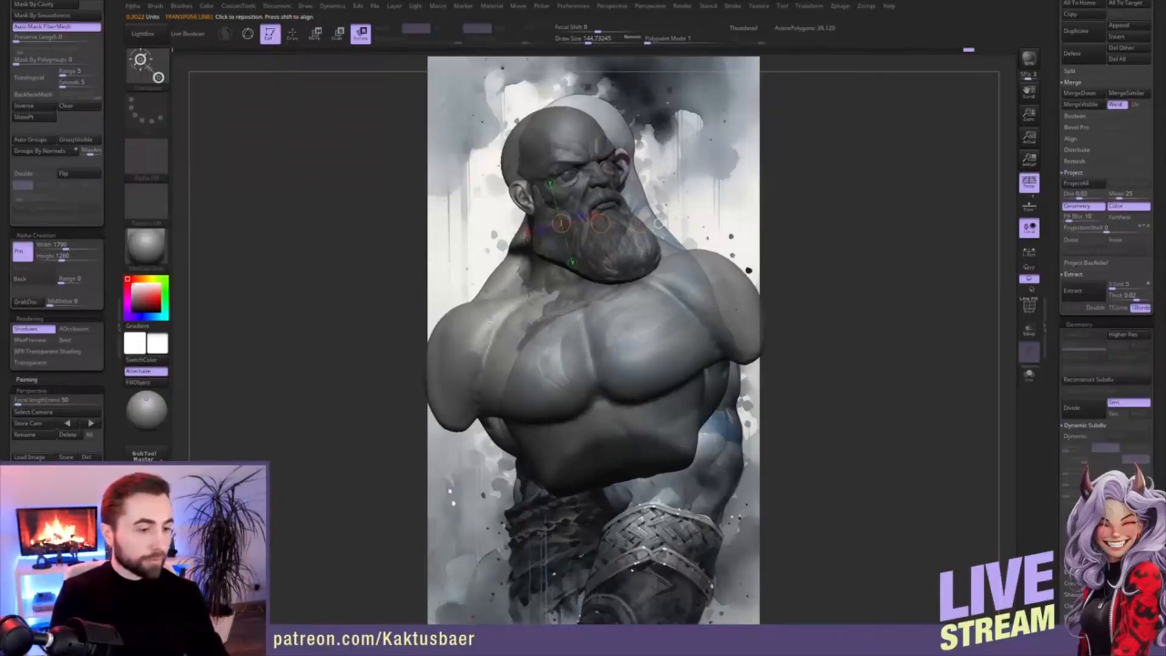
{"action": "key", "text": "Right"}
{"action": "key", "text": "q"}
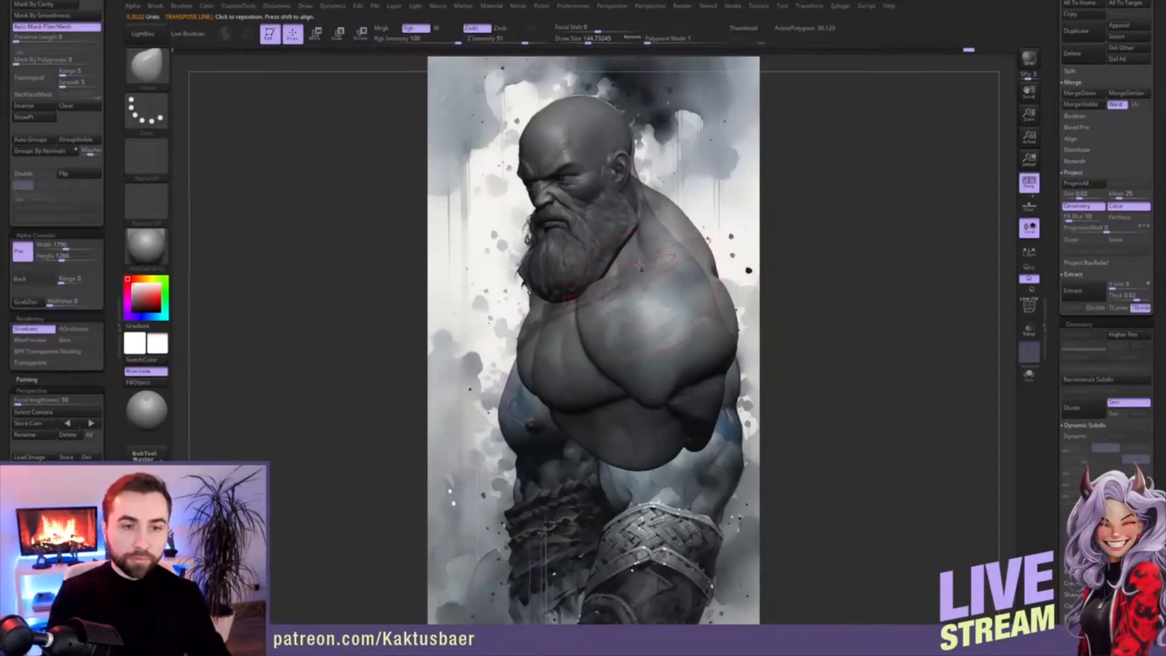
- Rotate and reposition the torso with transpose lines so its chest and shoulders line up with the reference painting
{"action": "key", "text": "r"}
{"action": "mouse_move", "coordinate": [639, 234]}
{"action": "left_mouse_down"}
{"action": "mouse_move", "coordinate": [619, 189]}
{"action": "mouse_move", "coordinate": [632, 207]}
{"action": "mouse_move", "coordinate": [630, 236]}
{"action": "left_mouse_up"}
{"action": "key", "text": "w"}
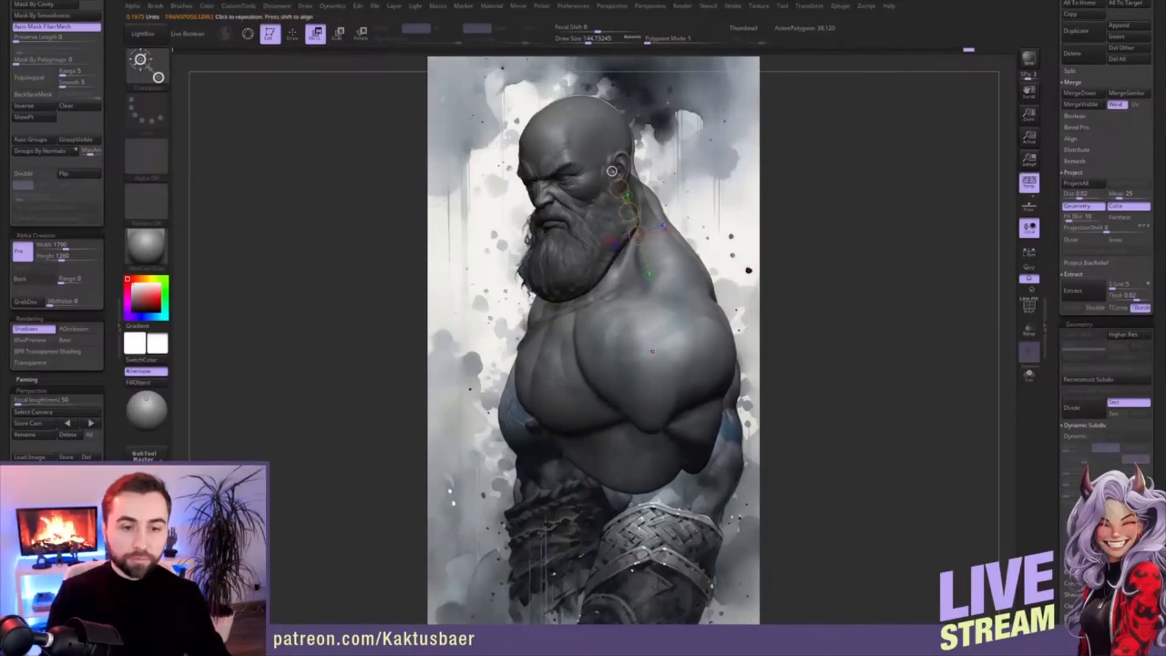
{"action": "left_click_drag", "start_coordinate": [619, 308], "coordinate": [584, 299]}
{"action": "left_click_drag", "start_coordinate": [657, 312], "coordinate": [657, 229]}
{"action": "key", "text": "r"}
{"action": "left_click_drag", "start_coordinate": [656, 280], "coordinate": [656, 278]}
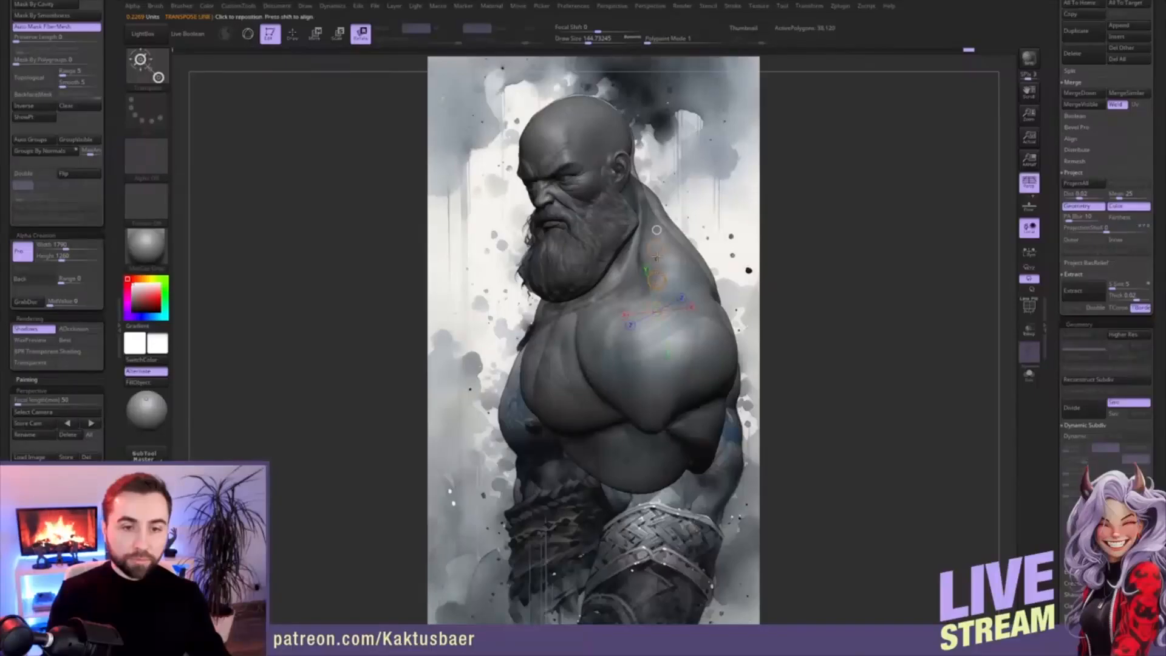
- Rotate the torso around the base of the neck, checking its alignment with the painting in the stored camera view
{"action": "right_click_drag", "start_coordinate": [613, 312], "coordinate": [635, 346]}
{"action": "left_click_drag", "start_coordinate": [562, 349], "coordinate": [506, 372]}
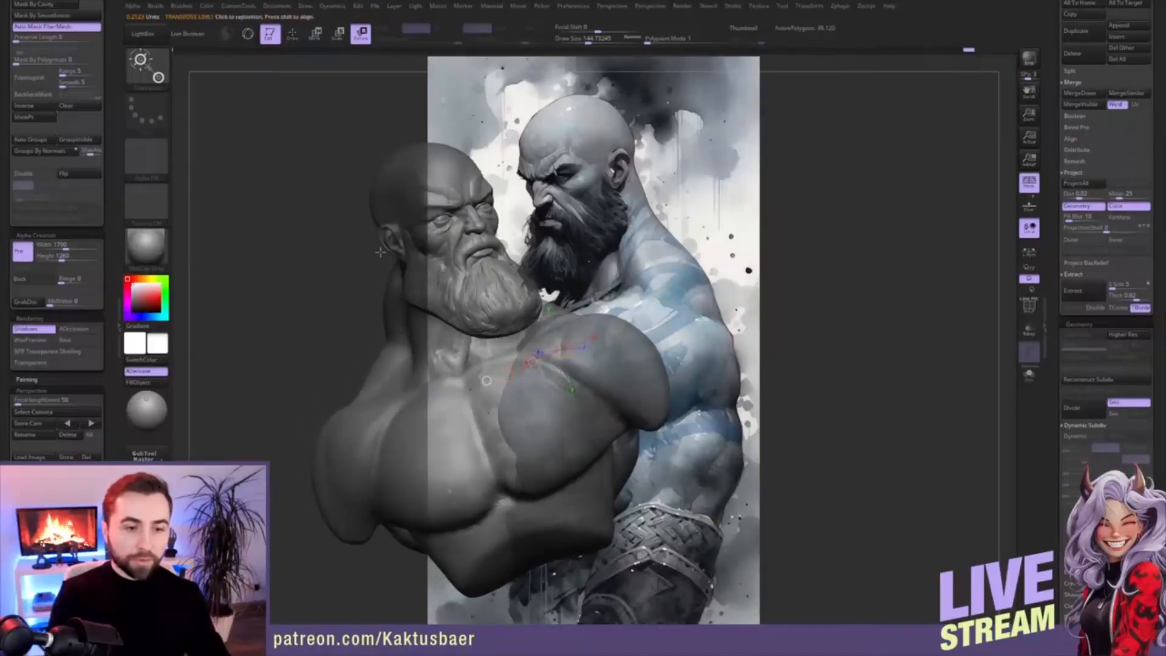
{"action": "left_click", "coordinate": [56, 480]}
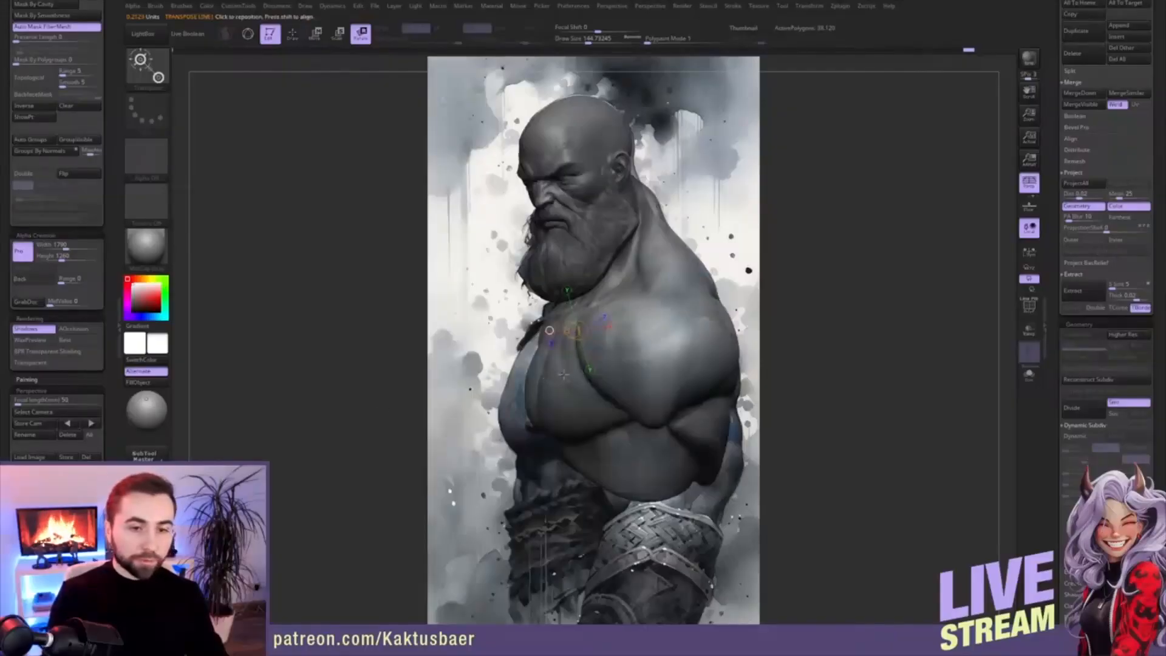
{"action": "left_click_drag", "start_coordinate": [632, 292], "coordinate": [631, 210]}
{"action": "left_click_drag", "start_coordinate": [632, 251], "coordinate": [632, 261]}
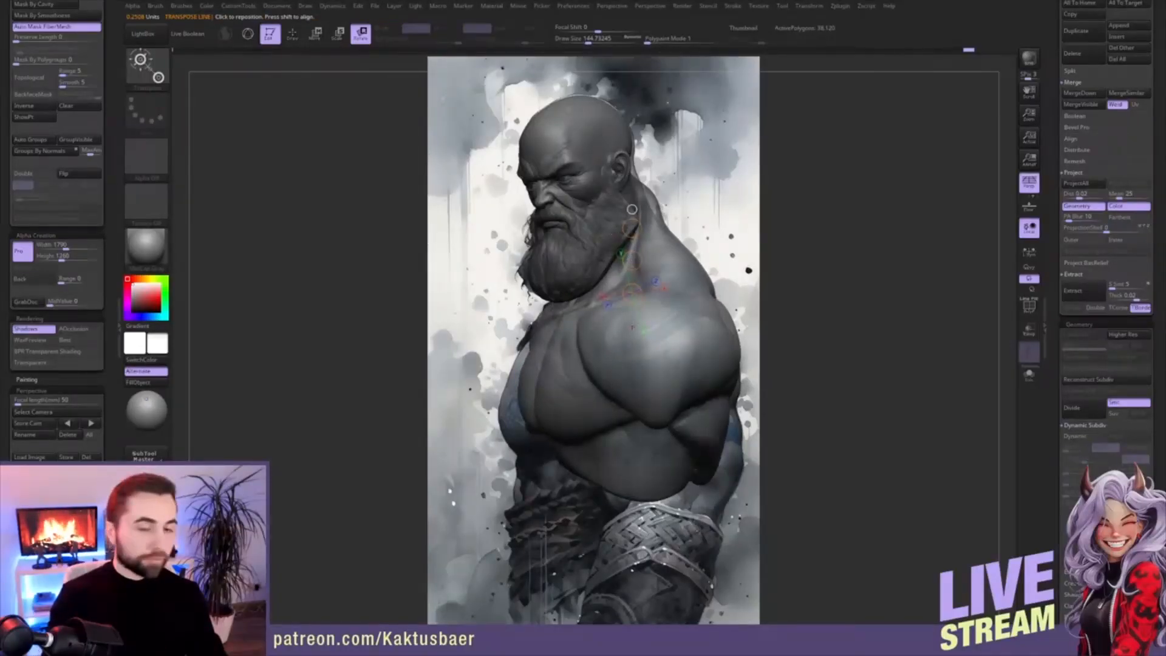
{"action": "mouse_move", "coordinate": [654, 309]}
{"action": "left_mouse_down", "text": "shift"}
{"action": "mouse_move", "coordinate": [695, 309]}
{"action": "mouse_move", "coordinate": [670, 318]}
{"action": "left_mouse_up", "text": "shift"}
{"action": "key", "text": "w"}
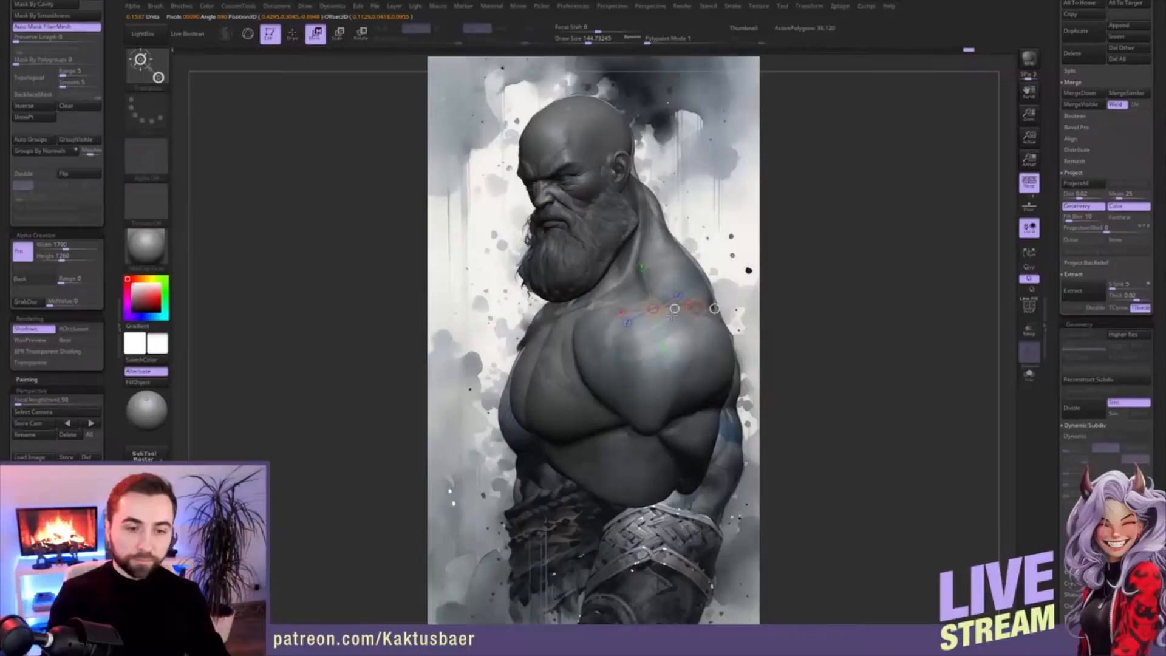
- Rotate the torso from the shoulder, shift it slightly toward the chest side, and return to sculpting mode
{"action": "left_click_drag", "start_coordinate": [647, 338], "coordinate": [647, 254]}
{"action": "key", "text": "r"}
{"action": "mouse_move", "coordinate": [647, 296]}
{"action": "left_mouse_down"}
{"action": "mouse_move", "coordinate": [646, 312]}
{"action": "mouse_move", "coordinate": [629, 308]}
{"action": "left_mouse_up"}
{"action": "key", "text": "w"}
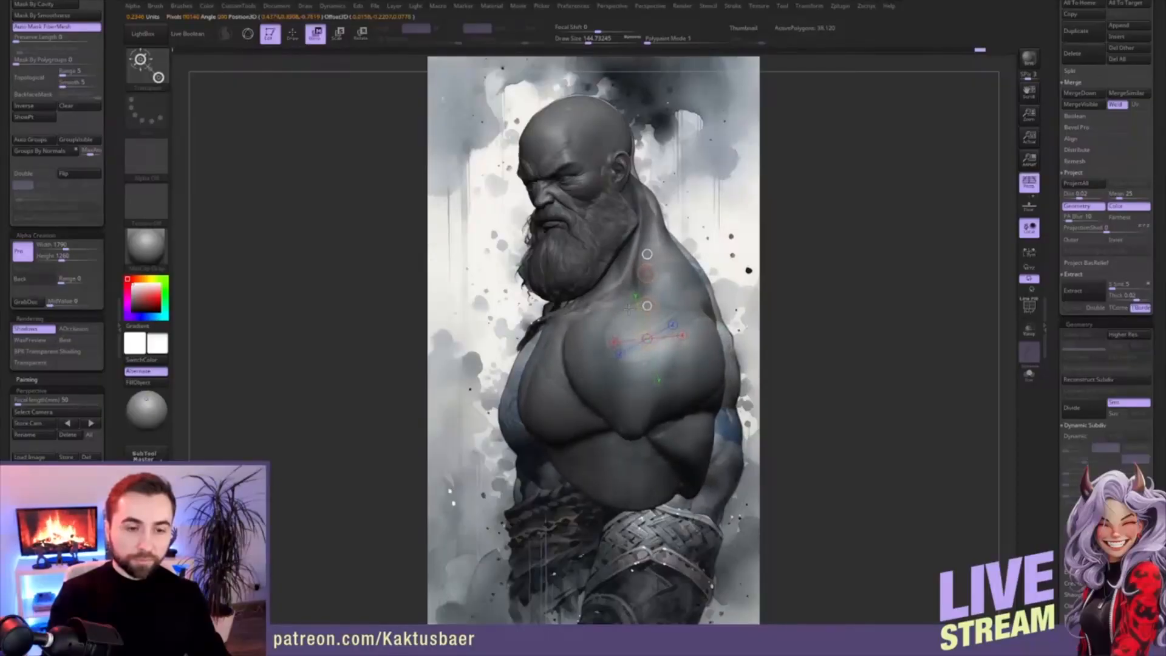
{"action": "key", "text": "q"}
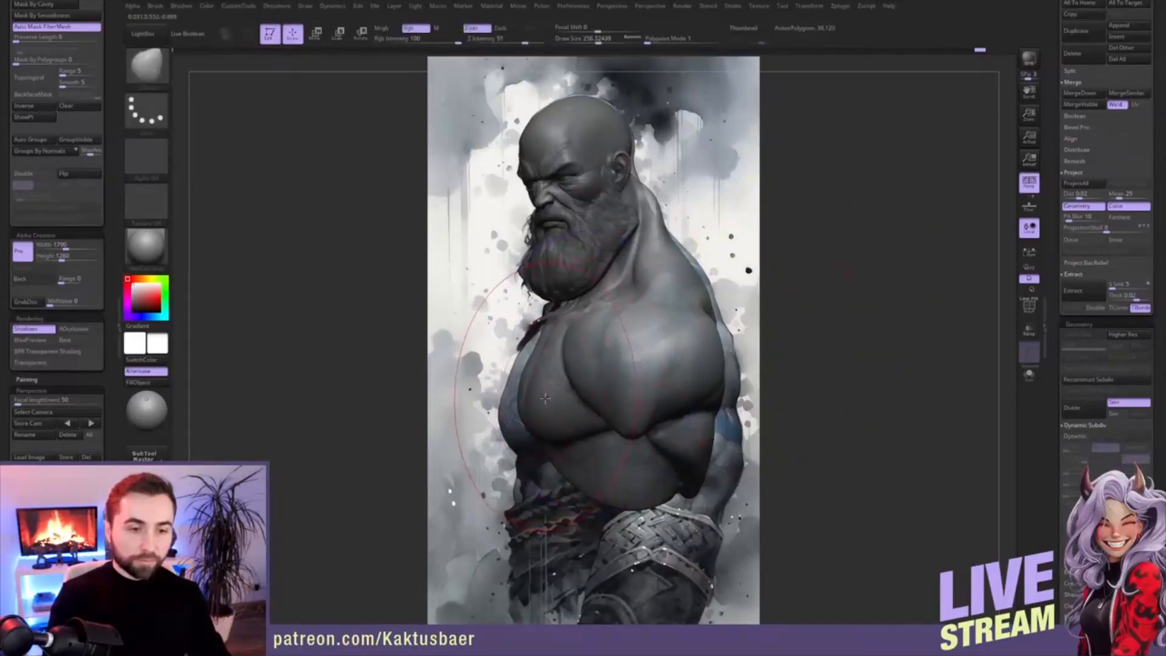
- Pull the chest outline outward with the Move brush until it matches the painted chest silhouette
{"action": "left_click_drag", "start_coordinate": [536, 401], "coordinate": [512, 411]}
{"action": "left_click_drag", "start_coordinate": [562, 473], "coordinate": [546, 475]}
{"action": "key", "text": "s"}
{"action": "left_click_drag", "start_coordinate": [536, 404], "coordinate": [528, 404]}
{"action": "left_click_drag", "start_coordinate": [555, 362], "coordinate": [549, 363]}
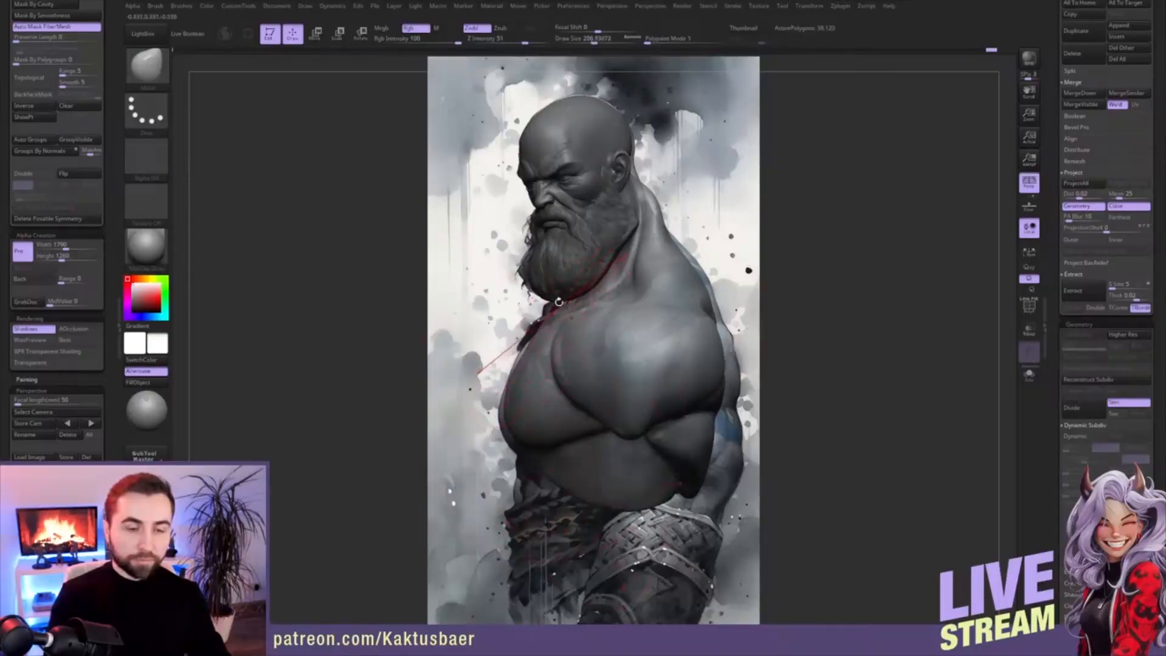
- Check the posable symmetry option, and reshape and smooth the trapezius slope behind the neck to follow the painting
{"action": "left_click", "coordinate": [810, 7]}
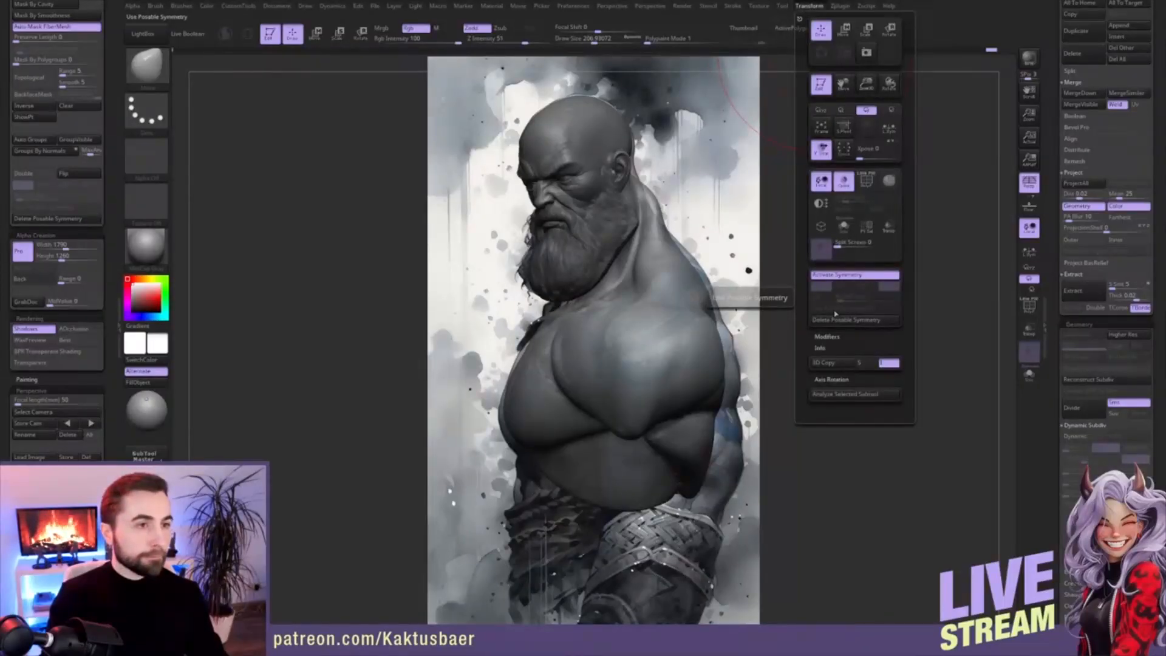
{"action": "key", "text": "s"}
{"action": "left_click_drag", "start_coordinate": [651, 213], "coordinate": [646, 212]}
{"action": "mouse_move", "coordinate": [689, 153]}
{"action": "left_mouse_down", "text": "alt"}
{"action": "mouse_move", "coordinate": [714, 267]}
{"action": "mouse_move", "coordinate": [627, 274]}
{"action": "left_mouse_up", "text": "alt"}
{"action": "key", "text": "s"}
{"action": "left_click_drag", "start_coordinate": [706, 239], "coordinate": [701, 239]}
{"action": "mouse_move", "coordinate": [696, 213]}
{"action": "left_mouse_down", "text": "shift"}
{"action": "mouse_move", "coordinate": [705, 227]}
{"action": "mouse_move", "coordinate": [715, 210]}
{"action": "left_mouse_up", "text": "shift"}
{"action": "key", "text": "s"}
{"action": "mouse_move", "coordinate": [707, 240]}
{"action": "left_mouse_down"}
{"action": "mouse_move", "coordinate": [690, 245]}
{"action": "mouse_move", "coordinate": [681, 275]}
{"action": "left_mouse_up"}
- Refine the transition between the neck, trapezius and shoulder with the Move brush, adjusting its size for each area
{"action": "right_click_drag", "start_coordinate": [632, 278], "coordinate": [660, 288]}
{"action": "key", "text": "s"}
{"action": "mouse_move", "coordinate": [653, 283]}
{"action": "left_mouse_down"}
{"action": "mouse_move", "coordinate": [642, 277]}
{"action": "mouse_move", "coordinate": [654, 277]}
{"action": "left_mouse_up"}
{"action": "key", "text": "s"}
{"action": "right_click_drag", "start_coordinate": [675, 200], "coordinate": [737, 190]}
{"action": "key", "text": "s"}
{"action": "left_click_drag", "start_coordinate": [694, 214], "coordinate": [718, 198]}
- Adjust the trapezius and upper-back contours from the side and from behind
{"action": "right_click_drag", "start_coordinate": [720, 199], "coordinate": [801, 205]}
{"action": "key", "text": "s"}
{"action": "left_click_drag", "start_coordinate": [805, 203], "coordinate": [797, 203]}
{"action": "left_click_drag", "start_coordinate": [800, 192], "coordinate": [834, 162]}
{"action": "mouse_move", "coordinate": [802, 198]}
{"action": "right_mouse_down"}
{"action": "mouse_move", "coordinate": [799, 353]}
{"action": "mouse_move", "coordinate": [767, 361]}
{"action": "right_mouse_up"}
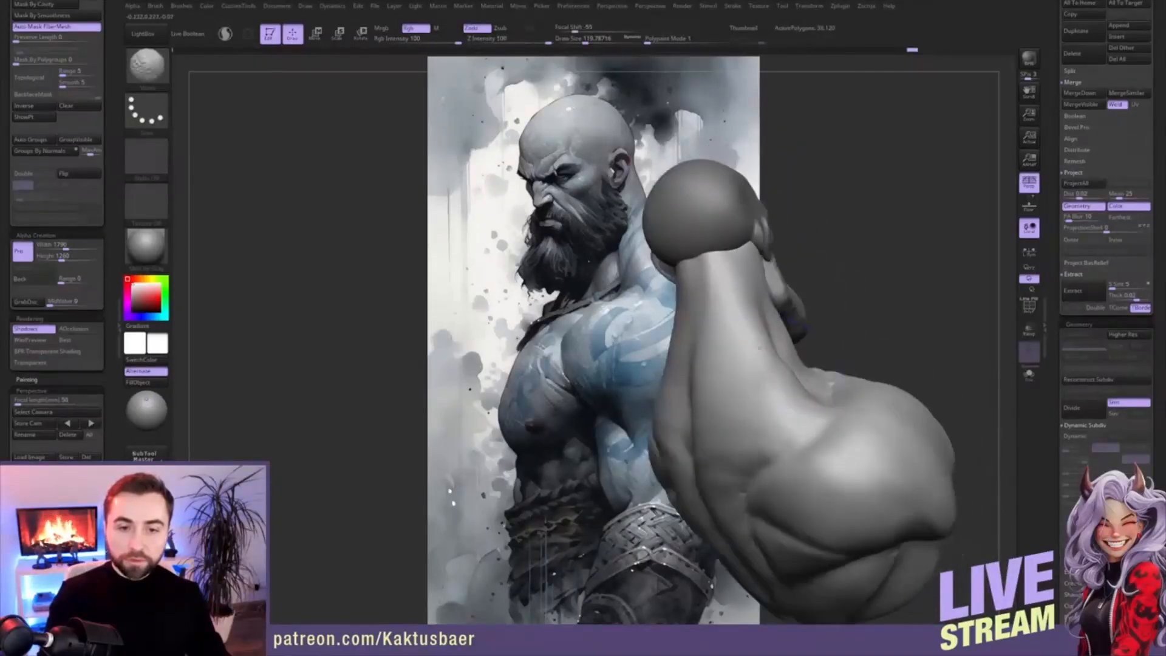
{"action": "right_click_drag", "start_coordinate": [699, 322], "coordinate": [719, 375]}
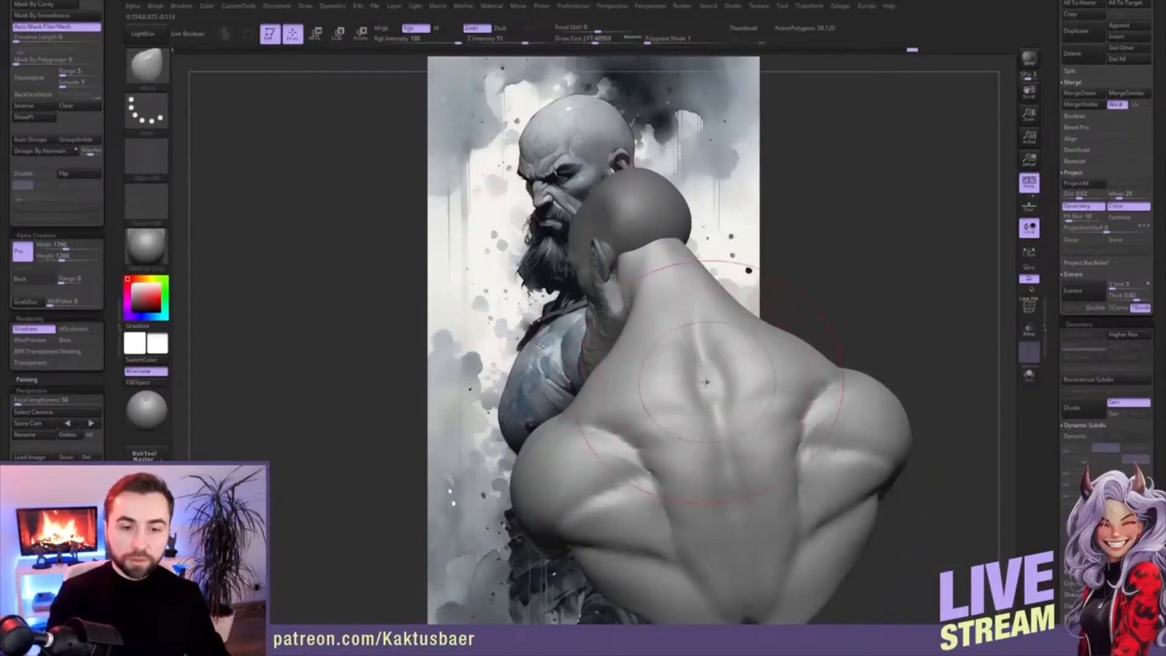
- Shape the back of the neck and the trapezius slopes with a smaller Move brush, and smooth the transition to the shoulders
{"action": "key", "text": "s"}
{"action": "left_click_drag", "start_coordinate": [633, 364], "coordinate": [628, 365]}
{"action": "right_click_drag", "start_coordinate": [618, 336], "coordinate": [613, 325]}
{"action": "right_click_drag", "start_coordinate": [790, 280], "coordinate": [744, 275]}
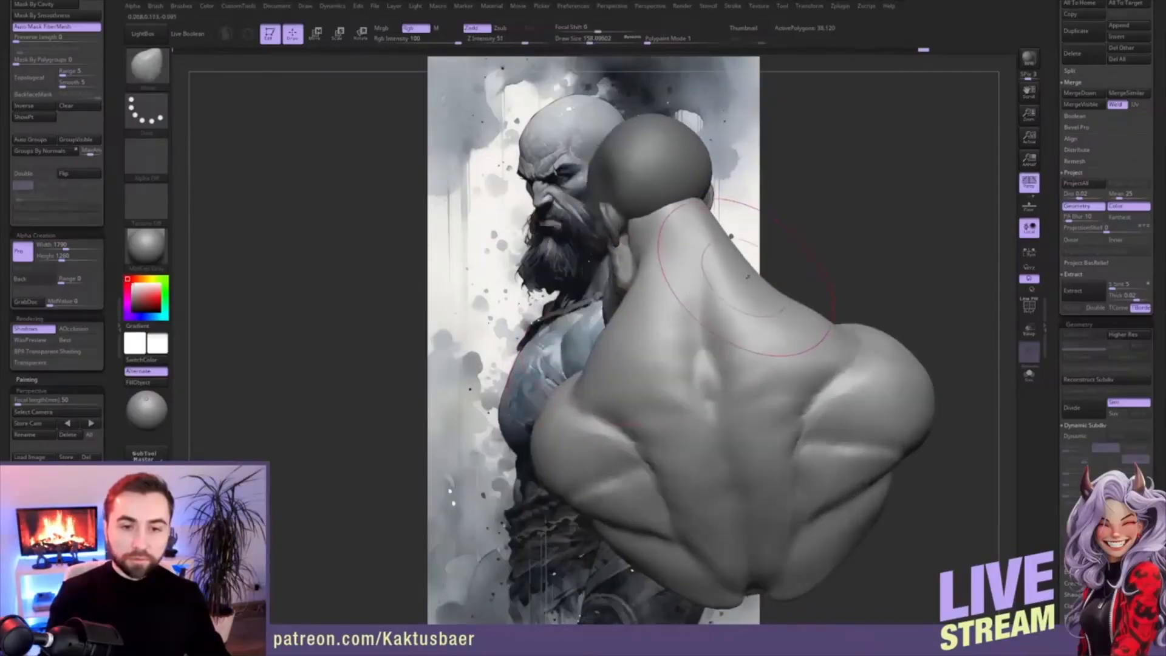
{"action": "key", "text": "shift"}
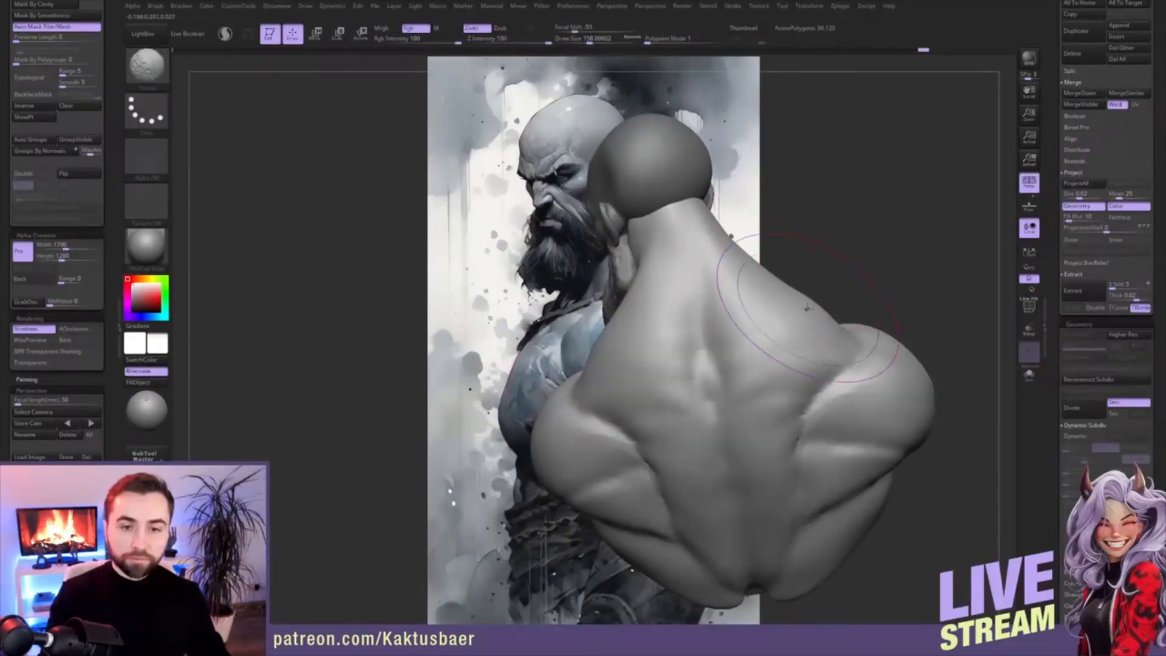
- Reshape the side of the neck and the area above the collarbone, working from front and side views
{"action": "mouse_move", "coordinate": [808, 309]}
{"action": "right_mouse_down"}
{"action": "mouse_move", "coordinate": [731, 247]}
{"action": "mouse_move", "coordinate": [753, 302]}
{"action": "mouse_move", "coordinate": [800, 304]}
{"action": "mouse_move", "coordinate": [731, 235]}
{"action": "mouse_move", "coordinate": [640, 367]}
{"action": "right_mouse_up"}
{"action": "key", "text": "s"}
{"action": "left_click_drag", "start_coordinate": [639, 367], "coordinate": [660, 367]}
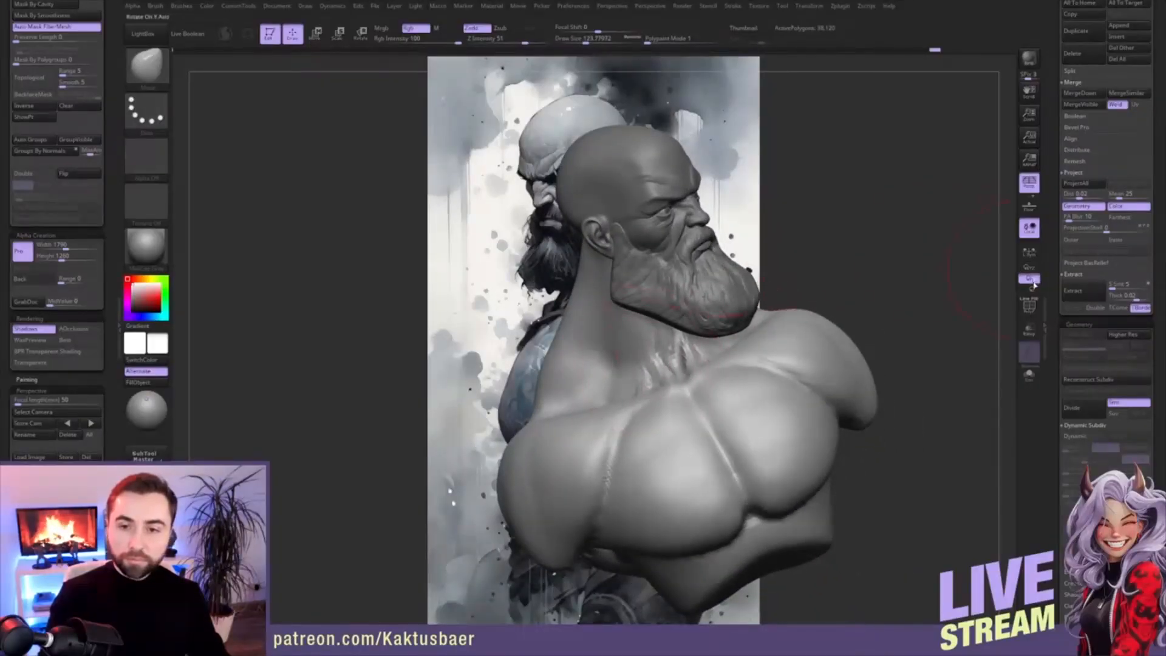
{"action": "right_click_drag", "start_coordinate": [963, 304], "coordinate": [1006, 297]}
{"action": "mouse_move", "coordinate": [680, 341]}
{"action": "right_mouse_down"}
{"action": "mouse_move", "coordinate": [668, 352]}
{"action": "mouse_move", "coordinate": [607, 355]}
{"action": "mouse_move", "coordinate": [704, 357]}
{"action": "right_mouse_up"}
{"action": "key", "text": "s"}
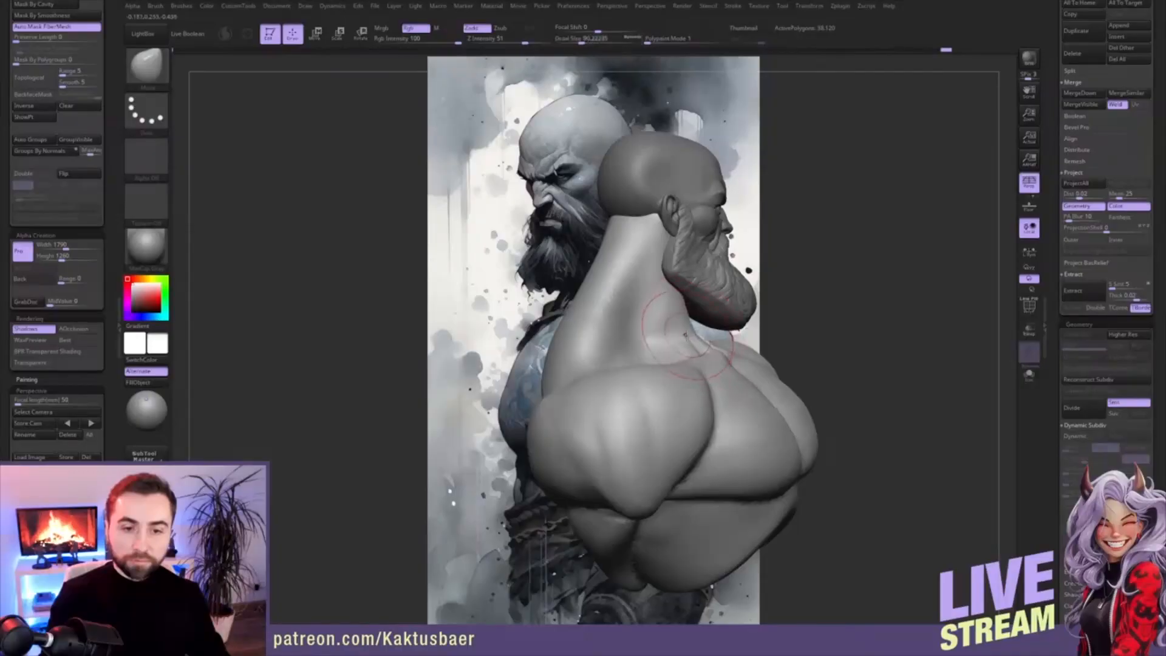
{"action": "mouse_move", "coordinate": [692, 331]}
{"action": "right_mouse_down"}
{"action": "mouse_move", "coordinate": [661, 328]}
{"action": "mouse_move", "coordinate": [684, 365]}
{"action": "right_mouse_up"}
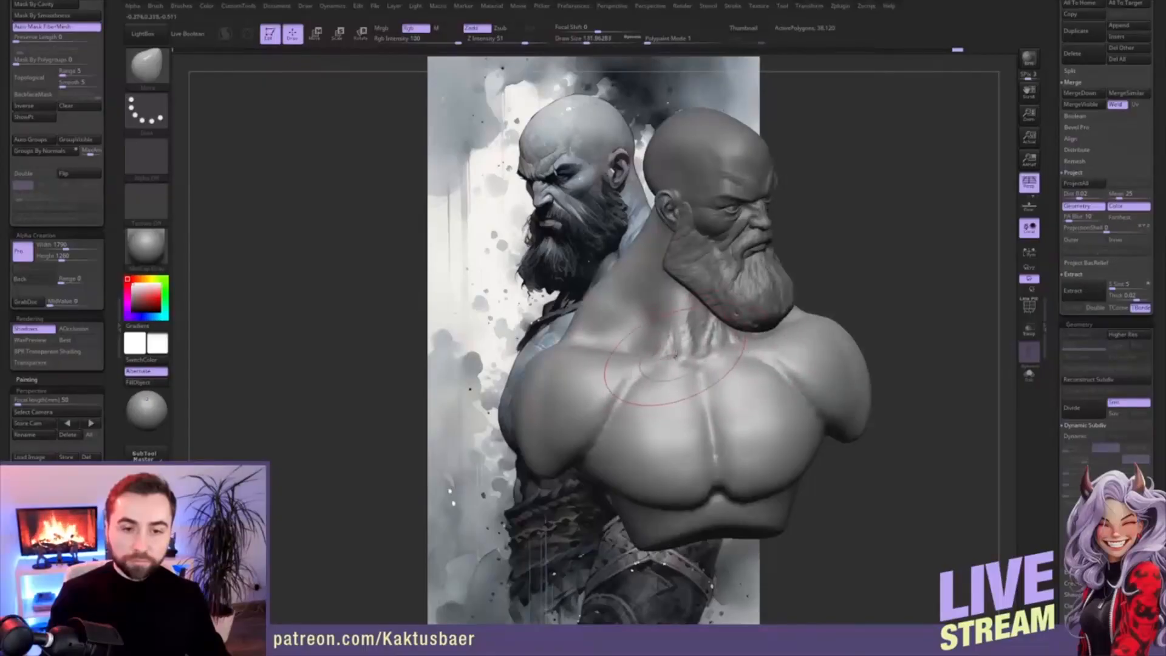
- Adjust the collarbones and the base of the neck from the front with a smaller Move brush
{"action": "key", "text": "alt+s"}
{"action": "right_click_drag", "start_coordinate": [687, 317], "coordinate": [685, 357], "text": "alt"}
{"action": "right_click_drag", "start_coordinate": [686, 357], "coordinate": [676, 310]}
{"action": "key", "text": "s"}
{"action": "mouse_move", "coordinate": [655, 351]}
{"action": "left_mouse_down"}
{"action": "mouse_move", "coordinate": [643, 352]}
{"action": "mouse_move", "coordinate": [666, 335]}
{"action": "left_mouse_up"}
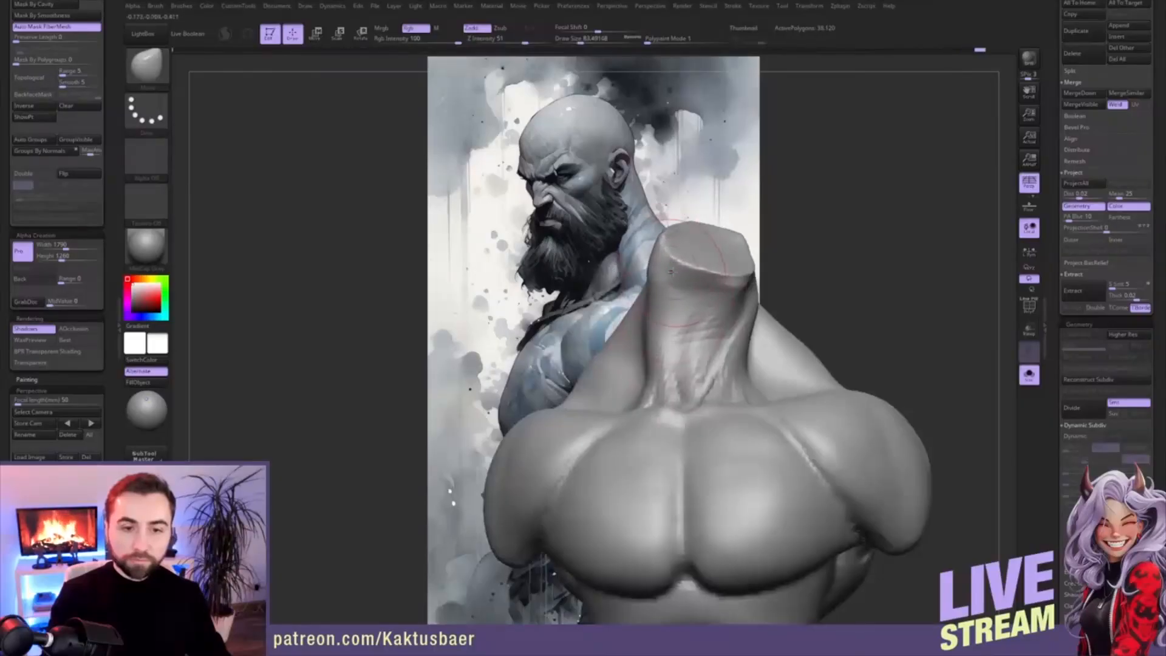
- Reshape the upper neck where it meets the head, with the torso isolated for access
{"action": "key", "text": "alt+s"}
{"action": "right_click_drag", "start_coordinate": [672, 272], "coordinate": [724, 293]}
{"action": "key", "text": "s"}
{"action": "left_click_drag", "start_coordinate": [675, 263], "coordinate": [662, 264]}
{"action": "right_click_drag", "start_coordinate": [723, 263], "coordinate": [677, 260]}
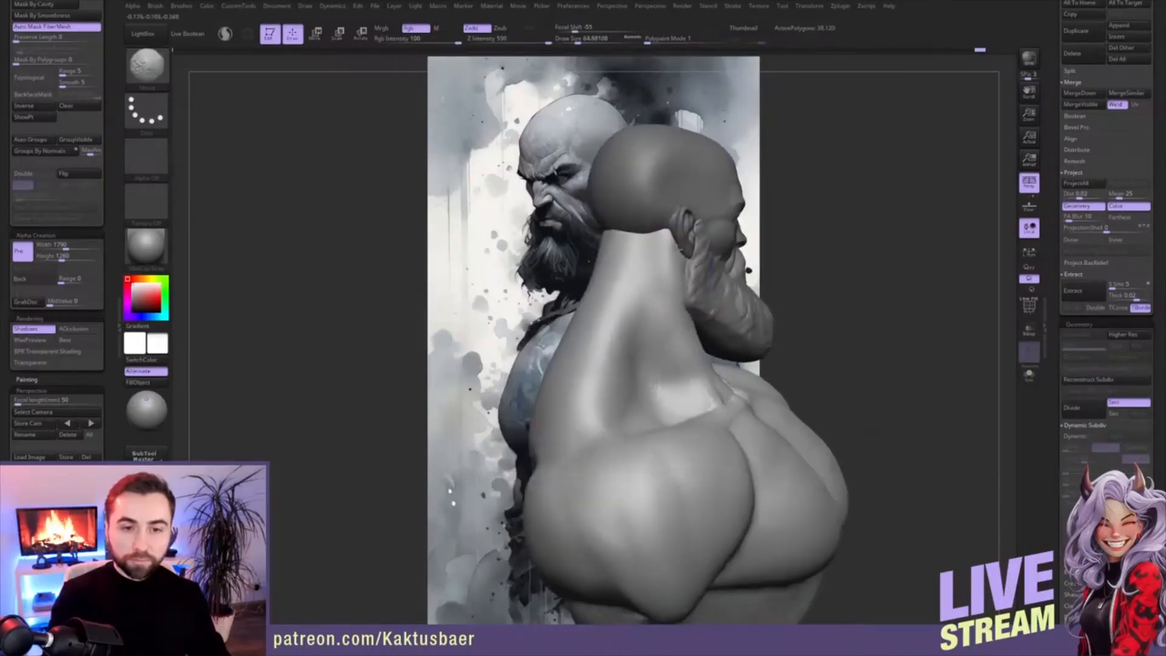
- Smooth the hollow between the trapezius and collarbone at the side of the neck
{"action": "right_click_drag", "start_coordinate": [665, 401], "coordinate": [690, 404]}
{"action": "left_click_drag", "start_coordinate": [683, 404], "coordinate": [663, 402]}
{"action": "mouse_move", "coordinate": [663, 402]}
{"action": "right_mouse_down"}
{"action": "mouse_move", "coordinate": [640, 420]}
{"action": "mouse_move", "coordinate": [653, 419]}
{"action": "right_mouse_up"}
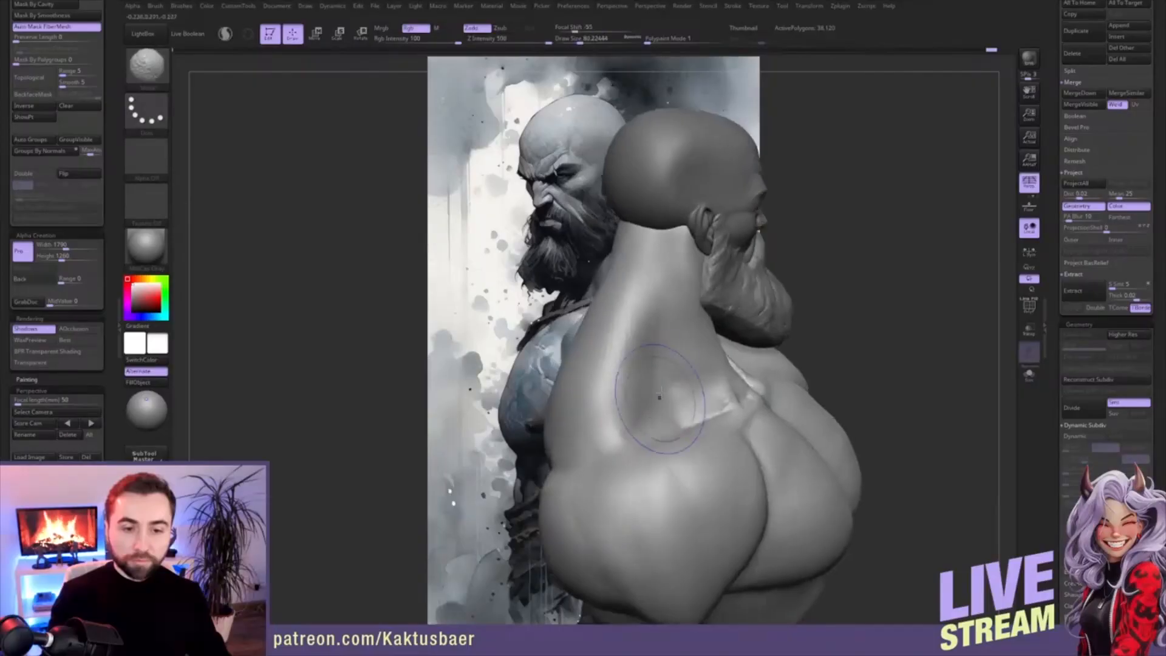
{"action": "mouse_move", "coordinate": [726, 383]}
{"action": "right_mouse_down"}
{"action": "mouse_move", "coordinate": [696, 380]}
{"action": "mouse_move", "coordinate": [724, 390]}
{"action": "mouse_move", "coordinate": [743, 378]}
{"action": "mouse_move", "coordinate": [700, 376]}
{"action": "mouse_move", "coordinate": [757, 382]}
{"action": "mouse_move", "coordinate": [741, 373]}
{"action": "right_mouse_up"}
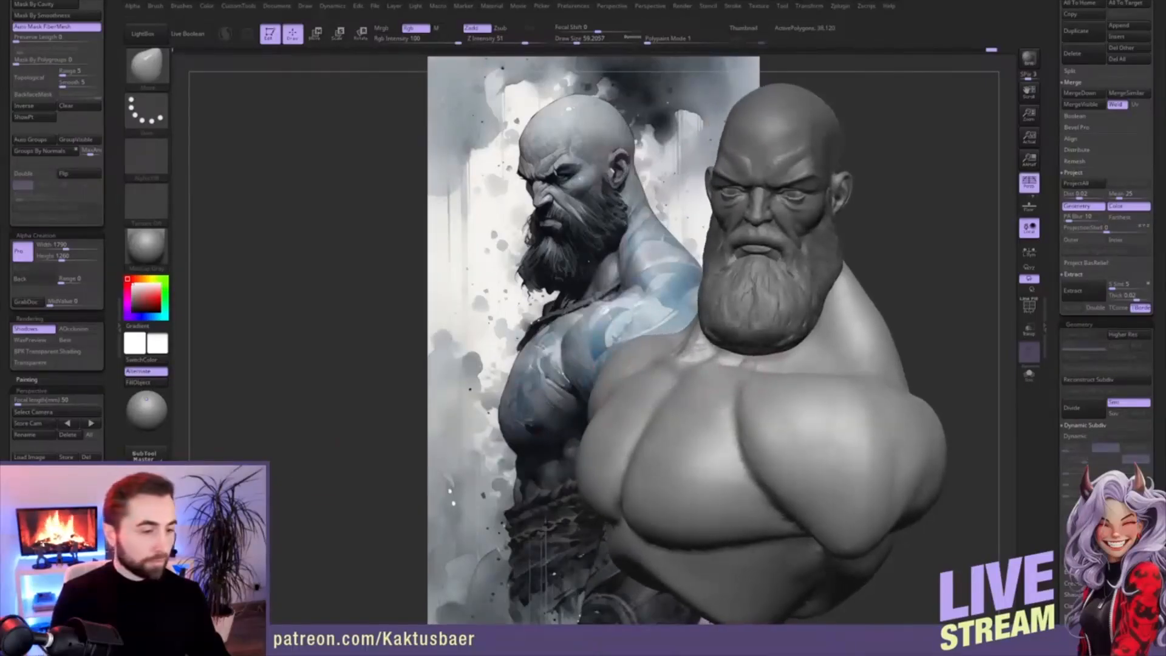
- Restore the stored camera view and adjust the back of the neck against the painting, briefly isolating the torso
{"action": "left_click", "coordinate": [91, 424]}
{"action": "key", "text": "s"}
{"action": "left_click_drag", "start_coordinate": [607, 197], "coordinate": [627, 158]}
{"action": "key", "text": "alt+s"}
{"action": "key", "text": "s"}
{"action": "key", "text": "s"}
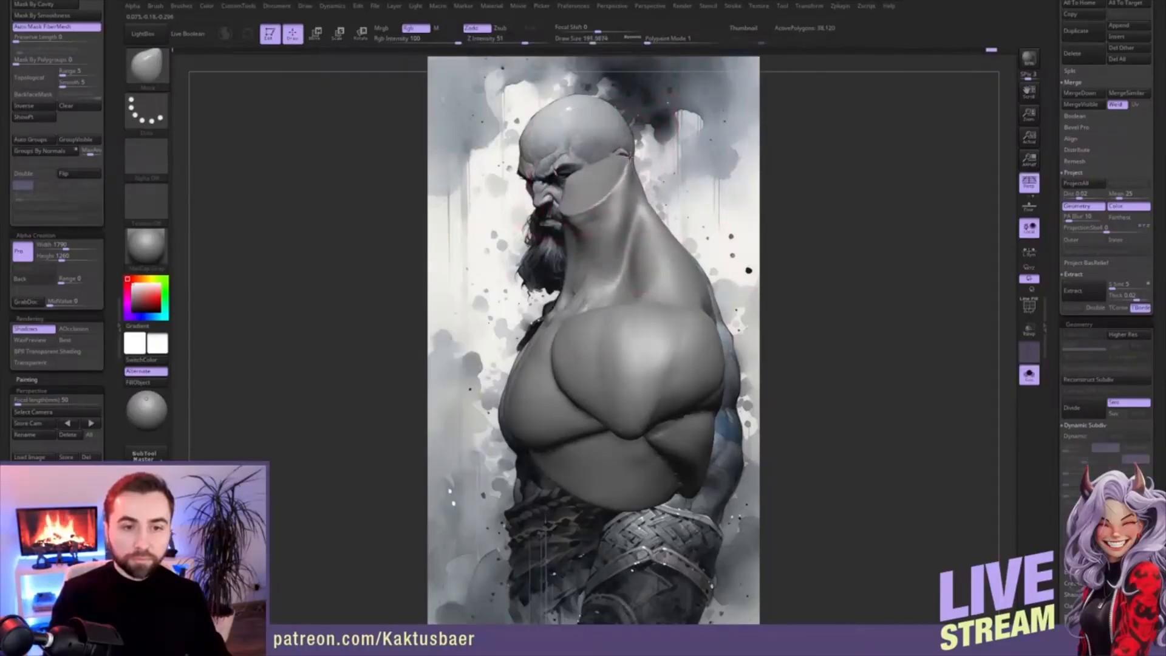
{"action": "key", "text": "alt+s"}
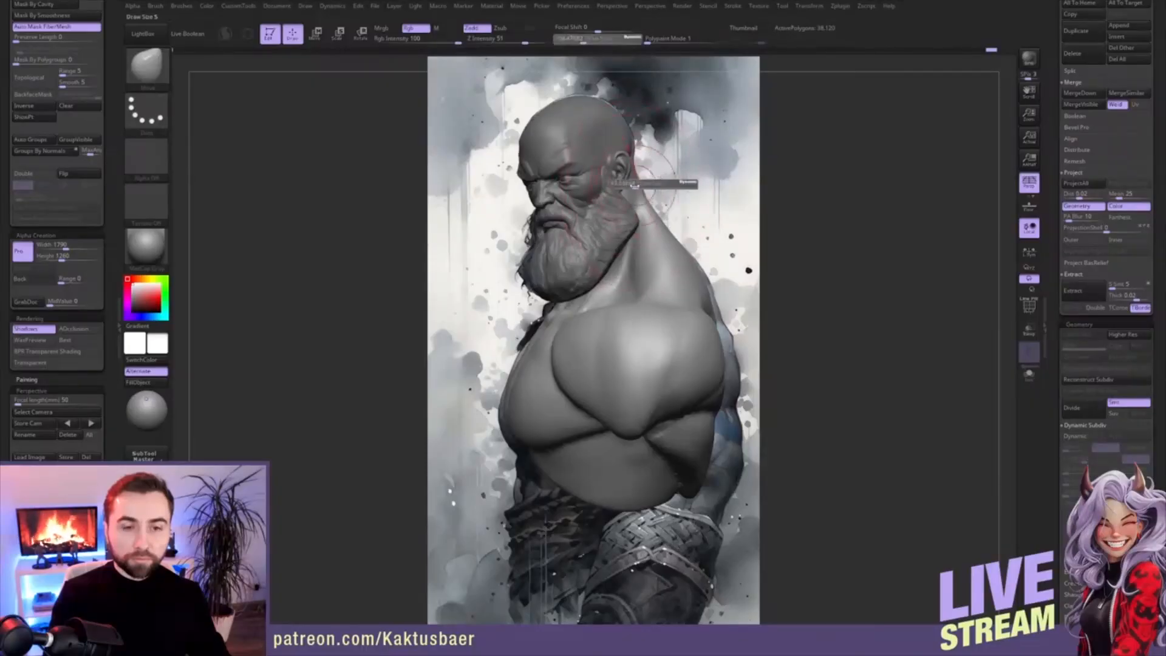
- Pull the near shoulder outward and extend the lower tip of the deltoid to match the painted arm silhouette
{"action": "key", "text": "s"}
{"action": "left_click_drag", "start_coordinate": [682, 357], "coordinate": [730, 372]}
{"action": "key", "text": "s"}
{"action": "mouse_move", "coordinate": [718, 369]}
{"action": "left_mouse_down"}
{"action": "mouse_move", "coordinate": [737, 381]}
{"action": "mouse_move", "coordinate": [711, 380]}
{"action": "mouse_move", "coordinate": [699, 406]}
{"action": "mouse_move", "coordinate": [633, 436]}
{"action": "left_mouse_up"}
{"action": "key", "text": "s"}
{"action": "key", "text": "s"}
{"action": "key", "text": "s"}
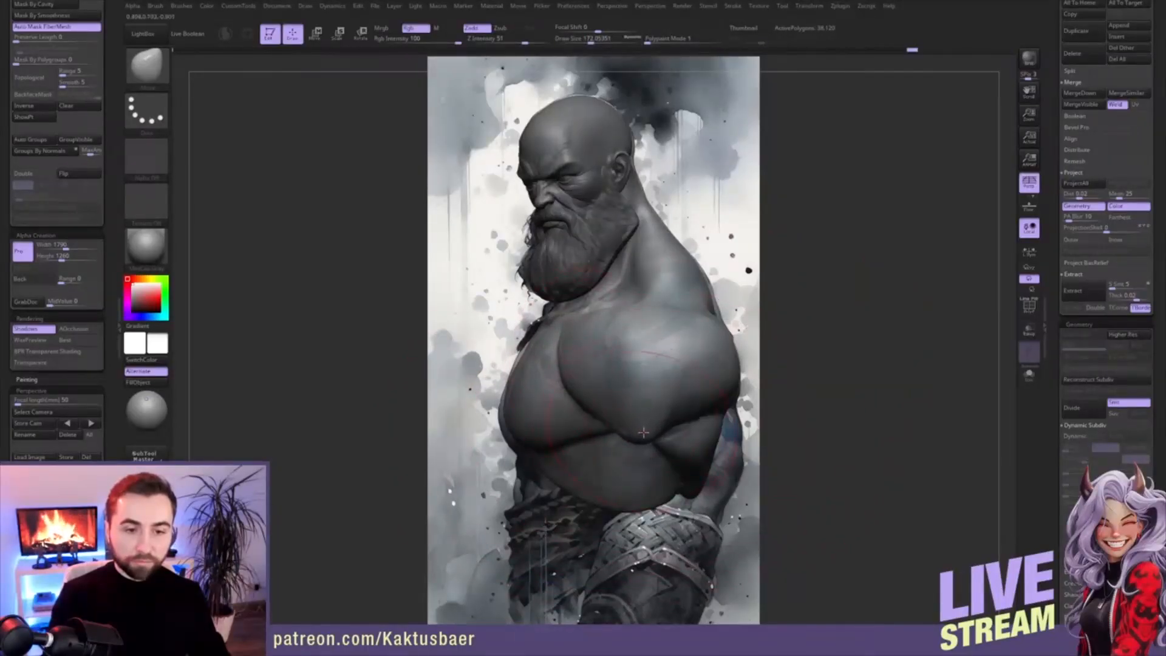
{"action": "key", "text": "s"}
{"action": "left_click_drag", "start_coordinate": [644, 431], "coordinate": [641, 433]}
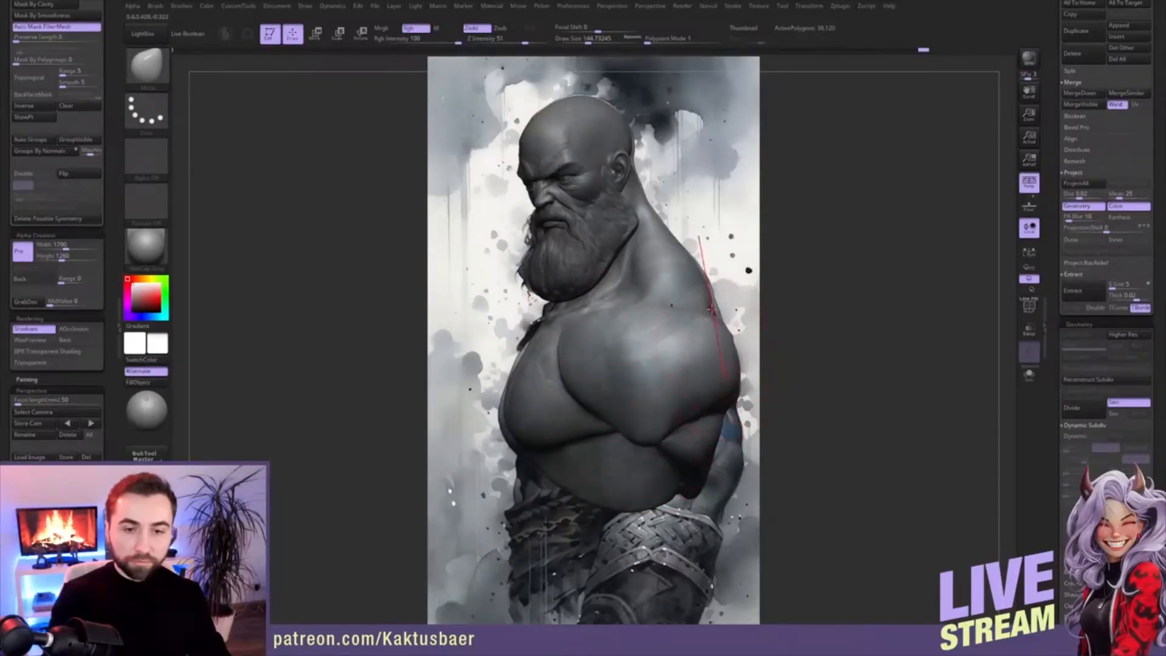
- Refine the front chest contour and the pectoral's upper edge near the collarbone with the Move brush
{"action": "key", "text": "s"}
{"action": "key", "text": "s"}
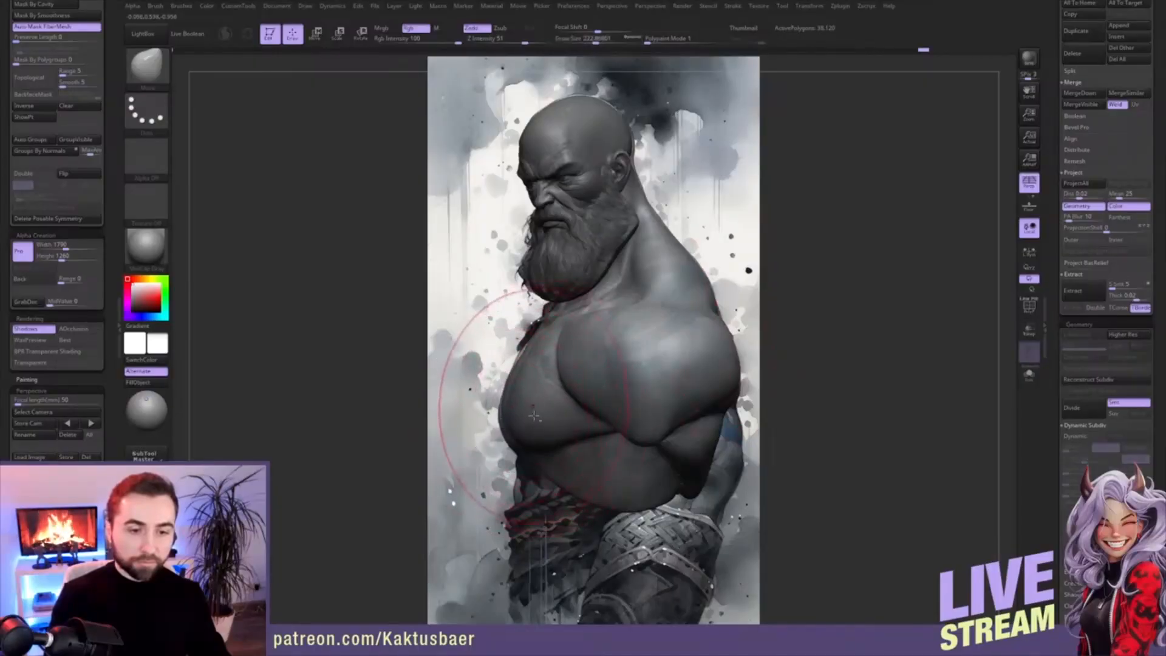
{"action": "key", "text": "s"}
{"action": "left_click_drag", "start_coordinate": [556, 436], "coordinate": [552, 435]}
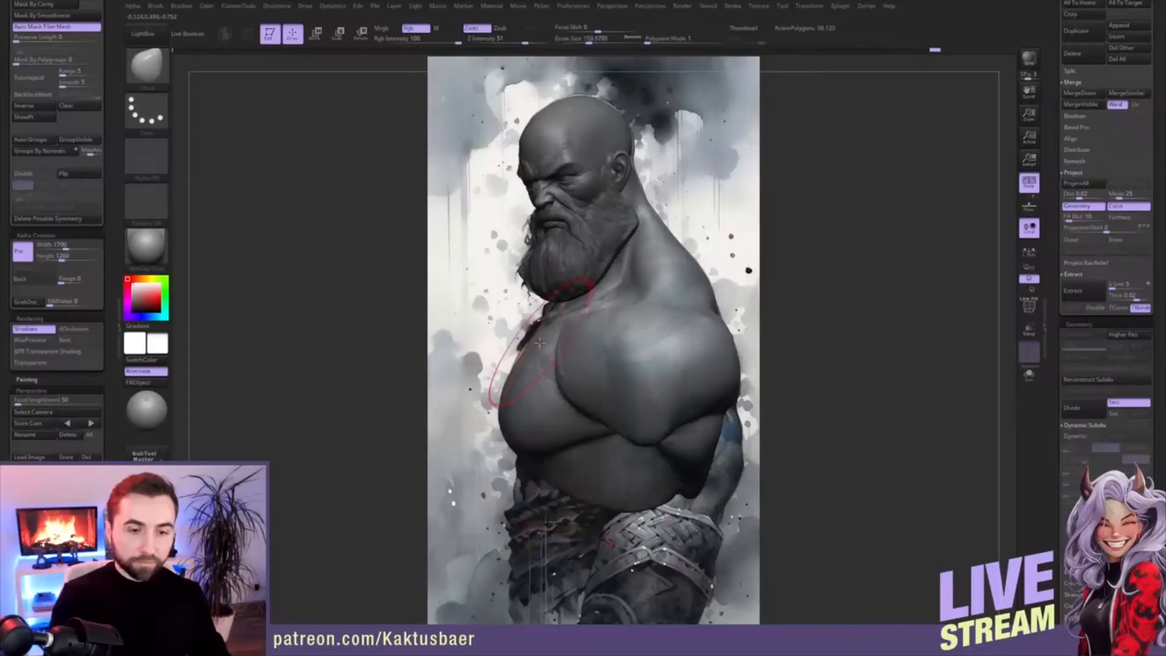
{"action": "key", "text": "s"}
{"action": "left_click_drag", "start_coordinate": [574, 308], "coordinate": [569, 308]}
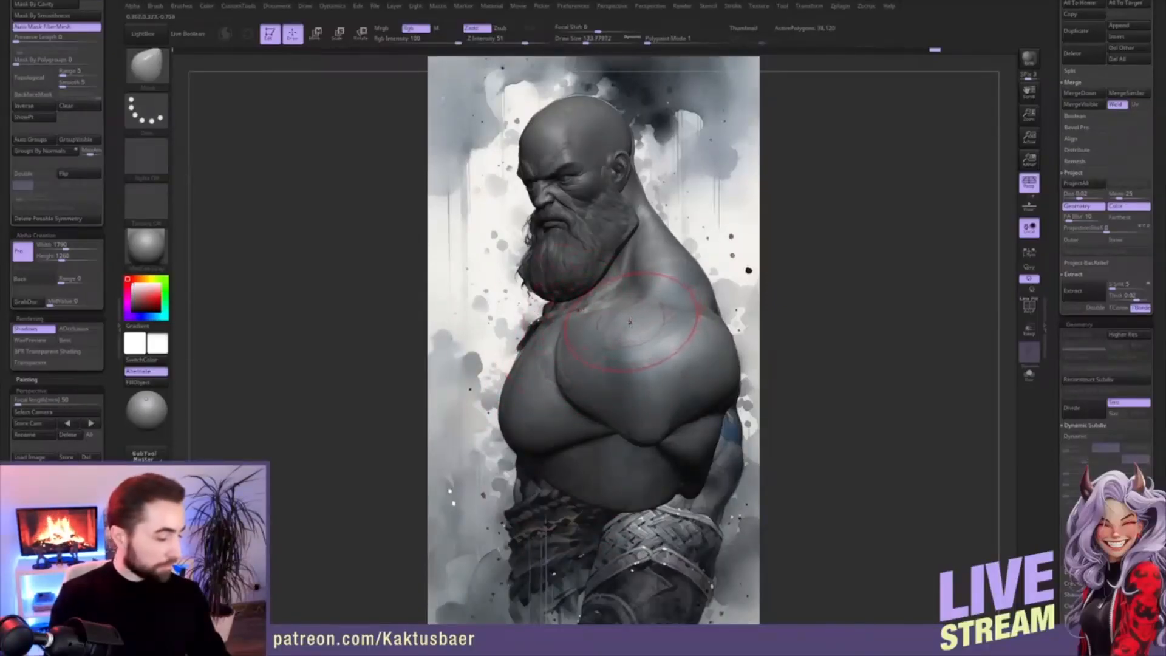
- Adjust the neck contour behind the ear in a close side view with a smaller Move brush
{"action": "key", "text": "s"}
{"action": "left_click_drag", "start_coordinate": [650, 257], "coordinate": [644, 258]}
{"action": "right_click_drag", "start_coordinate": [644, 258], "coordinate": [610, 266]}
{"action": "right_click_drag", "start_coordinate": [638, 221], "coordinate": [632, 304], "text": "ctrl"}
{"action": "right_click_drag", "start_coordinate": [632, 261], "coordinate": [612, 227]}
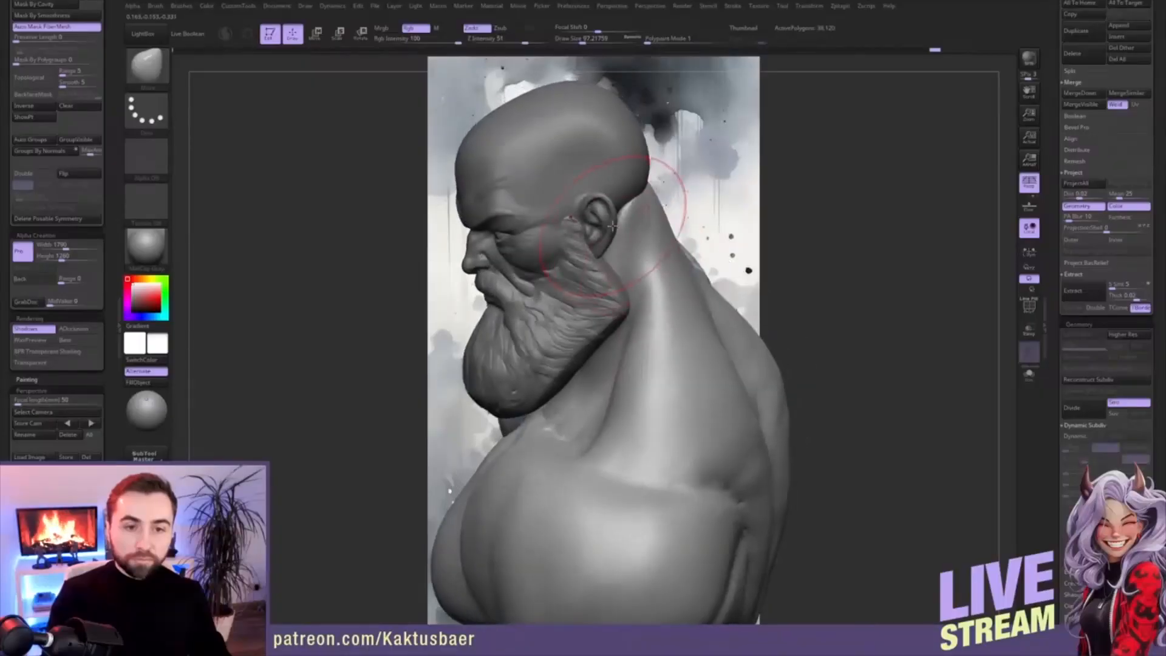
{"action": "key", "text": "s"}
{"action": "left_click_drag", "start_coordinate": [616, 228], "coordinate": [610, 228]}
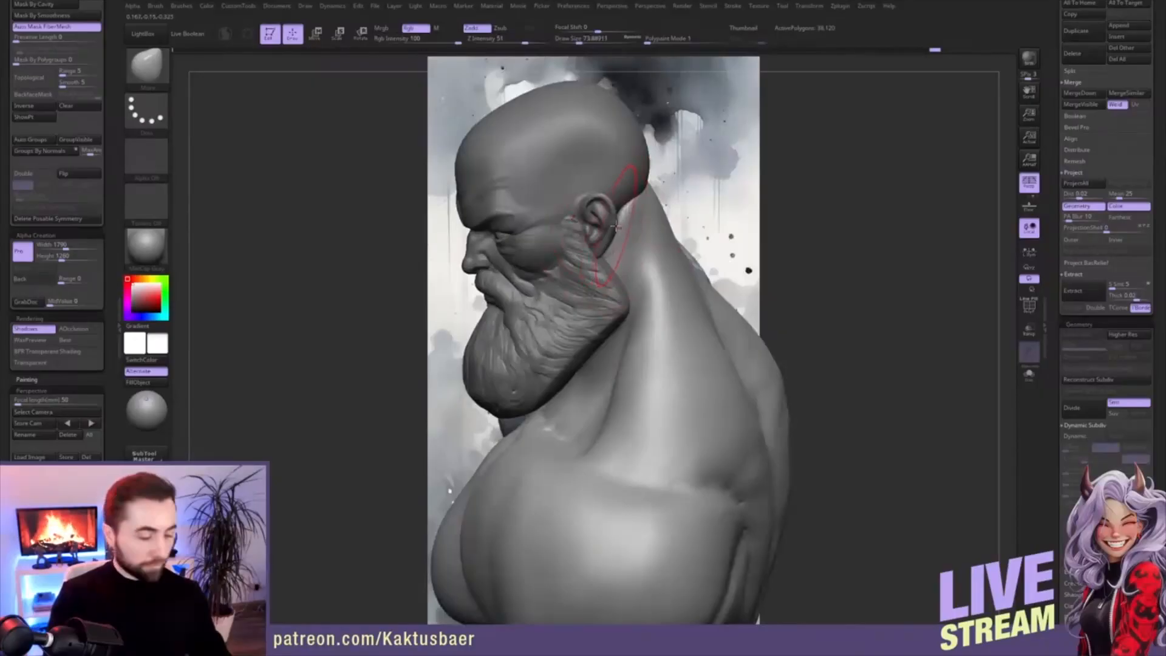
{"action": "left_click_drag", "start_coordinate": [783, 221], "coordinate": [633, 210]}
- Refine the side and back of the neck where it flows into the upper back
{"action": "right_click_drag", "start_coordinate": [613, 233], "coordinate": [614, 260]}
{"action": "right_click_drag", "start_coordinate": [587, 215], "coordinate": [694, 241]}
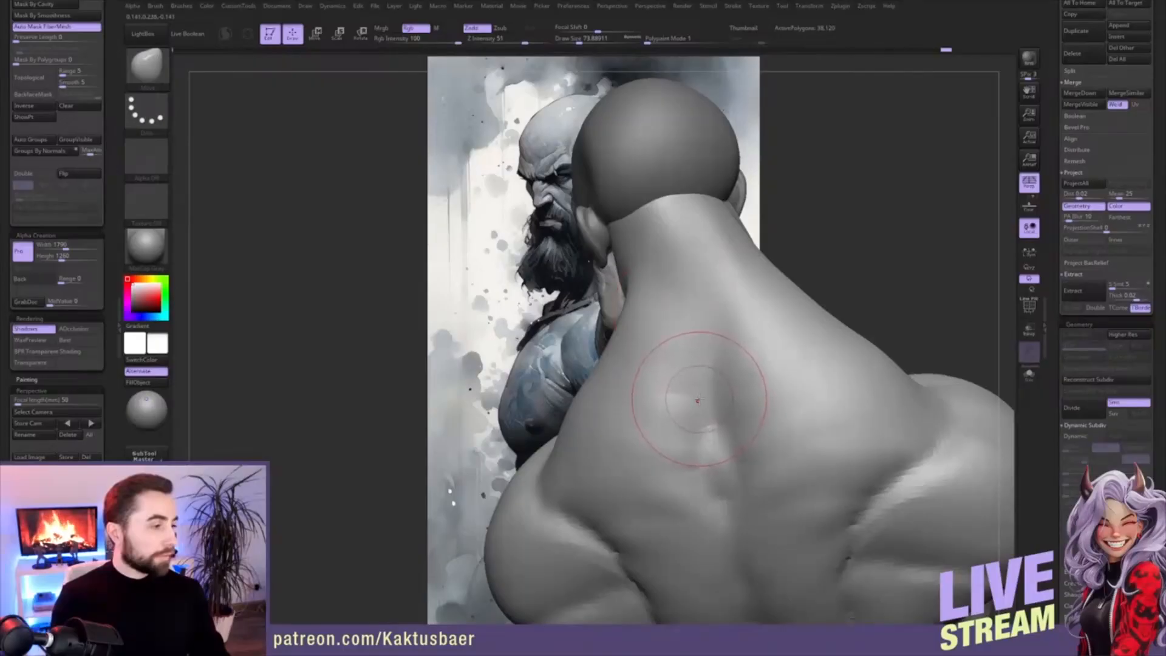
{"action": "mouse_move", "coordinate": [724, 310]}
{"action": "right_mouse_down"}
{"action": "mouse_move", "coordinate": [738, 322]}
{"action": "mouse_move", "coordinate": [711, 342]}
{"action": "mouse_move", "coordinate": [669, 311]}
{"action": "mouse_move", "coordinate": [680, 286]}
{"action": "mouse_move", "coordinate": [696, 291]}
{"action": "right_mouse_up"}
{"action": "key", "text": "s"}
{"action": "left_click_drag", "start_coordinate": [639, 302], "coordinate": [643, 302]}
{"action": "right_click_drag", "start_coordinate": [641, 302], "coordinate": [677, 300]}
{"action": "left_click_drag", "start_coordinate": [622, 300], "coordinate": [608, 297]}
{"action": "mouse_move", "coordinate": [618, 295]}
{"action": "right_mouse_down"}
{"action": "mouse_move", "coordinate": [593, 331]}
{"action": "mouse_move", "coordinate": [626, 299]}
{"action": "right_mouse_up"}
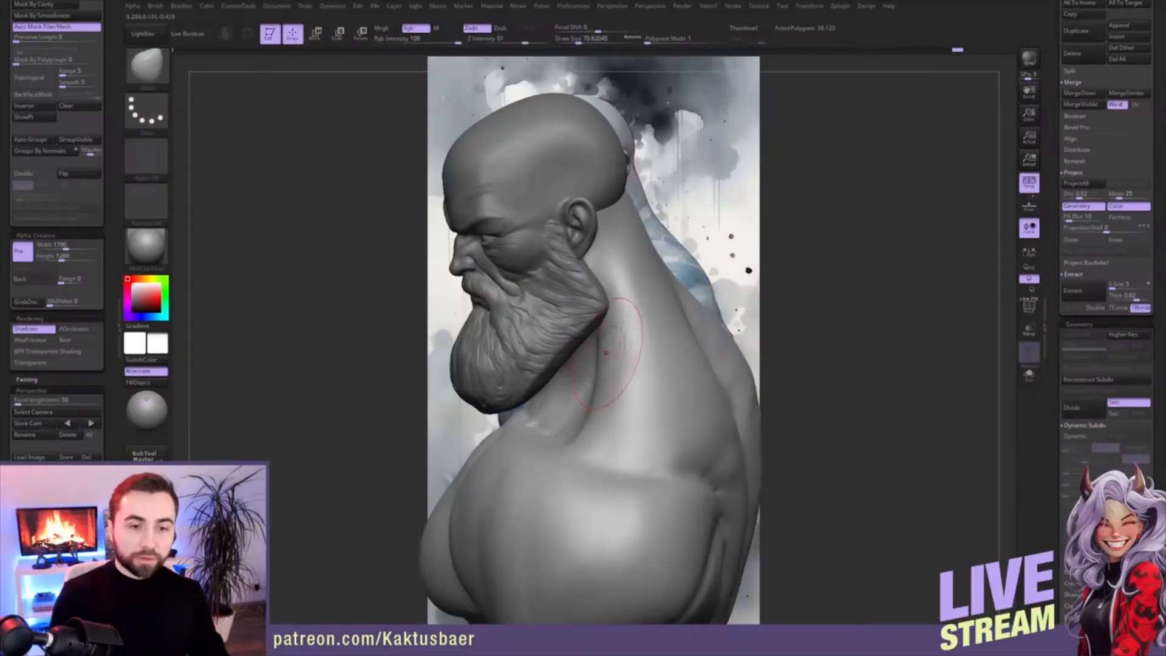
- Smooth the side of the neck below the ear and adjust its edge beside the beard
{"action": "right_click_drag", "start_coordinate": [607, 371], "coordinate": [590, 393]}
{"action": "mouse_move", "coordinate": [553, 441]}
{"action": "right_mouse_down"}
{"action": "mouse_move", "coordinate": [559, 369]}
{"action": "mouse_move", "coordinate": [608, 297]}
{"action": "right_mouse_up"}
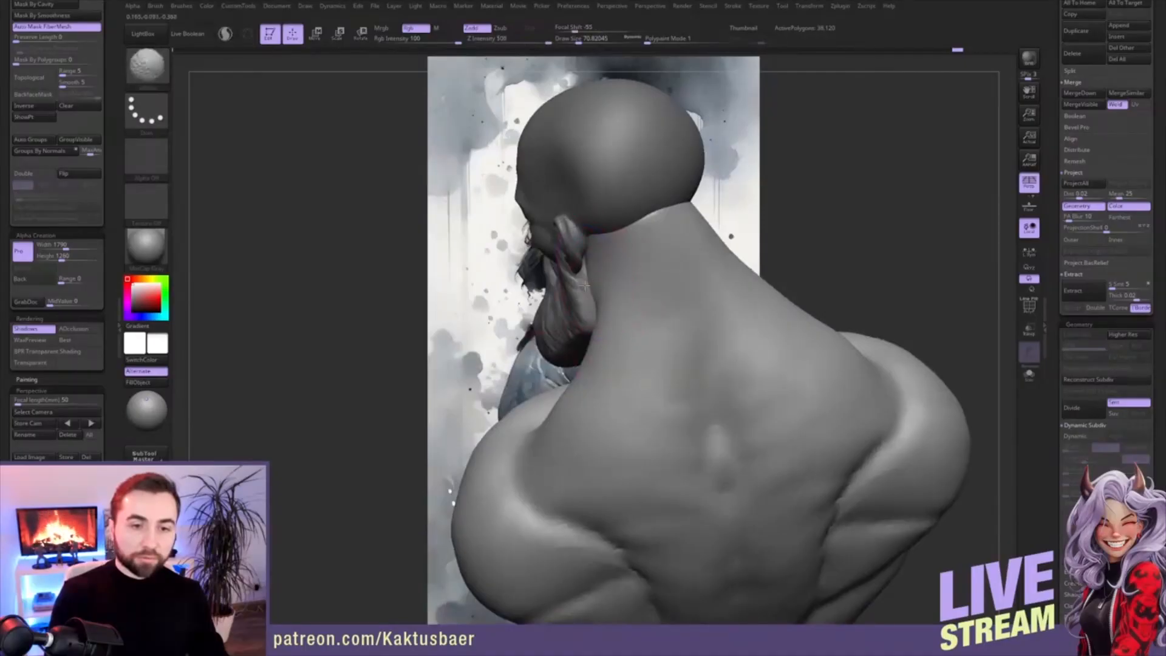
{"action": "right_click_drag", "start_coordinate": [592, 316], "coordinate": [565, 325]}
{"action": "left_click_drag", "start_coordinate": [600, 333], "coordinate": [588, 336]}
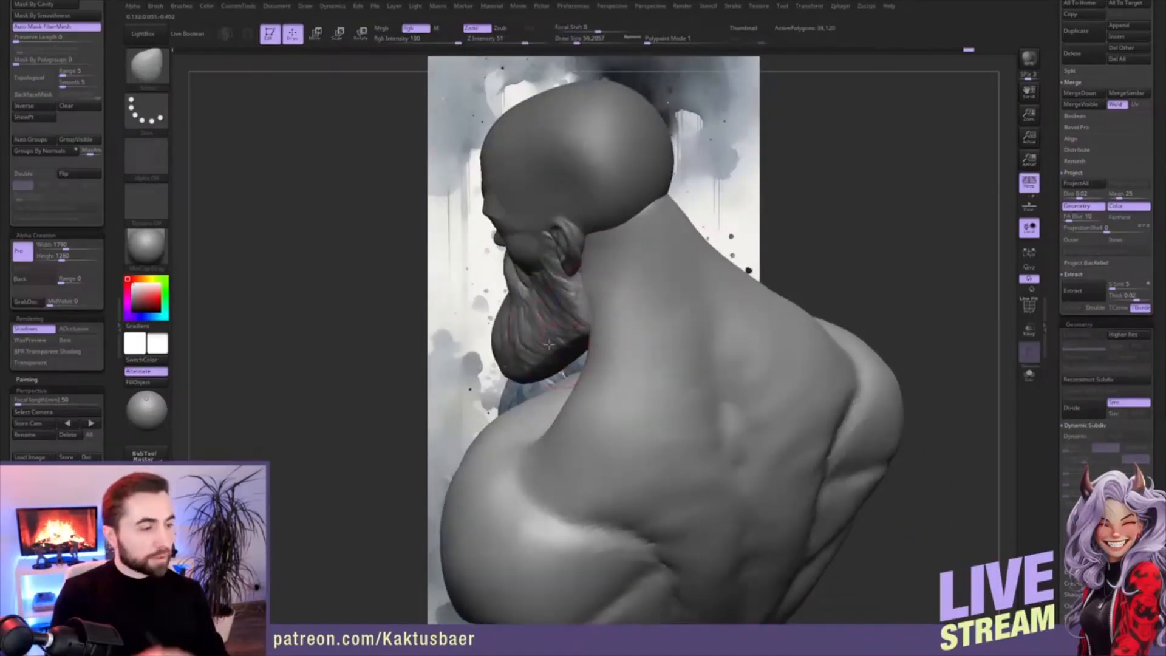
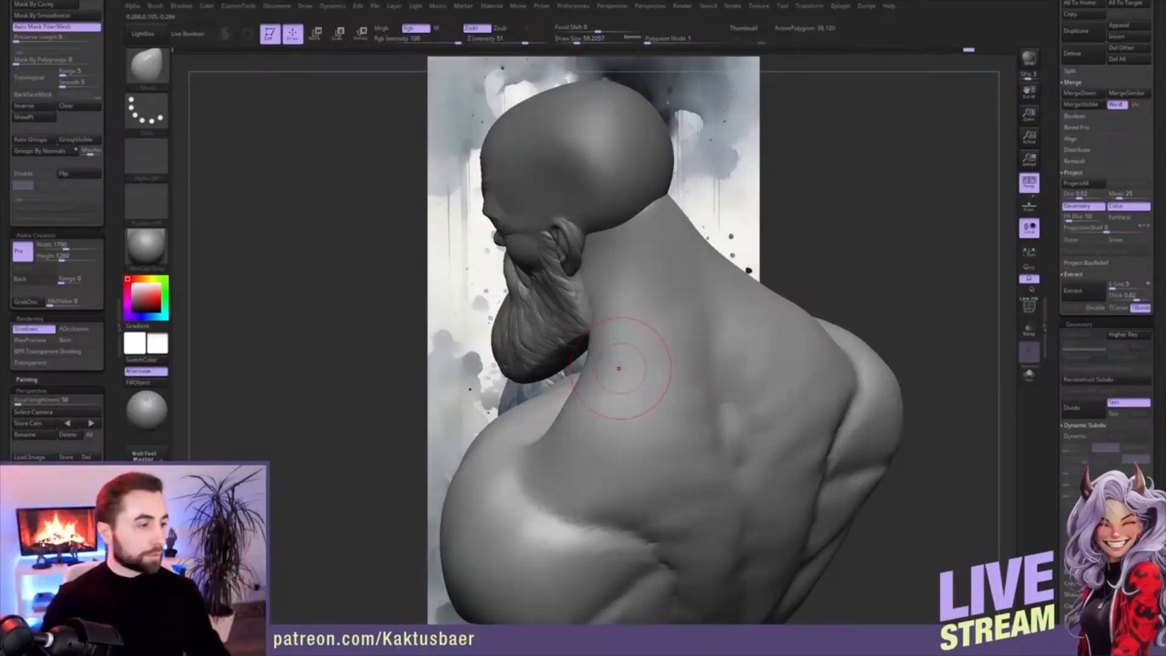
- Reshape the back of the neck and its transition into the upper back with a larger Move brush
{"action": "mouse_move", "coordinate": [742, 316]}
{"action": "right_mouse_down"}
{"action": "mouse_move", "coordinate": [772, 322]}
{"action": "mouse_move", "coordinate": [674, 322]}
{"action": "mouse_move", "coordinate": [705, 346]}
{"action": "mouse_move", "coordinate": [692, 367]}
{"action": "mouse_move", "coordinate": [659, 340]}
{"action": "right_mouse_up"}
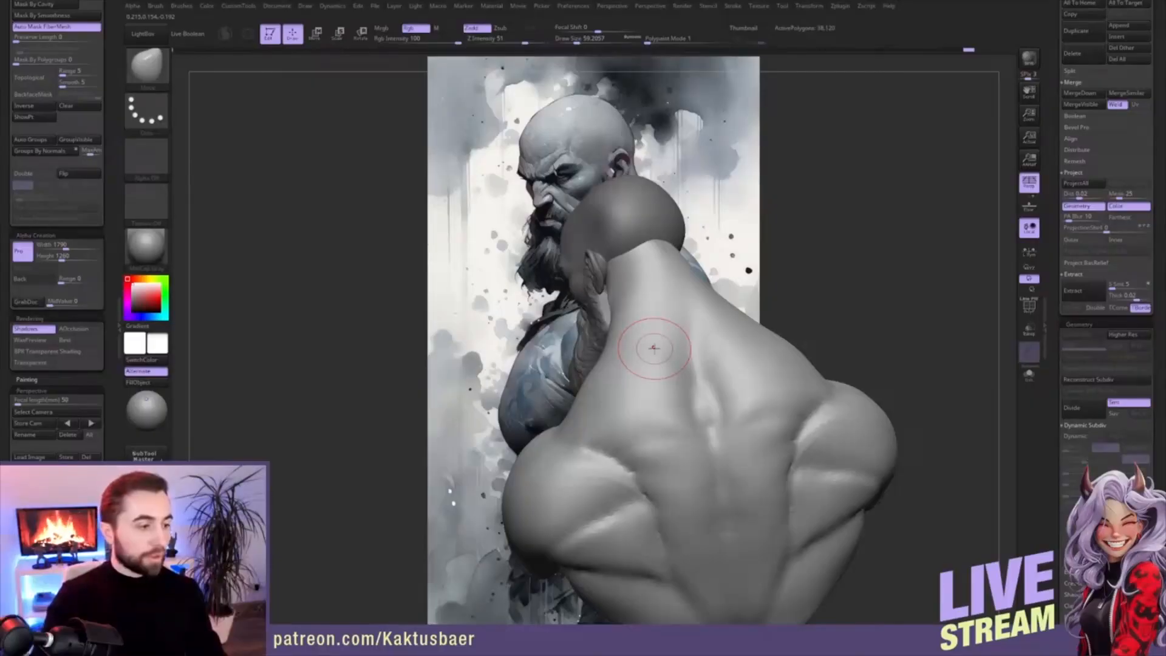
{"action": "mouse_move", "coordinate": [662, 310]}
{"action": "right_mouse_down"}
{"action": "mouse_move", "coordinate": [654, 328]}
{"action": "mouse_move", "coordinate": [680, 388]}
{"action": "mouse_move", "coordinate": [664, 398]}
{"action": "right_mouse_up"}
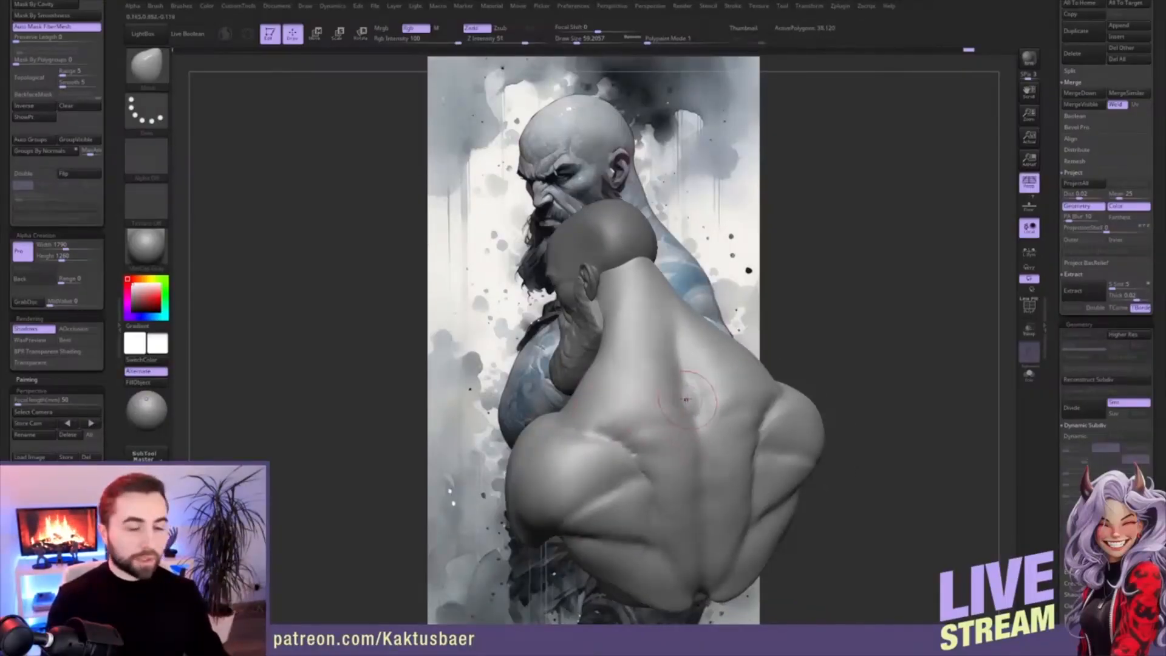
{"action": "right_click_drag", "start_coordinate": [699, 395], "coordinate": [703, 358]}
{"action": "key", "text": "s"}
{"action": "left_click_drag", "start_coordinate": [685, 396], "coordinate": [694, 397]}
{"action": "right_click_drag", "start_coordinate": [701, 366], "coordinate": [695, 384]}
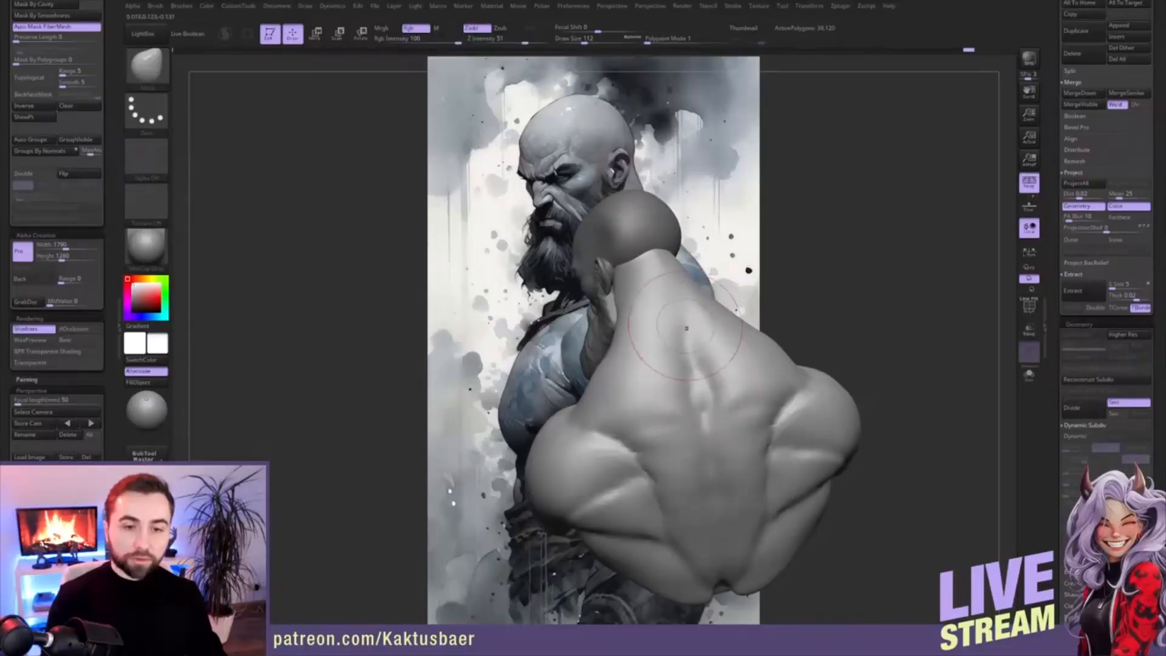
{"action": "right_click_drag", "start_coordinate": [685, 326], "coordinate": [692, 320]}
{"action": "key", "text": "s"}
{"action": "left_click_drag", "start_coordinate": [692, 320], "coordinate": [683, 318]}
- Build up the muscle forms along the back and side of the neck with the ClayBuildup brush
{"action": "key", "text": "b"}
{"action": "key", "text": "c"}
{"action": "key", "text": "b"}
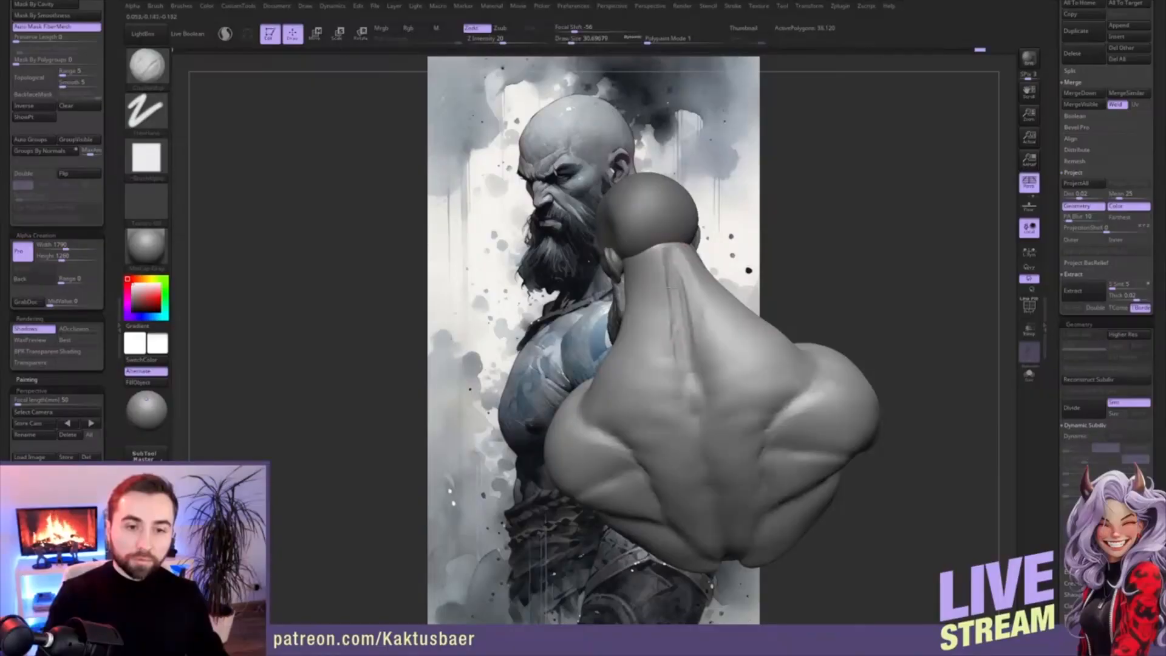
{"action": "mouse_move", "coordinate": [678, 347]}
{"action": "right_mouse_down"}
{"action": "mouse_move", "coordinate": [699, 330]}
{"action": "mouse_move", "coordinate": [608, 303]}
{"action": "right_mouse_up"}
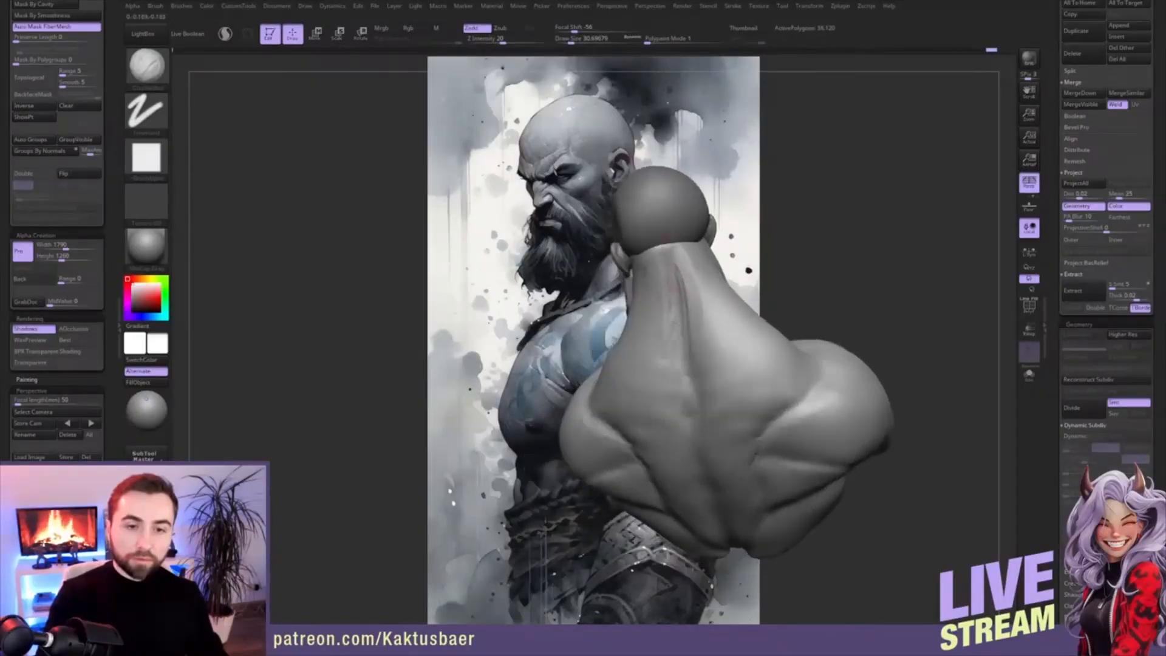
{"action": "right_click_drag", "start_coordinate": [752, 261], "coordinate": [692, 263]}
{"action": "key", "text": "s"}
{"action": "left_click_drag", "start_coordinate": [689, 262], "coordinate": [693, 260]}
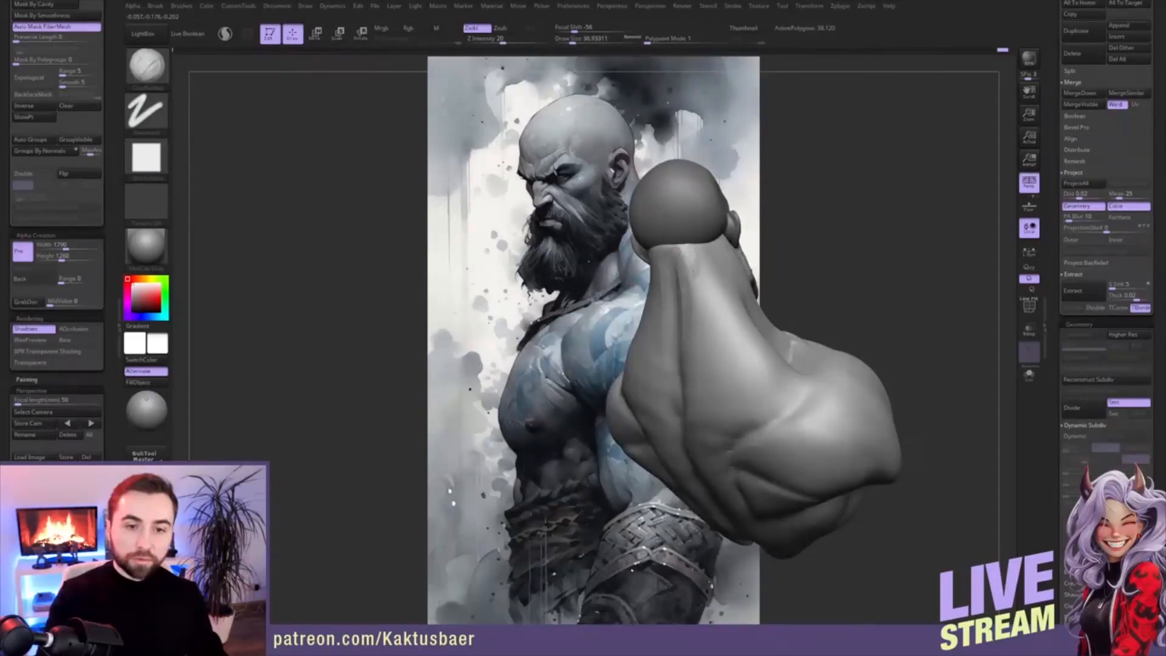
{"action": "right_click_drag", "start_coordinate": [790, 290], "coordinate": [717, 295]}
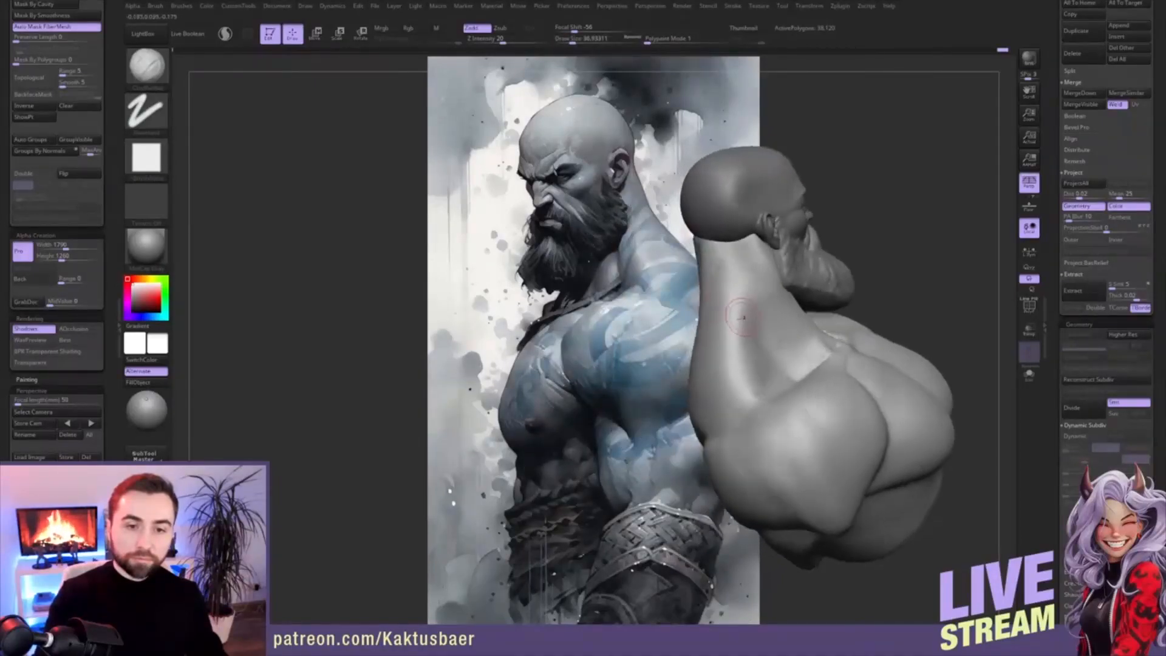
{"action": "mouse_move", "coordinate": [748, 313]}
{"action": "left_mouse_down"}
{"action": "mouse_move", "coordinate": [737, 262]}
{"action": "mouse_move", "coordinate": [758, 299]}
{"action": "left_mouse_up"}
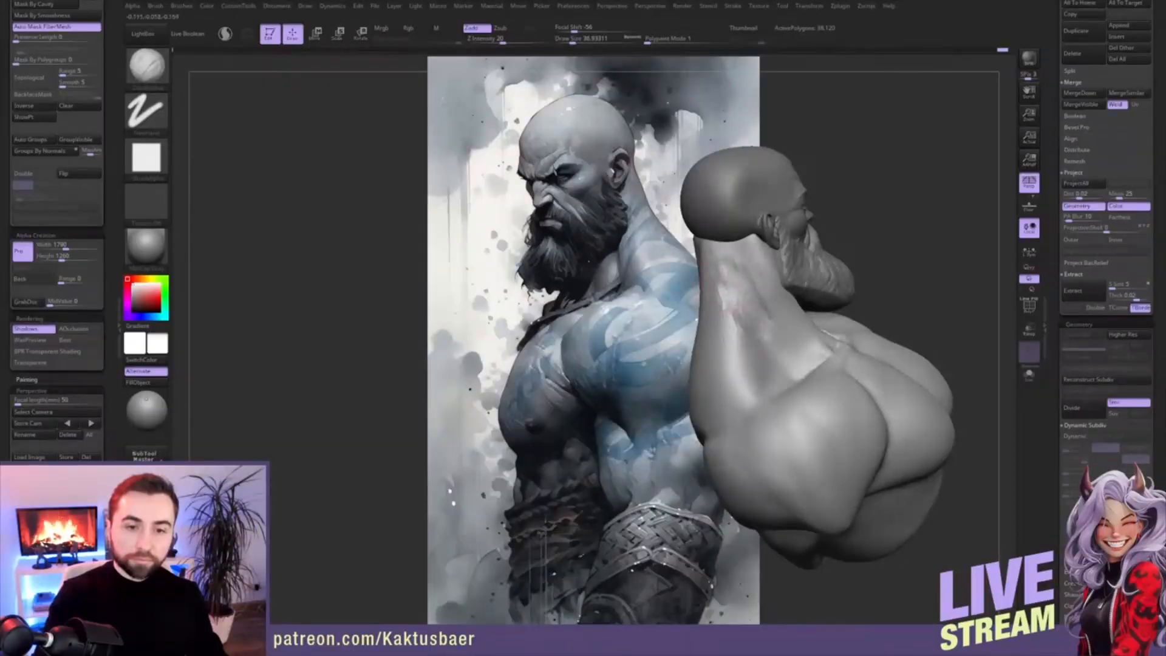
- Smooth the clay strokes down the back and side of the neck
{"action": "mouse_move", "coordinate": [754, 303]}
{"action": "right_mouse_down", "text": "alt"}
{"action": "mouse_move", "coordinate": [699, 328]}
{"action": "mouse_move", "coordinate": [744, 316]}
{"action": "right_mouse_up", "text": "alt"}
{"action": "key", "text": "shift"}
{"action": "key", "text": "shift"}
{"action": "left_click_drag", "start_coordinate": [690, 261], "coordinate": [677, 292], "text": "shift"}
{"action": "right_click_drag", "start_coordinate": [674, 277], "coordinate": [708, 283]}
{"action": "left_click_drag", "start_coordinate": [656, 283], "coordinate": [654, 343], "text": "shift"}
{"action": "right_click_drag", "start_coordinate": [659, 340], "coordinate": [674, 331]}
{"action": "left_click_drag", "start_coordinate": [642, 270], "coordinate": [643, 335], "text": "shift"}
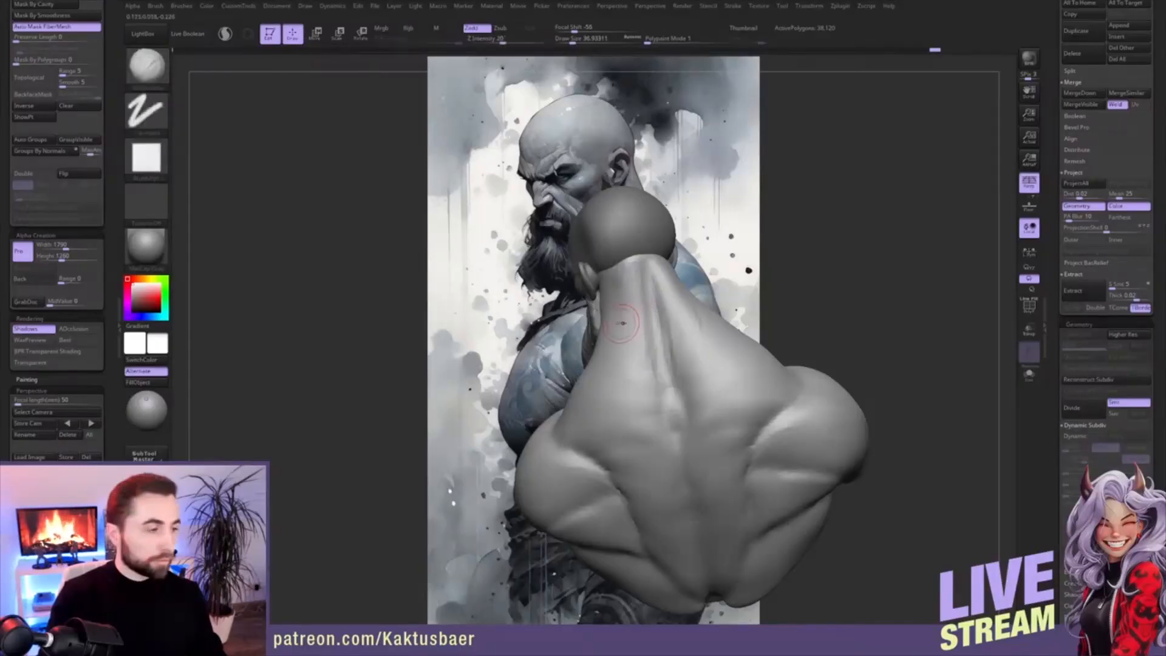
{"action": "right_click_drag", "start_coordinate": [633, 311], "coordinate": [651, 294], "text": "alt"}
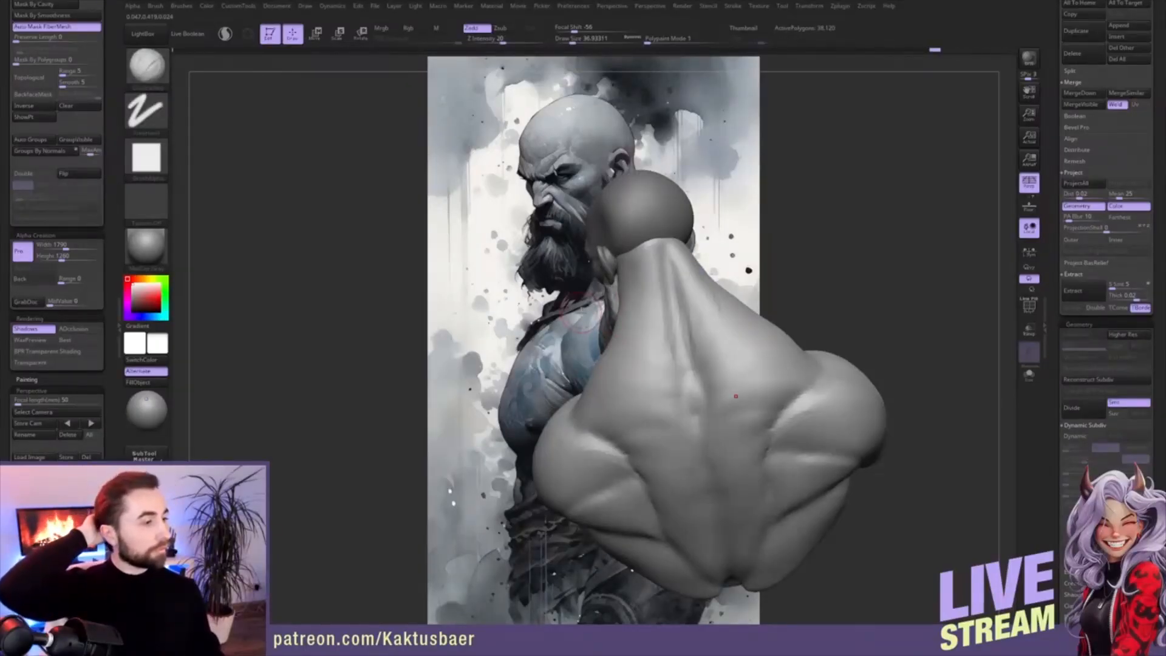
- Add clay volume to the side of the neck below the ear and switch to the Move brush
{"action": "right_click_drag", "start_coordinate": [655, 346], "coordinate": [629, 333]}
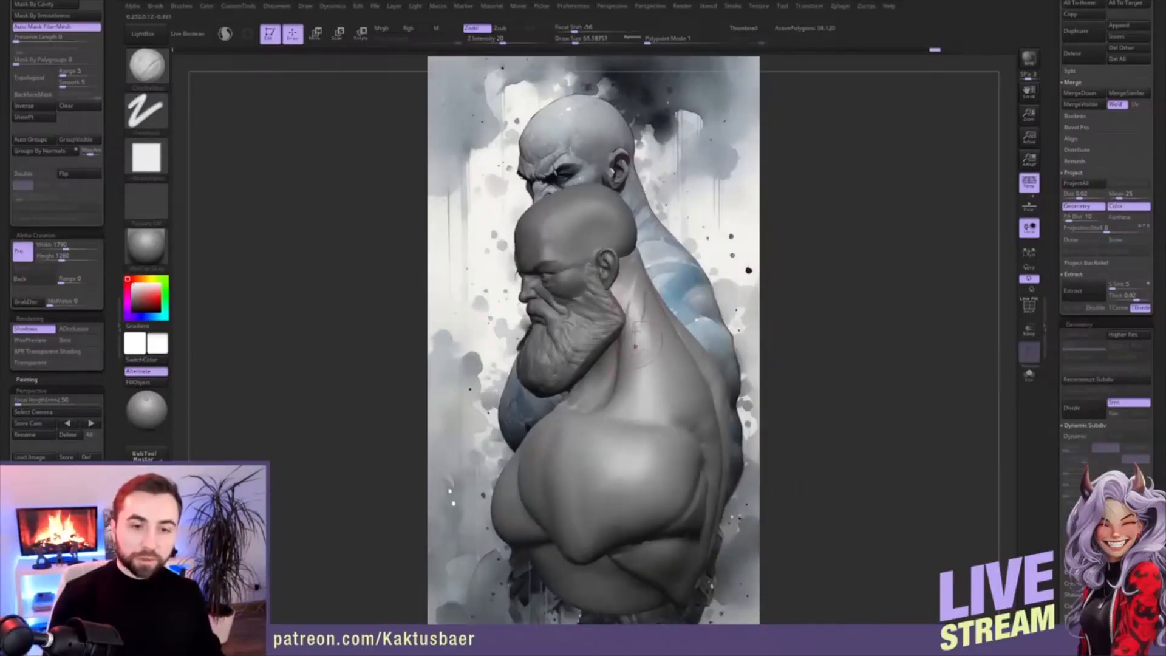
{"action": "right_click_drag", "start_coordinate": [635, 361], "coordinate": [656, 309]}
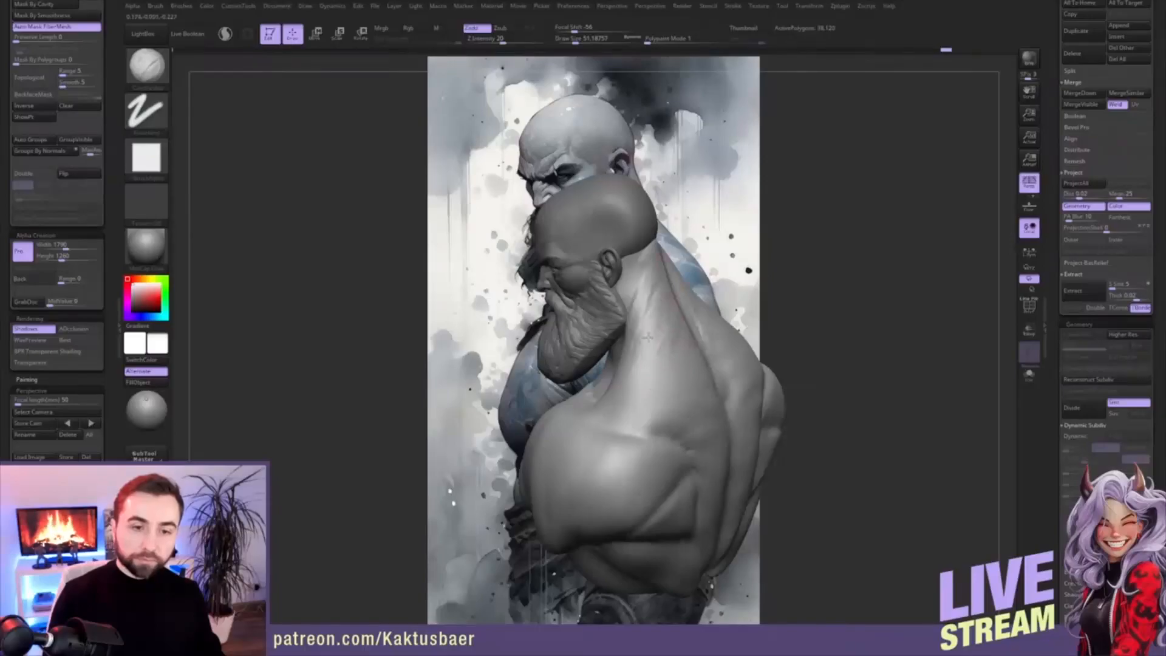
{"action": "key", "text": "b"}
{"action": "key", "text": "m"}
{"action": "key", "text": "v"}
{"action": "right_click_drag", "start_coordinate": [644, 326], "coordinate": [665, 319]}
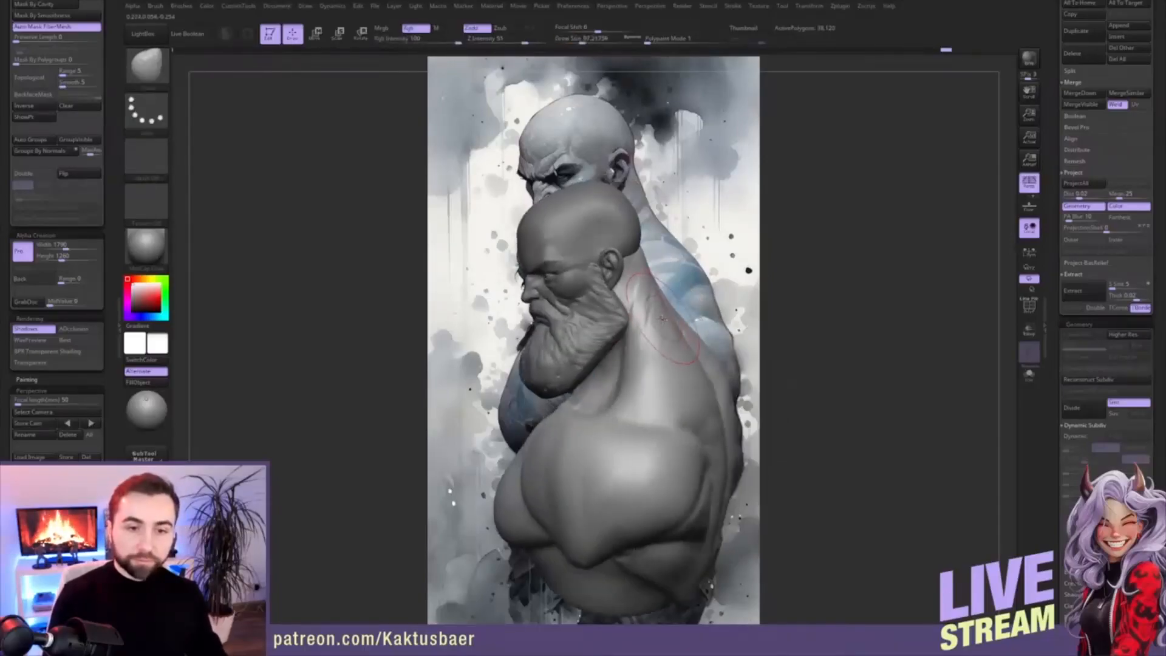
- Adjust the neck and trapezius silhouette with a larger Move brush and smooth the nape
{"action": "key", "text": "s"}
{"action": "left_click_drag", "start_coordinate": [667, 348], "coordinate": [673, 348]}
{"action": "right_click_drag", "start_coordinate": [656, 358], "coordinate": [675, 372]}
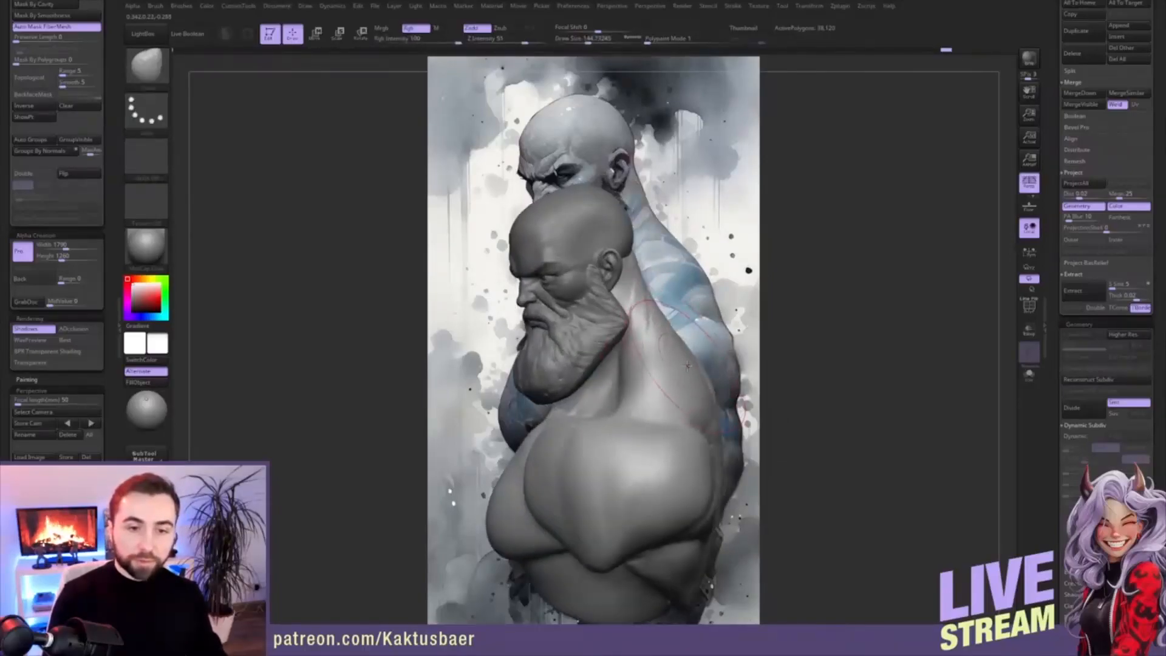
{"action": "right_click_drag", "start_coordinate": [642, 290], "coordinate": [639, 272]}
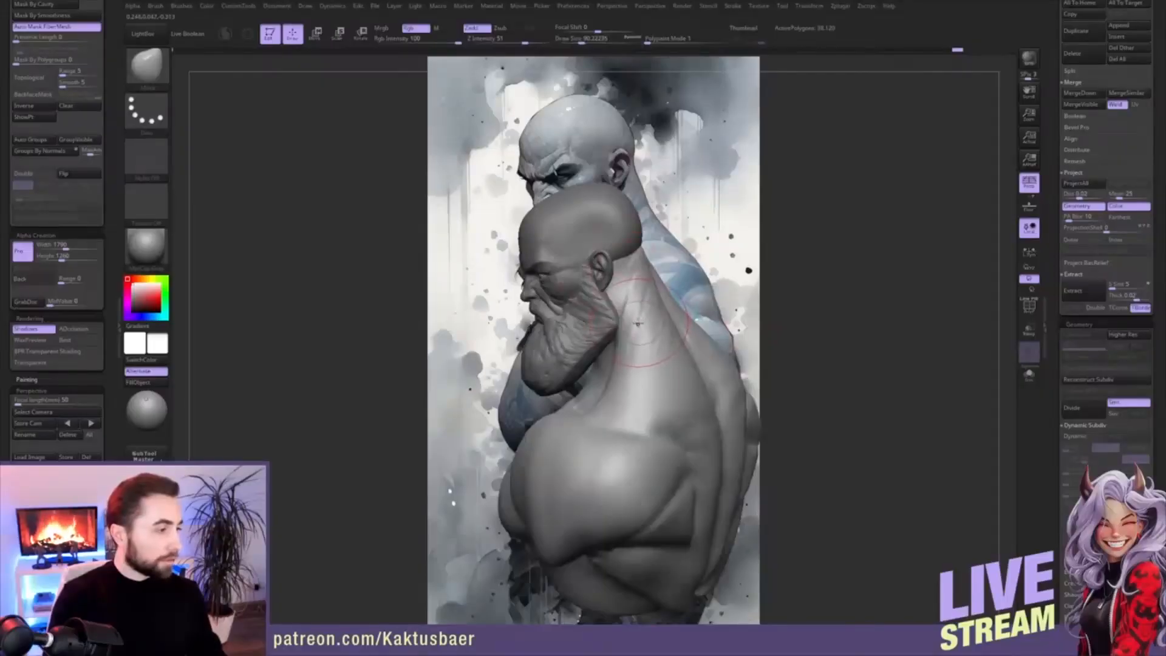
{"action": "right_click_drag", "start_coordinate": [633, 328], "coordinate": [681, 251]}
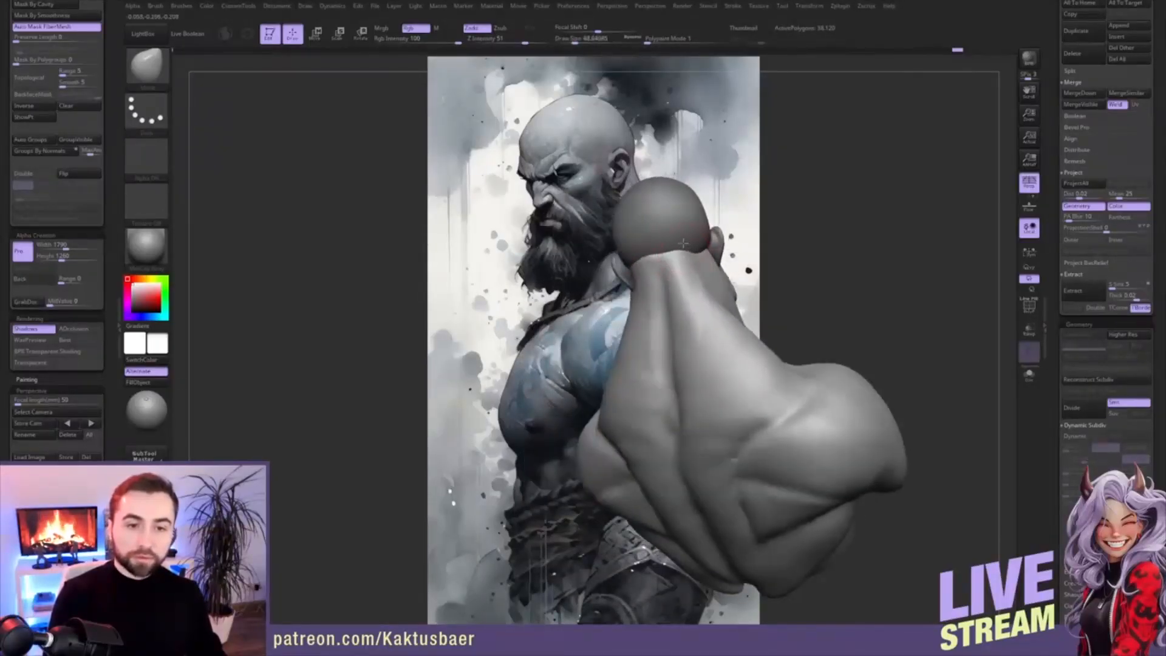
{"action": "right_click_drag", "start_coordinate": [666, 252], "coordinate": [651, 260]}
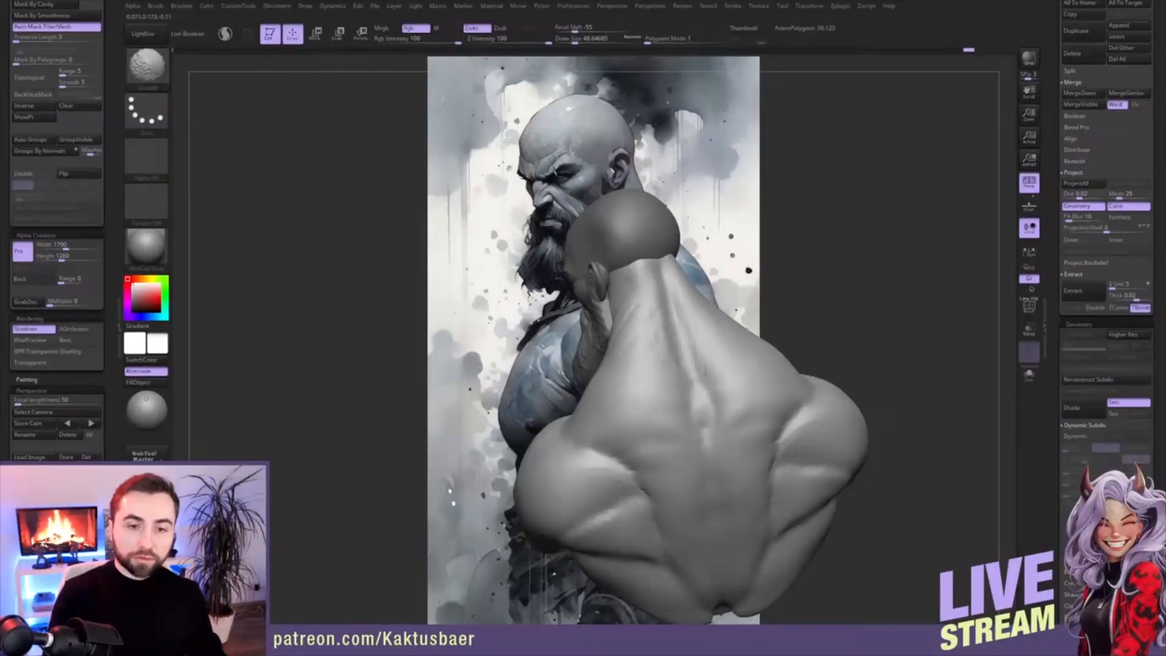
{"action": "right_click_drag", "start_coordinate": [644, 334], "coordinate": [614, 295]}
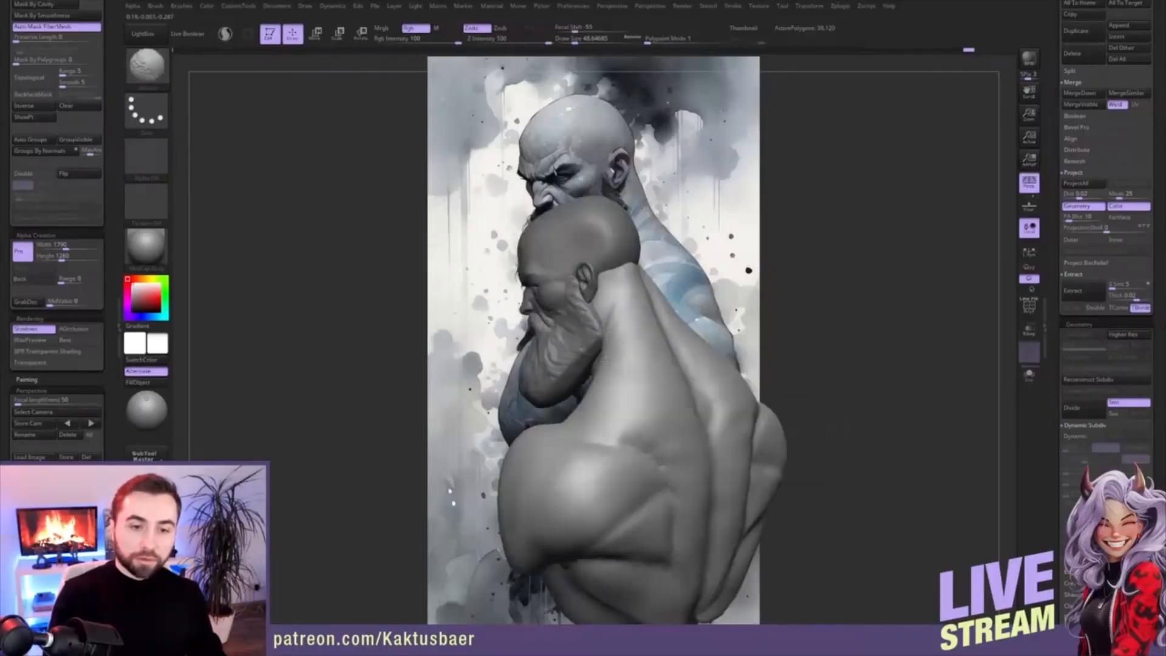
- Push the side of the neck beside the beard into shape with the Move brush and smooth it
{"action": "key", "text": "b"}
{"action": "key", "text": "m"}
{"action": "key", "text": "v"}
{"action": "mouse_move", "coordinate": [639, 371]}
{"action": "right_mouse_down"}
{"action": "mouse_move", "coordinate": [587, 365]}
{"action": "mouse_move", "coordinate": [601, 360]}
{"action": "right_mouse_up"}
{"action": "mouse_move", "coordinate": [600, 351]}
{"action": "left_mouse_down"}
{"action": "mouse_move", "coordinate": [612, 359]}
{"action": "mouse_move", "coordinate": [601, 360]}
{"action": "left_mouse_up"}
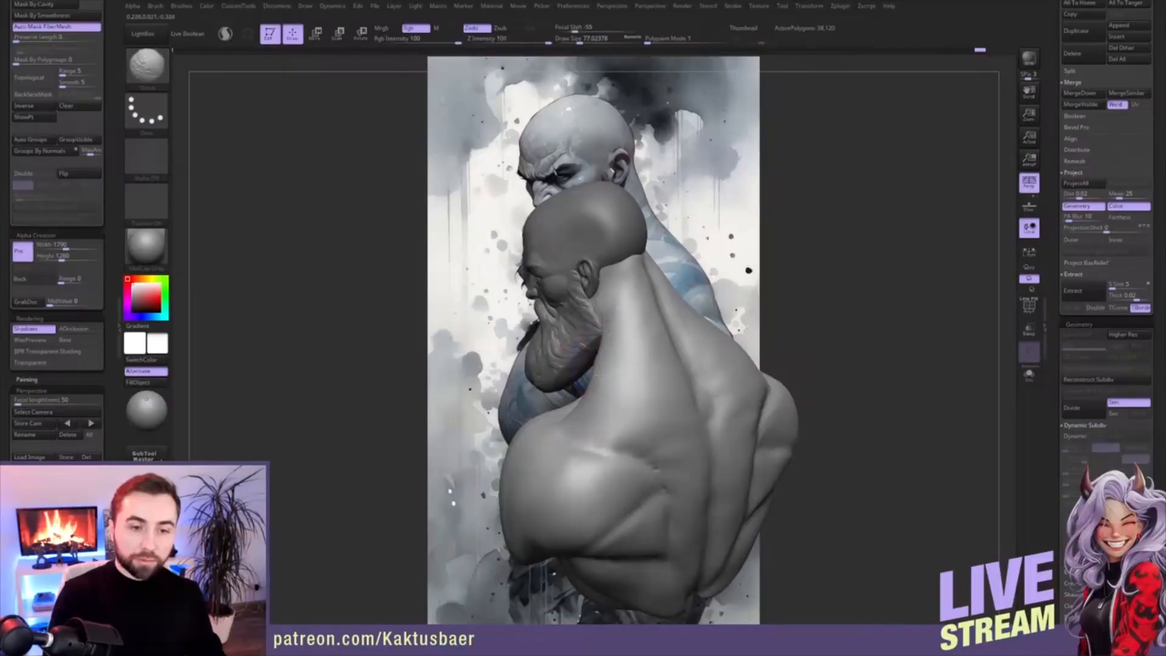
{"action": "mouse_move", "coordinate": [598, 369]}
{"action": "right_mouse_down", "text": "alt"}
{"action": "mouse_move", "coordinate": [598, 335]}
{"action": "mouse_move", "coordinate": [609, 358]}
{"action": "mouse_move", "coordinate": [643, 356]}
{"action": "mouse_move", "coordinate": [582, 348]}
{"action": "right_mouse_up", "text": "alt"}
{"action": "left_click_drag", "start_coordinate": [588, 345], "coordinate": [636, 335], "text": "shift"}
{"action": "right_click_drag", "start_coordinate": [636, 335], "coordinate": [694, 339]}
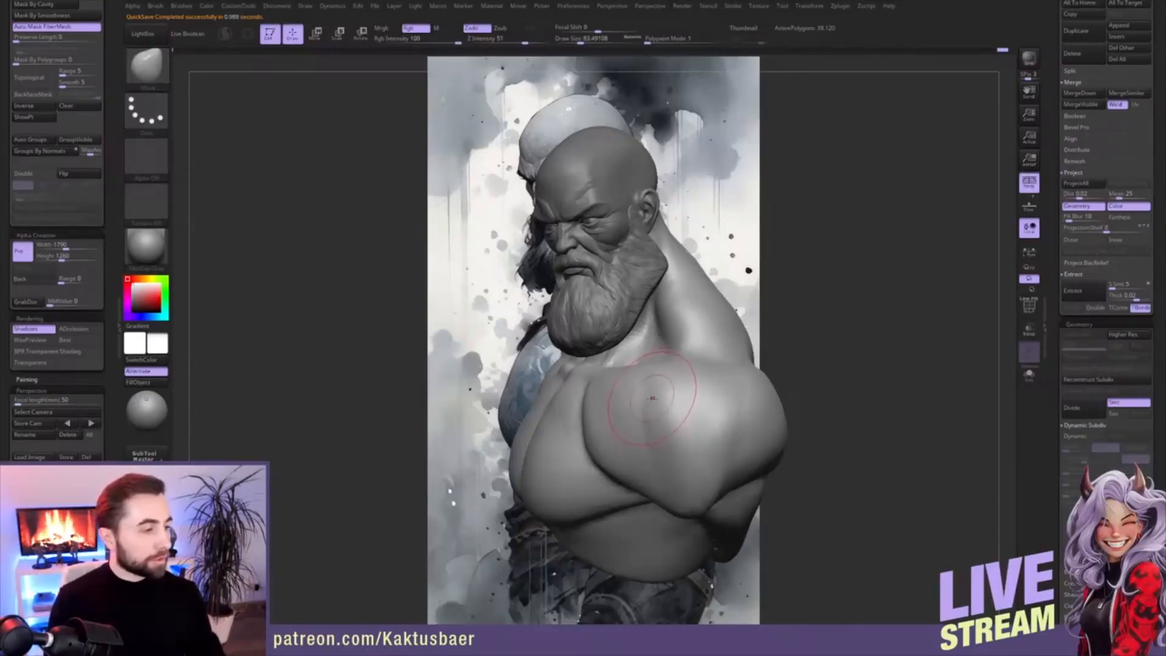
- Refine the opposite side of the neck behind the ear and jaw with Move and Smooth strokes
{"action": "mouse_move", "coordinate": [675, 325]}
{"action": "right_mouse_down"}
{"action": "mouse_move", "coordinate": [686, 329]}
{"action": "mouse_move", "coordinate": [662, 346]}
{"action": "mouse_move", "coordinate": [701, 325]}
{"action": "mouse_move", "coordinate": [663, 338]}
{"action": "right_mouse_up"}
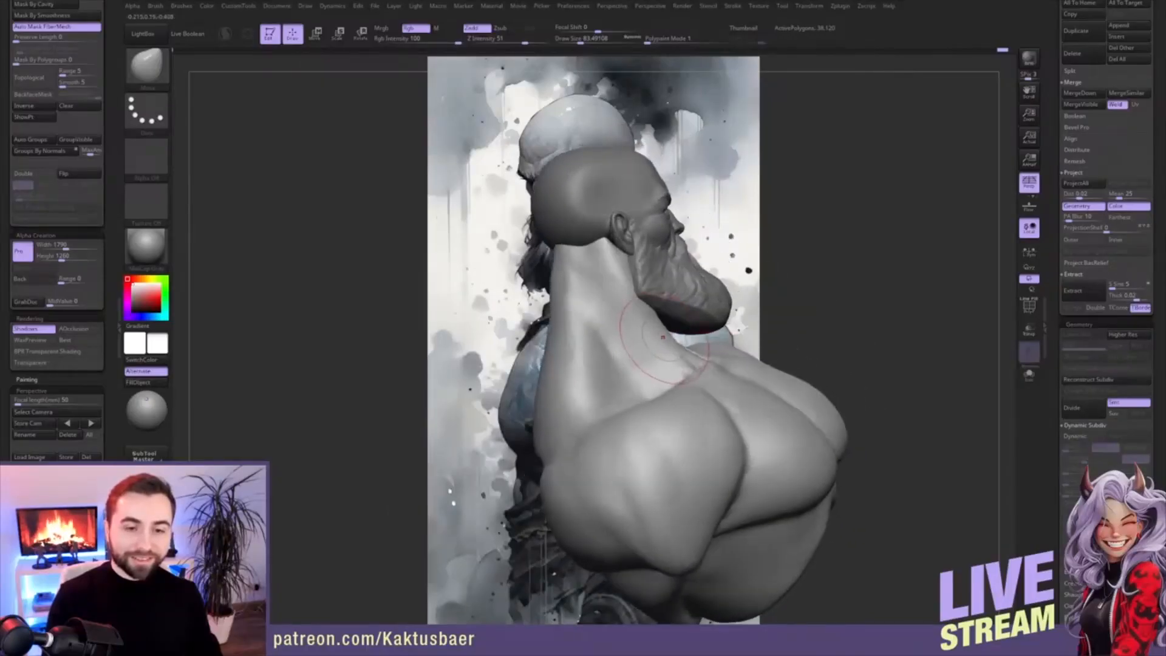
{"action": "left_click_drag", "start_coordinate": [647, 297], "coordinate": [627, 269]}
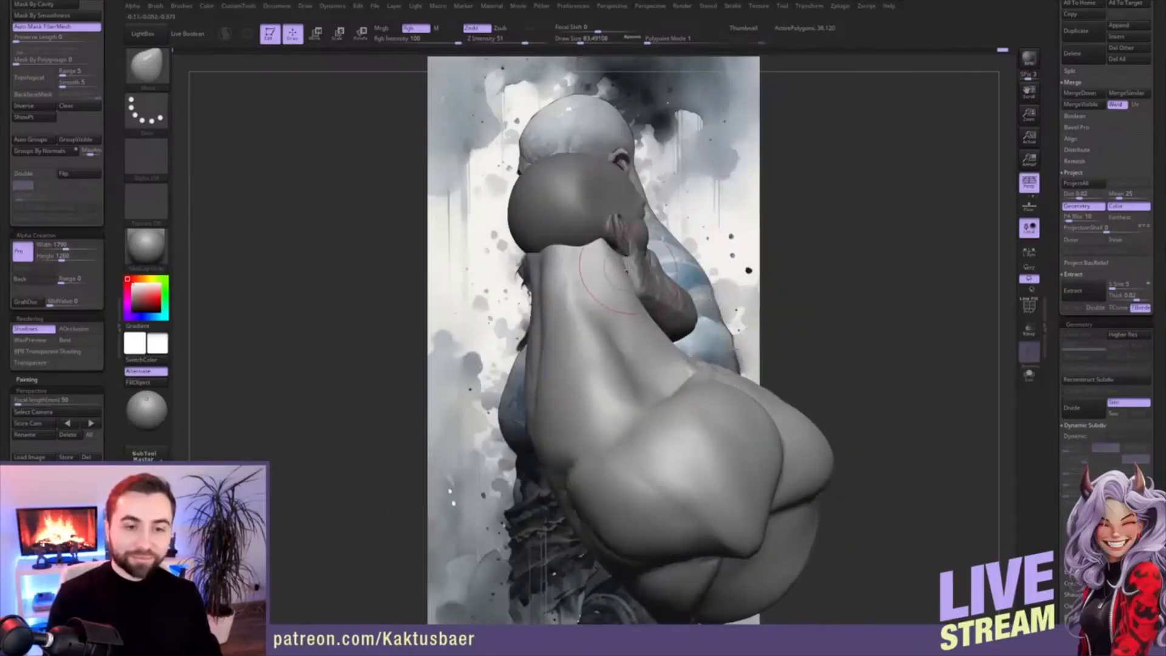
{"action": "left_click_drag", "start_coordinate": [649, 318], "coordinate": [621, 280], "text": "shift"}
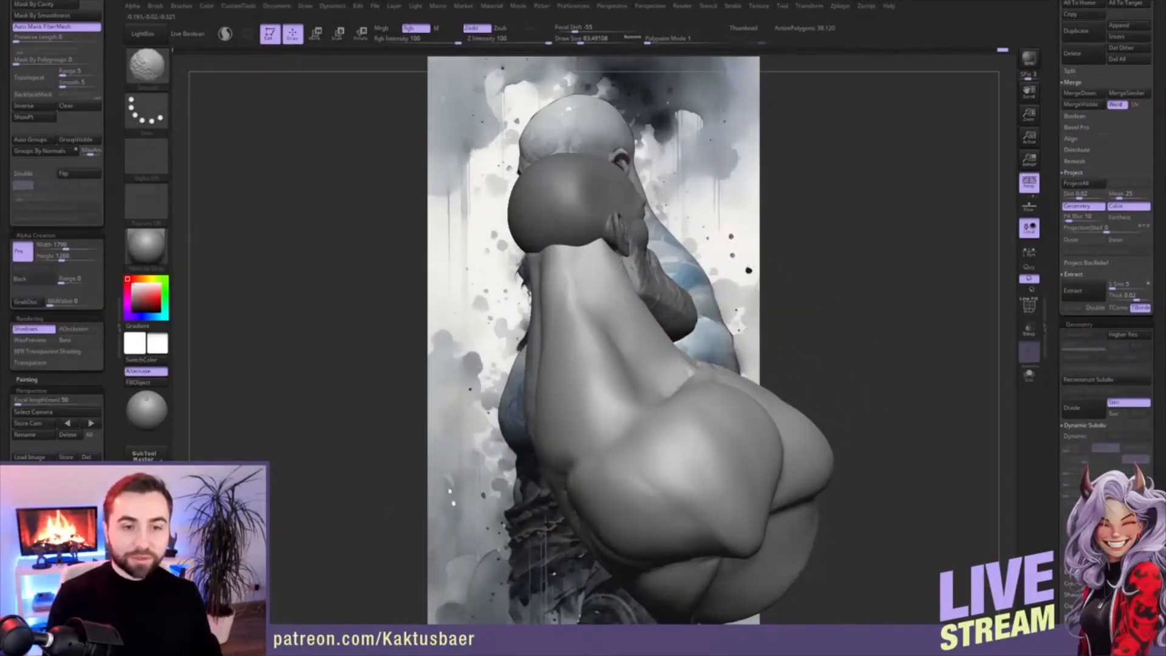
{"action": "mouse_move", "coordinate": [646, 271]}
{"action": "right_mouse_down"}
{"action": "mouse_move", "coordinate": [617, 258]}
{"action": "mouse_move", "coordinate": [636, 260]}
{"action": "right_mouse_up"}
{"action": "key", "text": "s"}
{"action": "left_click_drag", "start_coordinate": [611, 260], "coordinate": [621, 239]}
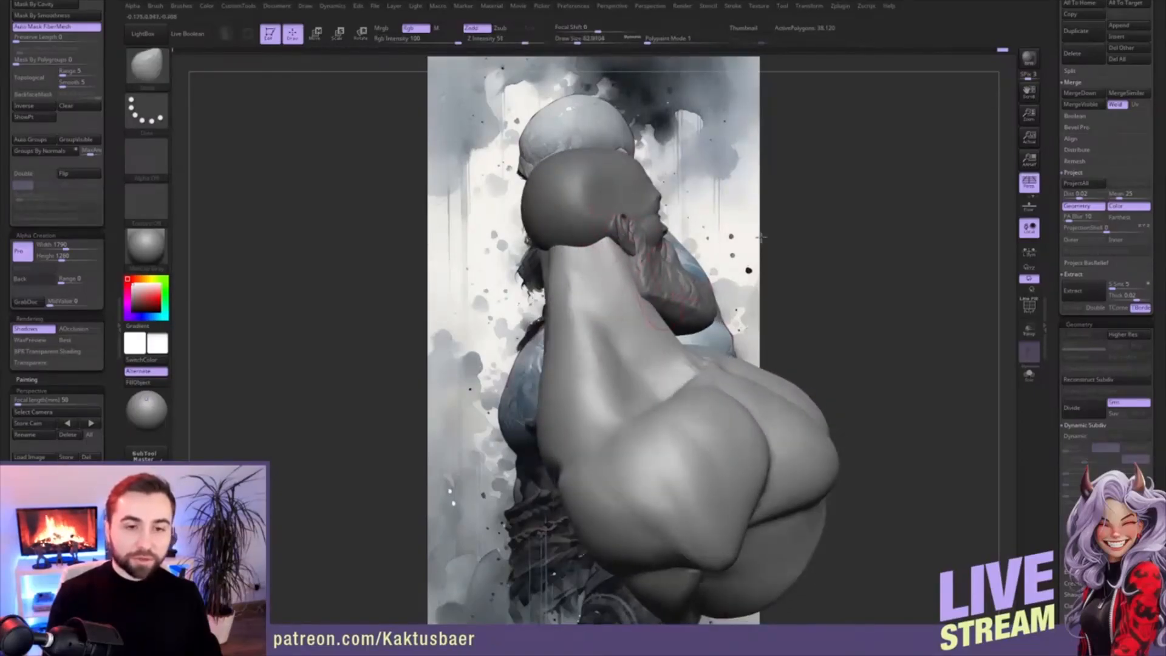
- Reshape the trapezius and the base of the neck above the shoulder with an enlarged Move brush
{"action": "left_click_drag", "start_coordinate": [1064, 68], "coordinate": [1058, 185]}
{"action": "mouse_move", "coordinate": [653, 346]}
{"action": "right_mouse_down"}
{"action": "mouse_move", "coordinate": [669, 337]}
{"action": "mouse_move", "coordinate": [645, 327]}
{"action": "mouse_move", "coordinate": [665, 323]}
{"action": "mouse_move", "coordinate": [649, 327]}
{"action": "right_mouse_up"}
{"action": "key", "text": "bracketright"}
{"action": "key", "text": "bracketright"}
{"action": "key", "text": "bracketright"}
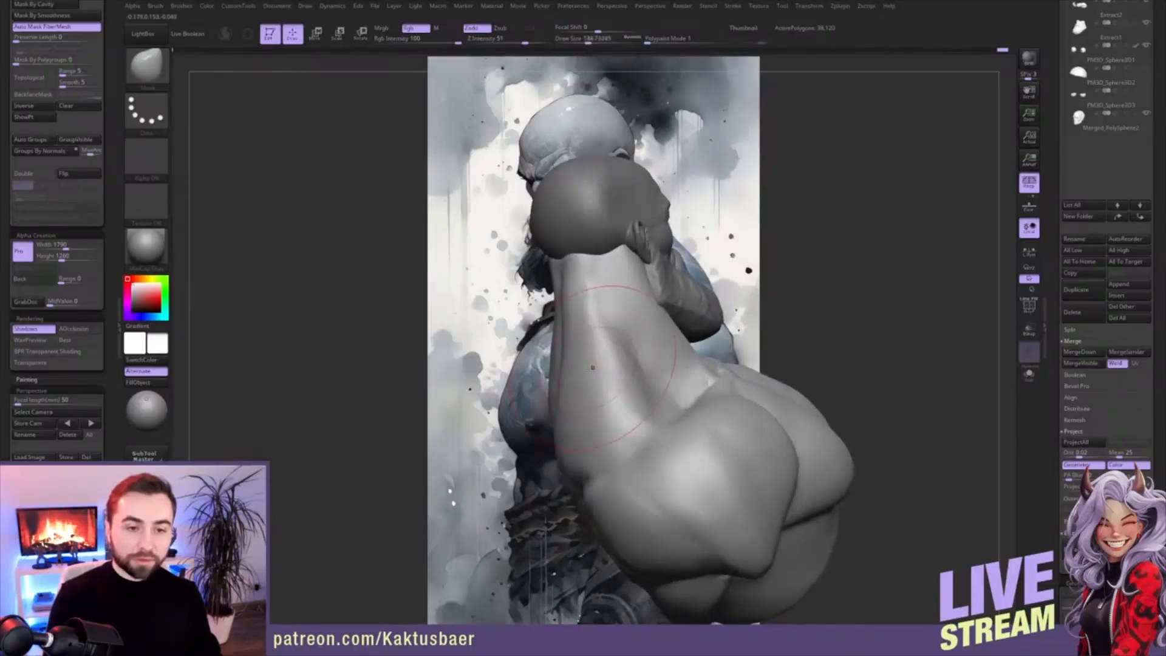
{"action": "right_click_drag", "start_coordinate": [572, 383], "coordinate": [578, 383]}
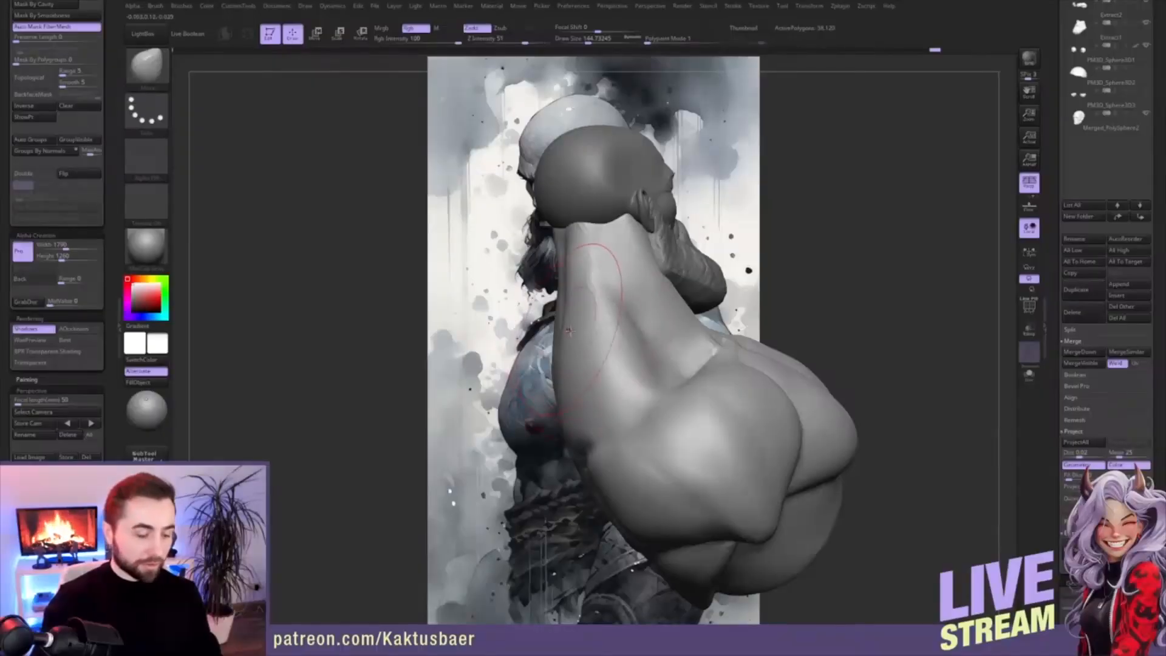
{"action": "key", "text": "b"}
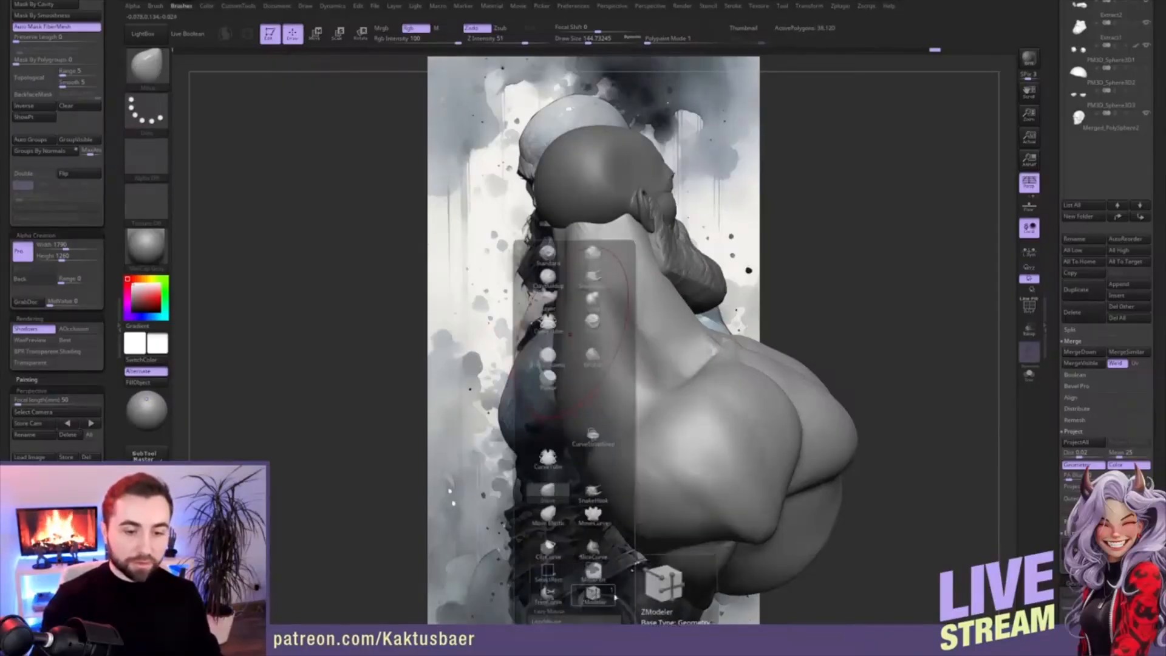
{"action": "left_click", "coordinate": [591, 592]}
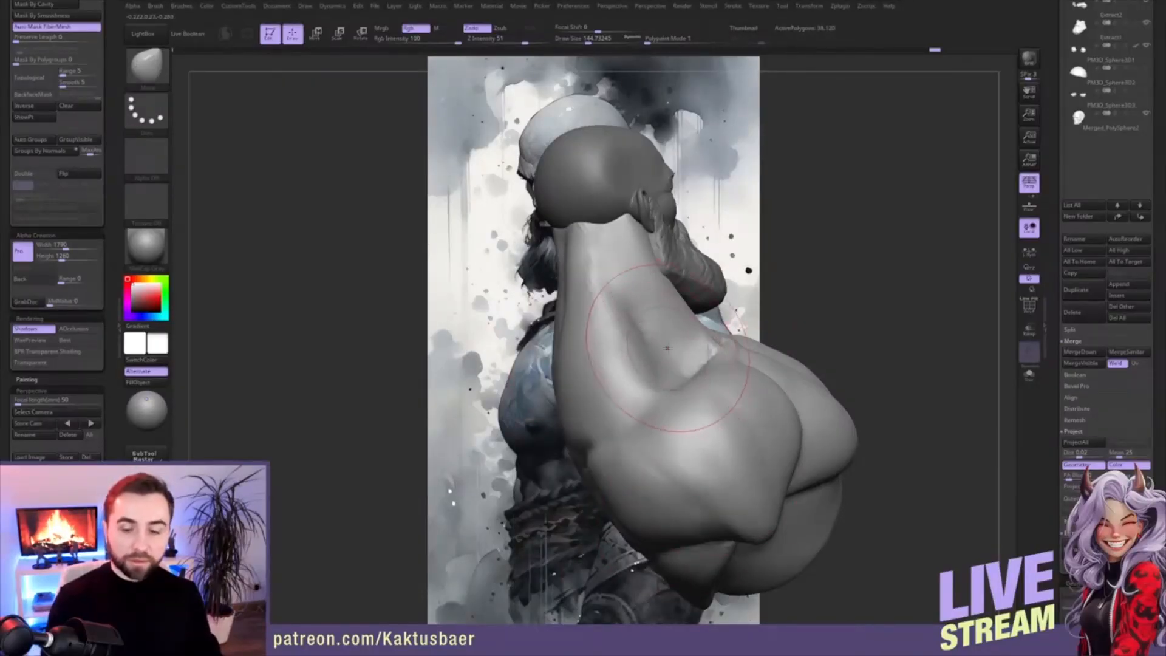
{"action": "key", "text": "bracketleft"}
{"action": "right_click_drag", "start_coordinate": [622, 364], "coordinate": [647, 372]}
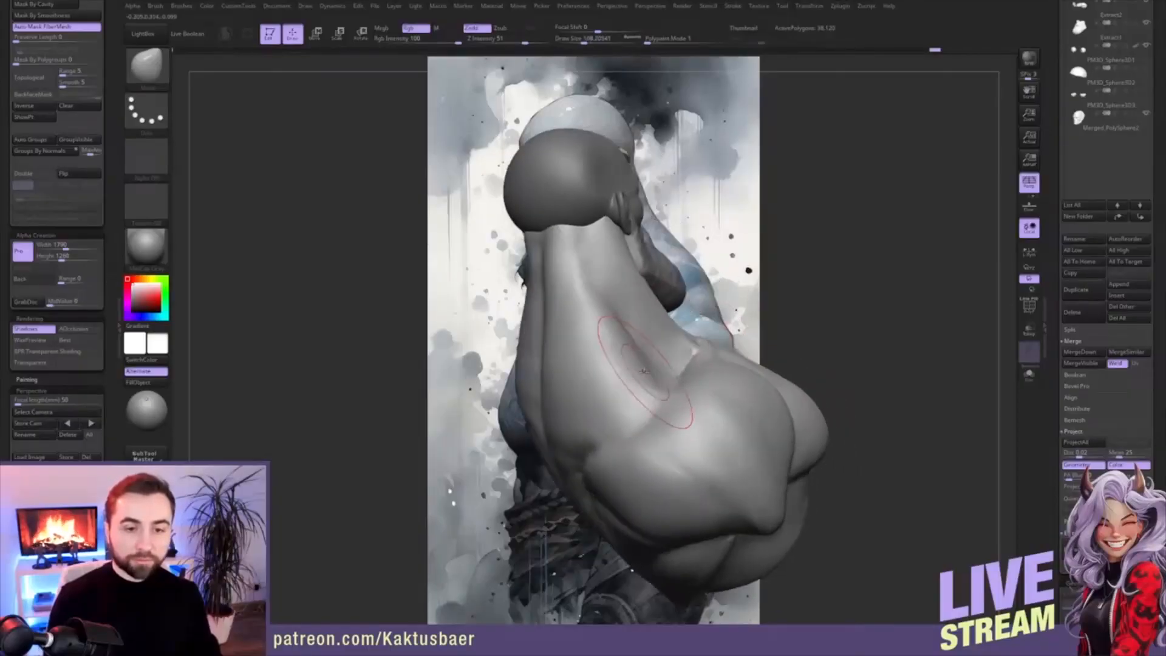
- Smooth the upper side of the neck and reduce the Move brush size
{"action": "key", "text": "shift"}
{"action": "left_click_drag", "start_coordinate": [582, 290], "coordinate": [566, 294], "text": "shift"}
{"action": "mouse_move", "coordinate": [562, 301]}
{"action": "right_mouse_down"}
{"action": "mouse_move", "coordinate": [622, 328]}
{"action": "mouse_move", "coordinate": [571, 296]}
{"action": "mouse_move", "coordinate": [703, 306]}
{"action": "right_mouse_up"}
{"action": "key", "text": "bracketleft"}
{"action": "mouse_move", "coordinate": [583, 349]}
{"action": "right_mouse_down"}
{"action": "mouse_move", "coordinate": [594, 392]}
{"action": "mouse_move", "coordinate": [603, 330]}
{"action": "right_mouse_up"}
- Adjust the shoulder and upper chest volume from above with the Move brush and compare the bust with the reference
{"action": "mouse_move", "coordinate": [560, 456]}
{"action": "right_mouse_down"}
{"action": "mouse_move", "coordinate": [583, 395]}
{"action": "mouse_move", "coordinate": [592, 405]}
{"action": "right_mouse_up"}
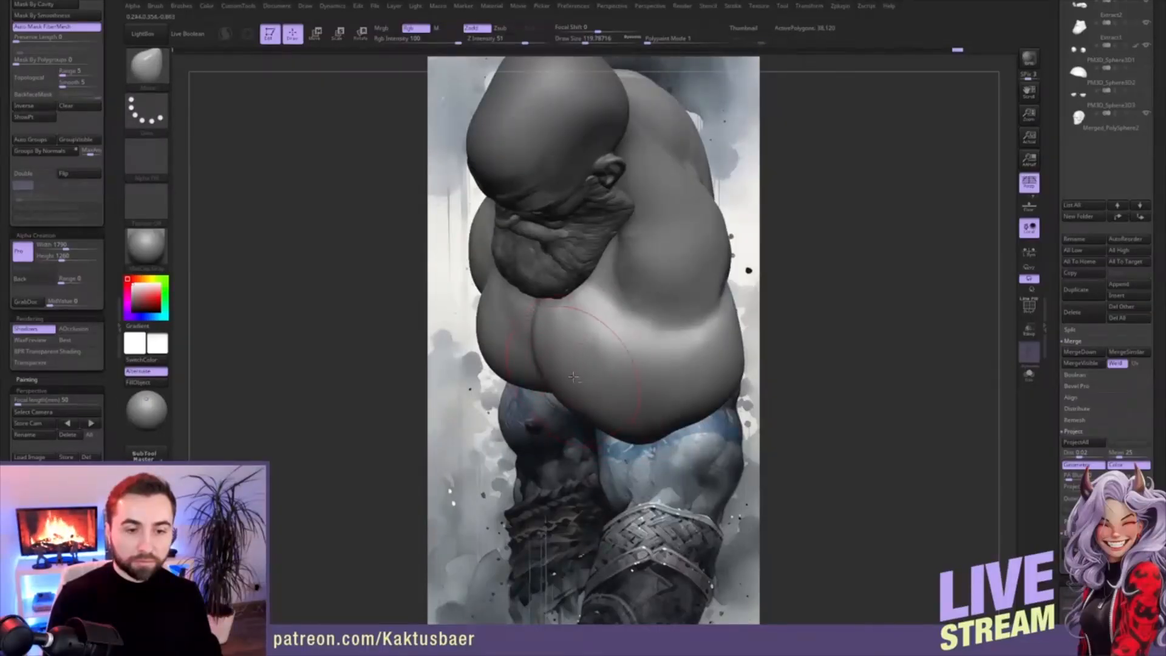
{"action": "mouse_move", "coordinate": [684, 413]}
{"action": "right_mouse_down"}
{"action": "mouse_move", "coordinate": [742, 379]}
{"action": "mouse_move", "coordinate": [674, 357]}
{"action": "mouse_move", "coordinate": [790, 388]}
{"action": "mouse_move", "coordinate": [580, 172]}
{"action": "right_mouse_up"}
{"action": "mouse_move", "coordinate": [611, 258]}
{"action": "right_mouse_down"}
{"action": "mouse_move", "coordinate": [674, 255]}
{"action": "mouse_move", "coordinate": [614, 257]}
{"action": "mouse_move", "coordinate": [606, 342]}
{"action": "mouse_move", "coordinate": [692, 316]}
{"action": "mouse_move", "coordinate": [760, 399]}
{"action": "mouse_move", "coordinate": [656, 375]}
{"action": "mouse_move", "coordinate": [722, 400]}
{"action": "right_mouse_up"}
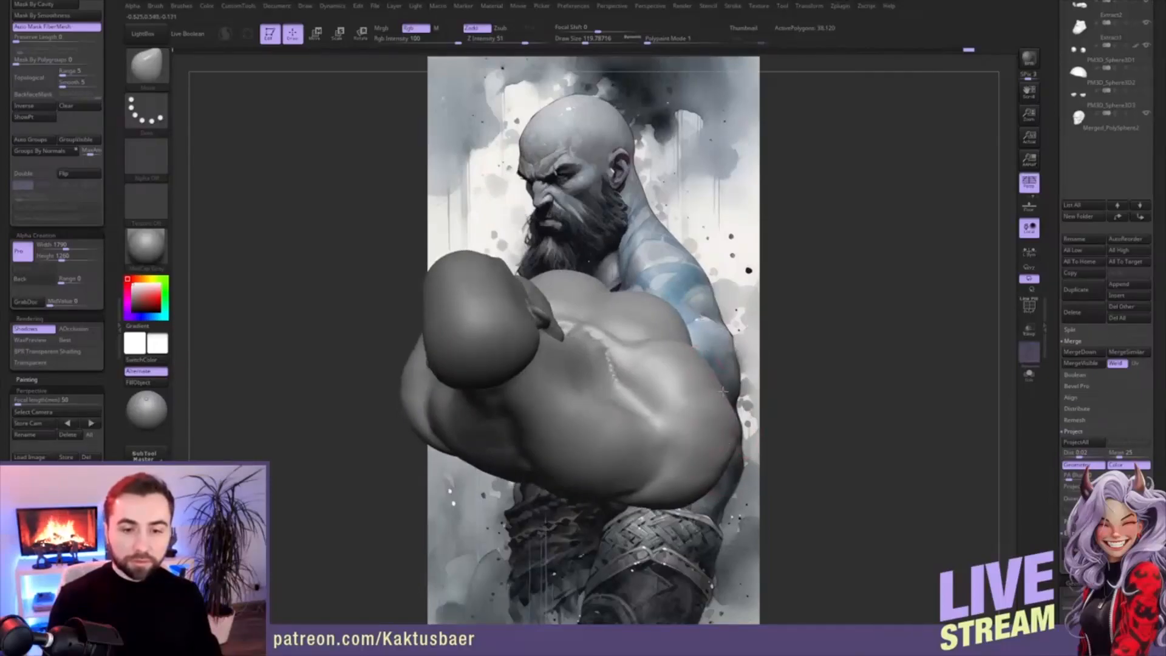
{"action": "mouse_move", "coordinate": [731, 468]}
{"action": "right_mouse_down"}
{"action": "mouse_move", "coordinate": [789, 389]}
{"action": "mouse_move", "coordinate": [735, 348]}
{"action": "right_mouse_up"}
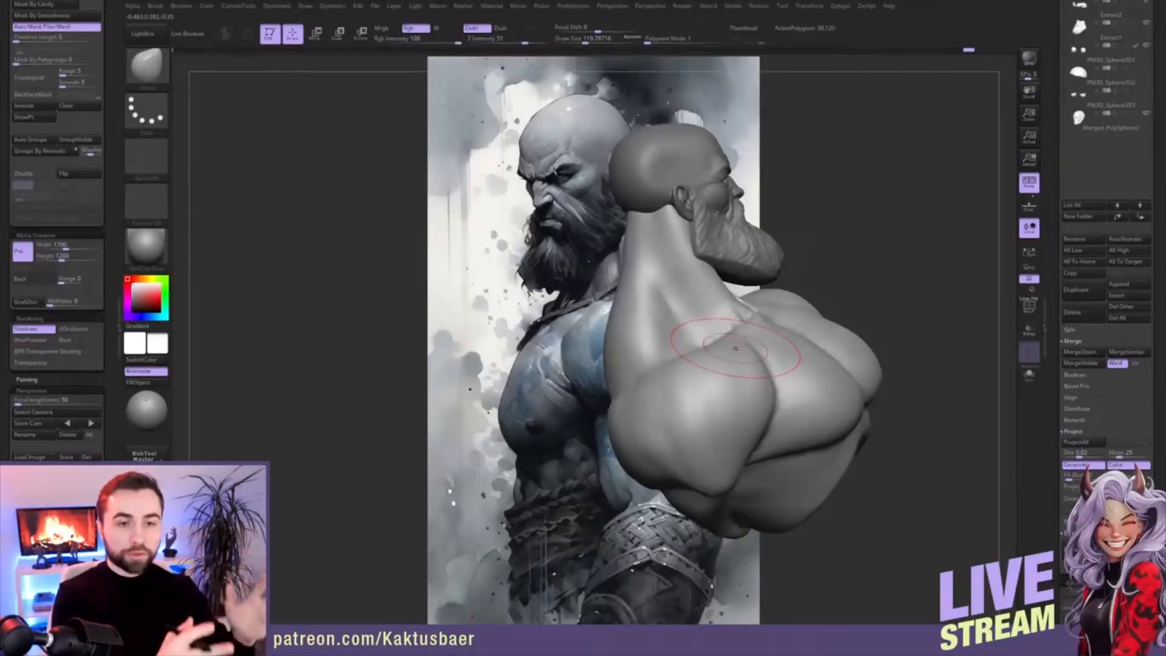
{"action": "mouse_move", "coordinate": [708, 370]}
{"action": "right_mouse_down"}
{"action": "mouse_move", "coordinate": [698, 430]}
{"action": "mouse_move", "coordinate": [737, 418]}
{"action": "right_mouse_up"}
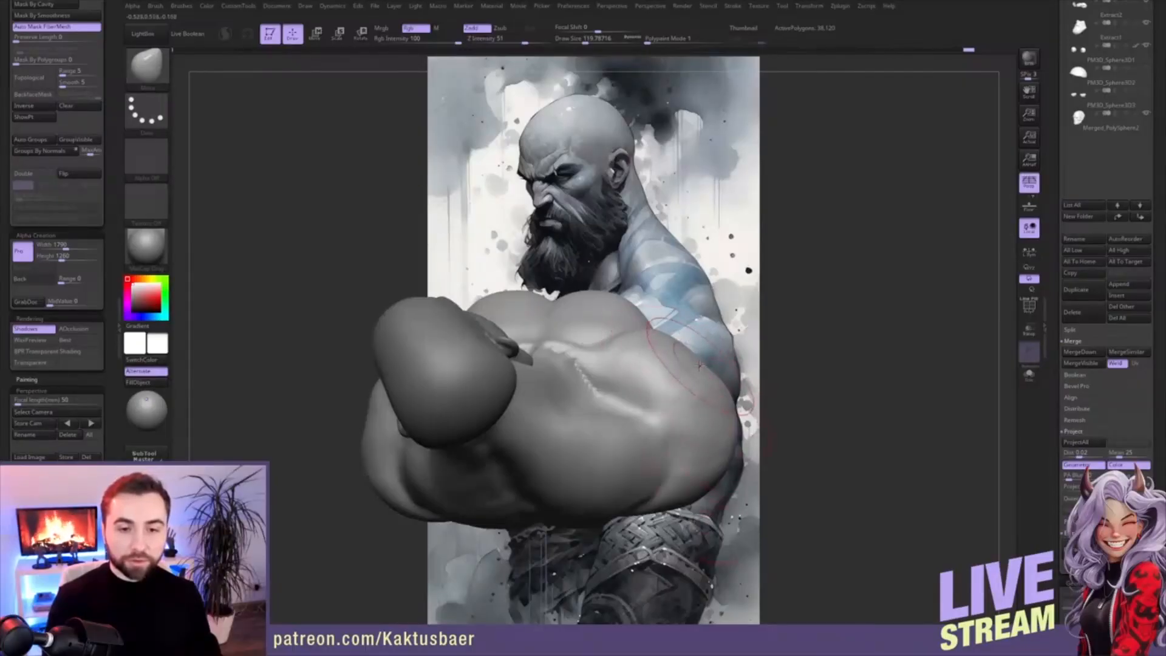
{"action": "right_click_drag", "start_coordinate": [717, 382], "coordinate": [674, 384]}
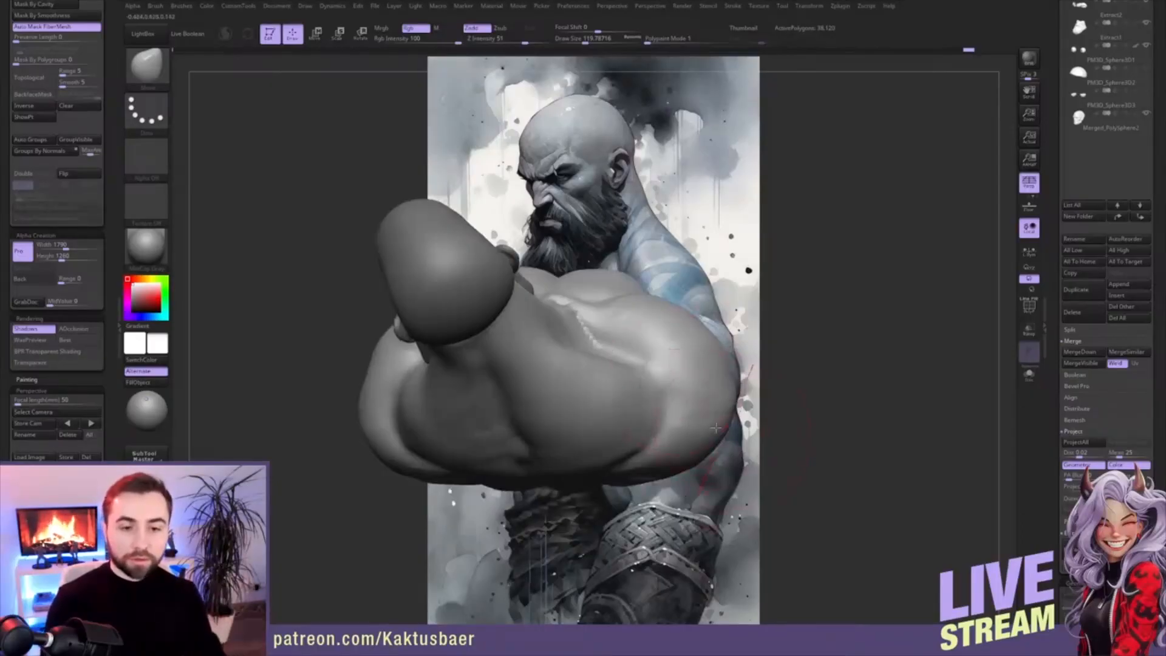
{"action": "mouse_move", "coordinate": [716, 410]}
{"action": "right_mouse_down"}
{"action": "mouse_move", "coordinate": [751, 386]}
{"action": "mouse_move", "coordinate": [639, 378]}
{"action": "mouse_move", "coordinate": [699, 339]}
{"action": "mouse_move", "coordinate": [716, 395]}
{"action": "mouse_move", "coordinate": [342, 399]}
{"action": "right_mouse_up"}
{"action": "key", "text": "]"}
{"action": "key", "text": "]"}
{"action": "key", "text": "["}
{"action": "key", "text": "["}
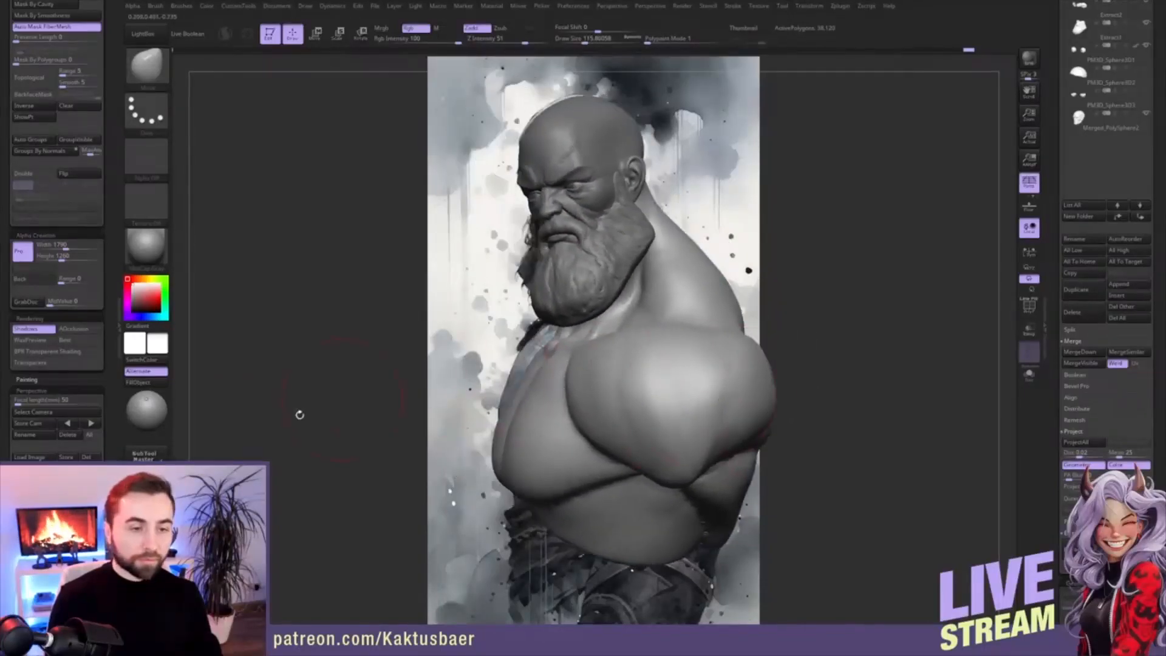
- Recall the stored camera and compare the shoulders and torso with the reference painting from several angles
{"action": "left_click", "coordinate": [91, 424]}
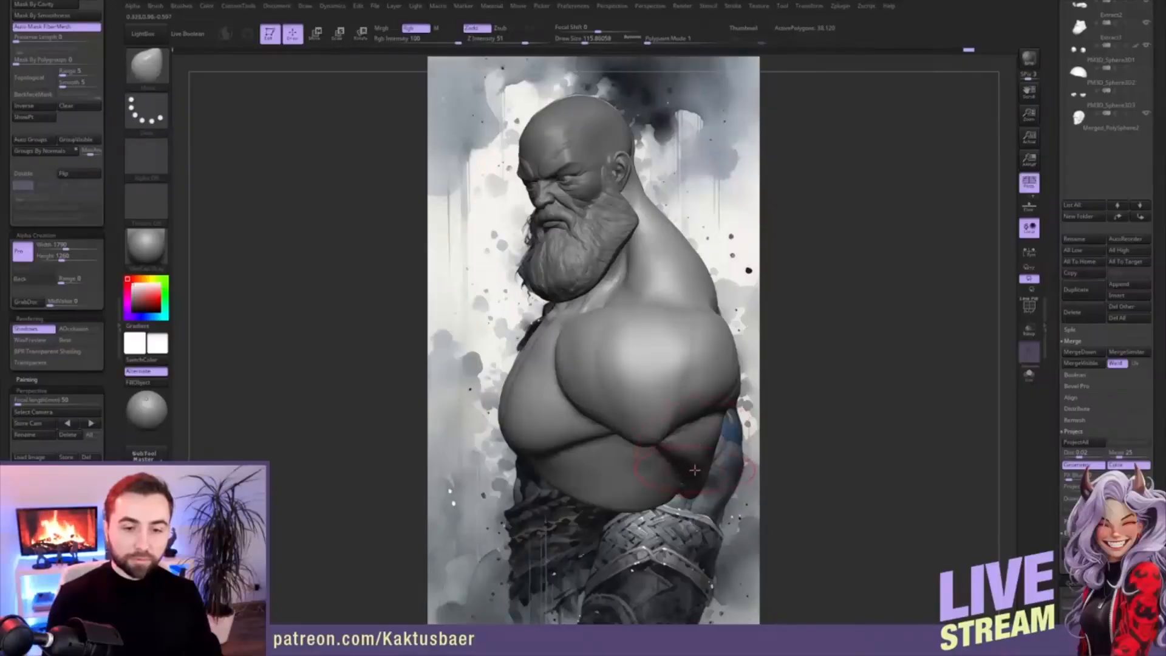
{"action": "right_click_drag", "start_coordinate": [644, 348], "coordinate": [535, 407]}
{"action": "mouse_move", "coordinate": [689, 335]}
{"action": "right_mouse_down"}
{"action": "mouse_move", "coordinate": [631, 340]}
{"action": "mouse_move", "coordinate": [699, 364]}
{"action": "mouse_move", "coordinate": [674, 340]}
{"action": "mouse_move", "coordinate": [692, 360]}
{"action": "mouse_move", "coordinate": [647, 341]}
{"action": "mouse_move", "coordinate": [662, 312]}
{"action": "right_mouse_up"}
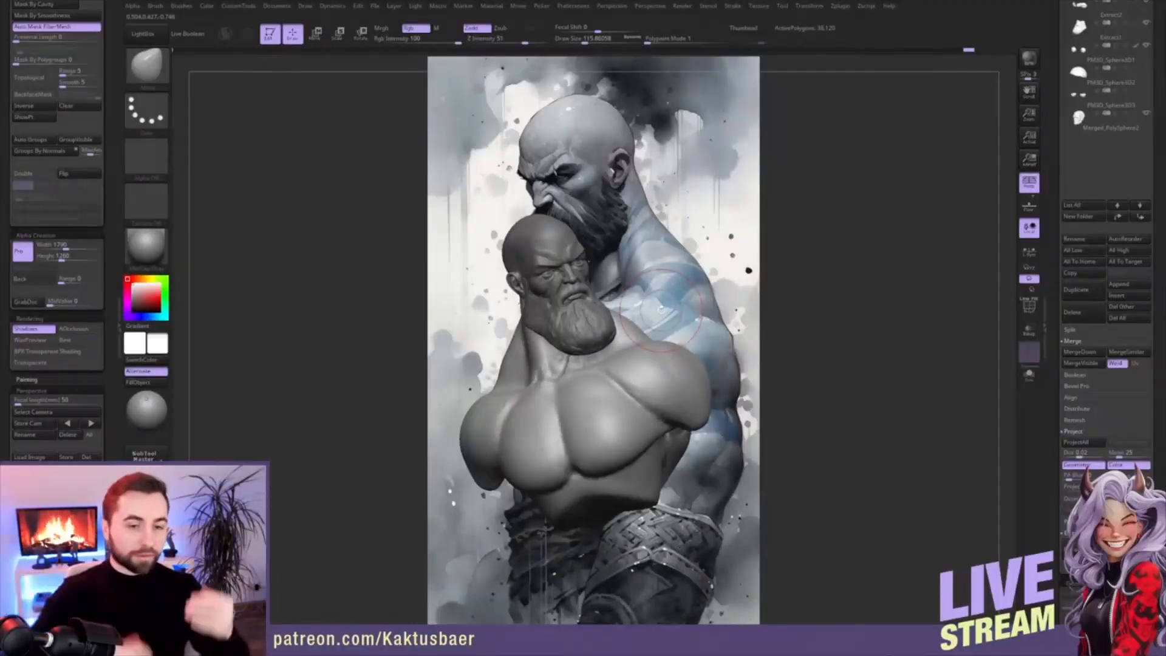
{"action": "mouse_move", "coordinate": [661, 308]}
{"action": "right_mouse_down"}
{"action": "mouse_move", "coordinate": [650, 395]}
{"action": "mouse_move", "coordinate": [661, 364]}
{"action": "mouse_move", "coordinate": [654, 293]}
{"action": "mouse_move", "coordinate": [636, 337]}
{"action": "mouse_move", "coordinate": [642, 360]}
{"action": "right_mouse_up"}
- Build up the muscle along the side of the neck on the isolated torso with a smaller ClayBuildup brush
{"action": "key", "text": "bracketleft"}
{"action": "key", "text": "b"}
{"action": "key", "text": "c"}
{"action": "key", "text": "b"}
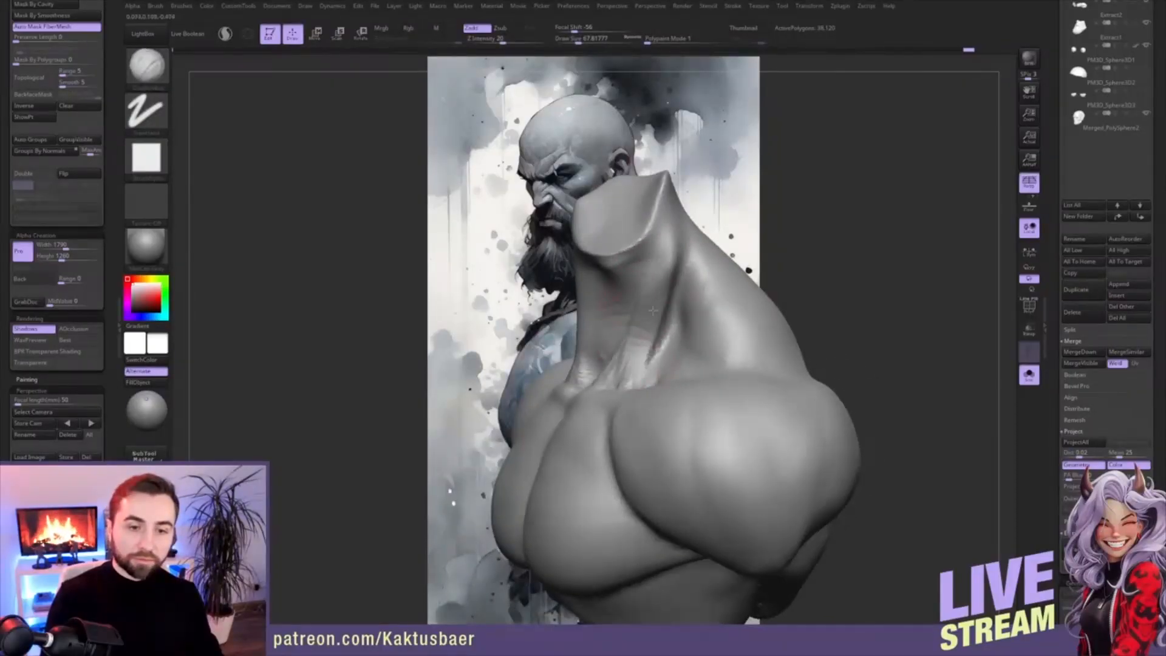
{"action": "right_click_drag", "start_coordinate": [669, 240], "coordinate": [672, 243]}
{"action": "key", "text": "bracketleft"}
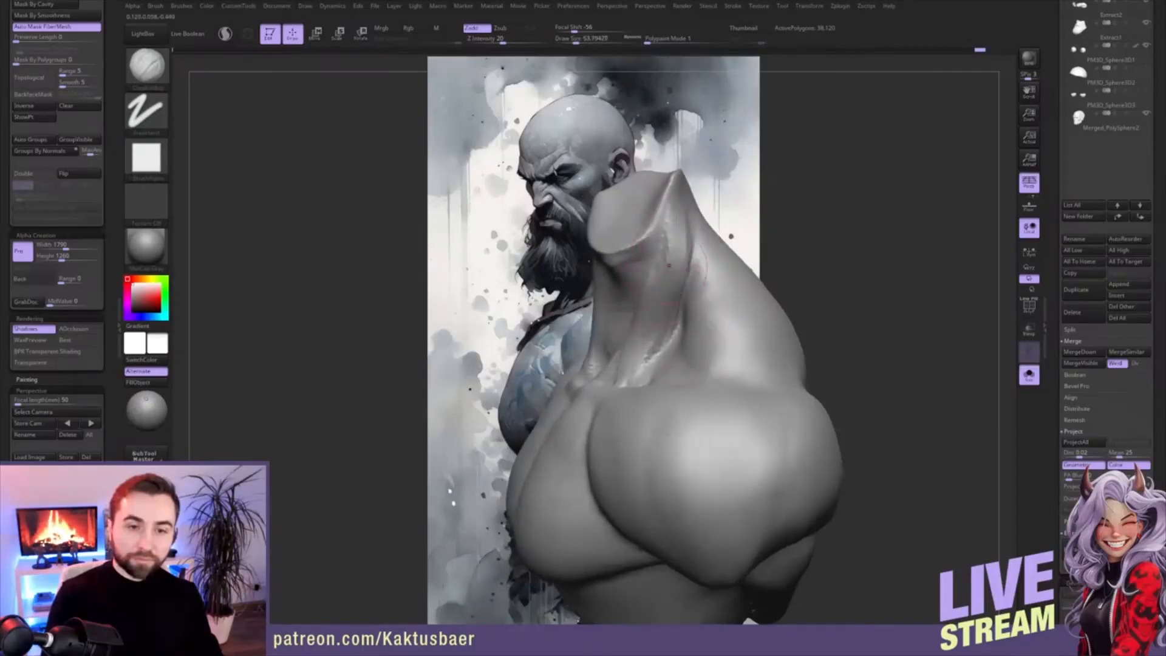
{"action": "right_click_drag", "start_coordinate": [655, 287], "coordinate": [676, 263]}
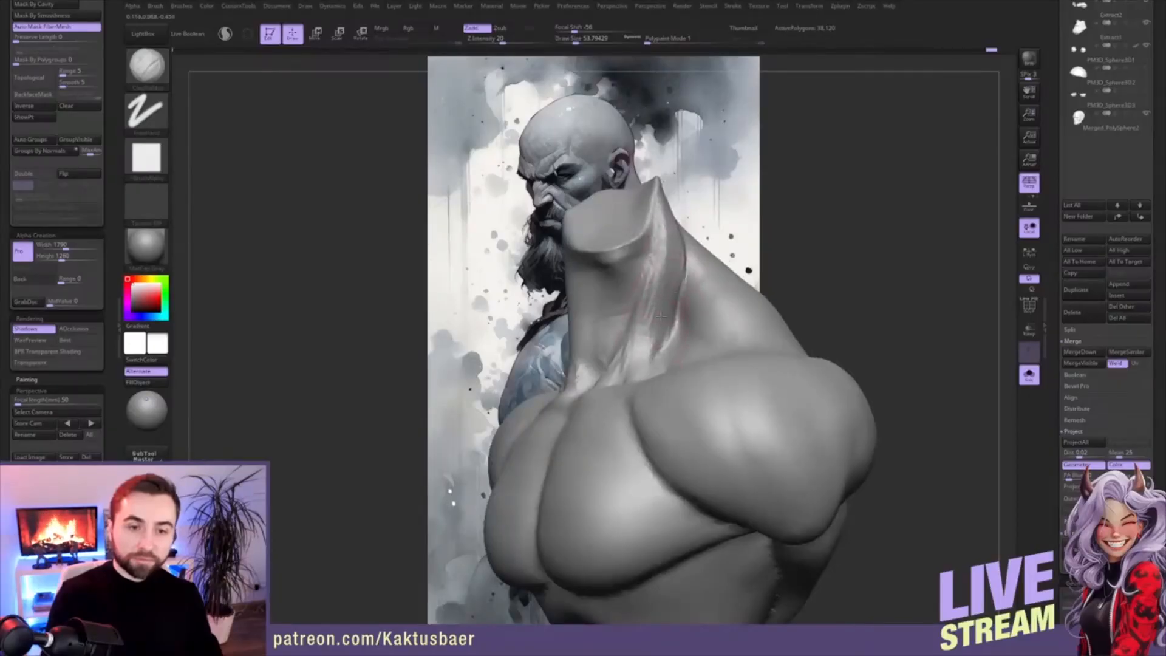
- Reshape the side neck muscle and its attachment at the collarbone with the Move brush at a draw size of about 97
{"action": "right_click_drag", "start_coordinate": [637, 356], "coordinate": [643, 260]}
{"action": "key", "text": "b"}
{"action": "key", "text": "m"}
{"action": "key", "text": "v"}
{"action": "key", "text": "s"}
{"action": "left_click_drag", "start_coordinate": [670, 288], "coordinate": [659, 262]}
{"action": "key", "text": "s"}
{"action": "right_click_drag", "start_coordinate": [657, 288], "coordinate": [671, 293]}
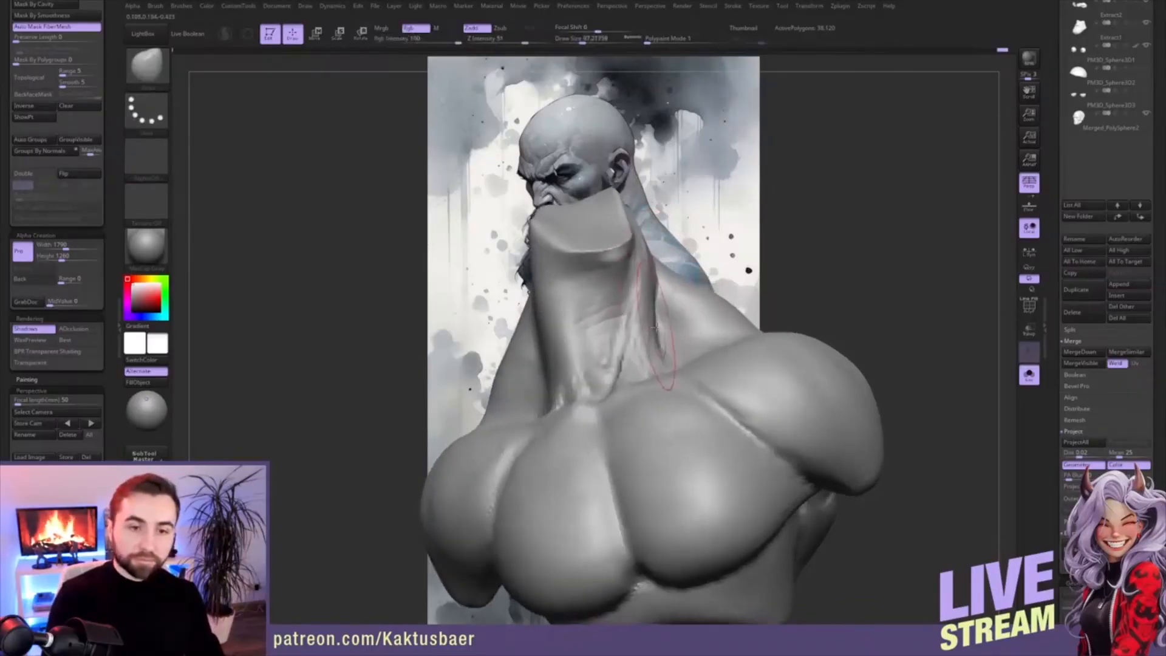
{"action": "left_click_drag", "start_coordinate": [651, 326], "coordinate": [659, 328]}
{"action": "mouse_move", "coordinate": [655, 331]}
{"action": "right_mouse_down"}
{"action": "mouse_move", "coordinate": [675, 343]}
{"action": "mouse_move", "coordinate": [661, 323]}
{"action": "right_mouse_up"}
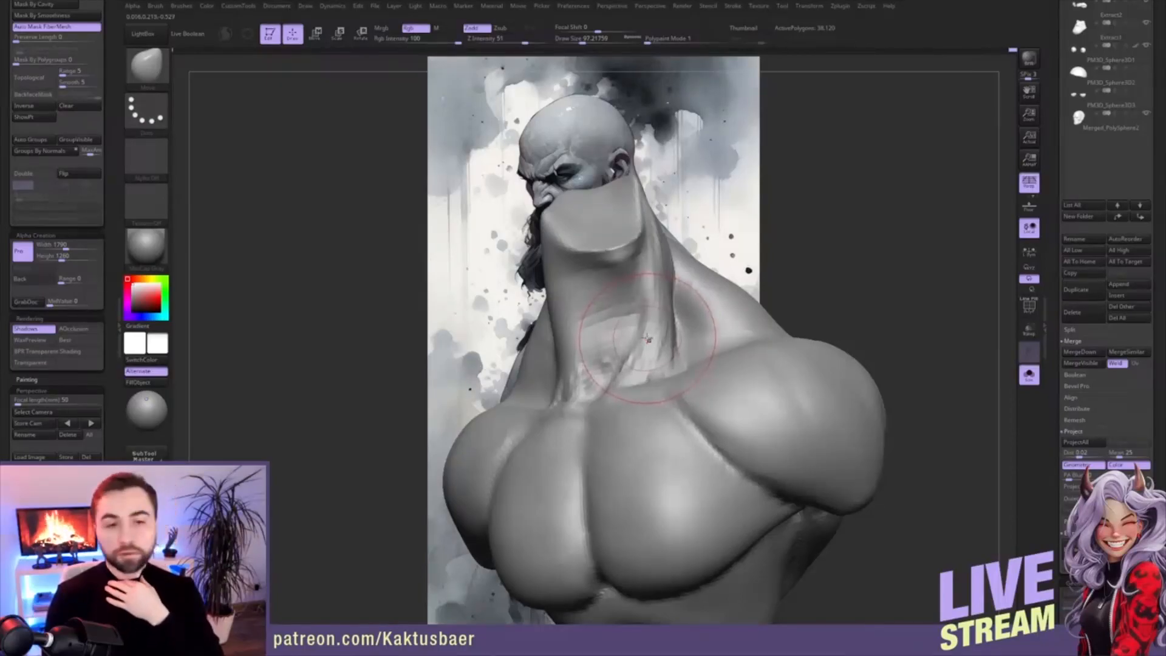
- Reduce the Move brush to a draw size of about 77 and adjust the transition between neck and trapezius
{"action": "right_click_drag", "start_coordinate": [692, 288], "coordinate": [680, 273]}
{"action": "key", "text": "s"}
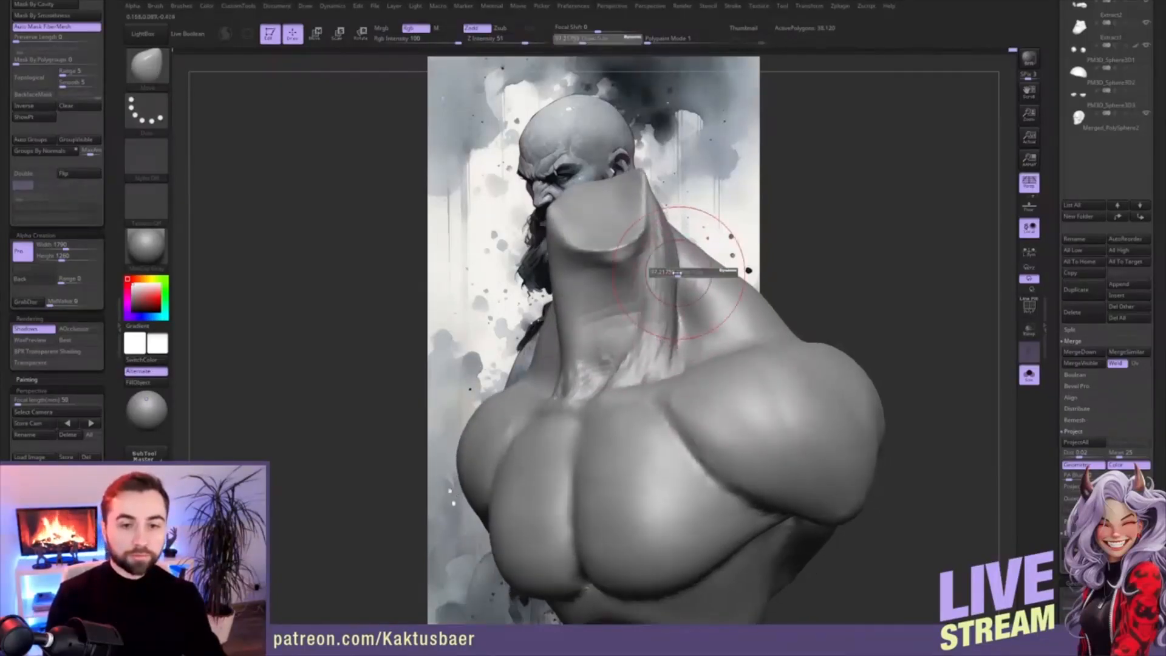
{"action": "left_click_drag", "start_coordinate": [679, 273], "coordinate": [675, 273]}
{"action": "right_click_drag", "start_coordinate": [679, 274], "coordinate": [659, 267]}
{"action": "left_click_drag", "start_coordinate": [687, 258], "coordinate": [693, 237]}
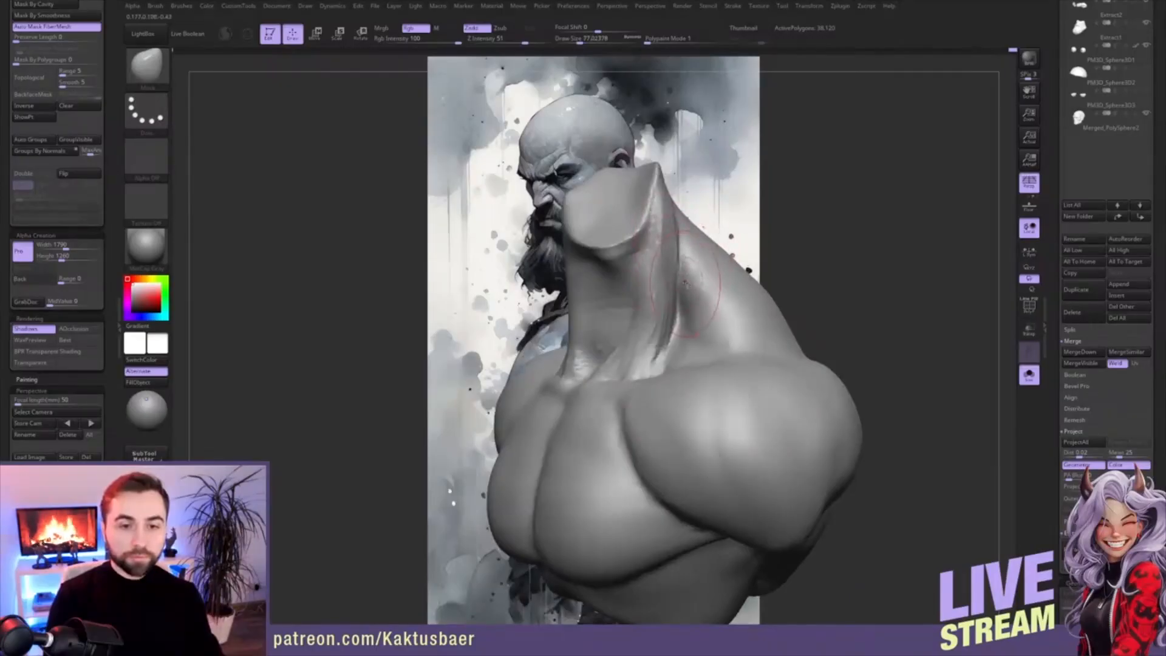
{"action": "right_click_drag", "start_coordinate": [683, 284], "coordinate": [708, 276]}
{"action": "mouse_move", "coordinate": [696, 246]}
{"action": "left_mouse_down"}
{"action": "mouse_move", "coordinate": [670, 265]}
{"action": "mouse_move", "coordinate": [675, 298]}
{"action": "left_mouse_up"}
- Smooth the side of the neck where it meets the trapezius and refine its contour with a smaller brush
{"action": "key", "text": "shift"}
{"action": "right_click_drag", "start_coordinate": [717, 303], "coordinate": [688, 295]}
{"action": "key", "text": "shift"}
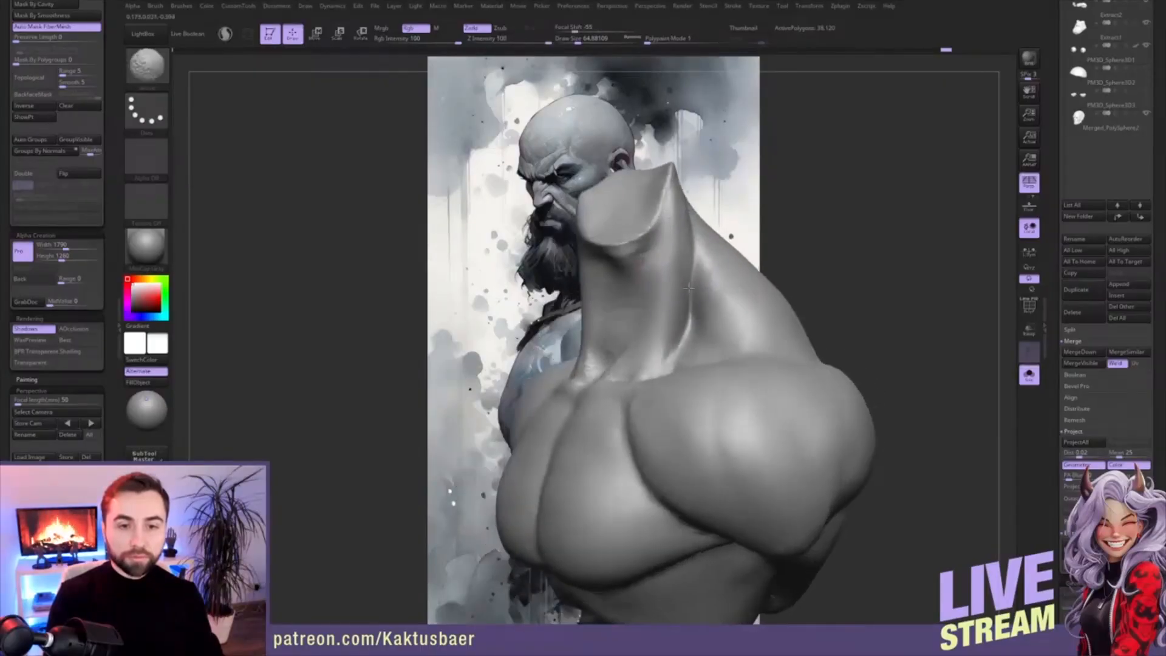
{"action": "left_click_drag", "start_coordinate": [691, 216], "coordinate": [669, 266], "text": "shift"}
{"action": "right_click_drag", "start_coordinate": [686, 246], "coordinate": [712, 244]}
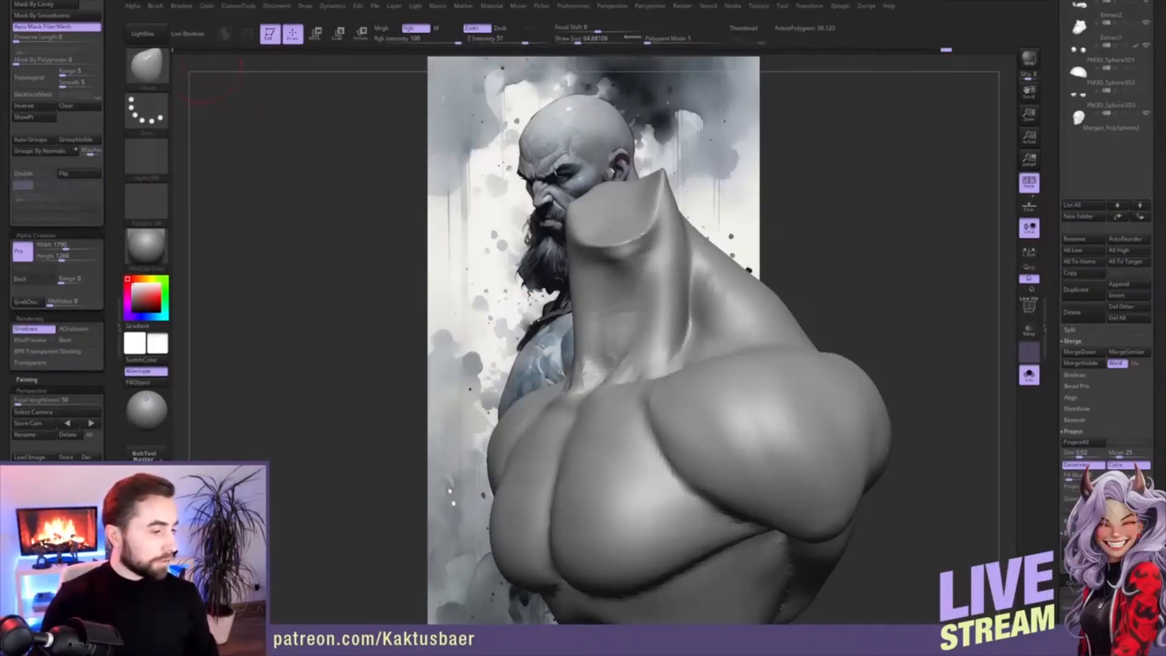
{"action": "left_click_drag", "start_coordinate": [749, 258], "coordinate": [784, 249]}
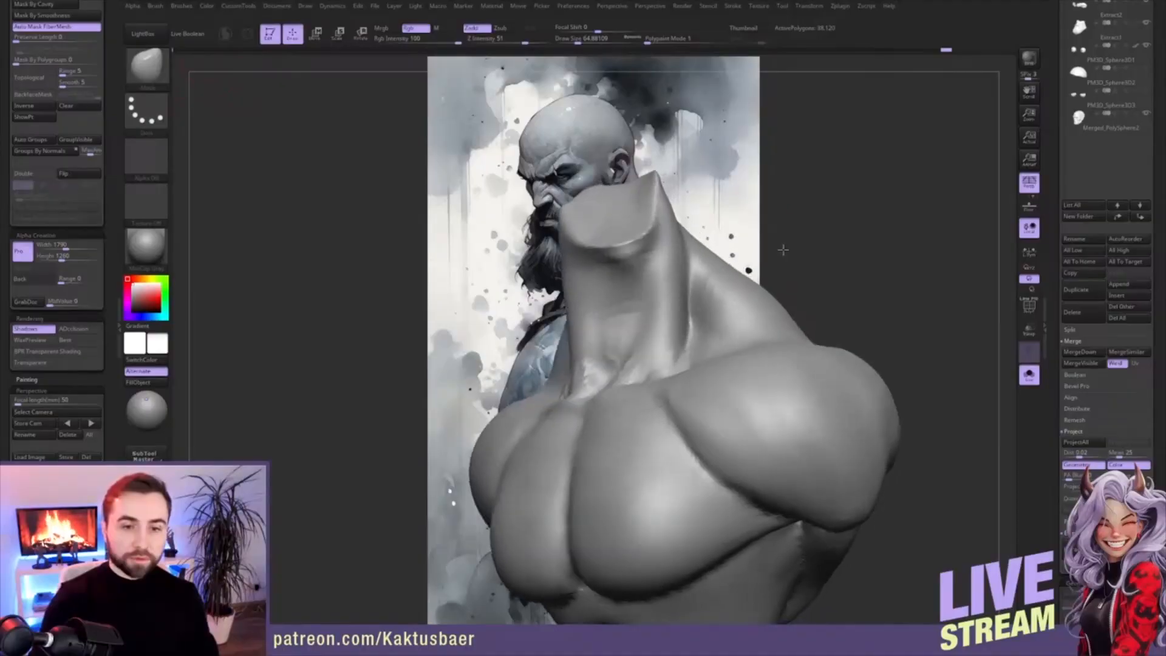
{"action": "mouse_move", "coordinate": [800, 304]}
{"action": "left_mouse_down"}
{"action": "mouse_move", "coordinate": [729, 298]}
{"action": "mouse_move", "coordinate": [780, 291]}
{"action": "mouse_move", "coordinate": [728, 318]}
{"action": "mouse_move", "coordinate": [734, 271]}
{"action": "mouse_move", "coordinate": [759, 273]}
{"action": "mouse_move", "coordinate": [687, 276]}
{"action": "left_mouse_up"}
{"action": "key", "text": "alt+s"}
{"action": "mouse_move", "coordinate": [687, 275]}
{"action": "right_mouse_down"}
{"action": "mouse_move", "coordinate": [715, 281]}
{"action": "mouse_move", "coordinate": [731, 254]}
{"action": "right_mouse_up"}
{"action": "key", "text": "alt+s"}
- Carve the crease between the side neck muscle and the trapezius with the DamStandard brush
{"action": "key", "text": "shift"}
{"action": "key", "text": "b"}
{"action": "key", "text": "d"}
{"action": "key", "text": "s"}
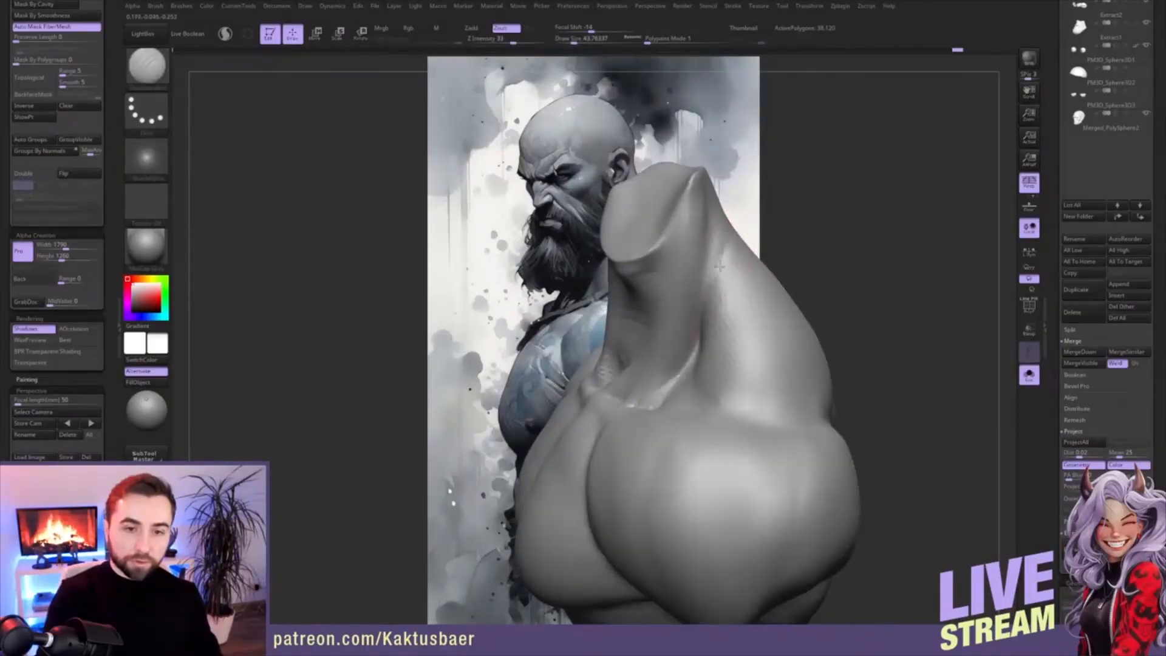
{"action": "right_click_drag", "start_coordinate": [709, 304], "coordinate": [744, 246]}
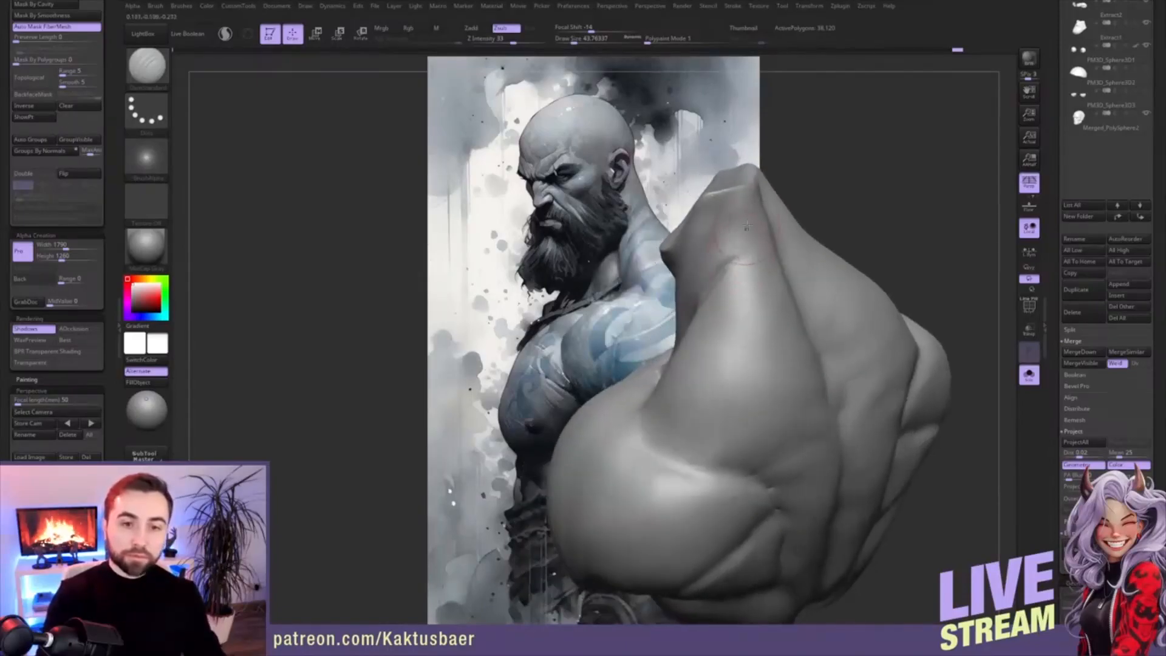
{"action": "right_click_drag", "start_coordinate": [709, 289], "coordinate": [712, 281]}
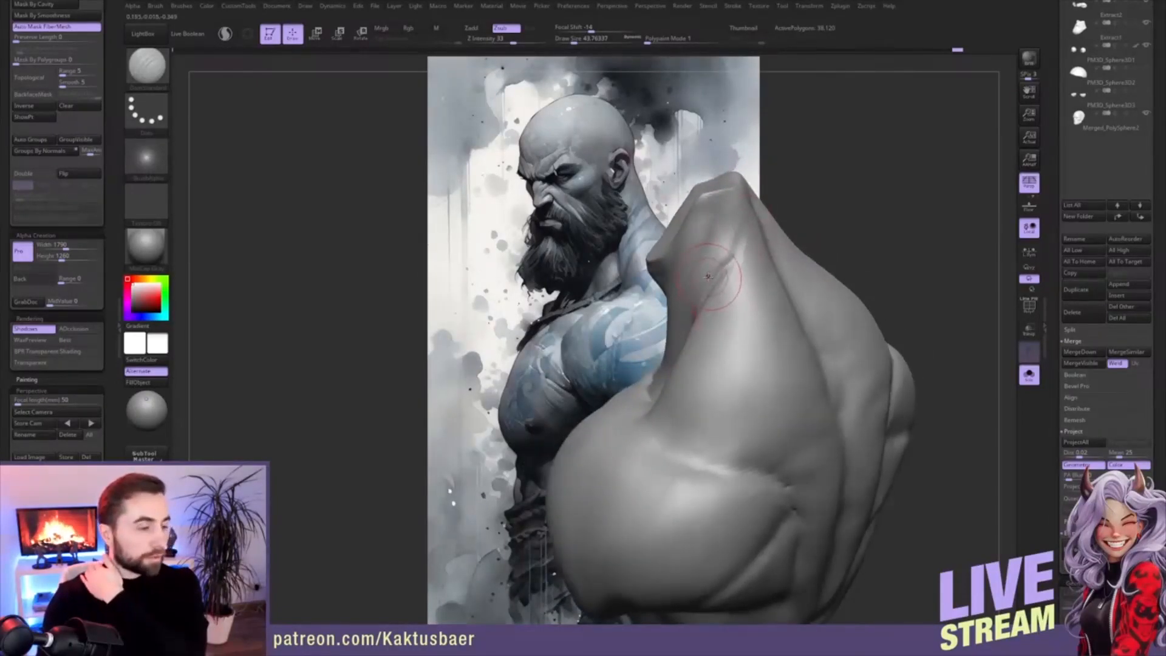
{"action": "right_click_drag", "start_coordinate": [706, 274], "coordinate": [724, 226]}
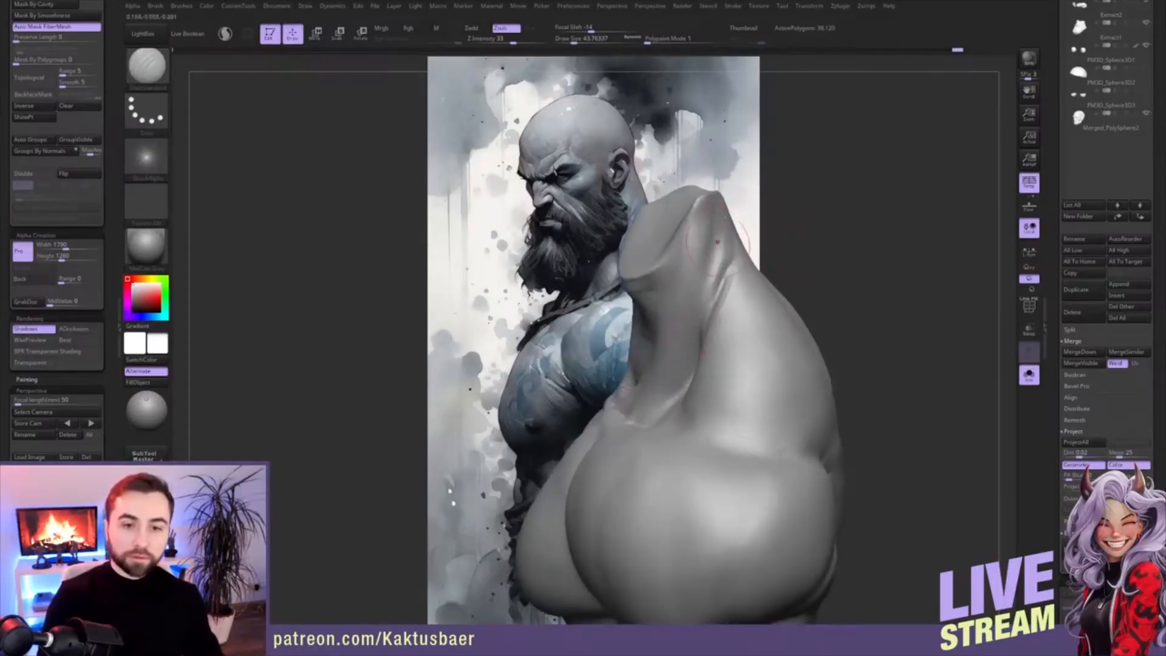
{"action": "right_click_drag", "start_coordinate": [701, 317], "coordinate": [711, 284]}
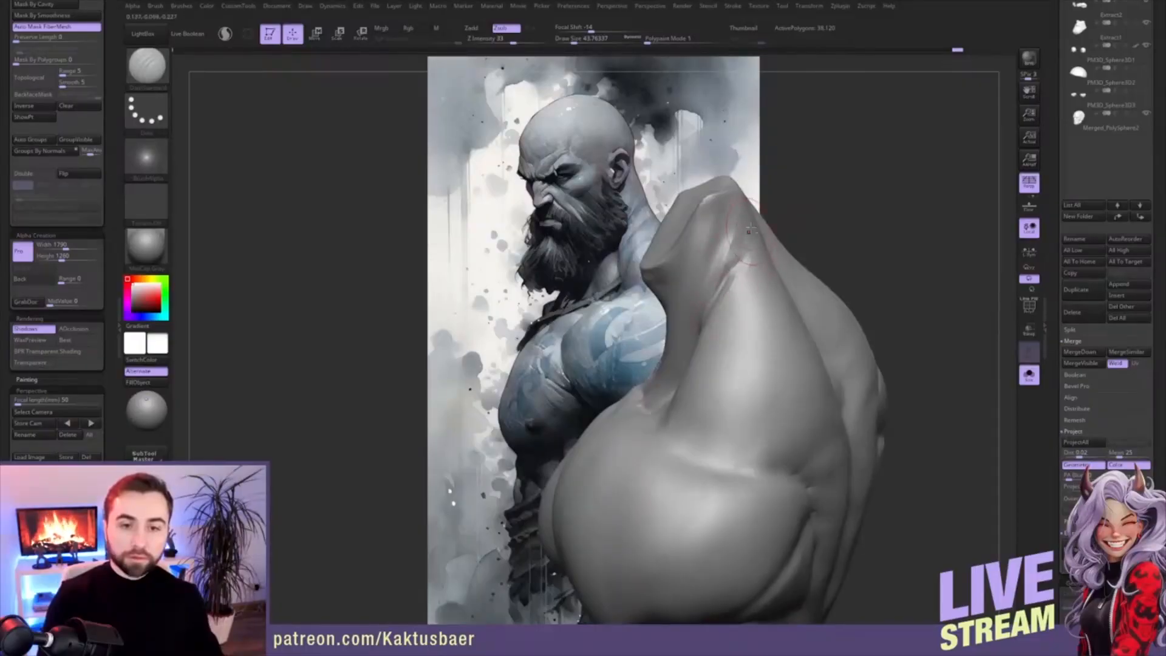
{"action": "mouse_move", "coordinate": [753, 232]}
{"action": "right_mouse_down"}
{"action": "mouse_move", "coordinate": [696, 278]}
{"action": "mouse_move", "coordinate": [767, 222]}
{"action": "mouse_move", "coordinate": [741, 237]}
{"action": "right_mouse_up"}
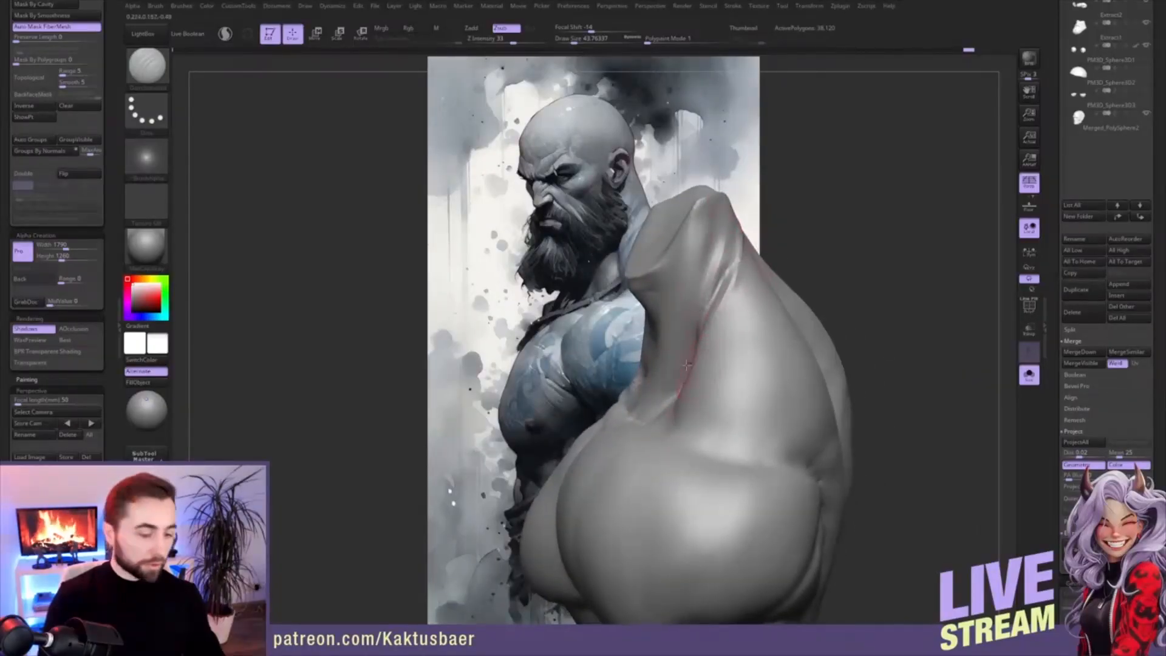
- Adjust the hollow at the base of the neck above the collarbone with a resized Move brush
{"action": "key", "text": "b"}
{"action": "key", "text": "m"}
{"action": "key", "text": "v"}
{"action": "right_click_drag", "start_coordinate": [691, 360], "coordinate": [683, 364]}
{"action": "key", "text": "shift+s"}
{"action": "left_click_drag", "start_coordinate": [681, 371], "coordinate": [676, 378]}
{"action": "key", "text": "s"}
{"action": "right_click_drag", "start_coordinate": [676, 376], "coordinate": [659, 372]}
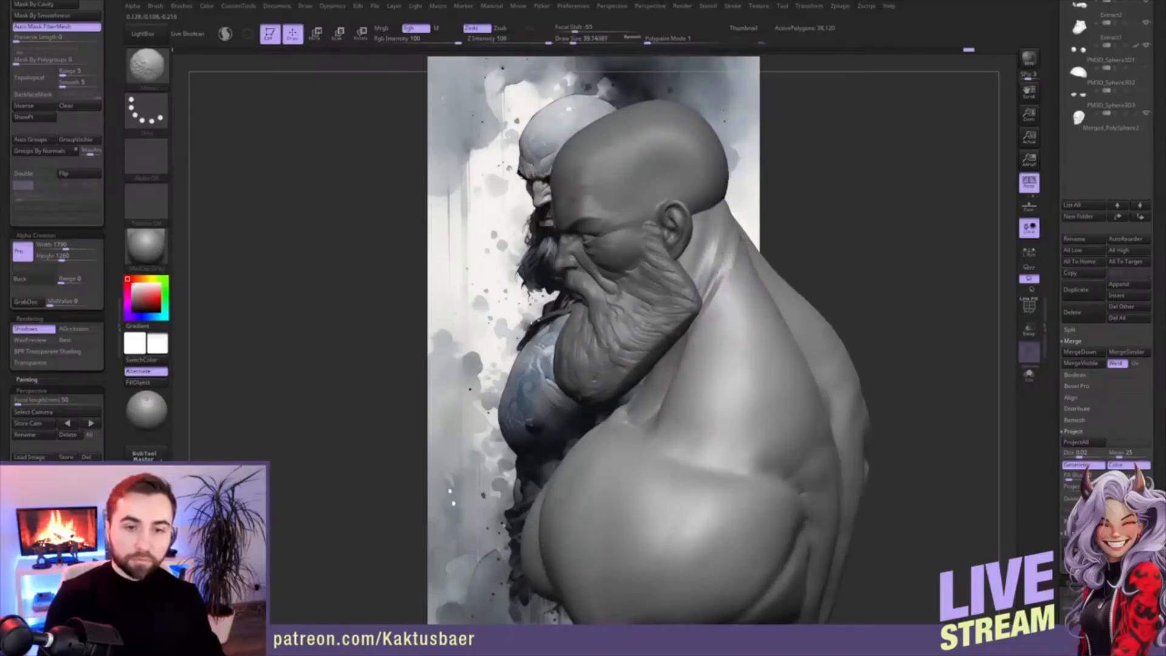
- Refine the back of the neck behind the ear with Smooth and ClayBuildup strokes, with the head shown
{"action": "right_click_drag", "start_coordinate": [728, 276], "coordinate": [754, 239]}
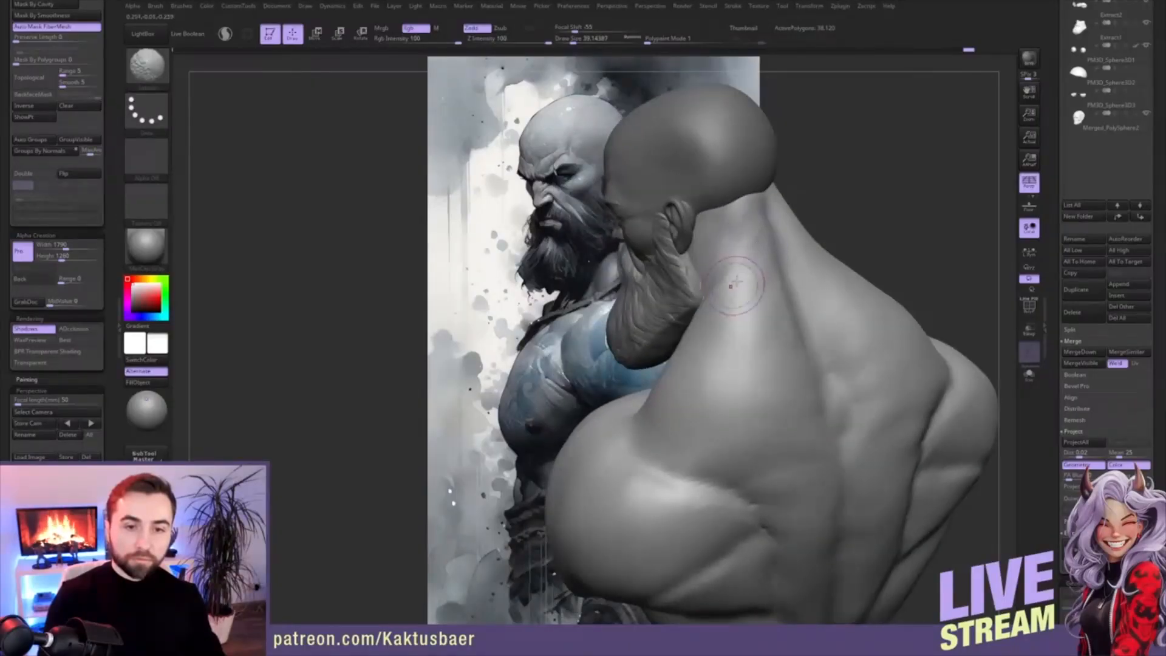
{"action": "right_click_drag", "start_coordinate": [735, 283], "coordinate": [734, 274]}
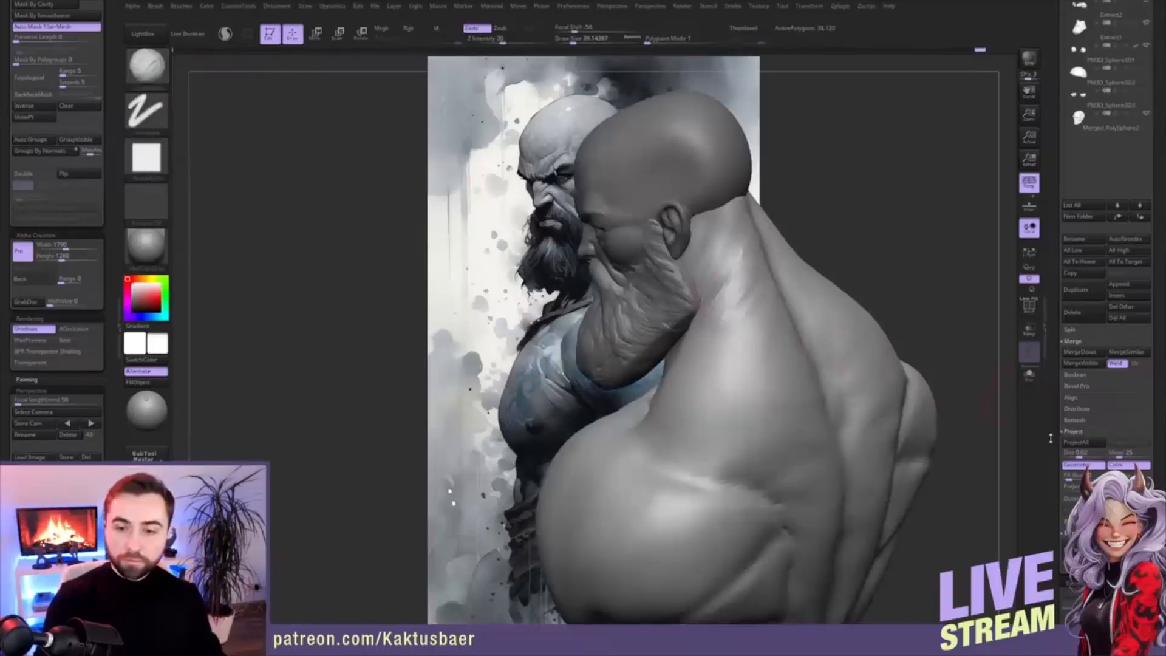
{"action": "scroll", "coordinate": [1052, 435], "scroll_direction": "down", "scroll_amount": 2}
{"action": "right_click_drag", "start_coordinate": [804, 305], "coordinate": [723, 273]}
{"action": "mouse_move", "coordinate": [796, 267]}
{"action": "right_mouse_down"}
{"action": "mouse_move", "coordinate": [799, 313]}
{"action": "mouse_move", "coordinate": [815, 297]}
{"action": "right_mouse_up"}
- Reshape the trapezius slope from behind with an enlarged Move brush and smooth its surface
{"action": "key", "text": "b"}
{"action": "key", "text": "m"}
{"action": "key", "text": "v"}
{"action": "key", "text": "]"}
{"action": "key", "text": "]"}
{"action": "key", "text": "]"}
{"action": "key", "text": "]"}
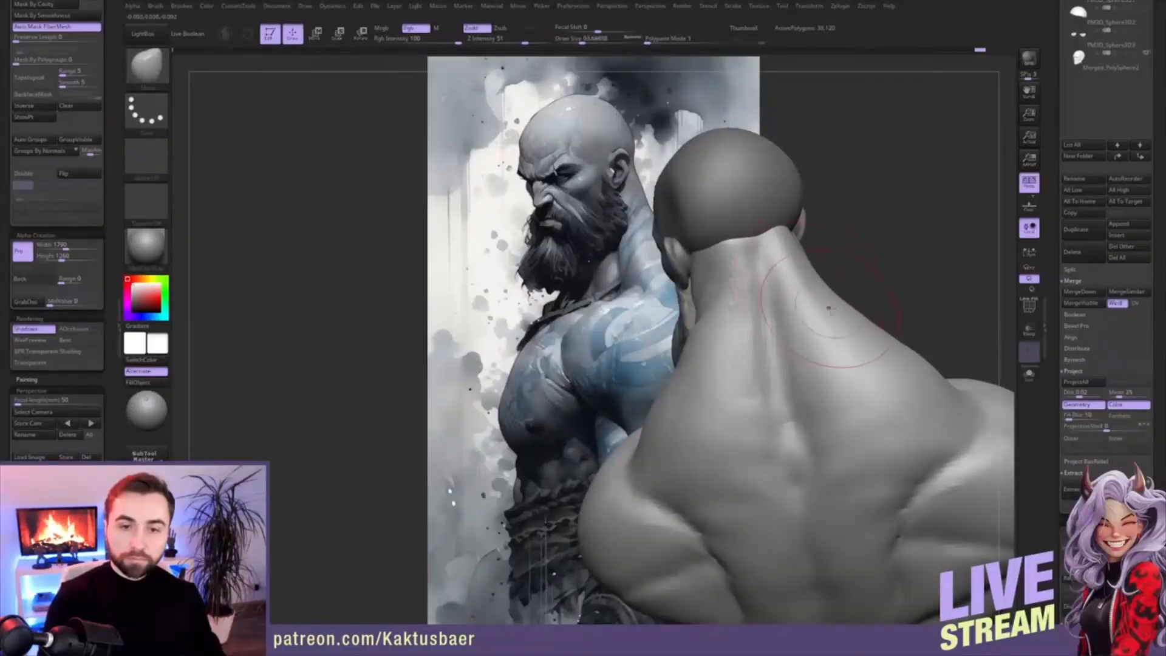
{"action": "right_click_drag", "start_coordinate": [885, 341], "coordinate": [860, 319]}
{"action": "key", "text": "["}
{"action": "left_click_drag", "start_coordinate": [884, 336], "coordinate": [831, 283], "text": "shift"}
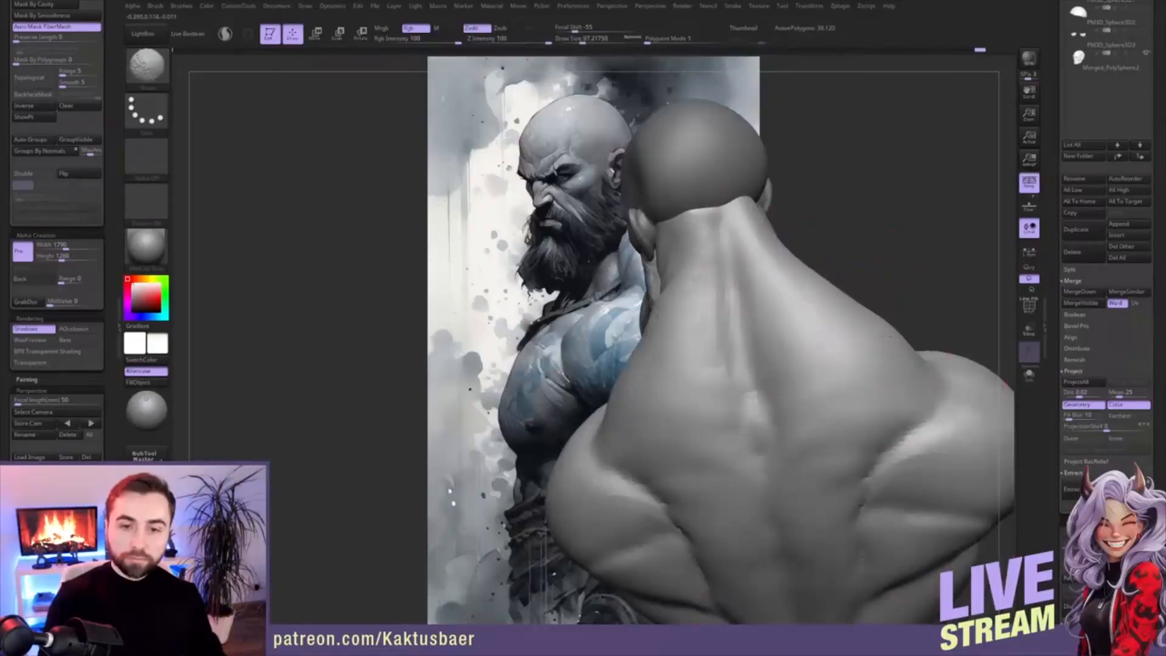
- Refine the collarbone and upper chest with Move and Smooth strokes at a draw size of about 62
{"action": "mouse_move", "coordinate": [875, 340]}
{"action": "right_mouse_down", "text": "ctrl"}
{"action": "mouse_move", "coordinate": [823, 294]}
{"action": "mouse_move", "coordinate": [854, 293]}
{"action": "mouse_move", "coordinate": [849, 357]}
{"action": "mouse_move", "coordinate": [856, 345]}
{"action": "right_mouse_up", "text": "ctrl"}
{"action": "mouse_move", "coordinate": [773, 420]}
{"action": "right_mouse_down"}
{"action": "mouse_move", "coordinate": [890, 408]}
{"action": "mouse_move", "coordinate": [912, 444]}
{"action": "mouse_move", "coordinate": [915, 389]}
{"action": "mouse_move", "coordinate": [963, 383]}
{"action": "mouse_move", "coordinate": [932, 389]}
{"action": "right_mouse_up"}
{"action": "right_click_drag", "start_coordinate": [650, 383], "coordinate": [674, 401]}
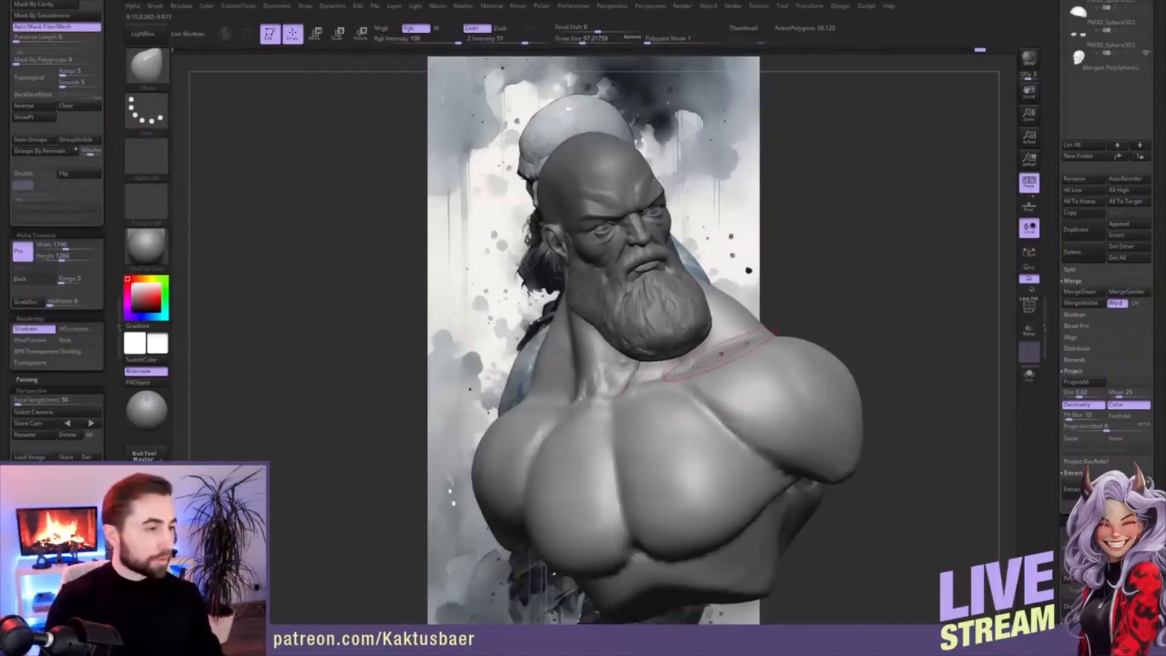
{"action": "mouse_move", "coordinate": [750, 372]}
{"action": "right_mouse_down"}
{"action": "mouse_move", "coordinate": [710, 338]}
{"action": "mouse_move", "coordinate": [737, 368]}
{"action": "right_mouse_up"}
{"action": "key", "text": "s"}
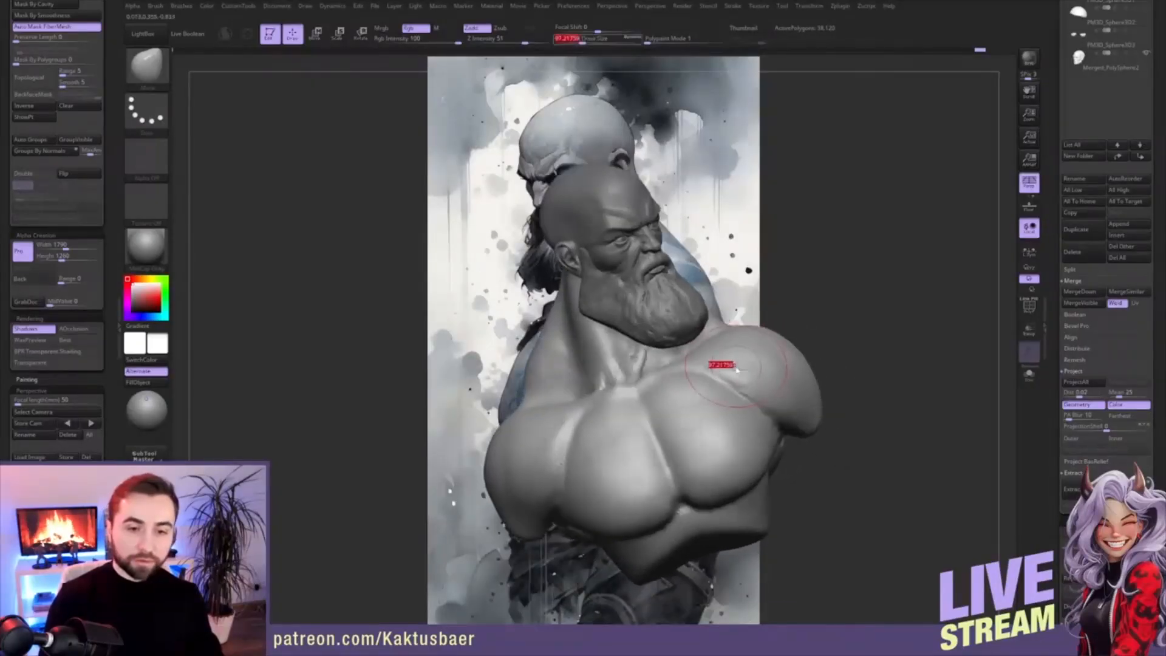
{"action": "left_click_drag", "start_coordinate": [720, 367], "coordinate": [739, 375]}
{"action": "key", "text": "s"}
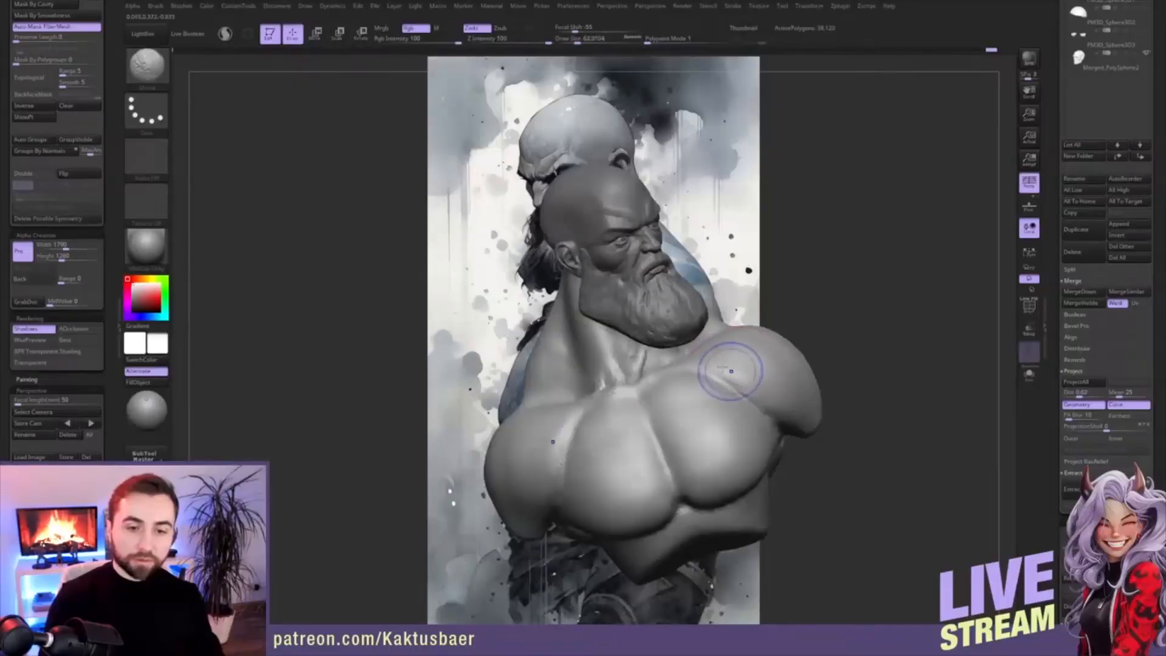
{"action": "mouse_move", "coordinate": [774, 391]}
{"action": "right_mouse_down"}
{"action": "mouse_move", "coordinate": [760, 376]}
{"action": "mouse_move", "coordinate": [771, 360]}
{"action": "mouse_move", "coordinate": [714, 345]}
{"action": "mouse_move", "coordinate": [756, 347]}
{"action": "right_mouse_up"}
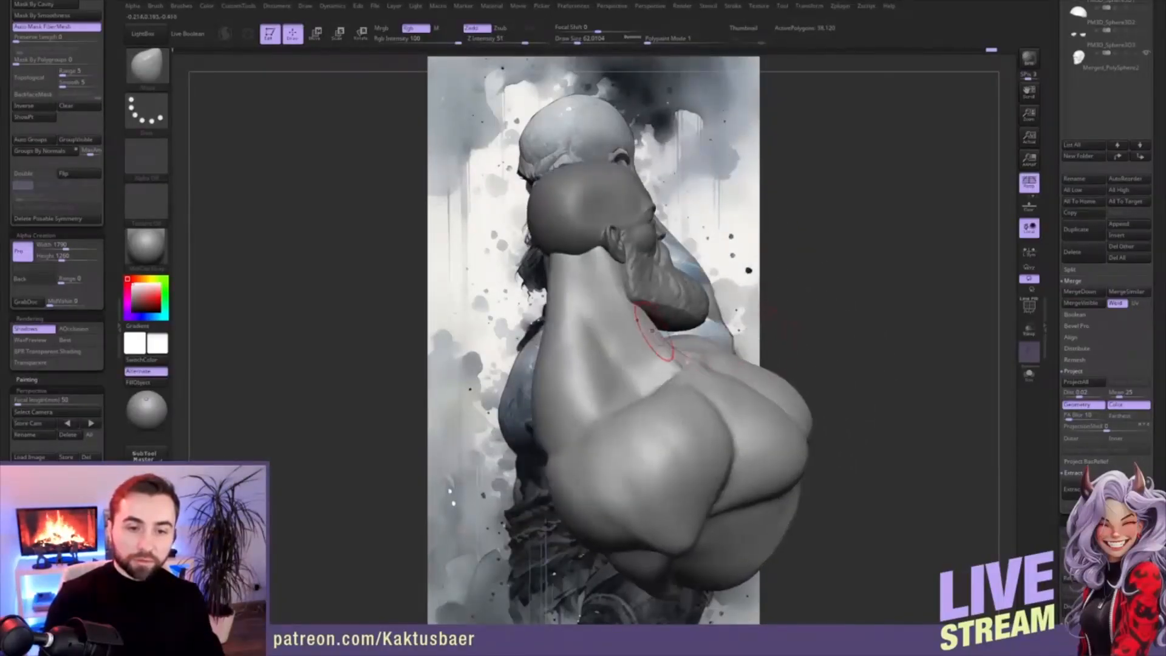
{"action": "right_click_drag", "start_coordinate": [680, 360], "coordinate": [661, 338]}
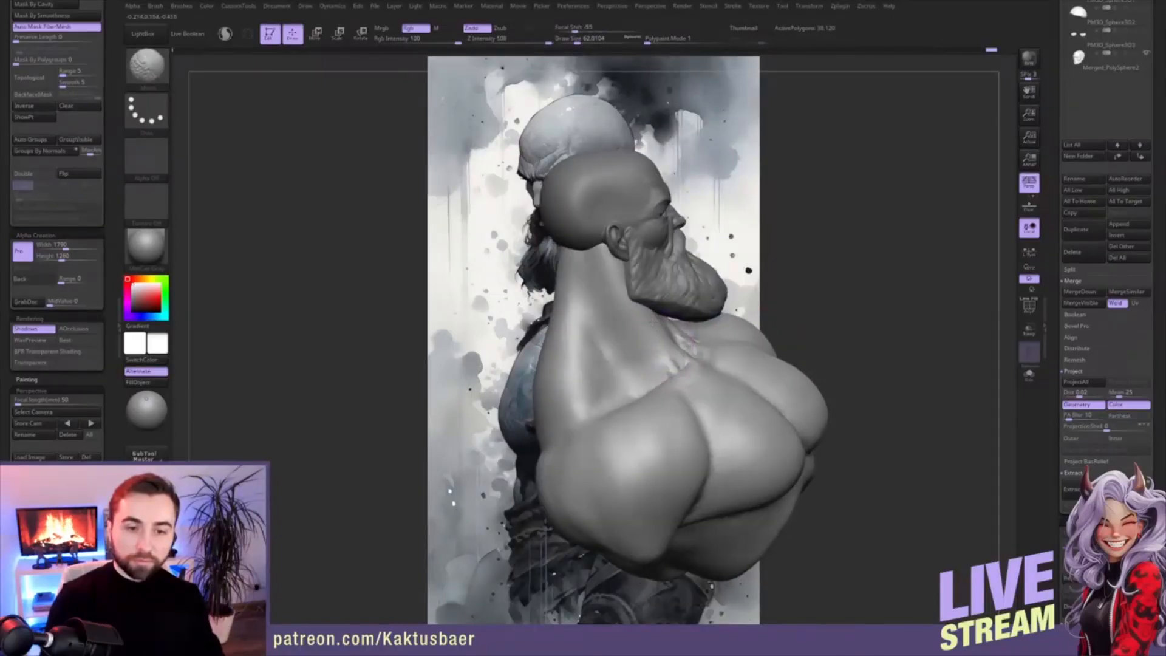
- Adjust the overall shoulder and chest volumes with a larger Move brush and place the bust beside the reference for comparison
{"action": "right_click_drag", "start_coordinate": [617, 306], "coordinate": [609, 293], "text": "ctrl"}
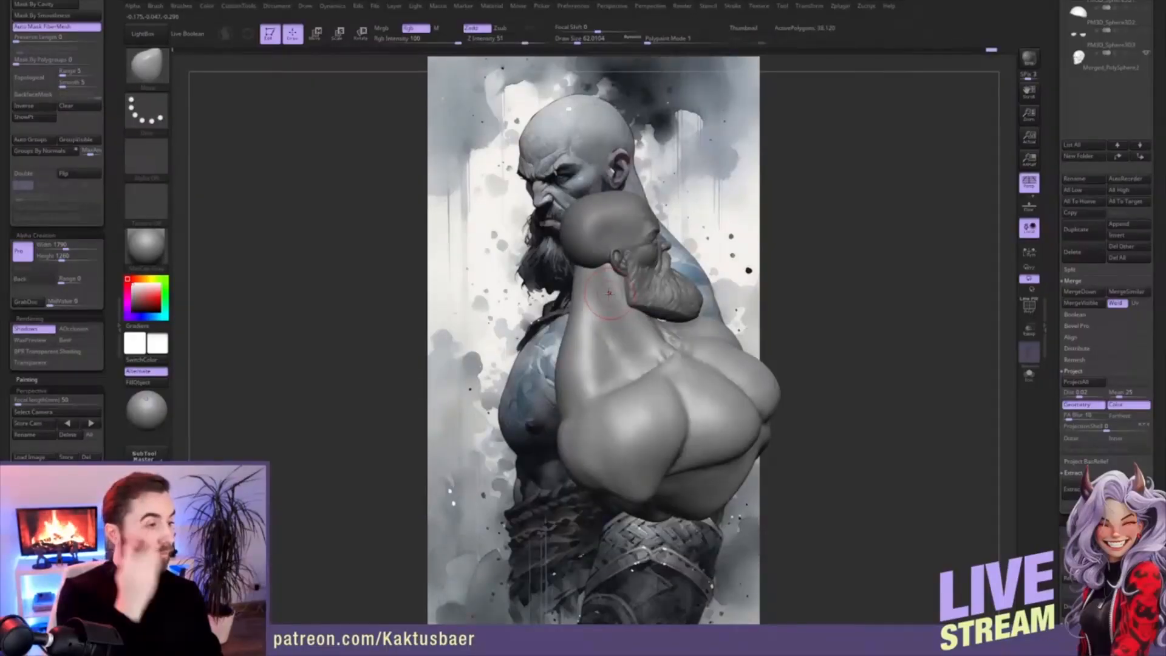
{"action": "right_click_drag", "start_coordinate": [683, 374], "coordinate": [702, 377]}
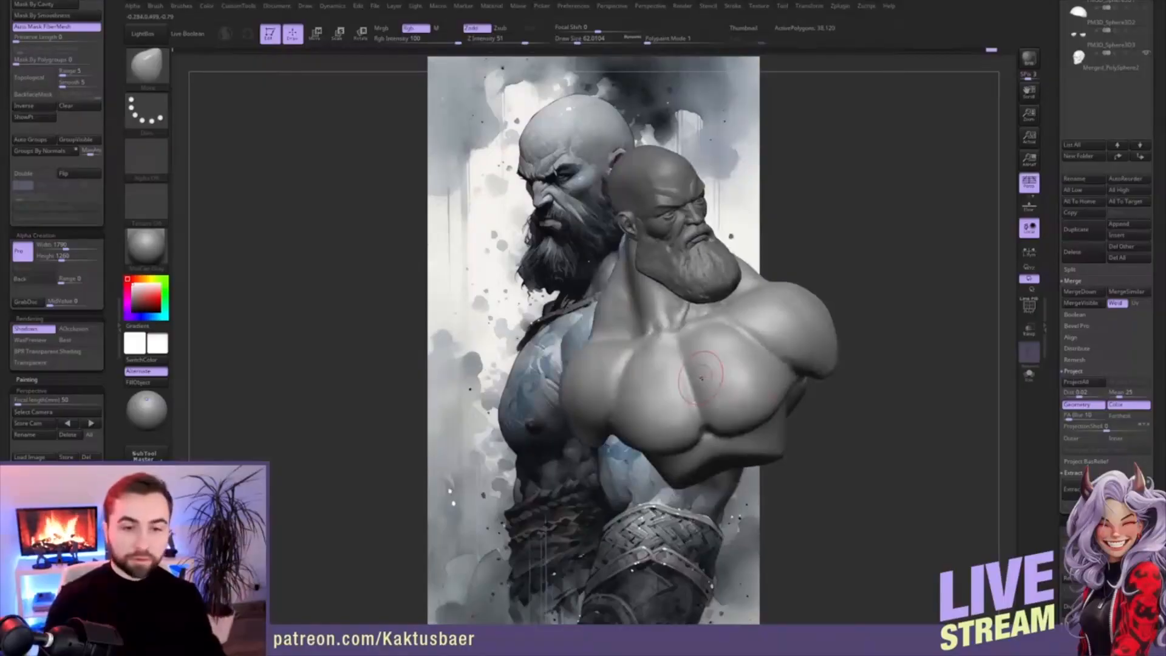
{"action": "right_click_drag", "start_coordinate": [717, 331], "coordinate": [769, 350]}
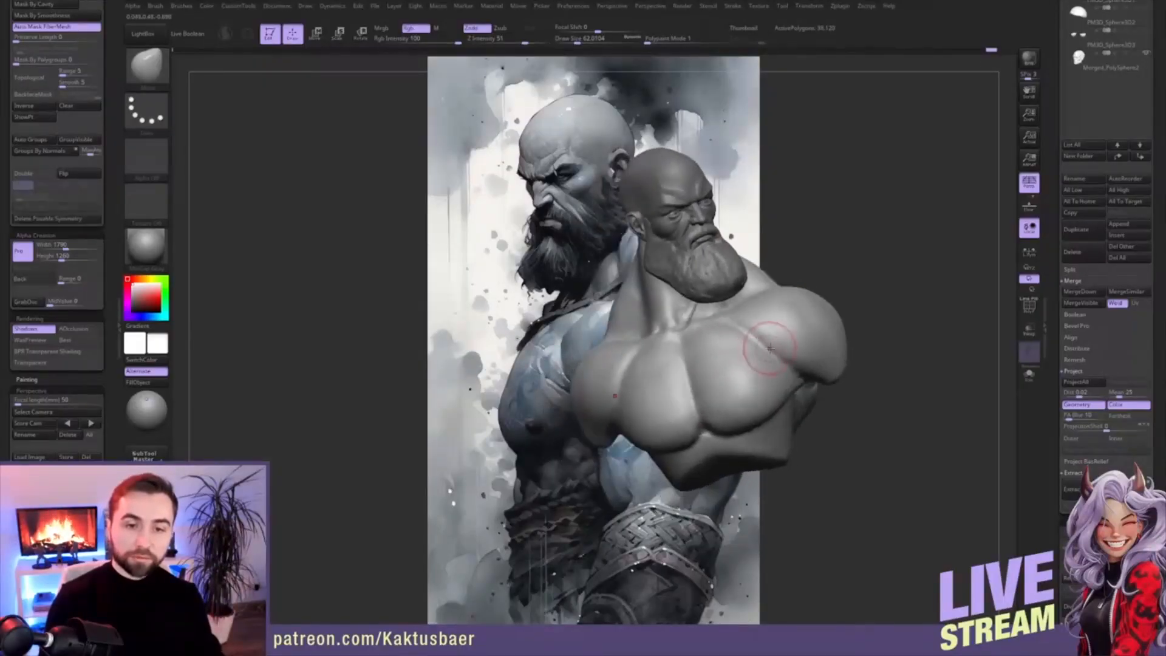
{"action": "key", "text": "]"}
{"action": "mouse_move", "coordinate": [789, 358]}
{"action": "left_mouse_down"}
{"action": "mouse_move", "coordinate": [762, 343]}
{"action": "mouse_move", "coordinate": [807, 375]}
{"action": "left_mouse_up"}
{"action": "mouse_move", "coordinate": [844, 368]}
{"action": "right_mouse_down"}
{"action": "mouse_move", "coordinate": [821, 352]}
{"action": "mouse_move", "coordinate": [808, 373]}
{"action": "mouse_move", "coordinate": [761, 371]}
{"action": "right_mouse_up"}
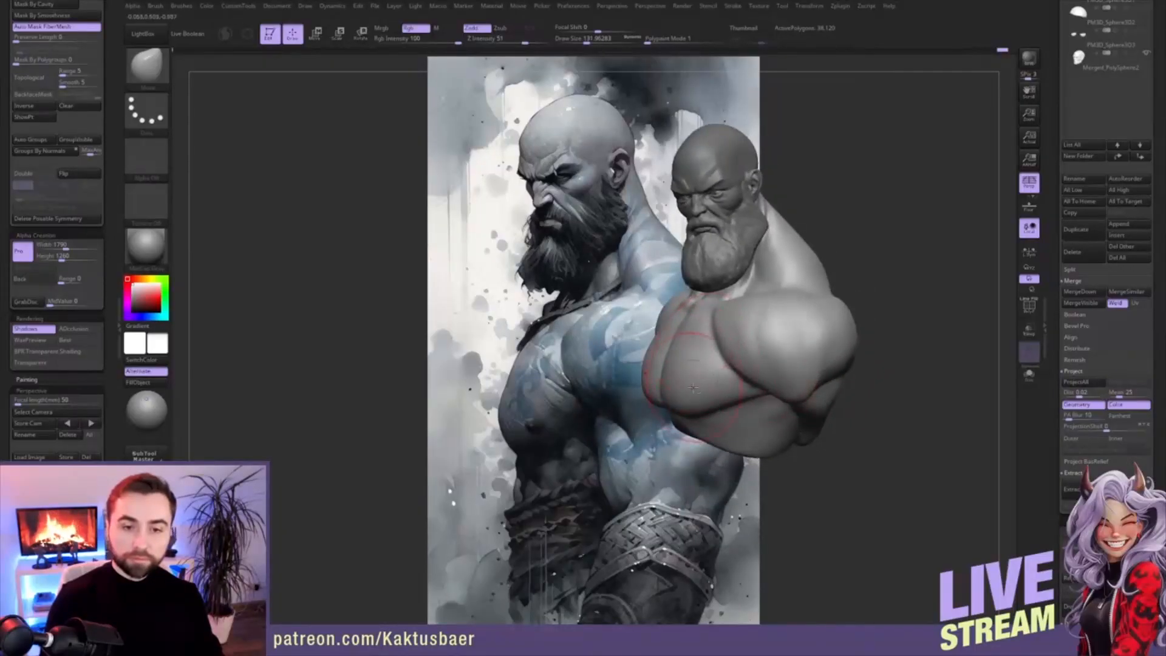
{"action": "key", "text": "["}
{"action": "key", "text": "["}
{"action": "key", "text": "["}
{"action": "mouse_move", "coordinate": [782, 354]}
{"action": "right_mouse_down", "text": "alt"}
{"action": "mouse_move", "coordinate": [691, 370]}
{"action": "mouse_move", "coordinate": [784, 359]}
{"action": "mouse_move", "coordinate": [864, 375]}
{"action": "right_mouse_up", "text": "alt"}
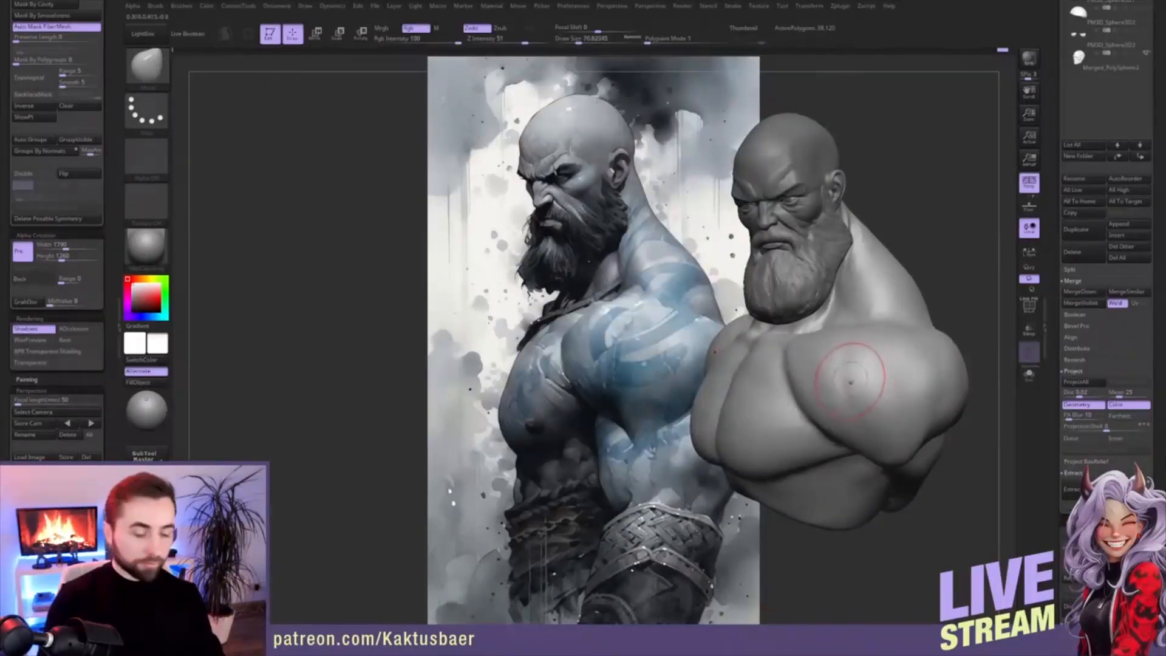
- Build up the front of the deltoid with Standard and ClayBuildup strokes, using a ClayBuildup draw size of about 50
{"action": "key", "text": "b"}
{"action": "key", "text": "s"}
{"action": "key", "text": "t"}
{"action": "key", "text": "s"}
{"action": "left_click", "coordinate": [849, 364]}
{"action": "left_click_drag", "start_coordinate": [849, 364], "coordinate": [846, 365]}
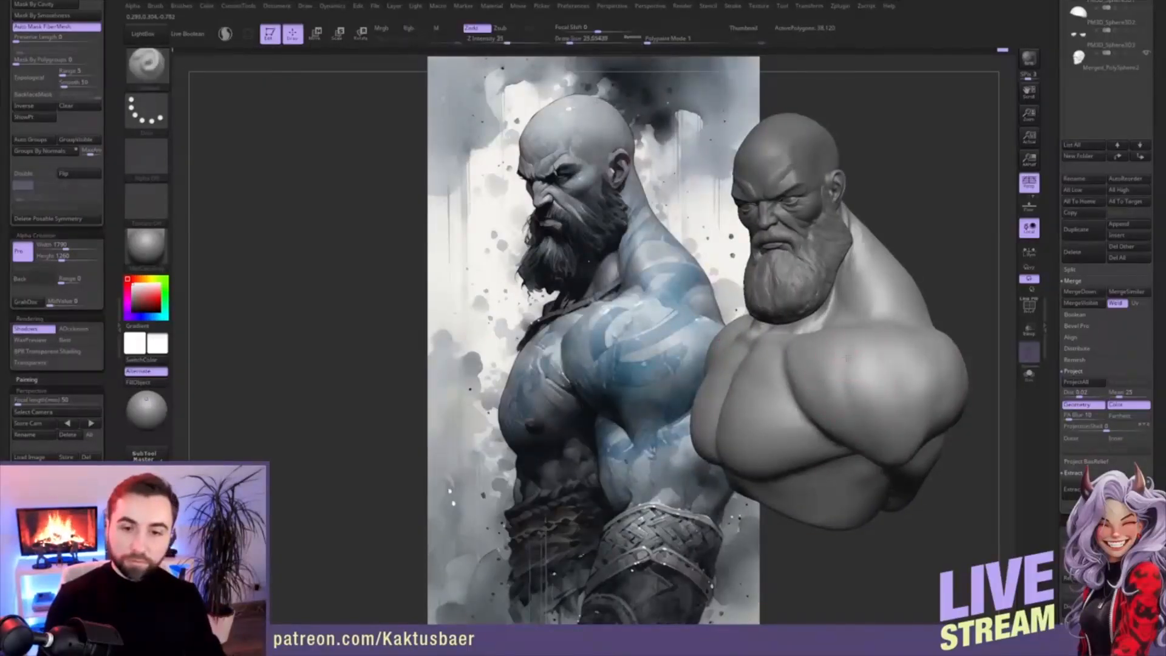
{"action": "right_click_drag", "start_coordinate": [892, 385], "coordinate": [875, 382]}
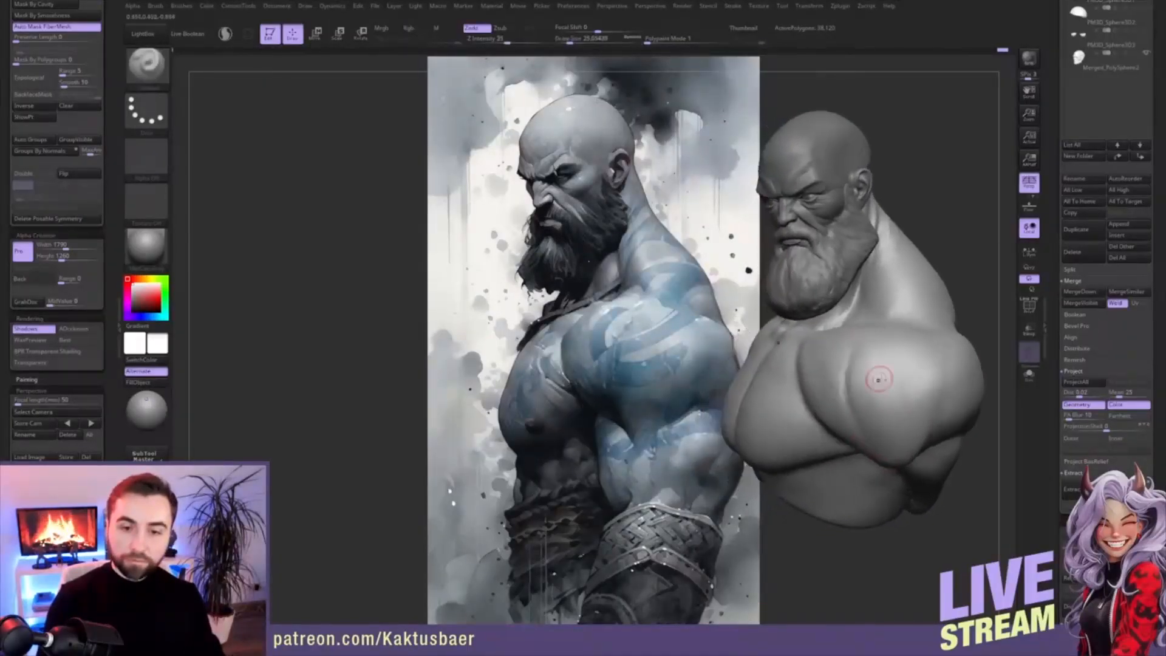
{"action": "key", "text": "b"}
{"action": "key", "text": "c"}
{"action": "key", "text": "b"}
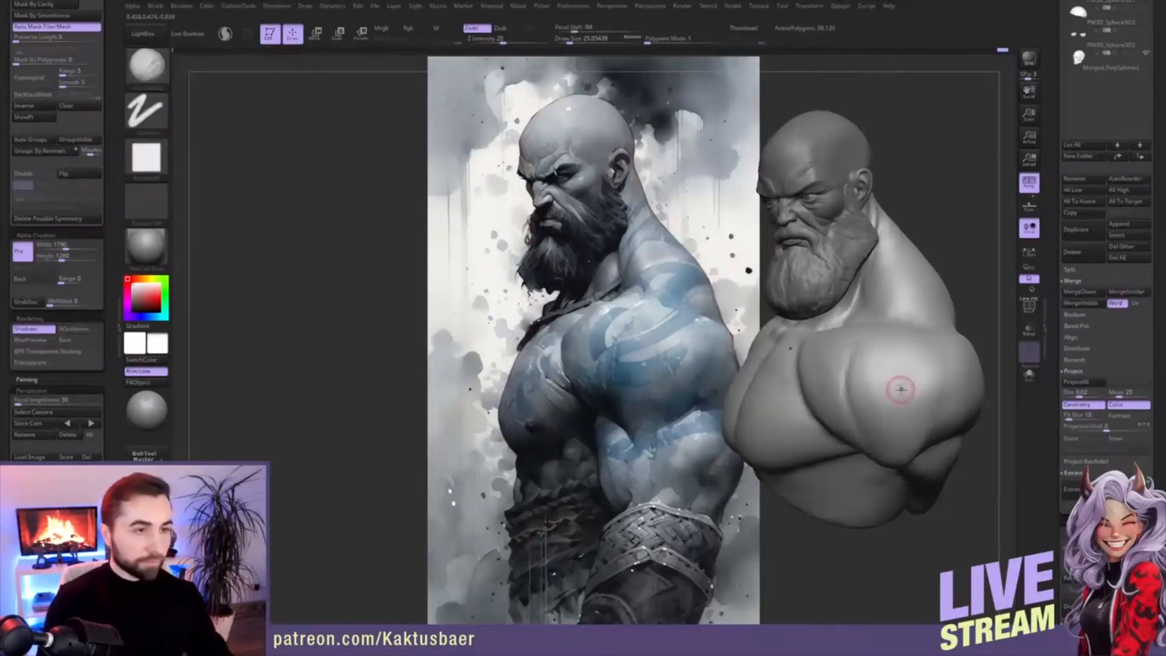
{"action": "left_click_drag", "start_coordinate": [880, 362], "coordinate": [833, 354]}
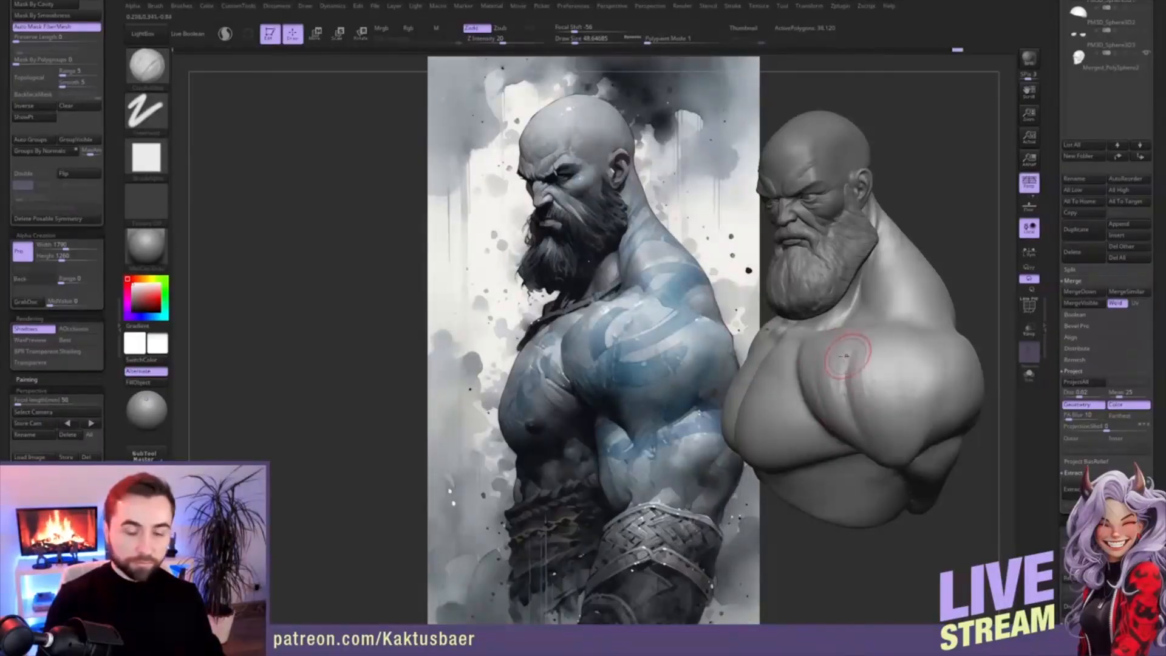
- Smooth the side of the forehead and temple at a draw size of 28.75
{"action": "key", "text": "shift"}
{"action": "mouse_move", "coordinate": [828, 351]}
{"action": "right_mouse_down"}
{"action": "mouse_move", "coordinate": [838, 356]}
{"action": "mouse_move", "coordinate": [774, 322]}
{"action": "right_mouse_up"}
{"action": "key", "text": "s"}
{"action": "left_click", "coordinate": [807, 342]}
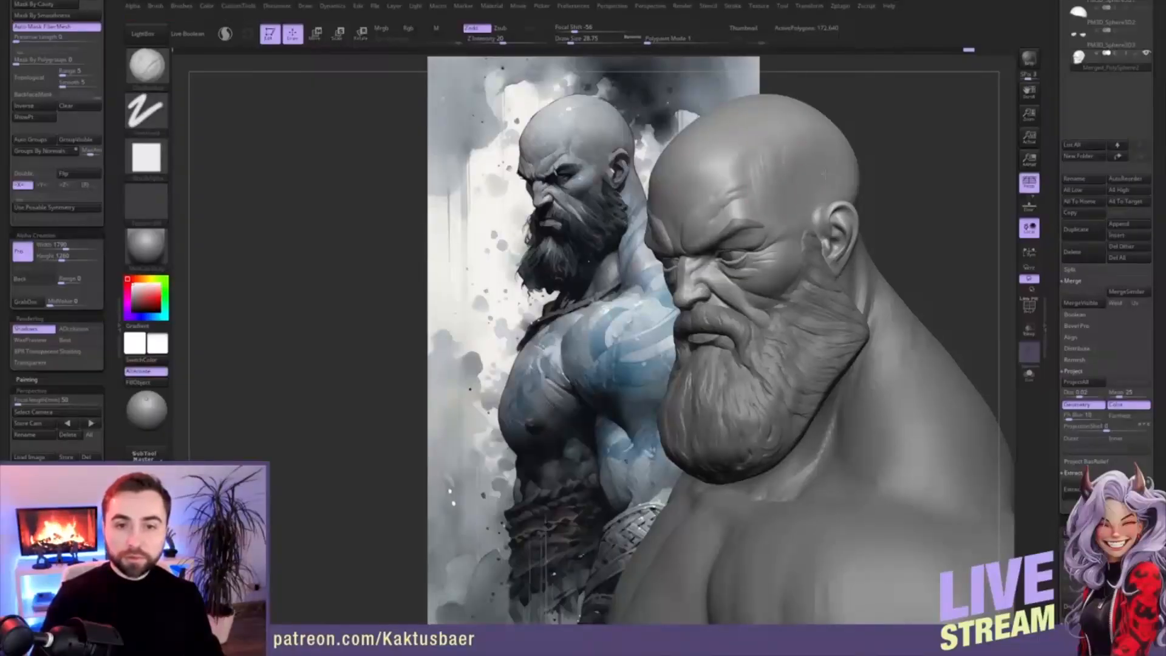
{"action": "left_click_drag", "start_coordinate": [797, 167], "coordinate": [782, 160], "text": "shift"}
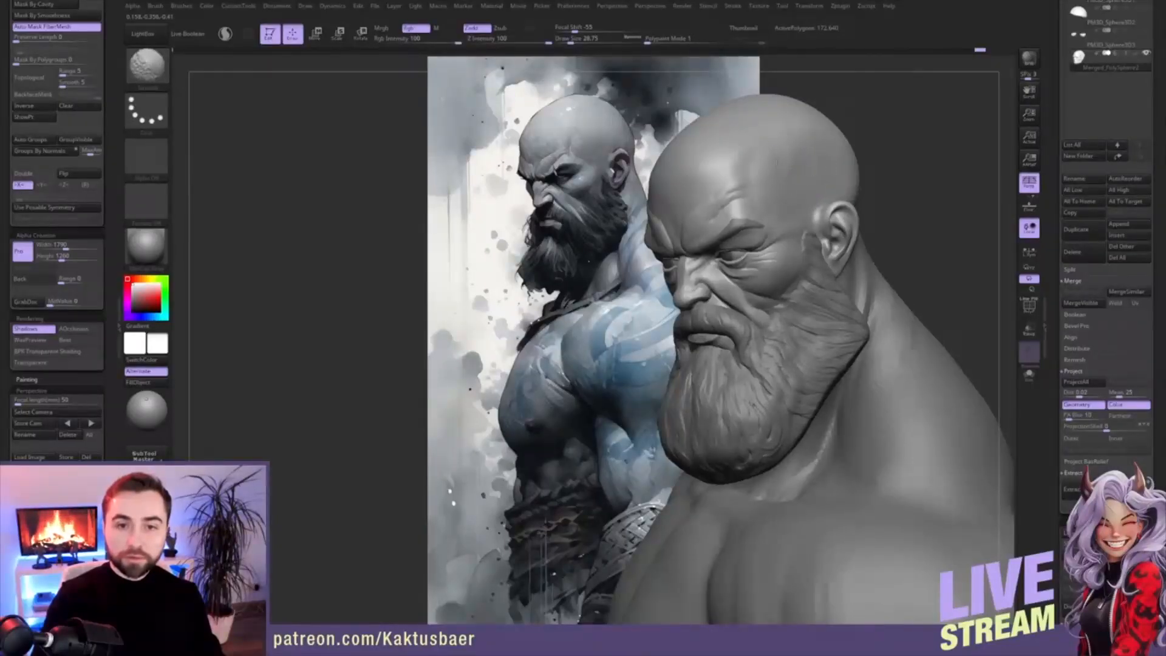
{"action": "key", "text": "s"}
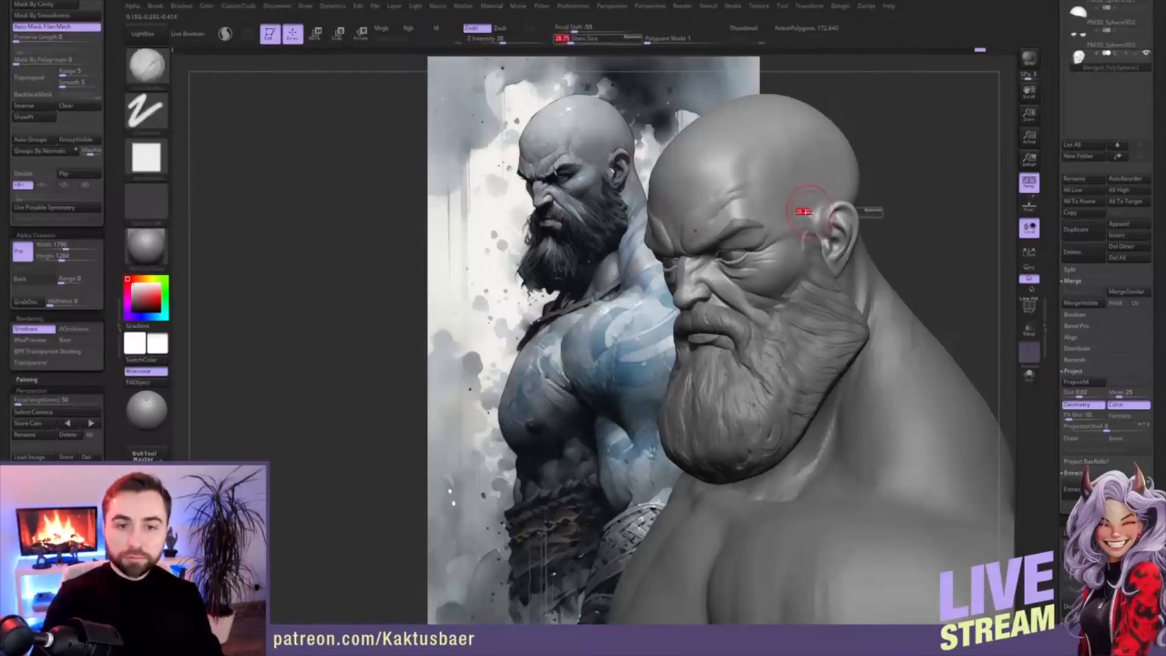
- Adjust the cheek volume from side and three-quarter angles with the Move brush, reducing its draw size to about 22
{"action": "mouse_move", "coordinate": [787, 292]}
{"action": "right_mouse_down"}
{"action": "mouse_move", "coordinate": [769, 296]}
{"action": "mouse_move", "coordinate": [783, 292]}
{"action": "right_mouse_up"}
{"action": "key", "text": "b"}
{"action": "key", "text": "m"}
{"action": "key", "text": "v"}
{"action": "key", "text": "s"}
{"action": "key", "text": "s"}
{"action": "left_click_drag", "start_coordinate": [782, 289], "coordinate": [786, 291]}
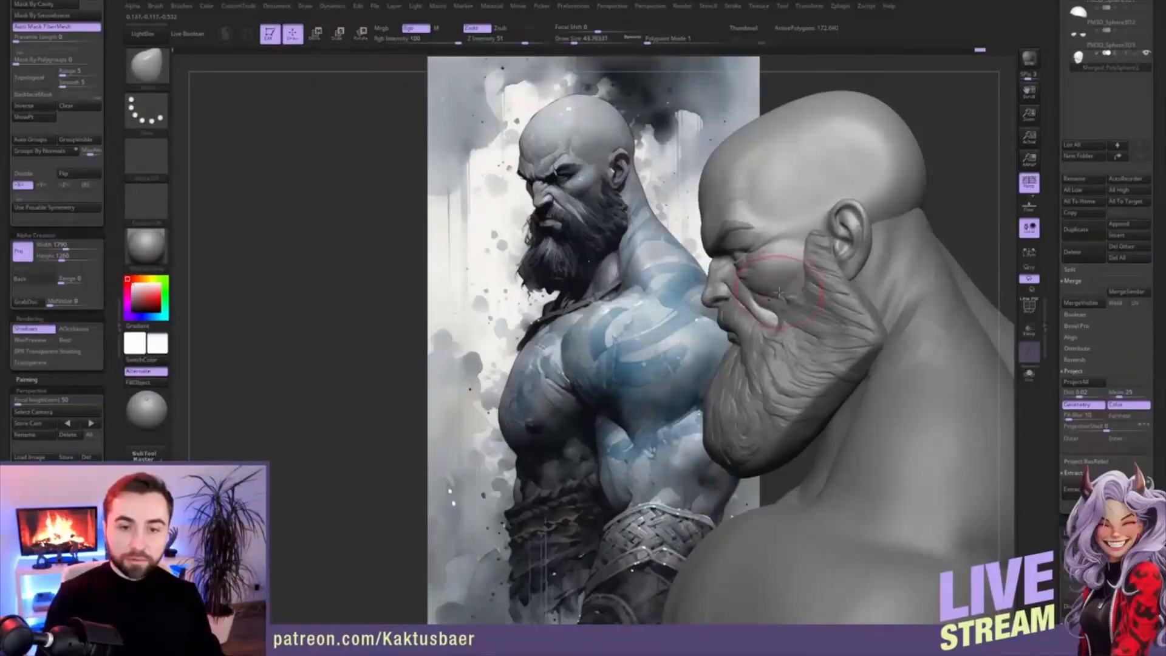
{"action": "key", "text": "s"}
{"action": "left_click_drag", "start_coordinate": [801, 280], "coordinate": [796, 280]}
{"action": "mouse_move", "coordinate": [793, 279]}
{"action": "right_mouse_down"}
{"action": "mouse_move", "coordinate": [808, 278]}
{"action": "mouse_move", "coordinate": [805, 293]}
{"action": "right_mouse_up"}
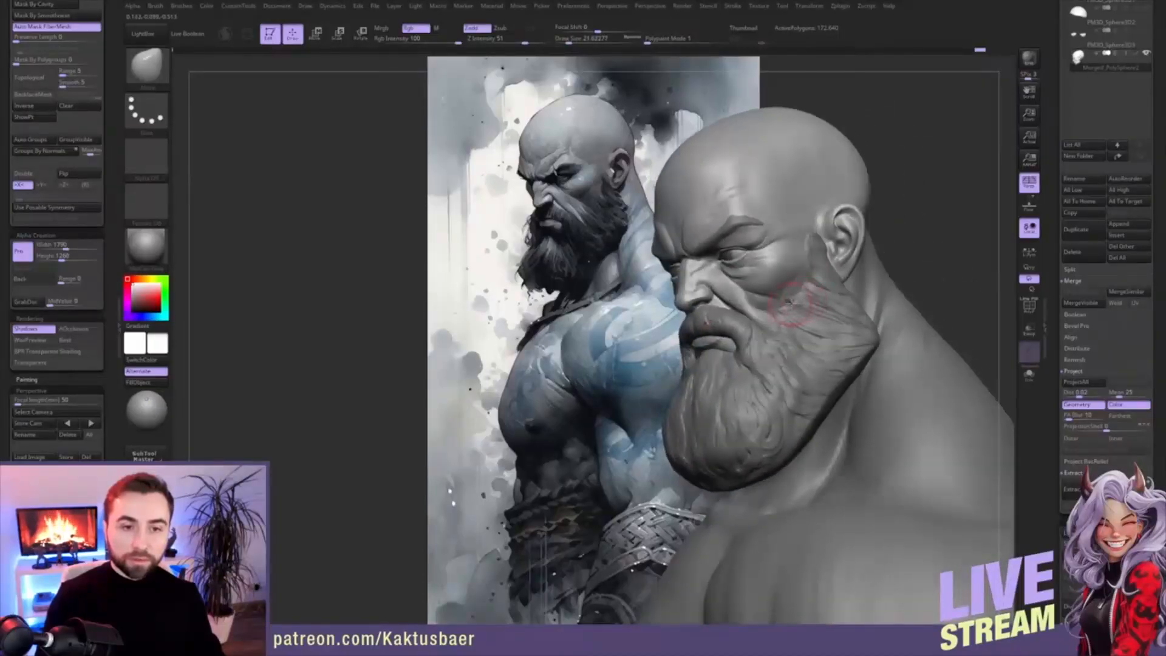
- Select the eyeballs, turn off perspective and reposition them with a vertical transpose line placed from the eye's centre
{"action": "mouse_move", "coordinate": [797, 306]}
{"action": "right_mouse_down"}
{"action": "mouse_move", "coordinate": [777, 281]}
{"action": "mouse_move", "coordinate": [732, 262]}
{"action": "right_mouse_up"}
{"action": "mouse_move", "coordinate": [746, 303]}
{"action": "right_mouse_down", "text": "ctrl"}
{"action": "mouse_move", "coordinate": [743, 289]}
{"action": "mouse_move", "coordinate": [757, 291]}
{"action": "mouse_move", "coordinate": [780, 341]}
{"action": "mouse_move", "coordinate": [747, 311]}
{"action": "mouse_move", "coordinate": [759, 300]}
{"action": "right_mouse_up", "text": "ctrl"}
{"action": "left_click", "coordinate": [738, 264], "text": "alt"}
{"action": "key", "text": "r"}
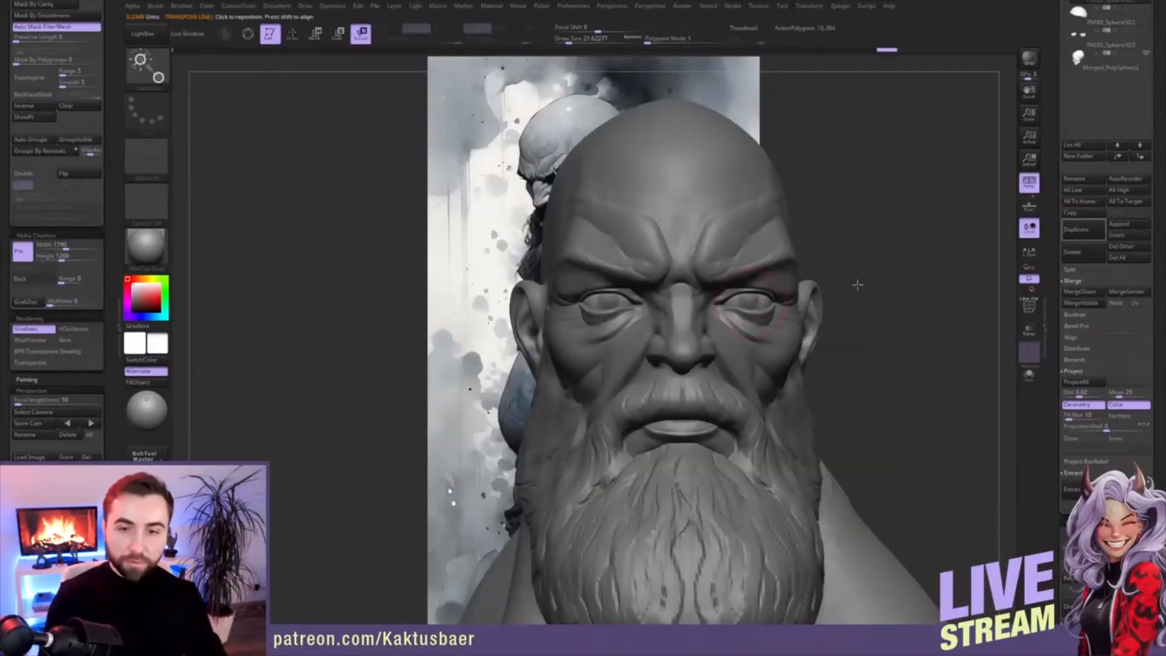
{"action": "left_click", "coordinate": [1027, 190]}
{"action": "right_click_drag", "start_coordinate": [706, 304], "coordinate": [702, 310], "text": "ctrl"}
{"action": "left_click_drag", "start_coordinate": [703, 310], "coordinate": [702, 221]}
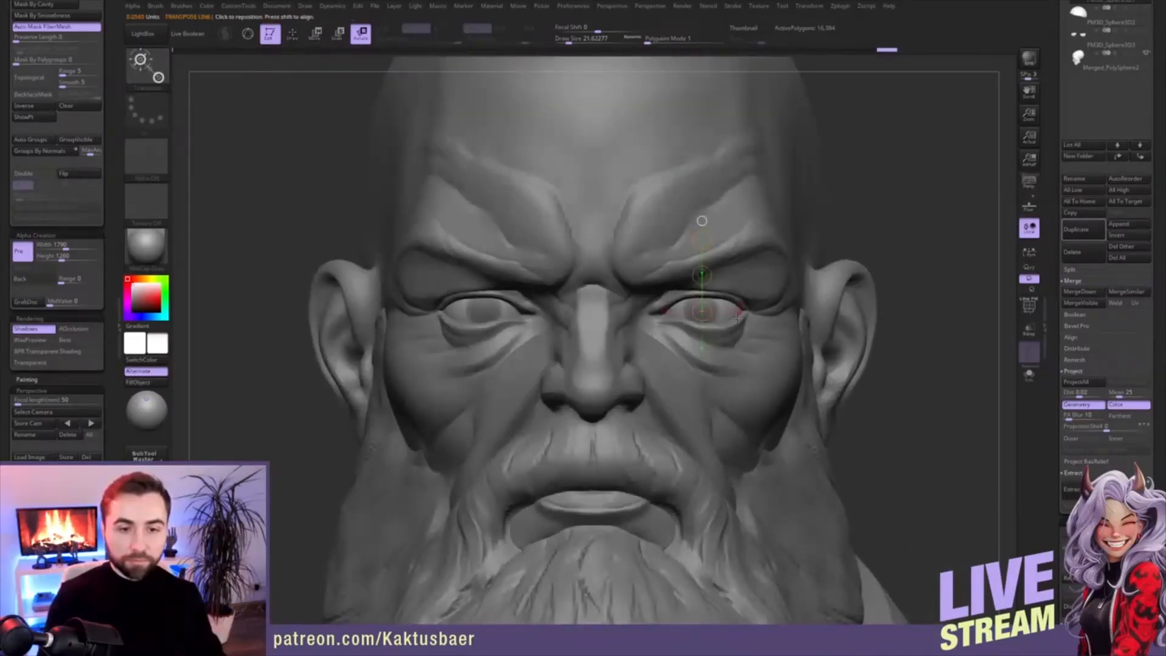
{"action": "key", "text": "w"}
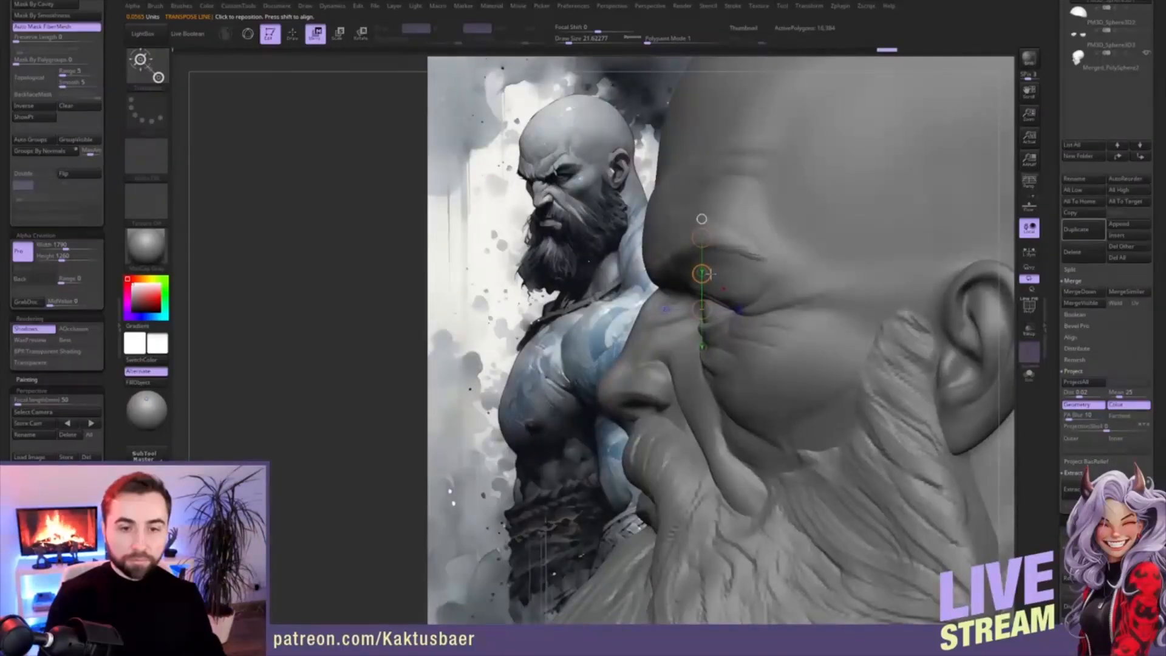
{"action": "mouse_move", "coordinate": [707, 274]}
{"action": "left_mouse_down"}
{"action": "mouse_move", "coordinate": [732, 273]}
{"action": "mouse_move", "coordinate": [737, 346]}
{"action": "left_mouse_up"}
- Inspect the eyeballs in isolation from the front and add a new layer to their subtool
{"action": "key", "text": "alt+shift+s"}
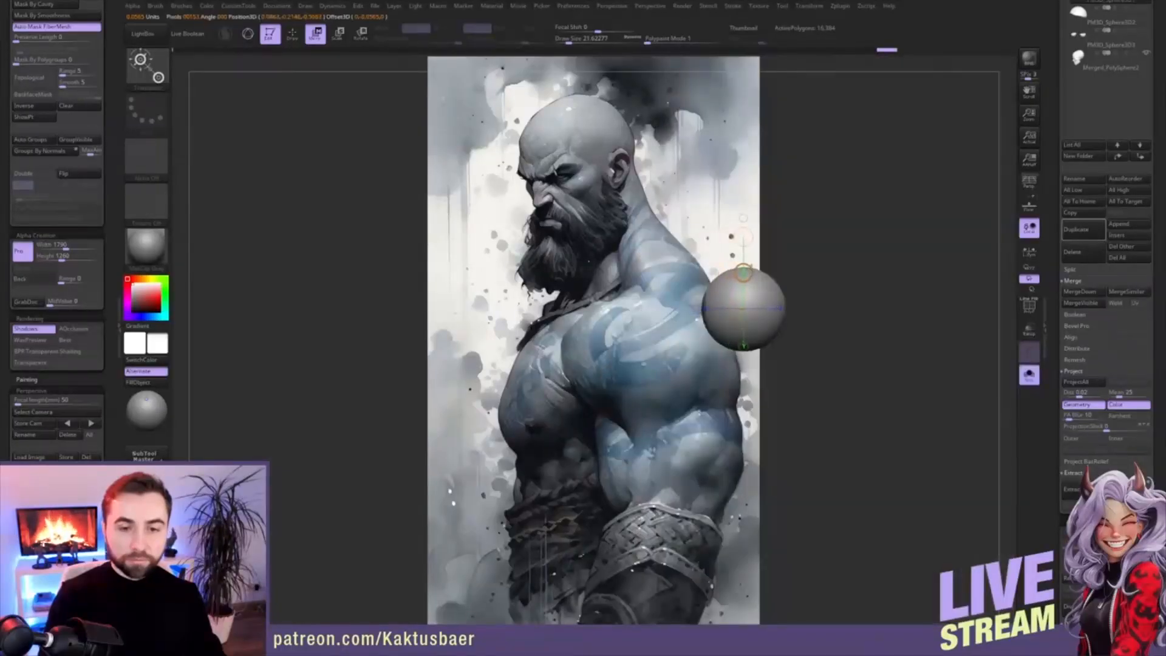
{"action": "left_click_drag", "start_coordinate": [698, 362], "coordinate": [738, 362], "text": "shift"}
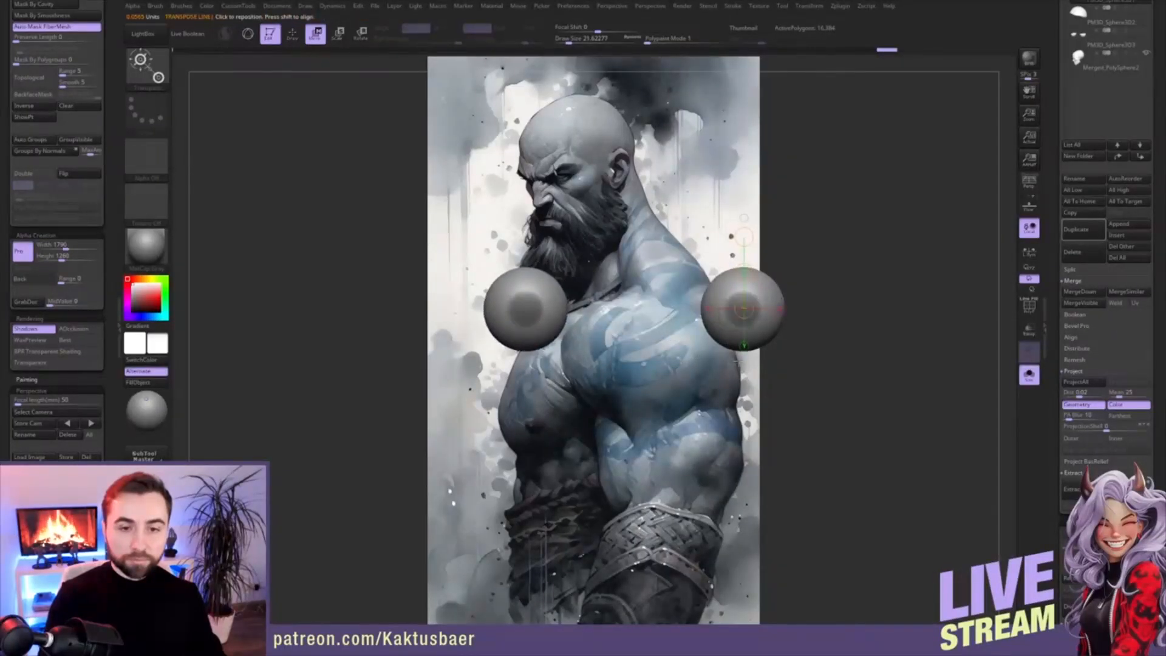
{"action": "key", "text": "alt+shift+s"}
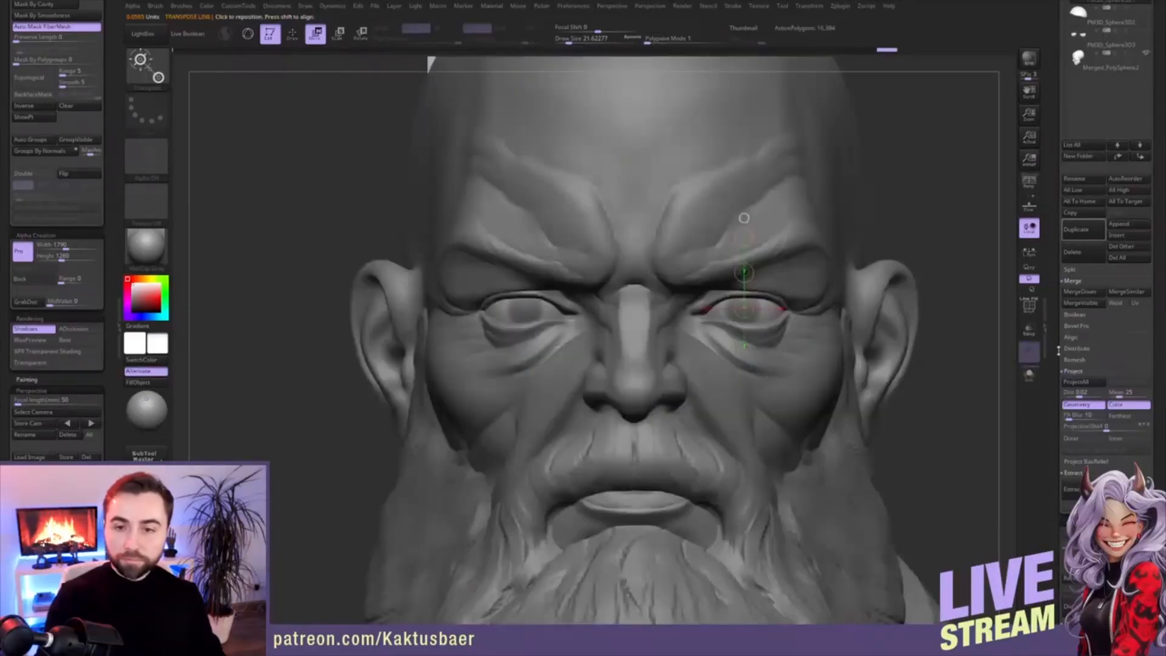
{"action": "scroll", "coordinate": [1058, 351], "scroll_direction": "down", "scroll_amount": 10}
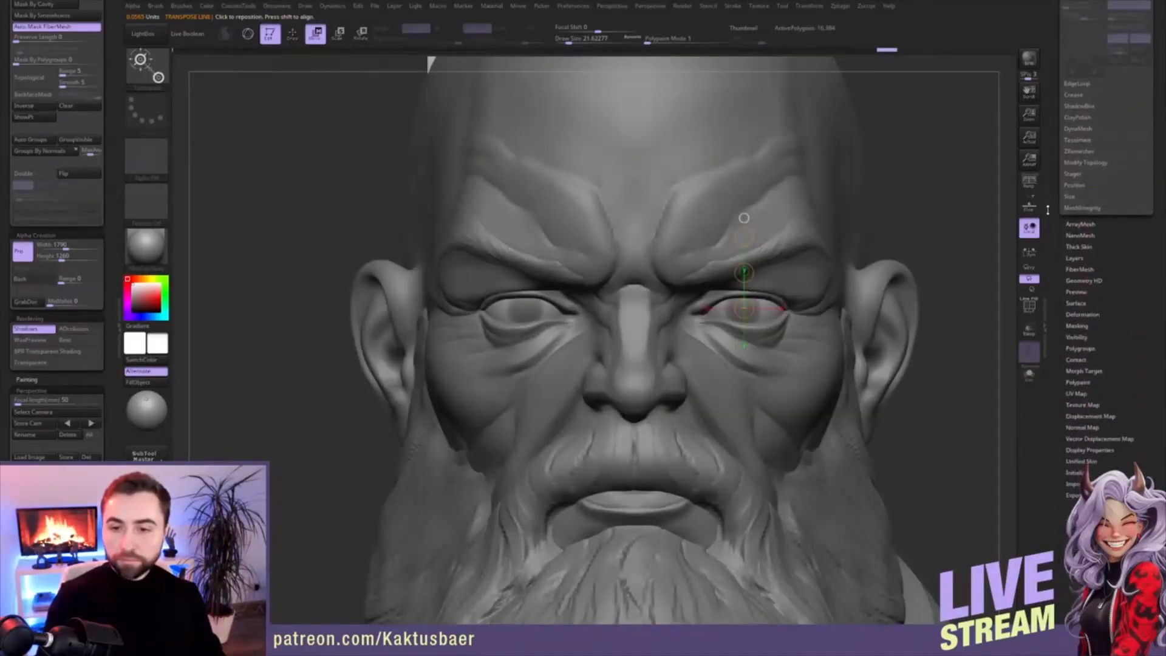
{"action": "left_click", "coordinate": [1075, 258]}
{"action": "left_click", "coordinate": [1073, 389]}
- Mask one eyeball at a time, rotate each with the transpose line to aim the gaze, and clear the mask
{"action": "key", "text": "alt+s"}
{"action": "mouse_move", "coordinate": [905, 239]}
{"action": "left_mouse_down", "text": "ctrl"}
{"action": "mouse_move", "coordinate": [854, 224]}
{"action": "mouse_move", "coordinate": [716, 260]}
{"action": "mouse_move", "coordinate": [849, 371]}
{"action": "left_mouse_up", "text": "ctrl"}
{"action": "left_click", "coordinate": [849, 372], "text": "ctrl"}
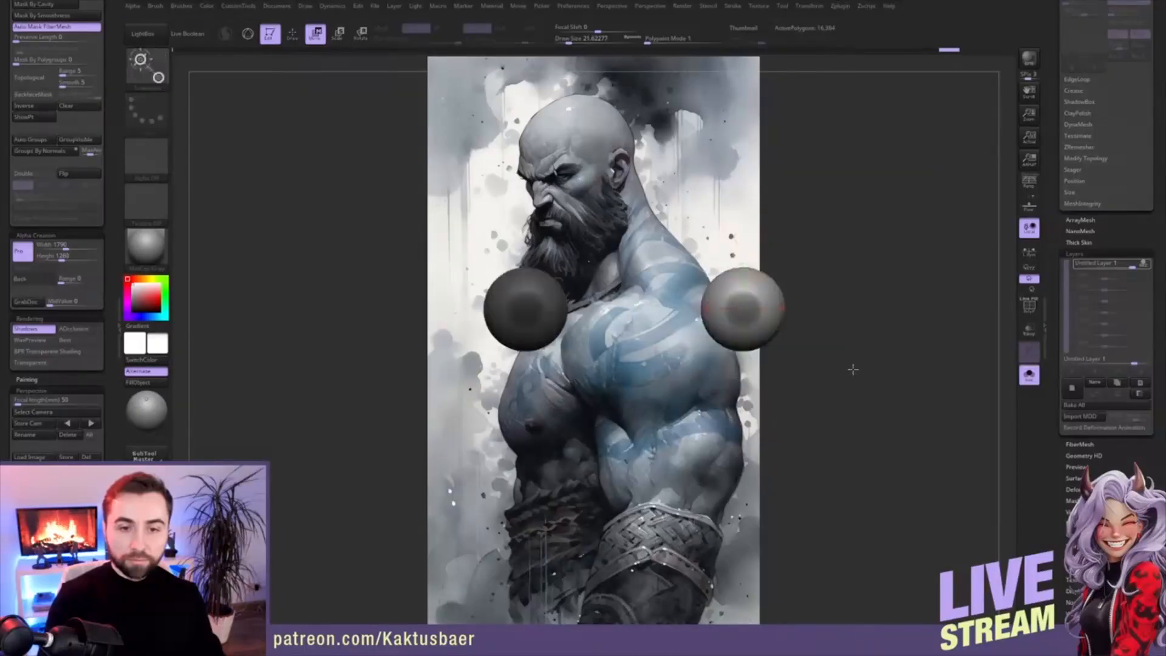
{"action": "key", "text": "alt+s"}
{"action": "key", "text": "r"}
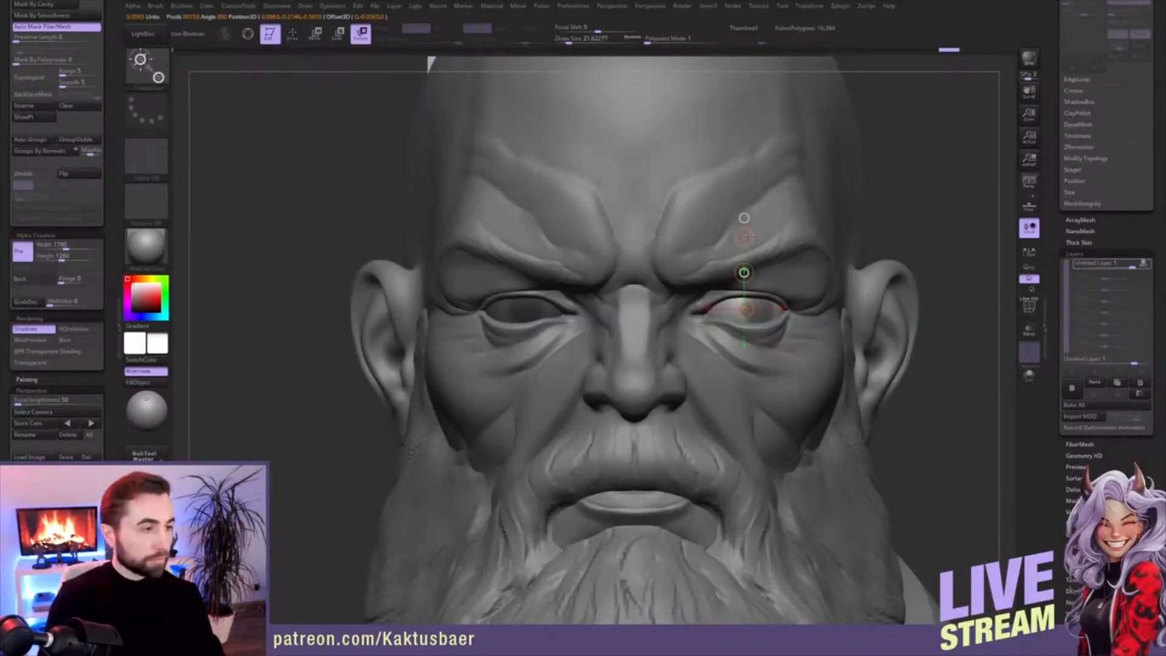
{"action": "left_click", "coordinate": [945, 299], "text": "ctrl"}
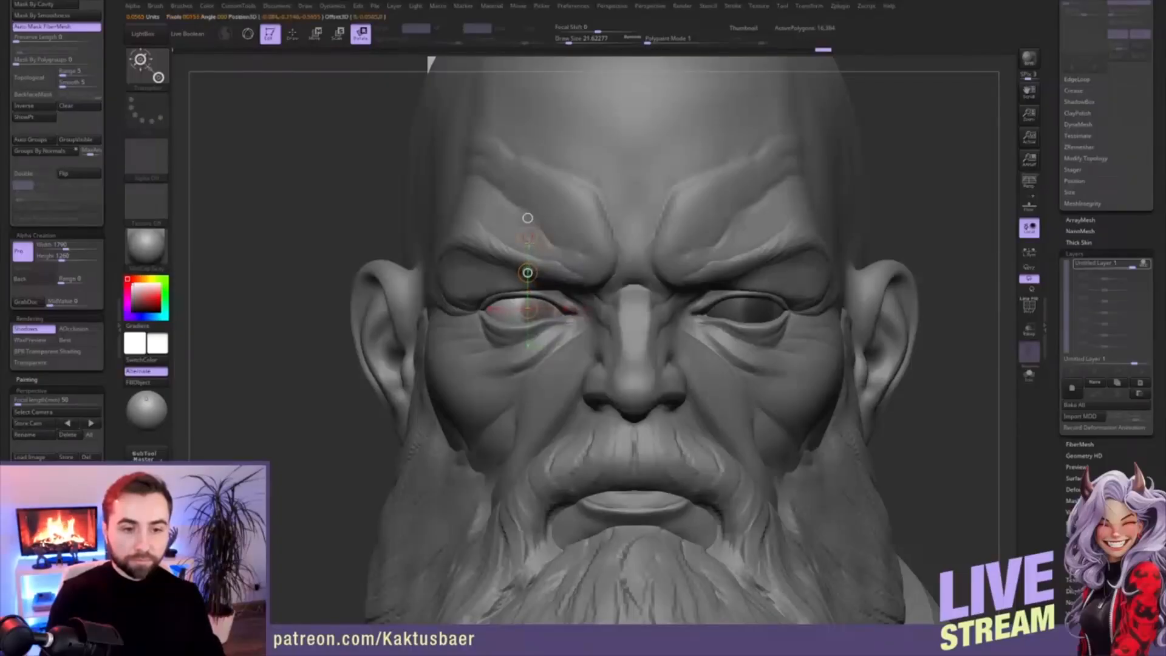
{"action": "key", "text": "q"}
{"action": "mouse_move", "coordinate": [932, 228]}
{"action": "left_mouse_down", "text": "ctrl"}
{"action": "mouse_move", "coordinate": [917, 267]}
{"action": "mouse_move", "coordinate": [876, 271]}
{"action": "mouse_move", "coordinate": [875, 243]}
{"action": "left_mouse_up", "text": "ctrl"}
{"action": "left_click_drag", "start_coordinate": [899, 286], "coordinate": [830, 312]}
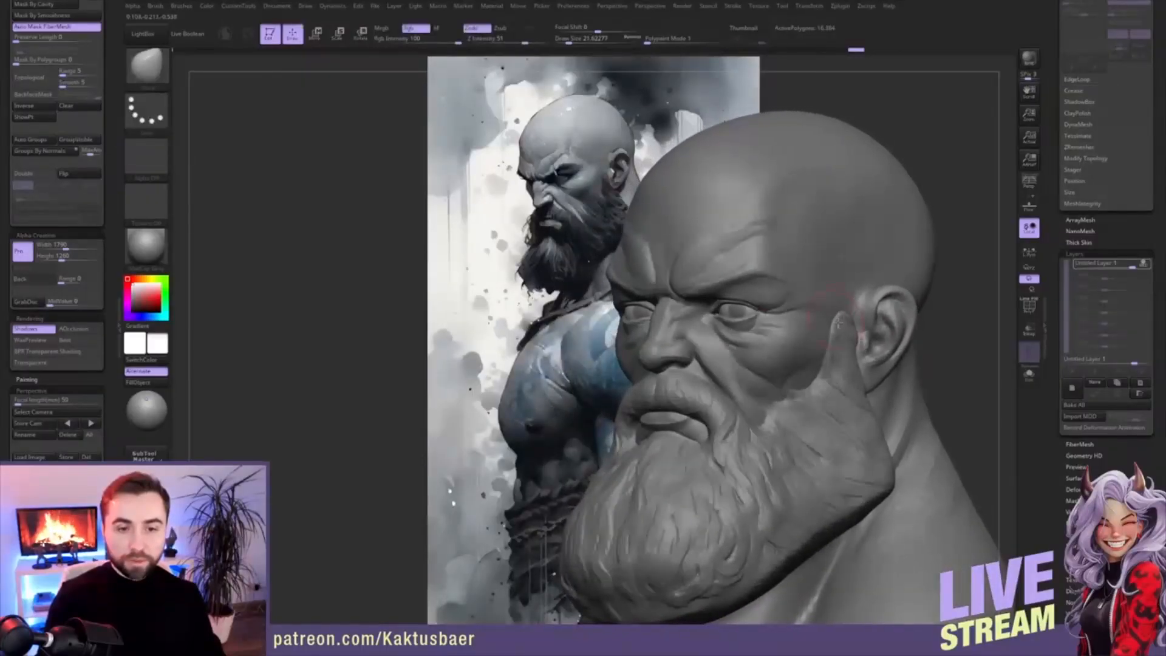
- Restore the single-eye mask, rotate the eyes again around a horizontal transpose line, and clear the mask
{"action": "key", "text": "ctrl+z"}
{"action": "right_click_drag", "start_coordinate": [753, 344], "coordinate": [822, 328]}
{"action": "left_click", "coordinate": [941, 338], "text": "ctrl"}
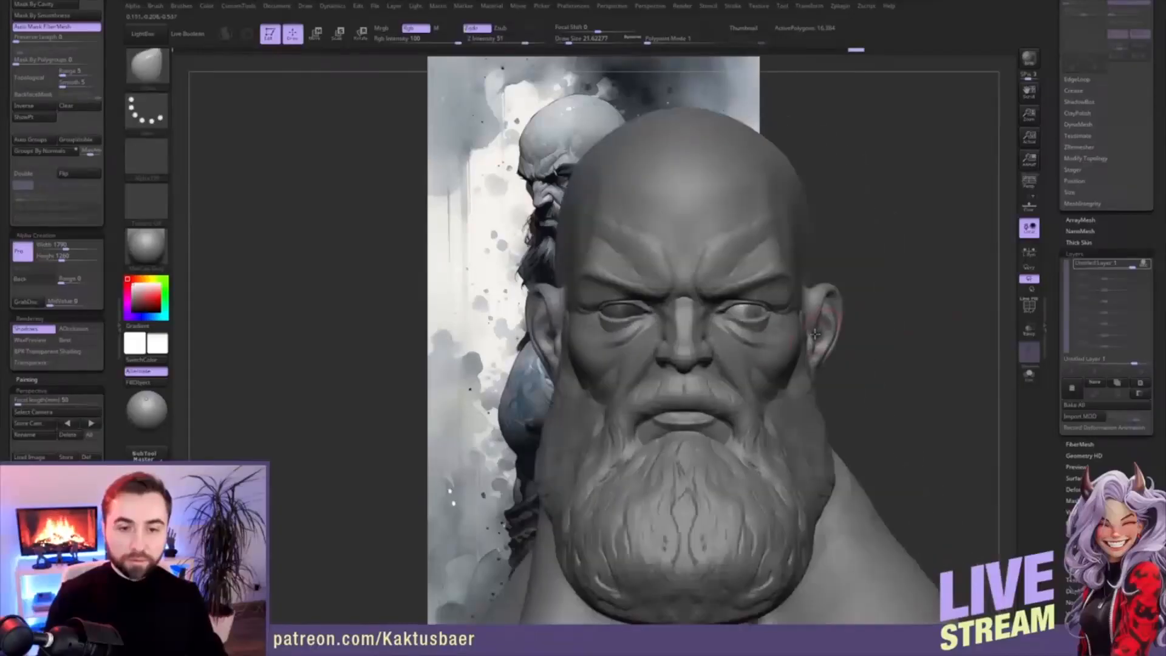
{"action": "key", "text": "w"}
{"action": "mouse_move", "coordinate": [640, 293]}
{"action": "left_mouse_down"}
{"action": "mouse_move", "coordinate": [753, 287]}
{"action": "mouse_move", "coordinate": [806, 310]}
{"action": "left_mouse_up"}
{"action": "key", "text": "r"}
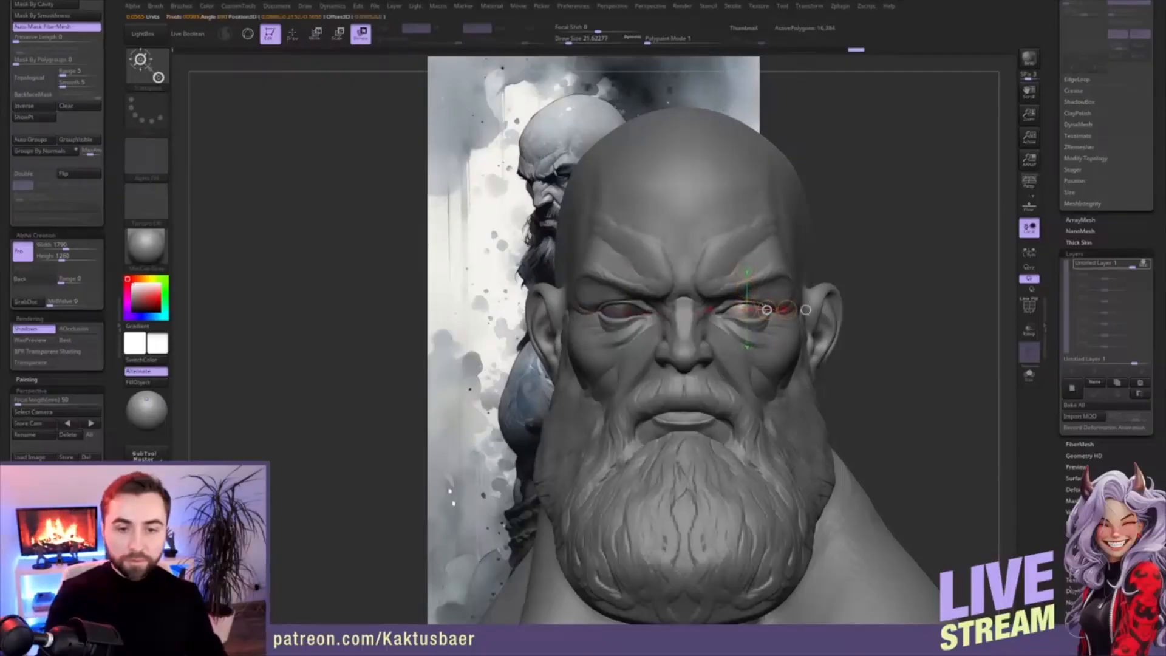
{"action": "left_click_drag", "start_coordinate": [759, 310], "coordinate": [758, 322]}
{"action": "left_click", "coordinate": [861, 352], "text": "ctrl"}
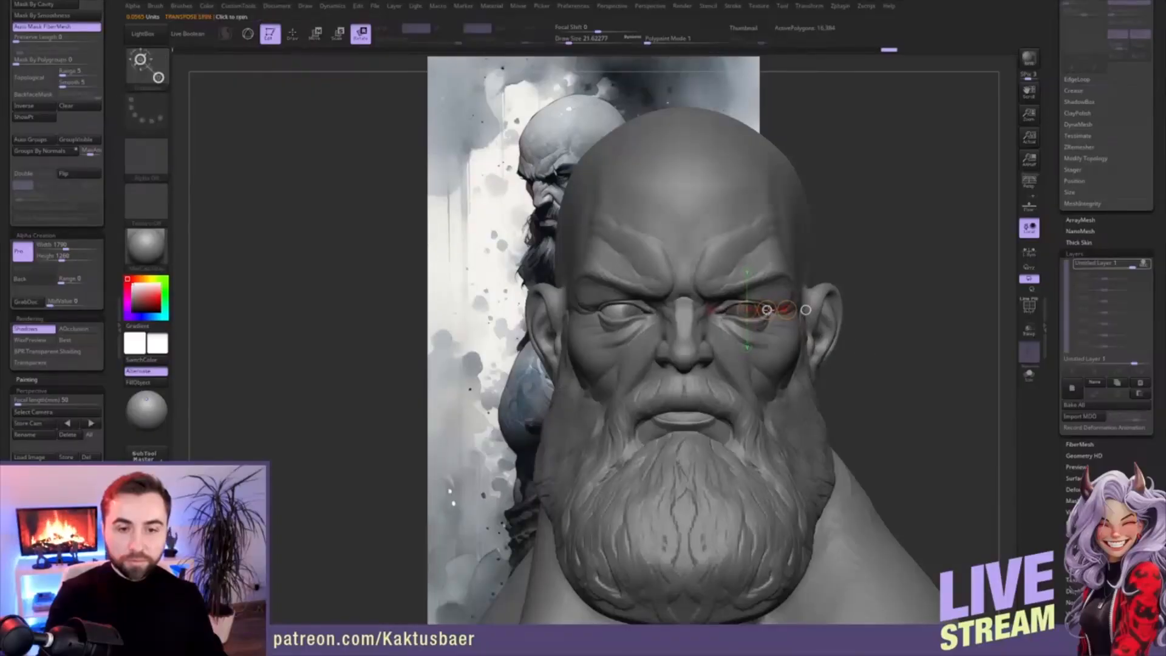
{"action": "key", "text": "q"}
{"action": "left_click_drag", "start_coordinate": [870, 354], "coordinate": [881, 365], "text": "ctrl"}
{"action": "left_click_drag", "start_coordinate": [881, 359], "coordinate": [772, 350]}
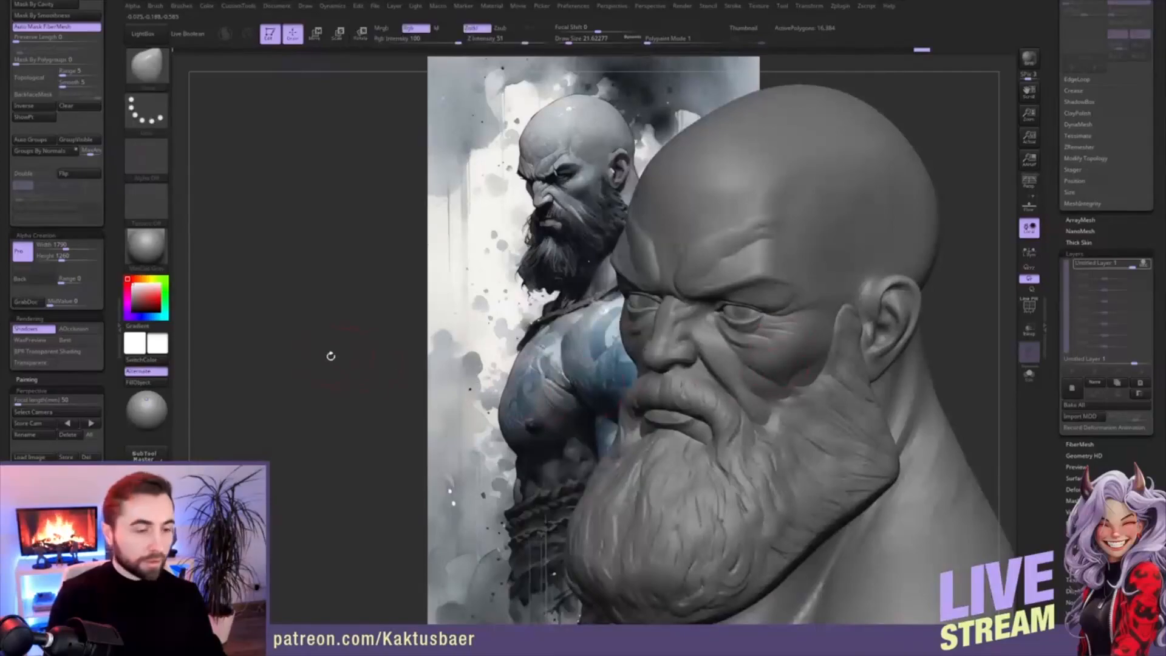
- Turn perspective back on, recall the stored bust view and place the bust beside the painting
{"action": "left_click", "coordinate": [1029, 181]}
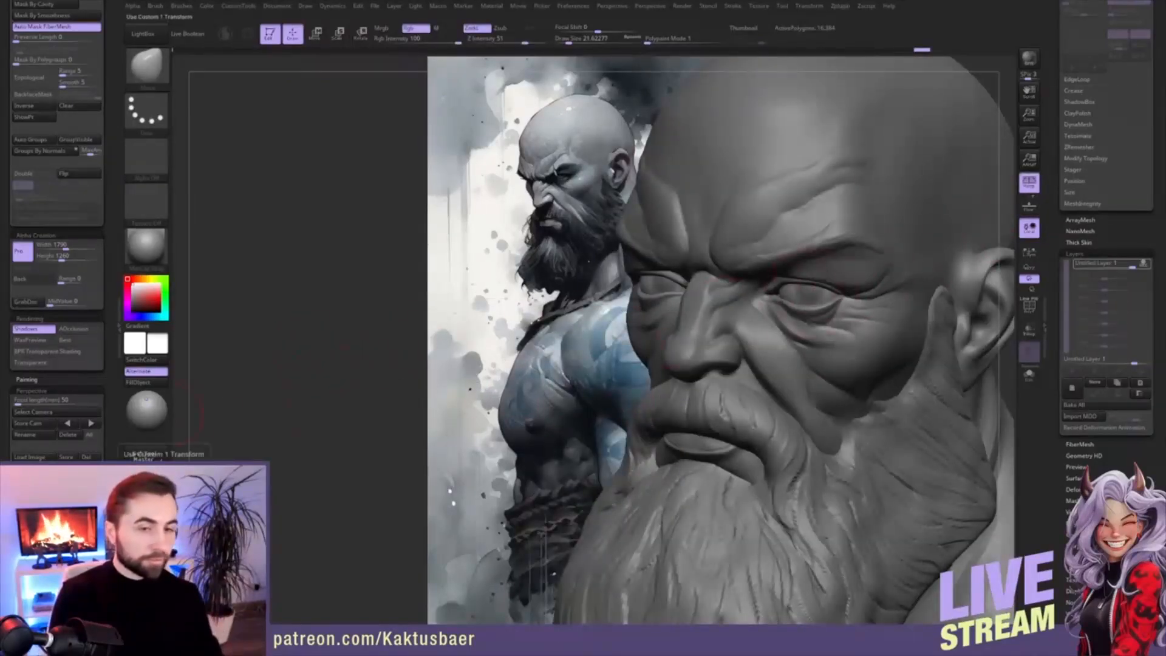
{"action": "left_click", "coordinate": [156, 480]}
{"action": "key", "text": "alt+s"}
{"action": "key", "text": "alt+s"}
{"action": "right_click_drag", "start_coordinate": [595, 229], "coordinate": [693, 229], "text": "alt"}
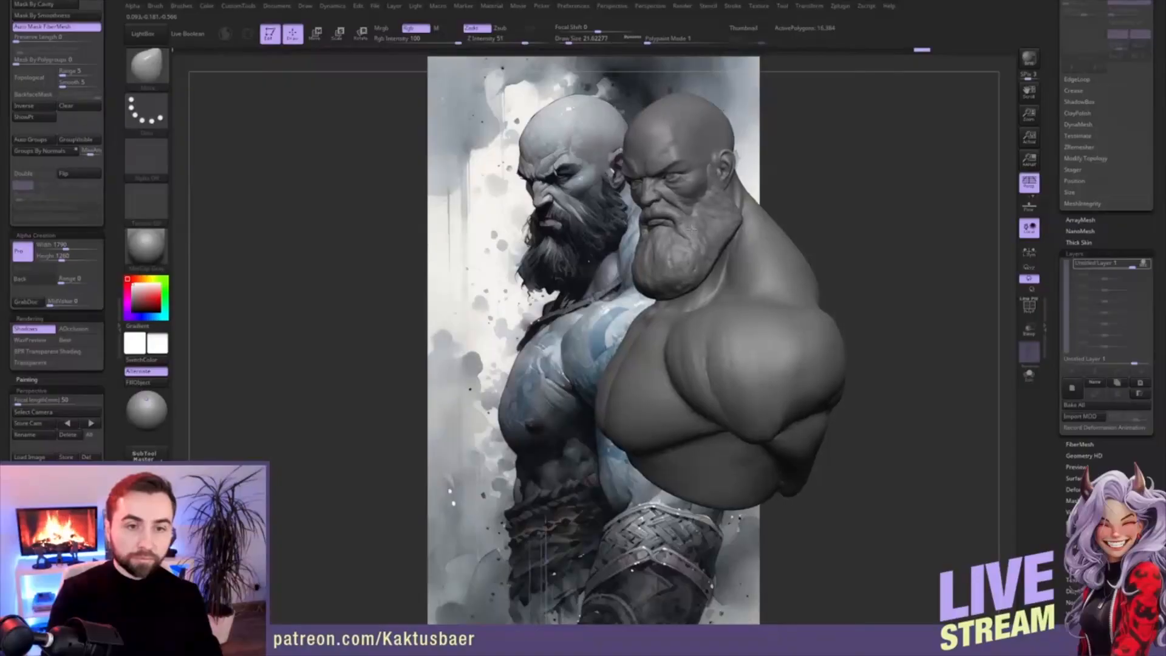
- Select the head subtool and reshape the inner brow with small Move strokes at a draw size of about 27
{"action": "left_click", "coordinate": [677, 165], "text": "alt"}
{"action": "right_click_drag", "start_coordinate": [678, 165], "coordinate": [690, 251], "text": "ctrl"}
{"action": "left_click_drag", "start_coordinate": [1053, 111], "coordinate": [1063, 280]}
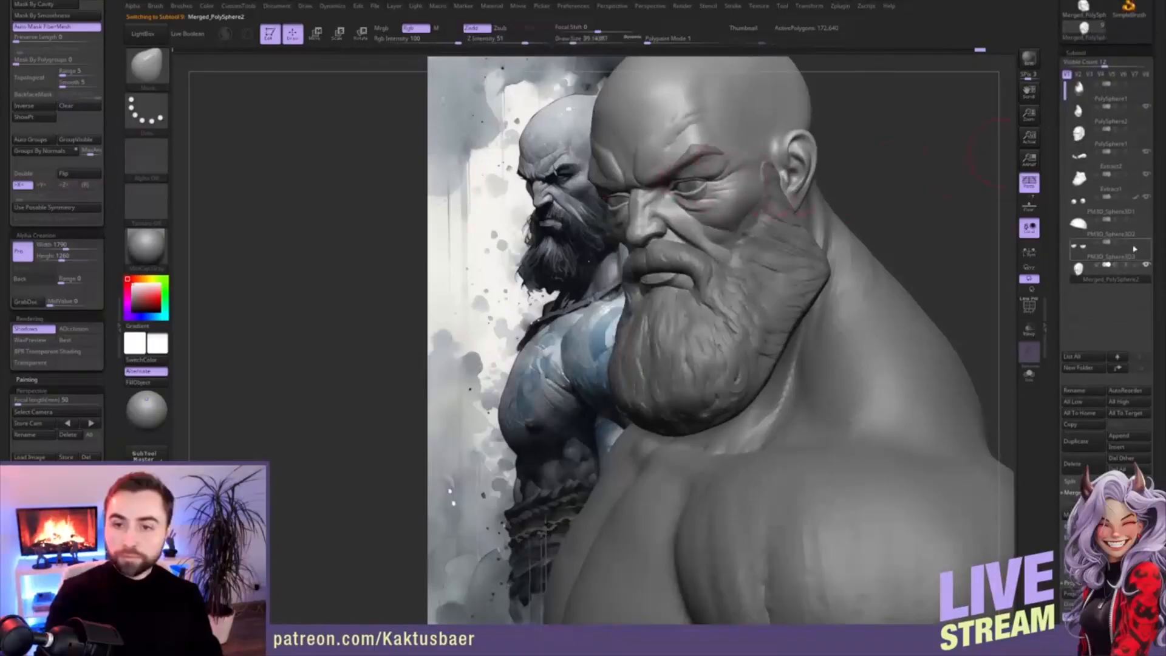
{"action": "left_click", "coordinate": [1146, 153]}
{"action": "key", "text": "s"}
{"action": "left_click_drag", "start_coordinate": [669, 169], "coordinate": [665, 169]}
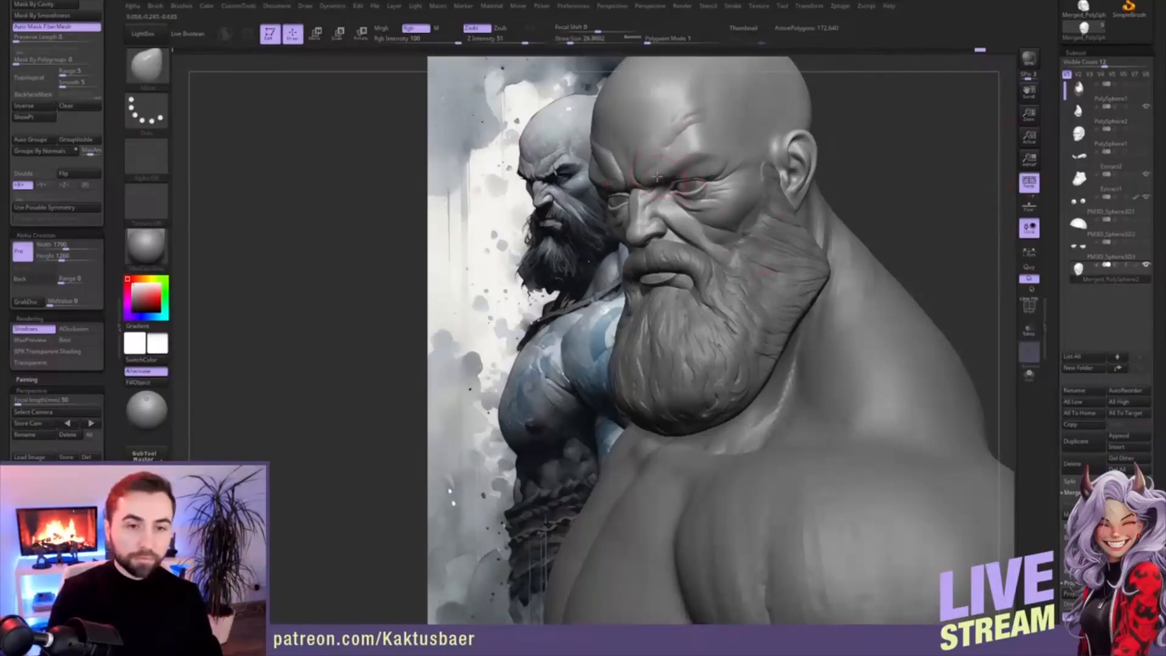
{"action": "left_click_drag", "start_coordinate": [673, 157], "coordinate": [671, 161]}
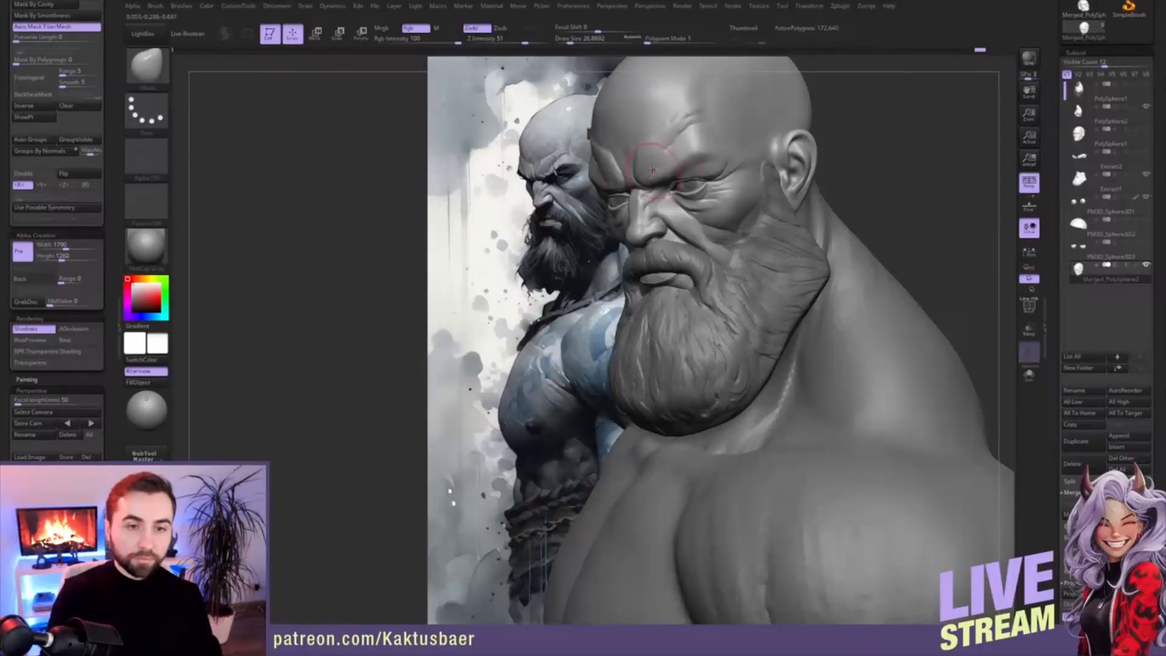
{"action": "left_click_drag", "start_coordinate": [643, 131], "coordinate": [639, 140]}
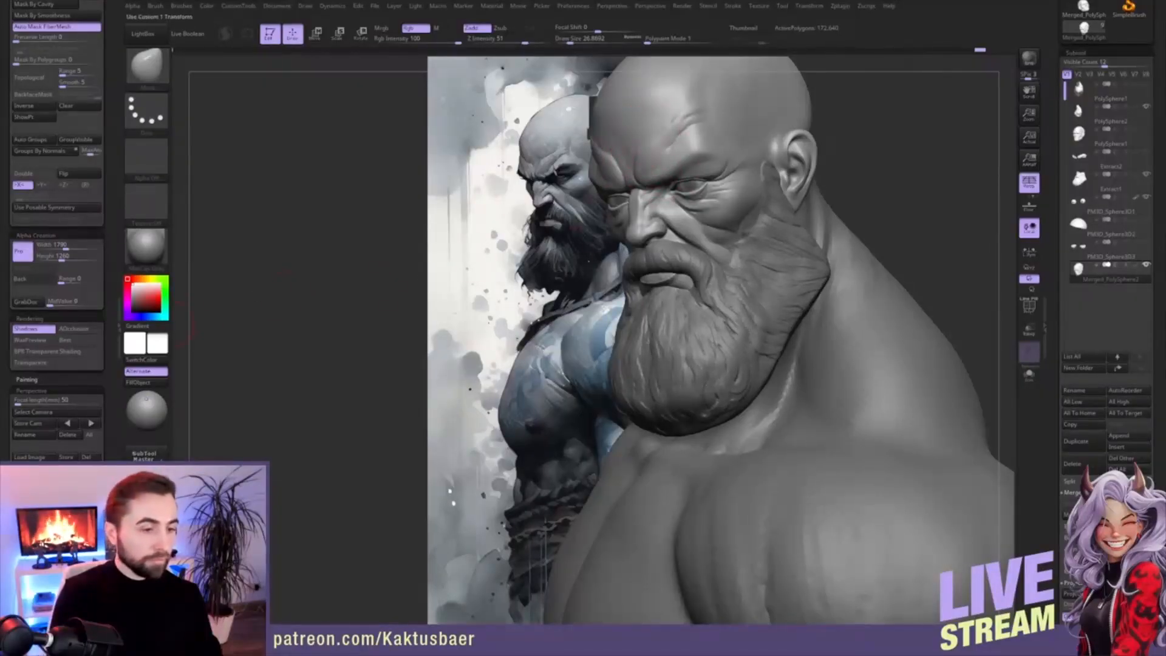
- Compare the bust with the painting in the stored overlay view and beside the reference
{"action": "left_click", "coordinate": [55, 510]}
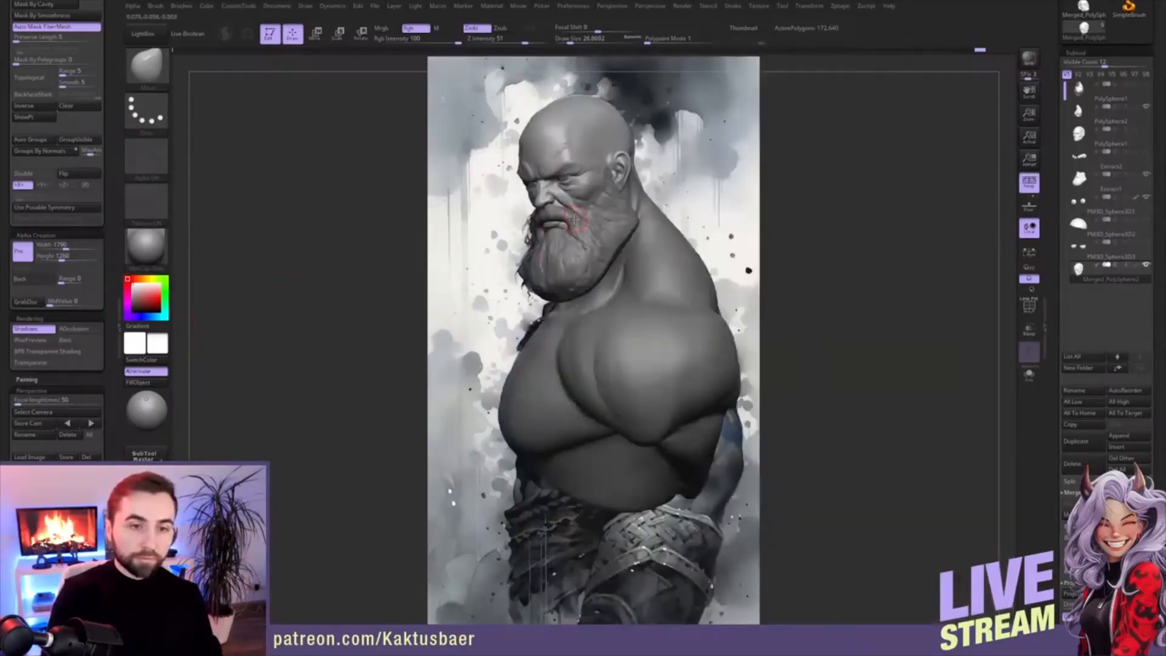
{"action": "mouse_move", "coordinate": [576, 174]}
{"action": "right_mouse_down", "text": "ctrl"}
{"action": "mouse_move", "coordinate": [568, 198]}
{"action": "mouse_move", "coordinate": [593, 183]}
{"action": "right_mouse_up", "text": "ctrl"}
{"action": "right_click_drag", "start_coordinate": [593, 183], "coordinate": [729, 213], "text": "alt"}
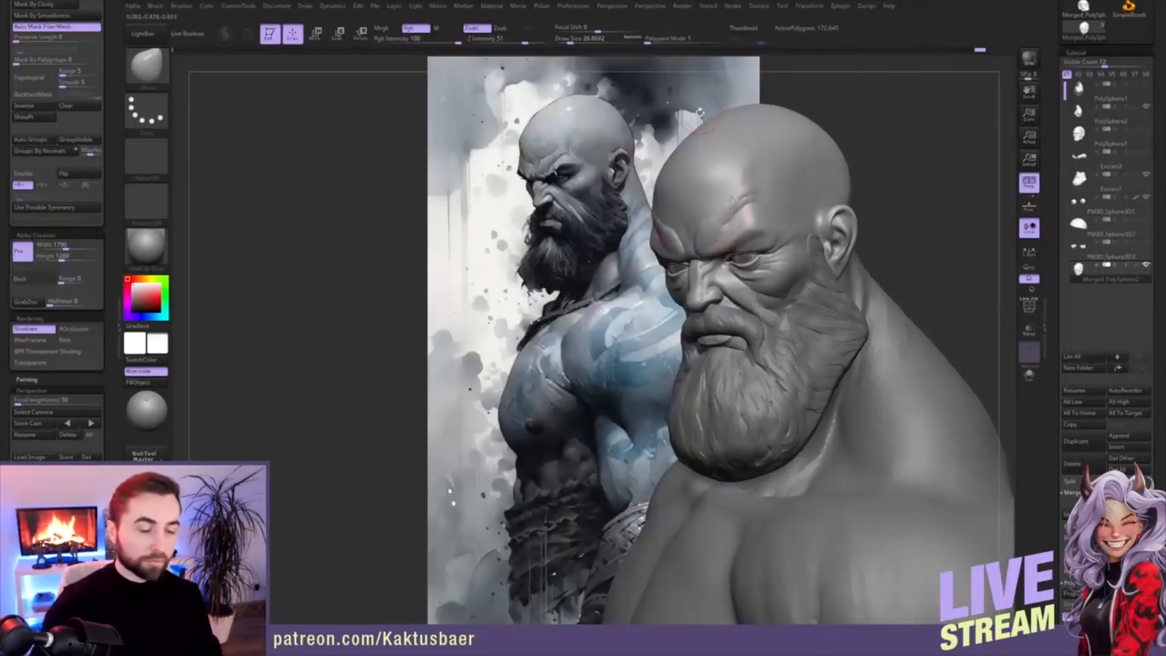
- Recall the close-up head view over the painting, store it as Camera2, and store the background image with it
{"action": "left_click", "coordinate": [91, 423]}
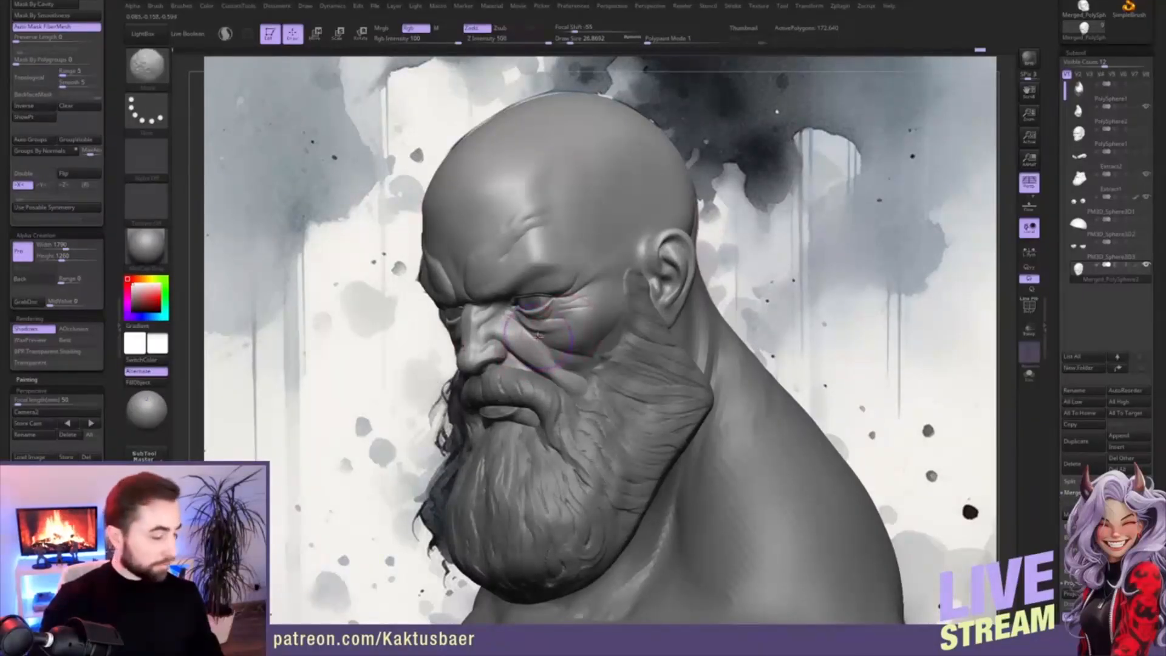
{"action": "key", "text": "shift+r"}
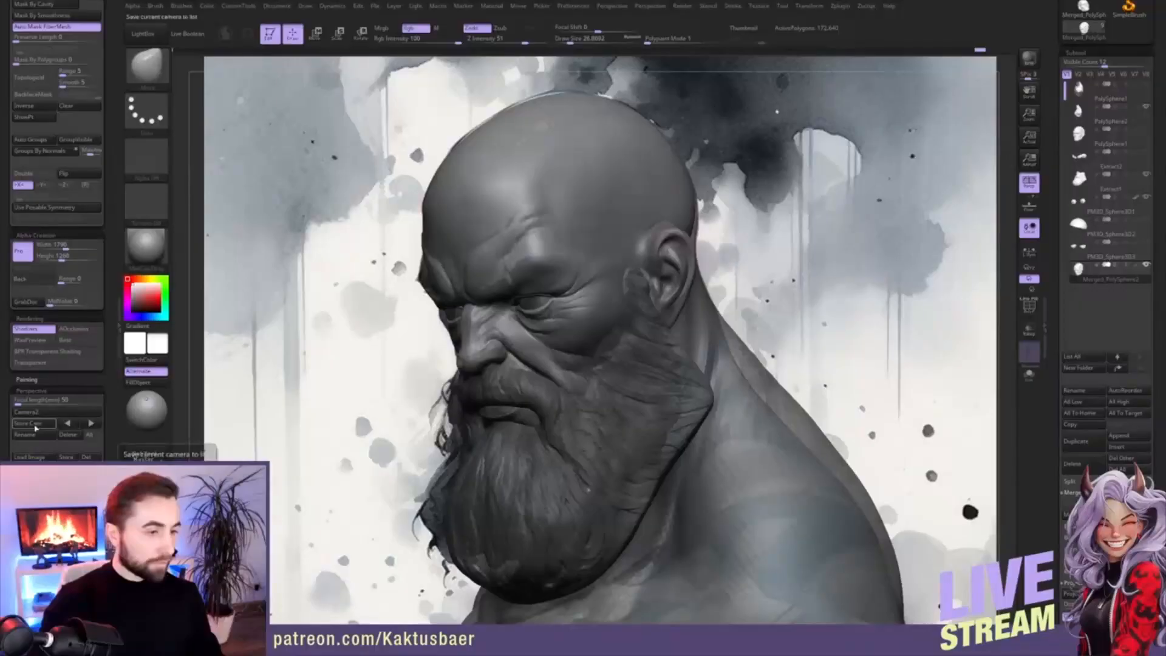
{"action": "left_click", "coordinate": [37, 430]}
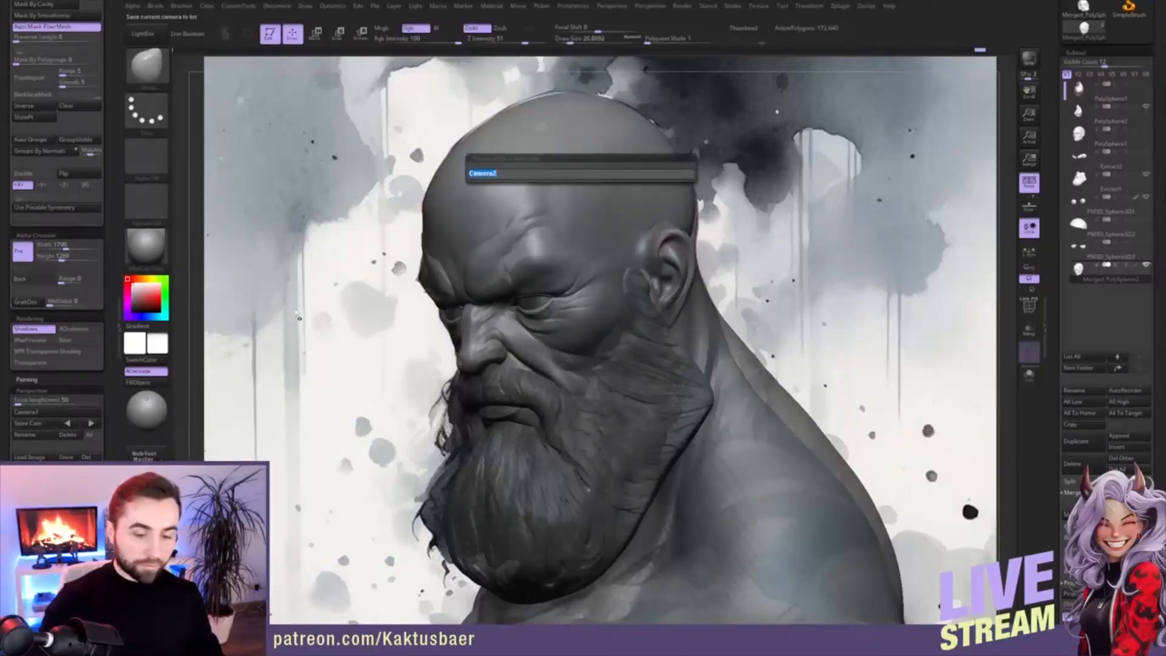
{"action": "key", "text": "Return"}
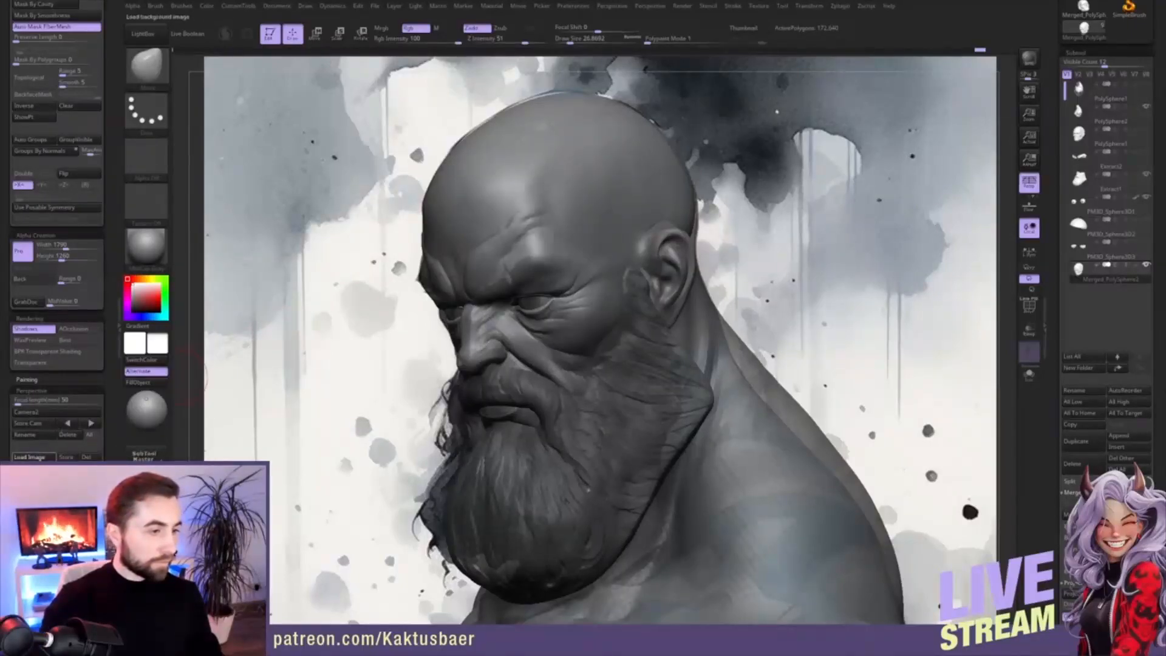
{"action": "left_click", "coordinate": [66, 457]}
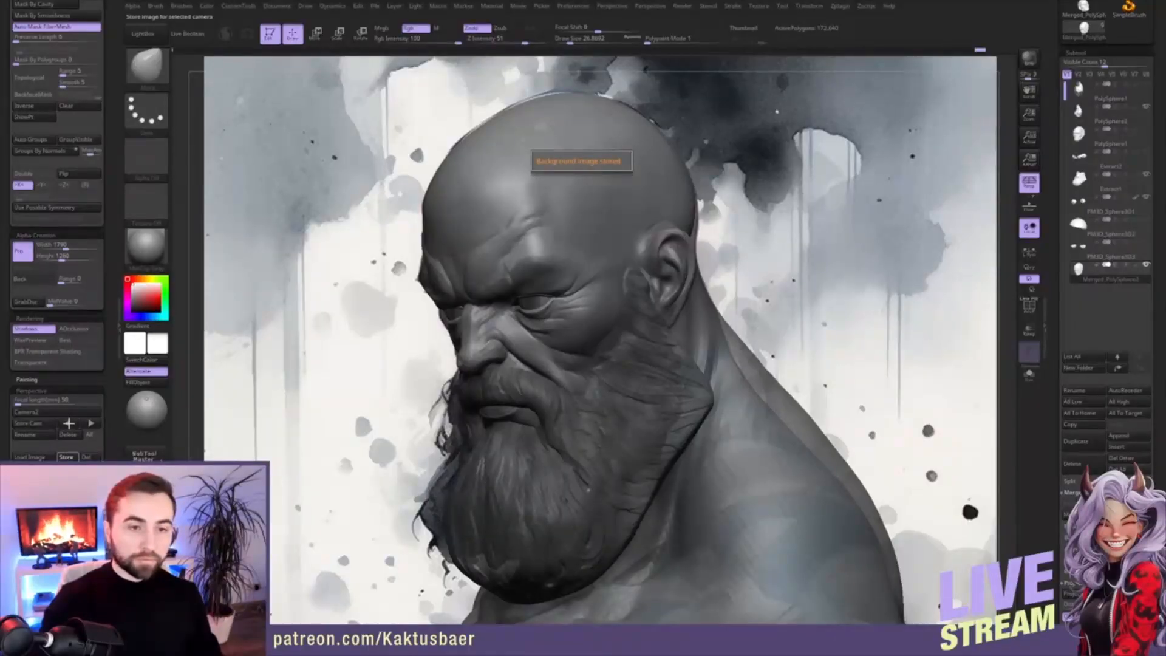
- Recall the Camera1 bust view, load the reference painting as its background, and store the image for that camera
{"action": "left_click", "coordinate": [68, 424]}
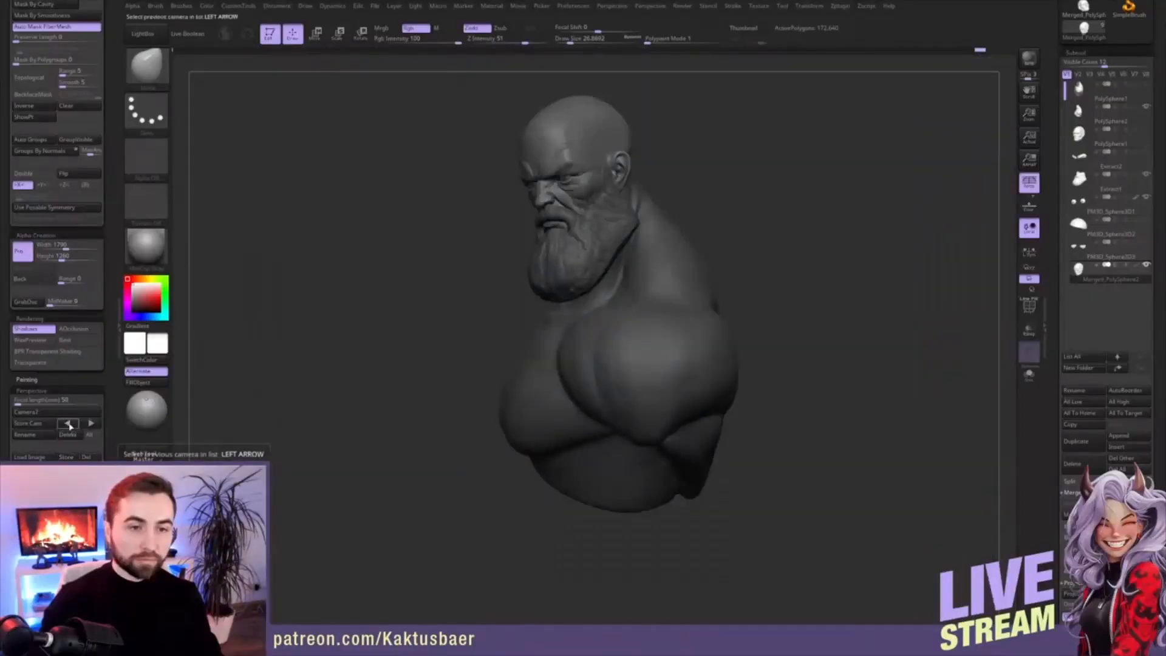
{"action": "left_click", "coordinate": [31, 457]}
{"action": "left_click", "coordinate": [66, 457]}
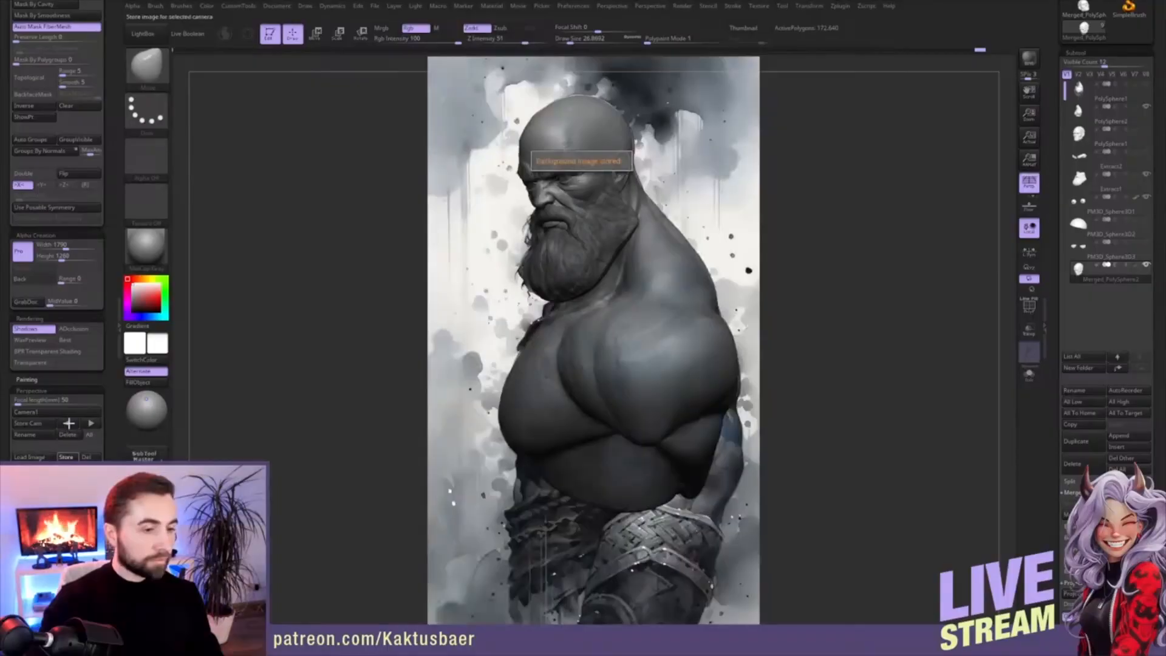
- Load and store the painting as the background image for the close-up head camera, and check both cameras by switching between them
{"action": "left_click", "coordinate": [68, 423]}
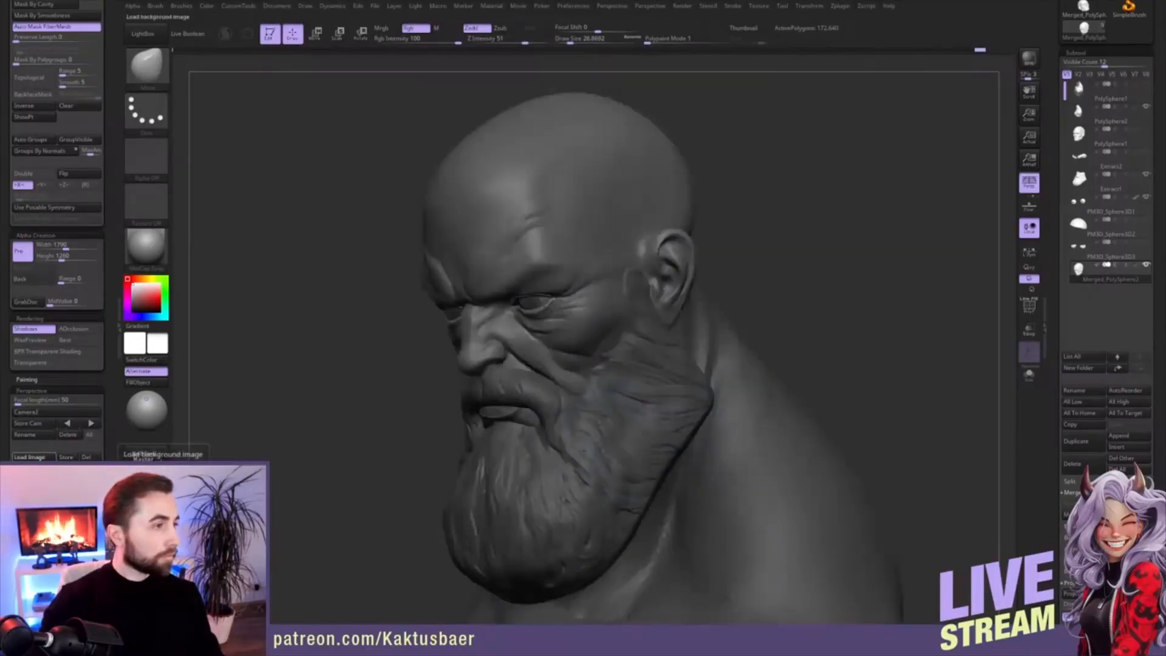
{"action": "left_click", "coordinate": [27, 456]}
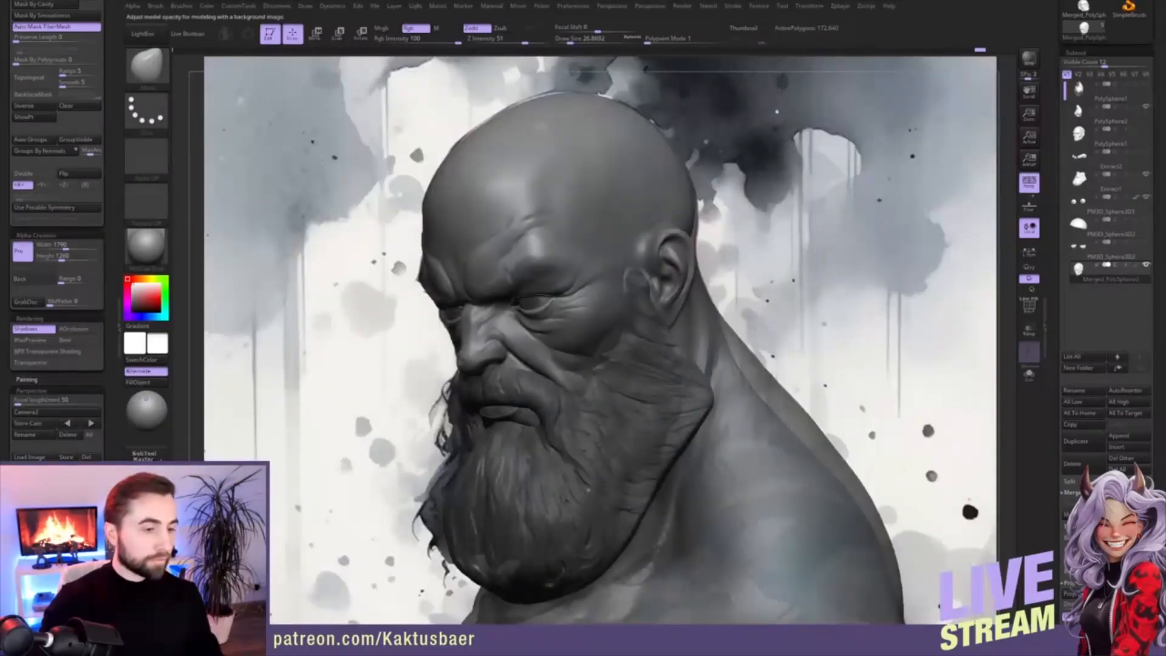
{"action": "left_click", "coordinate": [65, 457]}
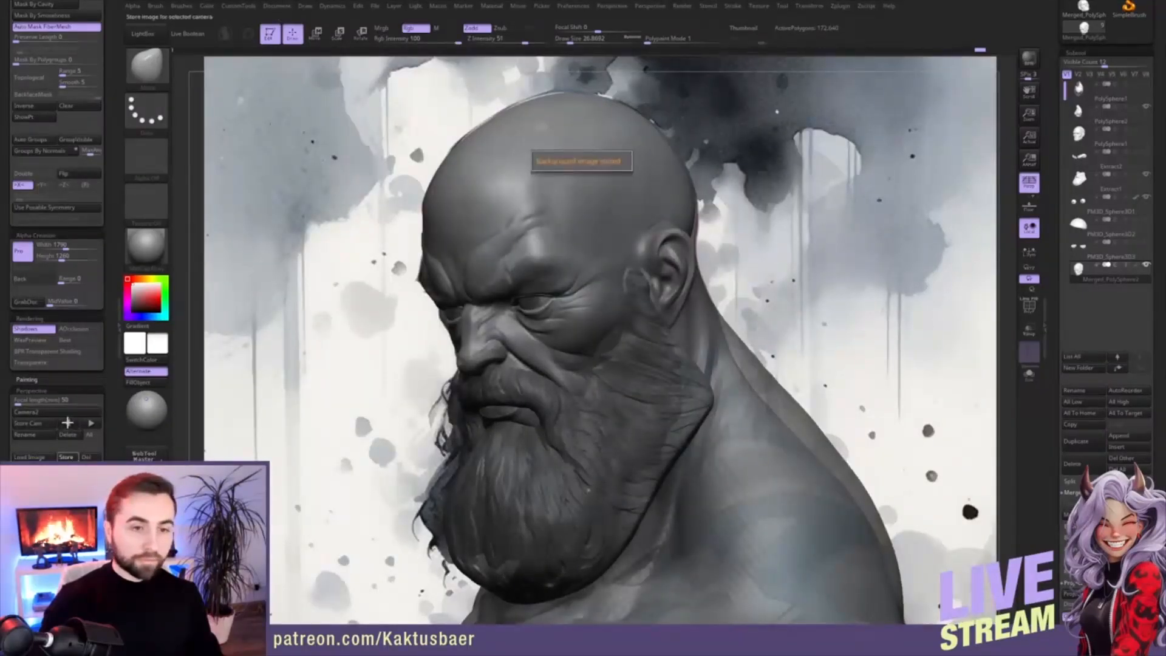
{"action": "left_click", "coordinate": [68, 423]}
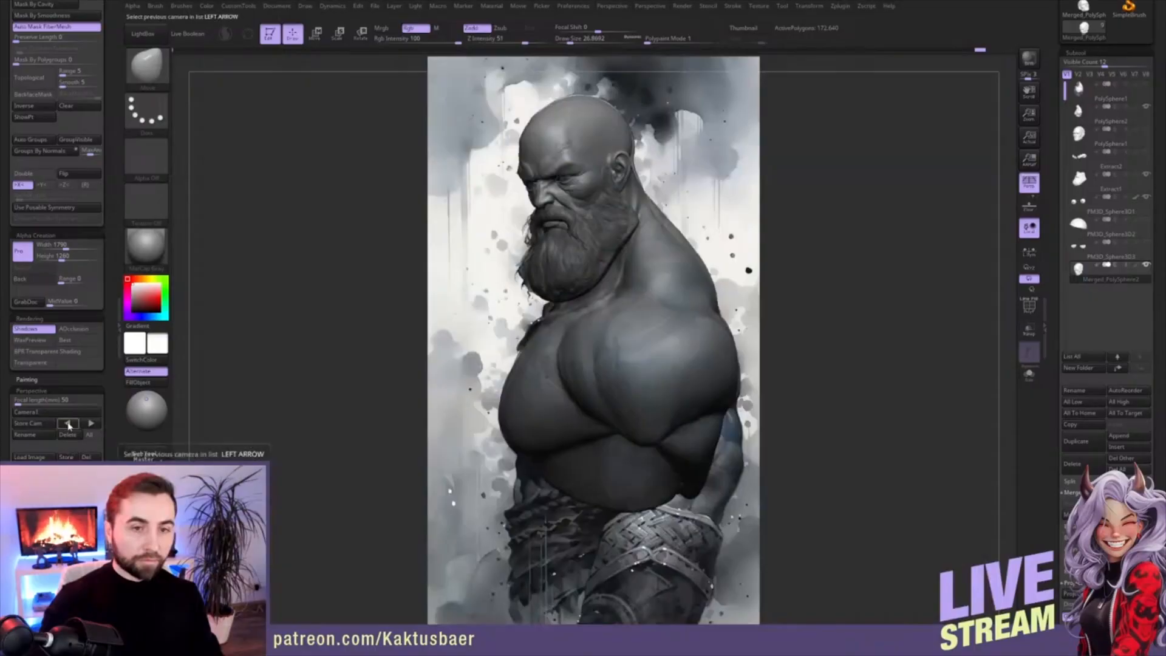
{"action": "left_click", "coordinate": [91, 423]}
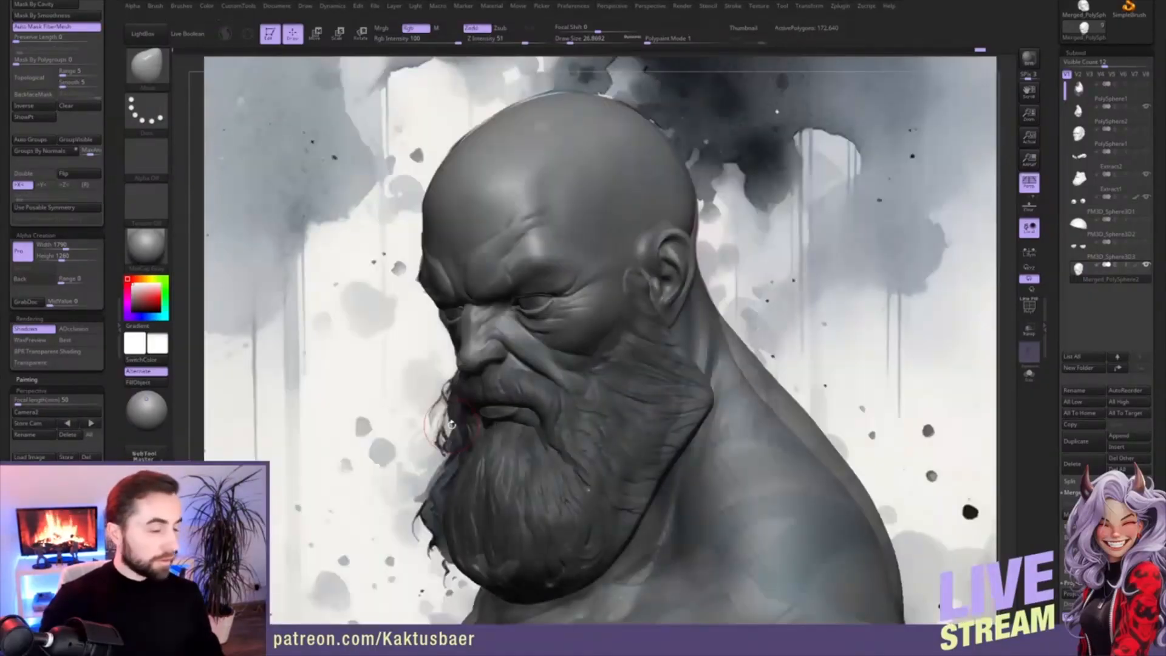
- Set the model opacity over the background image to 30
{"action": "scroll", "coordinate": [112, 384], "scroll_direction": "down", "scroll_amount": 3}
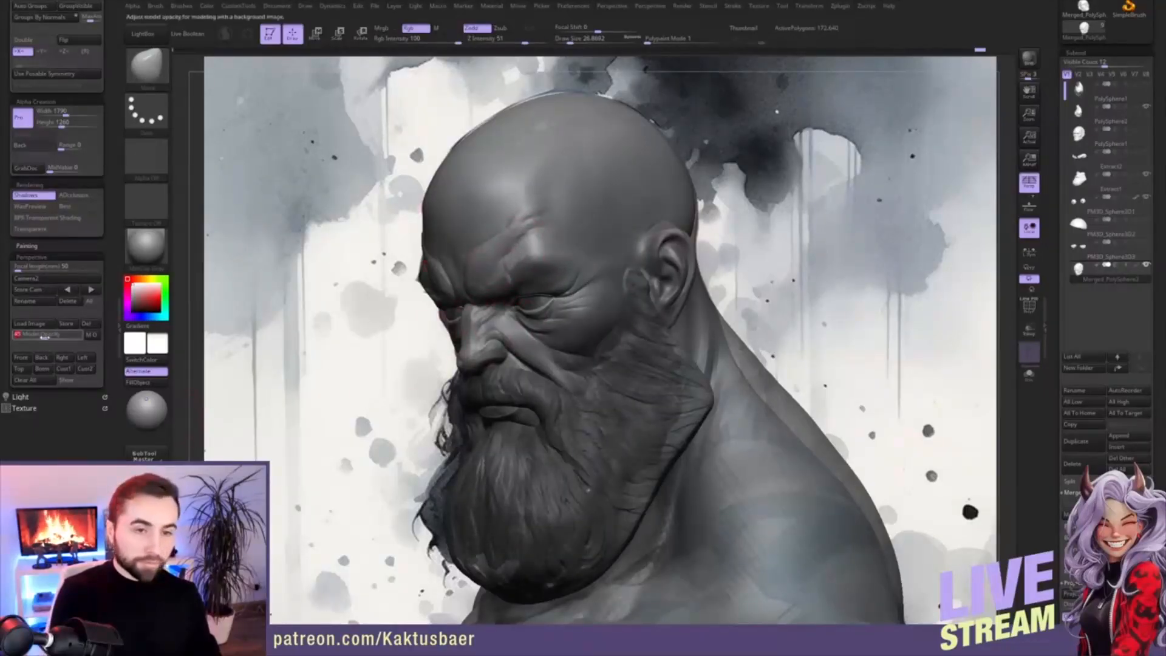
{"action": "left_click", "coordinate": [56, 336]}
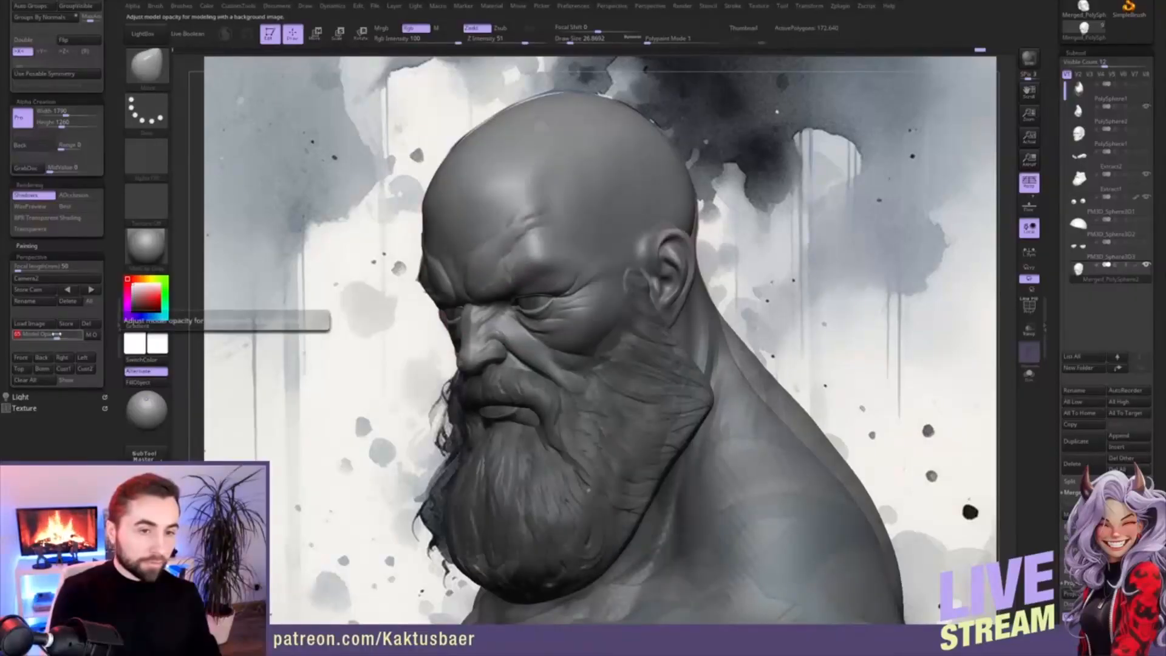
{"action": "left_click", "coordinate": [46, 336]}
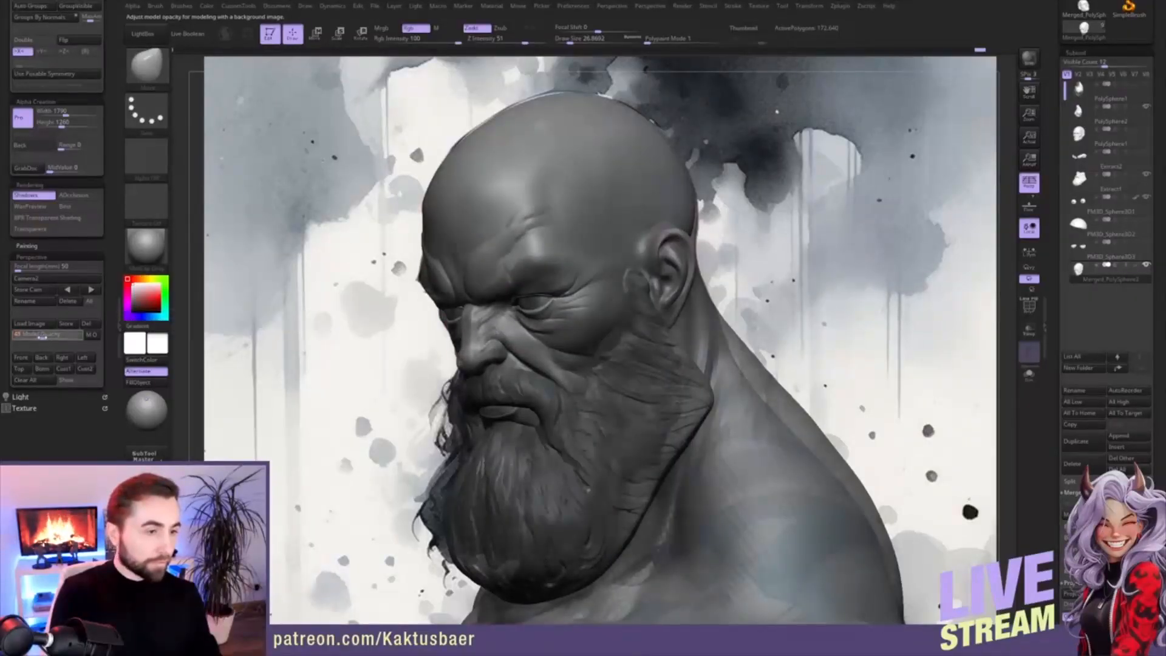
{"action": "left_click", "coordinate": [35, 336]}
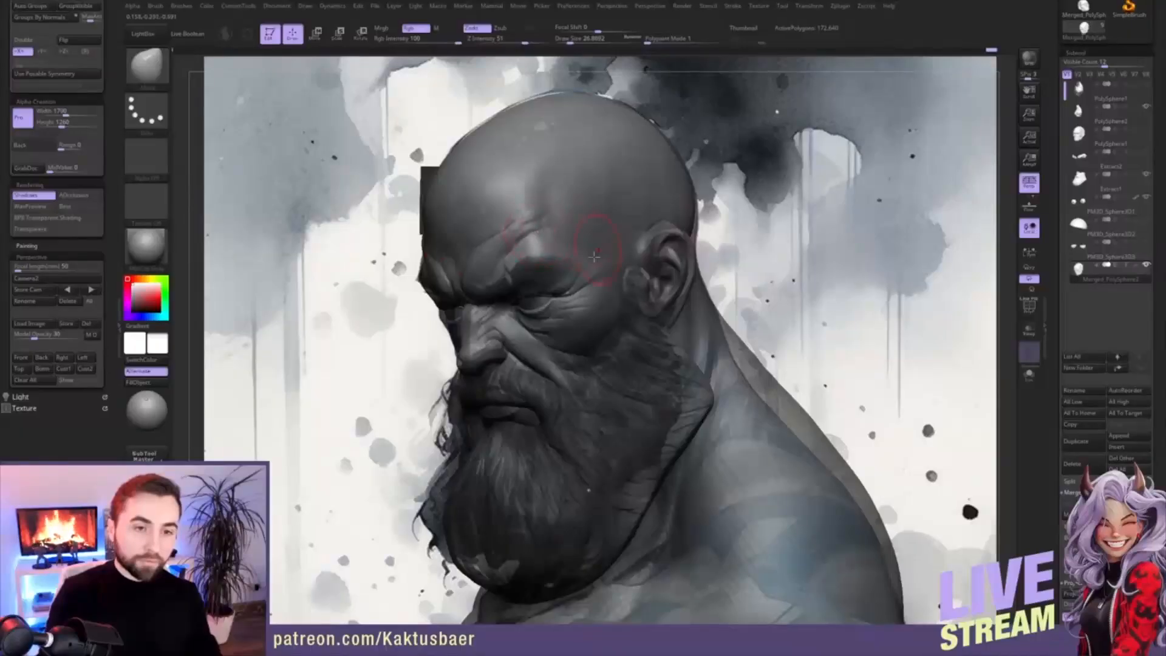
- Isolate the head to examine its brow against the painting, restore the other subtools, and set the draw size to about 14
{"action": "key", "text": "bracketleft"}
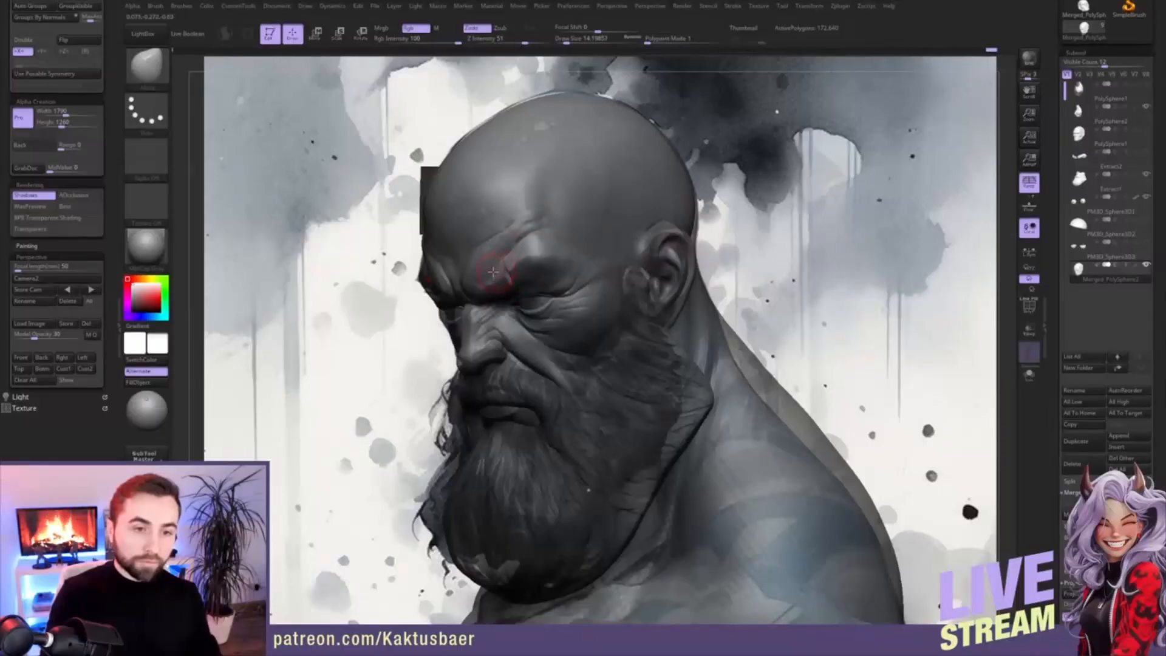
{"action": "key", "text": "bracketright"}
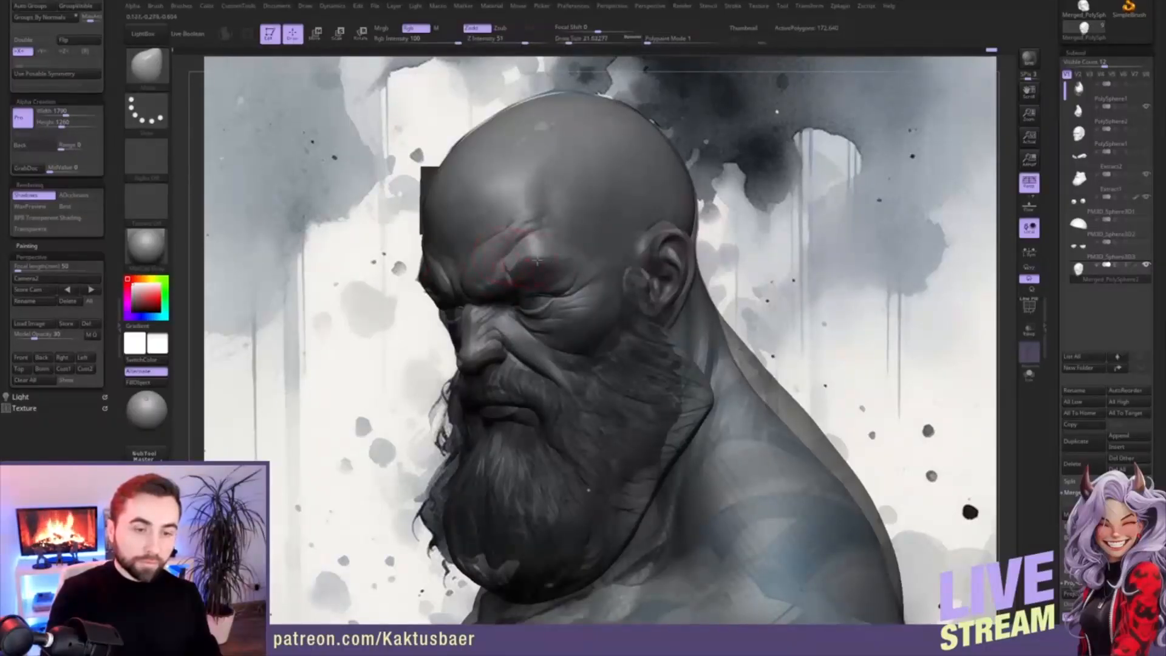
{"action": "key", "text": "alt+s"}
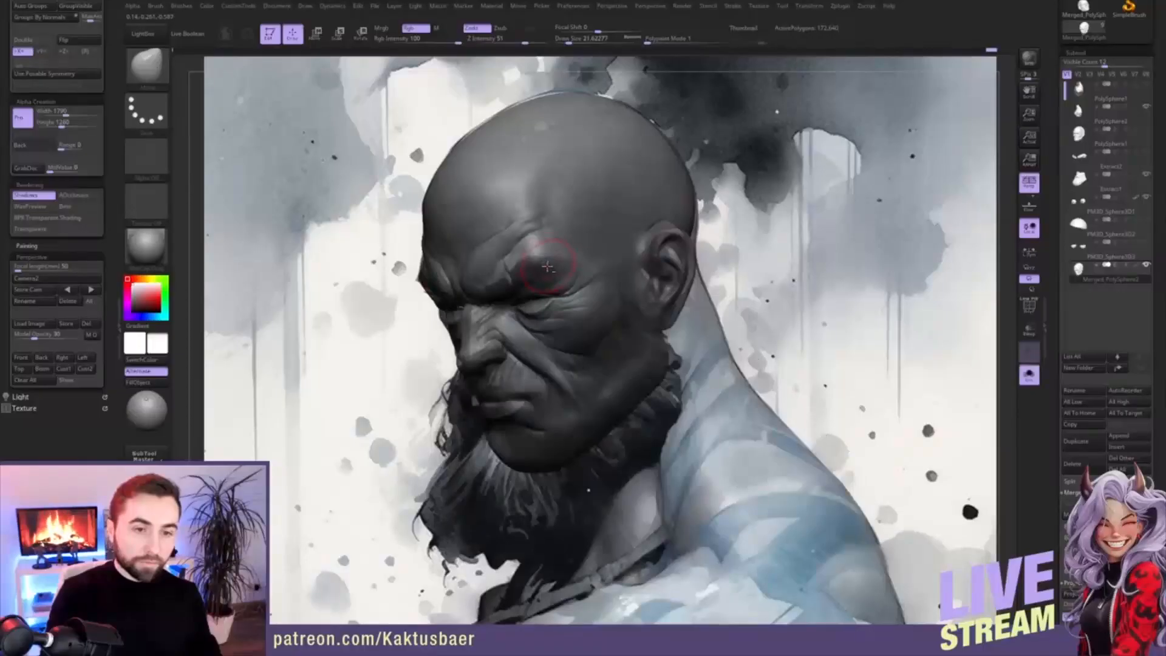
{"action": "key", "text": "alt+s"}
{"action": "key", "text": "bracketleft"}
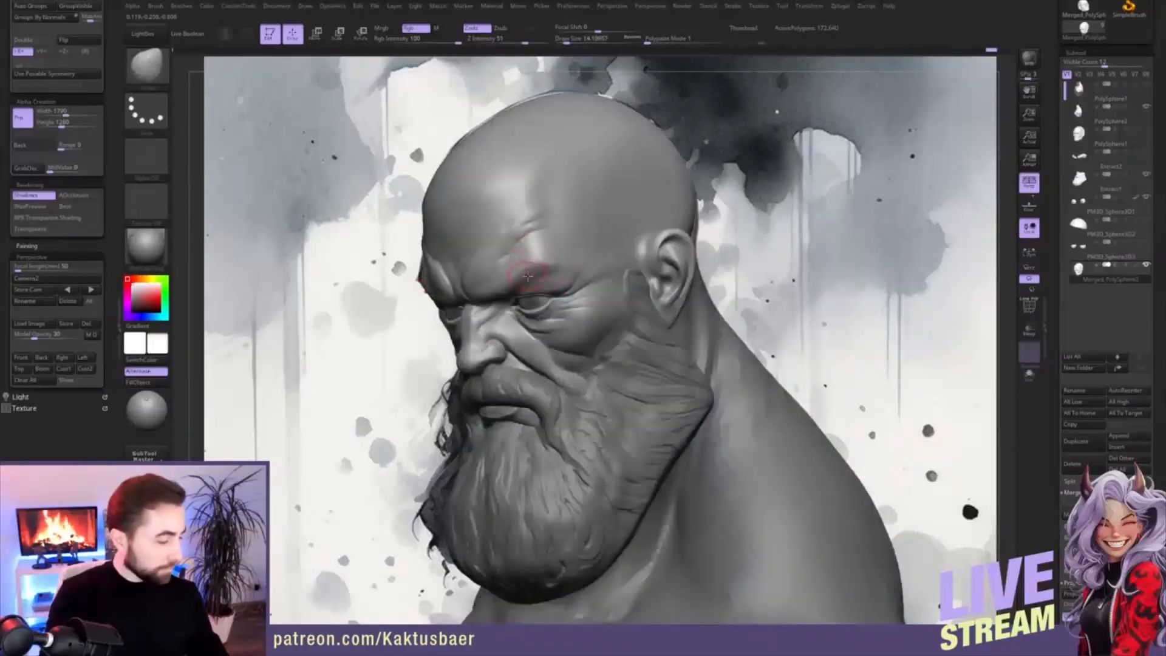
- Fill the head with white and set up the Standard brush to paint in red with Rgb on and Zadd off
{"action": "key", "text": "b"}
{"action": "key", "text": "s"}
{"action": "key", "text": "t"}
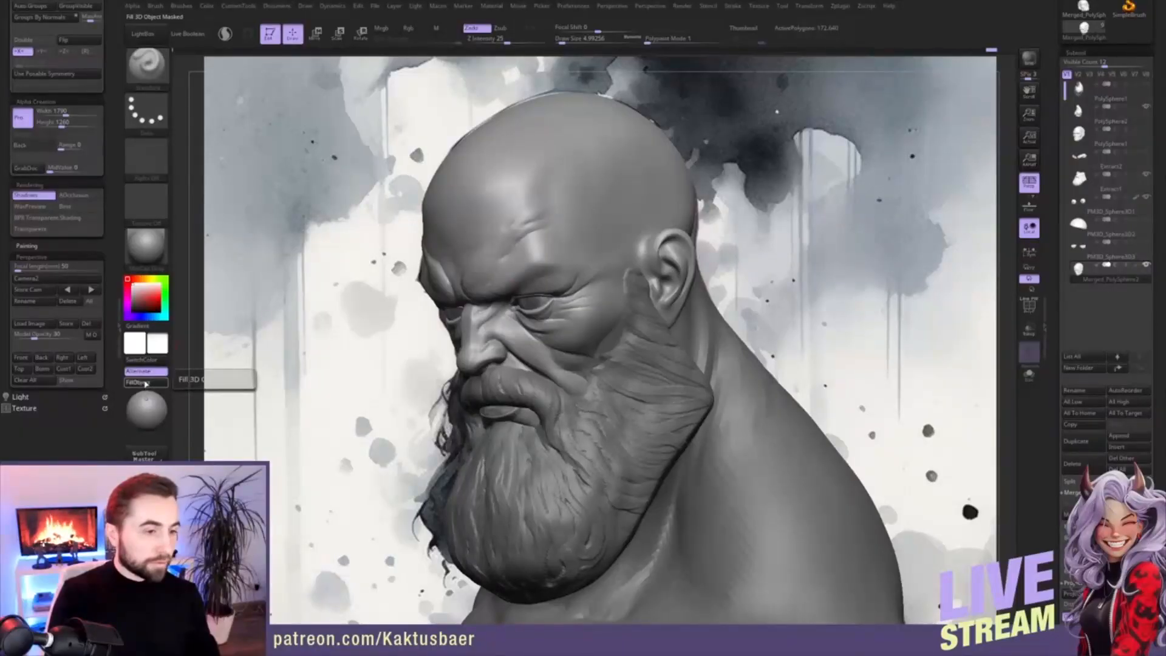
{"action": "left_click", "coordinate": [144, 295]}
{"action": "left_click", "coordinate": [146, 383]}
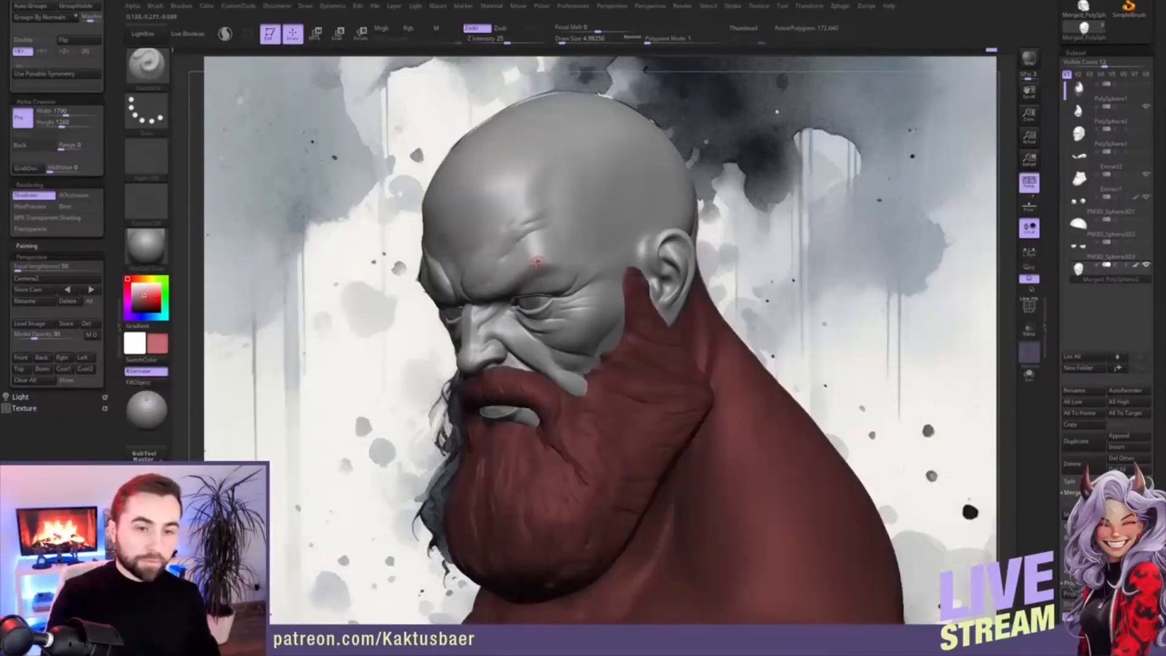
{"action": "left_click", "coordinate": [416, 28]}
{"action": "left_click", "coordinate": [471, 28]}
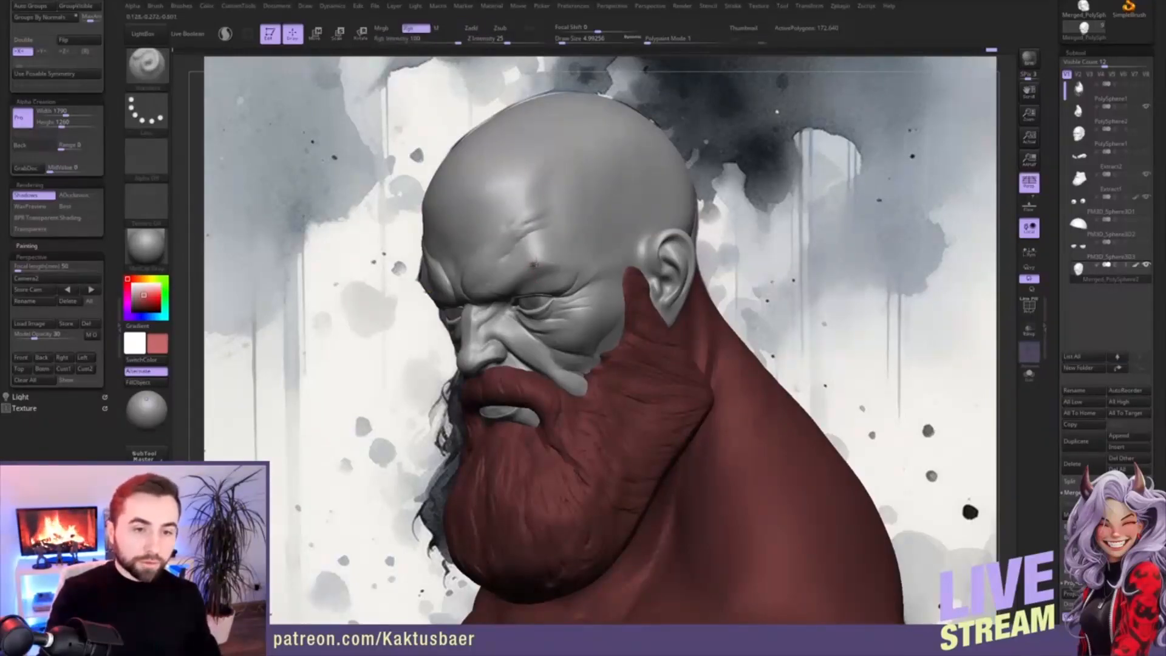
- Paint red guide lines along the eyebrow and brow crease, set the colour back to white, and show the painting overlay
{"action": "left_click_drag", "start_coordinate": [496, 293], "coordinate": [552, 261]}
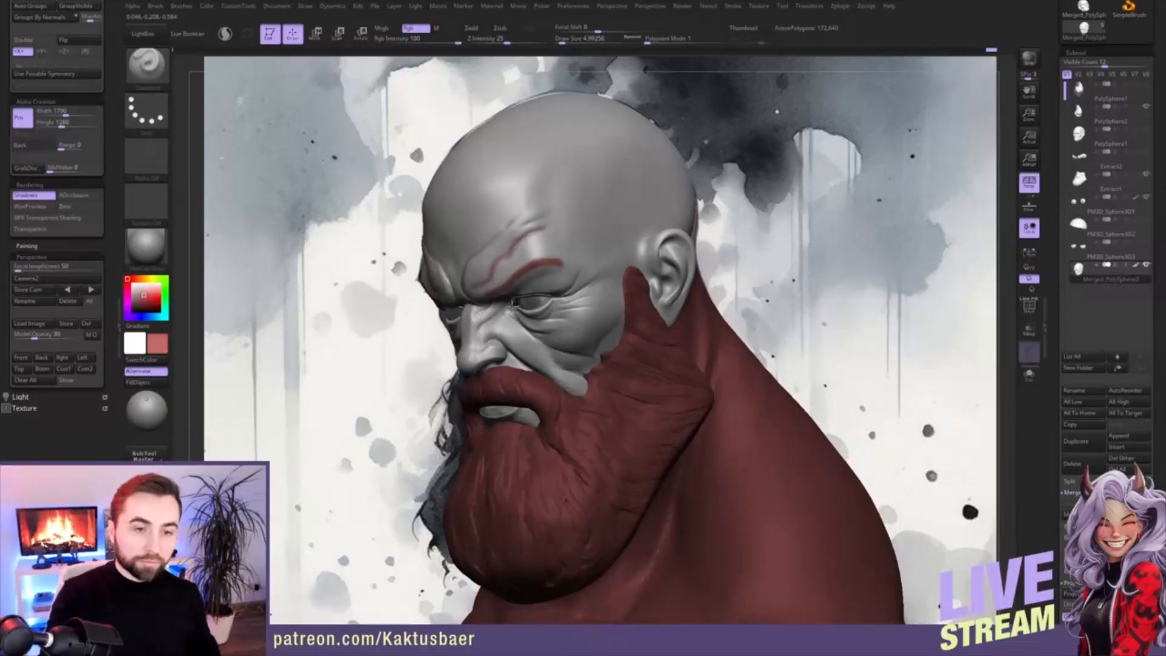
{"action": "left_click", "coordinate": [132, 283]}
{"action": "key", "text": "shift+z"}
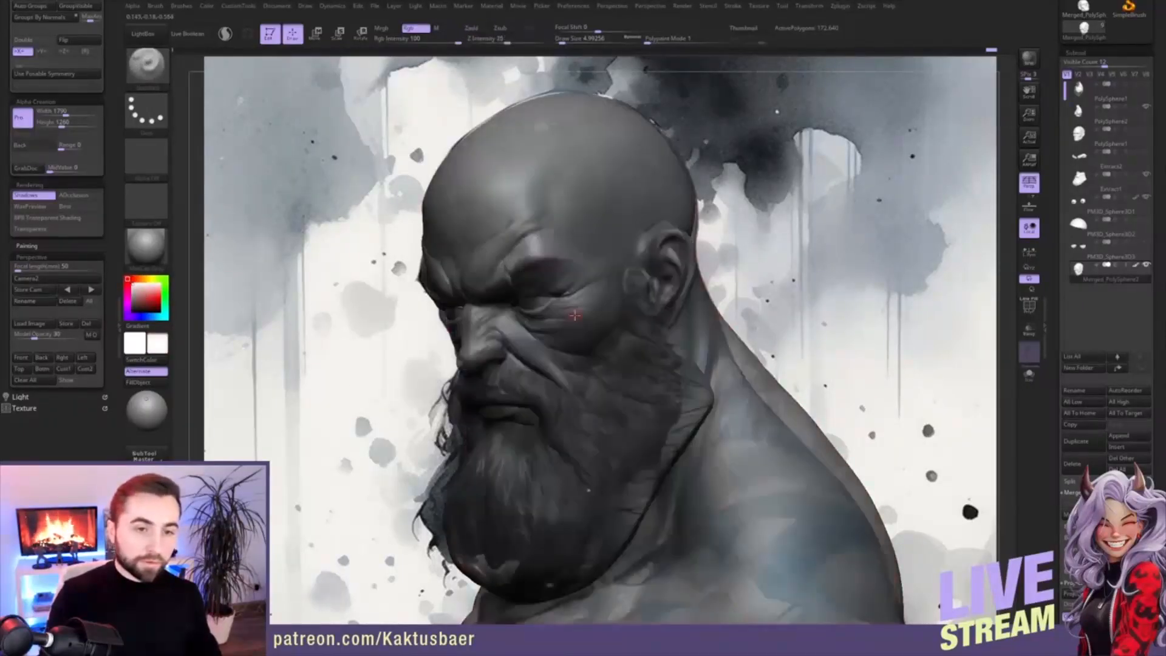
- Reshape the brow above the eye to follow the painting with the Move brush at a draw size of about 18
{"action": "key", "text": "b"}
{"action": "key", "text": "m"}
{"action": "key", "text": "v"}
{"action": "key", "text": "s"}
{"action": "left_click_drag", "start_coordinate": [534, 272], "coordinate": [541, 265]}
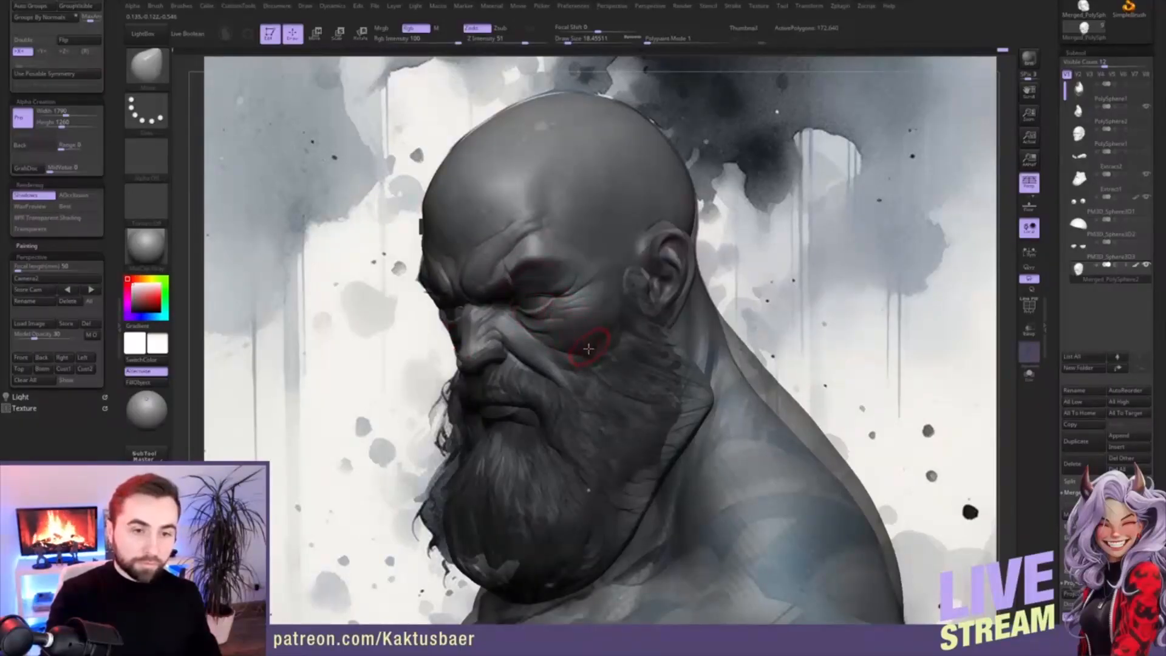
- Realign the head over the painting and refine the outer brow and eyelid area
{"action": "right_click_drag", "start_coordinate": [604, 355], "coordinate": [599, 346], "text": "alt"}
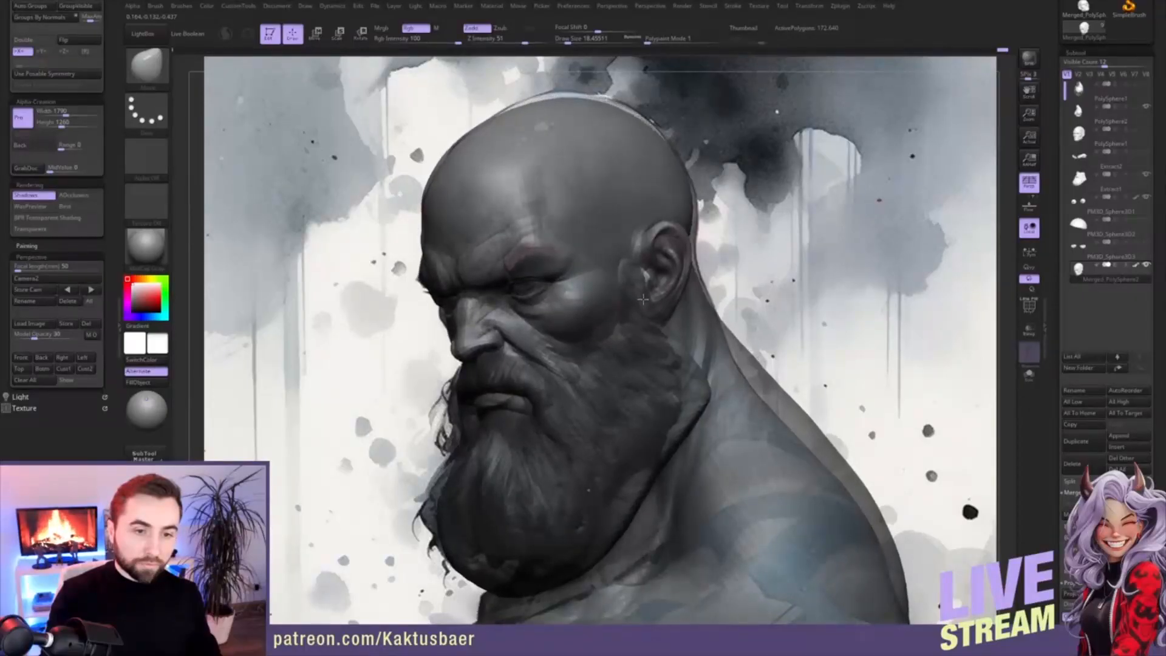
{"action": "key", "text": "shift"}
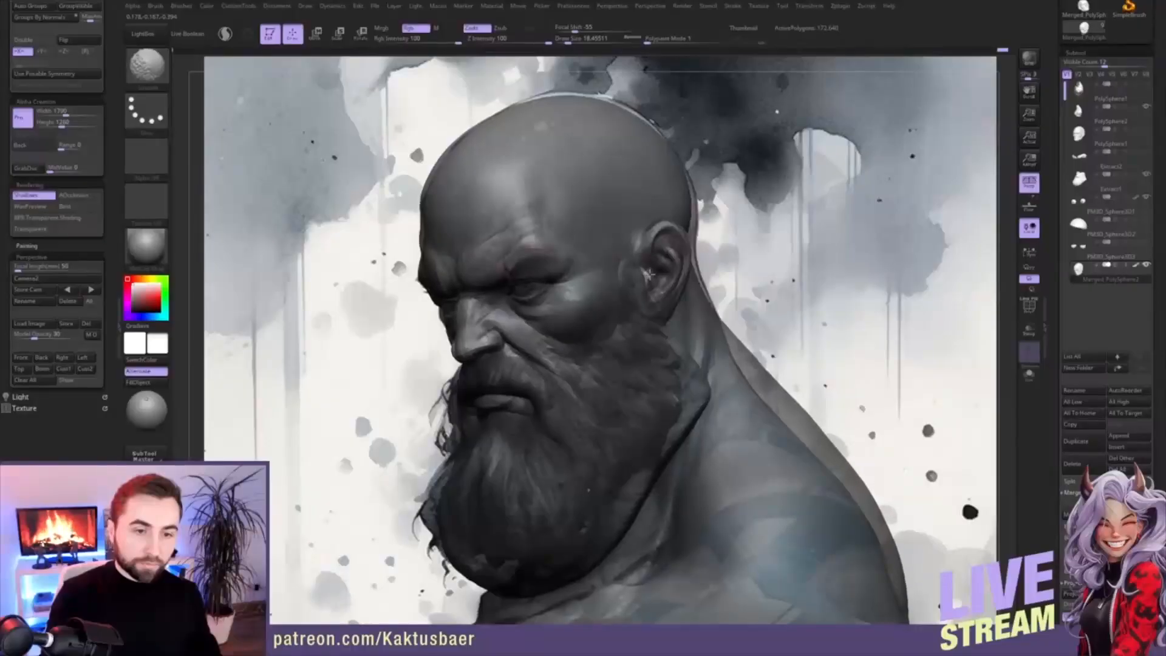
{"action": "key", "text": "shift"}
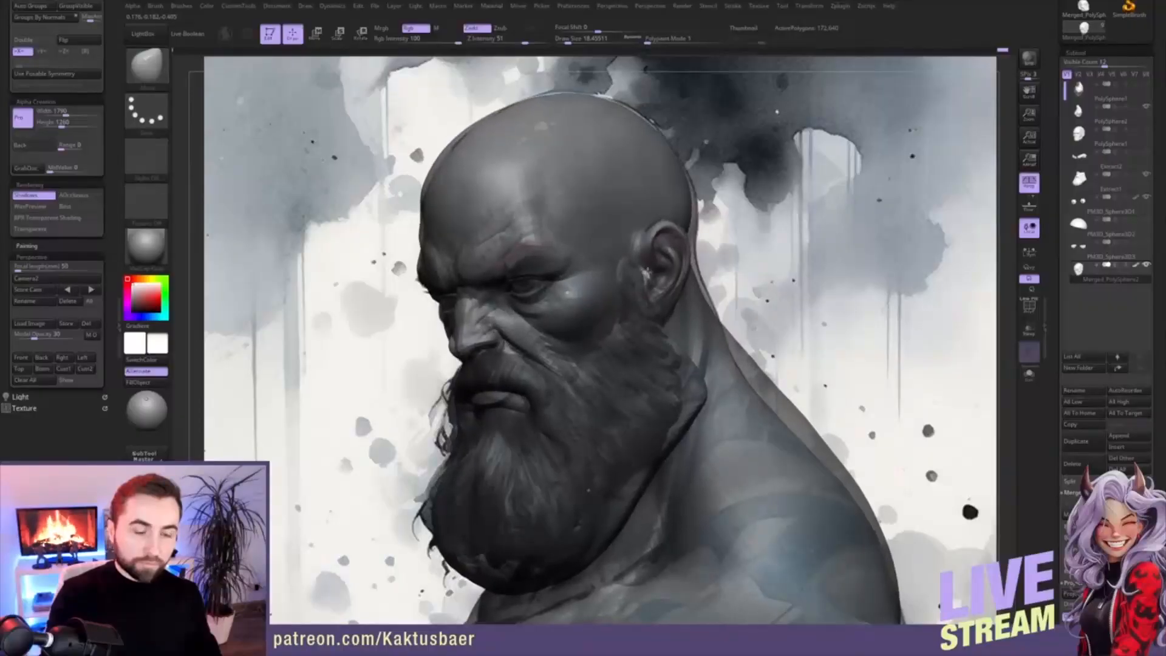
{"action": "left_click_drag", "start_coordinate": [554, 280], "coordinate": [560, 276], "text": "shift"}
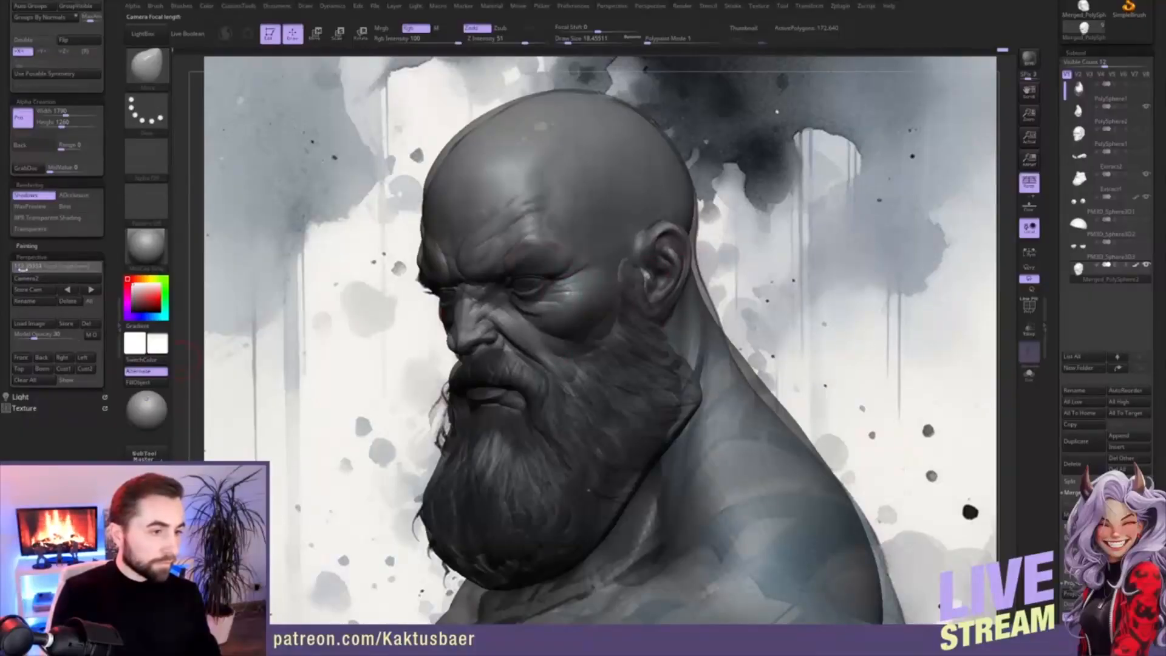
- Try other camera focal lengths for matching the head to the painting, including about 24, and restore the focal length to 50
{"action": "left_click", "coordinate": [24, 268]}
{"action": "left_click_drag", "start_coordinate": [23, 268], "coordinate": [19, 268]}
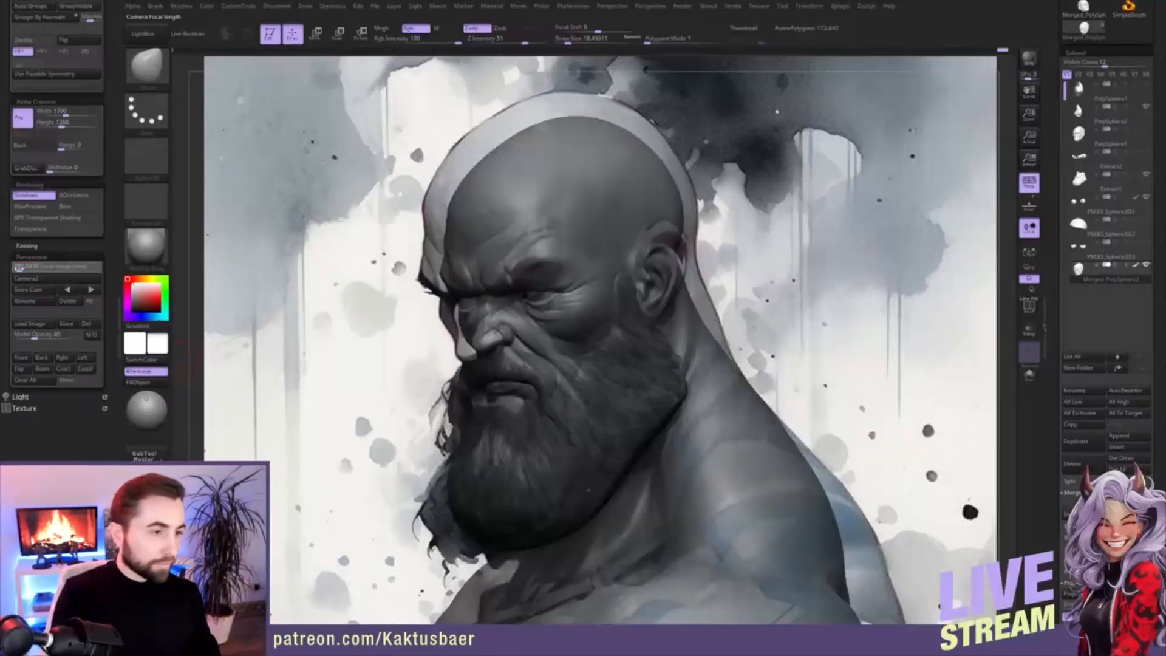
{"action": "left_click", "coordinate": [18, 268]}
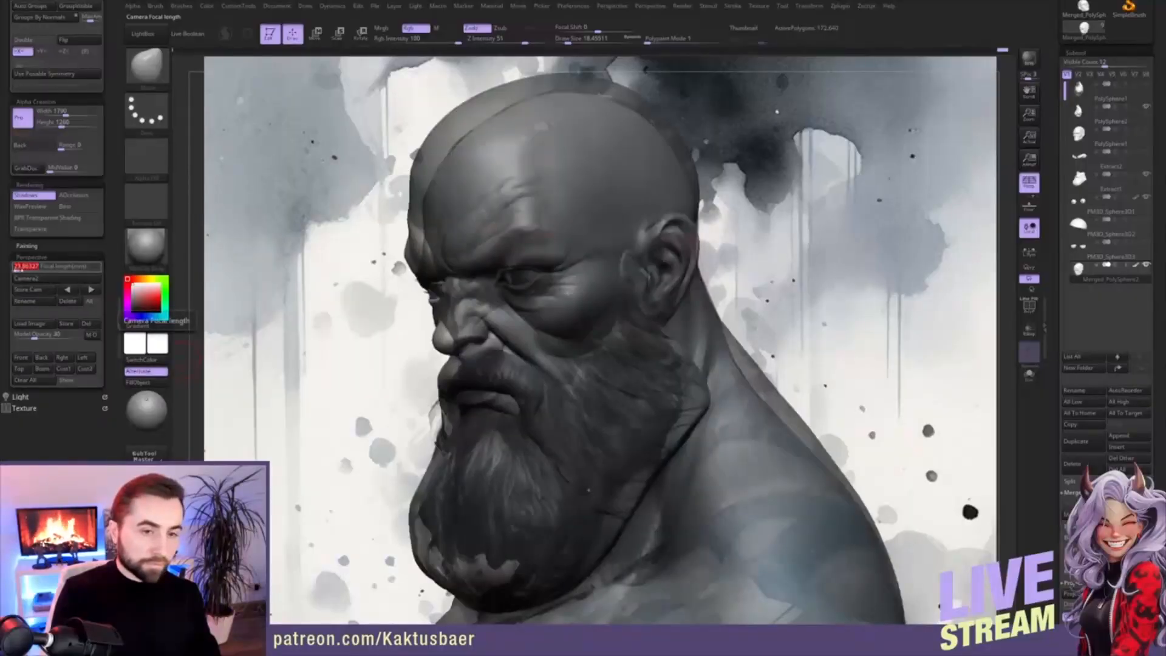
{"action": "right_click_drag", "start_coordinate": [648, 257], "coordinate": [651, 262]}
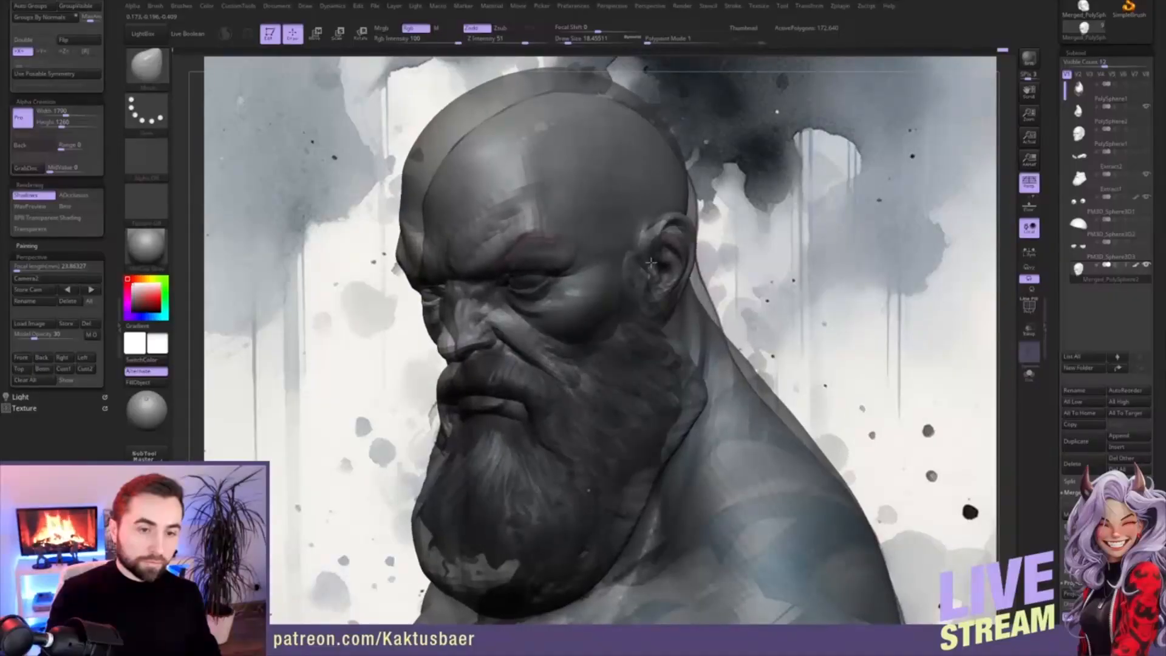
{"action": "left_click", "coordinate": [48, 266]}
{"action": "type", "text": "50"}
{"action": "key", "text": "Return"}
- Realign the head over the painting with the camera at a focal length of 50
{"action": "right_click_drag", "start_coordinate": [568, 281], "coordinate": [569, 278]}
{"action": "key", "text": "shift"}
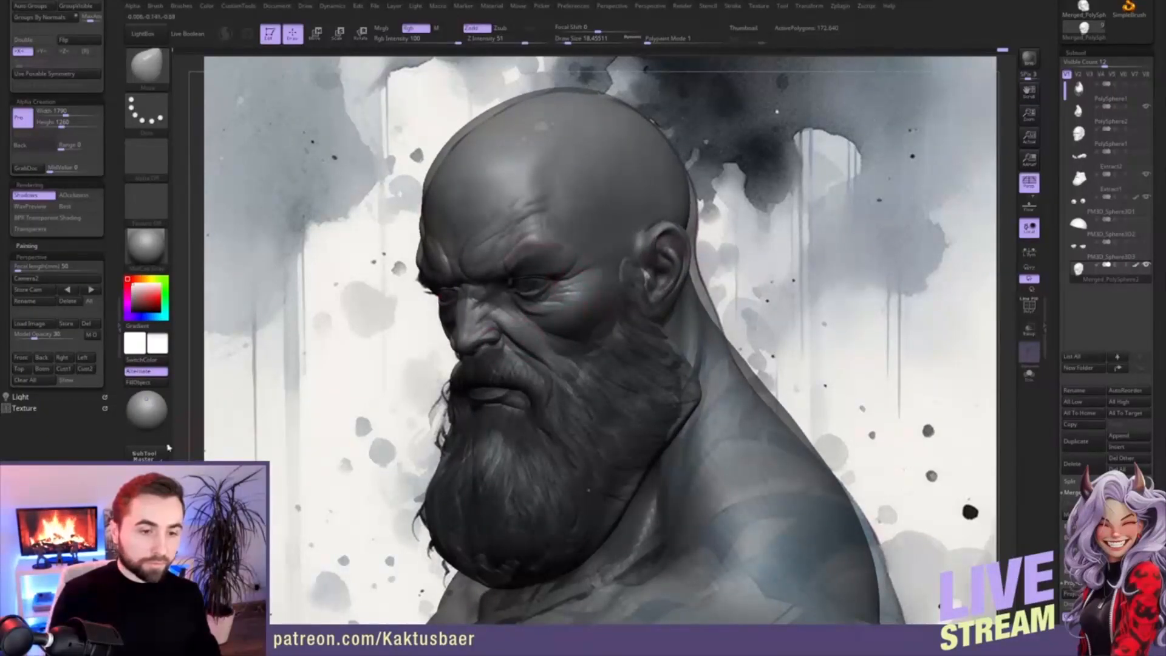
{"action": "left_click_drag", "start_coordinate": [106, 312], "coordinate": [106, 313]}
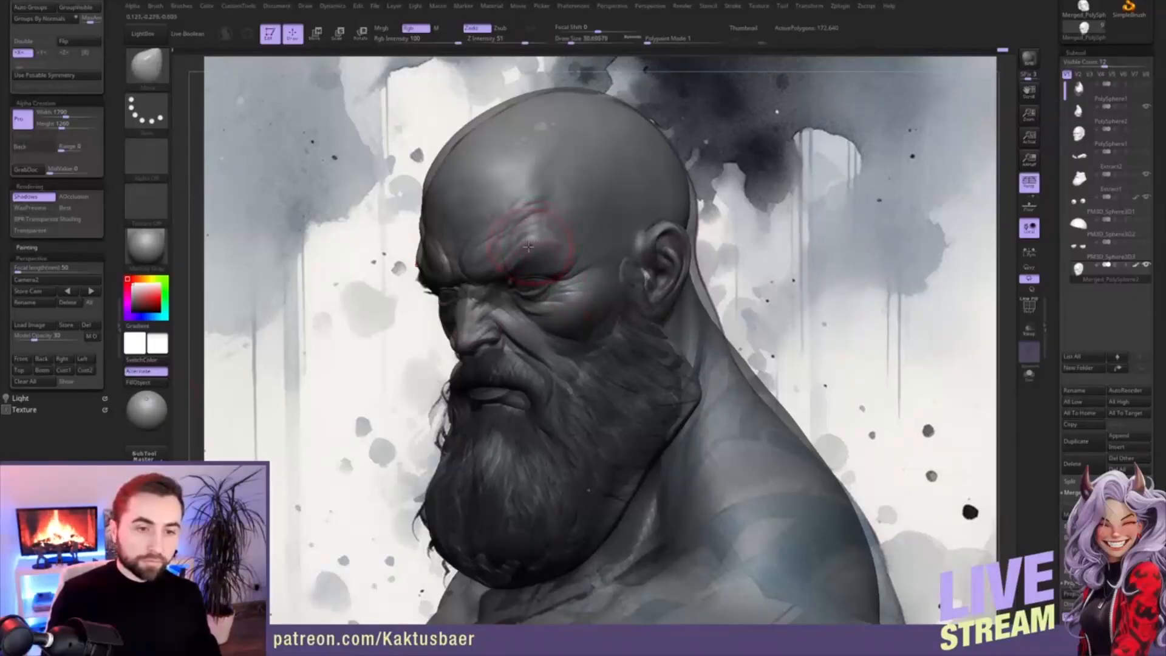
- Clear the mask and move the inner brow above the eye slightly down with a draw size of about 31
{"action": "key", "text": "w"}
{"action": "key", "text": "q"}
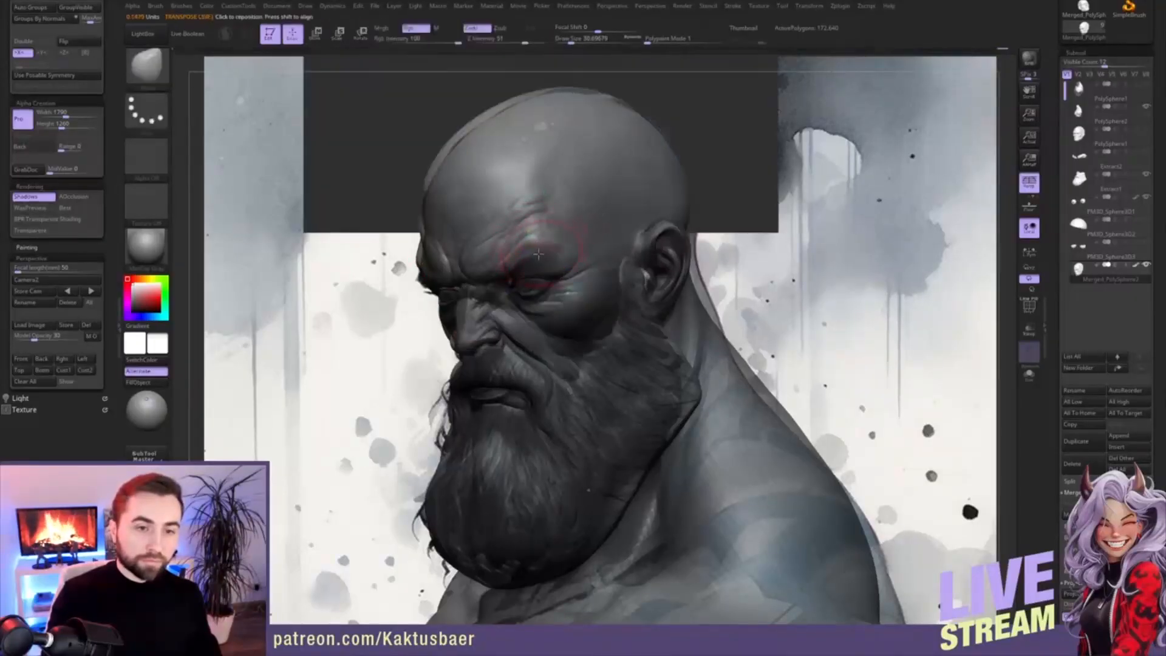
{"action": "key", "text": "ctrl+i"}
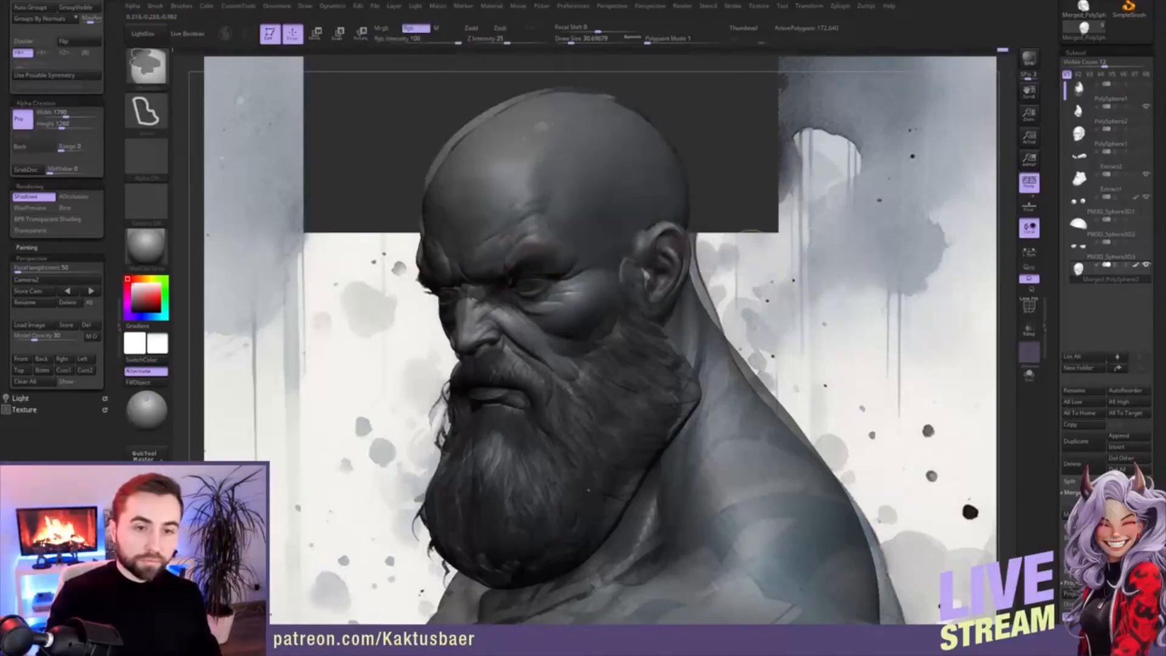
{"action": "left_click_drag", "start_coordinate": [709, 246], "coordinate": [743, 261], "text": "ctrl"}
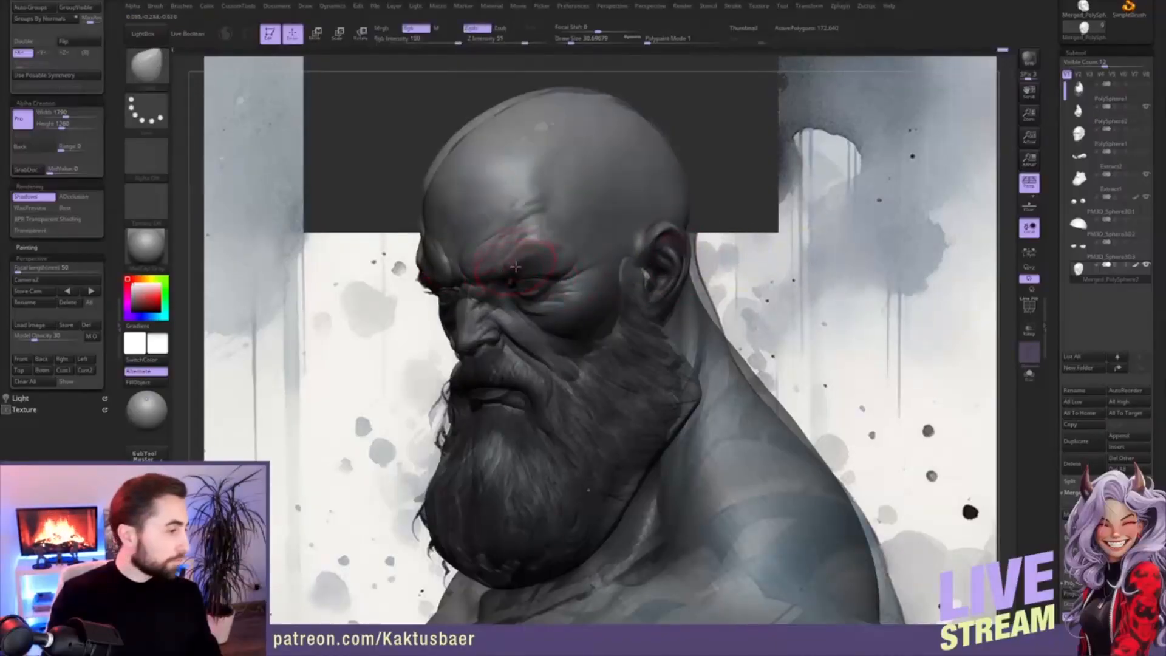
{"action": "left_click_drag", "start_coordinate": [510, 269], "coordinate": [512, 278]}
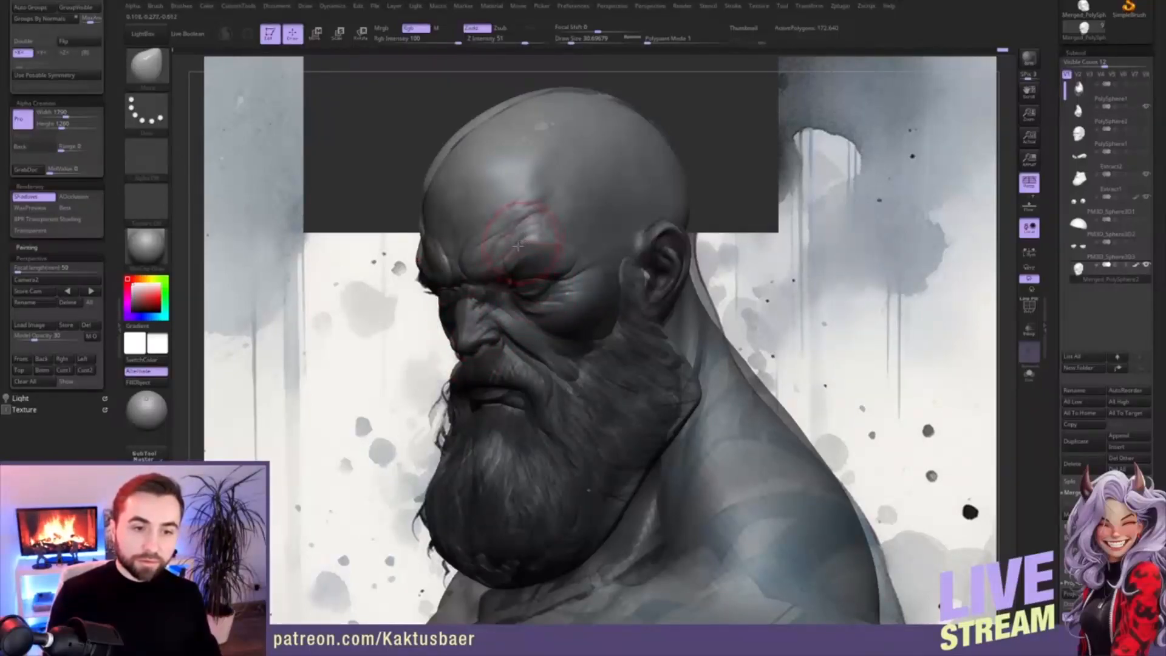
- Check the brow at a lower subdivision level, return to the higher one, and shift the forehead crease toward the painting
{"action": "key", "text": "shift+d"}
{"action": "key", "text": "shift+d"}
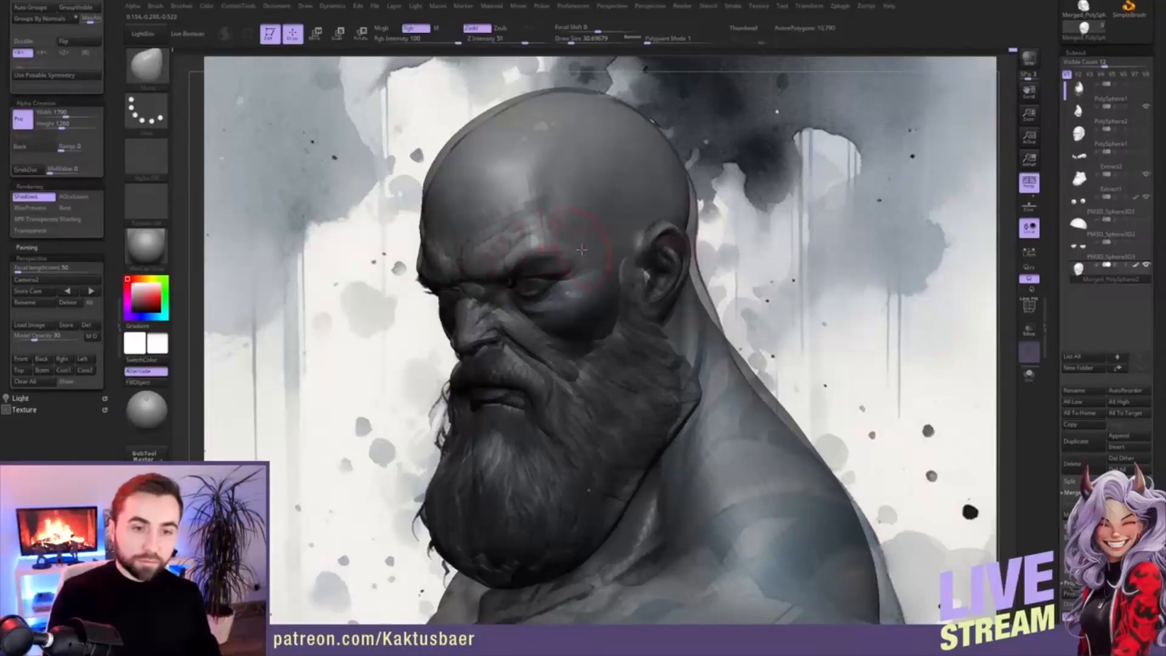
{"action": "key", "text": "d"}
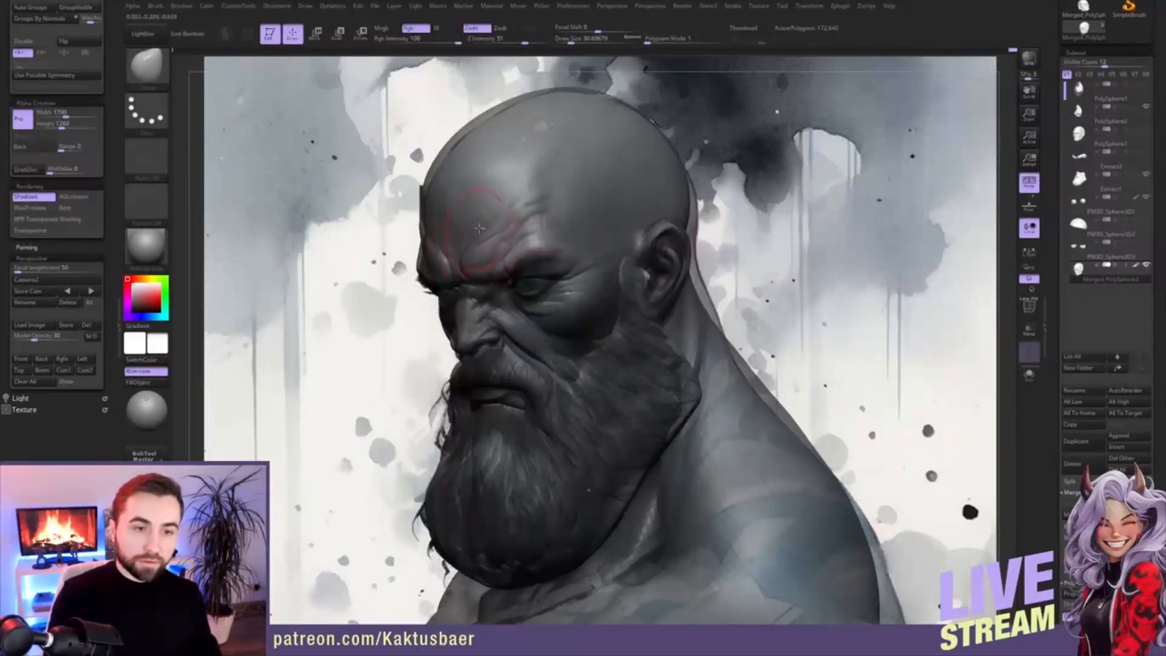
{"action": "left_click_drag", "start_coordinate": [516, 210], "coordinate": [555, 201]}
{"action": "key", "text": "s"}
{"action": "key", "text": "s"}
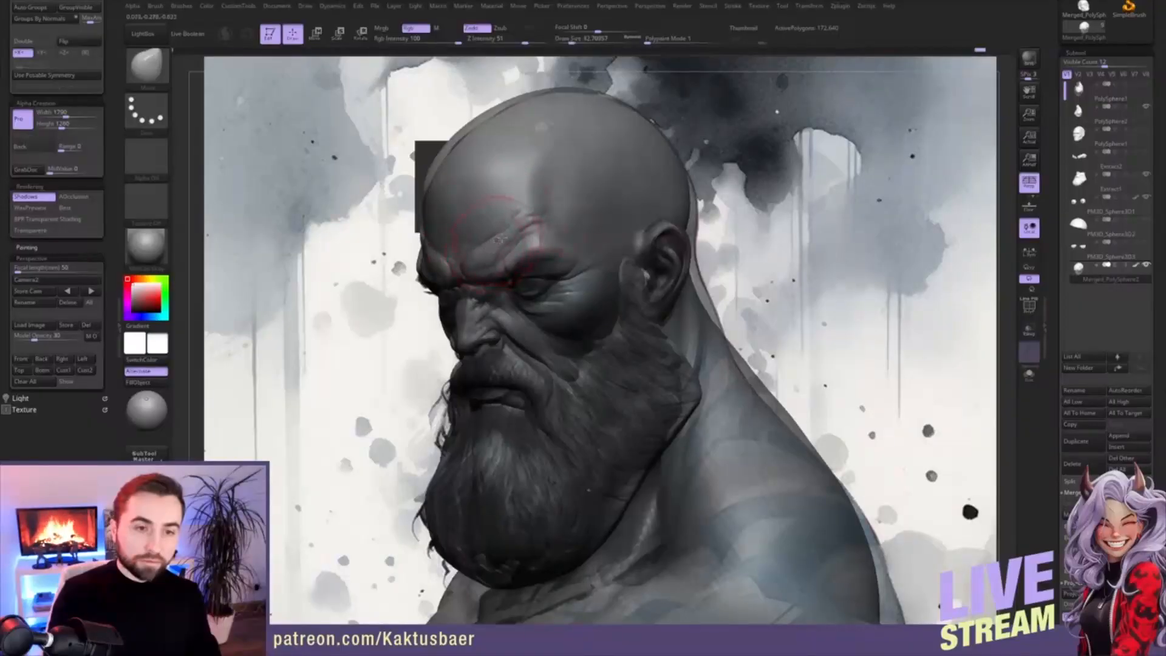
- Match the forehead, skull and ear-side contour to the painting with large Move strokes
{"action": "key", "text": "s"}
{"action": "left_click_drag", "start_coordinate": [458, 188], "coordinate": [464, 188]}
{"action": "key", "text": "s"}
{"action": "left_click_drag", "start_coordinate": [516, 152], "coordinate": [522, 158]}
{"action": "key", "text": "s"}
{"action": "mouse_move", "coordinate": [520, 159]}
{"action": "left_mouse_down"}
{"action": "mouse_move", "coordinate": [531, 129]}
{"action": "mouse_move", "coordinate": [572, 115]}
{"action": "left_mouse_up"}
{"action": "key", "text": "s"}
{"action": "left_click_drag", "start_coordinate": [681, 233], "coordinate": [676, 235]}
{"action": "key", "text": "s"}
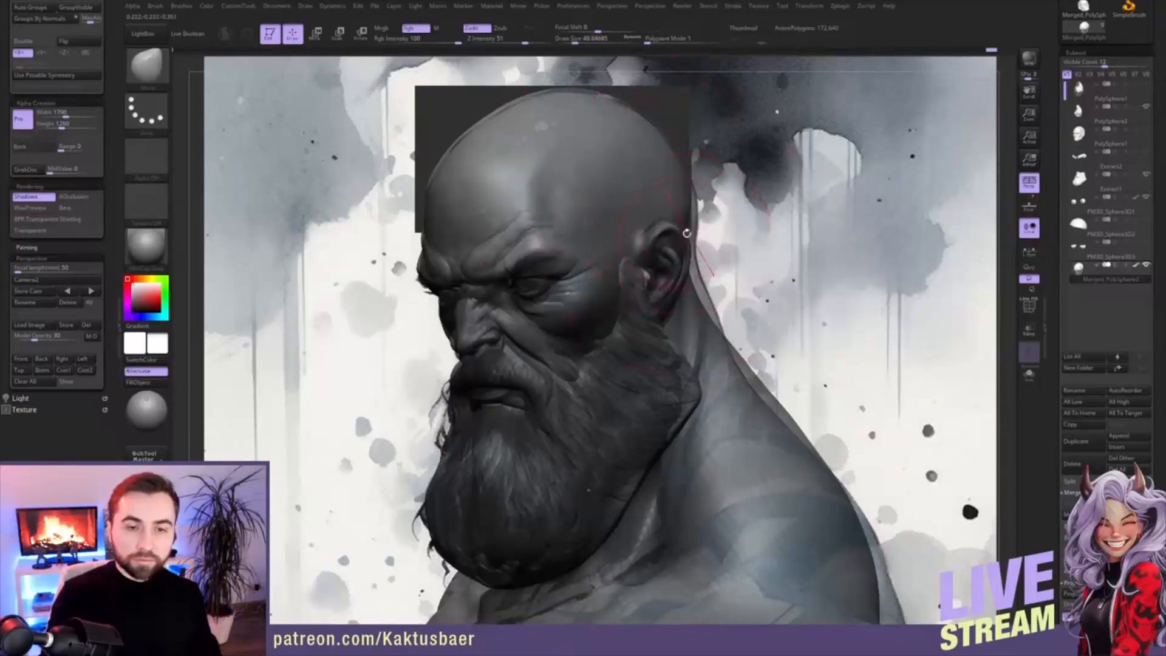
- Lift the brow fold above the visible eye with the Move brush, reducing the draw size from about 42 to 29
{"action": "key", "text": "s"}
{"action": "left_click_drag", "start_coordinate": [557, 251], "coordinate": [551, 245]}
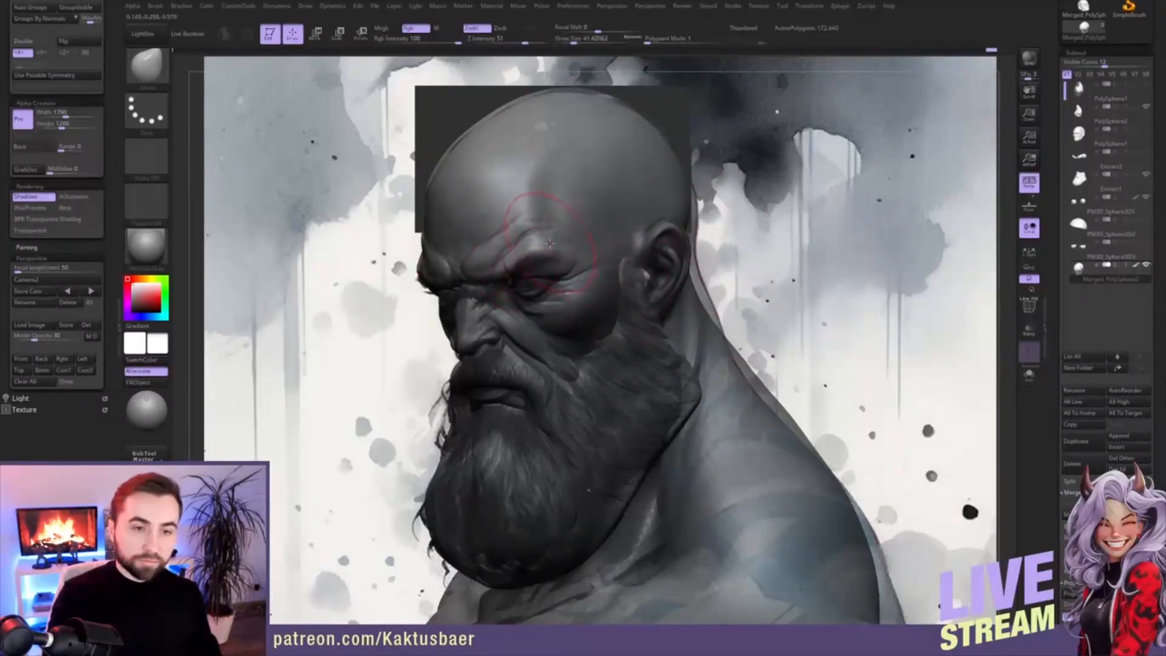
{"action": "key", "text": "s"}
{"action": "left_click_drag", "start_coordinate": [535, 243], "coordinate": [534, 235]}
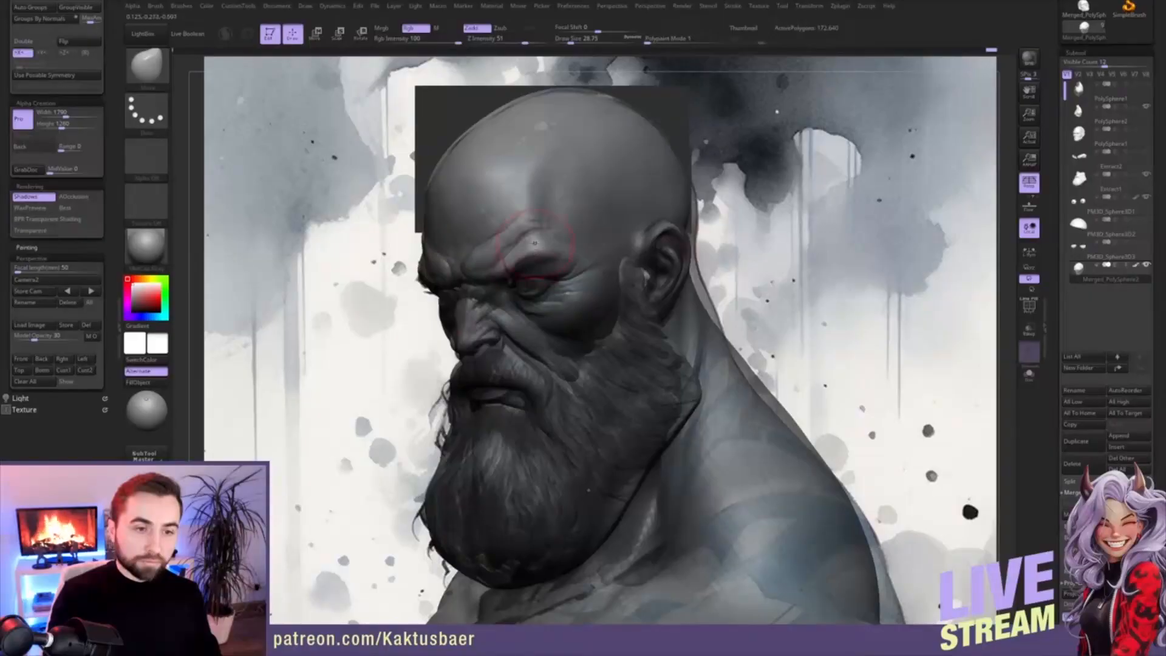
- Reshape the nose tip and the mouth area to follow the painting with the Move brush at varied draw sizes
{"action": "key", "text": "s"}
{"action": "left_click_drag", "start_coordinate": [484, 345], "coordinate": [469, 346]}
{"action": "key", "text": "s"}
{"action": "key", "text": "w"}
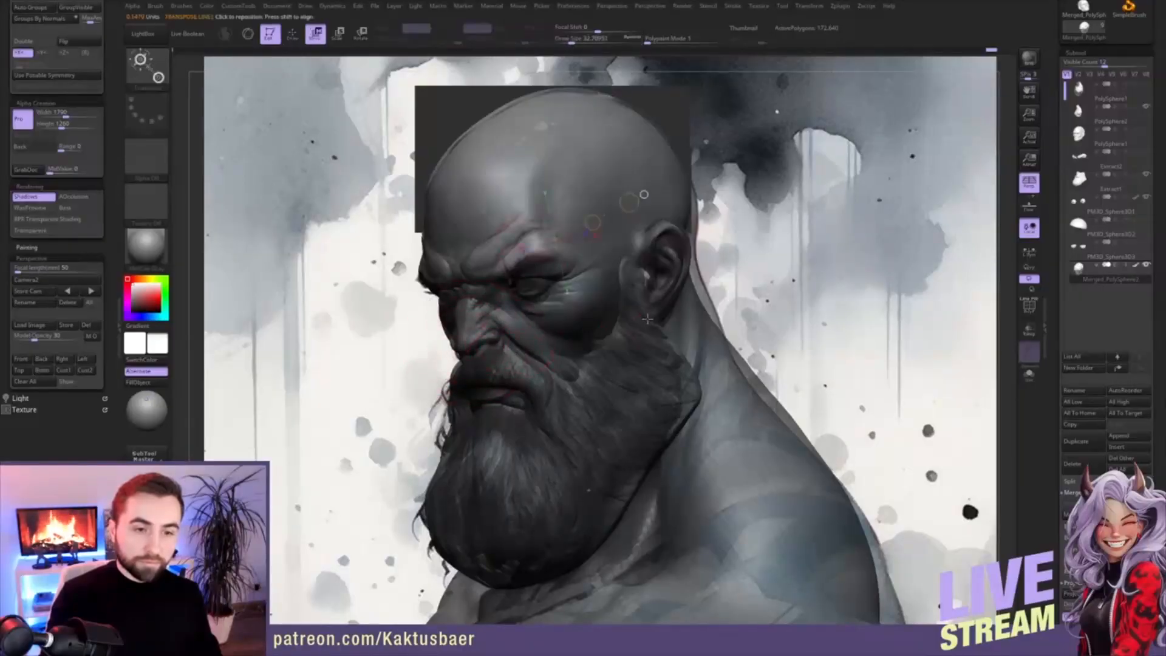
{"action": "key", "text": "q"}
{"action": "key", "text": "s"}
{"action": "left_click_drag", "start_coordinate": [505, 401], "coordinate": [513, 401]}
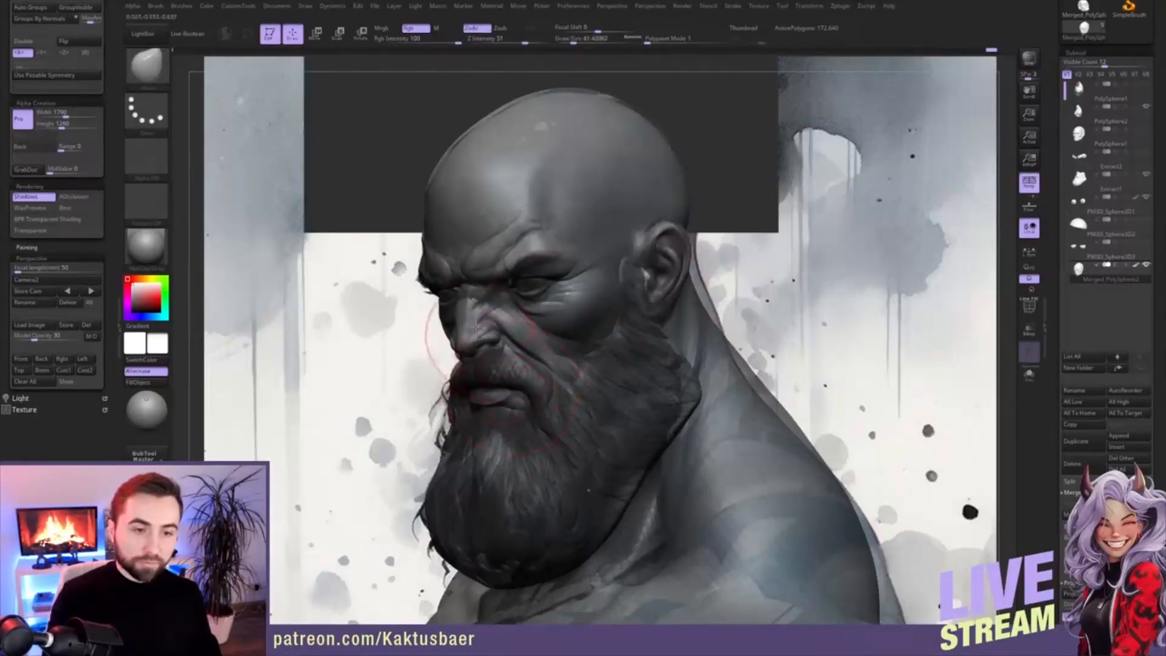
{"action": "key", "text": "s"}
{"action": "left_click_drag", "start_coordinate": [486, 336], "coordinate": [468, 335]}
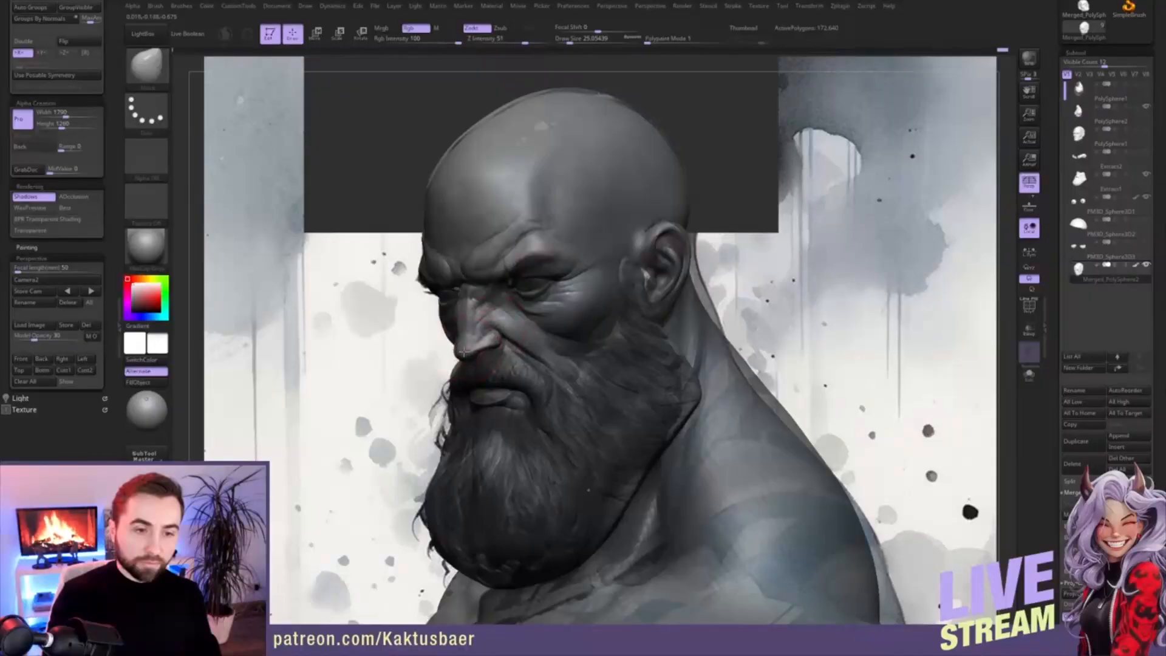
- Pull the inner brow and frown area above the nose bridge upward to match the painting
{"action": "key", "text": "bracketright"}
{"action": "key", "text": "bracketright"}
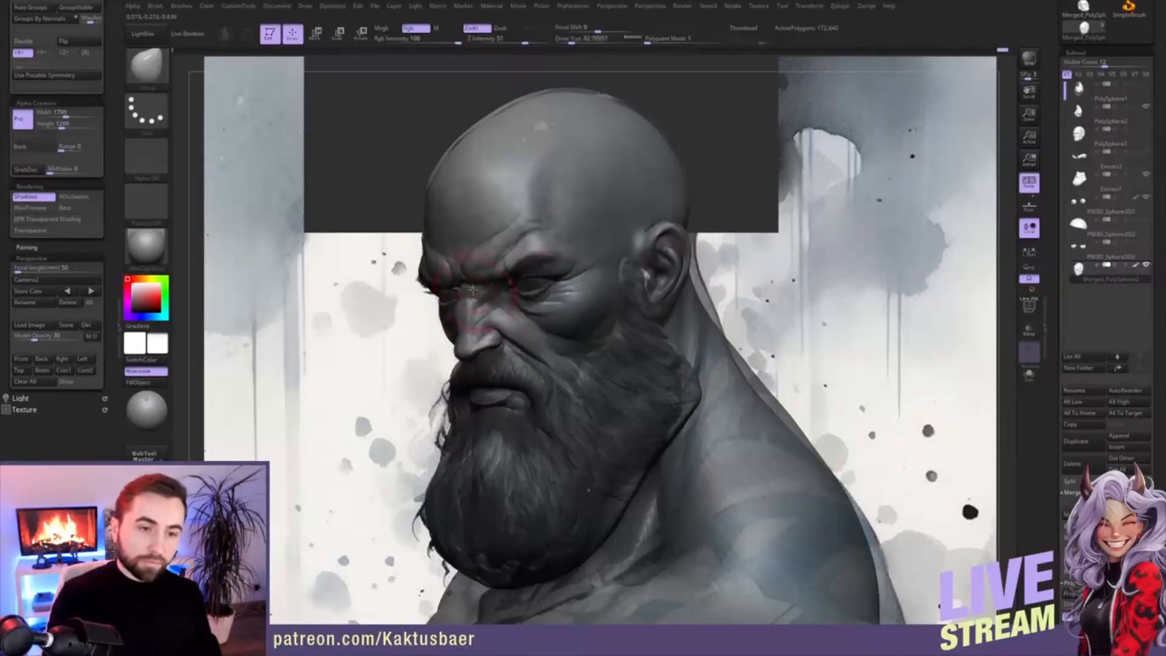
{"action": "key", "text": "bracketleft"}
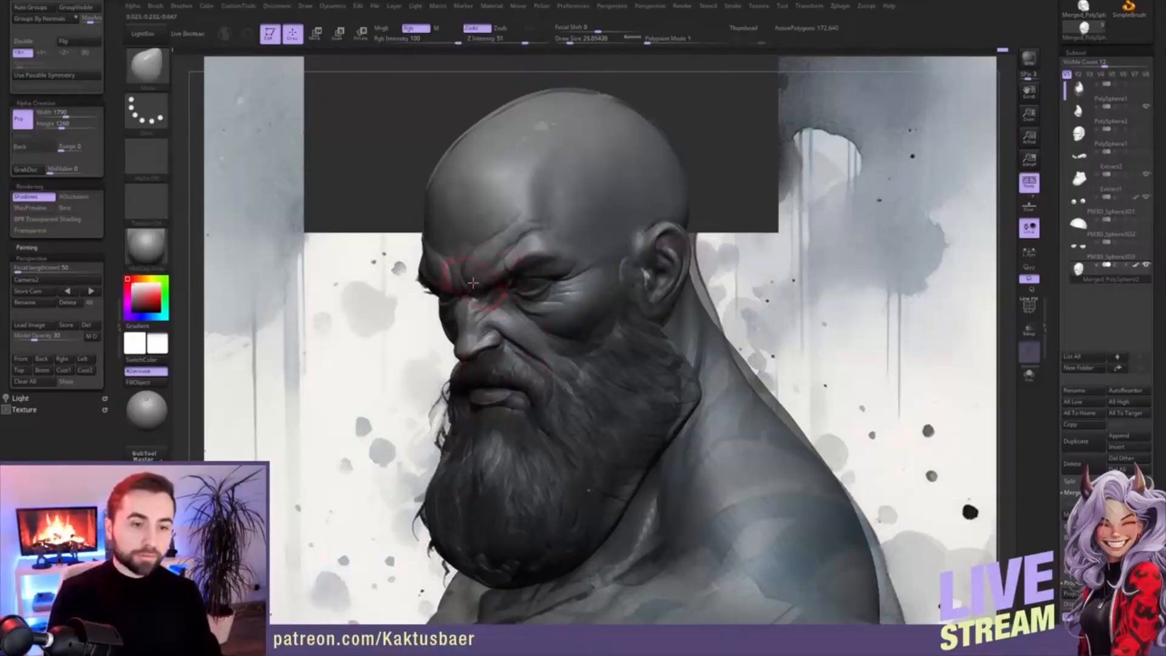
{"action": "key", "text": "s"}
{"action": "left_click_drag", "start_coordinate": [472, 286], "coordinate": [465, 260]}
{"action": "key", "text": "s"}
{"action": "key", "text": "s"}
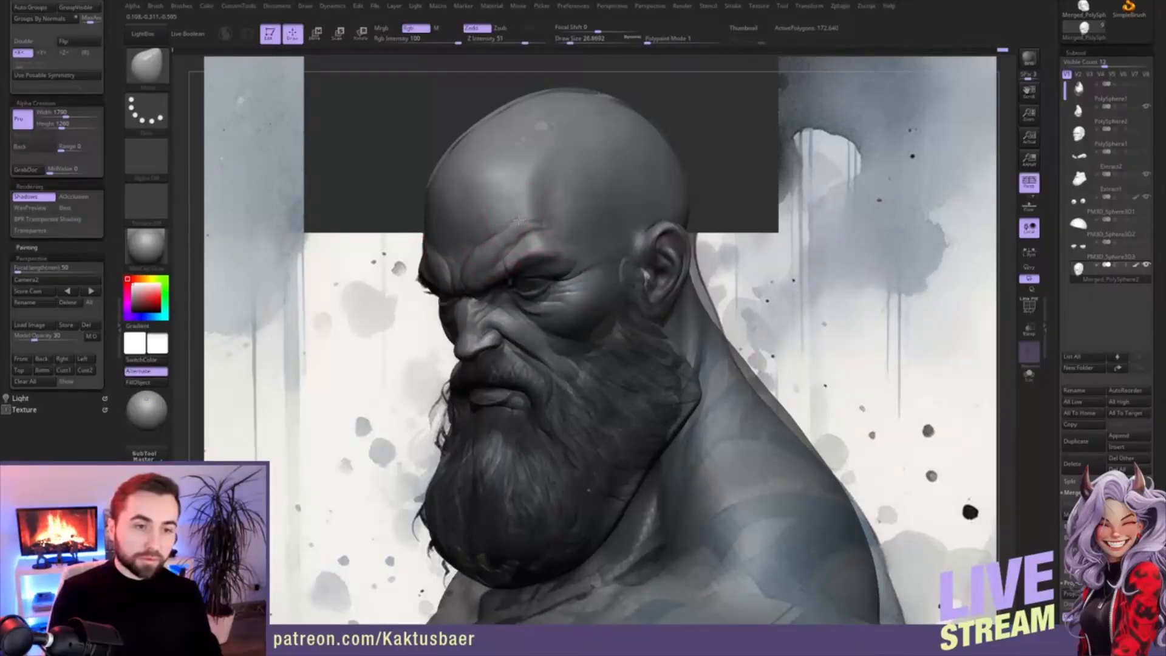
- Refine the nose side, smile fold and cheek with the Move brush, varying the draw size between about 23 and 59
{"action": "key", "text": "s"}
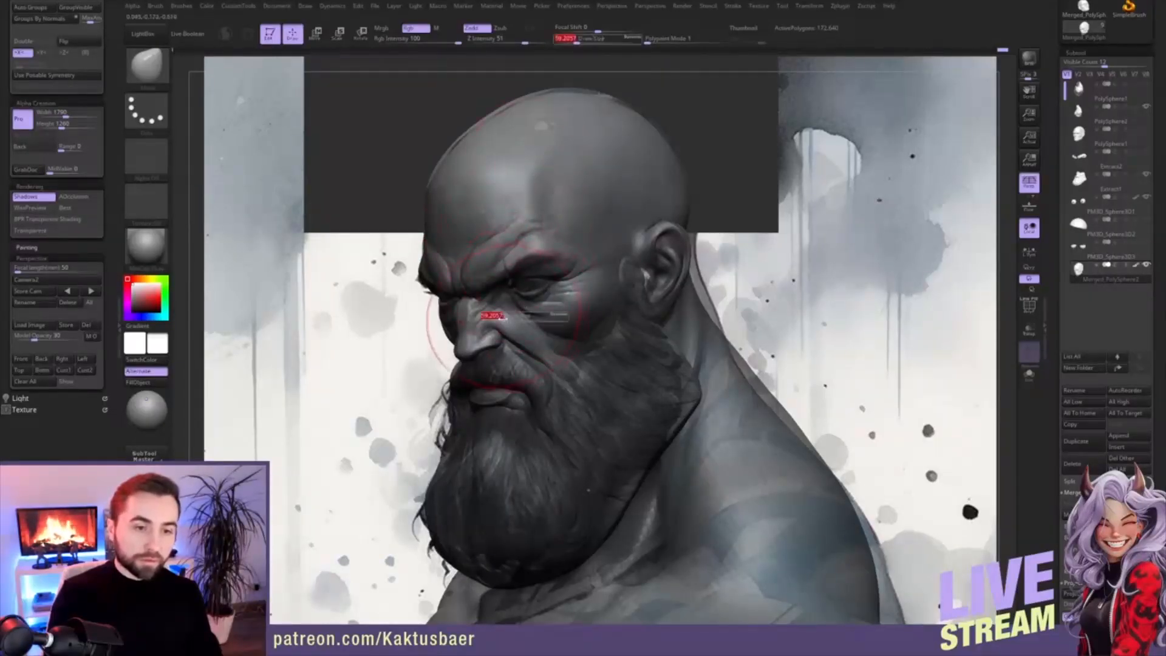
{"action": "key", "text": "s"}
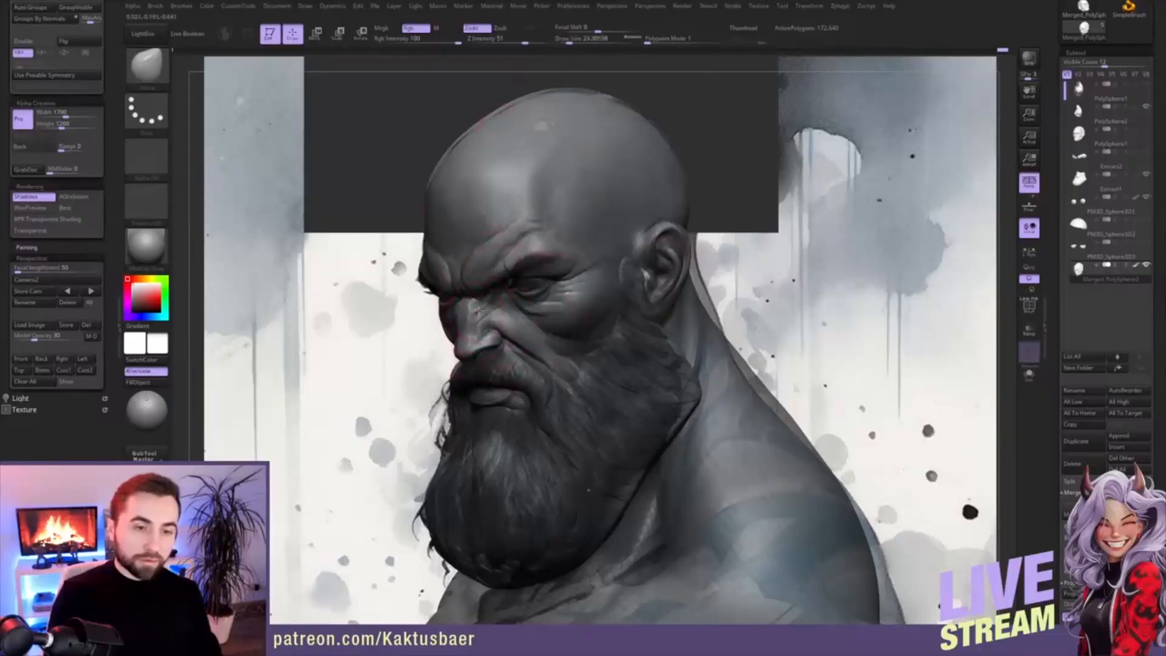
{"action": "key", "text": "s"}
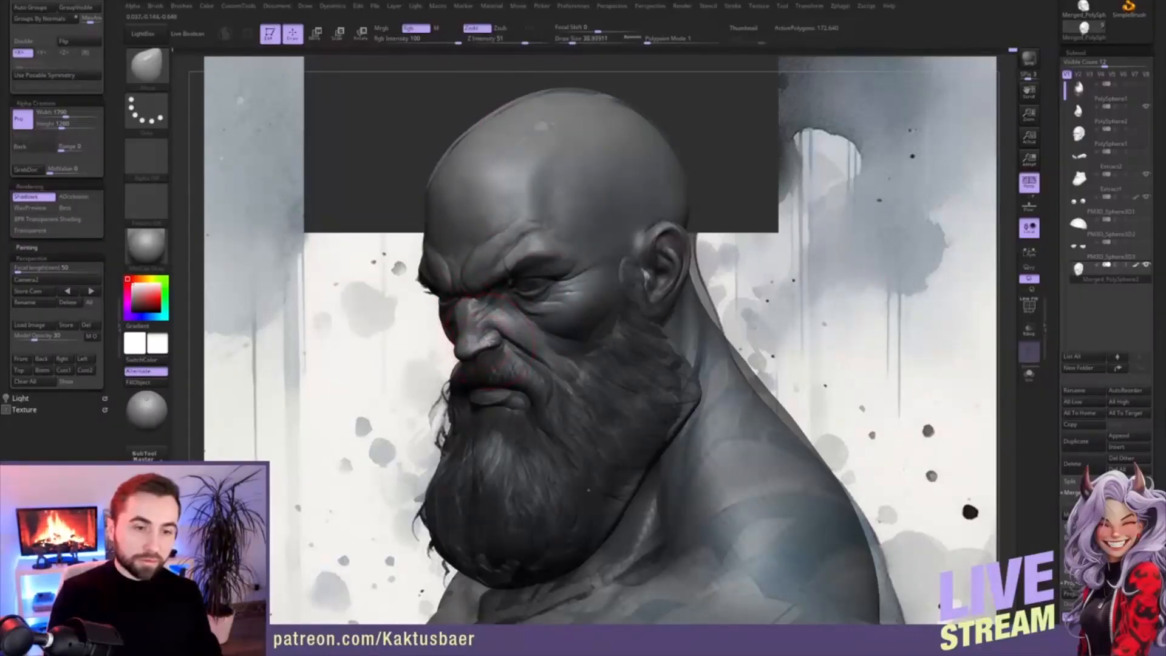
{"action": "key", "text": "s"}
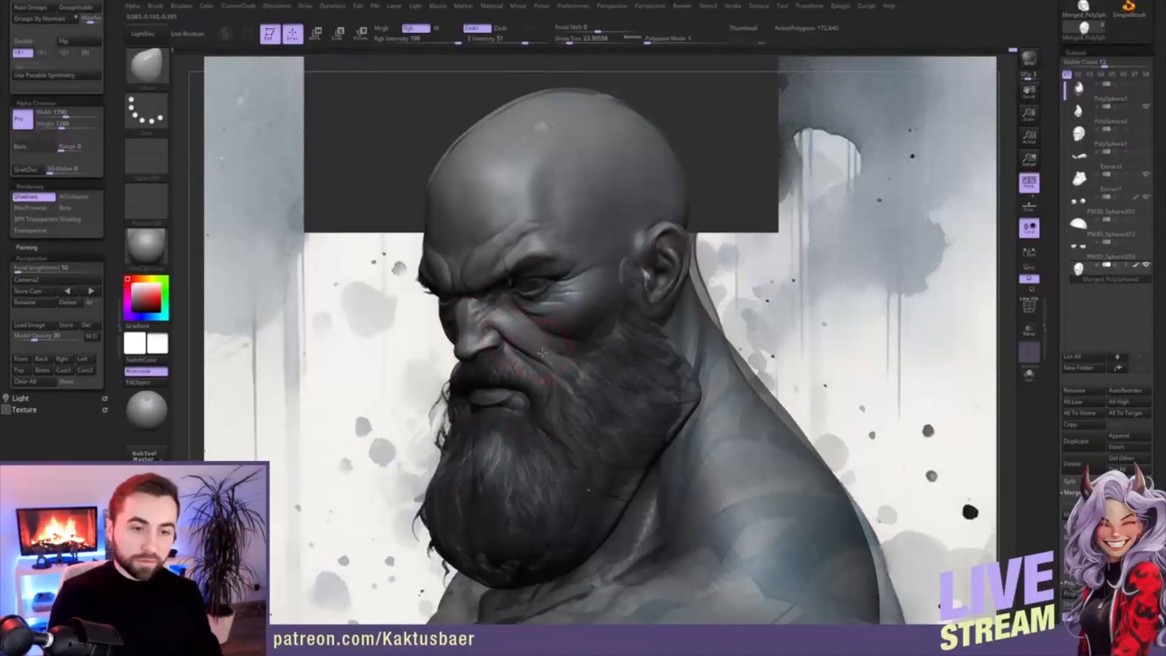
{"action": "key", "text": "s"}
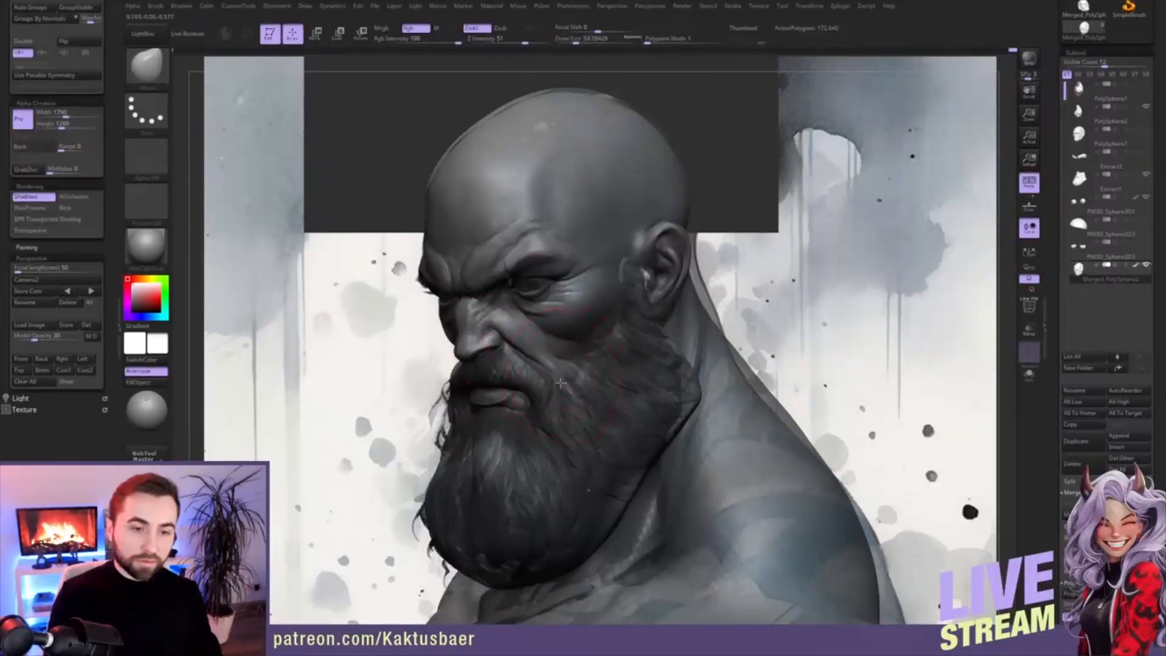
{"action": "key", "text": "s"}
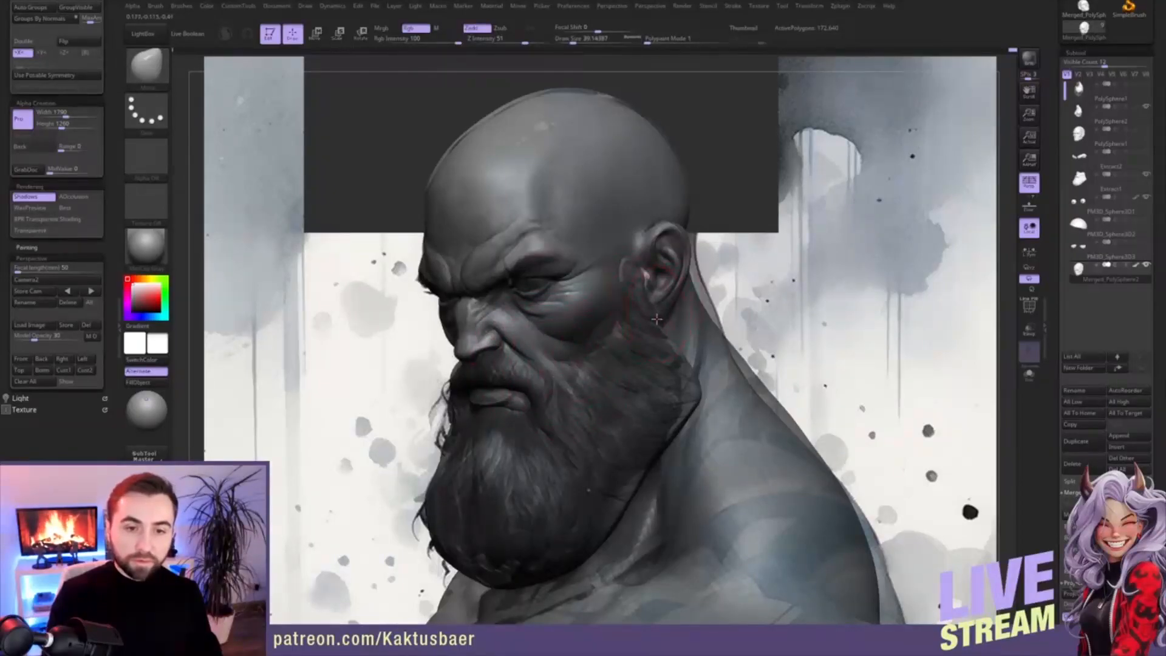
- Select the beard subtool and pull the beard's back edge below the ear inward with an enlarged Move brush
{"action": "left_click", "coordinate": [636, 267], "text": "alt"}
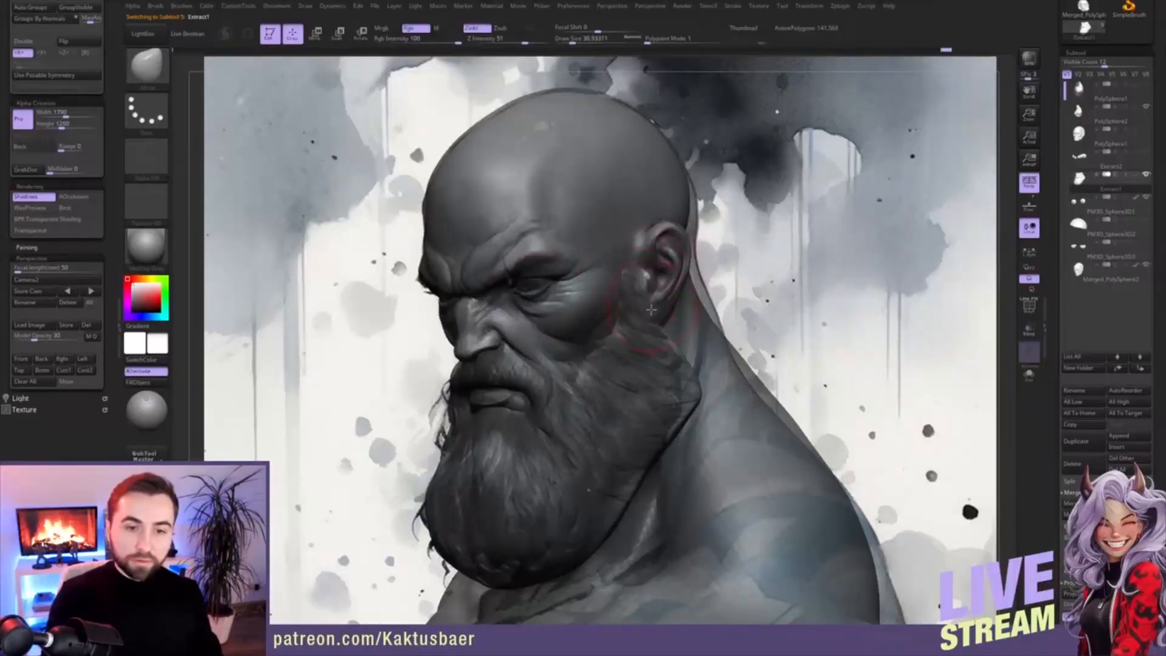
{"action": "key", "text": "bracketright"}
{"action": "key", "text": "bracketright"}
{"action": "key", "text": "bracketright"}
{"action": "left_click_drag", "start_coordinate": [698, 384], "coordinate": [684, 388]}
{"action": "key", "text": "bracketright"}
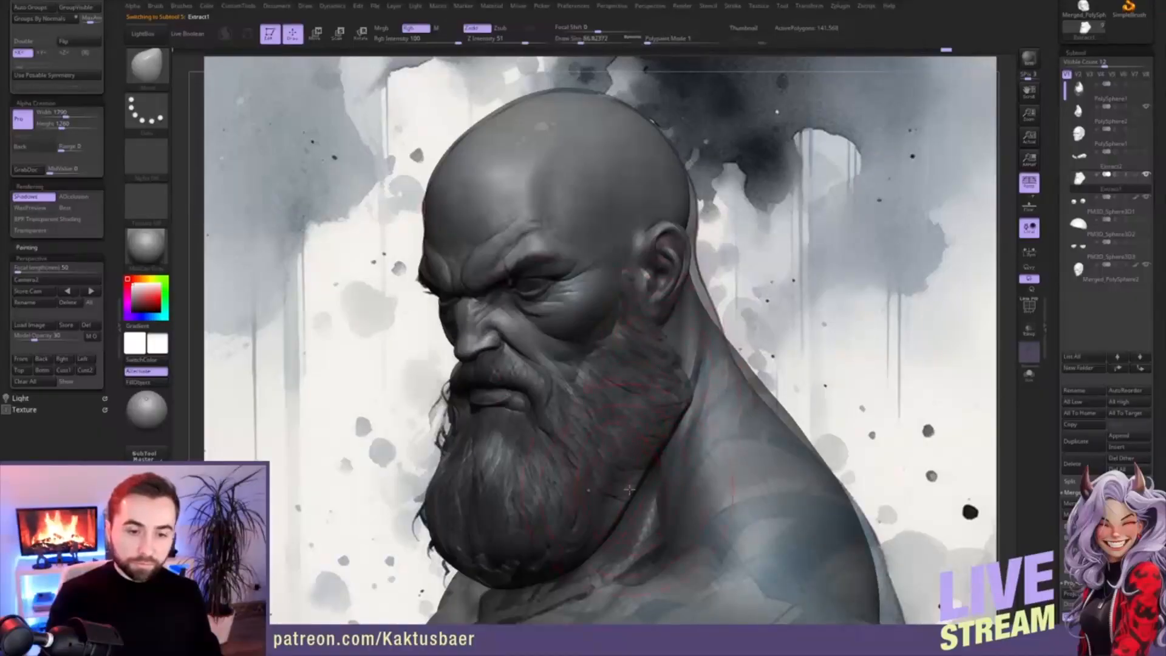
- Adjust the moustache and the beard around the mouth corner to match the painting, reducing the draw size to about 29
{"action": "key", "text": "bracketleft"}
{"action": "key", "text": "bracketleft"}
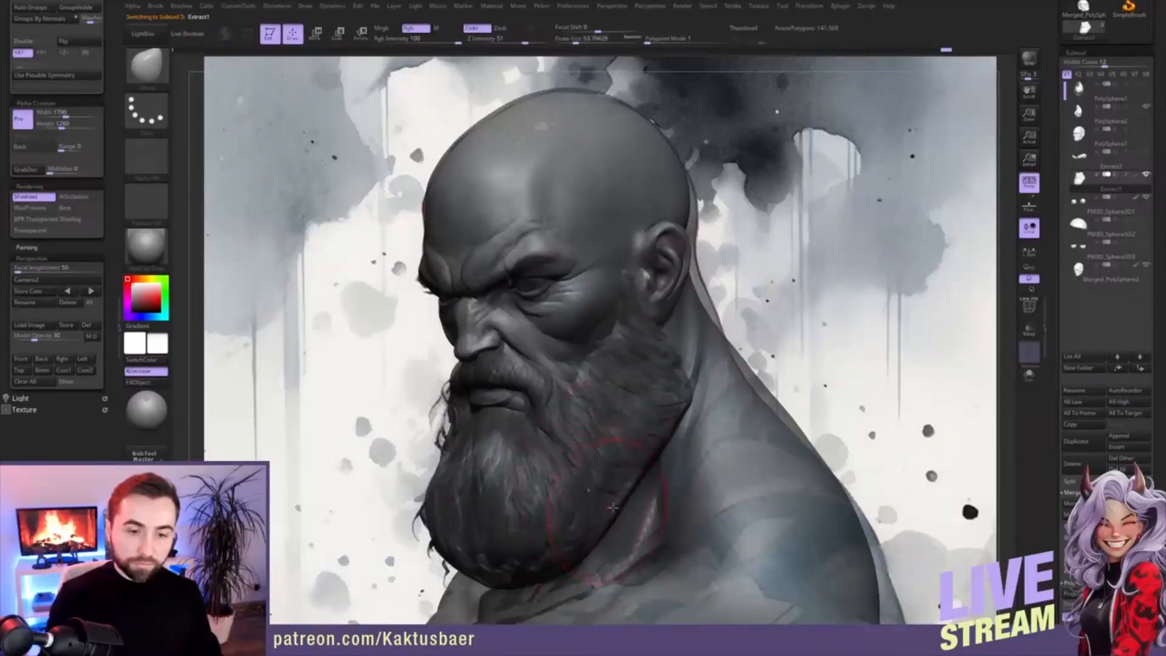
{"action": "key", "text": "bracketright"}
{"action": "left_click_drag", "start_coordinate": [528, 406], "coordinate": [525, 391]}
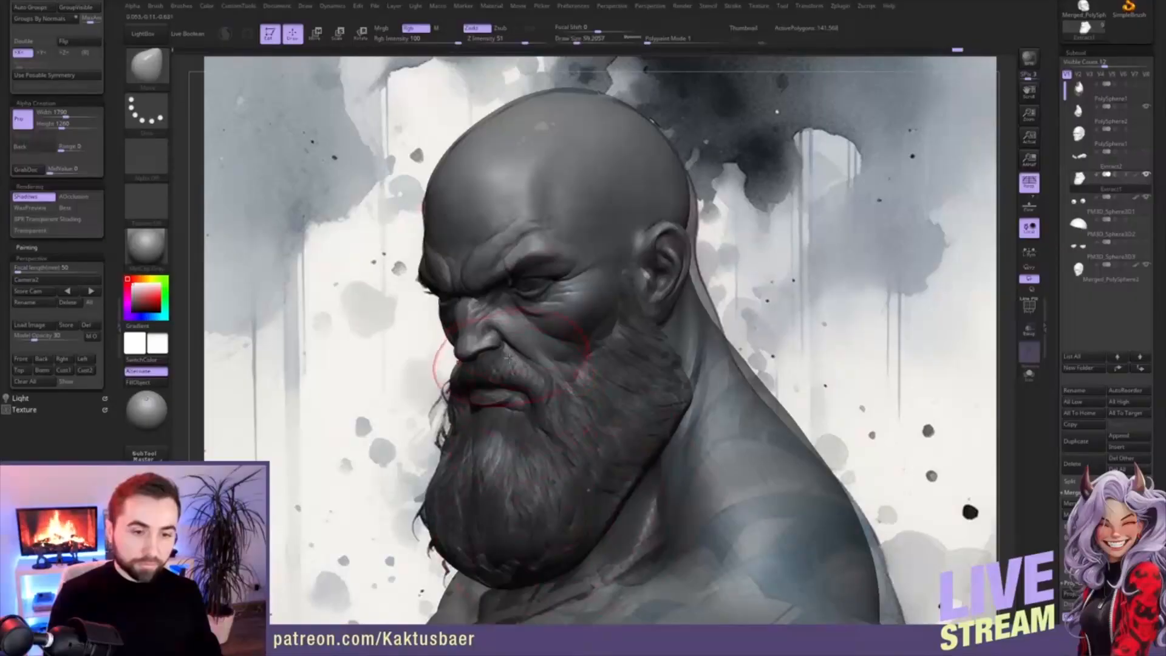
{"action": "key", "text": "bracketleft"}
{"action": "key", "text": "bracketleft"}
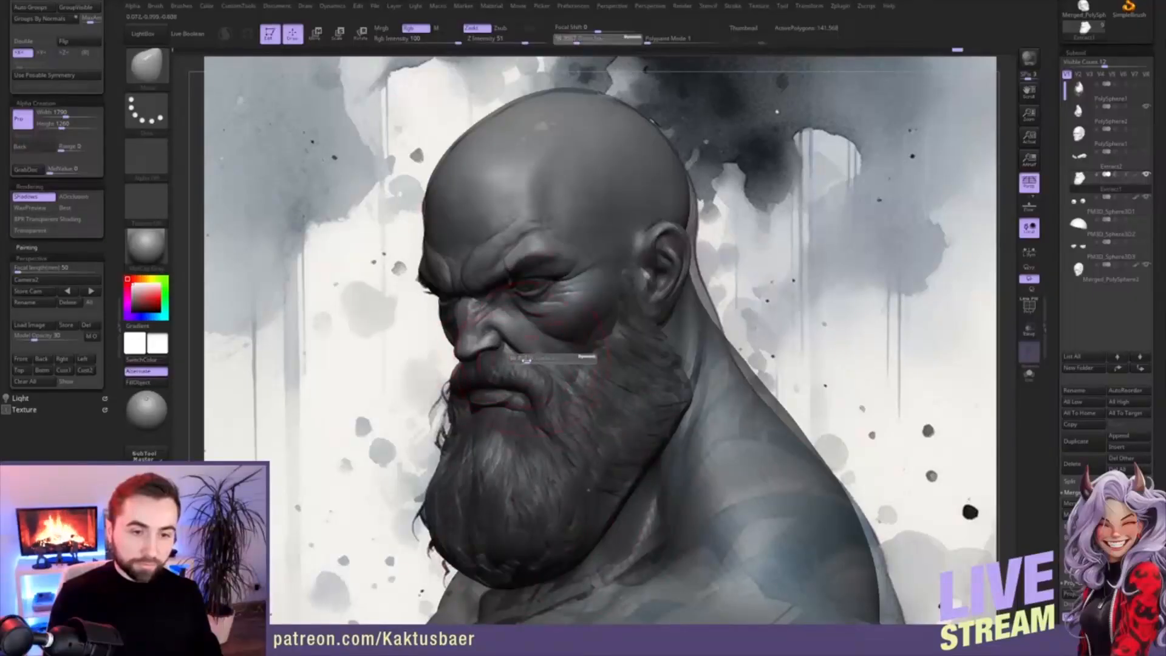
{"action": "key", "text": "bracketleft"}
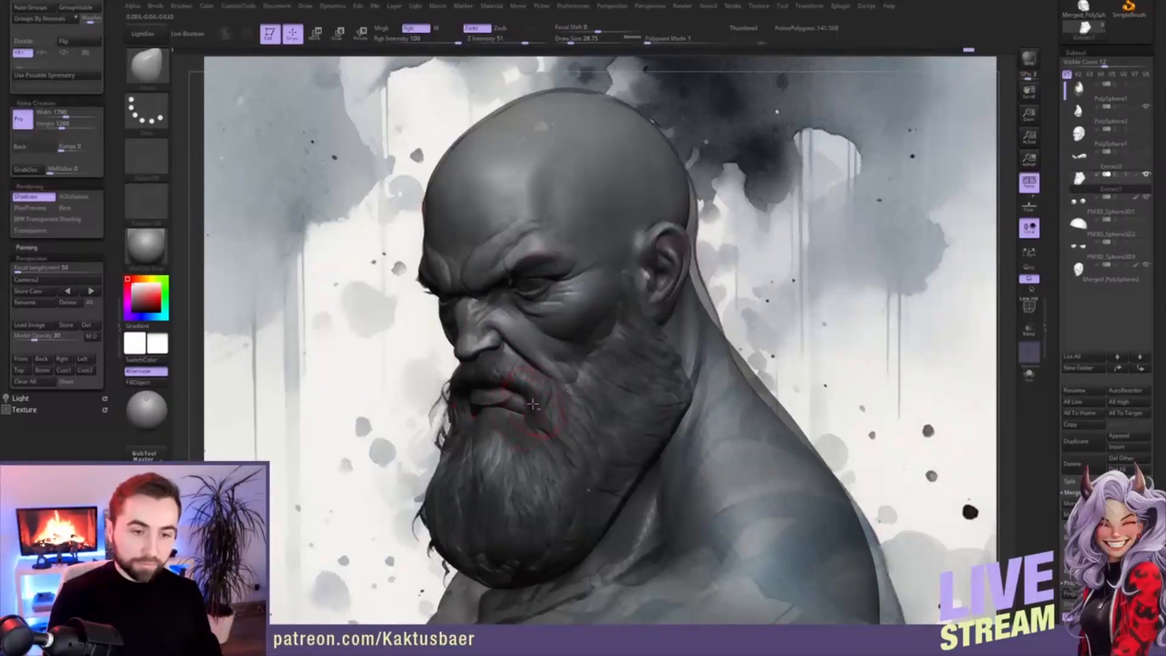
{"action": "key", "text": "s"}
{"action": "left_click", "coordinate": [560, 443]}
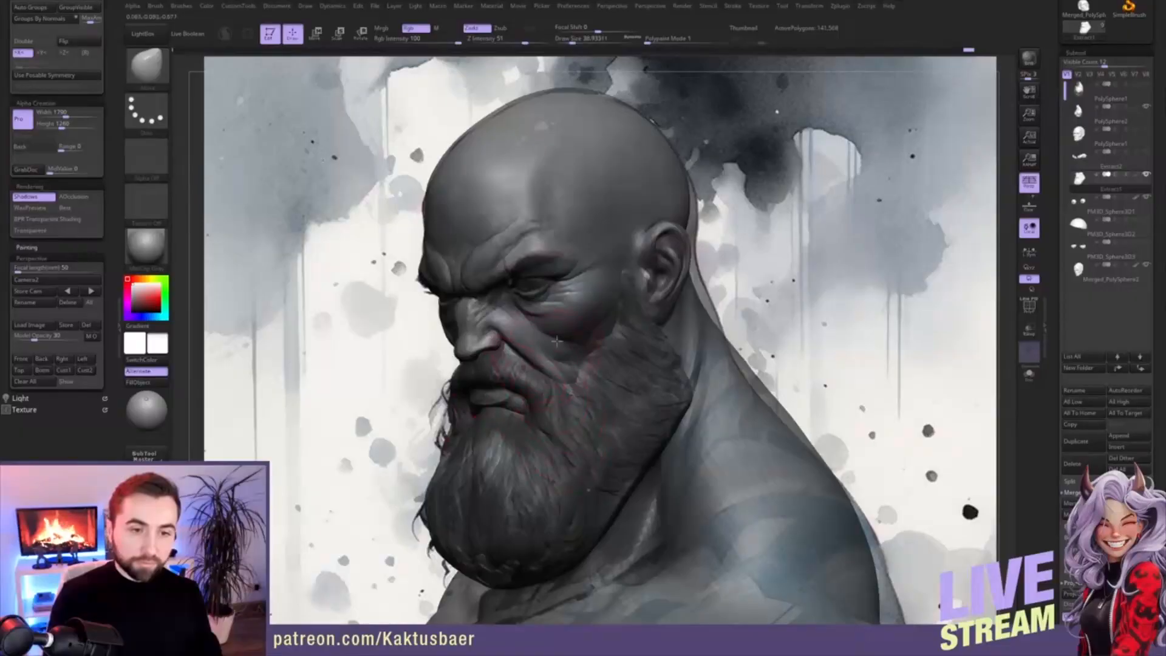
{"action": "key", "text": "shift"}
{"action": "key", "text": "shift"}
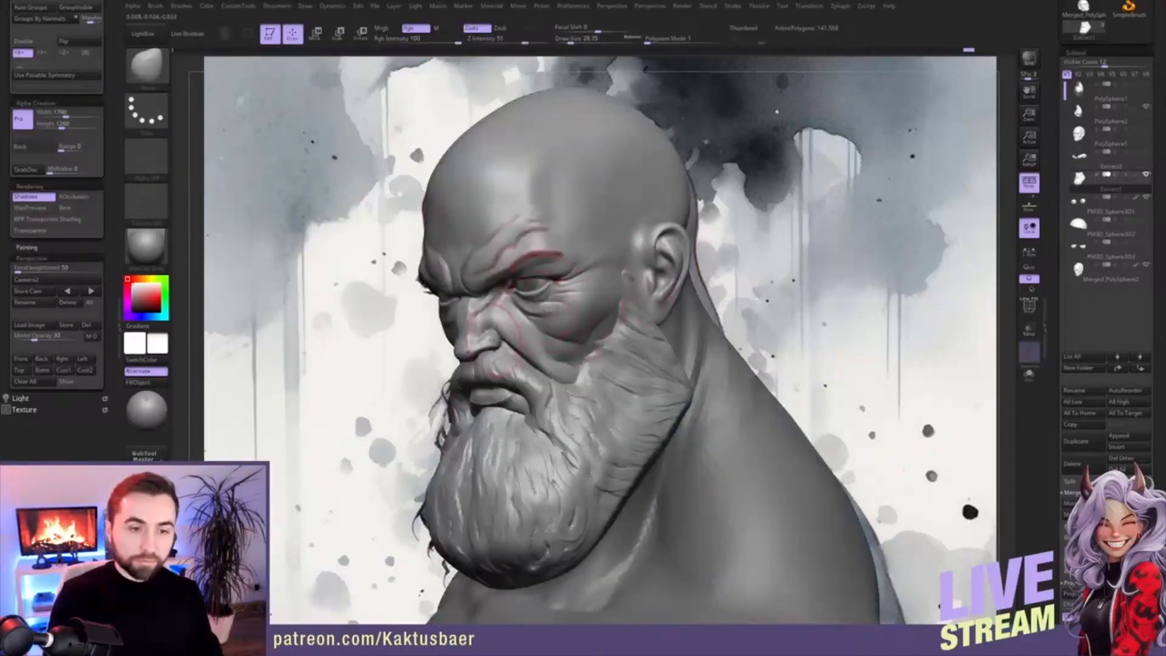
- Rework the beard's edge beside the cheek from a rotated view, restore the stored custom view, and make the head subtool active
{"action": "mouse_move", "coordinate": [547, 331]}
{"action": "right_mouse_down"}
{"action": "mouse_move", "coordinate": [516, 331]}
{"action": "mouse_move", "coordinate": [577, 333]}
{"action": "right_mouse_up"}
{"action": "key", "text": "s"}
{"action": "left_click", "coordinate": [556, 332]}
{"action": "key", "text": "s"}
{"action": "left_click_drag", "start_coordinate": [589, 317], "coordinate": [584, 313]}
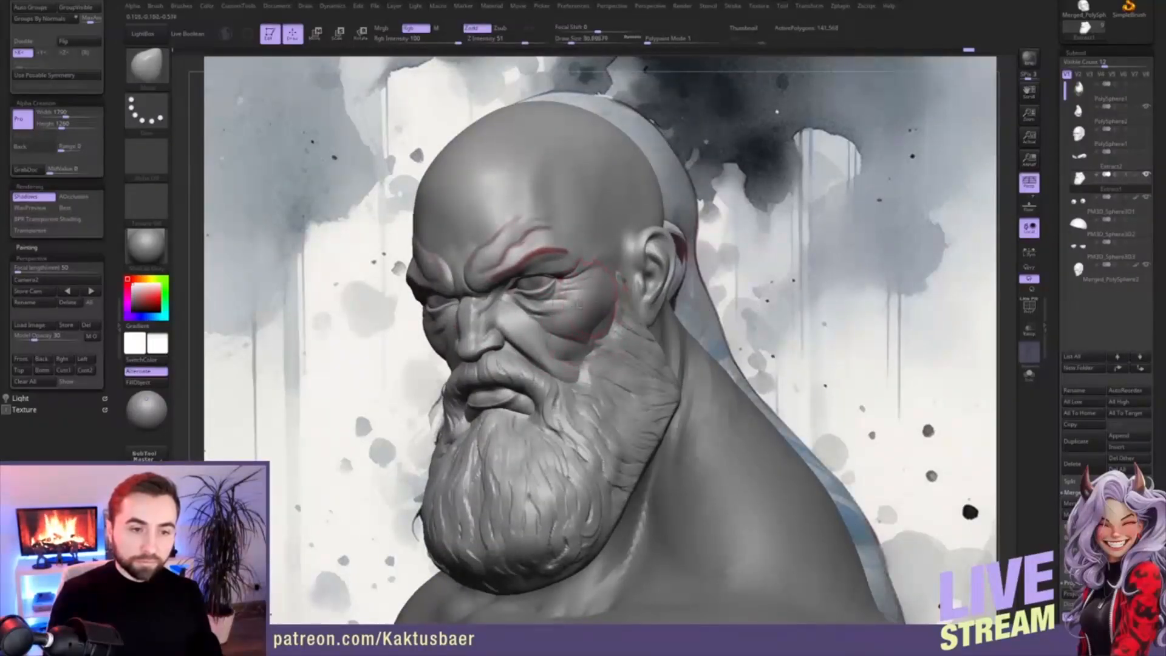
{"action": "left_click", "coordinate": [69, 371]}
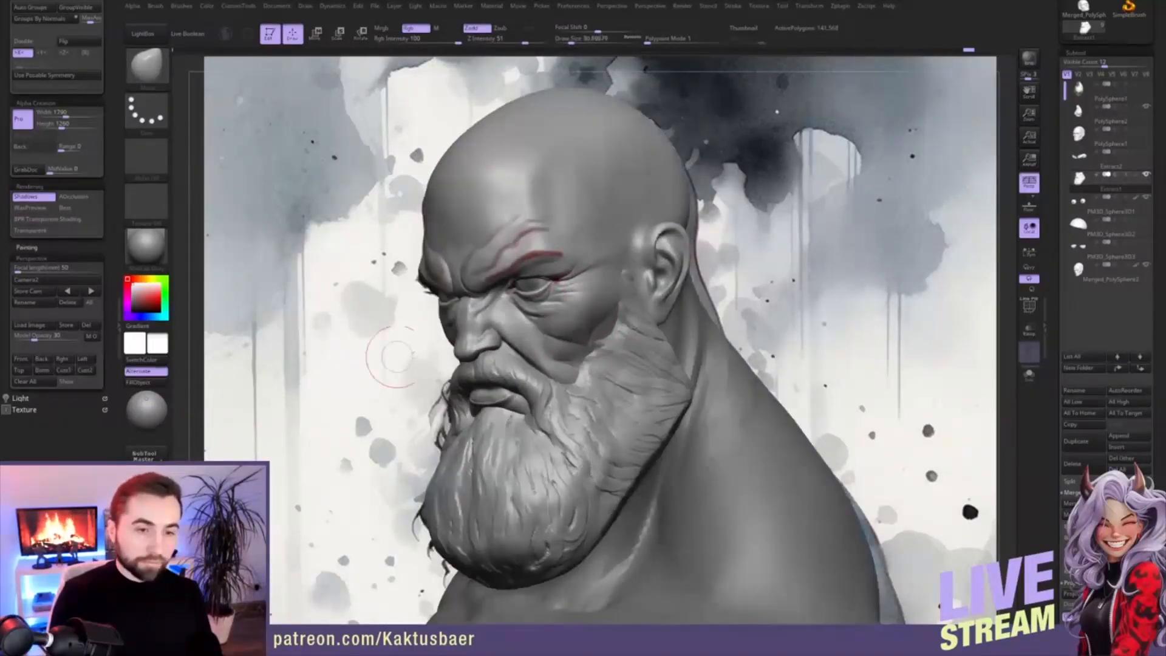
{"action": "left_click", "coordinate": [577, 332], "text": "alt"}
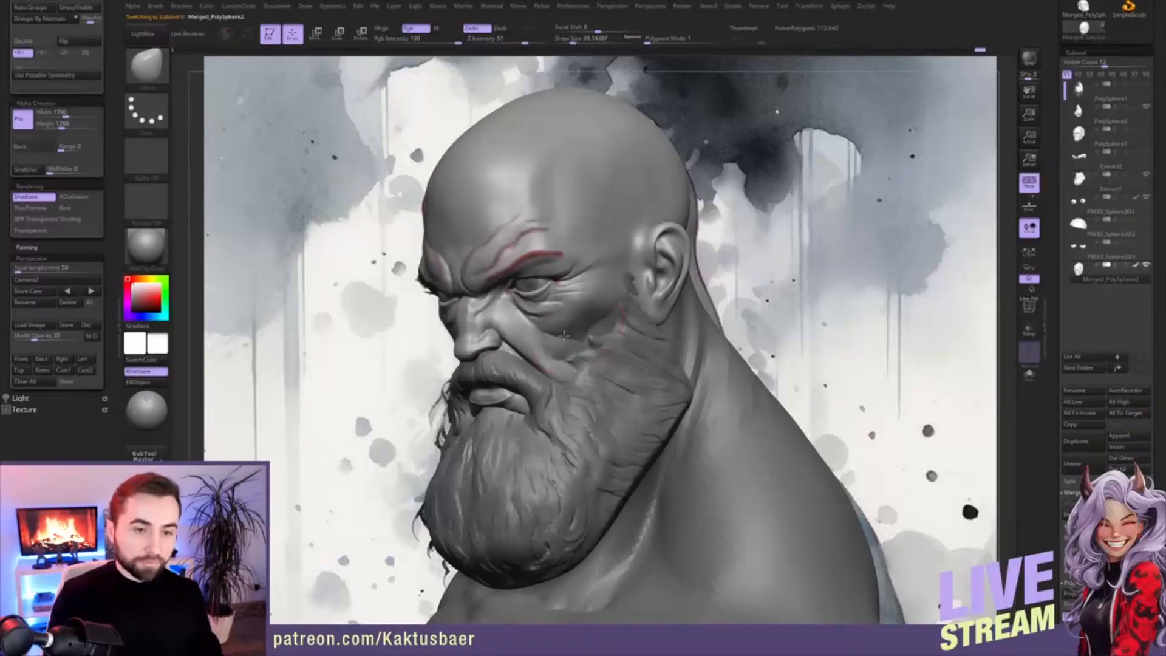
- Refine the cheek and the adjoining beard edge below the ear, alternating between the head and beard subtools at draw sizes between about 30 and 46
{"action": "key", "text": "bracketleft"}
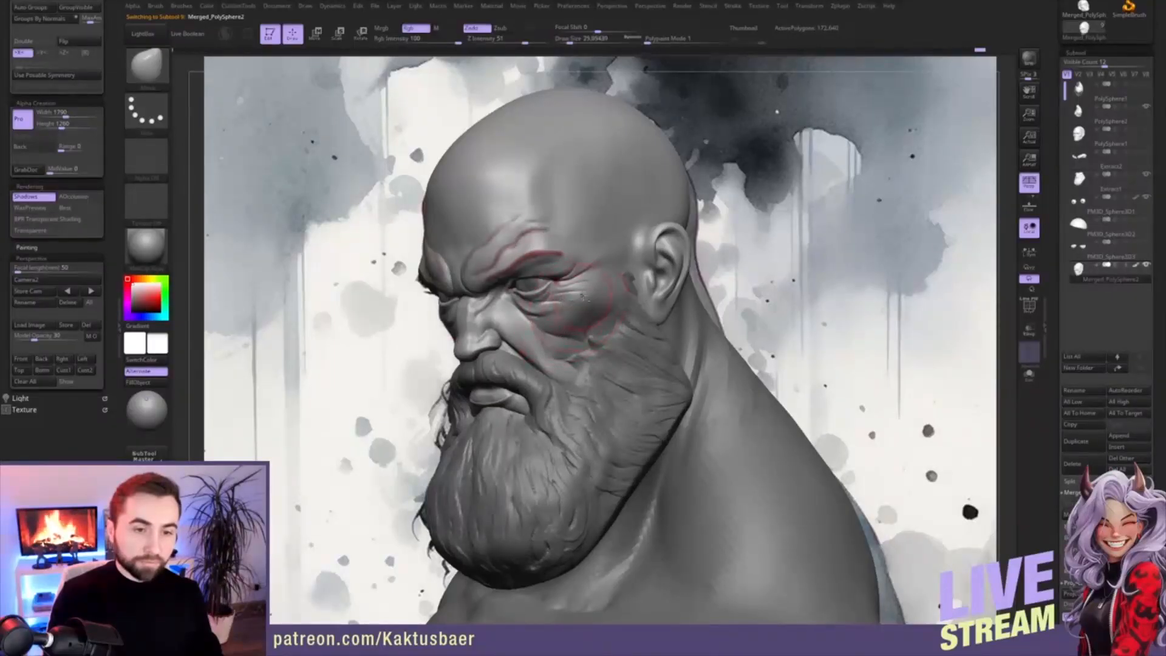
{"action": "left_click", "coordinate": [623, 291], "text": "alt"}
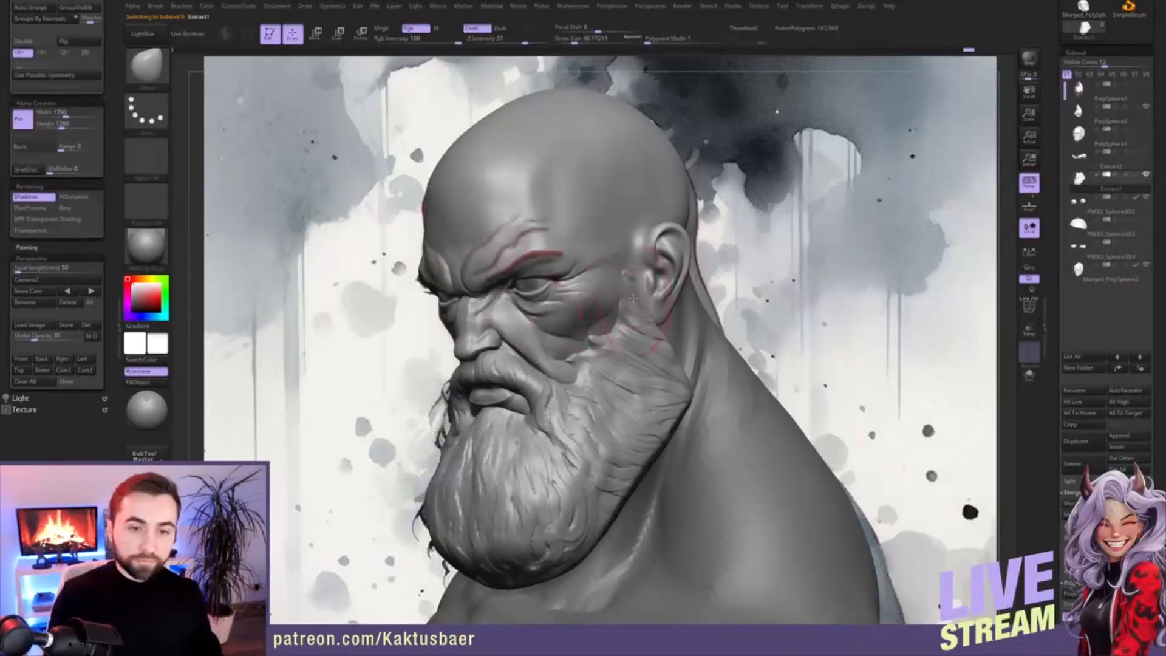
{"action": "left_click", "coordinate": [606, 313], "text": "alt"}
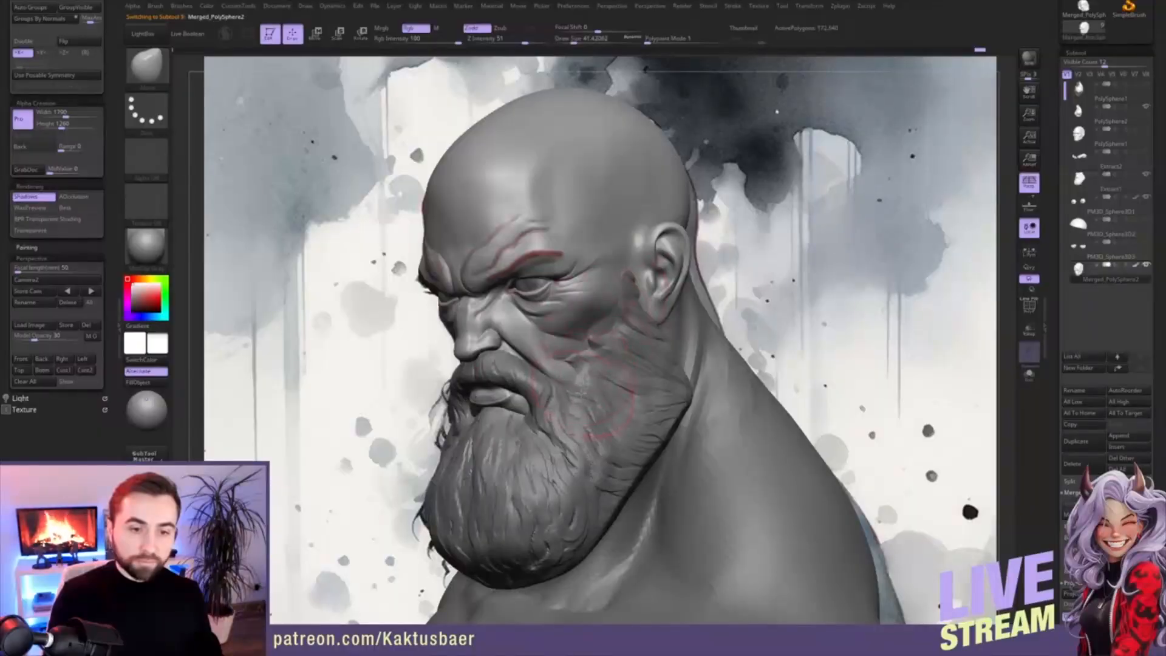
{"action": "right_click_drag", "start_coordinate": [587, 363], "coordinate": [413, 365]}
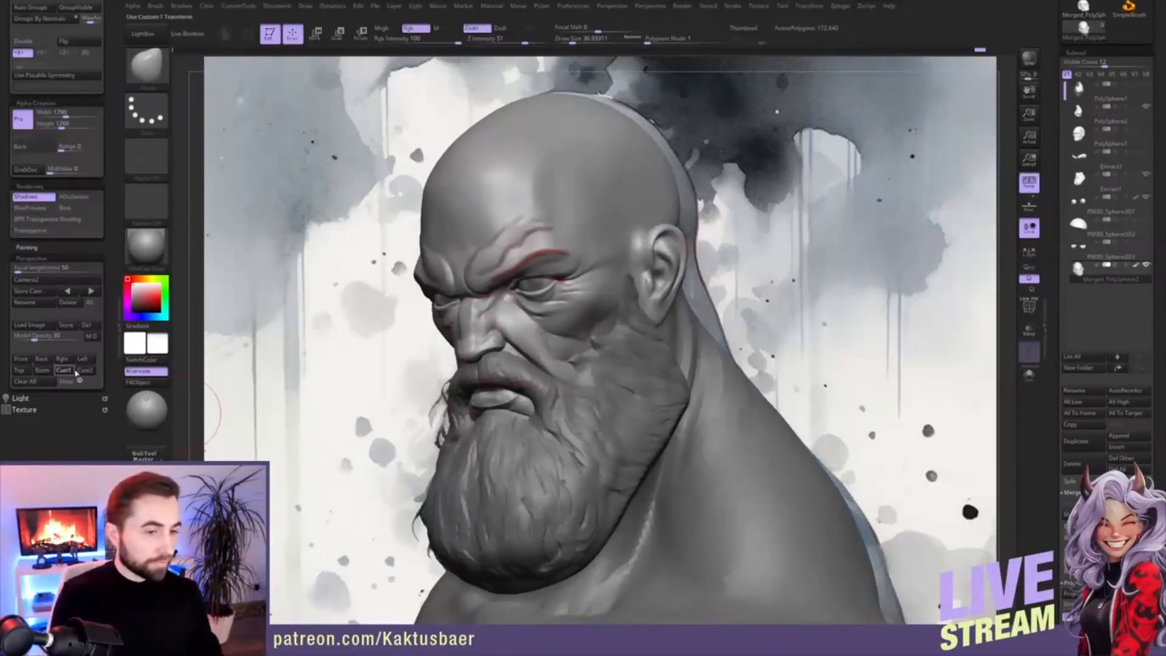
- Restore the stored custom view and adjust the side of the nose on the isolated head with the Move brush at a draw size of about 27
{"action": "key", "text": "s"}
{"action": "left_click_drag", "start_coordinate": [502, 335], "coordinate": [500, 335]}
{"action": "key", "text": "alt+s"}
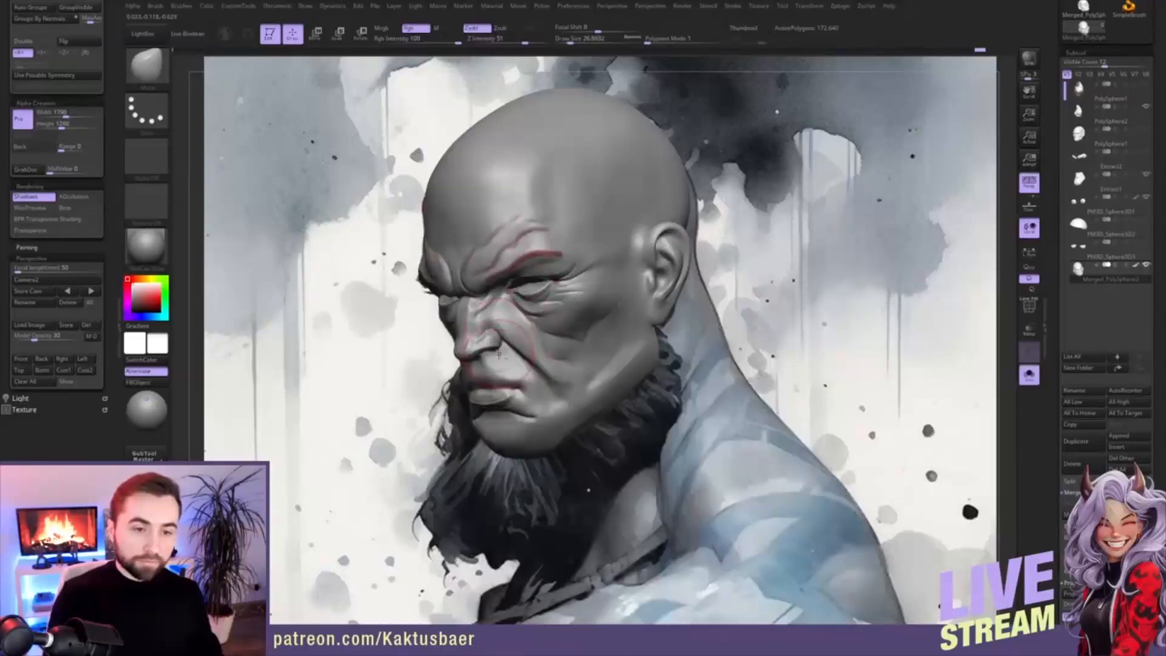
{"action": "key", "text": "alt+s"}
{"action": "right_click_drag", "start_coordinate": [508, 393], "coordinate": [470, 377]}
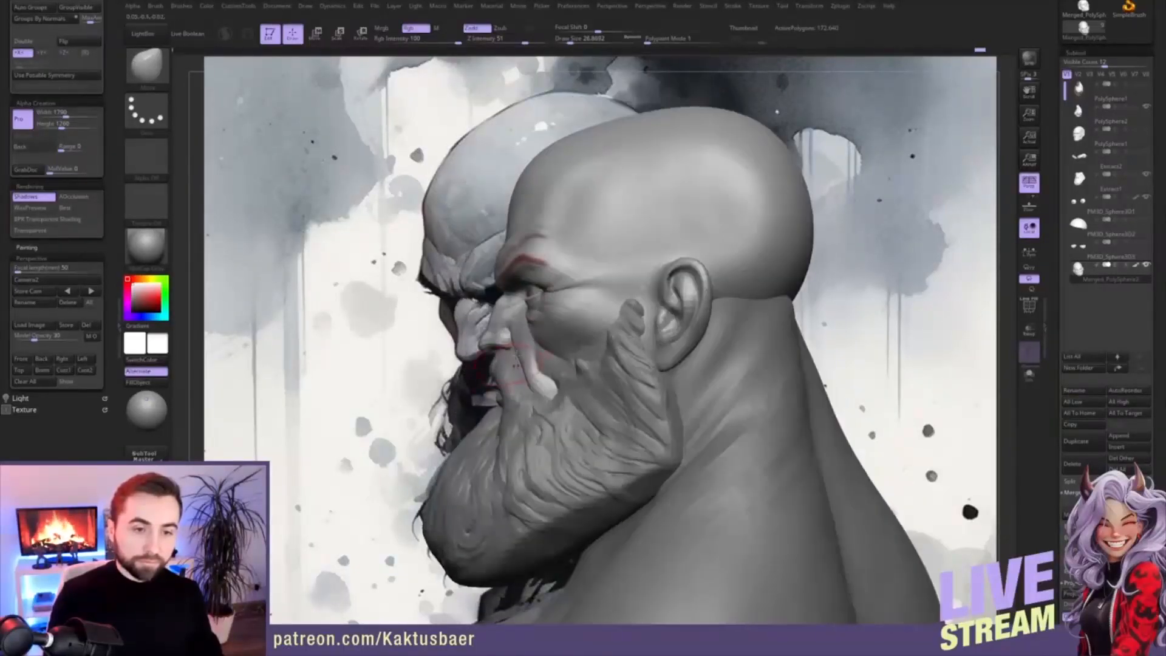
- Isolate the head in front view without perspective and measure its facial proportions down to the chin with the Transpose line
{"action": "key", "text": "alt+s"}
{"action": "mouse_move", "coordinate": [545, 368]}
{"action": "right_mouse_down"}
{"action": "mouse_move", "coordinate": [550, 344]}
{"action": "mouse_move", "coordinate": [575, 335]}
{"action": "mouse_move", "coordinate": [560, 332]}
{"action": "mouse_move", "coordinate": [644, 322]}
{"action": "mouse_move", "coordinate": [623, 262]}
{"action": "right_mouse_up"}
{"action": "key", "text": "w"}
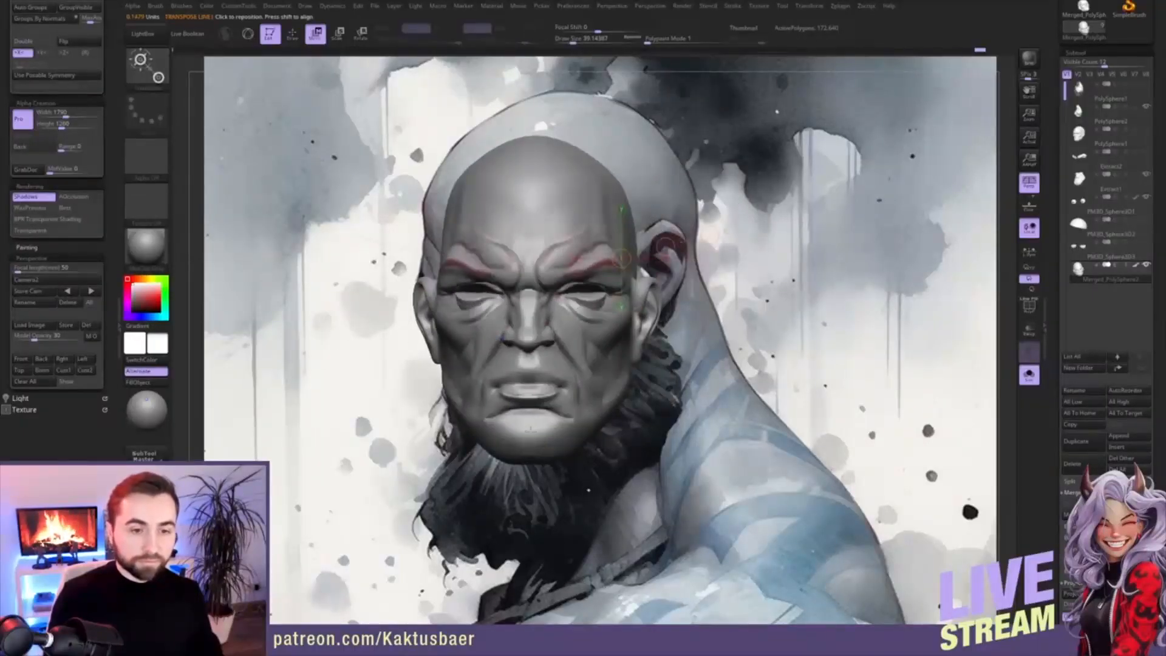
{"action": "left_click_drag", "start_coordinate": [531, 464], "coordinate": [534, 148]}
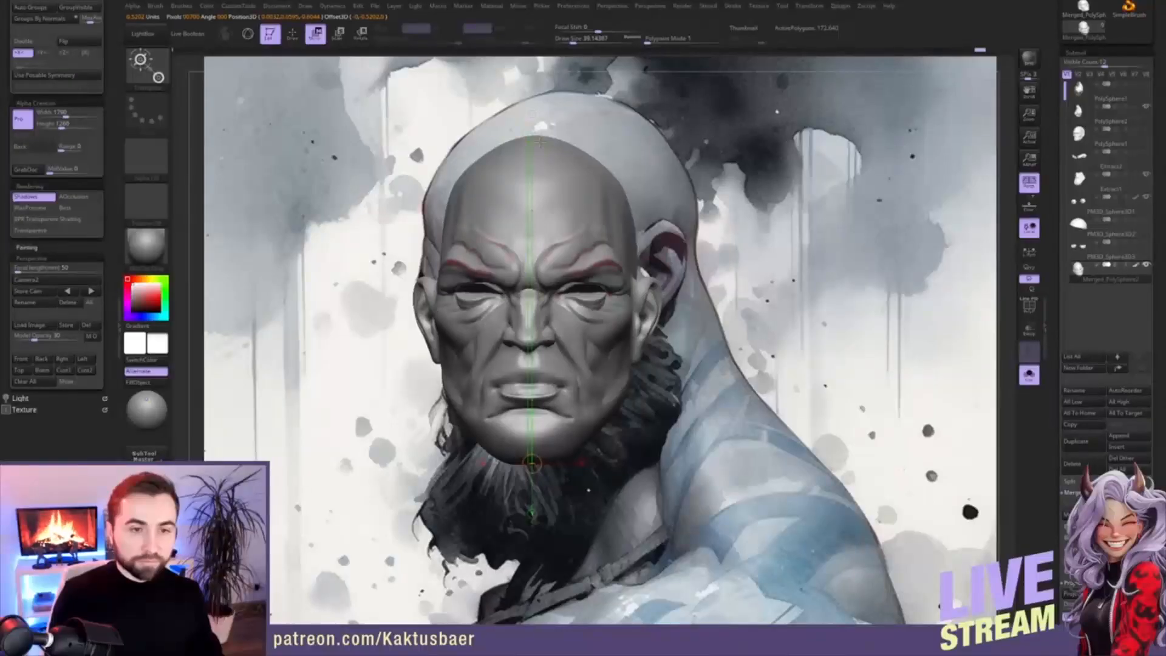
{"action": "key", "text": "p"}
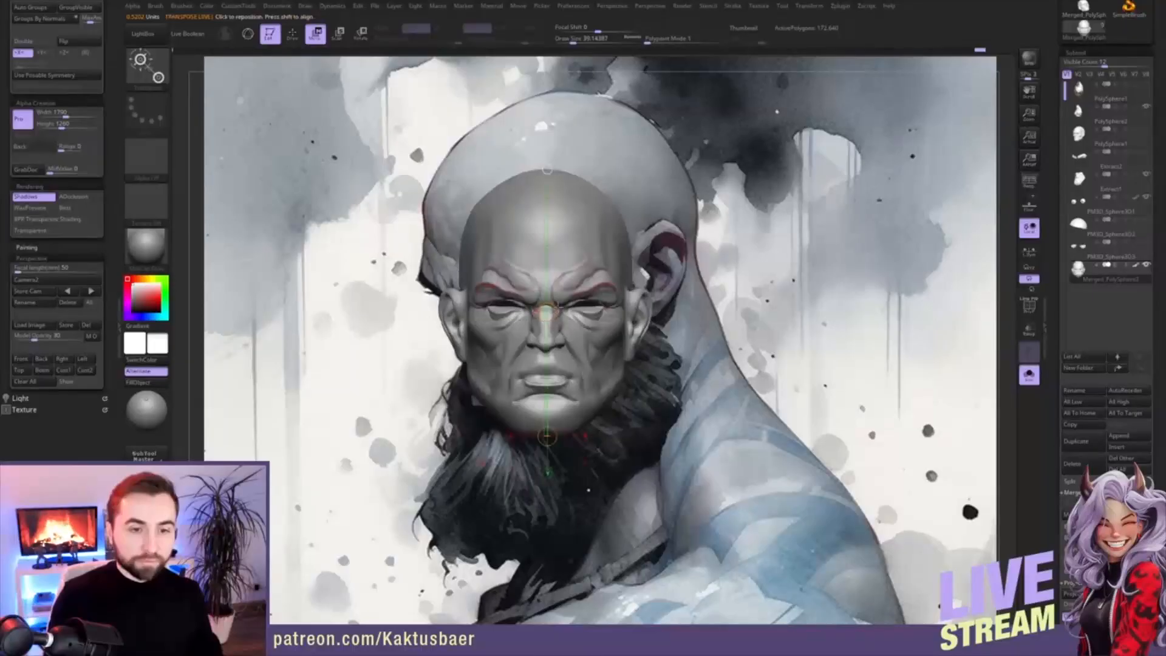
{"action": "left_click_drag", "start_coordinate": [561, 308], "coordinate": [559, 421], "text": "shift"}
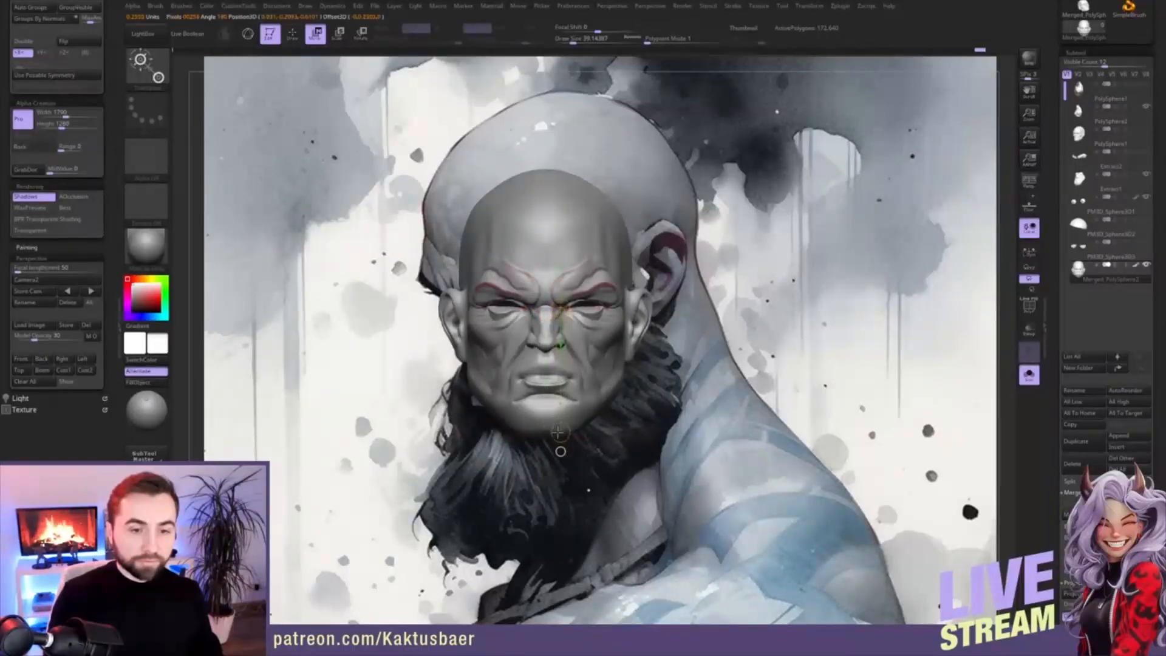
{"action": "key", "text": "q"}
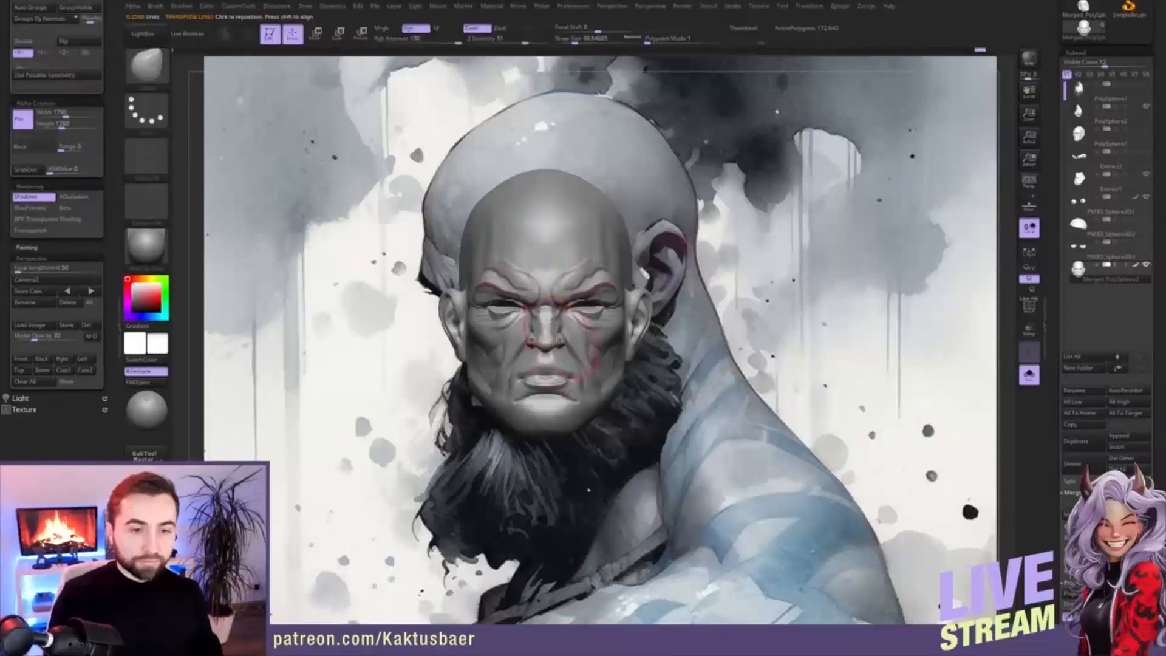
- Pull the nose tip down and reshape the nose profile with the Move brush, reducing the draw size to about 25
{"action": "left_click_drag", "start_coordinate": [560, 342], "coordinate": [559, 354]}
{"action": "mouse_move", "coordinate": [626, 352]}
{"action": "right_mouse_down"}
{"action": "mouse_move", "coordinate": [547, 351]}
{"action": "mouse_move", "coordinate": [556, 375]}
{"action": "mouse_move", "coordinate": [580, 350]}
{"action": "right_mouse_up"}
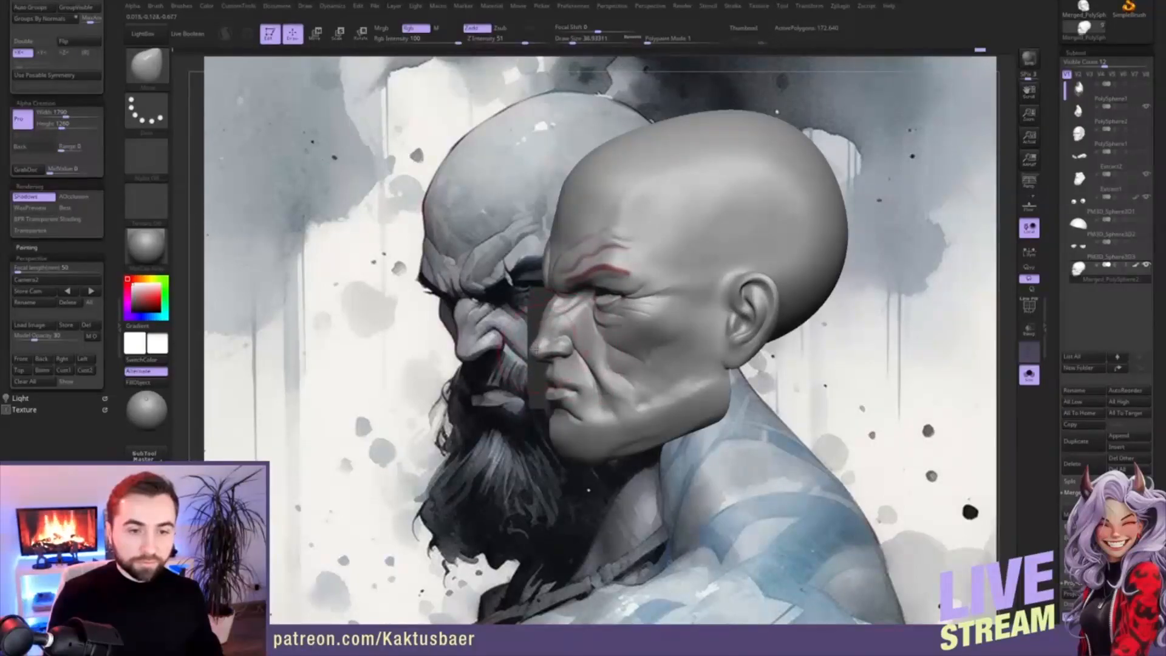
{"action": "mouse_move", "coordinate": [538, 353]}
{"action": "right_mouse_down"}
{"action": "mouse_move", "coordinate": [550, 354]}
{"action": "mouse_move", "coordinate": [559, 322]}
{"action": "right_mouse_up"}
{"action": "key", "text": "s"}
{"action": "key", "text": "s"}
{"action": "left_click_drag", "start_coordinate": [551, 308], "coordinate": [543, 331]}
{"action": "key", "text": "s"}
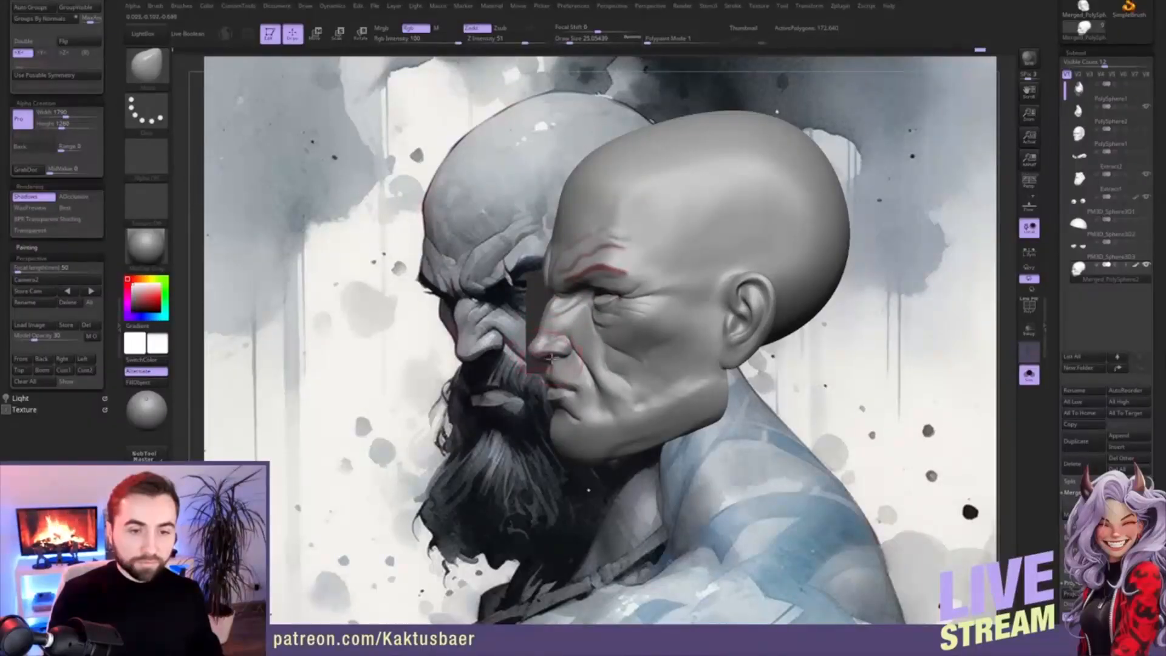
{"action": "right_click_drag", "start_coordinate": [567, 355], "coordinate": [603, 358]}
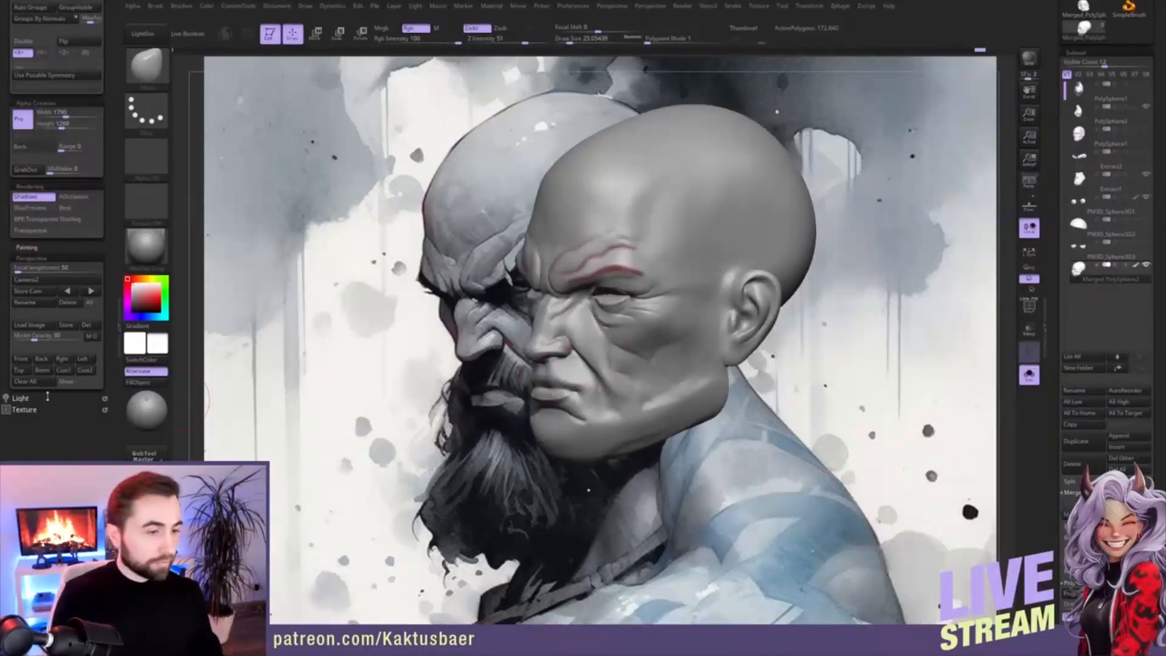
- Restore the first custom view with perspective on and compare the full opaque bust beside the painting
{"action": "left_click", "coordinate": [63, 370]}
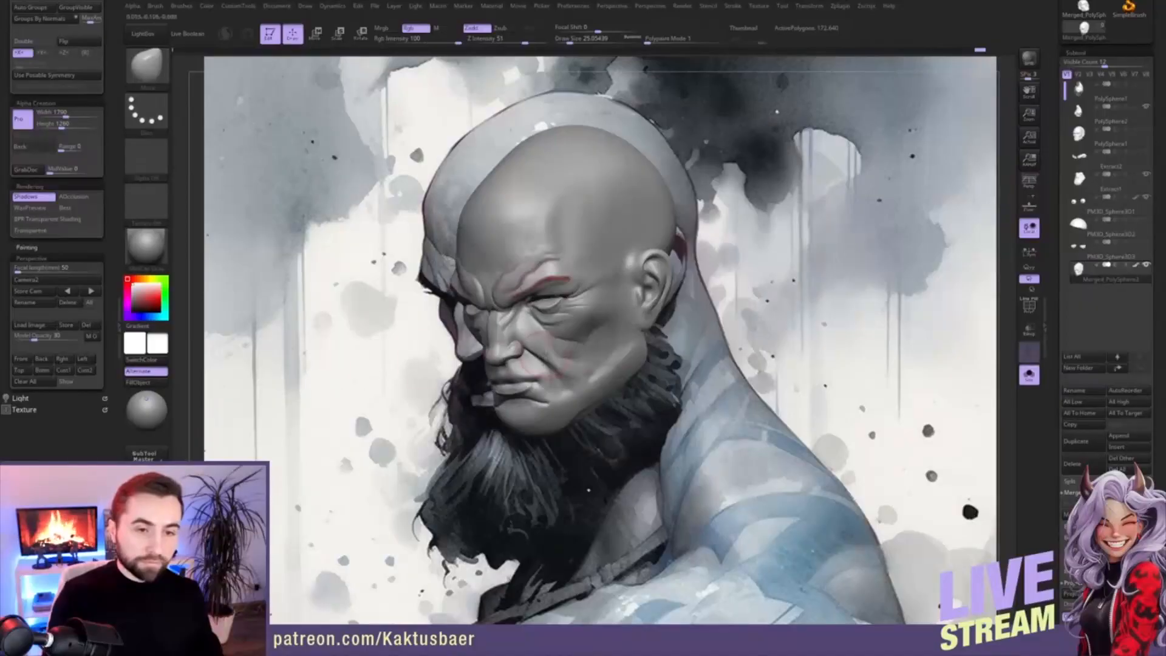
{"action": "left_click", "coordinate": [1029, 189]}
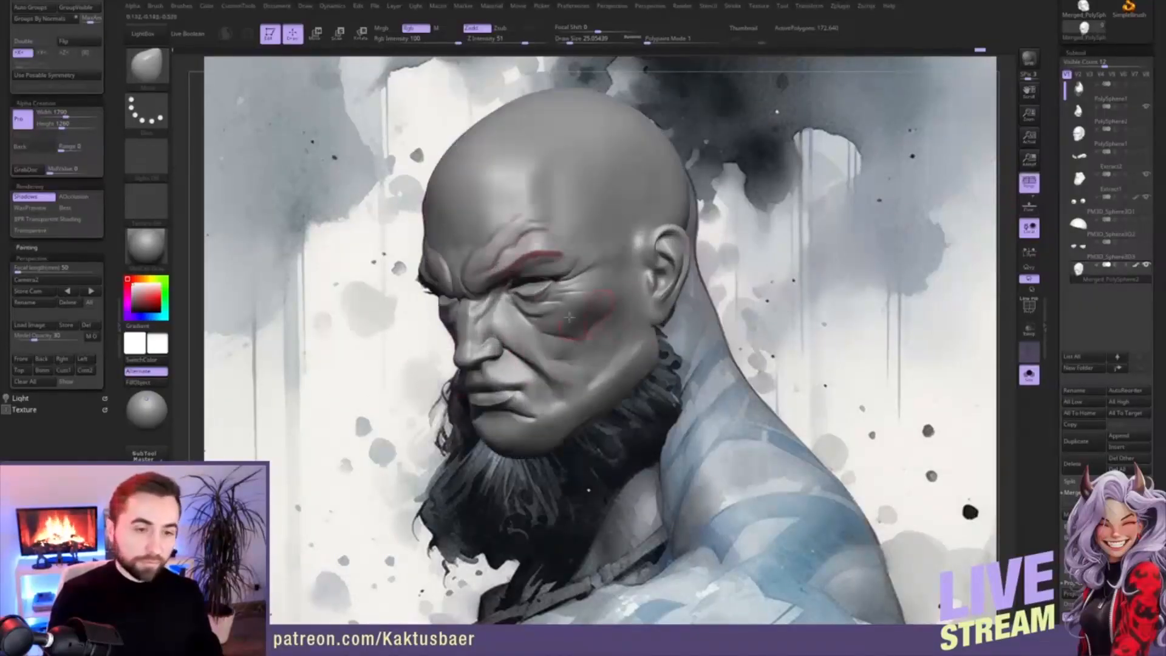
{"action": "key", "text": "shift+r"}
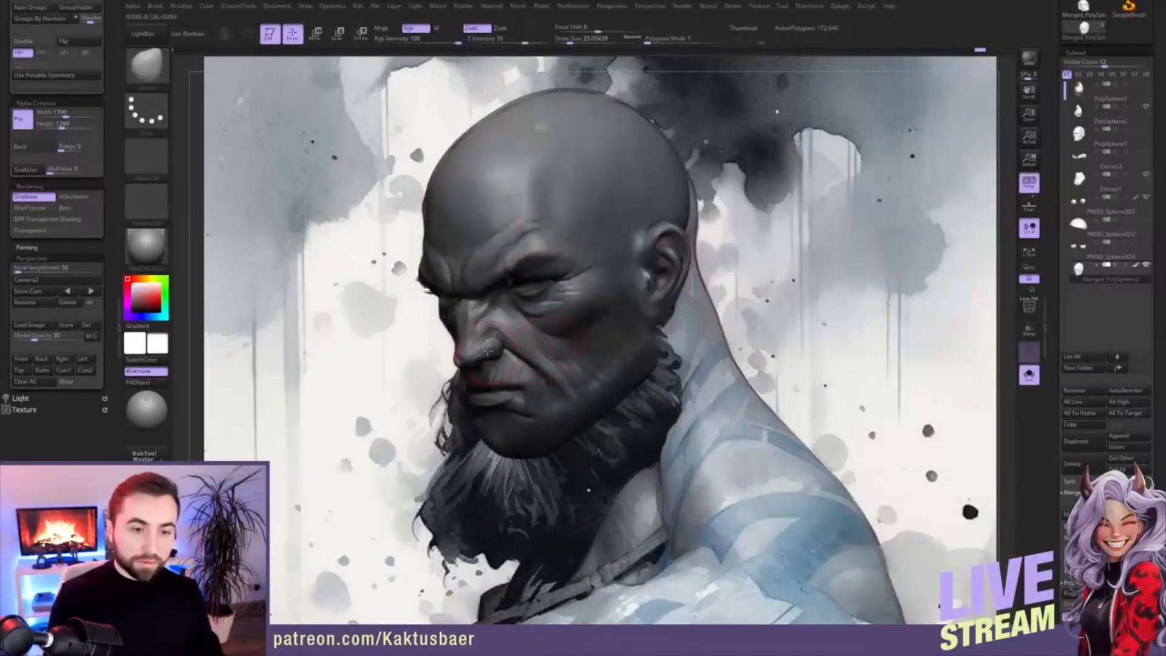
{"action": "right_click_drag", "start_coordinate": [563, 344], "coordinate": [759, 353], "text": "alt"}
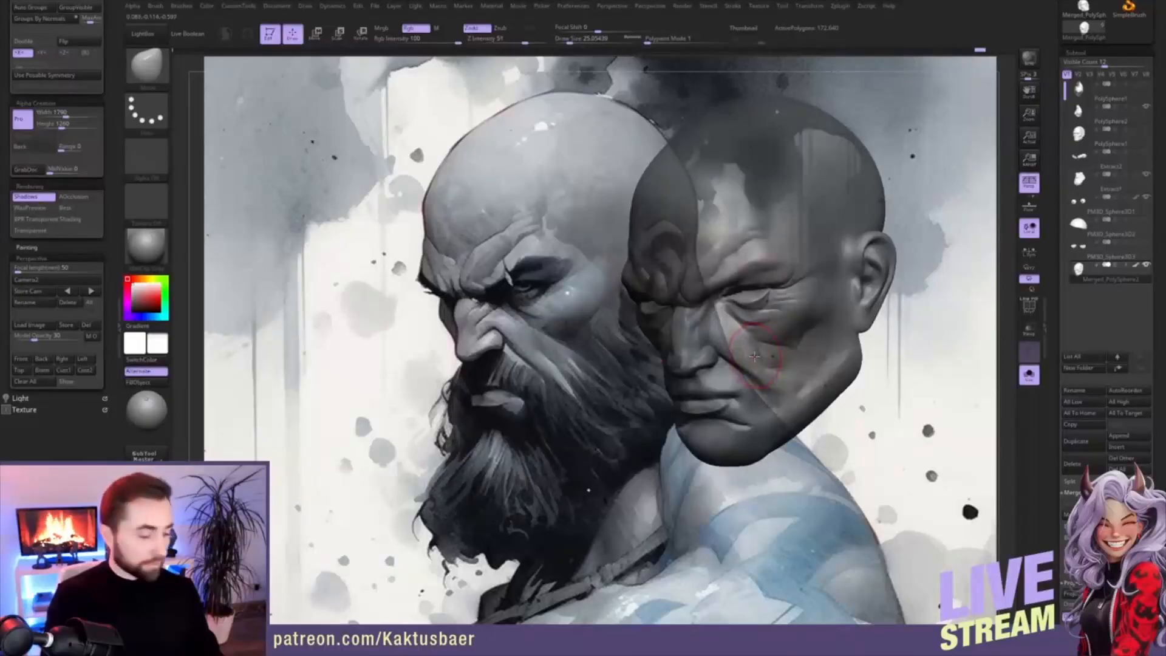
{"action": "key", "text": "alt+s"}
{"action": "key", "text": "shift+o"}
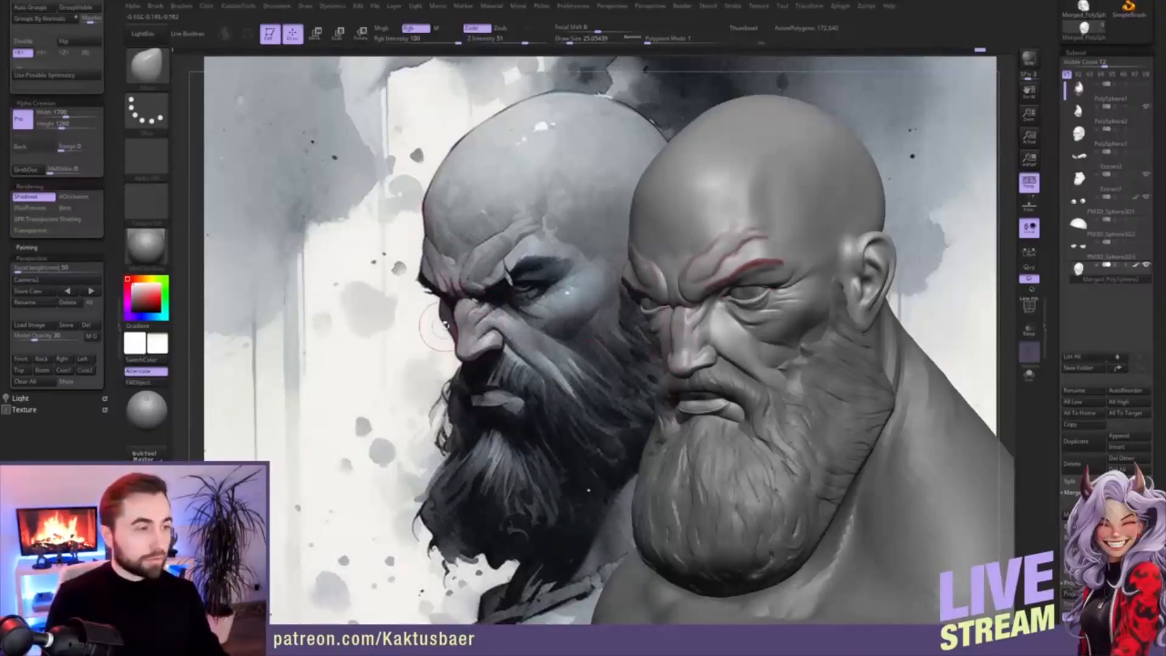
- Refine the nose bridge and inner eye corner from close views at draw sizes of about 12 to 19, smoothing the area below the eye
{"action": "mouse_move", "coordinate": [691, 312]}
{"action": "right_mouse_down"}
{"action": "mouse_move", "coordinate": [614, 322]}
{"action": "mouse_move", "coordinate": [681, 276]}
{"action": "right_mouse_up"}
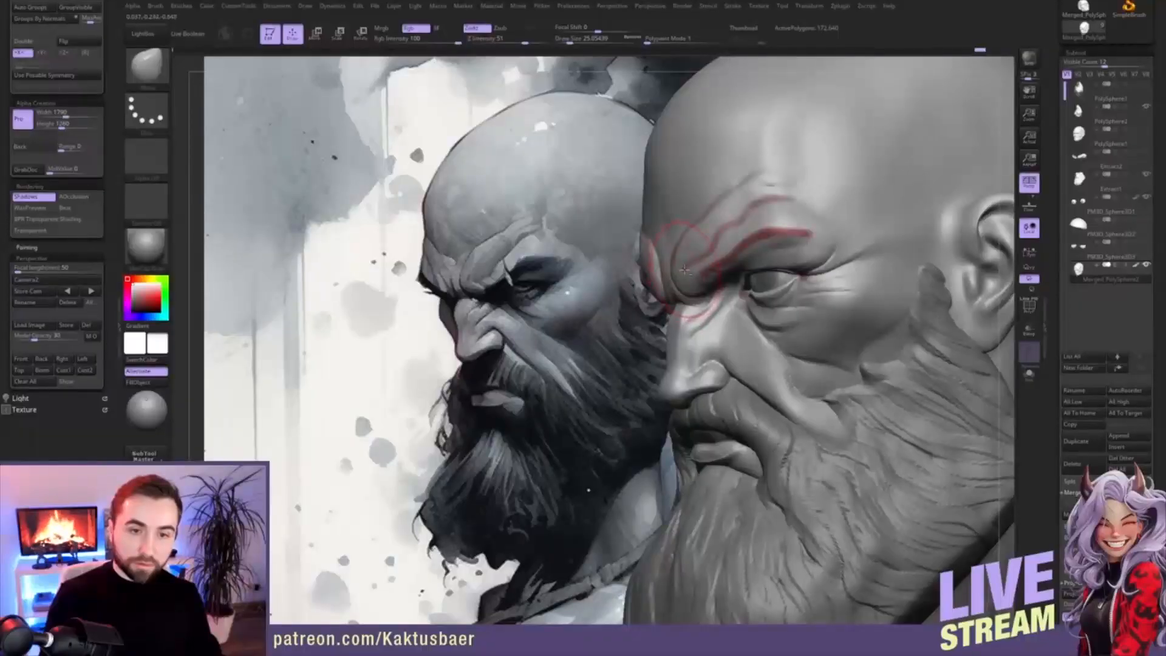
{"action": "mouse_move", "coordinate": [704, 276]}
{"action": "right_mouse_down"}
{"action": "mouse_move", "coordinate": [750, 278]}
{"action": "mouse_move", "coordinate": [729, 255]}
{"action": "mouse_move", "coordinate": [698, 298]}
{"action": "mouse_move", "coordinate": [714, 306]}
{"action": "right_mouse_up"}
{"action": "key", "text": "["}
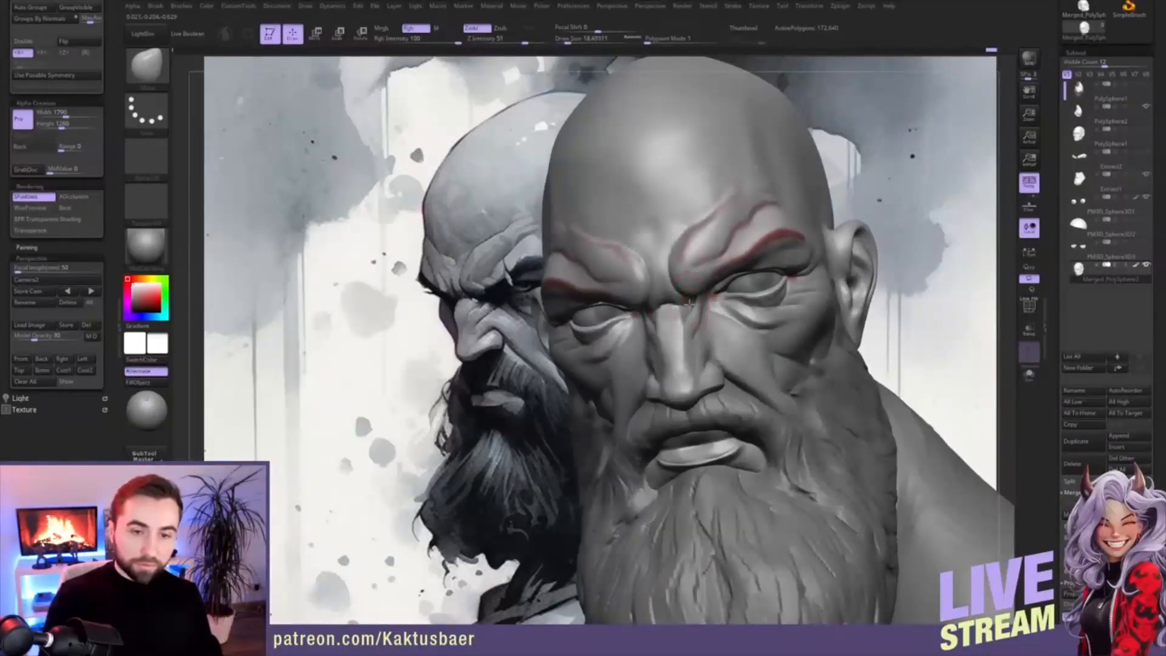
{"action": "mouse_move", "coordinate": [698, 322]}
{"action": "right_mouse_down"}
{"action": "mouse_move", "coordinate": [742, 291]}
{"action": "mouse_move", "coordinate": [696, 338]}
{"action": "right_mouse_up"}
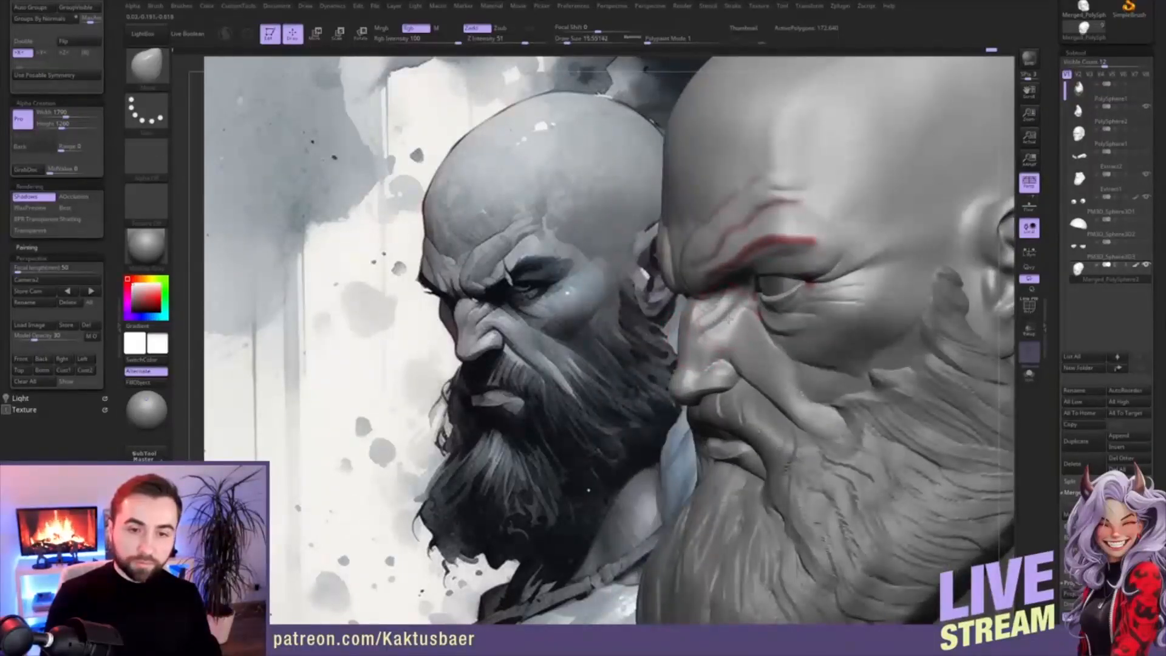
{"action": "right_click_drag", "start_coordinate": [729, 314], "coordinate": [764, 319]}
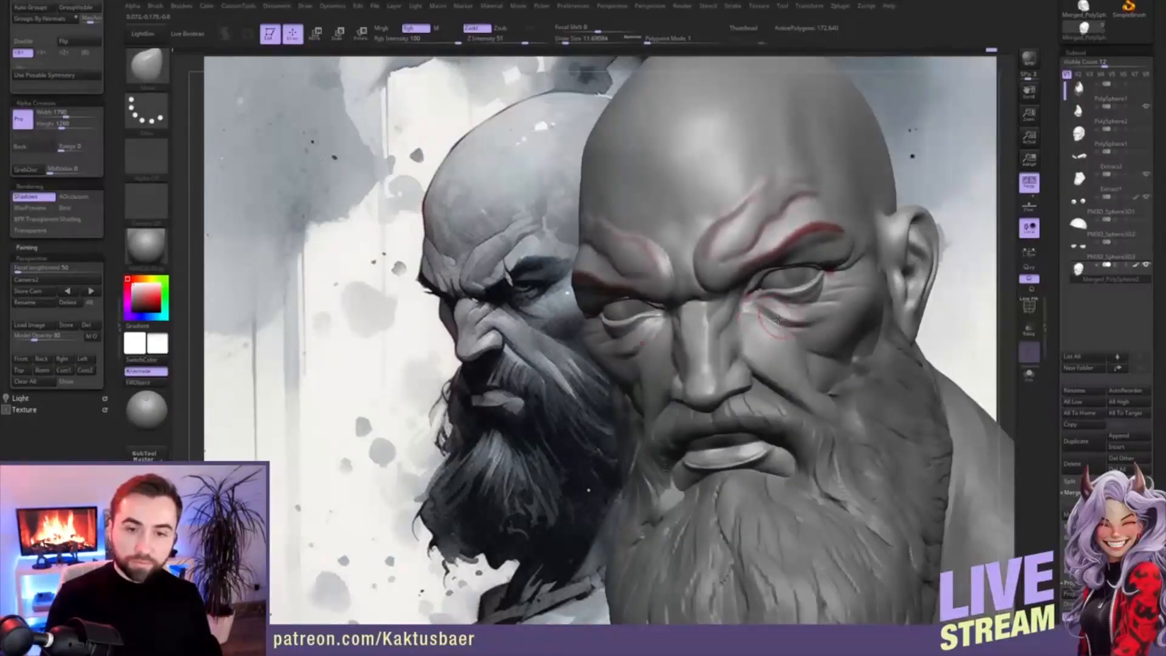
{"action": "left_click_drag", "start_coordinate": [780, 310], "coordinate": [764, 306], "text": "shift"}
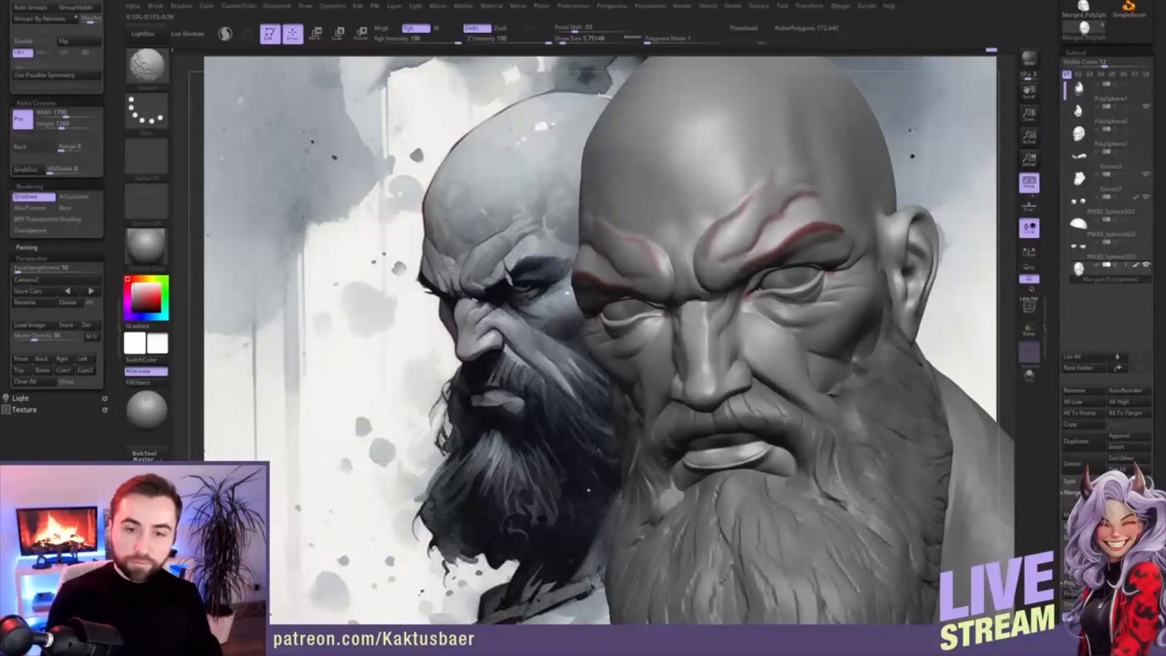
{"action": "right_click_drag", "start_coordinate": [810, 319], "coordinate": [755, 337]}
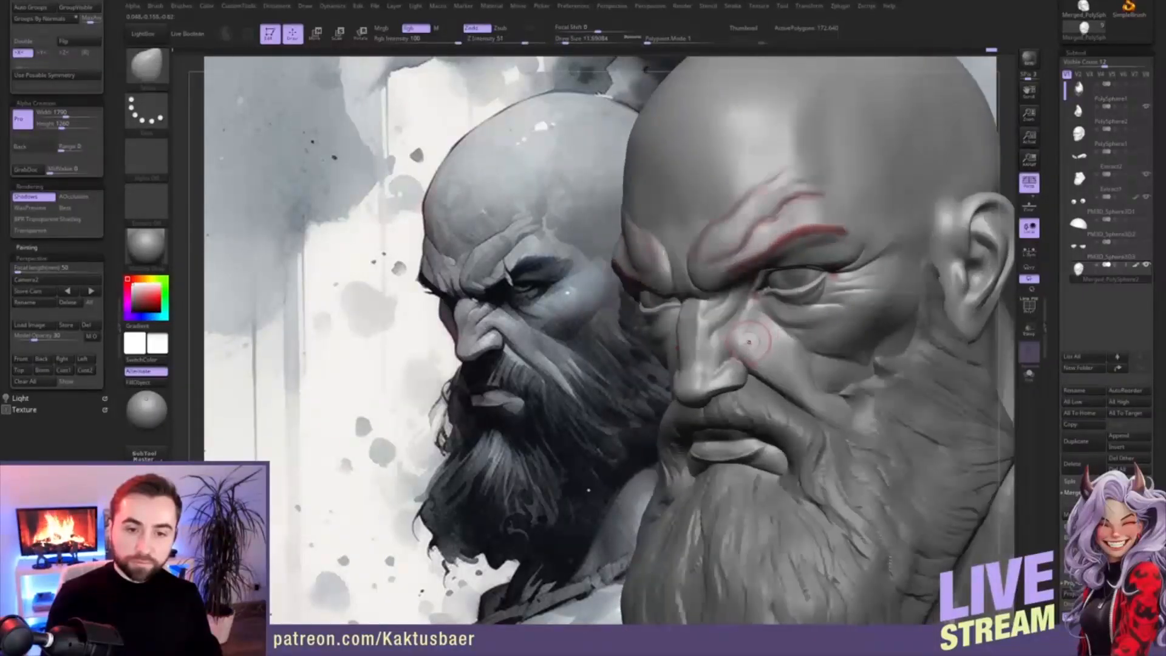
- Check the head against the painting in the first custom view and measure the lower face from the front with the Transpose line
{"action": "left_click", "coordinate": [64, 370]}
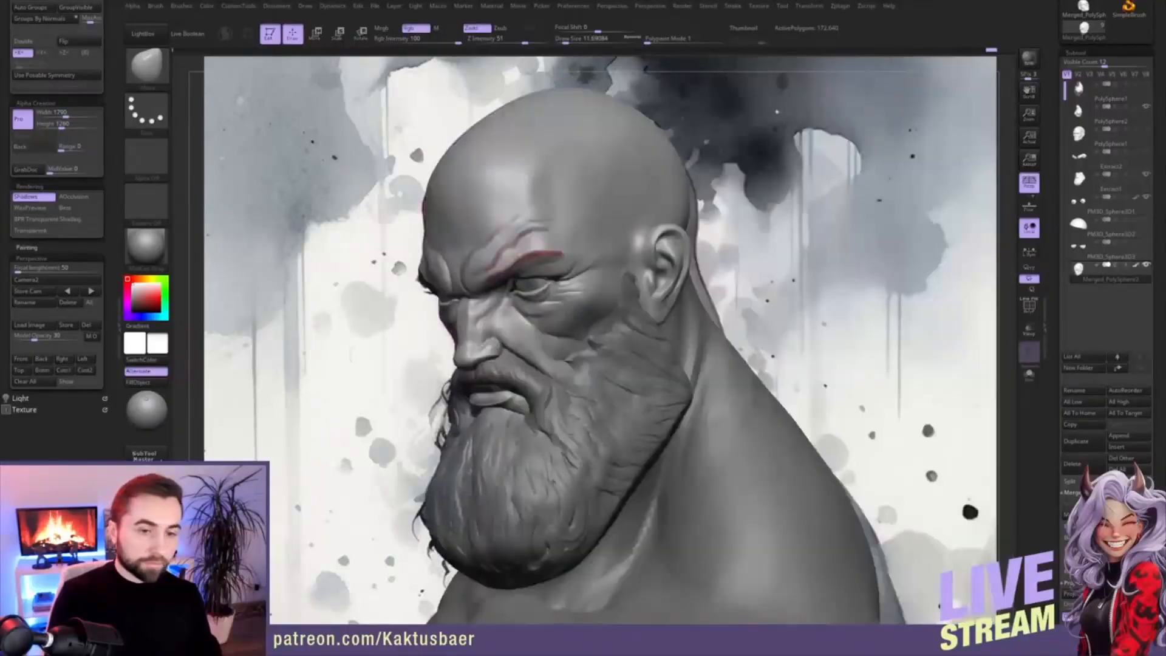
{"action": "right_click_drag", "start_coordinate": [507, 365], "coordinate": [547, 357]}
{"action": "key", "text": "alt+s"}
{"action": "key", "text": "w"}
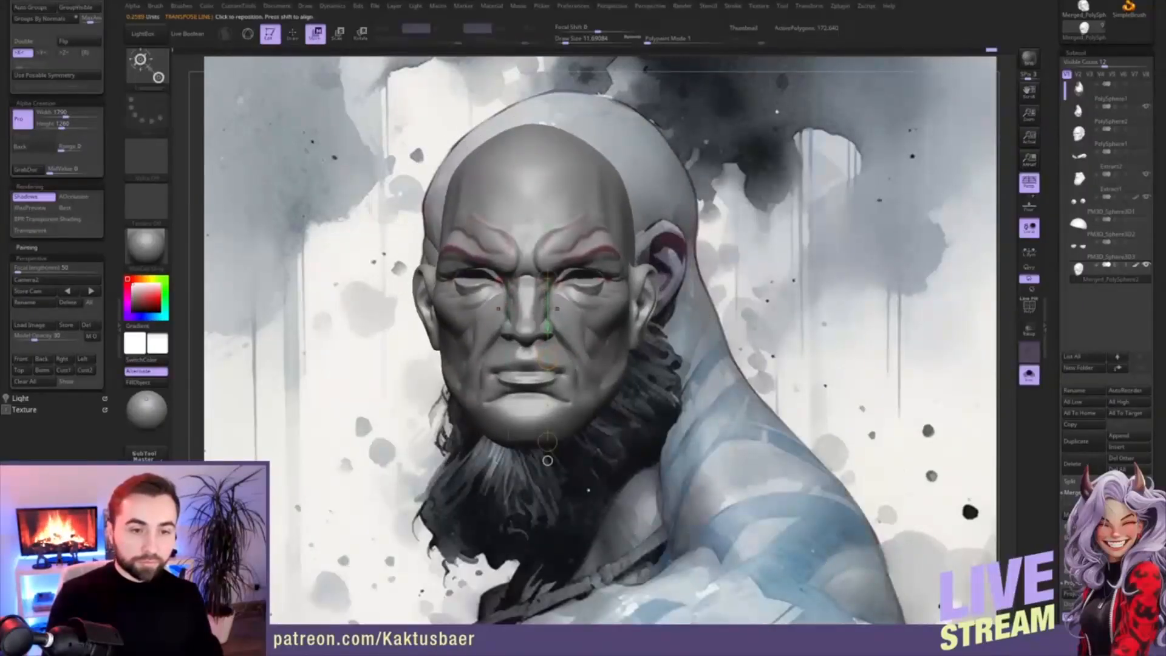
{"action": "mouse_move", "coordinate": [613, 338]}
{"action": "right_mouse_down"}
{"action": "mouse_move", "coordinate": [575, 342]}
{"action": "mouse_move", "coordinate": [609, 336]}
{"action": "right_mouse_up"}
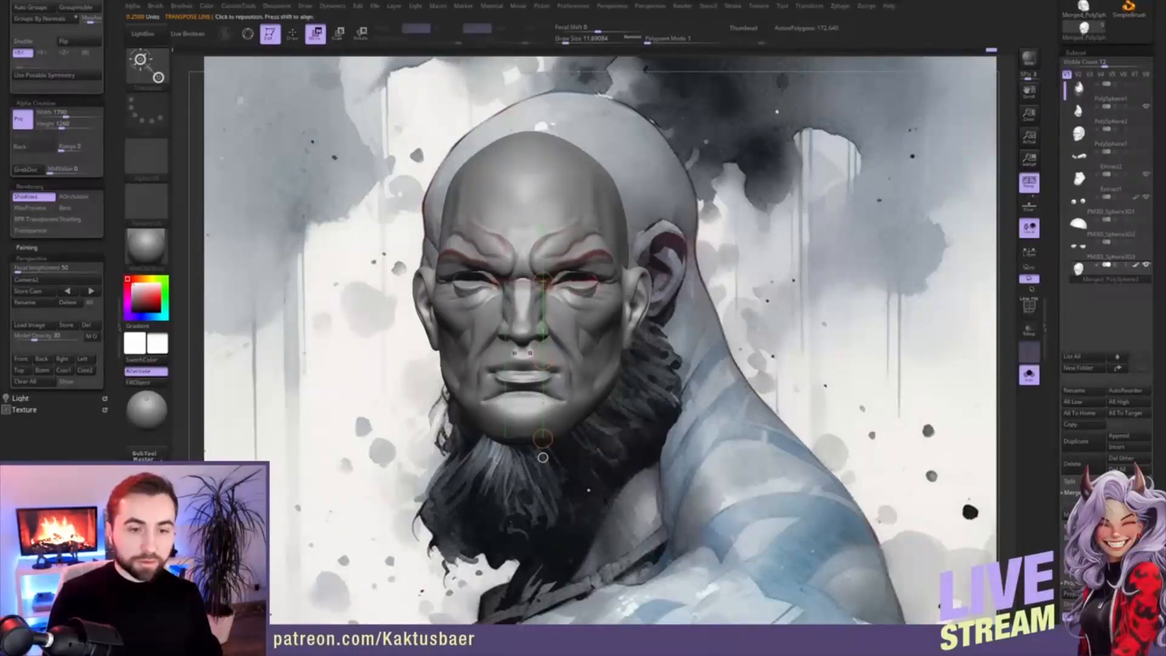
{"action": "key", "text": "q"}
- Rework the nose profile on the isolated head with the Move brush at a draw size of about 27, undoing an unwanted stroke
{"action": "mouse_move", "coordinate": [557, 345]}
{"action": "right_mouse_down"}
{"action": "mouse_move", "coordinate": [543, 342]}
{"action": "mouse_move", "coordinate": [645, 332]}
{"action": "mouse_move", "coordinate": [643, 317]}
{"action": "mouse_move", "coordinate": [631, 321]}
{"action": "right_mouse_up"}
{"action": "mouse_move", "coordinate": [649, 361]}
{"action": "left_mouse_down"}
{"action": "mouse_move", "coordinate": [688, 350]}
{"action": "mouse_move", "coordinate": [672, 332]}
{"action": "left_mouse_up"}
{"action": "key", "text": "s"}
{"action": "key", "text": "ctrl+z"}
{"action": "key", "text": "s"}
{"action": "right_click_drag", "start_coordinate": [675, 331], "coordinate": [666, 329]}
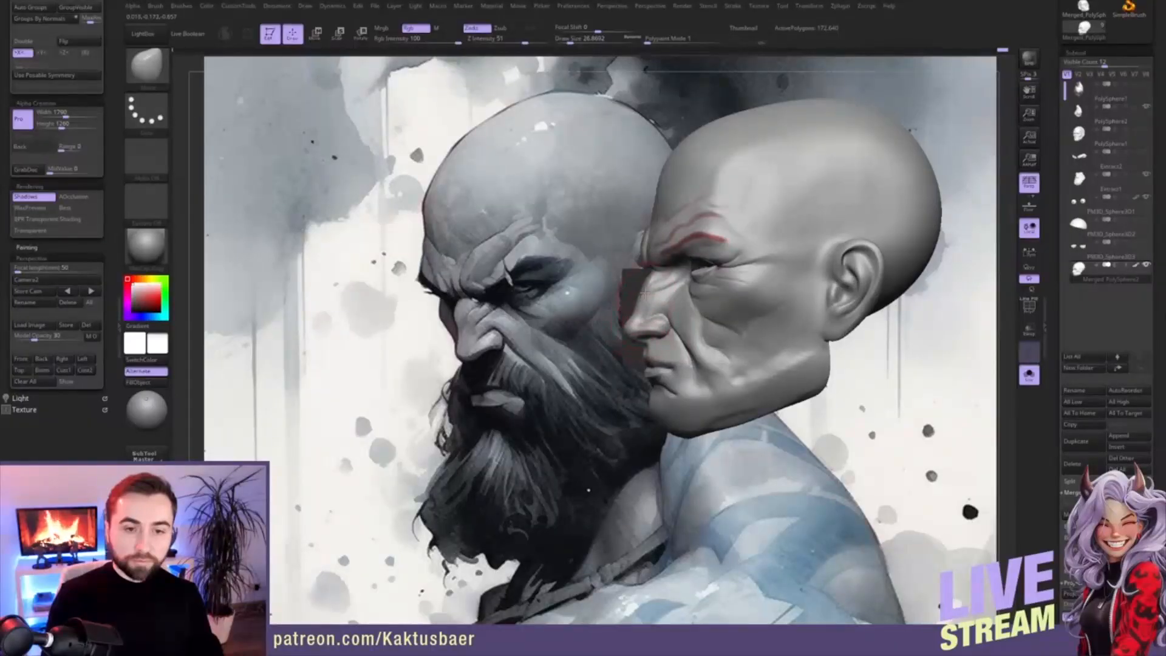
{"action": "right_click_drag", "start_coordinate": [638, 308], "coordinate": [609, 298], "text": "alt"}
{"action": "mouse_move", "coordinate": [609, 299]}
{"action": "right_mouse_down", "text": "ctrl"}
{"action": "mouse_move", "coordinate": [622, 333]}
{"action": "mouse_move", "coordinate": [656, 299]}
{"action": "mouse_move", "coordinate": [673, 315]}
{"action": "mouse_move", "coordinate": [619, 307]}
{"action": "right_mouse_up", "text": "ctrl"}
- Show all subtools, shape the moustache under the nose on the beard subtool with a Move brush of about 49, and restore the stored custom view
{"action": "key", "text": "alt+s"}
{"action": "key", "text": "s"}
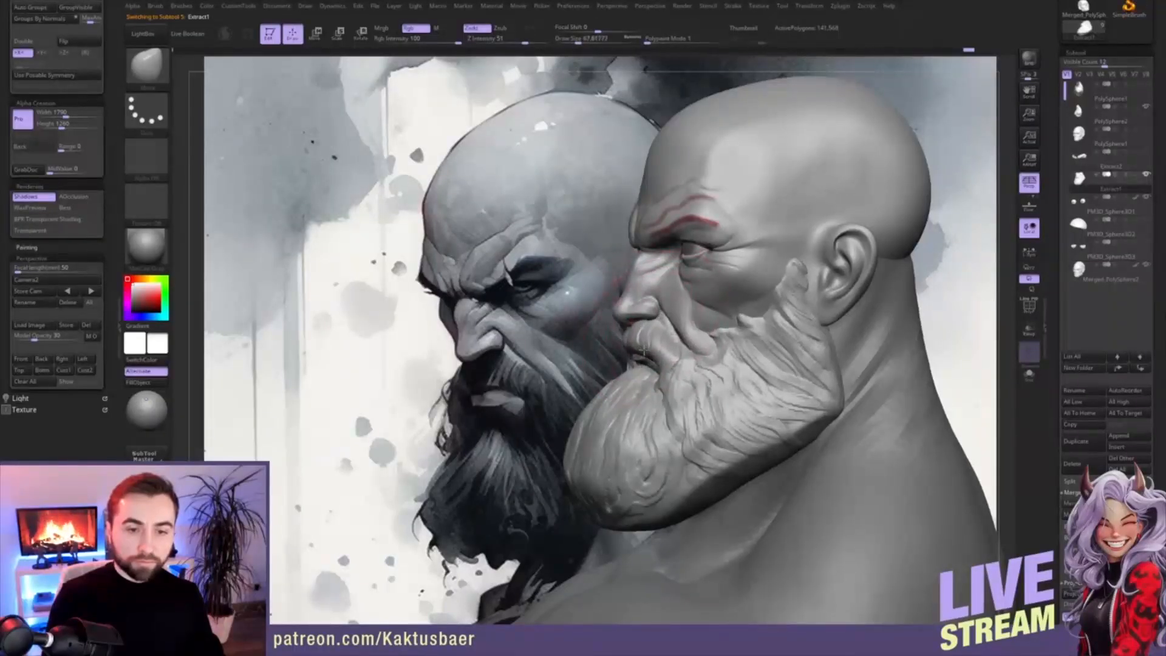
{"action": "right_click_drag", "start_coordinate": [645, 360], "coordinate": [685, 364]}
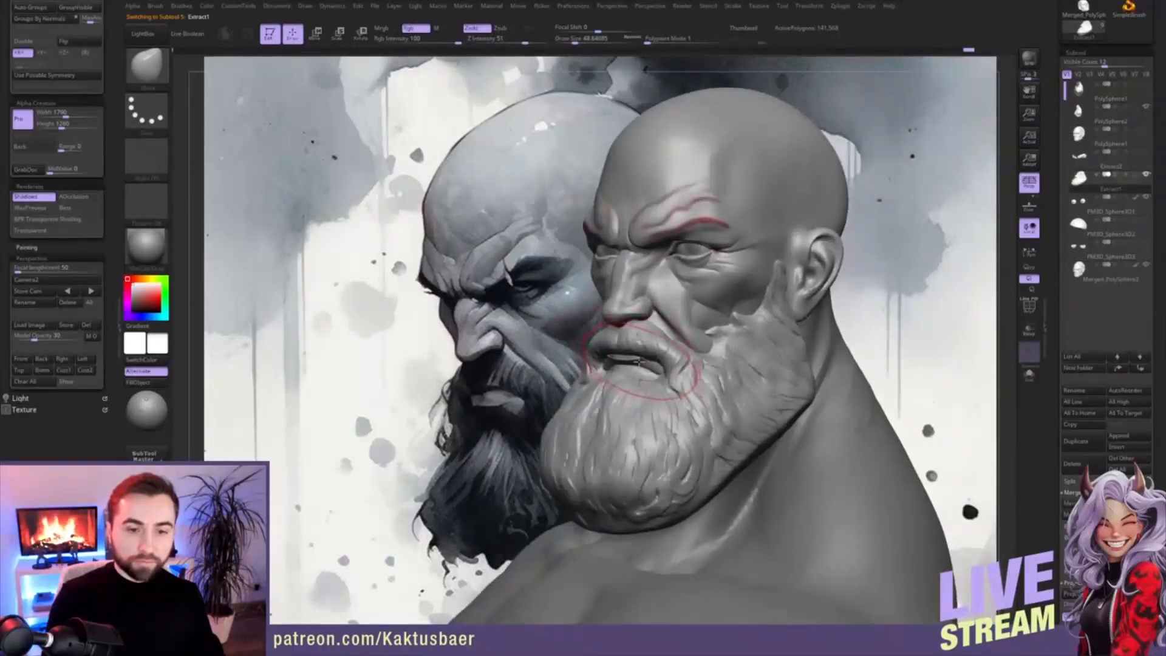
{"action": "left_click_drag", "start_coordinate": [634, 362], "coordinate": [635, 353]}
{"action": "right_click_drag", "start_coordinate": [648, 331], "coordinate": [670, 326]}
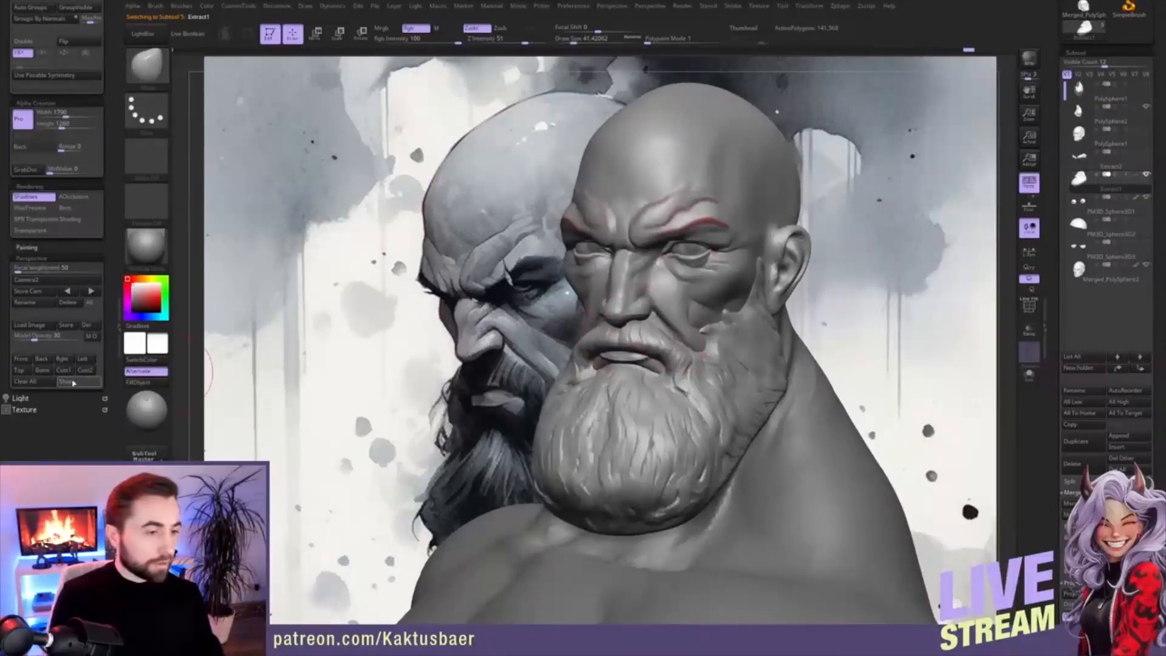
{"action": "left_click", "coordinate": [86, 370]}
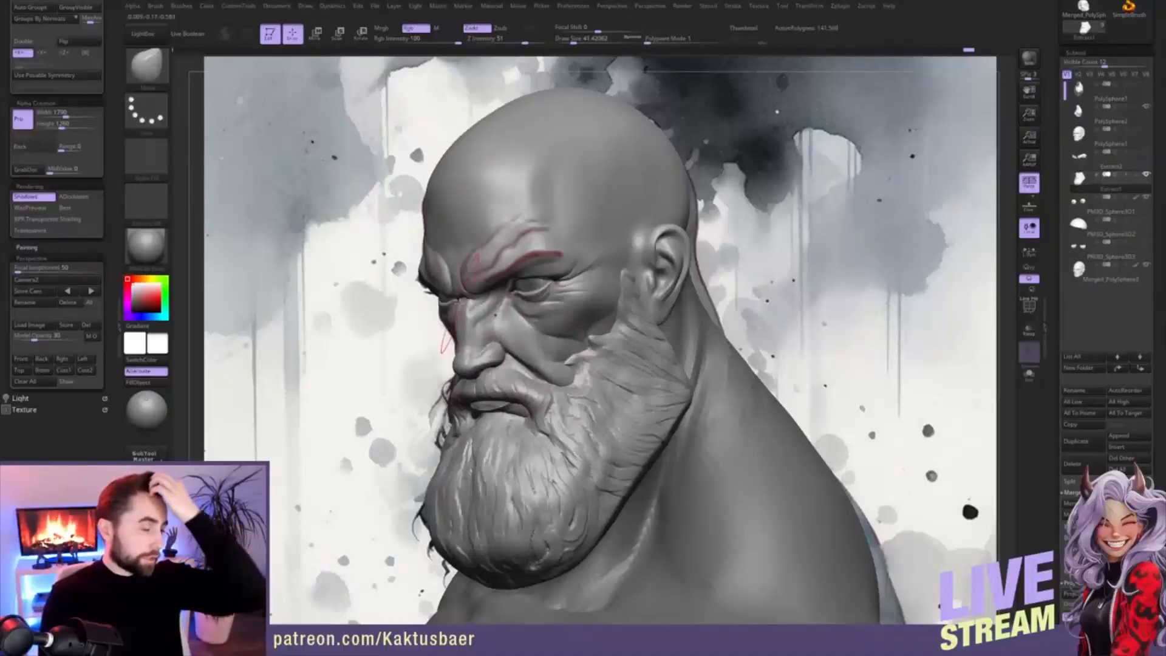
- Compare the bust with the painting in side-by-side and overlaid views, focusing on the brow, eye and nose
{"action": "right_click_drag", "start_coordinate": [489, 348], "coordinate": [673, 329], "text": "alt"}
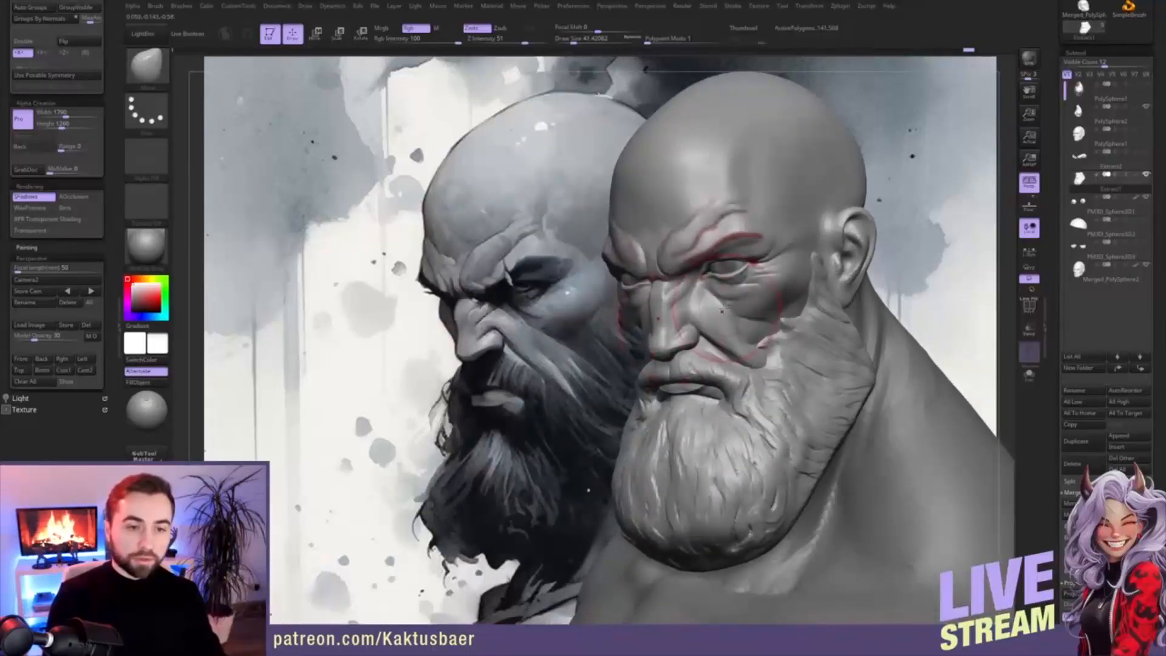
{"action": "mouse_move", "coordinate": [742, 295]}
{"action": "right_mouse_down"}
{"action": "mouse_move", "coordinate": [745, 304]}
{"action": "mouse_move", "coordinate": [561, 262]}
{"action": "mouse_move", "coordinate": [567, 274]}
{"action": "right_mouse_up"}
{"action": "key", "text": "m"}
{"action": "key", "text": "s"}
{"action": "left_click_drag", "start_coordinate": [559, 273], "coordinate": [566, 273]}
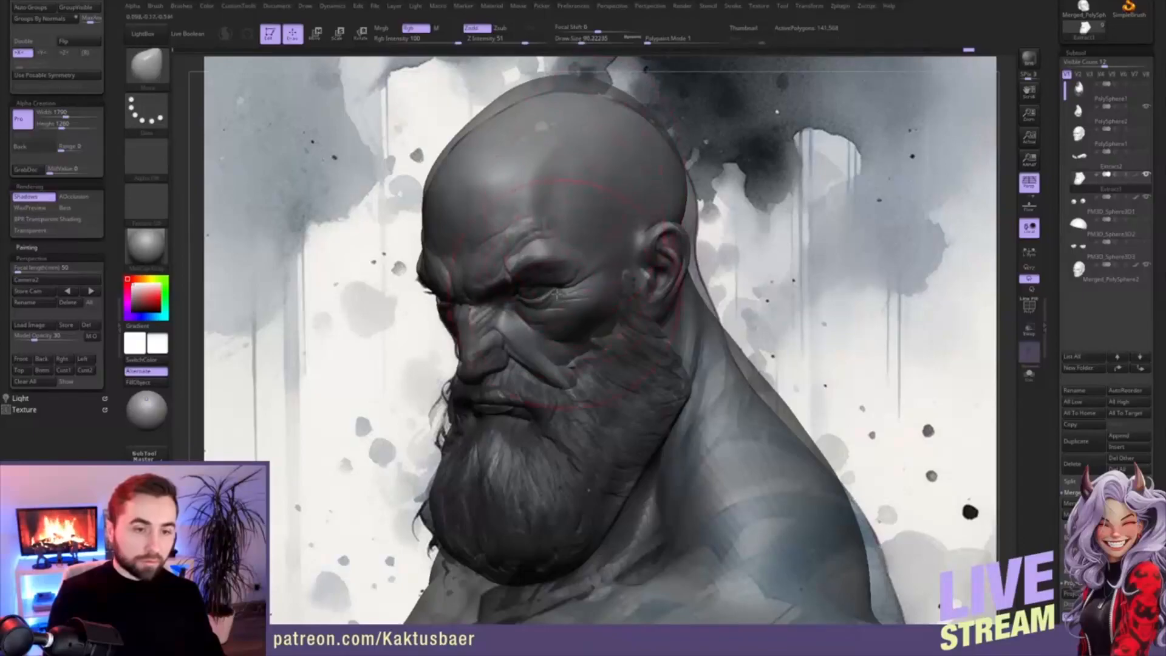
{"action": "key", "text": "s"}
{"action": "left_click_drag", "start_coordinate": [552, 267], "coordinate": [534, 263]}
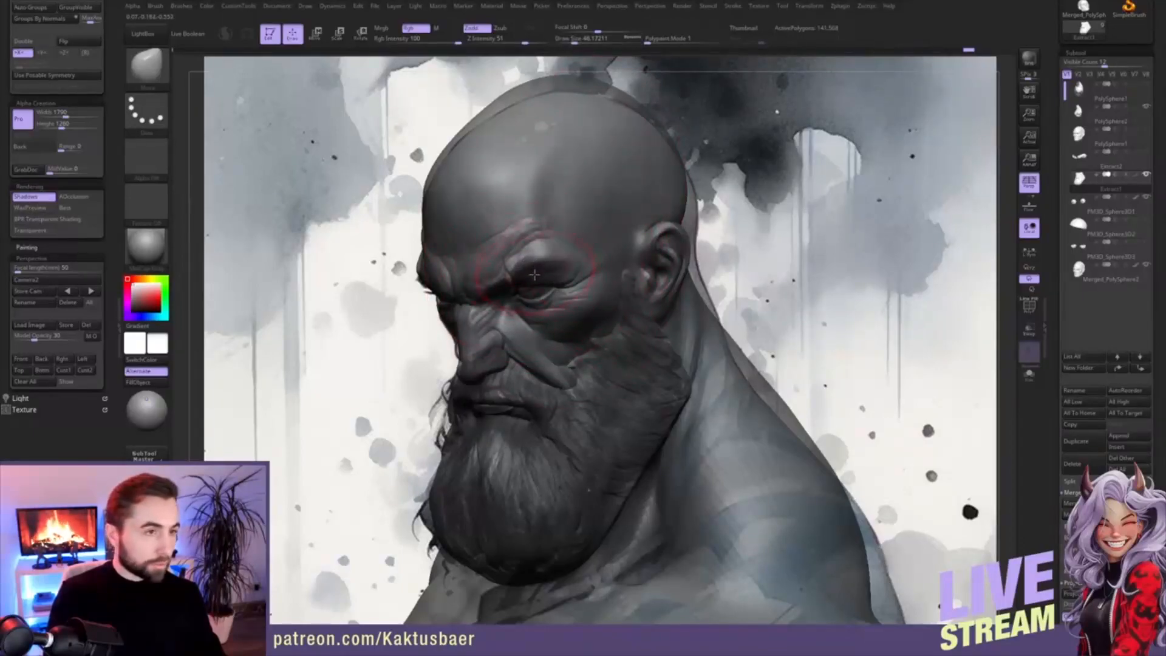
{"action": "scroll", "coordinate": [115, 104], "scroll_direction": "up", "scroll_amount": 4}
{"action": "scroll", "coordinate": [115, 104], "scroll_direction": "up", "scroll_amount": 3}
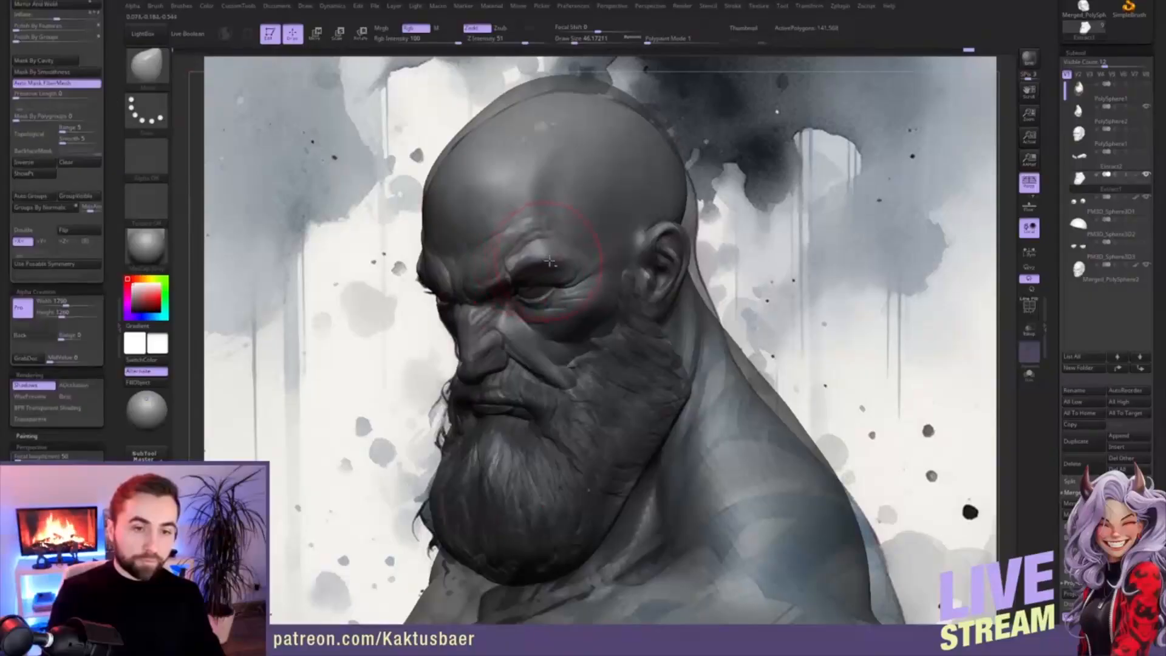
{"action": "right_click_drag", "start_coordinate": [571, 253], "coordinate": [559, 249]}
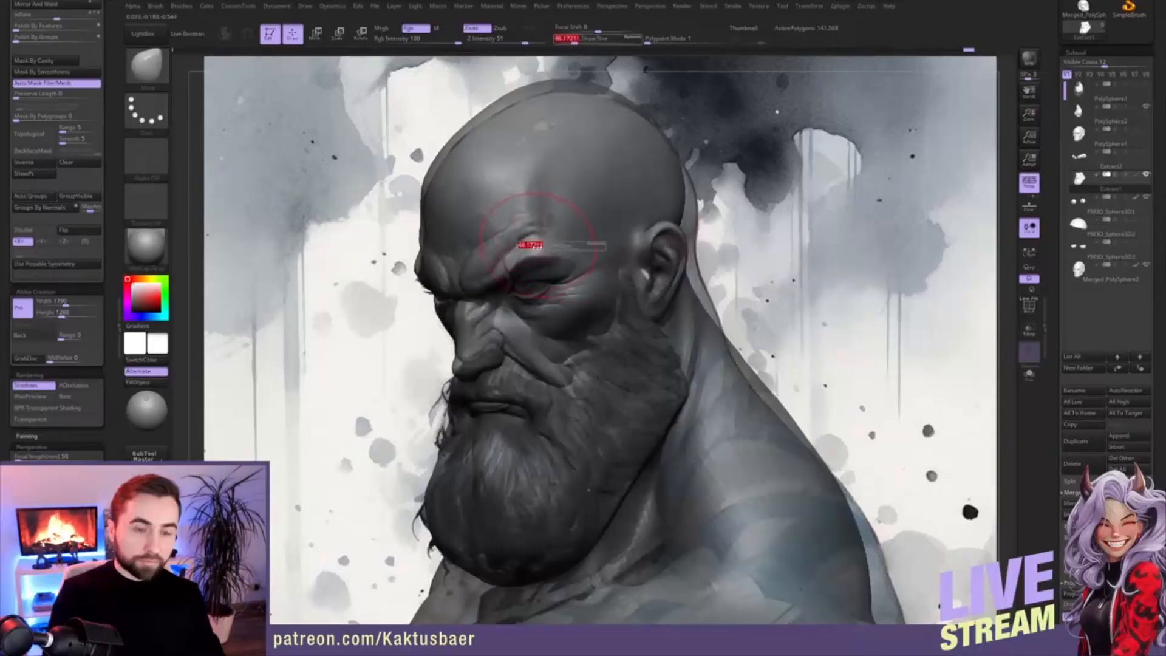
- Select the head subtool and adjust the nose and cheek area against the painting with the Move brush at a draw size of about 64
{"action": "left_click", "coordinate": [543, 249], "text": "alt"}
{"action": "right_click_drag", "start_coordinate": [589, 285], "coordinate": [586, 281]}
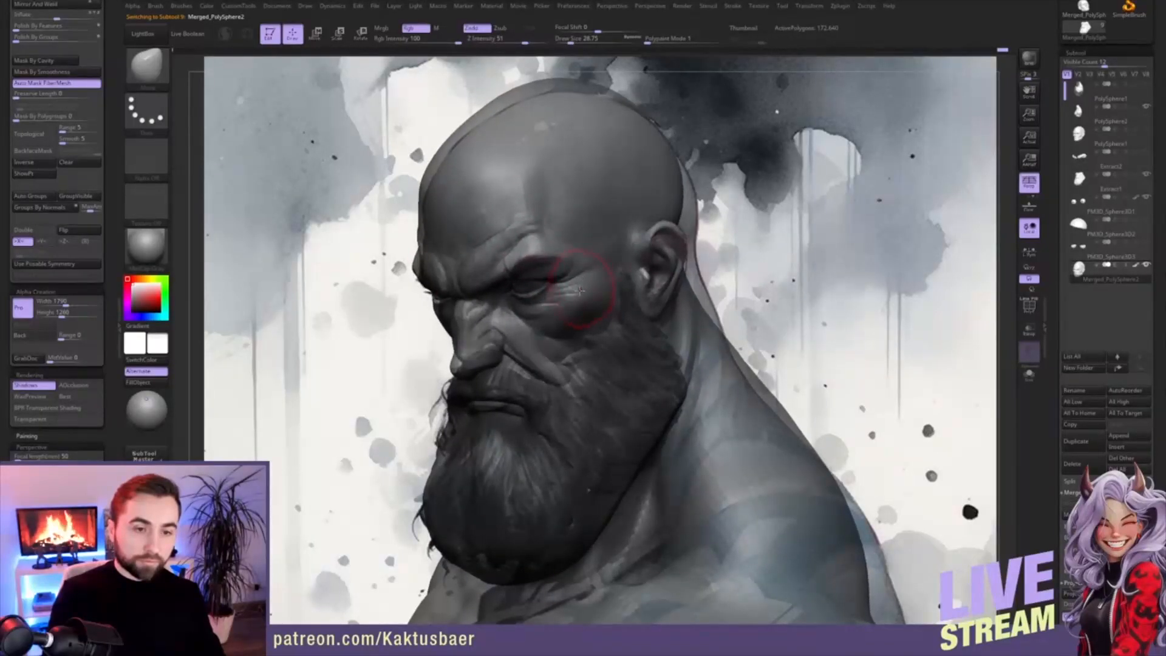
{"action": "key", "text": "s"}
{"action": "left_click_drag", "start_coordinate": [502, 359], "coordinate": [509, 360]}
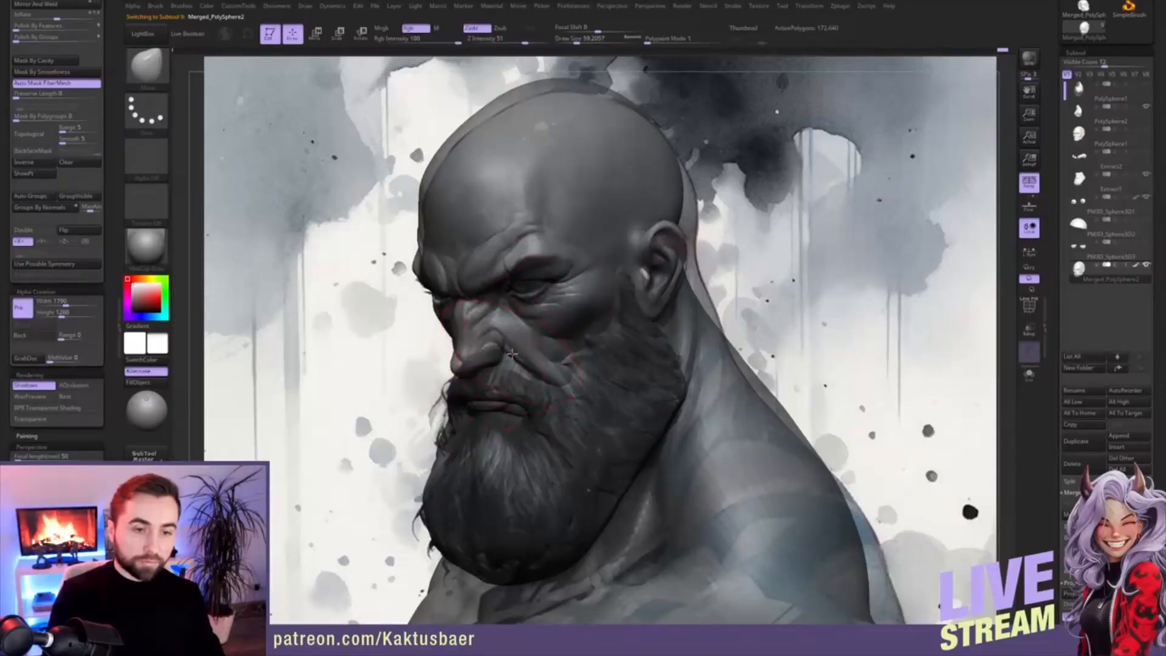
{"action": "right_click_drag", "start_coordinate": [509, 354], "coordinate": [514, 353]}
{"action": "key", "text": "s"}
{"action": "left_click_drag", "start_coordinate": [514, 352], "coordinate": [511, 351]}
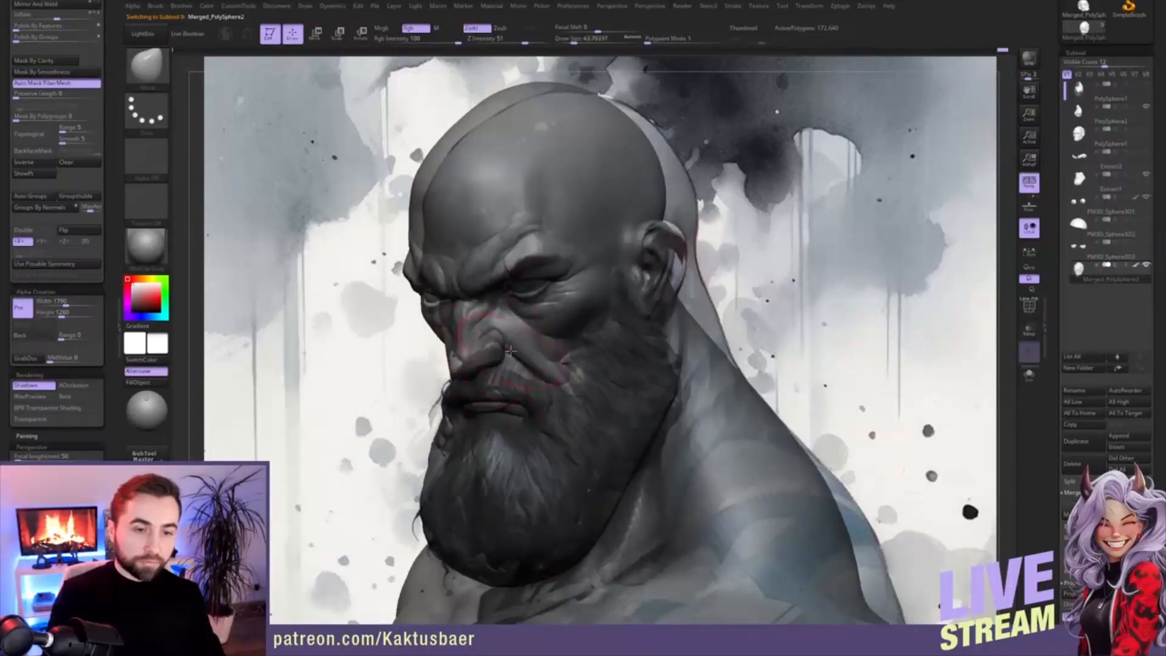
{"action": "right_click_drag", "start_coordinate": [511, 351], "coordinate": [477, 348]}
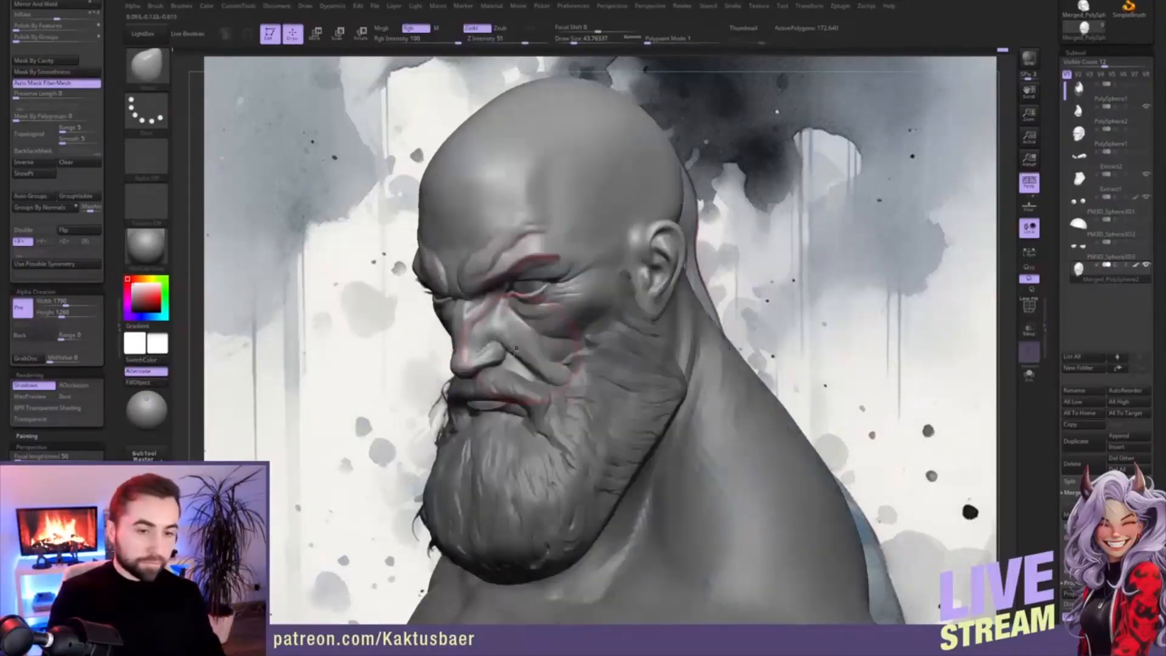
- Work the fold beside the nostril with the ClayBuildup brush from a close view, undoing the unwanted strokes
{"action": "right_click_drag", "start_coordinate": [494, 352], "coordinate": [514, 353]}
{"action": "key", "text": "s"}
{"action": "left_click_drag", "start_coordinate": [513, 353], "coordinate": [508, 352]}
{"action": "right_click_drag", "start_coordinate": [508, 352], "coordinate": [508, 344], "text": "ctrl"}
{"action": "key", "text": "s"}
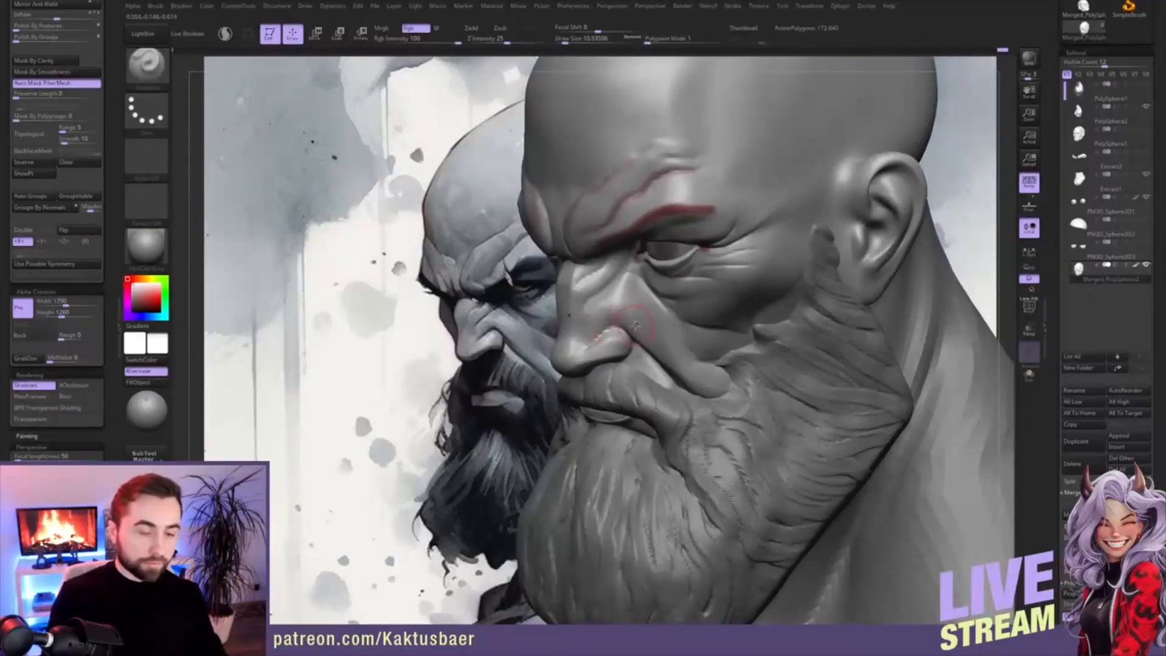
{"action": "key", "text": "b"}
{"action": "key", "text": "c"}
{"action": "key", "text": "b"}
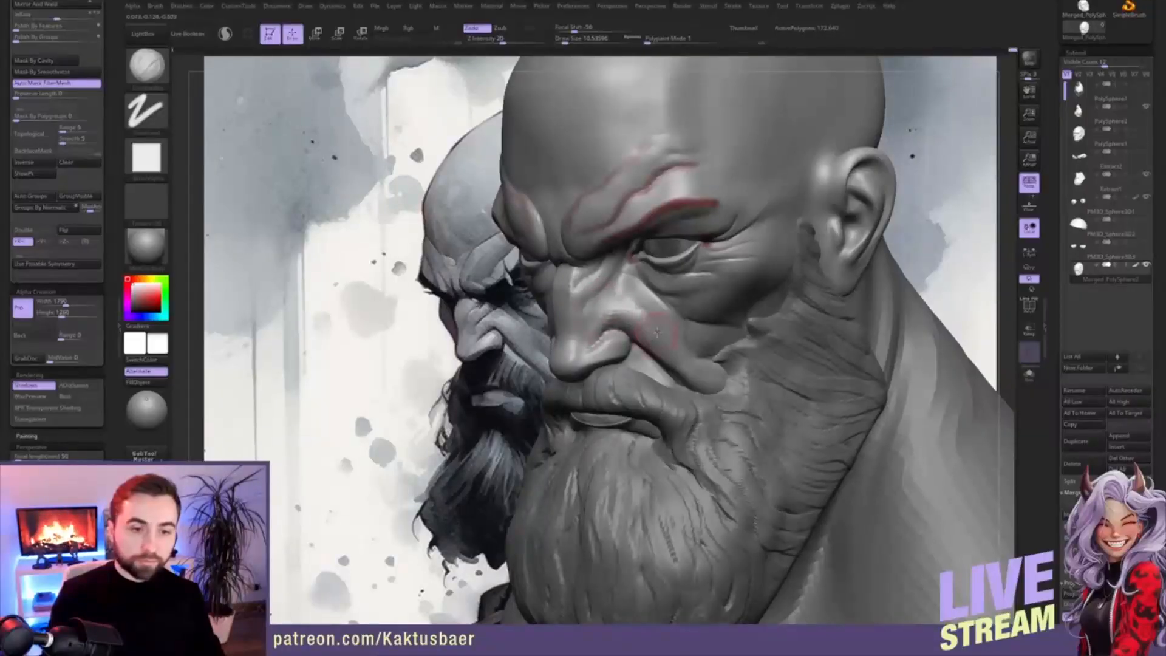
{"action": "key", "text": "ctrl+z"}
{"action": "key", "text": "ctrl+z"}
{"action": "key", "text": "ctrl+z"}
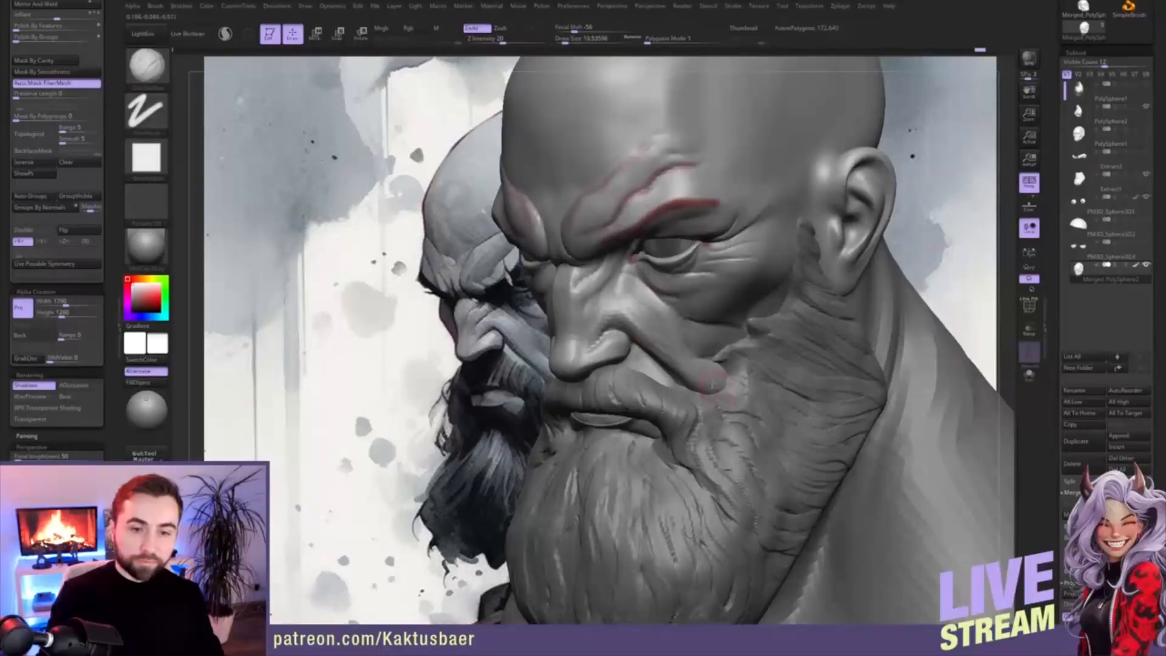
- Adjust the lower cheek fold where it meets the beard with a smaller Move brush
{"action": "right_click_drag", "start_coordinate": [727, 359], "coordinate": [787, 334], "text": "alt"}
{"action": "key", "text": "alt+s"}
{"action": "key", "text": "b"}
{"action": "key", "text": "m"}
{"action": "key", "text": "v"}
{"action": "key", "text": "s"}
{"action": "left_click_drag", "start_coordinate": [794, 343], "coordinate": [780, 346]}
{"action": "key", "text": "alt+shift+s"}
- Refine the cheek fold above the moustache using DamStandard and ClayBuildup at a draw size of about 14, smoothing it and undoing the last change
{"action": "key", "text": "s"}
{"action": "key", "text": "b"}
{"action": "key", "text": "d"}
{"action": "key", "text": "s"}
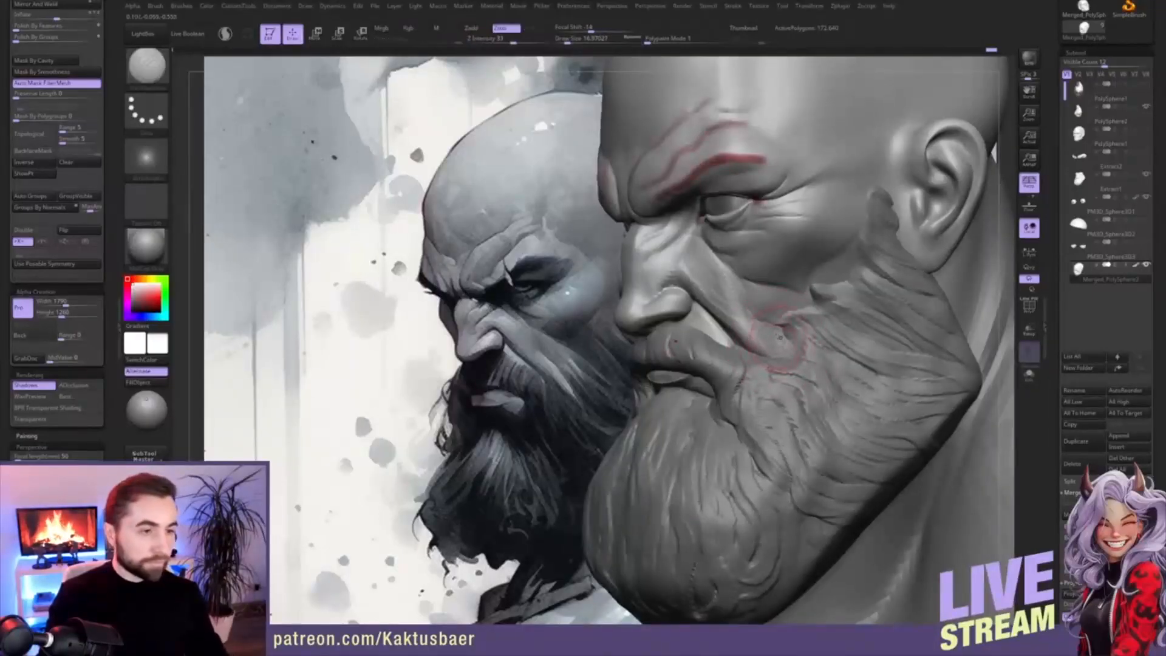
{"action": "key", "text": "b"}
{"action": "key", "text": "c"}
{"action": "key", "text": "b"}
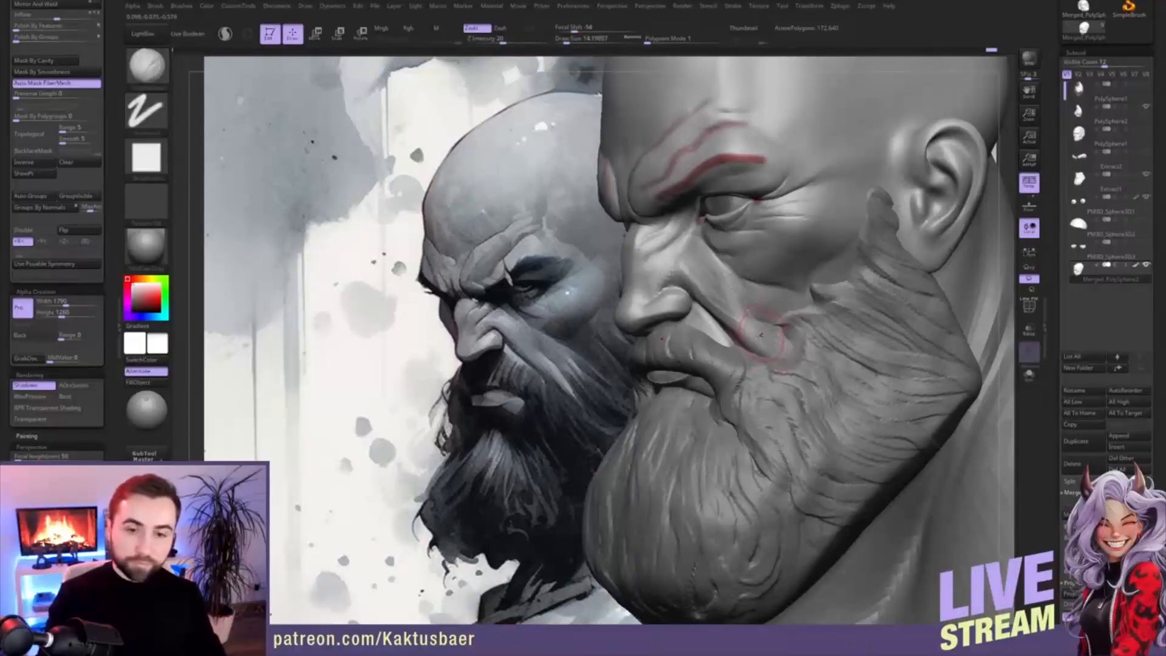
{"action": "right_click_drag", "start_coordinate": [761, 360], "coordinate": [772, 351]}
{"action": "key", "text": "shift"}
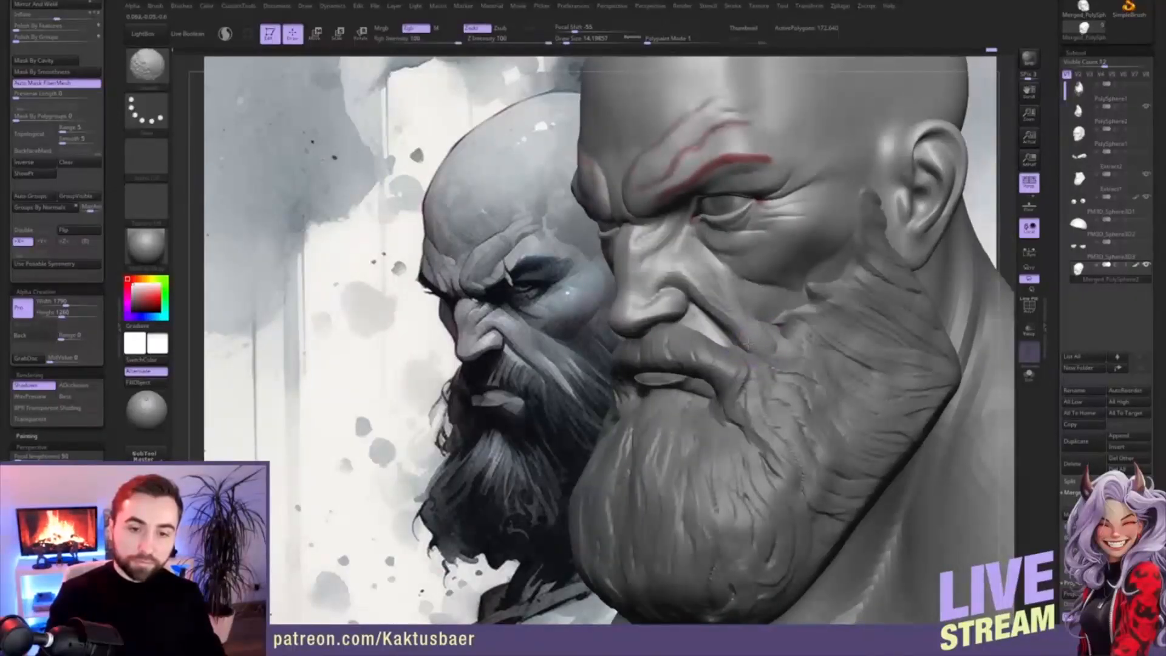
{"action": "right_click_drag", "start_coordinate": [732, 325], "coordinate": [704, 305]}
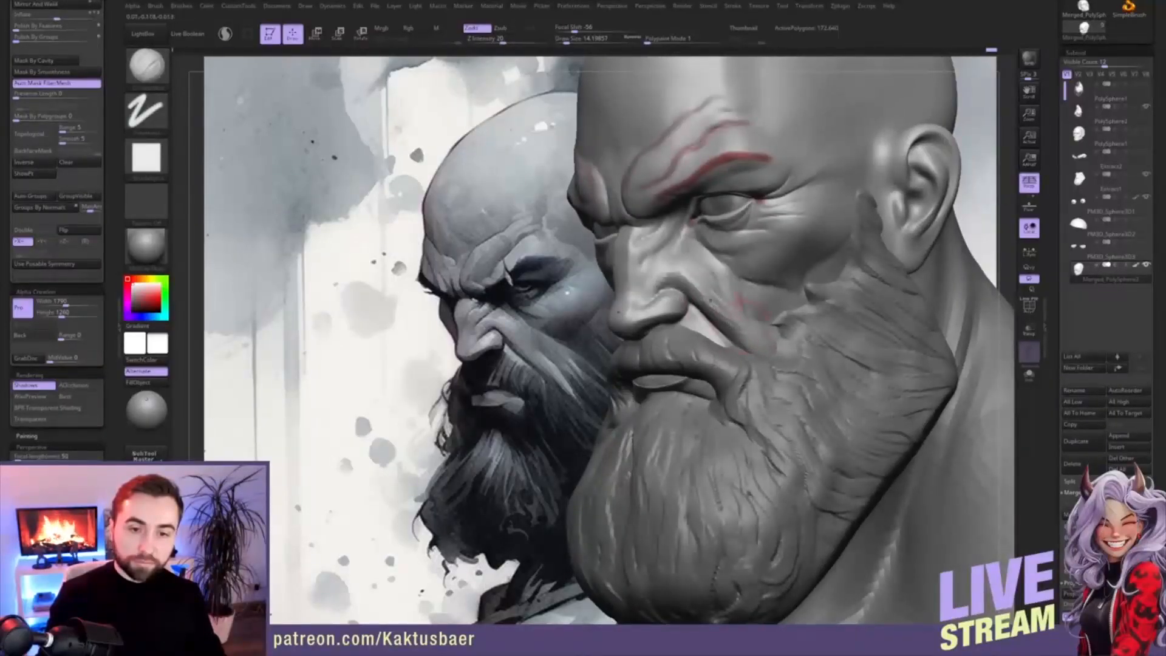
{"action": "key", "text": "shift"}
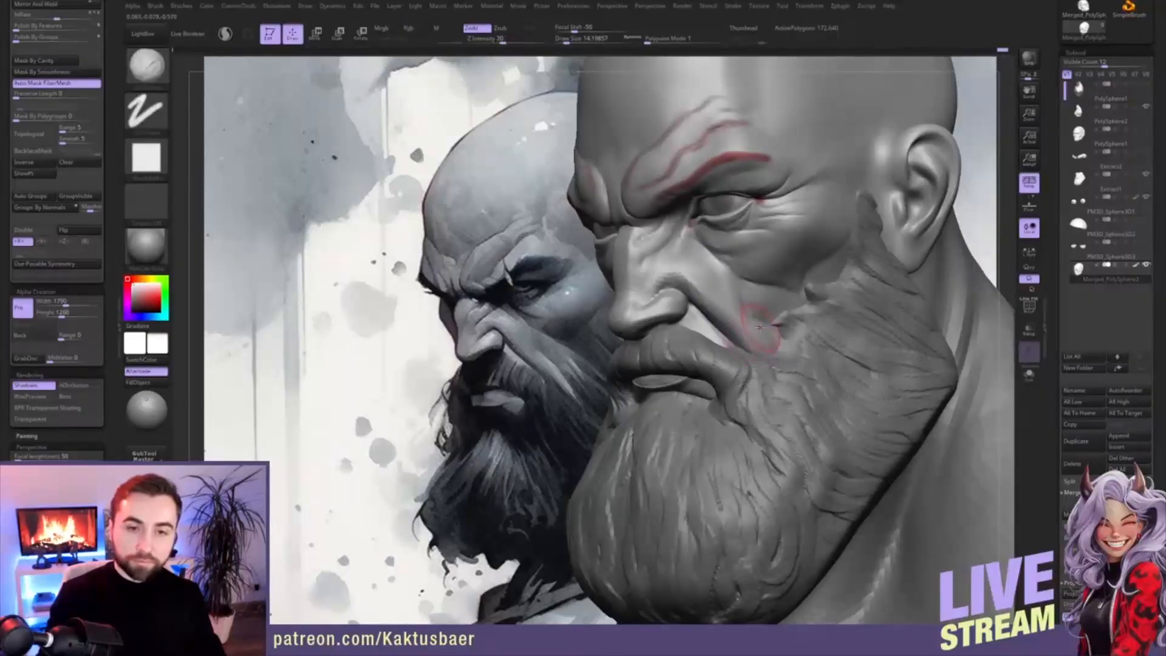
{"action": "mouse_move", "coordinate": [766, 337]}
{"action": "right_mouse_down", "text": "ctrl"}
{"action": "mouse_move", "coordinate": [764, 316]}
{"action": "mouse_move", "coordinate": [787, 322]}
{"action": "mouse_move", "coordinate": [769, 330]}
{"action": "right_mouse_up", "text": "ctrl"}
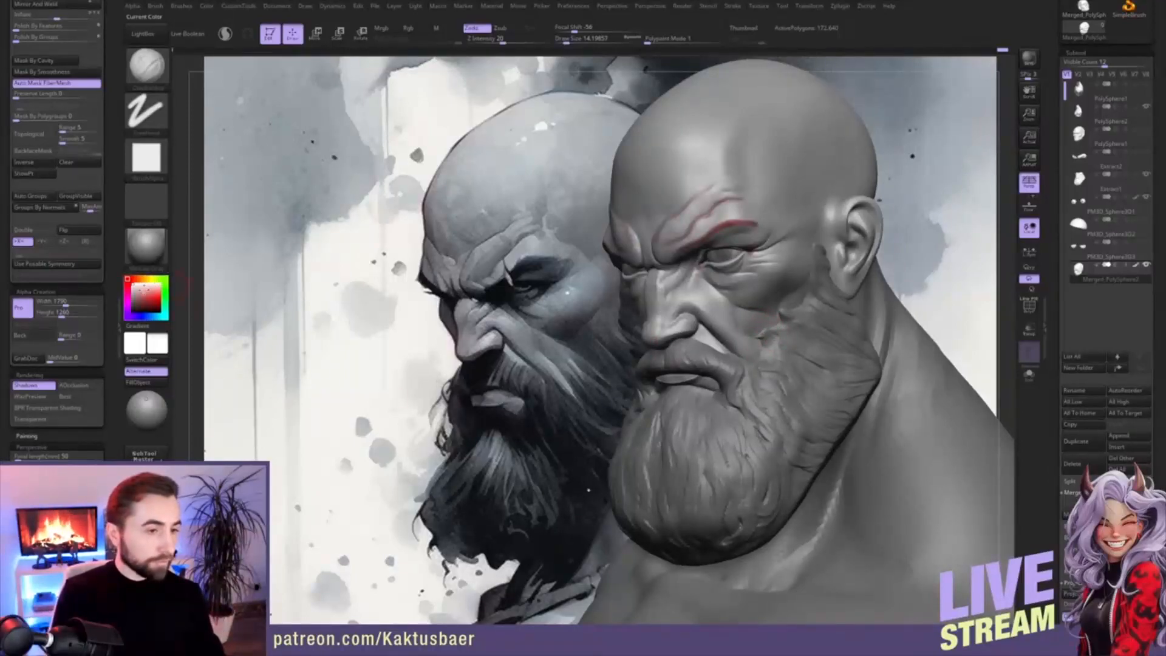
{"action": "key", "text": "ctrl+z"}
- Restore the stored custom view over the painting and isolate the head subtool
{"action": "mouse_move", "coordinate": [747, 281]}
{"action": "right_mouse_down"}
{"action": "mouse_move", "coordinate": [729, 281]}
{"action": "mouse_move", "coordinate": [763, 270]}
{"action": "mouse_move", "coordinate": [814, 287]}
{"action": "mouse_move", "coordinate": [734, 313]}
{"action": "right_mouse_up"}
{"action": "left_click", "coordinate": [735, 304], "text": "alt"}
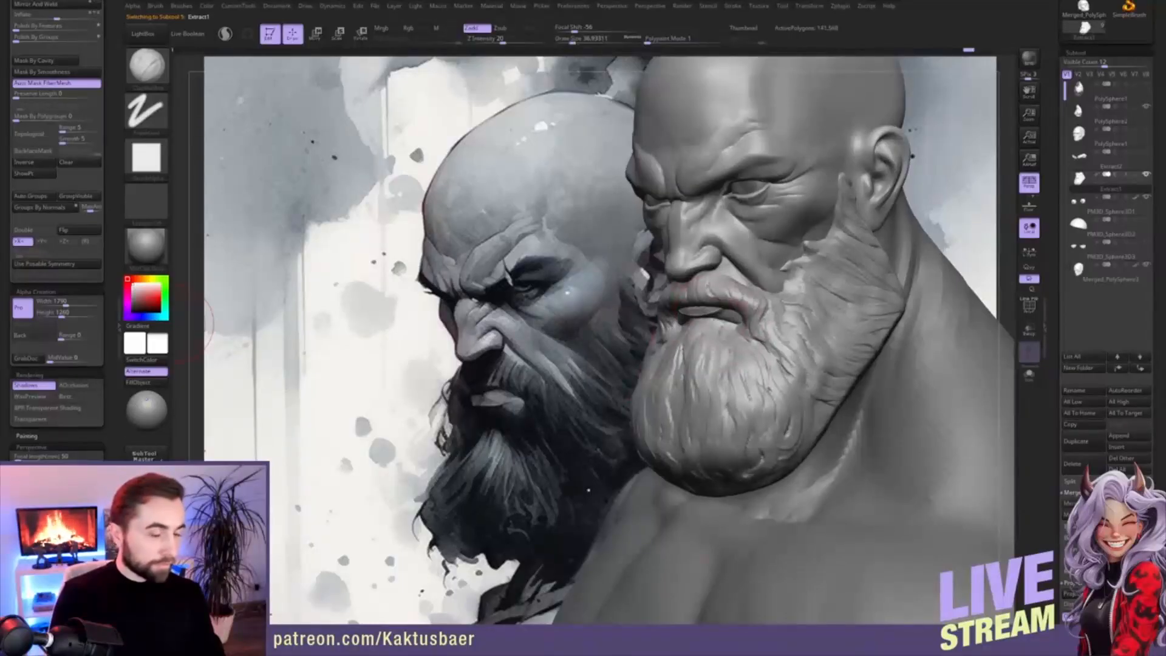
{"action": "left_click", "coordinate": [146, 517]}
{"action": "key", "text": "shift"}
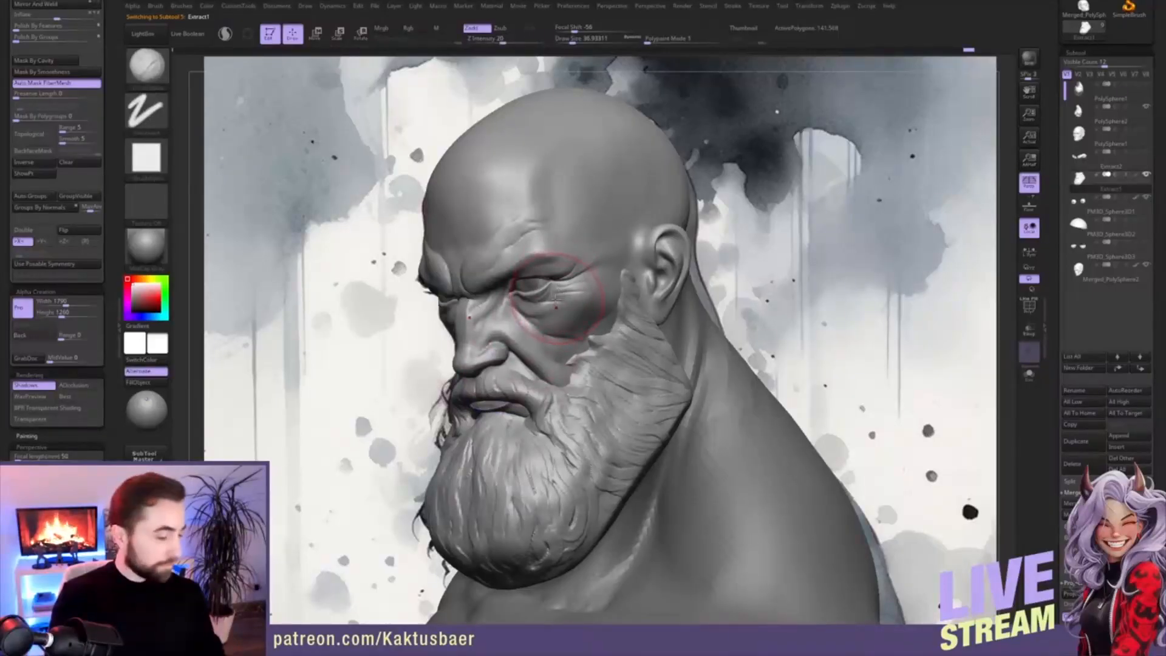
{"action": "key", "text": "shift+z"}
{"action": "left_click", "coordinate": [503, 410], "text": "alt"}
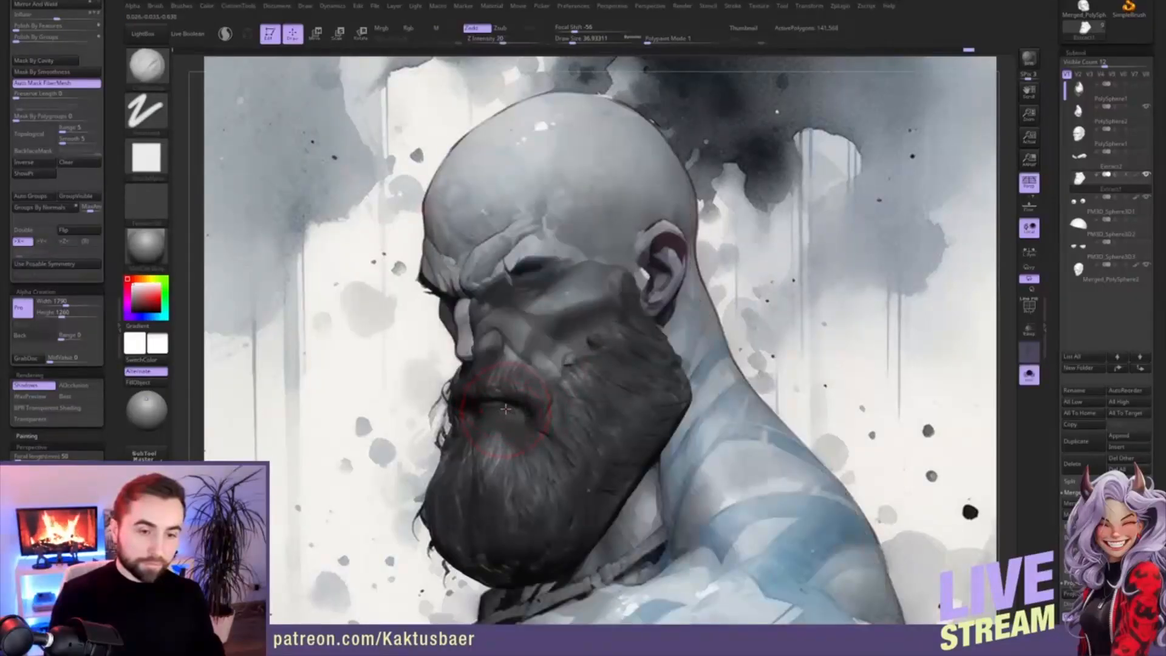
{"action": "key", "text": "alt+s"}
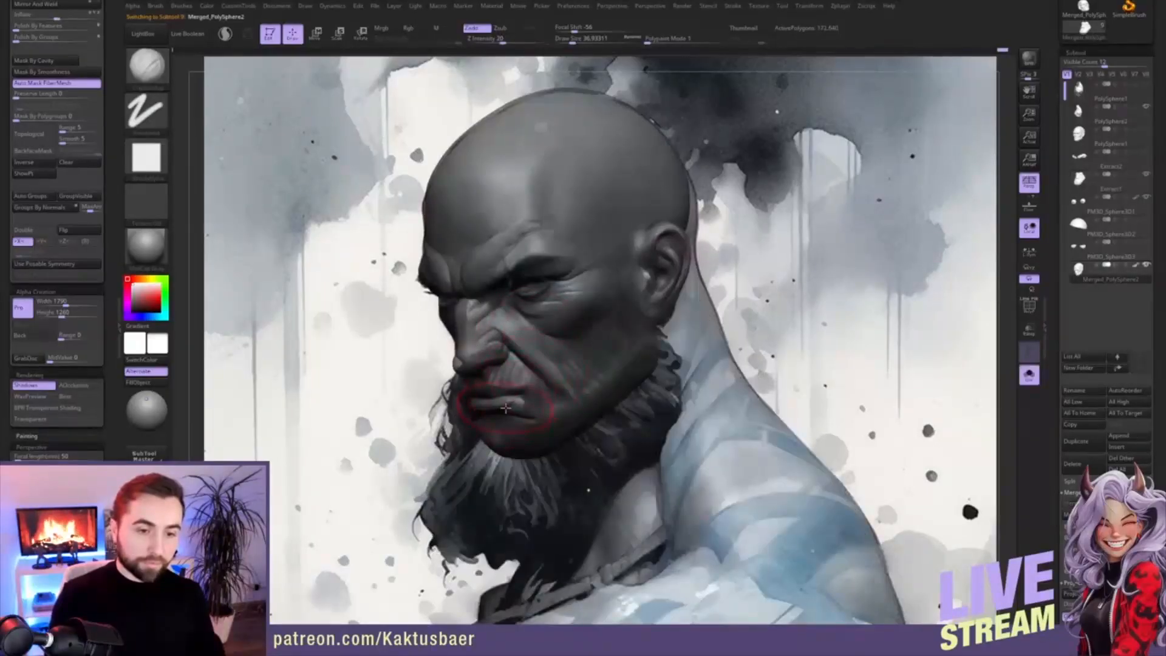
- Shape the mouth and jaw area of the isolated head with the Move brush, reducing the draw size from about 46 for closer work
{"action": "key", "text": "s"}
{"action": "left_click_drag", "start_coordinate": [524, 441], "coordinate": [529, 443]}
{"action": "left_click_drag", "start_coordinate": [671, 344], "coordinate": [653, 388], "text": "ctrl"}
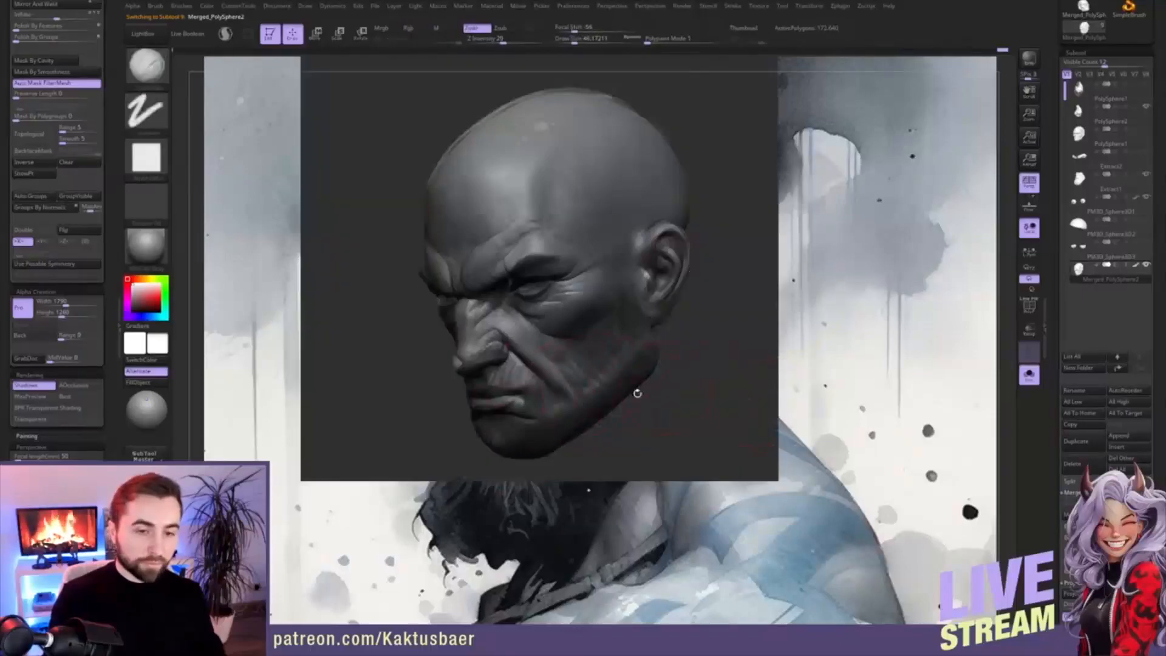
{"action": "key", "text": "b"}
{"action": "key", "text": "m"}
{"action": "key", "text": "v"}
{"action": "mouse_move", "coordinate": [552, 403]}
{"action": "right_mouse_down"}
{"action": "mouse_move", "coordinate": [603, 360]}
{"action": "mouse_move", "coordinate": [570, 389]}
{"action": "mouse_move", "coordinate": [580, 401]}
{"action": "right_mouse_up"}
{"action": "key", "text": "alt+s"}
{"action": "key", "text": "alt+s"}
{"action": "key", "text": "s"}
{"action": "left_click_drag", "start_coordinate": [598, 384], "coordinate": [591, 384]}
{"action": "right_click_drag", "start_coordinate": [595, 378], "coordinate": [582, 341], "text": "ctrl"}
- Build up the area below the mouth corner with the ClayBuildup brush at a small draw size
{"action": "key", "text": "b"}
{"action": "key", "text": "c"}
{"action": "key", "text": "b"}
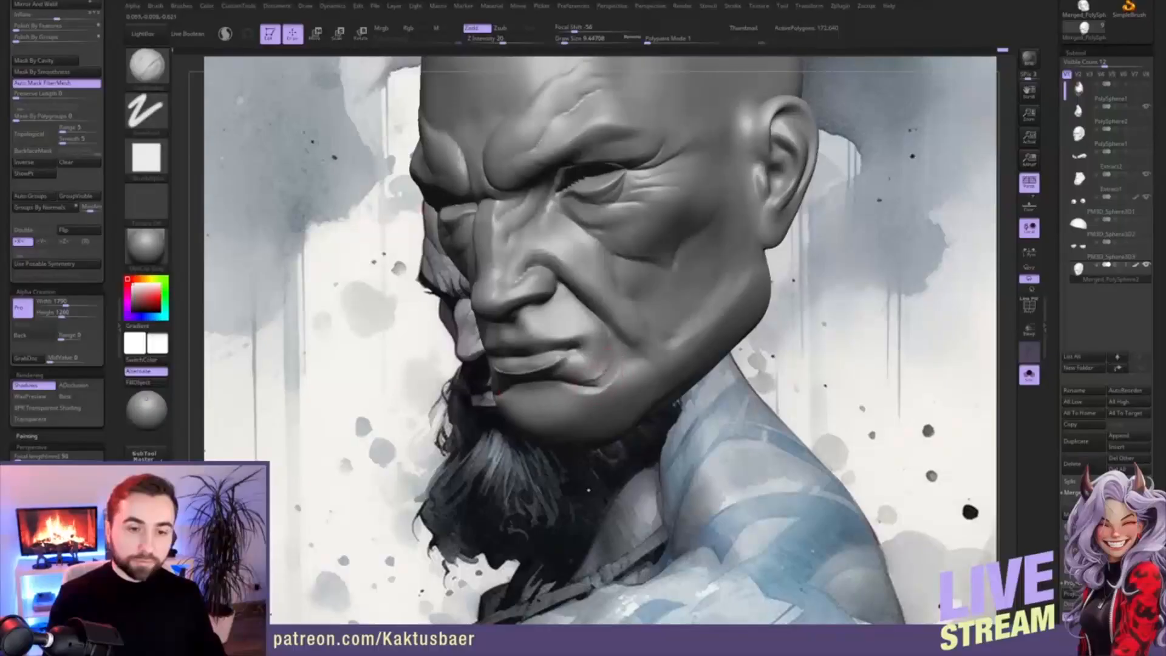
{"action": "mouse_move", "coordinate": [615, 377]}
{"action": "left_mouse_down"}
{"action": "mouse_move", "coordinate": [568, 395]}
{"action": "mouse_move", "coordinate": [585, 411]}
{"action": "left_mouse_up"}
- Build up the fold running from the cheek to the chin beside the mouth with ClayBuildup, and smooth the area above the mouth corner
{"action": "key", "text": "s"}
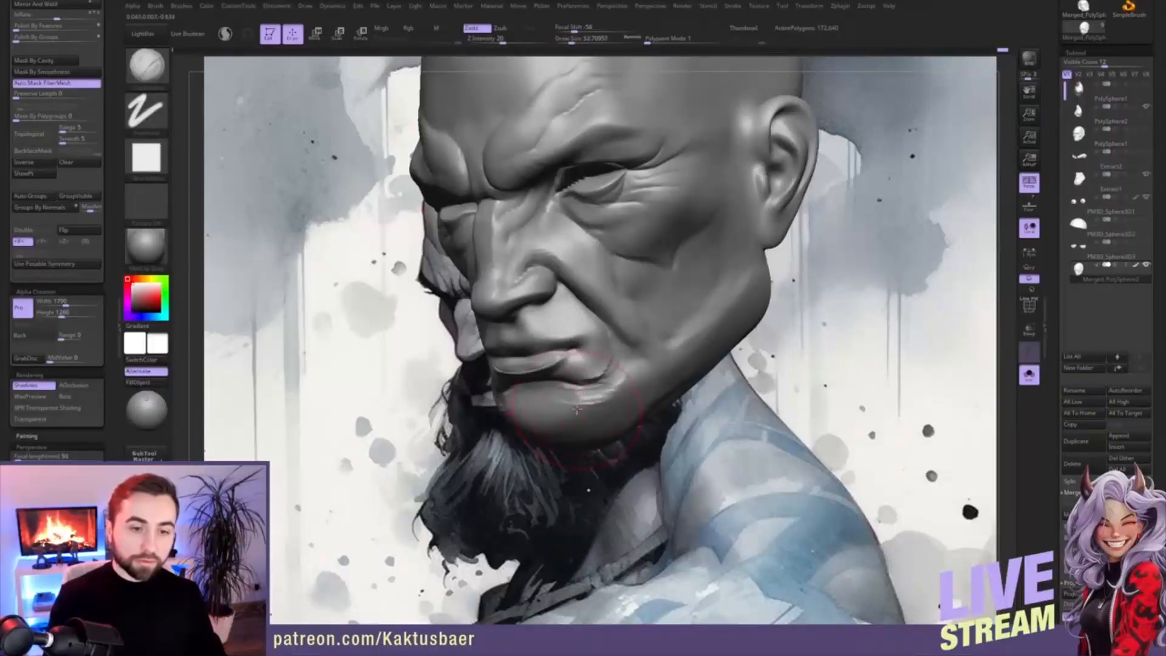
{"action": "right_click_drag", "start_coordinate": [586, 413], "coordinate": [631, 389]}
{"action": "mouse_move", "coordinate": [631, 389]}
{"action": "left_mouse_down"}
{"action": "mouse_move", "coordinate": [615, 402]}
{"action": "mouse_move", "coordinate": [629, 373]}
{"action": "left_mouse_up"}
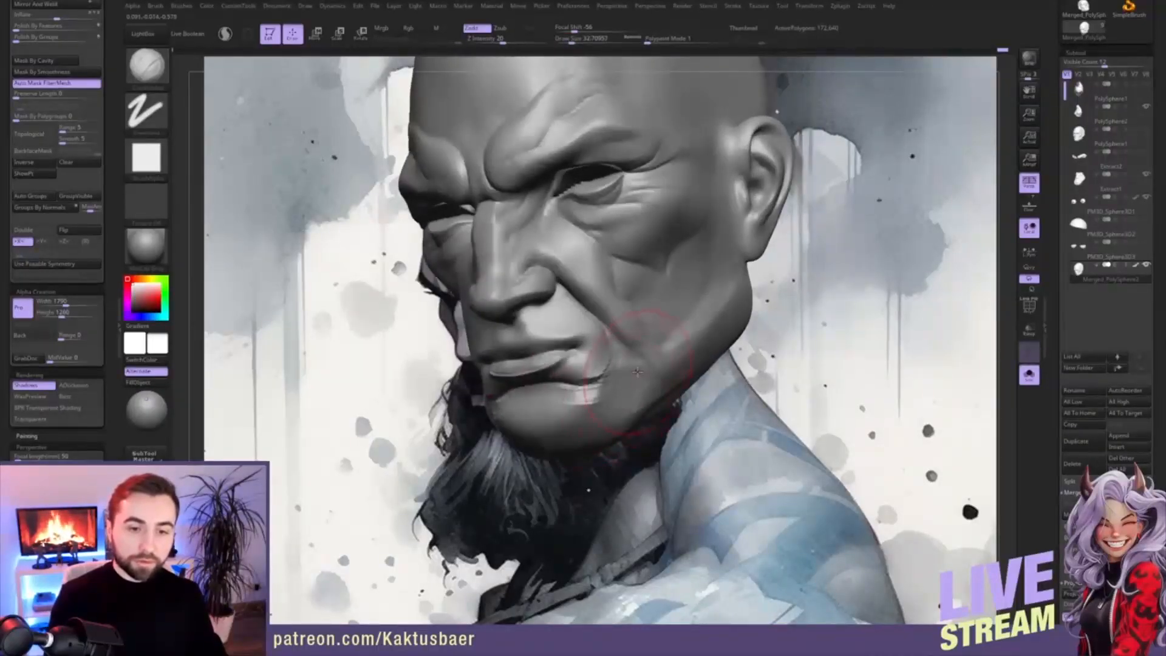
{"action": "left_click_drag", "start_coordinate": [615, 326], "coordinate": [621, 384]}
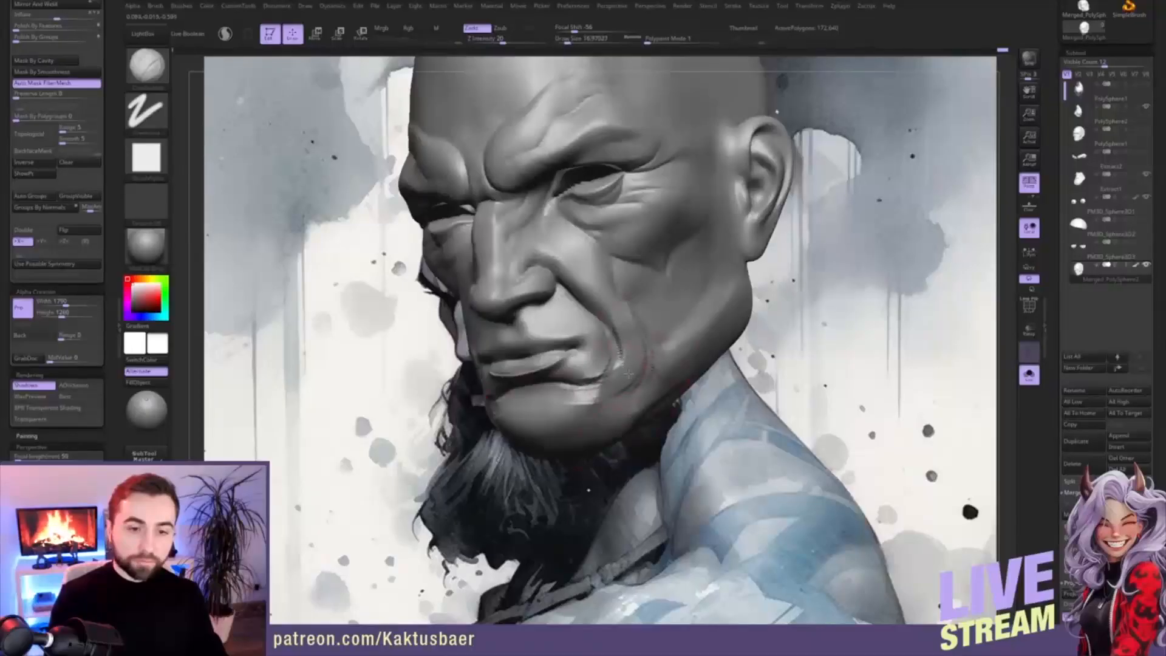
{"action": "left_click_drag", "start_coordinate": [608, 326], "coordinate": [616, 369]}
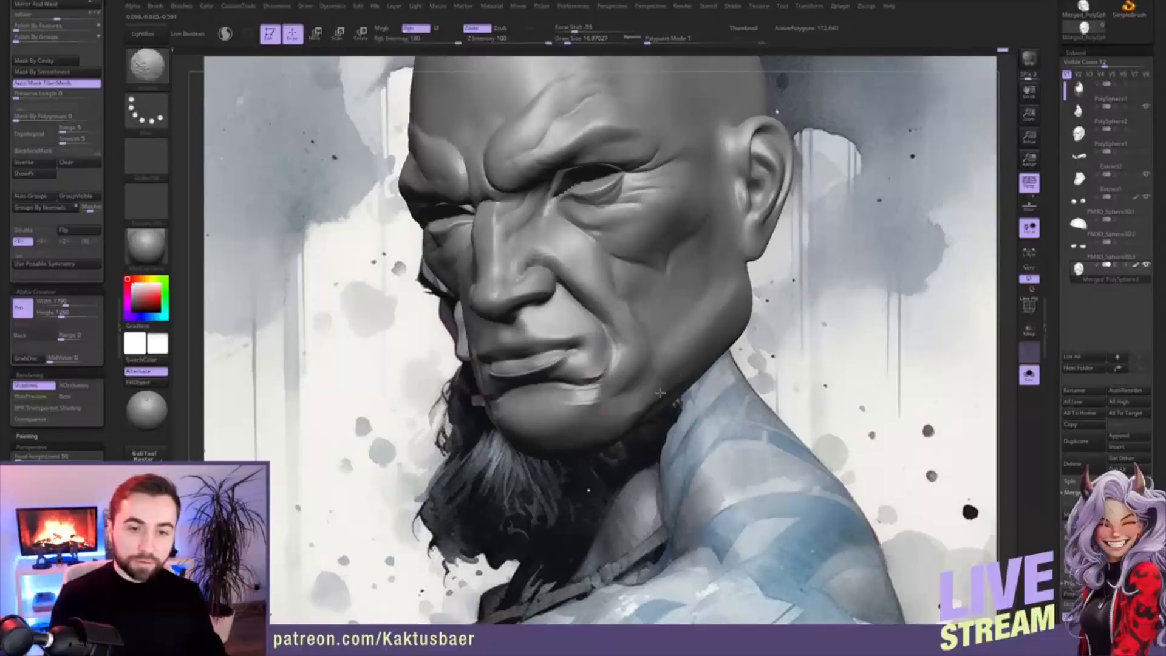
{"action": "mouse_move", "coordinate": [603, 428]}
{"action": "left_mouse_down"}
{"action": "mouse_move", "coordinate": [576, 395]}
{"action": "mouse_move", "coordinate": [594, 345]}
{"action": "left_mouse_up"}
{"action": "right_click_drag", "start_coordinate": [608, 341], "coordinate": [585, 325]}
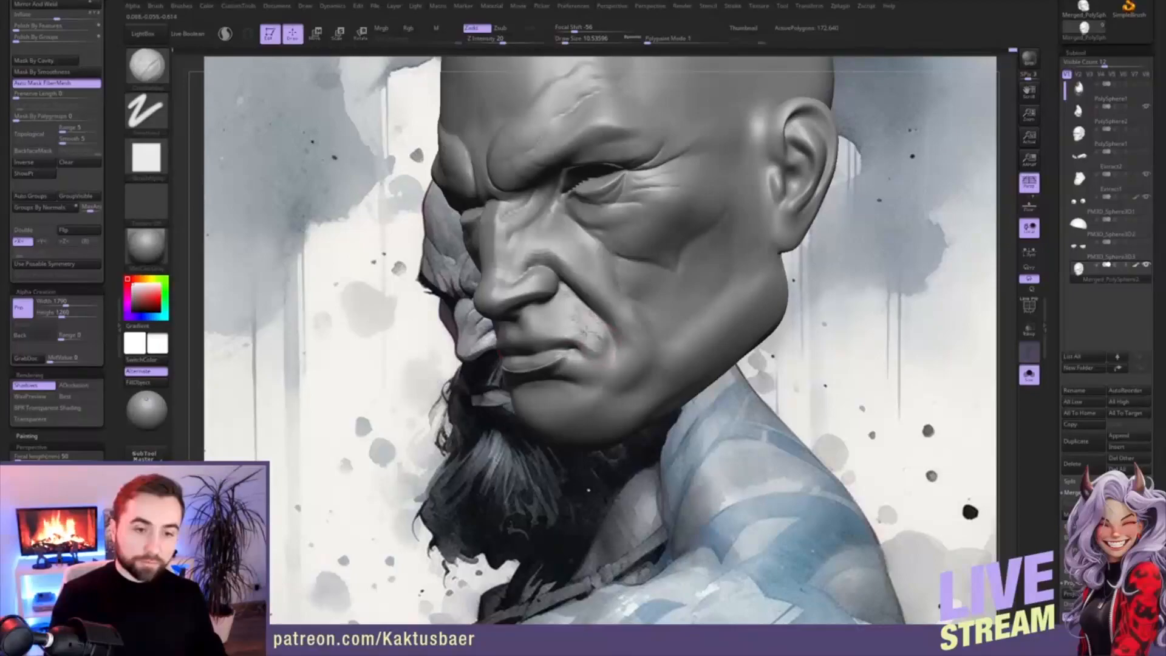
{"action": "left_click_drag", "start_coordinate": [588, 331], "coordinate": [602, 345], "text": "shift"}
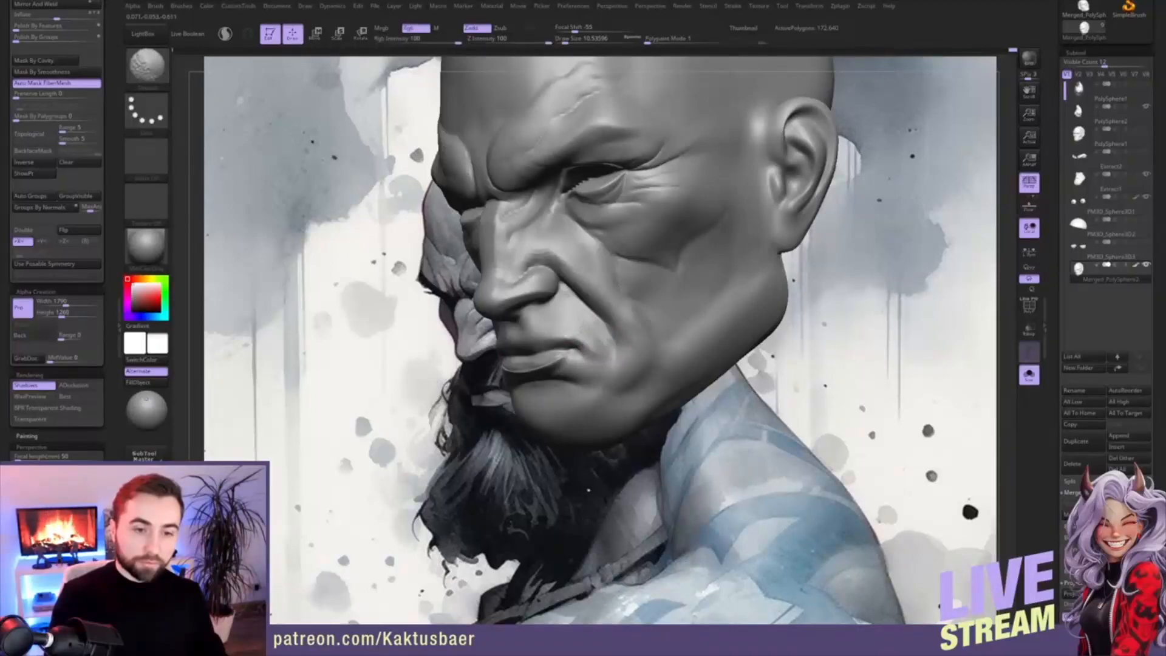
- Reshape the lower cheek and jawline from a more frontal view with the Move brush at a draw size of about 29, smoothing the cheek
{"action": "mouse_move", "coordinate": [609, 384]}
{"action": "right_mouse_down", "text": "ctrl"}
{"action": "mouse_move", "coordinate": [604, 367]}
{"action": "mouse_move", "coordinate": [613, 394]}
{"action": "right_mouse_up", "text": "ctrl"}
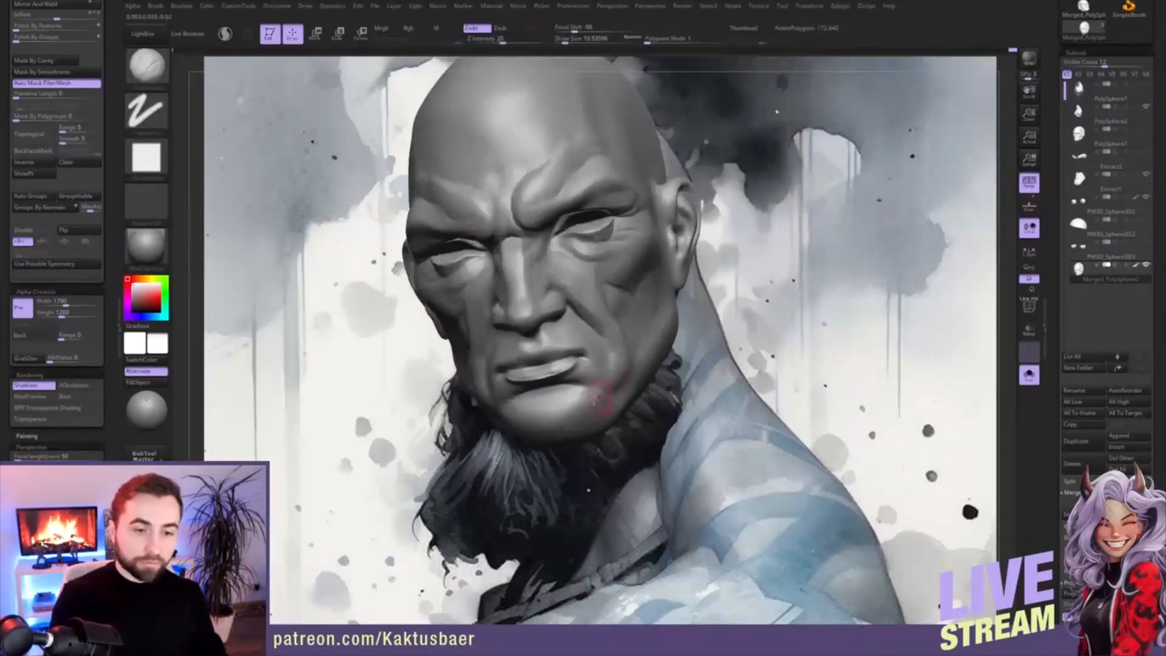
{"action": "key", "text": "b"}
{"action": "key", "text": "m"}
{"action": "key", "text": "v"}
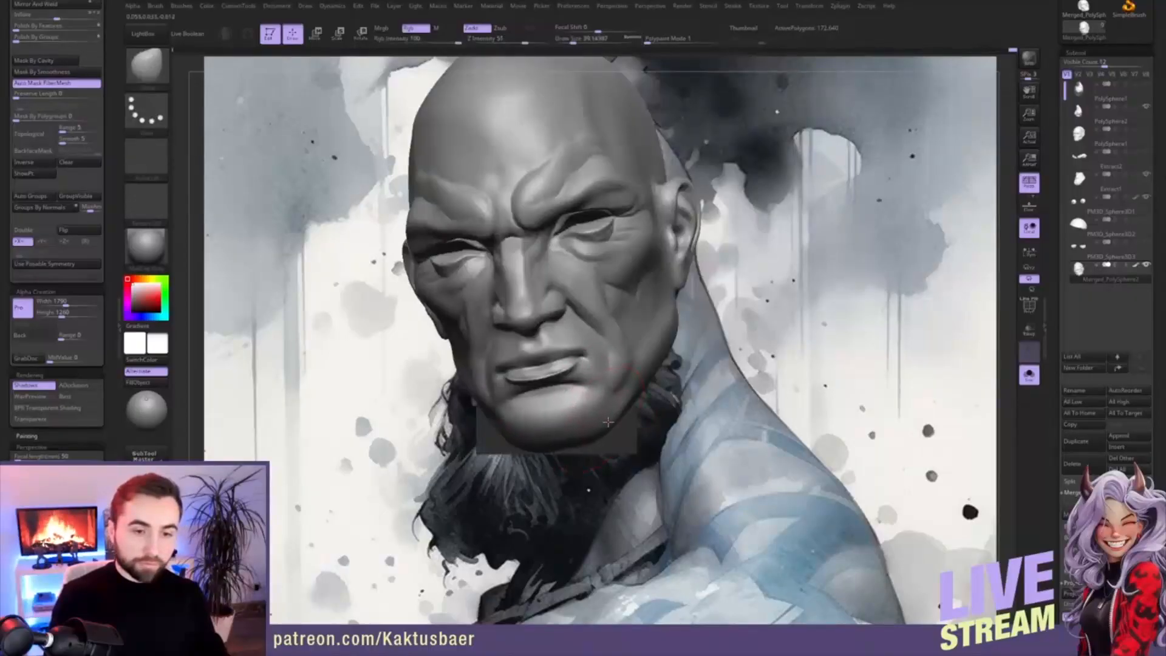
{"action": "key", "text": "s"}
{"action": "left_click", "coordinate": [620, 406]}
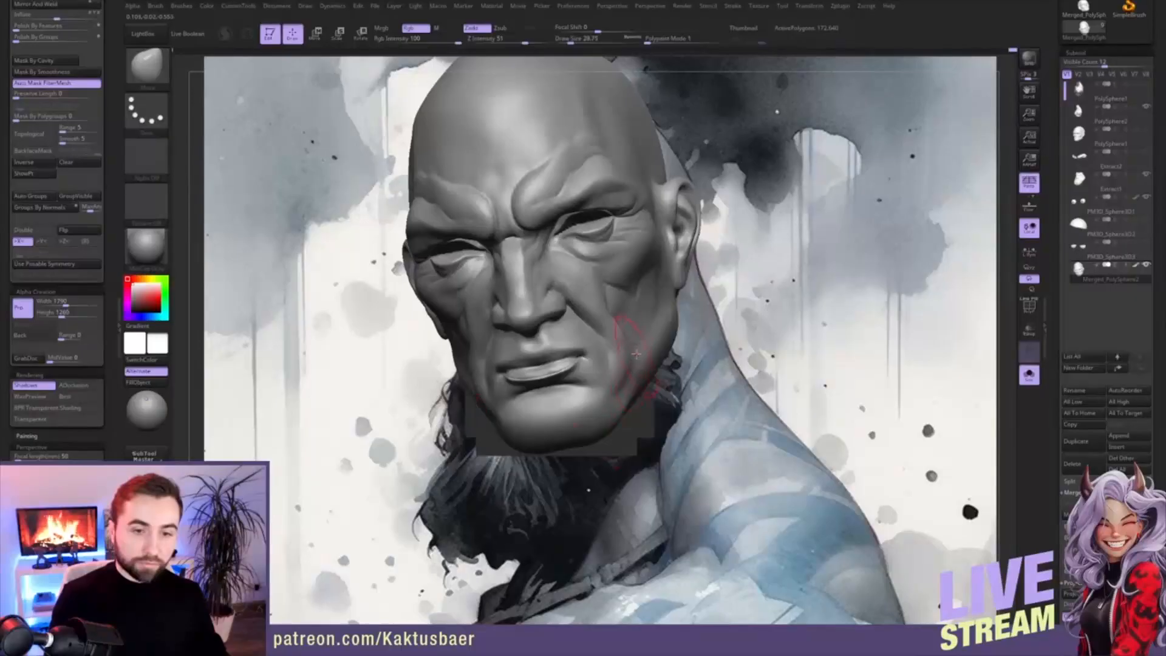
{"action": "right_click_drag", "start_coordinate": [620, 345], "coordinate": [638, 349]}
{"action": "left_click_drag", "start_coordinate": [630, 356], "coordinate": [627, 335], "text": "shift"}
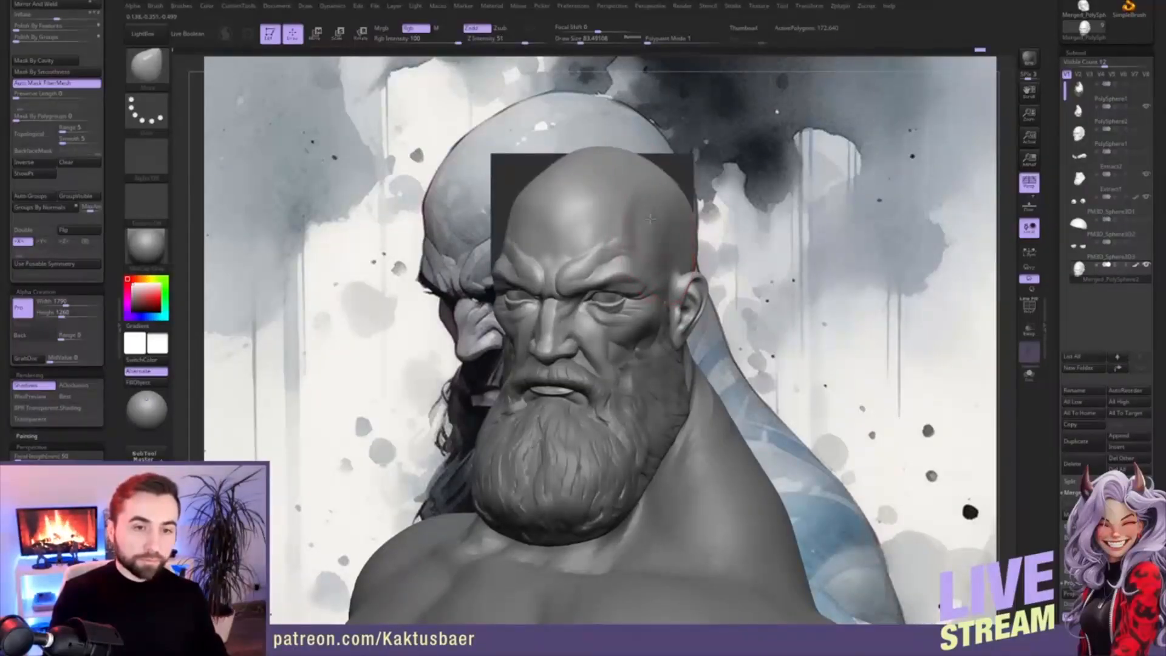
- Push out the upper contour of the skull with the Move brush, reducing the draw size to about 77
{"action": "left_click_drag", "start_coordinate": [650, 218], "coordinate": [653, 210]}
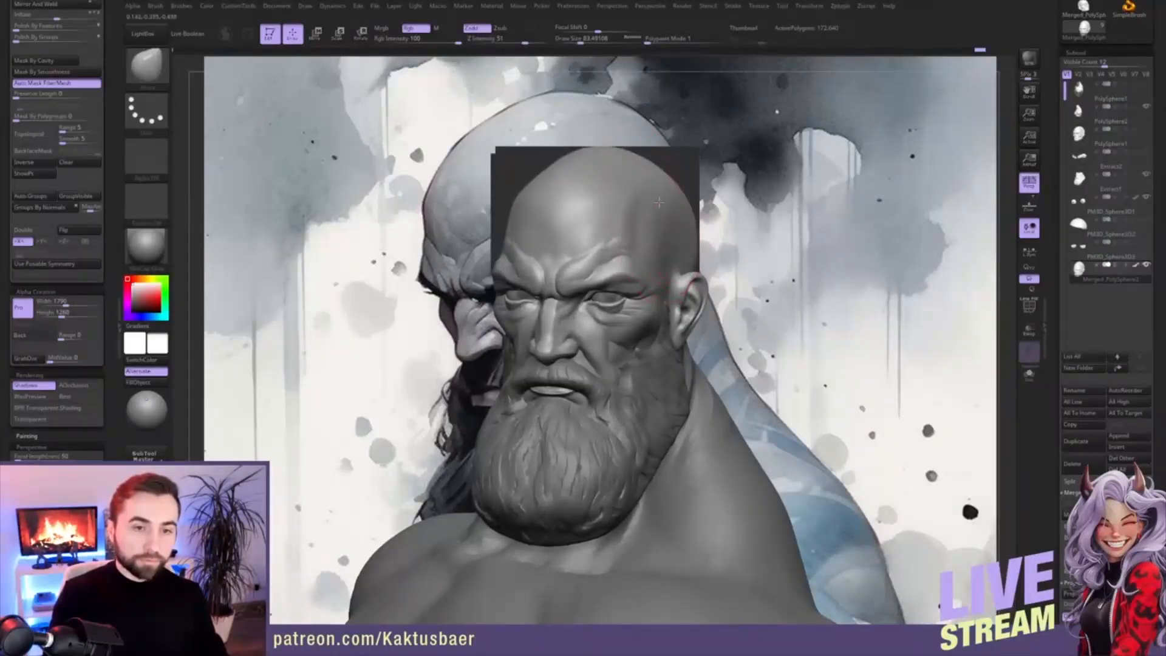
{"action": "key", "text": "bracketleft"}
{"action": "key", "text": "bracketleft"}
{"action": "mouse_move", "coordinate": [656, 193]}
{"action": "right_mouse_down"}
{"action": "mouse_move", "coordinate": [667, 243]}
{"action": "mouse_move", "coordinate": [673, 225]}
{"action": "right_mouse_up"}
{"action": "key", "text": "s"}
{"action": "left_click_drag", "start_coordinate": [671, 225], "coordinate": [670, 225]}
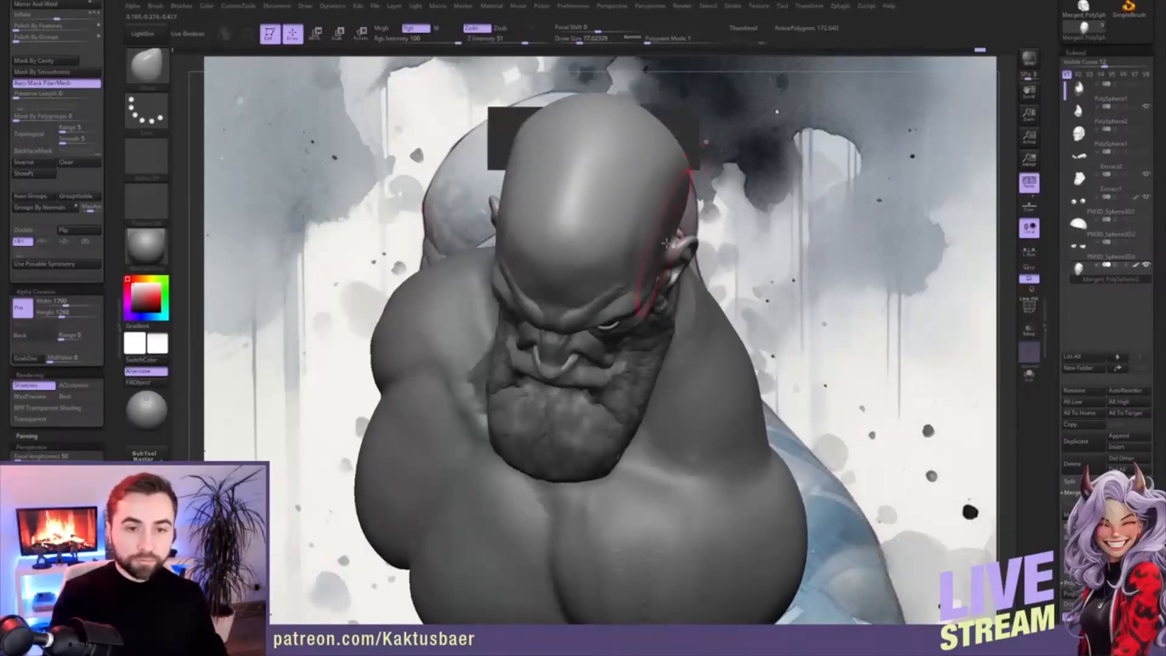
- Reshape the temple and side of the skull with the Move brush and smooth the area
{"action": "right_click_drag", "start_coordinate": [670, 232], "coordinate": [675, 232]}
{"action": "mouse_move", "coordinate": [685, 176]}
{"action": "left_mouse_down"}
{"action": "mouse_move", "coordinate": [692, 169]}
{"action": "mouse_move", "coordinate": [701, 189]}
{"action": "mouse_move", "coordinate": [685, 150]}
{"action": "left_mouse_up"}
{"action": "mouse_move", "coordinate": [722, 211]}
{"action": "right_mouse_down"}
{"action": "mouse_move", "coordinate": [713, 195]}
{"action": "mouse_move", "coordinate": [677, 243]}
{"action": "right_mouse_up"}
{"action": "left_click_drag", "start_coordinate": [681, 243], "coordinate": [656, 231], "text": "shift"}
- Shape the forehead and crown contour in side view with the Move brush at a draw size of about 74
{"action": "right_click_drag", "start_coordinate": [656, 232], "coordinate": [626, 220]}
{"action": "key", "text": "s"}
{"action": "left_click_drag", "start_coordinate": [625, 218], "coordinate": [630, 219]}
{"action": "right_click_drag", "start_coordinate": [590, 211], "coordinate": [571, 212]}
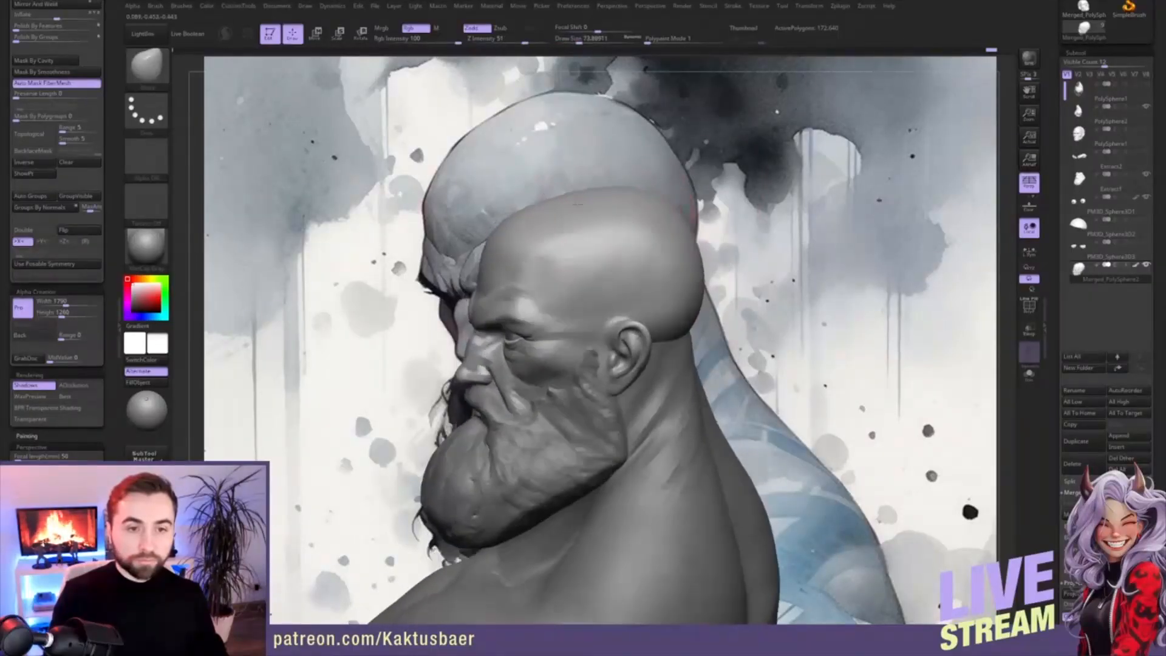
{"action": "left_click_drag", "start_coordinate": [569, 210], "coordinate": [572, 206]}
{"action": "right_click_drag", "start_coordinate": [575, 213], "coordinate": [550, 225]}
{"action": "mouse_move", "coordinate": [699, 267]}
{"action": "right_mouse_down"}
{"action": "mouse_move", "coordinate": [672, 273]}
{"action": "mouse_move", "coordinate": [683, 330]}
{"action": "right_mouse_up"}
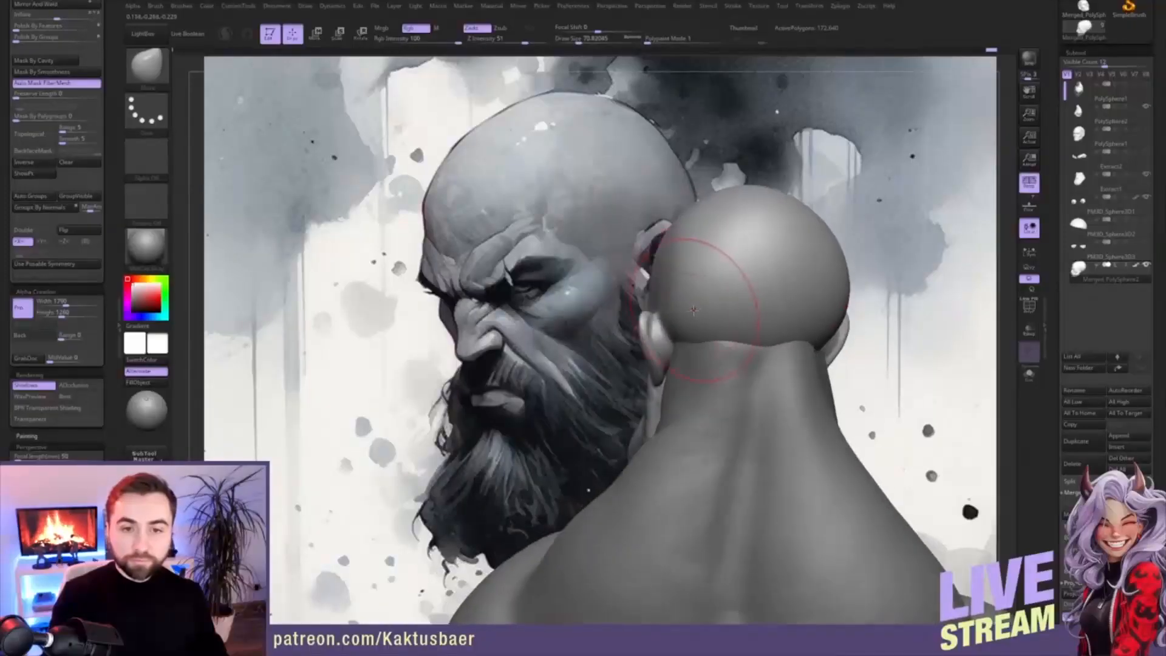
- Reshape the back of the skull above the nape with the Move brush, then reduce the draw size to about 29
{"action": "key", "text": "s"}
{"action": "left_click_drag", "start_coordinate": [684, 332], "coordinate": [681, 333]}
{"action": "left_click_drag", "start_coordinate": [686, 334], "coordinate": [691, 339]}
{"action": "mouse_move", "coordinate": [693, 339]}
{"action": "right_mouse_down"}
{"action": "mouse_move", "coordinate": [741, 344]}
{"action": "mouse_move", "coordinate": [760, 358]}
{"action": "mouse_move", "coordinate": [751, 366]}
{"action": "mouse_move", "coordinate": [748, 347]}
{"action": "mouse_move", "coordinate": [766, 341]}
{"action": "mouse_move", "coordinate": [767, 351]}
{"action": "mouse_move", "coordinate": [727, 352]}
{"action": "mouse_move", "coordinate": [775, 349]}
{"action": "right_mouse_up"}
{"action": "key", "text": "s"}
{"action": "left_click_drag", "start_coordinate": [699, 313], "coordinate": [672, 312]}
{"action": "mouse_move", "coordinate": [702, 313]}
{"action": "right_mouse_down"}
{"action": "mouse_move", "coordinate": [667, 306]}
{"action": "mouse_move", "coordinate": [677, 295]}
{"action": "mouse_move", "coordinate": [672, 348]}
{"action": "right_mouse_up"}
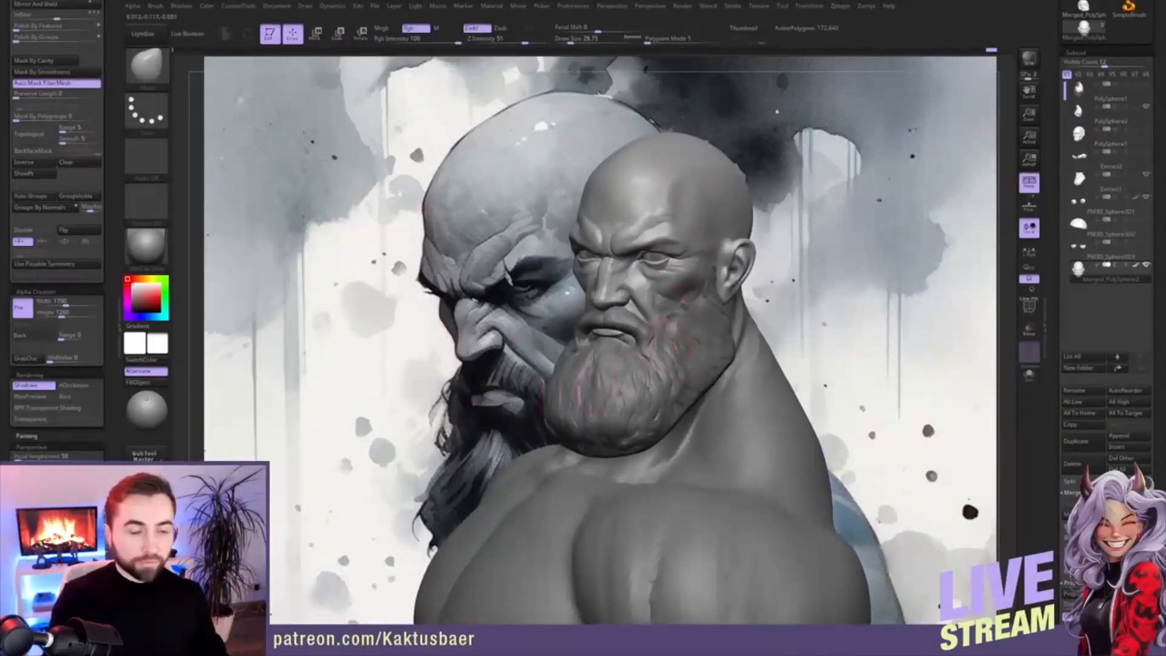
- Restore the stored Camera2 view and adjust the head behind the ear with the Move brush at a draw size of about 51
{"action": "scroll", "coordinate": [109, 393], "scroll_direction": "down", "scroll_amount": 3}
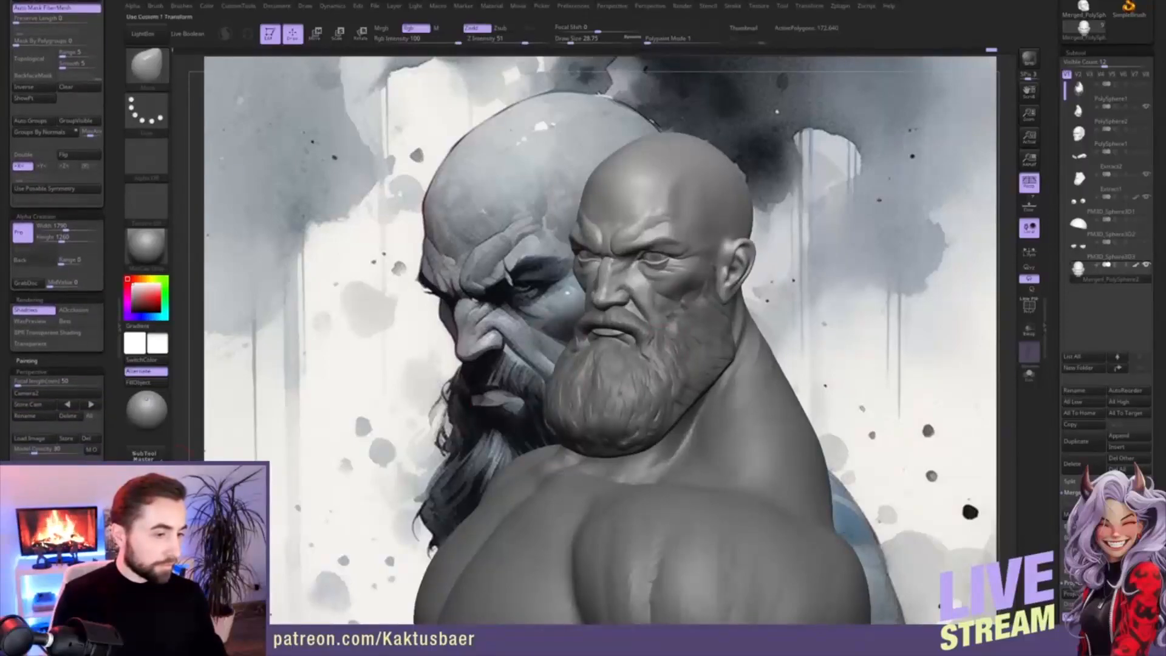
{"action": "left_click", "coordinate": [91, 405]}
{"action": "right_click_drag", "start_coordinate": [608, 420], "coordinate": [598, 382], "text": "ctrl"}
{"action": "left_click", "coordinate": [90, 404]}
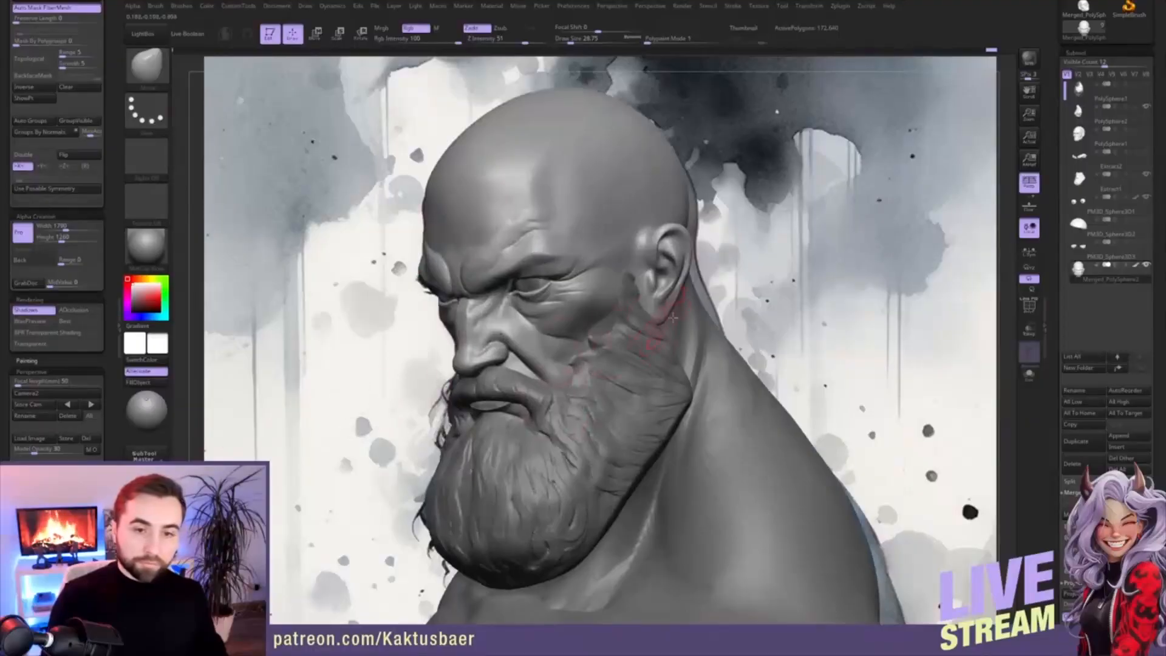
{"action": "key", "text": "s"}
{"action": "left_click_drag", "start_coordinate": [668, 331], "coordinate": [675, 331]}
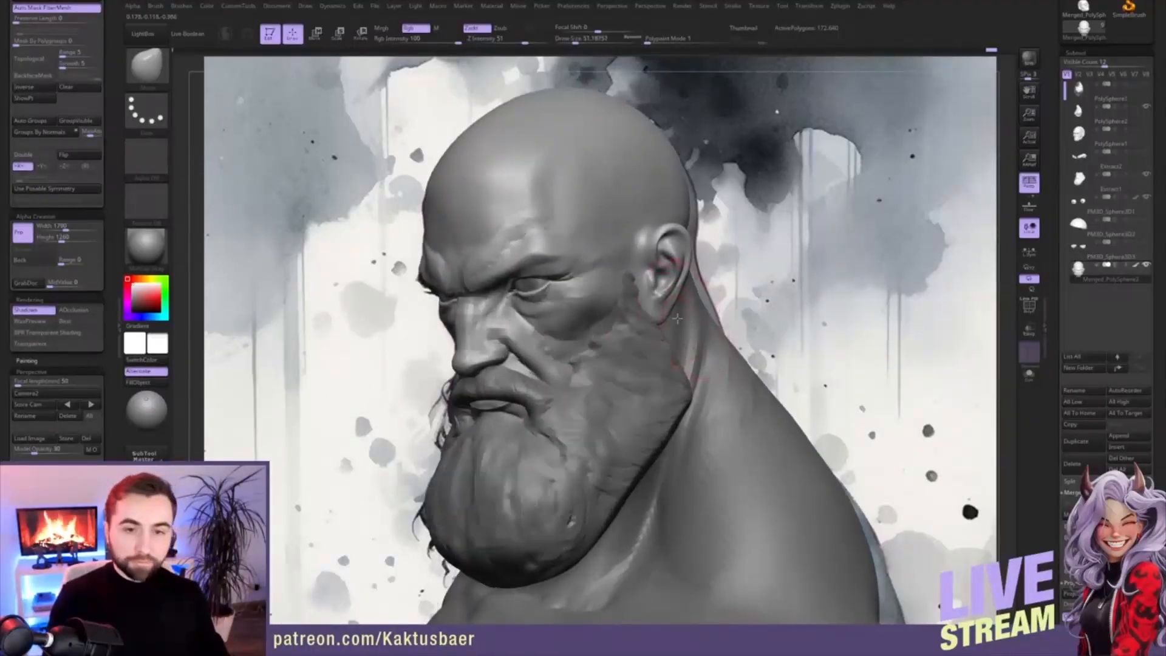
{"action": "right_click_drag", "start_coordinate": [691, 341], "coordinate": [679, 315]}
- Switch to the neck mesh and back to the head, reshape the back of the skull, and restore the Camera2 view
{"action": "left_click", "coordinate": [709, 309], "text": "alt"}
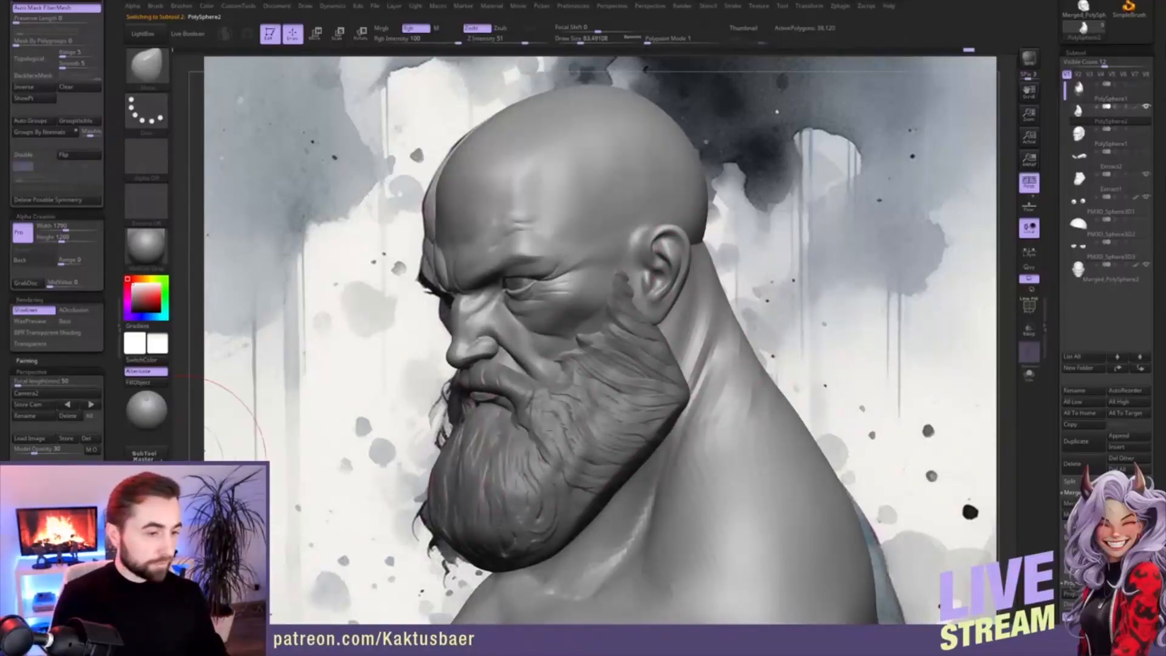
{"action": "left_click", "coordinate": [91, 405]}
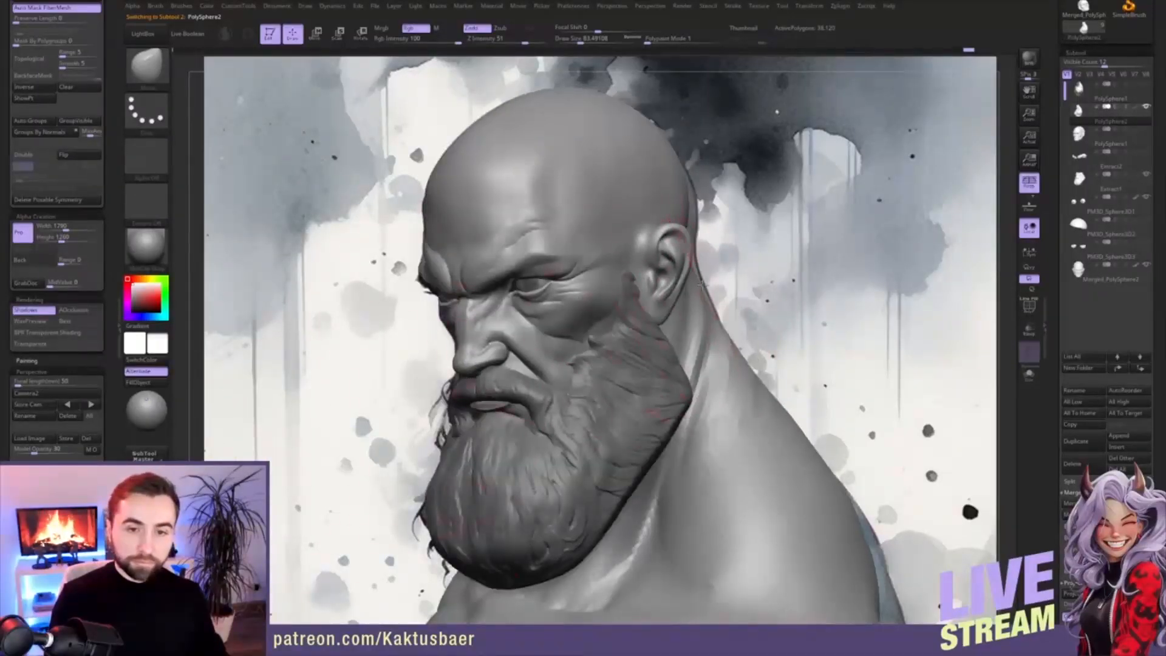
{"action": "left_click", "coordinate": [687, 214], "text": "alt"}
{"action": "left_click_drag", "start_coordinate": [781, 220], "coordinate": [728, 228]}
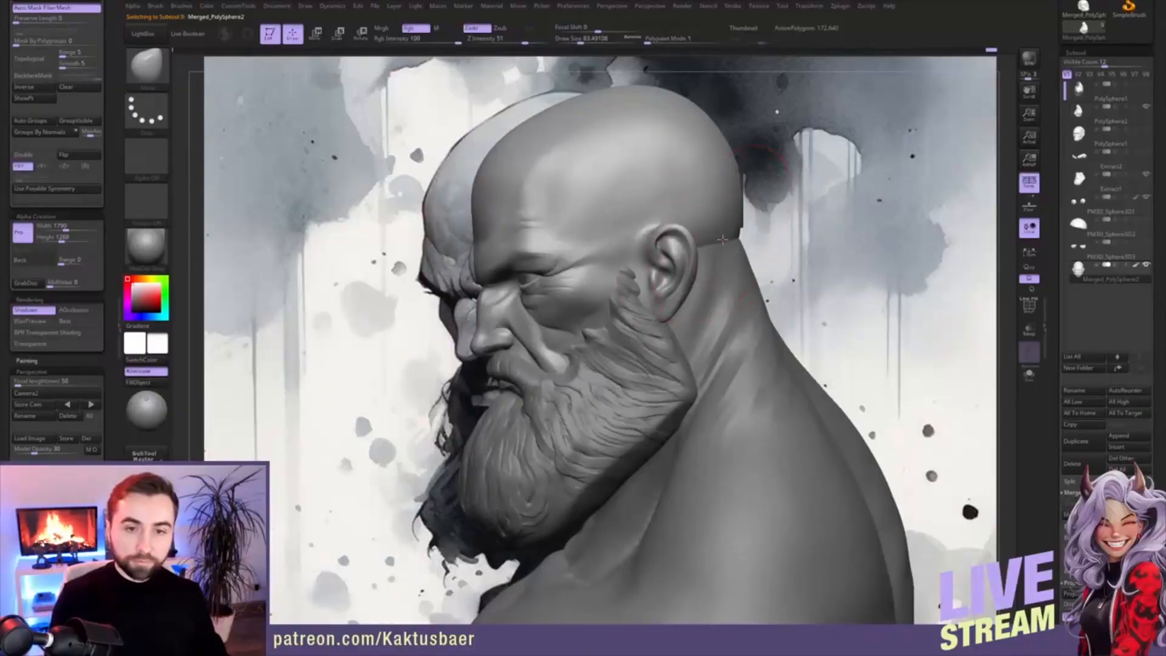
{"action": "right_click_drag", "start_coordinate": [723, 158], "coordinate": [653, 160]}
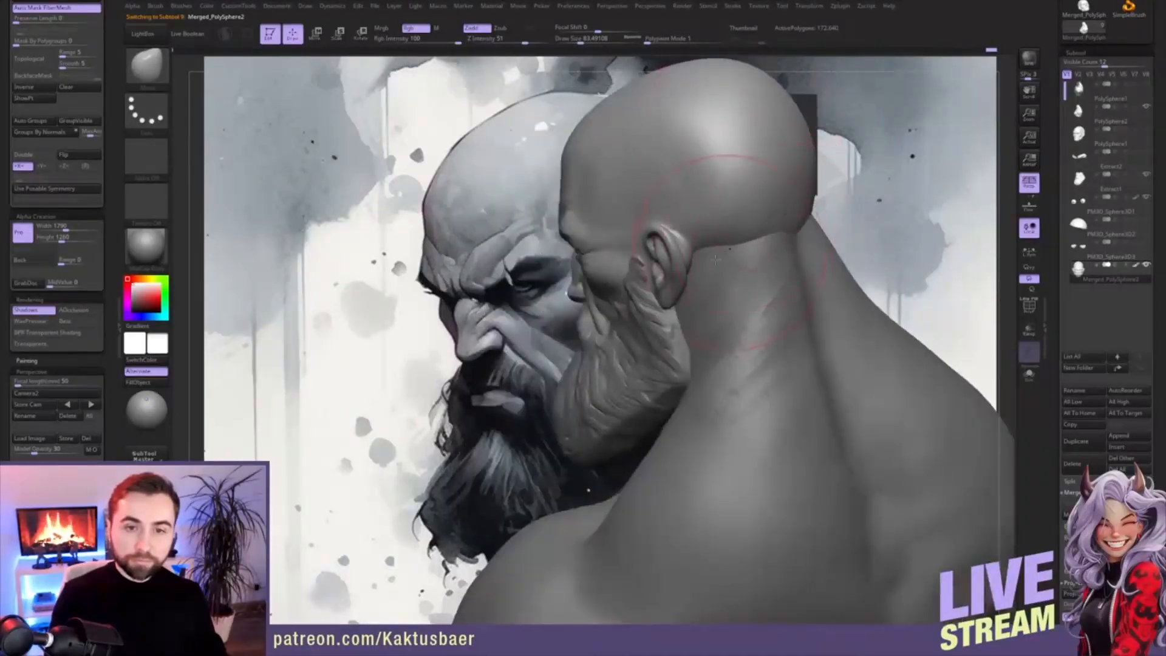
{"action": "left_click", "coordinate": [92, 405]}
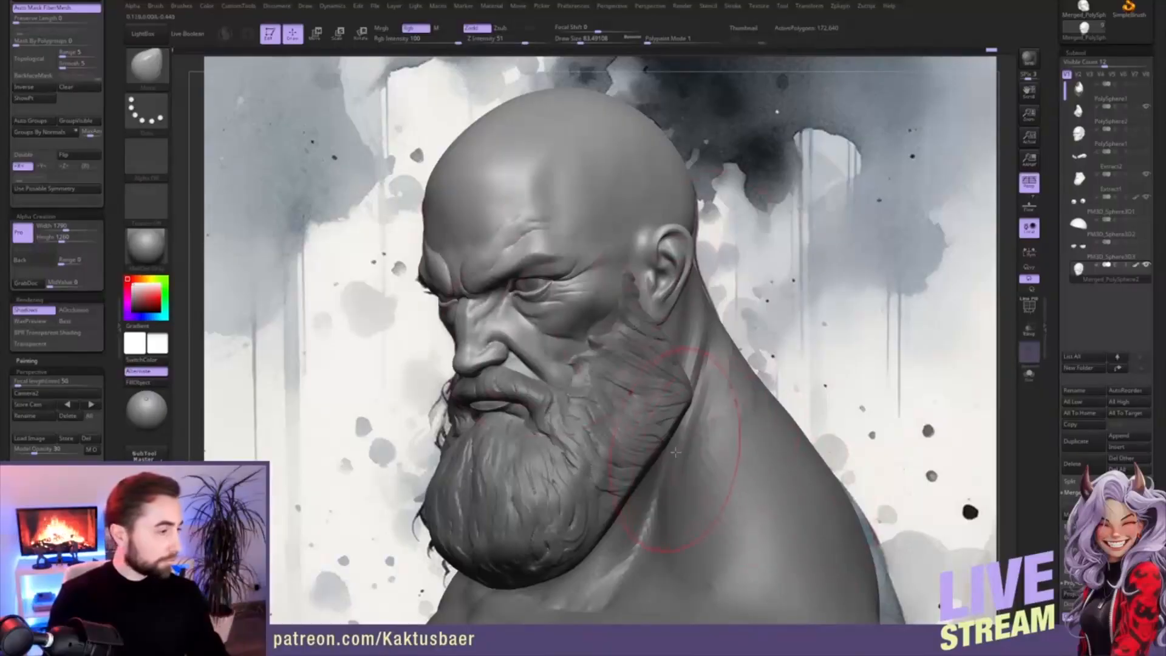
- Select the Extract1 beard mesh and adjust its shape with the Move brush, varying the draw size down to about 23
{"action": "left_click", "coordinate": [604, 481], "text": "alt"}
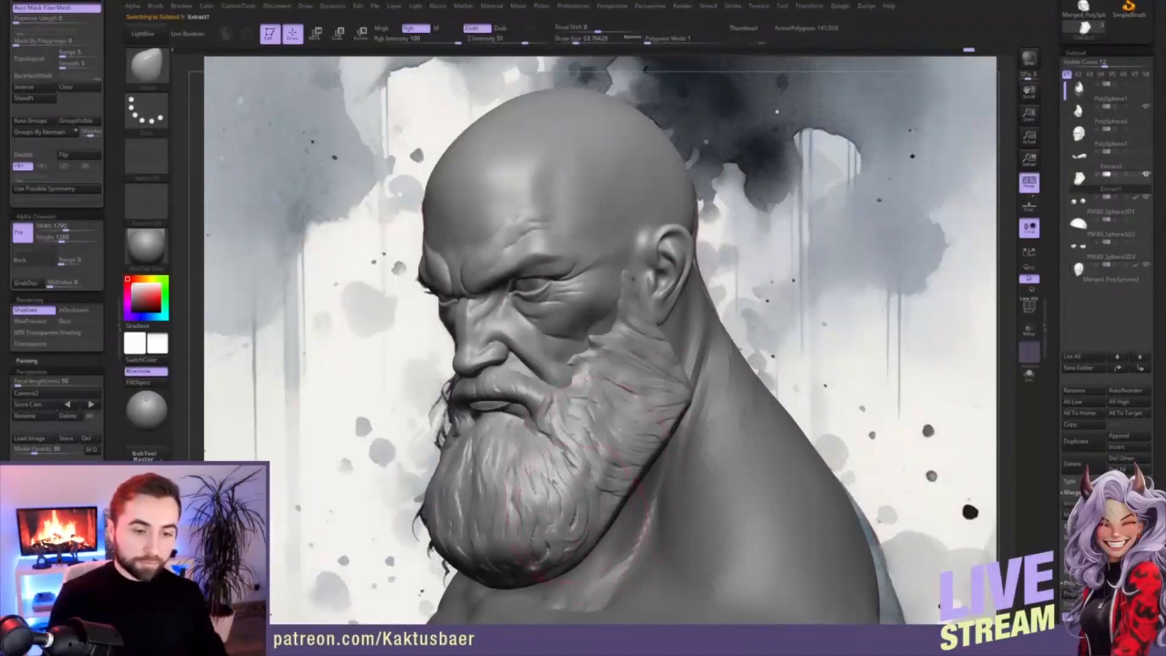
{"action": "key", "text": "bracketleft"}
{"action": "key", "text": "bracketleft"}
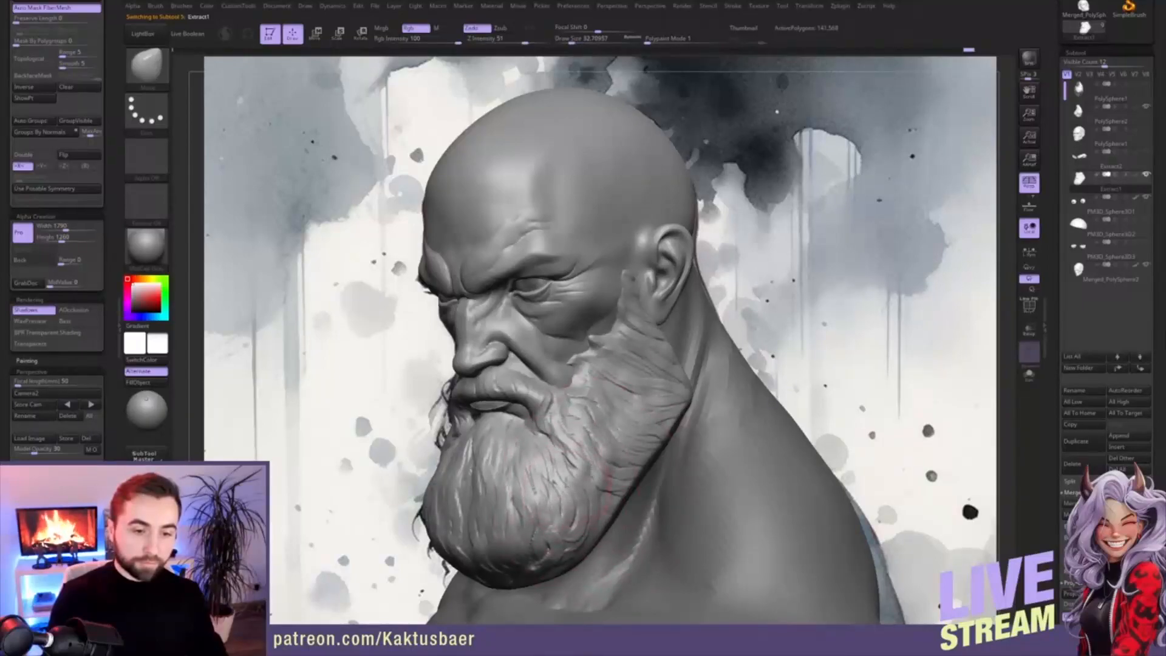
{"action": "key", "text": "bracketright"}
{"action": "key", "text": "bracketright"}
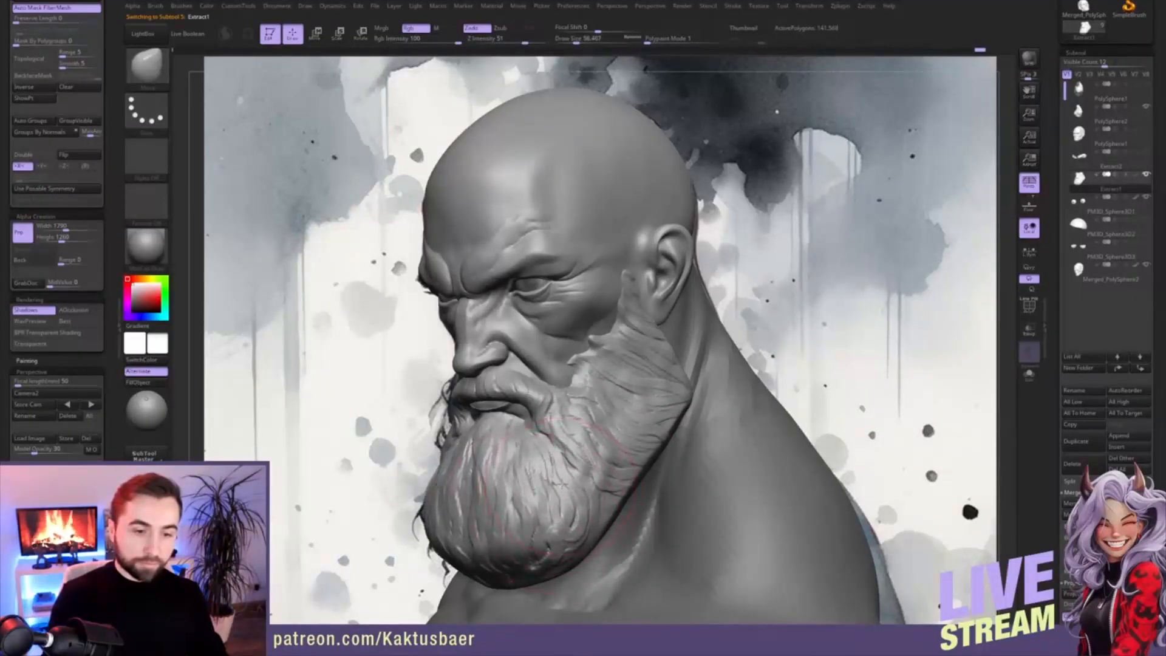
{"action": "key", "text": "bracketleft"}
{"action": "key", "text": "bracketleft"}
{"action": "key", "text": "bracketleft"}
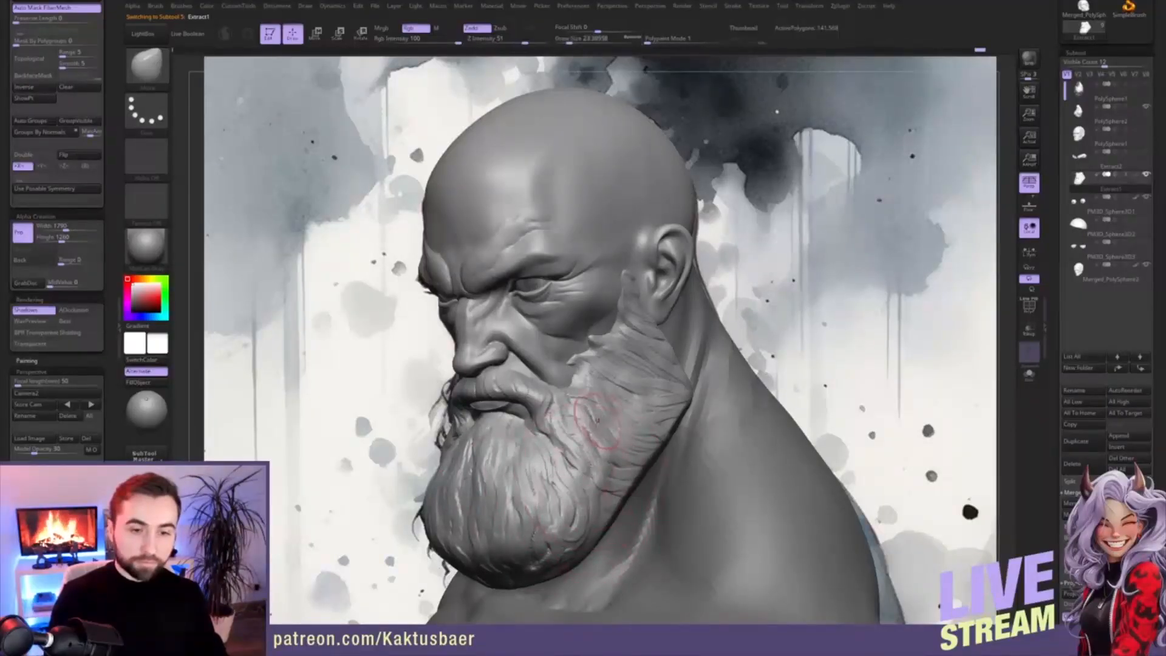
- Reshape the beard's cheek area beside the mouth from several angles with the Move brush at changing draw sizes
{"action": "right_click_drag", "start_coordinate": [604, 420], "coordinate": [633, 483]}
{"action": "key", "text": "bracketright"}
{"action": "key", "text": "s"}
{"action": "left_click_drag", "start_coordinate": [625, 436], "coordinate": [605, 427]}
{"action": "right_click_drag", "start_coordinate": [601, 428], "coordinate": [593, 444]}
{"action": "key", "text": "s"}
{"action": "left_click_drag", "start_coordinate": [596, 445], "coordinate": [607, 443]}
{"action": "key", "text": "s"}
{"action": "right_click_drag", "start_coordinate": [604, 465], "coordinate": [602, 428]}
{"action": "key", "text": "s"}
{"action": "left_click_drag", "start_coordinate": [603, 414], "coordinate": [609, 415]}
- Shape the beard's outline along the jaw with the Move brush, raising the draw size to about 62
{"action": "mouse_move", "coordinate": [609, 416]}
{"action": "right_mouse_down"}
{"action": "mouse_move", "coordinate": [626, 400]}
{"action": "mouse_move", "coordinate": [602, 439]}
{"action": "right_mouse_up"}
{"action": "key", "text": "s"}
{"action": "left_click_drag", "start_coordinate": [603, 439], "coordinate": [606, 439]}
{"action": "key", "text": "s"}
{"action": "right_click_drag", "start_coordinate": [630, 420], "coordinate": [639, 410]}
{"action": "key", "text": "s"}
{"action": "left_click_drag", "start_coordinate": [639, 409], "coordinate": [637, 410]}
{"action": "right_click_drag", "start_coordinate": [647, 393], "coordinate": [682, 352]}
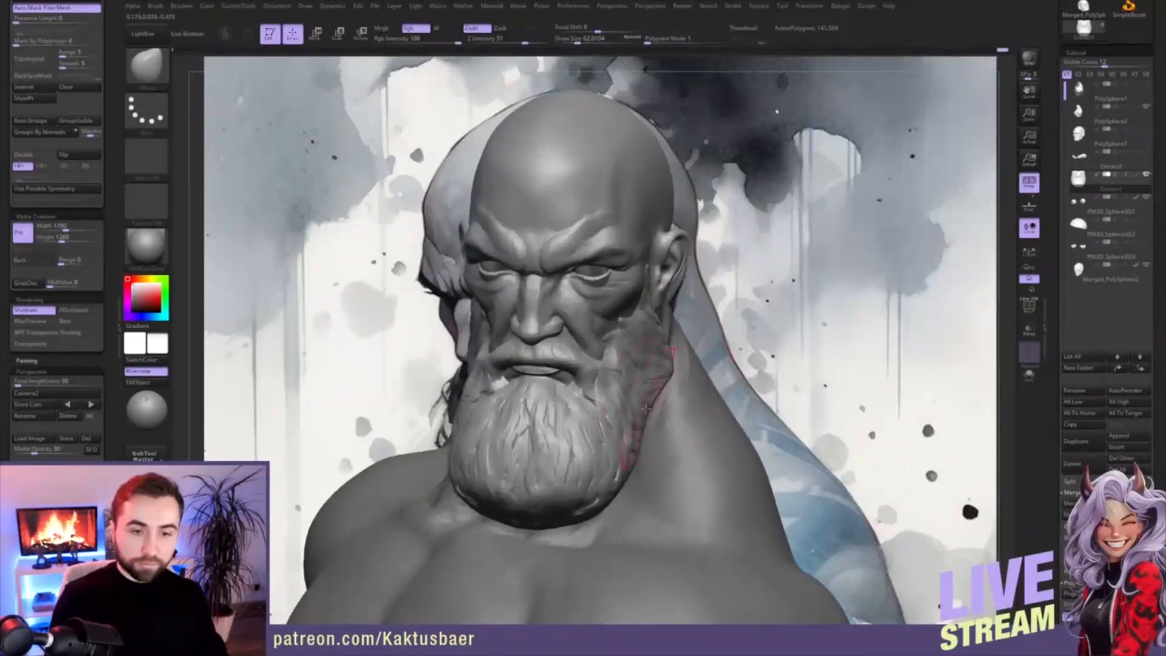
- Refine the beard's upper edge on the cheek from the side with a smaller Move brush and smooth it
{"action": "mouse_move", "coordinate": [644, 408]}
{"action": "right_mouse_down"}
{"action": "mouse_move", "coordinate": [662, 364]}
{"action": "mouse_move", "coordinate": [679, 396]}
{"action": "mouse_move", "coordinate": [631, 425]}
{"action": "mouse_move", "coordinate": [589, 506]}
{"action": "mouse_move", "coordinate": [652, 470]}
{"action": "mouse_move", "coordinate": [598, 436]}
{"action": "right_mouse_up"}
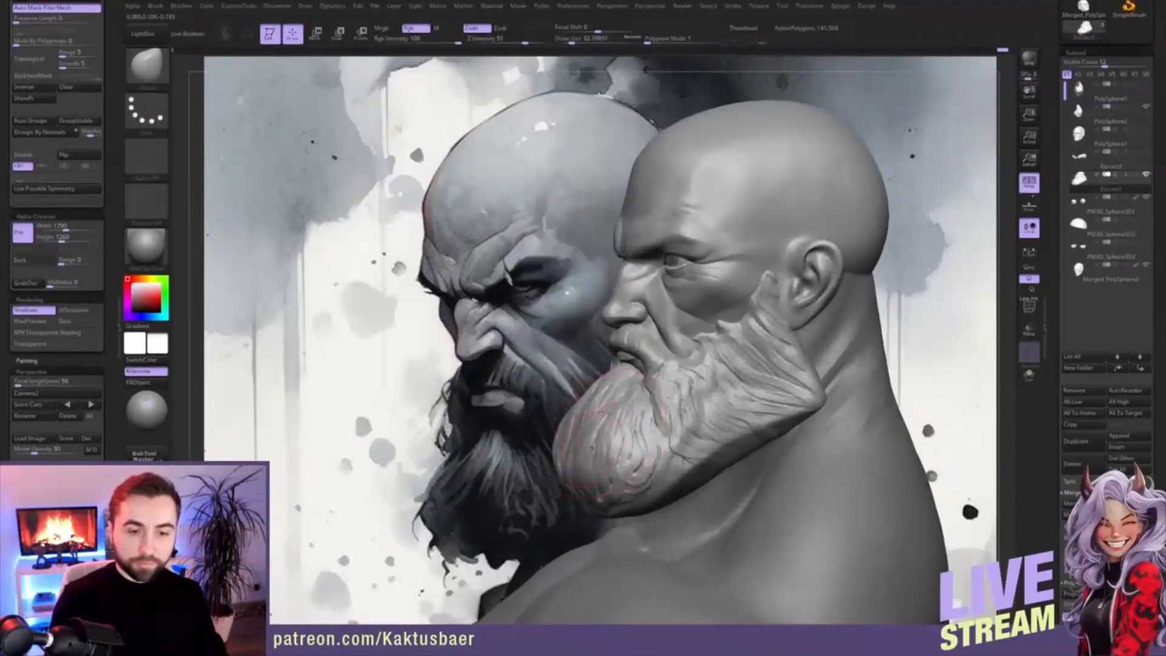
{"action": "right_click_drag", "start_coordinate": [598, 435], "coordinate": [646, 369]}
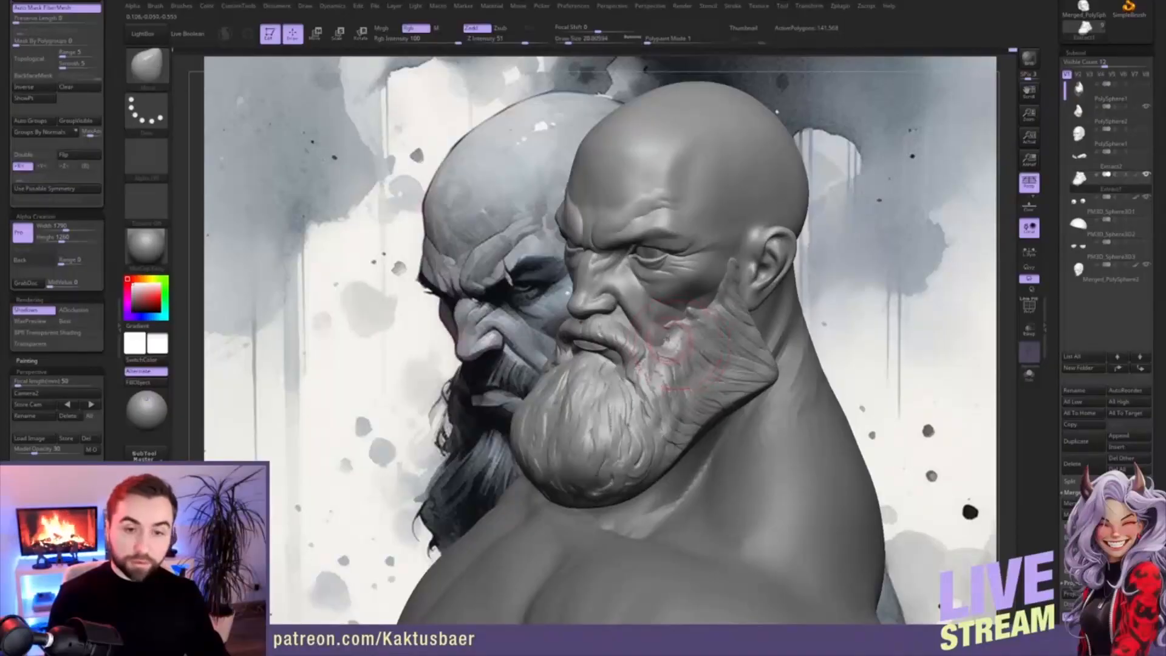
{"action": "right_click_drag", "start_coordinate": [666, 309], "coordinate": [669, 311]}
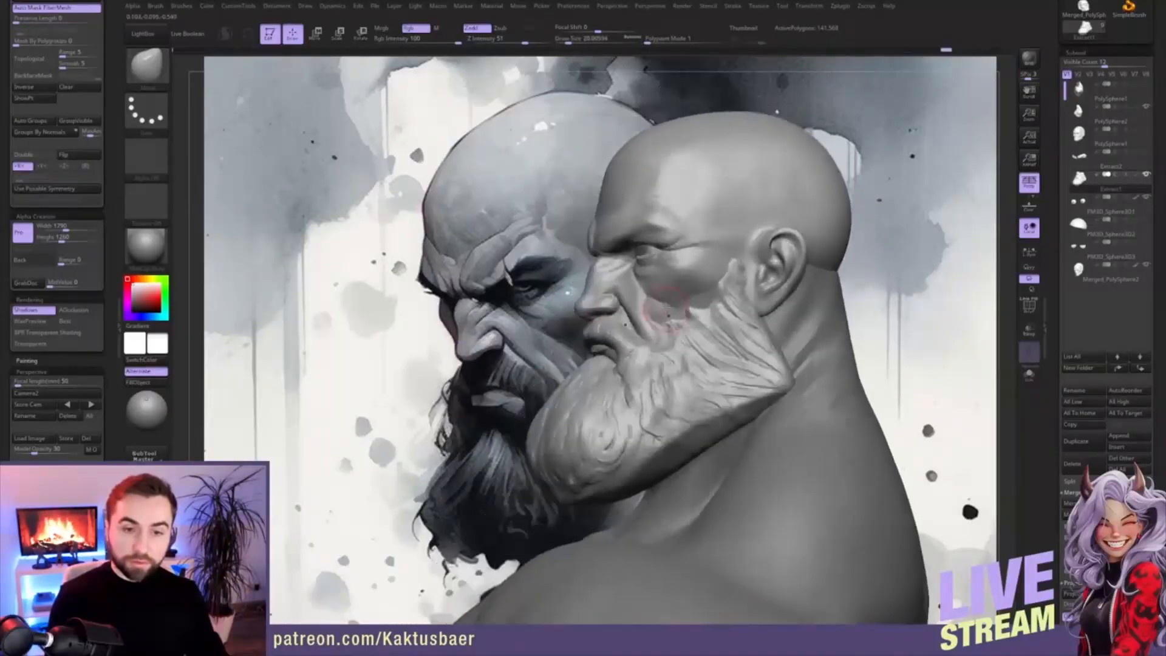
{"action": "key", "text": "shift"}
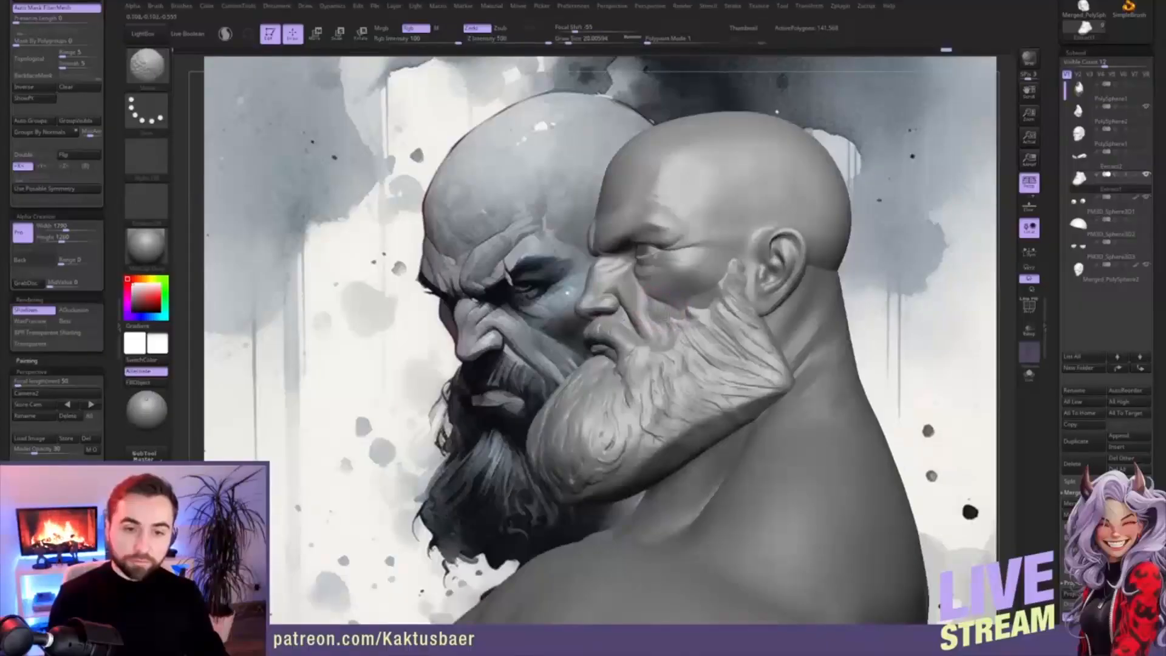
{"action": "mouse_move", "coordinate": [696, 304]}
{"action": "right_mouse_down"}
{"action": "mouse_move", "coordinate": [713, 328]}
{"action": "mouse_move", "coordinate": [666, 336]}
{"action": "right_mouse_up"}
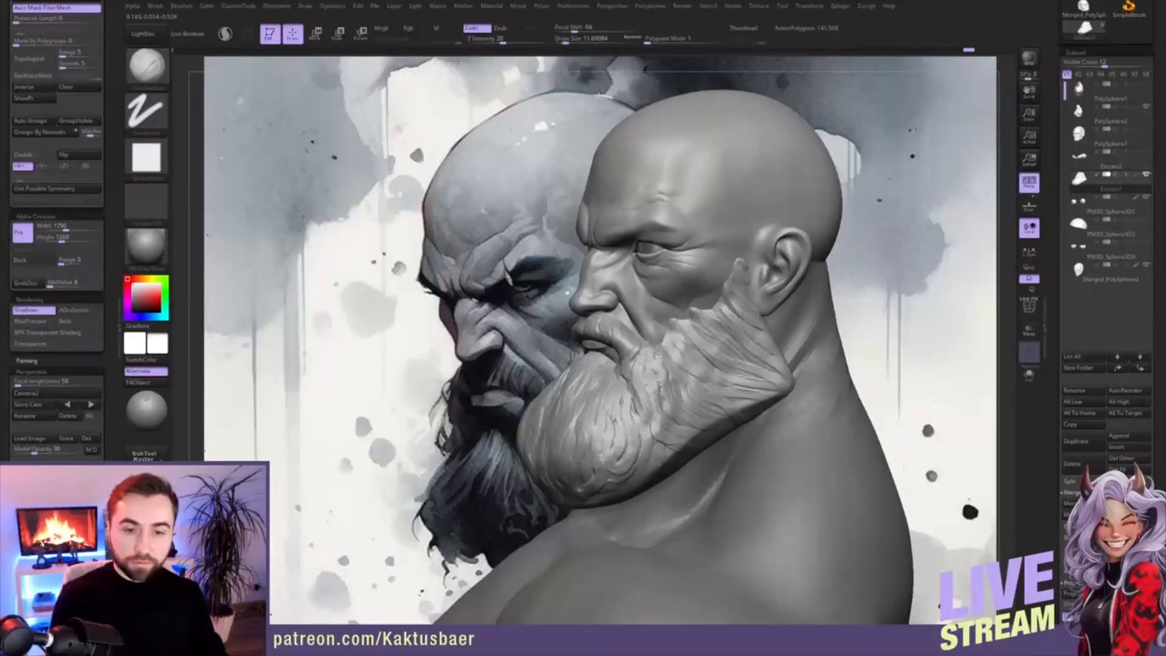
- Build up hair strands on the beard from below the mouth corner to the jawline with ClayBuildup at a draw size of about 12
{"action": "left_click_drag", "start_coordinate": [669, 363], "coordinate": [664, 398]}
{"action": "mouse_move", "coordinate": [663, 388]}
{"action": "right_mouse_down"}
{"action": "mouse_move", "coordinate": [796, 371]}
{"action": "mouse_move", "coordinate": [671, 364]}
{"action": "right_mouse_up"}
{"action": "left_click_drag", "start_coordinate": [665, 350], "coordinate": [653, 372]}
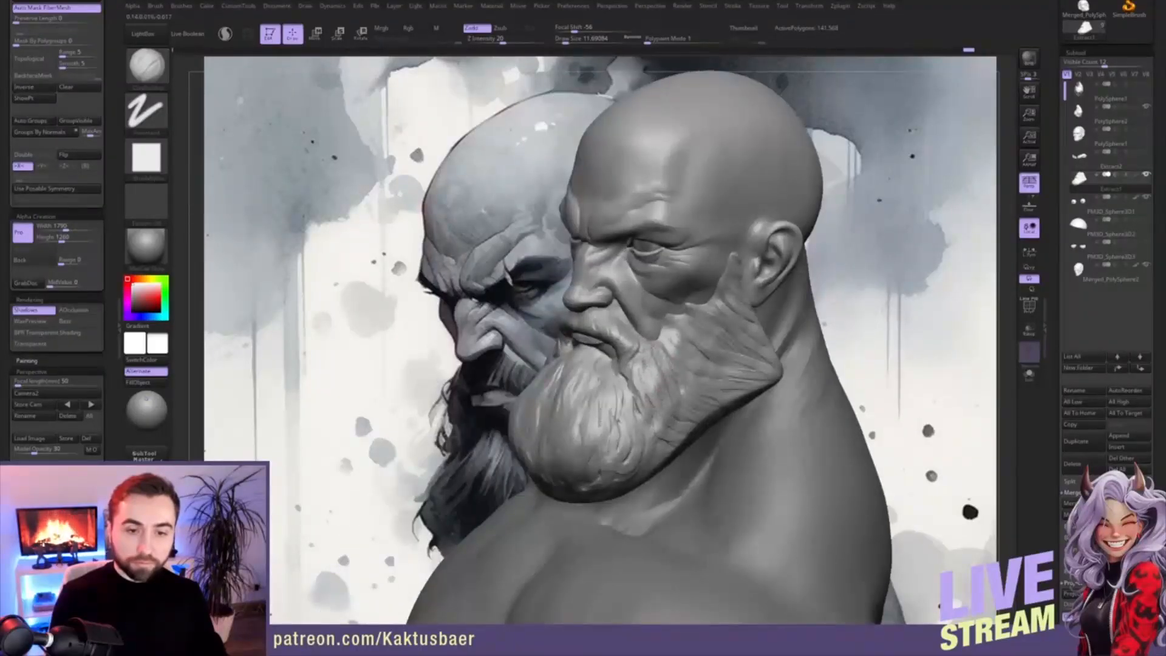
{"action": "right_click_drag", "start_coordinate": [652, 460], "coordinate": [664, 455]}
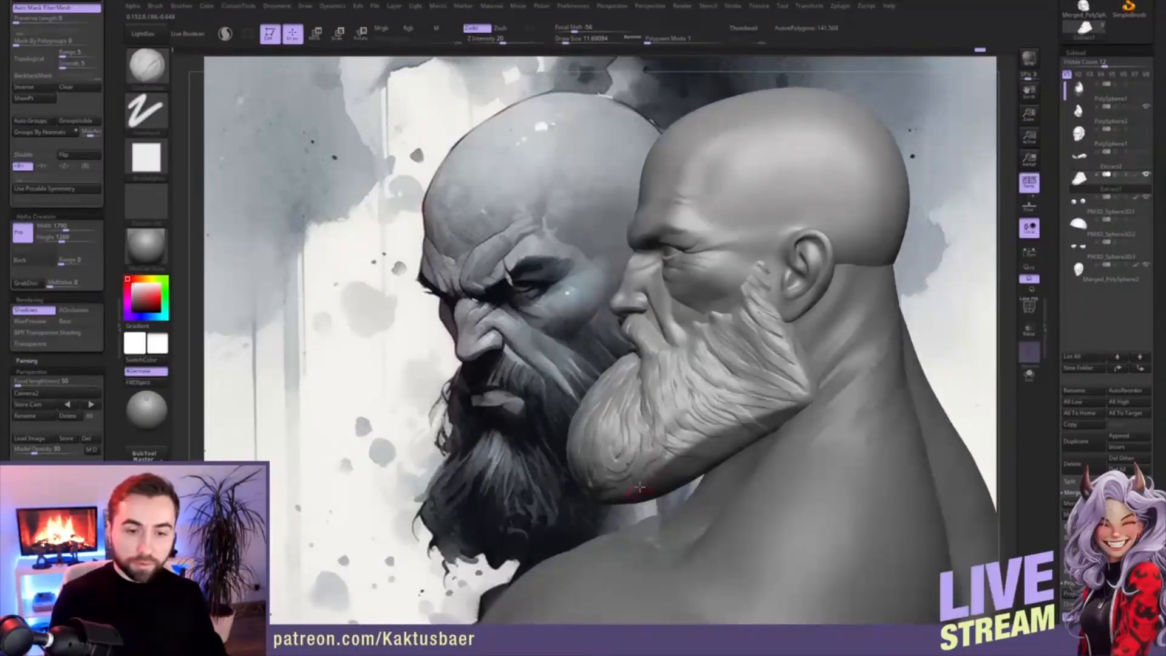
{"action": "right_click_drag", "start_coordinate": [621, 429], "coordinate": [707, 429]}
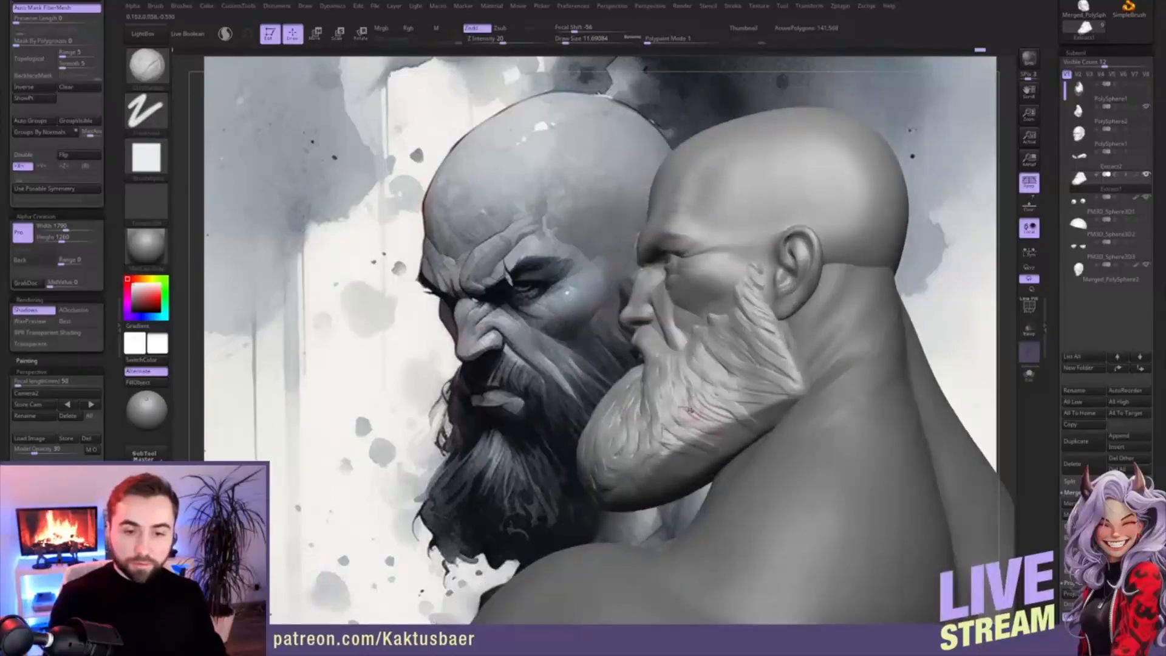
{"action": "left_click_drag", "start_coordinate": [765, 398], "coordinate": [726, 415]}
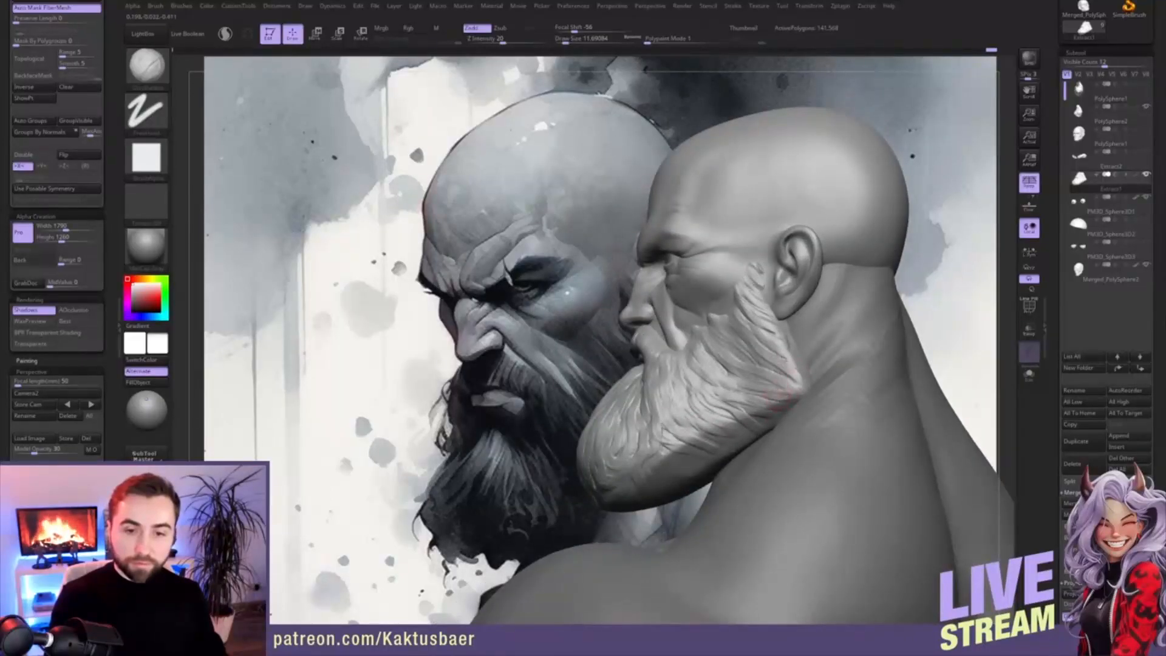
{"action": "mouse_move", "coordinate": [647, 480]}
{"action": "right_mouse_down"}
{"action": "mouse_move", "coordinate": [690, 399]}
{"action": "mouse_move", "coordinate": [674, 393]}
{"action": "mouse_move", "coordinate": [802, 409]}
{"action": "right_mouse_up"}
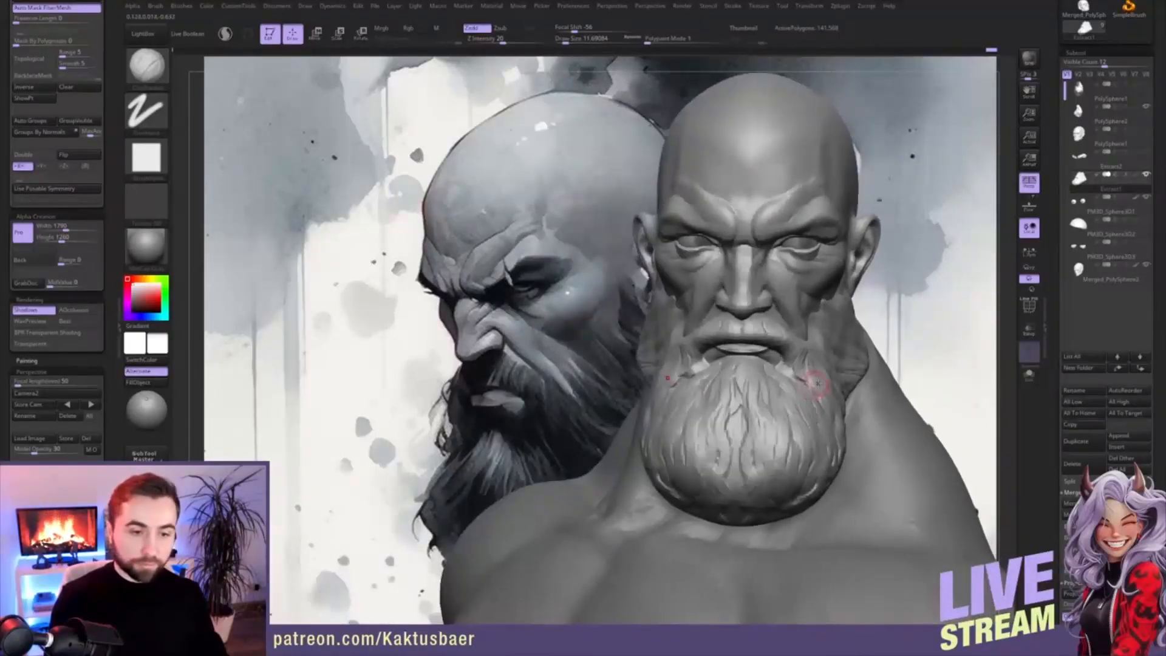
- Pull the beard tuft beside the mouth corner outward with the Move brush at a draw size of about 17
{"action": "right_click_drag", "start_coordinate": [562, 454], "coordinate": [824, 391]}
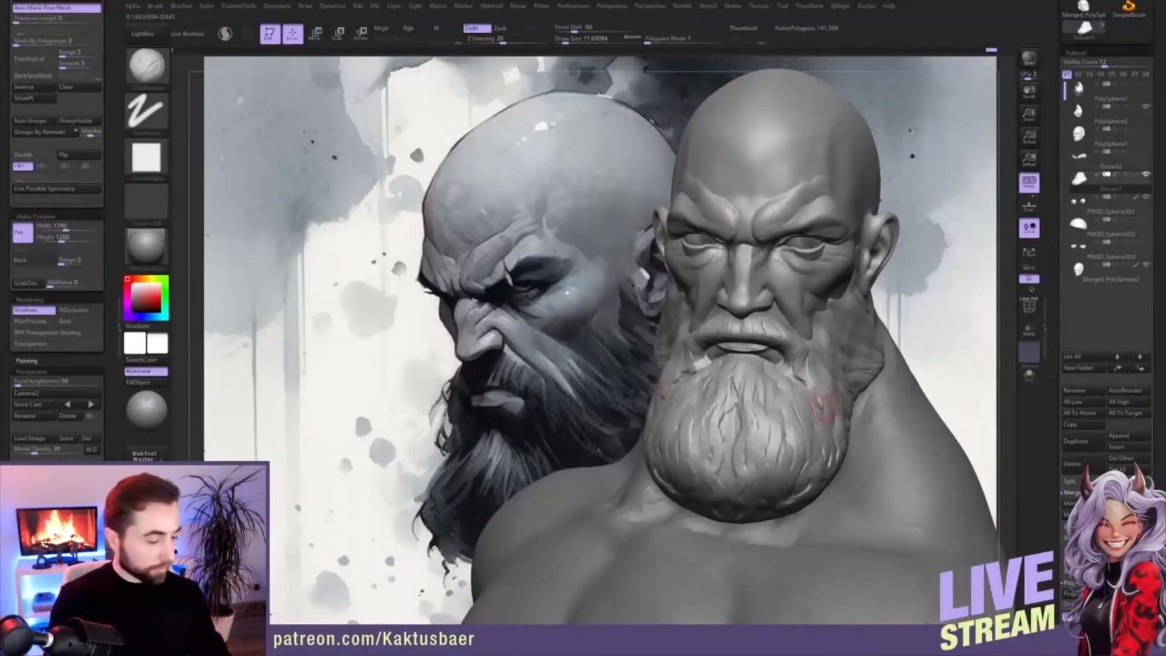
{"action": "key", "text": "b"}
{"action": "key", "text": "m"}
{"action": "key", "text": "v"}
{"action": "mouse_move", "coordinate": [821, 405]}
{"action": "left_mouse_down"}
{"action": "mouse_move", "coordinate": [846, 377]}
{"action": "mouse_move", "coordinate": [840, 384]}
{"action": "left_mouse_up"}
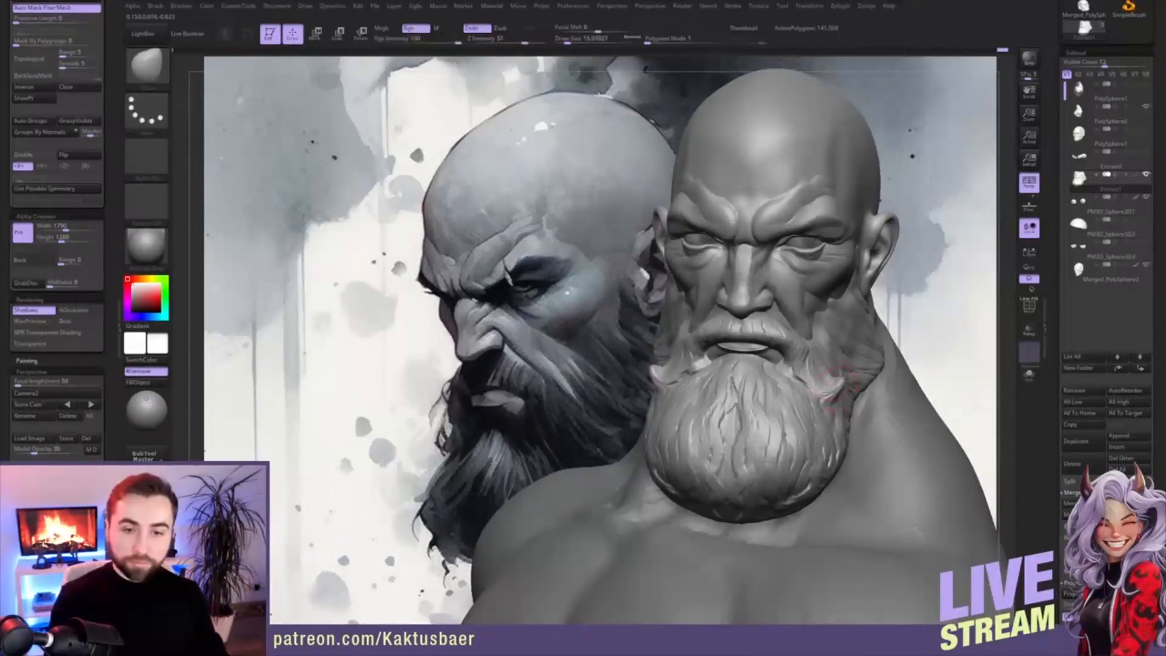
{"action": "right_click_drag", "start_coordinate": [832, 382], "coordinate": [826, 383]}
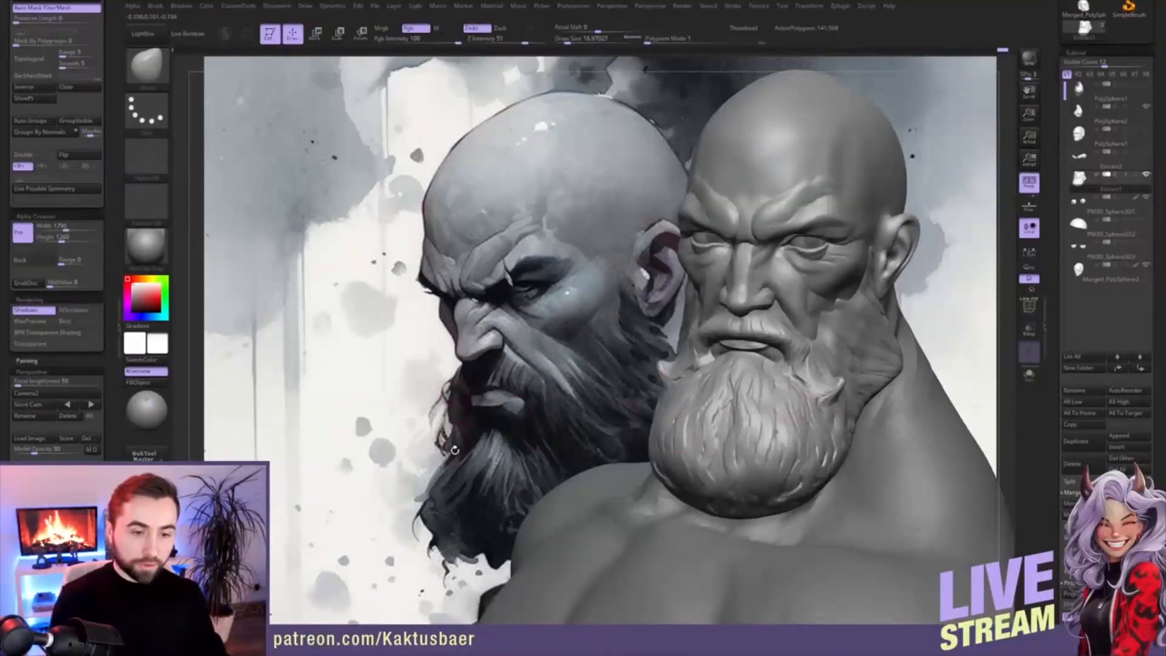
{"action": "mouse_move", "coordinate": [450, 451]}
{"action": "right_mouse_down"}
{"action": "mouse_move", "coordinate": [464, 444]}
{"action": "mouse_move", "coordinate": [461, 392]}
{"action": "right_mouse_up"}
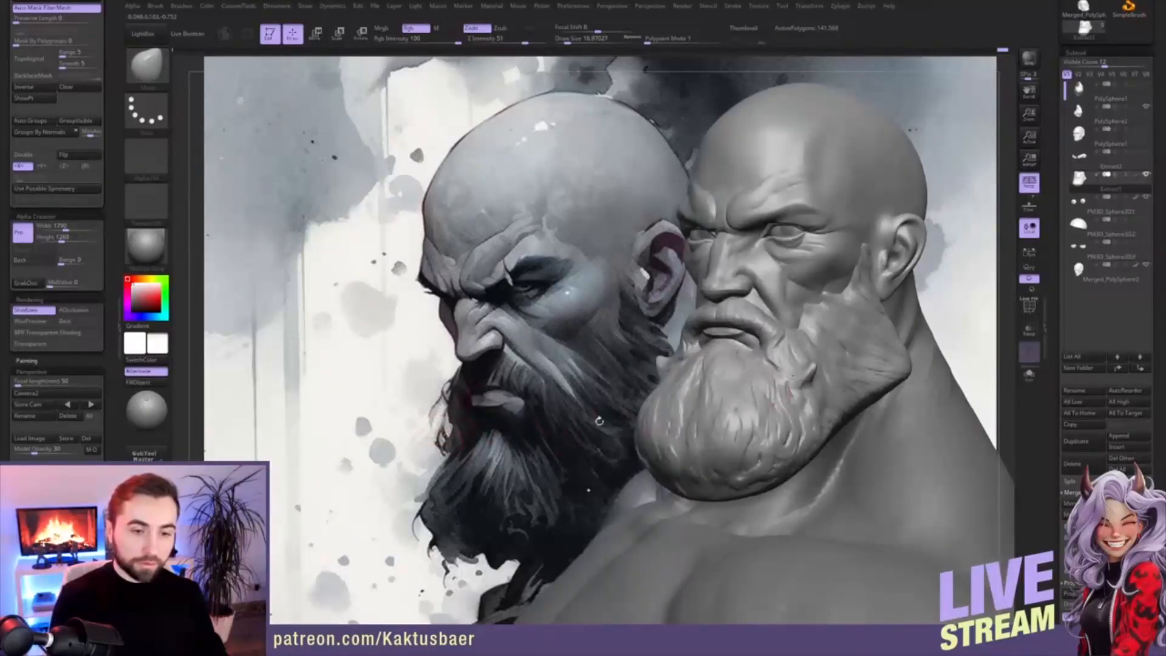
{"action": "mouse_move", "coordinate": [775, 375]}
{"action": "right_mouse_down"}
{"action": "mouse_move", "coordinate": [787, 384]}
{"action": "mouse_move", "coordinate": [814, 364]}
{"action": "mouse_move", "coordinate": [786, 325]}
{"action": "mouse_move", "coordinate": [791, 345]}
{"action": "mouse_move", "coordinate": [826, 326]}
{"action": "mouse_move", "coordinate": [824, 340]}
{"action": "right_mouse_up"}
- Thicken the moustache strand running down into the pulled-out beard tuft with the ClayBuildup brush
{"action": "key", "text": "b"}
{"action": "key", "text": "c"}
{"action": "key", "text": "b"}
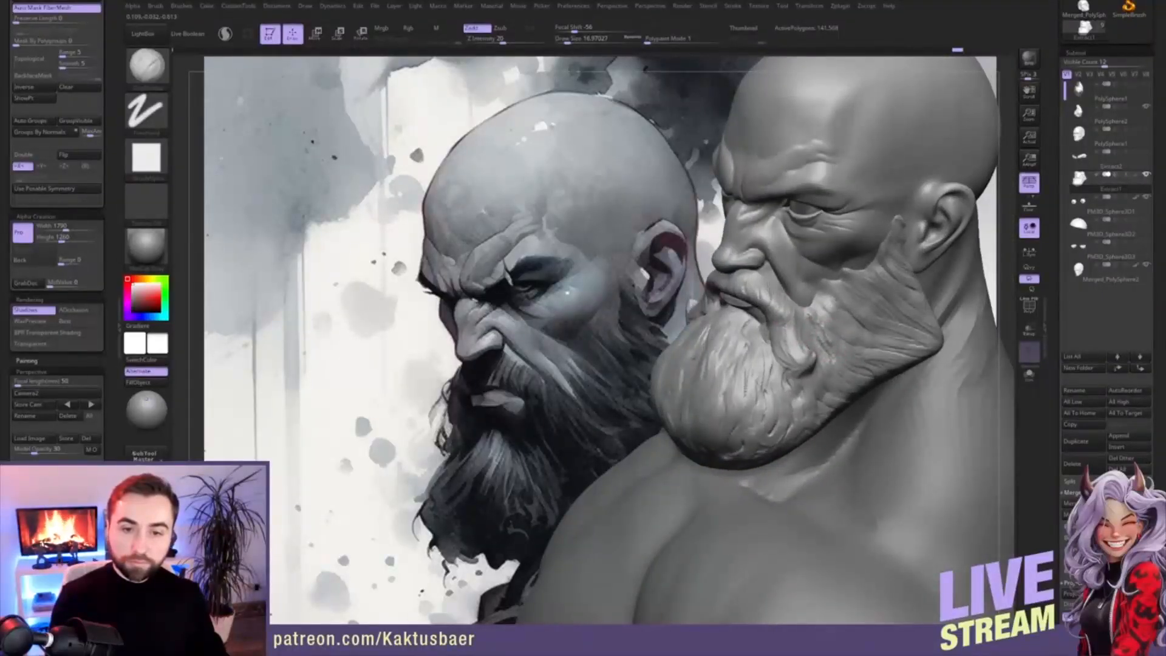
{"action": "left_click_drag", "start_coordinate": [783, 311], "coordinate": [796, 342]}
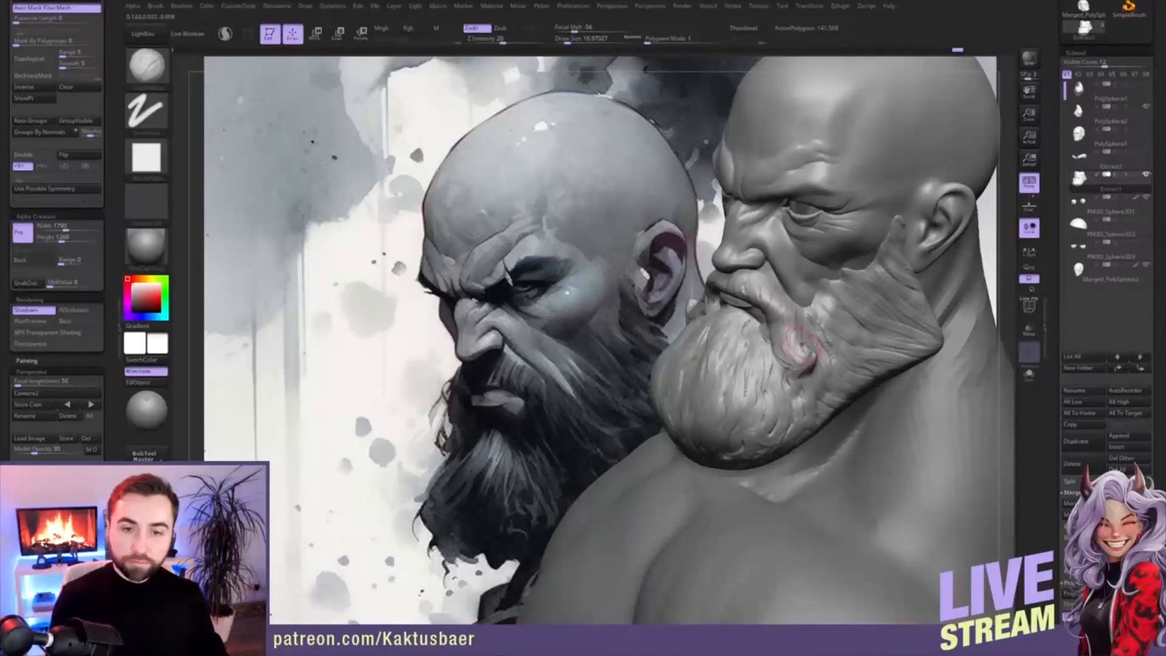
{"action": "left_click_drag", "start_coordinate": [568, 480], "coordinate": [588, 490]}
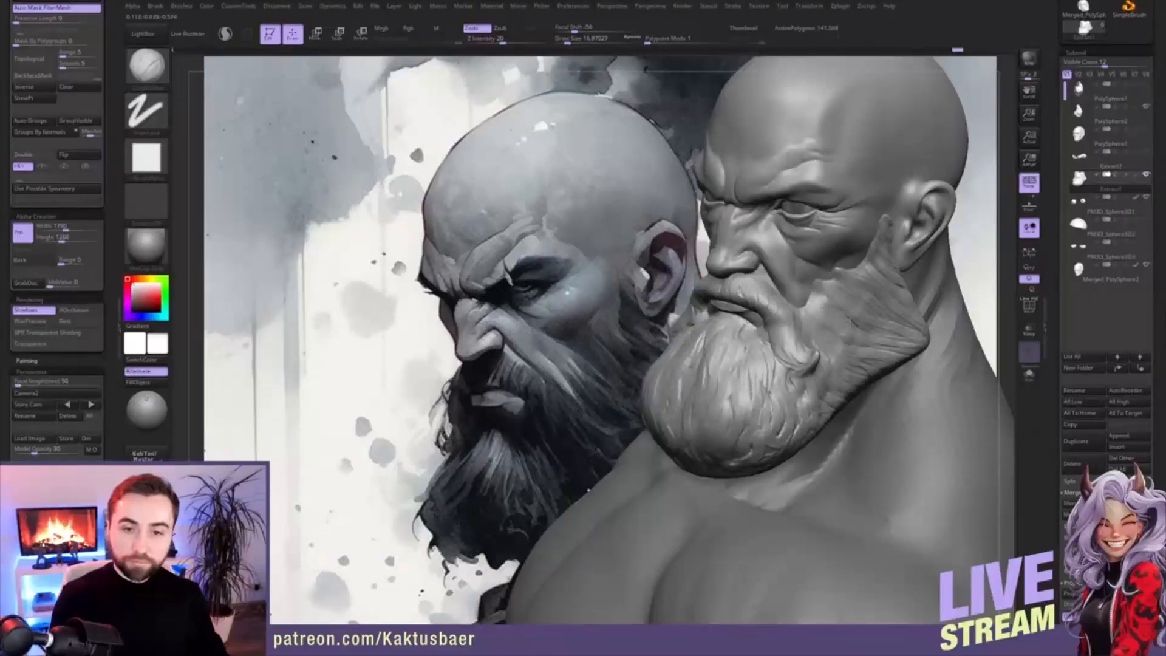
- Reshape the moustache strand and the tuft beside the mouth corner with a small Move brush
{"action": "mouse_move", "coordinate": [837, 345]}
{"action": "right_mouse_down"}
{"action": "mouse_move", "coordinate": [874, 349]}
{"action": "mouse_move", "coordinate": [811, 354]}
{"action": "right_mouse_up"}
{"action": "key", "text": "b"}
{"action": "key", "text": "m"}
{"action": "key", "text": "v"}
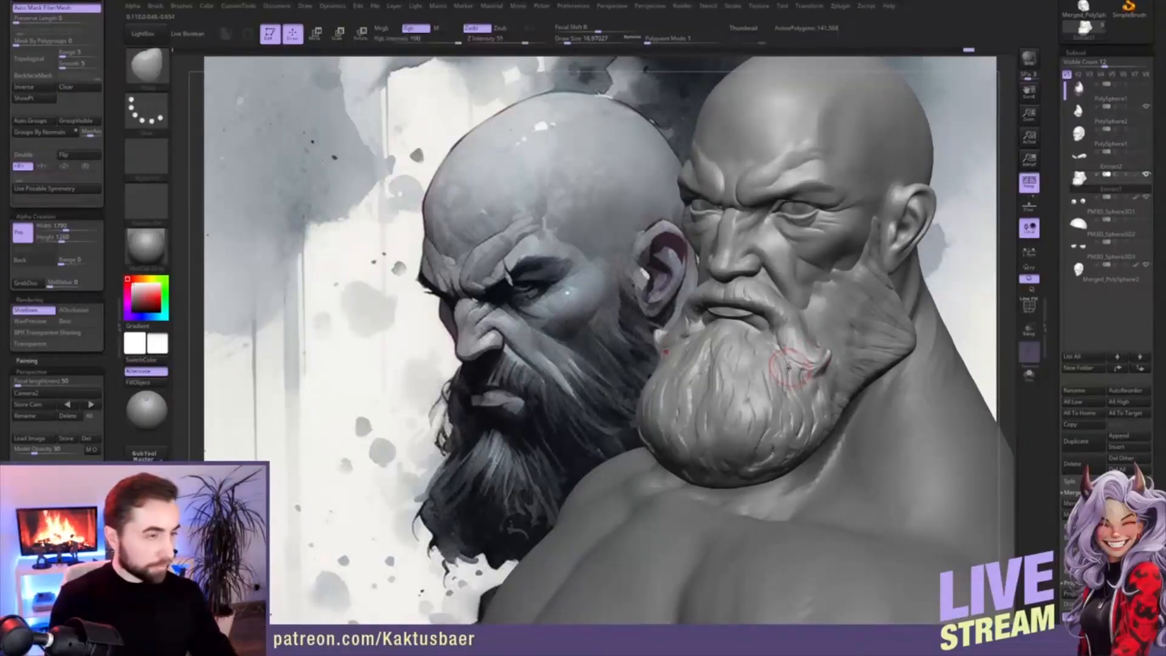
{"action": "key", "text": "bracketleft"}
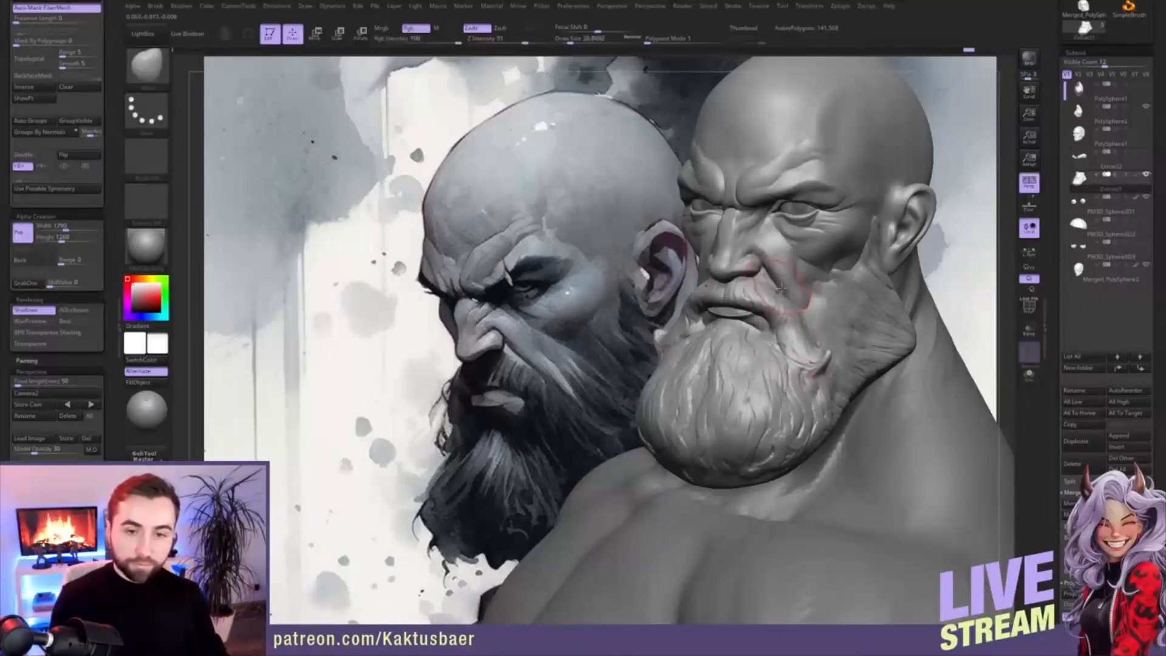
{"action": "right_click_drag", "start_coordinate": [753, 273], "coordinate": [800, 323]}
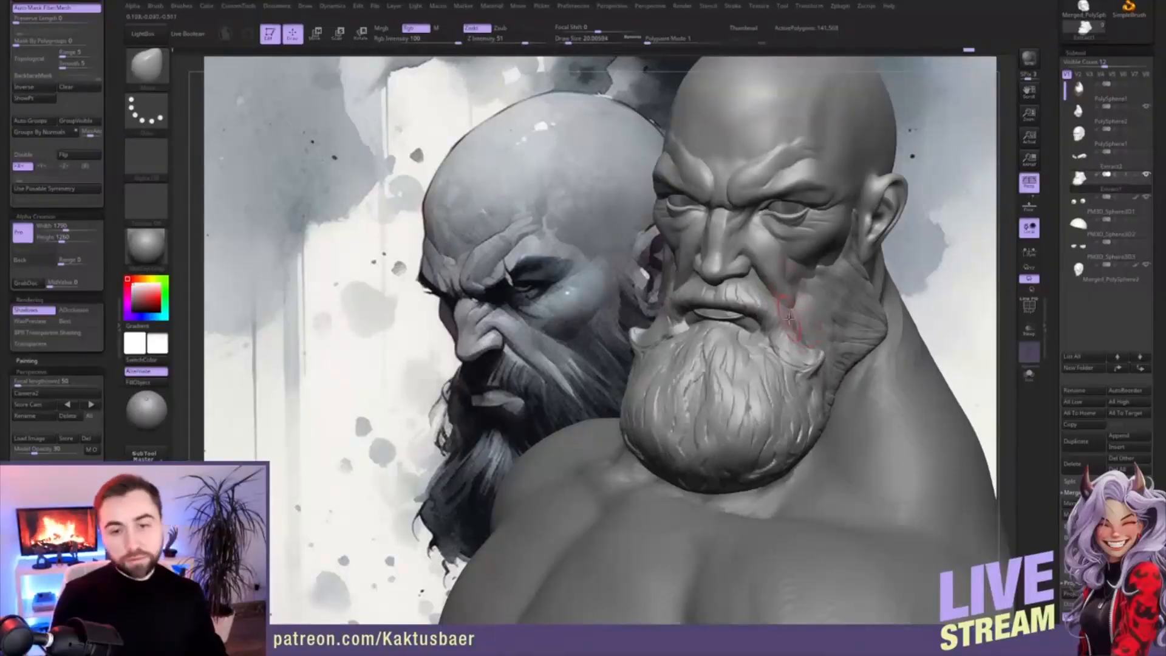
{"action": "right_click_drag", "start_coordinate": [790, 335], "coordinate": [791, 346]}
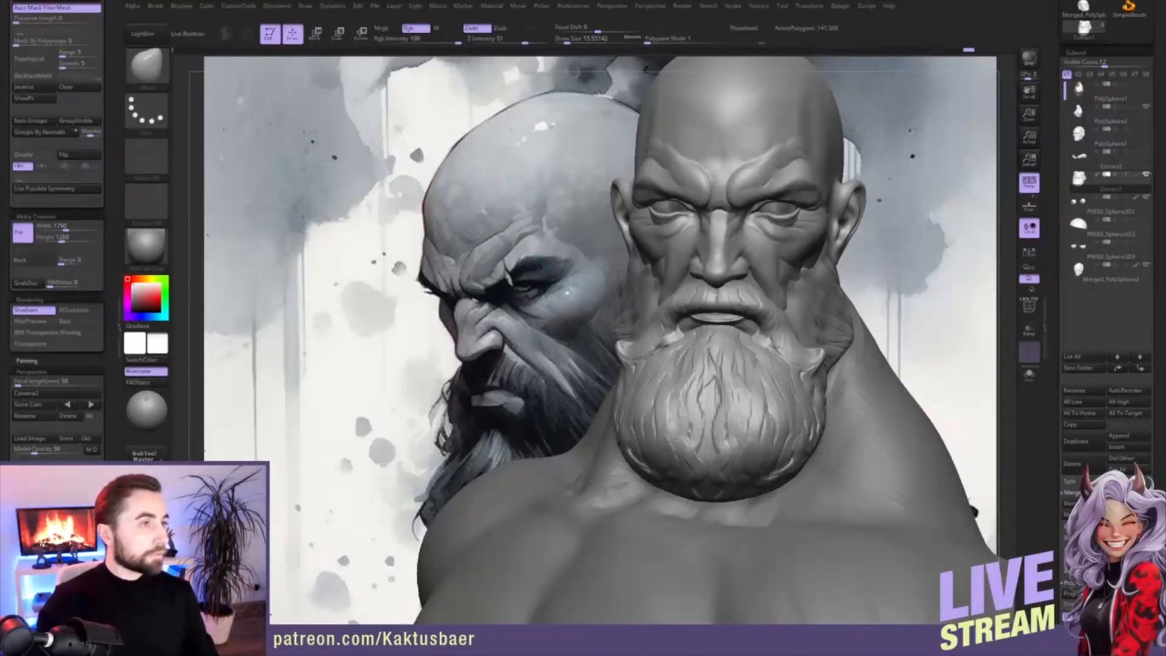
- Adjust the beard's side contour with the Move brush and check it from the front and from behind the ear
{"action": "right_click_drag", "start_coordinate": [823, 299], "coordinate": [677, 312]}
{"action": "left_click_drag", "start_coordinate": [677, 311], "coordinate": [702, 362]}
{"action": "mouse_move", "coordinate": [666, 308]}
{"action": "right_mouse_down", "text": "alt"}
{"action": "mouse_move", "coordinate": [842, 307]}
{"action": "mouse_move", "coordinate": [820, 299]}
{"action": "mouse_move", "coordinate": [847, 279]}
{"action": "mouse_move", "coordinate": [855, 318]}
{"action": "right_mouse_up", "text": "alt"}
{"action": "key", "text": "alt+s"}
{"action": "key", "text": "alt+s"}
{"action": "right_click_drag", "start_coordinate": [661, 296], "coordinate": [843, 329]}
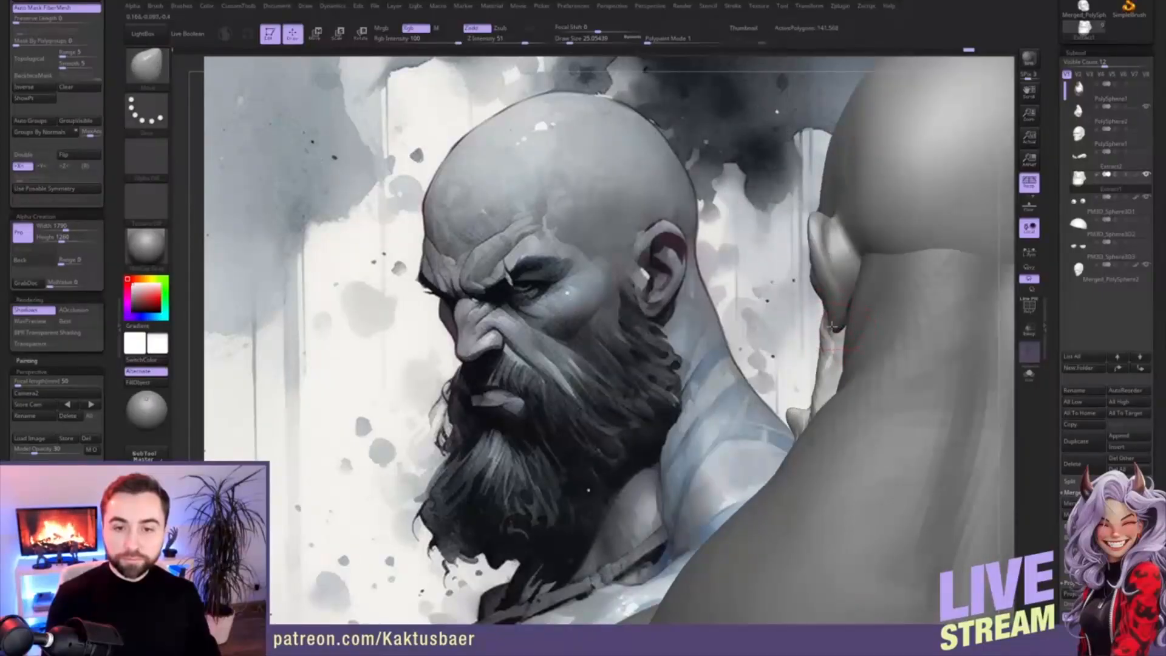
- Select the head mesh and refine the cheek and the fold beside the nose with the Move brush
{"action": "left_click", "coordinate": [833, 327], "text": "alt"}
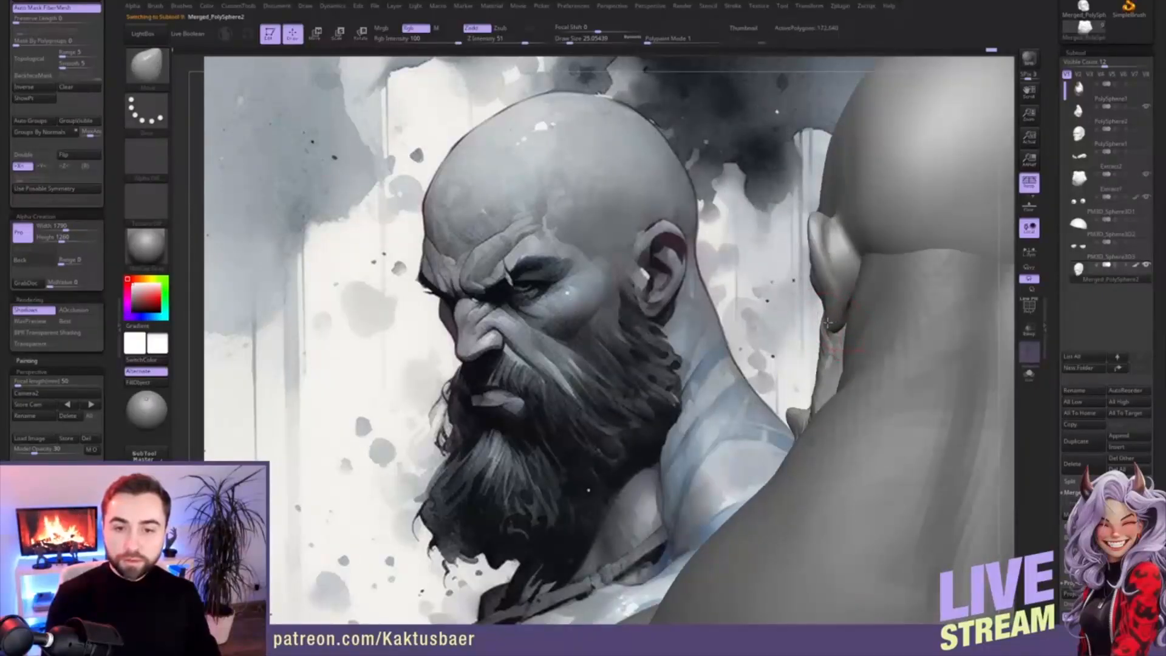
{"action": "mouse_move", "coordinate": [824, 324]}
{"action": "right_mouse_down"}
{"action": "mouse_move", "coordinate": [794, 316]}
{"action": "mouse_move", "coordinate": [817, 314]}
{"action": "right_mouse_up"}
{"action": "key", "text": "["}
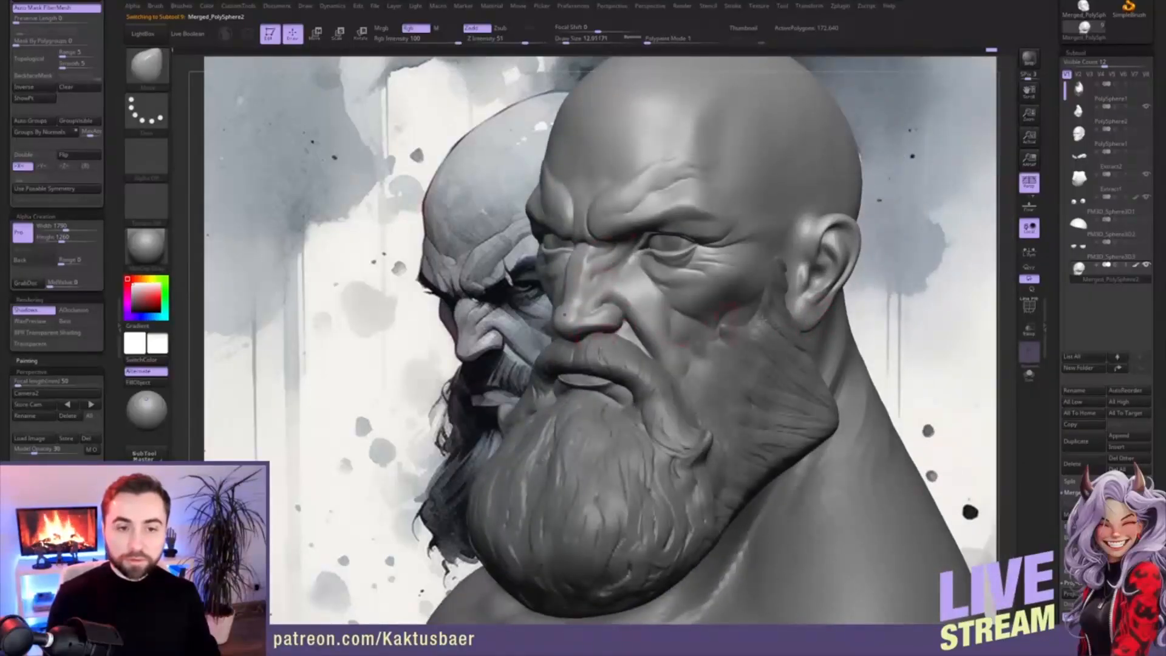
{"action": "key", "text": "]"}
{"action": "mouse_move", "coordinate": [810, 315]}
{"action": "right_mouse_down"}
{"action": "mouse_move", "coordinate": [801, 293]}
{"action": "mouse_move", "coordinate": [787, 311]}
{"action": "mouse_move", "coordinate": [827, 322]}
{"action": "right_mouse_up"}
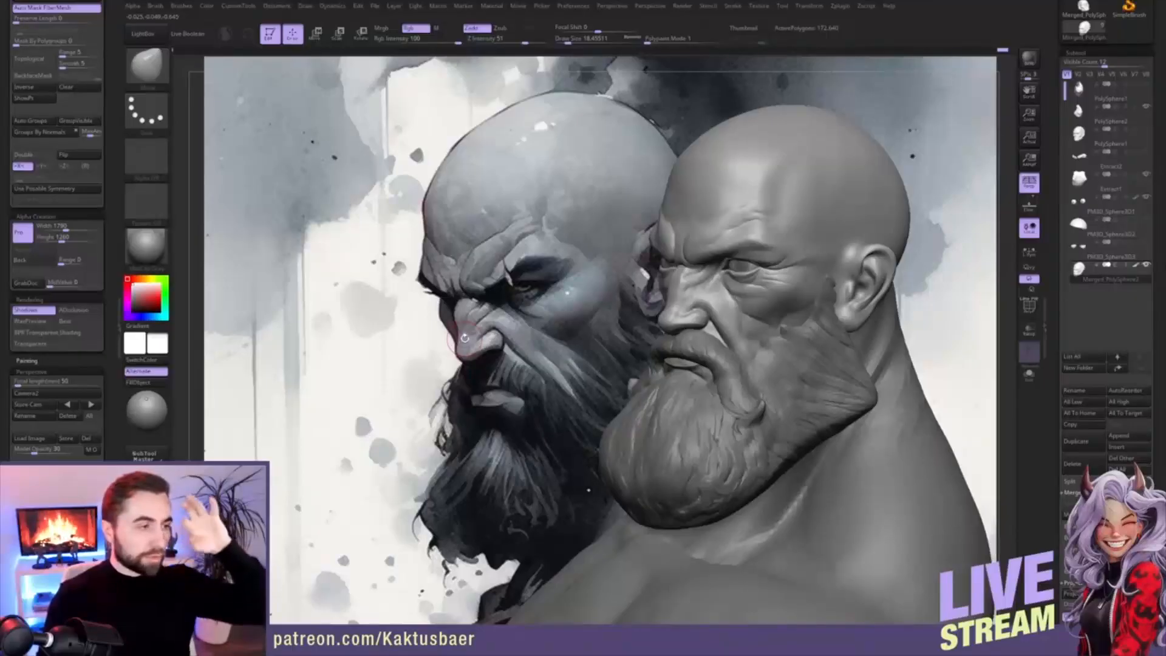
{"action": "mouse_move", "coordinate": [708, 324]}
{"action": "right_mouse_down"}
{"action": "mouse_move", "coordinate": [676, 308]}
{"action": "mouse_move", "coordinate": [695, 330]}
{"action": "right_mouse_up"}
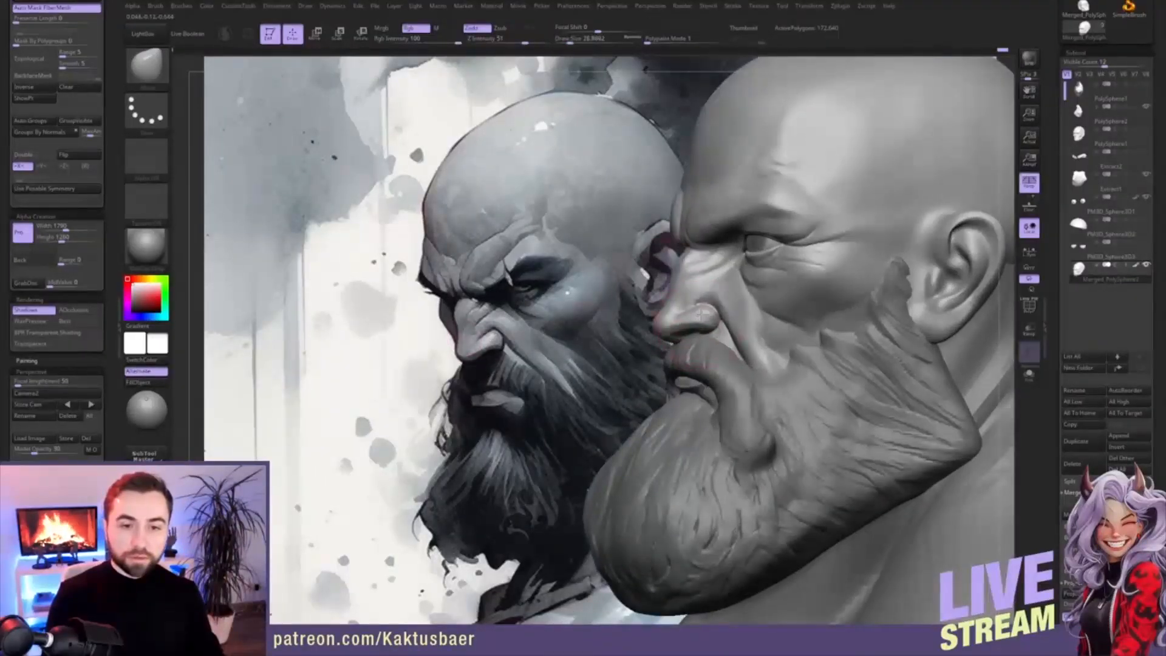
{"action": "right_click_drag", "start_coordinate": [699, 299], "coordinate": [710, 328]}
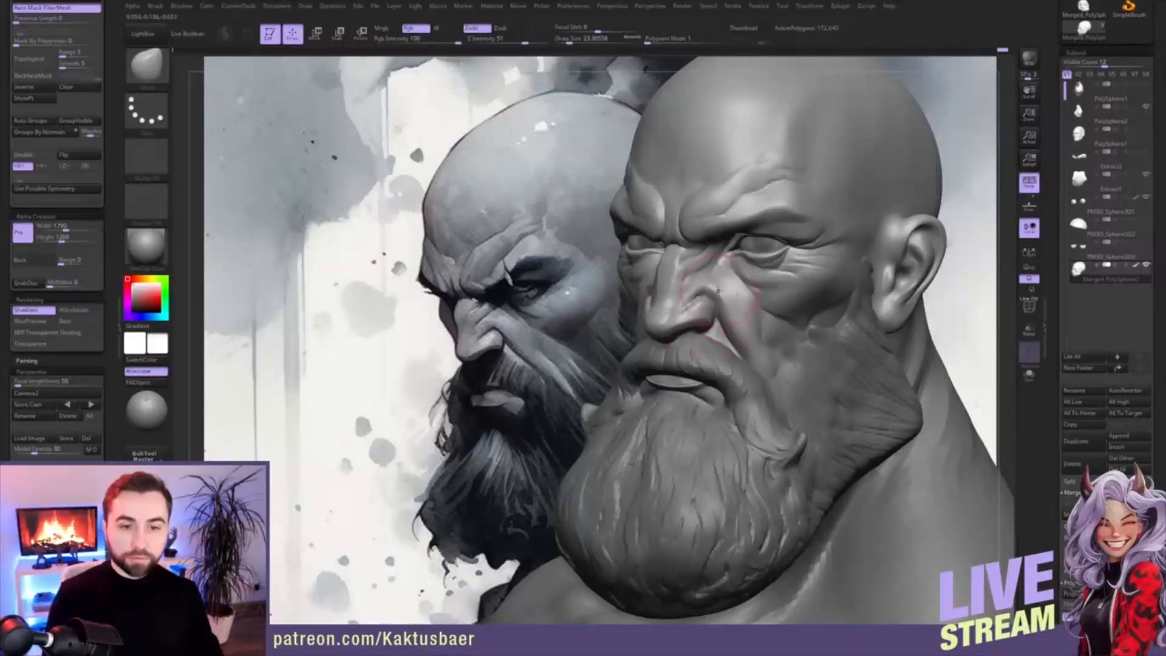
- Adjust the ear lobe and the area in front of it with the Move brush at a draw size of about 16
{"action": "mouse_move", "coordinate": [709, 308]}
{"action": "right_mouse_down"}
{"action": "mouse_move", "coordinate": [670, 309]}
{"action": "mouse_move", "coordinate": [705, 317]}
{"action": "mouse_move", "coordinate": [692, 302]}
{"action": "mouse_move", "coordinate": [720, 289]}
{"action": "mouse_move", "coordinate": [785, 284]}
{"action": "mouse_move", "coordinate": [835, 261]}
{"action": "mouse_move", "coordinate": [790, 284]}
{"action": "mouse_move", "coordinate": [561, 317]}
{"action": "right_mouse_up"}
{"action": "right_click_drag", "start_coordinate": [486, 310], "coordinate": [526, 311]}
{"action": "key", "text": "bracketleft"}
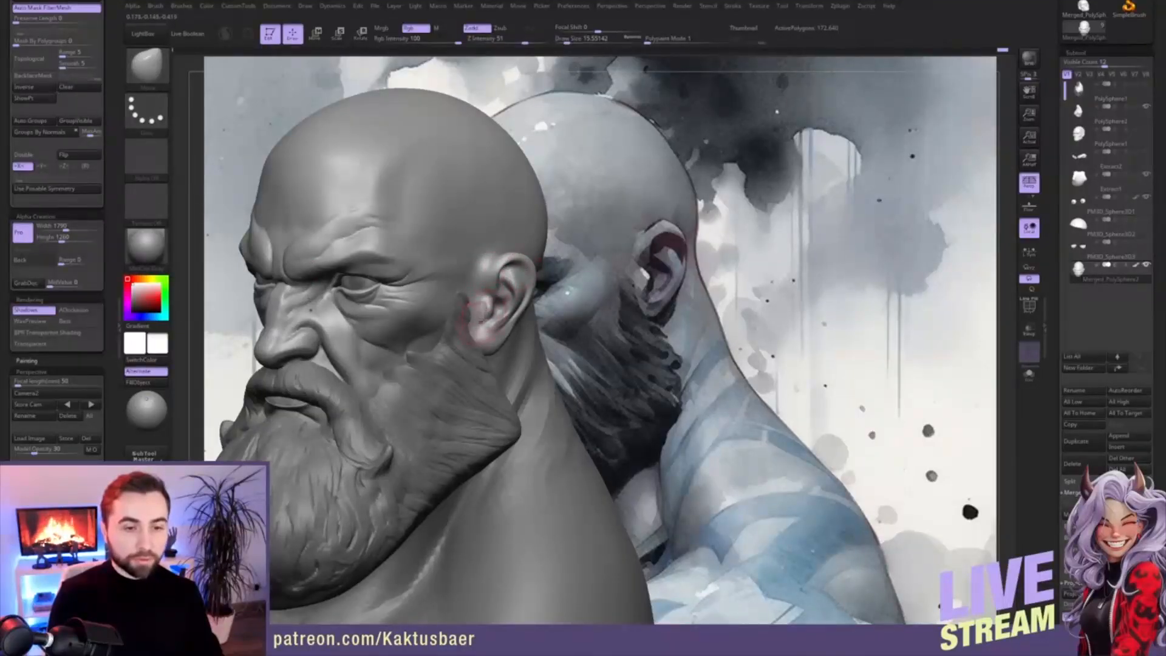
{"action": "right_click_drag", "start_coordinate": [489, 325], "coordinate": [496, 293]}
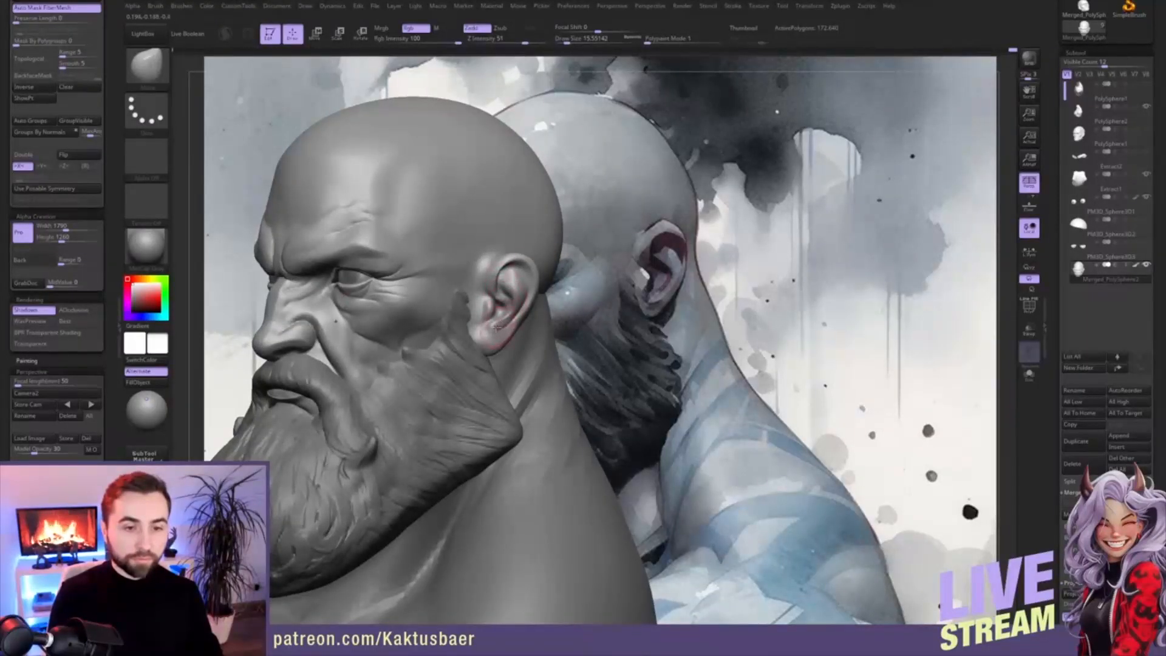
{"action": "mouse_move", "coordinate": [495, 328]}
{"action": "right_mouse_down"}
{"action": "mouse_move", "coordinate": [564, 328]}
{"action": "mouse_move", "coordinate": [532, 334]}
{"action": "mouse_move", "coordinate": [543, 337]}
{"action": "mouse_move", "coordinate": [528, 338]}
{"action": "mouse_move", "coordinate": [675, 320]}
{"action": "mouse_move", "coordinate": [698, 330]}
{"action": "mouse_move", "coordinate": [657, 331]}
{"action": "mouse_move", "coordinate": [632, 225]}
{"action": "right_mouse_up"}
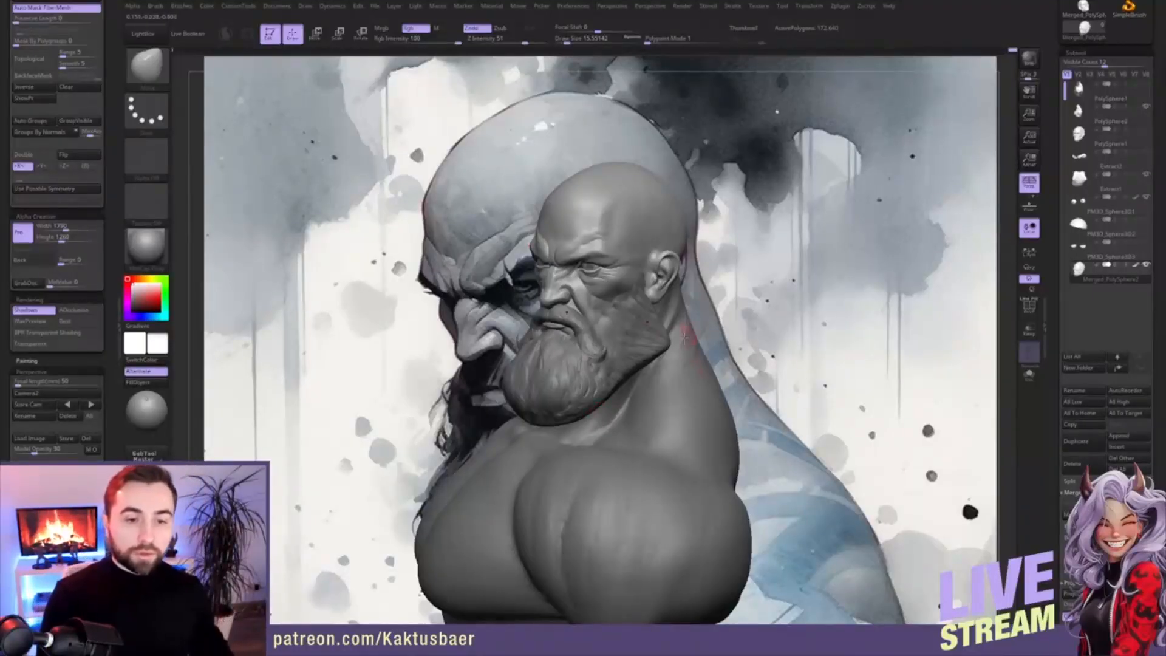
- Select the beard mesh and reshape its chin volume with the Move brush at a draw size of about 29
{"action": "left_click", "coordinate": [649, 343], "text": "alt"}
{"action": "right_click_drag", "start_coordinate": [648, 343], "coordinate": [552, 362], "text": "ctrl"}
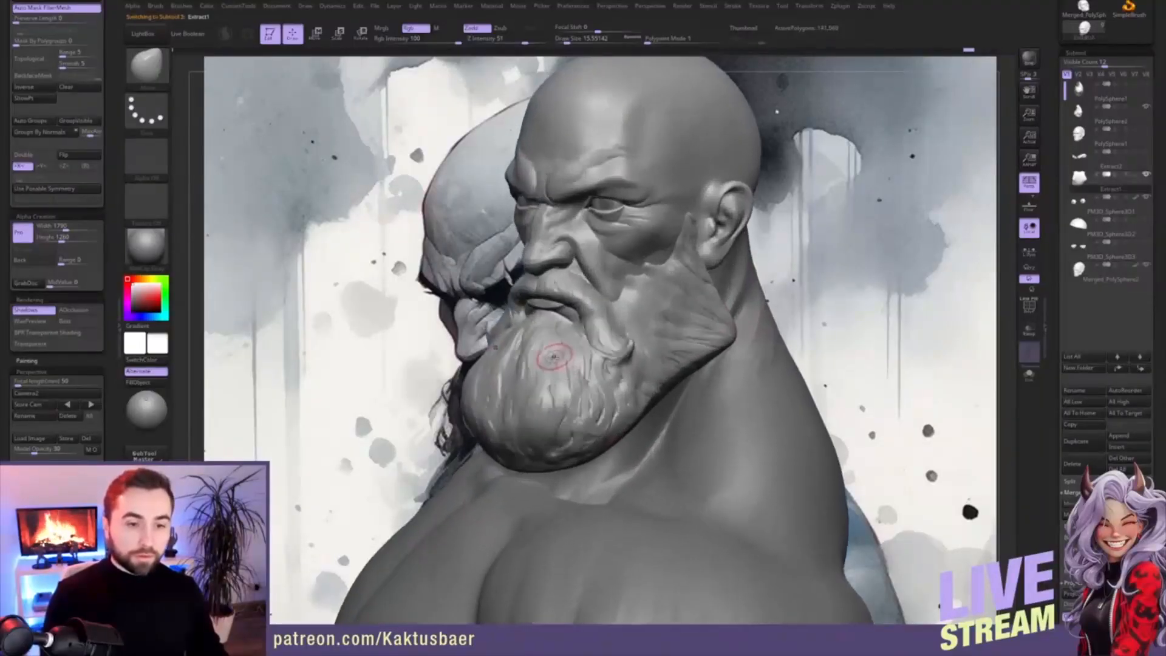
{"action": "key", "text": "]"}
{"action": "key", "text": "]"}
{"action": "key", "text": "]"}
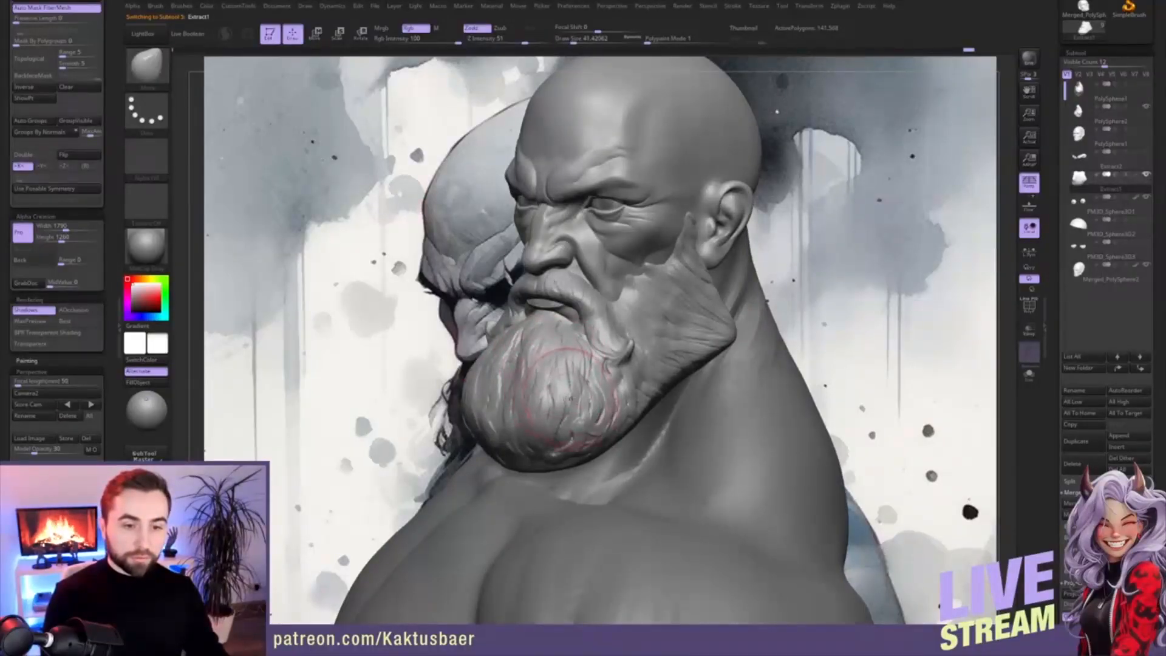
{"action": "key", "text": "["}
{"action": "mouse_move", "coordinate": [582, 398]}
{"action": "right_mouse_down"}
{"action": "mouse_move", "coordinate": [588, 333]}
{"action": "mouse_move", "coordinate": [618, 337]}
{"action": "mouse_move", "coordinate": [603, 325]}
{"action": "right_mouse_up"}
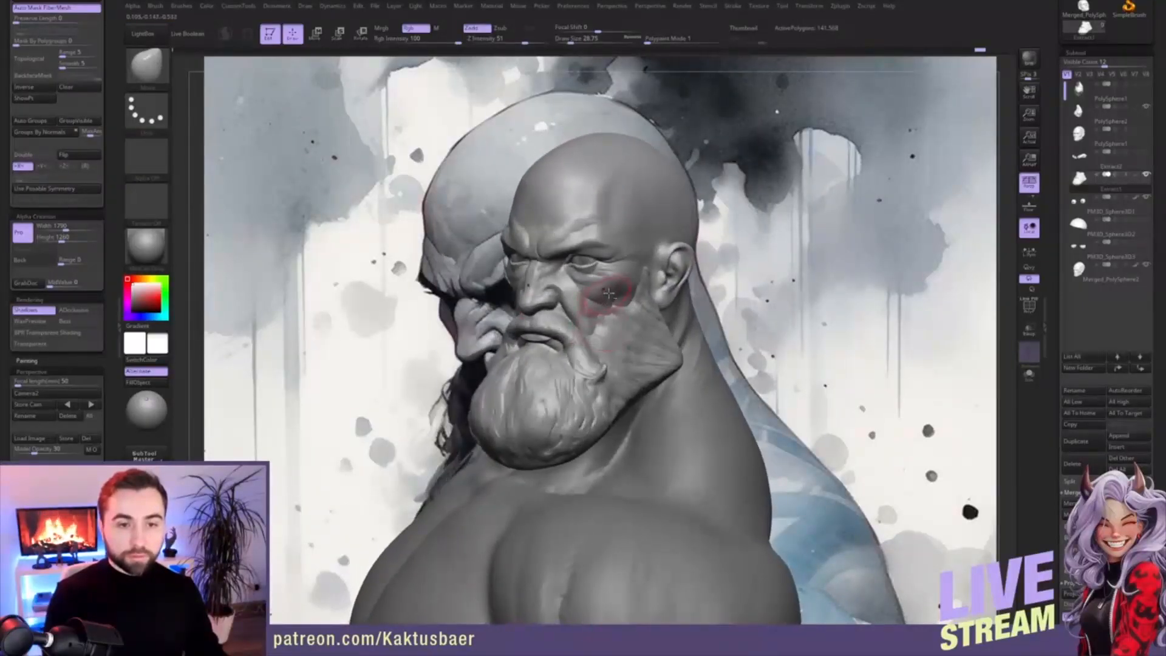
- Select the head mesh and adjust the cheek along the beard's edge with the Move brush at a draw size of about 29
{"action": "left_click", "coordinate": [611, 297], "text": "alt"}
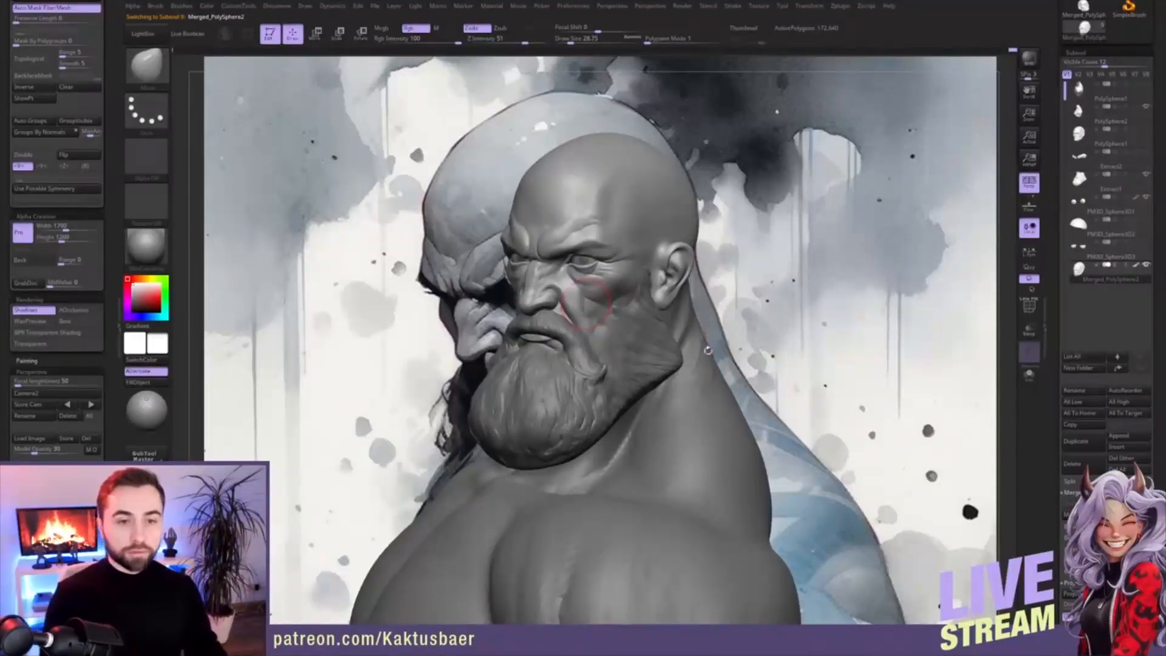
{"action": "mouse_move", "coordinate": [629, 319]}
{"action": "right_mouse_down", "text": "ctrl"}
{"action": "mouse_move", "coordinate": [629, 268]}
{"action": "mouse_move", "coordinate": [623, 364]}
{"action": "mouse_move", "coordinate": [618, 339]}
{"action": "right_mouse_up", "text": "ctrl"}
{"action": "right_click_drag", "start_coordinate": [546, 375], "coordinate": [621, 377]}
{"action": "mouse_move", "coordinate": [594, 311]}
{"action": "right_mouse_down"}
{"action": "mouse_move", "coordinate": [585, 332]}
{"action": "mouse_move", "coordinate": [606, 366]}
{"action": "mouse_move", "coordinate": [774, 391]}
{"action": "right_mouse_up"}
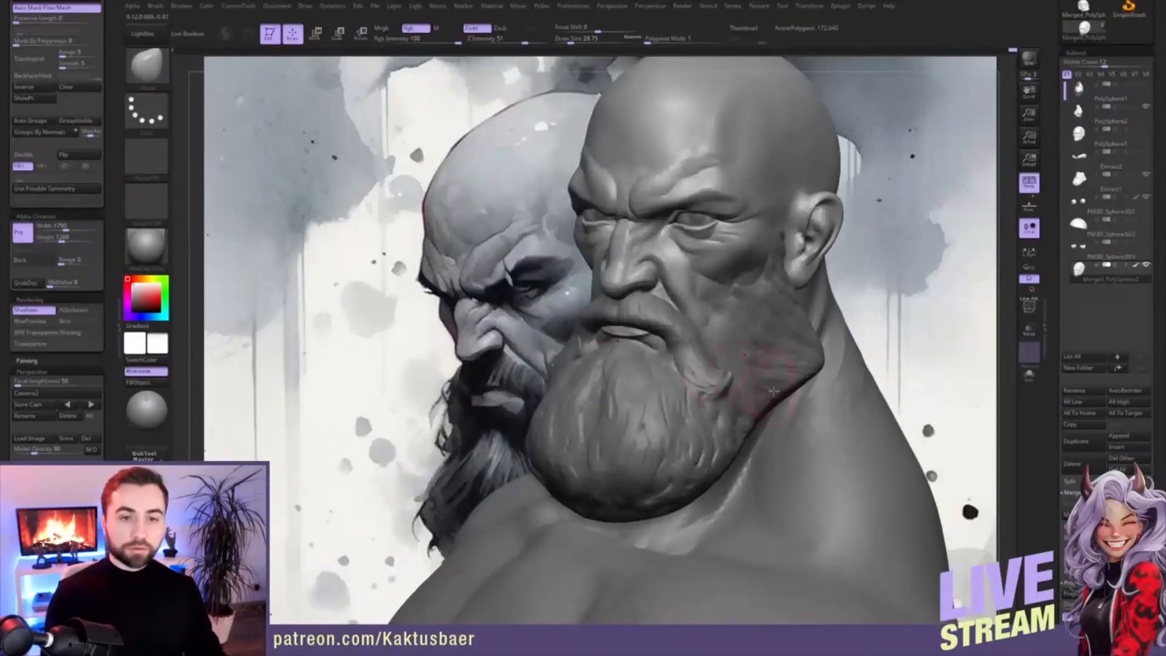